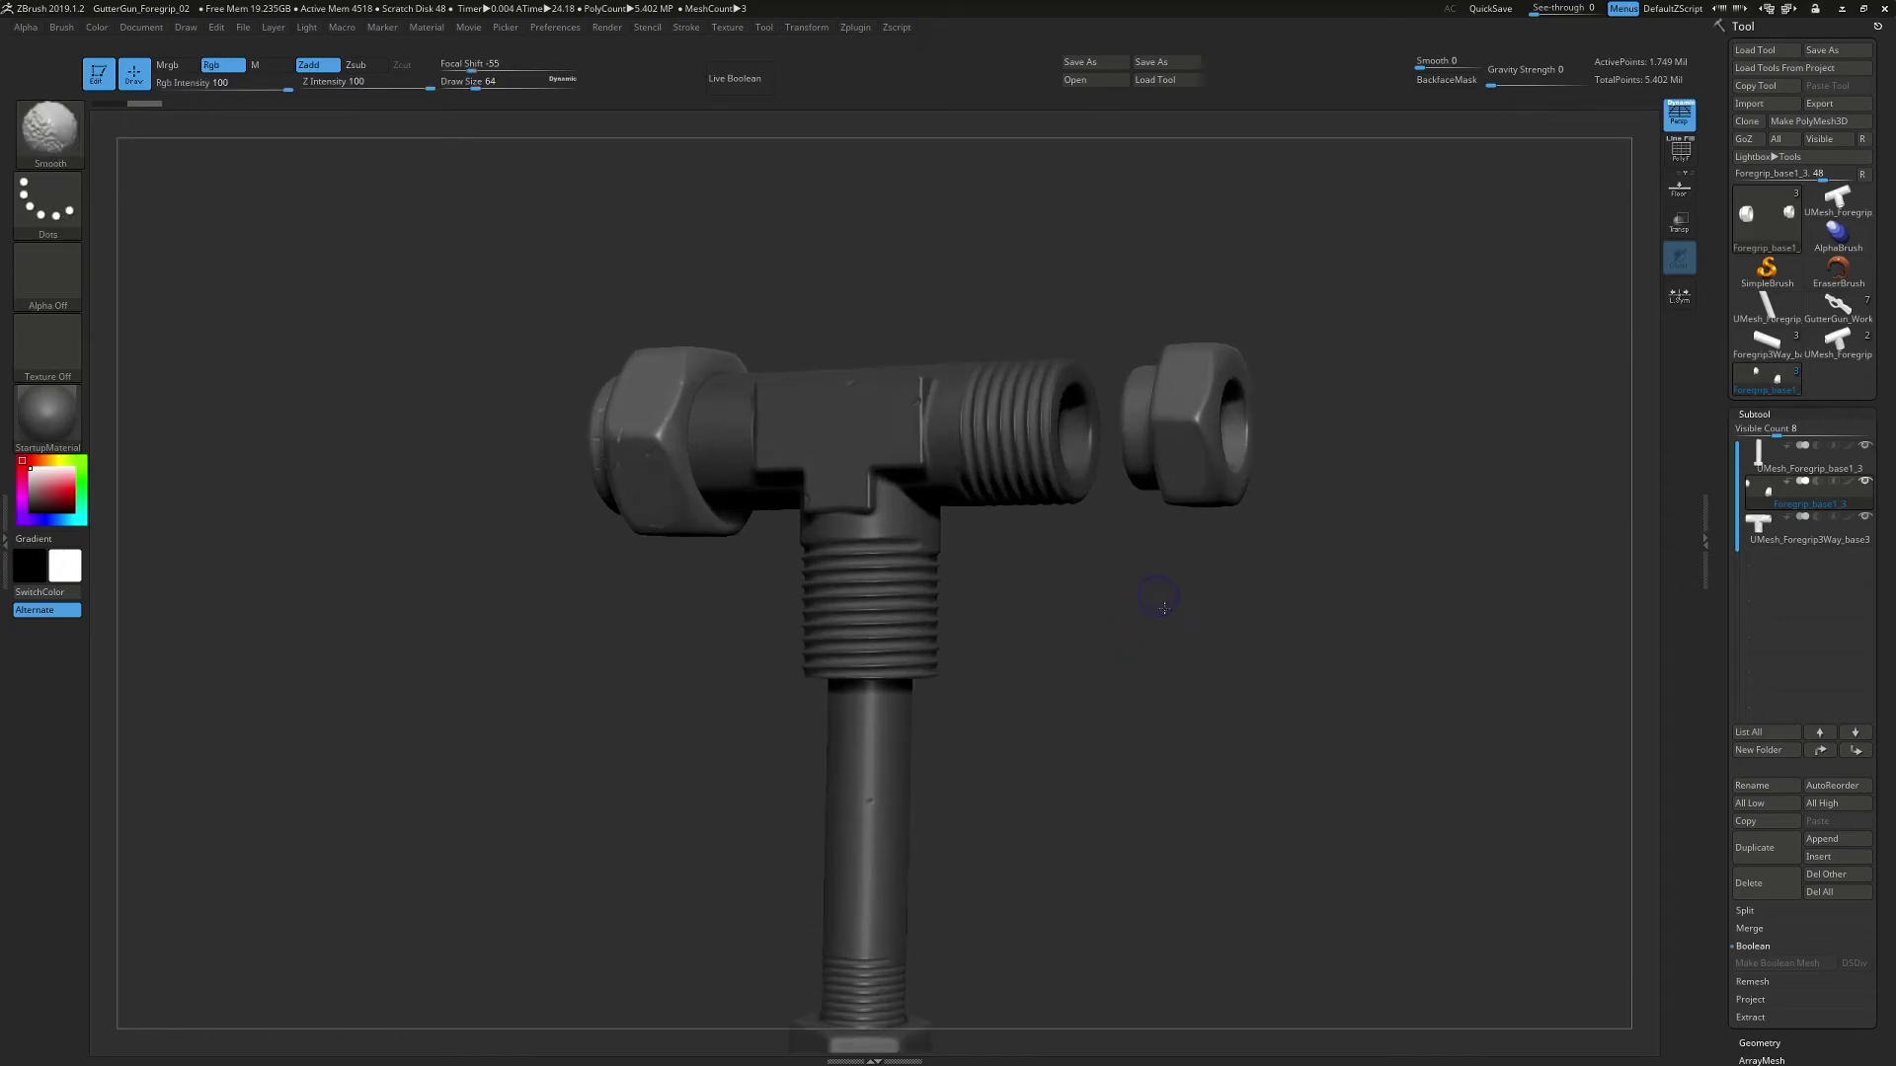
- Make the T-shaped pipe fitting the active subtool and examine its body and threads on the reference photo
ctrl+right_drag(1155, 644, 1076, 696)
alt+click(926, 553)
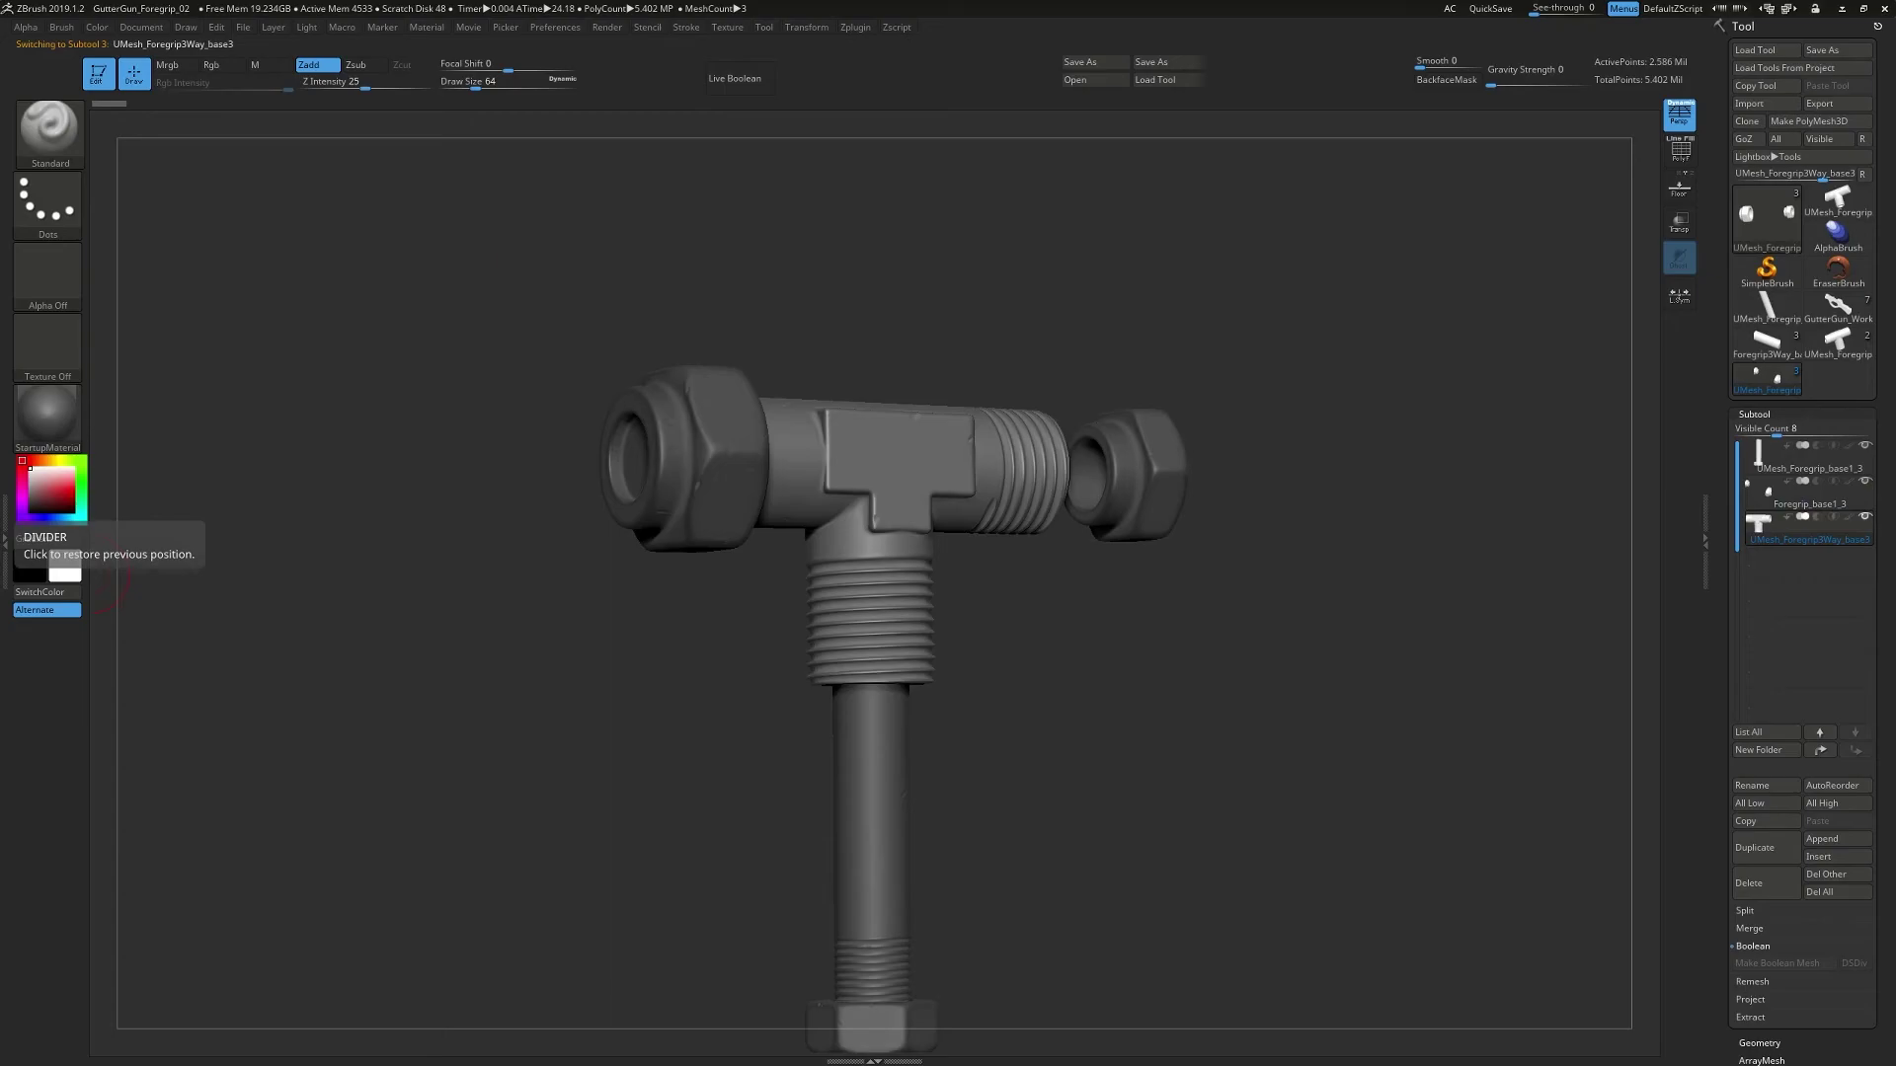
right_drag(0, 820, 1261, 499)
scroll(1261, 502, up, 5)
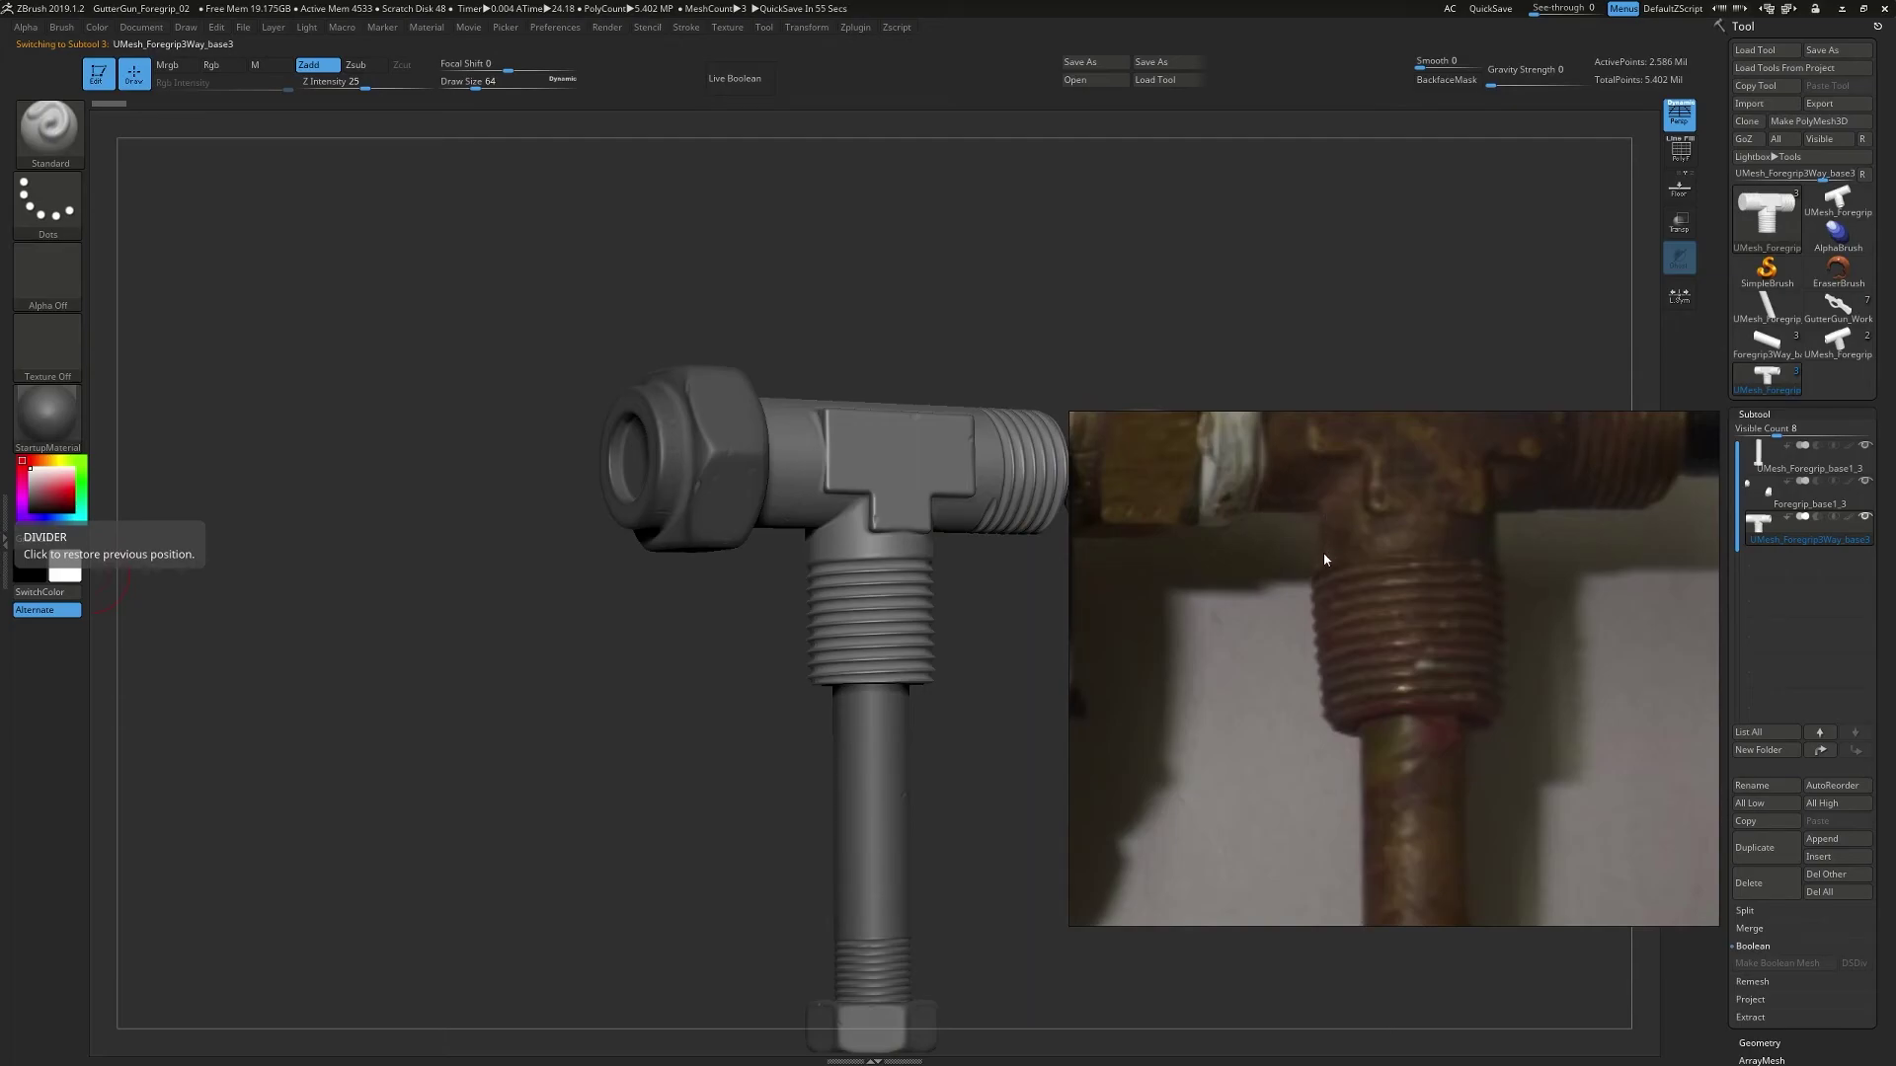
scroll(1401, 672, down, 3)
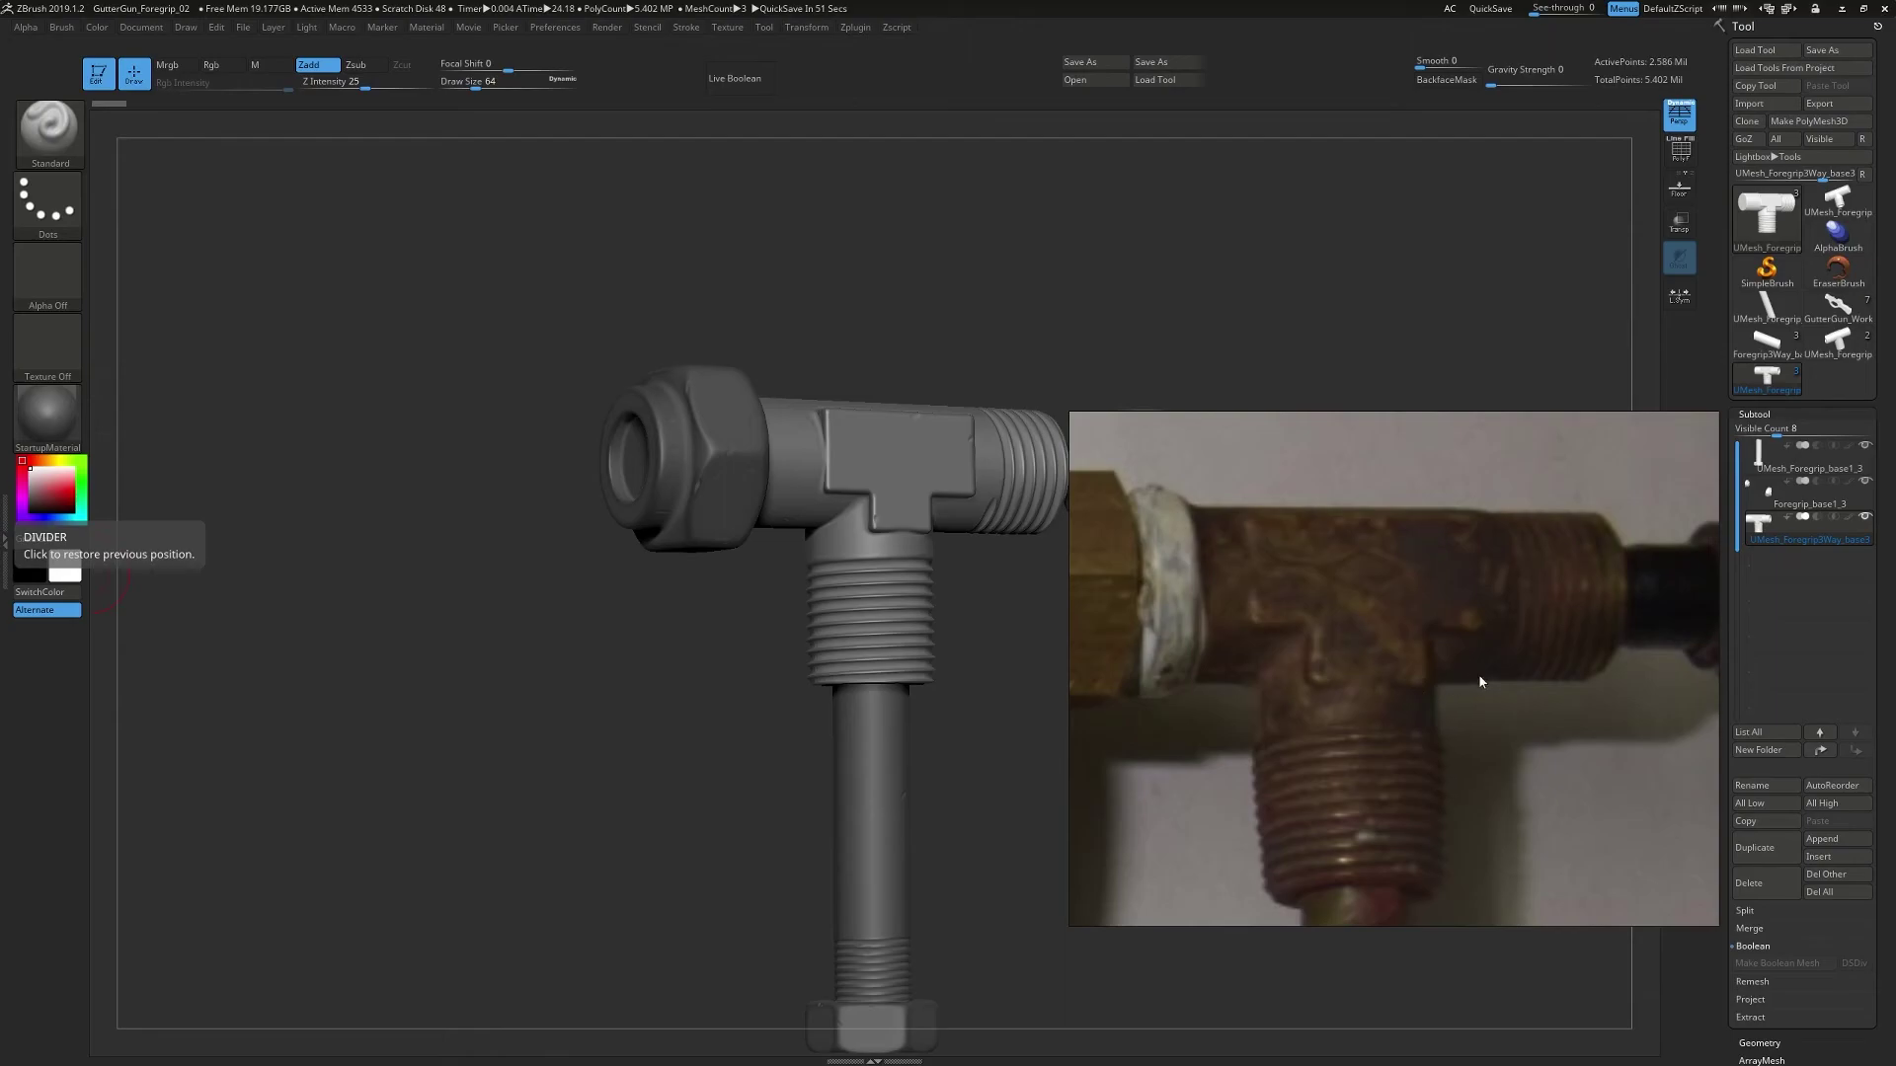
drag(1477, 681, 1404, 691)
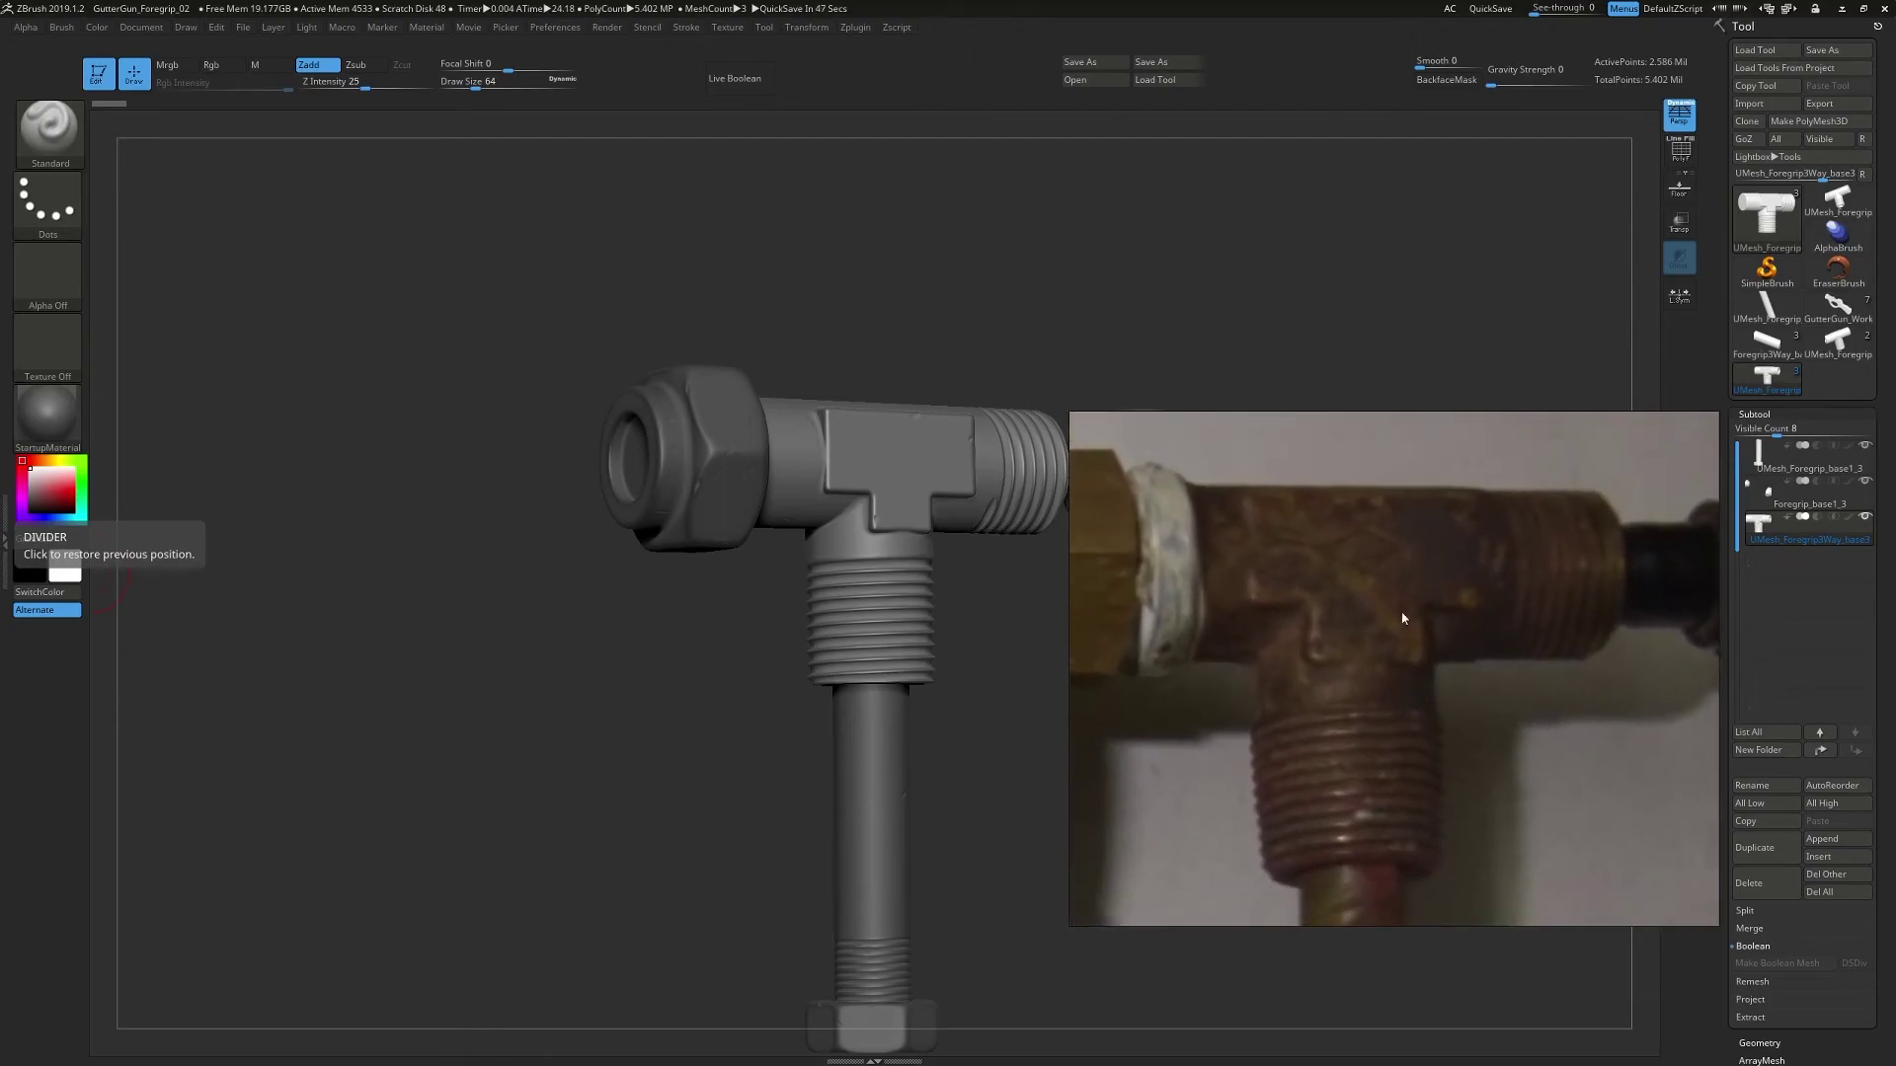
right_drag(1573, 614, 0, 701)
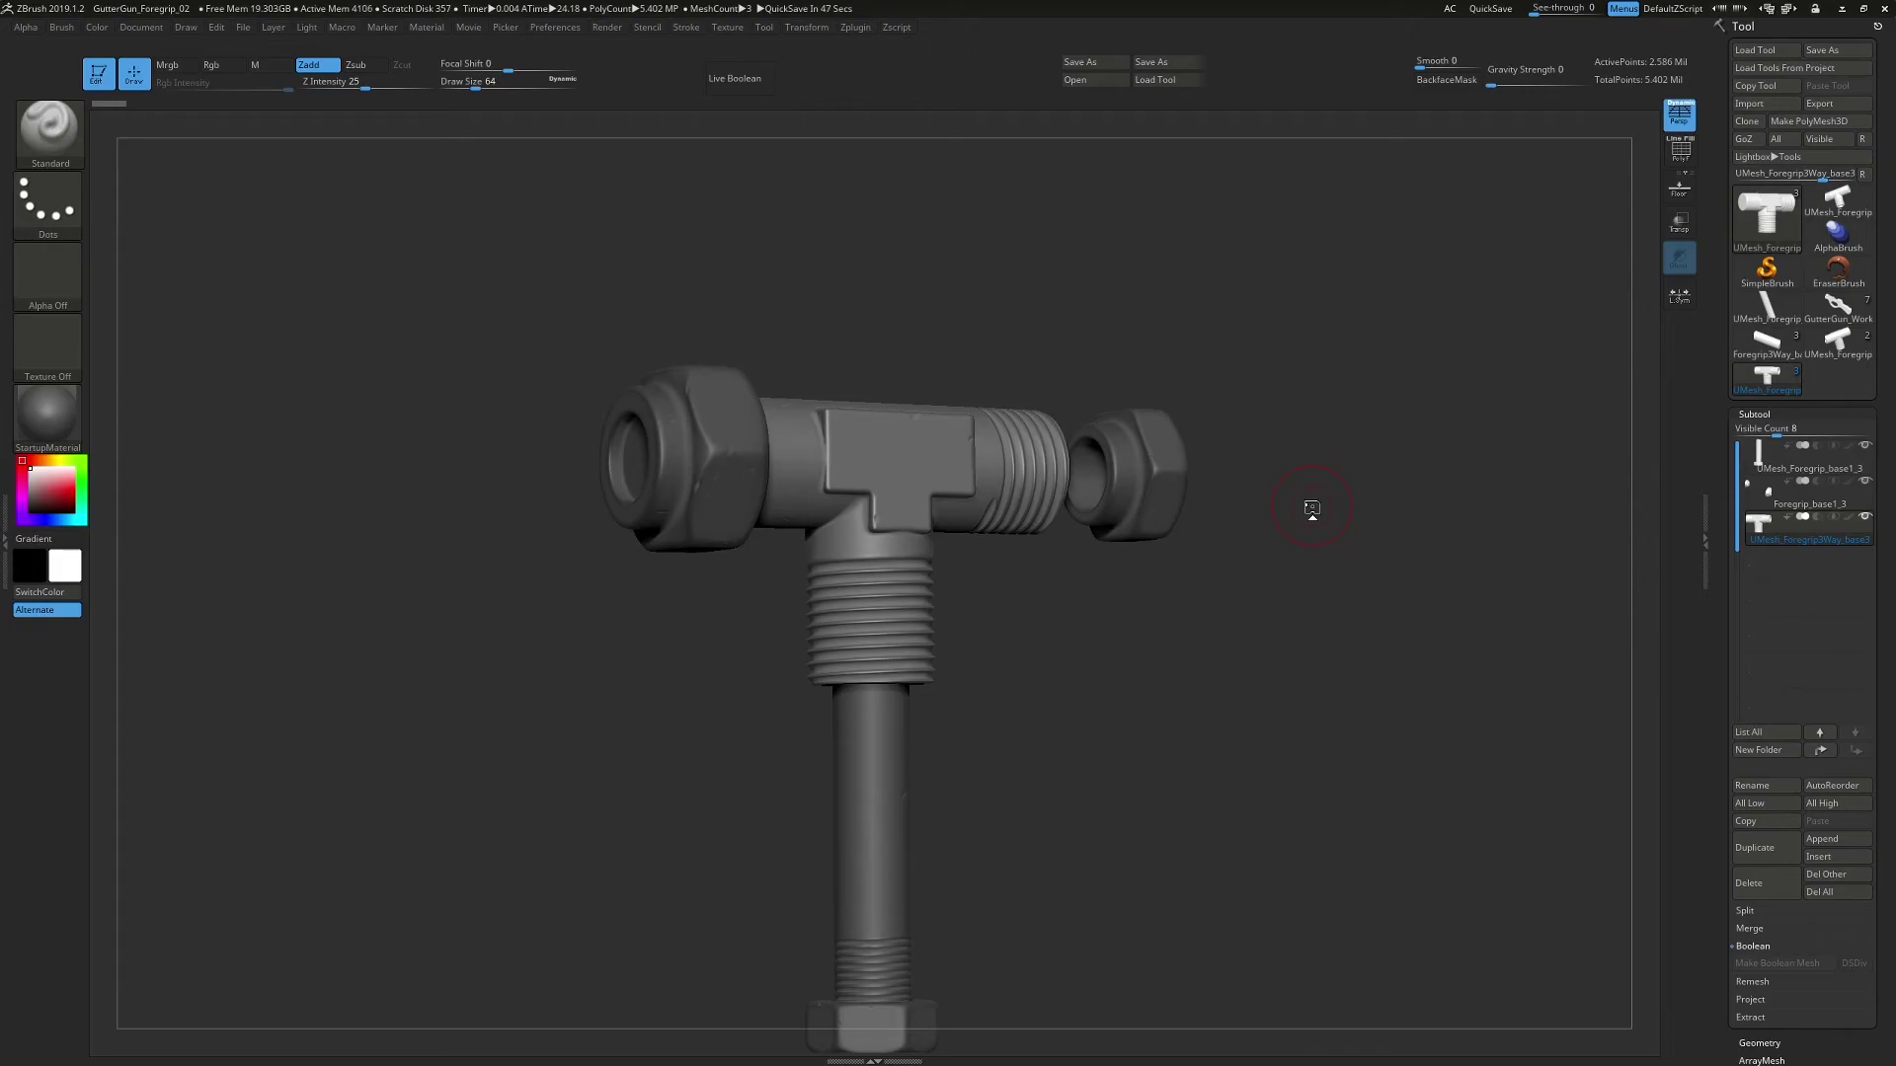
- Reduce the Standard brush's draw size to 33
drag(1311, 509, 1236, 386)
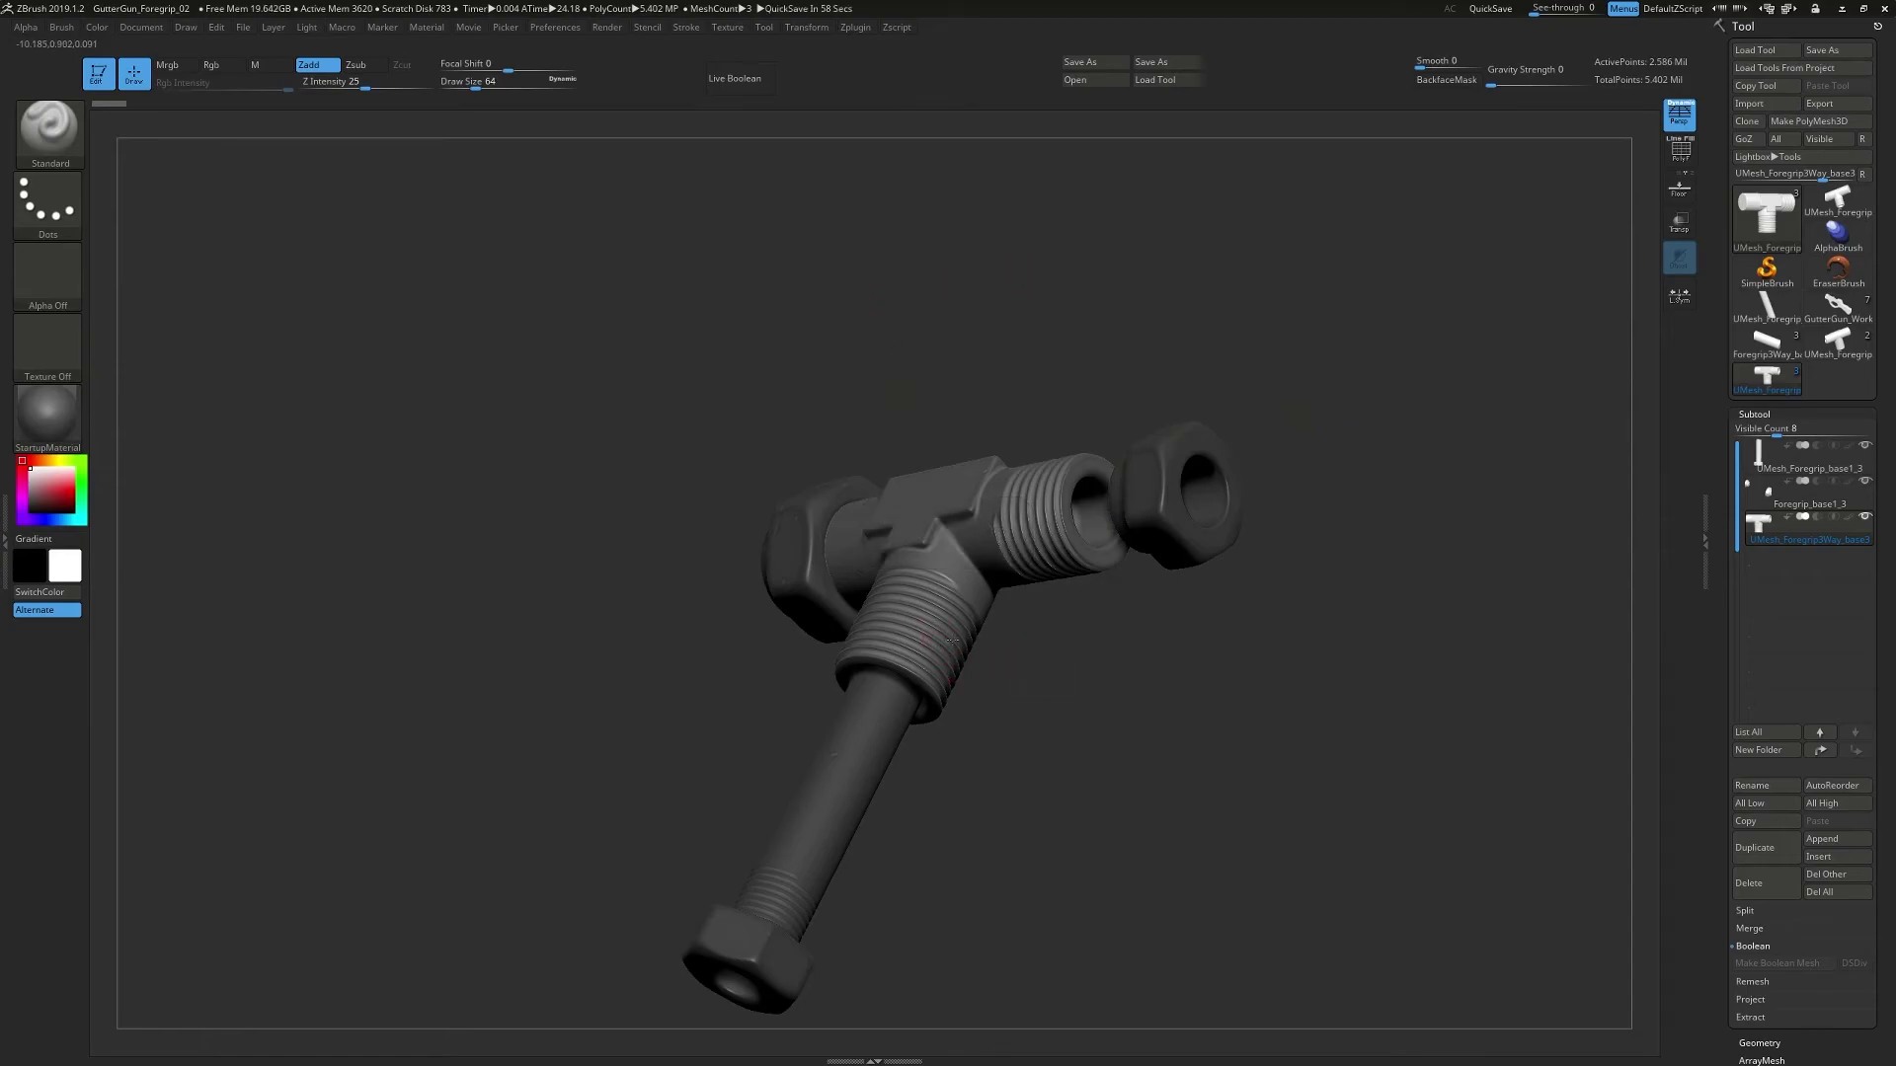
shift+right_drag(945, 635, 976, 655)
mouse_move(982, 588)
ctrl+right_down()
mouse_move(982, 613)
mouse_move(1071, 494)
mouse_move(1109, 551)
ctrl+right_up()
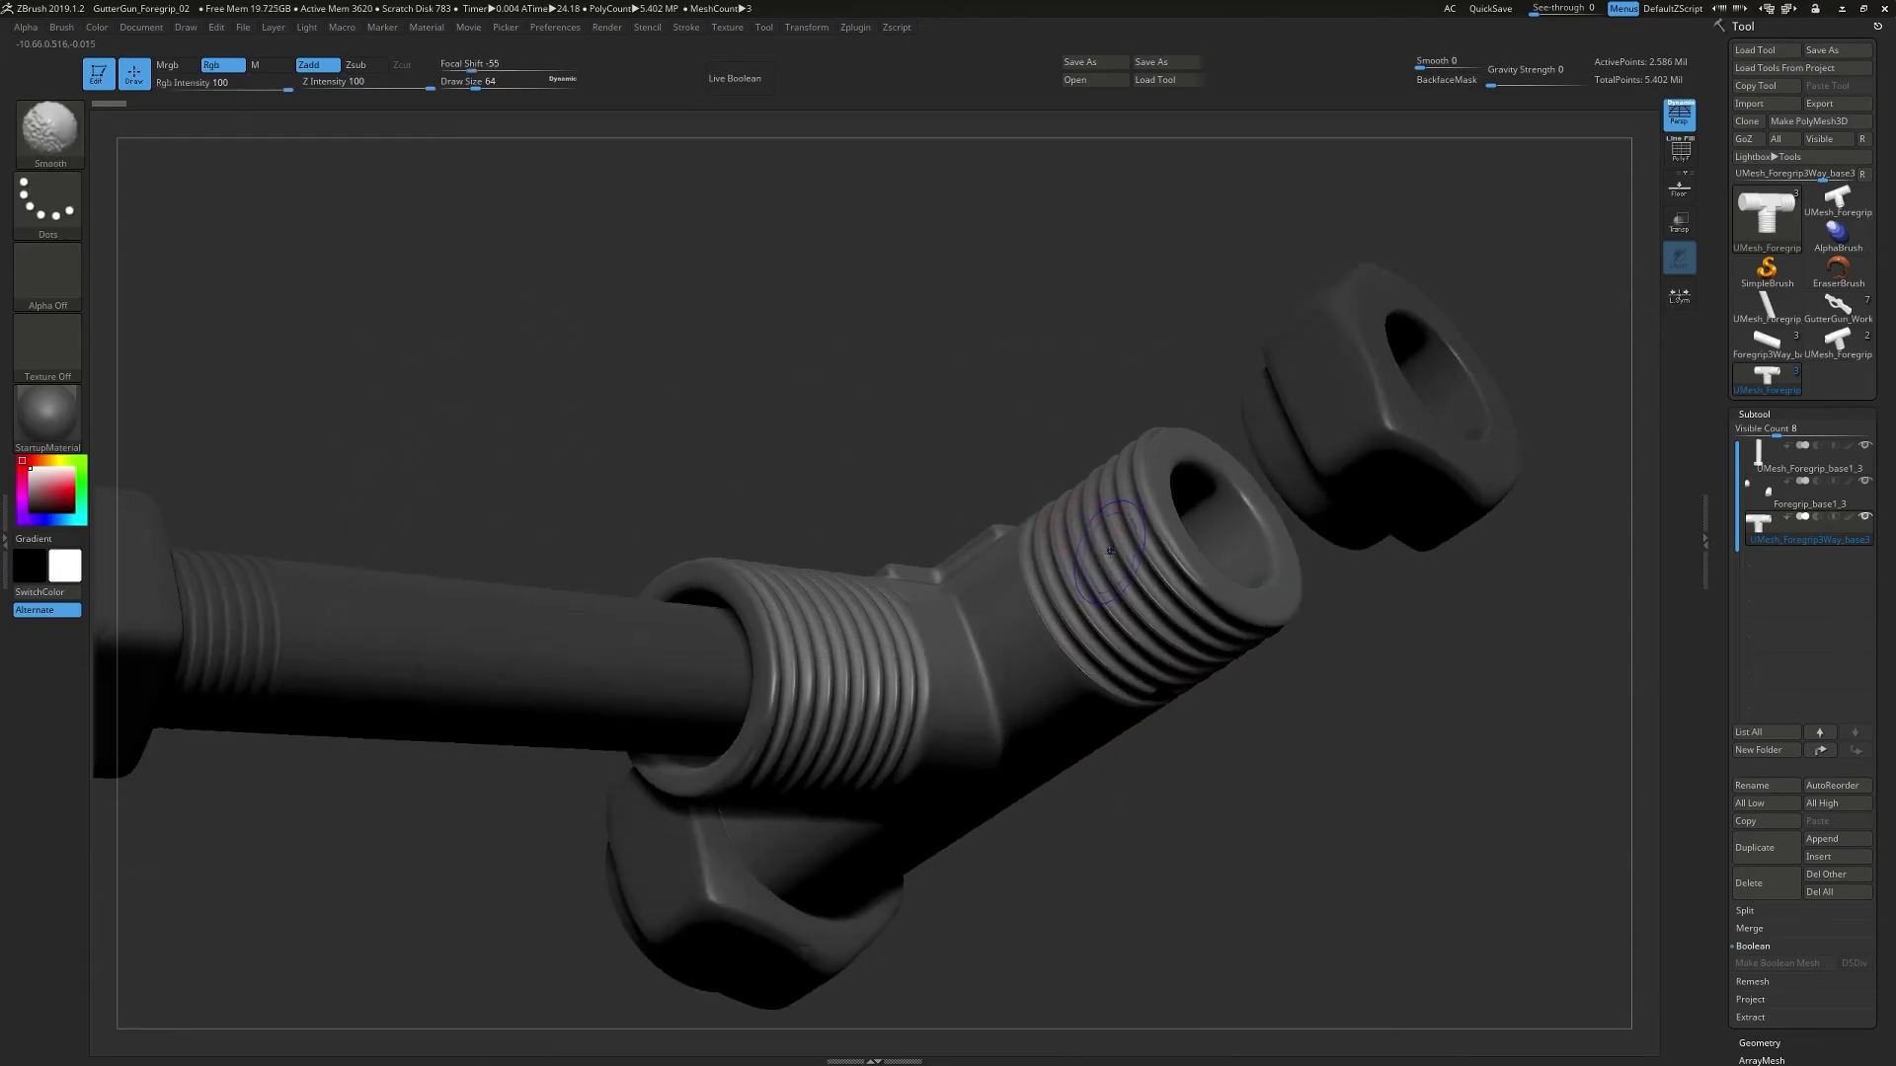
right_drag(1160, 629, 1195, 681)
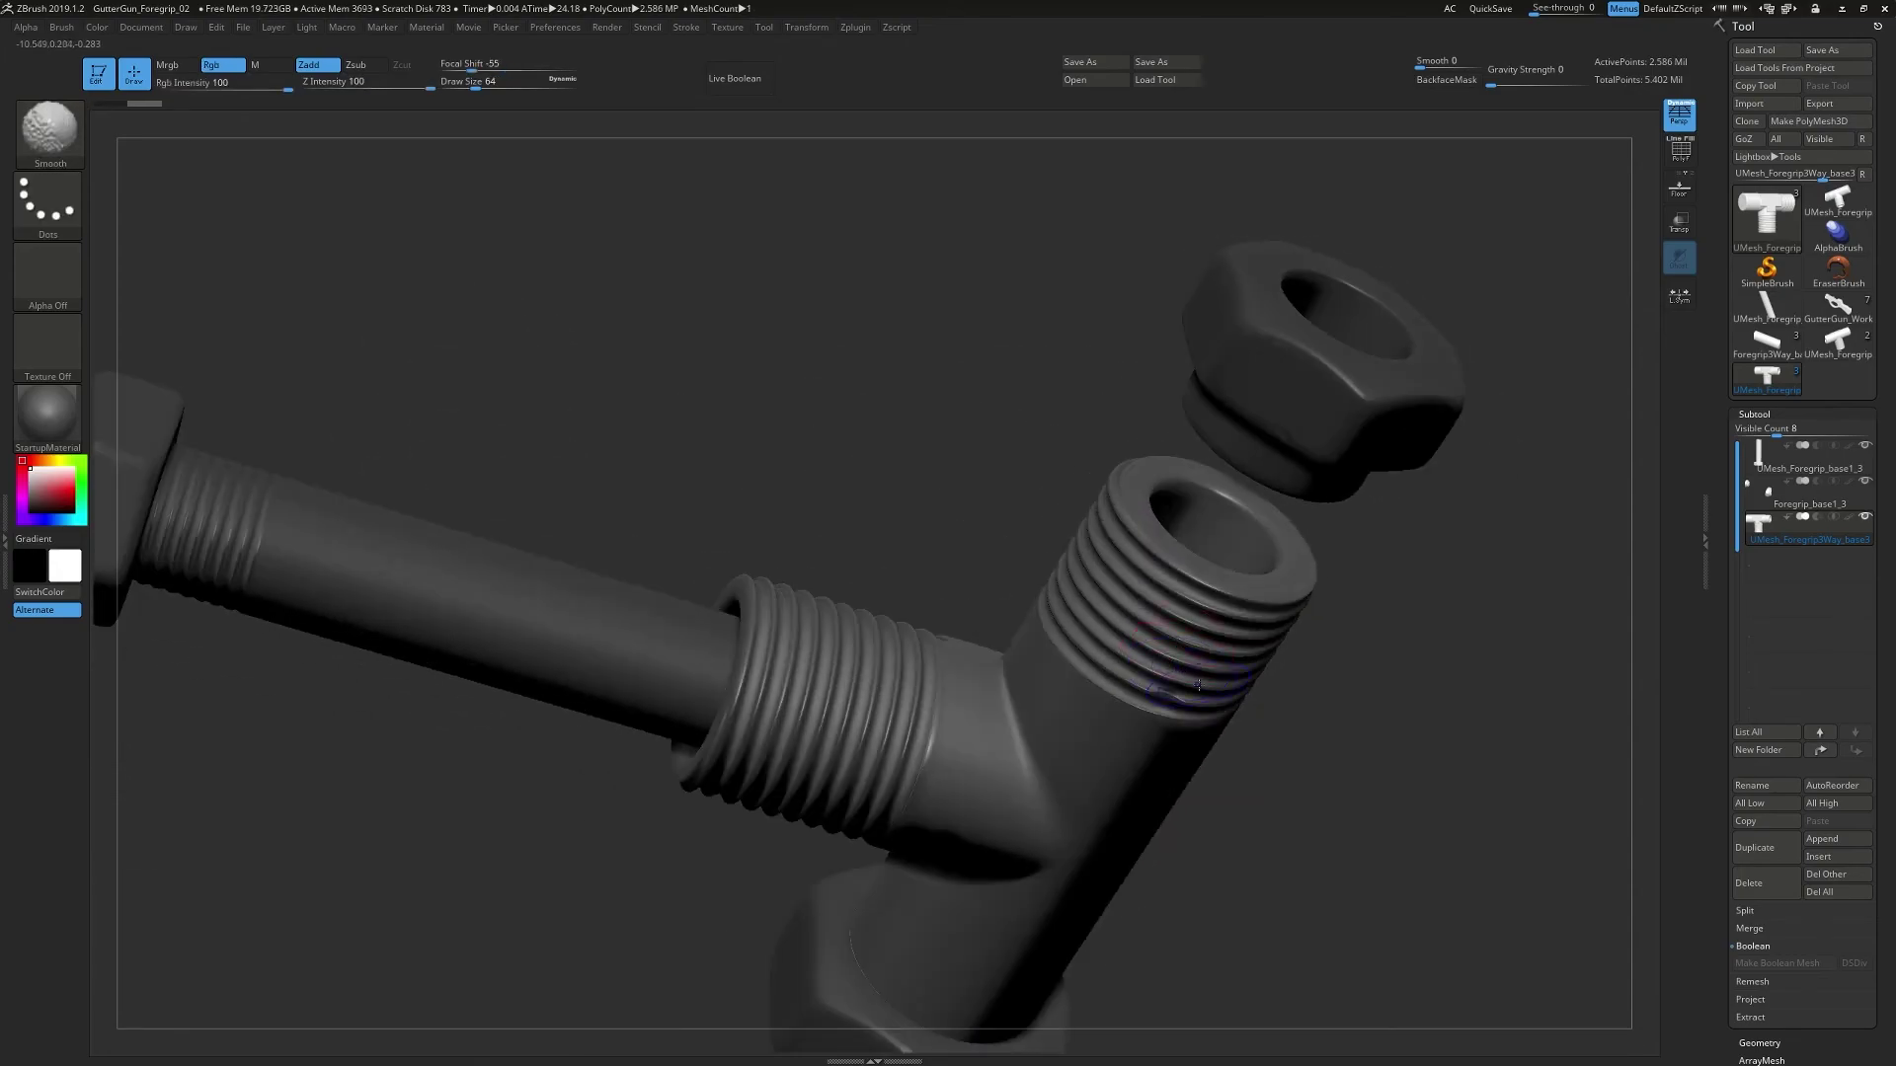
mouse_move(939, 542)
right_down()
mouse_move(995, 673)
mouse_move(909, 927)
mouse_move(934, 630)
mouse_move(878, 581)
right_up()
key(shift+f)
key(shift+f)
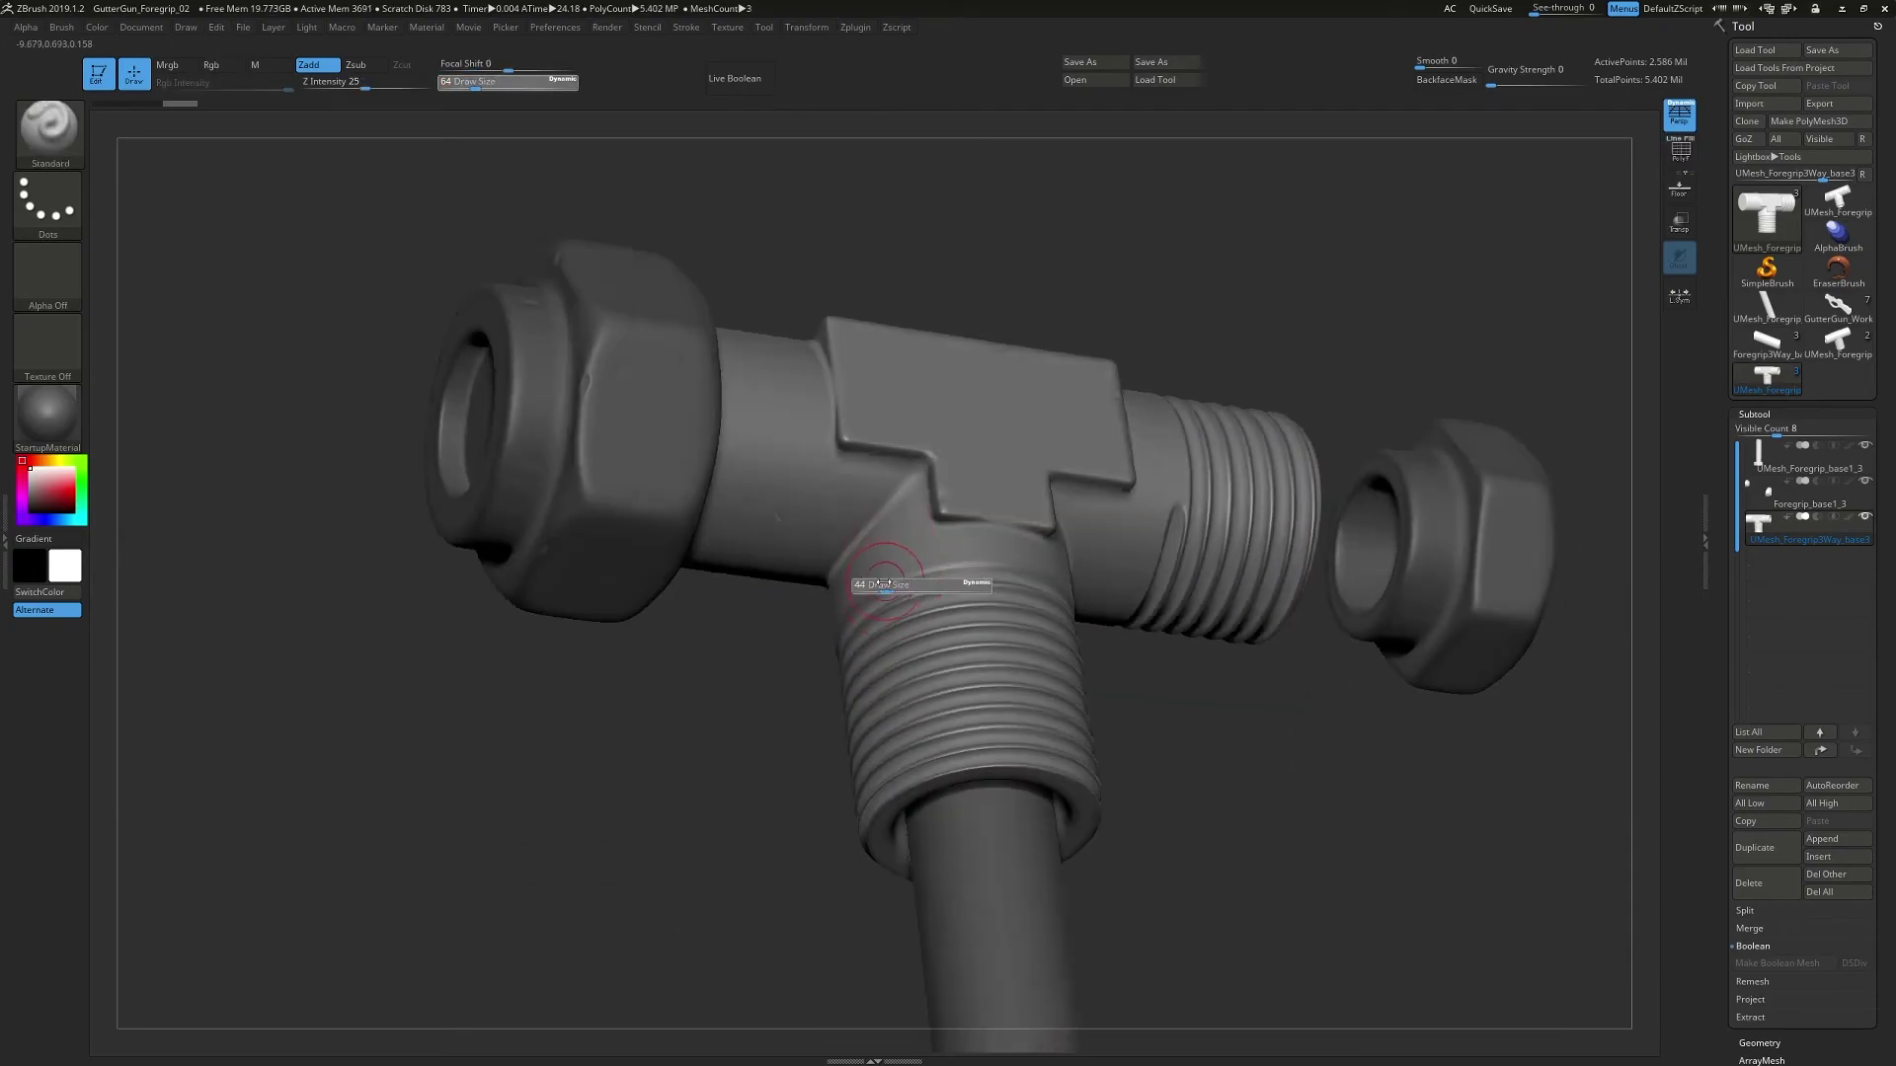
key(b)
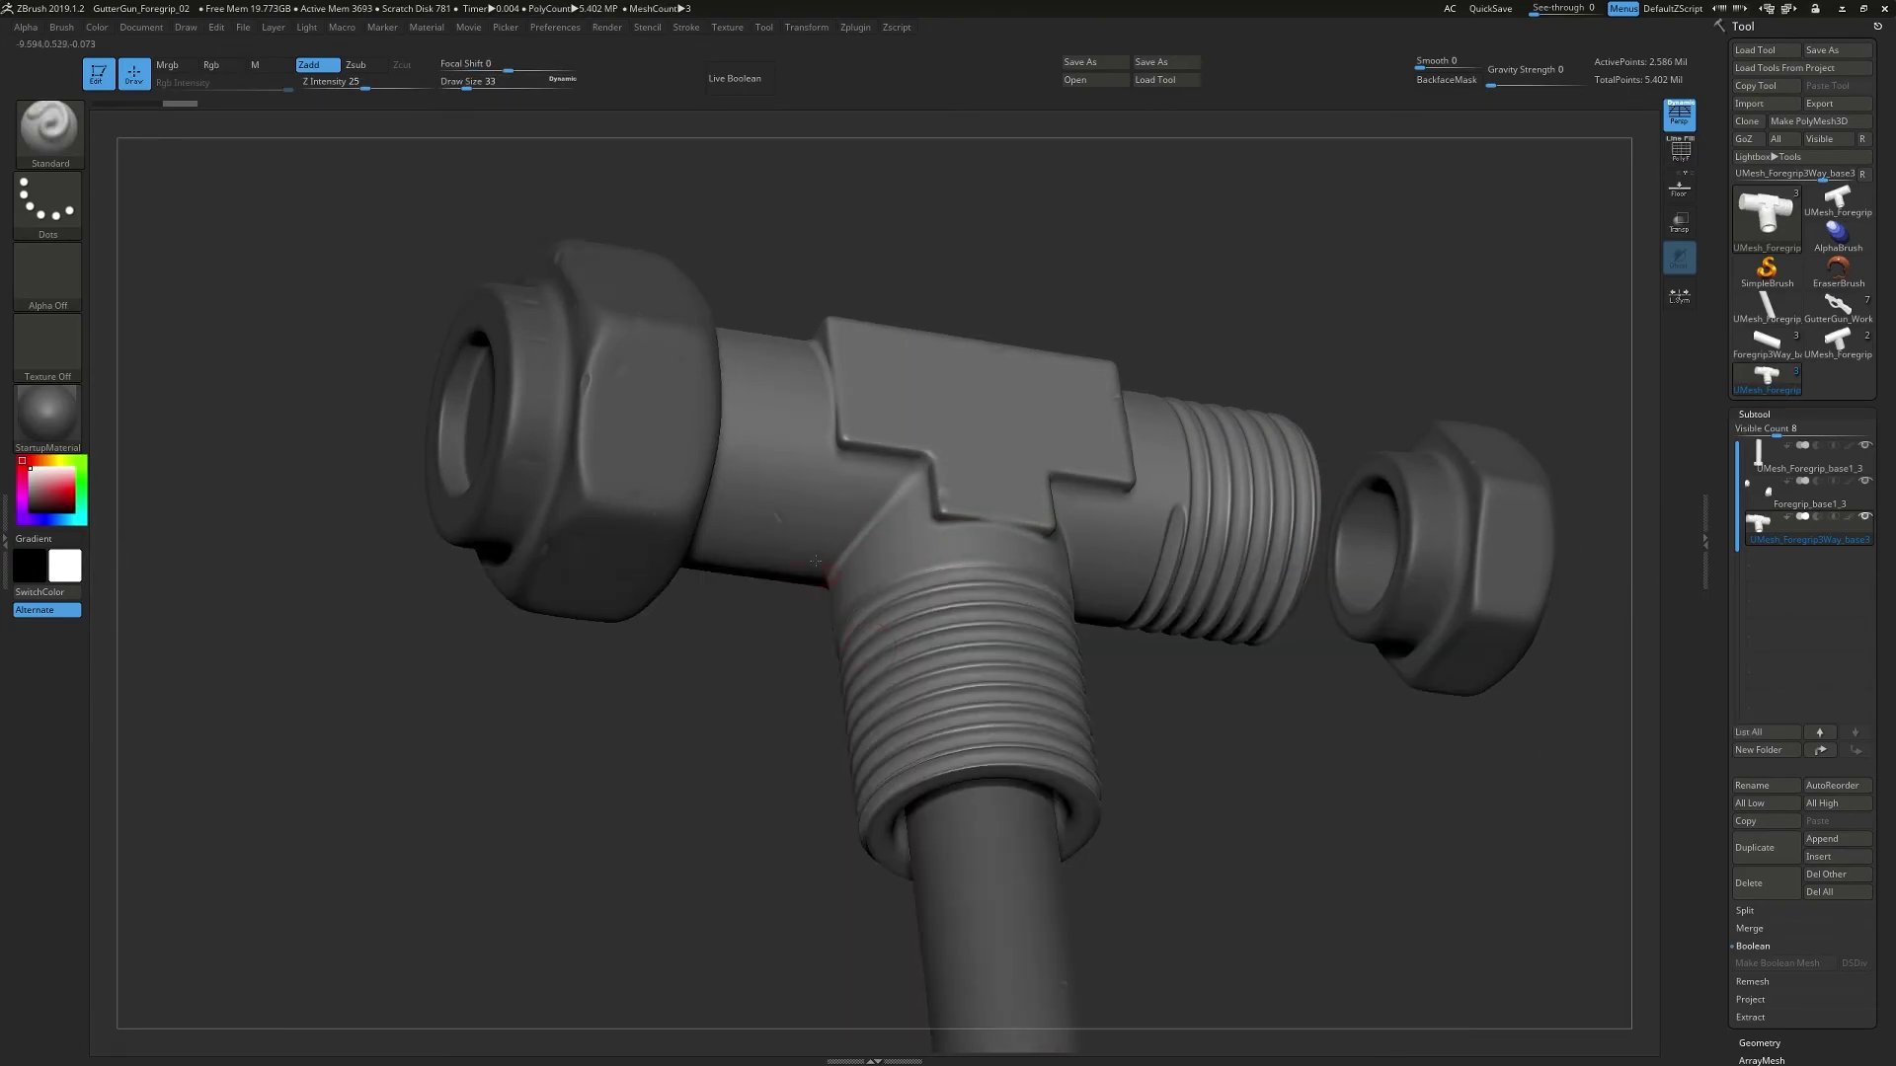
right_drag(751, 572, 827, 587)
- Assign Alpha 14 to the Standard brush and set its draw size to 13
click(49, 282)
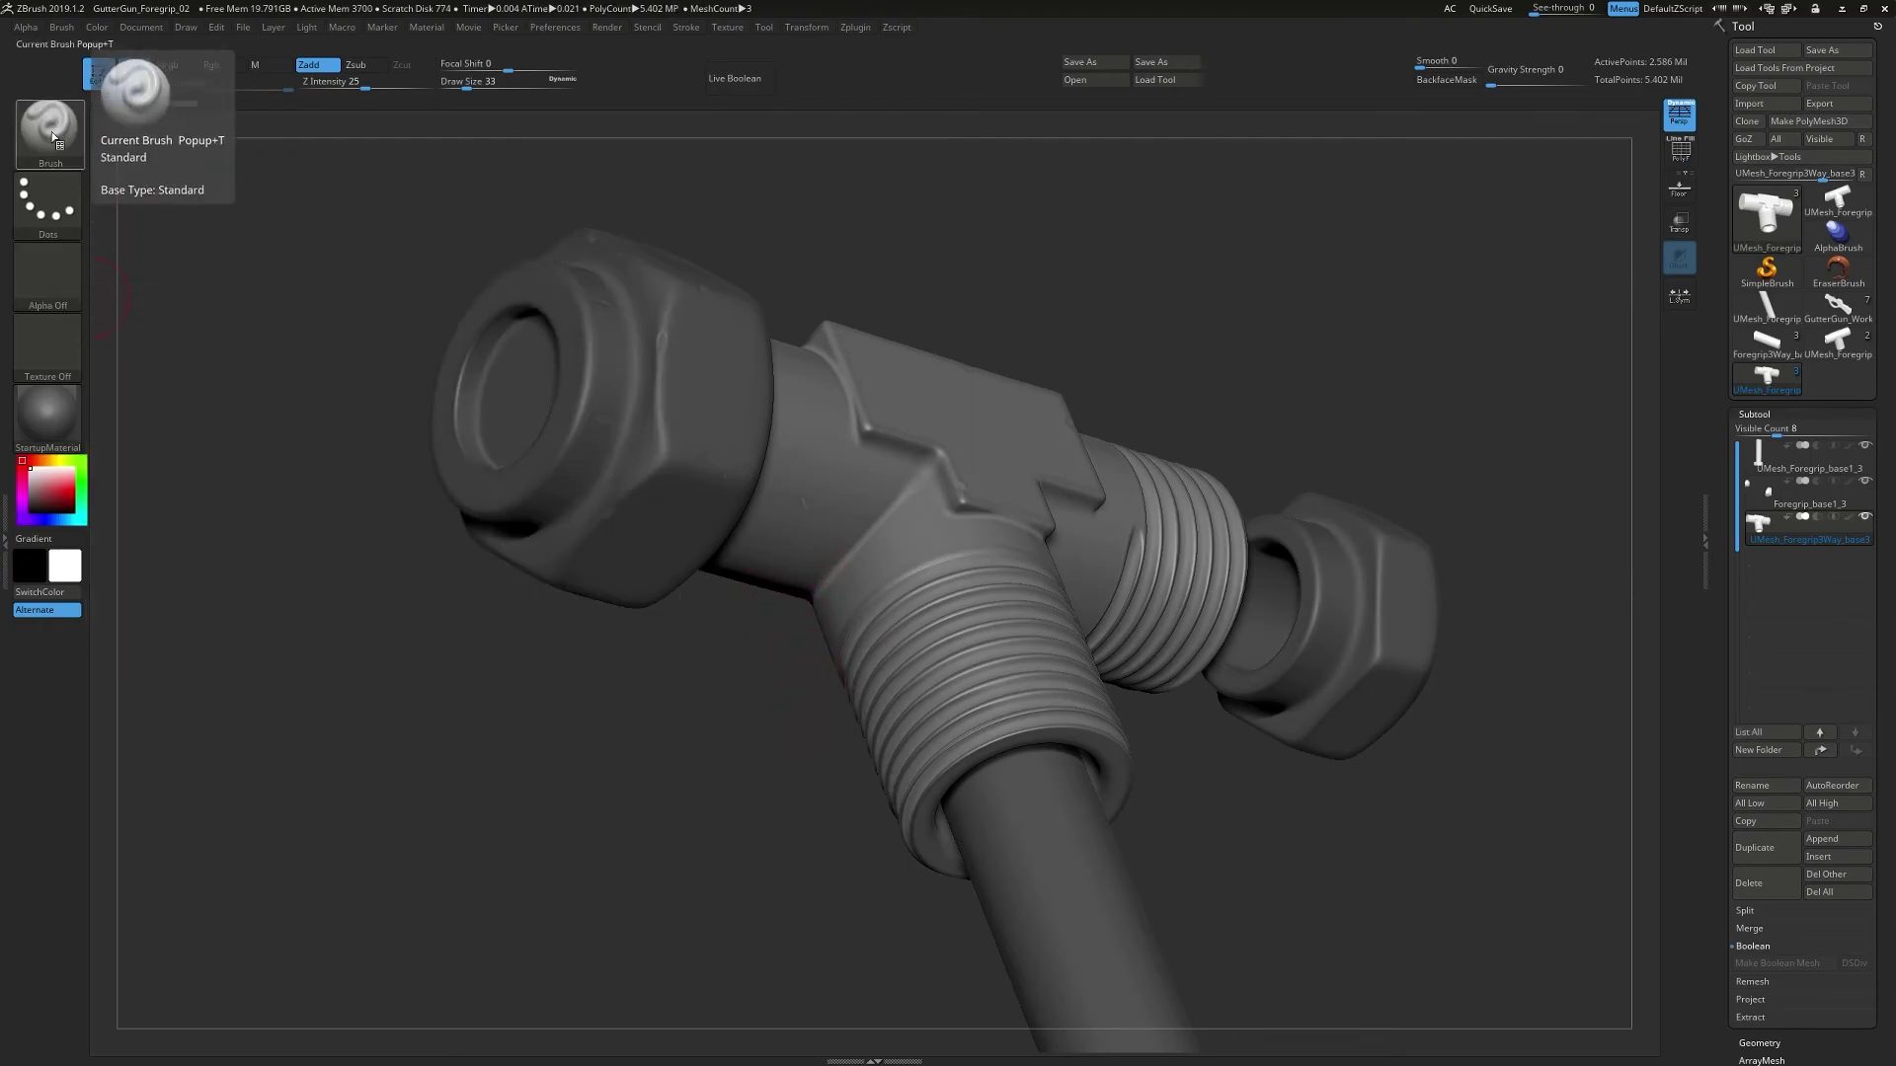
click(47, 279)
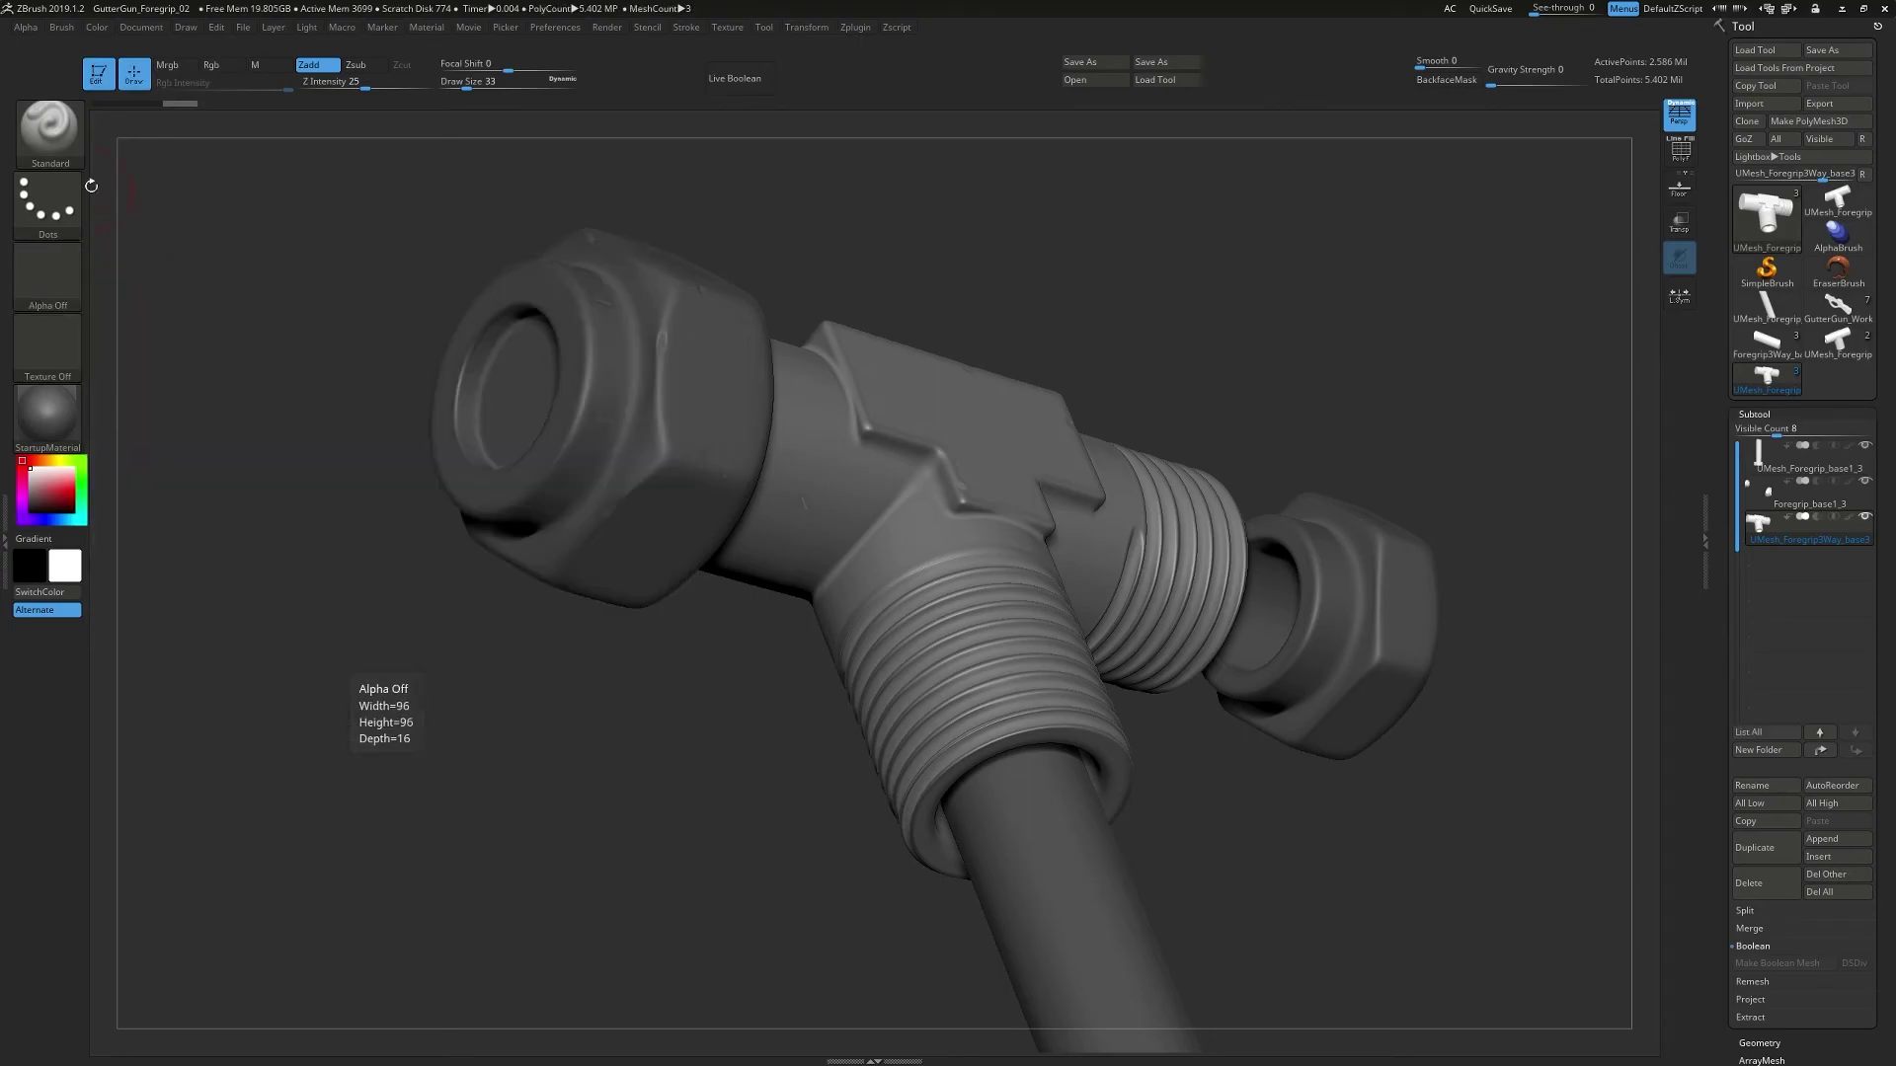
click(63, 146)
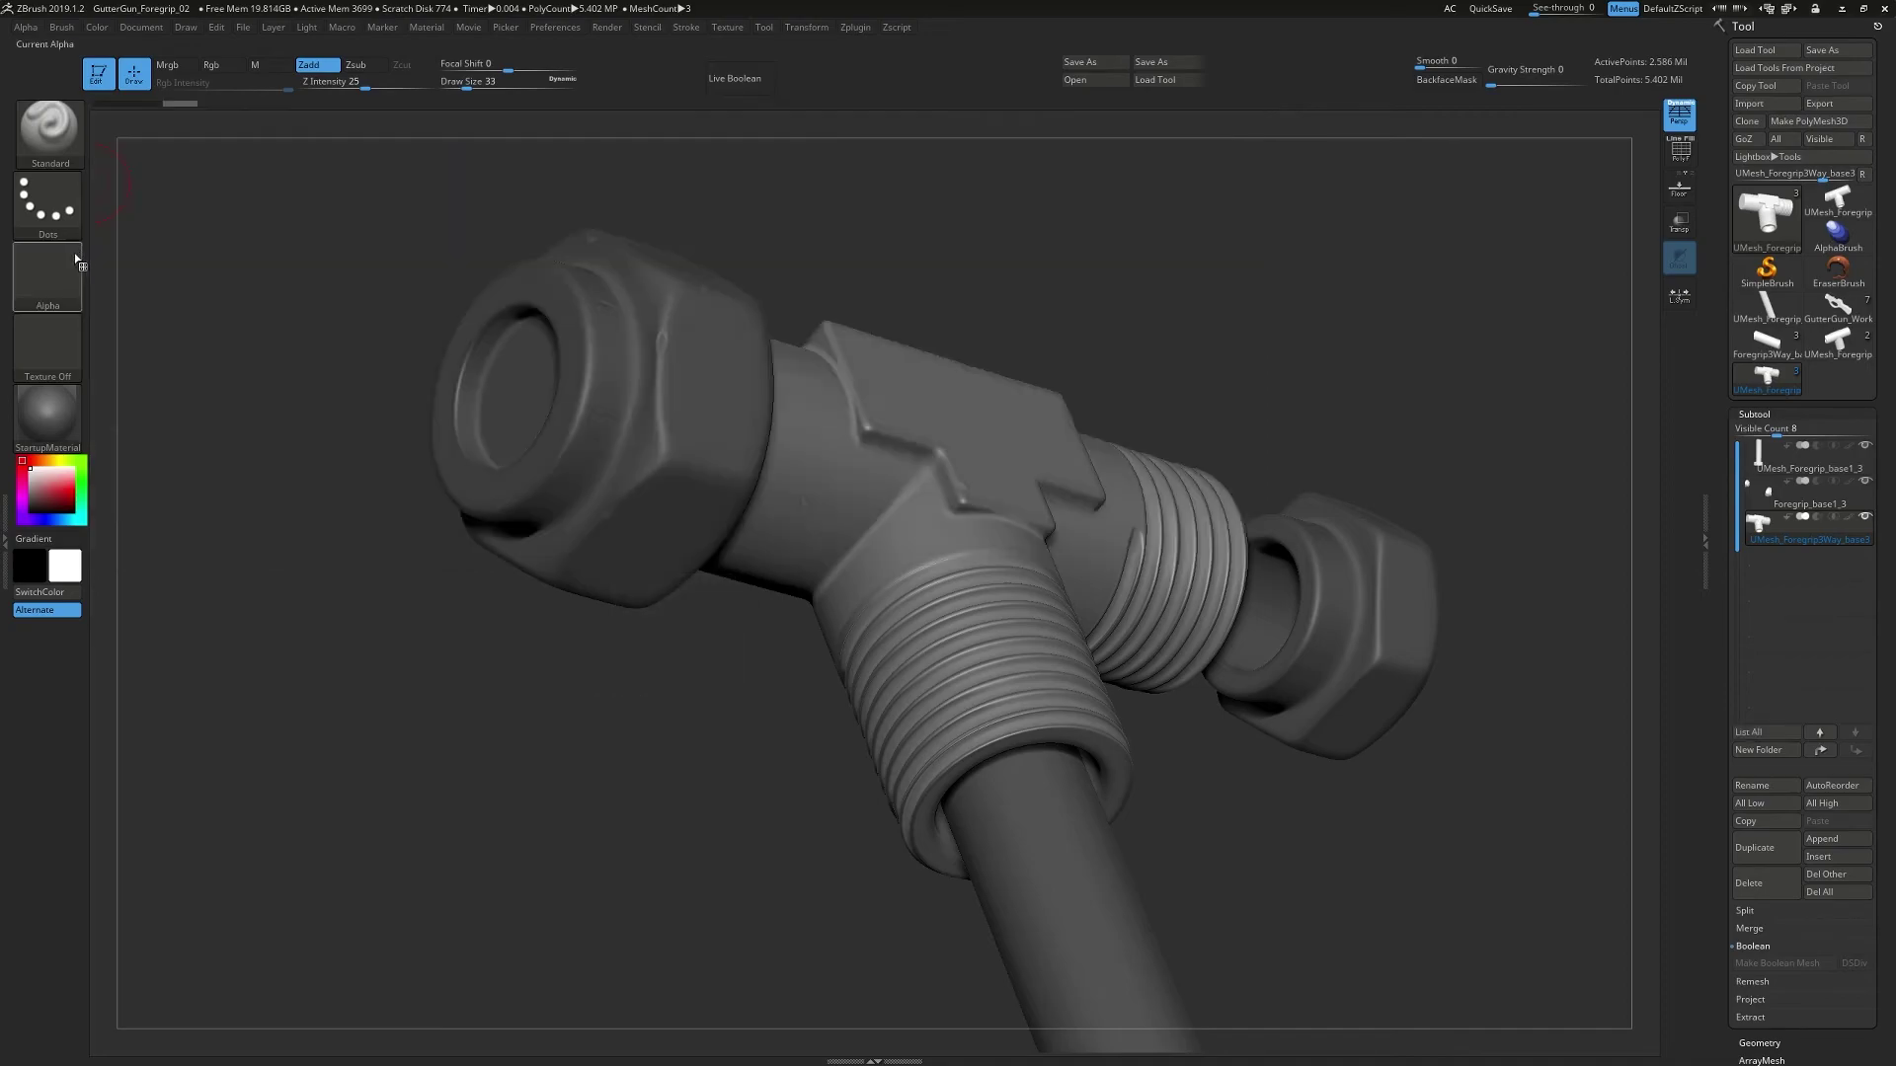
click(49, 277)
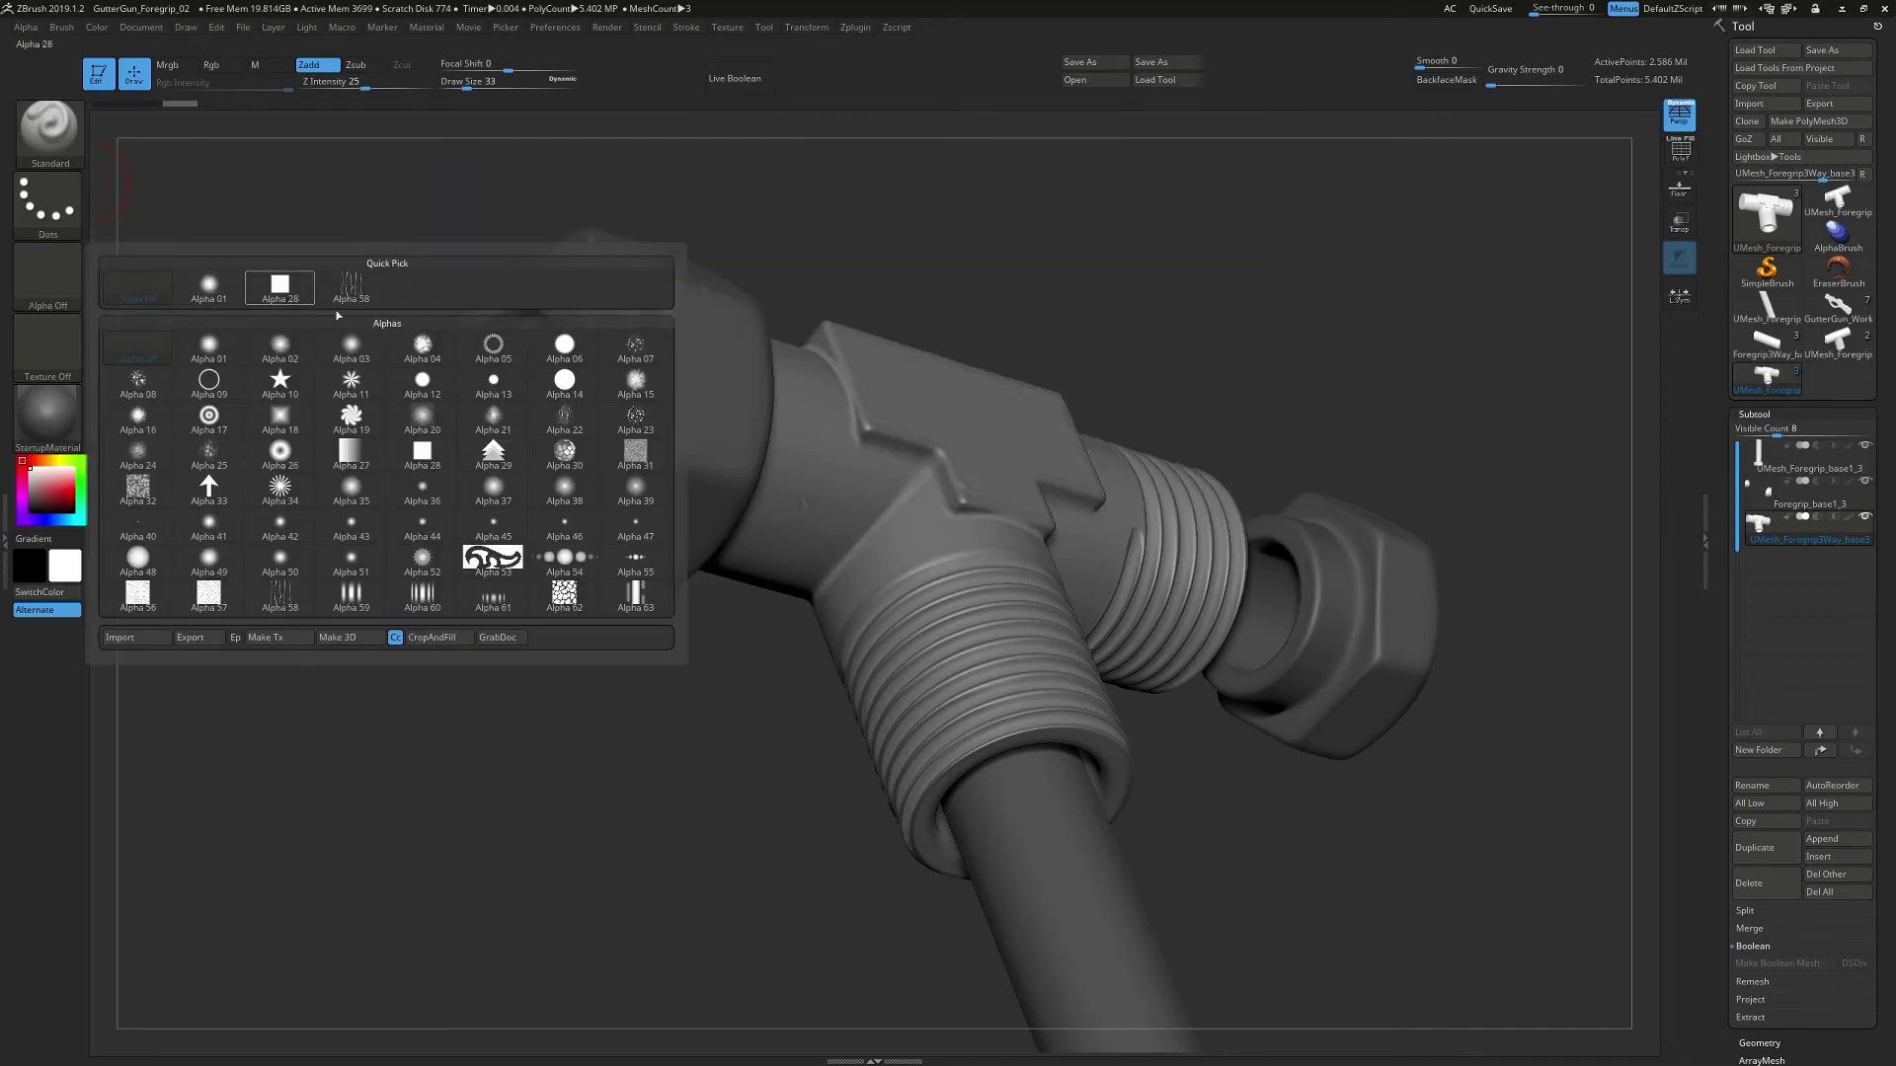
click(563, 385)
right_drag(821, 561, 852, 604)
key(s)
drag(856, 606, 839, 606)
right_drag(839, 606, 861, 613)
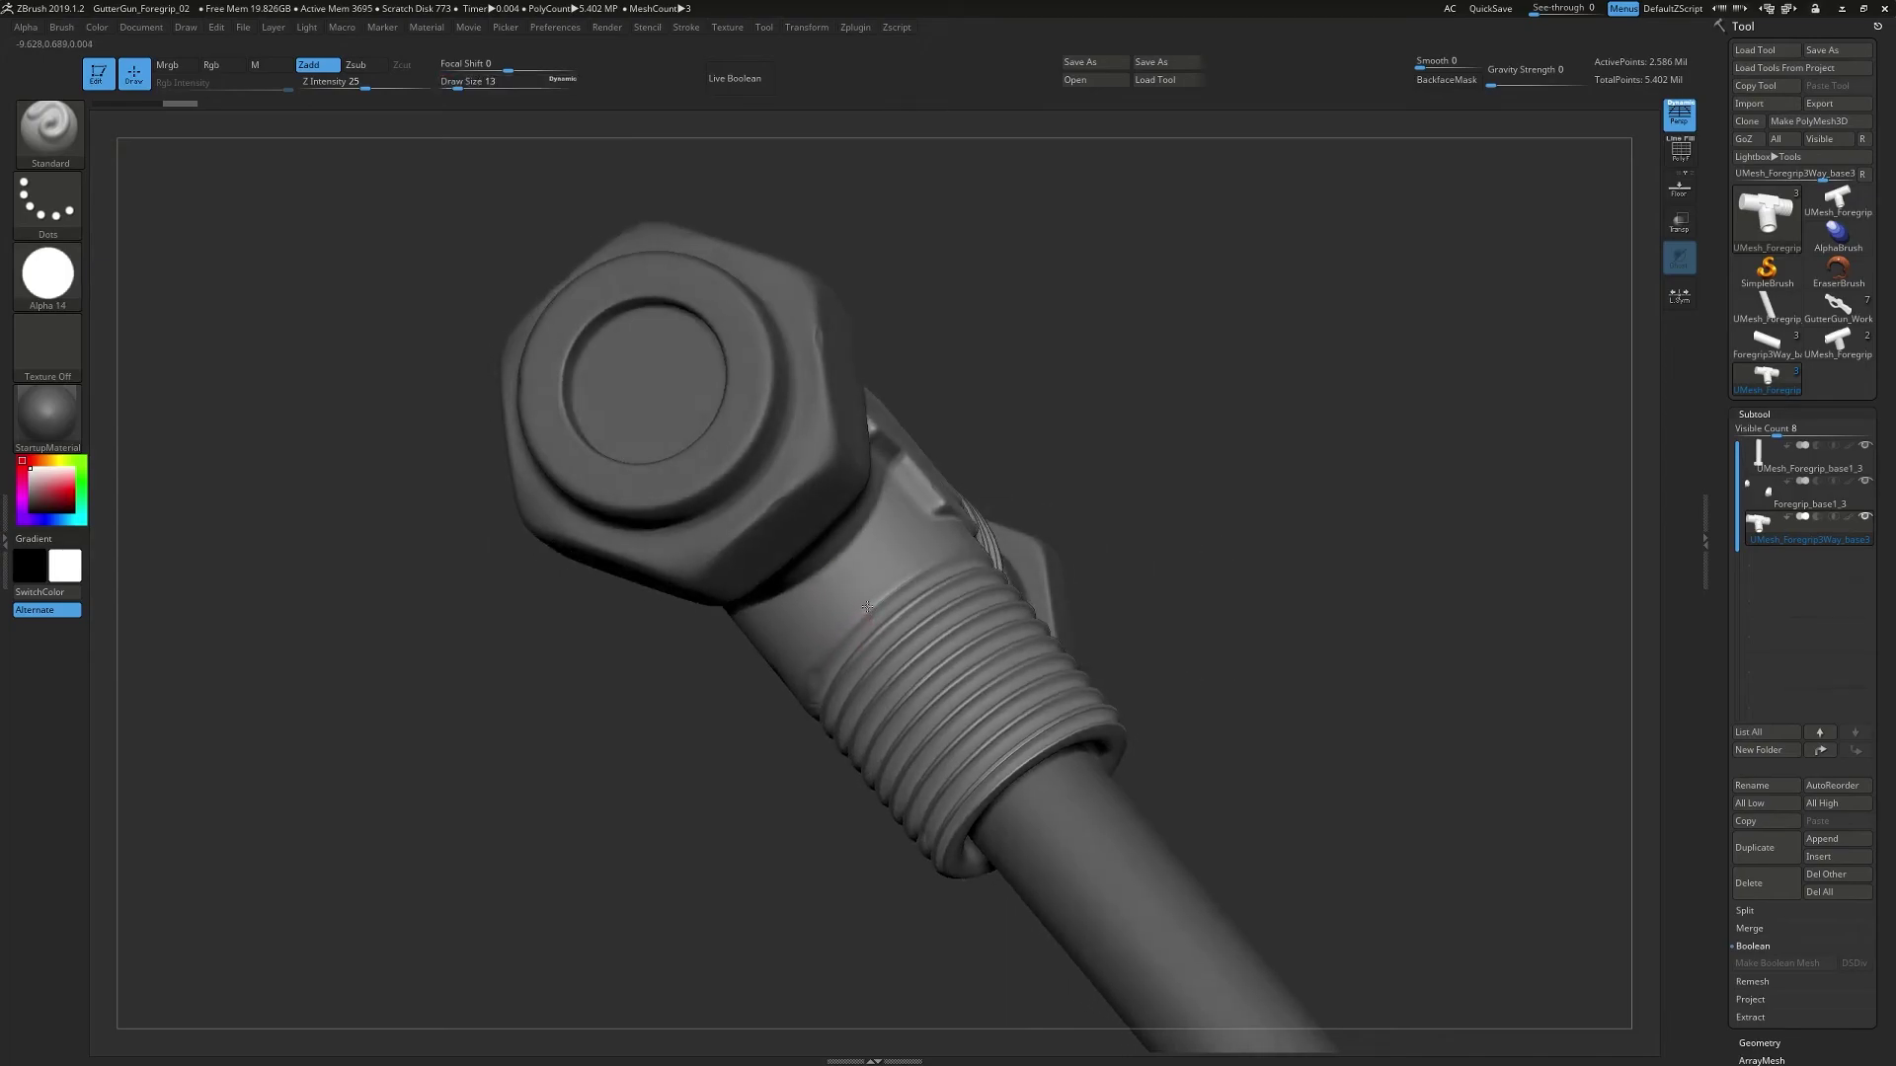
- Sculpt light raised marks where the threaded branch meets the fitting's body, and smooth them
drag(861, 601, 810, 701)
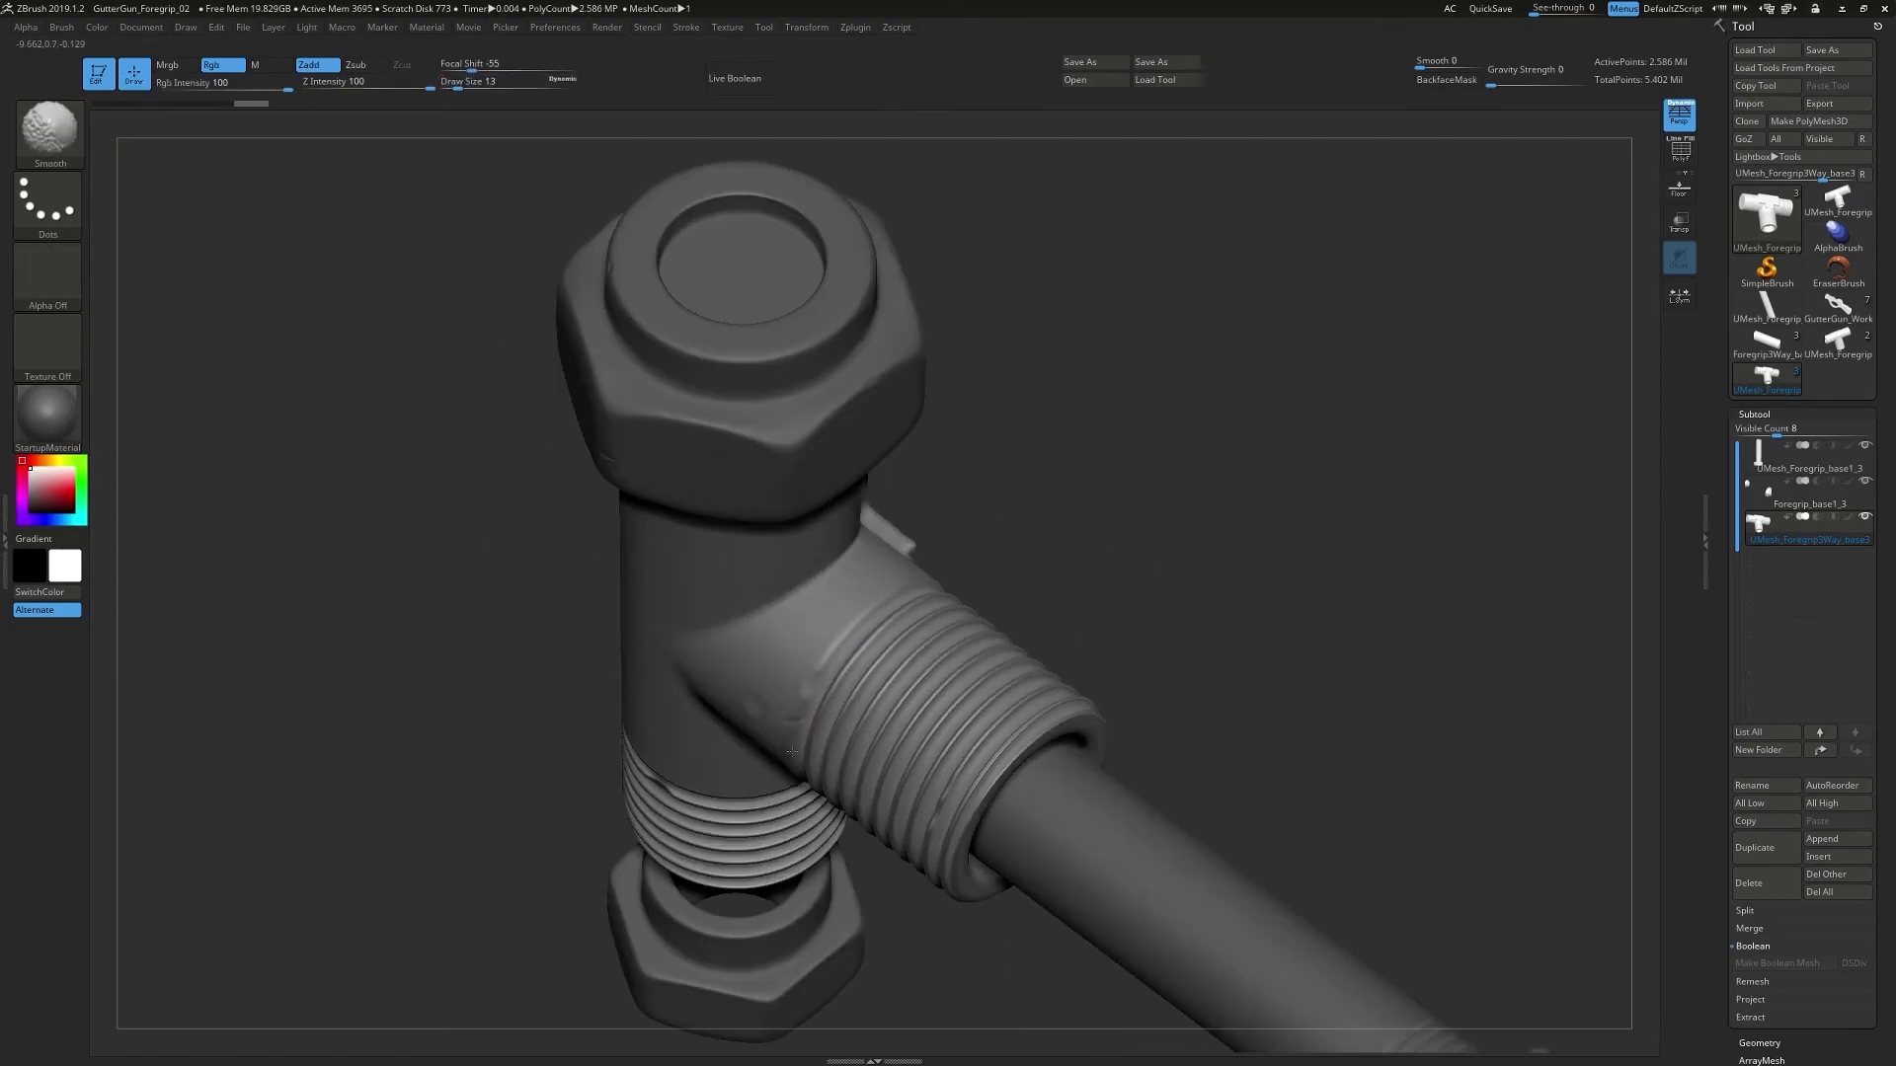
mouse_move(791, 767)
mouse_down()
mouse_move(780, 835)
mouse_move(954, 779)
mouse_move(935, 844)
mouse_up()
mouse_move(980, 723)
right_down()
mouse_move(975, 888)
mouse_move(985, 557)
right_up()
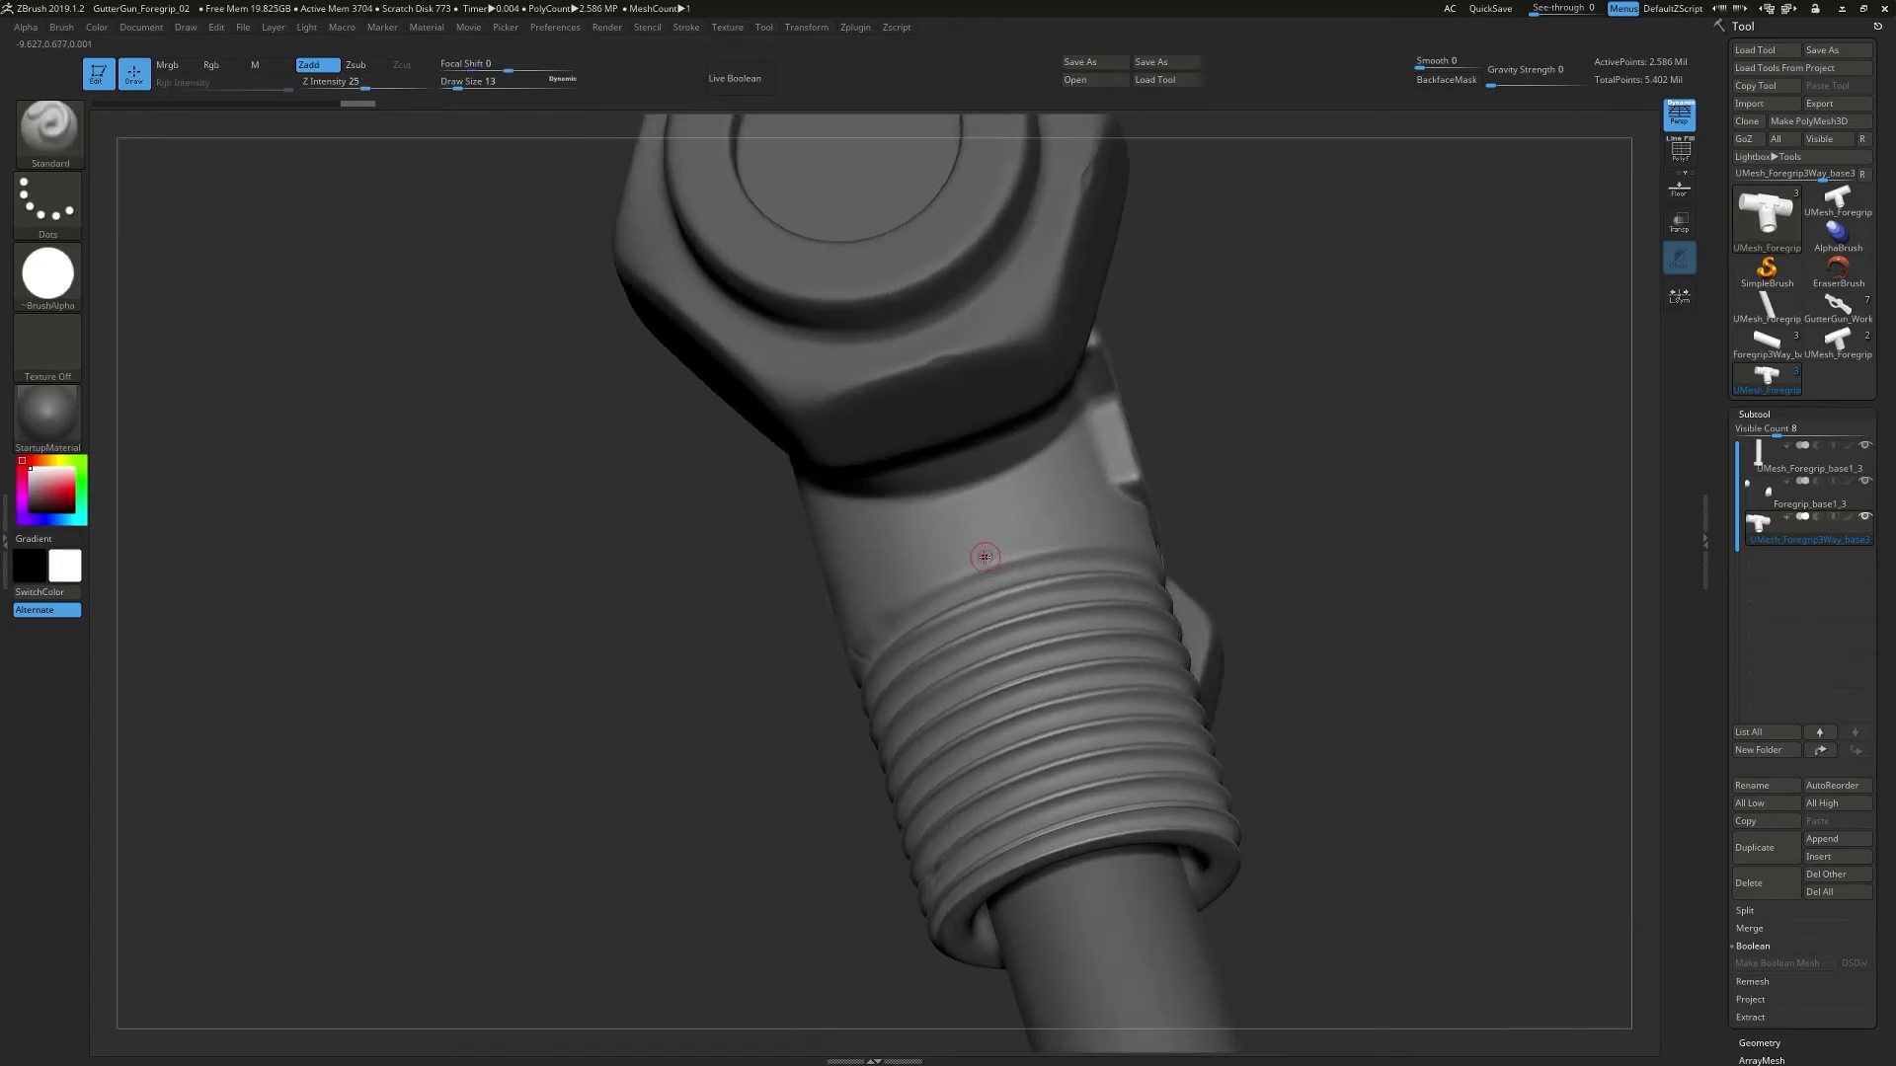
shift+drag(989, 568, 1117, 560)
- Raise the Z Intensity to 47, sculpt a short seam ridge above the branch's threads, and undo the last stroke
drag(361, 83, 390, 84)
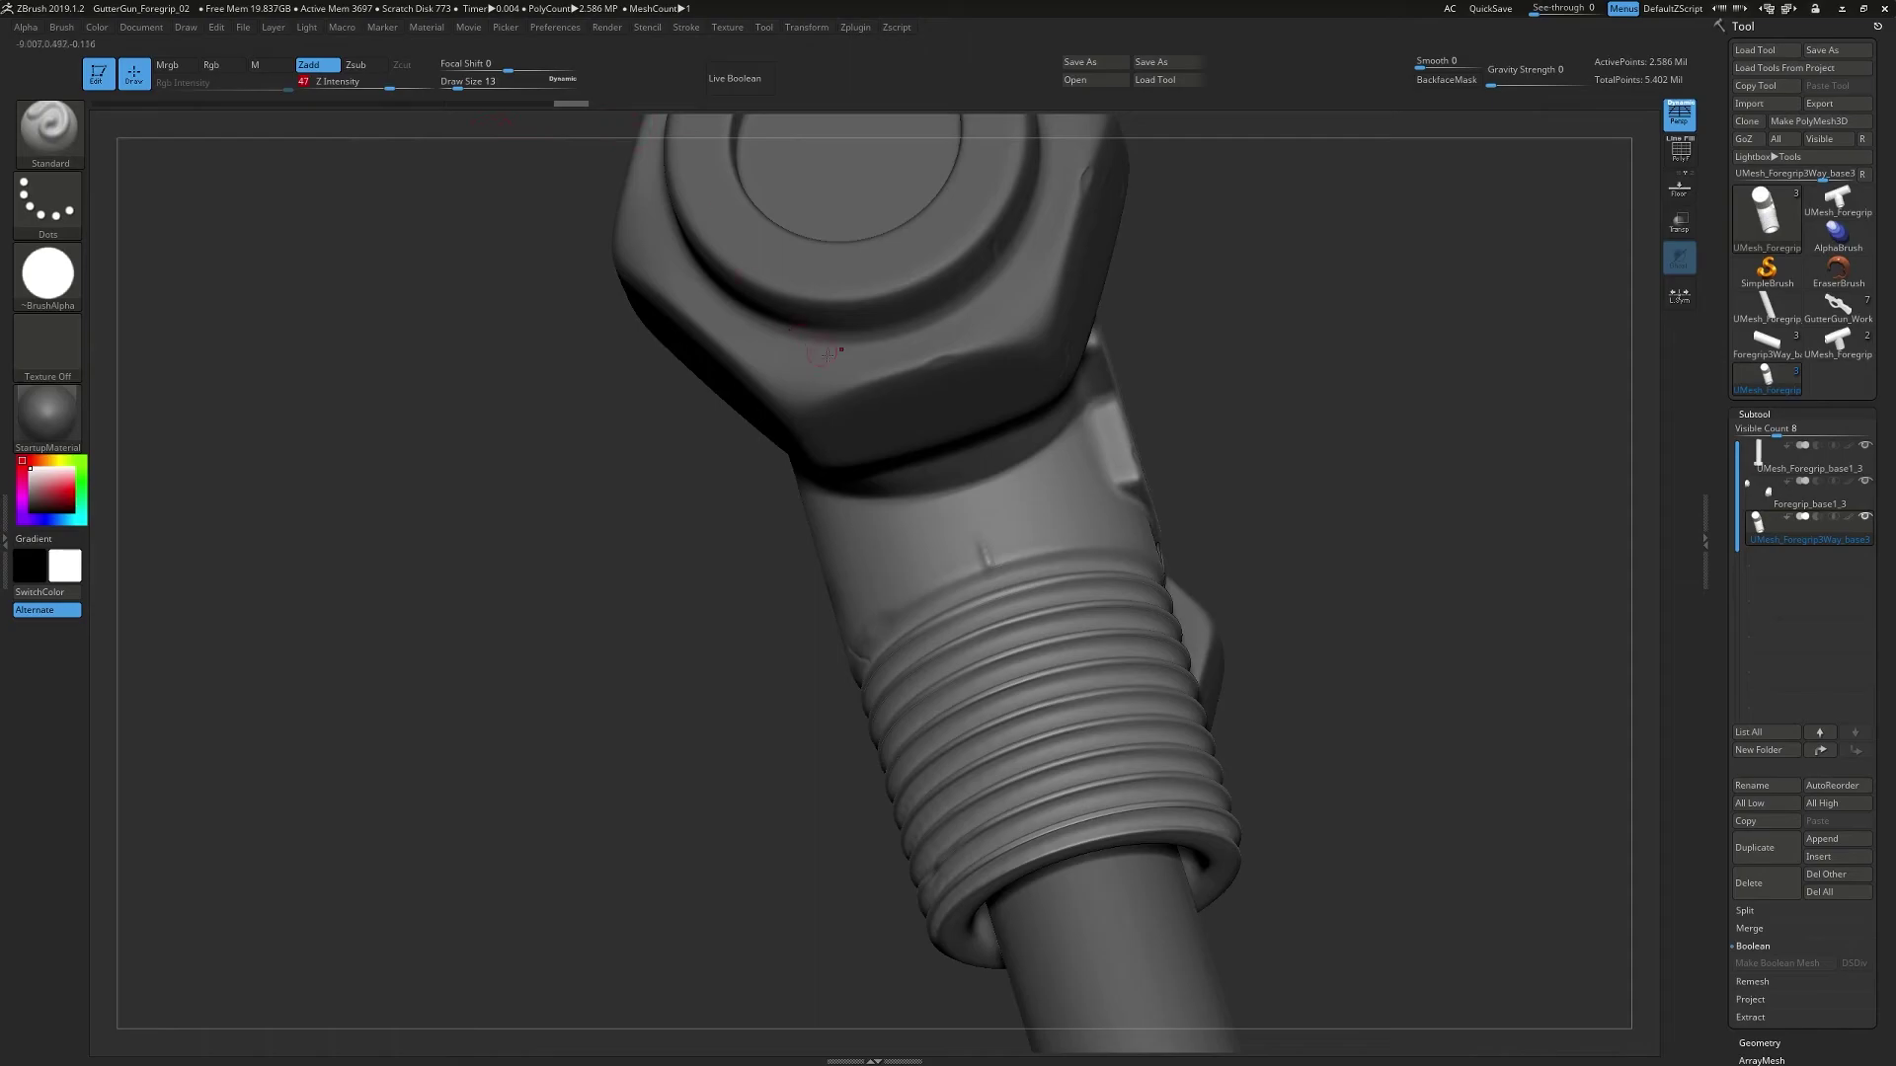
drag(968, 505, 983, 550)
mouse_move(989, 560)
right_down()
mouse_move(810, 568)
mouse_move(1017, 484)
mouse_move(993, 520)
right_up()
drag(998, 542, 998, 534)
key(ctrl+z)
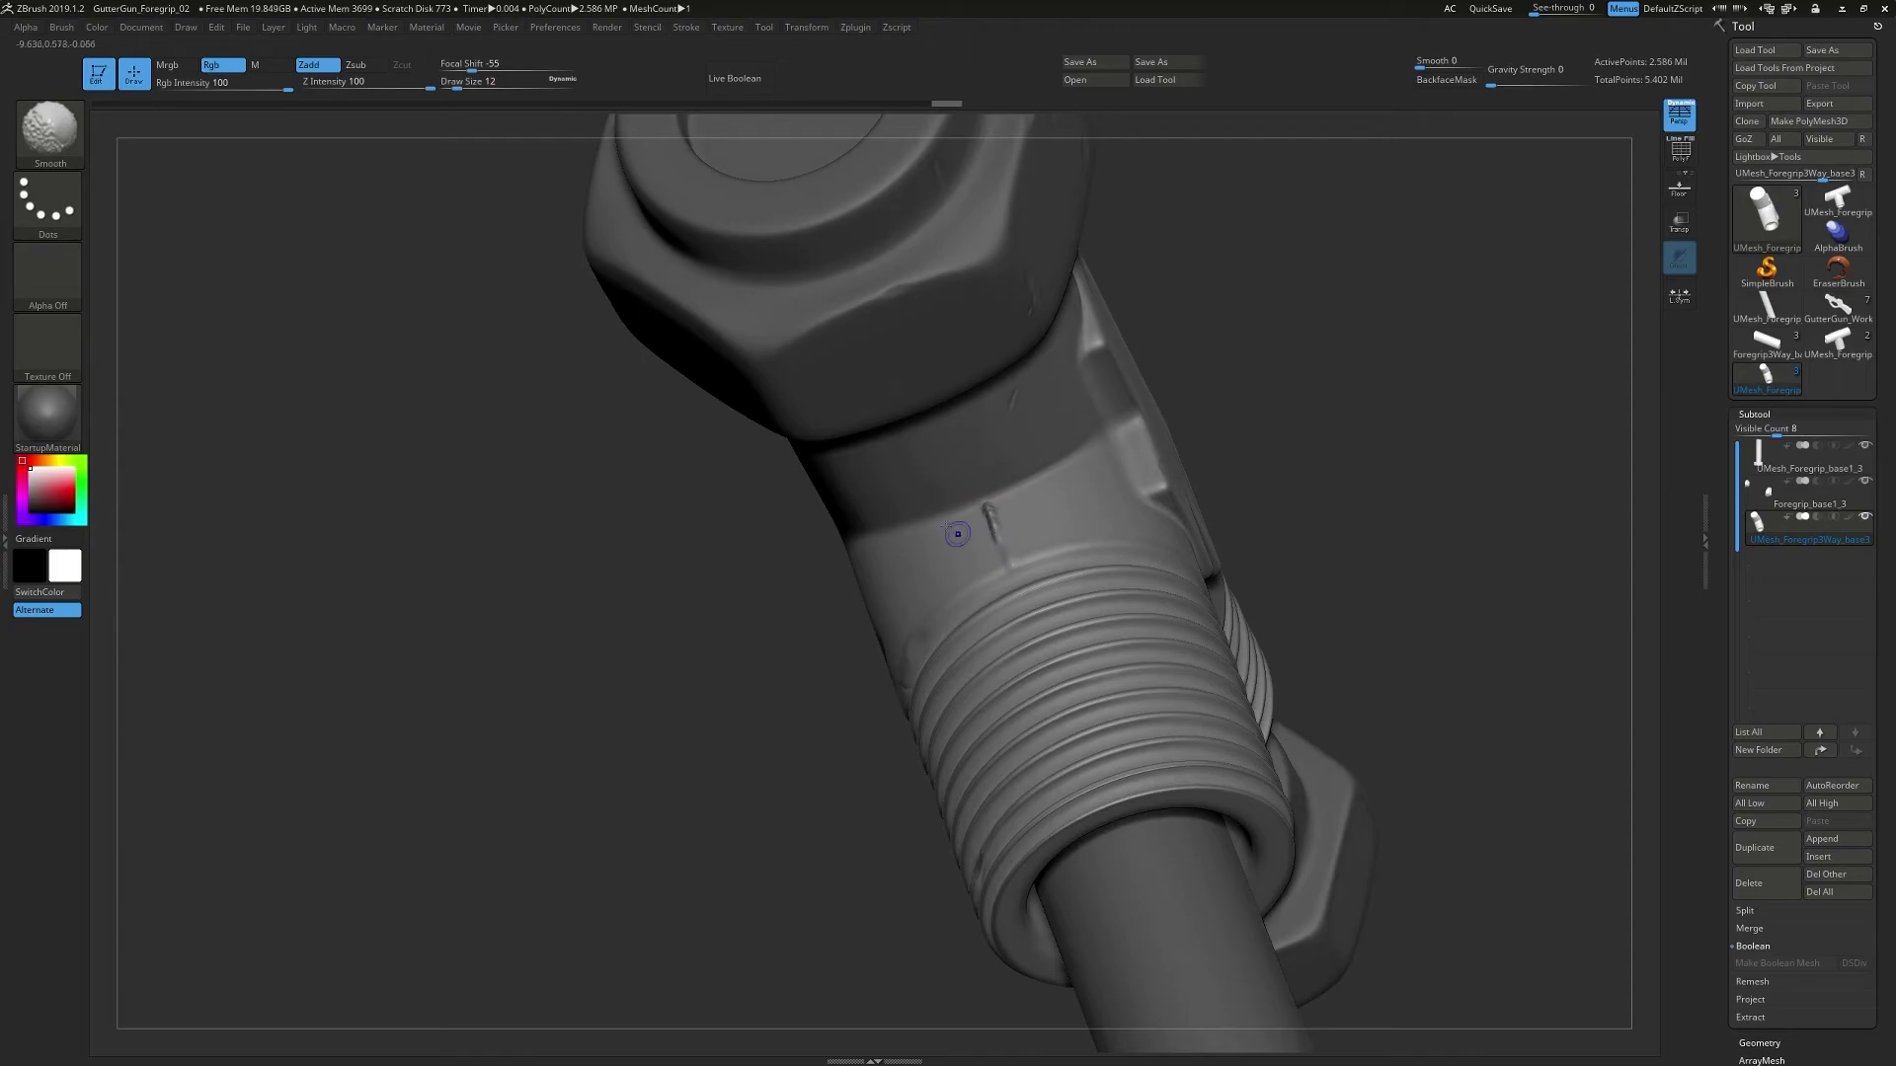
- Set the Standard brush's Smooth modifier to 1 and smooth the short ridge above the branch's threads
click(62, 27)
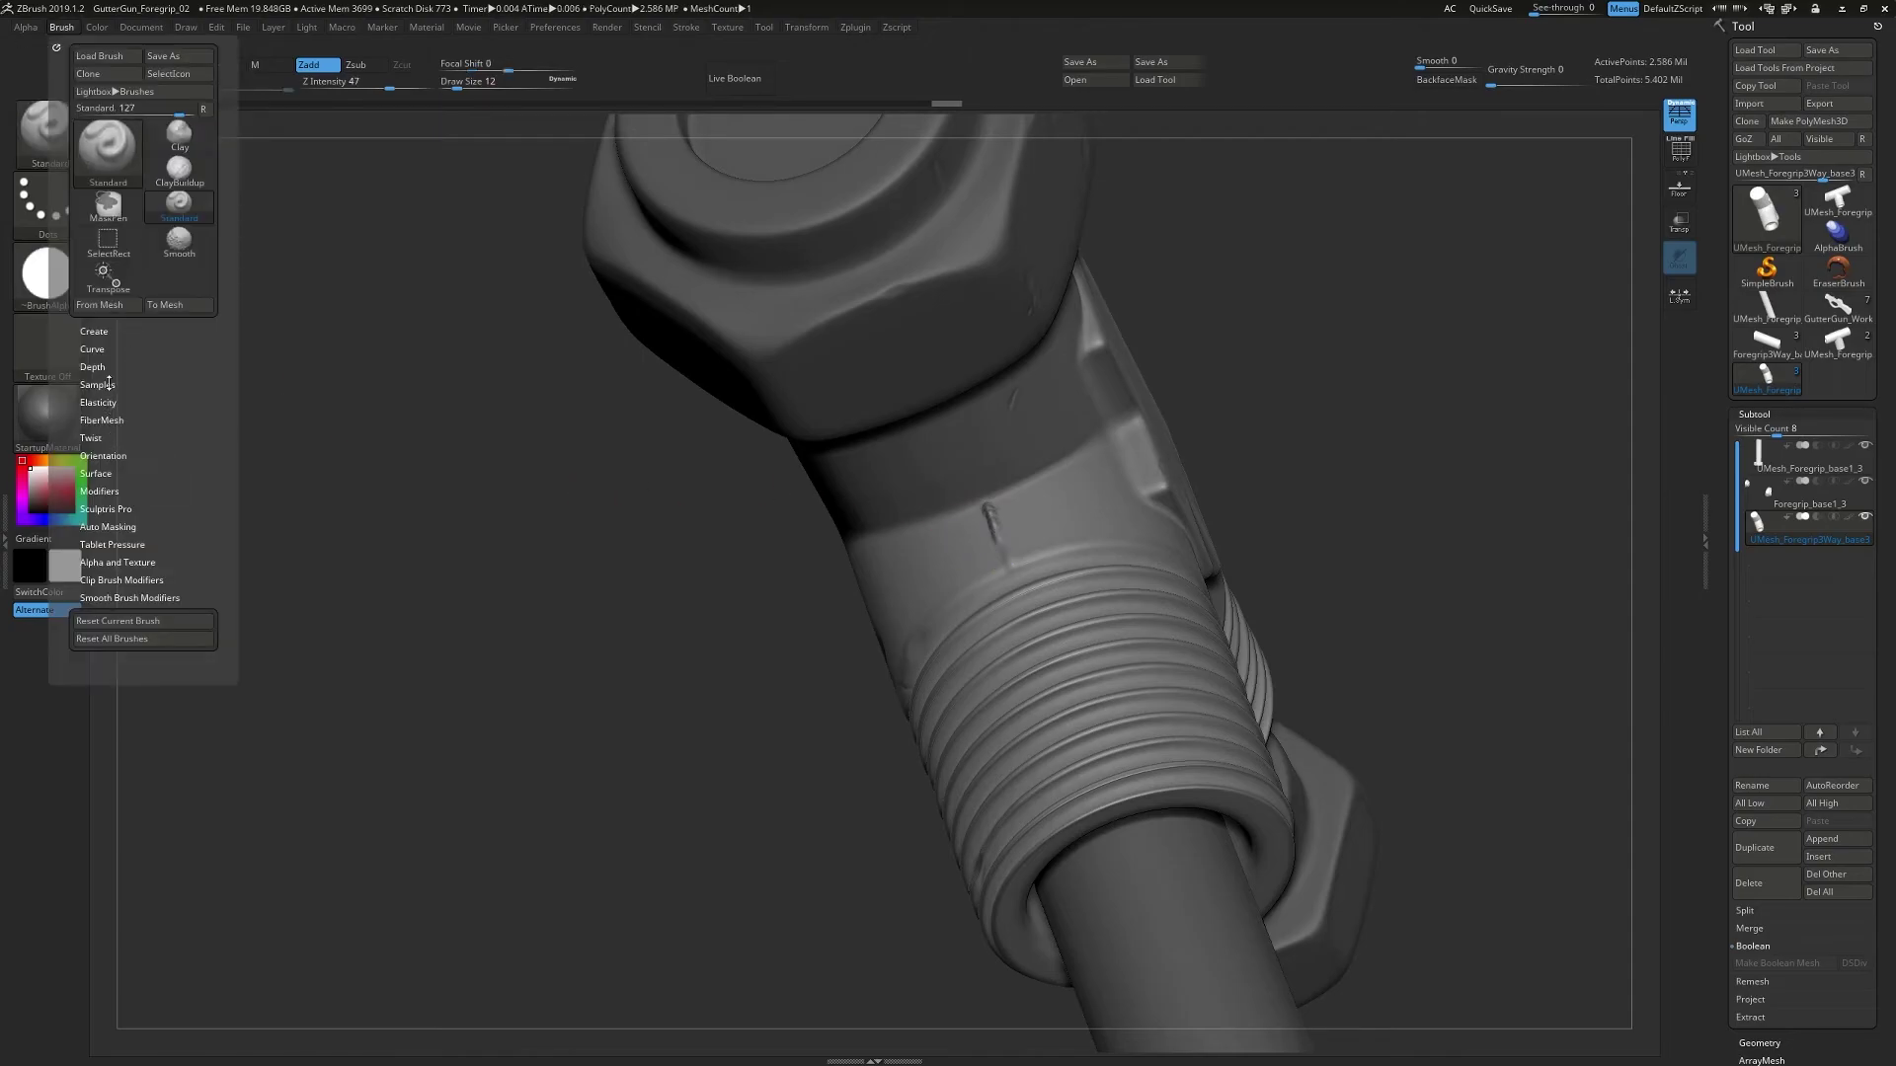
click(98, 491)
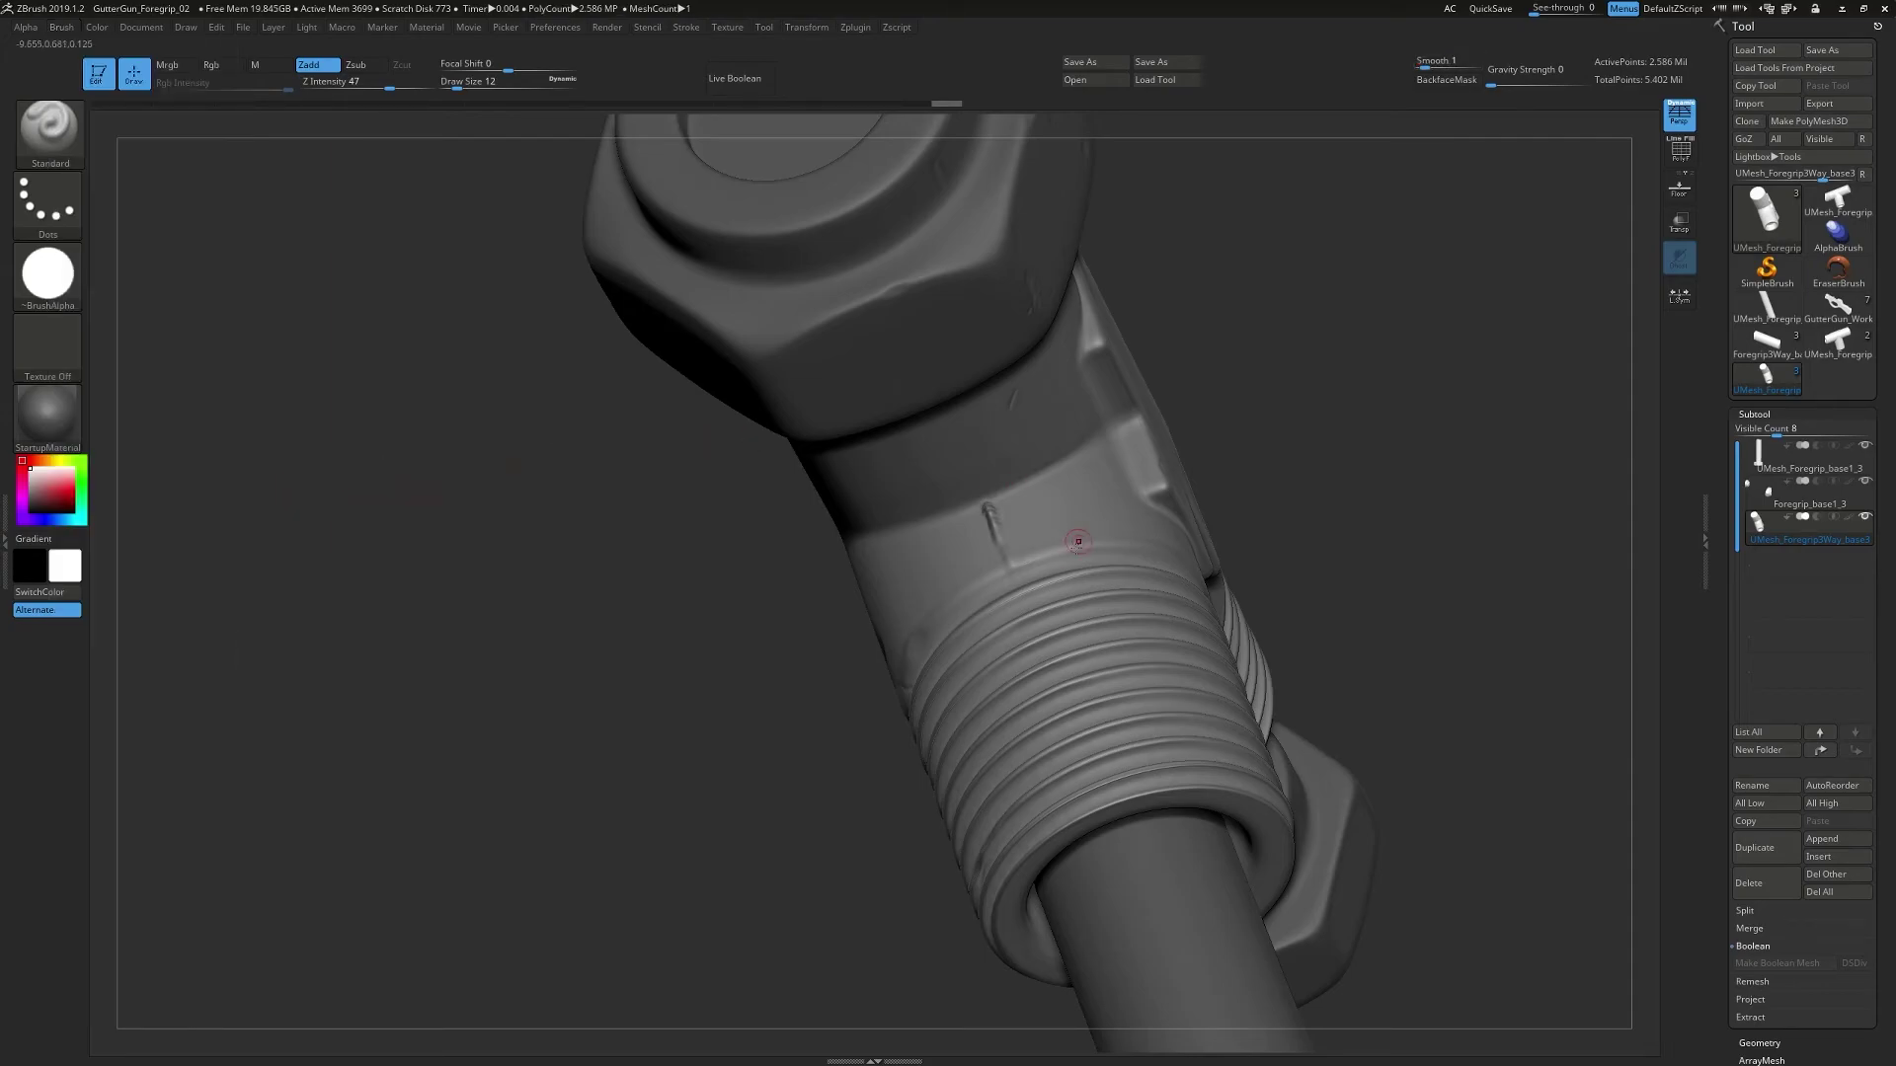
key(shift)
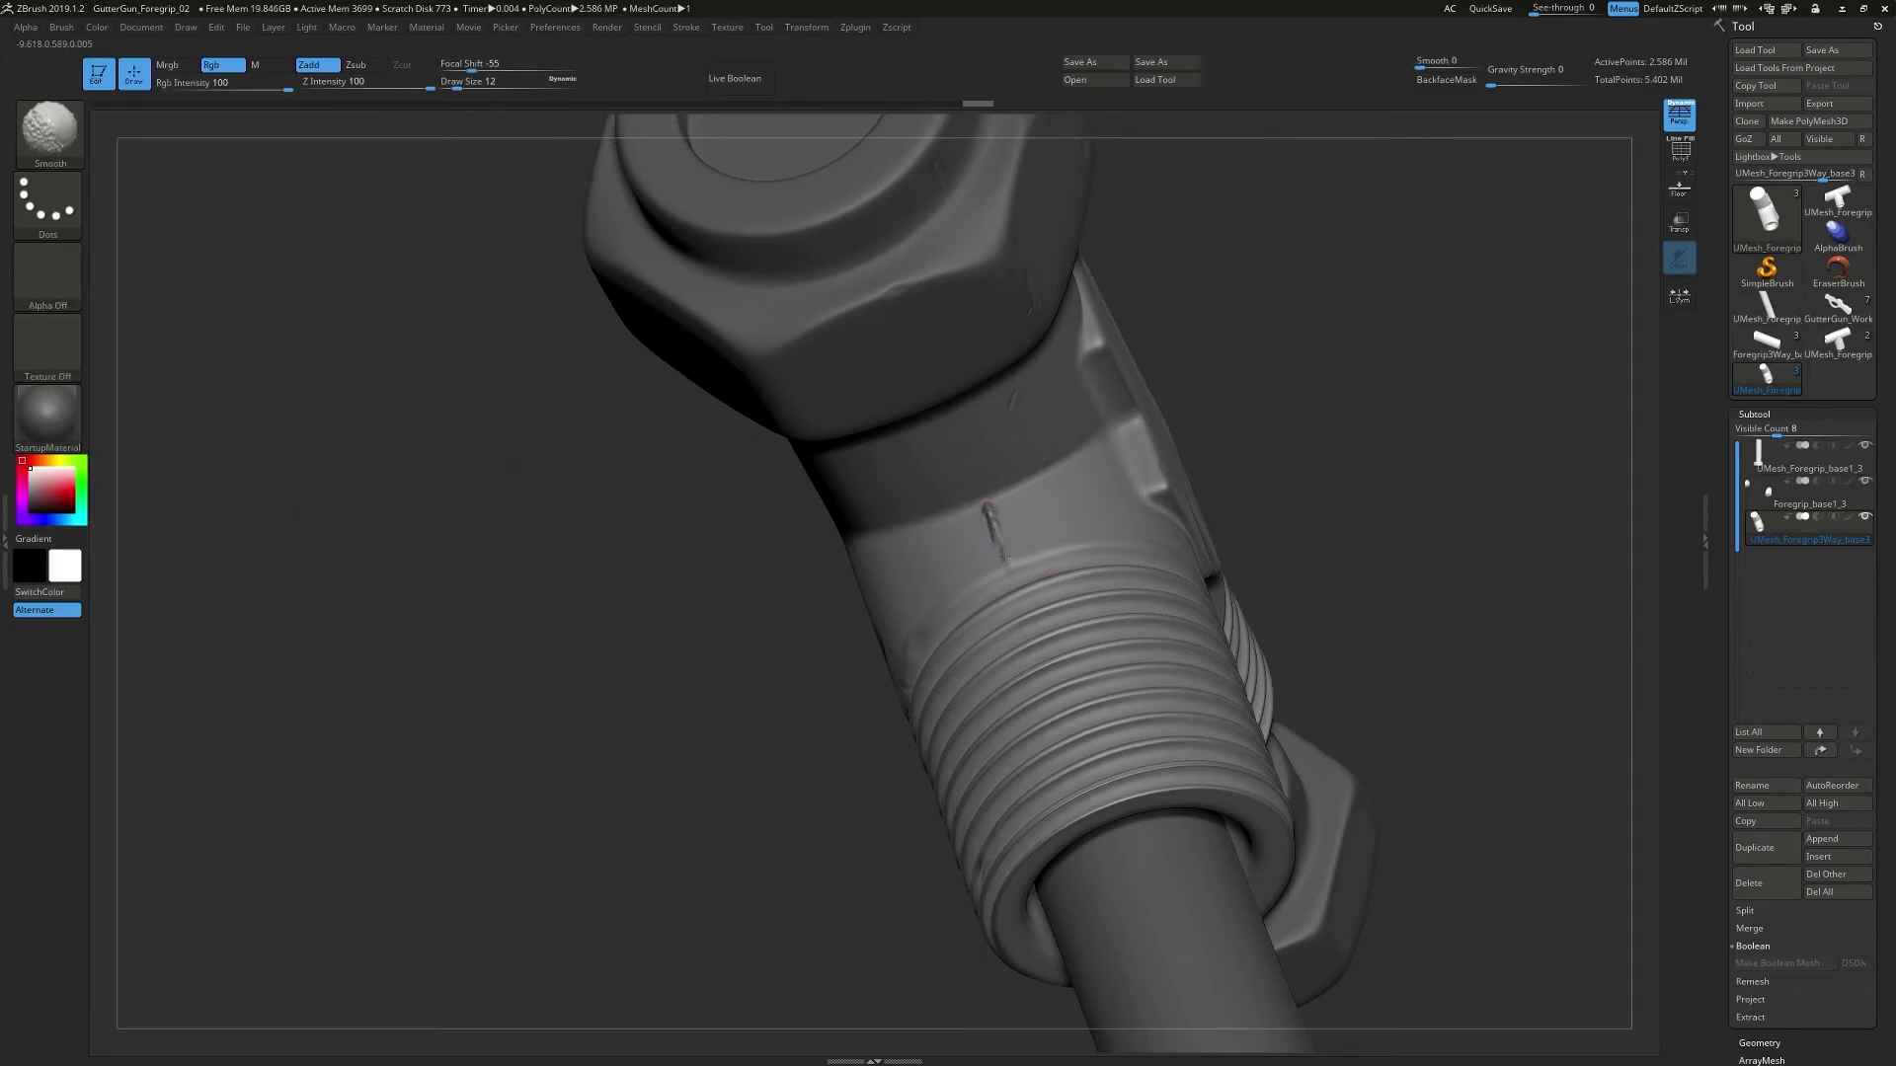
shift+drag(988, 509, 1055, 583)
- Build up and lengthen the ridge from the branch's threads onto the pipe body, and return the mesh to its higher subdivision level
right_drag(1011, 531, 986, 492)
drag(987, 500, 991, 518)
right_drag(999, 553, 992, 506)
drag(986, 499, 988, 515)
key(d)
key(shift)
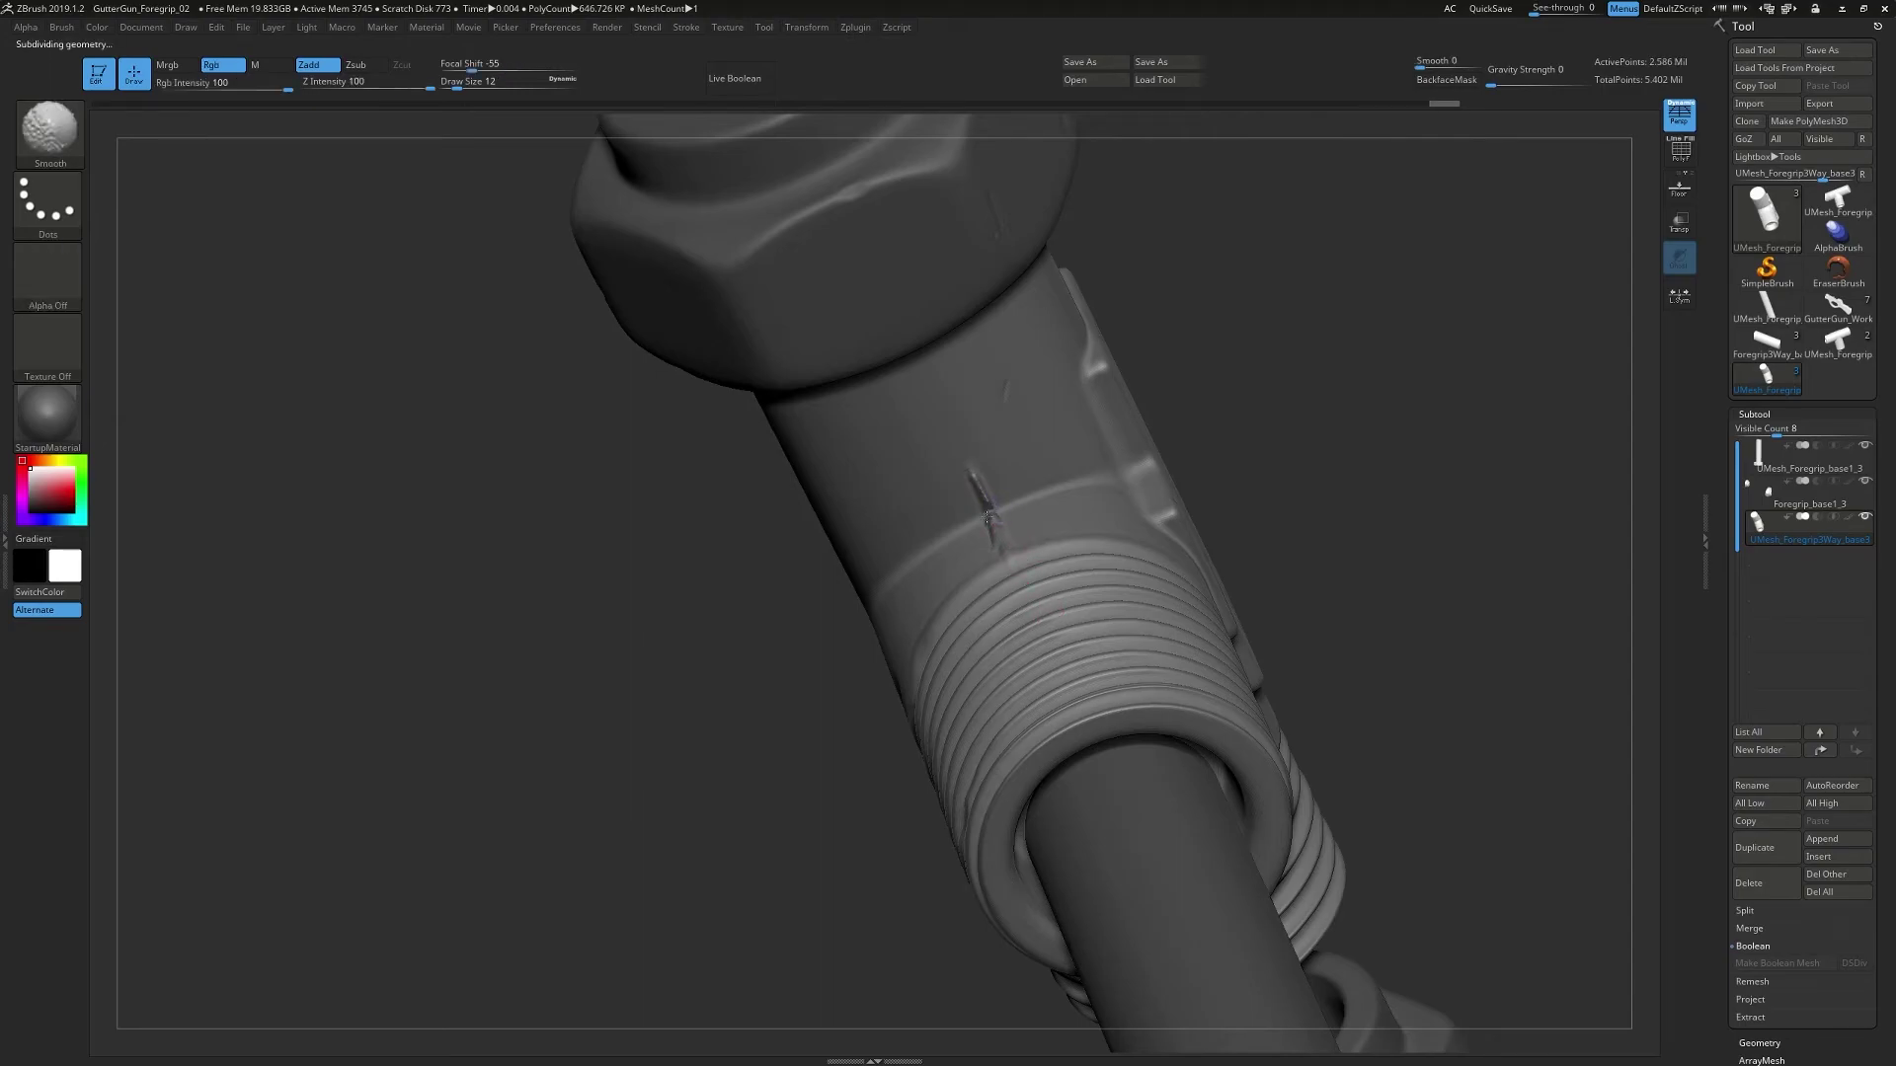
- Continue the seam ridge along the pipe body to the edge of the large nut with draw size 13
right_drag(985, 515, 982, 513)
mouse_move(948, 428)
mouse_down()
mouse_move(975, 464)
mouse_move(928, 393)
mouse_up()
key(s)
key(shift)
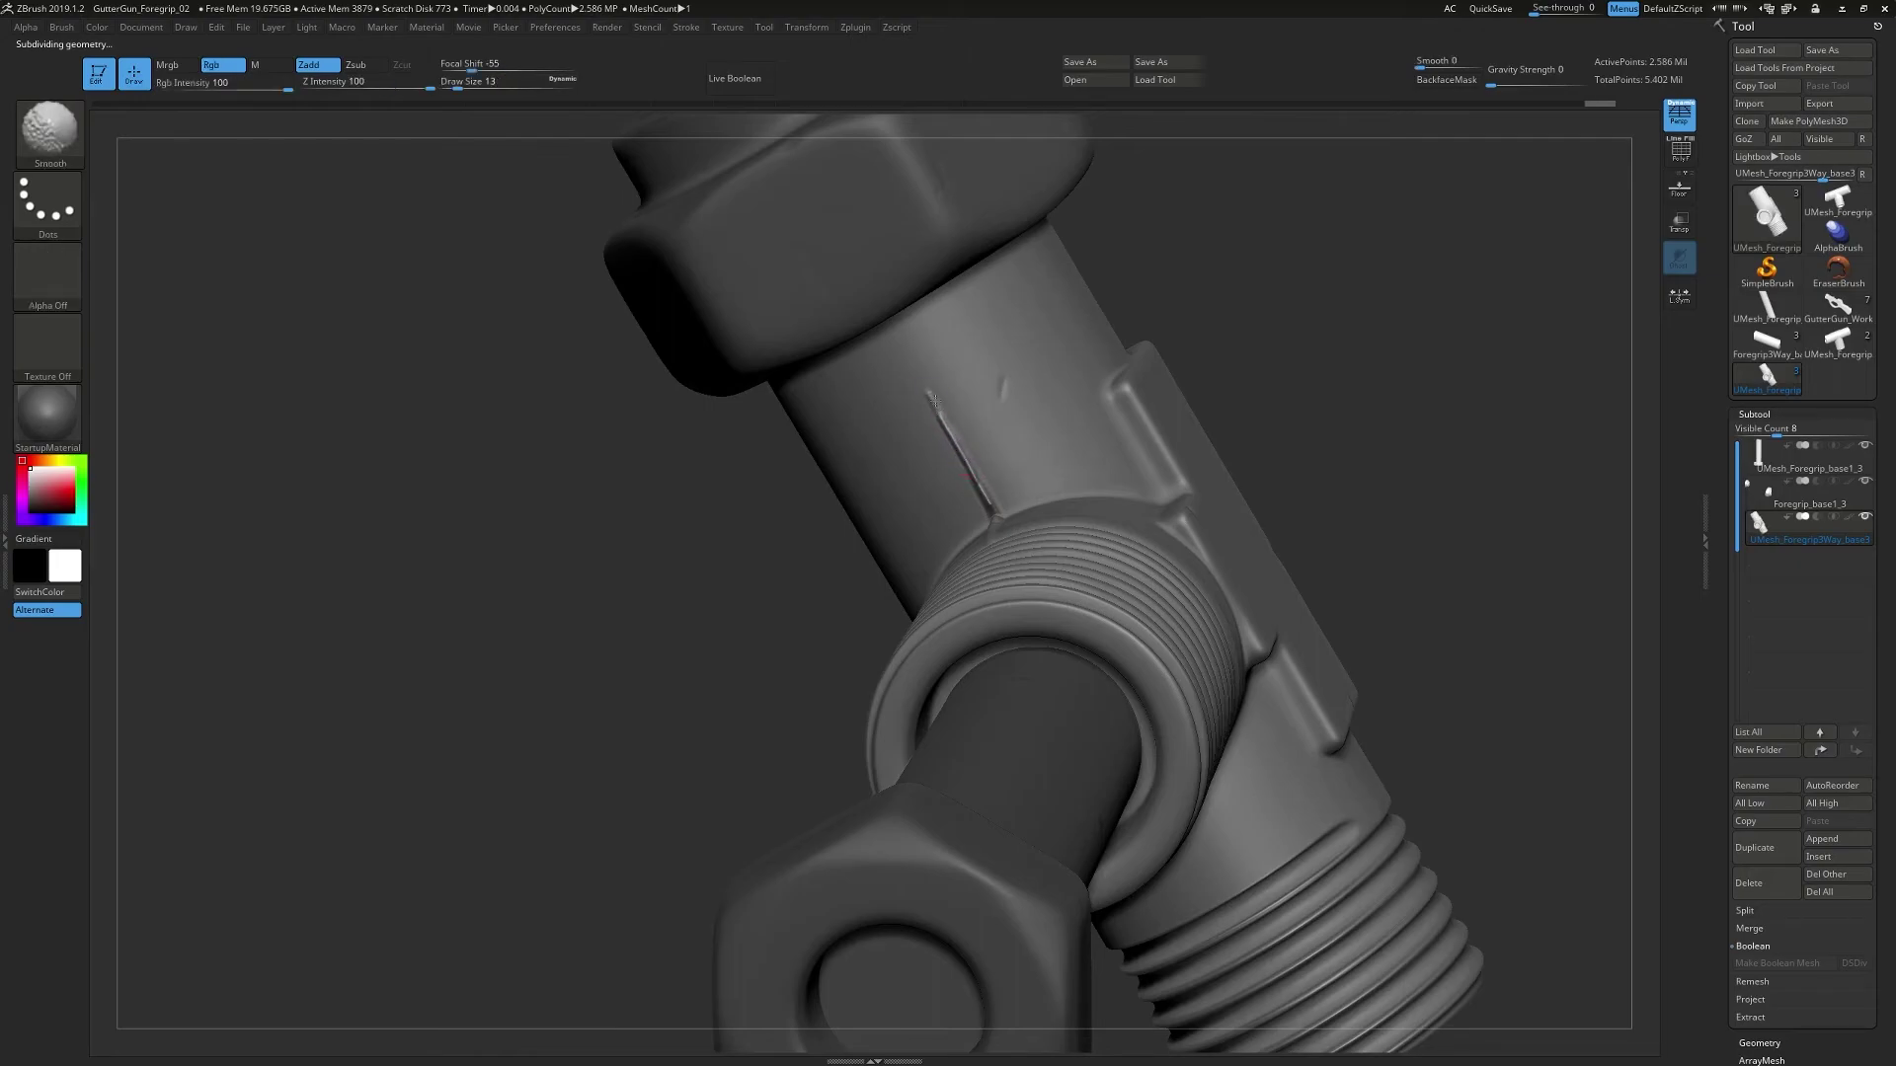
right_drag(981, 494, 936, 413)
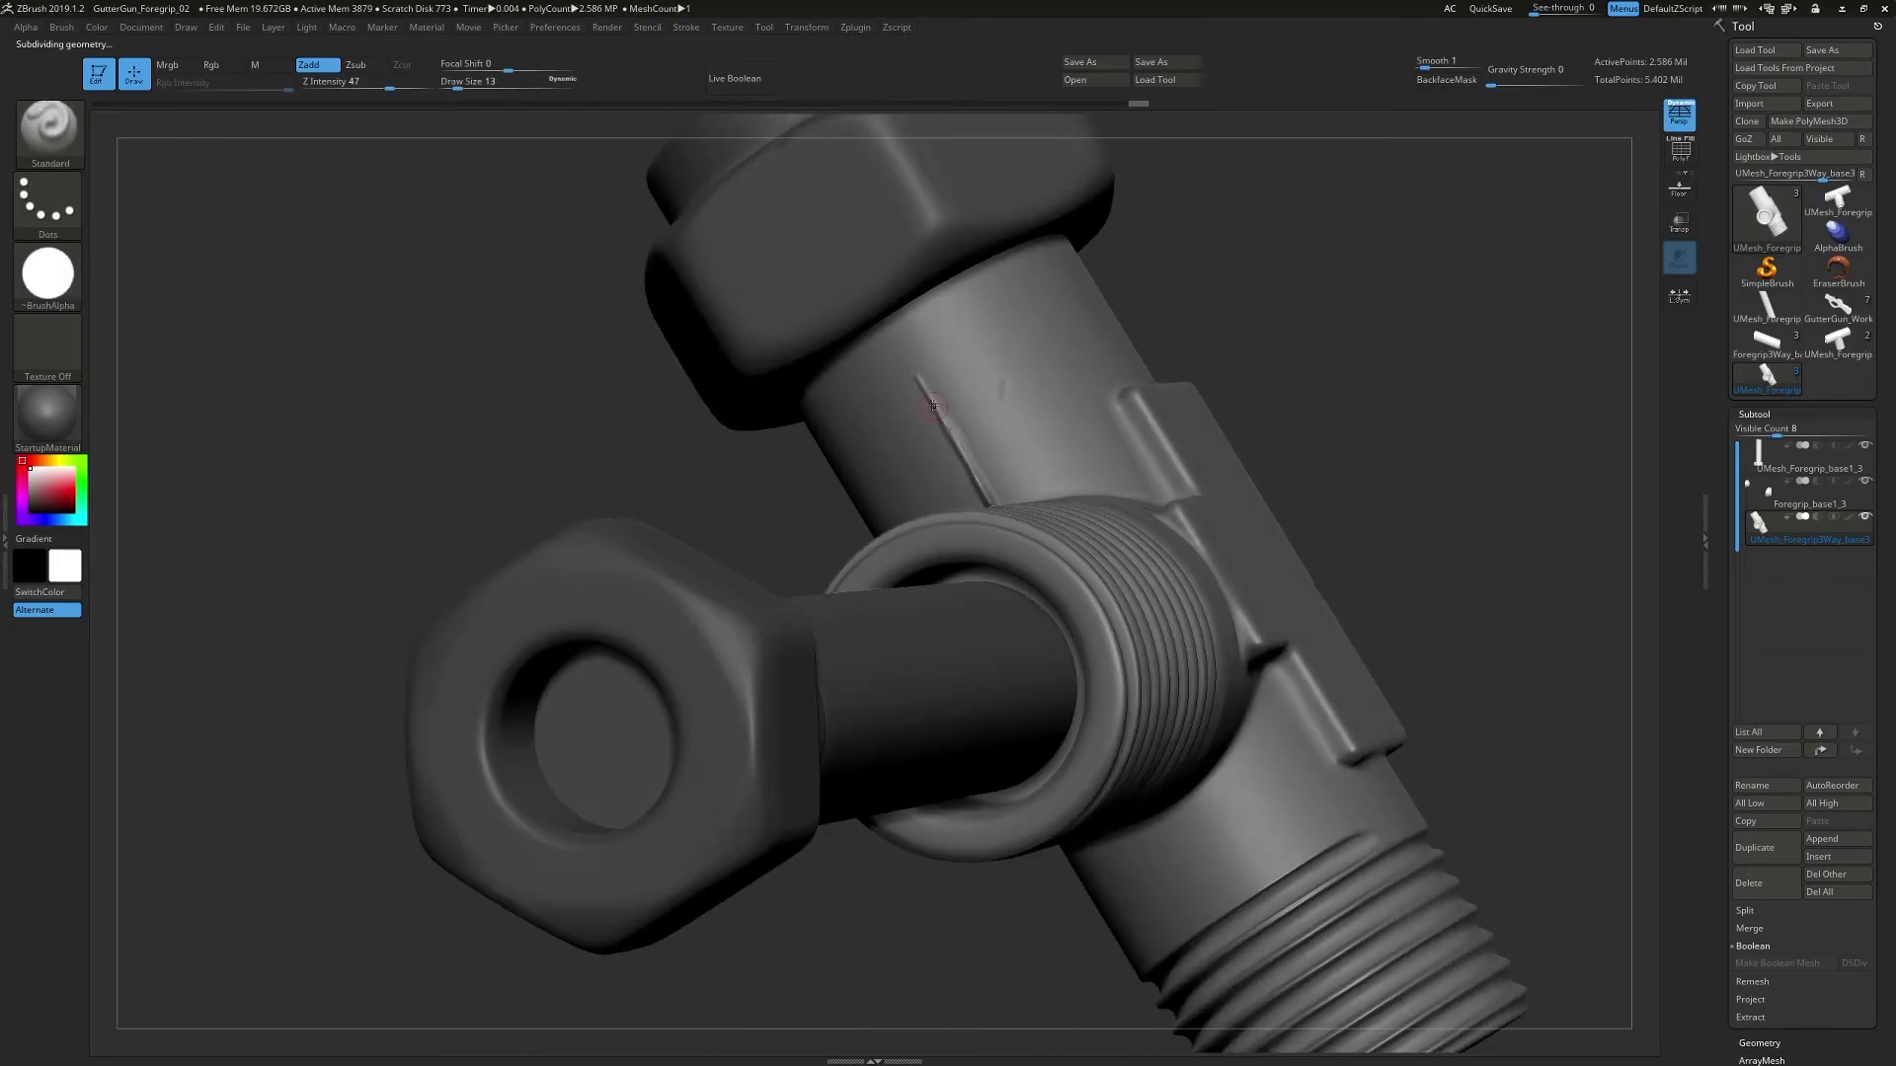
mouse_move(909, 367)
mouse_down()
mouse_move(898, 344)
mouse_move(922, 385)
mouse_up()
right_drag(922, 385, 900, 342)
key(shift)
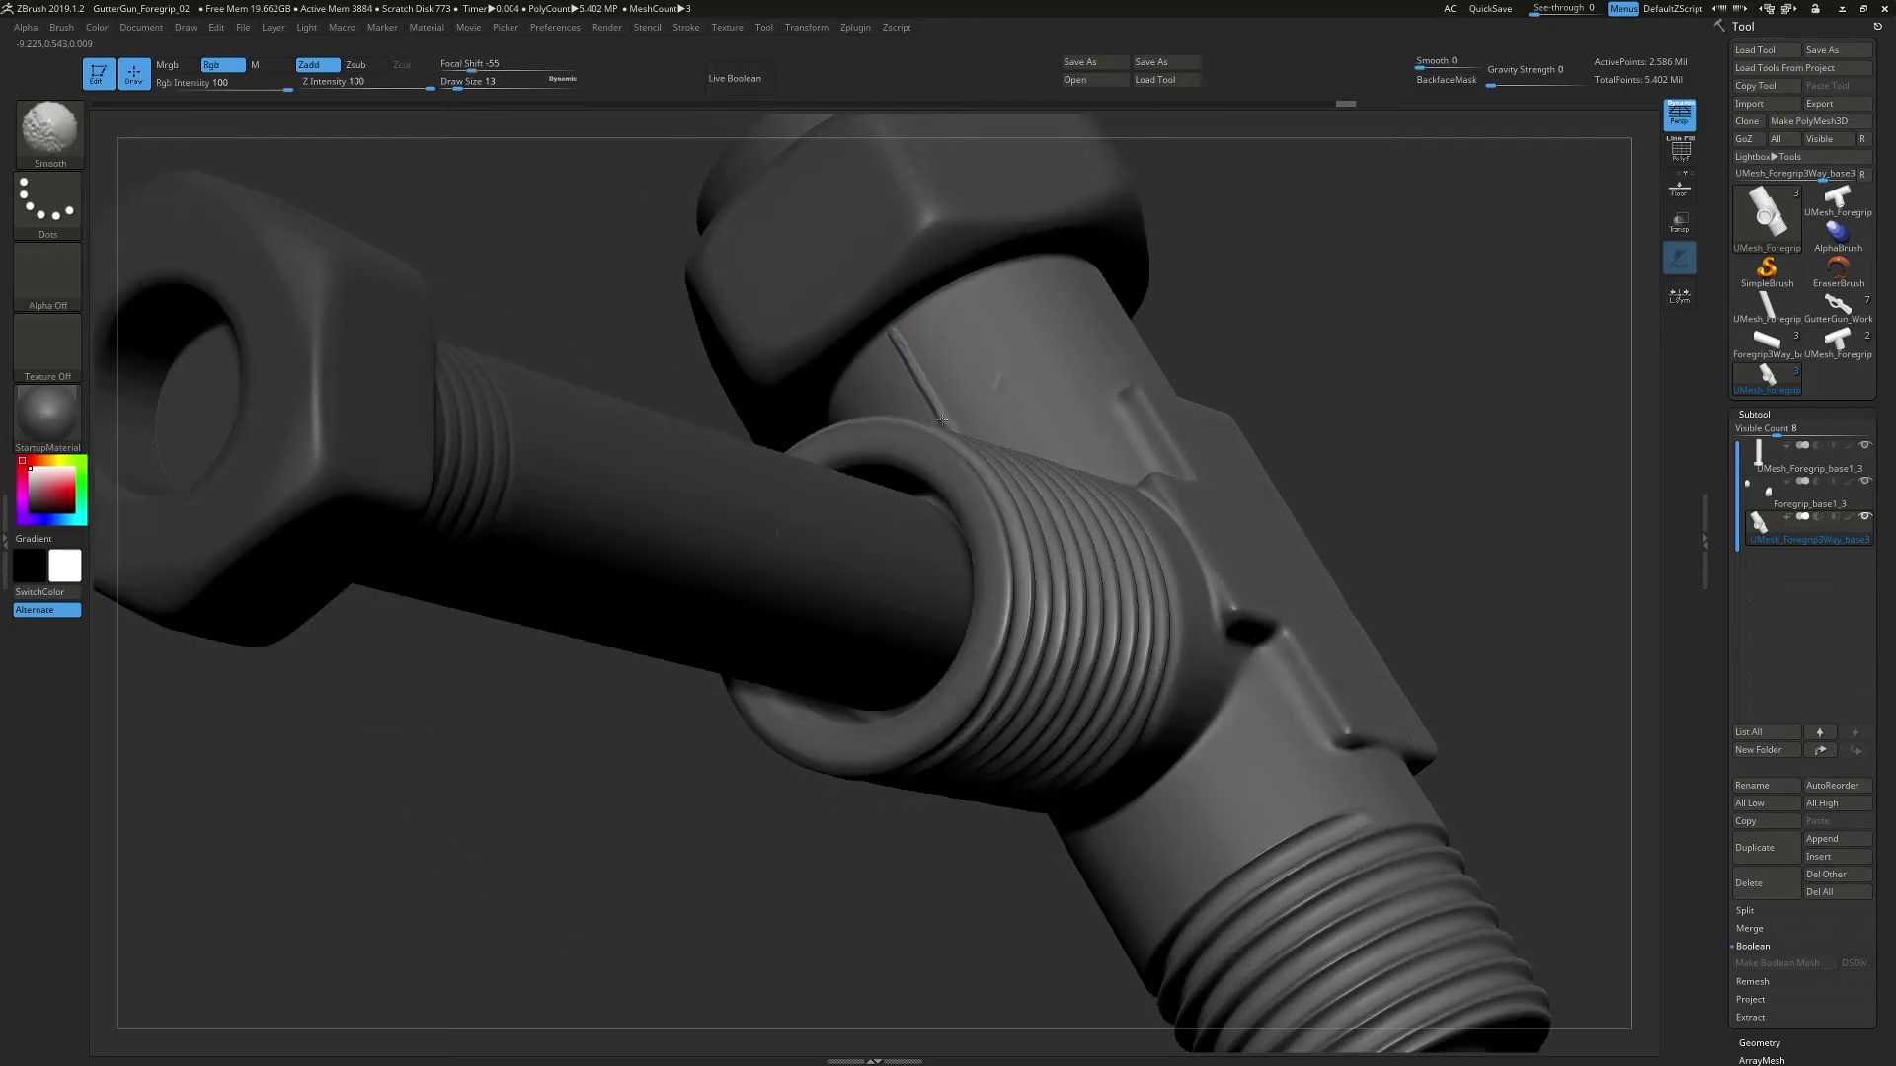
- Refine and smooth the seam ridge down to where it meets the branch's threads
right_drag(951, 432, 902, 406)
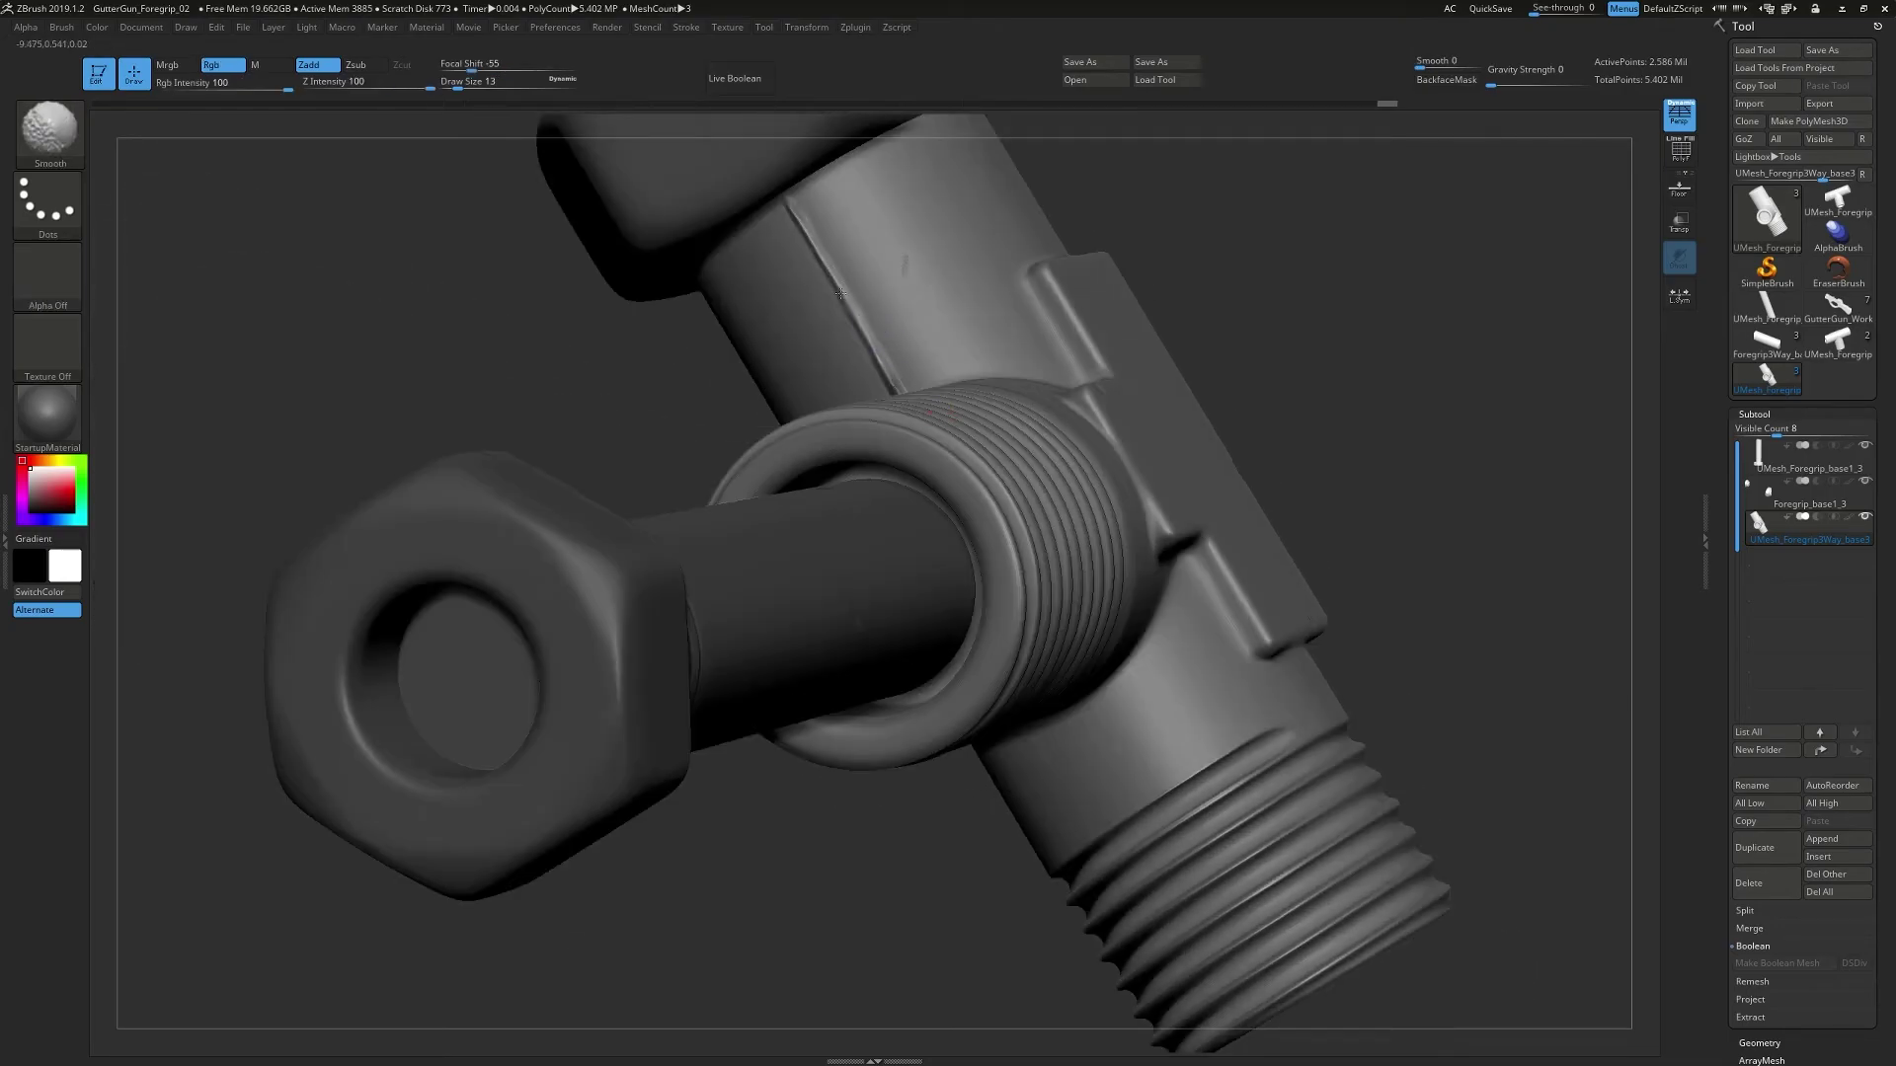
right_drag(849, 311, 900, 411)
key(shift)
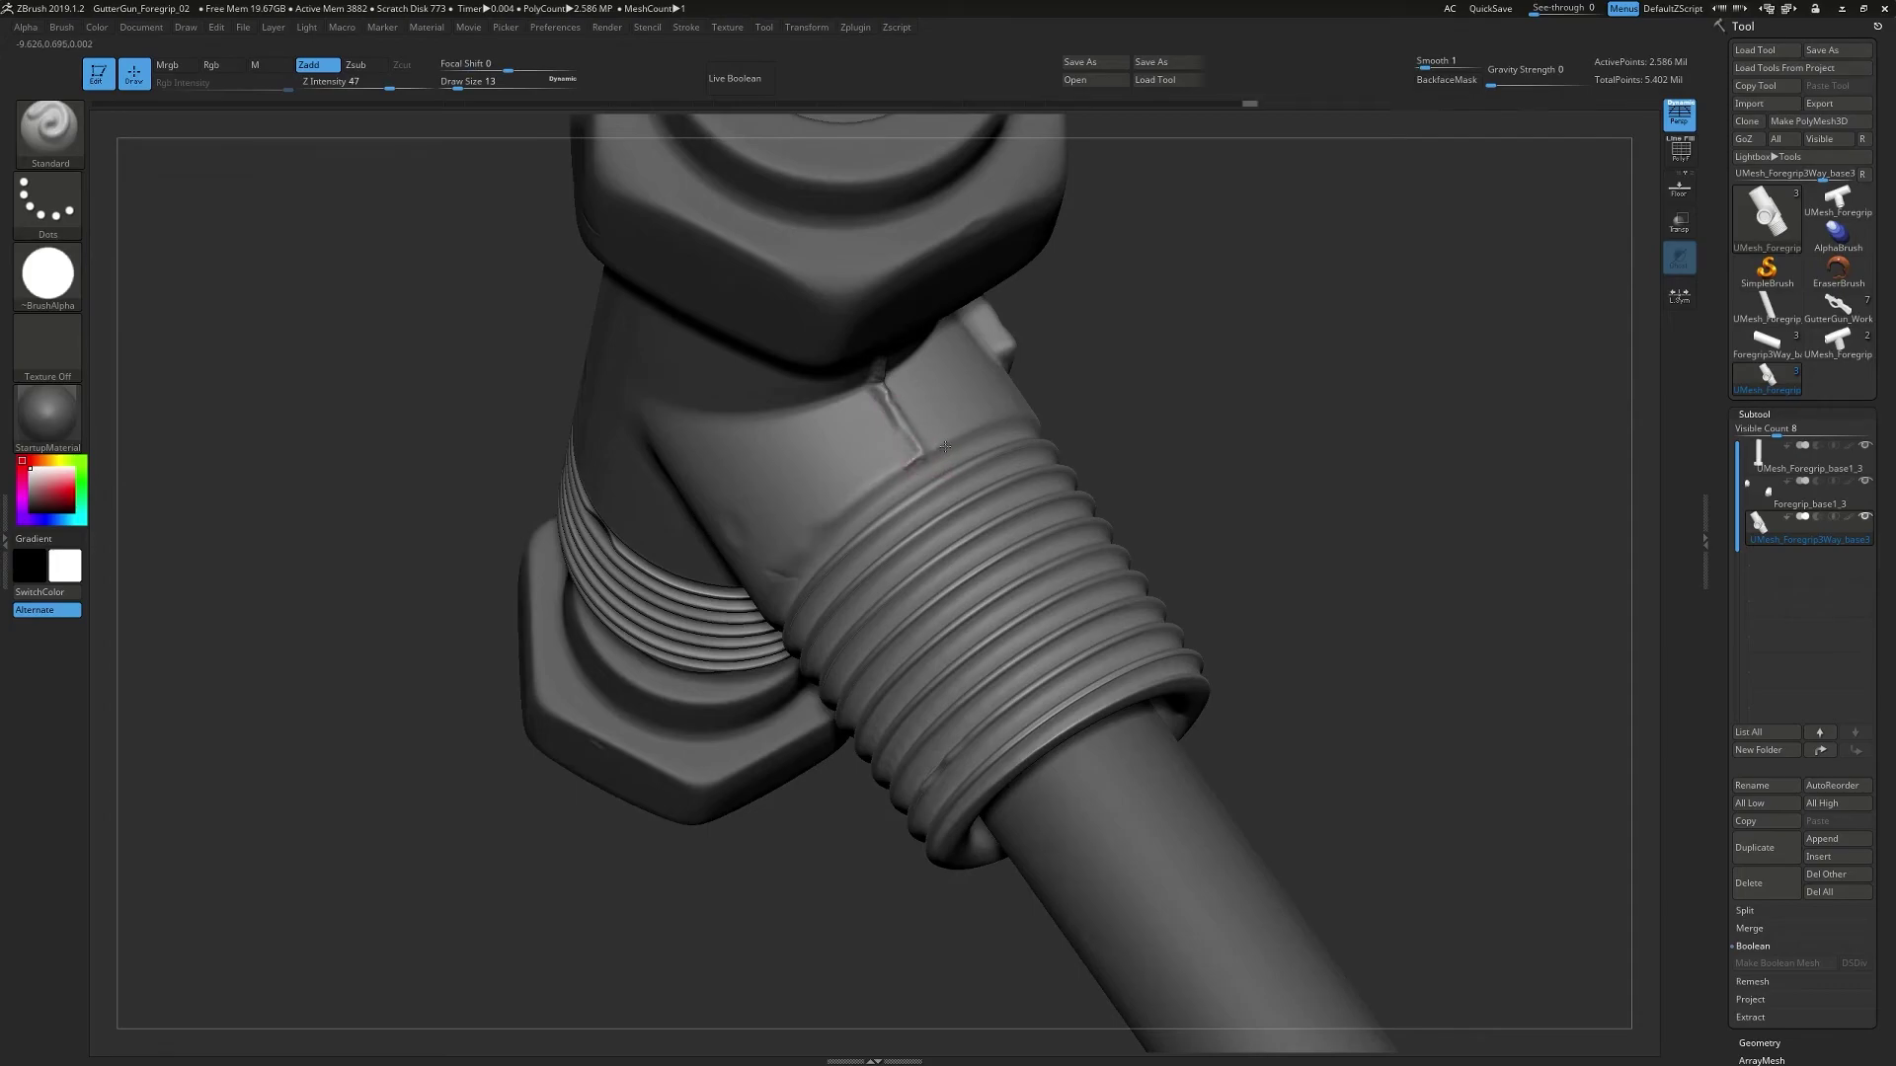
key(shift)
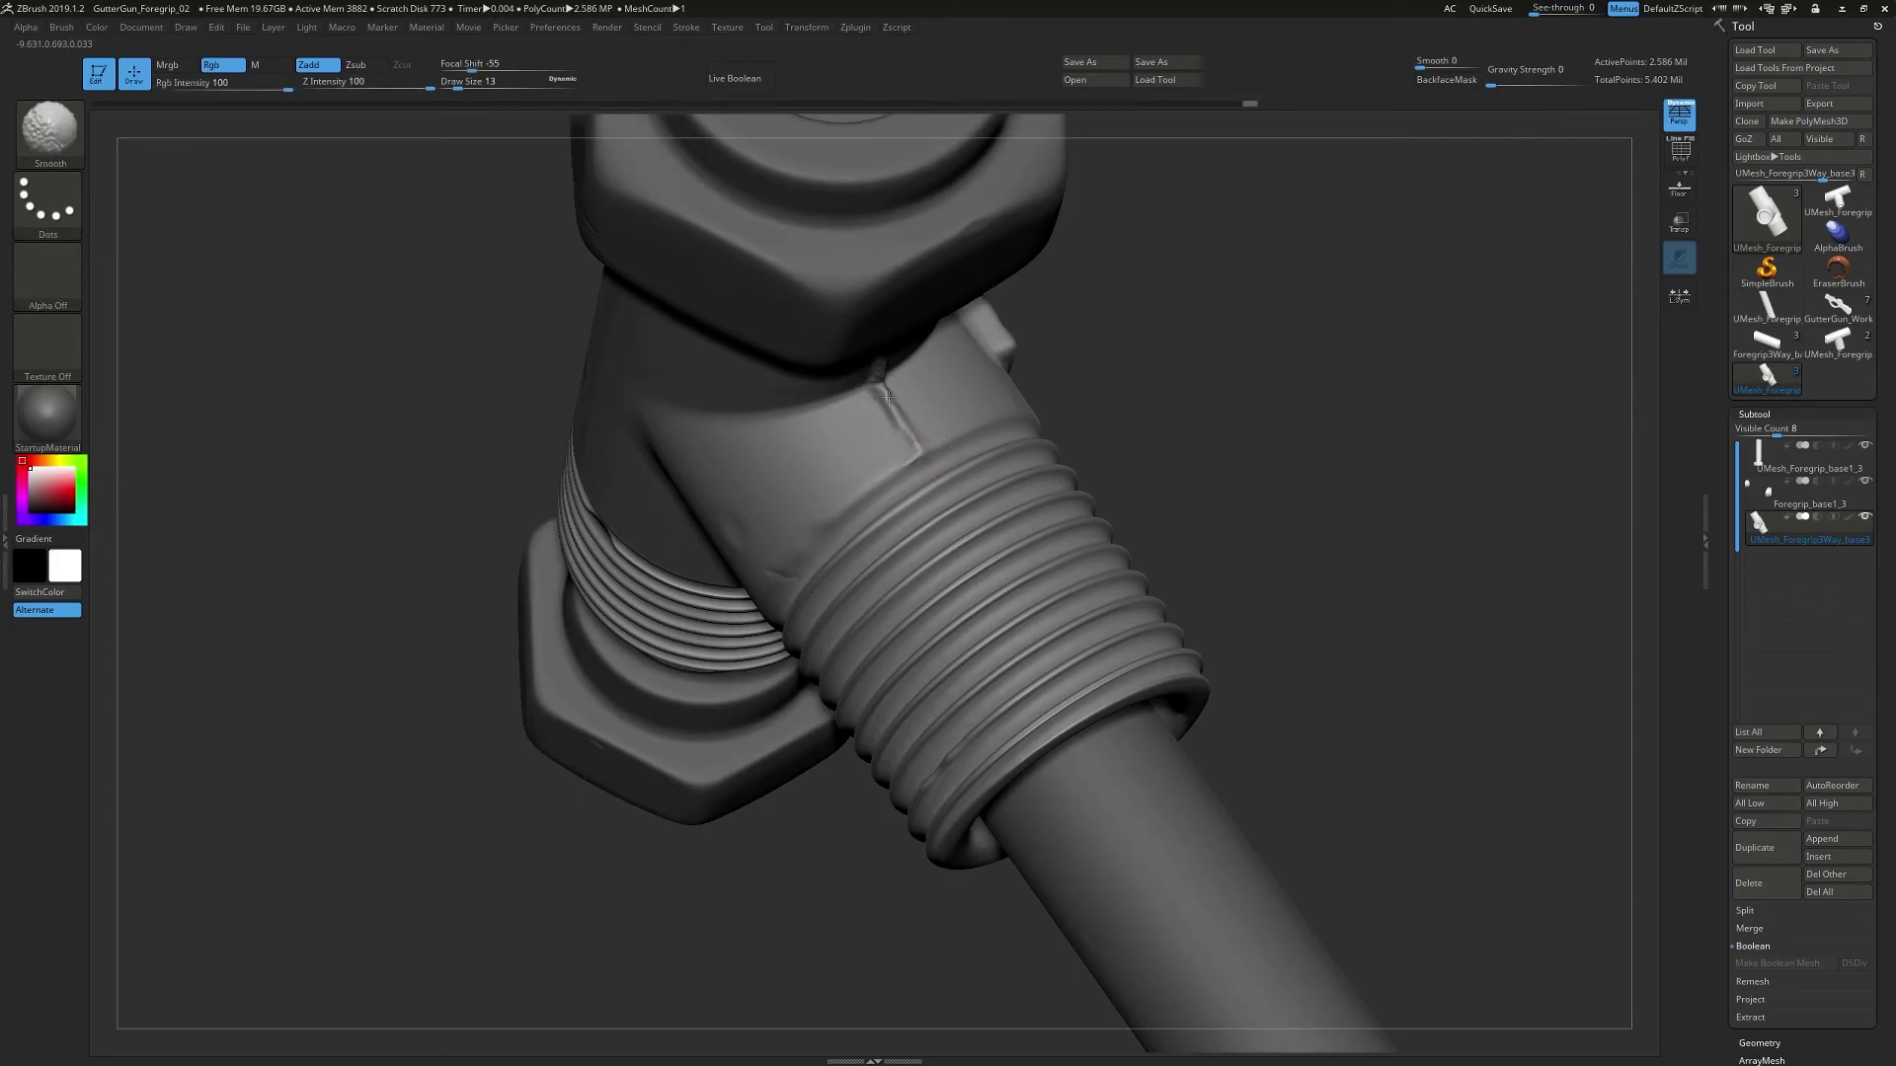
right_drag(984, 506, 999, 451)
mouse_move(999, 452)
ctrl+right_down()
mouse_move(1079, 501)
mouse_move(1096, 553)
mouse_move(1152, 593)
mouse_move(968, 528)
mouse_move(1027, 538)
mouse_move(1076, 582)
mouse_move(1116, 554)
mouse_move(883, 464)
mouse_move(854, 421)
mouse_move(800, 483)
mouse_move(1270, 469)
ctrl+right_up()
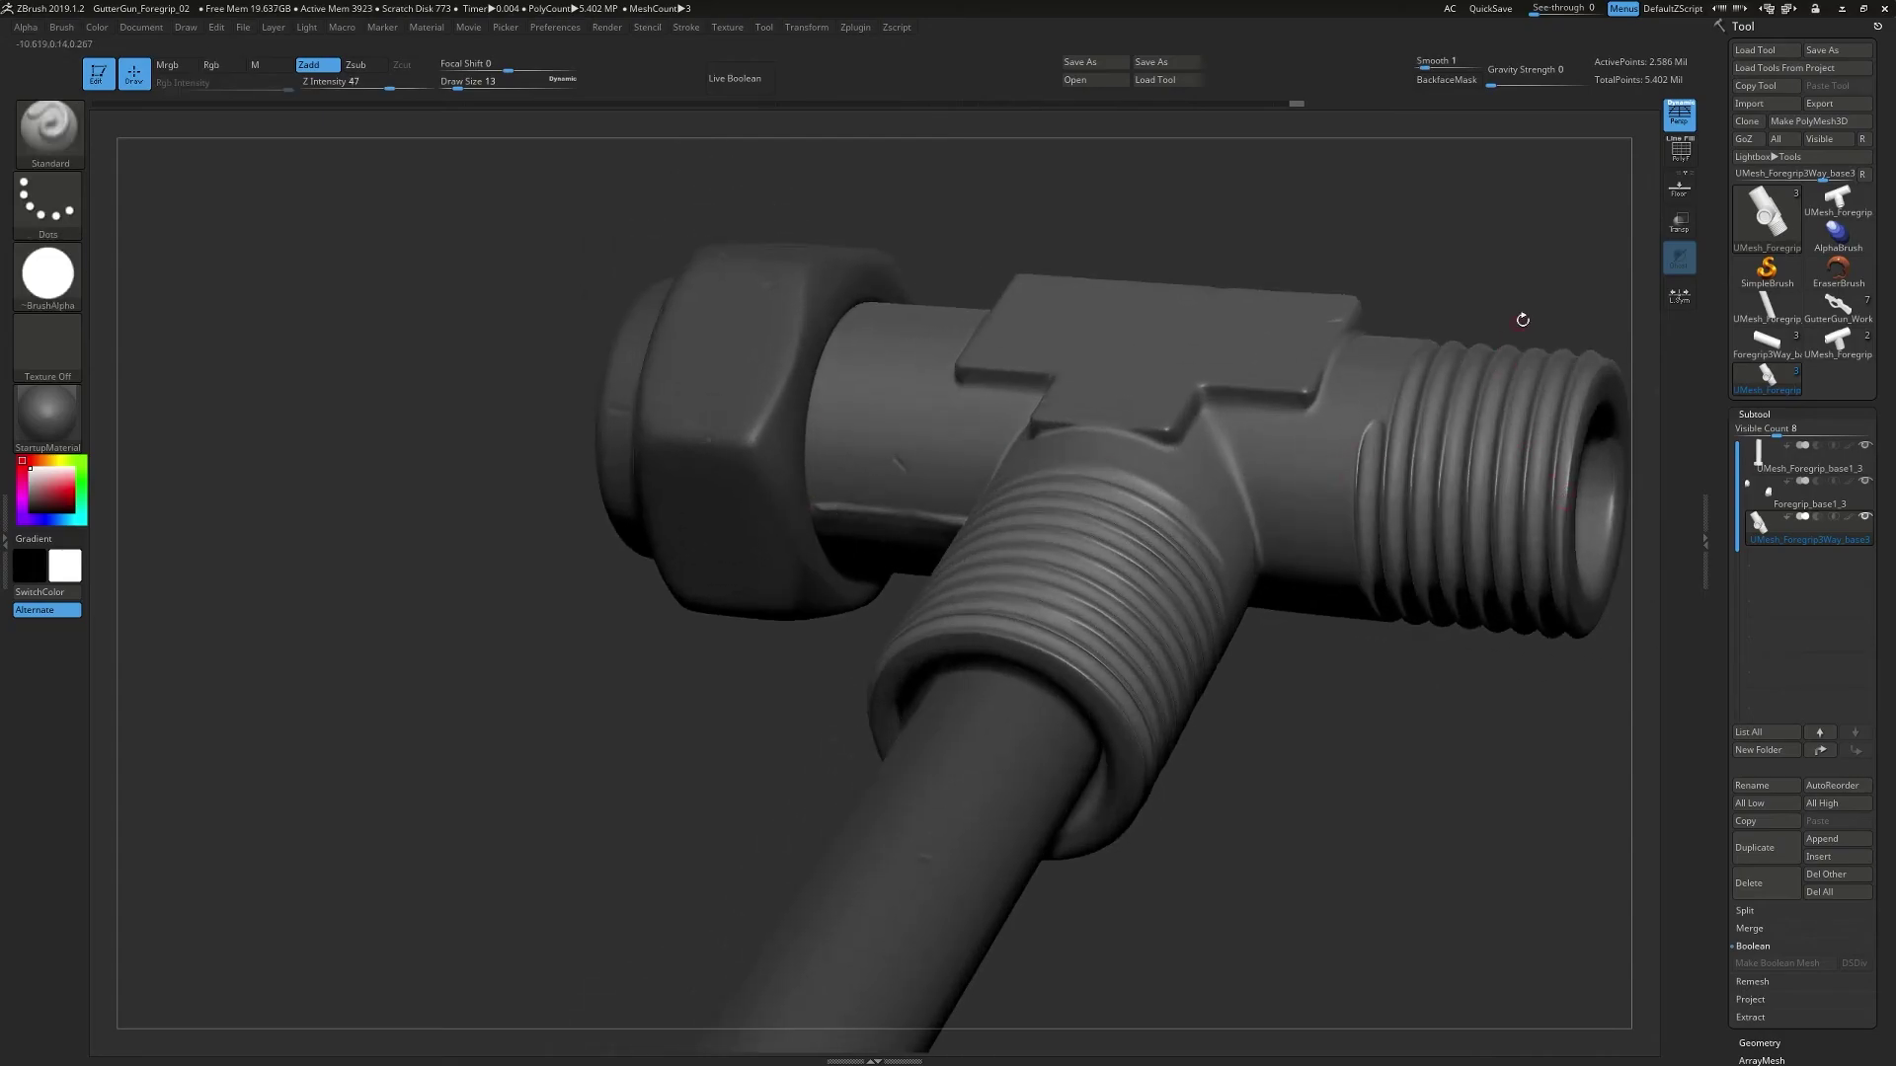
- Turn on transparent display of the inactive subtools and refine the seam ridge's end at the large nut
click(1679, 222)
right_drag(988, 592, 821, 505)
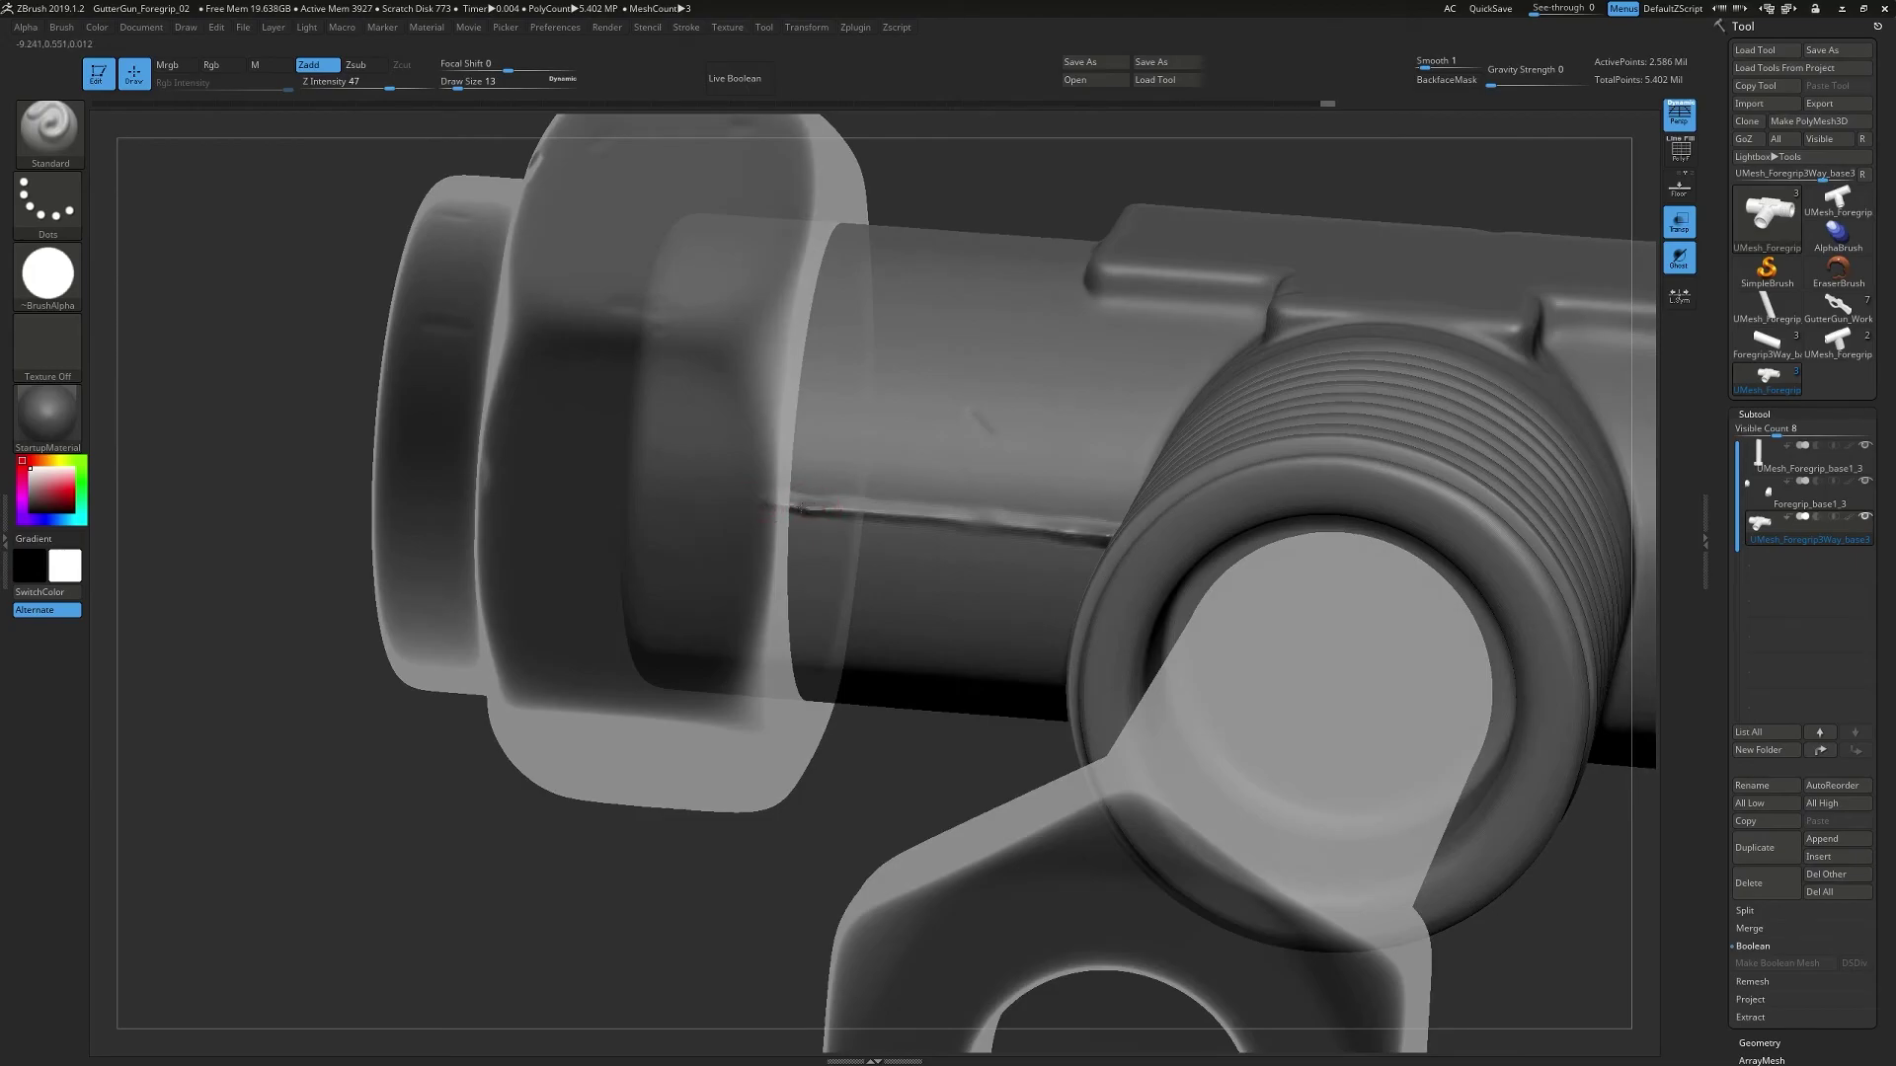
key(shift)
mouse_move(878, 524)
ctrl+right_down()
mouse_move(918, 454)
mouse_move(1046, 563)
mouse_move(1046, 489)
ctrl+right_up()
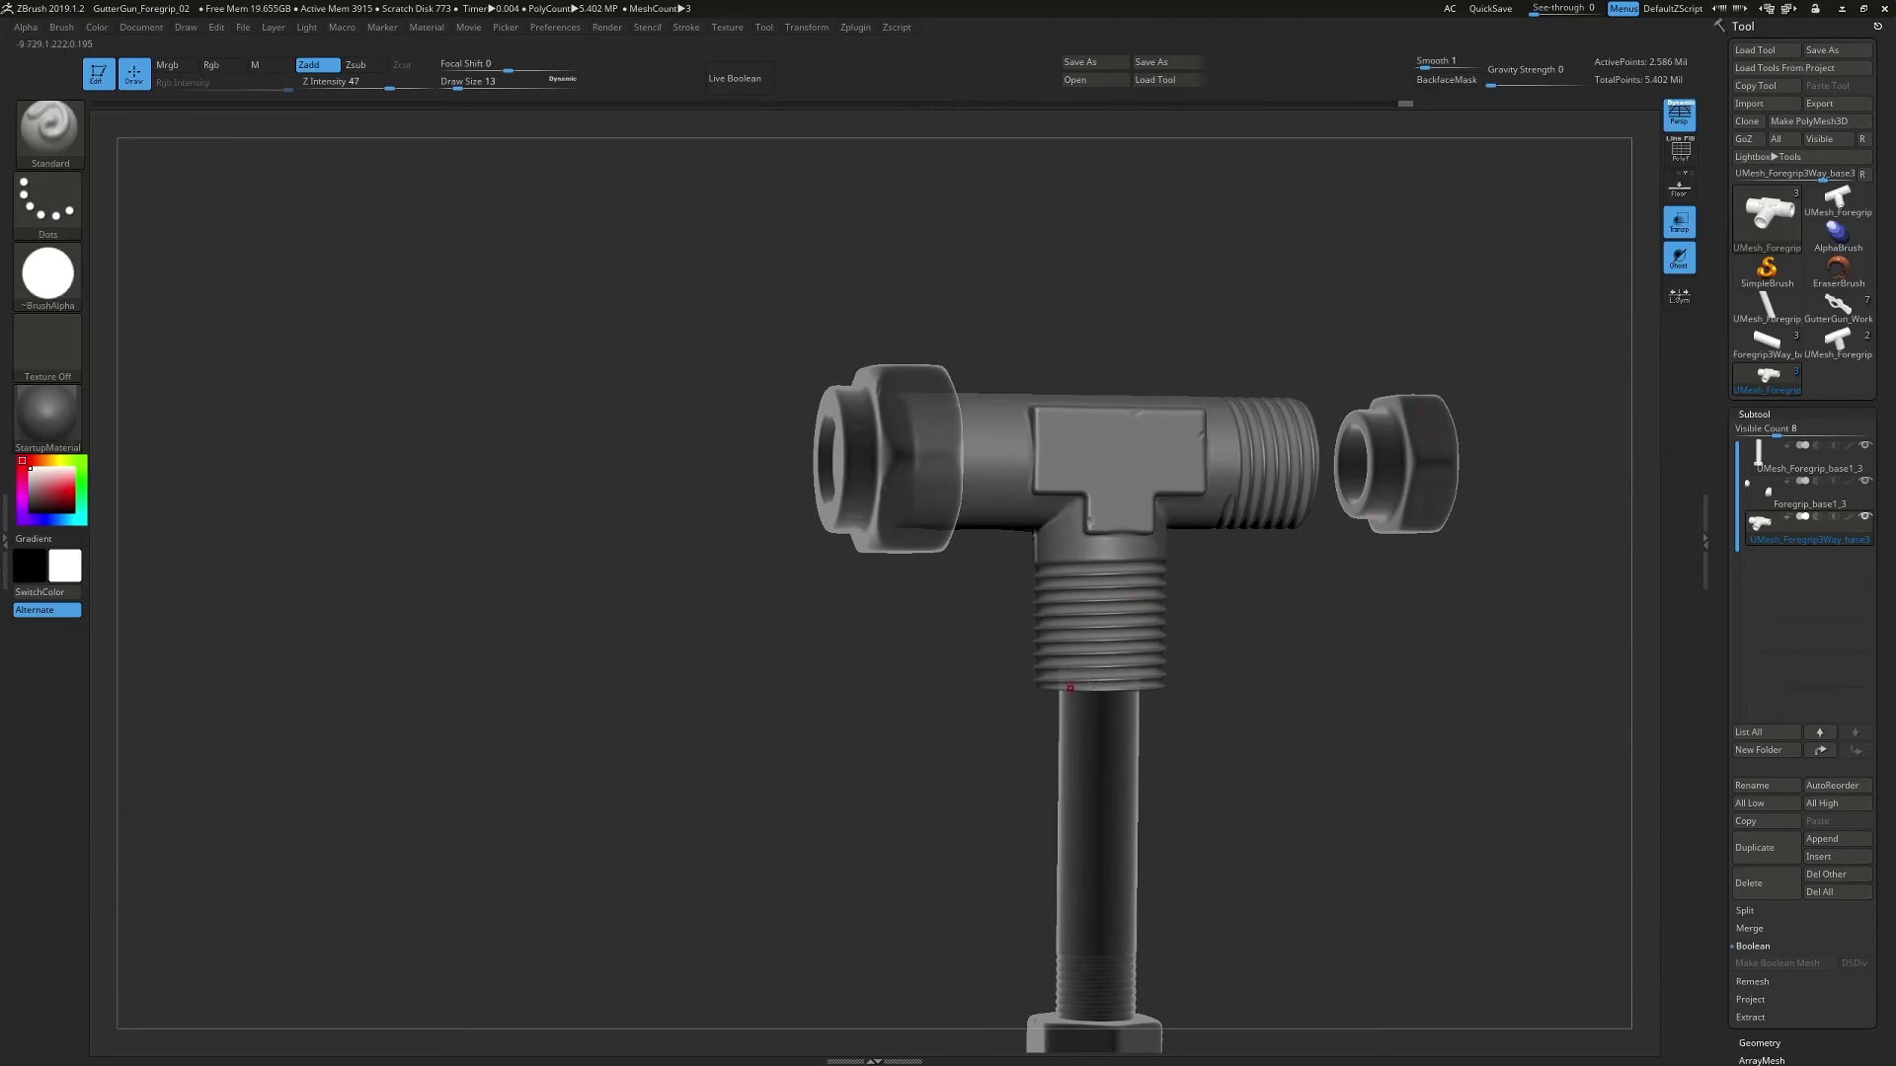
- Compare the front of the T-shaped fitting with the reference photo
right_drag(1311, 648, 1217, 549)
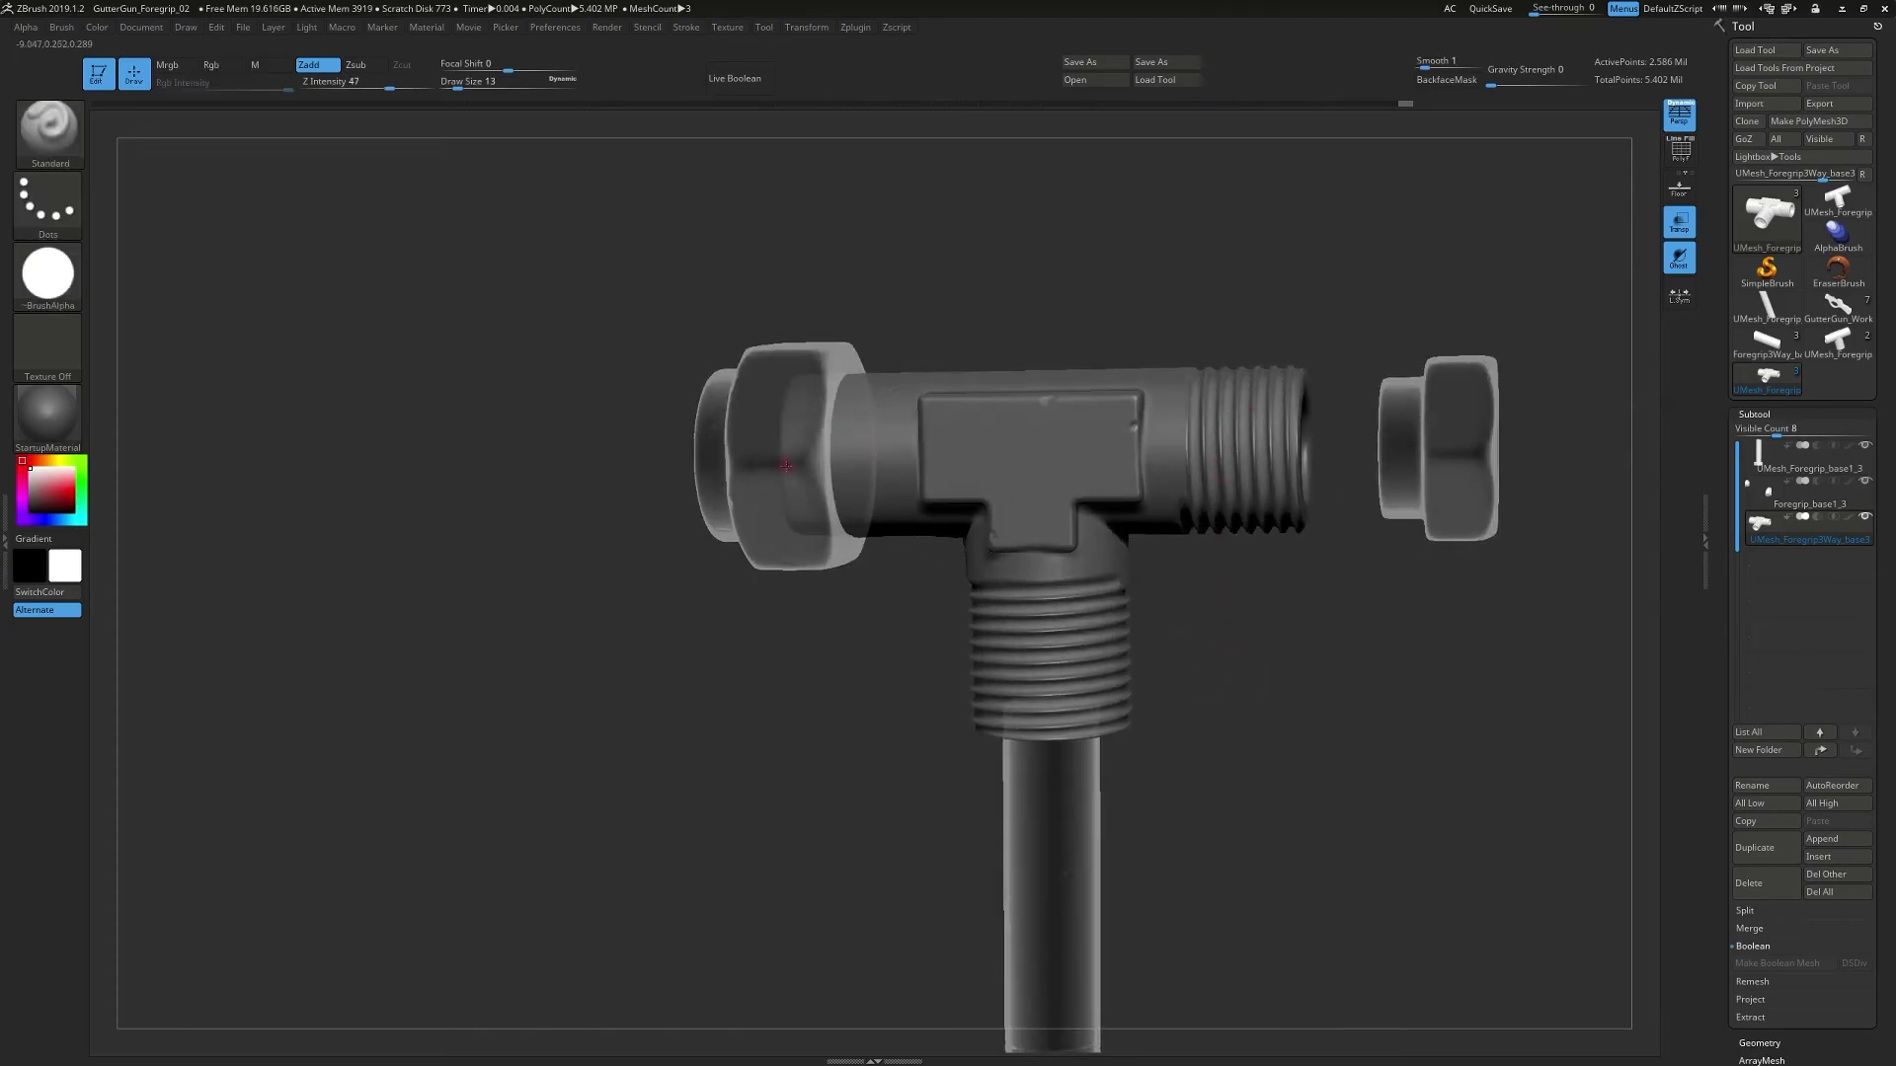
right_drag(824, 590, 829, 726)
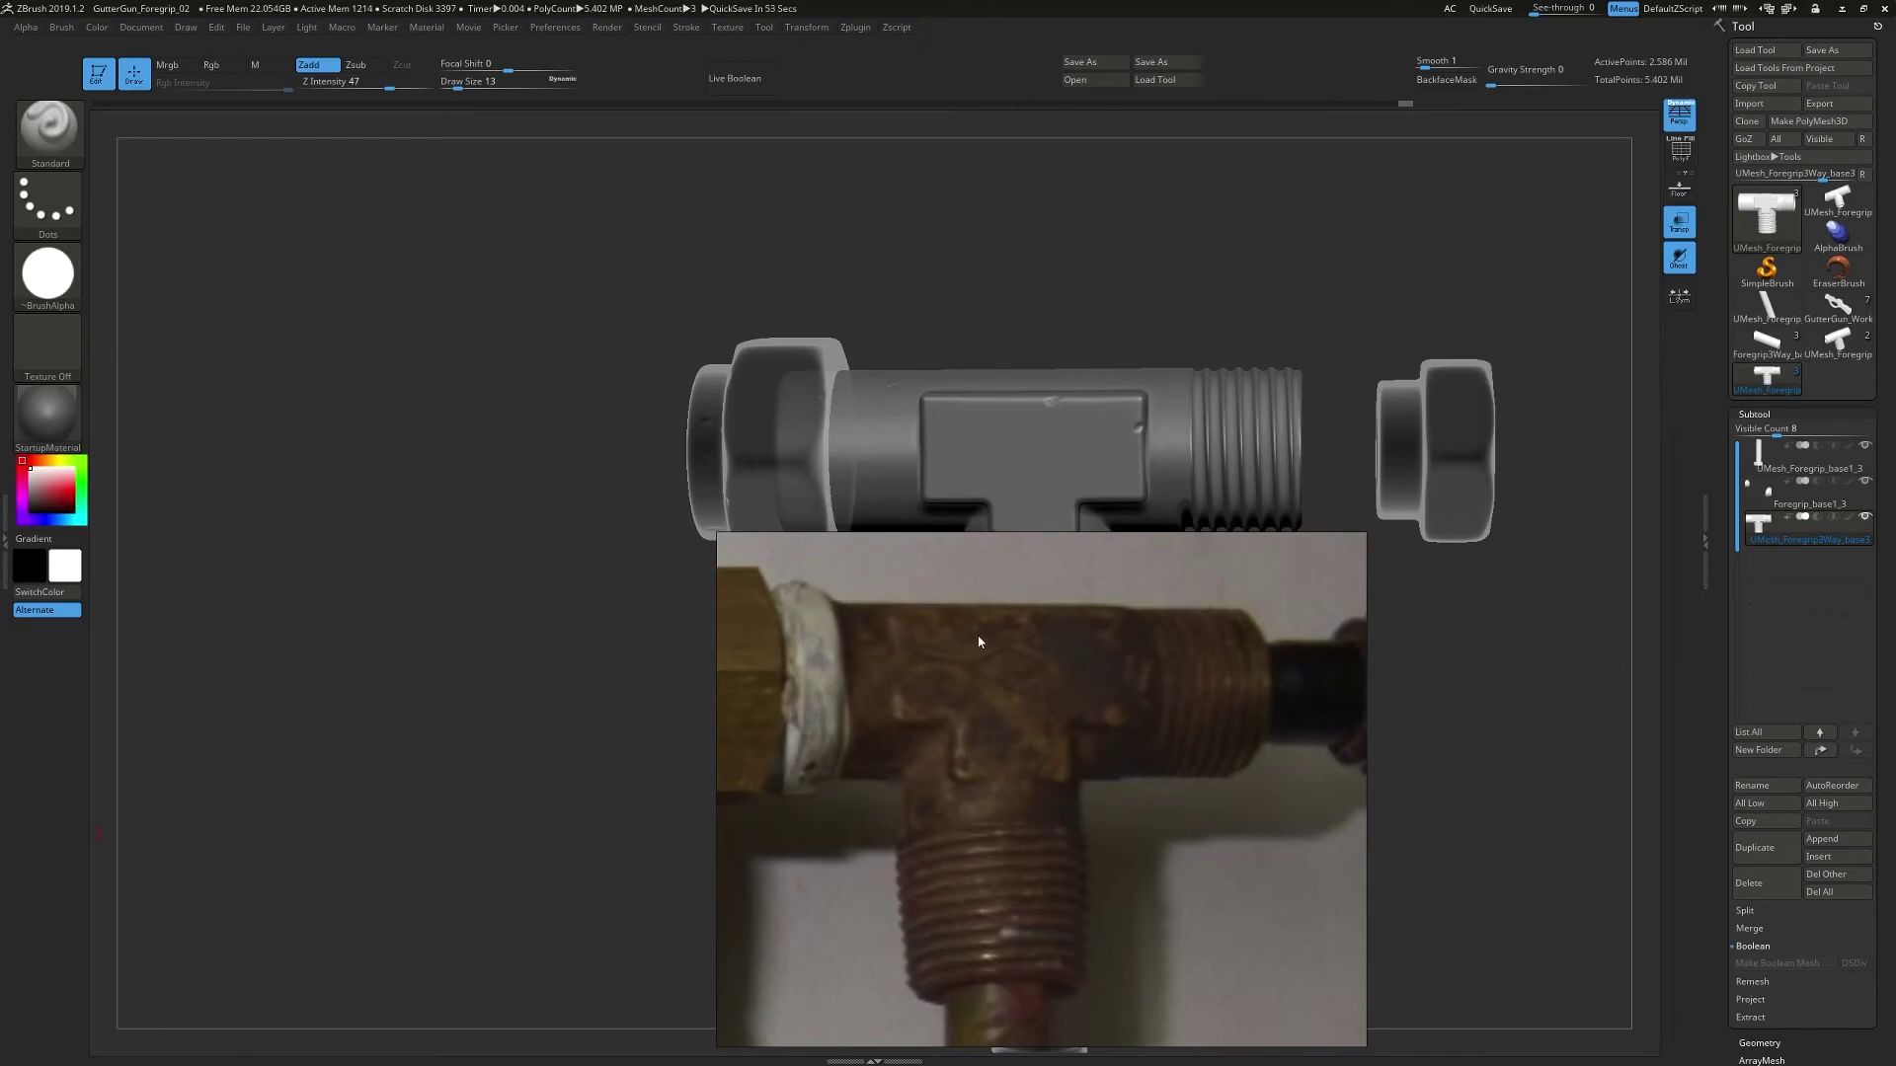
drag(1080, 730, 0, 795)
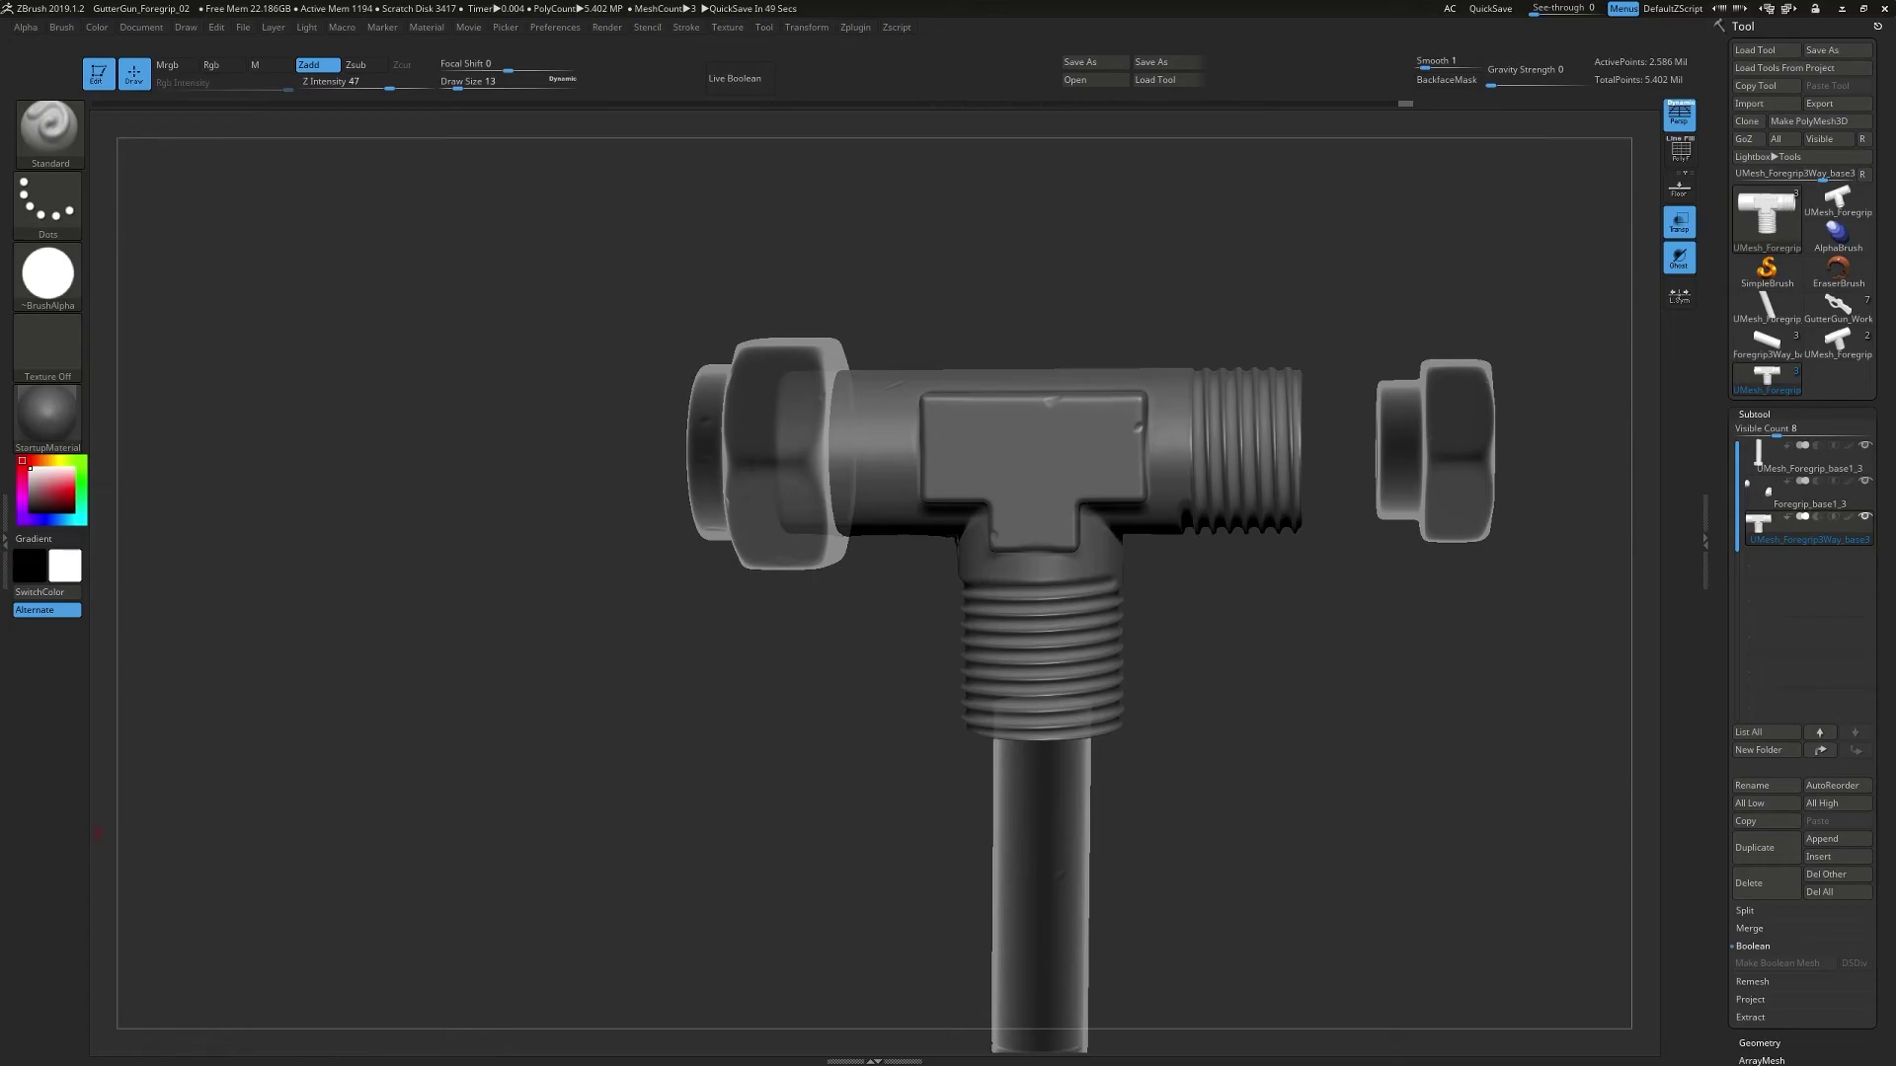
- Turn off the transparent display of inactive subtools and sculpt a seam ridge on the branch neck beneath the threaded pipe end
click(1679, 222)
drag(1624, 348, 1299, 664)
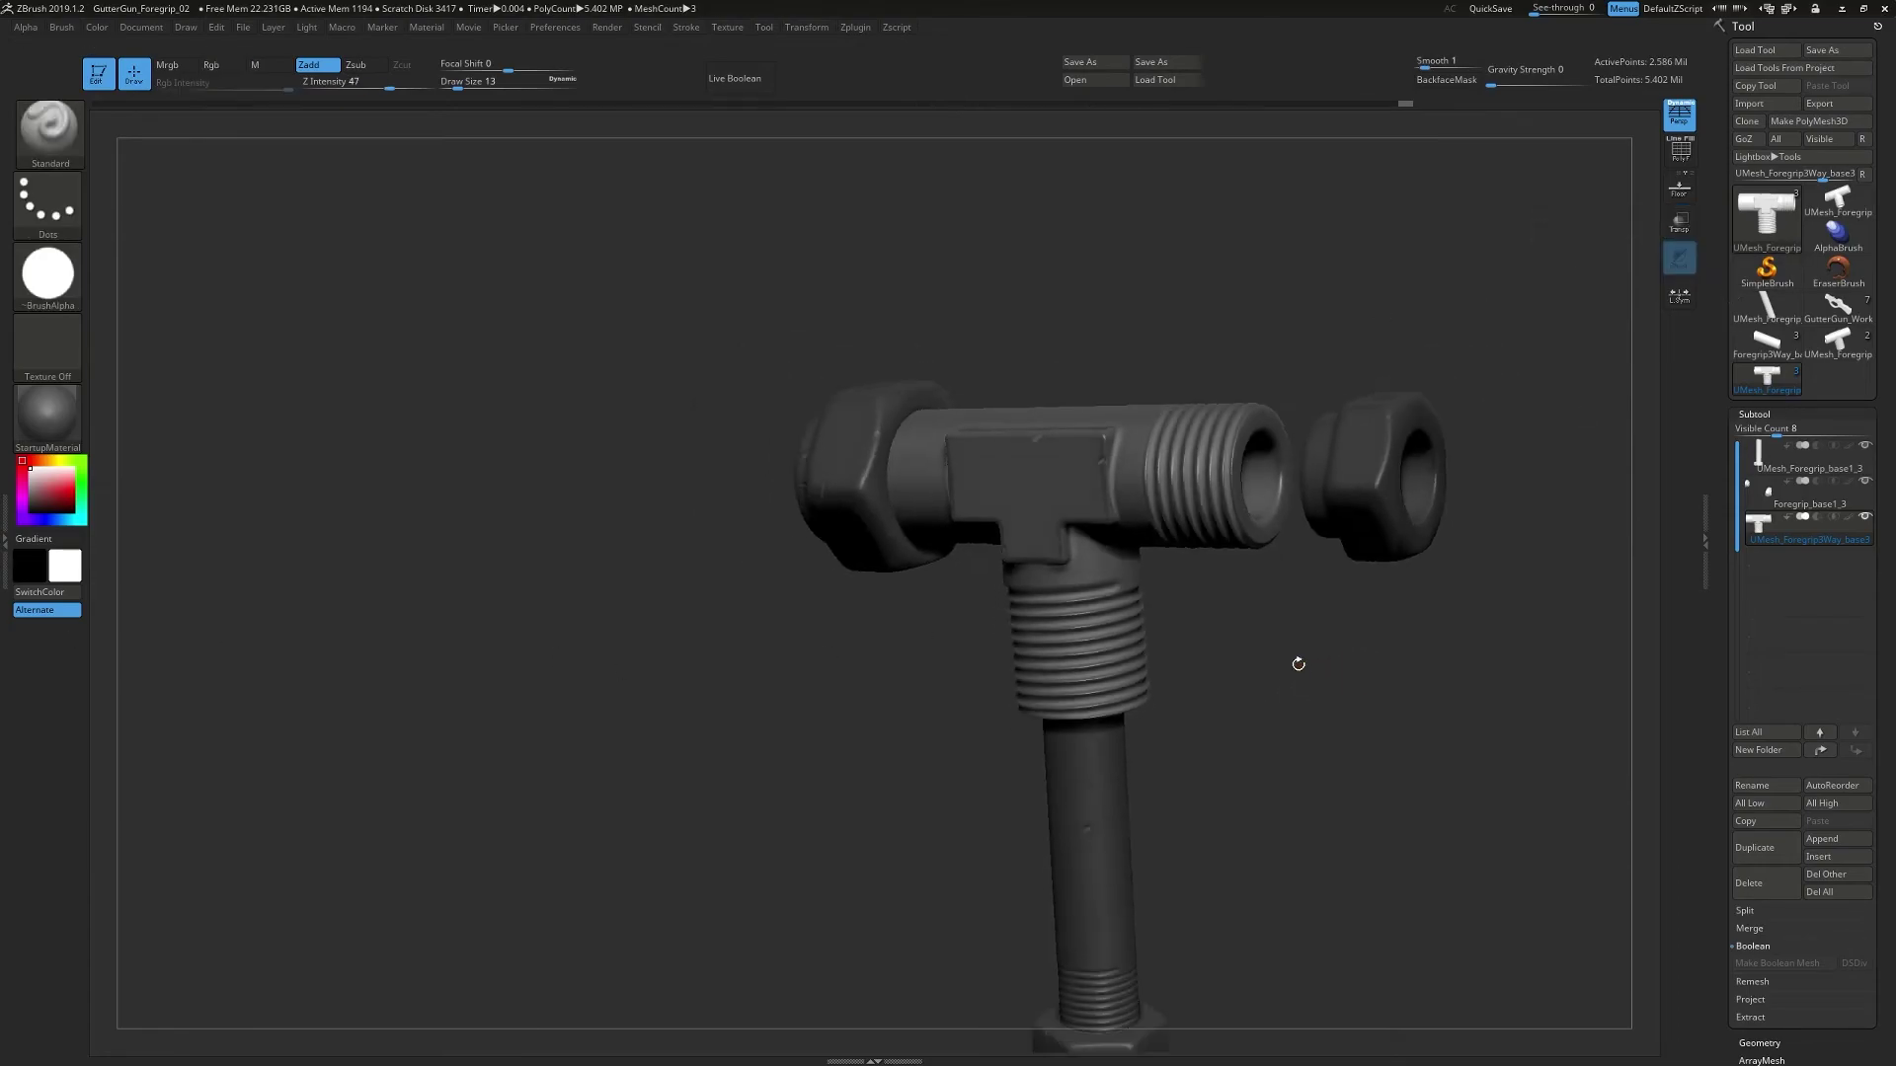
right_drag(1111, 583, 1165, 672)
right_drag(1166, 671, 1145, 581)
key(shift)
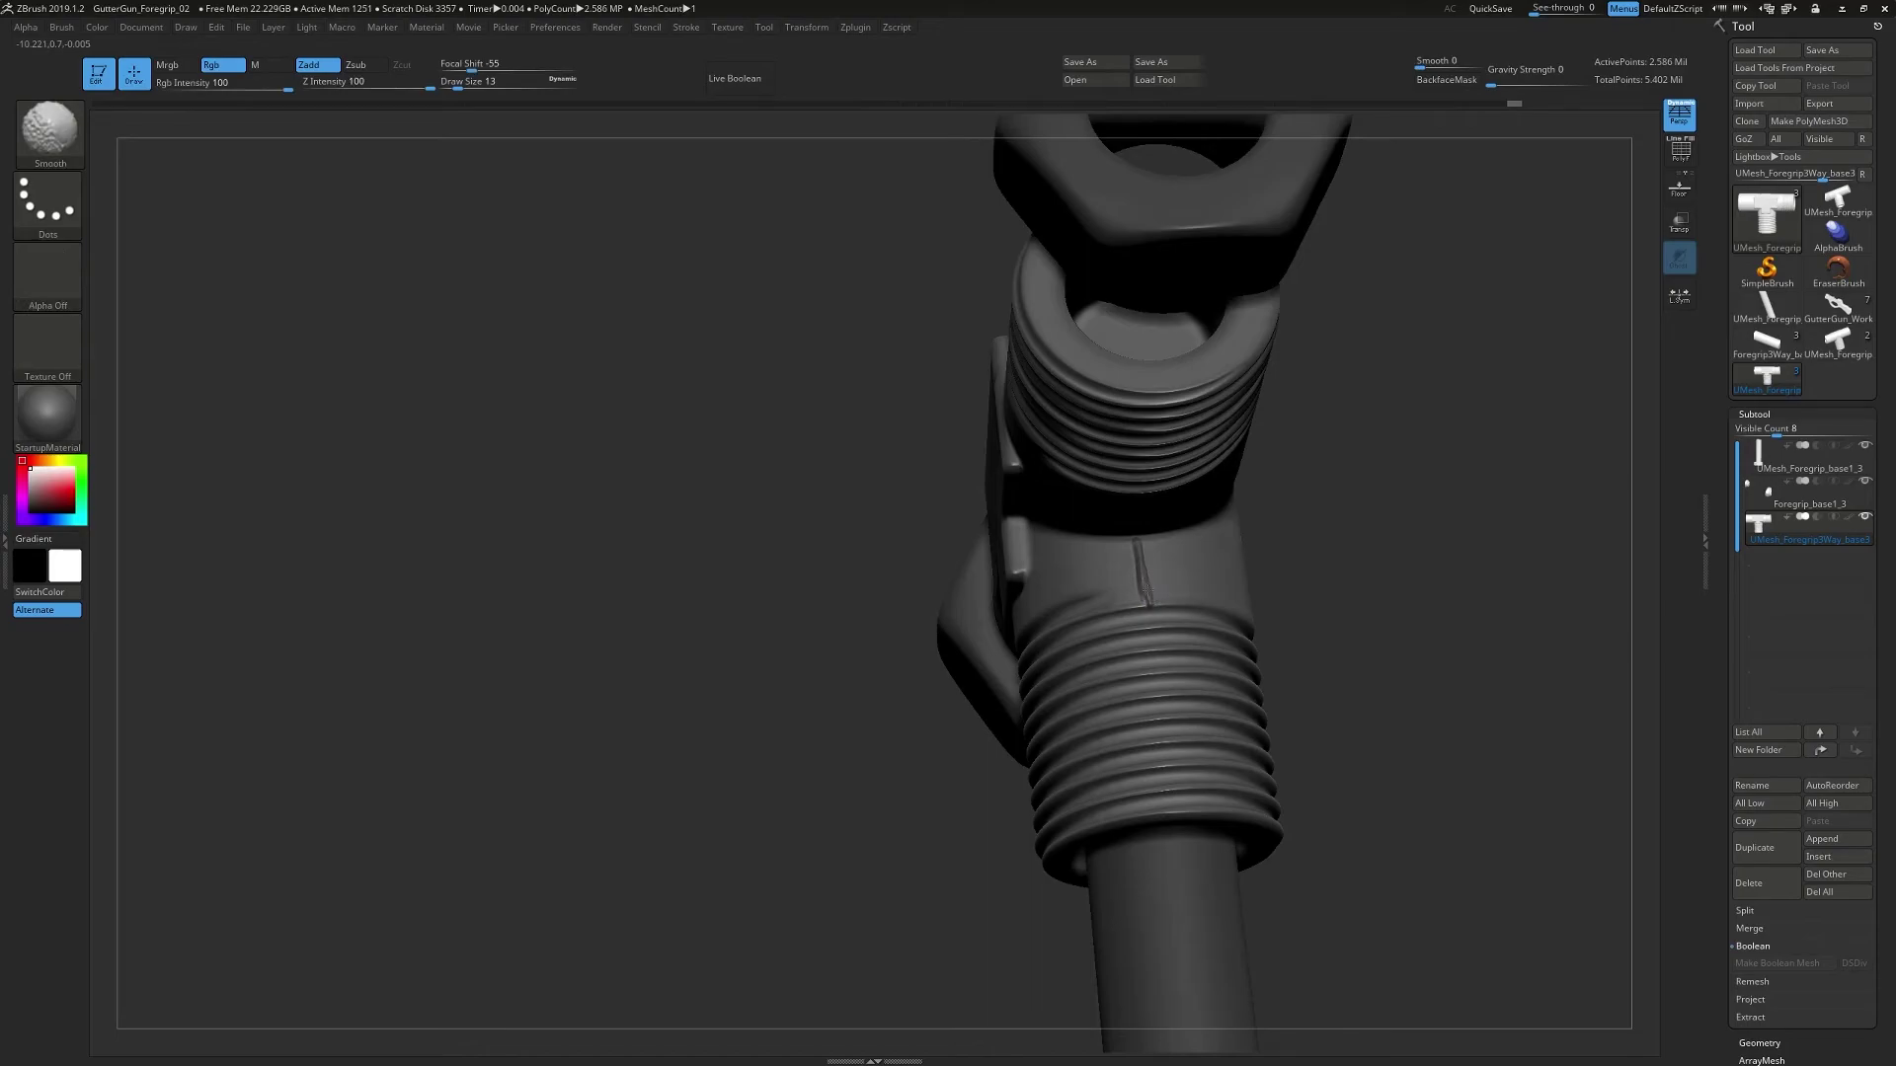
shift+drag(1133, 538, 1133, 582)
- Build up and smooth the neck's seam ridge down to the first thread of the branch
mouse_move(1133, 583)
right_down()
mouse_move(1246, 565)
mouse_move(1126, 509)
right_up()
mouse_move(1126, 509)
ctrl+right_down()
mouse_move(1157, 623)
mouse_move(1135, 603)
mouse_move(1147, 558)
mouse_move(1185, 617)
mouse_move(1159, 547)
mouse_move(1179, 655)
mouse_move(1121, 635)
ctrl+right_up()
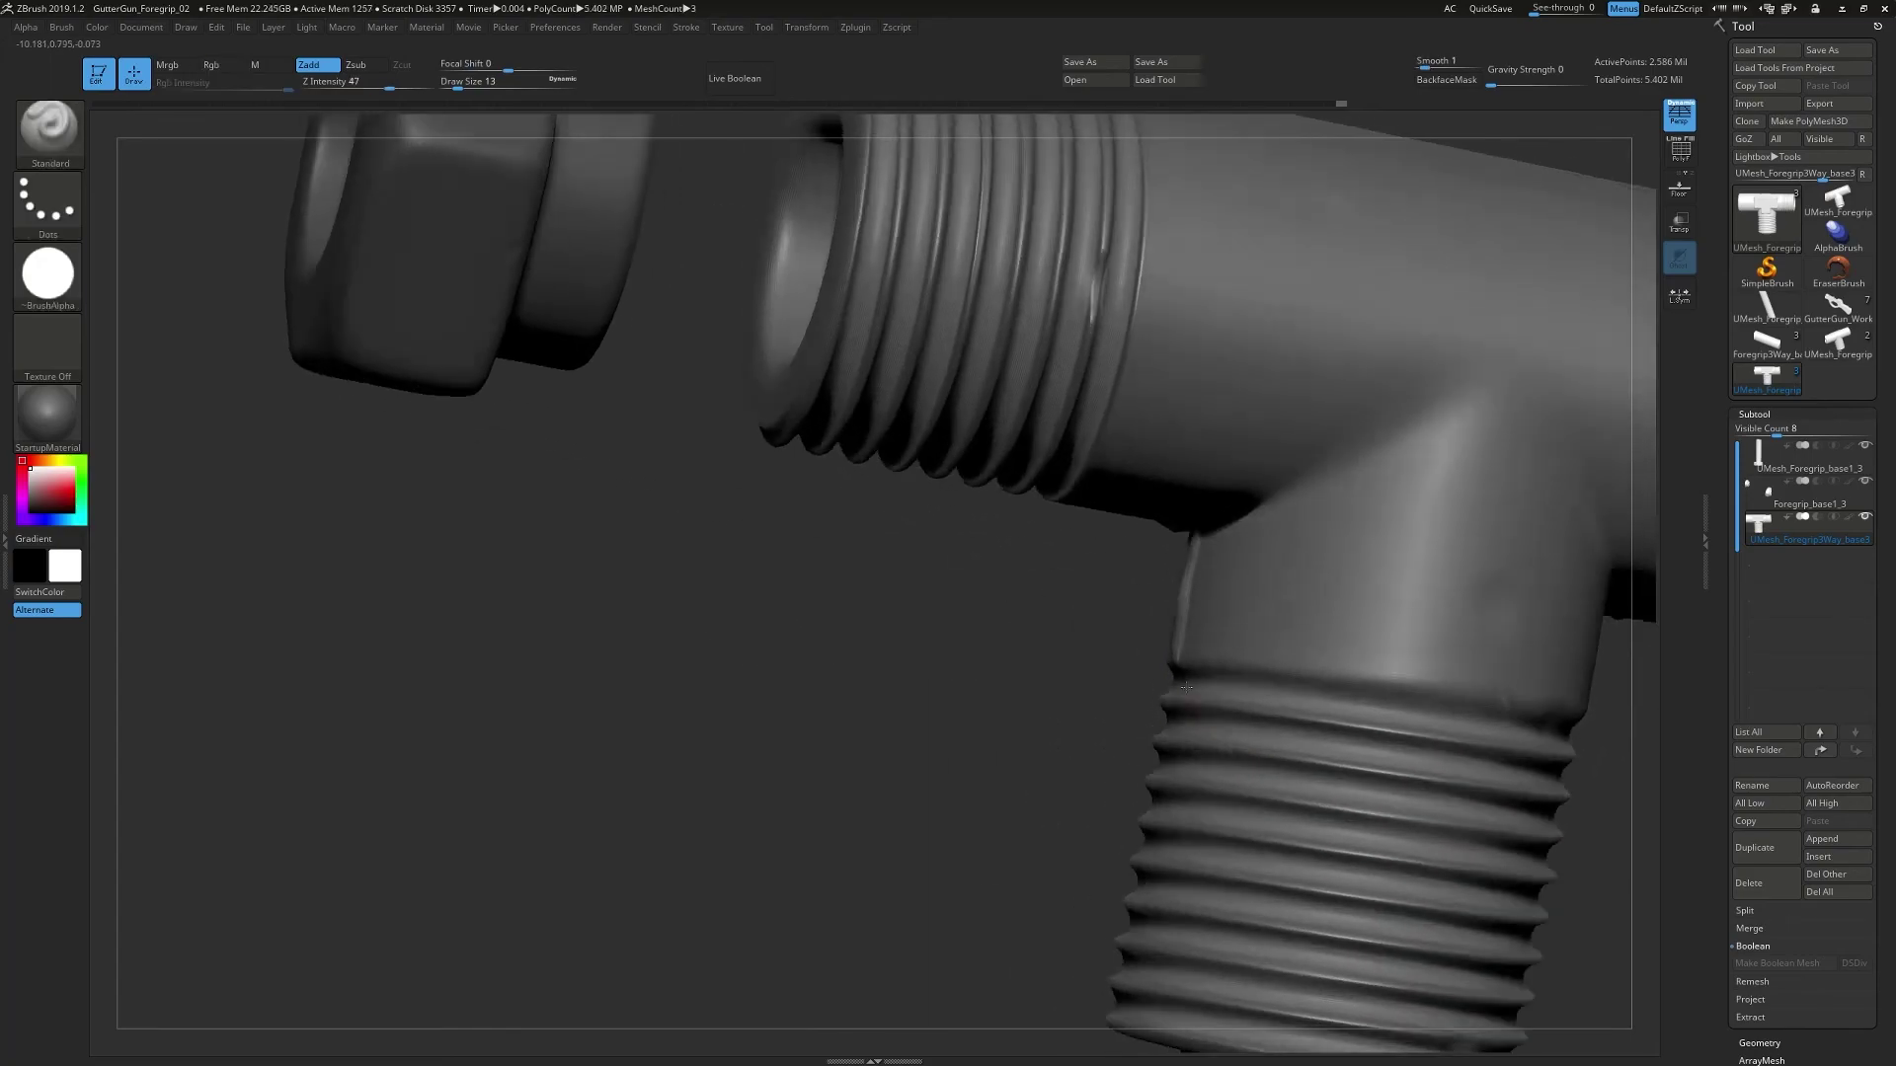
right_drag(1173, 681, 1140, 660)
shift+drag(1141, 659, 1142, 666)
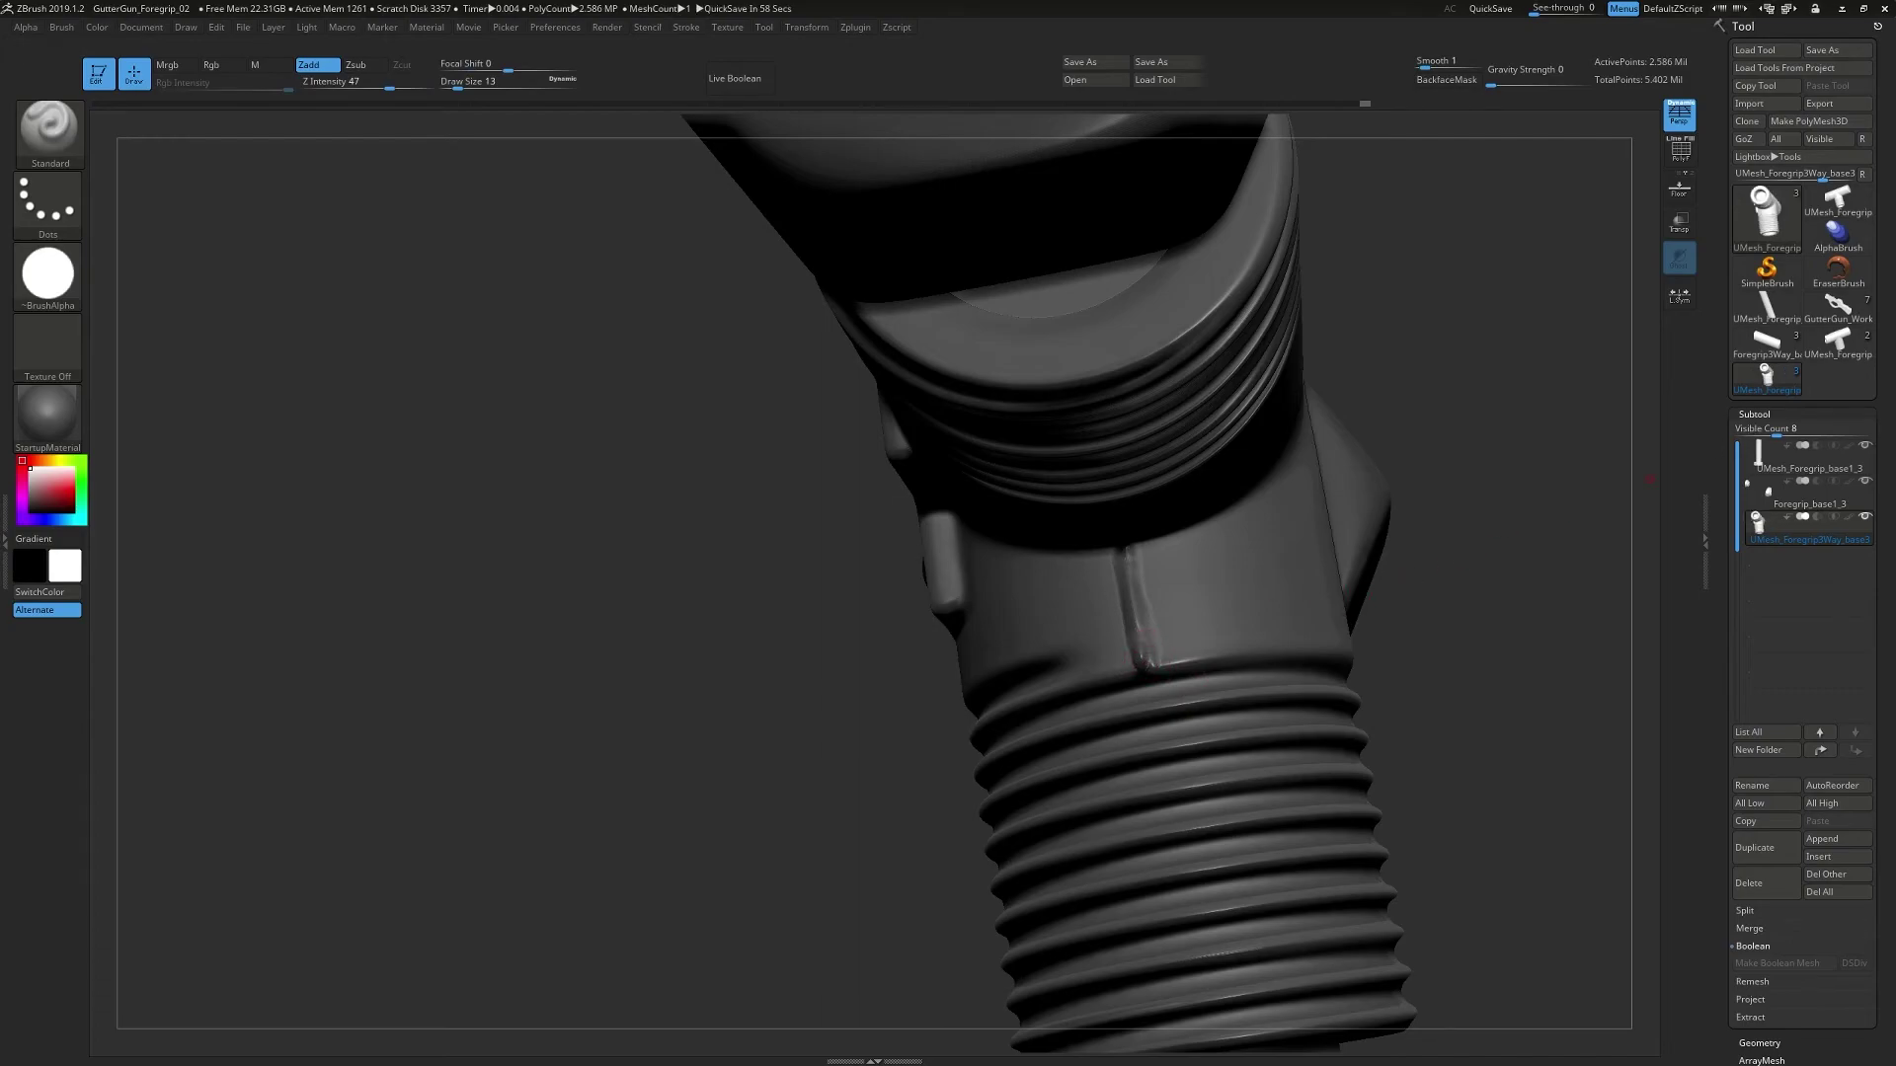
key(shift)
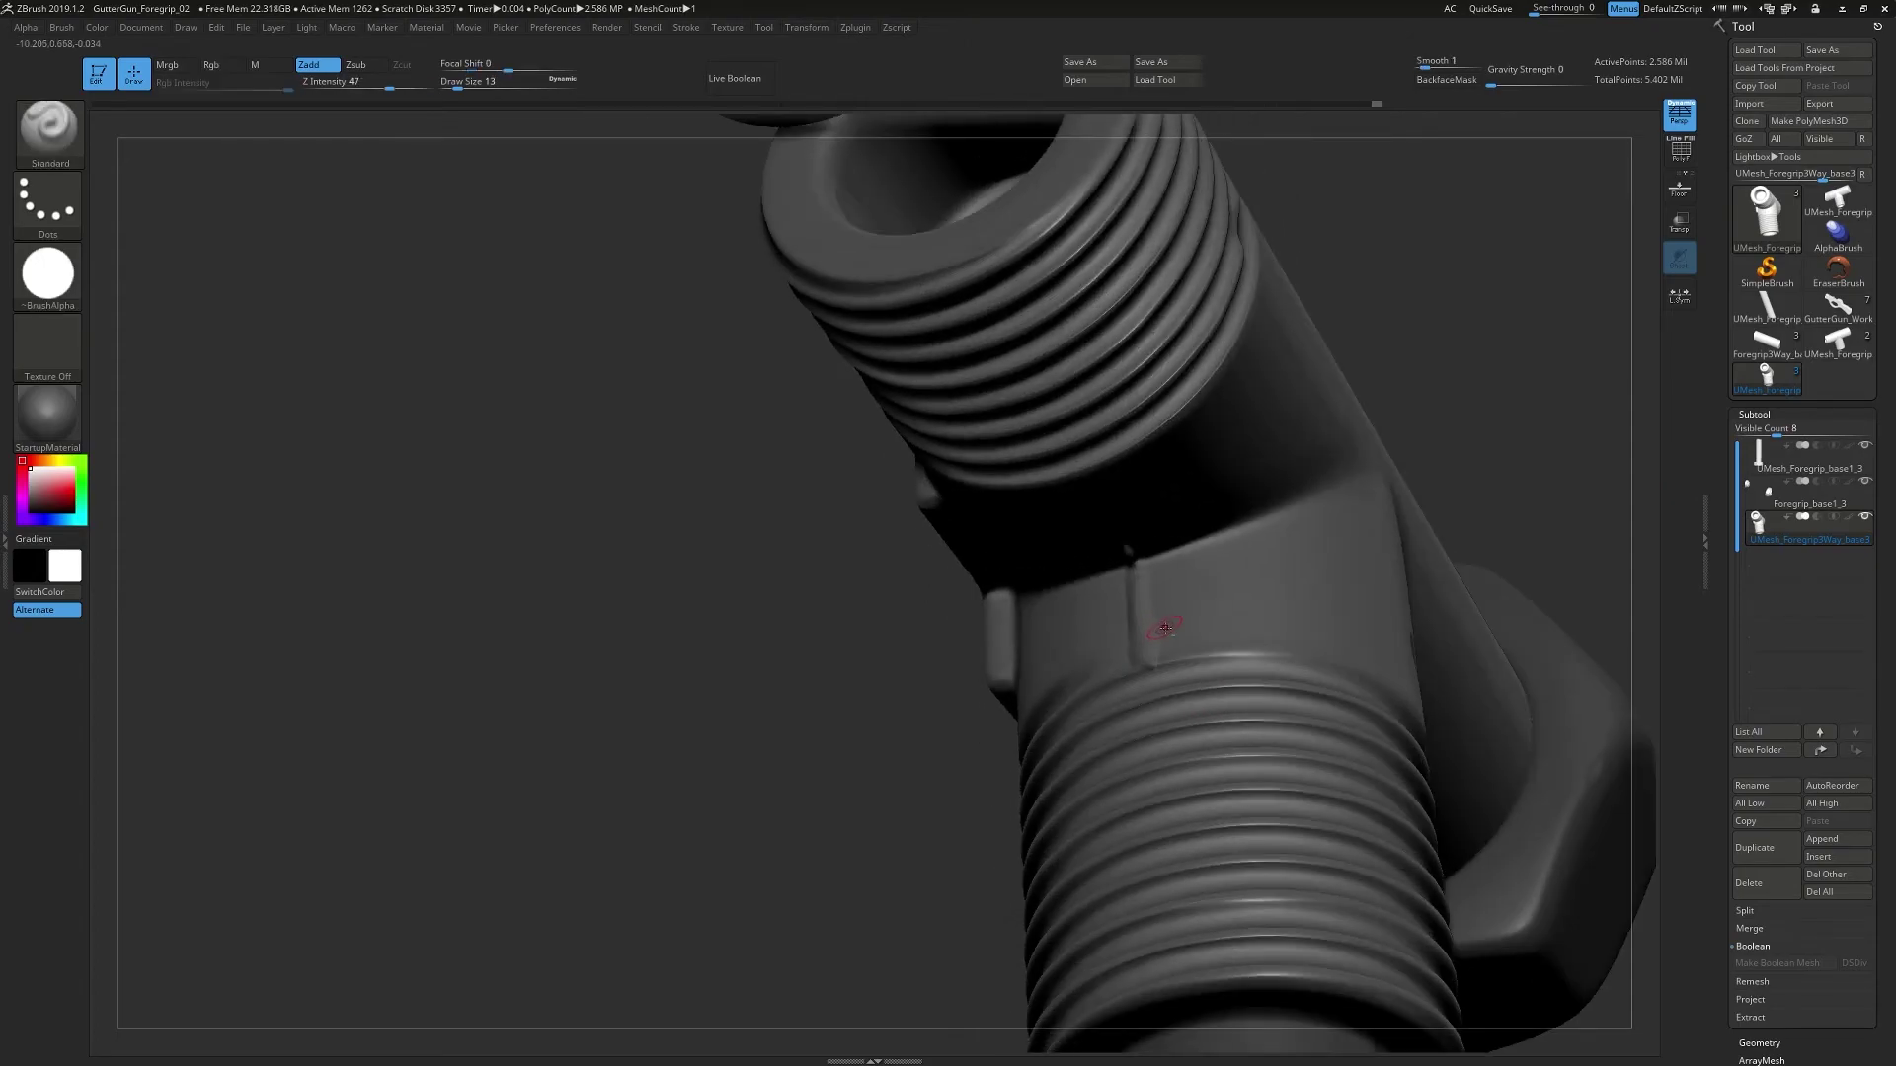
key(alt+Tab)
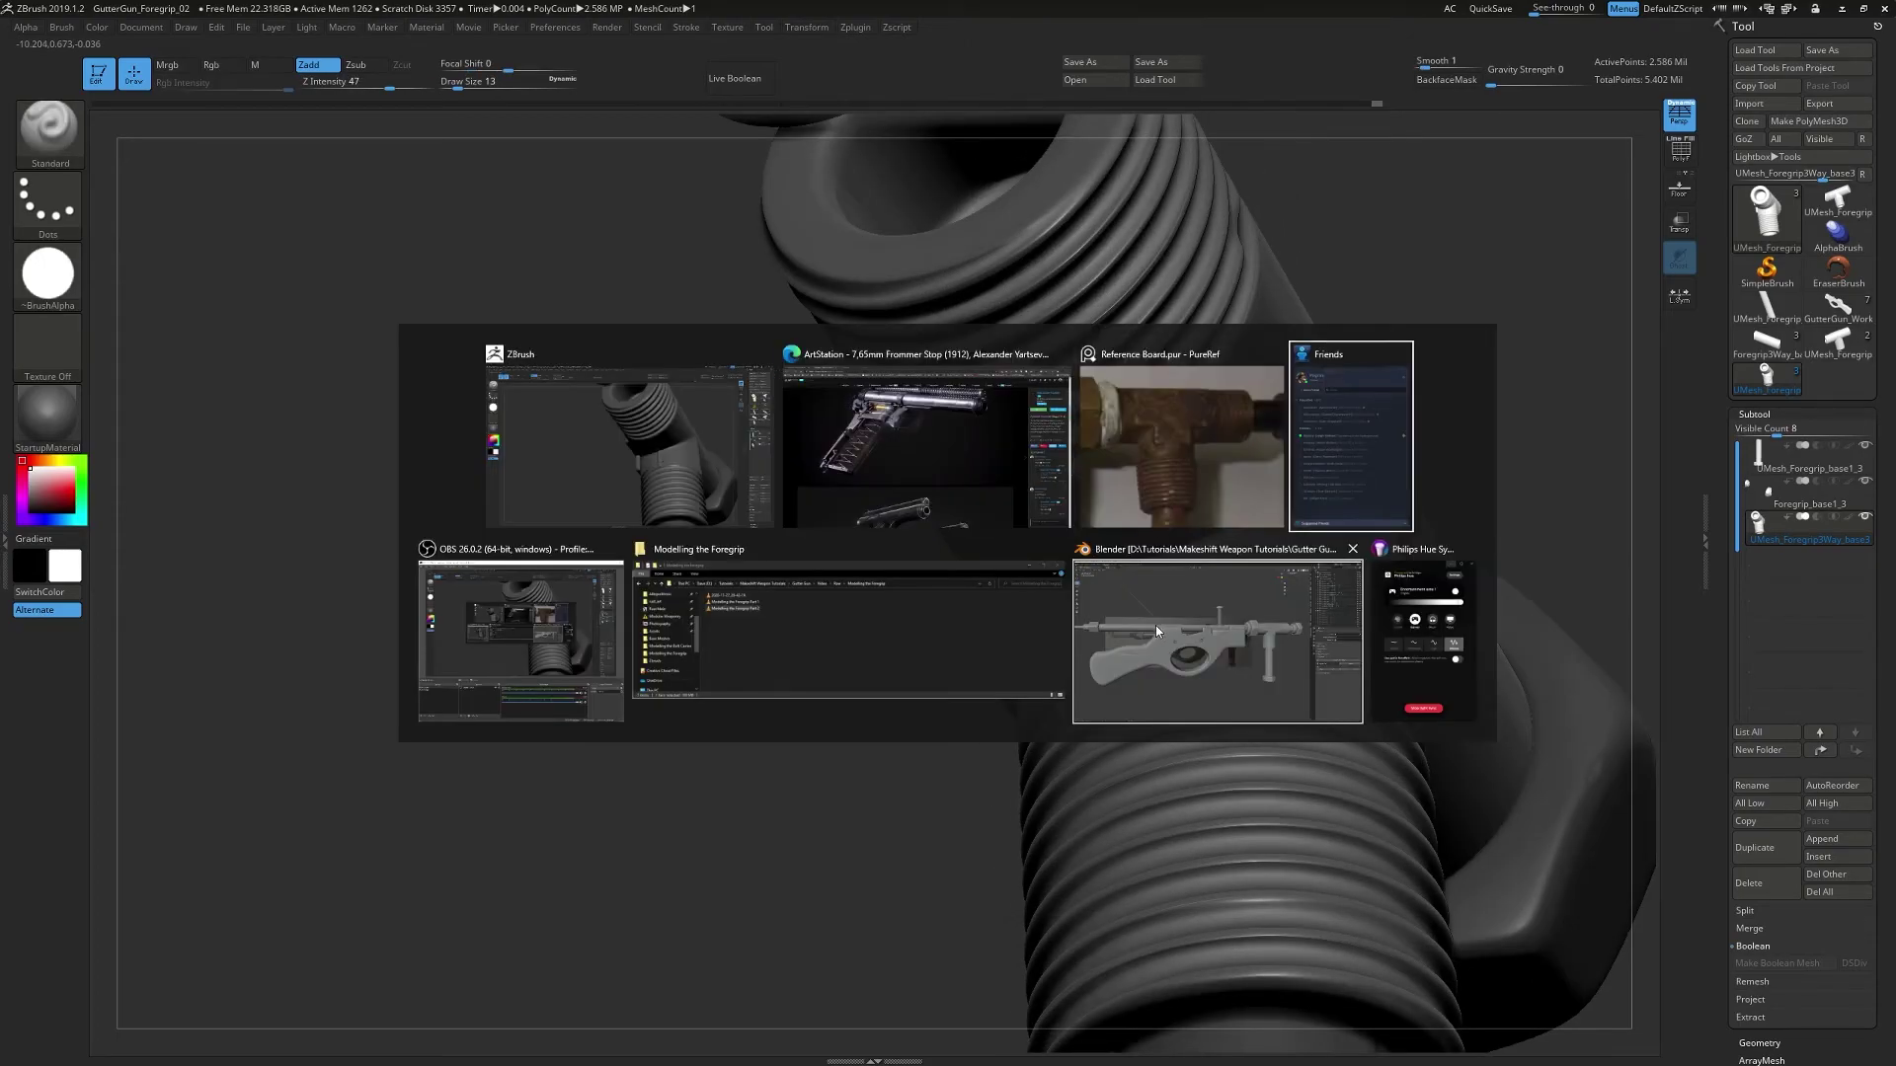
click(701, 477)
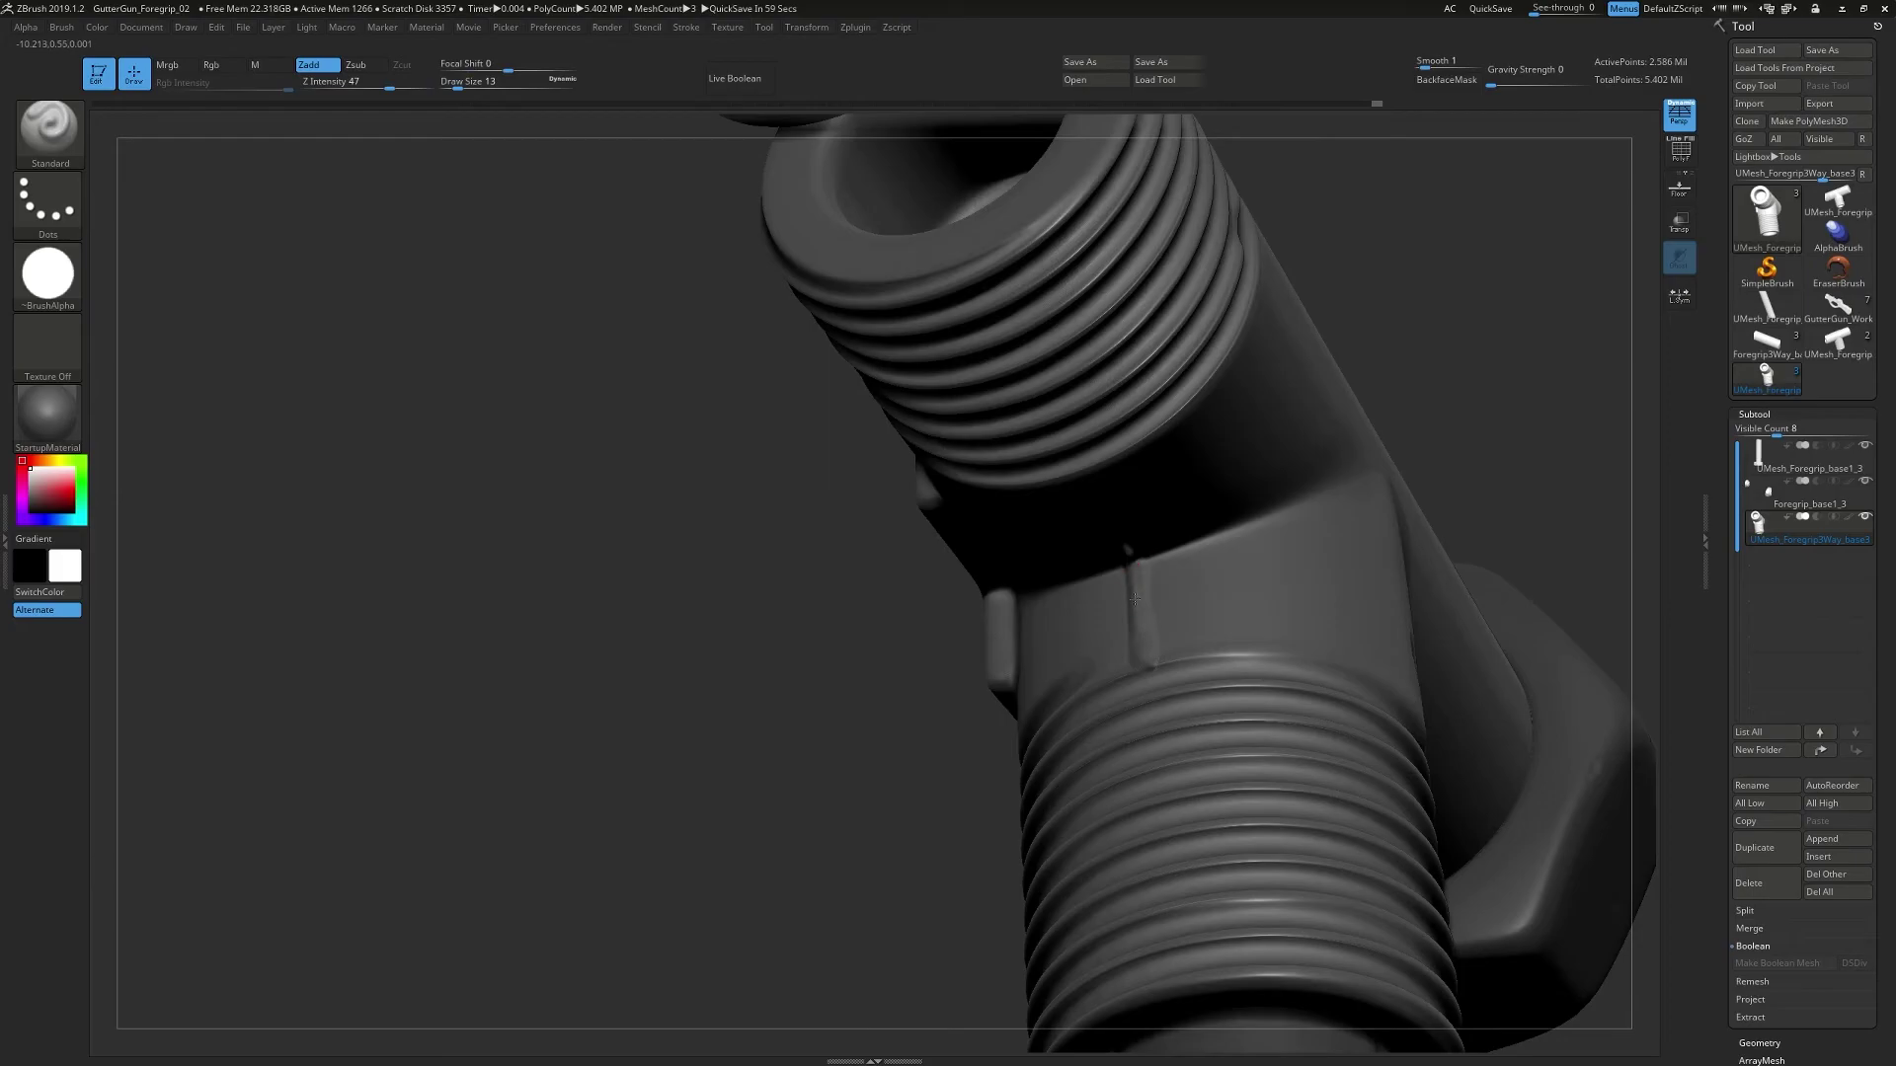
- Extend the seam ridge along the pipe's underside to the edge of the pipe threads and smooth it
right_drag(1135, 598, 1131, 538)
key(shift)
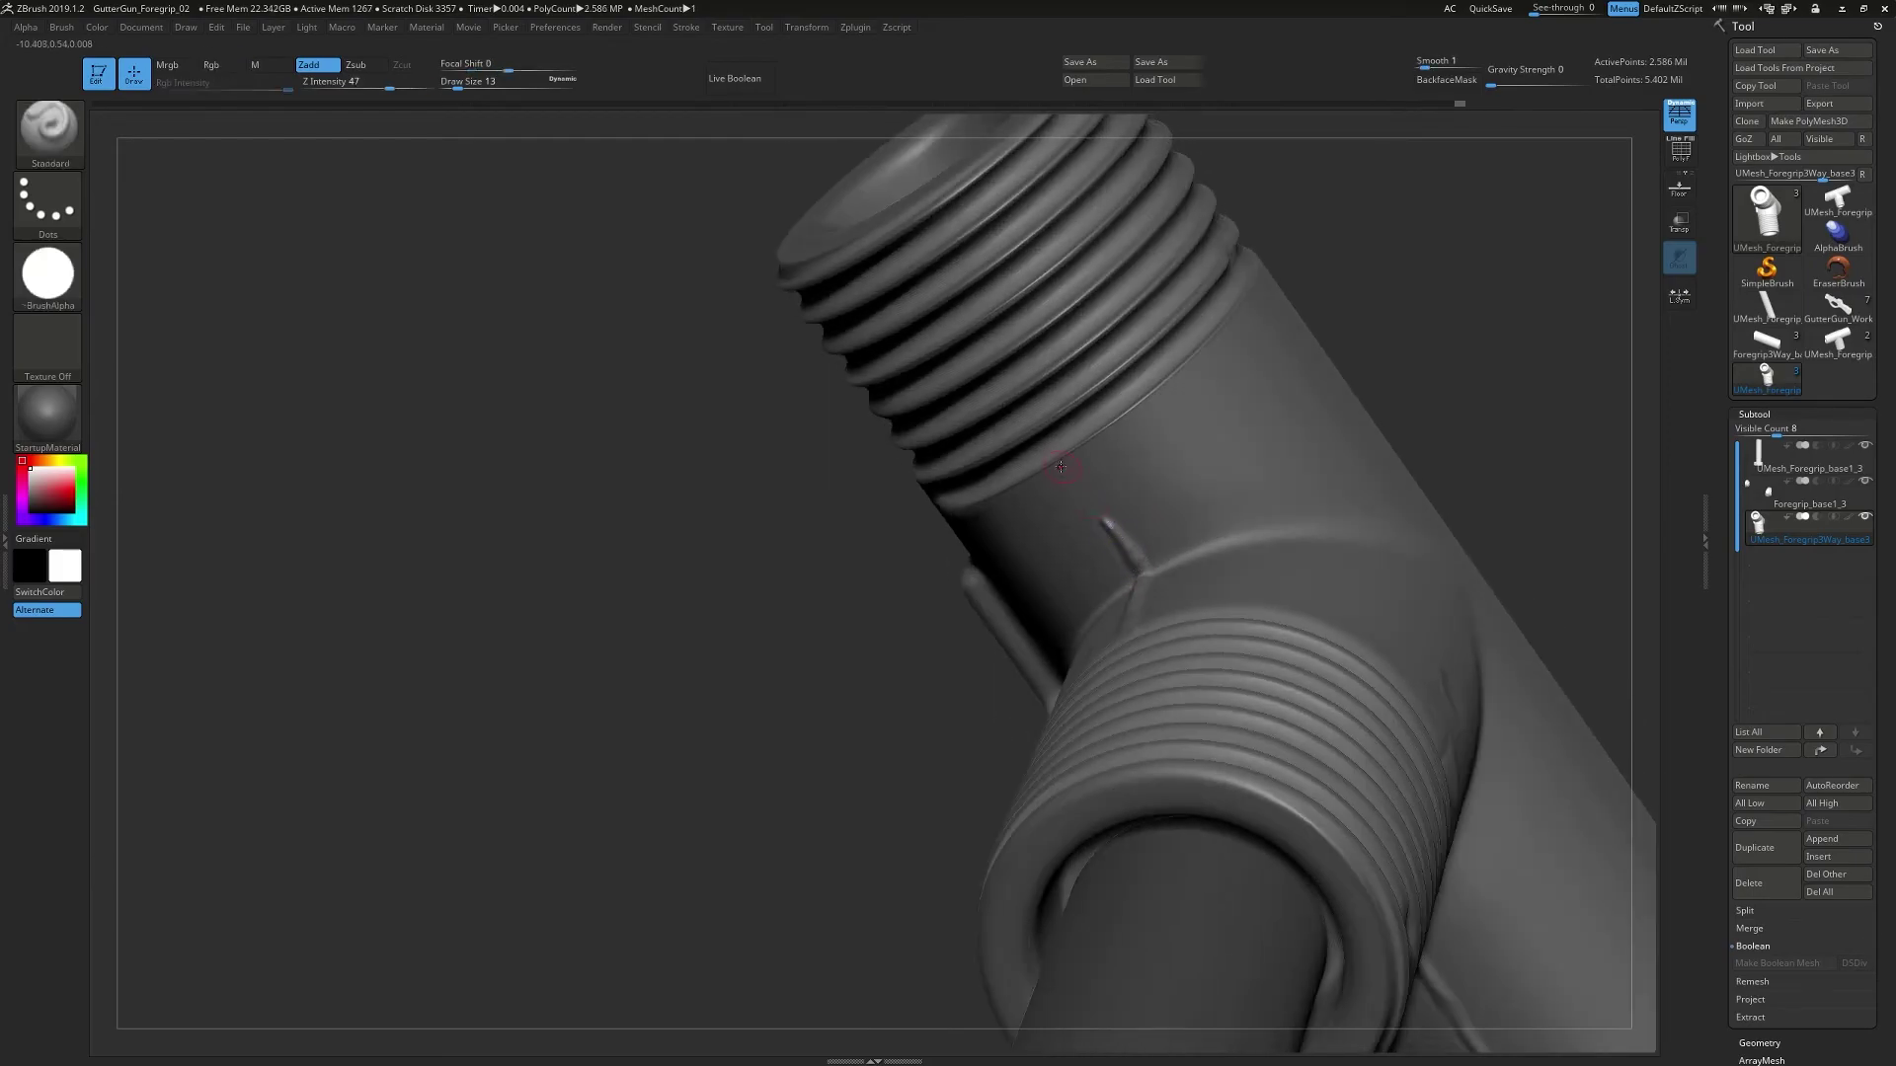
key(shift)
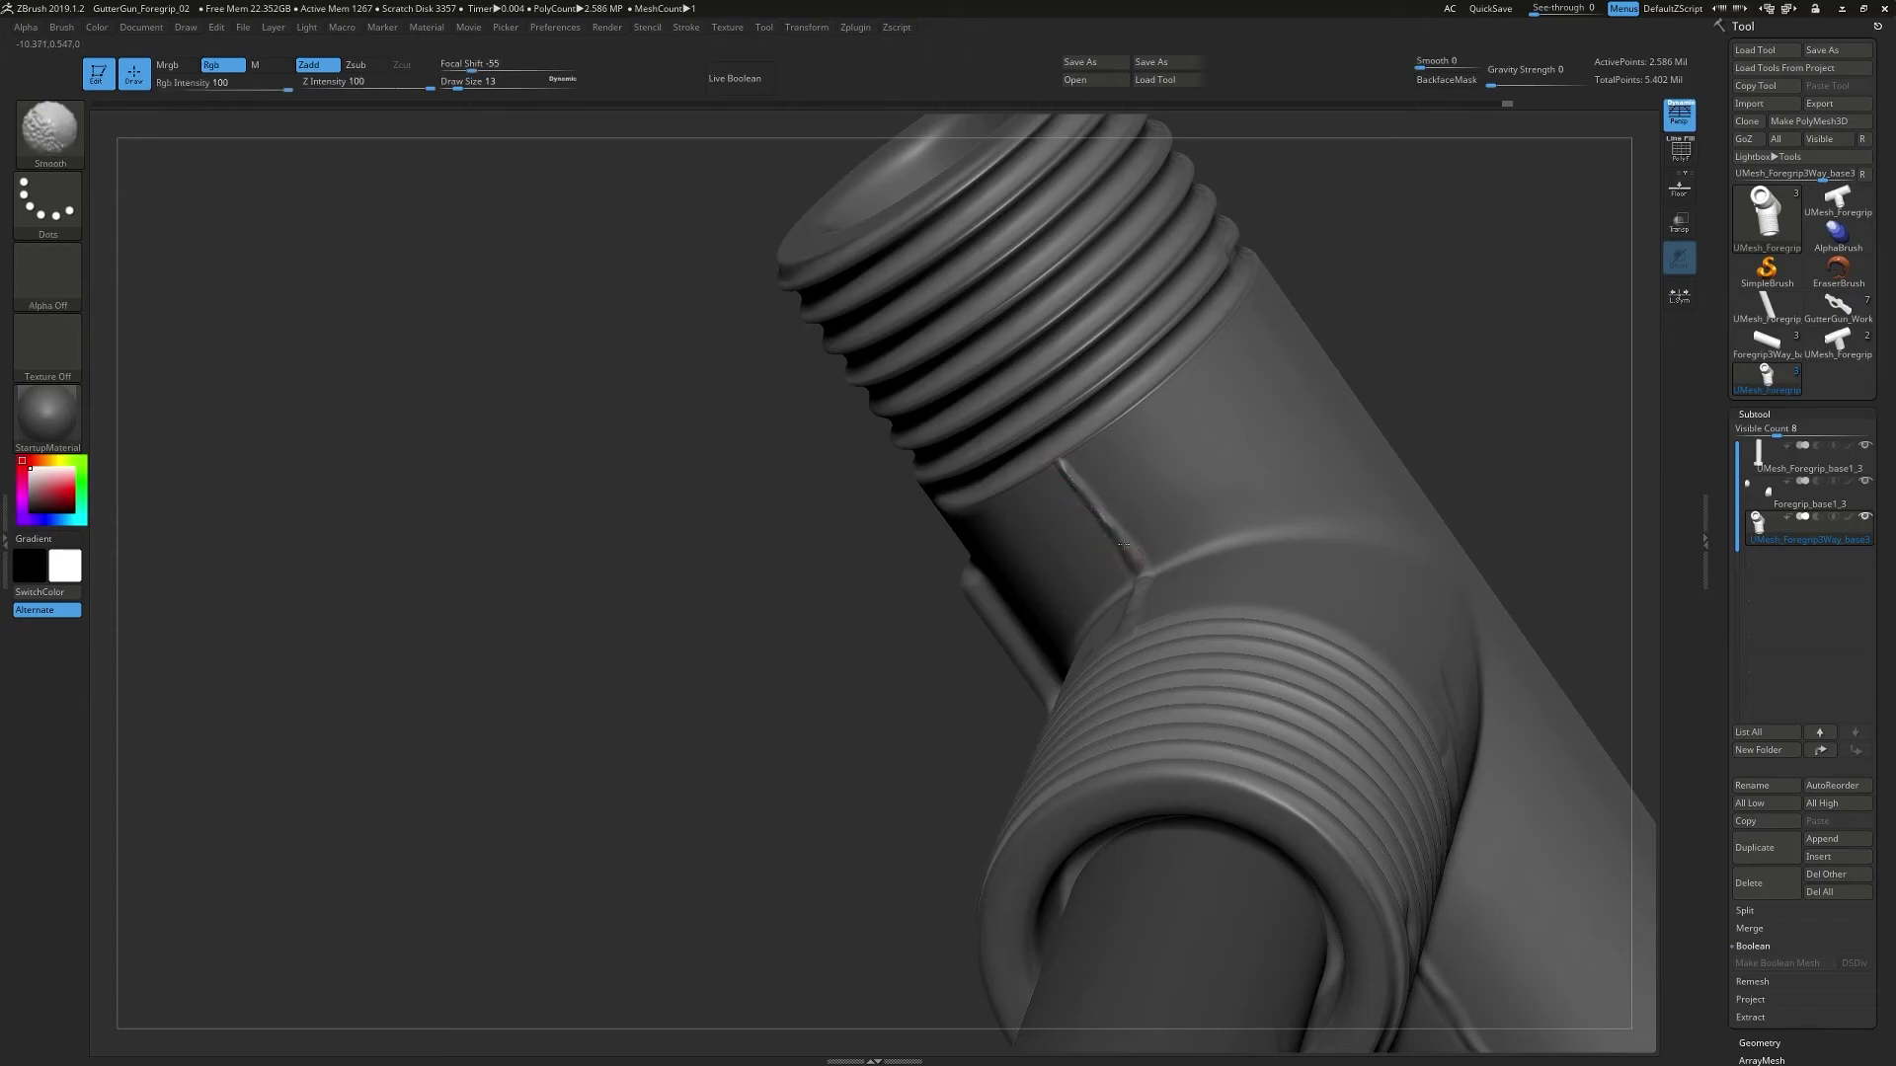
shift+drag(1072, 483, 1109, 529)
right_drag(1109, 529, 1131, 525)
shift+drag(1108, 528, 1124, 551)
- Refine and smooth the lower end of the neck seam where it meets the branch threads
mouse_move(1099, 529)
right_down()
mouse_move(1118, 565)
mouse_move(1236, 516)
mouse_move(1333, 559)
mouse_move(1219, 669)
mouse_move(1413, 694)
mouse_move(1095, 646)
mouse_move(1066, 517)
mouse_move(1190, 622)
mouse_move(1154, 551)
mouse_move(1142, 580)
right_up()
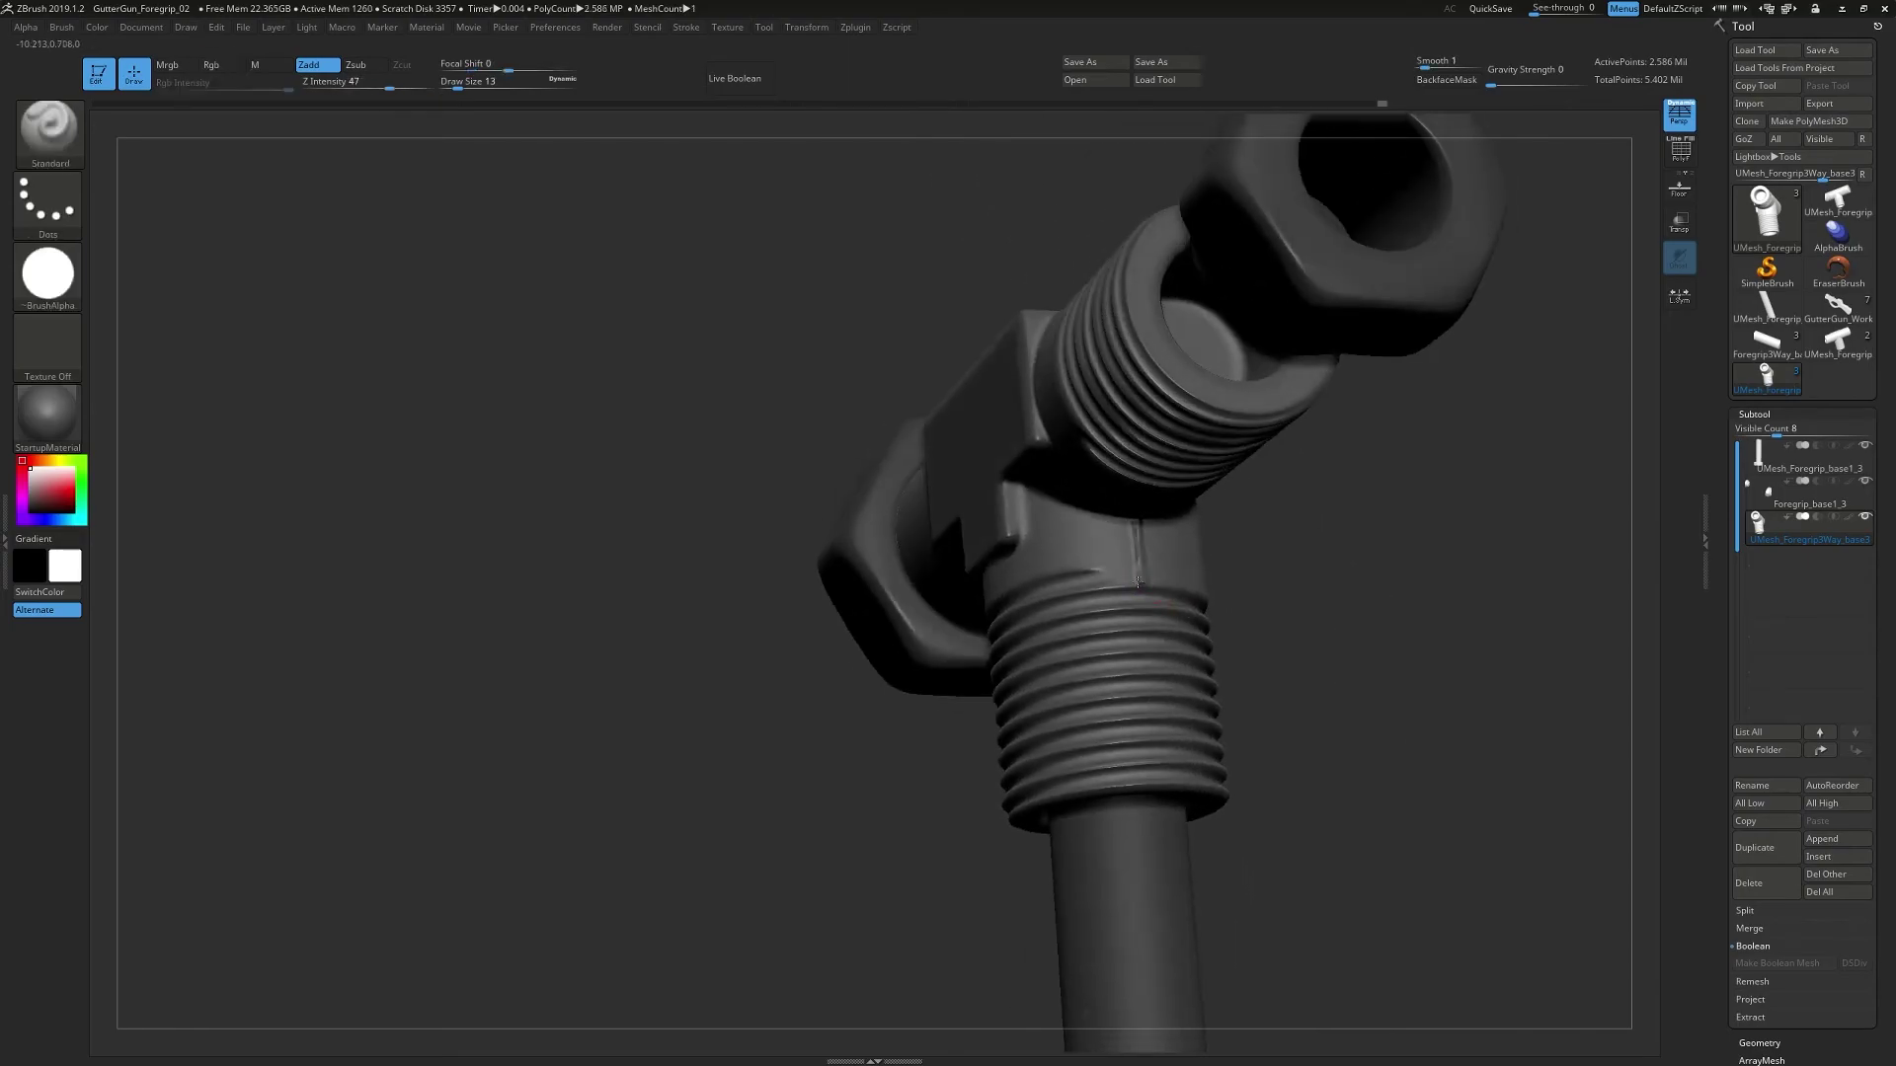
key(shift)
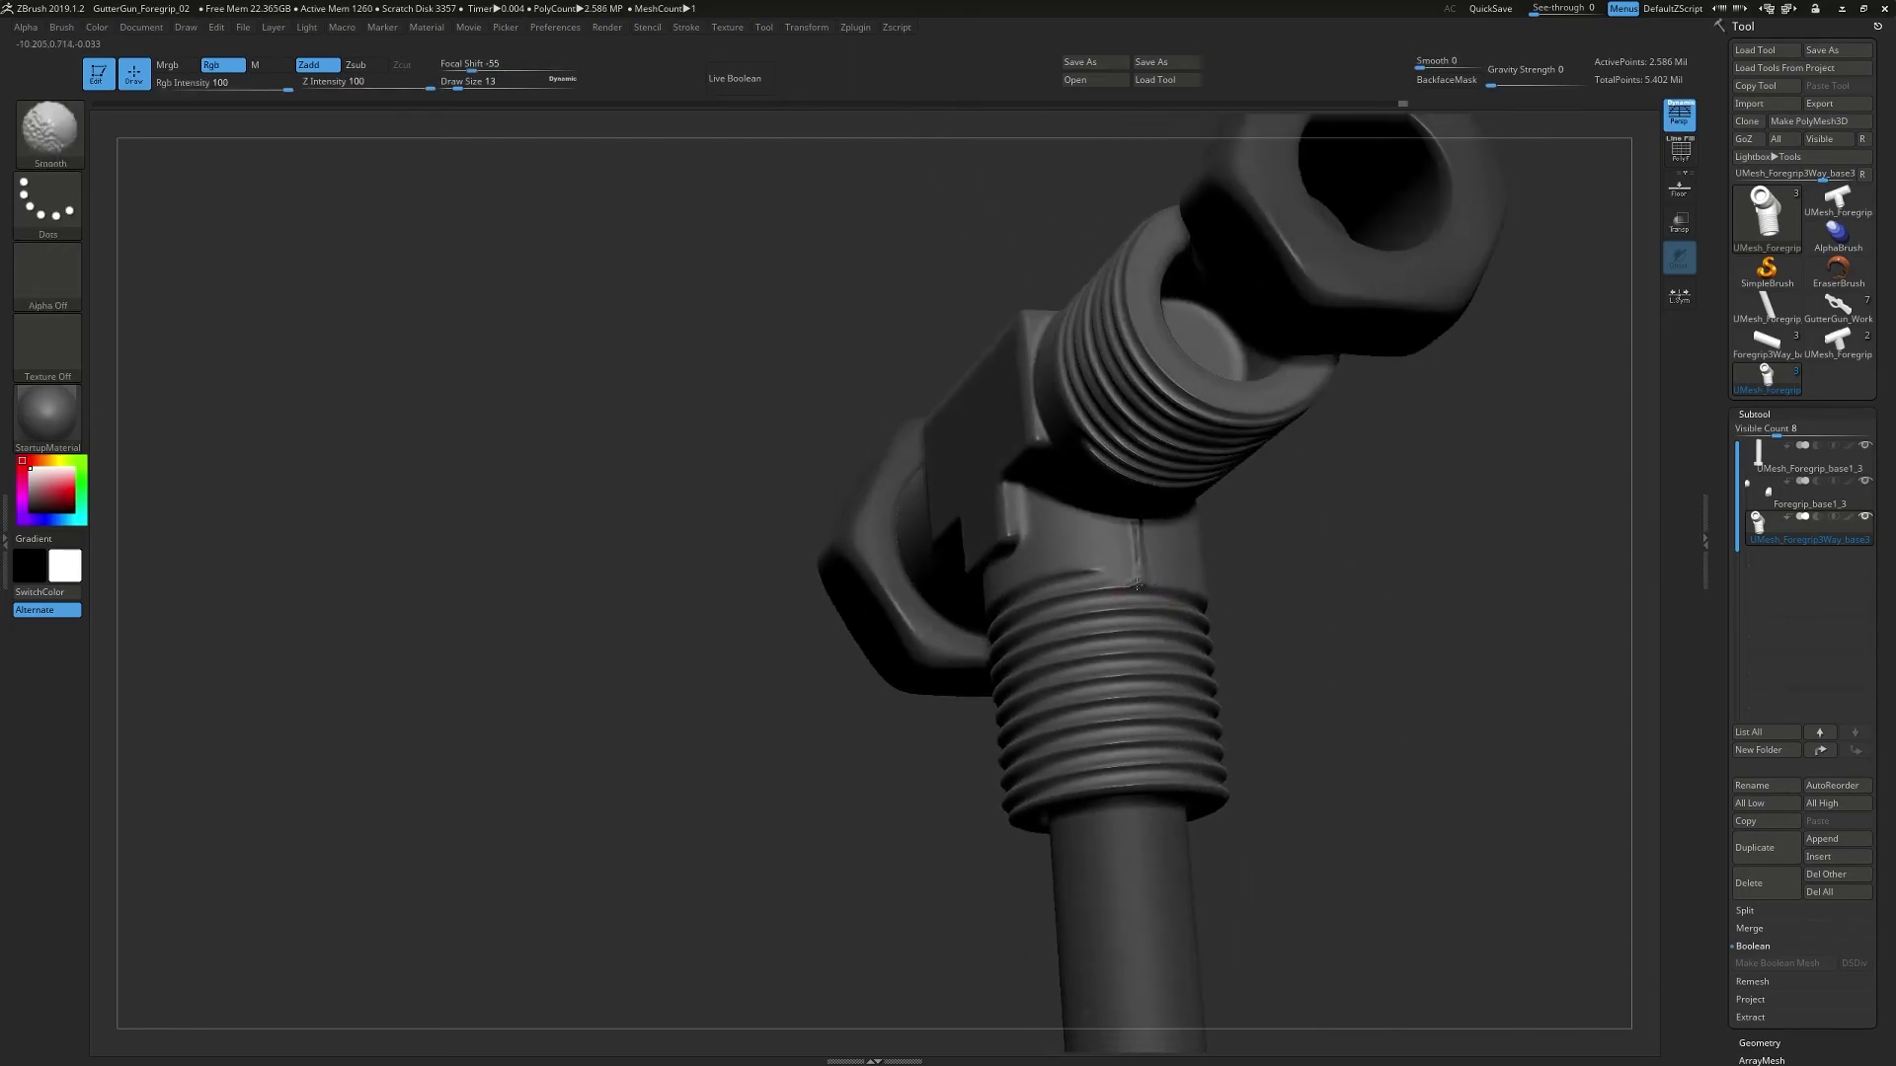
right_drag(1144, 580, 1138, 587)
key(shift)
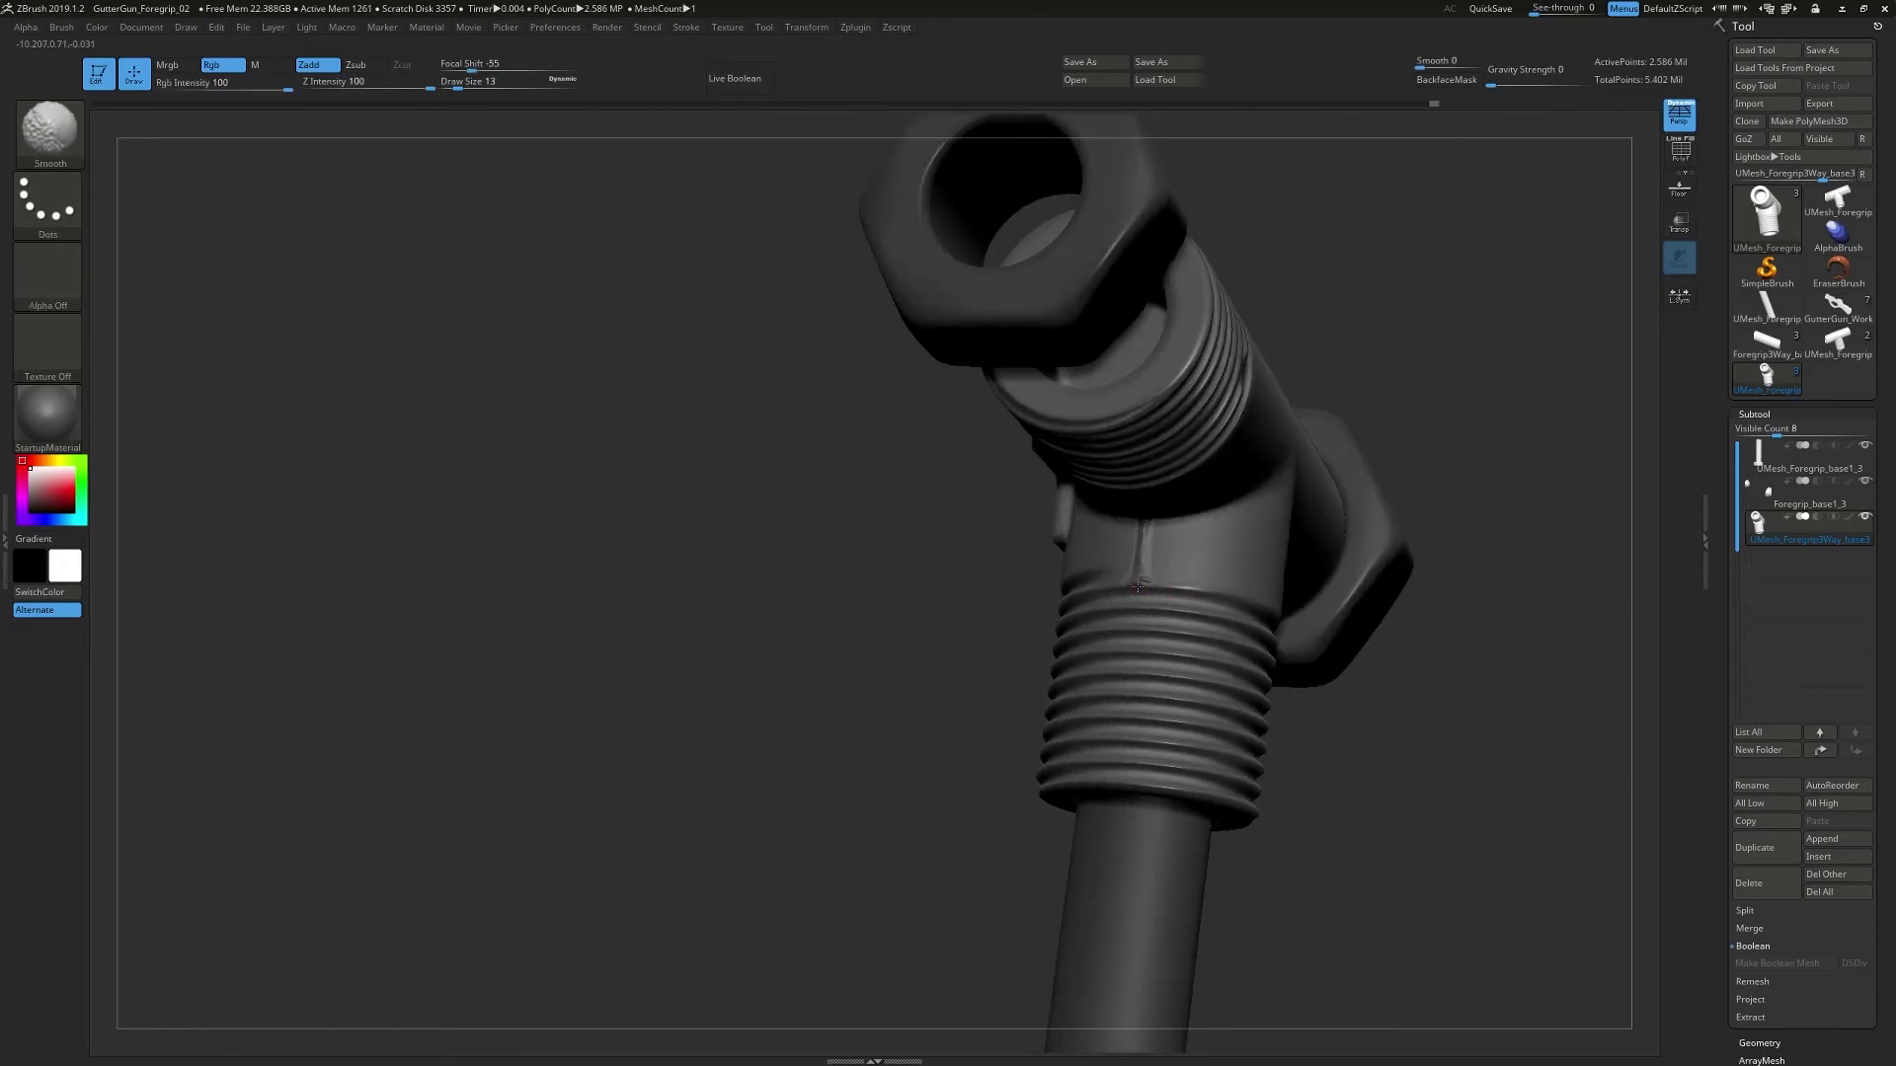
mouse_move(1140, 527)
right_down()
mouse_move(1205, 647)
mouse_move(1223, 631)
mouse_move(1136, 684)
mouse_move(1226, 725)
mouse_move(1179, 756)
mouse_move(1283, 720)
mouse_move(1224, 690)
mouse_move(1330, 743)
mouse_move(1303, 677)
right_up()
- Bring up the gun's reference photo beside the model and examine the foregrip in it
right_drag(4, 859, 720, 618)
scroll(572, 640, down, 3)
middle_drag(573, 640, 713, 574)
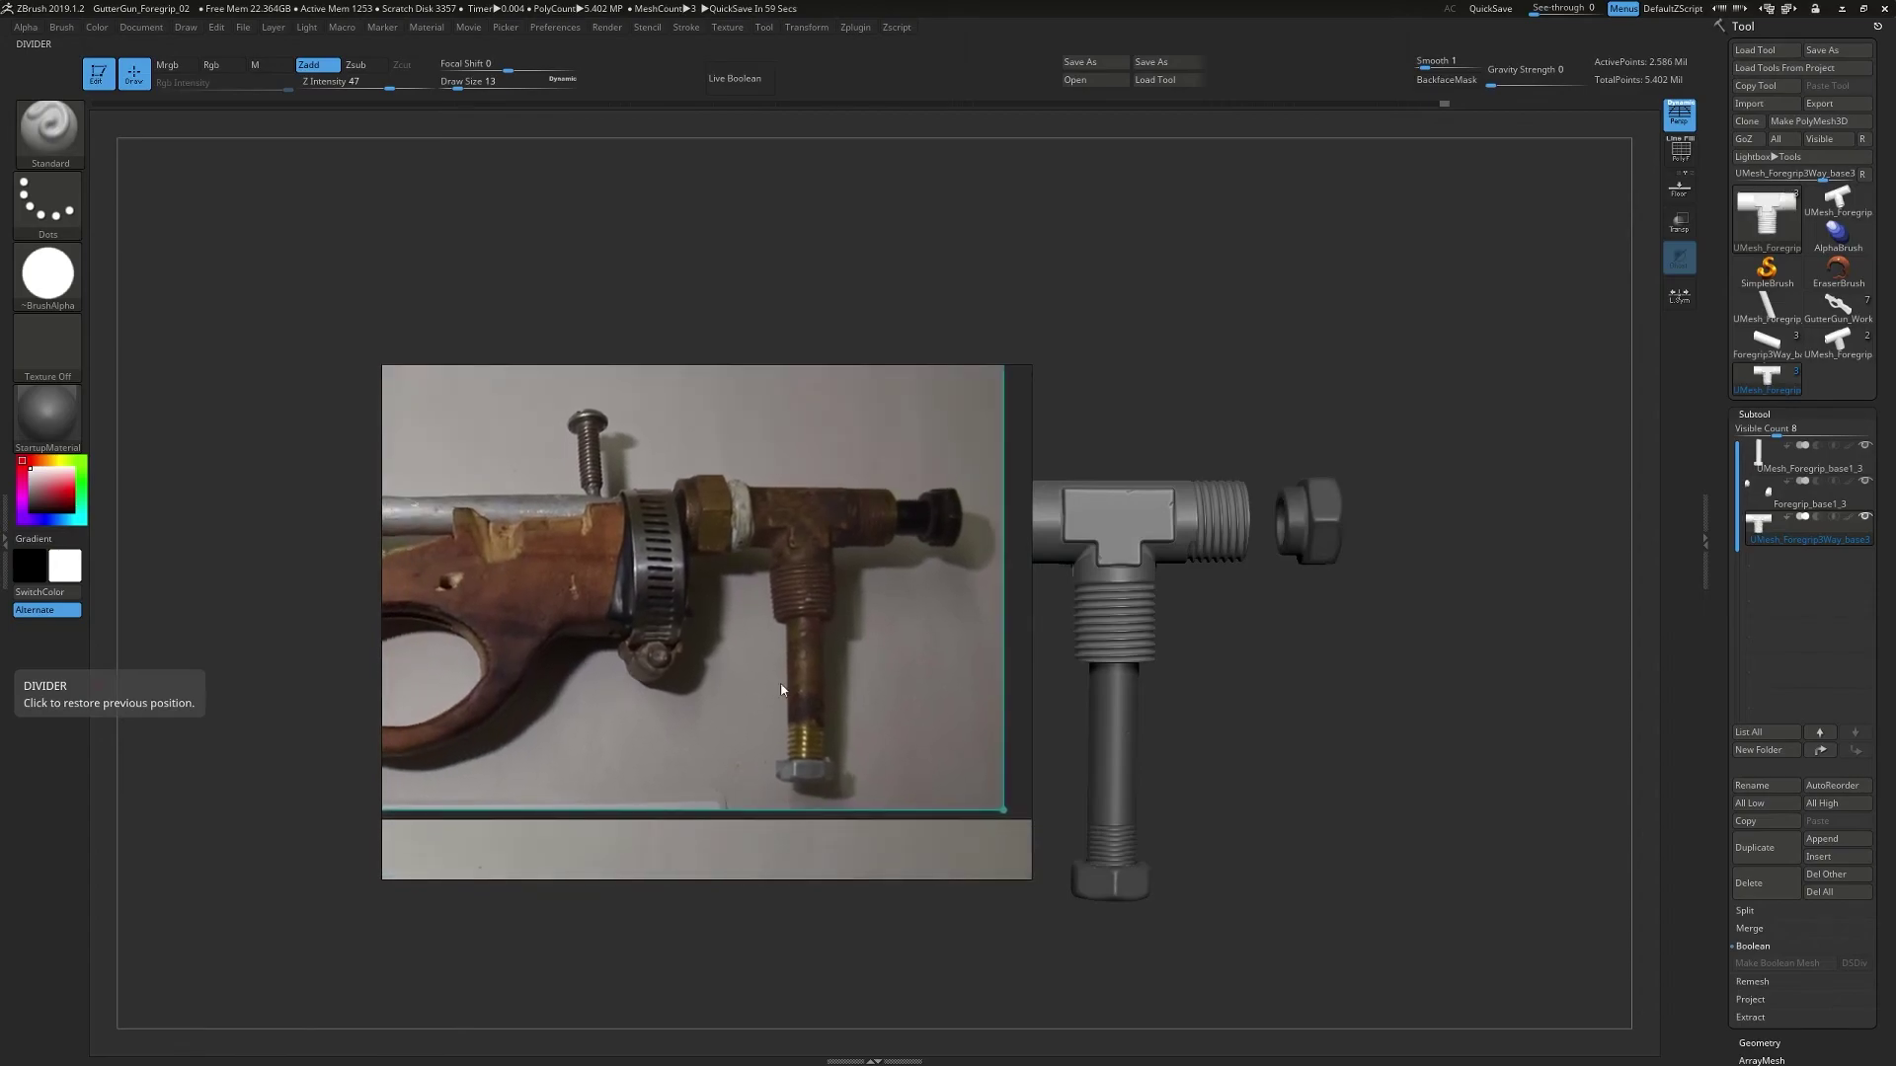
- Make the nuts' subtool active and sculpt a fine line on the small nut's collar with draw size 4
right_drag(1303, 549, 1068, 631)
alt+click(1180, 695)
key([)
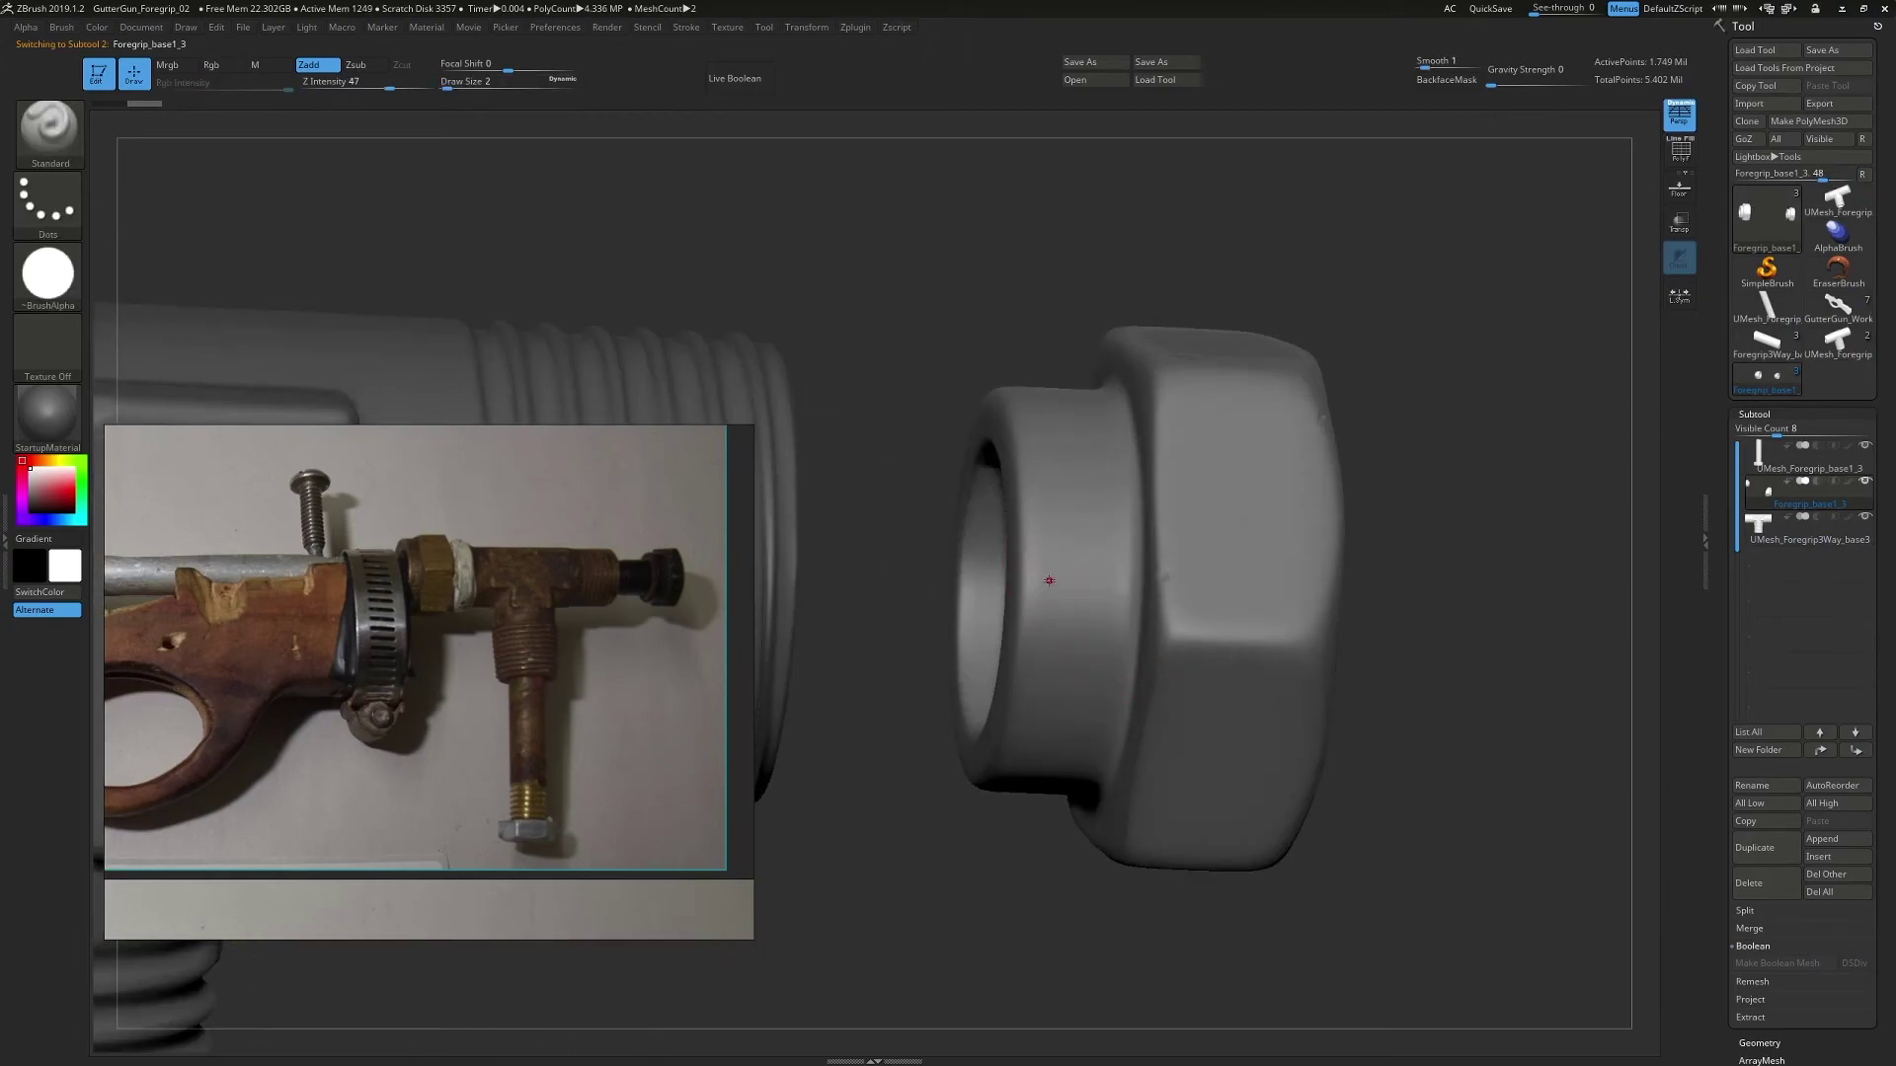
key(bracketright)
key(shift)
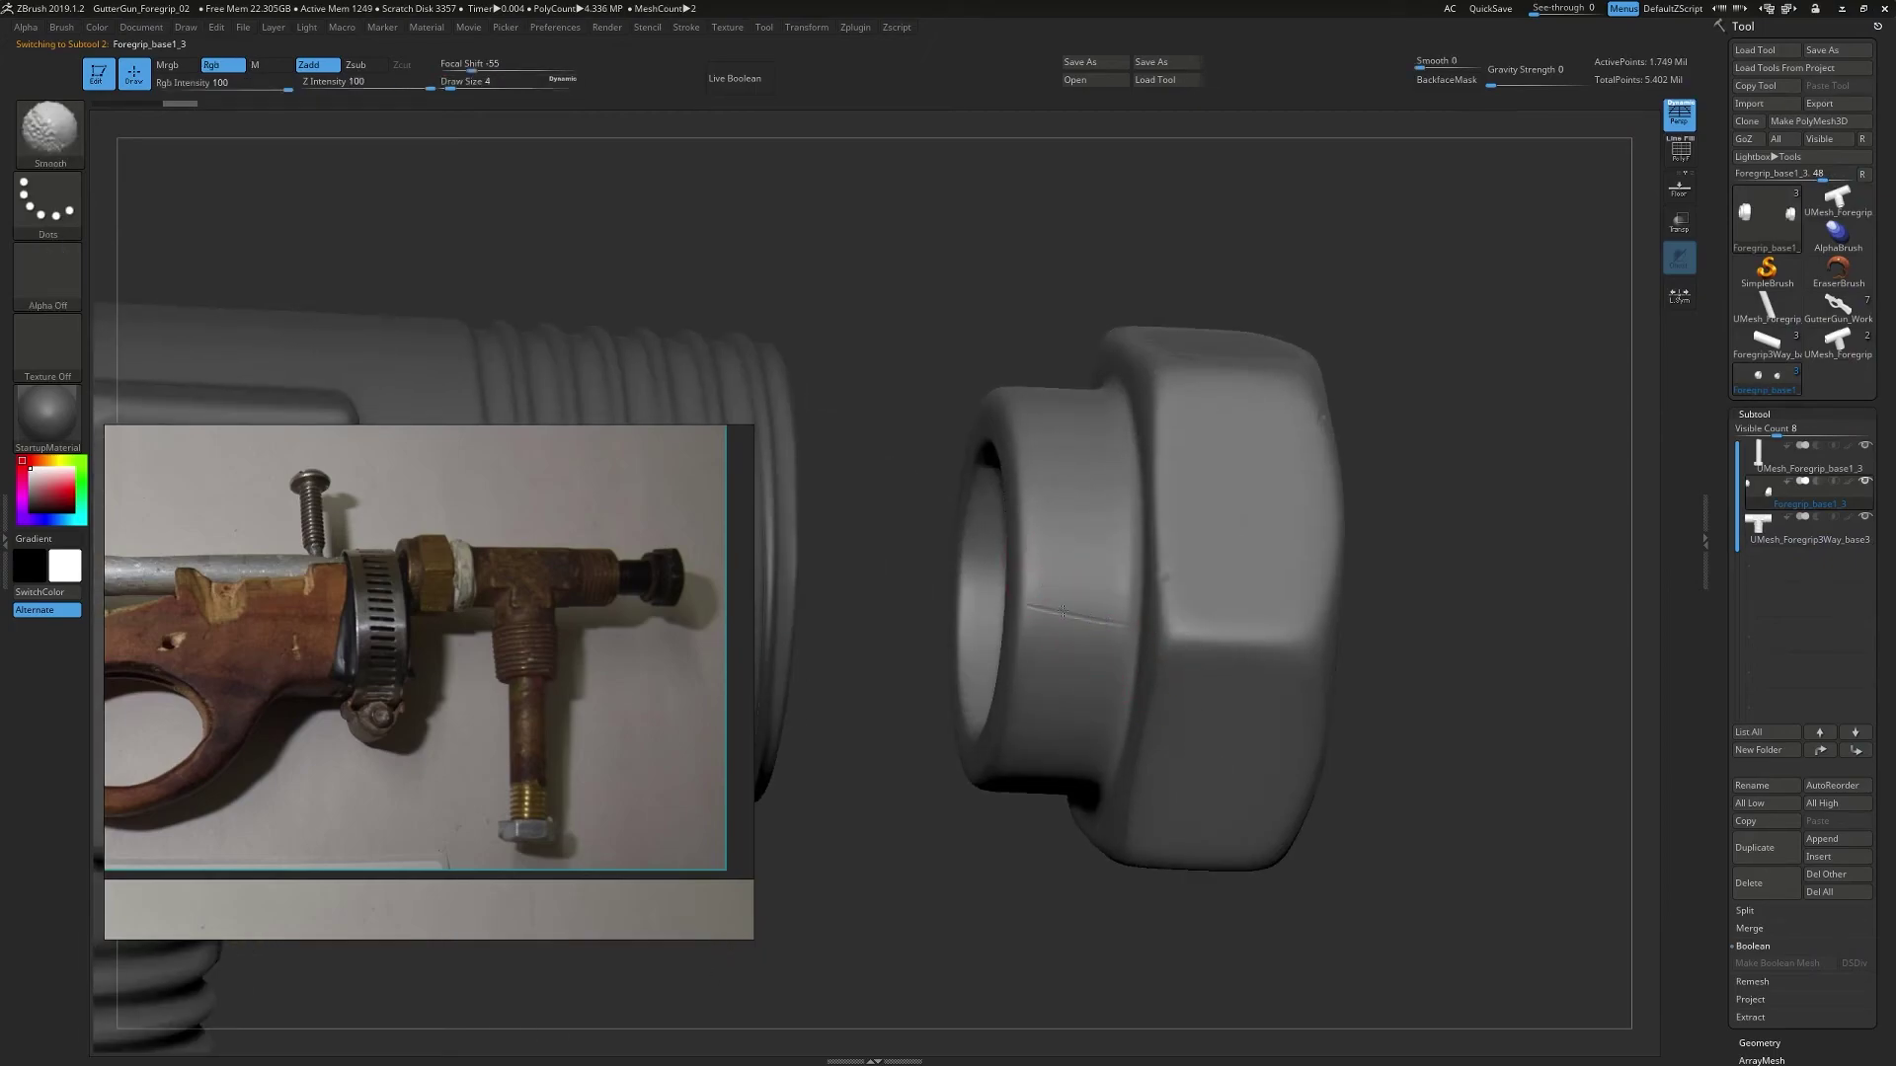
- Rework the small nut's collar mark with draw size 17, reduce the draw size to 7, and compare with the brass nut in the reference photo
right_drag(1021, 606, 1077, 549)
key(s)
drag(1083, 545, 1043, 543)
key(shift)
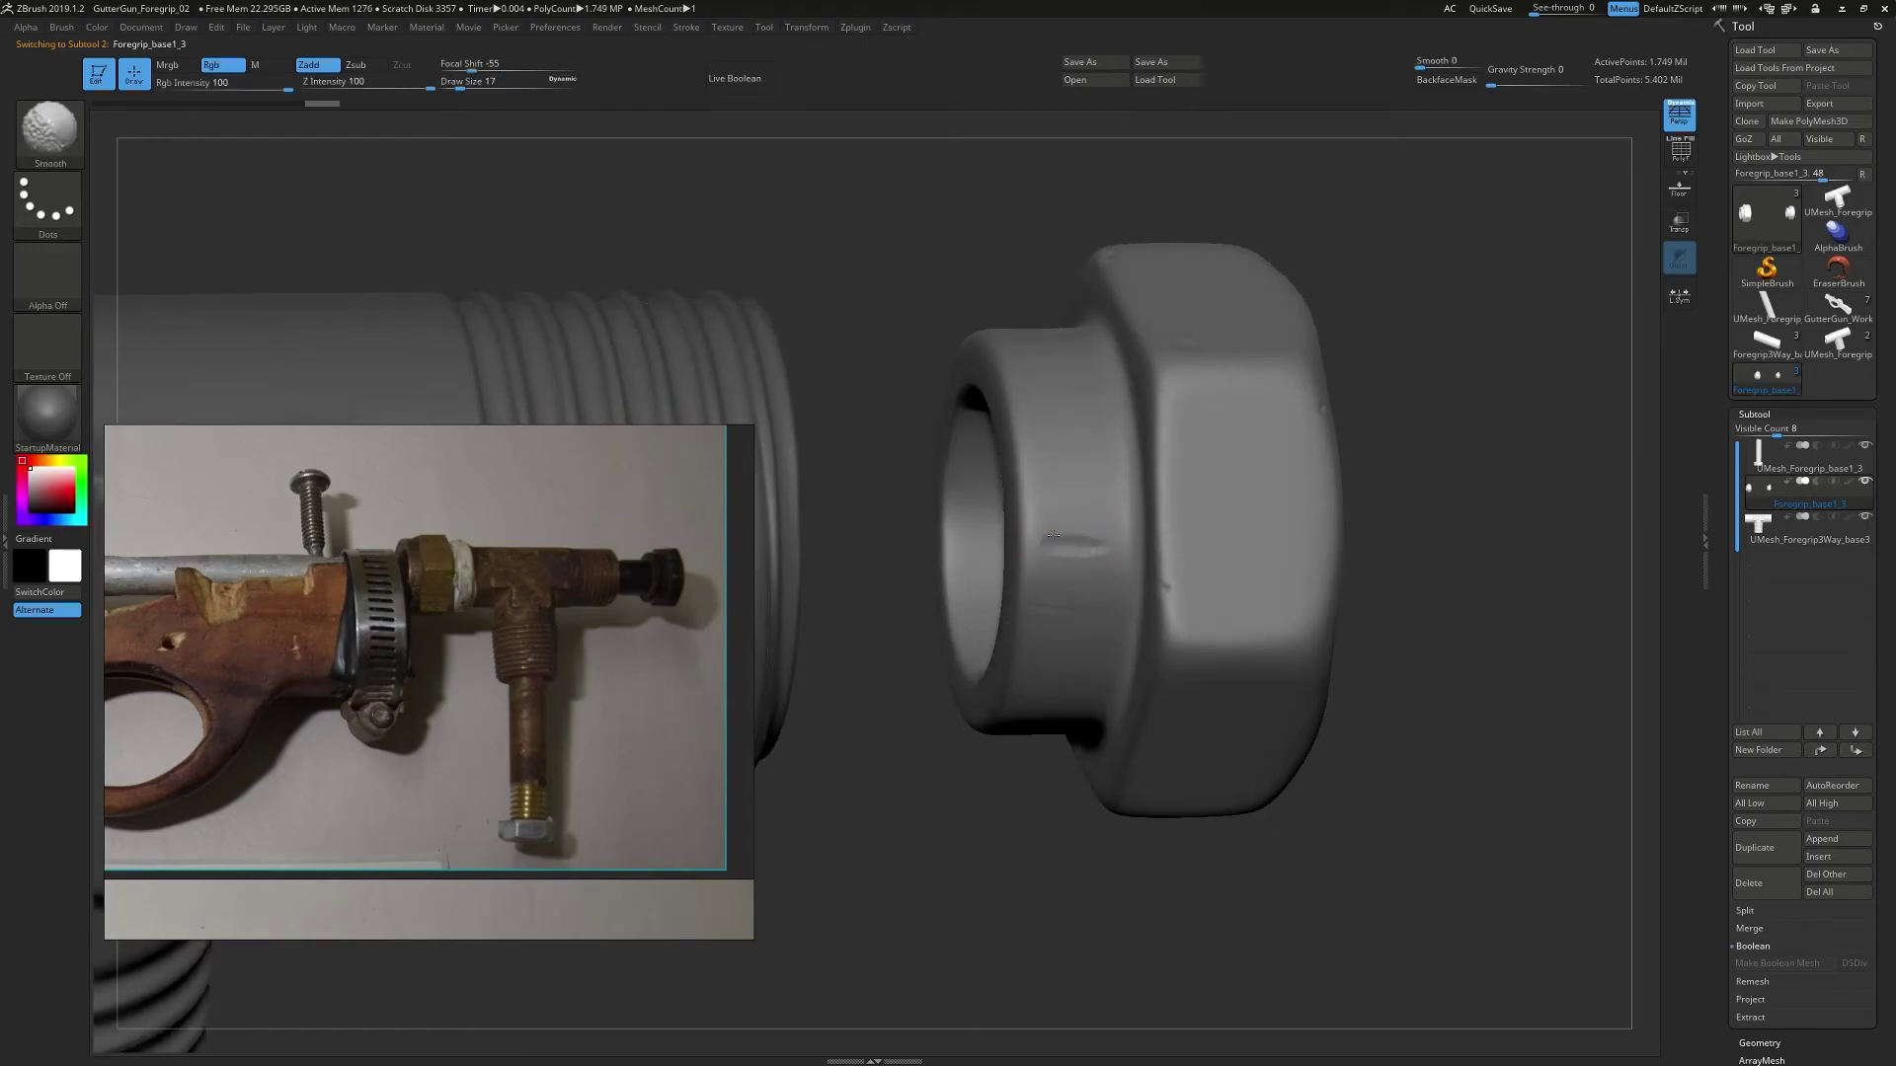
right_drag(1103, 549, 1136, 614)
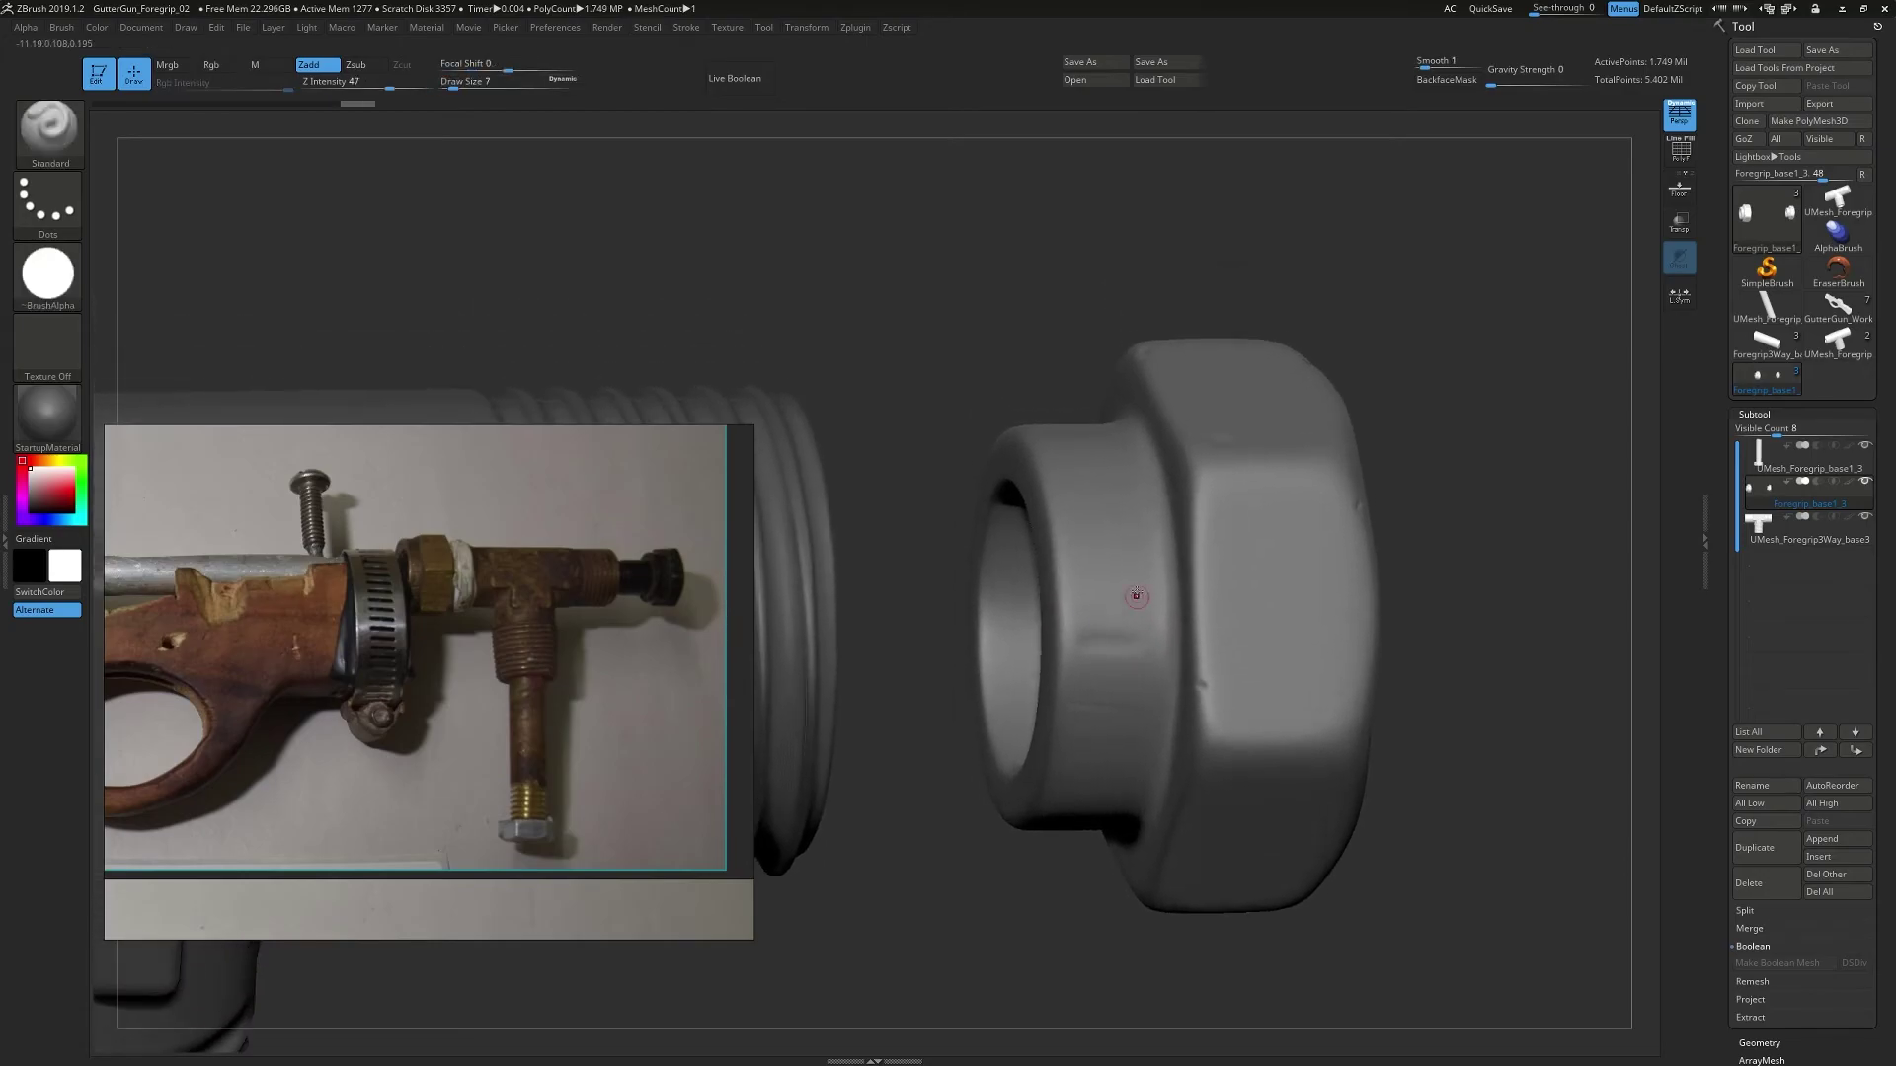
scroll(453, 558, up, 5)
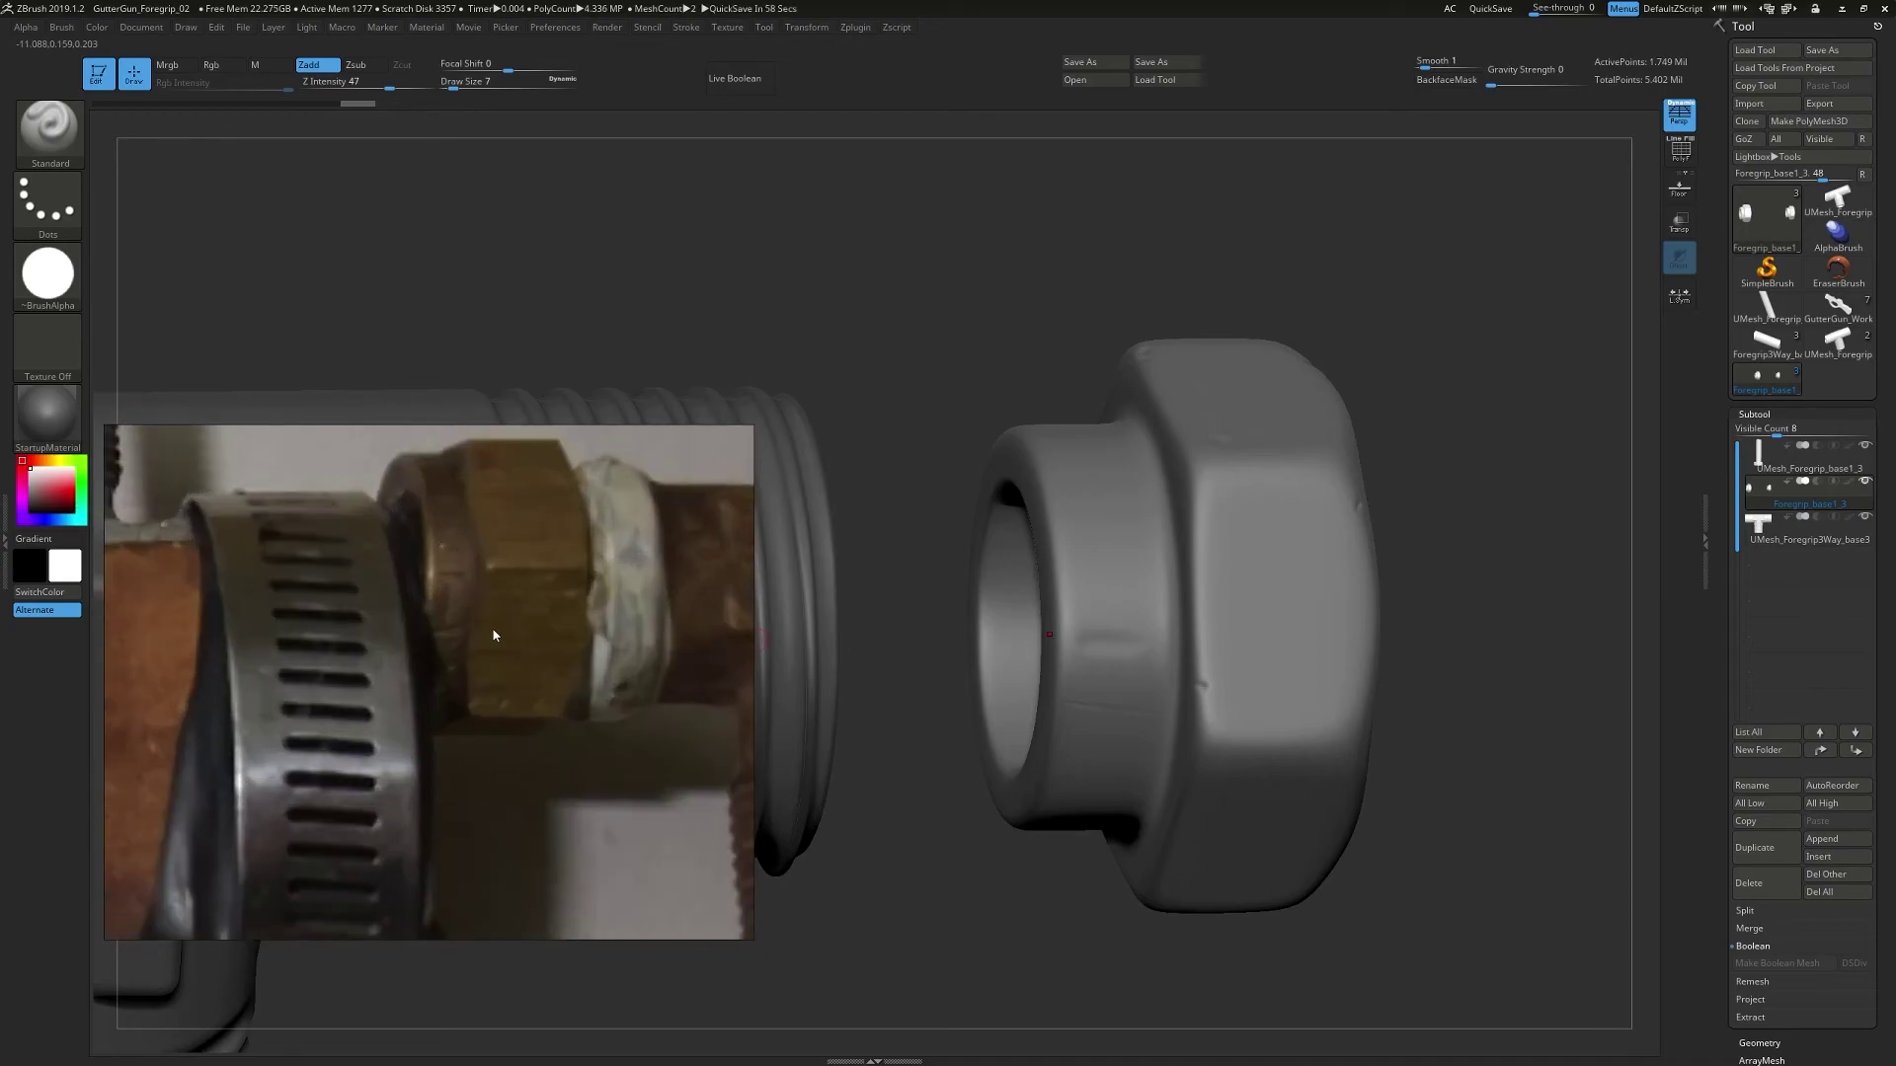
right_drag(1040, 889, 1015, 900)
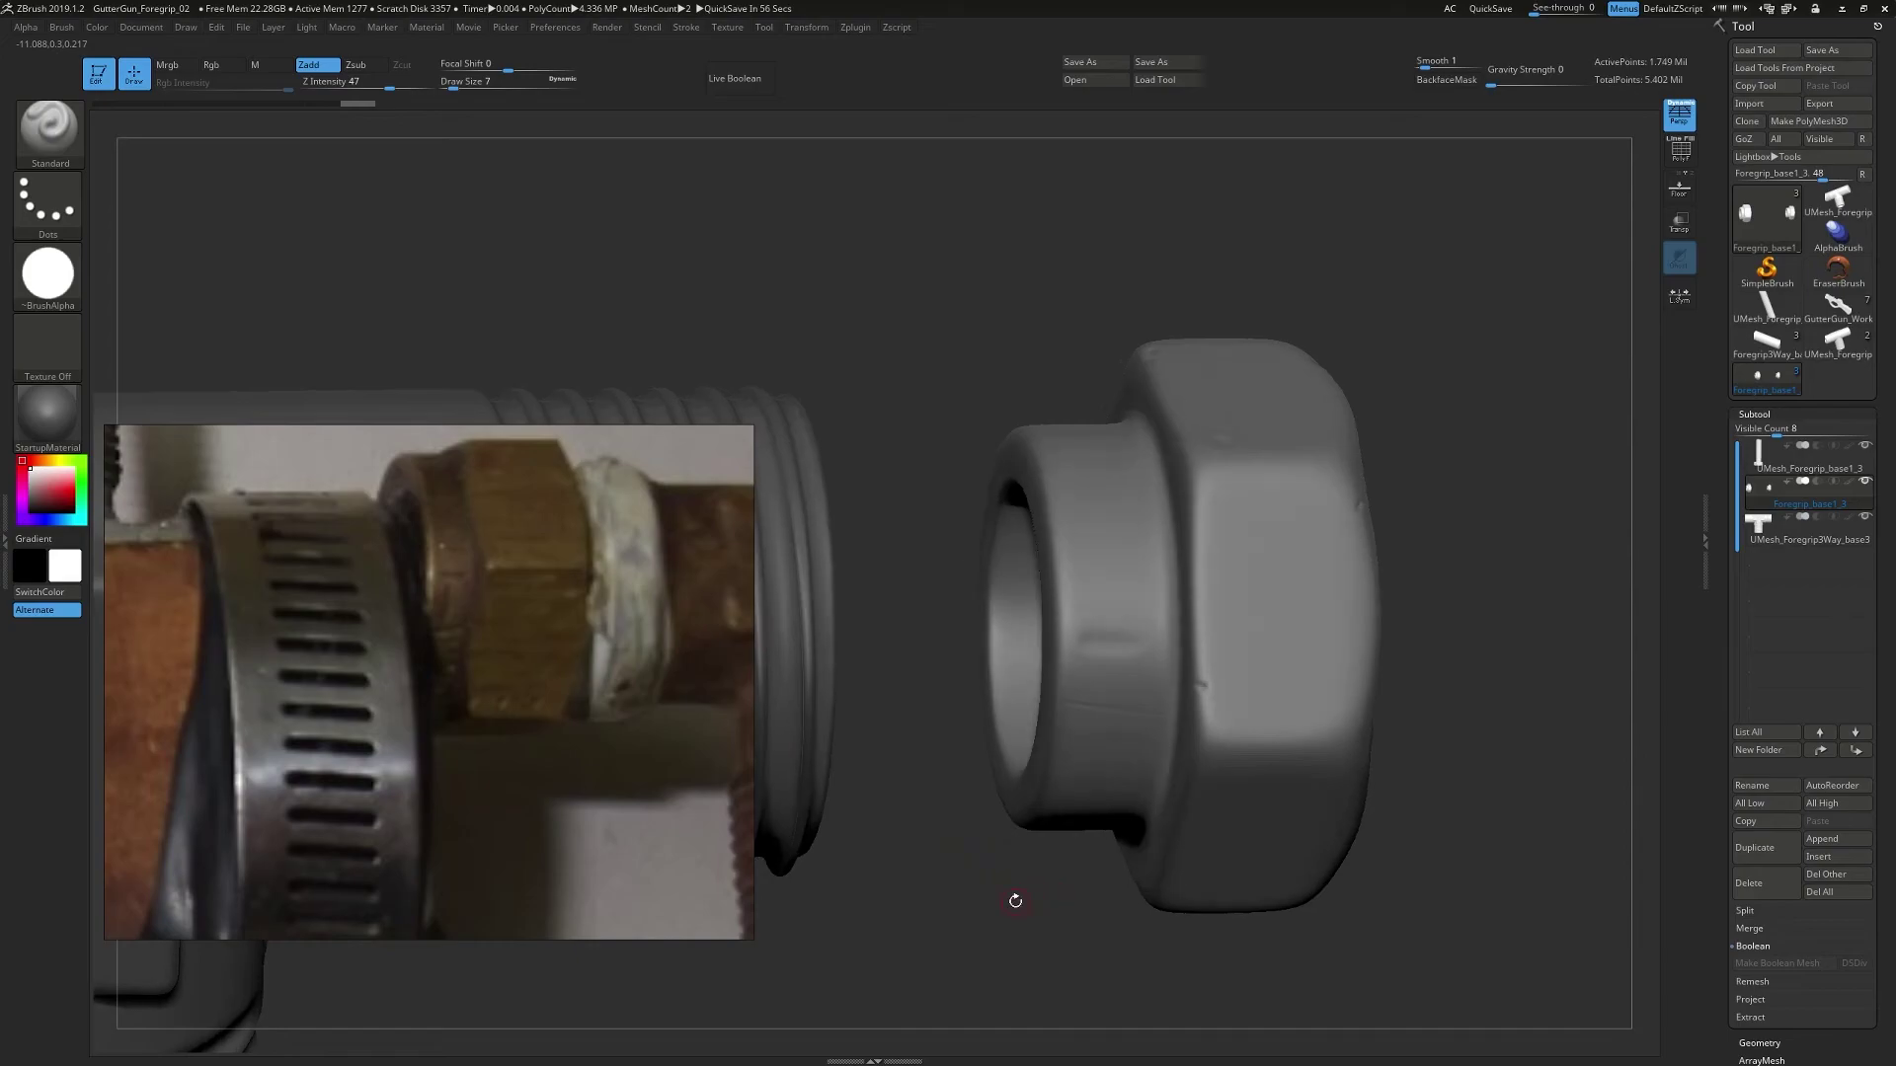
- Smooth out the marks on the small nut's collar and add small nicks along its hexagonal edges
right_drag(1093, 671, 1117, 702)
mouse_move(1108, 665)
shift+mouse_down()
mouse_move(1107, 707)
mouse_move(1108, 688)
shift+mouse_up()
mouse_move(1110, 692)
right_down()
mouse_move(1132, 681)
mouse_move(1128, 632)
right_up()
ctrl+right_drag(1128, 632, 1100, 470)
right_drag(1100, 469, 1105, 513)
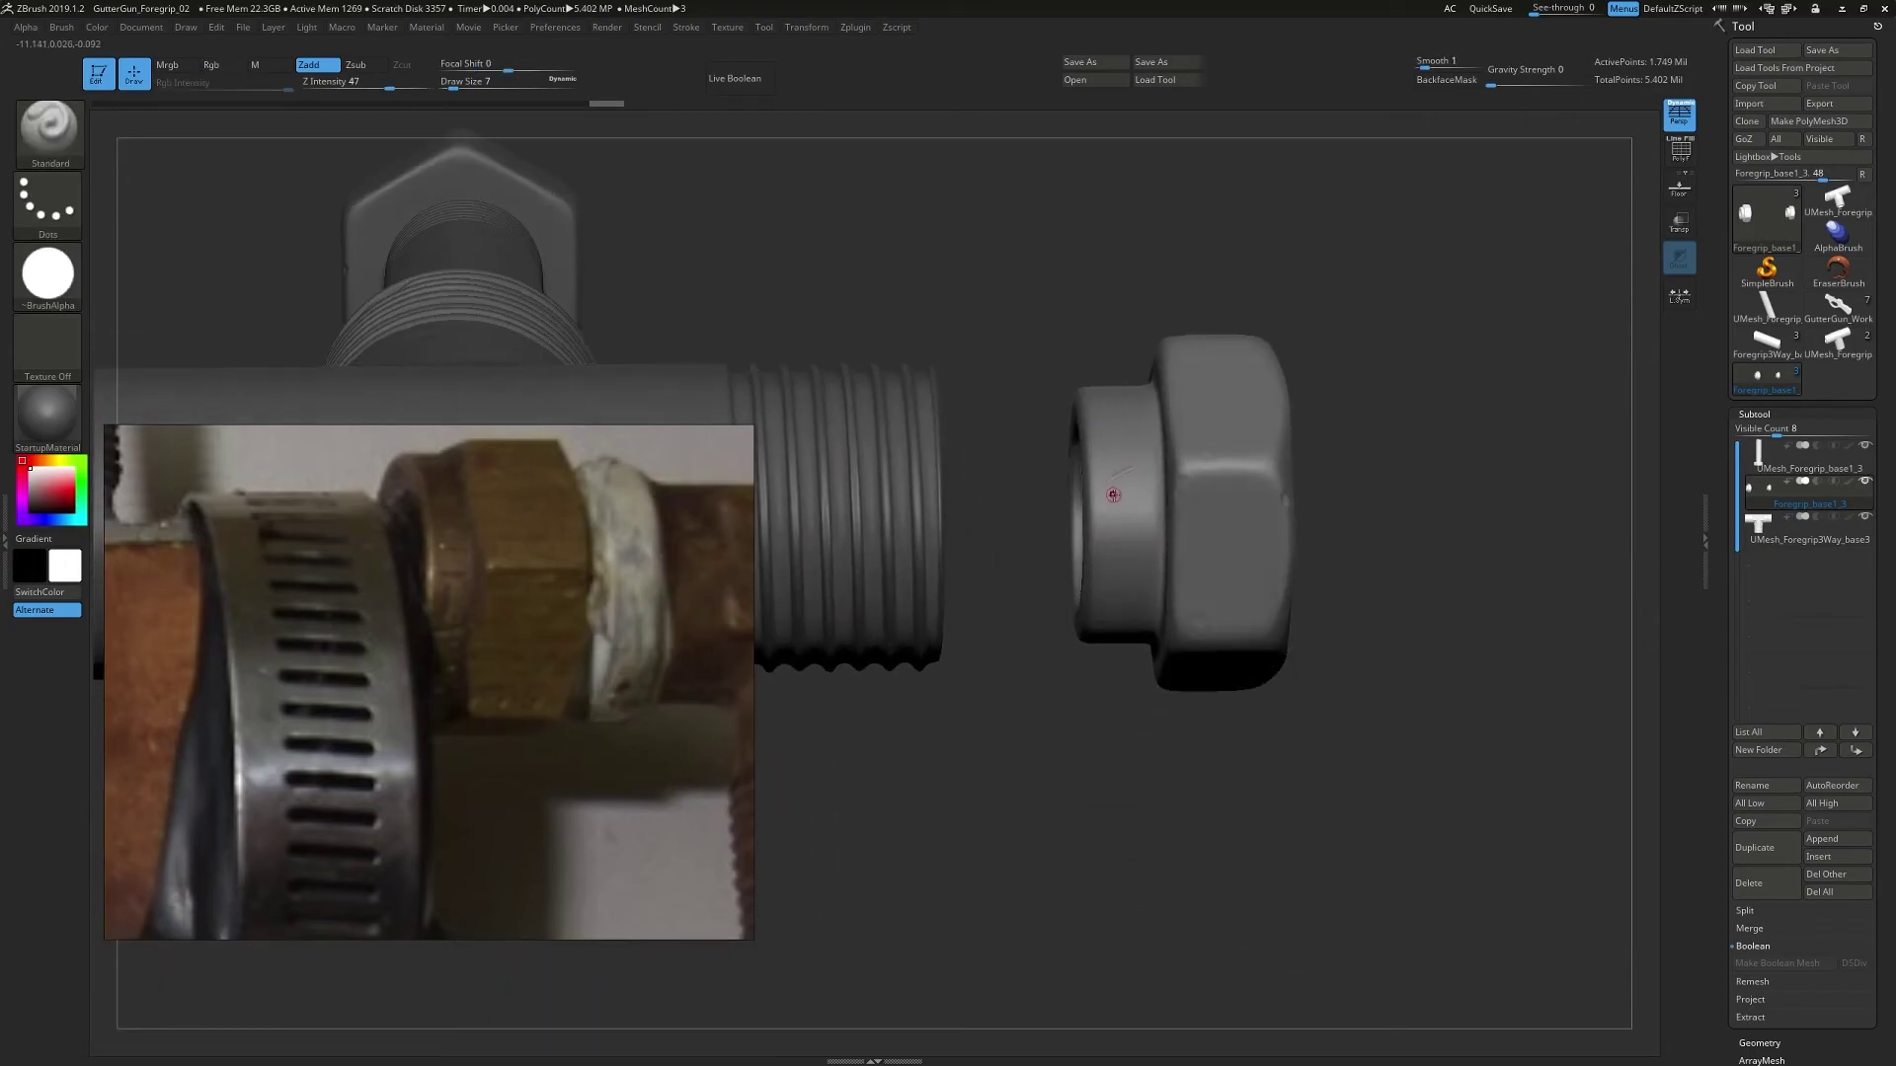
key(shift)
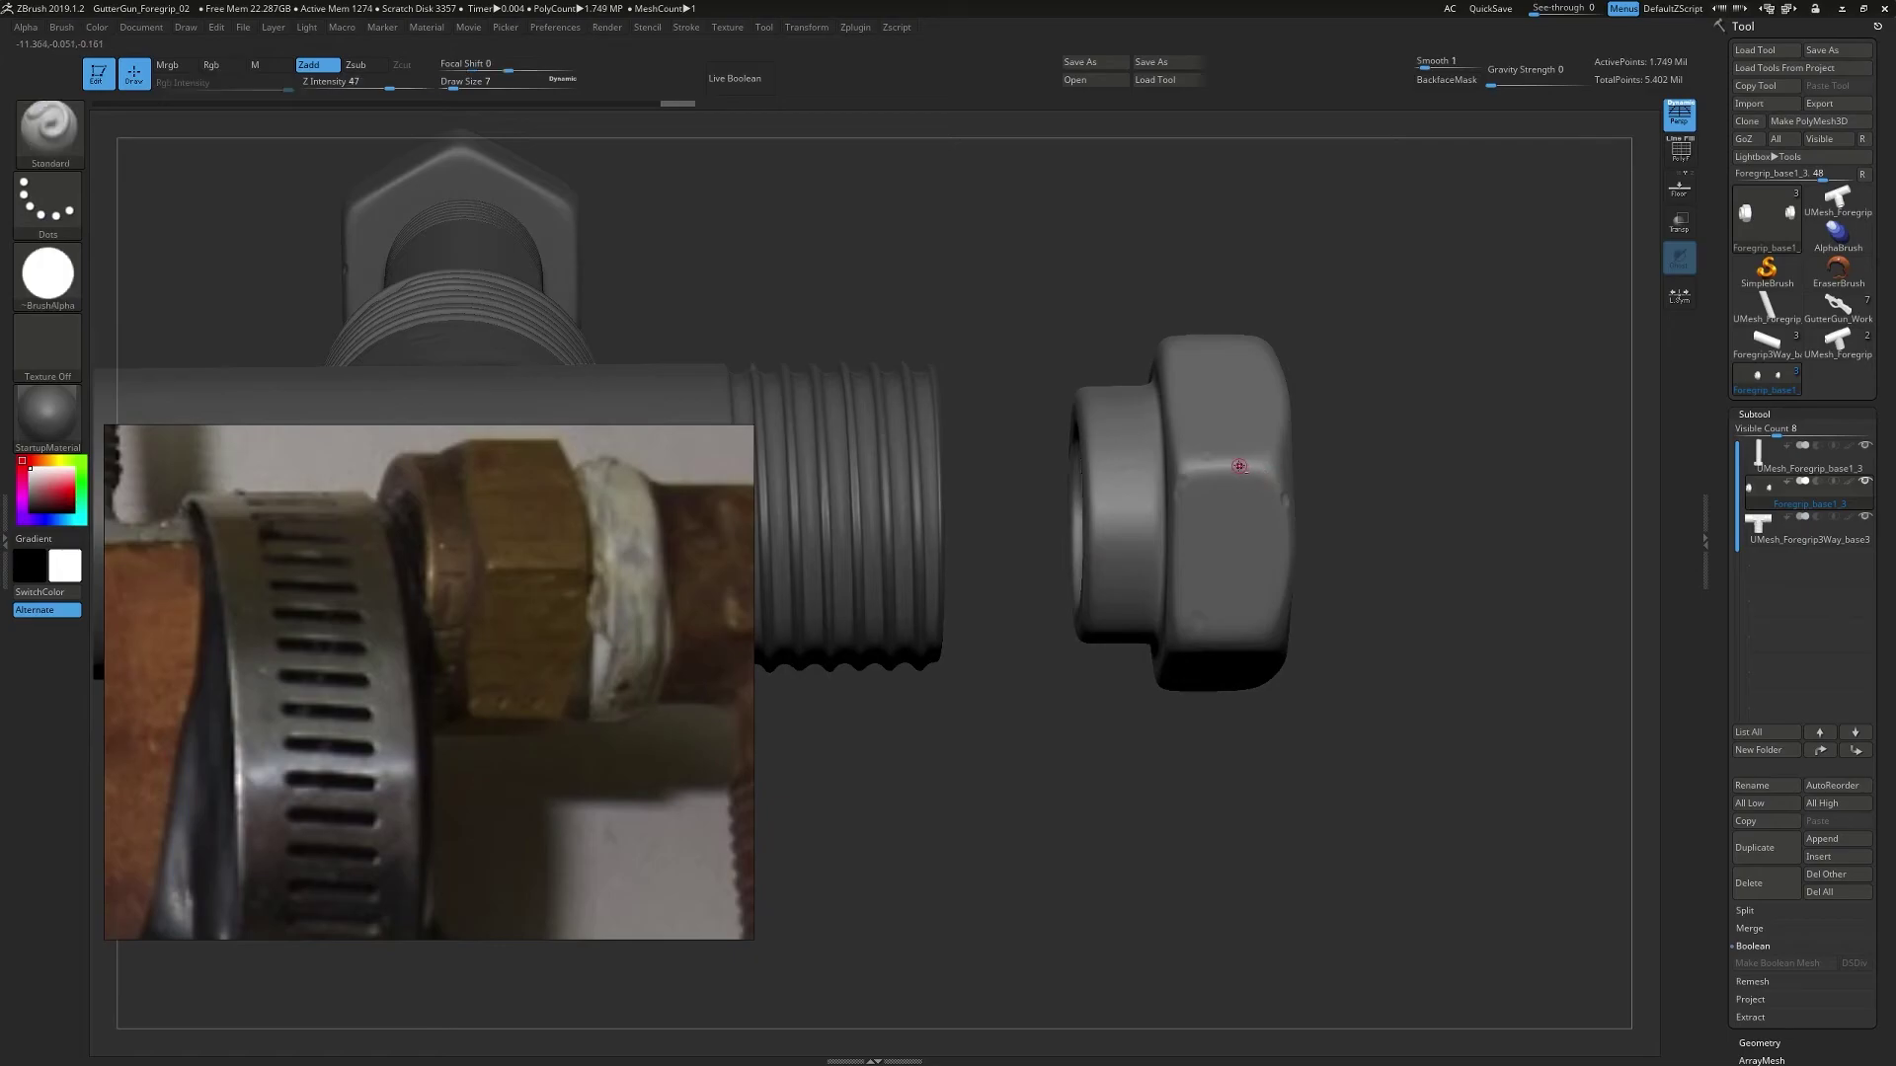
- Sculpt small stamped number markings on the collar of the small nut with draw size 7
mouse_move(1259, 503)
right_down()
mouse_move(1267, 609)
mouse_move(1240, 664)
mouse_move(1318, 682)
mouse_move(1139, 740)
right_up()
key(shift)
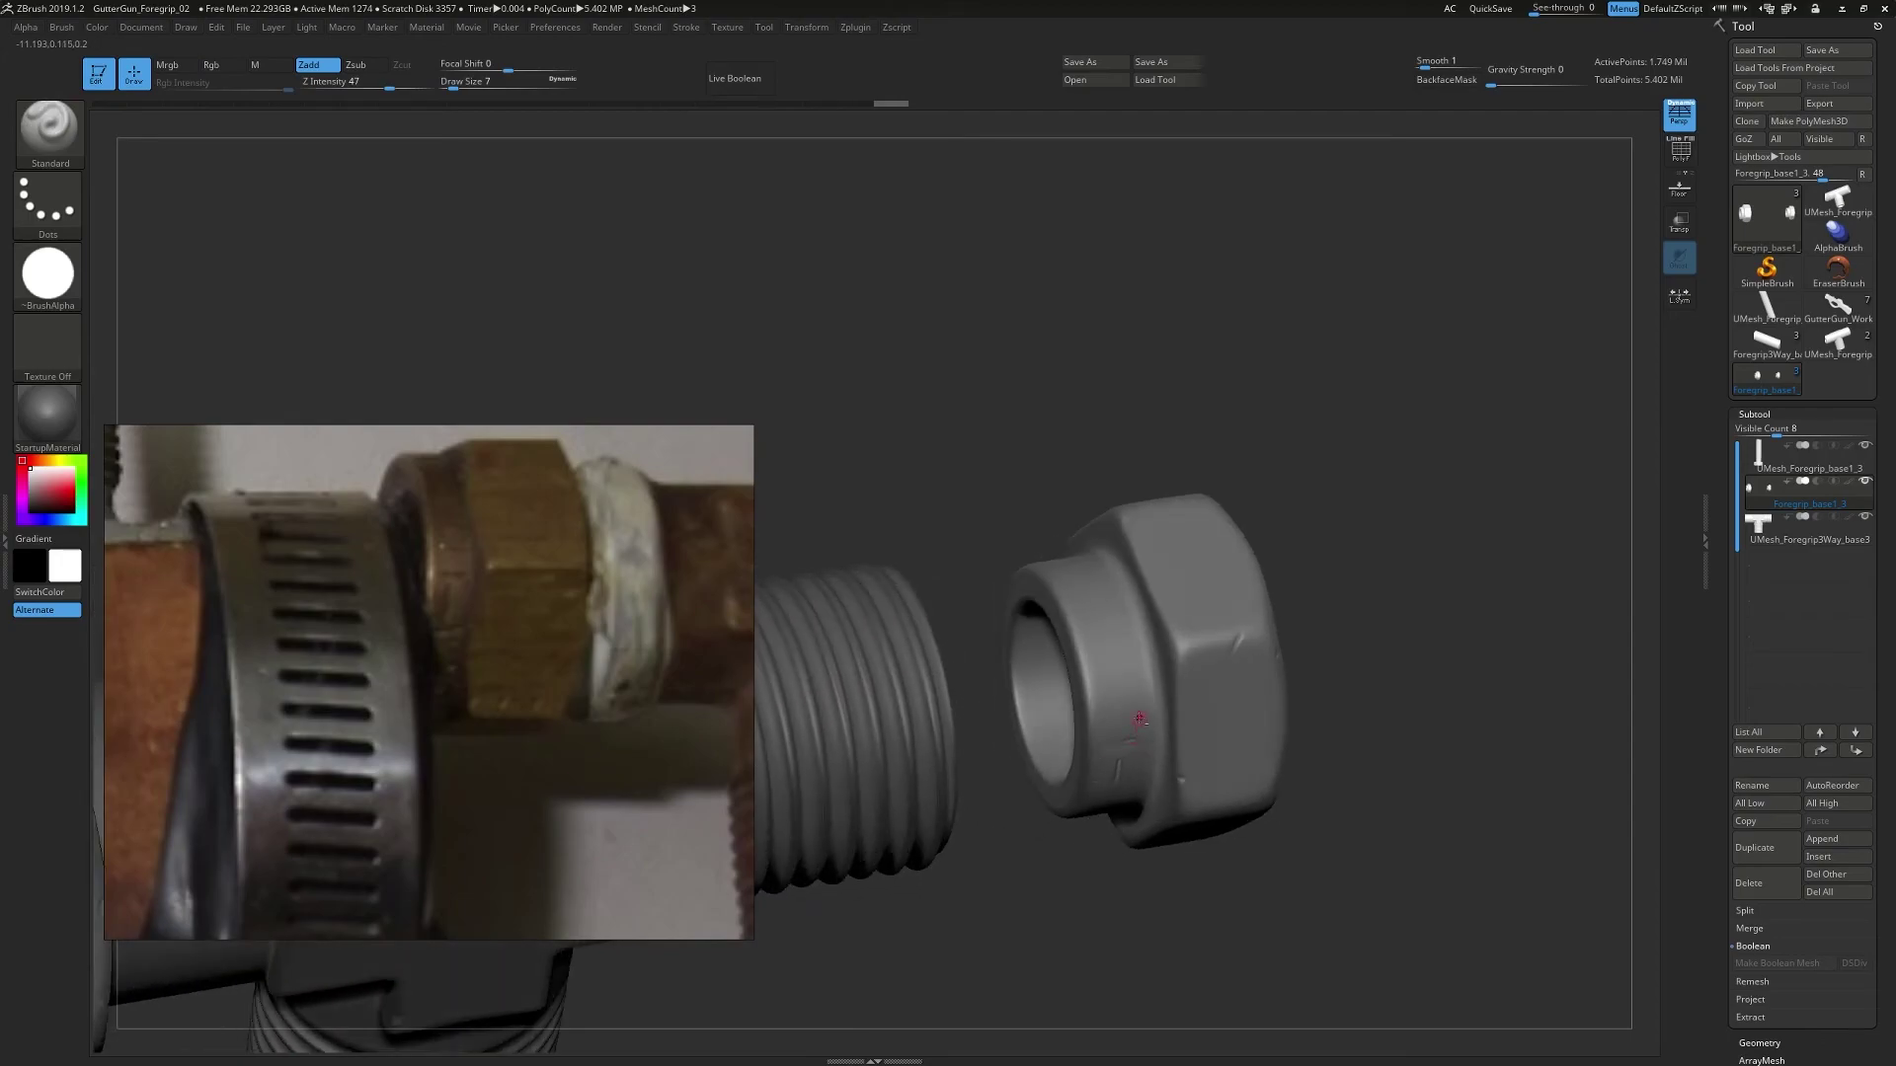
key(shift)
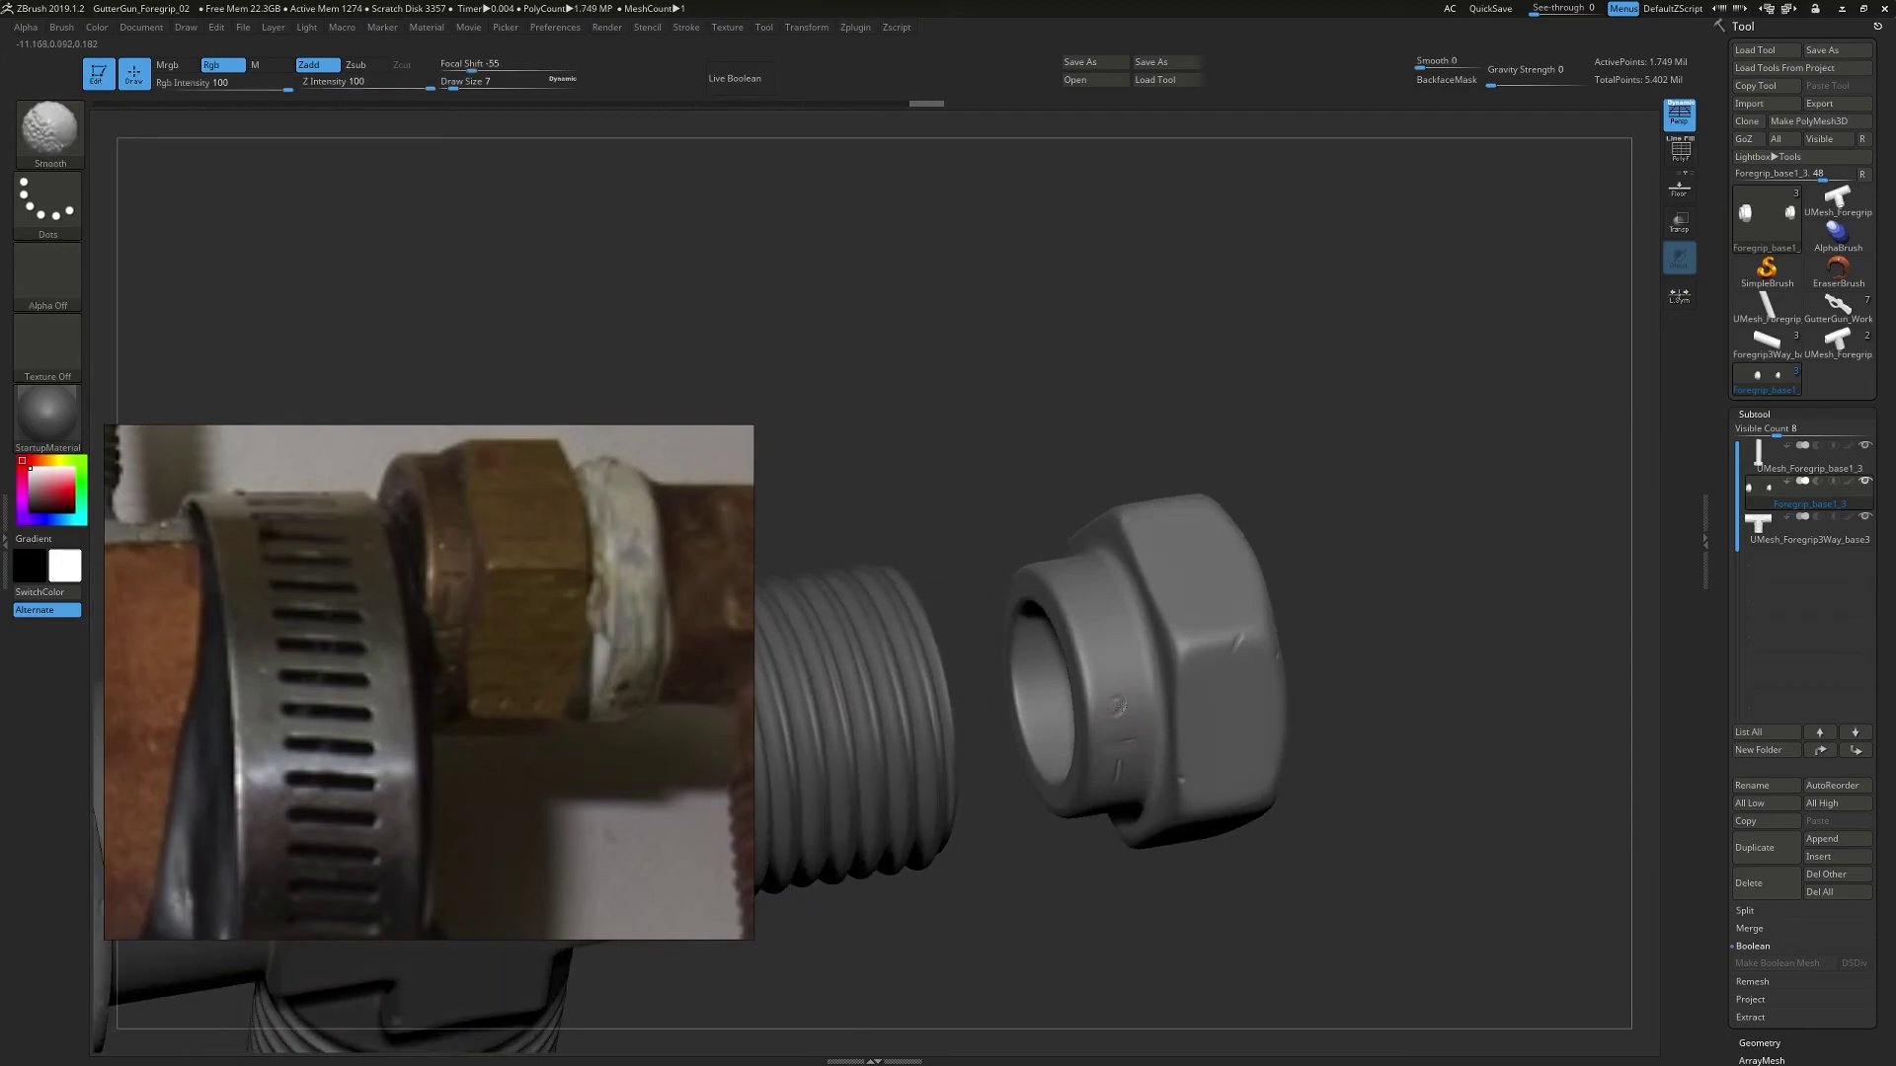
- Compare the whole foregrip with the reference photos of the complete gun, and put the photos away
mouse_move(1122, 724)
ctrl+right_down()
mouse_move(1057, 529)
mouse_move(1016, 753)
mouse_move(1207, 488)
mouse_move(930, 524)
ctrl+right_up()
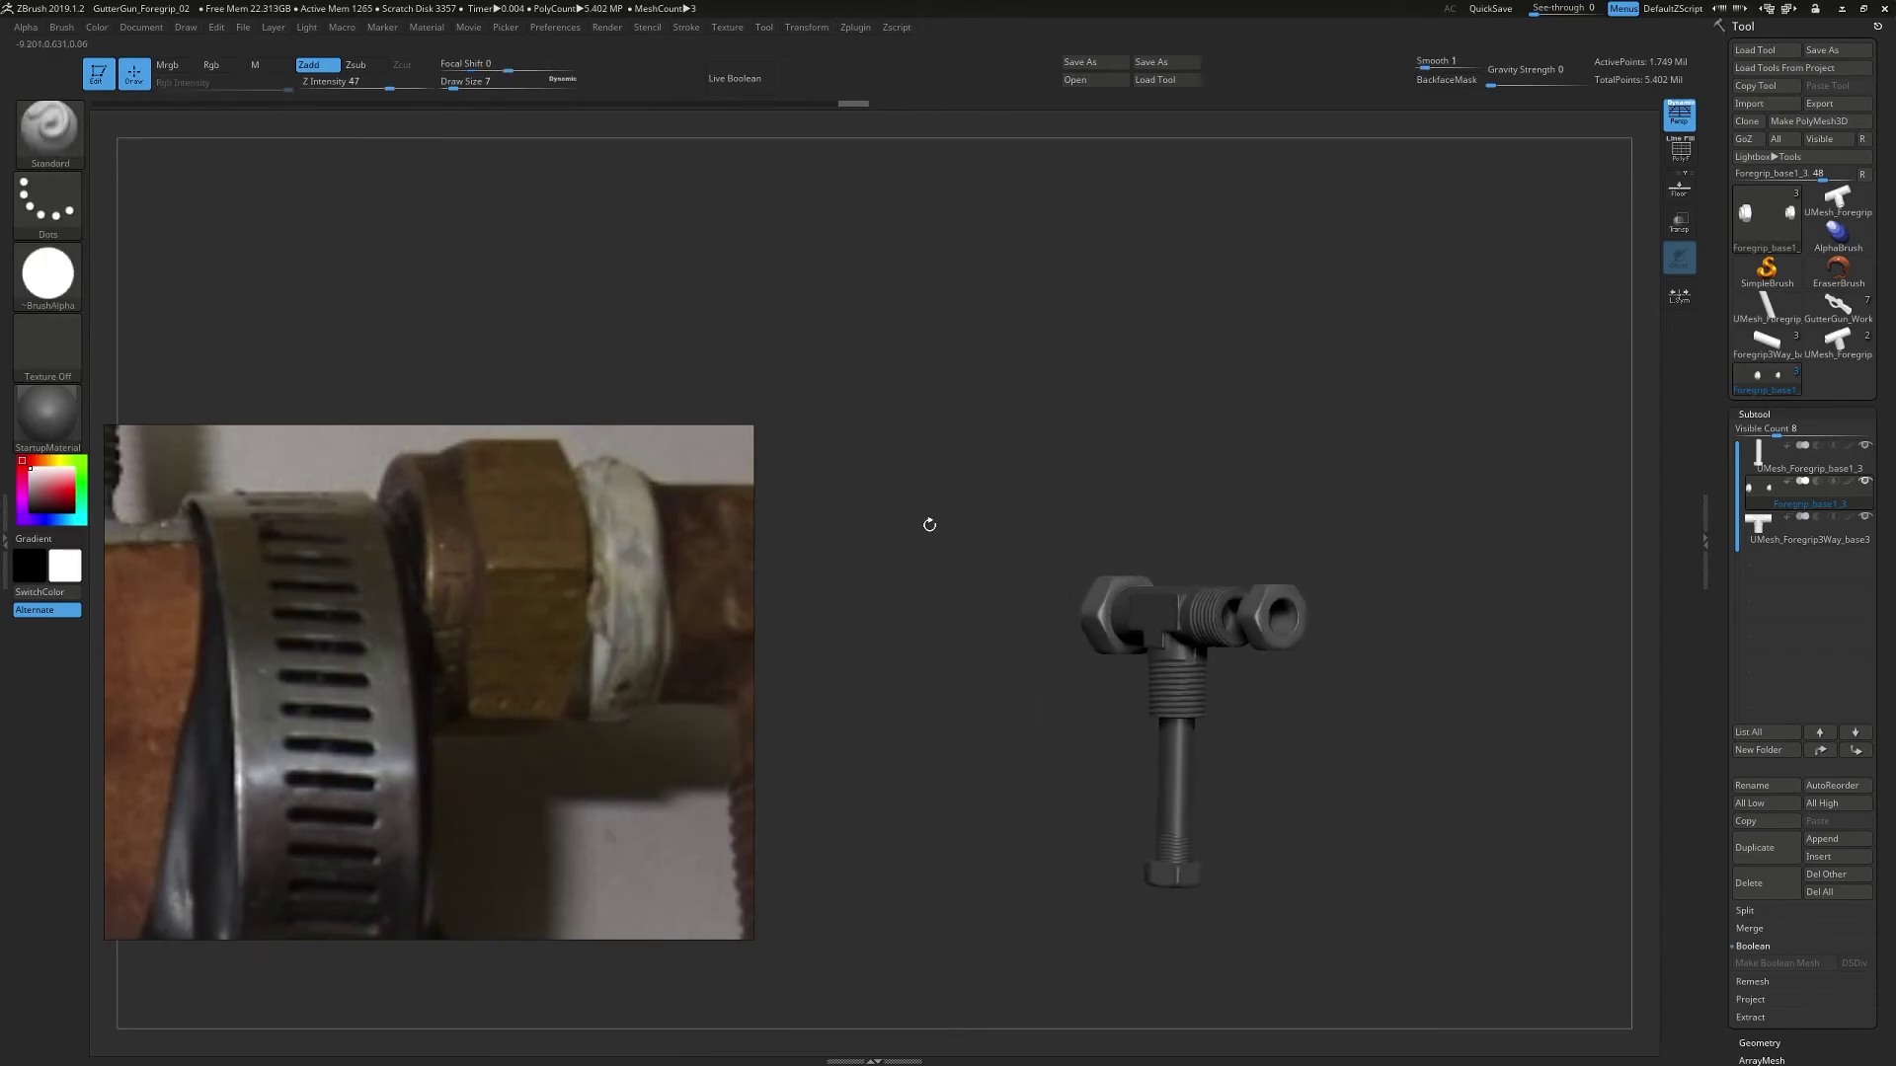
scroll(556, 678, down, 5)
middle_drag(403, 701, 601, 648)
scroll(599, 651, down, 3)
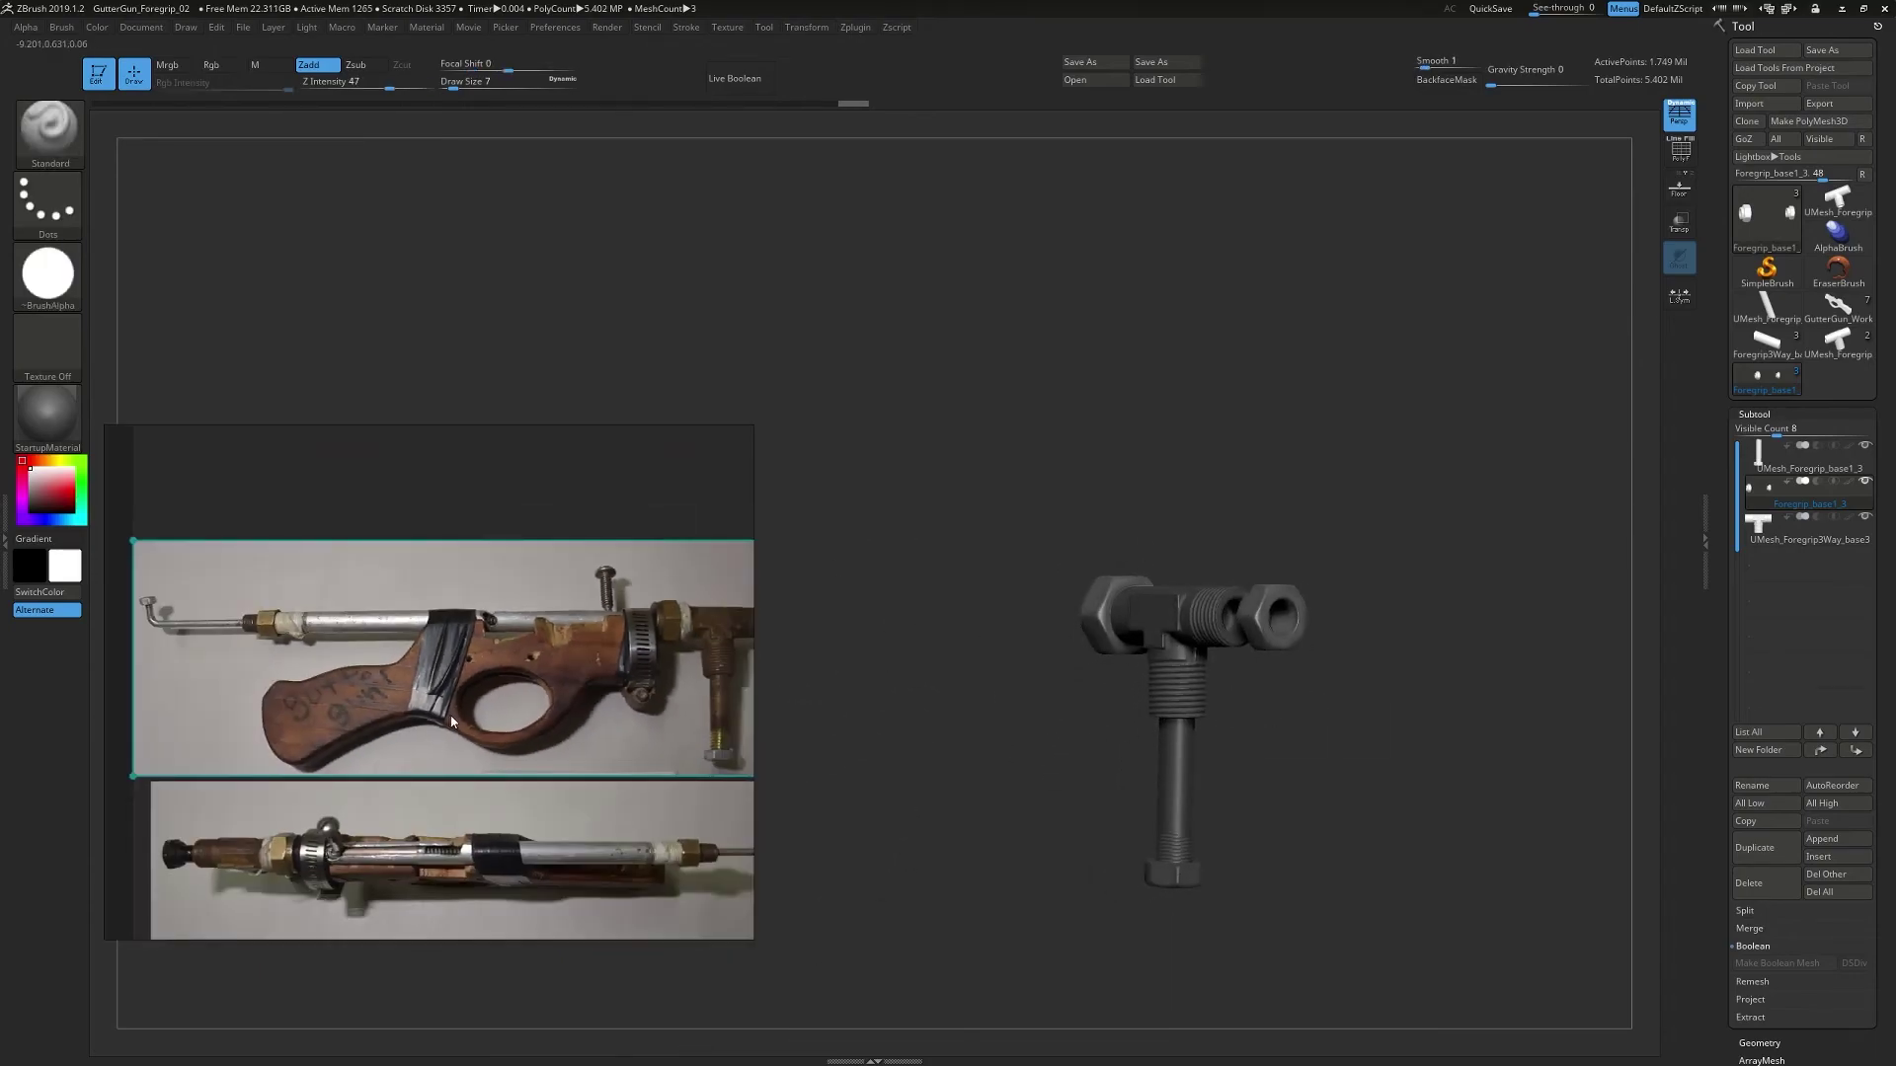
middle_drag(449, 714, 464, 655)
scroll(465, 652, up, 5)
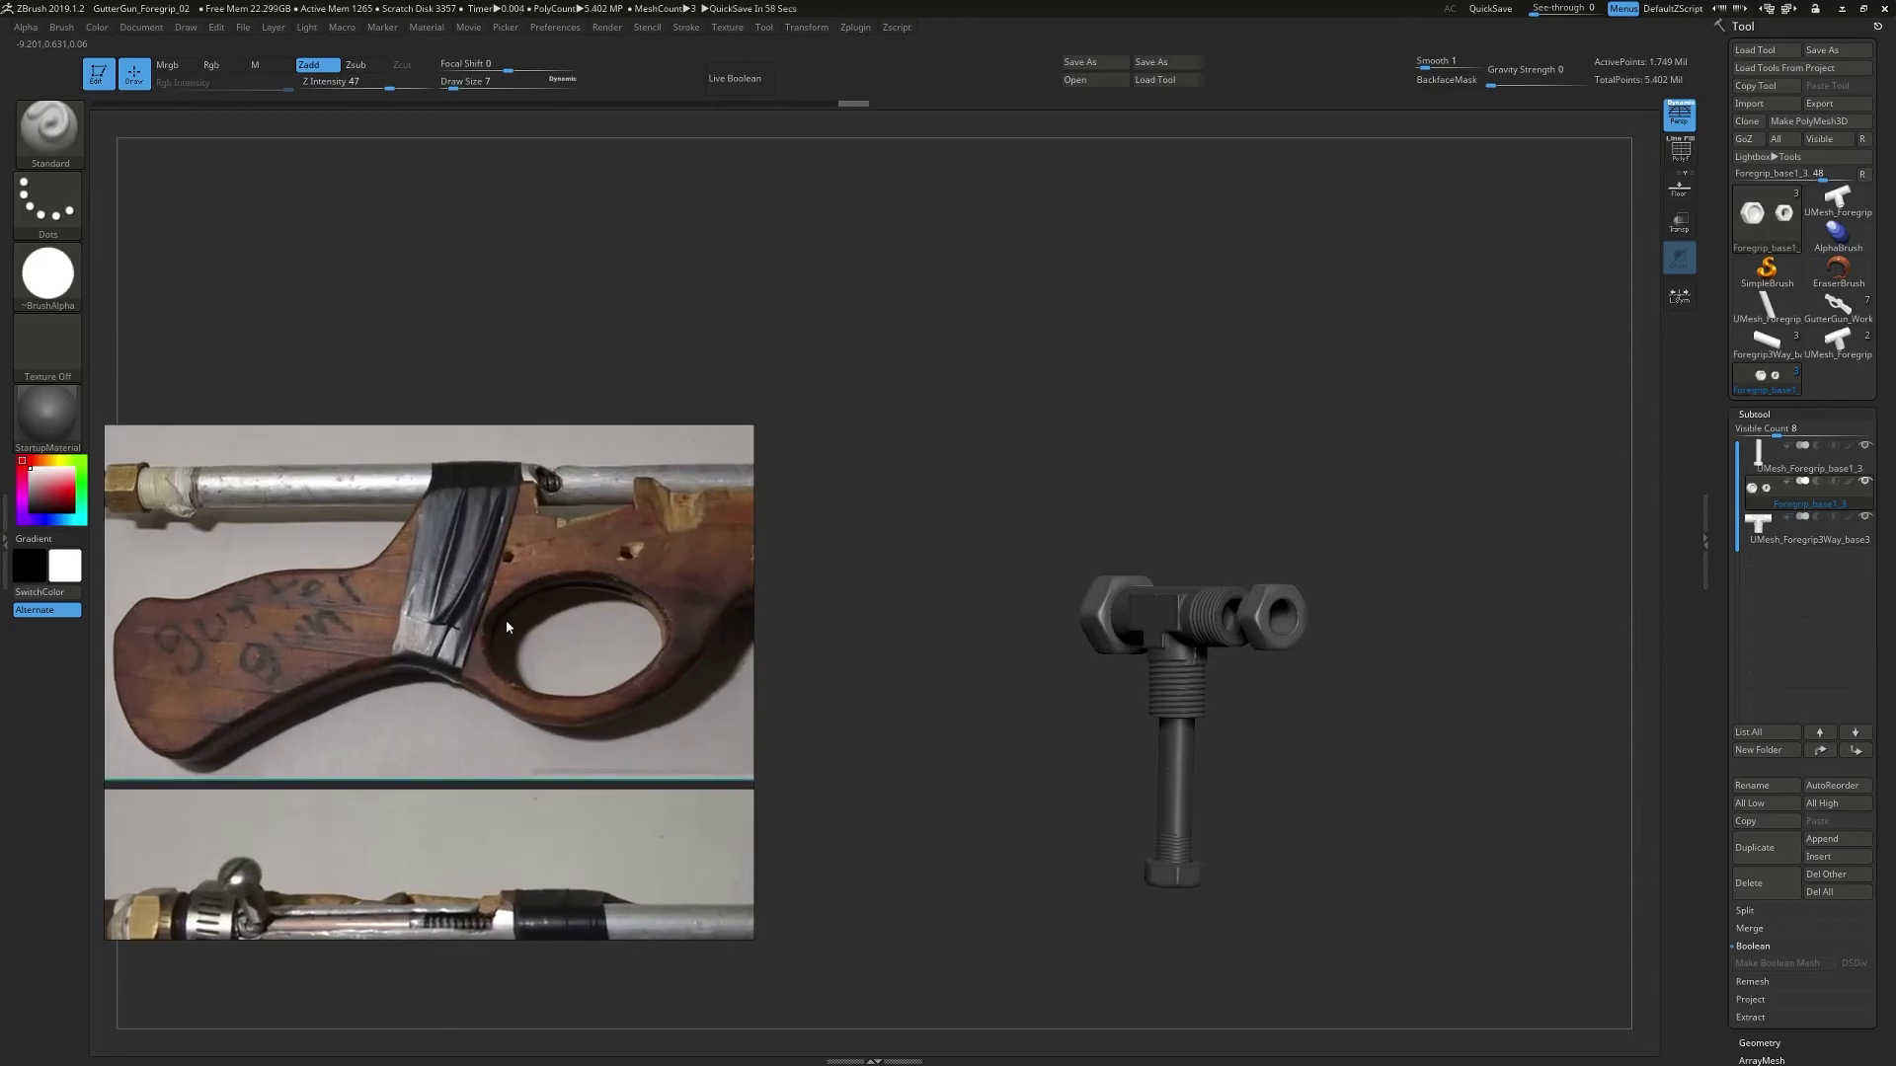
key(alt+Tab)
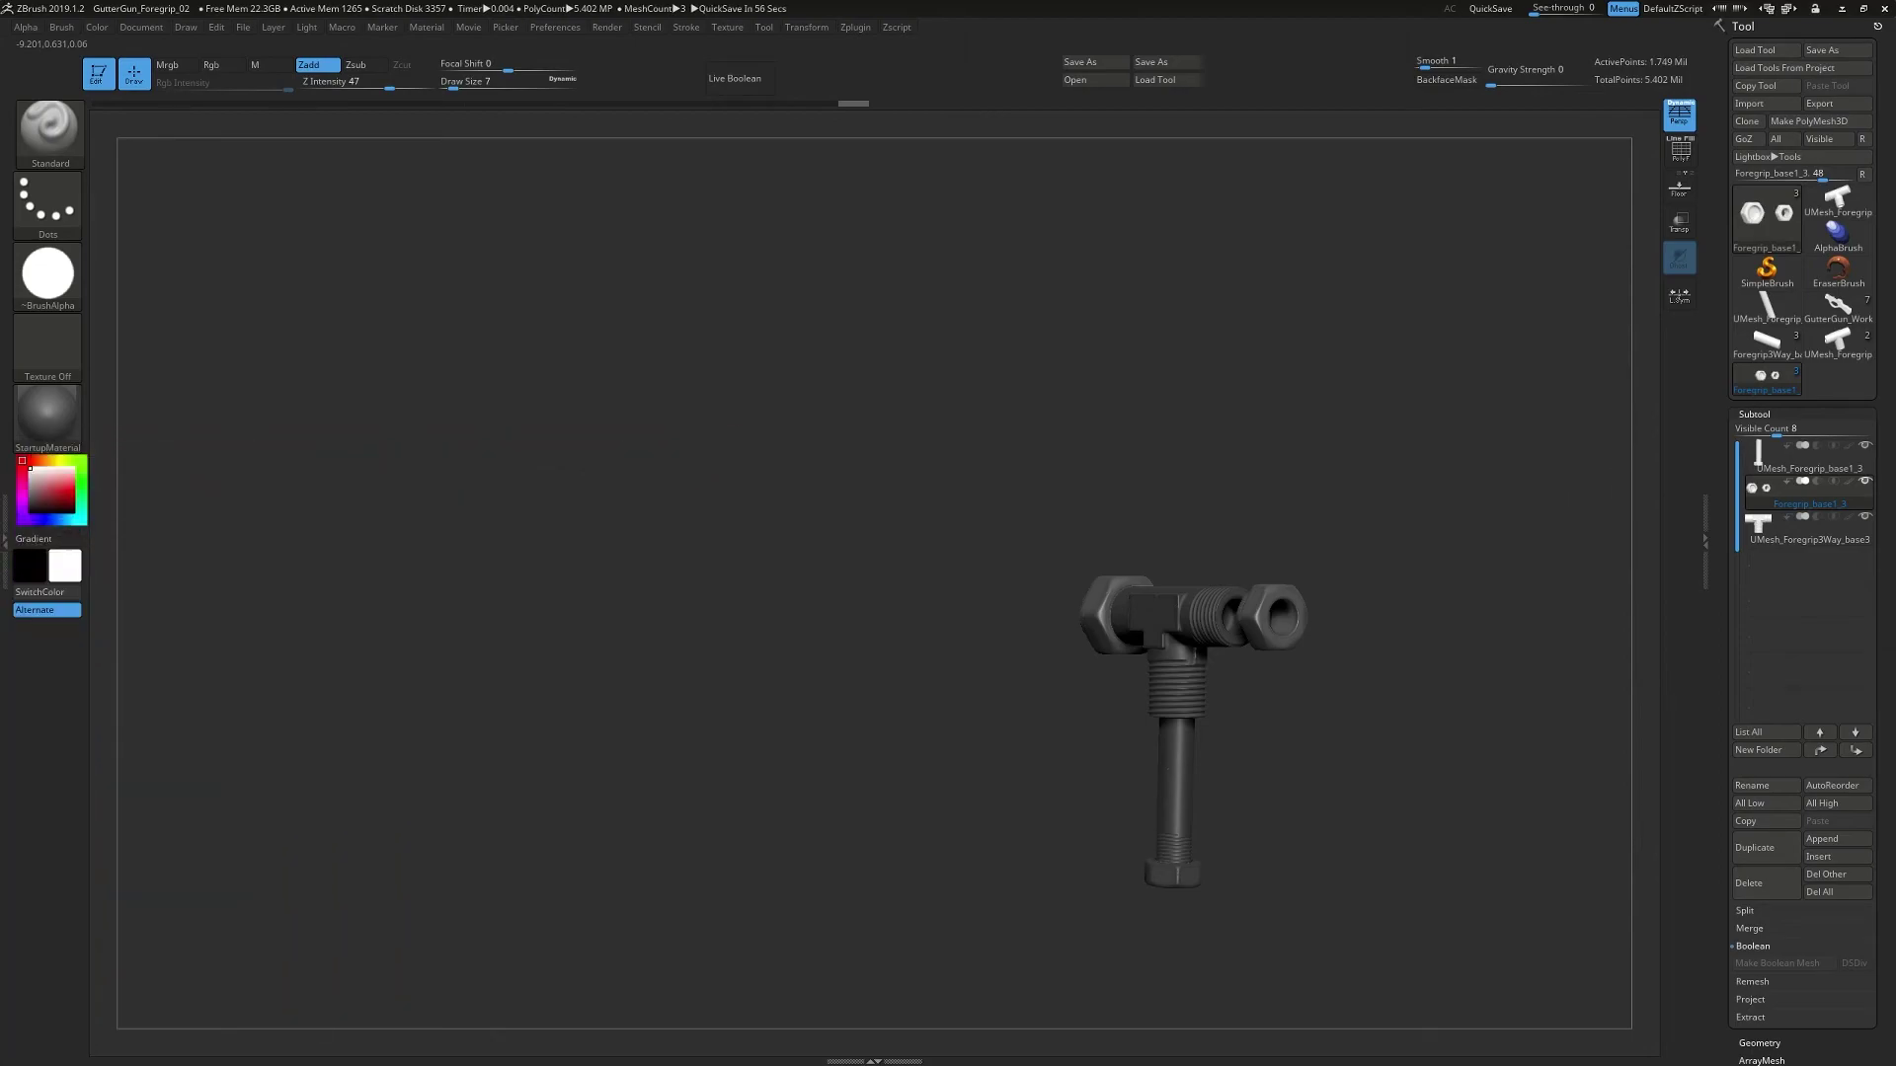
- Return the foregrip to a front view and save the project over GutterGun_Foregrip_02
mouse_move(991, 543)
shift+mouse_down()
mouse_move(1309, 488)
mouse_move(1122, 415)
mouse_move(916, 529)
mouse_move(1141, 405)
shift+mouse_up()
ctrl+right_drag(1141, 405, 1136, 280)
click(1079, 64)
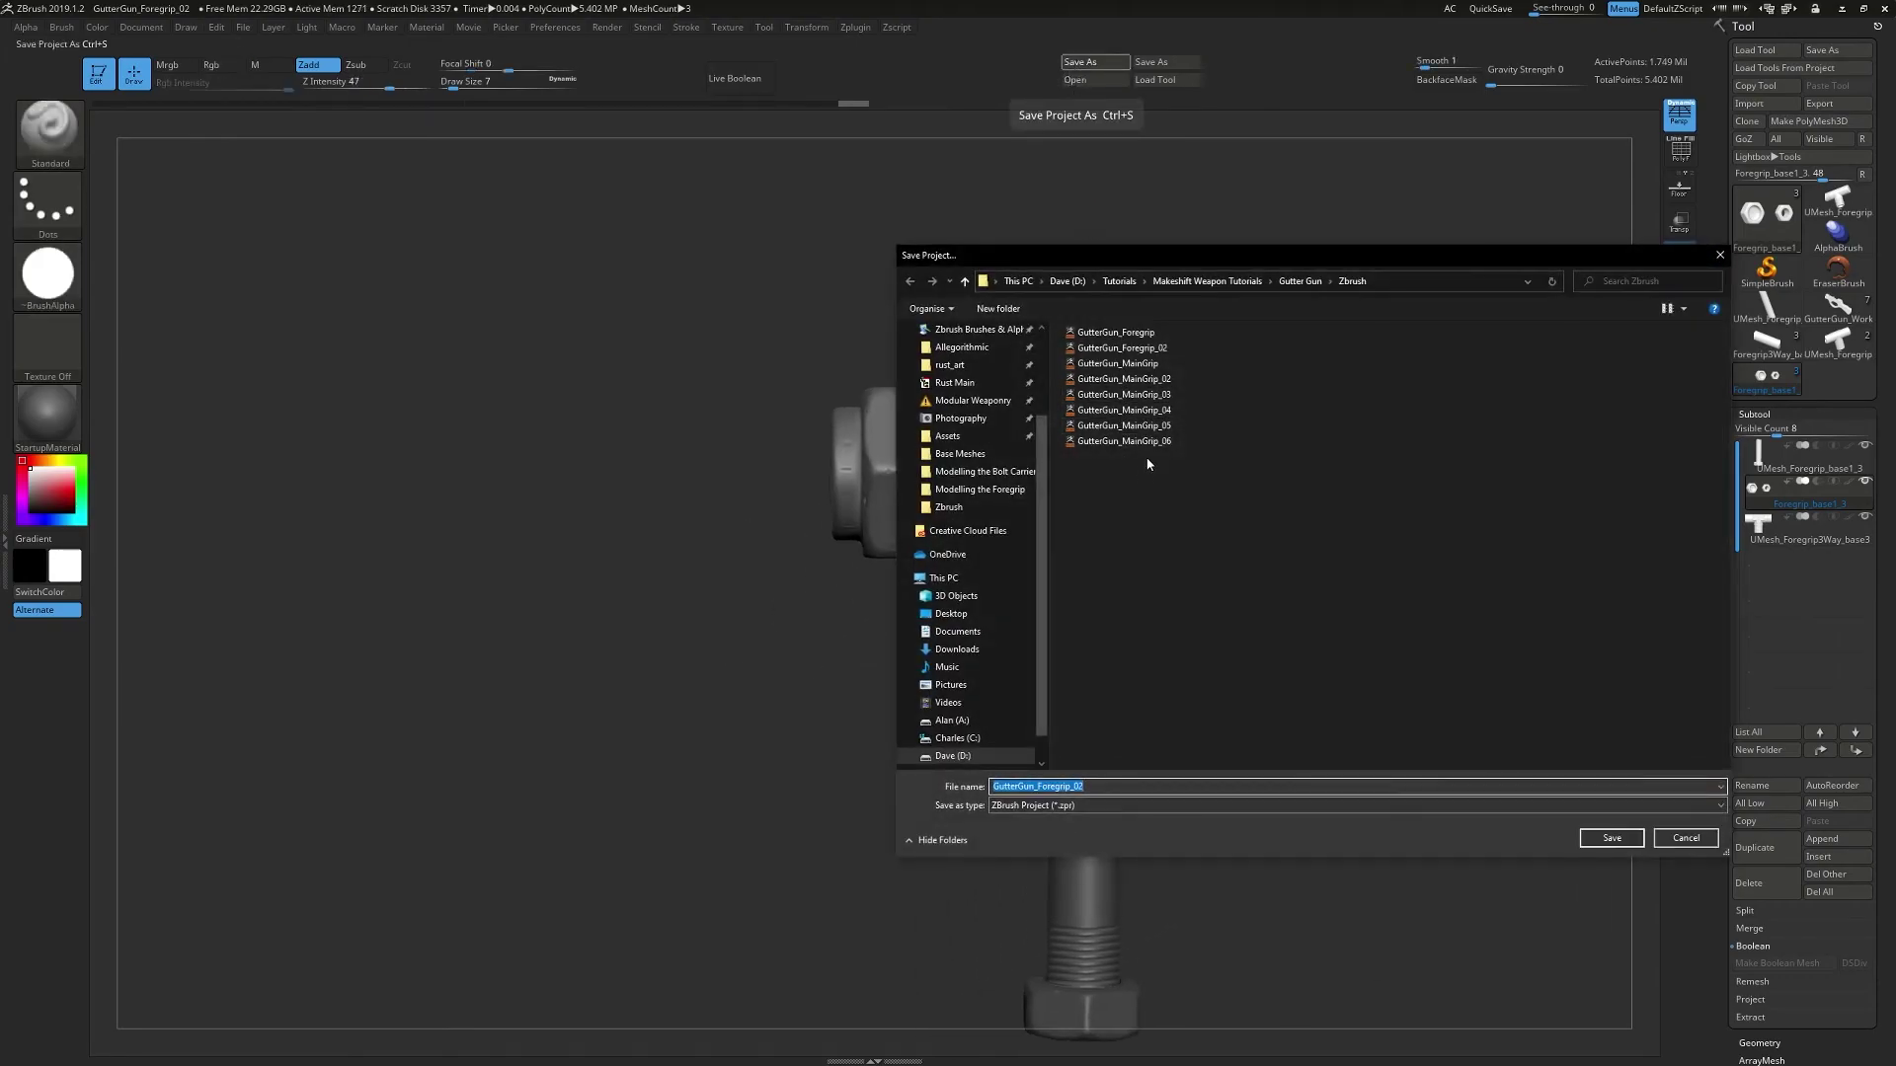
double_click(1168, 352)
click(1043, 545)
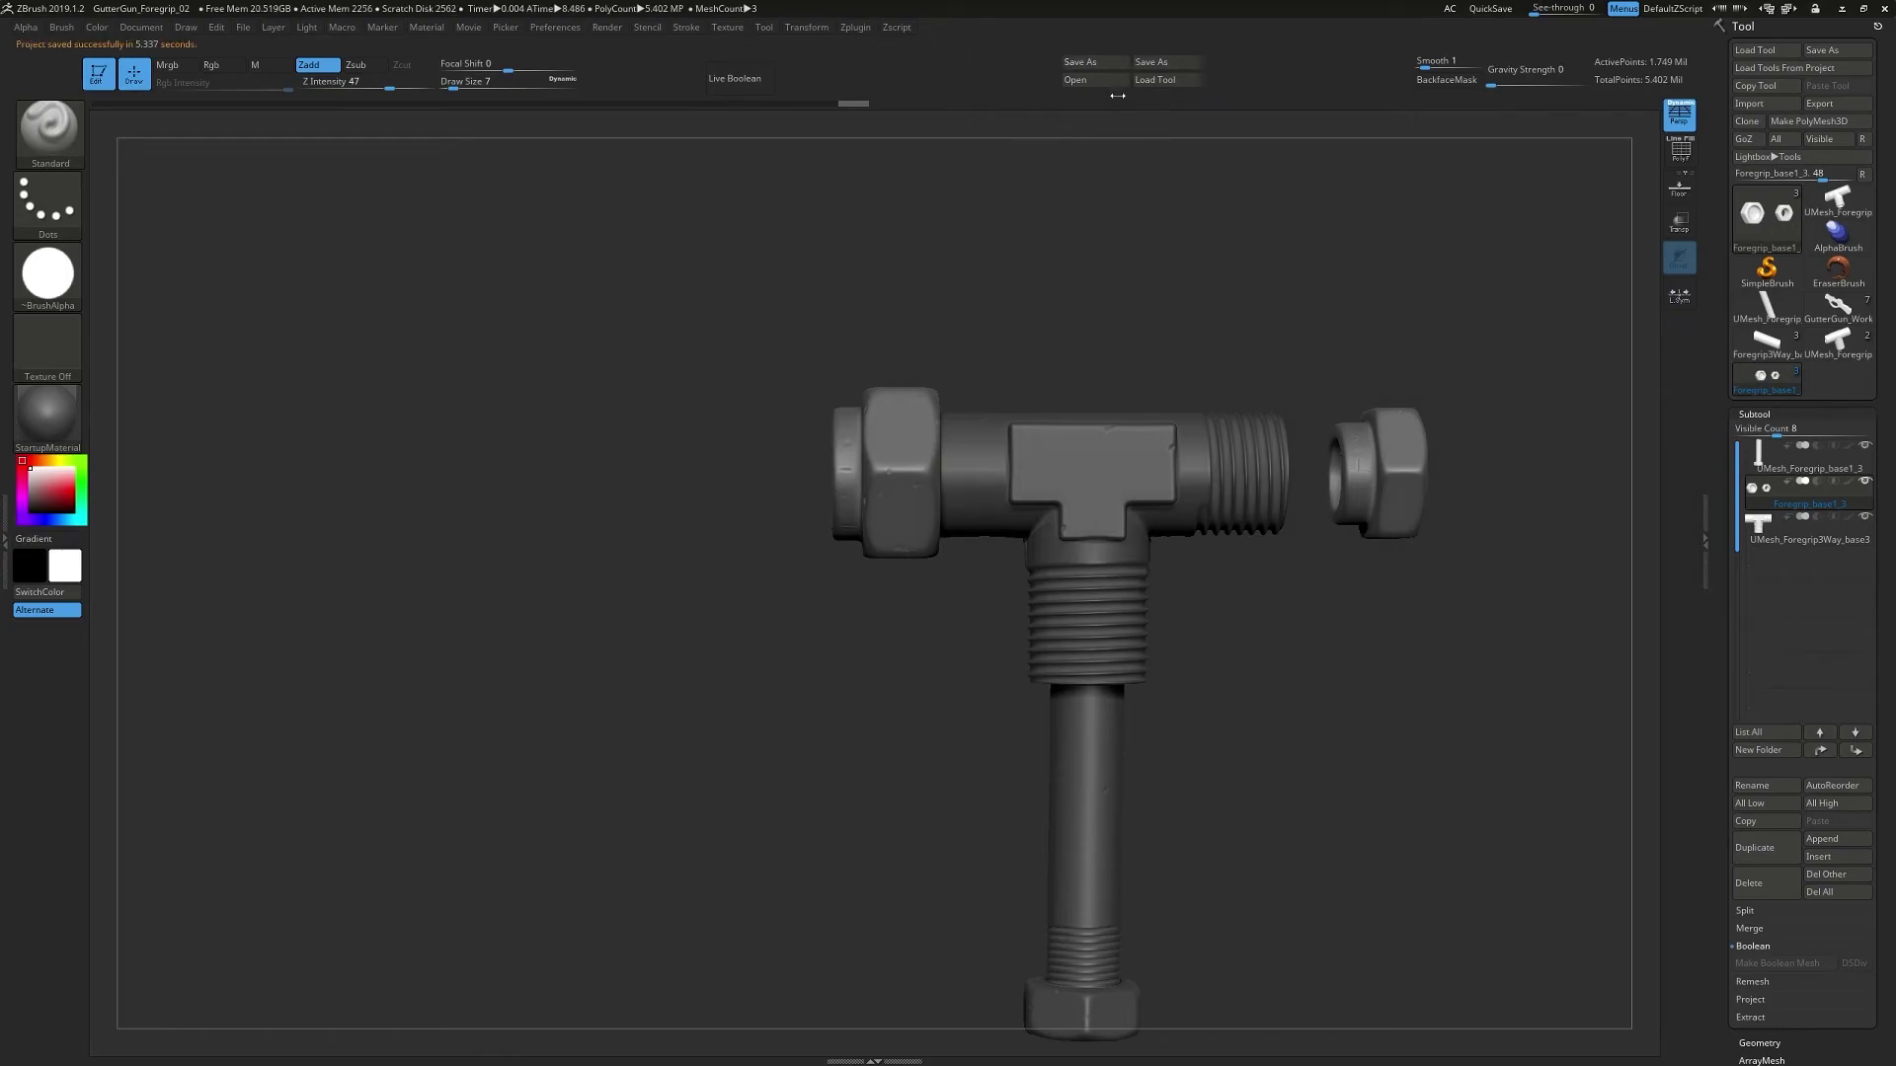
- Save the project as a new version named GutterGun_Foregrip_03
click(1093, 66)
key(End)
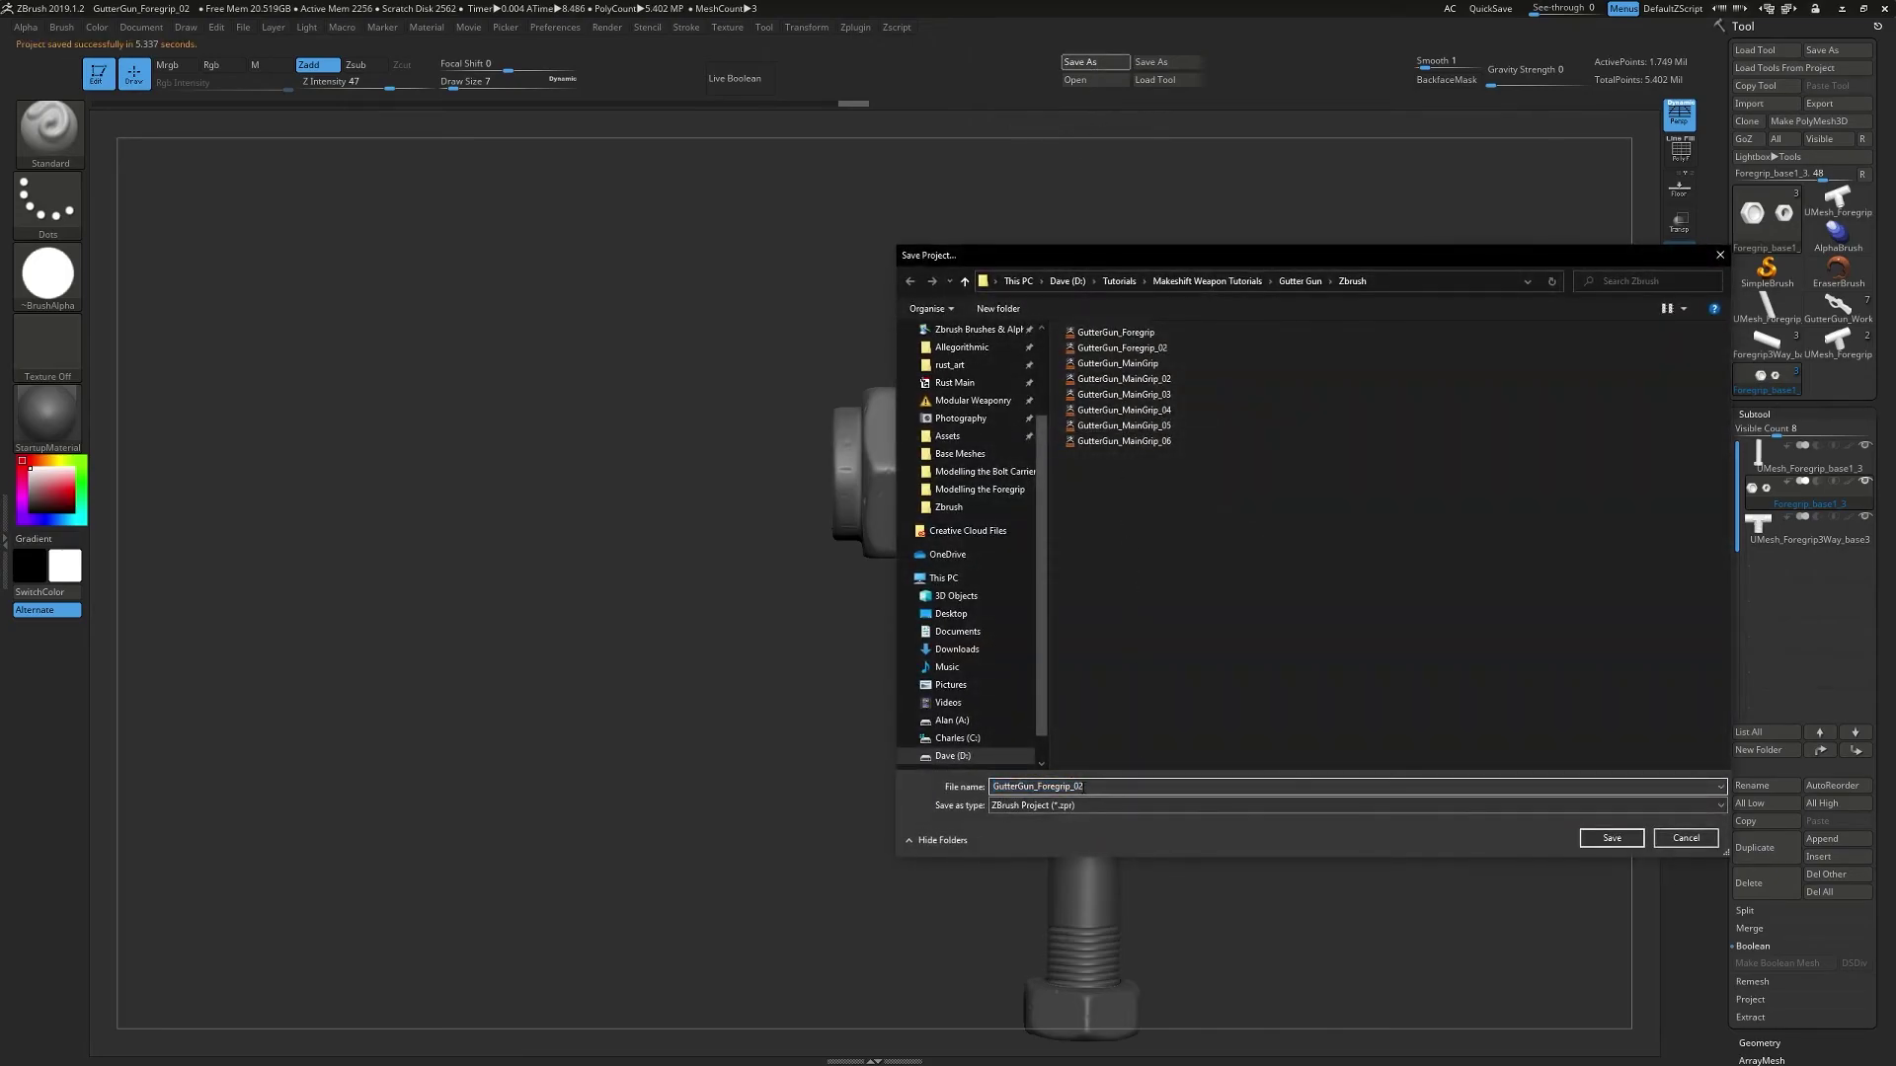
click(1612, 839)
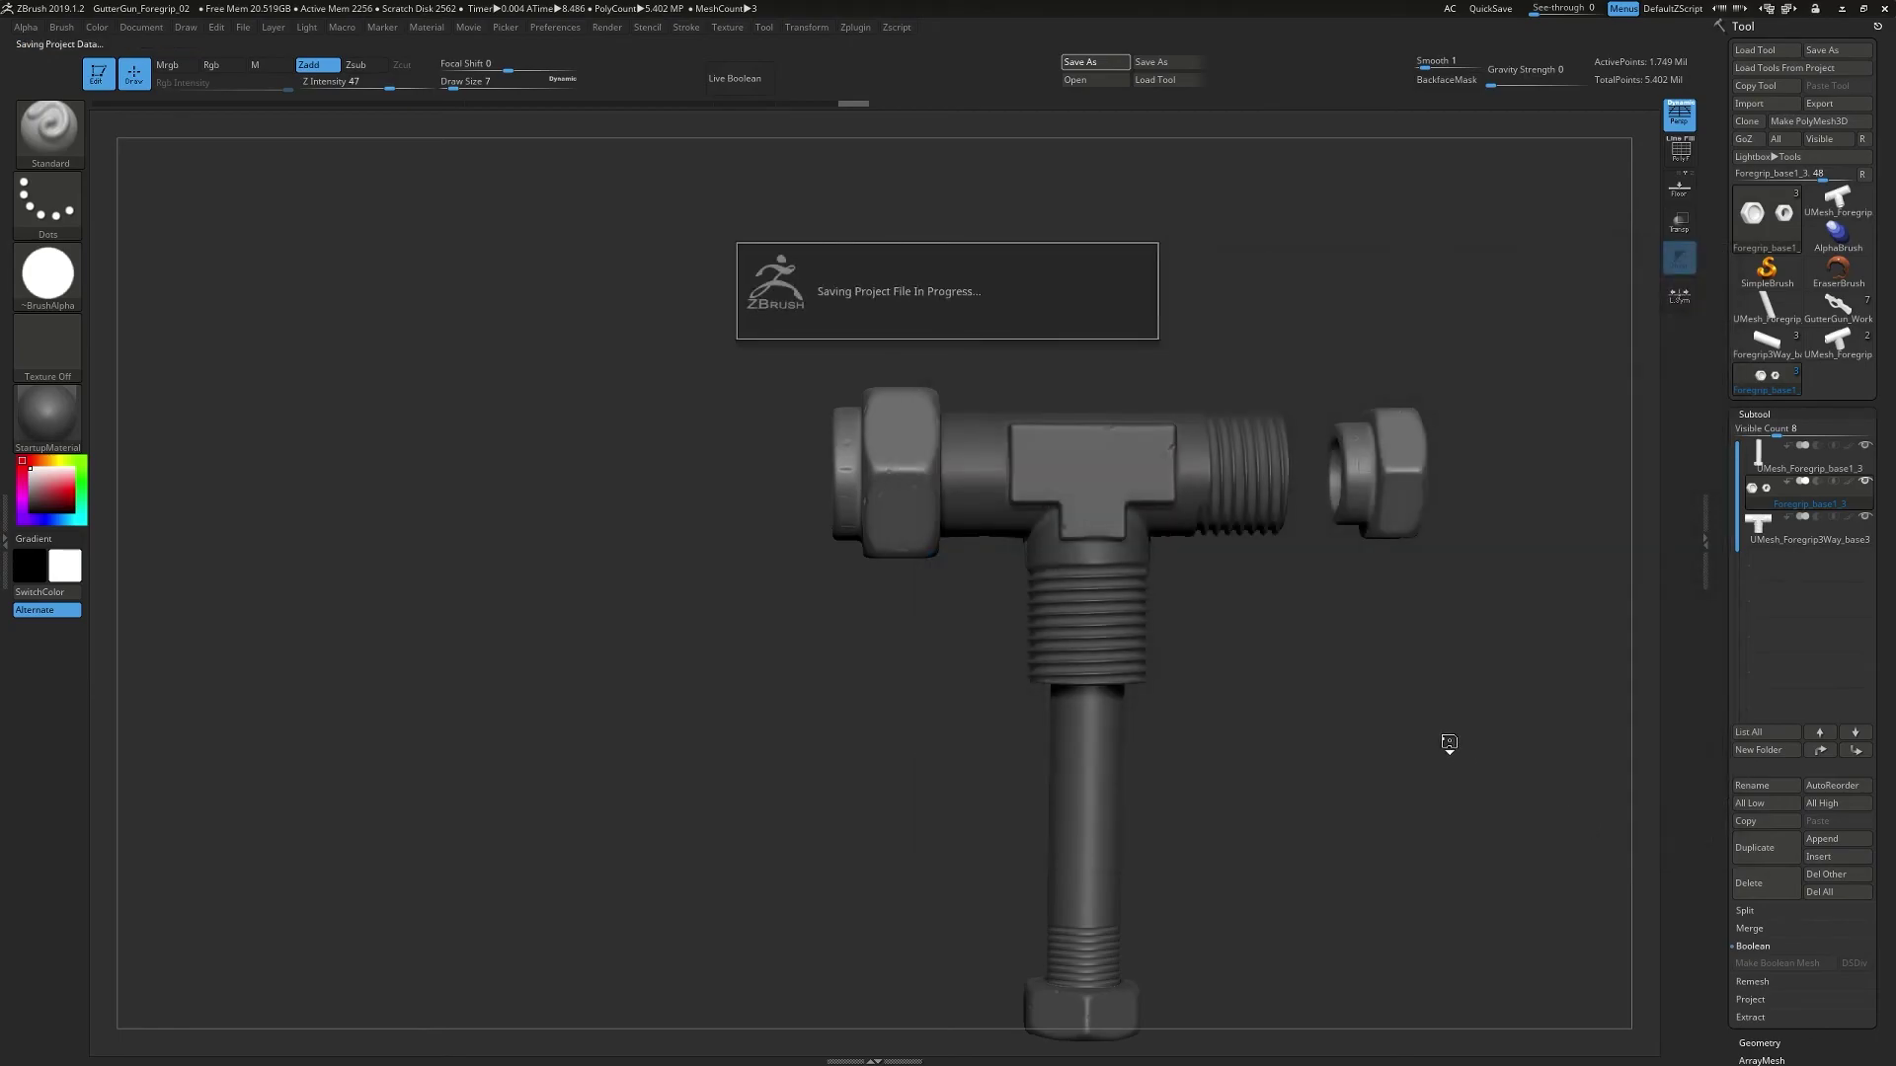
drag(1333, 705, 1196, 662)
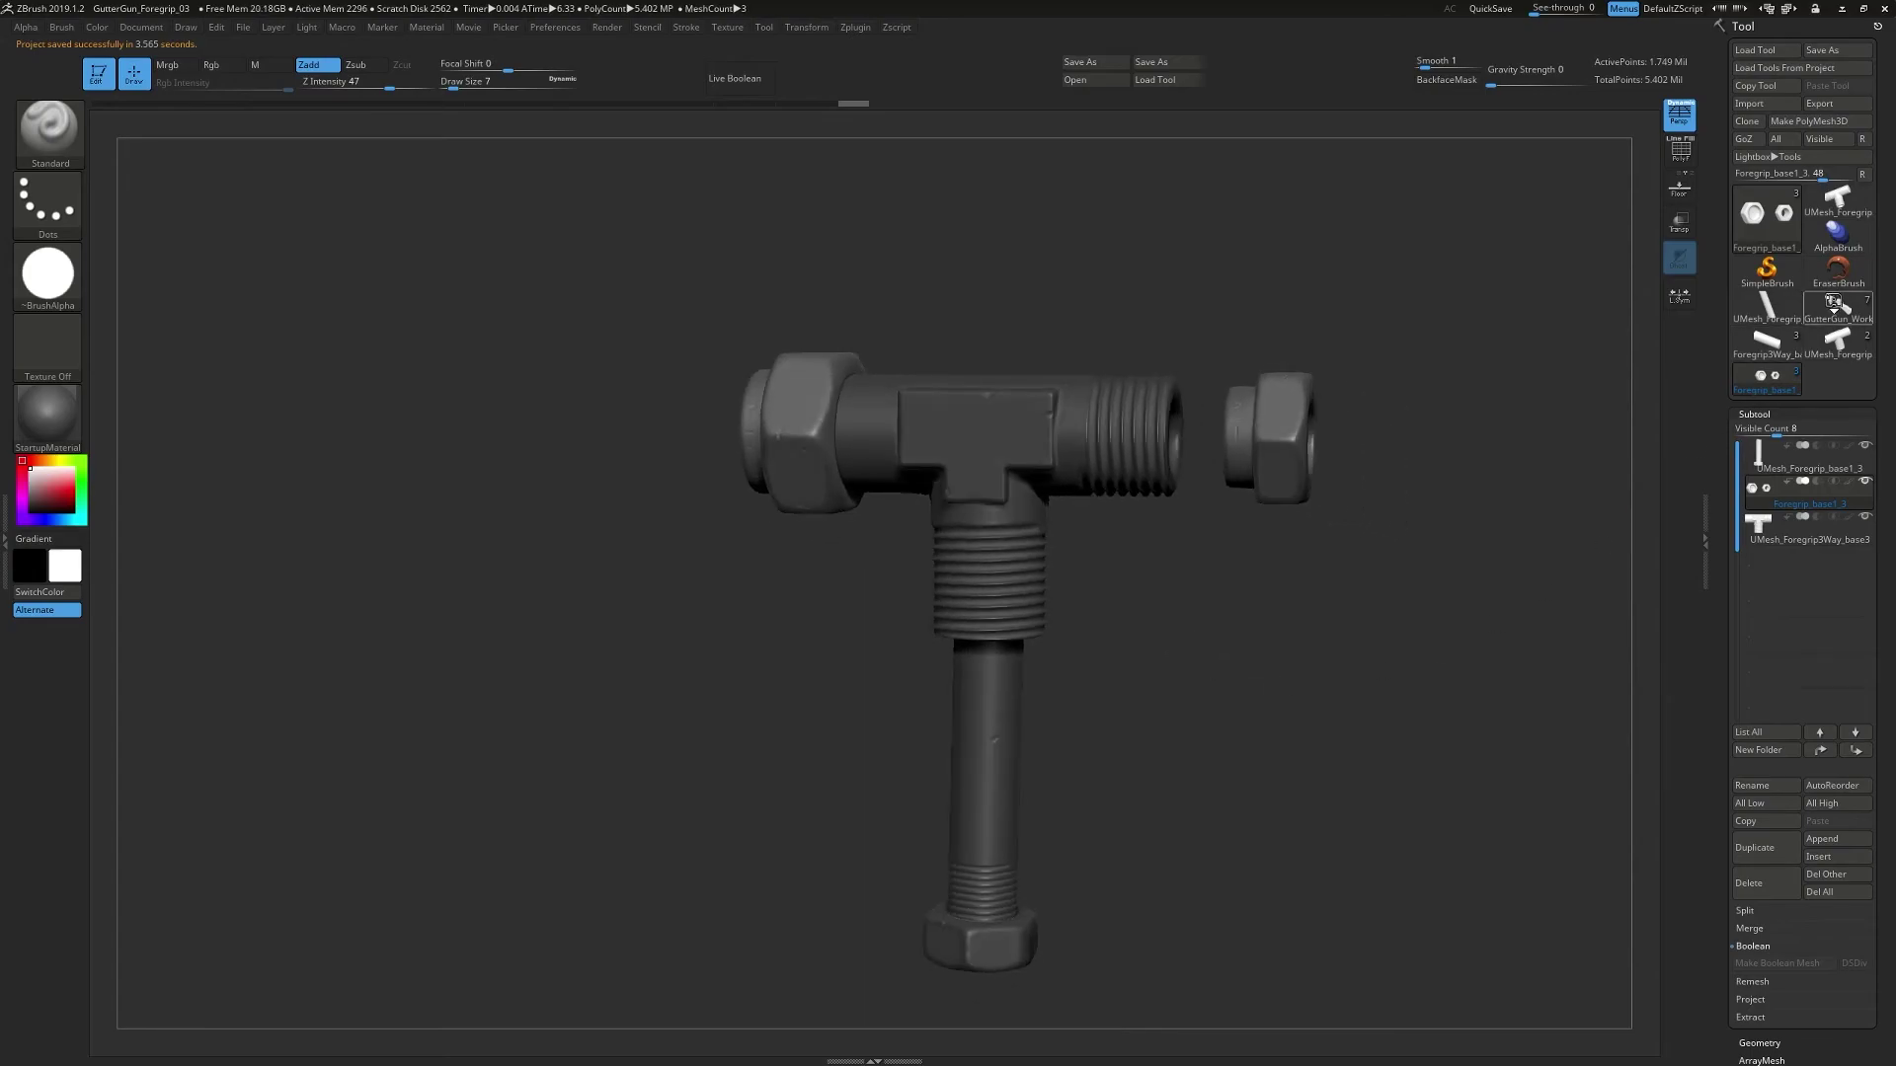
- Switch to the GutterGun_Working tool and frame the complete gun from the side
click(1838, 304)
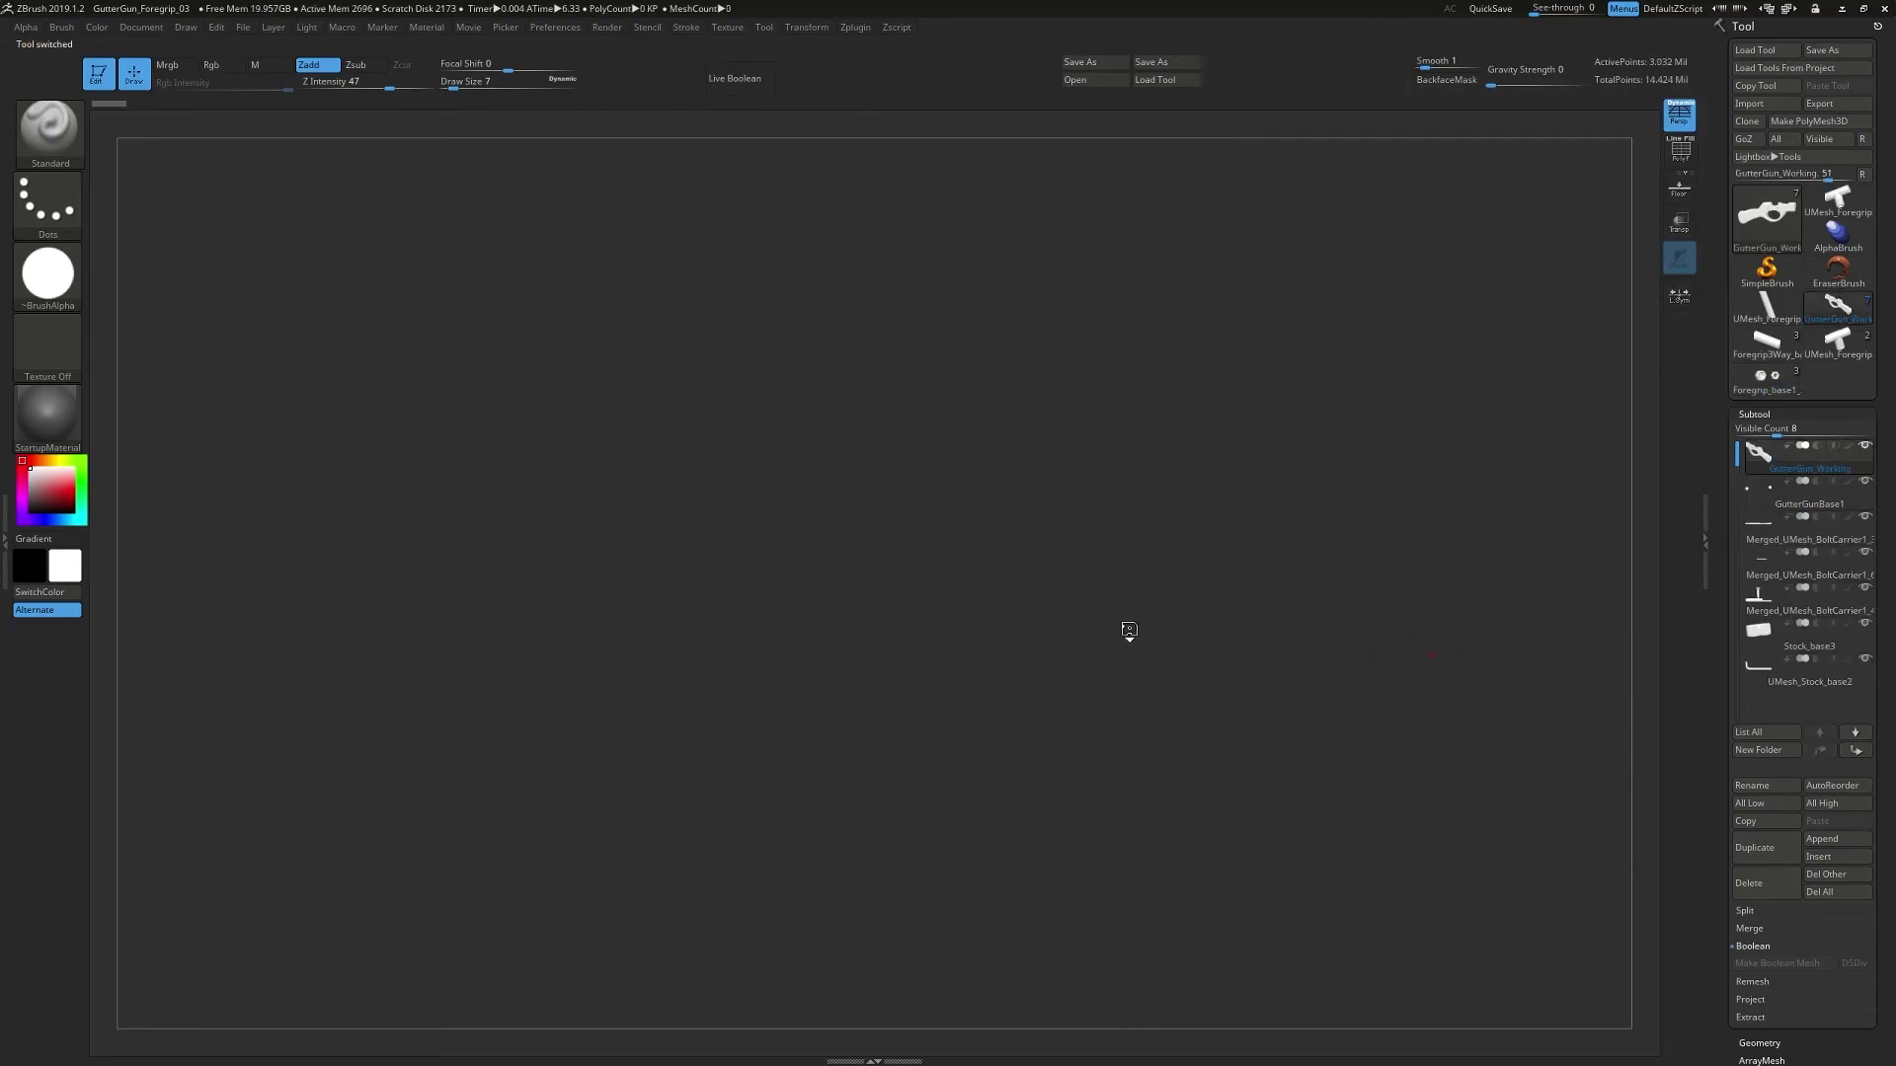
key(f)
drag(1331, 679, 1305, 720)
shift+right_drag(1306, 721, 1177, 677)
drag(1181, 655, 1191, 664)
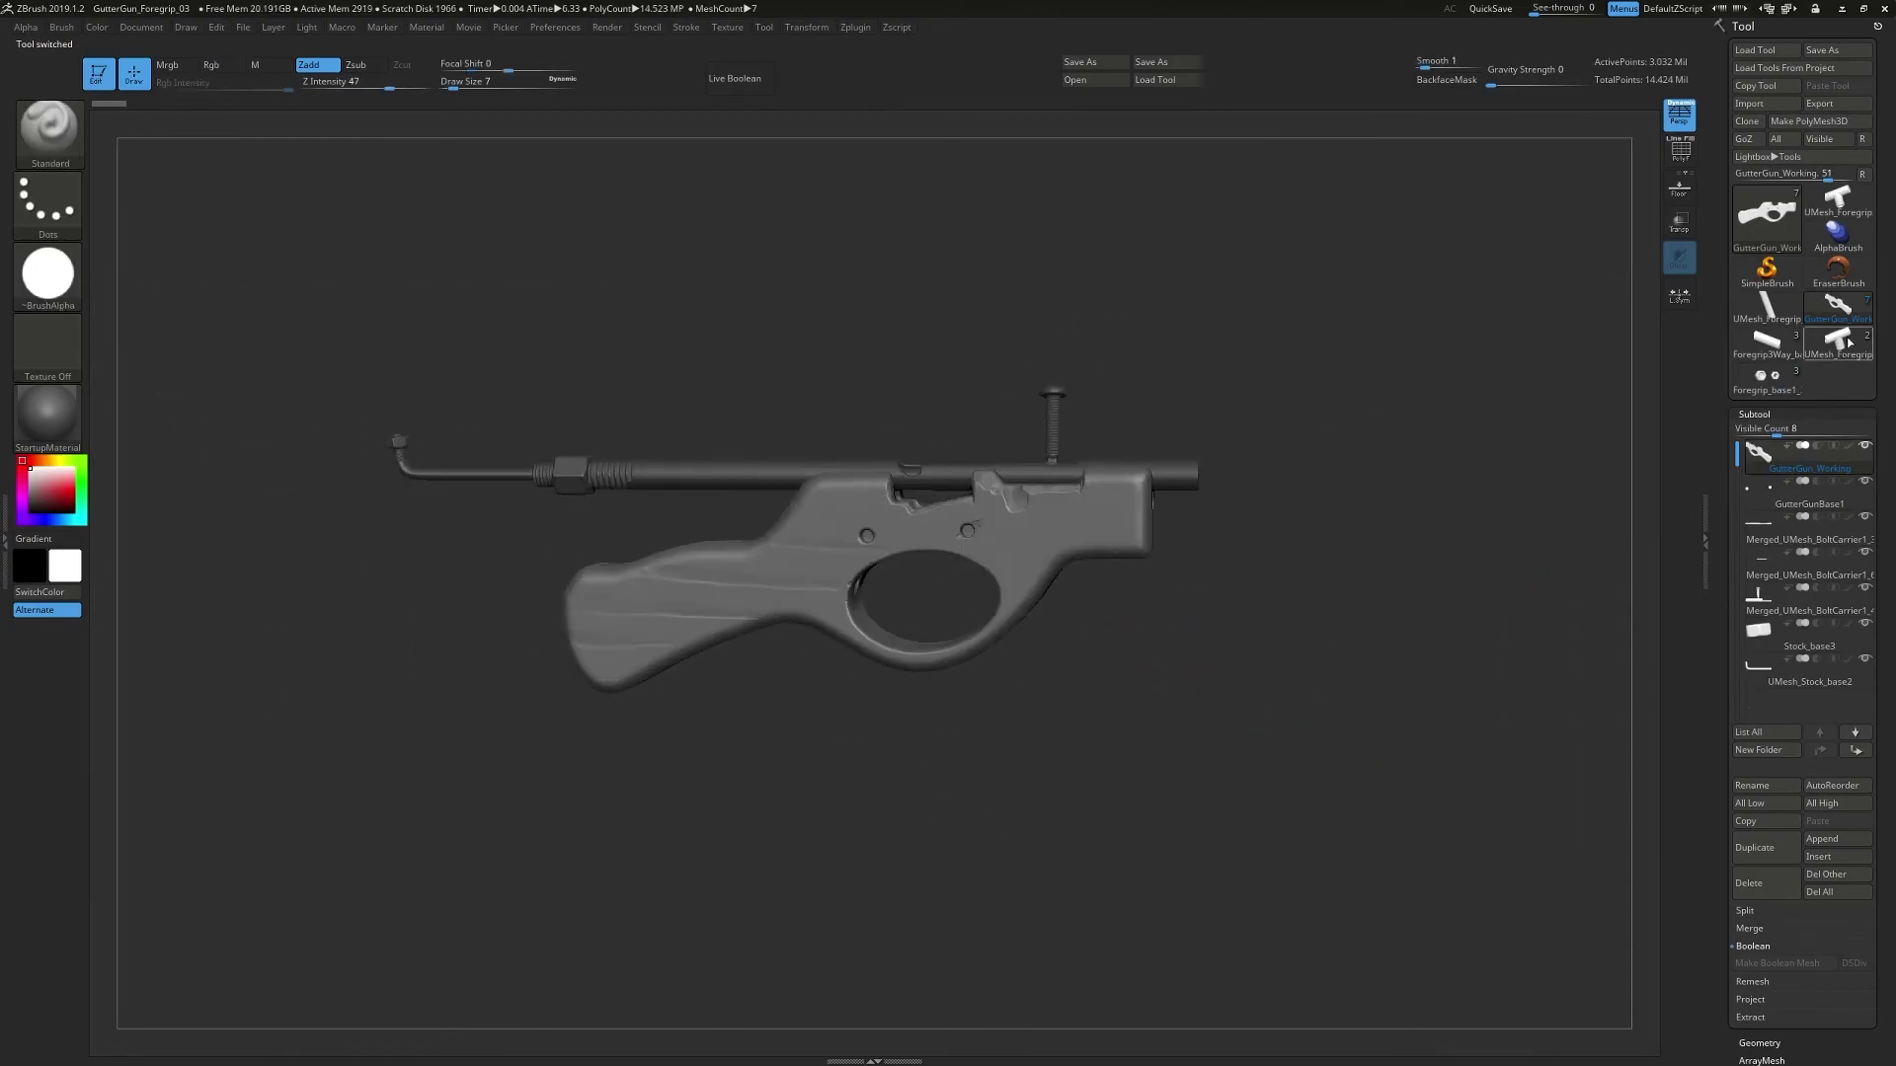
mouse_move(1842, 209)
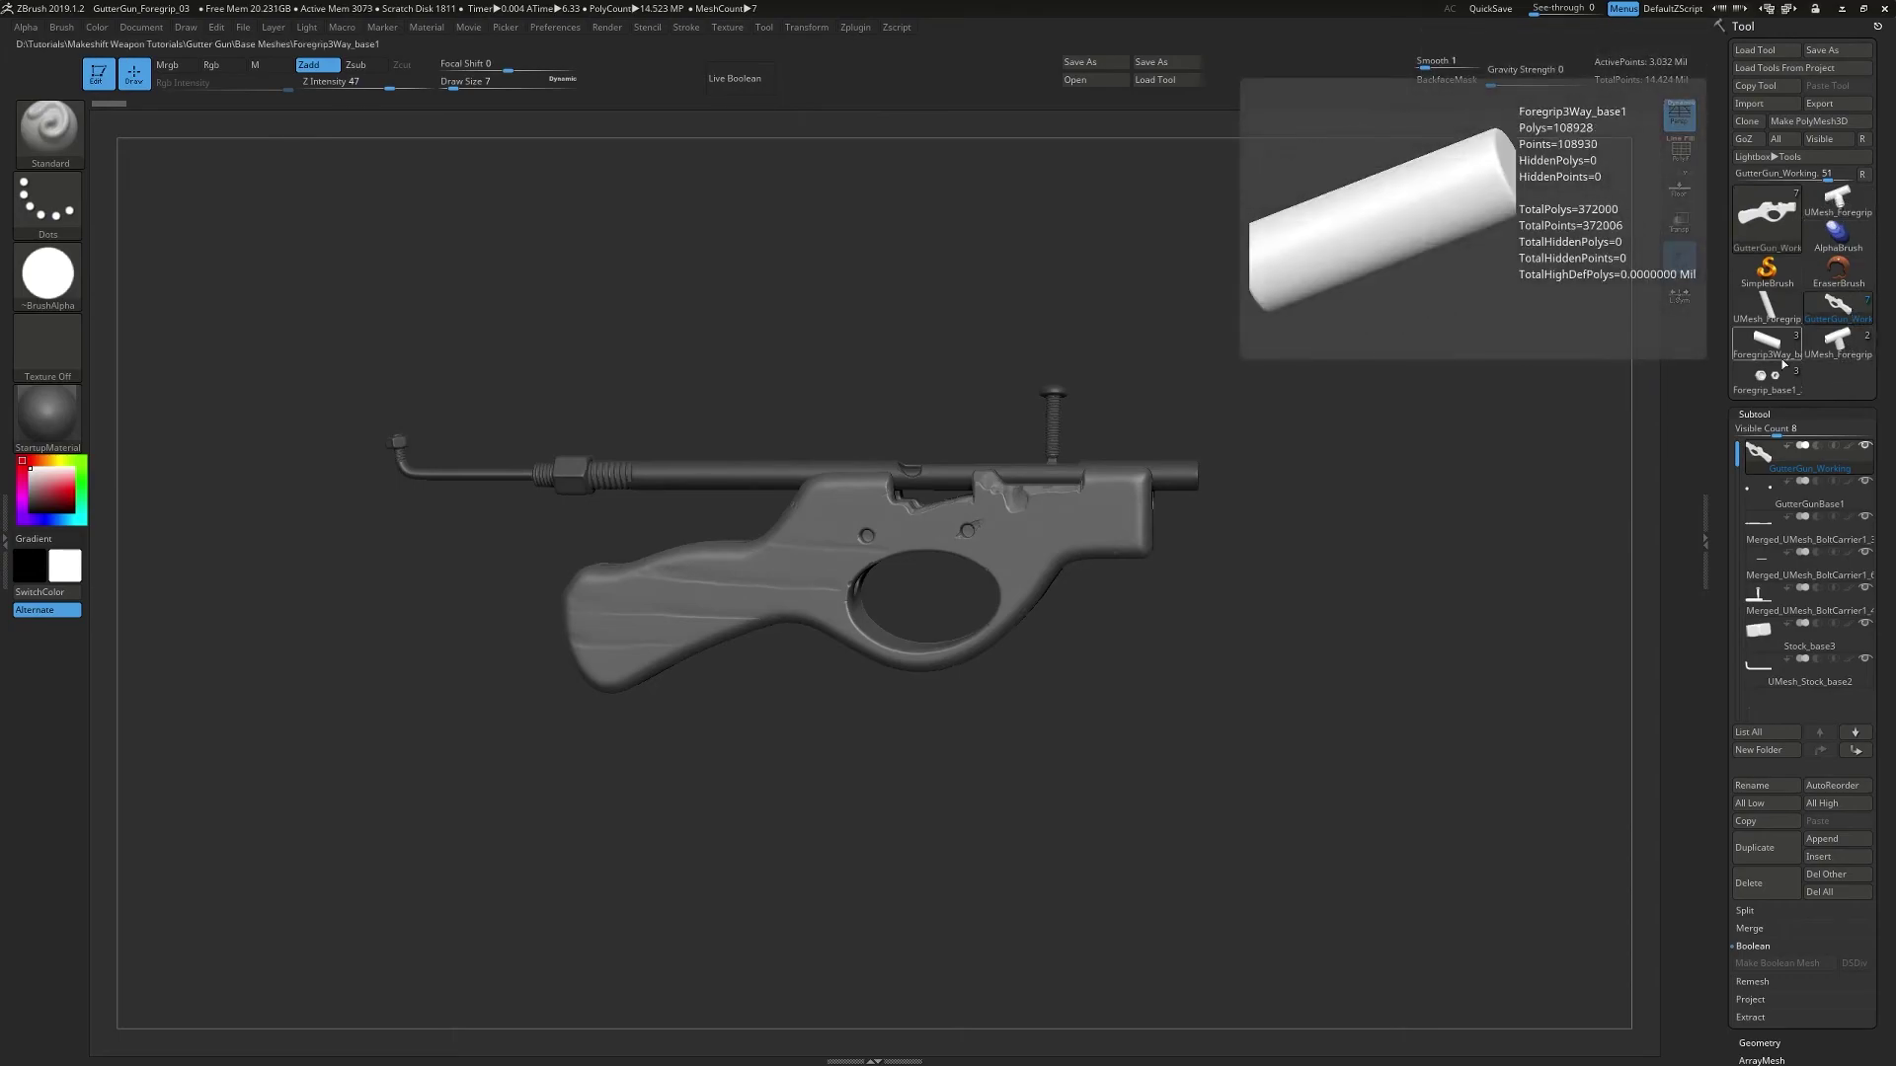
- Check the foregrip assembly's active nuts subtool, then append both nuts to the GutterGun_Working tool
click(1773, 390)
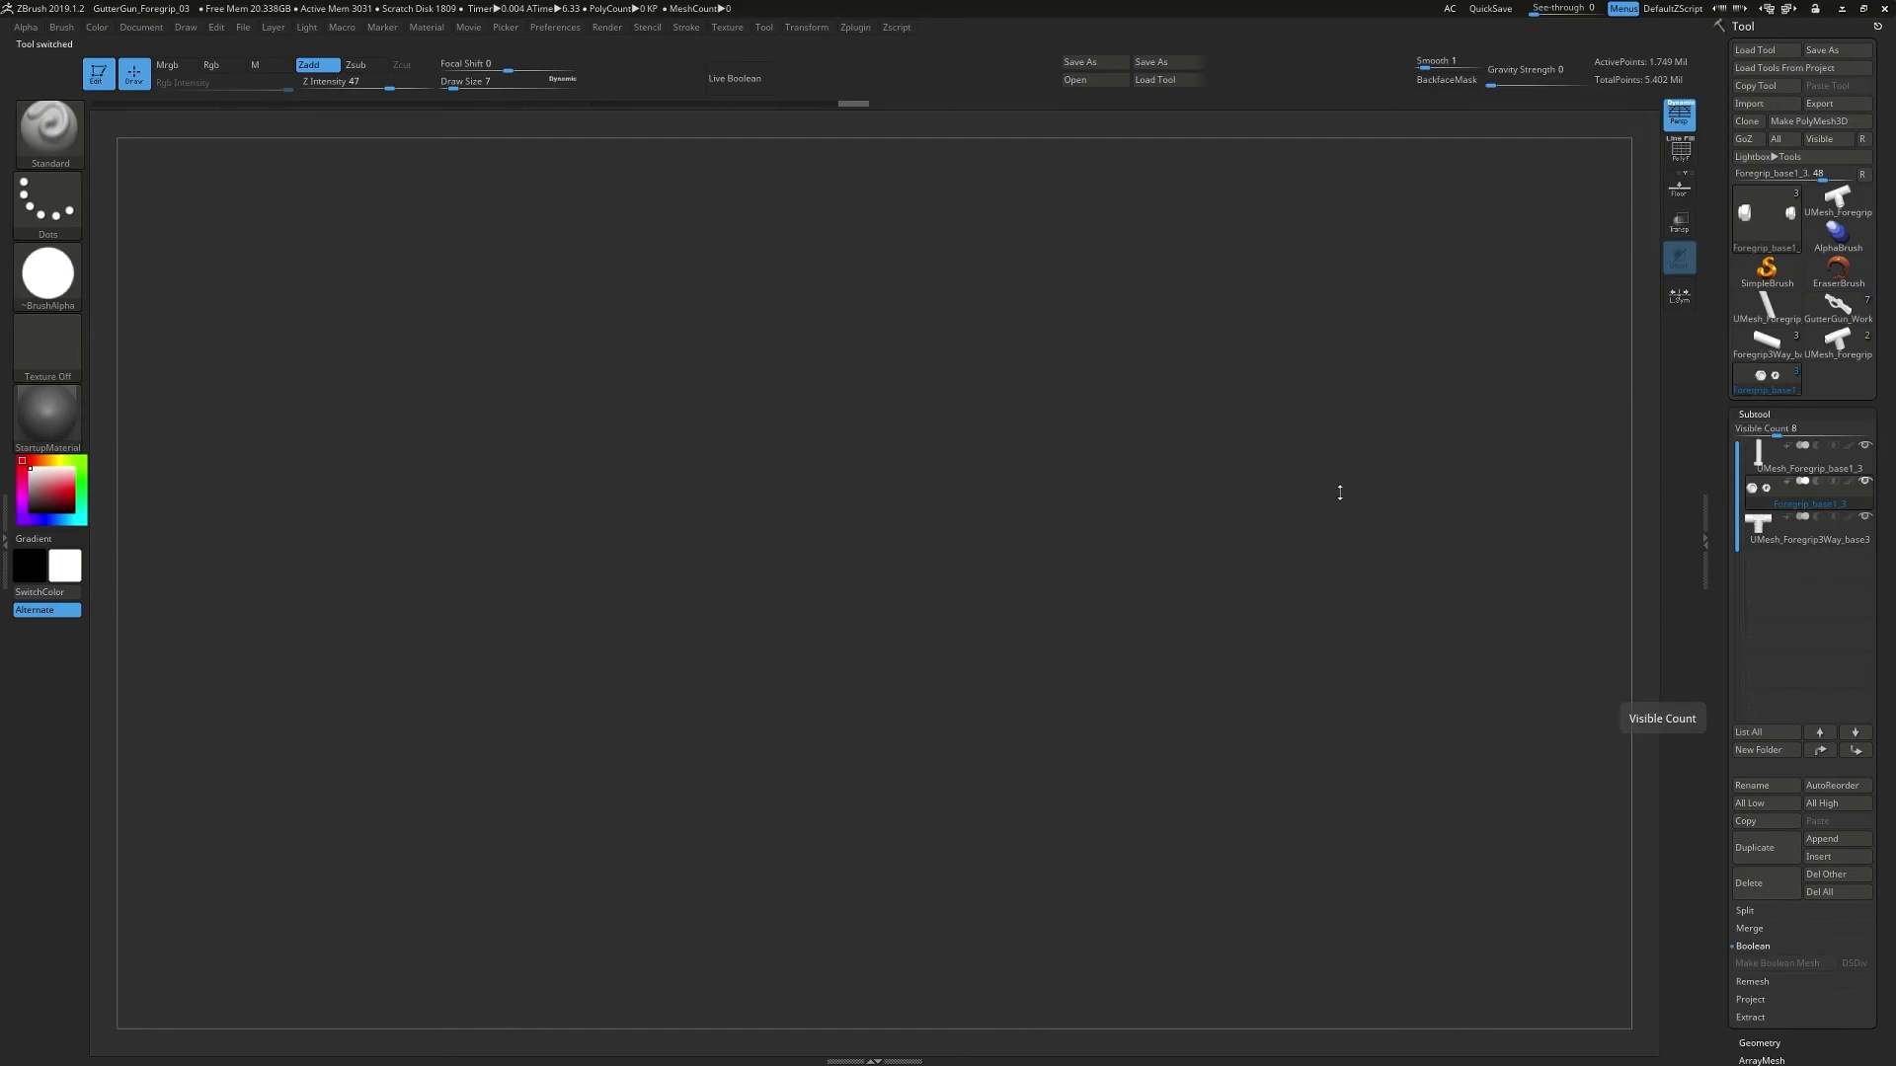
mouse_move(1324, 448)
ctrl+right_down()
mouse_move(1236, 478)
mouse_move(1212, 449)
ctrl+right_up()
alt+drag(1212, 449, 1218, 623)
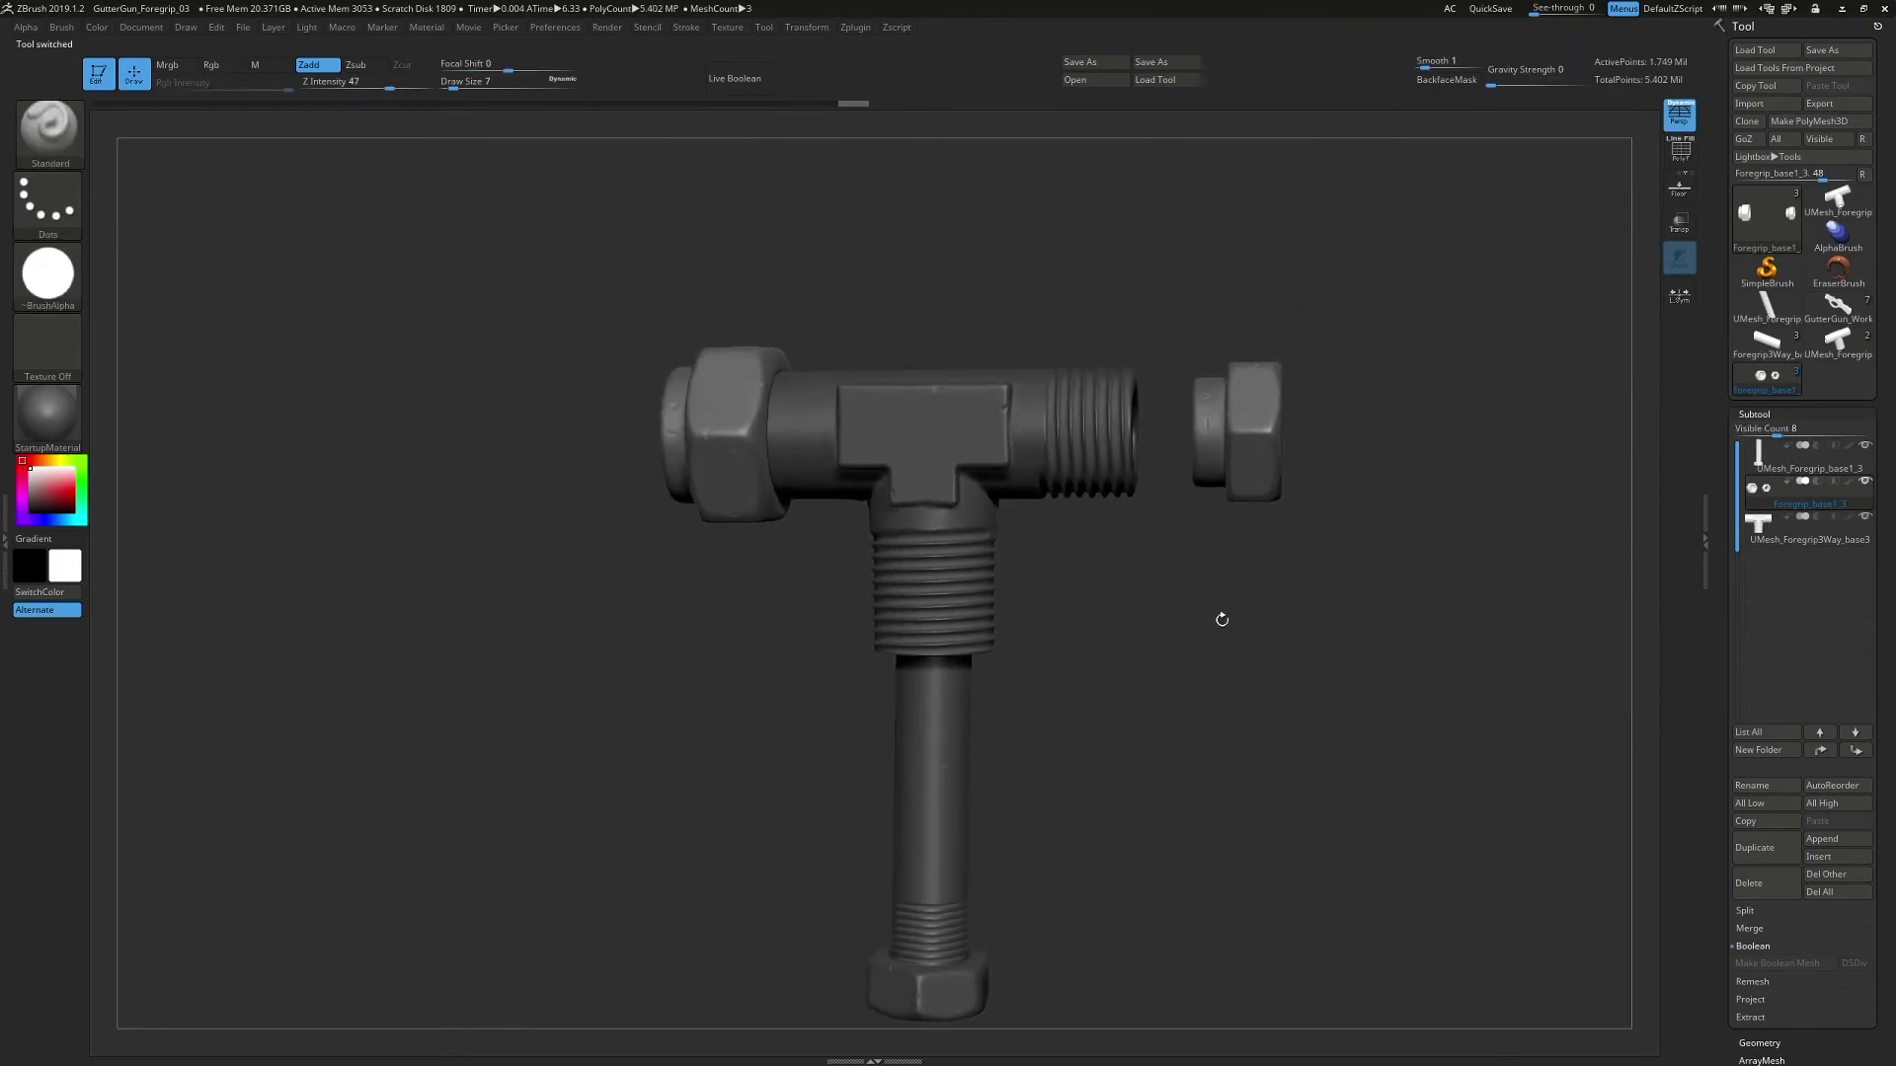
click(1825, 324)
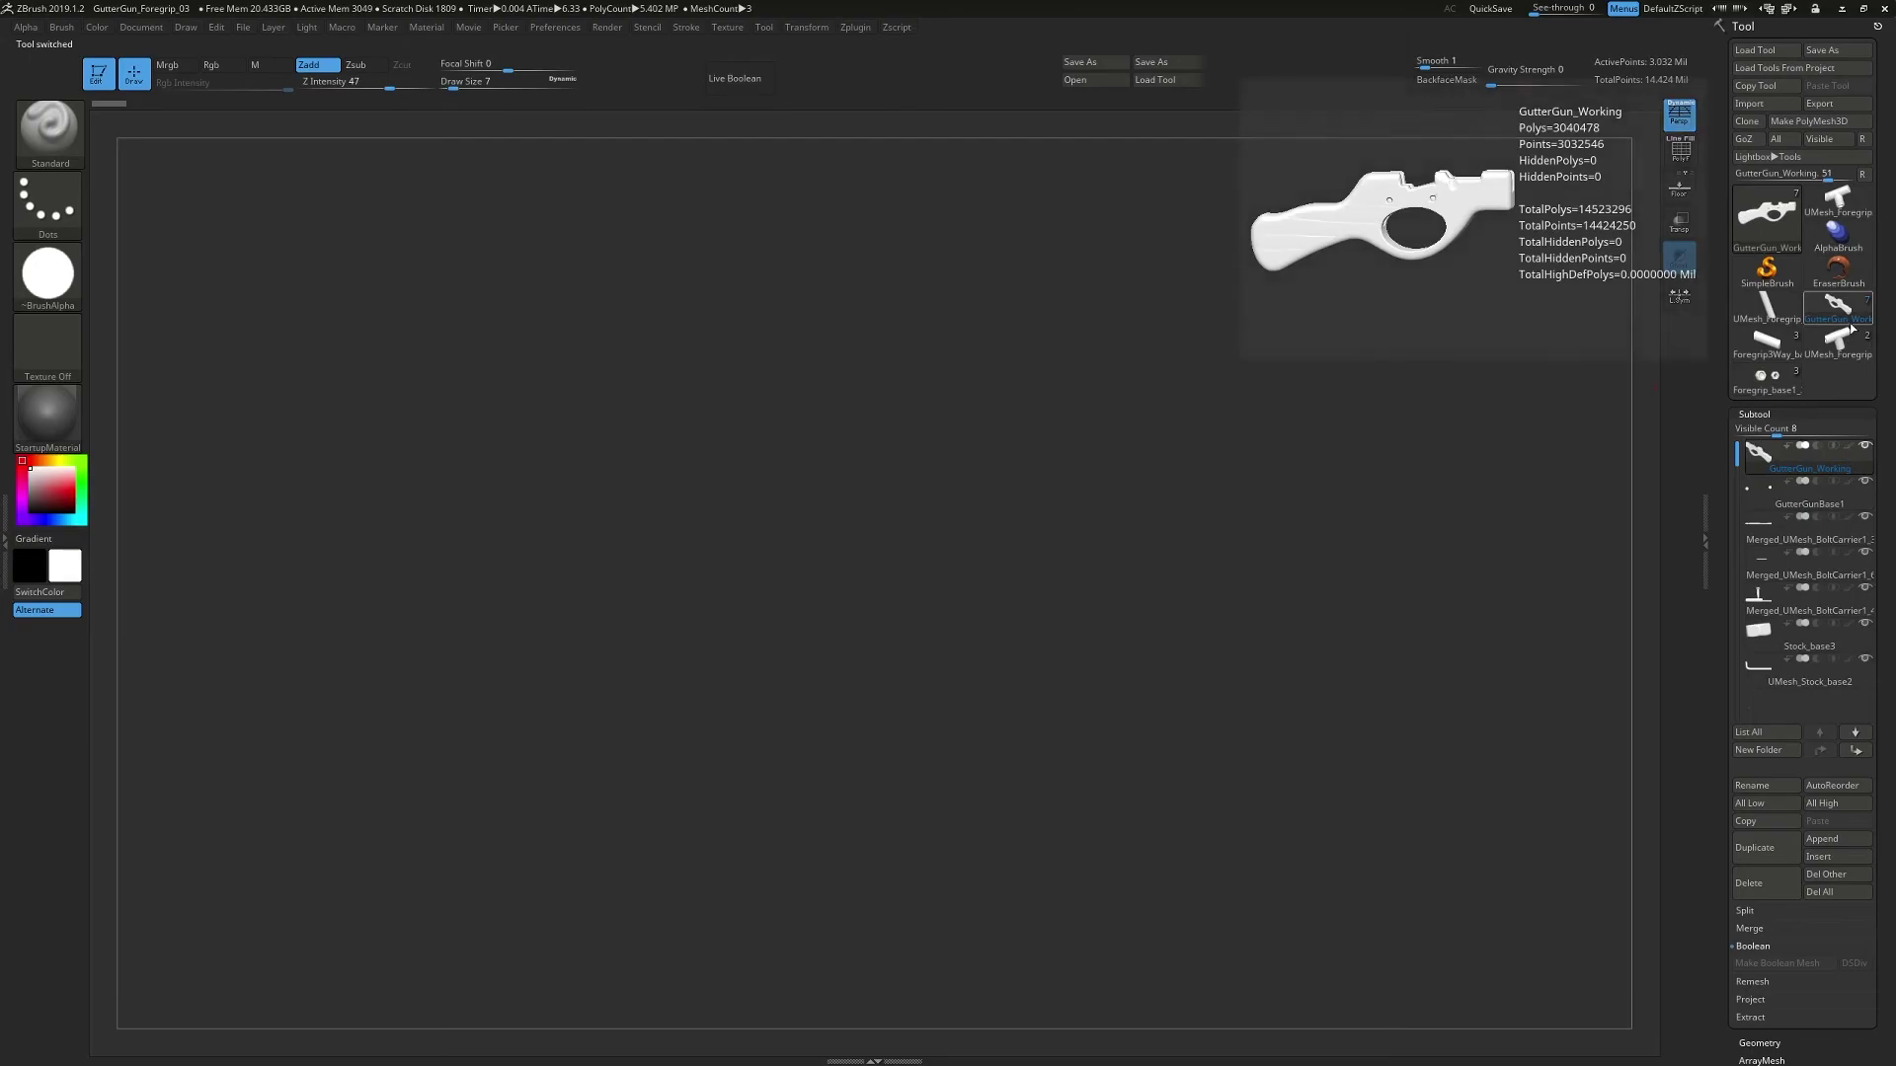
click(1827, 840)
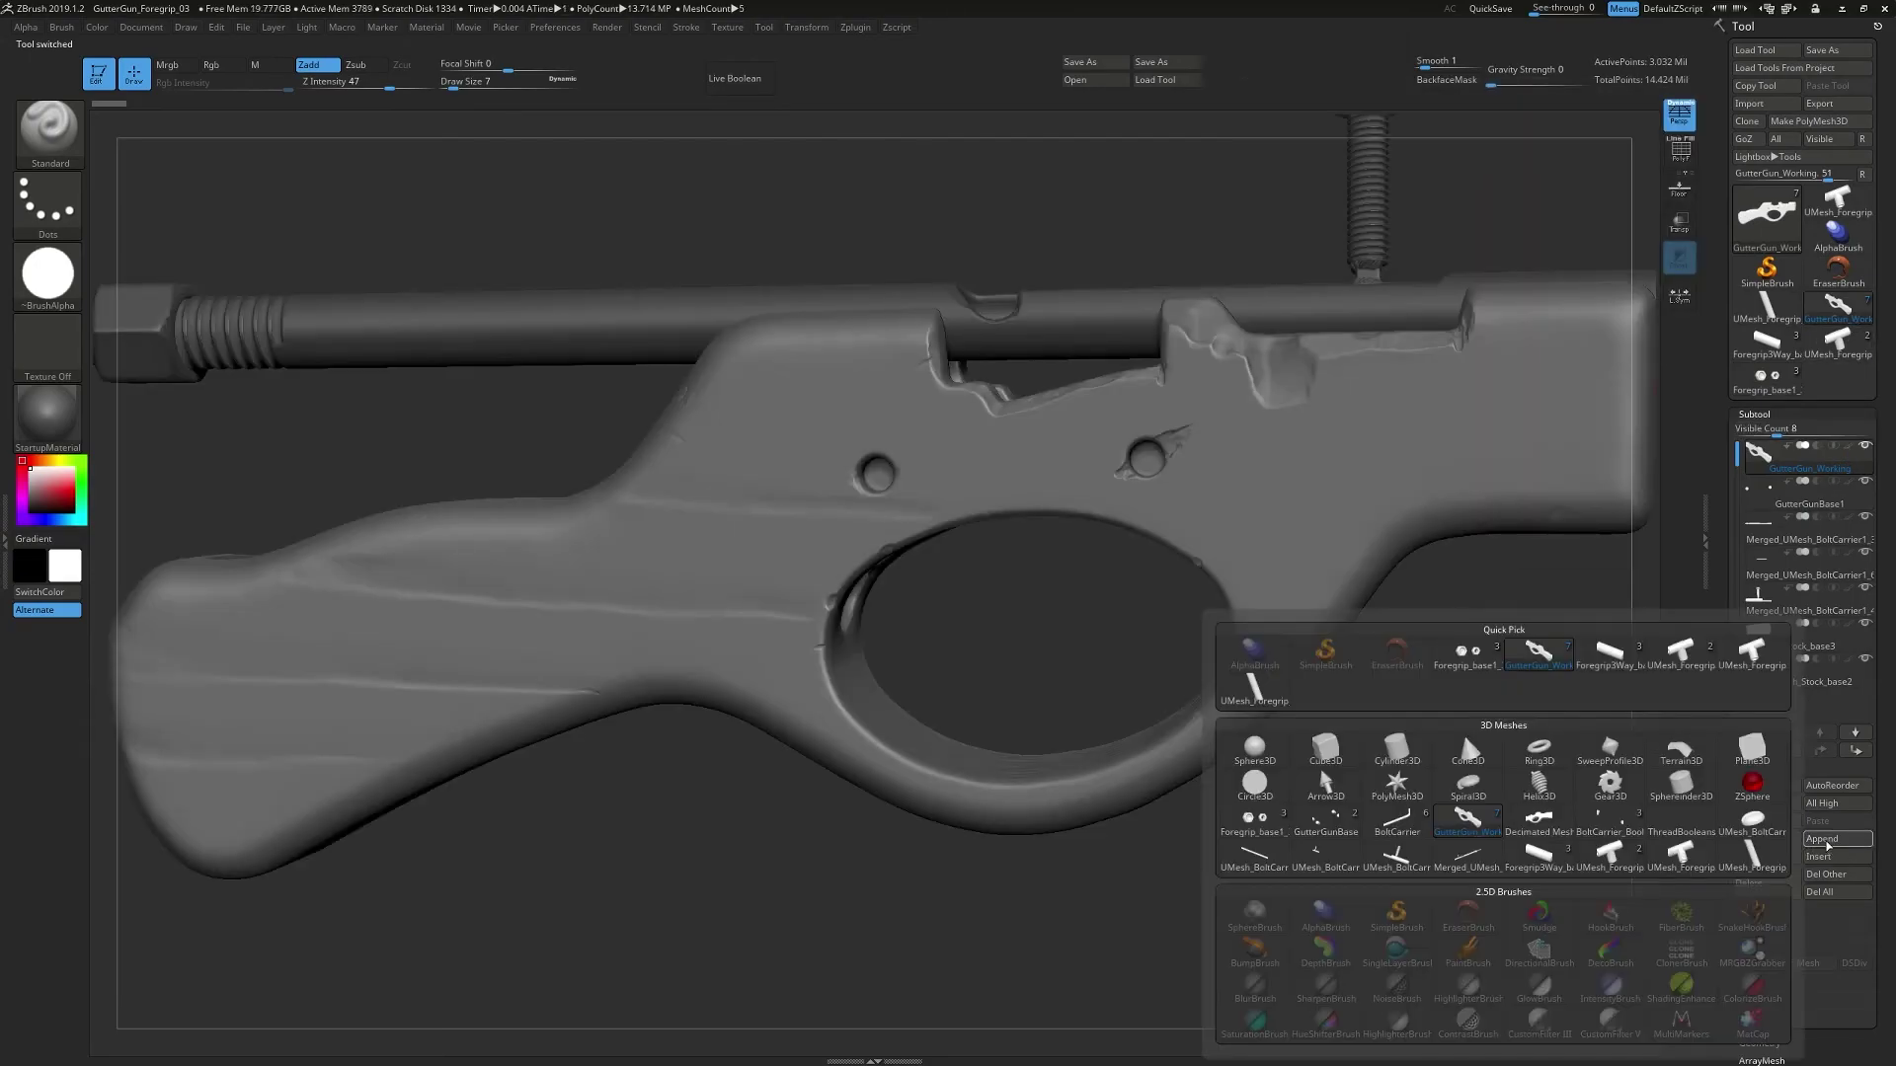
click(1466, 656)
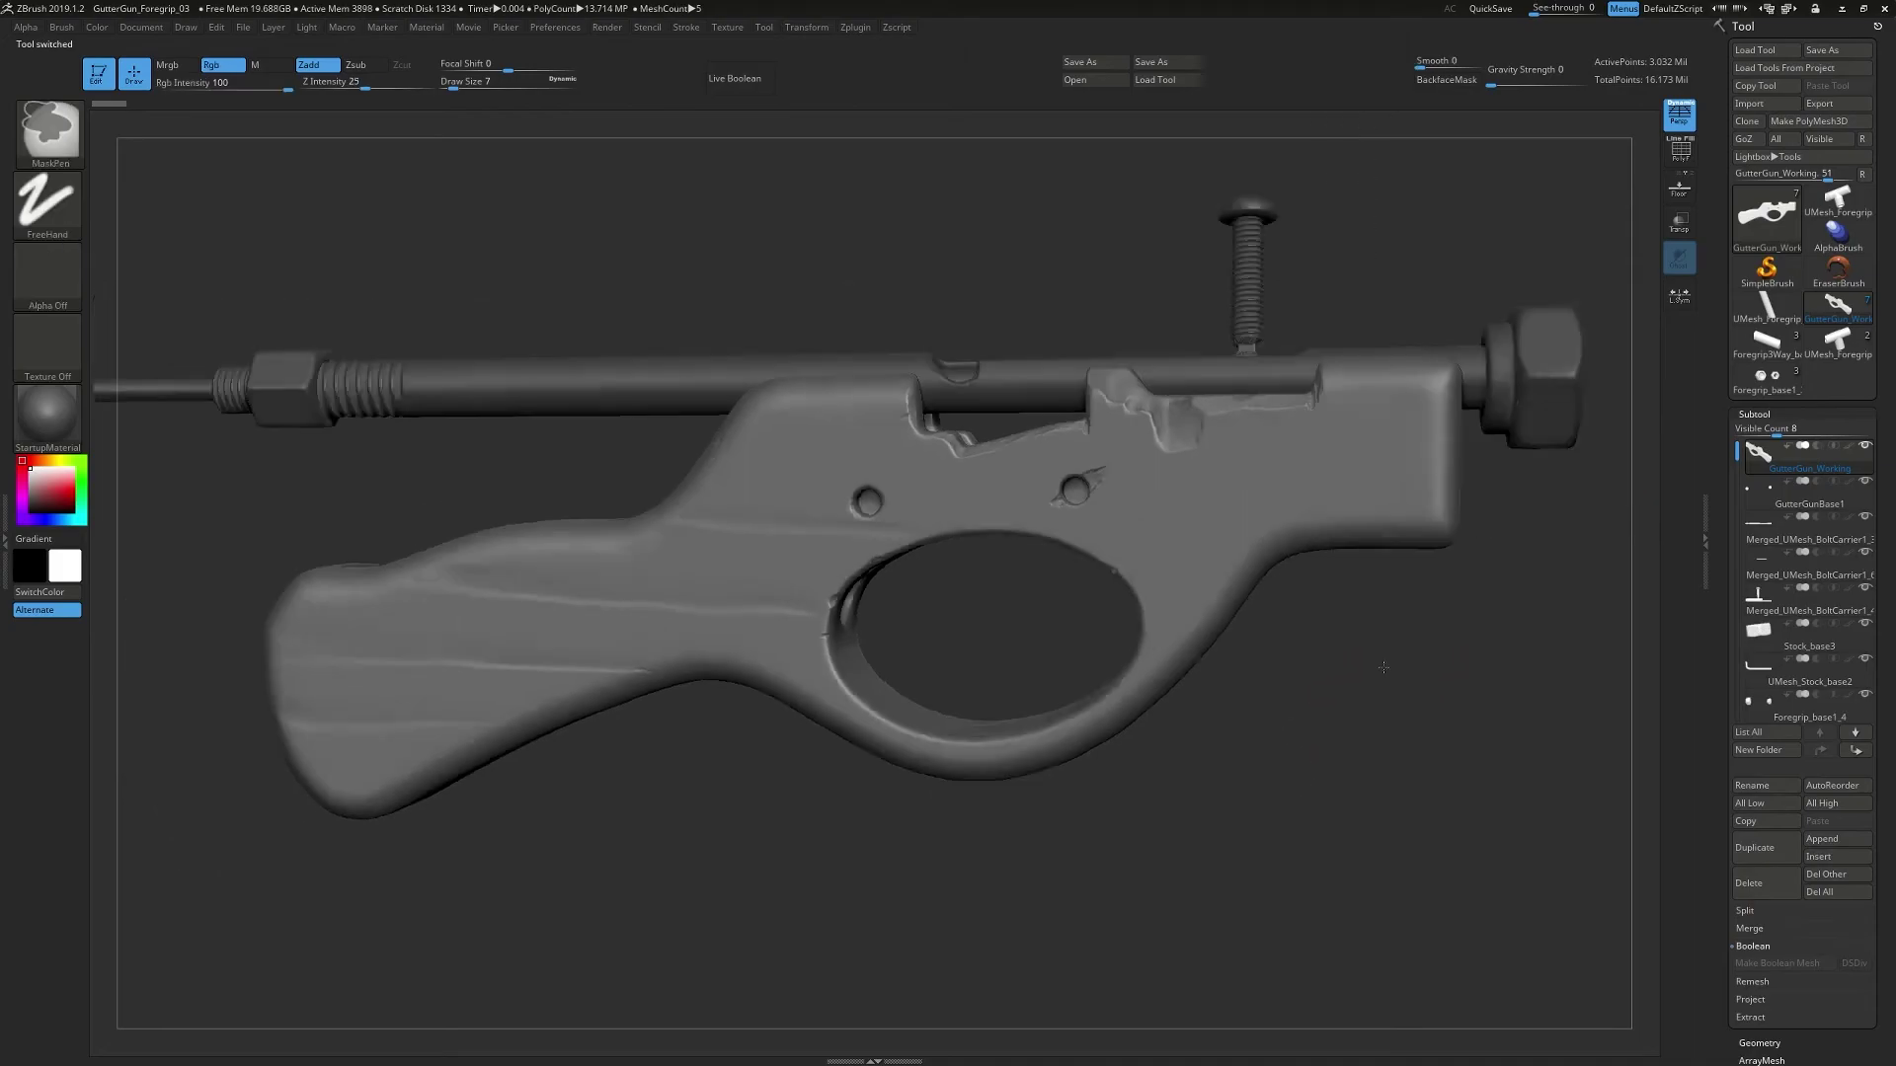
- Make the foregrip's lower pipe with its end nut the active subtool and append it to GutterGun_Working
click(1768, 381)
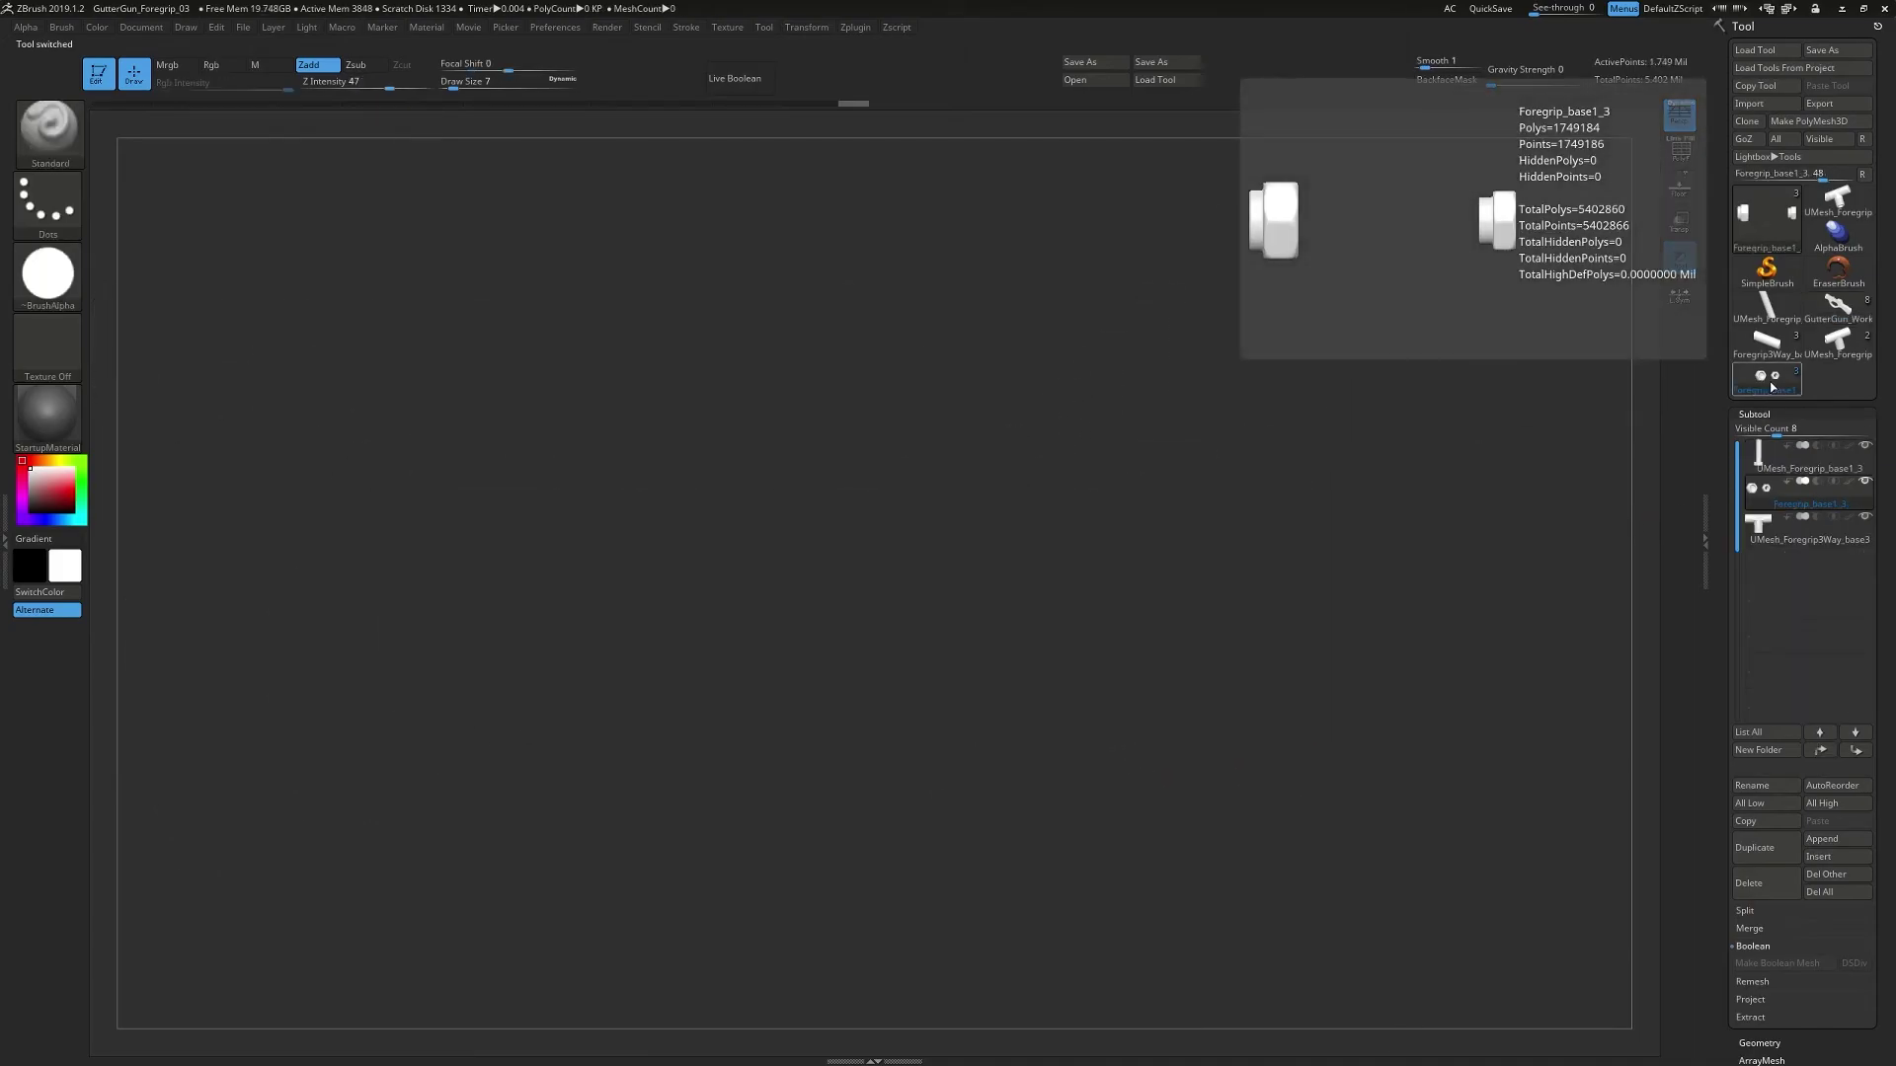
click(1768, 464)
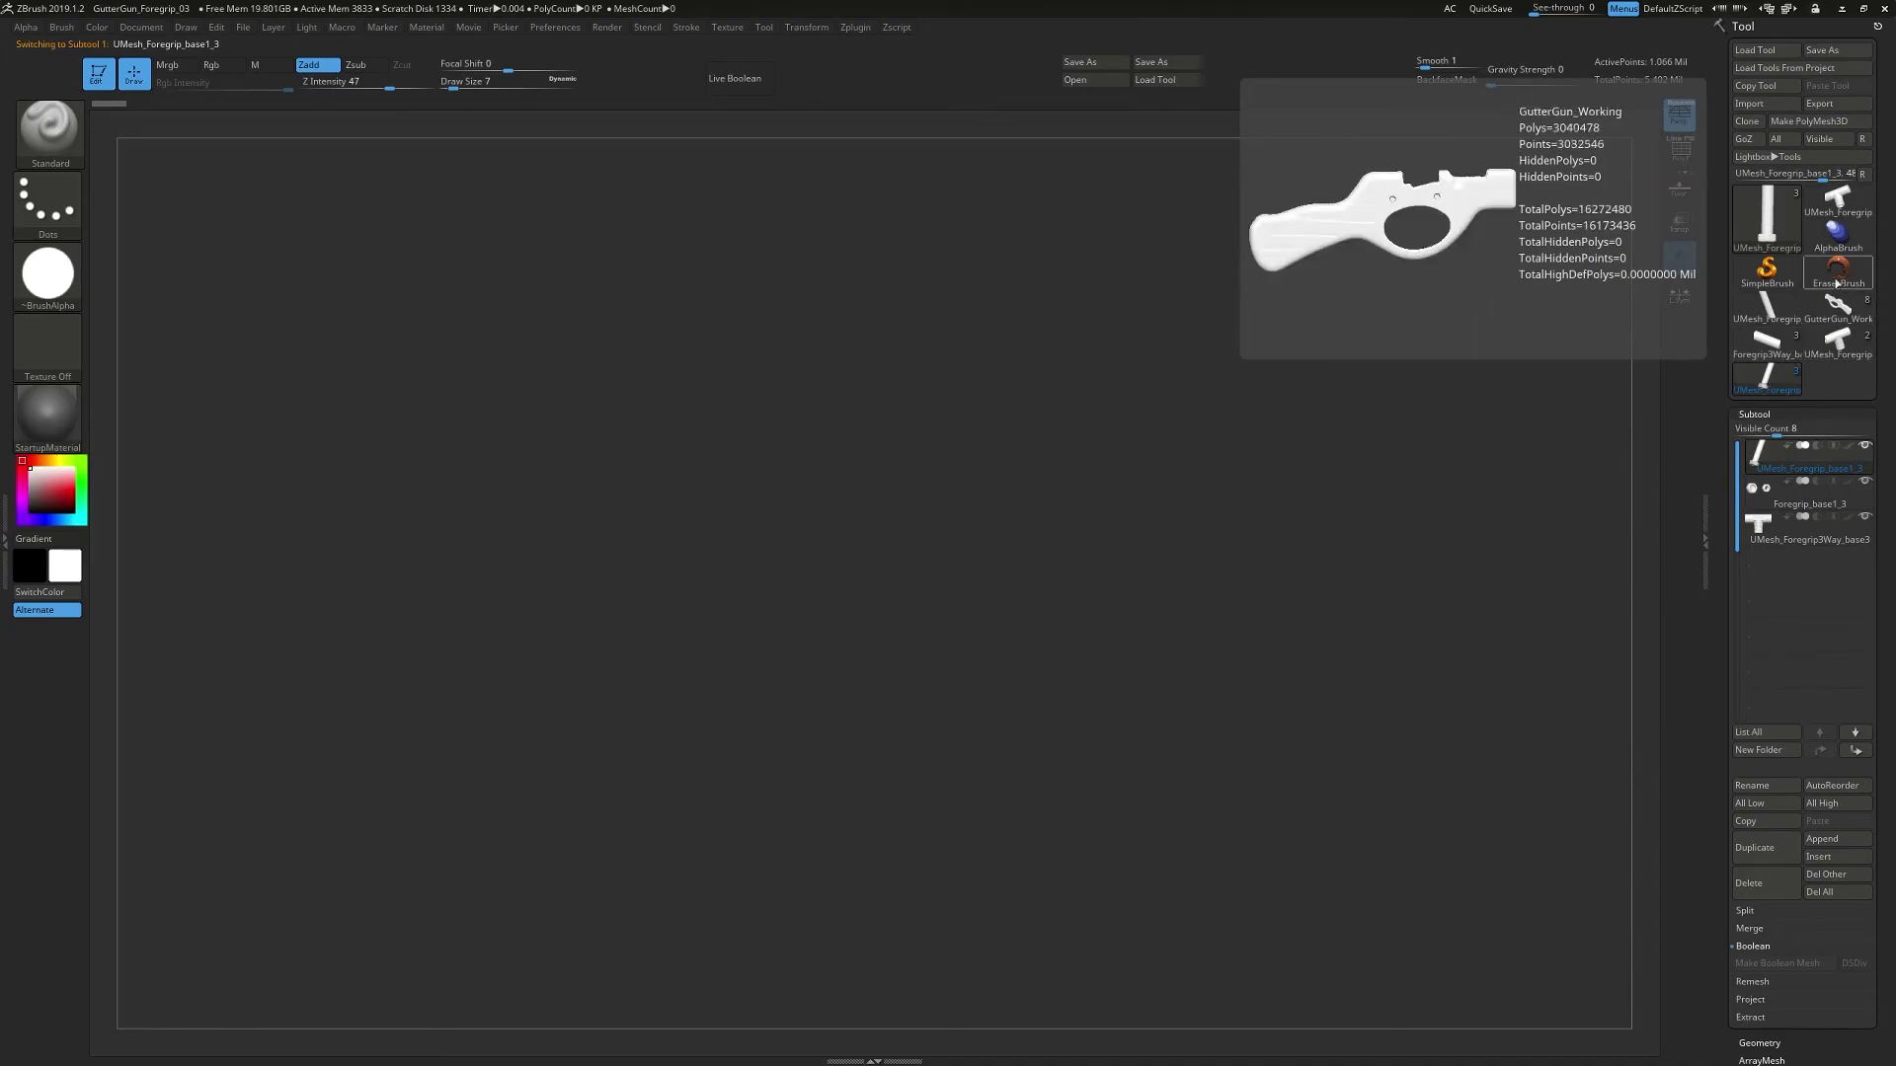
click(1833, 317)
click(1850, 845)
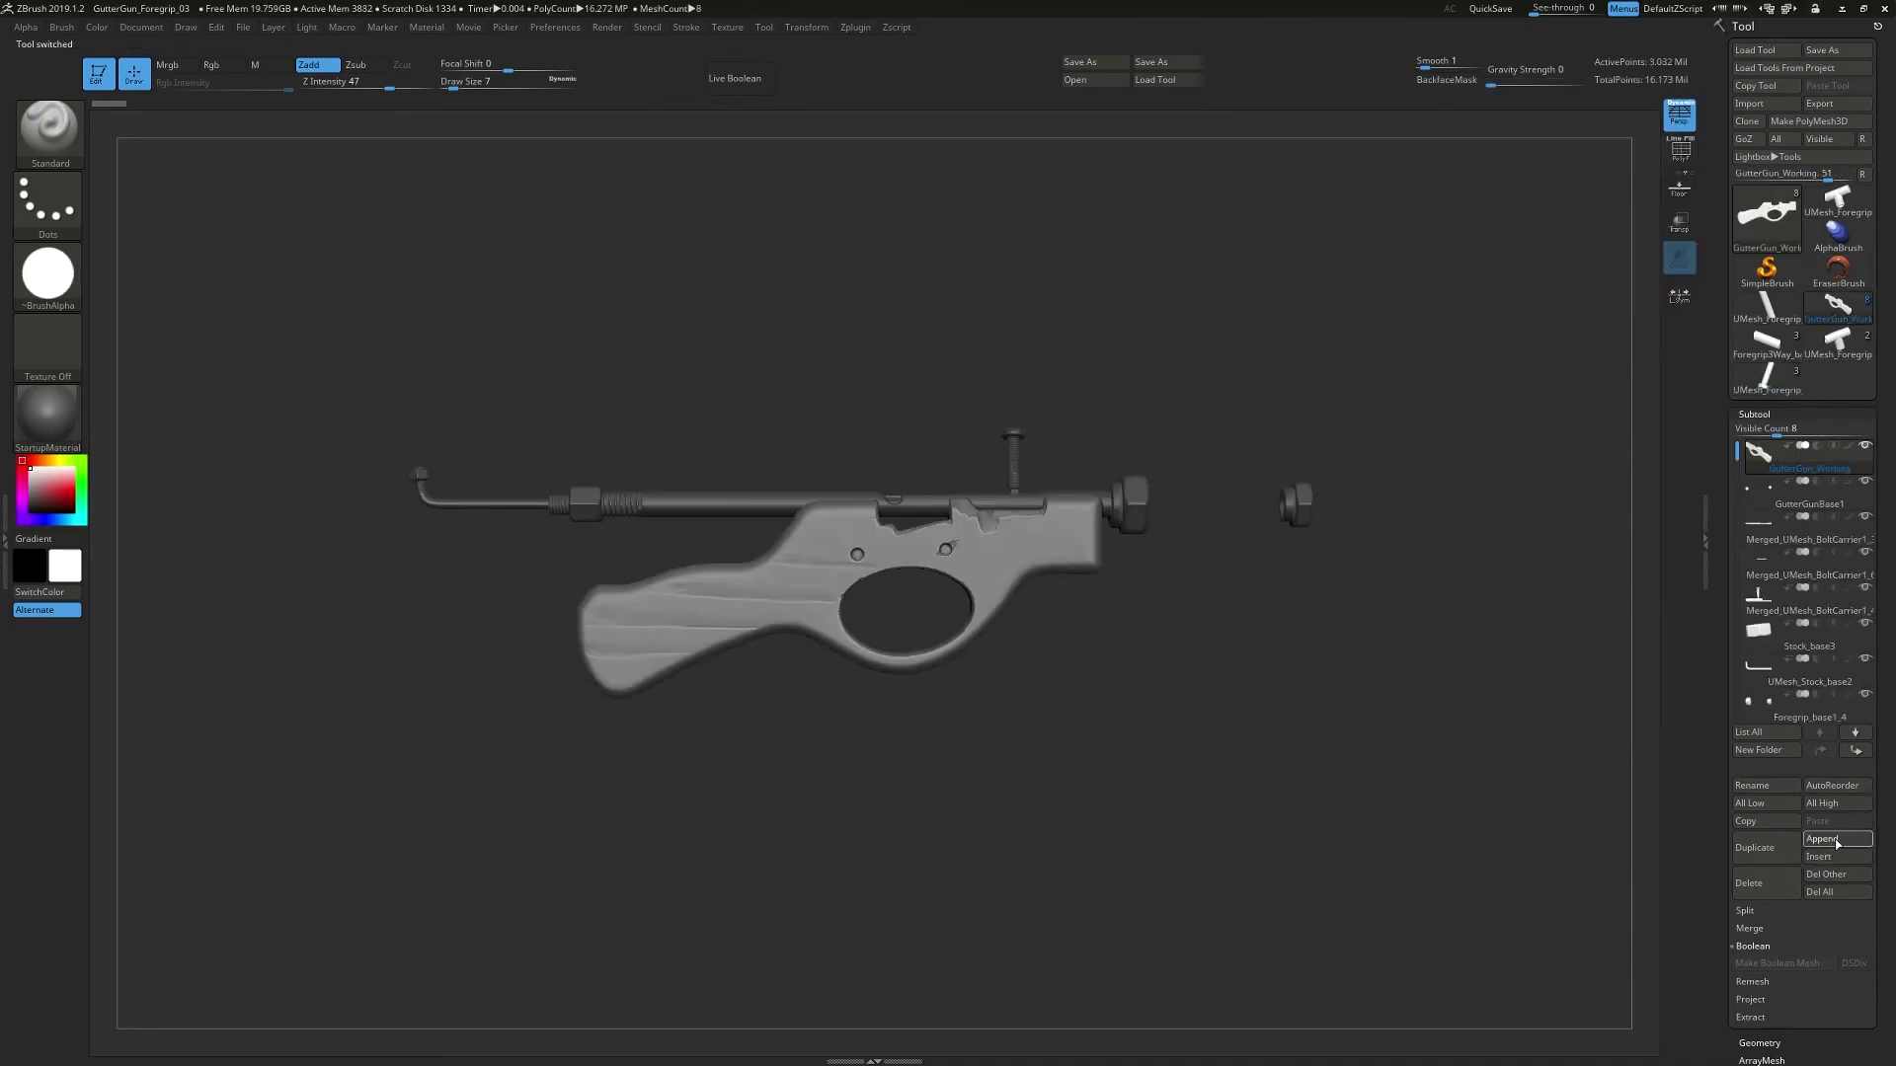
click(1467, 652)
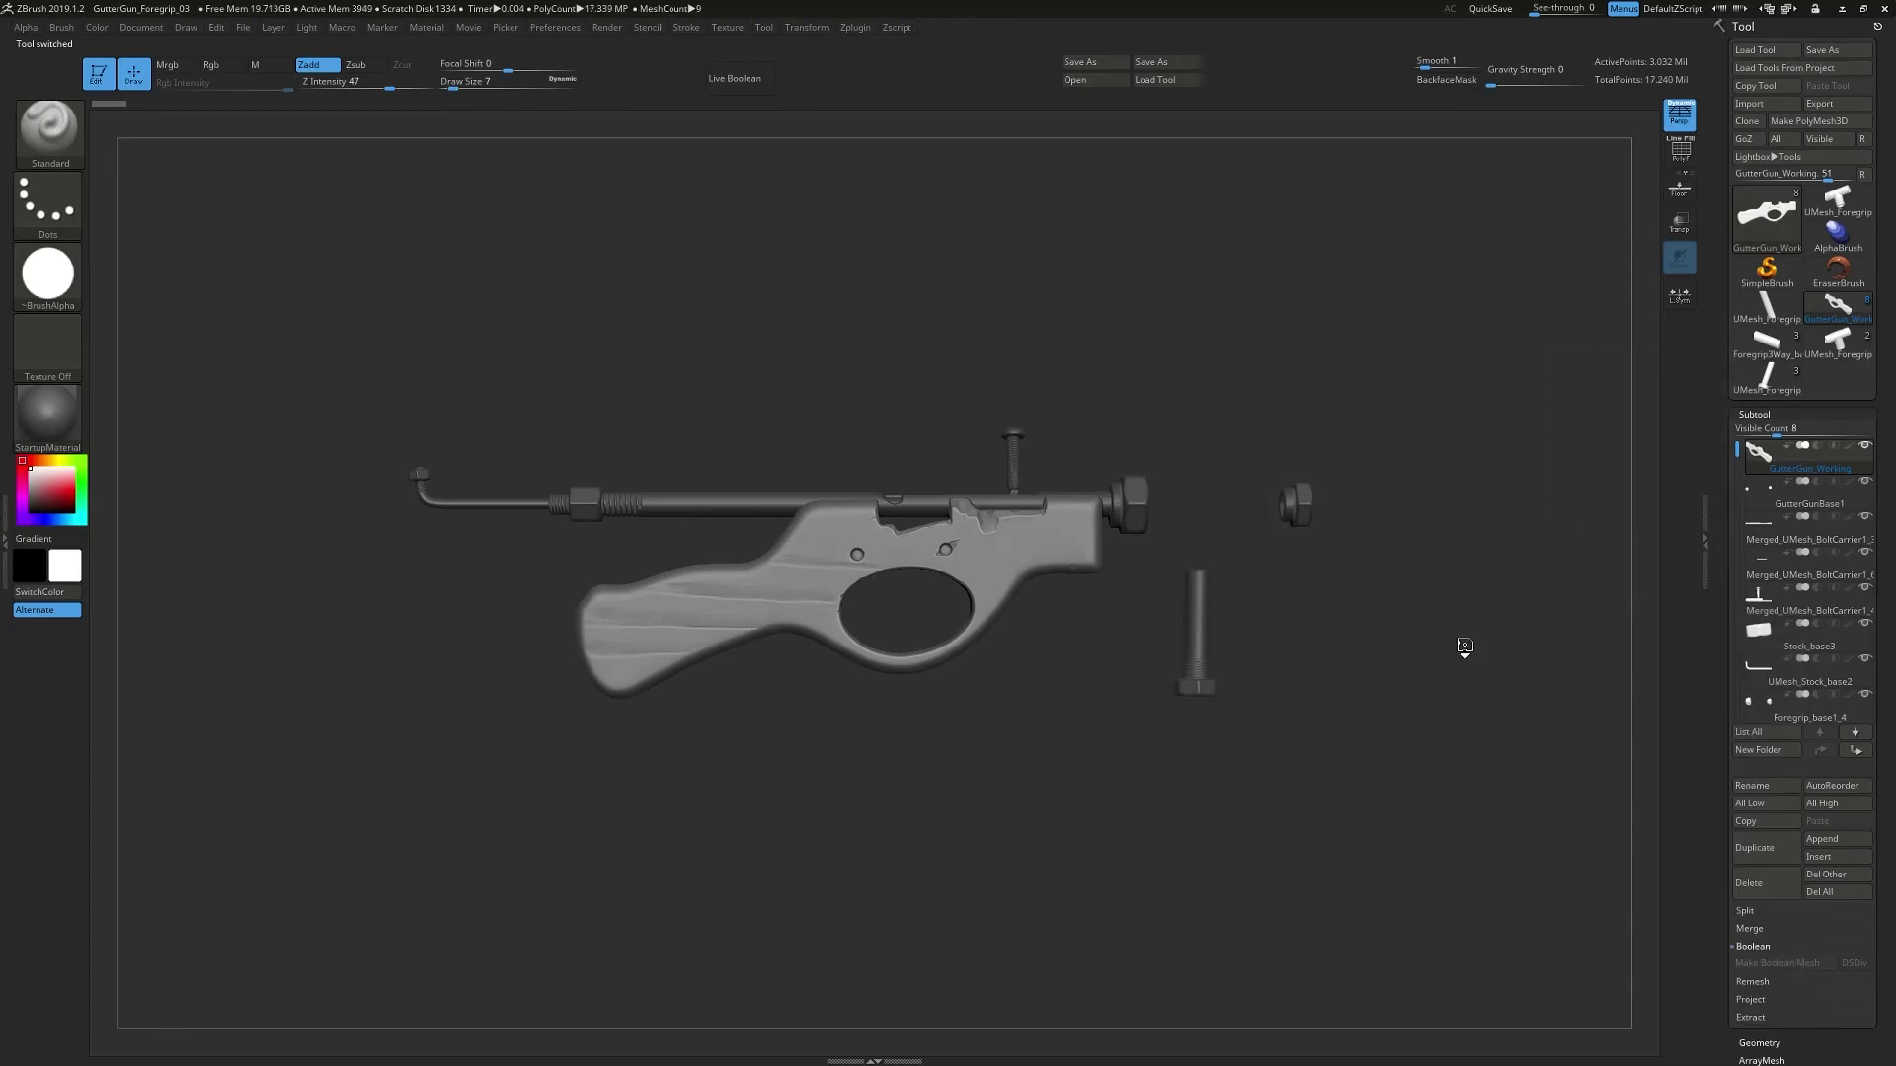
- Append the foregrip's threaded three-way pipe fitting, UMesh_Foregrip3Way_base3, to GutterGun_Working
click(1766, 376)
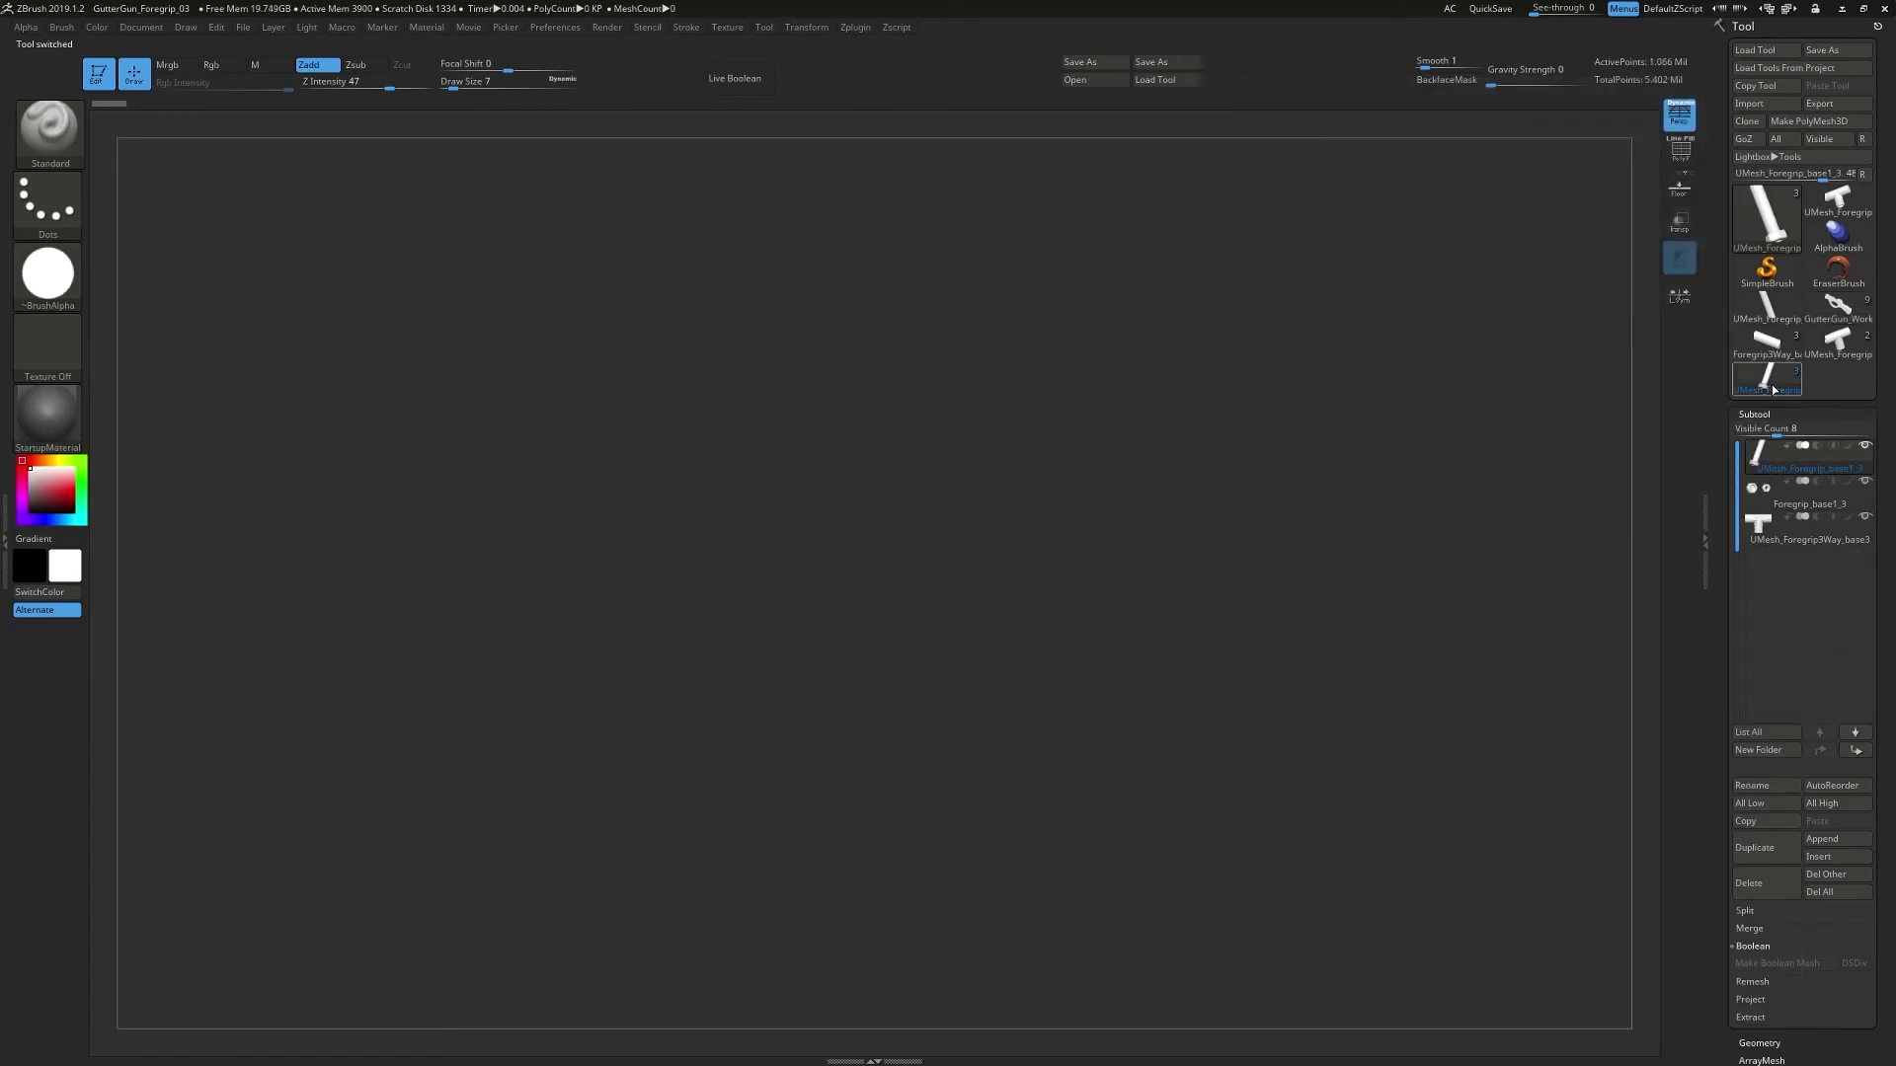
click(1838, 307)
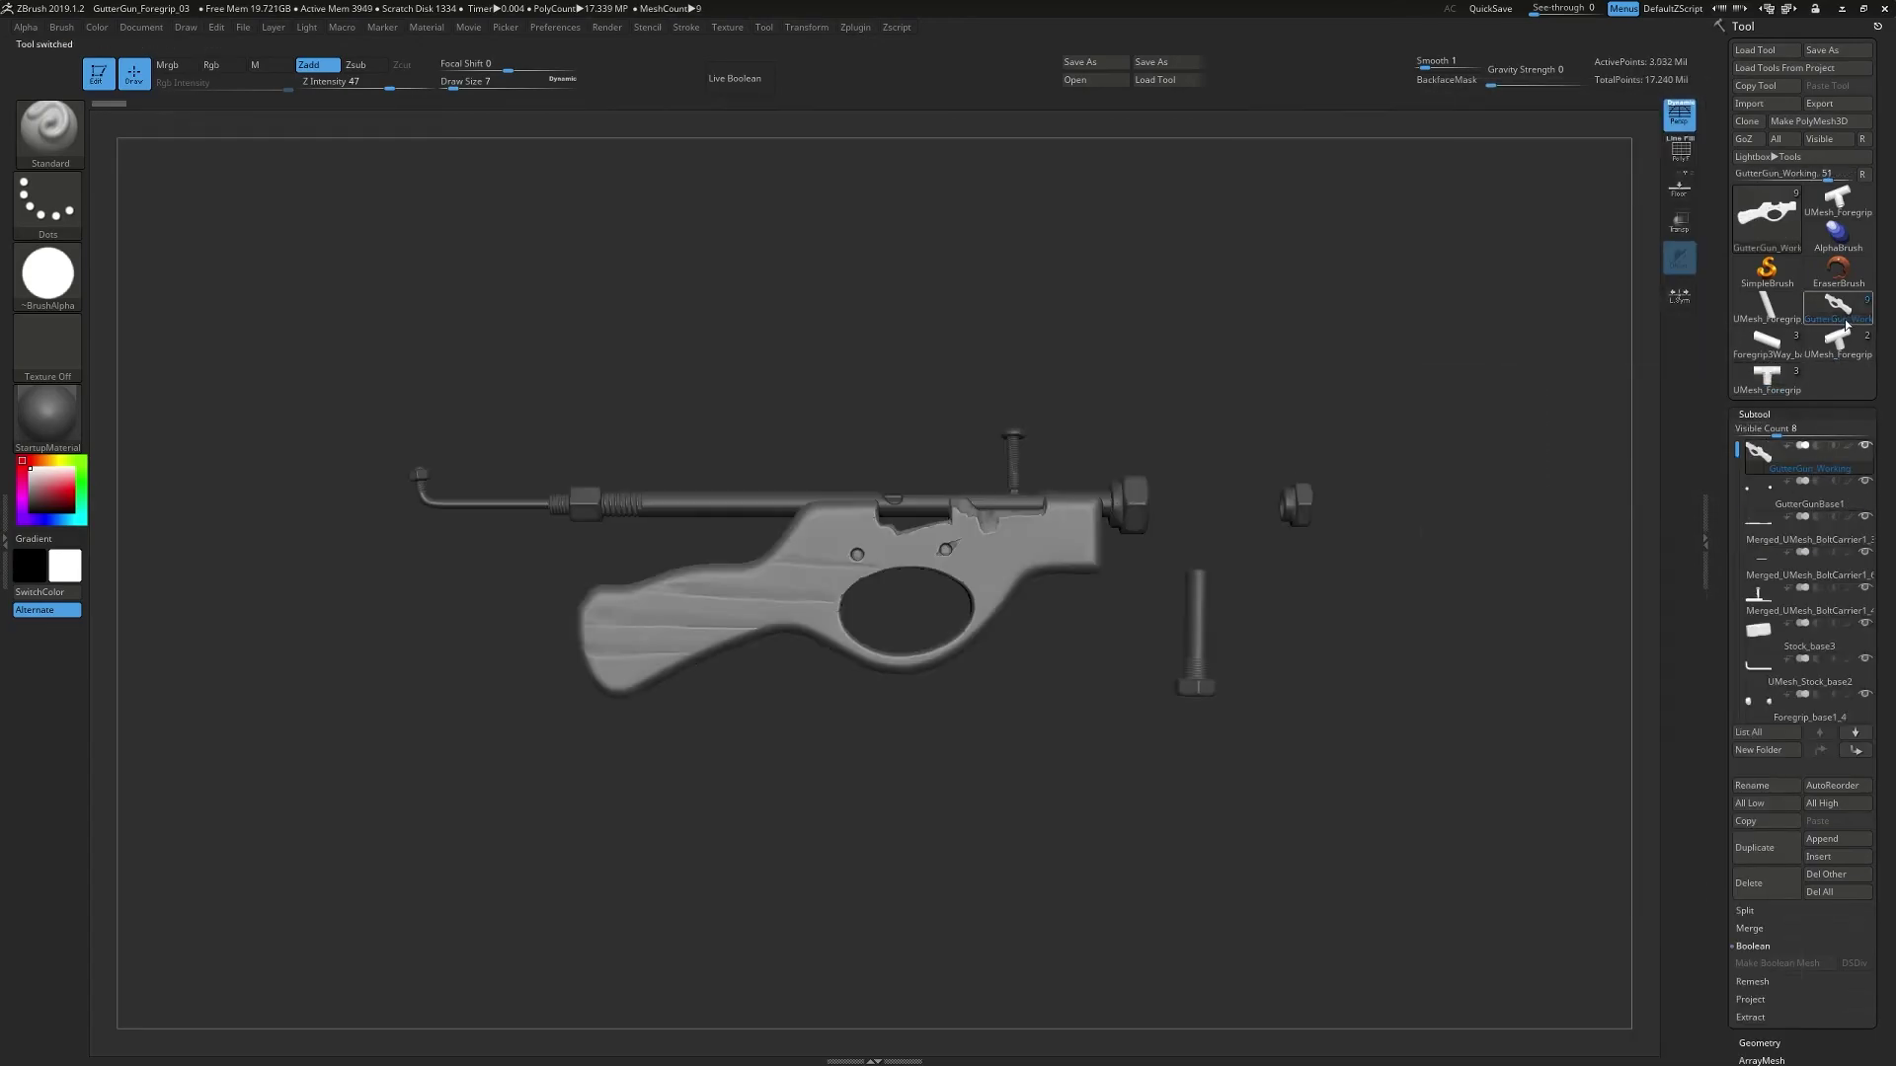
click(1822, 838)
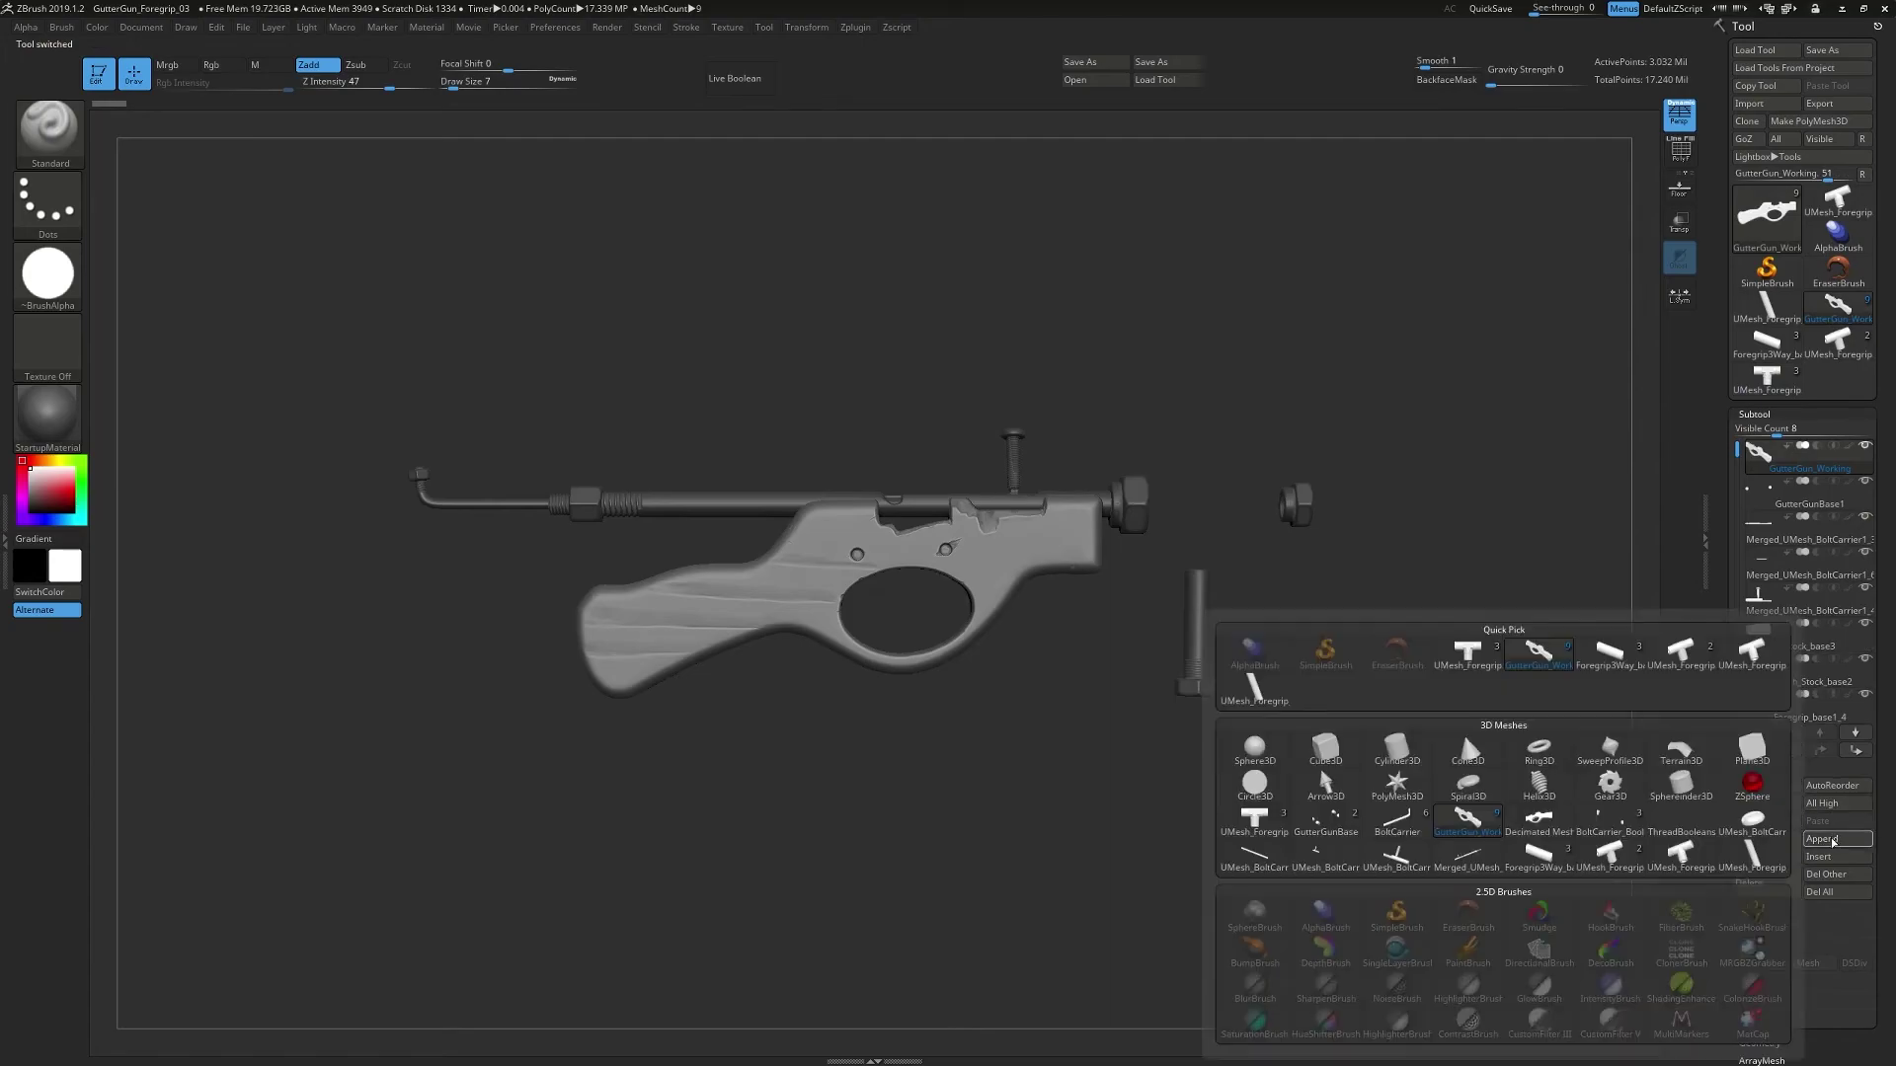
mouse_move(1276, 695)
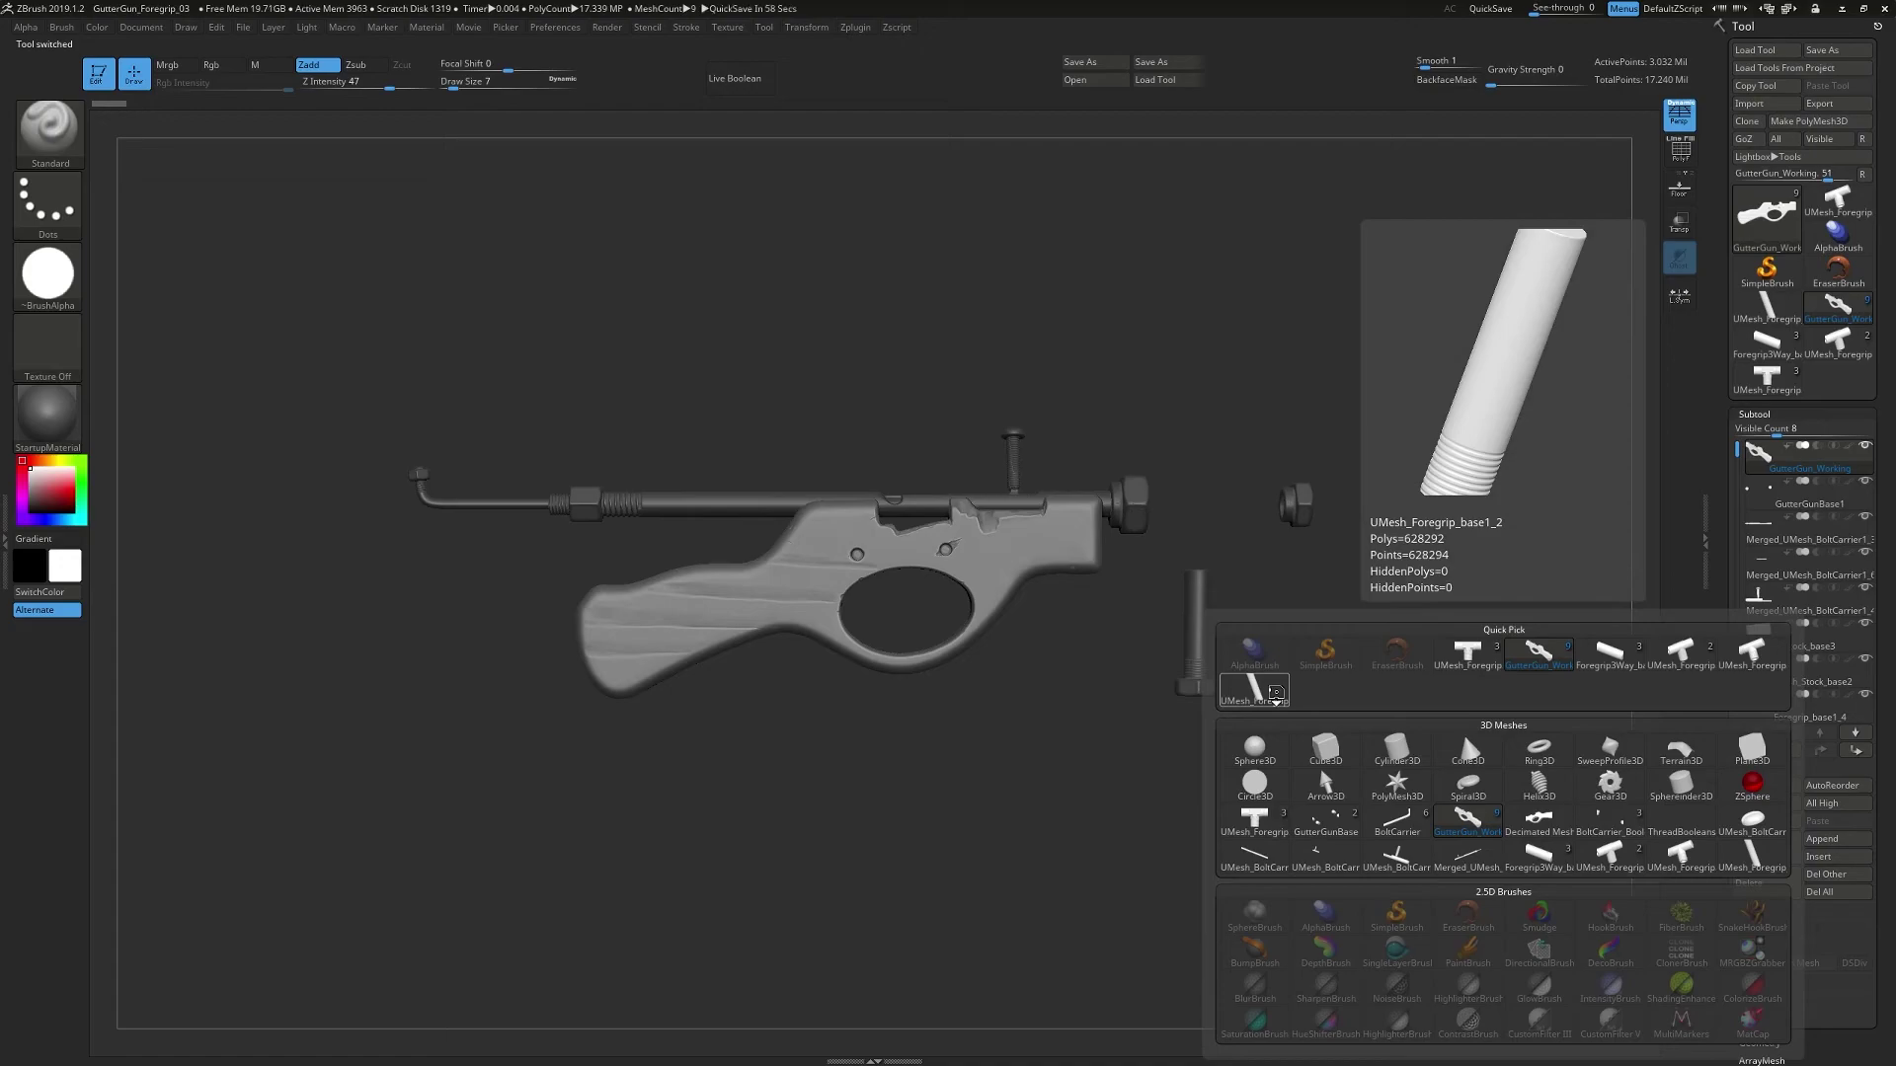
mouse_move(1756, 659)
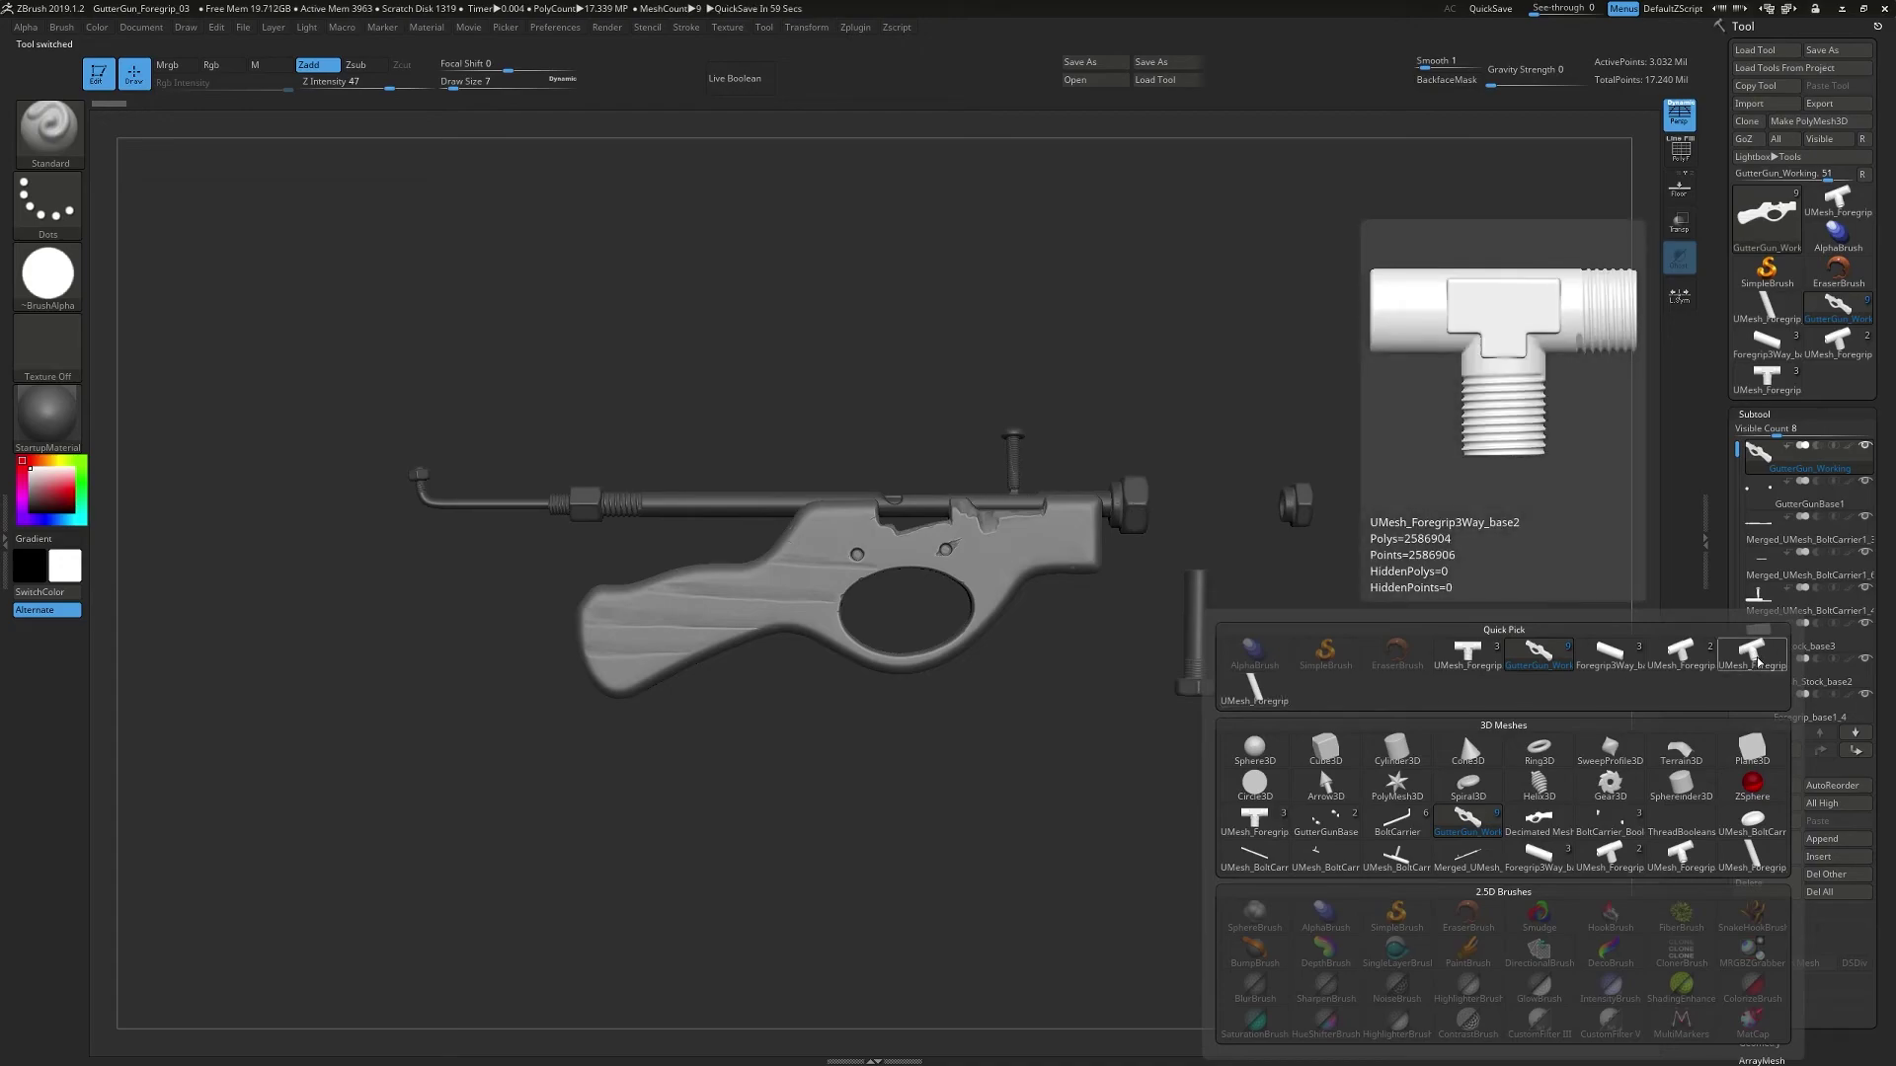
mouse_move(1759, 390)
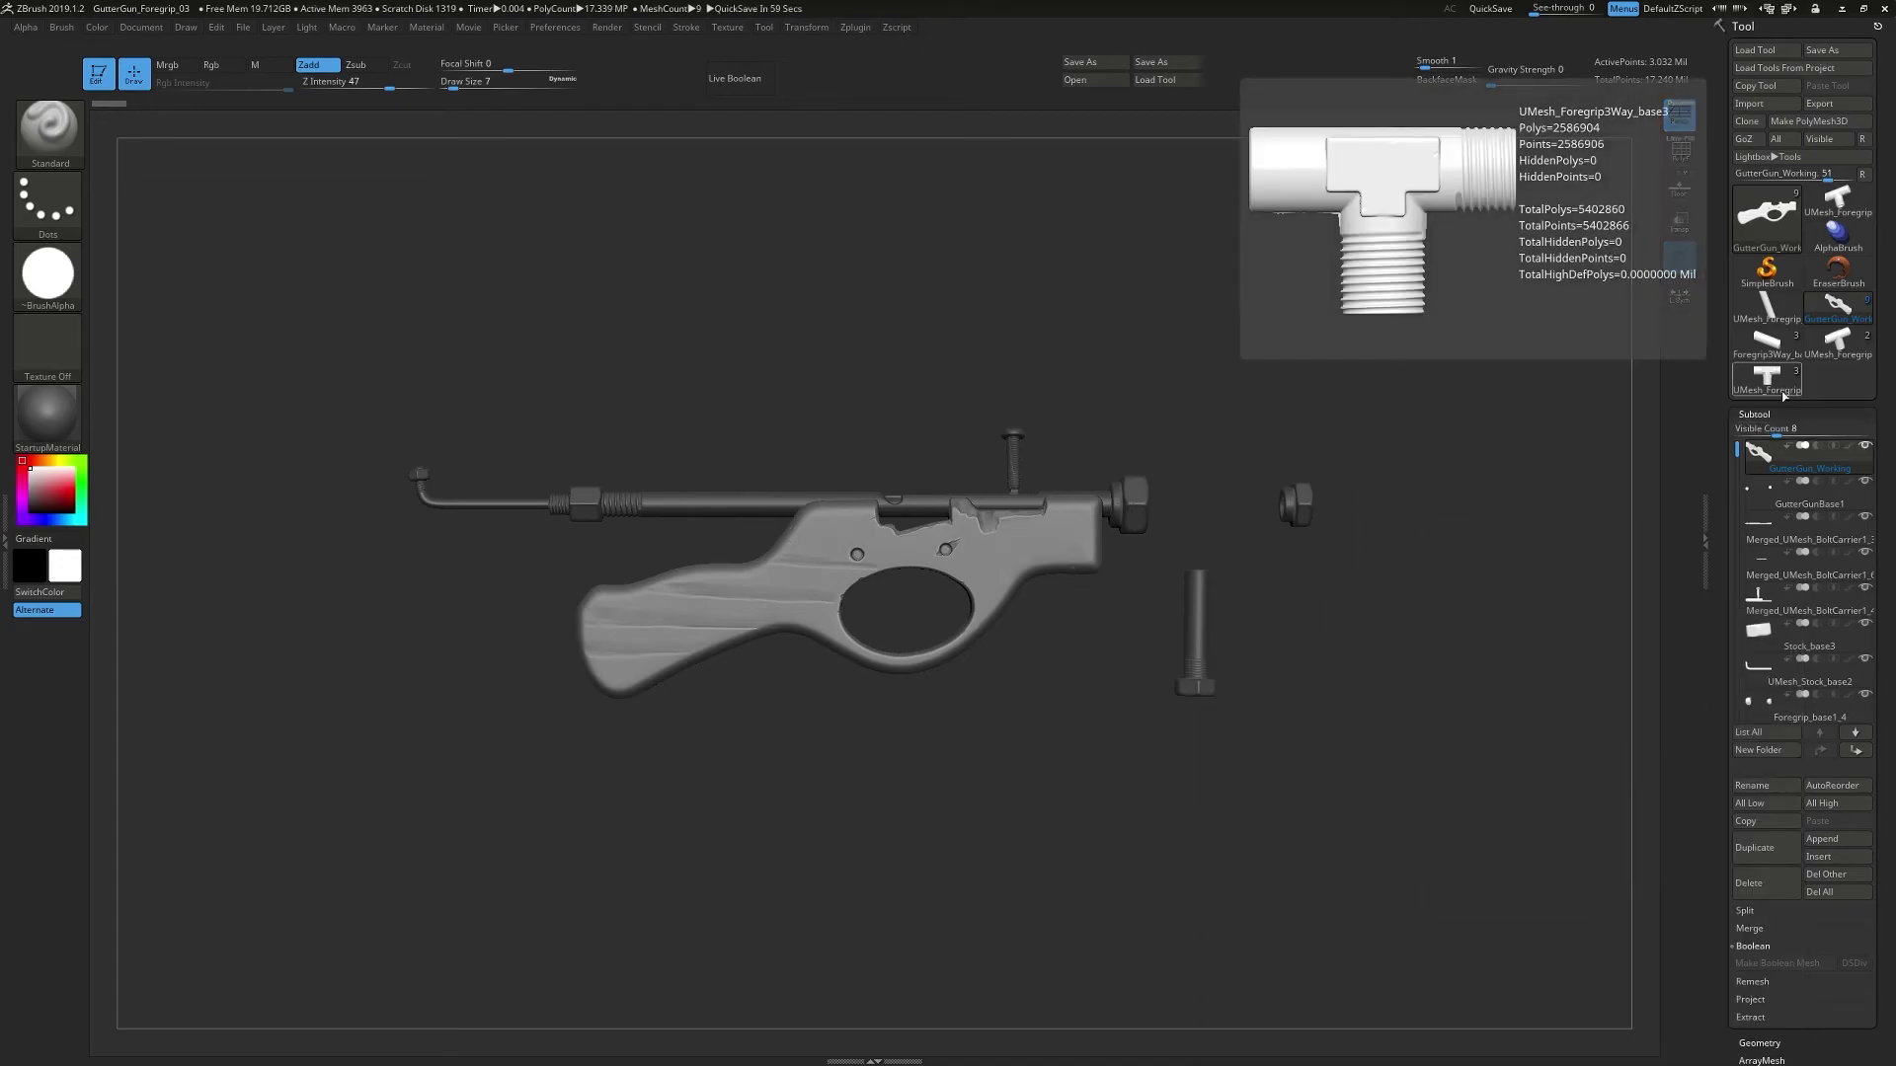
click(1835, 840)
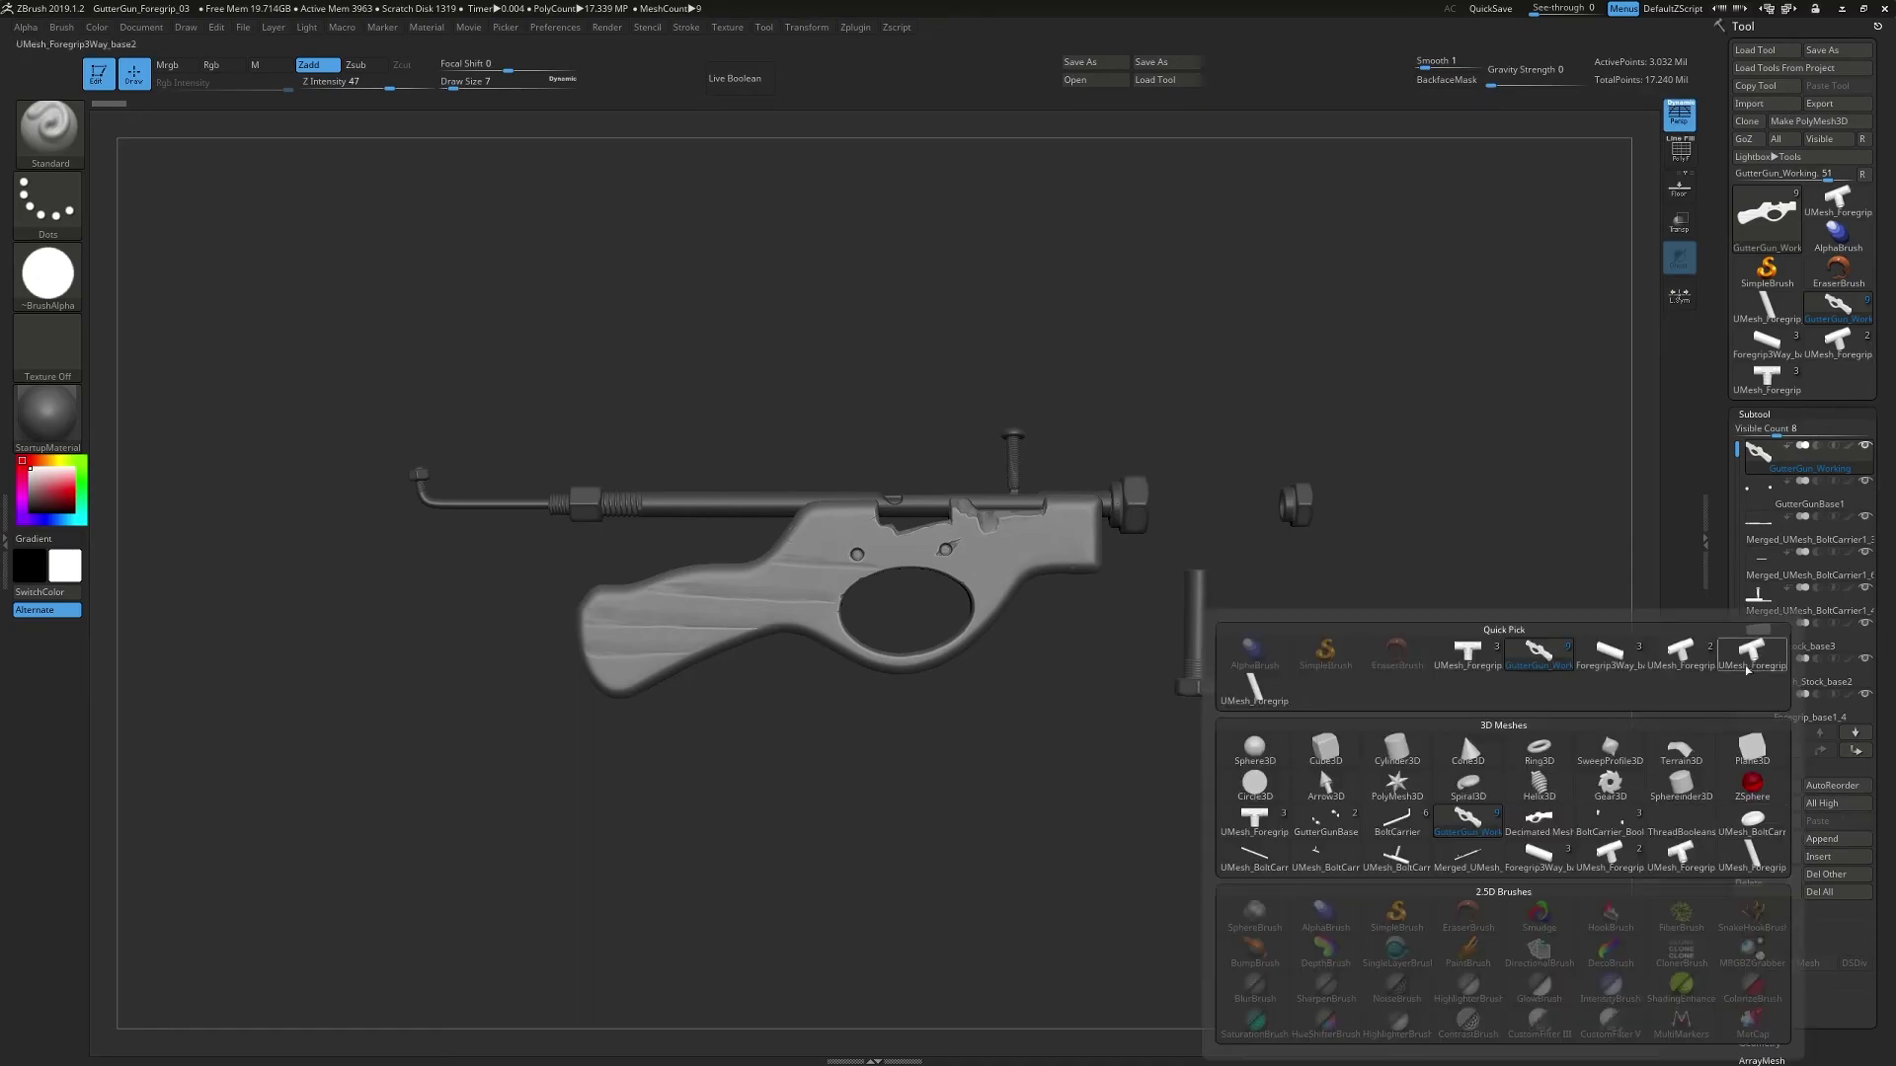
mouse_move(1754, 654)
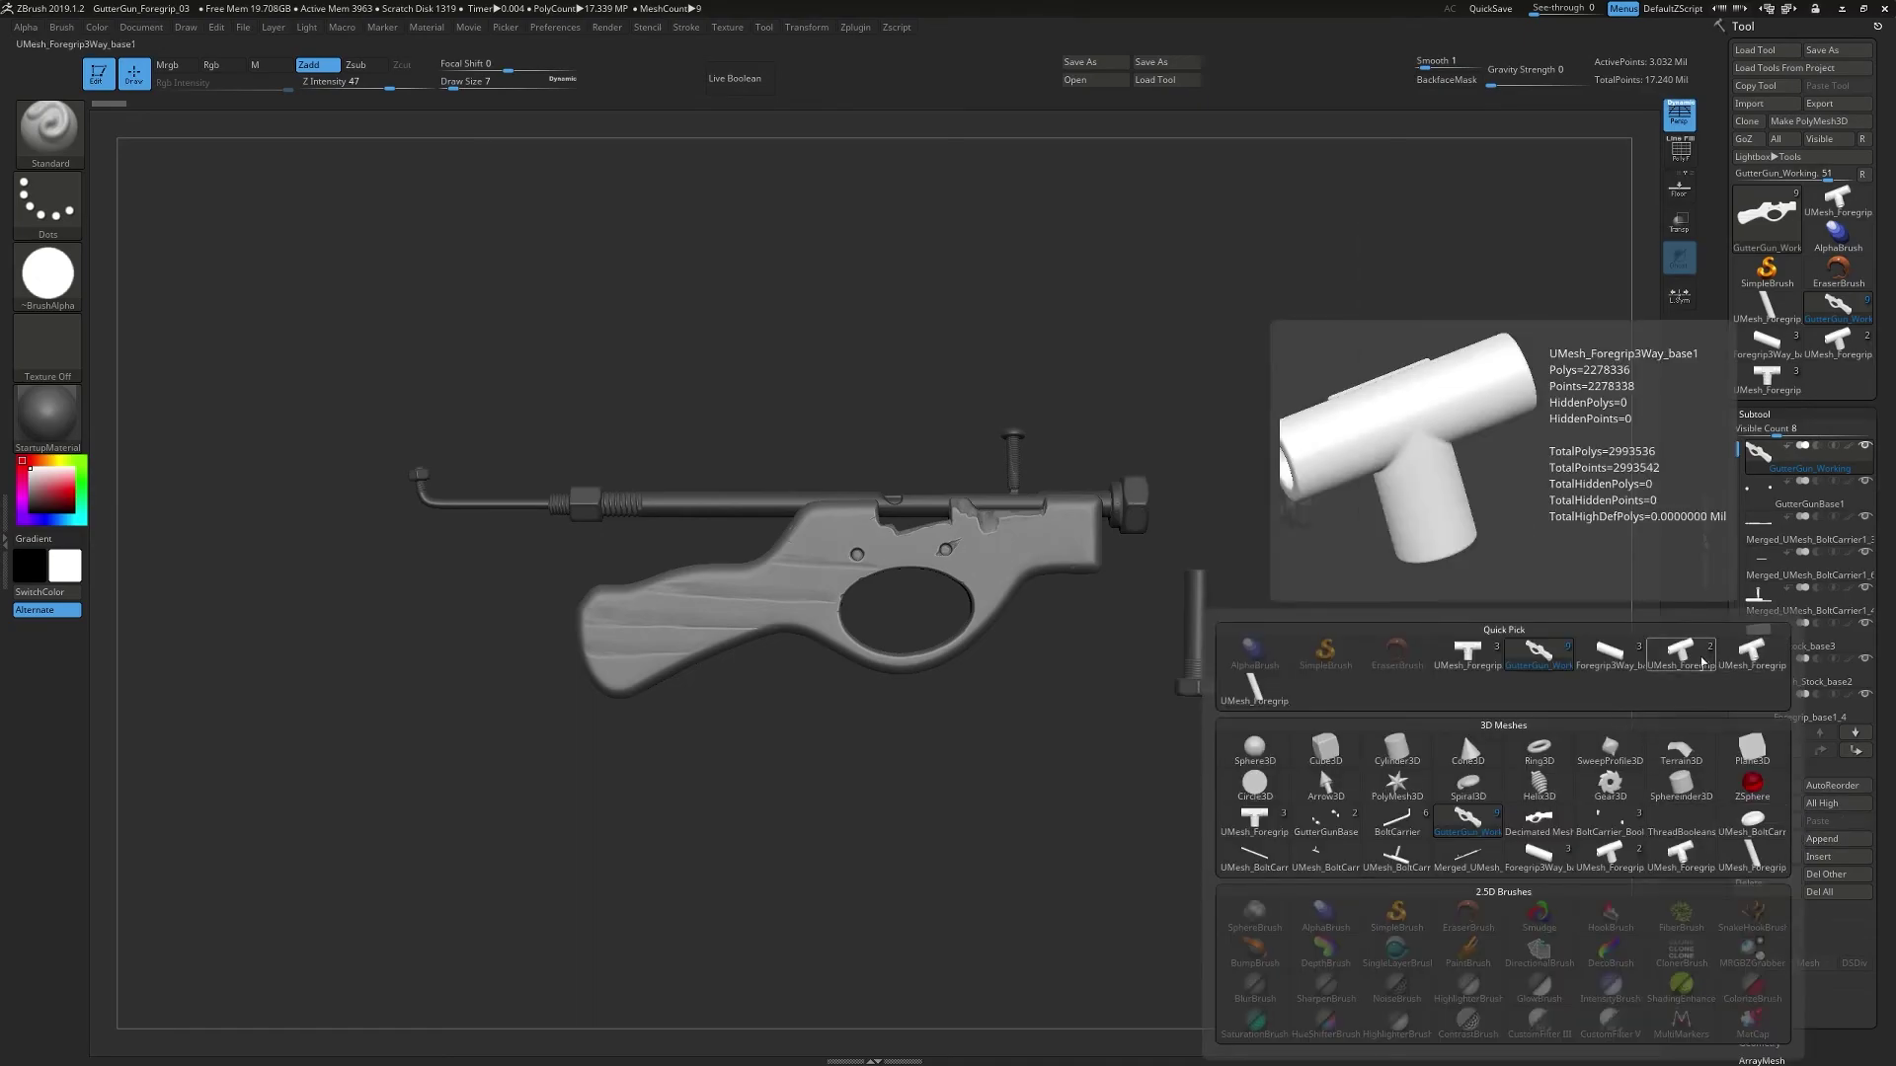
mouse_move(1630, 665)
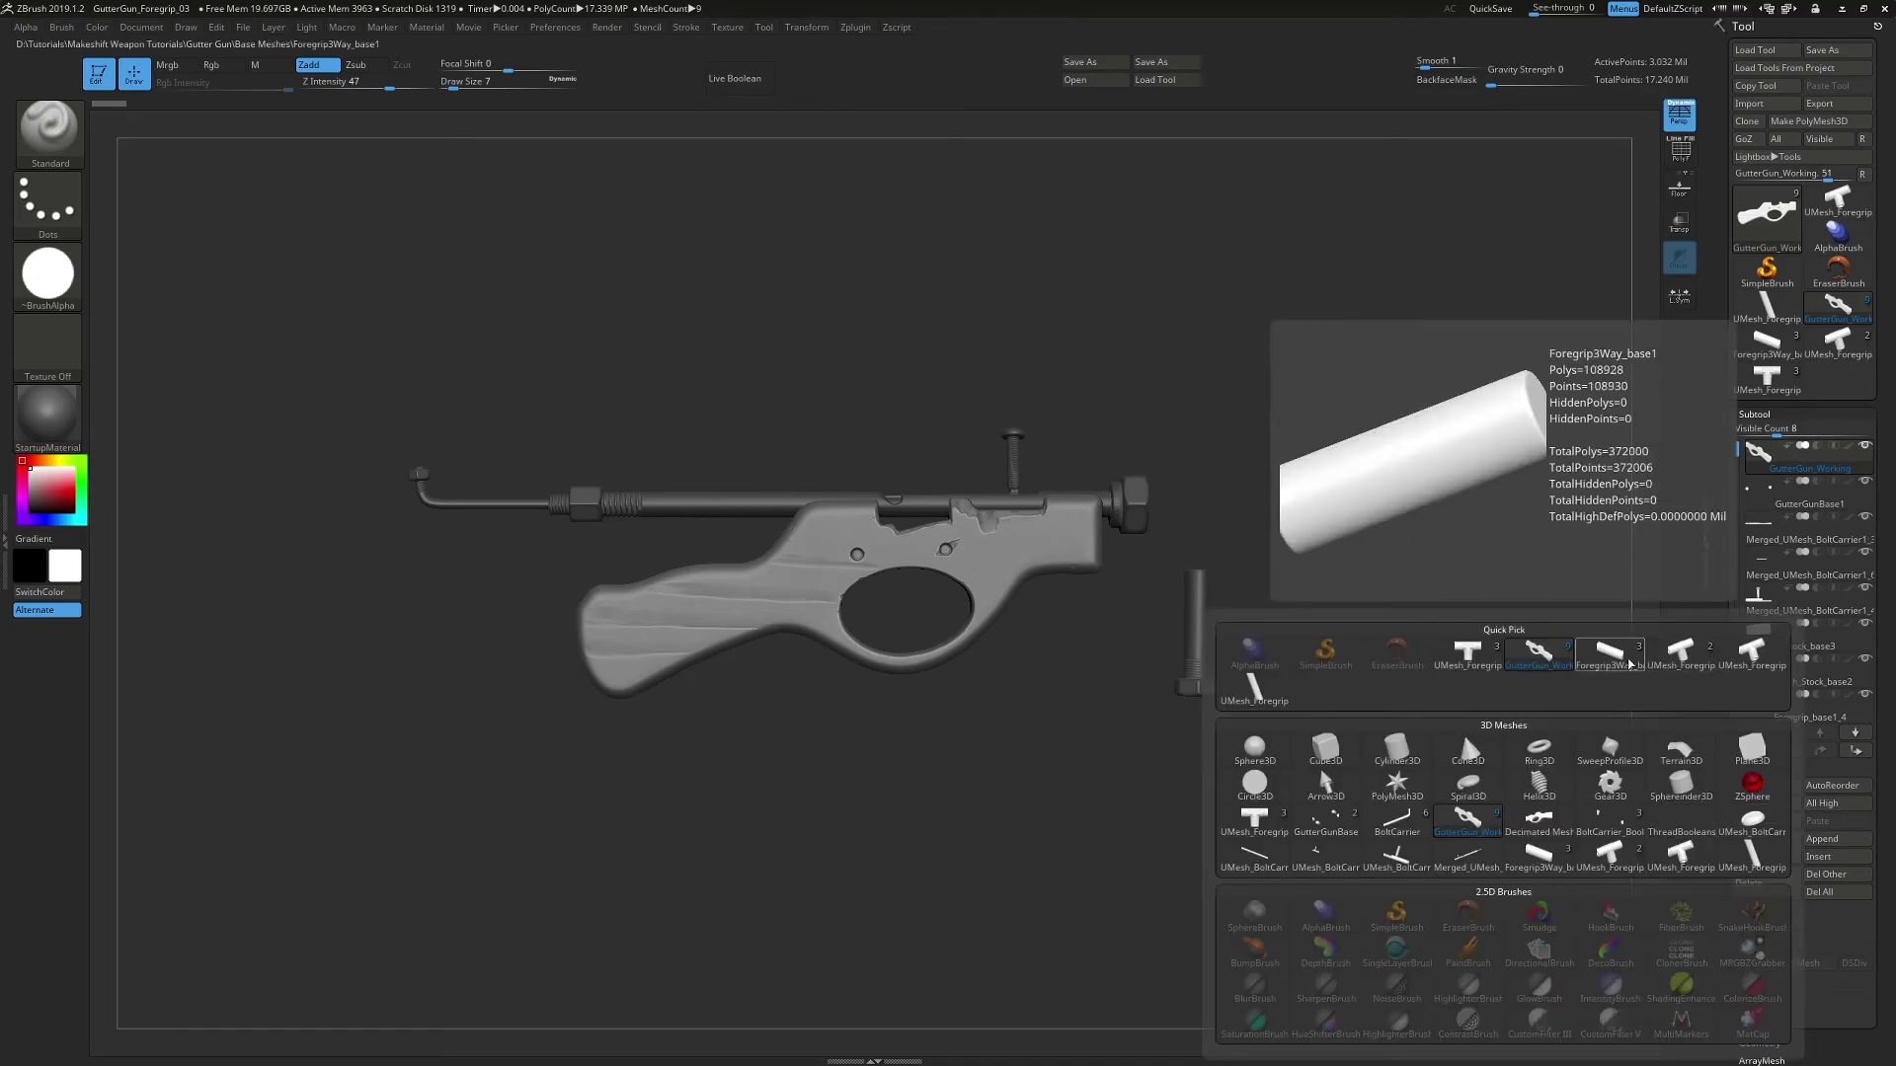
click(1471, 655)
mouse_move(1335, 702)
mouse_down()
mouse_move(1310, 697)
mouse_move(1359, 720)
mouse_move(889, 746)
mouse_move(1018, 726)
mouse_up()
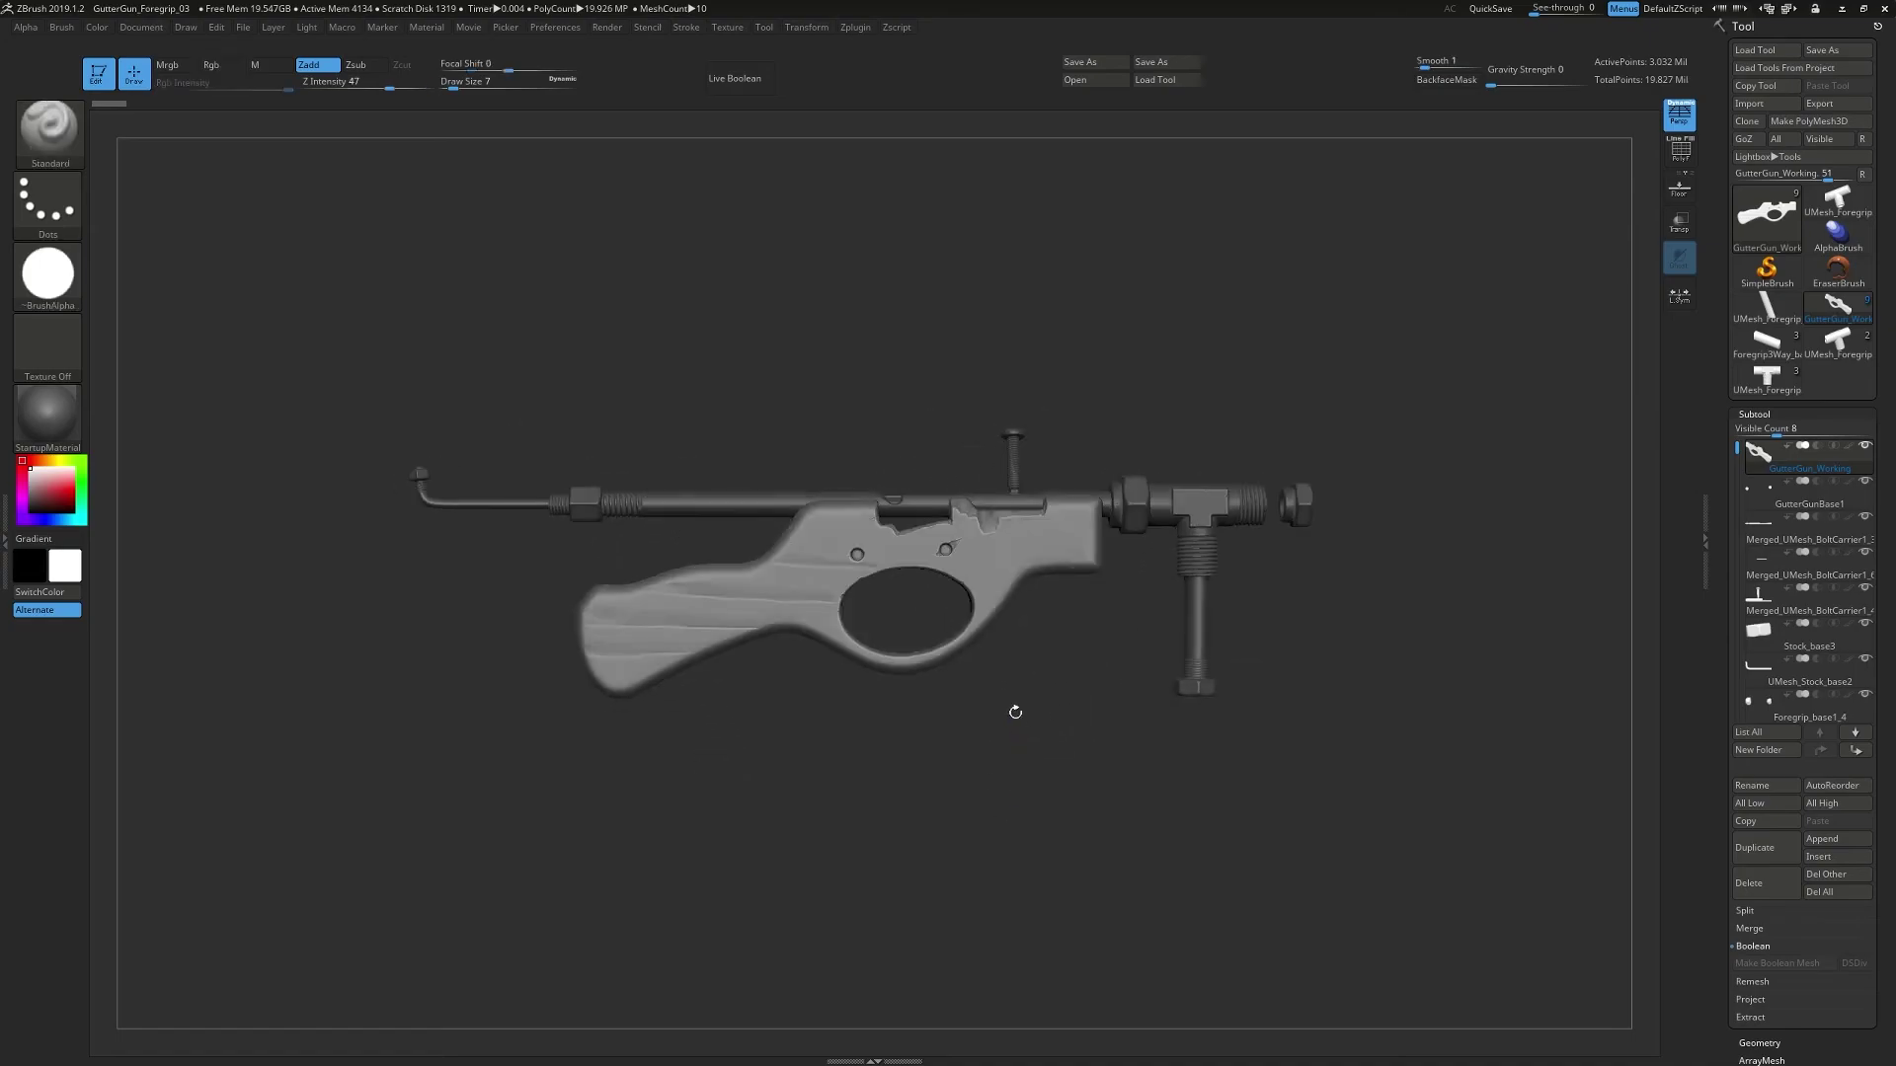
- Carve a small pit with a thin vertical groove into the side of the stock's front block, using the Standard brush down to draw size 2
mouse_move(1003, 558)
ctrl+right_down()
mouse_move(929, 691)
mouse_move(849, 770)
ctrl+right_up()
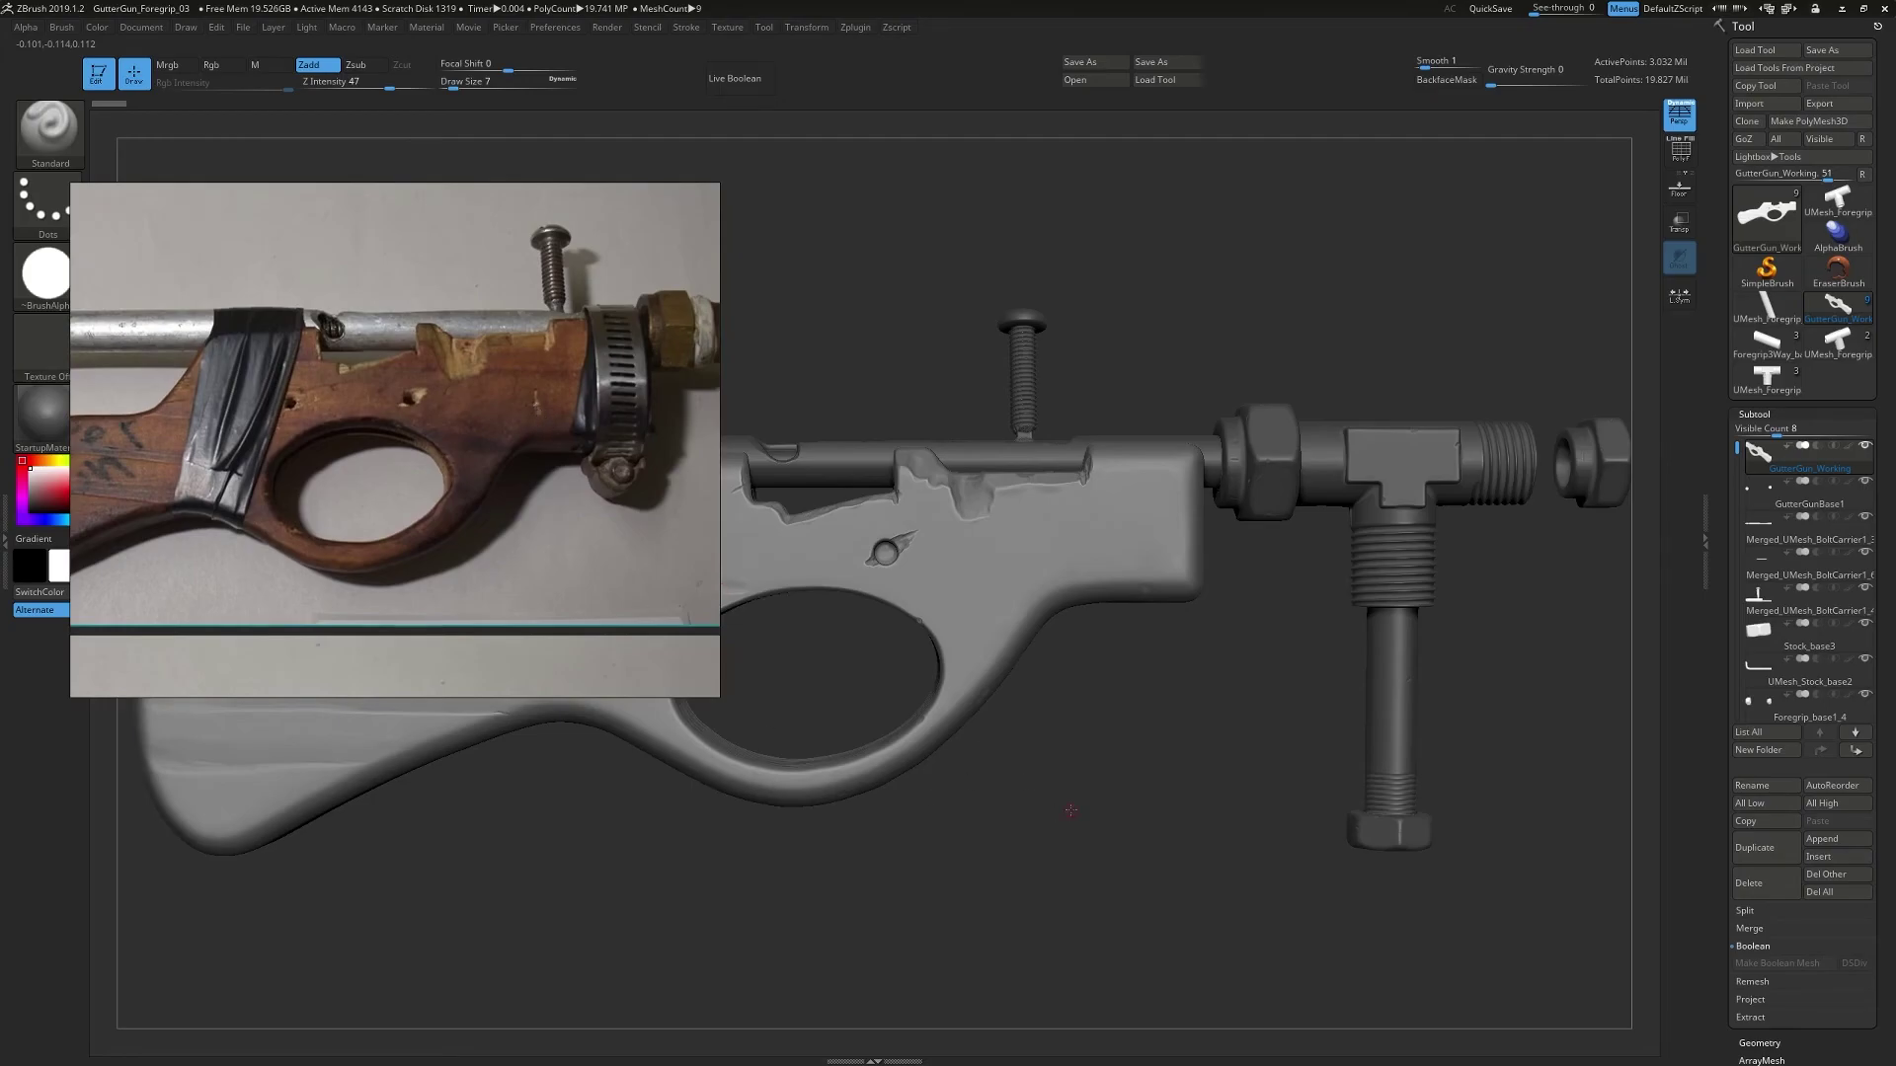
ctrl+right_drag(1027, 581, 1130, 627)
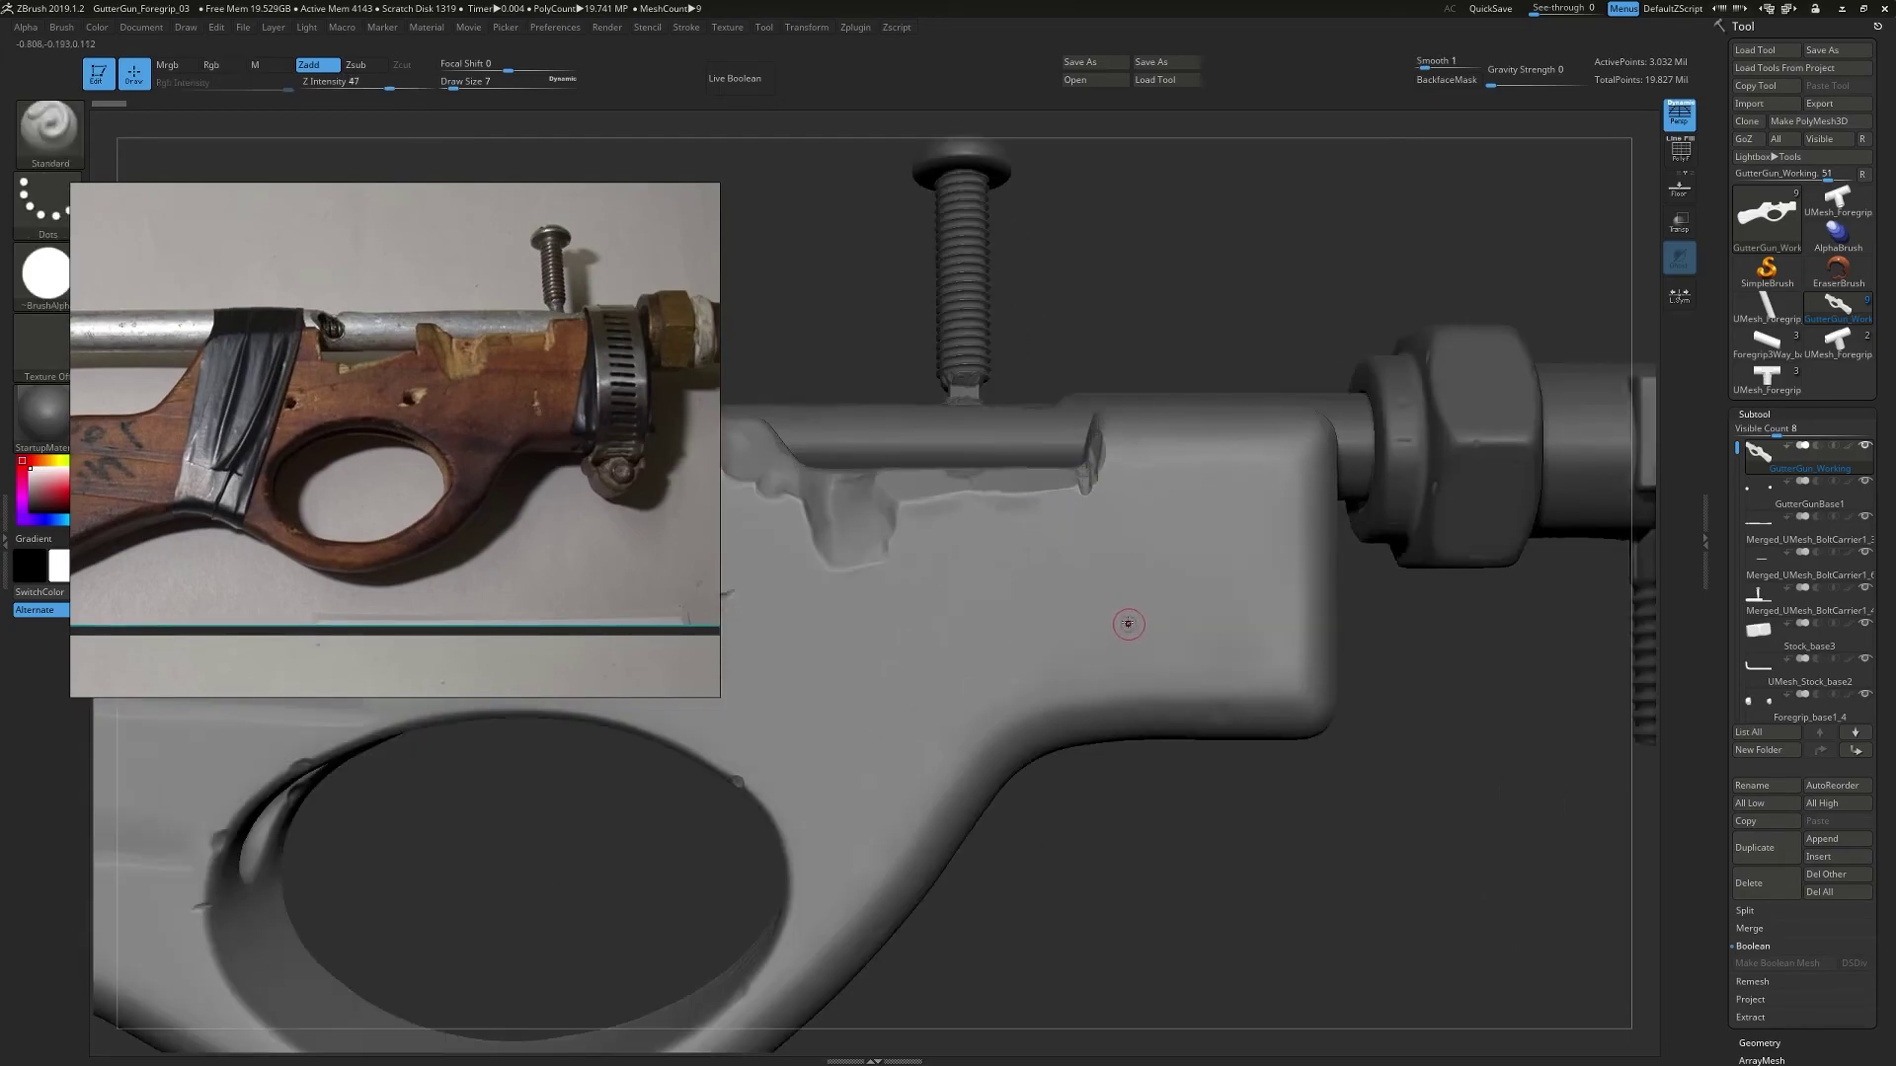
alt+click(1135, 601)
alt+click(1137, 600)
alt+click(1137, 599)
alt+click(1139, 602)
ctrl+right_drag(1136, 599, 1093, 582)
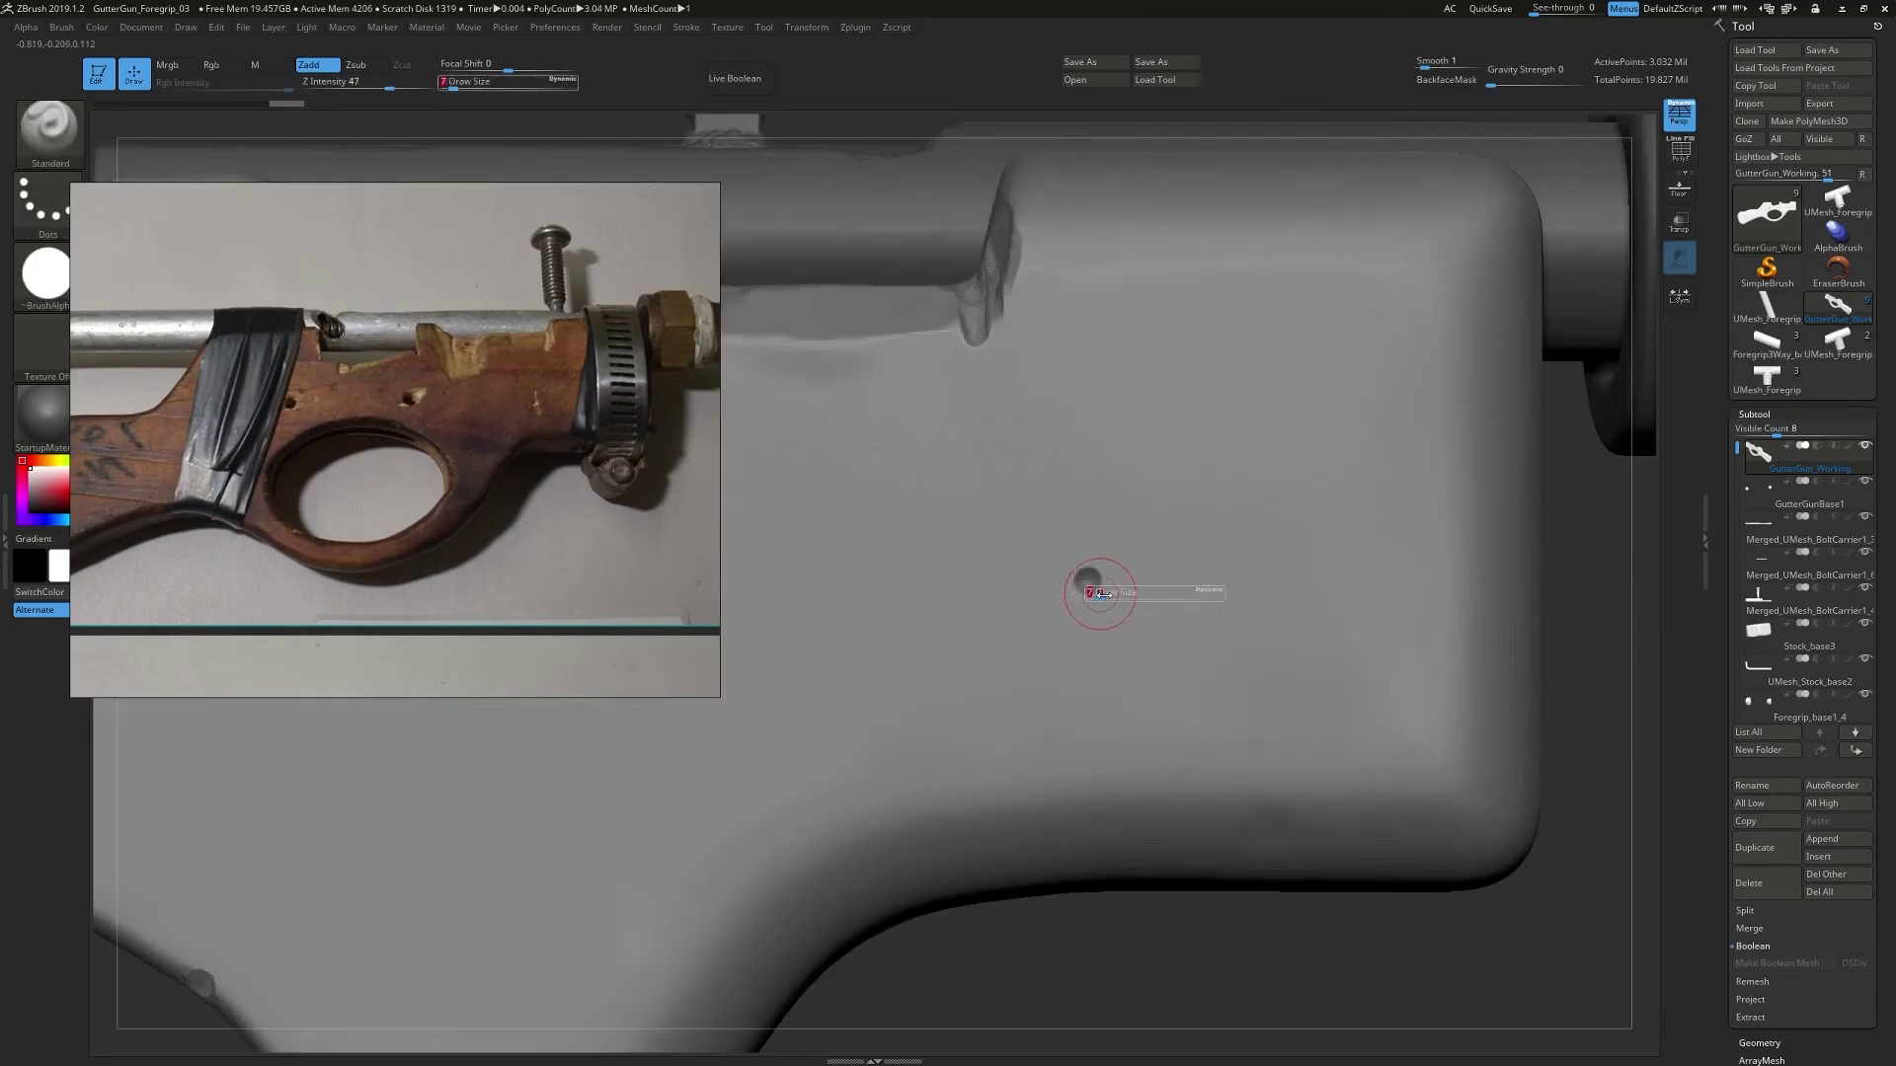
key(s)
click(1090, 587)
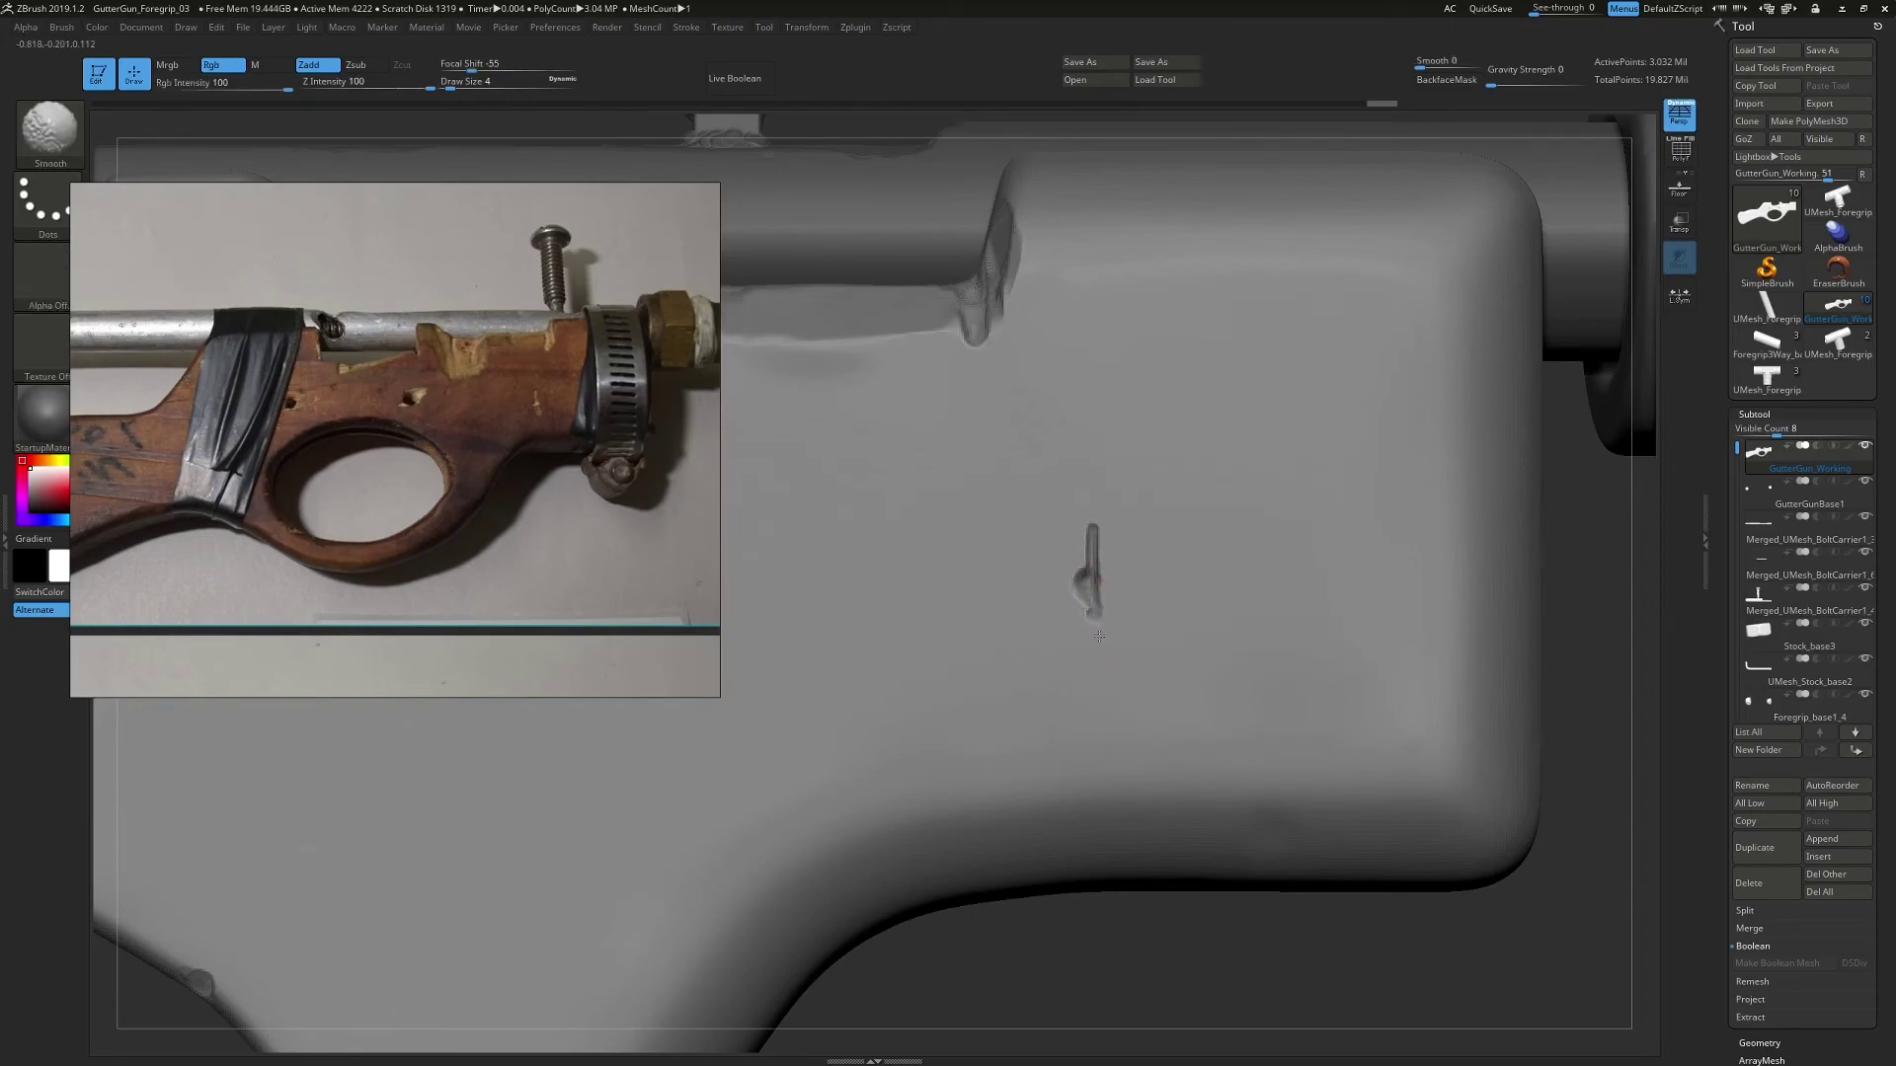
key(bracketleft)
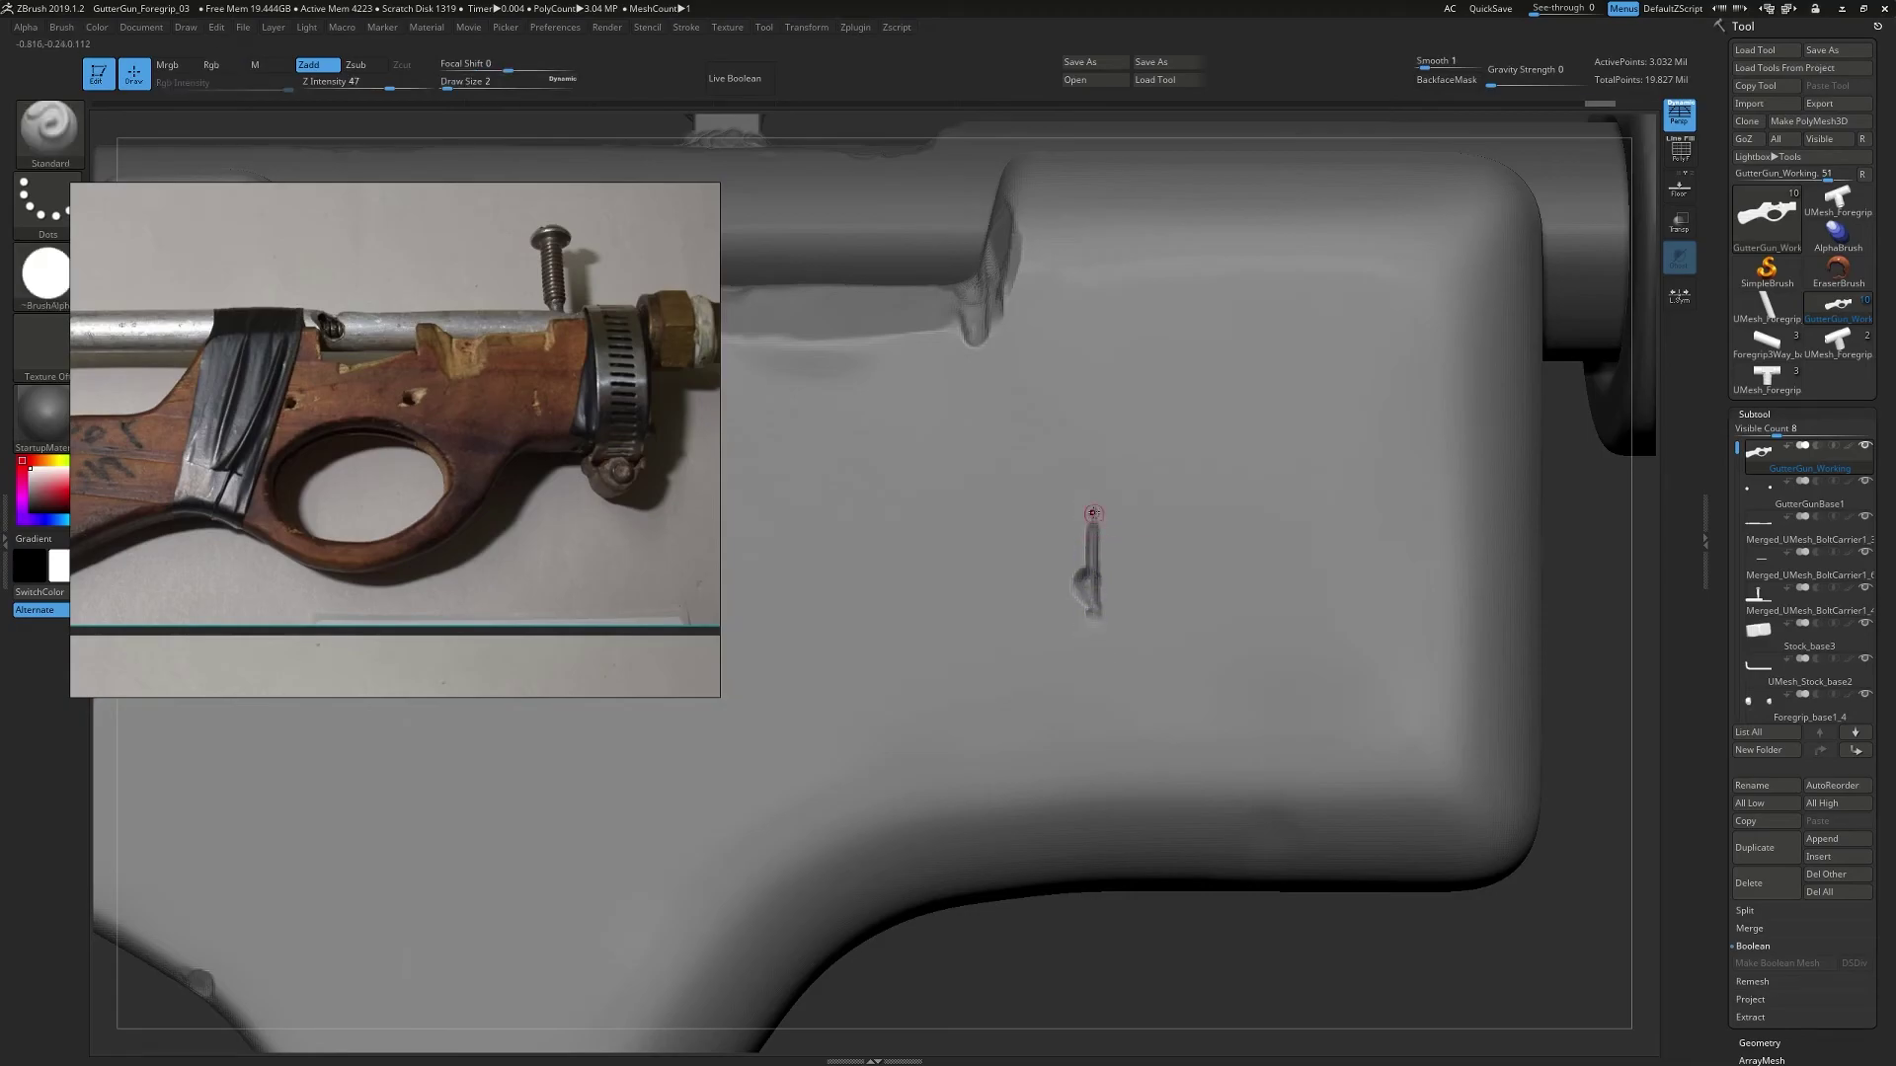
drag(1093, 517, 1071, 588)
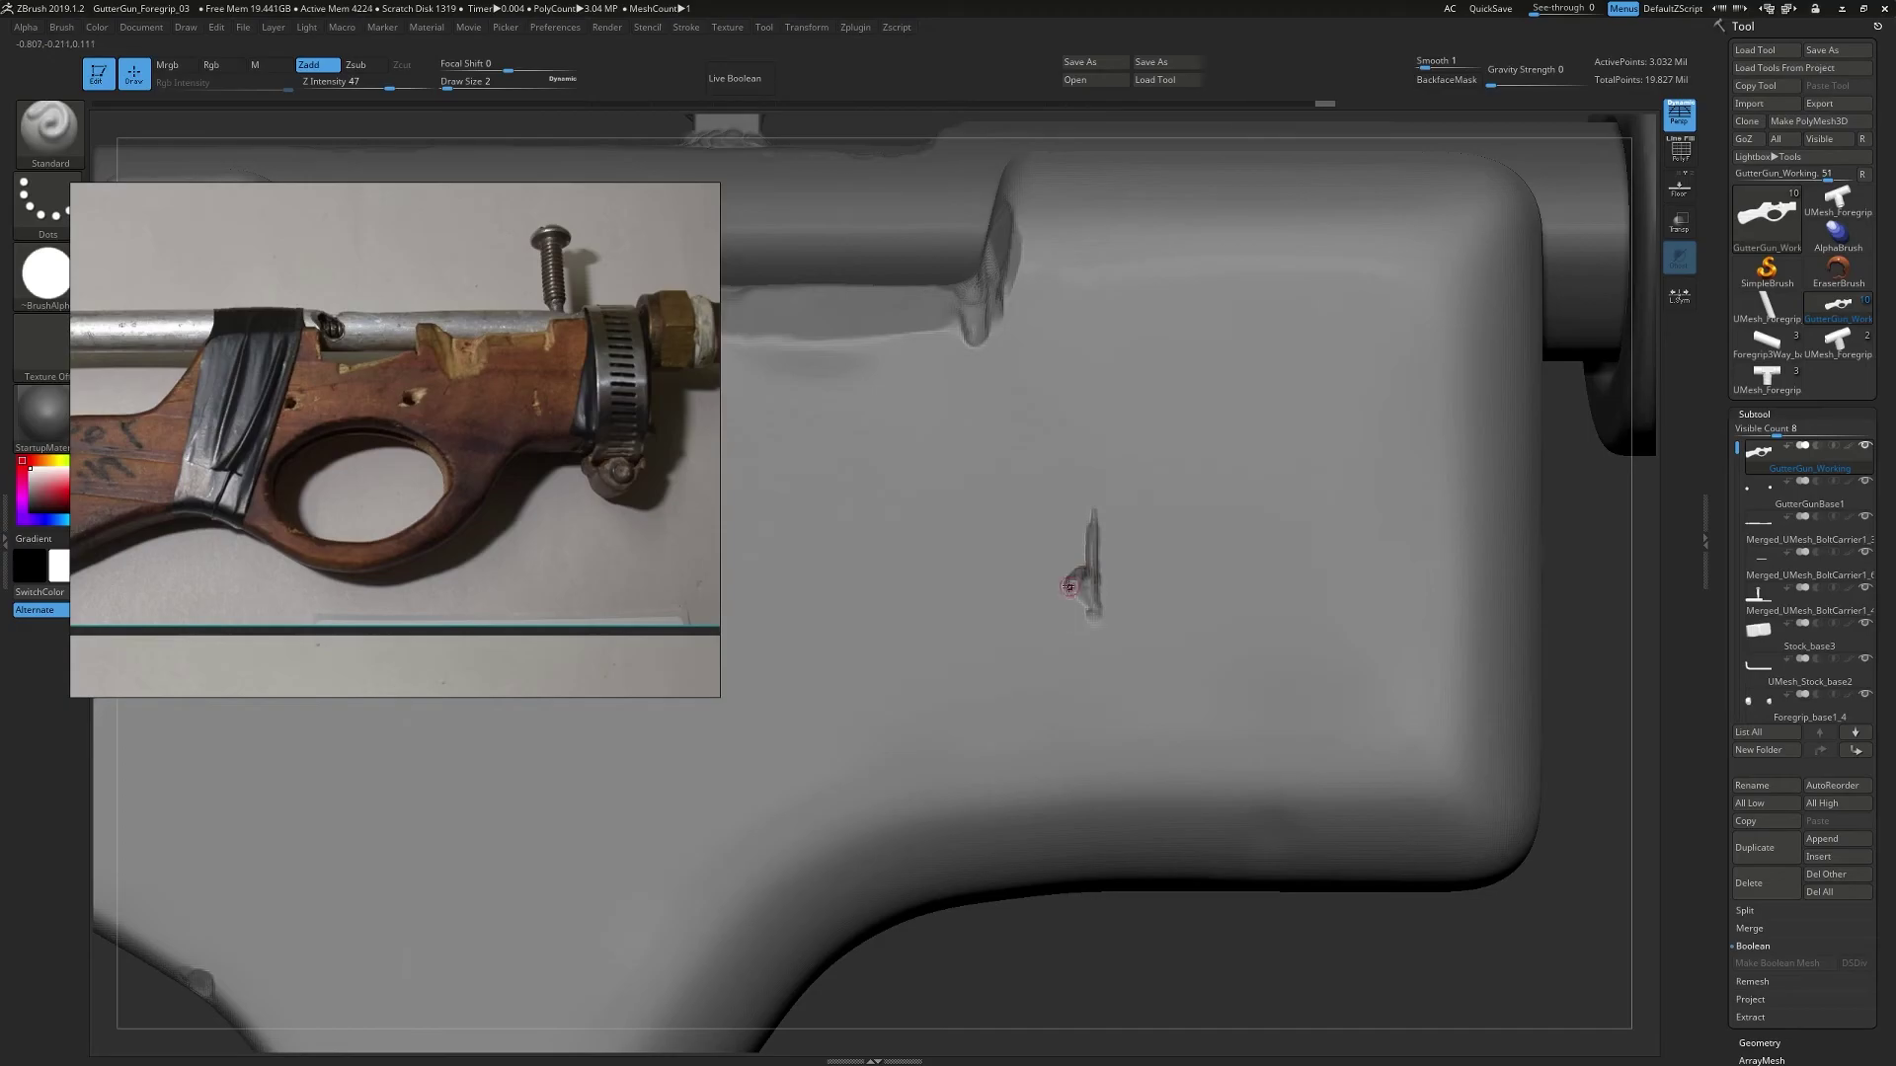
- Broaden the pit on the stock's front block into an irregular, tapered chip with the Clay brush at draw size 3
key(b)
key(b)
click(773, 536)
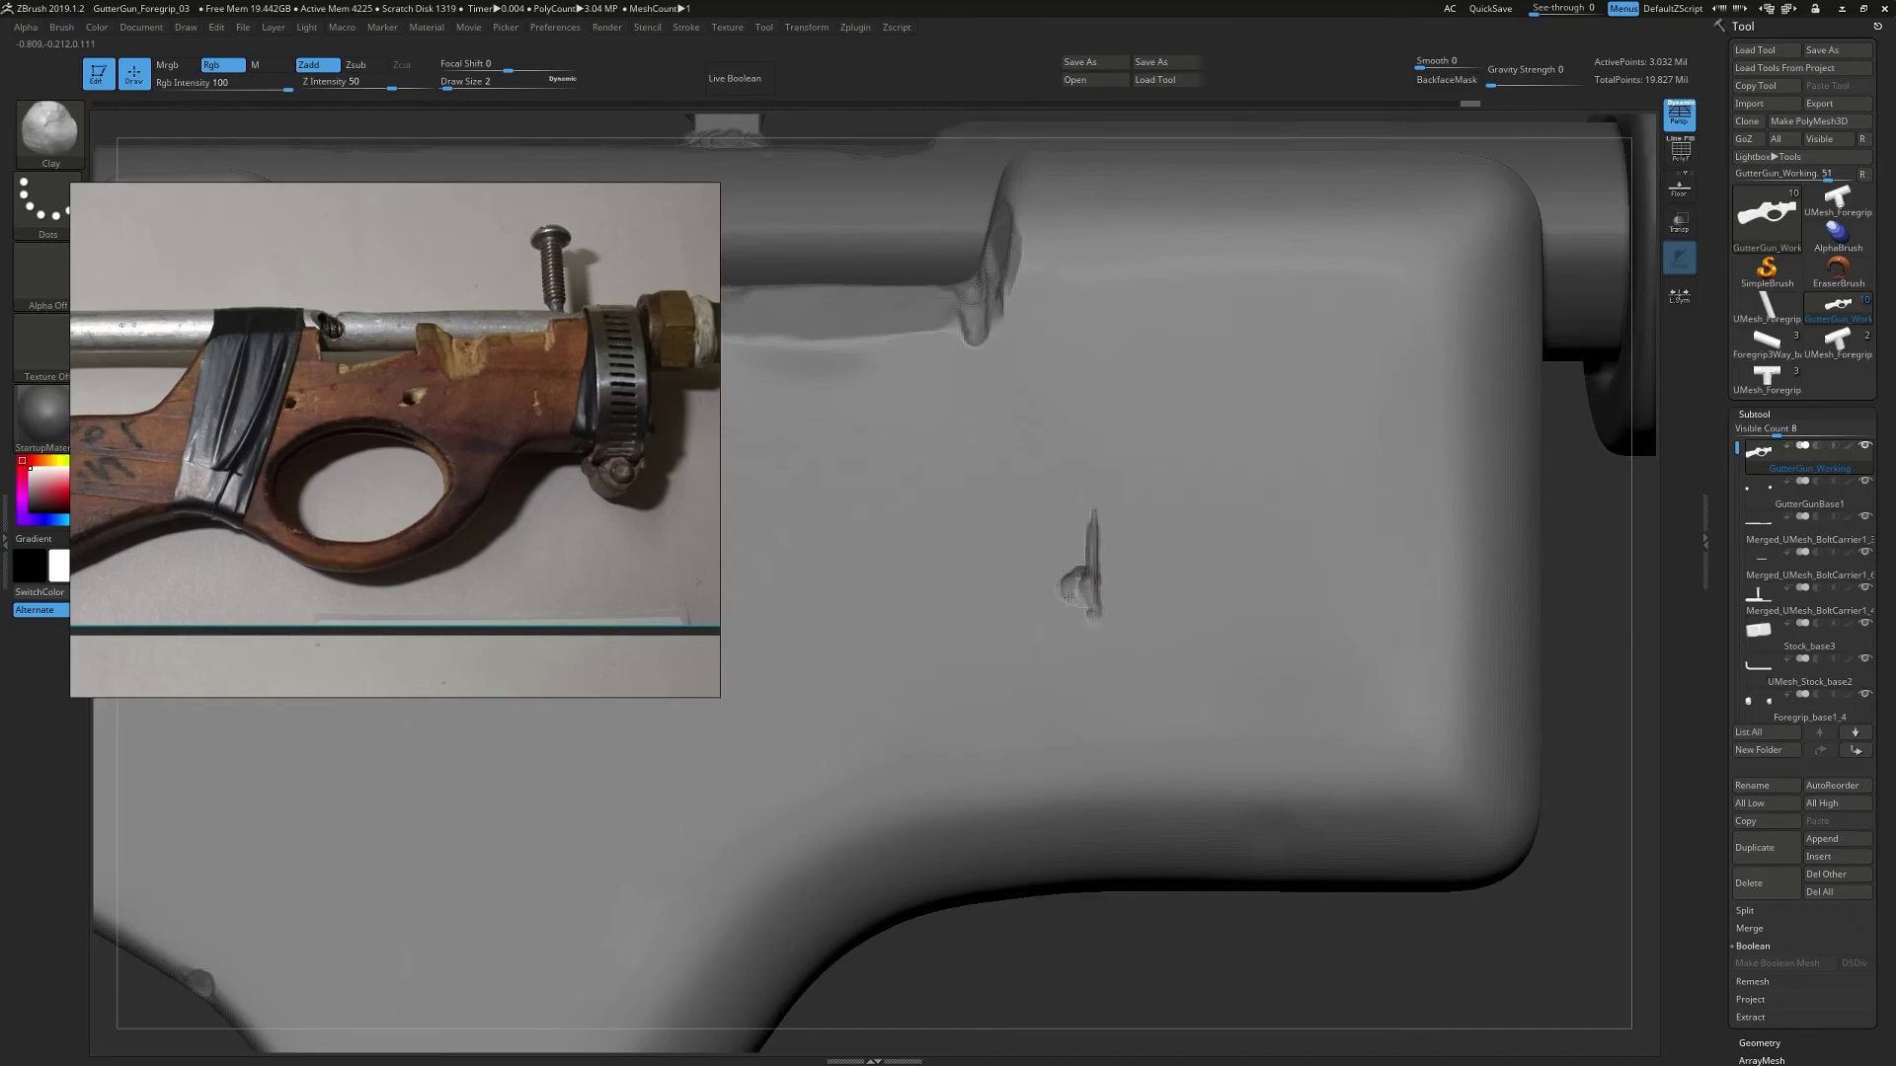
drag(1097, 594, 1095, 575)
drag(1098, 617, 1102, 624)
ctrl+right_drag(1122, 666, 1066, 533)
mouse_move(1047, 602)
ctrl+right_down()
mouse_move(1037, 583)
mouse_move(1074, 670)
mouse_move(939, 648)
mouse_move(1155, 575)
mouse_move(1155, 553)
ctrl+right_up()
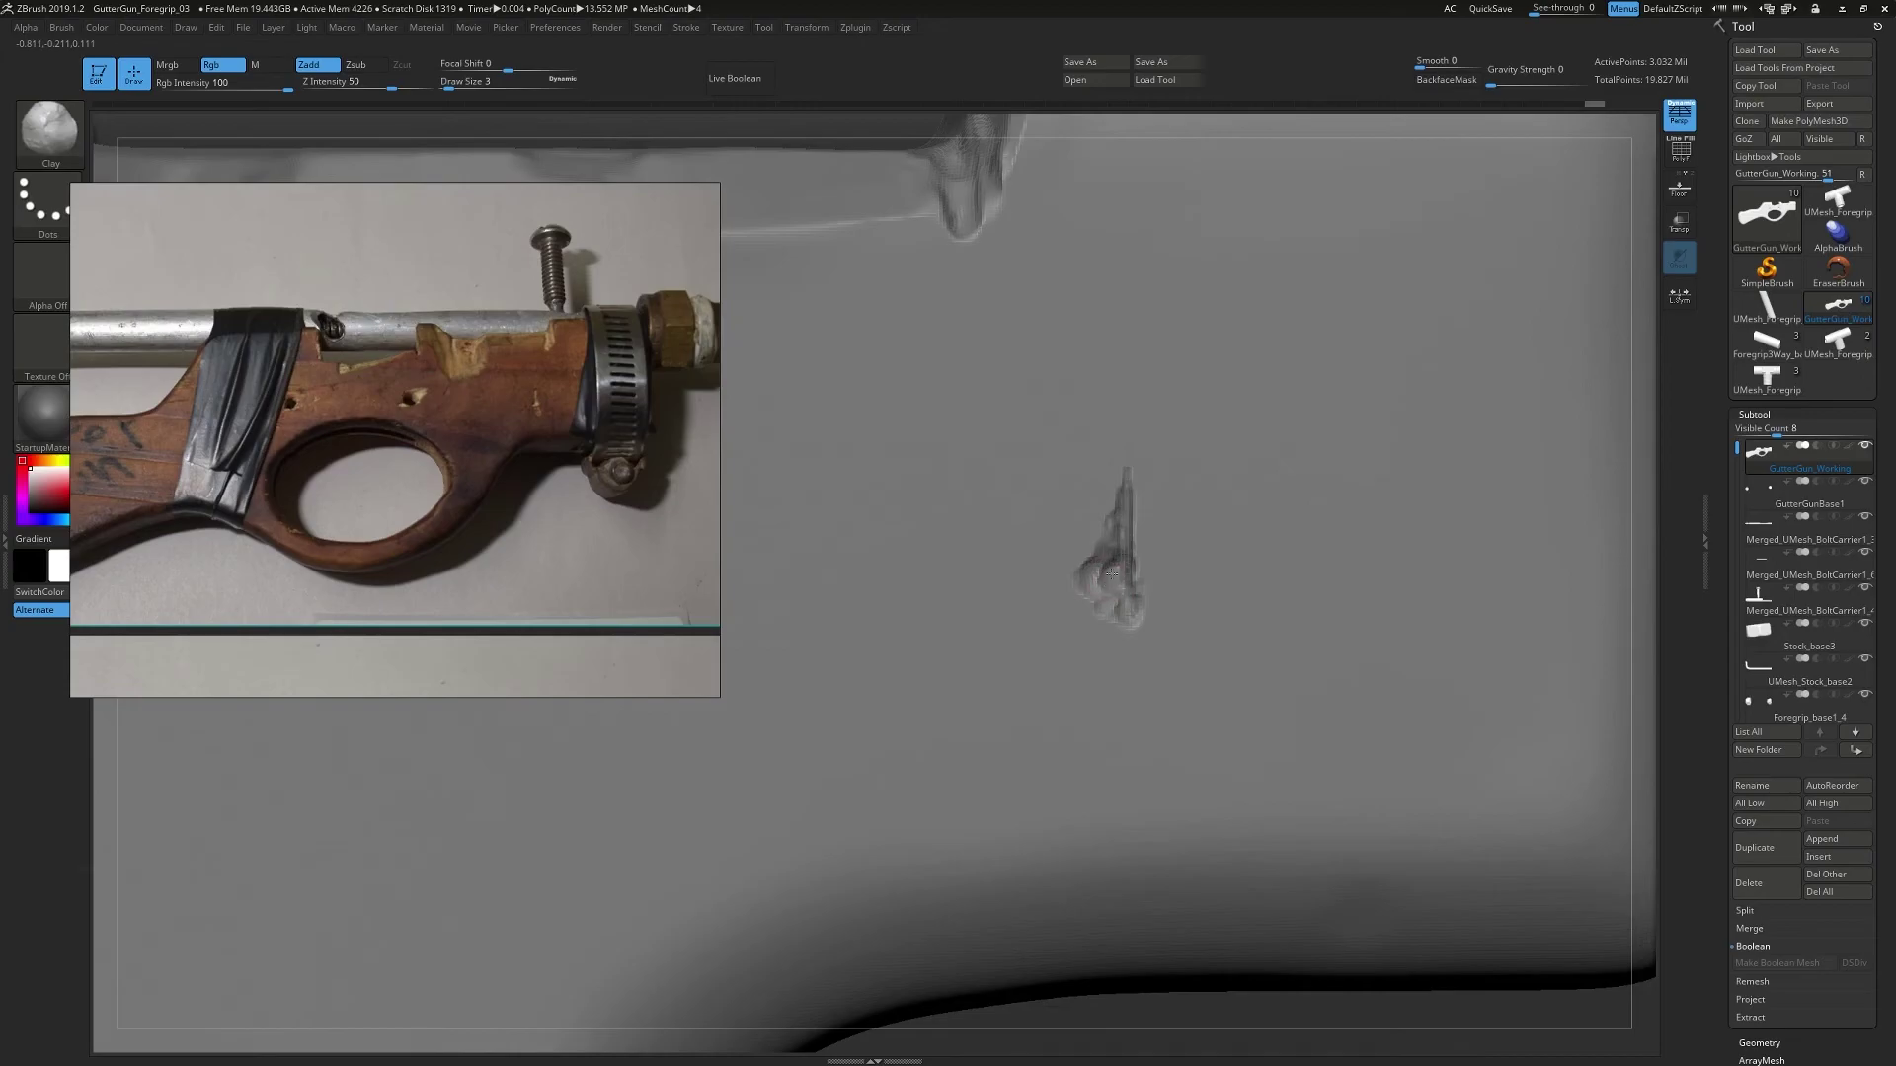
drag(1116, 575, 1103, 579)
ctrl+right_drag(1101, 582, 1152, 550)
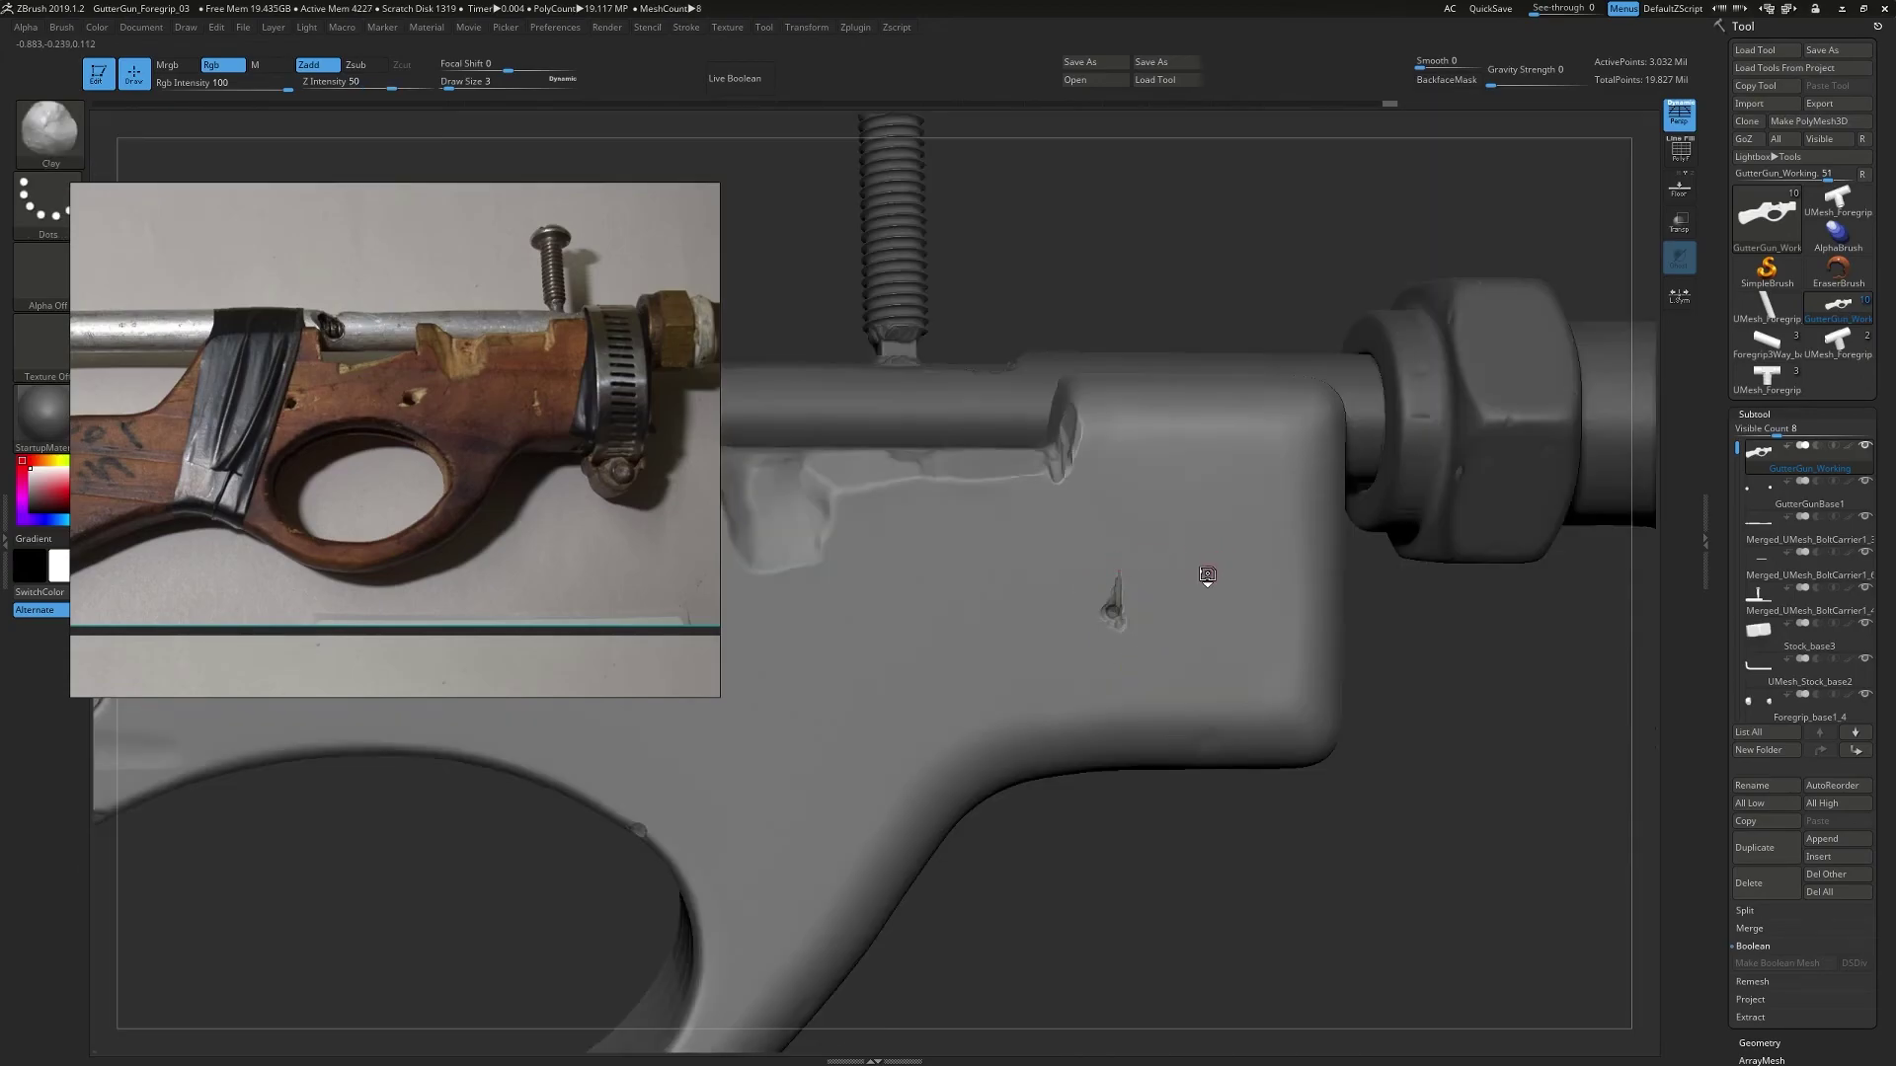
- Examine the assembled gun and the chip in the stock from several angles, toggling the wireframe display
key(d)
click(895, 332)
mouse_move(1113, 685)
ctrl+right_down()
mouse_move(1072, 553)
mouse_move(1035, 691)
ctrl+right_up()
mouse_move(1034, 691)
right_down()
mouse_move(978, 652)
mouse_move(1067, 613)
mouse_move(1016, 596)
mouse_move(1027, 668)
mouse_move(1224, 613)
mouse_move(1210, 741)
right_up()
key(shift+f)
key(shift+f)
key(shift+f)
ctrl+right_drag(1088, 561, 1072, 474)
key(shift+f)
right_drag(1056, 626, 1246, 599)
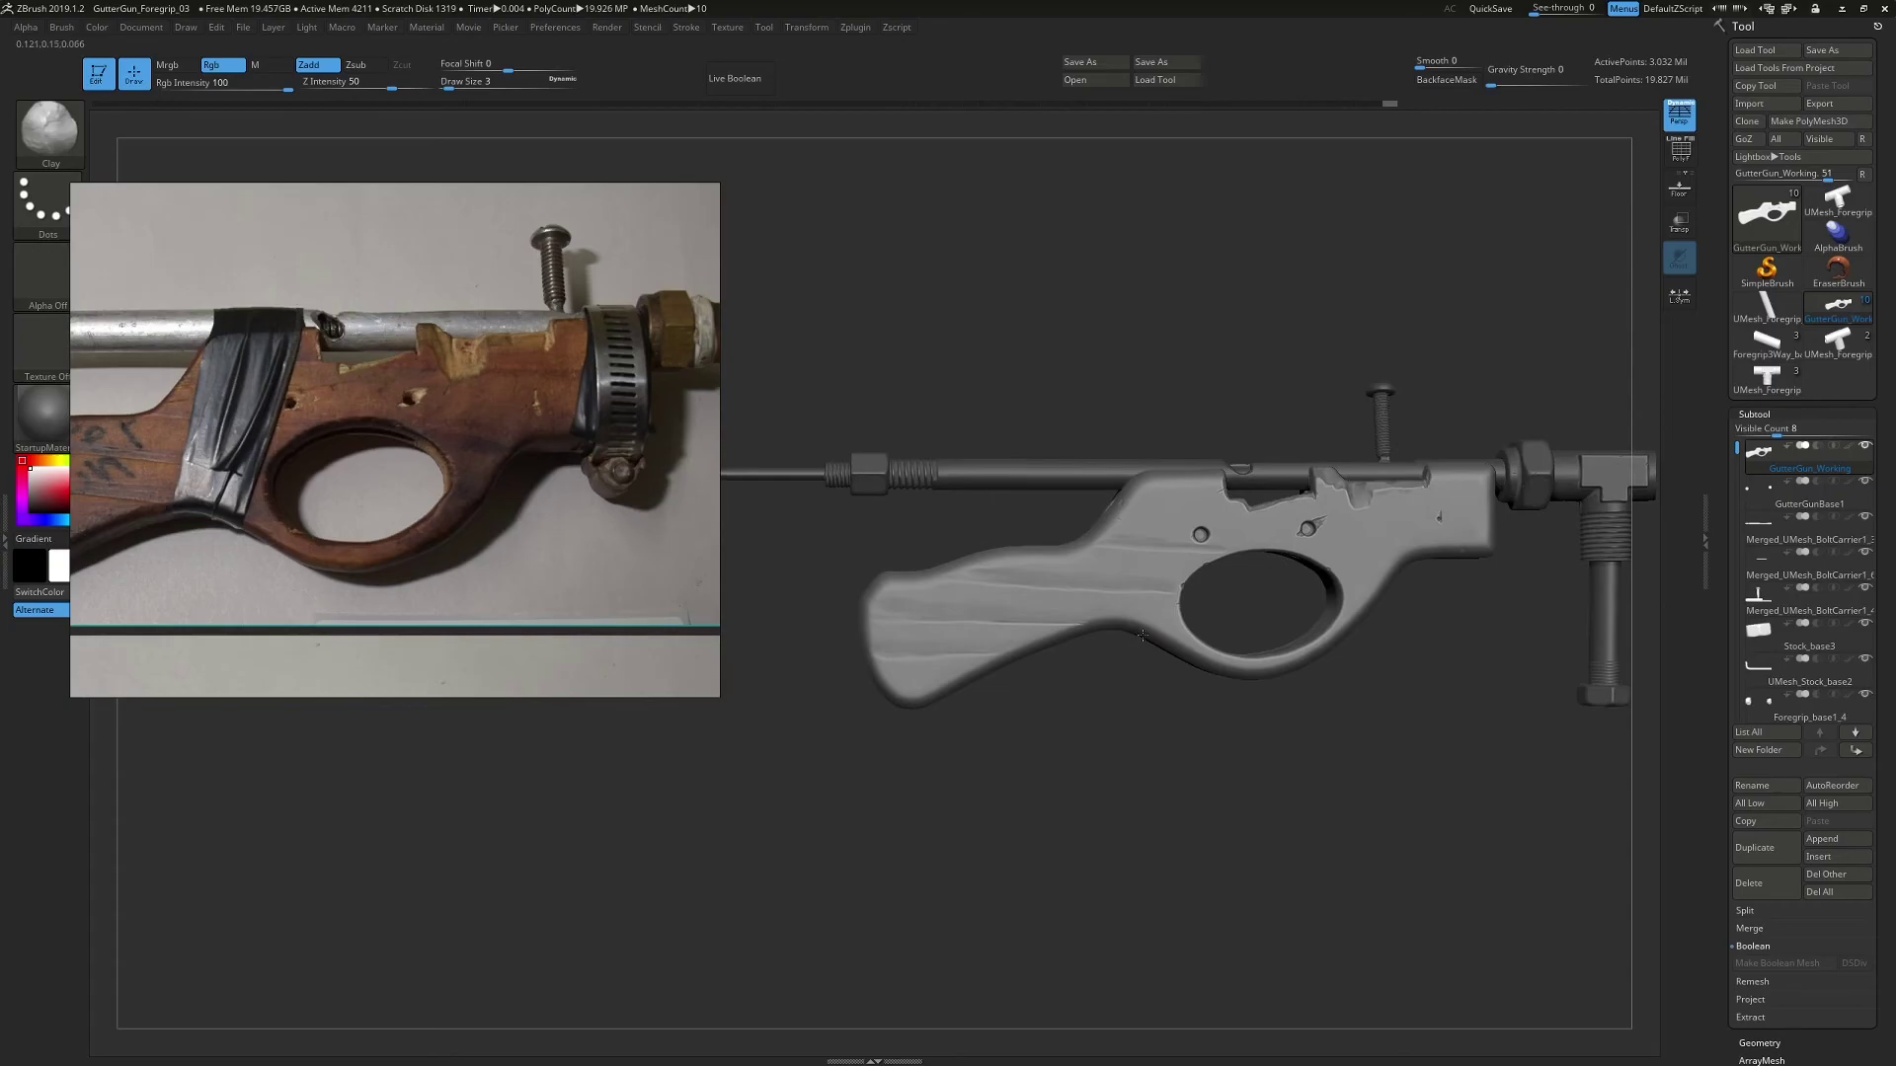
- Carve a small nick into the front rim of the trigger opening with the Clay brush and soften it
ctrl+right_drag(1526, 592, 1541, 725)
right_drag(1338, 563, 1351, 550)
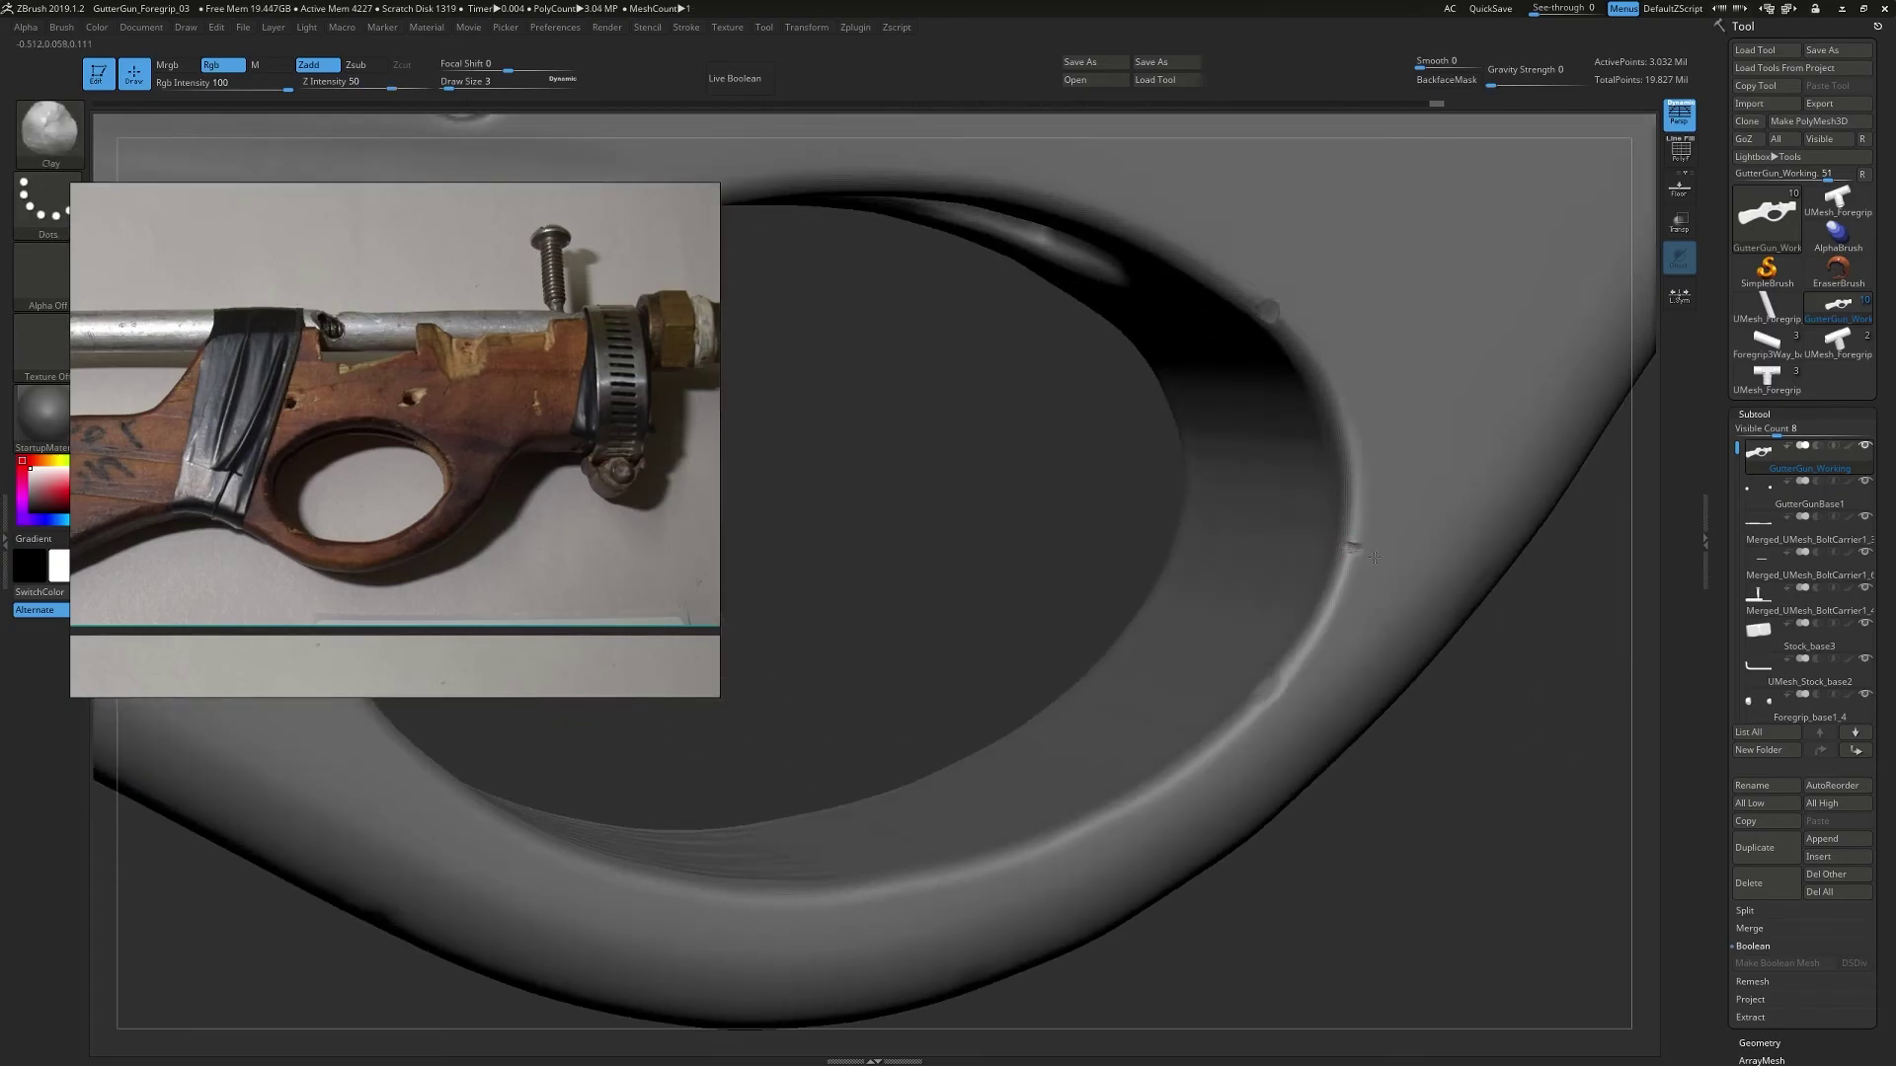
drag(1360, 500, 1368, 503)
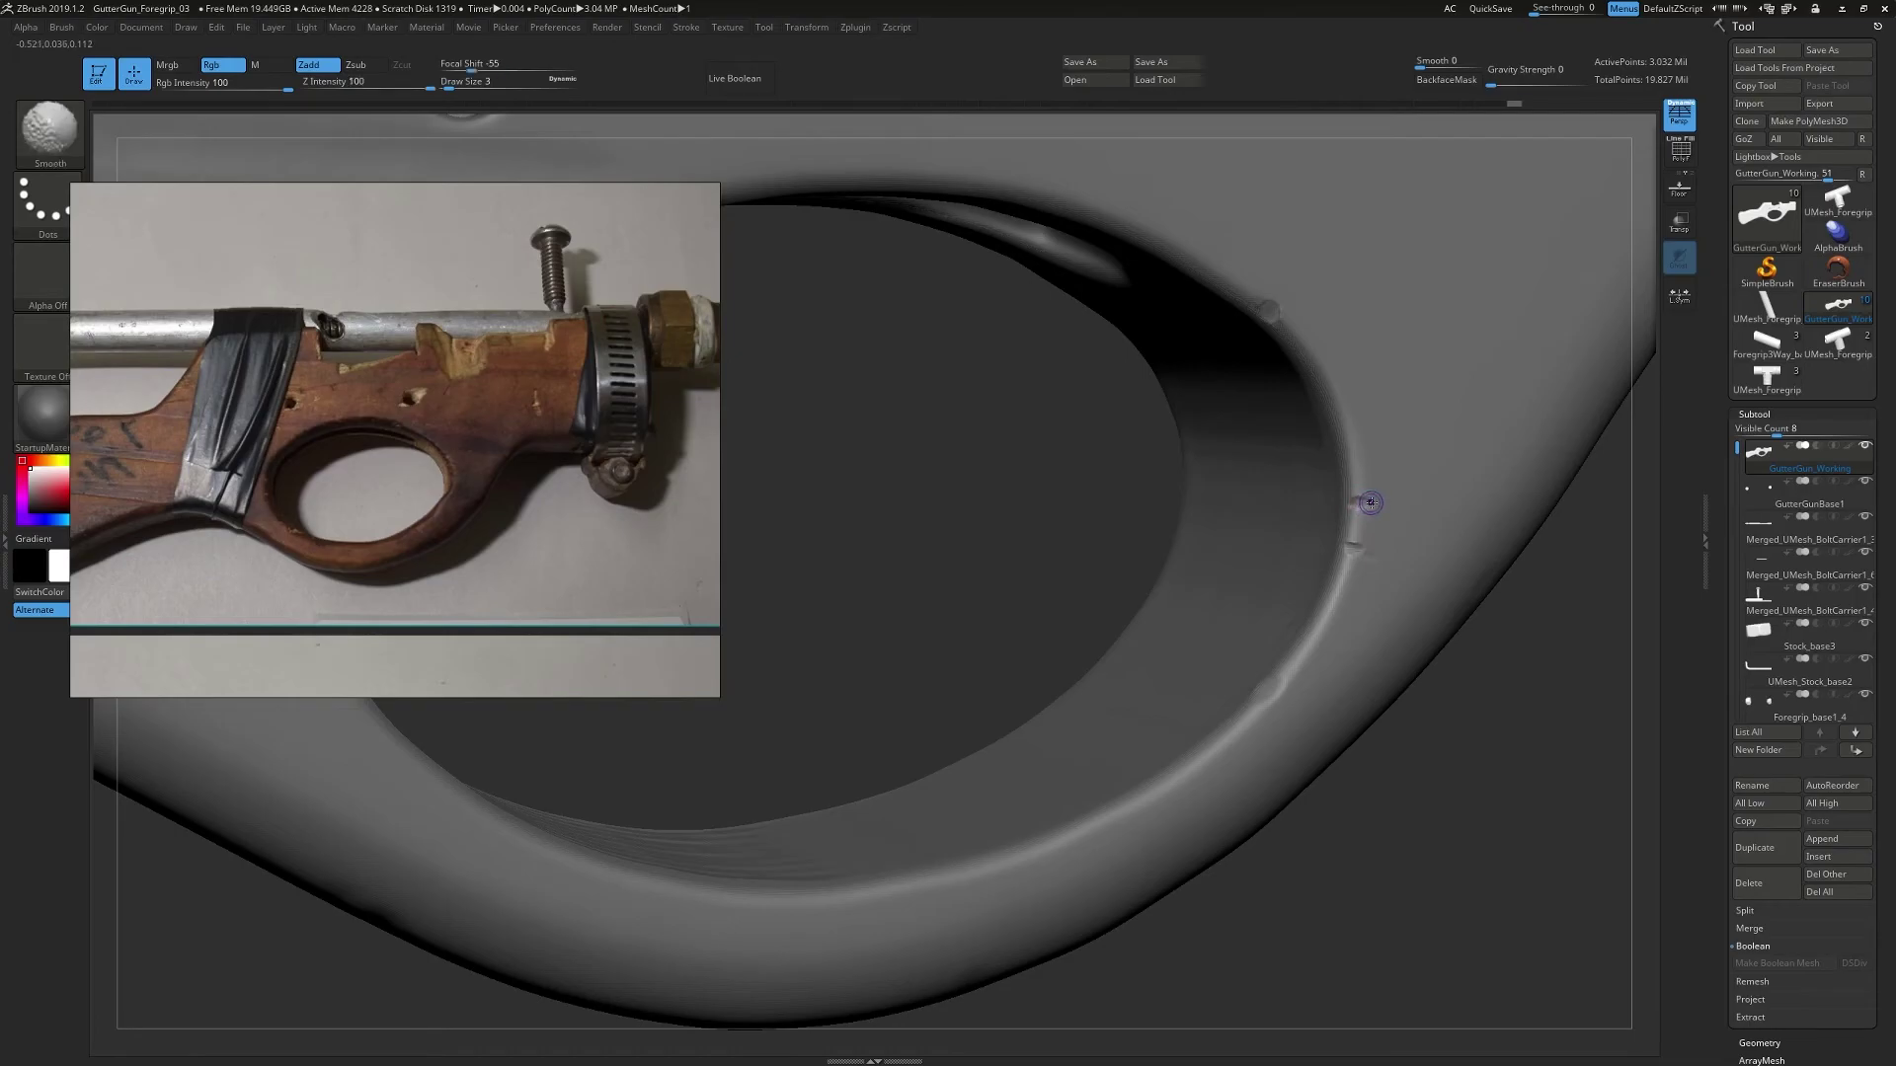
drag(1037, 673, 1040, 679)
- Sculpt and smooth a small chip on the lower rear rim of the trigger opening, and reframe the gun
drag(588, 819, 382, 775)
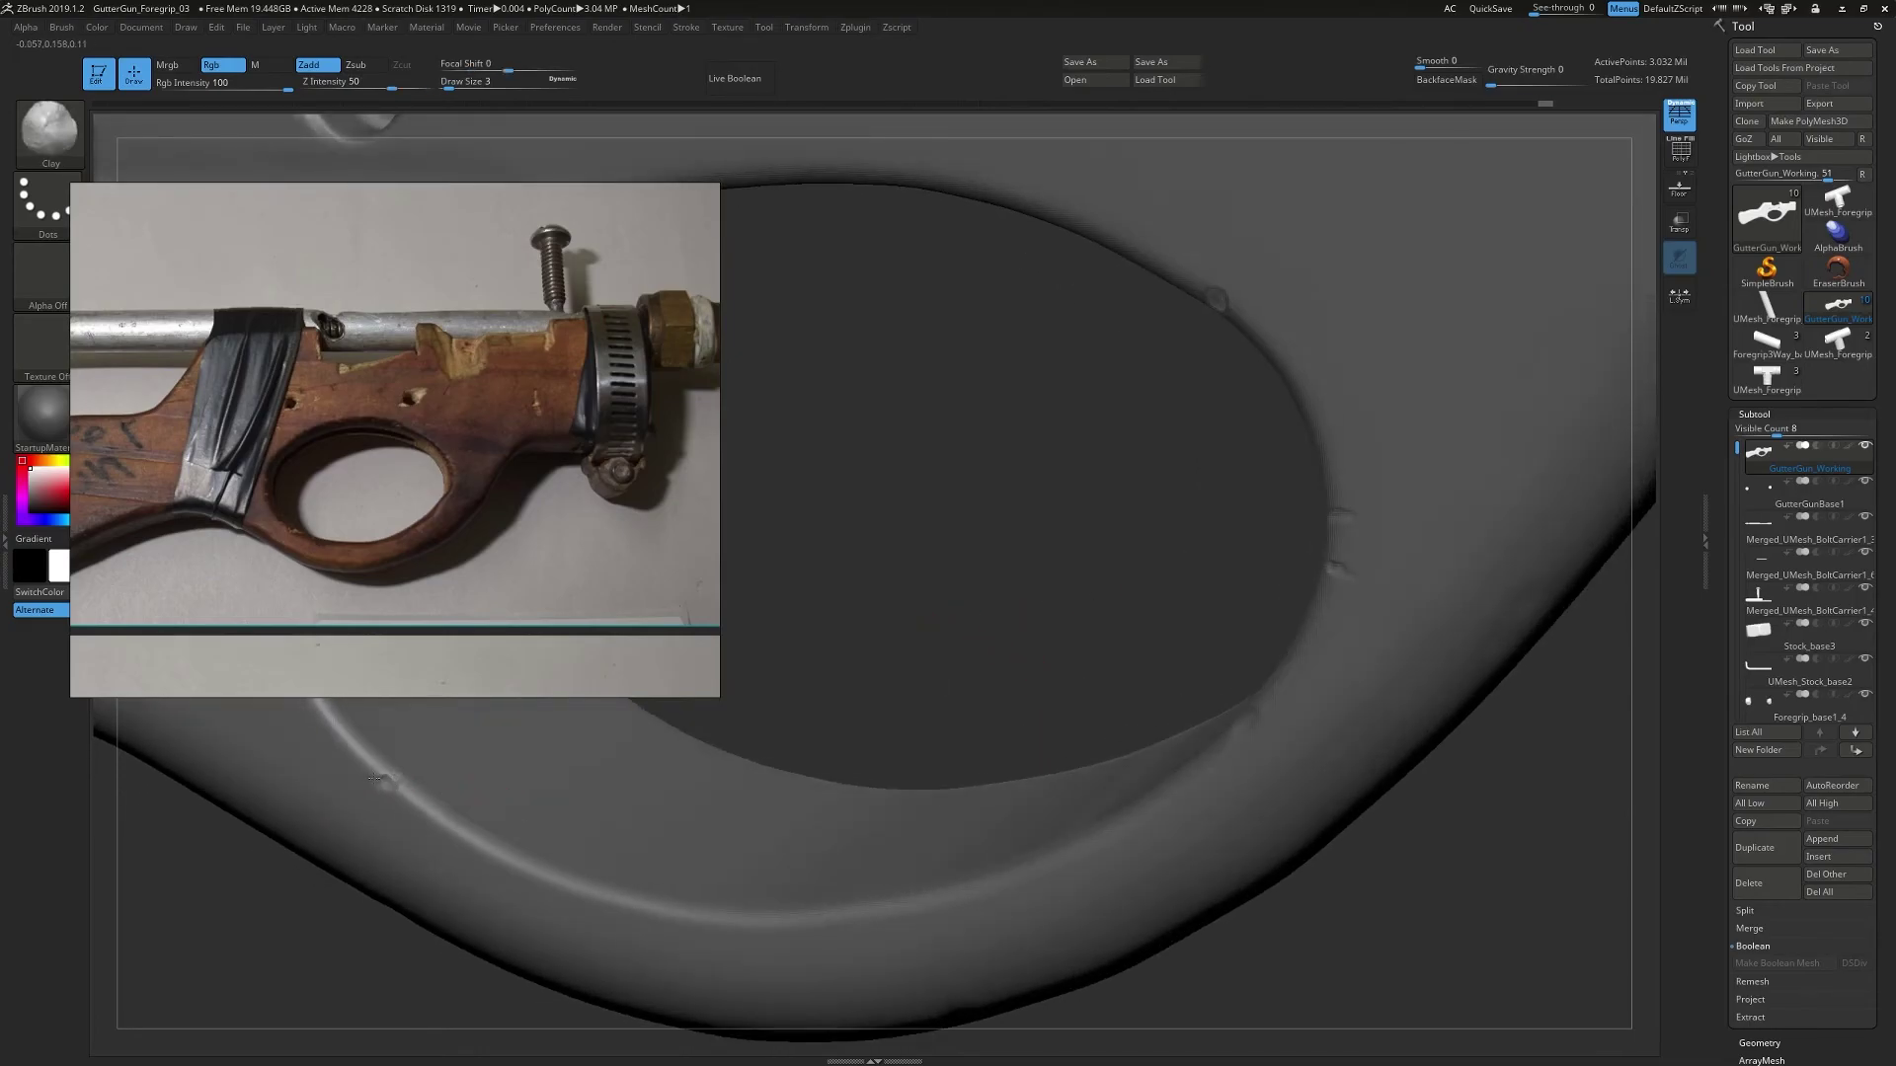
right_drag(583, 812, 743, 808)
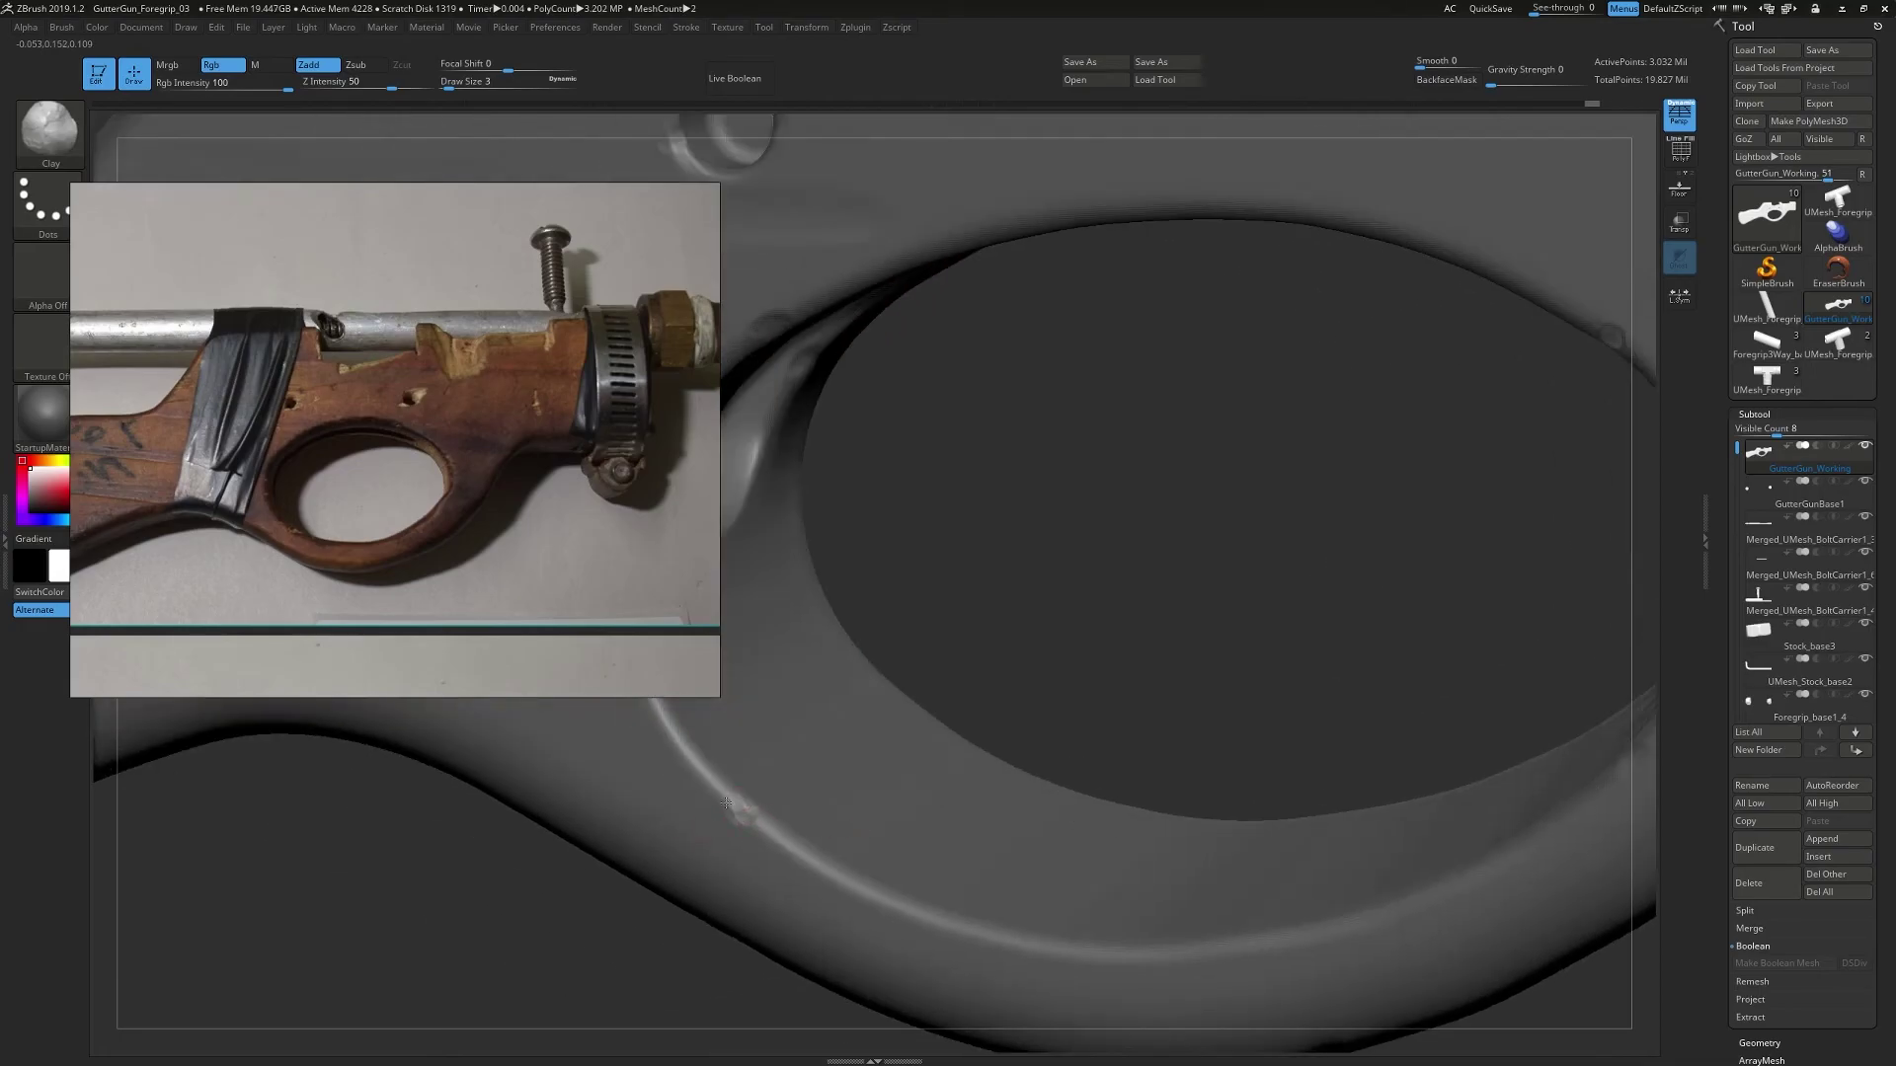
drag(734, 803, 743, 813)
mouse_move(696, 809)
right_down()
mouse_move(775, 806)
mouse_move(719, 837)
mouse_move(724, 808)
right_up()
click(725, 806)
mouse_move(743, 802)
shift+mouse_down()
mouse_move(718, 811)
mouse_move(736, 790)
shift+mouse_up()
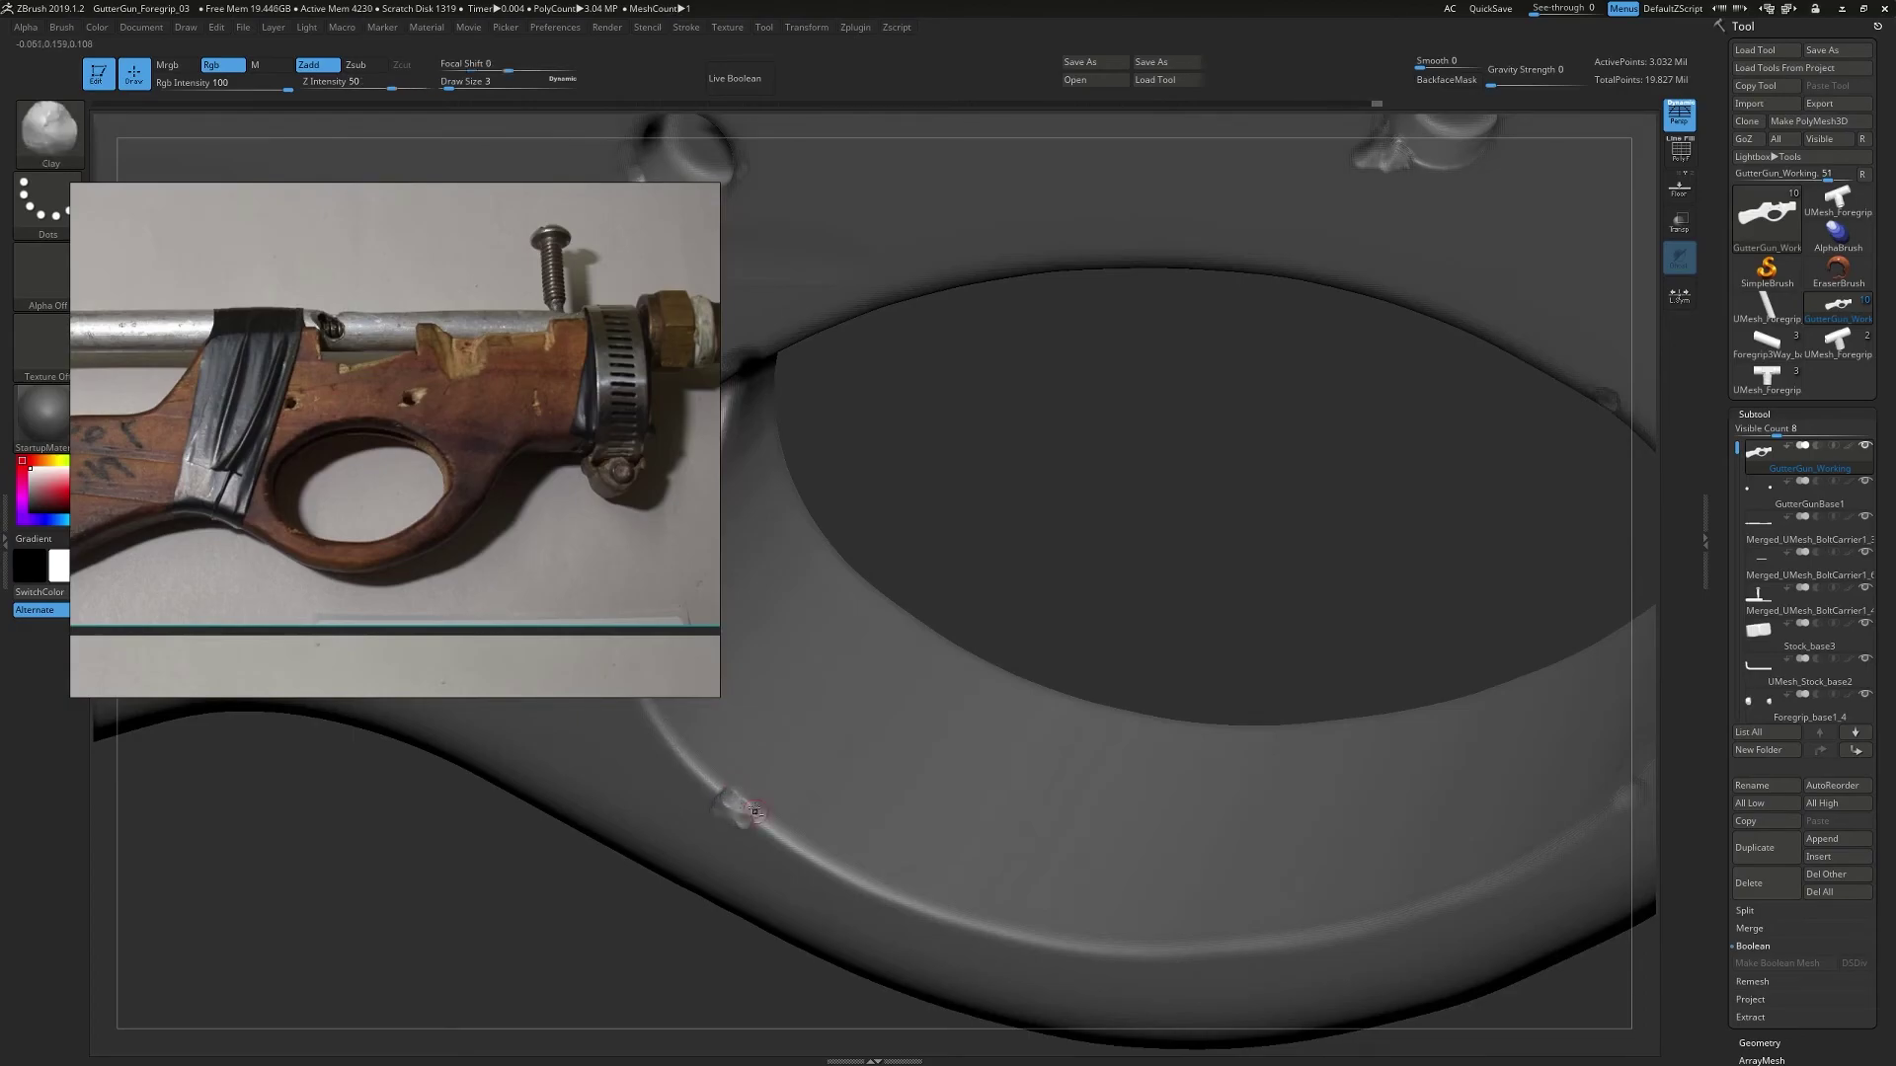
ctrl+right_drag(757, 816, 876, 797)
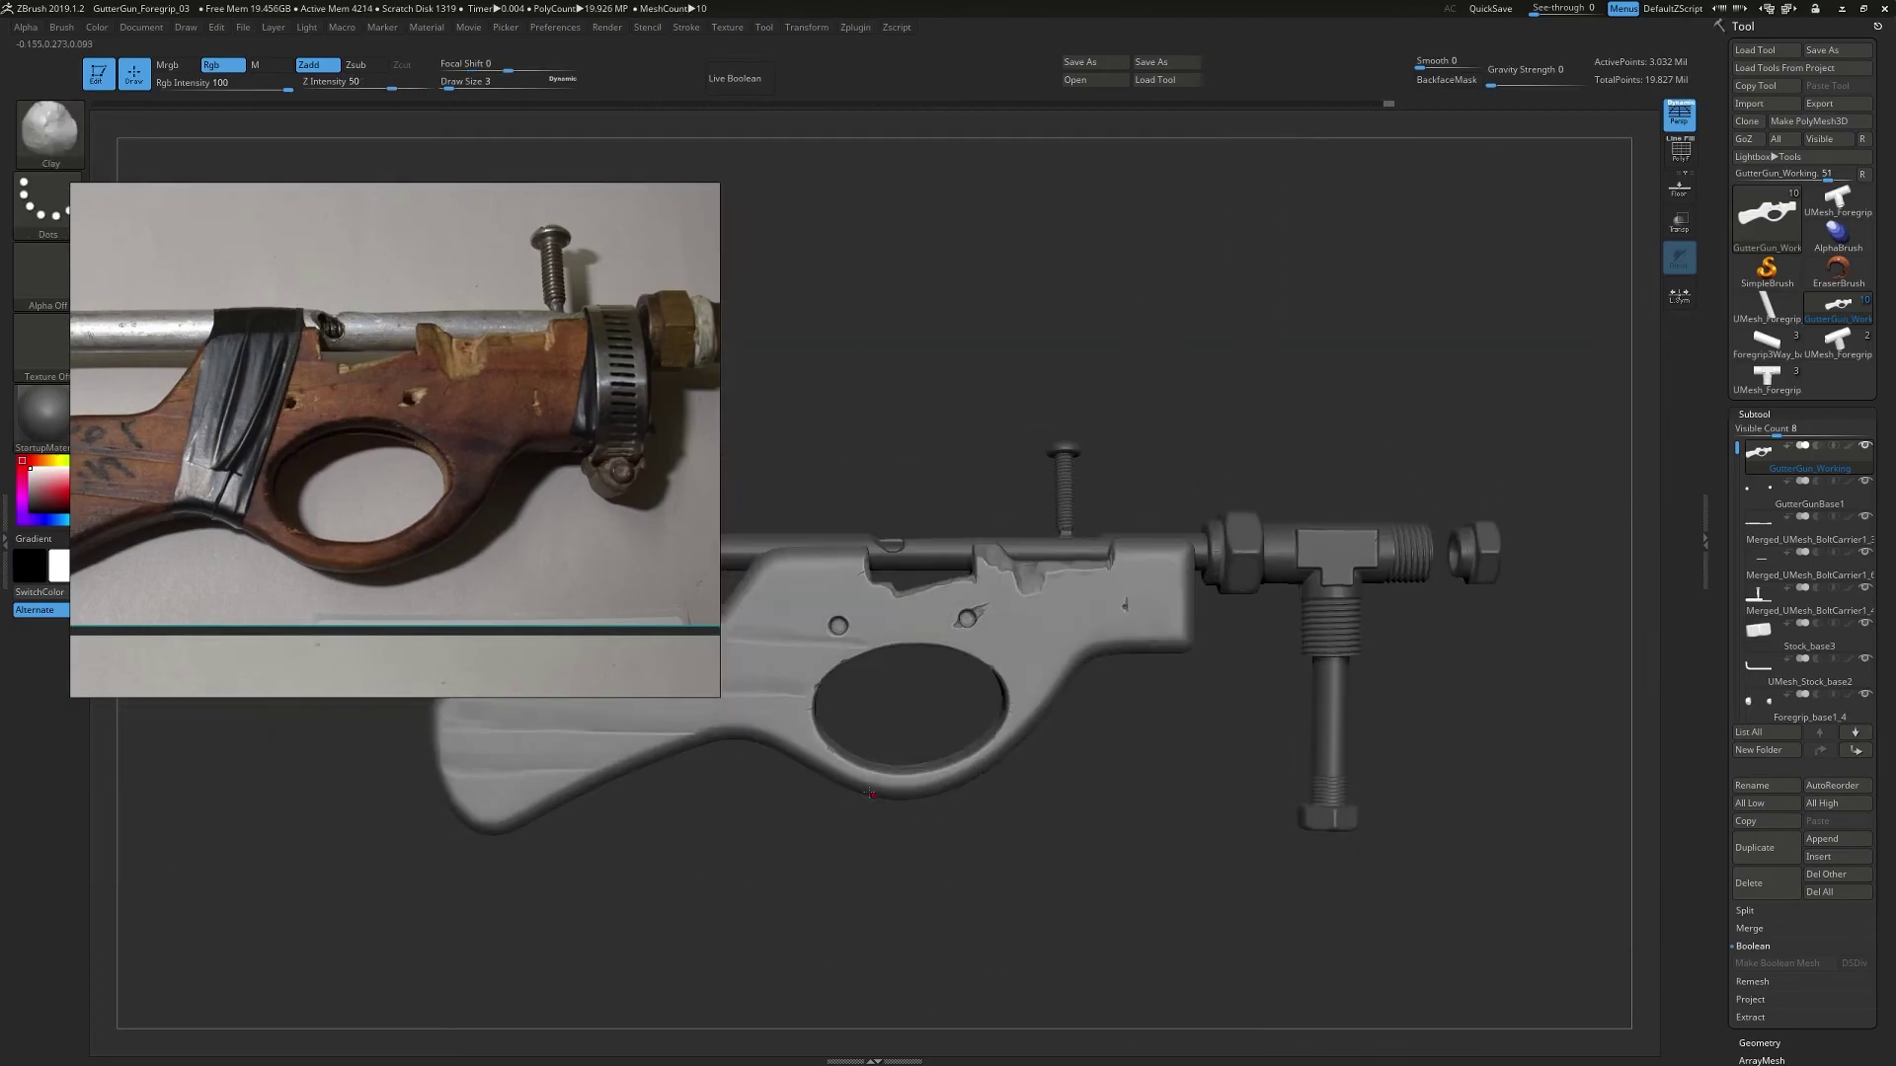
- Set the brush's draw size to 7 and soften the lower edge of the bolt cutout in the wooden stock
right_drag(1099, 780, 878, 674)
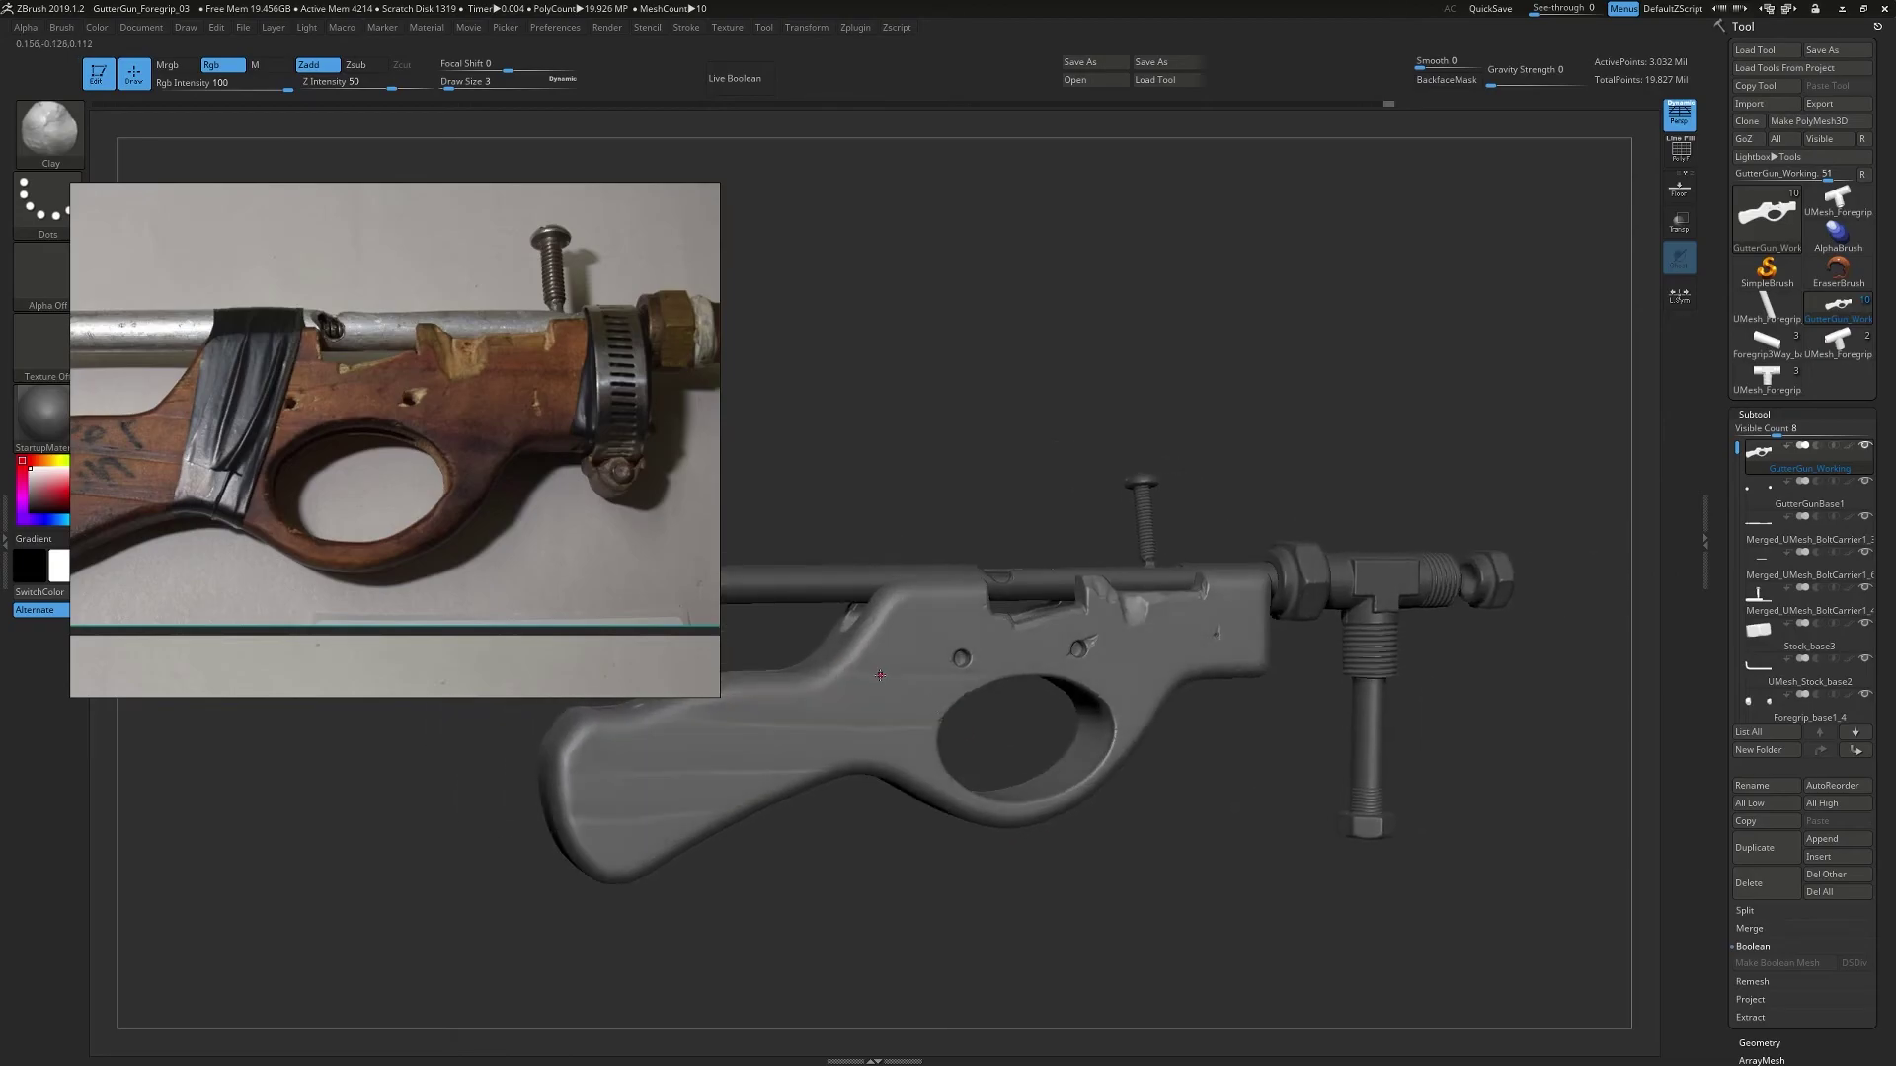
right_drag(1004, 650, 1069, 653)
key(bracketright)
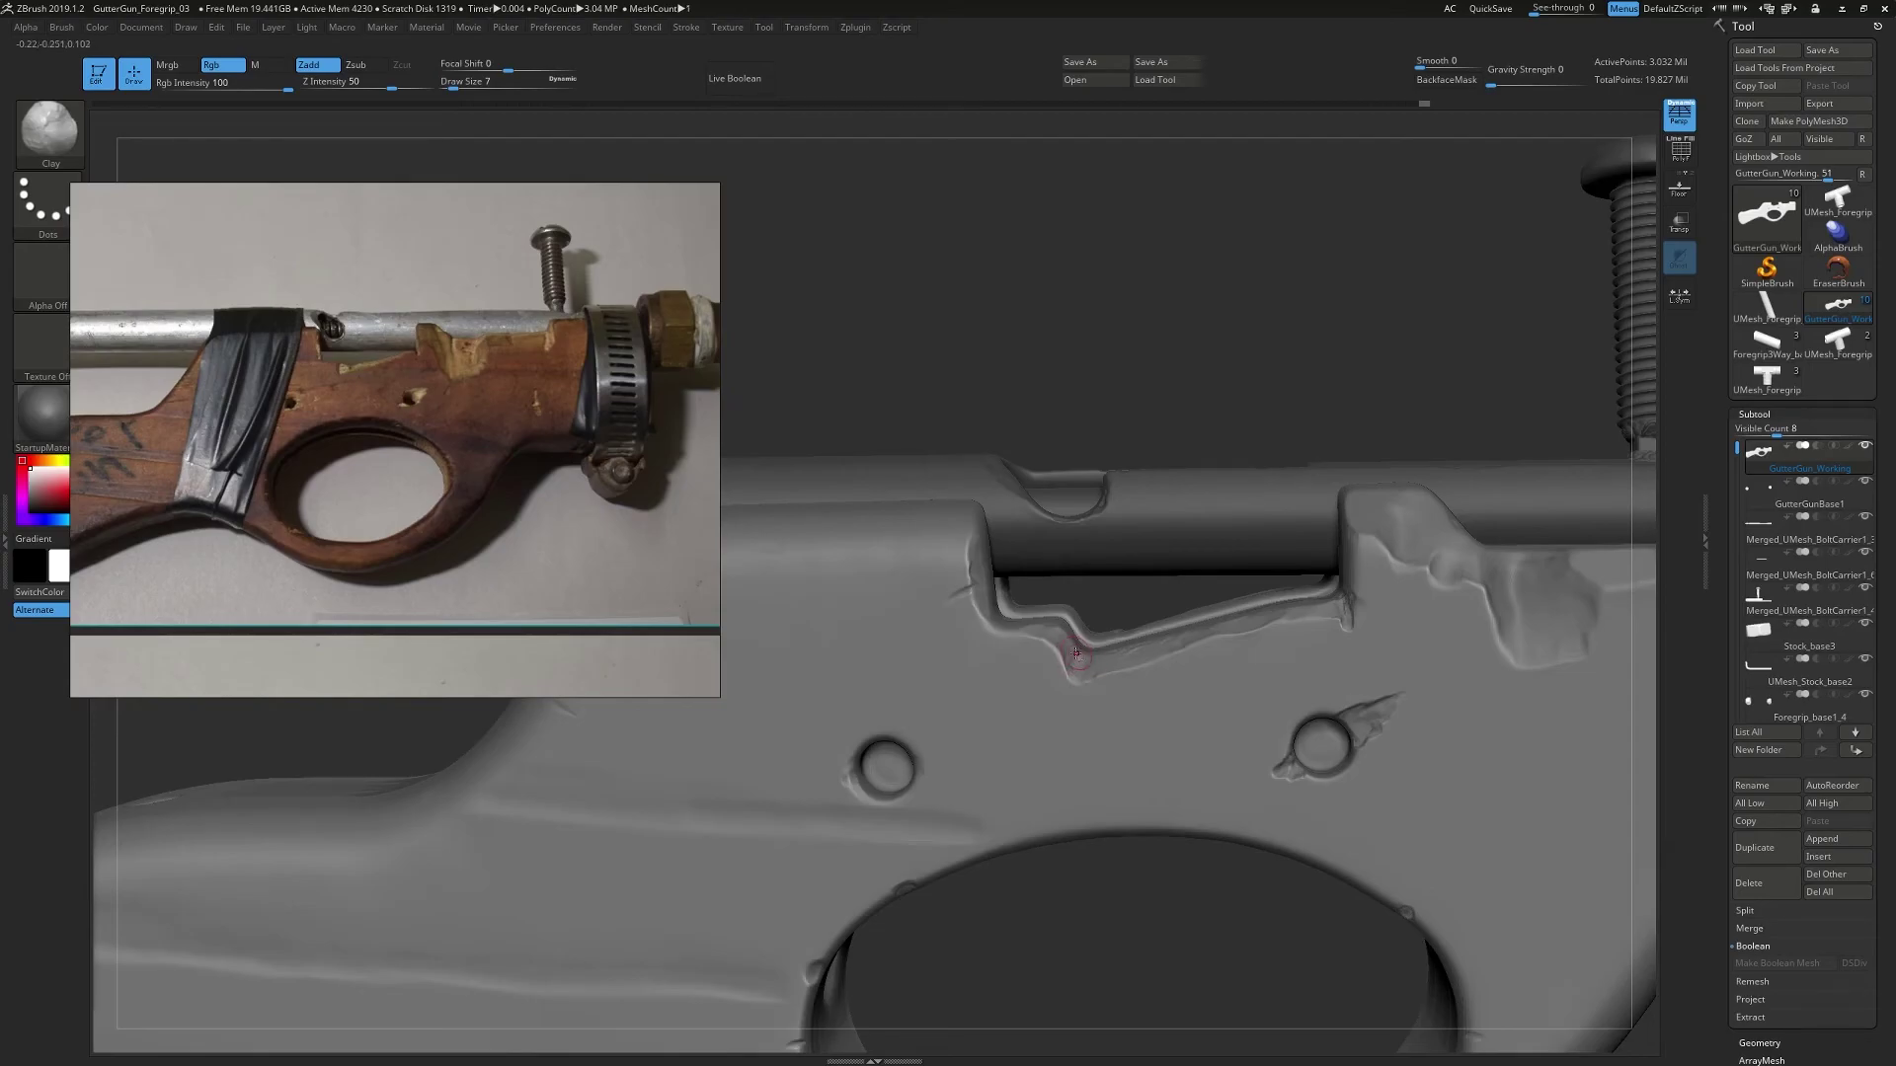
key(shift)
ctrl+right_drag(1100, 676, 1165, 444)
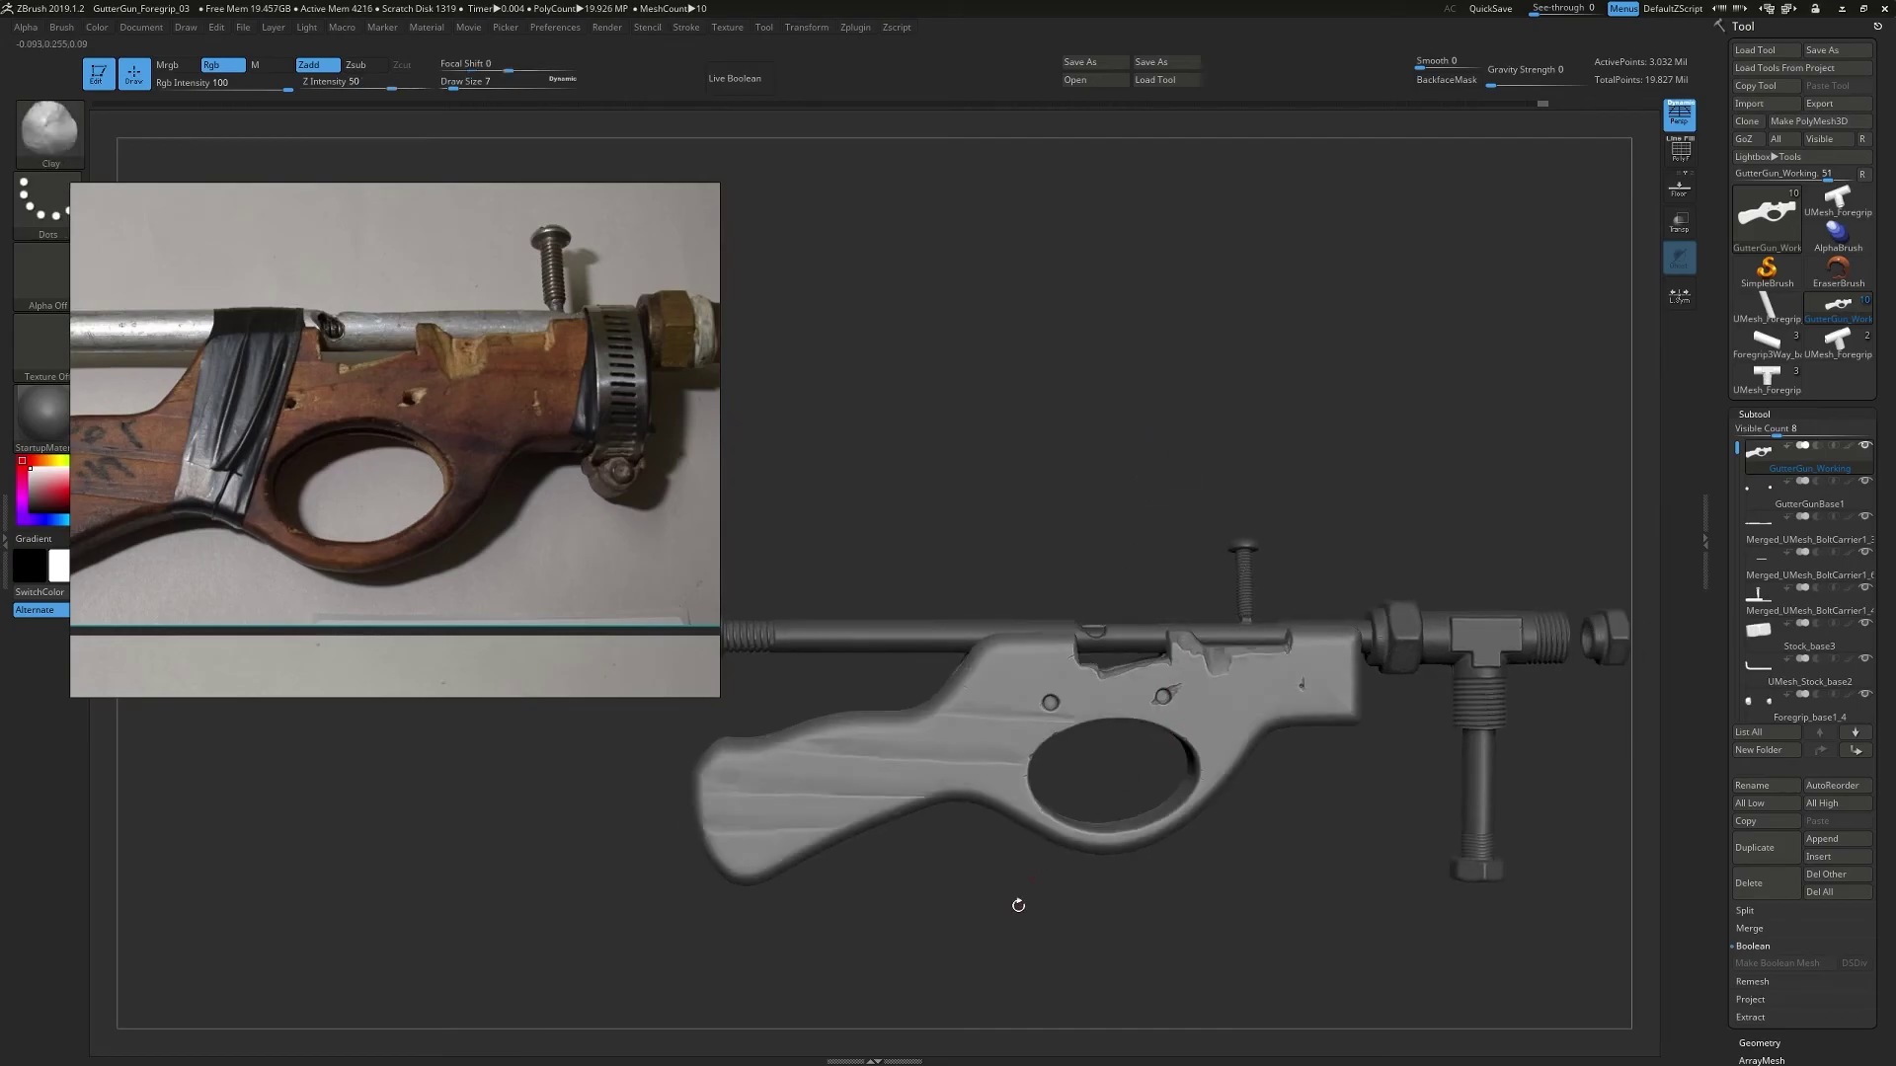
- Sculpt a shallow wood-grain groove along the side of the rear stock and soften it with the Smooth brush at draw size 11
mouse_move(892, 782)
alt+right_down()
mouse_move(983, 763)
mouse_move(887, 763)
alt+right_up()
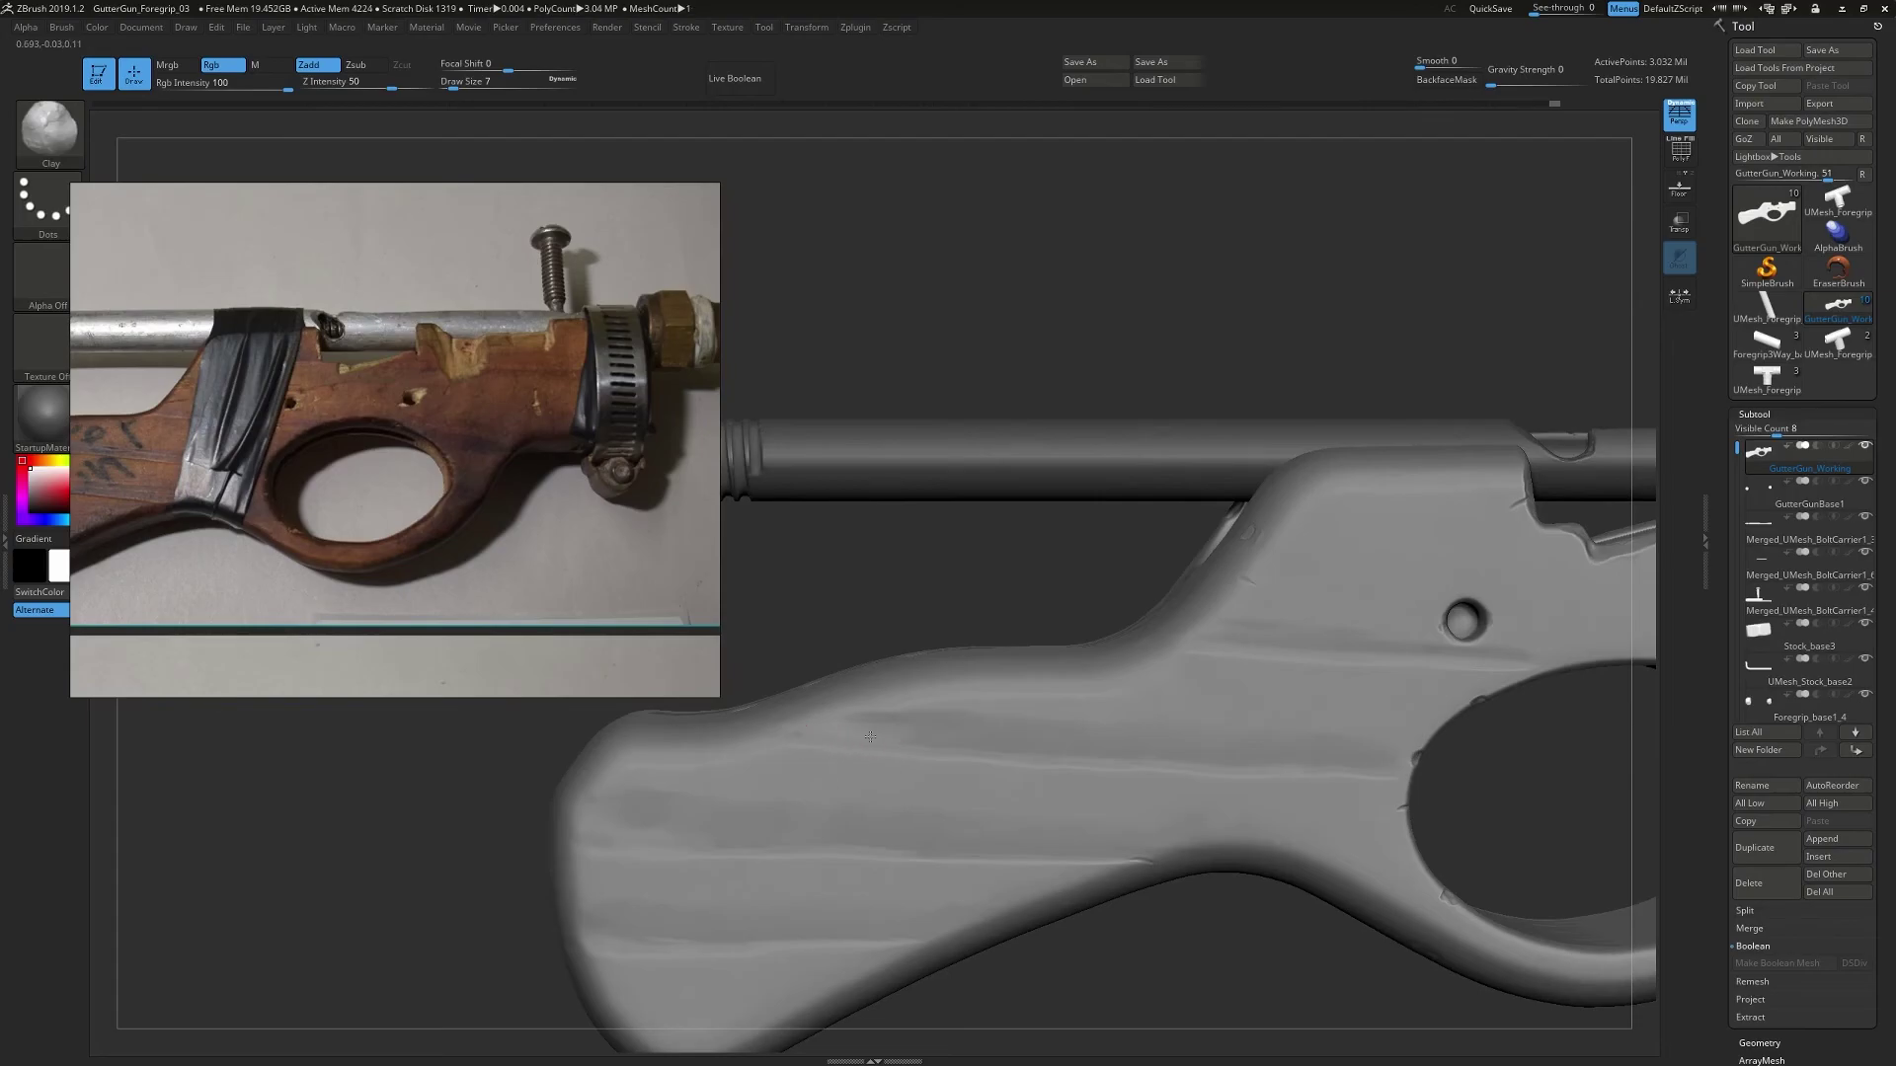
key(shift)
right_drag(974, 766, 948, 767)
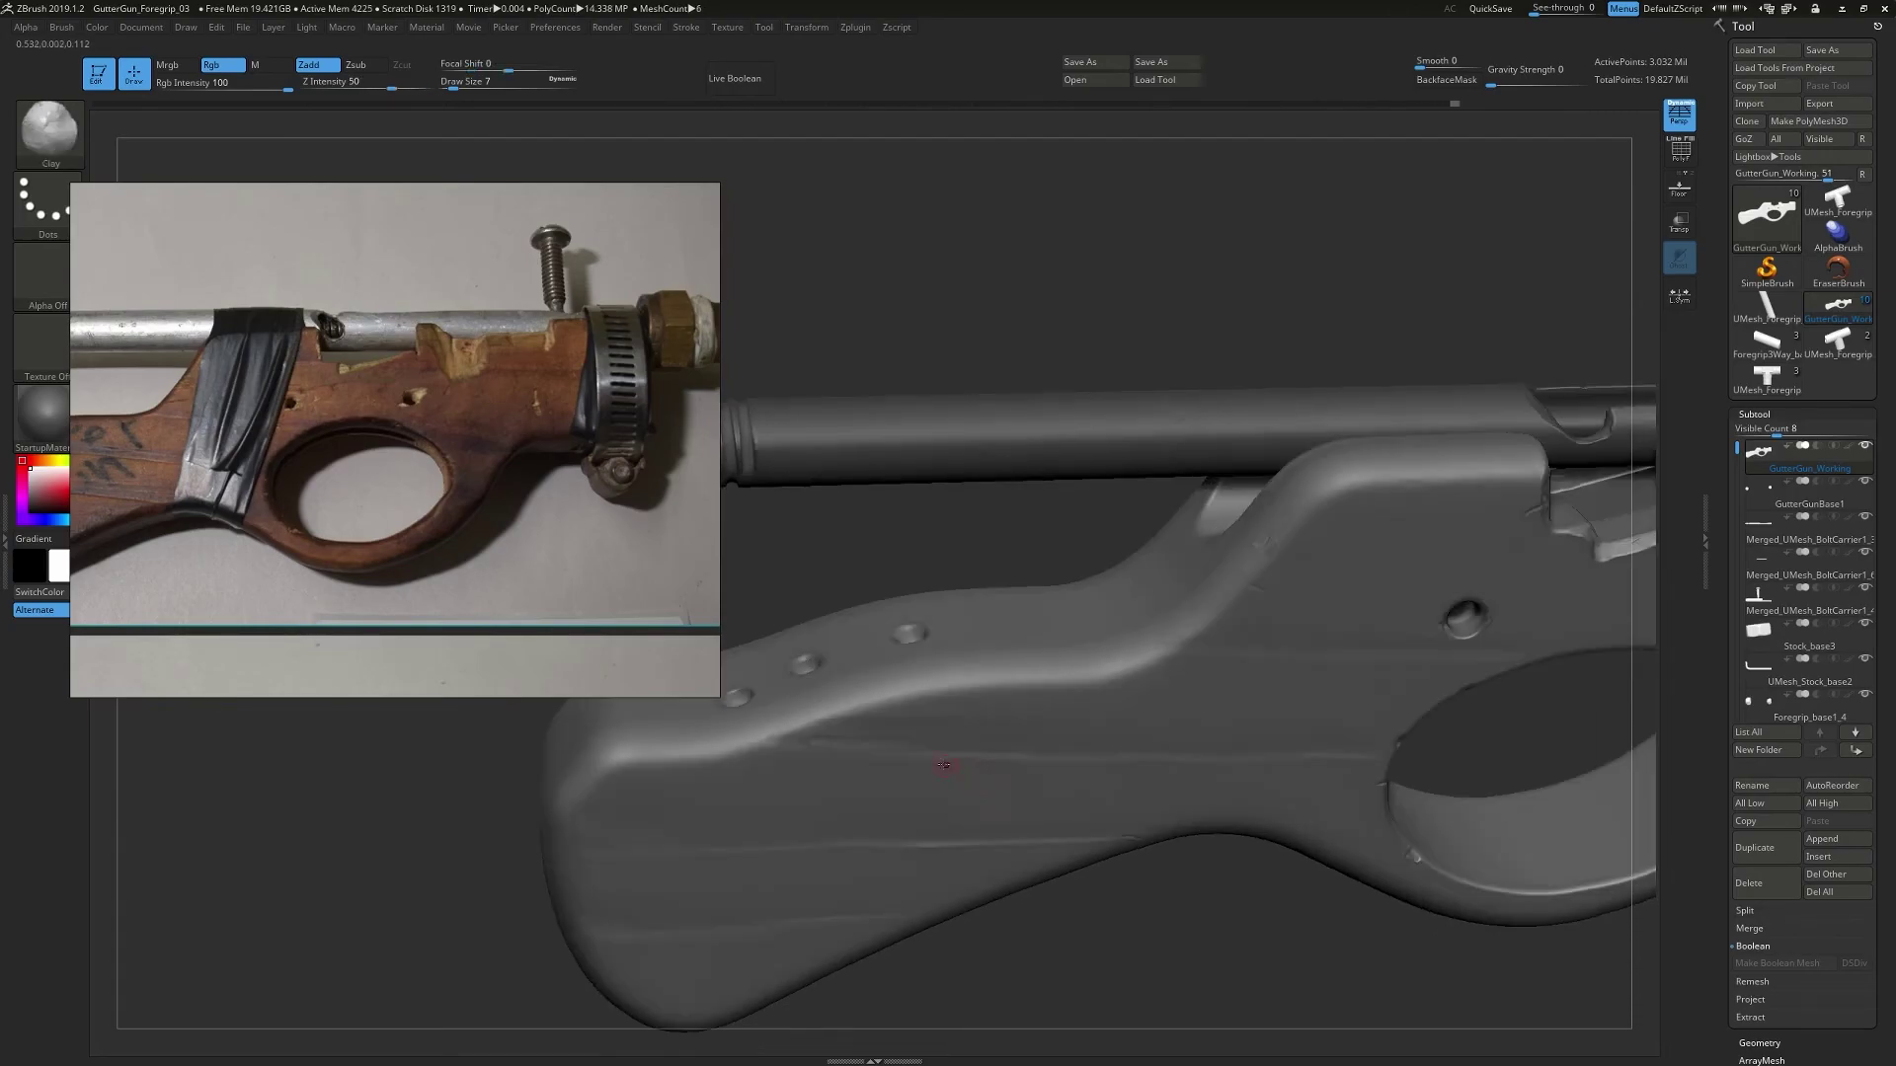
drag(890, 742, 967, 745)
key(shift)
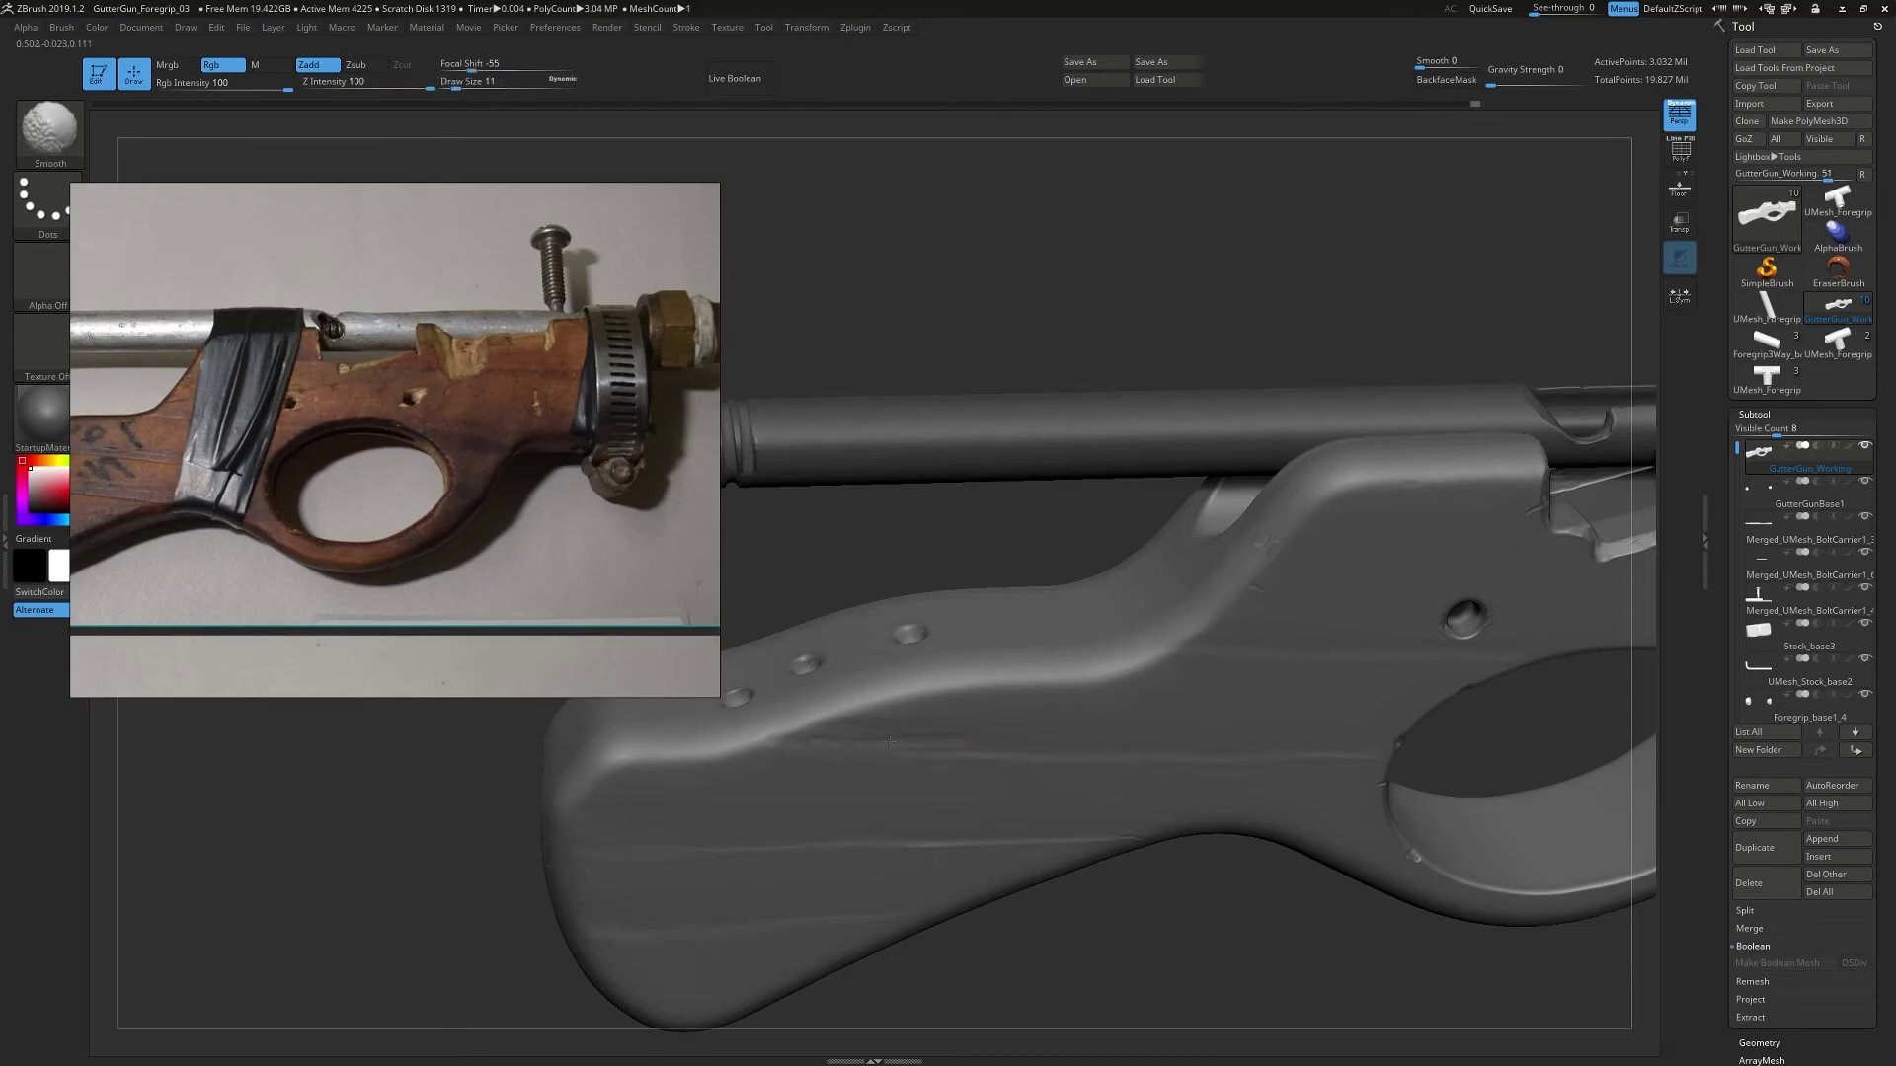
mouse_move(1036, 766)
ctrl+right_down()
mouse_move(875, 660)
mouse_move(1050, 725)
mouse_move(1114, 799)
mouse_move(973, 785)
mouse_move(1110, 766)
ctrl+right_up()
right_drag(901, 790, 1020, 720)
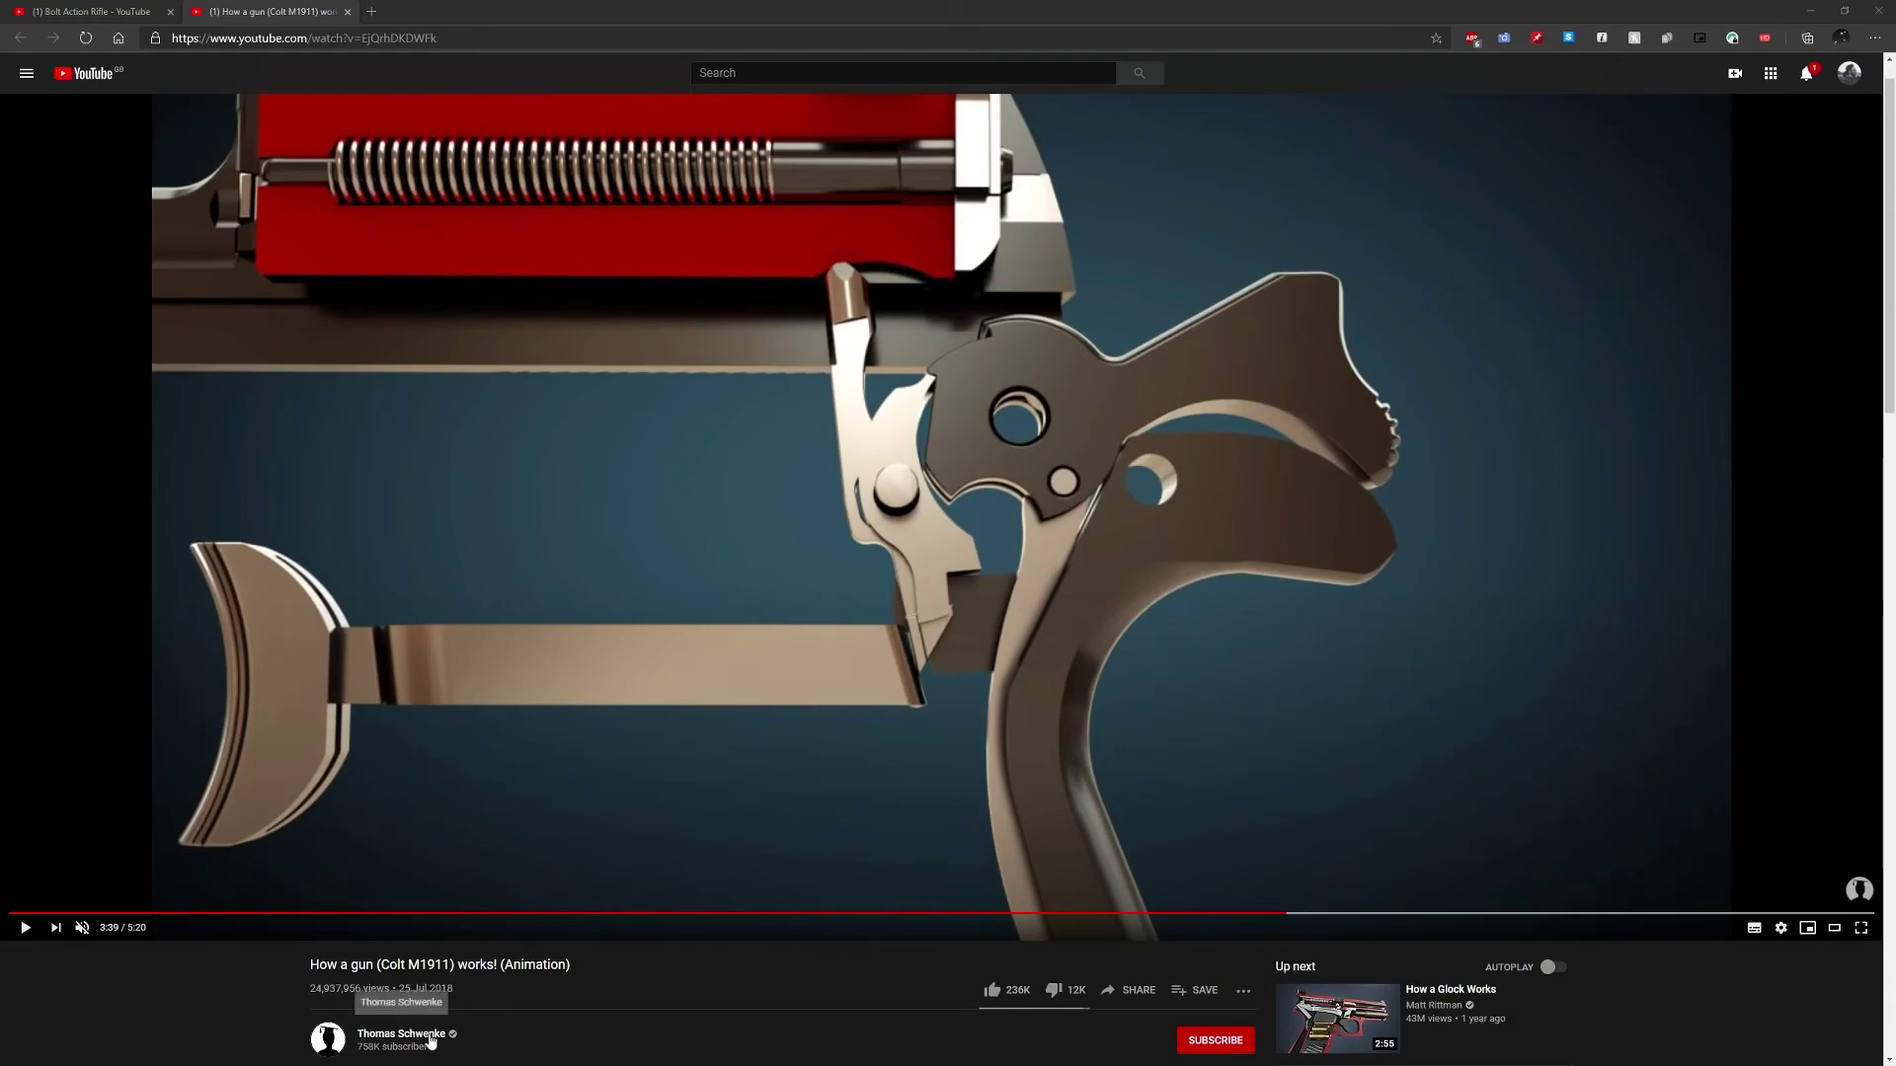
- Study the firing mechanism in the YouTube video "How a gun (Colt M1911) works! (Animation)", skipping ahead to about 4:14
click(903, 792)
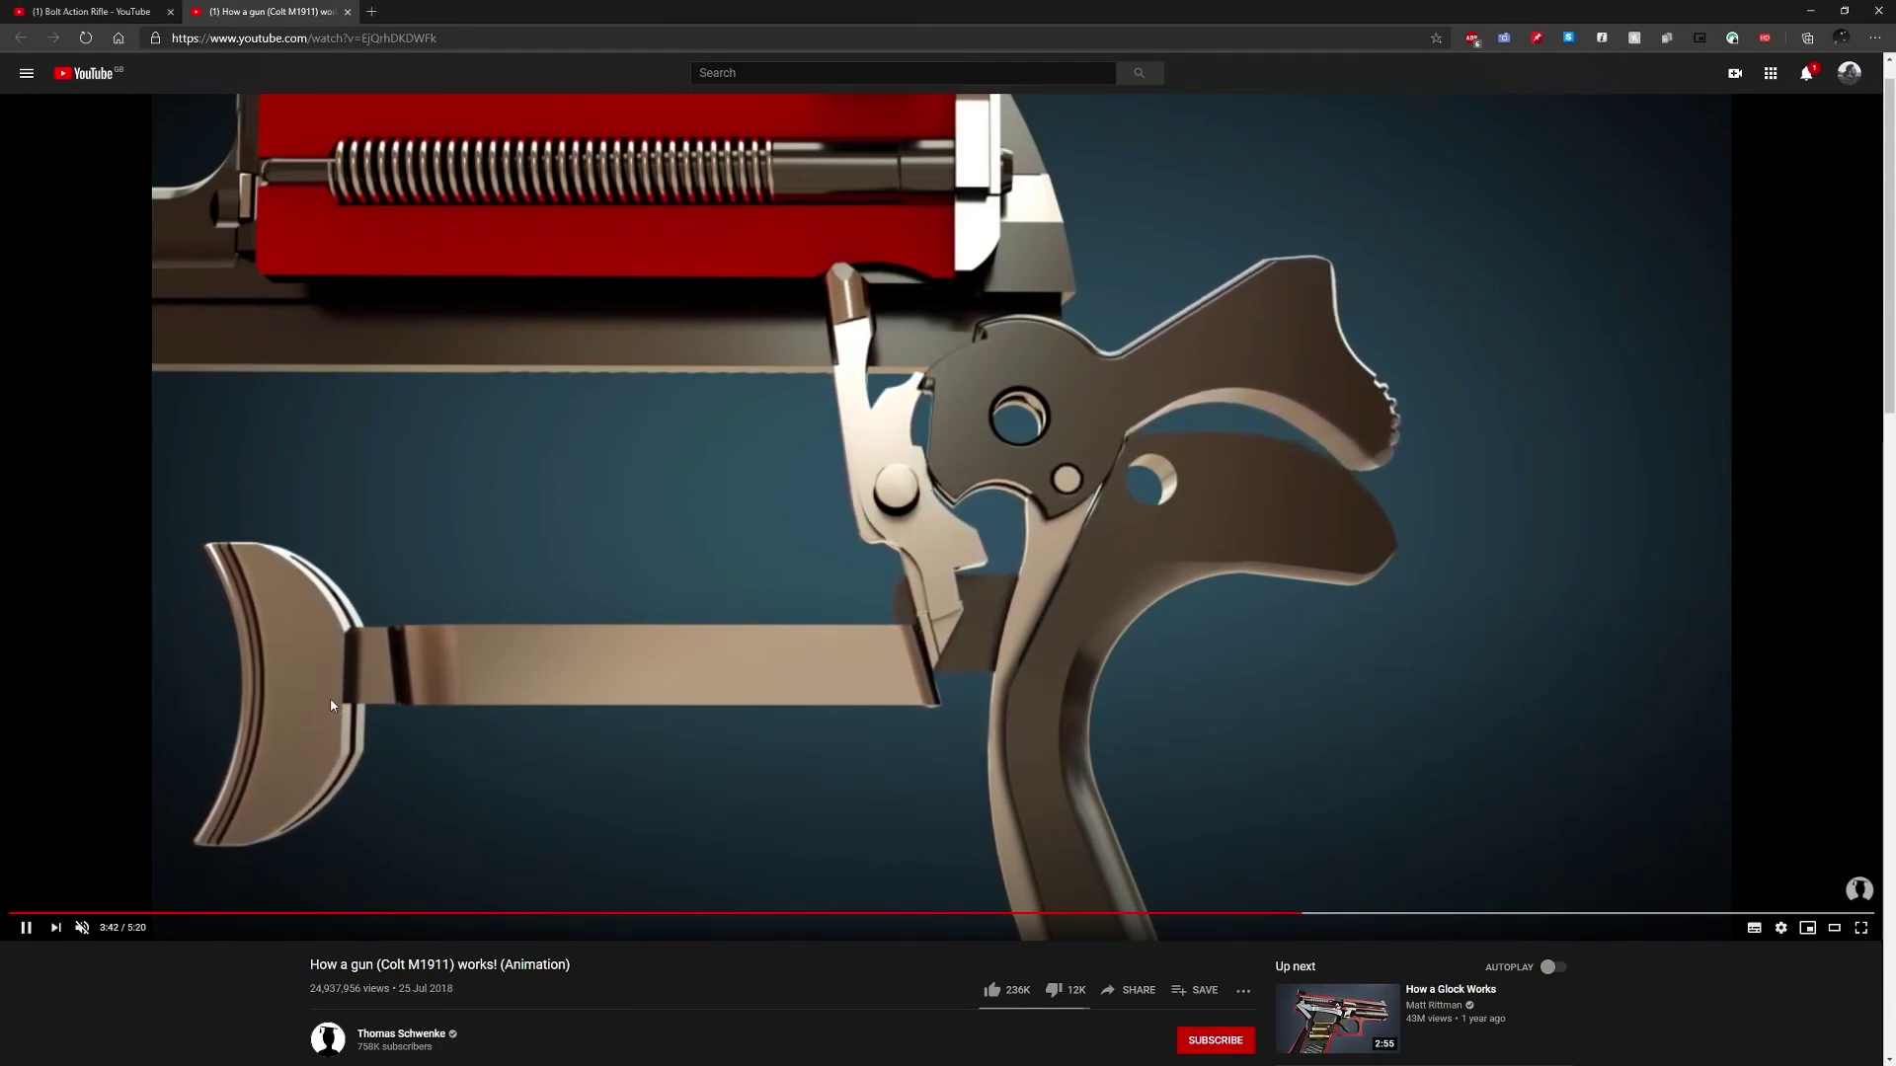
click(1207, 435)
click(283, 218)
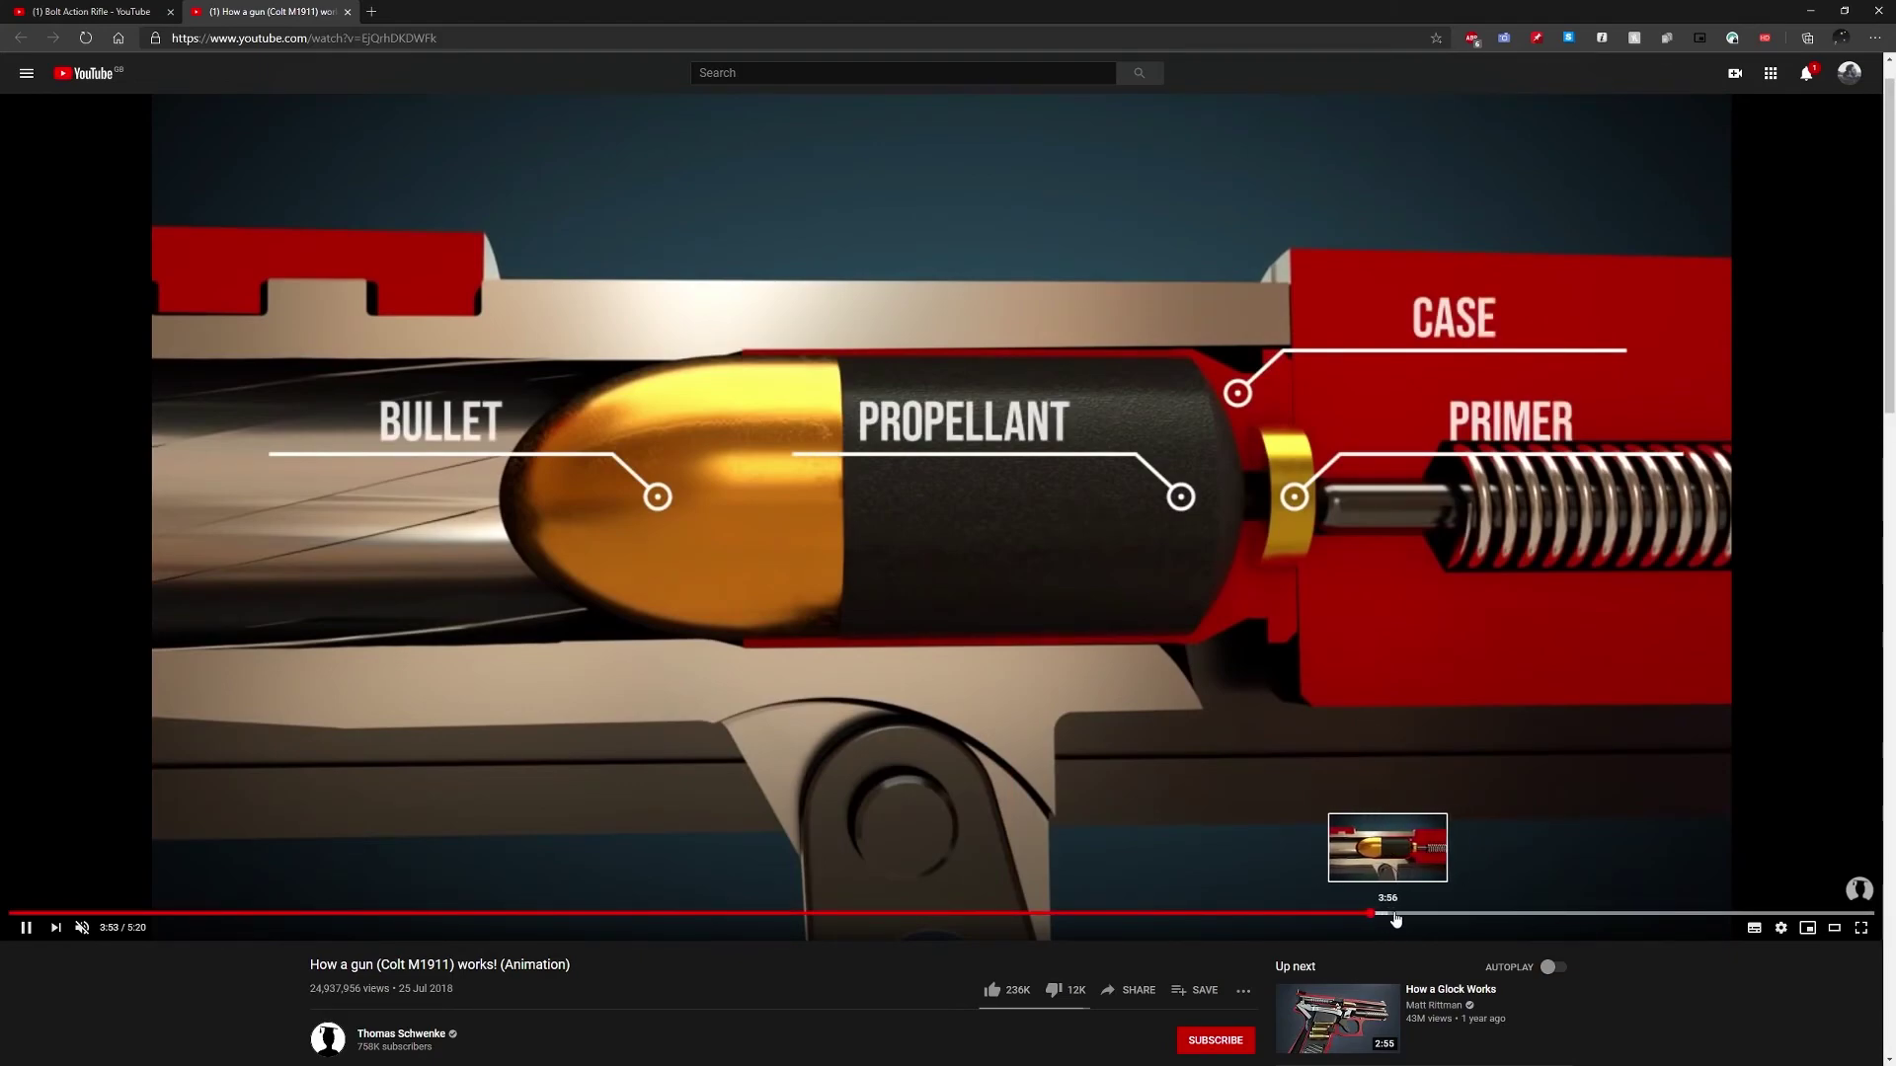
click(1543, 914)
click(1490, 915)
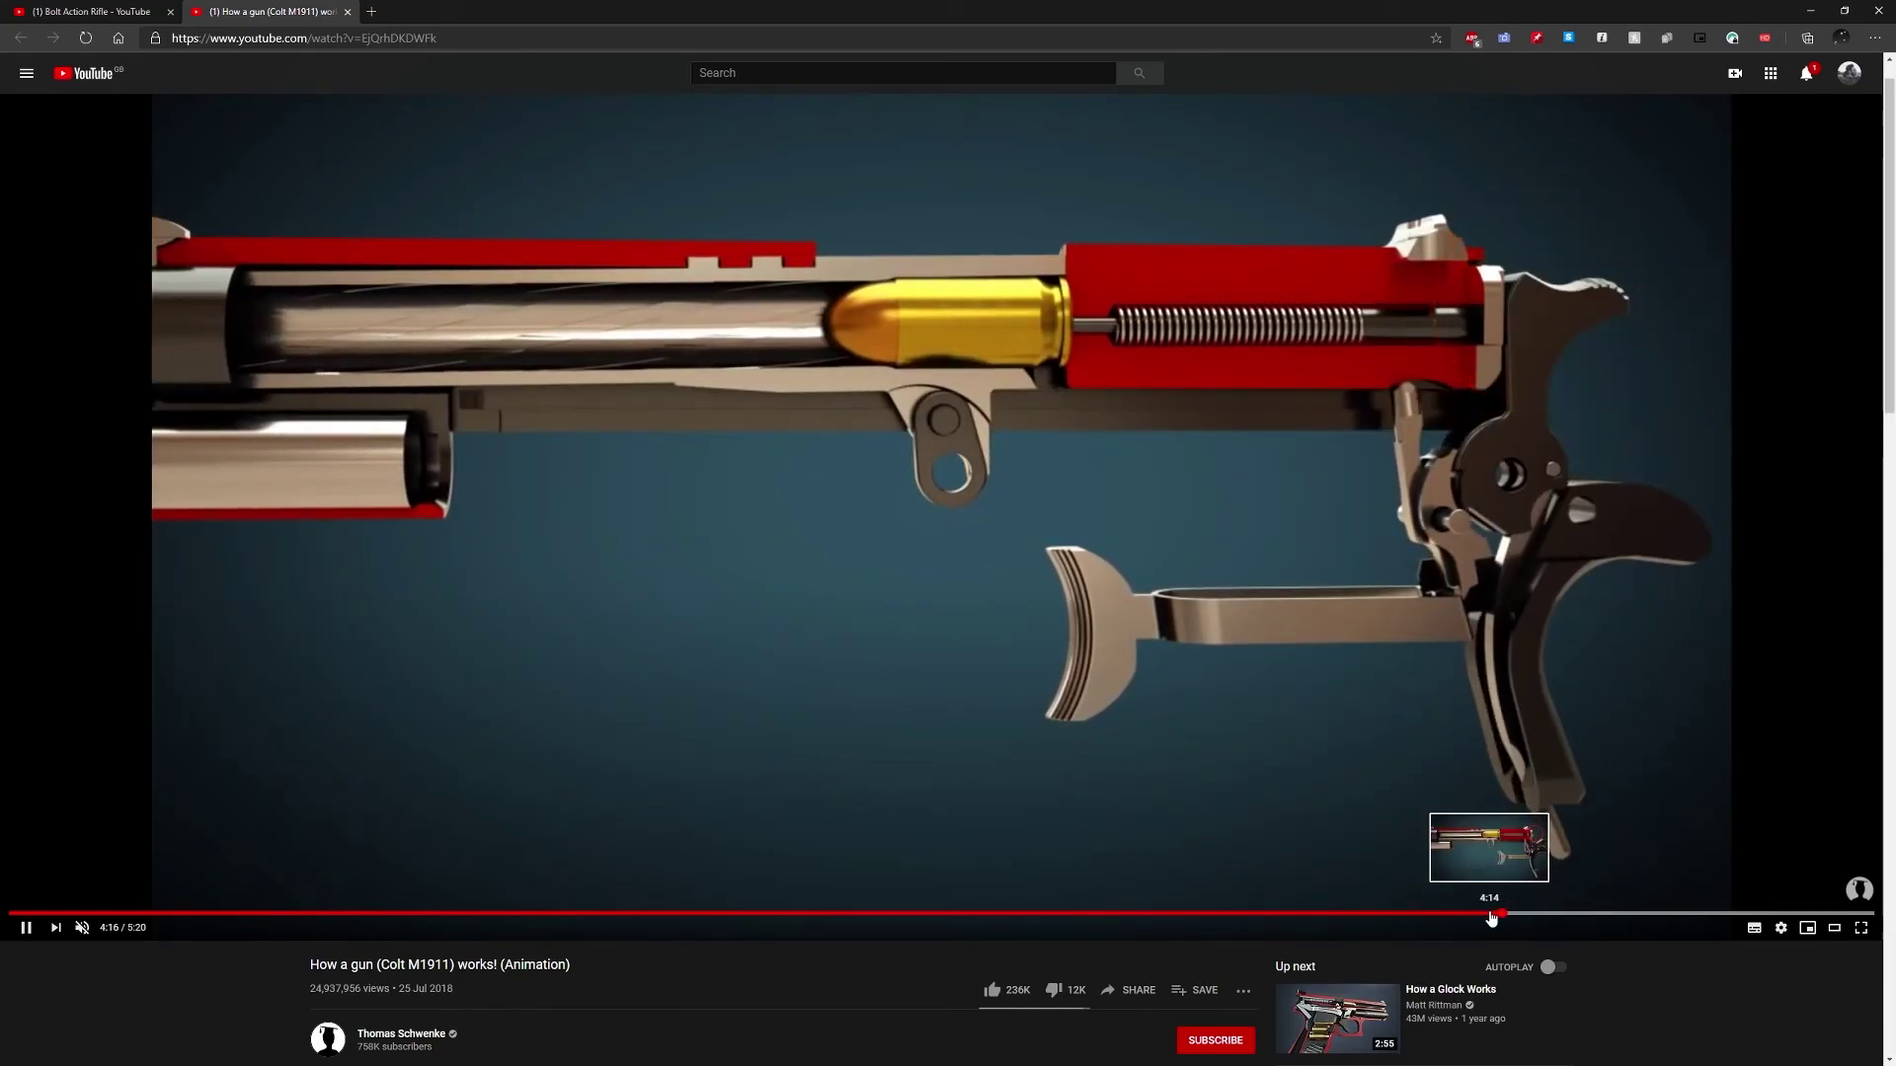
click(754, 634)
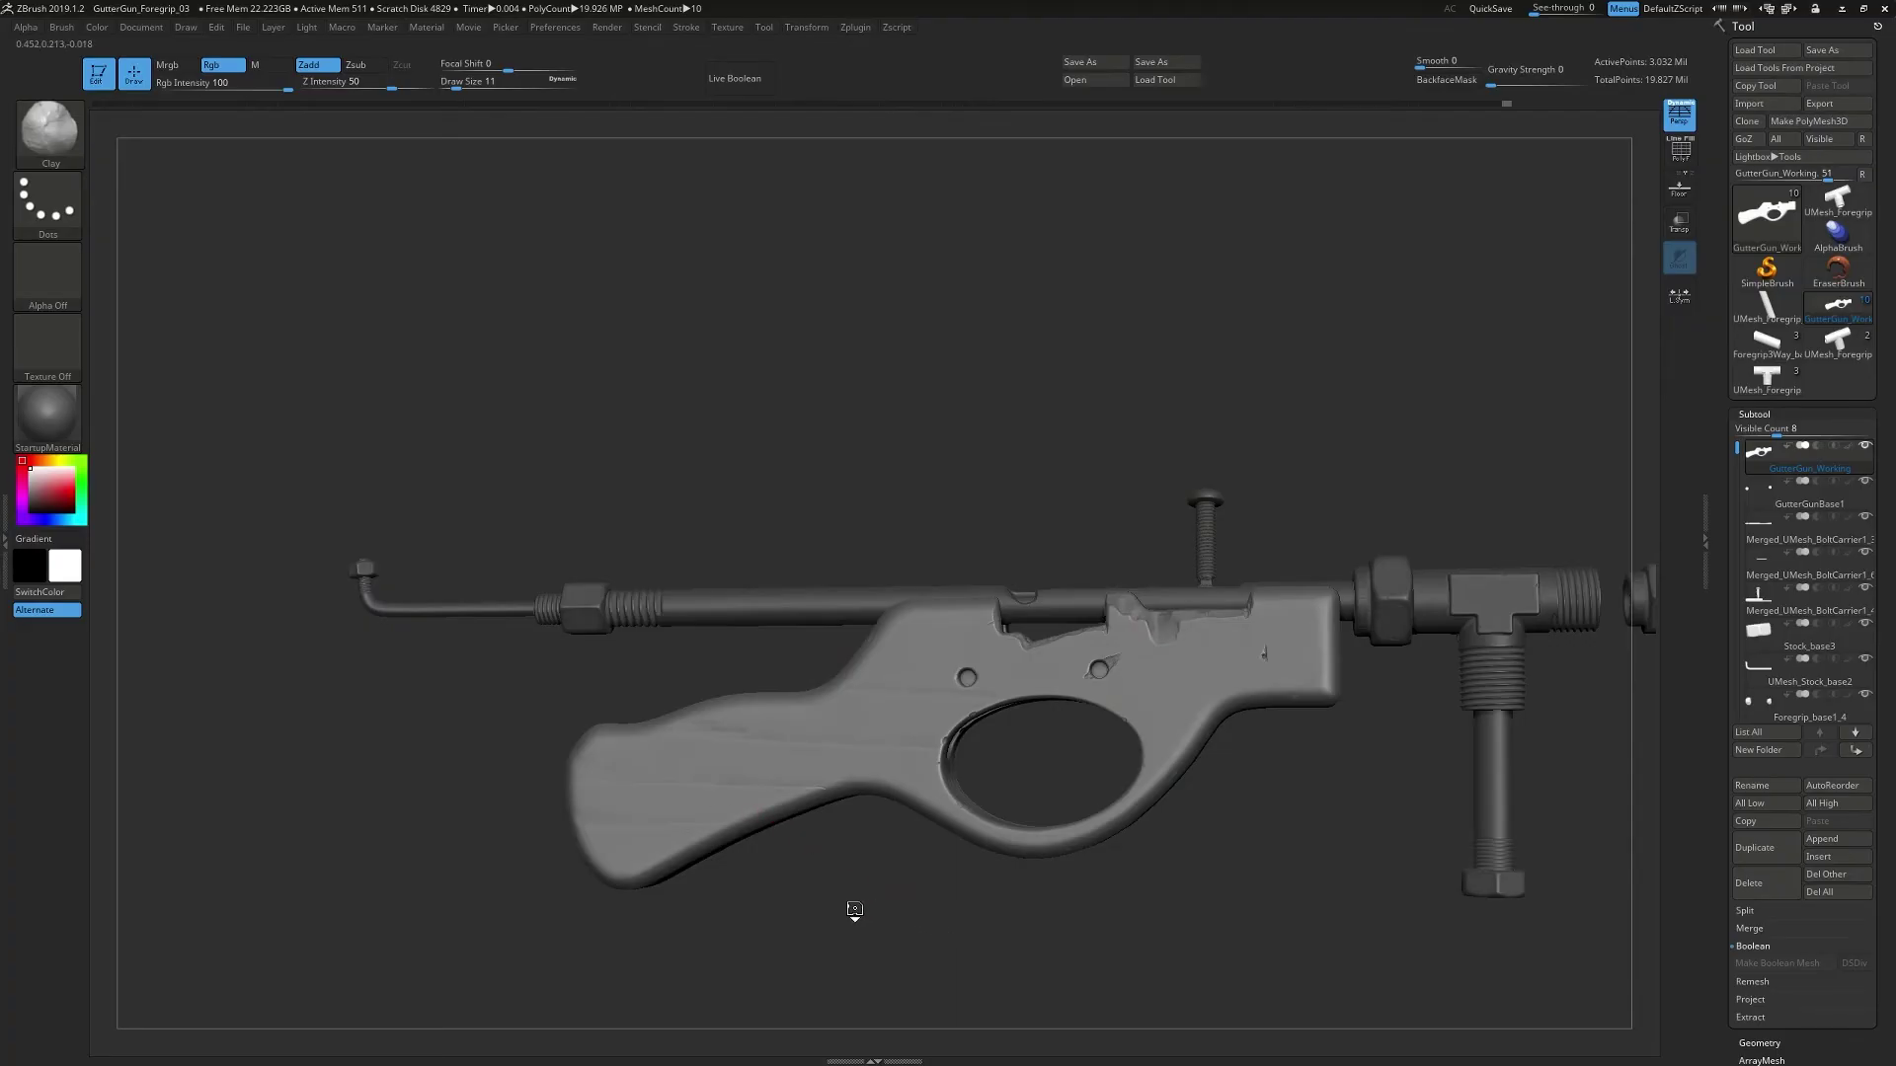
- Return to ZBrush, select the bolt carrier subtool and centre the transform gizmo on its mesh, viewing the gun from both sides
mouse_move(888, 907)
mouse_down()
mouse_move(1191, 904)
mouse_move(1177, 923)
mouse_move(1135, 851)
mouse_move(1149, 844)
mouse_move(1156, 936)
mouse_move(1192, 896)
mouse_move(1120, 689)
mouse_move(981, 686)
mouse_move(1033, 563)
mouse_move(995, 592)
mouse_move(876, 570)
mouse_move(623, 588)
mouse_up()
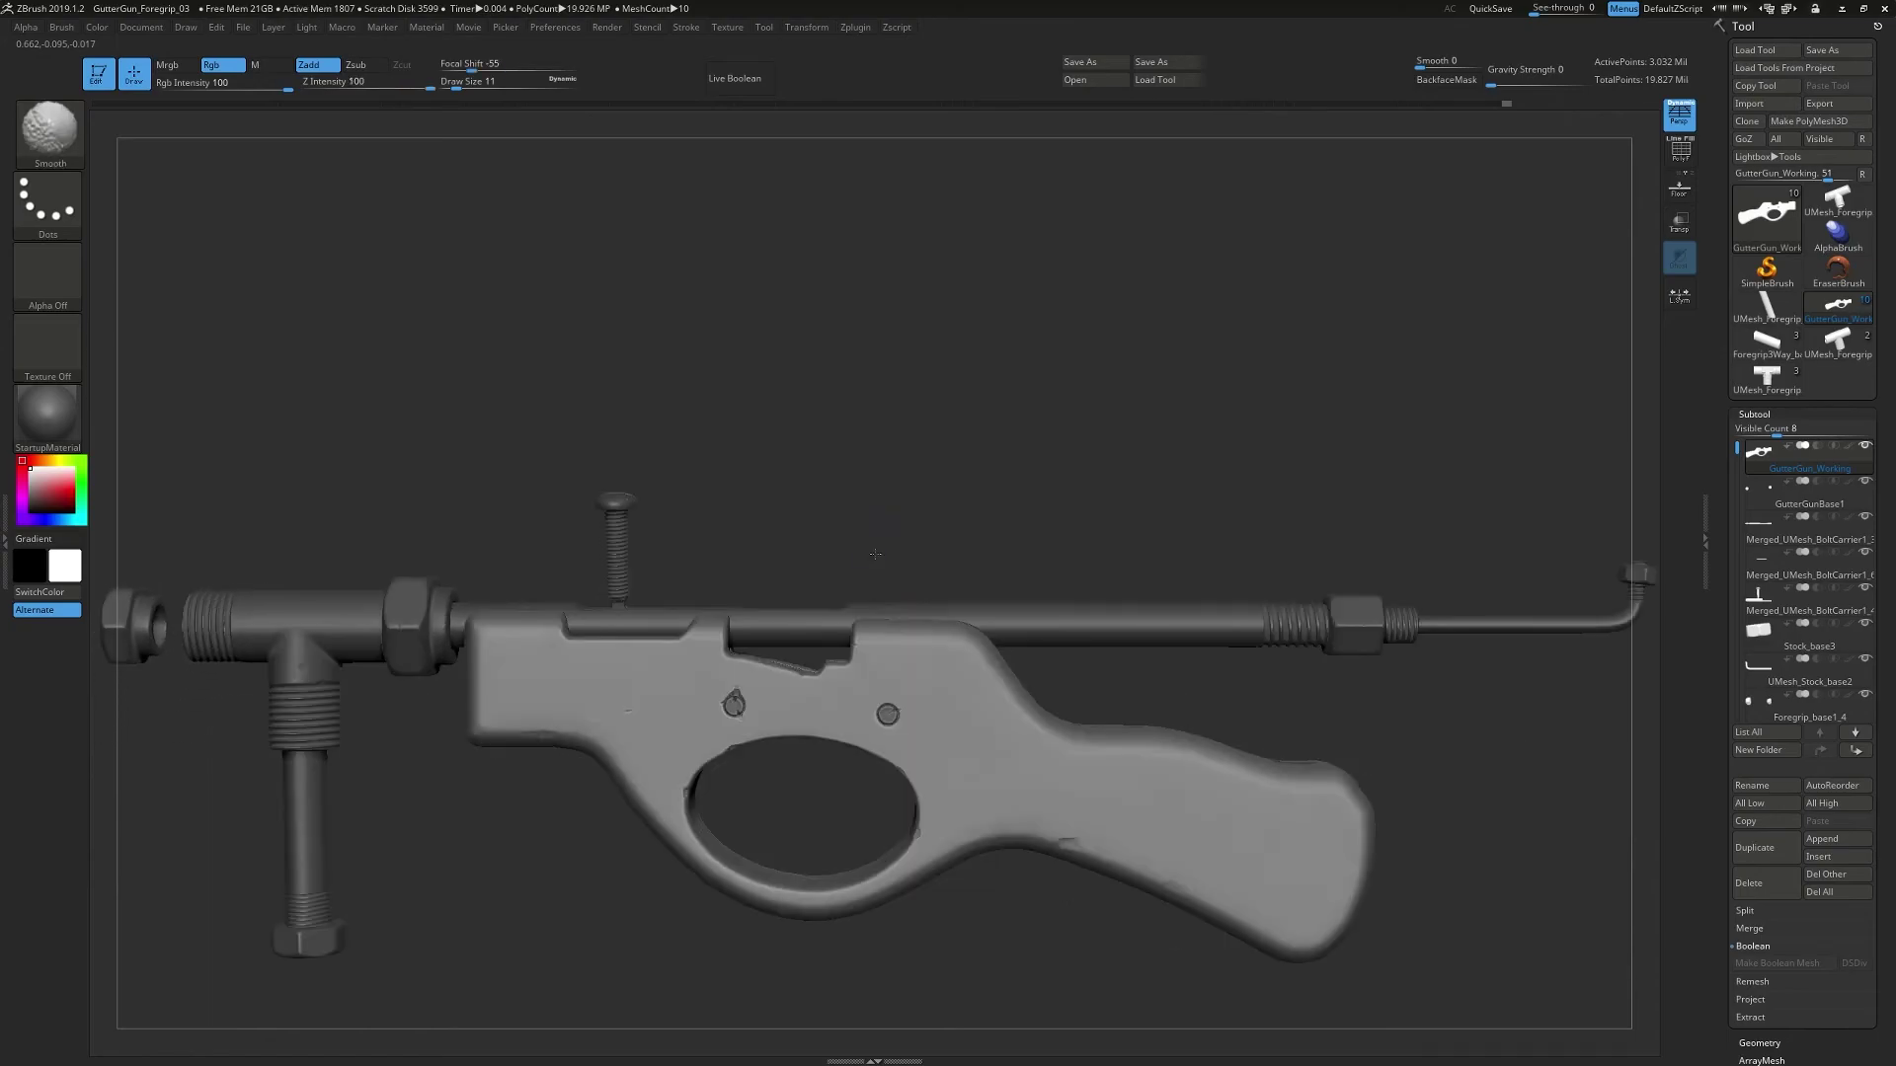
alt+click(623, 587)
alt+drag(935, 431, 1169, 813)
mouse_move(1169, 814)
ctrl+right_down()
mouse_move(1066, 436)
mouse_move(982, 364)
ctrl+right_up()
key(w)
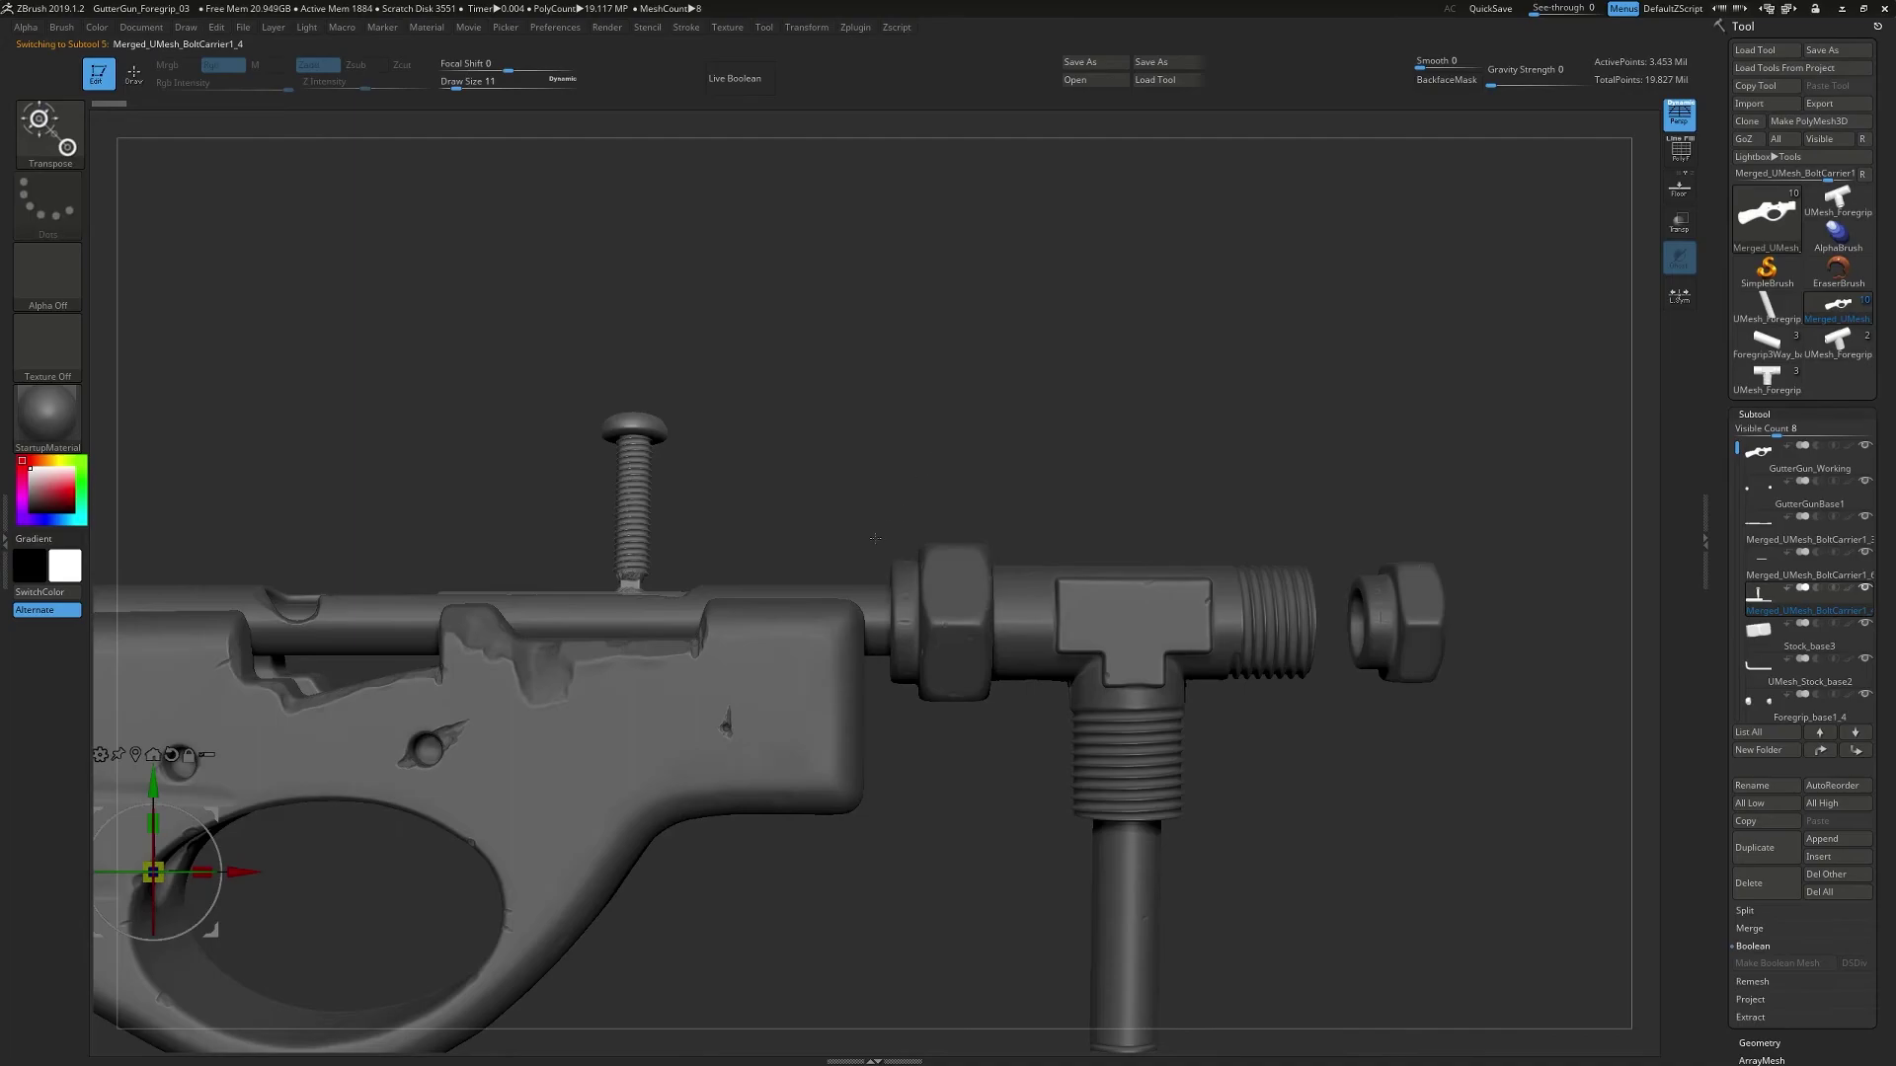
click(135, 753)
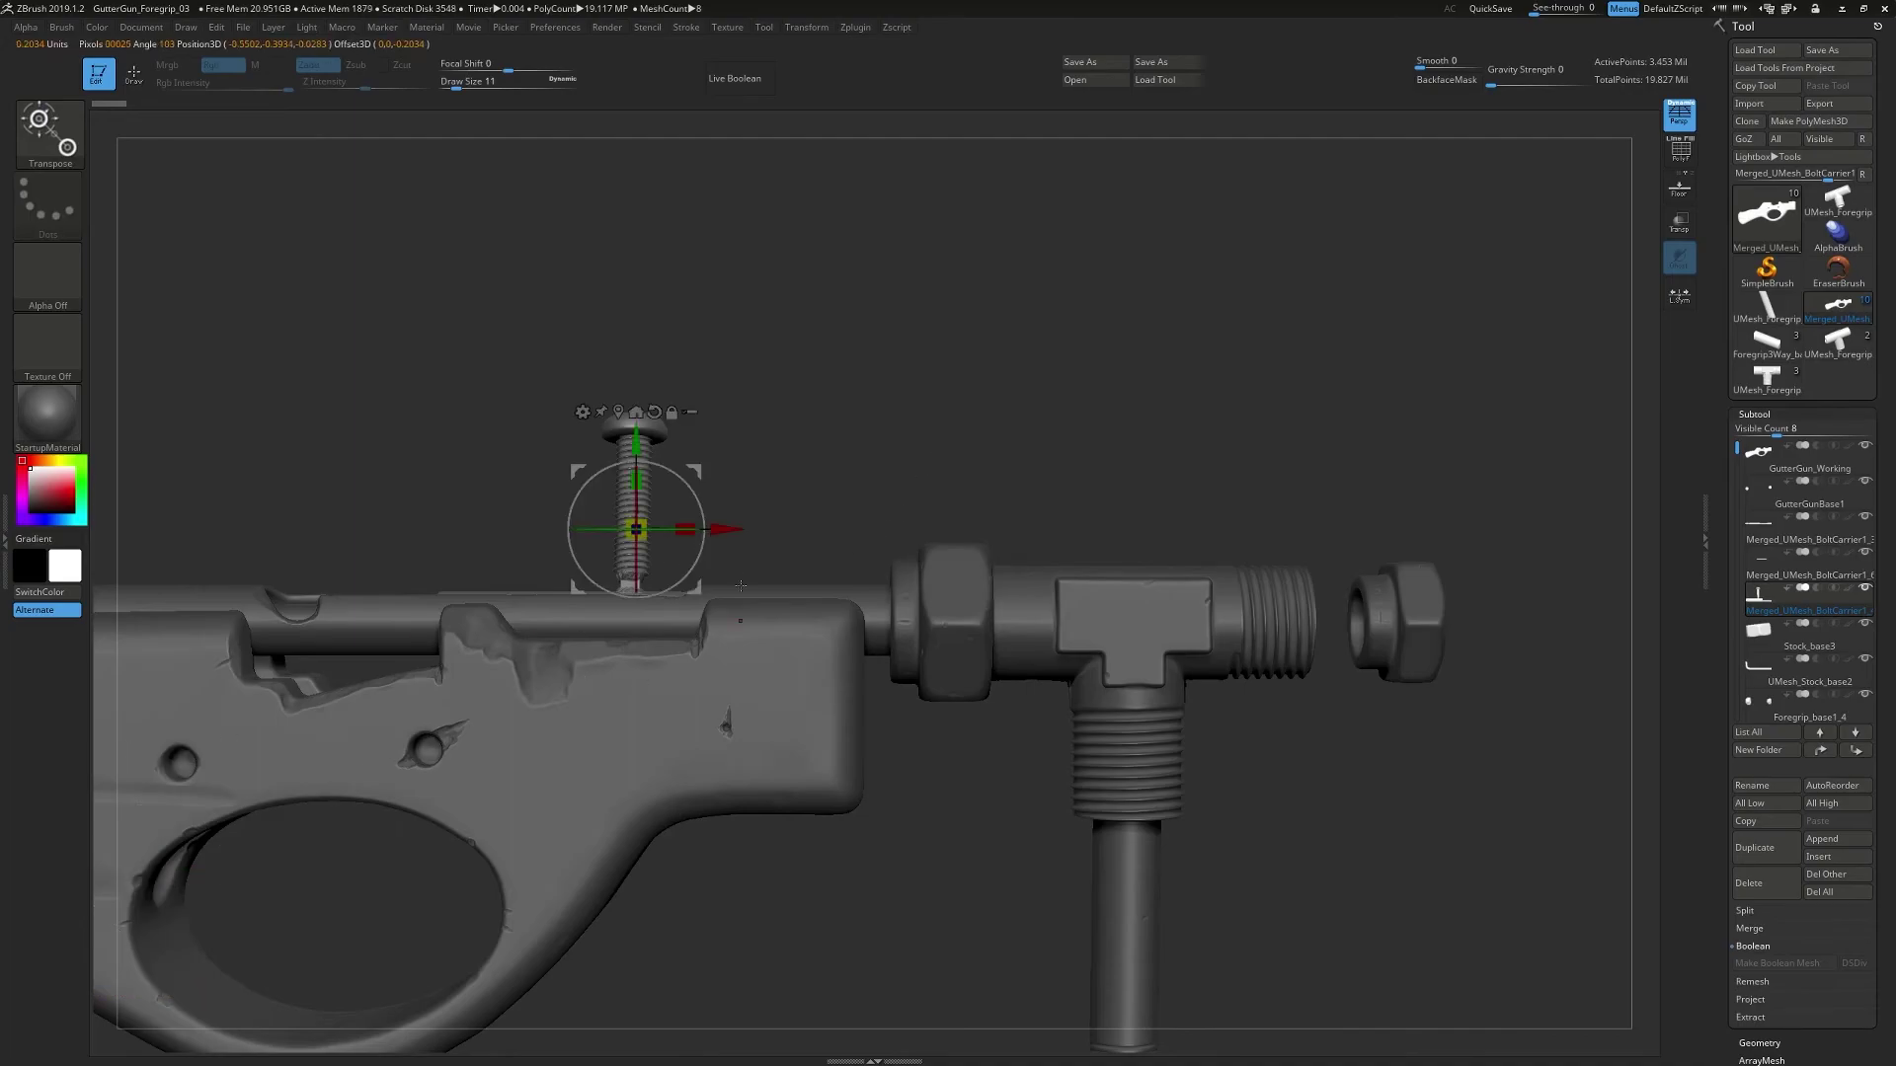
key(q)
mouse_move(808, 448)
mouse_down()
mouse_move(810, 503)
mouse_move(781, 476)
mouse_move(668, 461)
mouse_move(808, 410)
mouse_up()
key(w)
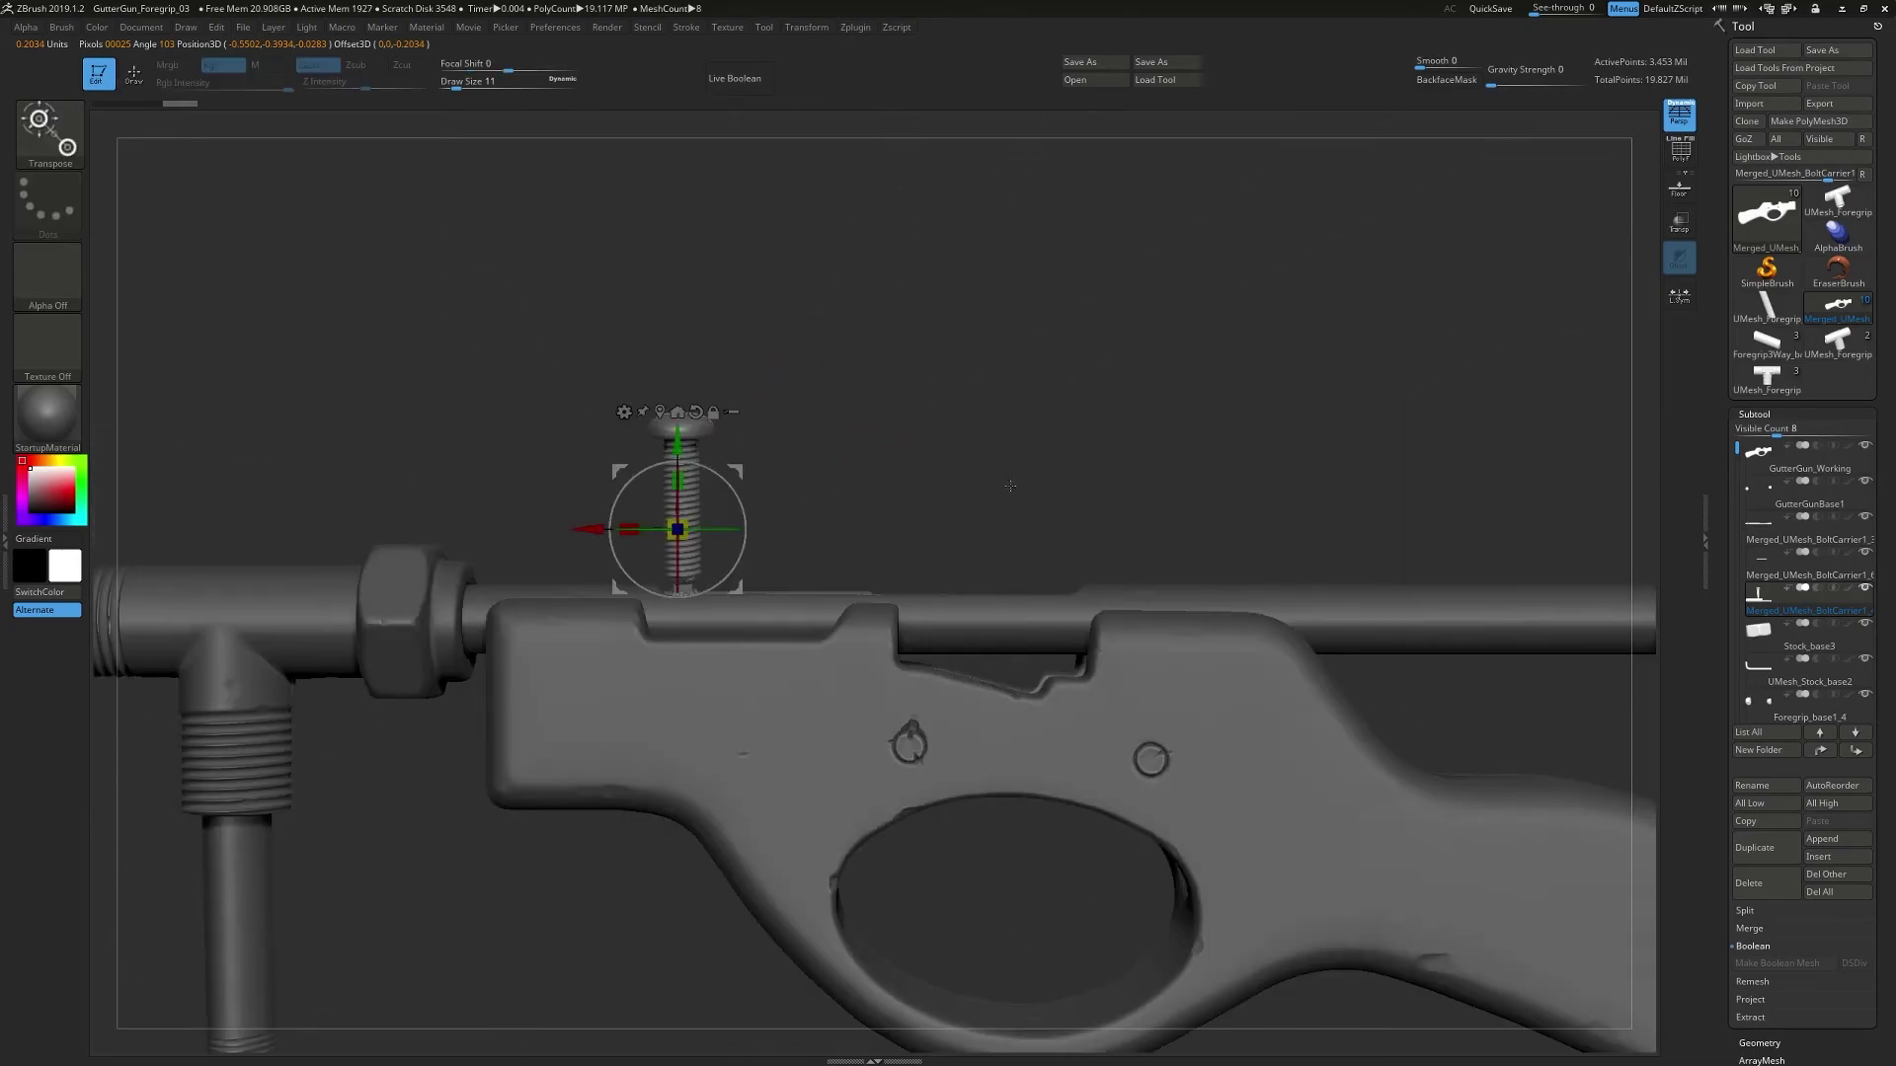
key(q)
mouse_move(576, 534)
mouse_down()
mouse_move(946, 489)
mouse_move(972, 572)
mouse_move(899, 533)
mouse_move(978, 635)
mouse_move(995, 626)
mouse_move(922, 563)
mouse_move(954, 499)
mouse_move(821, 534)
mouse_move(720, 394)
mouse_move(910, 410)
mouse_move(933, 391)
mouse_move(935, 480)
mouse_move(1026, 407)
mouse_move(847, 397)
mouse_move(863, 408)
mouse_up()
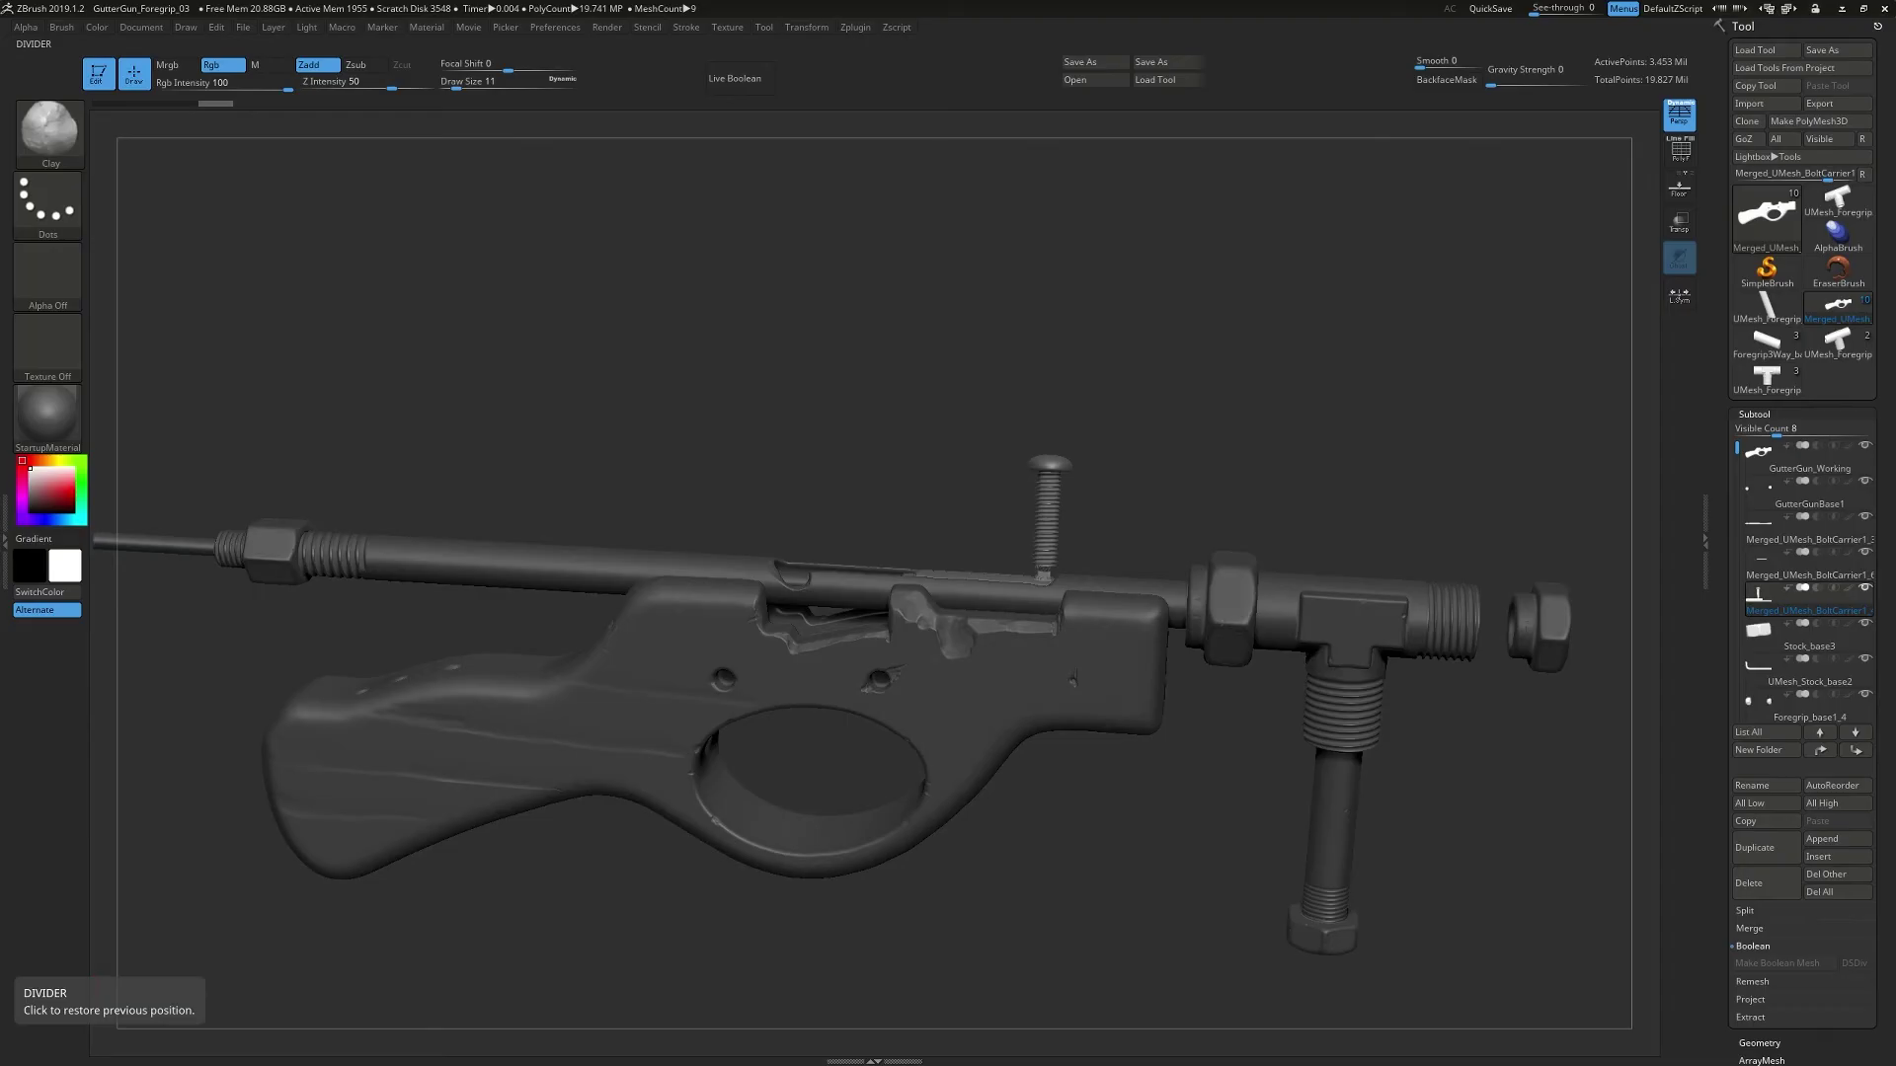
- Switch to the browser, open the Bolt Action Rifle video, and play a moment of it before pausing
key(alt+Tab)
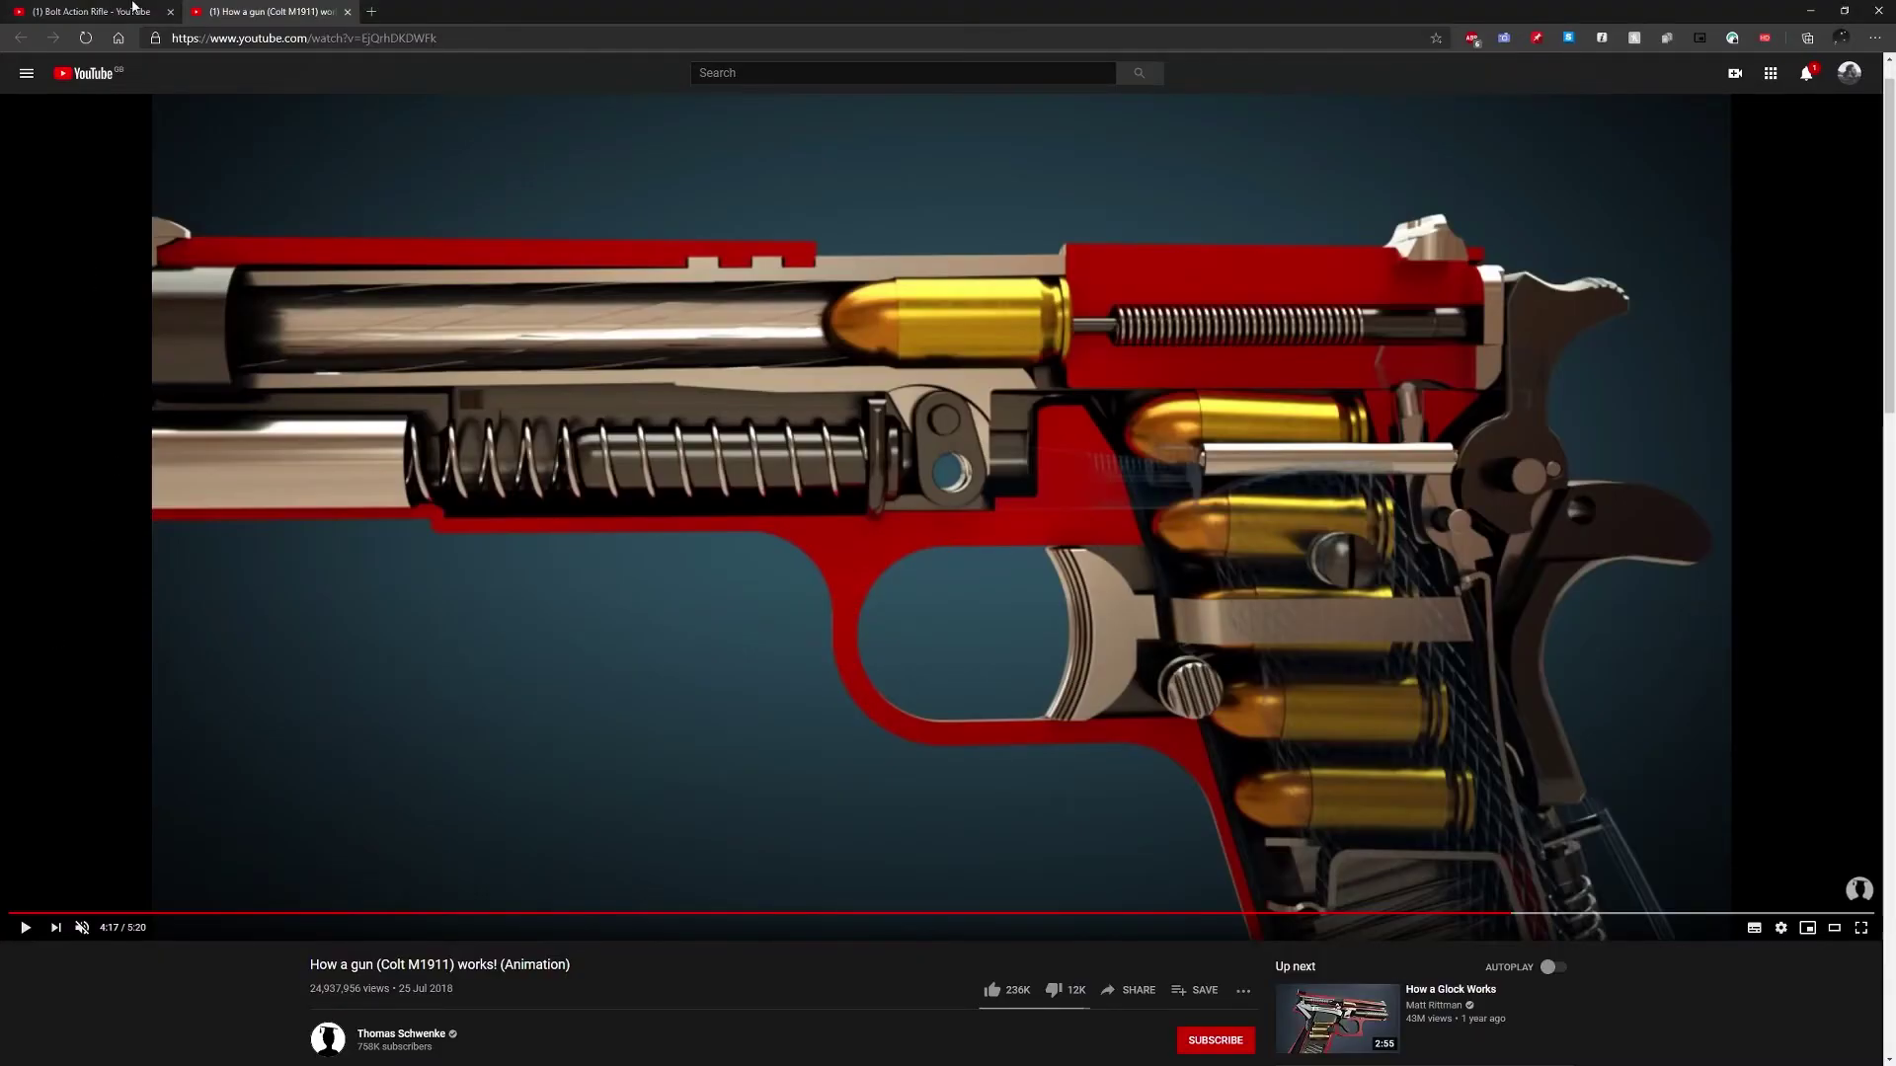
click(133, 11)
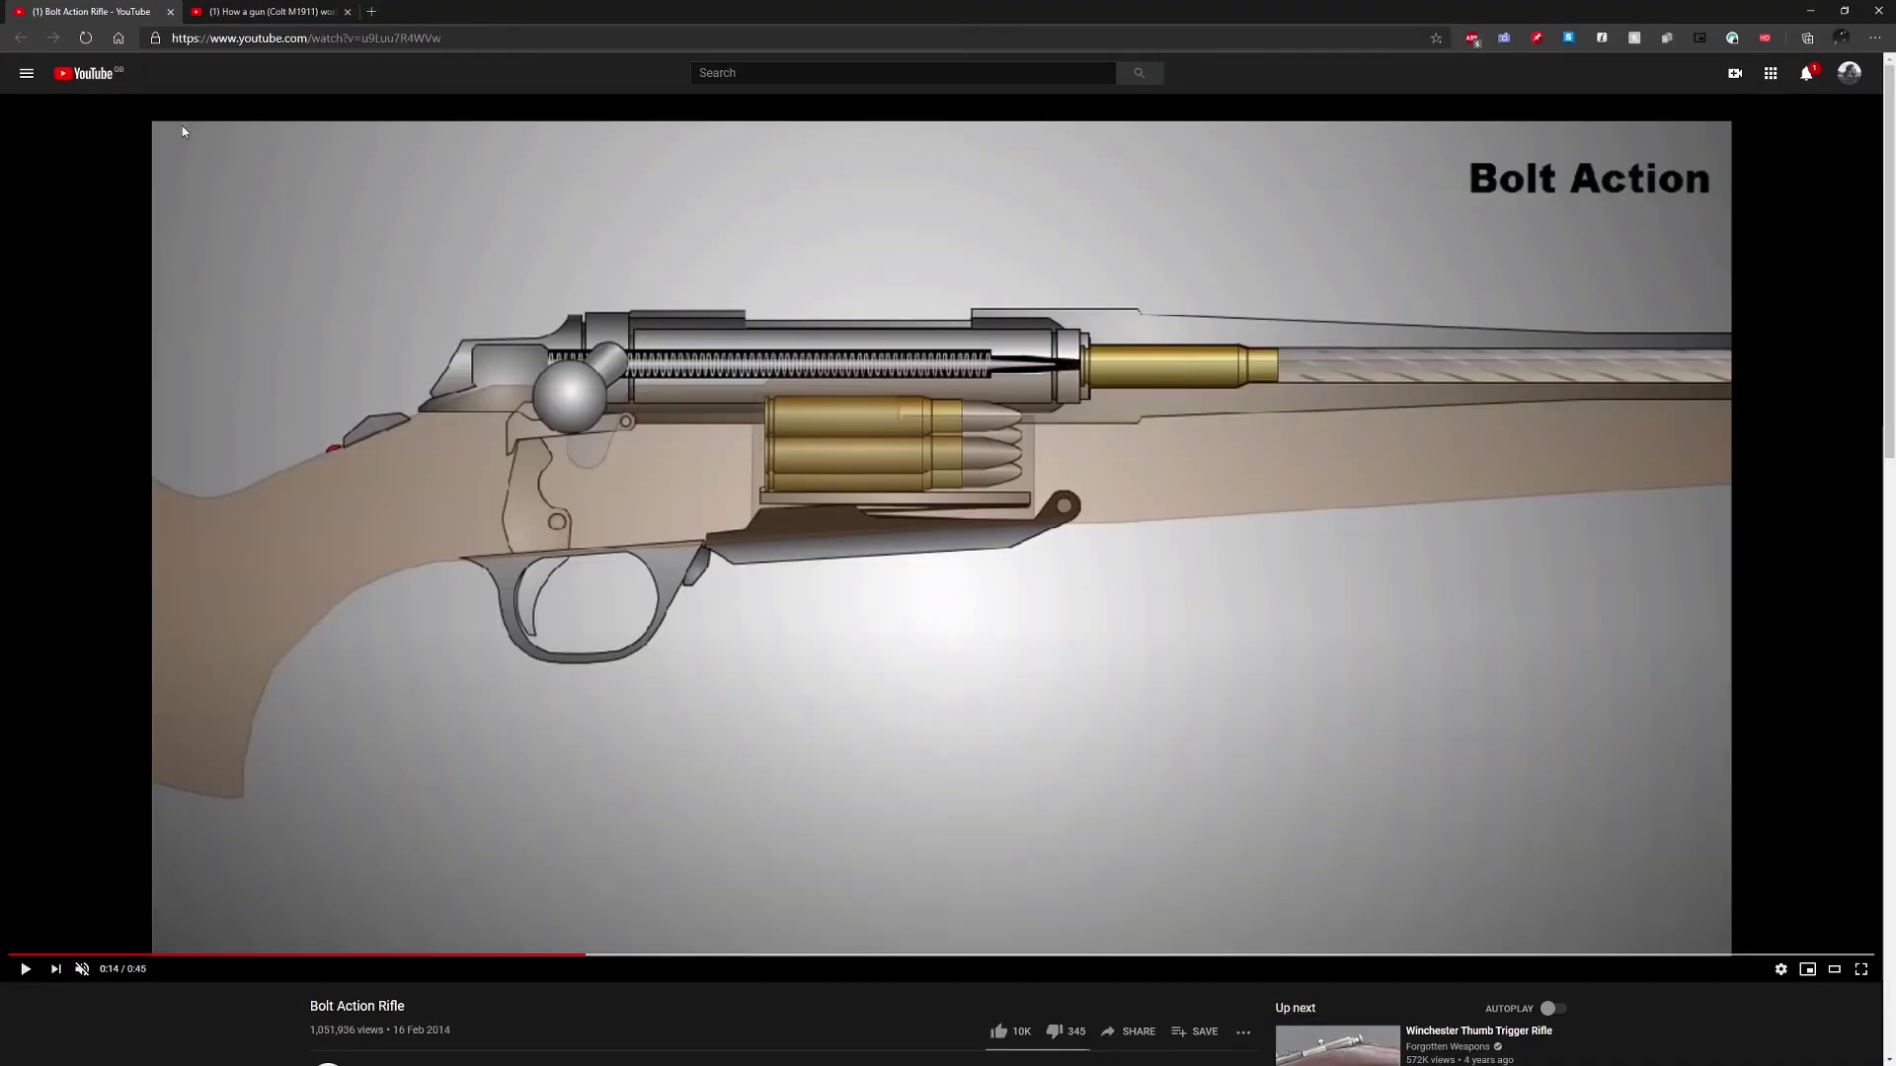
click(500, 836)
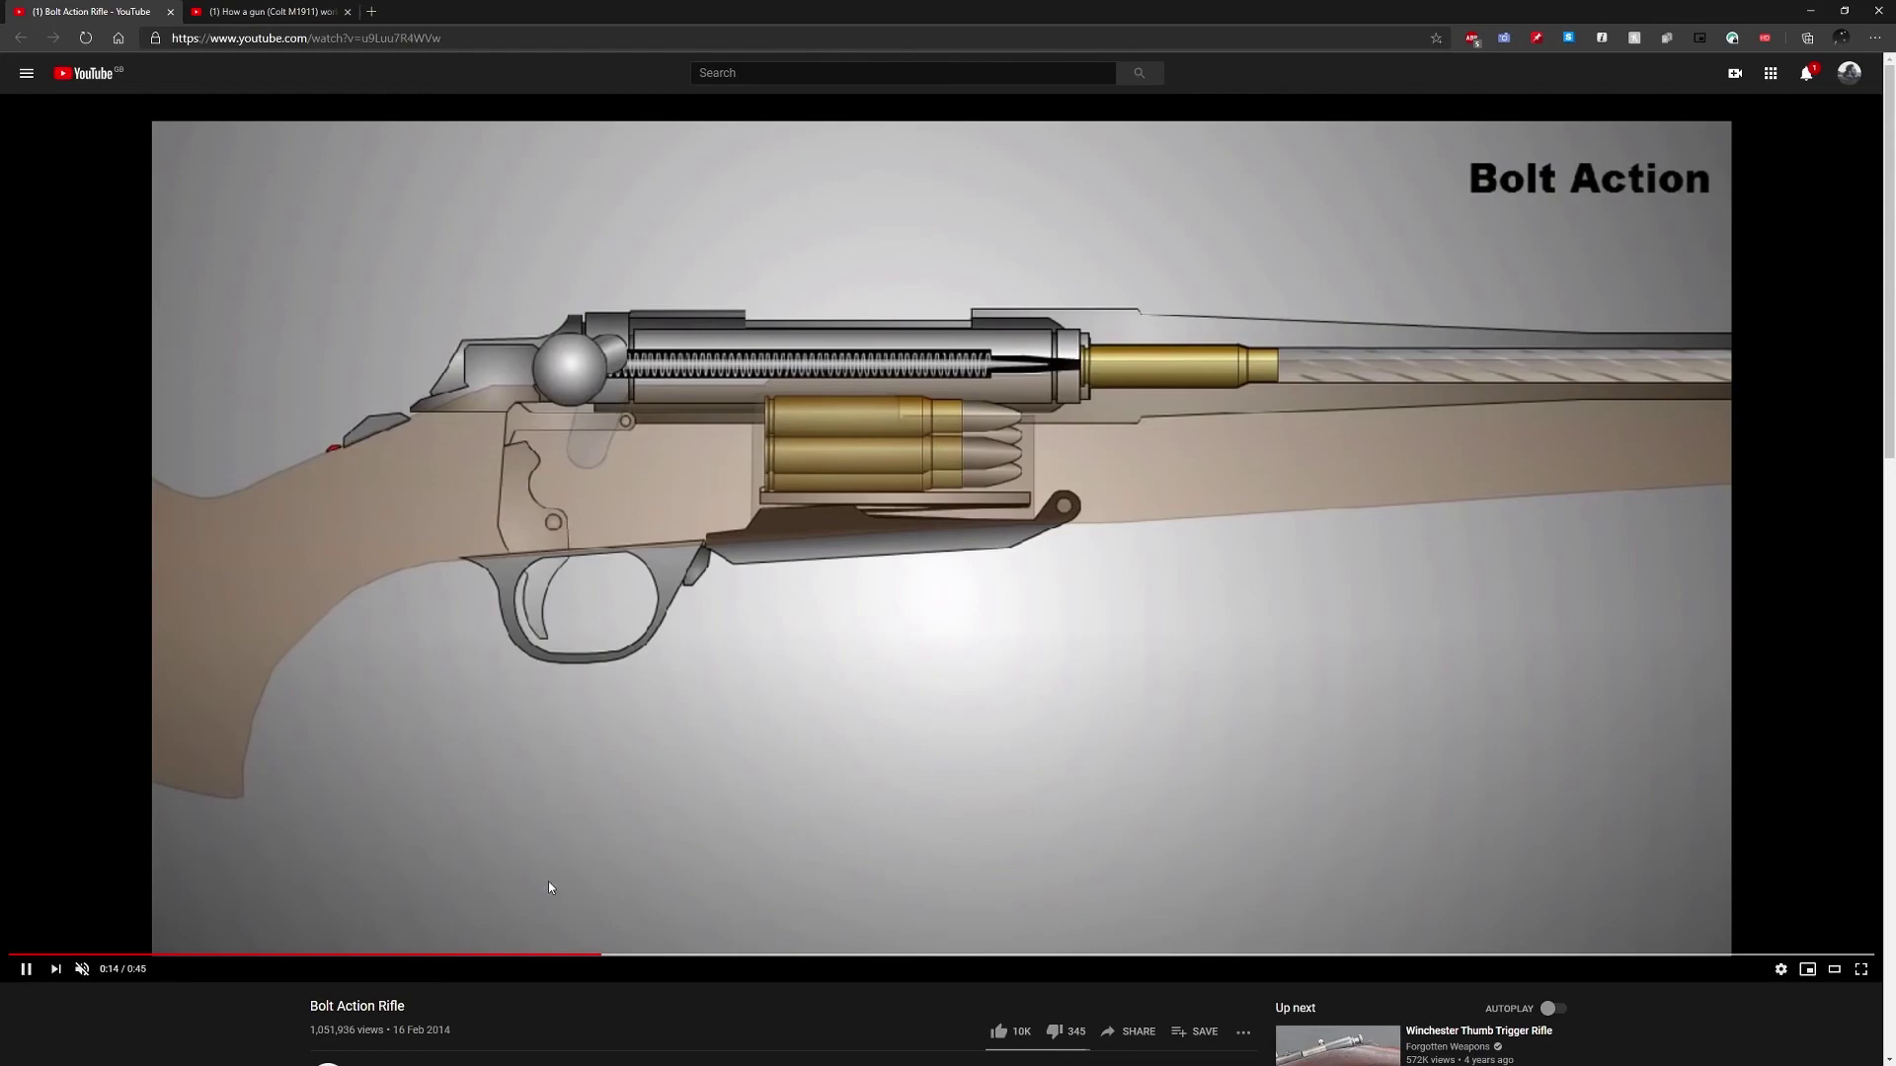
click(637, 633)
- Set the Bolt Action Rifle video's playback speed to 0.5
click(1786, 979)
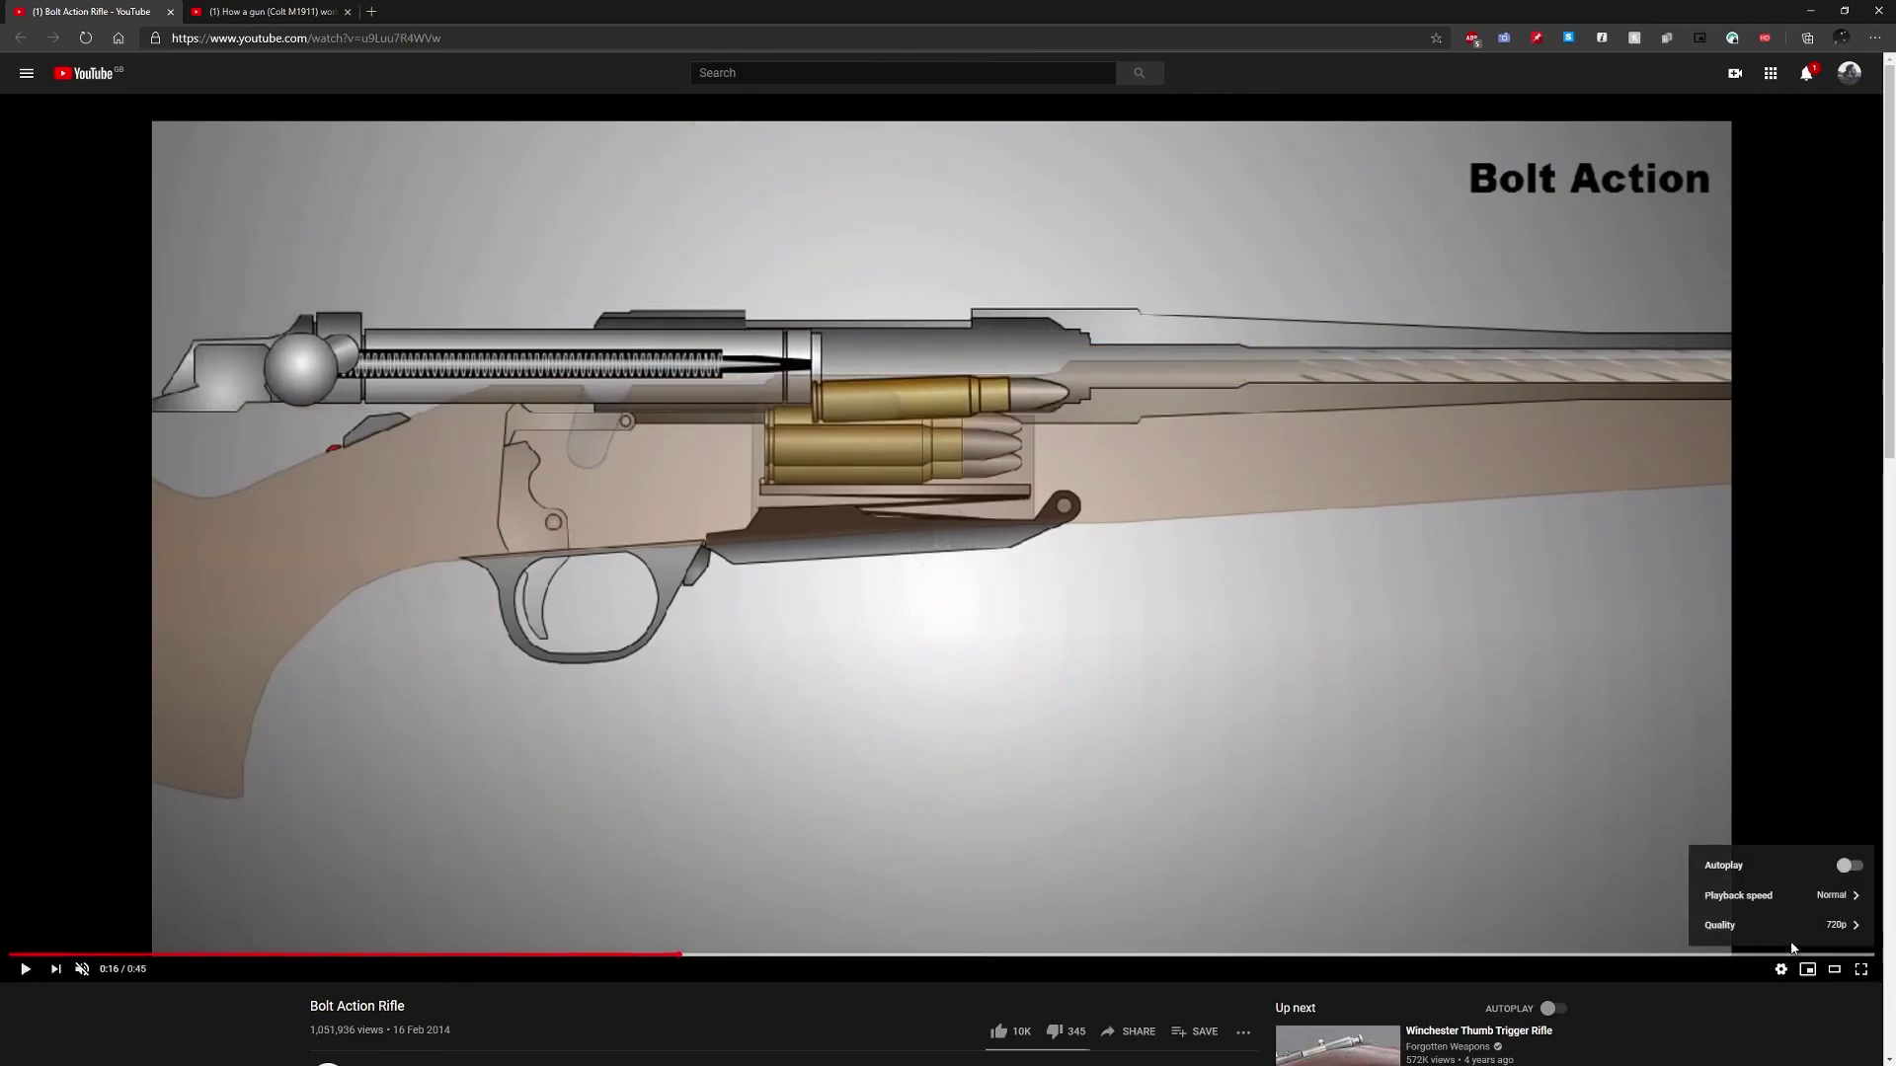
click(1798, 929)
click(1780, 972)
click(1780, 972)
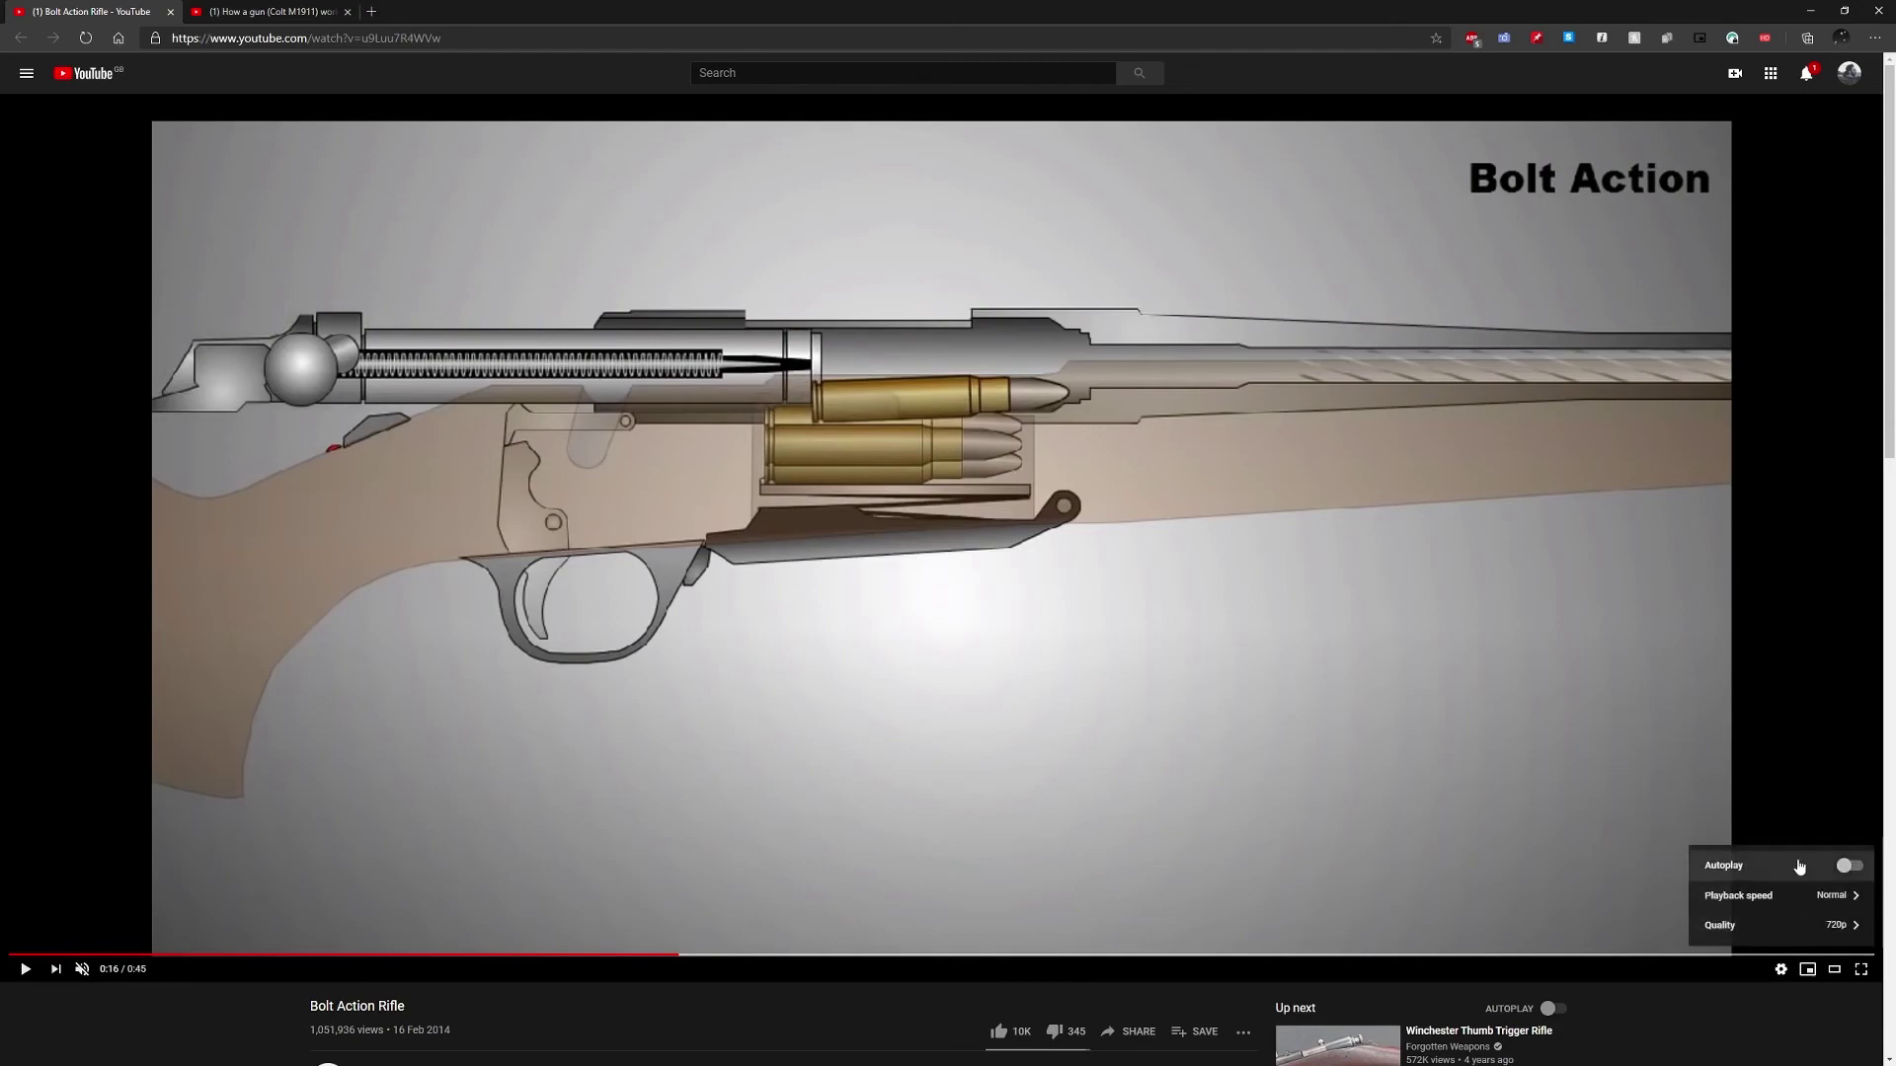
click(1806, 898)
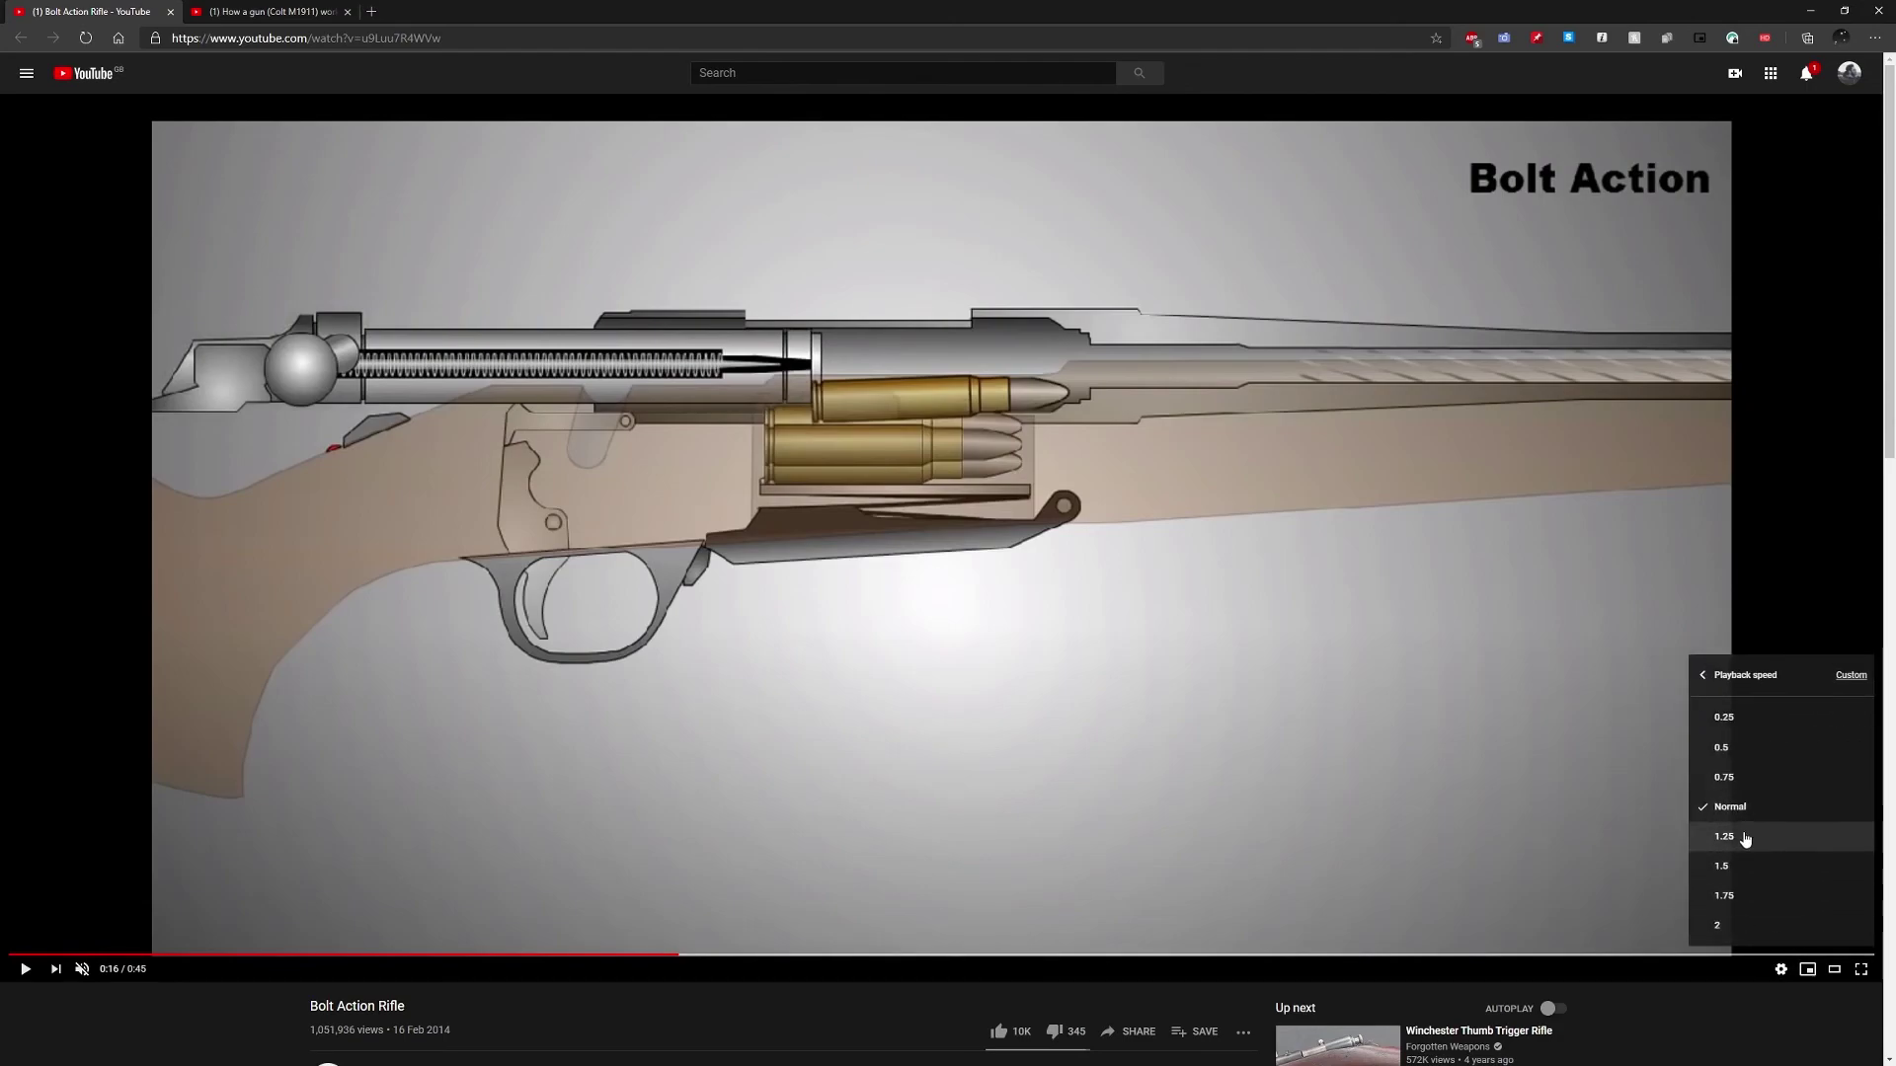
click(1746, 743)
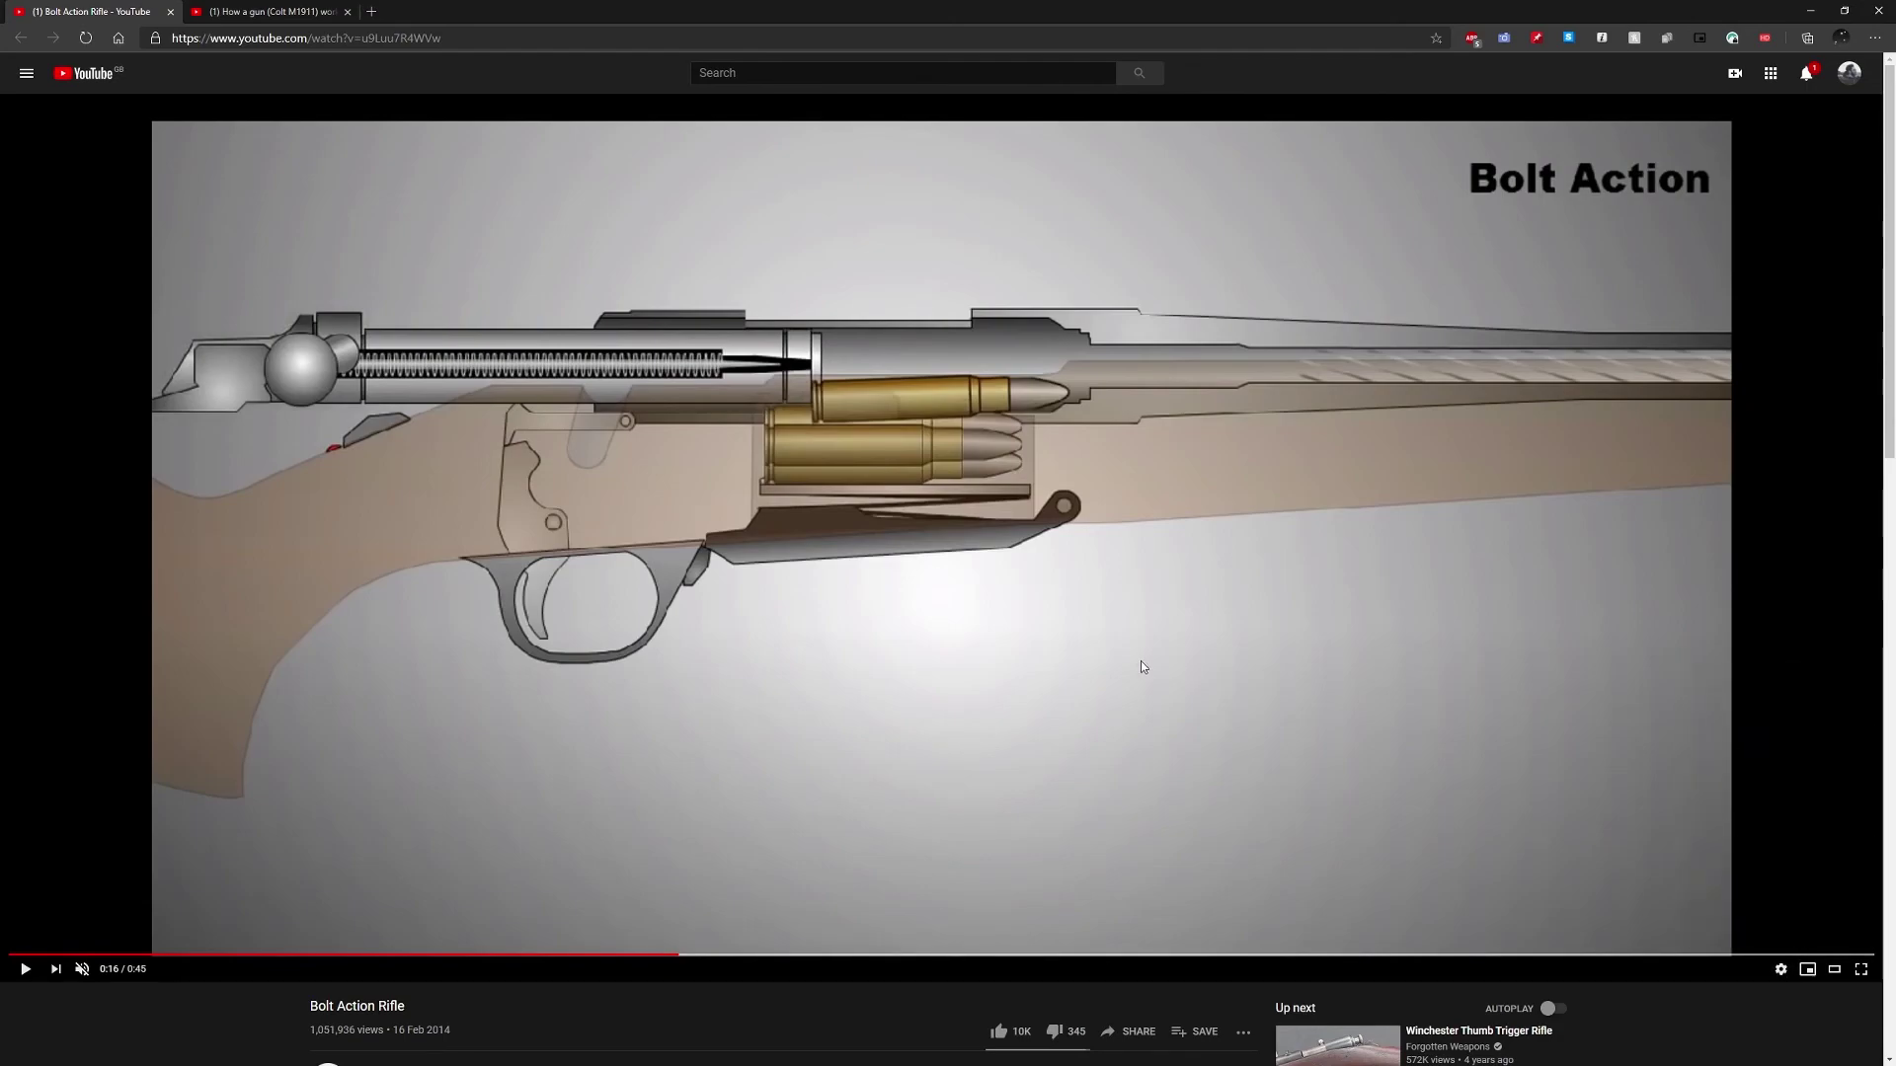
- Watch the bolt cycle in the slowed Bolt Action Rifle video and pause it
click(426, 862)
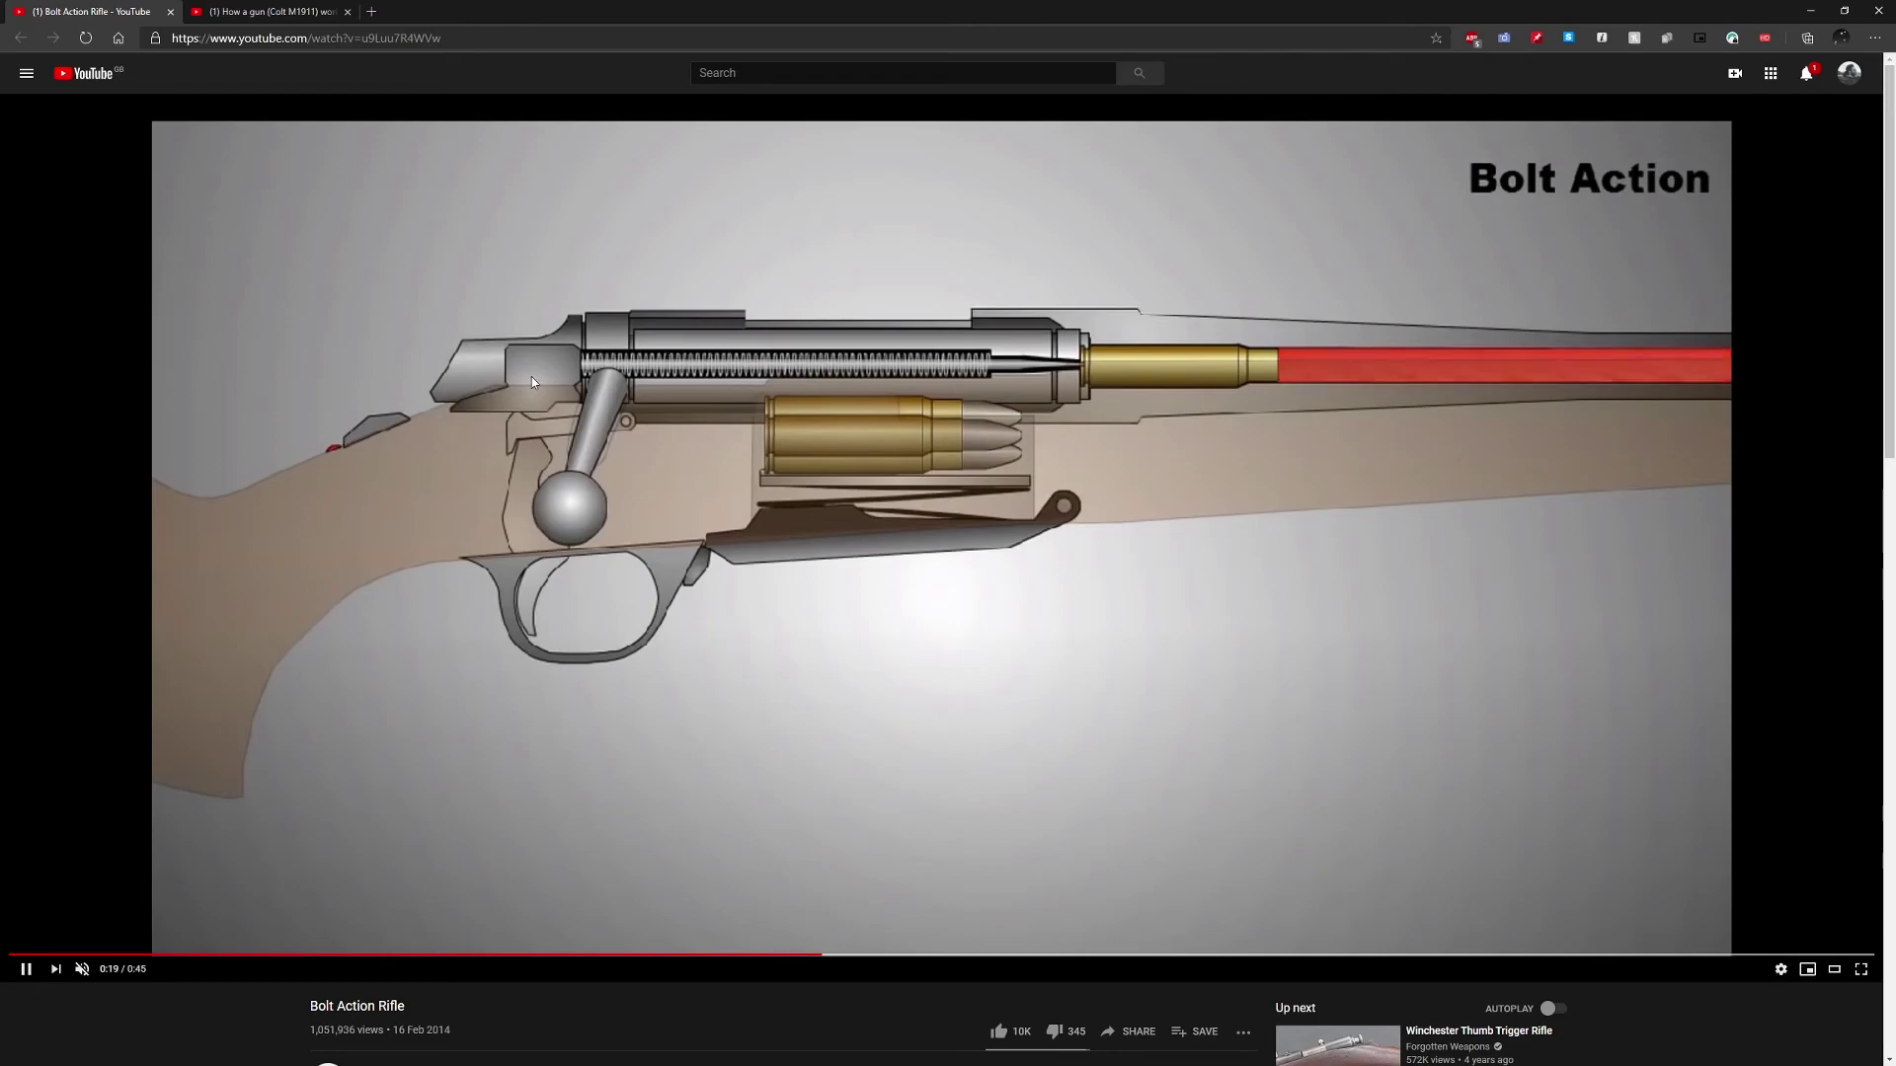
scroll(571, 407, down, 1)
scroll(569, 404, down, 3)
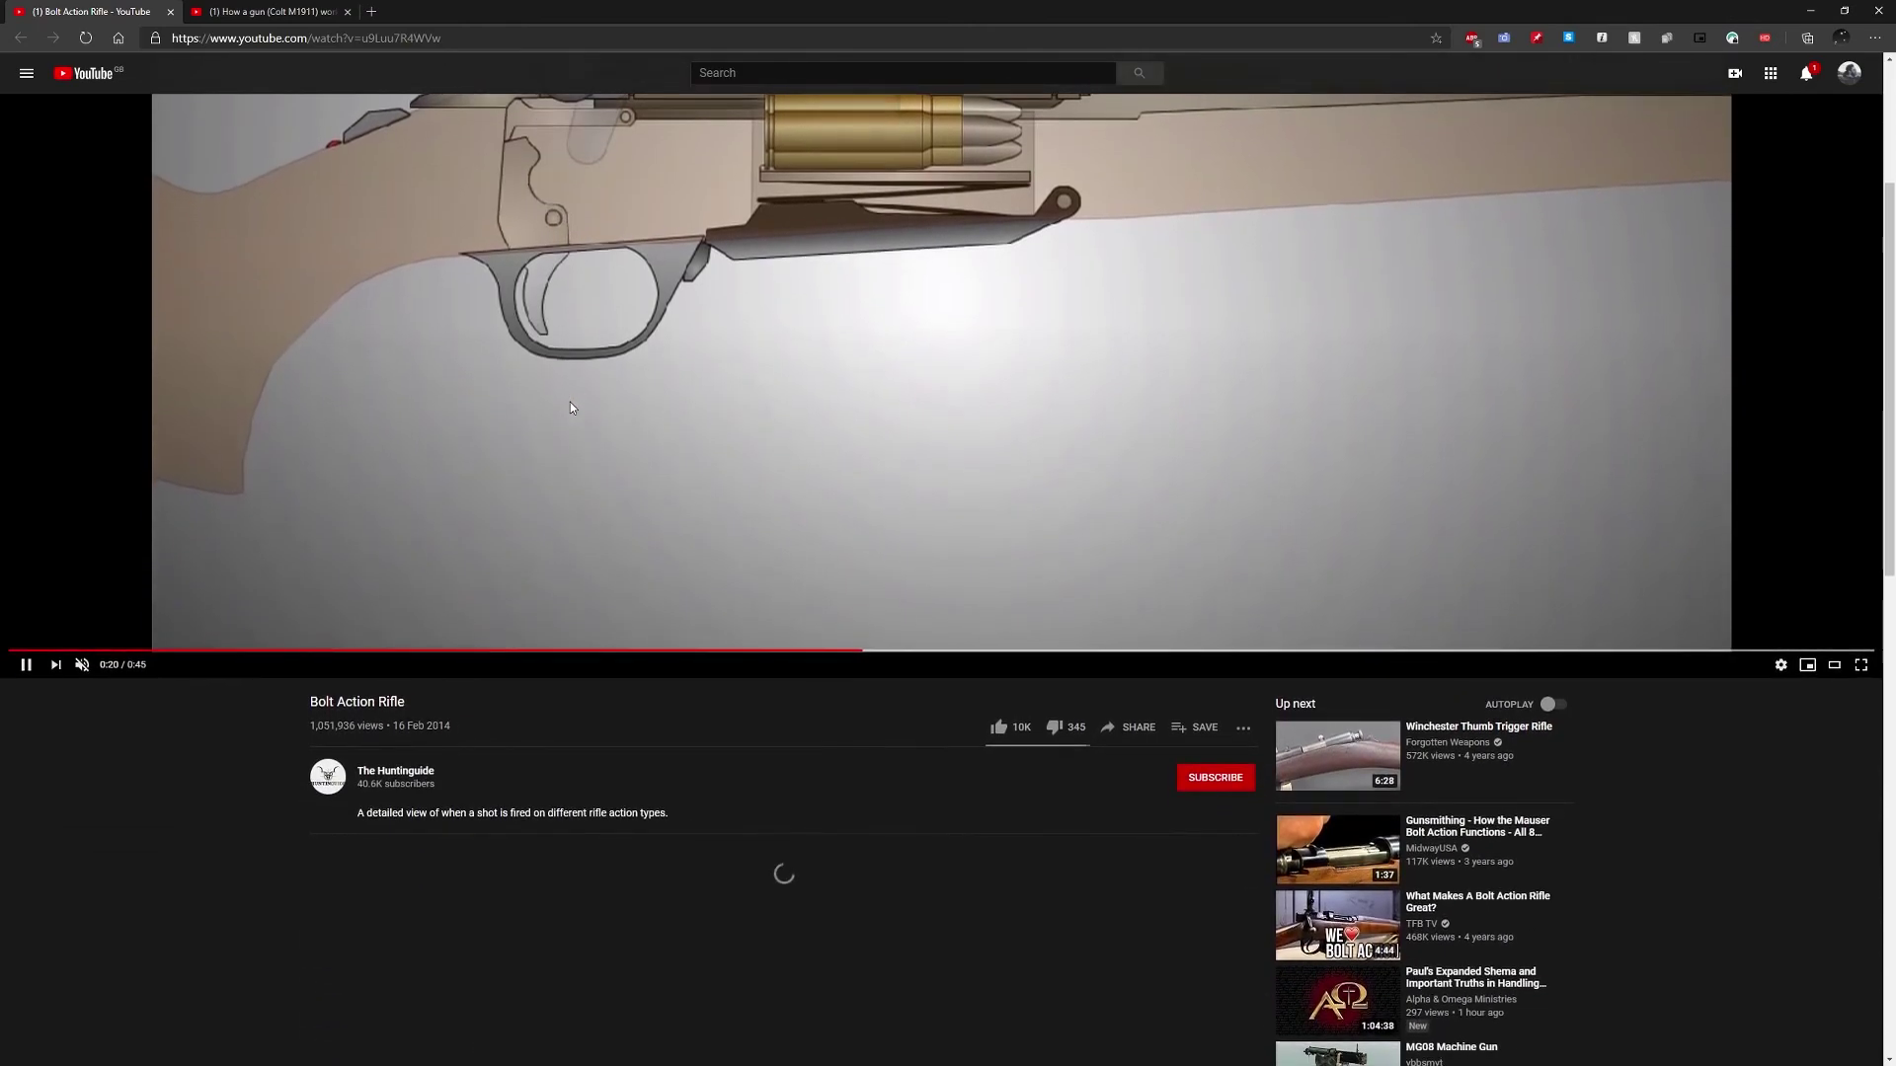
scroll(569, 404, up, 4)
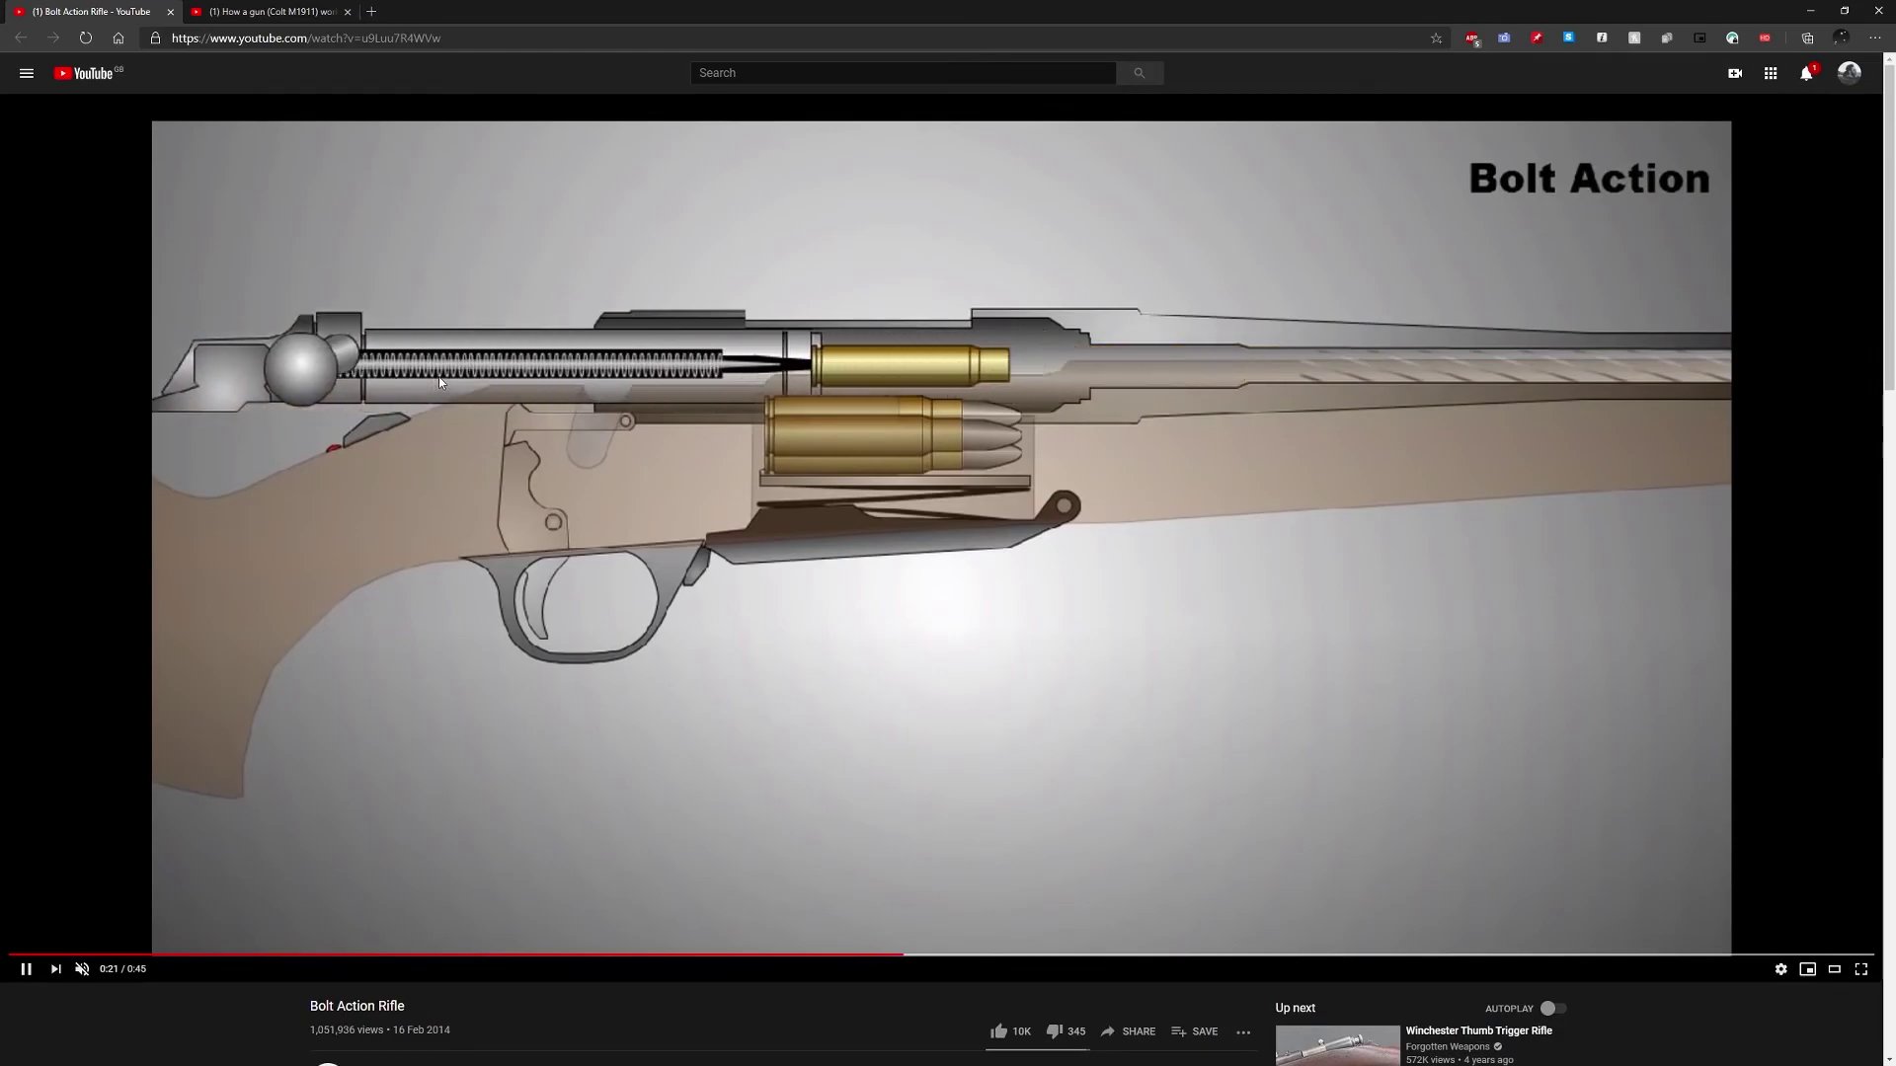
key(space)
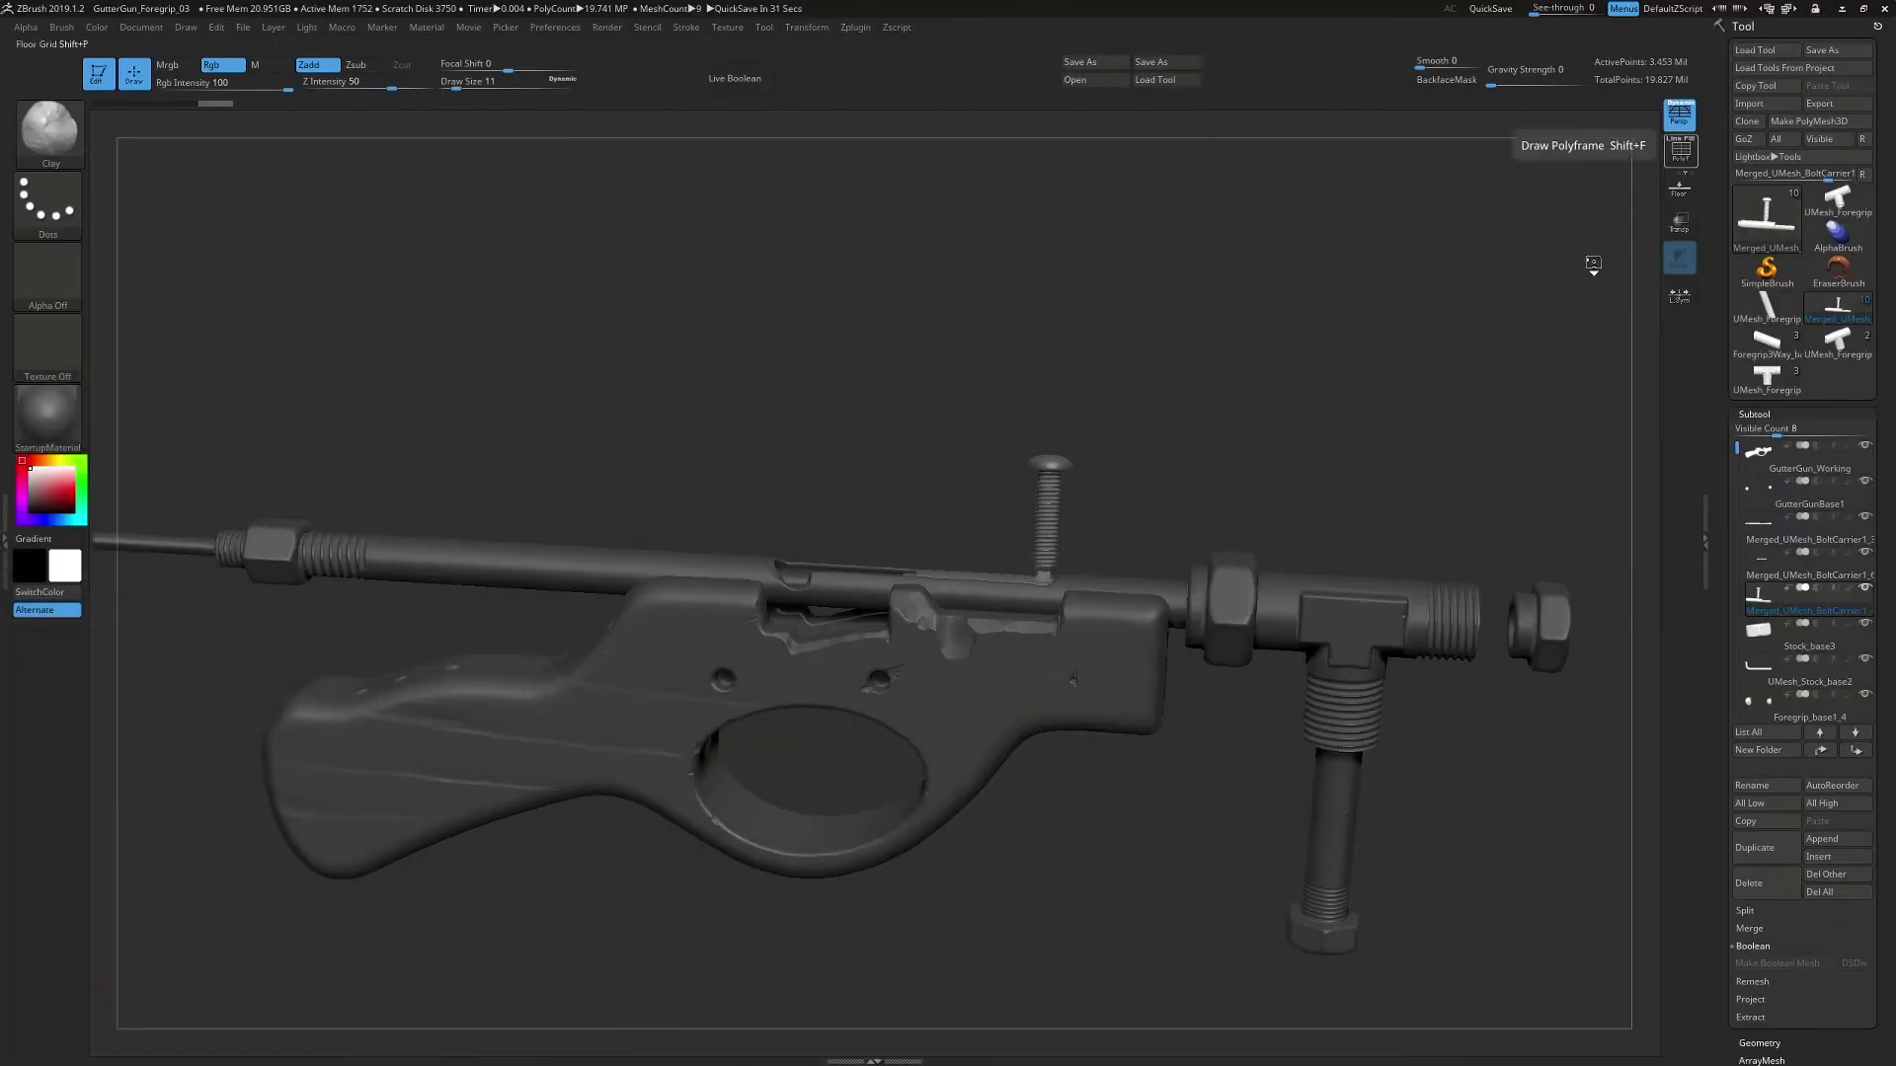
- Return to ZBrush and save the project over the existing GutterGun_Foregrip_03 file
mouse_move(691, 430)
mouse_down()
mouse_move(703, 393)
mouse_move(686, 396)
mouse_up()
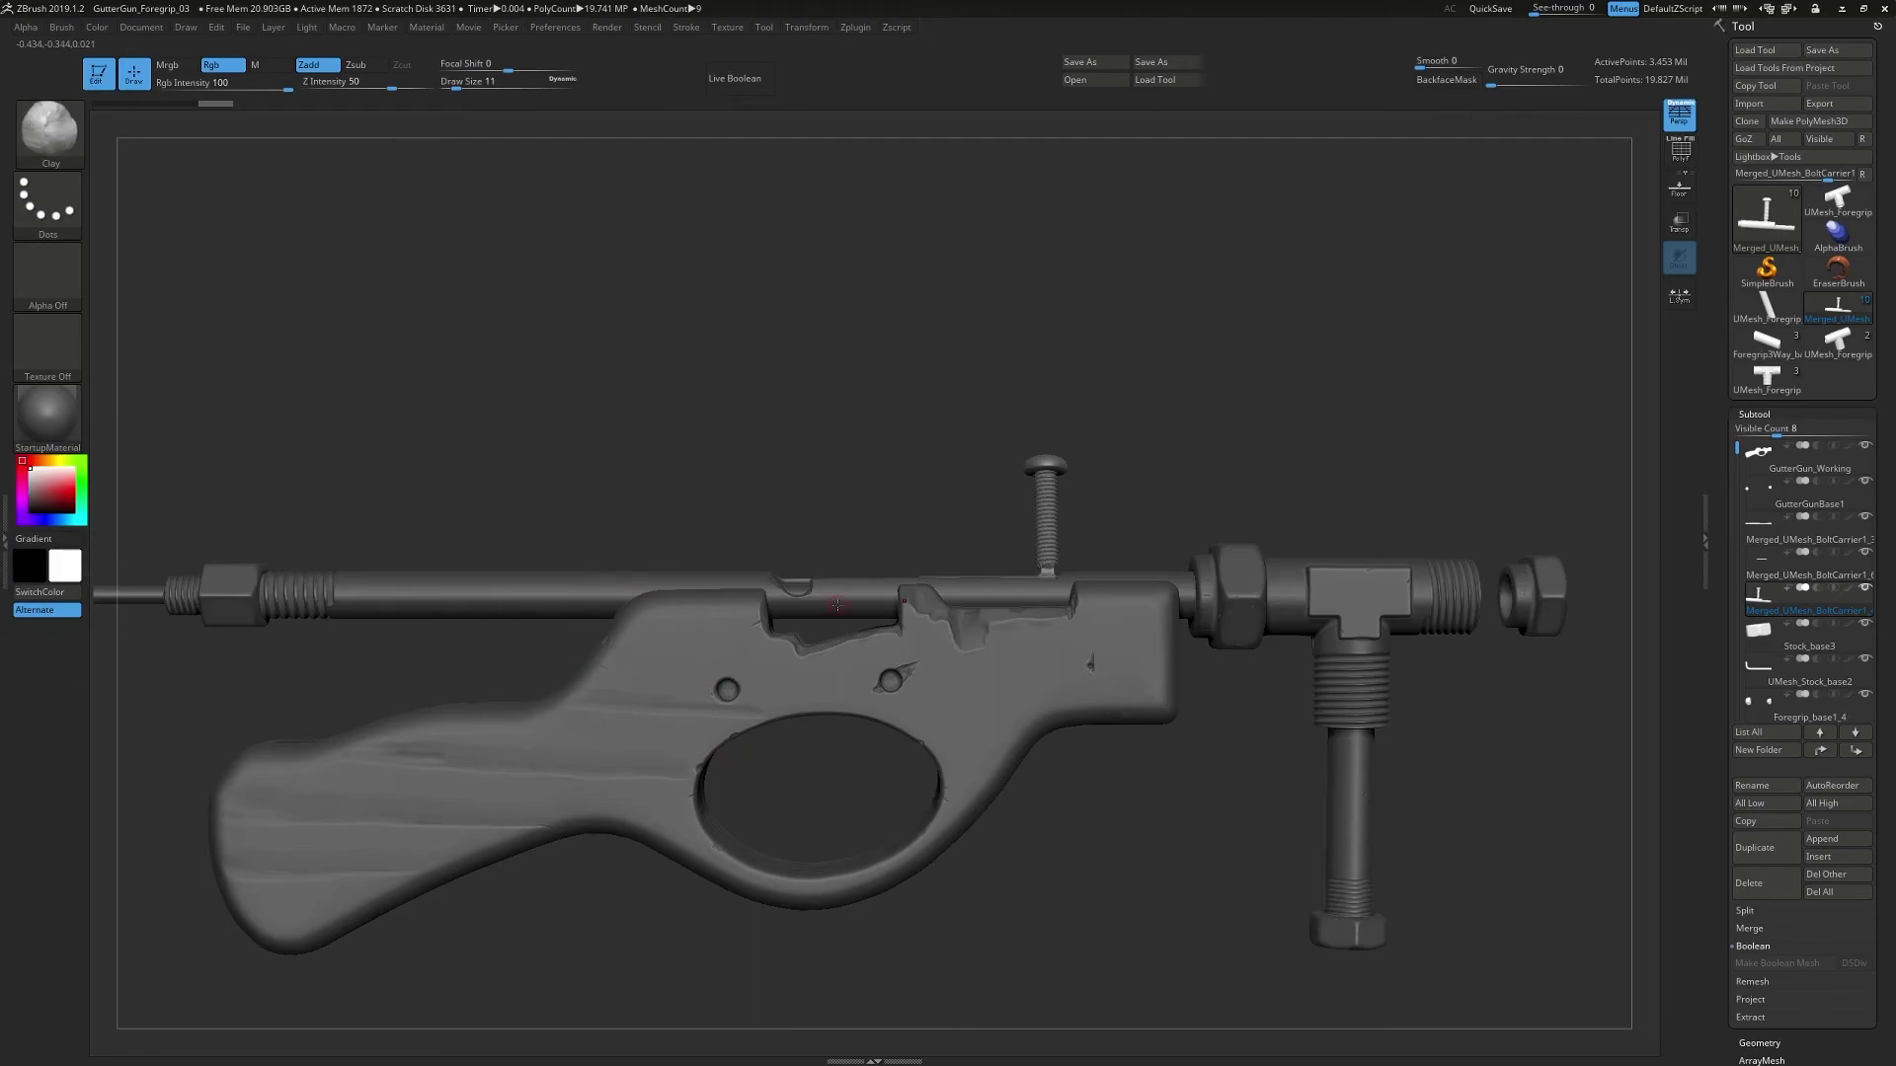
drag(866, 474, 1282, 398)
drag(1012, 434, 828, 419)
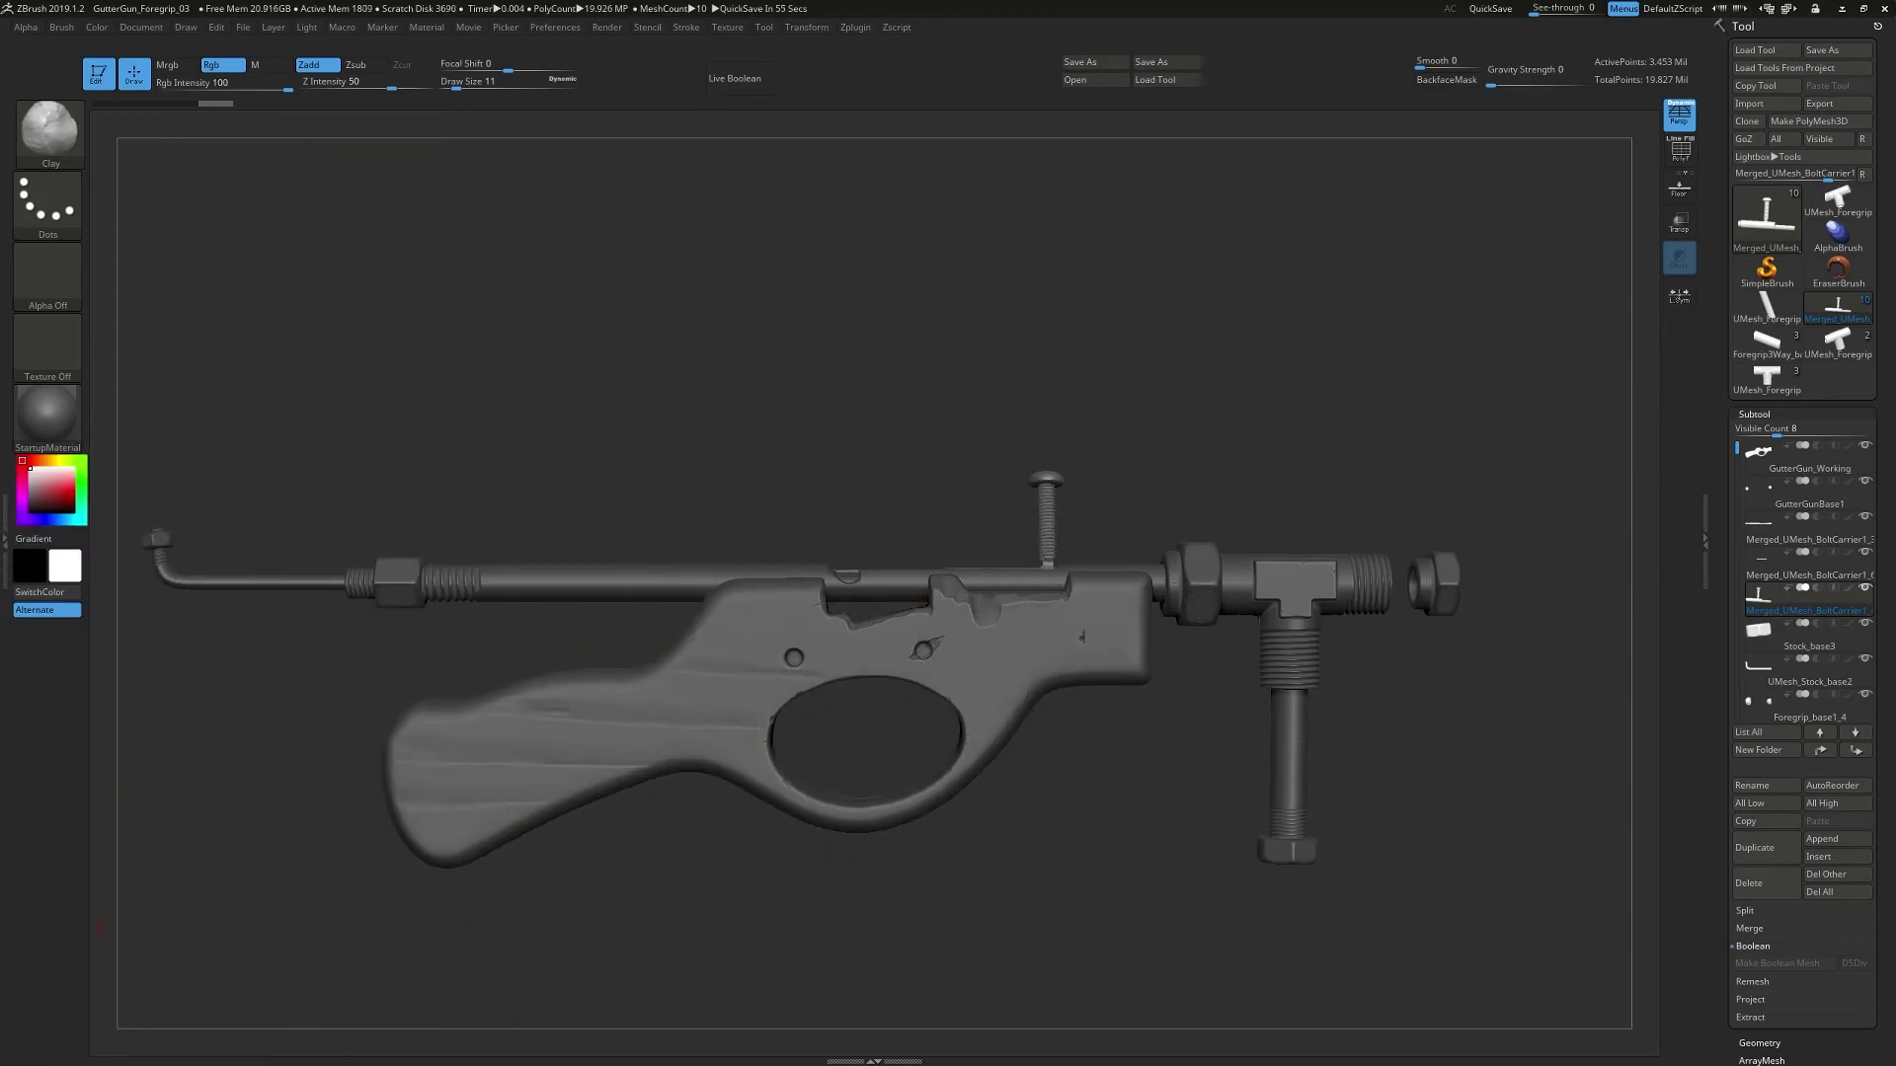
mouse_move(816, 426)
right_down()
mouse_move(963, 397)
mouse_move(965, 376)
mouse_move(869, 435)
mouse_move(1109, 442)
right_up()
click(1124, 65)
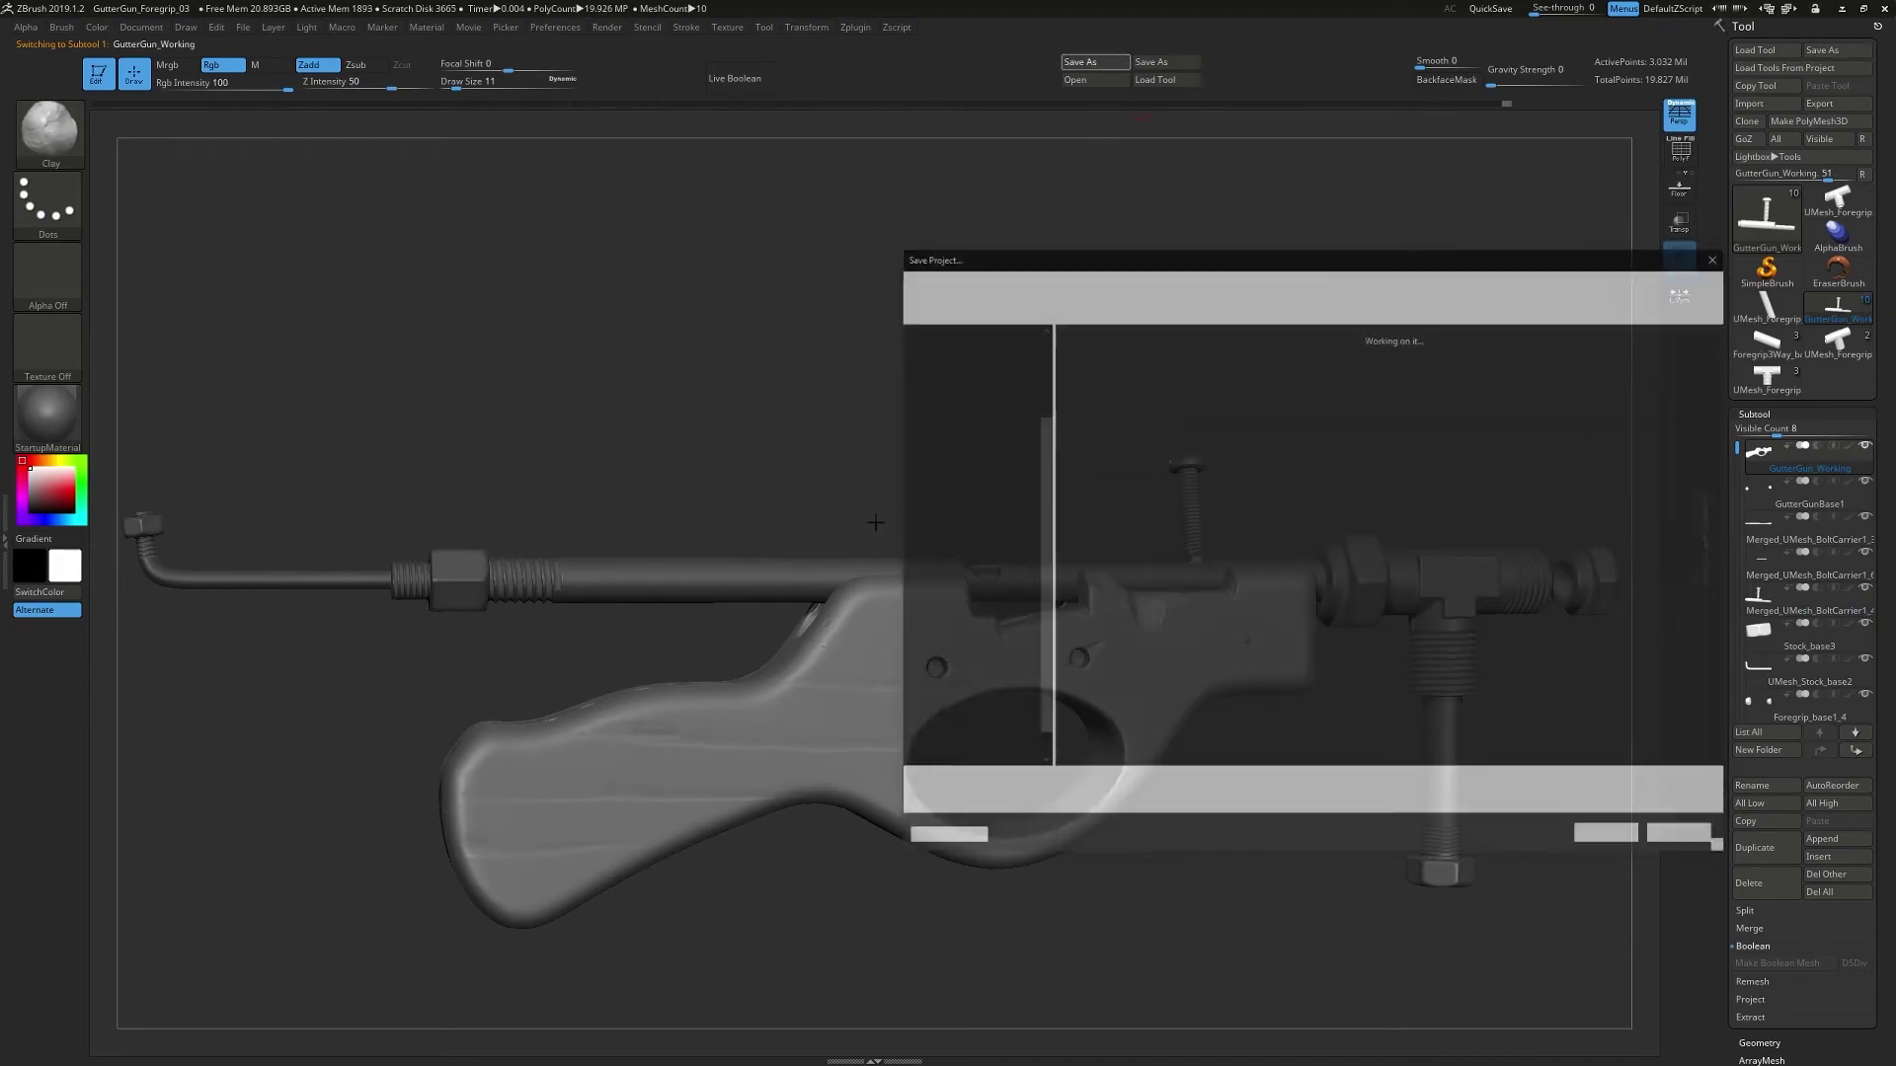
double_click(1123, 363)
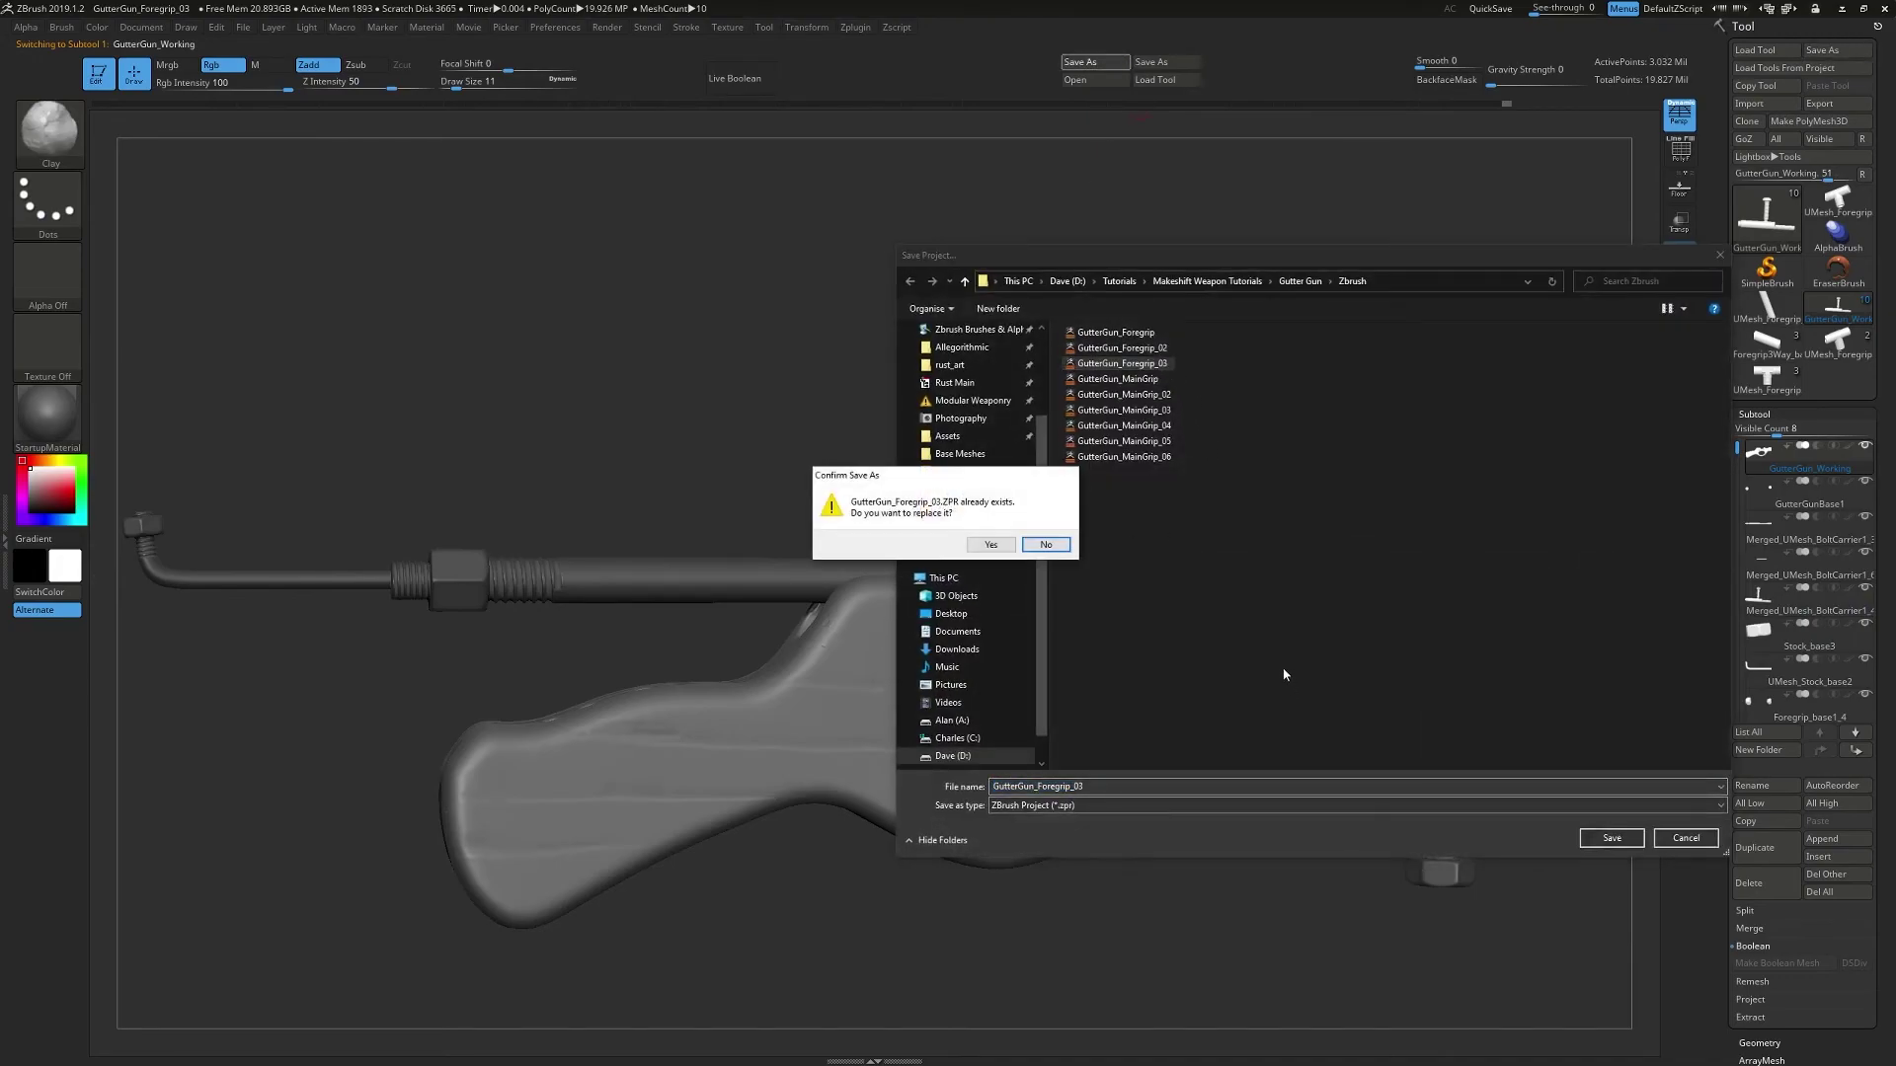
click(990, 545)
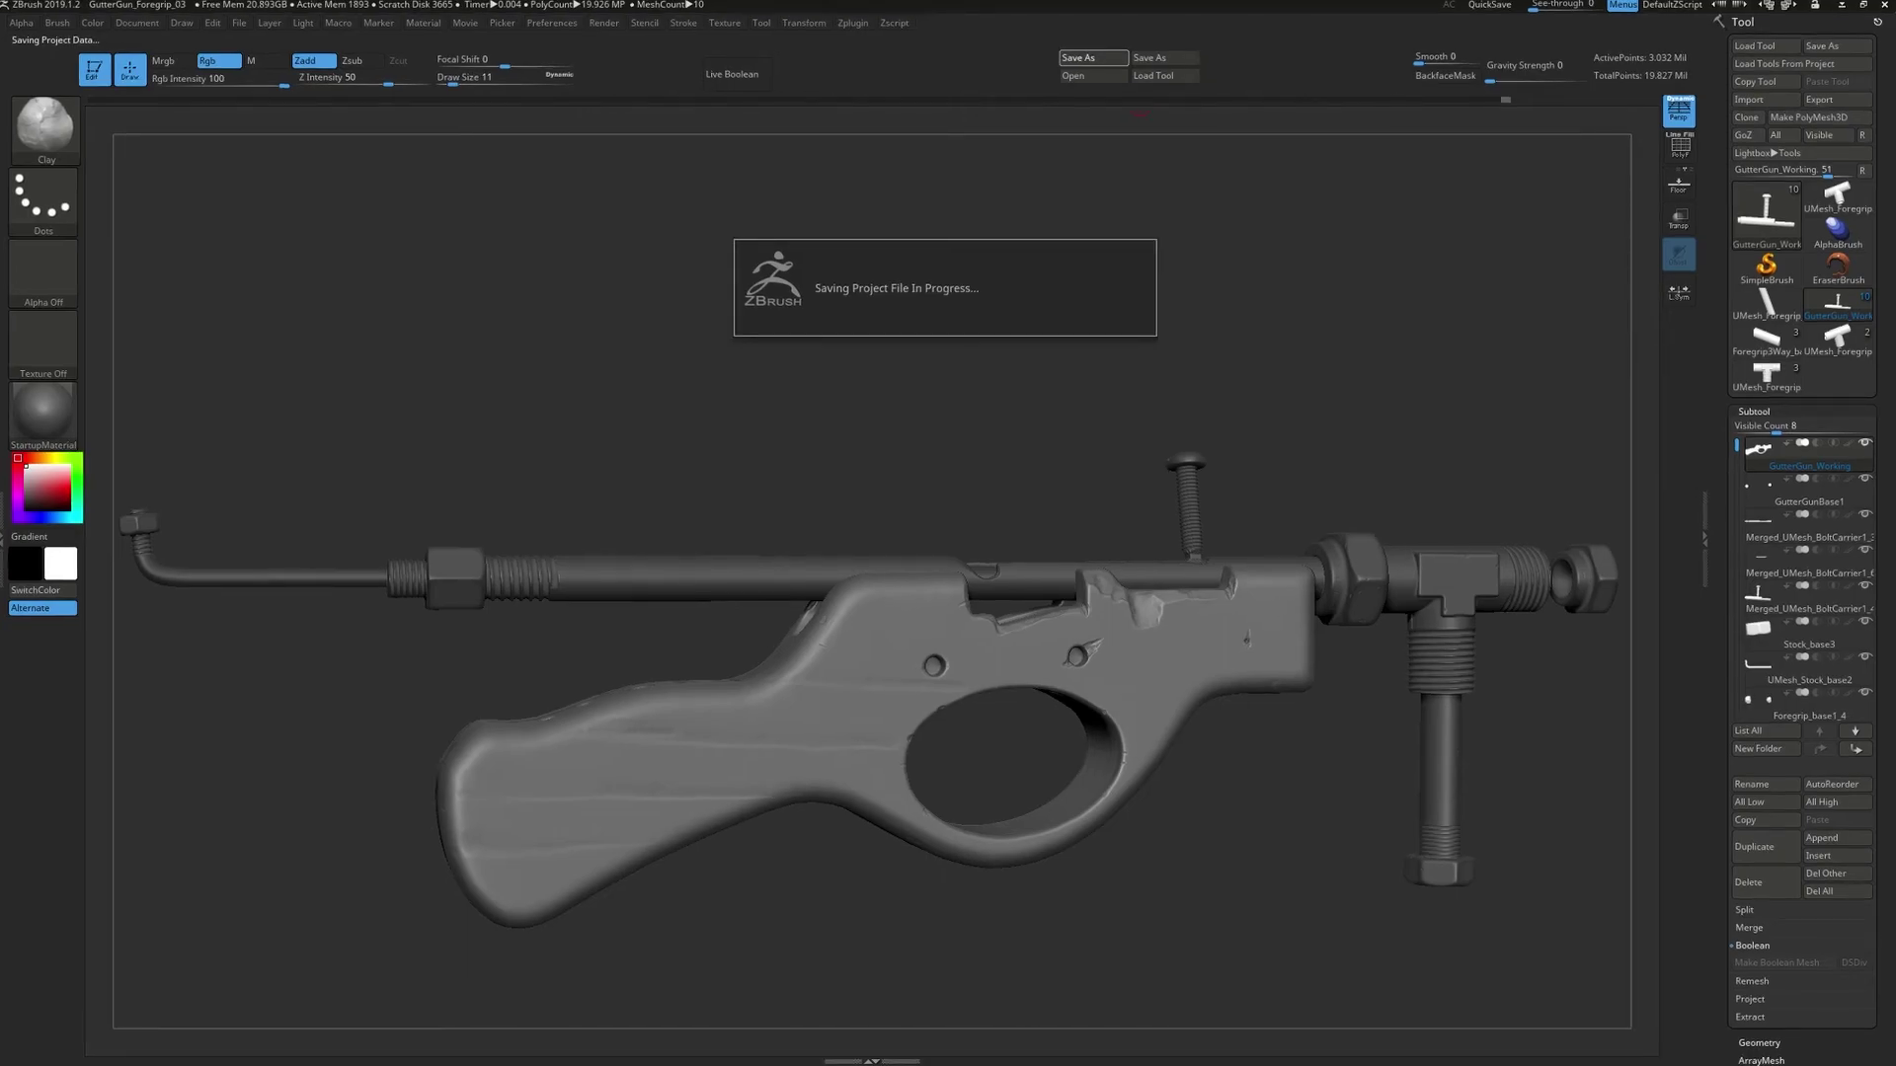
- Save the project as a new version named GutterGun_Foregrip_04
drag(1183, 371, 1551, 343)
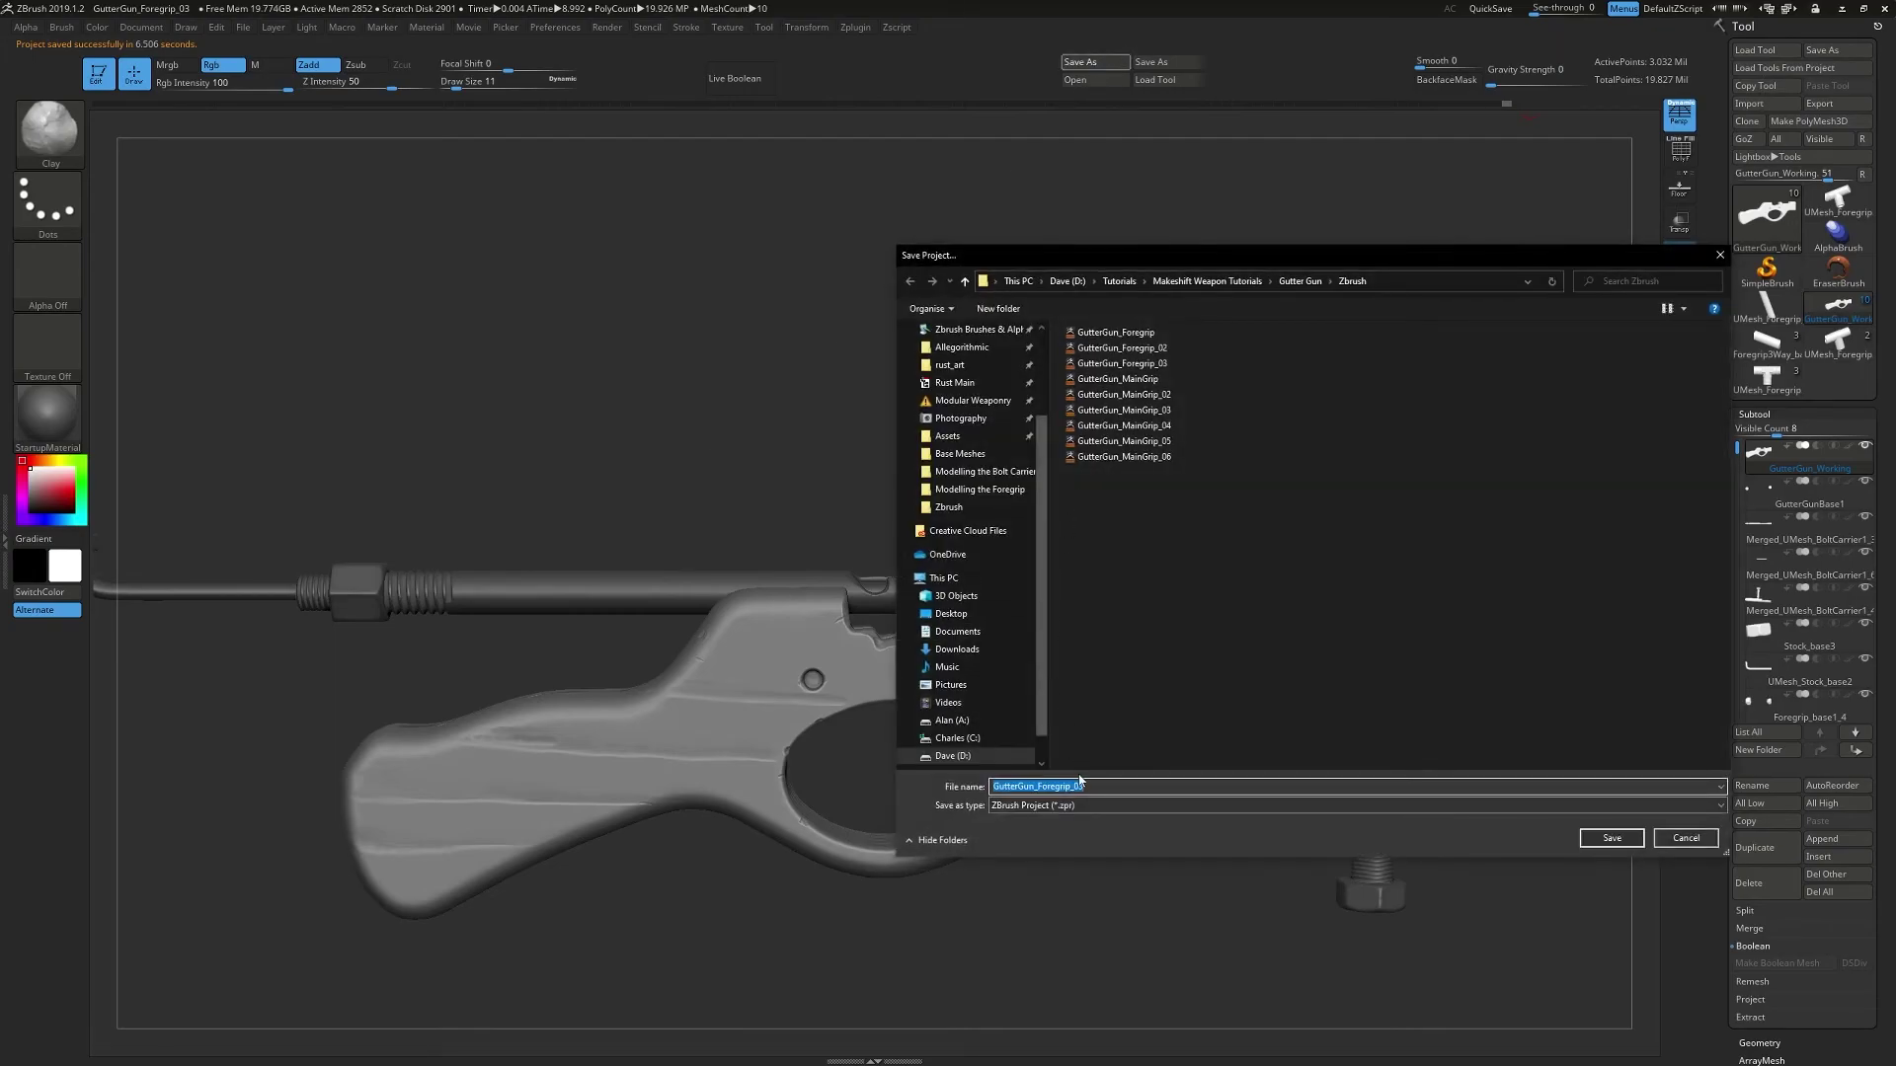
text(4)
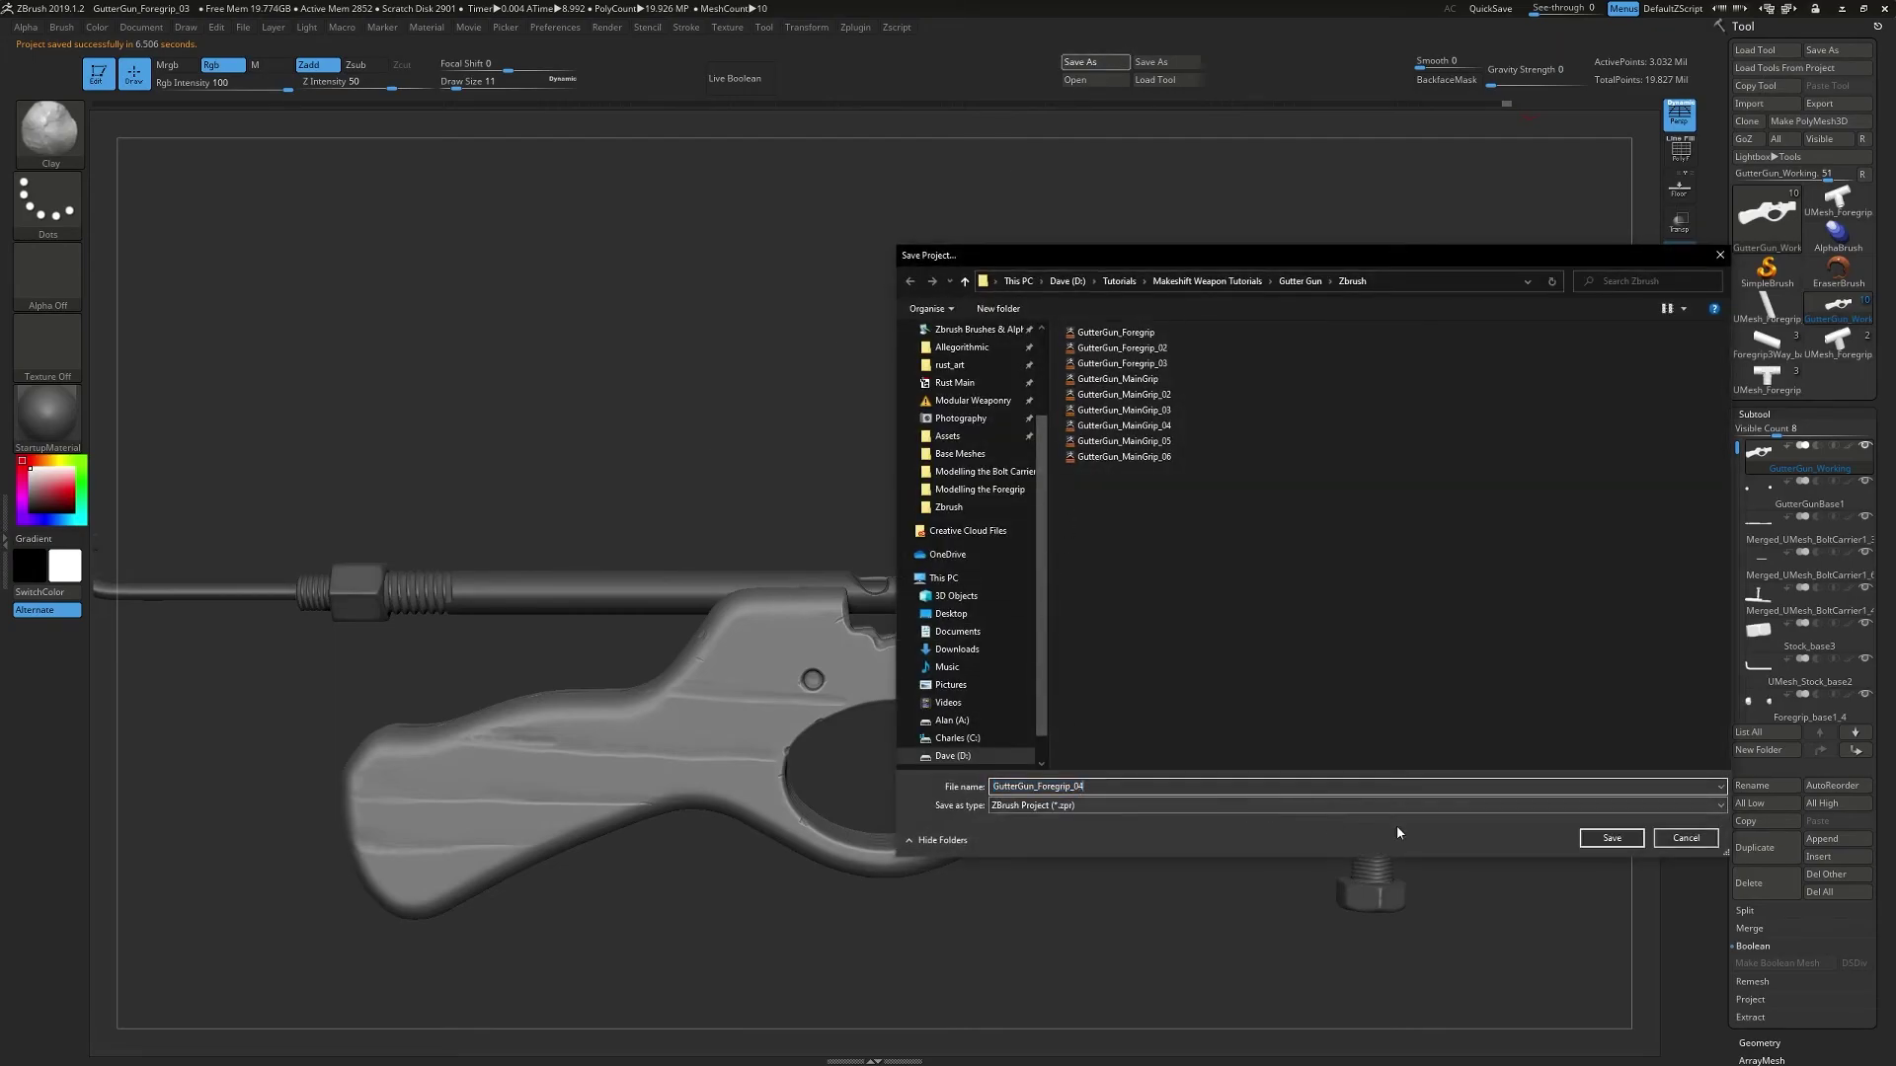
click(1592, 839)
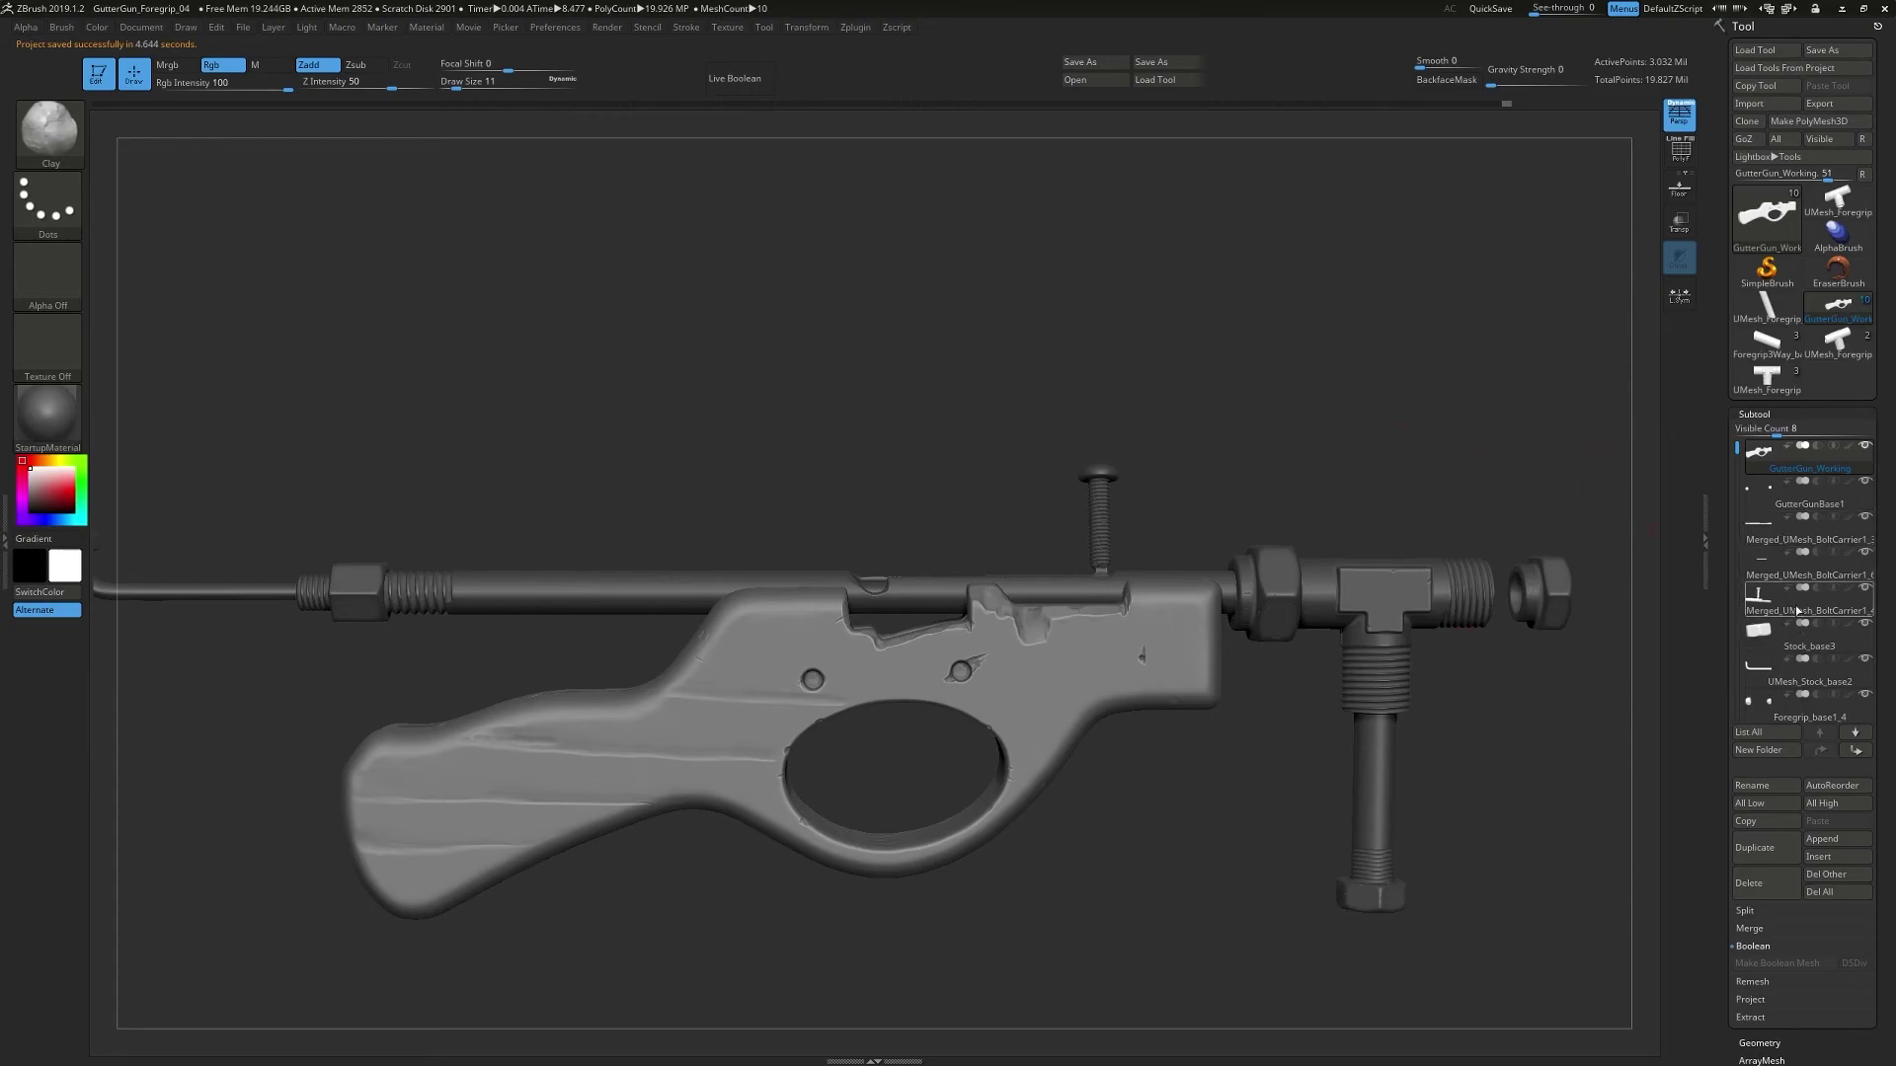
- Show only the wooden stock and barrel pipe subtools, and move the pipe's subtool directly beneath the stock
alt+drag(751, 456, 837, 458)
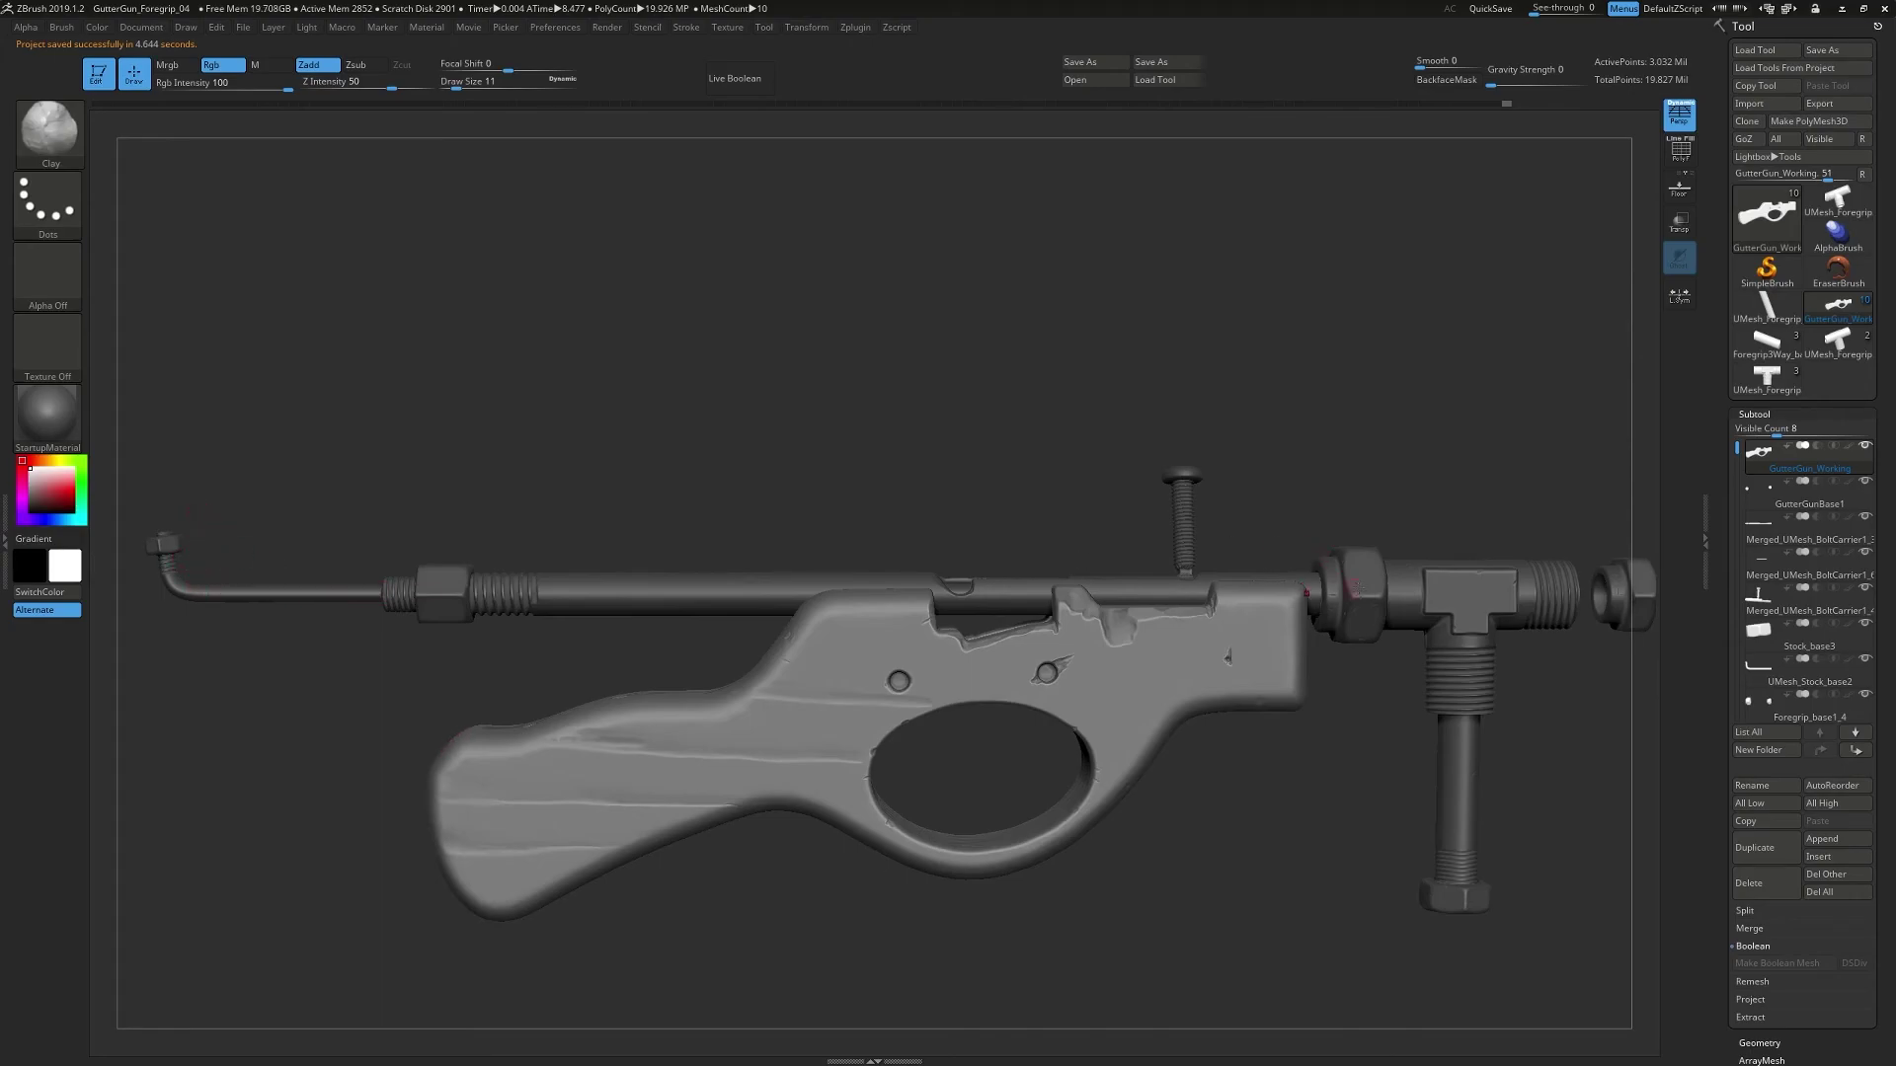
alt+drag(1463, 431, 1407, 419)
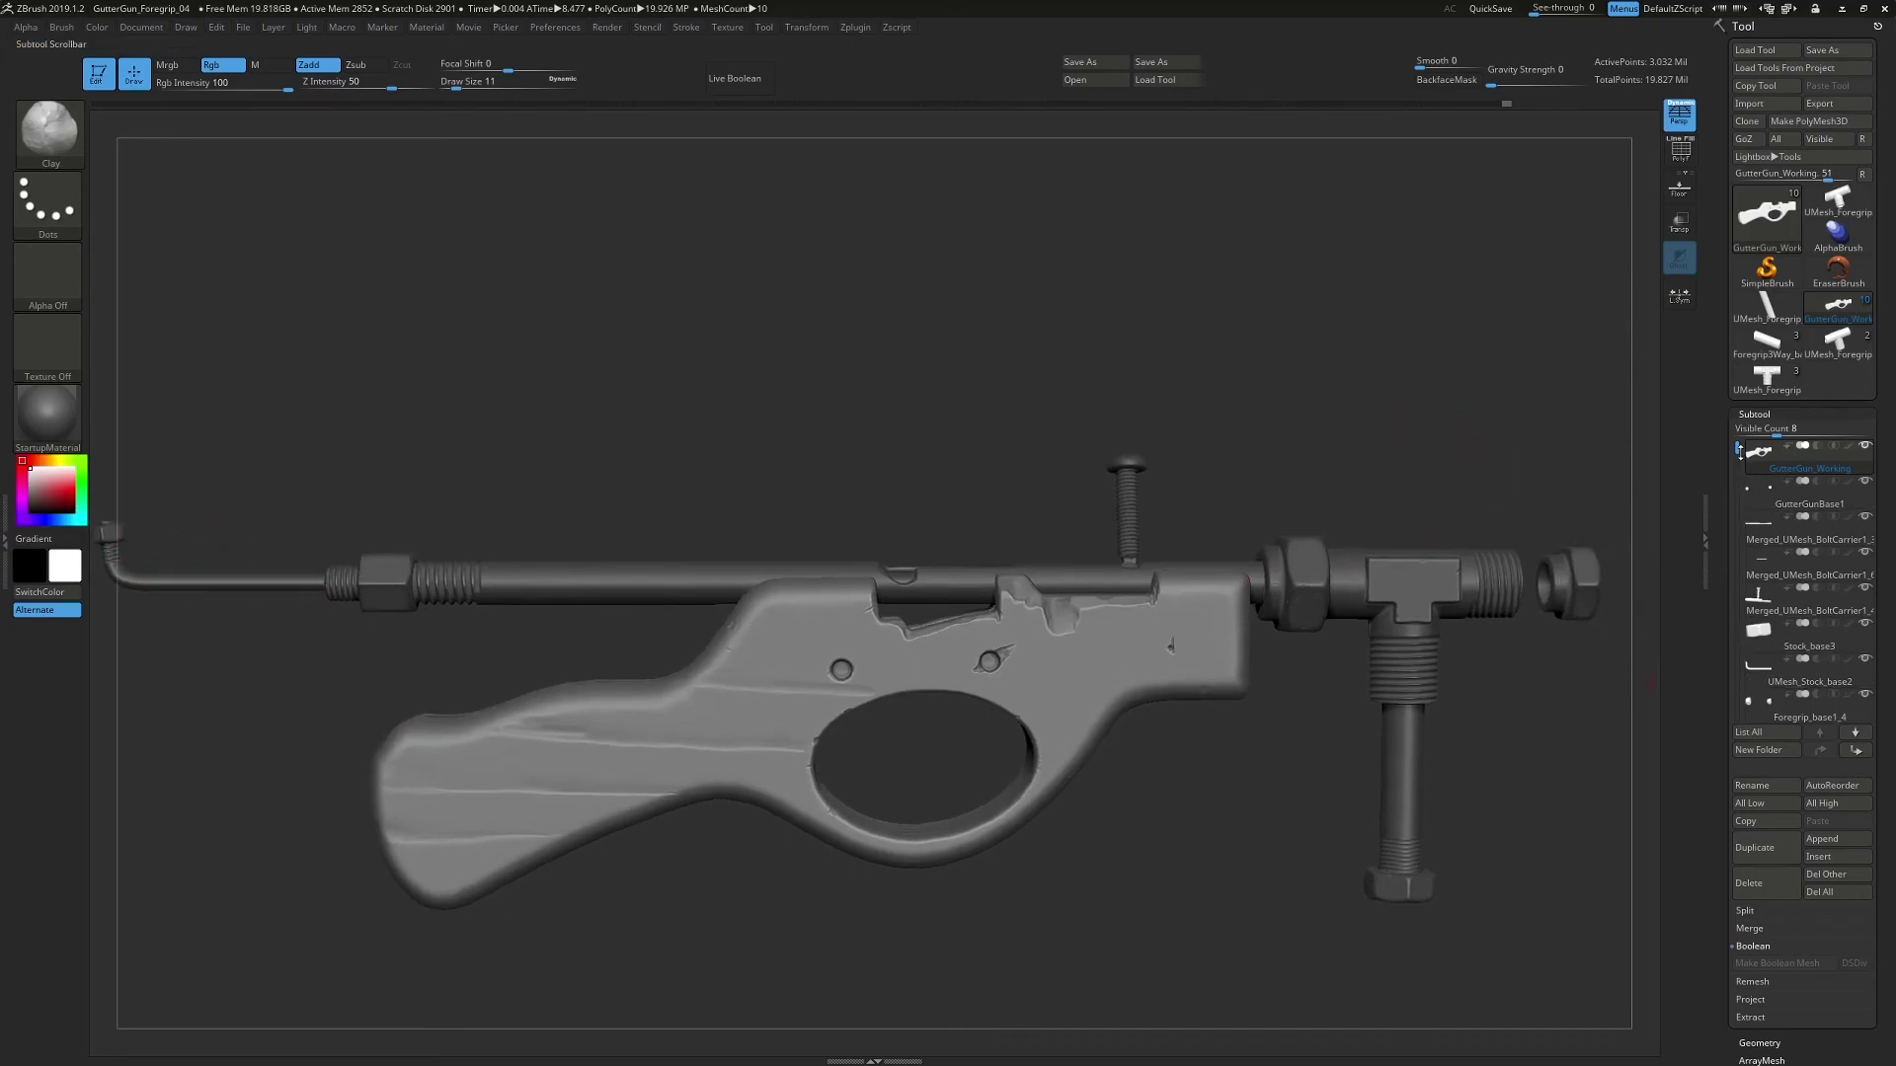
alt+click(1865, 446)
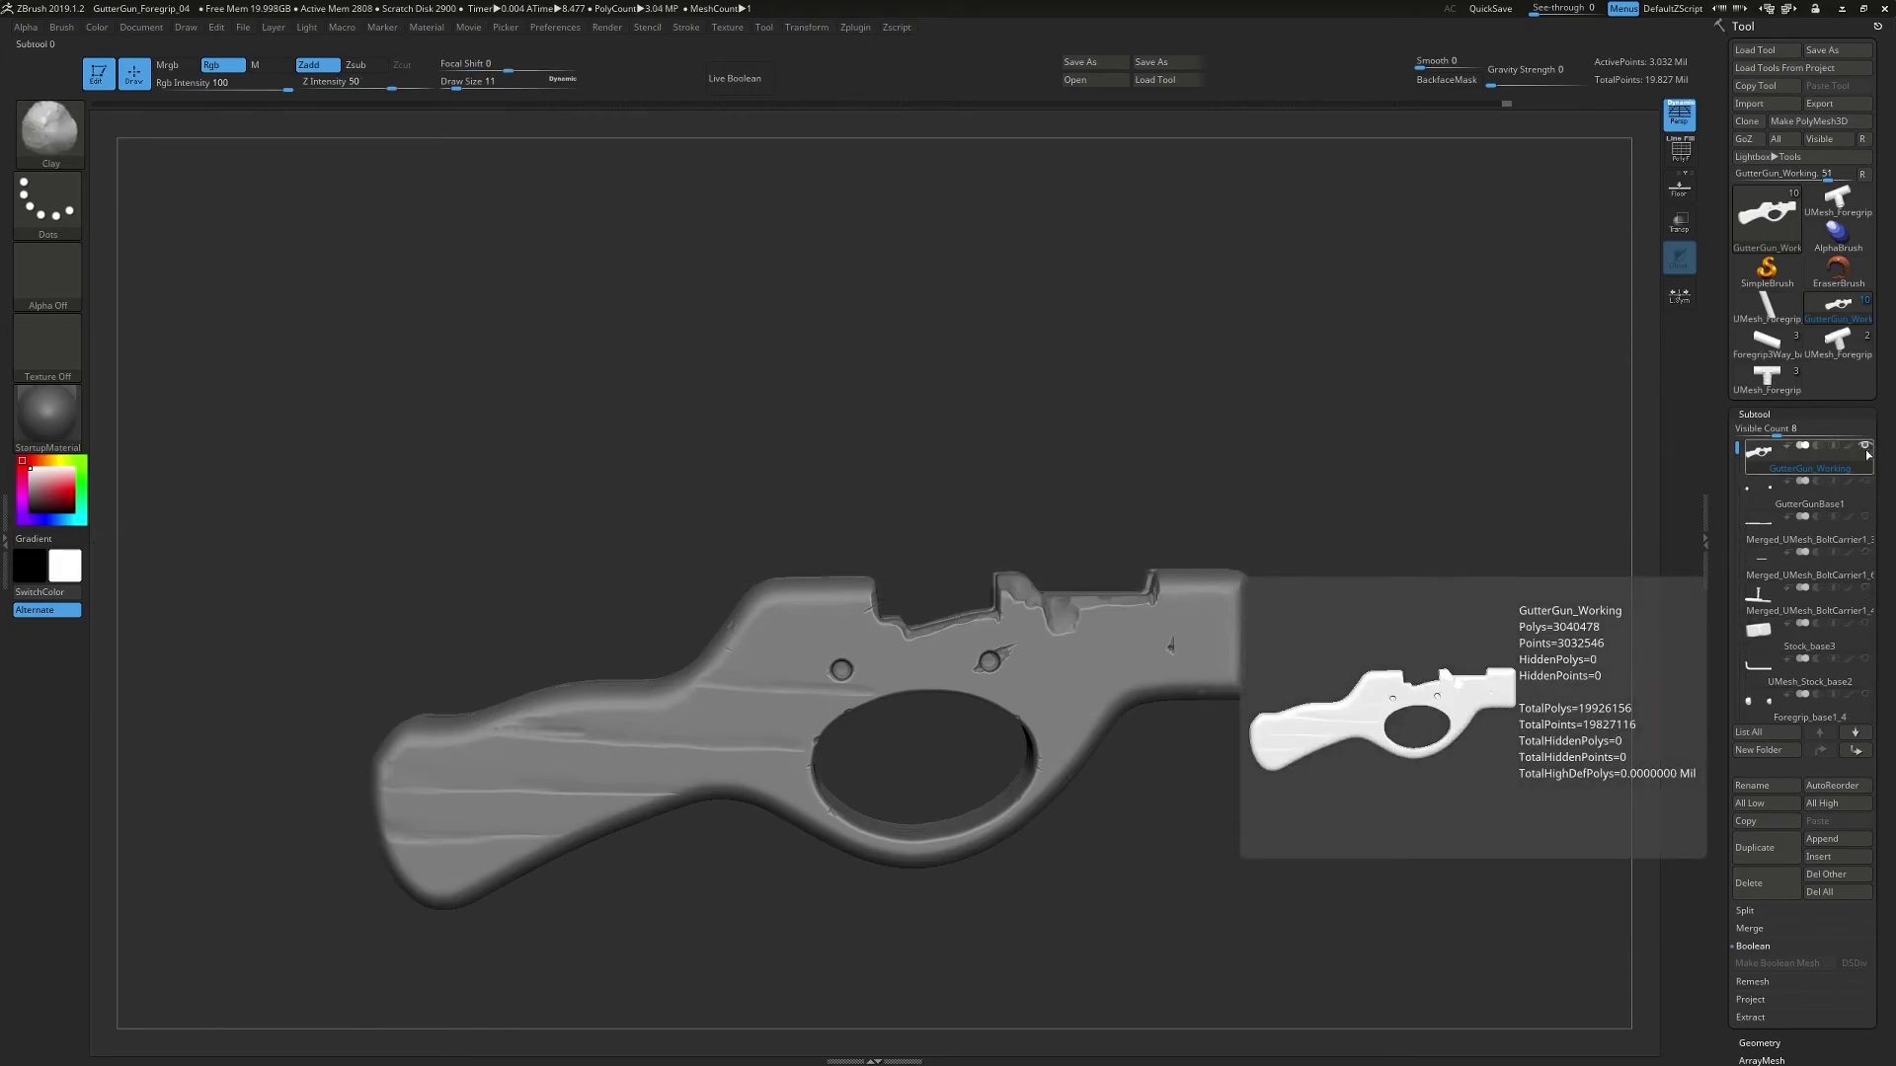
click(1864, 517)
mouse_move(1577, 525)
mouse_down()
mouse_move(1264, 434)
mouse_move(1053, 400)
mouse_move(969, 415)
mouse_move(1009, 419)
mouse_up()
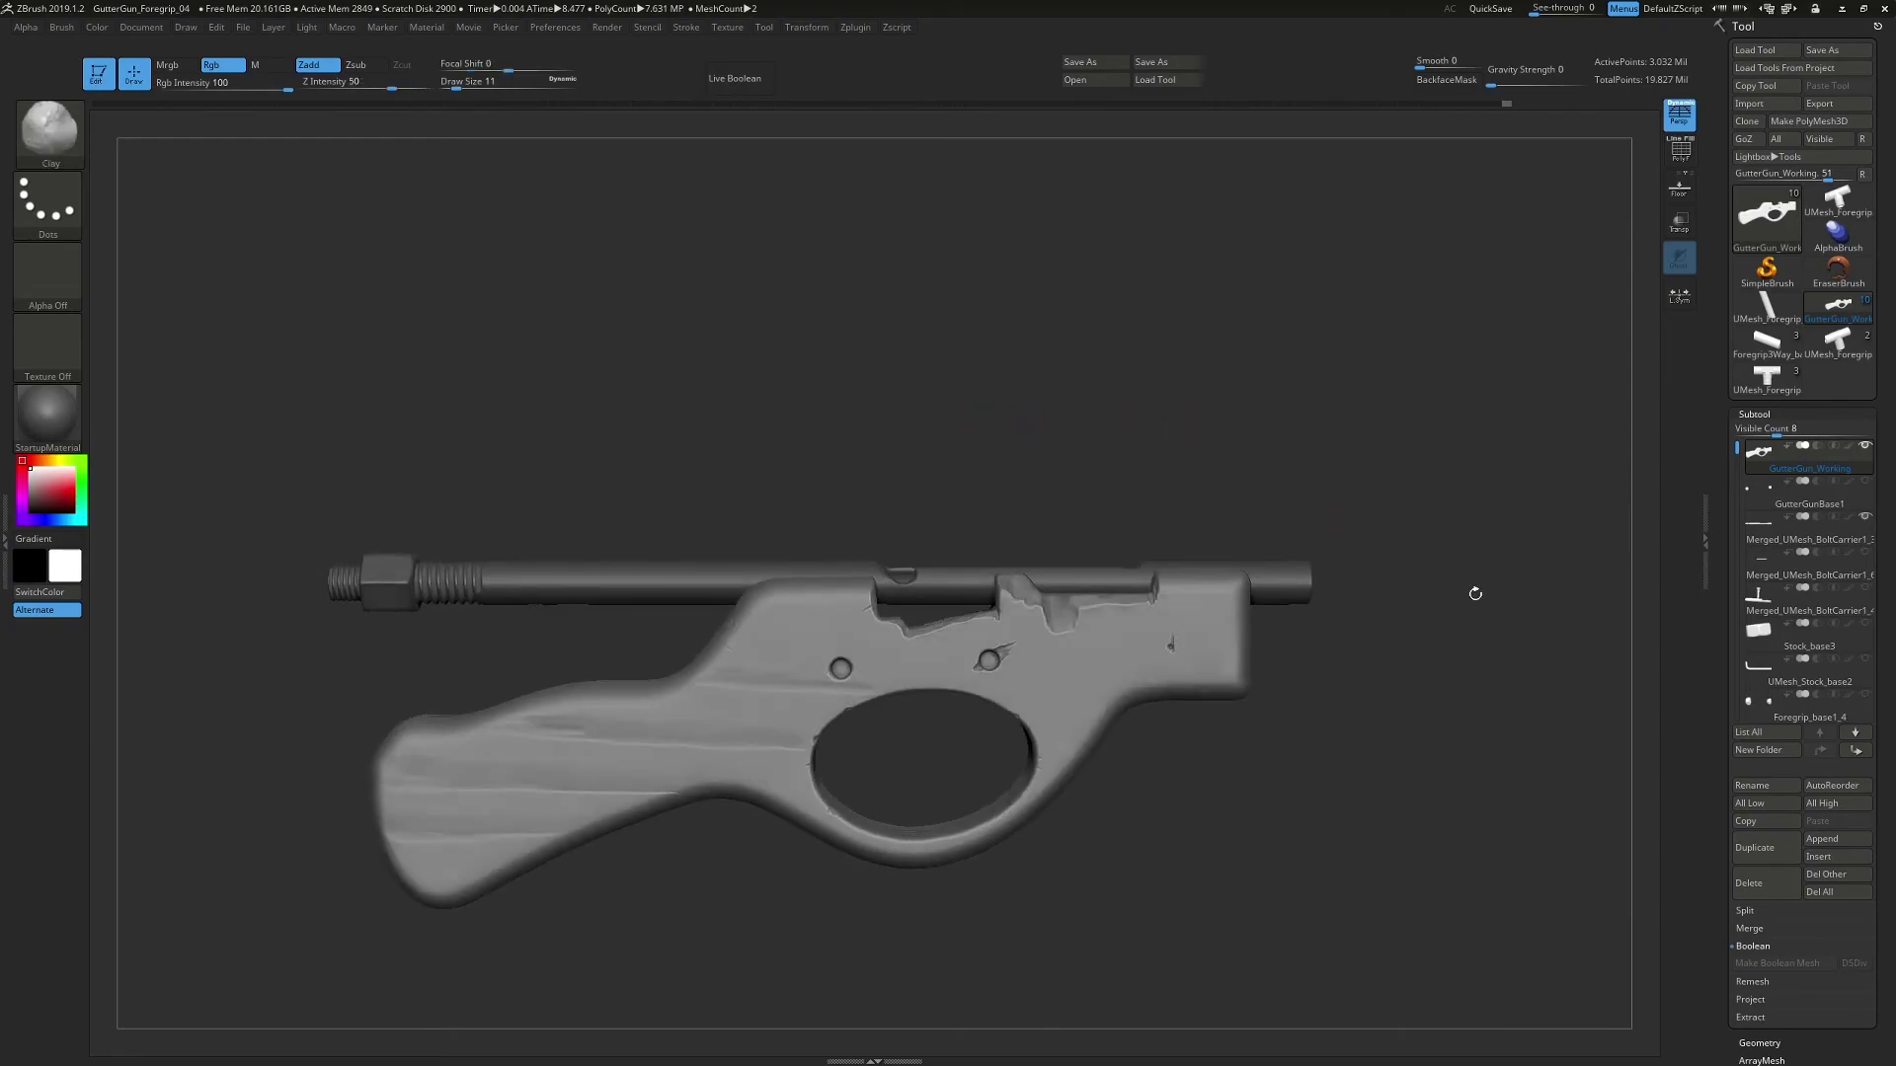
click(1810, 541)
click(1820, 749)
- Merge the visible stock and barrel pipe with SubTool Master's Merge only option, and switch to the merged tool
click(1754, 26)
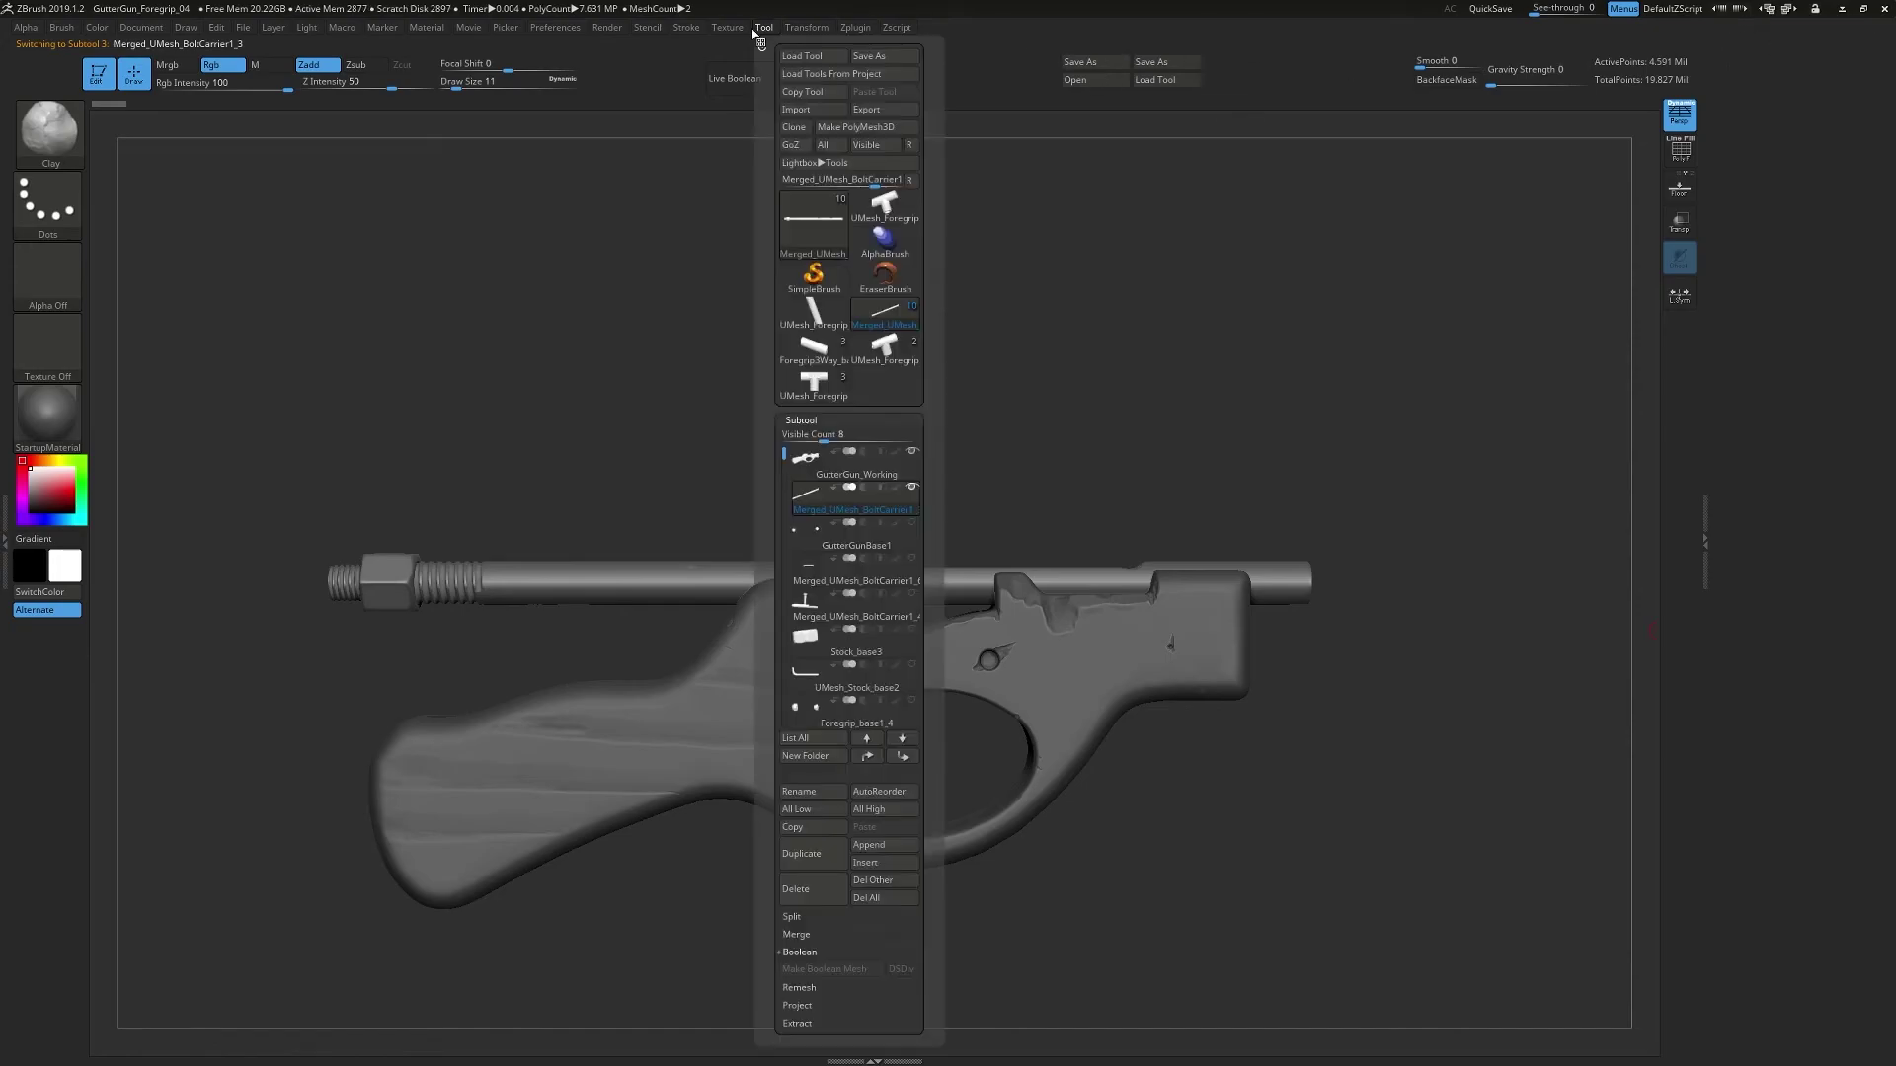
mouse_move(865, 27)
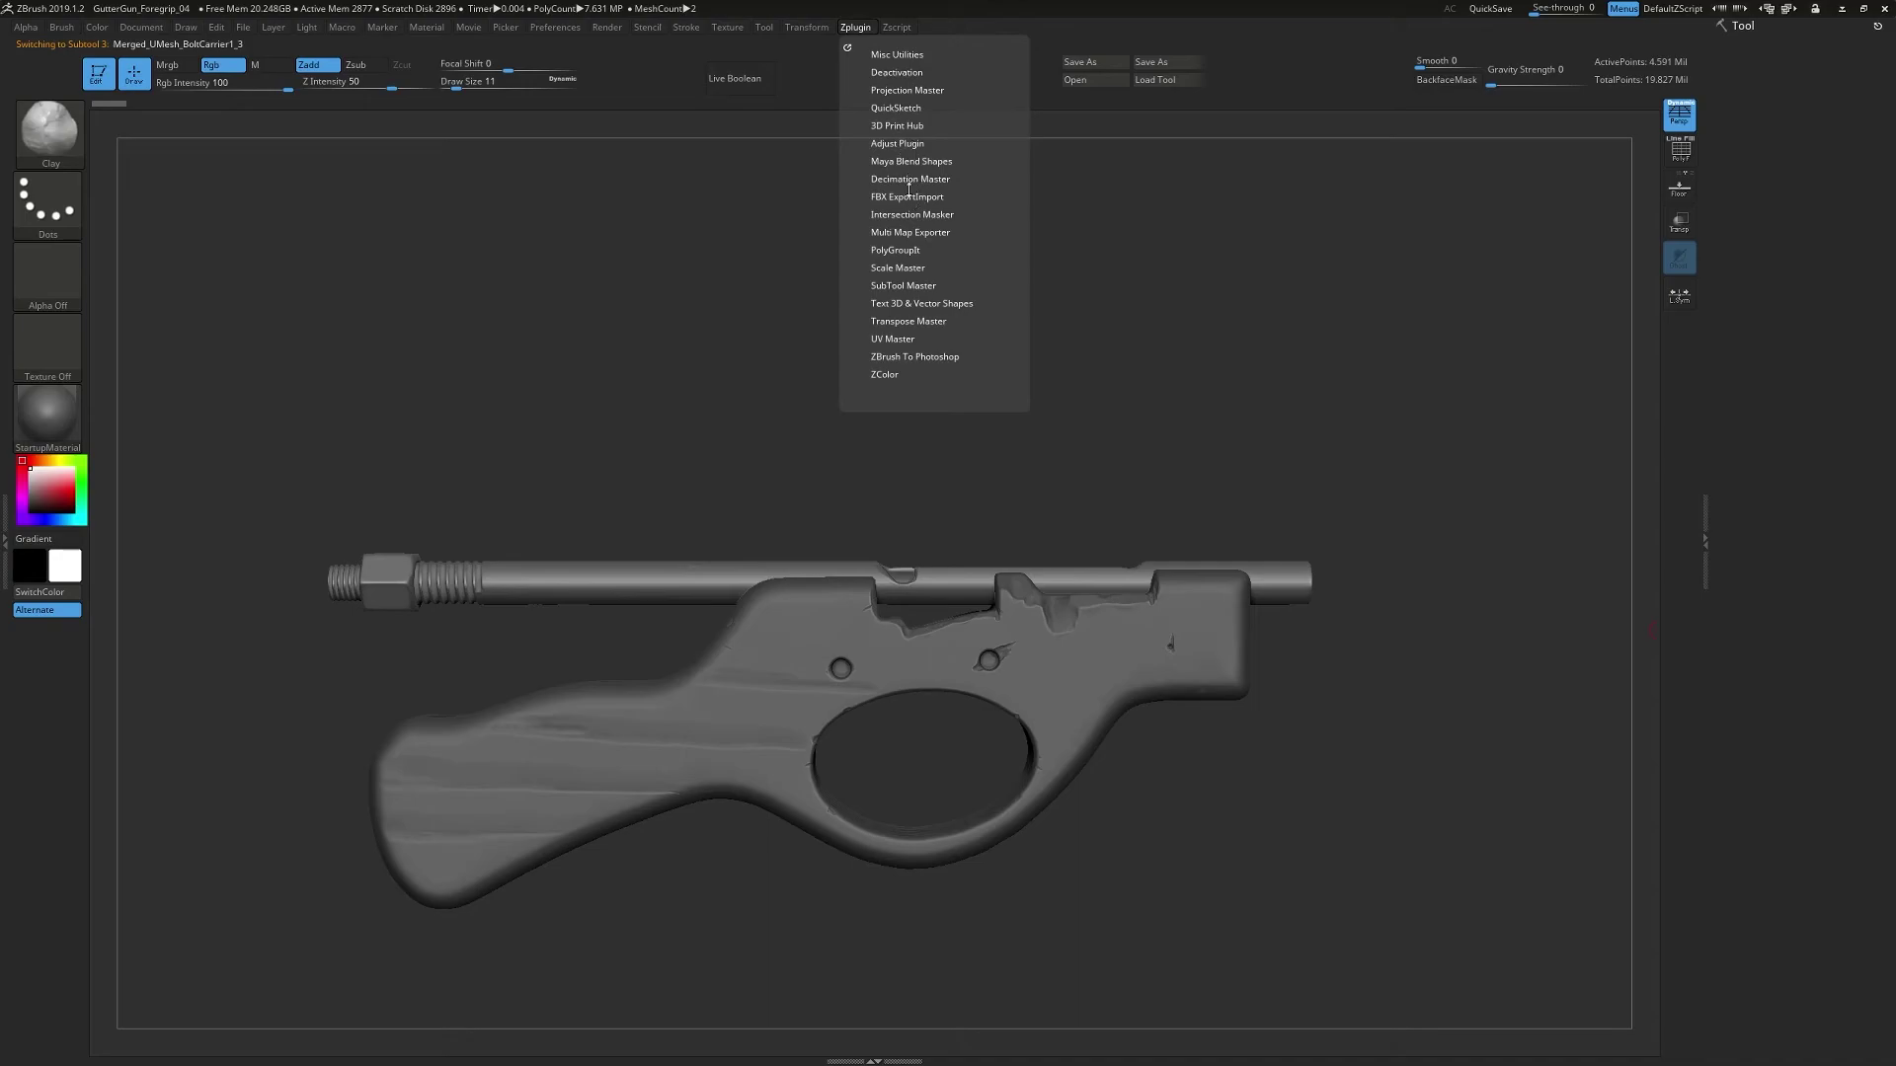
click(912, 287)
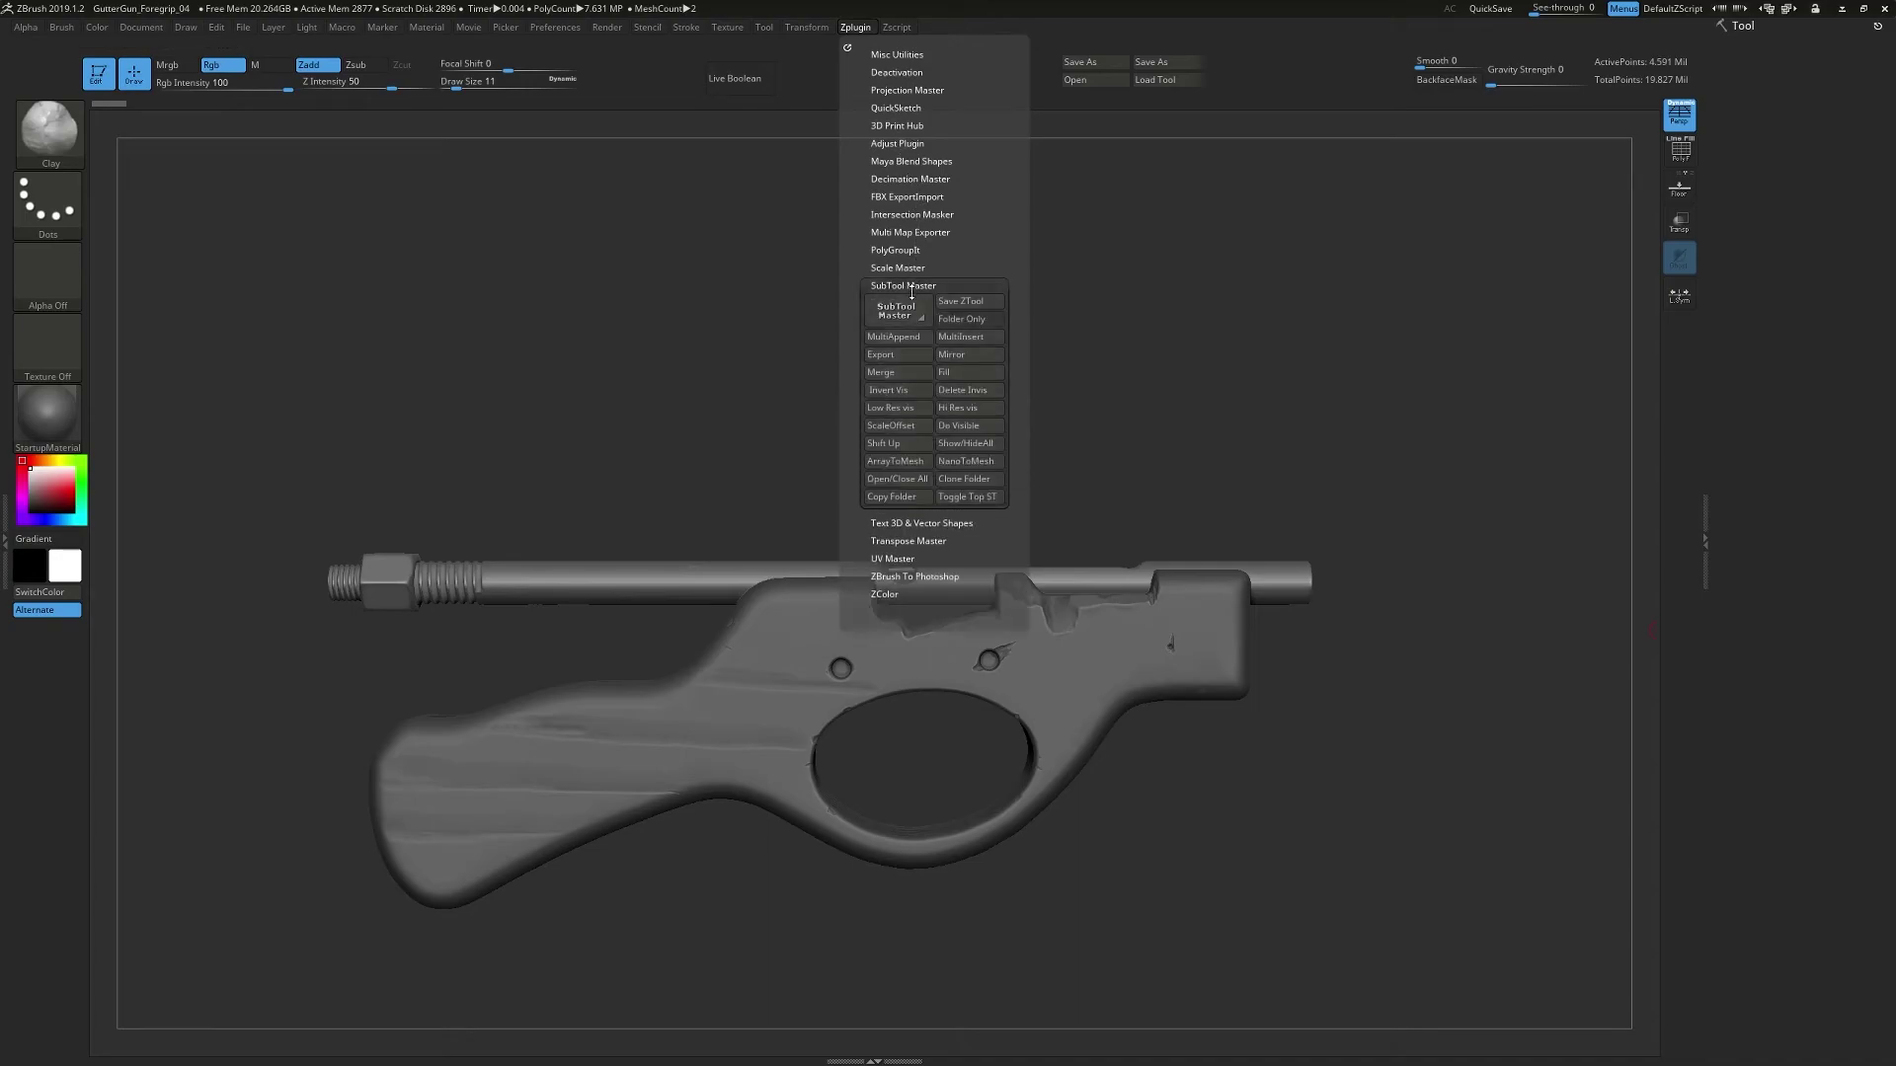
drag(1538, 113, 1550, 109)
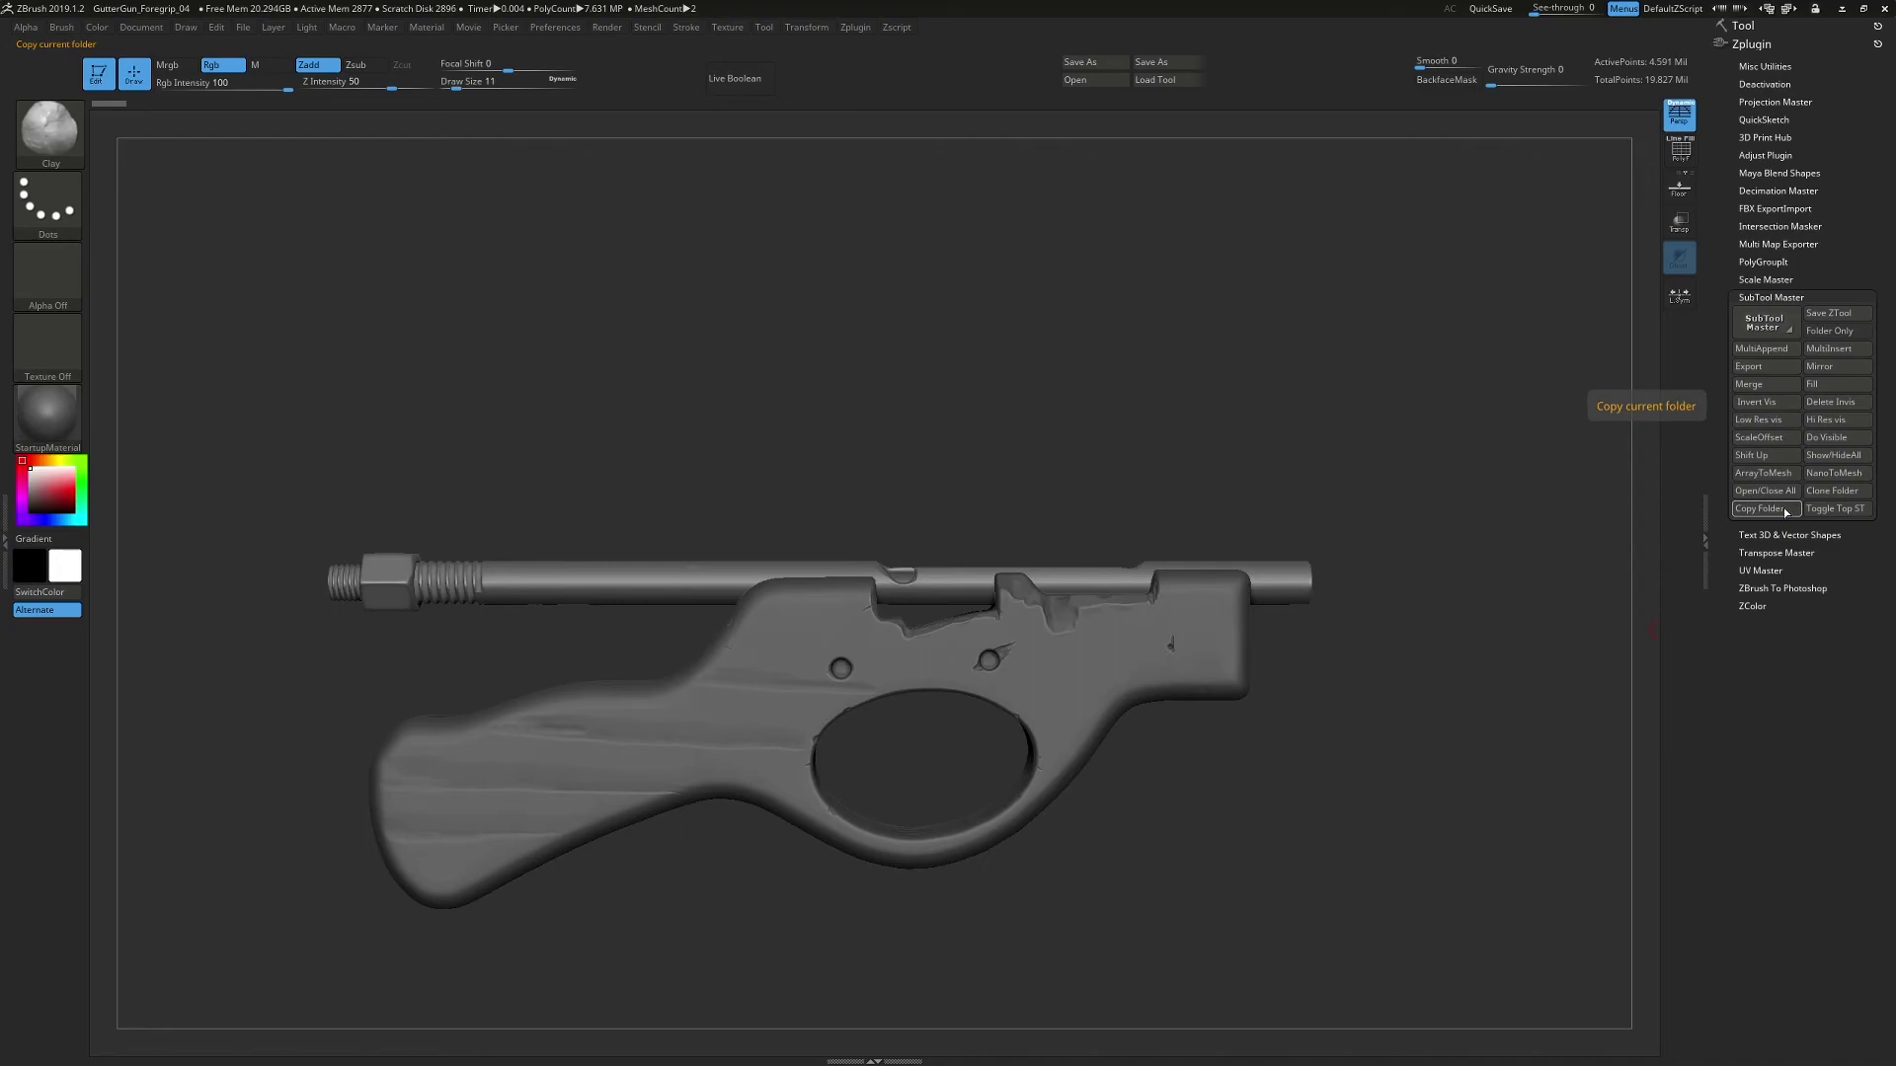
click(1784, 387)
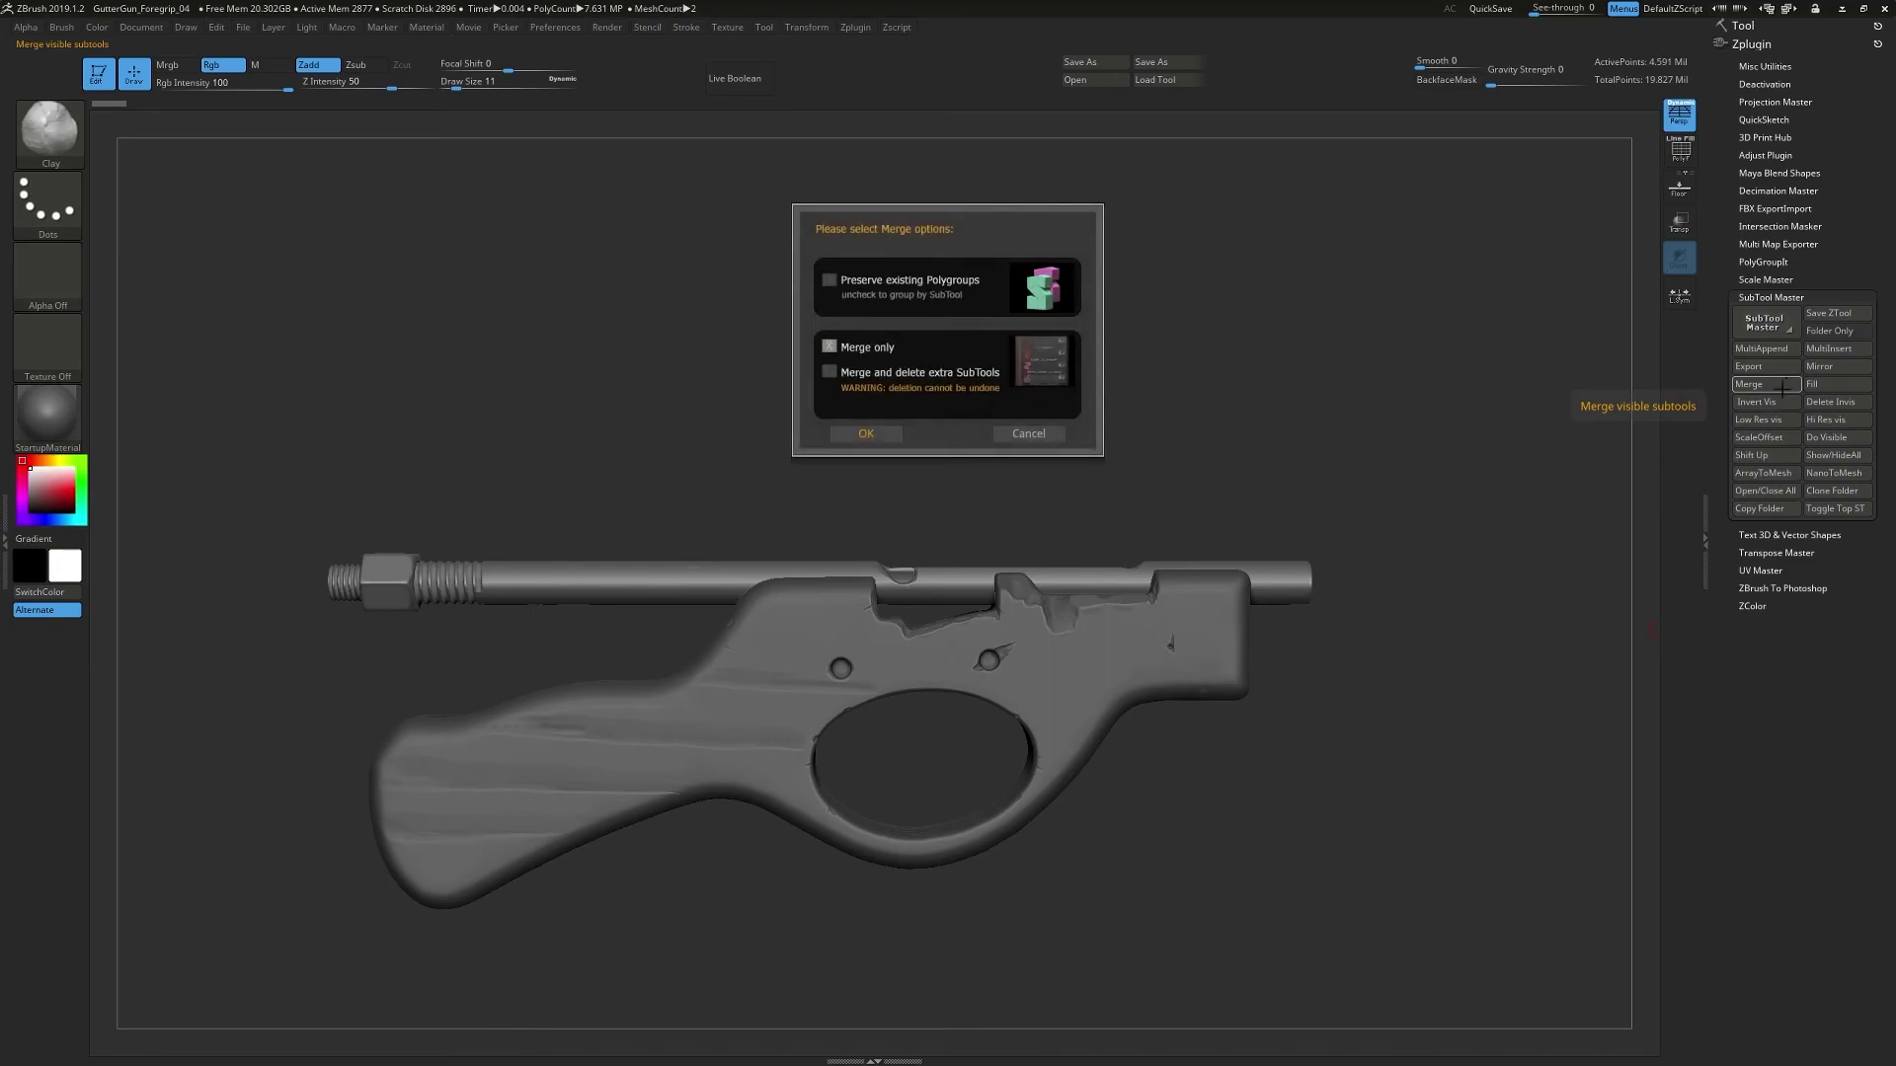
click(855, 432)
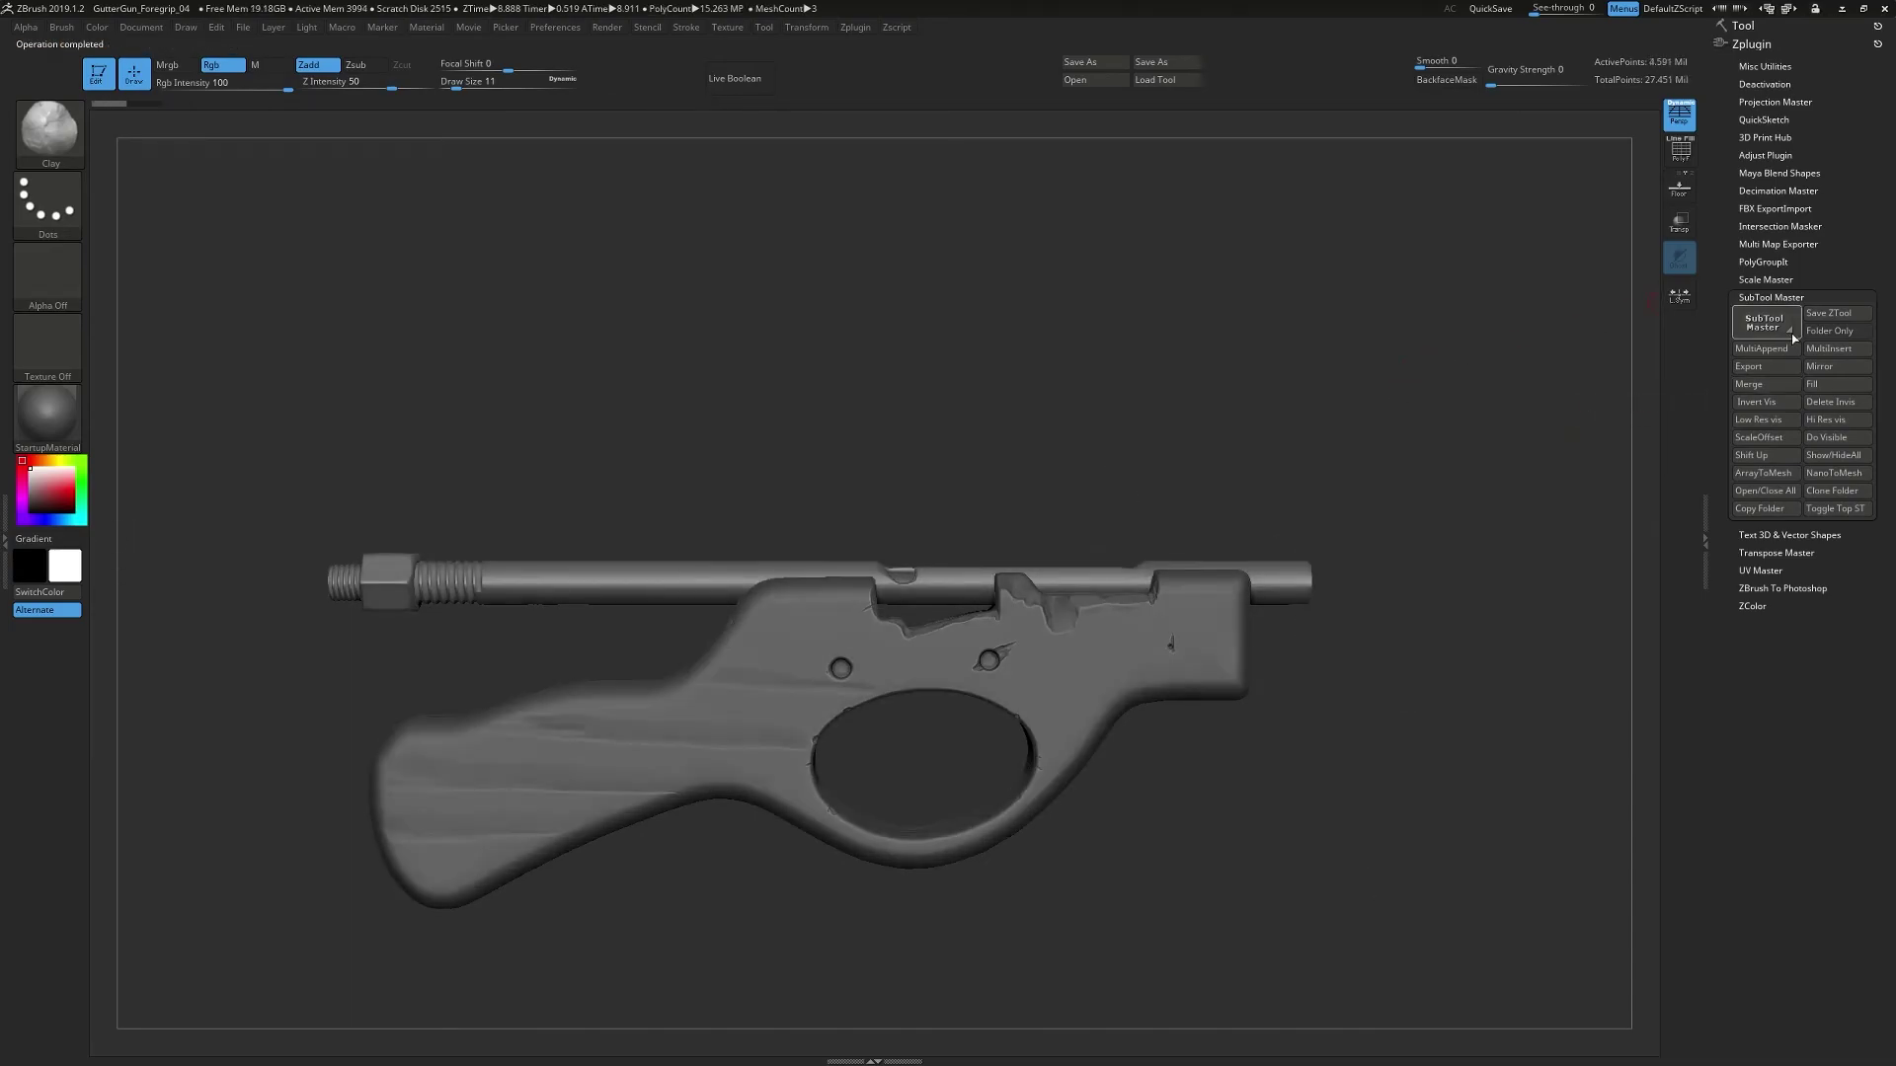
click(1755, 28)
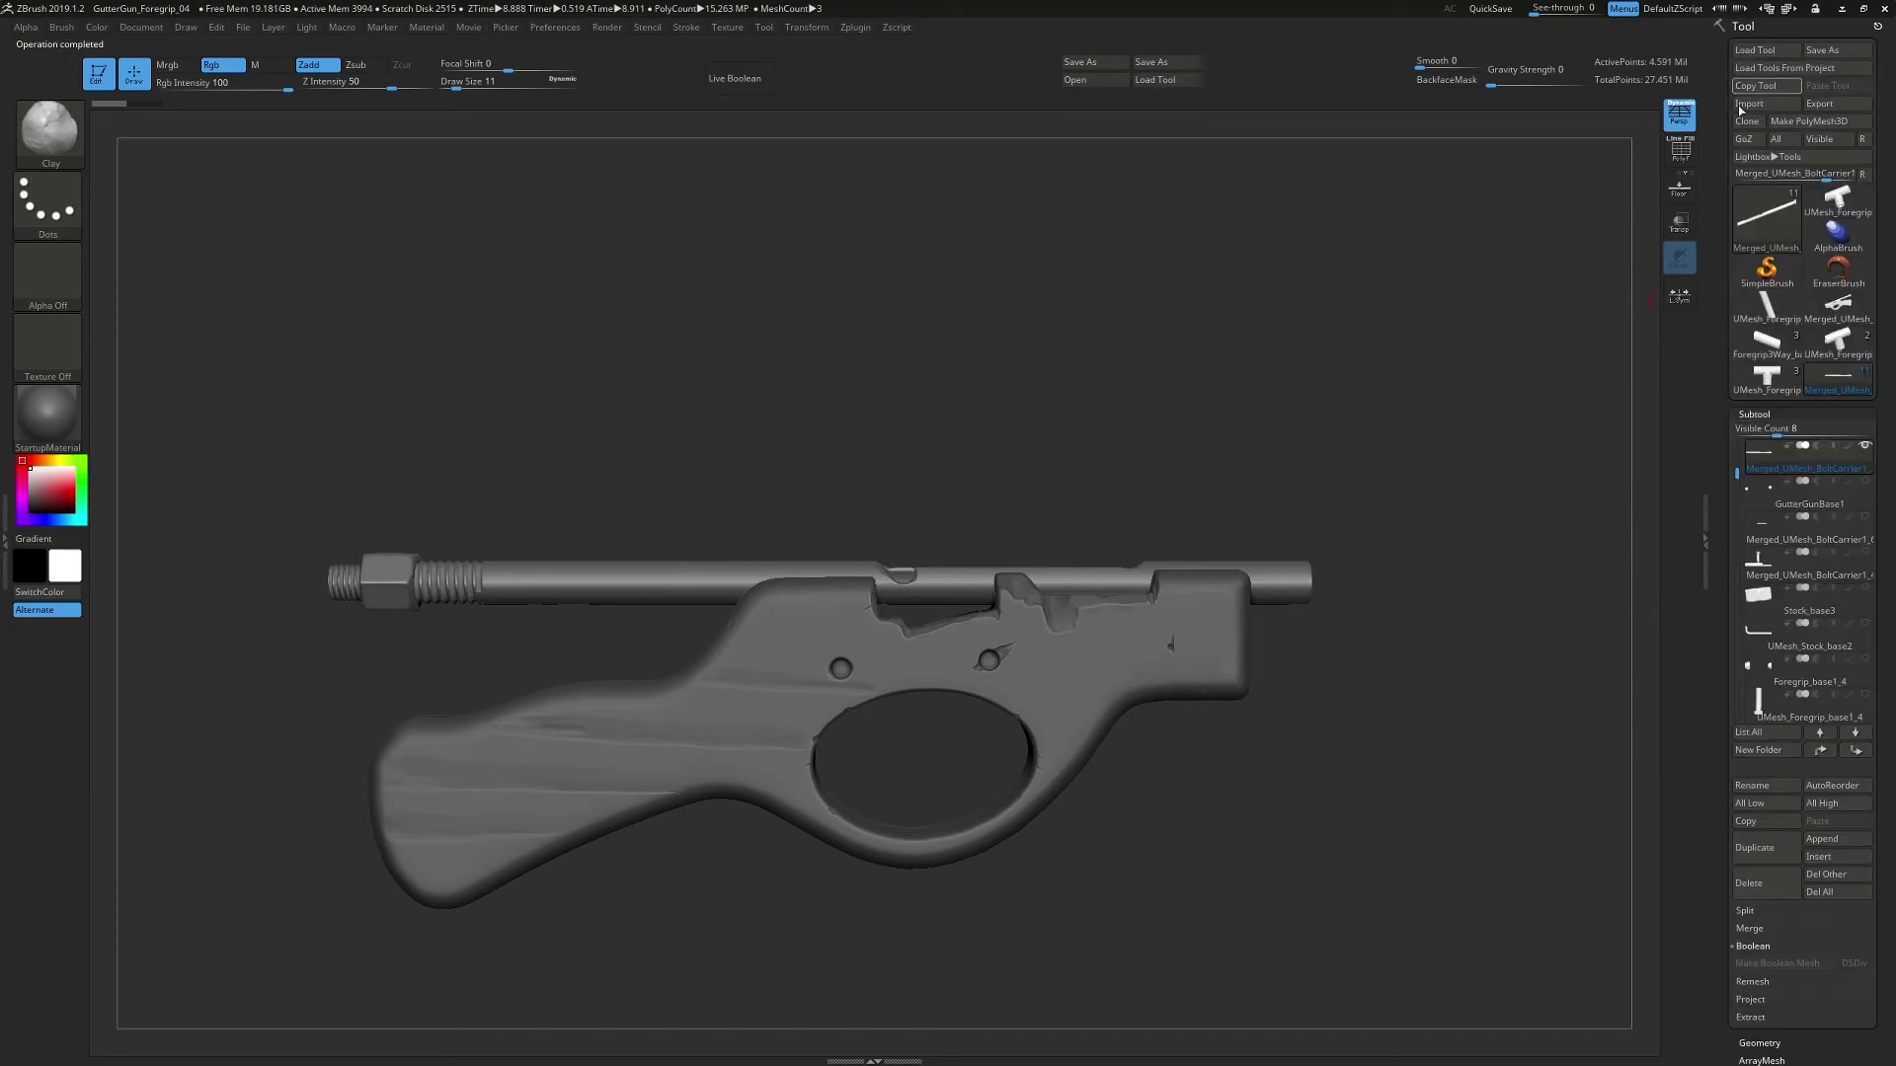
click(1837, 309)
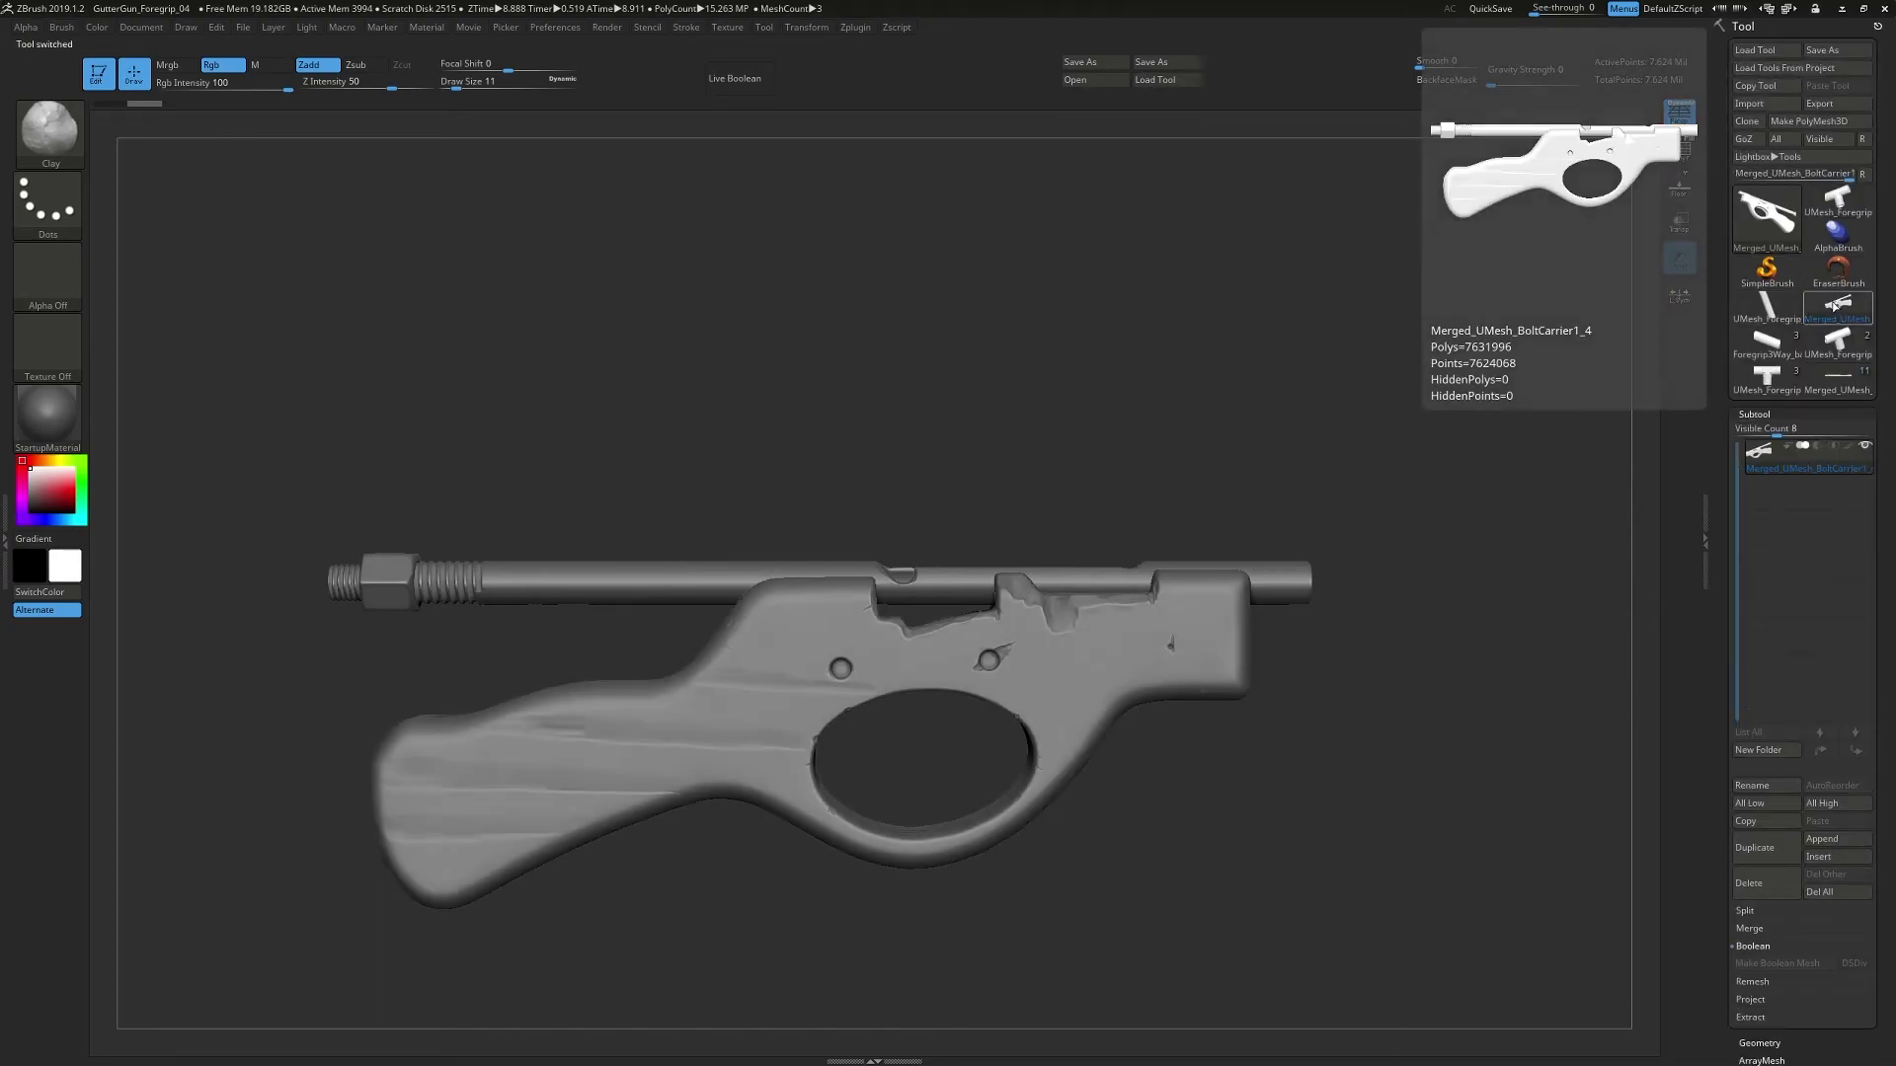
mouse_move(987, 371)
mouse_down()
mouse_move(1138, 363)
mouse_move(1172, 330)
mouse_move(1286, 385)
mouse_up()
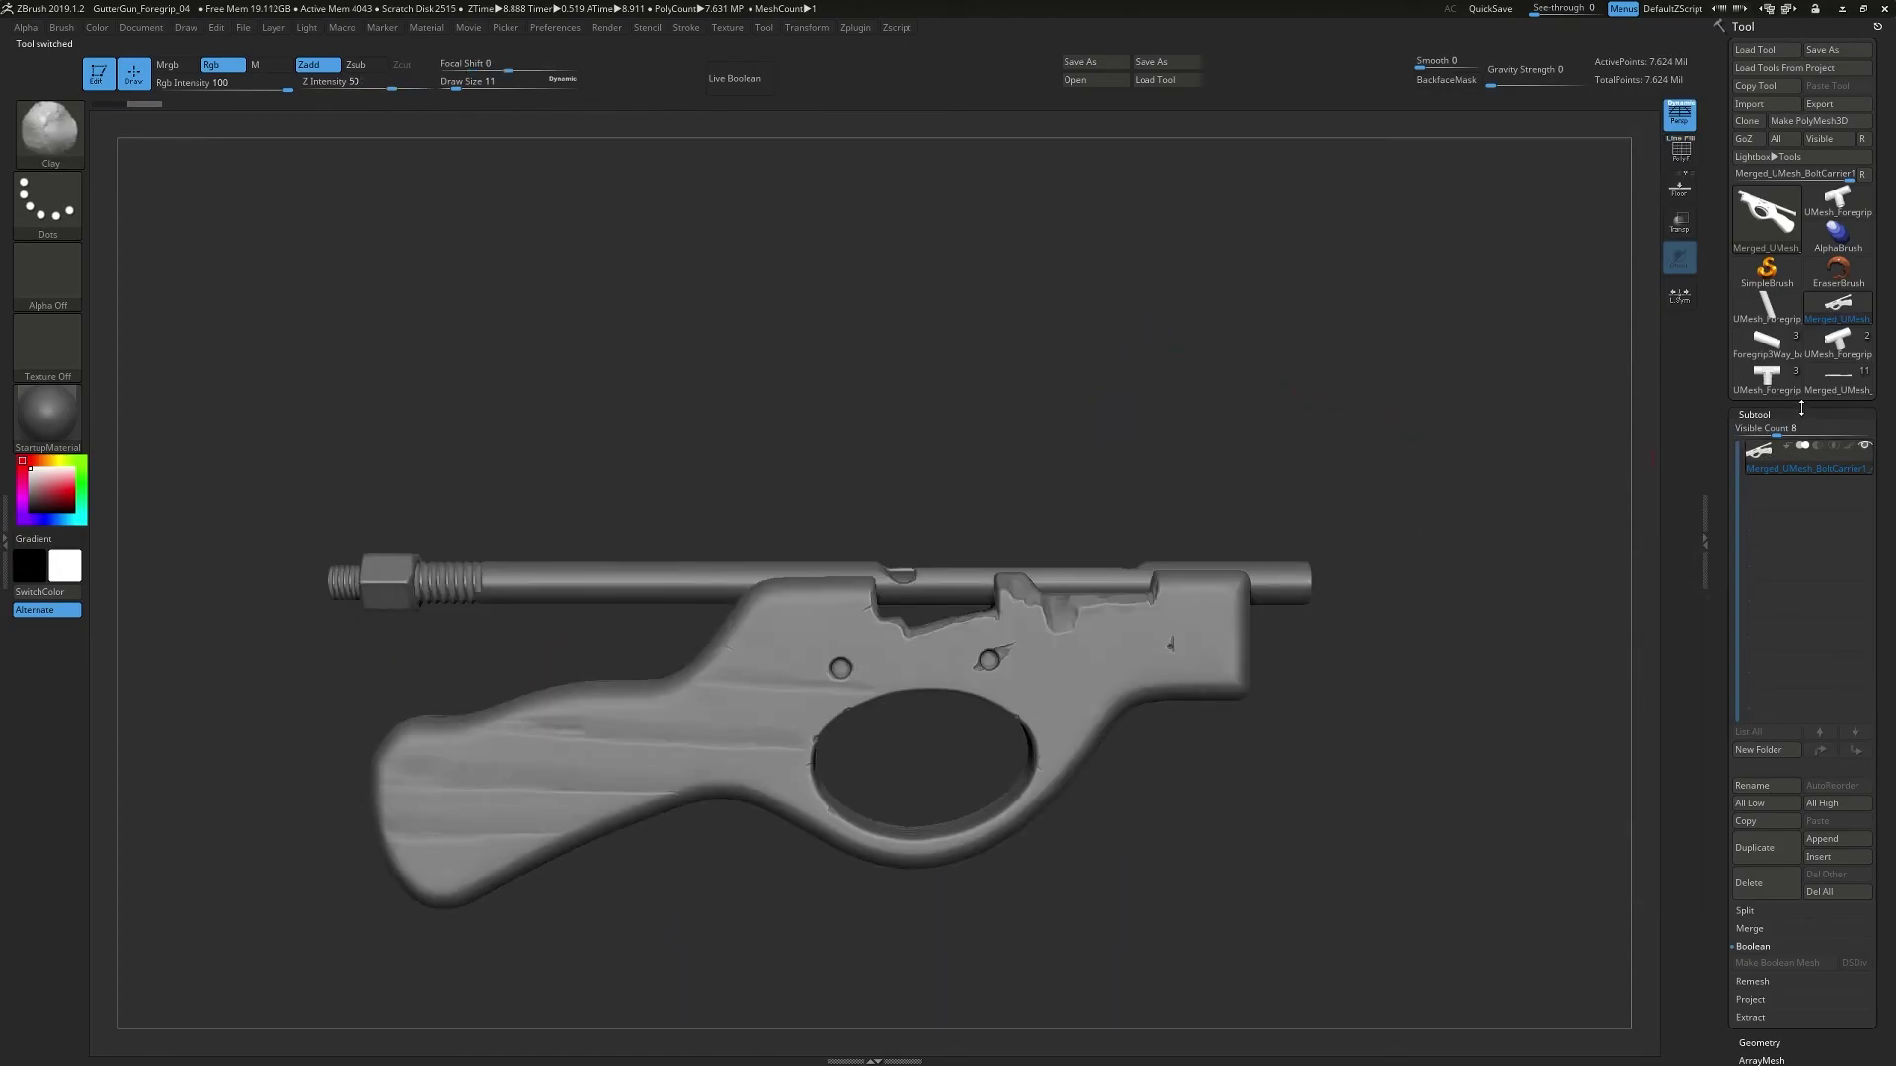
- Pre-process the merged gun mesh with Decimation Master and decimate it to 20%
click(1755, 414)
click(1743, 26)
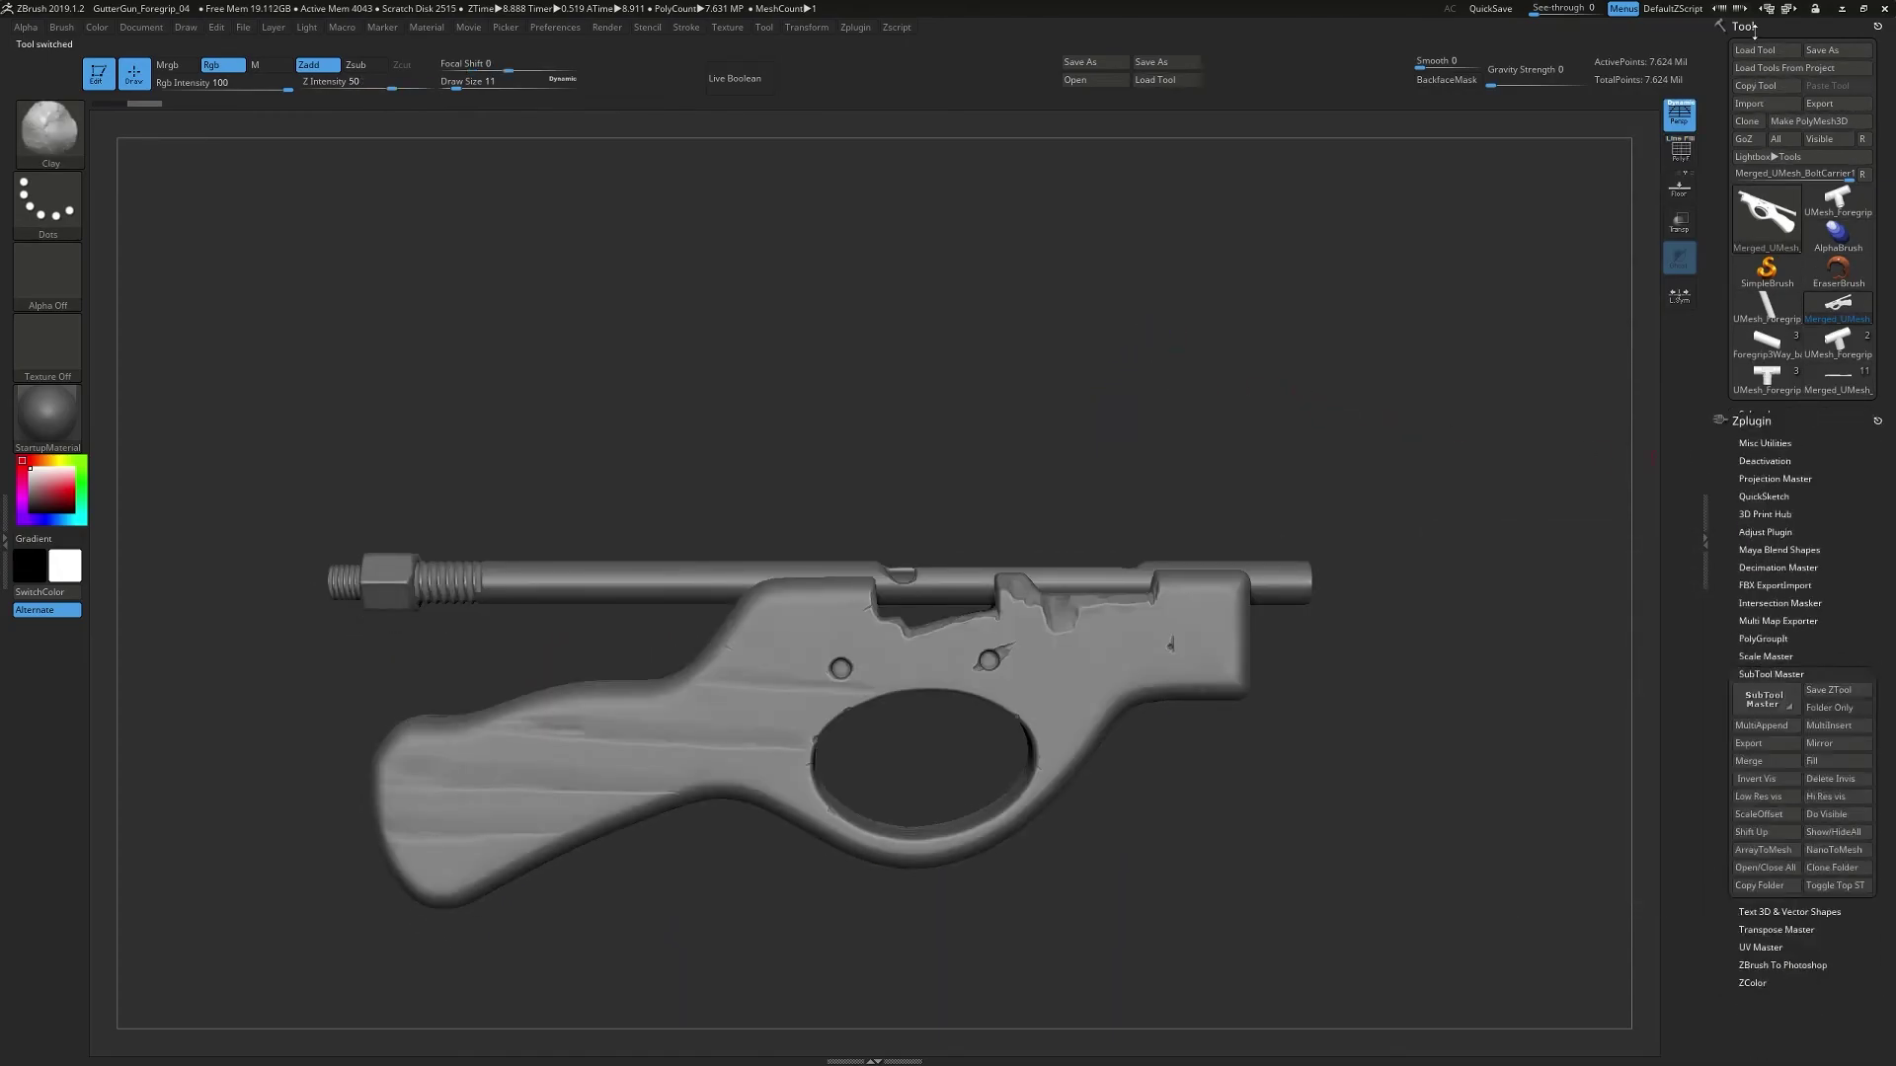
click(1789, 296)
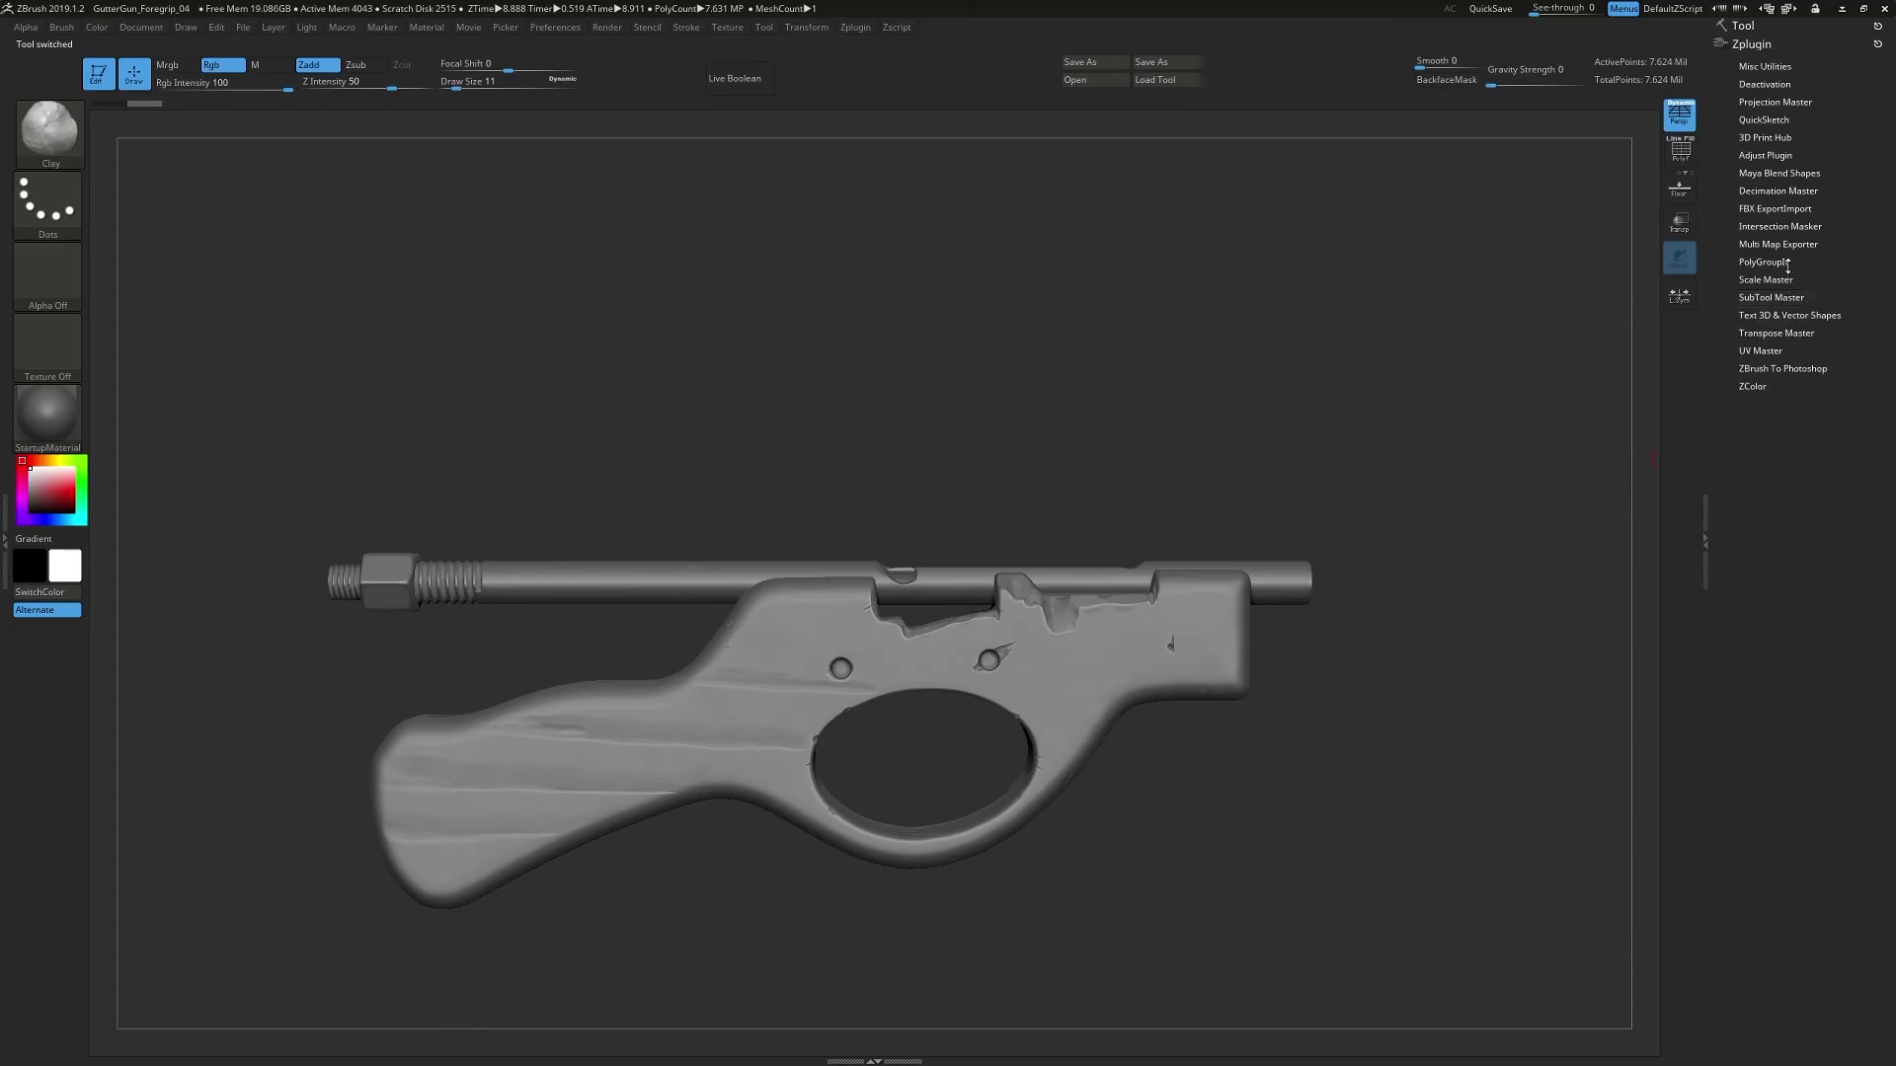
click(1783, 190)
click(1784, 330)
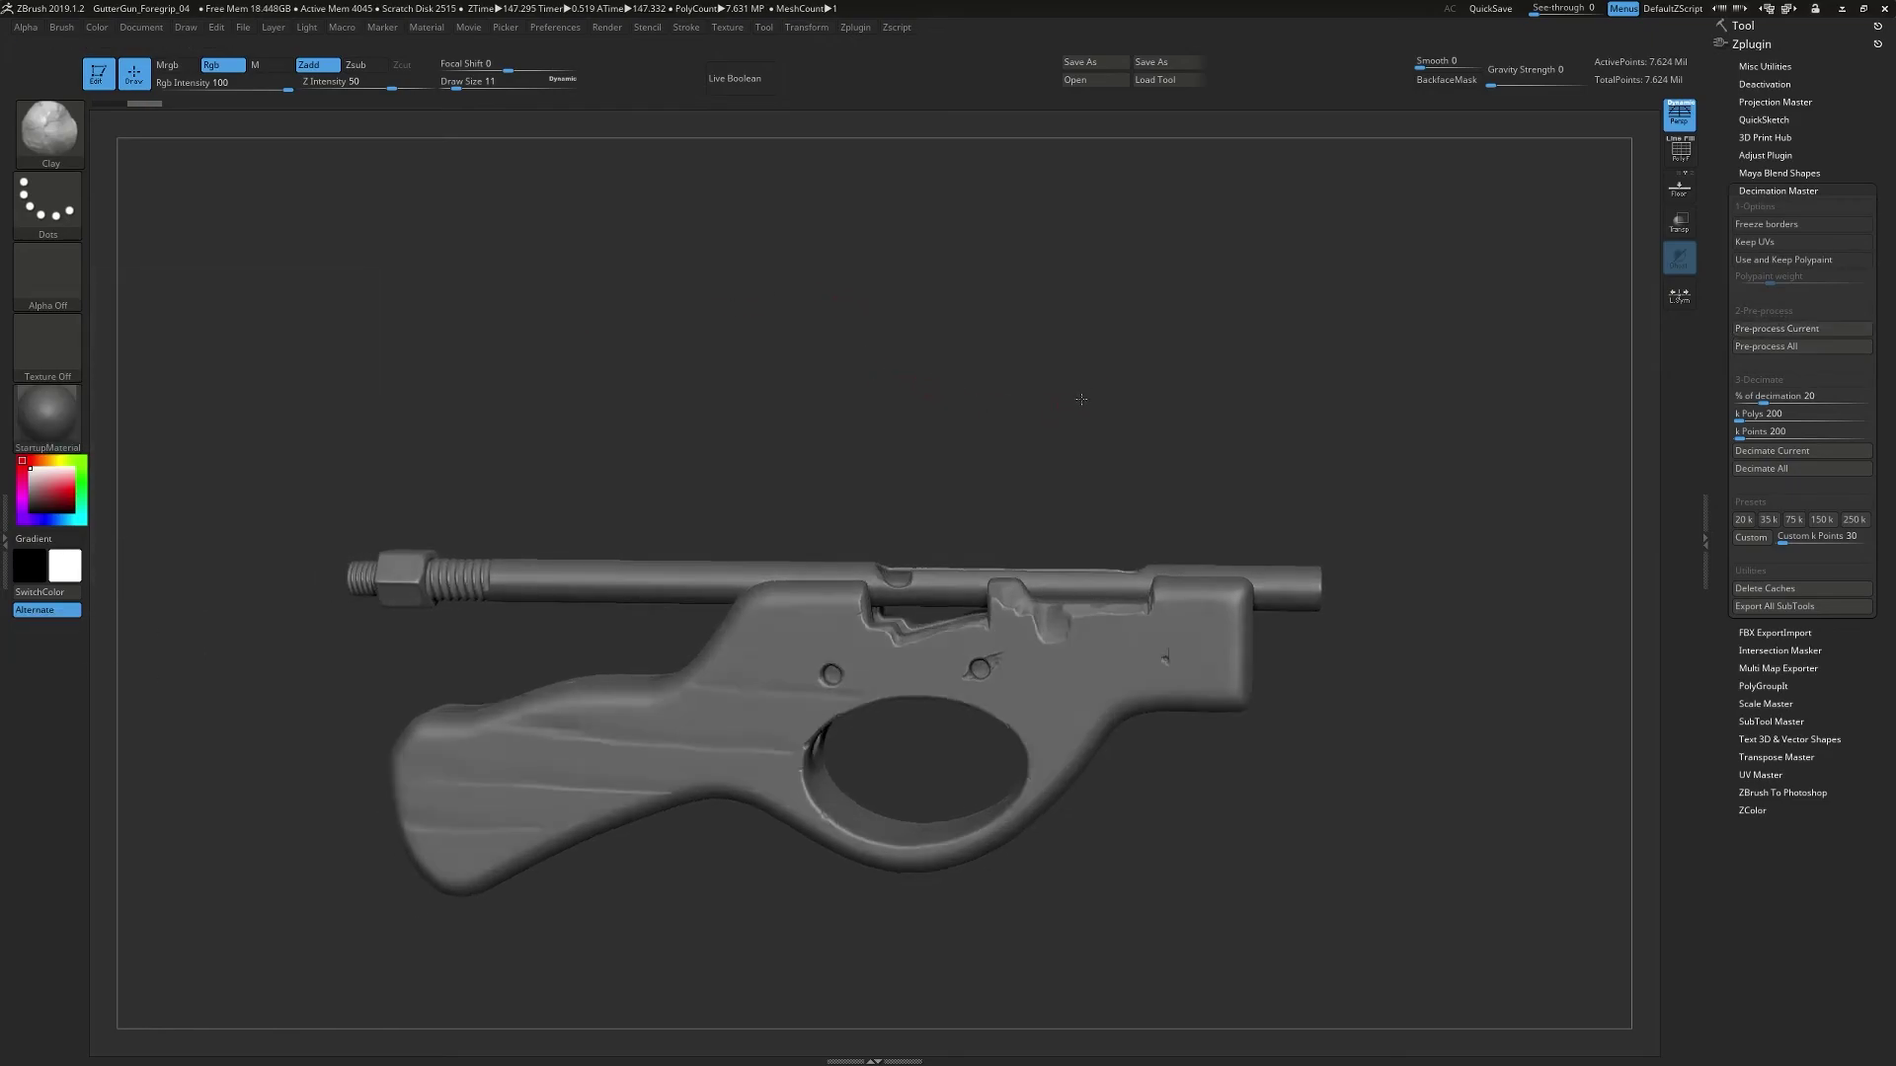
click(1803, 451)
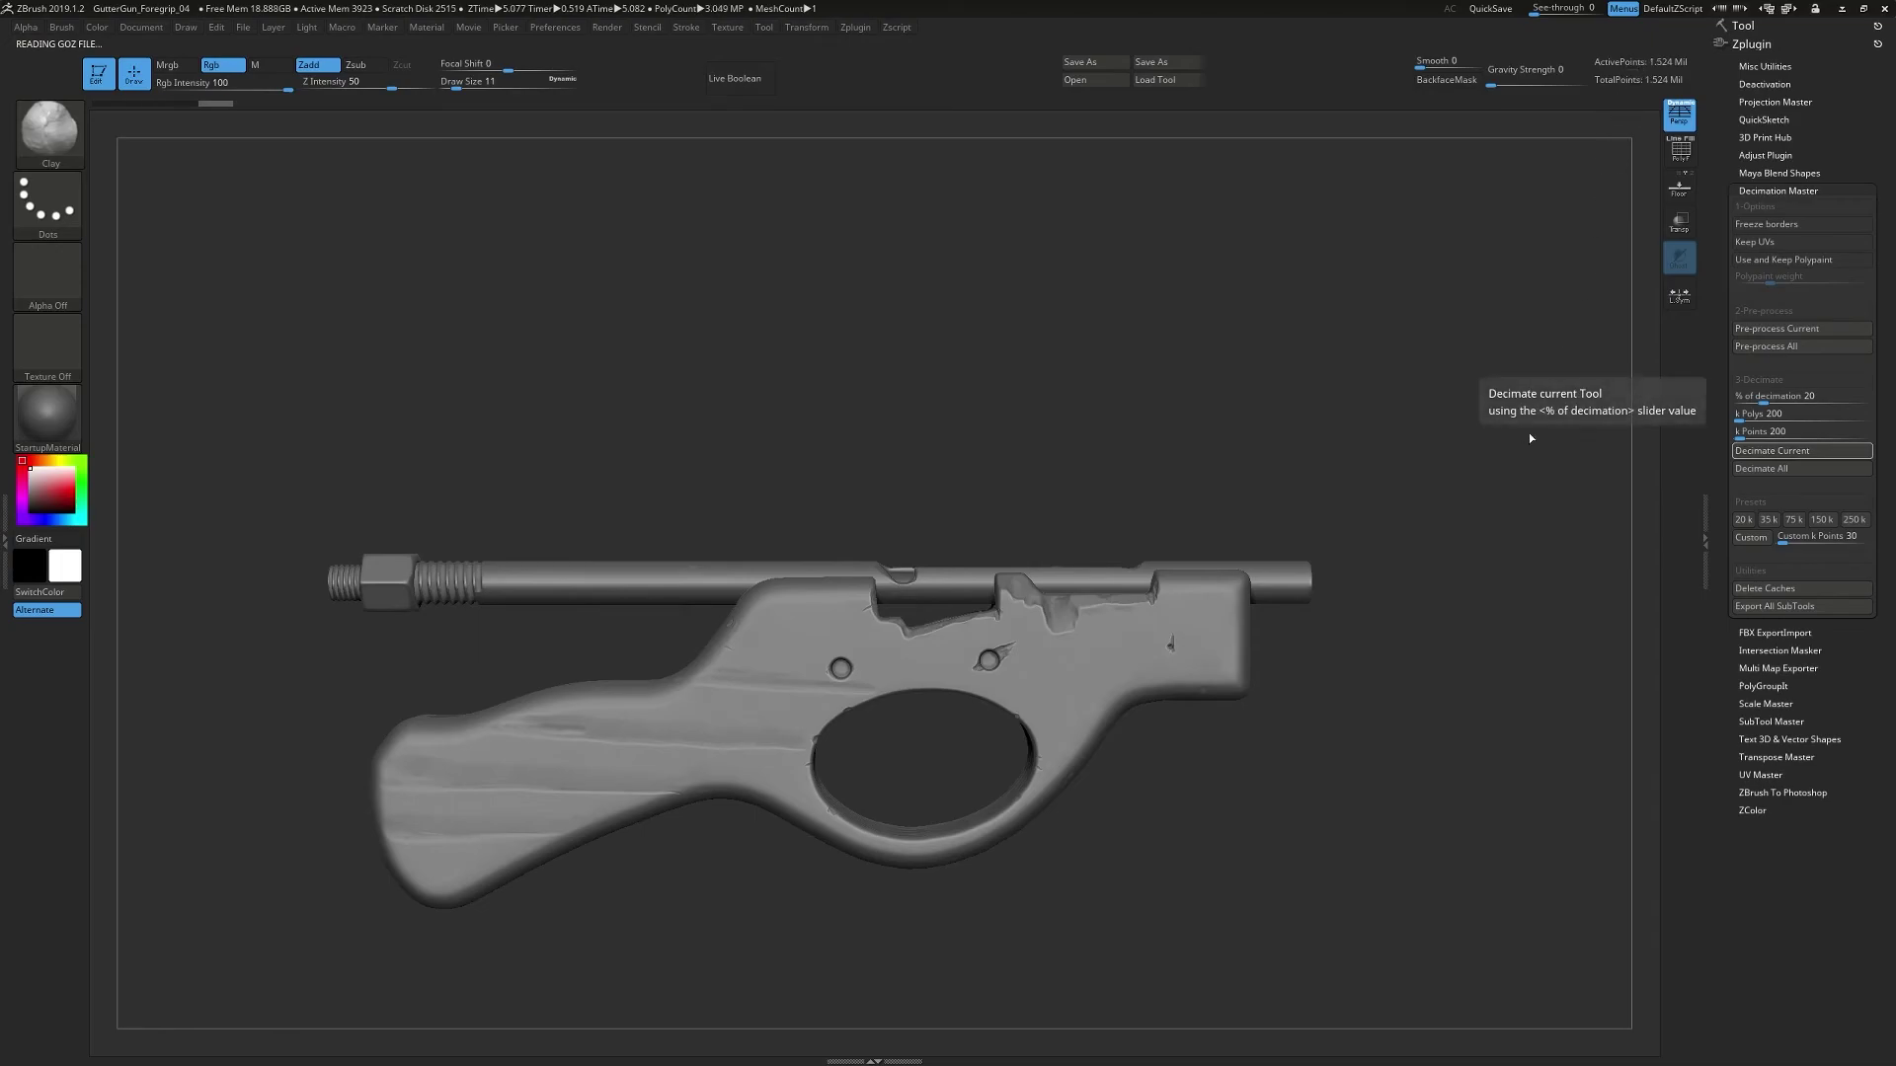
- Examine the decimated gun's wireframe density and surface detail from several angles
drag(1342, 465, 969, 444)
key(shift+f)
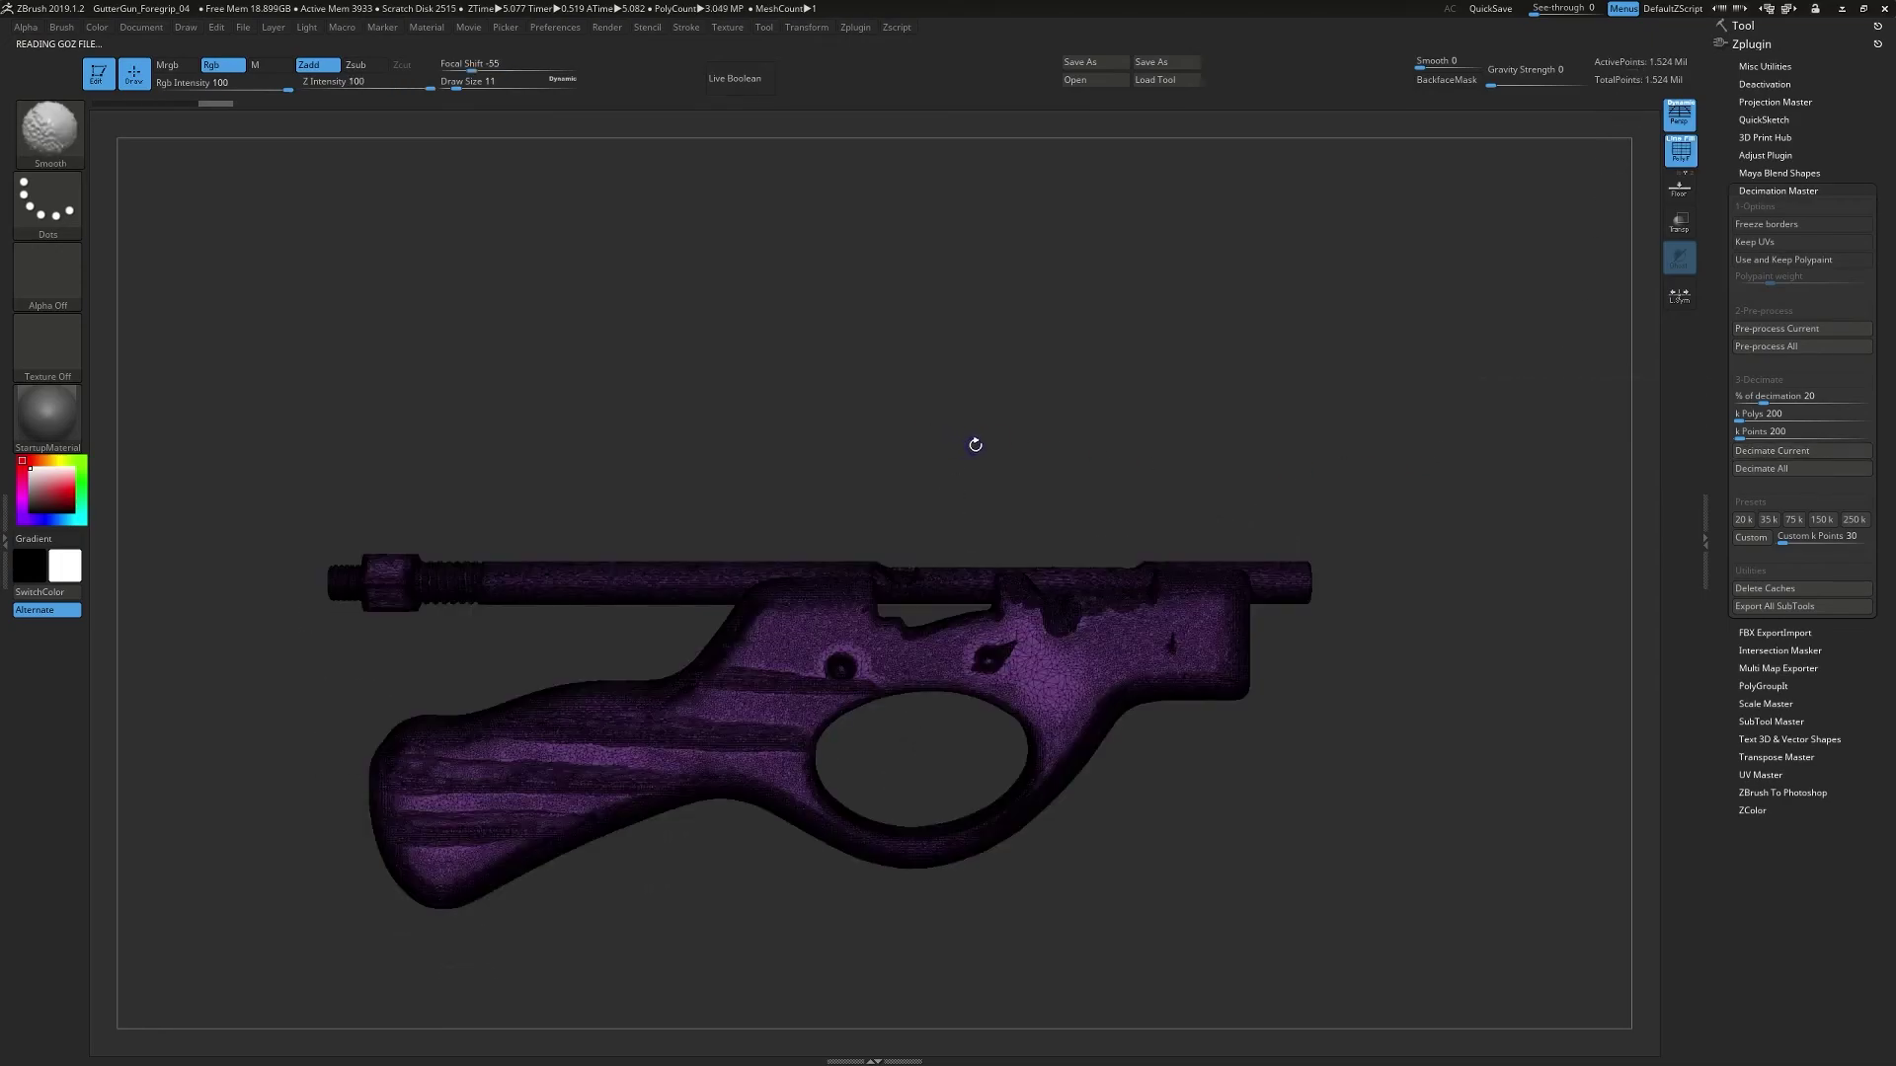
ctrl+right_drag(1071, 307, 1102, 281)
drag(1102, 282, 1098, 256)
key(shift+f)
ctrl+right_drag(1096, 258, 1091, 285)
mouse_move(1091, 286)
mouse_down()
mouse_move(971, 381)
mouse_move(1114, 347)
mouse_move(1084, 287)
mouse_move(1008, 394)
mouse_move(1113, 401)
mouse_move(1002, 420)
mouse_up()
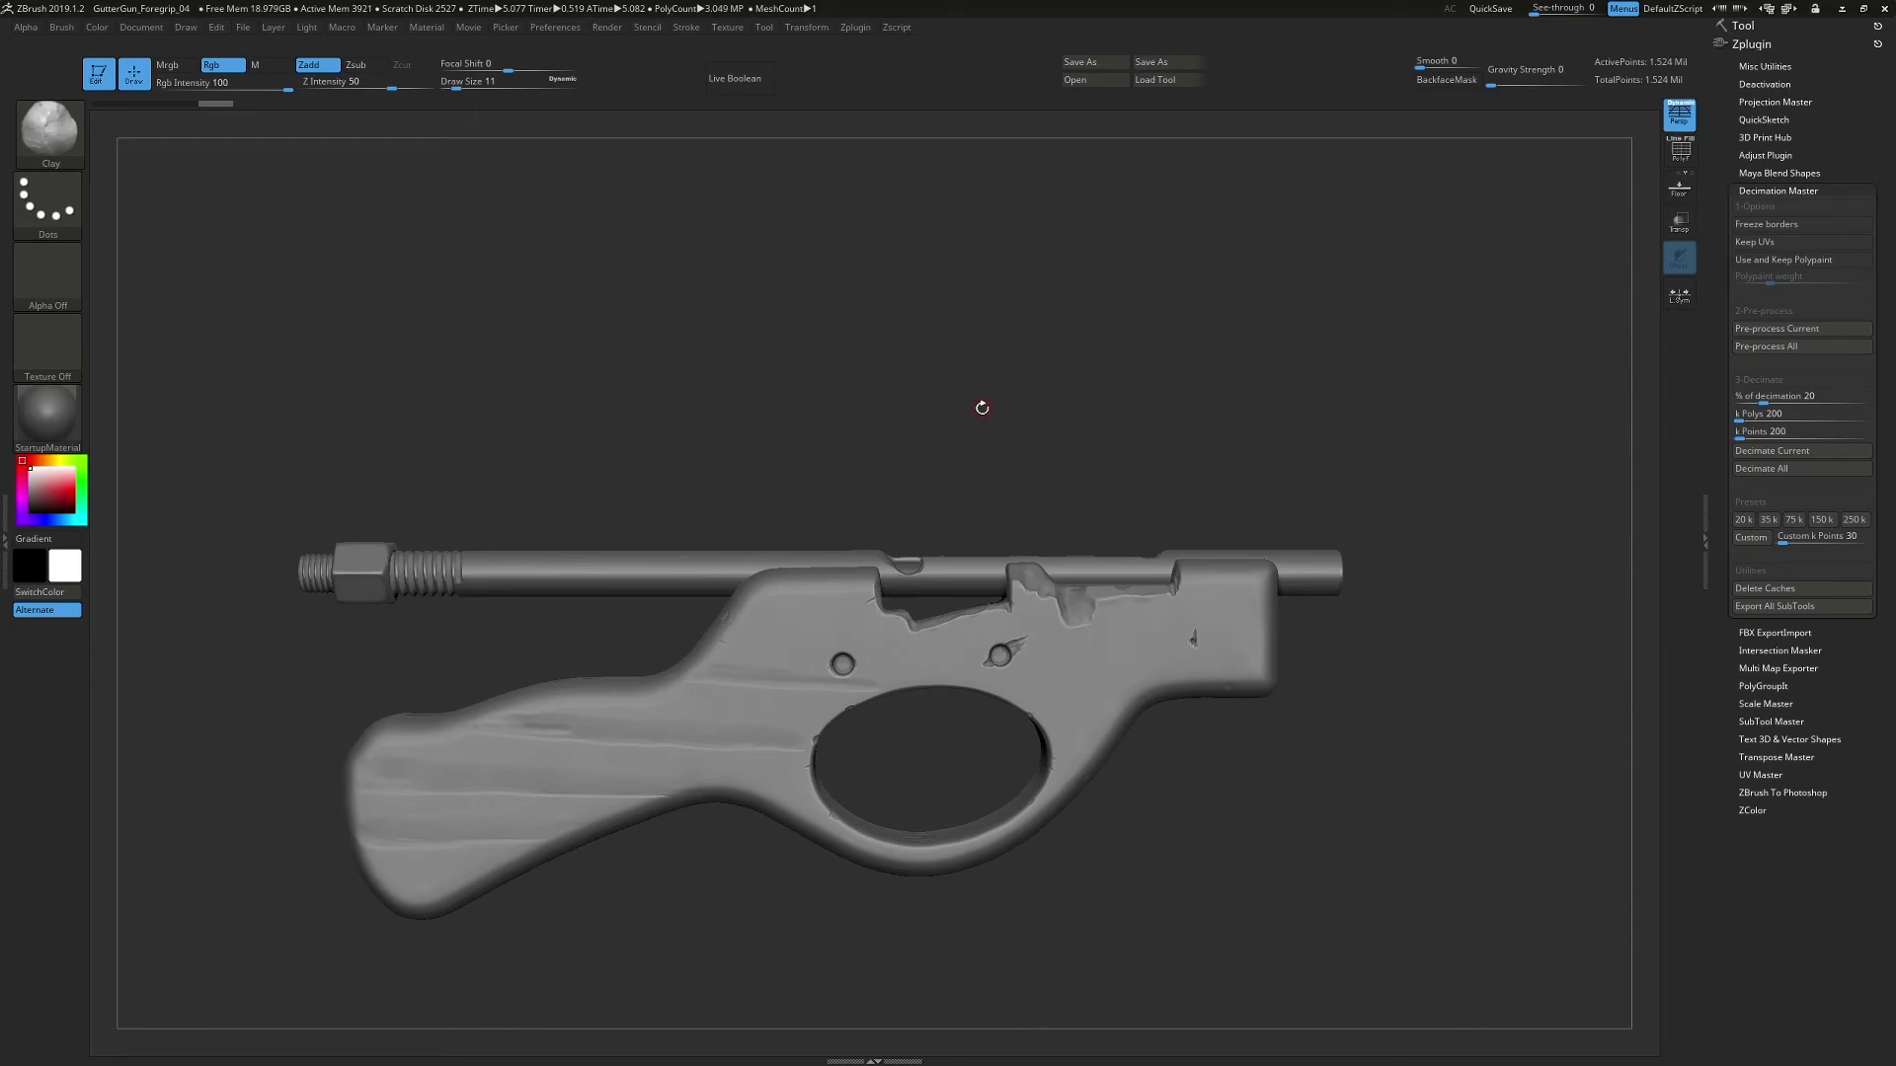
drag(991, 402, 1303, 393)
- Export the decimated mesh as an OBJ named GutterGun_MD_Ref into the Gutter Gun project's Reference Meshes folder
click(1749, 26)
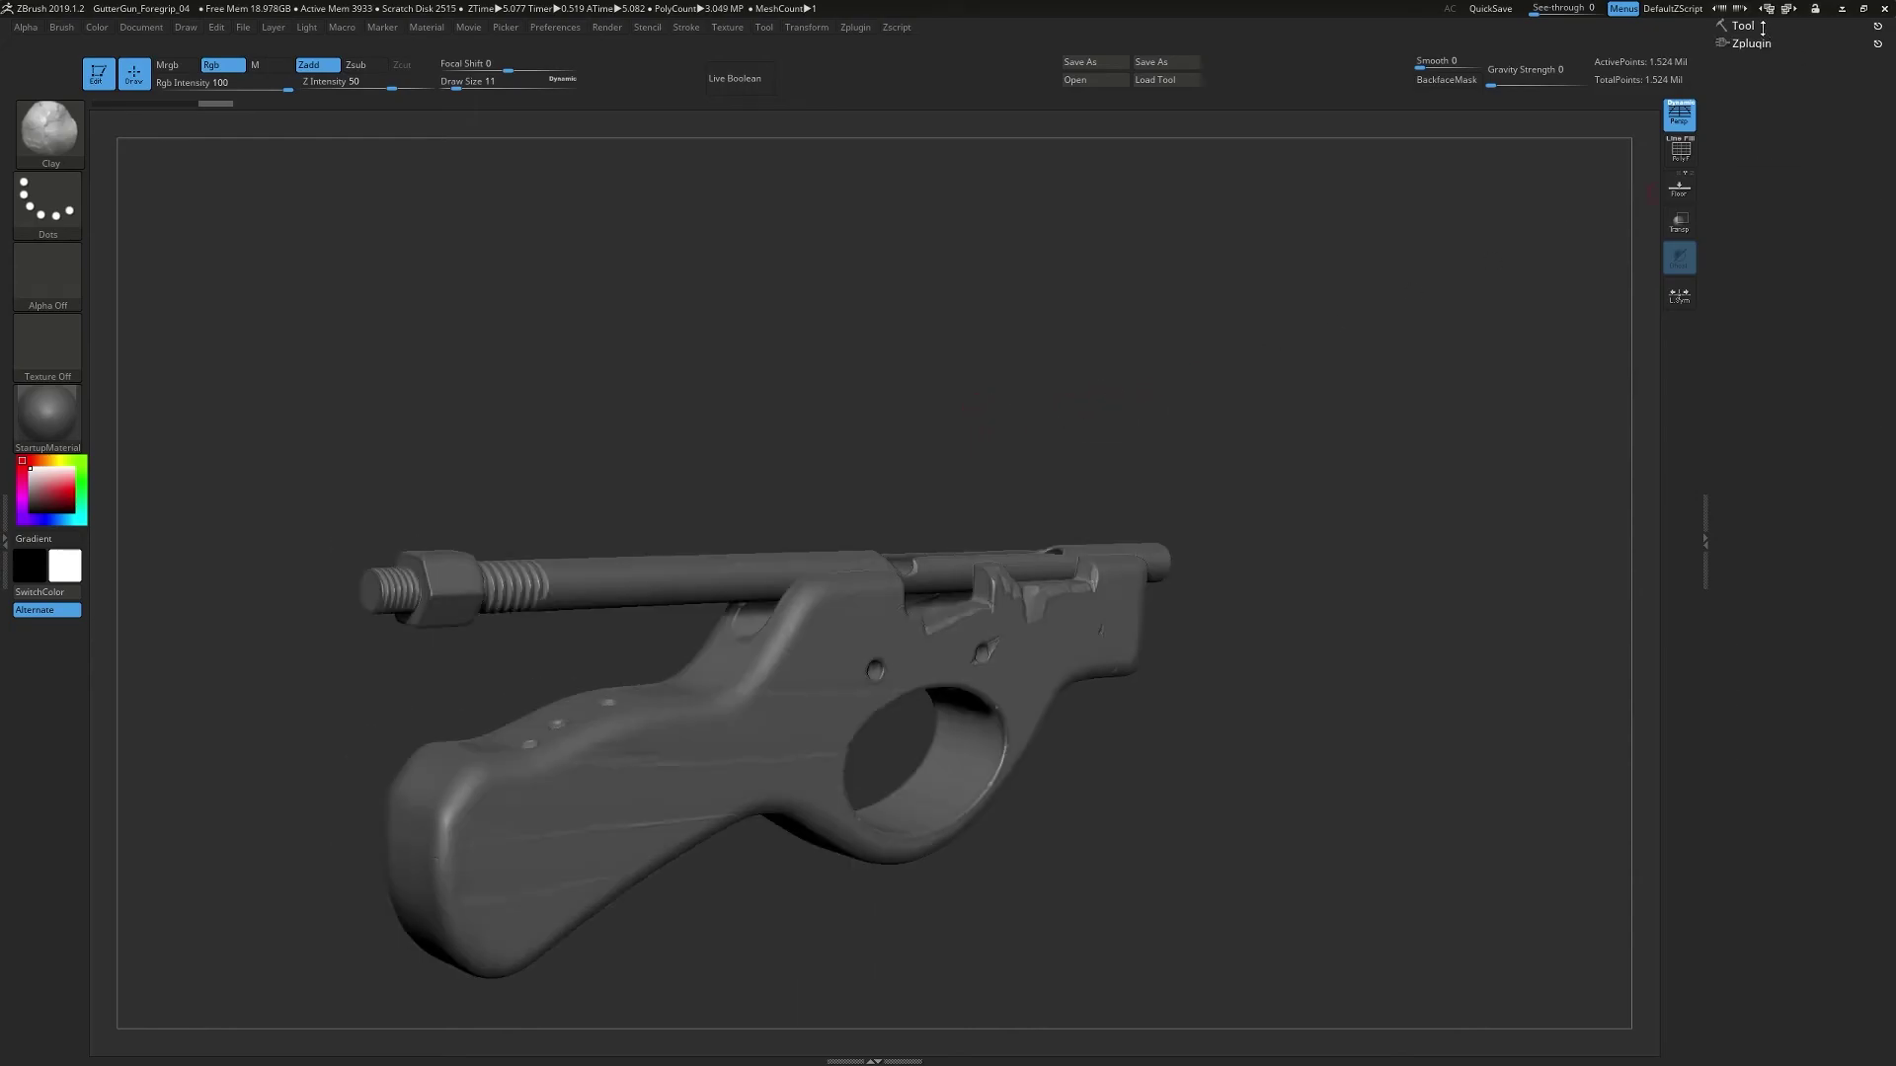
click(1837, 103)
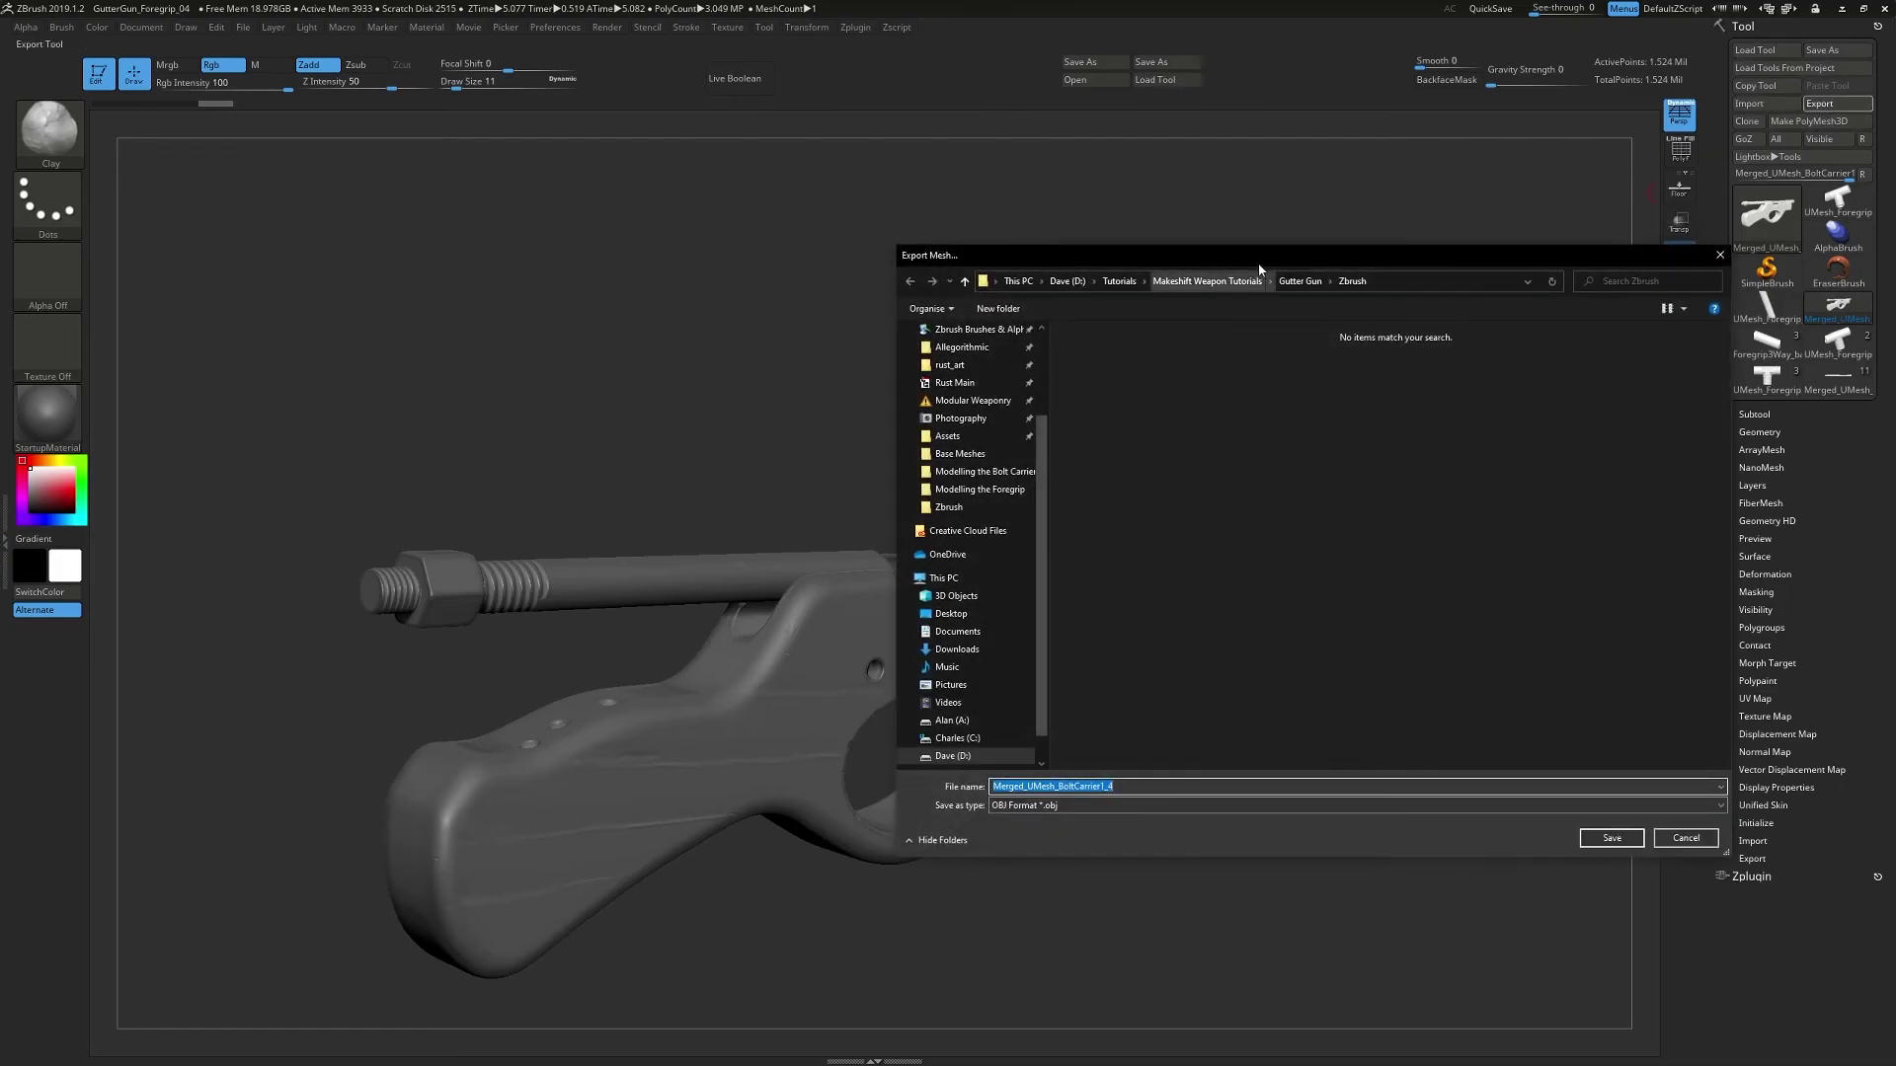
click(908, 299)
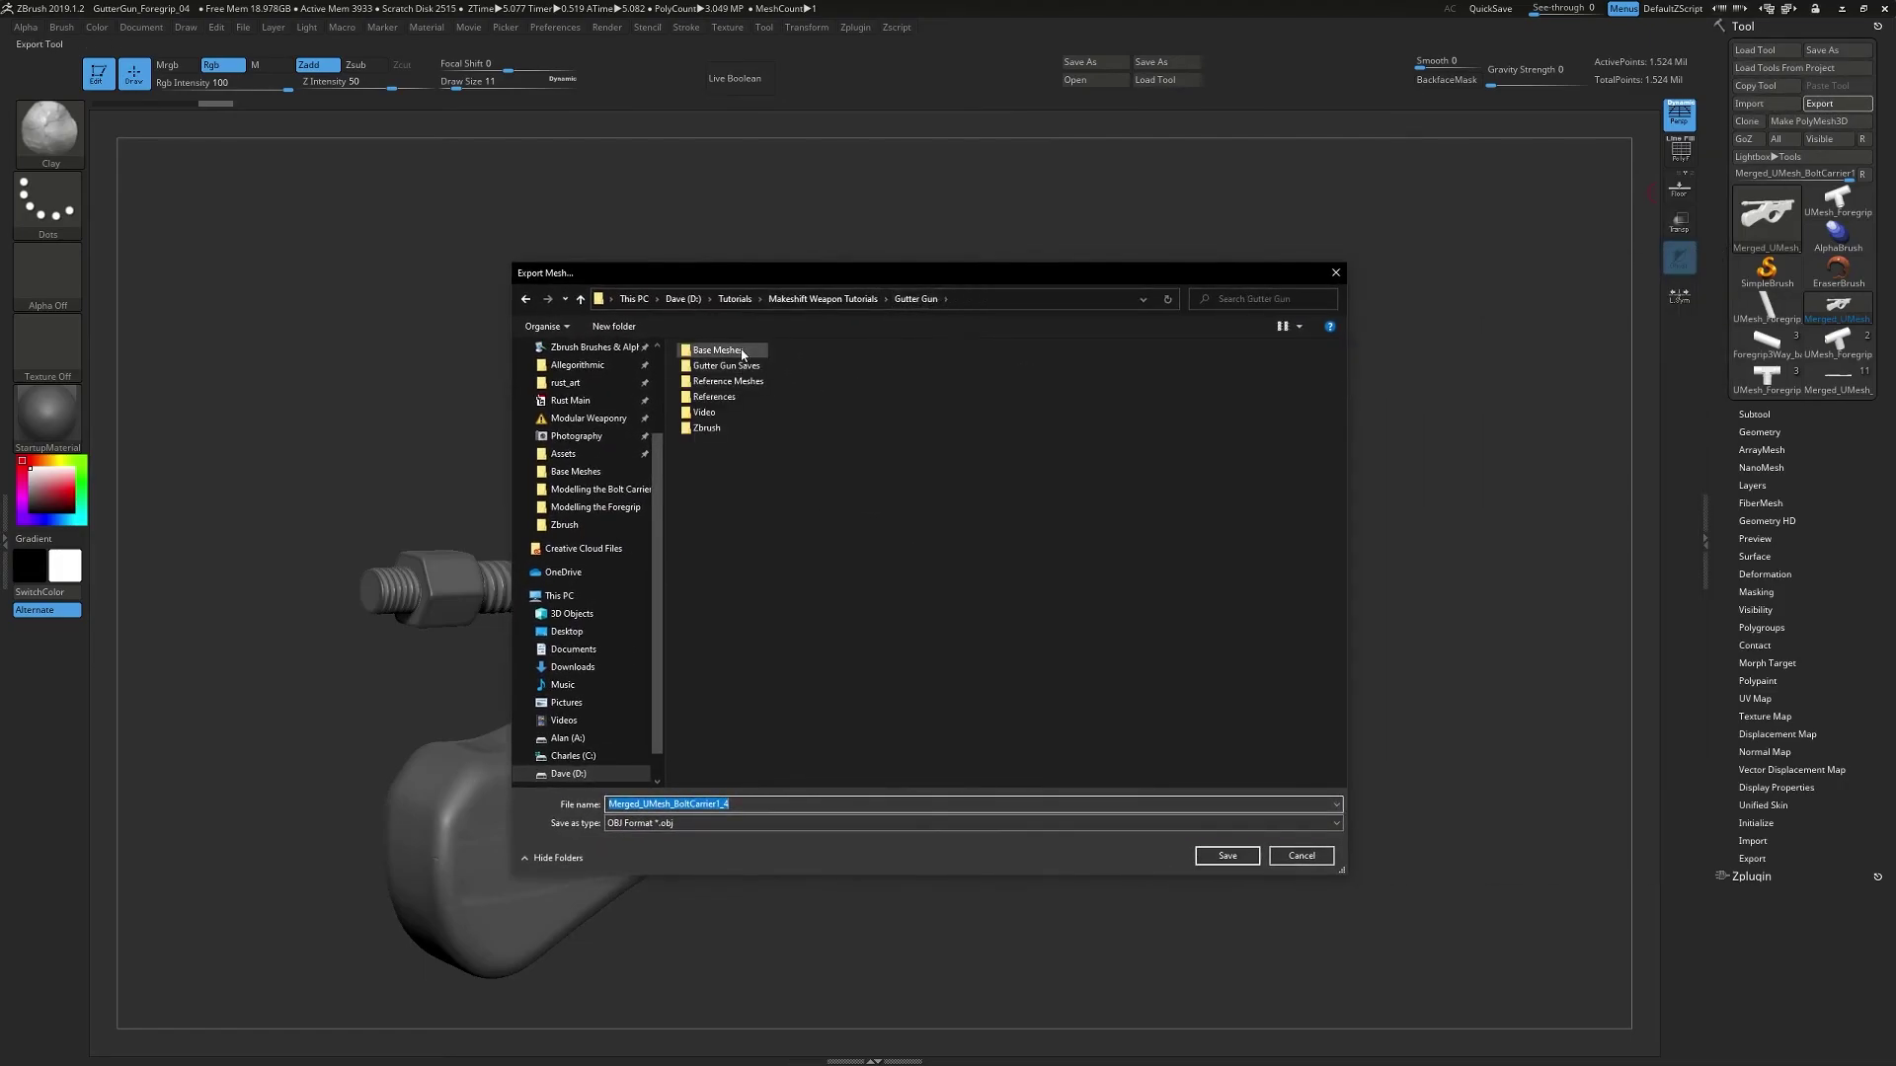
double_click(745, 385)
double_click(692, 800)
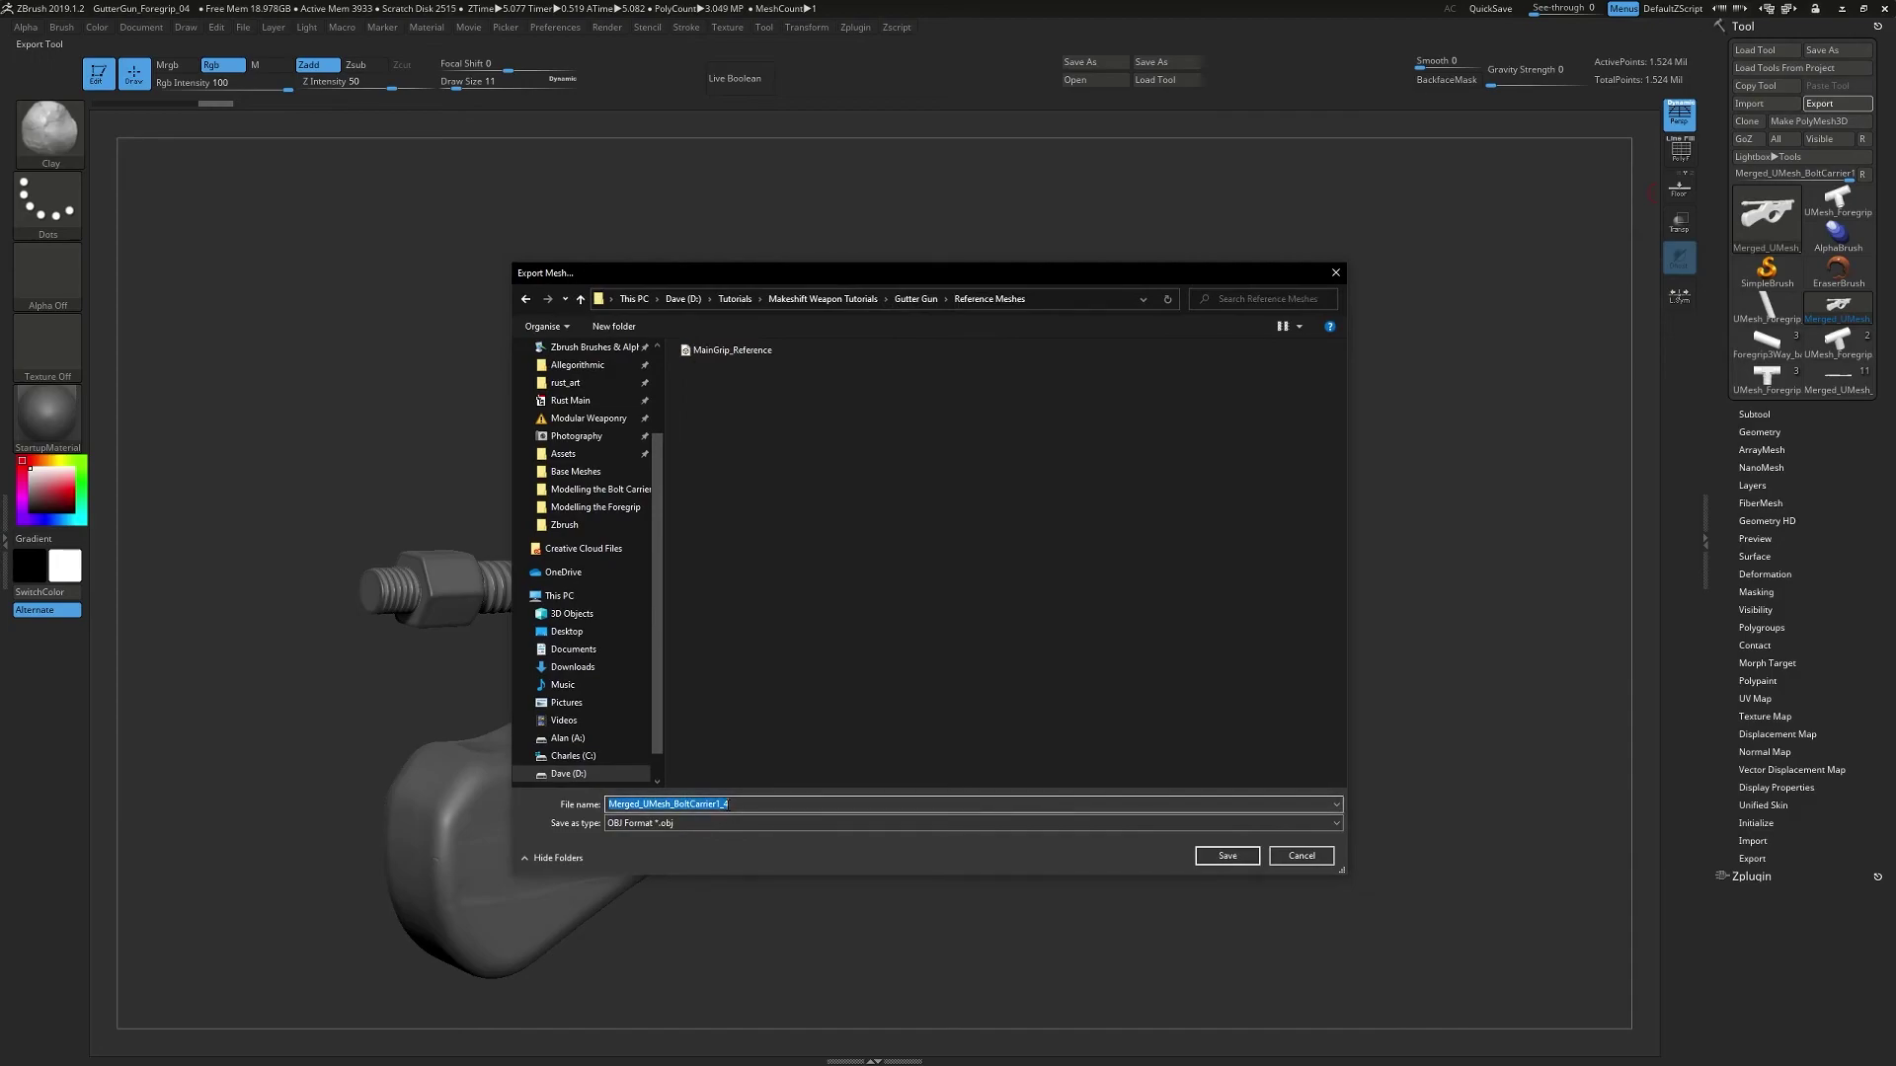
text(GutterGun_MD_Ref)
key(Return)
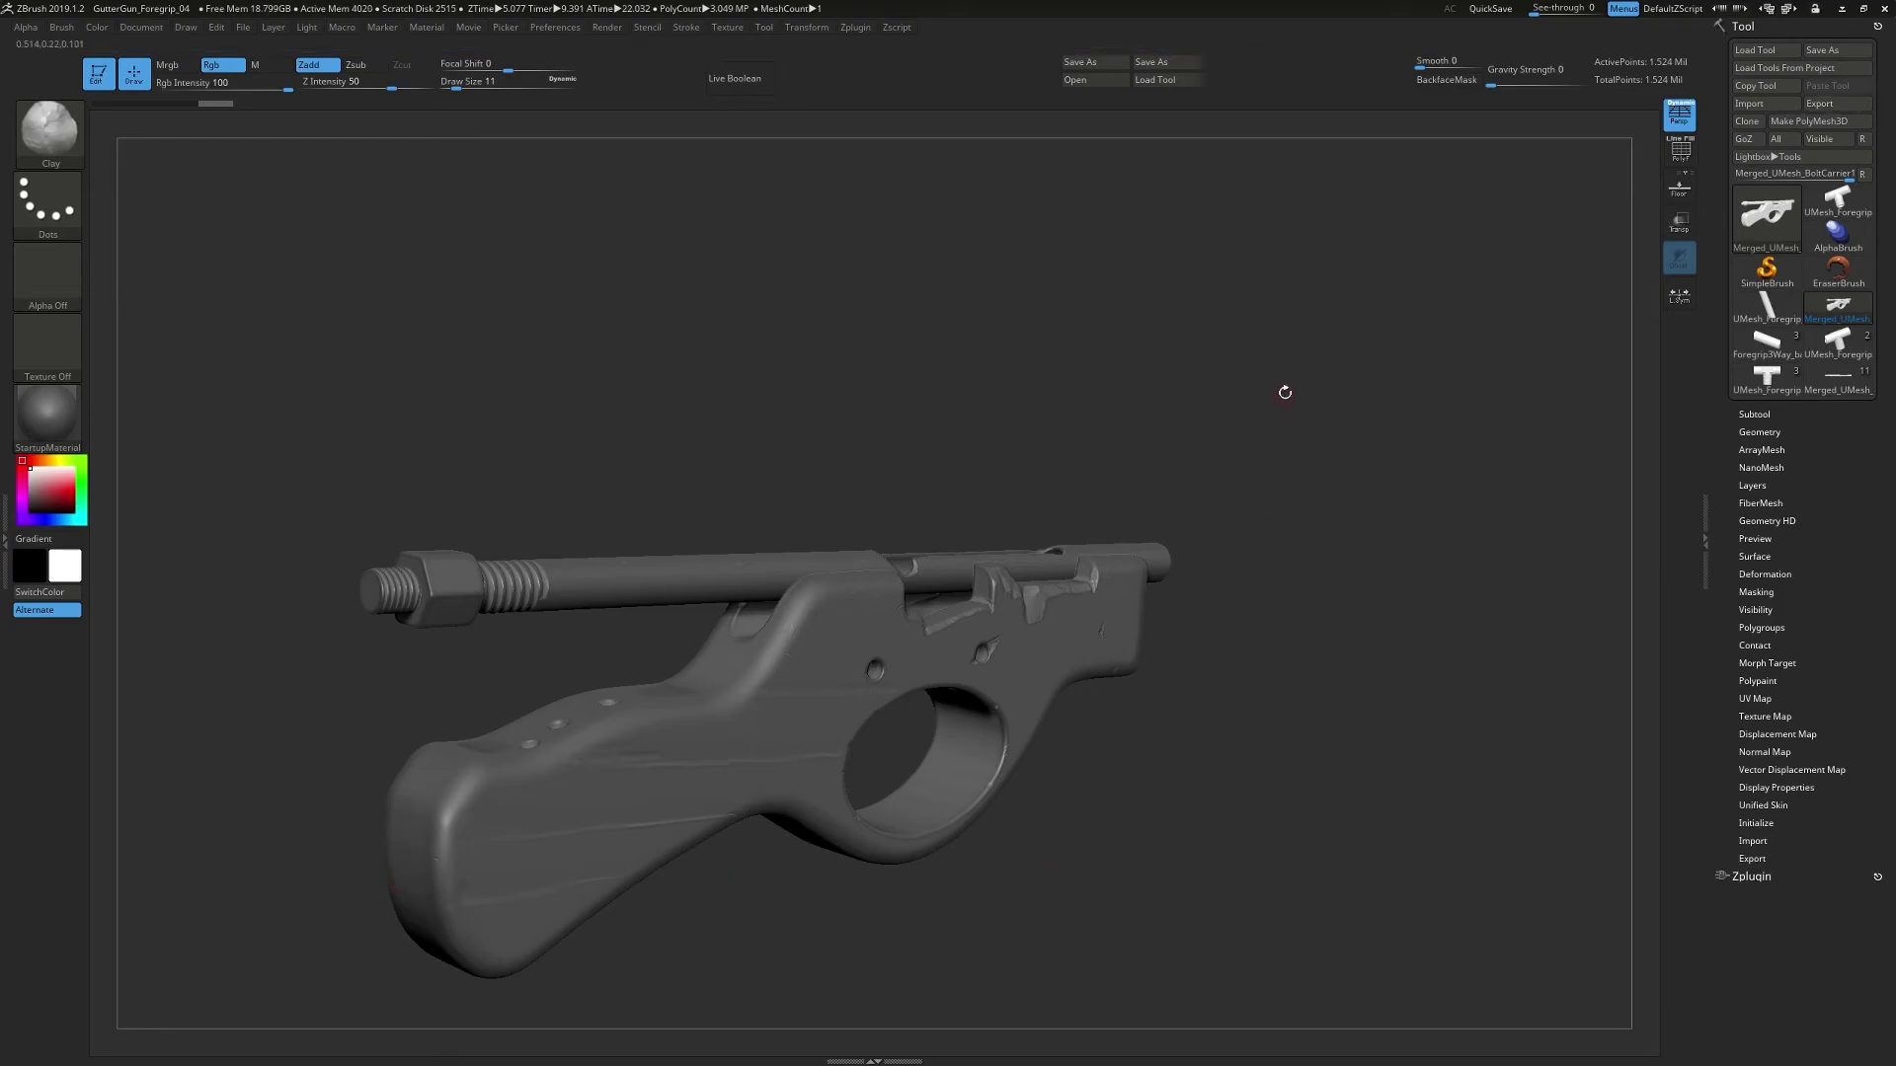
- Switch to Marvelous Designer and save the open Default_MD project
mouse_move(1228, 382)
mouse_down()
mouse_move(1202, 381)
mouse_move(1235, 385)
mouse_up()
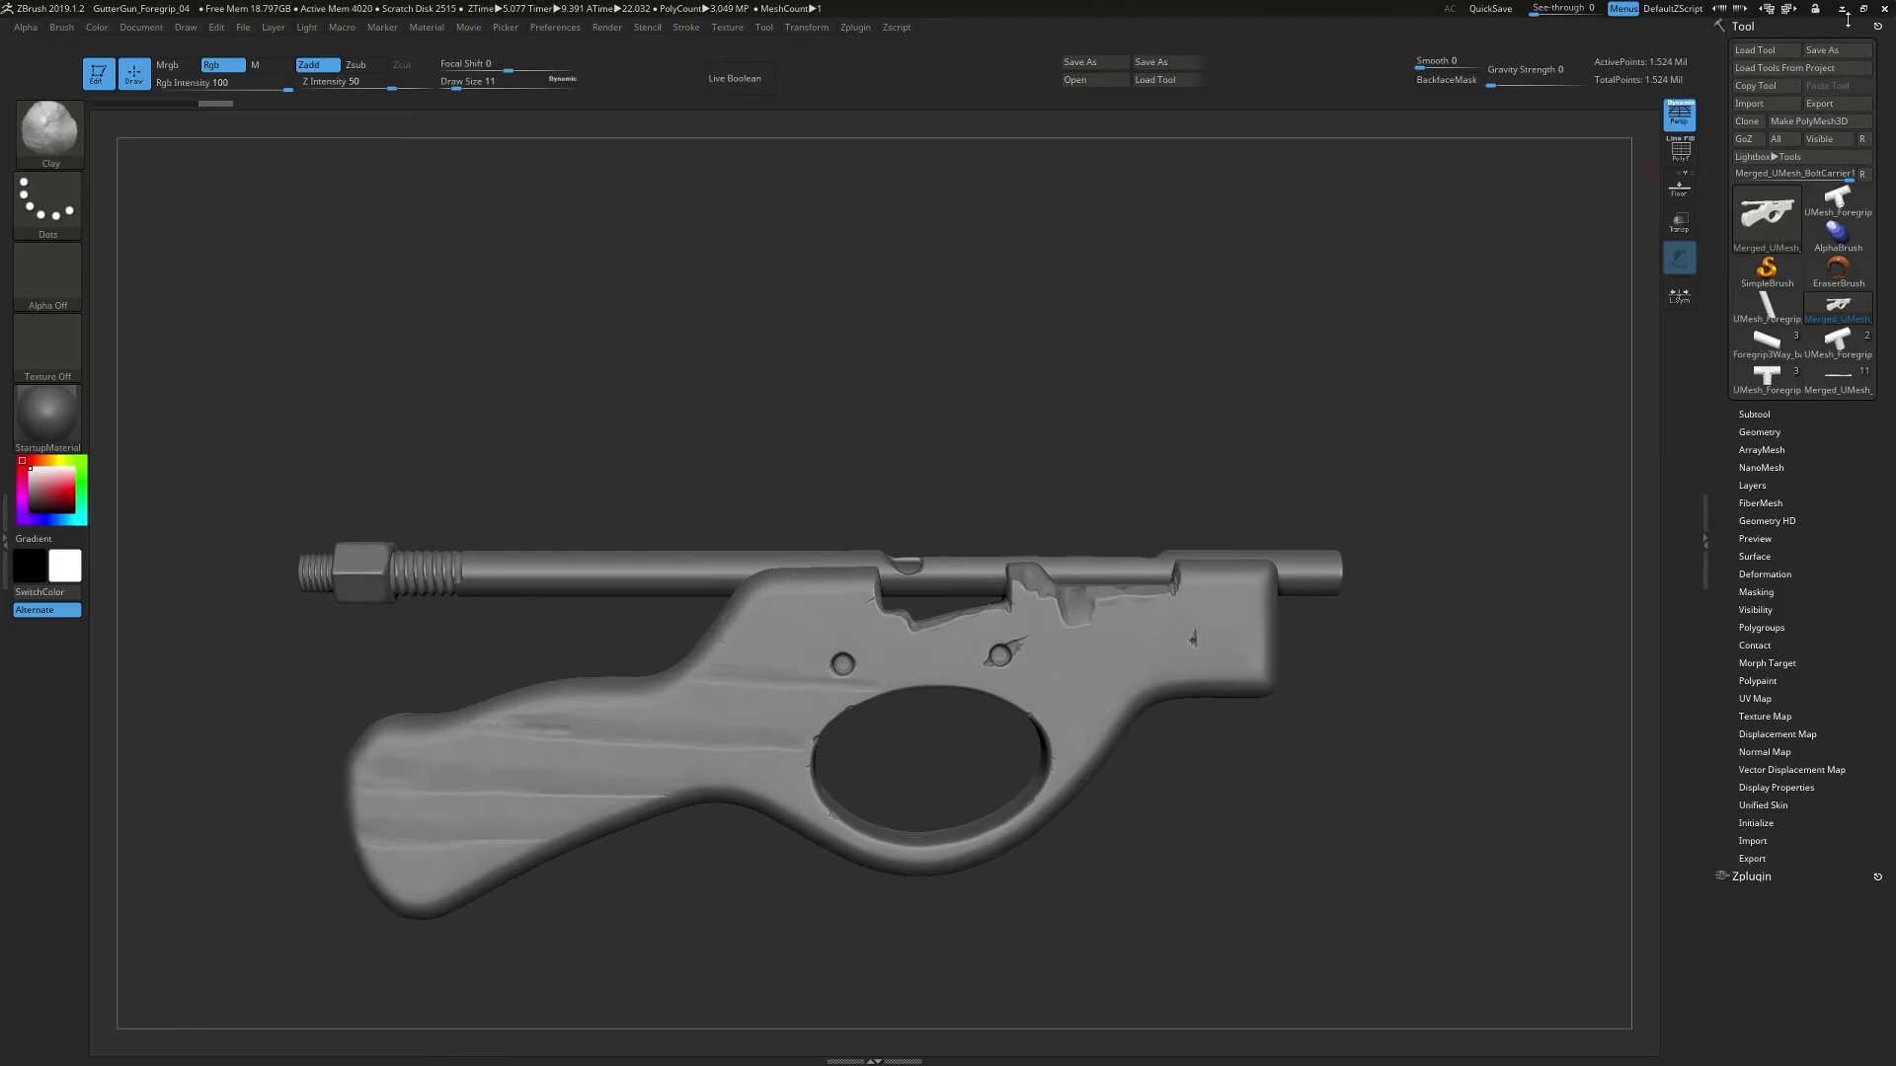
click(1843, 8)
middle_drag(833, 309, 770, 292)
scroll(825, 310, down, 3)
key(ctrl+s)
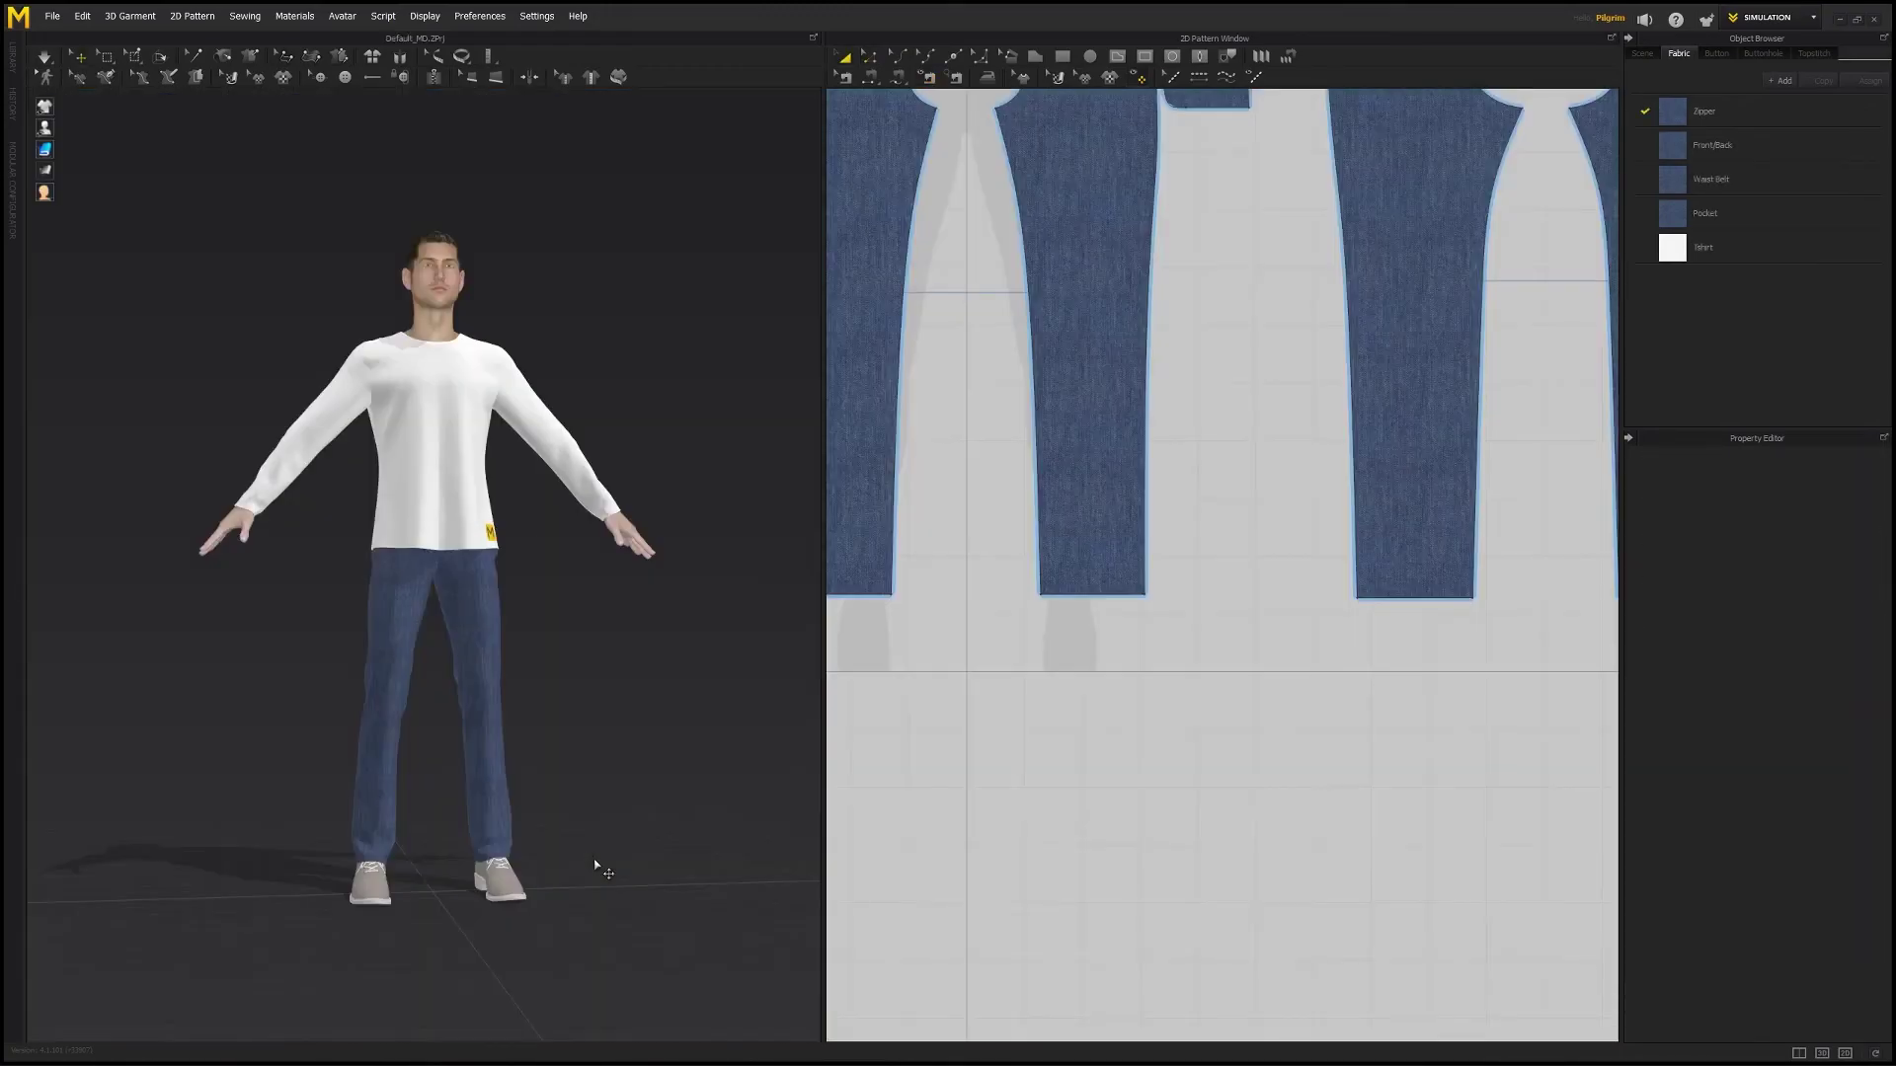
- Delete all the default garment patterns and the male avatar from the scene
right_drag(570, 901, 583, 839)
scroll(622, 796, down, 3)
scroll(1134, 664, down, 8)
drag(1050, 296, 1430, 713)
key(Delete)
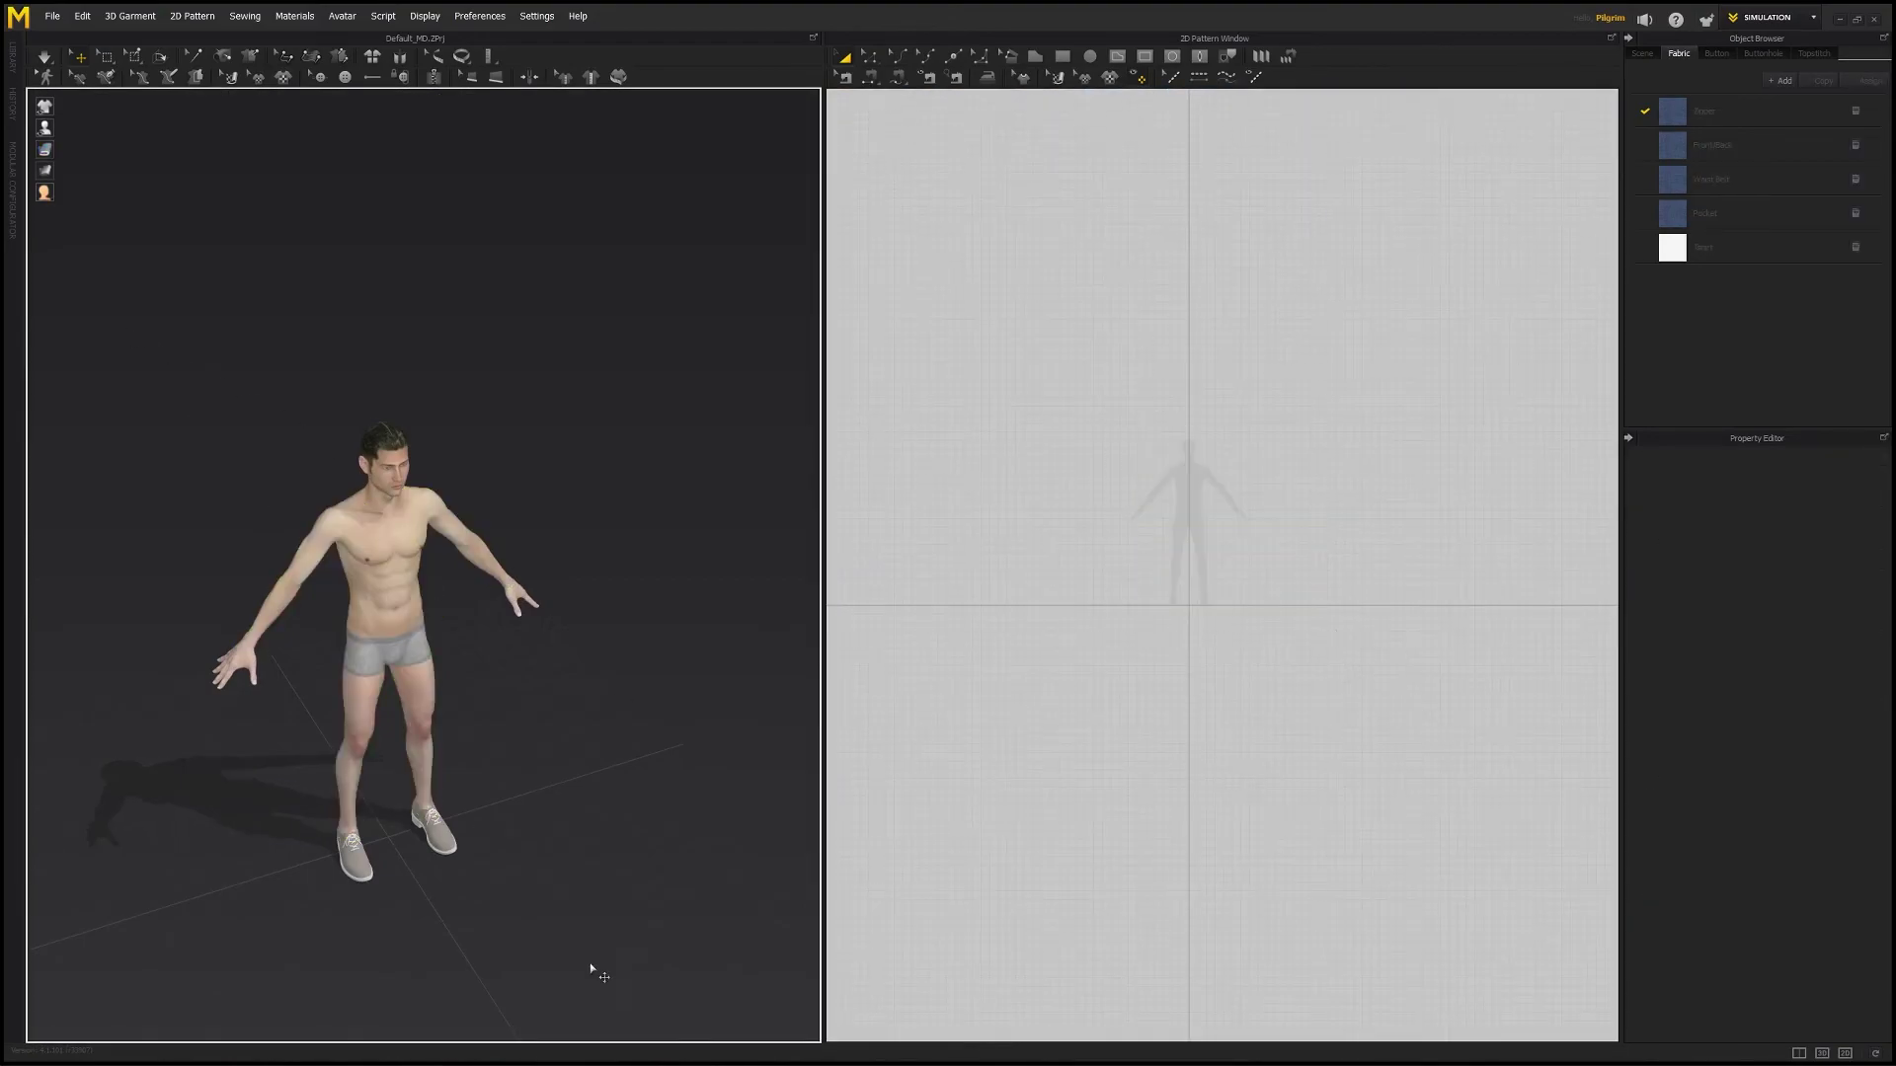
click(425, 622)
key(Delete)
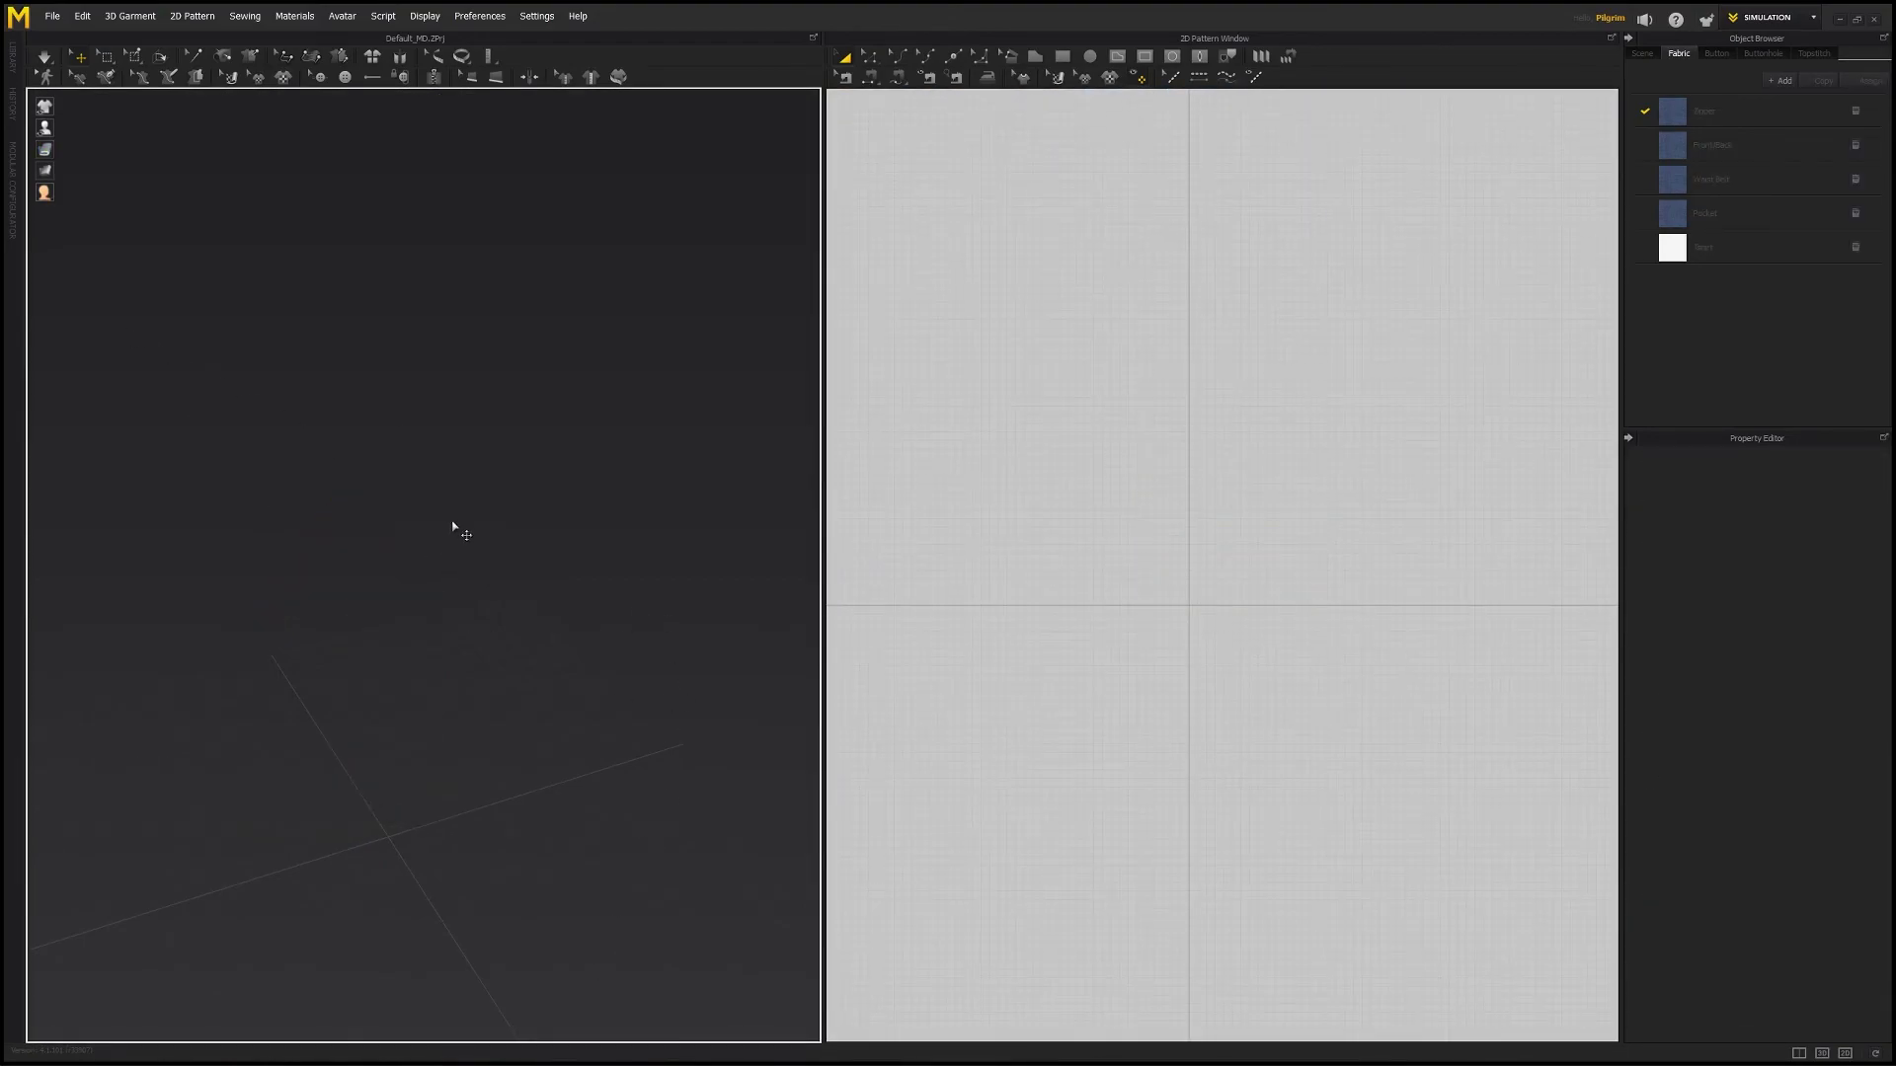
- Remove every default fabric except Zipper from the project
click(1856, 145)
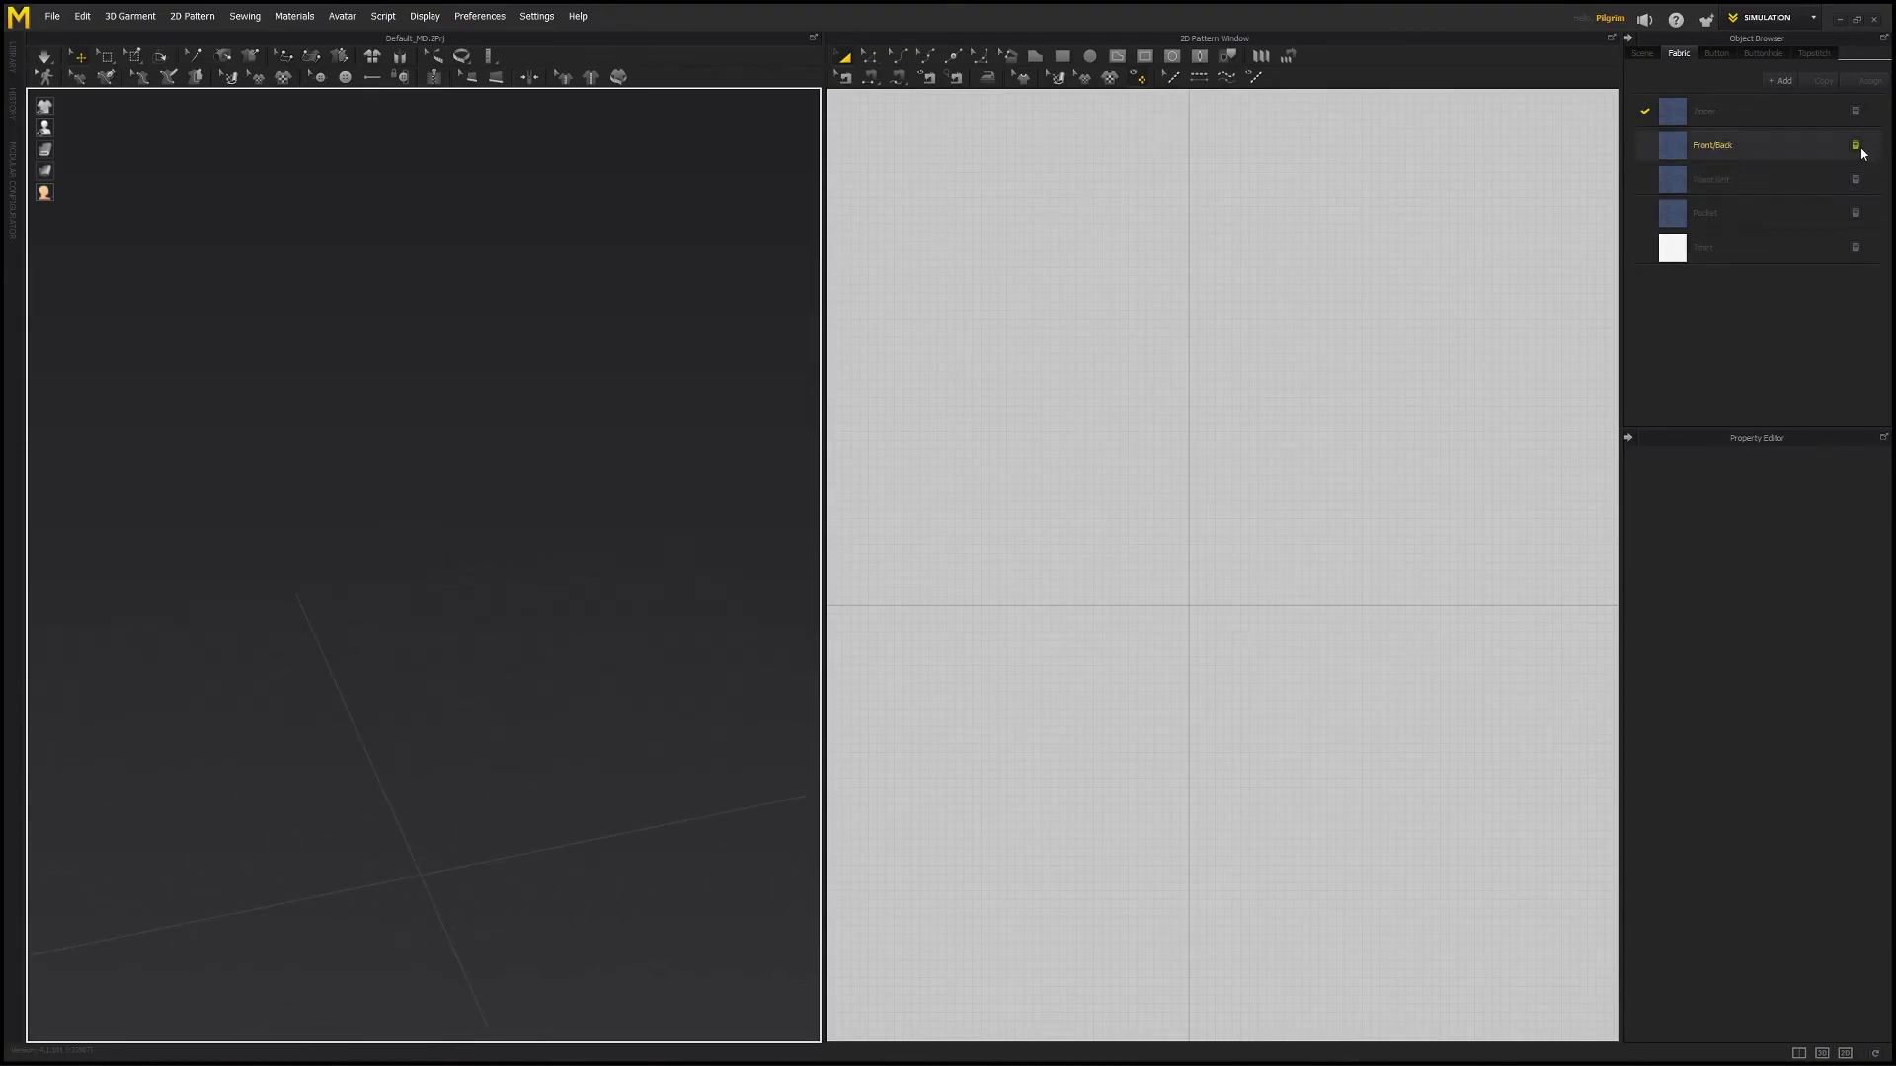
click(1855, 146)
click(1855, 145)
click(1856, 145)
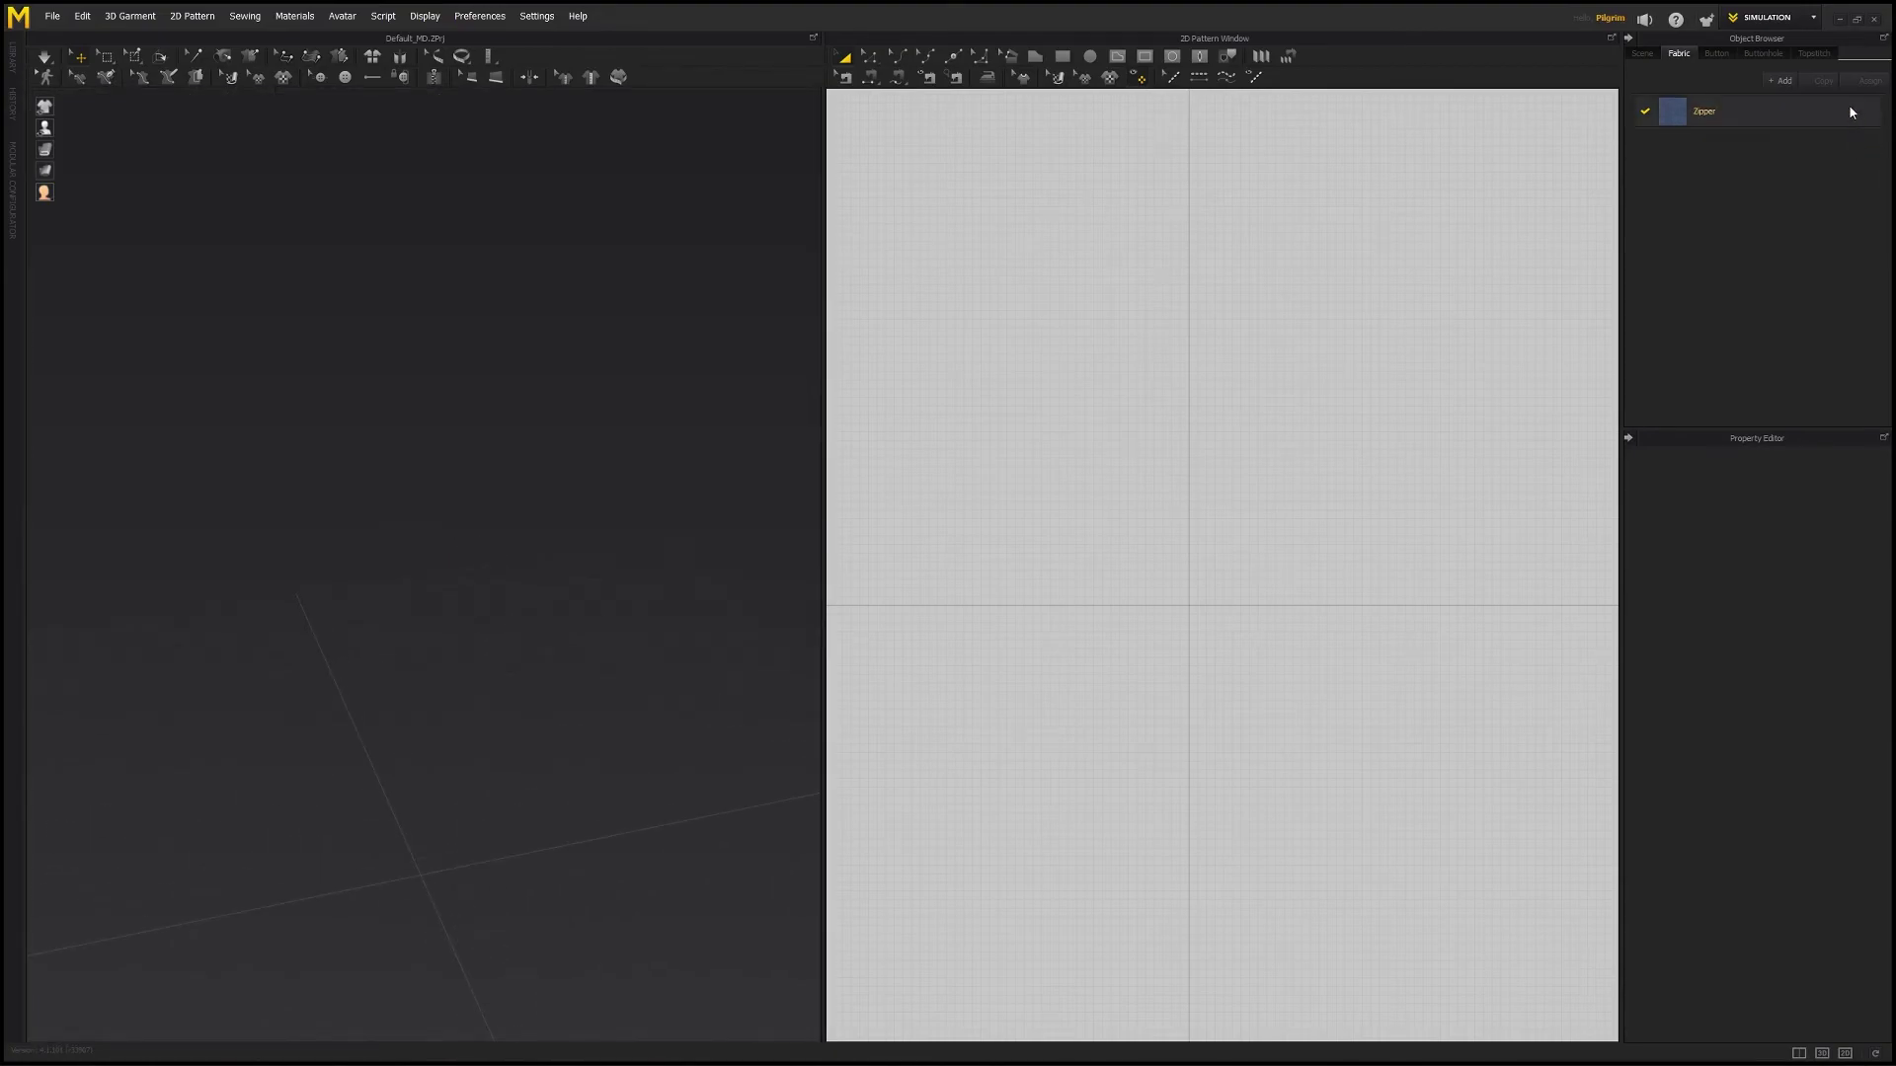
- Add a new fabric and name it Tape
click(1683, 116)
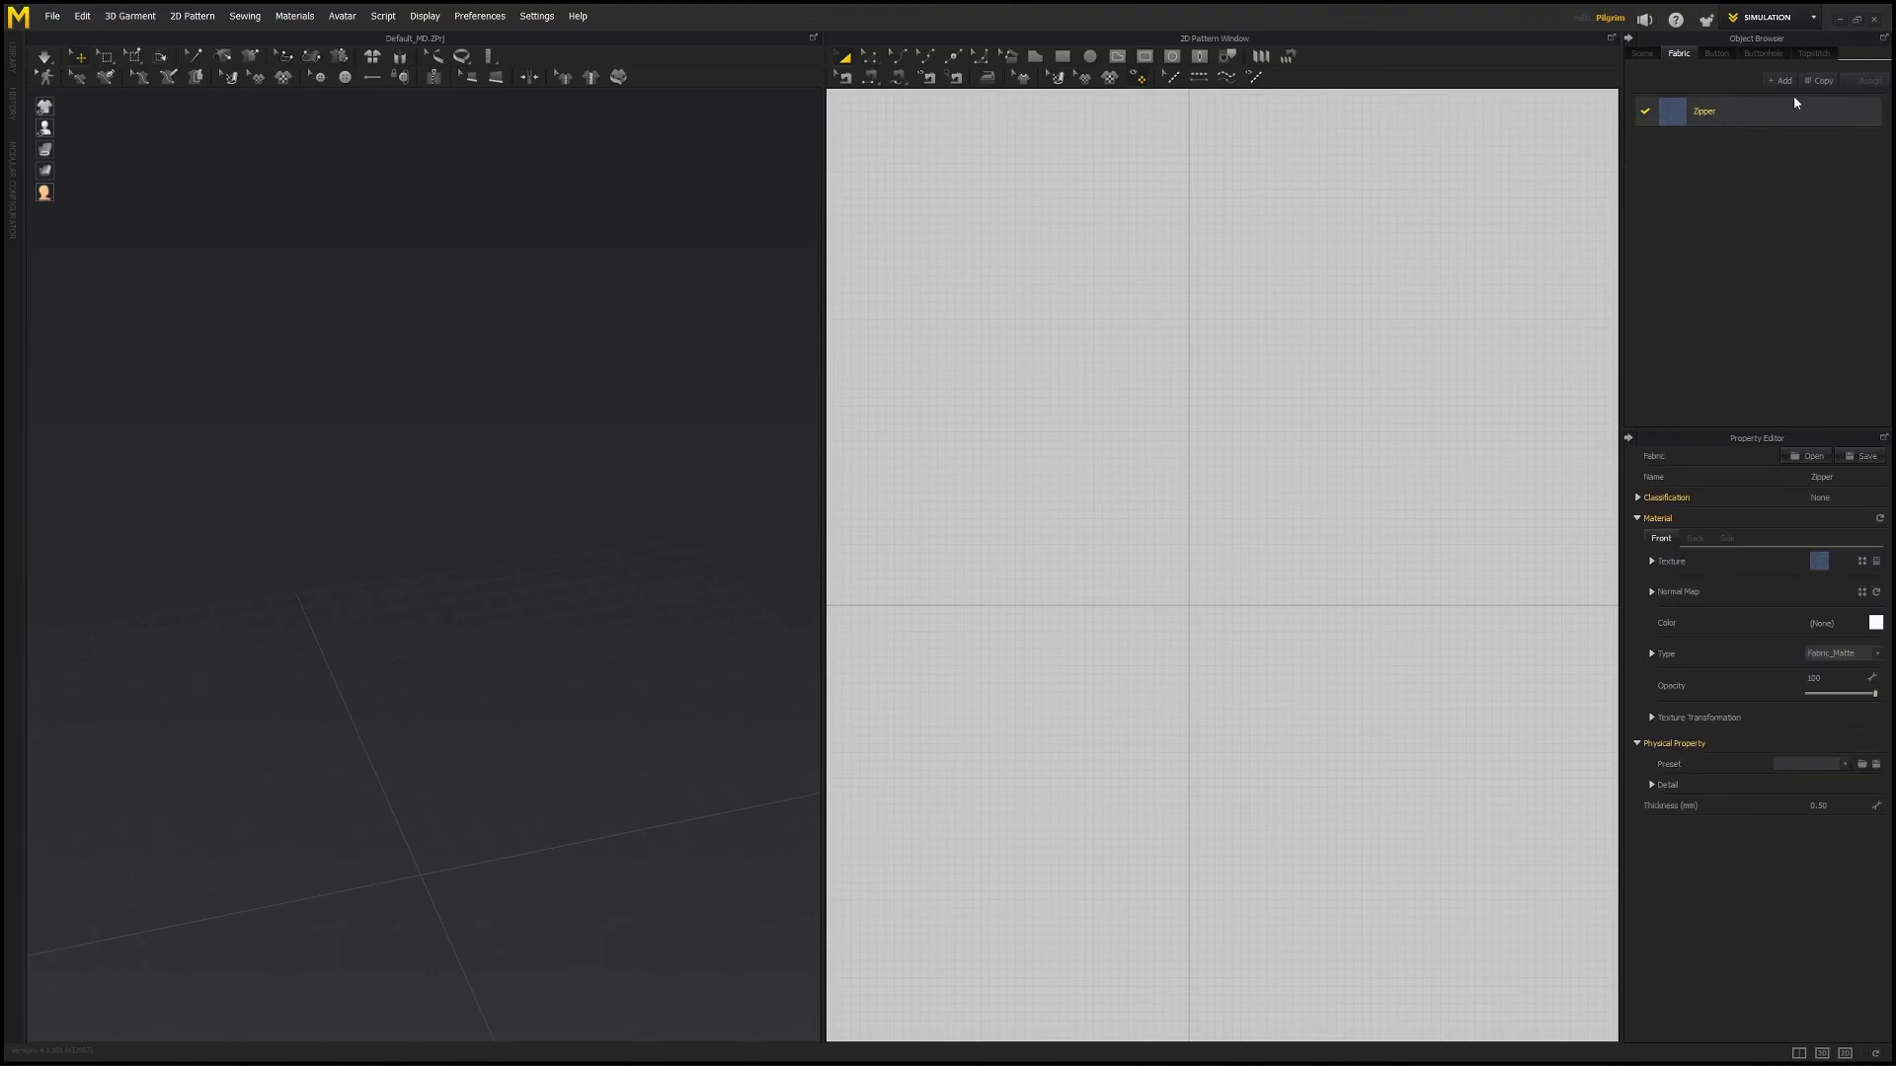
click(1778, 81)
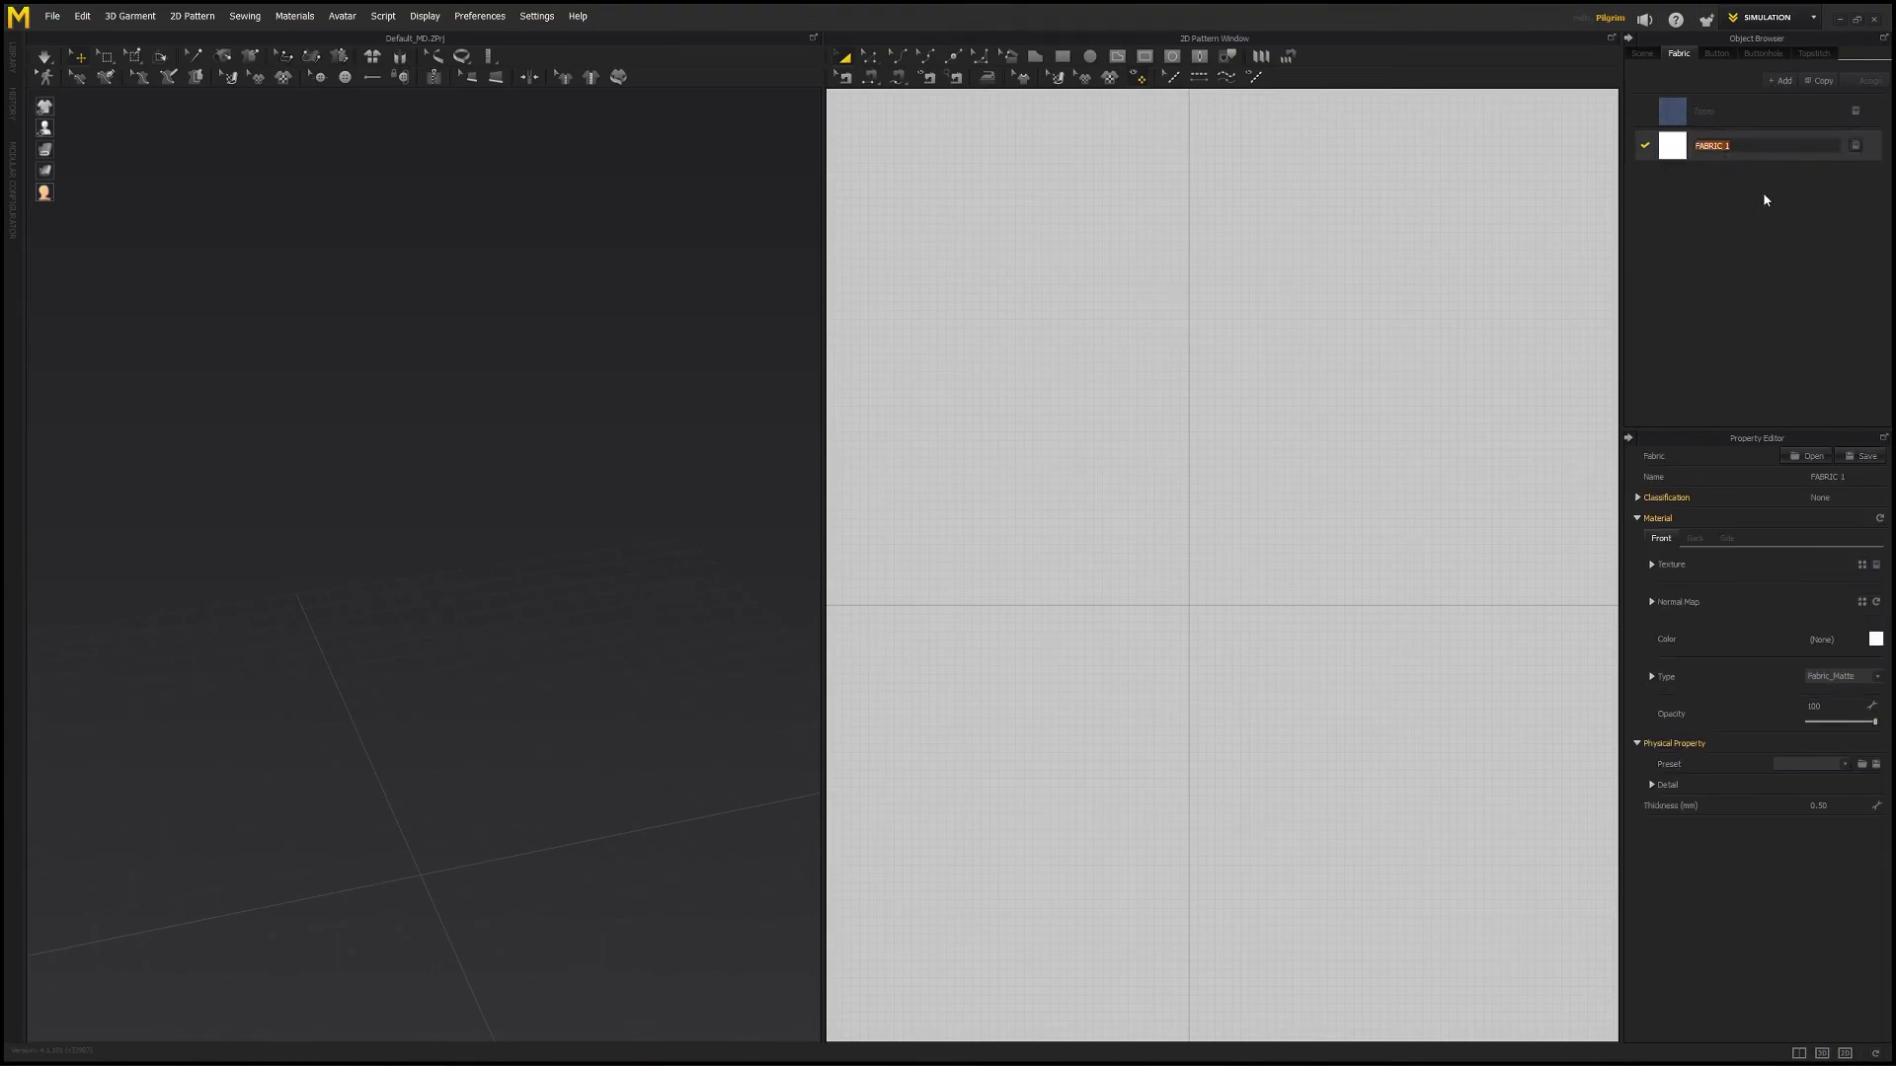
text(Duct Tape)
key(Return)
double_click(1713, 146)
text(Tape)
key(Return)
- Give the Tape fabric a dark grey colour (333333) and set its material type to Fabric_Shiny
click(1876, 639)
click(821, 359)
drag(820, 358, 782, 388)
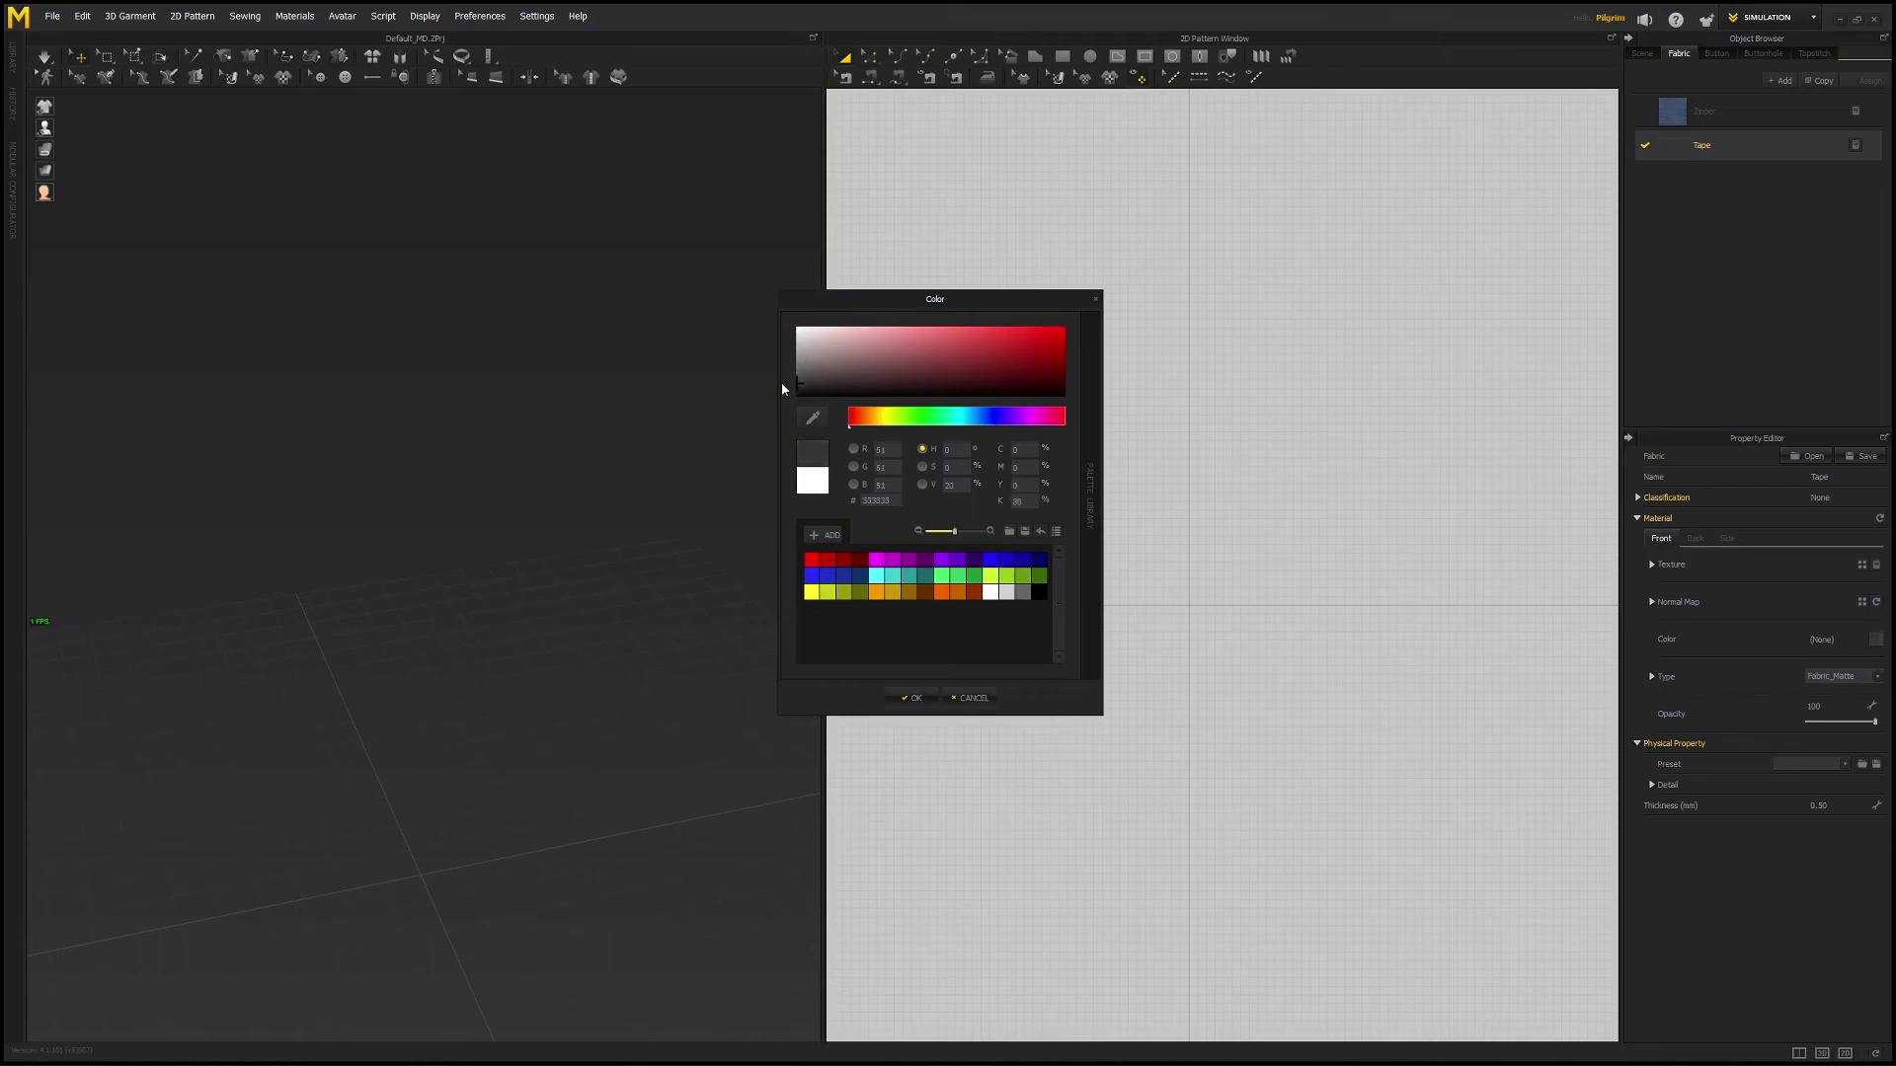
click(911, 698)
click(1874, 677)
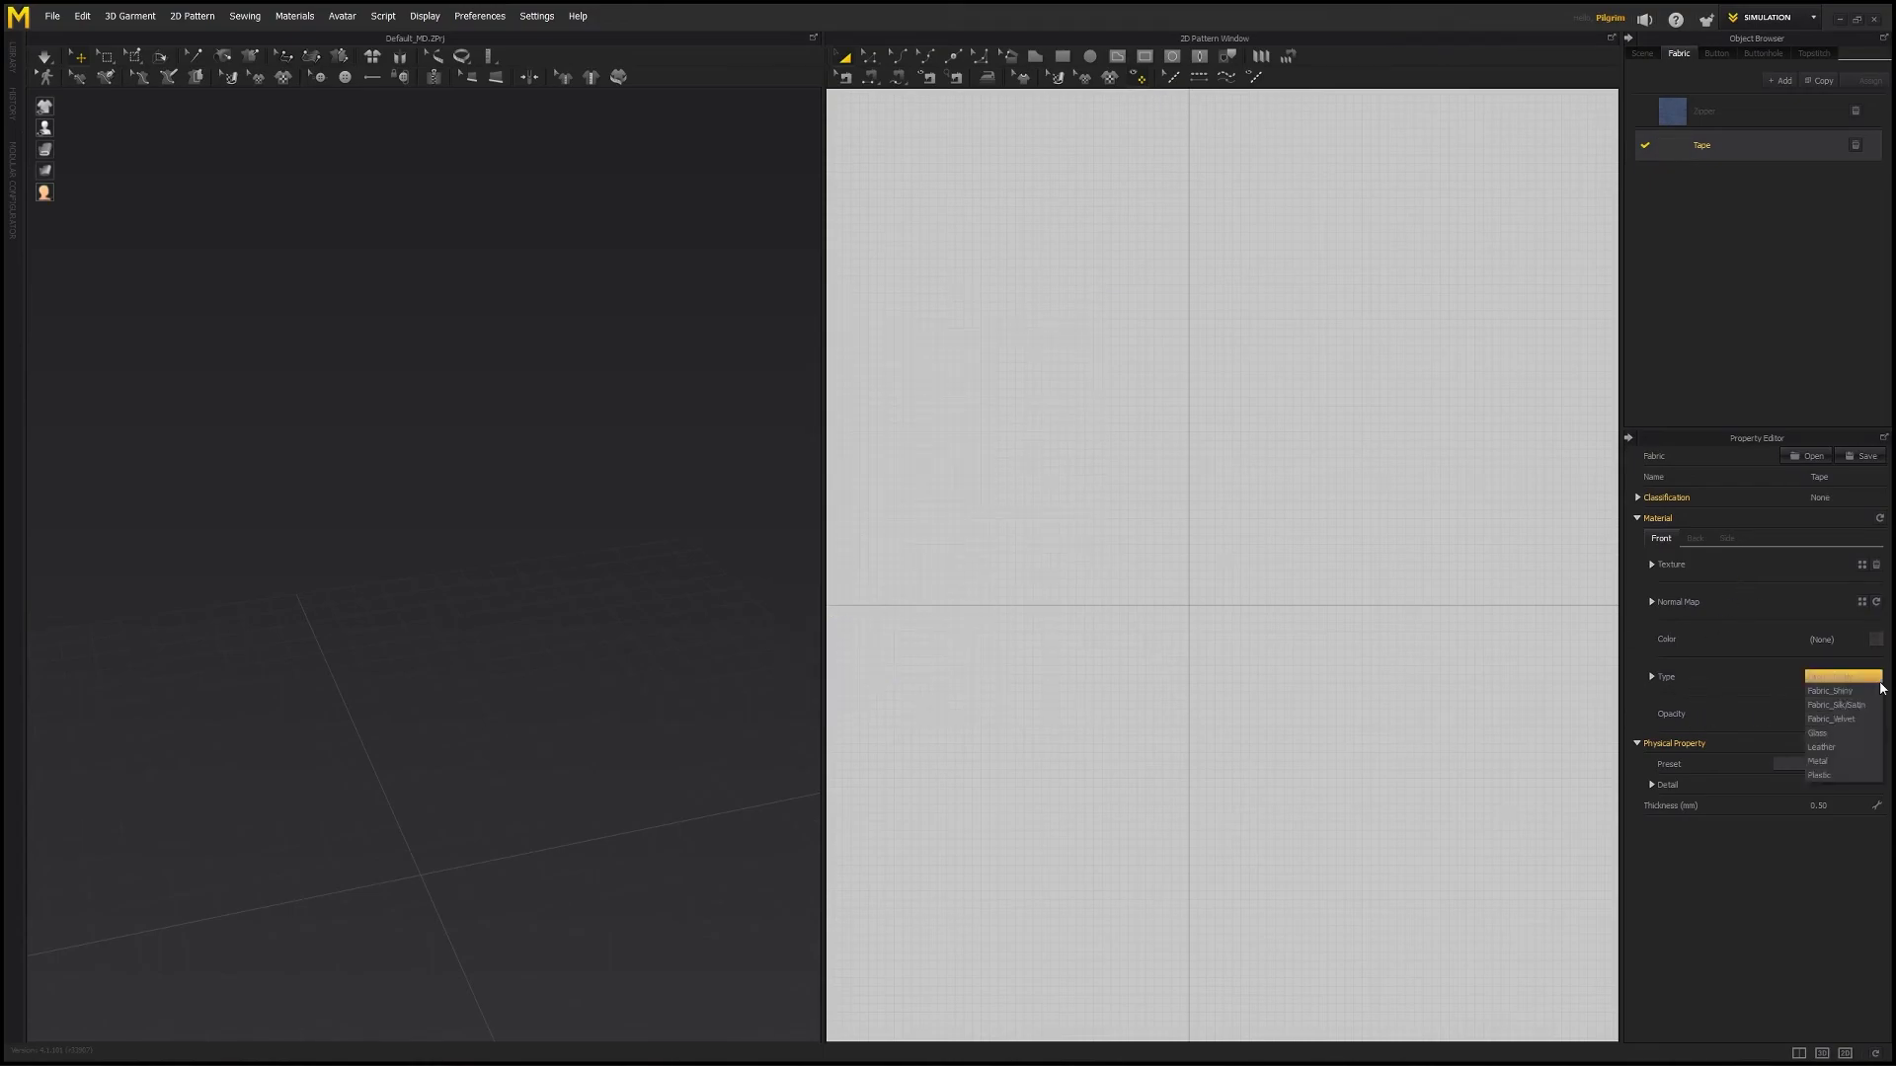
click(1872, 699)
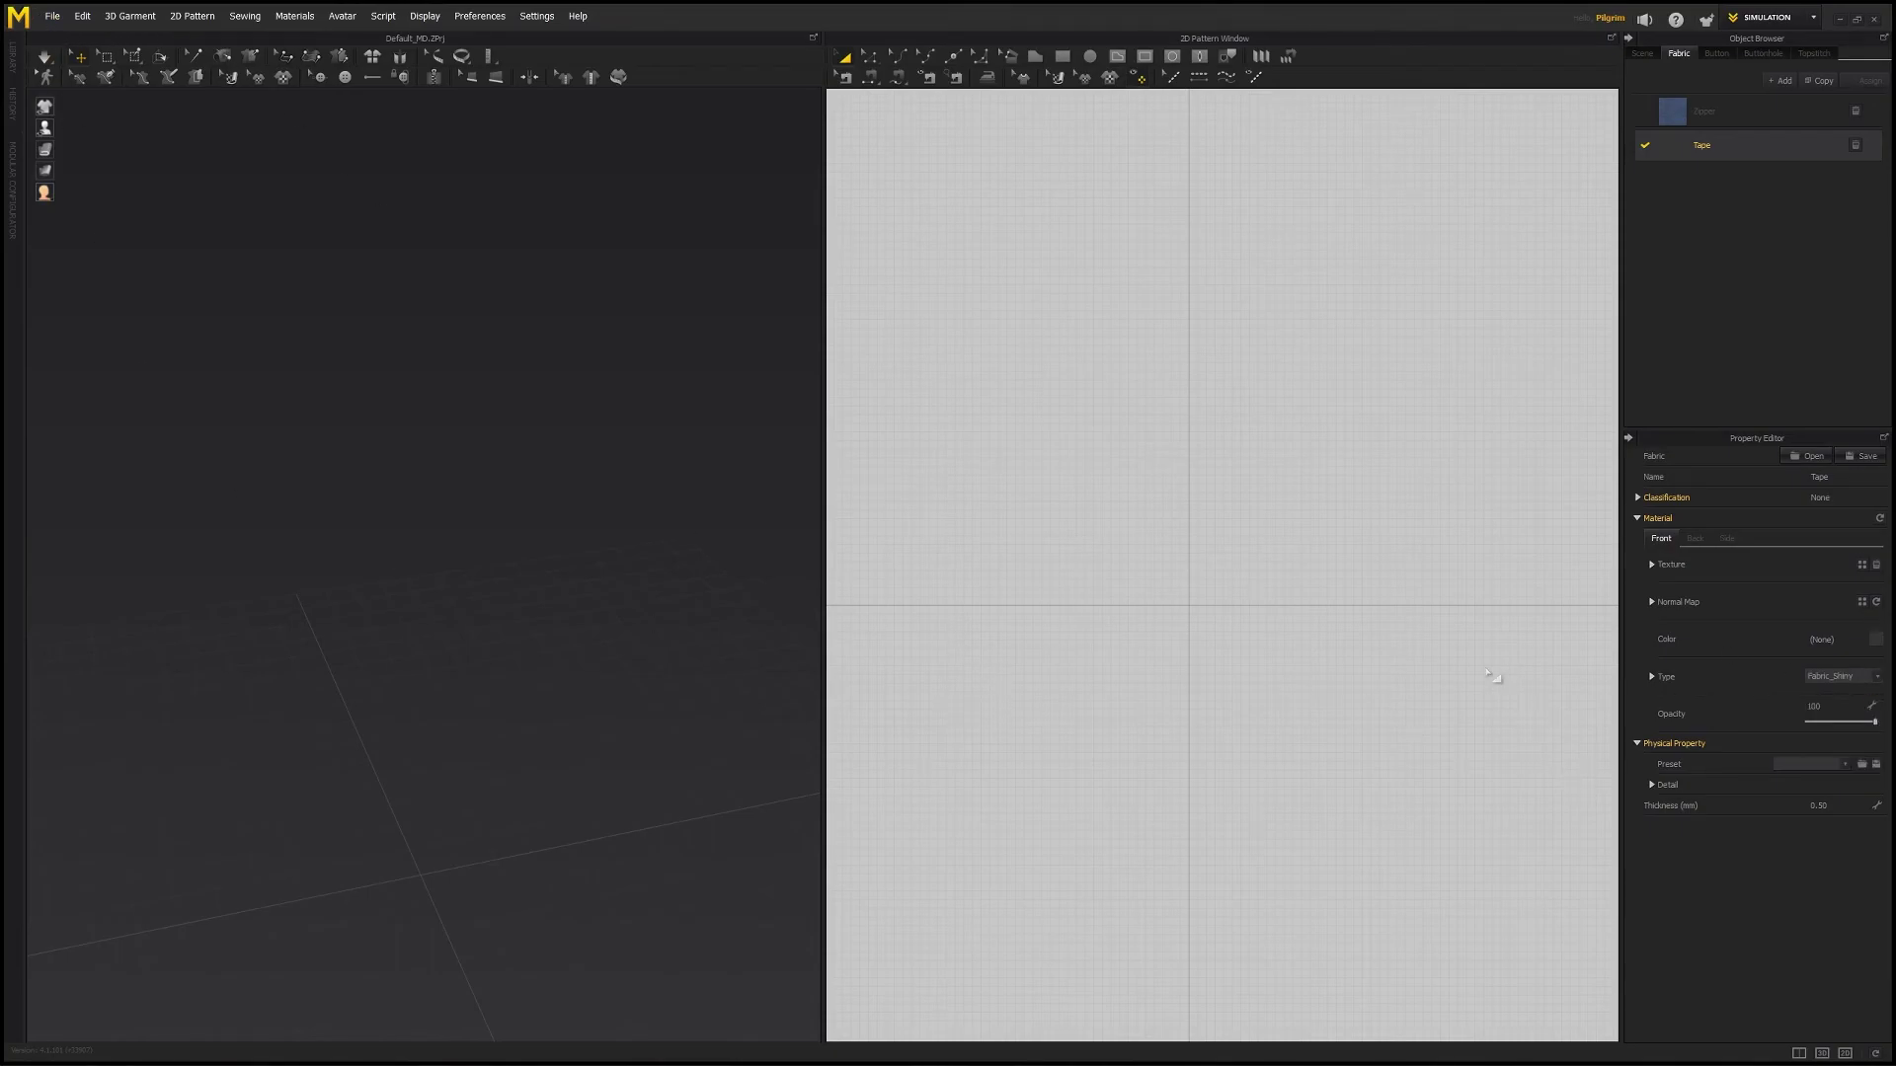
- Import GutterGun_MD_Ref from the Gutter Gun Reference Meshes folder as an OBJ, added as an avatar at metre scale
click(52, 16)
mouse_move(86, 192)
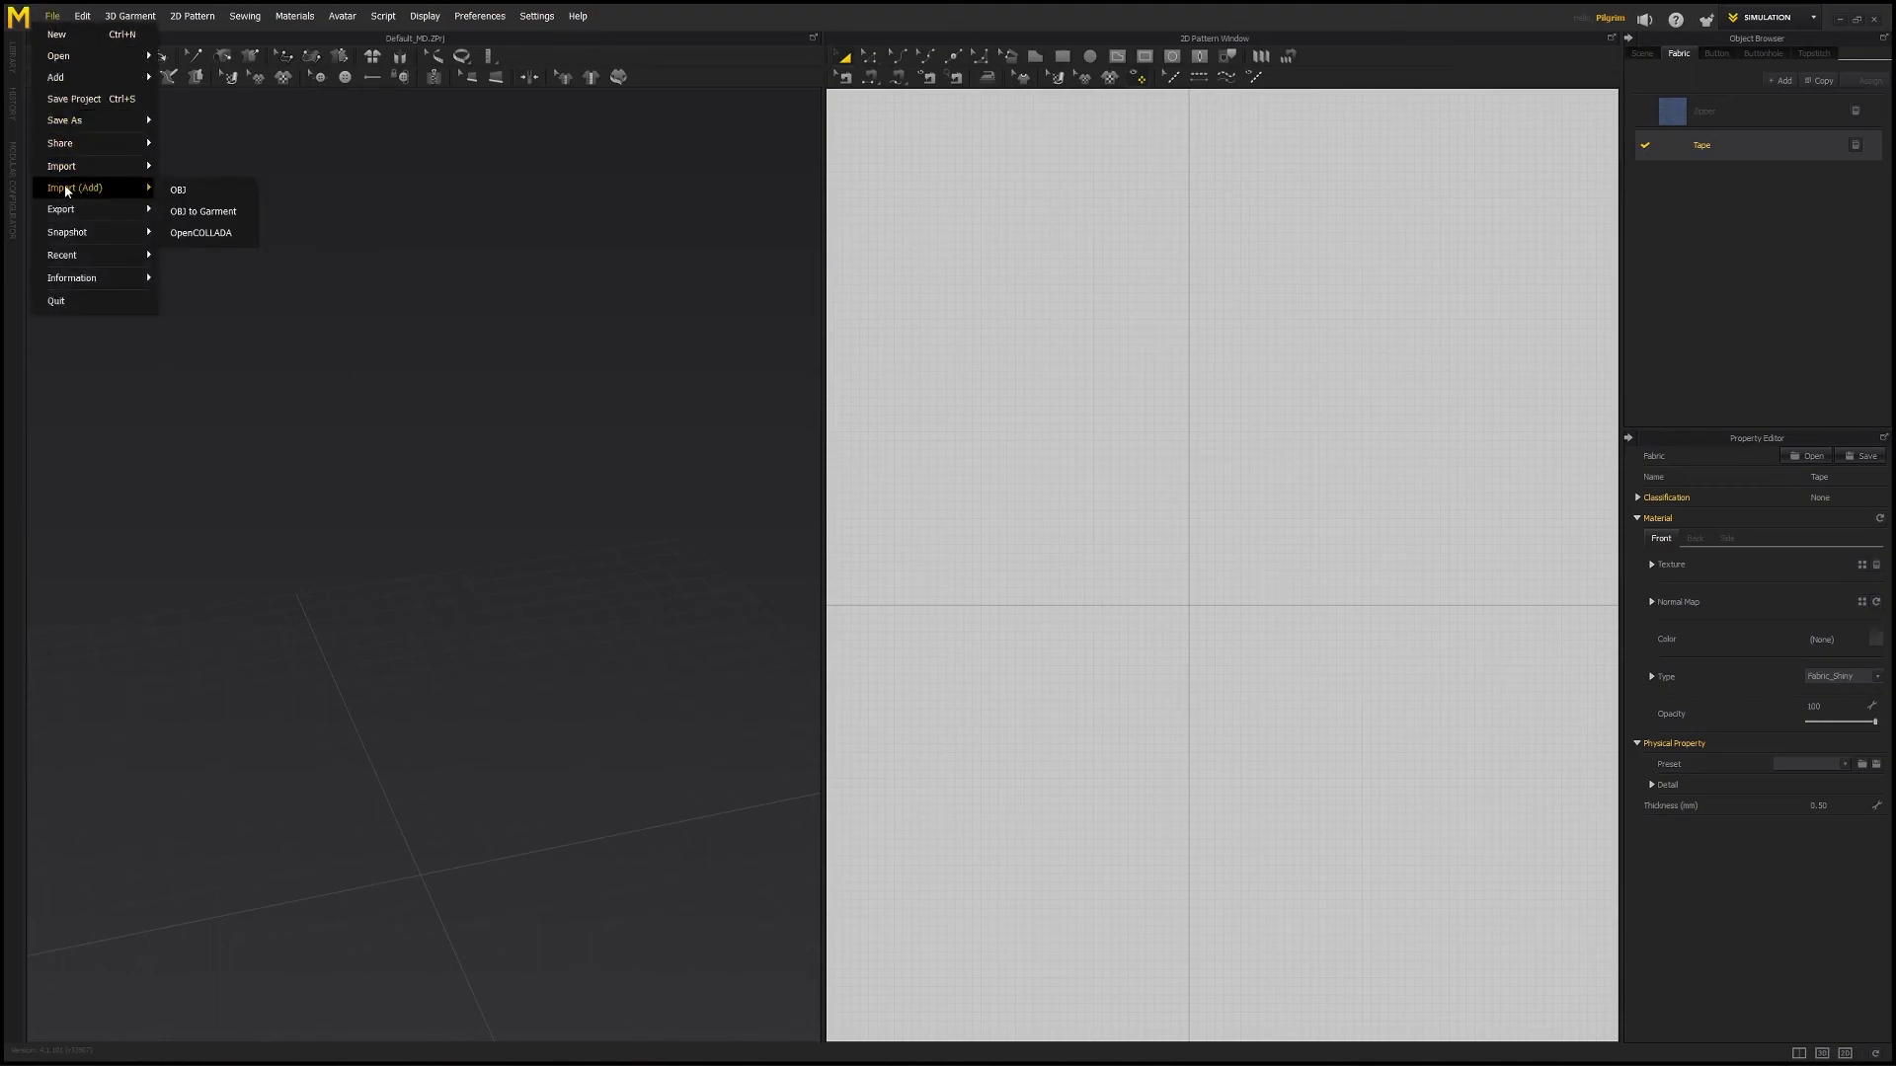
click(201, 211)
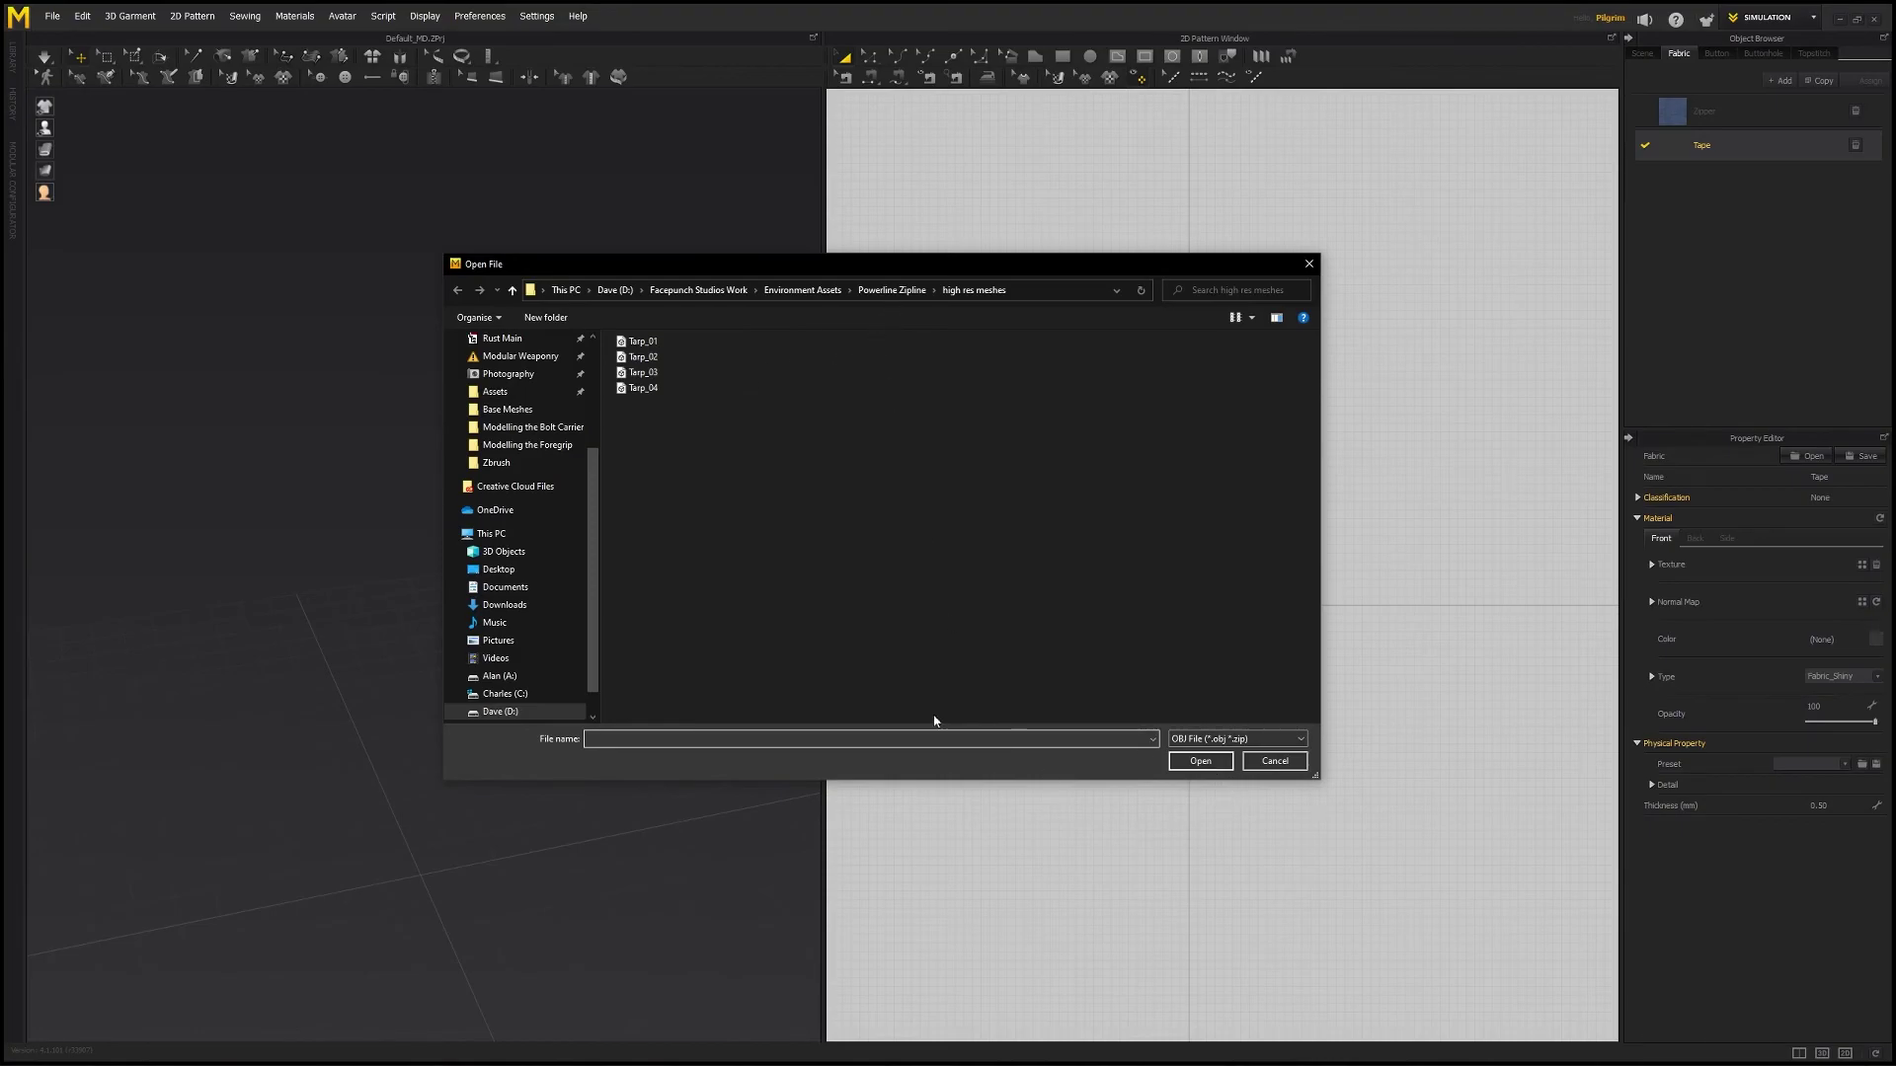
scroll(512, 660, down, 1)
click(500, 675)
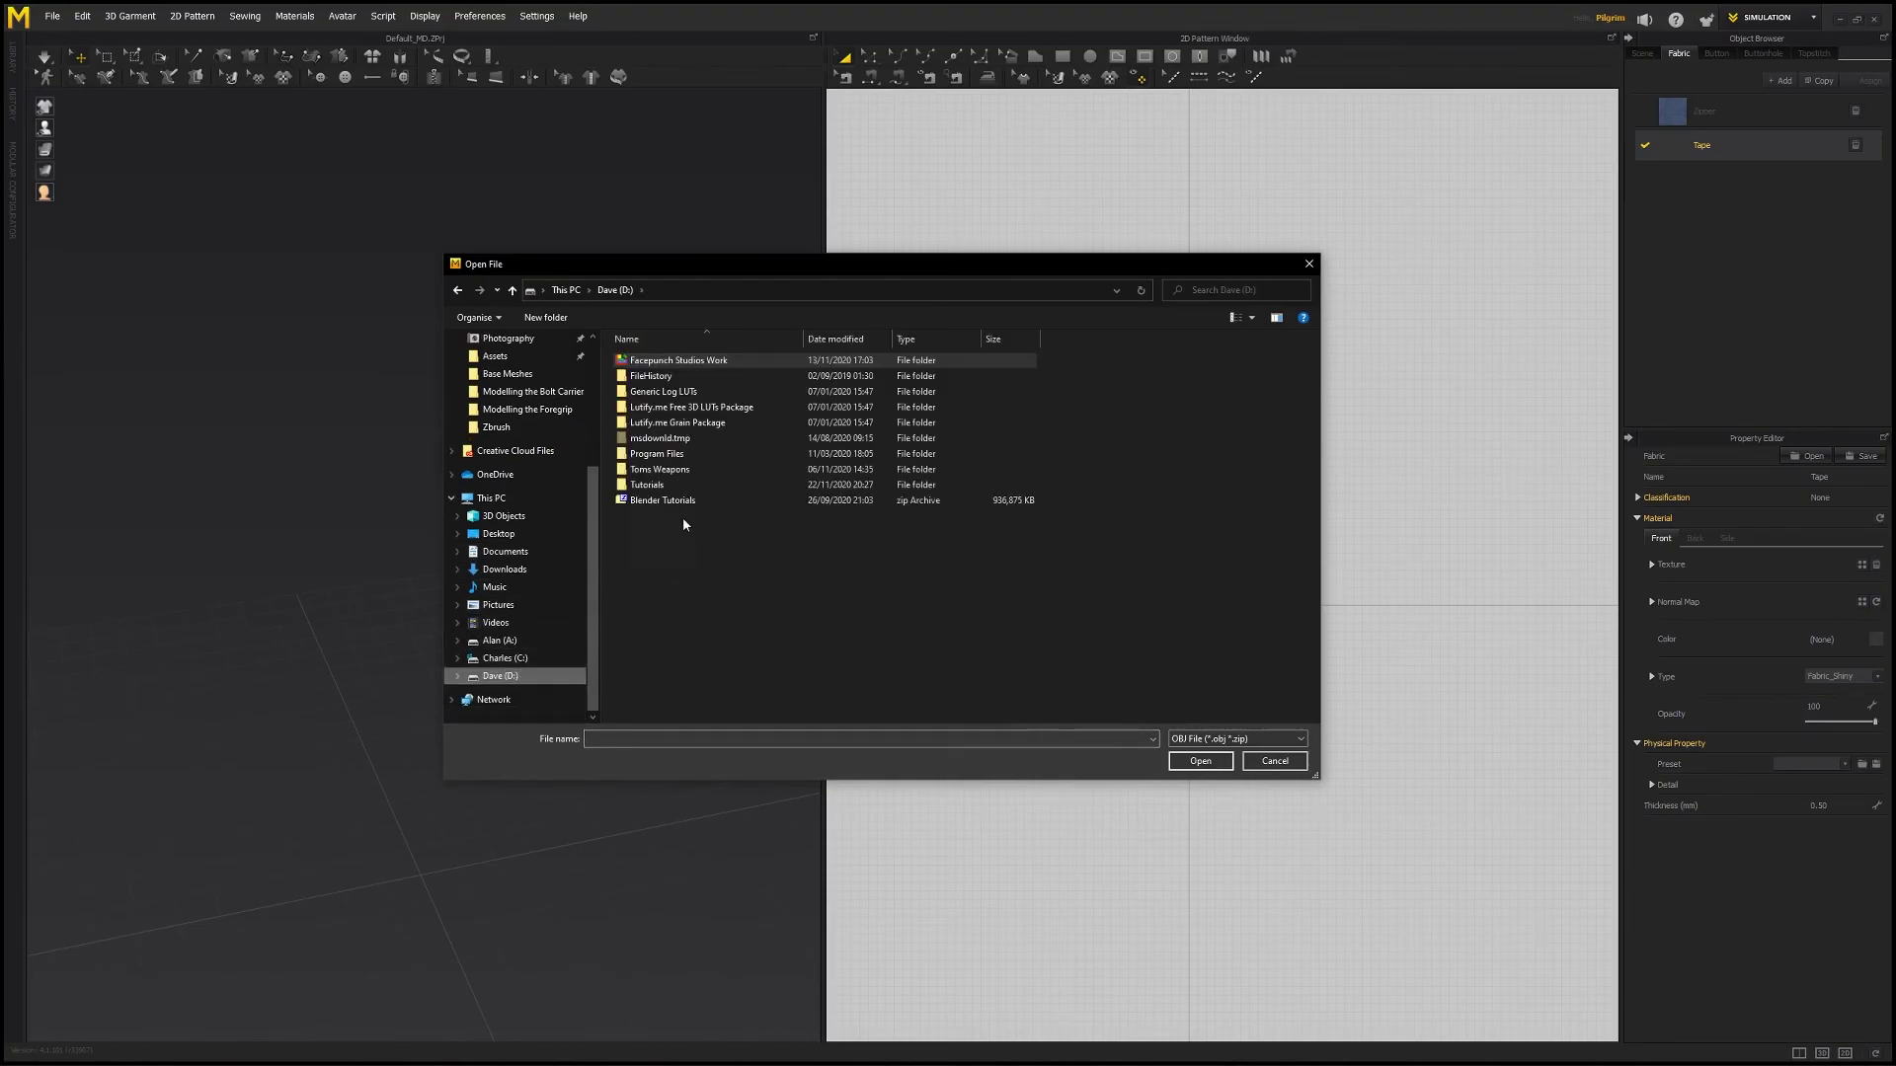
double_click(680, 485)
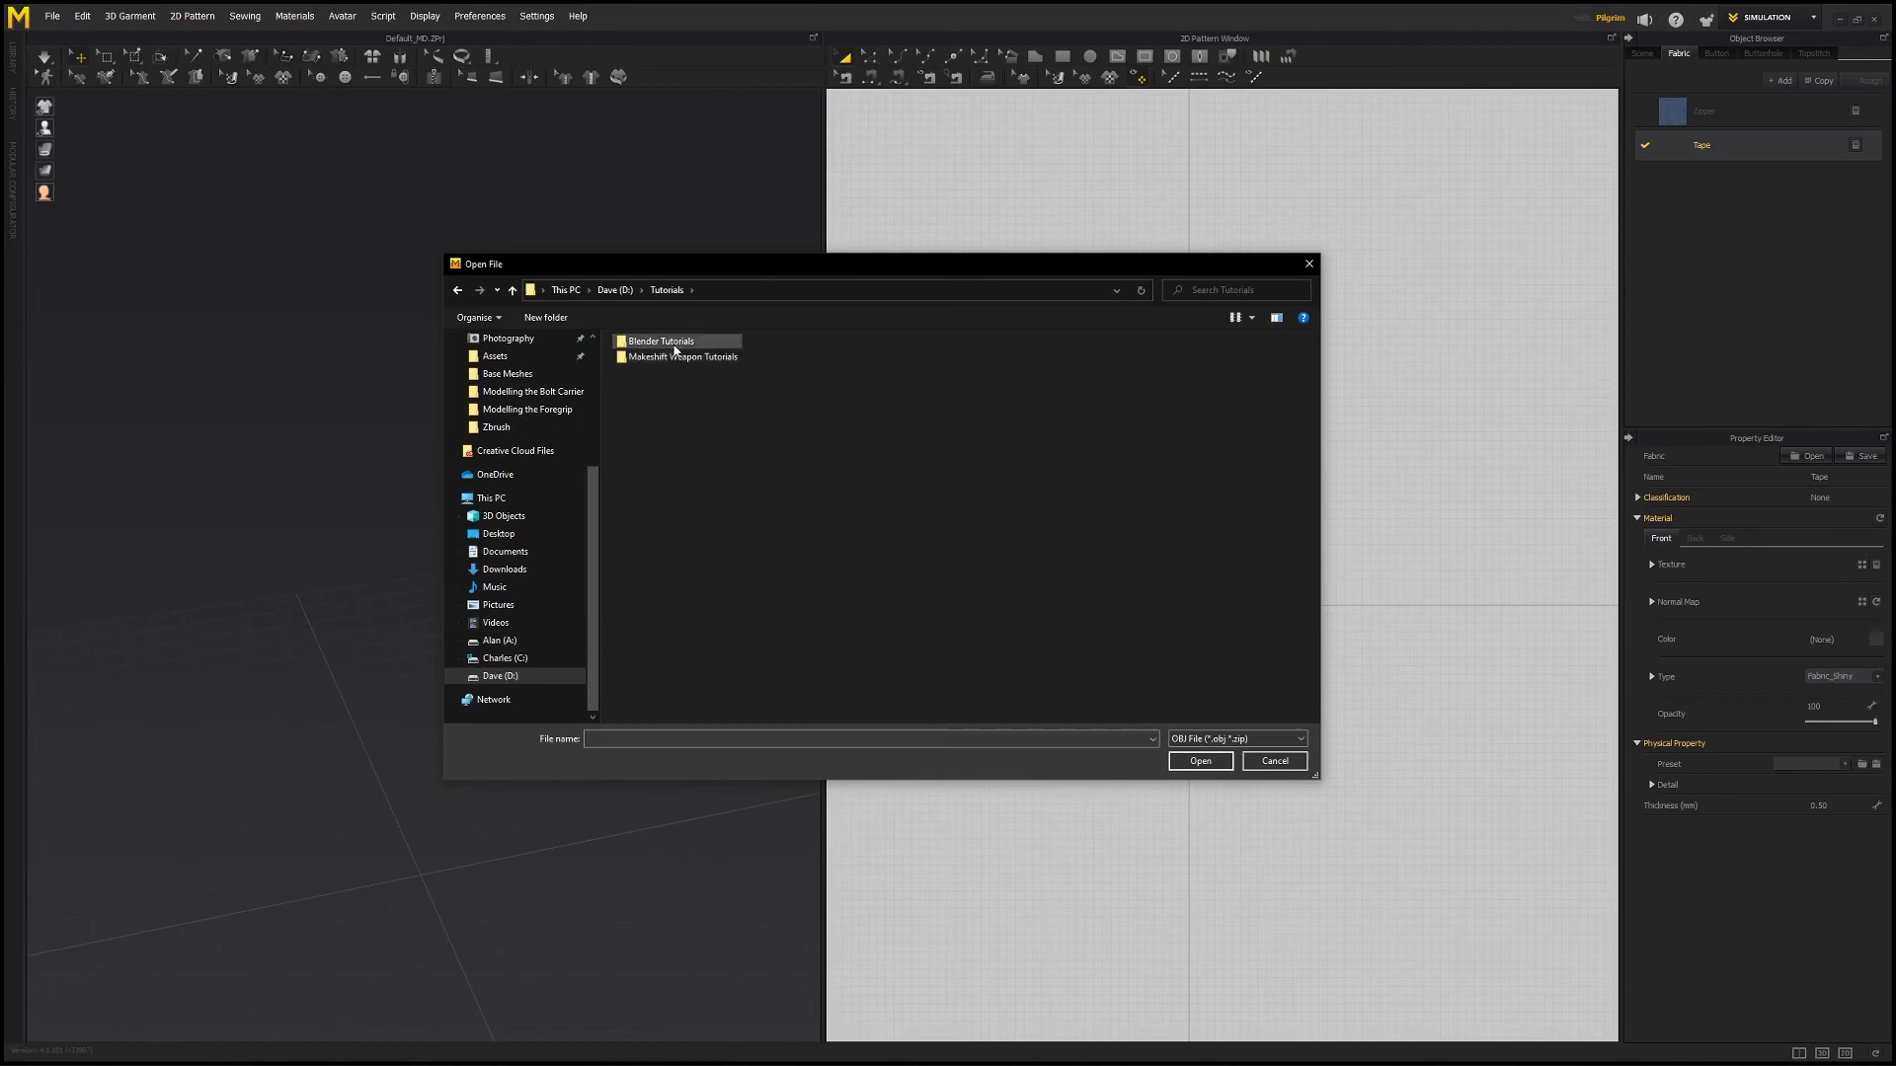
double_click(671, 357)
double_click(671, 349)
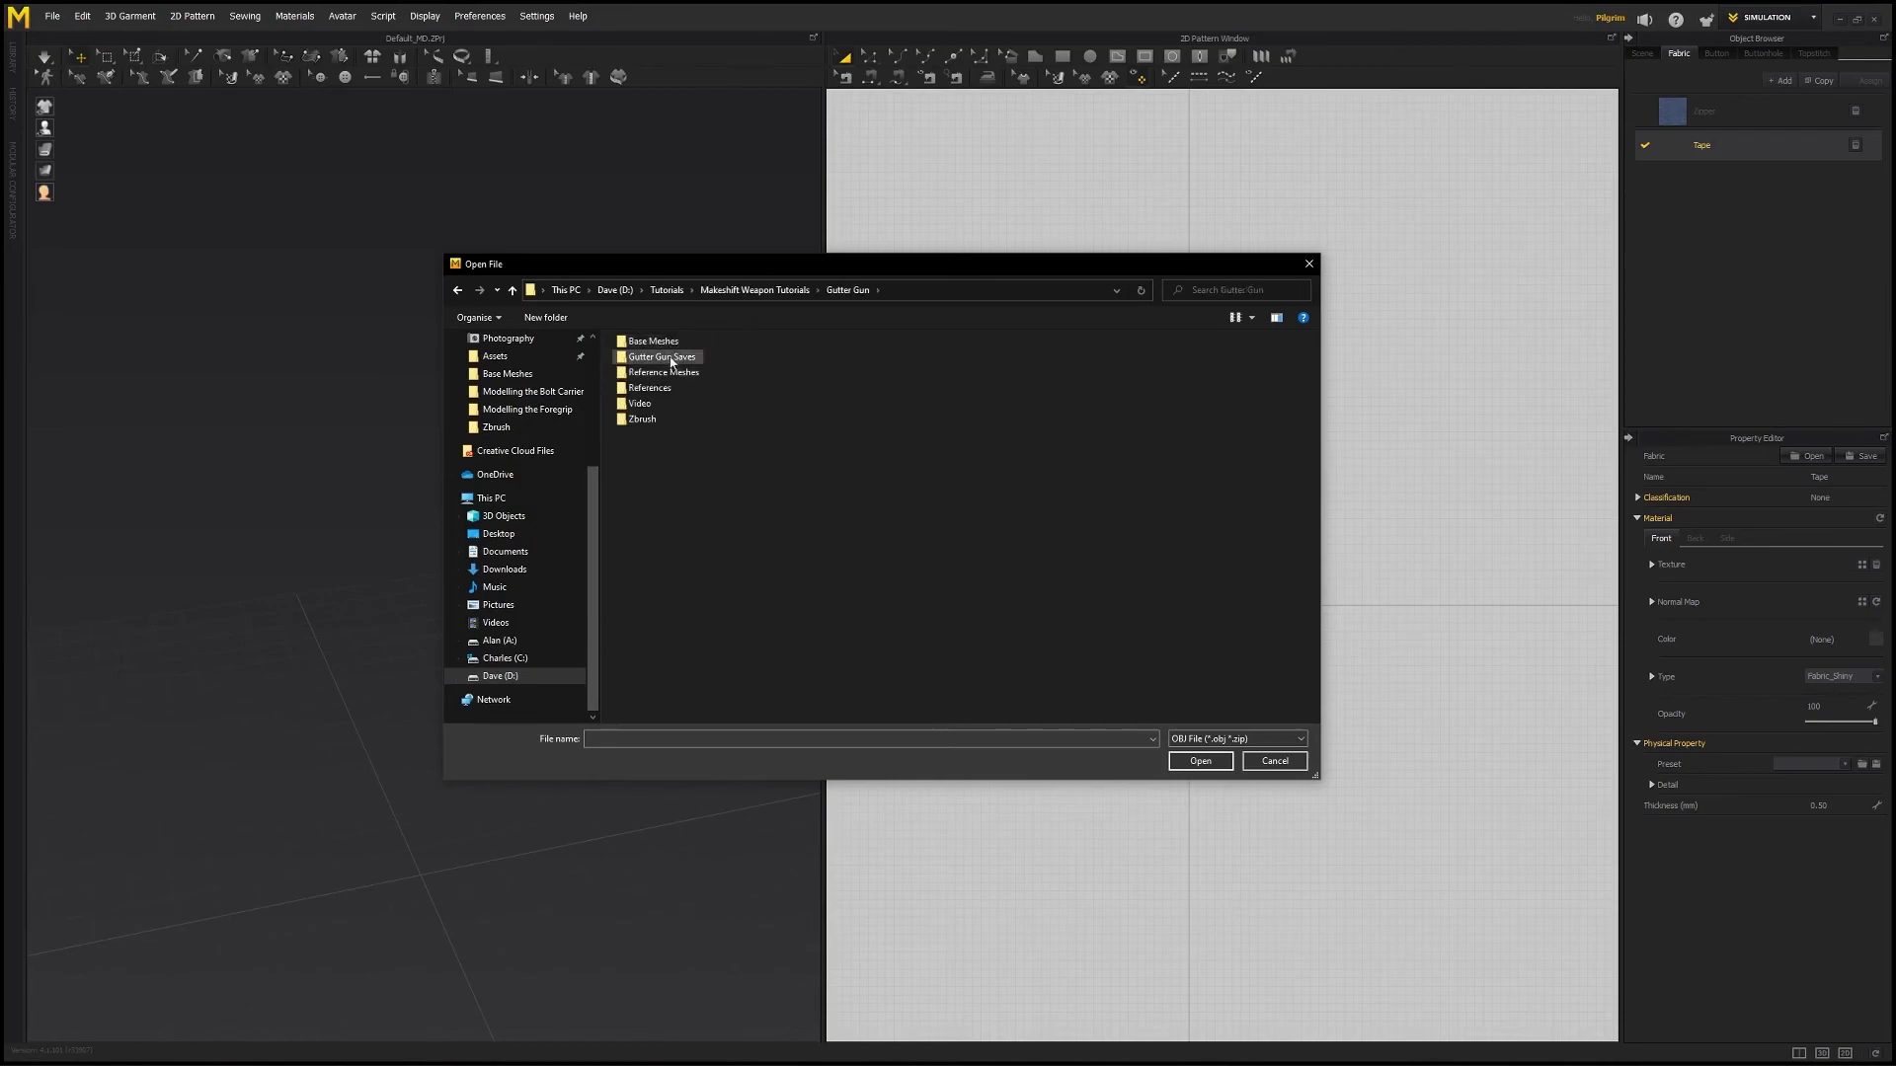
double_click(671, 376)
click(665, 341)
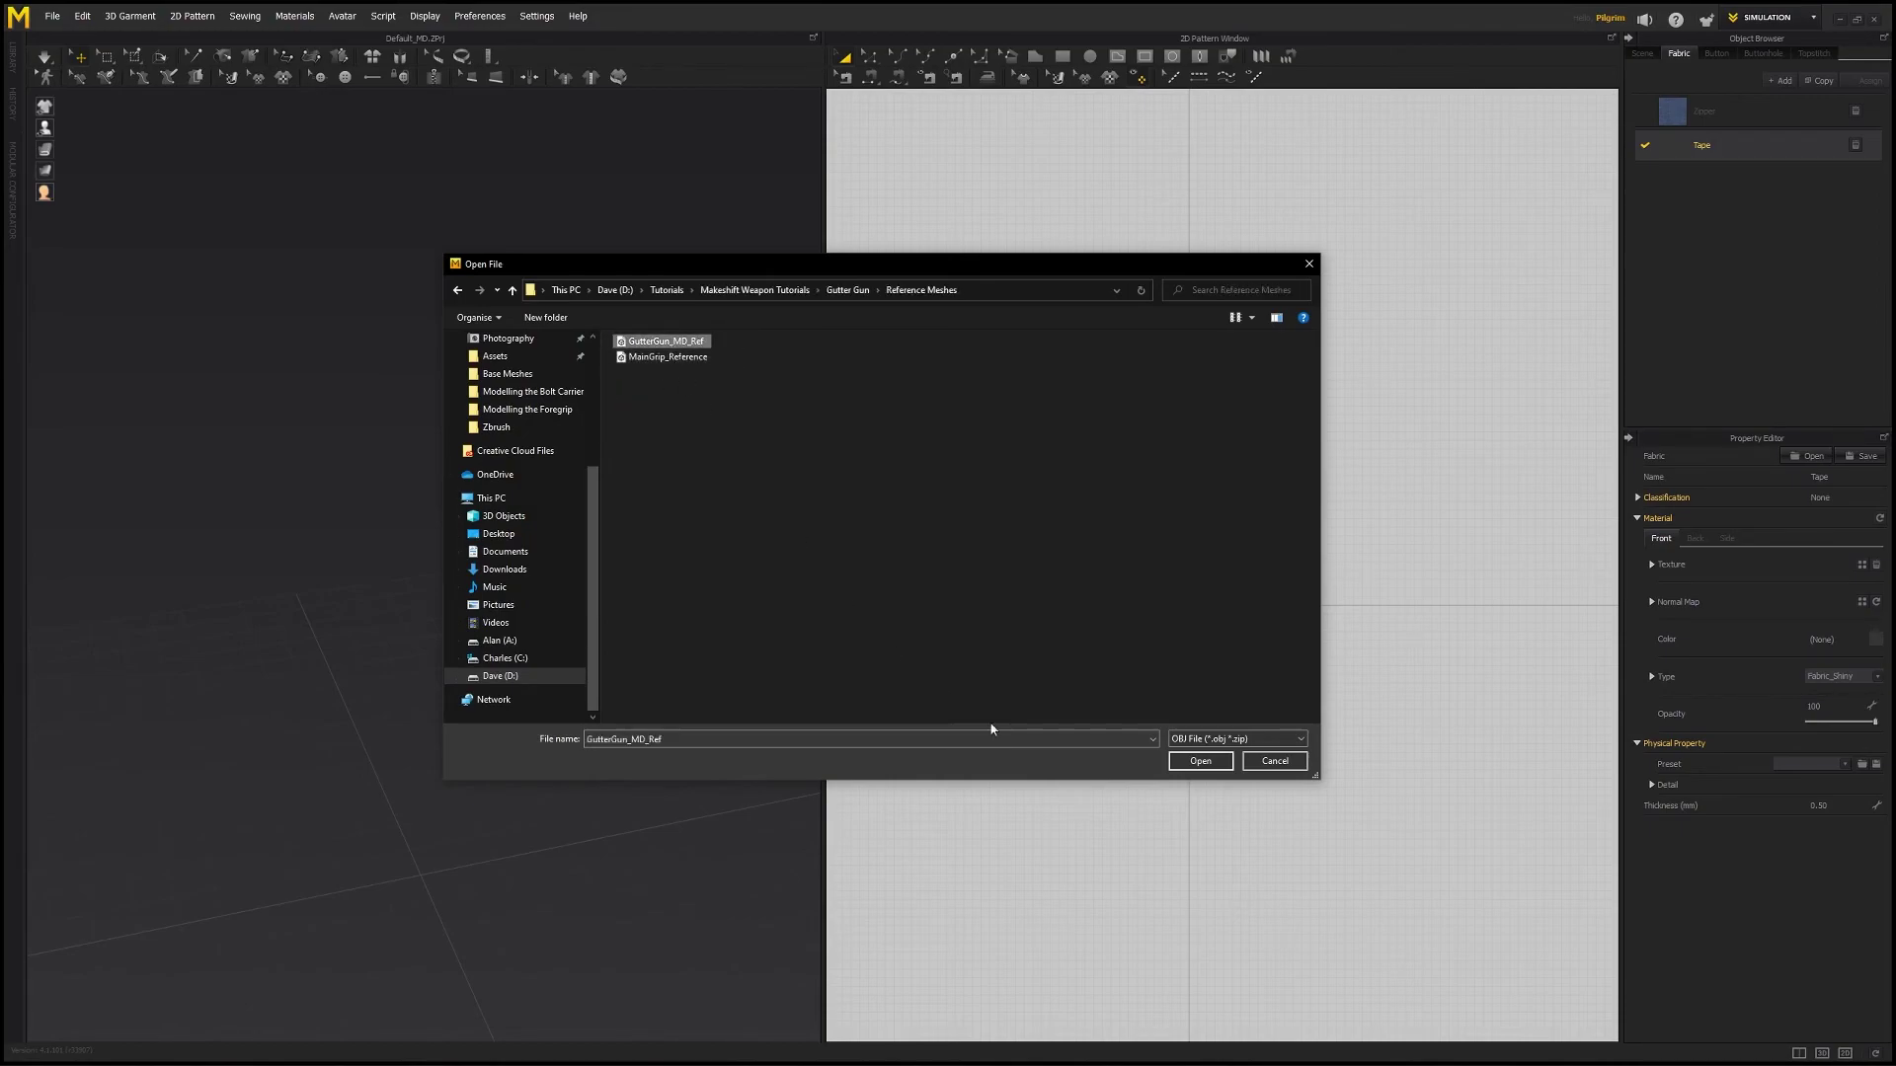
click(1200, 761)
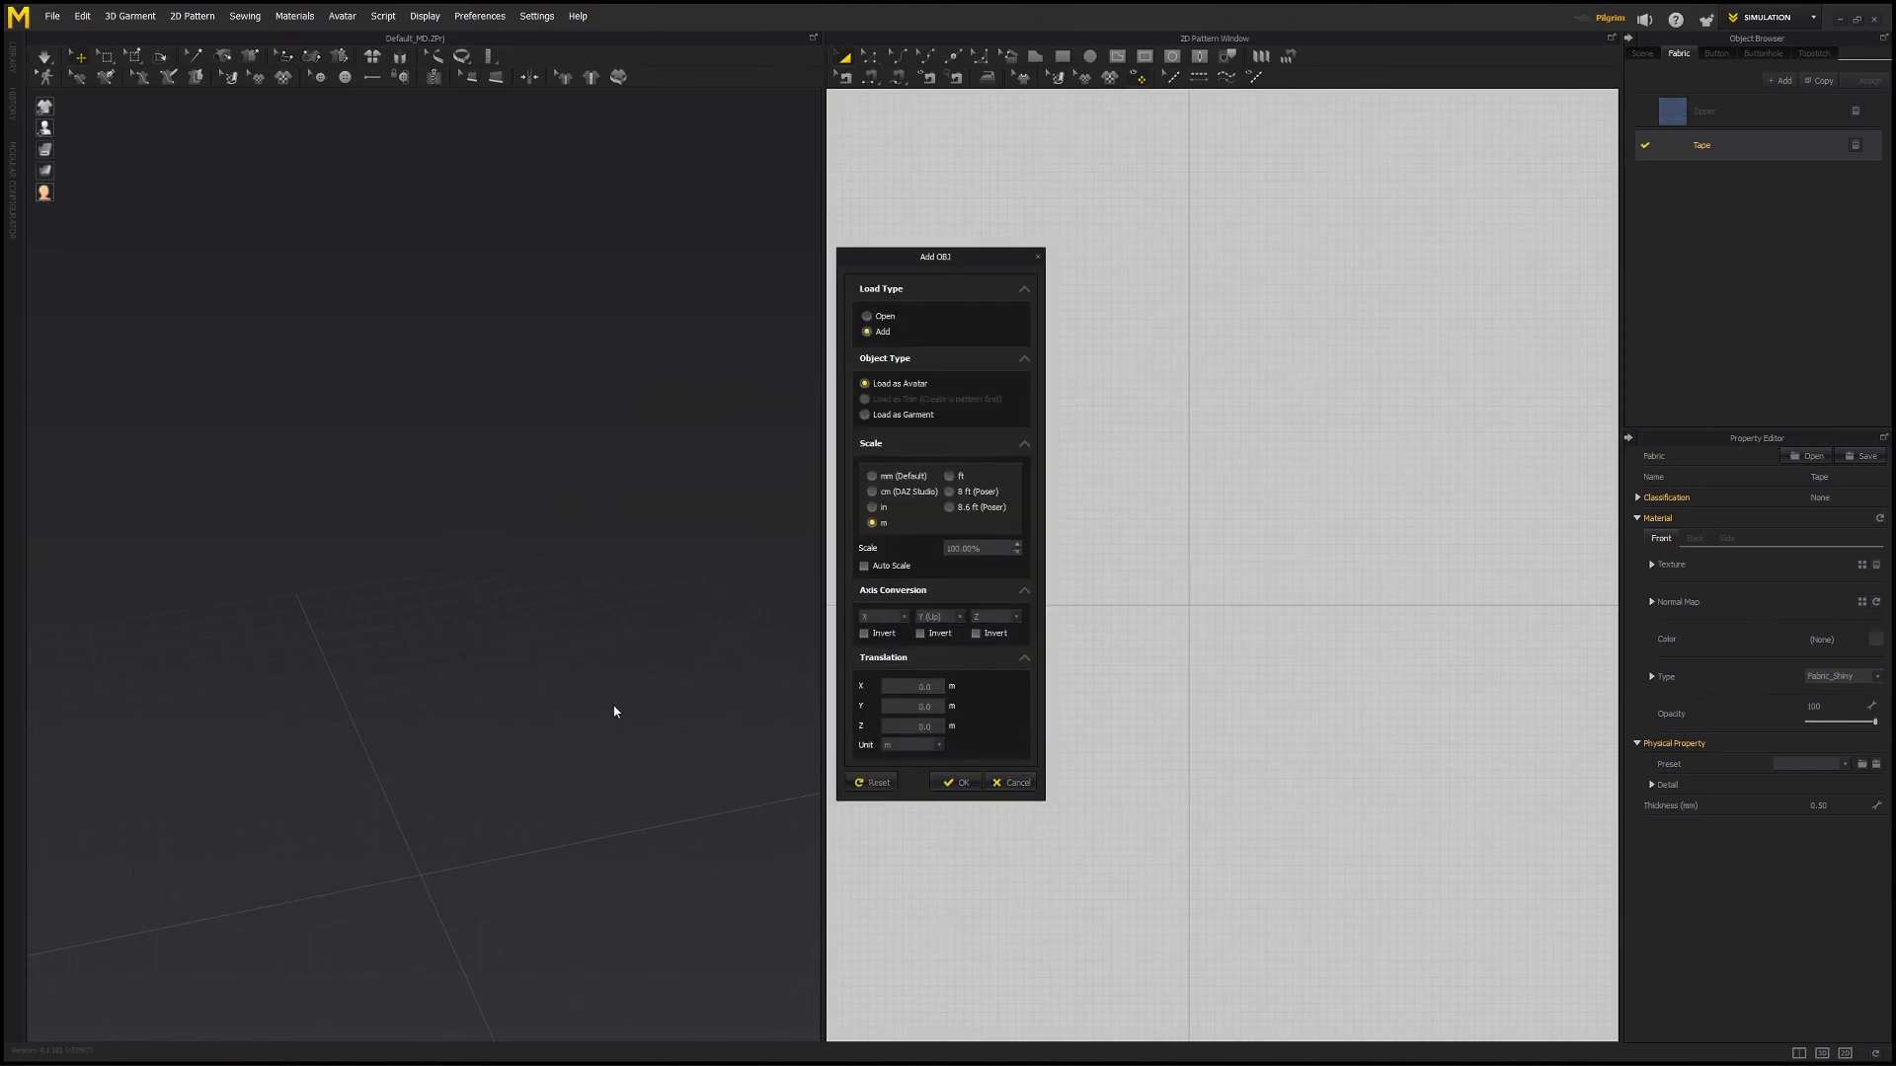
click(956, 785)
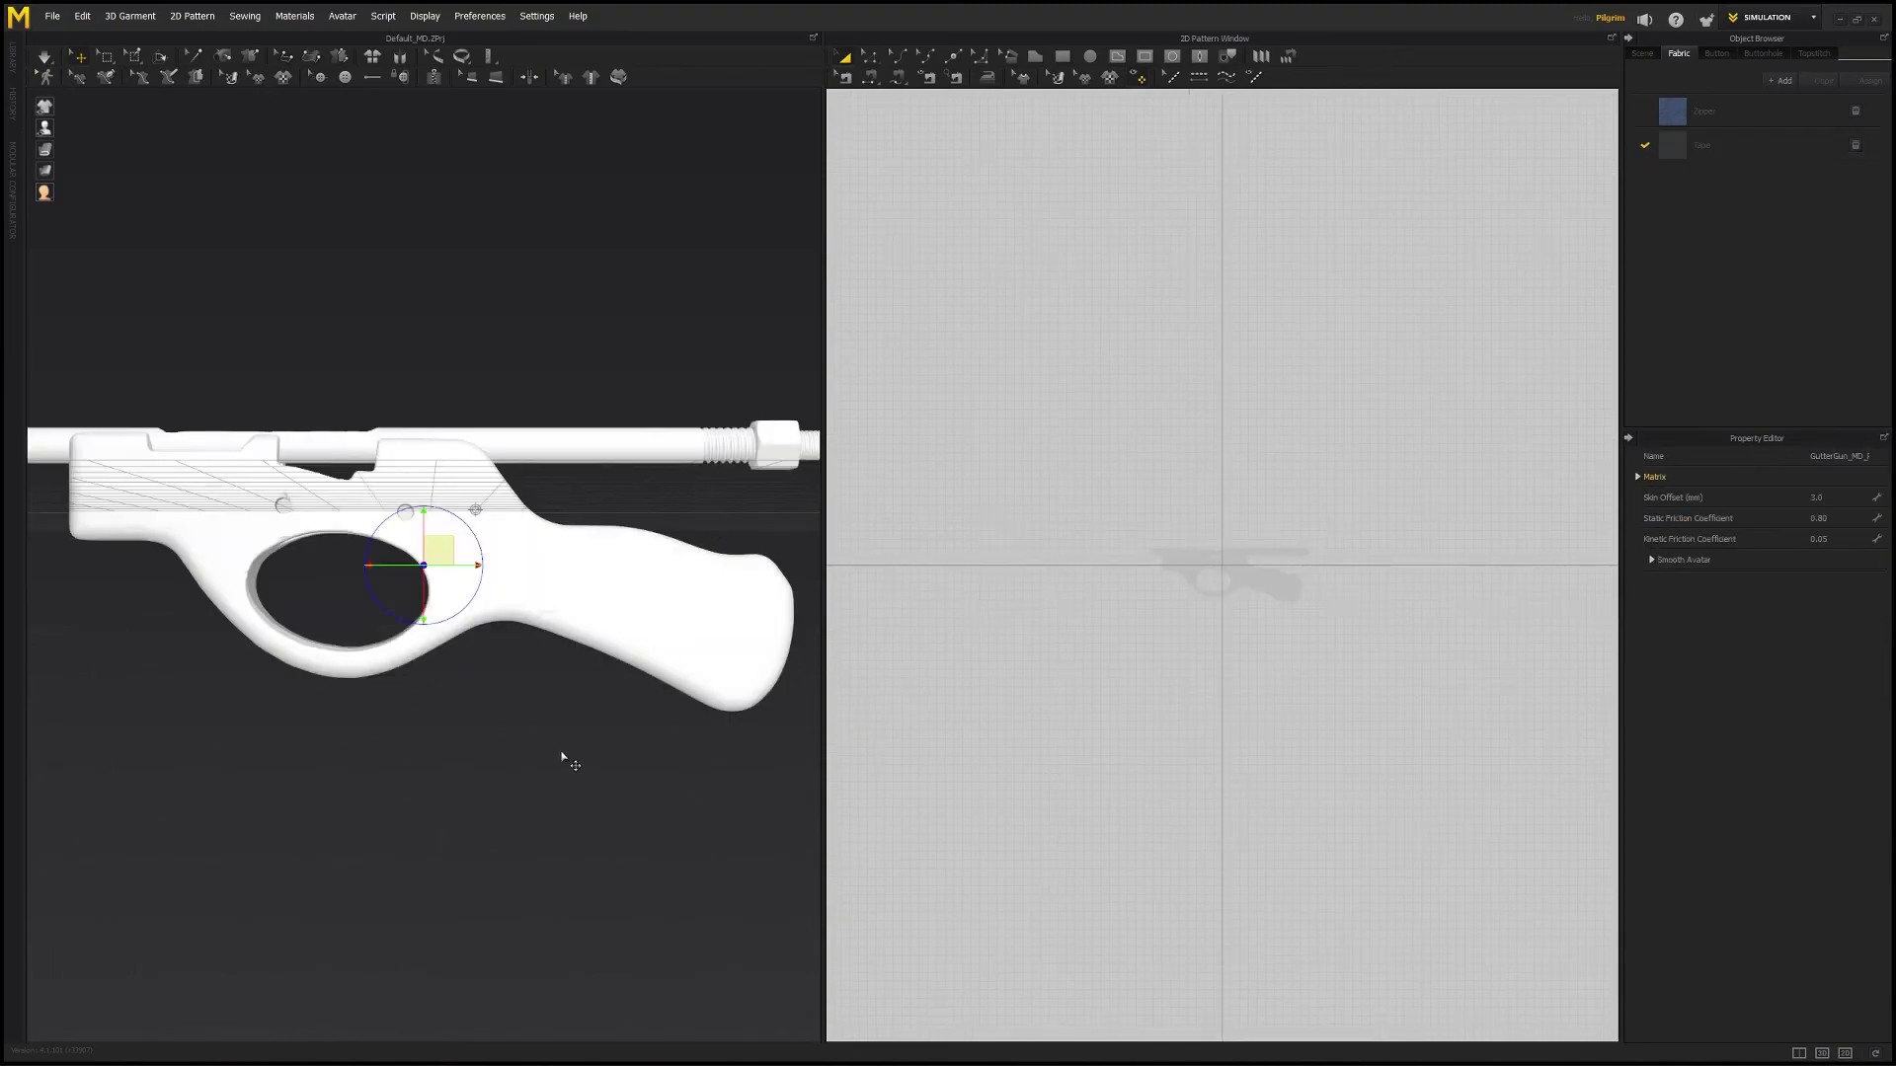
- Examine the imported gun mesh from several angles
click(559, 267)
scroll(559, 267, down, 2)
right_drag(559, 267, 632, 336)
click(451, 508)
right_drag(451, 508, 537, 569)
click(580, 423)
scroll(456, 472, up, 4)
scroll(495, 563, down, 2)
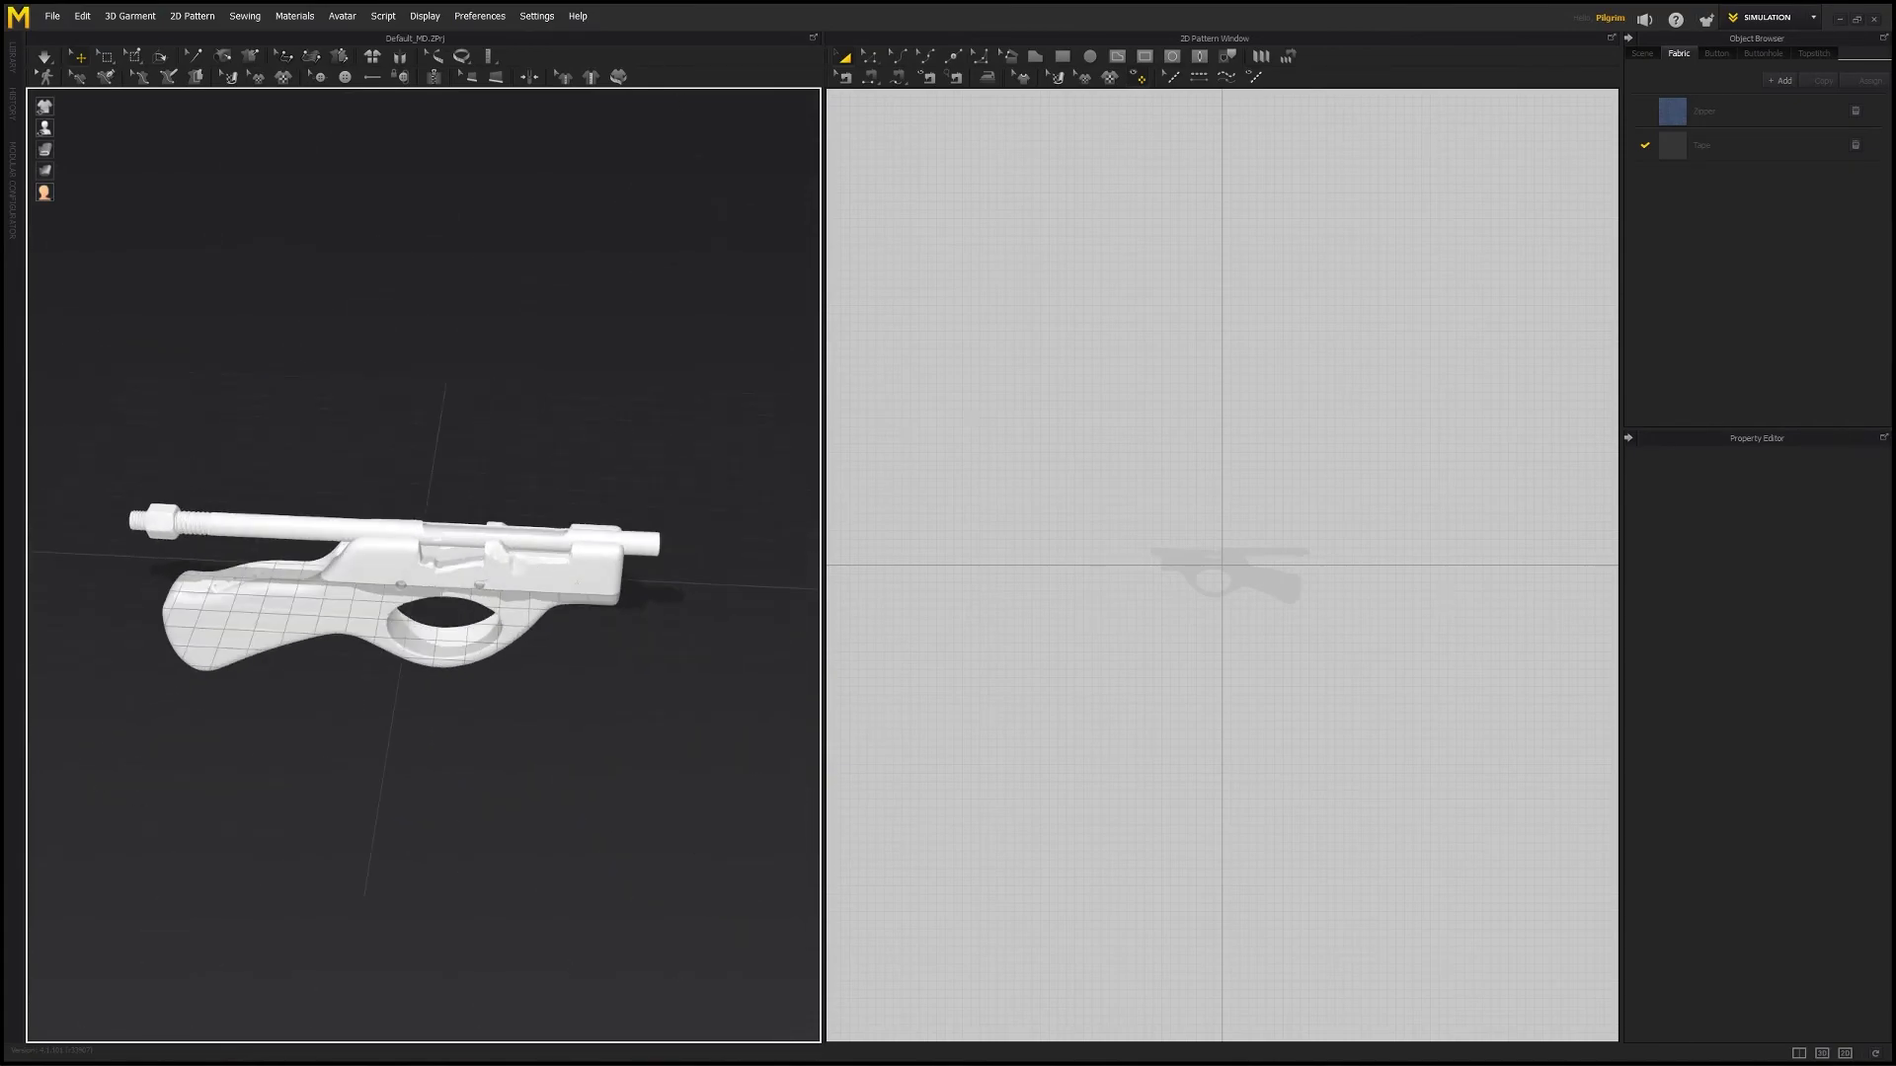
- Switch to ZBrush and decimate the merged gun mesh to 10% with Decimation Master
key(alt+Tab)
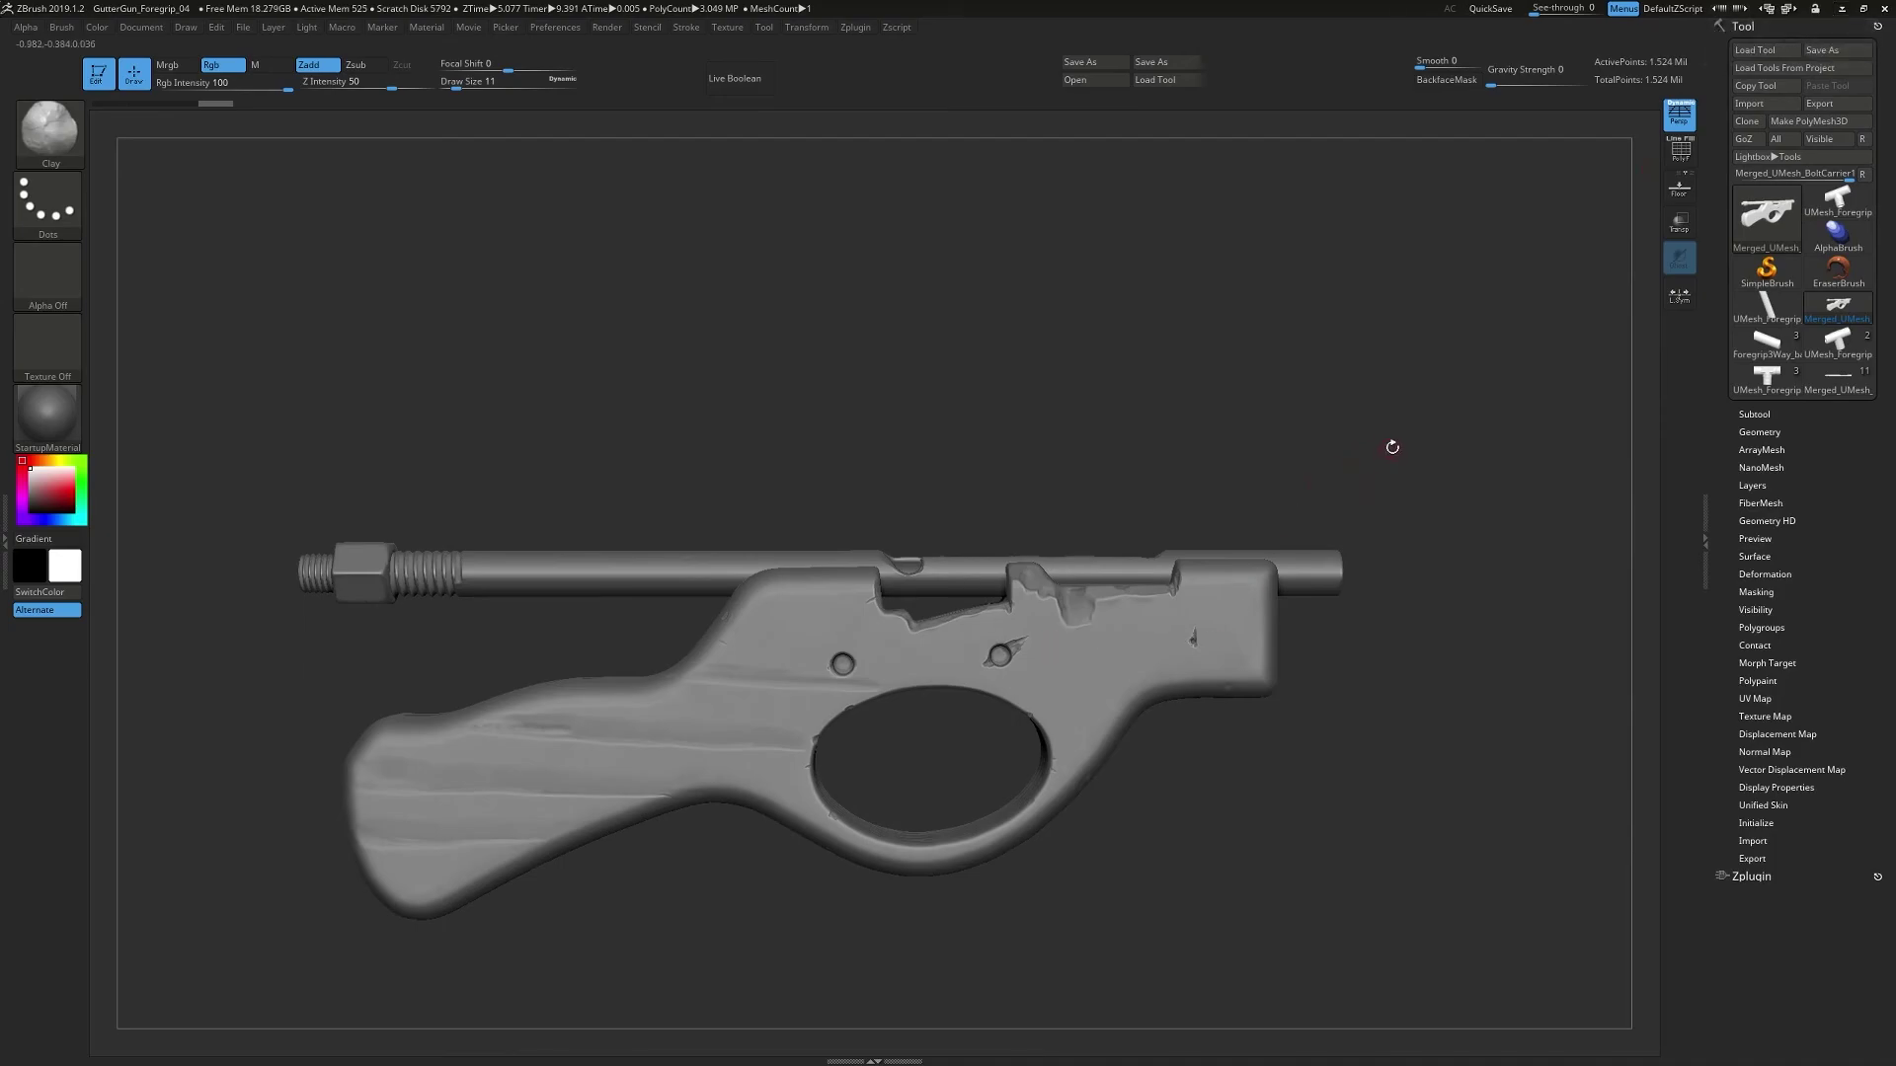
click(1759, 431)
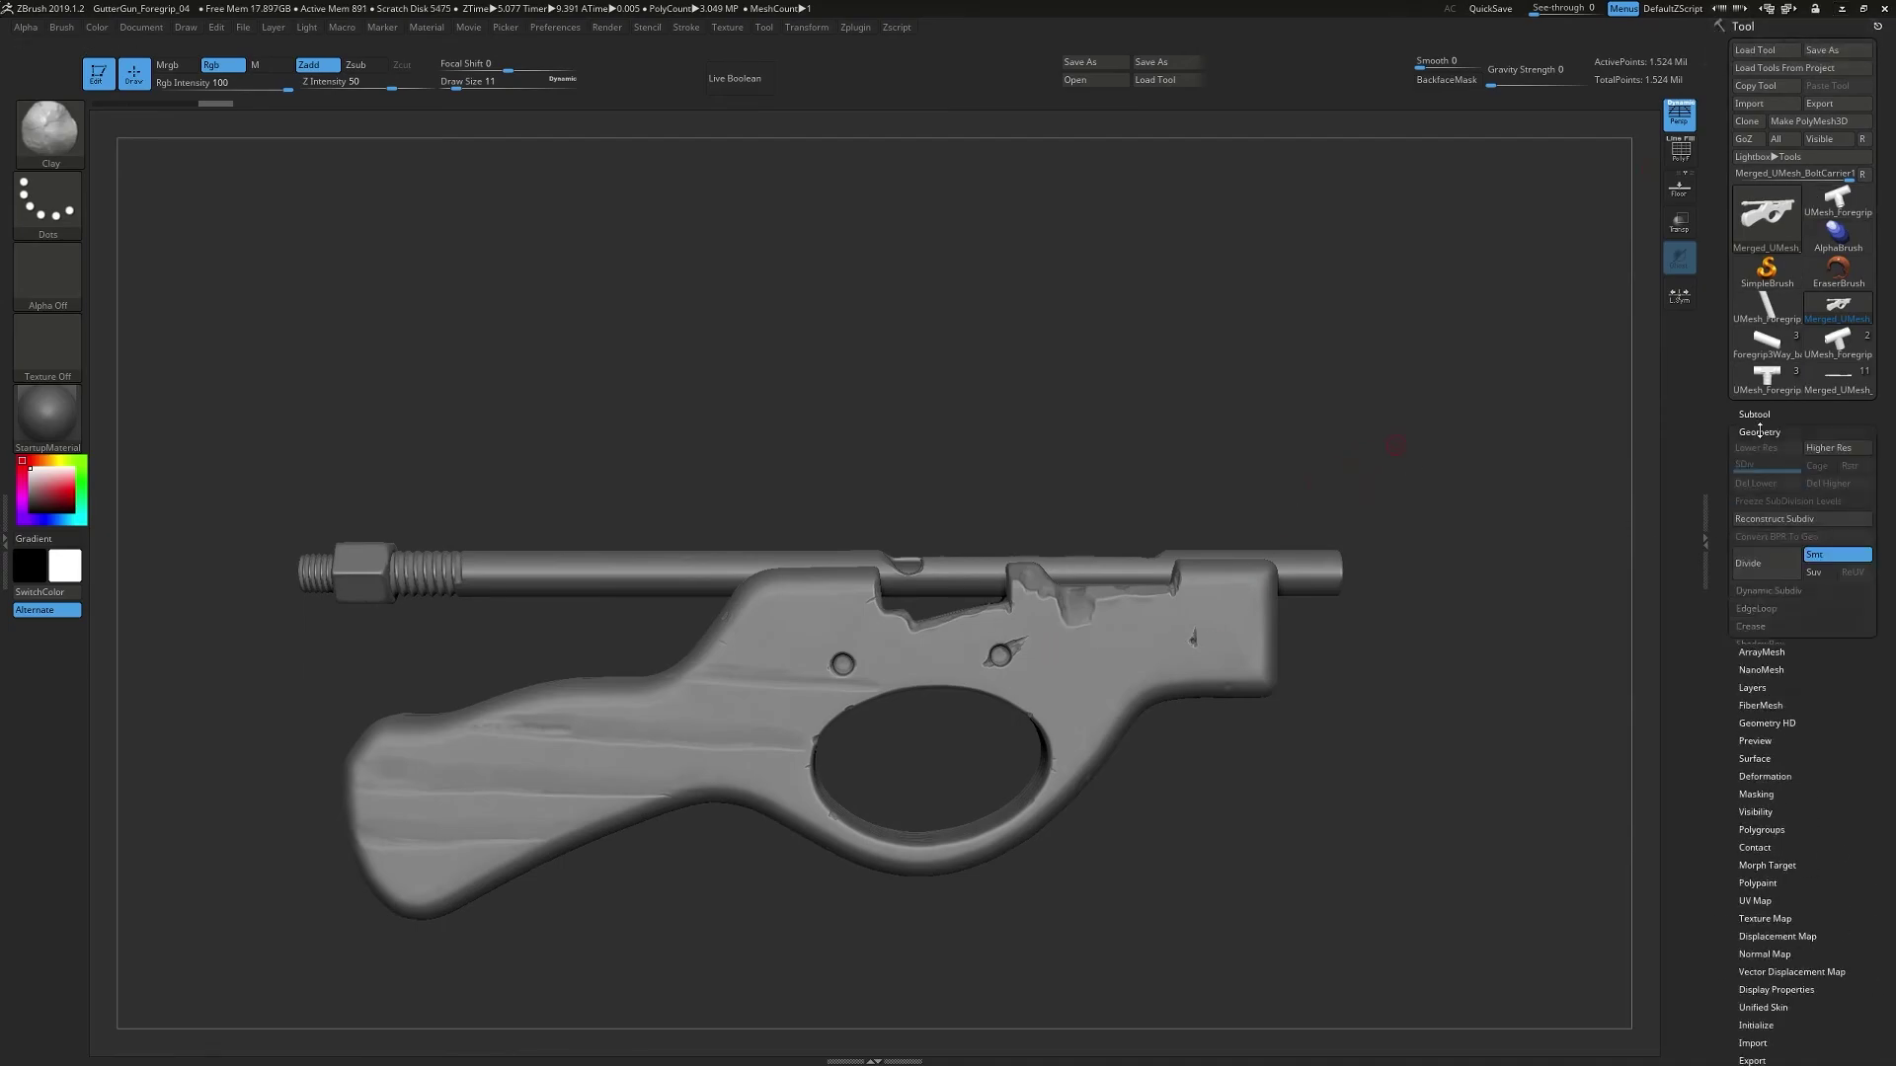
click(1761, 430)
click(1751, 875)
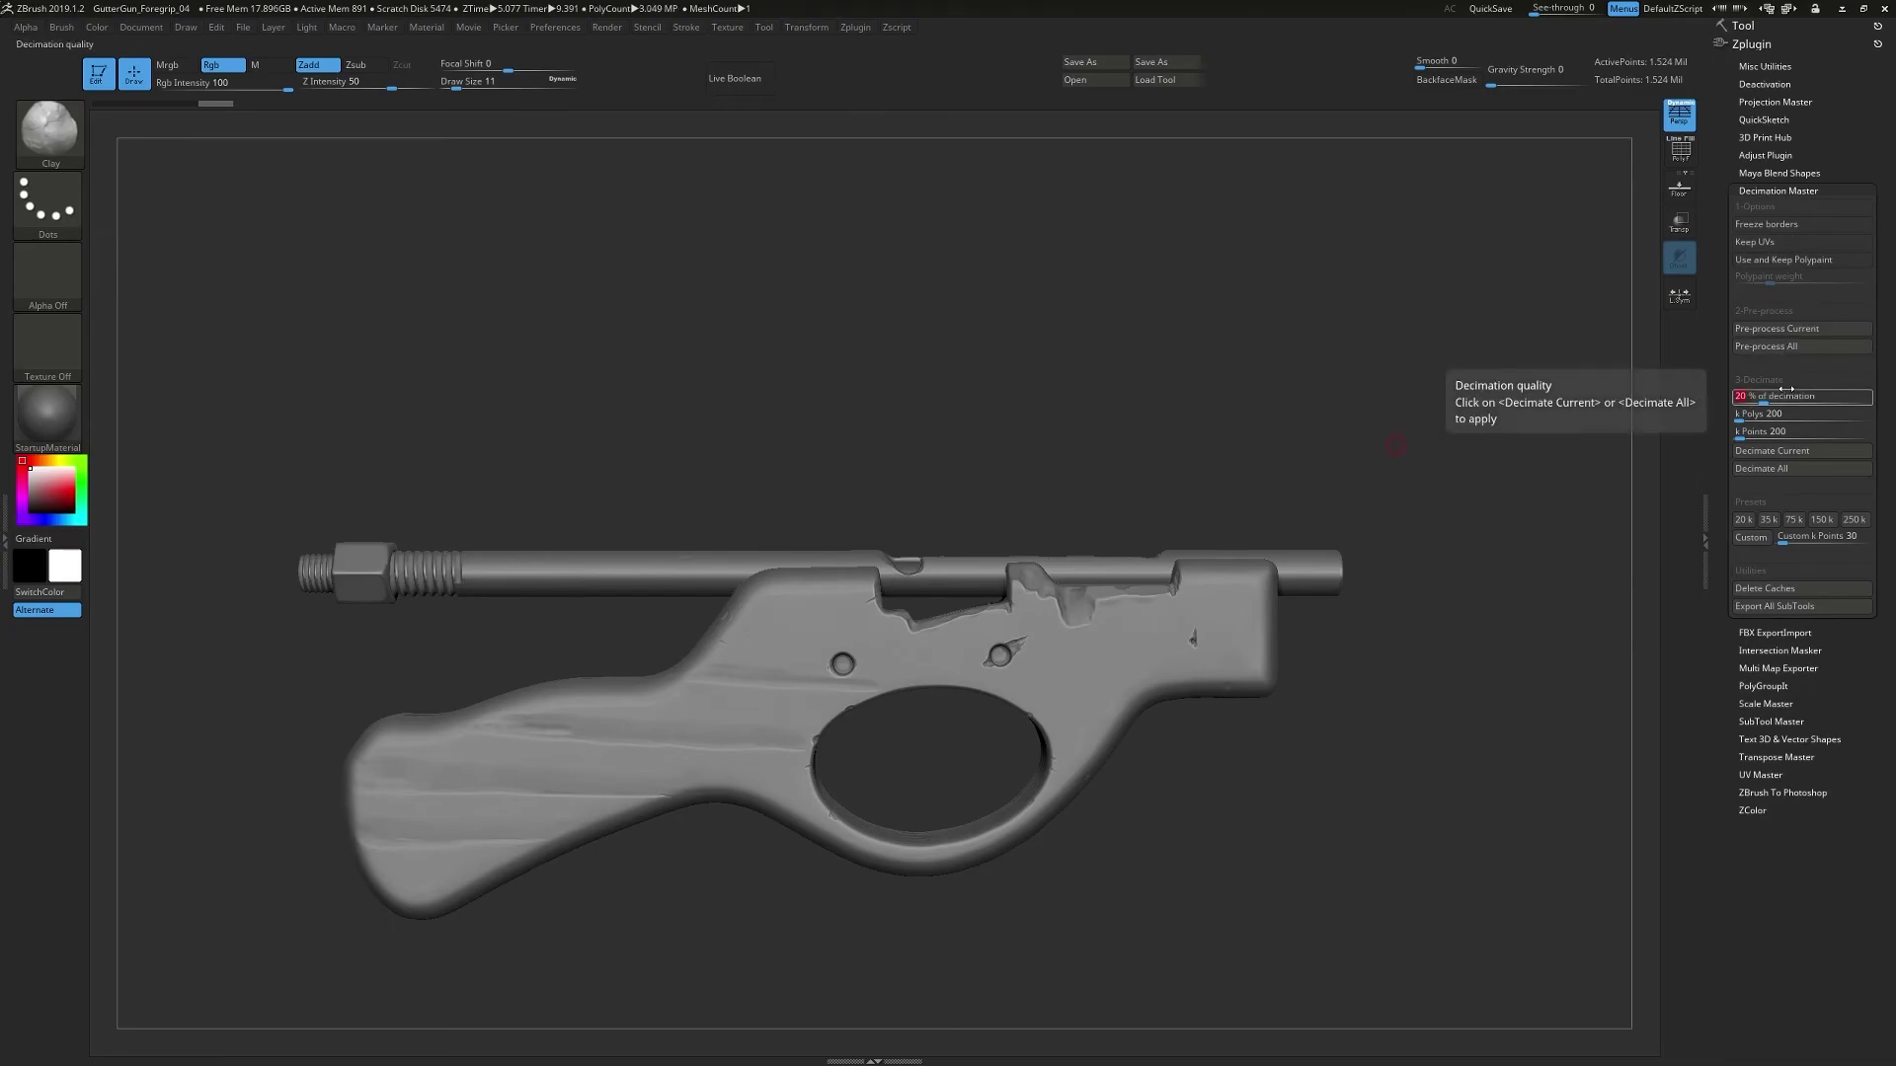
click(1745, 453)
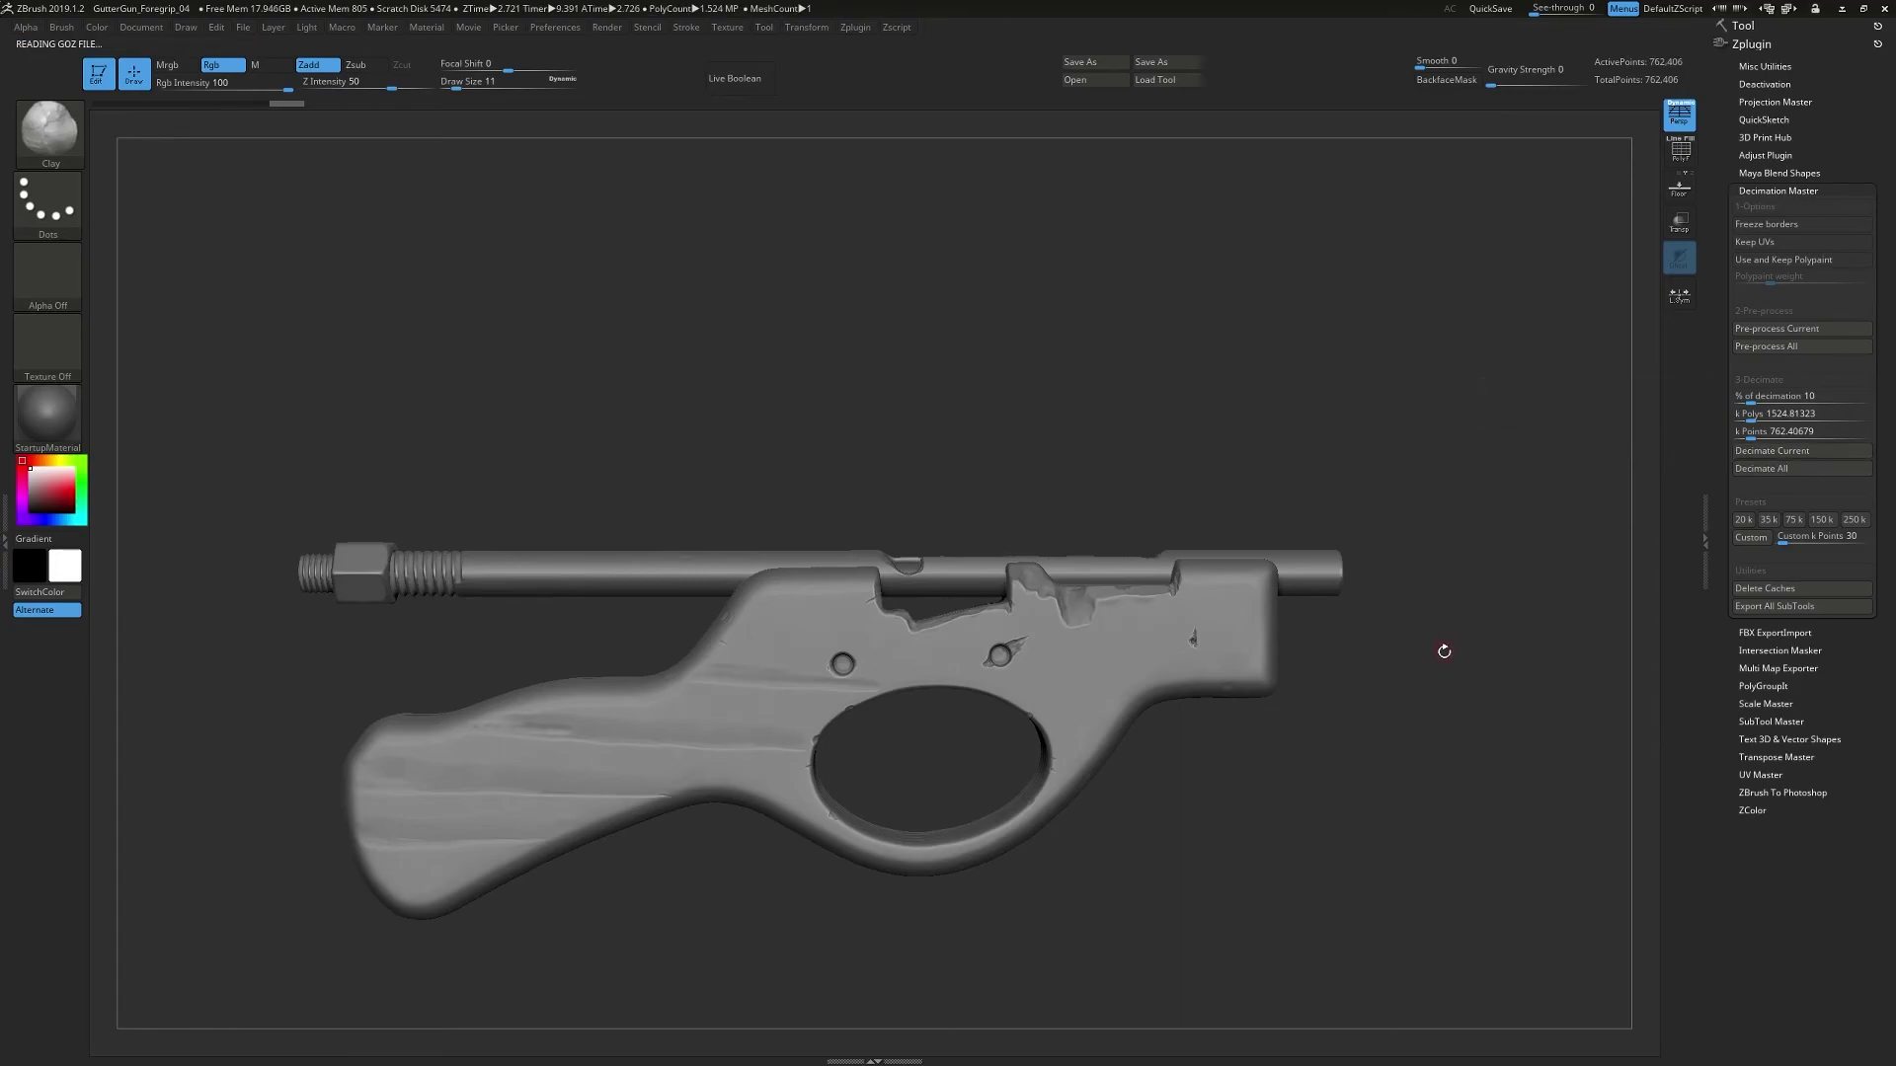
- Decimate the merged gun mesh further at 5% and check its wireframe and surface detail
click(1782, 397)
text(5)
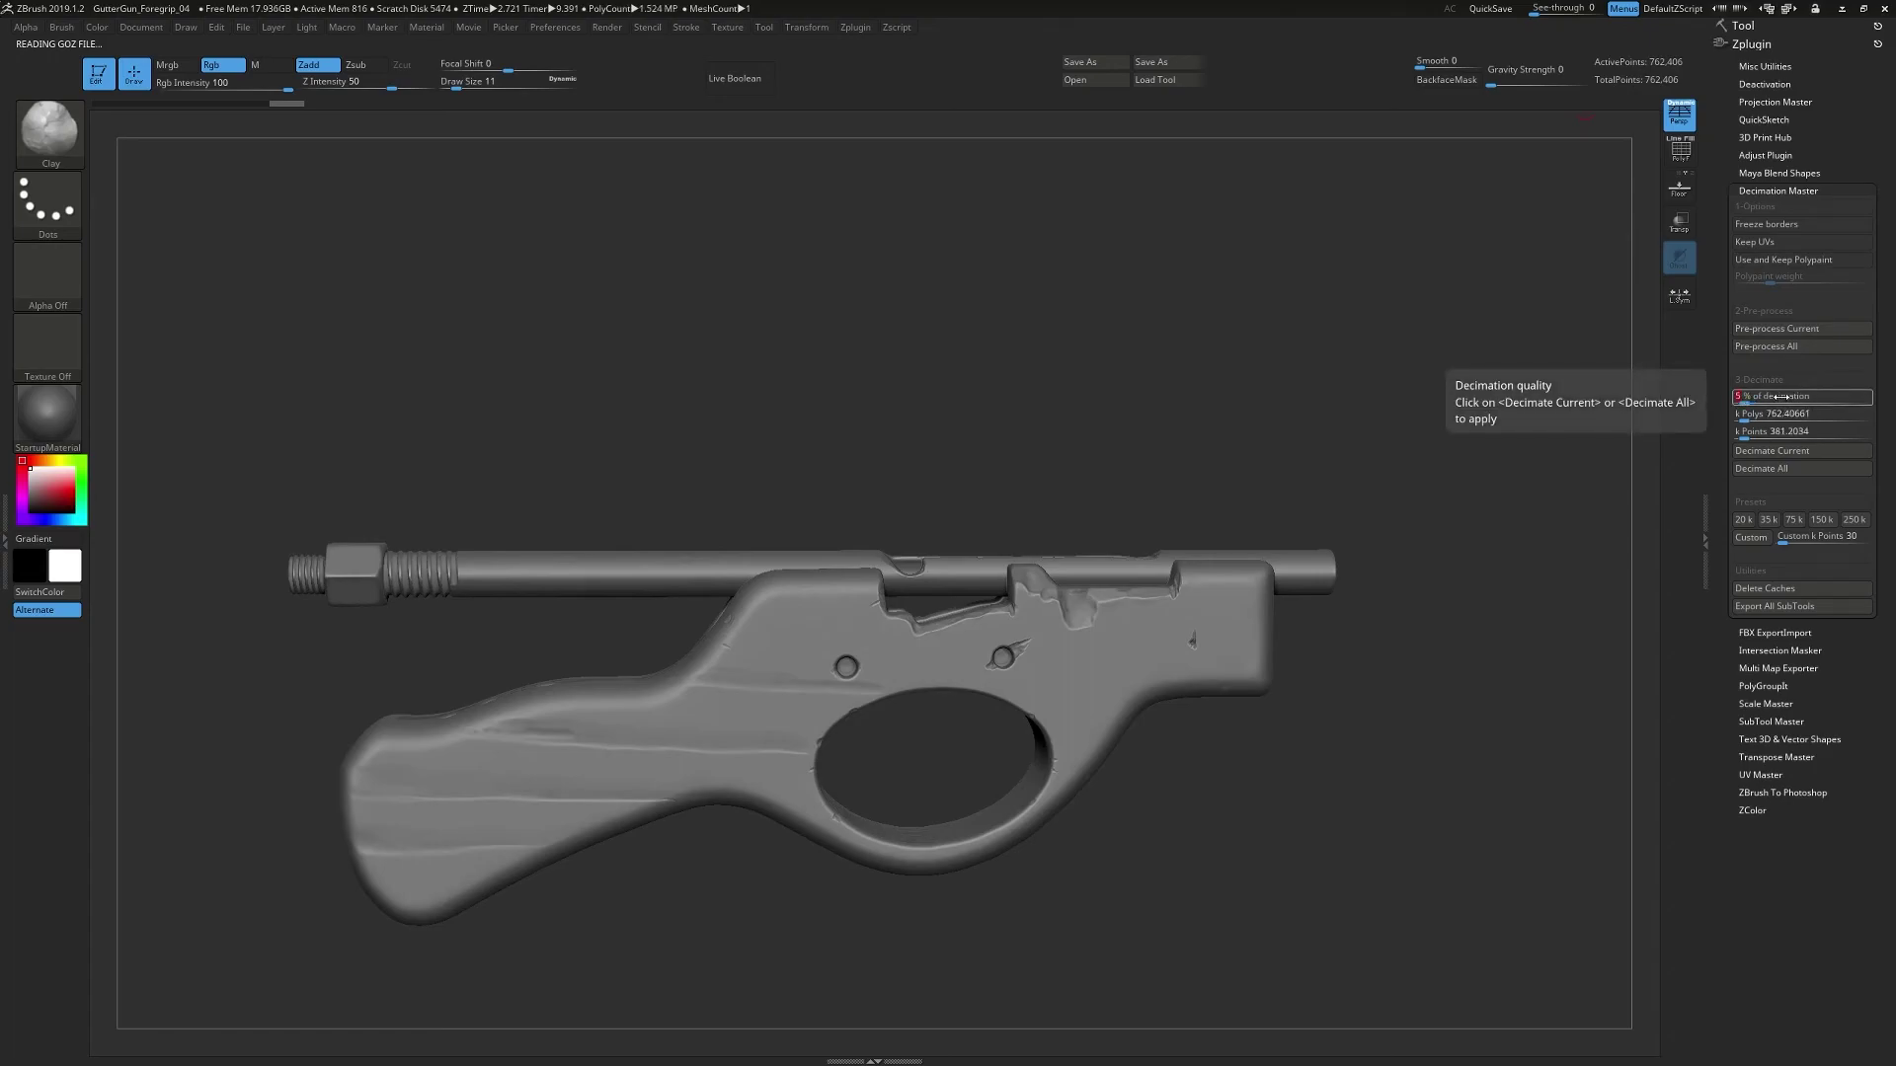
key(Return)
click(1803, 450)
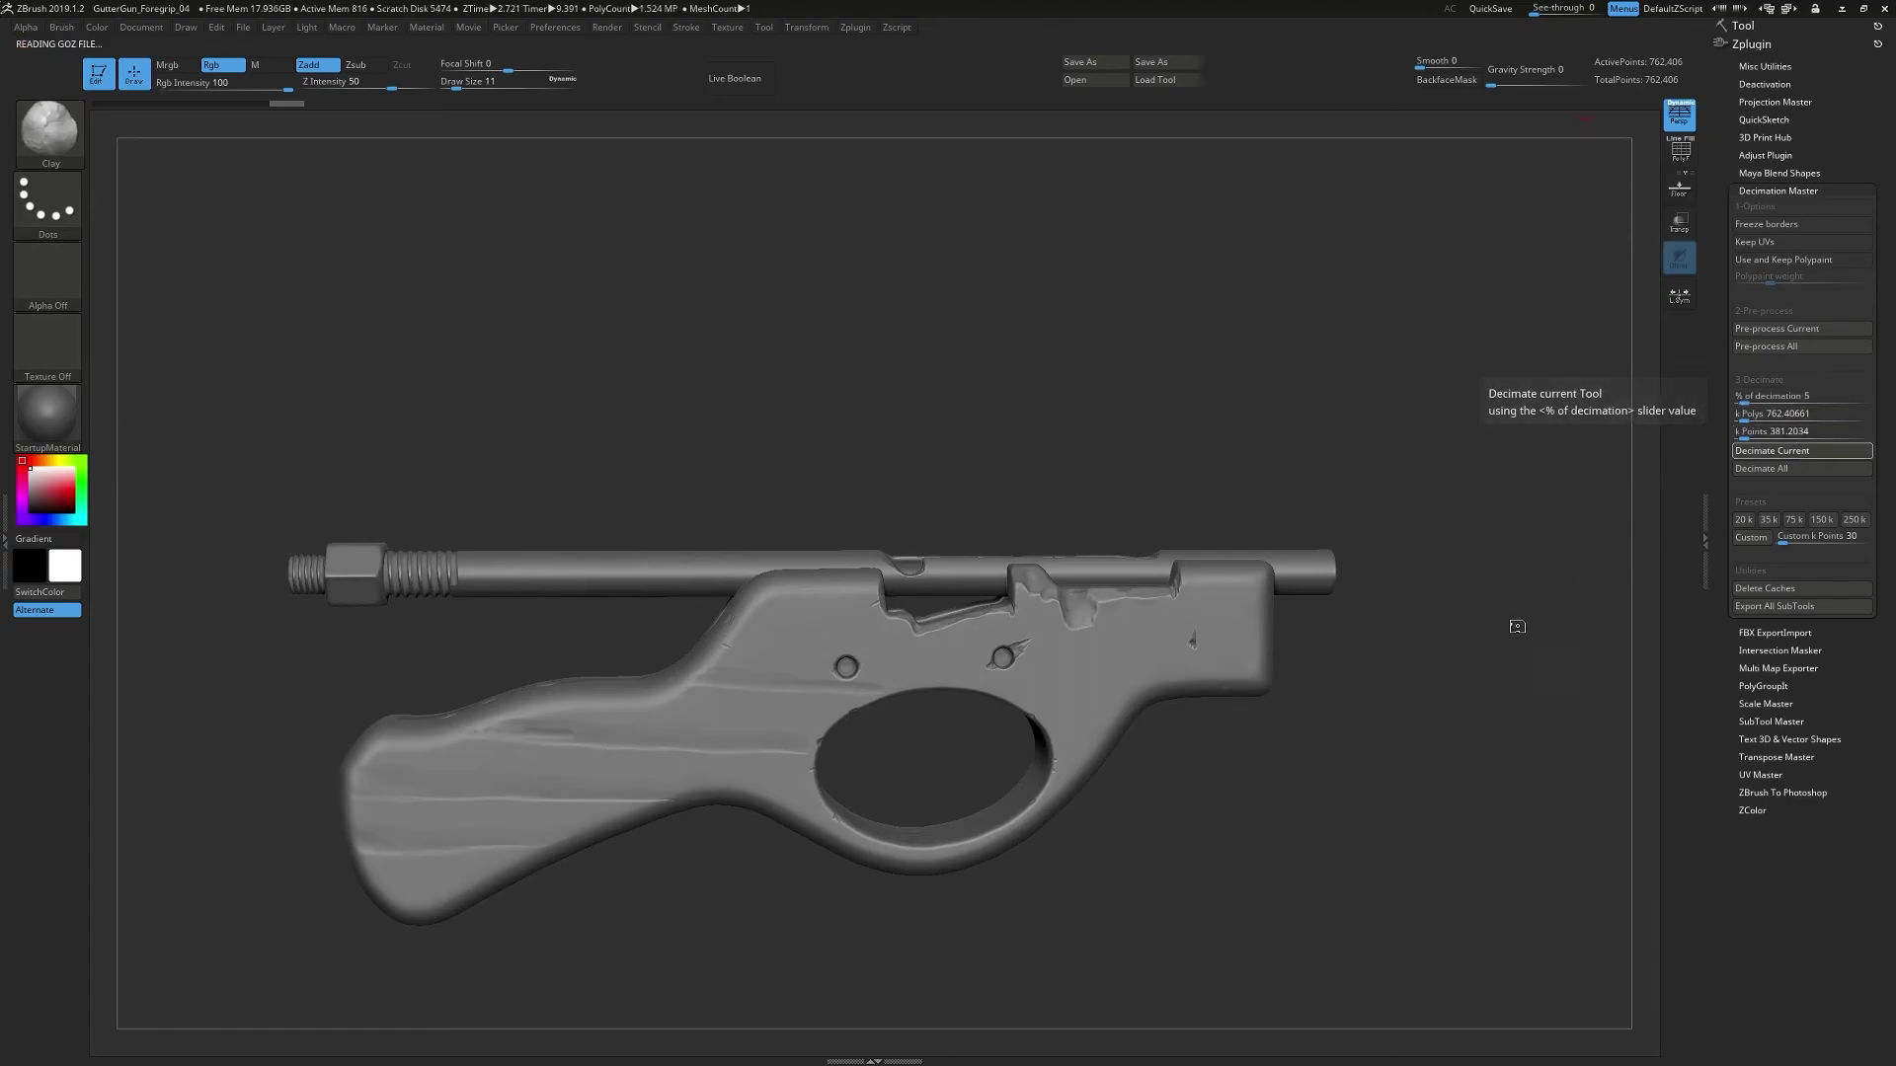
drag(1349, 522, 1033, 349)
key(shift+f)
key(shift+f)
ctrl+right_drag(1033, 350, 1057, 414)
right_drag(1057, 415, 1030, 336)
drag(1030, 335, 1106, 333)
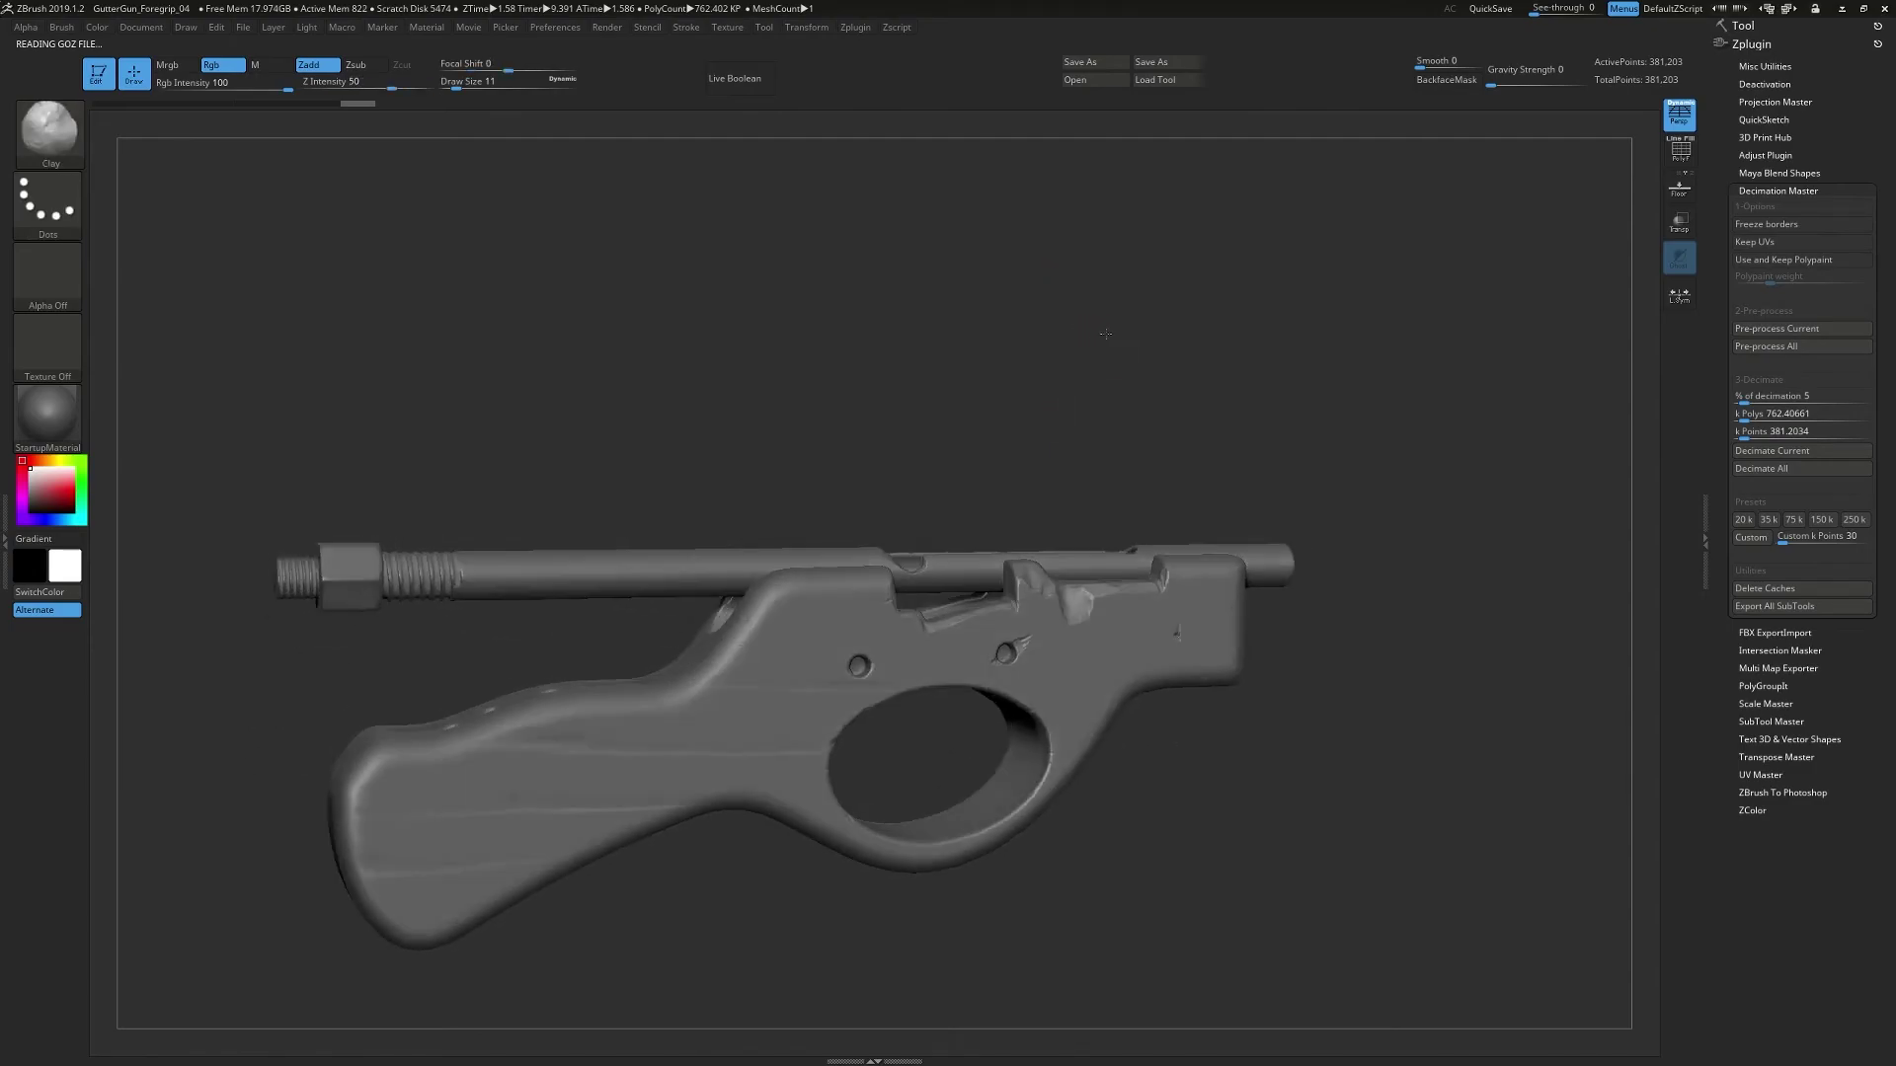
- Export the decimated gun mesh as an OBJ, overwriting GutterGun_MD_Ref in the Reference Meshes folder
click(1762, 32)
click(1834, 102)
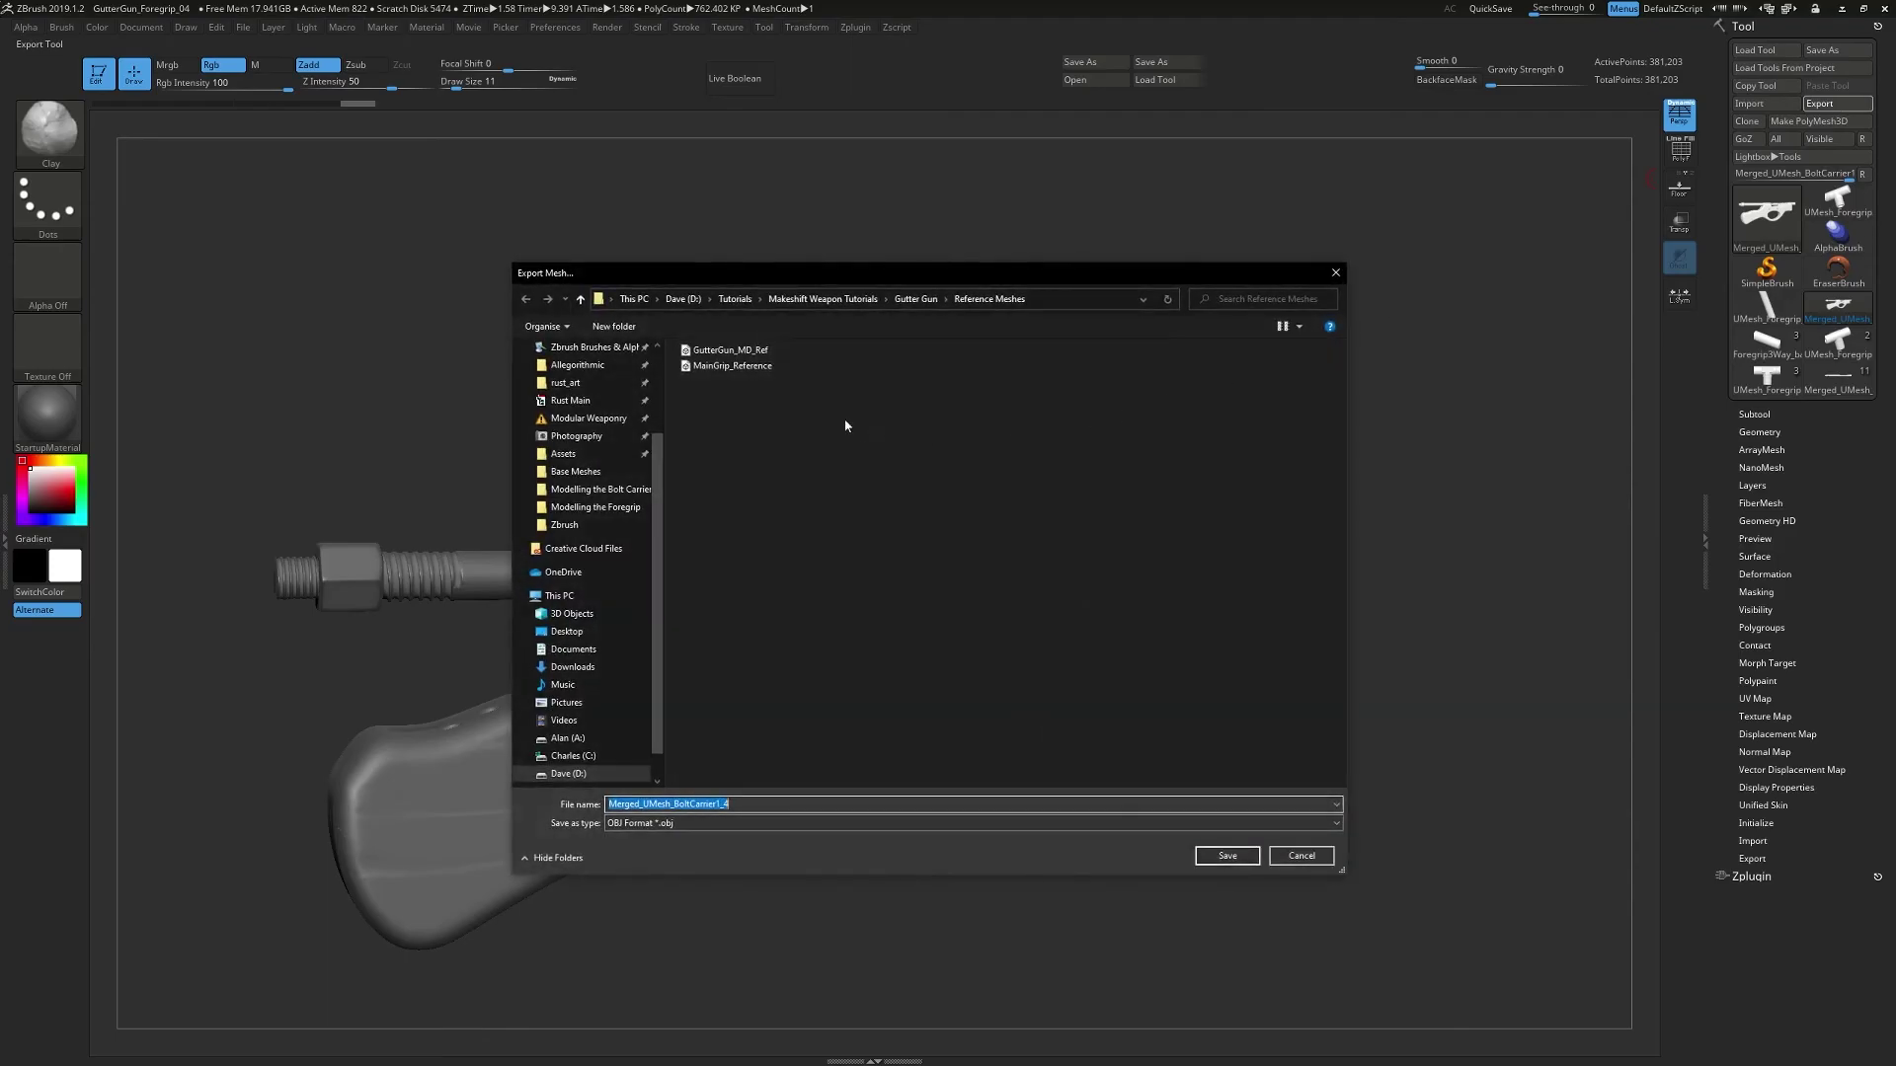
double_click(760, 353)
click(1004, 549)
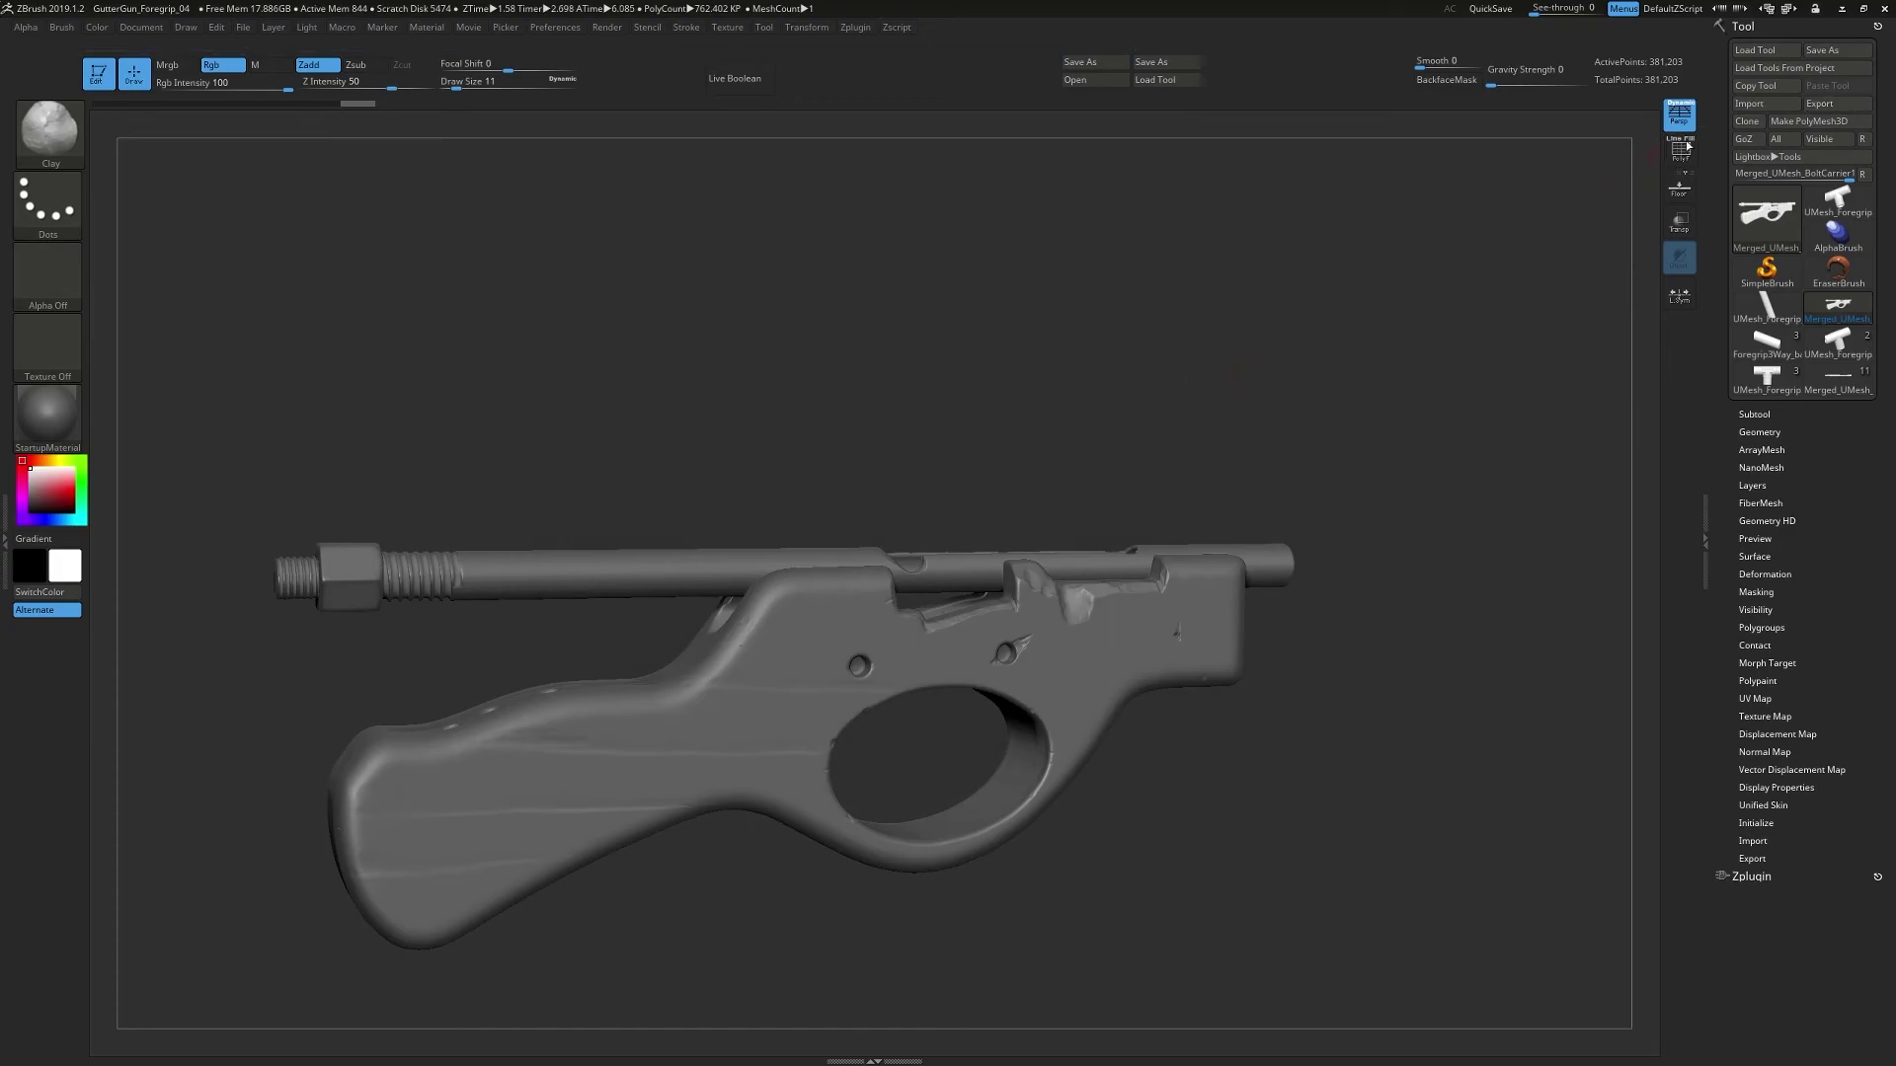
drag(1390, 362, 1370, 359)
- Switch to Marvelous Designer and delete the old high-resolution gun mesh from the scene
key(alt+Tab)
click(1181, 436)
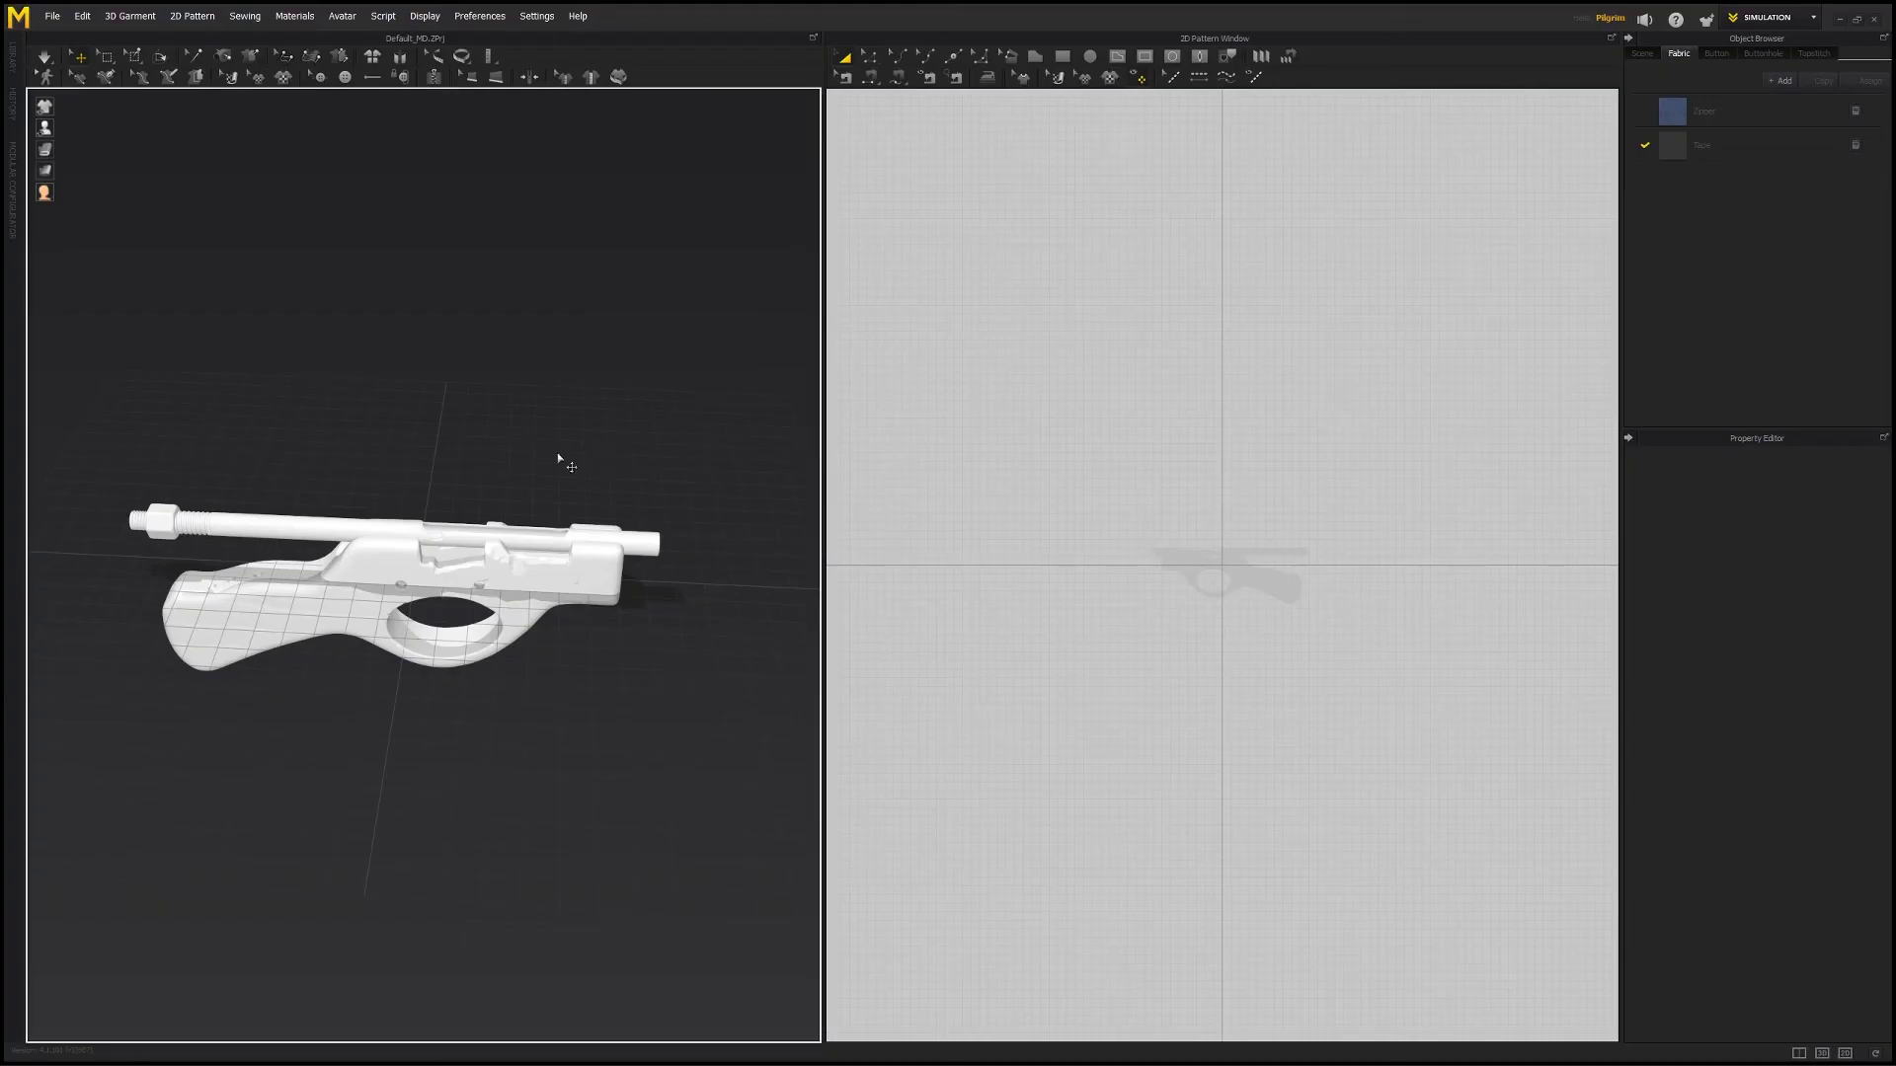
click(412, 556)
right_drag(495, 494, 525, 465)
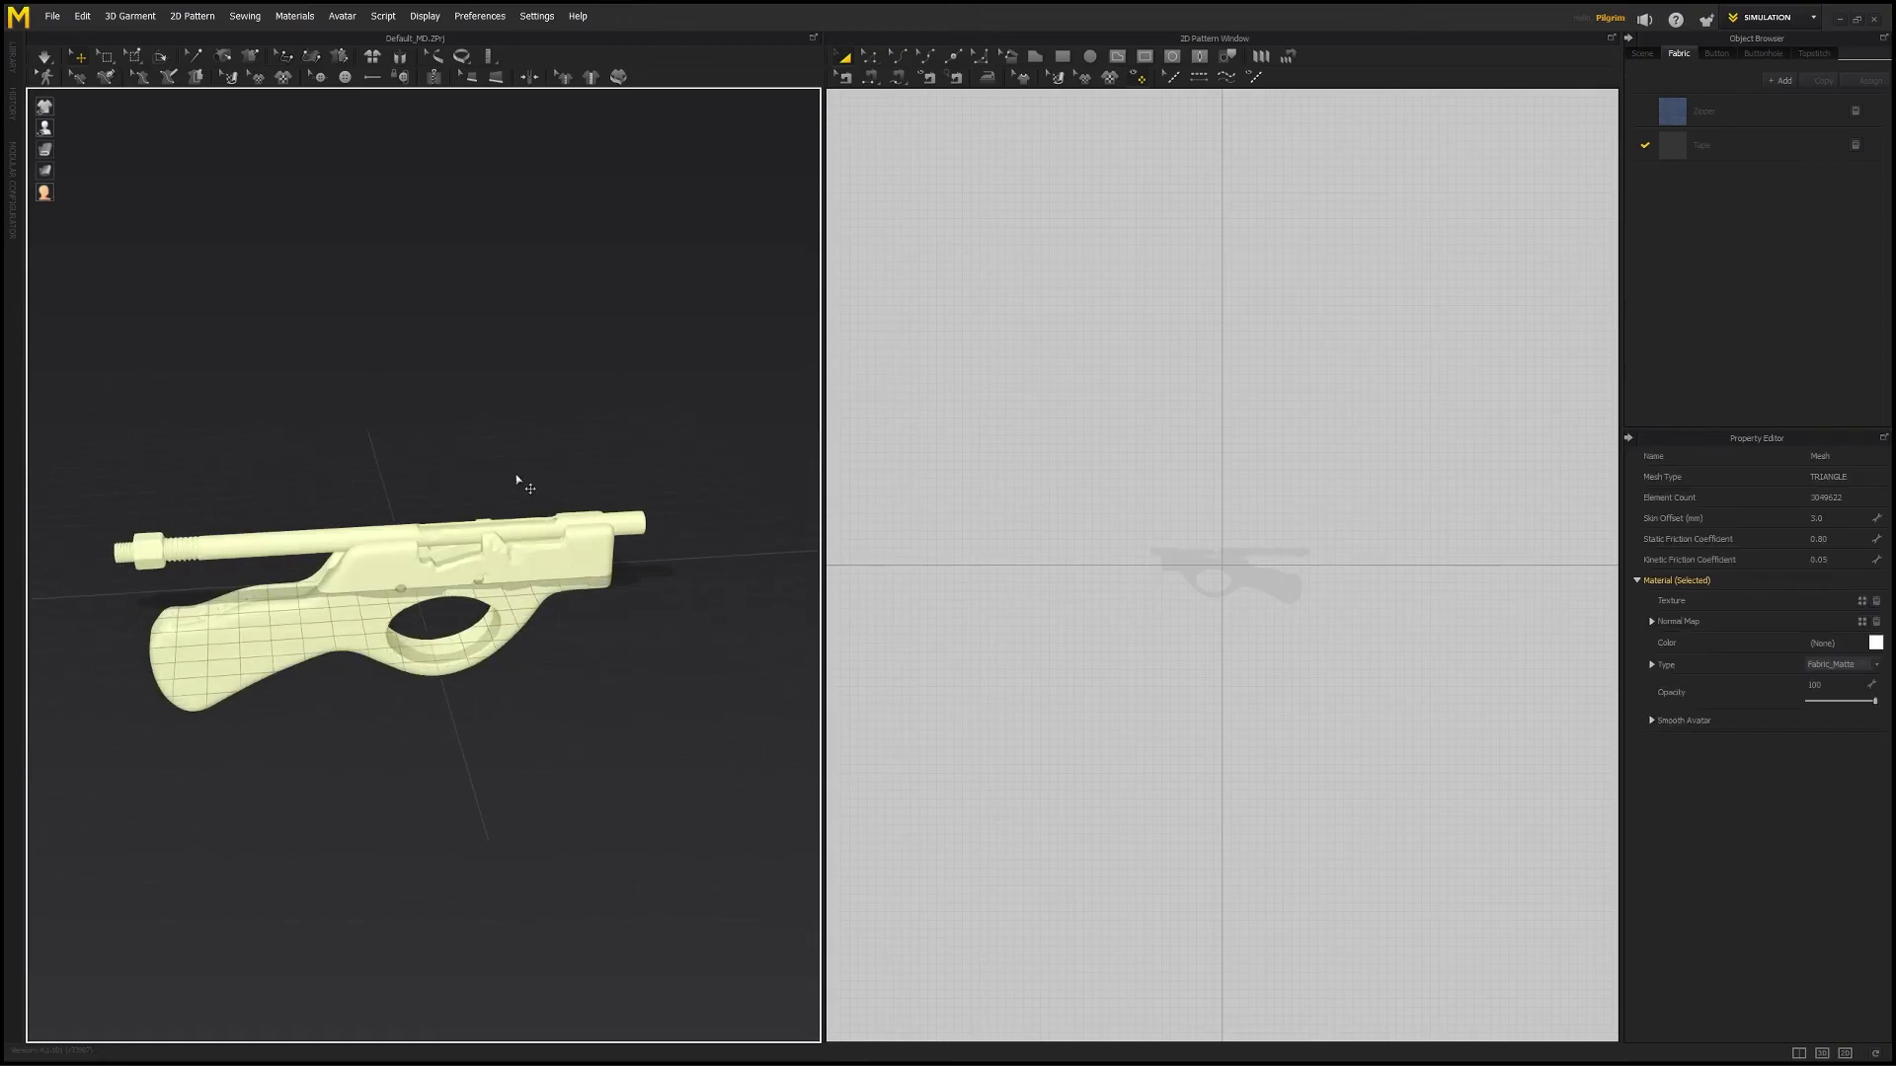
key(Delete)
click(52, 16)
mouse_move(99, 187)
click(214, 192)
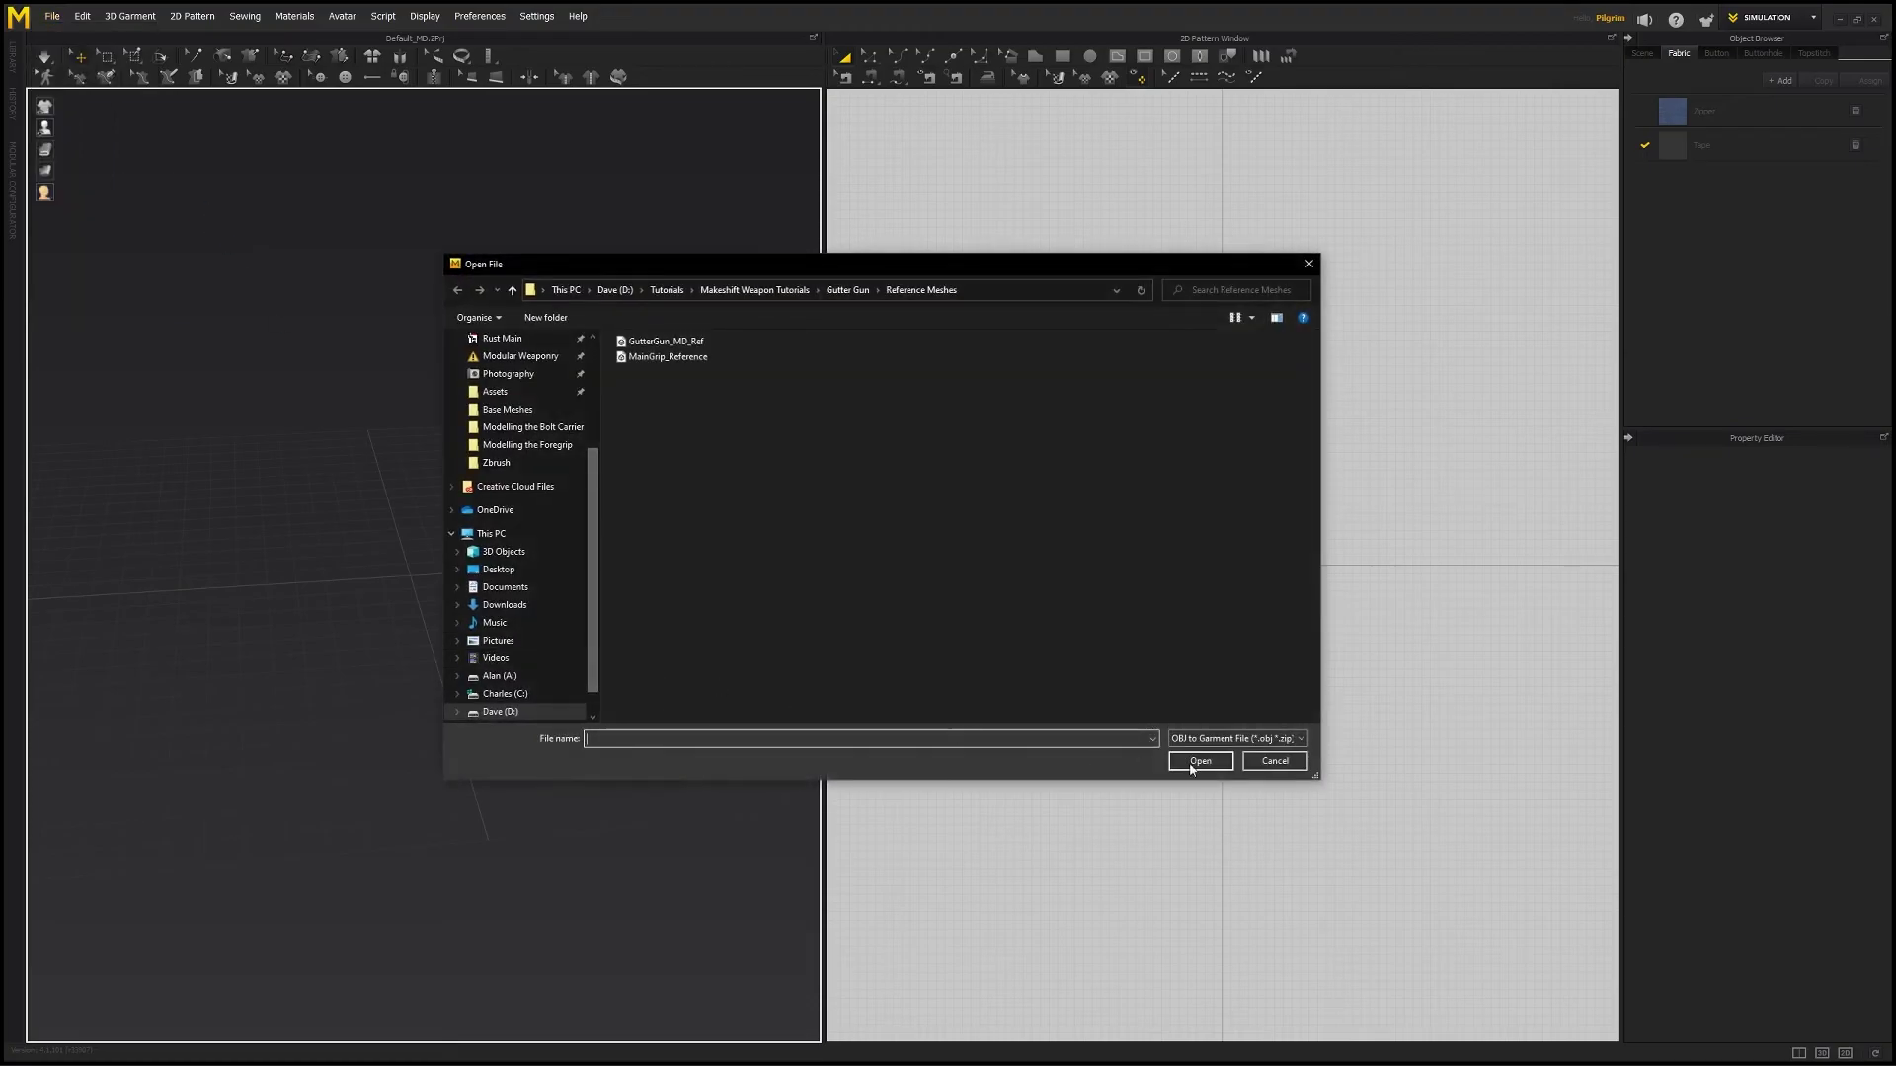
click(1246, 754)
- Import the decimated GutterGun_MD_Ref OBJ into the scene as an added object, accepting the import settings
click(51, 16)
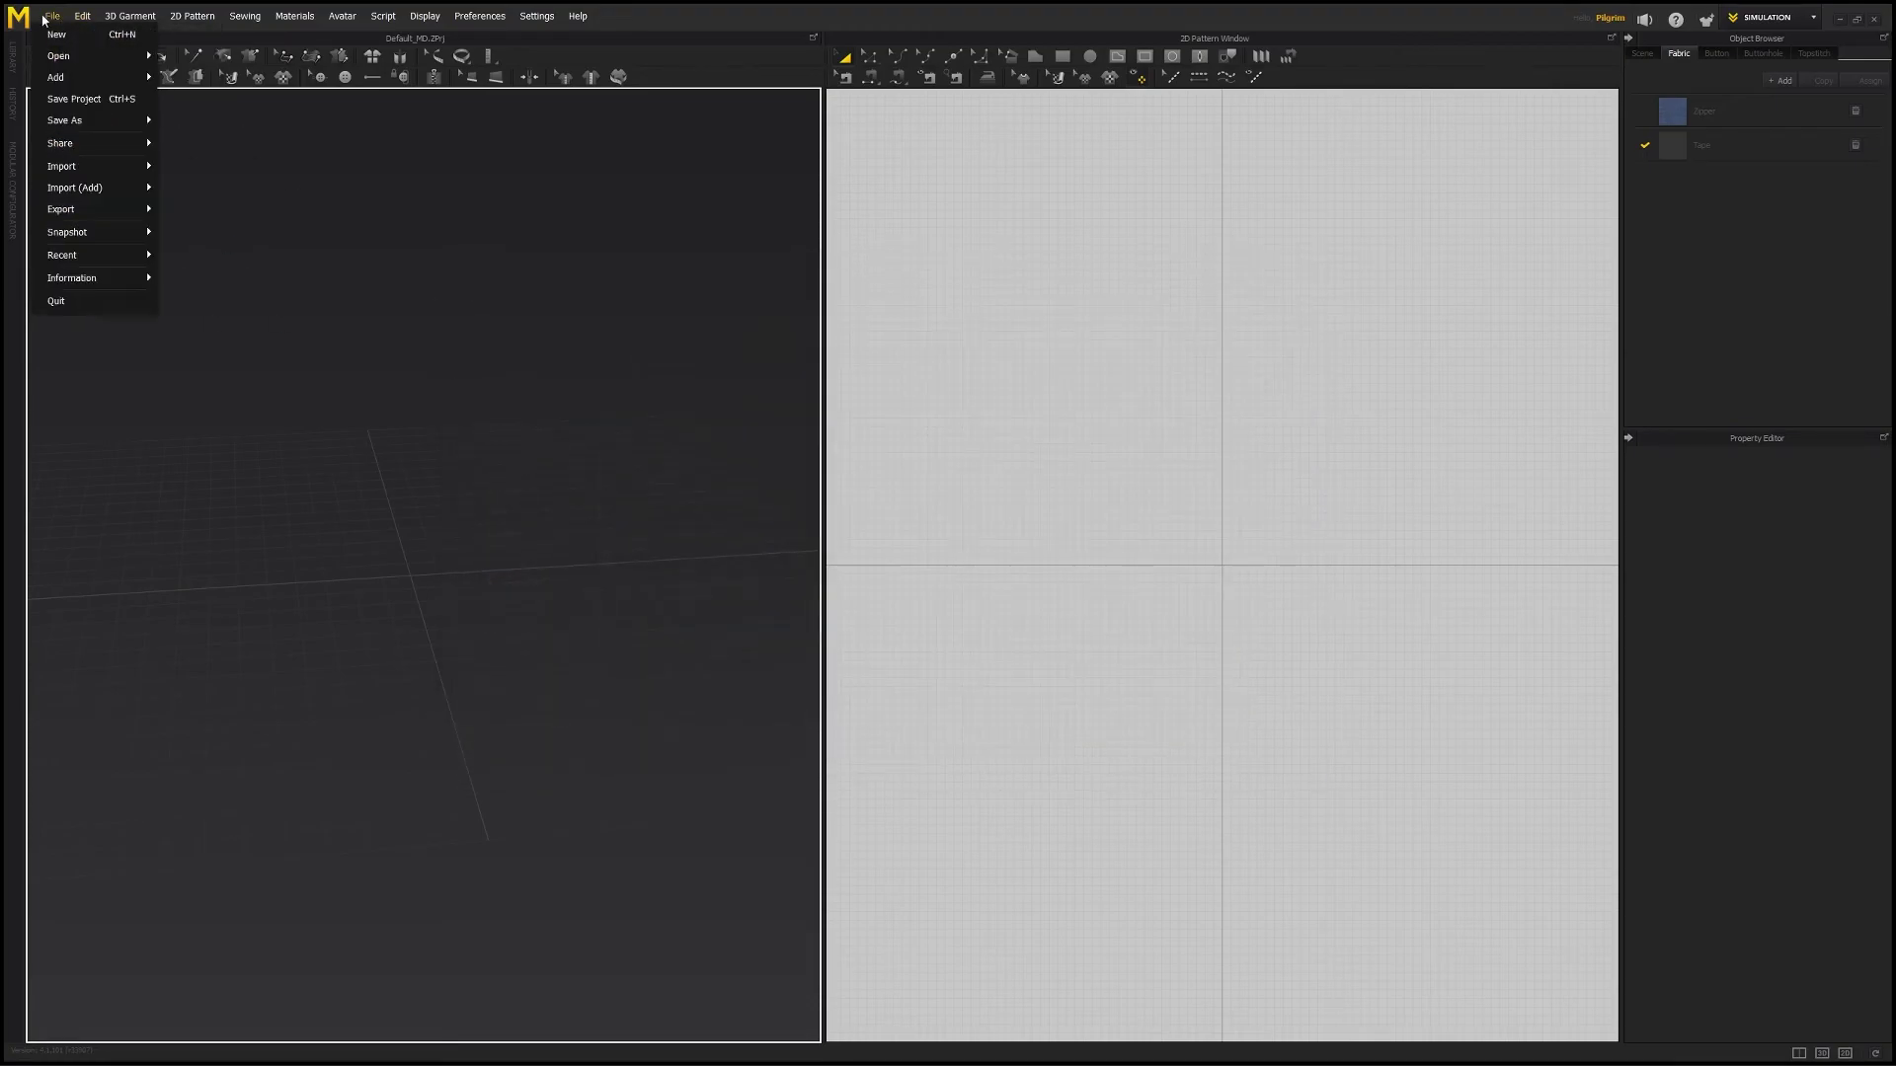
mouse_move(107, 187)
click(178, 187)
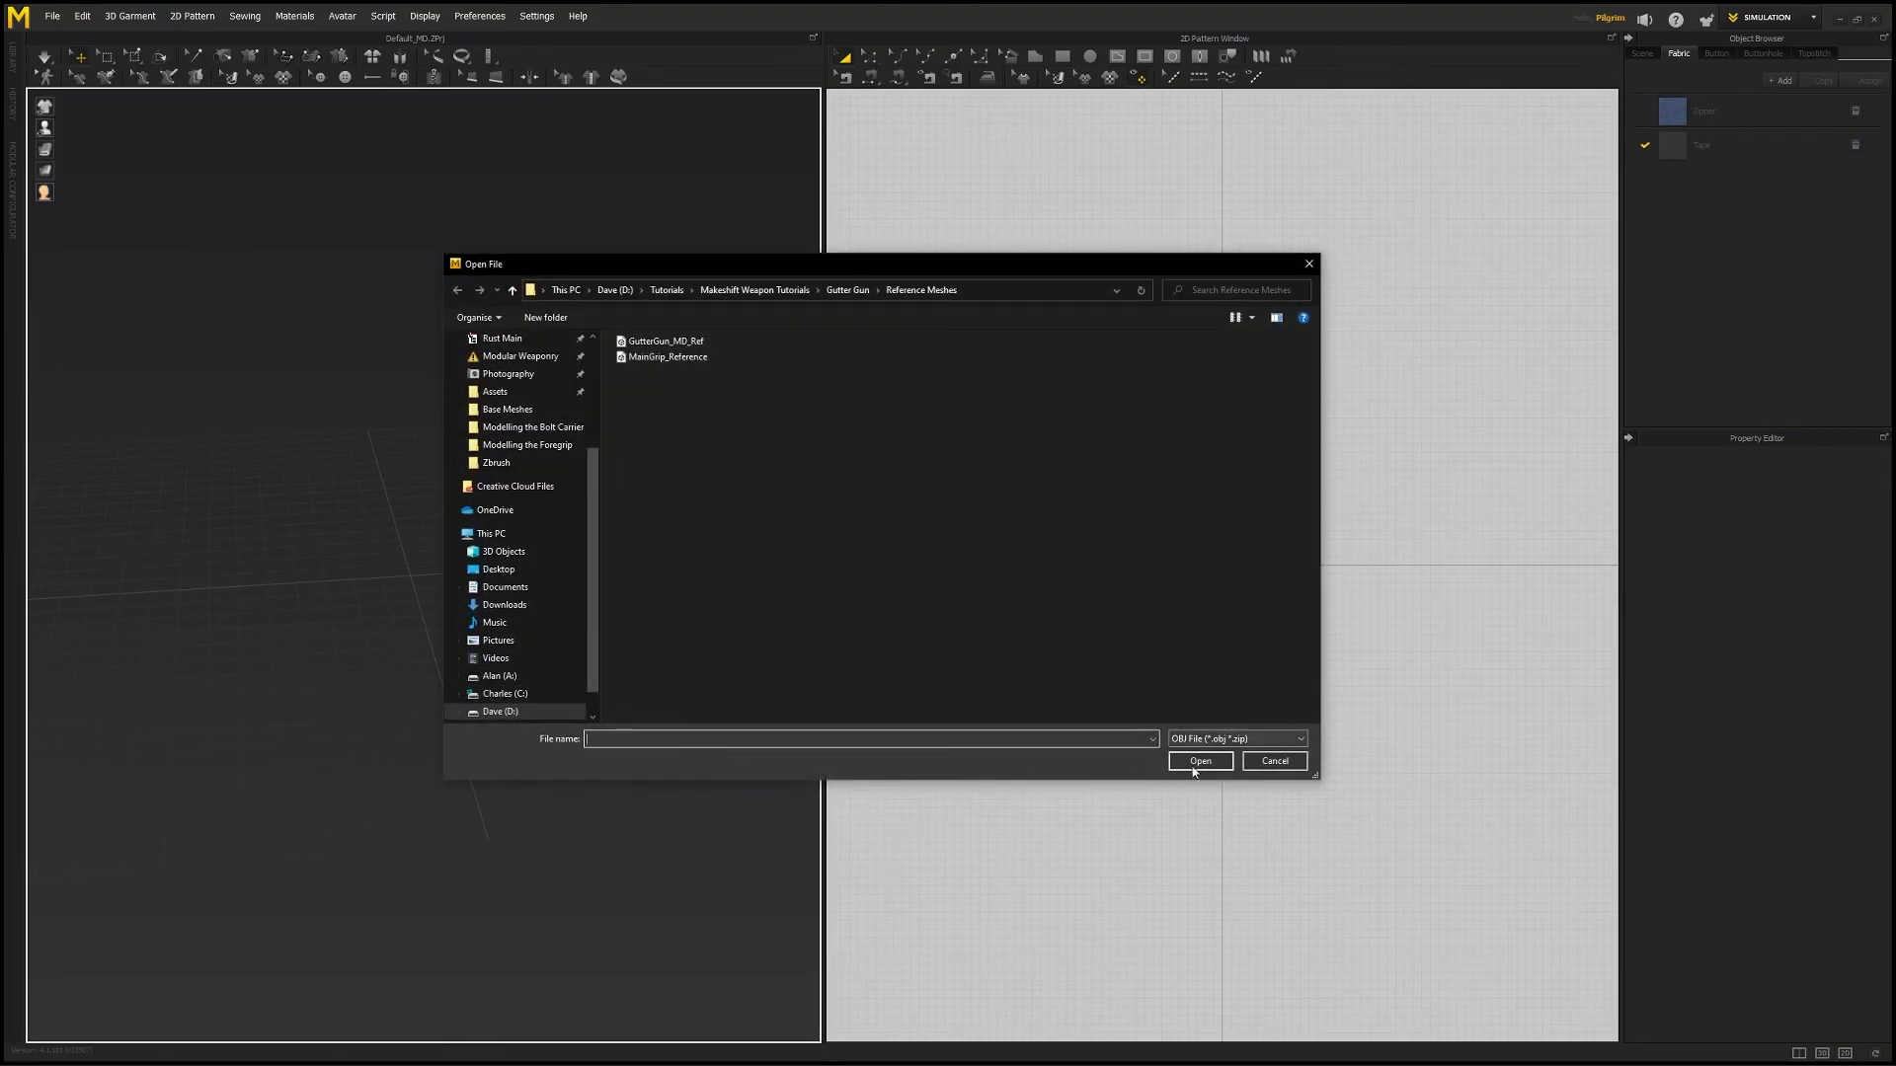
double_click(666, 341)
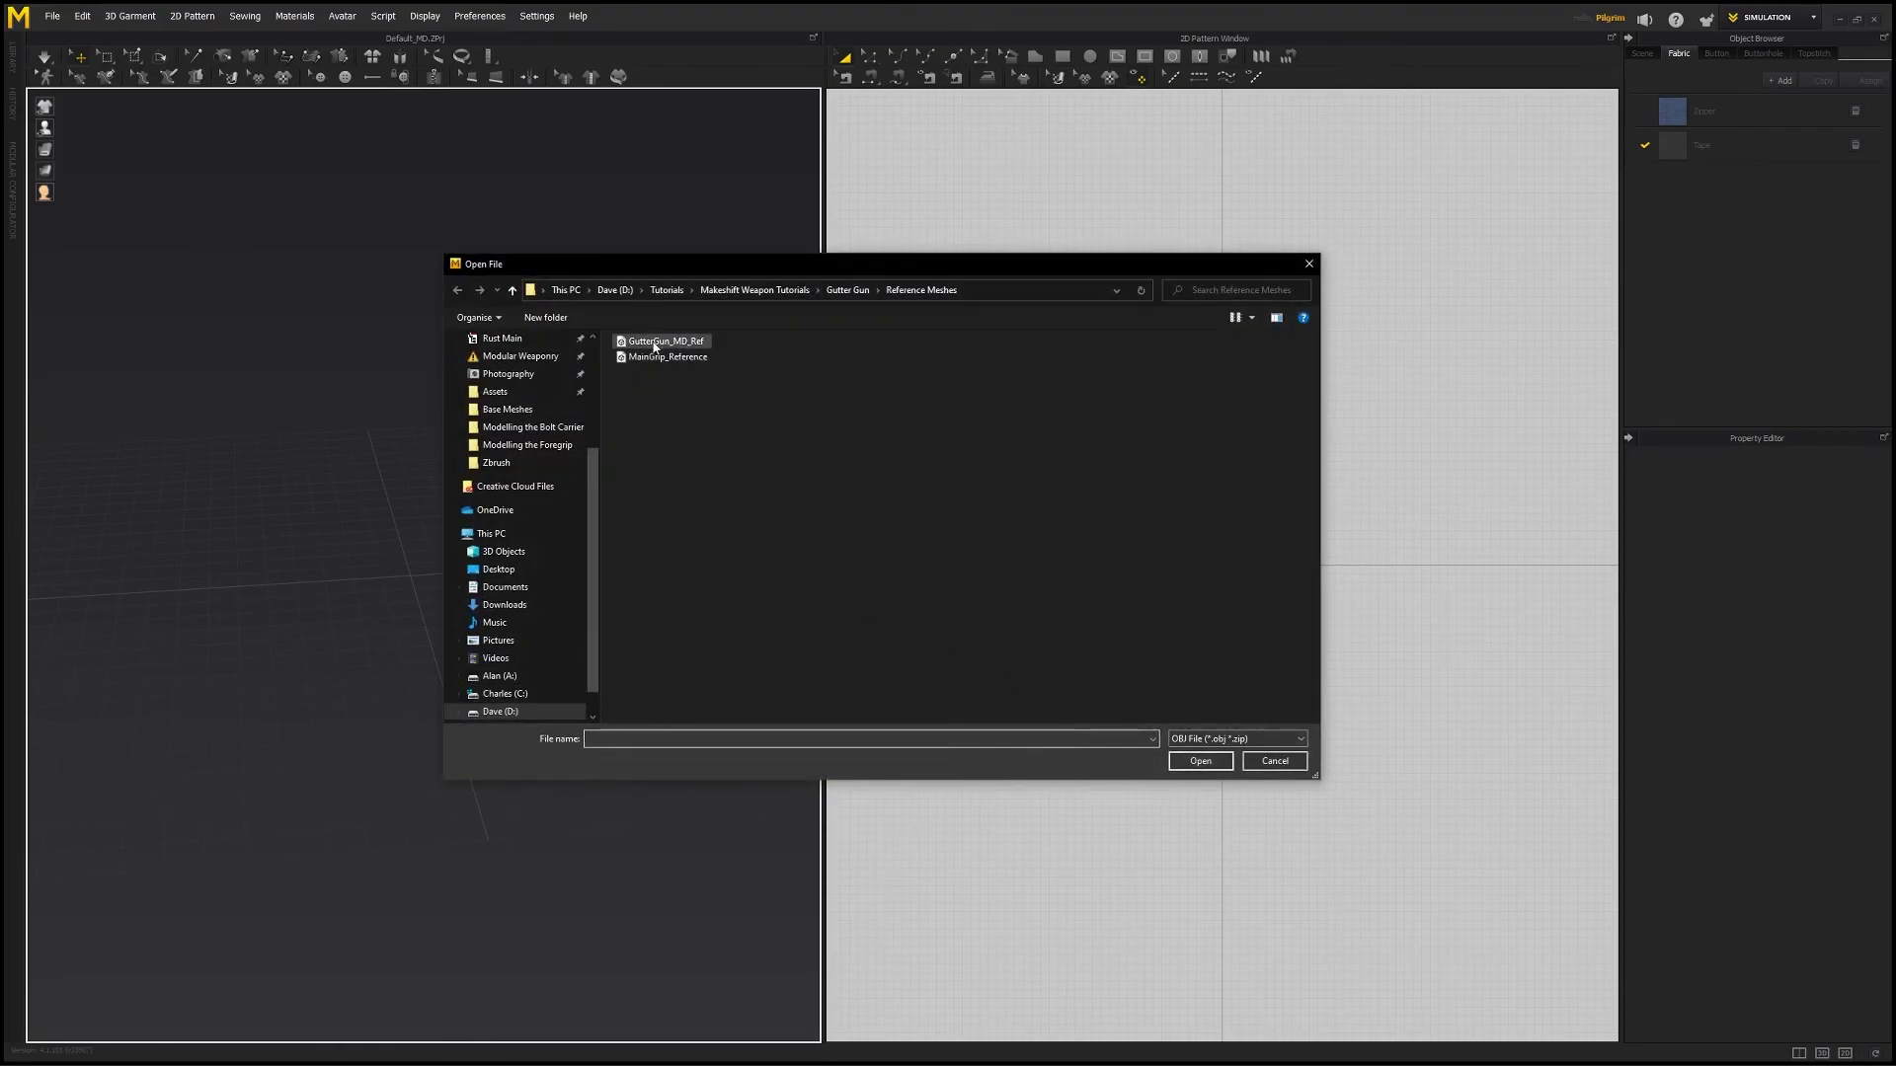
click(950, 783)
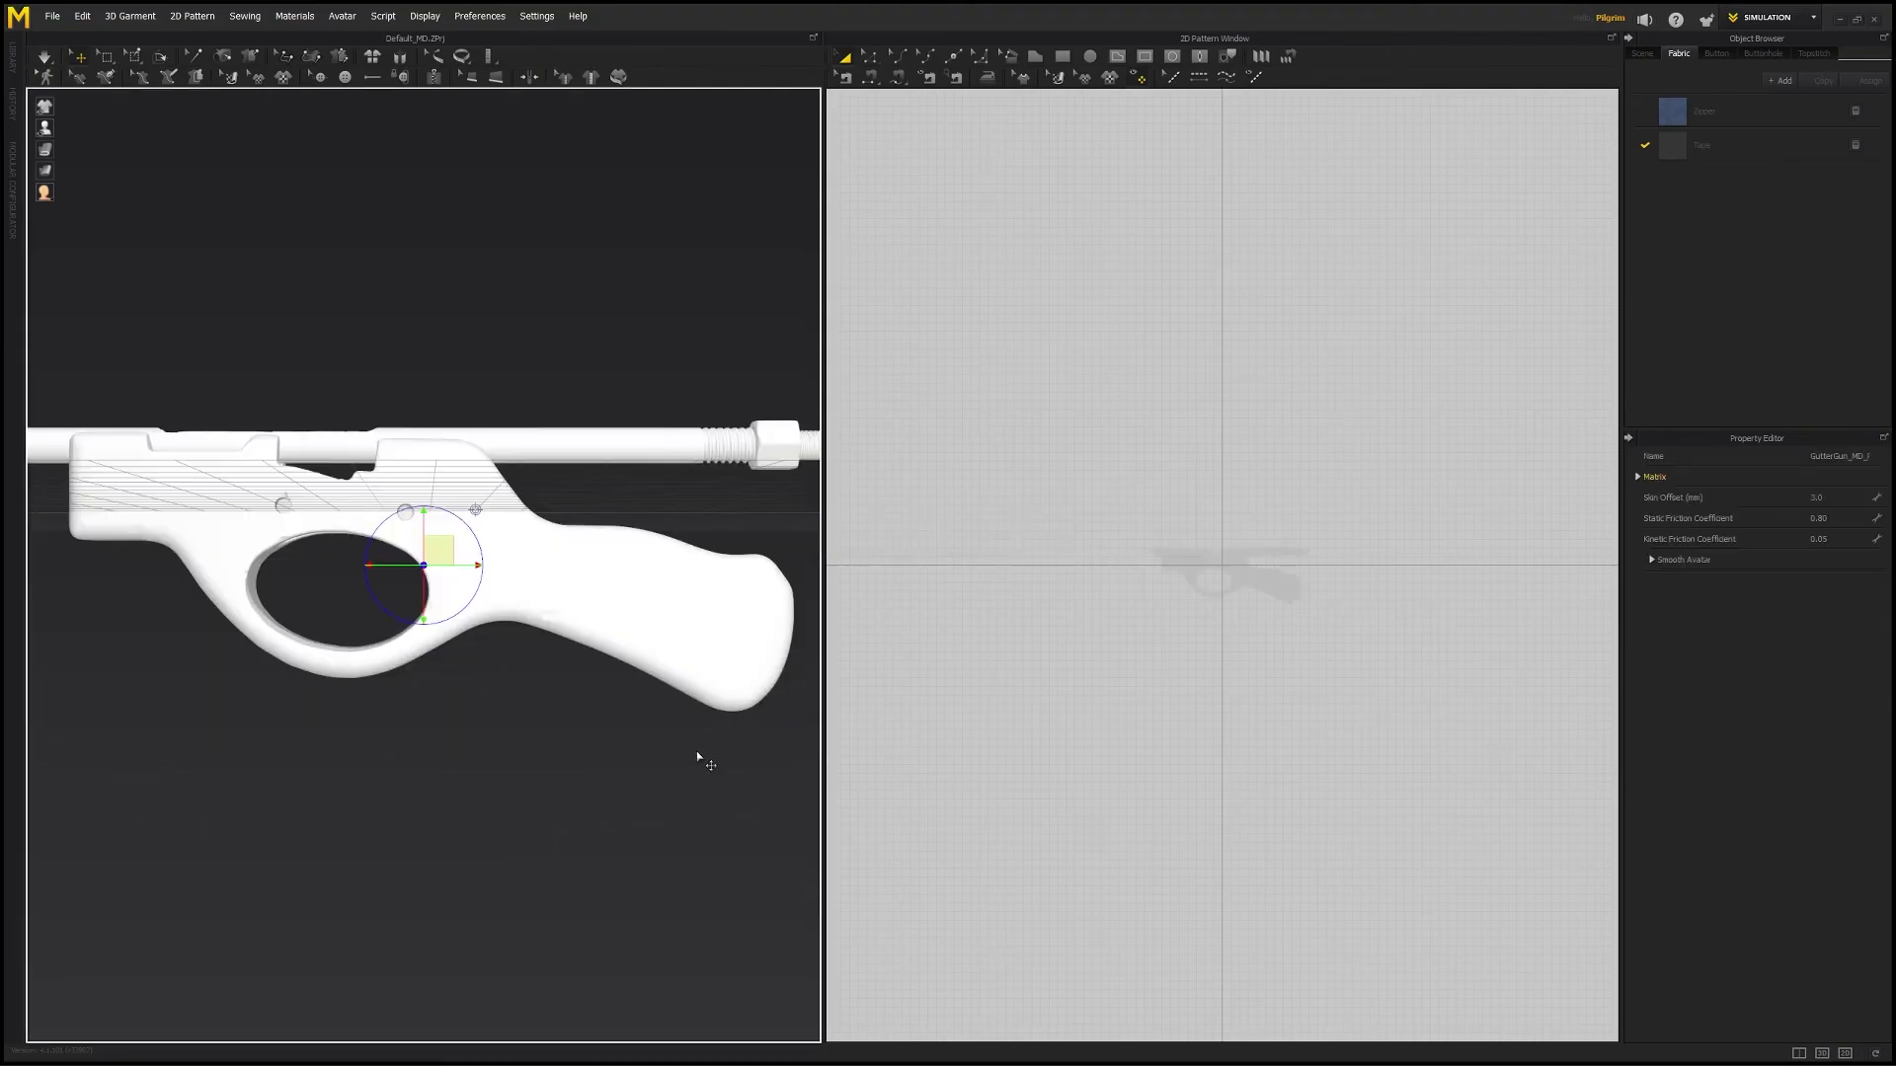
- Delete the remaining Zipper fabric so that Tape is the only fabric in the project
right_drag(626, 682, 296, 721)
scroll(530, 715, up, 3)
right_drag(593, 715, 533, 728)
scroll(506, 721, down, 3)
scroll(533, 728, up, 2)
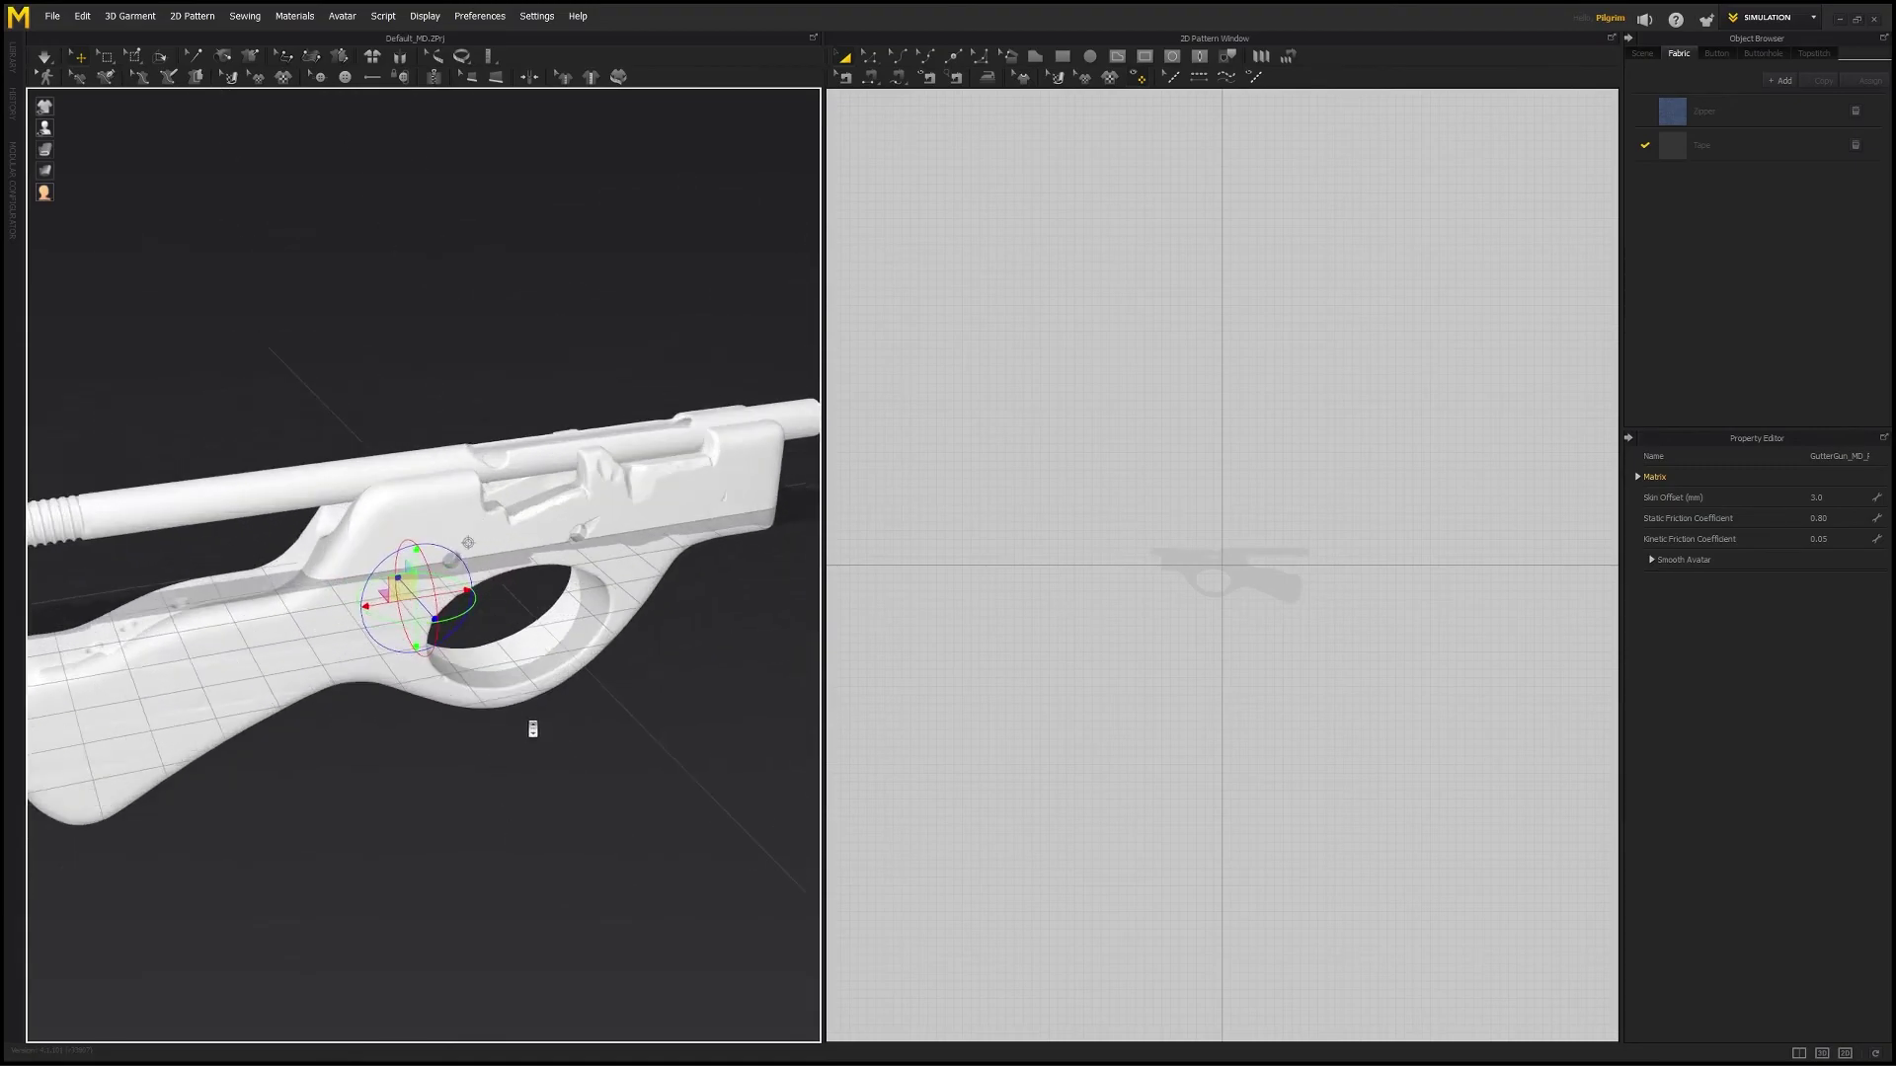
click(1755, 155)
scroll(546, 659, down, 3)
click(1856, 113)
- Examine the gun mesh side-on around the trigger guard and receiver
right_drag(559, 642, 478, 622)
scroll(546, 609, up, 3)
scroll(478, 623, down, 5)
middle_drag(452, 620, 425, 774)
scroll(424, 774, up, 5)
right_drag(425, 774, 422, 681)
scroll(422, 681, down, 3)
- Bring up the gun reference photo over the pattern area, frame its black tape wrap and shrink the photo window
key(alt+Tab)
right_drag(457, 380, 1282, 394)
scroll(1282, 389, down, 3)
scroll(1230, 383, up, 5)
middle_drag(1308, 409, 1084, 236)
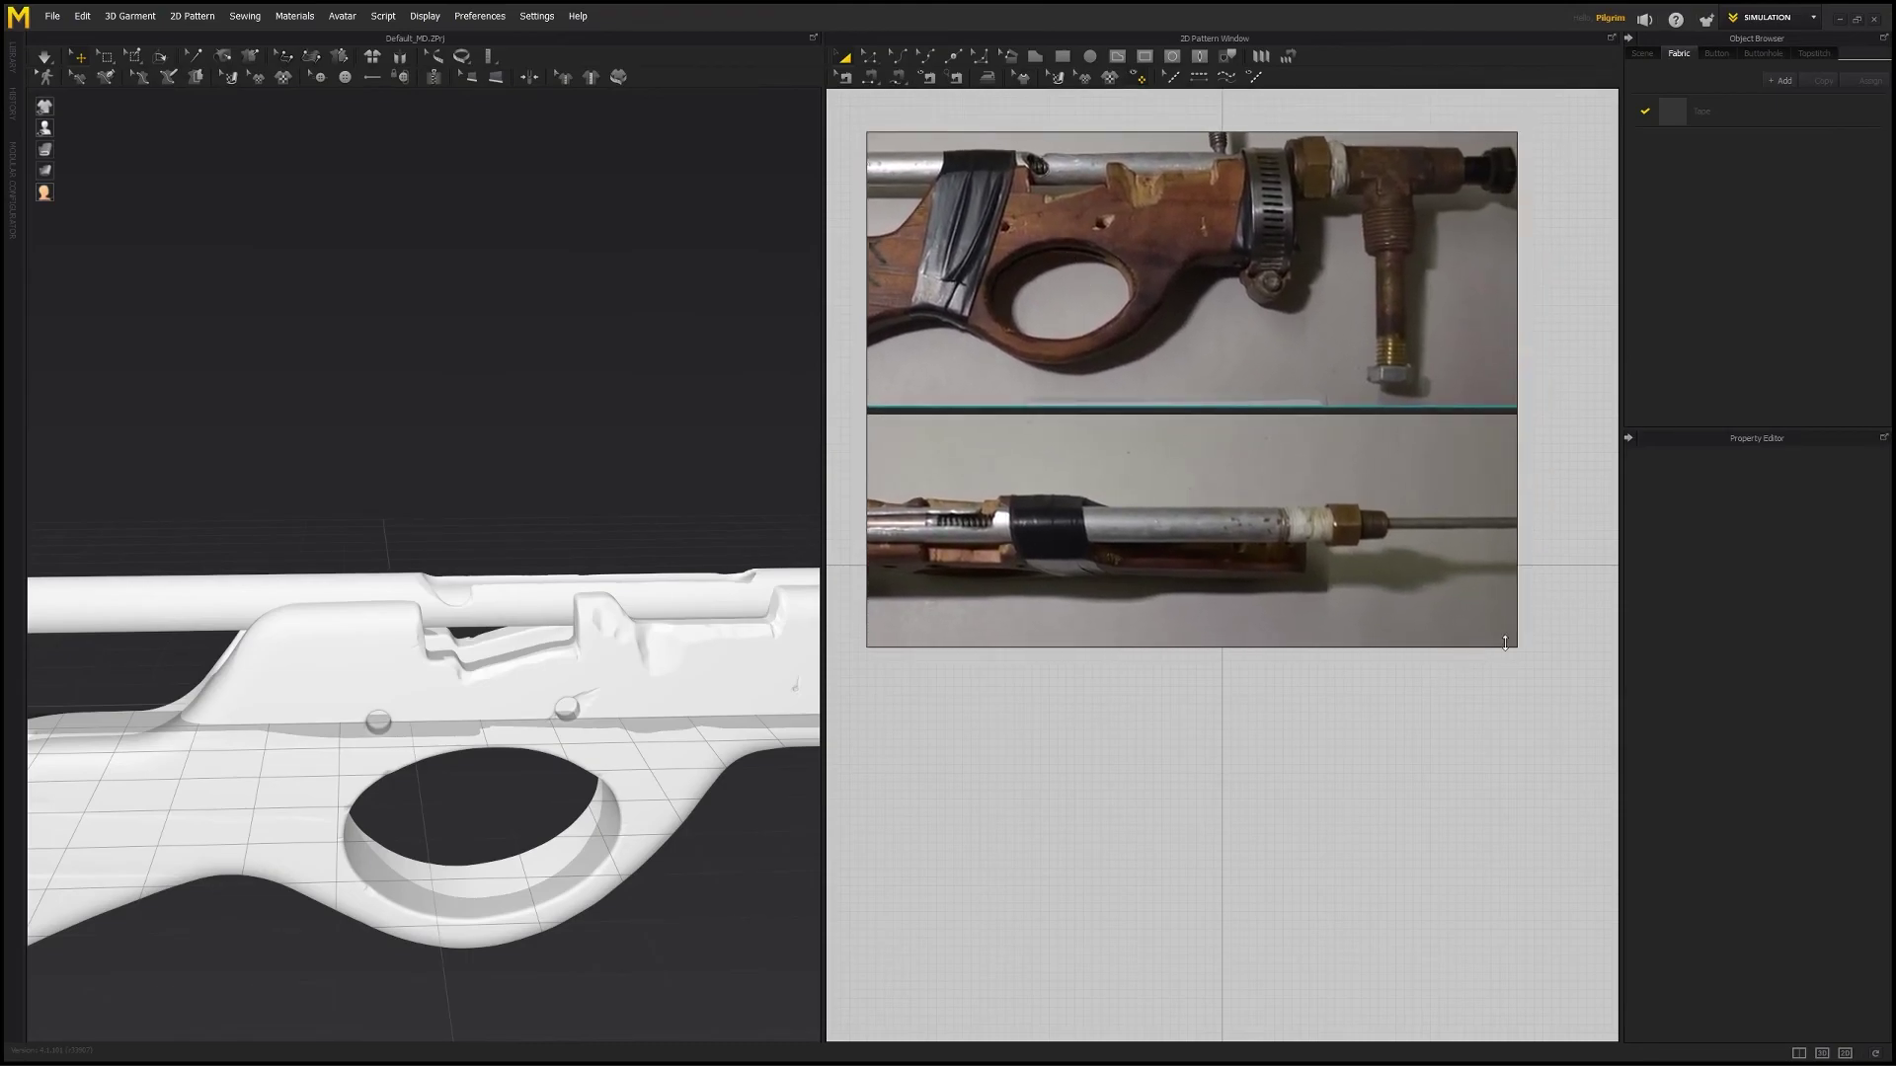
drag(1512, 644, 1222, 432)
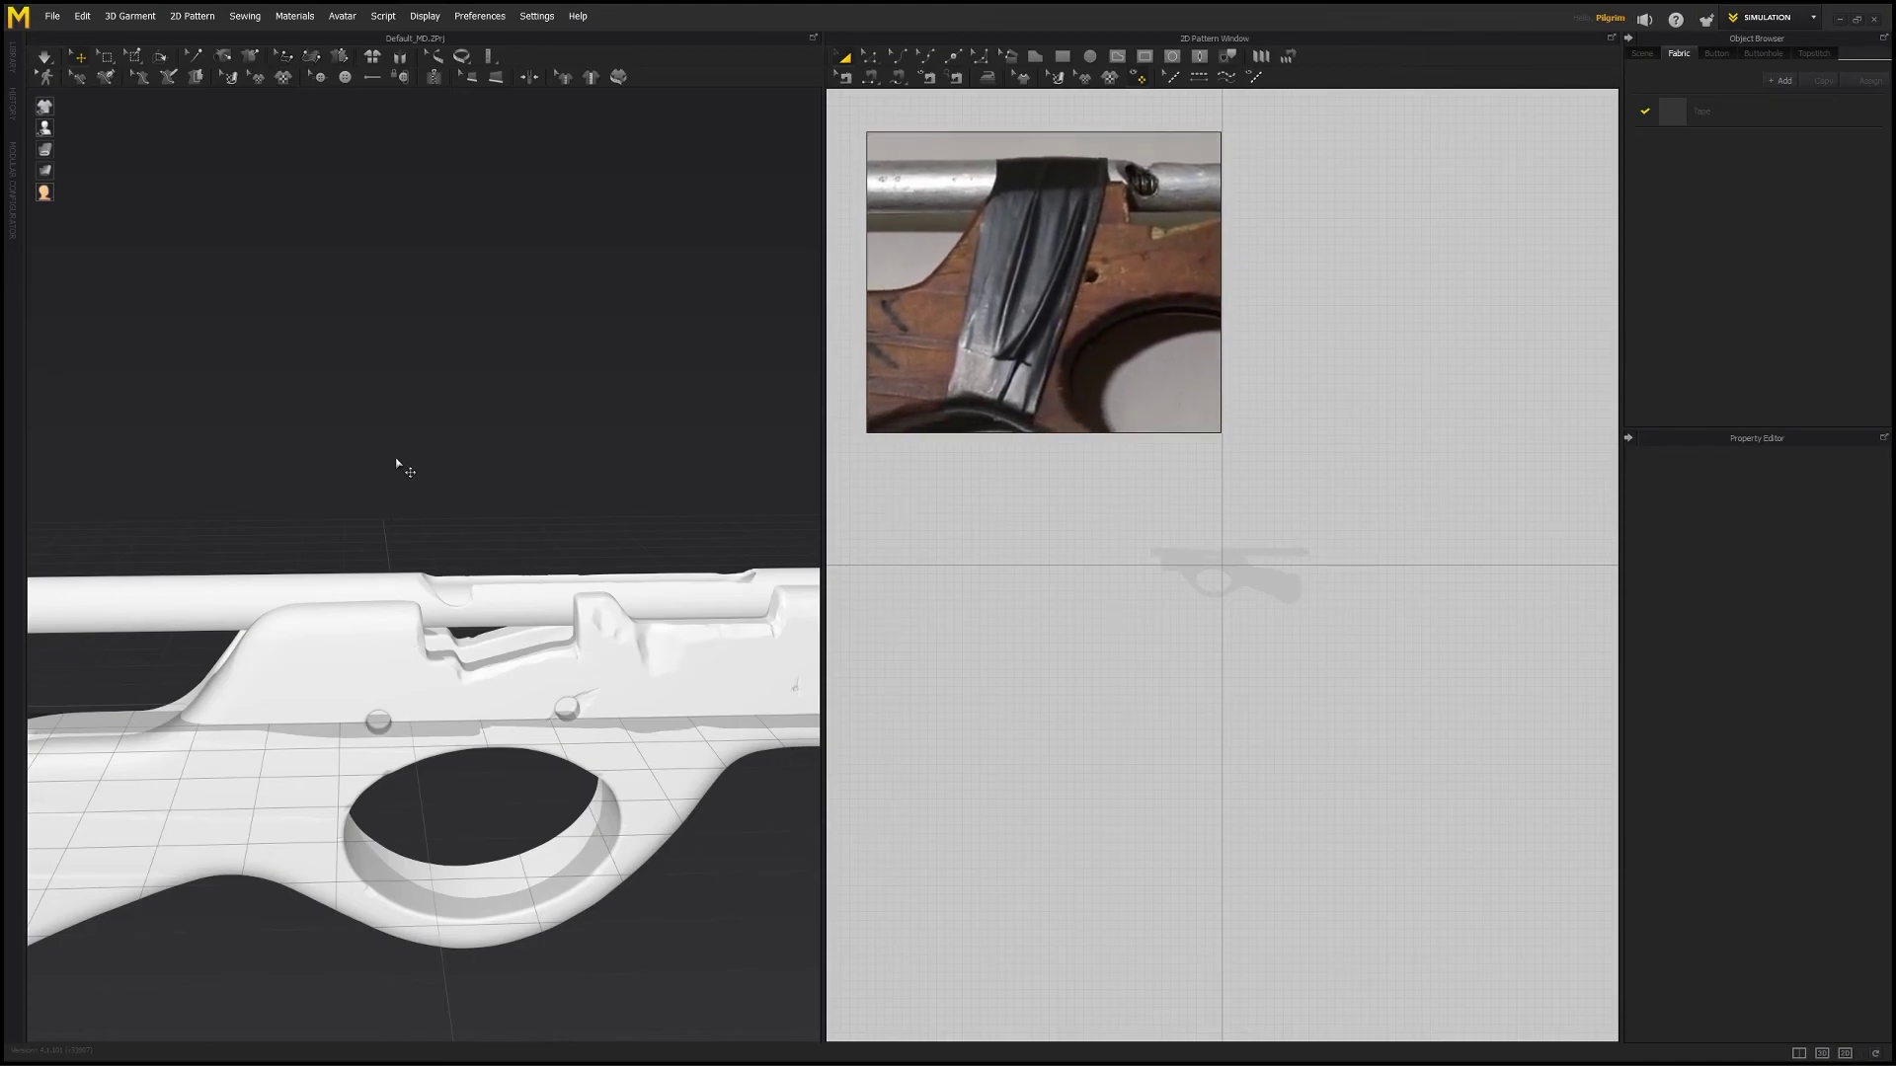
- Rotate the gun mesh around its long axis so that it lies flat on its side
scroll(537, 465, down, 3)
right_drag(533, 449, 458, 621)
click(481, 616)
middle_drag(528, 671, 501, 572)
scroll(501, 572, up, 1)
right_drag(500, 573, 343, 651)
scroll(457, 586, up, 2)
scroll(456, 583, down, 2)
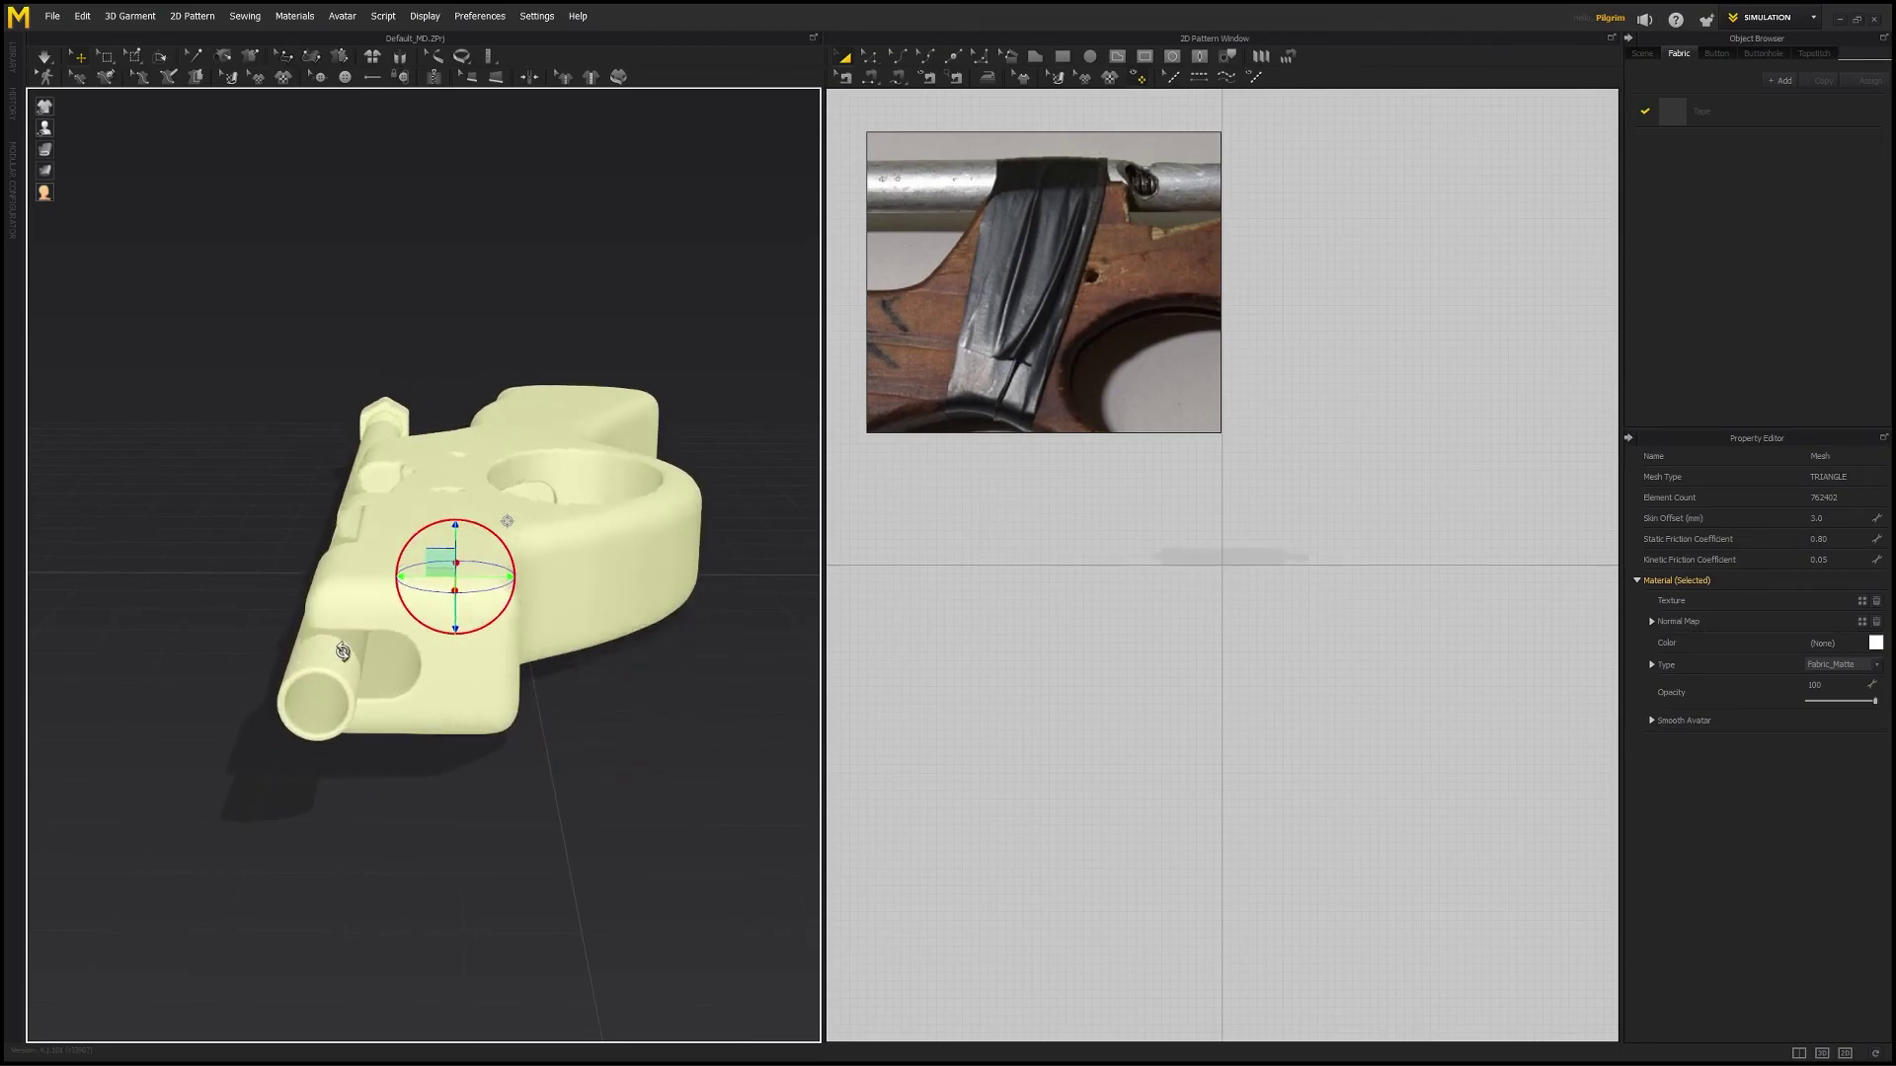
- Raise the gun mesh vertically so it floats well above the ground grid, and deselect it
right_drag(478, 726, 573, 657)
right_drag(467, 535, 434, 497)
scroll(445, 523, down, 4)
scroll(542, 624, up, 5)
scroll(546, 614, down, 3)
drag(454, 416, 456, 386)
right_drag(416, 636, 513, 602)
click(510, 592)
middle_drag(509, 593, 464, 726)
right_drag(464, 725, 450, 533)
click(464, 513)
scroll(491, 681, down, 3)
drag(451, 466, 445, 416)
click(602, 649)
right_drag(525, 575, 425, 611)
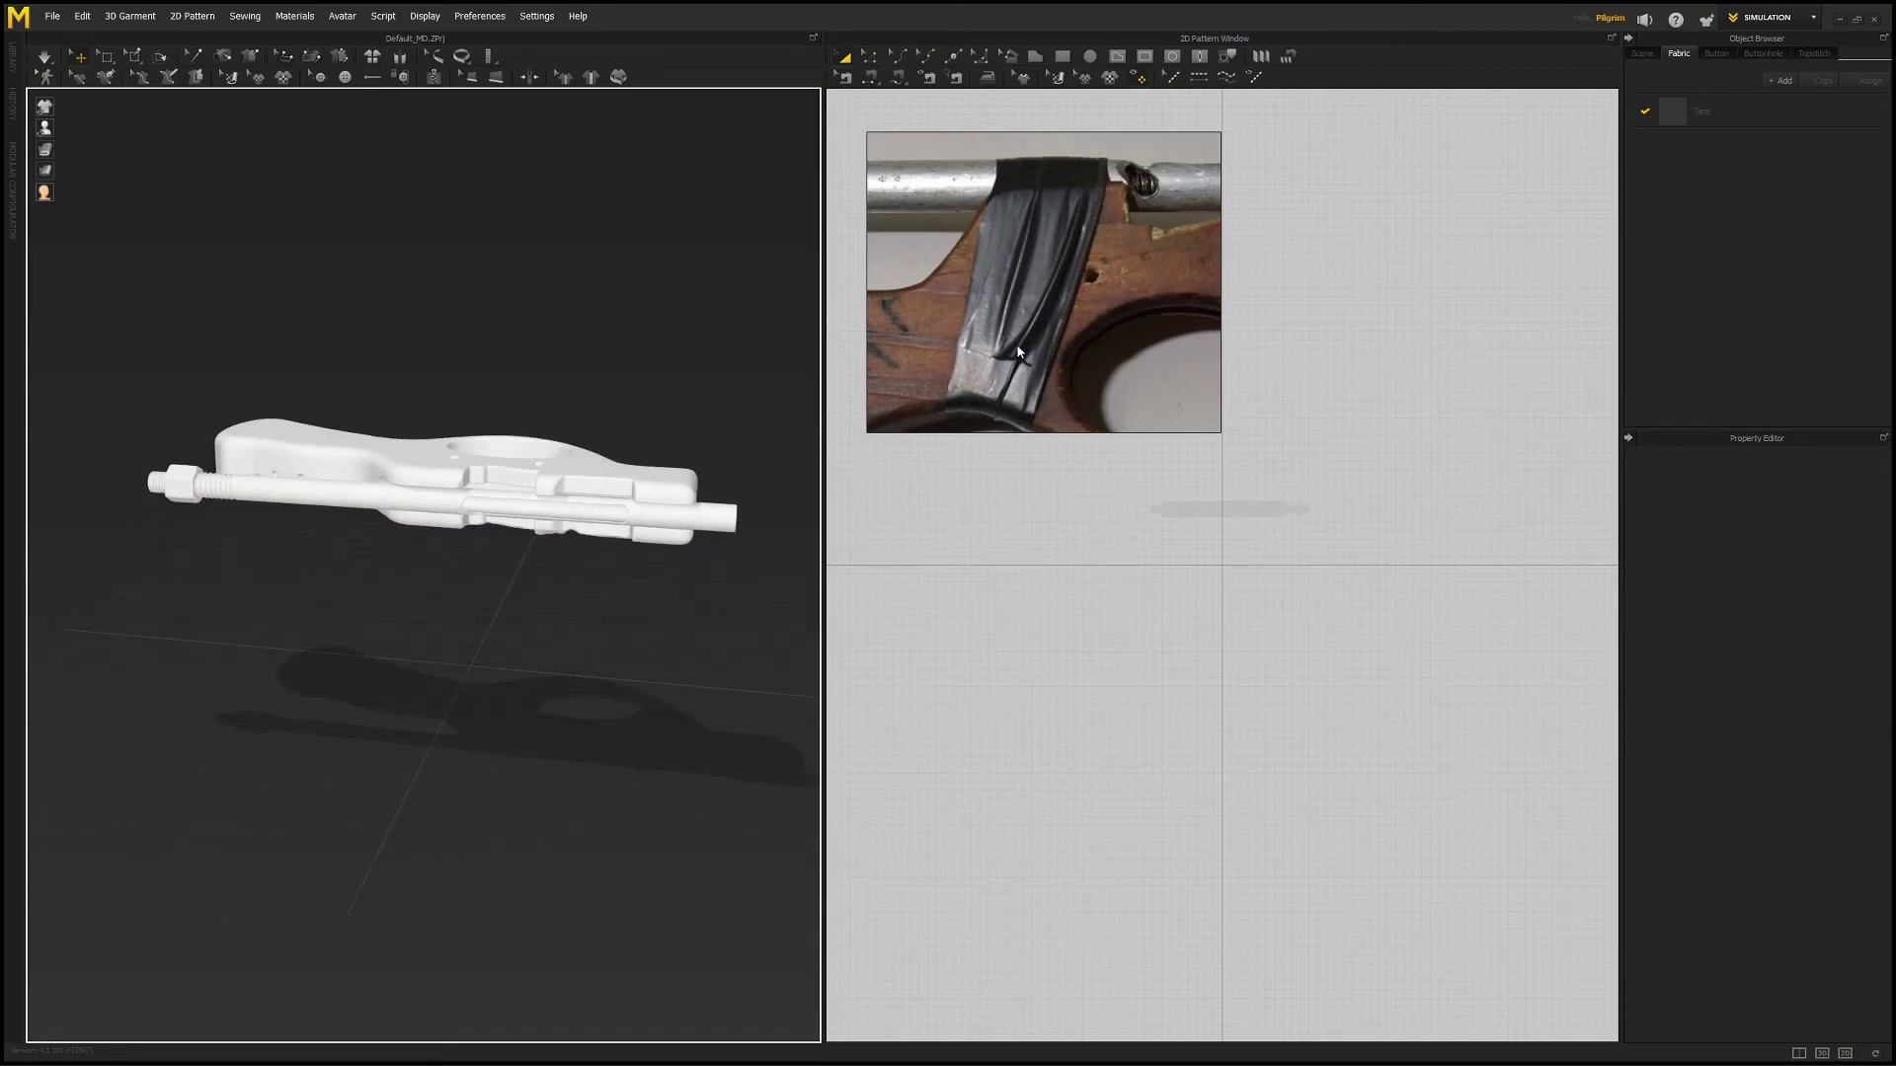
- Examine the area of the stock and barrel behind the trigger guard where the tape wraps around
right_drag(474, 657, 545, 604)
scroll(512, 602, up, 3)
scroll(580, 637, down, 3)
right_drag(439, 487, 406, 601)
middle_drag(405, 602, 440, 770)
scroll(441, 771, down, 4)
right_drag(440, 770, 457, 719)
scroll(406, 732, up, 2)
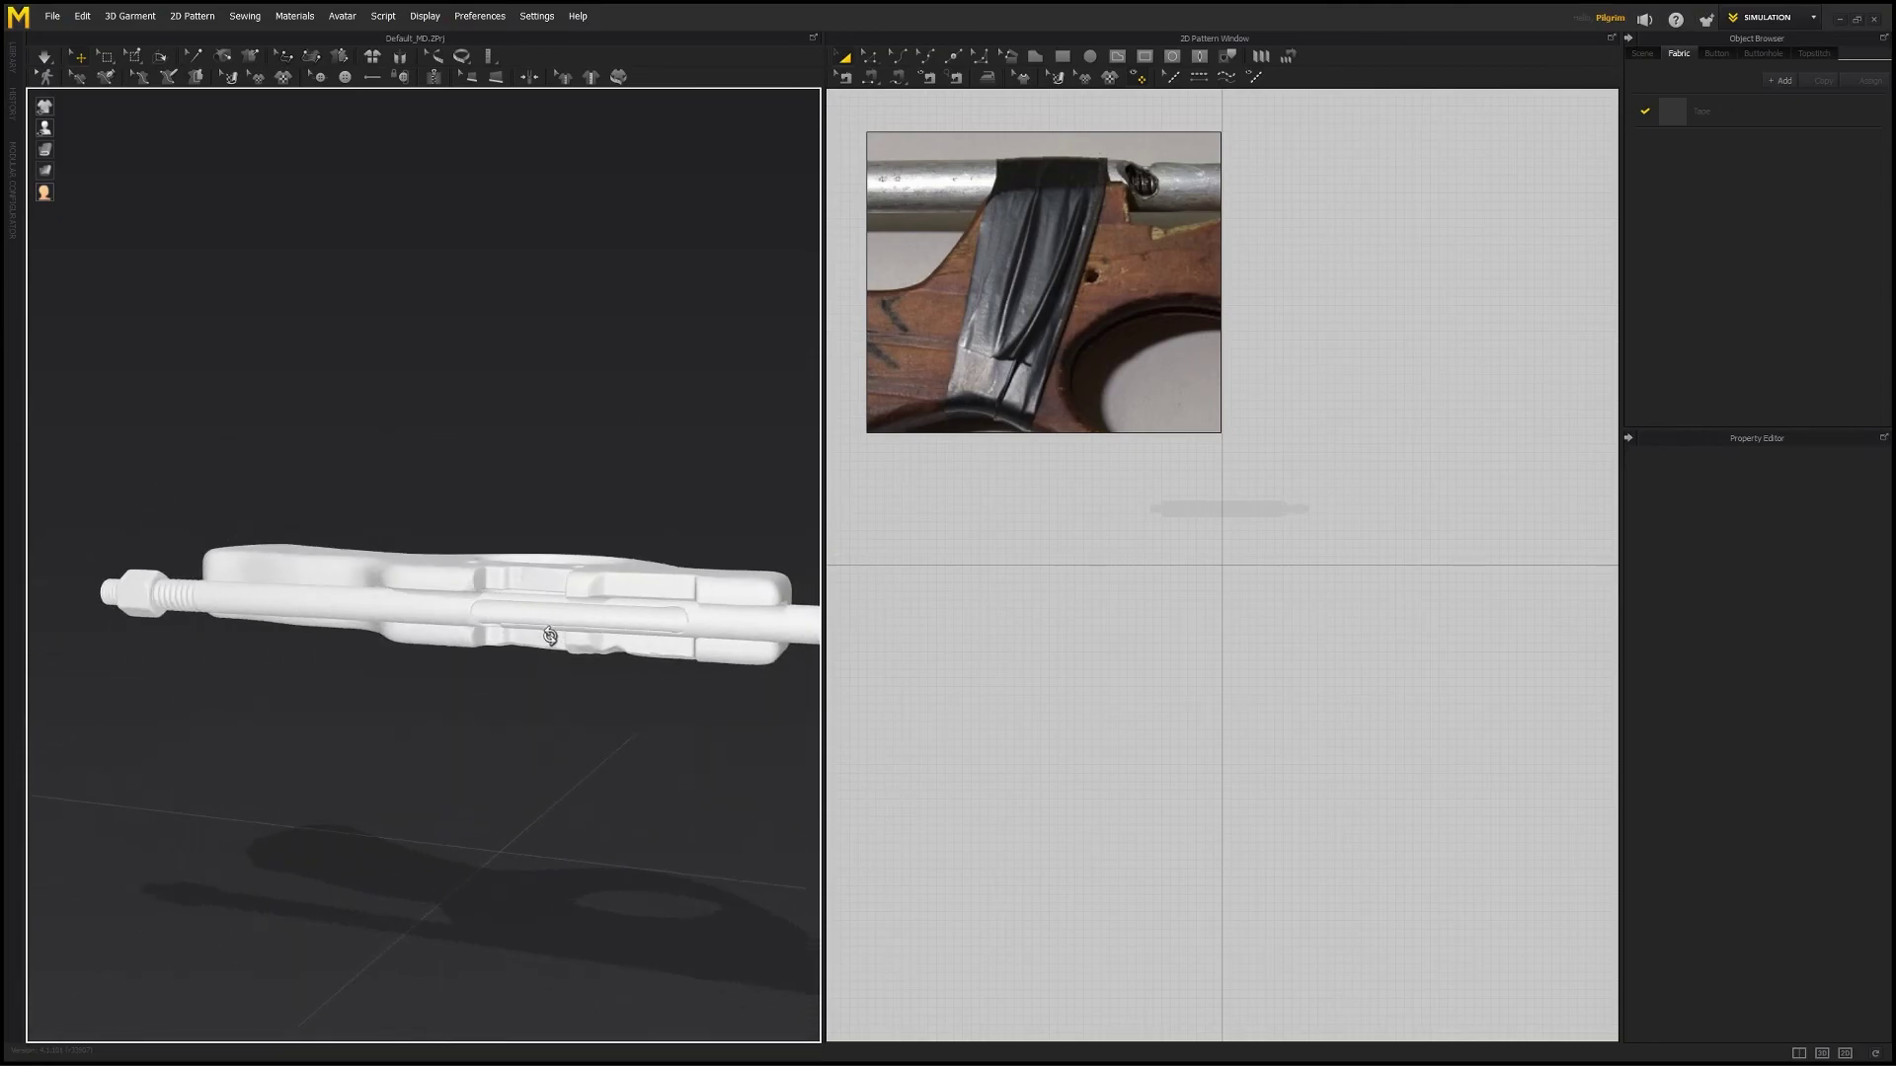
scroll(457, 720, up, 5)
right_drag(496, 792, 493, 798)
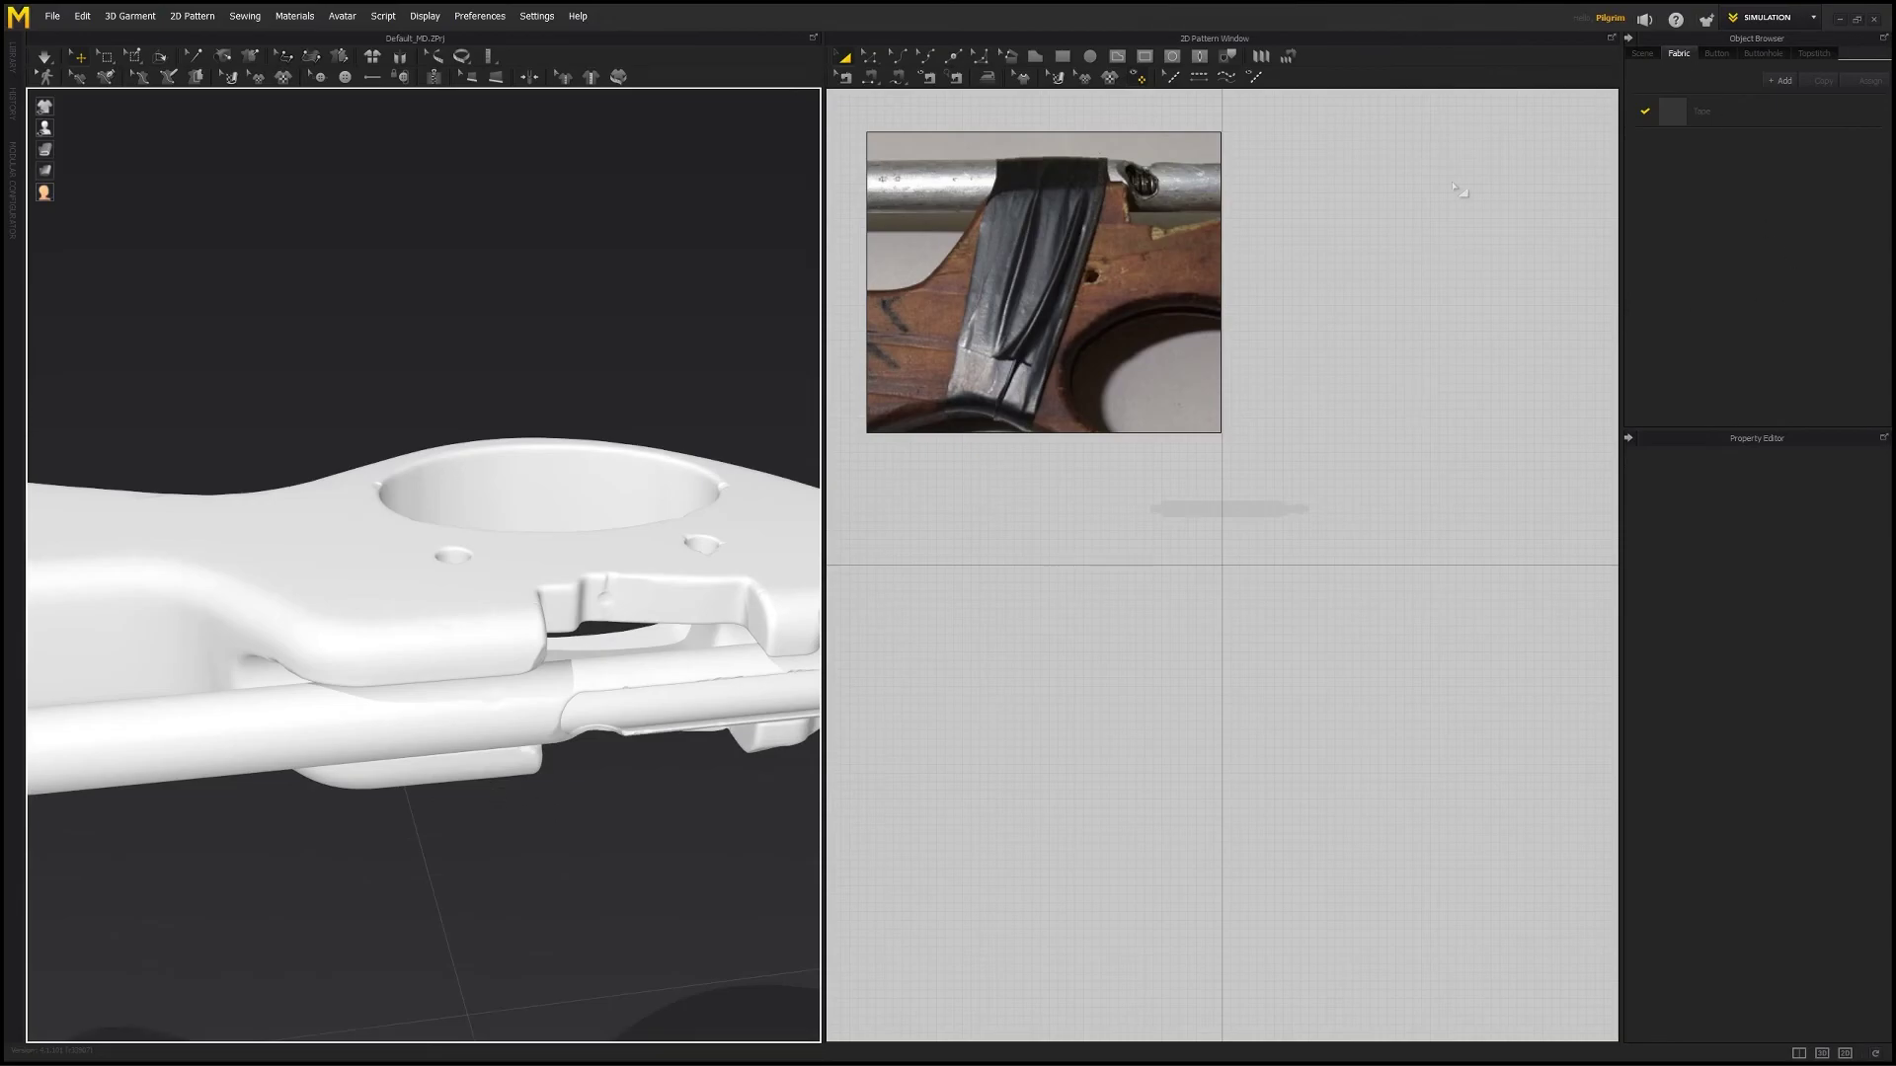
- Move the reference photo into the pattern area's corner and draw a tall, narrow rectangle pattern over the gun's silhouette
drag(1101, 319, 1064, 284)
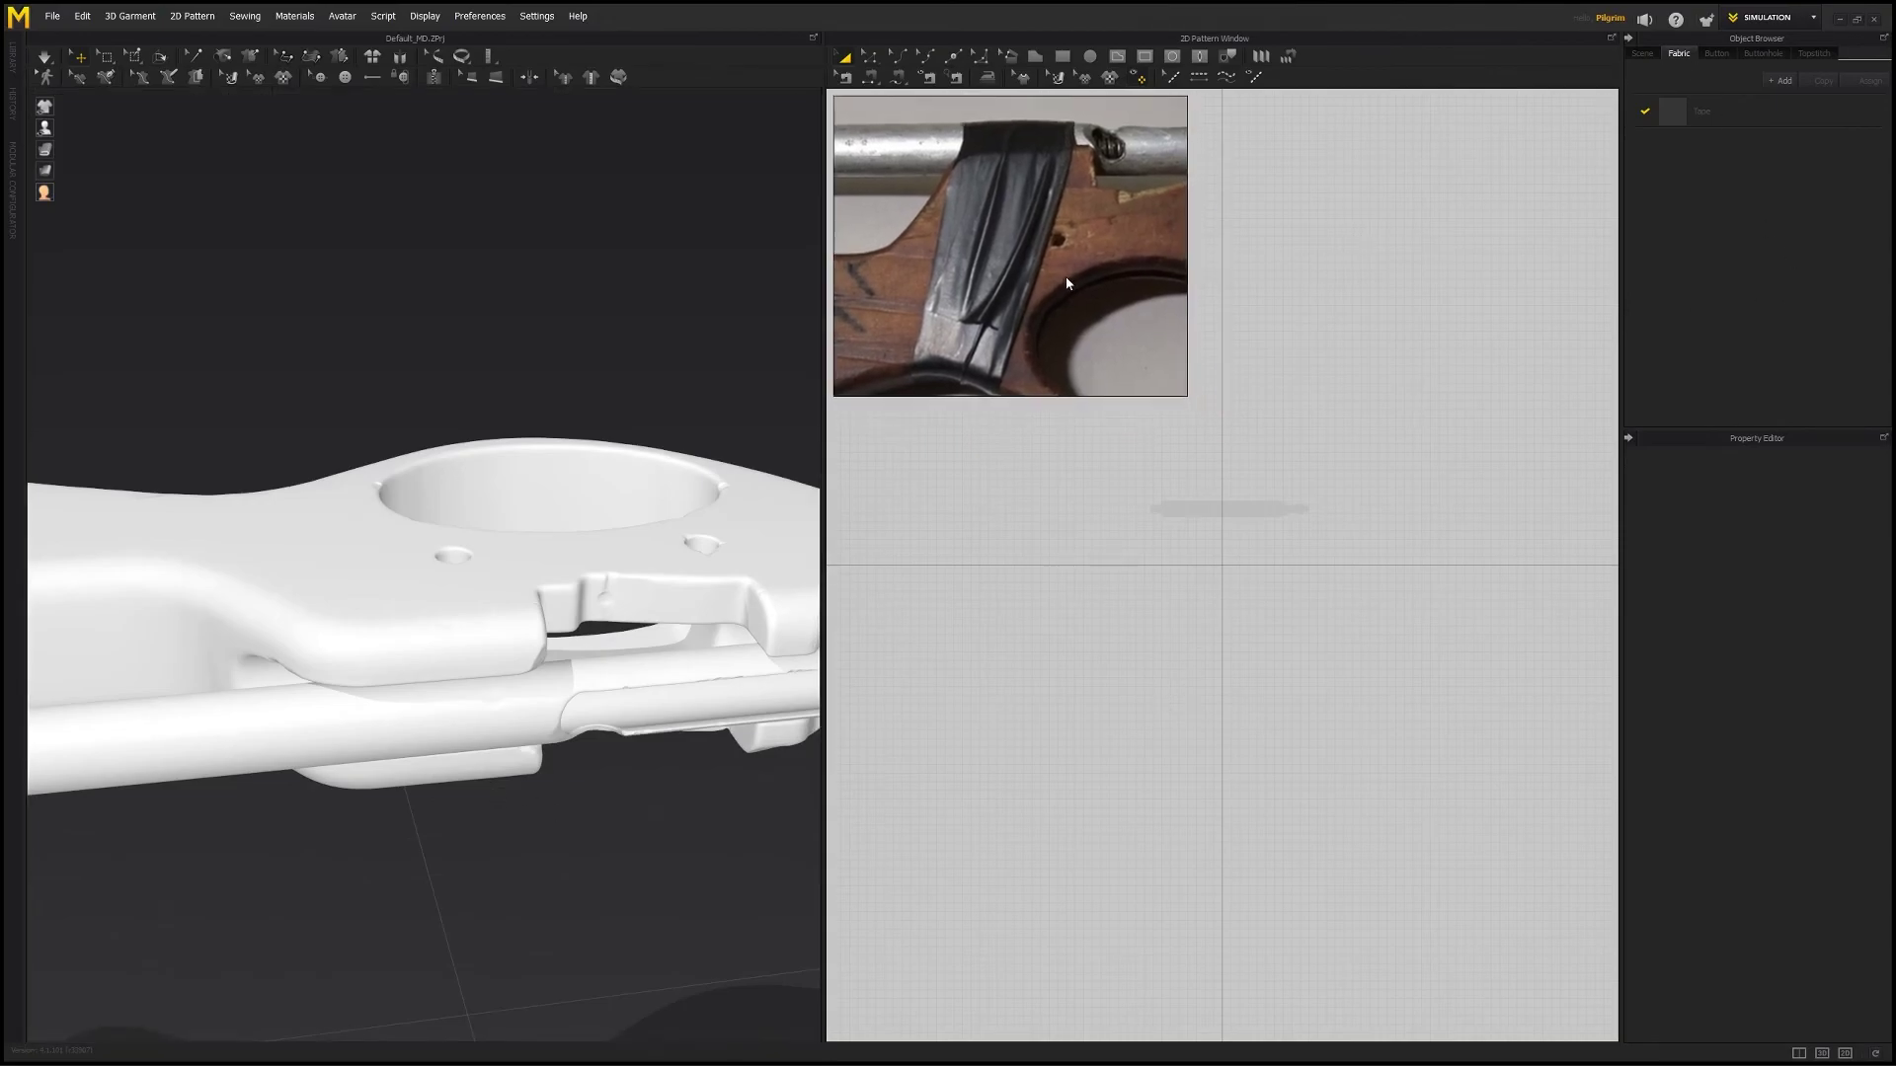
click(1065, 57)
middle_drag(1212, 484, 1199, 655)
drag(1173, 579, 1213, 738)
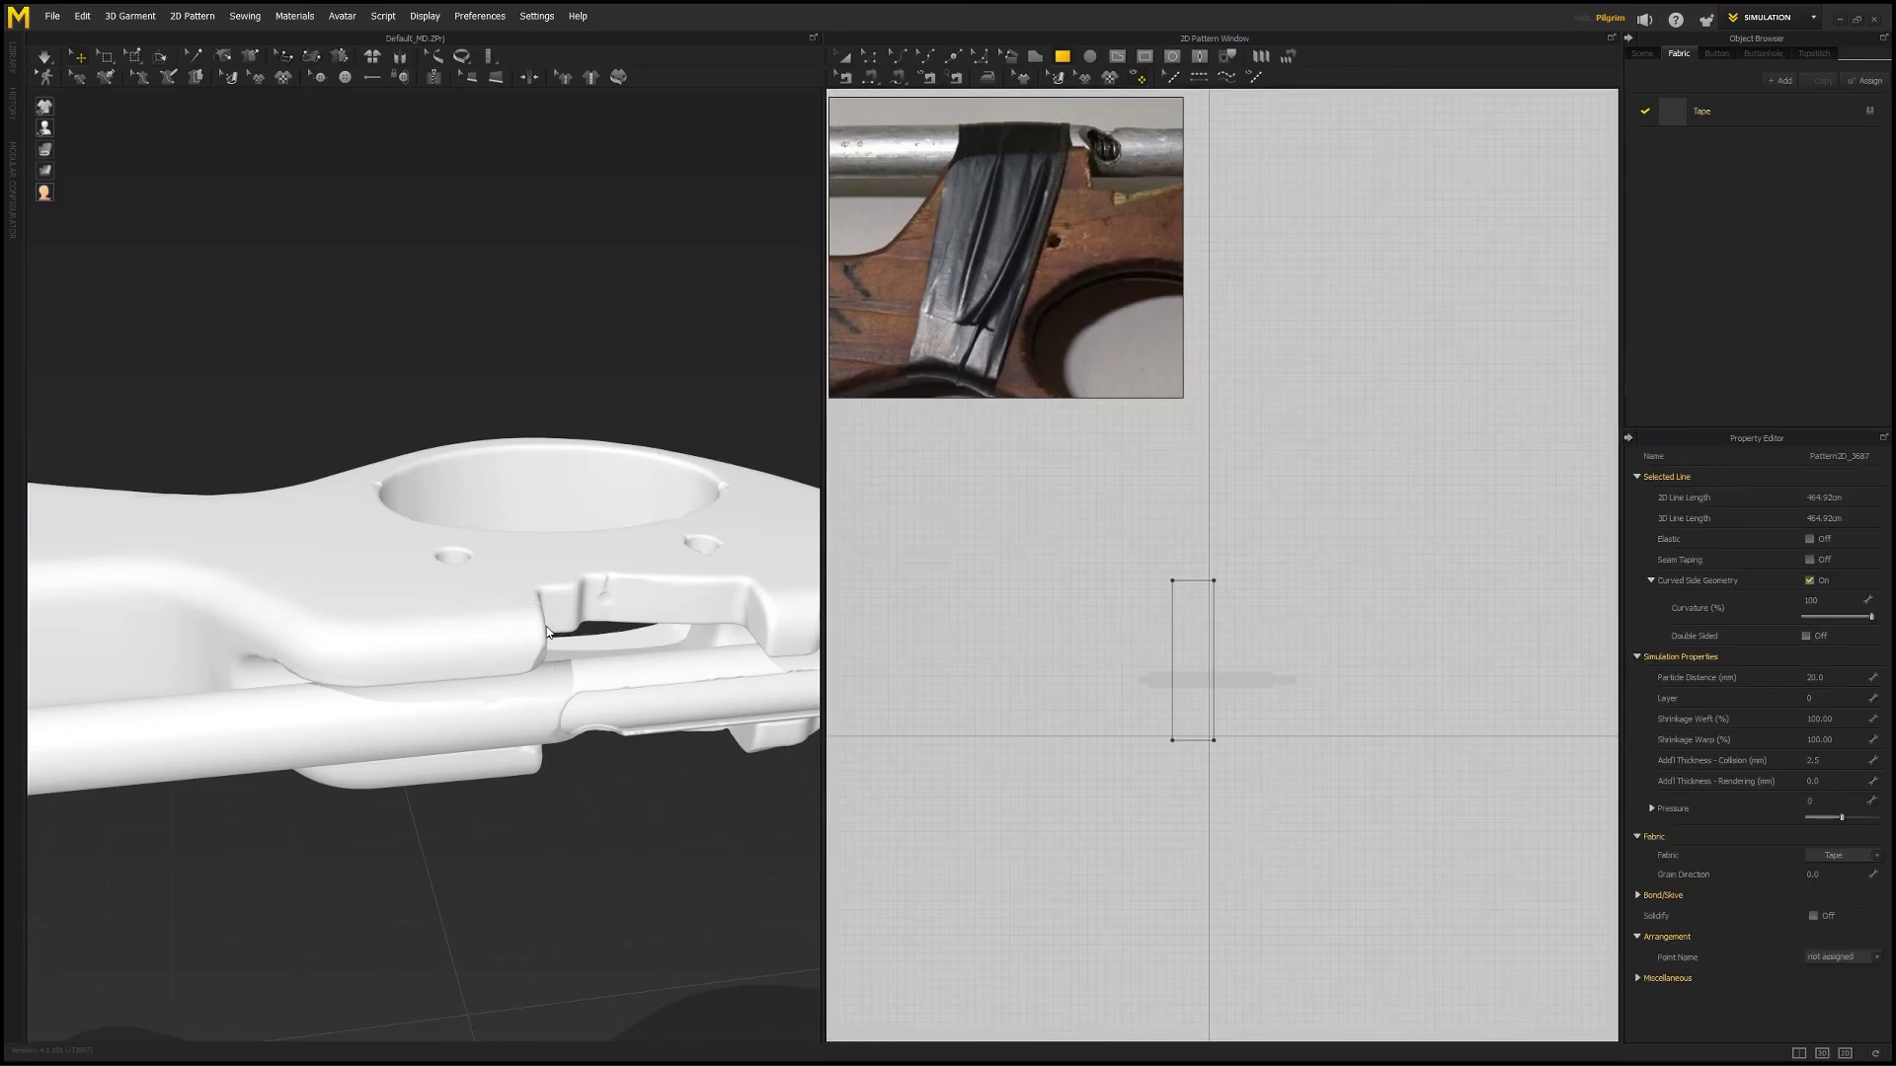
scroll(619, 560, down, 6)
right_drag(576, 529, 816, 584)
click(846, 57)
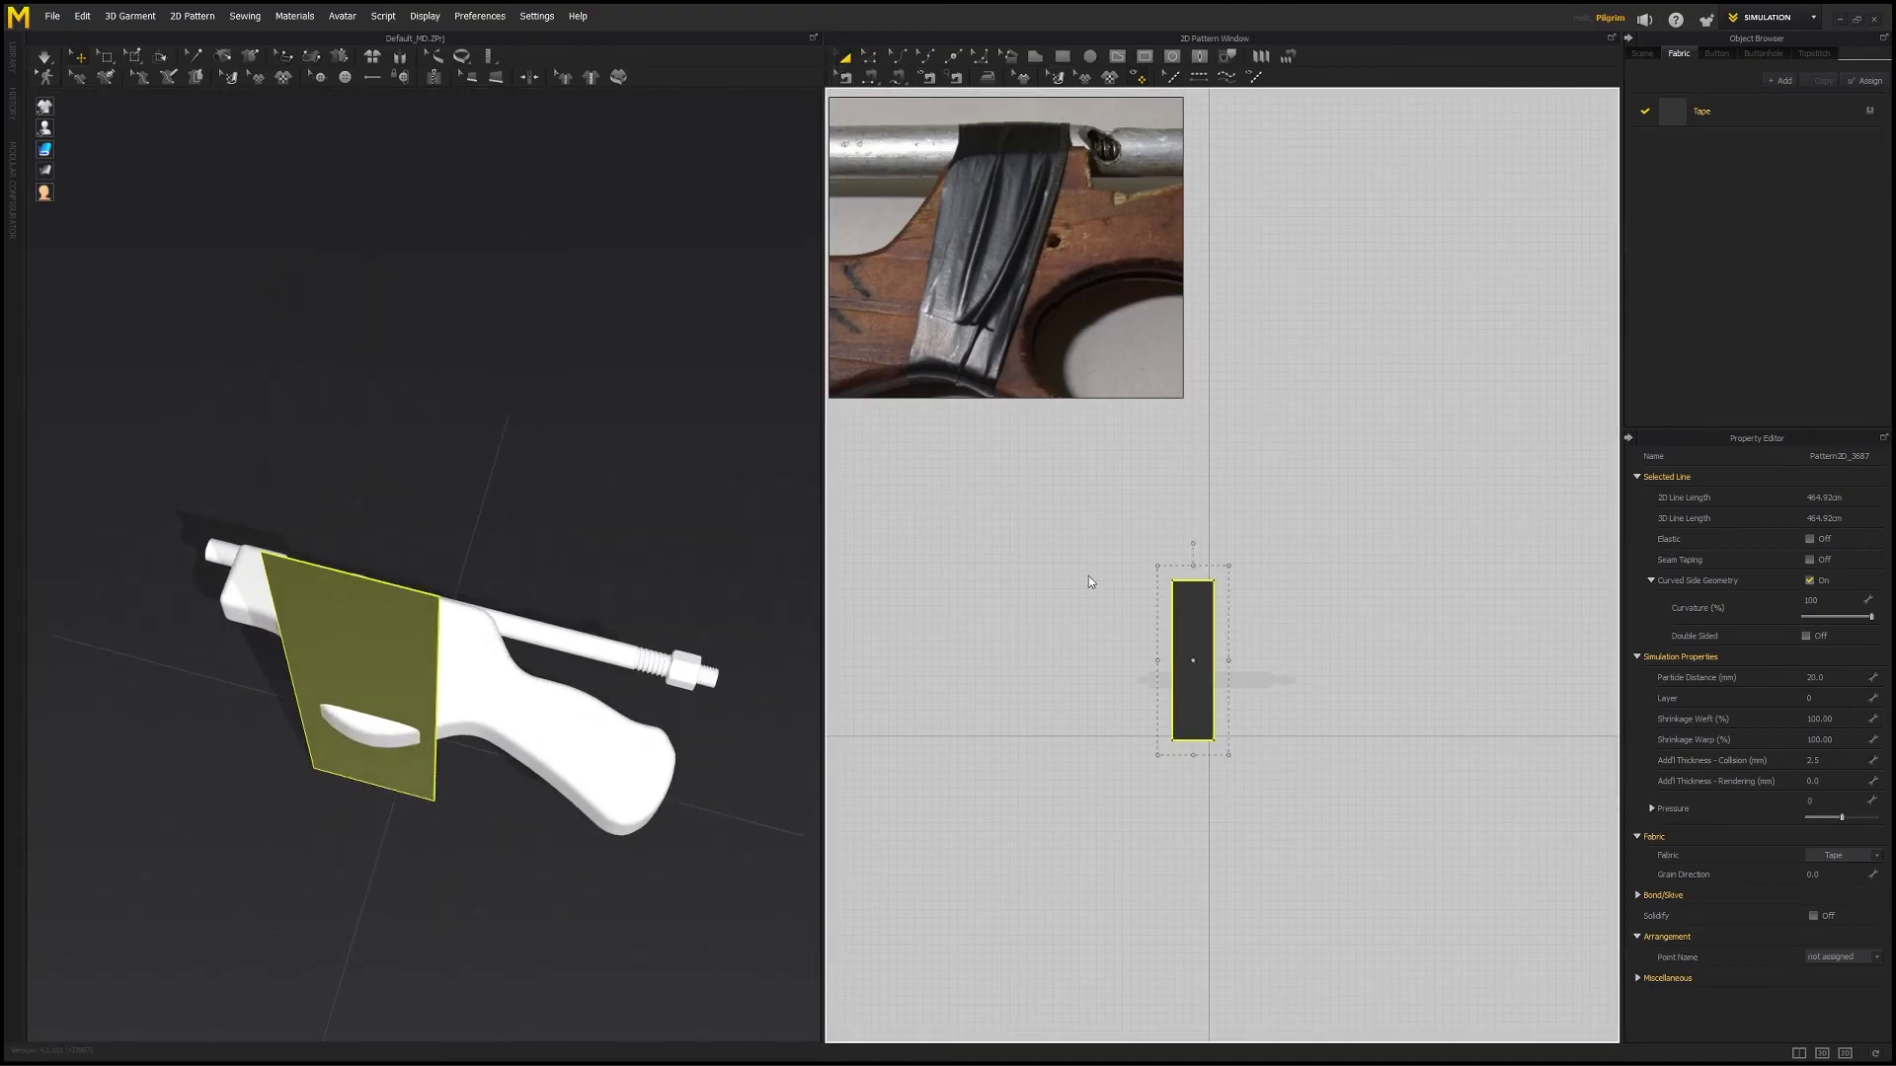
- Narrow the rectangle pattern into a slimmer tape strip by moving in its long side
scroll(1304, 624, up, 4)
drag(945, 715, 969, 717)
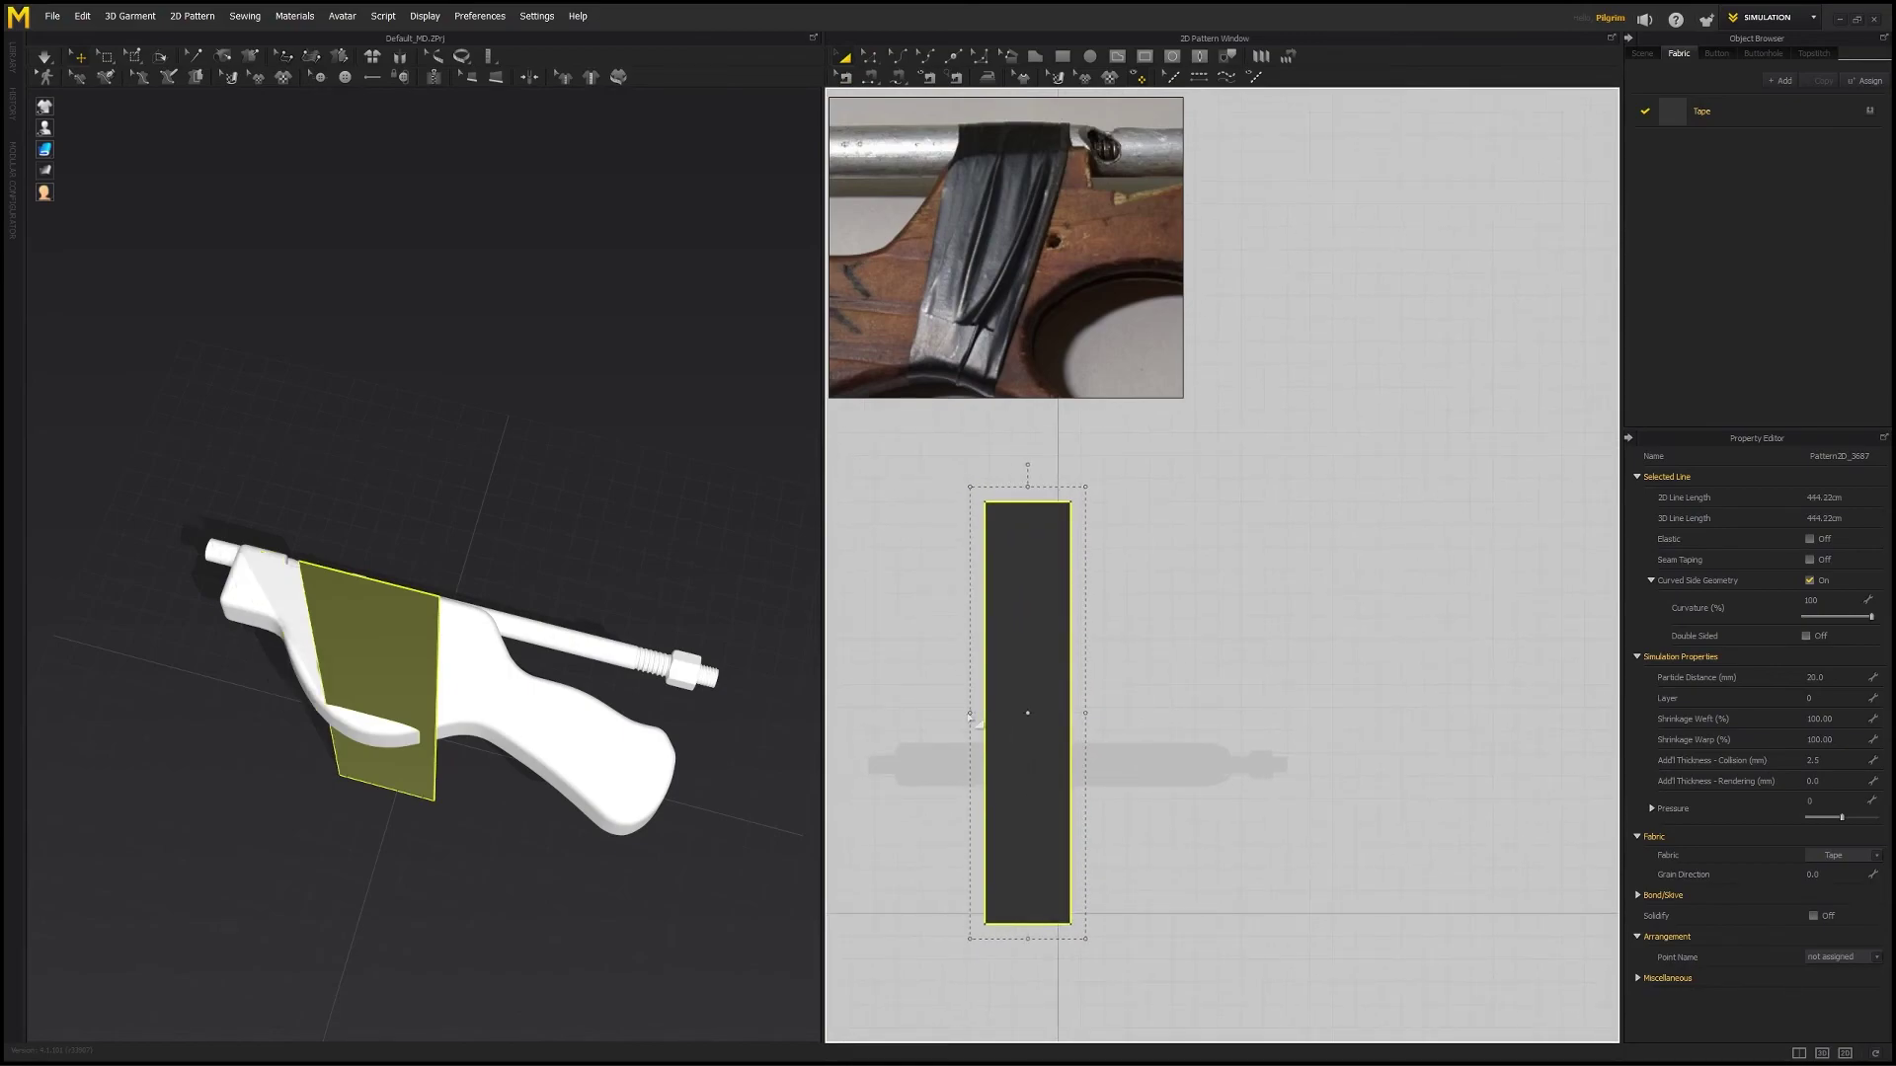
right_drag(689, 728, 331, 479)
drag(970, 717, 988, 712)
- Rotate the tape strip in 3D so it lies flat, and position it horizontally just above the gun mesh
right_drag(639, 617, 489, 471)
scroll(489, 471, up, 2)
click(490, 476)
drag(549, 479, 455, 469)
right_drag(455, 469, 535, 447)
drag(535, 447, 561, 565)
drag(521, 482, 589, 499)
middle_drag(609, 528, 494, 533)
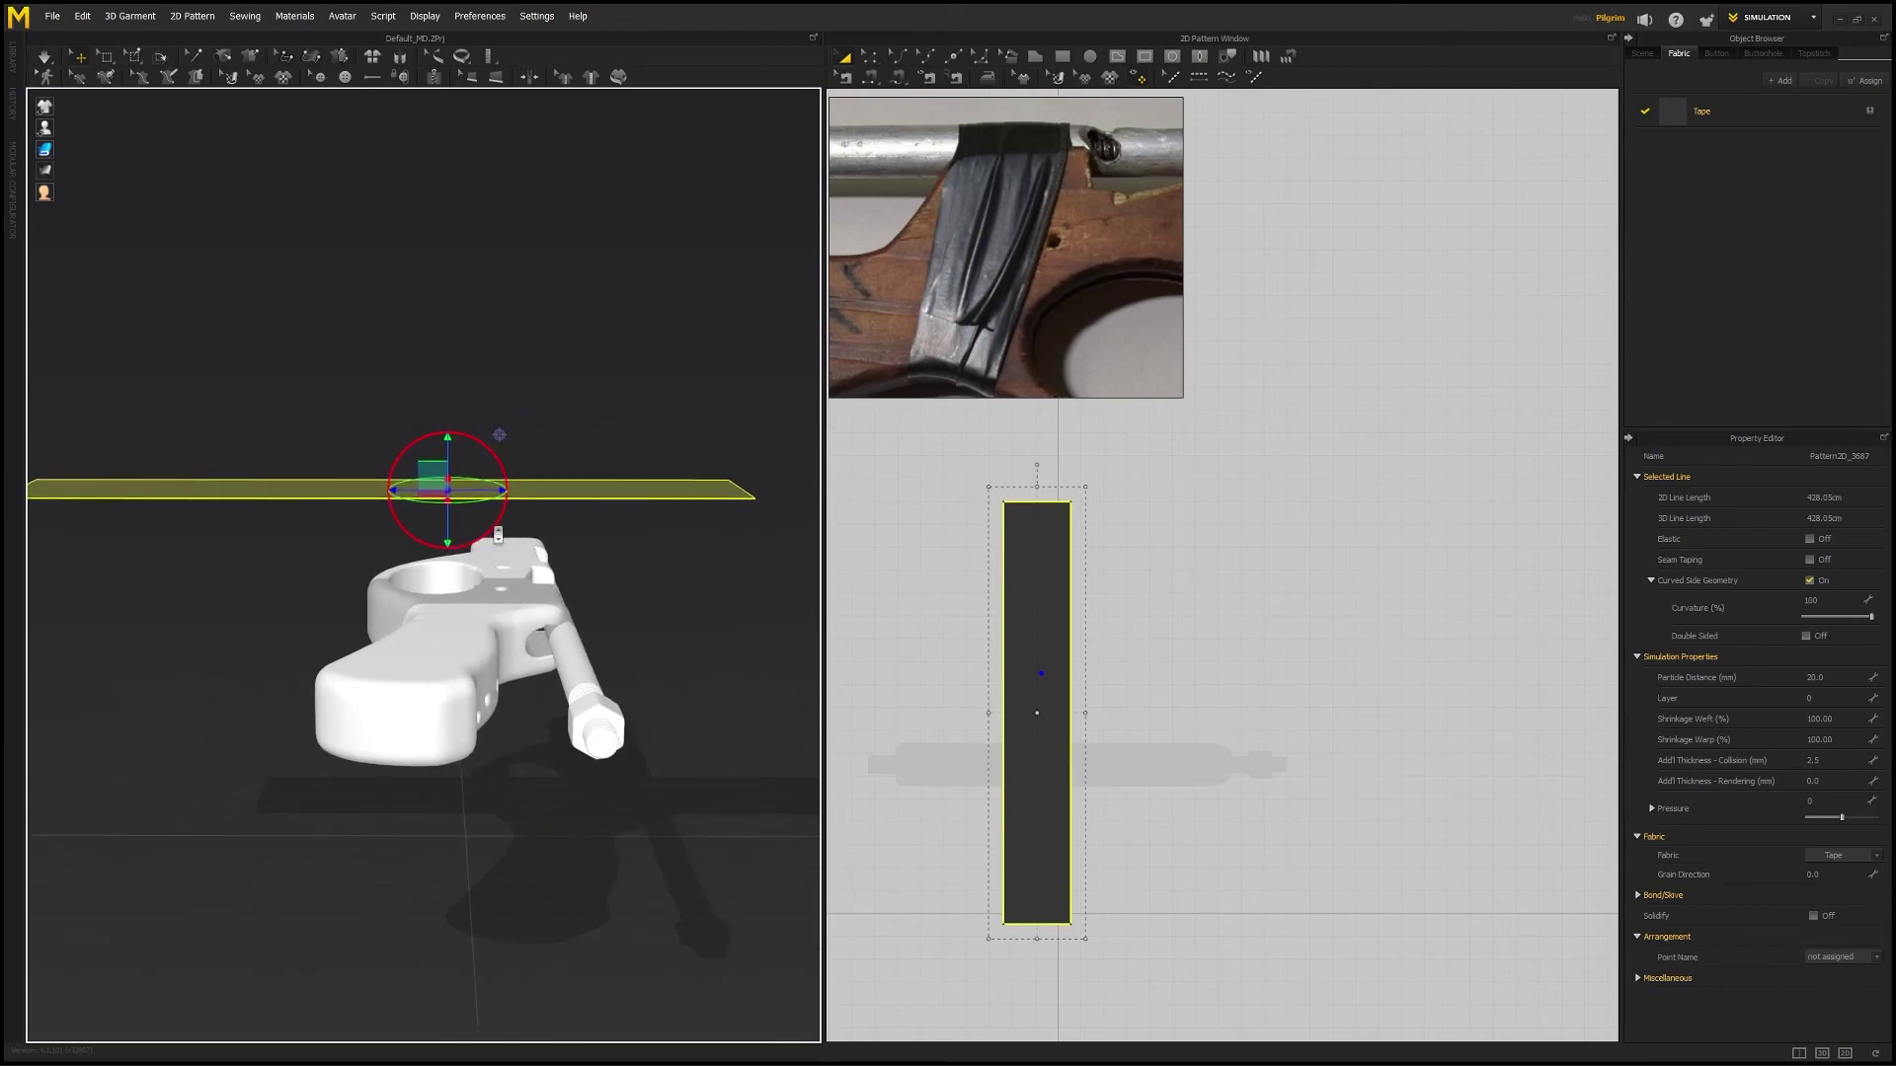
- Lengthen the tape strip pattern and adjust its placement across the gun in 3D
right_drag(494, 534, 937, 558)
drag(1036, 483, 1037, 453)
drag(445, 499, 437, 499)
right_drag(420, 558, 411, 460)
drag(404, 453, 404, 513)
- Shift the strip over the stock just behind the trigger guard and tilt it diagonally across the barrel
right_drag(579, 444, 475, 445)
scroll(580, 510, down, 1)
drag(432, 584, 488, 589)
right_drag(488, 590, 554, 698)
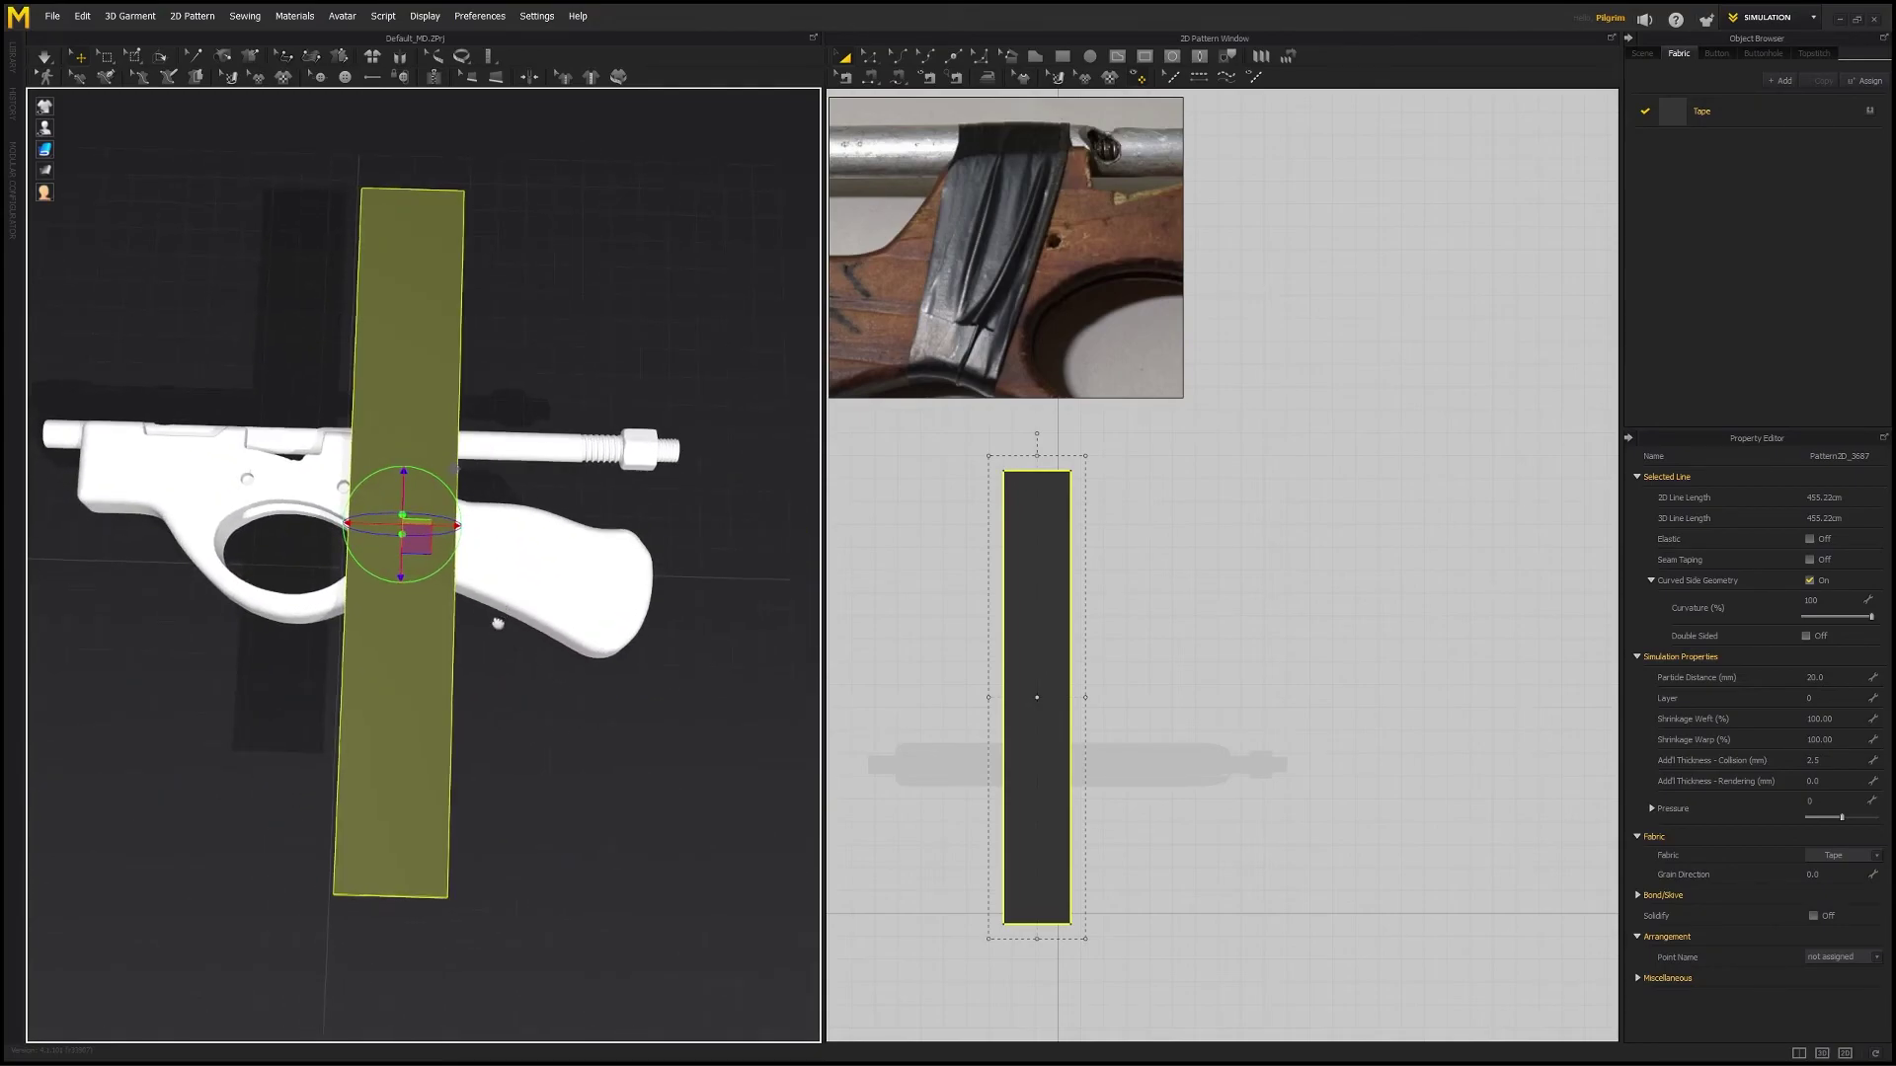
scroll(498, 618, up, 3)
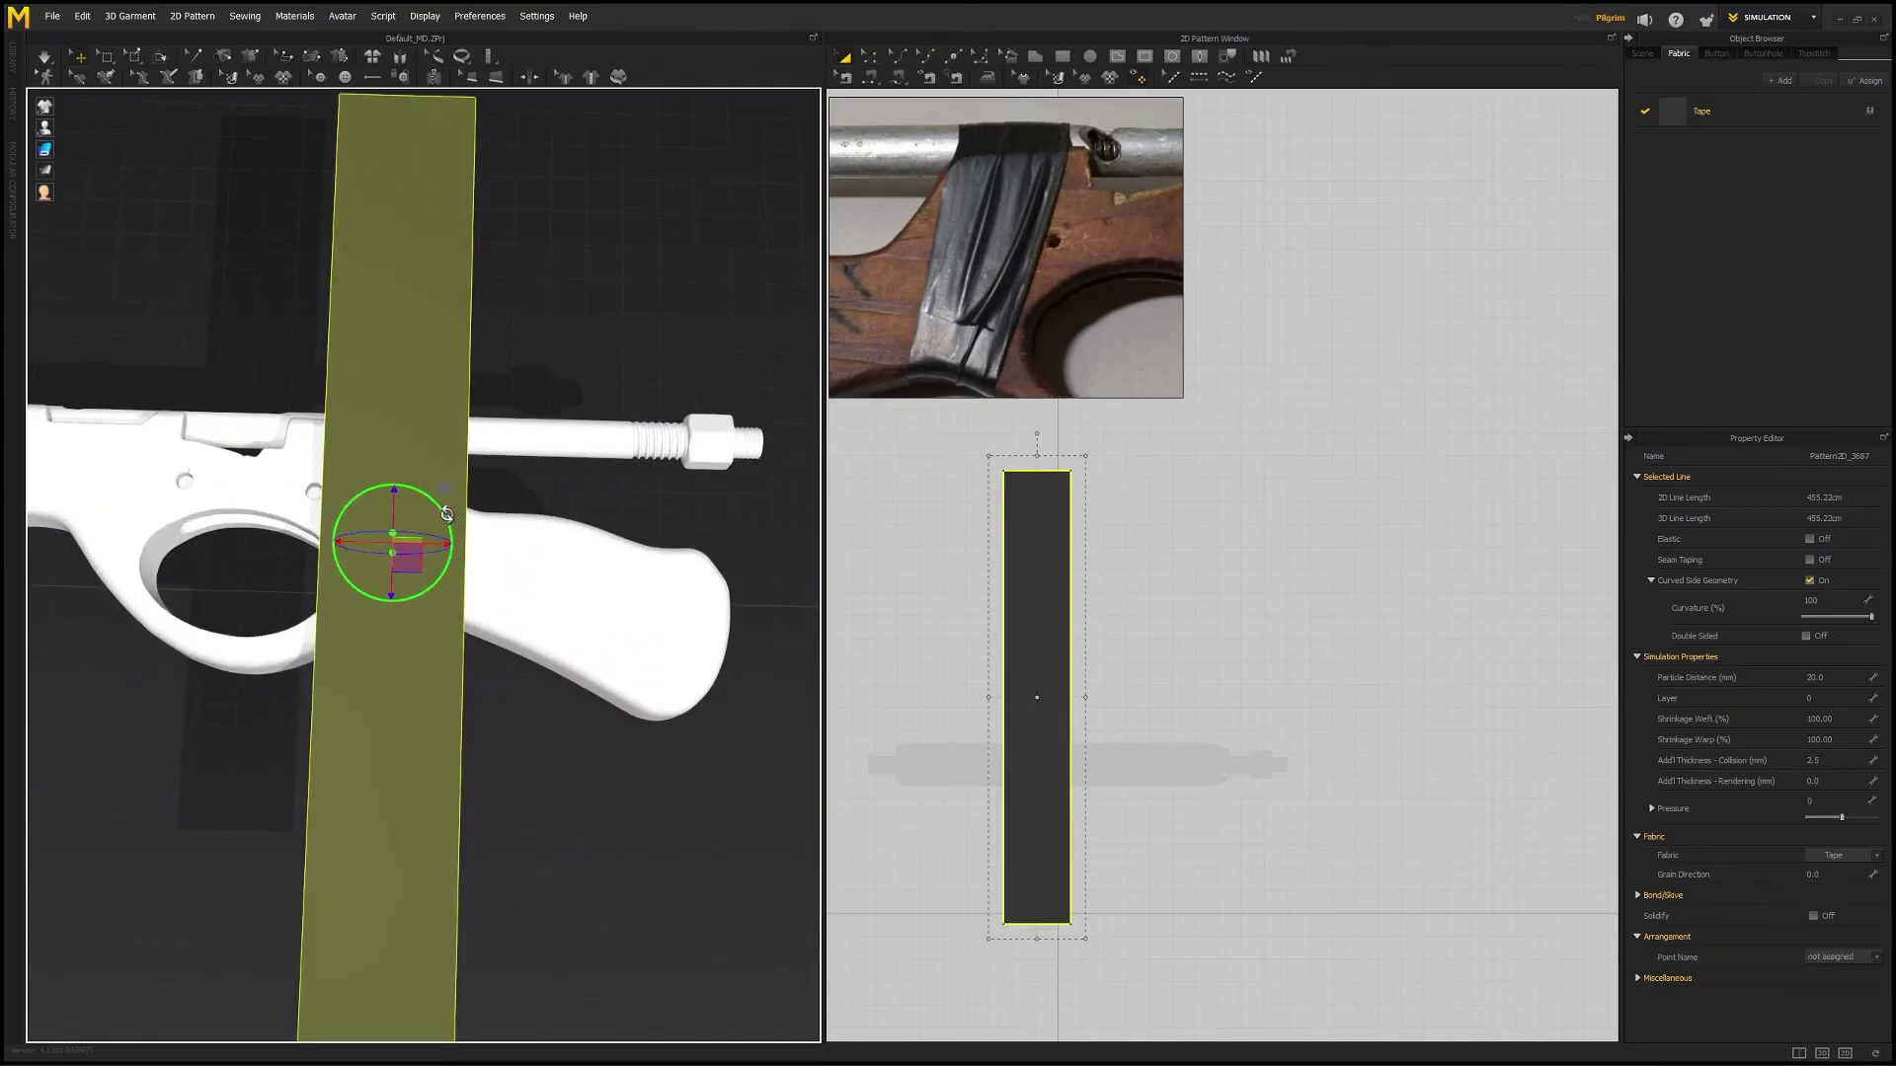
drag(447, 515, 445, 507)
right_drag(413, 535, 406, 558)
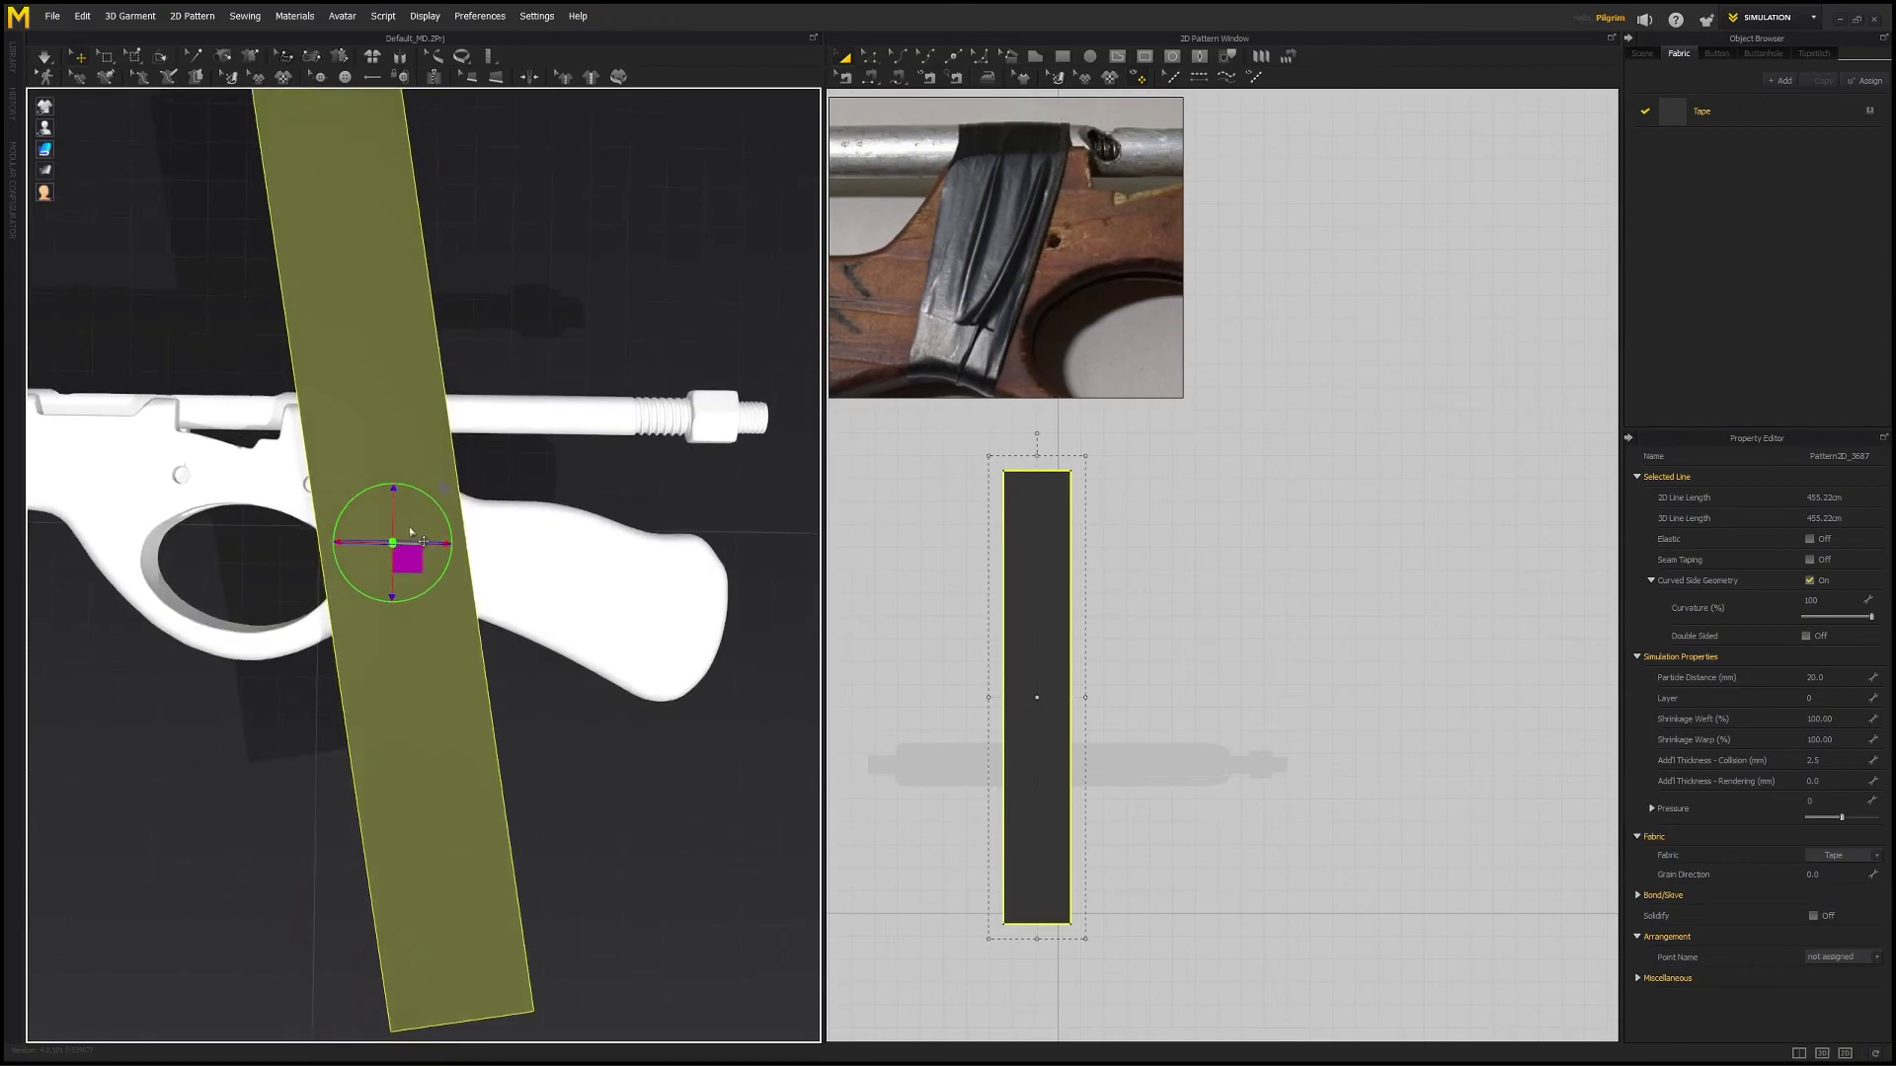
middle_drag(406, 558, 497, 567)
- Narrow the strip further and increase its diagonal tilt to follow the tape in the reference photo
drag(987, 697, 998, 698)
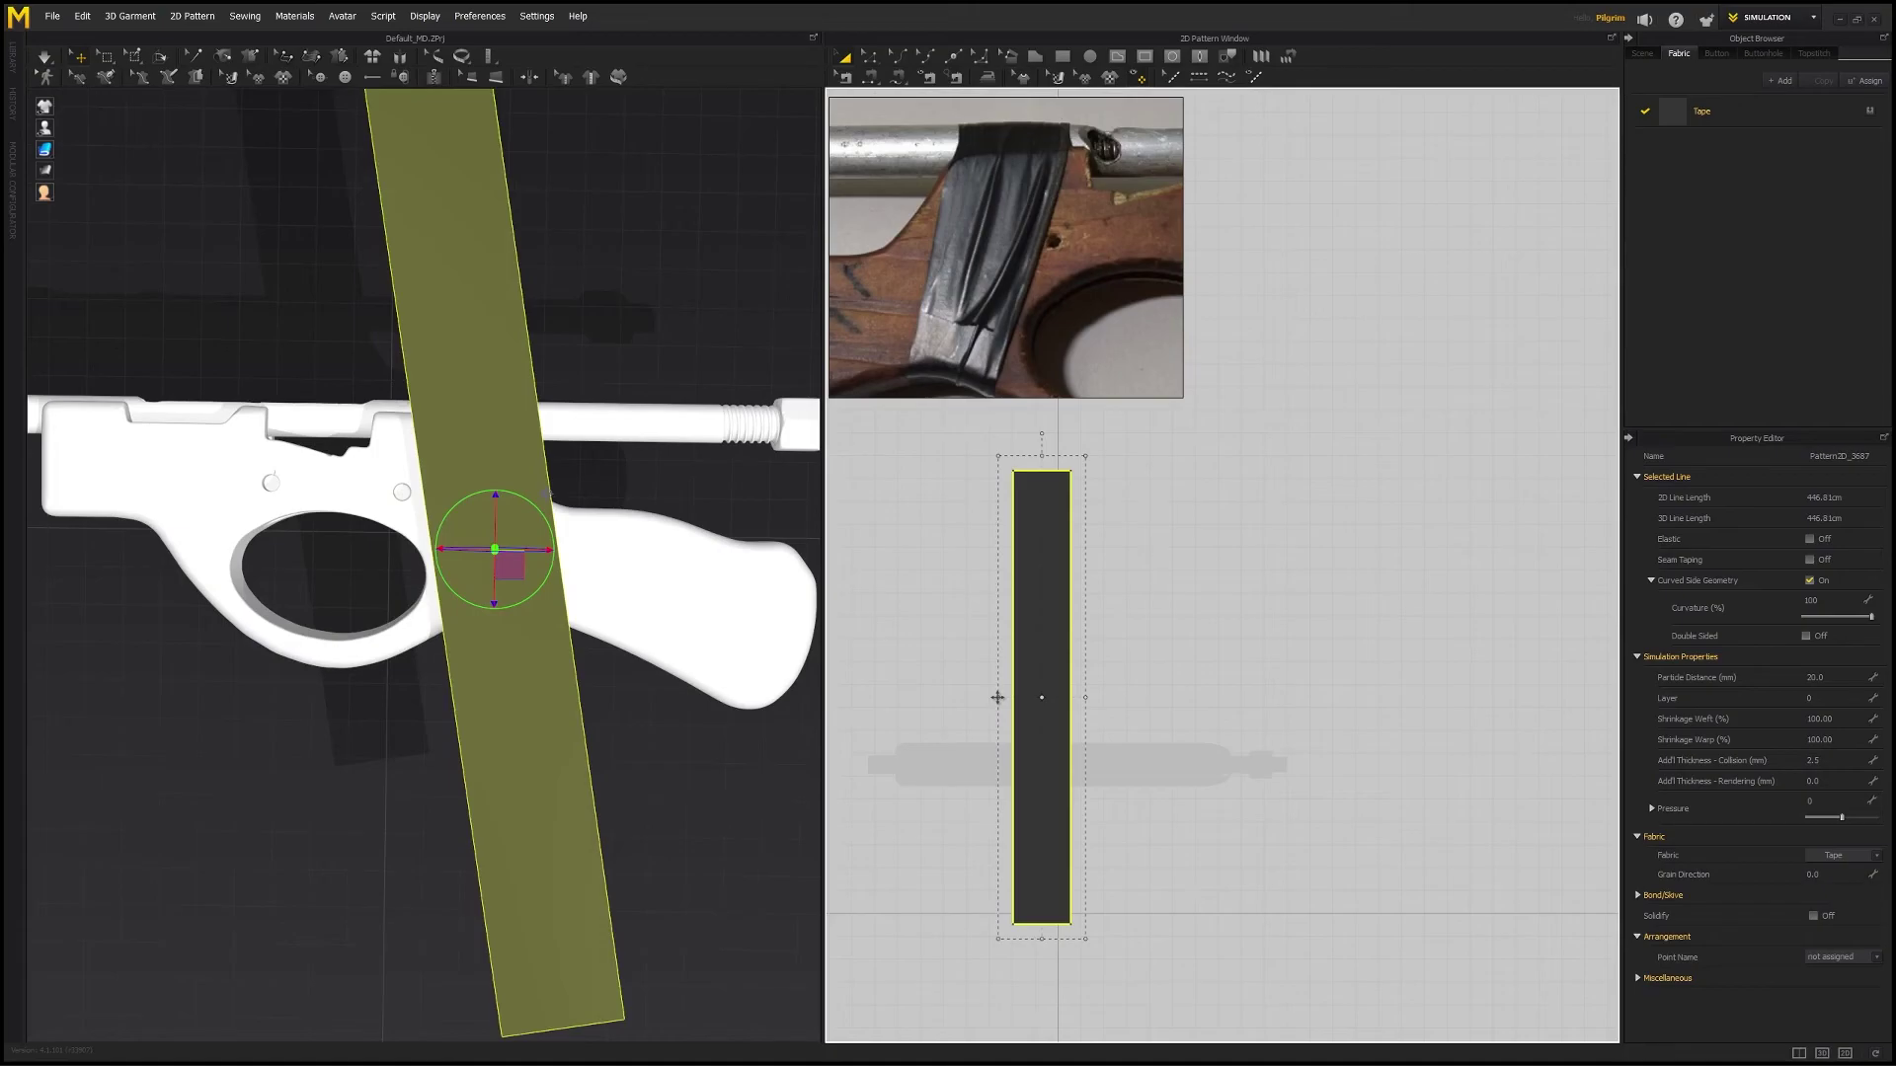
right_drag(533, 543, 530, 552)
drag(530, 551, 530, 509)
right_drag(526, 513, 779, 517)
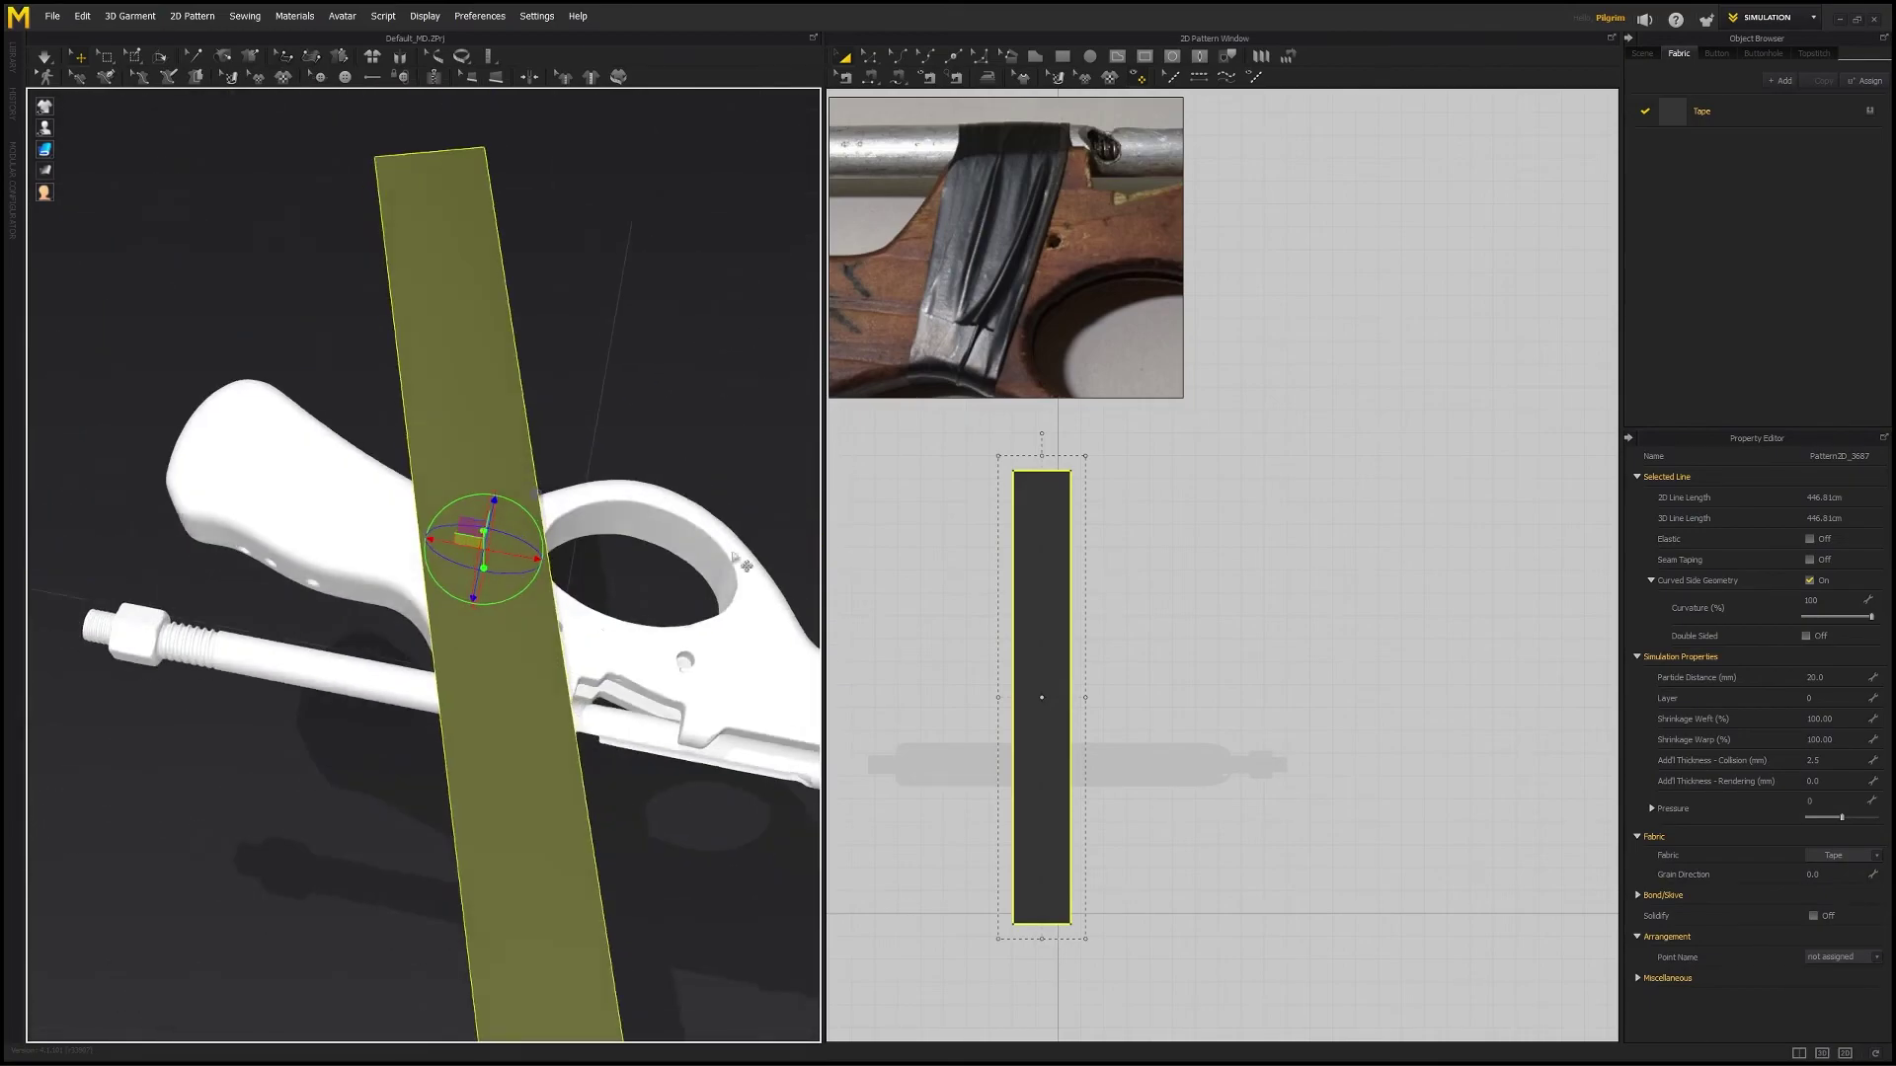
drag(527, 595, 528, 592)
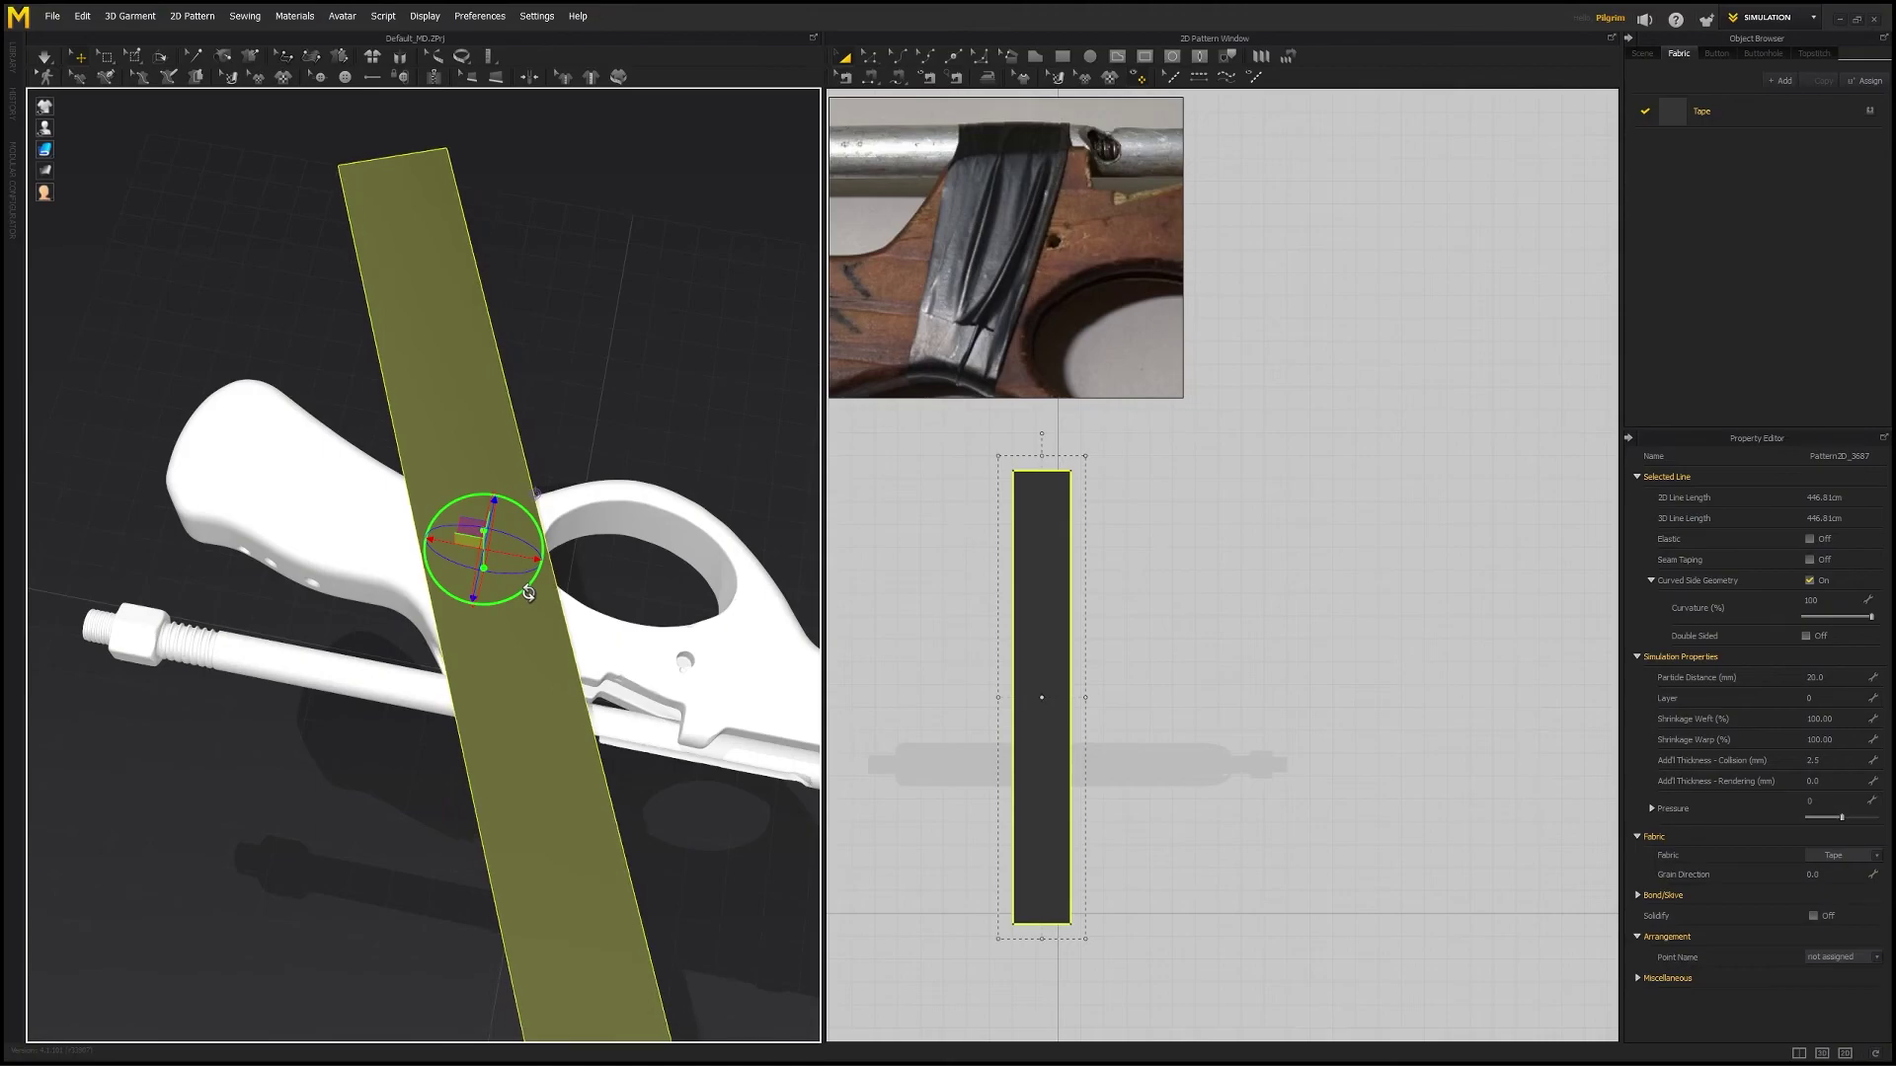
right_drag(528, 592, 828, 702)
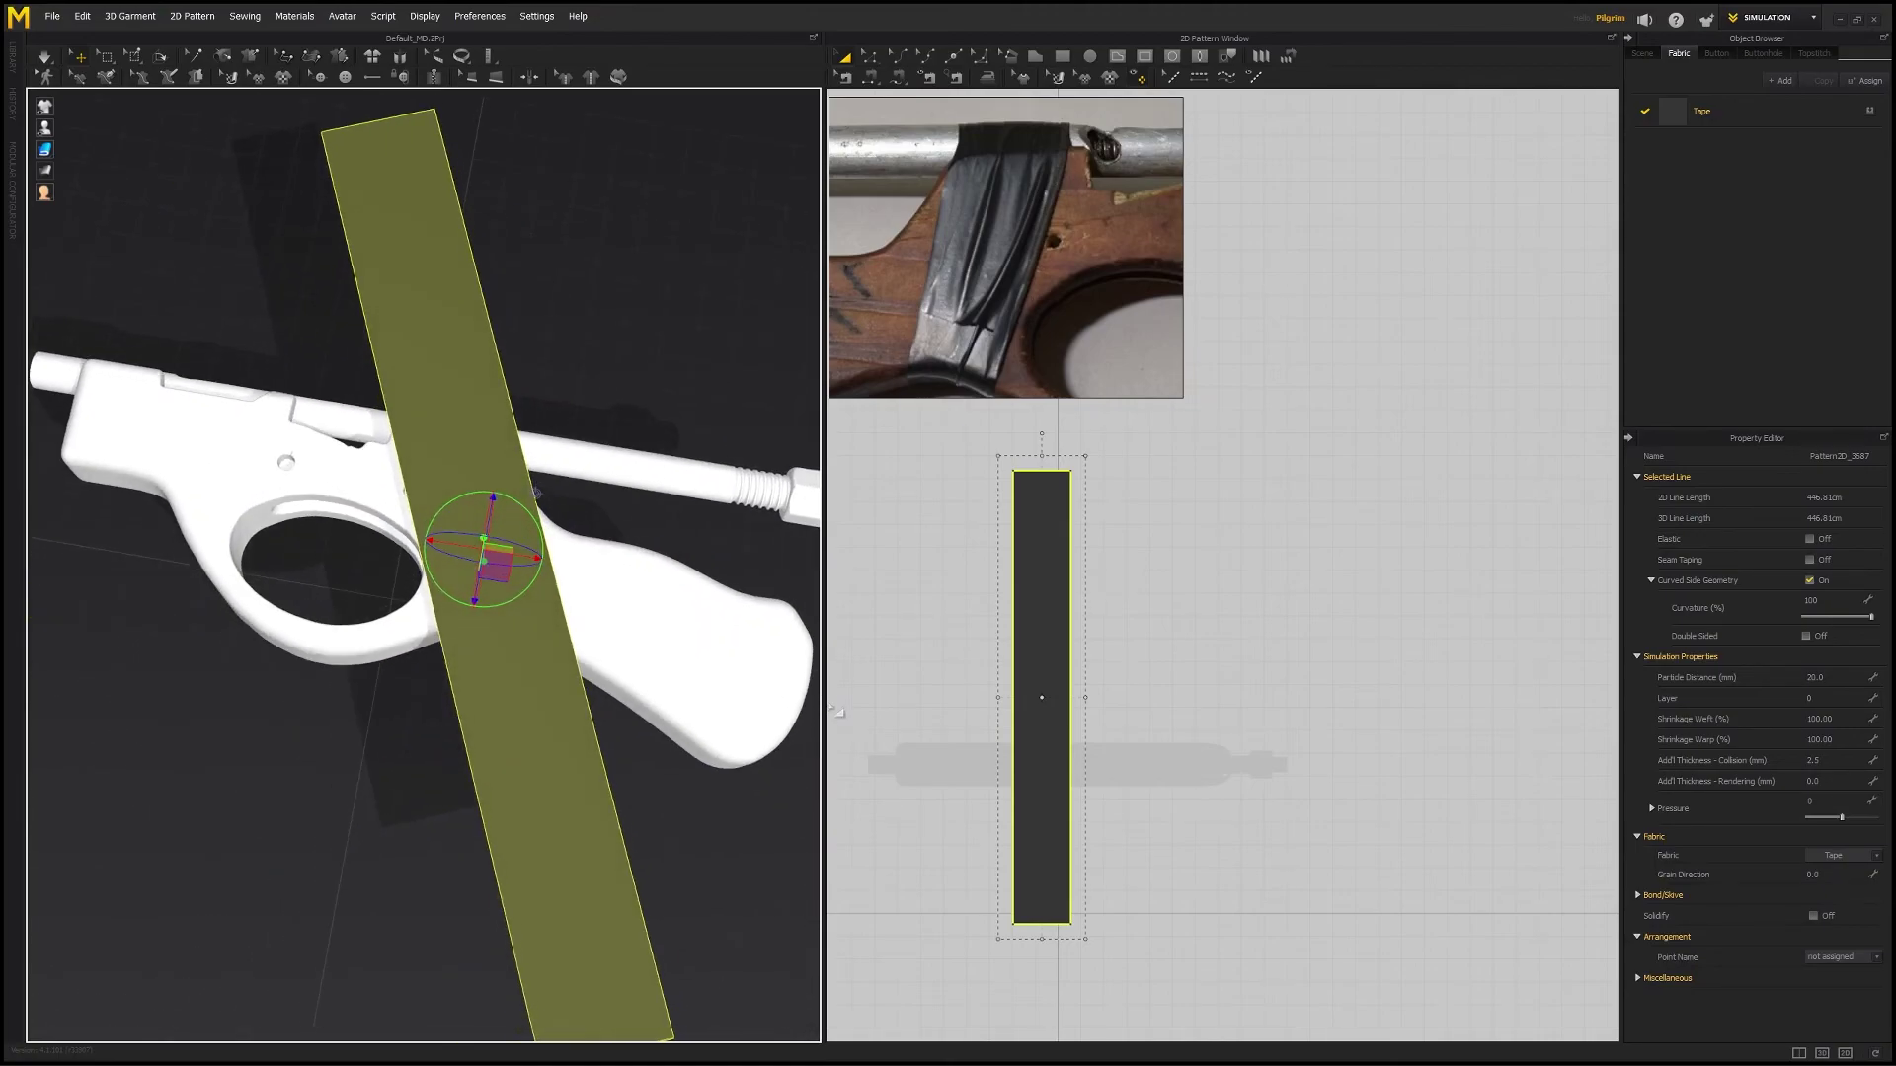
drag(998, 698, 999, 697)
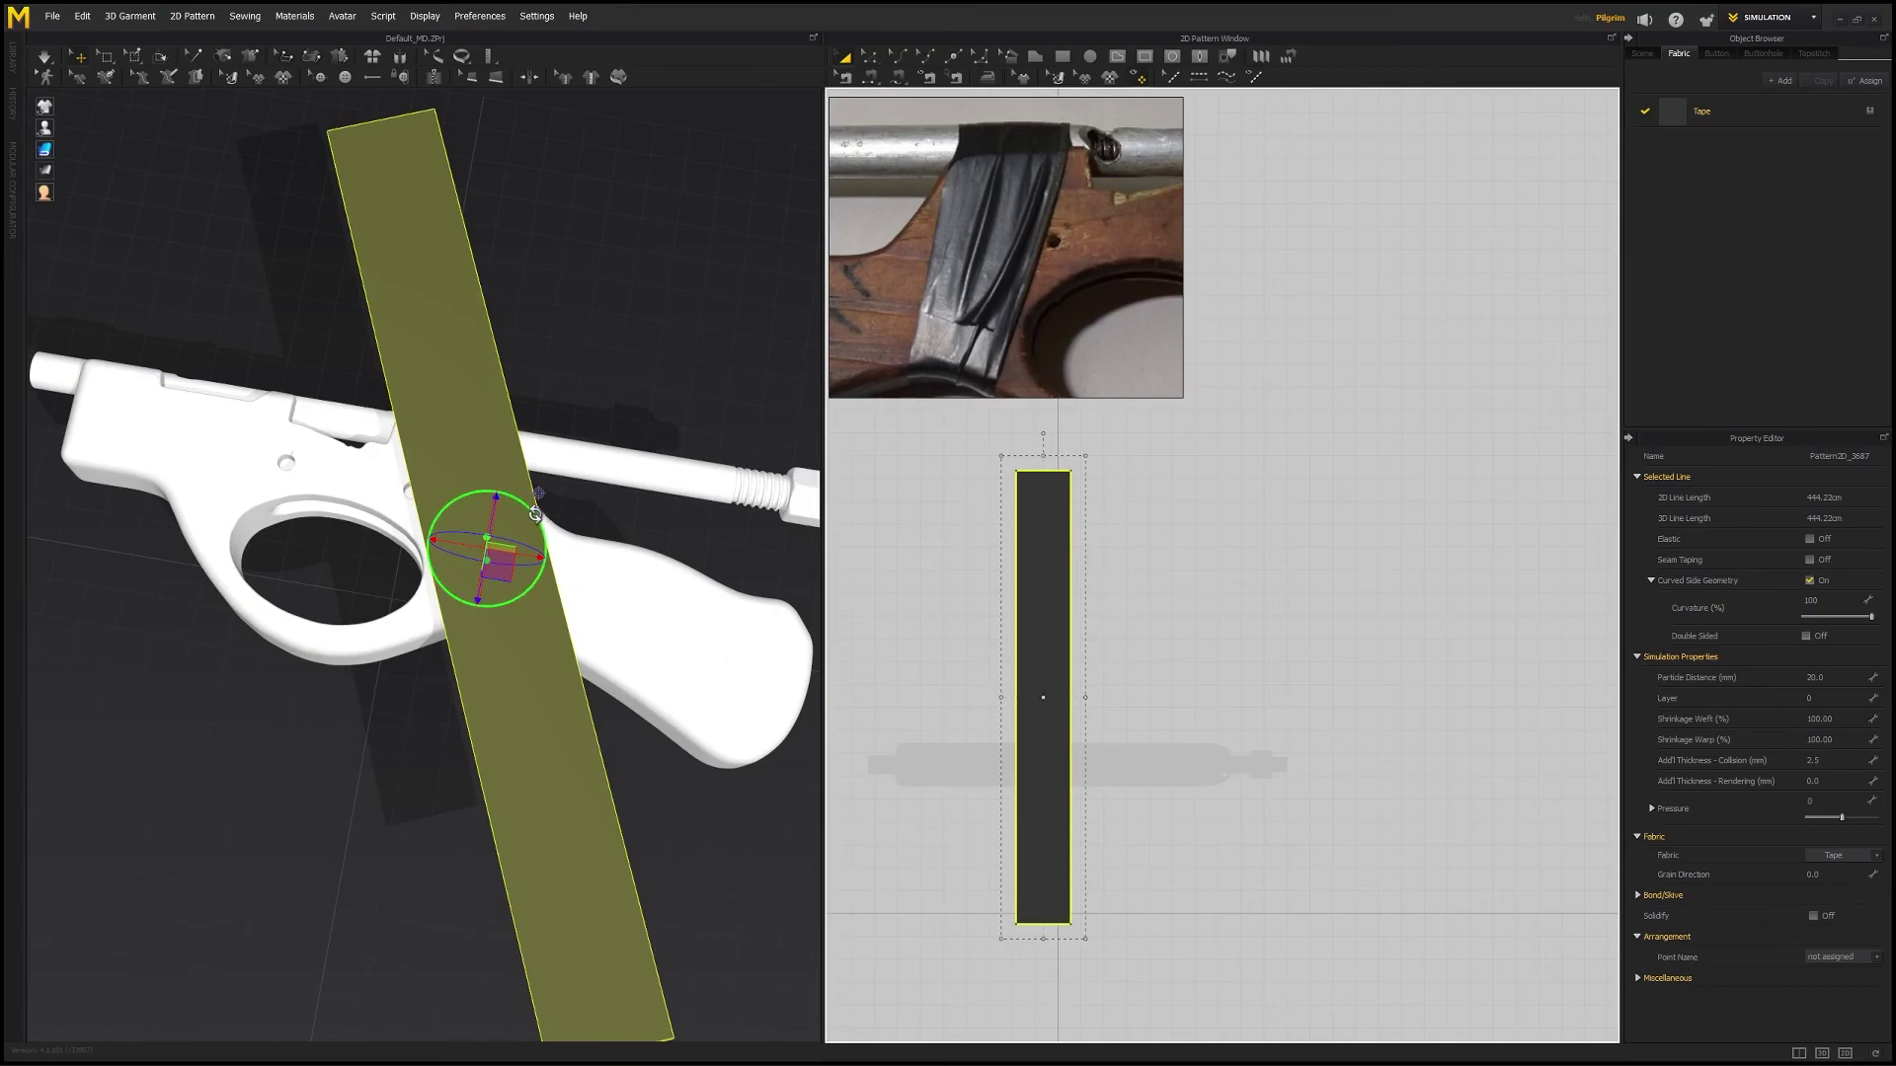
right_drag(530, 510, 402, 490)
- Set the tape strip's additional collision thickness to 1.0 mm
scroll(402, 489, up, 3)
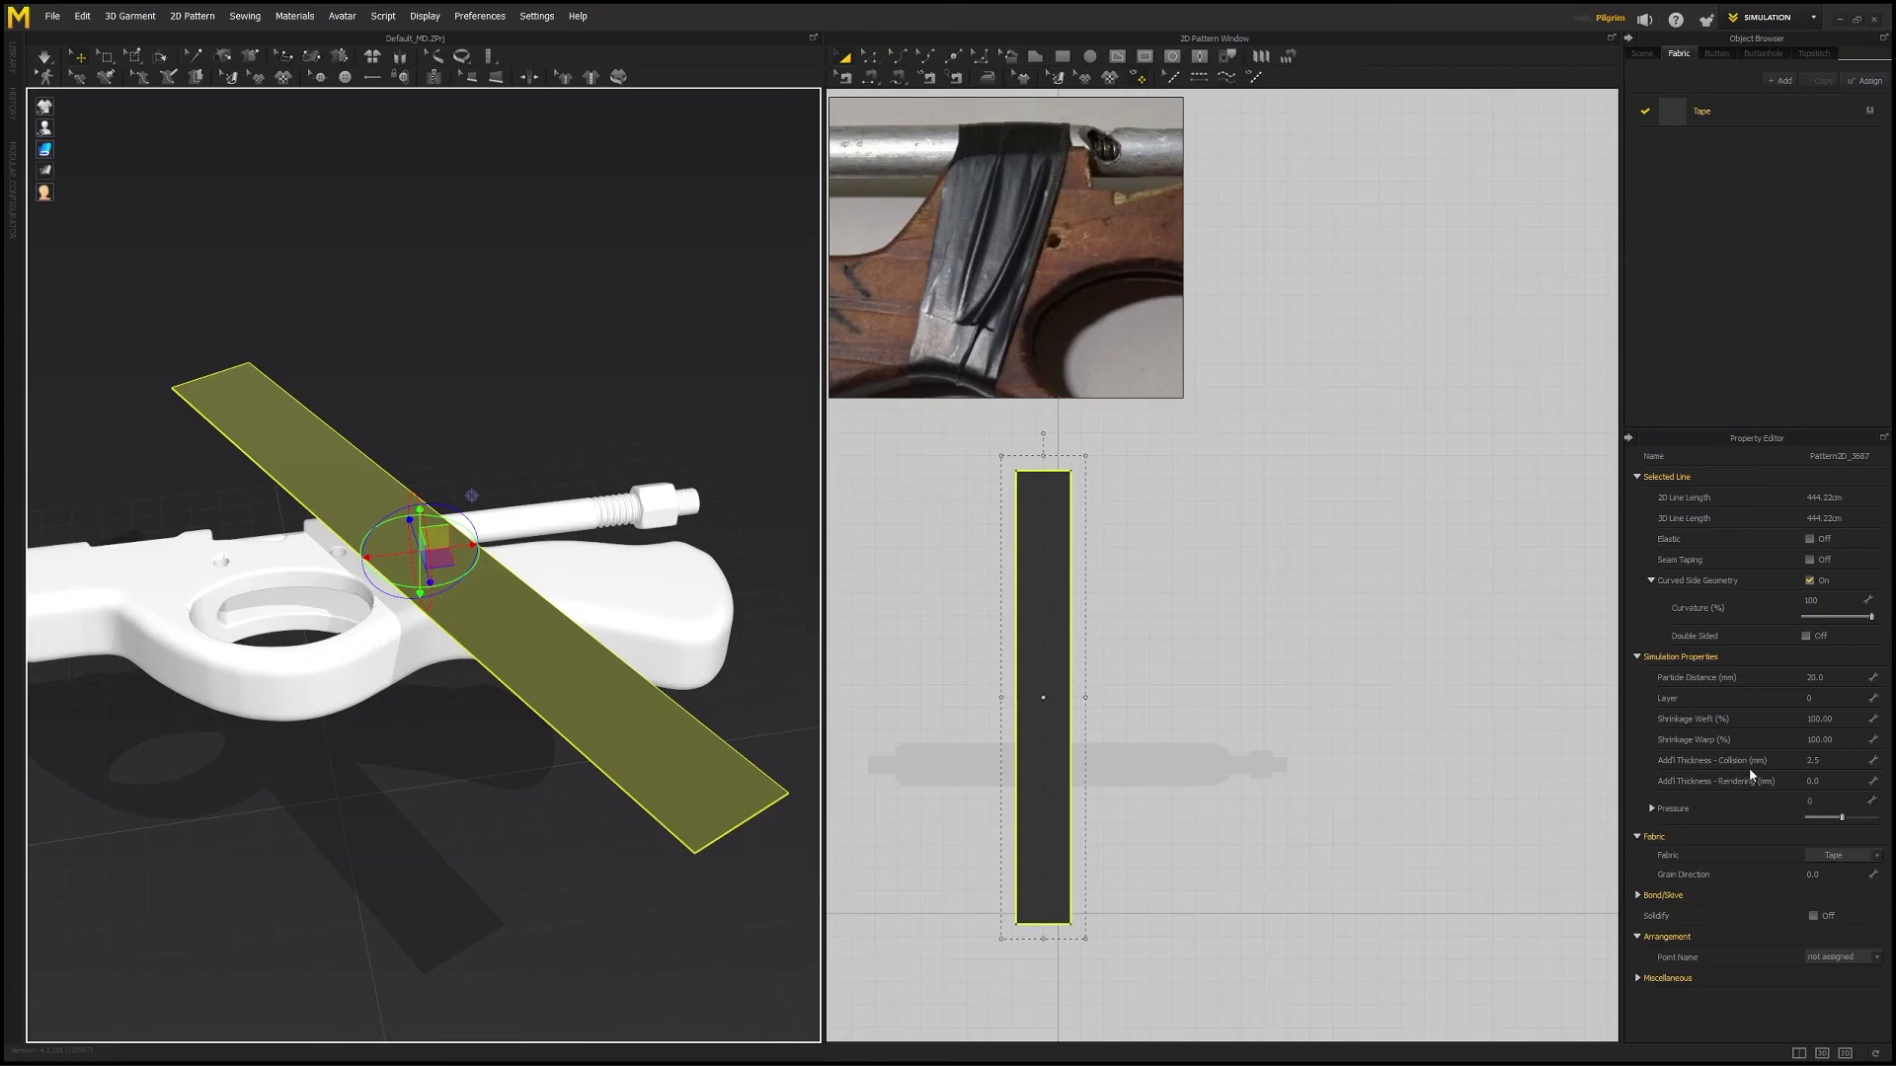
click(1825, 761)
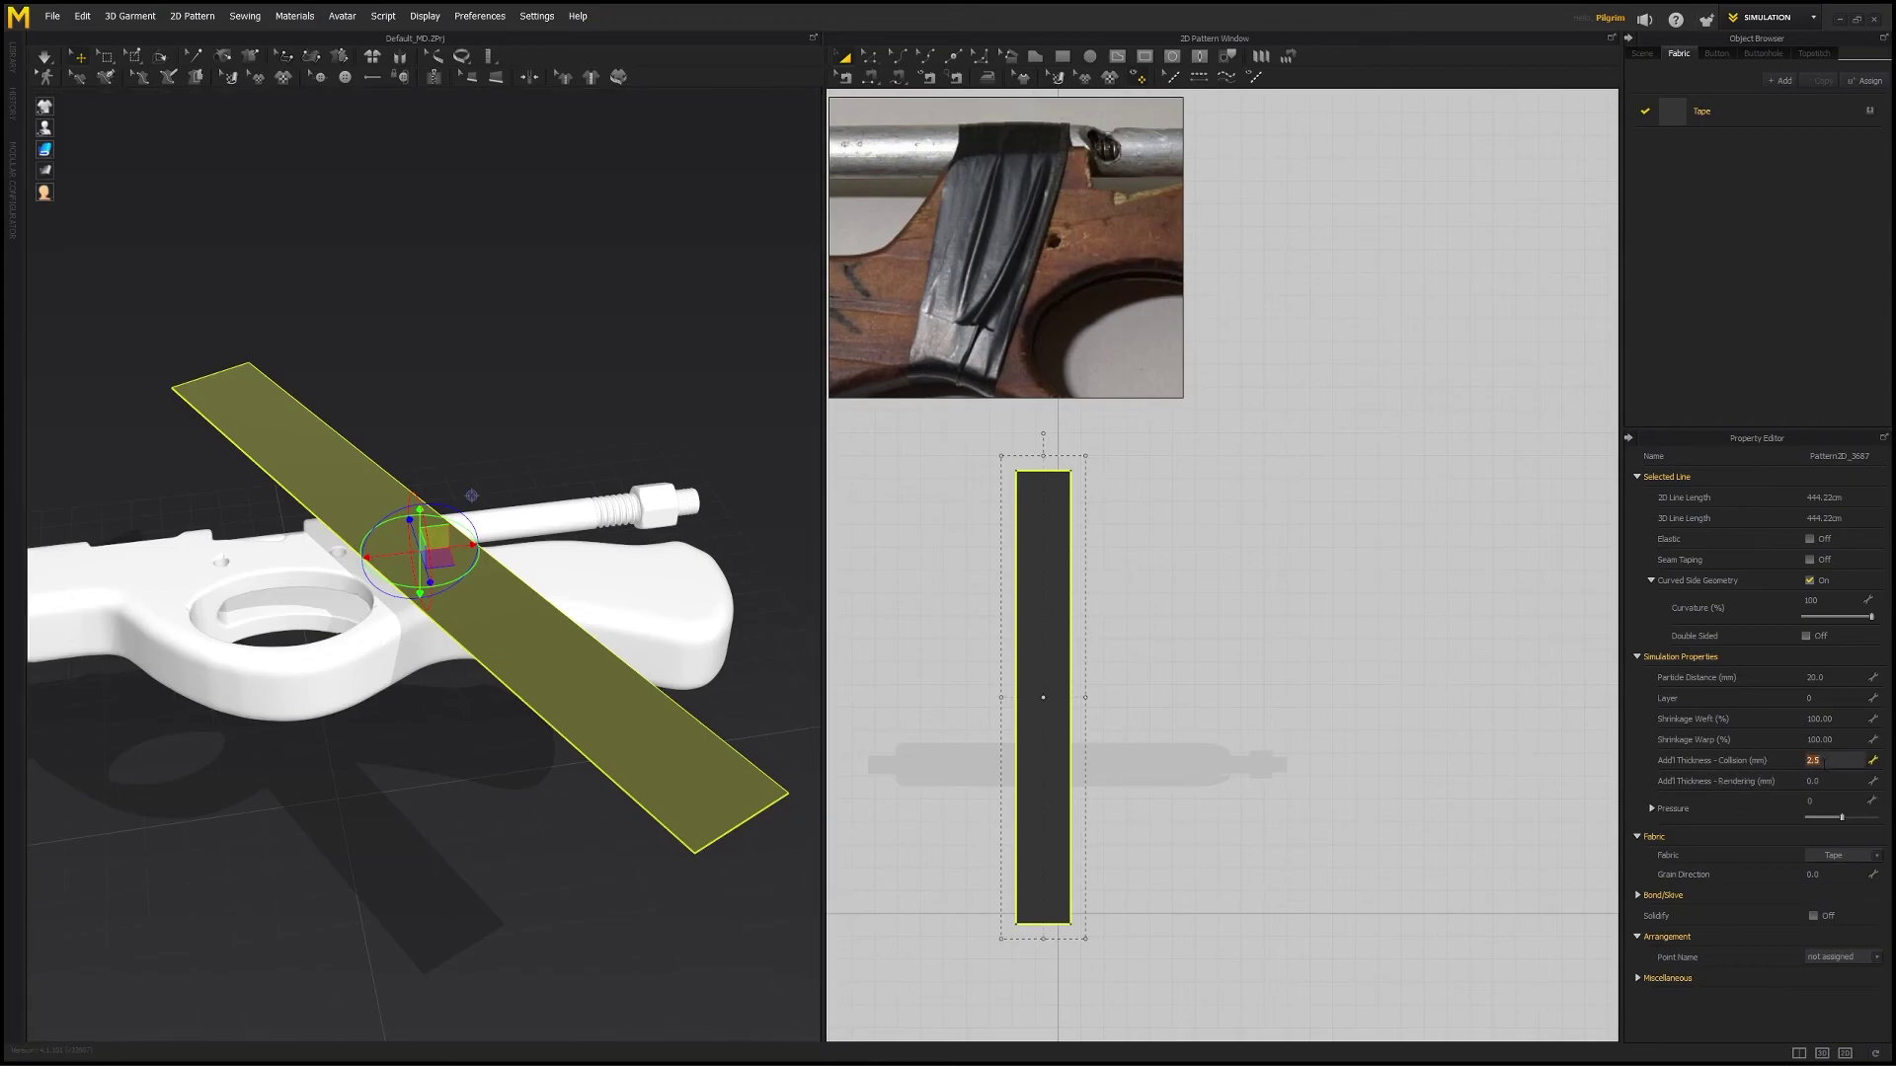
key(Return)
- Simulate the tape strip so it drapes over the stock and barrel, then stop the simulation
middle_drag(509, 405, 539, 394)
scroll(541, 385, down, 3)
right_drag(543, 381, 361, 460)
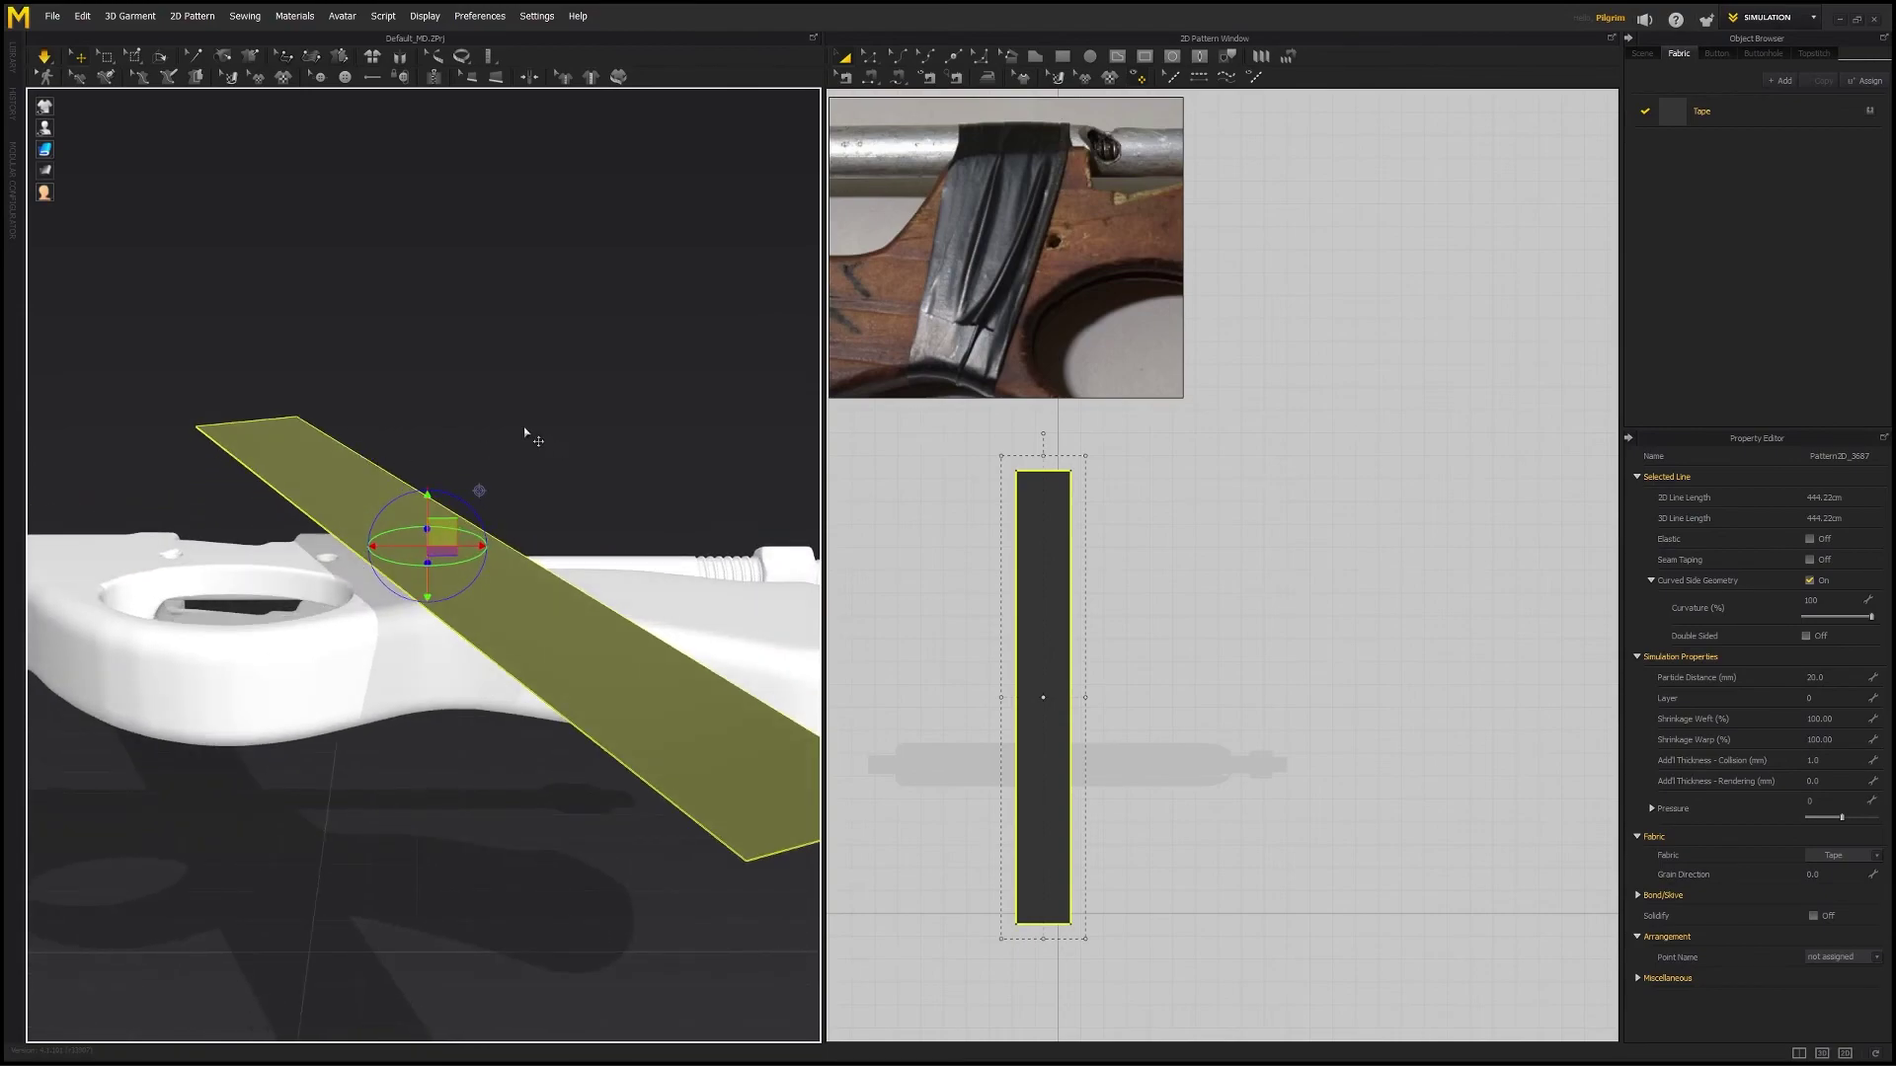
key(space)
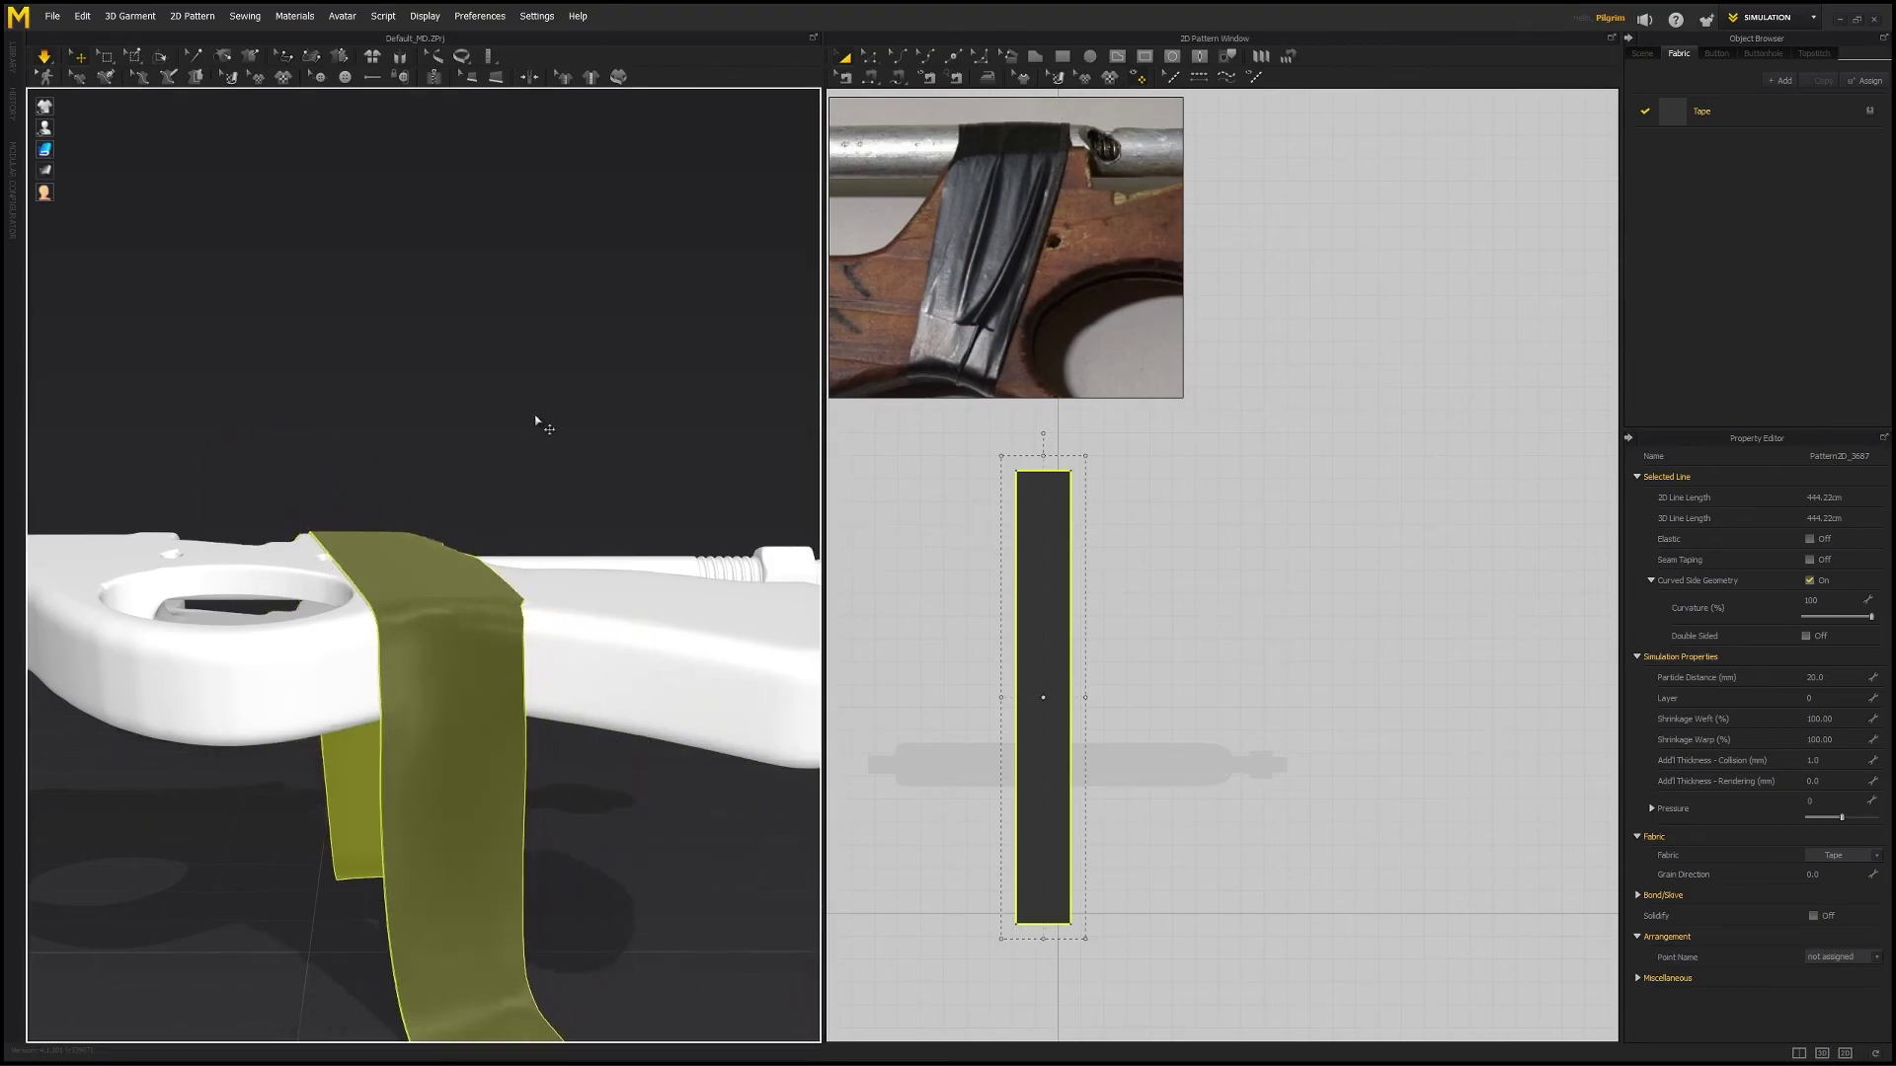
key(space)
right_drag(470, 487, 512, 632)
click(513, 338)
right_drag(513, 338, 598, 434)
scroll(467, 468, up, 3)
- Reset the strip's 3D arrangement to its flat state and raise it higher above the gun
key(ctrl+a)
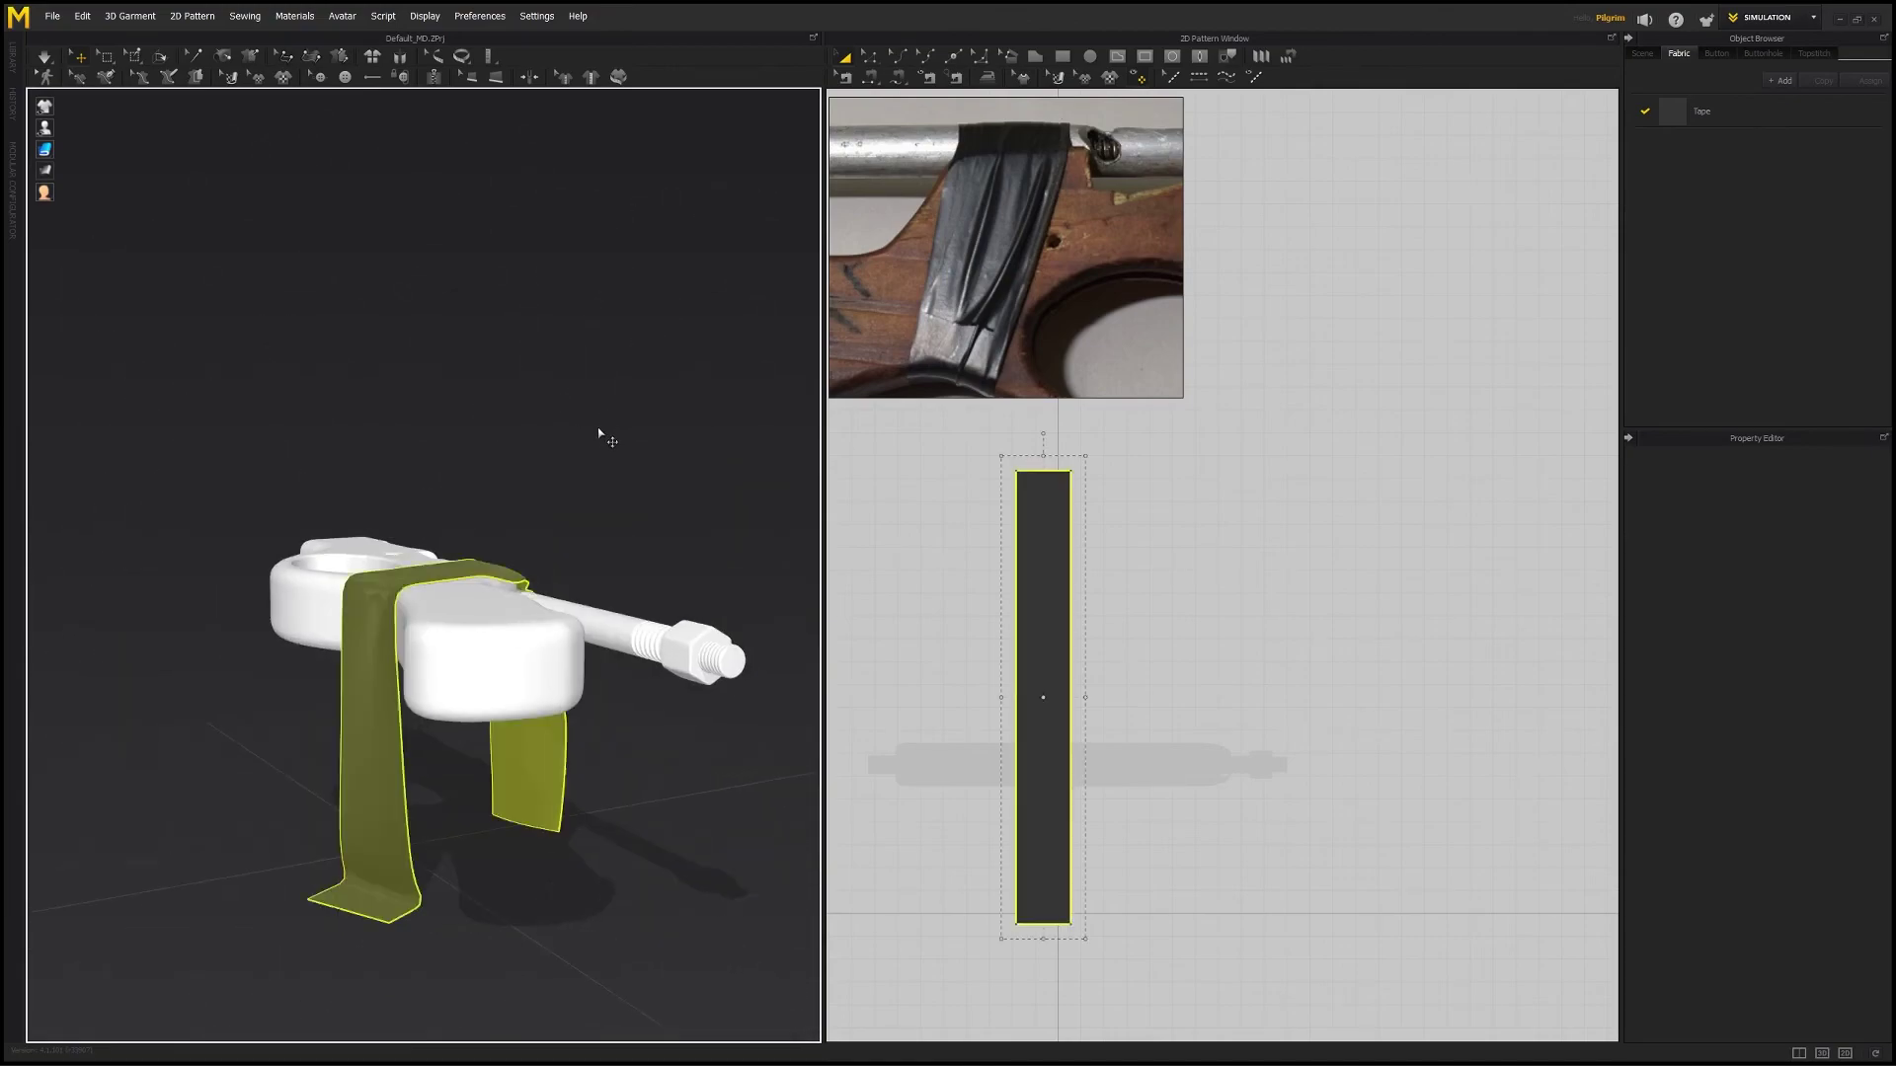
key(ctrl+f)
right_drag(394, 464, 566, 633)
click(427, 545)
drag(428, 466, 428, 405)
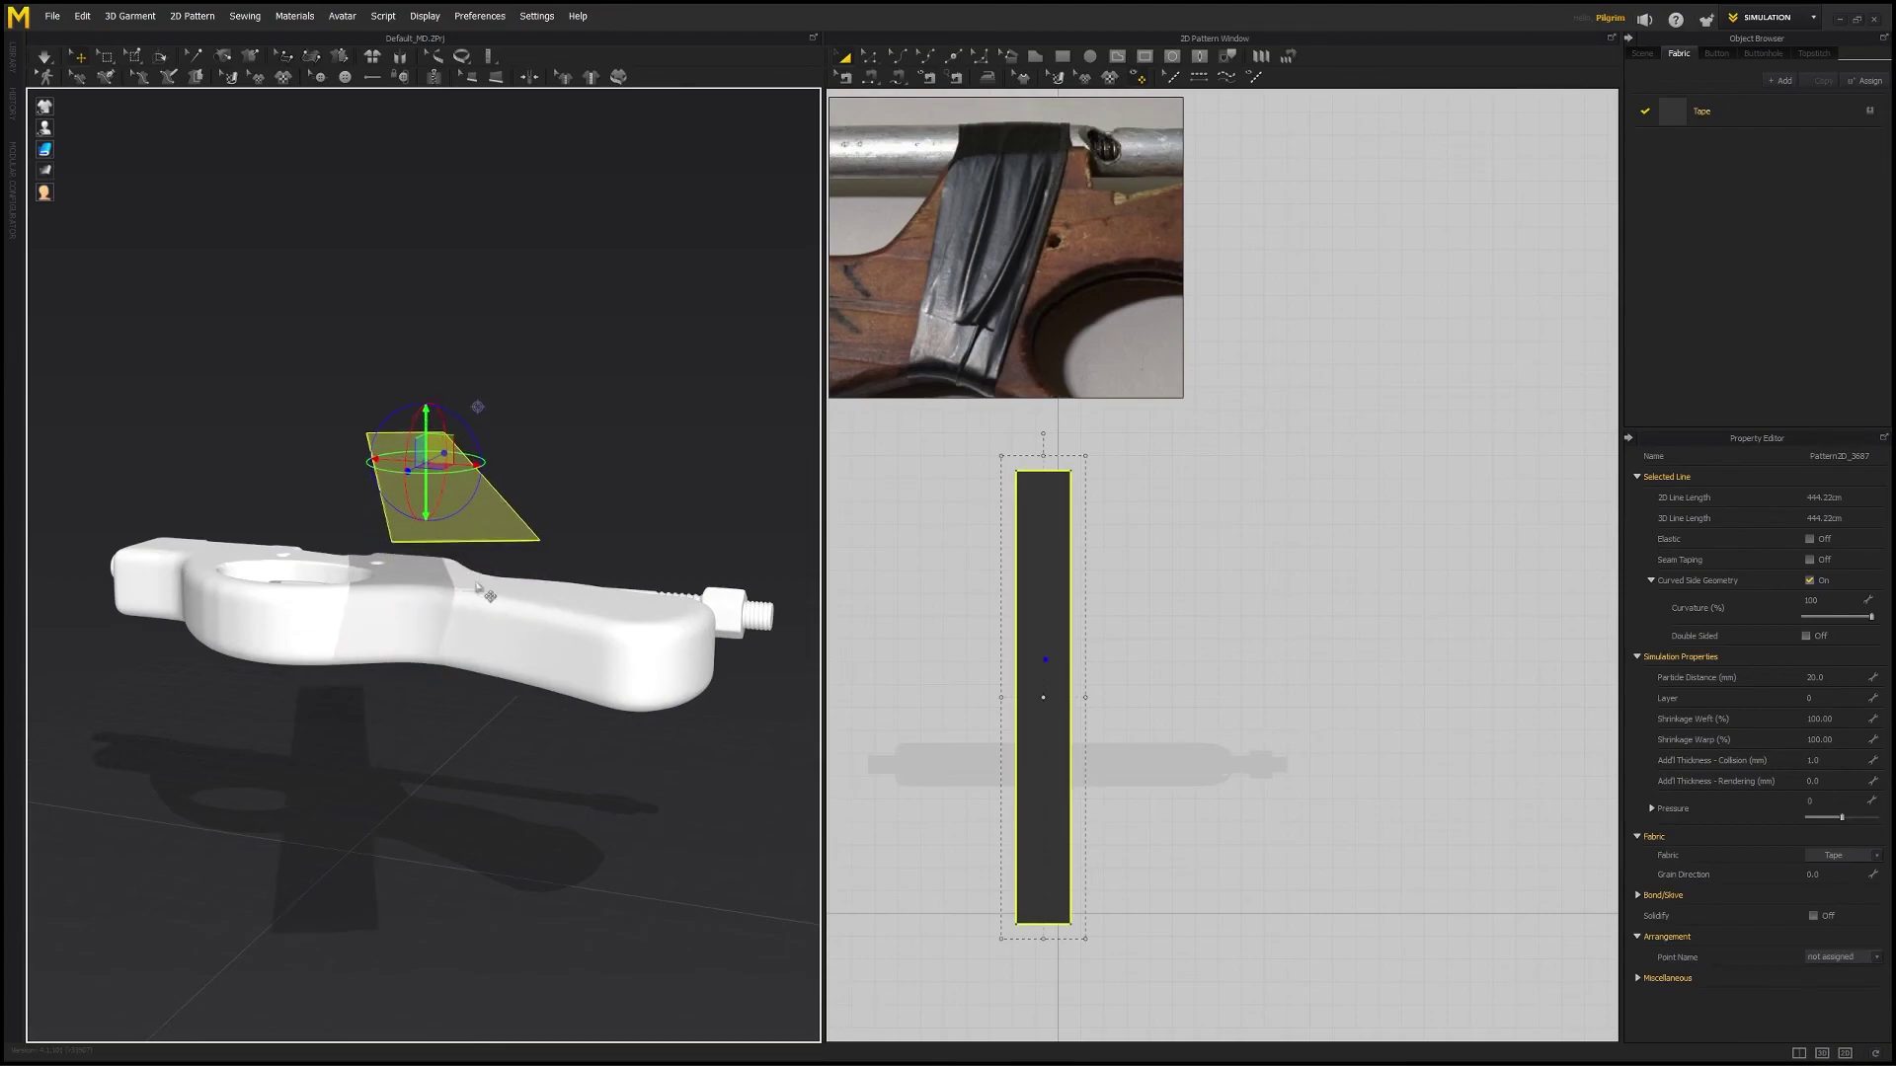
- Raise the gun mesh vertically until it sits just beneath the flat strip, and deselect it
click(432, 549)
drag(432, 546, 430, 488)
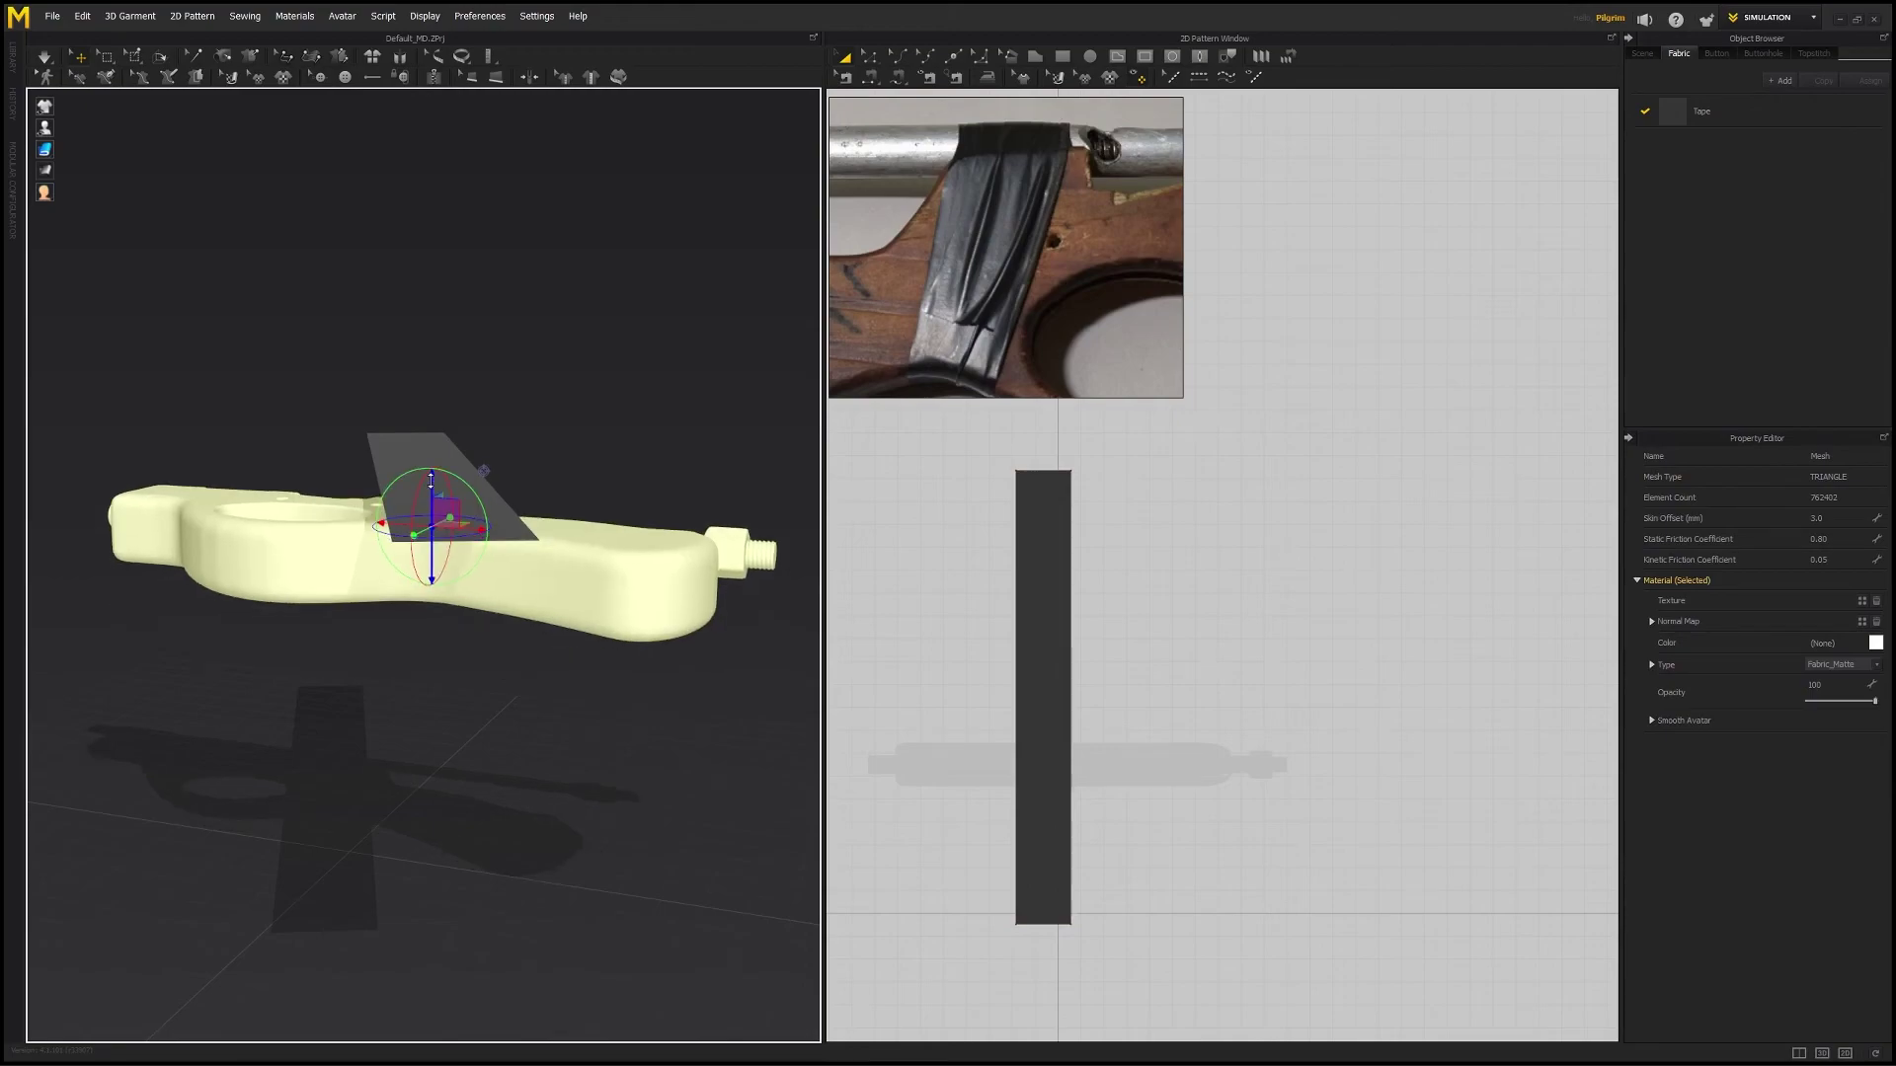
right_drag(533, 352, 583, 370)
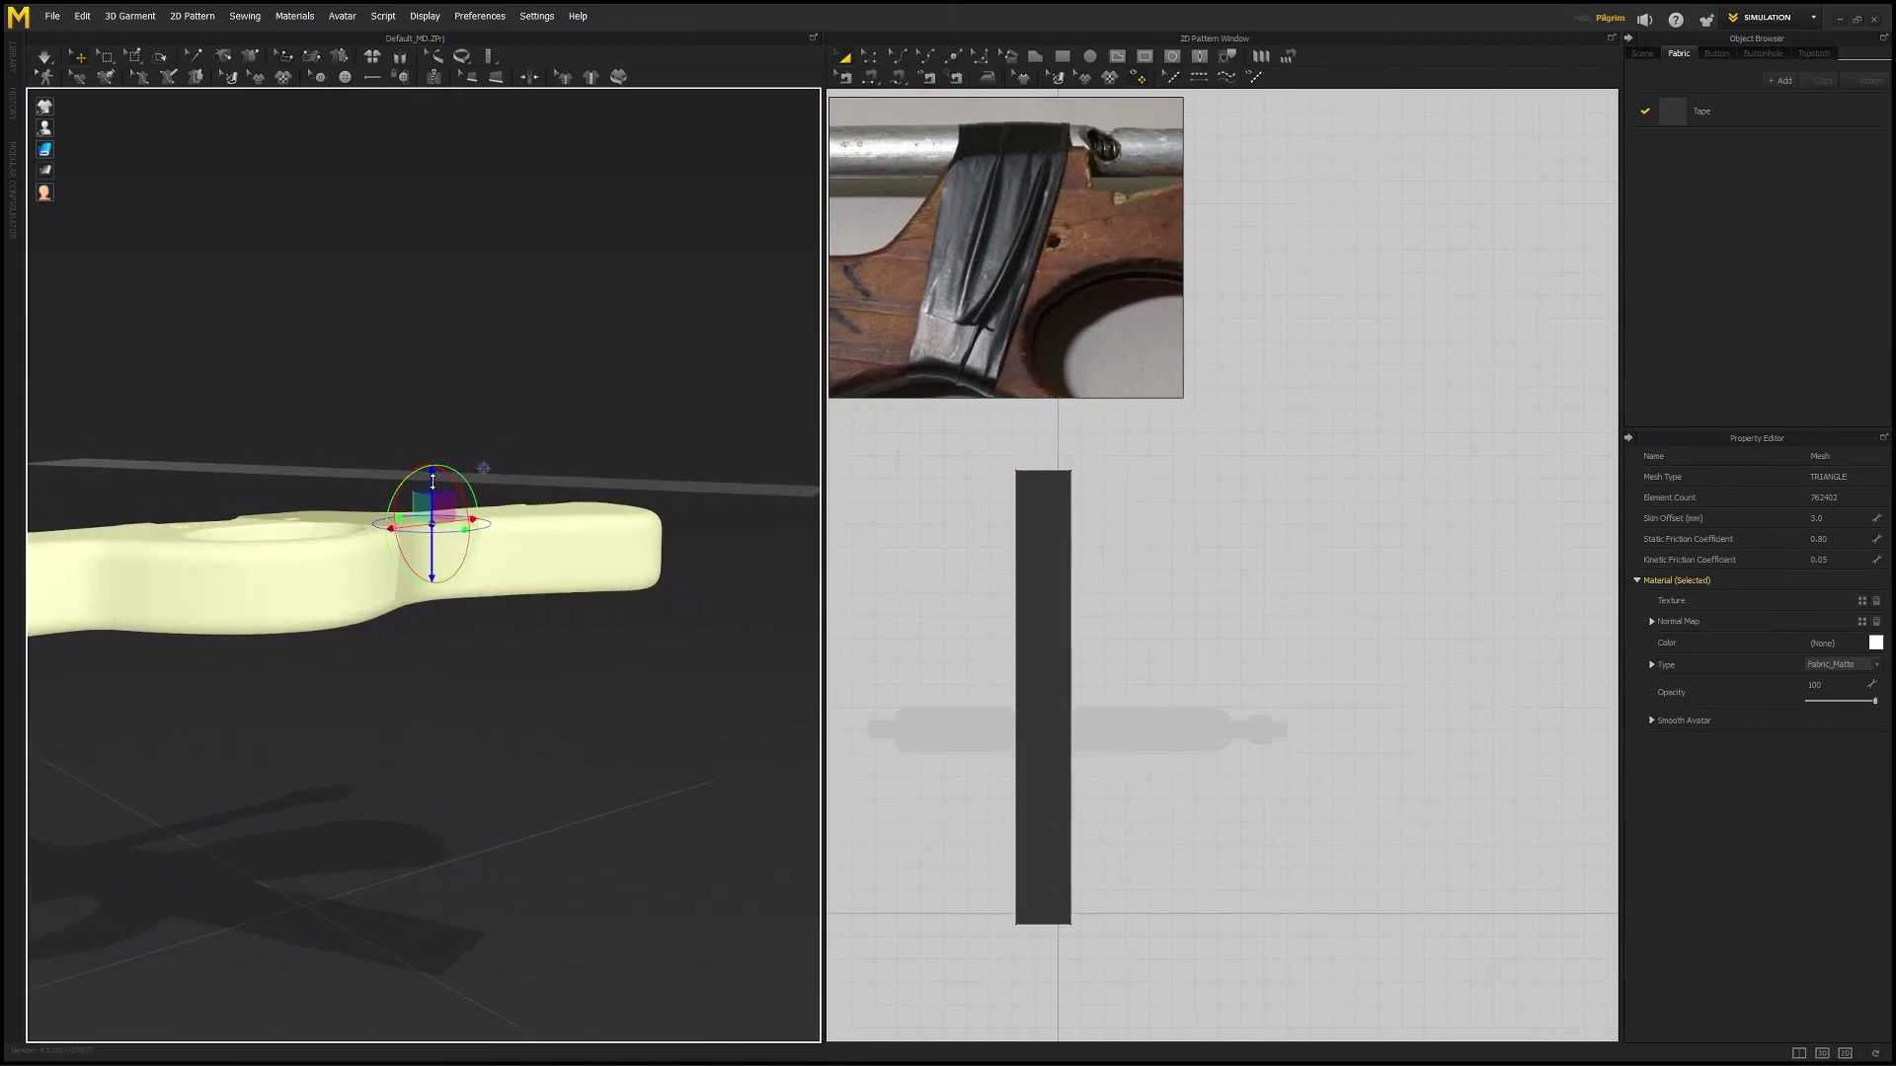
drag(433, 473, 434, 454)
right_drag(478, 345, 405, 405)
click(415, 383)
- Examine from several angles how the flat strip sits over the stock and trigger guard
middle_drag(415, 383, 483, 432)
scroll(533, 376, down, 3)
right_drag(483, 432, 461, 544)
scroll(508, 428, up, 3)
scroll(326, 533, up, 2)
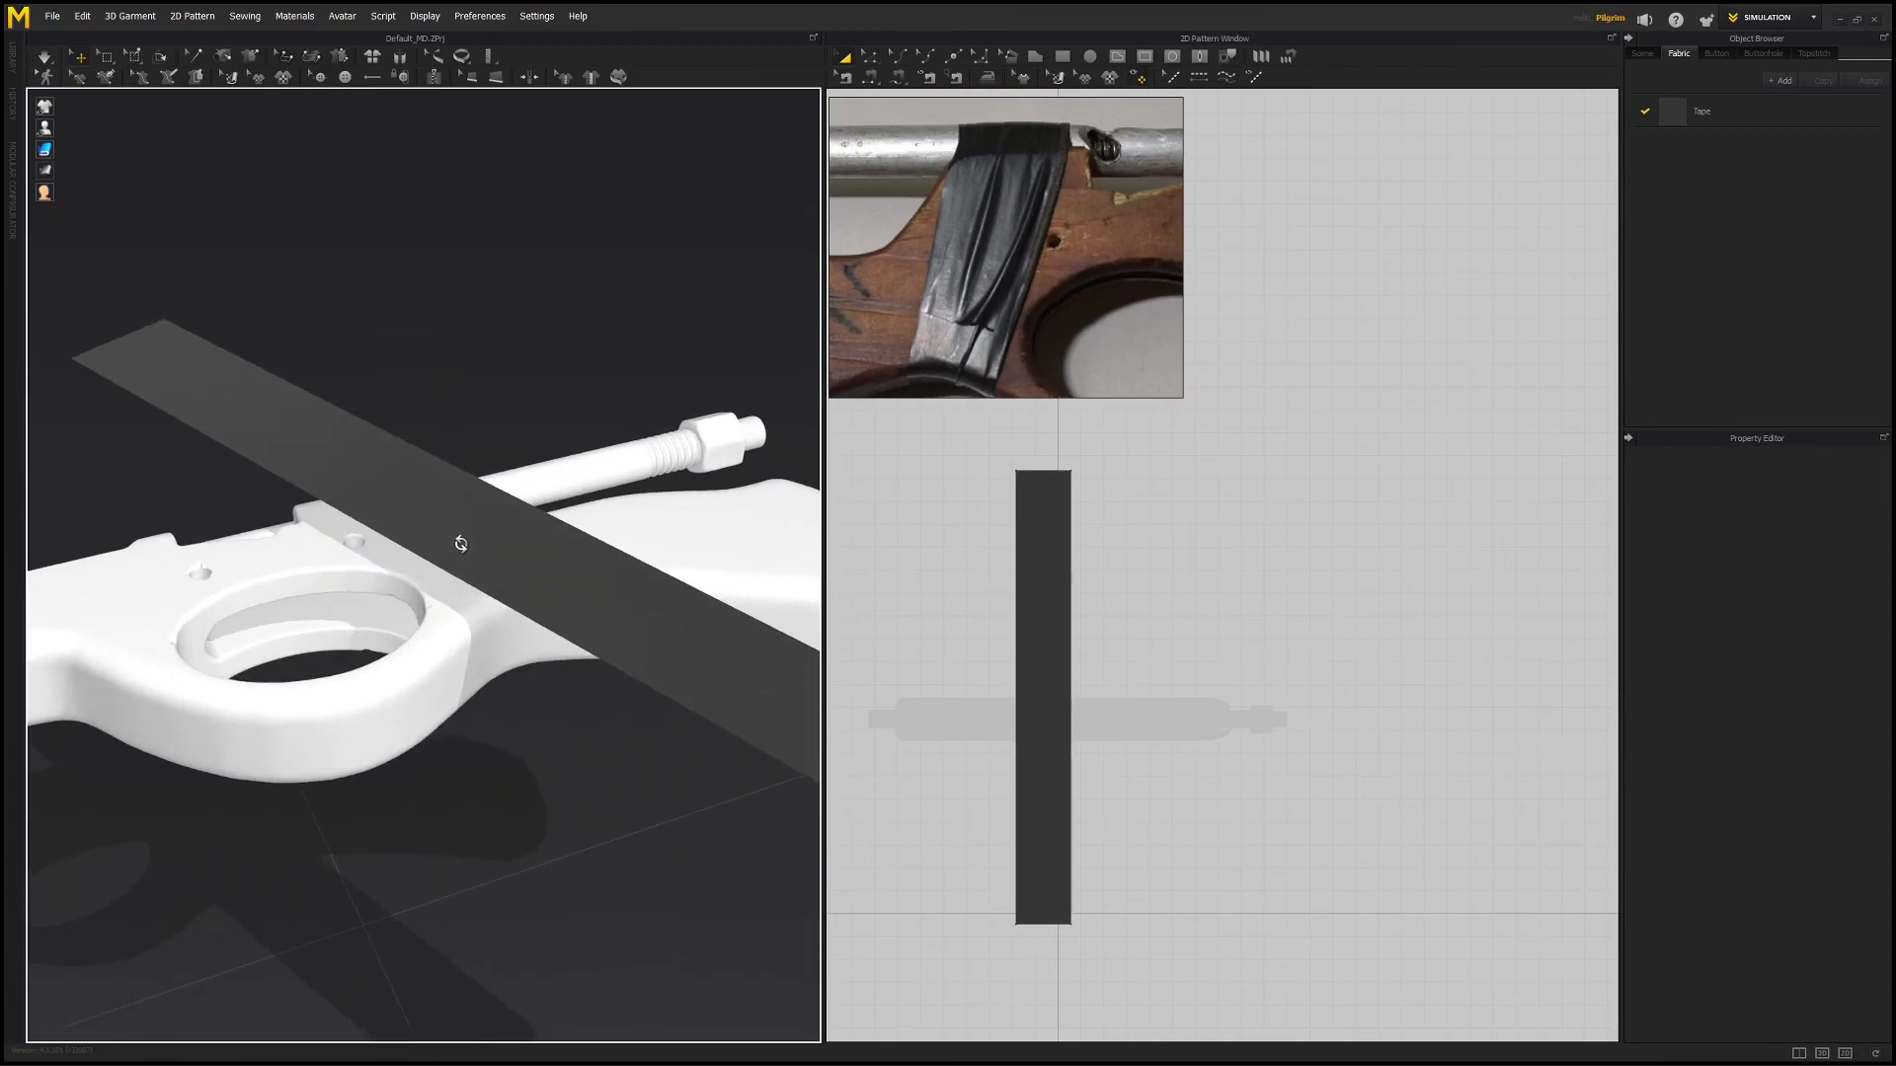
click(314, 456)
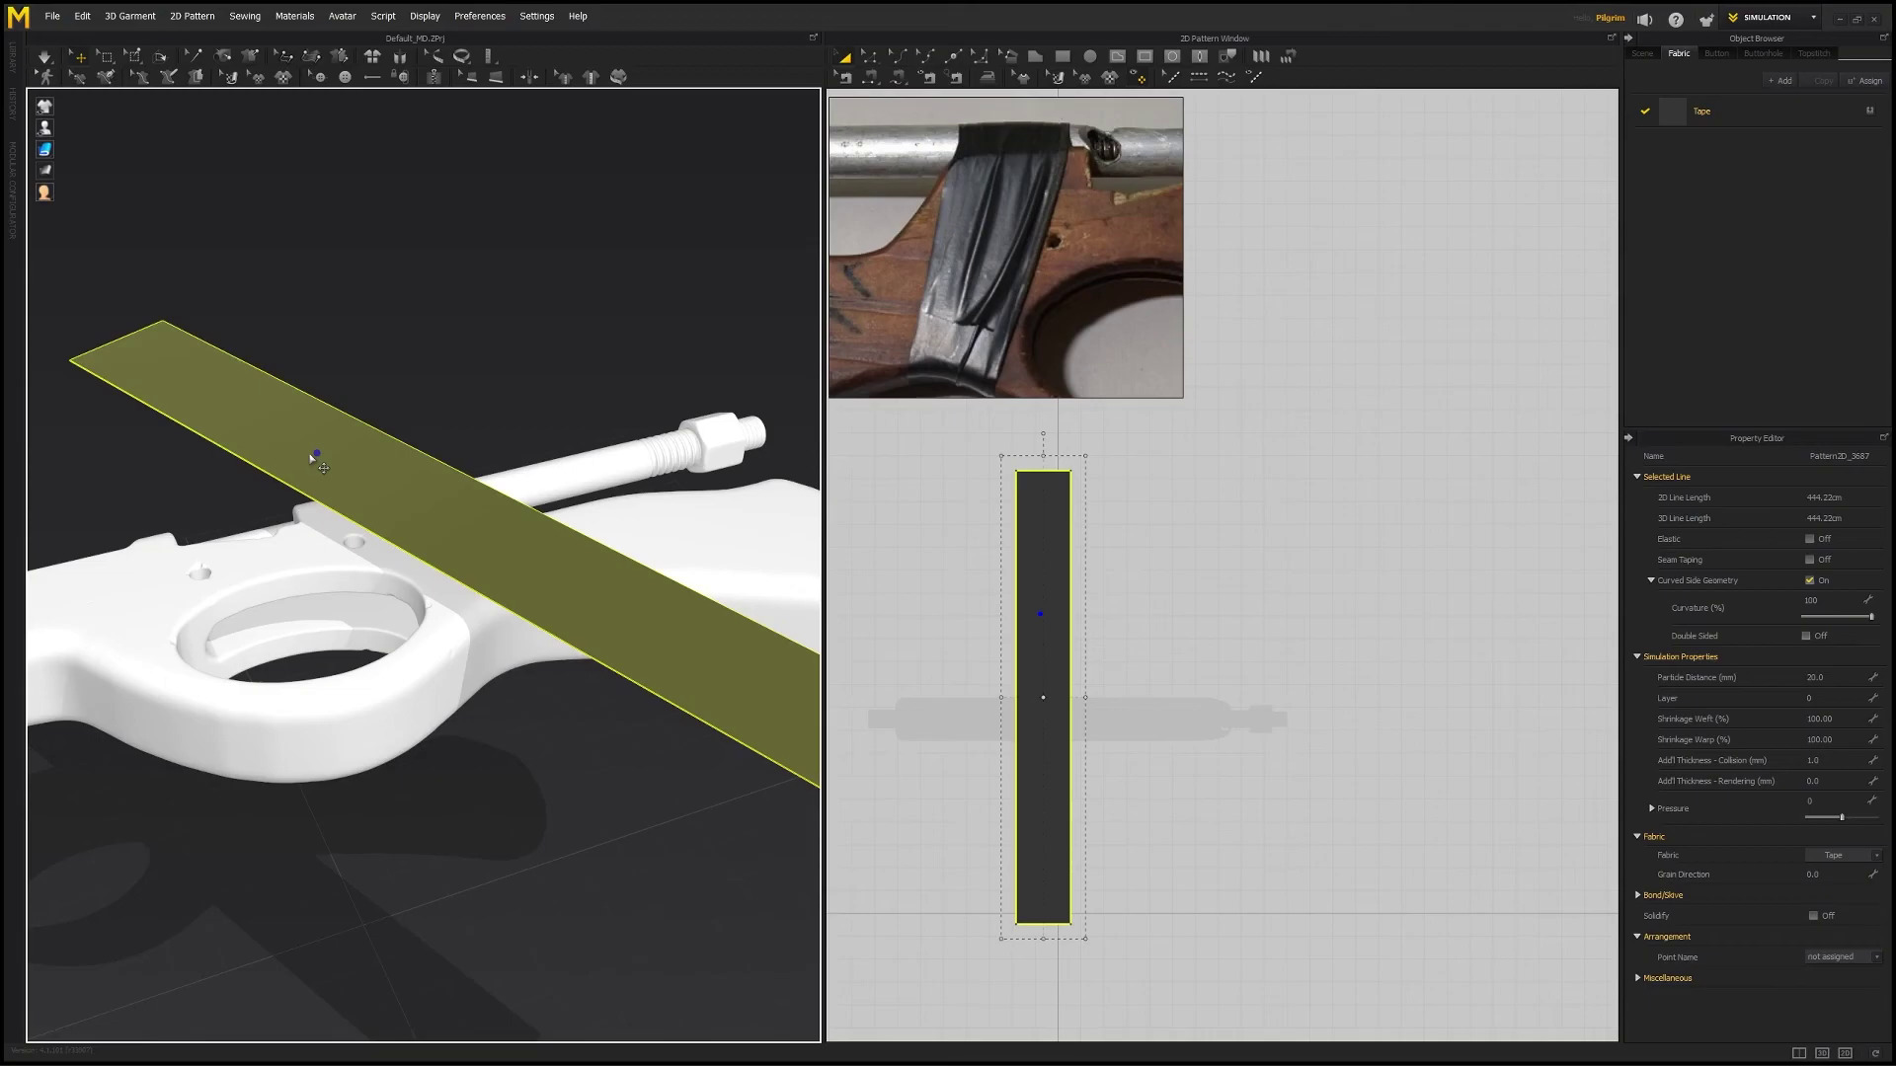
click(443, 351)
right_drag(443, 351, 365, 529)
scroll(474, 381, down, 3)
click(364, 531)
right_drag(453, 470, 536, 403)
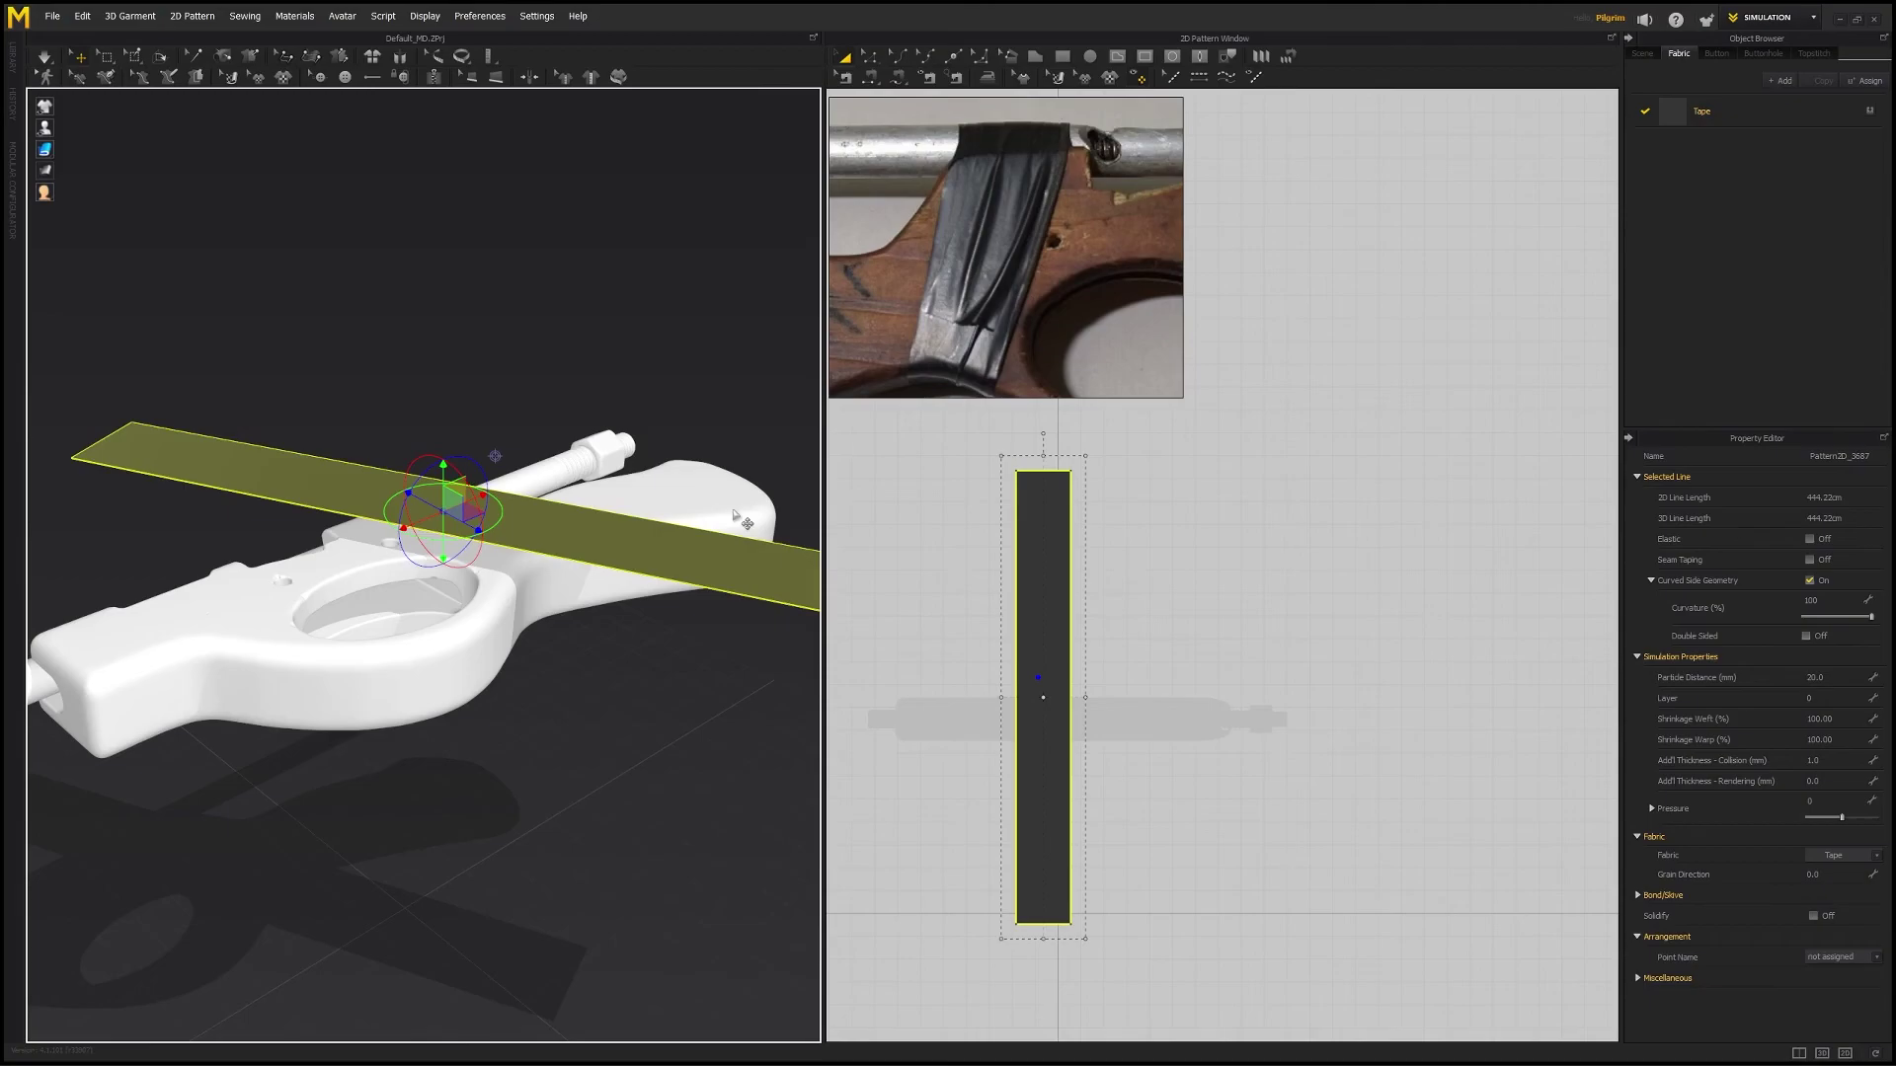
- Simulate the strip falling over the raised gun, stop it, and inspect the drape around the stock
click(474, 347)
right_drag(554, 385, 554, 482)
click(508, 534)
scroll(514, 529, down, 3)
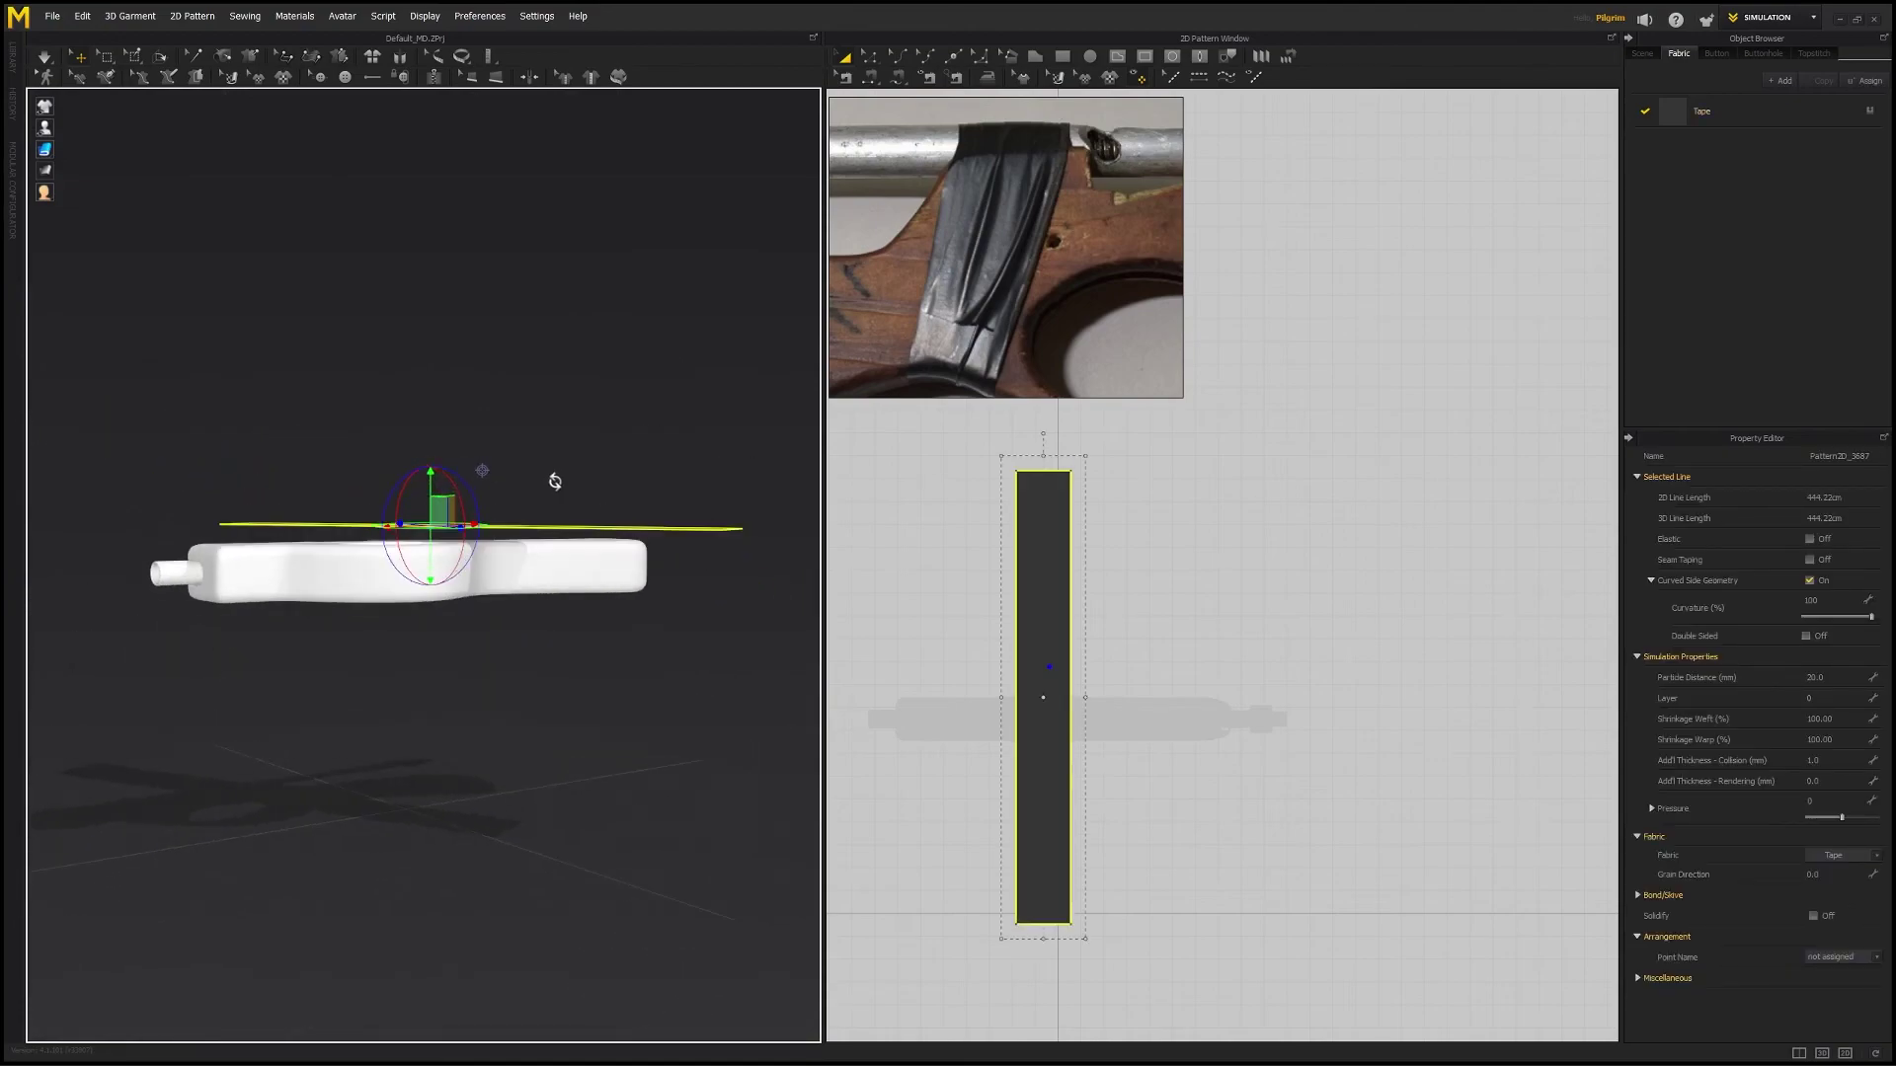
key(space)
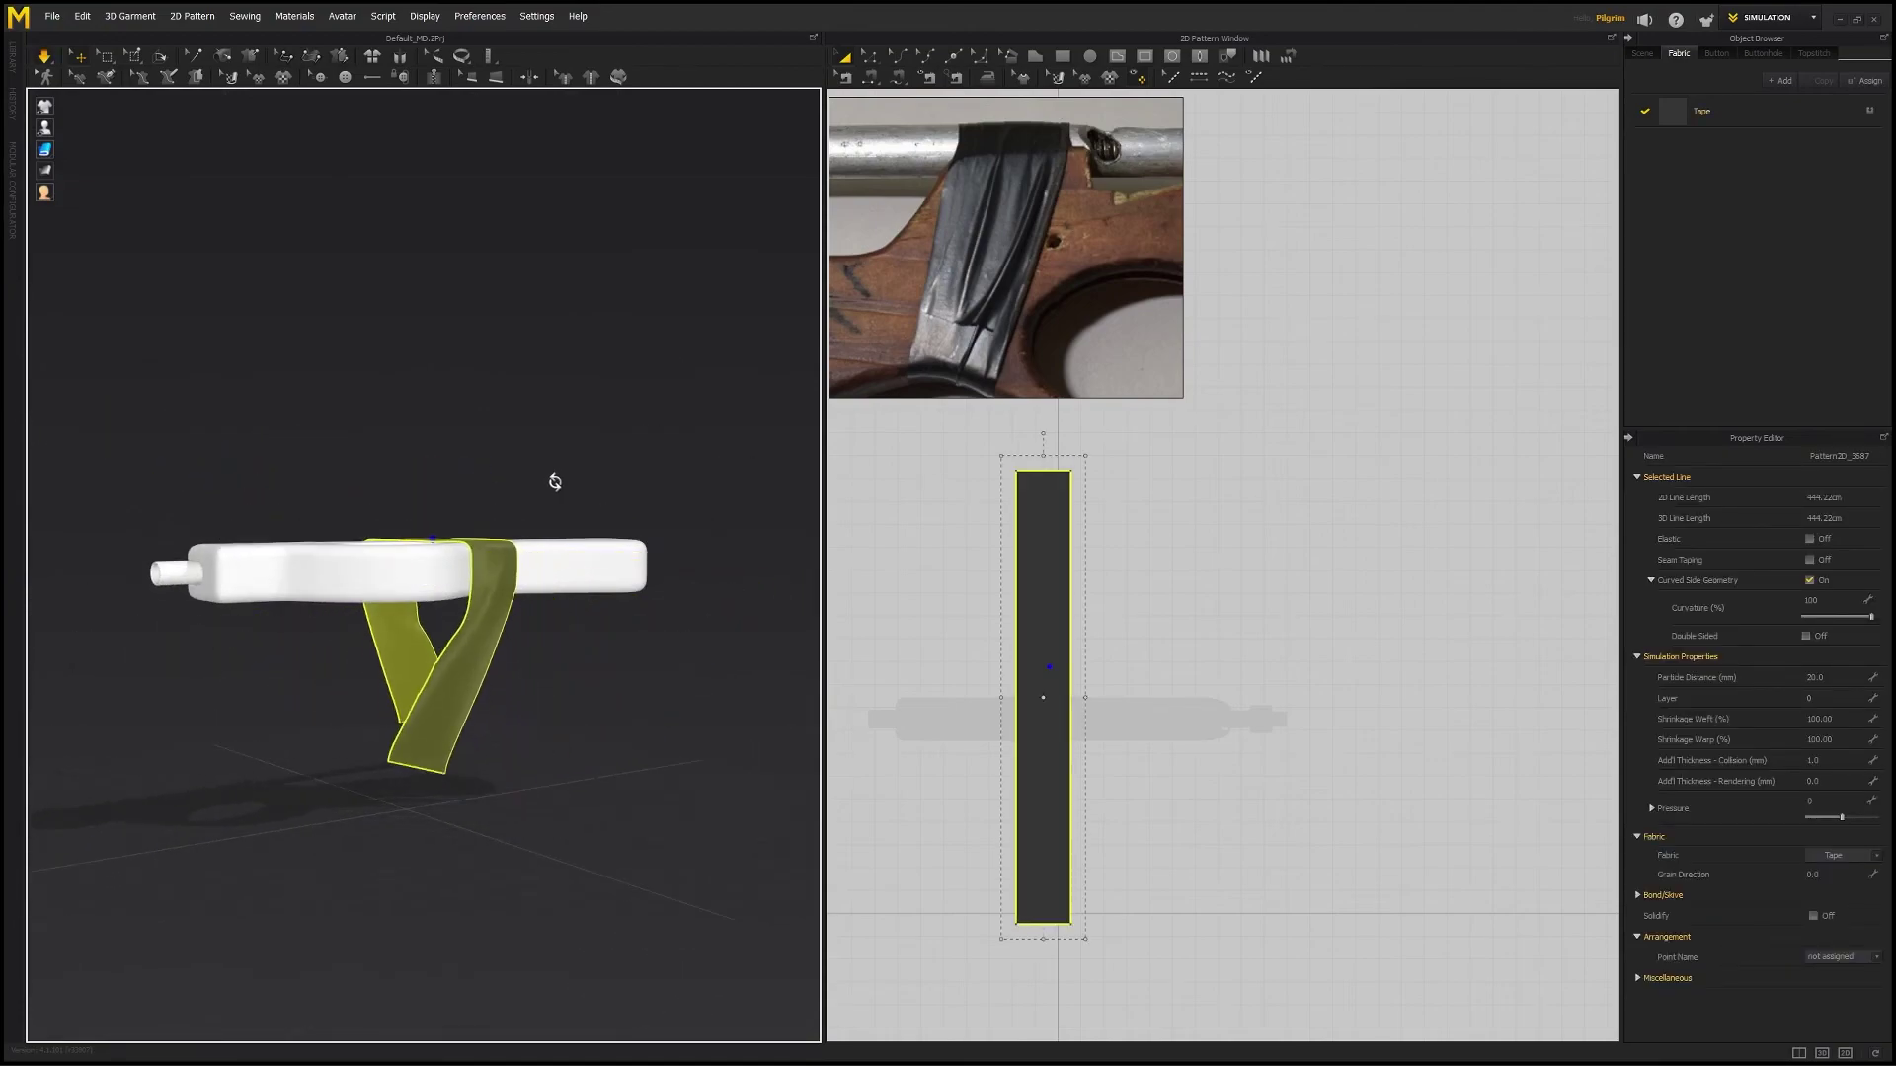
key(space)
right_drag(555, 481, 513, 450)
scroll(513, 450, up, 3)
right_drag(563, 373, 674, 420)
mouse_move(490, 329)
right_down()
mouse_move(507, 314)
mouse_move(510, 331)
right_up()
- Set the strip's particle distance to 10 mm and simulate the drape with the finer mesh
click(1828, 678)
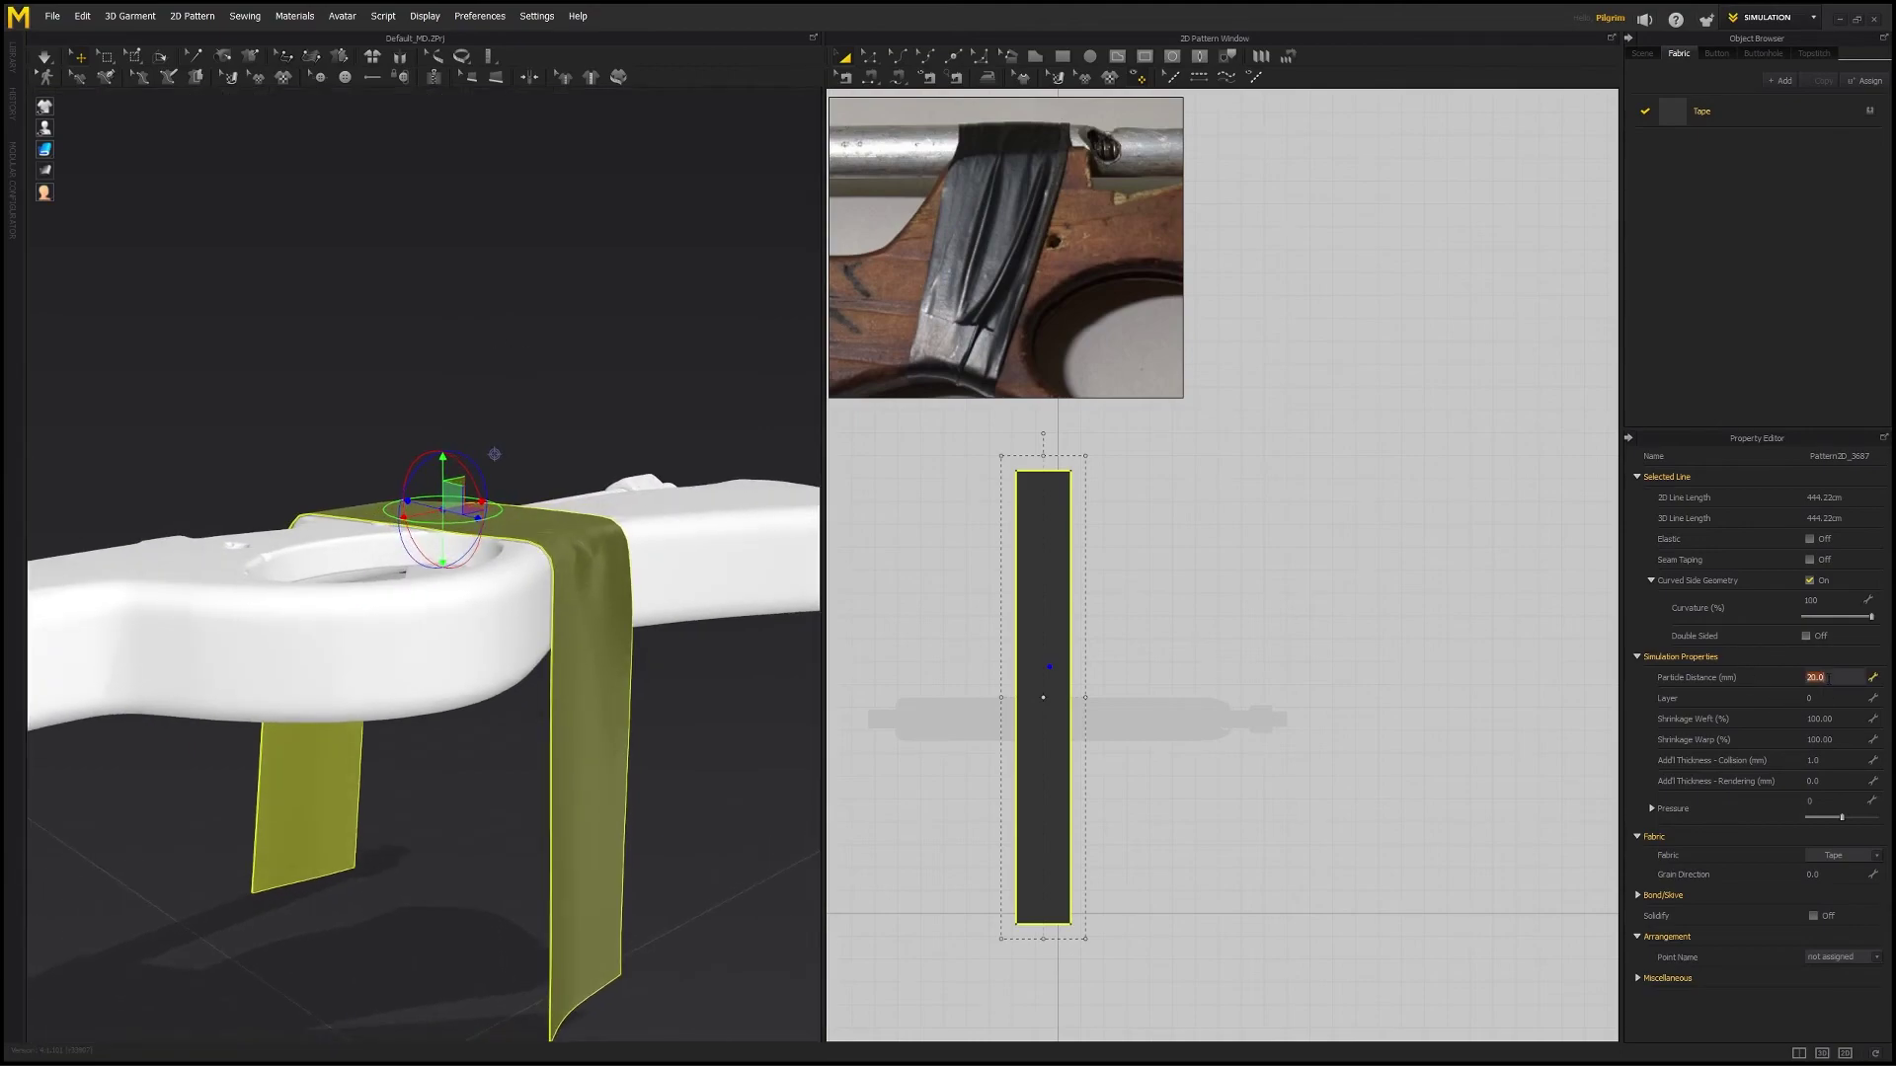
text(10)
key(Return)
click(526, 371)
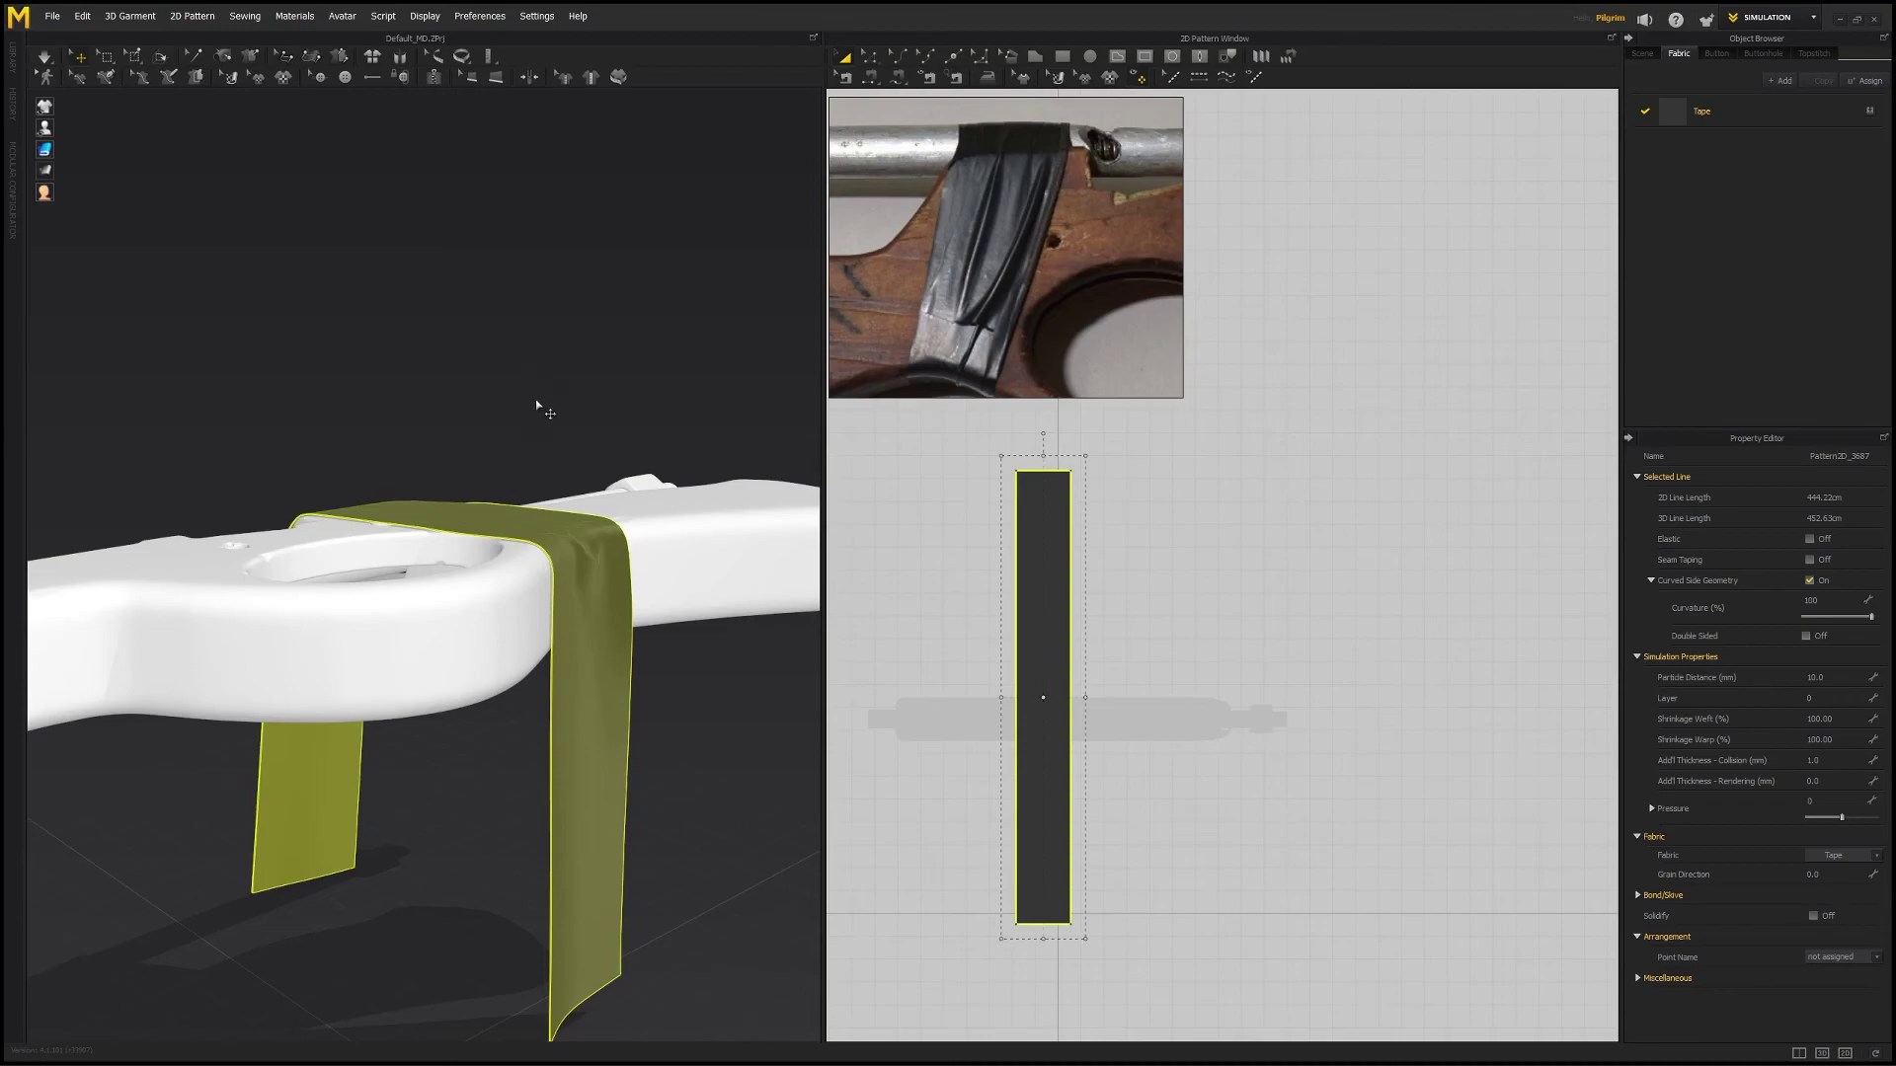
click(596, 395)
right_drag(596, 395, 556, 417)
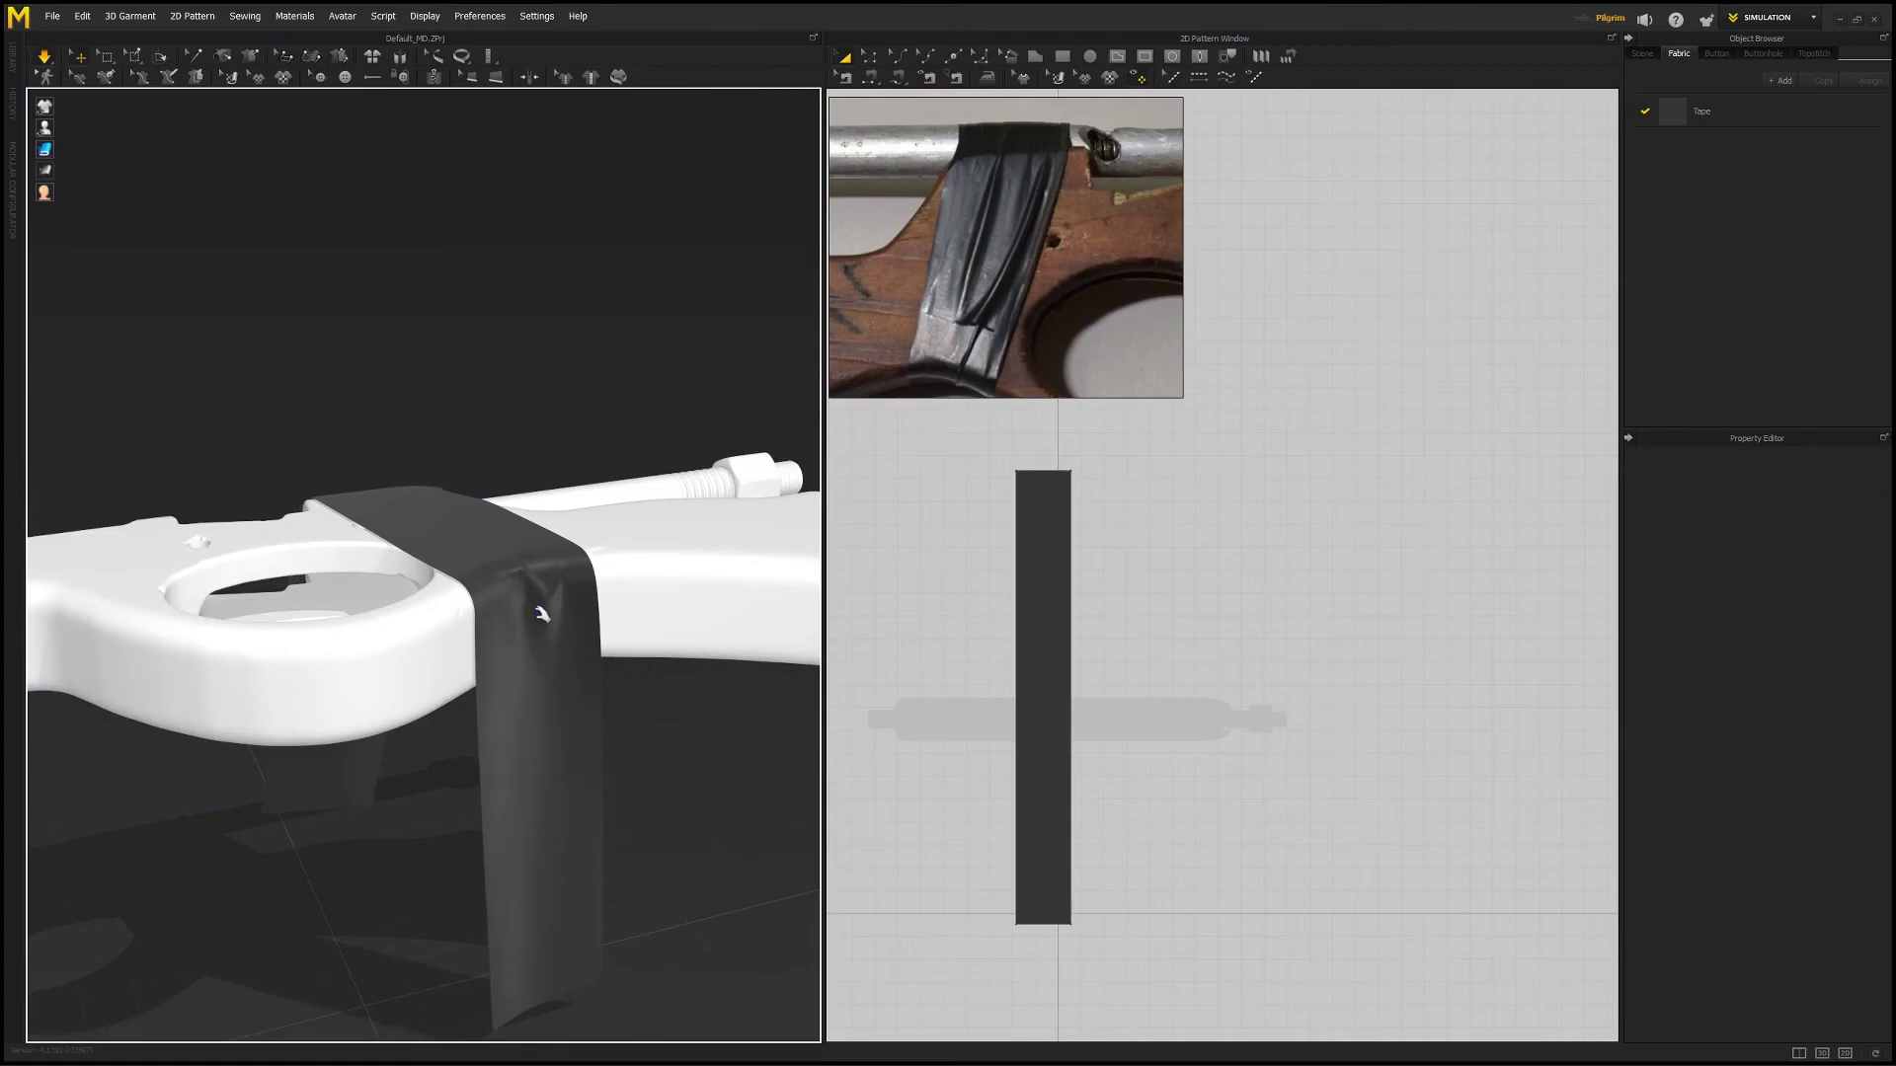
right_drag(544, 521, 580, 561)
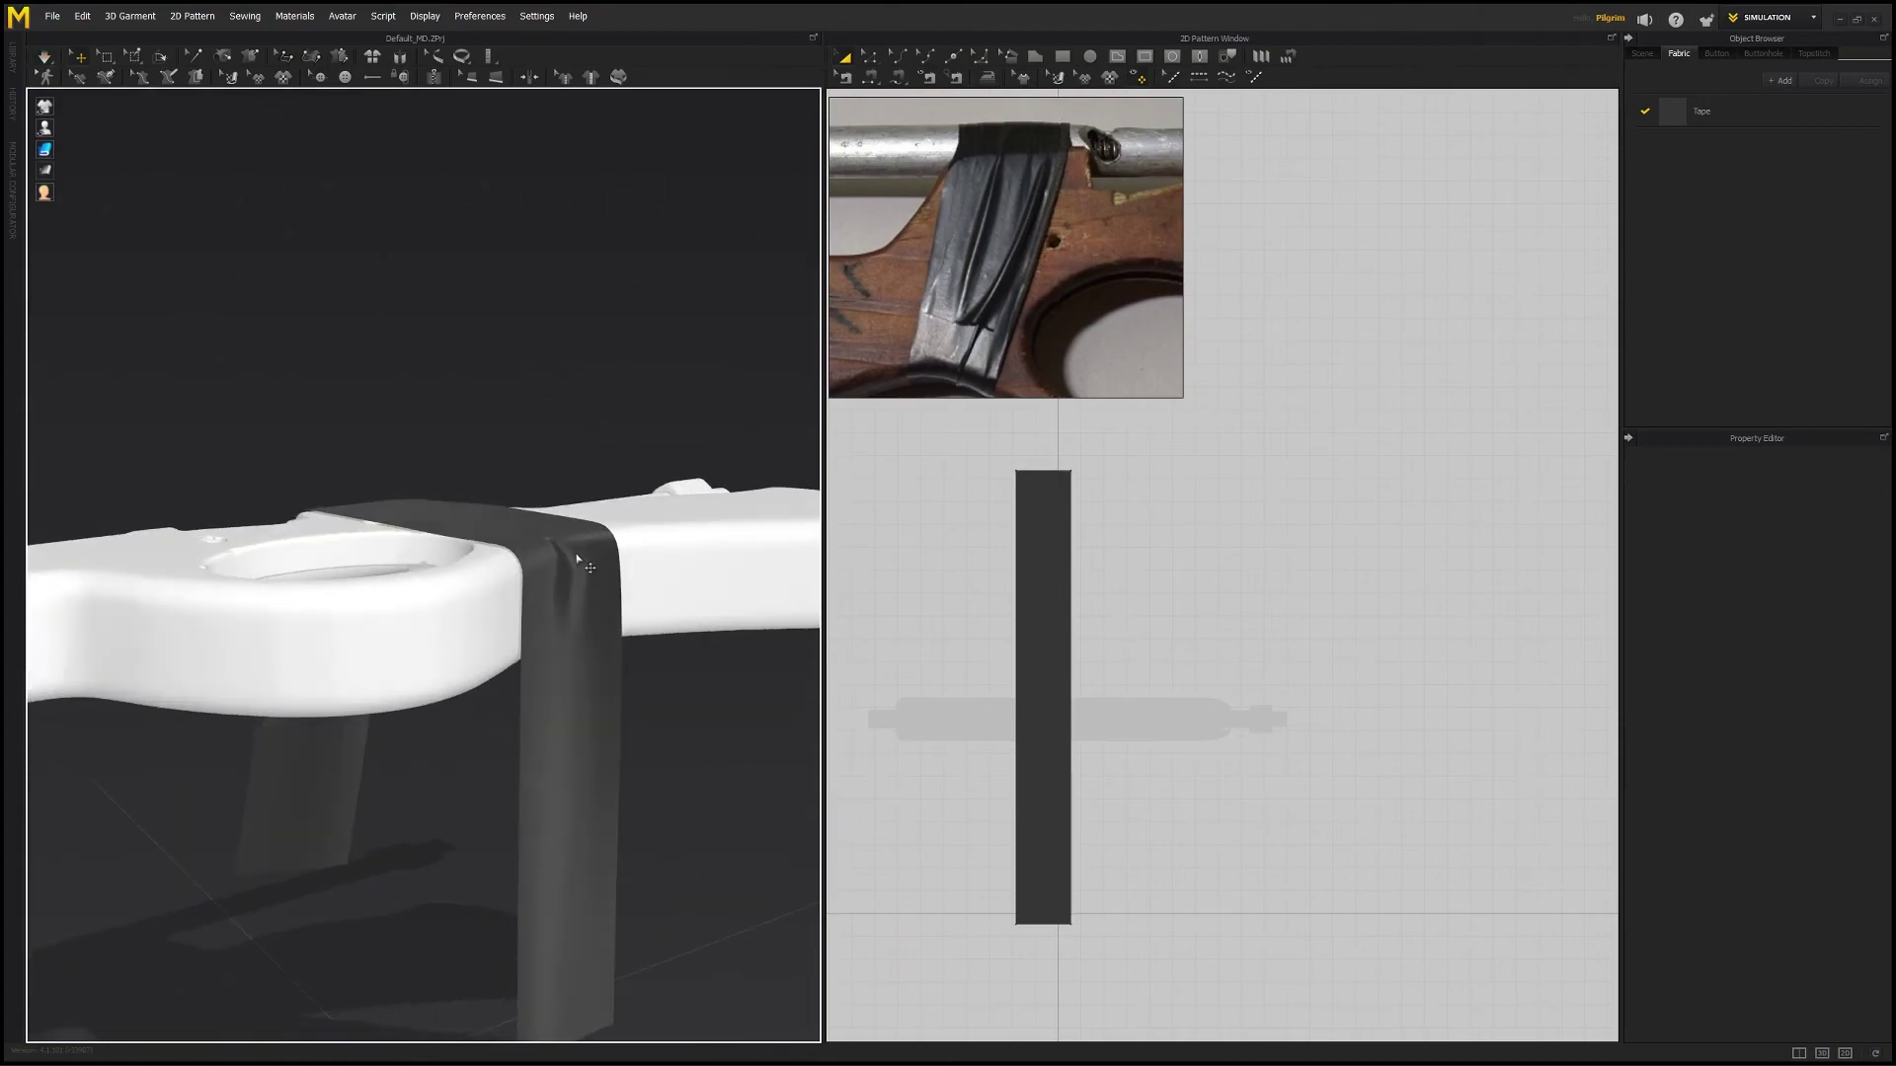
- Set the strip's weft shrinkage to 95% and warp shrinkage to 92.5%, and simulate it
click(576, 554)
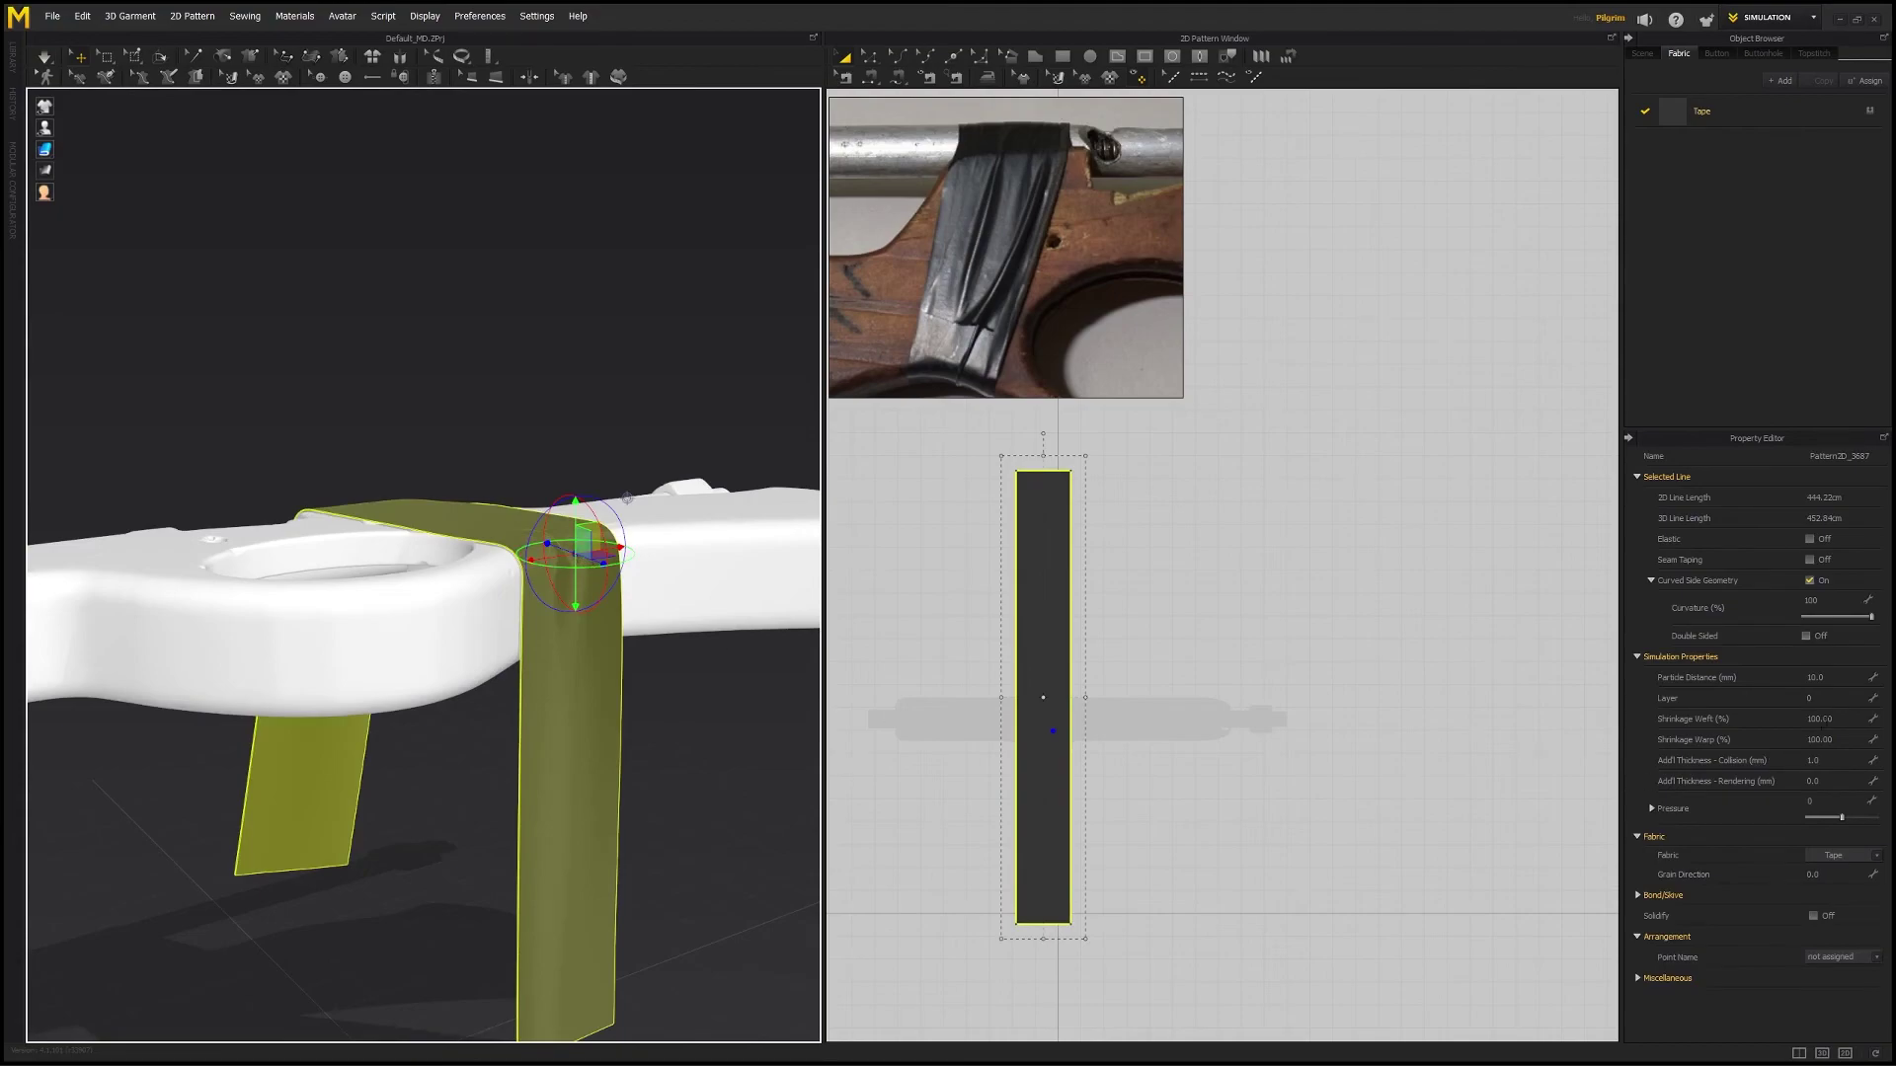
click(1822, 719)
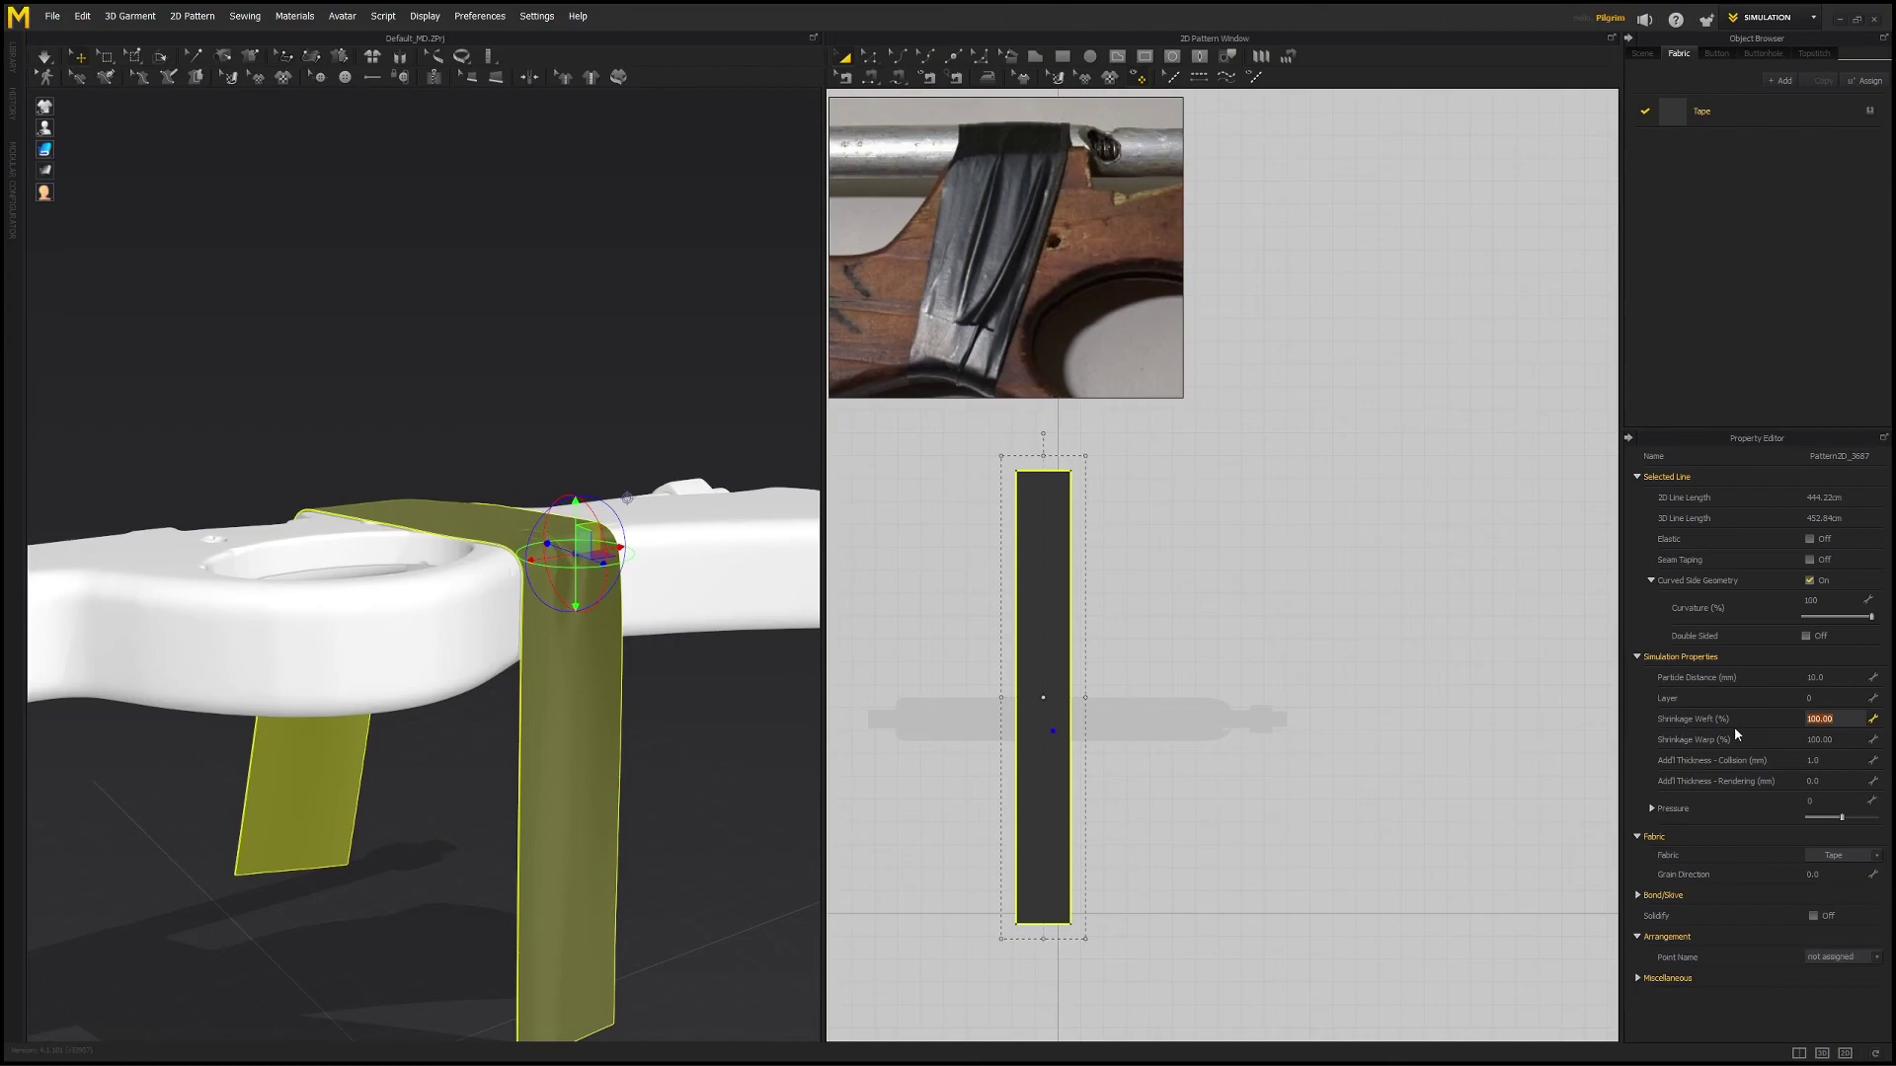
text(95)
key(Return)
click(1819, 739)
text(92.5)
key(Return)
click(606, 382)
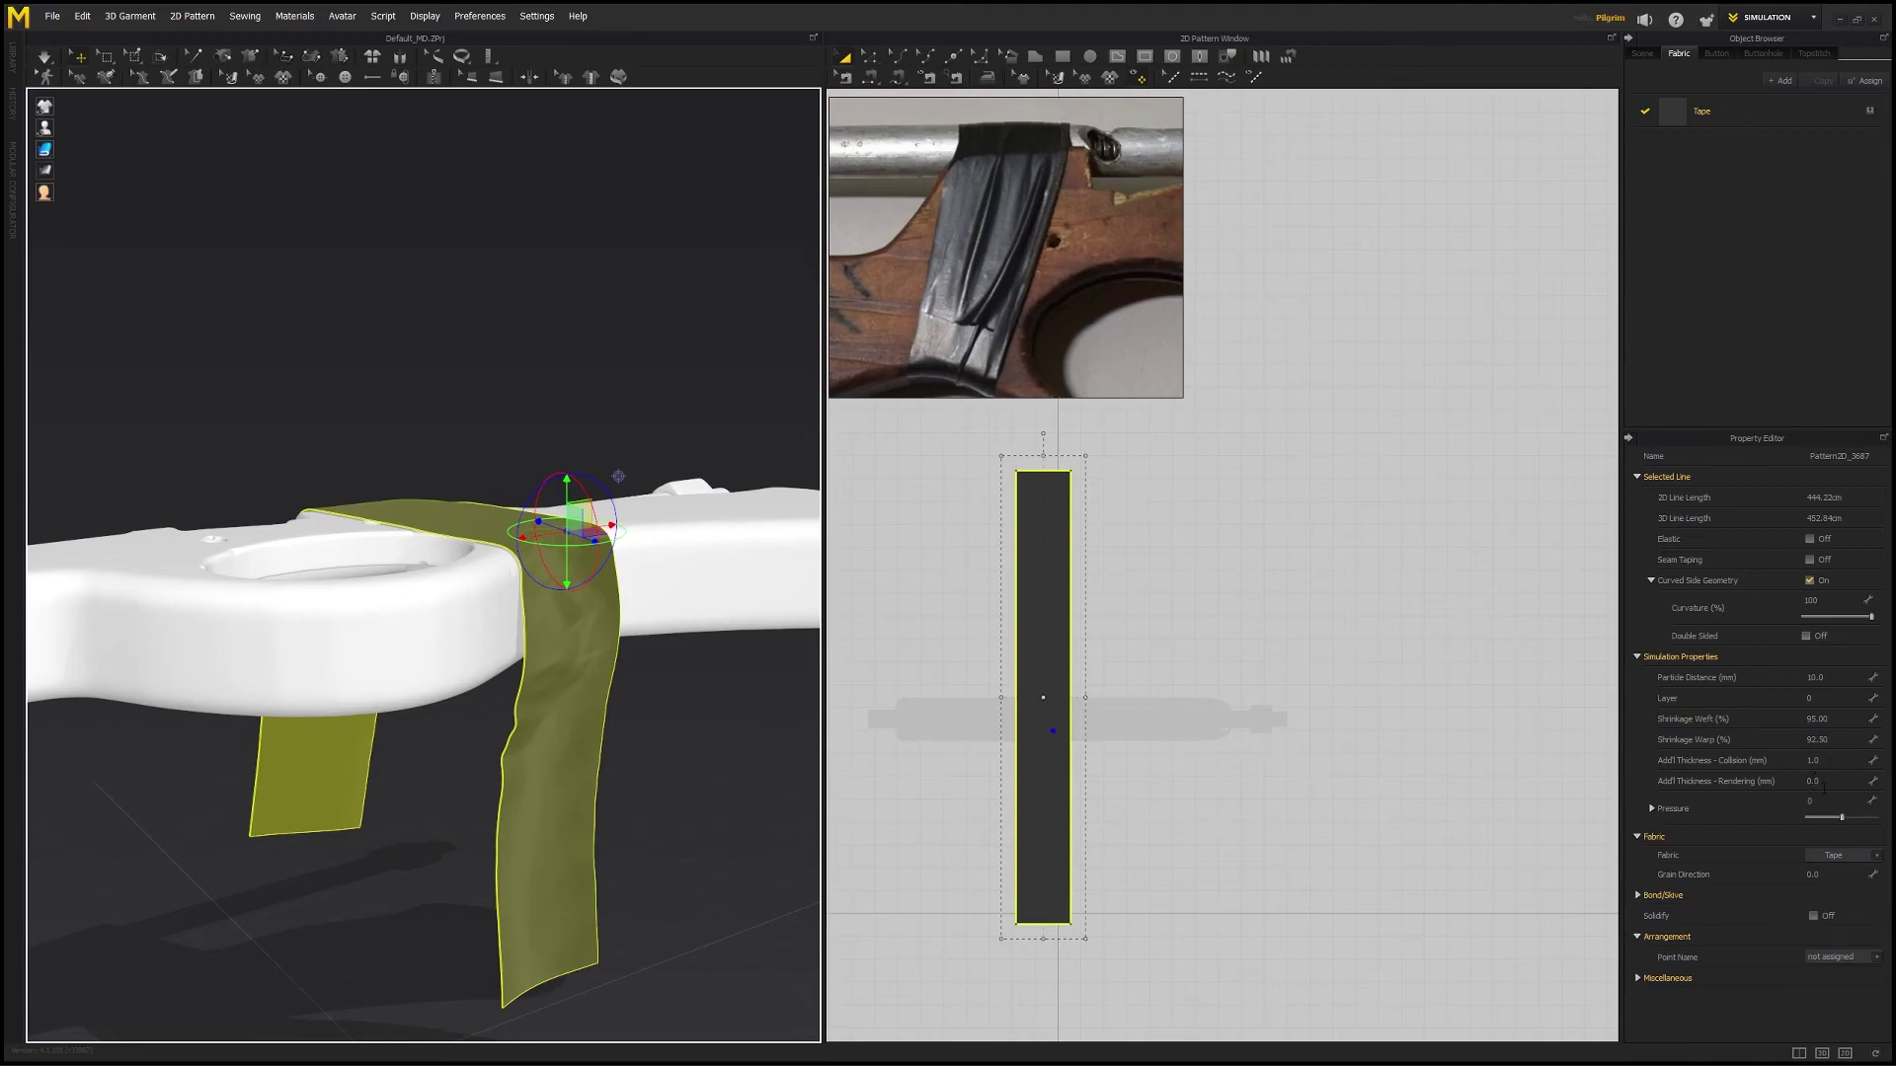
- Set the strip's pressure to -4 and simulate so it wraps tightly around the gun
drag(1842, 826, 1841, 827)
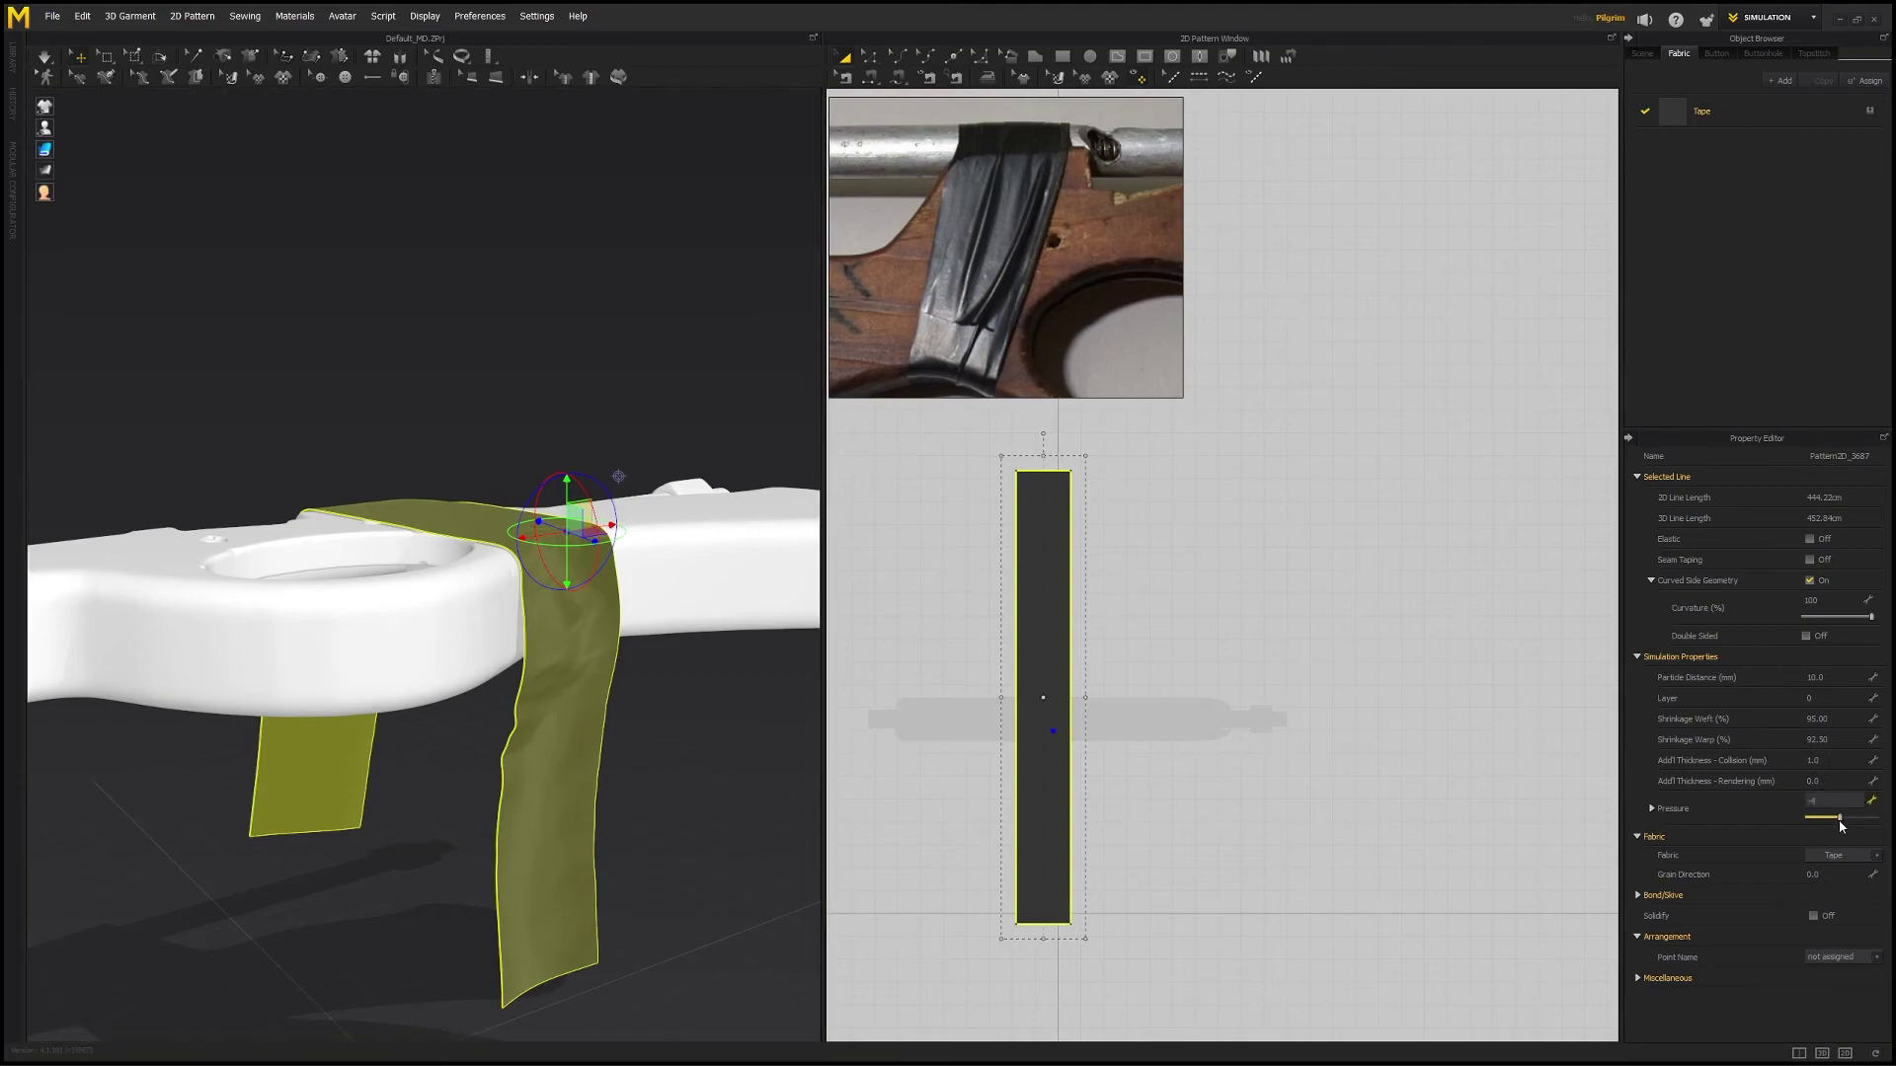
drag(1841, 826, 1840, 827)
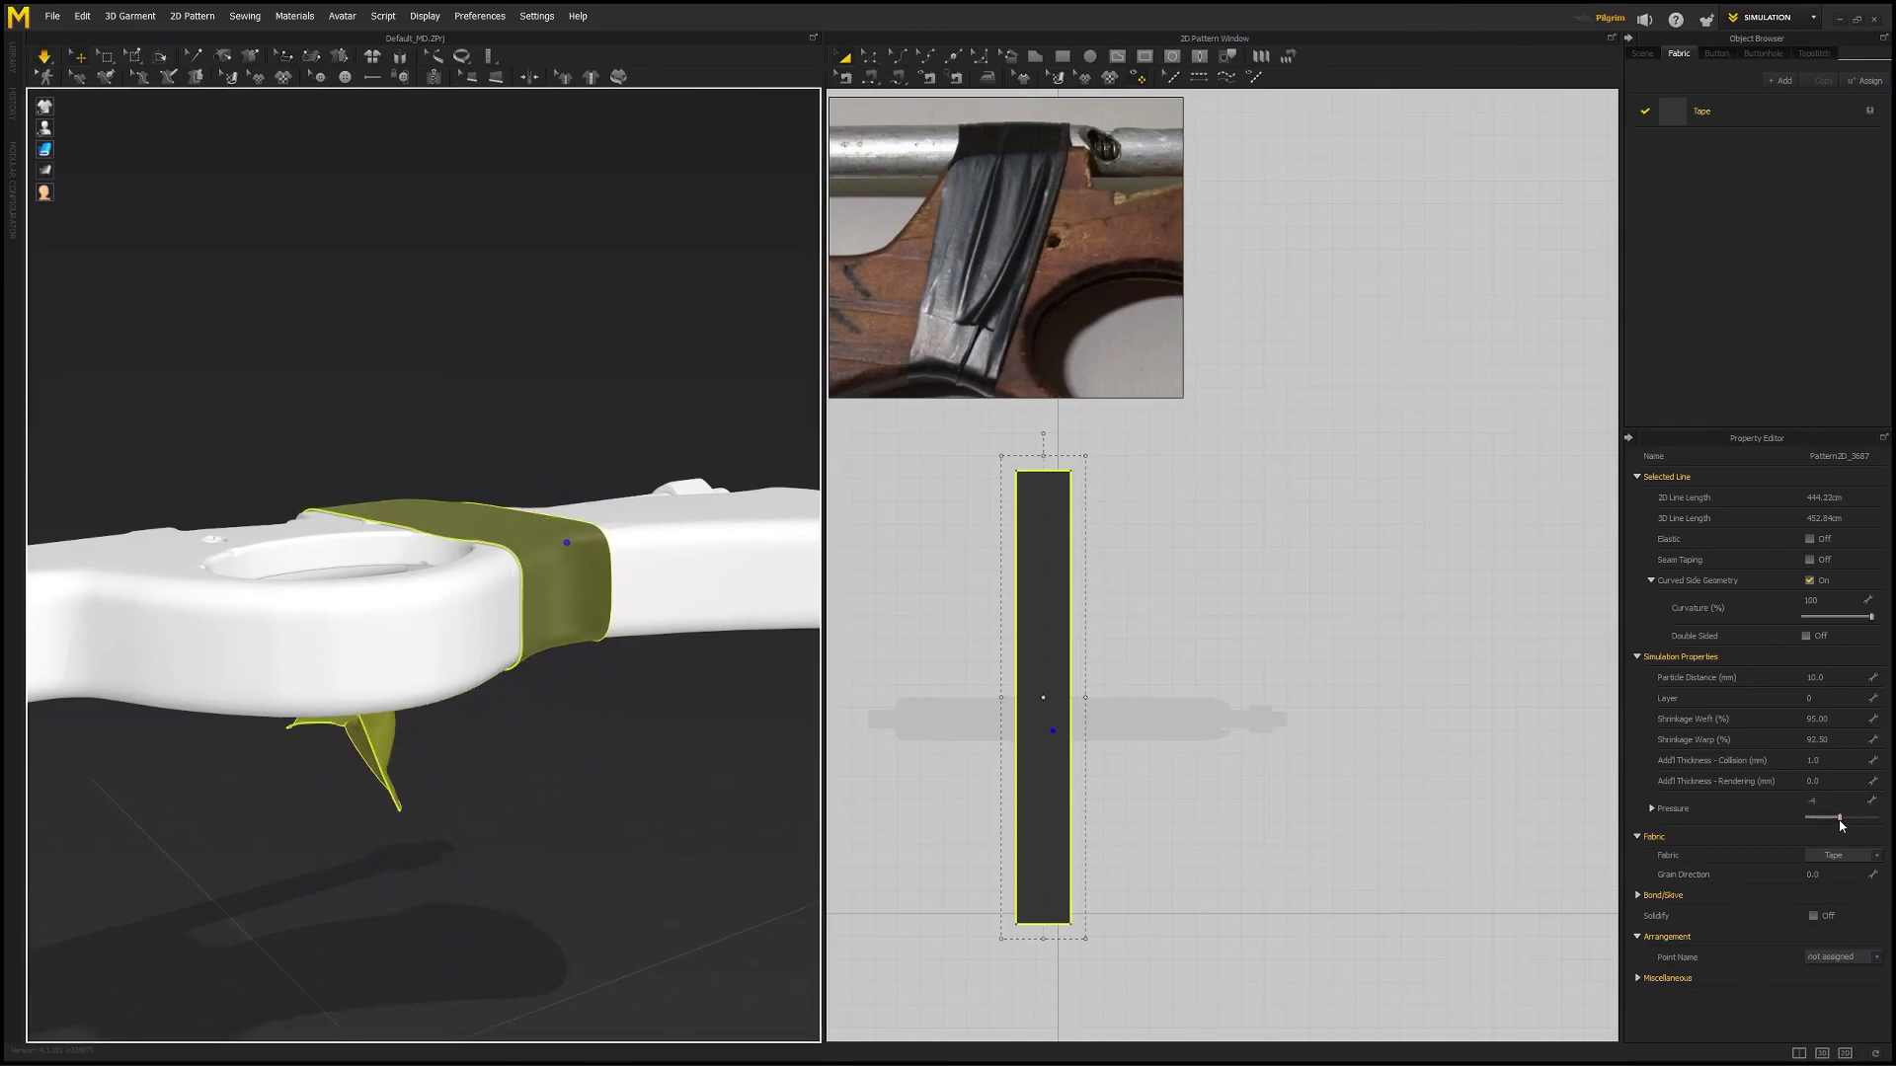
right_drag(440, 389, 526, 476)
key(space)
- Undo the simulated wrapping to bring the strip back to its flat state above the gun
key(ctrl+z)
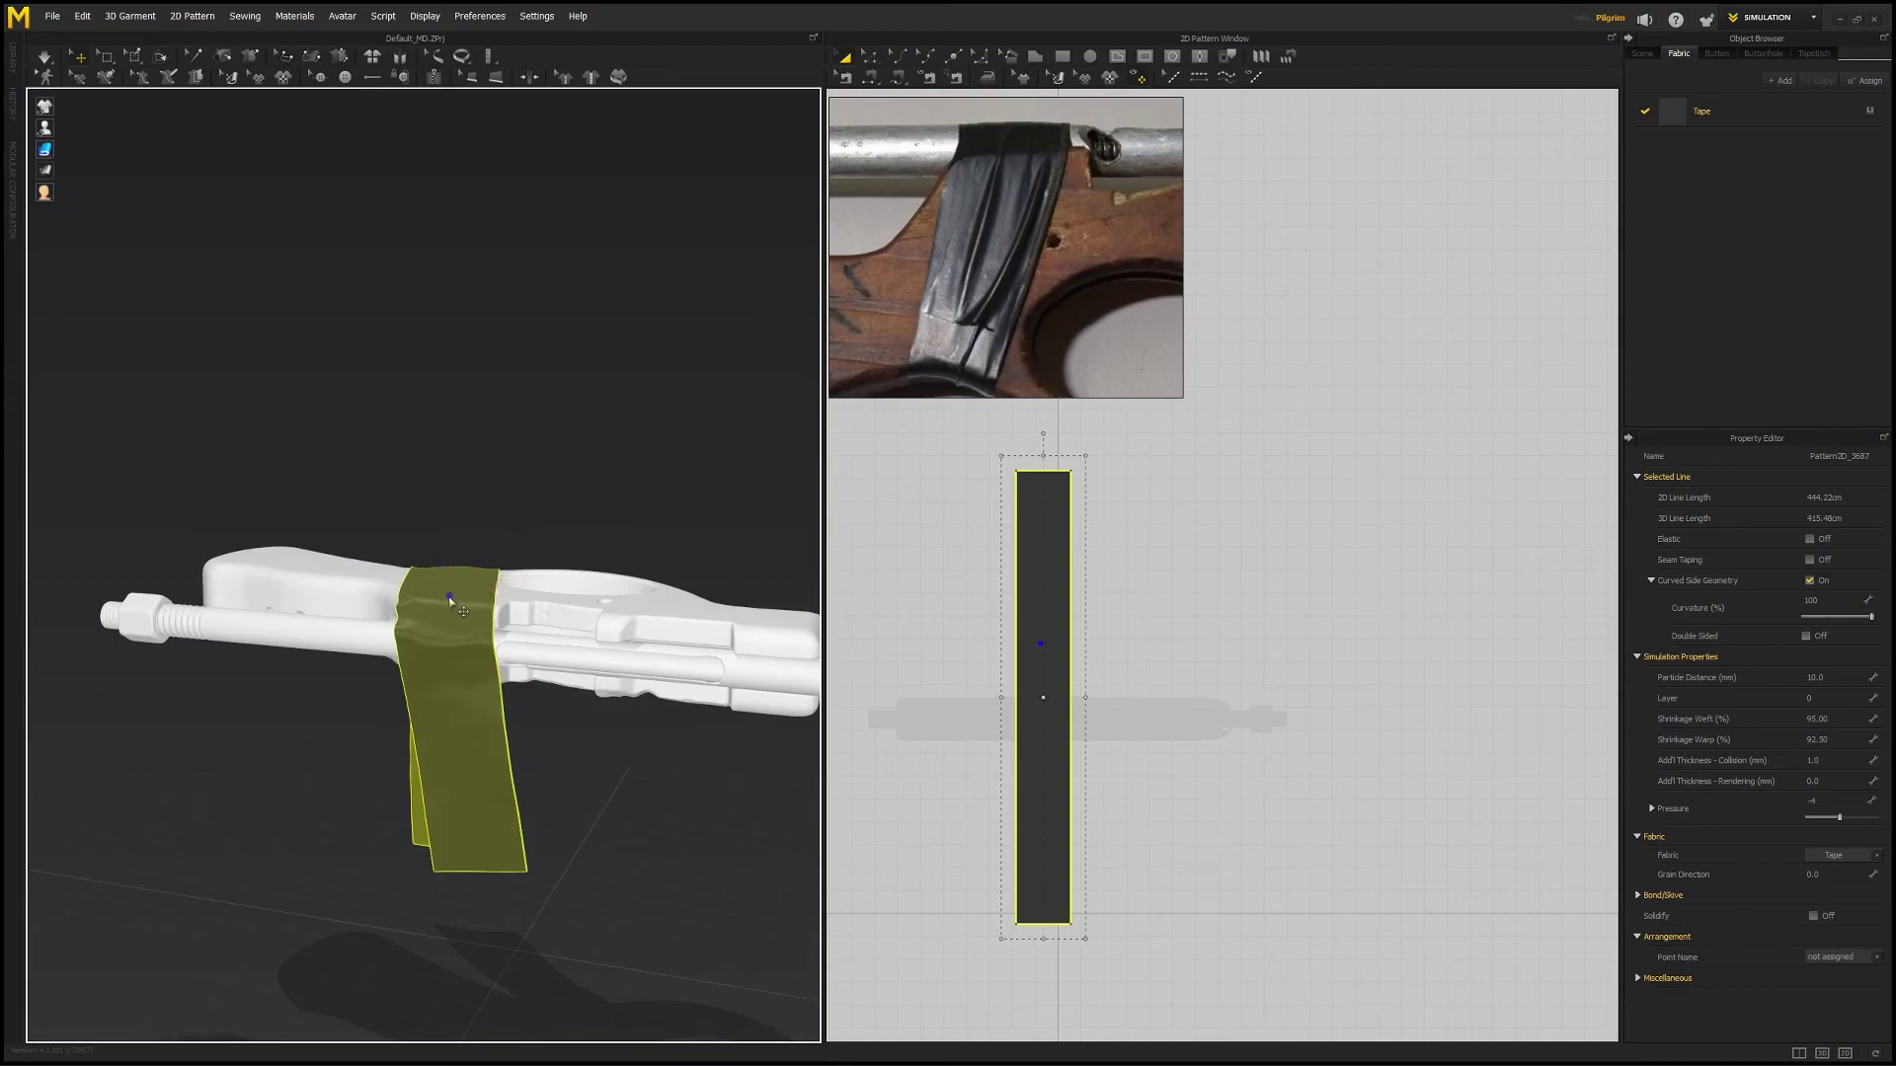
key(ctrl+z)
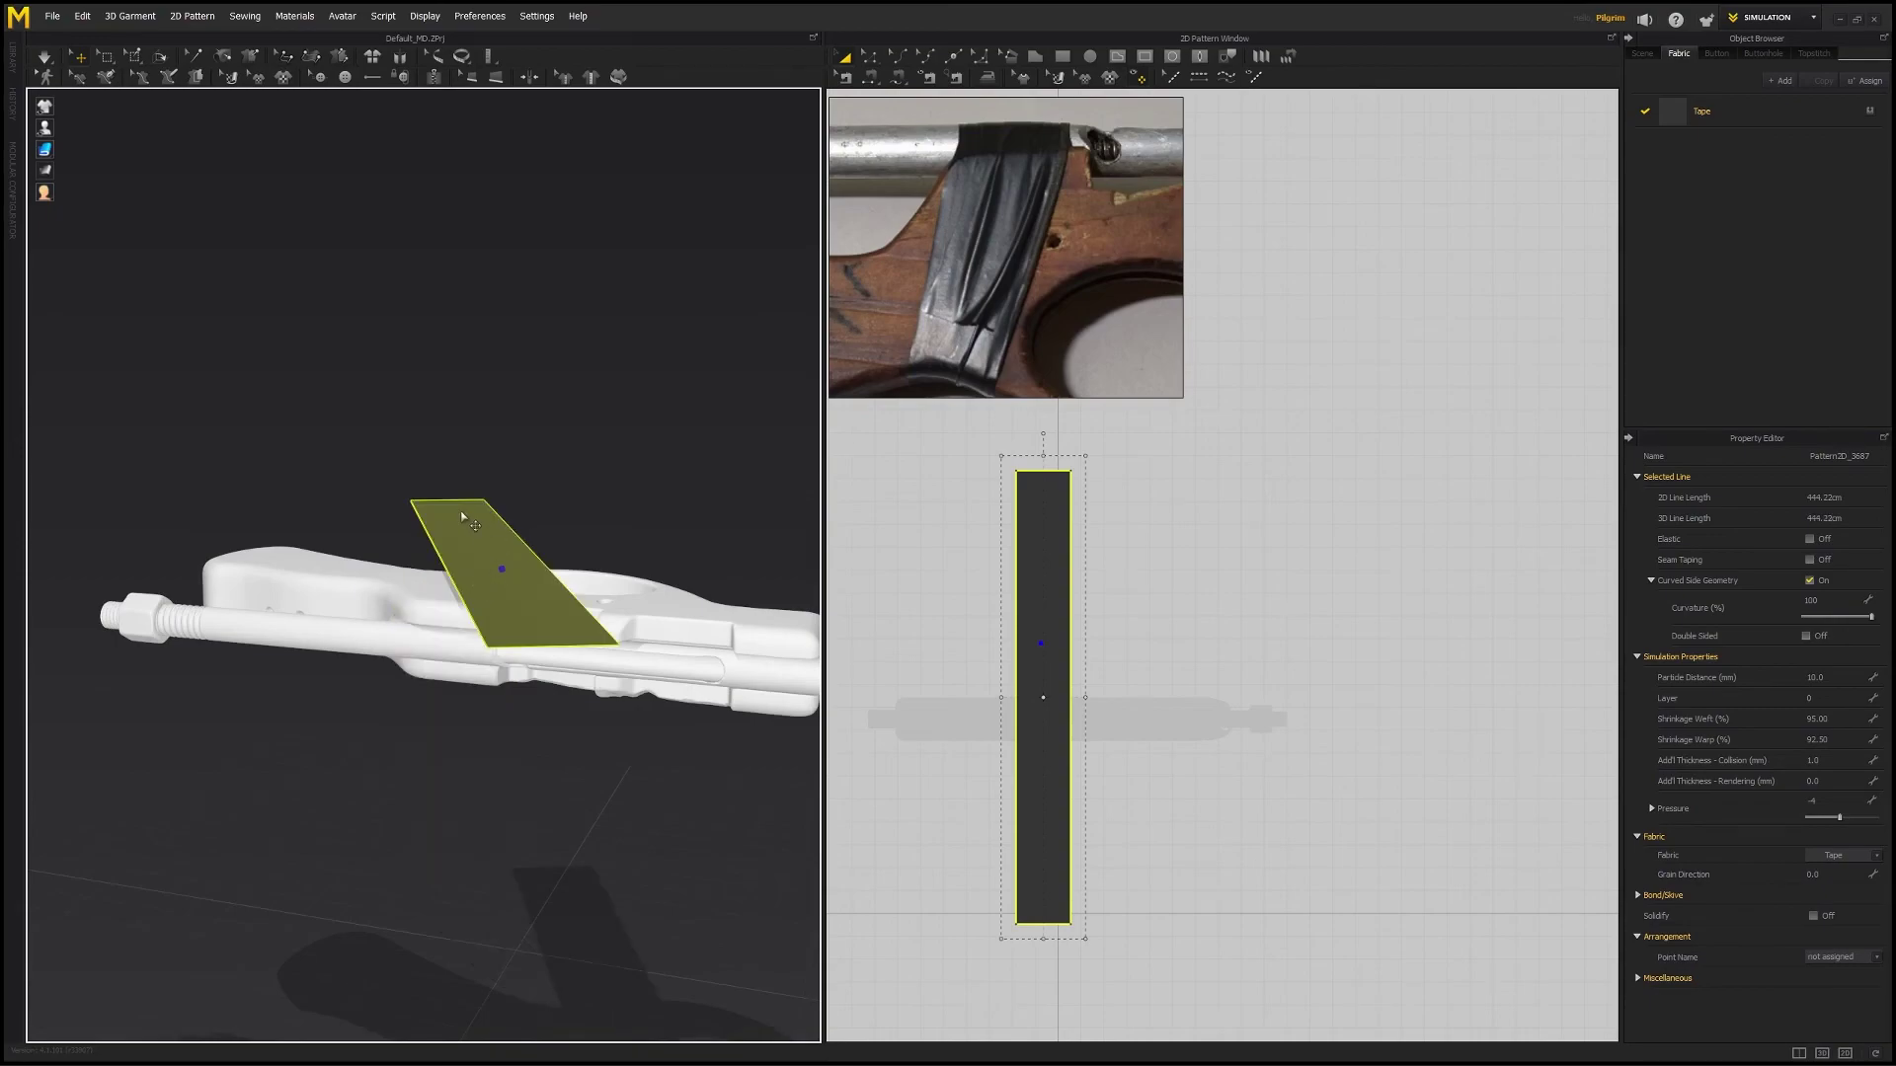
right_drag(461, 516, 496, 626)
right_drag(494, 553, 405, 562)
- Reposition the flat strip over the narrow part of the stock and rotate it to adjust its angle across the barrel
click(411, 528)
drag(383, 544, 333, 571)
right_drag(514, 528, 355, 475)
right_drag(378, 553, 374, 524)
drag(372, 440, 424, 456)
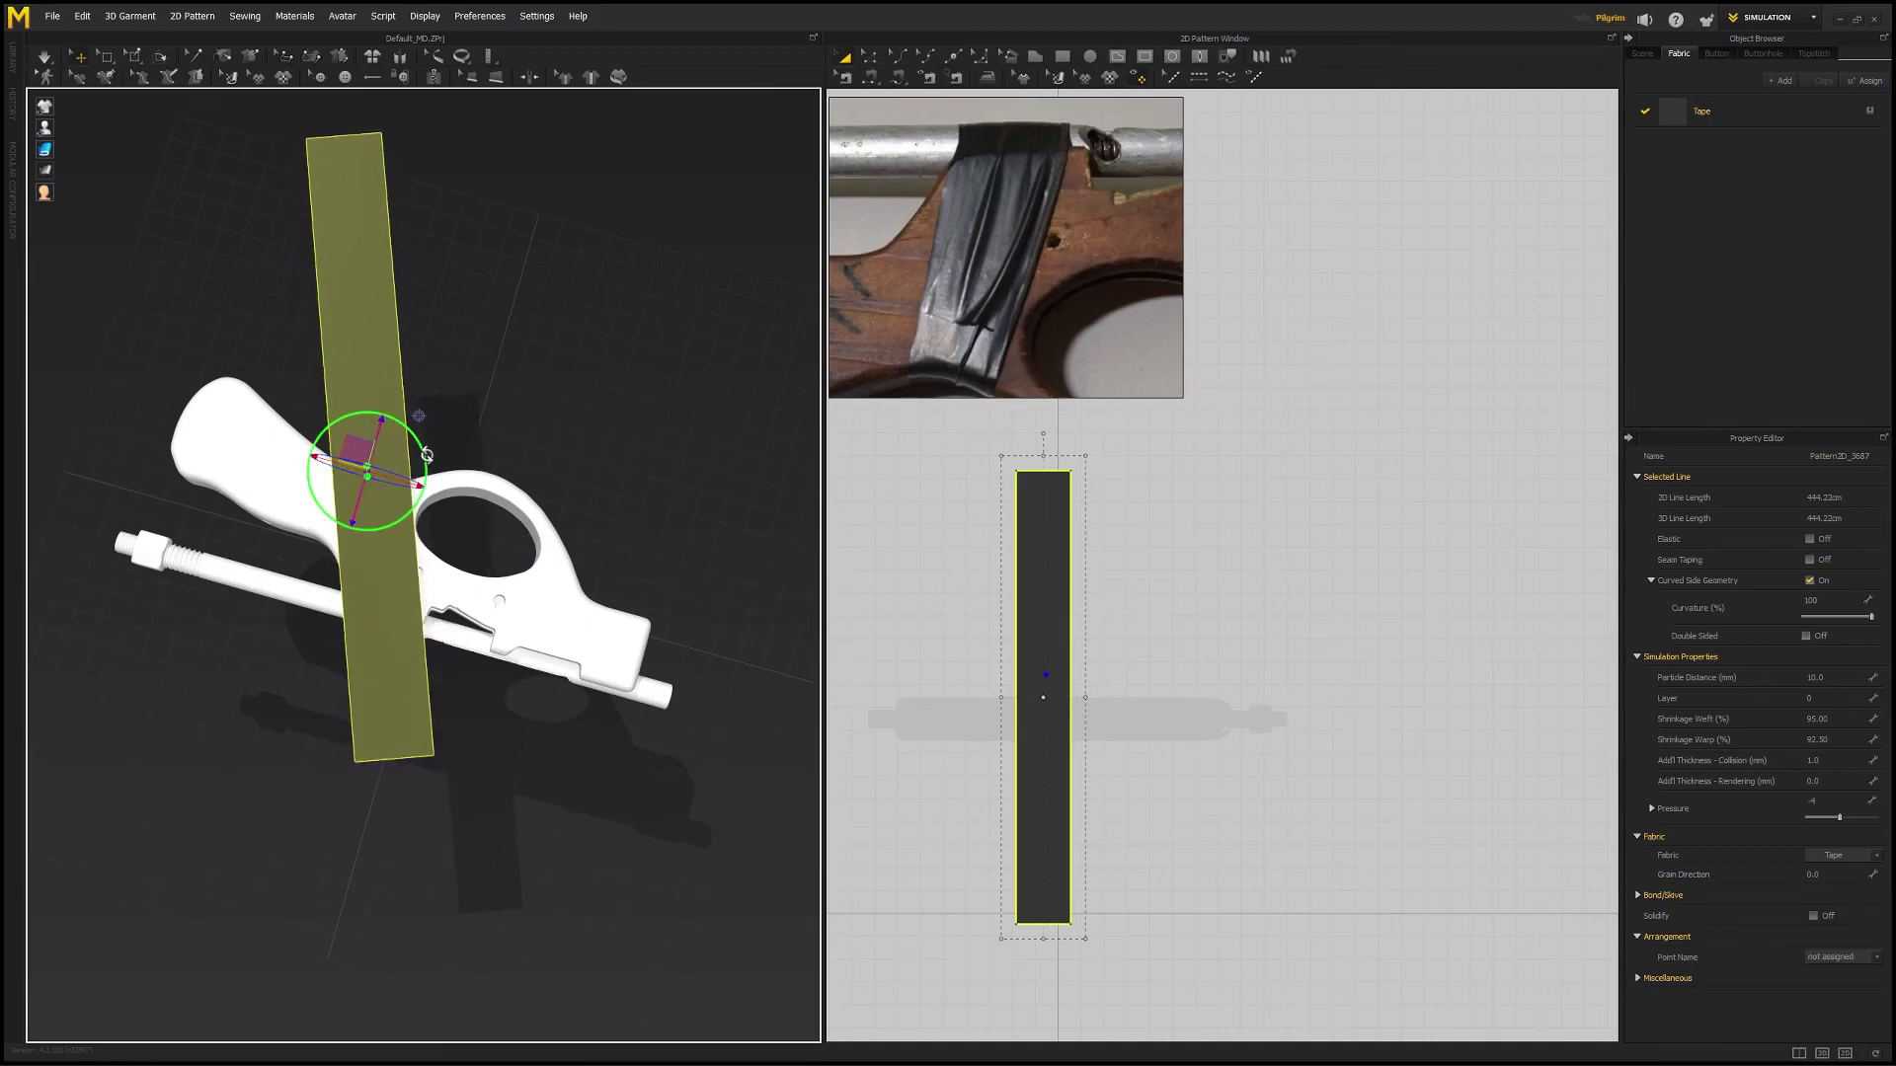
- Simulate the flat tape strip so it wraps around the narrow part of the stock and the barrel
right_drag(454, 533, 440, 411)
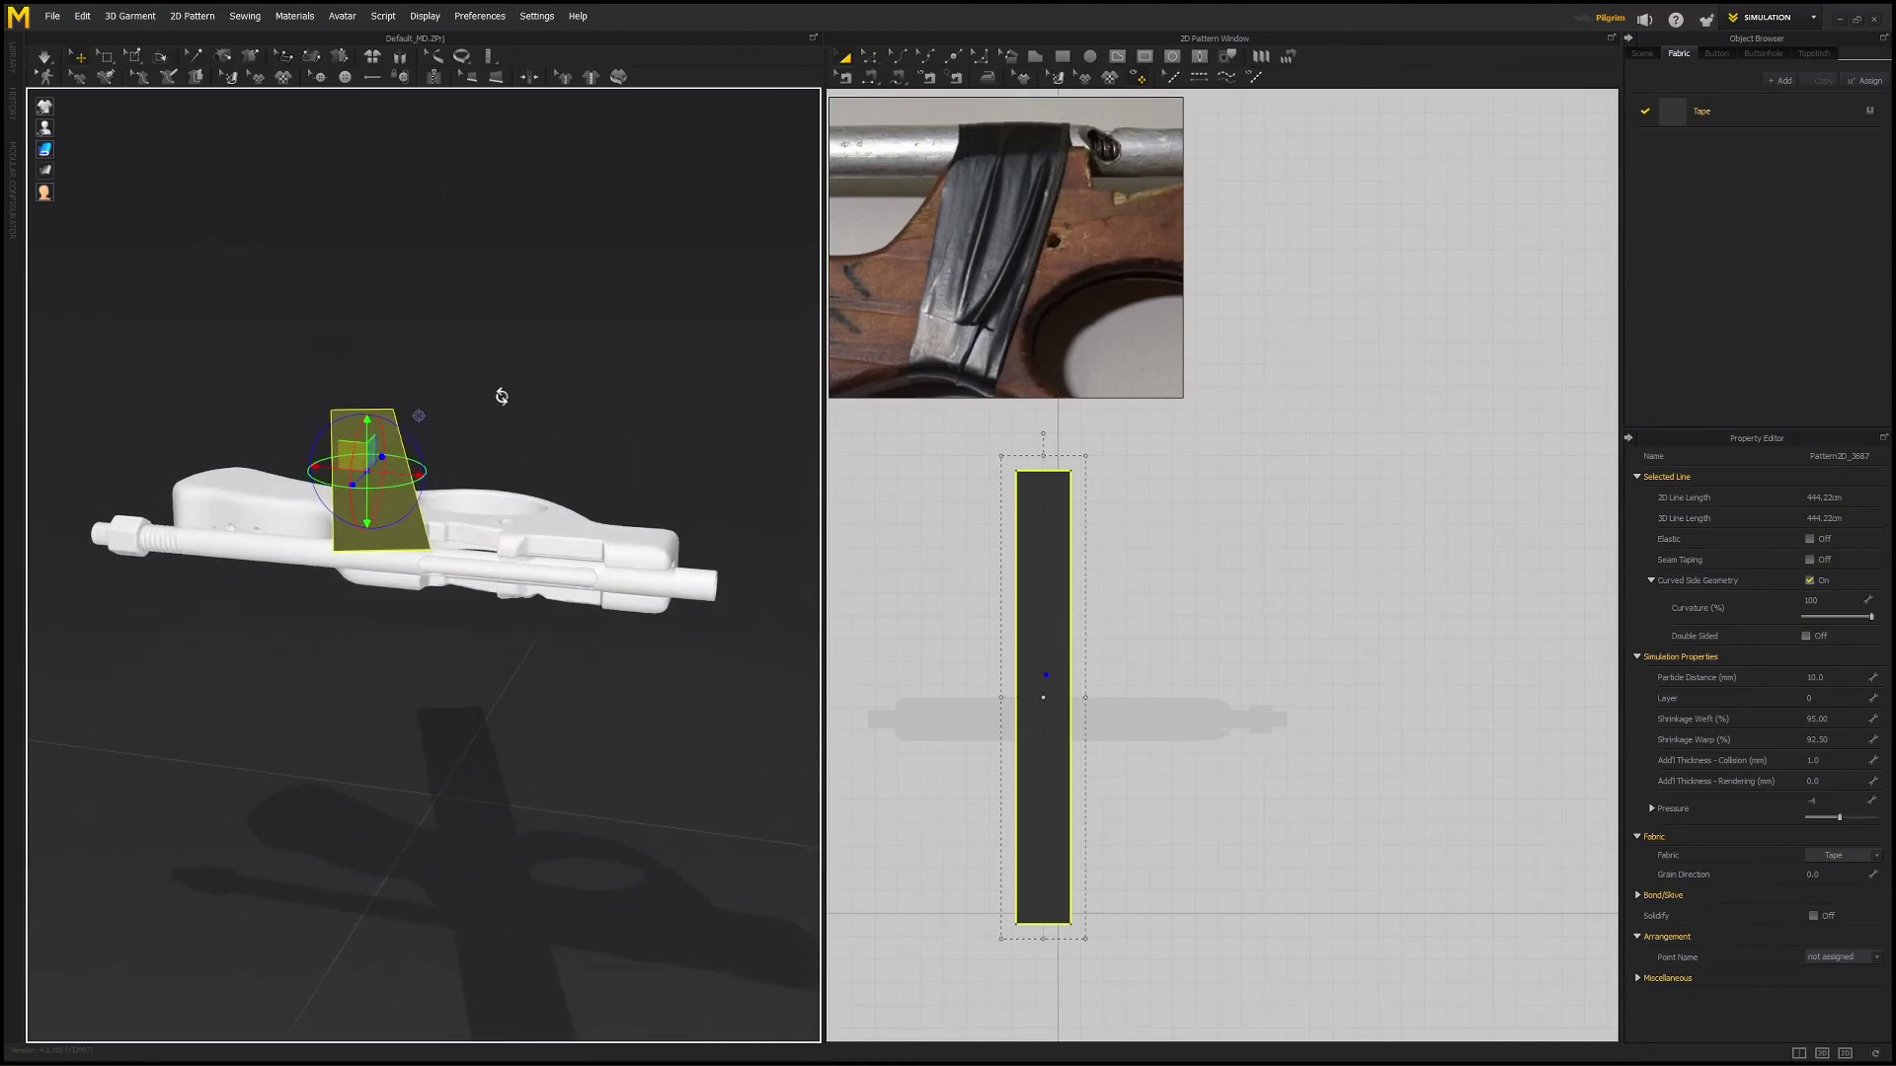
key(space)
right_drag(513, 355, 669, 256)
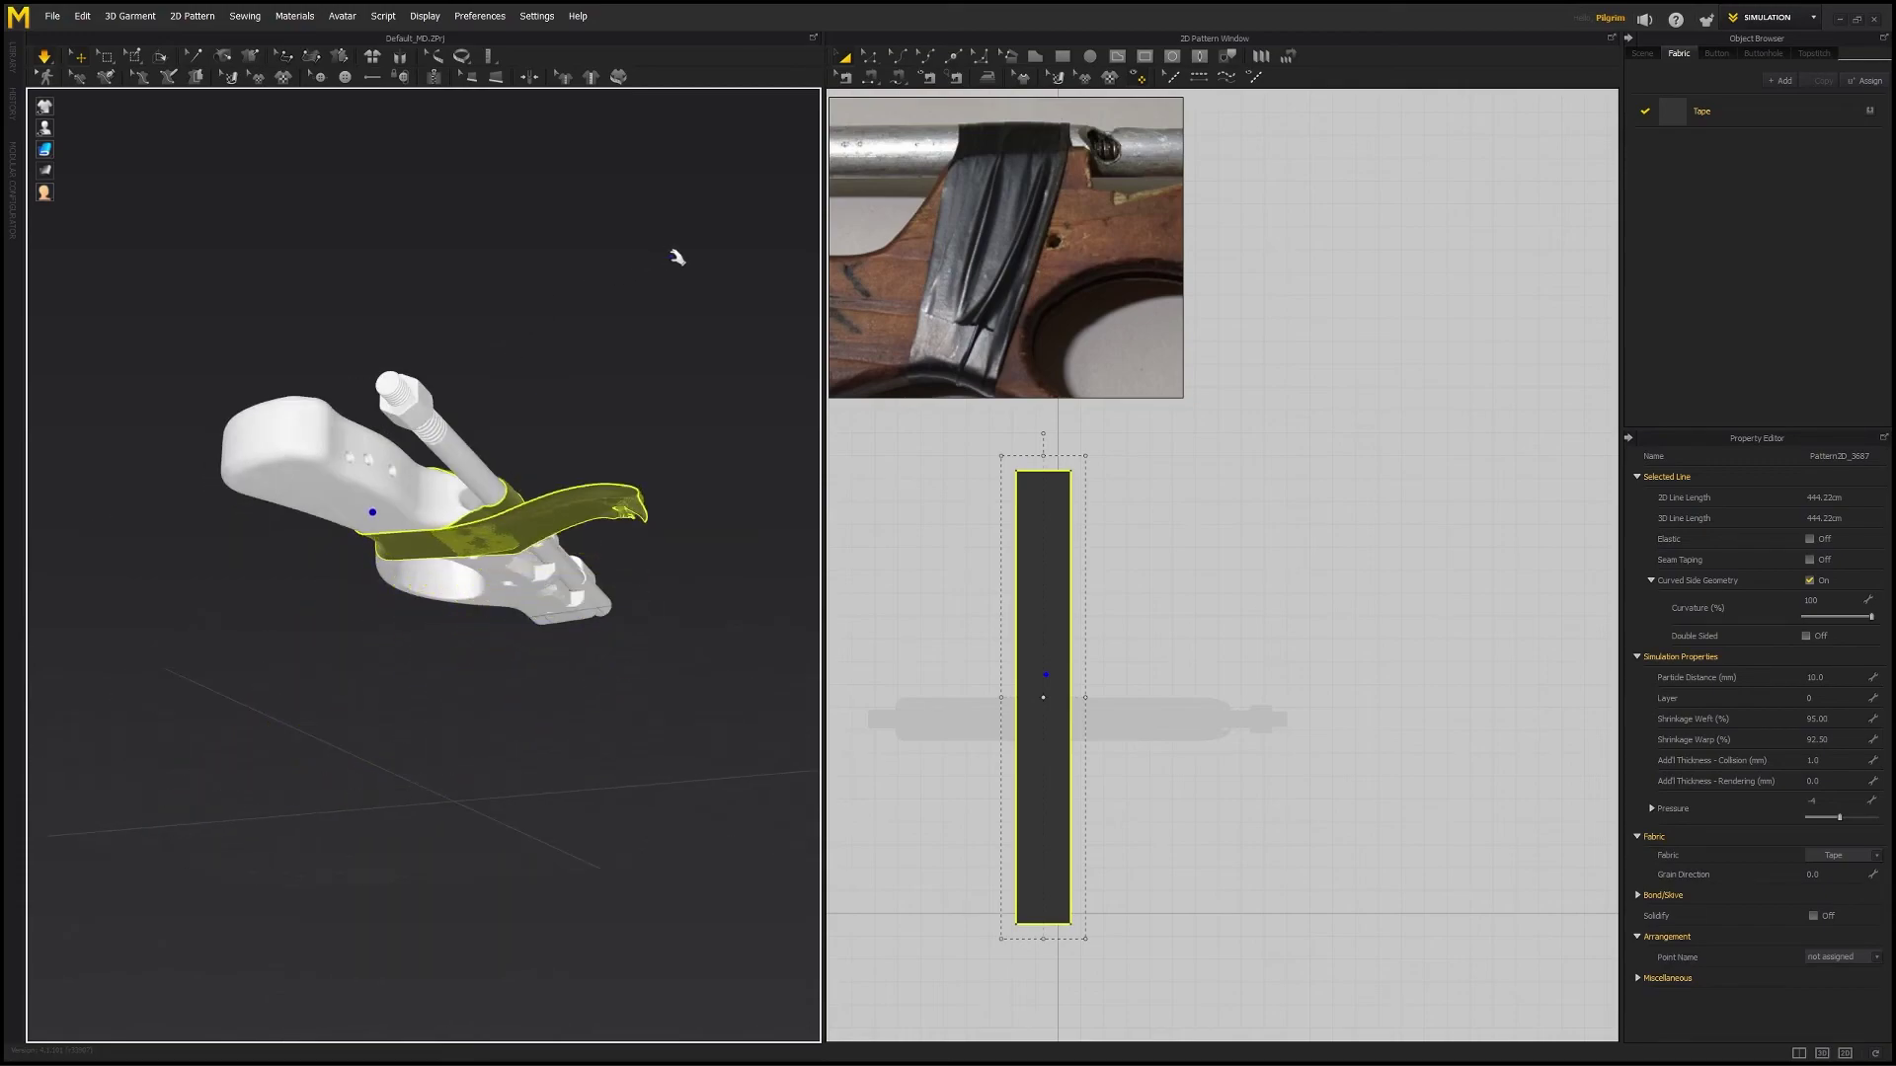
right_drag(654, 286, 377, 483)
scroll(581, 546, up, 4)
key(space)
middle_drag(377, 483, 504, 655)
scroll(504, 656, up, 4)
right_drag(505, 655, 605, 554)
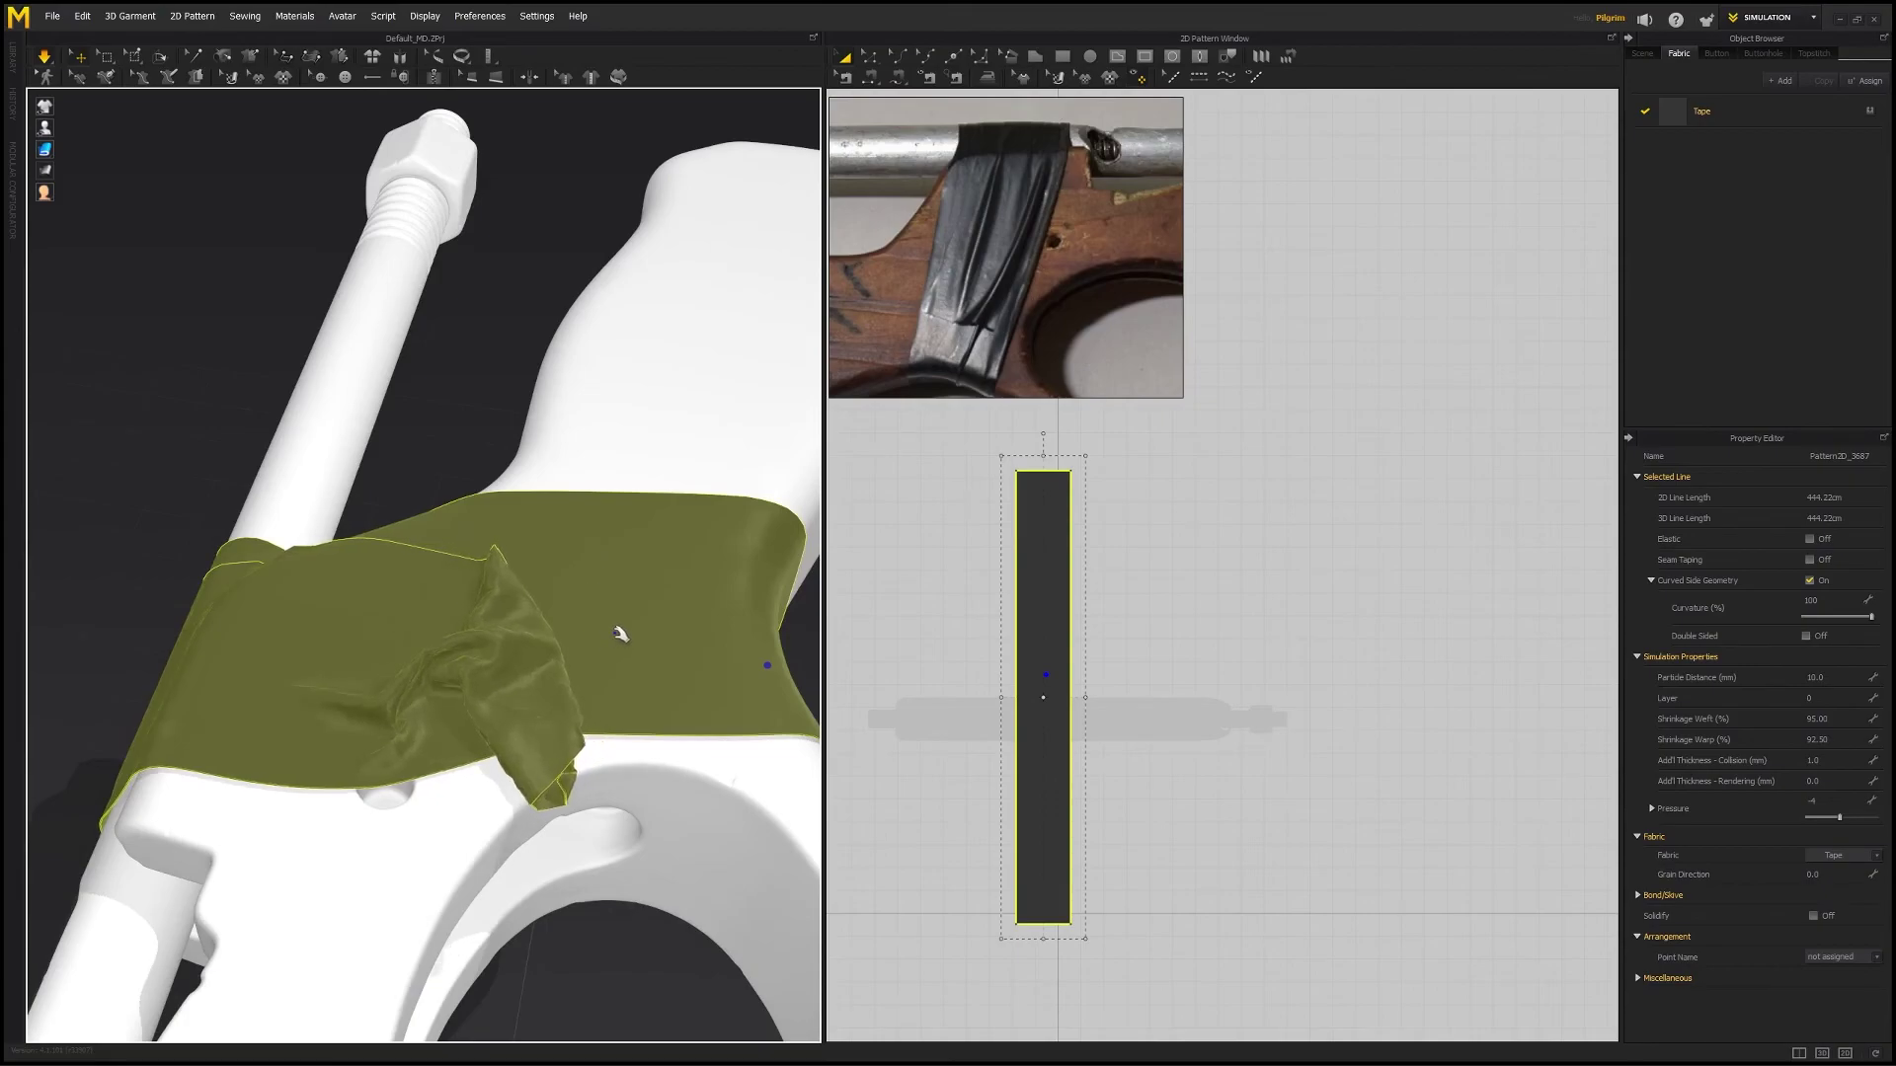
- Pull the tape's crumpled loose end out across the wrapped stock so it overlaps the layer beneath more smoothly
drag(555, 616, 790, 622)
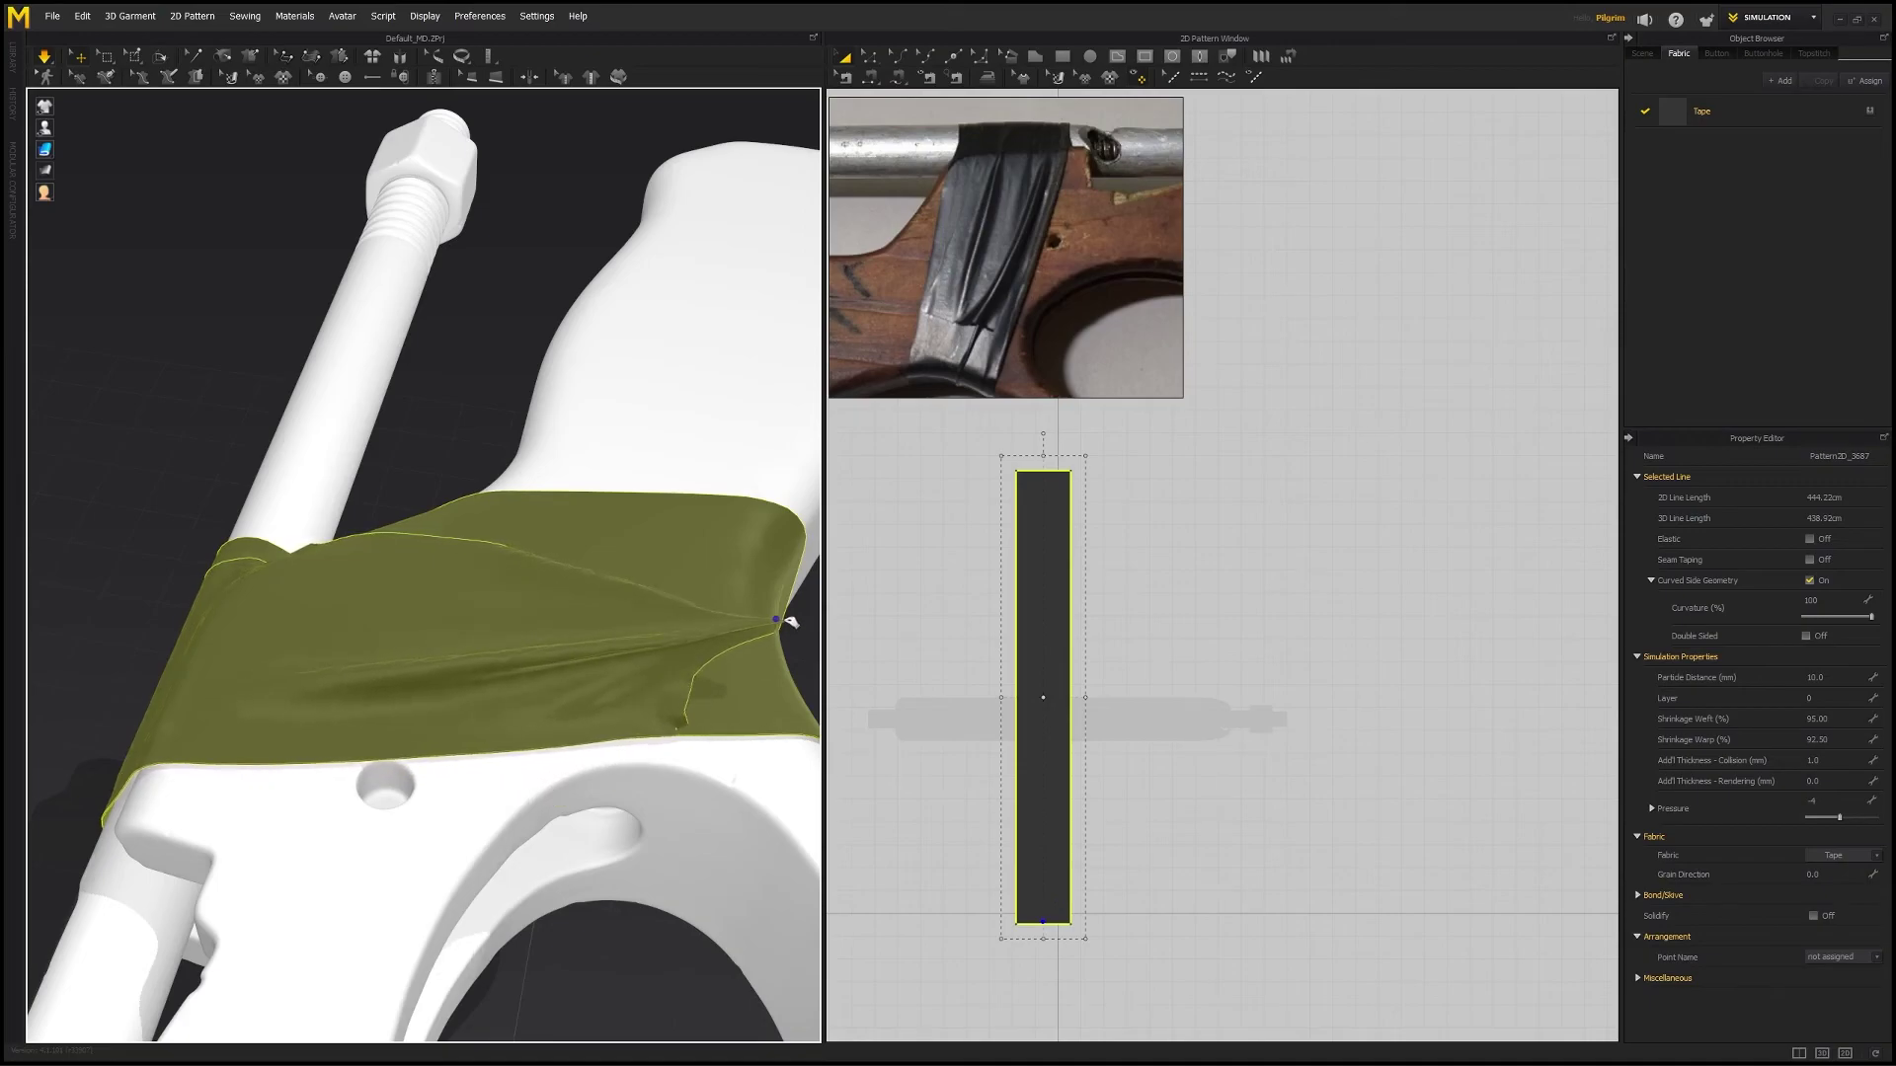
drag(790, 622, 785, 620)
right_drag(665, 612, 530, 645)
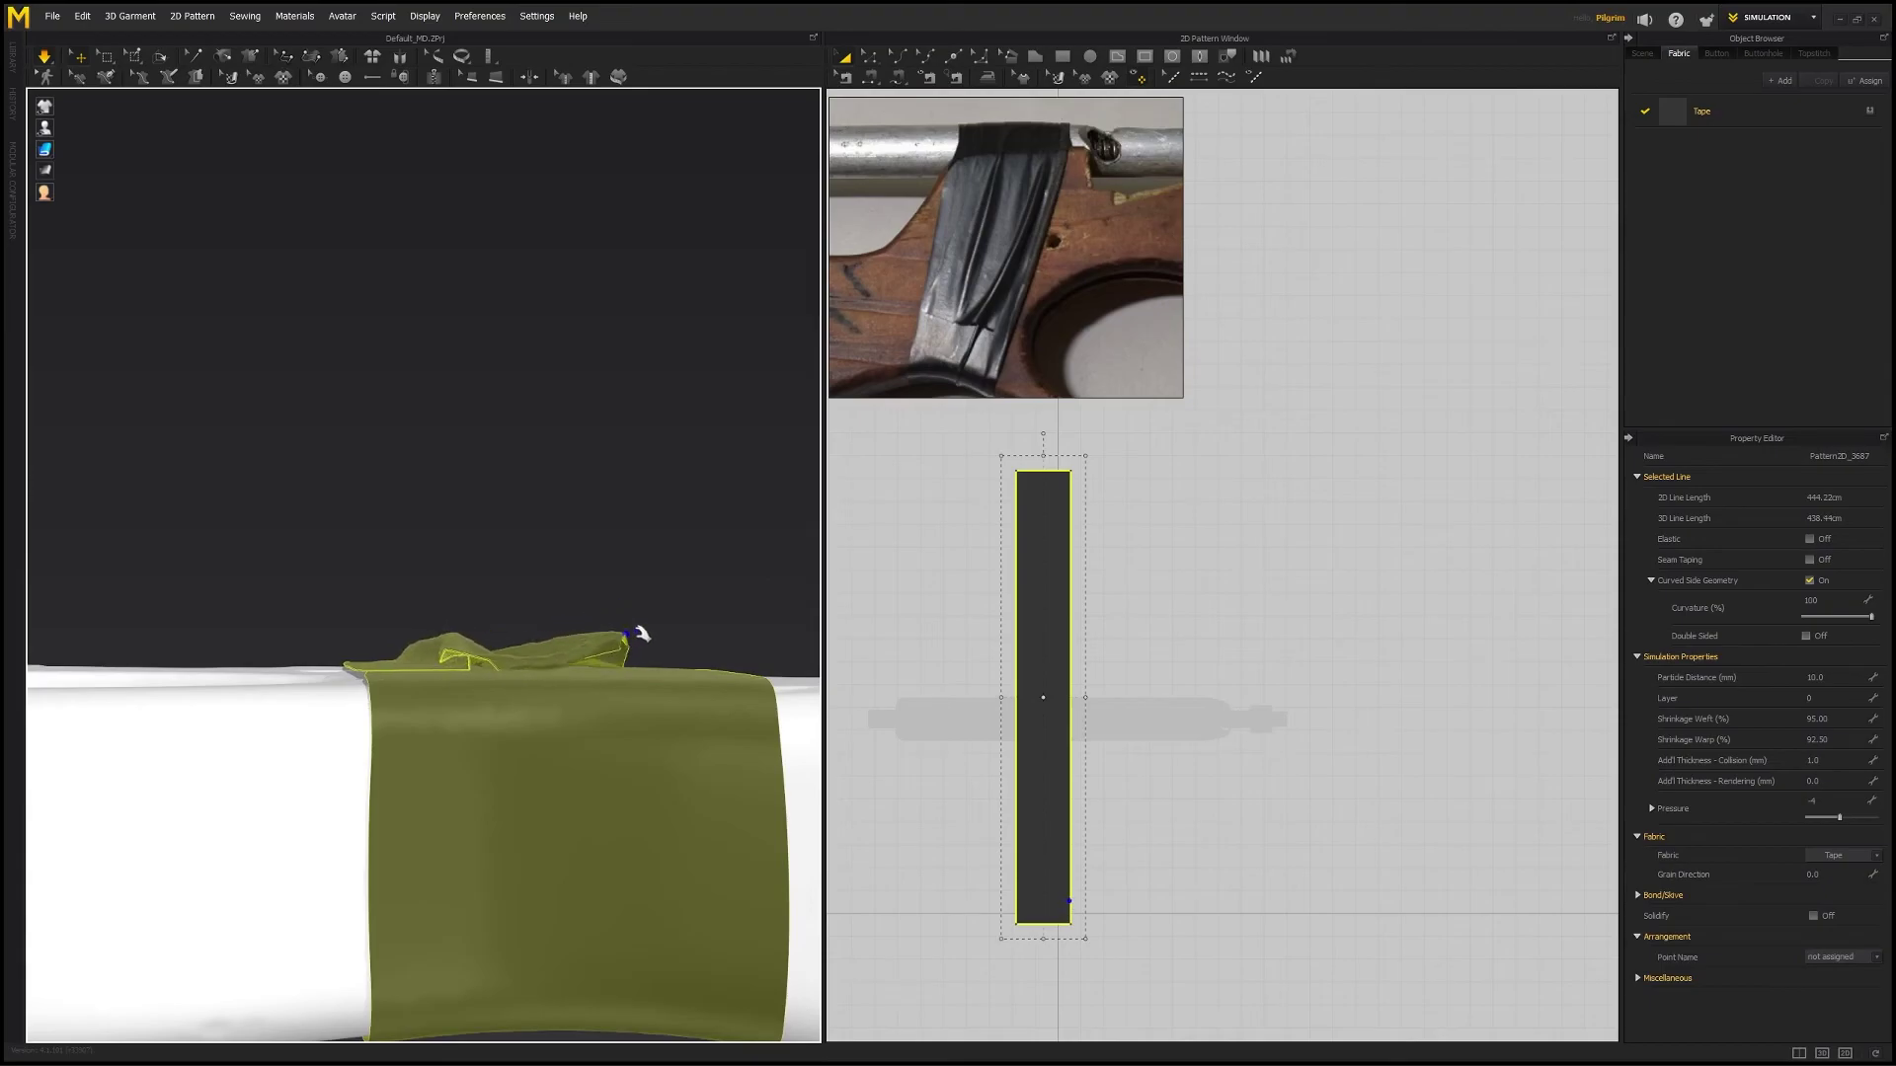
right_drag(696, 581, 553, 647)
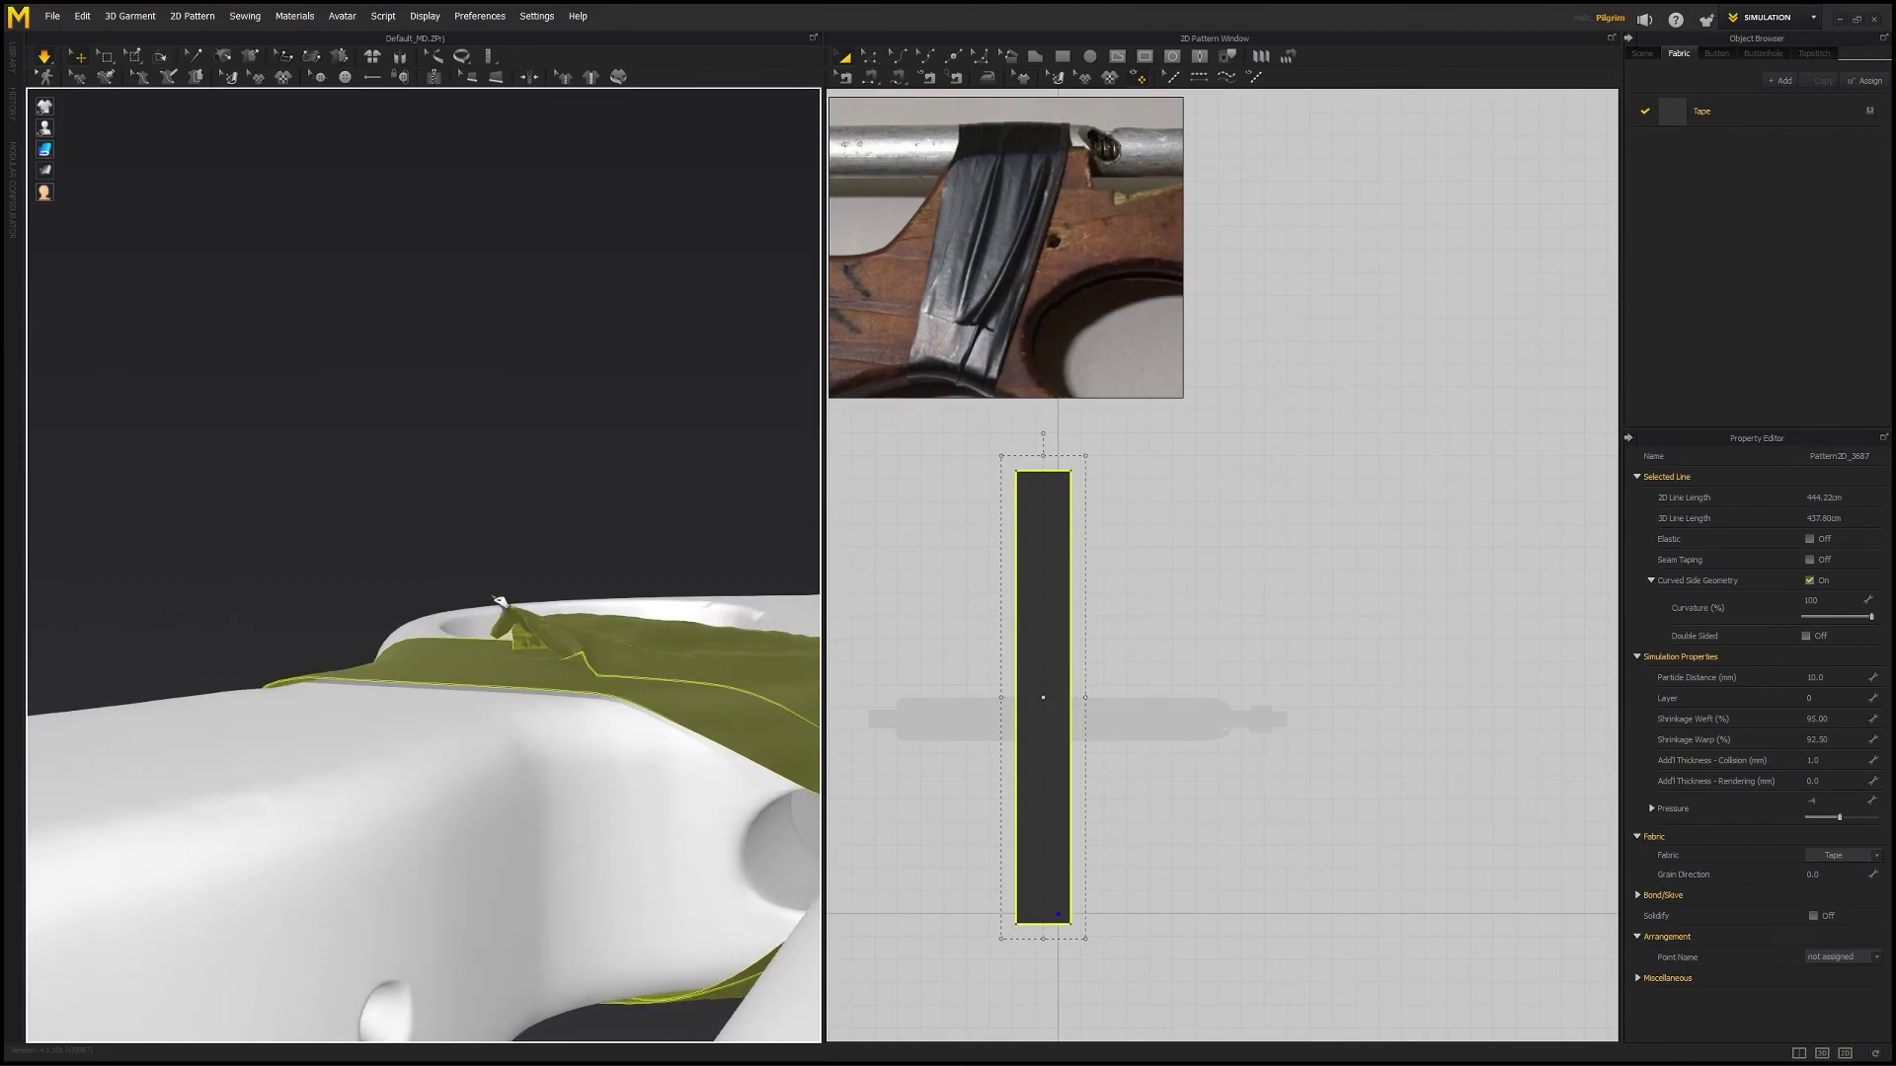
mouse_move(556, 660)
right_down()
mouse_move(690, 656)
mouse_move(757, 622)
mouse_move(556, 656)
right_up()
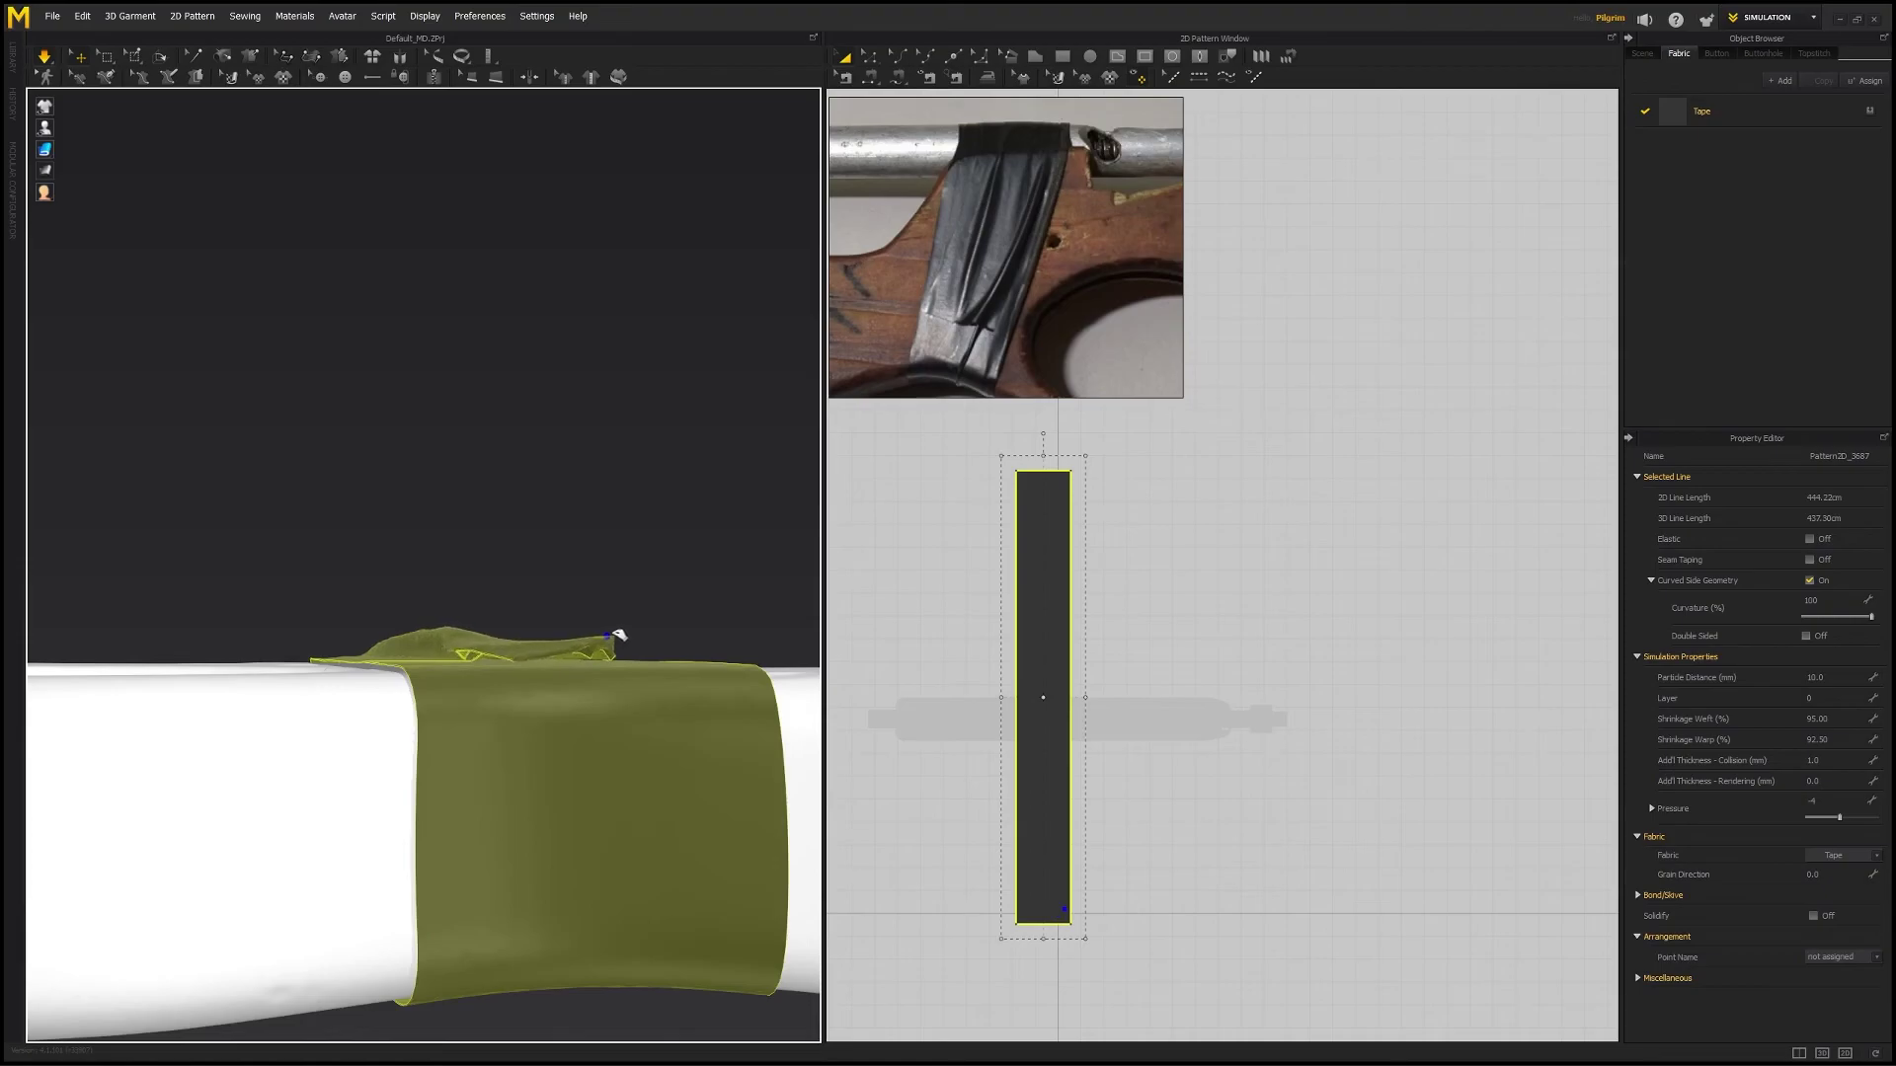
right_drag(637, 610, 626, 499)
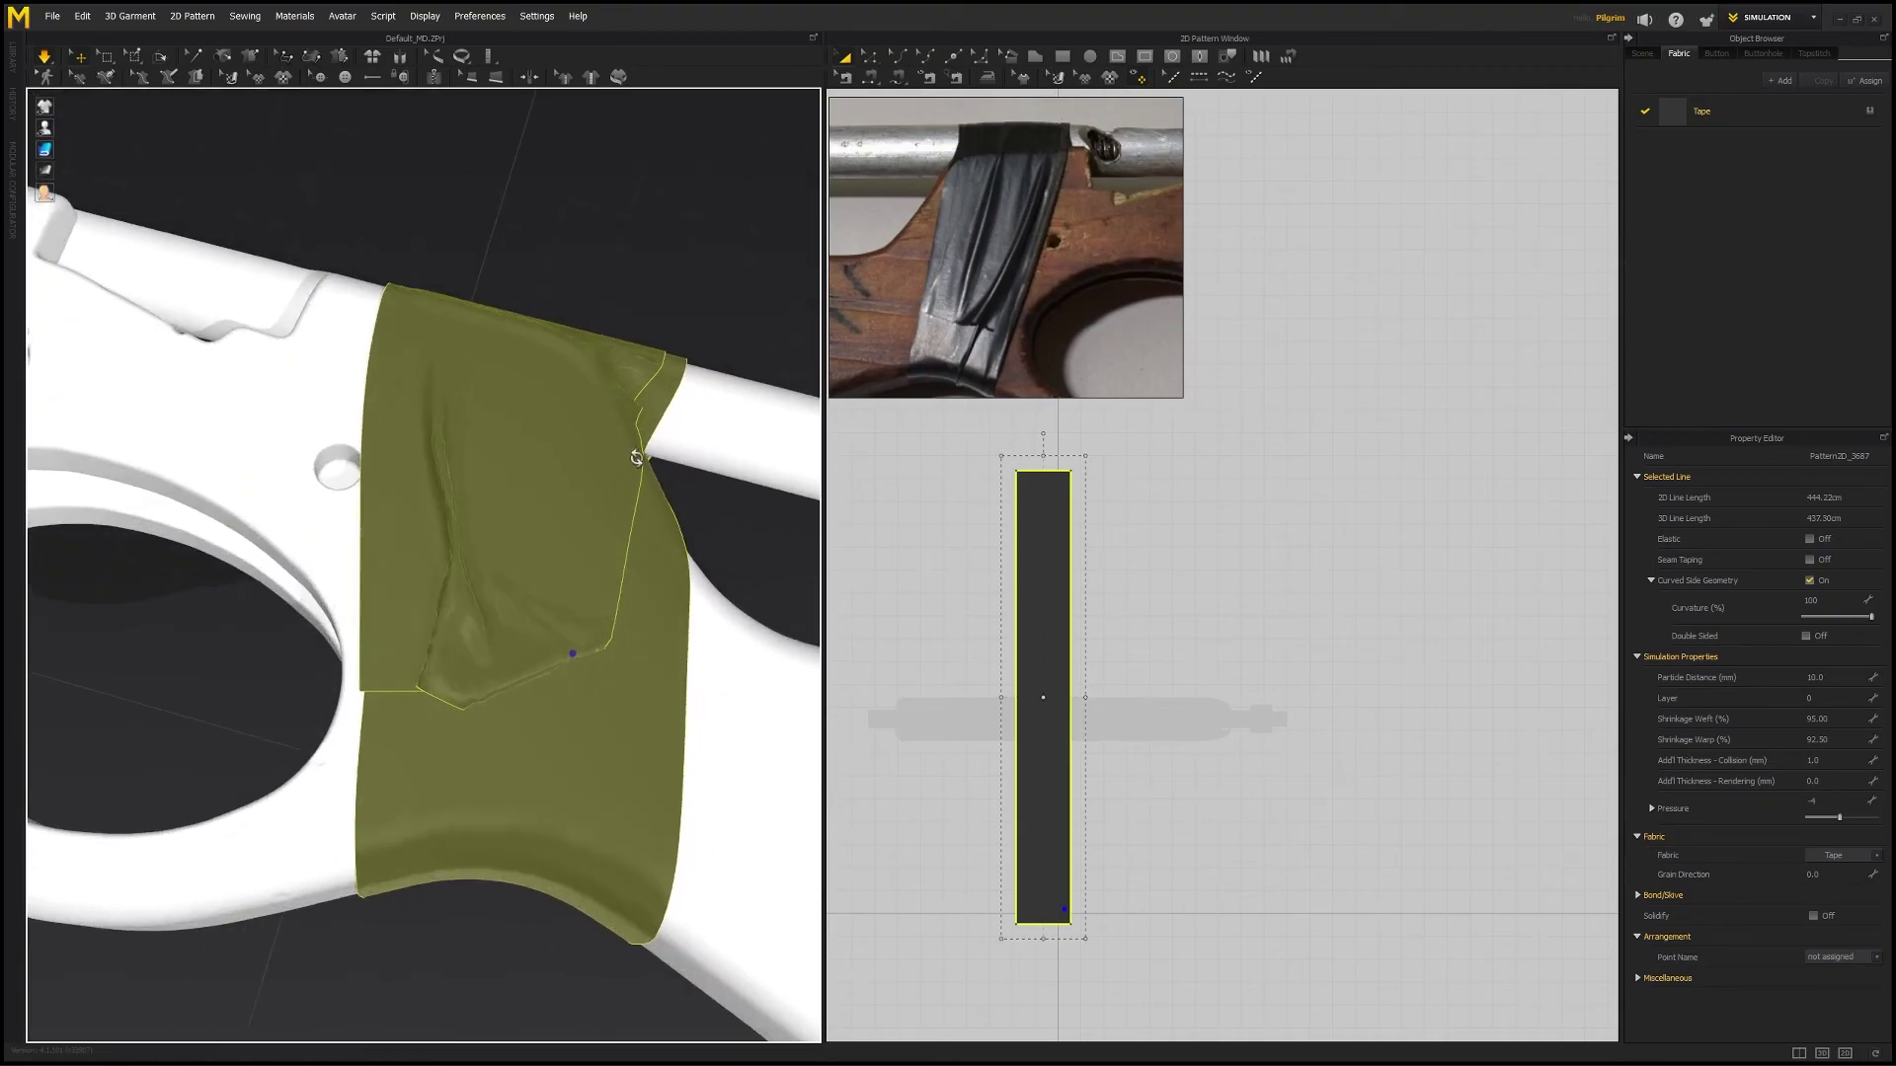
right_drag(614, 392, 578, 464)
right_drag(590, 576, 498, 635)
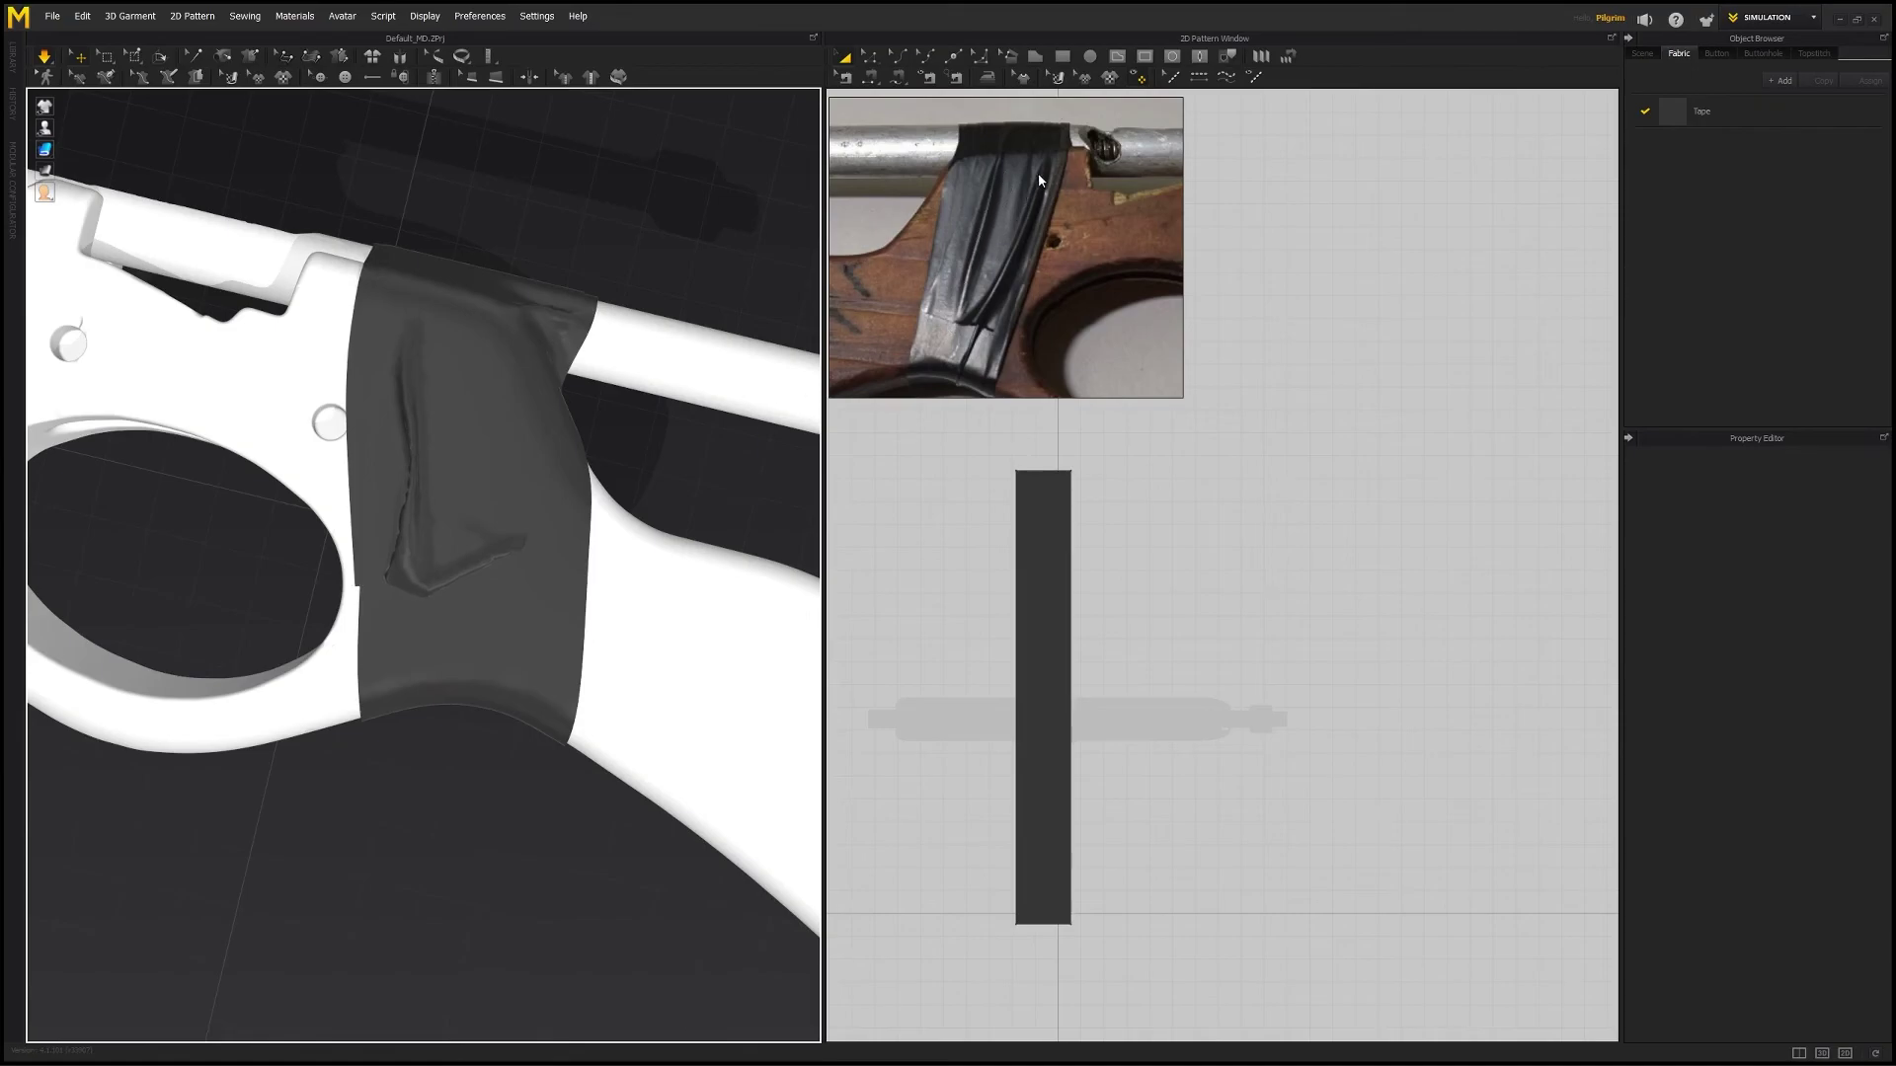
- Tug the tape at several points along the stock's curved outer edge to form small folds during simulation
right_drag(612, 618, 442, 471)
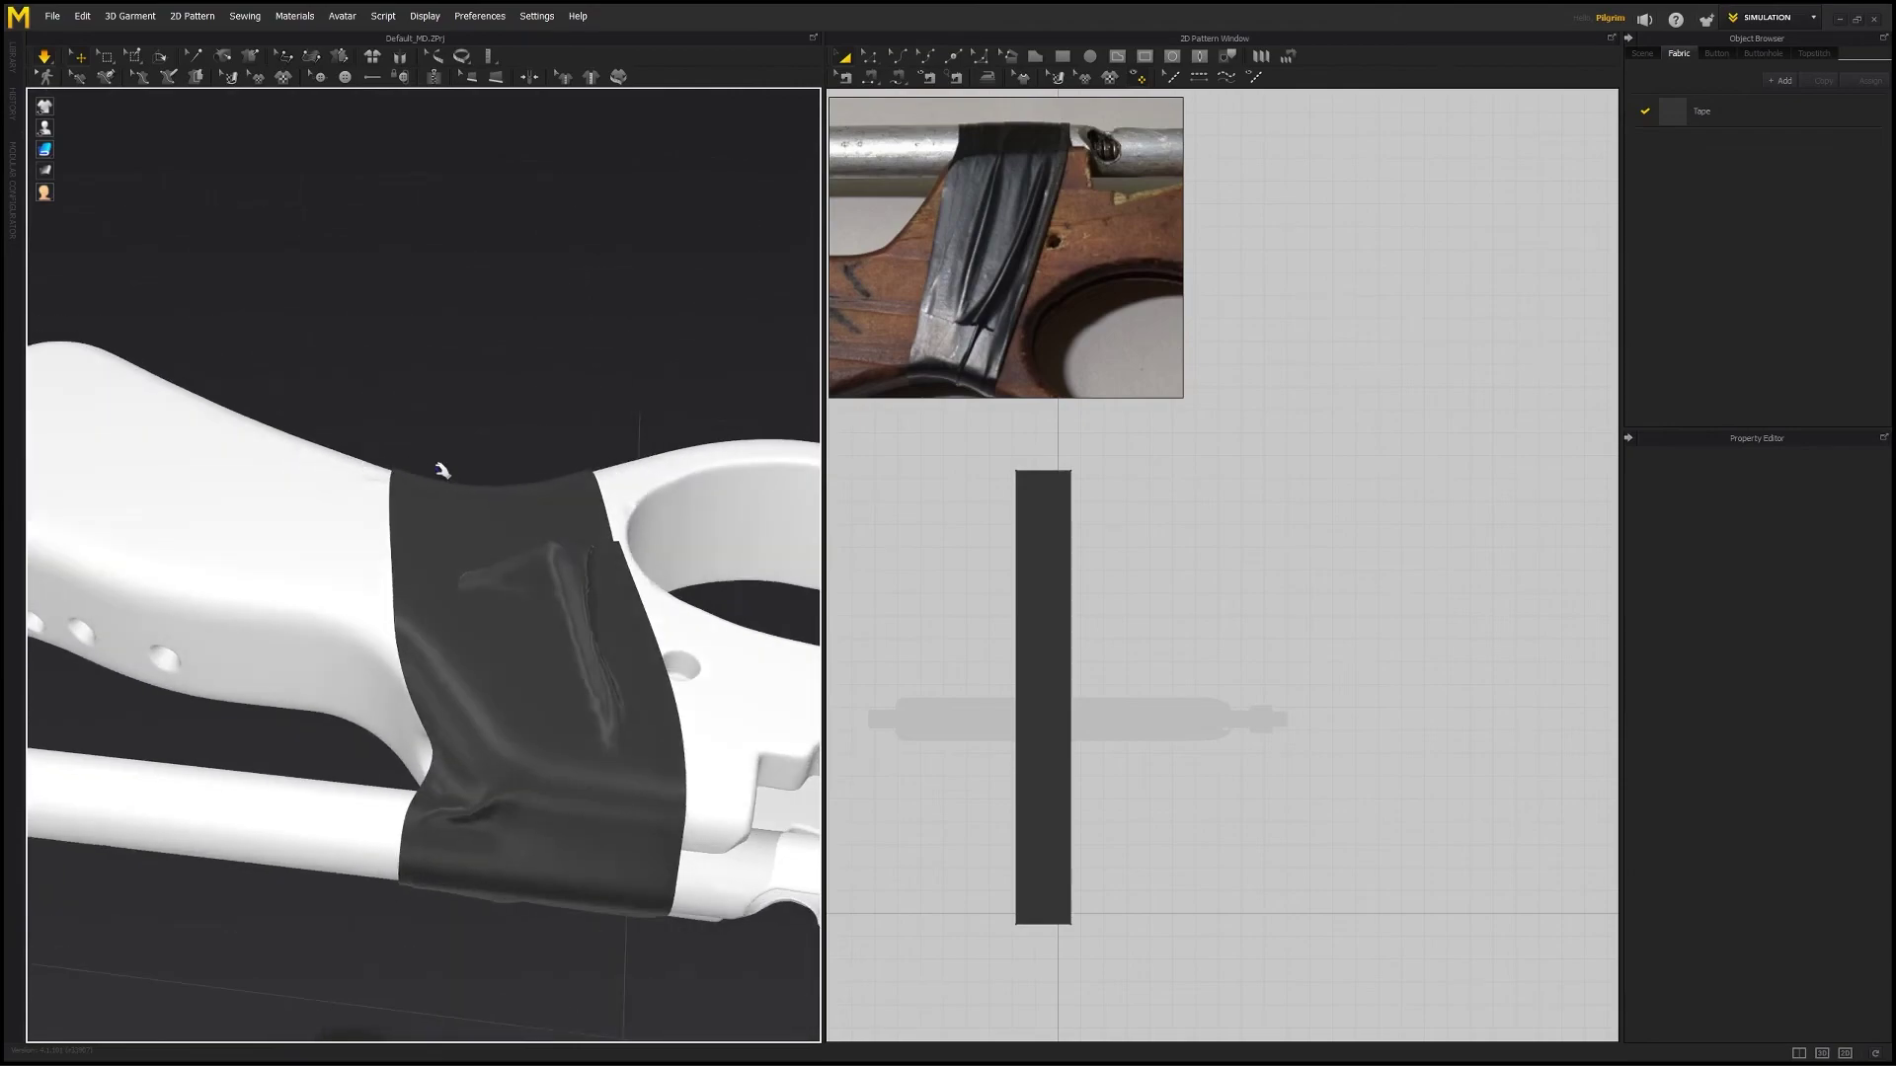
click(445, 480)
drag(448, 468, 455, 422)
click(469, 411)
right_drag(442, 400, 438, 481)
scroll(529, 487, up, 3)
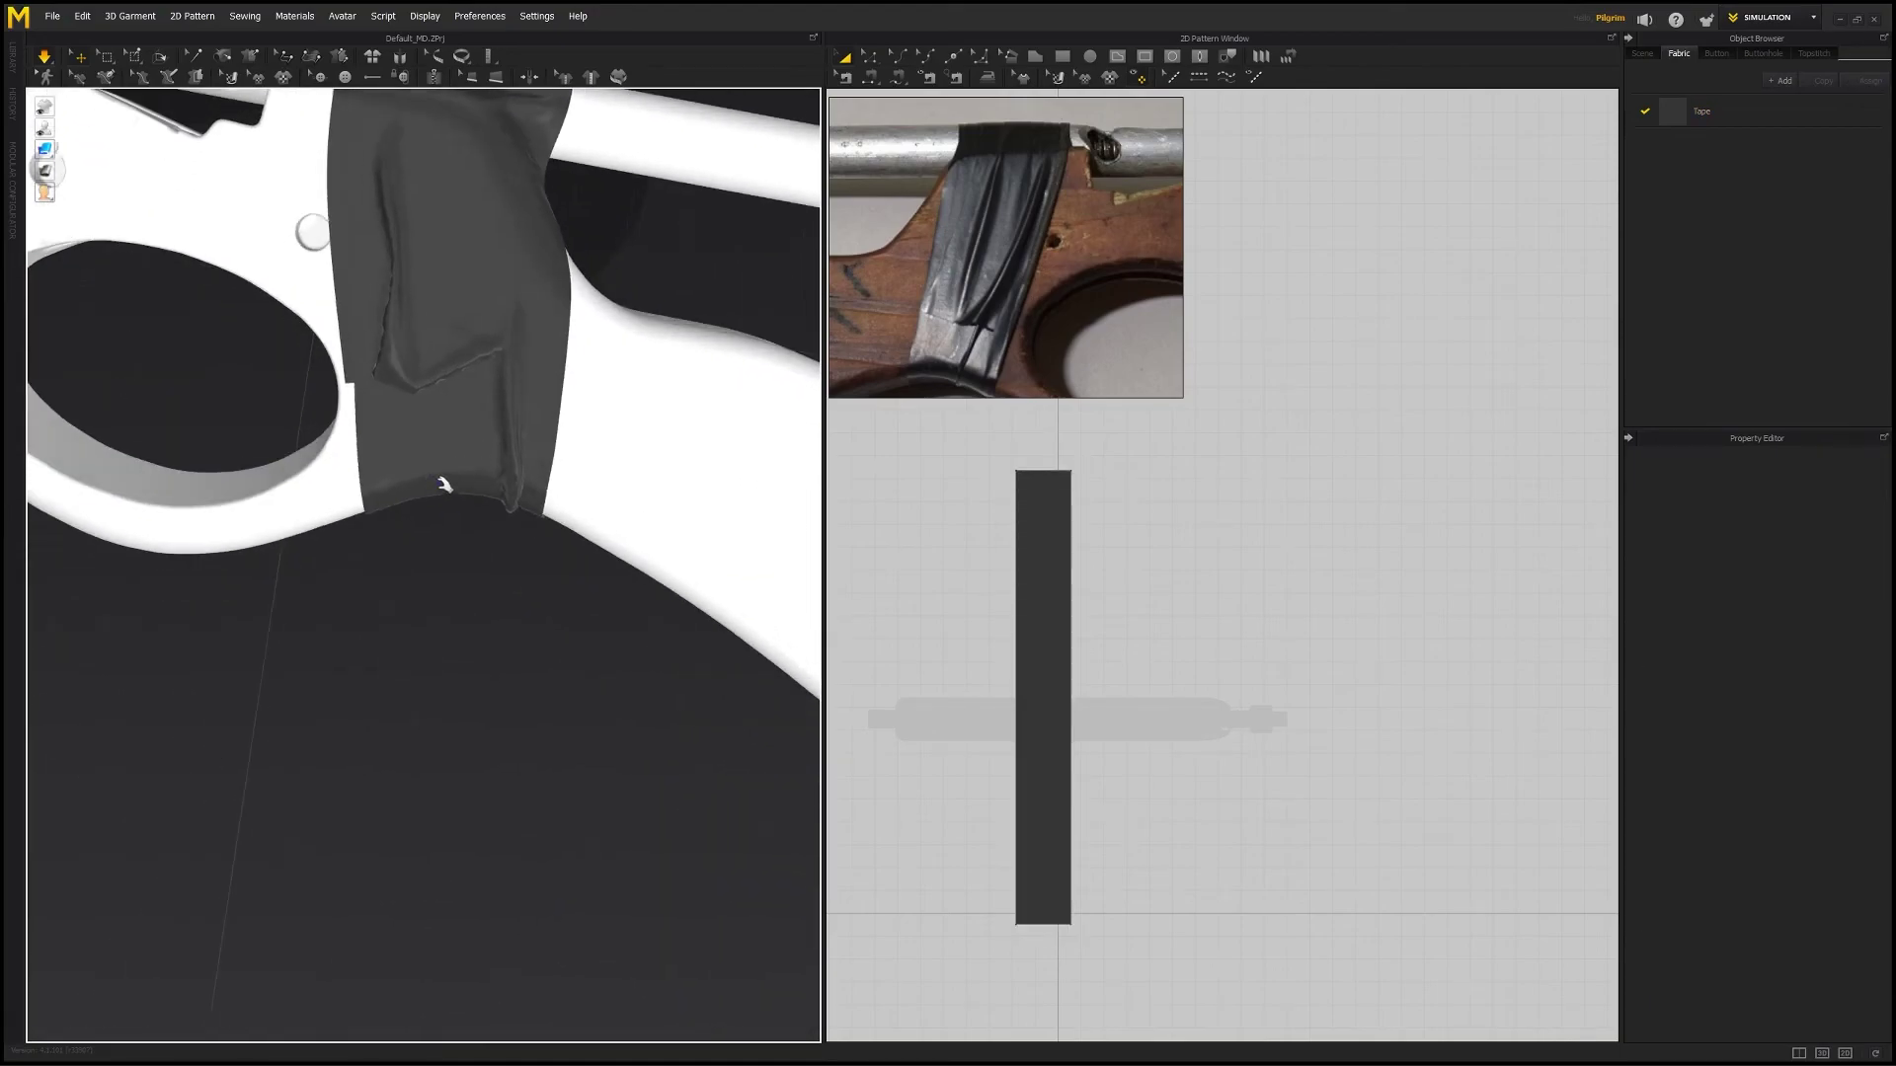
click(439, 485)
drag(453, 528, 456, 518)
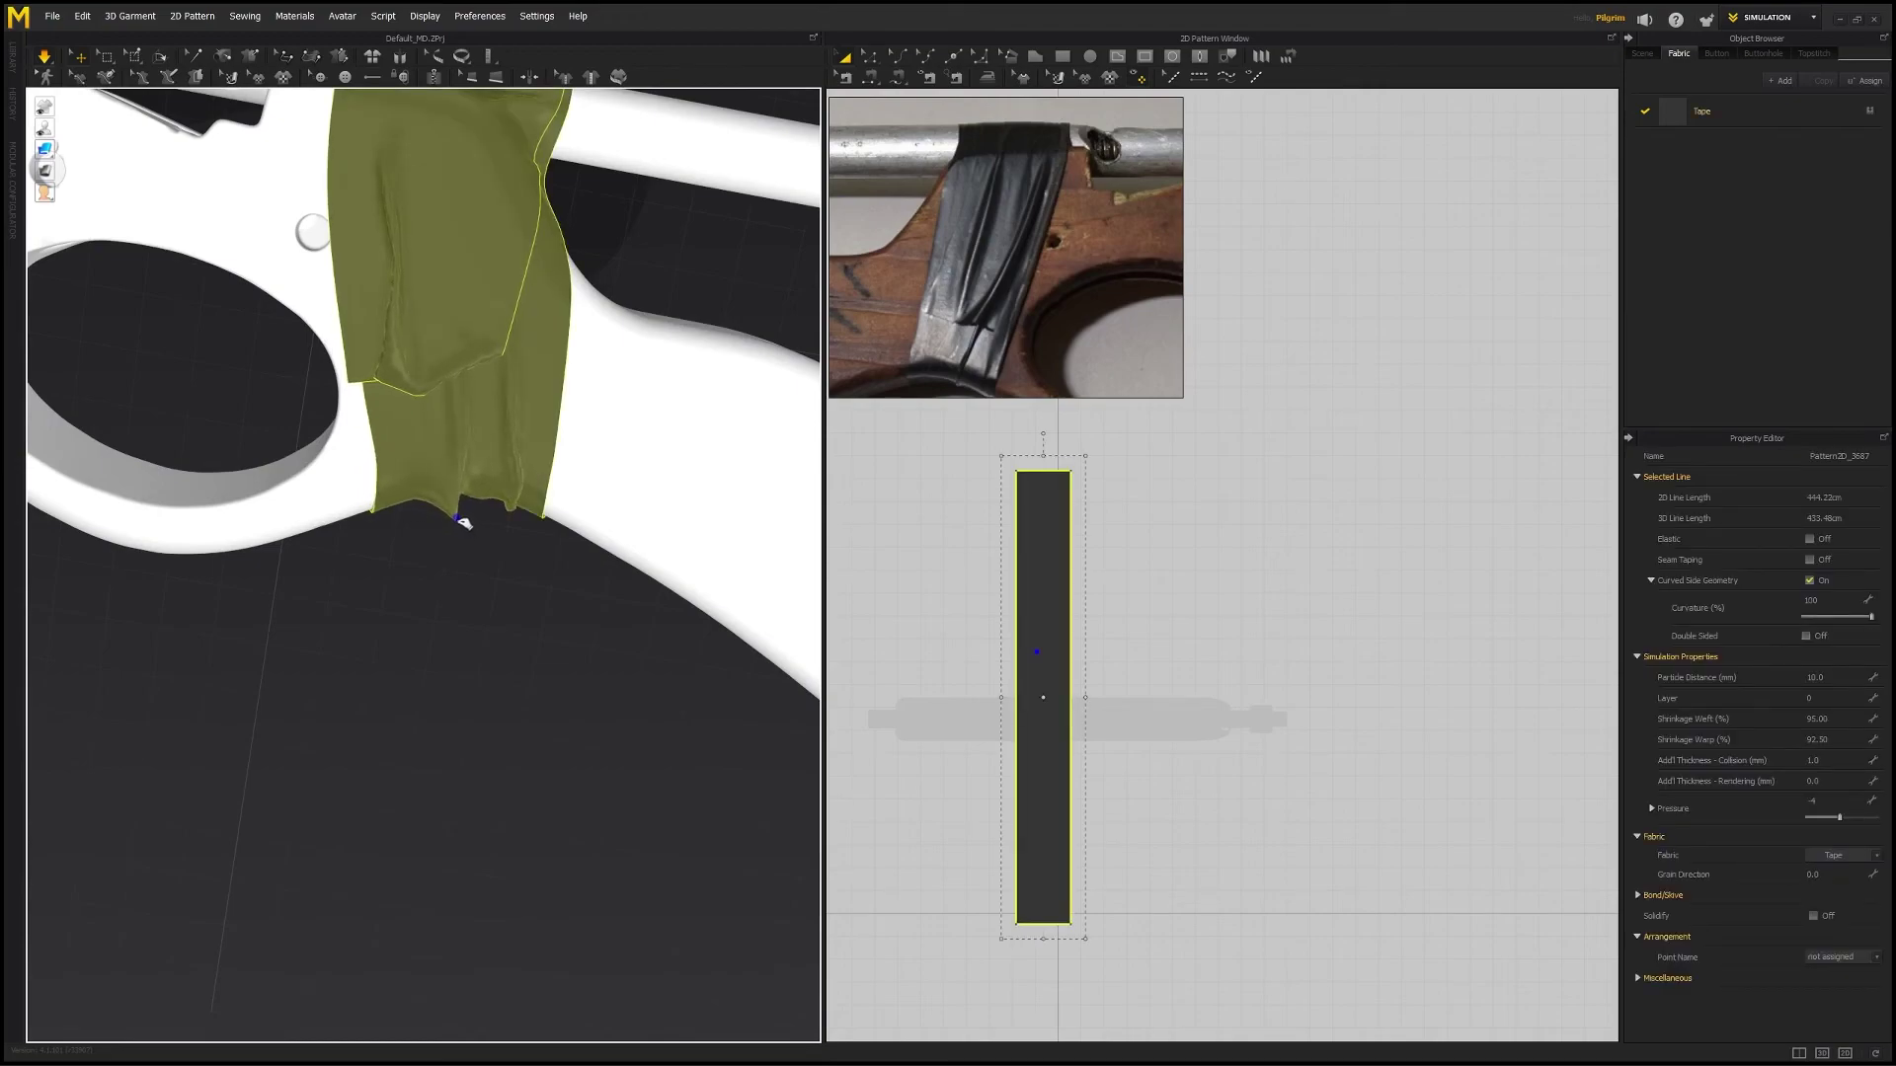
click(454, 549)
- Tug the tape around the barrel from several angles to add creases where it bends over the metal
mouse_move(452, 583)
right_down()
mouse_move(495, 487)
mouse_move(419, 453)
mouse_move(322, 478)
mouse_move(351, 457)
mouse_move(330, 603)
mouse_move(427, 597)
right_up()
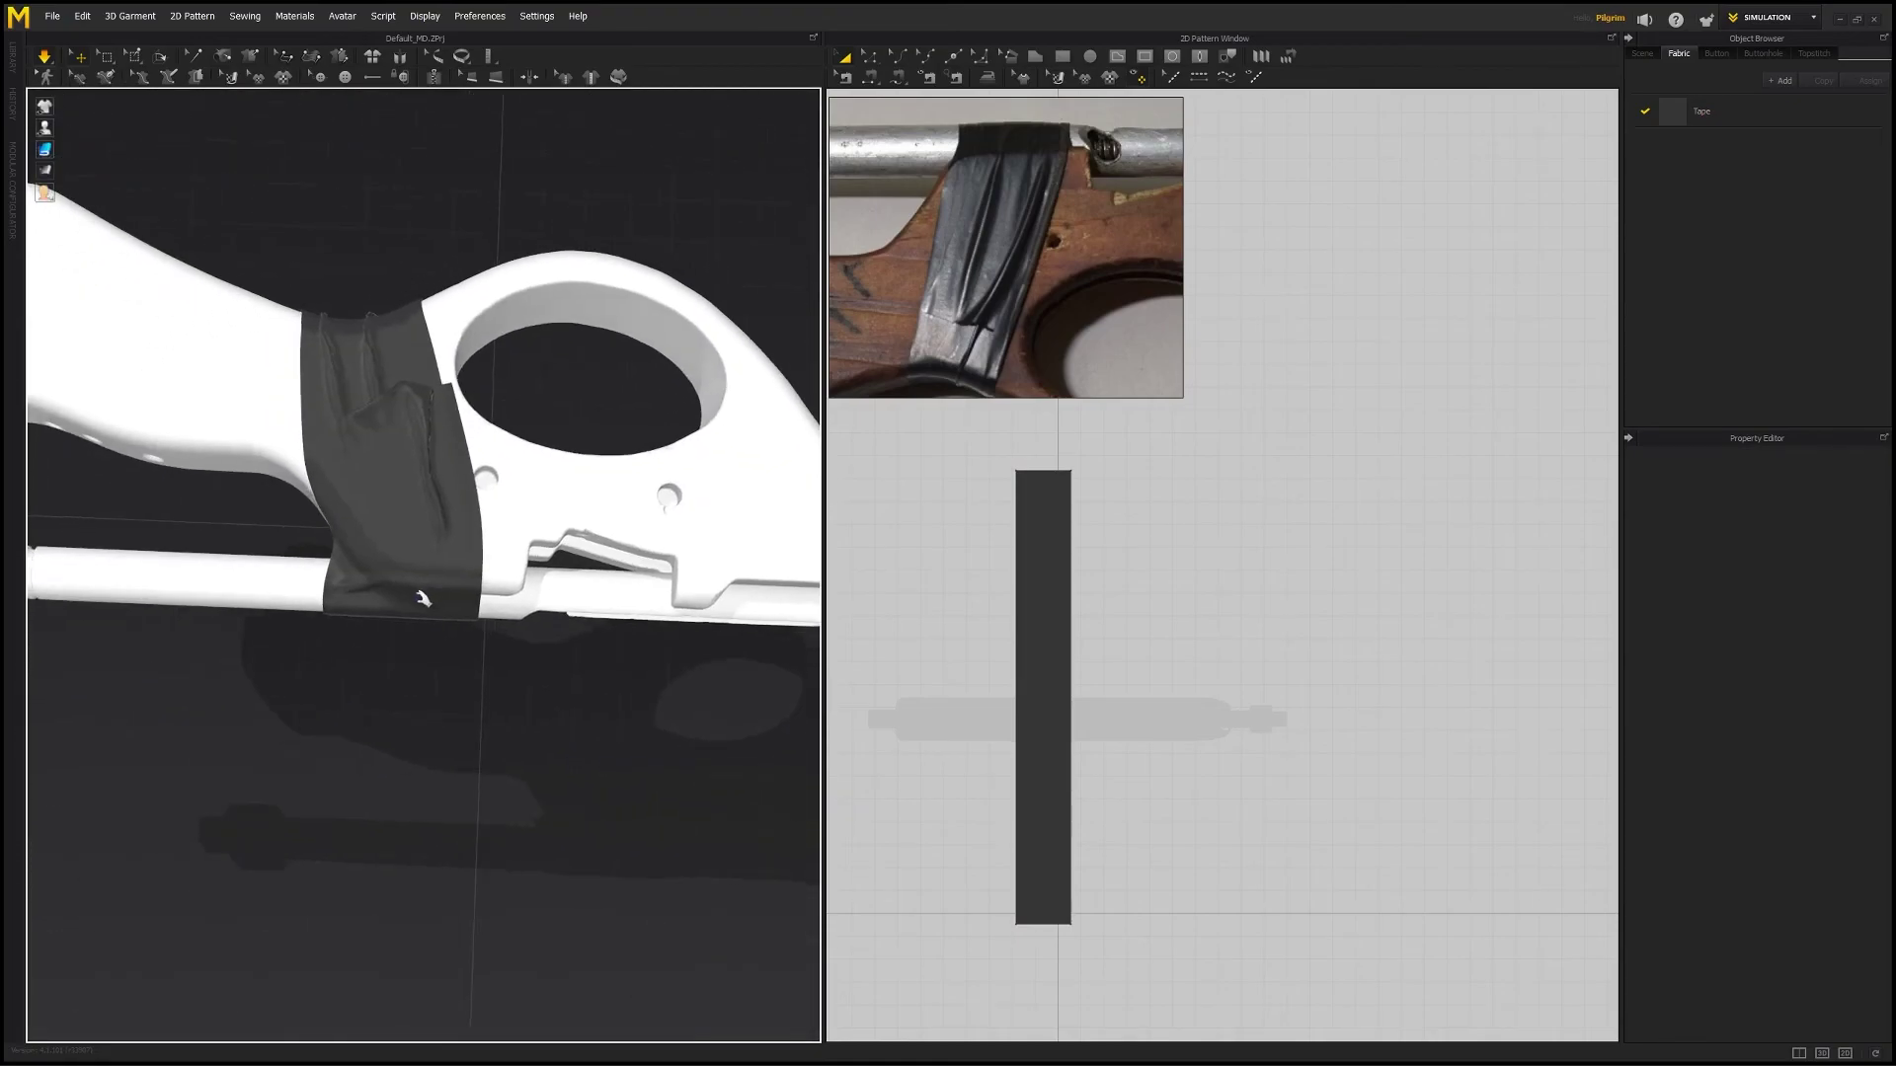
click(386, 614)
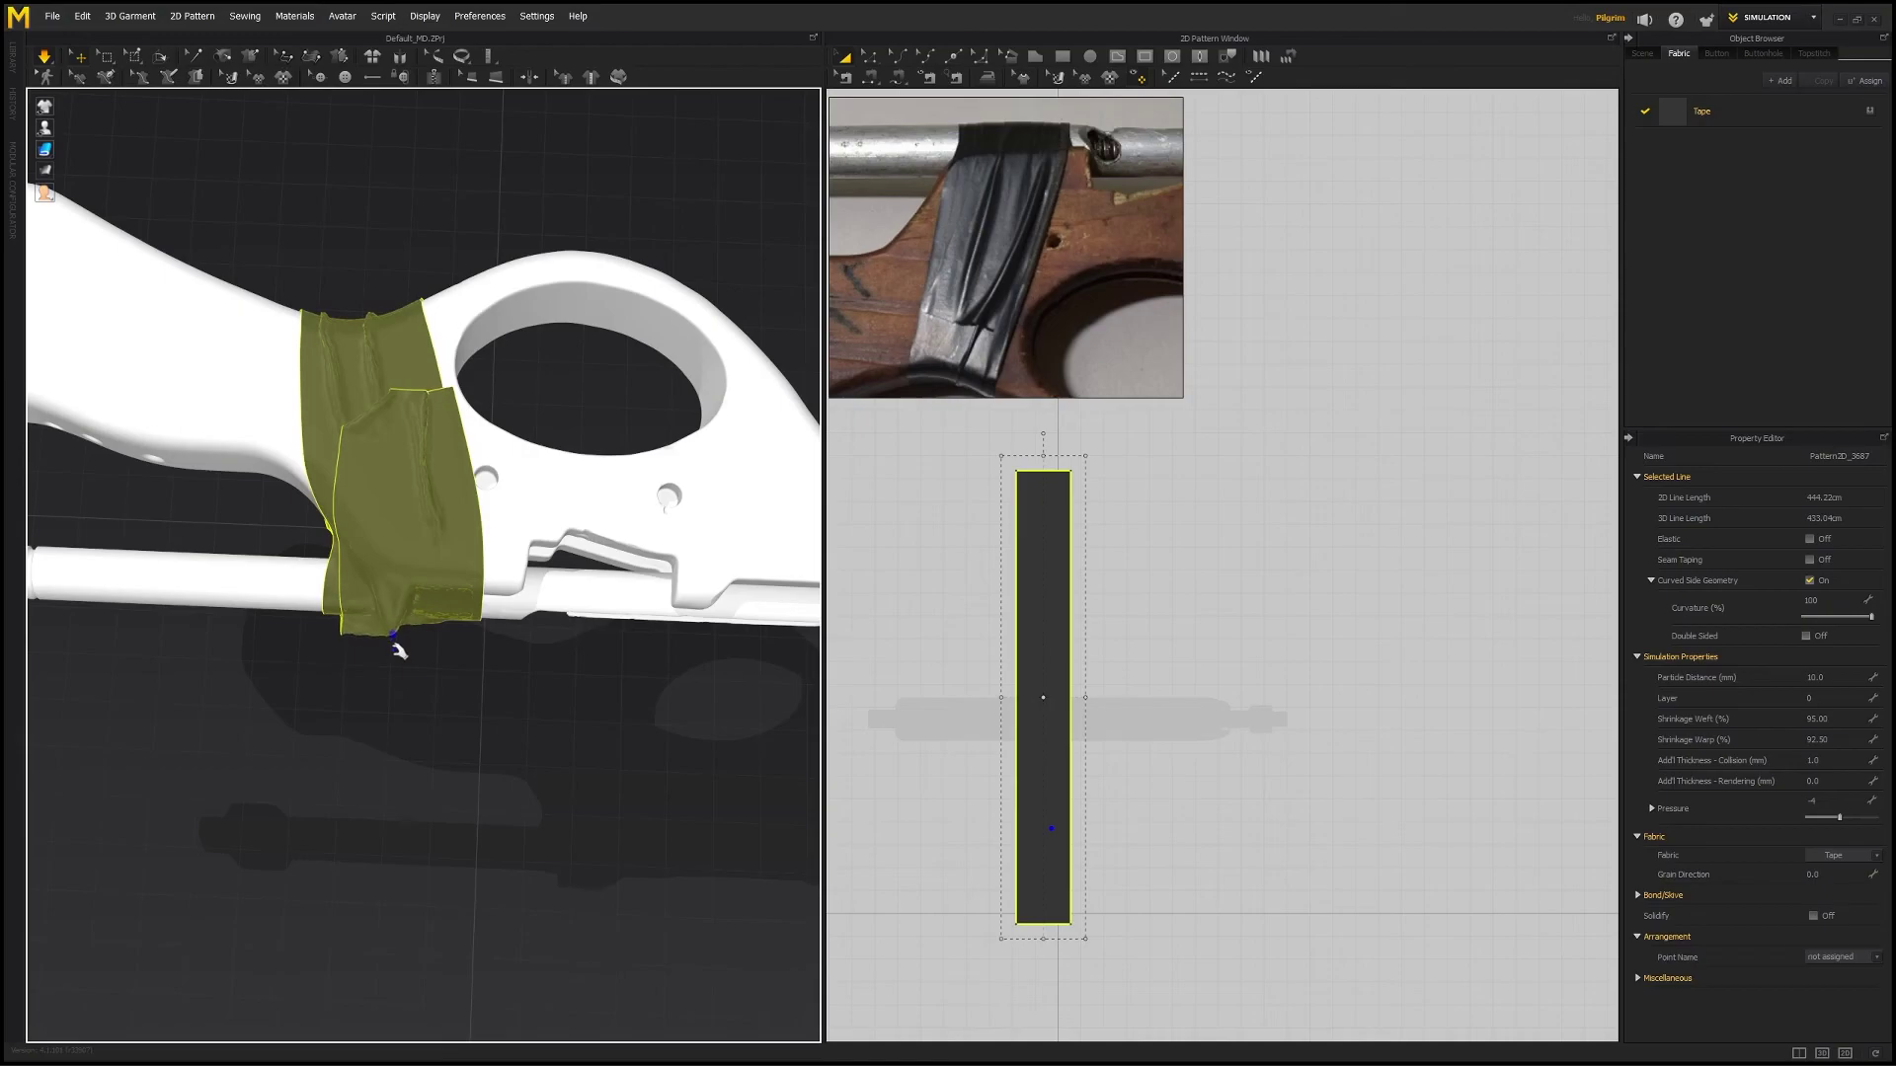
click(453, 709)
right_drag(453, 709, 350, 612)
click(357, 593)
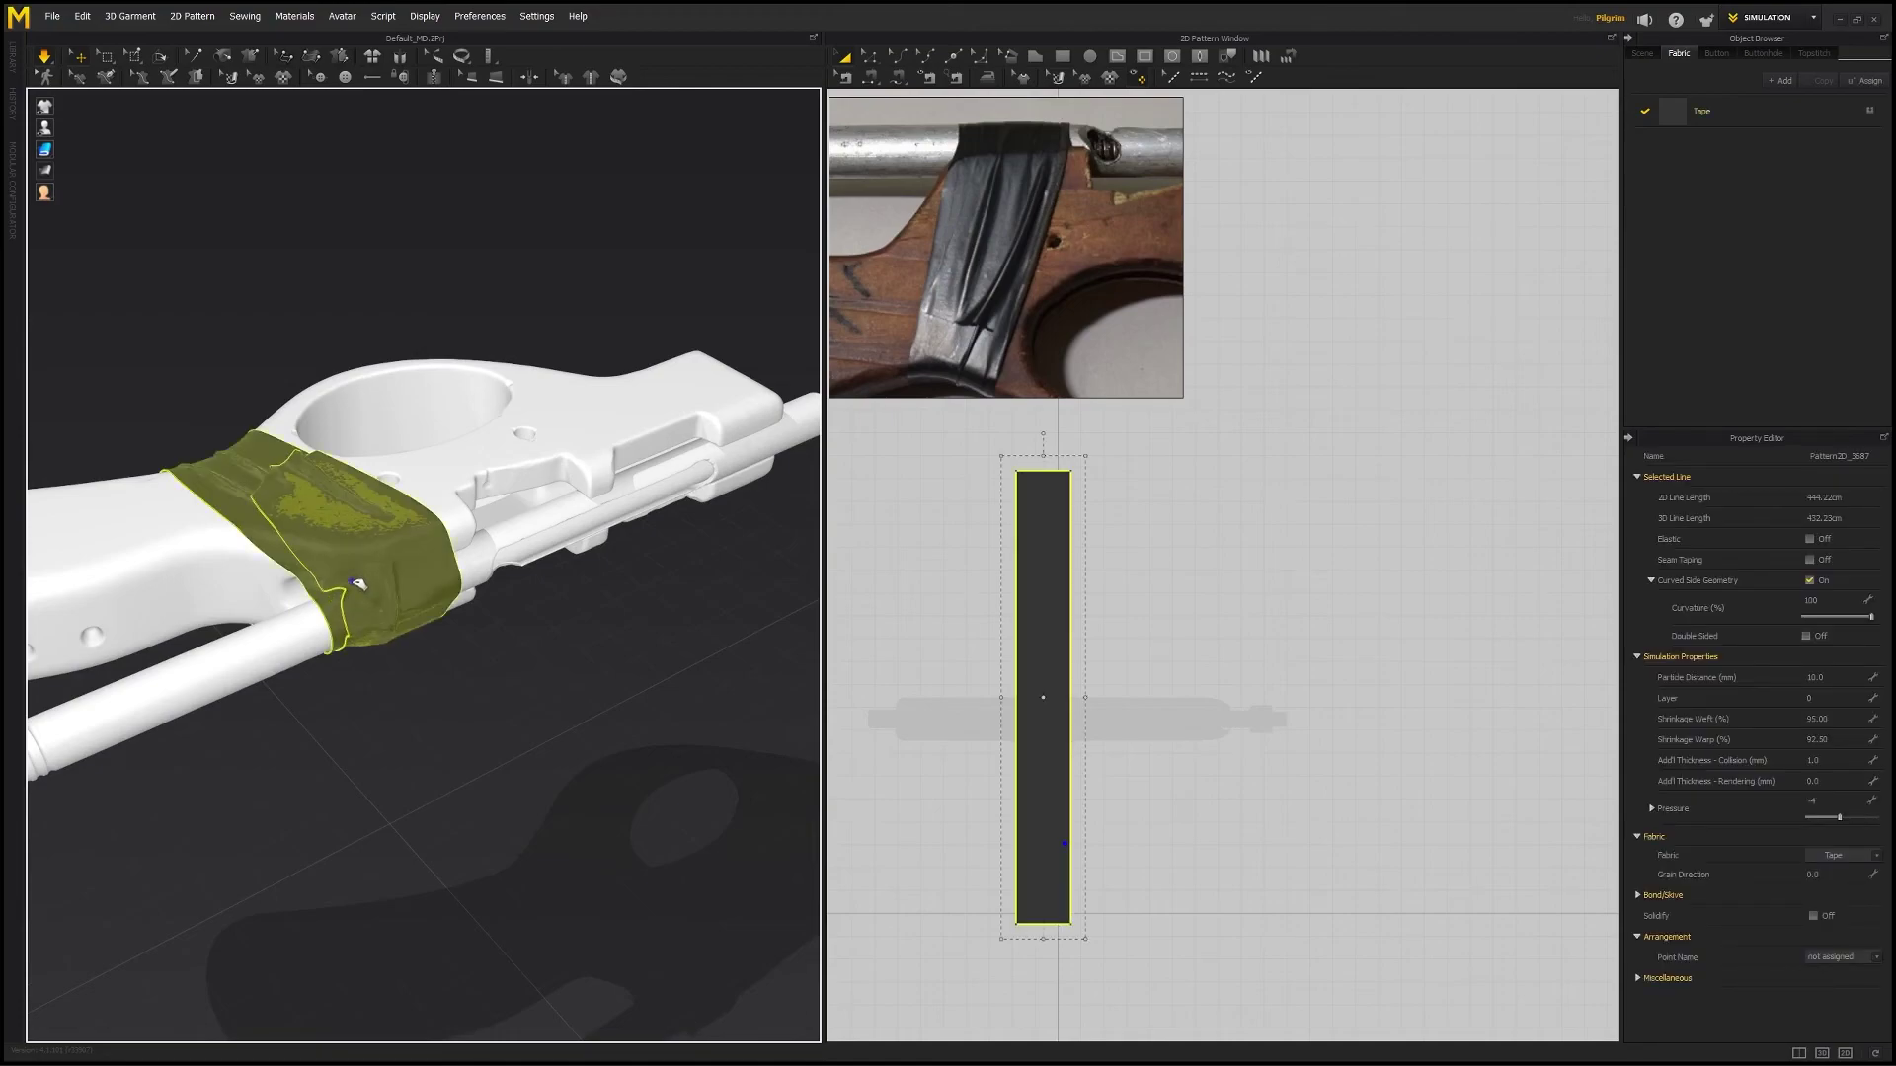
click(469, 704)
right_drag(469, 704, 444, 583)
click(431, 580)
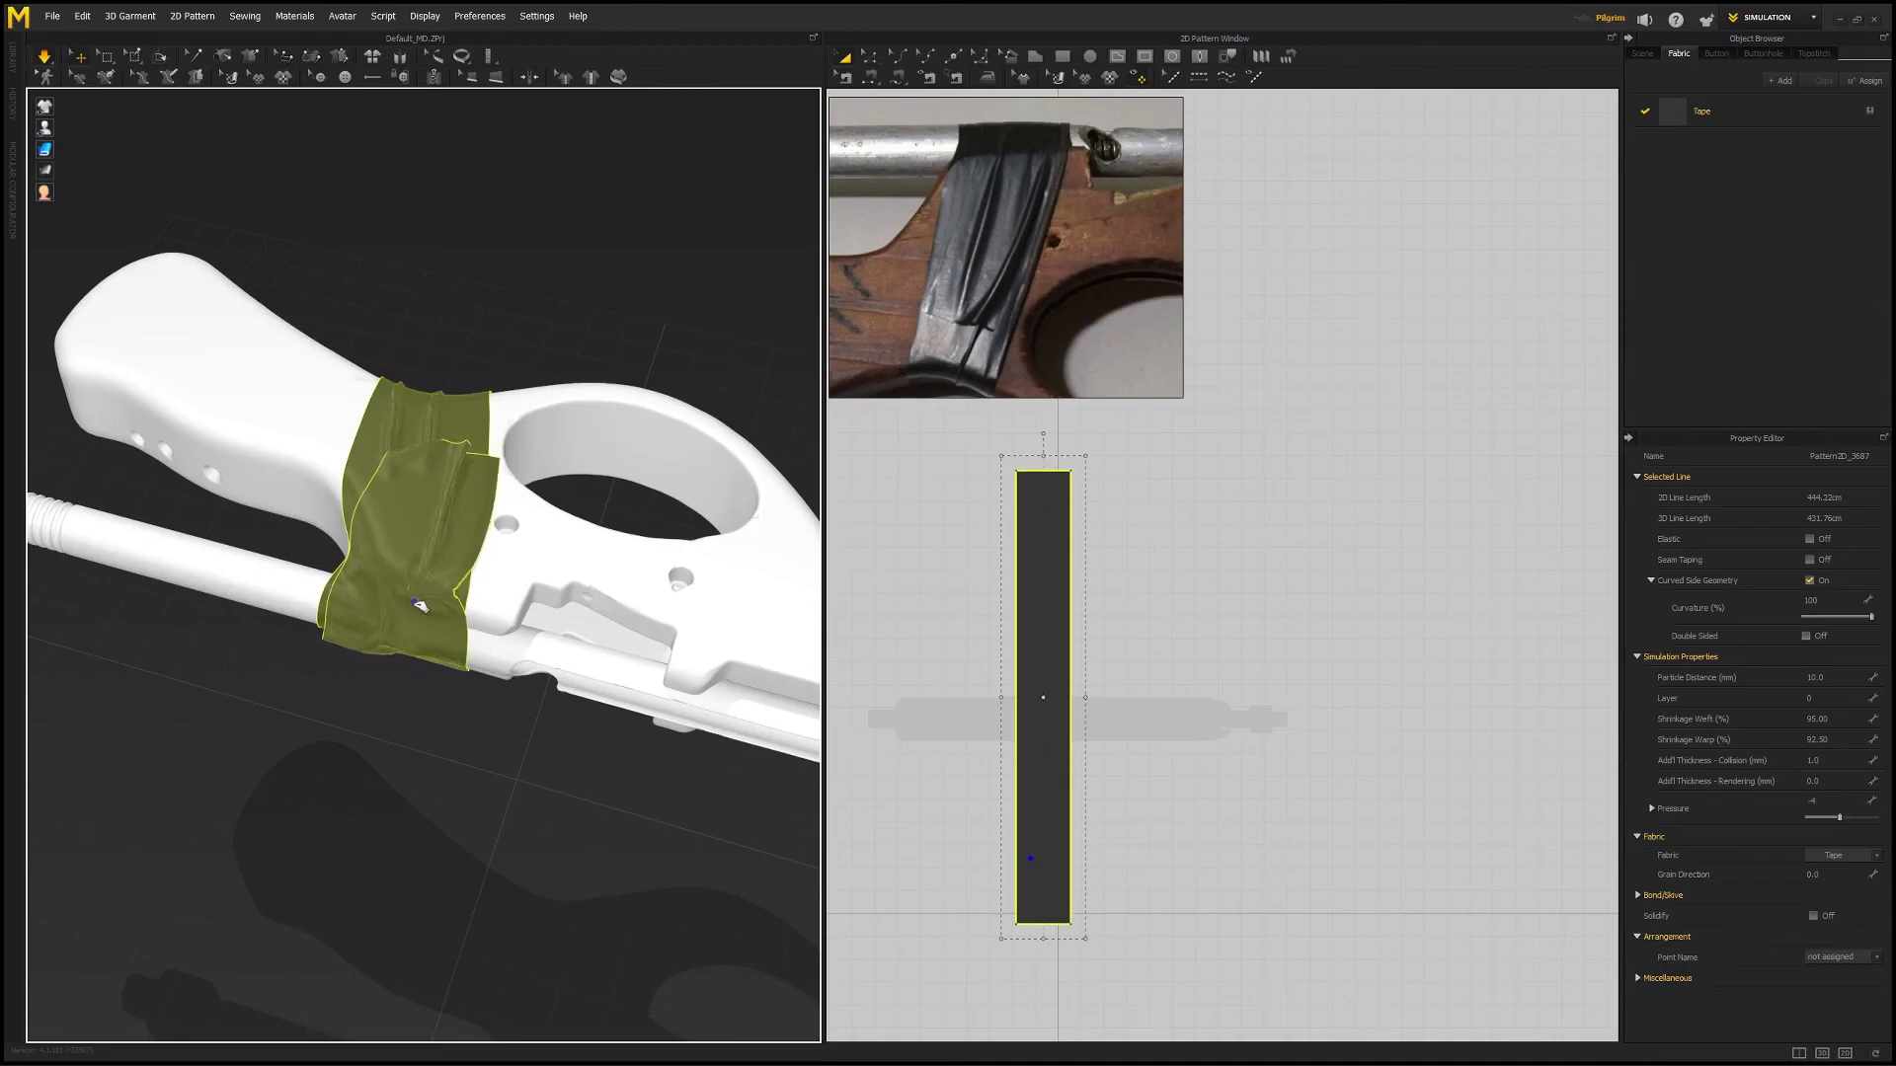
scroll(507, 515, up, 3)
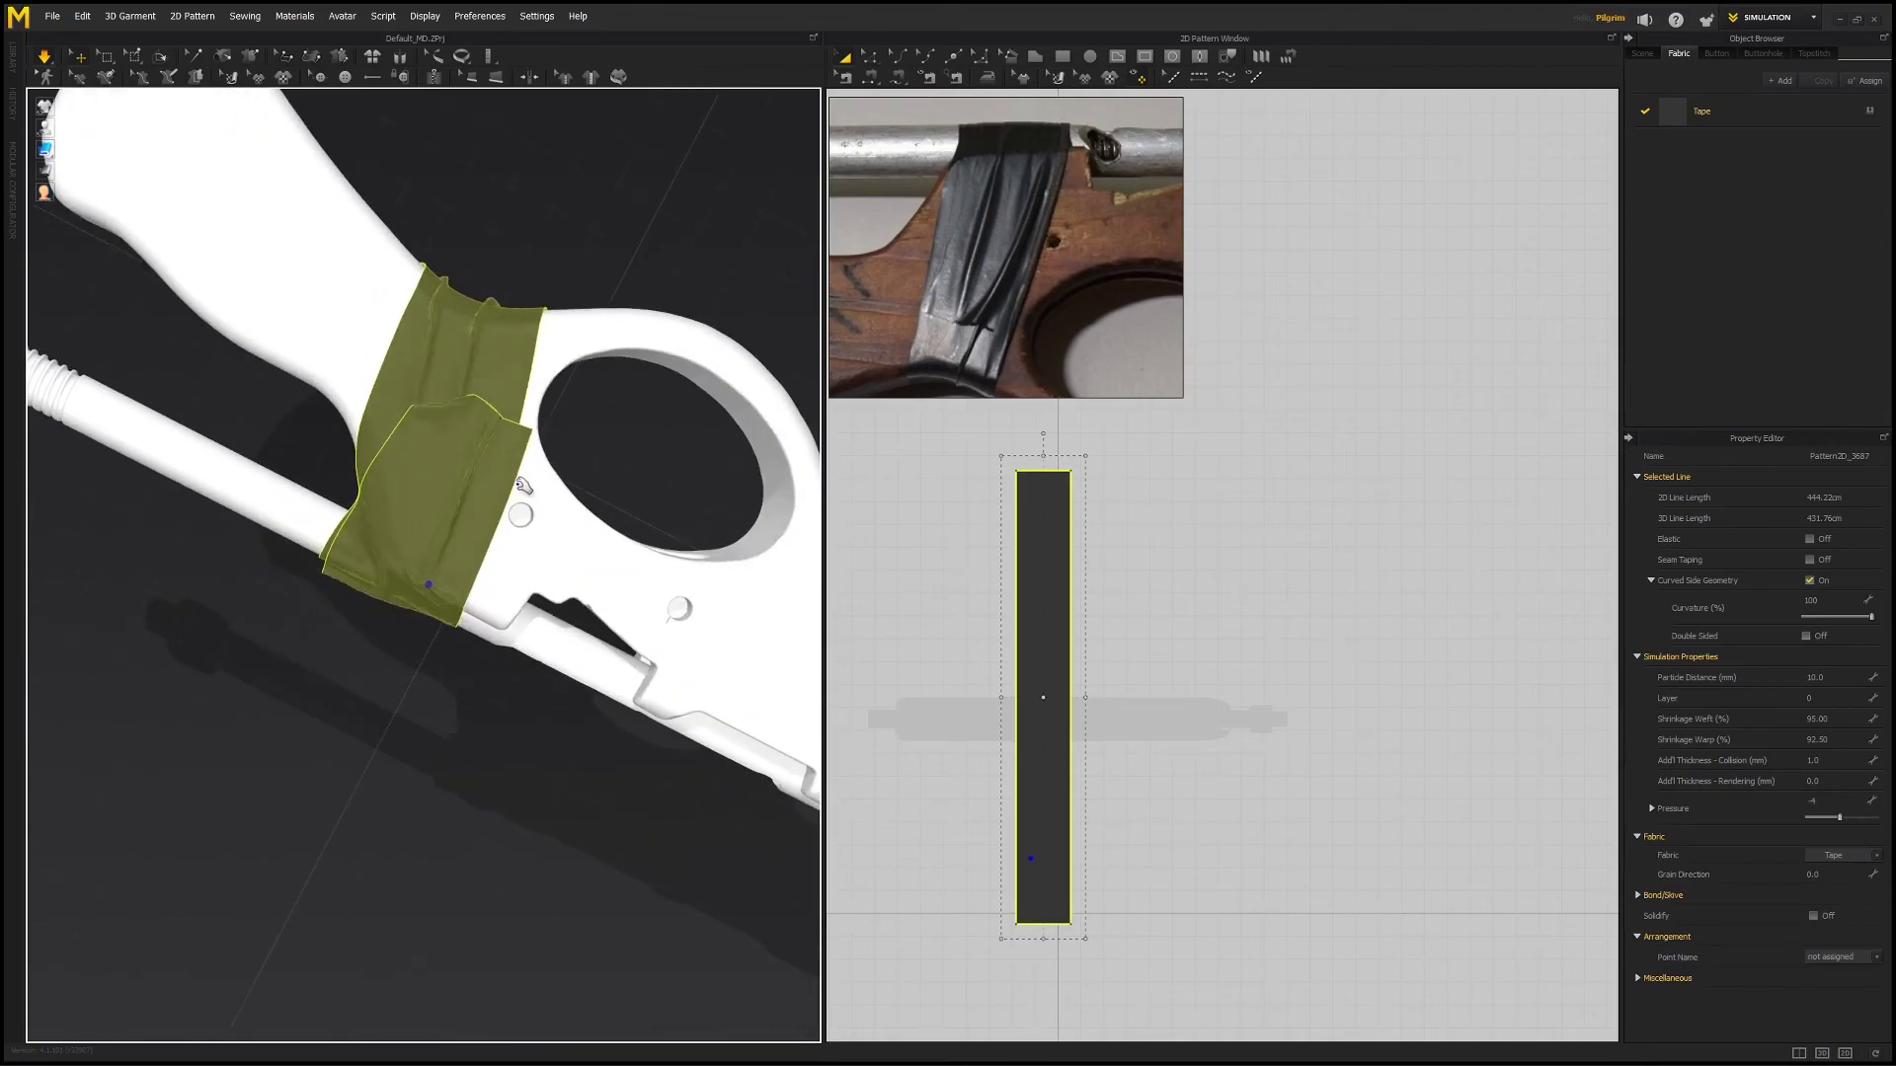
- Pull the tape's overlapping end flap from several sides to shift its edge over the stock
right_drag(524, 495, 616, 484)
mouse_move(615, 468)
mouse_down()
mouse_move(655, 468)
mouse_move(637, 486)
mouse_move(663, 466)
mouse_up()
click(685, 332)
right_drag(686, 332, 550, 330)
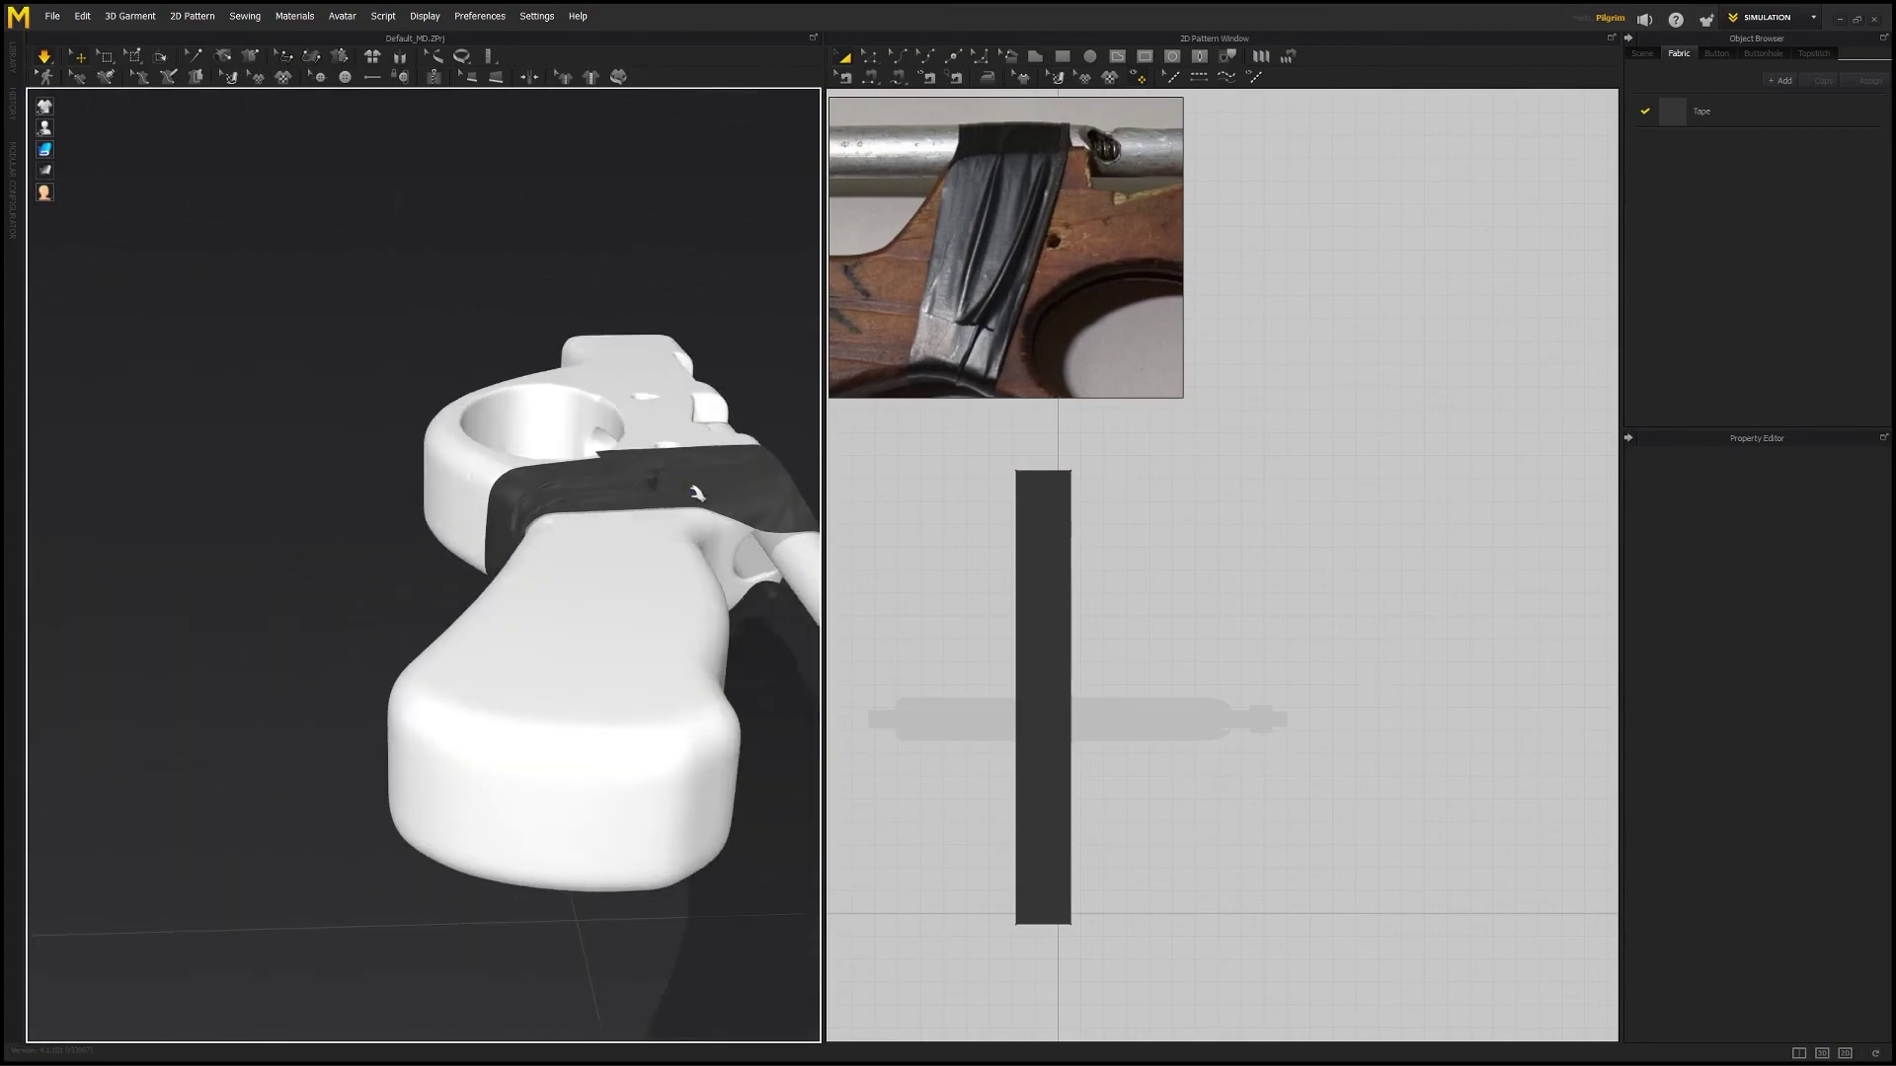
click(687, 483)
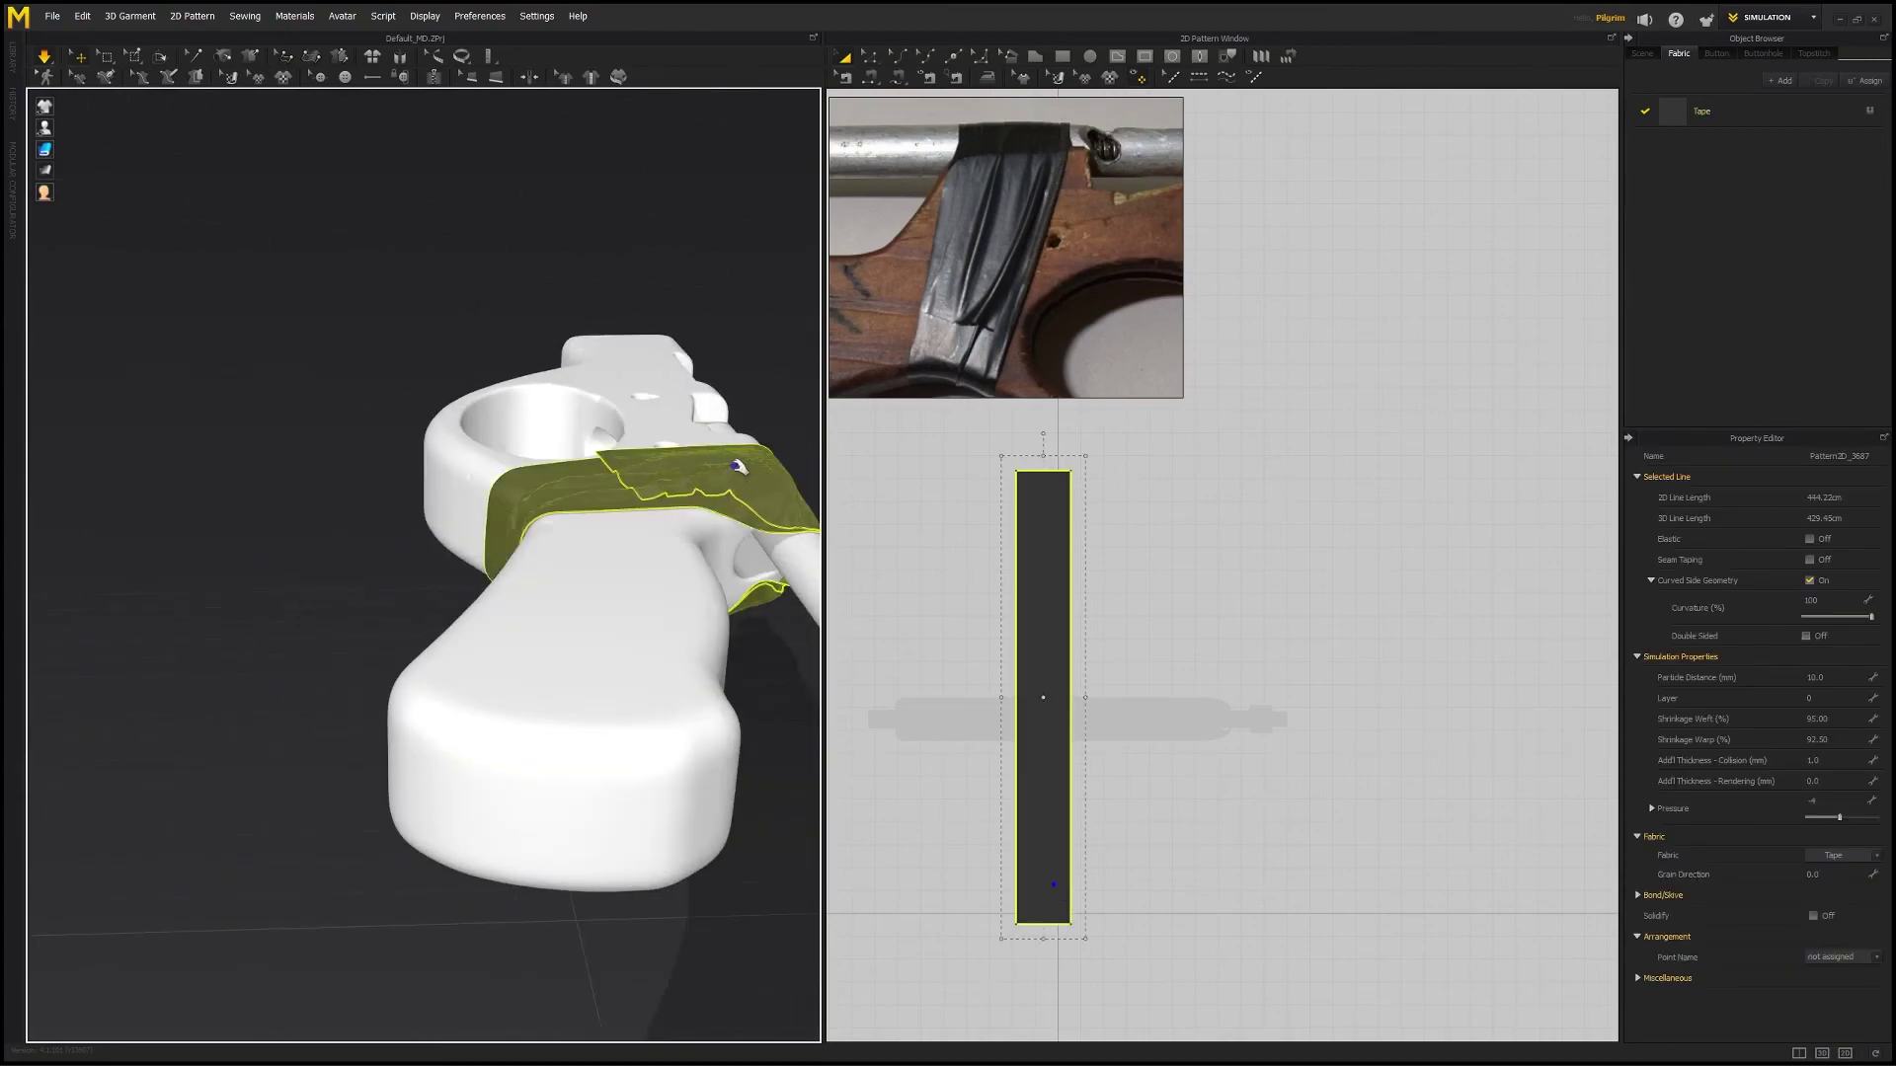
click(760, 378)
right_drag(594, 459, 512, 522)
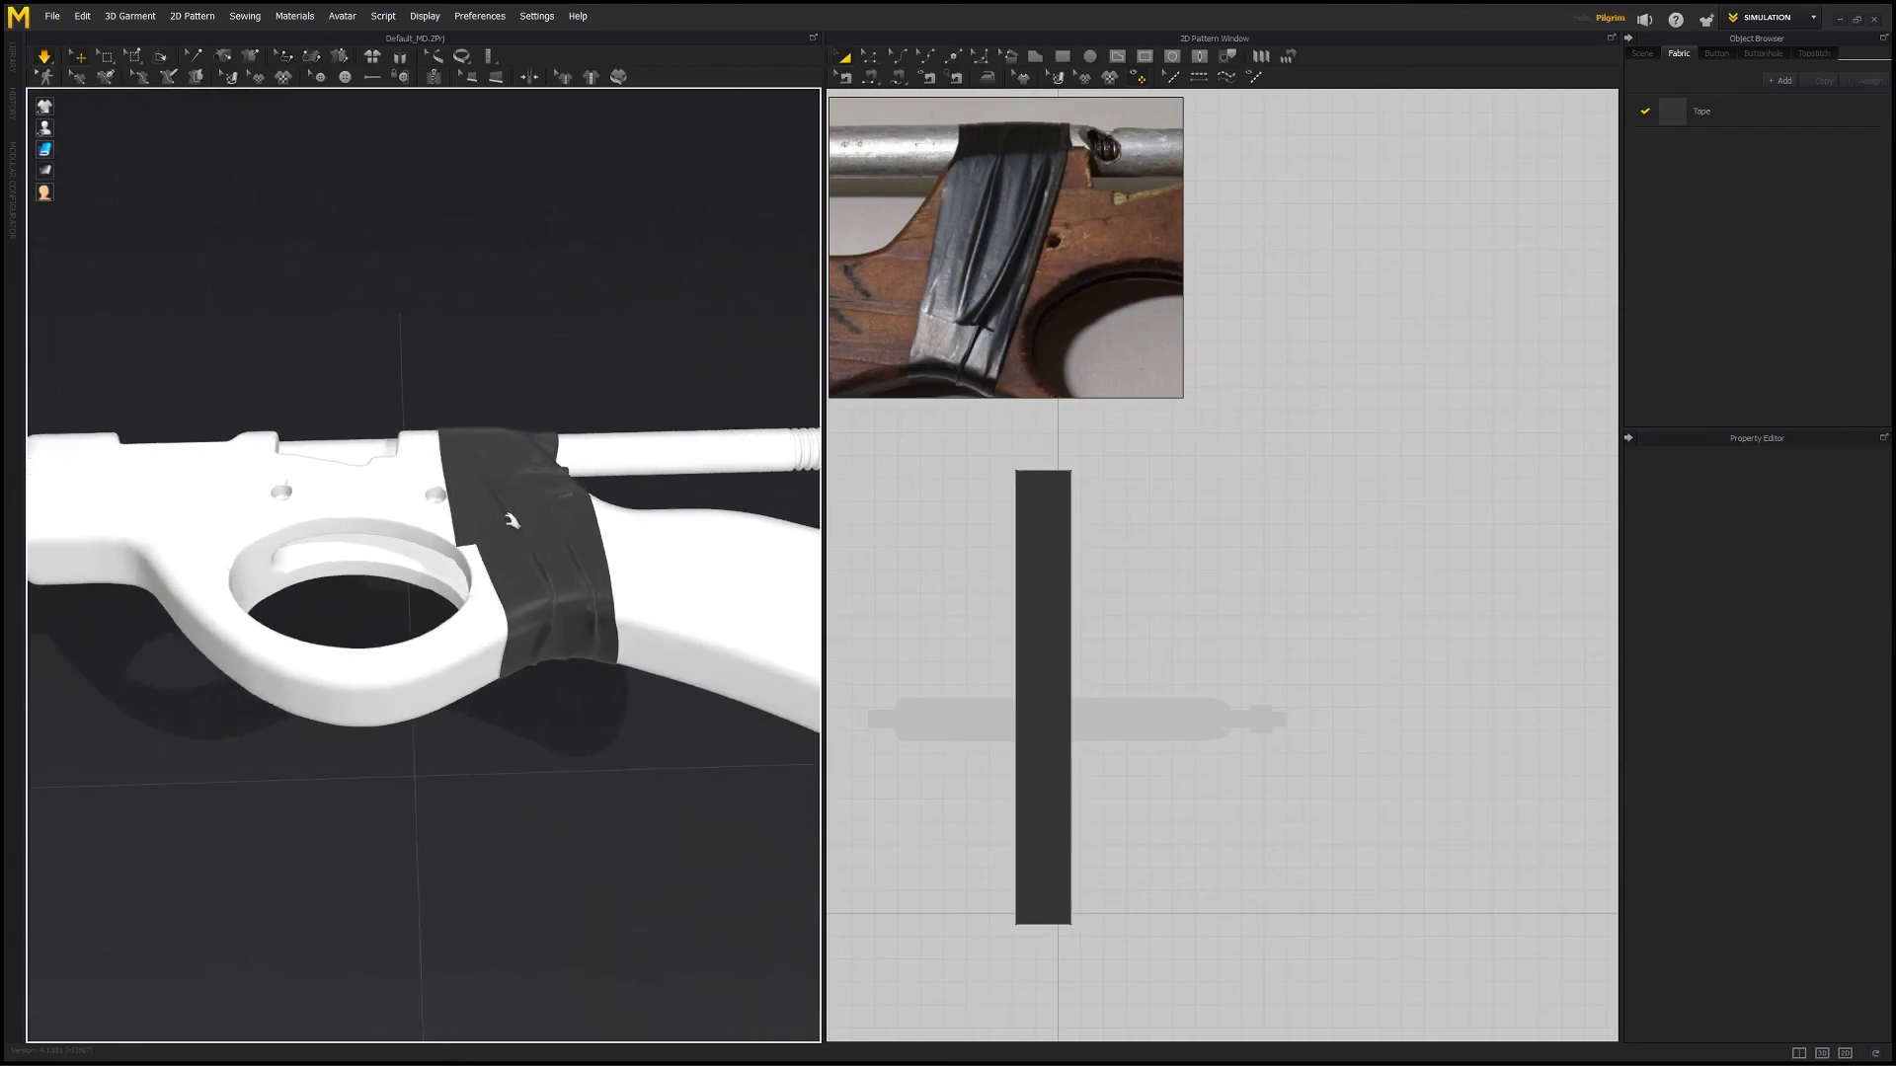
click(488, 525)
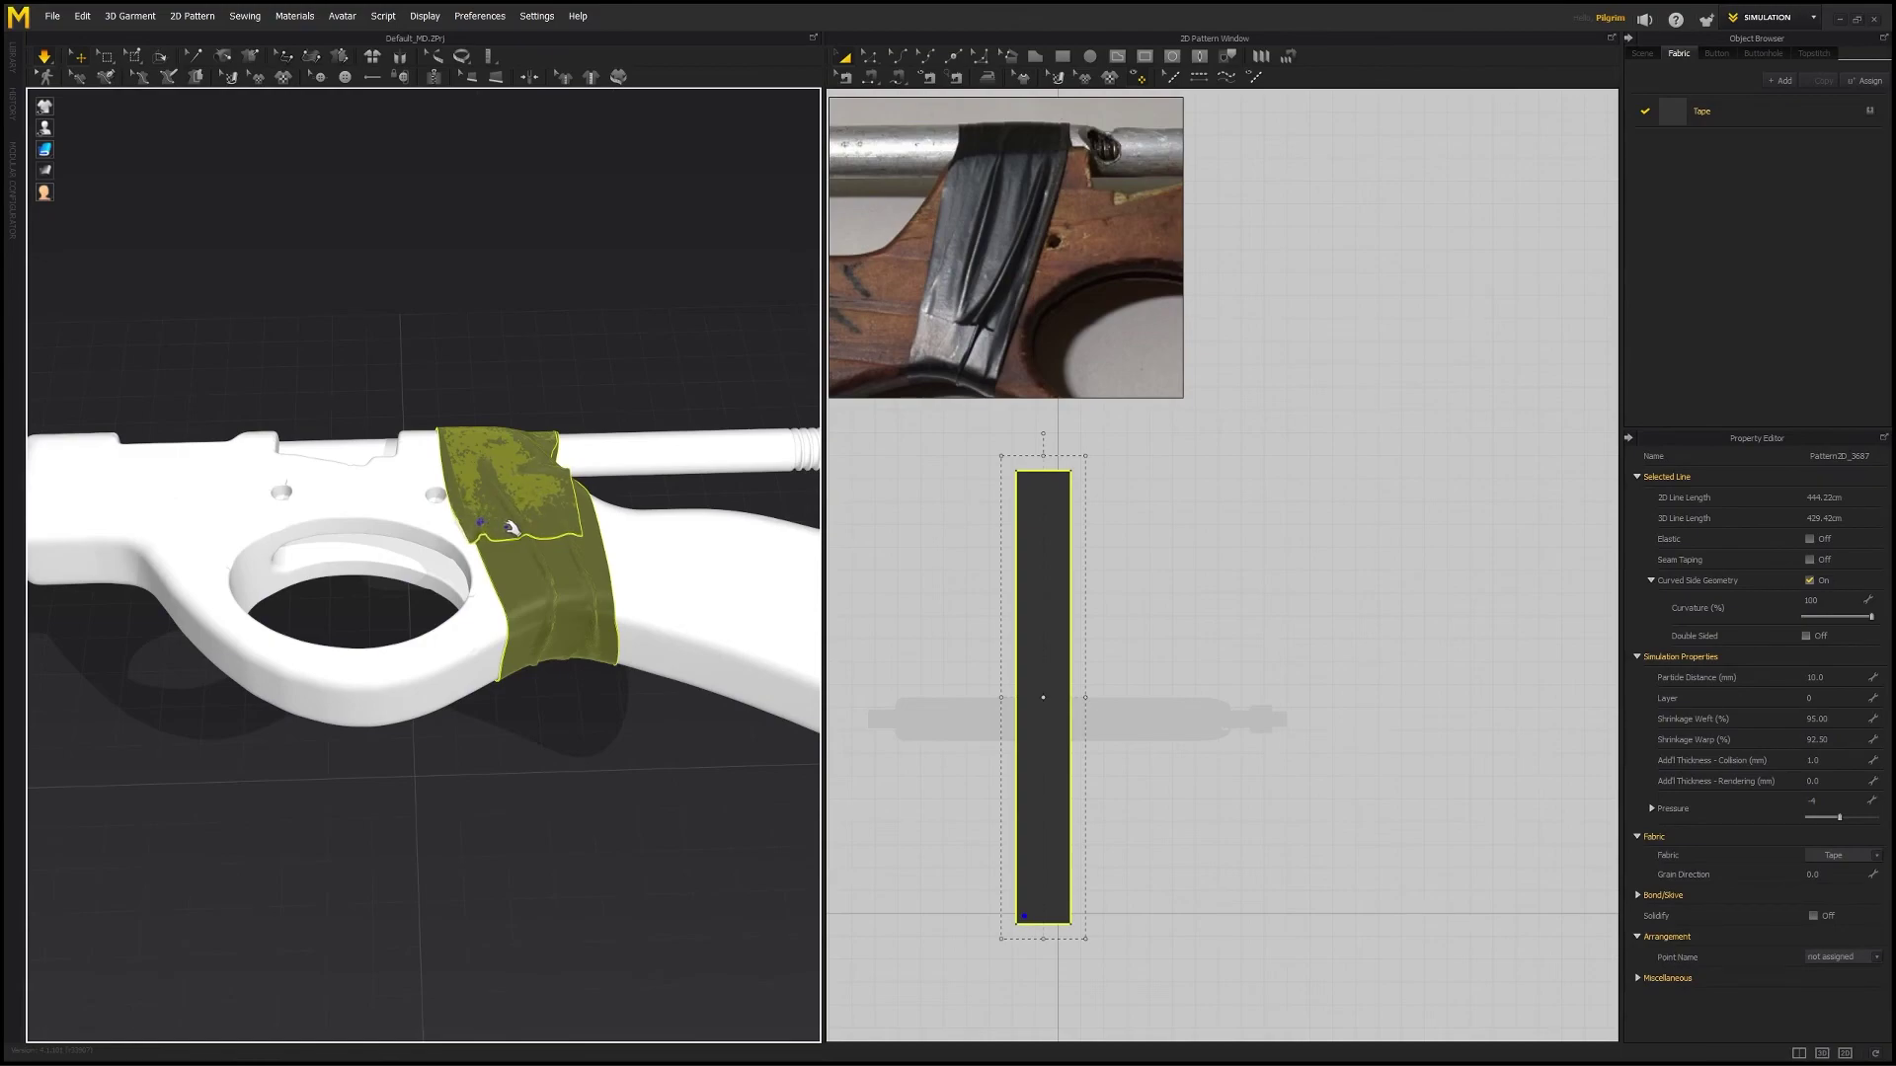
drag(486, 485, 492, 476)
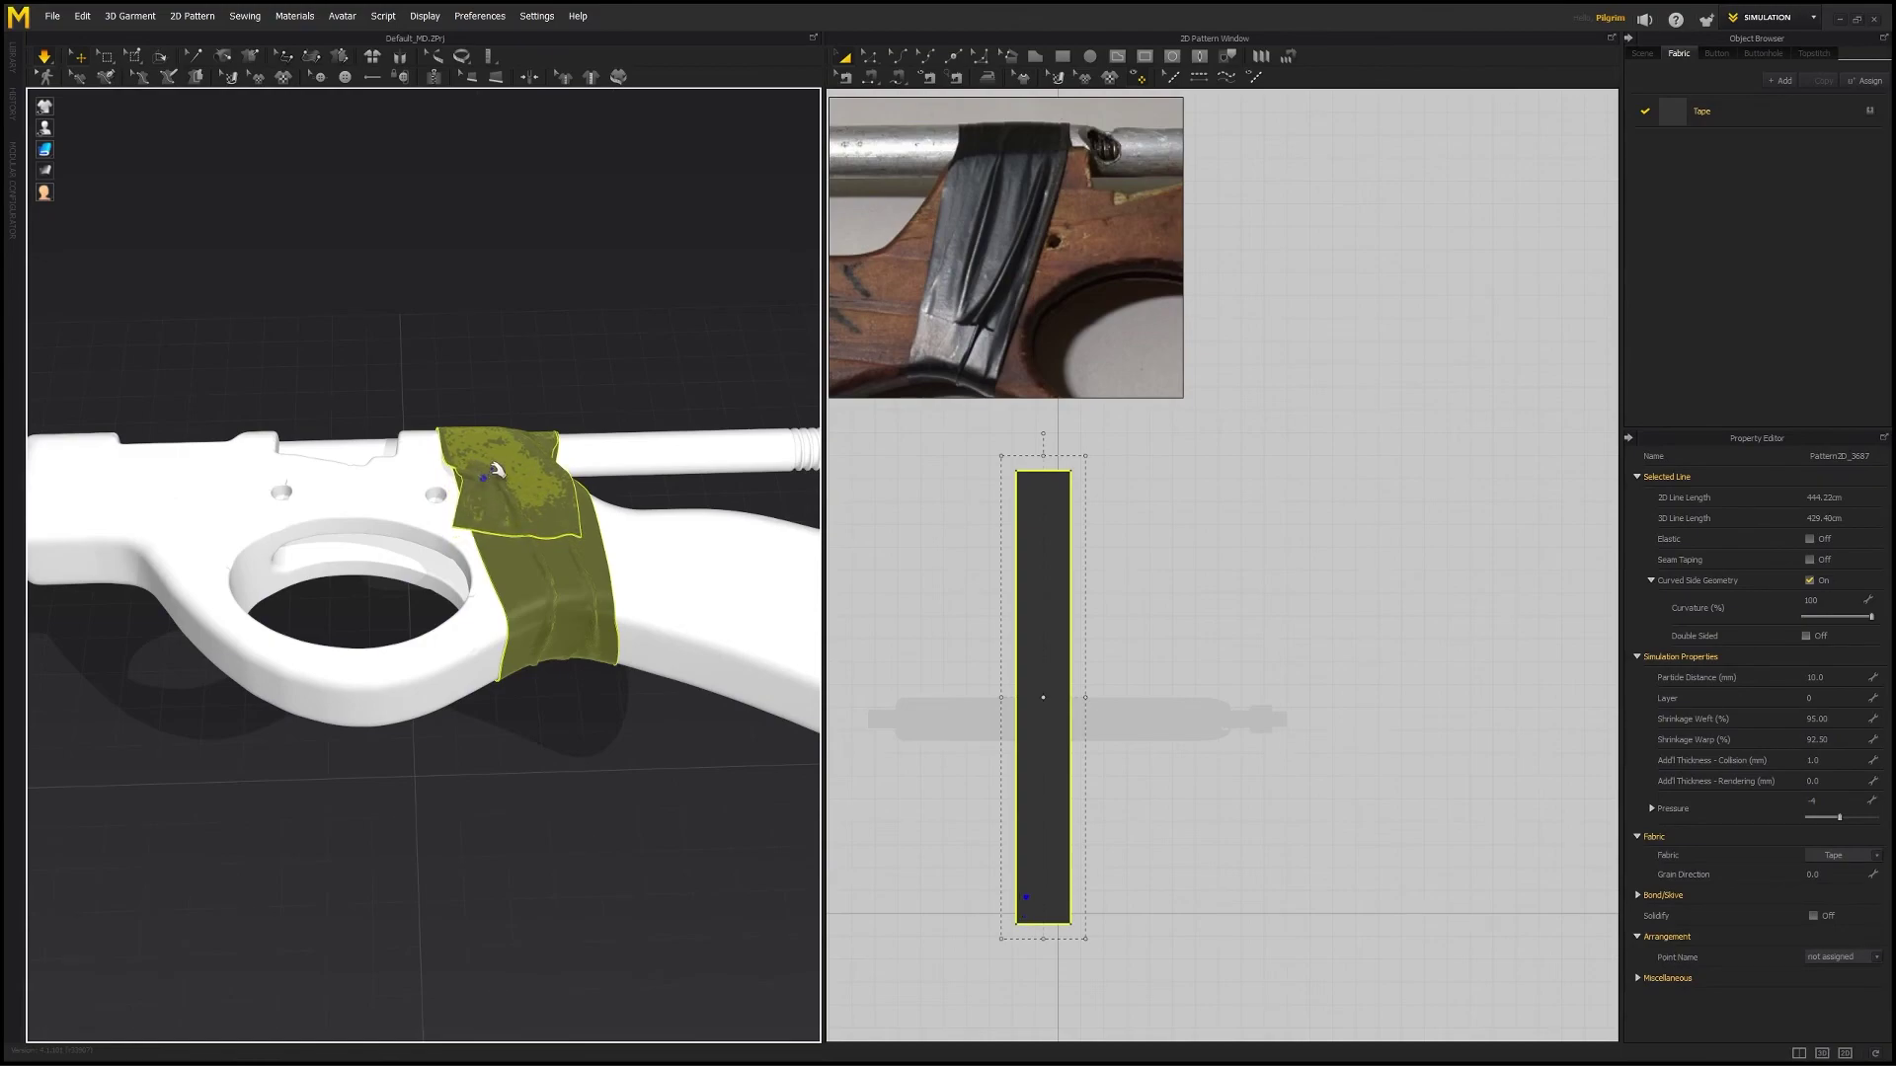
click(512, 388)
- Pull the tape upward on the opposite face of the gun to crease it toward the stock's edge
right_drag(529, 389, 440, 293)
click(444, 283)
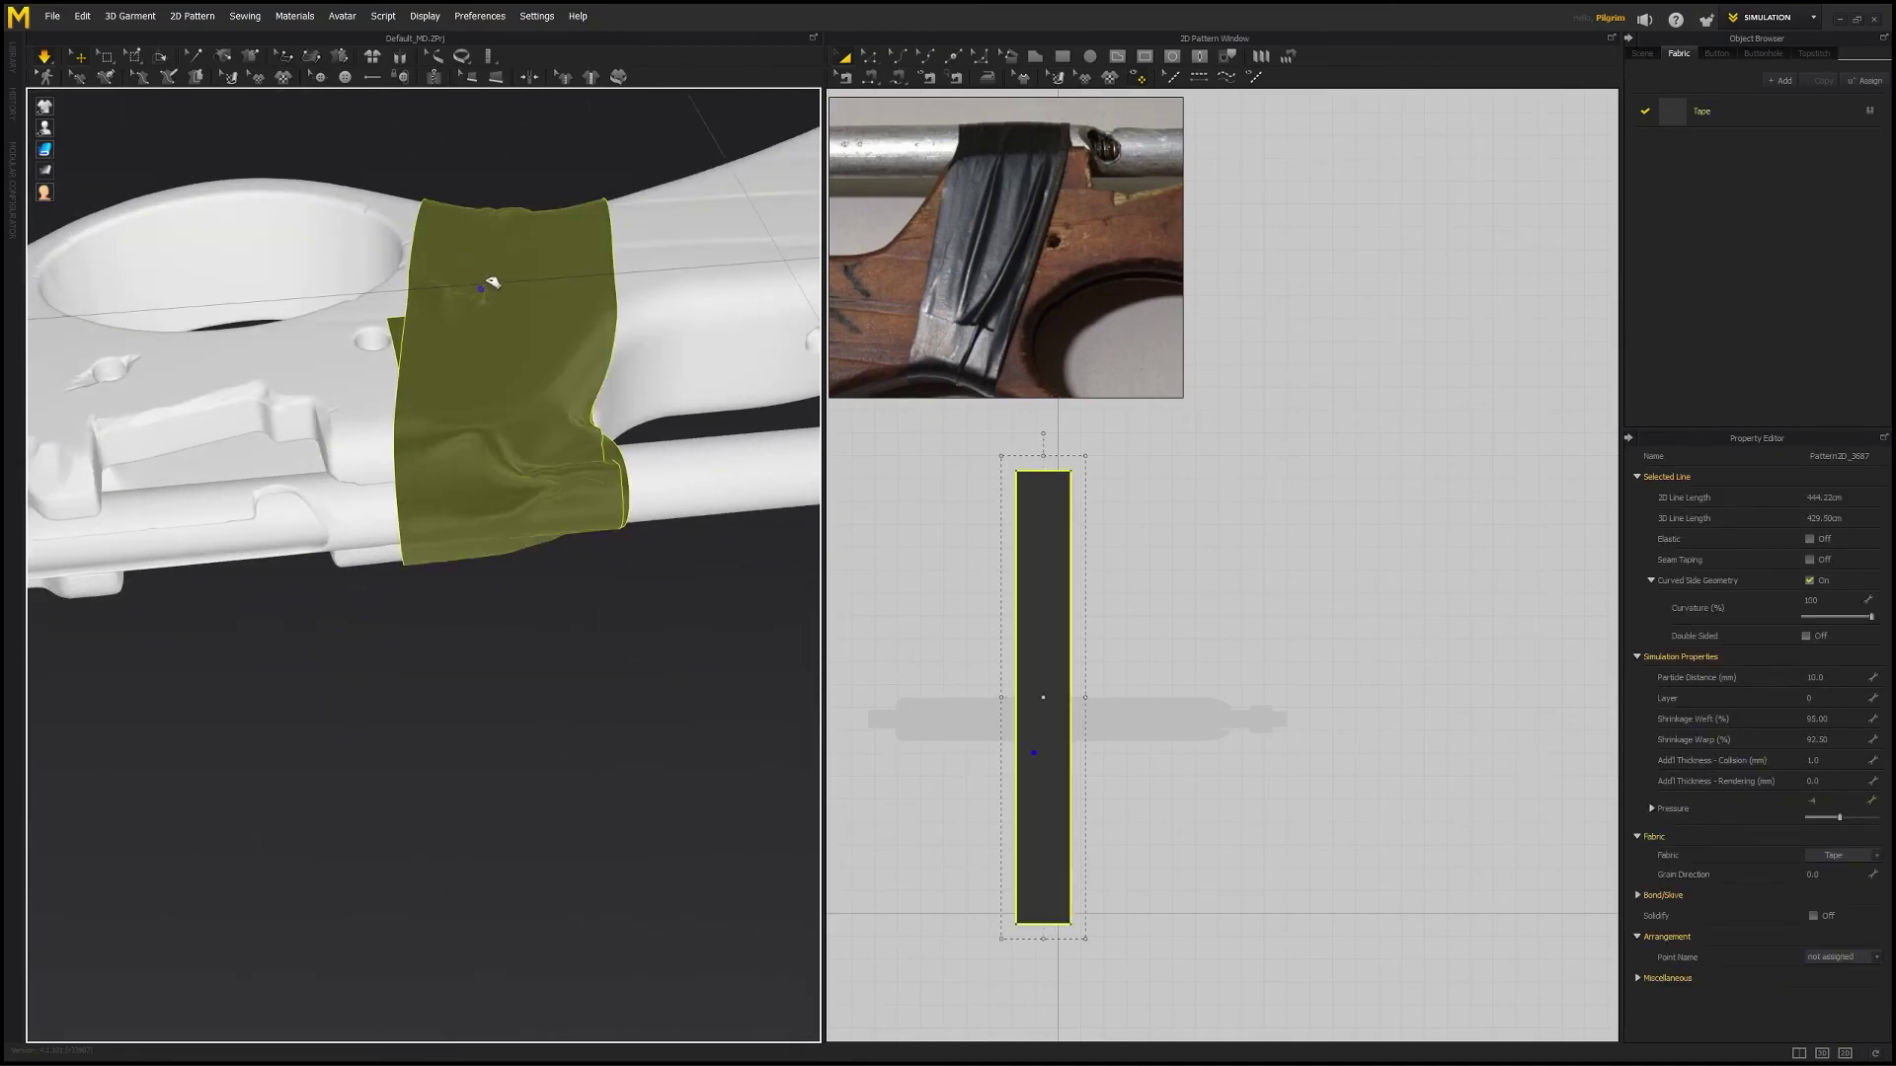
drag(491, 275, 492, 271)
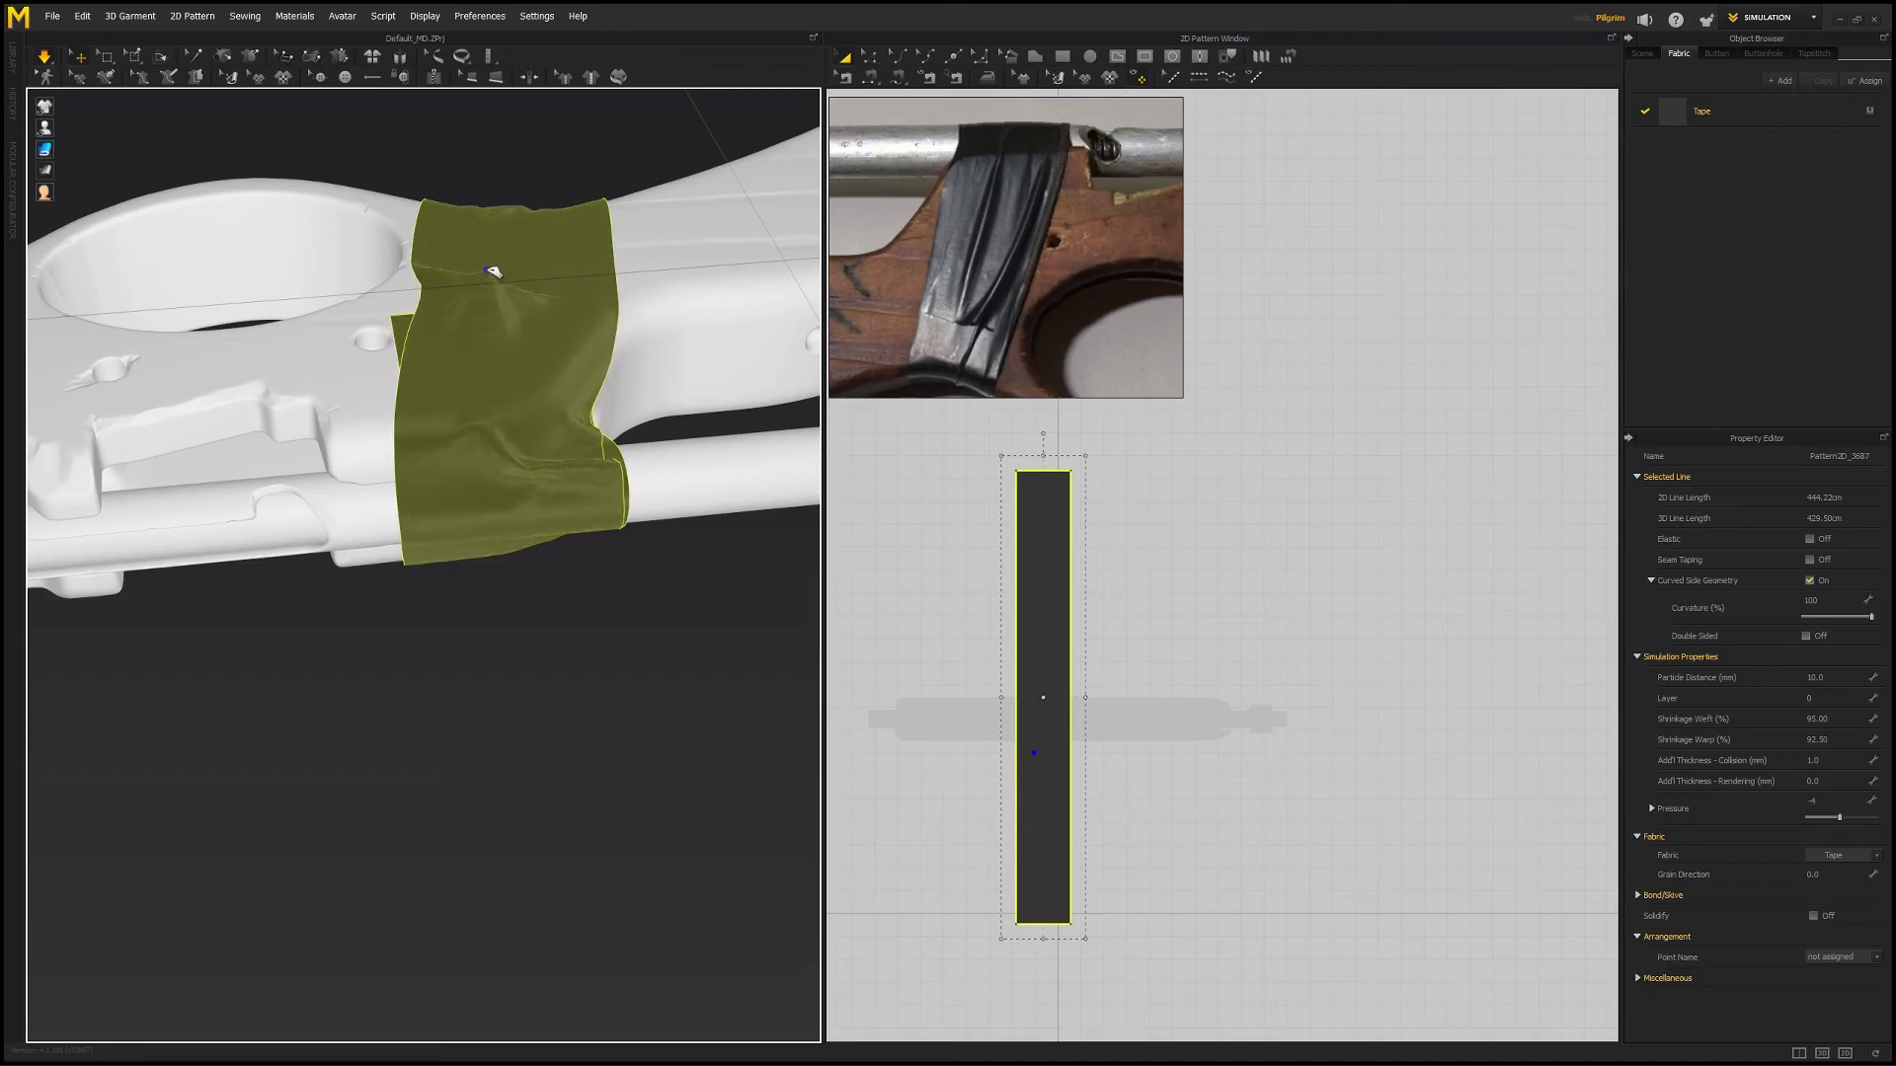
right_drag(502, 294, 568, 359)
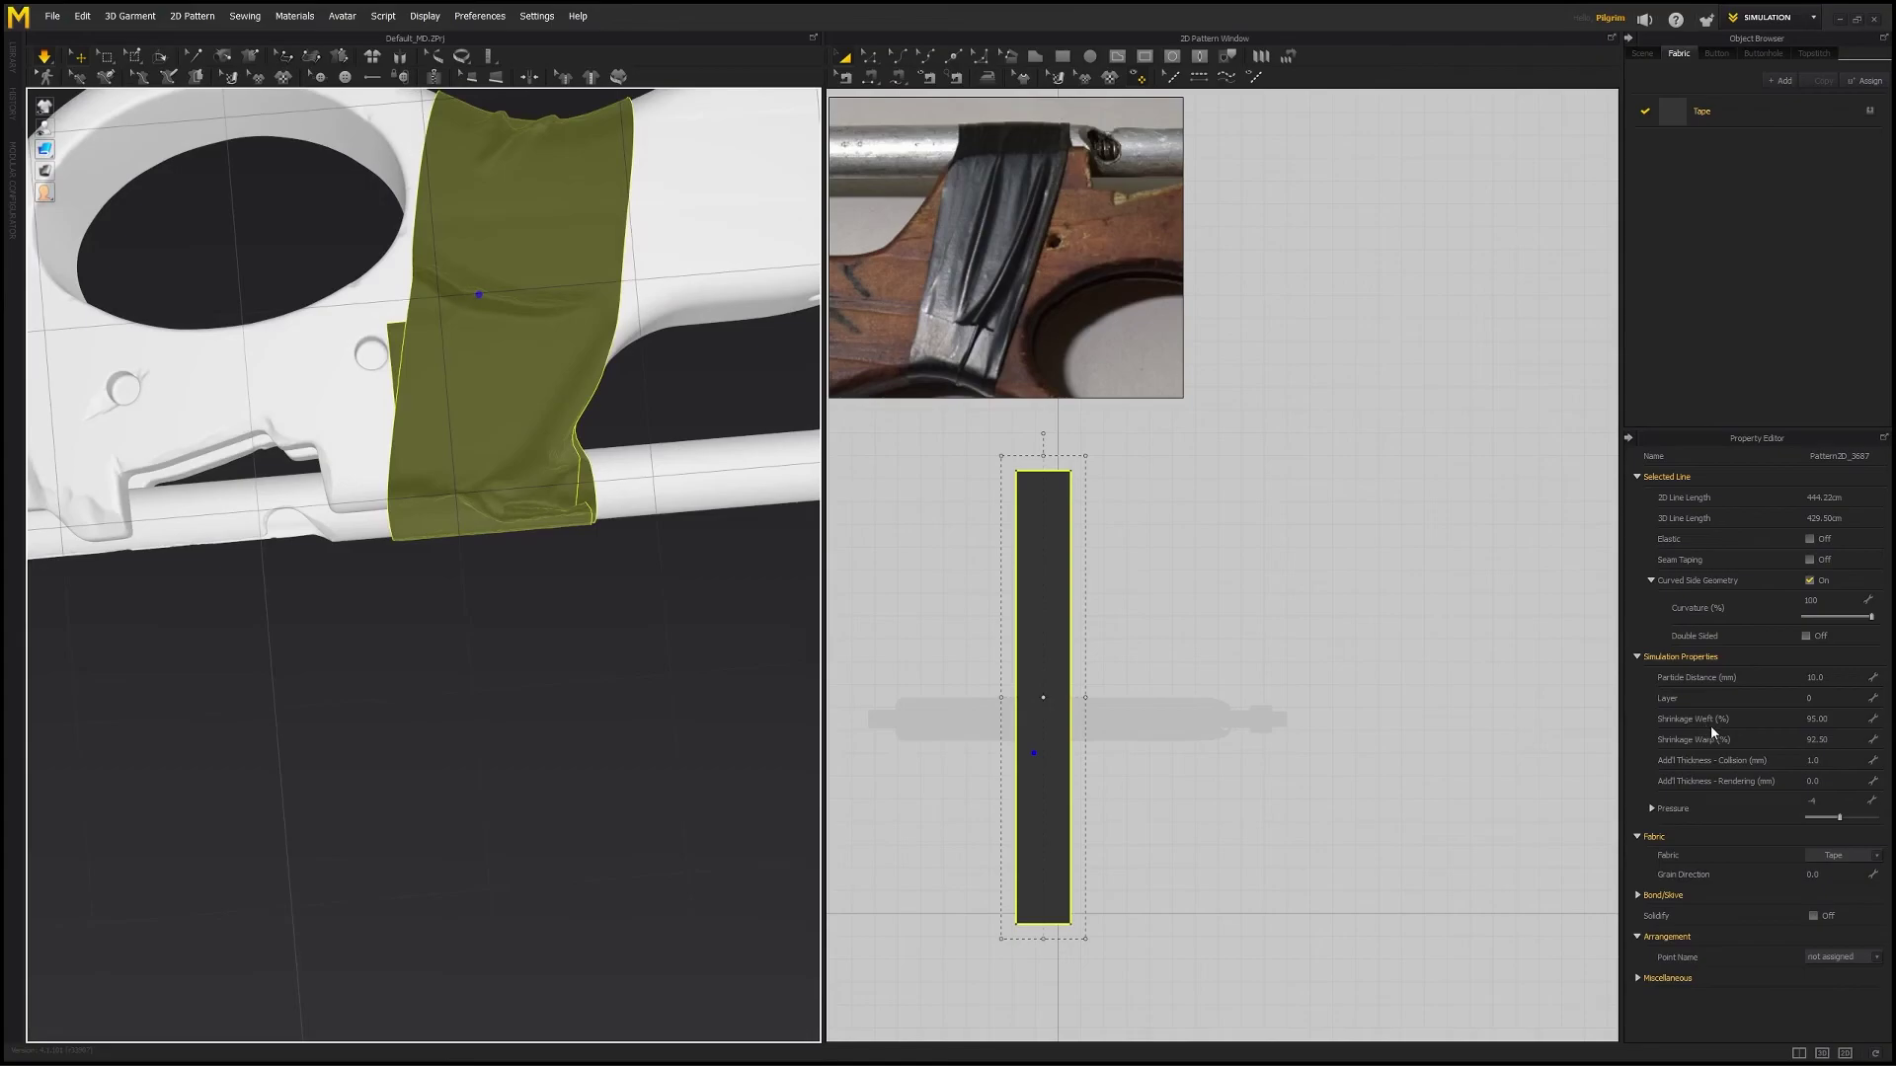
click(589, 616)
right_drag(516, 474, 185, 451)
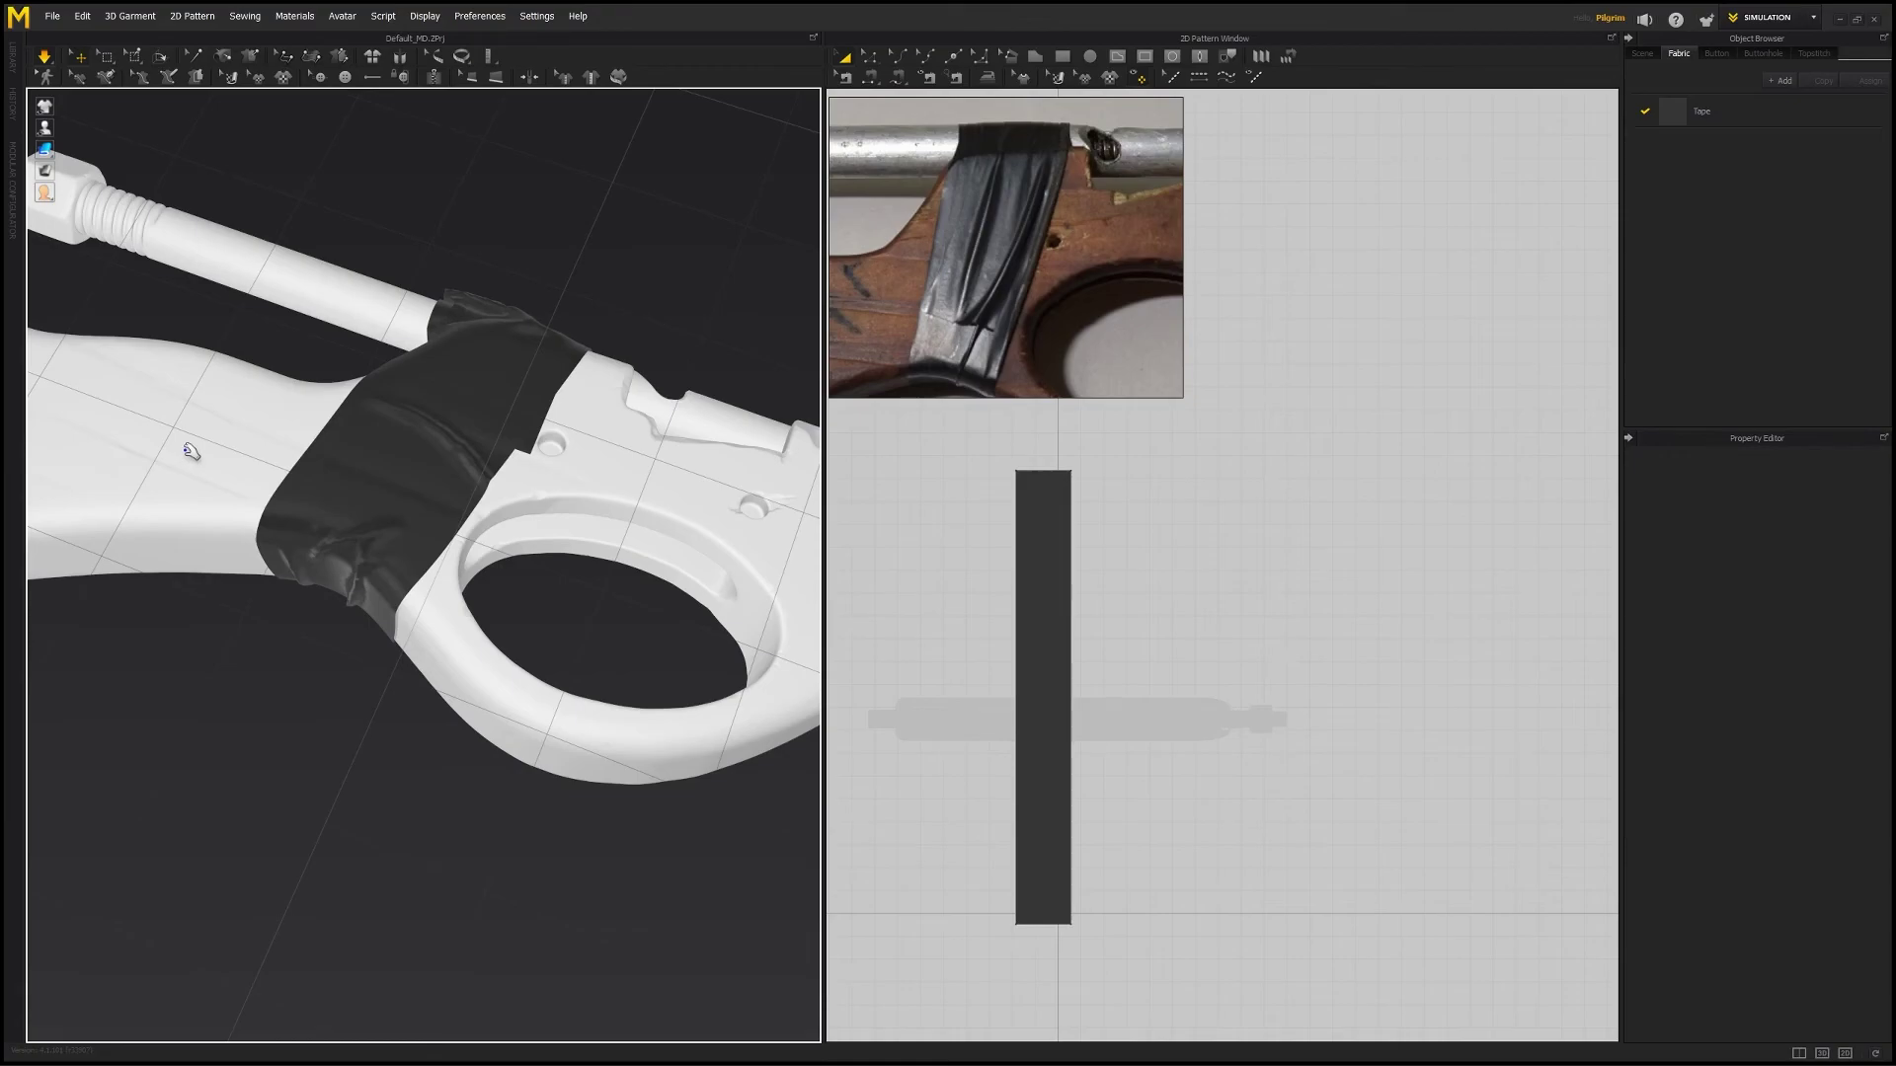
- Lift the tape surface between the stock and barrel to raise wrinkles in the stretched section
right_drag(388, 455, 612, 499)
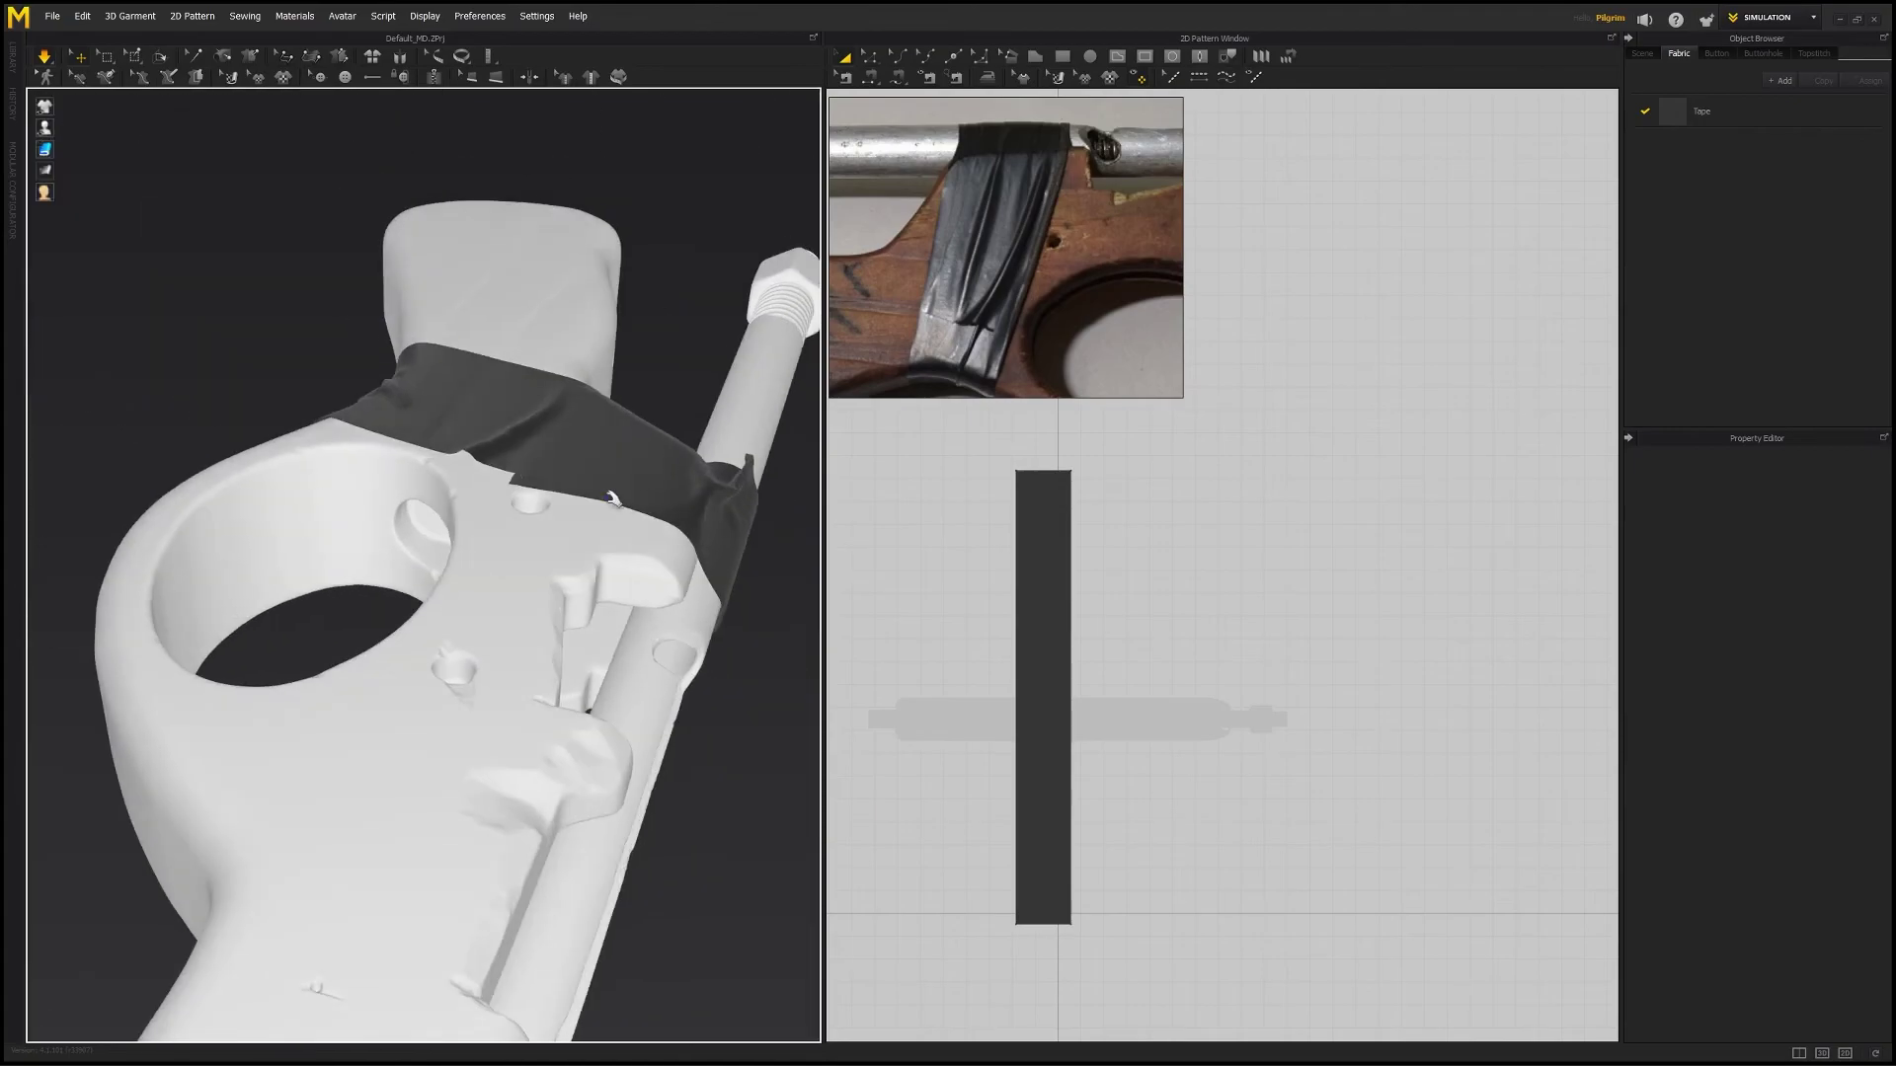
click(647, 407)
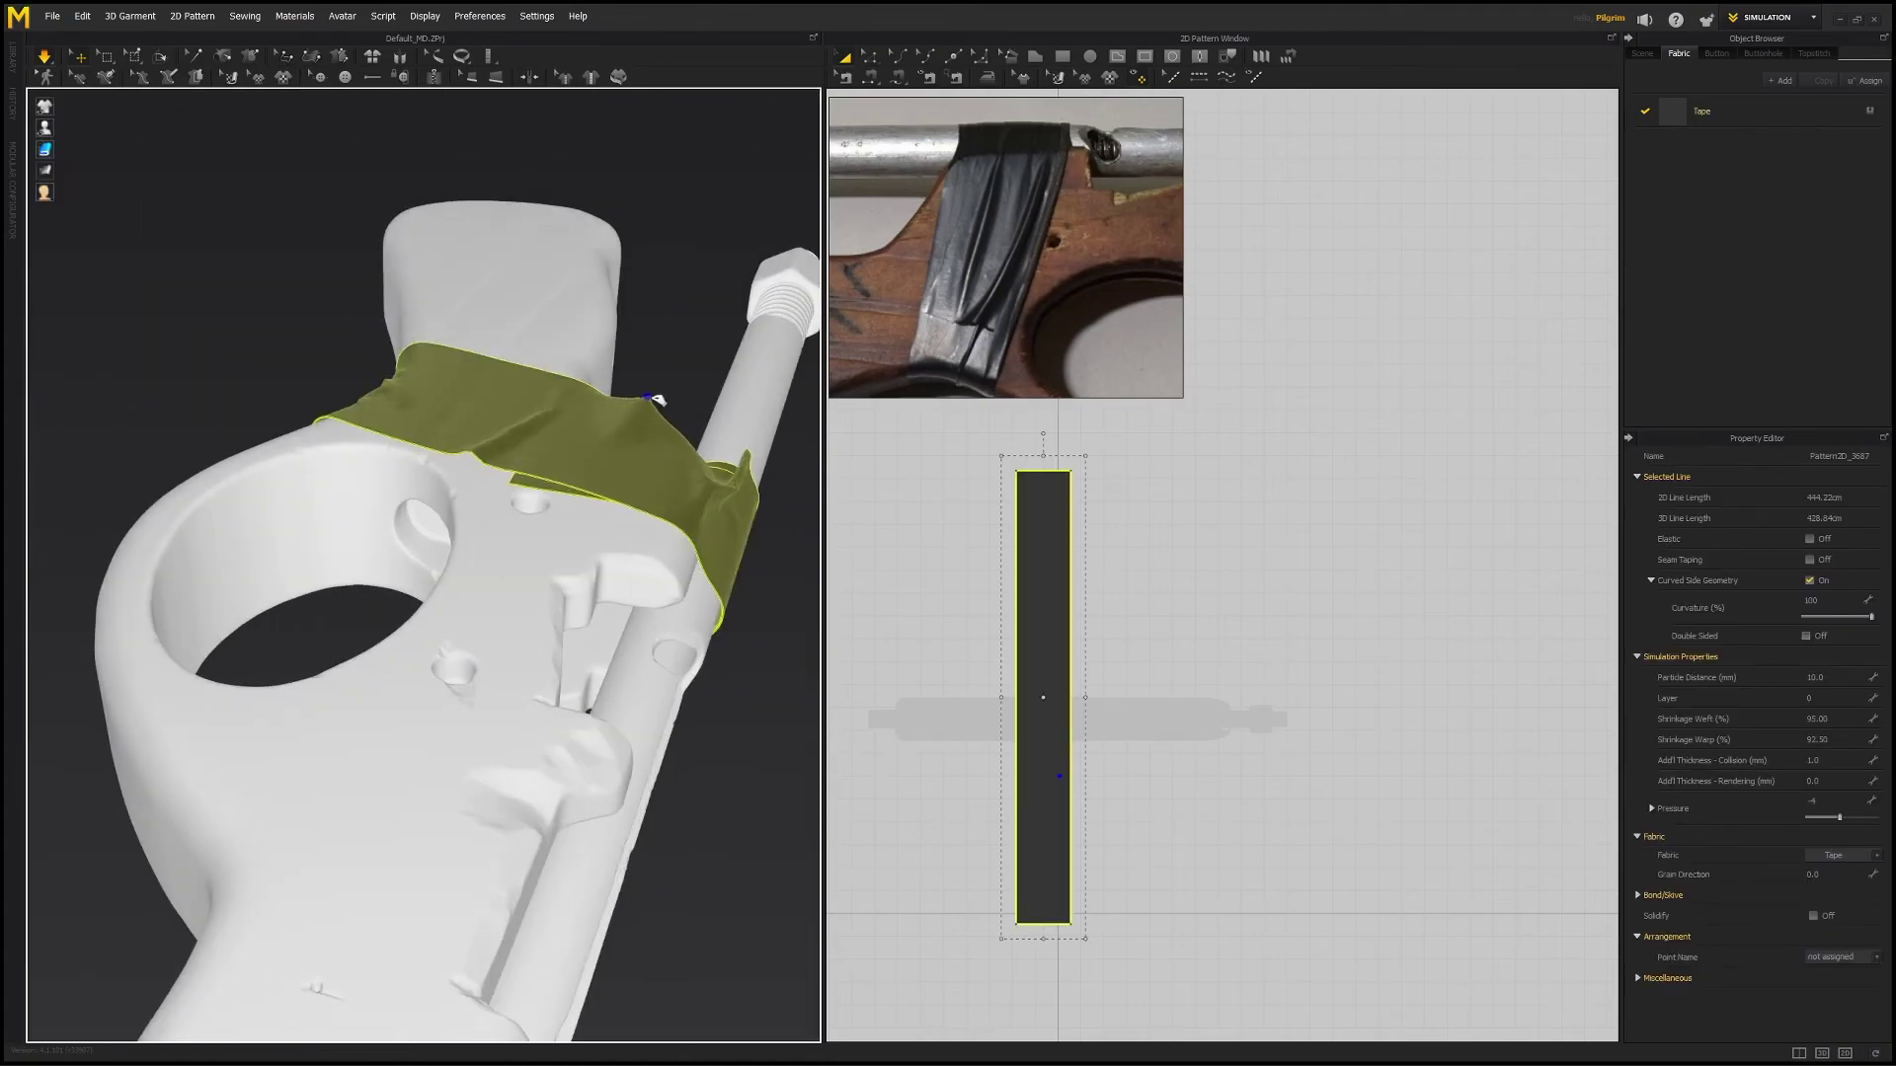
right_drag(708, 308, 613, 386)
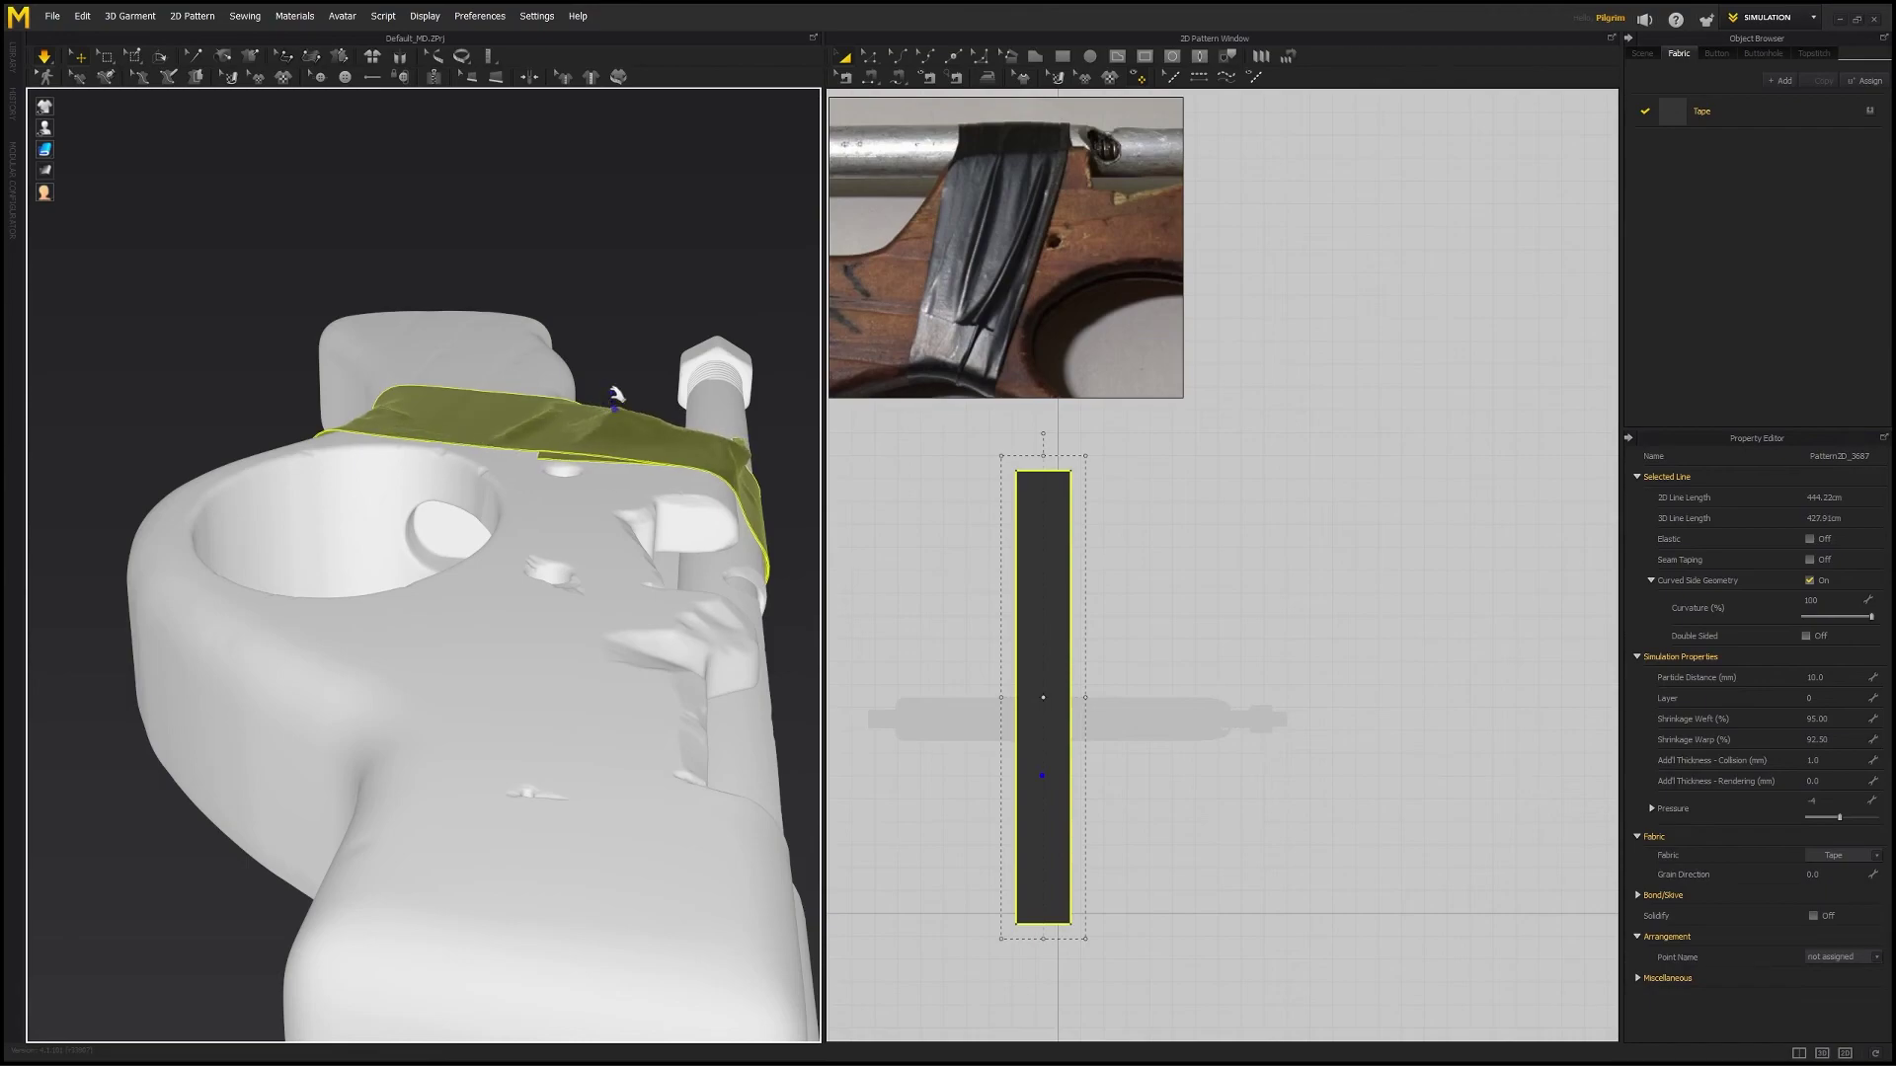
drag(612, 403, 606, 401)
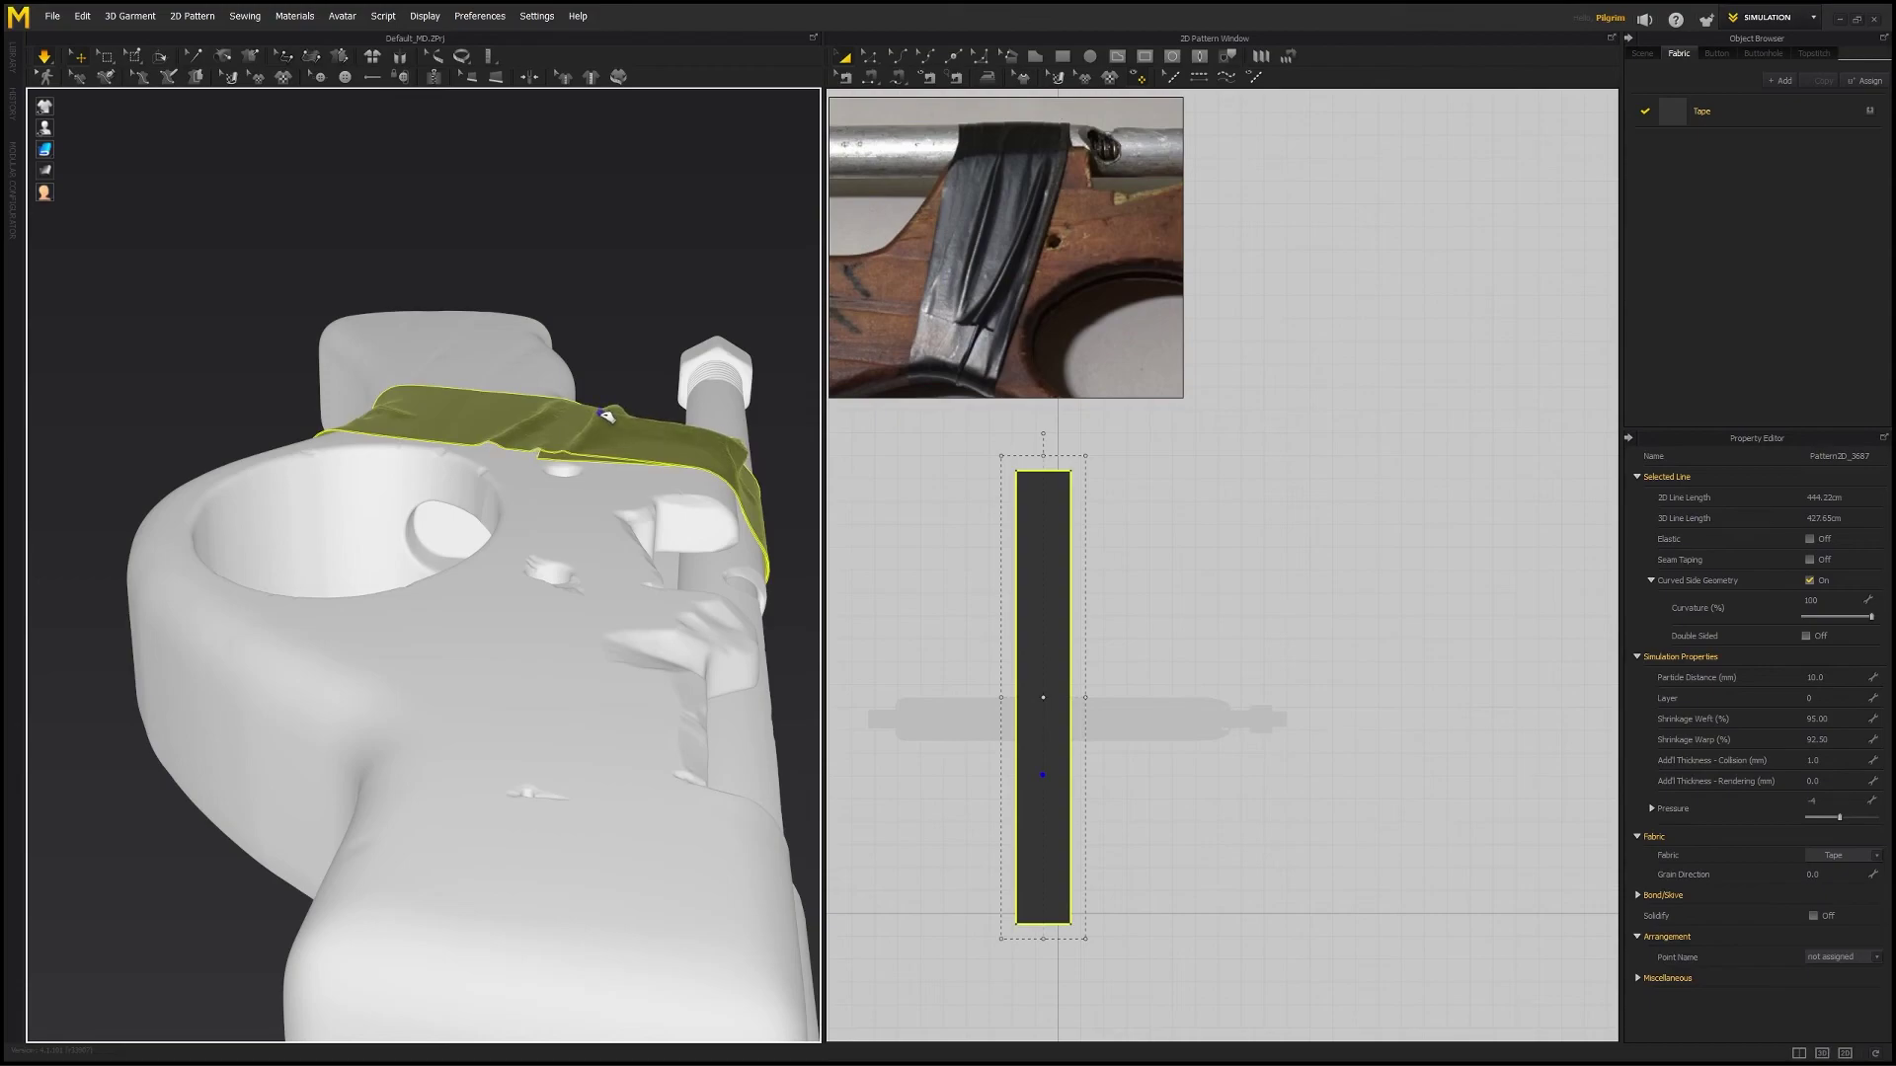
click(637, 343)
- Tug the tape at the barrel and at its free end to refine the overlap and wrinkles on that side
scroll(630, 353, down, 5)
right_drag(582, 391, 473, 731)
scroll(600, 500, up, 3)
scroll(575, 620, down, 3)
click(458, 624)
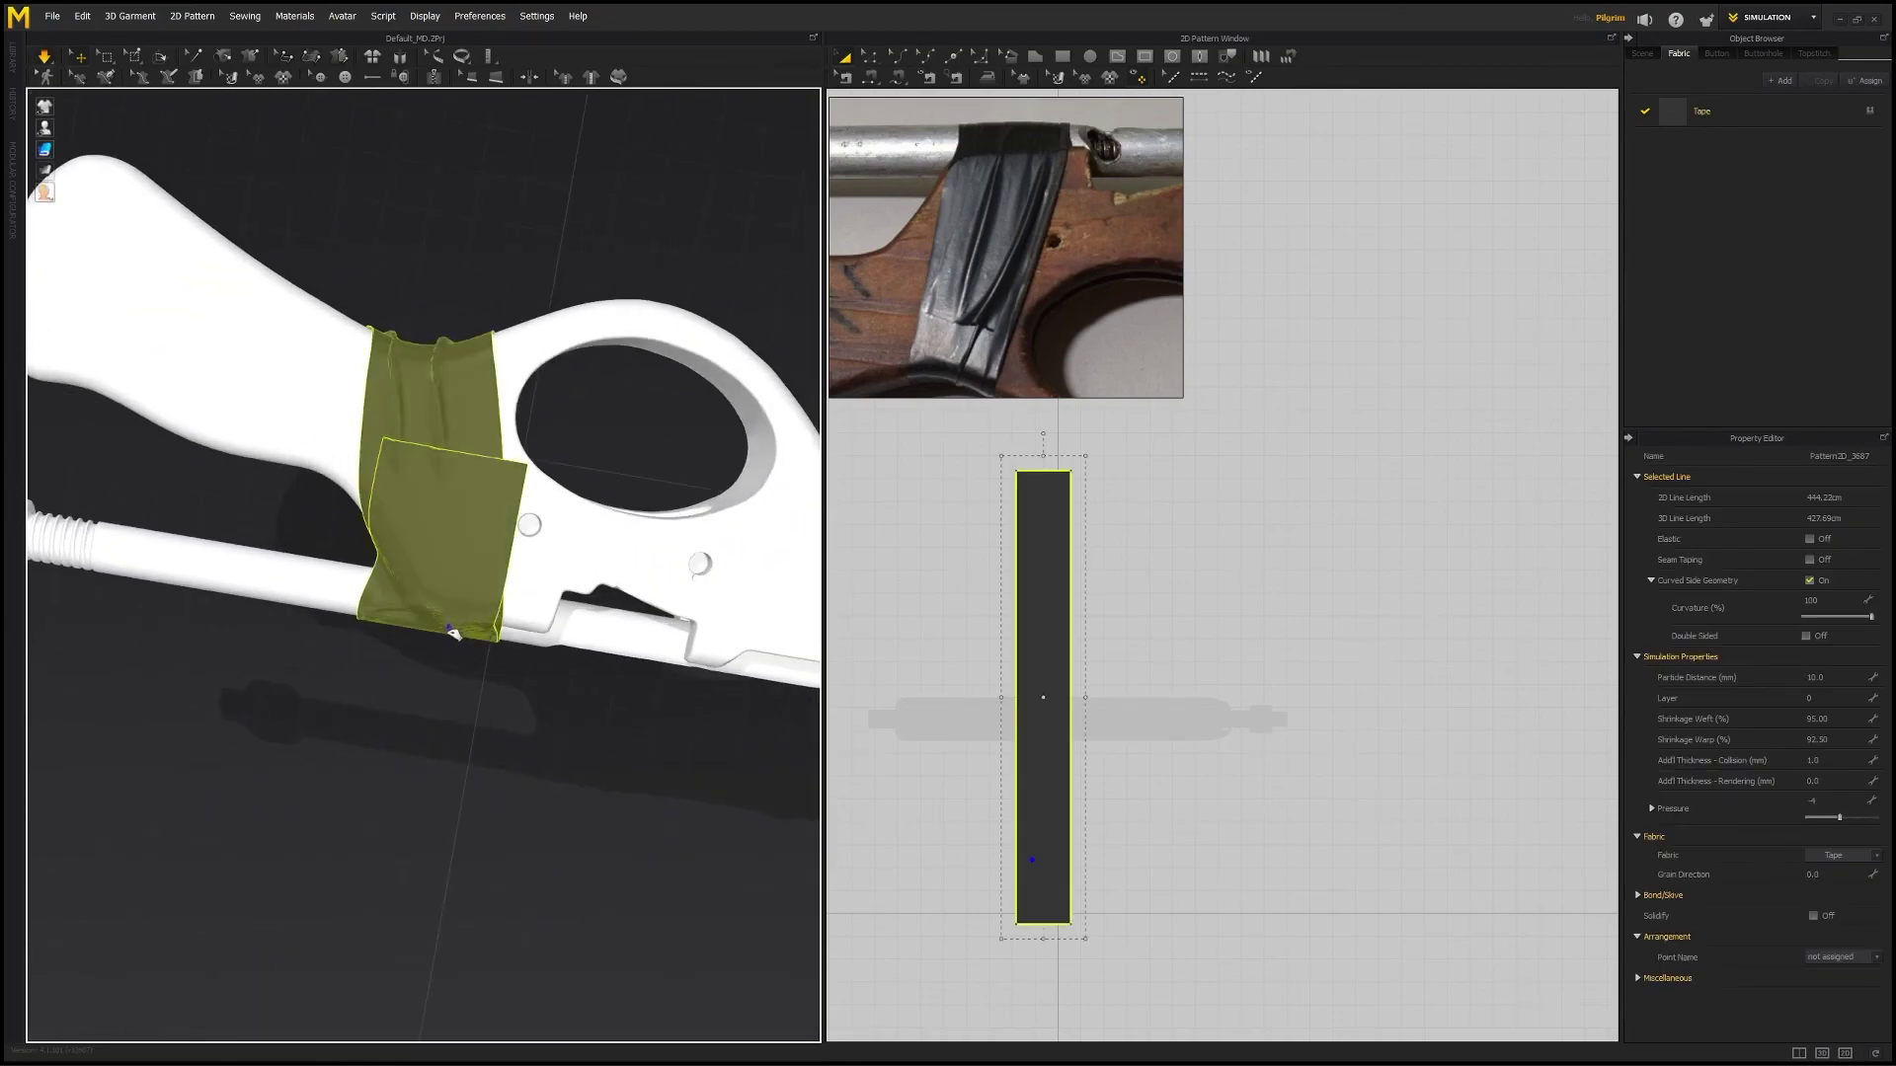
mouse_move(504, 553)
right_down()
mouse_move(475, 463)
mouse_move(509, 536)
right_up()
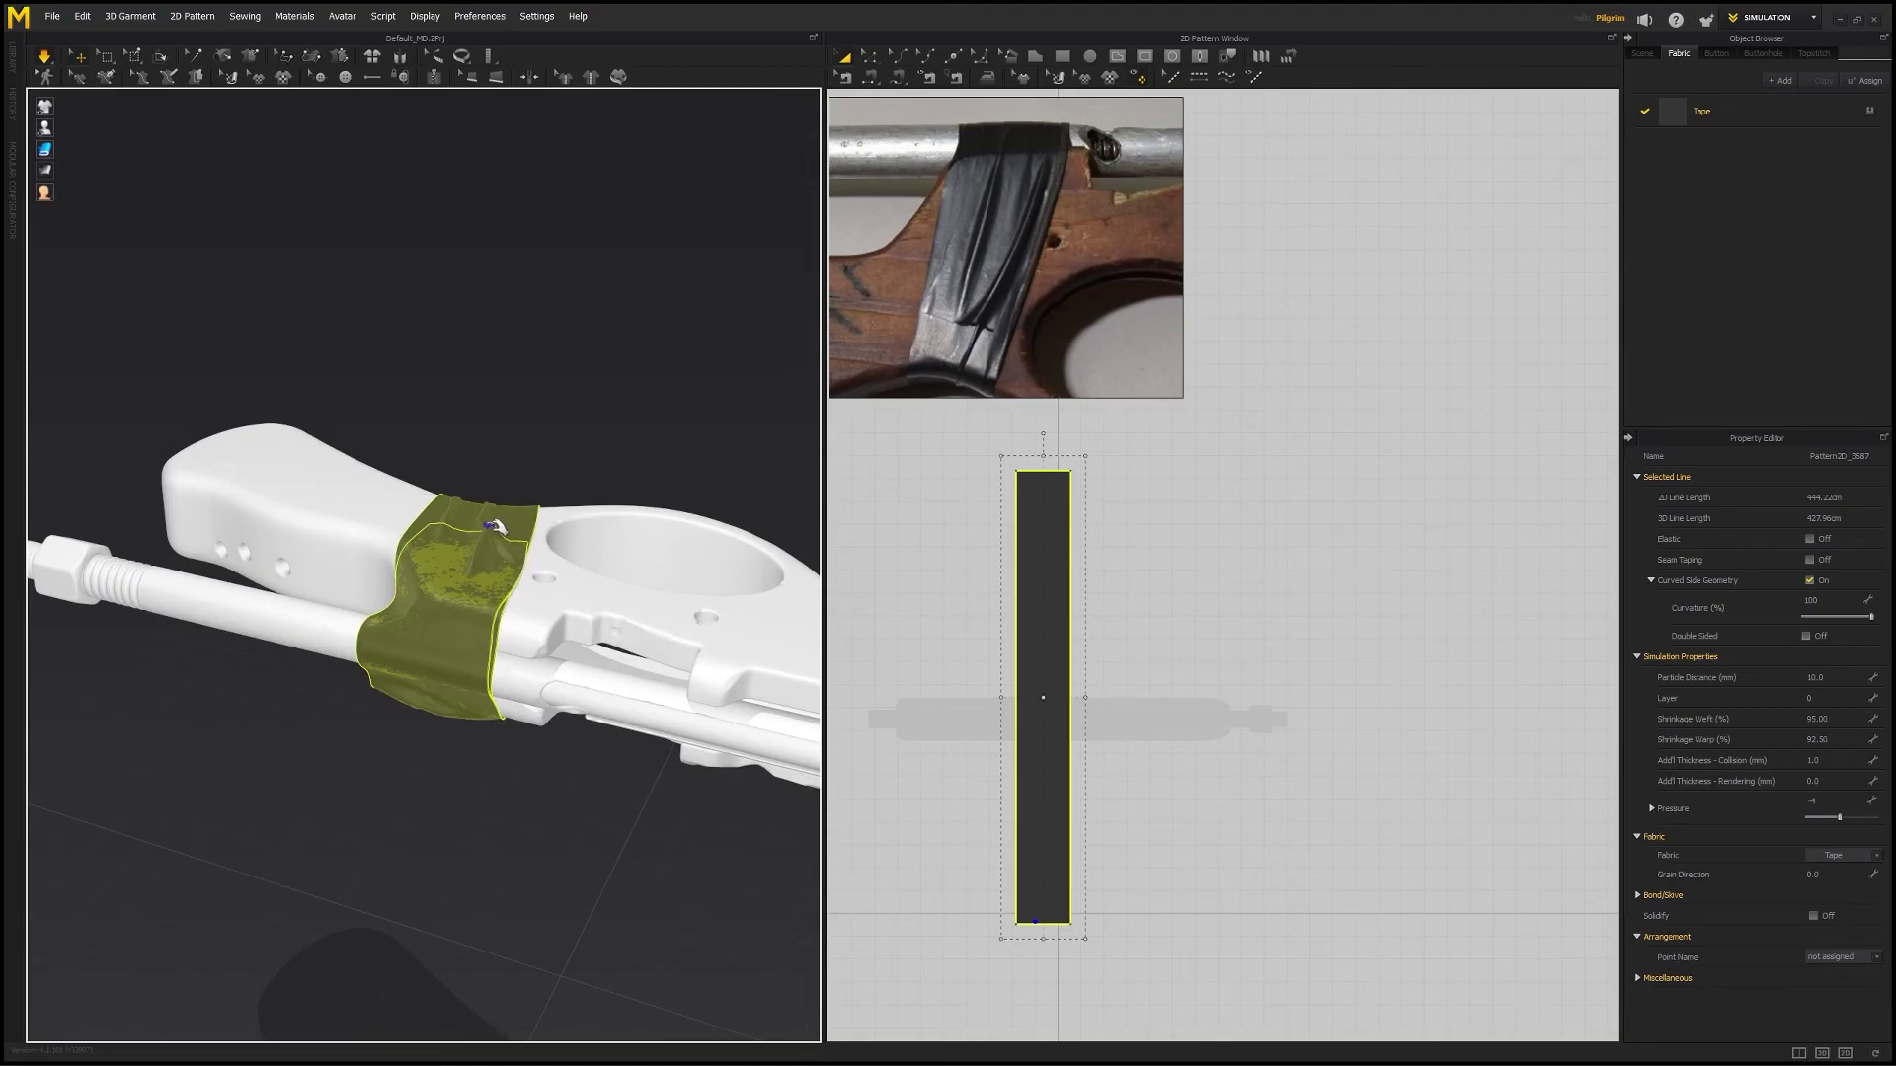
right_drag(553, 493, 455, 535)
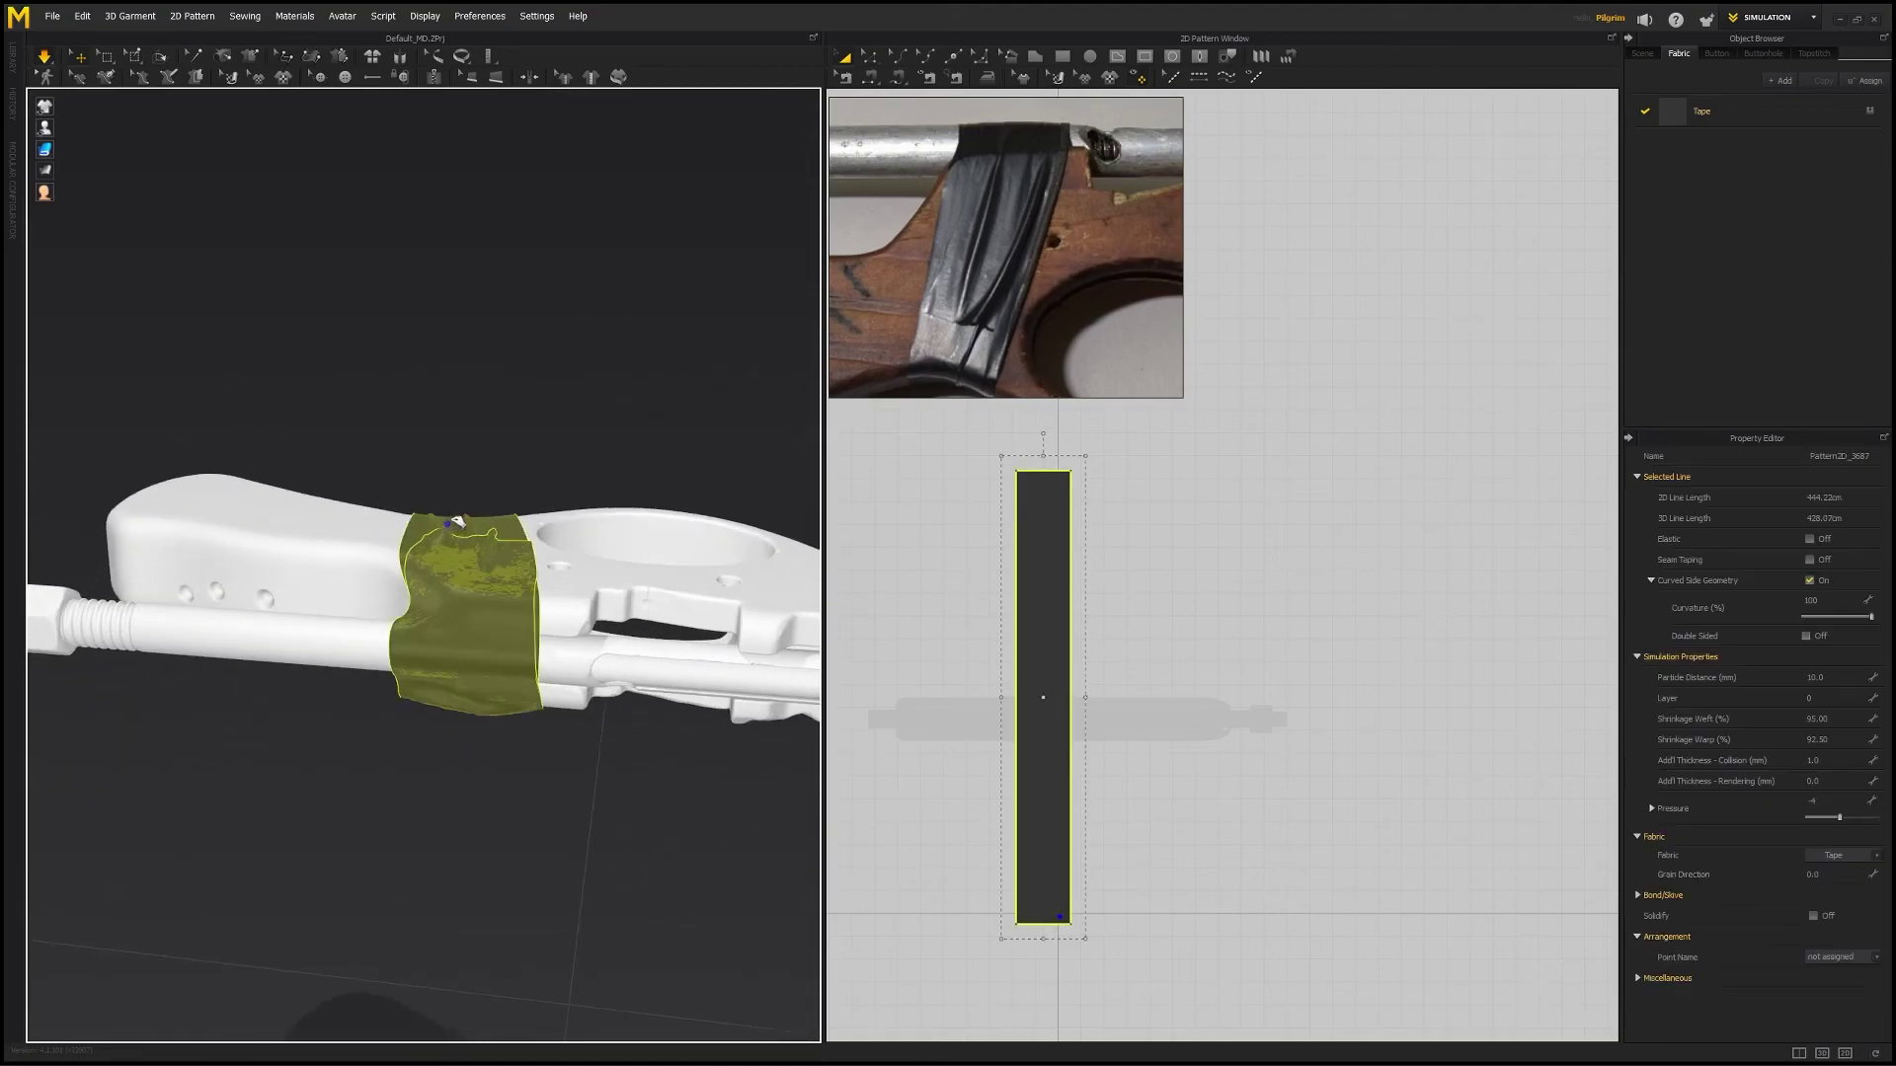
right_drag(471, 762, 468, 611)
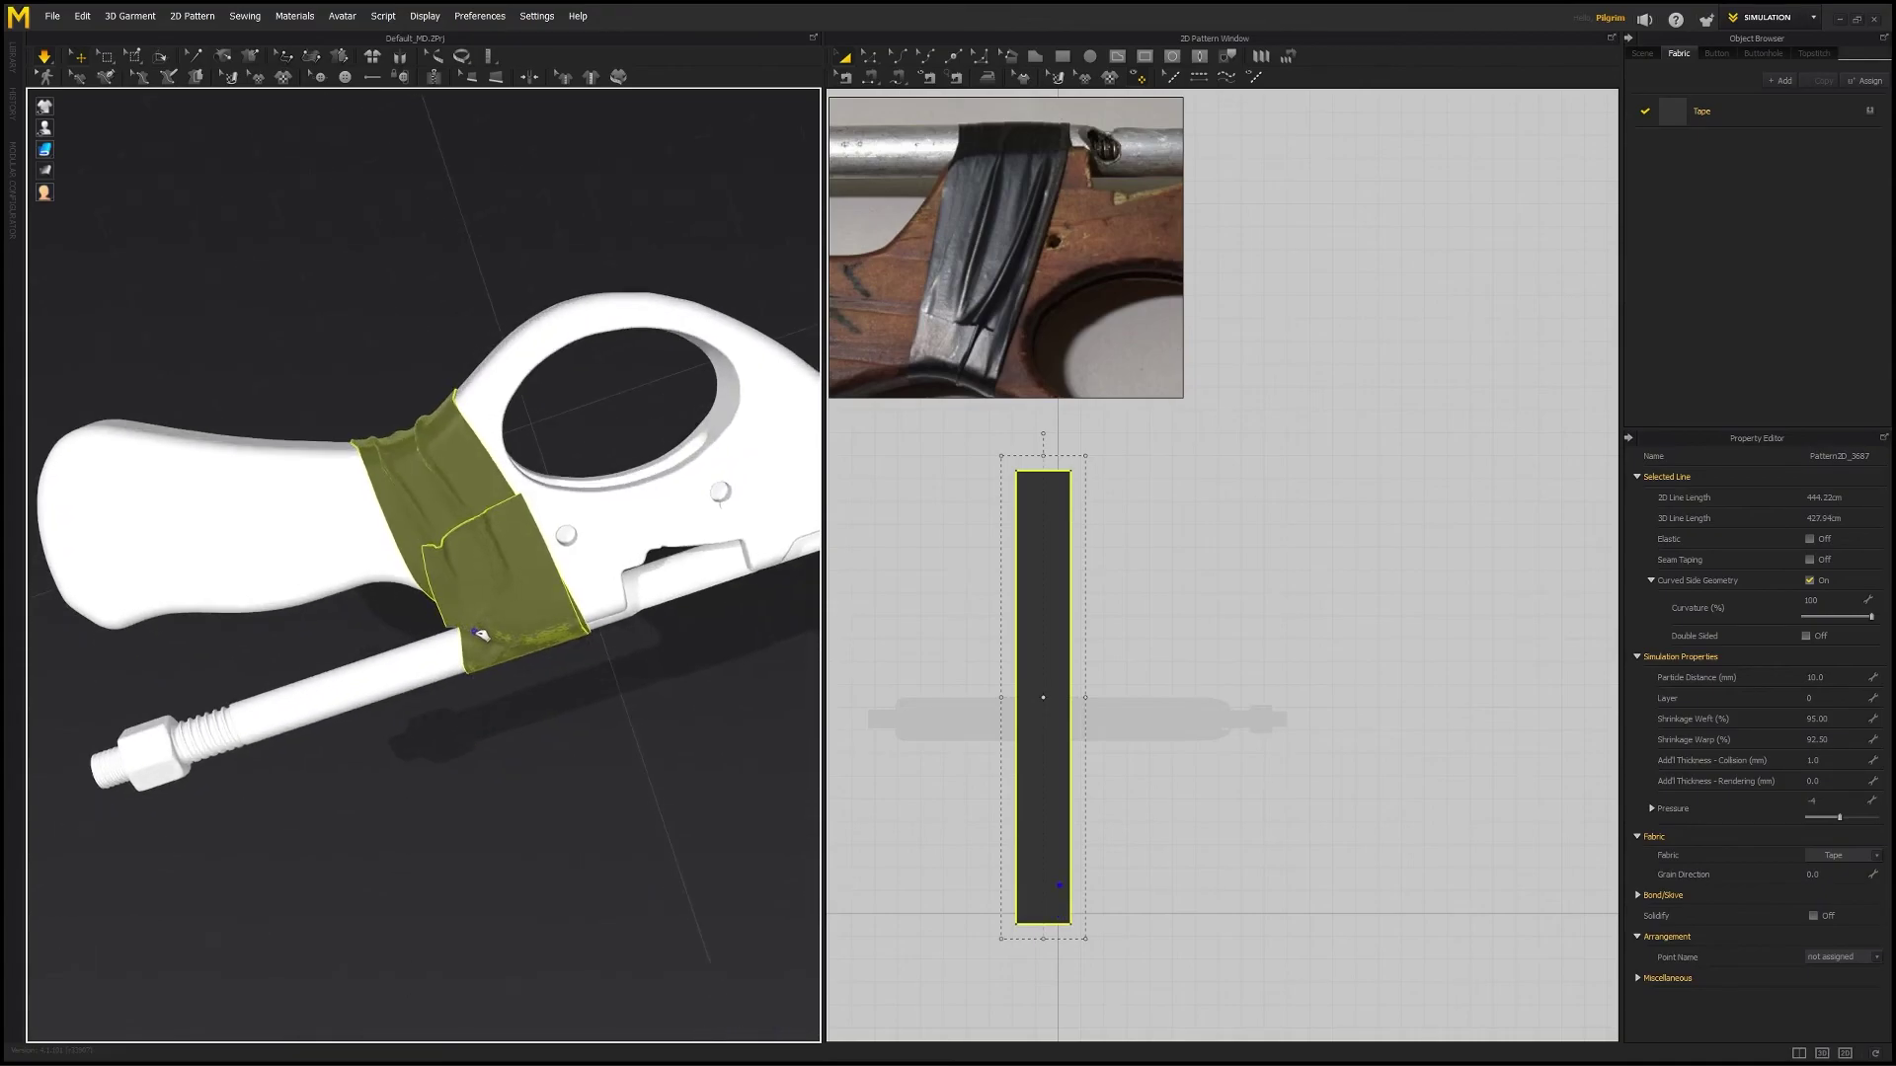
click(367, 321)
- Pull the tape edge beside the trigger ring and the tape surface over the stock on the opposite face
right_drag(367, 321, 791, 436)
click(583, 633)
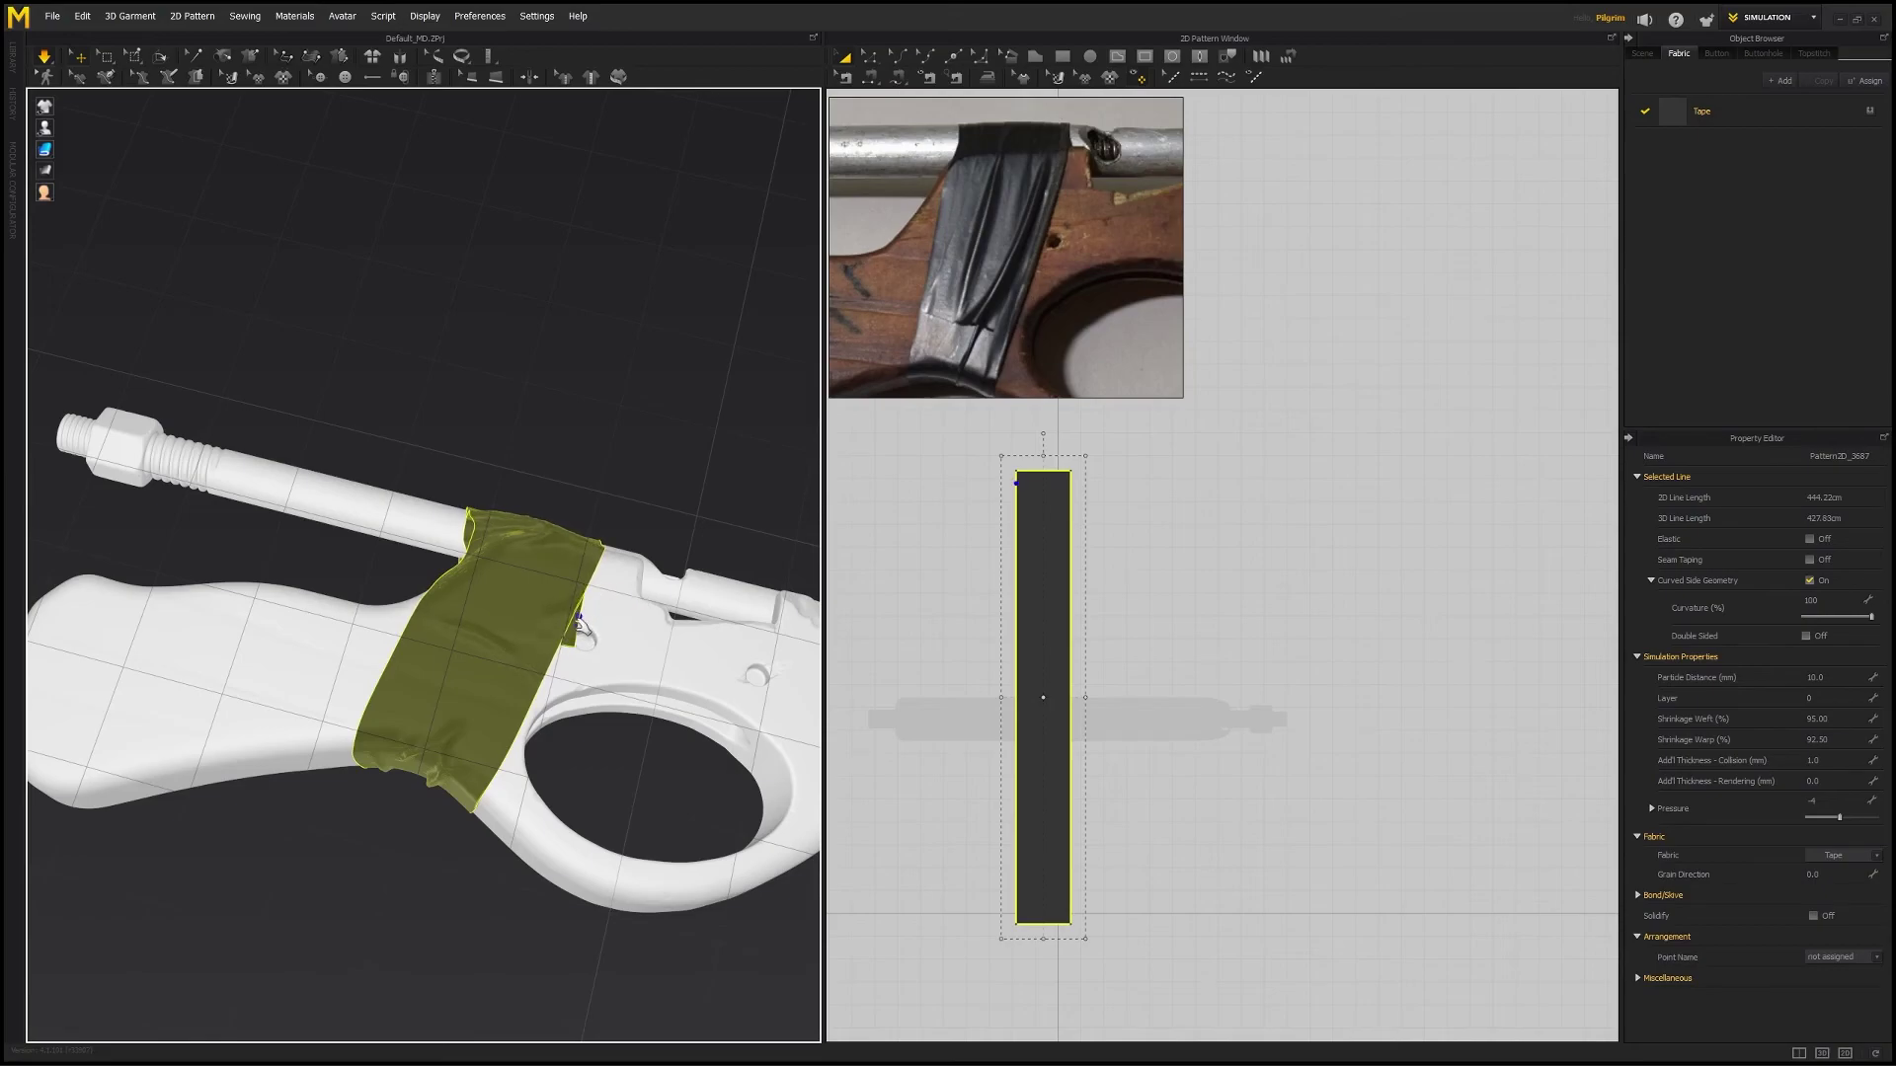
drag(579, 619, 584, 606)
click(648, 440)
right_drag(619, 477, 557, 657)
click(499, 690)
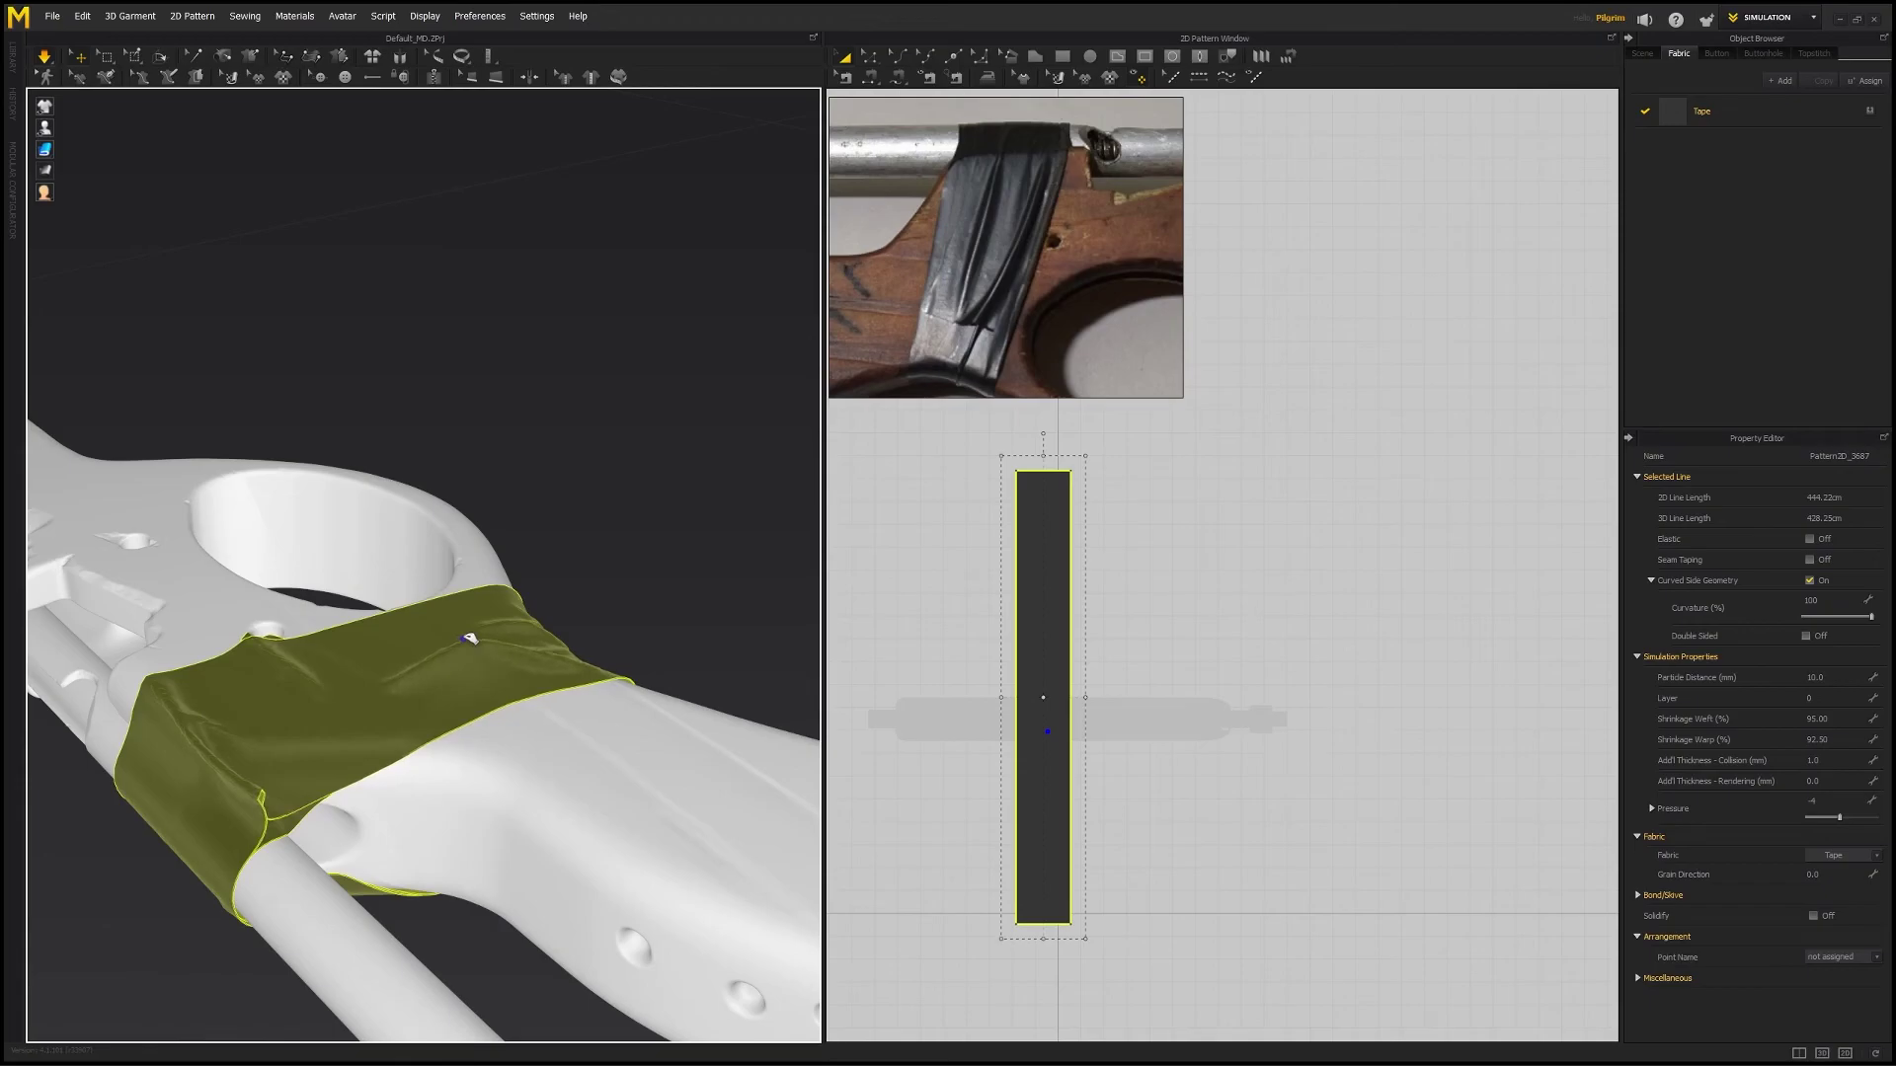
click(728, 563)
right_drag(727, 563, 392, 649)
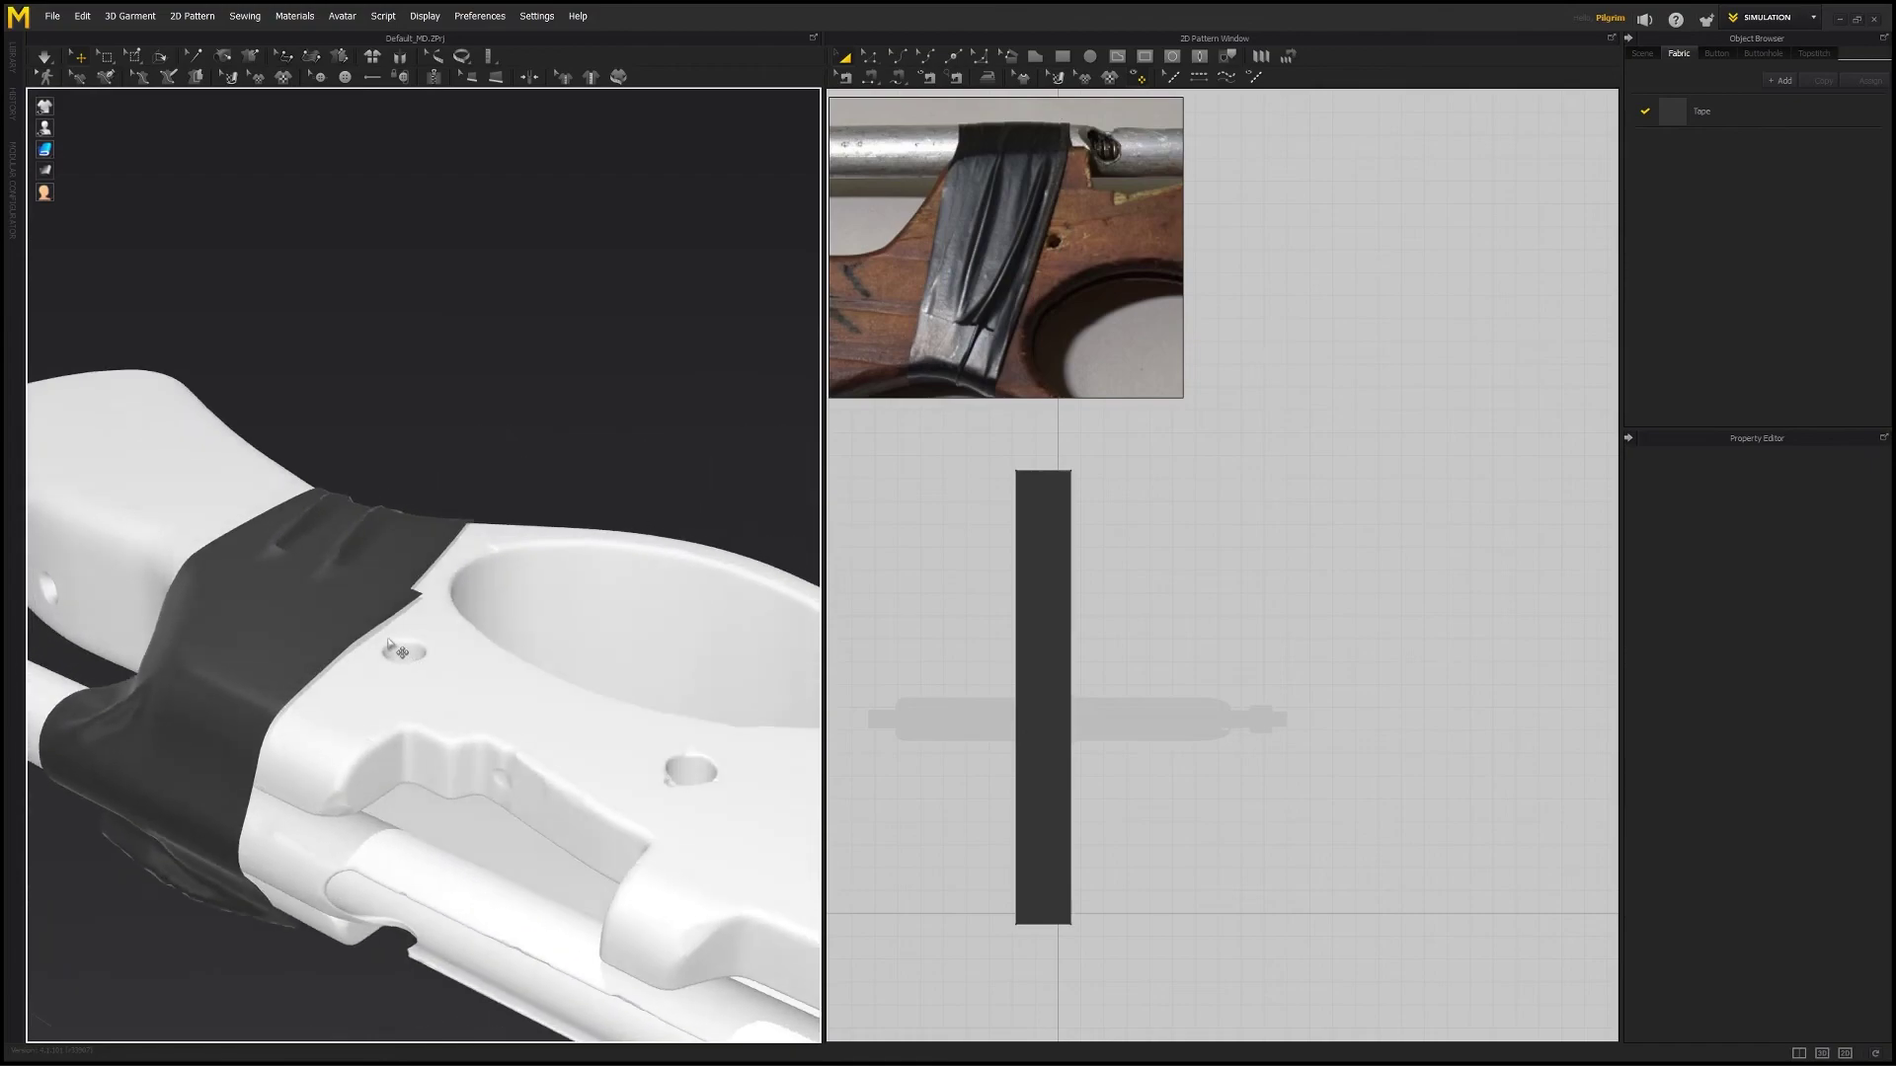
- Tug the tape's overlapping end flap near the stock to shift its edge and crease the layer beneath
mouse_move(297, 599)
mouse_down()
mouse_move(267, 579)
mouse_move(282, 589)
mouse_up()
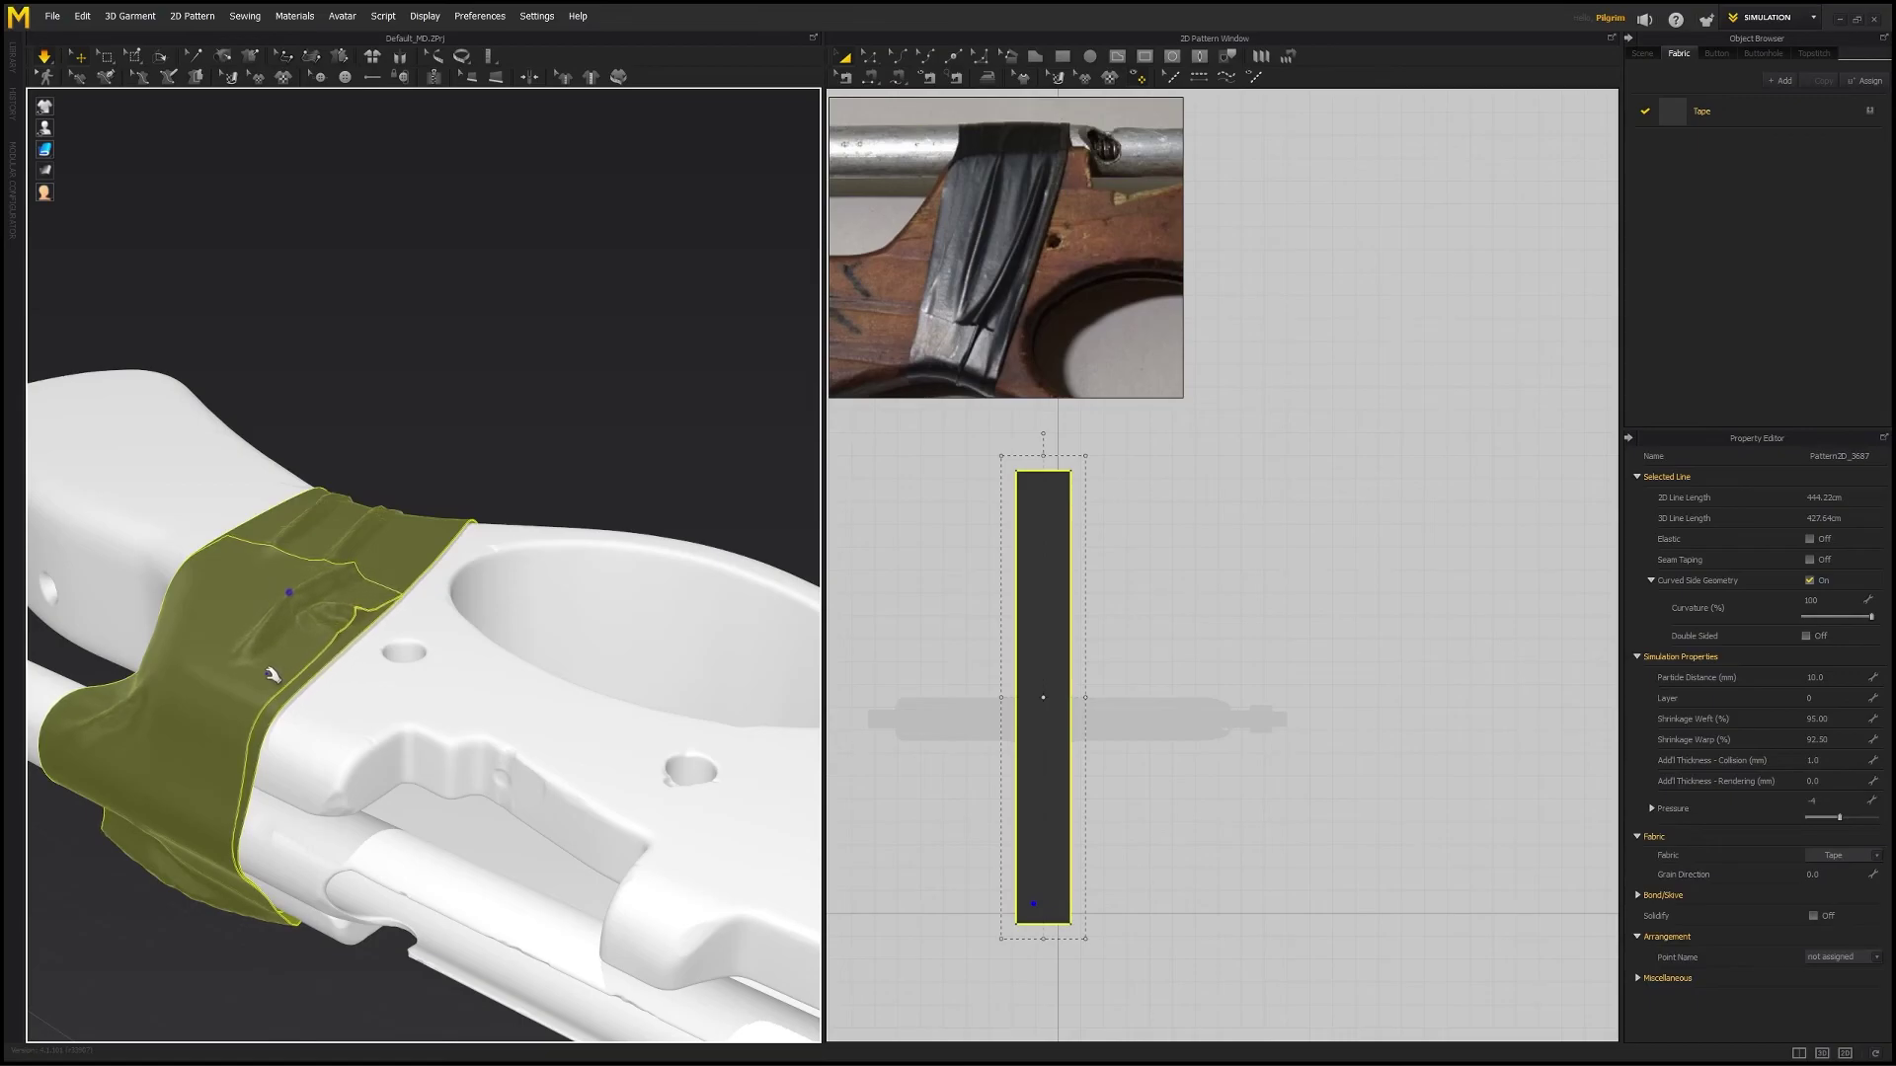
click(393, 425)
right_drag(393, 425, 414, 673)
click(348, 652)
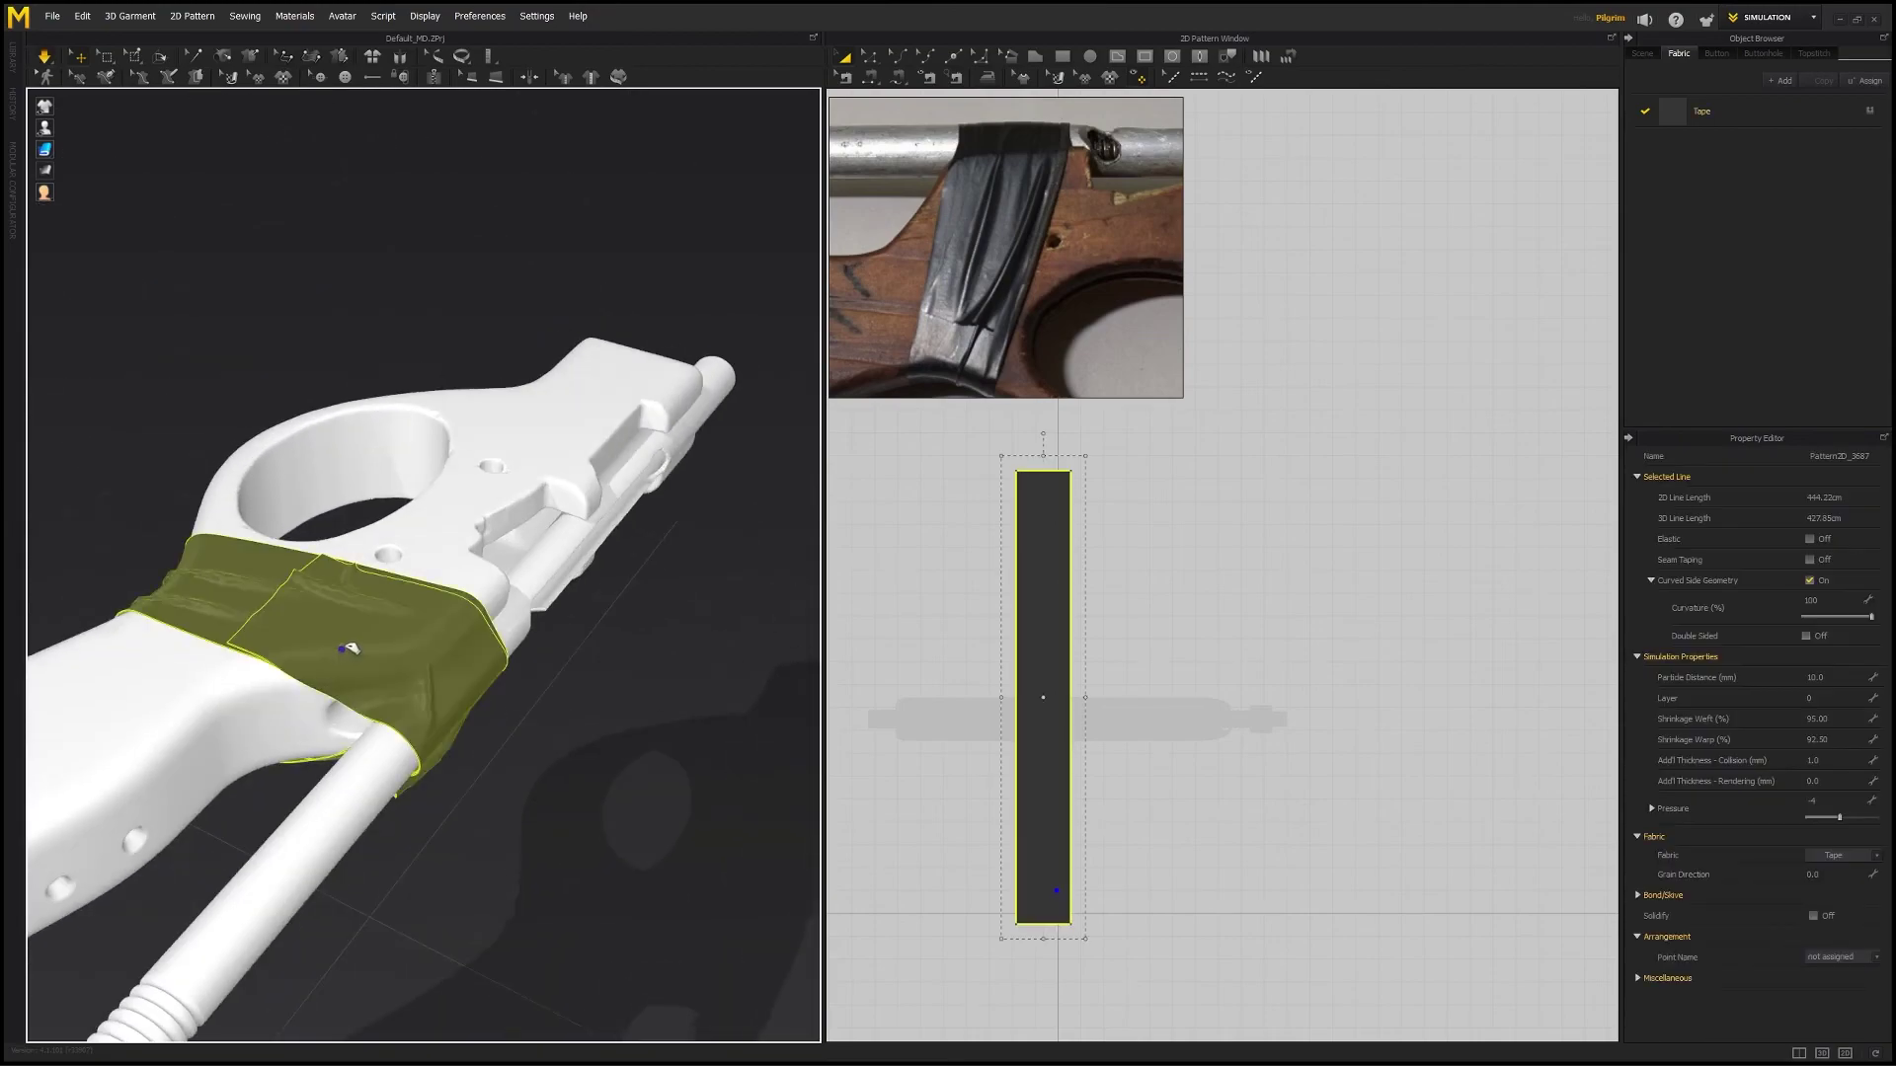
drag(353, 643, 365, 632)
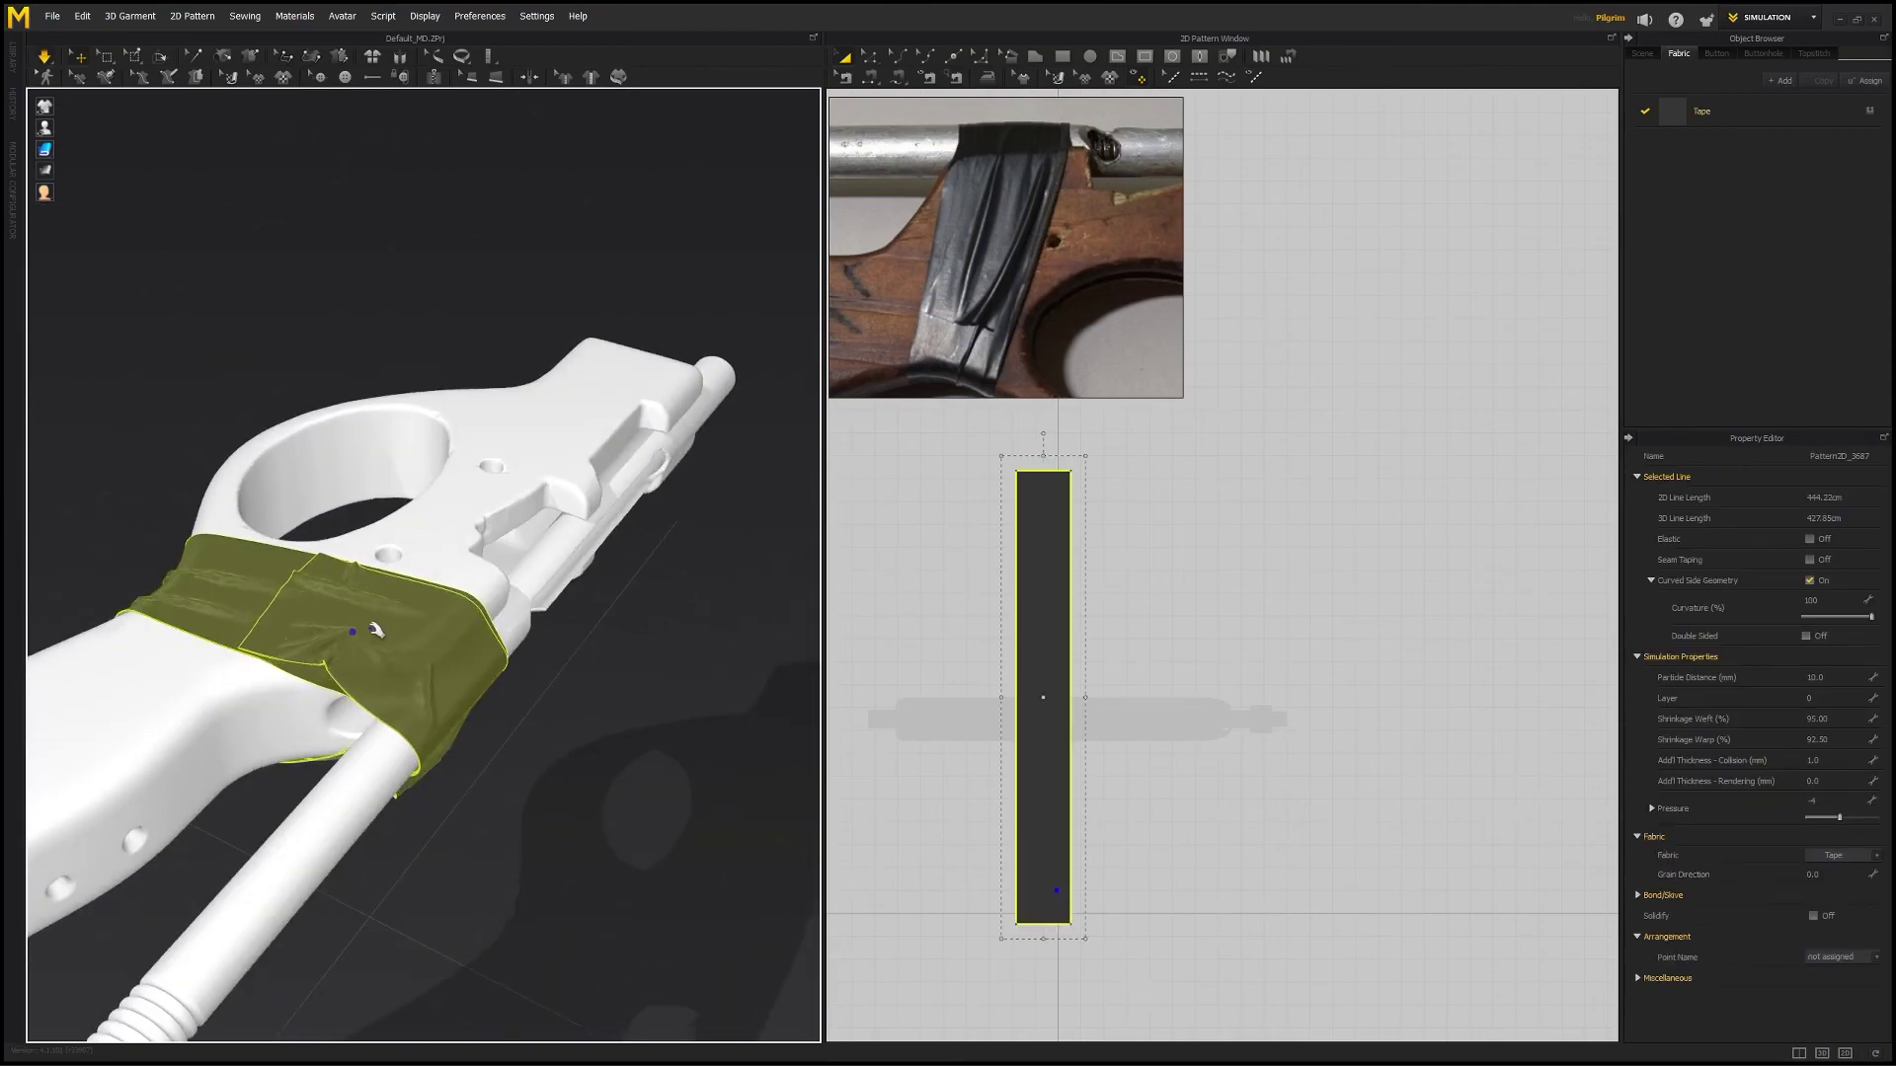
click(579, 709)
- Set the tape pattern's additional rendering thickness to 1.0 mm
right_drag(579, 711, 329, 592)
middle_drag(330, 593, 411, 646)
scroll(410, 646, up, 3)
right_drag(411, 645, 413, 483)
scroll(516, 619, up, 1)
scroll(517, 619, down, 3)
scroll(478, 613, up, 5)
scroll(494, 556, down, 5)
scroll(518, 642, up, 8)
click(515, 643)
click(421, 411)
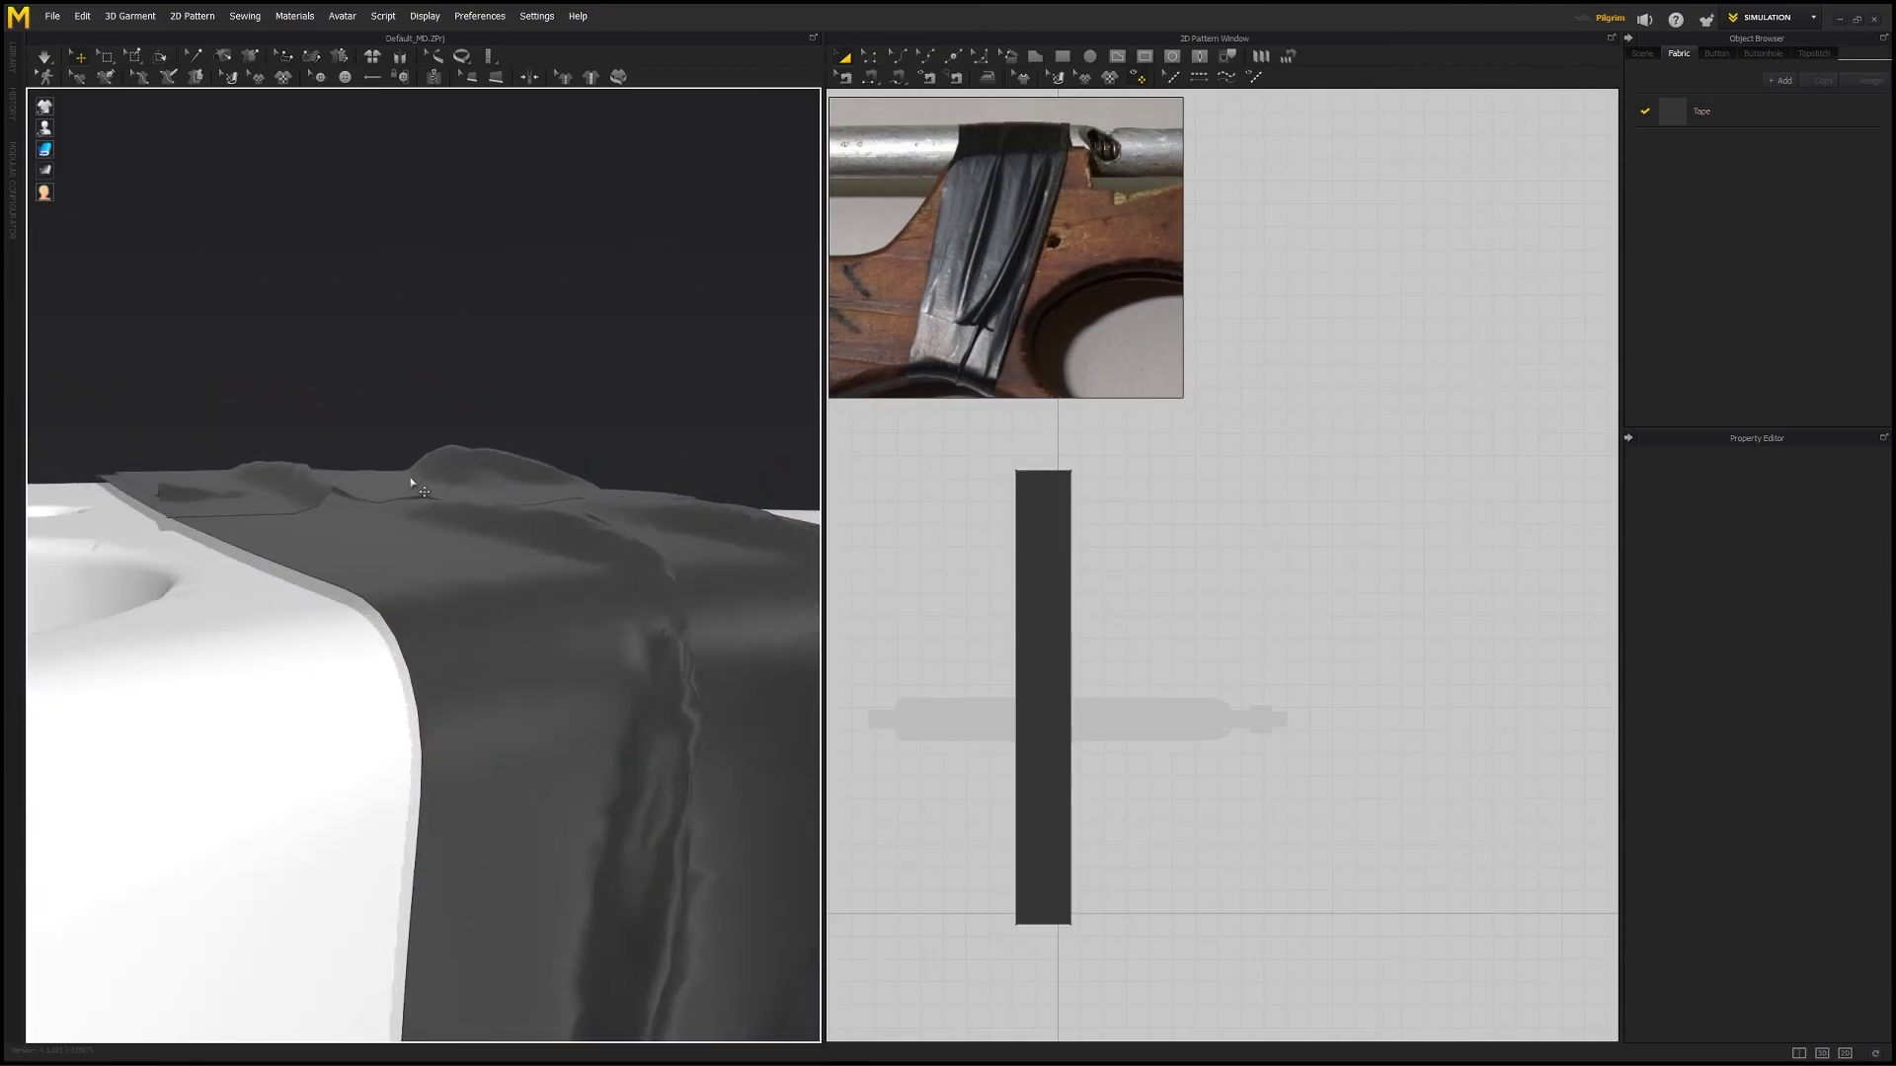
click(411, 482)
click(1815, 781)
text(1)
key(Return)
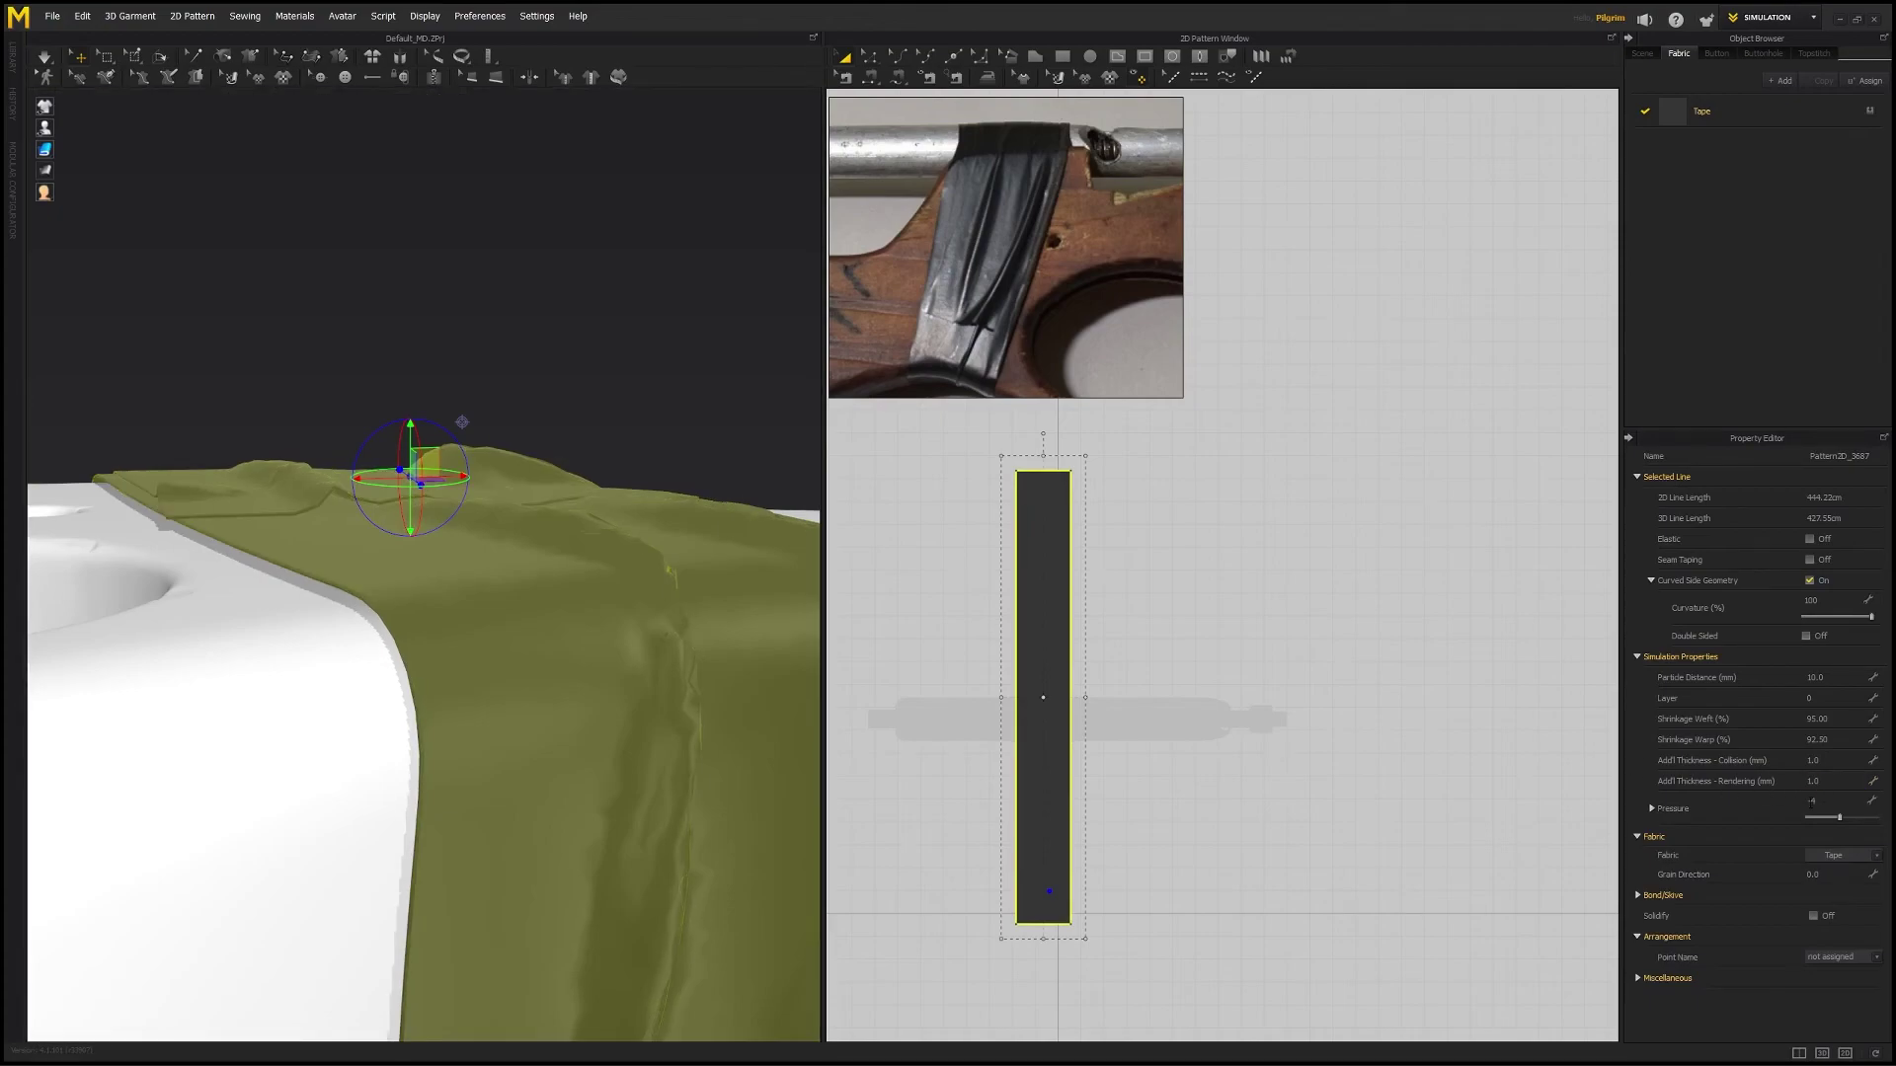
- Set the tape's particle distance to 5.0 mm and simulate the finer mesh so it settles on the gun
click(499, 369)
right_drag(499, 369, 511, 600)
scroll(511, 601, up, 3)
click(592, 546)
scroll(542, 537, down, 4)
right_drag(542, 536, 790, 802)
scroll(790, 802, up, 3)
click(1831, 679)
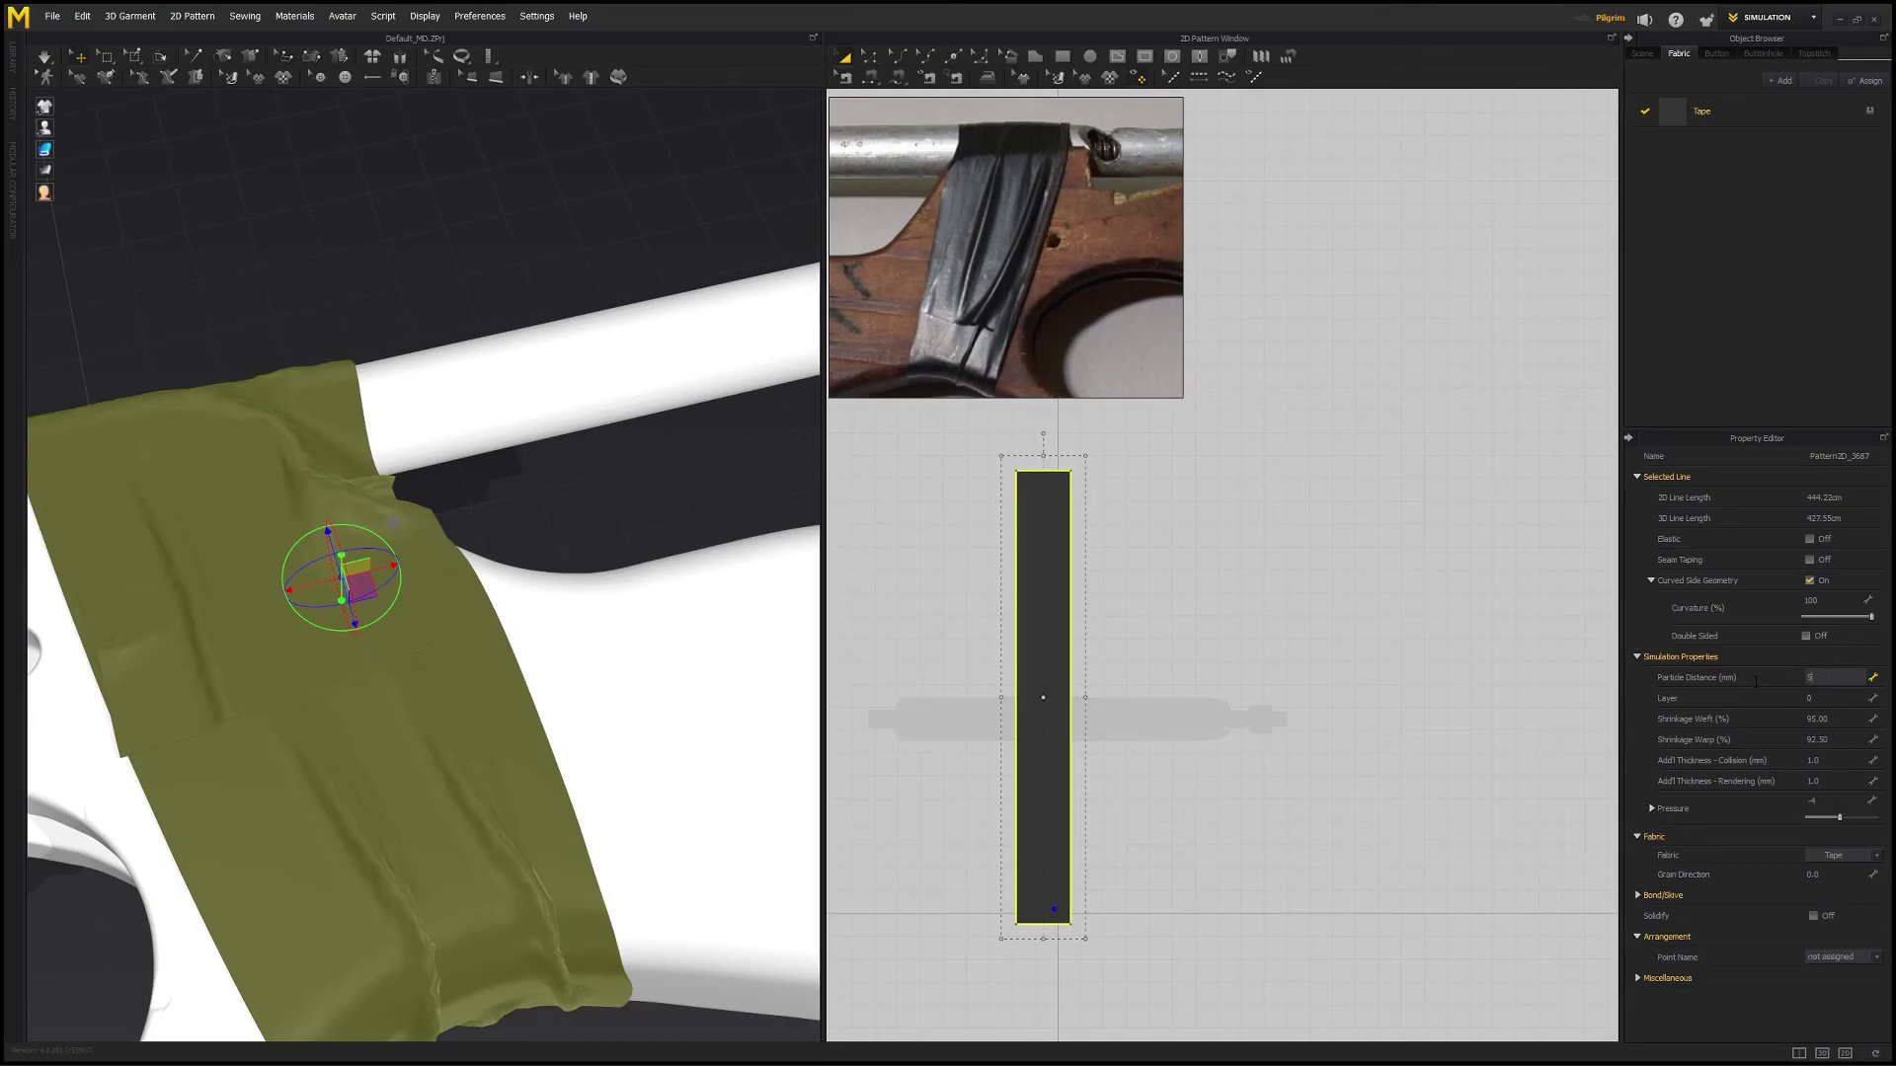
key(Return)
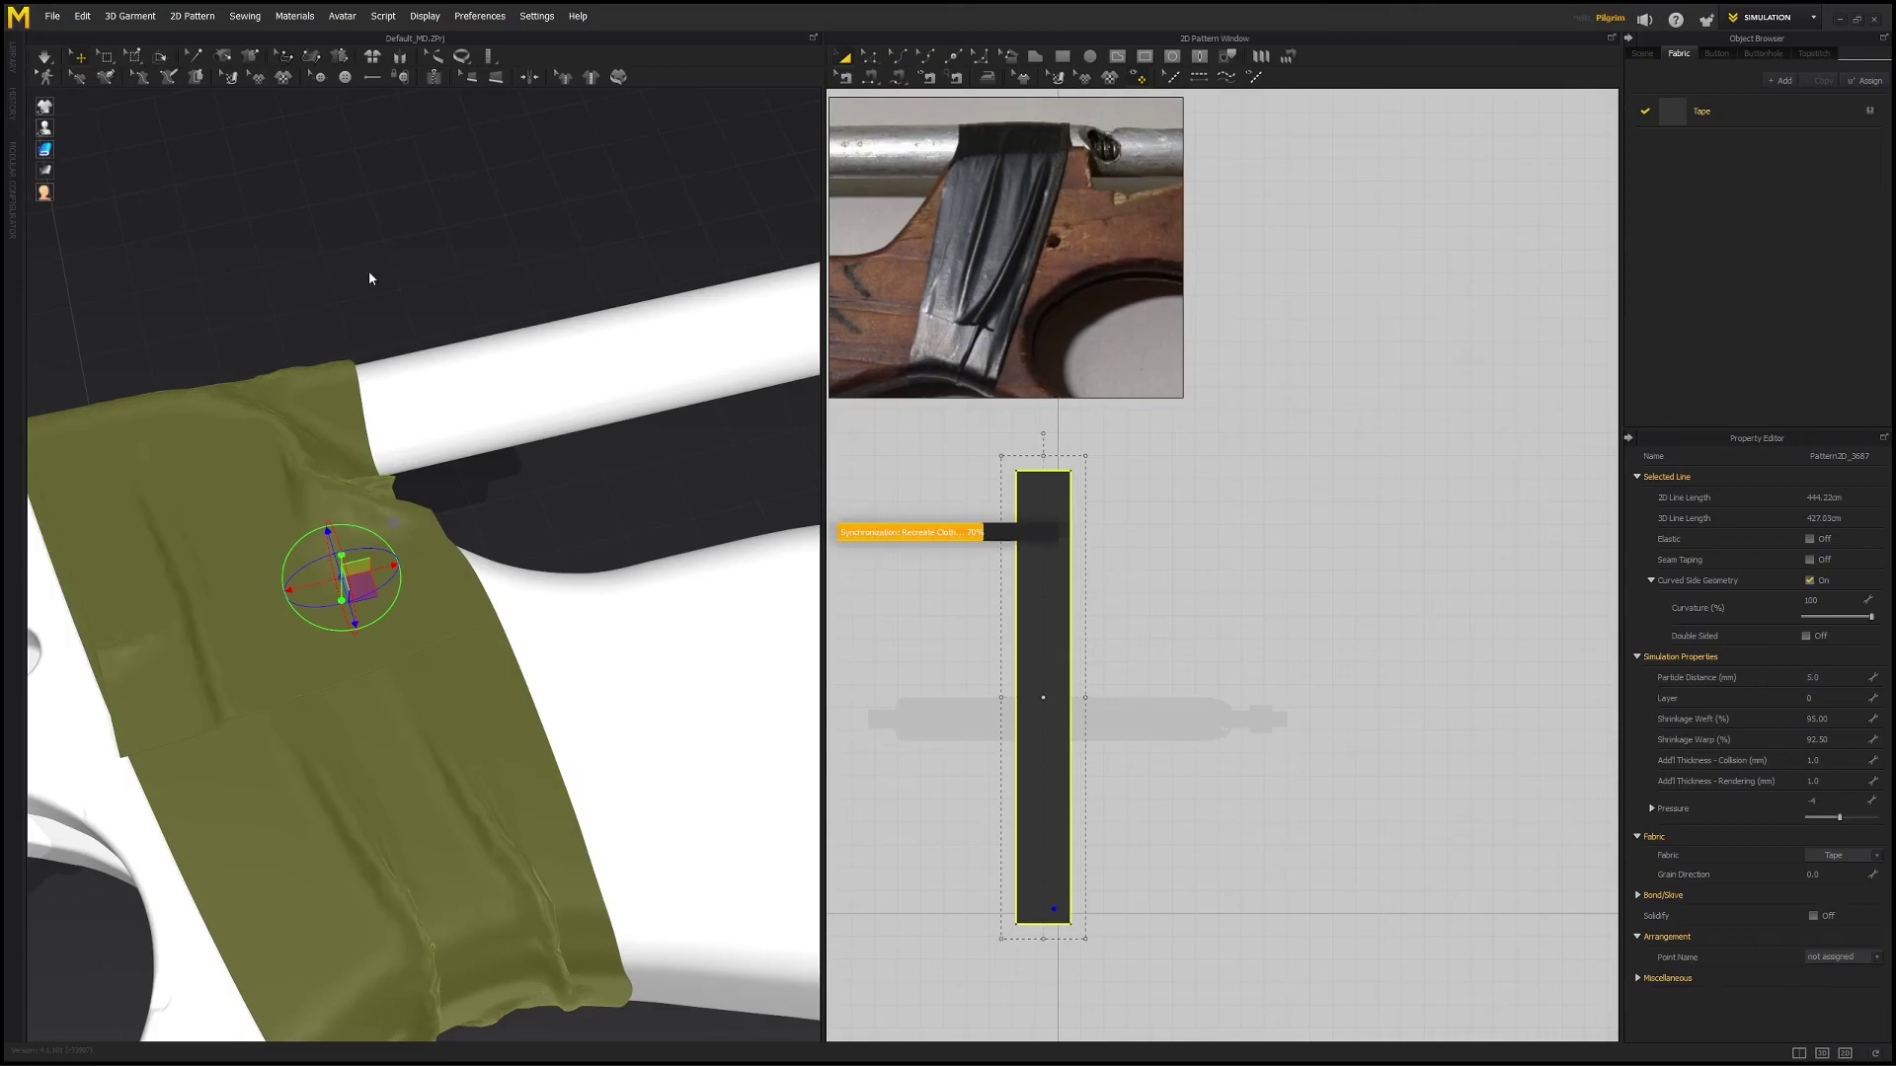
click(369, 273)
key(space)
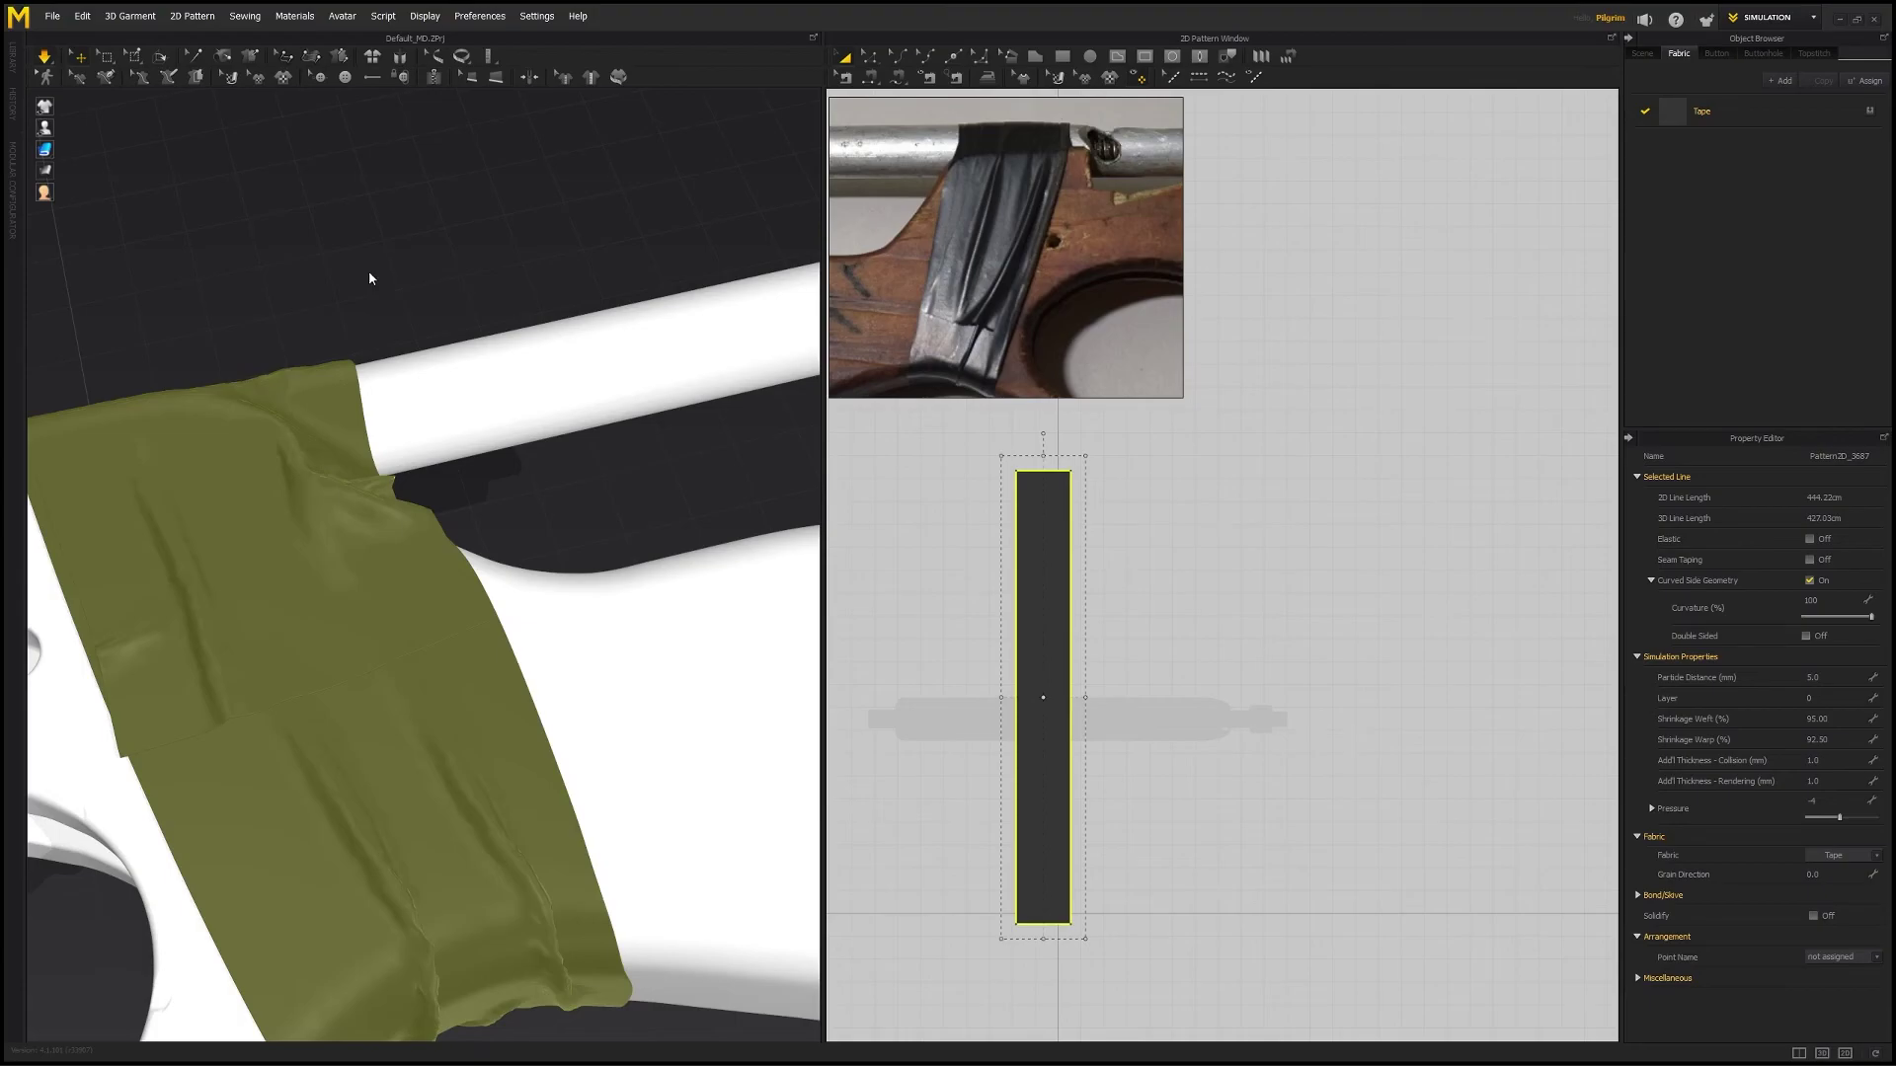
middle_drag(369, 275, 461, 287)
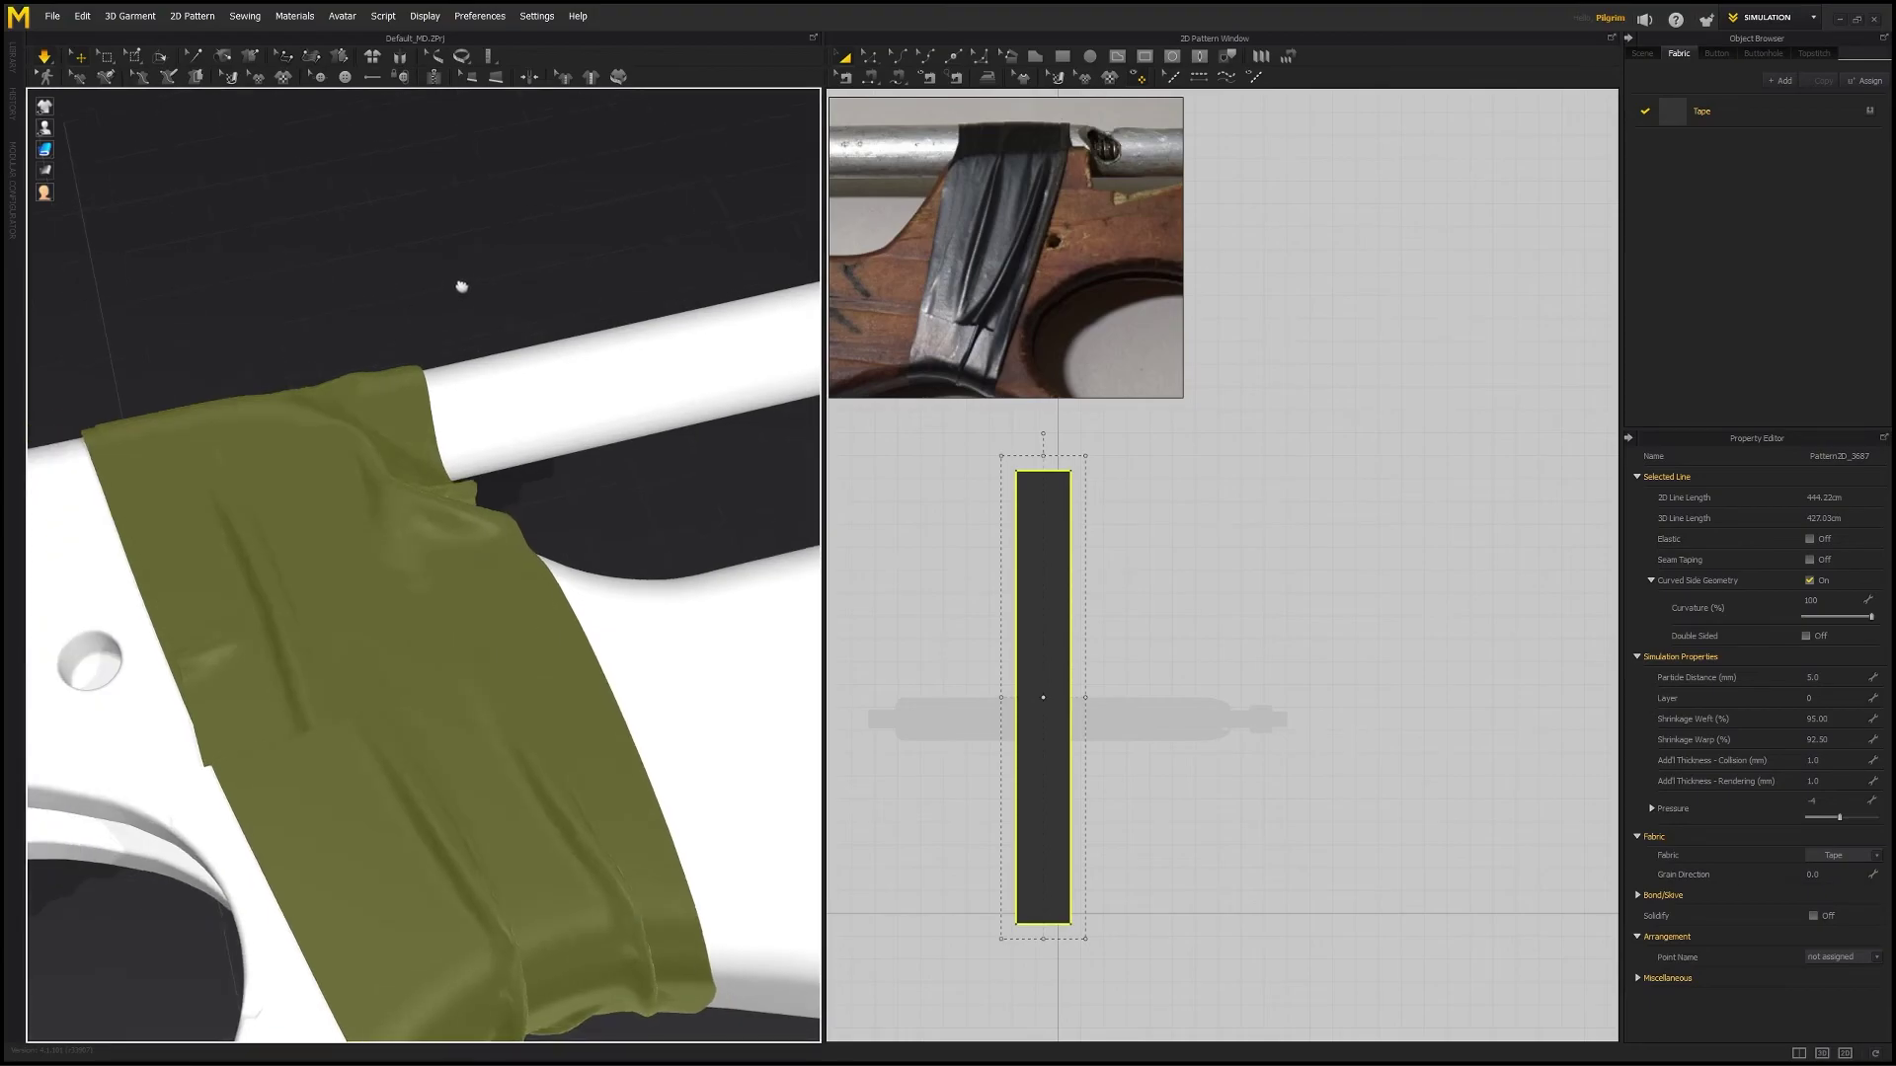
click(460, 281)
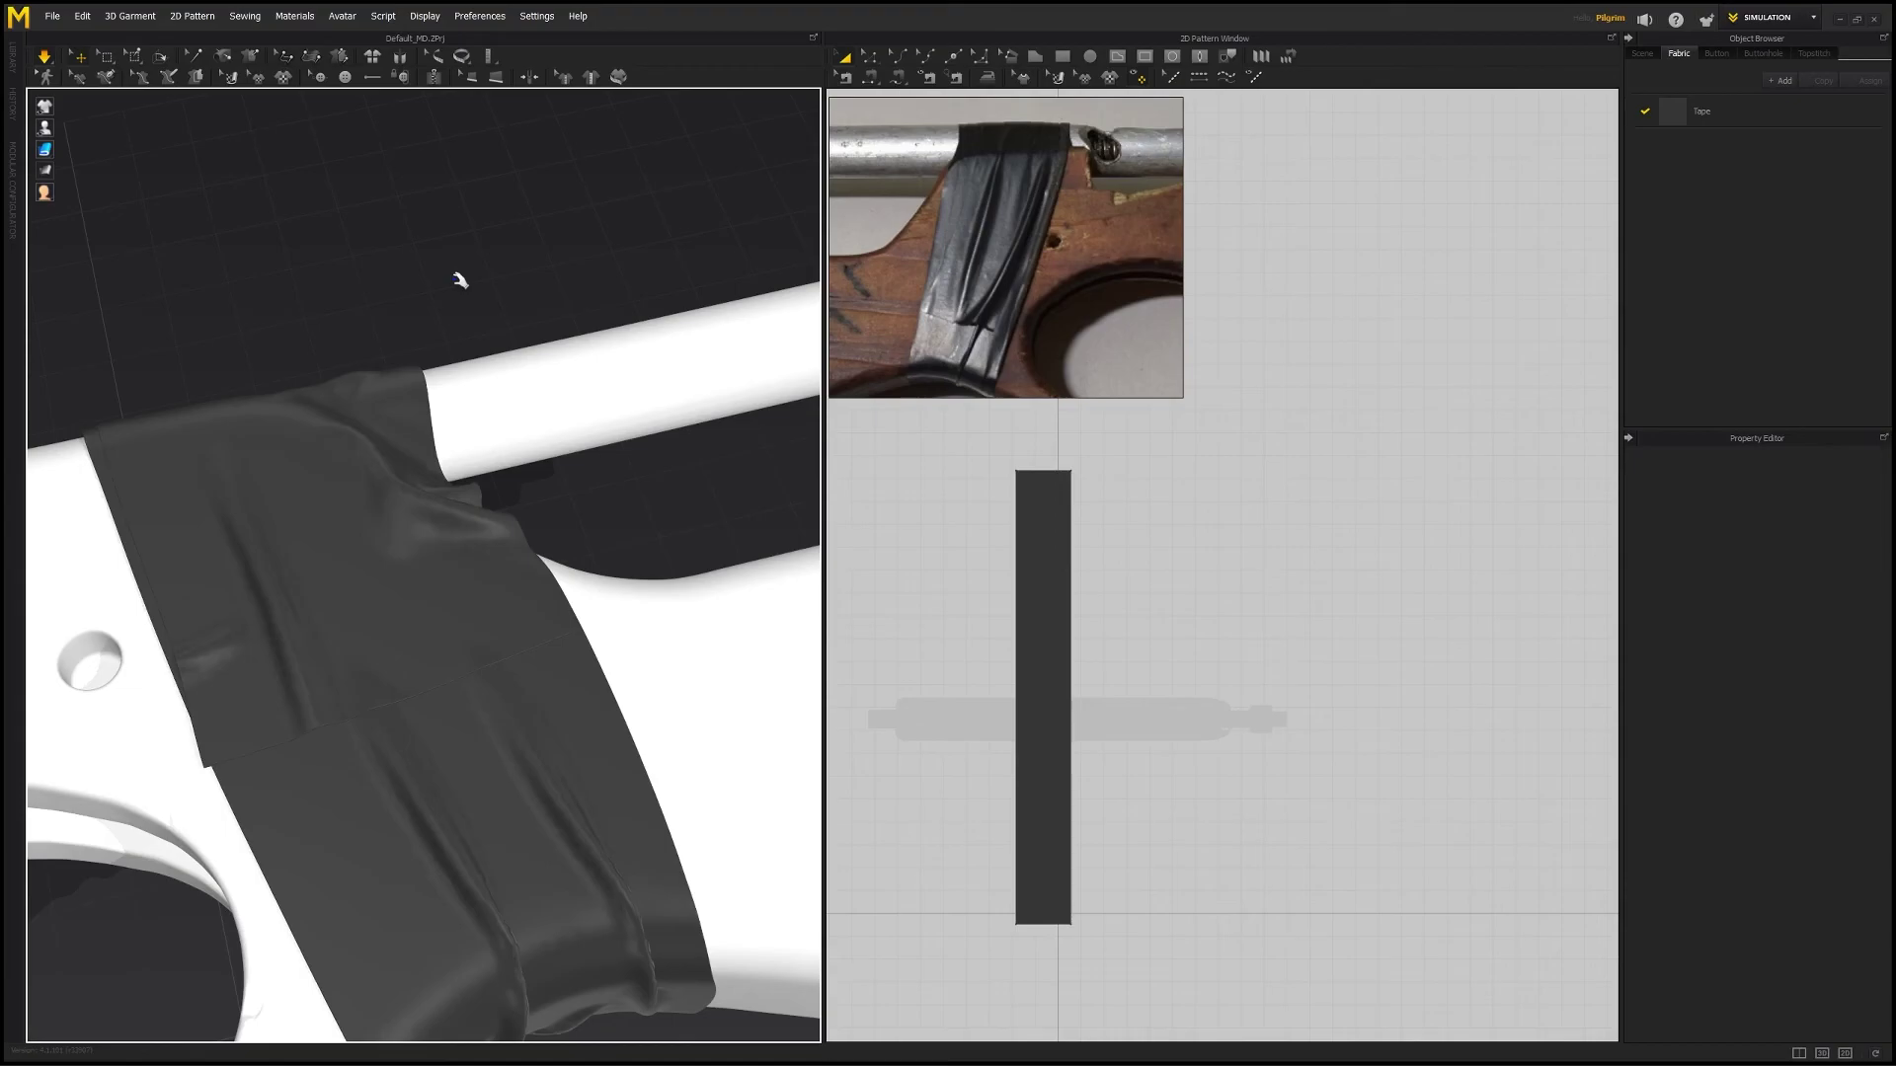
- Tug the tape around the barrel and on the flap above it to tighten the wrap with the simulation running
right_drag(518, 609, 581, 561)
scroll(581, 561, down, 5)
right_drag(572, 449, 548, 673)
scroll(532, 760, up, 5)
scroll(523, 618, down, 4)
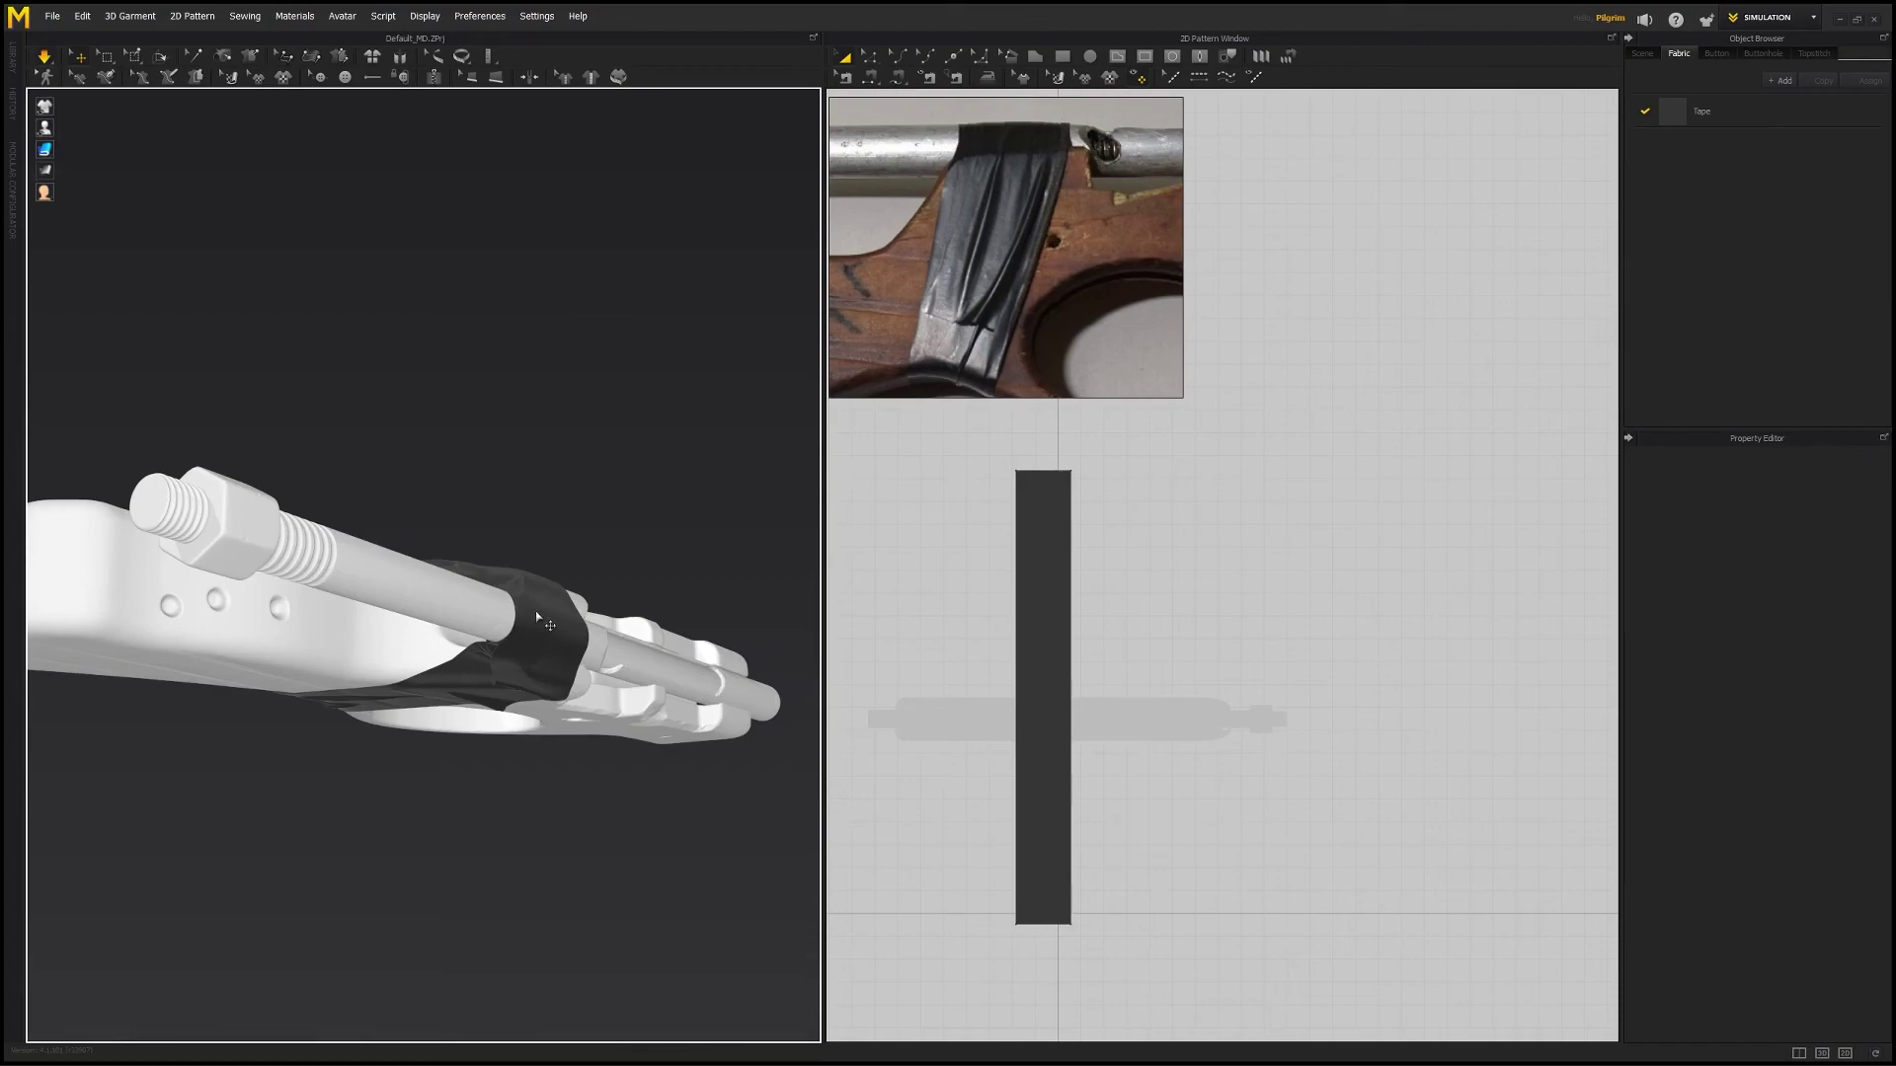
click(541, 612)
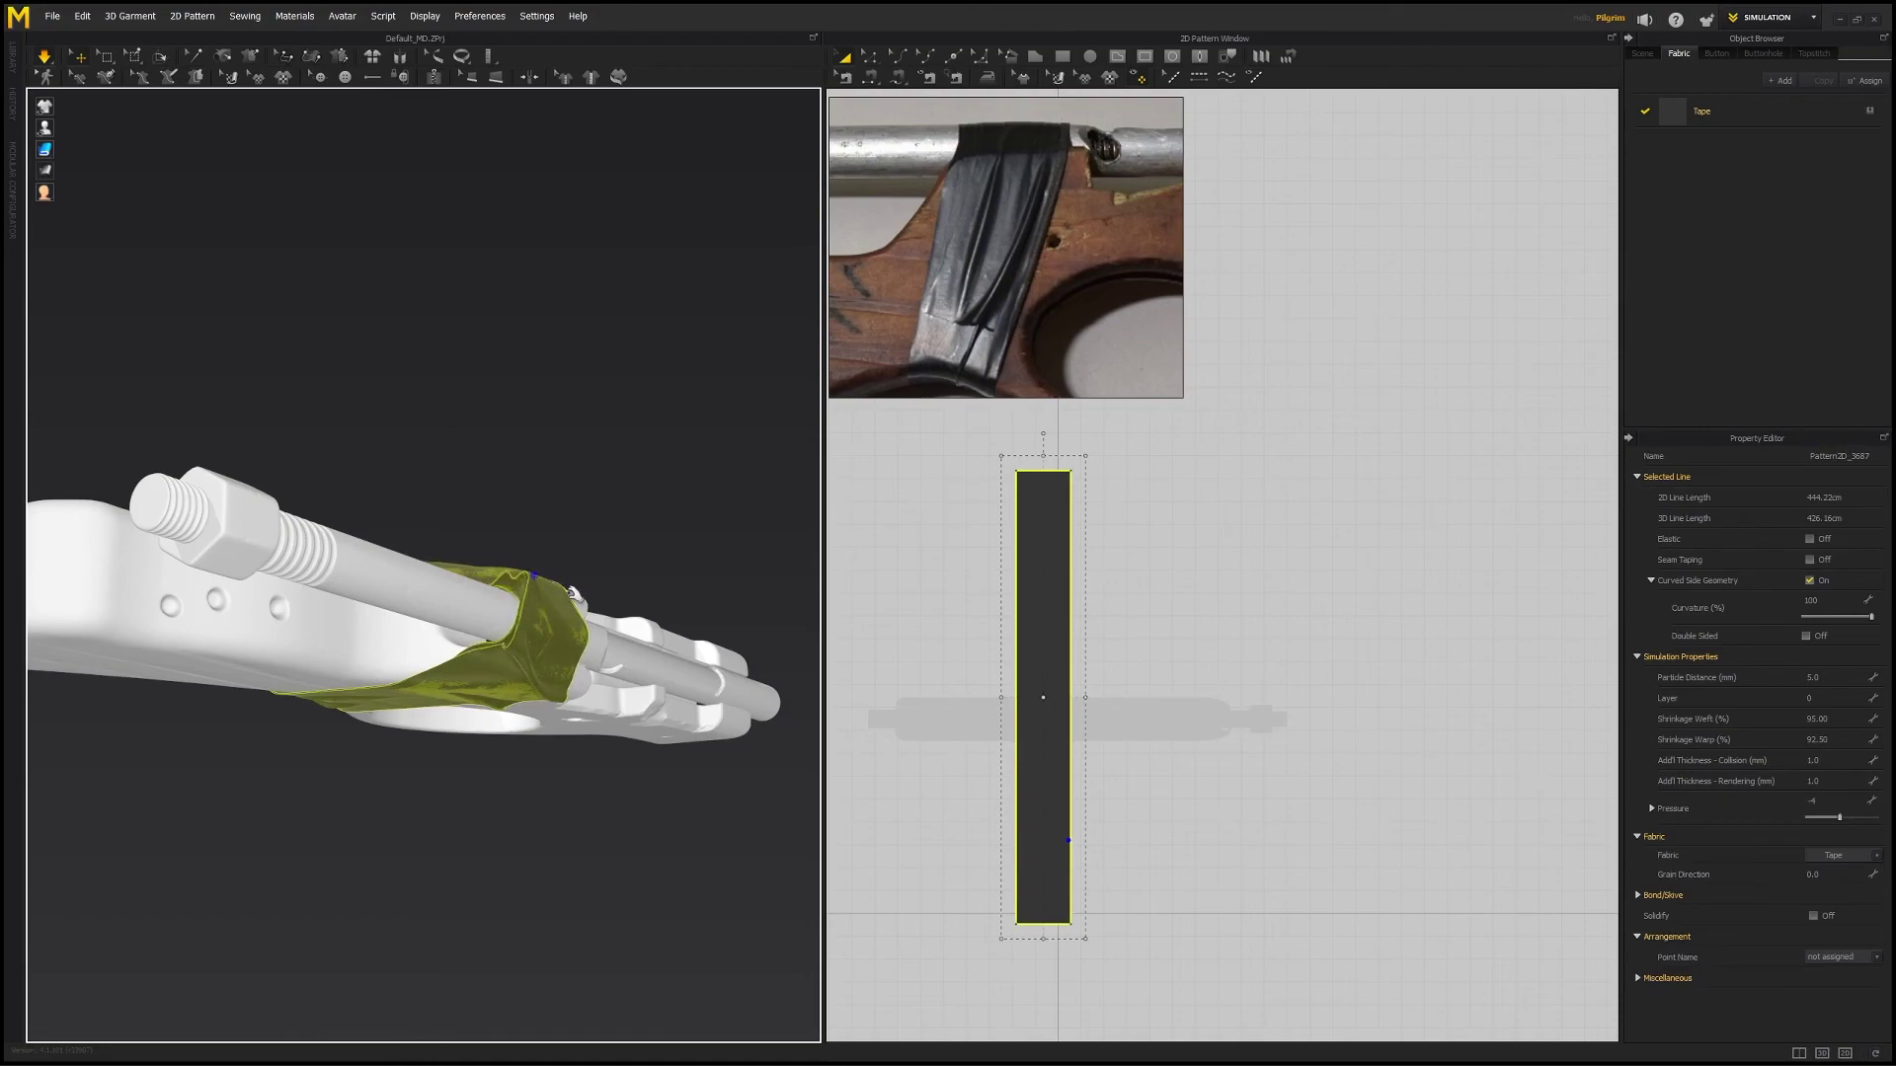
right_drag(529, 513, 513, 577)
drag(480, 540, 465, 502)
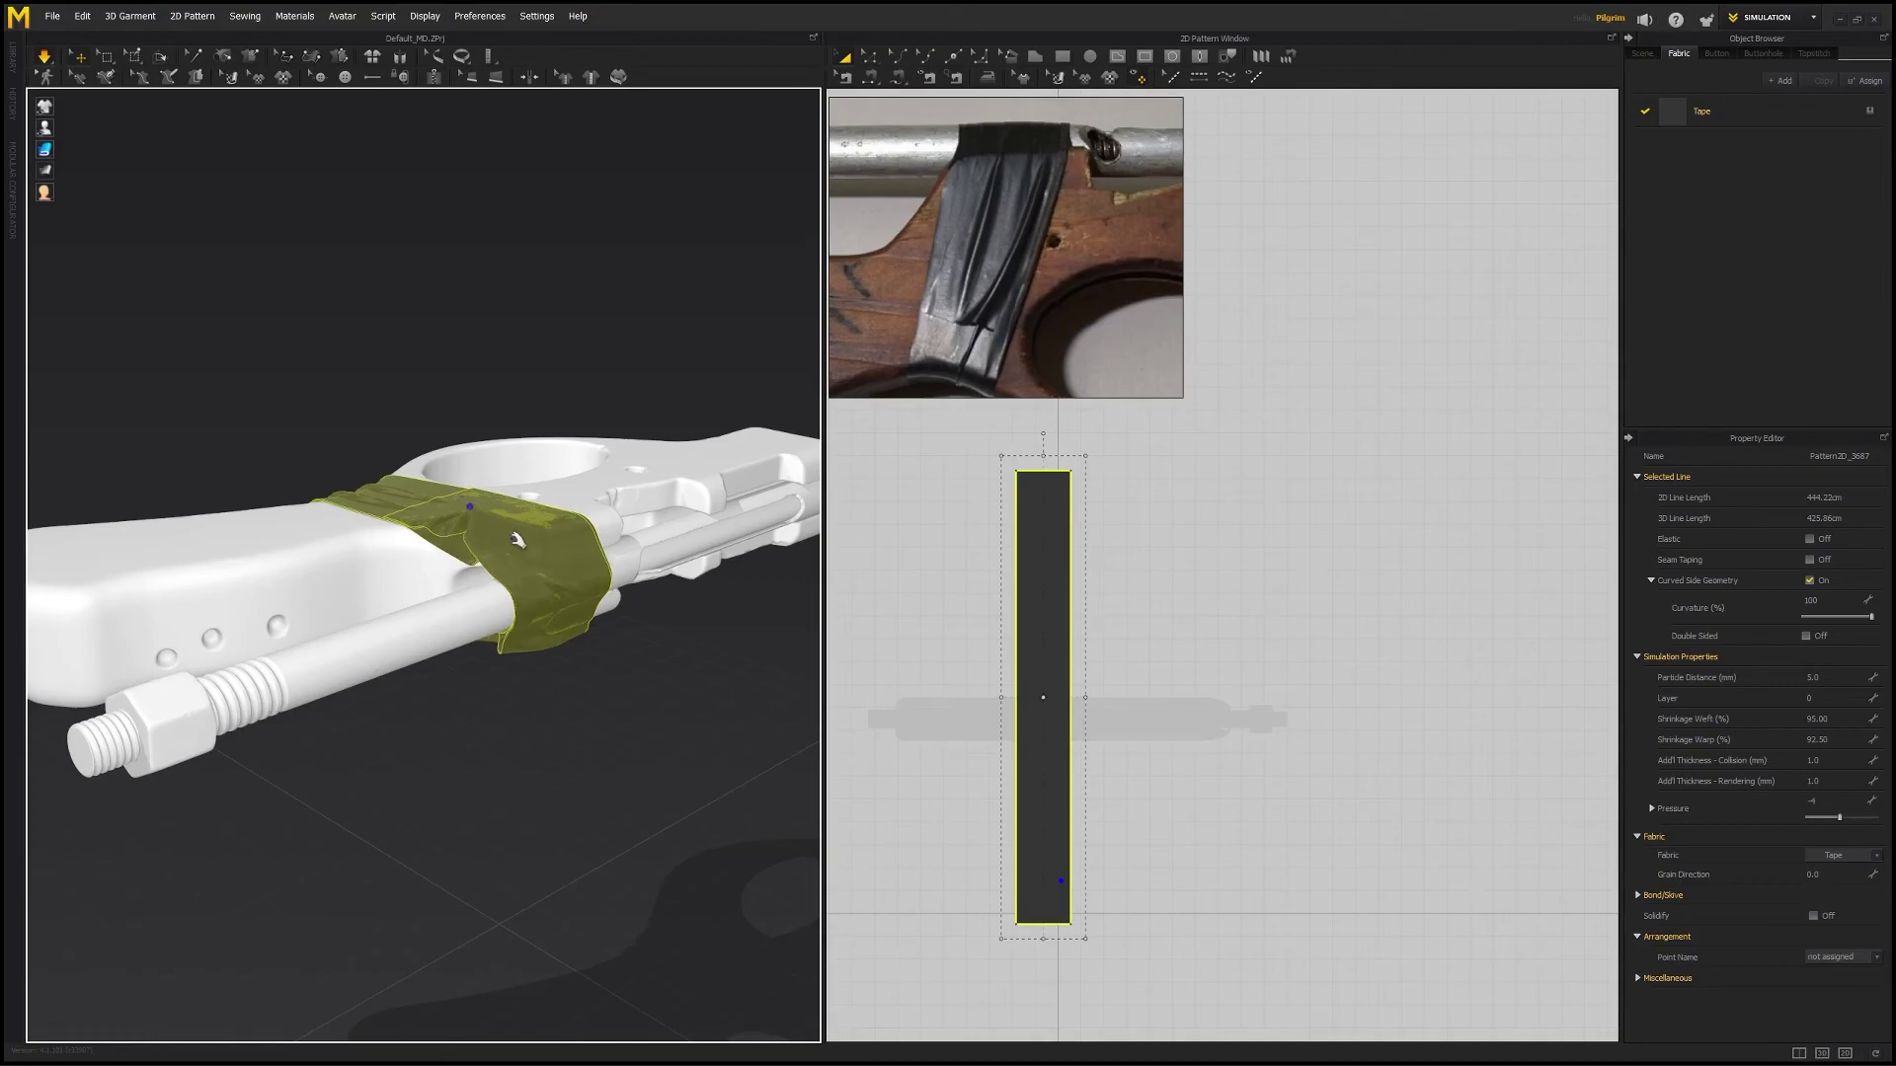
right_drag(537, 590, 421, 487)
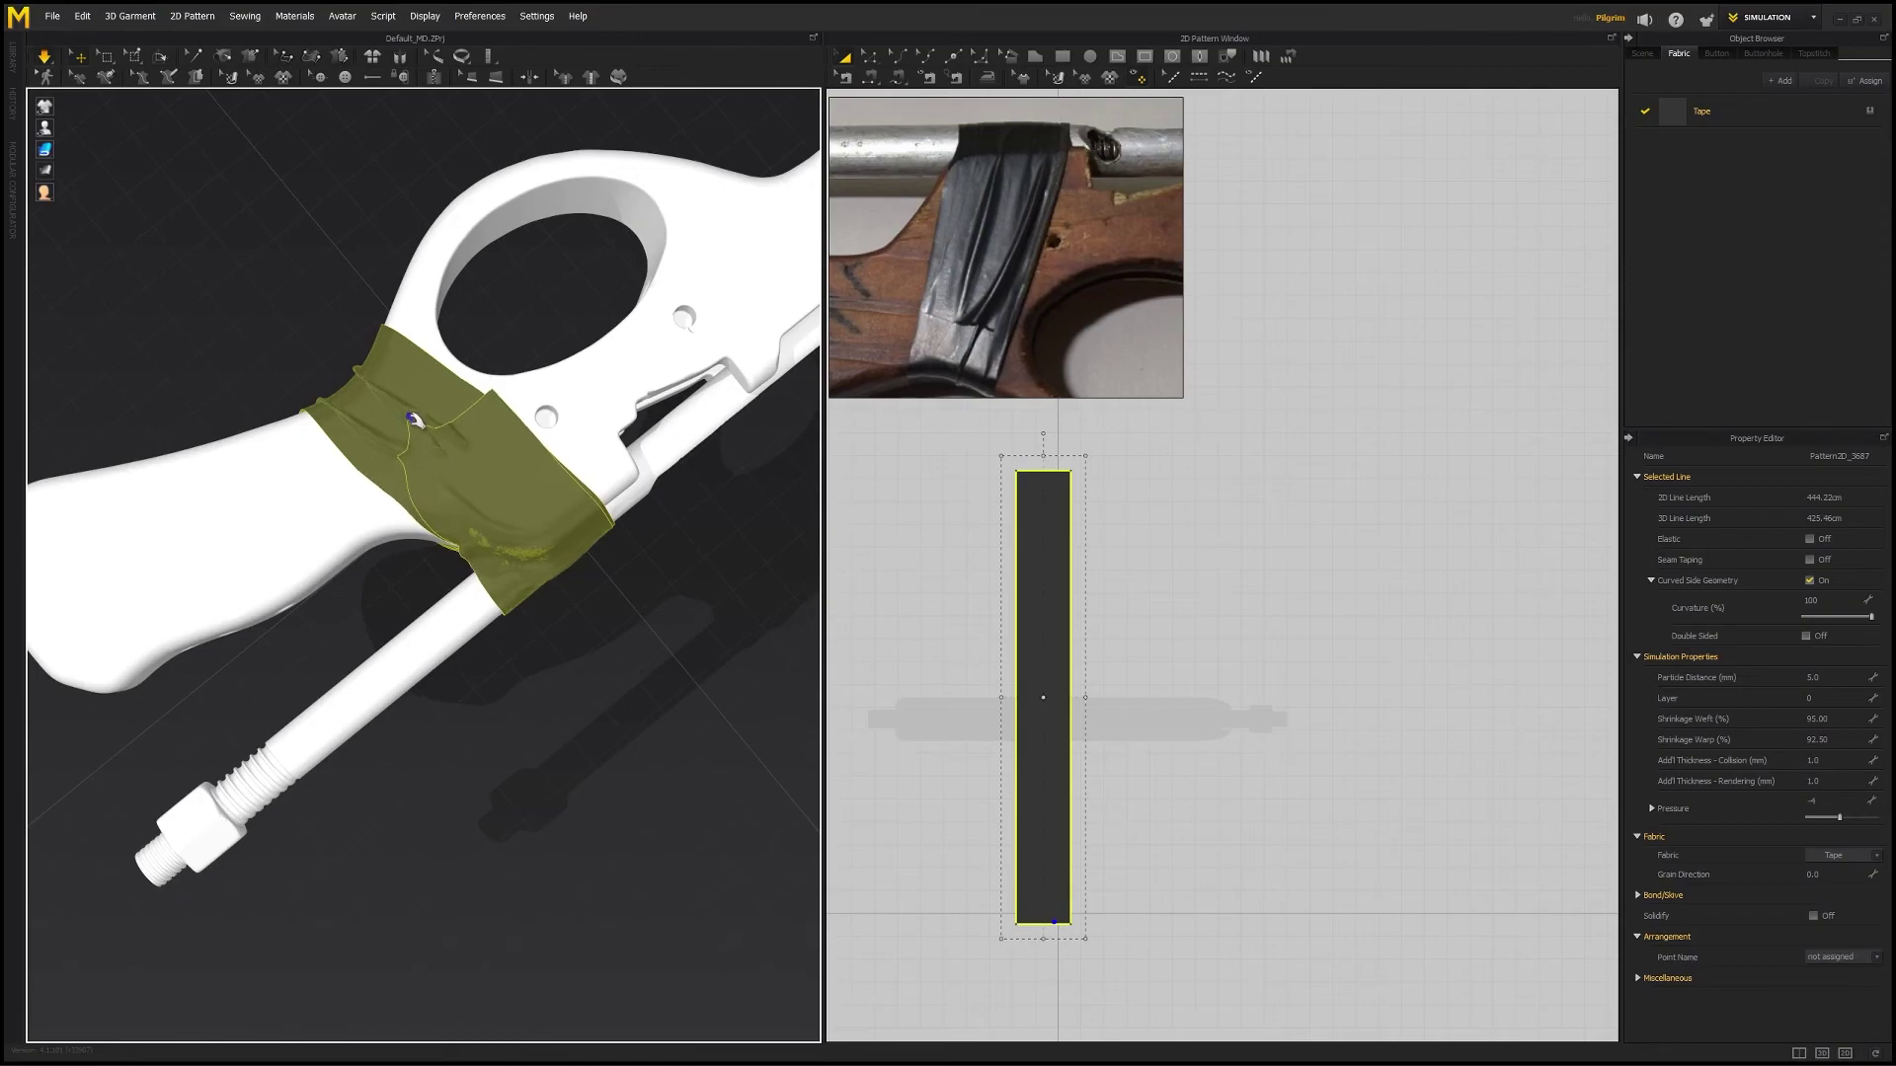
- Pull the end flap across the stock and stretch the tape on the gun's opposite face
right_drag(487, 430, 391, 452)
drag(385, 426, 407, 402)
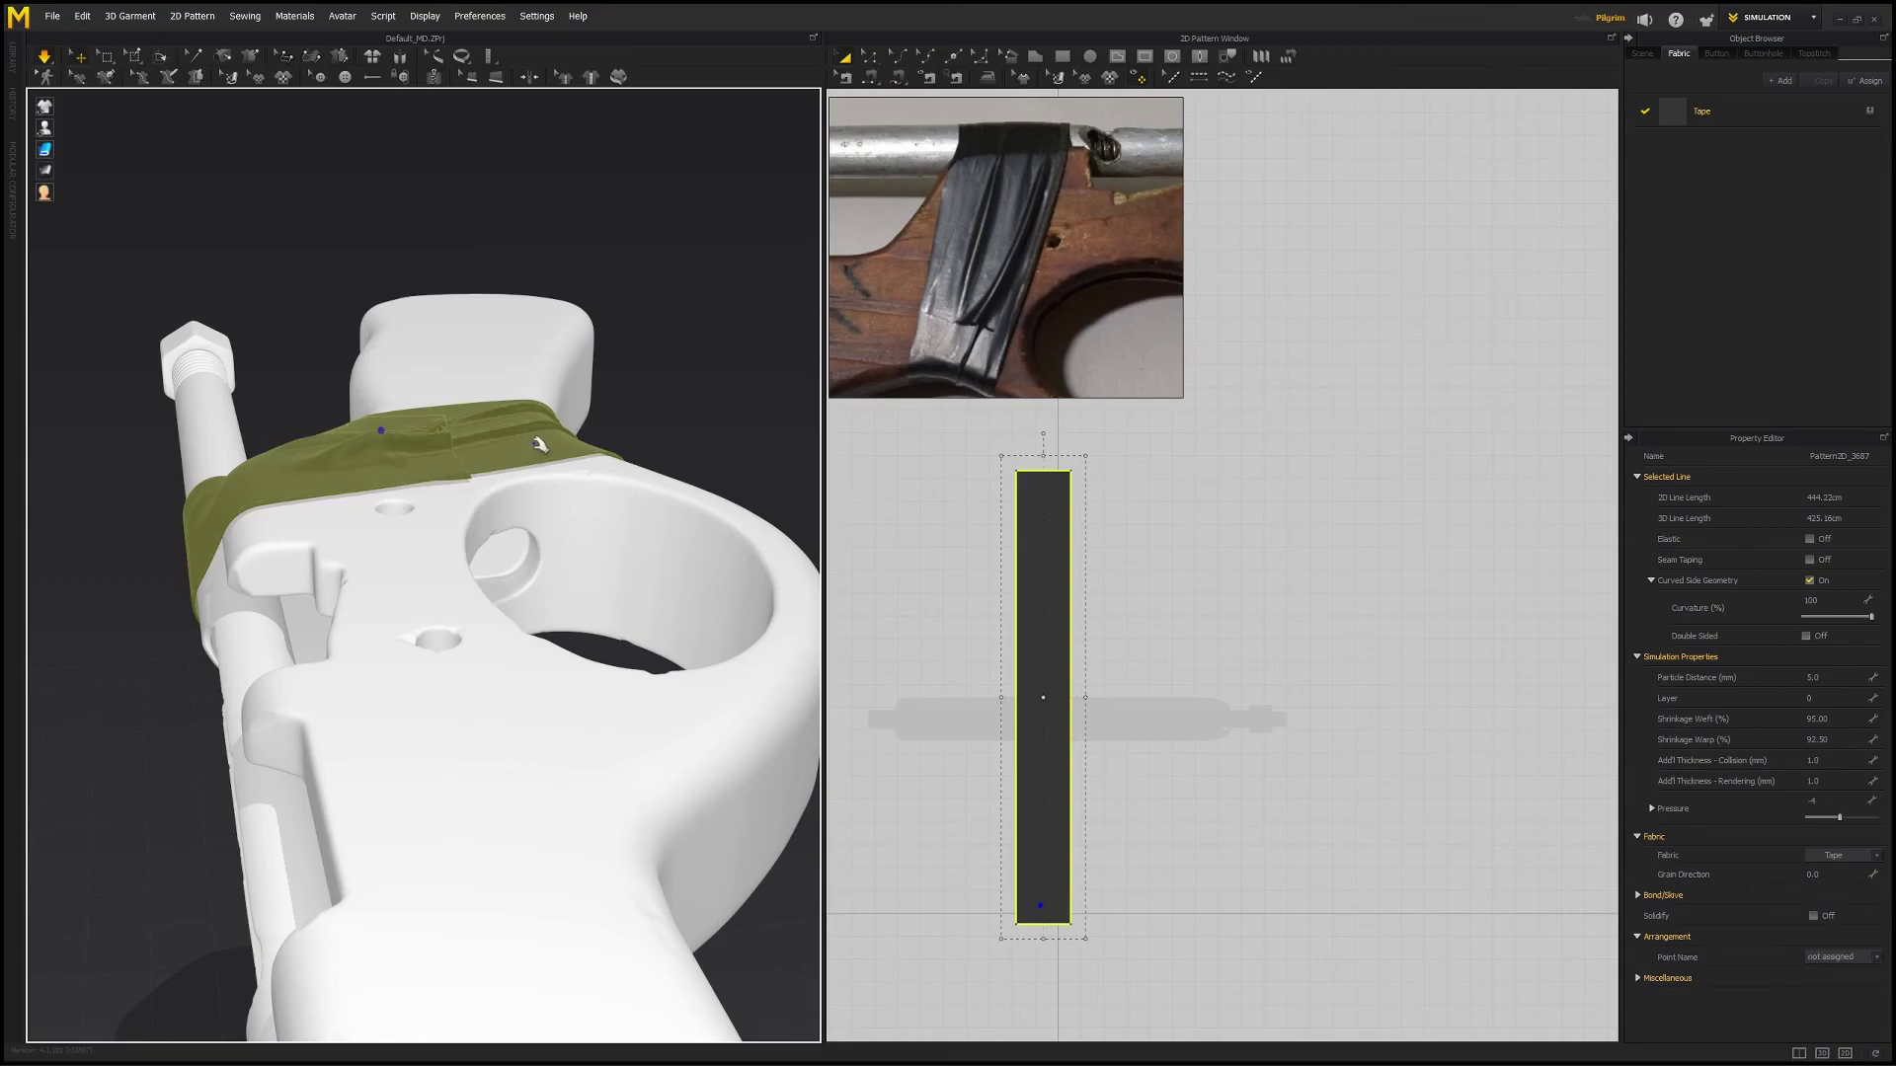
right_drag(319, 491, 431, 560)
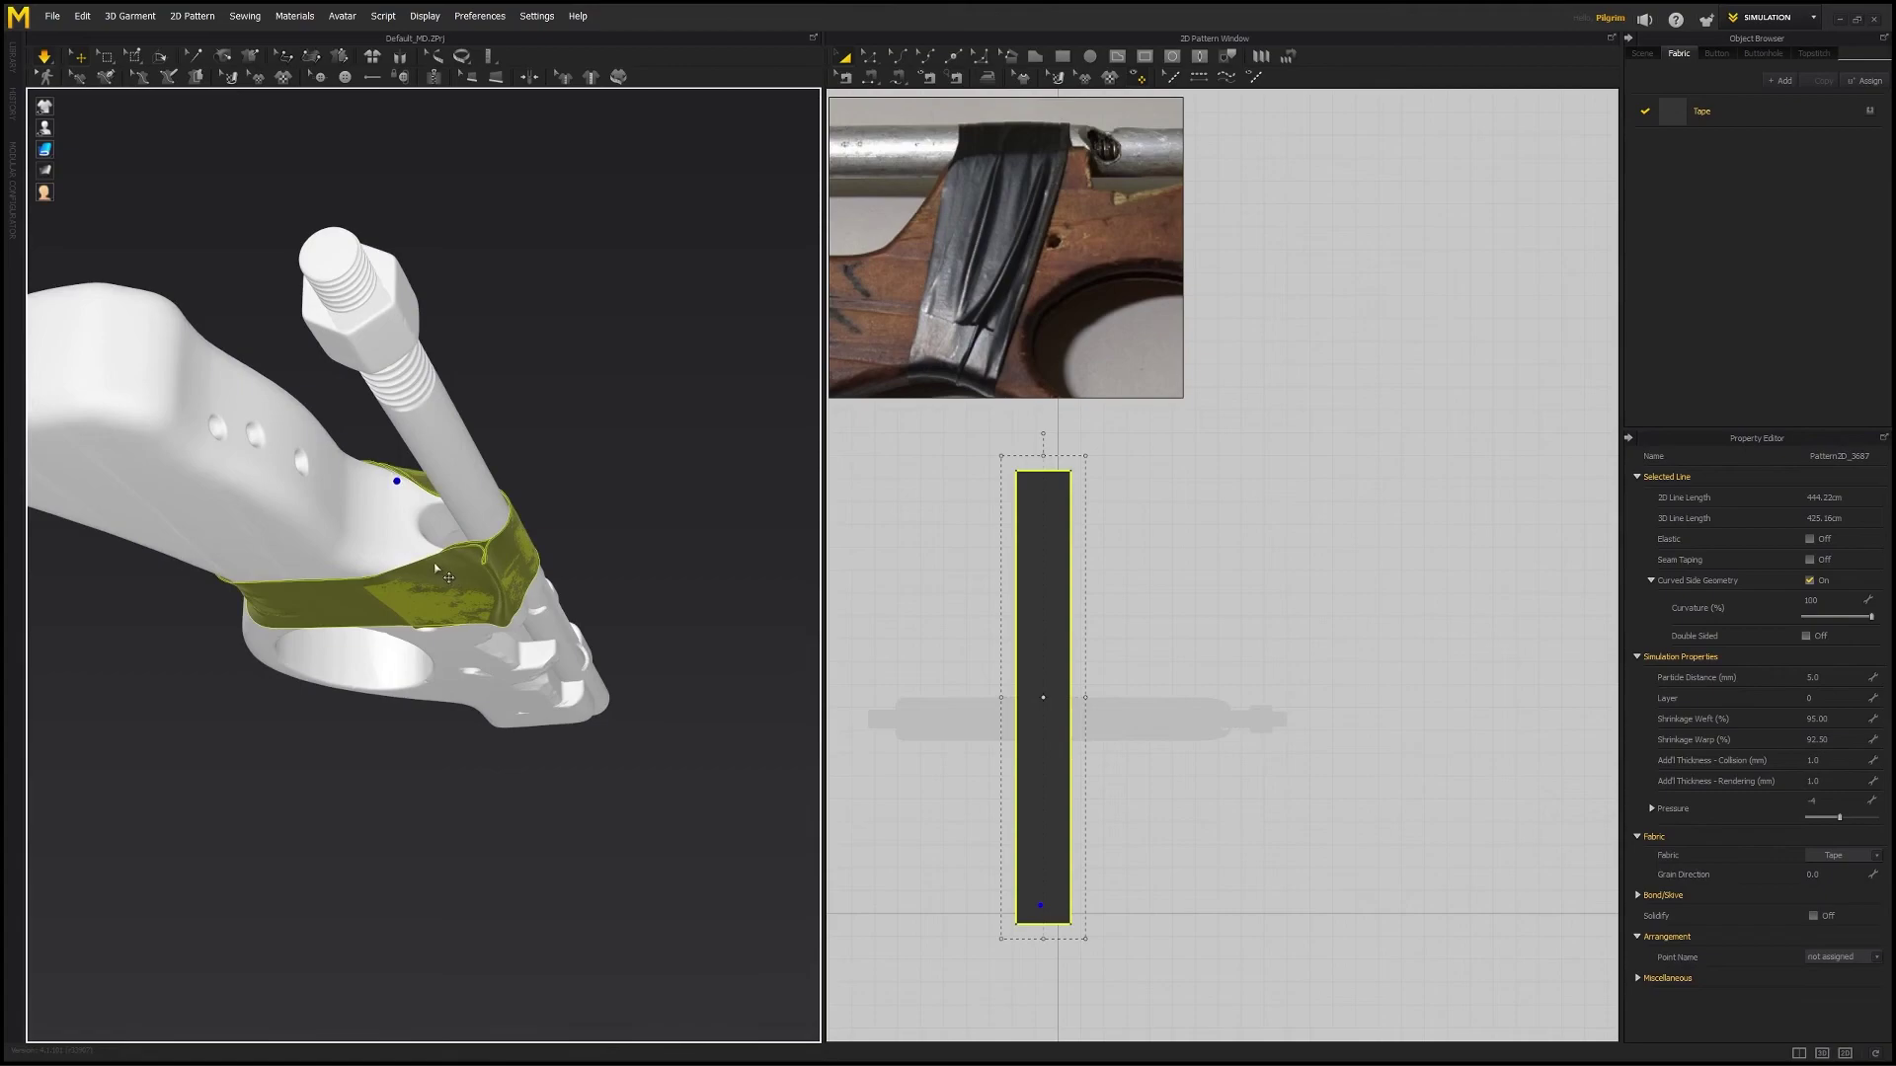
drag(433, 579, 409, 599)
key(space)
- Pull the tape edge between the stock and barrel toward the trigger ring to form diagonal folds
right_drag(491, 681, 643, 529)
scroll(512, 581, up, 3)
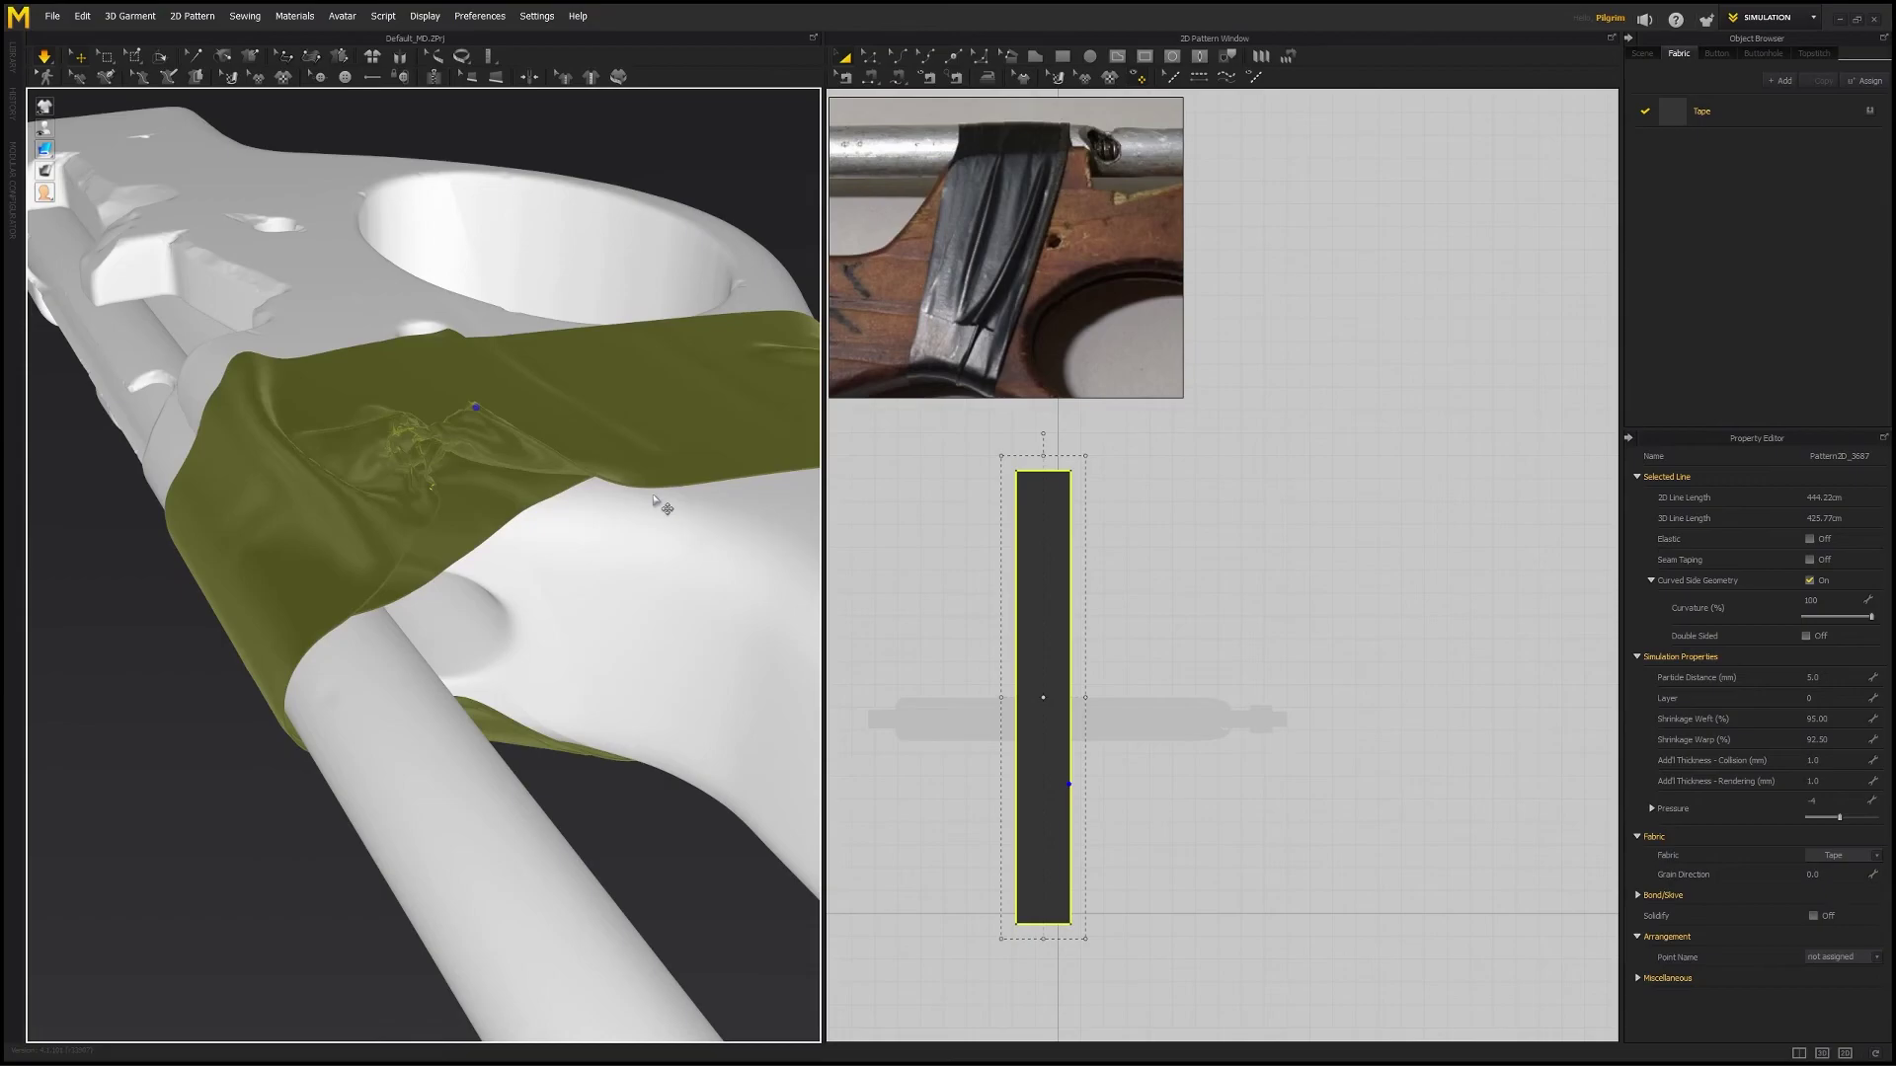
drag(558, 434, 587, 408)
drag(586, 401, 596, 396)
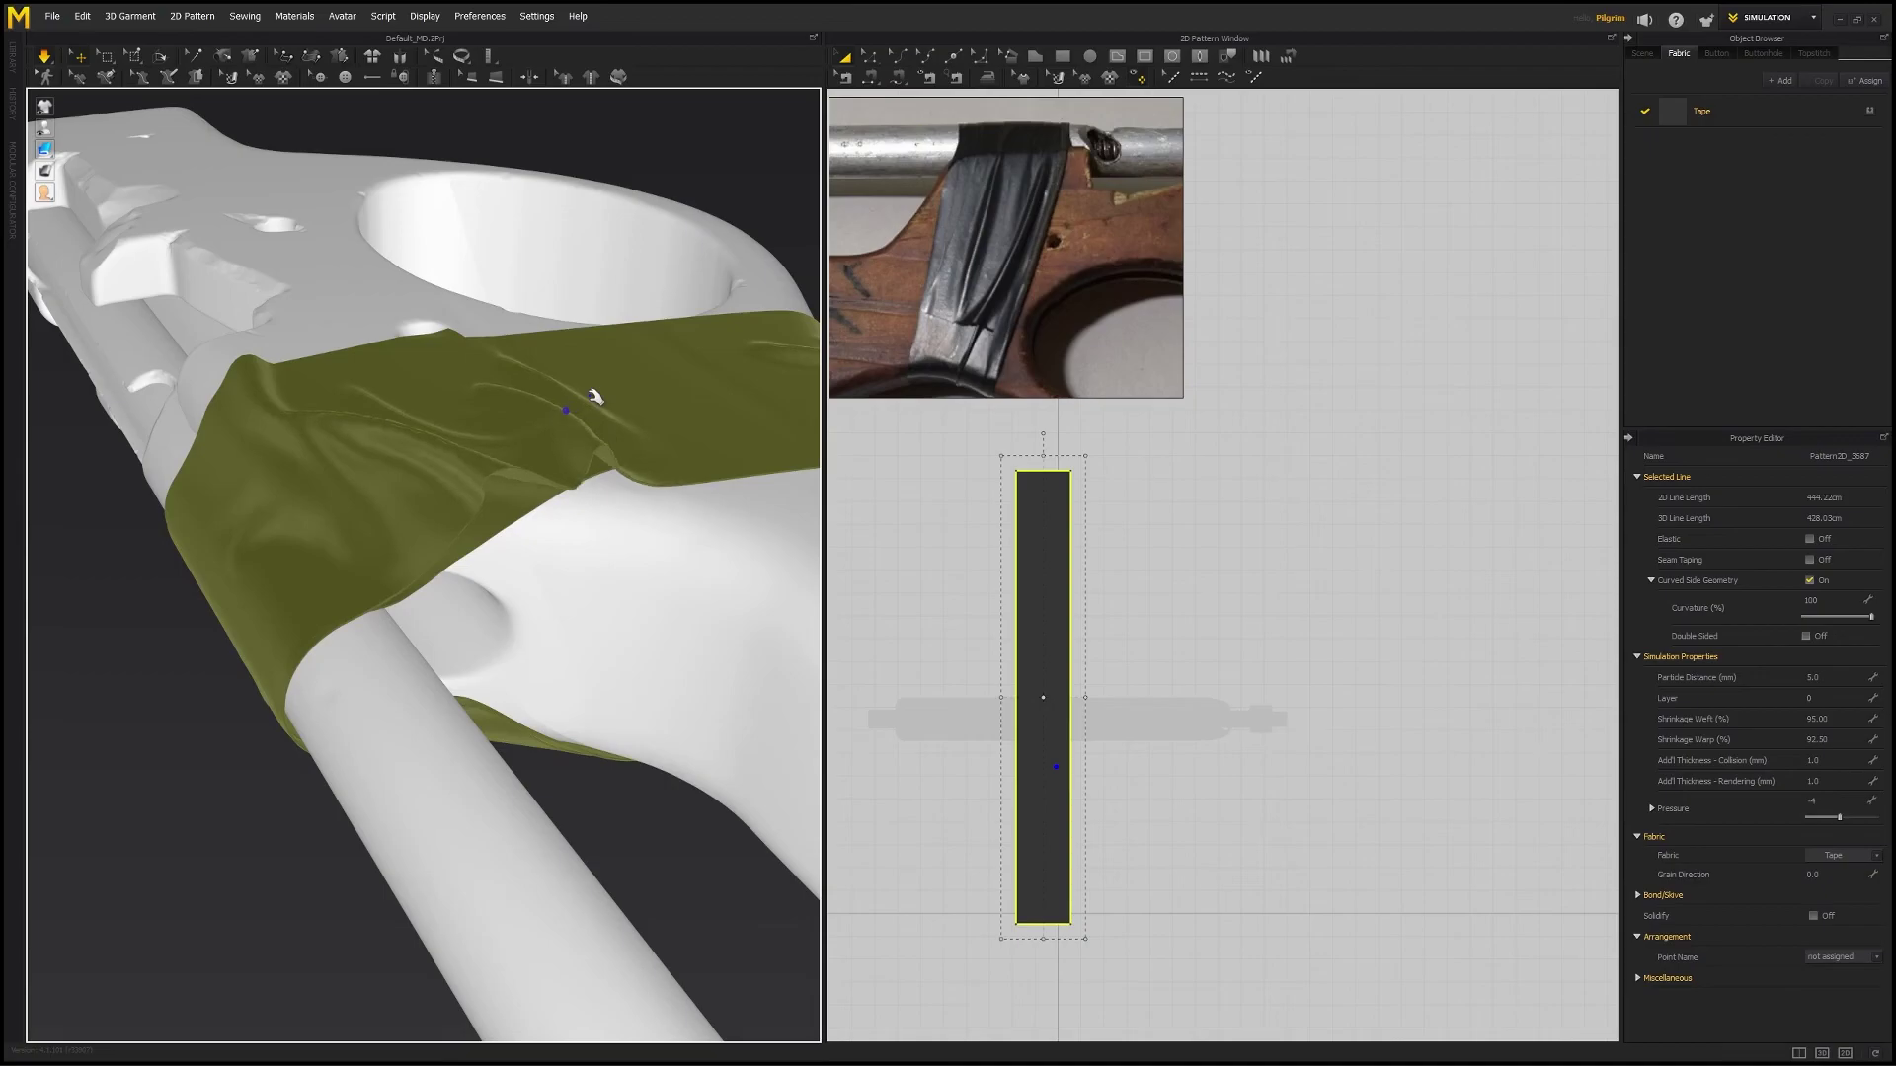
drag(596, 397, 595, 397)
key(space)
- Pull the tape near the barrel, across its broad face and along its ring-side edge to spread the wrinkles
scroll(529, 506, down, 5)
right_drag(528, 506, 391, 525)
scroll(516, 660, up, 4)
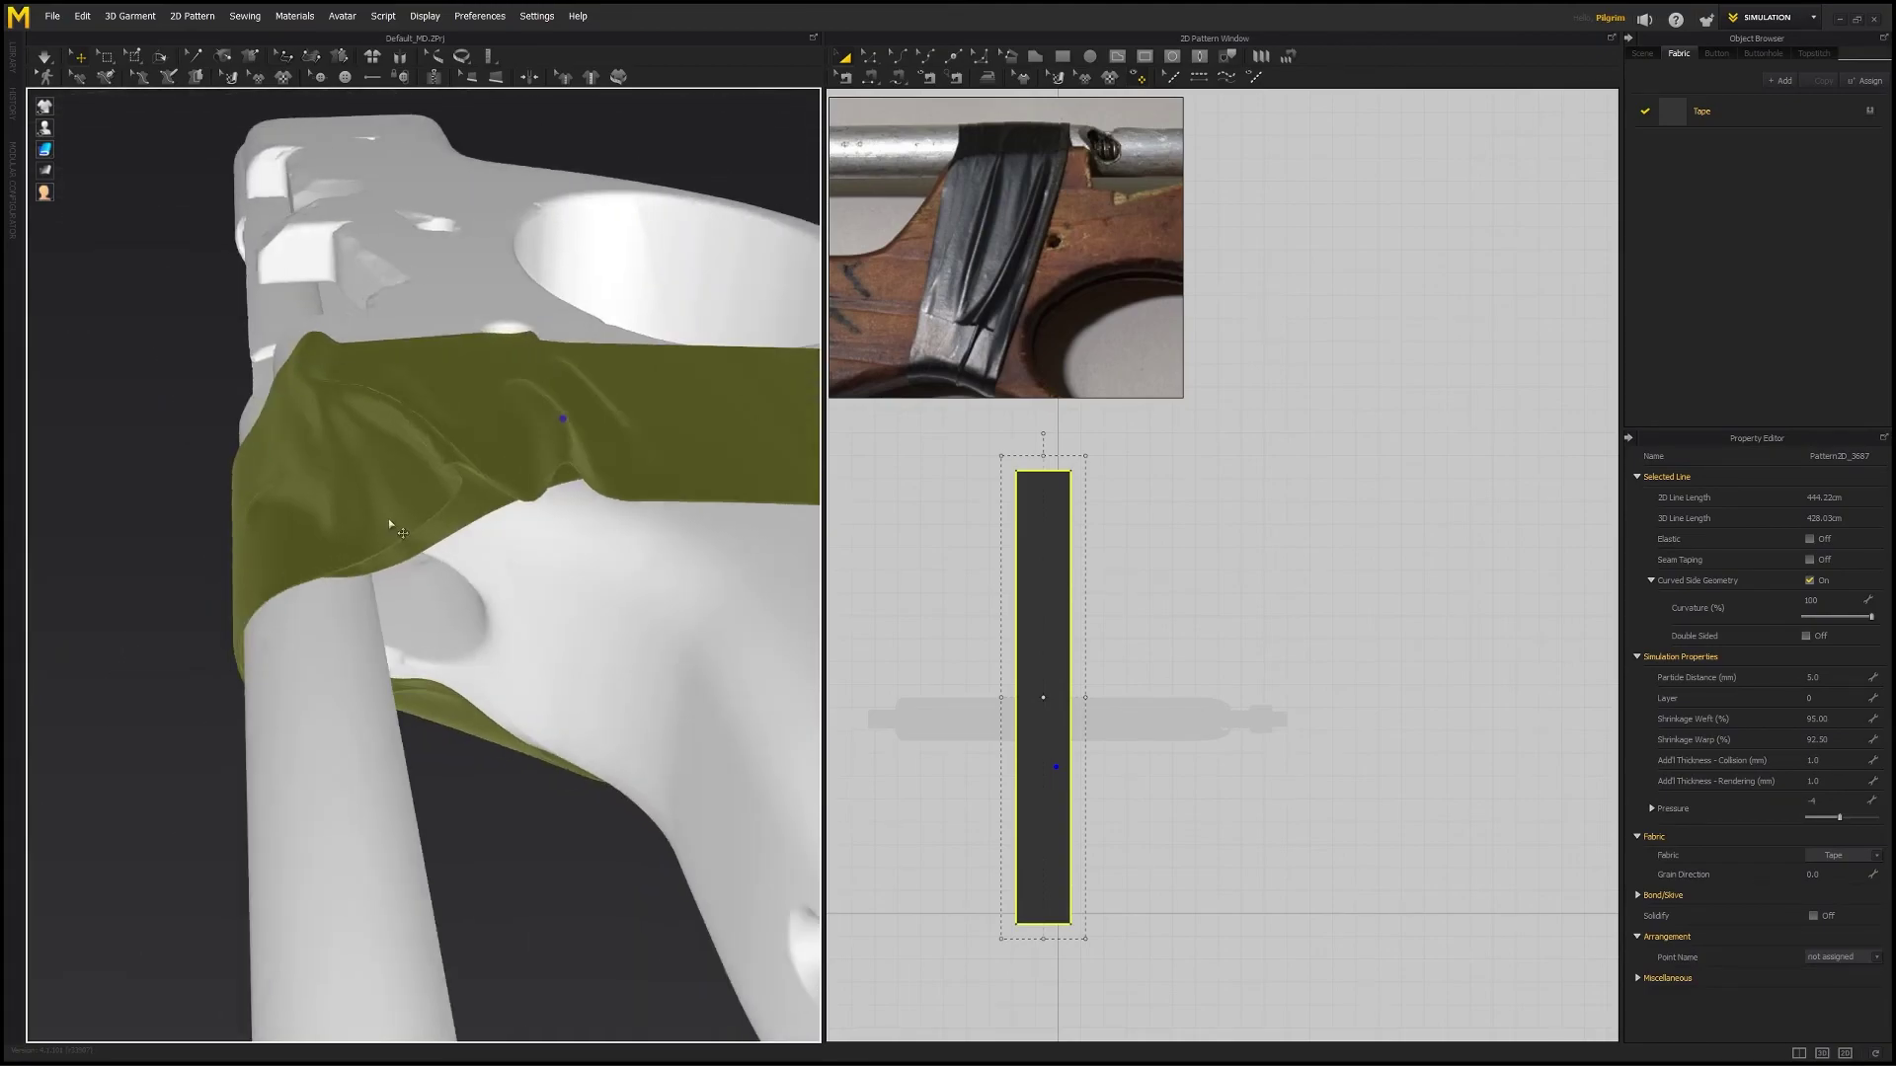
mouse_move(385, 516)
mouse_down()
mouse_move(335, 529)
mouse_move(401, 472)
mouse_move(397, 503)
mouse_up()
right_drag(389, 512, 551, 533)
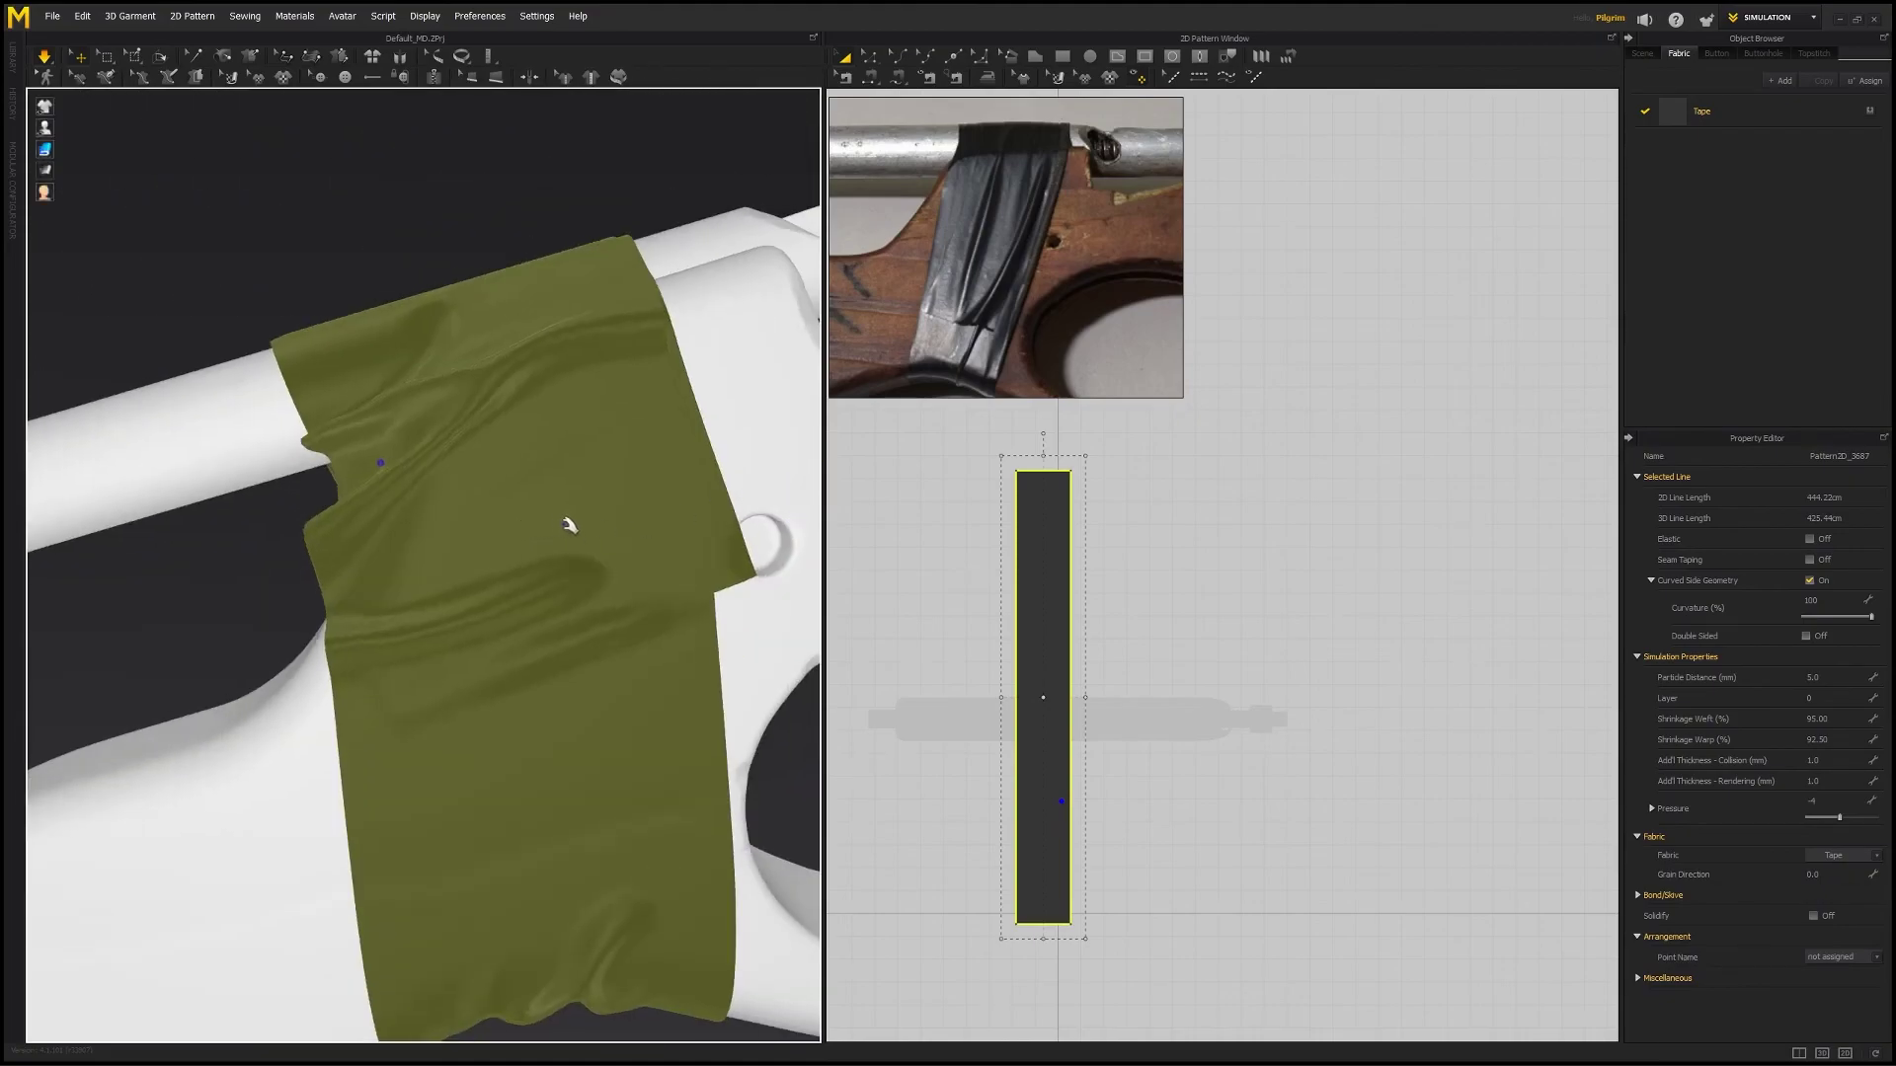
drag(601, 524, 650, 512)
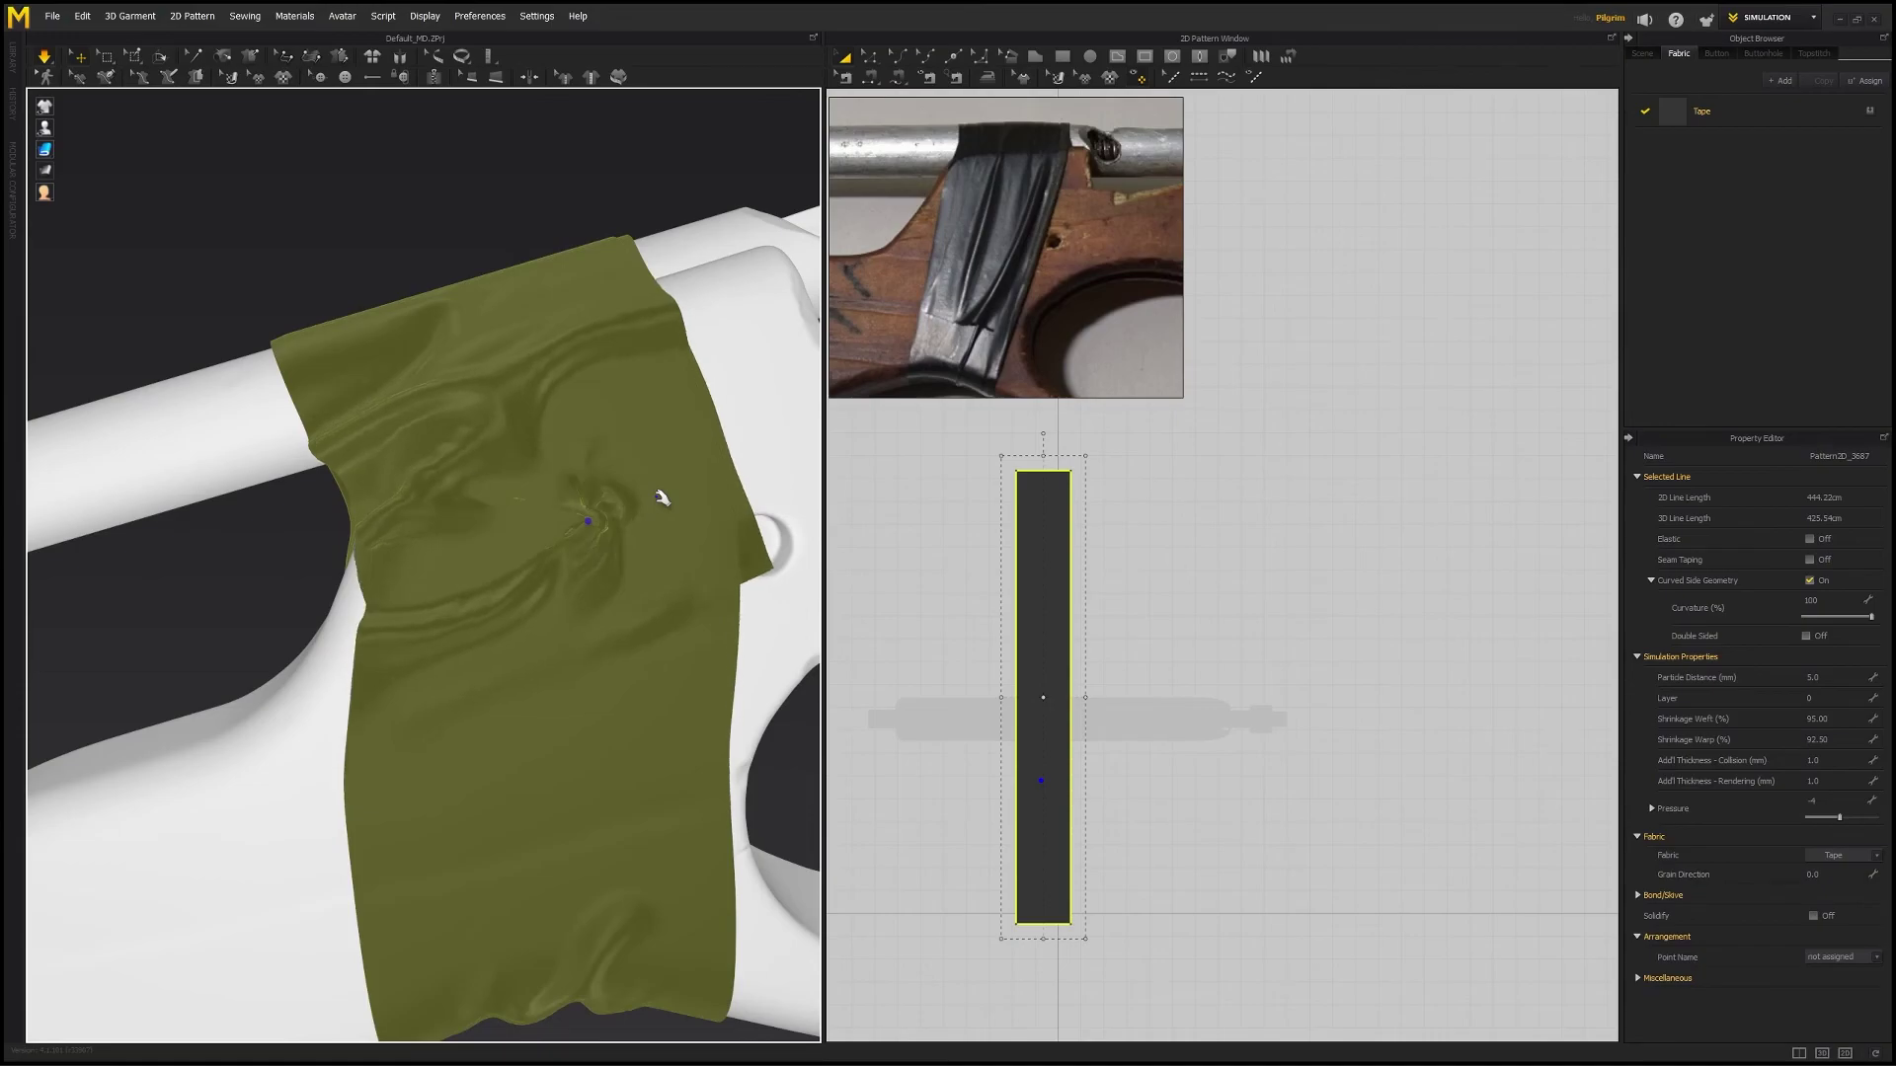
drag(731, 681, 764, 497)
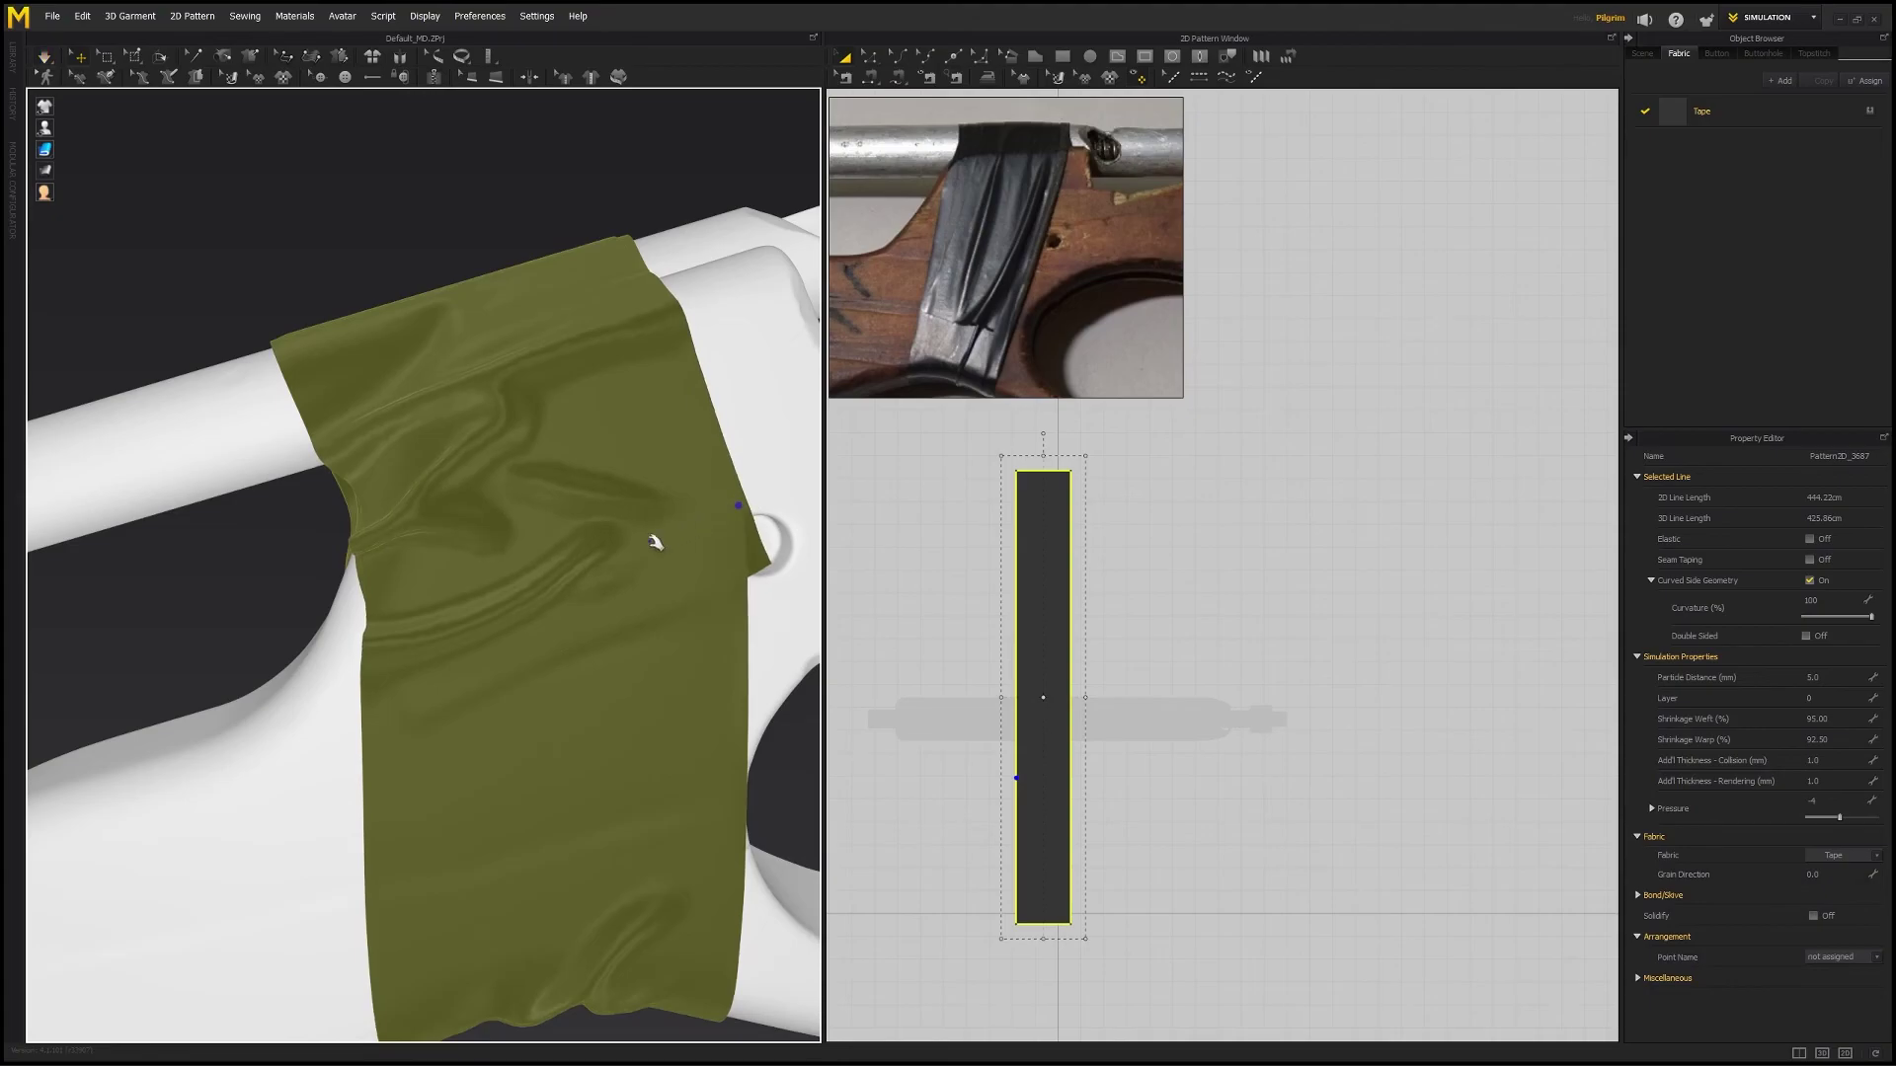
click(430, 252)
right_drag(430, 252, 570, 688)
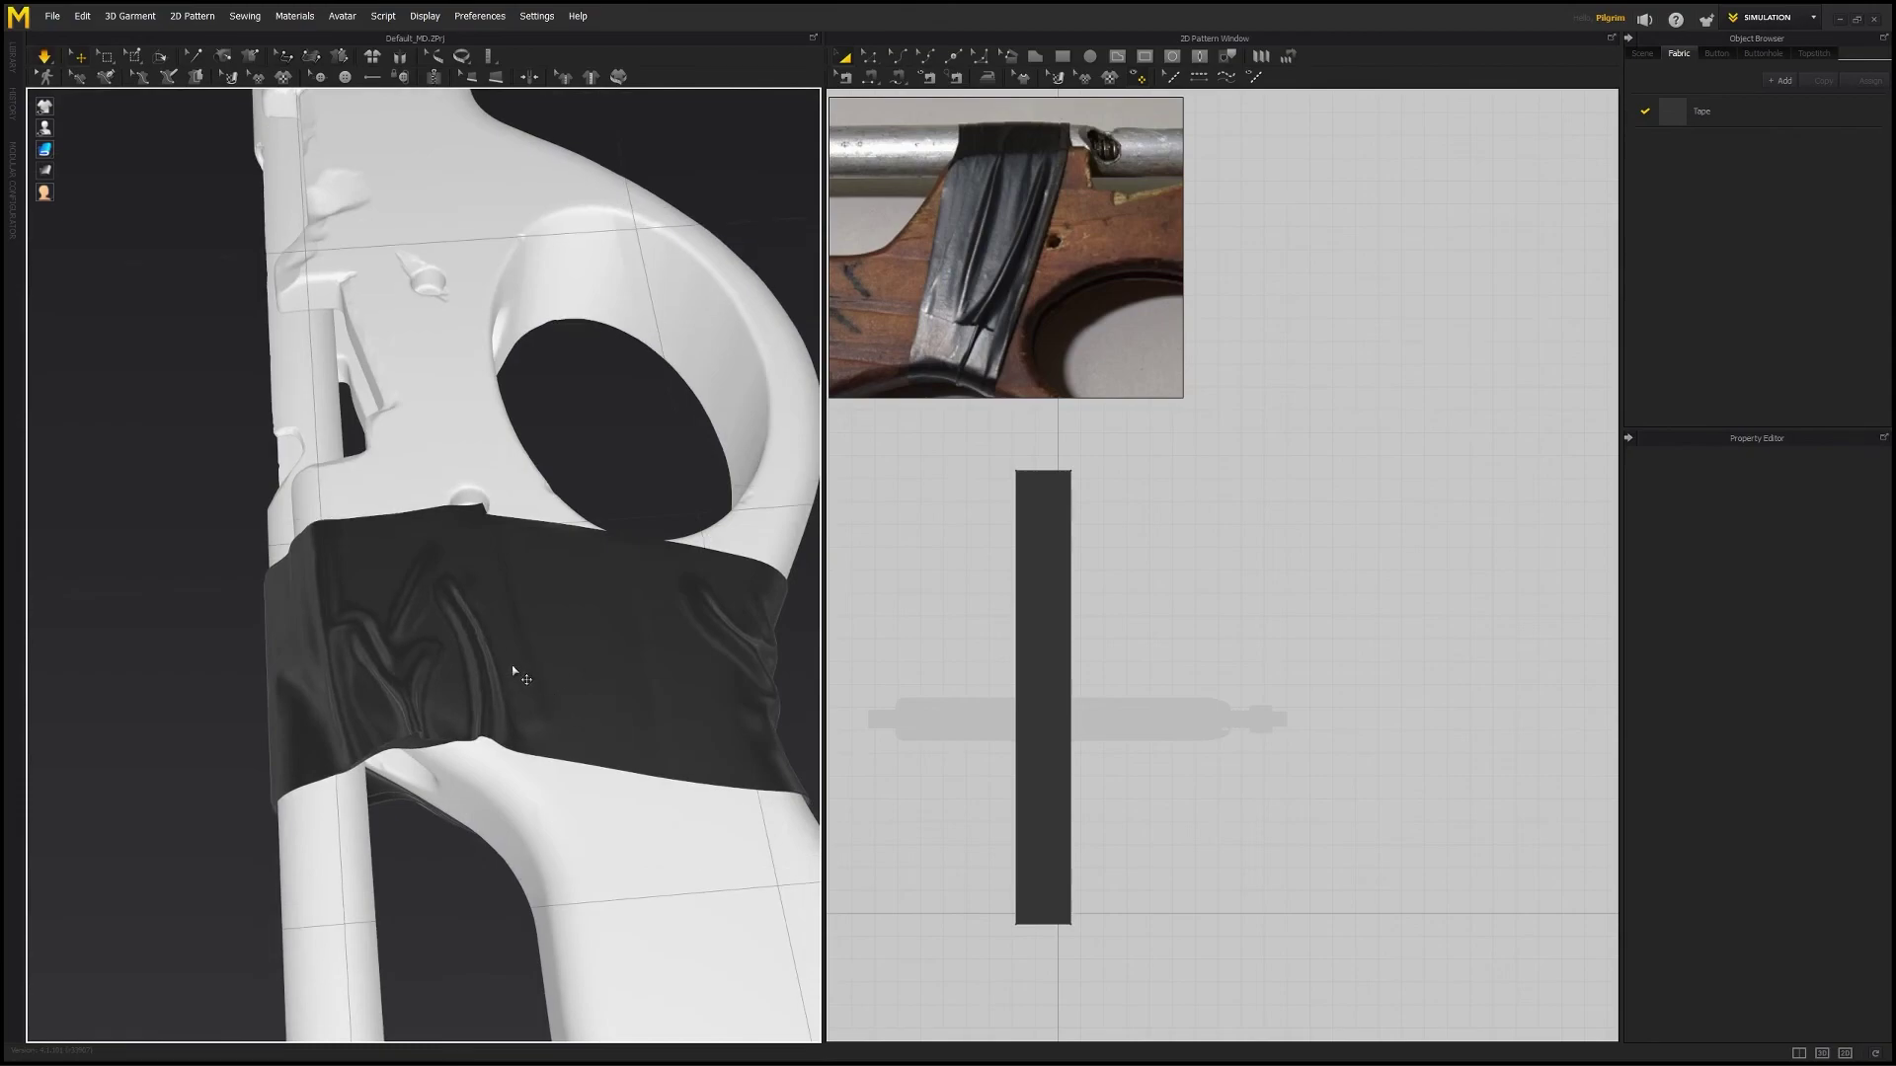
- Tug the middle of the tape and its stock-side edge to raise more creases across the broad face
click(526, 662)
drag(532, 659, 541, 649)
drag(528, 569, 533, 524)
right_drag(550, 626, 437, 539)
middle_drag(720, 530, 597, 564)
right_drag(598, 563, 537, 717)
drag(406, 790, 483, 702)
right_drag(482, 691, 464, 640)
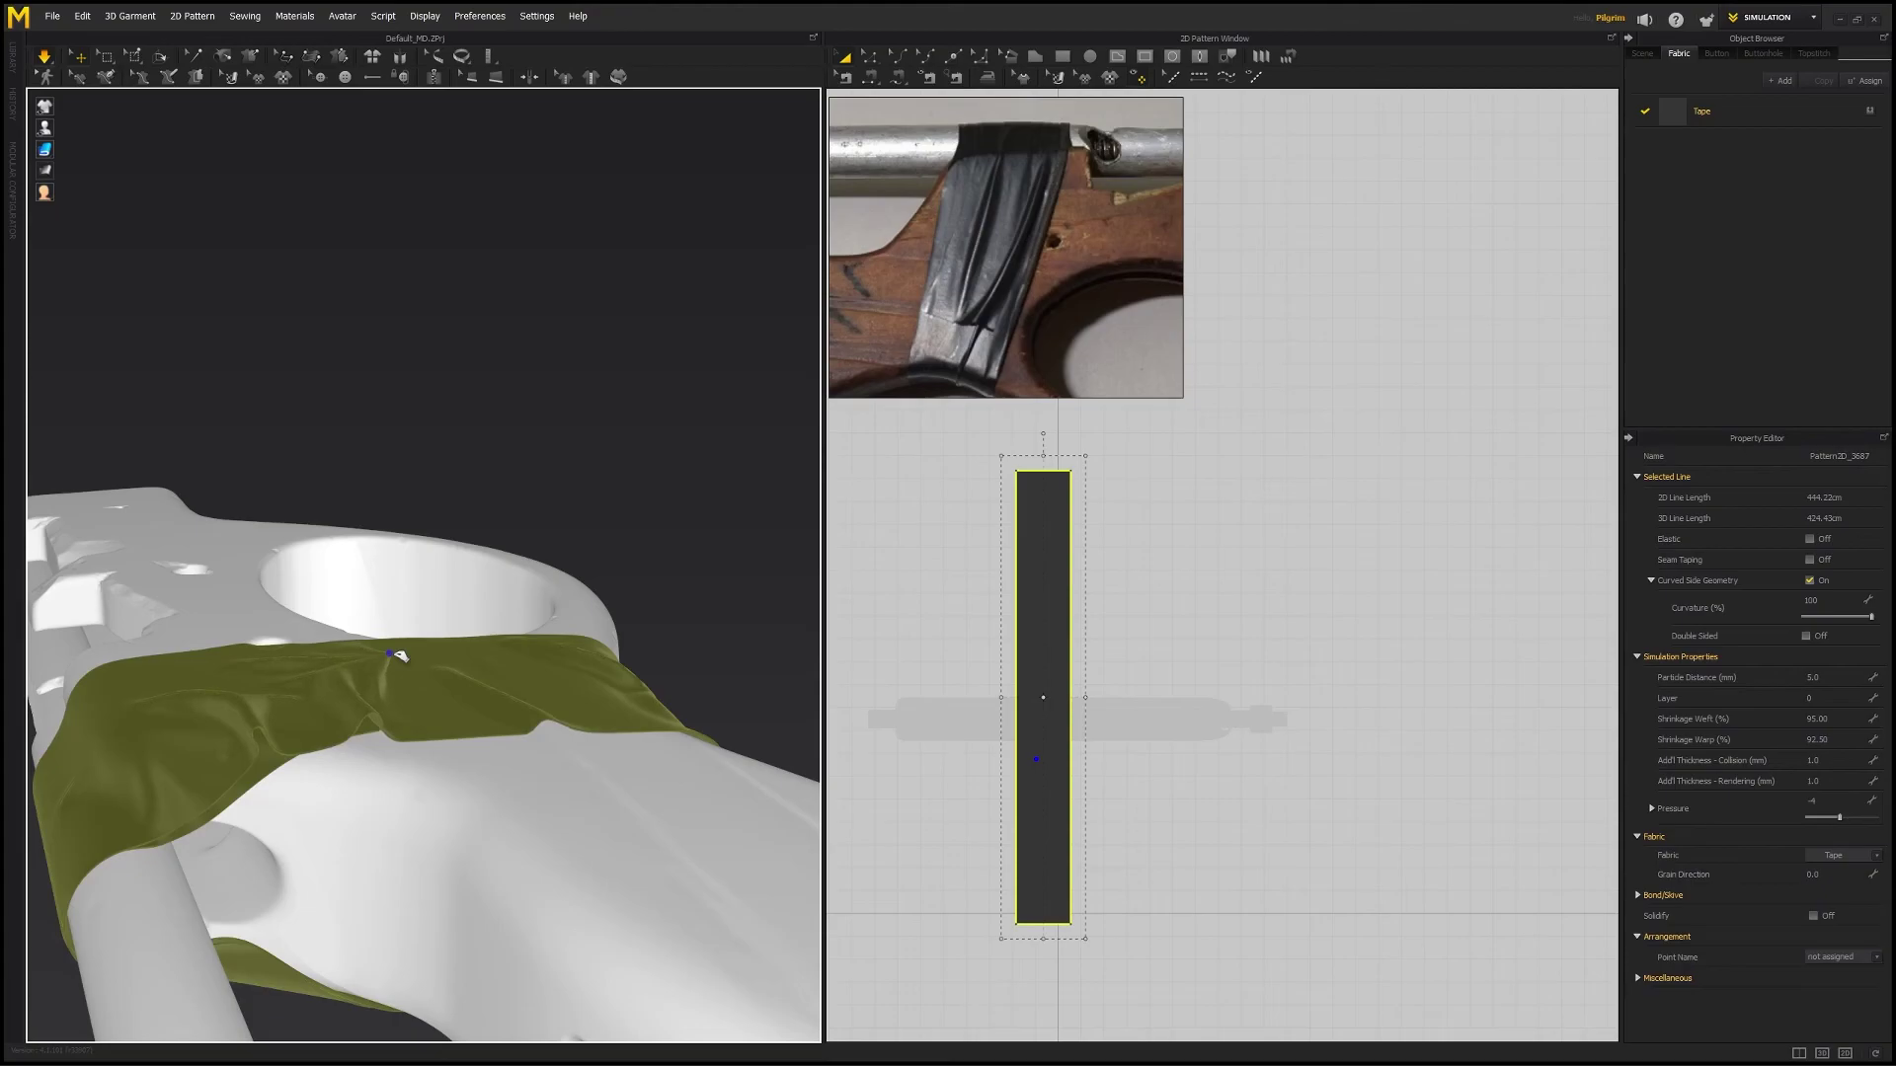
- Examine the tape's folds and edges around the stock and barrel from several angles
right_drag(395, 654, 414, 730)
scroll(374, 741, up, 5)
scroll(430, 585, down, 4)
right_drag(431, 584, 598, 585)
right_drag(486, 562, 509, 523)
scroll(529, 478, down, 3)
scroll(510, 523, up, 1)
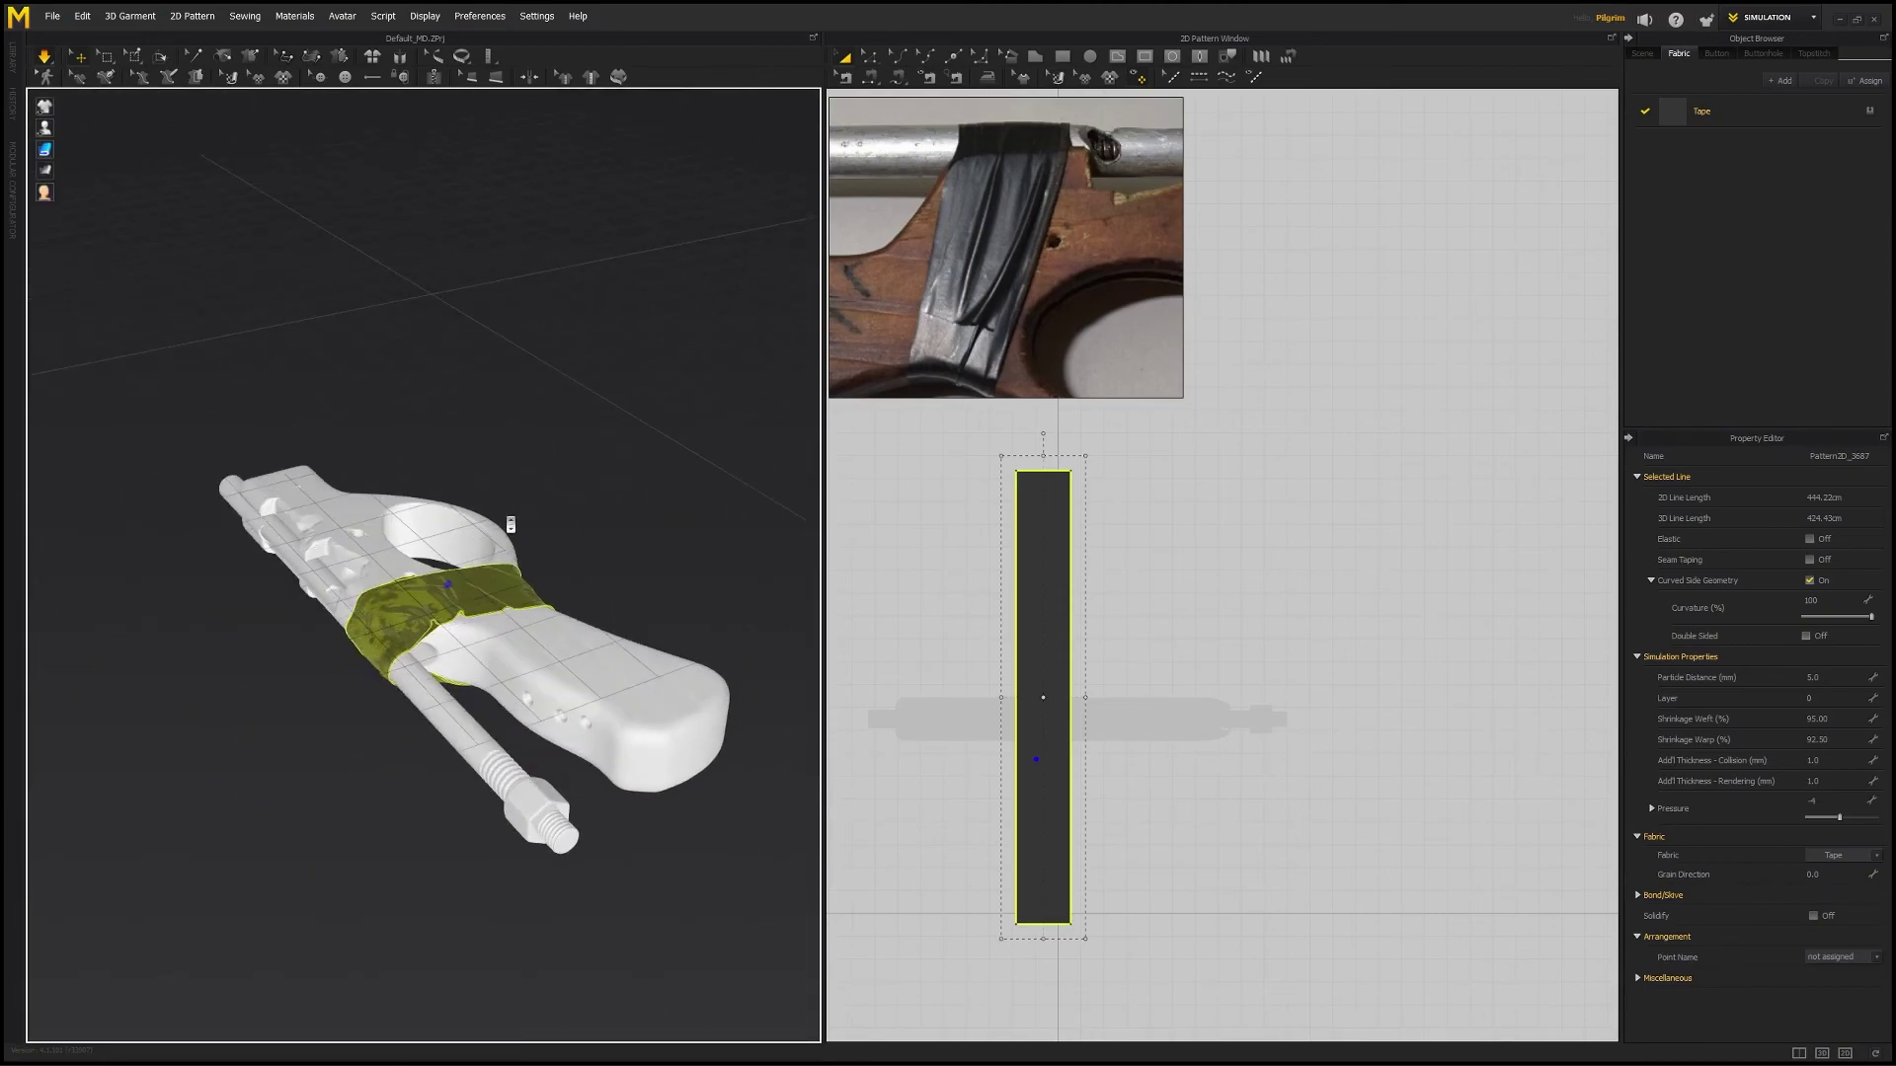
scroll(509, 523, up, 3)
scroll(507, 606, up, 3)
middle_drag(465, 593, 383, 563)
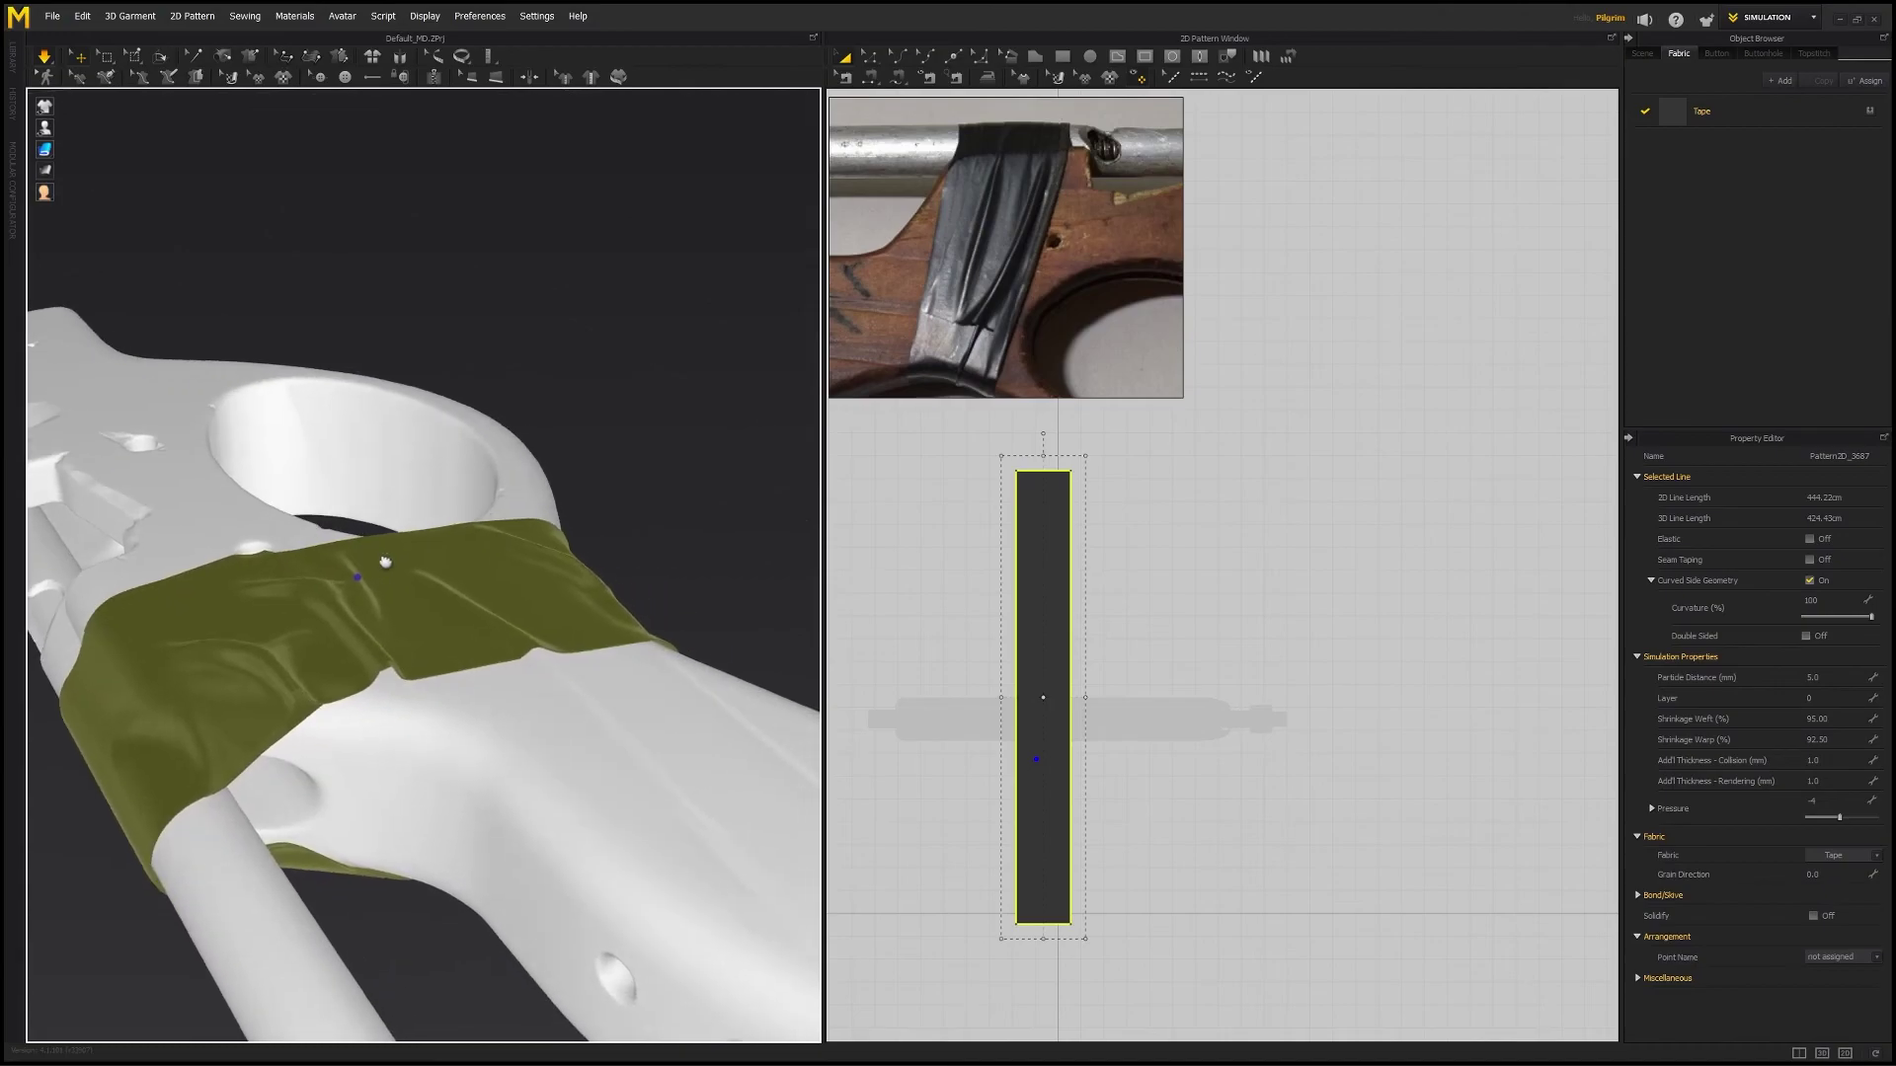
right_drag(436, 583, 500, 565)
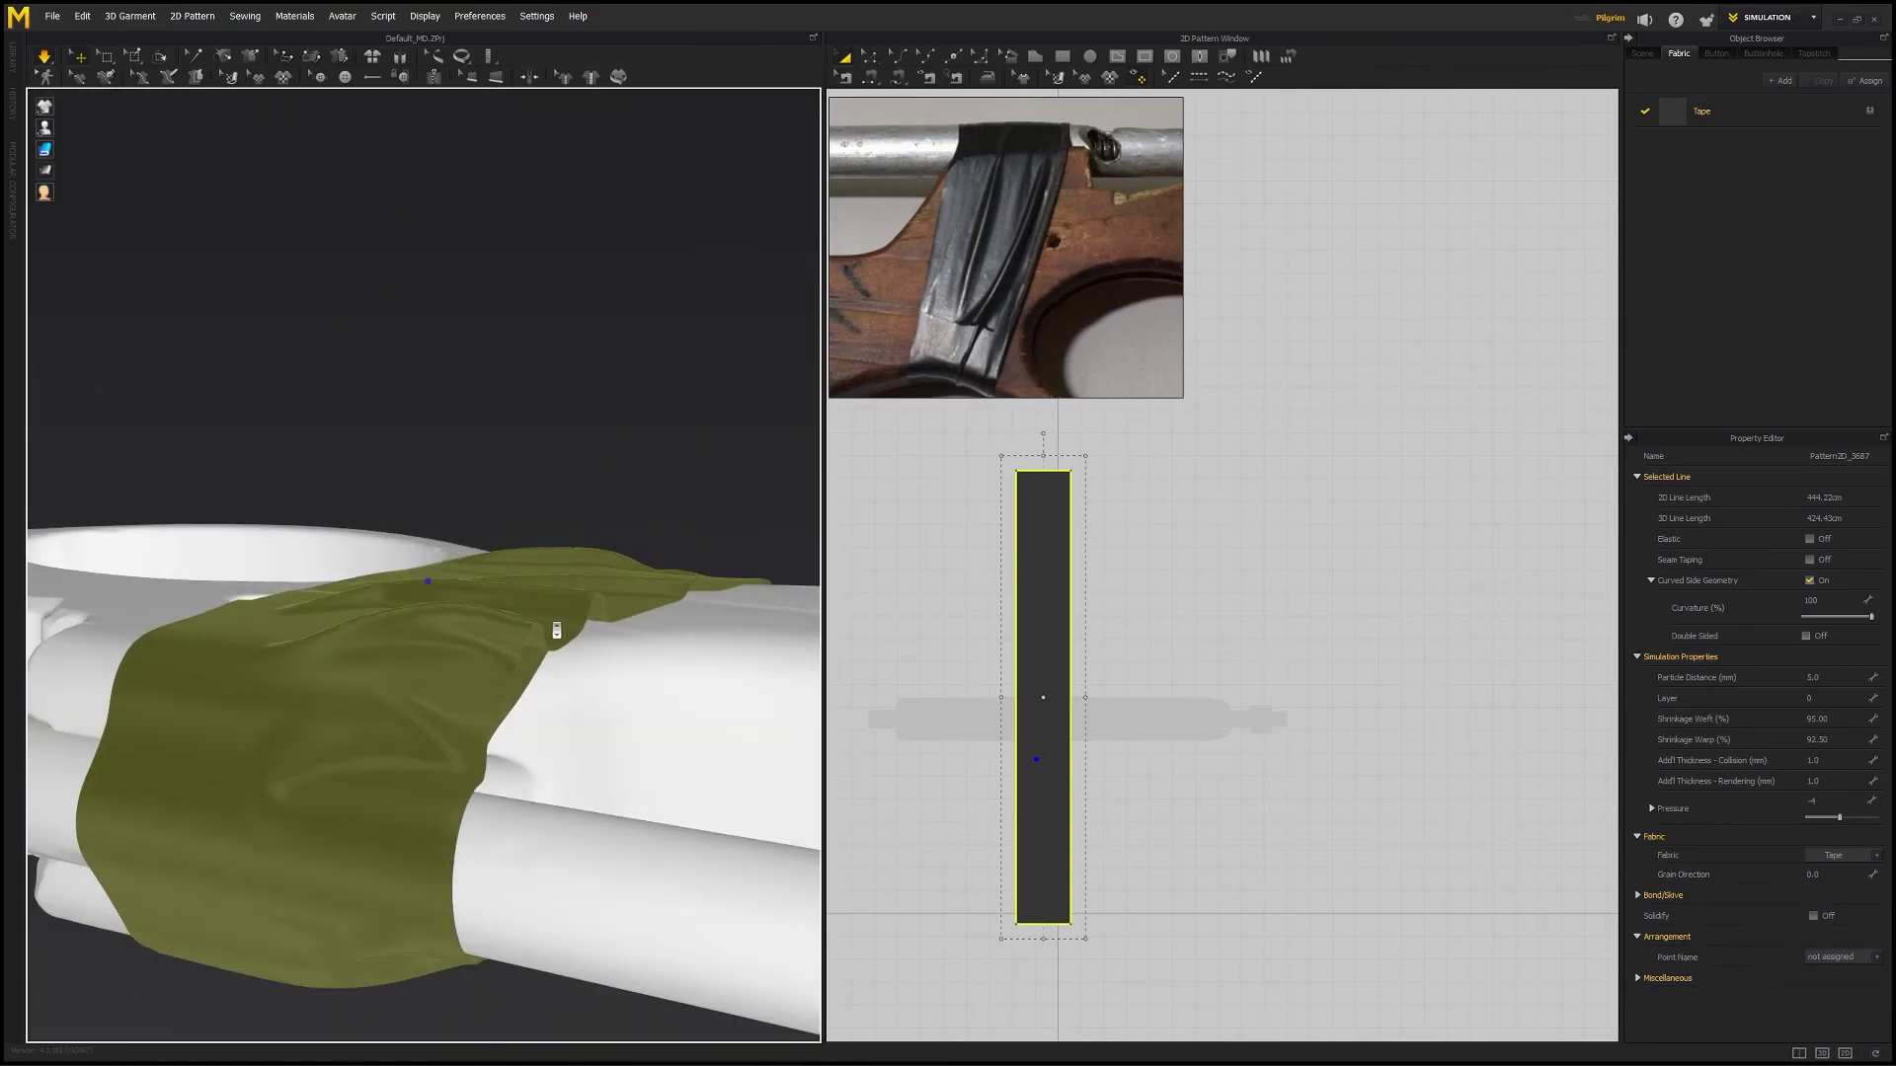
right_drag(596, 605, 578, 680)
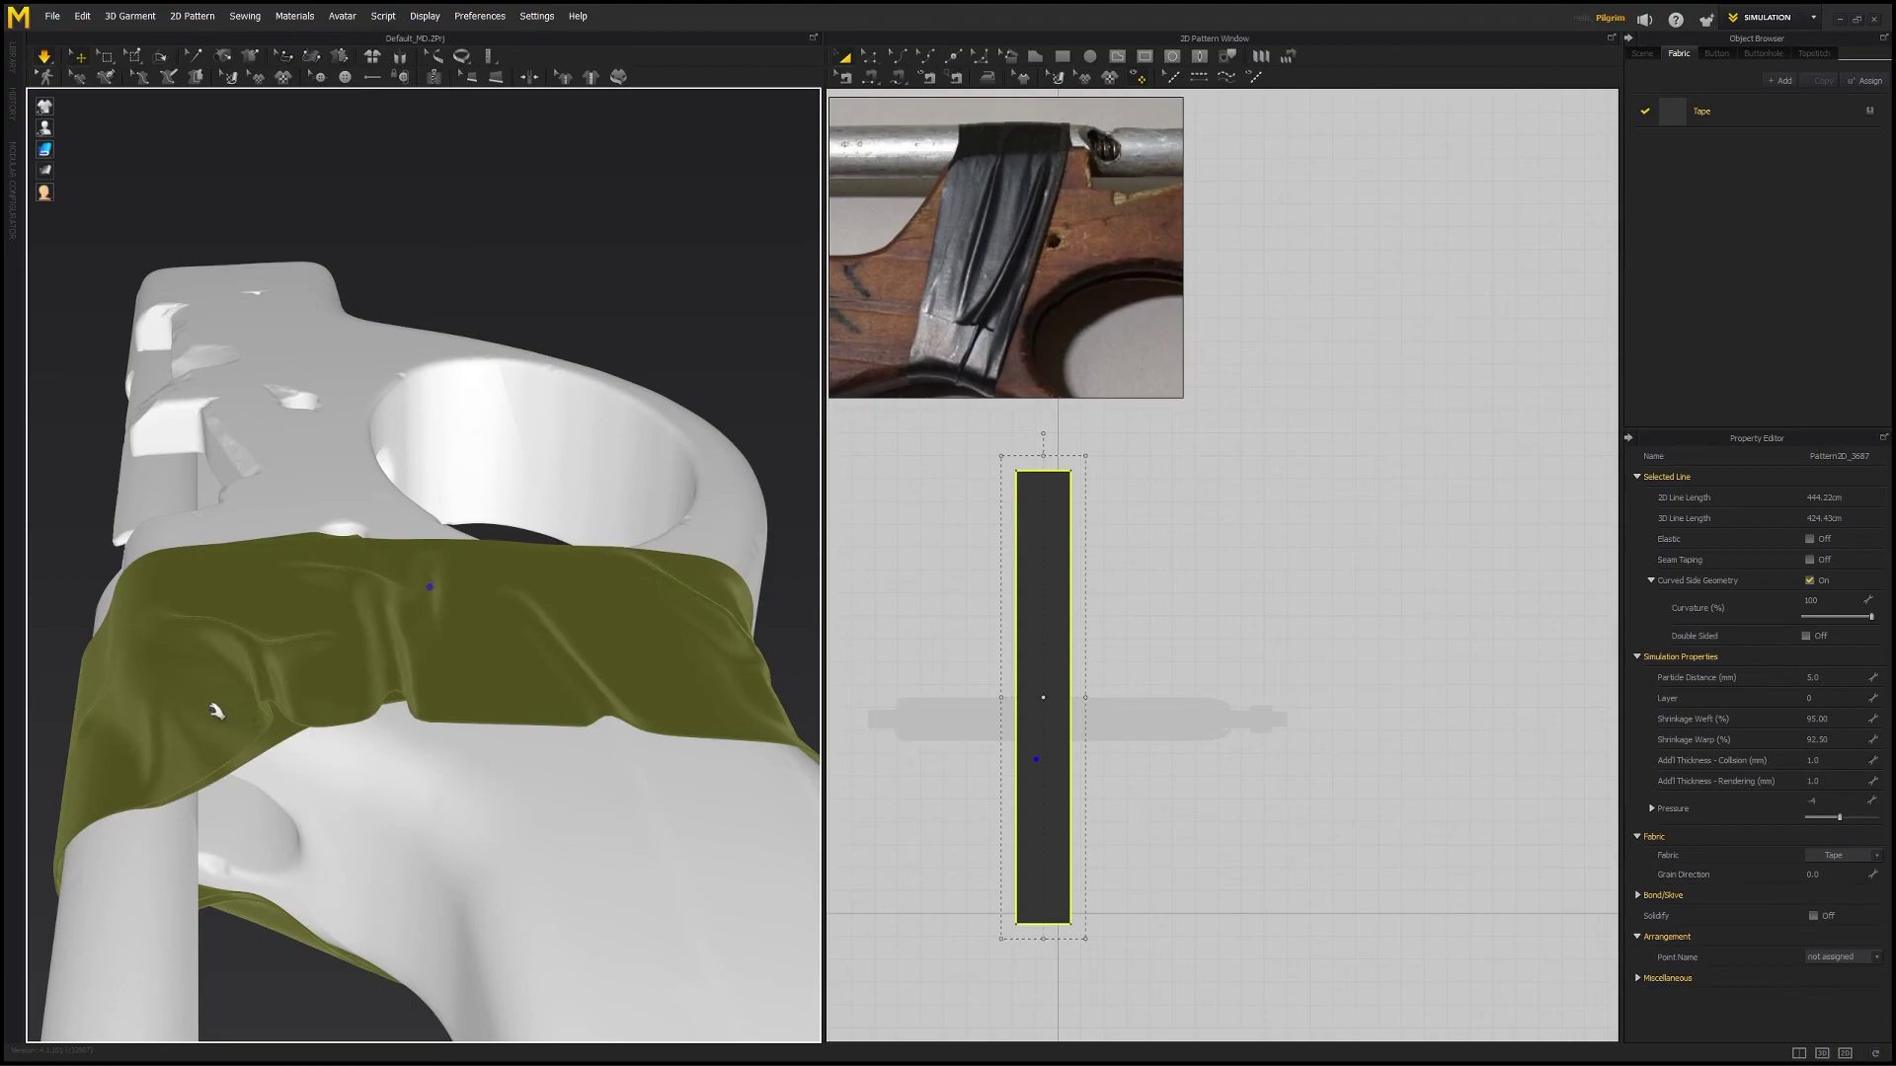
- Pull the tape edge bridging the barrel and stock toward the stock to reshape its folds
drag(203, 728, 263, 721)
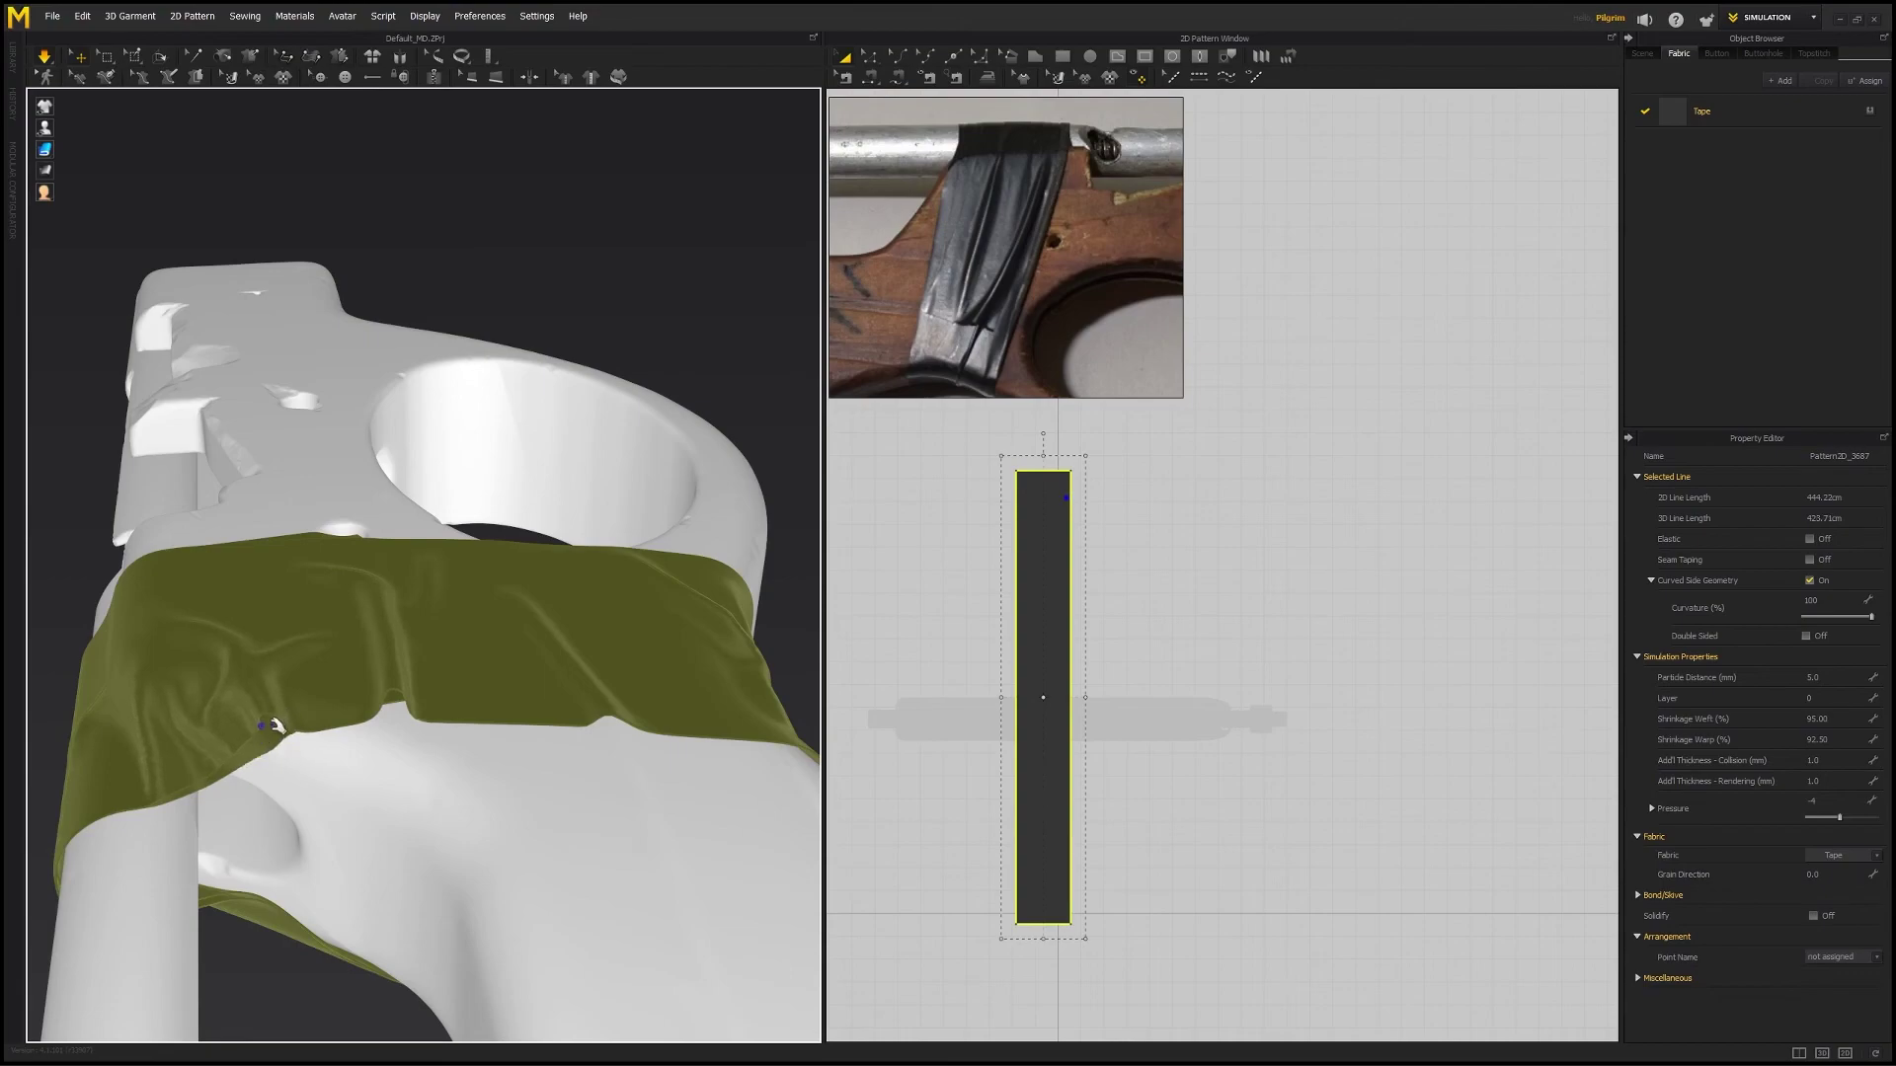
drag(303, 758, 315, 745)
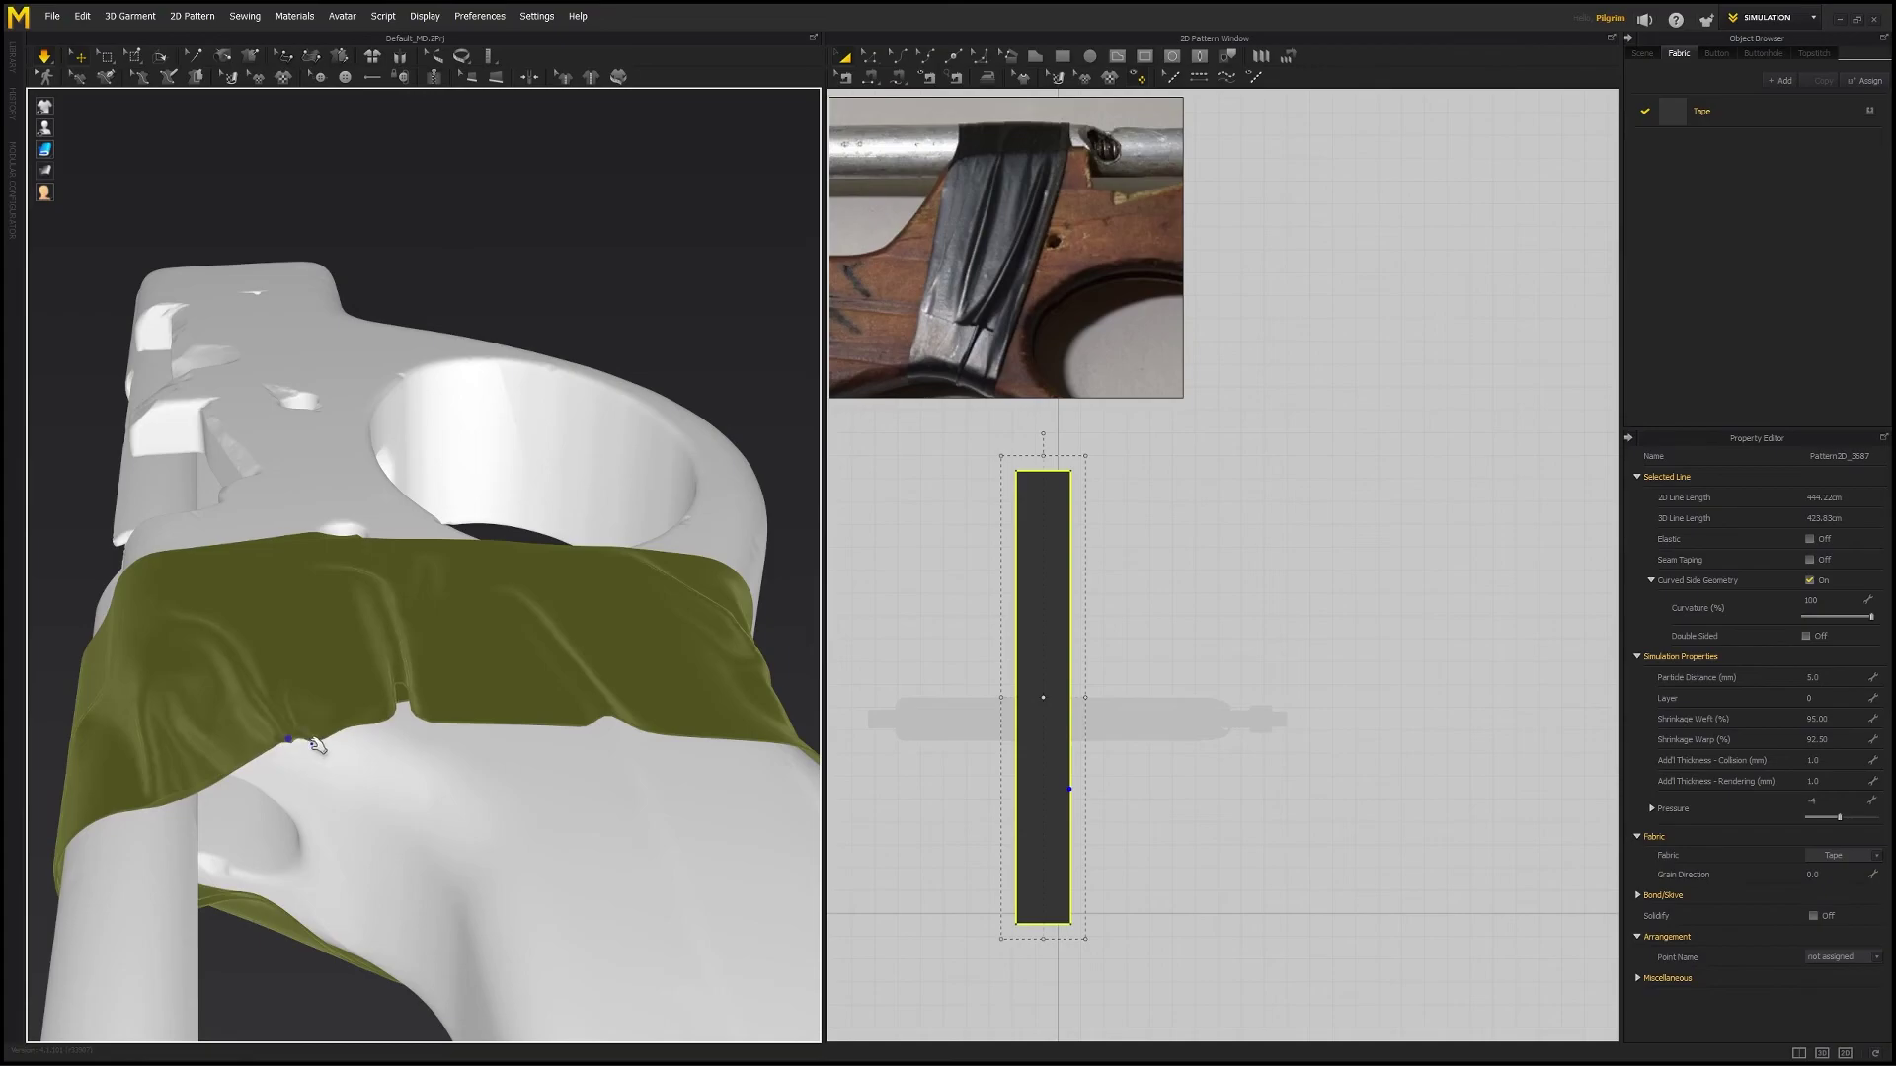
key(space)
- Tug the overlapping end flap on the barrel side toward the top of the stock
right_drag(395, 765, 678, 415)
click(361, 435)
scroll(465, 550, up, 3)
right_drag(465, 550, 447, 526)
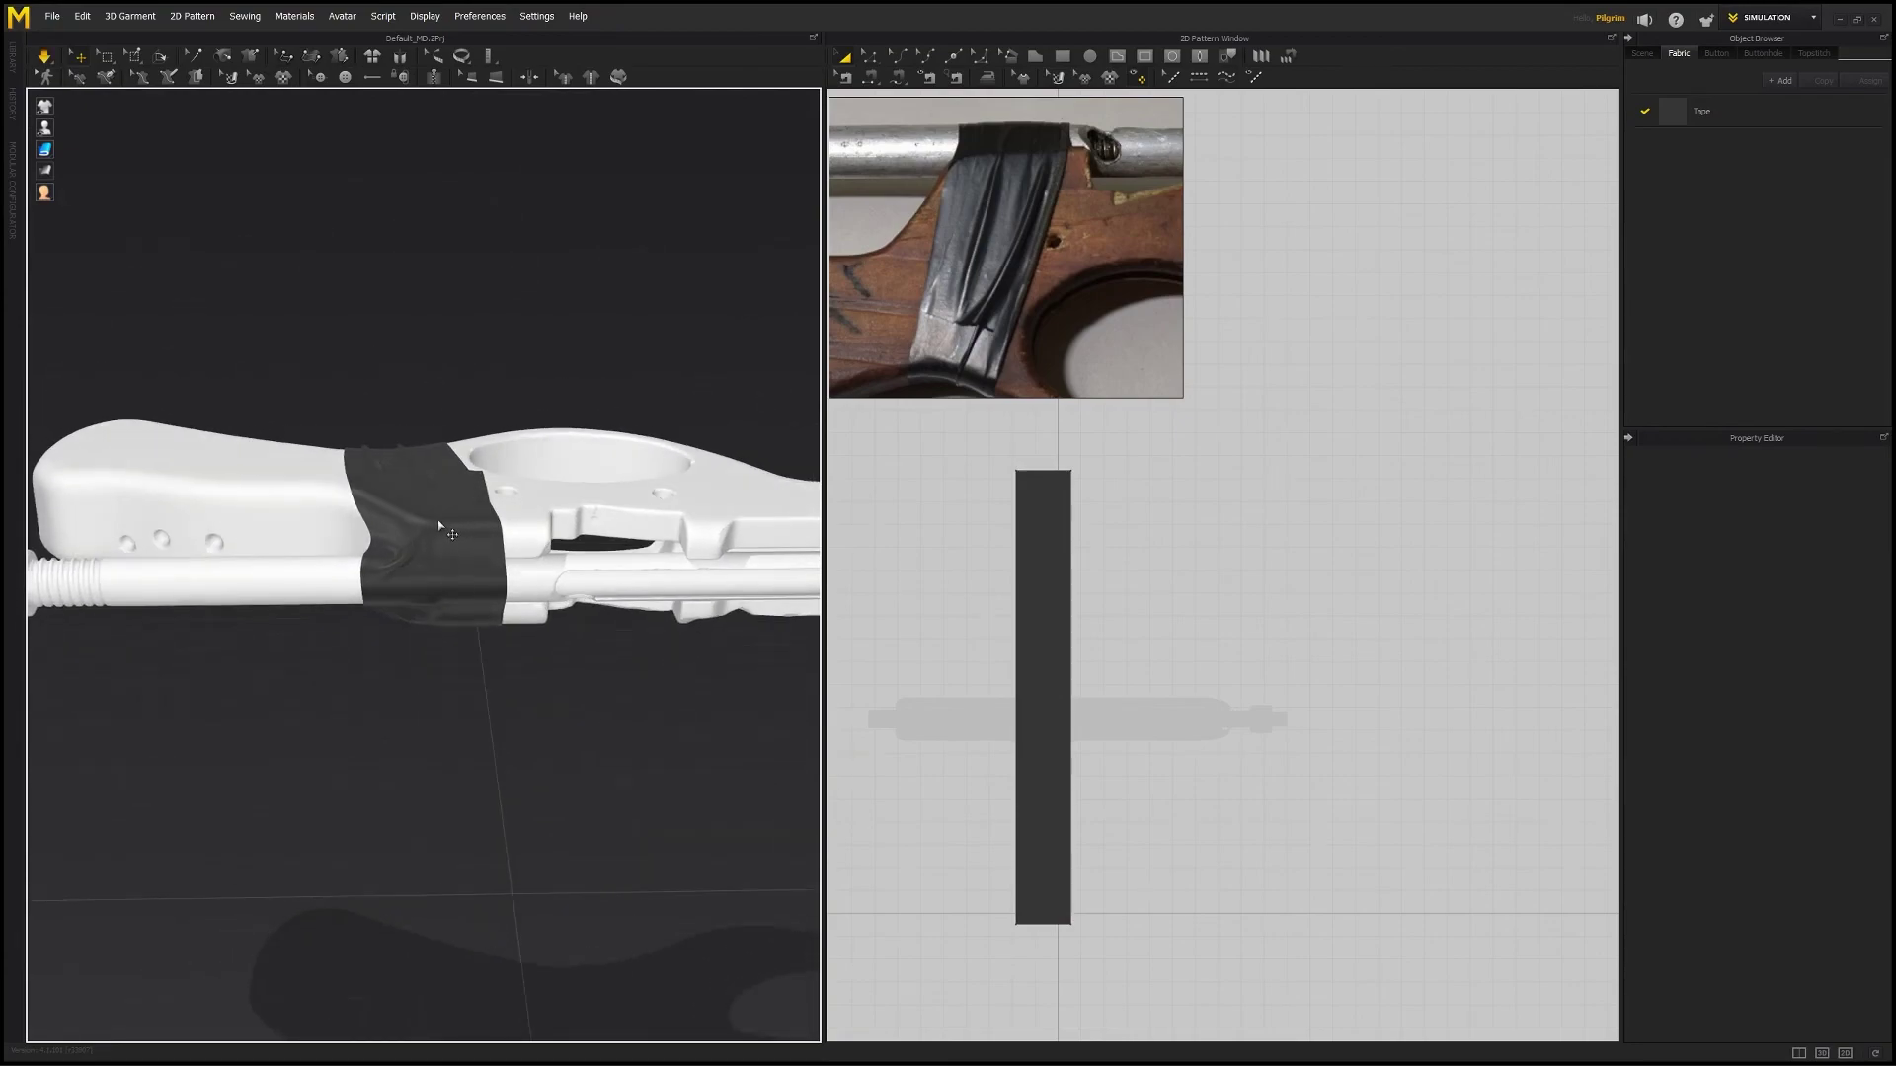
click(444, 514)
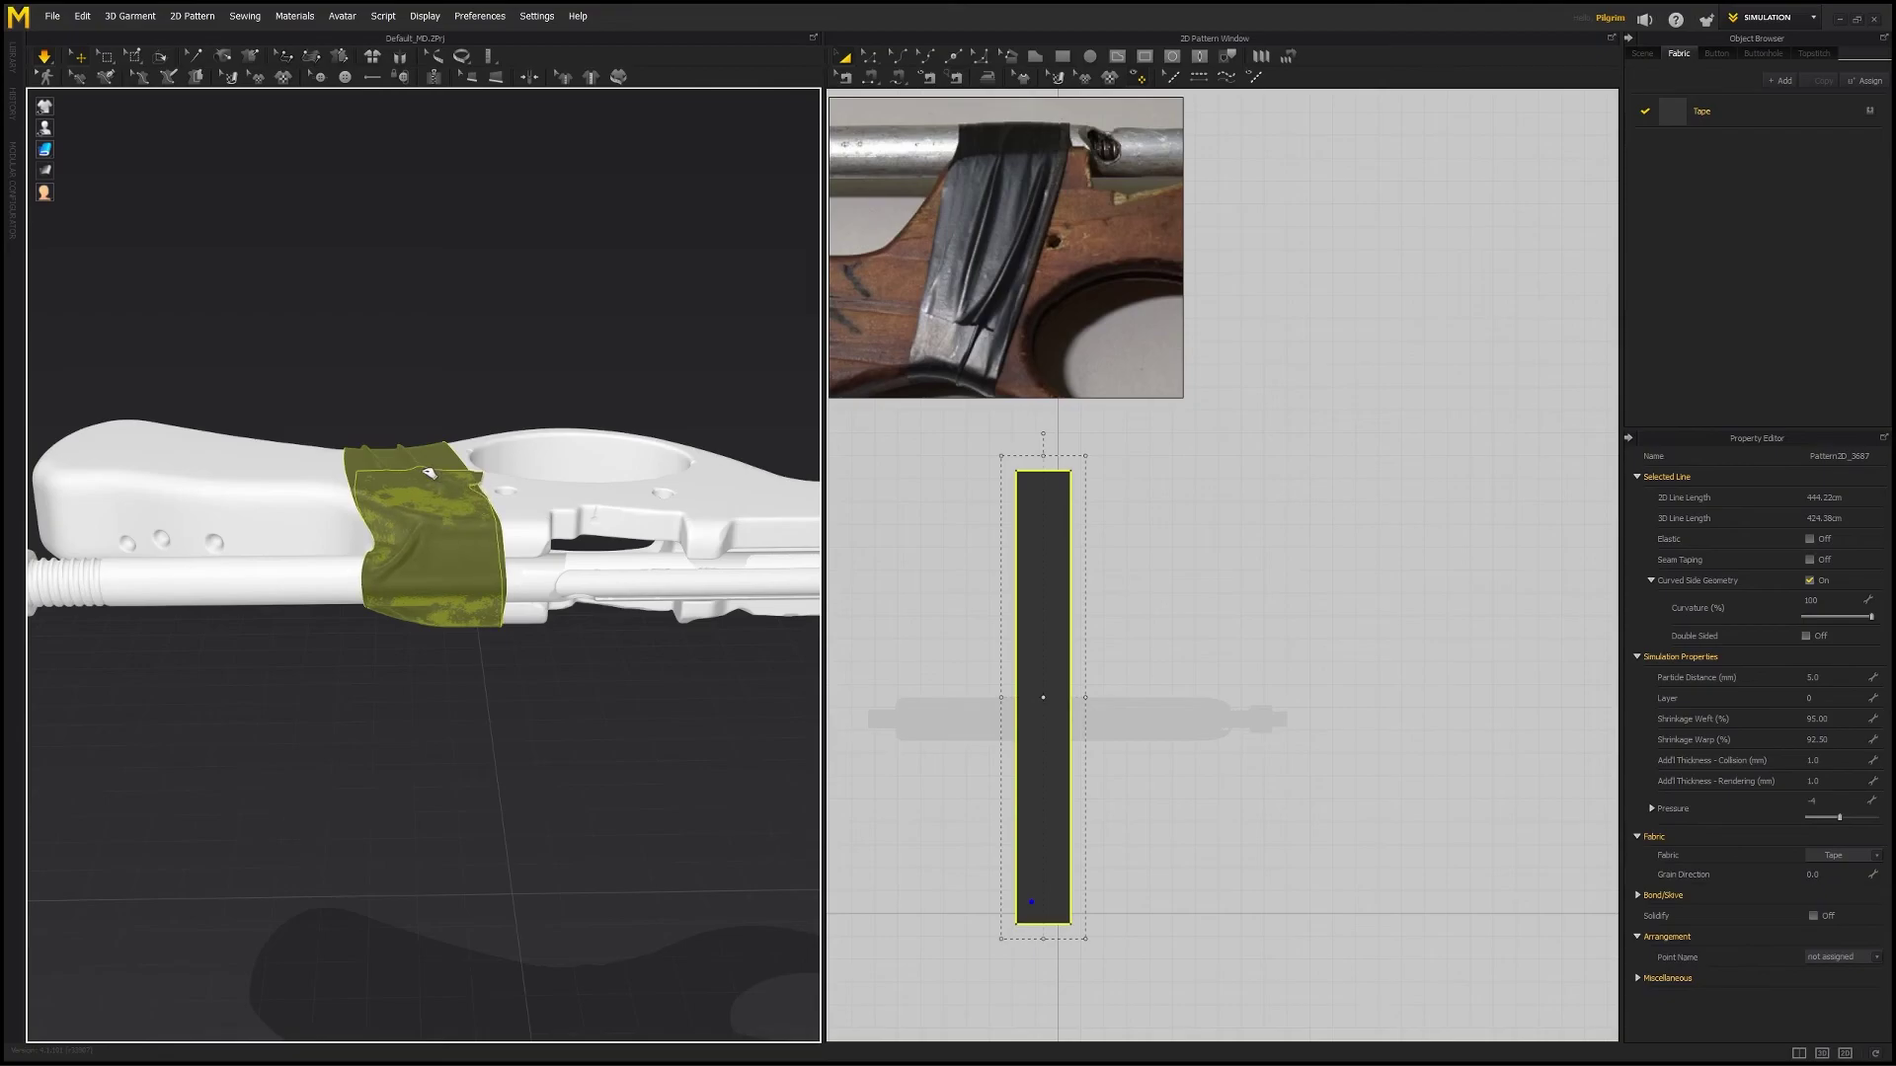
- Tug the tape's edge where it wraps the barrel to reshape the folds beside it
right_drag(435, 677, 443, 612)
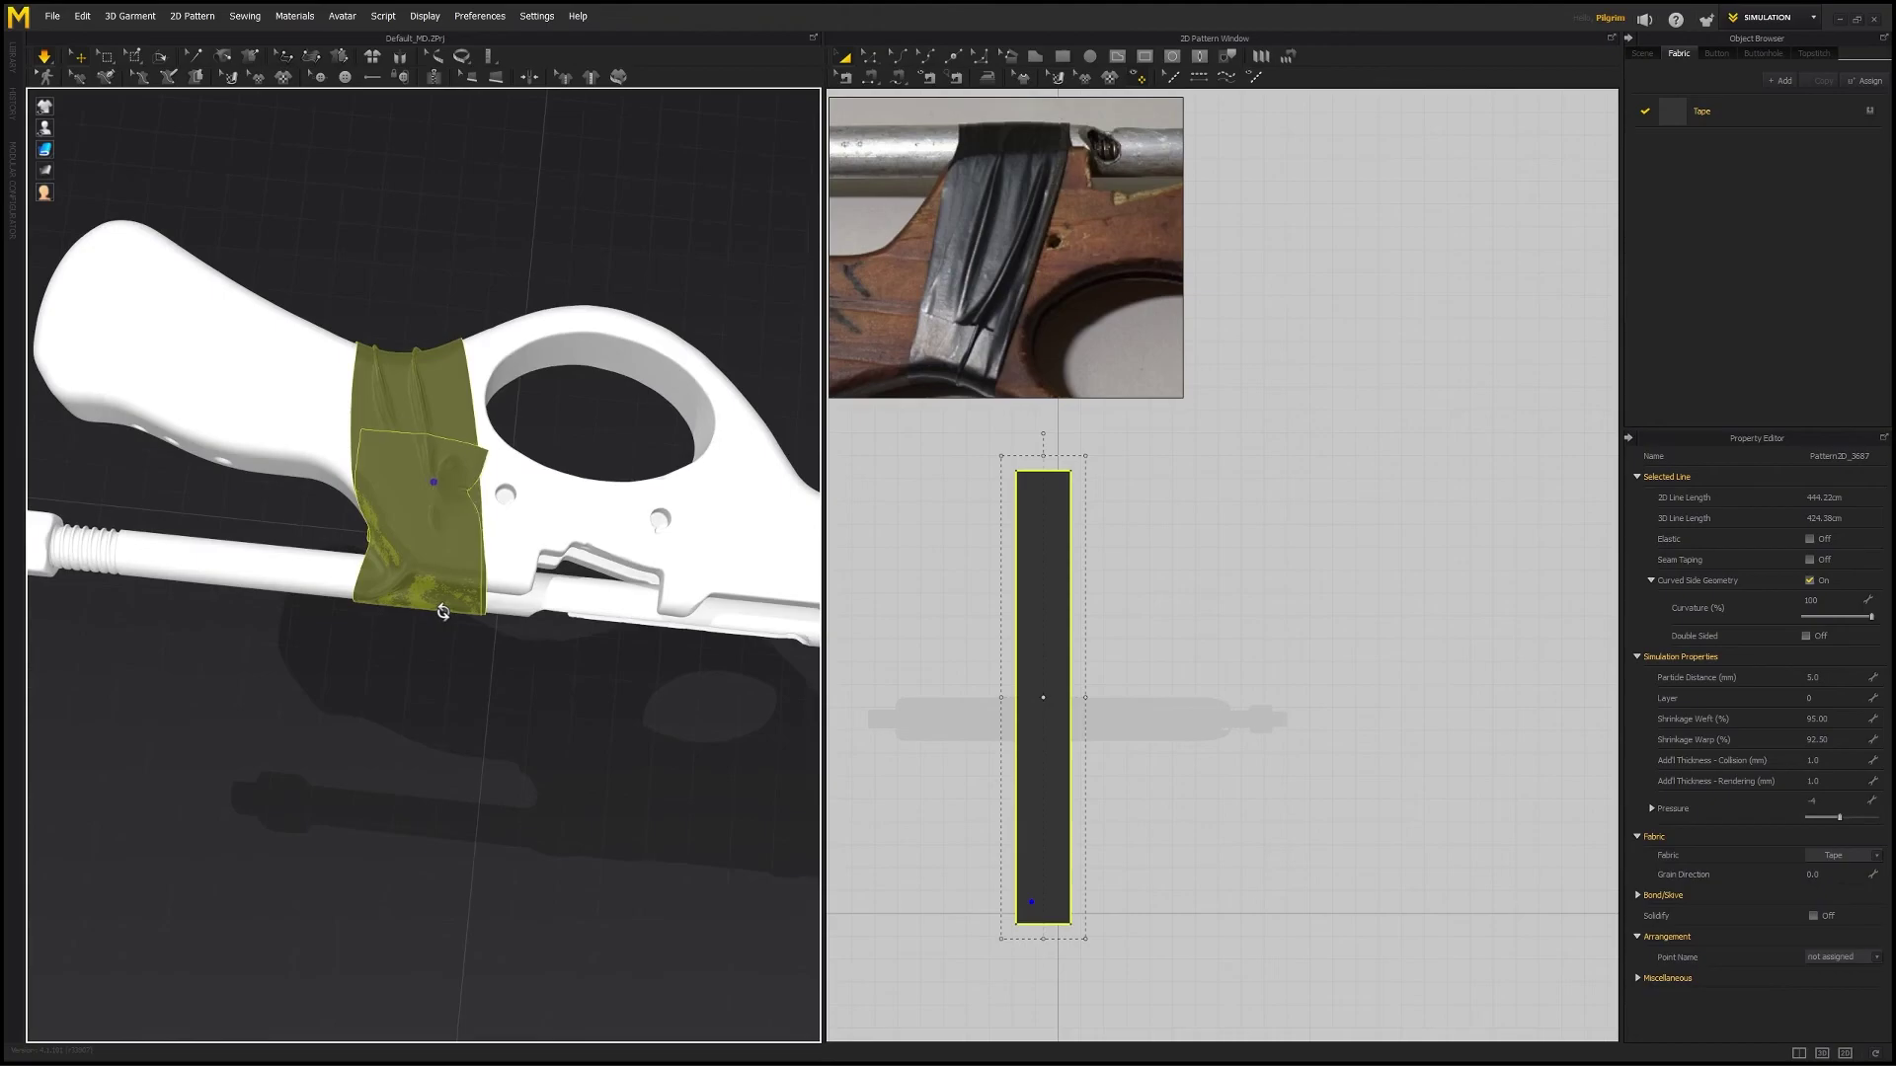
drag(444, 612, 443, 625)
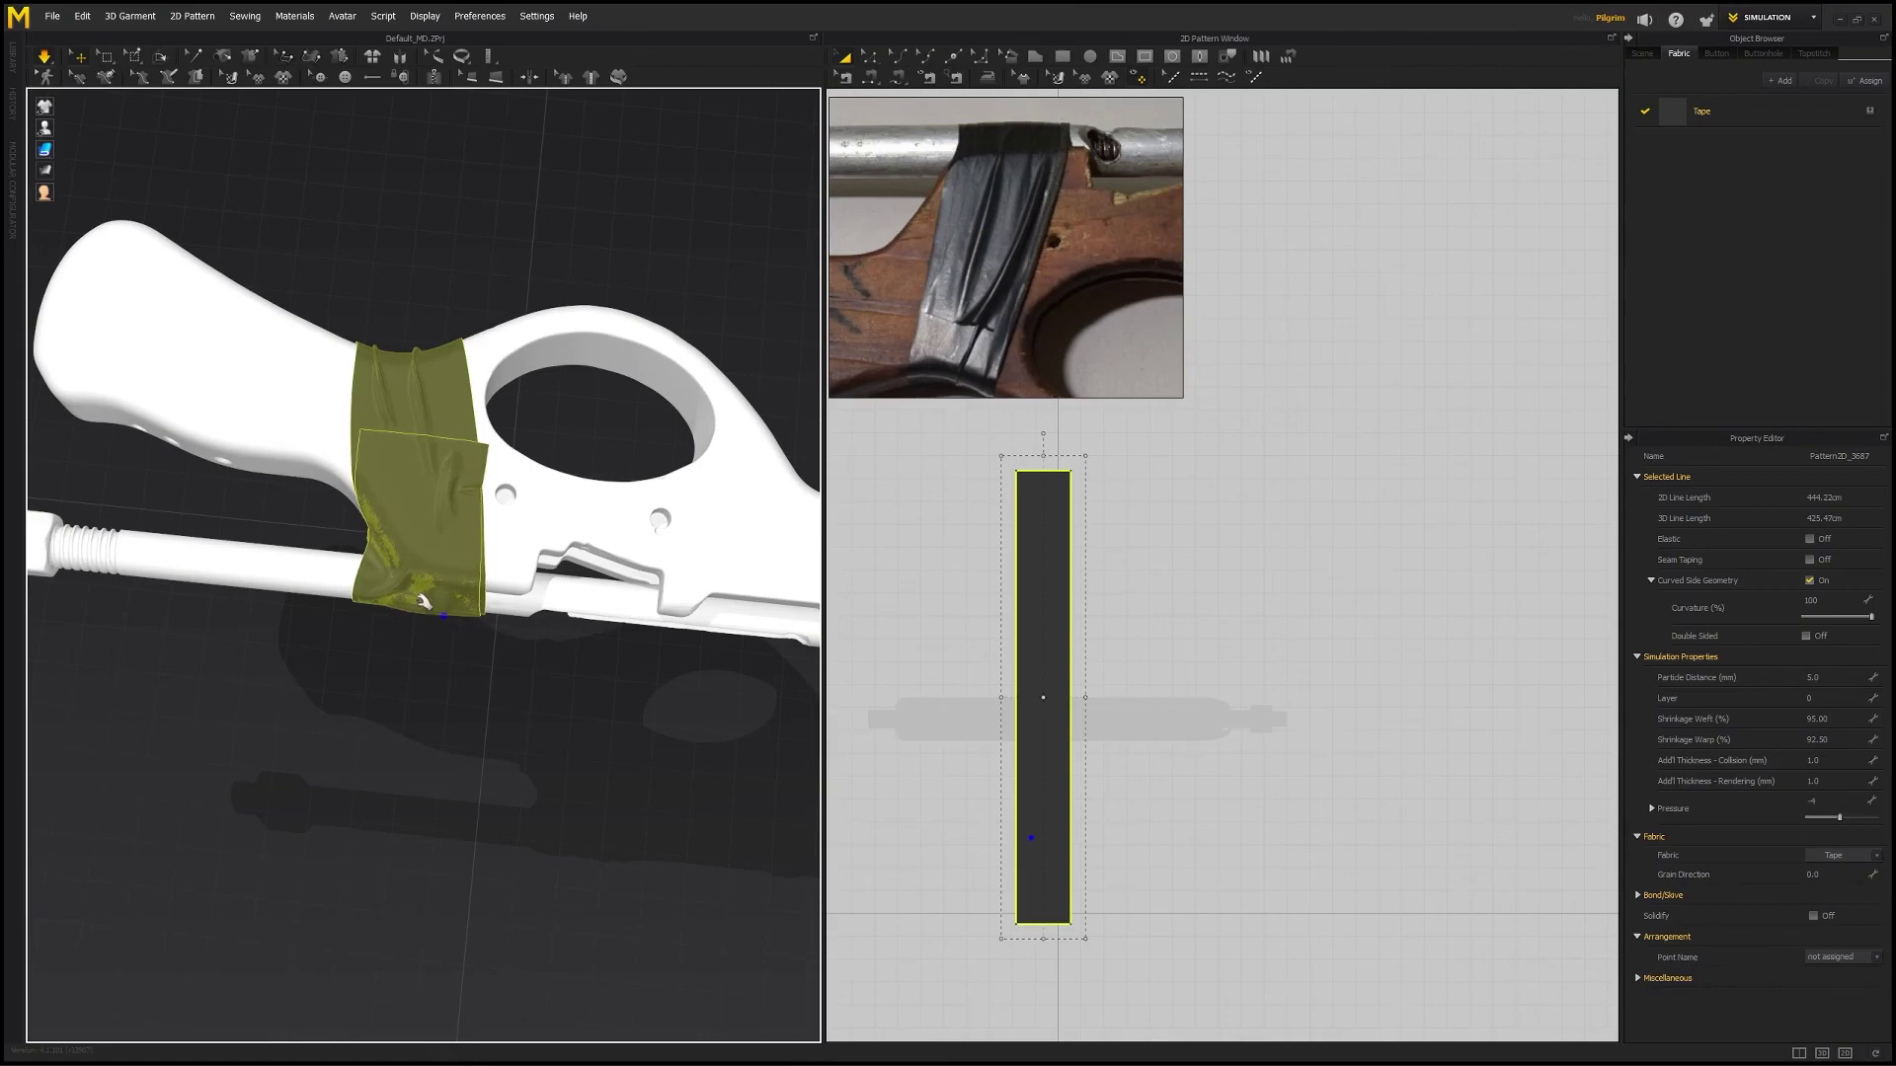
drag(428, 623, 446, 625)
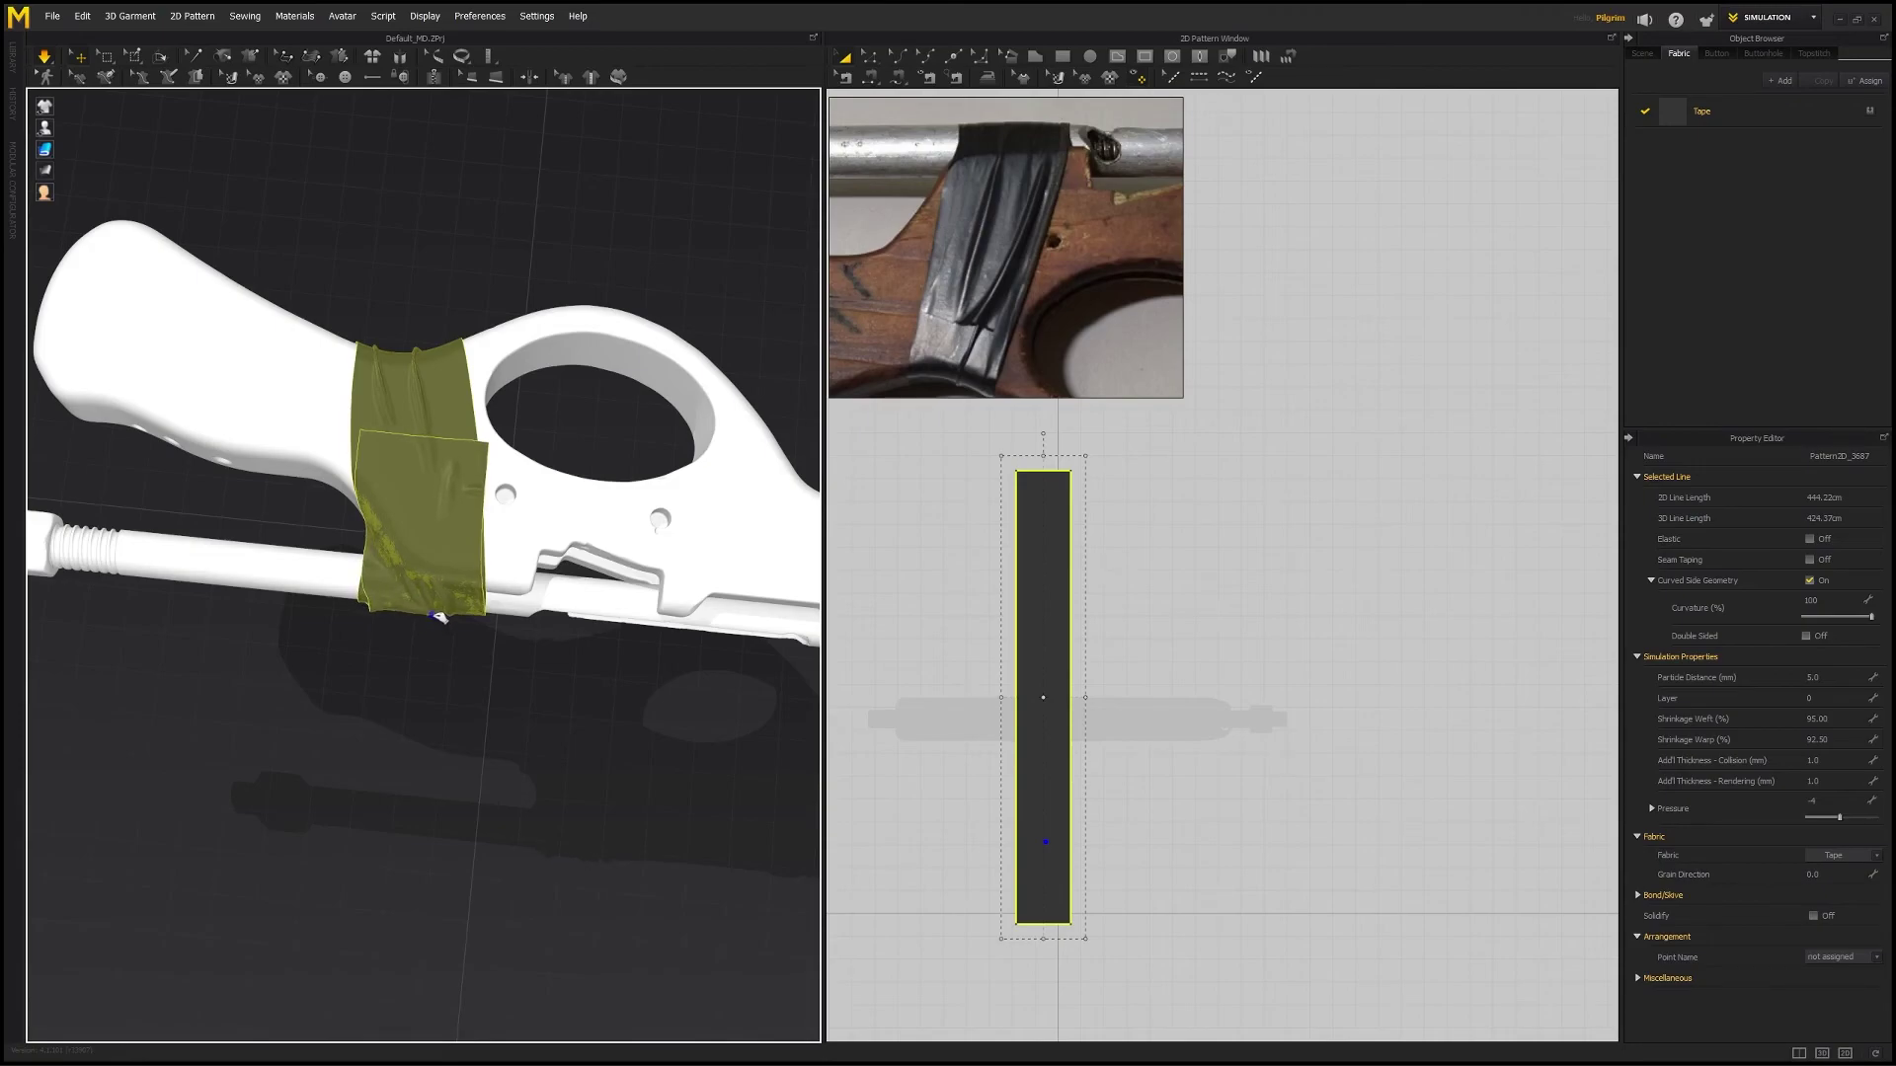
click(444, 680)
- Pull the tape's overlapping end flap toward the barrel to settle the folds there
right_drag(423, 745, 297, 590)
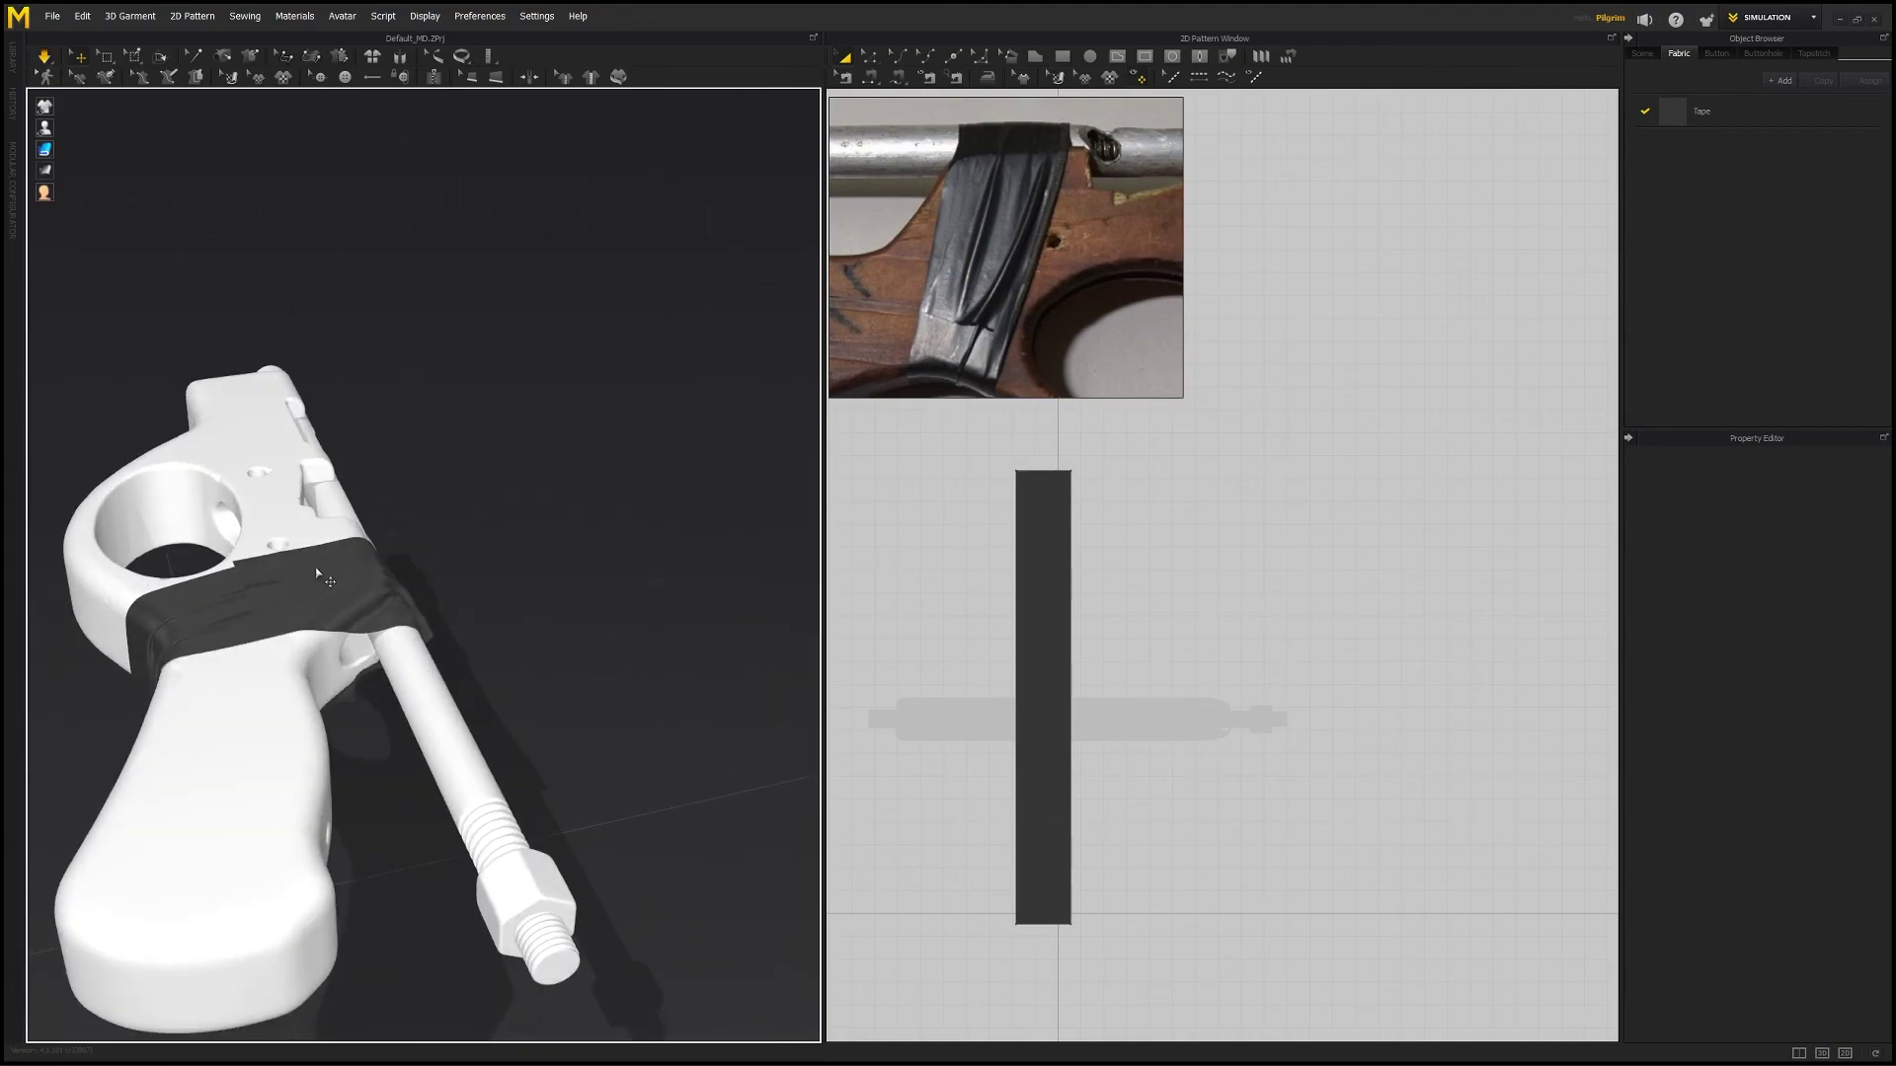
click(321, 570)
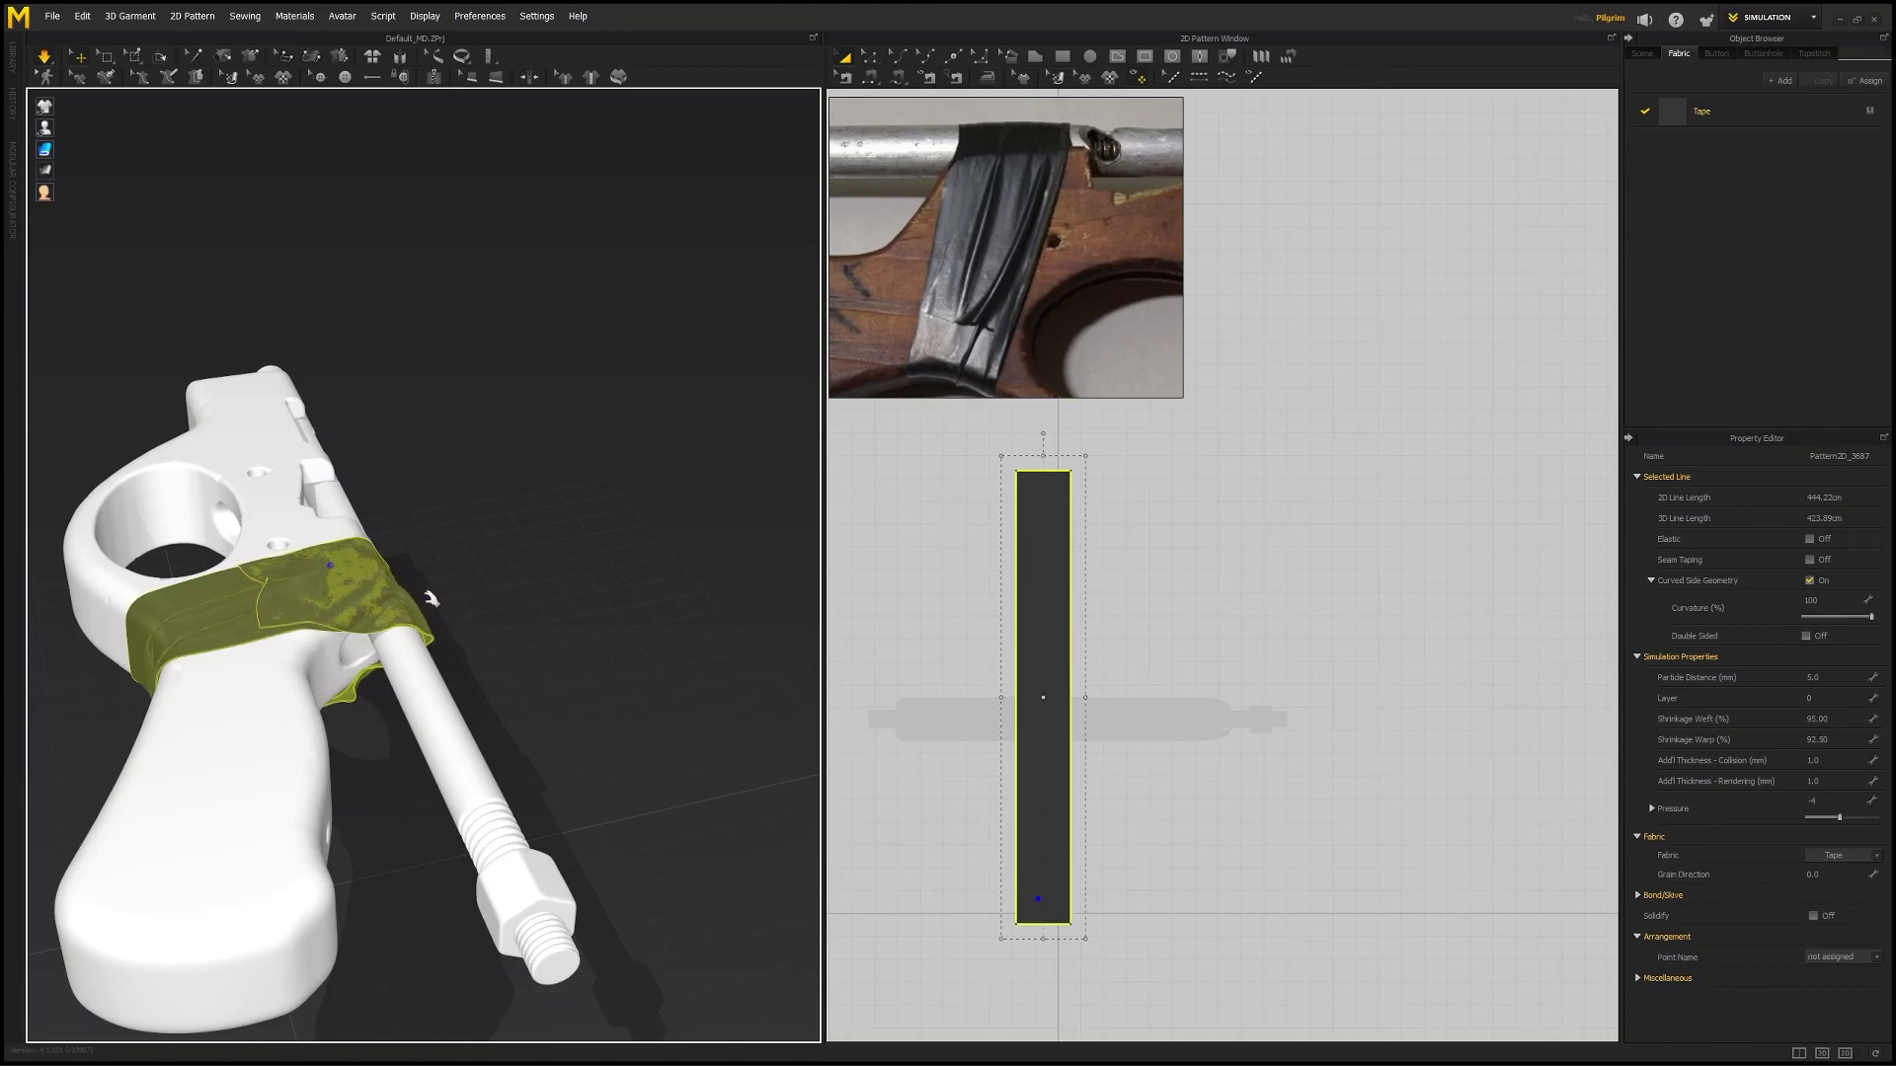
click(503, 571)
- Examine the tape wrap around the stock and barrel from all sides of the gun
right_drag(503, 572, 369, 530)
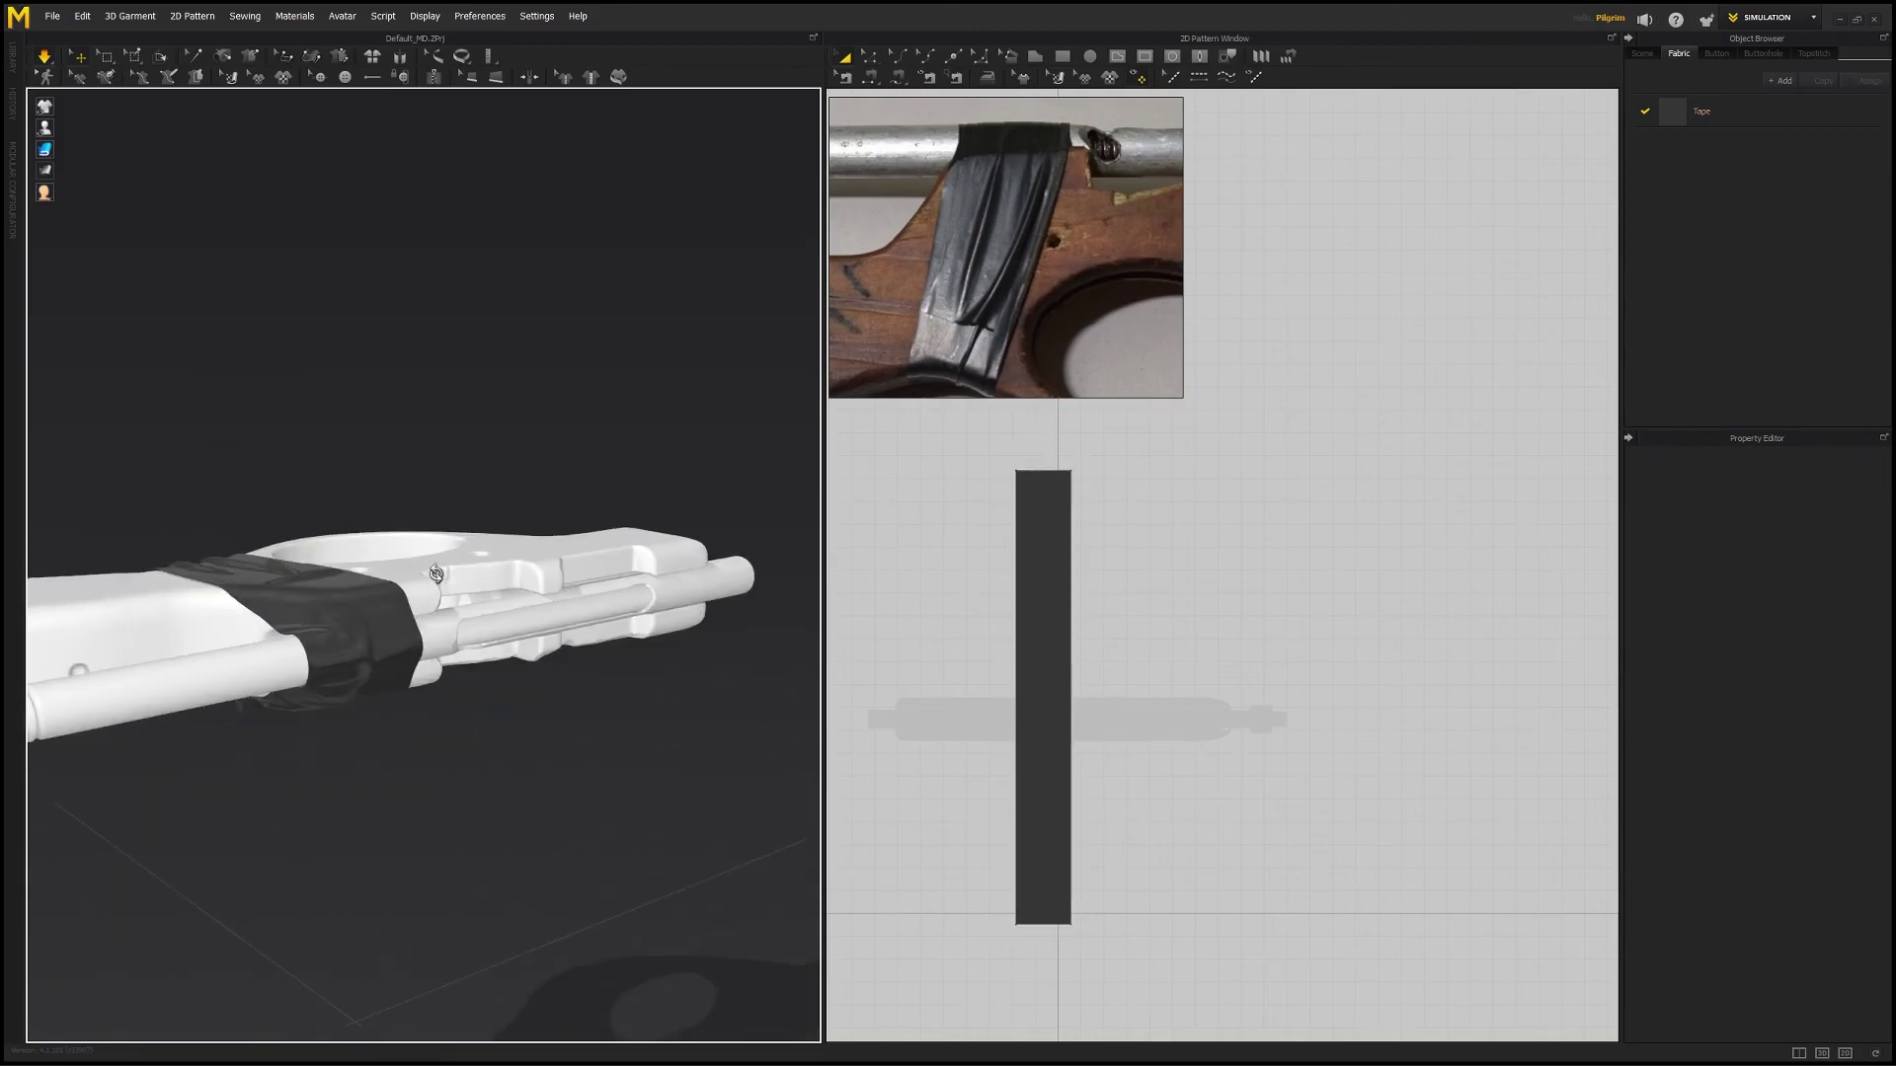
right_drag(443, 720, 377, 553)
scroll(377, 553, down, 6)
drag(397, 586, 381, 500)
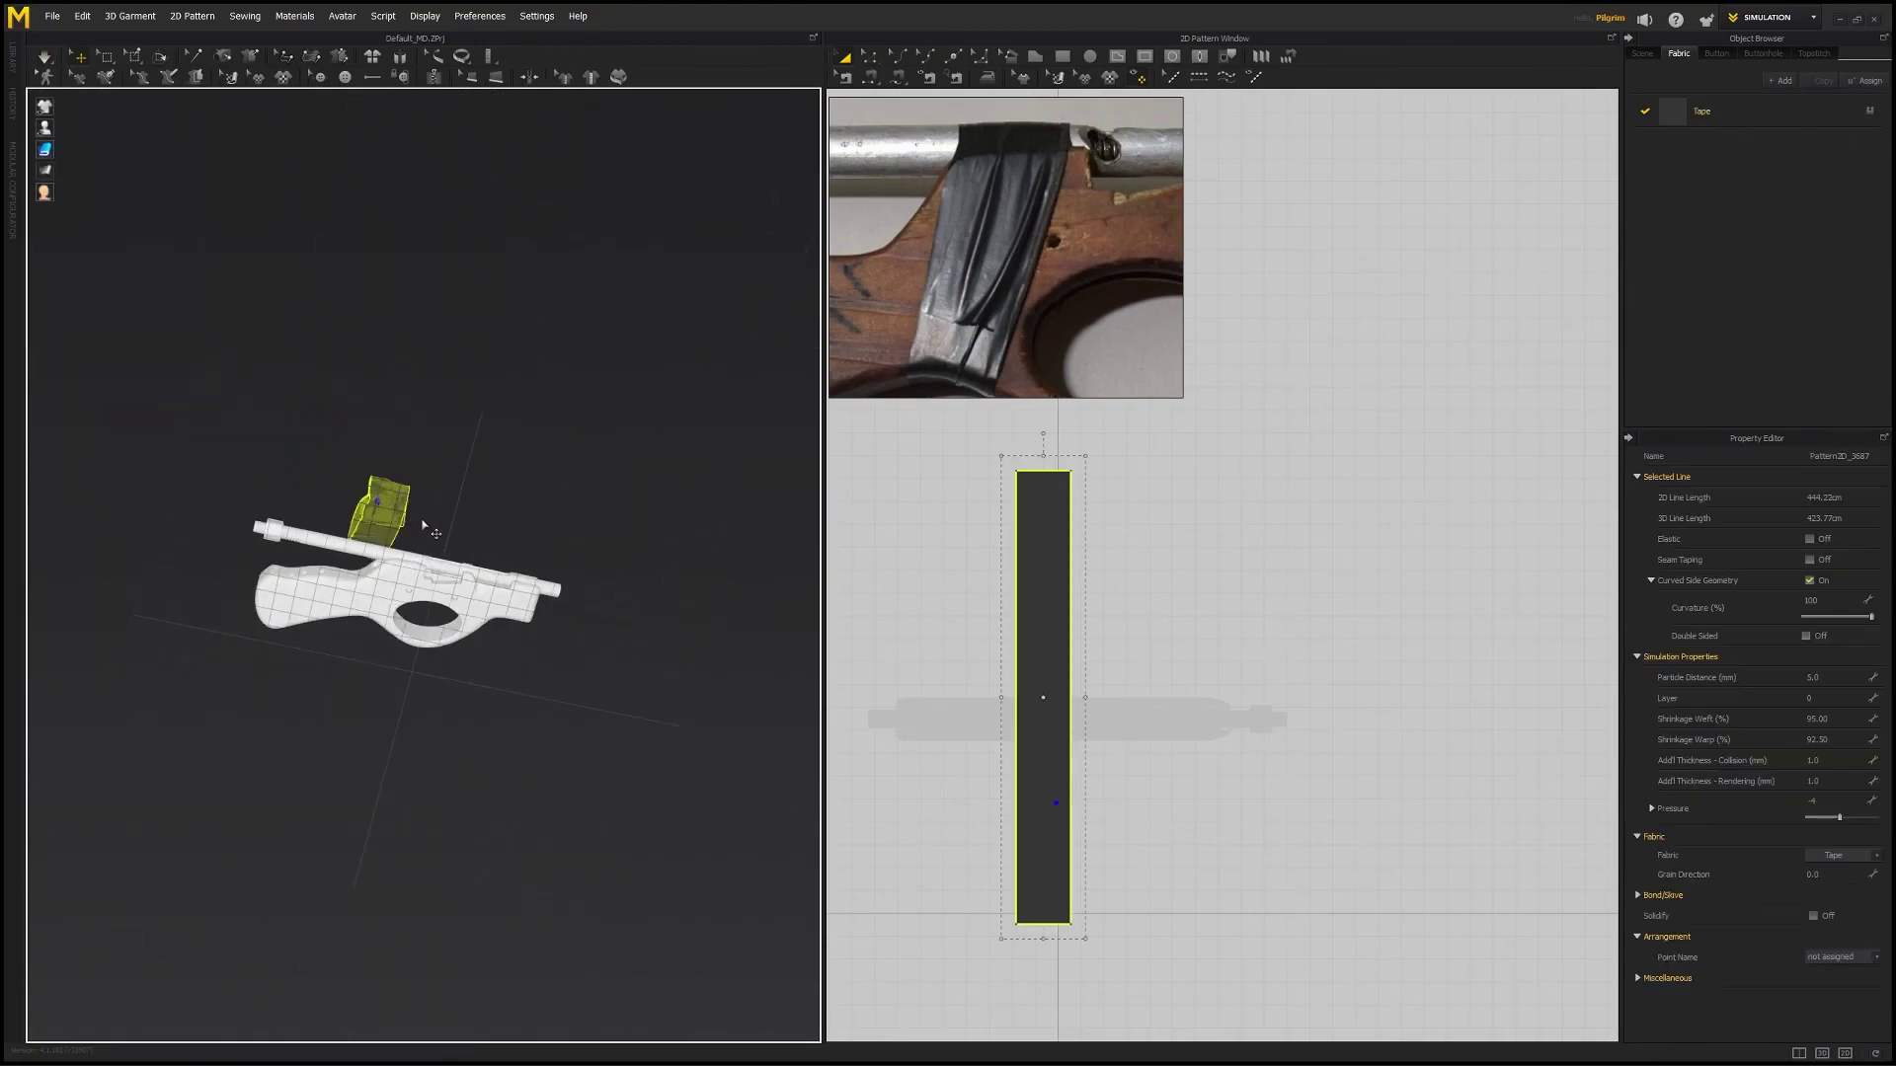
right_drag(518, 622, 583, 593)
scroll(401, 661, down, 5)
scroll(385, 579, down, 1)
scroll(385, 581, down, 10)
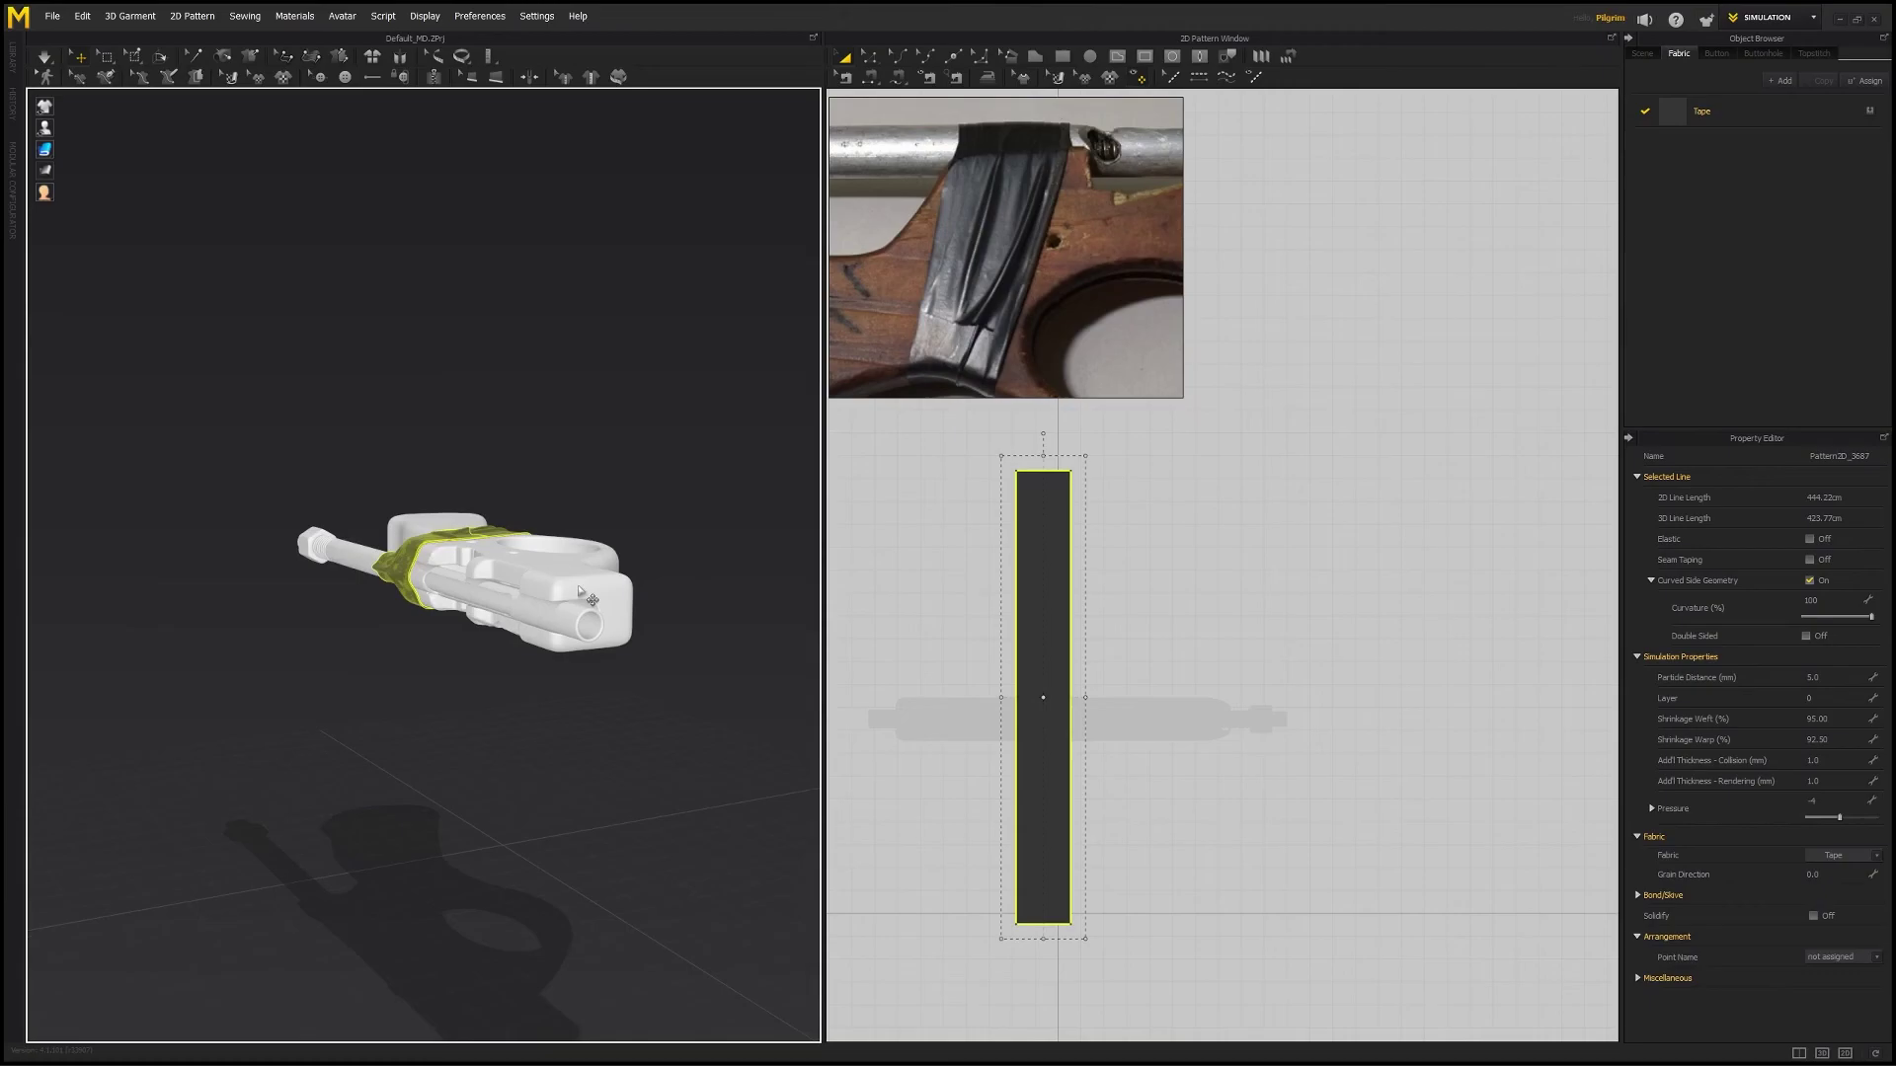
right_drag(645, 446, 496, 489)
scroll(496, 489, up, 4)
click(496, 489)
scroll(485, 576, down, 4)
right_drag(485, 576, 709, 314)
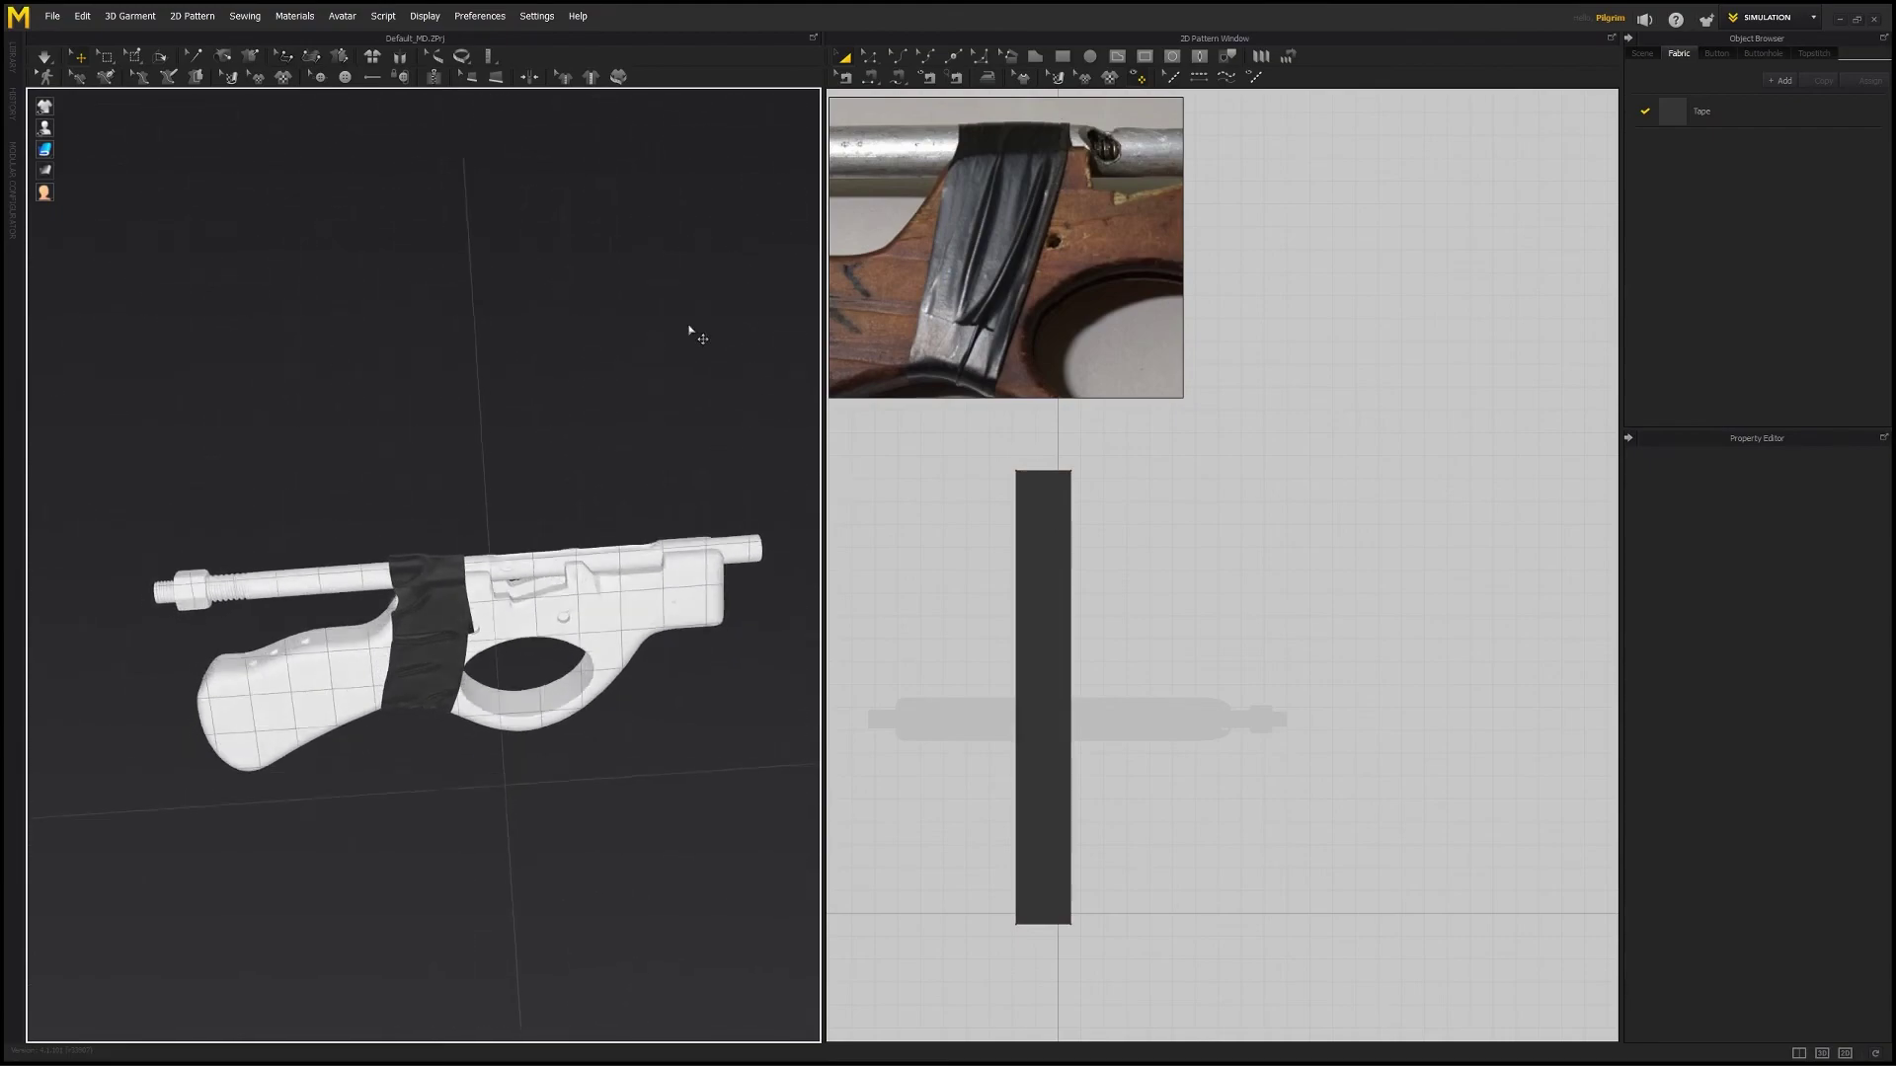
- Select the tape and start exporting only the selected piece as OBJ
scroll(528, 587, up, 5)
key(space)
right_drag(494, 540, 182, 449)
right_drag(473, 468, 390, 584)
click(387, 589)
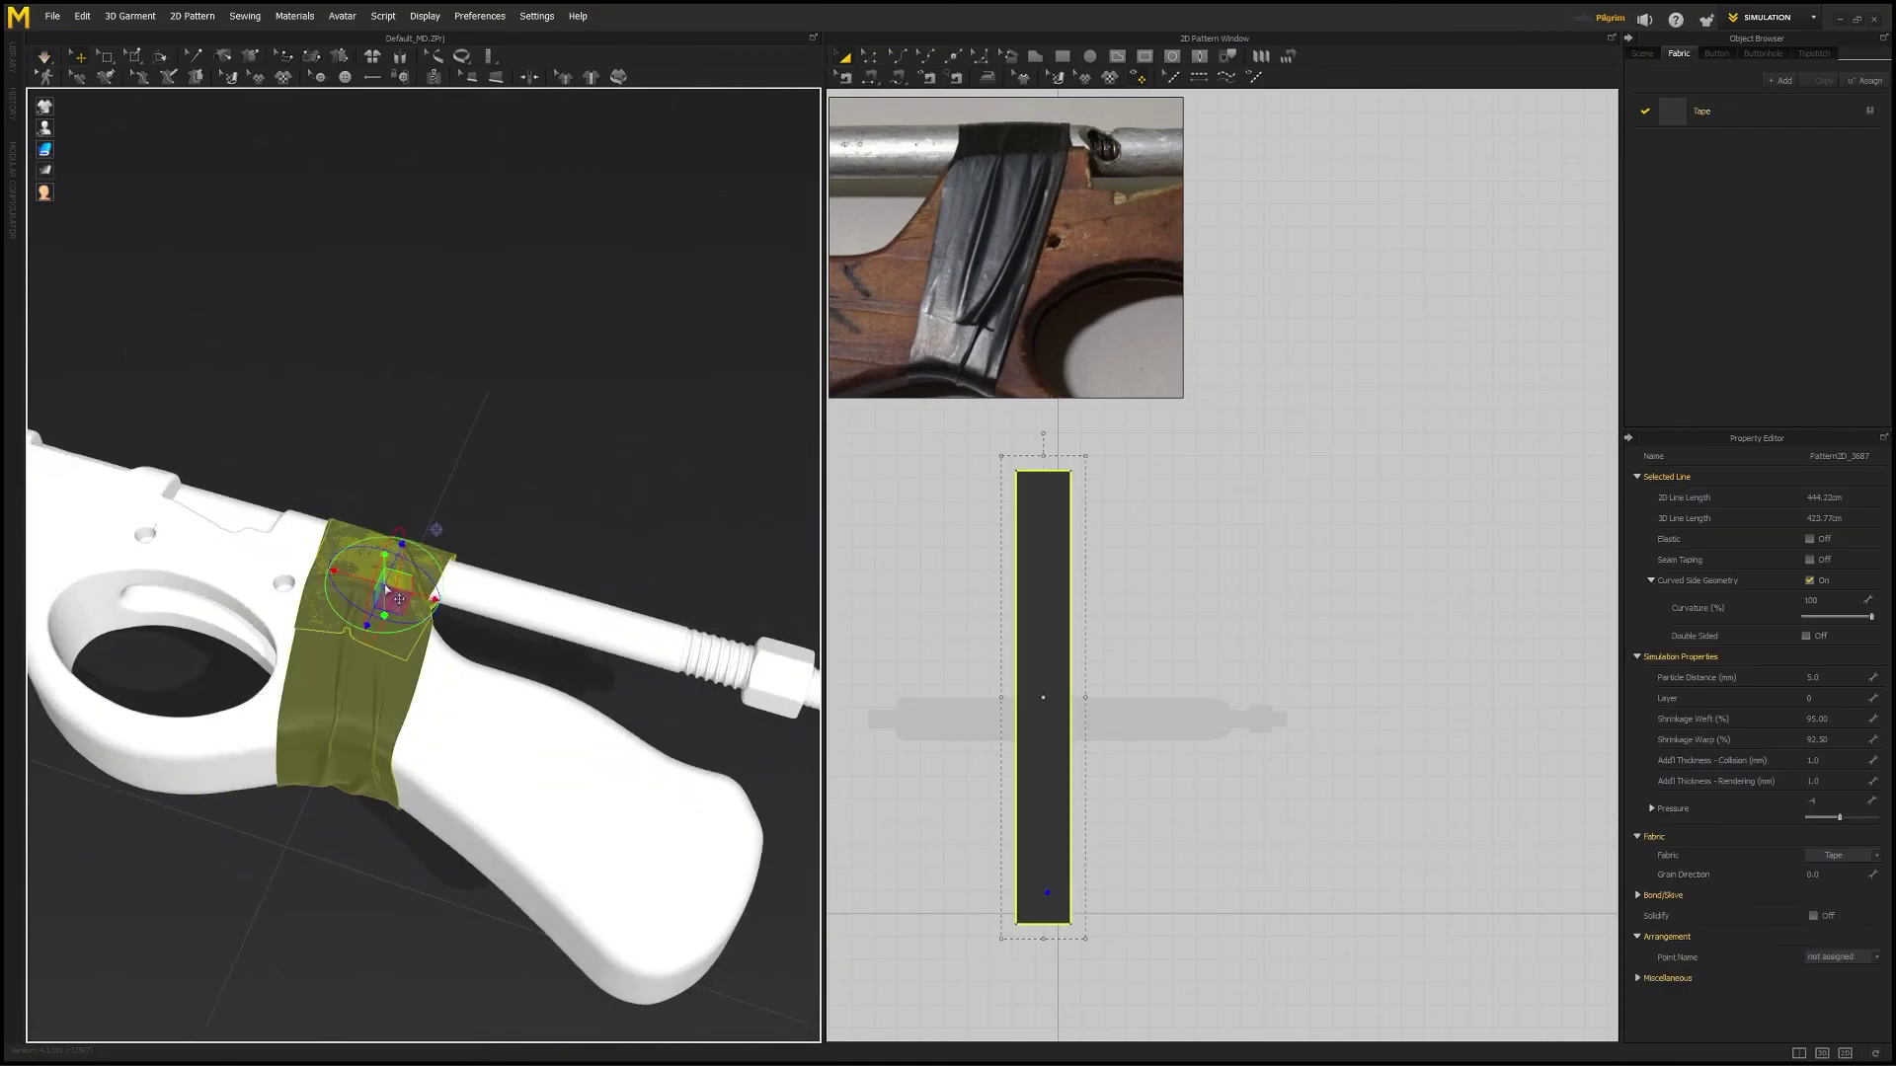
click(59, 15)
mouse_move(93, 210)
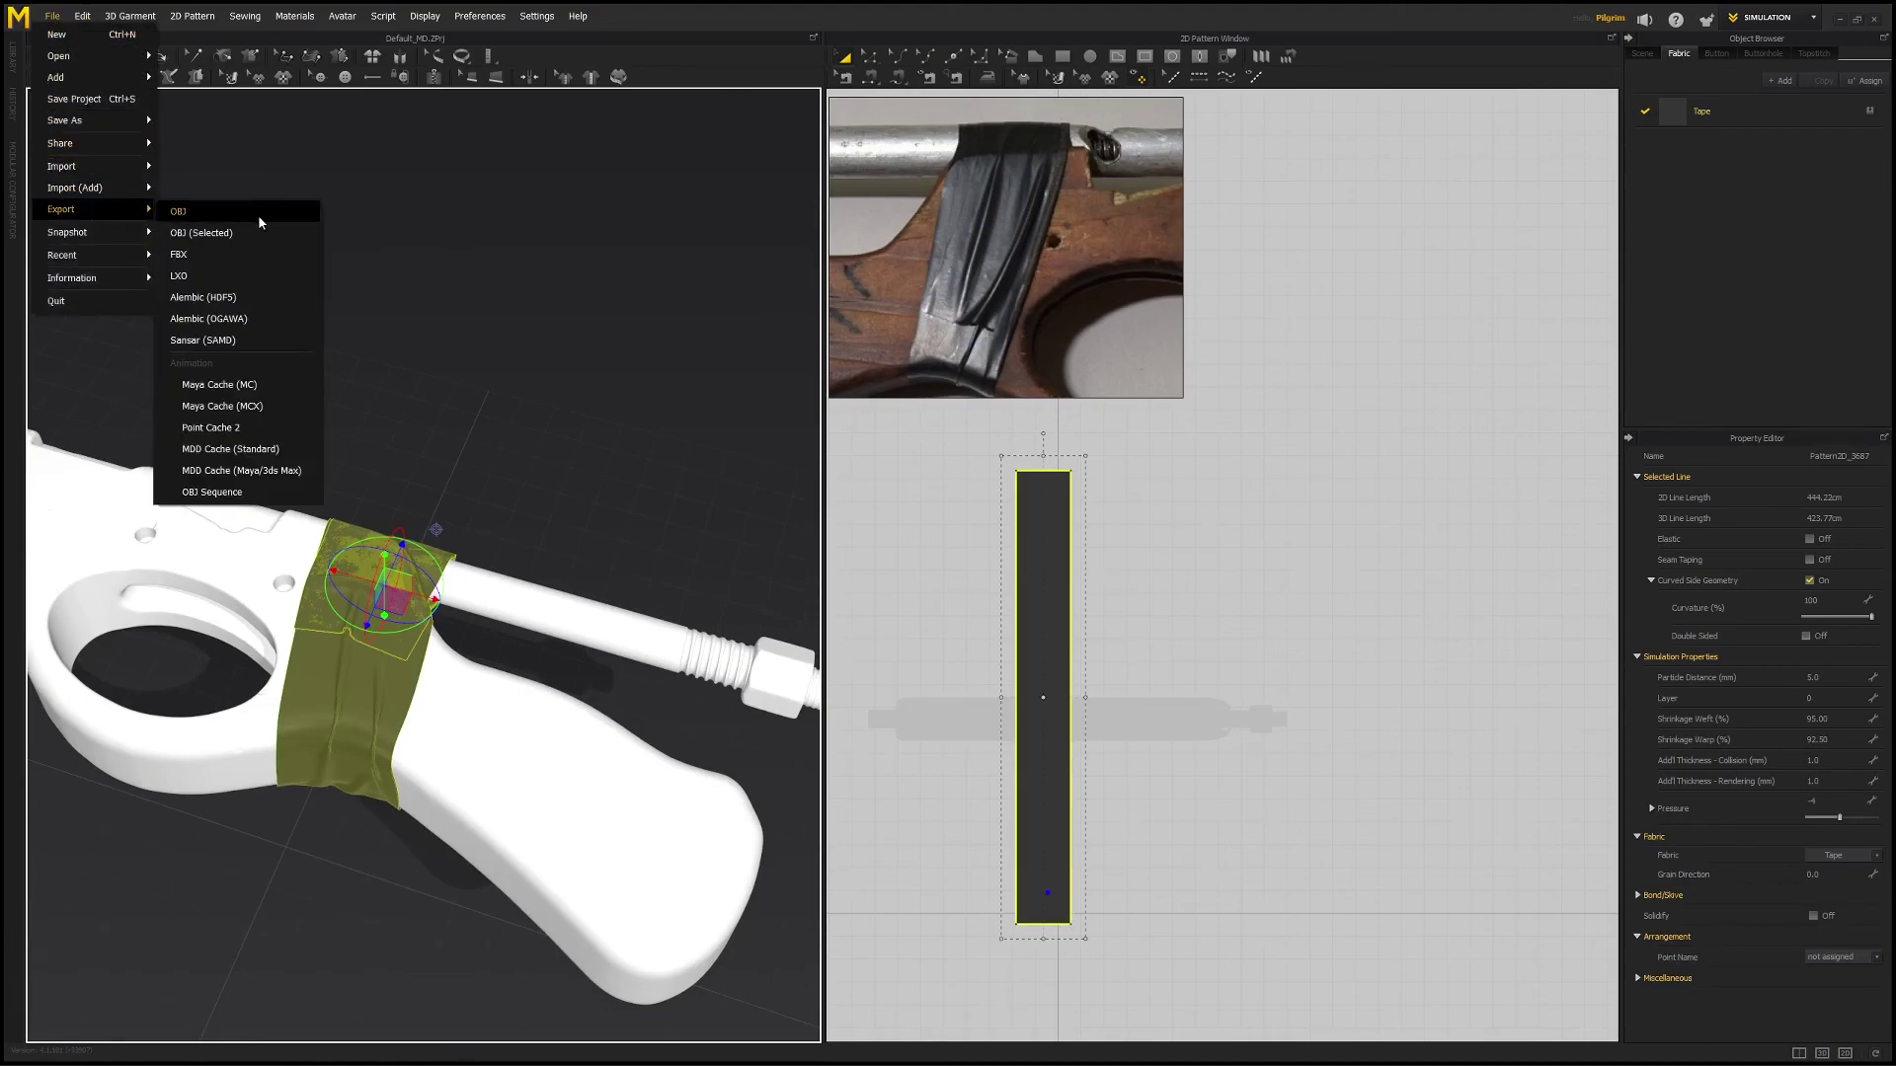
click(239, 234)
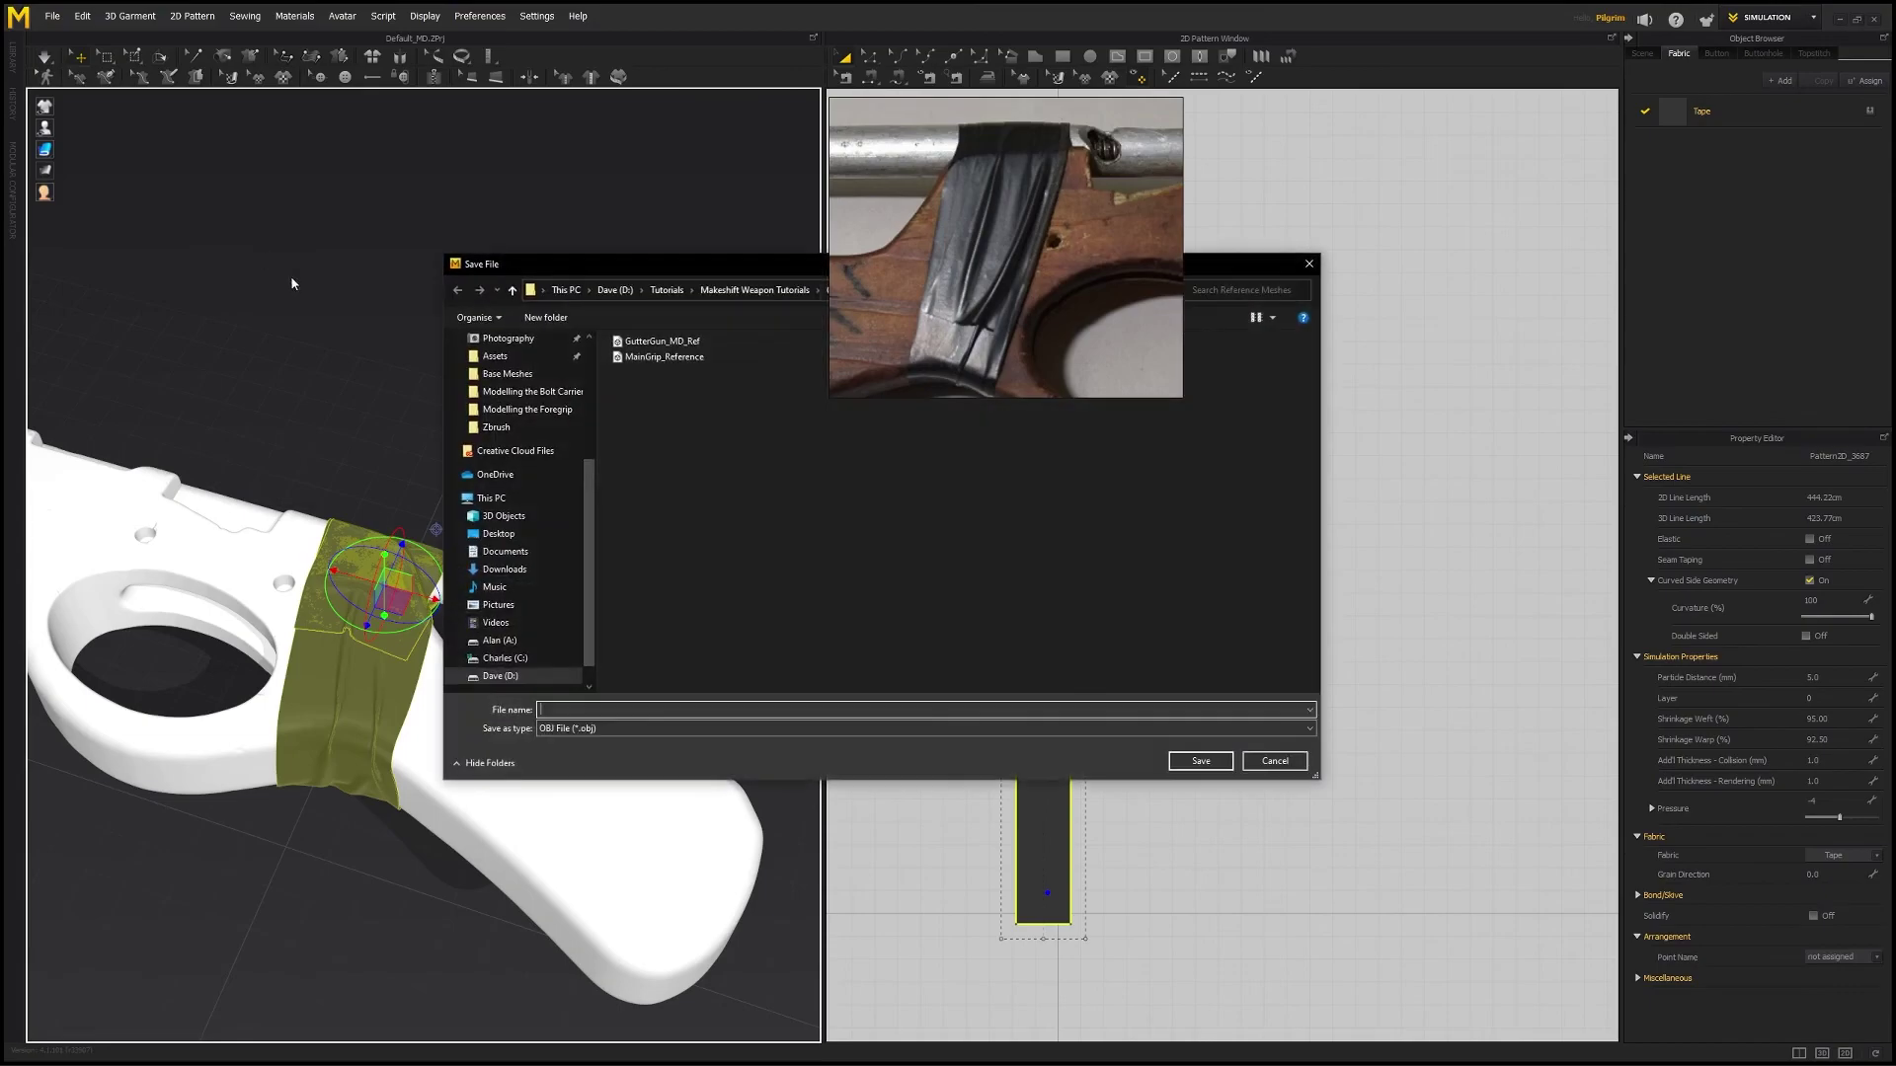
- Export the tape as Tape_01 into the Base Meshes folder, as a single thick object scaled in metres
drag(650, 264, 419, 542)
click(586, 535)
double_click(388, 585)
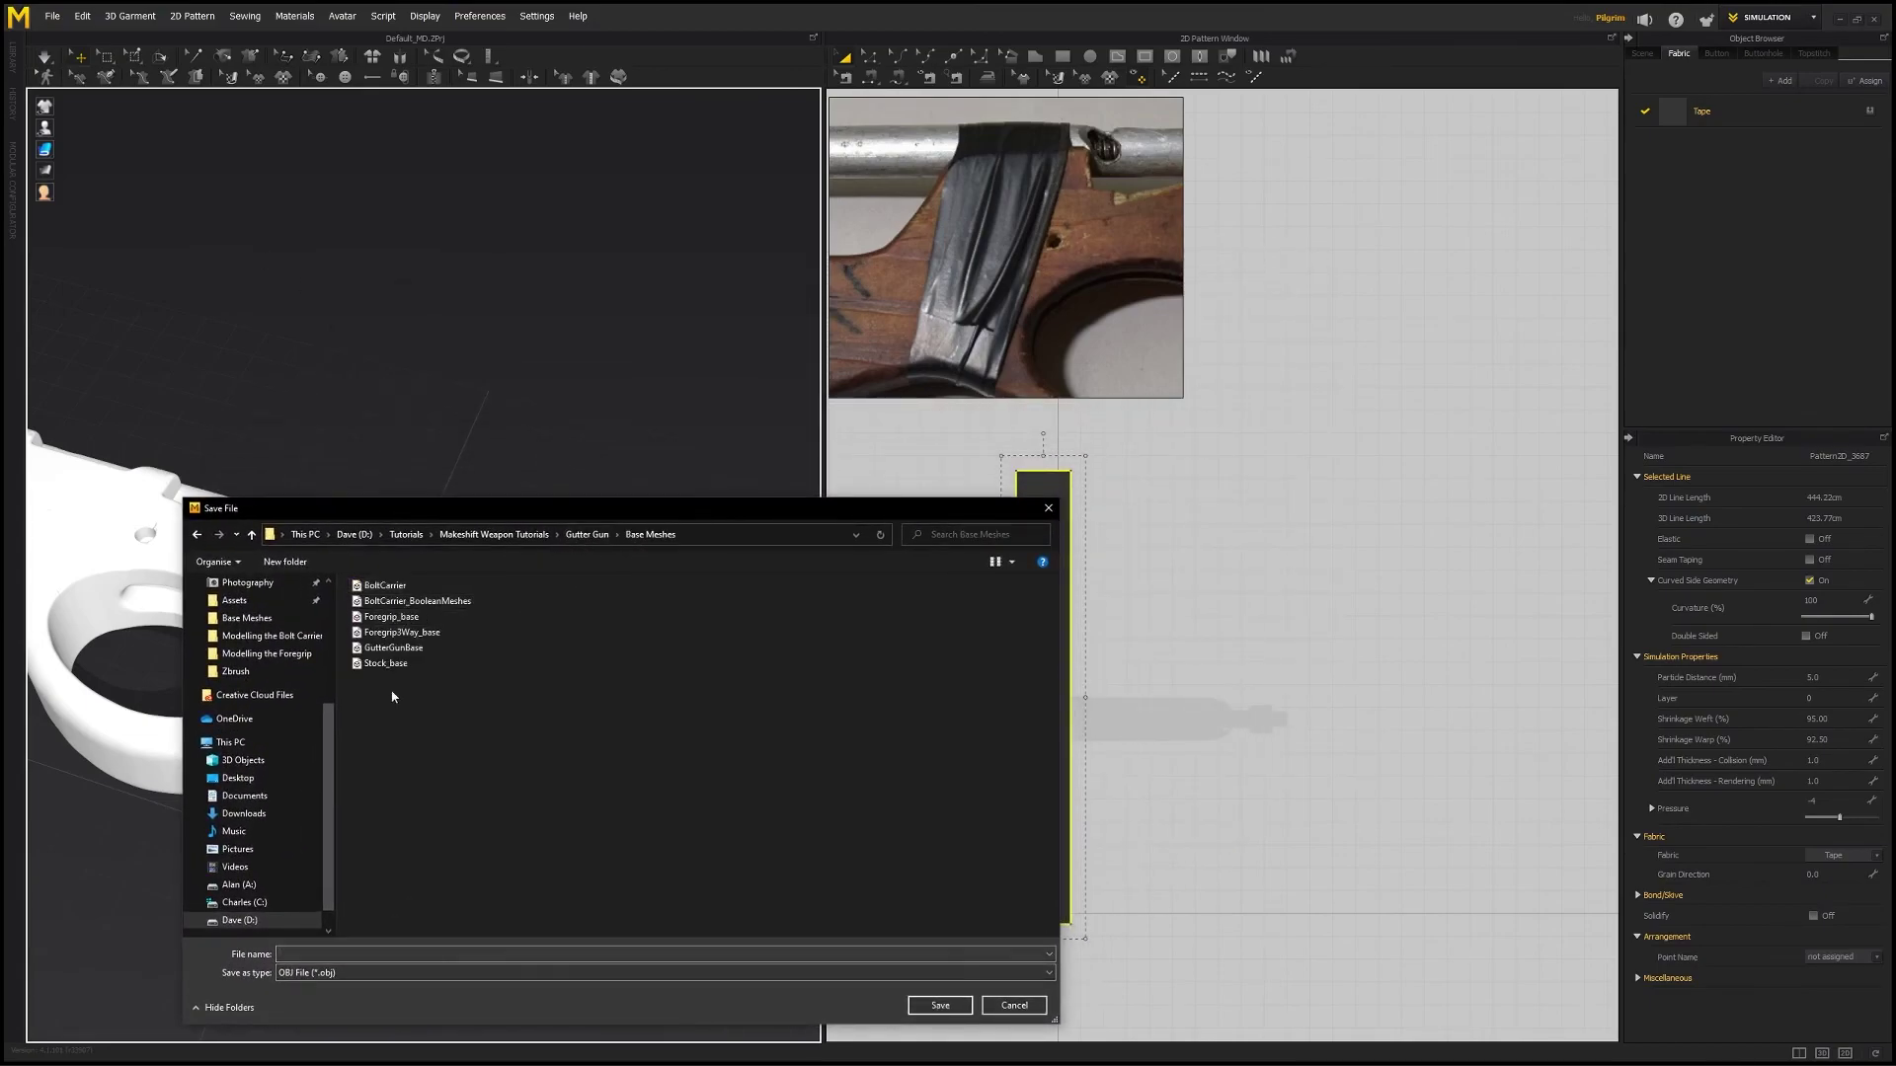
click(353, 955)
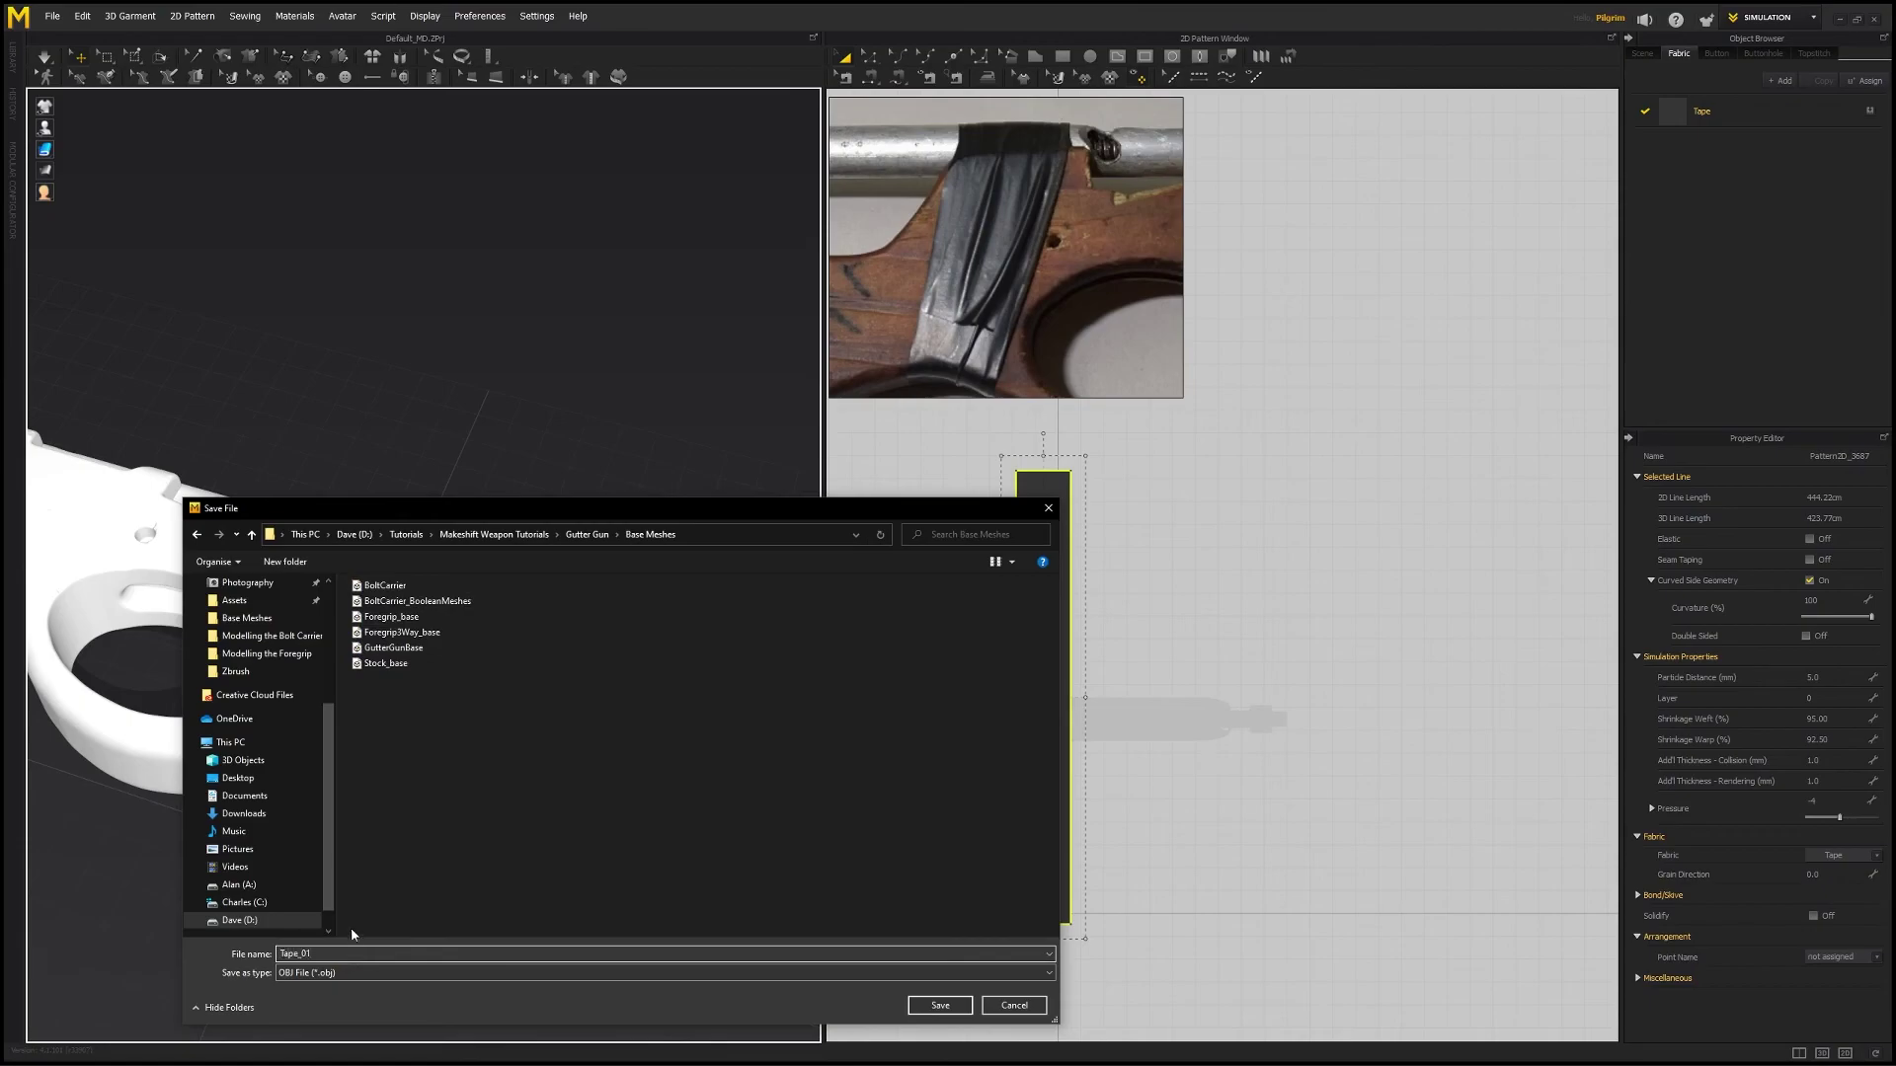
text(Tape_01)
click(941, 1005)
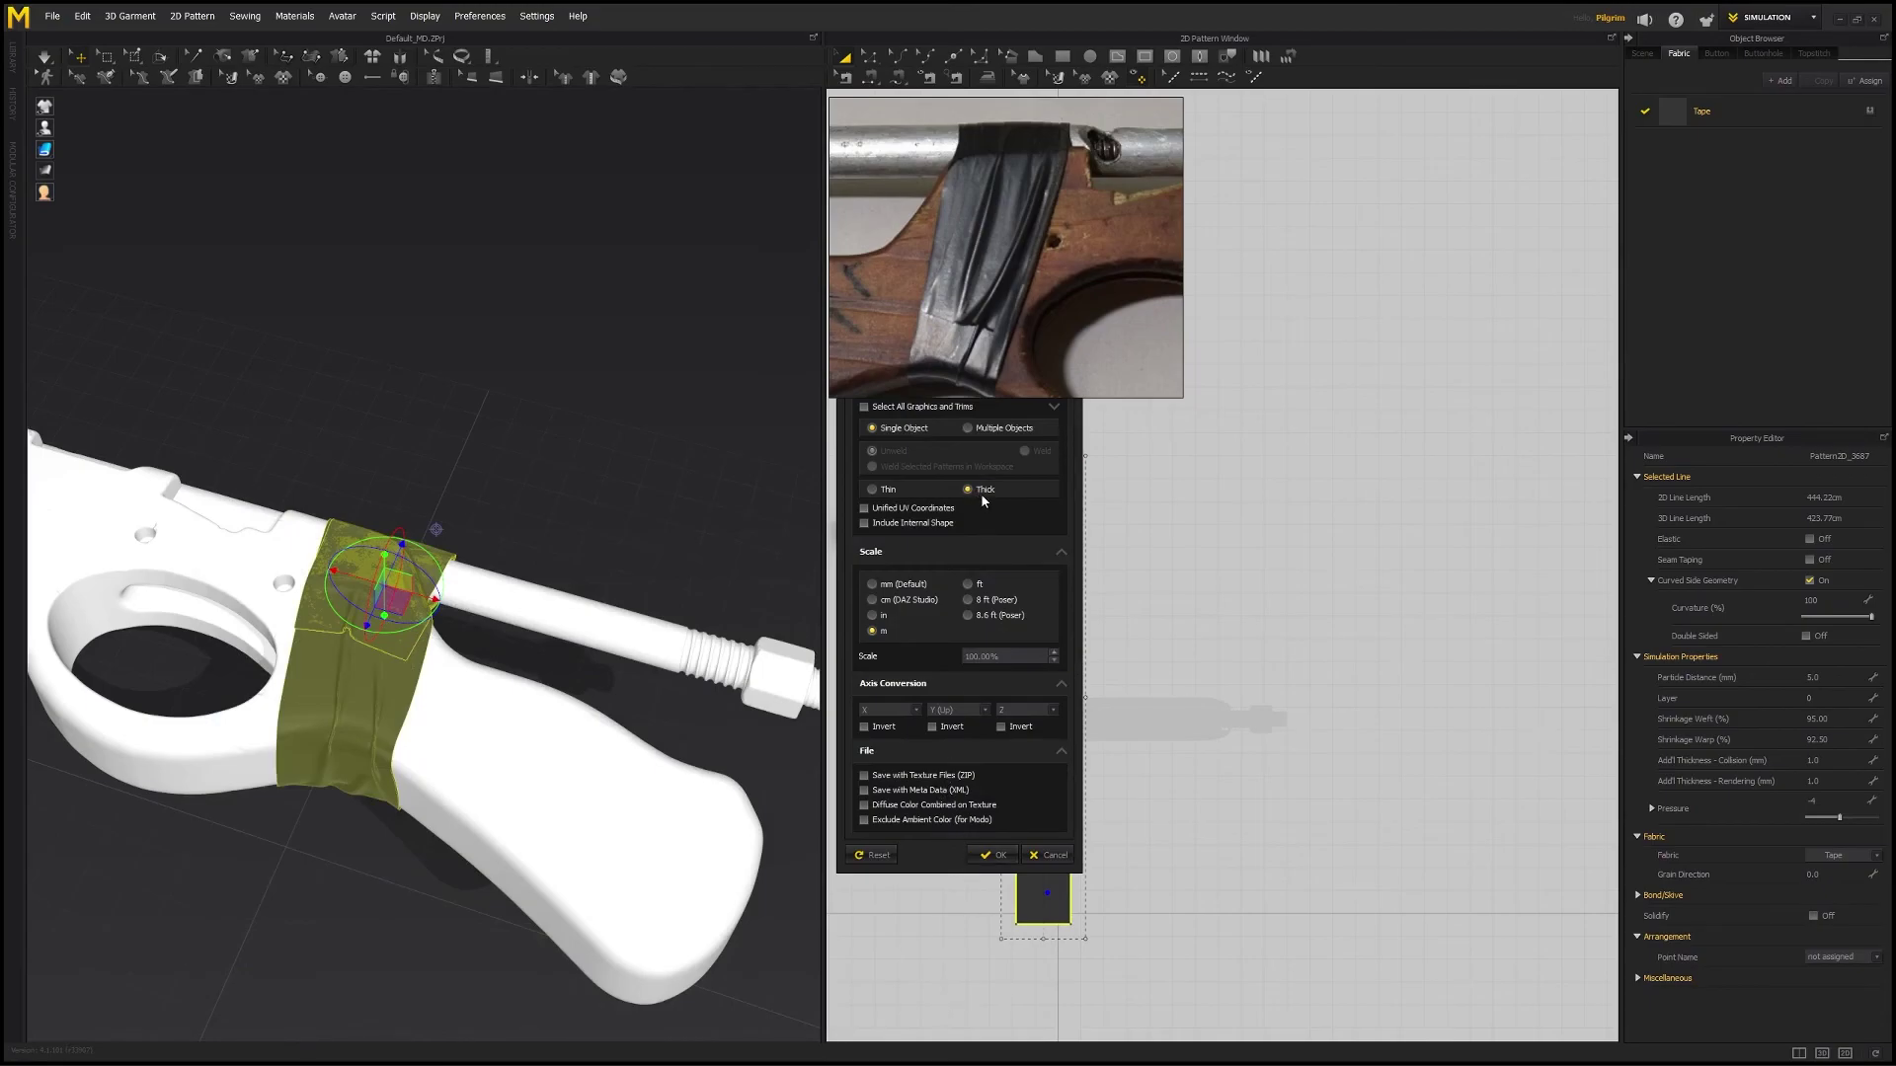
click(992, 855)
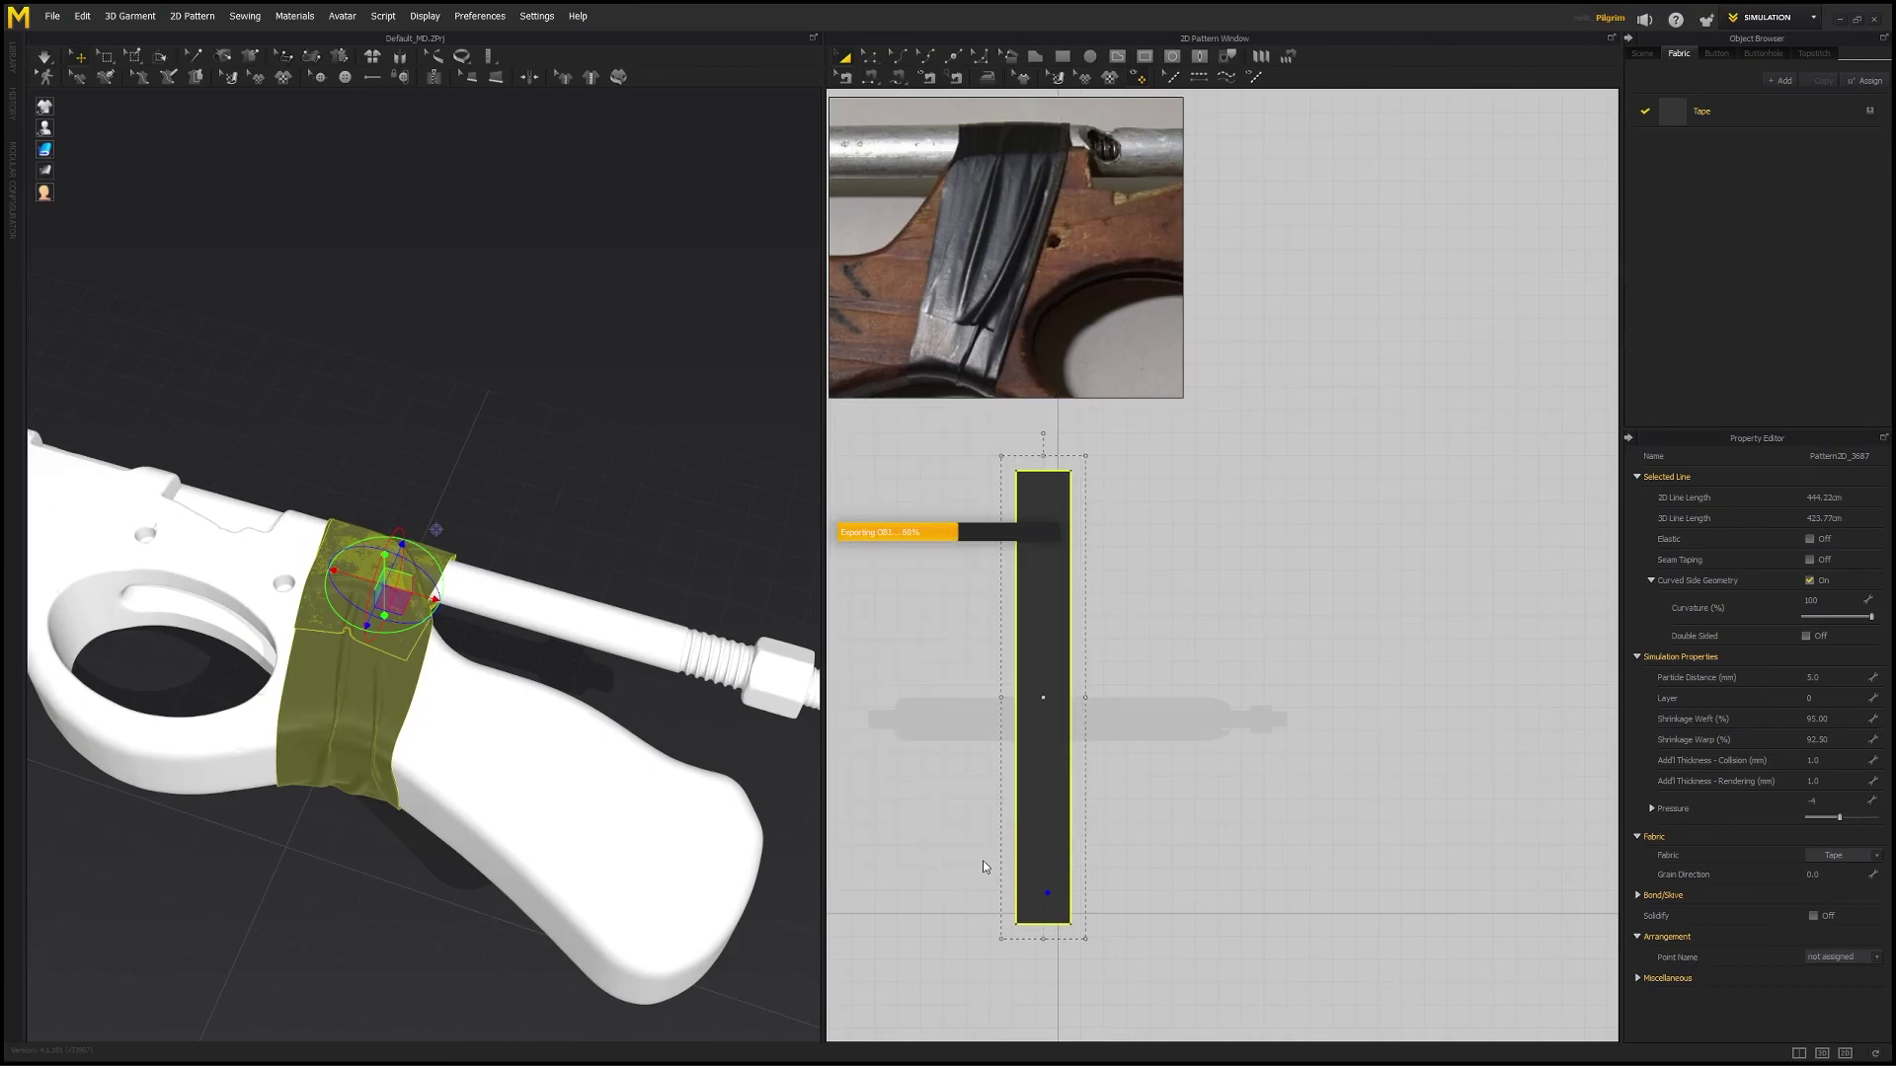
- Switch to Blender and start a Wavefront (.obj) import in the gun scene
click(1835, 21)
click(1842, 8)
right_drag(1005, 247, 0, 632)
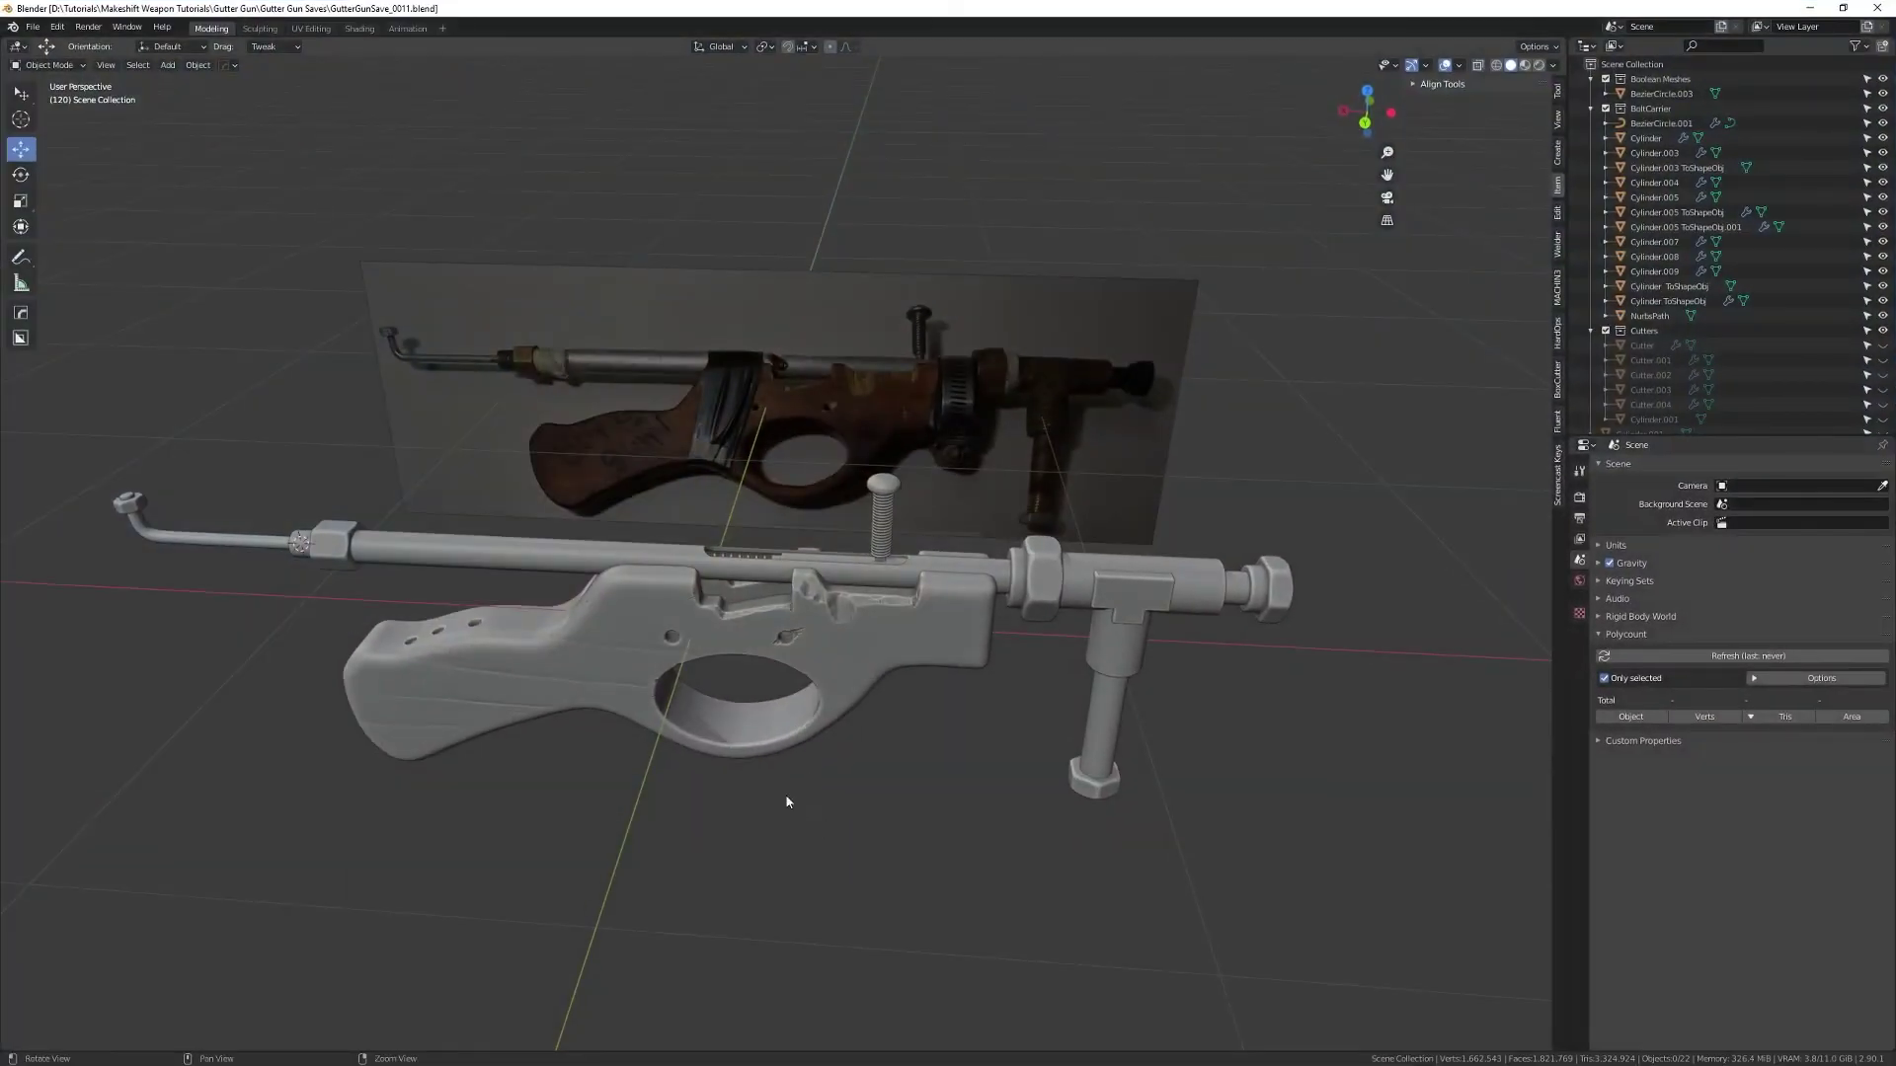
middle_drag(796, 803, 816, 602)
key(q)
mouse_move(768, 885)
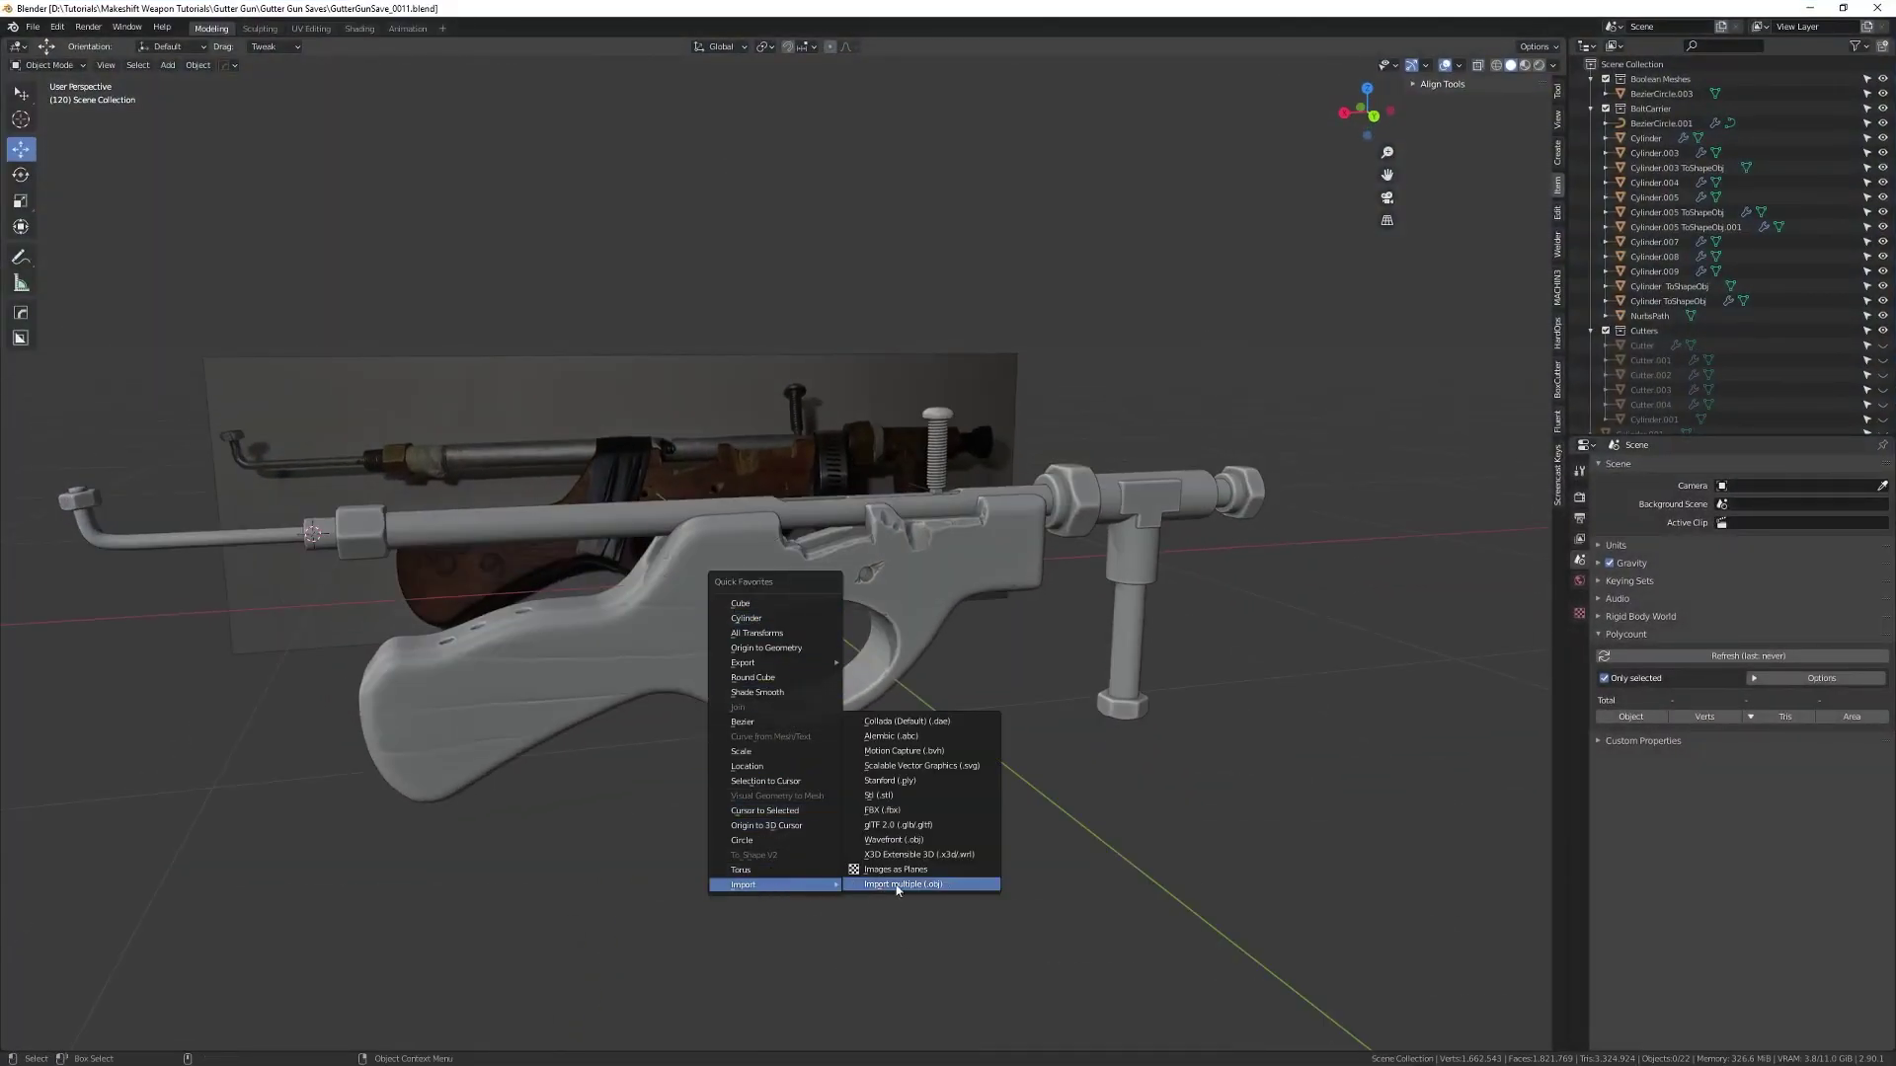
click(943, 841)
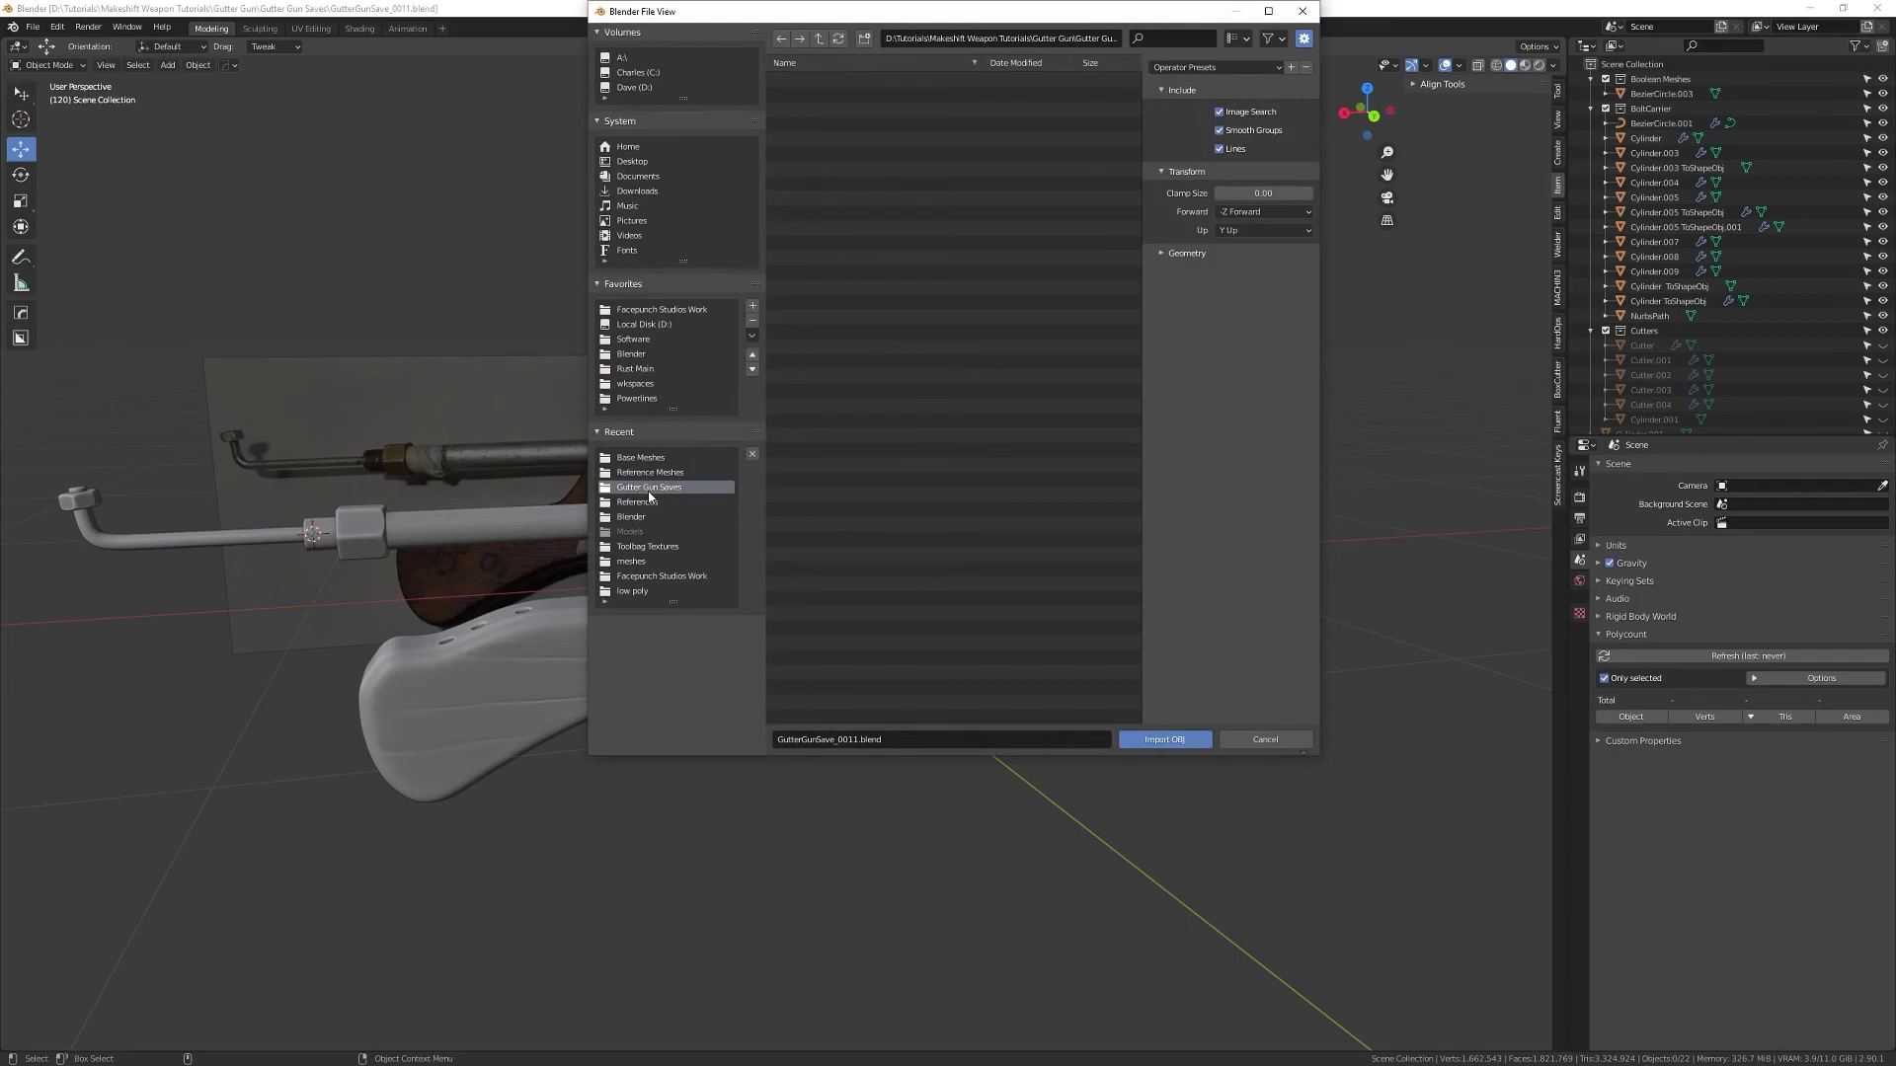
- Import the Tape_01 mesh from the Base Meshes folder into the gun scene
click(819, 39)
click(828, 82)
click(837, 183)
click(1141, 739)
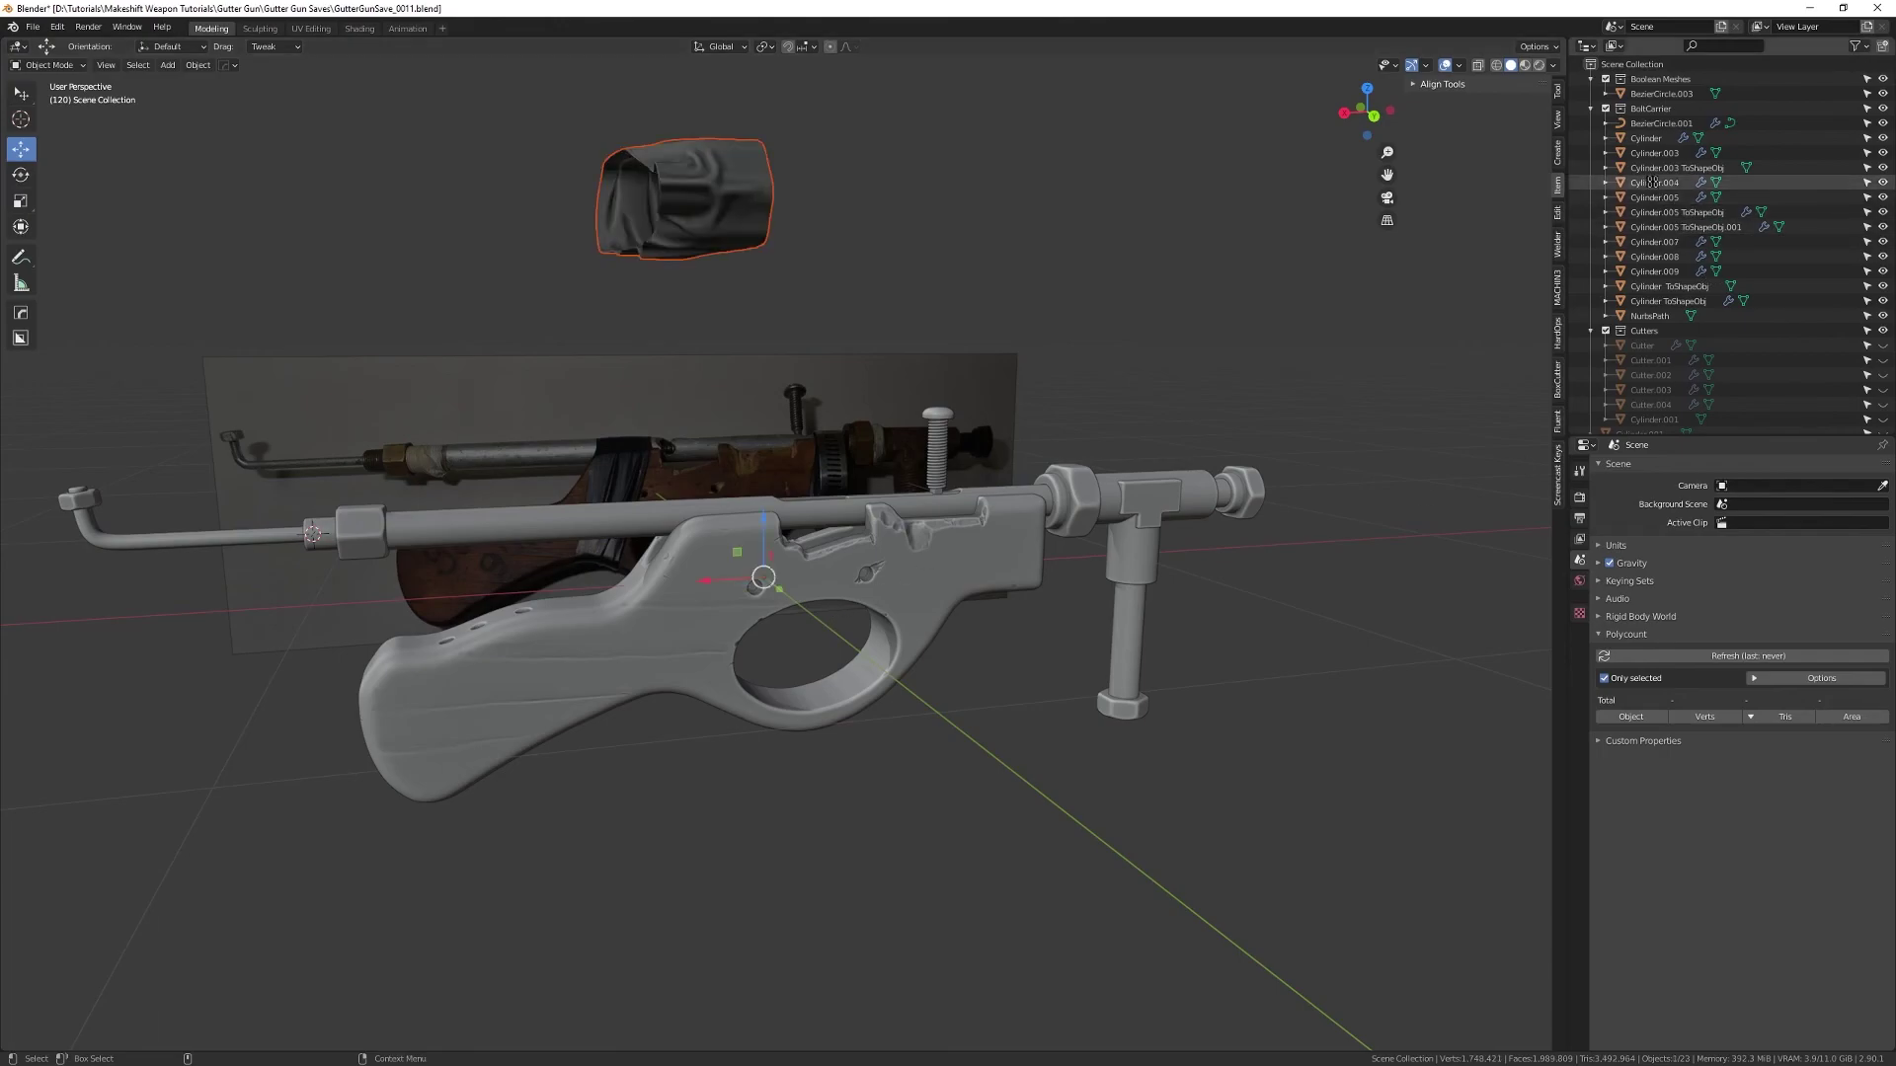
- Set the imported tape's origin to its geometry
middle_drag(785, 265, 573, 283)
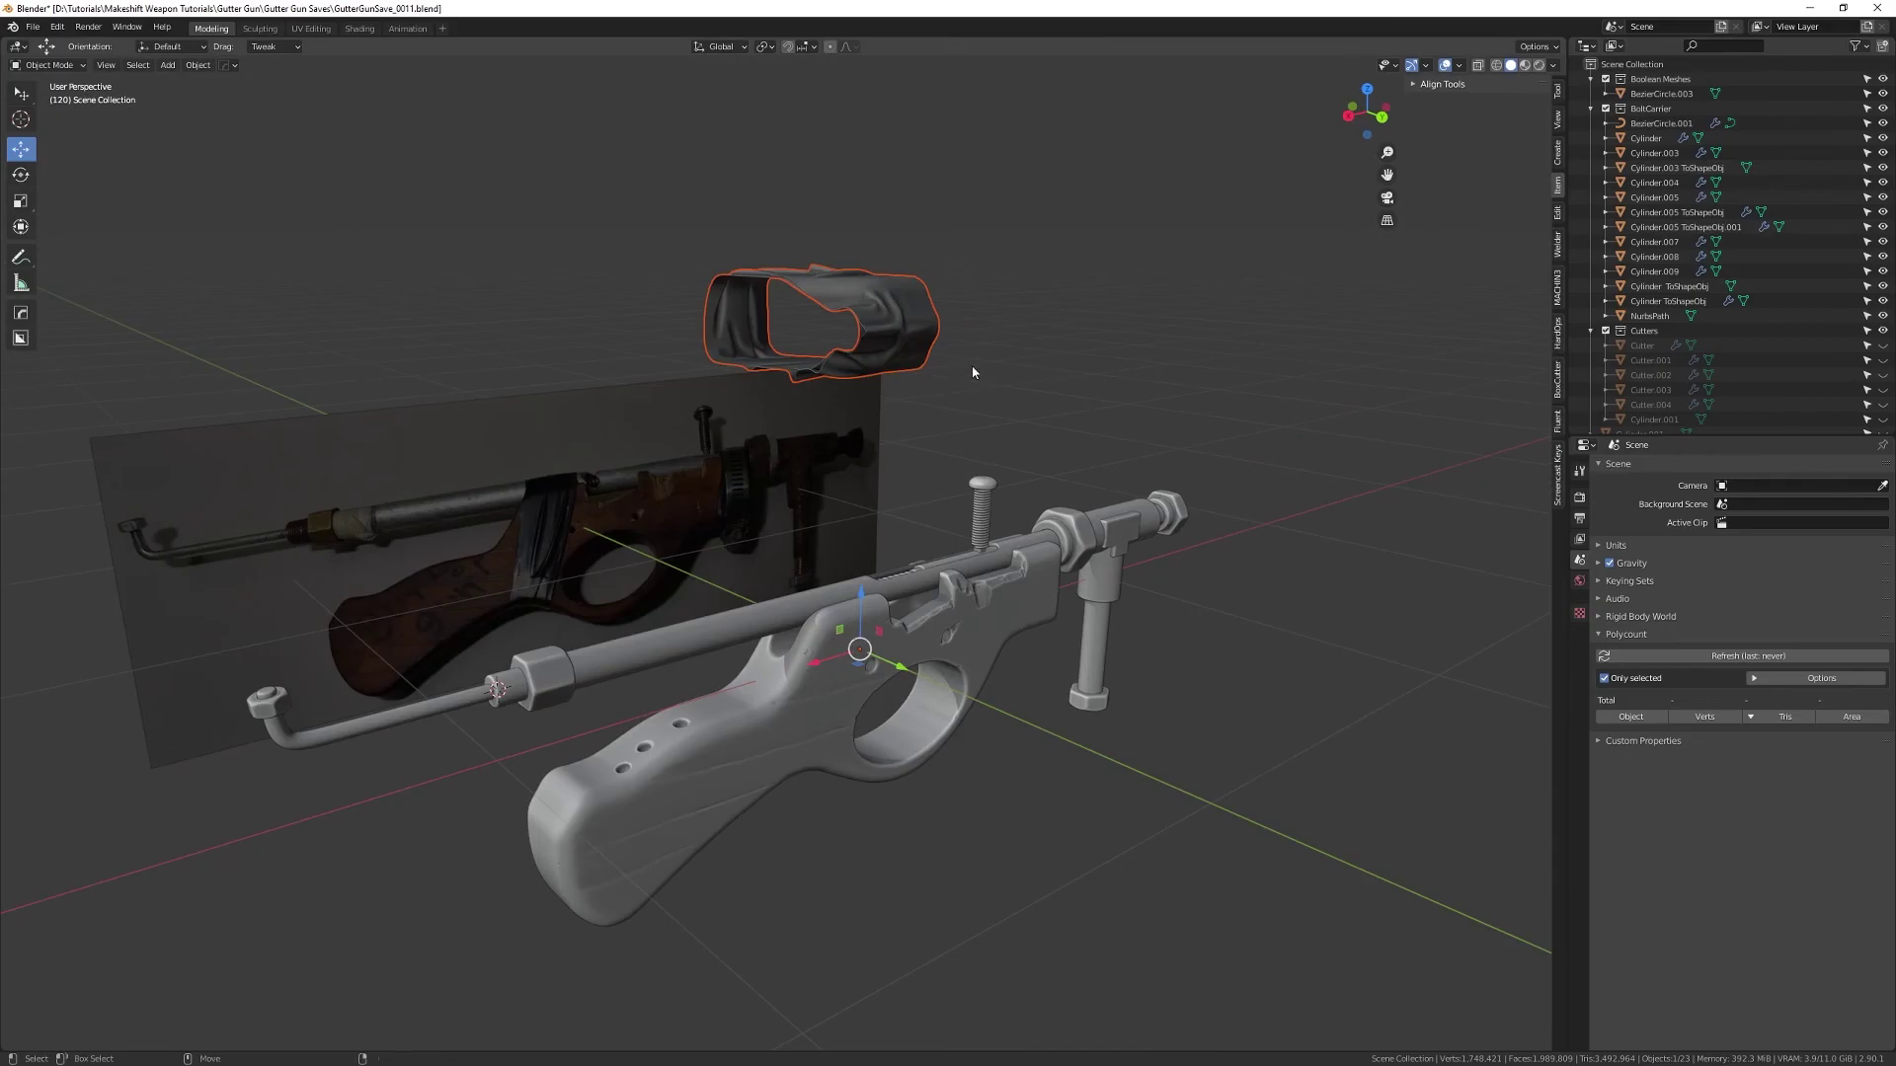
key(q)
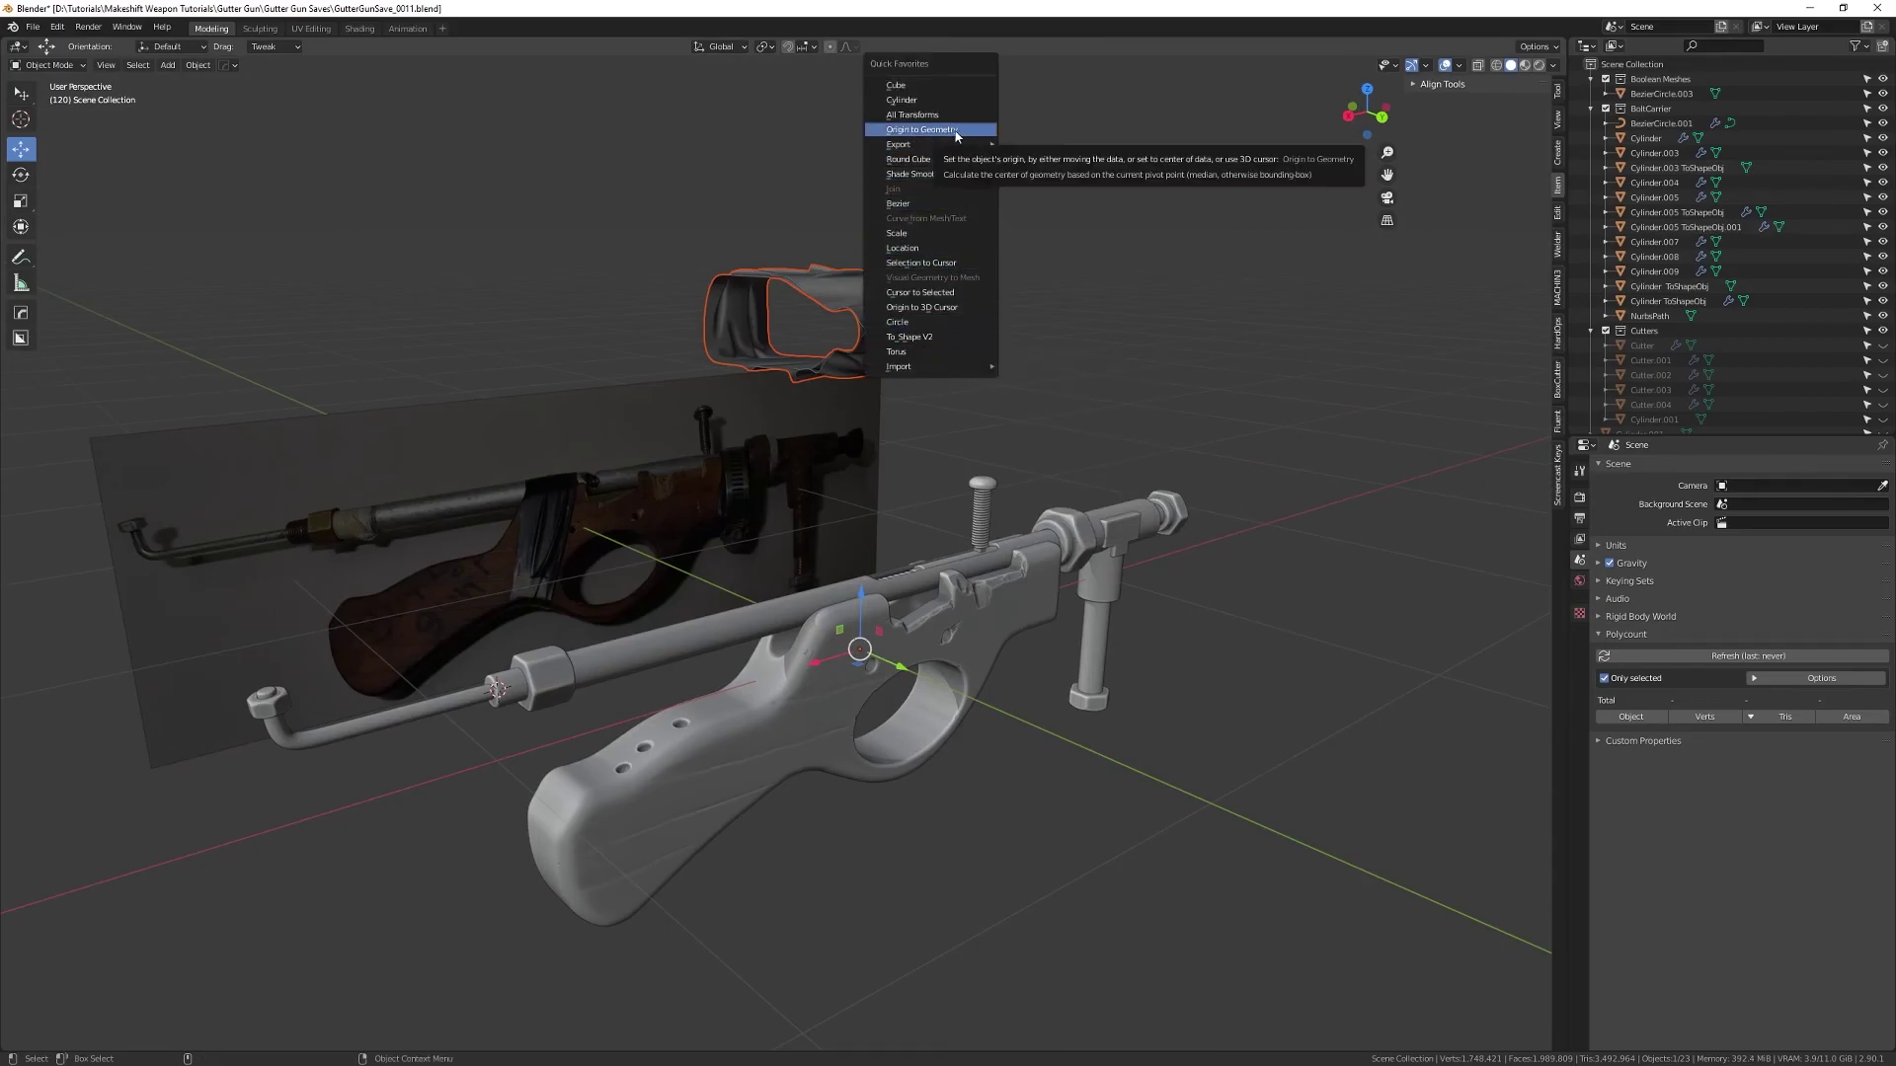
click(945, 135)
- Rotate the tape to 180° on X and place it around the gun's stock and barrel
middle_drag(988, 292, 1084, 296)
key(shift+space)
key(r)
ctrl+drag(1020, 284, 953, 627)
key(w)
key(KP_Decimal)
alt+right_drag(869, 561, 857, 494)
alt+drag(857, 494, 778, 494)
click(778, 493)
middle_drag(778, 493, 836, 509)
drag(785, 489, 1156, 517)
key(alt+a)
middle_drag(839, 561, 751, 576)
scroll(817, 568, up, 2)
- Merge all of the tape mesh's vertices by distance with a 0.0001 m threshold
click(749, 520)
scroll(751, 577, up, 3)
middle_drag(731, 514, 798, 549)
key(Tab)
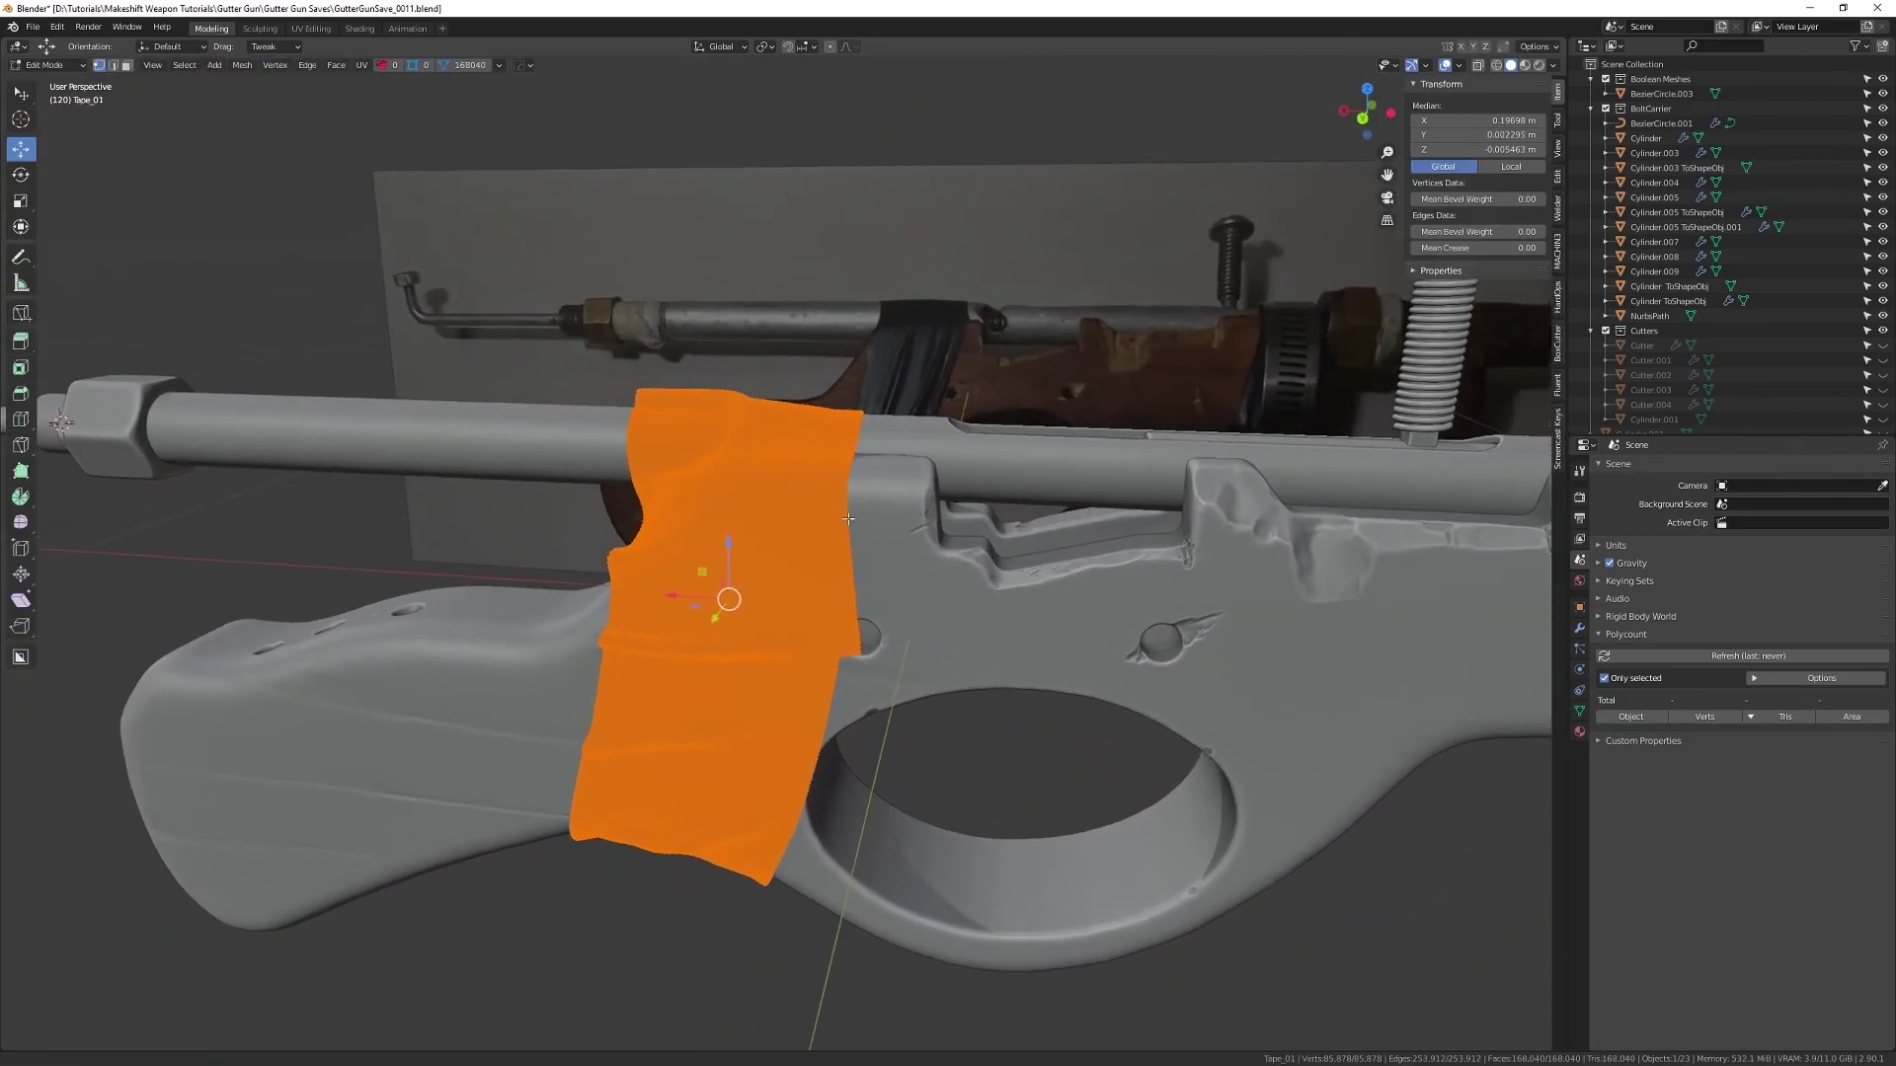
scroll(825, 627, up, 6)
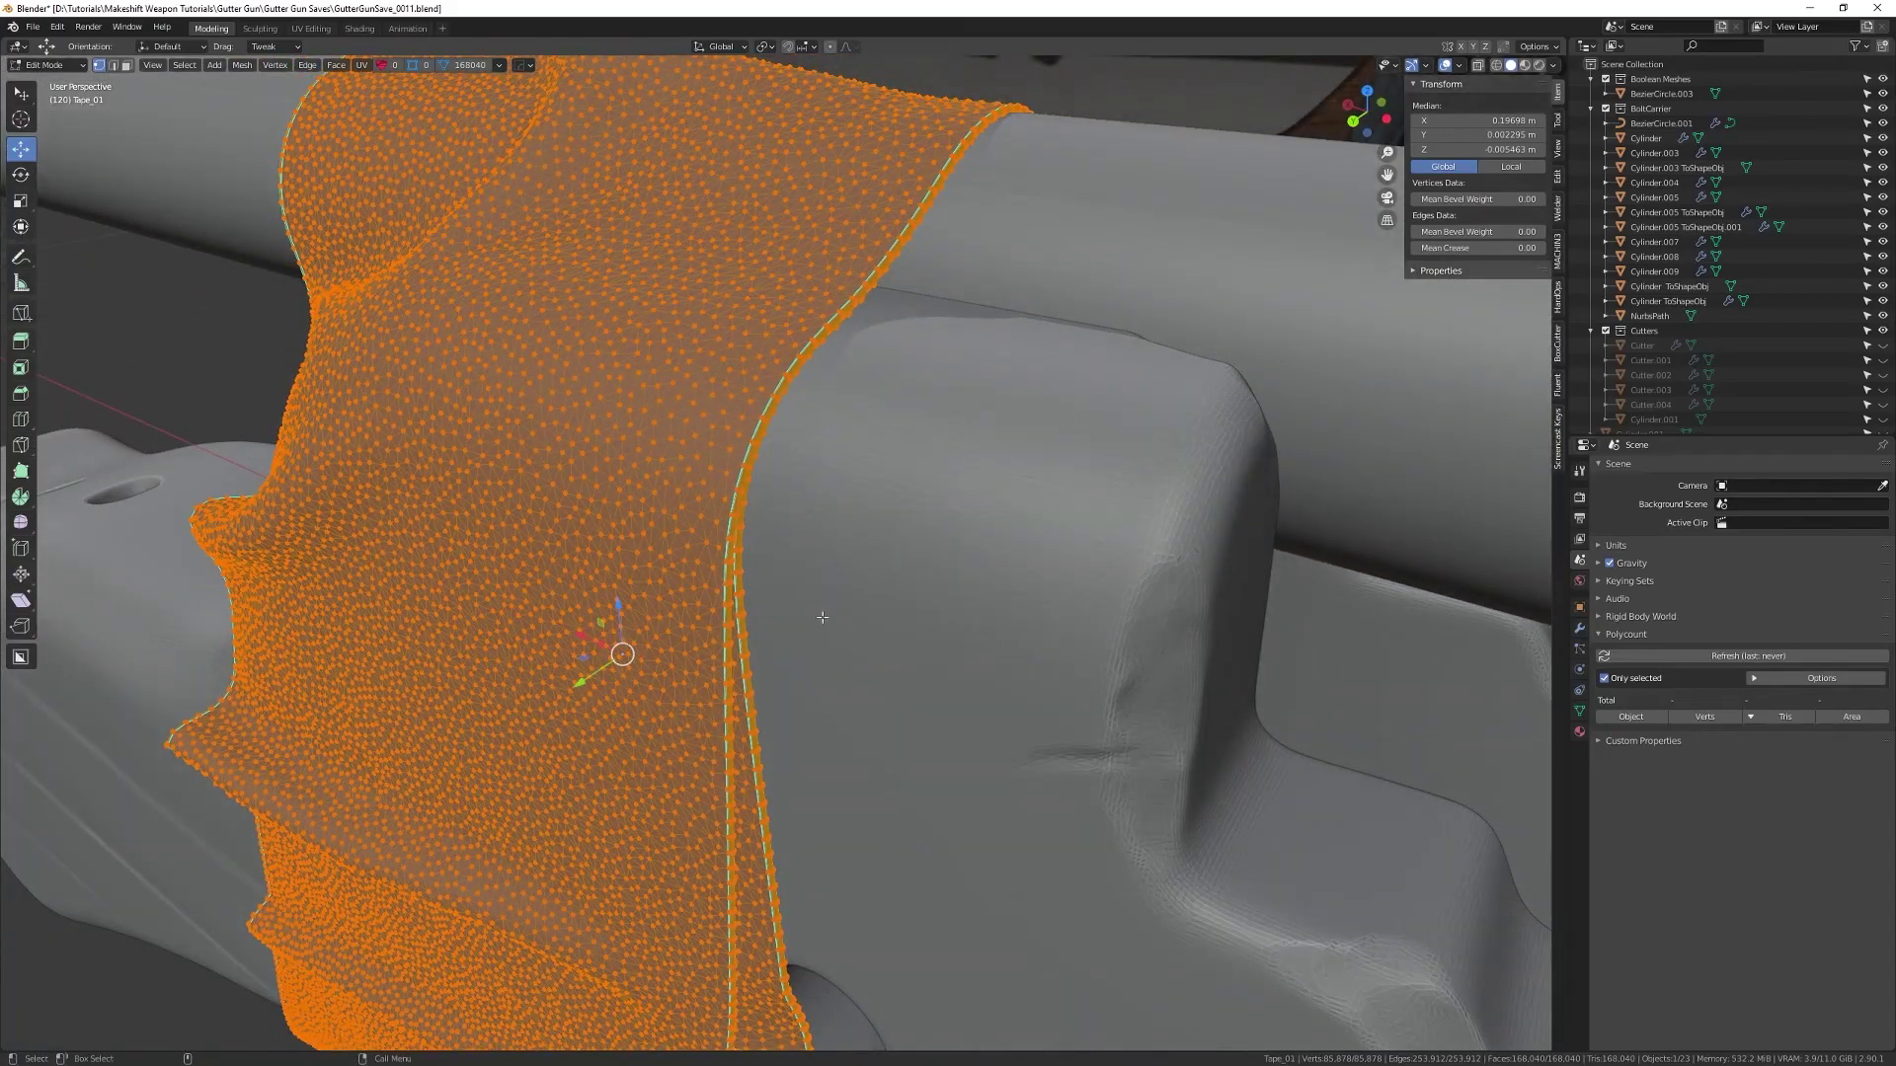
right_click(740, 502)
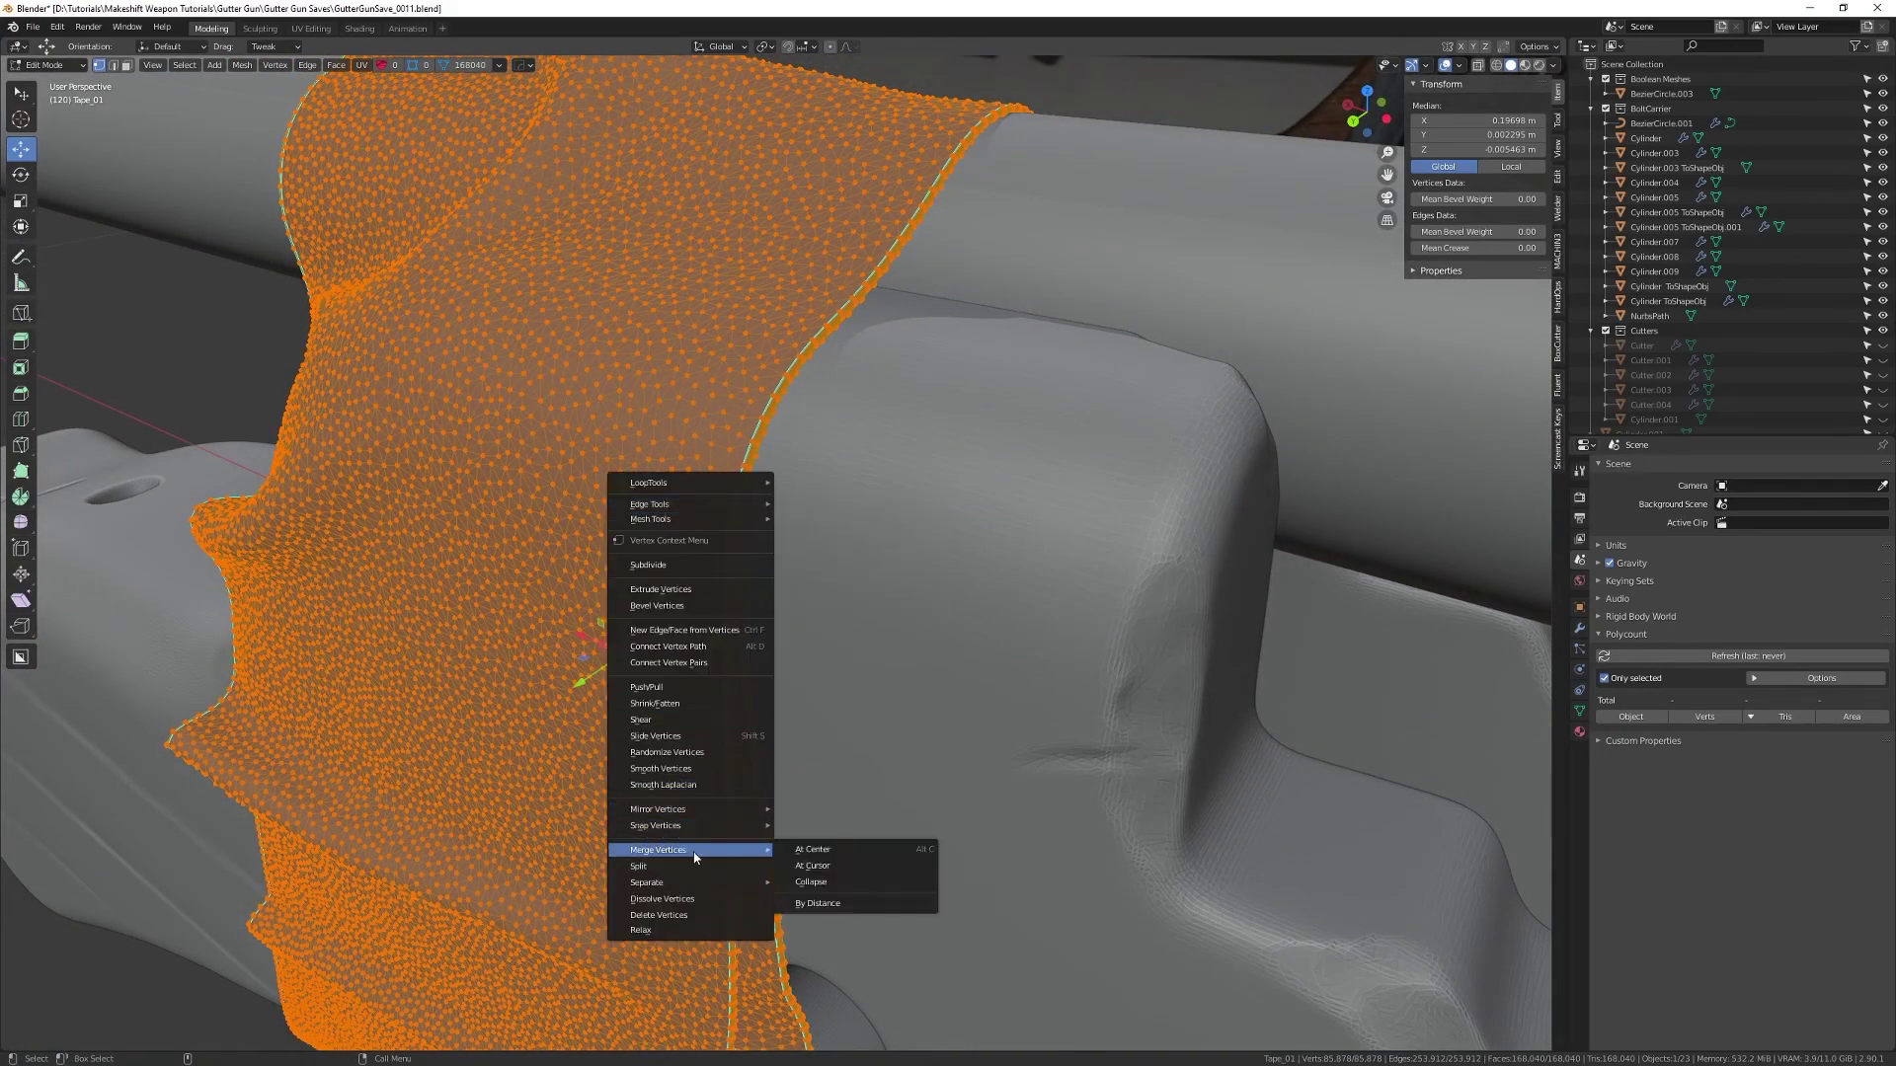
mouse_move(709, 849)
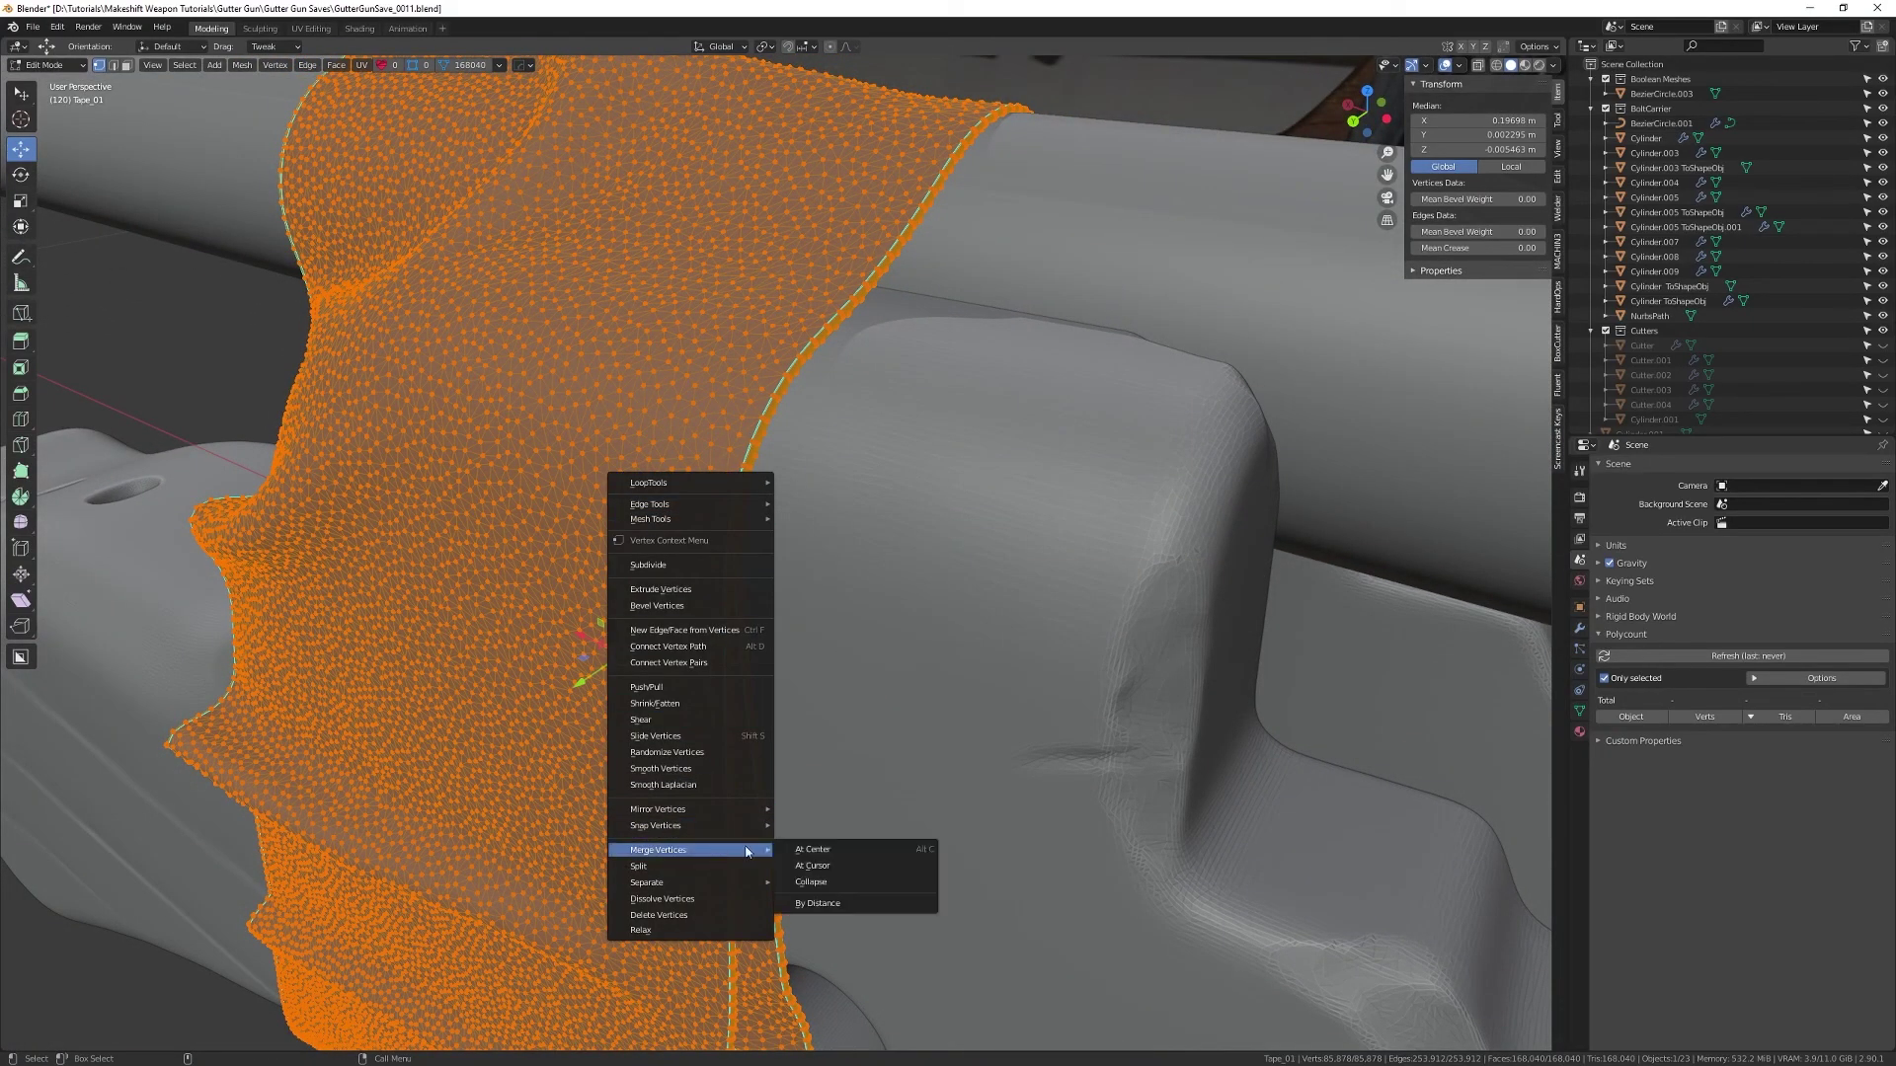
click(823, 903)
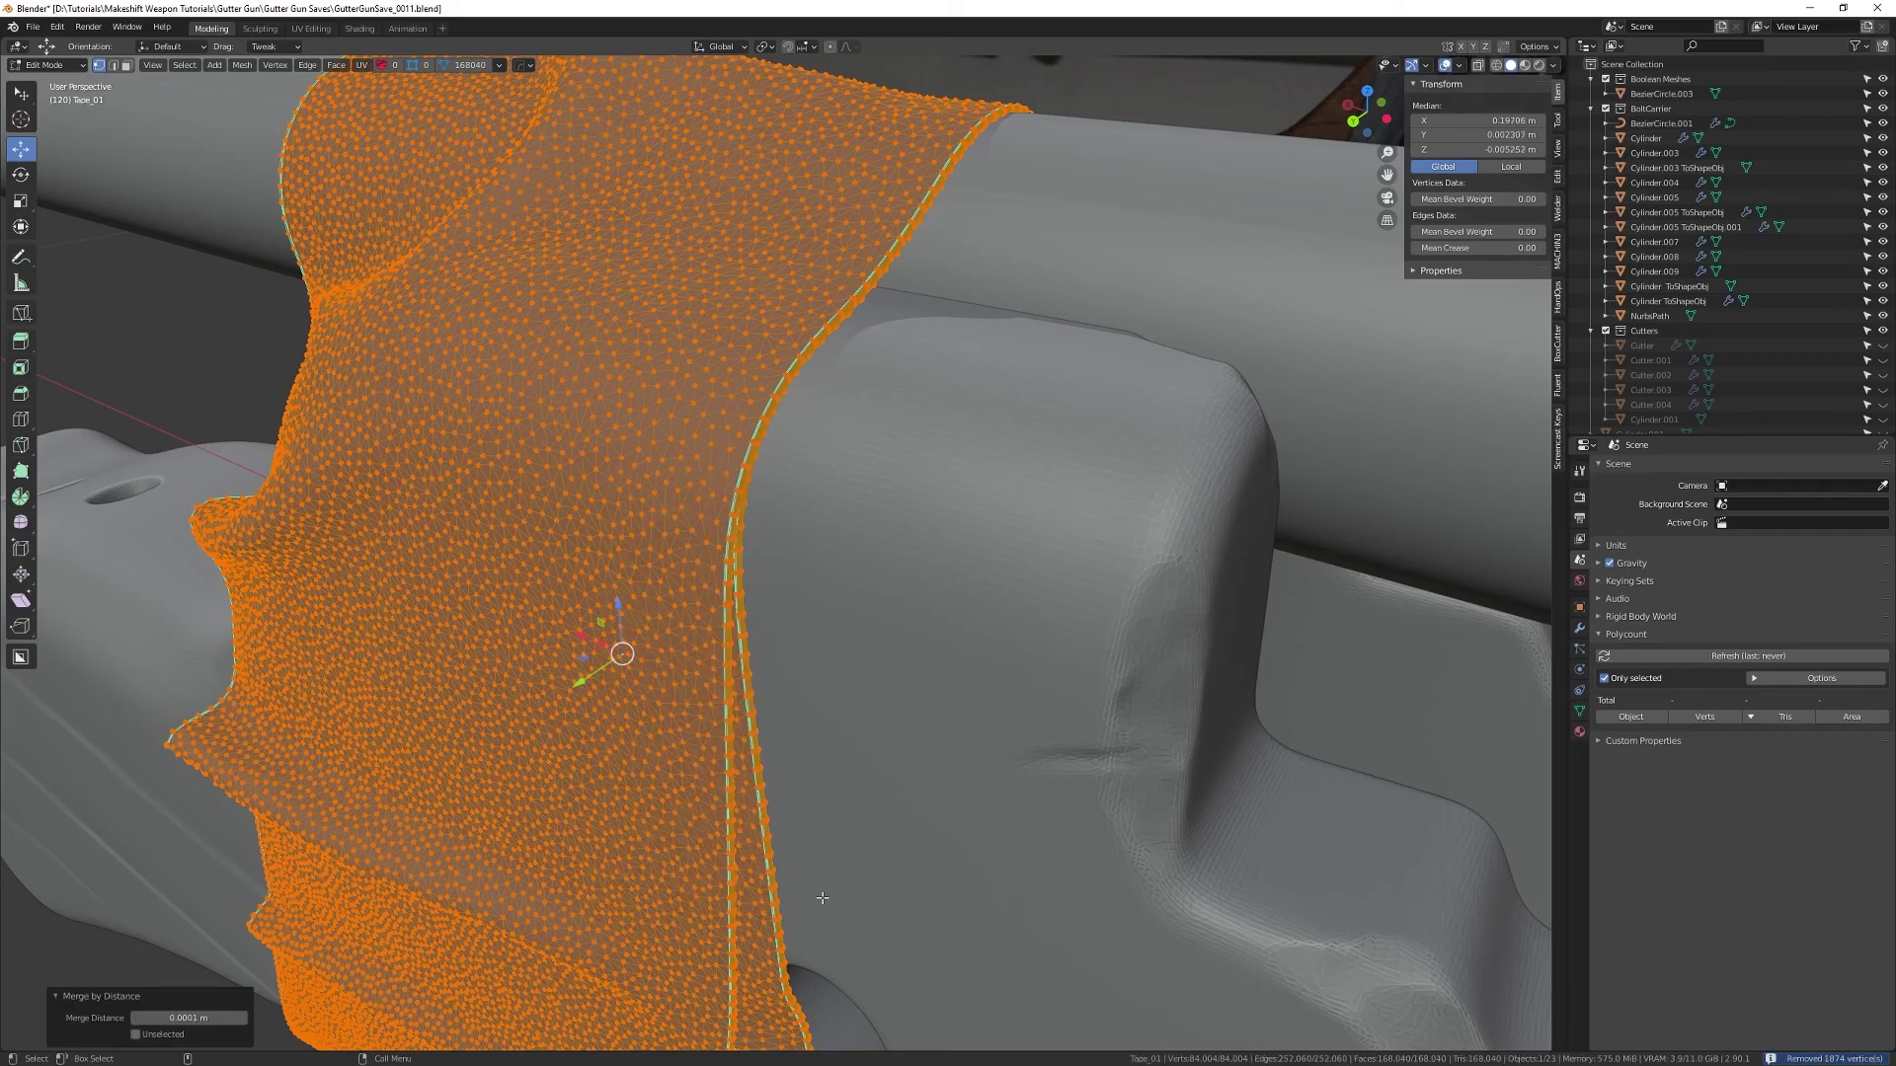
middle_drag(751, 447, 762, 500)
scroll(758, 488, up, 4)
scroll(761, 500, down, 1)
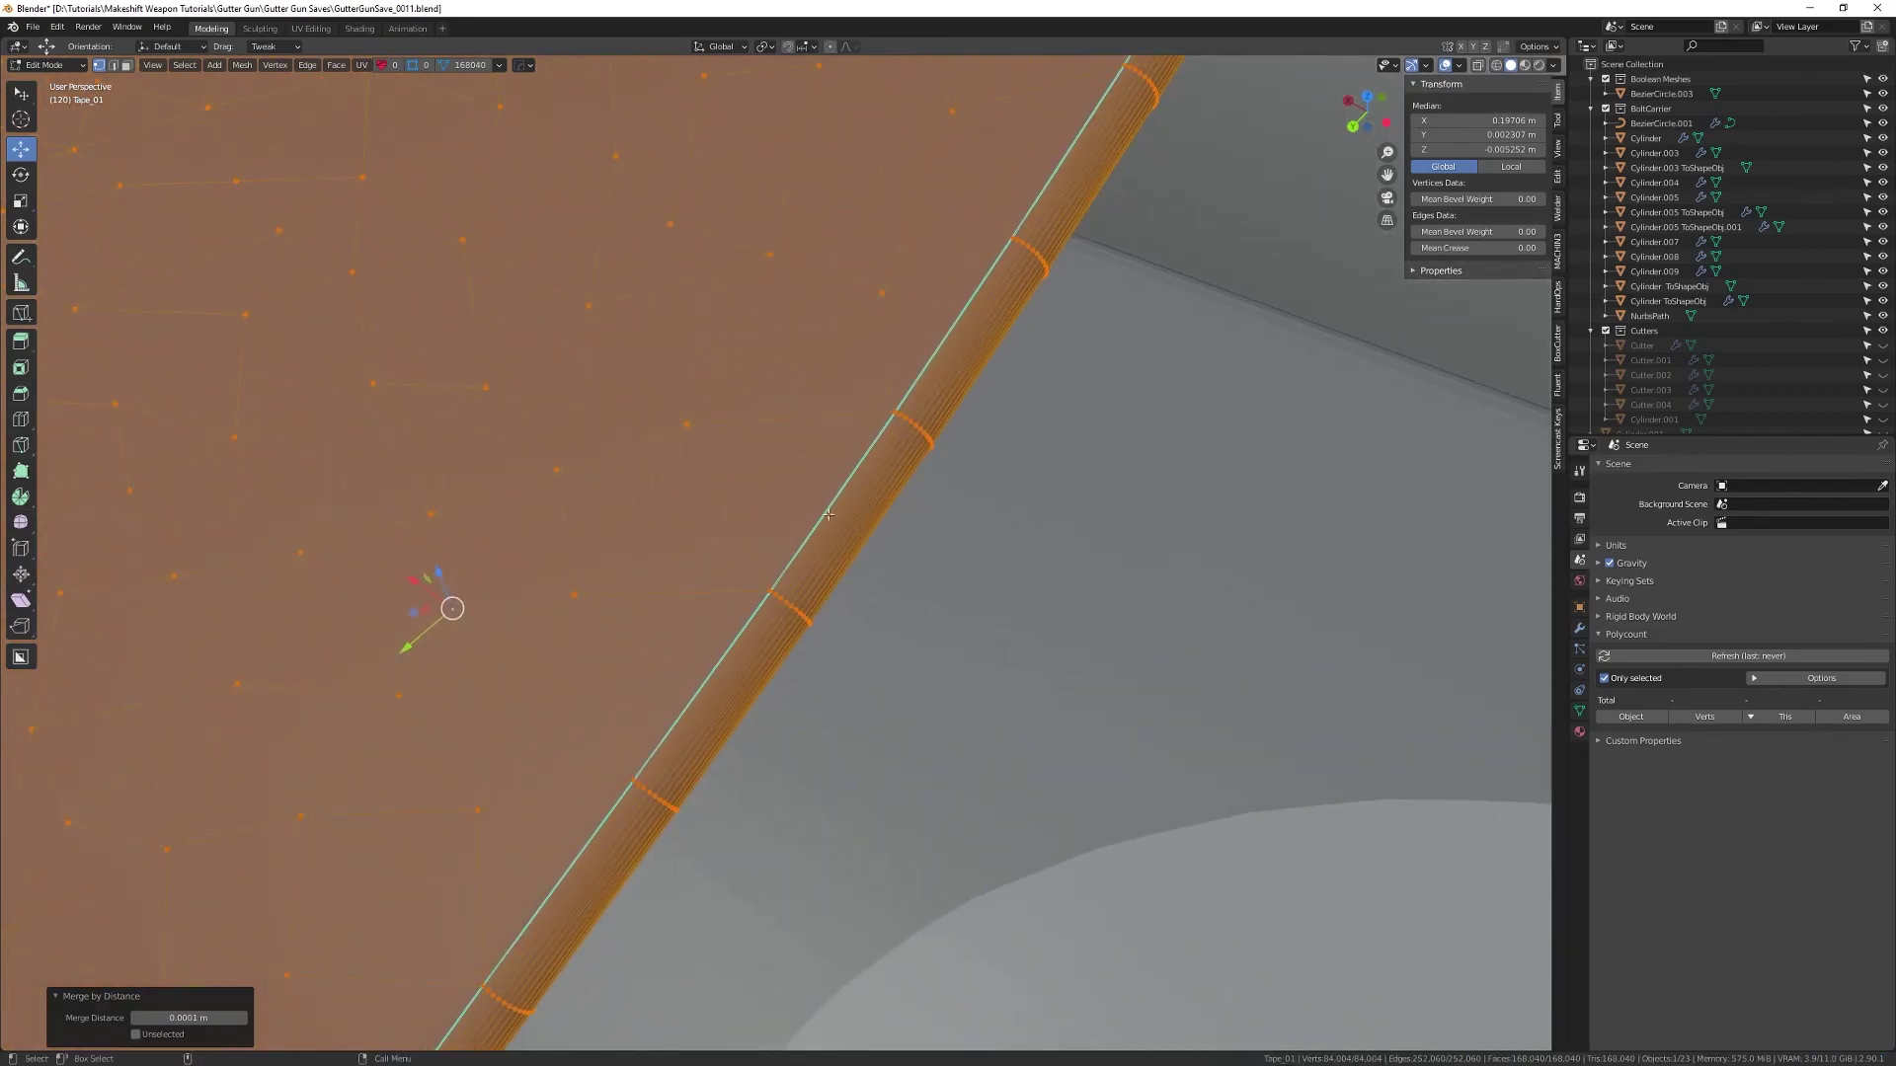
scroll(808, 501, down, 3)
scroll(808, 501, down, 4)
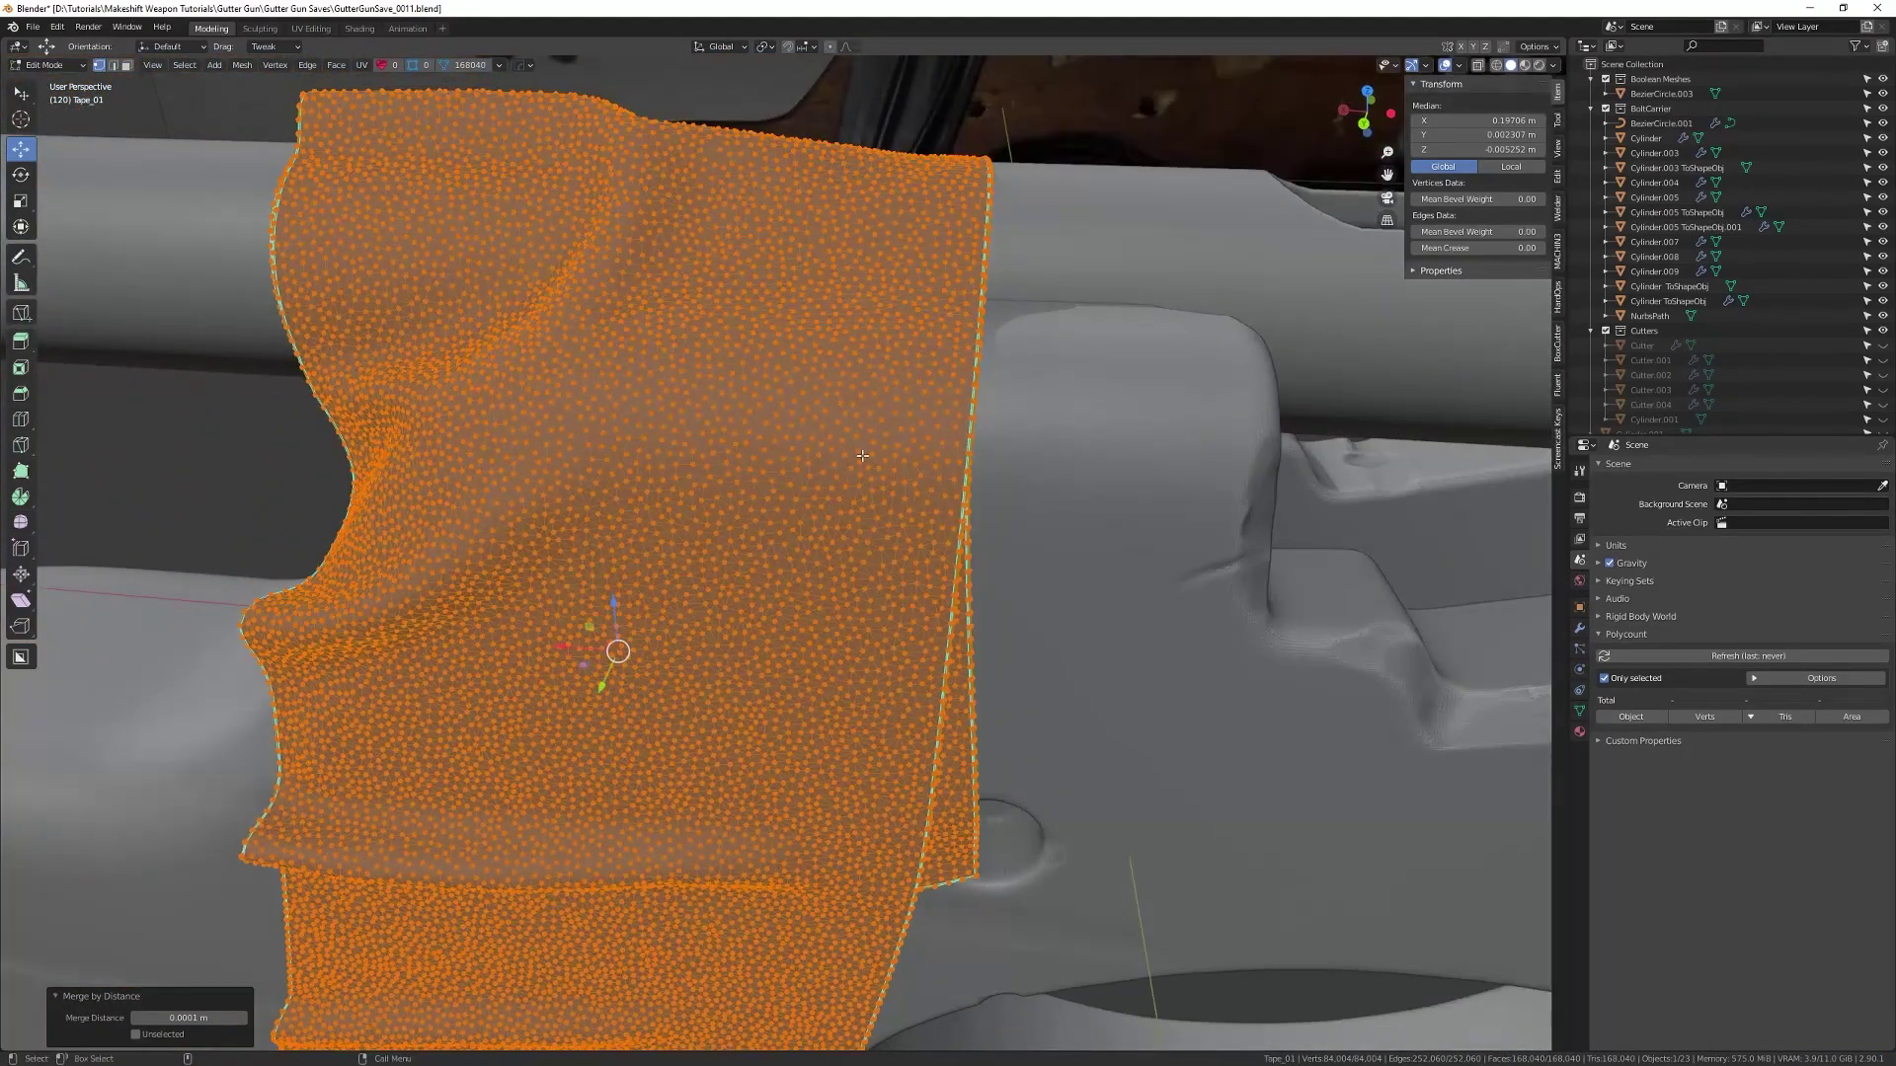
key(Tab)
- Shift the tape along Y to about 0.0007 m to centre it over the barrel
scroll(875, 571, down, 2)
middle_drag(799, 478, 1011, 518)
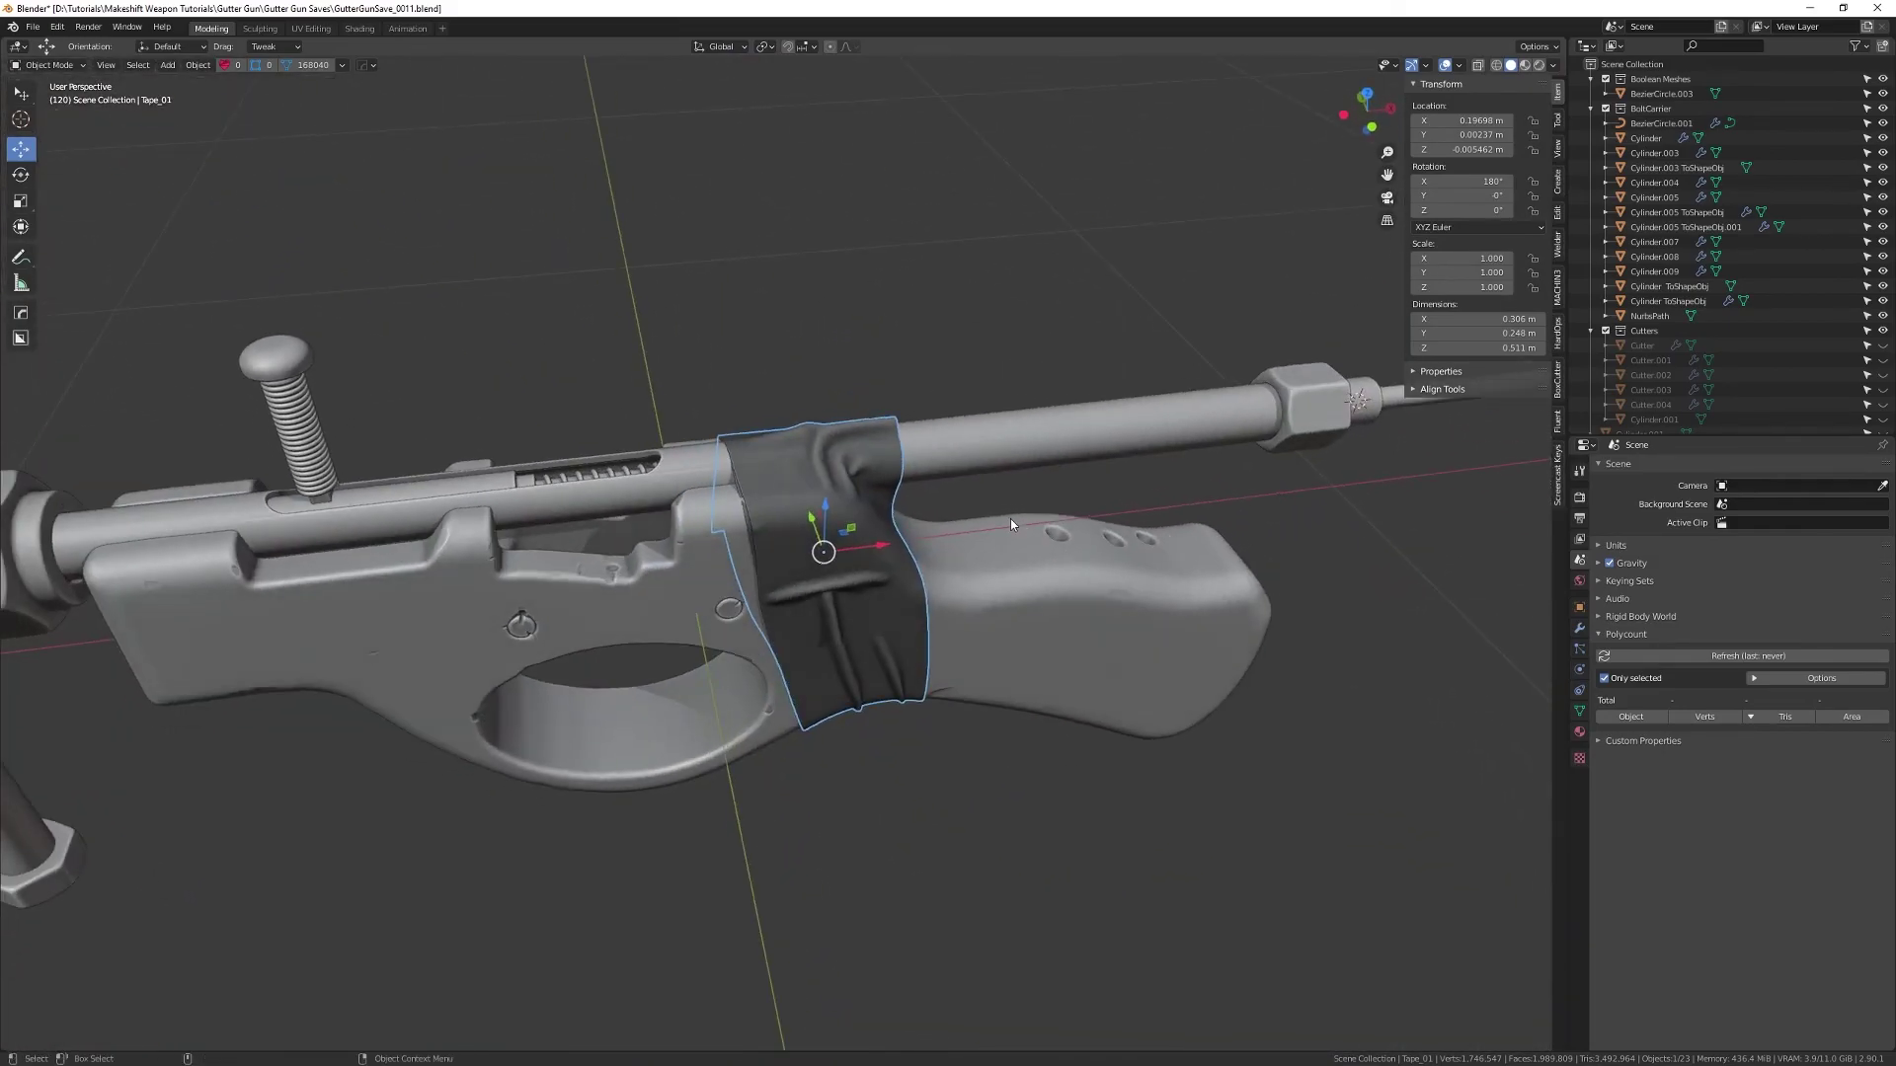
middle_drag(732, 490, 796, 537)
scroll(761, 508, up, 5)
drag(680, 592, 686, 590)
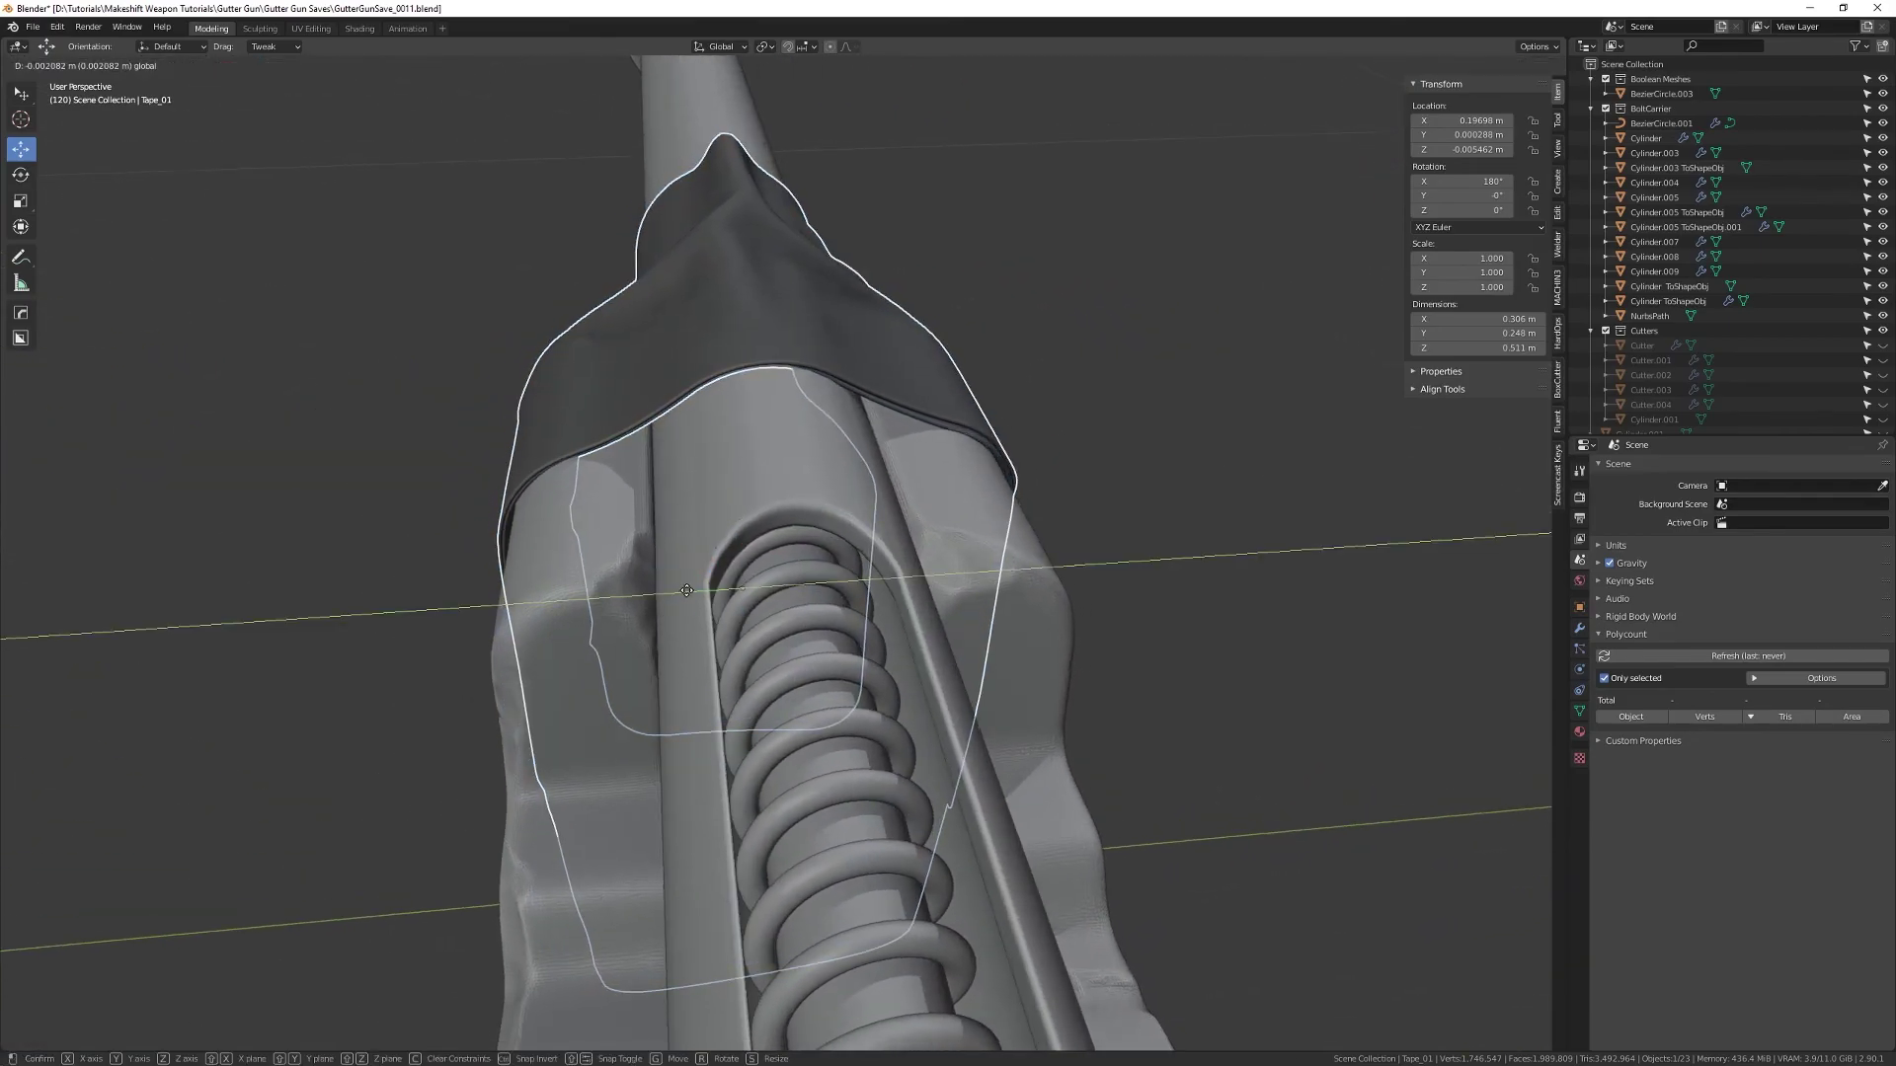
click(691, 590)
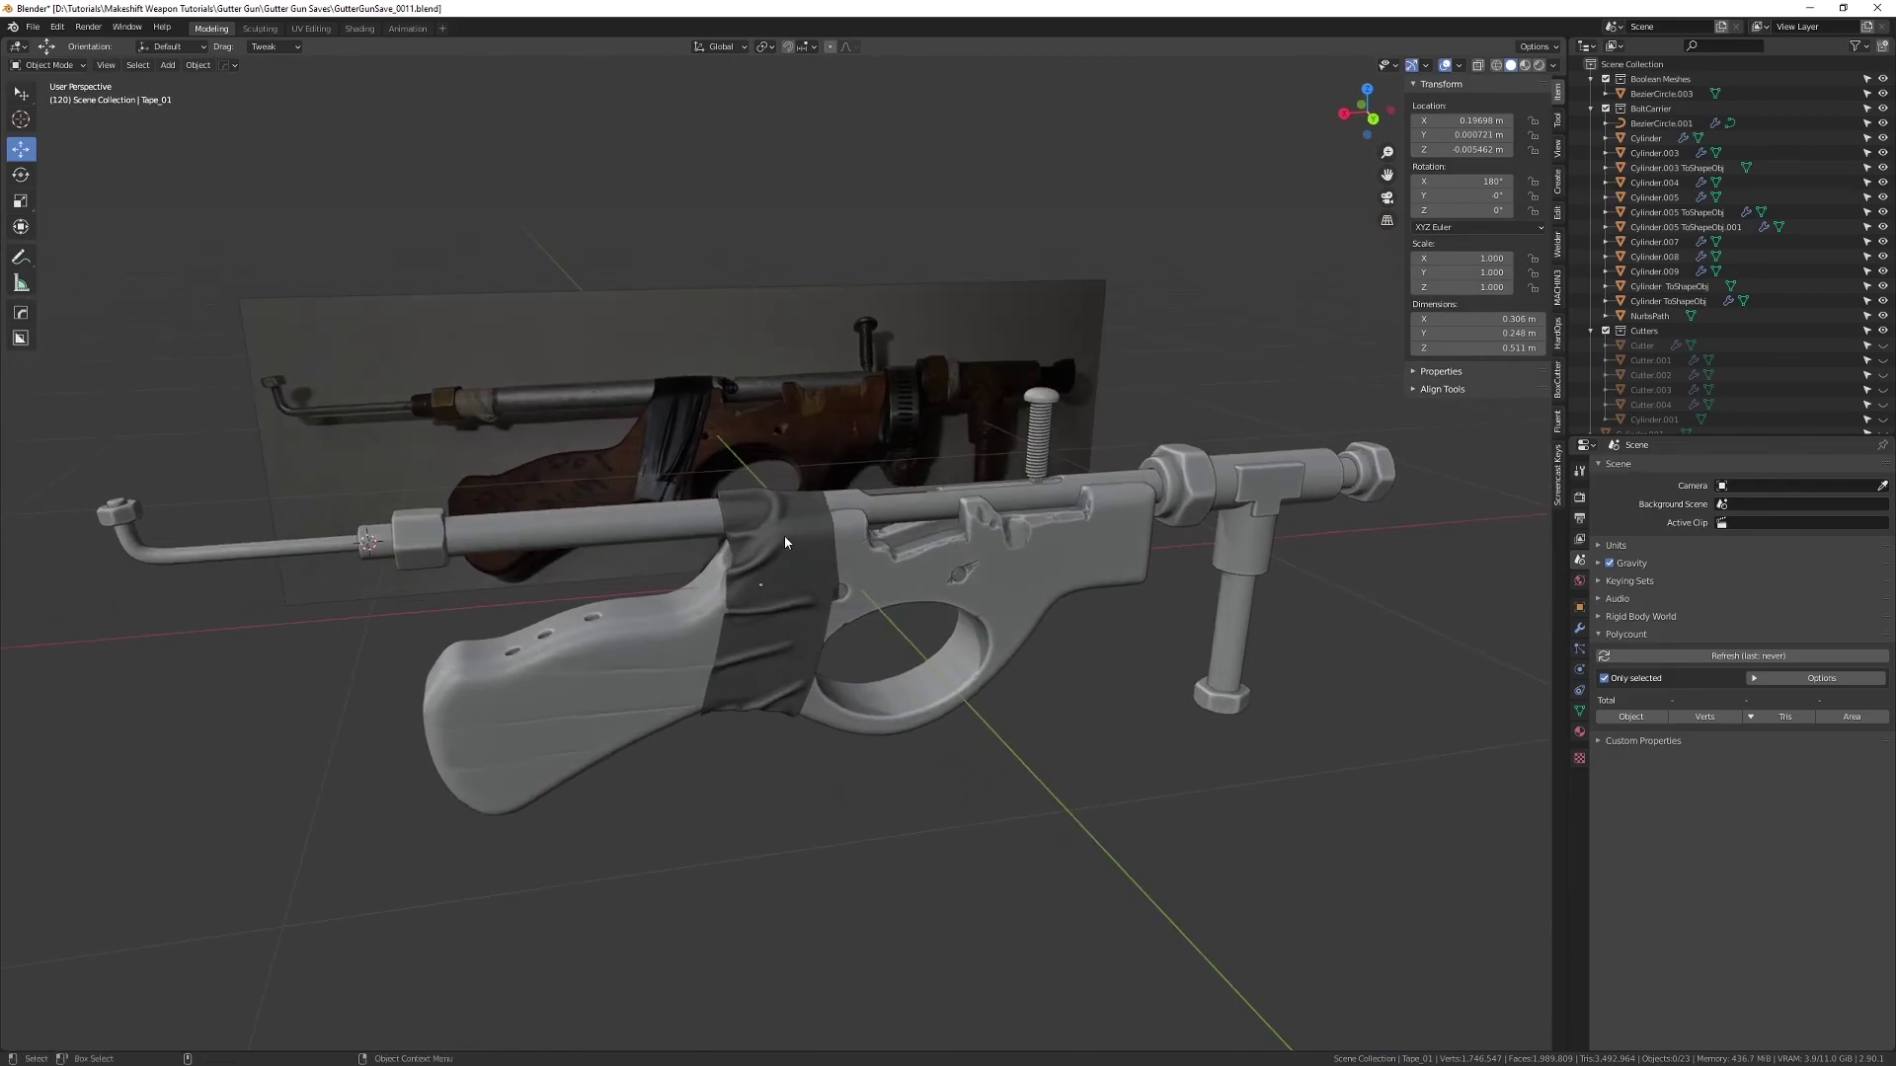
- Examine the tape's folds and edges against the stock and barrel from several angles
click(784, 535)
alt+right_drag(784, 535, 757, 631)
alt+drag(750, 563, 837, 613)
alt+right_drag(829, 514, 819, 683)
middle_drag(820, 682, 658, 670)
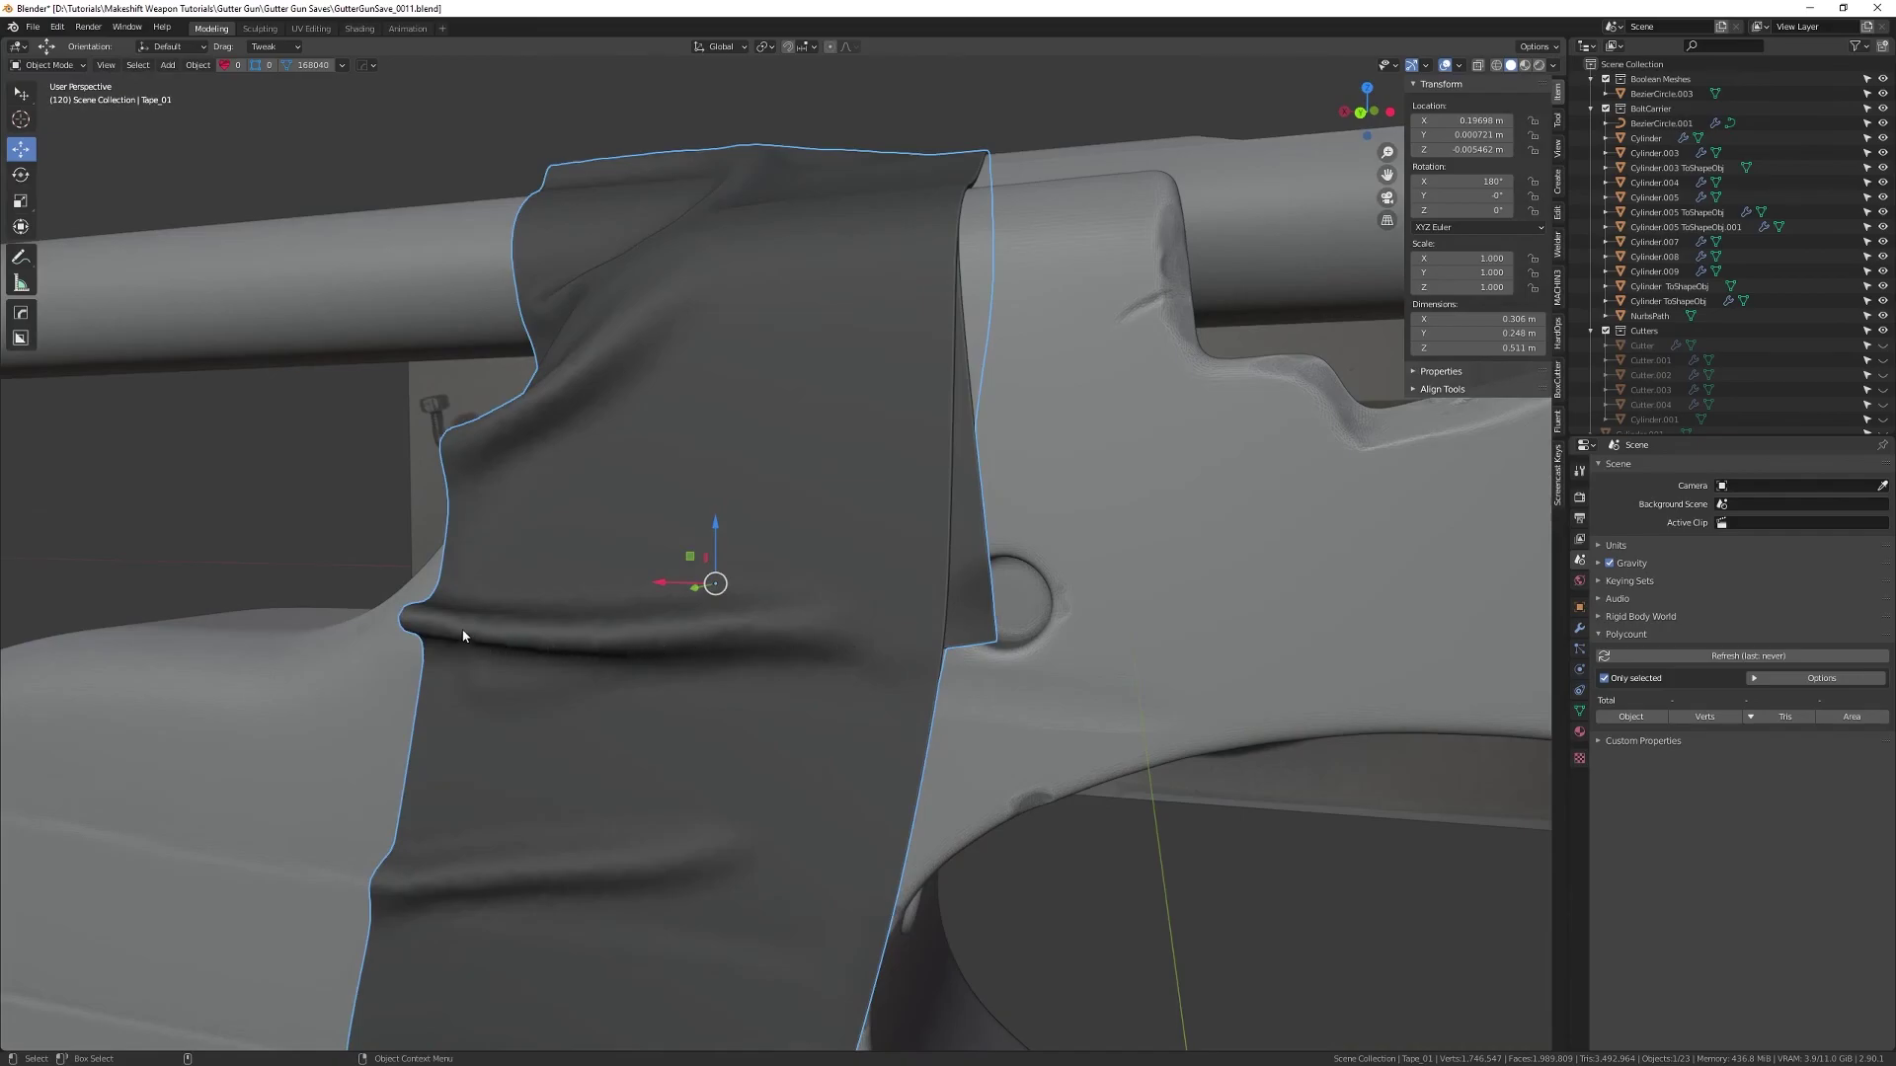
middle_drag(802, 707, 875, 607)
scroll(813, 758, down, 2)
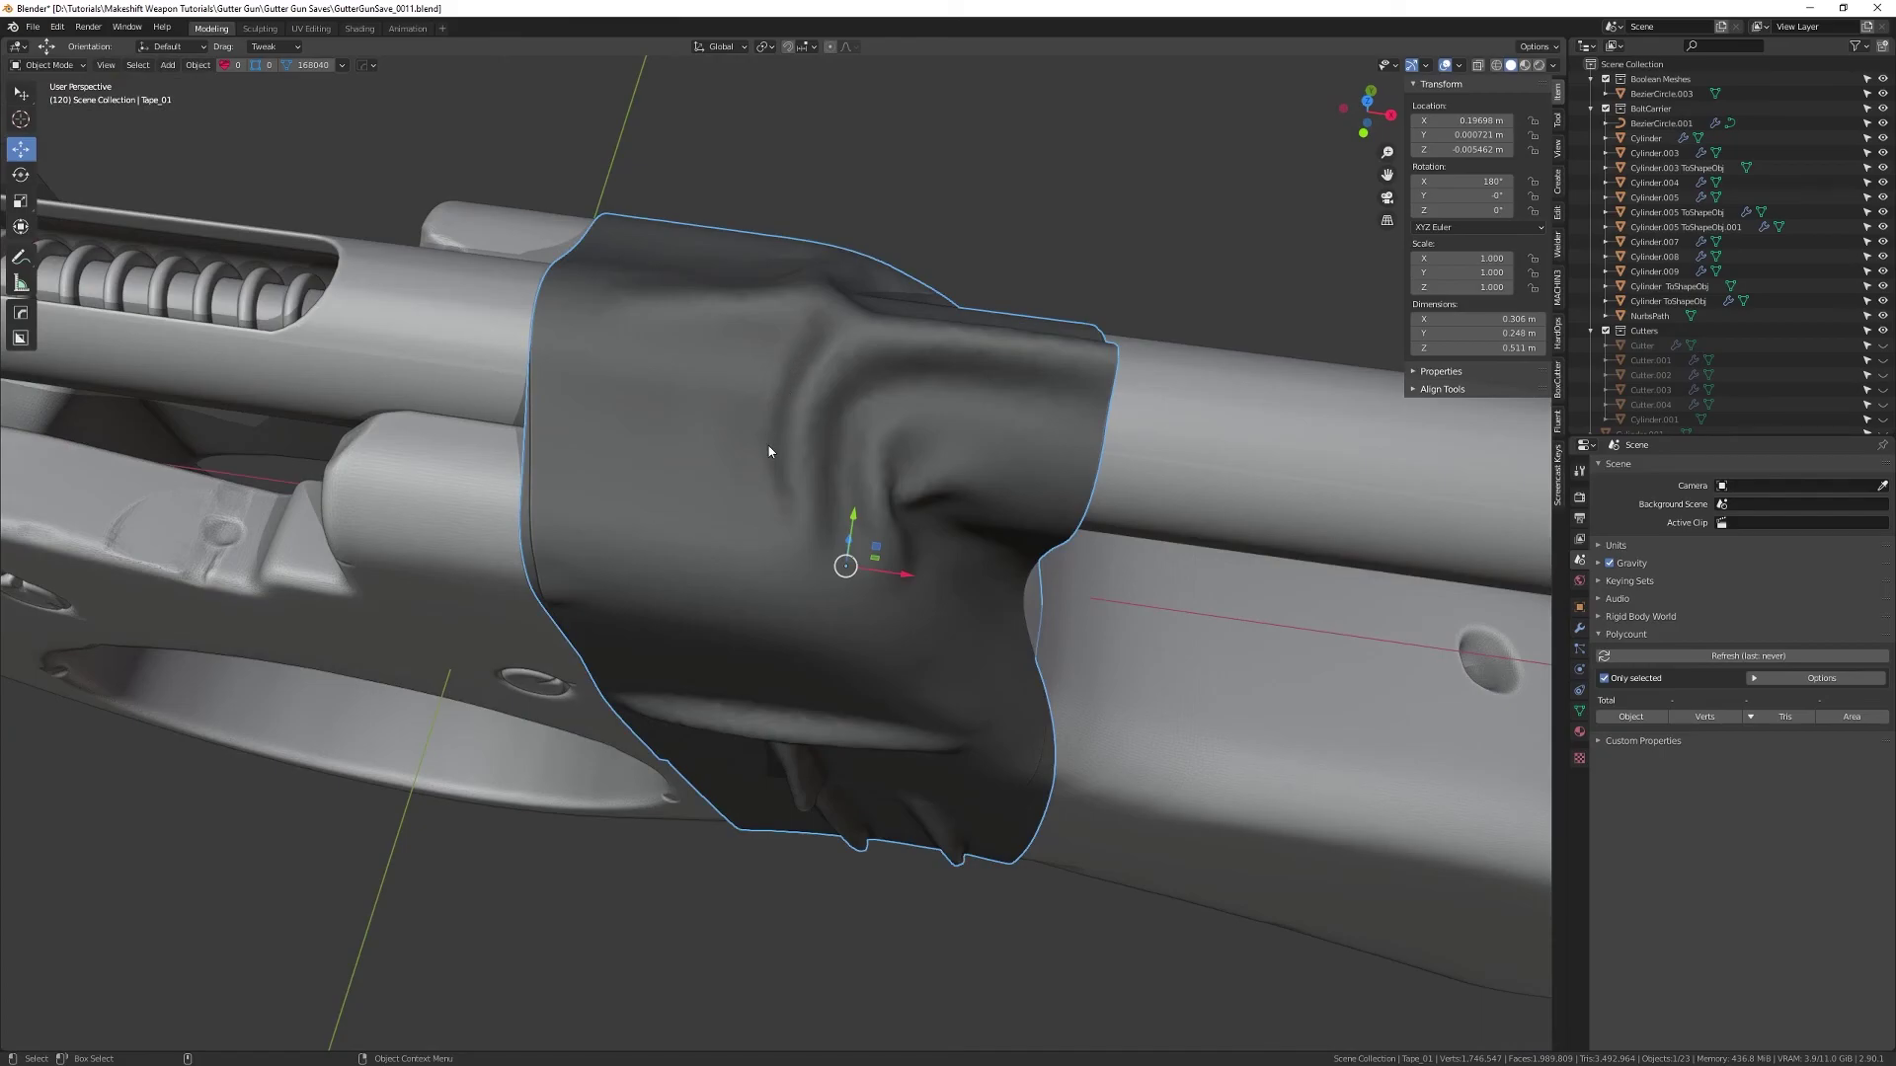
middle_drag(959, 387, 834, 622)
scroll(795, 592, up, 3)
- Show the wireframe overlay to examine the tape's mesh density, and hide it again
key(Tab)
key(Tab)
key(alt+v)
click(750, 582)
scroll(833, 622, up, 3)
middle_drag(833, 723, 808, 688)
key(alt+v)
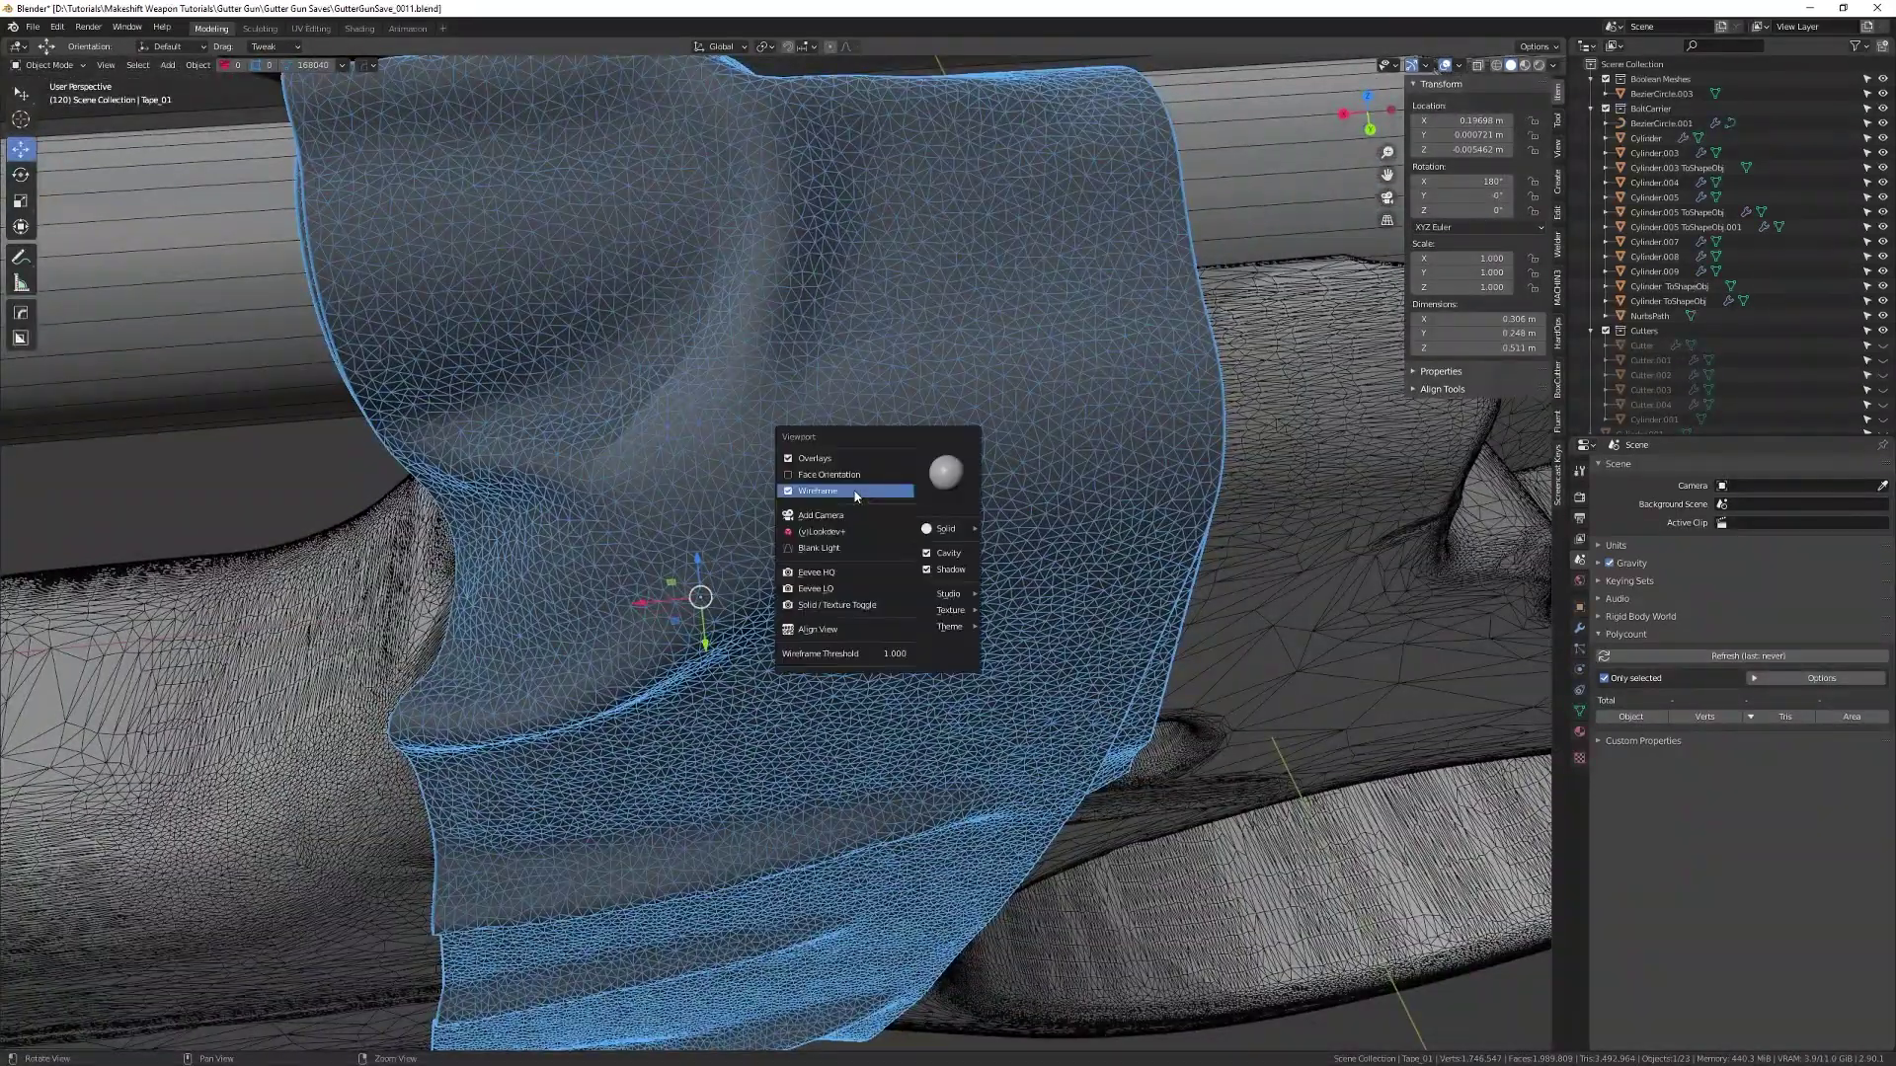
click(853, 490)
scroll(856, 519, down, 2)
middle_drag(857, 549, 878, 522)
- Save the Blender file and compare the taped gun with the reference photo behind it
key(ctrl+s)
click(805, 469)
scroll(922, 626, down, 4)
middle_drag(922, 626, 821, 589)
scroll(938, 610, down, 3)
scroll(775, 703, up, 4)
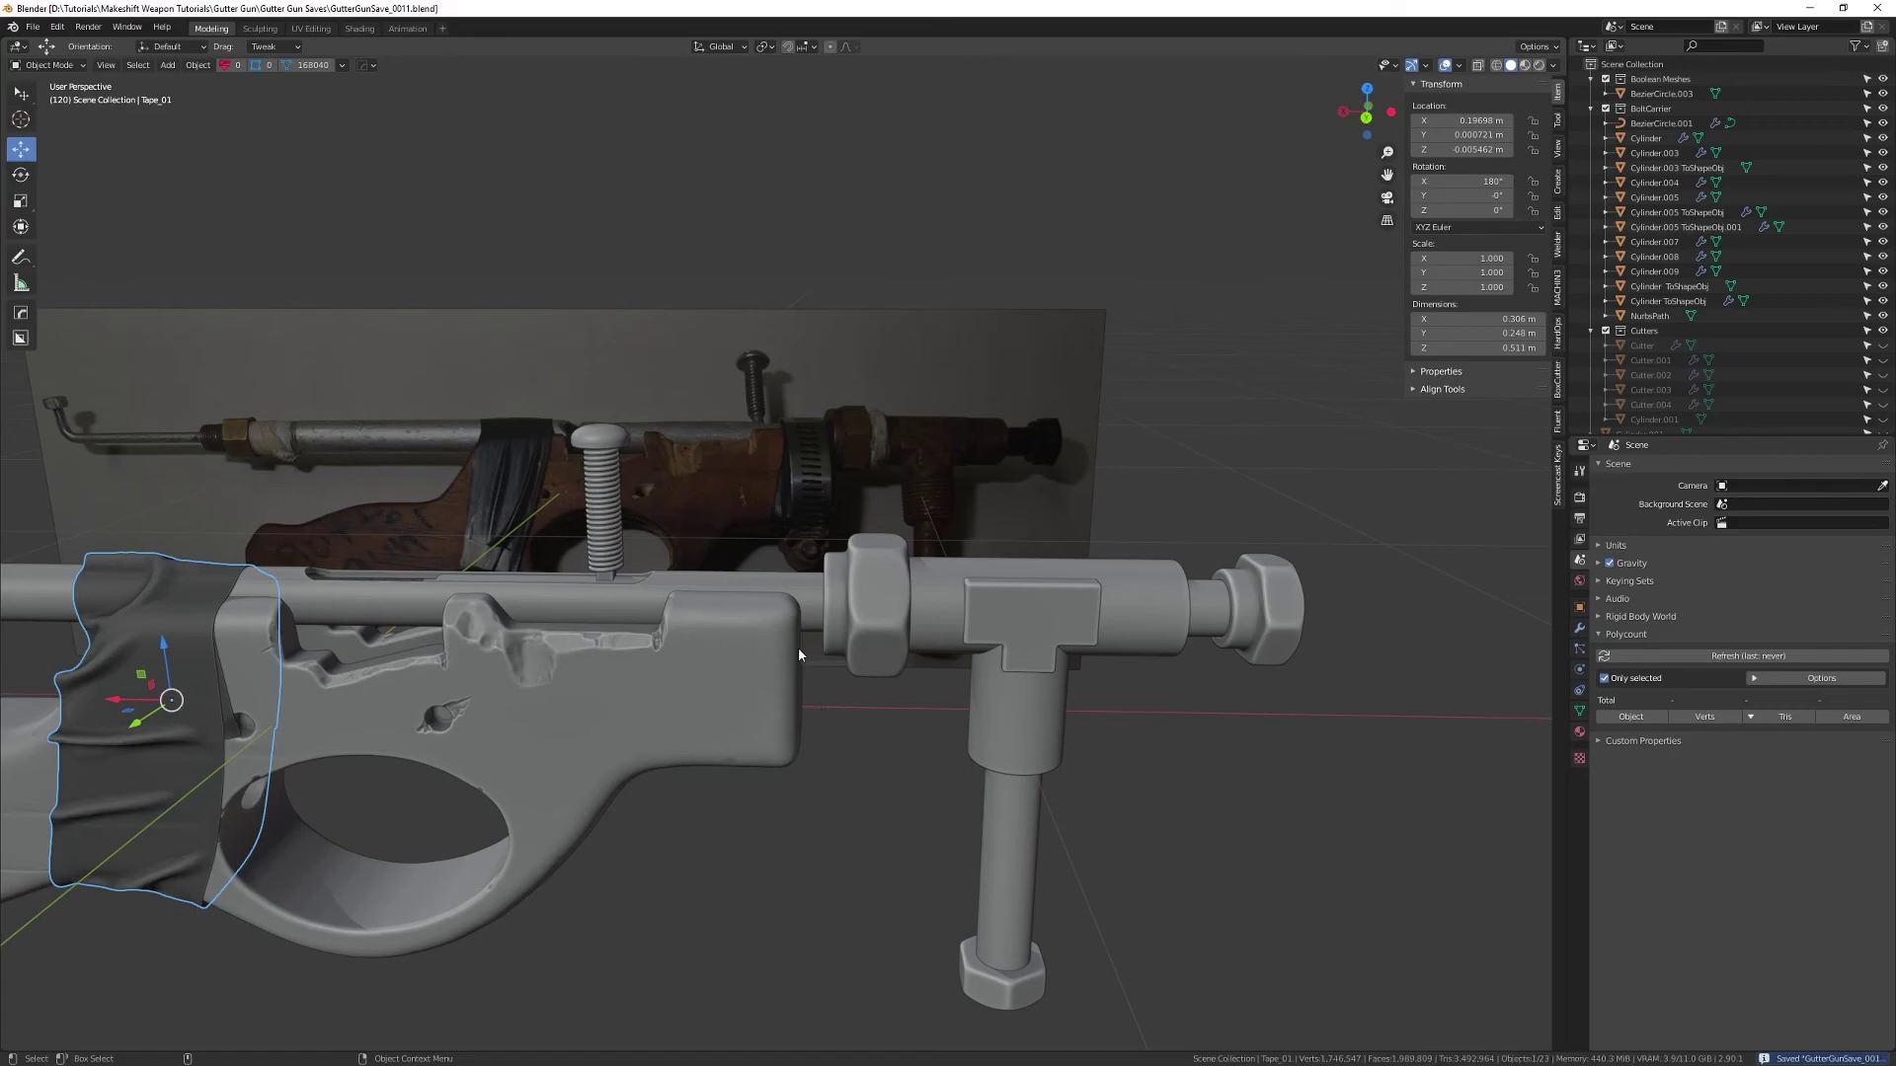
- Switch to Marvelous Designer and frame the whole gun with its wrapped tape in the 3D view
key(alt+Tab)
click(734, 486)
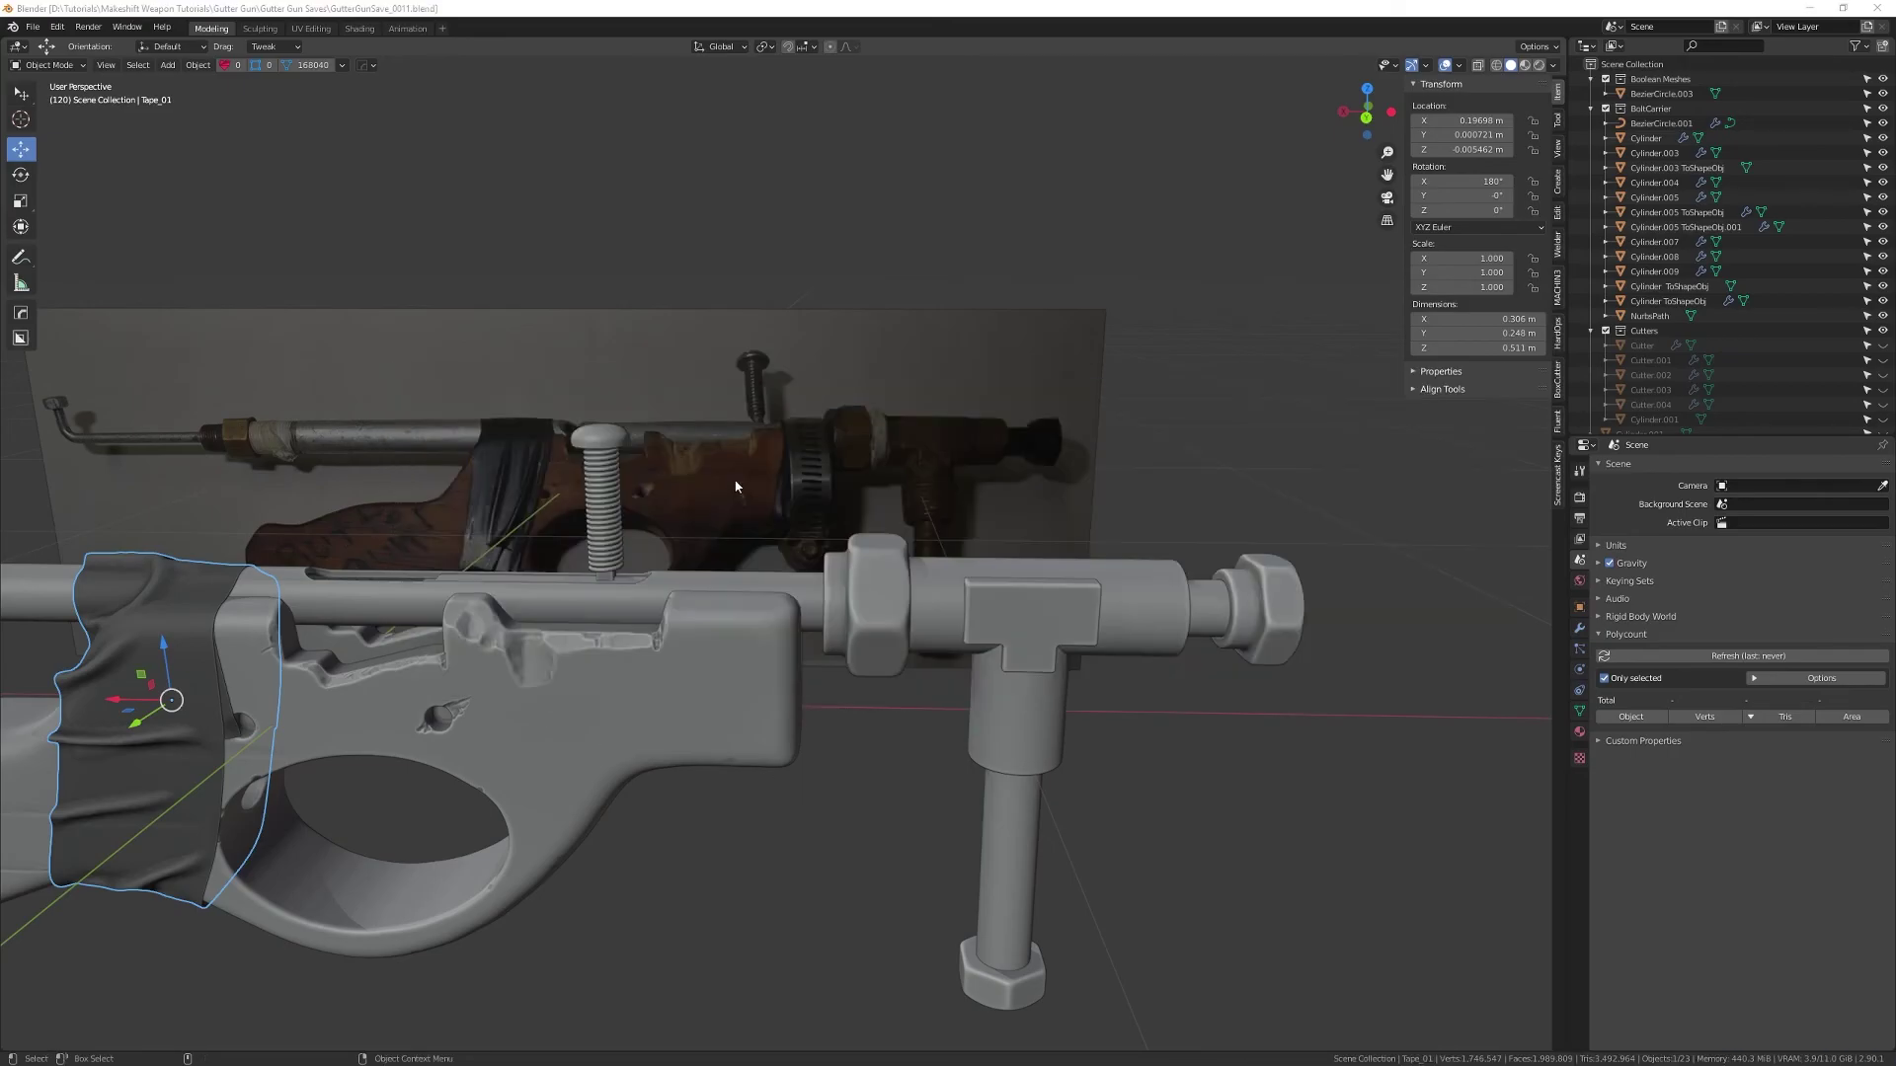
key(alt+Tab)
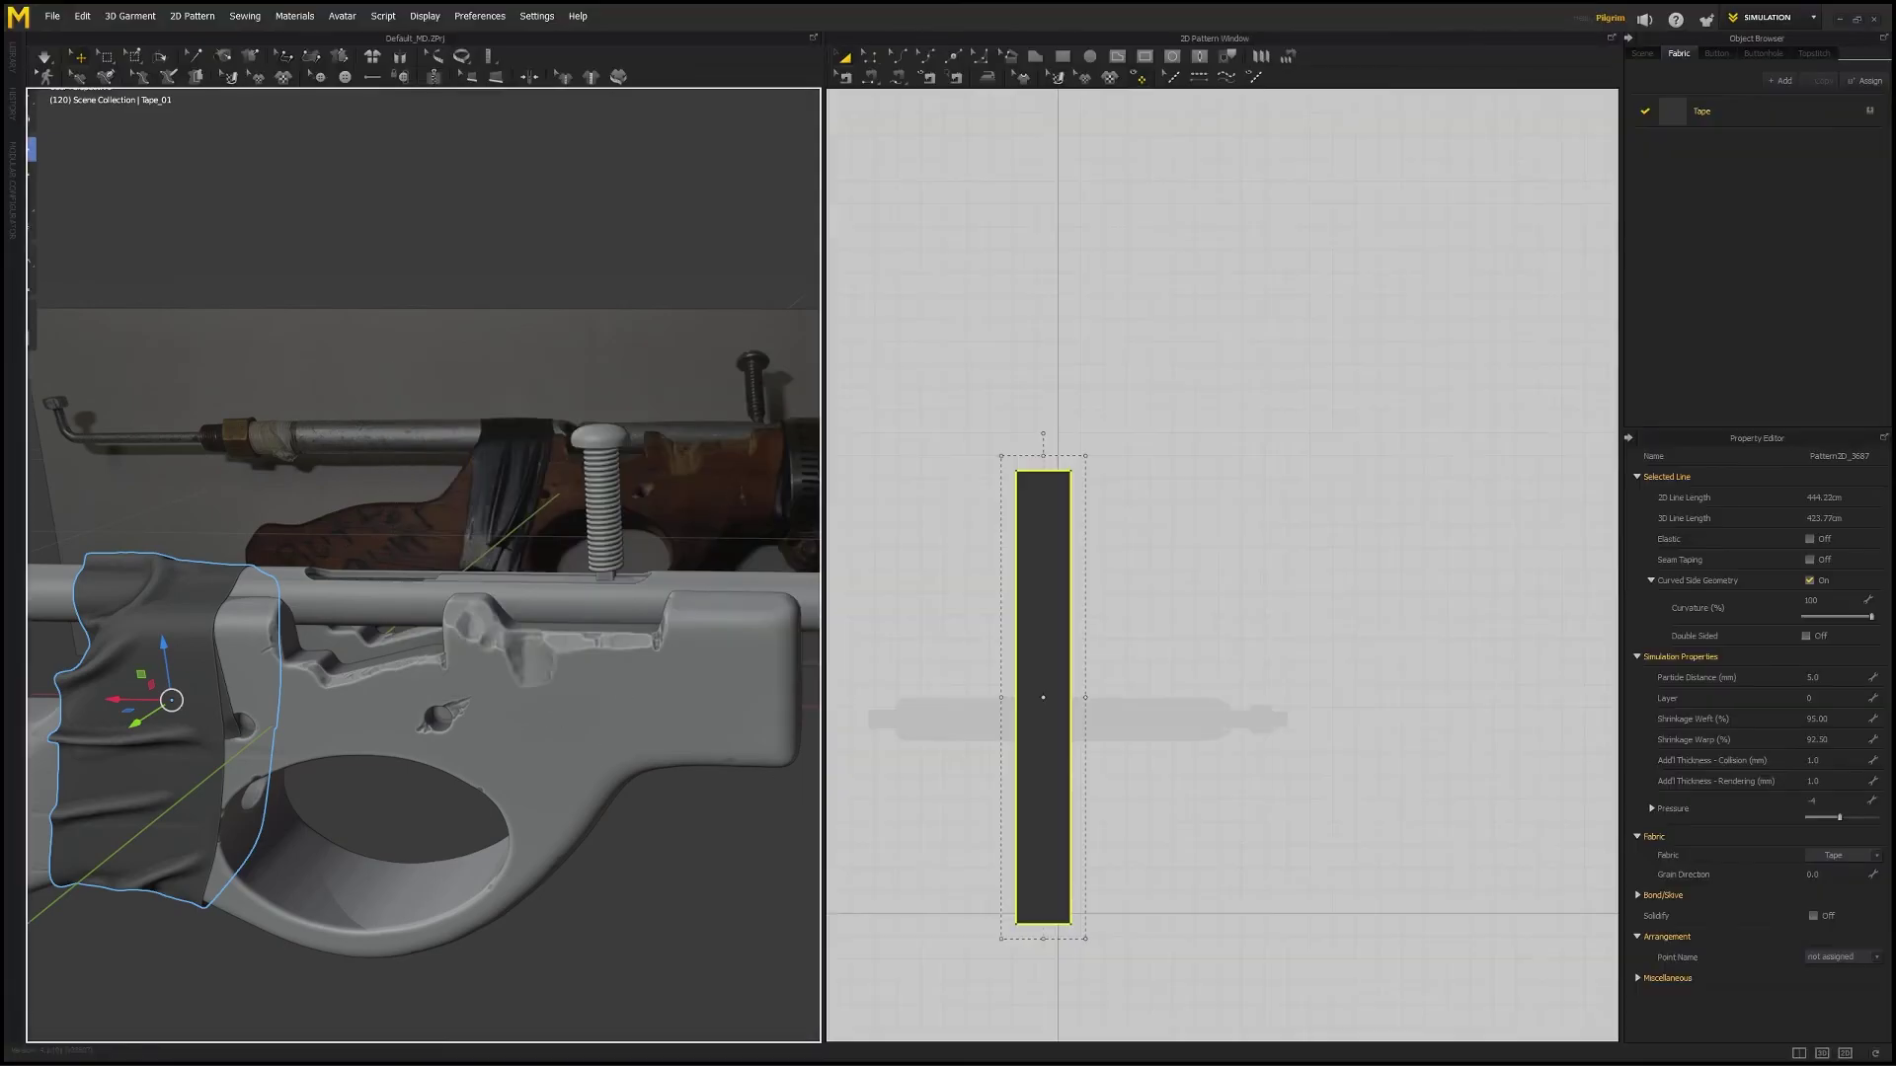
middle_drag(434, 458, 542, 482)
scroll(523, 475, down, 3)
right_drag(500, 467, 509, 609)
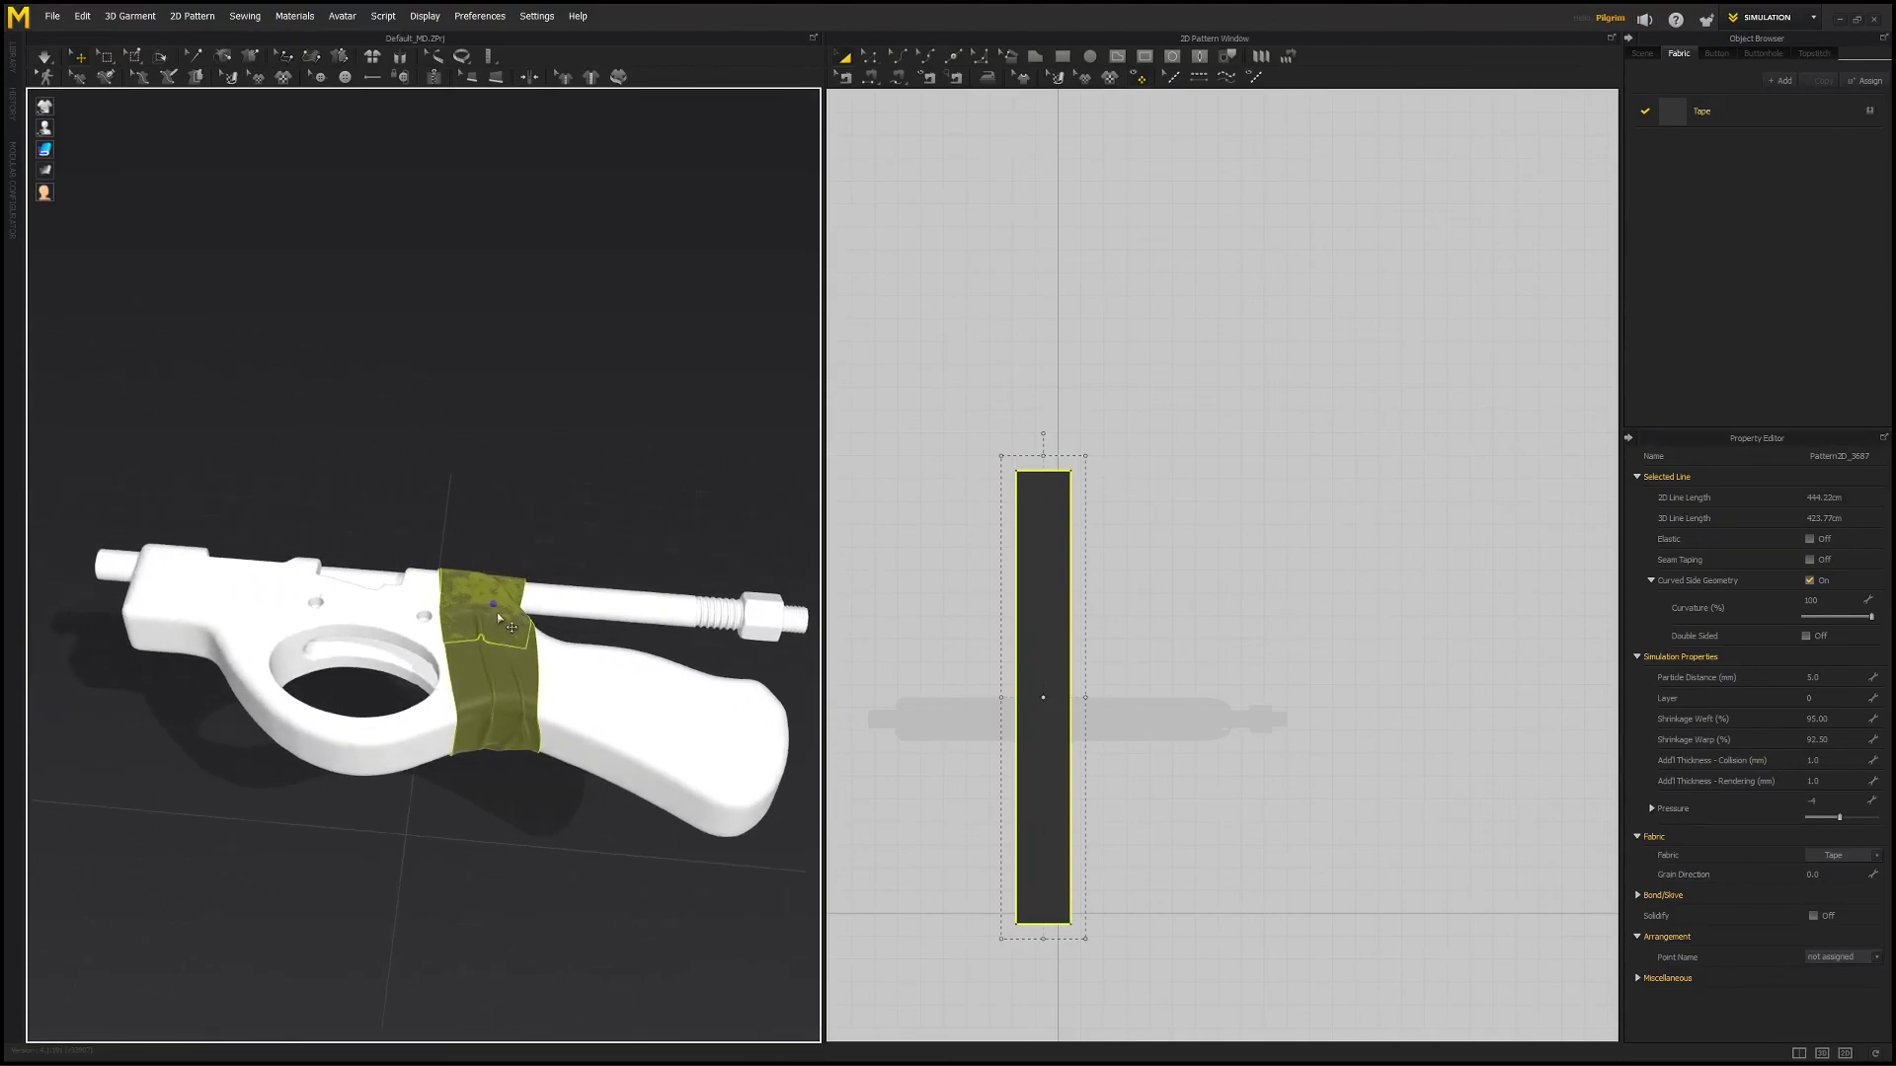
- Duplicate the tape pattern beside the original in the 2D pattern window and remove the linked editing between the two
click(535, 599)
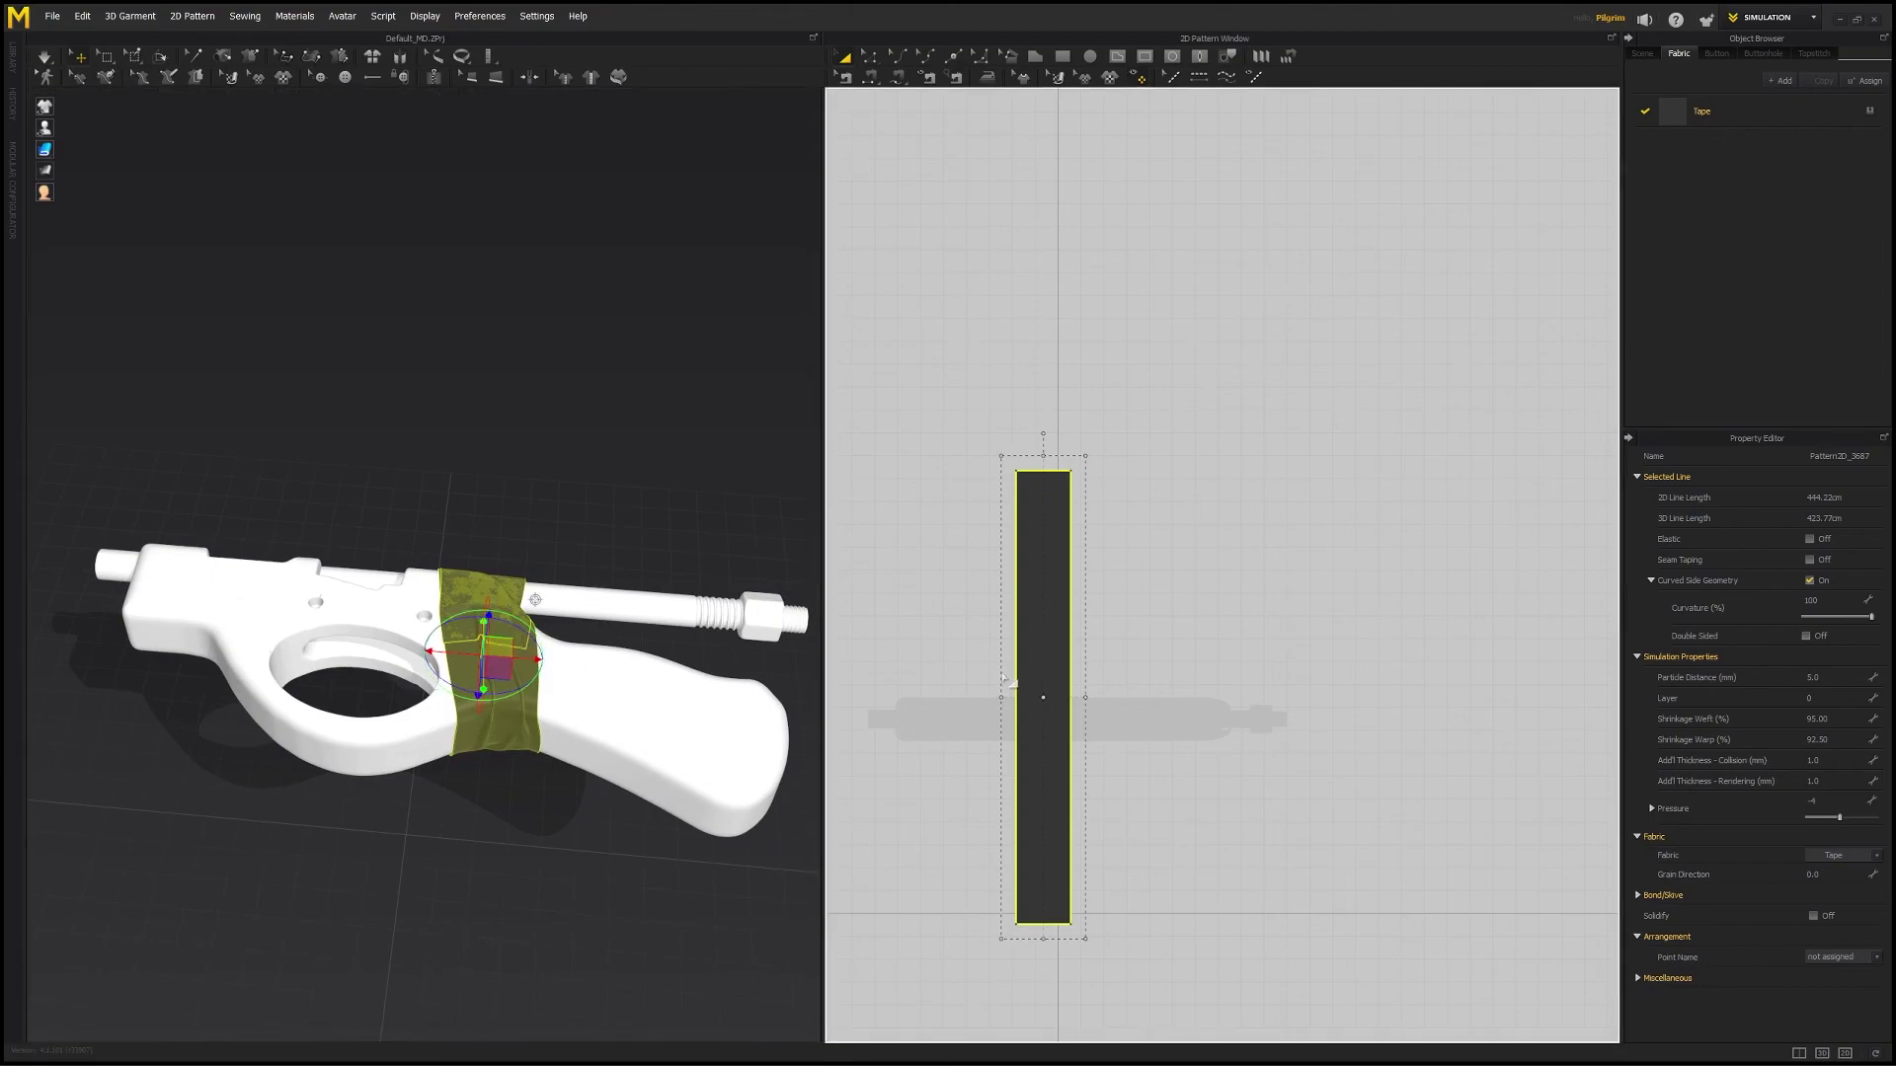
right_click(1031, 642)
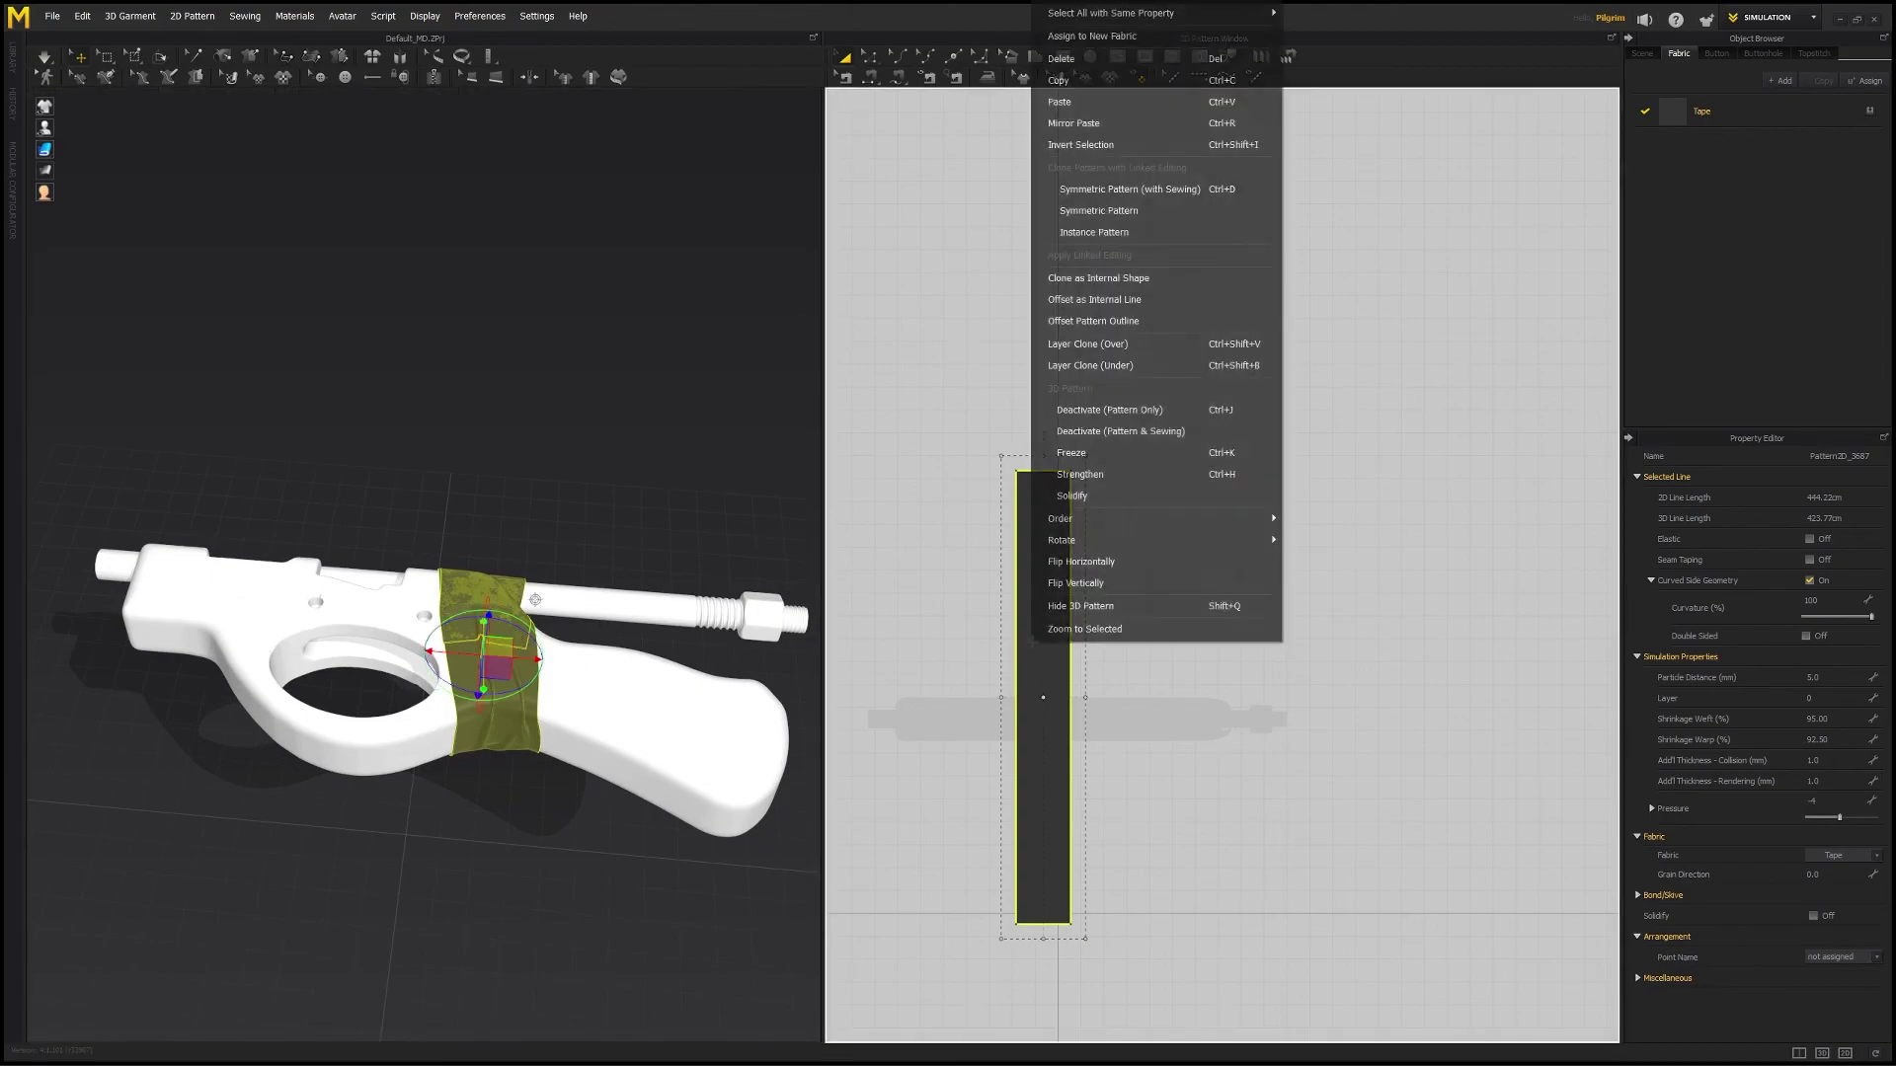
key(ctrl+c)
key(ctrl+v)
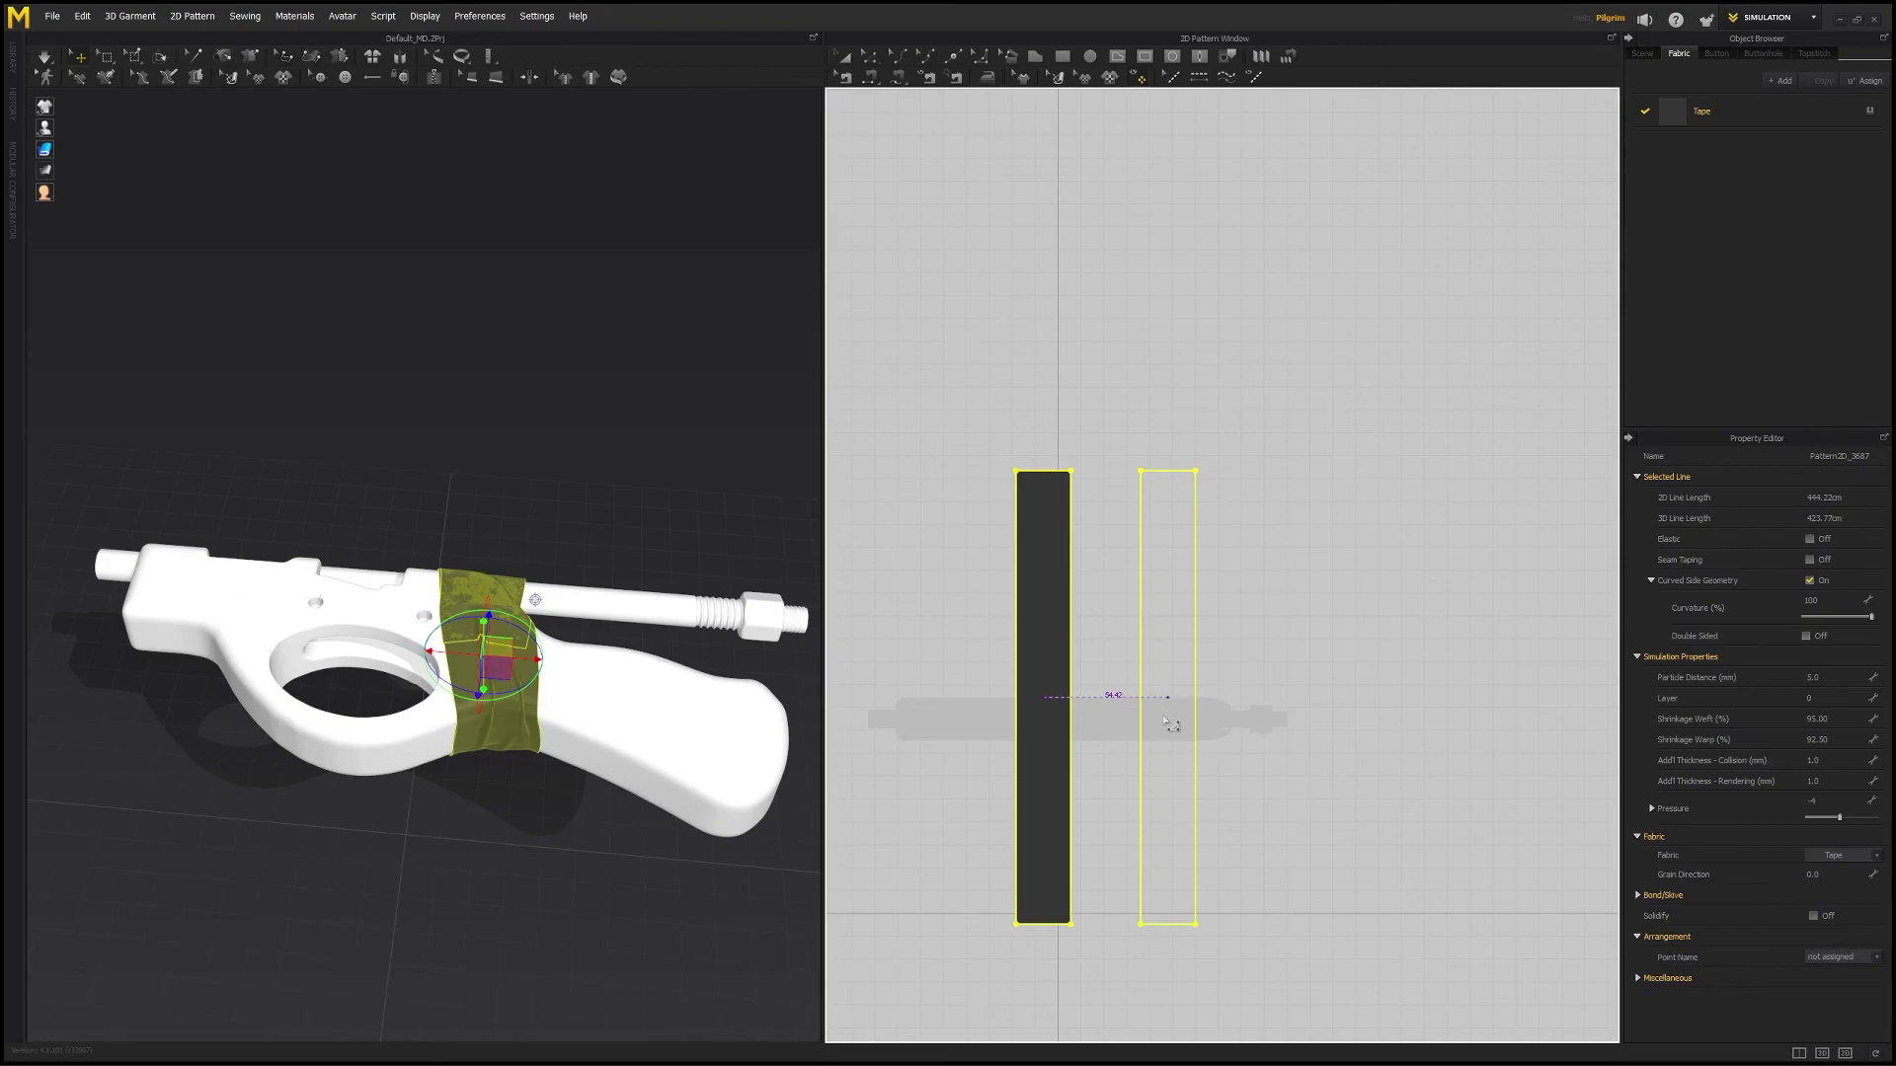
click(1163, 716)
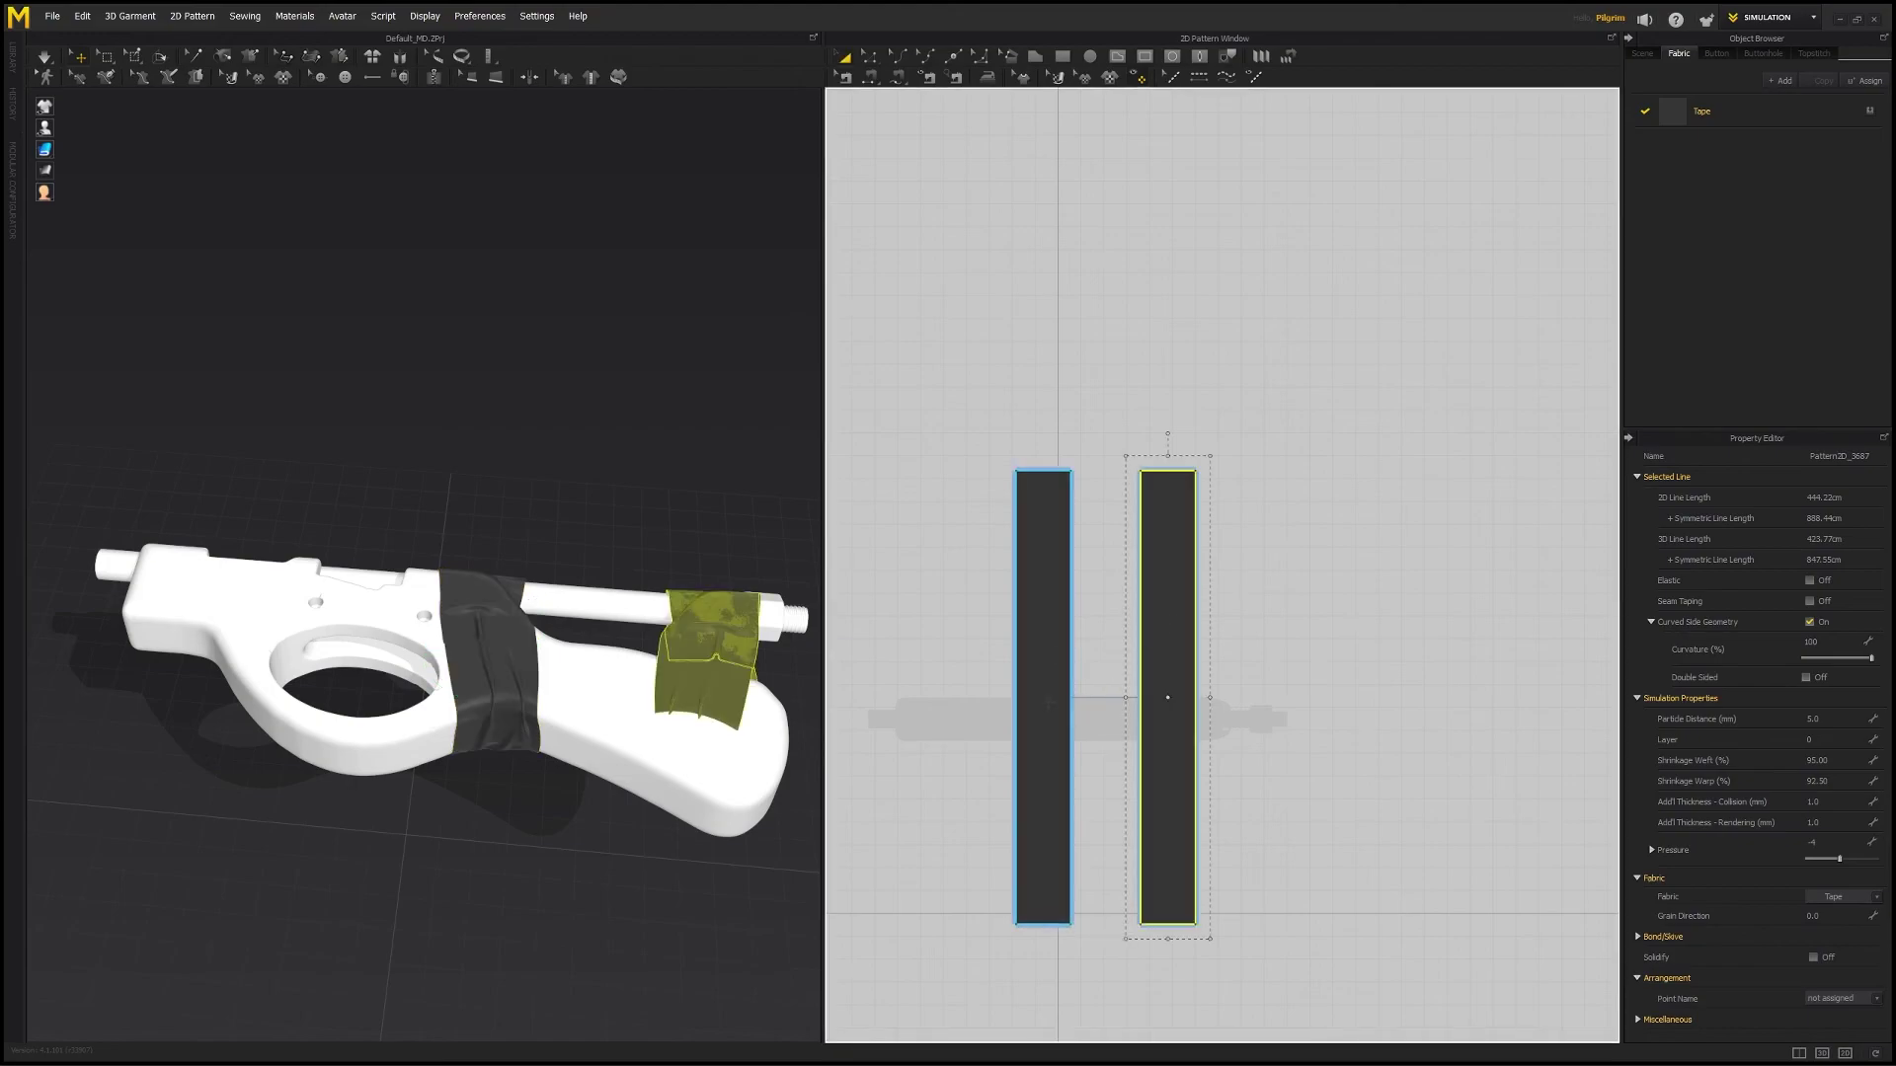
right_click(1167, 657)
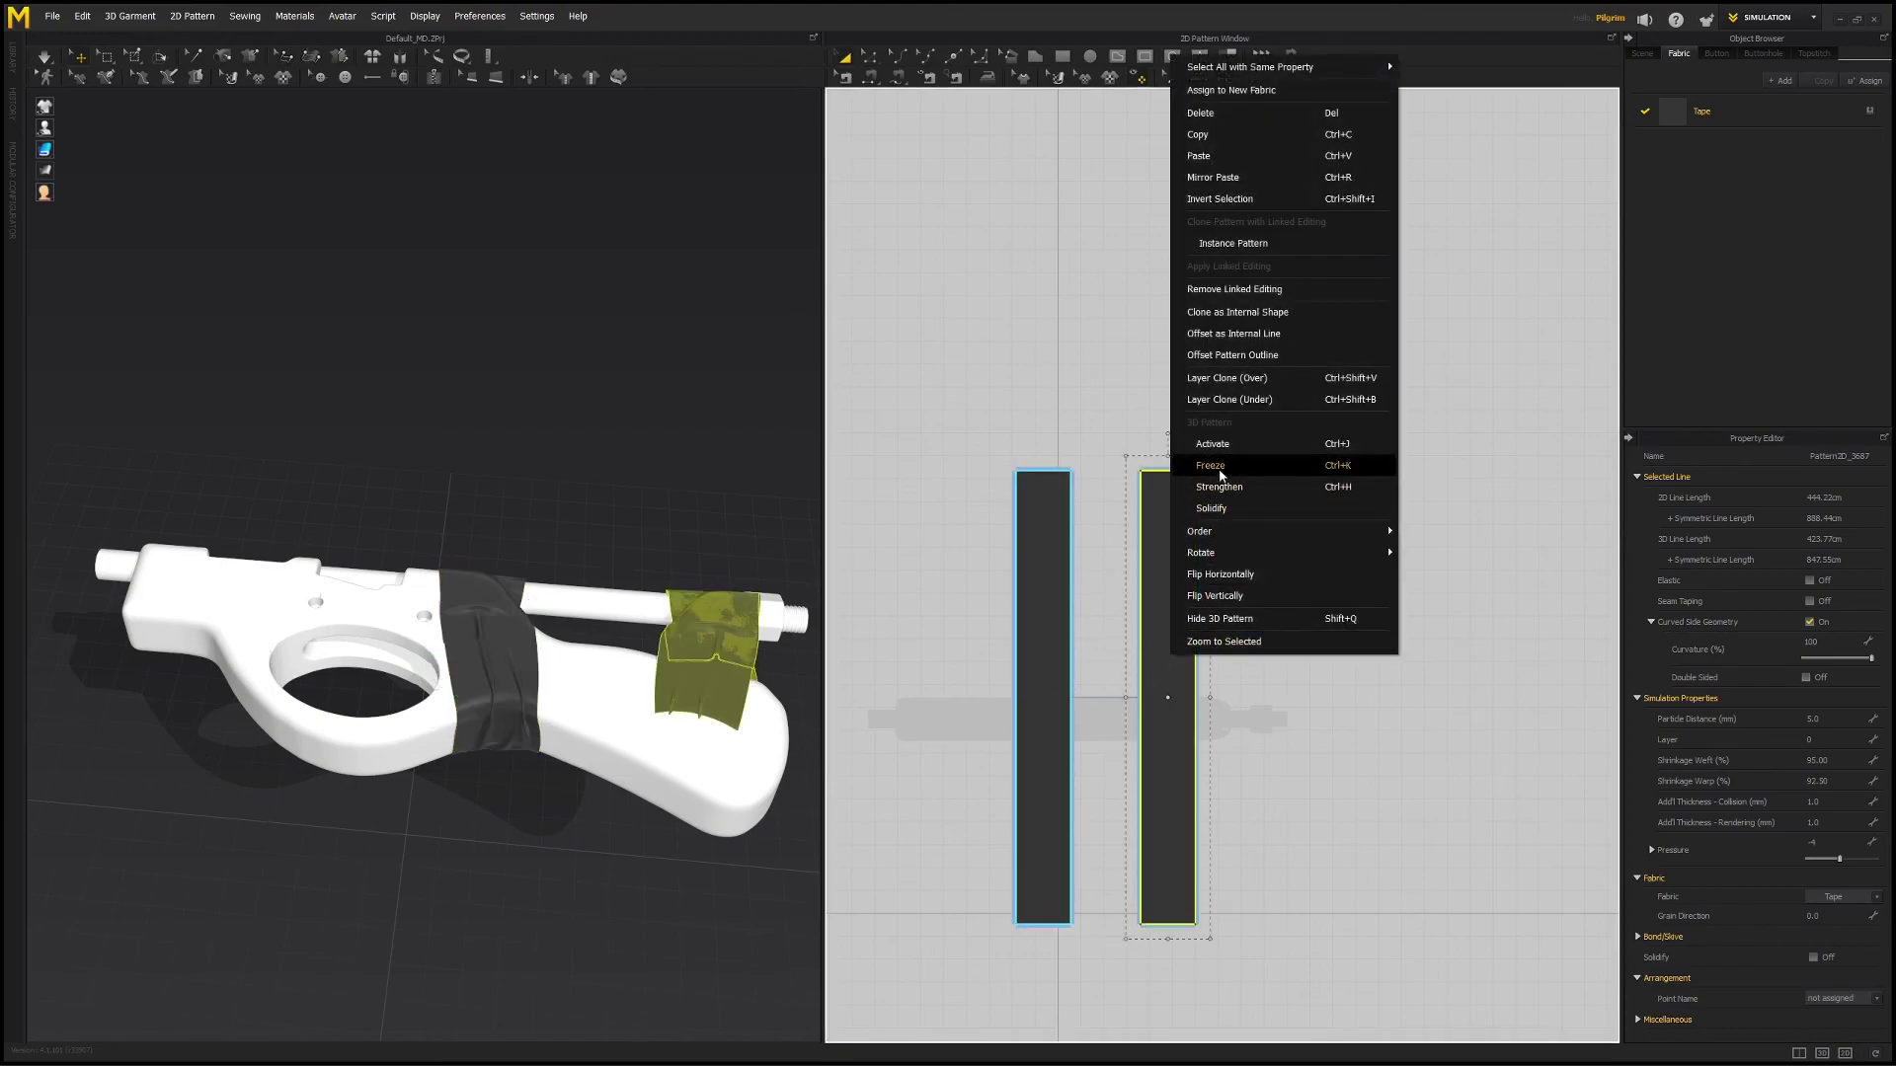
click(1258, 291)
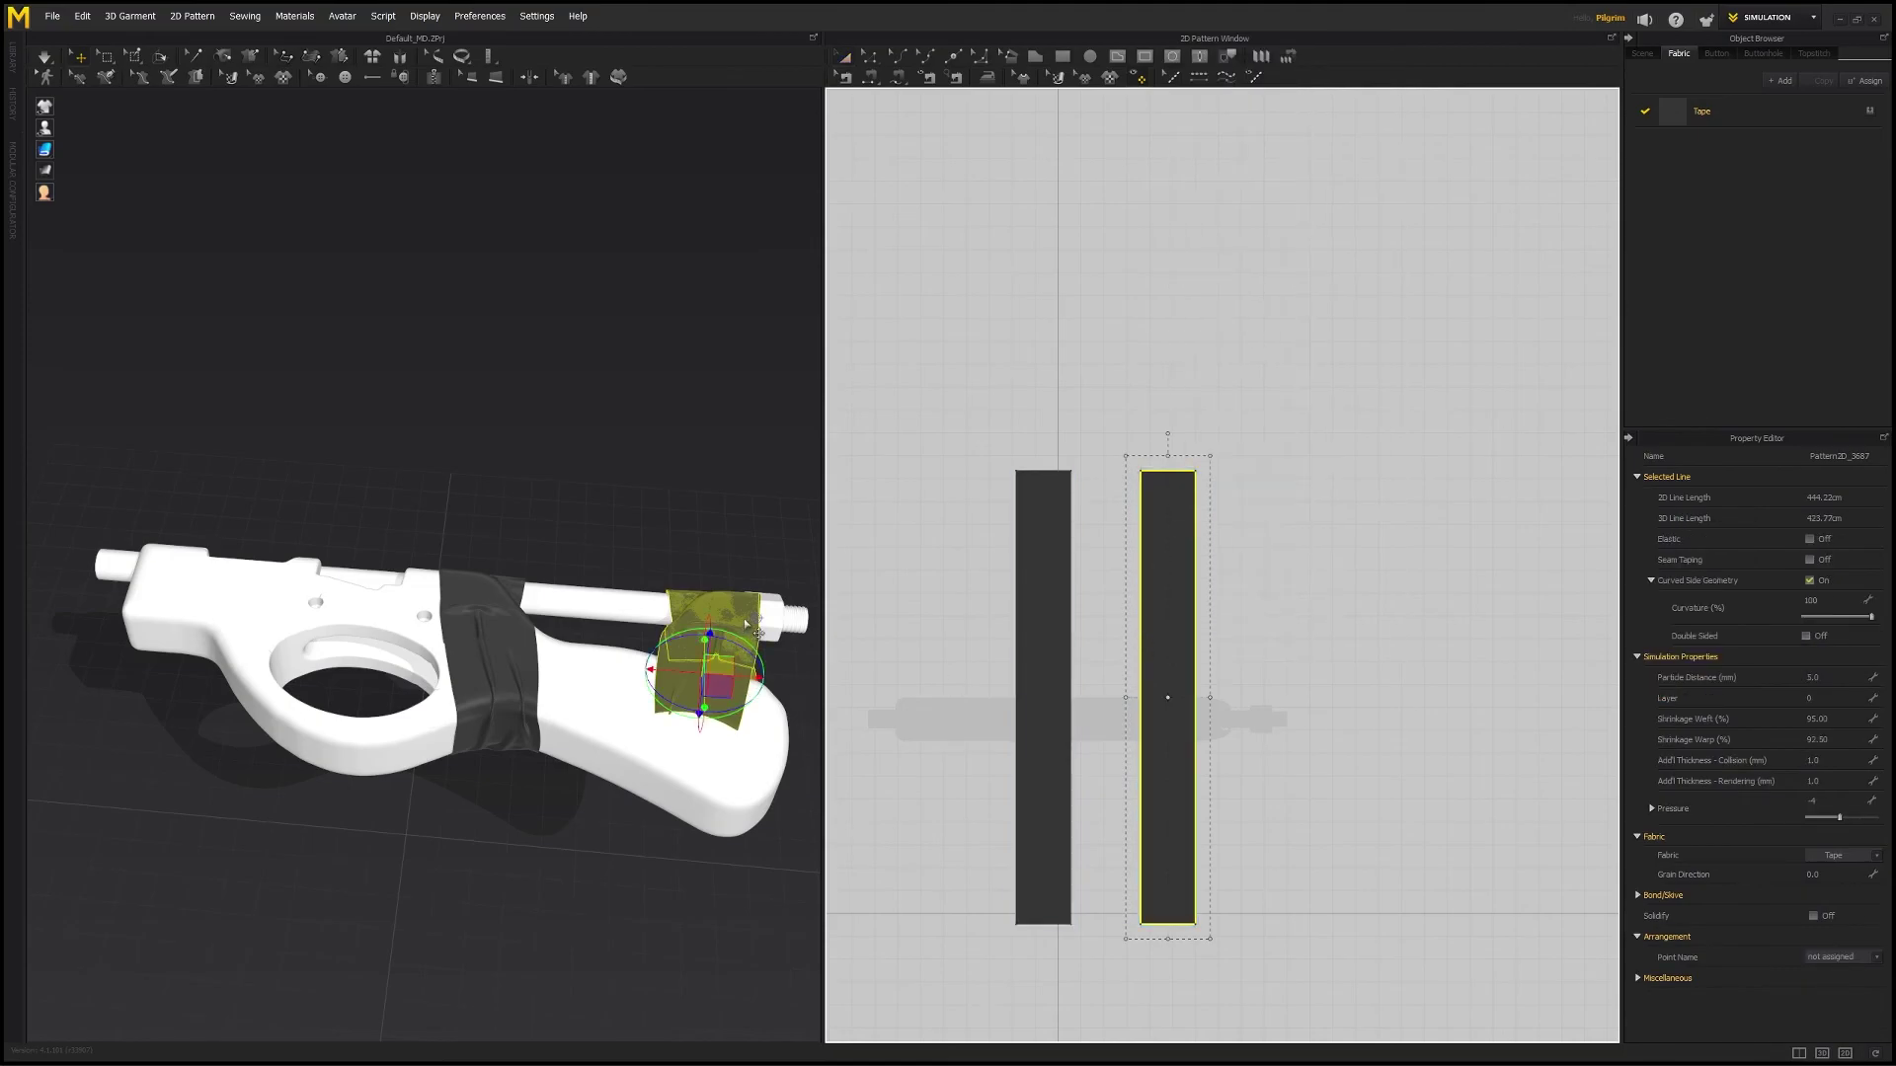
- Lay the duplicate tape strip out flat, clear of the gun
key(ctrl+z)
right_drag(687, 640, 710, 540)
drag(705, 527, 631, 513)
right_drag(631, 512, 690, 537)
right_drag(495, 485, 386, 609)
right_drag(542, 384, 662, 407)
- Freeze the original tape wrapped around the stock and barrel
click(651, 390)
middle_drag(652, 392, 451, 560)
scroll(451, 563, up, 5)
right_drag(517, 656, 414, 546)
scroll(442, 576, down, 4)
key(ctrl+k)
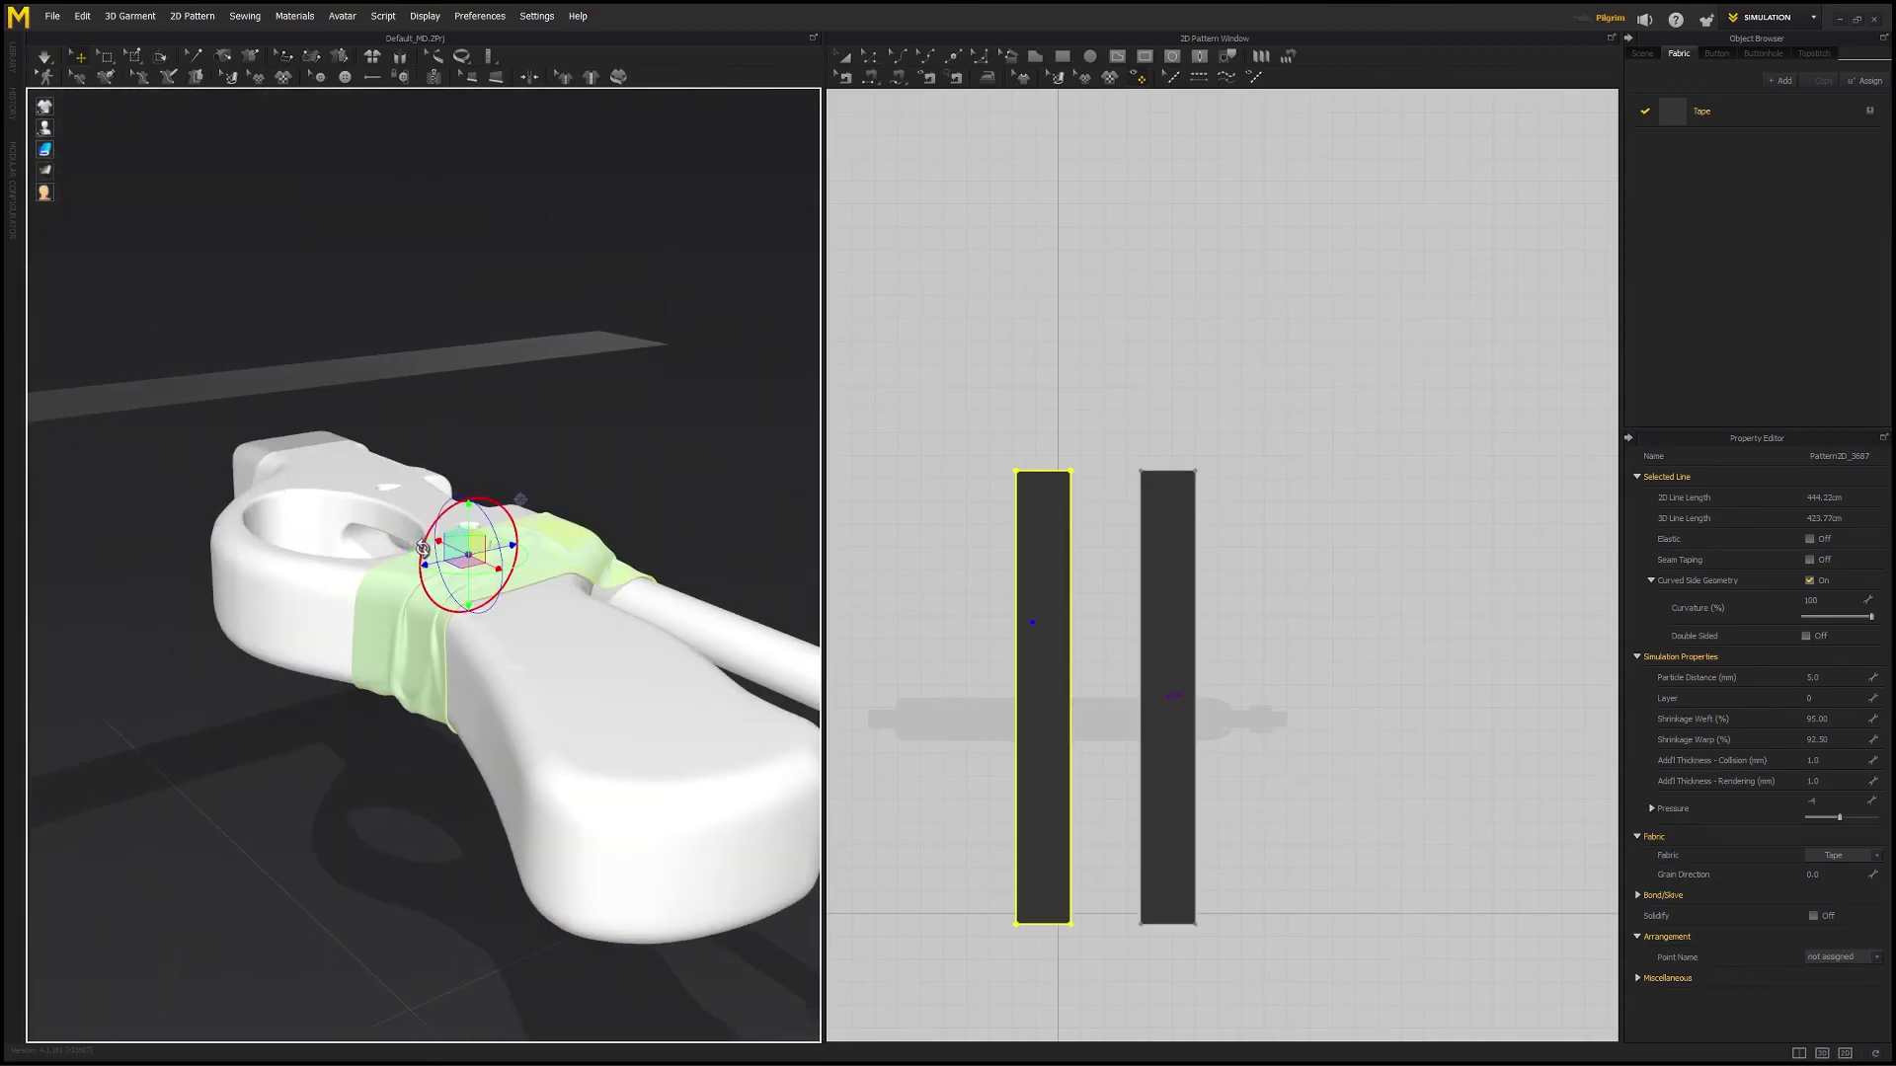
- Shorten the flat duplicate strip from both ends of its 2D pattern to roughly half its length
click(609, 431)
right_drag(503, 597, 382, 702)
scroll(382, 702, up, 3)
click(760, 500)
right_drag(606, 574, 492, 735)
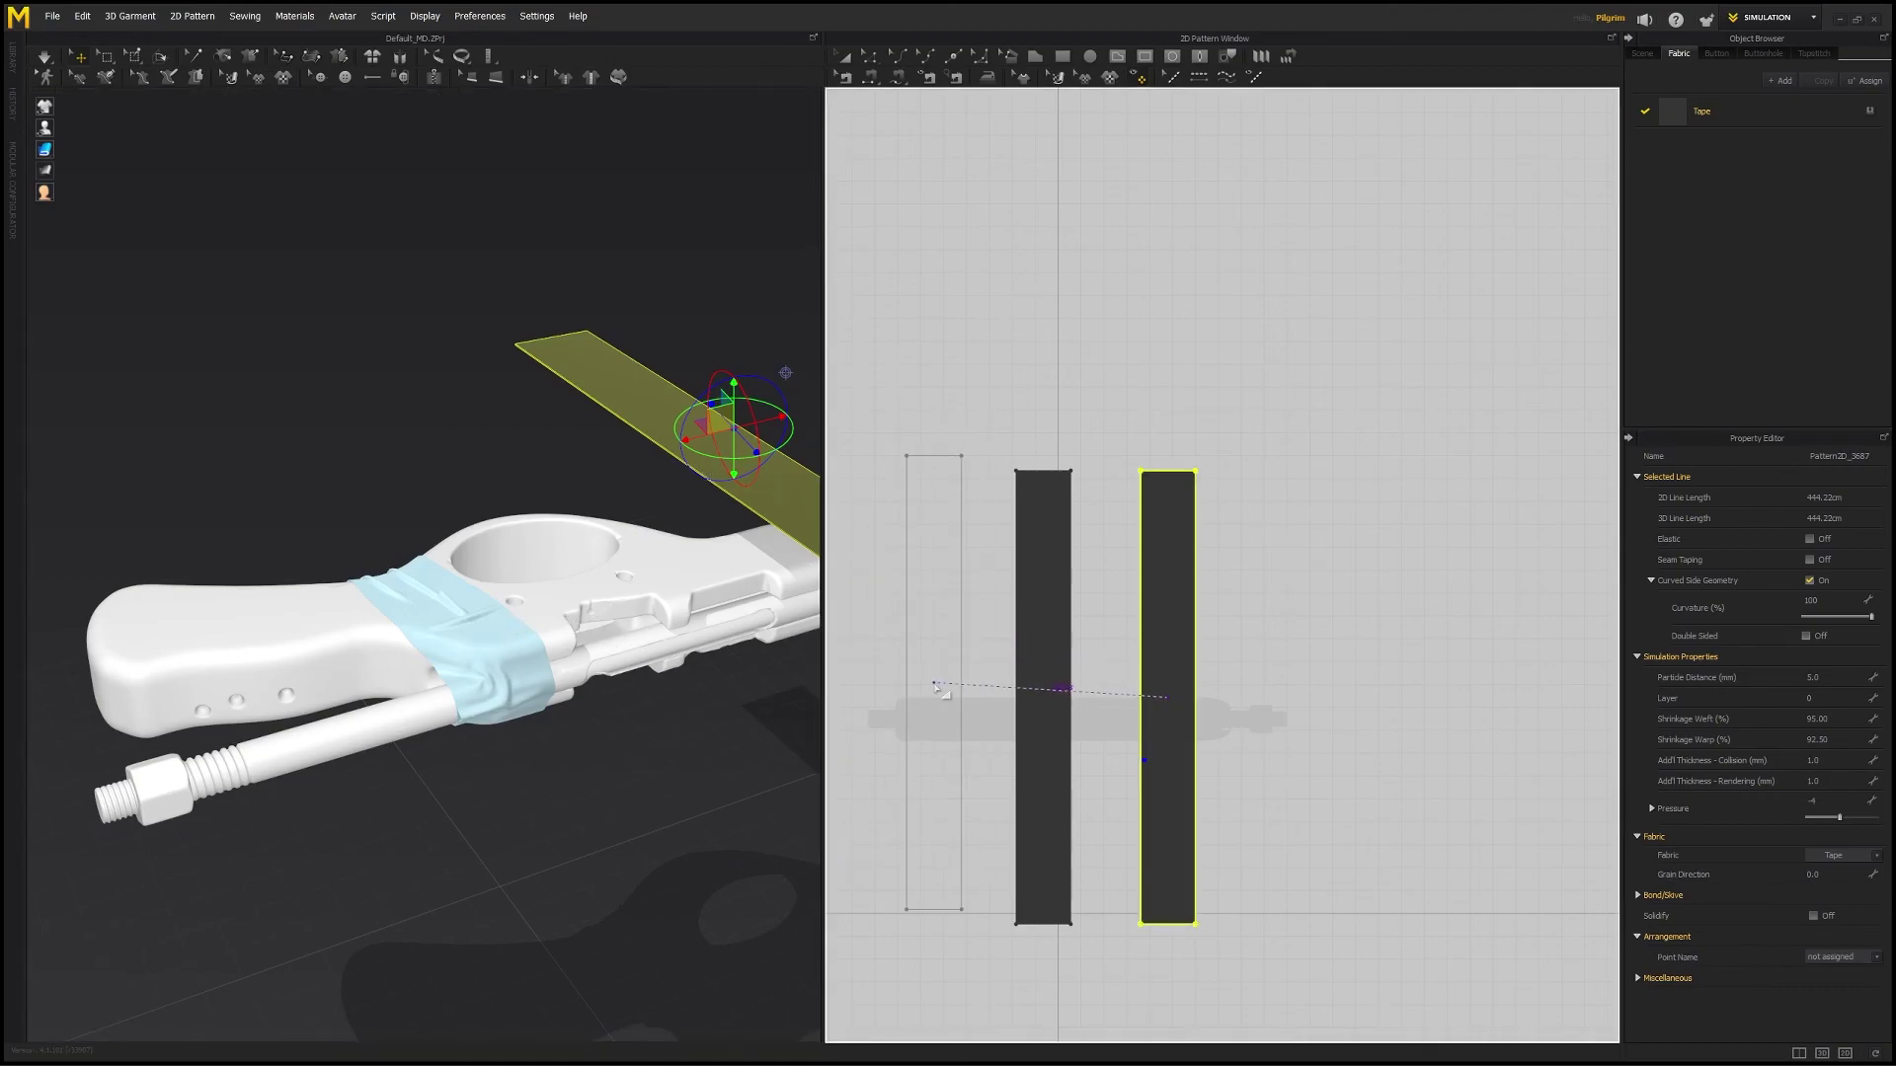
key(a)
right_drag(750, 493, 519, 694)
scroll(648, 530, down, 2)
drag(1169, 459, 1169, 518)
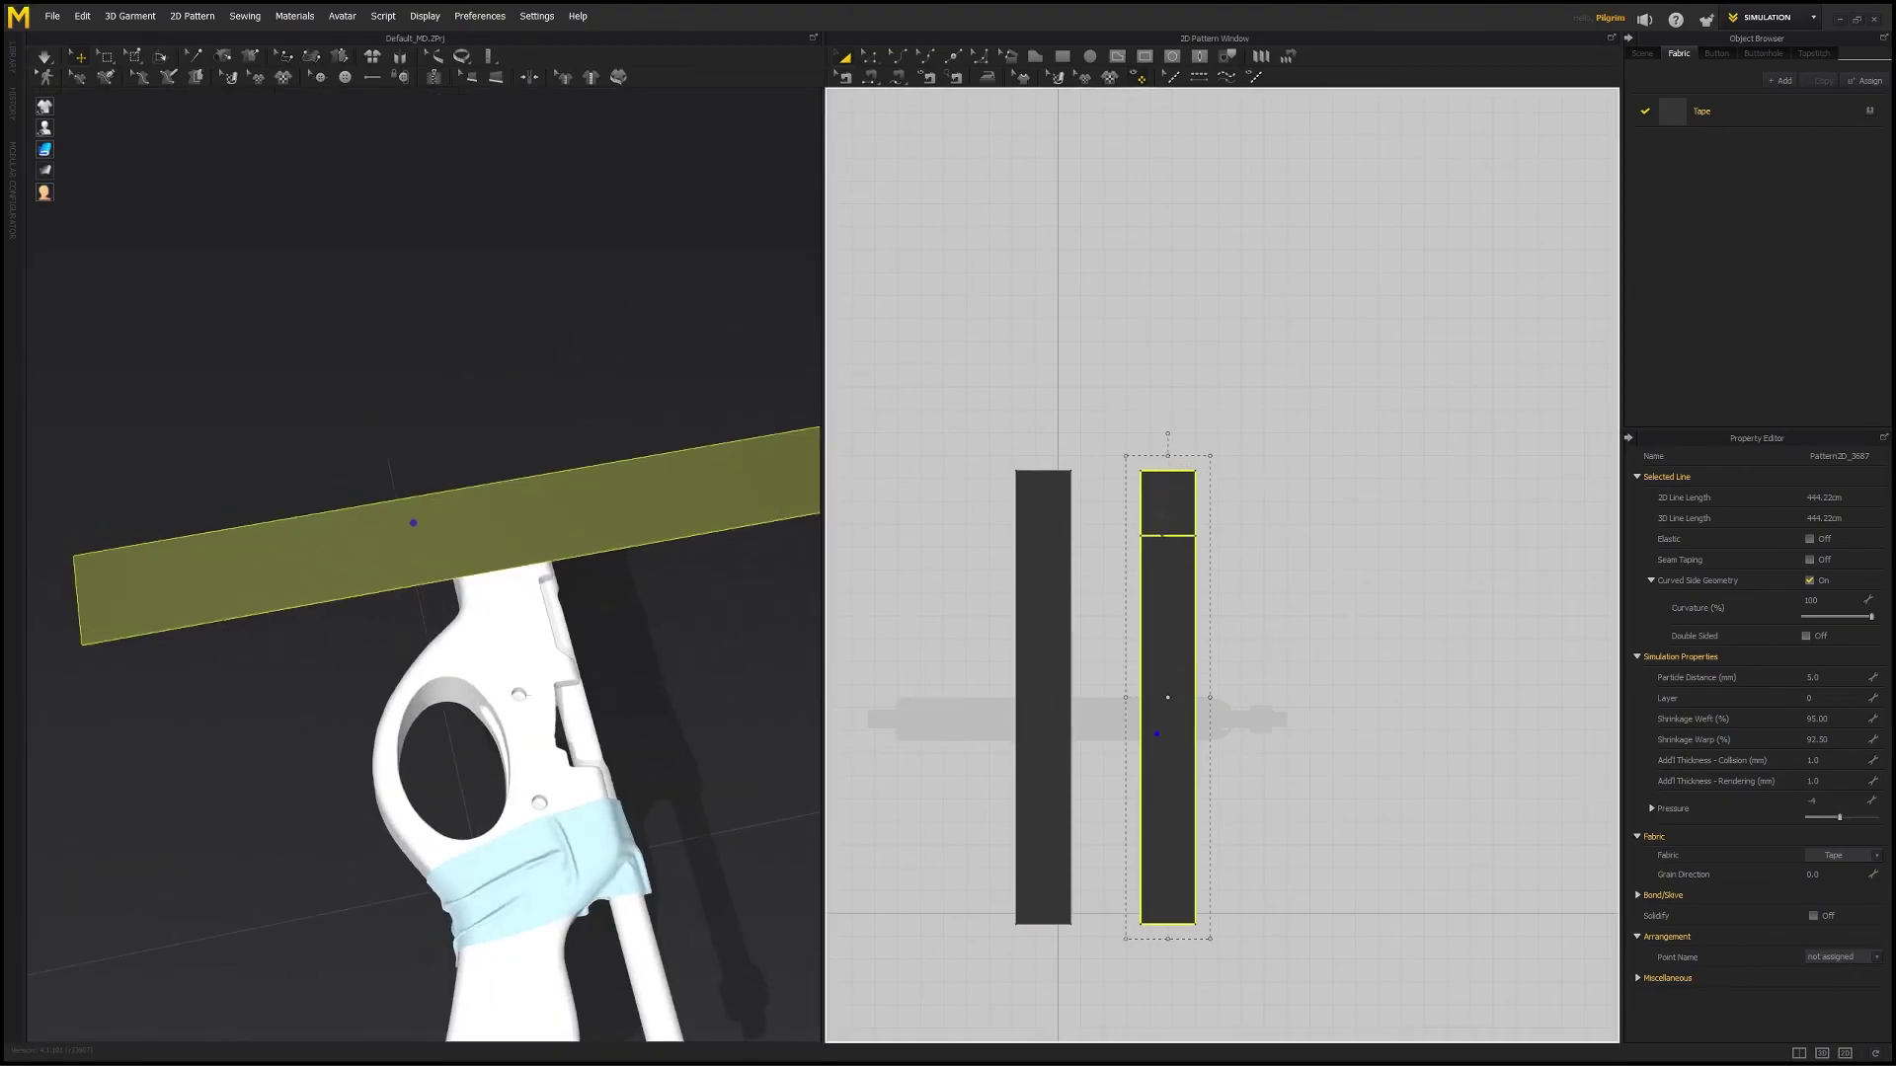
drag(1168, 615, 1168, 618)
drag(1170, 944, 1171, 882)
- Position the shortened strip flat across the squared end of the stock, beside the protruding pipe
click(491, 564)
drag(477, 533, 548, 526)
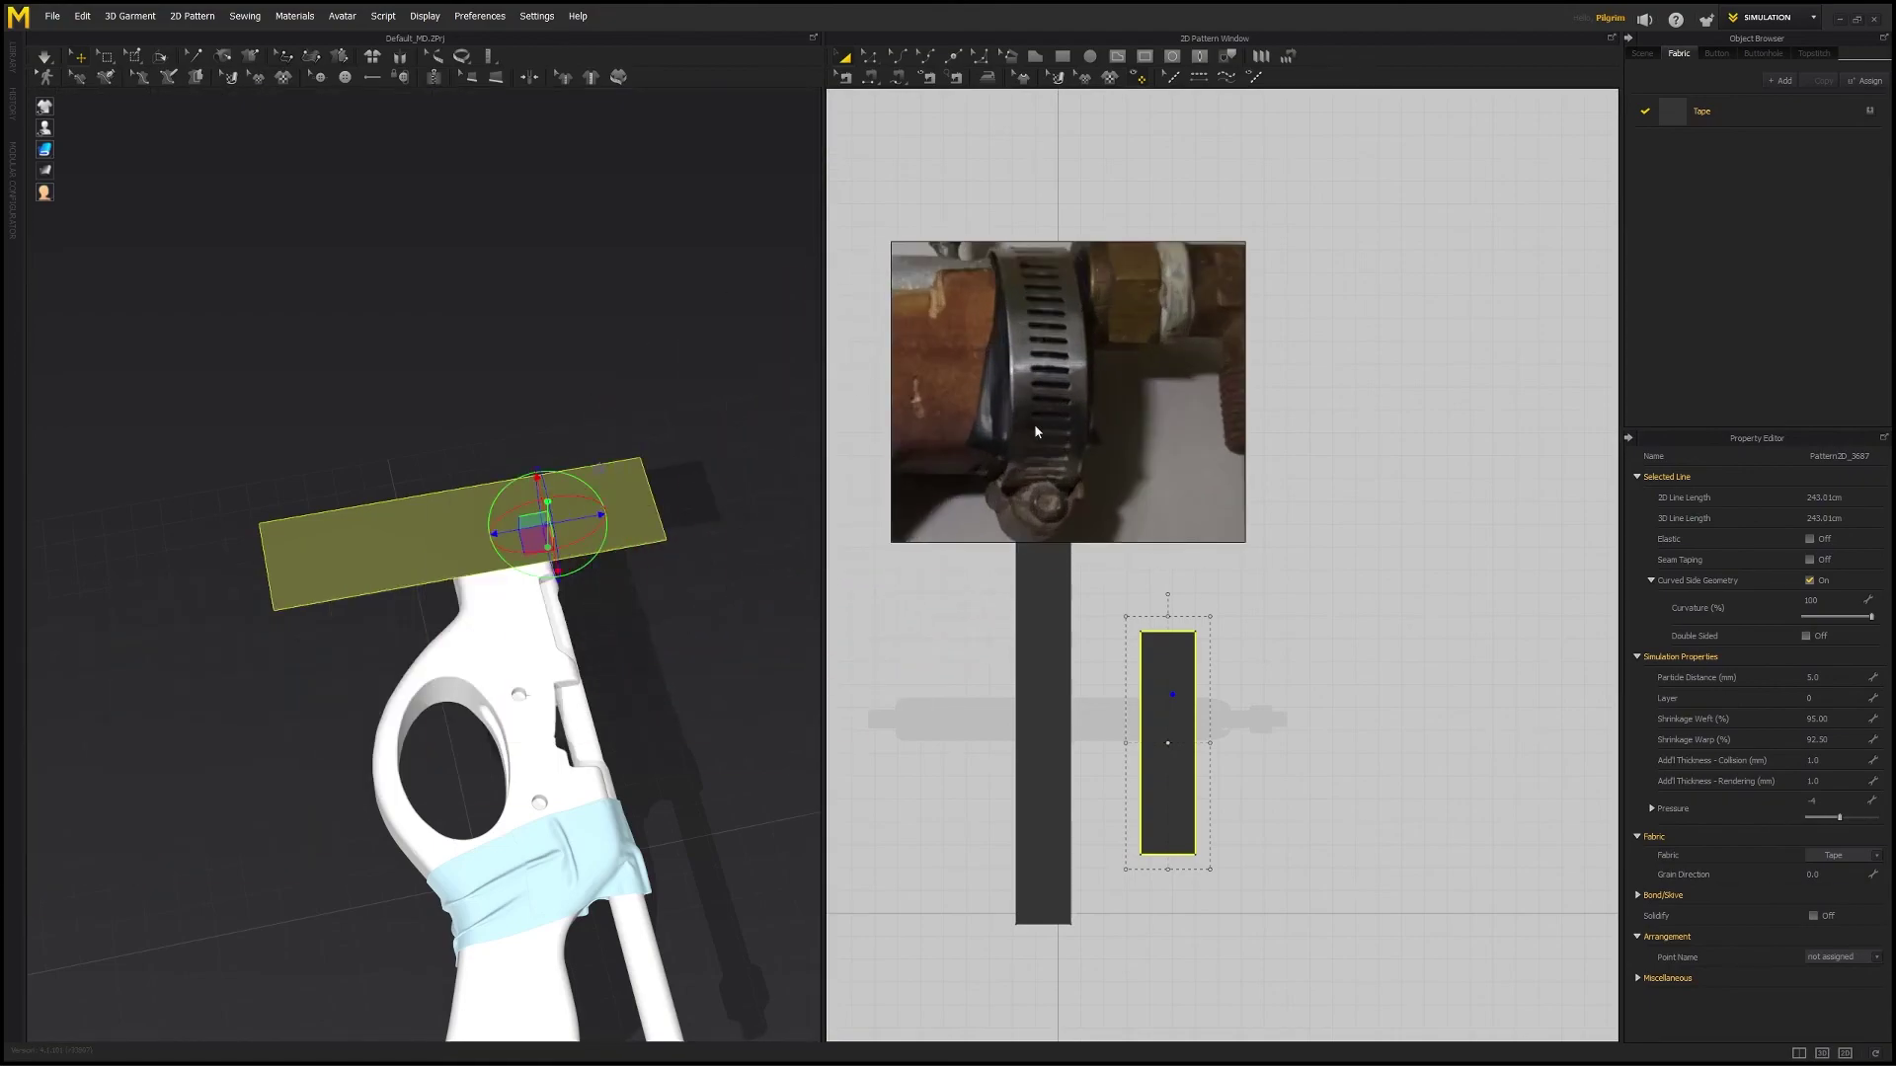
right_drag(664, 626, 591, 564)
mouse_move(592, 564)
mouse_down()
mouse_move(593, 519)
mouse_move(605, 558)
mouse_up()
scroll(597, 576, up, 2)
right_drag(597, 576, 503, 556)
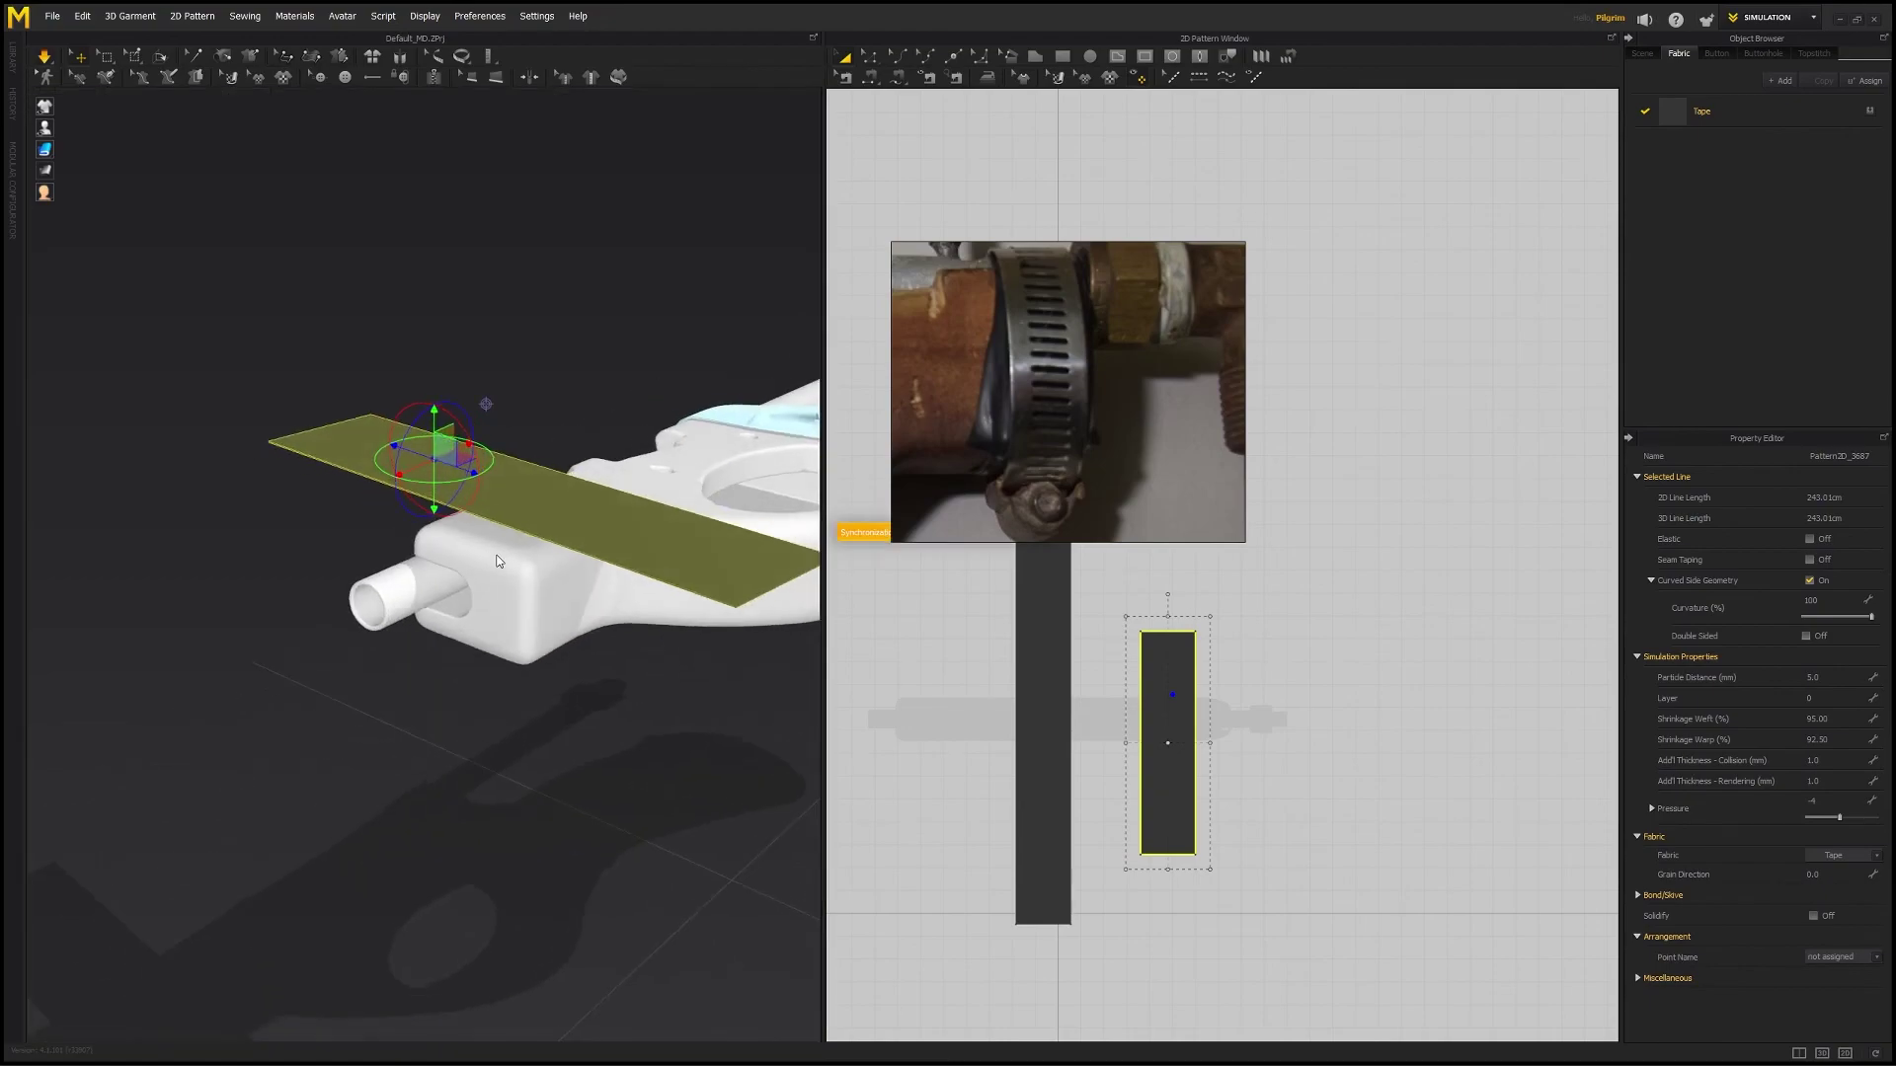
- Try simulating the short strip so it drapes over the squared end of the stock
key(space)
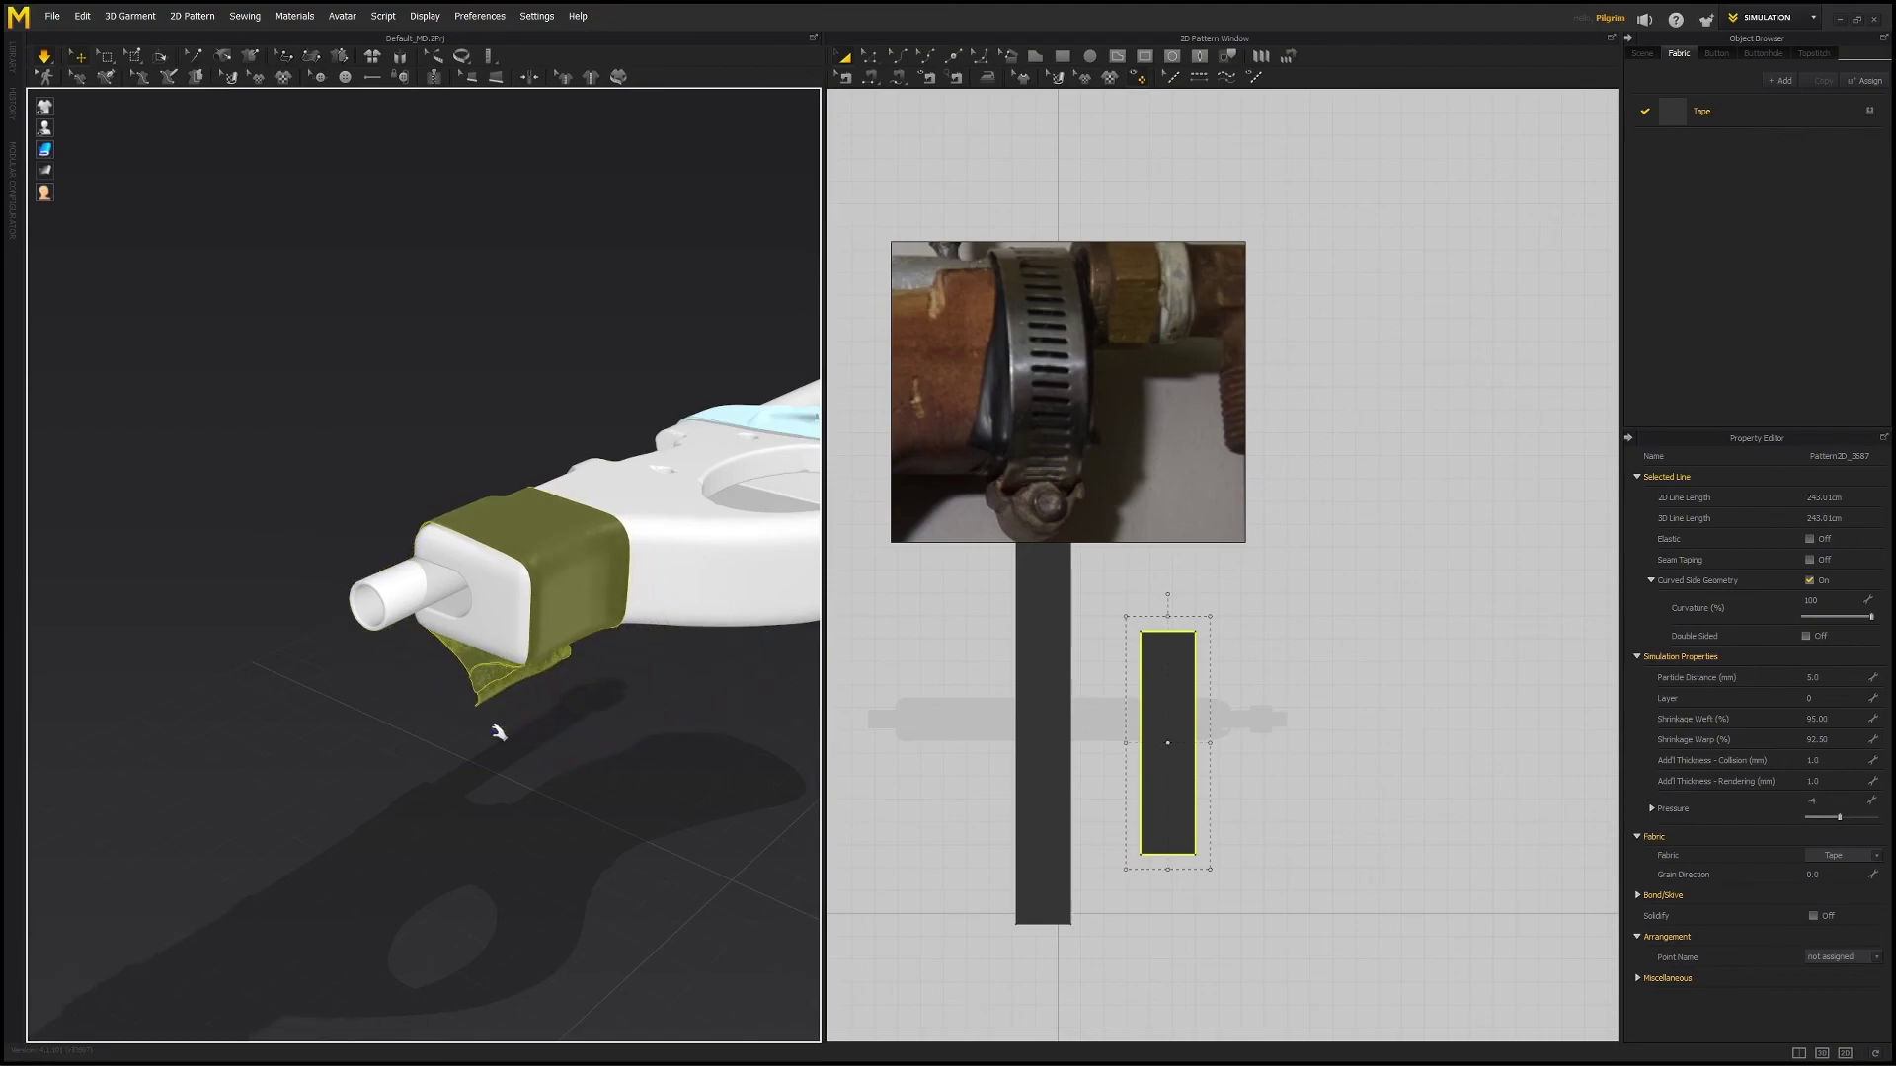
right_drag(502, 713, 422, 682)
key(space)
- Adjust the flat strip's placement above the squared end of the stock
right_drag(540, 588, 487, 561)
click(465, 518)
drag(500, 533, 515, 538)
right_drag(516, 539, 425, 609)
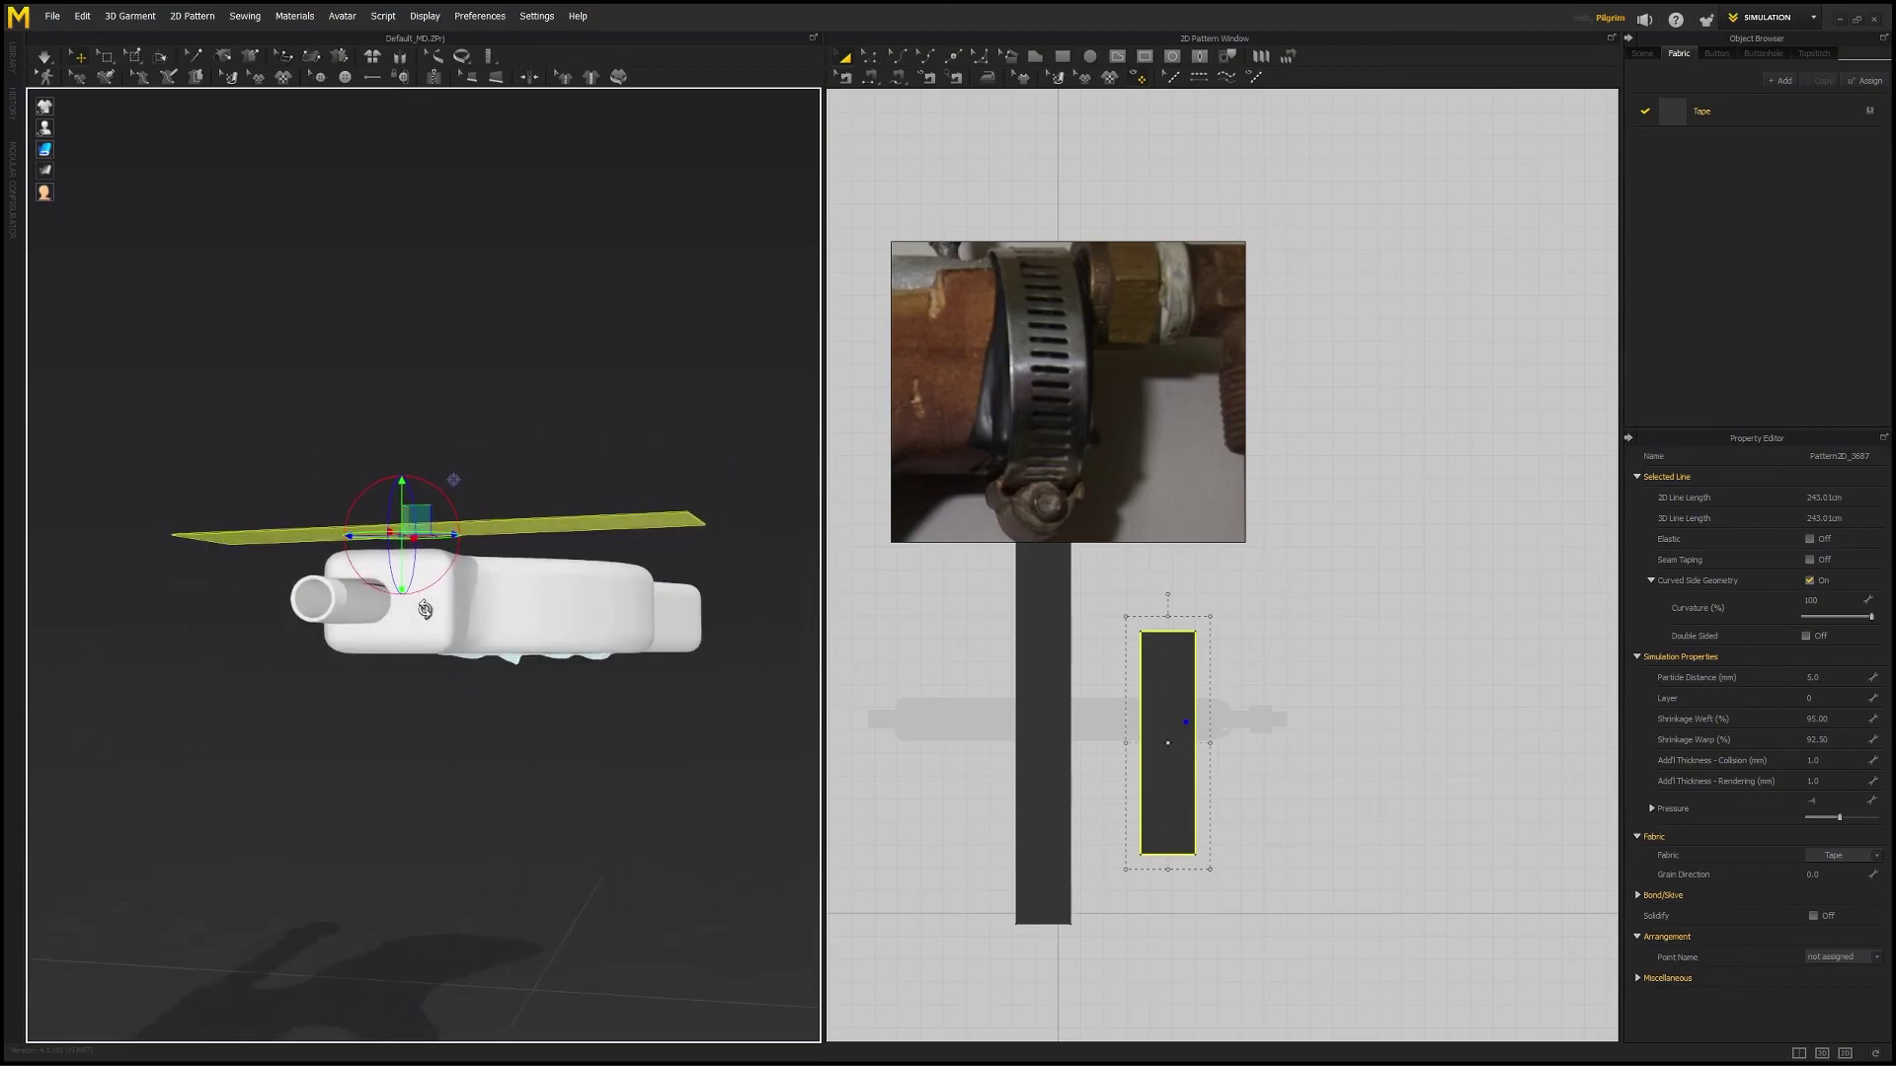
- Simulate the repositioned strip around the squared end of the stock and inspect its folds underneath
key(space)
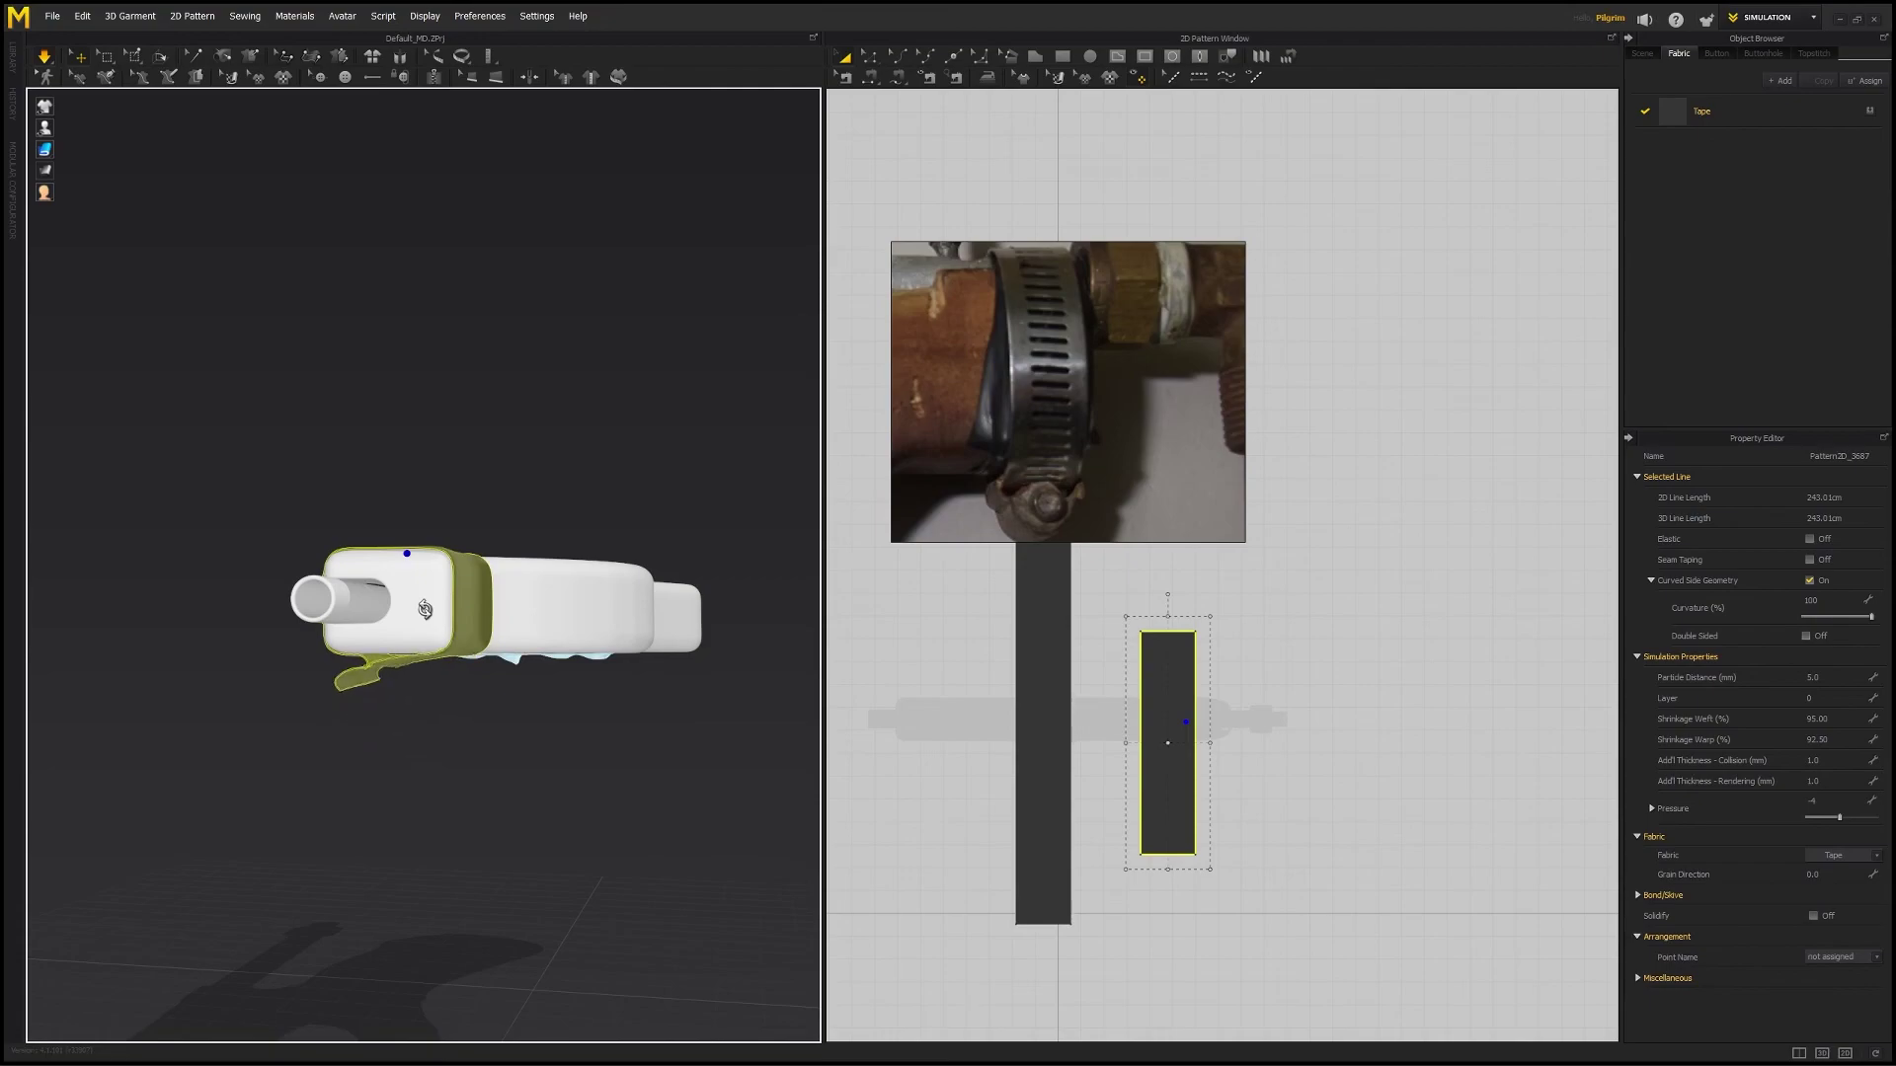
right_drag(335, 637, 337, 723)
scroll(477, 707, up, 5)
scroll(400, 702, down, 3)
scroll(401, 704, down, 8)
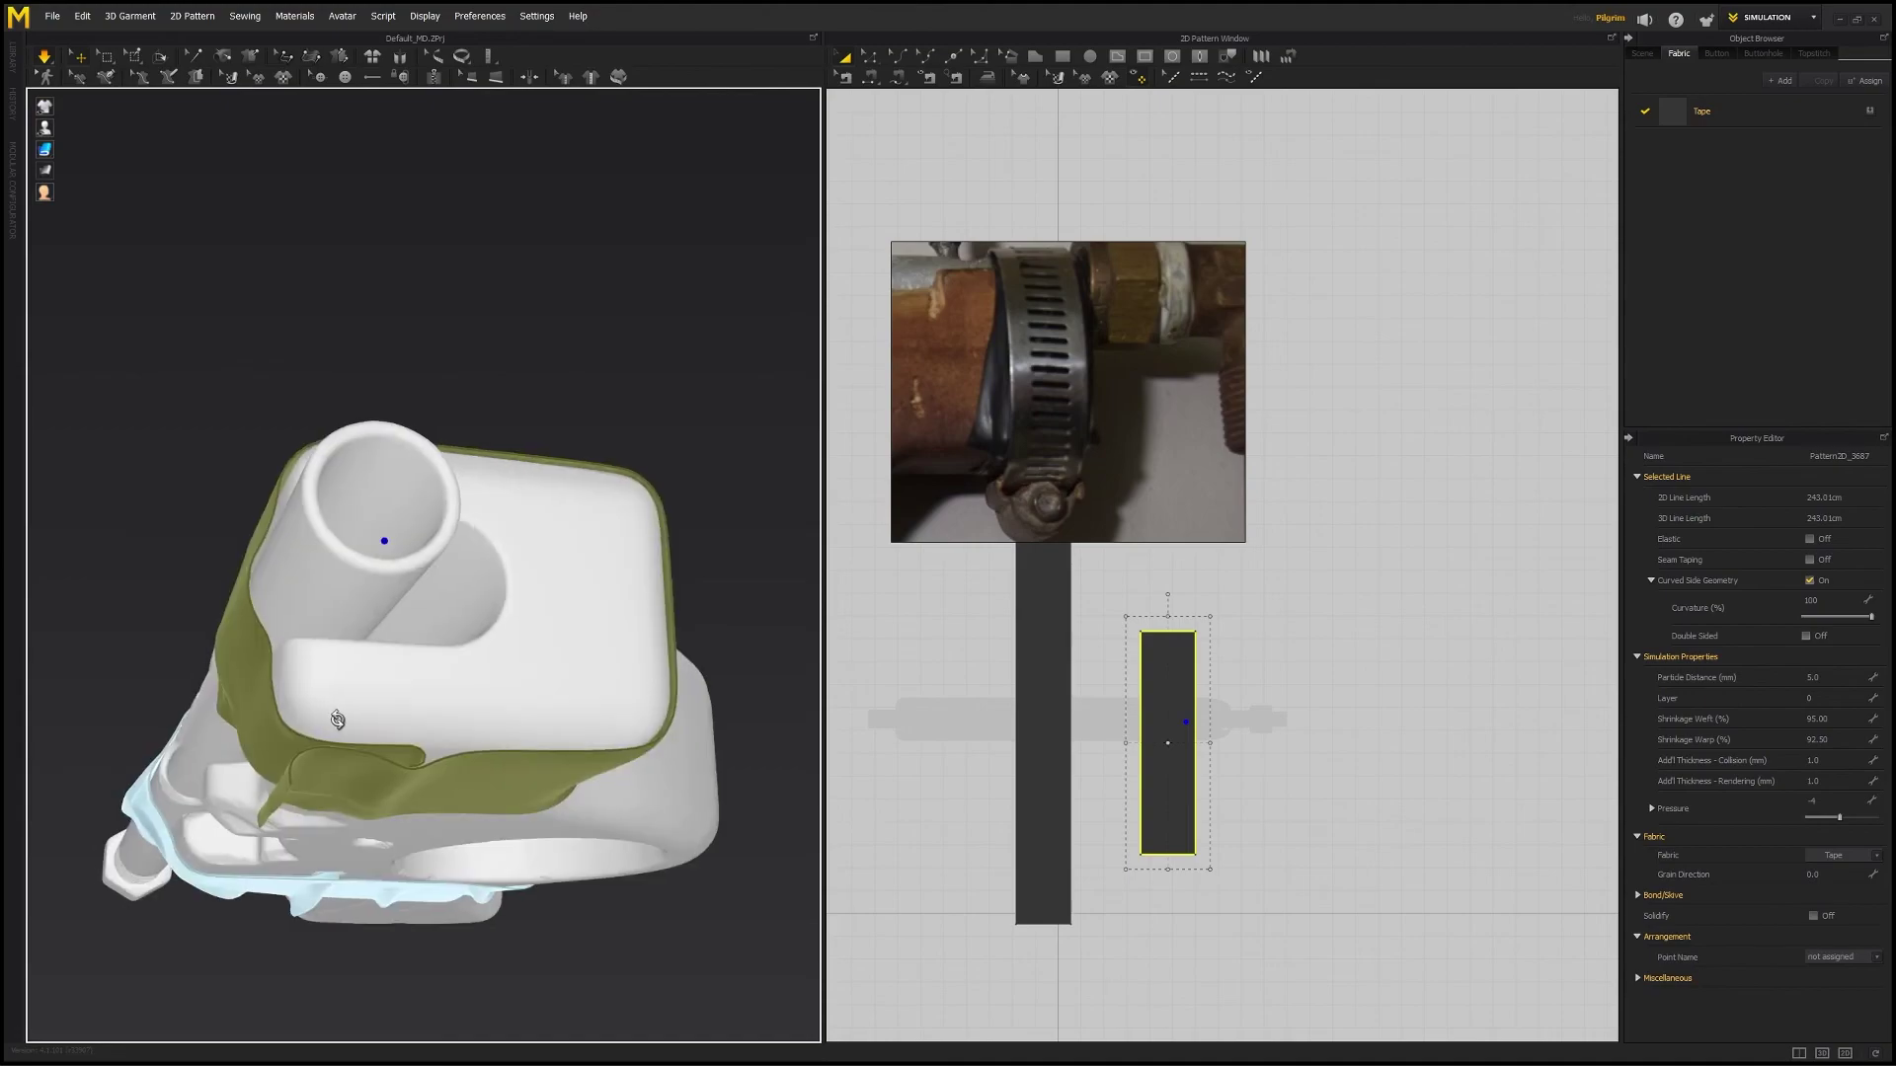
- Pull the tape on the gun's front block during simulation to form folds along the barrel side and edges
mouse_move(441, 766)
mouse_down()
mouse_move(423, 765)
mouse_move(473, 747)
mouse_move(440, 752)
mouse_up()
right_drag(273, 748, 413, 670)
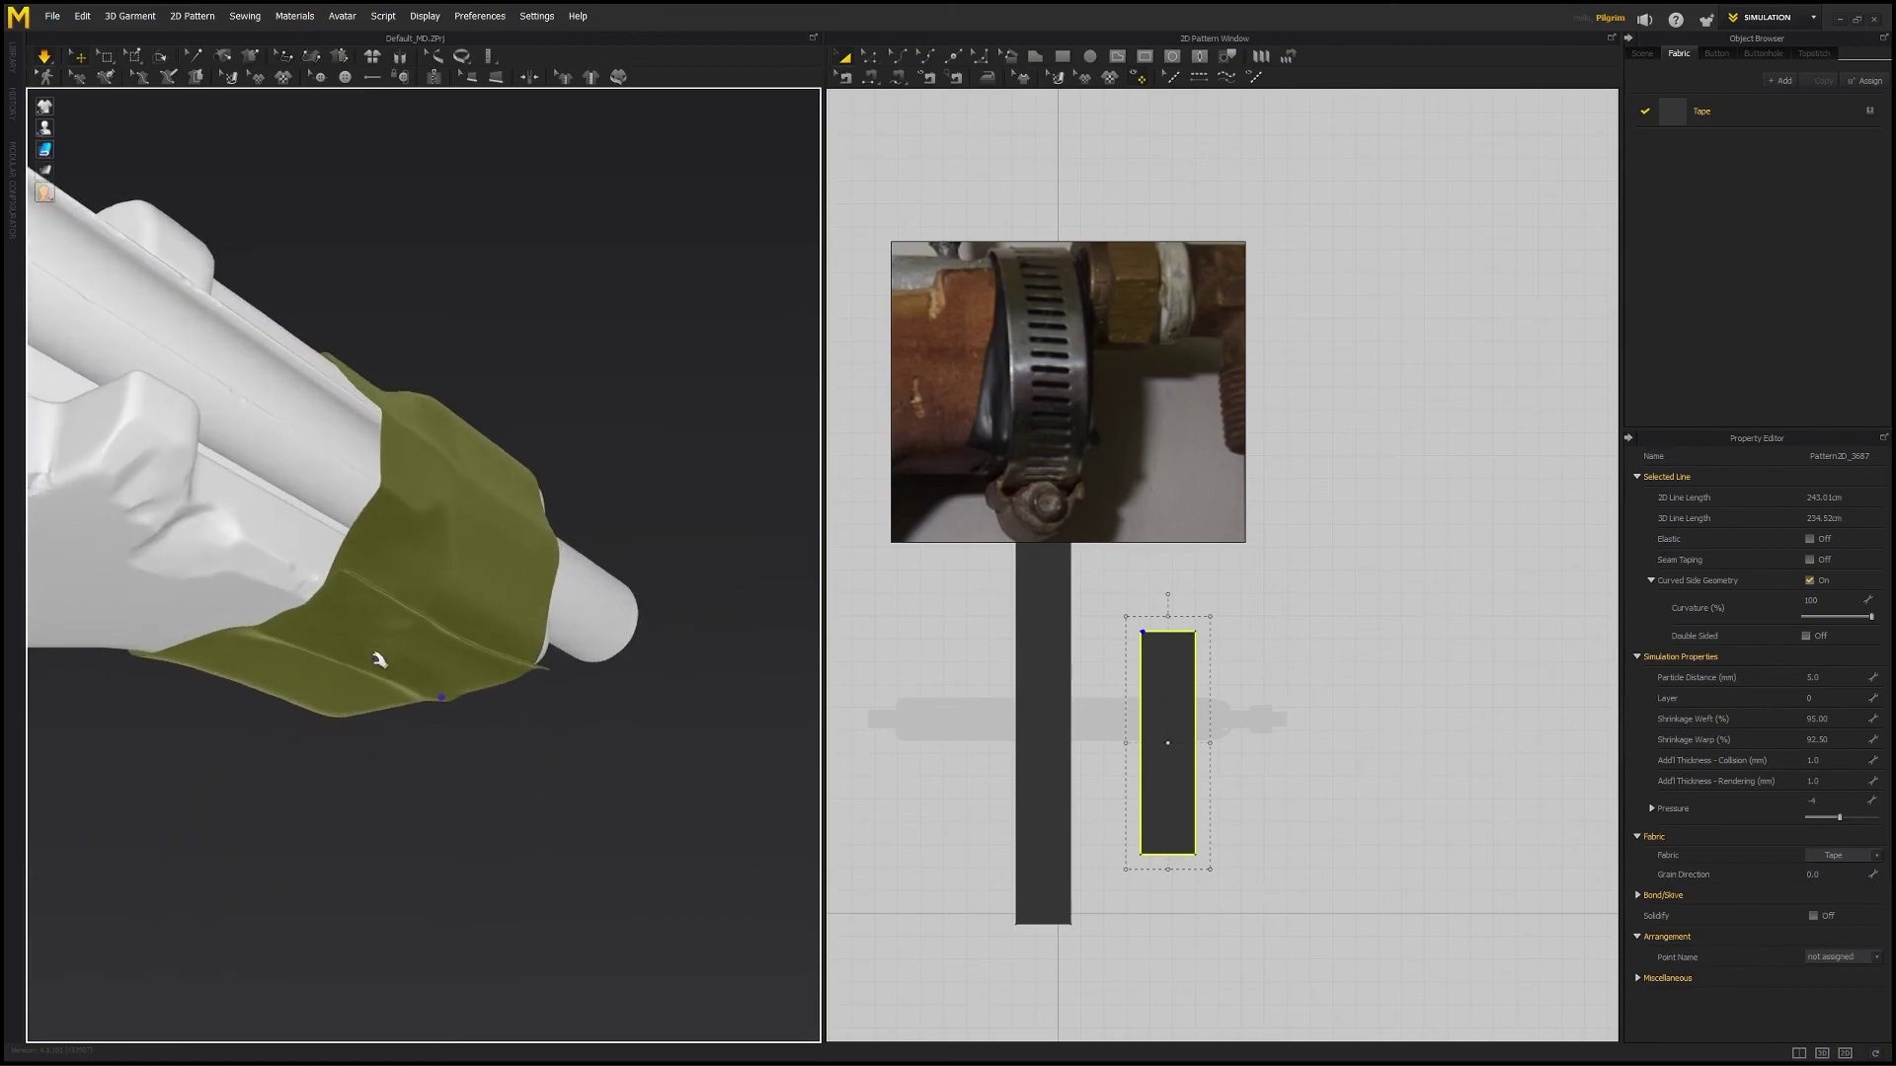
drag(381, 680, 383, 690)
right_drag(478, 599, 356, 676)
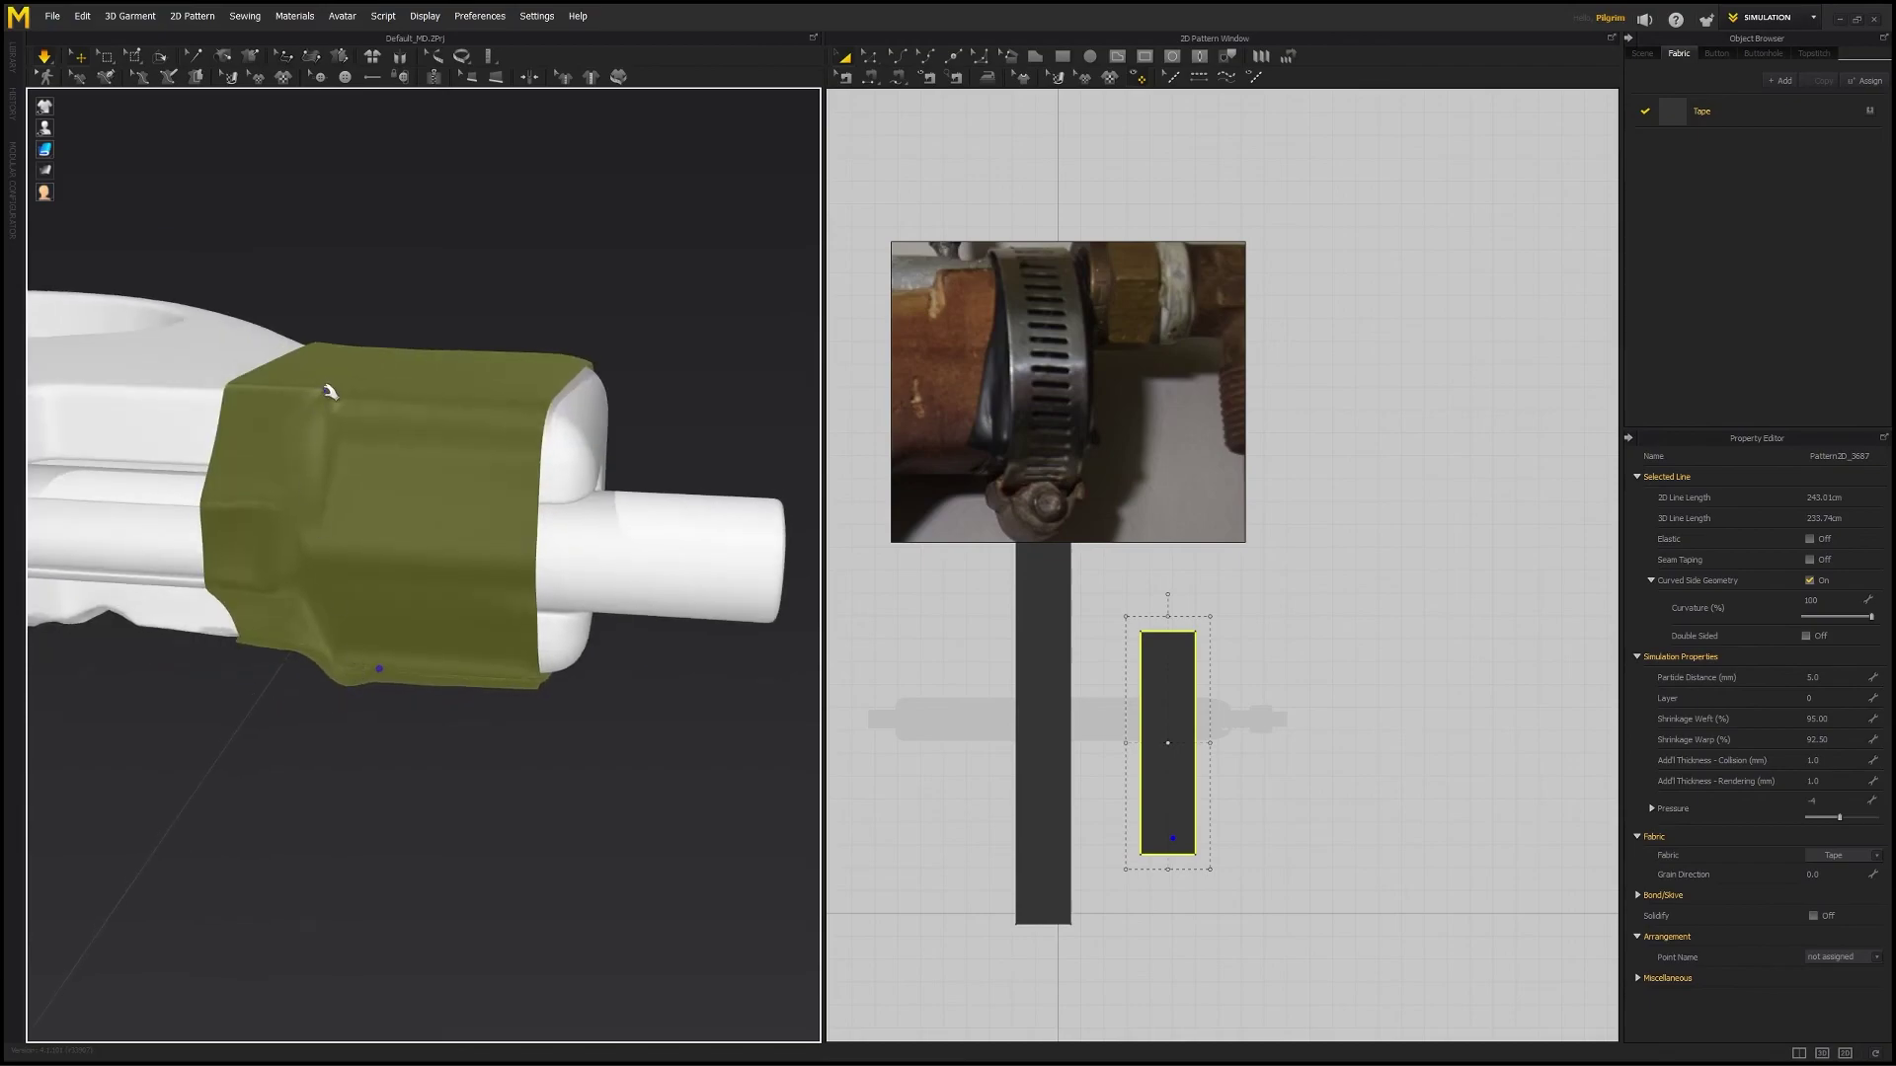
right_drag(330, 399, 338, 390)
drag(358, 367, 376, 314)
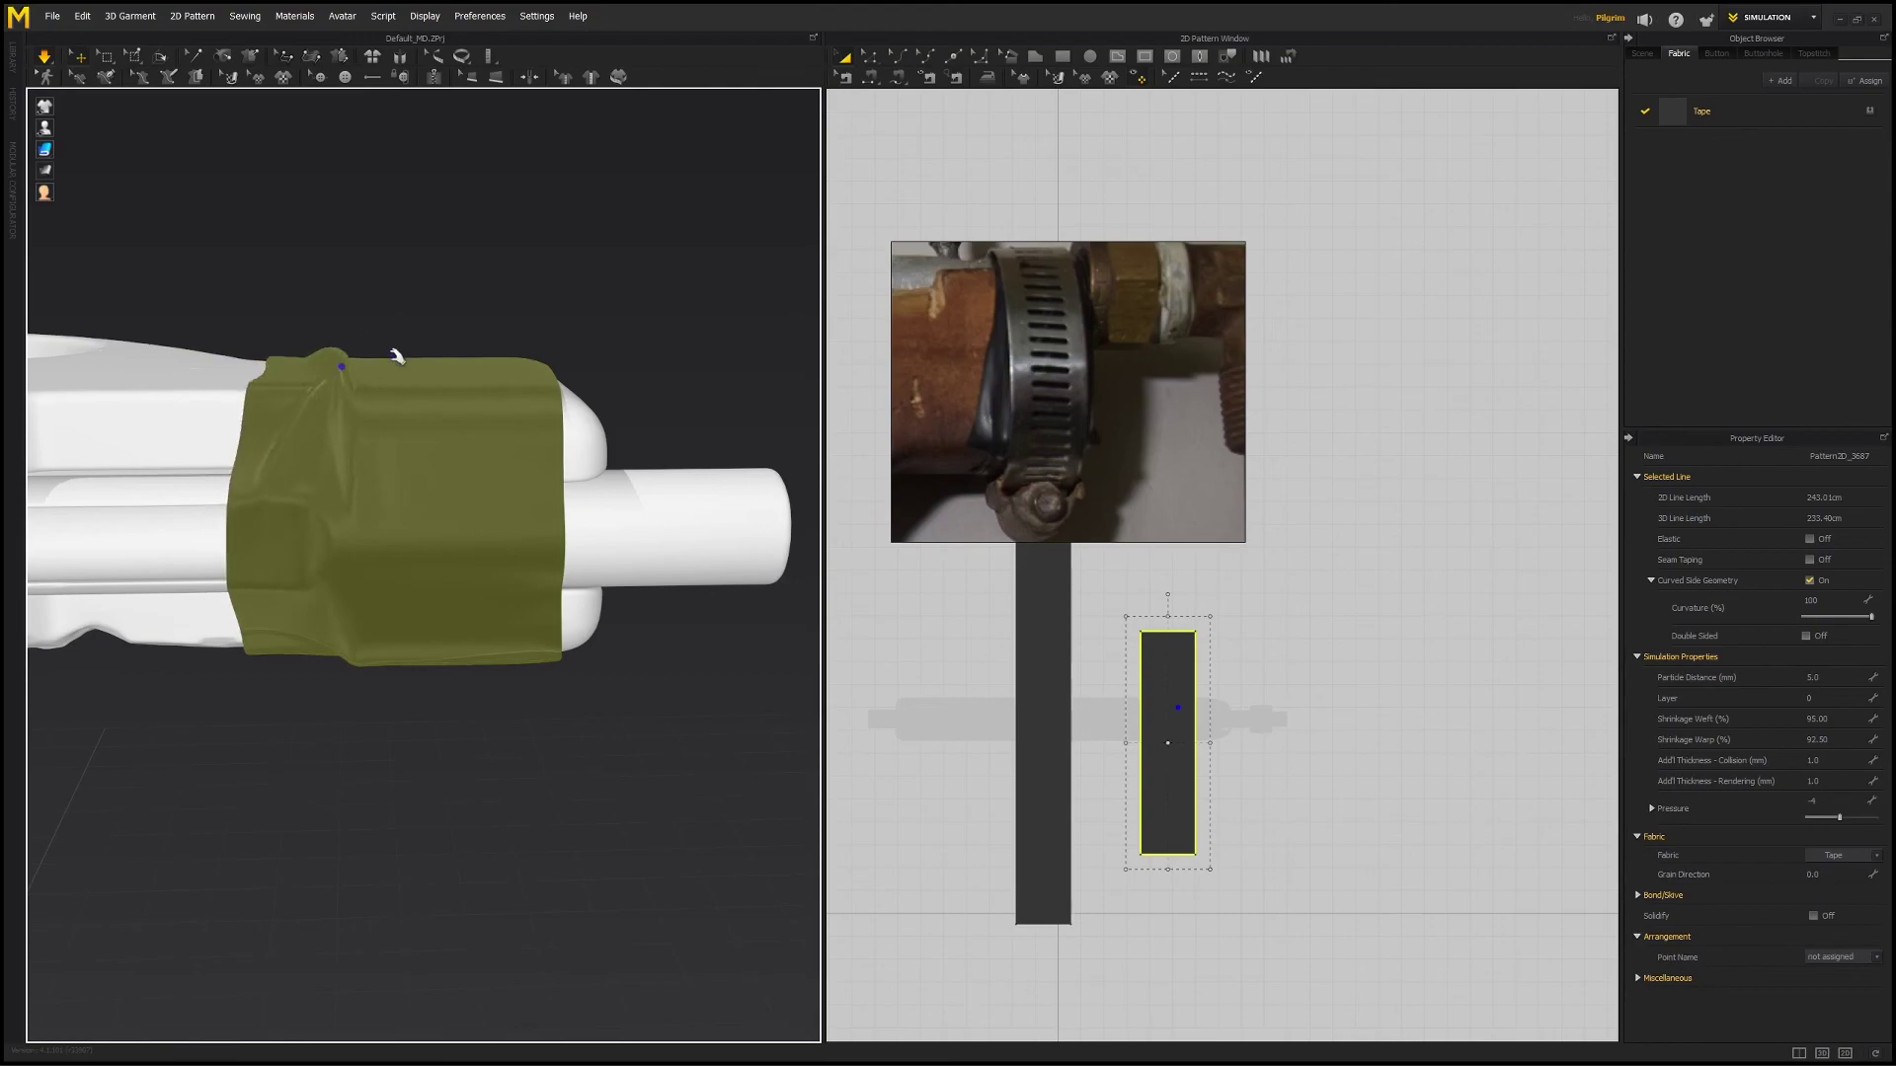
right_drag(361, 422, 358, 481)
right_drag(479, 365, 504, 258)
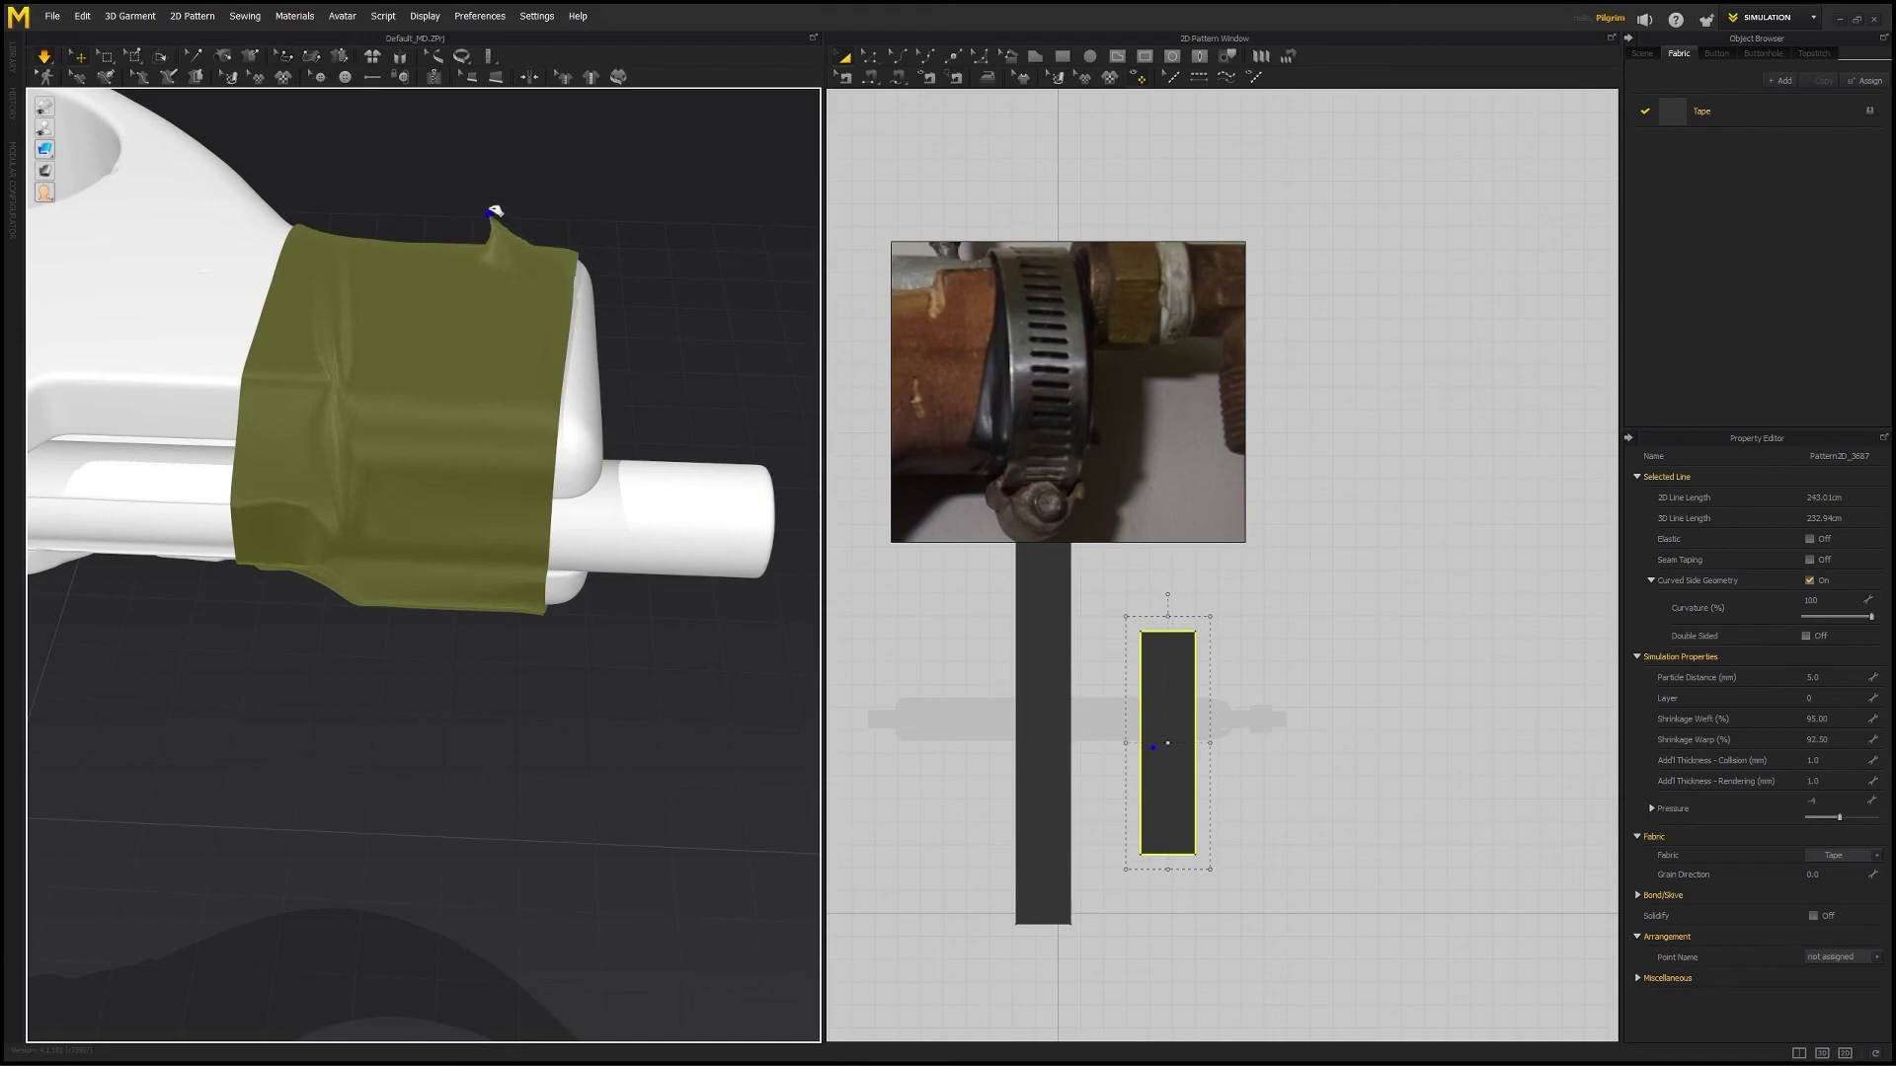
- Tug the tape's edge areas on both sides of the front block to add creases while it simulates
drag(491, 210, 478, 201)
scroll(478, 201, down, 3)
right_drag(478, 201, 216, 400)
click(516, 533)
right_drag(515, 534, 520, 224)
click(566, 370)
drag(566, 370, 555, 352)
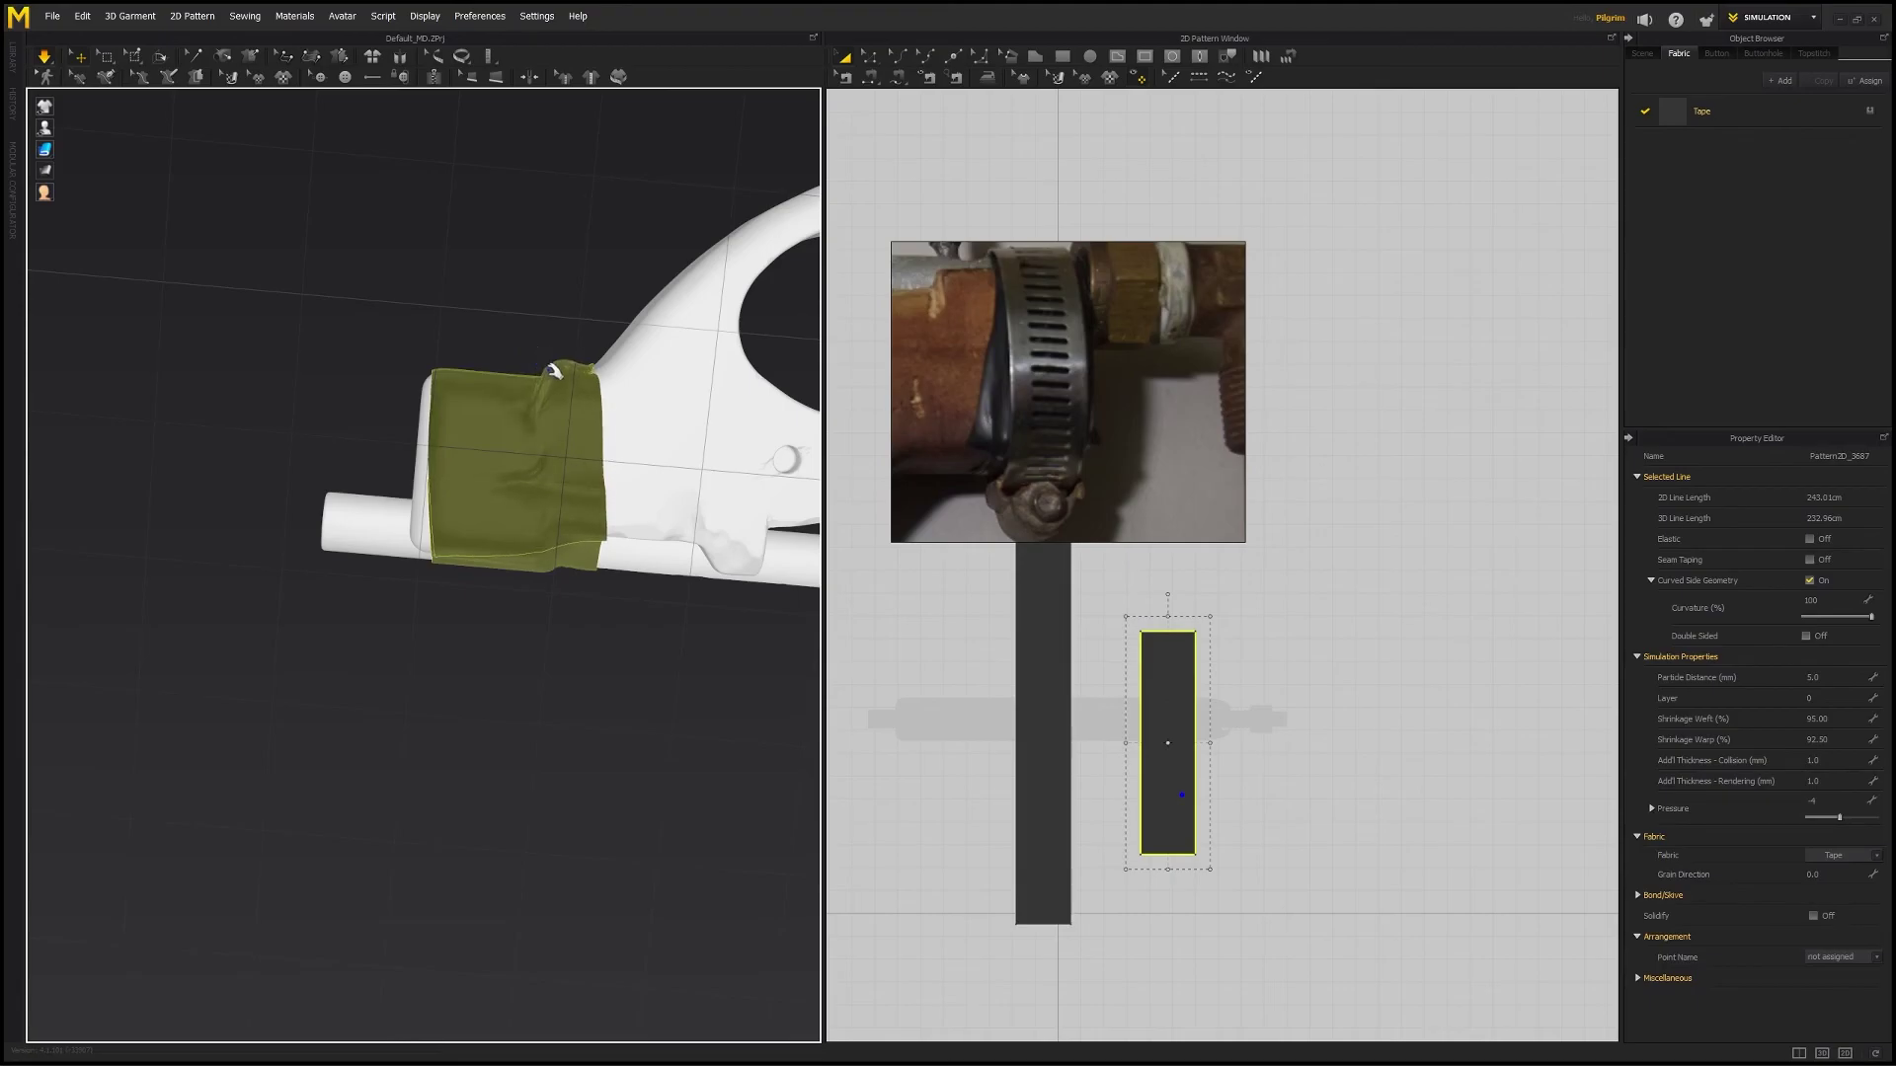
mouse_move(457, 432)
right_down()
mouse_move(426, 374)
mouse_move(552, 317)
mouse_move(743, 288)
mouse_move(765, 596)
mouse_move(626, 557)
mouse_move(735, 519)
mouse_move(441, 483)
mouse_move(446, 458)
right_up()
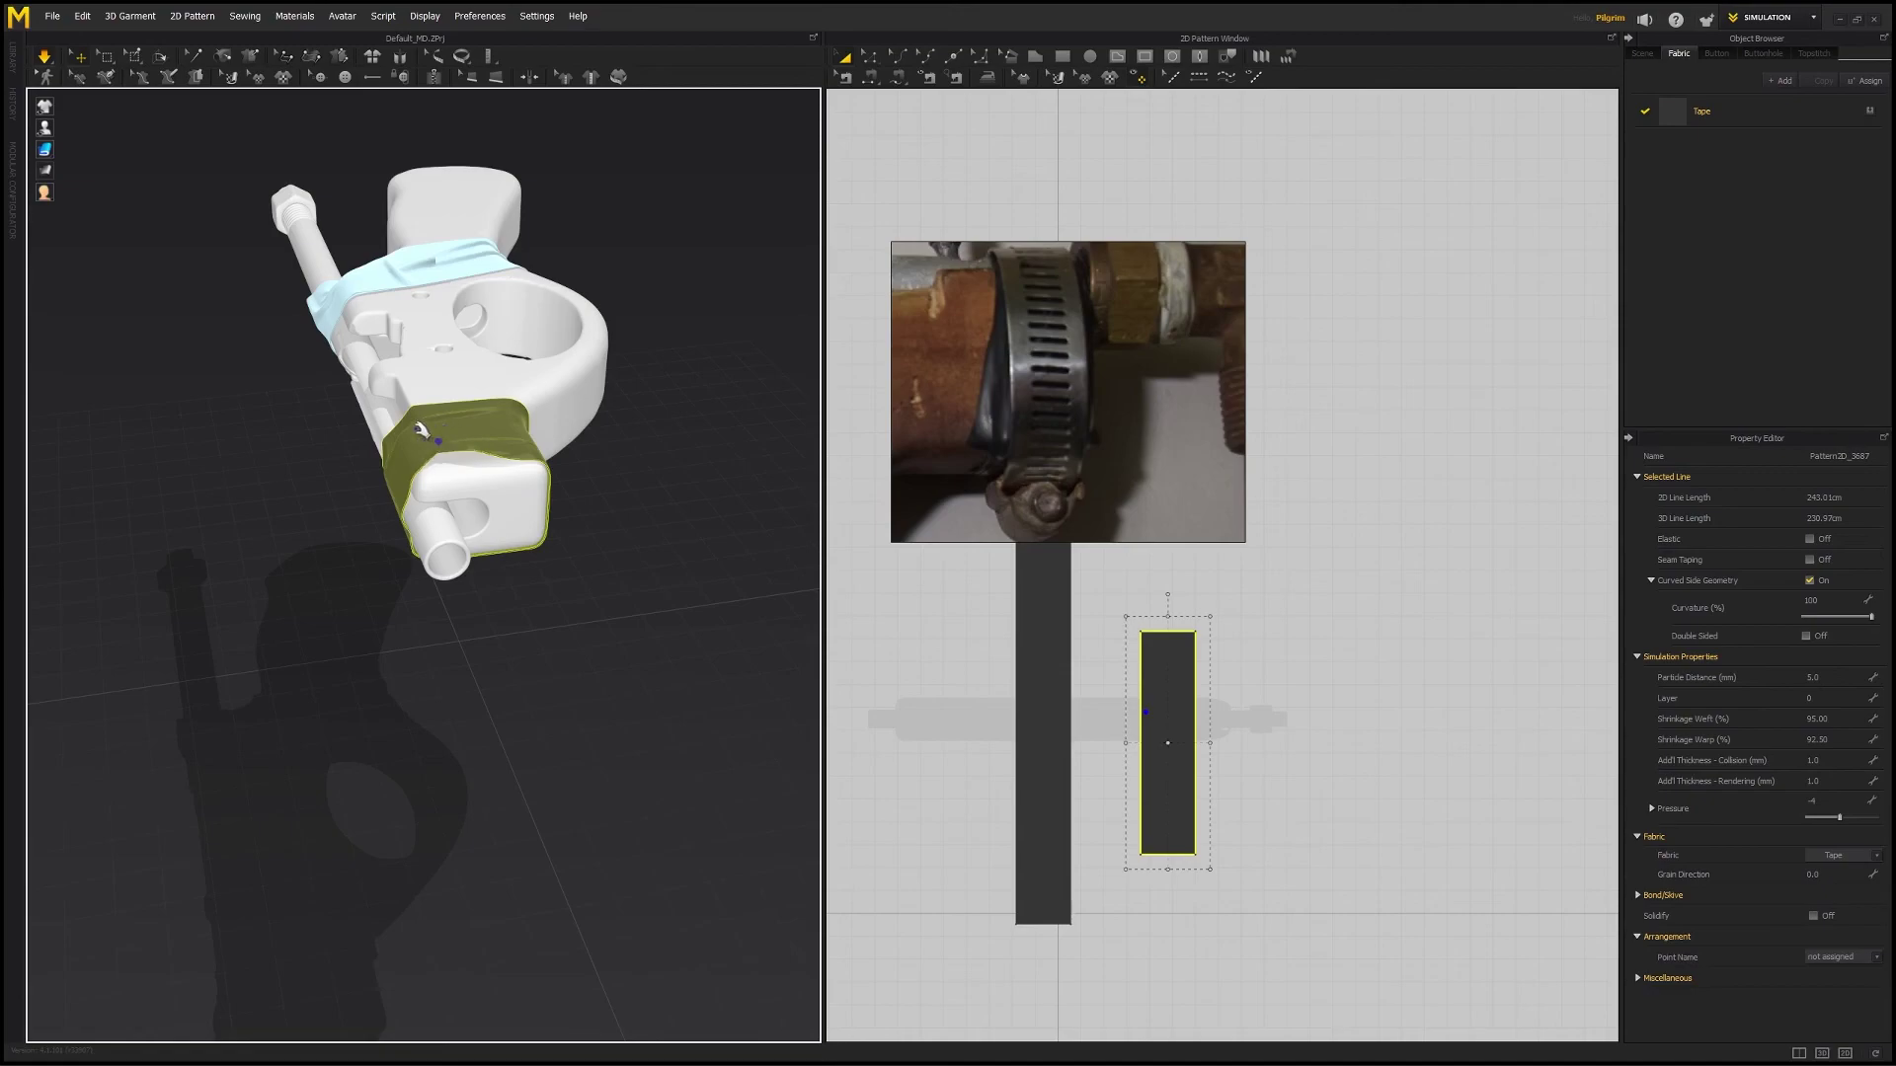
- Set the front tape's Shrinkage Warp to 95% and run the simulation with the new value
mouse_move(418, 427)
right_down()
mouse_move(529, 419)
mouse_move(358, 452)
mouse_move(375, 464)
mouse_move(368, 364)
mouse_move(416, 484)
mouse_move(404, 395)
right_up()
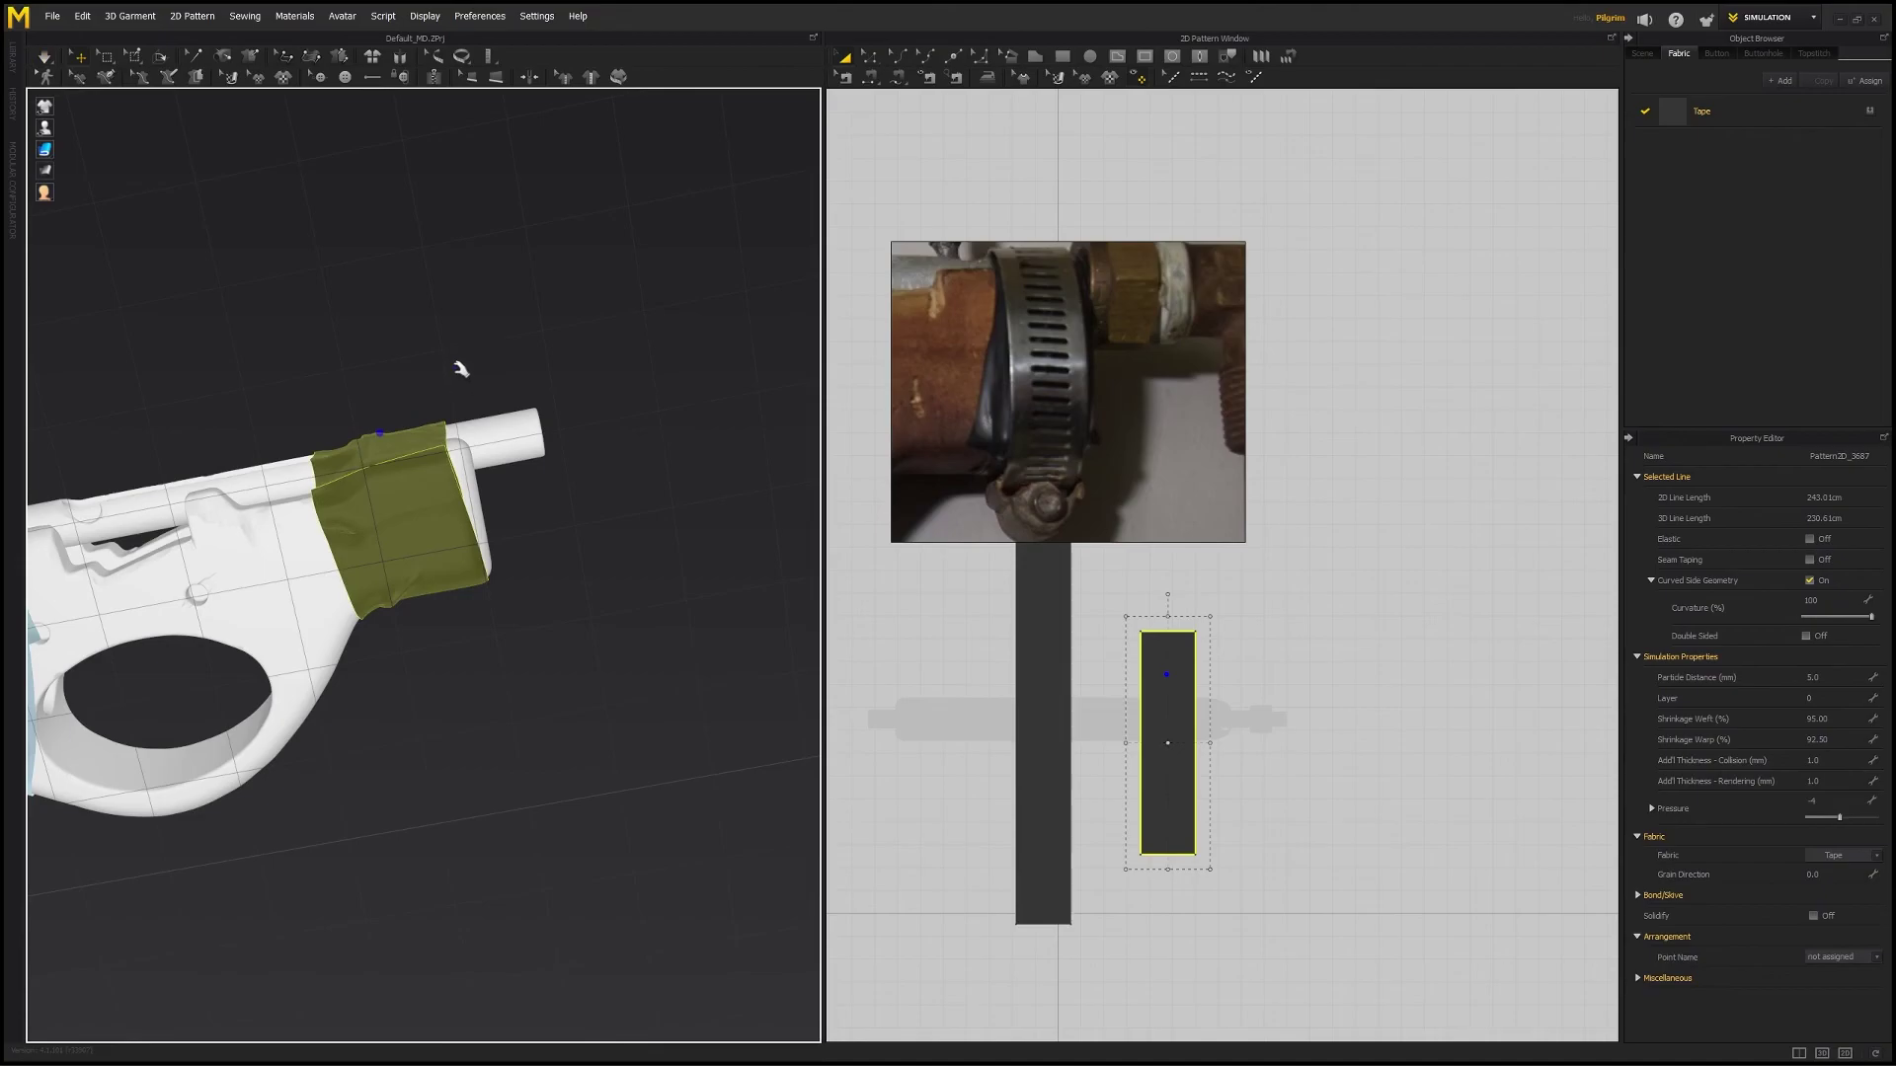
click(424, 402)
mouse_move(423, 402)
right_down()
mouse_move(486, 495)
mouse_move(692, 683)
mouse_move(465, 622)
mouse_move(642, 578)
mouse_move(459, 449)
mouse_move(453, 419)
right_up()
click(453, 419)
middle_drag(454, 419, 494, 493)
scroll(507, 564, up, 3)
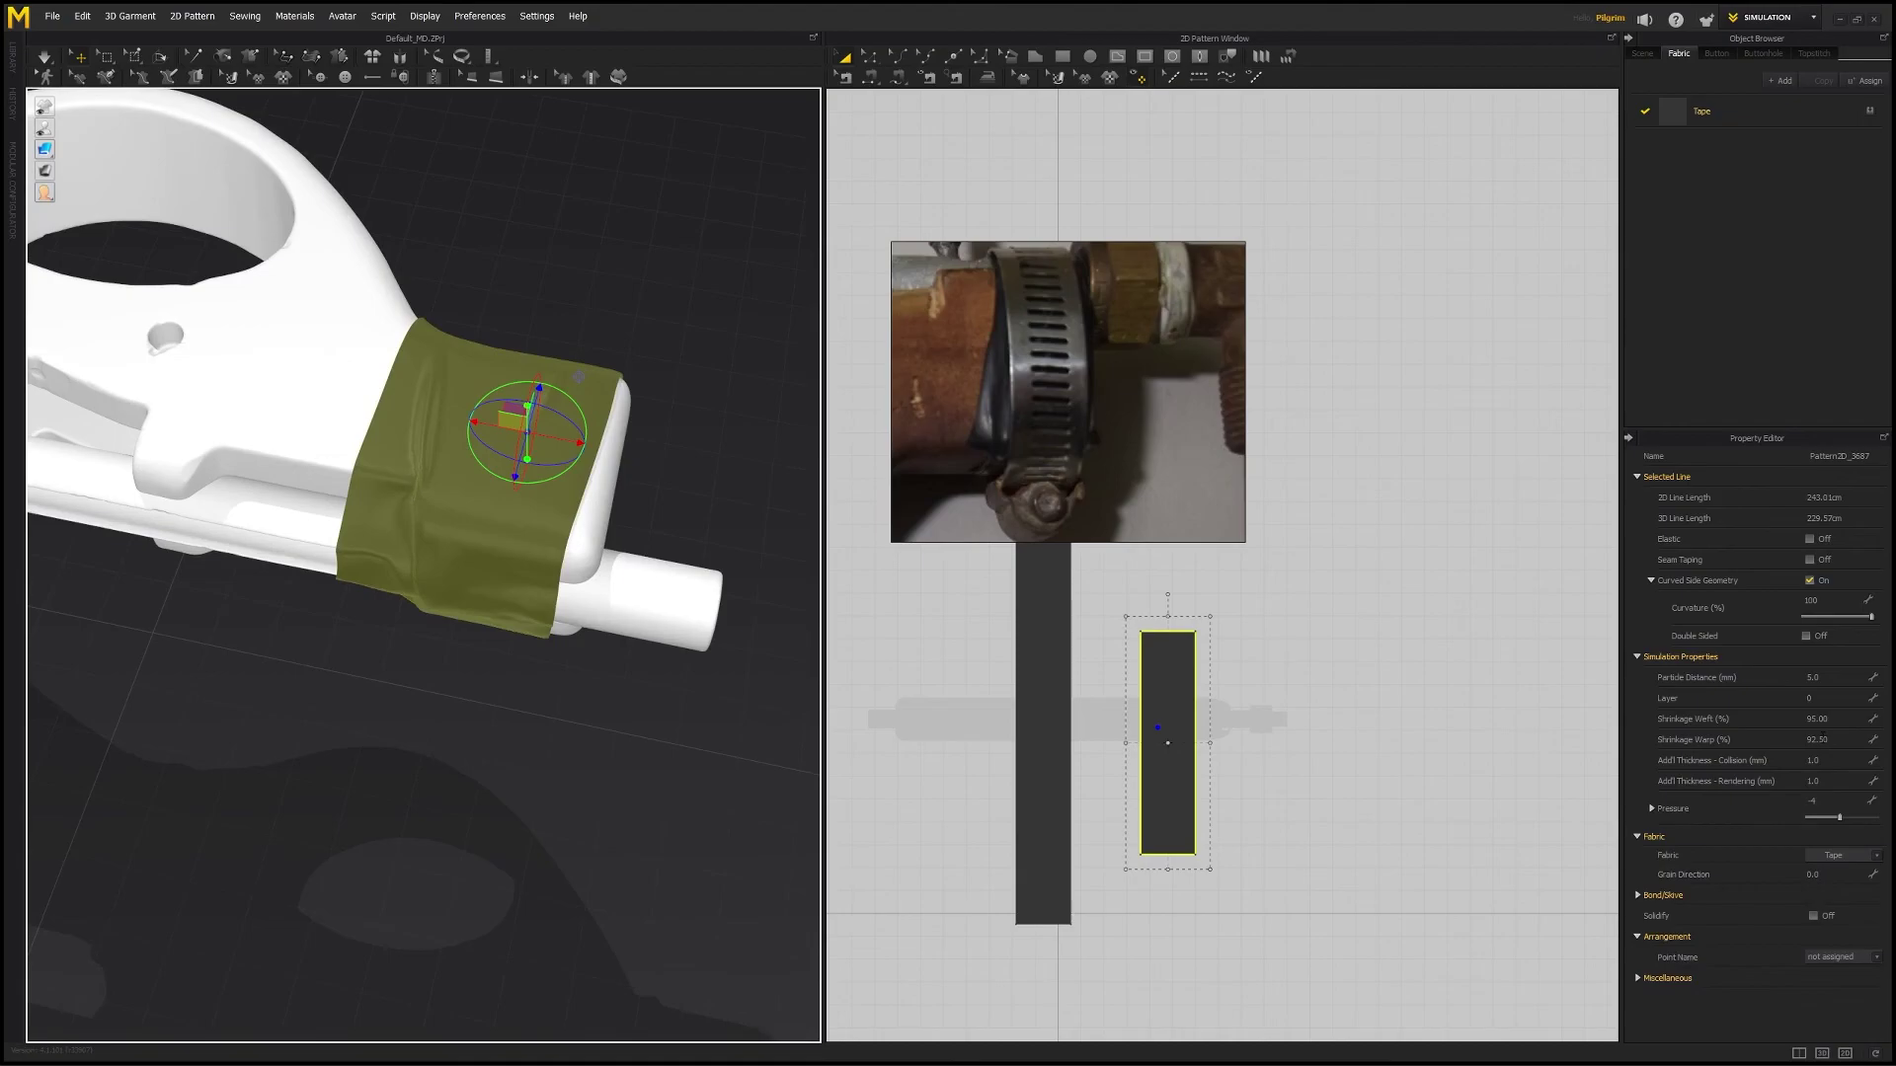
double_click(1813, 740)
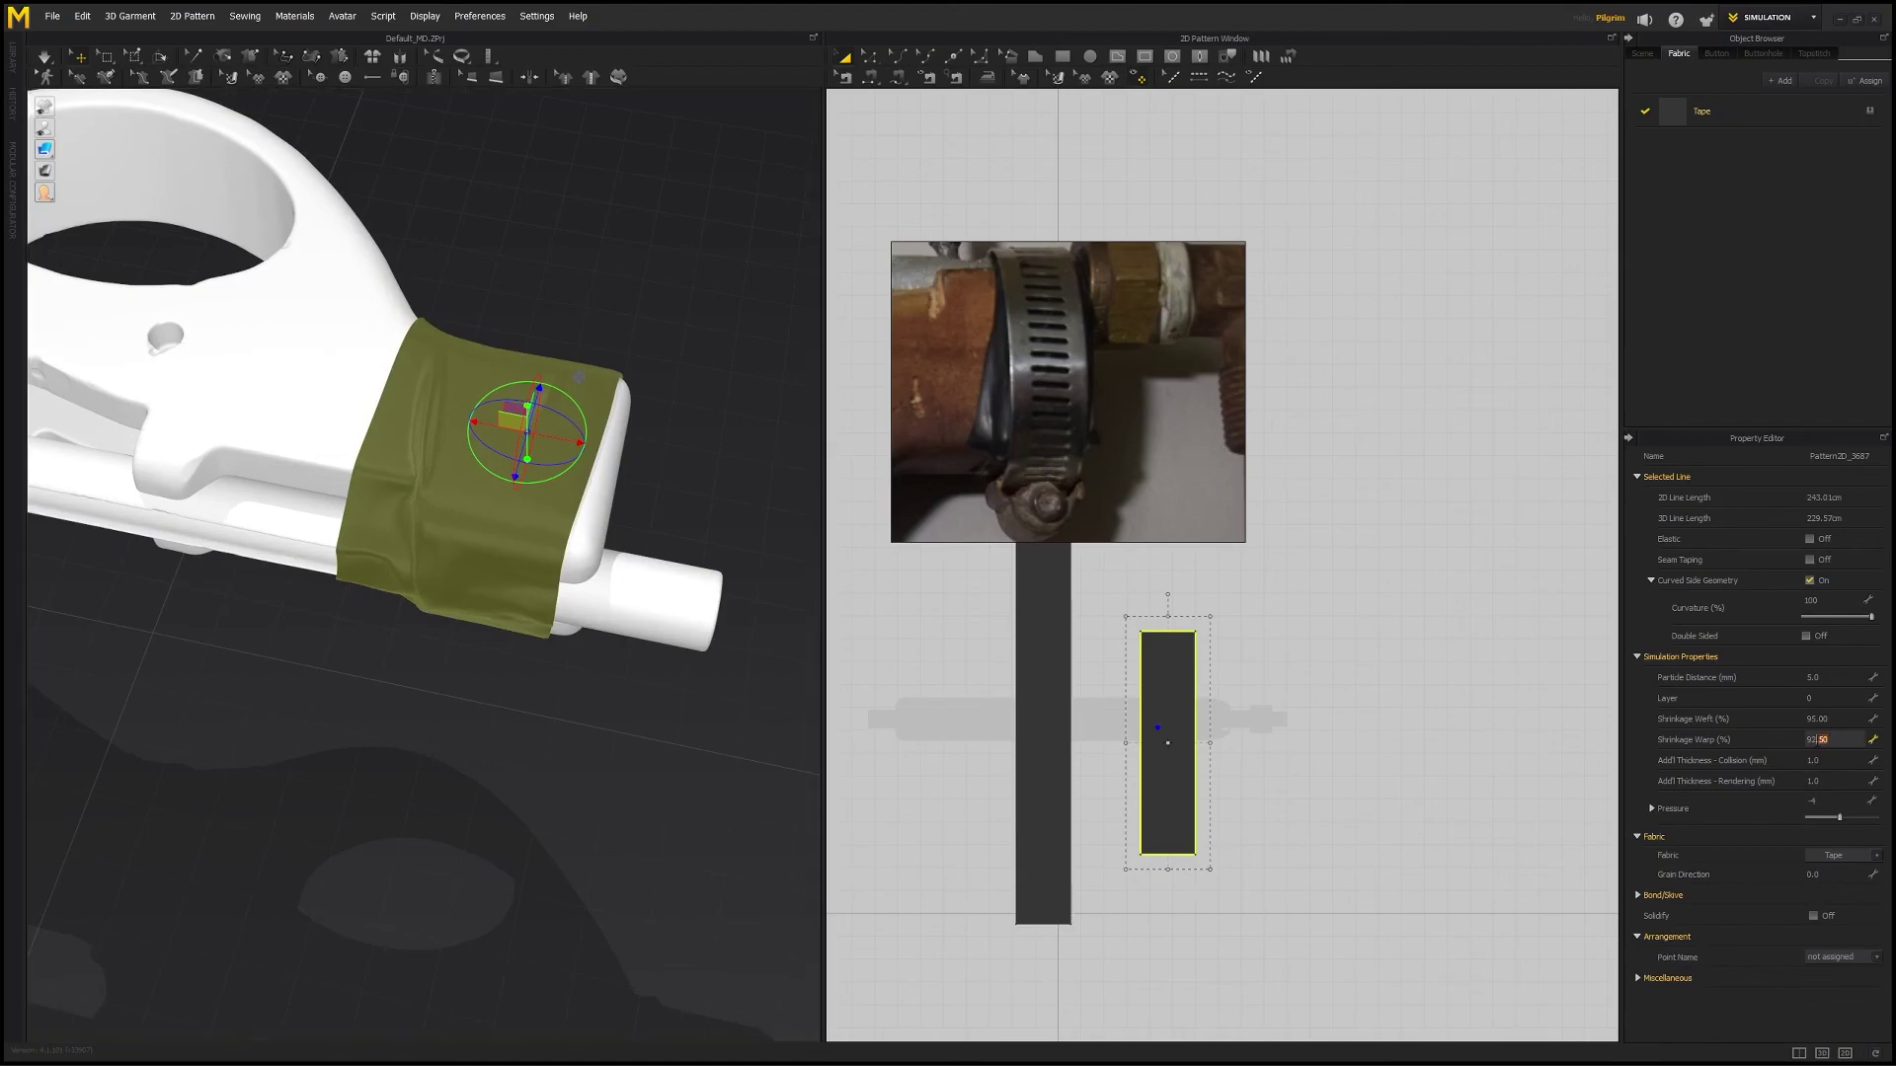
key(Return)
click(507, 296)
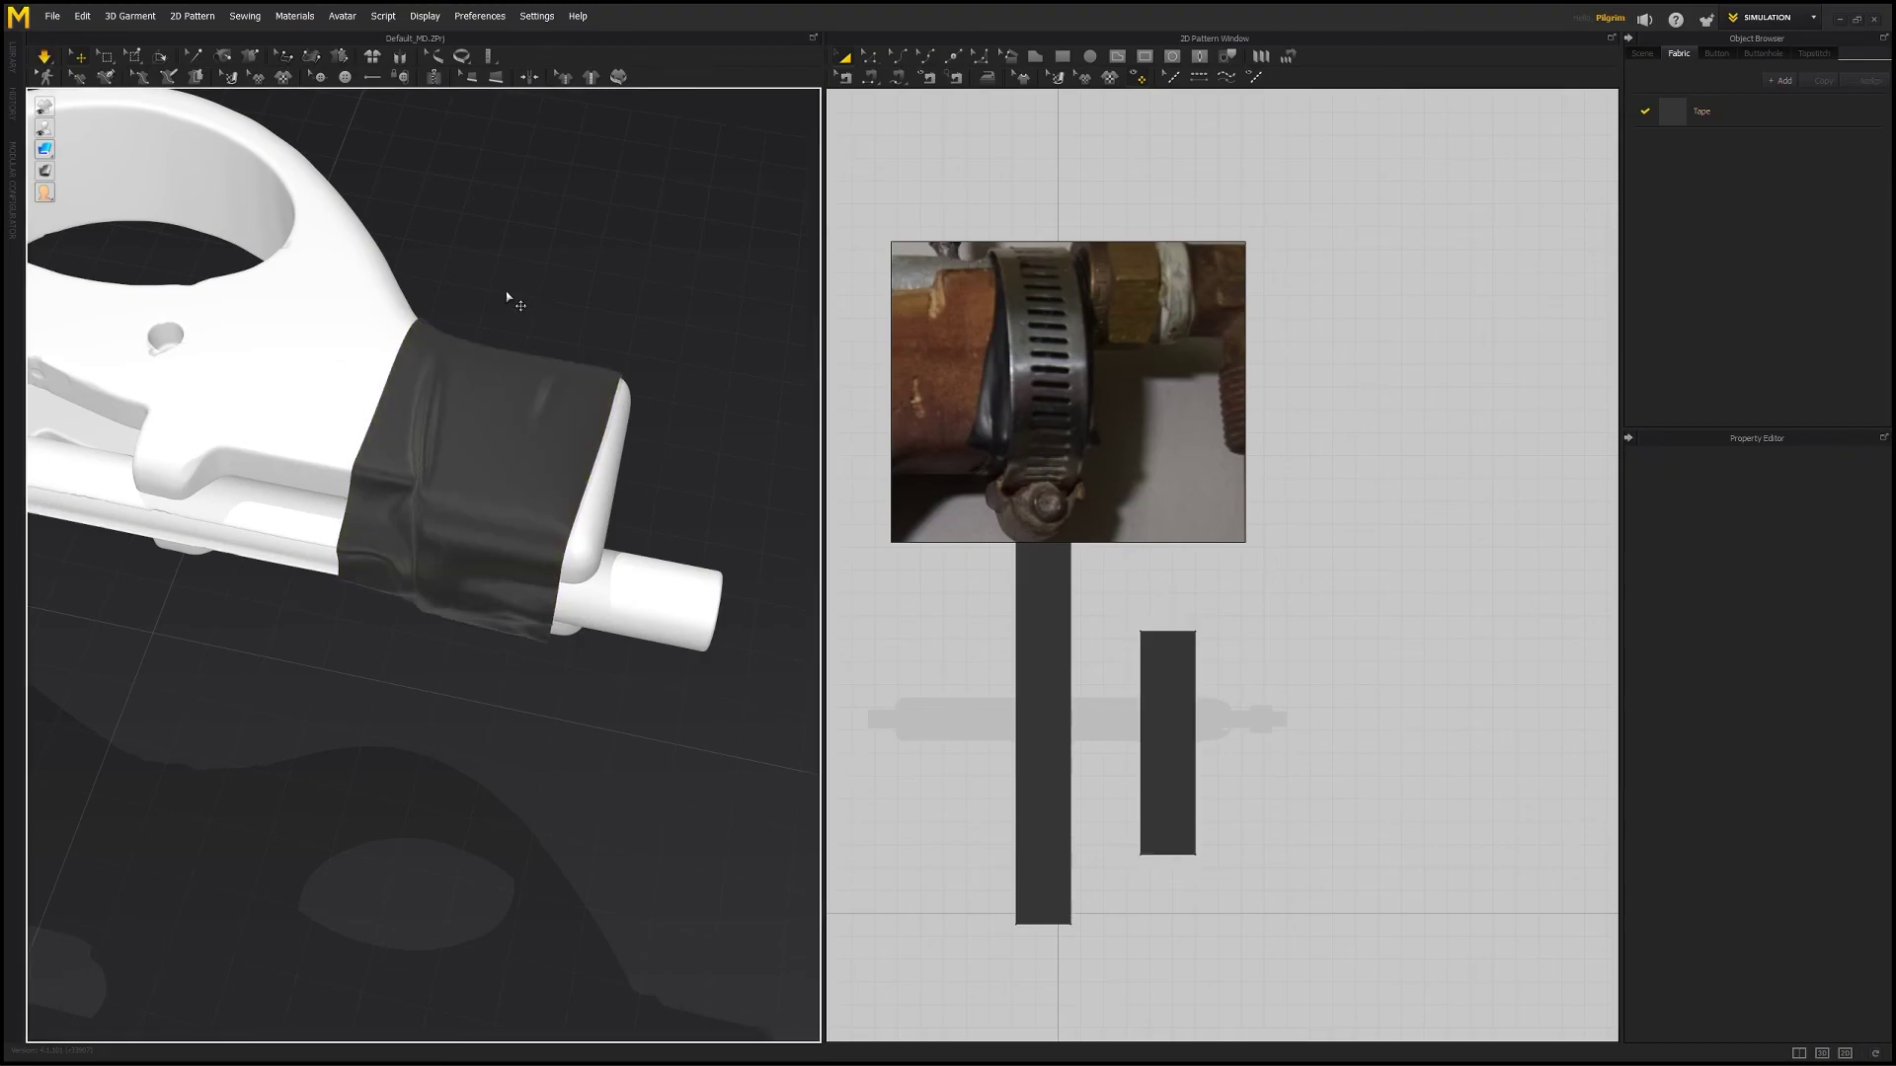
- Pull the front tape upward across the block's flat underside to create fresh wrinkles in the simulation
right_drag(598, 405, 530, 498)
click(555, 471)
drag(555, 471, 596, 430)
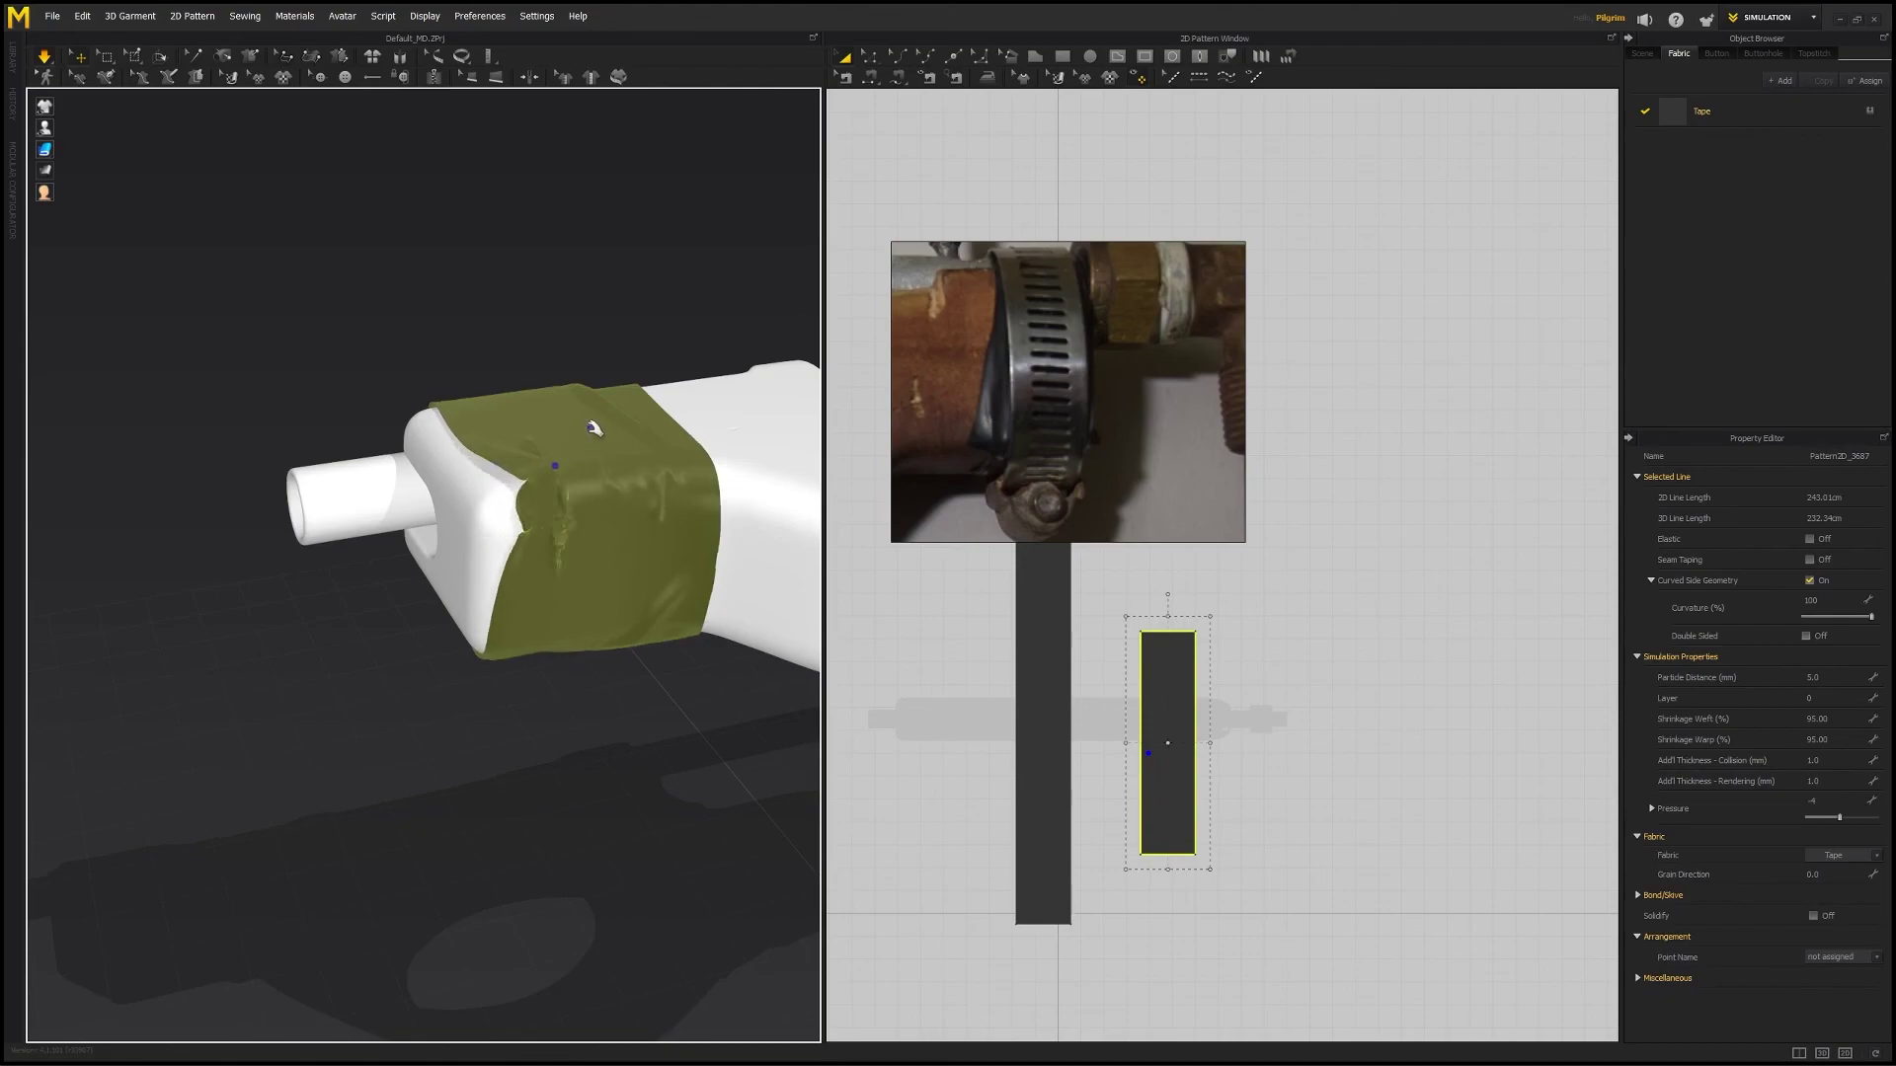
right_drag(626, 411, 542, 394)
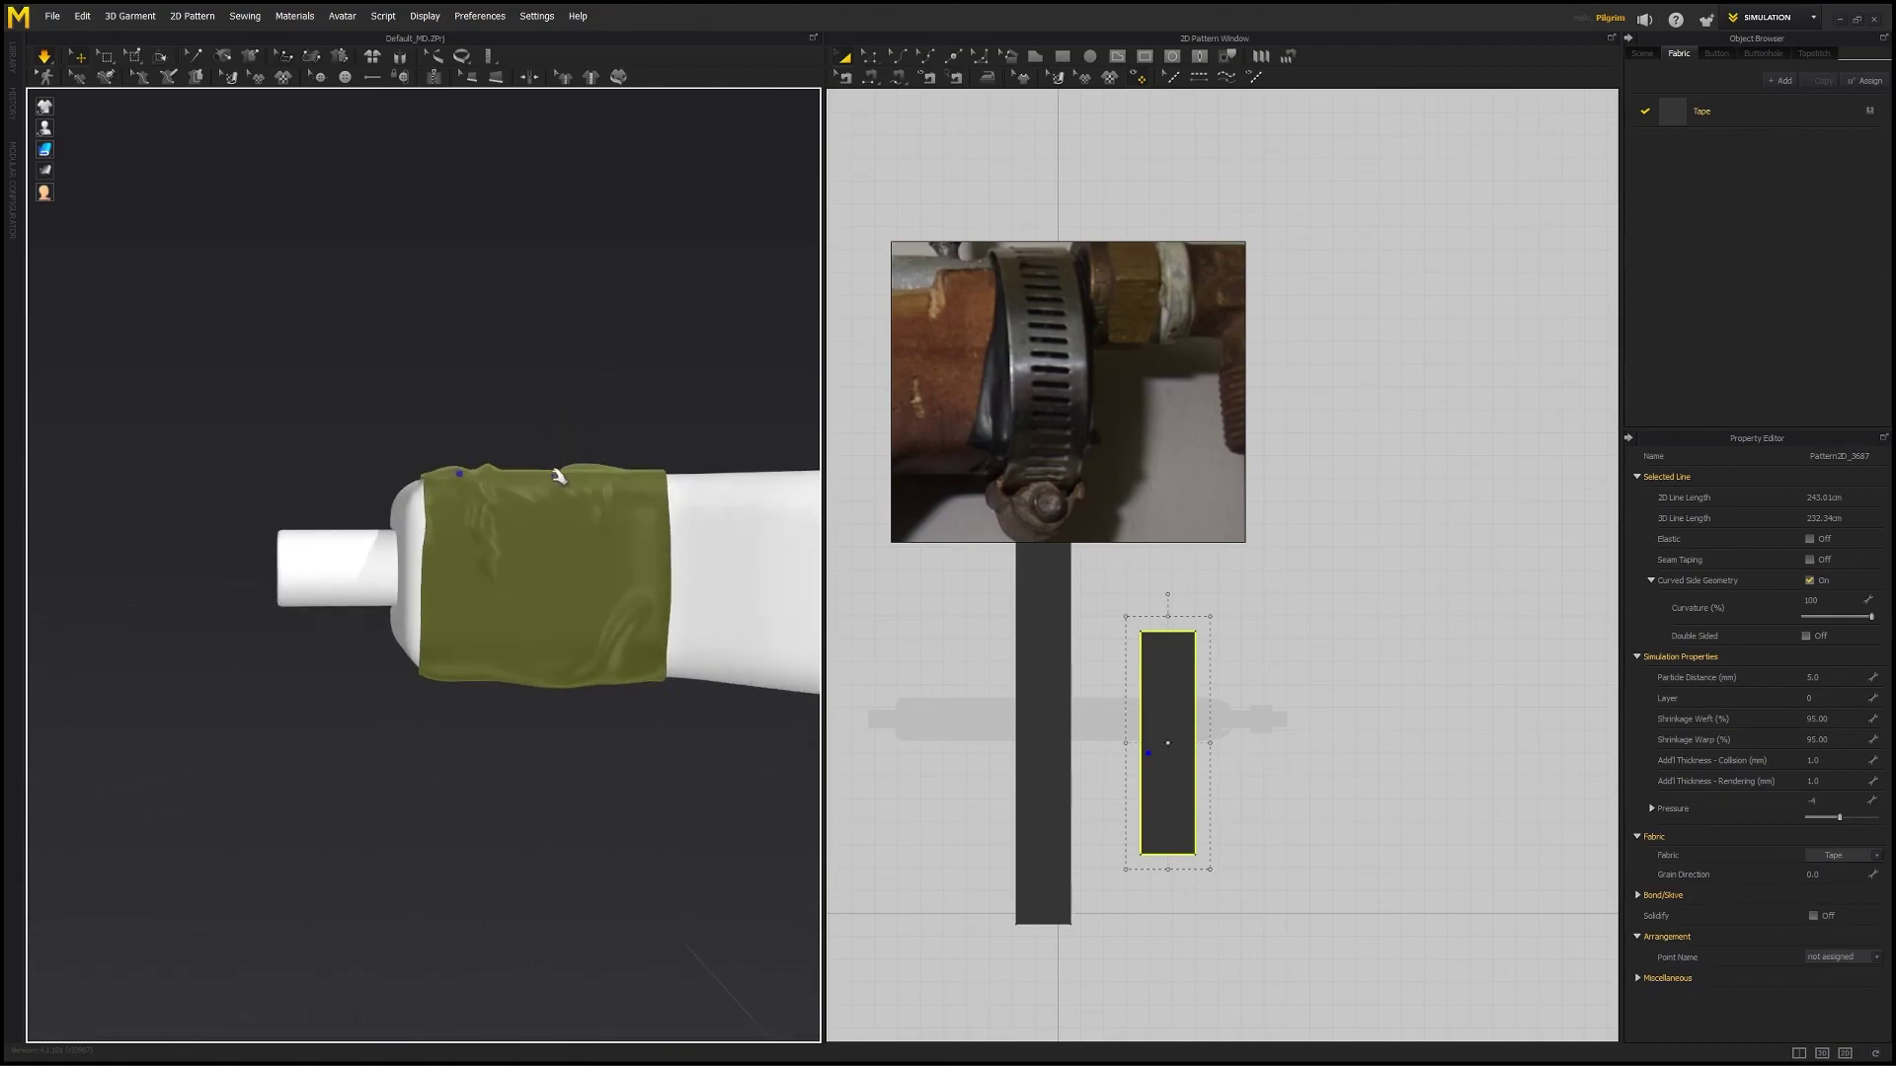
drag(540, 459, 570, 432)
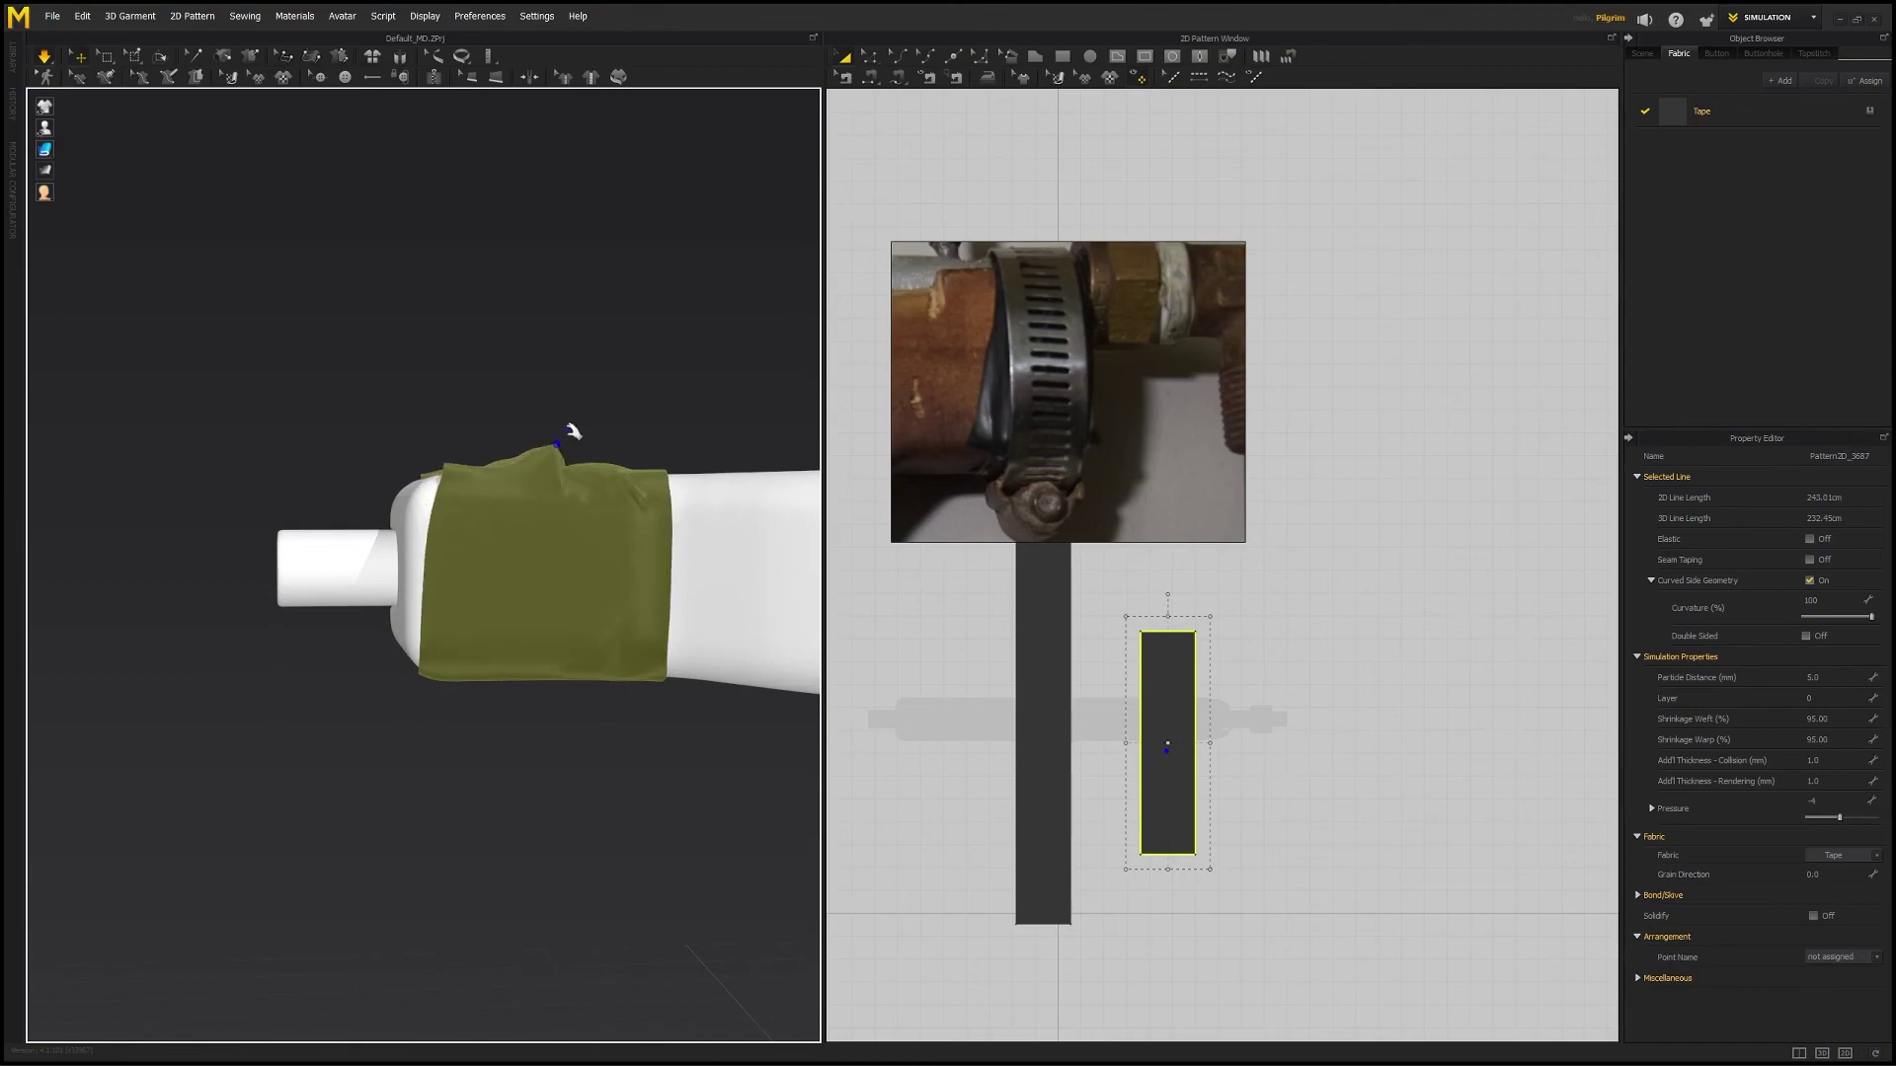
- Drag the tape around the barrel side of the front block backward to form diagonal folds
right_drag(576, 428, 527, 518)
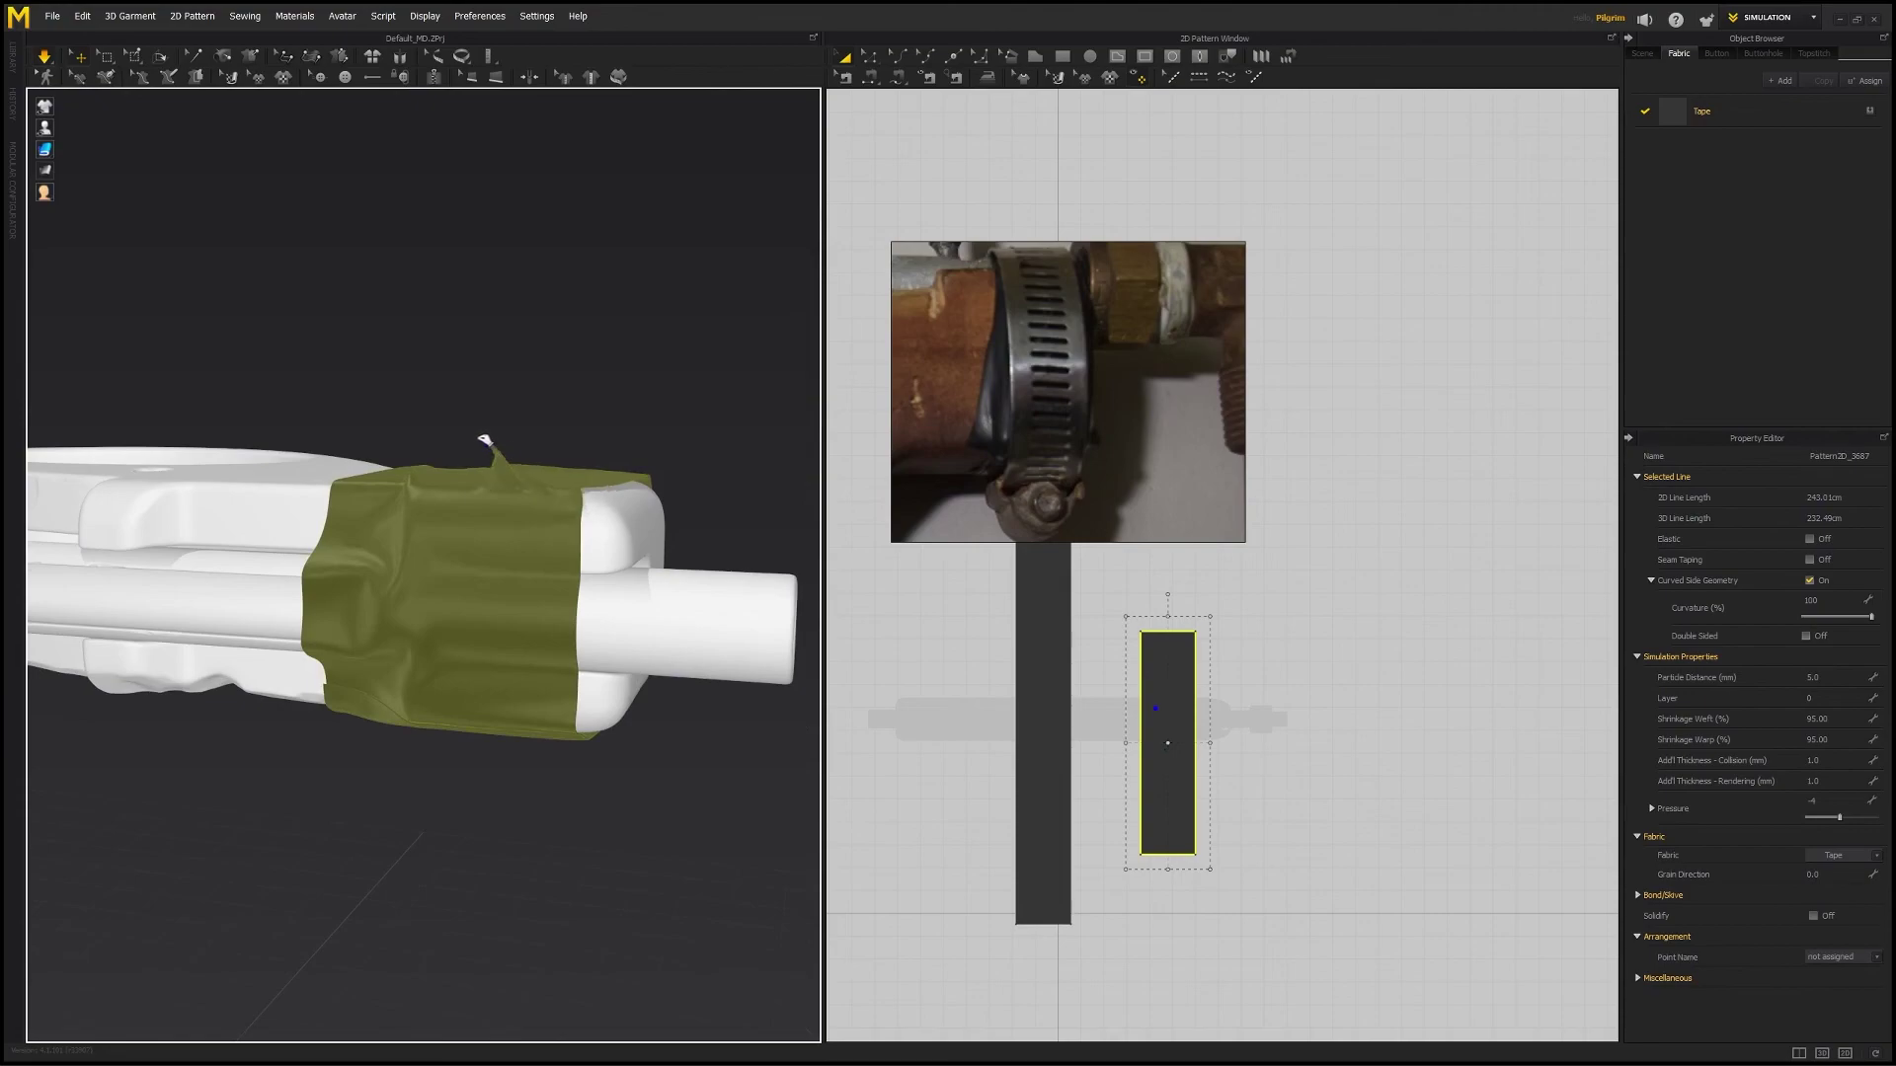
drag(475, 440, 464, 454)
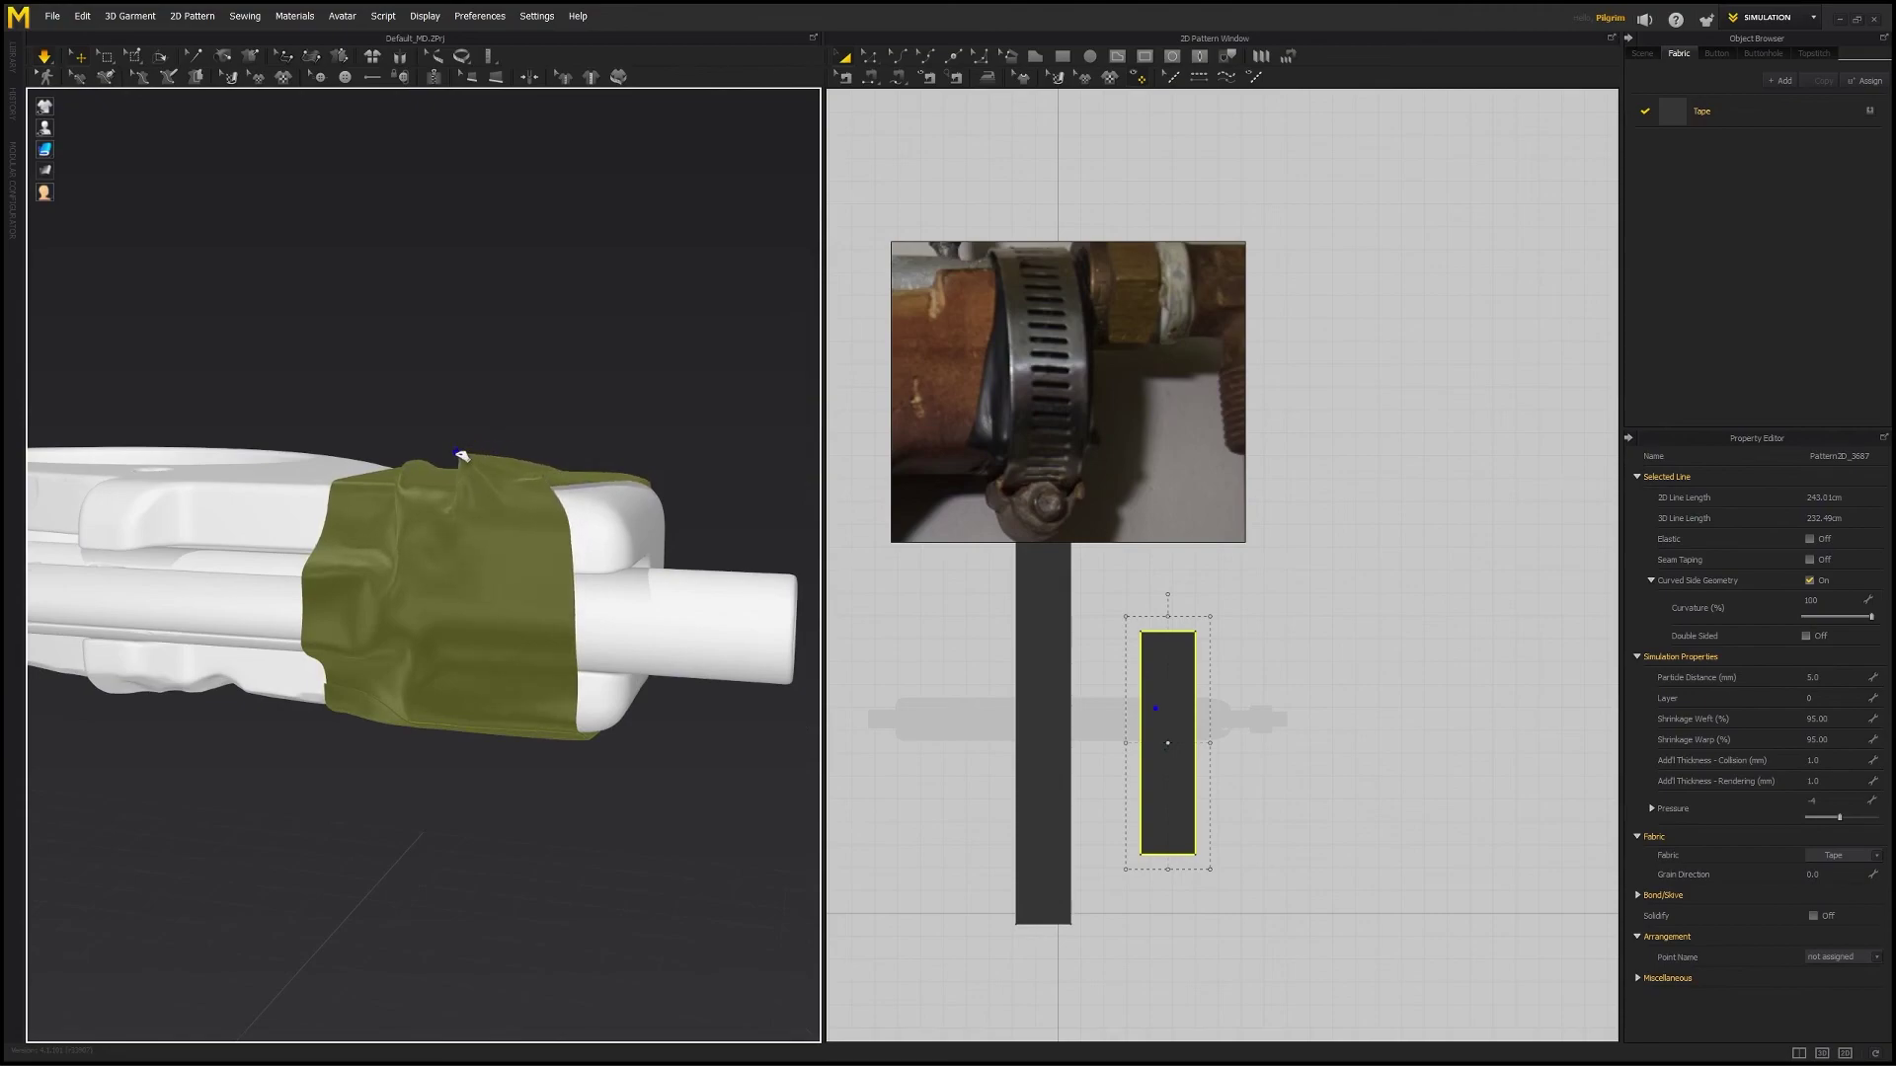
right_drag(495, 550, 495, 596)
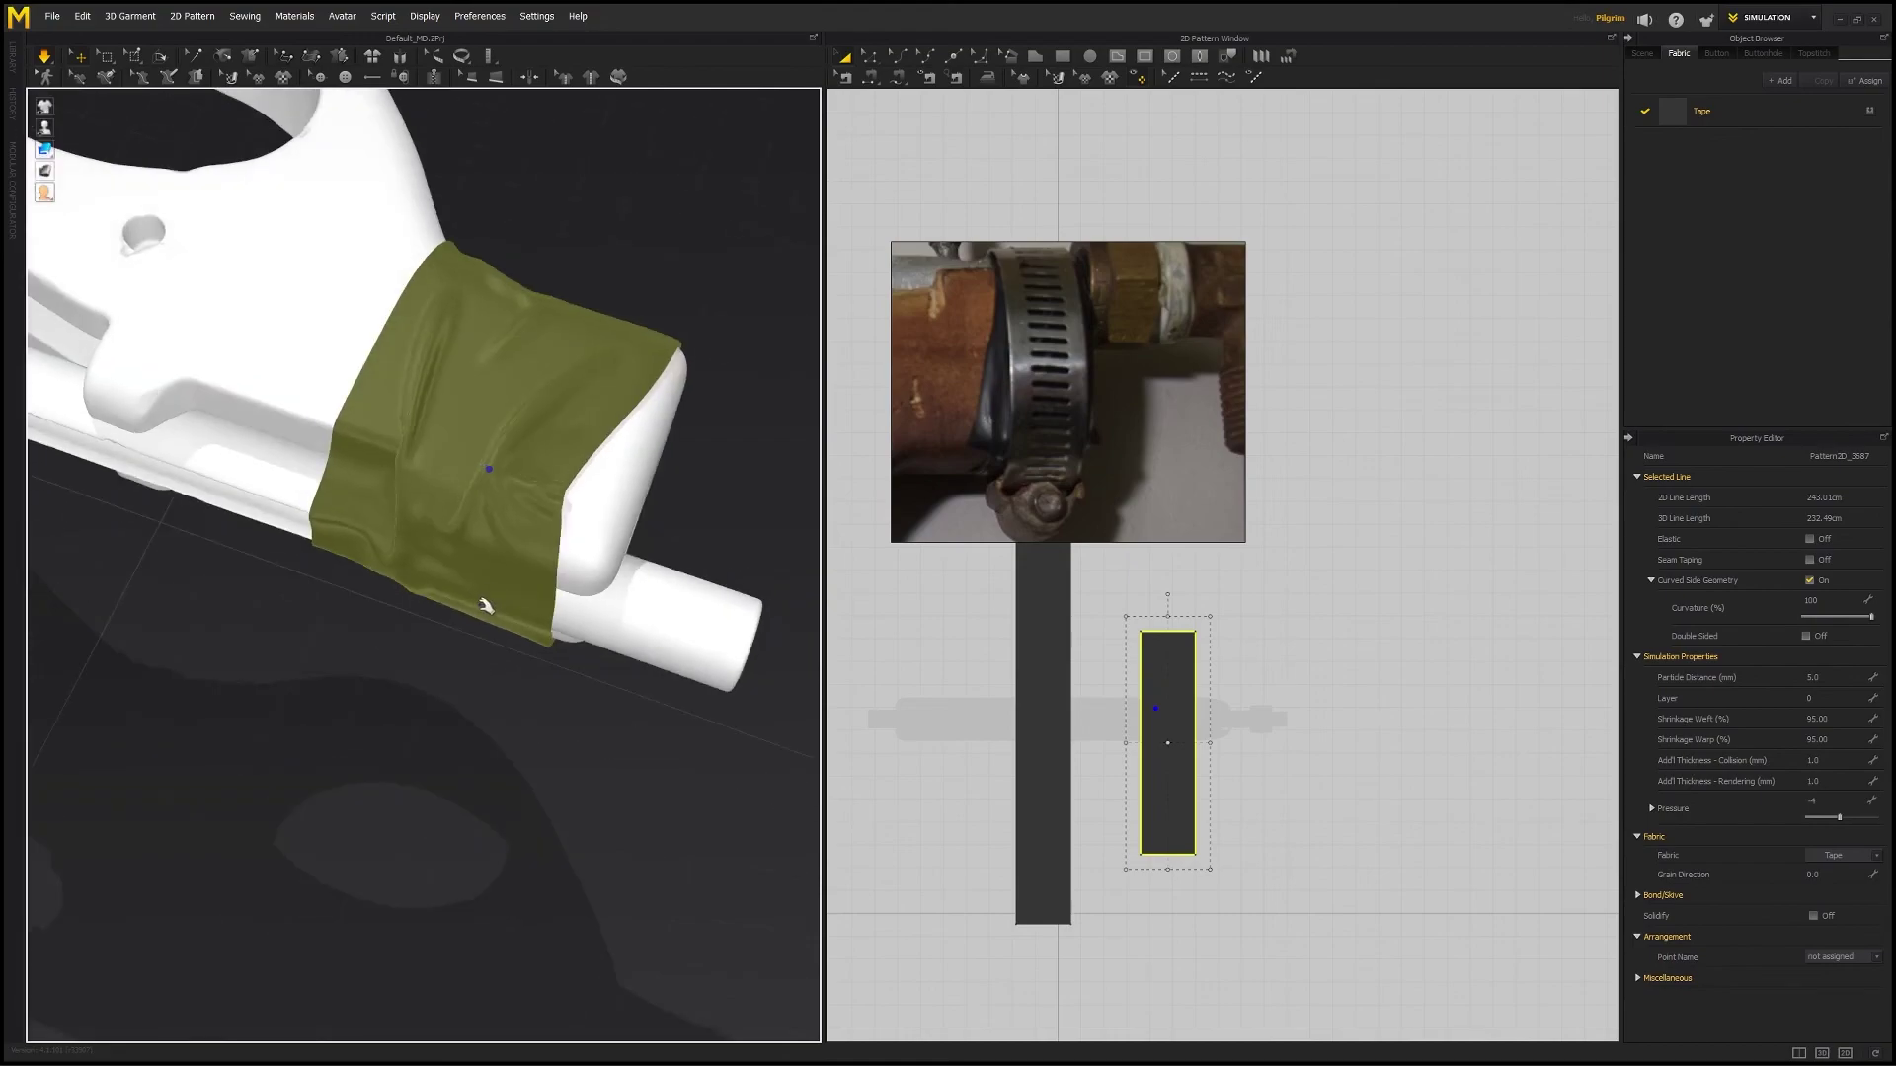
drag(450, 609, 415, 612)
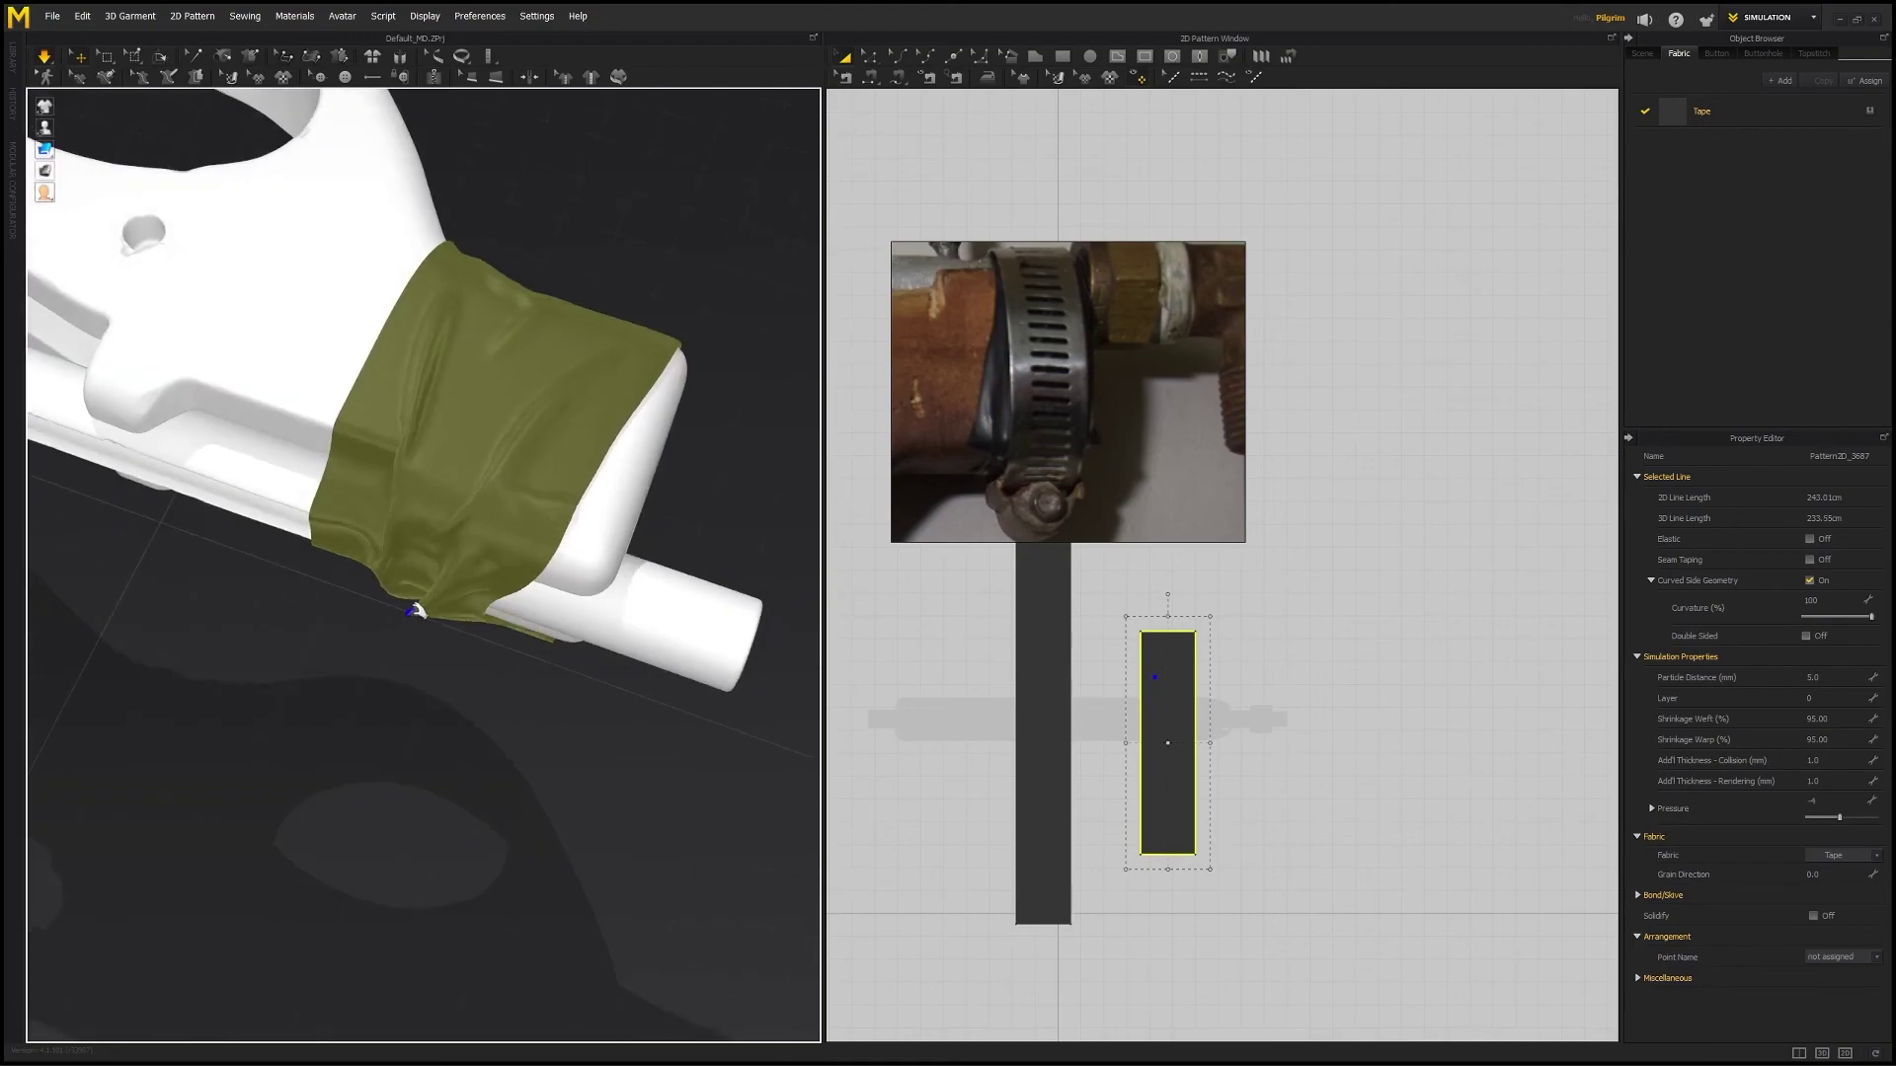
click(528, 787)
- Tug the simulated tape on the outer face and barrel side of the front block to crumple it further
right_drag(528, 786, 408, 600)
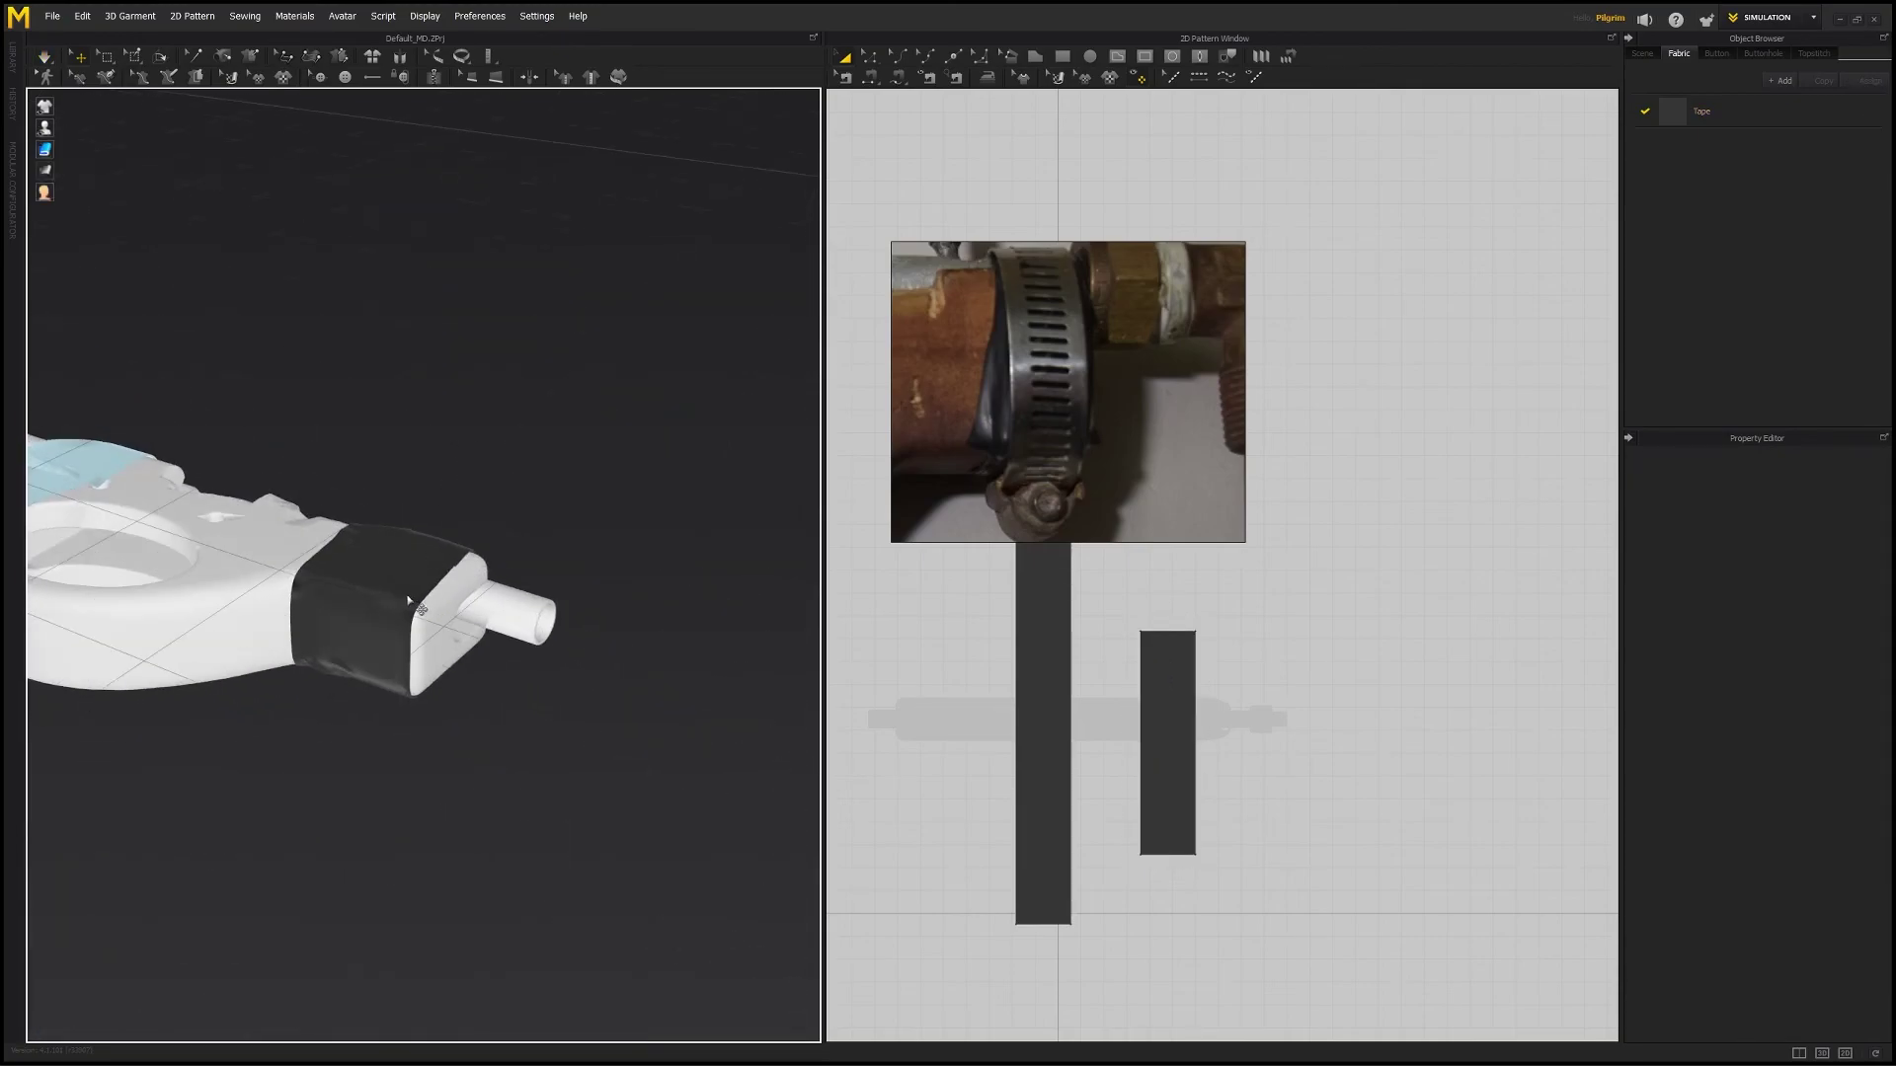
click(391, 584)
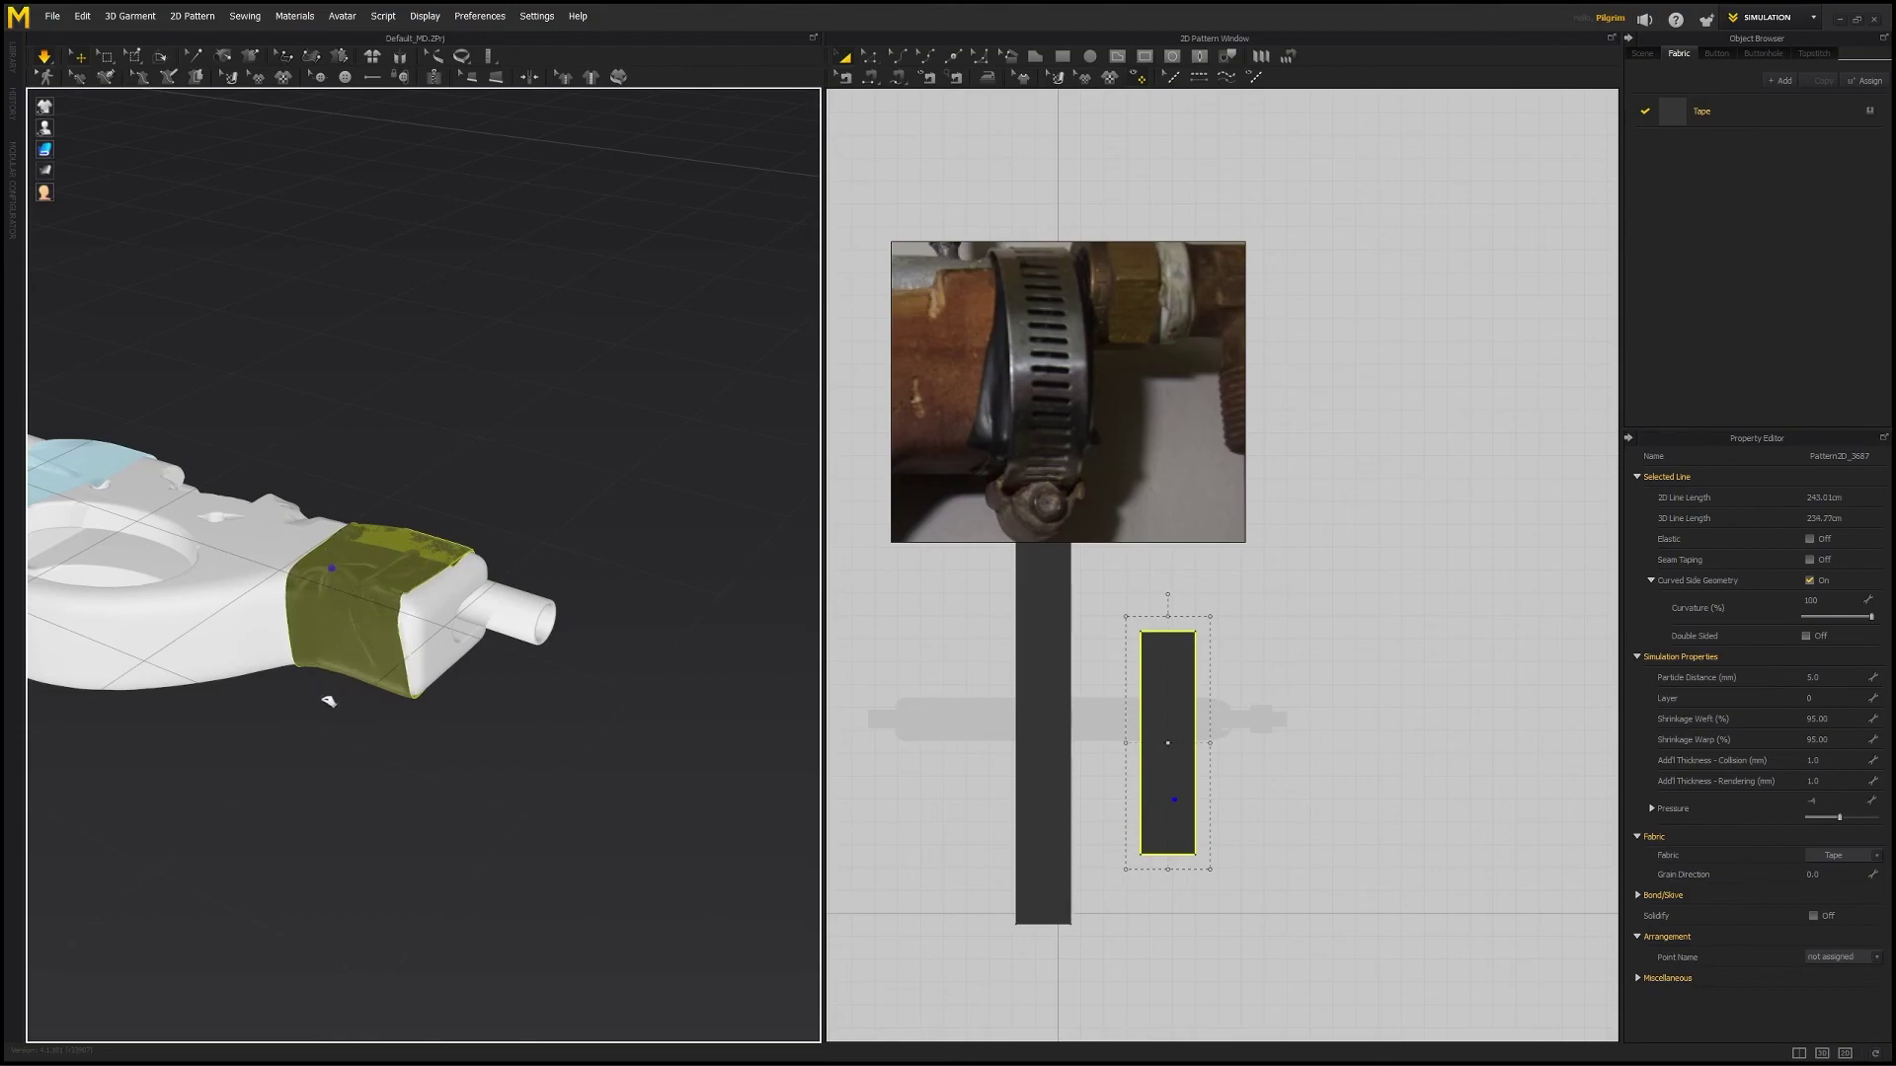
drag(320, 704, 327, 684)
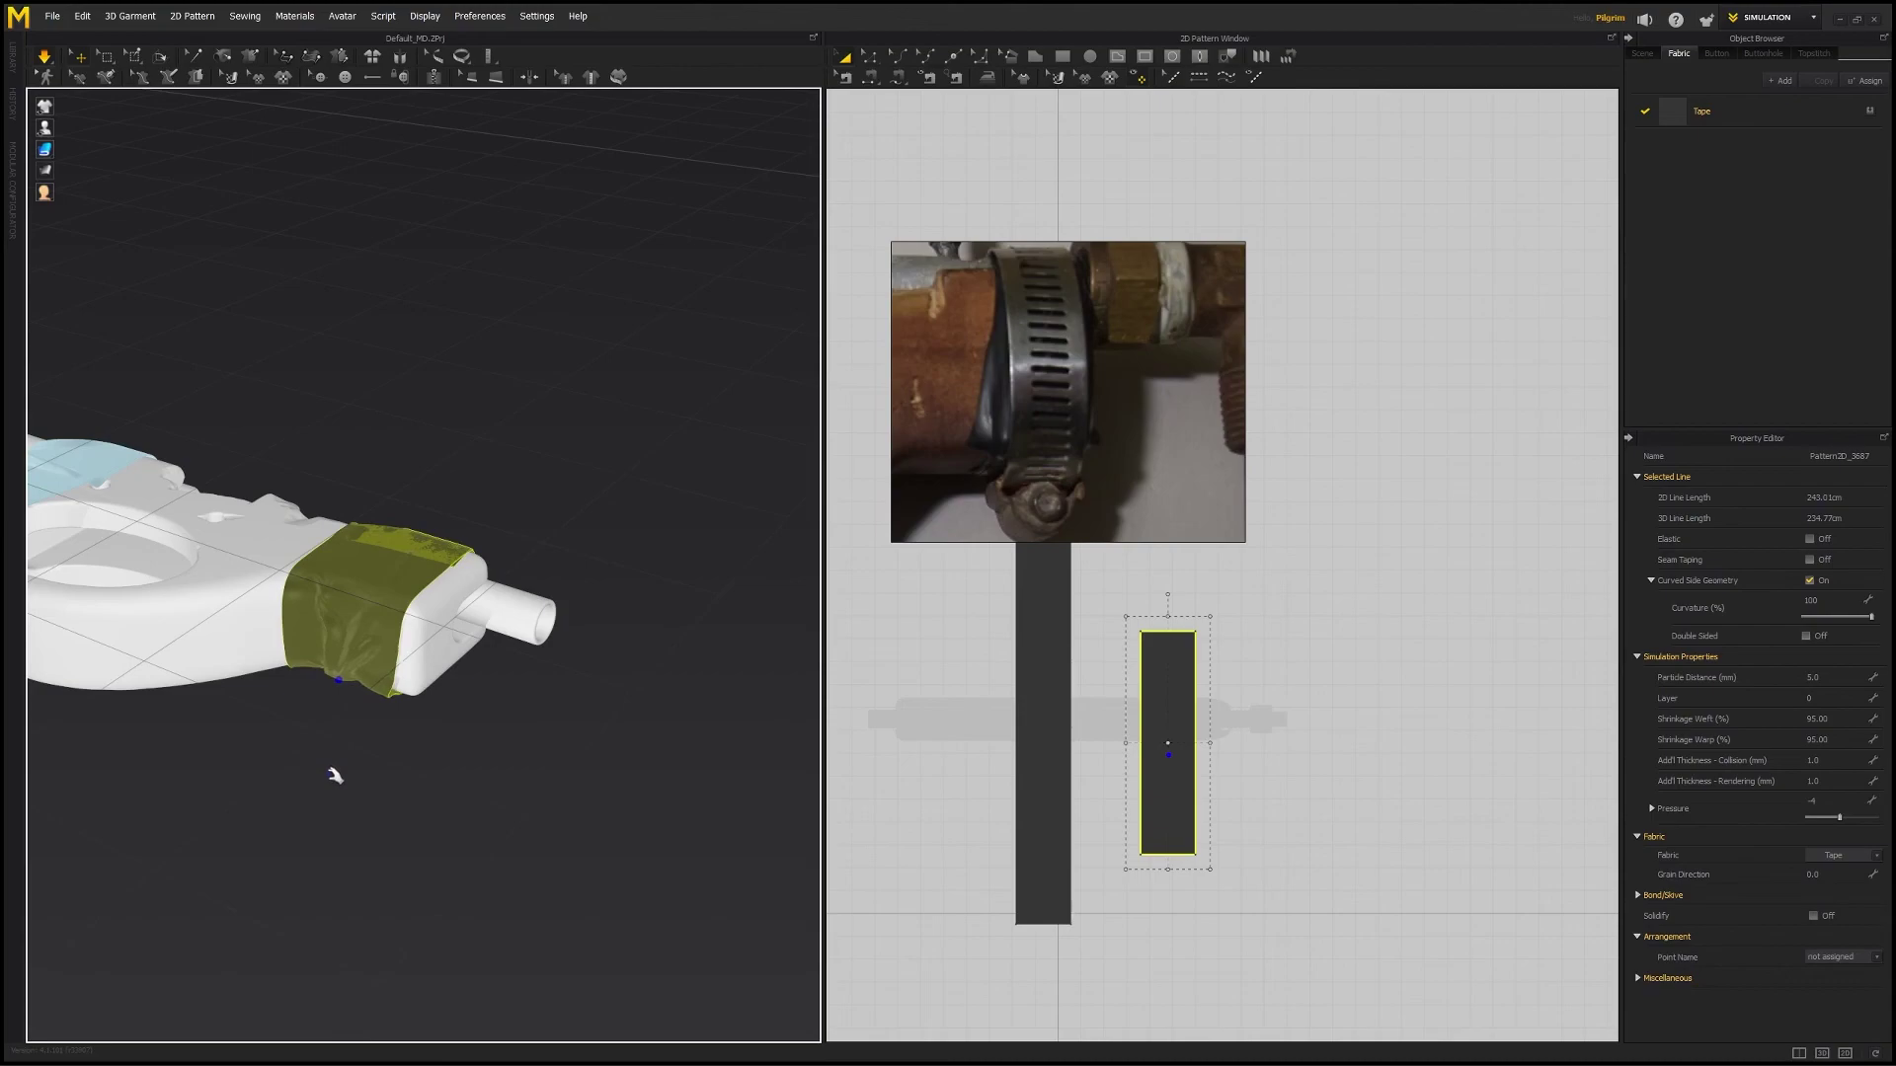
right_drag(424, 622, 531, 650)
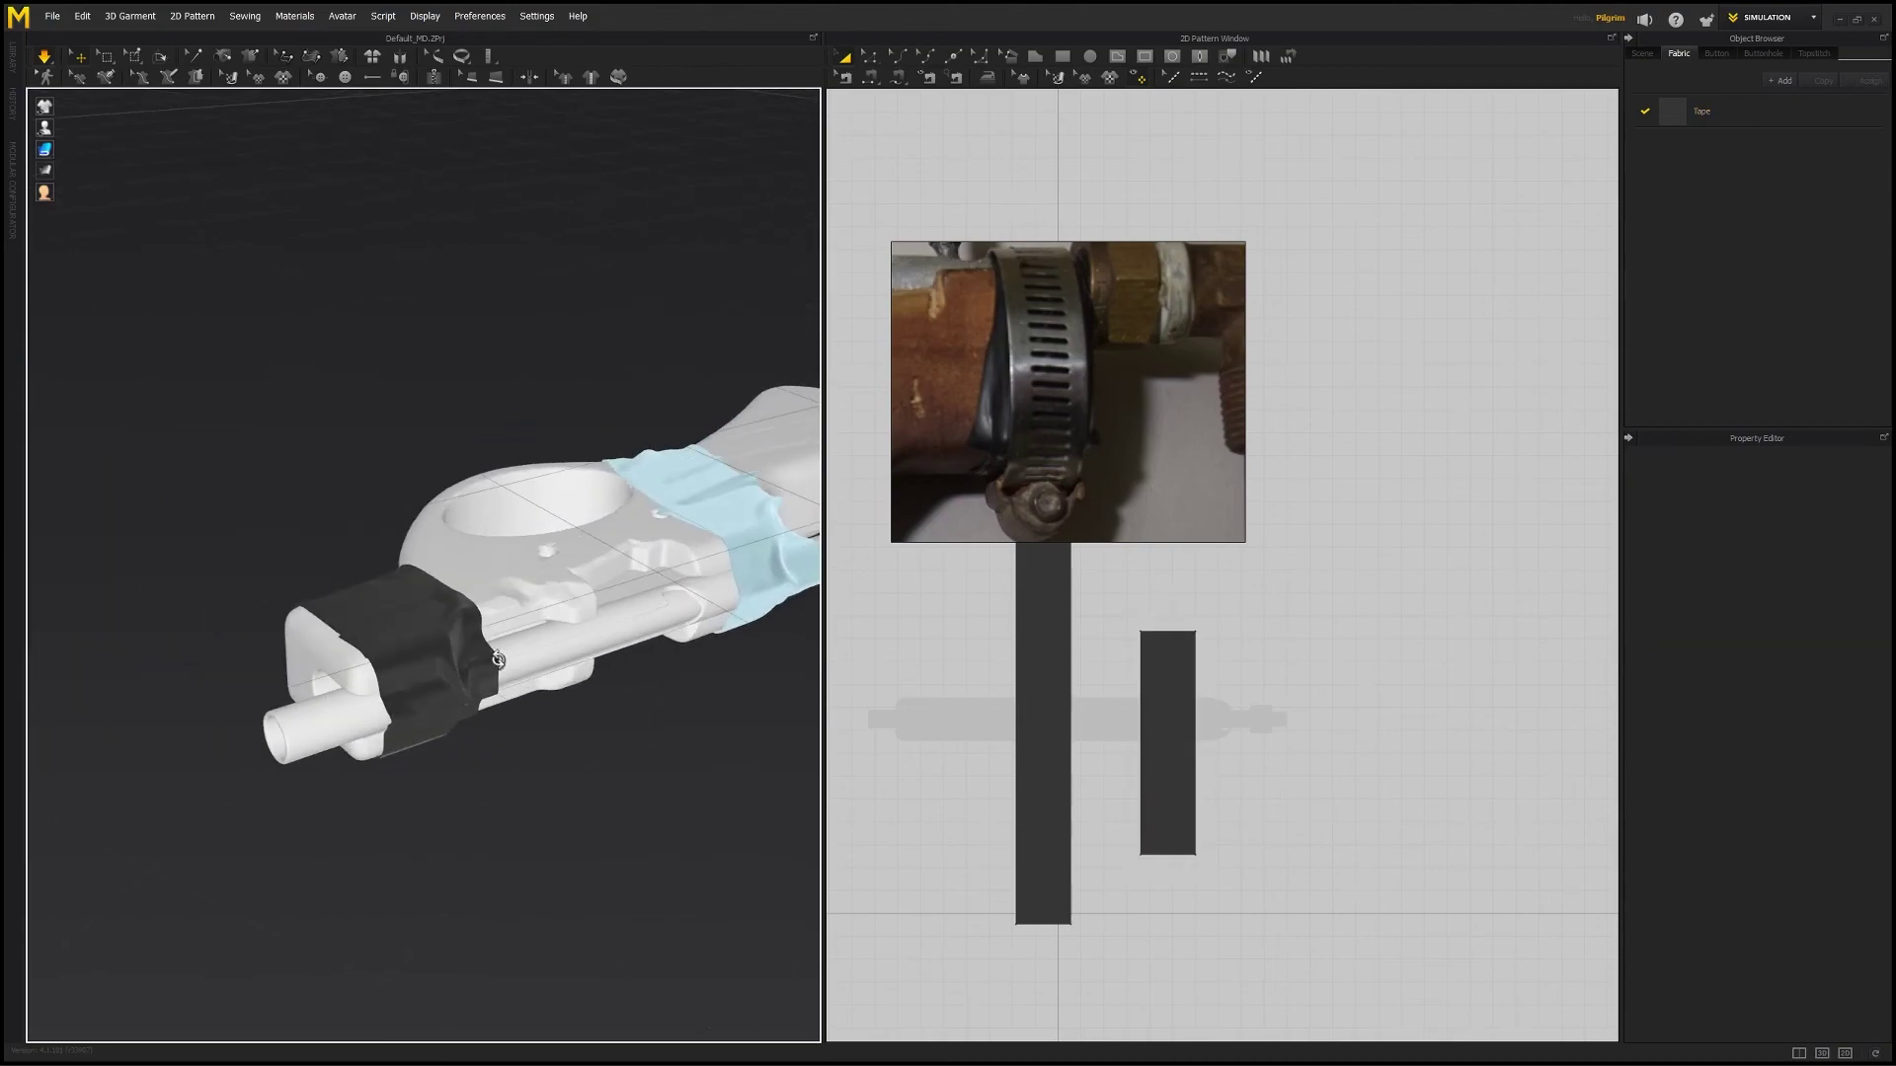
click(427, 625)
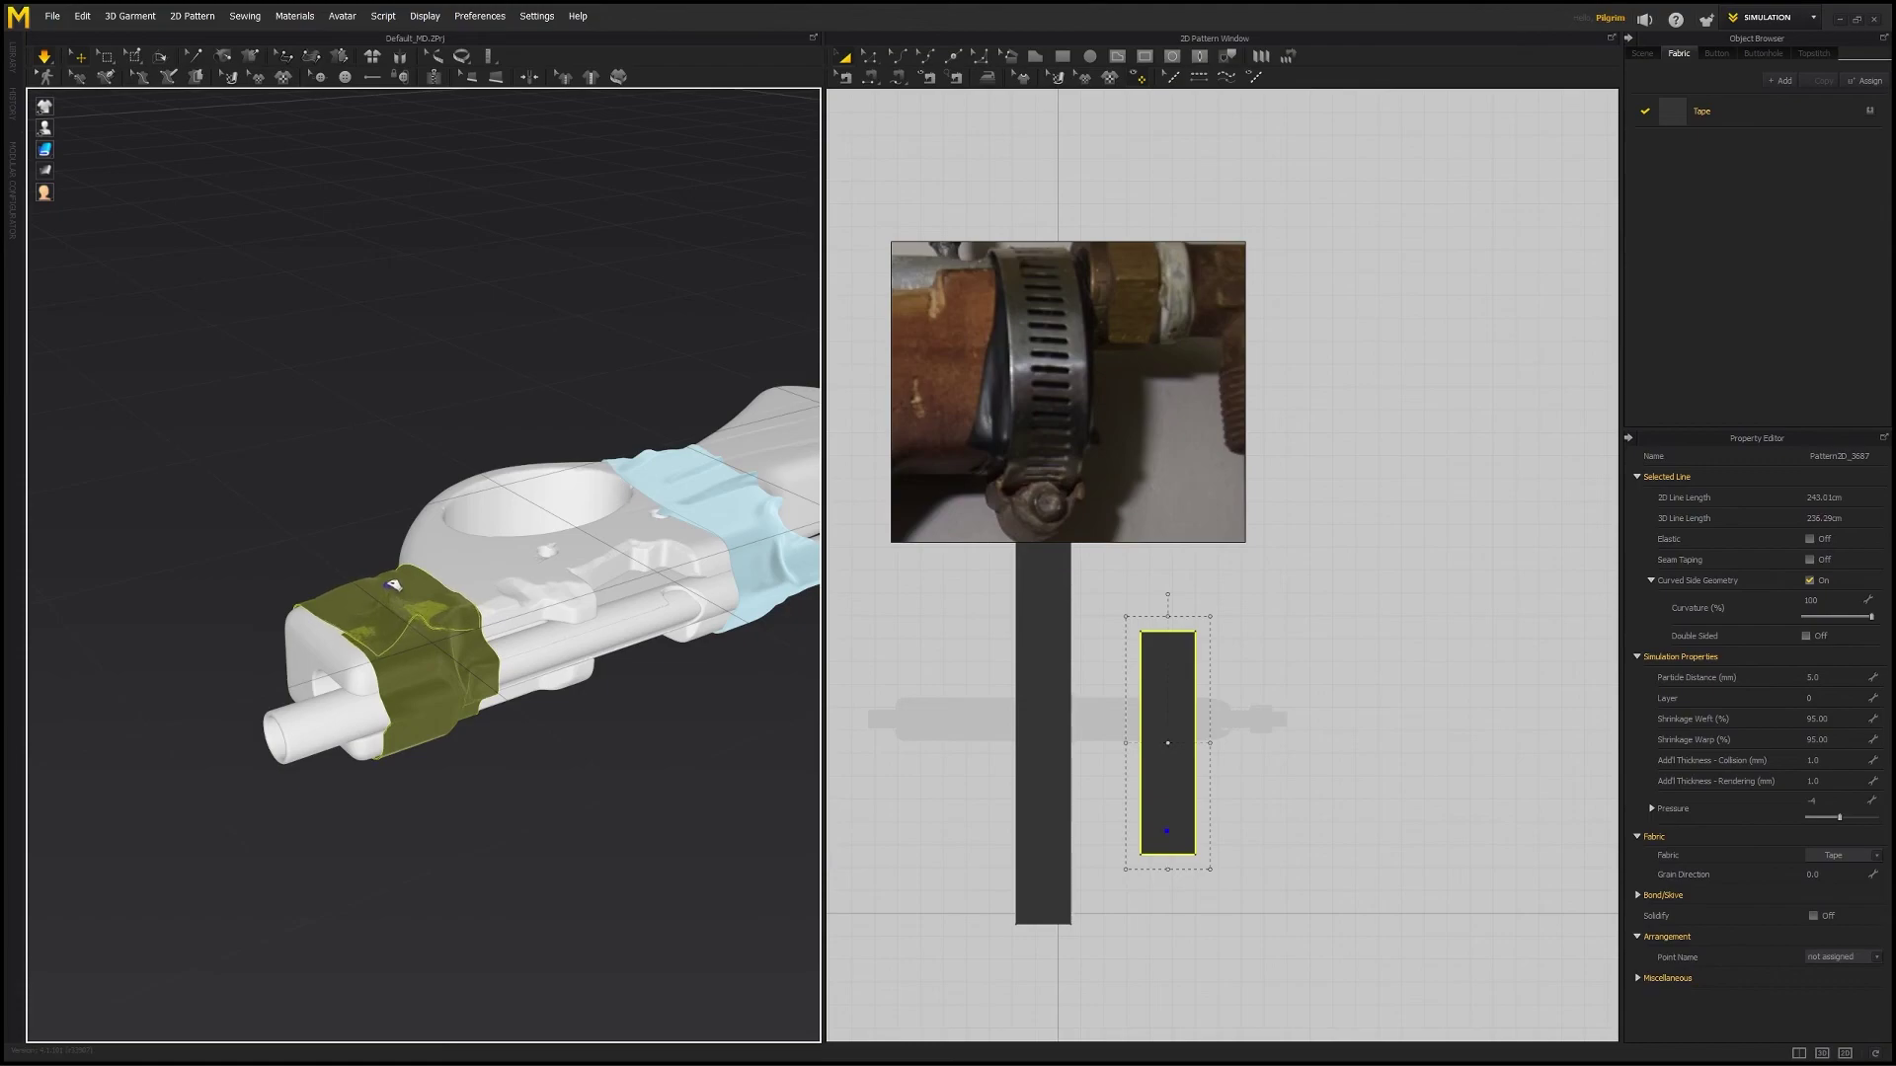
click(543, 798)
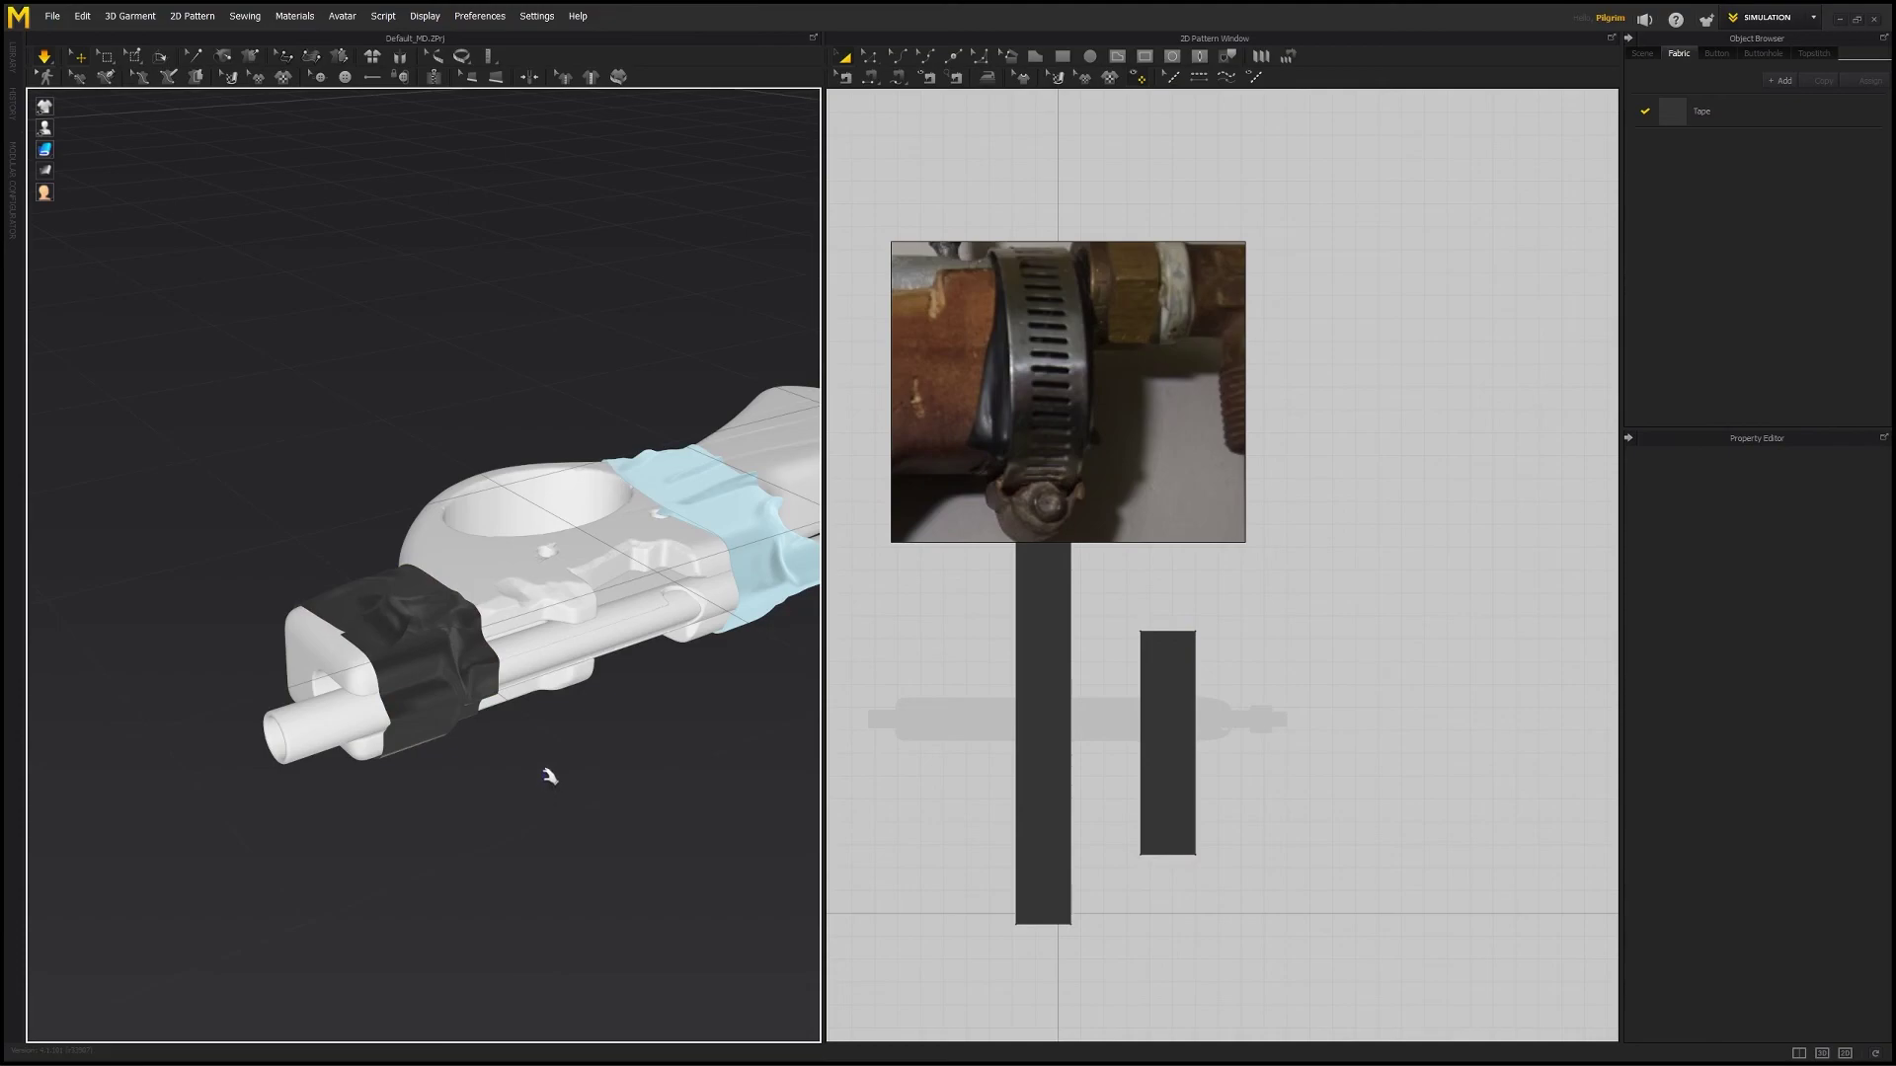
- Shape the last folds near the tape's rear edge beside the barrel
right_drag(419, 707, 409, 639)
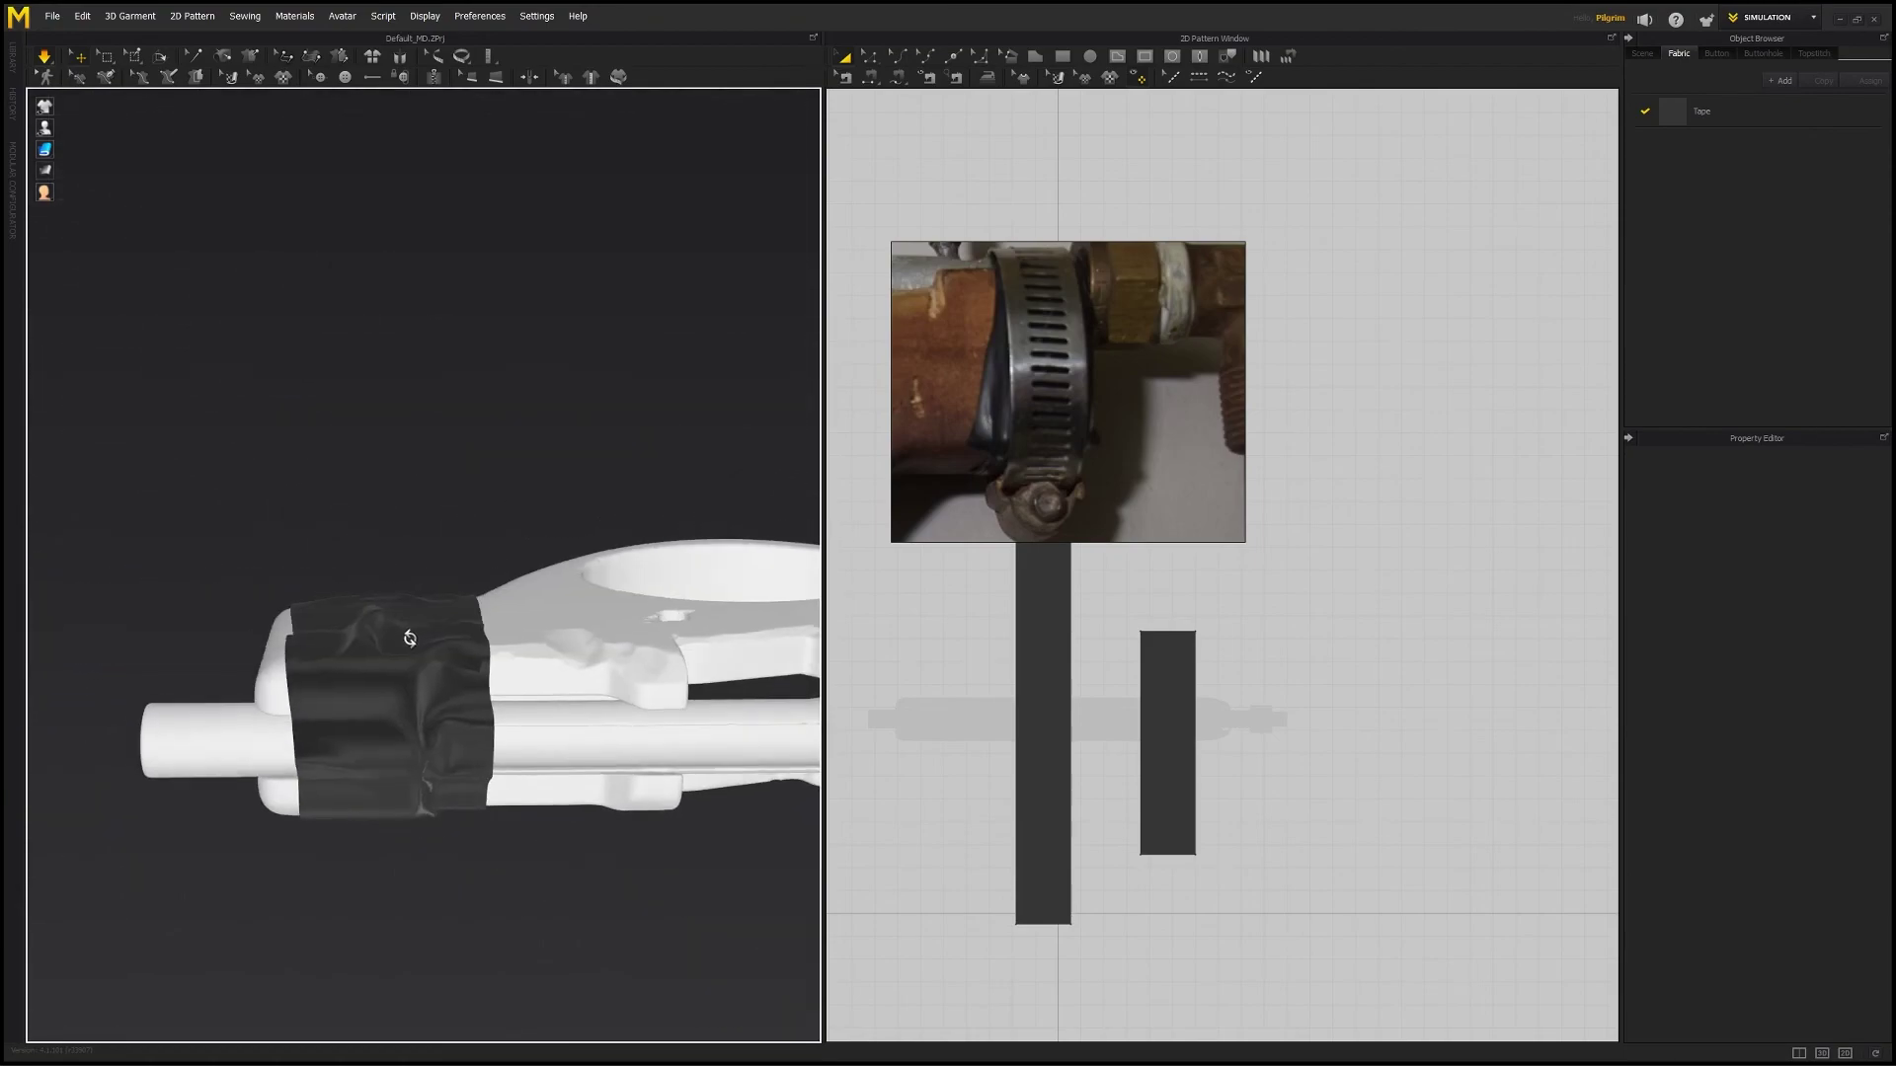
click(452, 618)
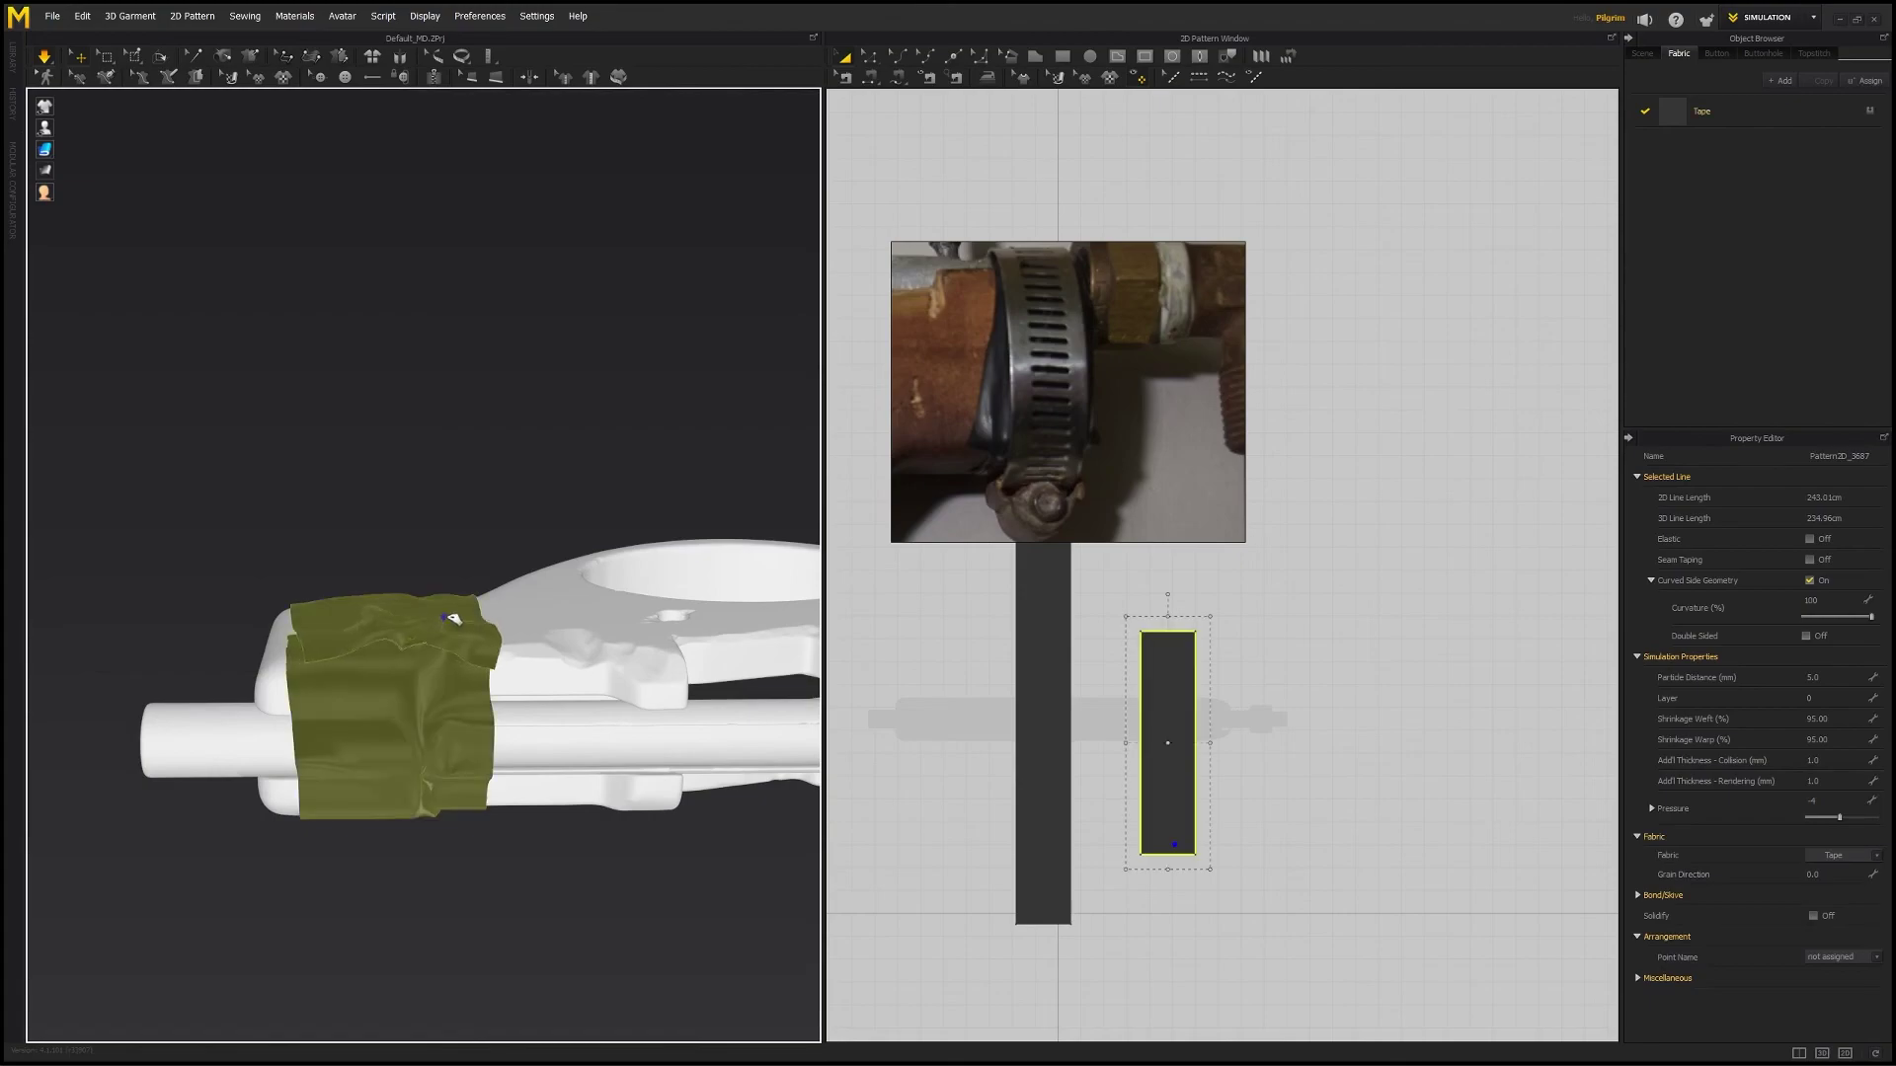
click(415, 577)
right_drag(414, 578, 405, 415)
- Select the front tape and export only it as an OBJ to the Base Meshes folder, basing the file name on Tape_01
right_drag(410, 661, 533, 572)
click(308, 583)
click(52, 15)
mouse_move(109, 211)
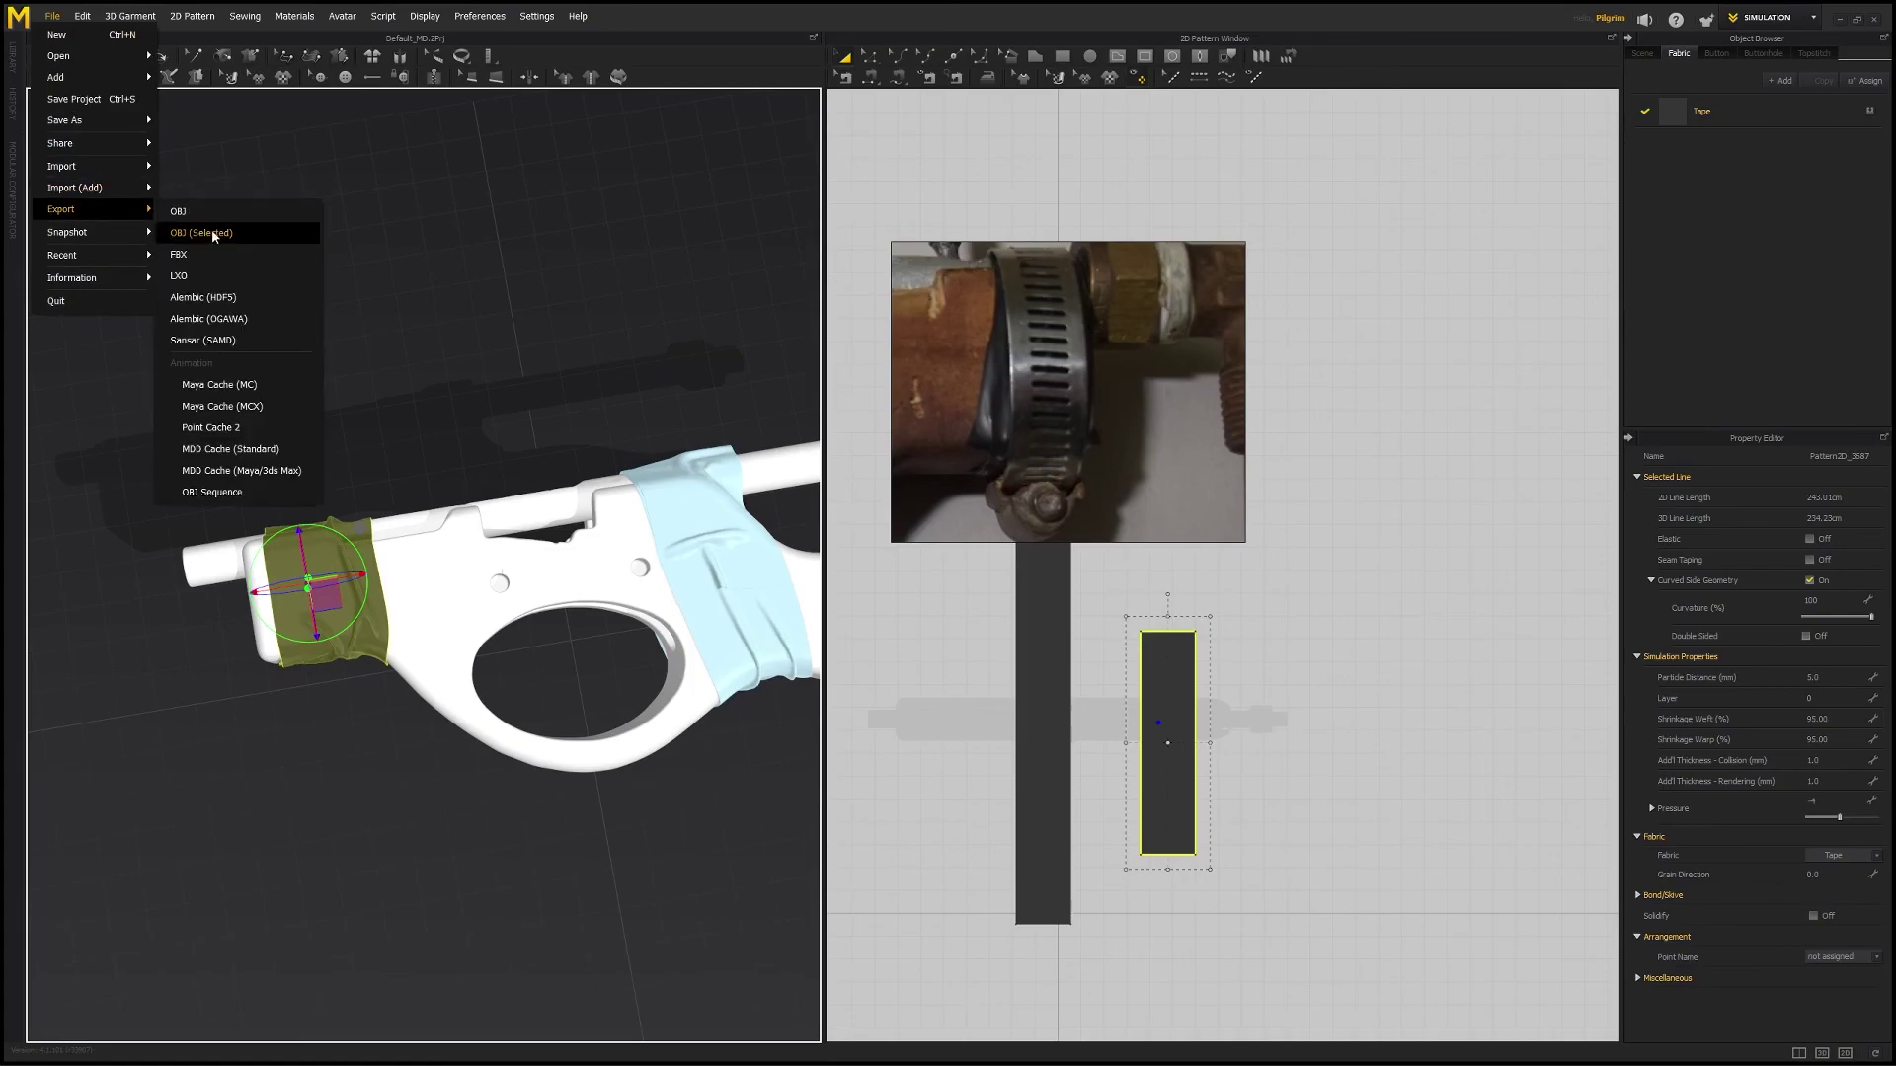
click(214, 235)
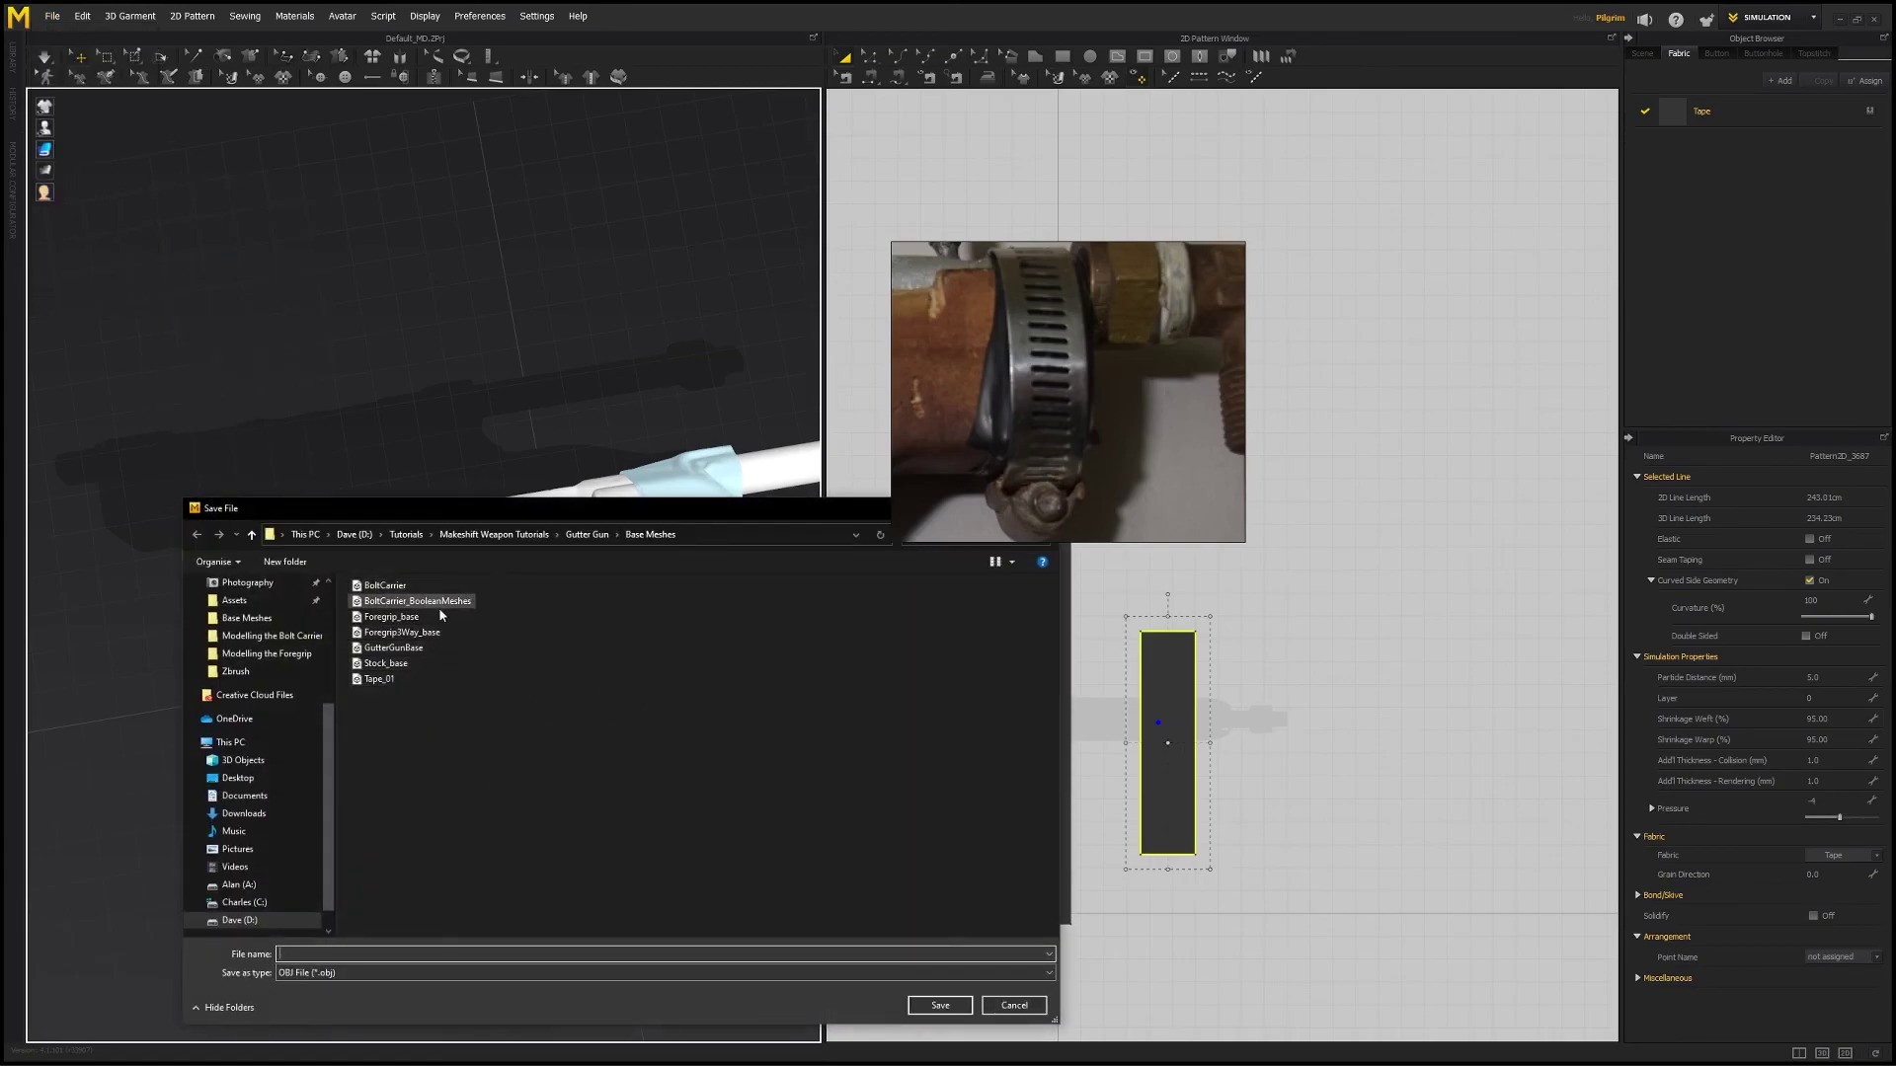
click(408, 682)
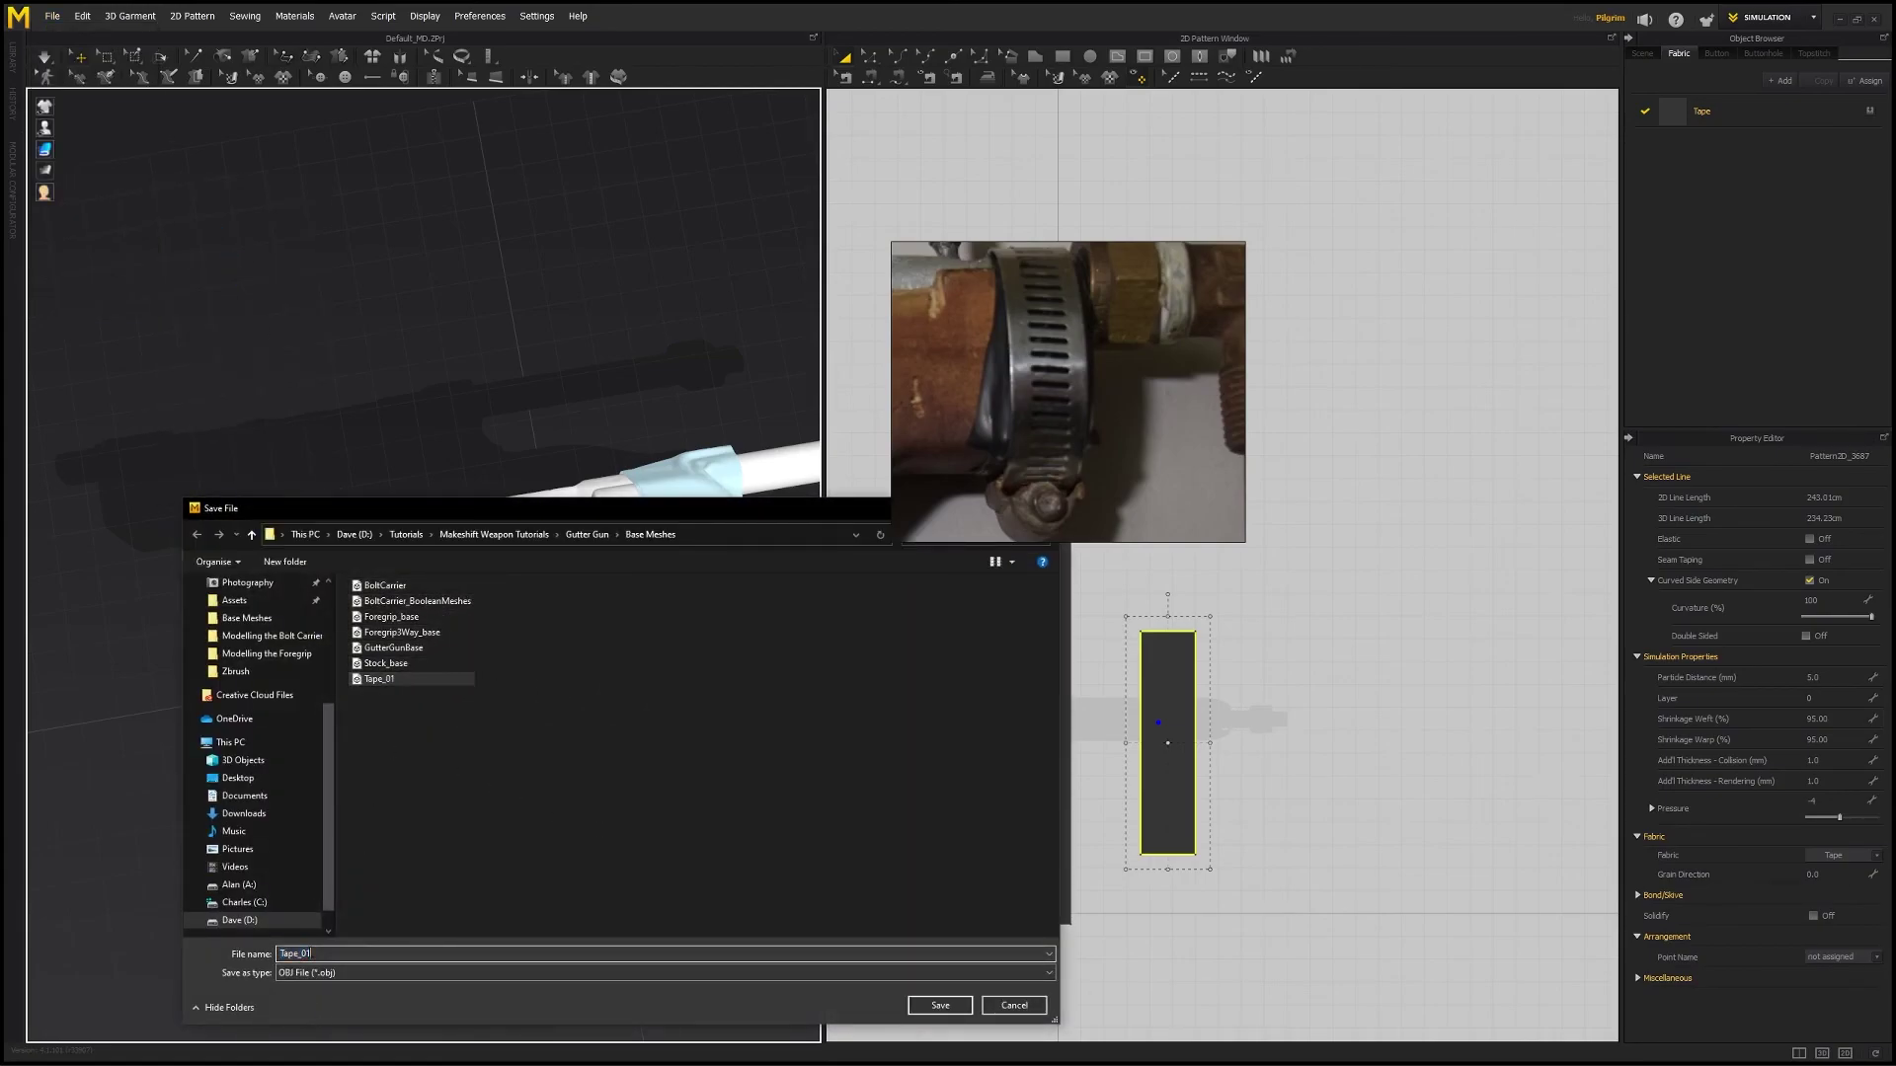
click(941, 1005)
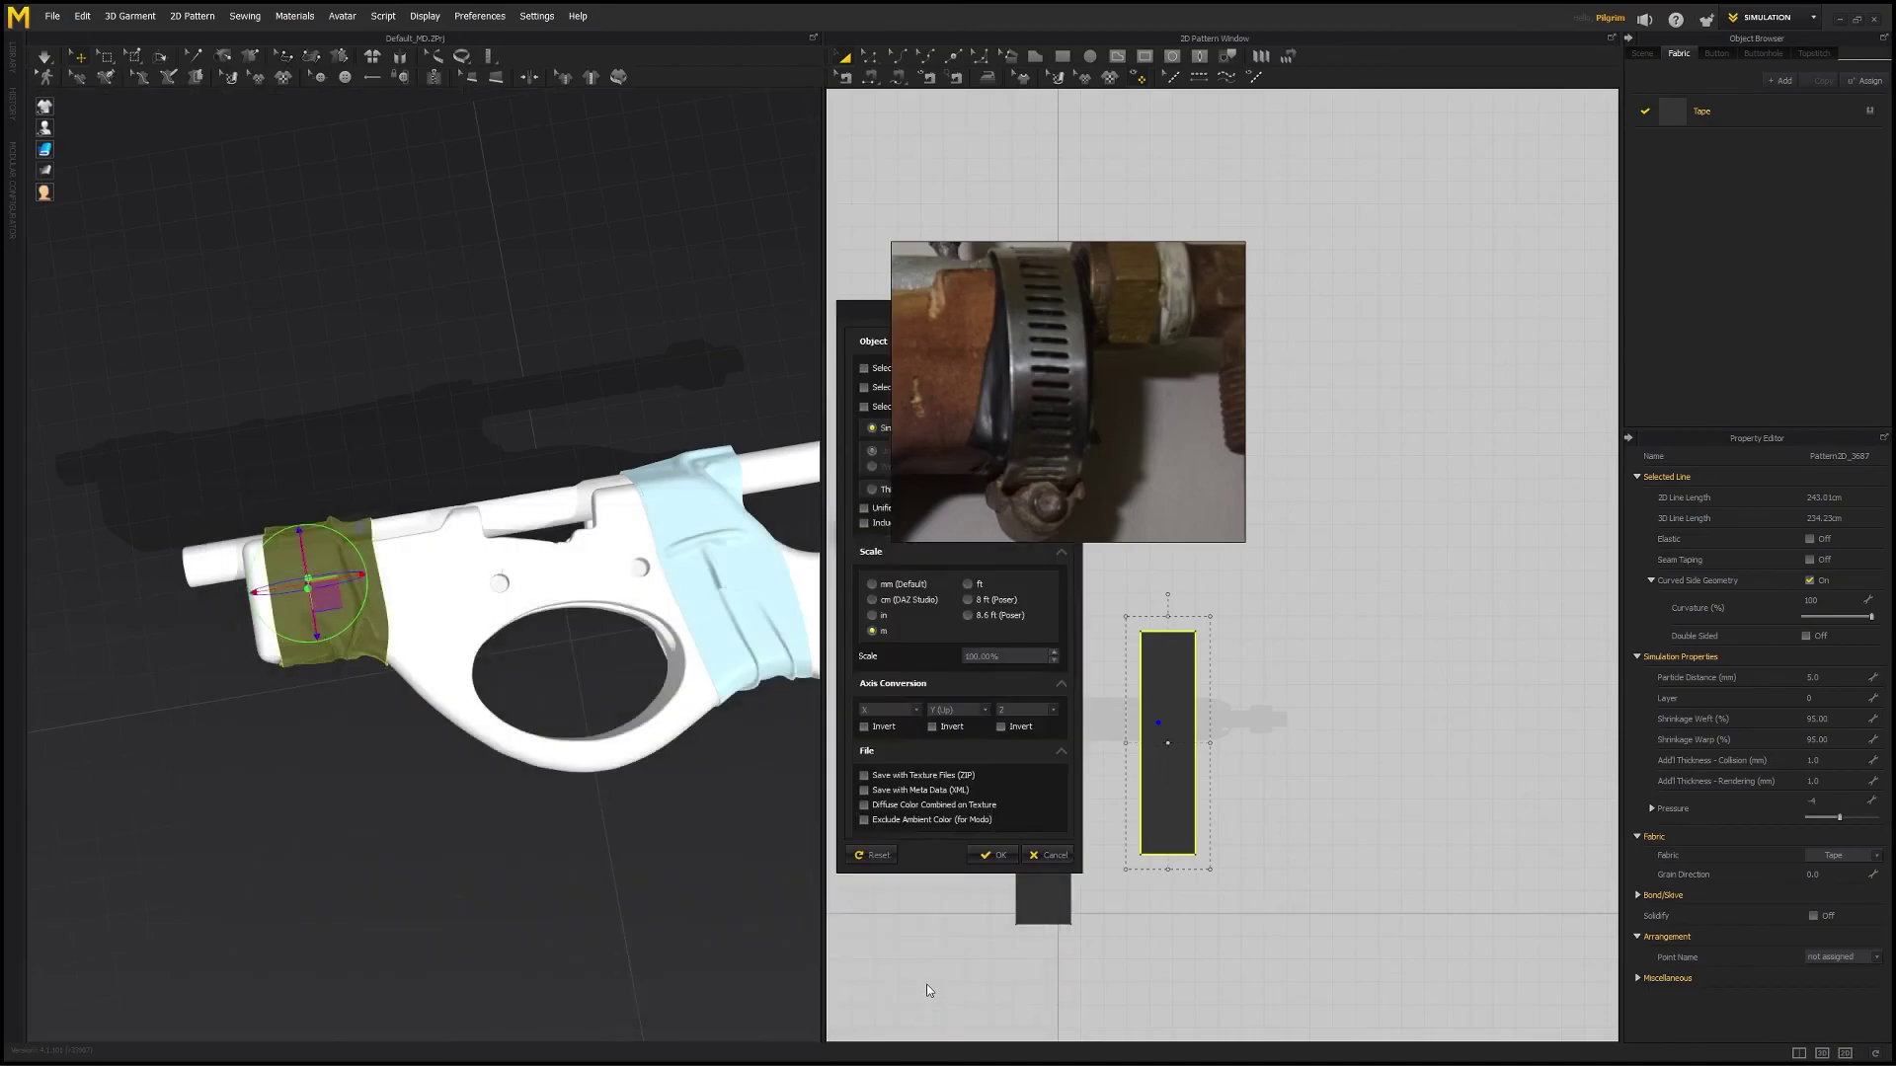
click(996, 856)
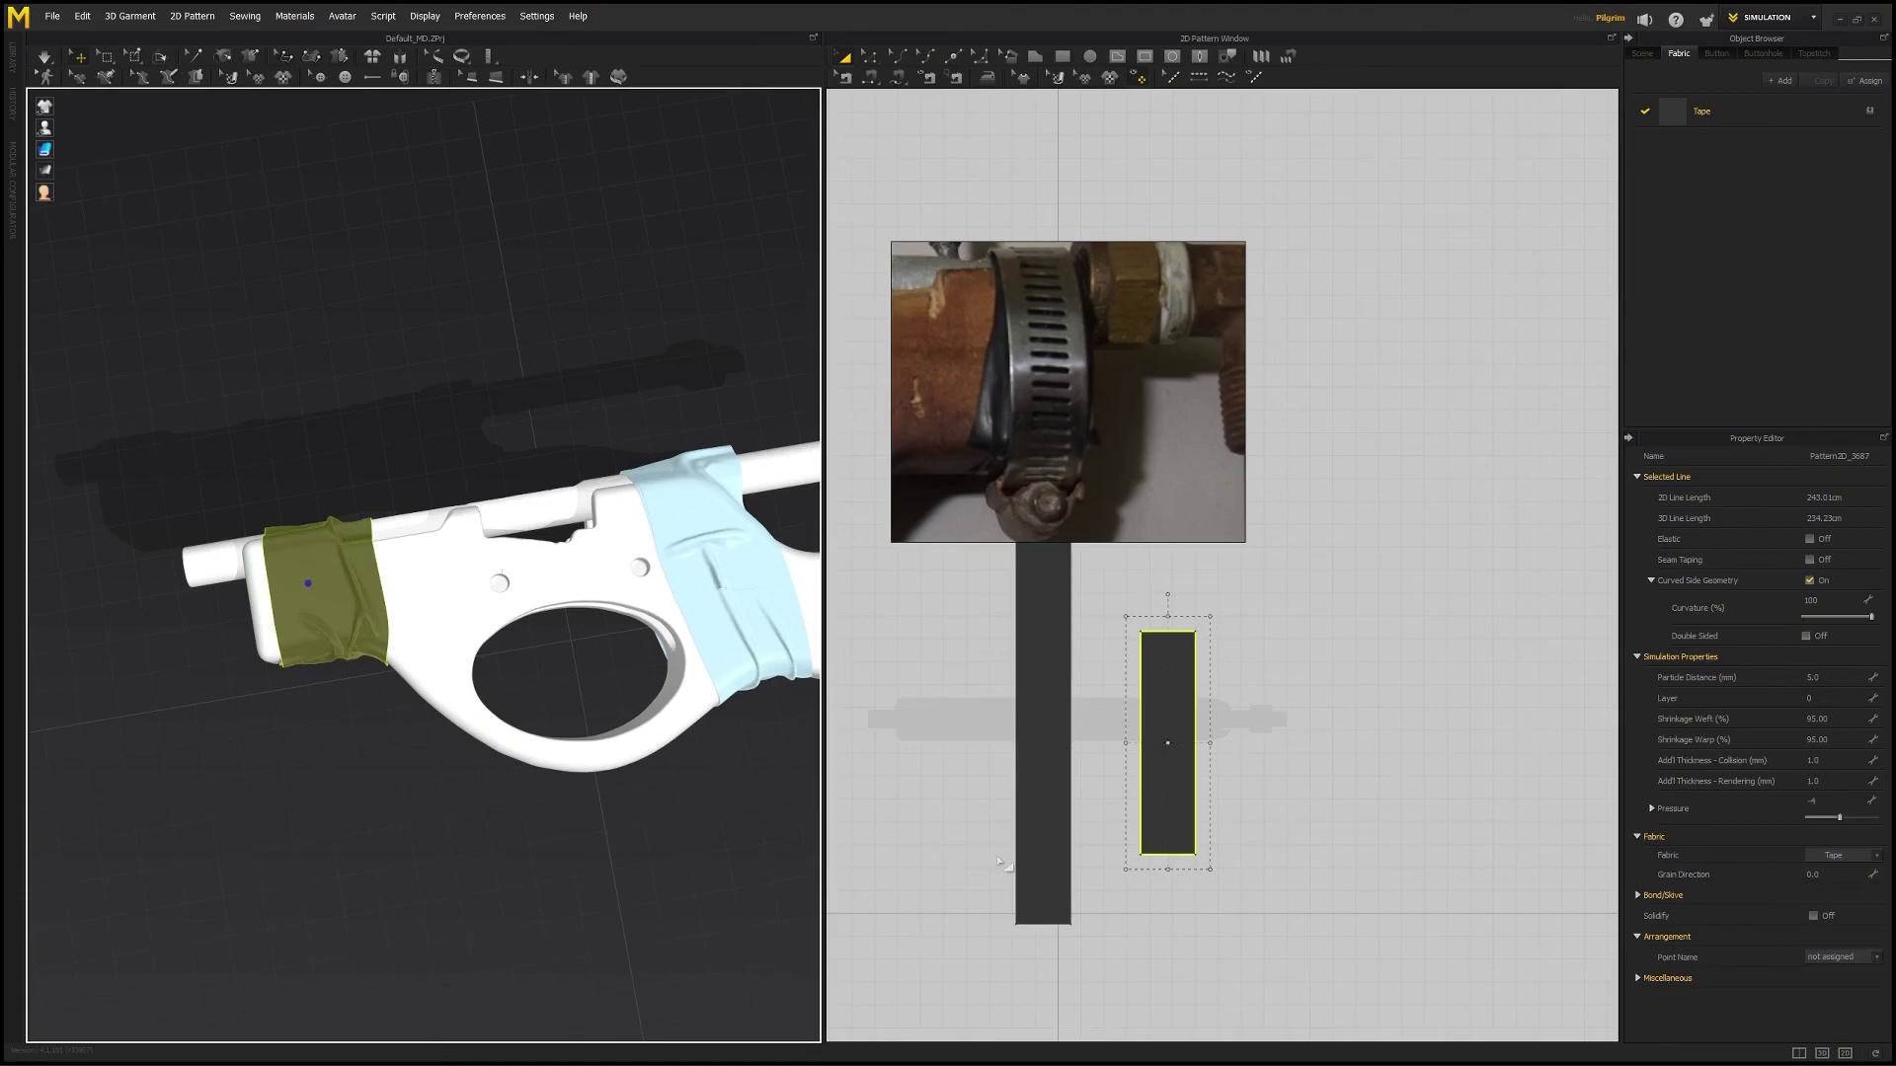
- Review the 3D Garment pattern and arrangement operations available for the selected front tape
click(380, 503)
middle_drag(380, 504, 483, 512)
scroll(478, 546, up, 3)
right_drag(478, 546, 425, 553)
click(470, 609)
click(135, 25)
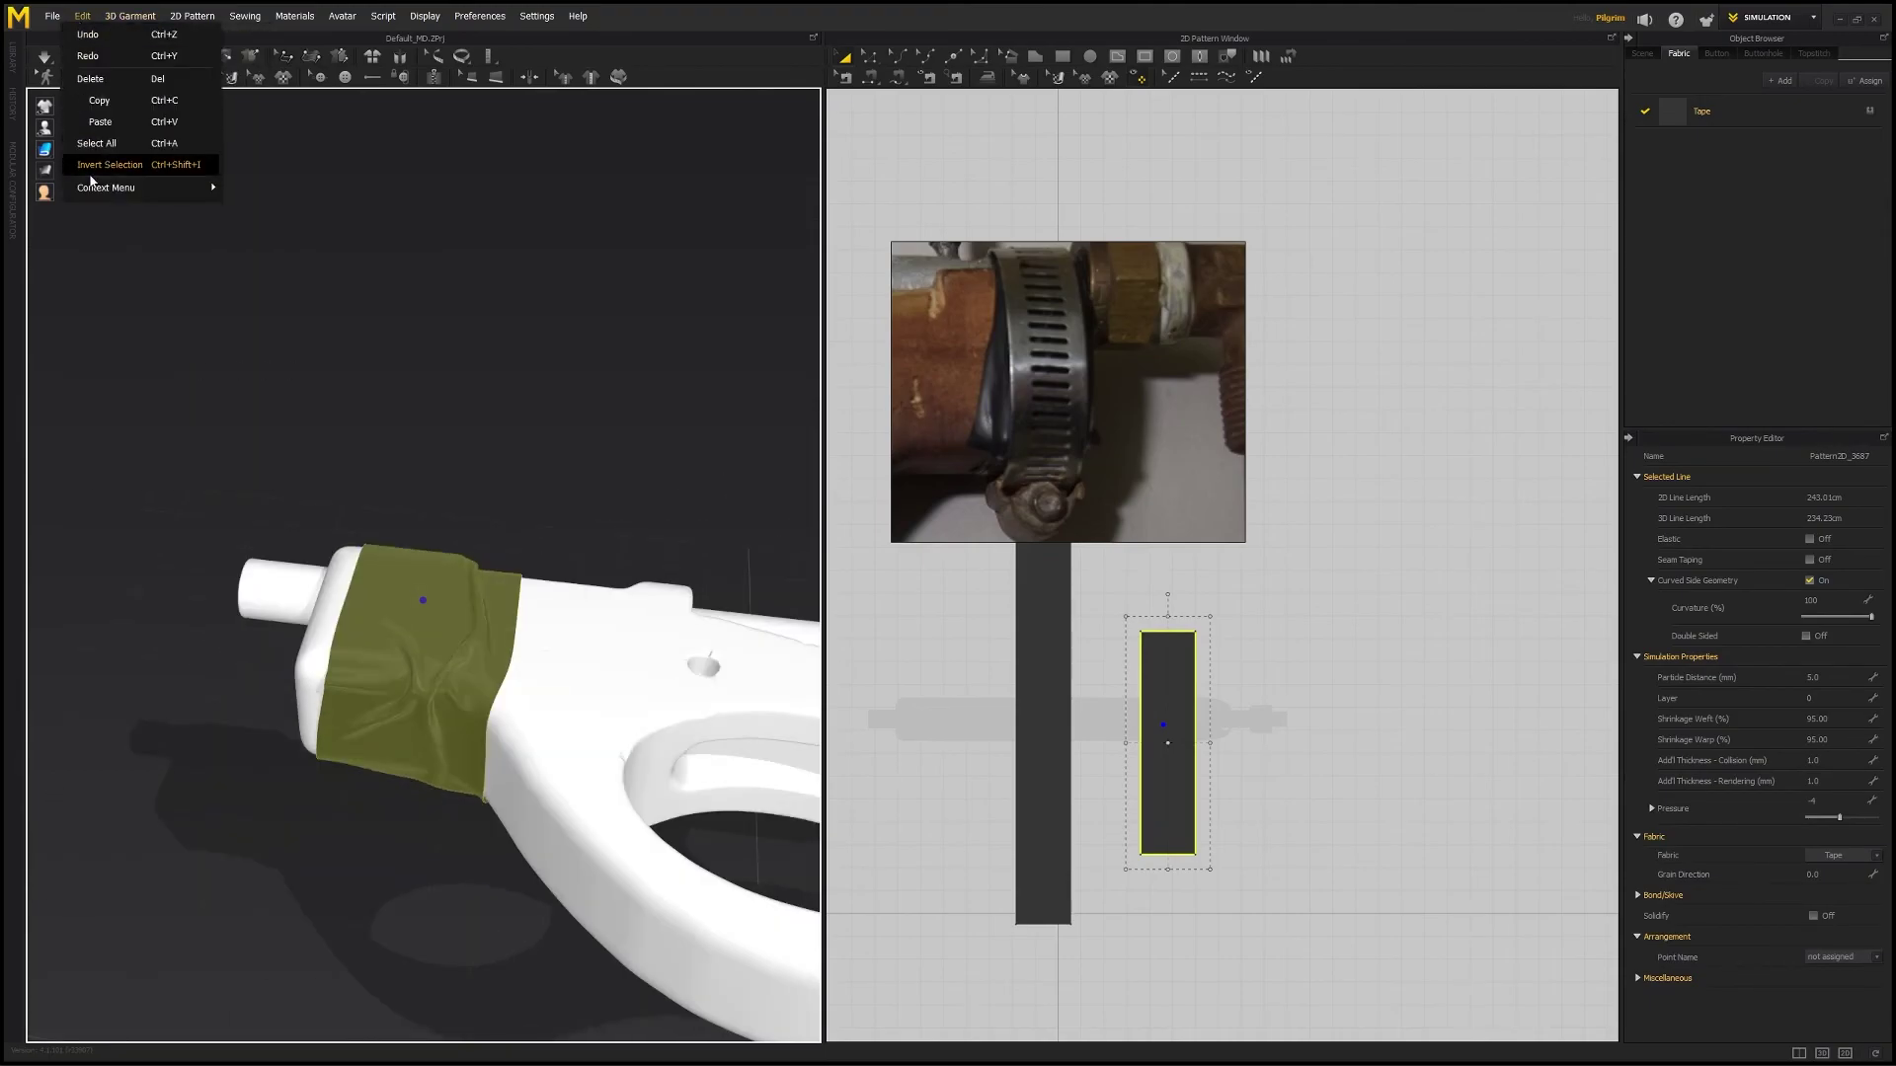
mouse_move(105, 187)
mouse_move(278, 191)
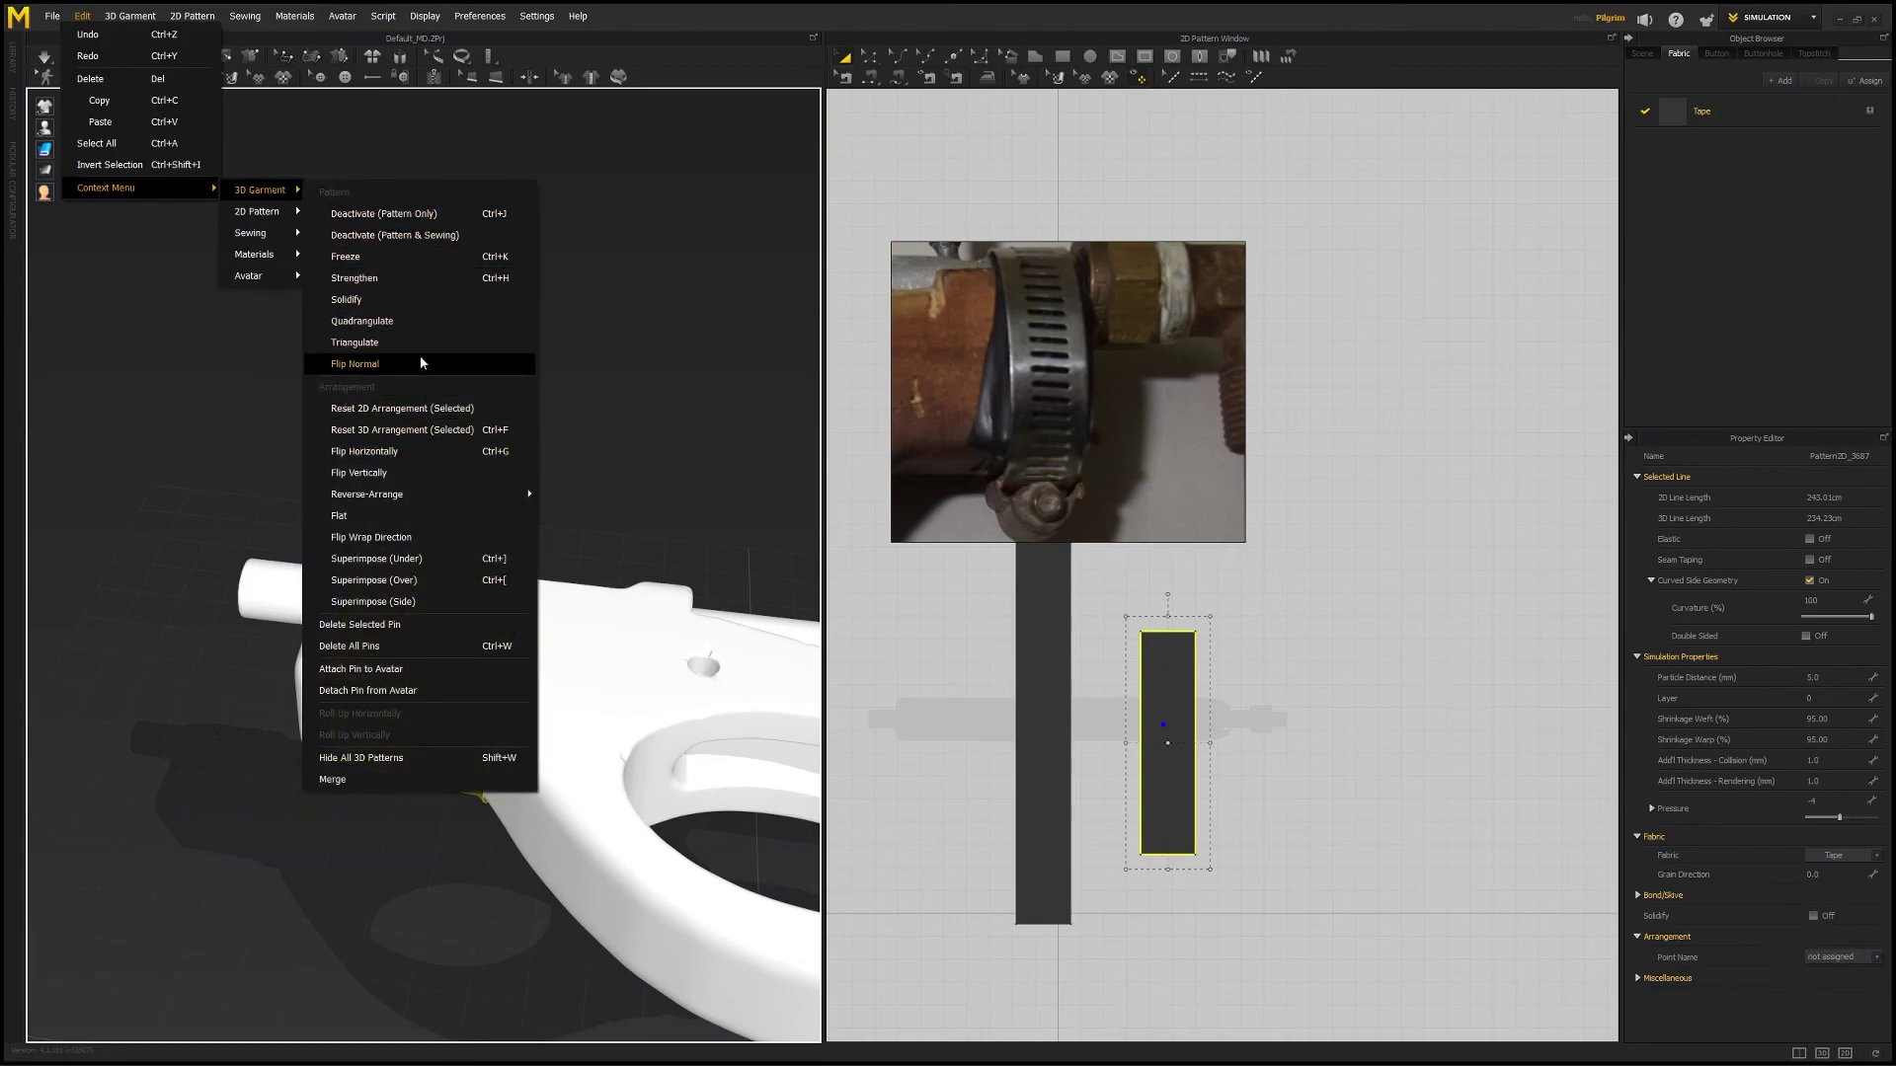
click(178, 465)
- Check the finished tape wrap from several angles and switch to Blender
right_drag(312, 579, 517, 636)
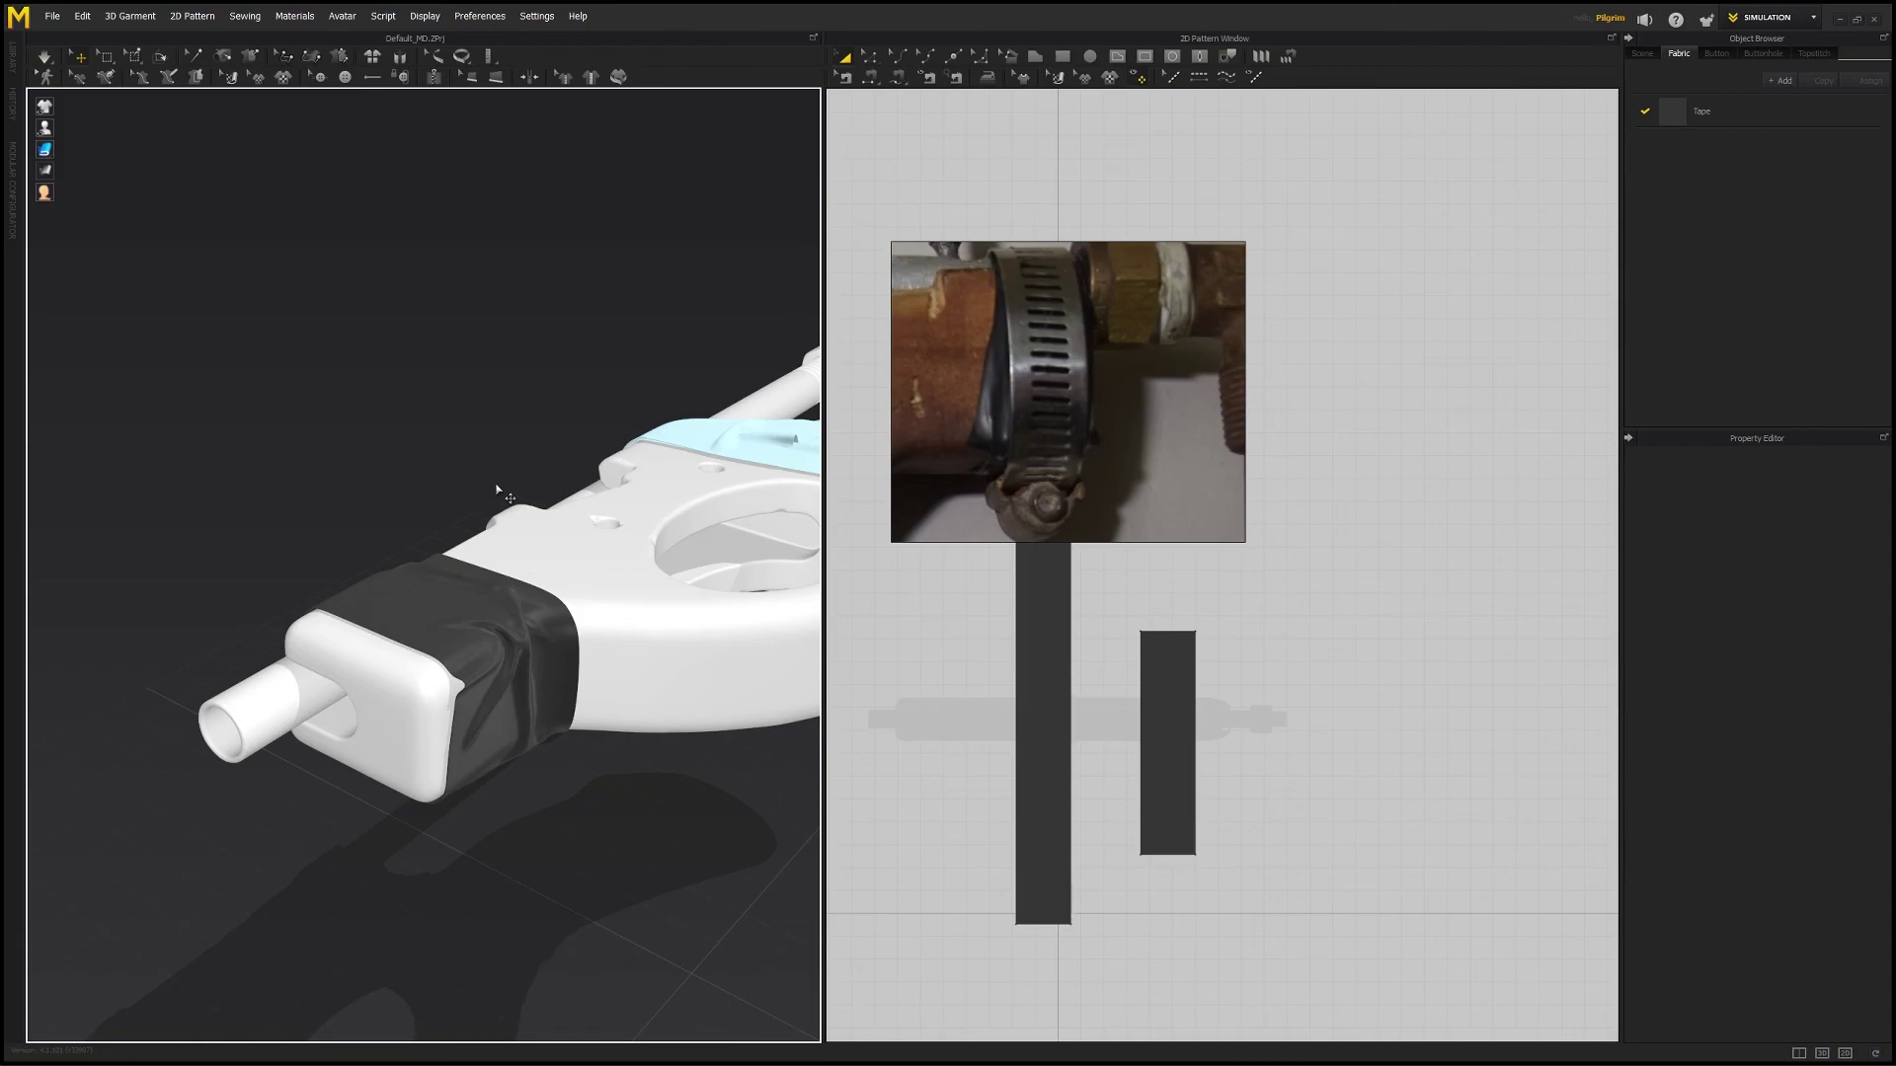
right_drag(345, 433, 452, 422)
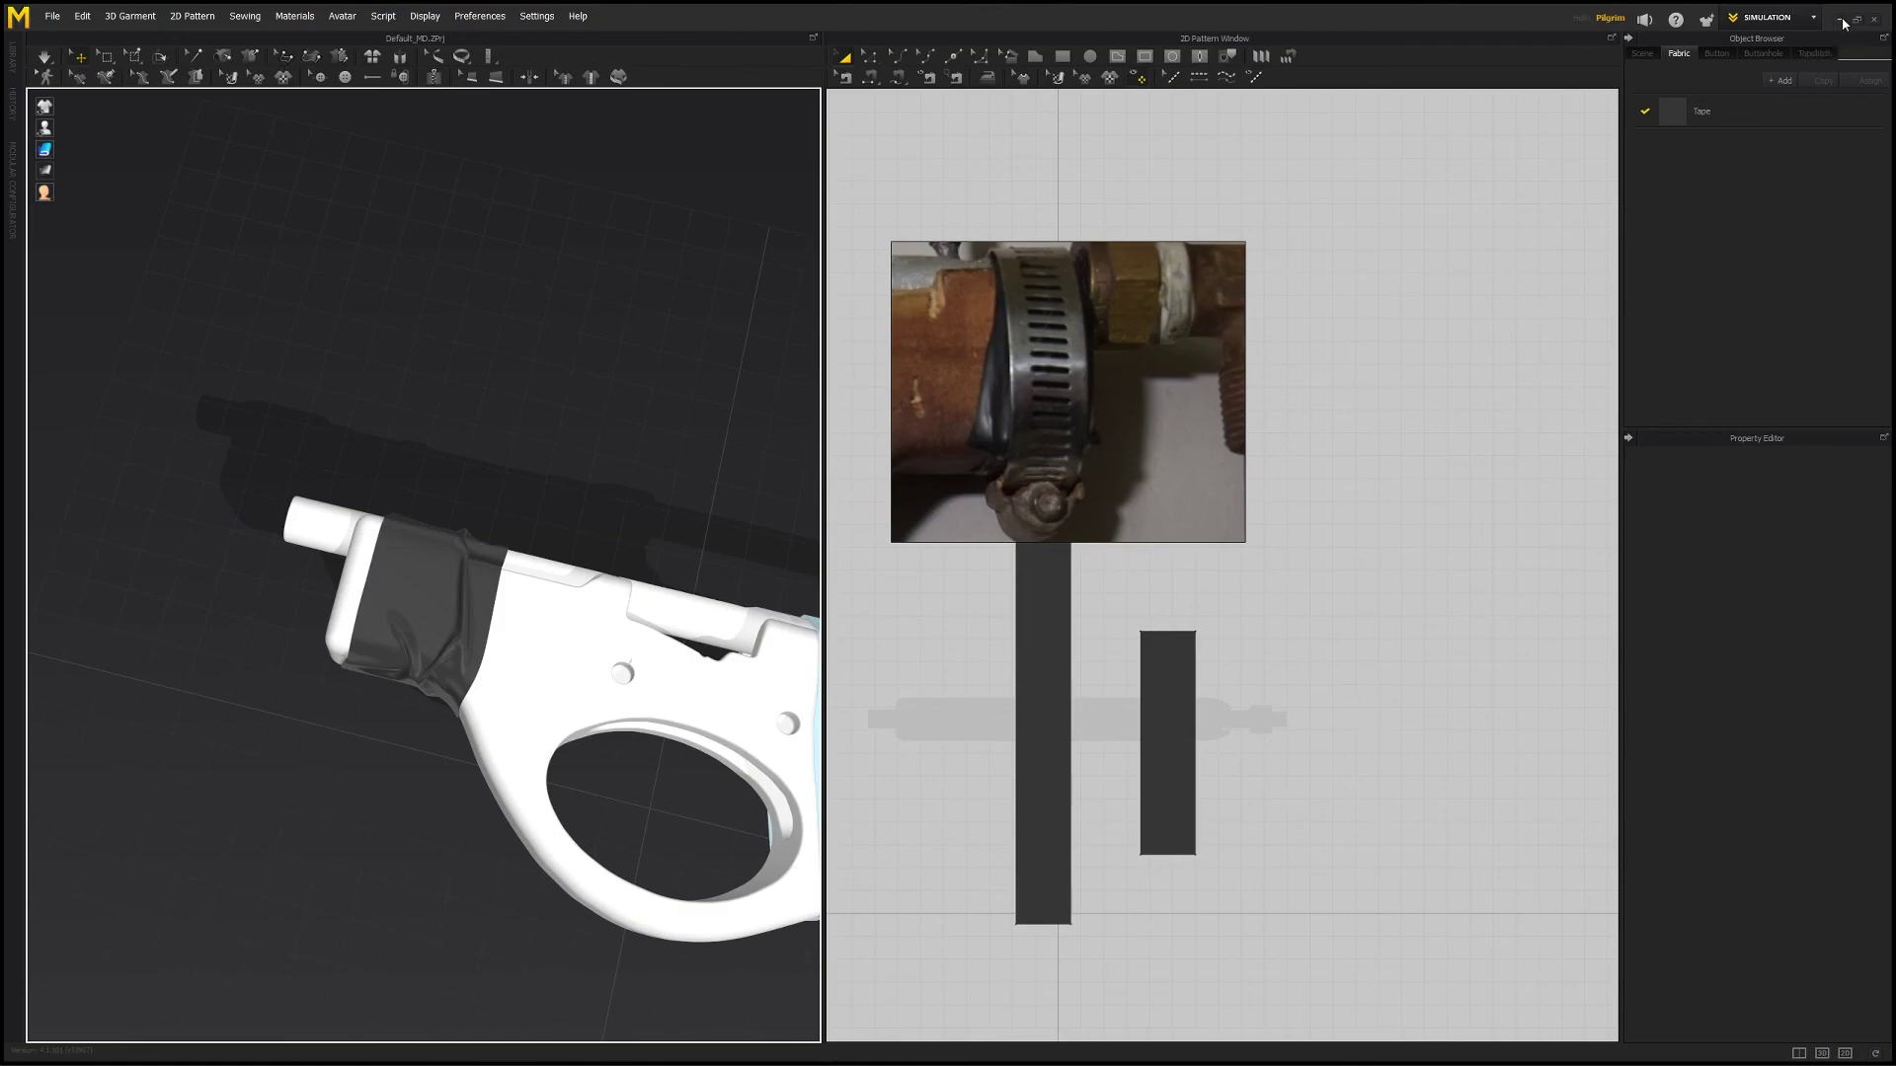
click(1838, 18)
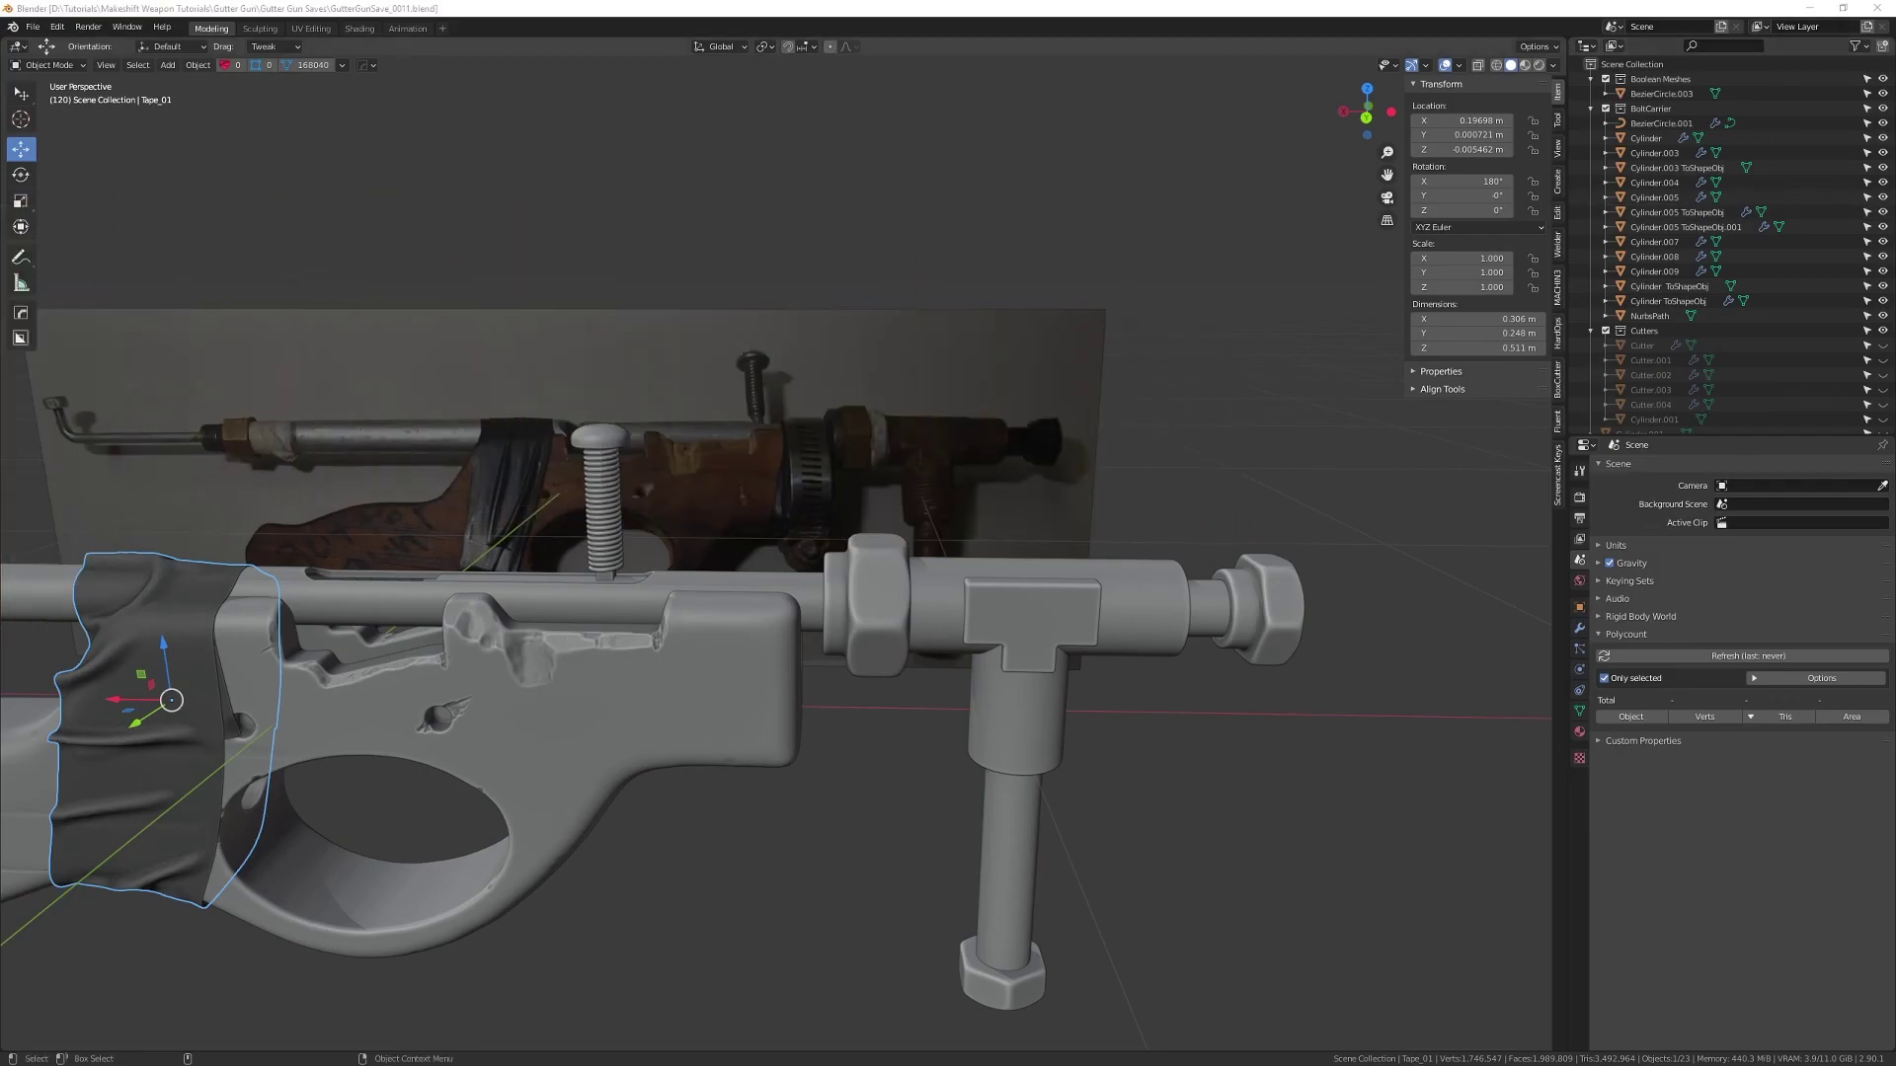
- Import Tape_02.obj from the Base Meshes folder as a Wavefront OBJ with nothing else selected
click(531, 281)
scroll(553, 316, down, 2)
shift+middle_drag(553, 316, 688, 457)
key(q)
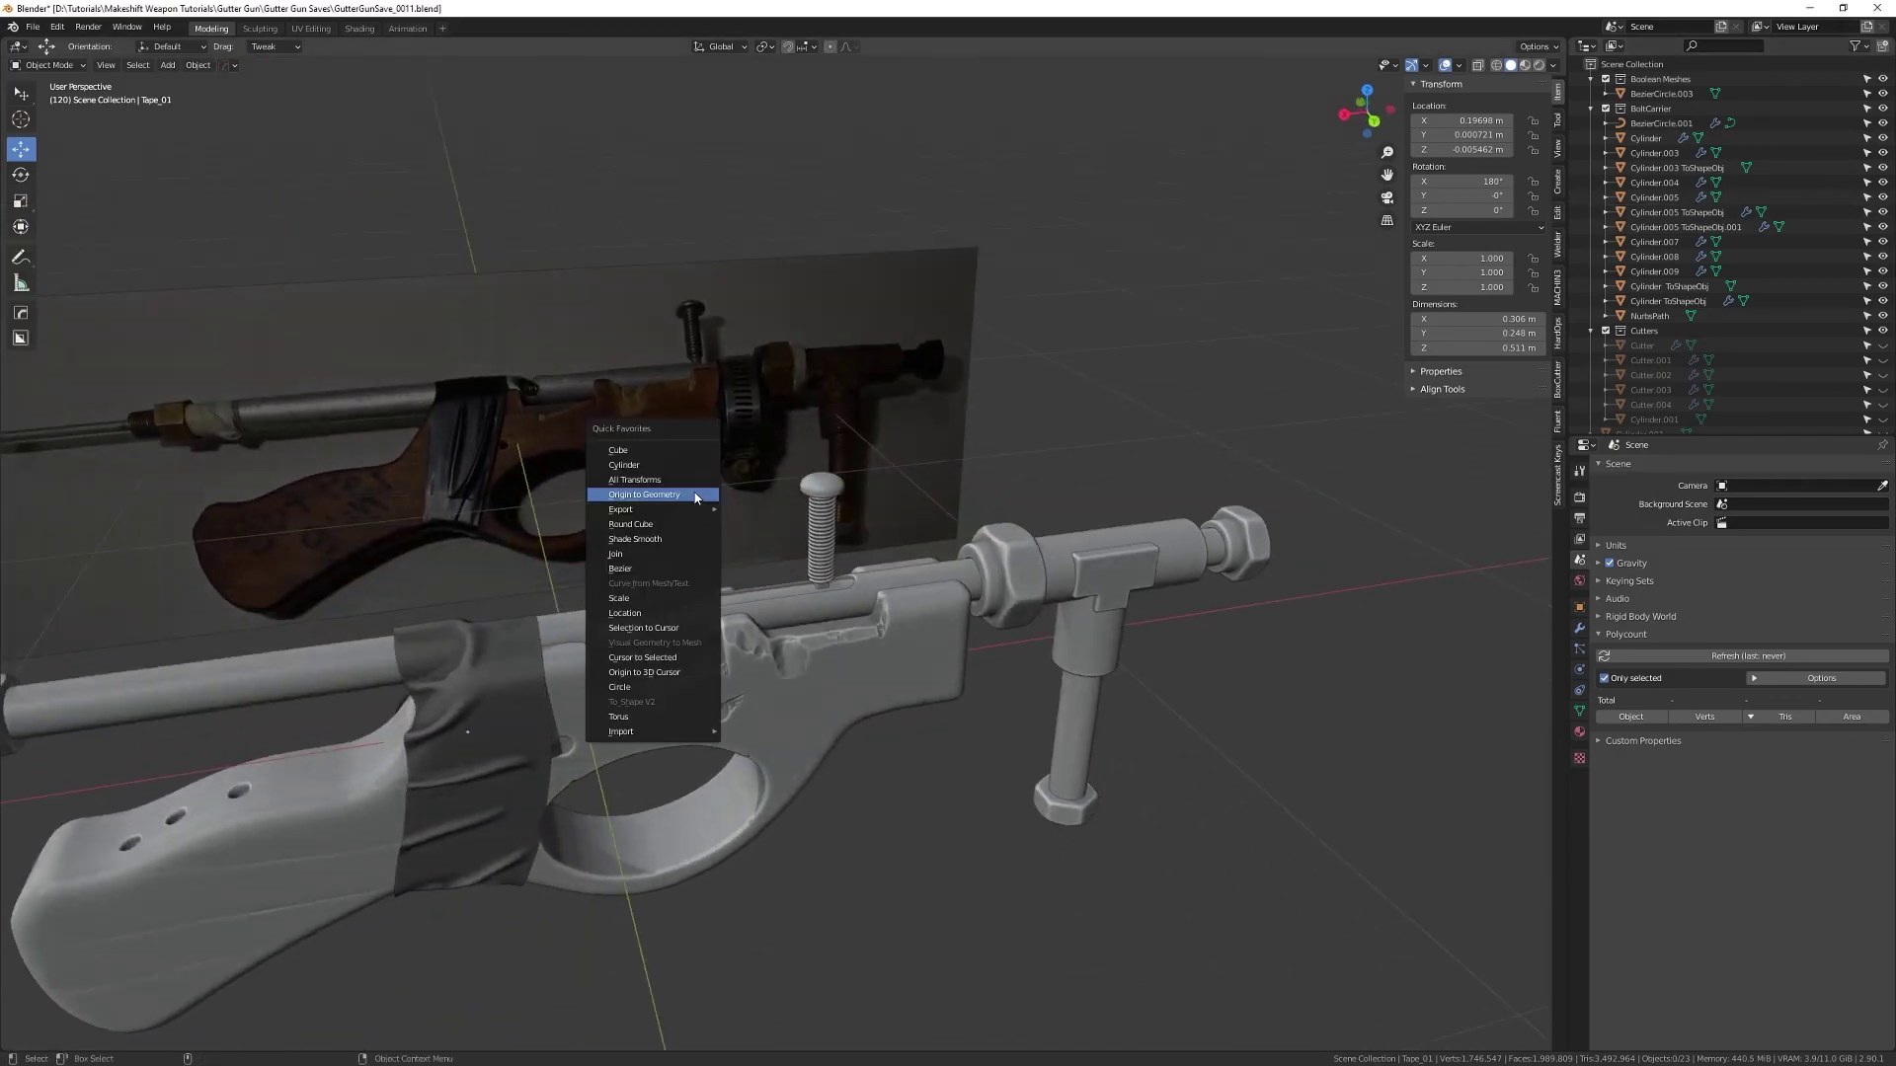
mouse_move(661, 732)
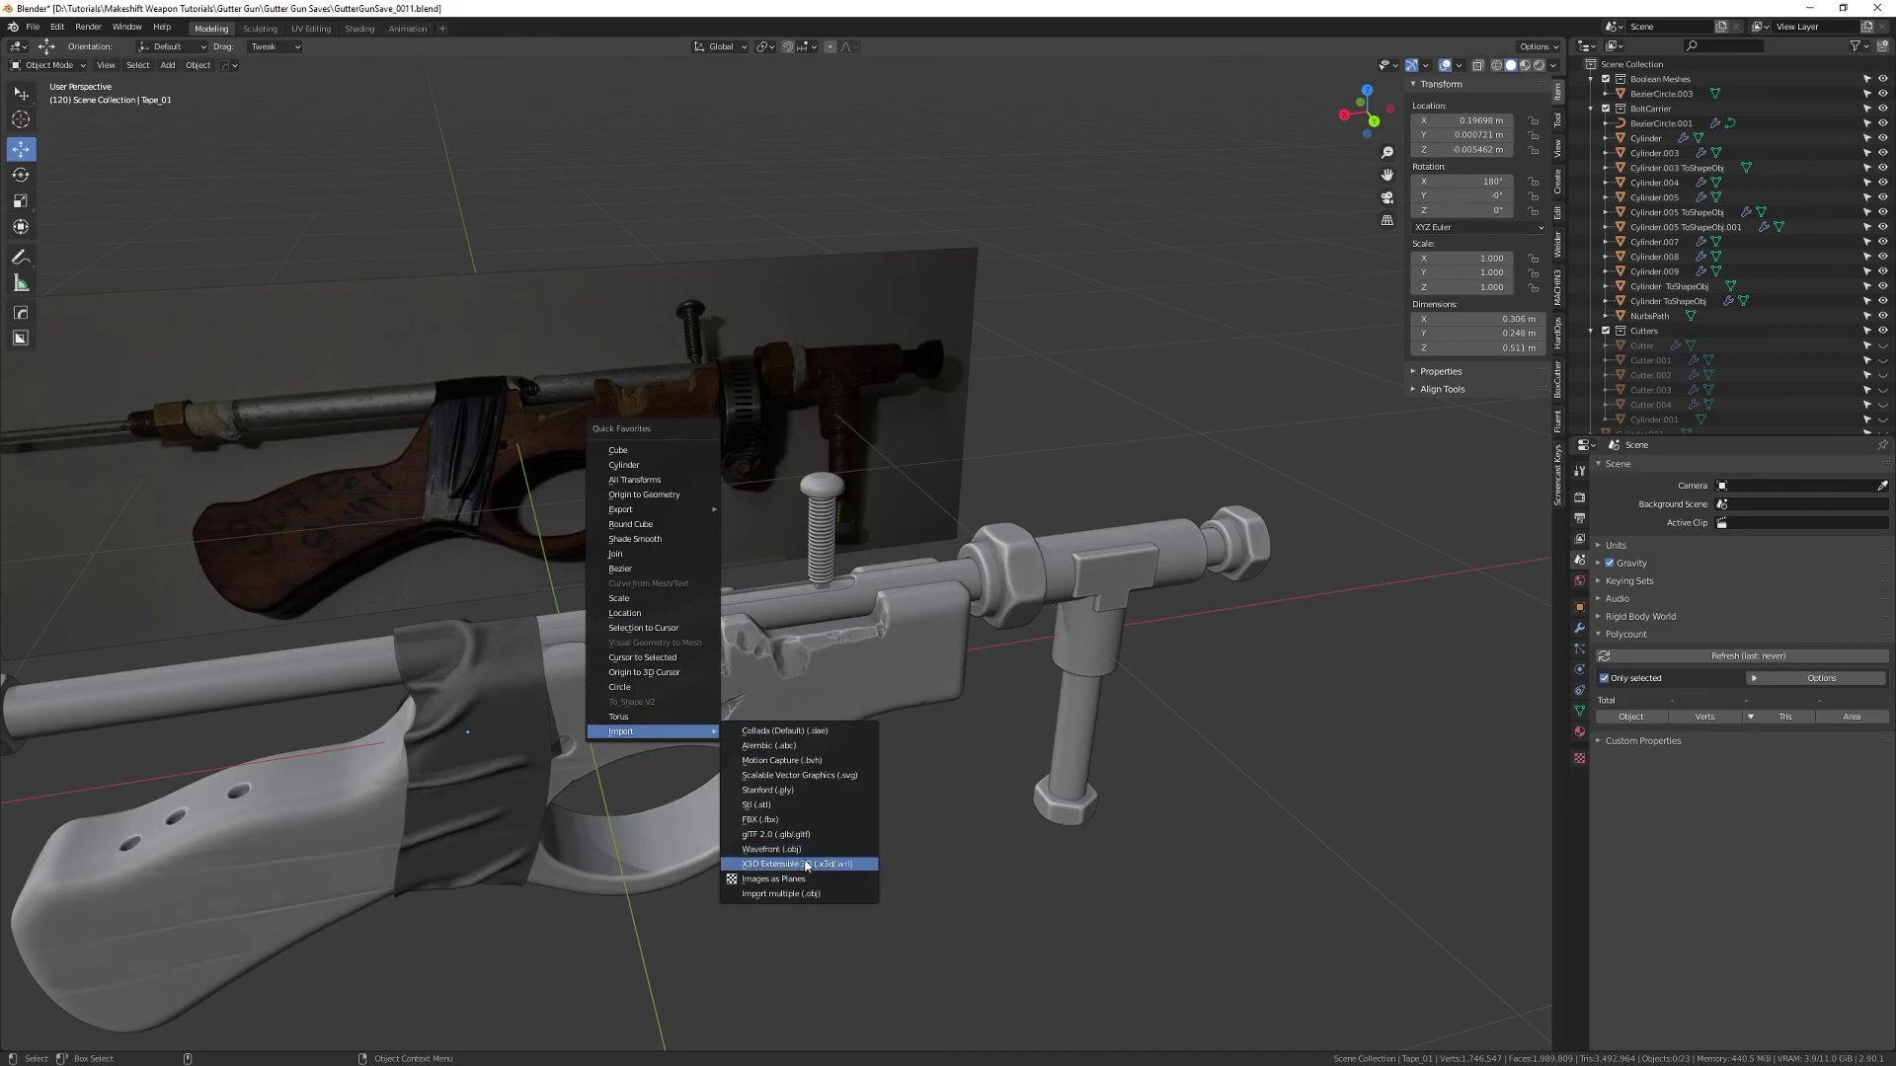
click(819, 849)
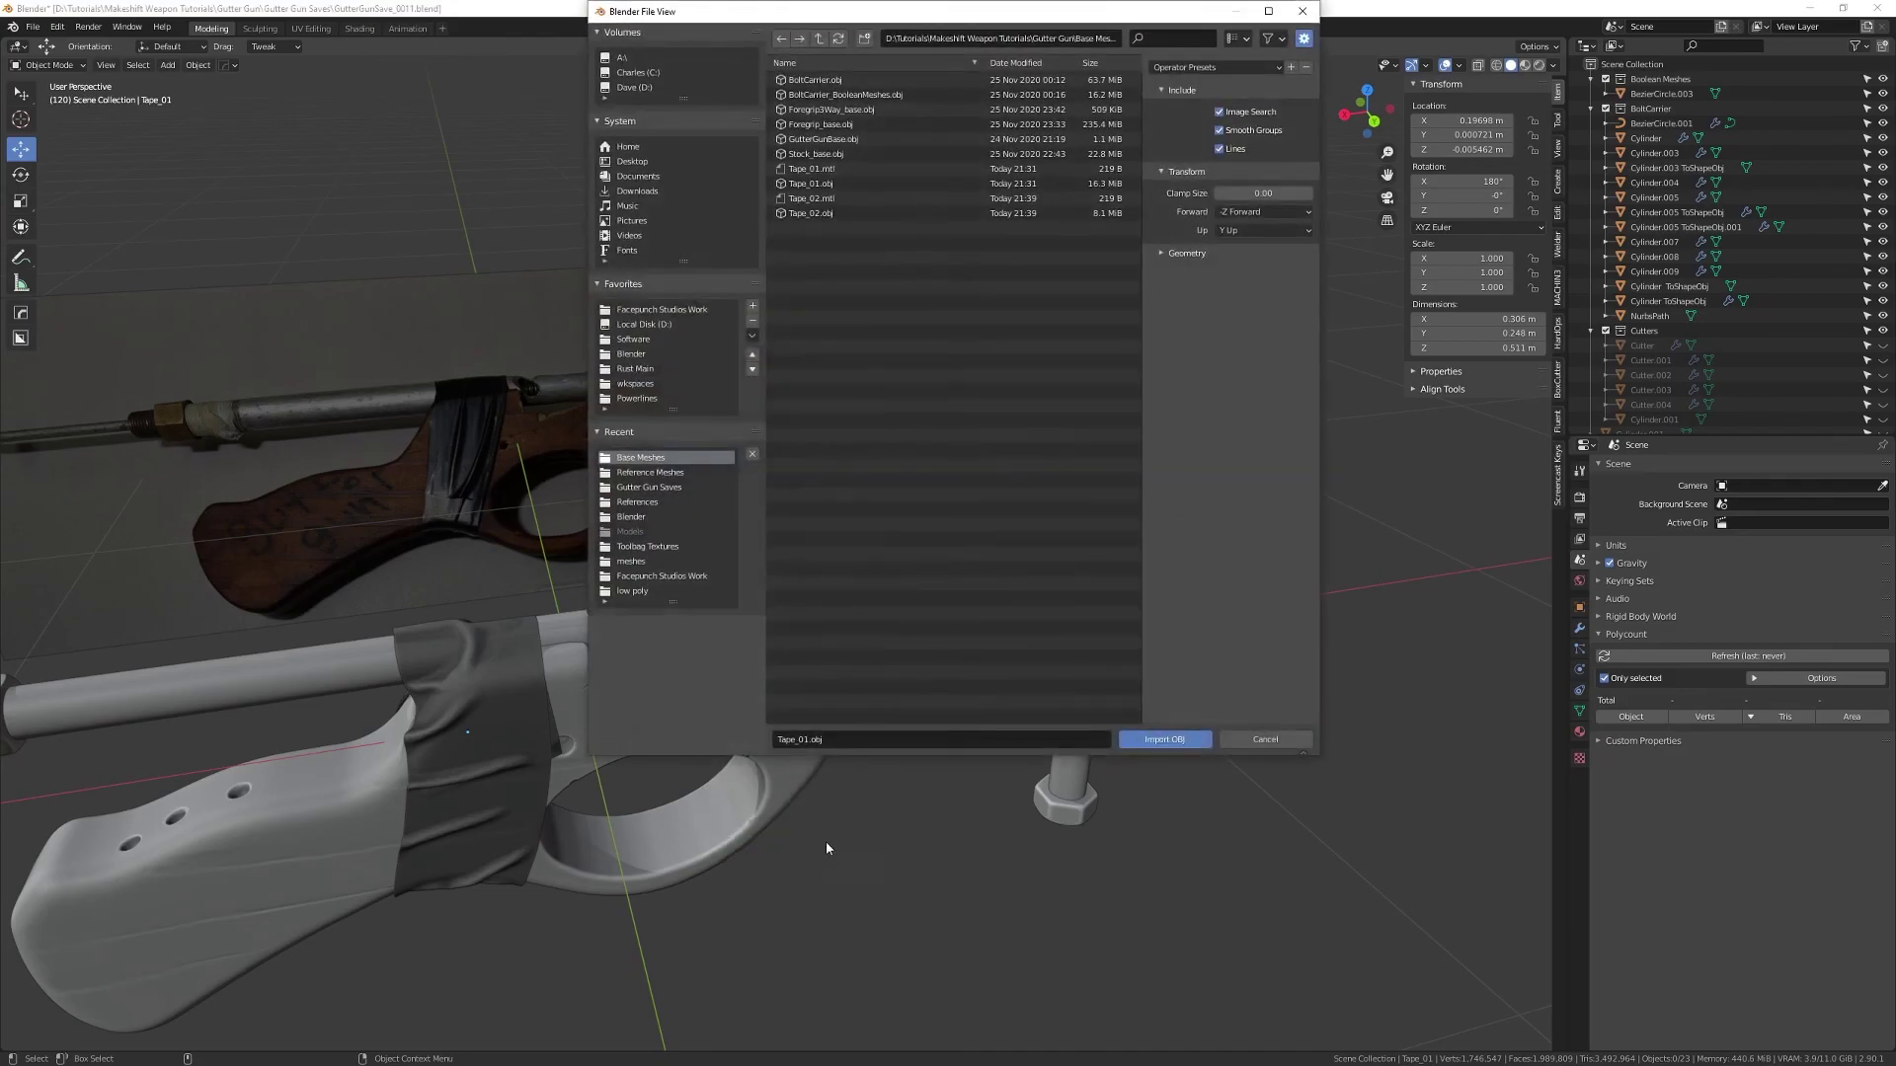
double_click(835, 215)
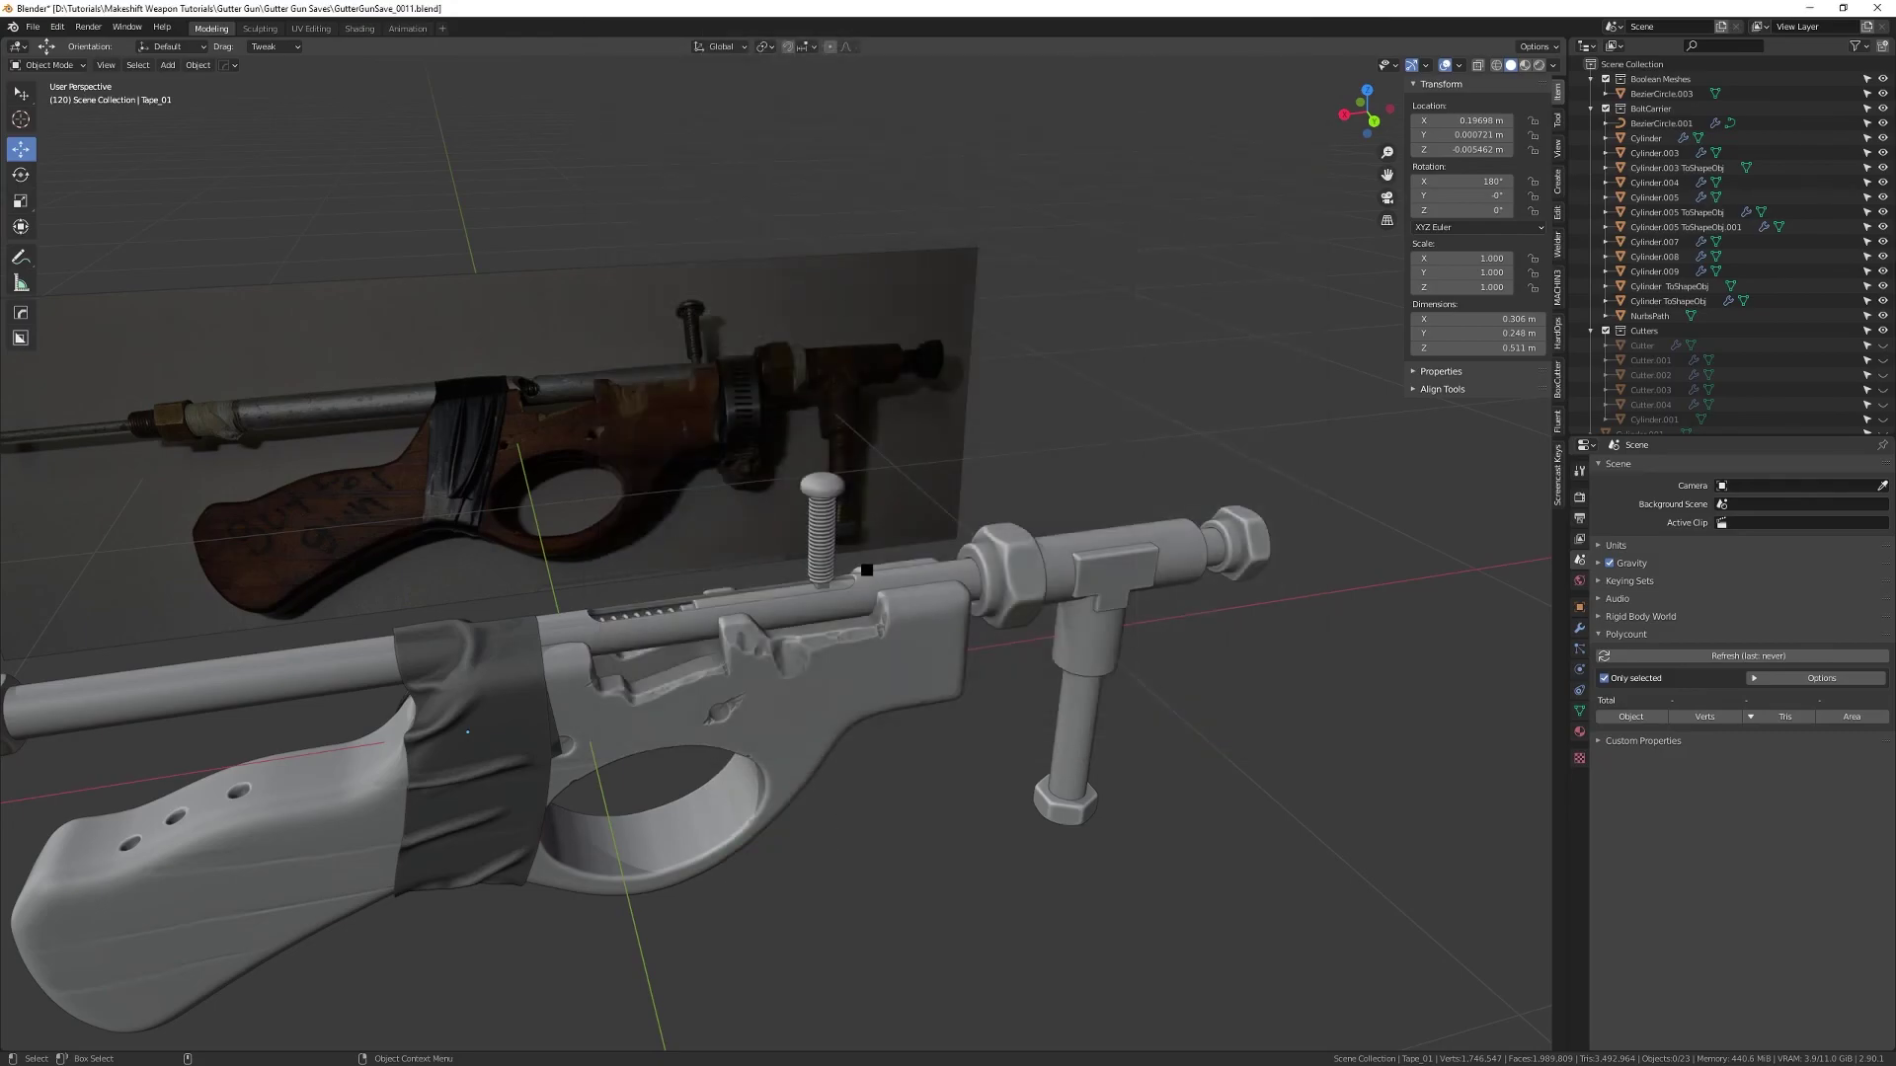
- Set the imported tape's origin to its geometry and rotate it to 180° about the X axis
middle_drag(1008, 387, 988, 300)
key(q)
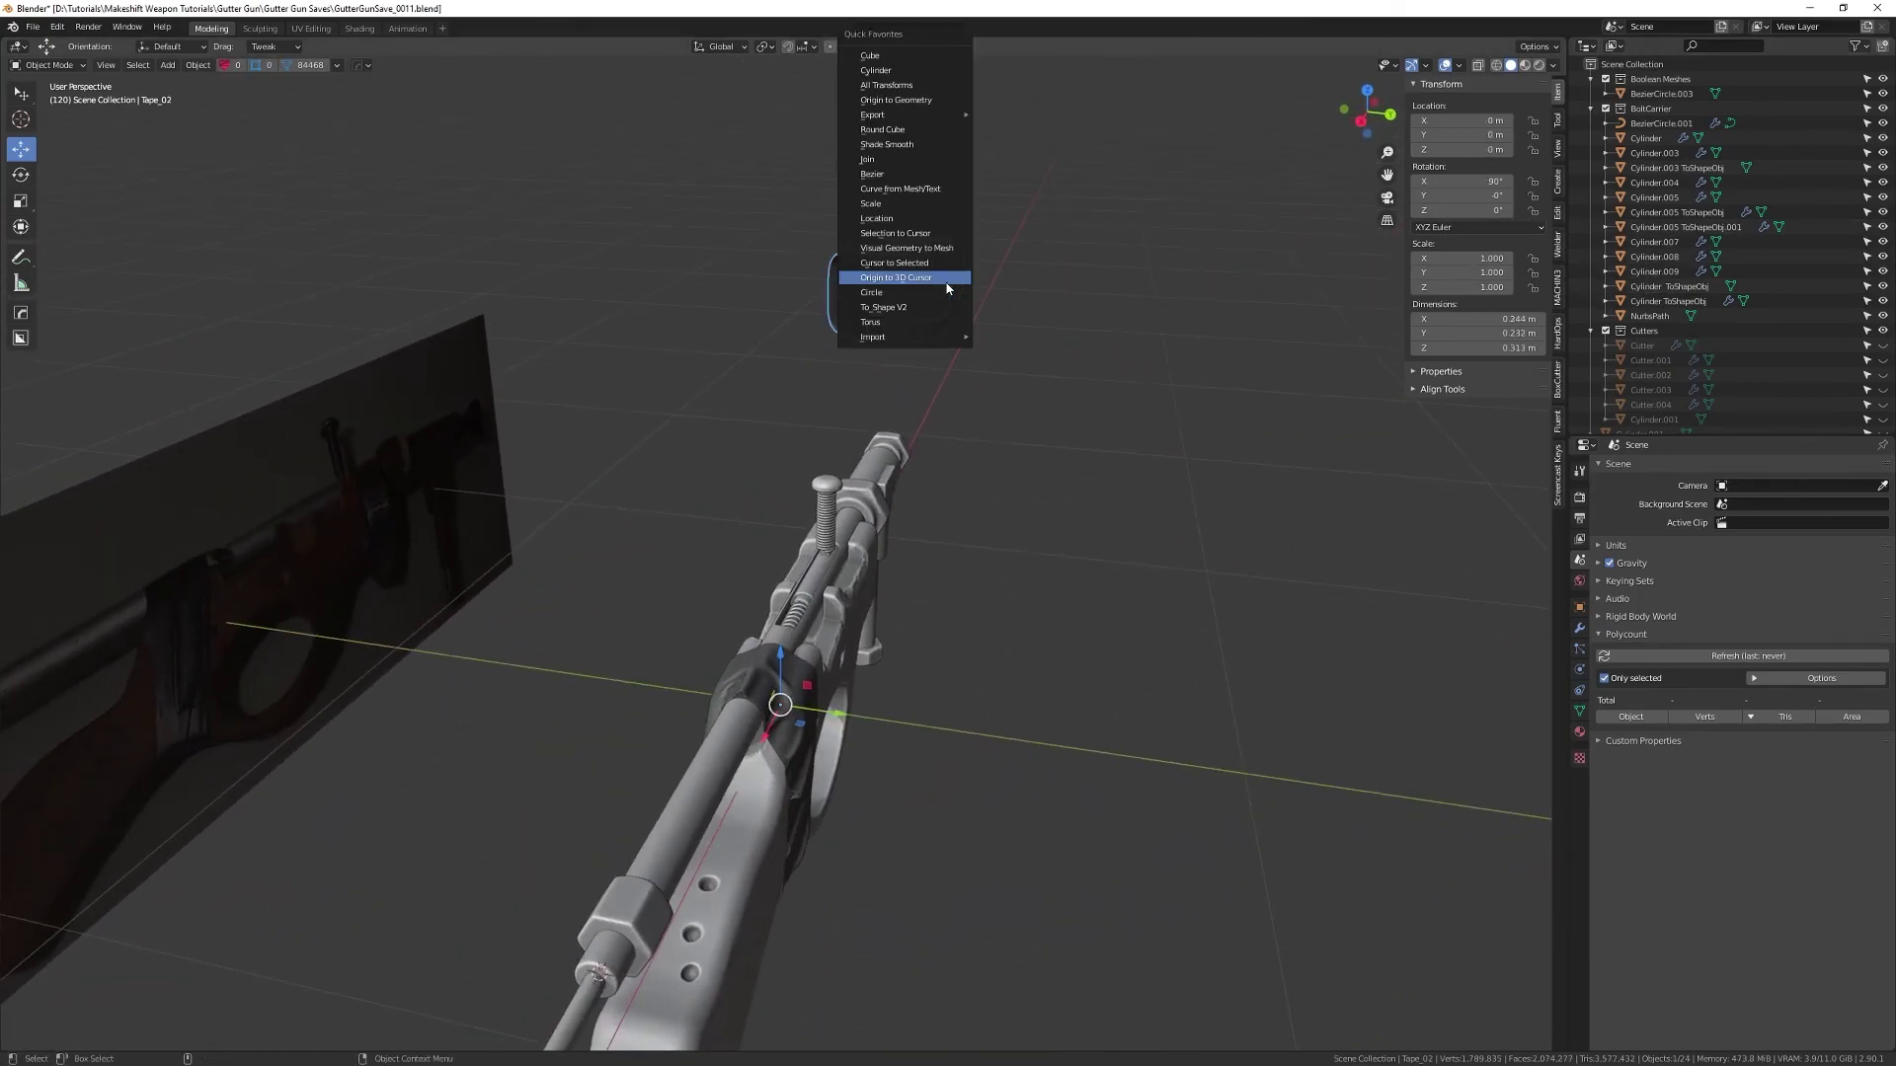
click(922, 99)
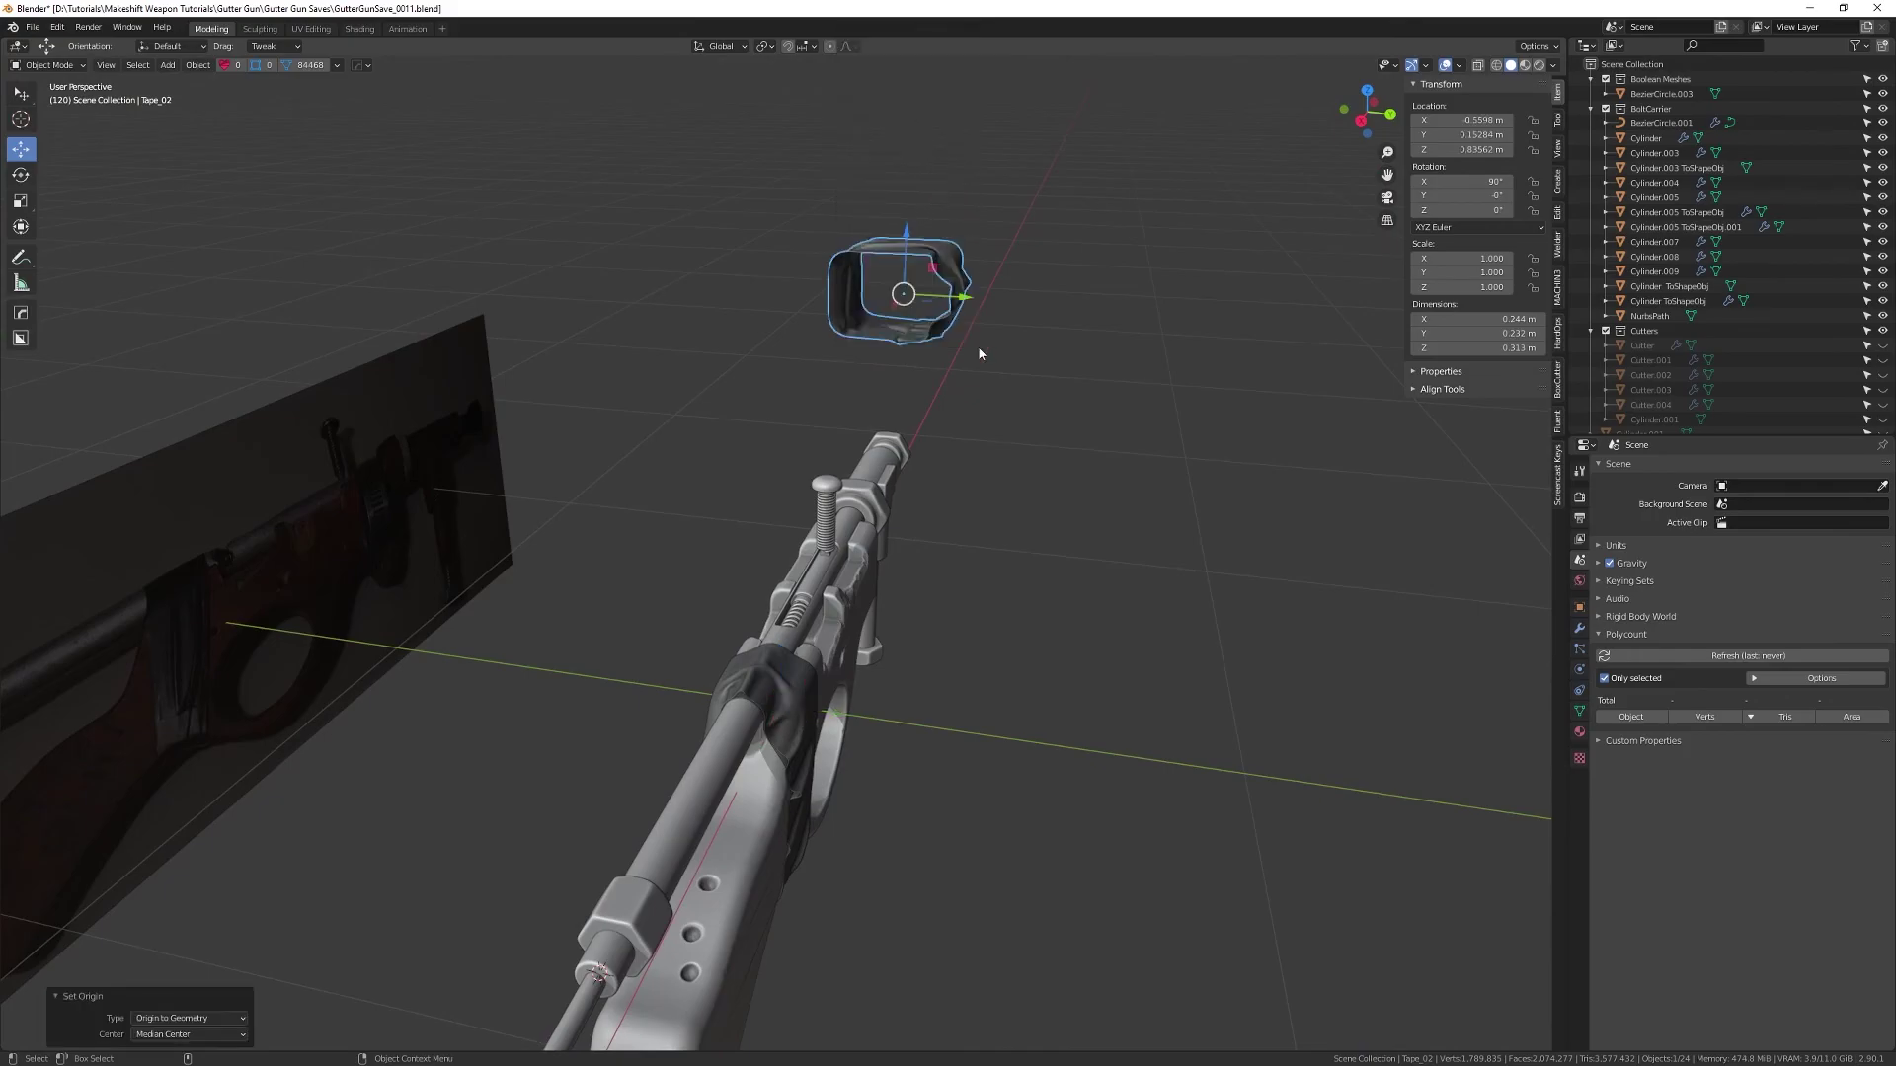
key(shift+space)
key(r)
ctrl+drag(946, 259, 868, 252)
- Move the tape down onto the front of the gun body, placing it at about Y 0.034 m and Z 0.062 m
key(shift+space)
key(g)
middle_drag(856, 379, 899, 345)
drag(924, 267, 877, 516)
key(f)
scroll(991, 471, down, 3)
alt+drag(992, 405, 816, 402)
middle_drag(816, 402, 795, 494)
key(g)
key(z)
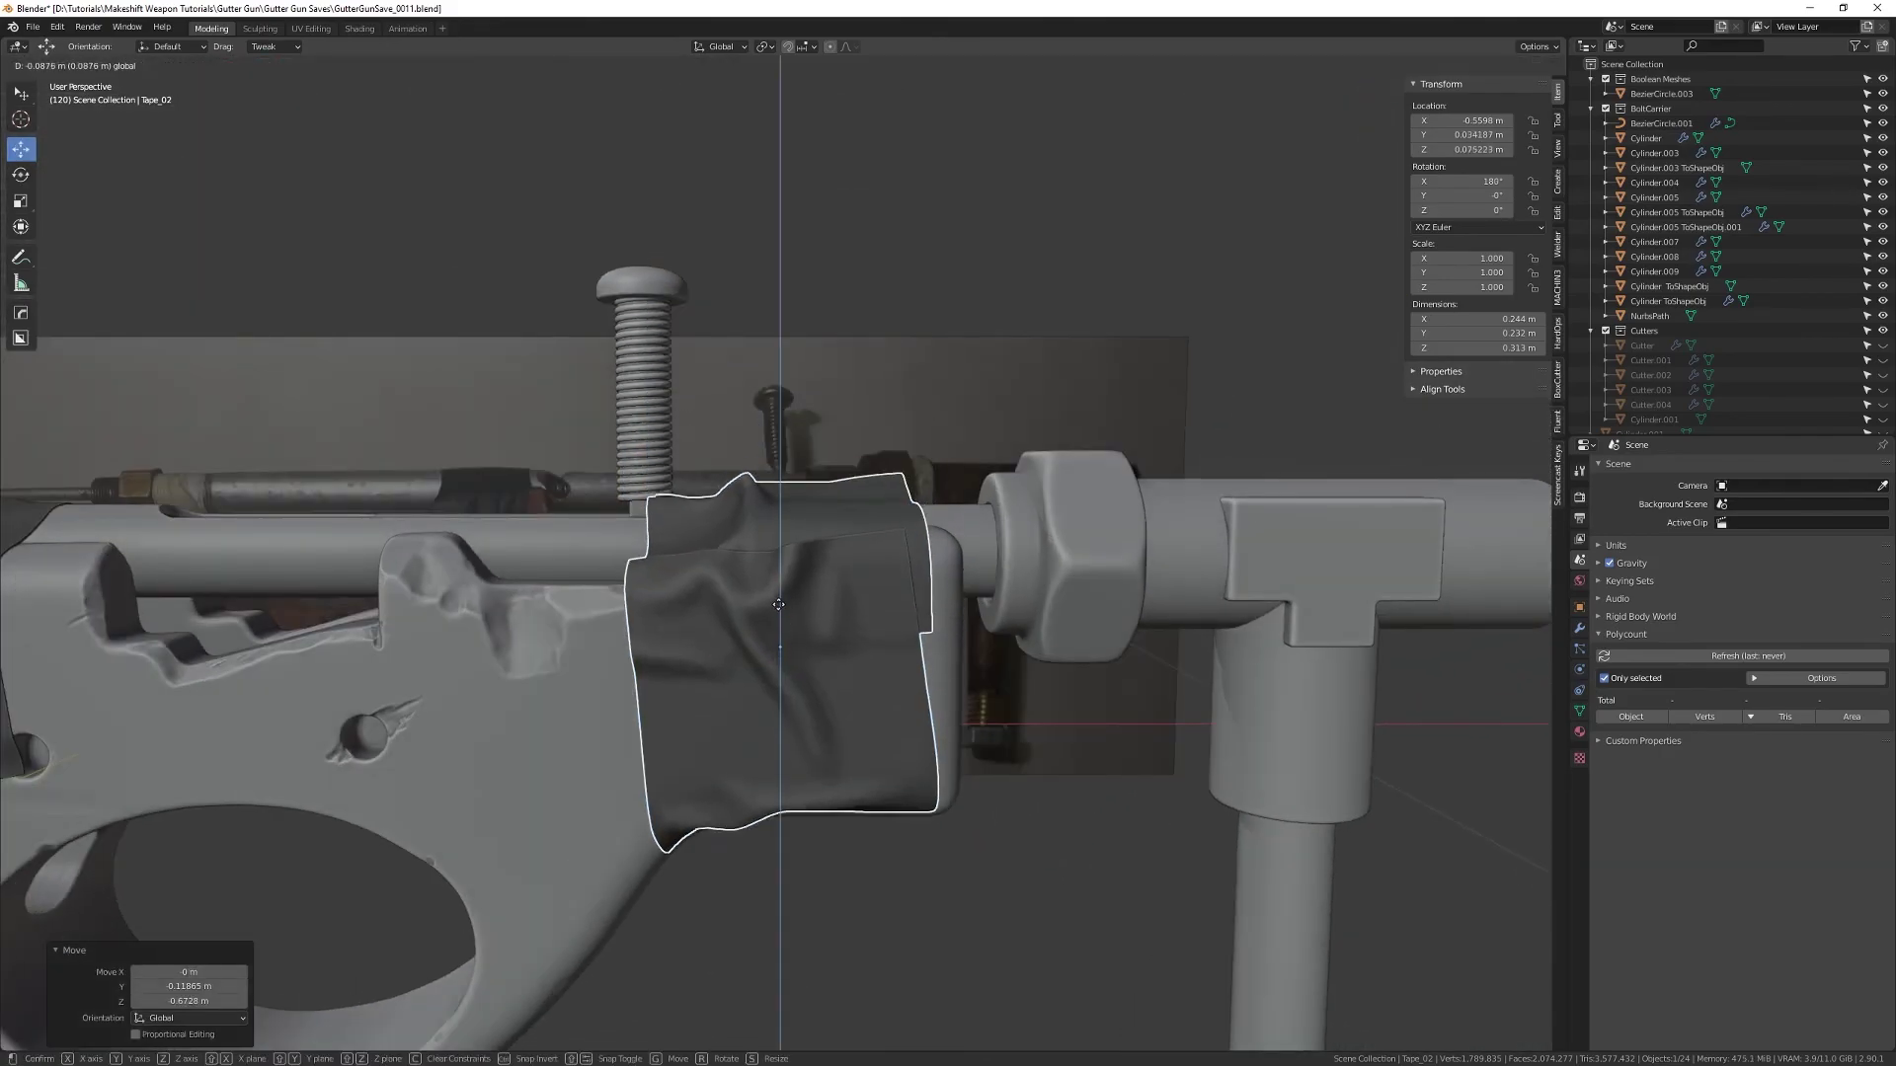
click(784, 624)
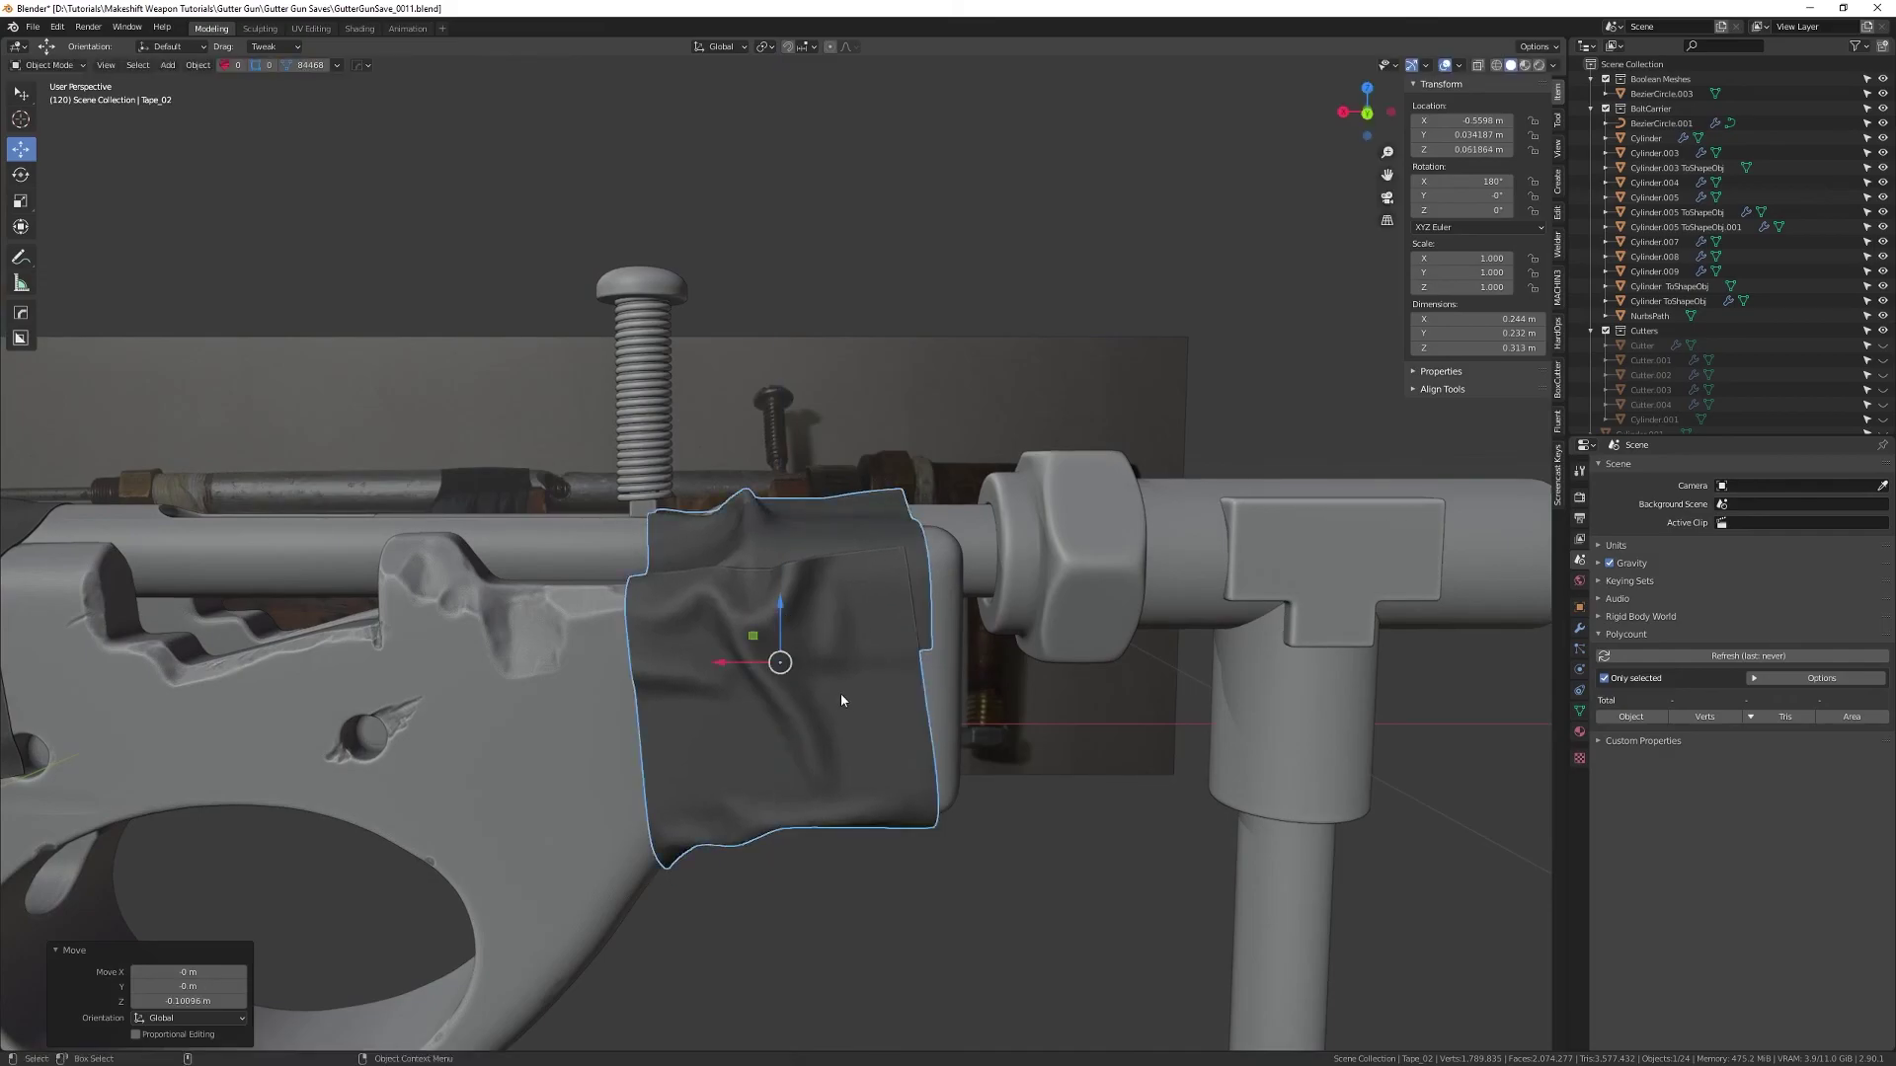
- Fine-tune the tape's fit around the gun to about X -0.566 m, Y 0.013 m and Z 0.061 m
drag(729, 660, 719, 659)
middle_drag(719, 660, 819, 644)
key(g)
key(z)
click(719, 620)
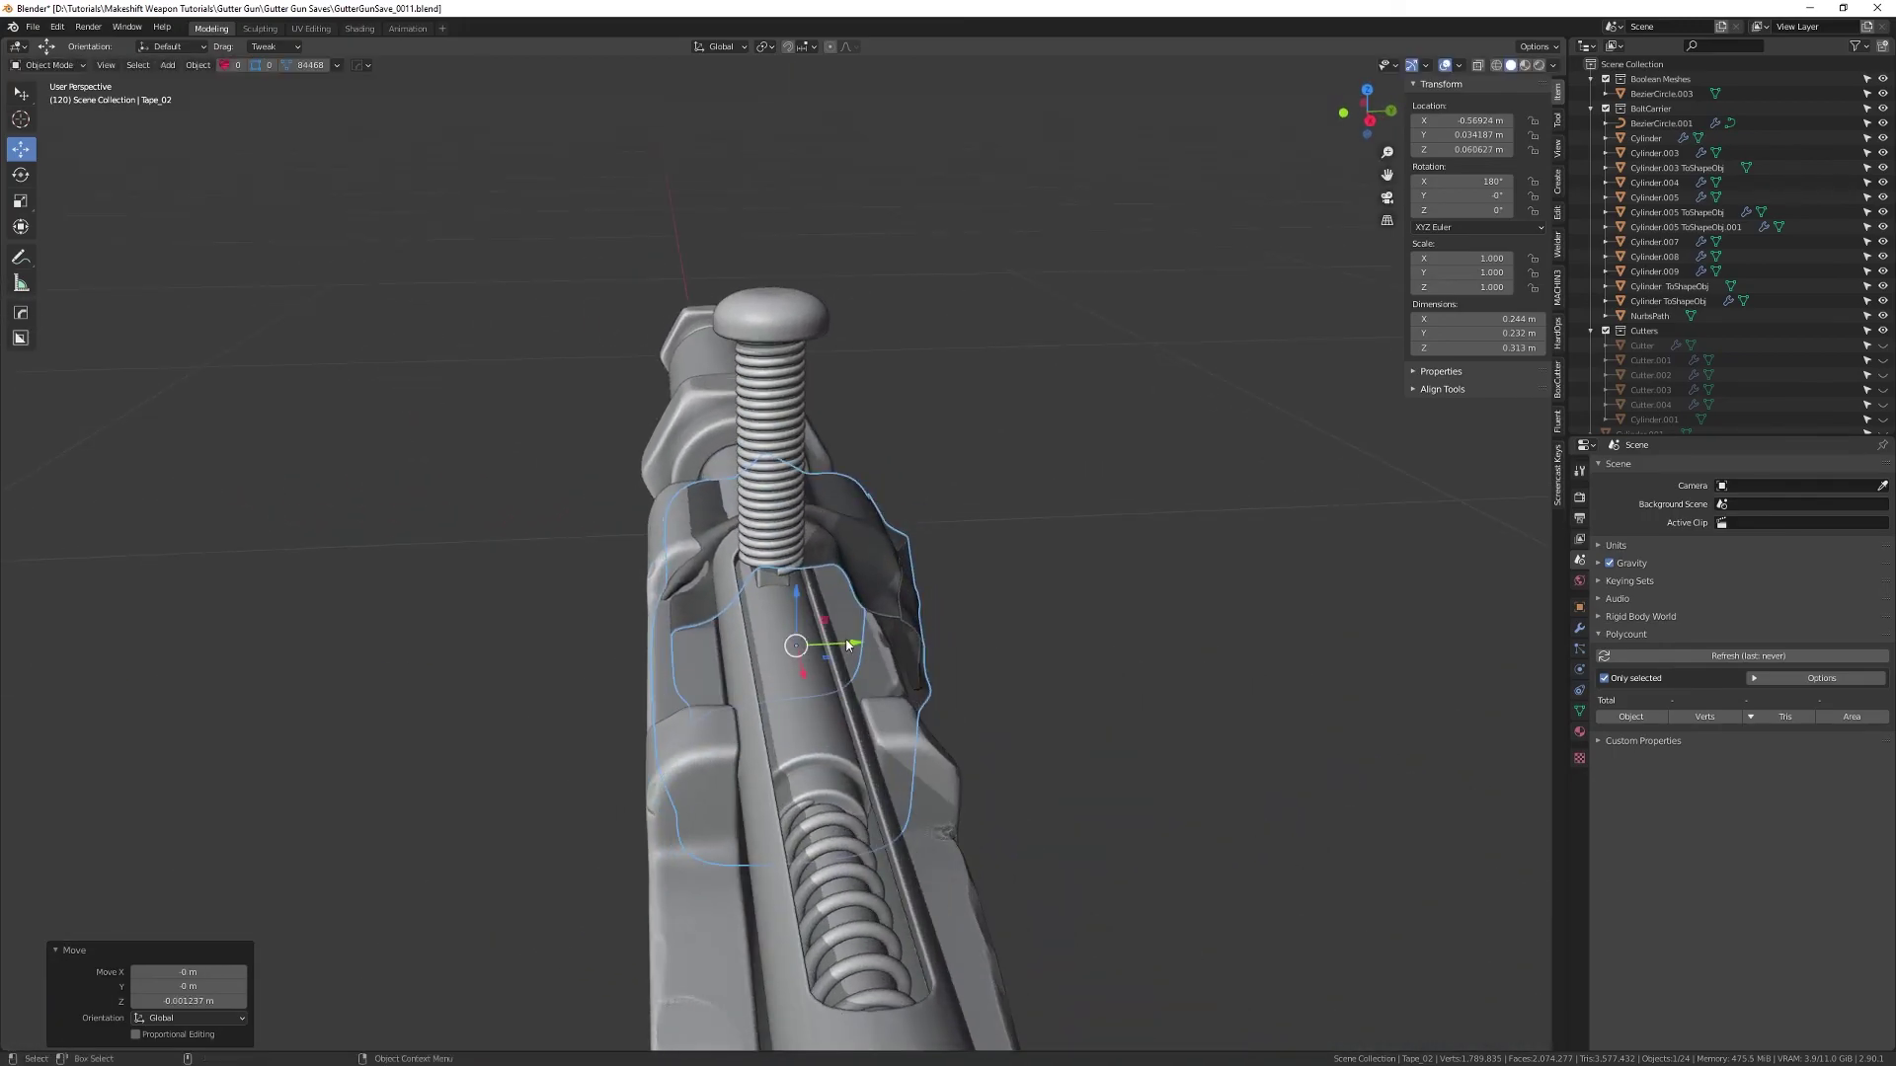
key(g)
key(y)
click(810, 652)
mouse_move(810, 651)
middle_down()
mouse_move(873, 626)
mouse_move(825, 660)
middle_up()
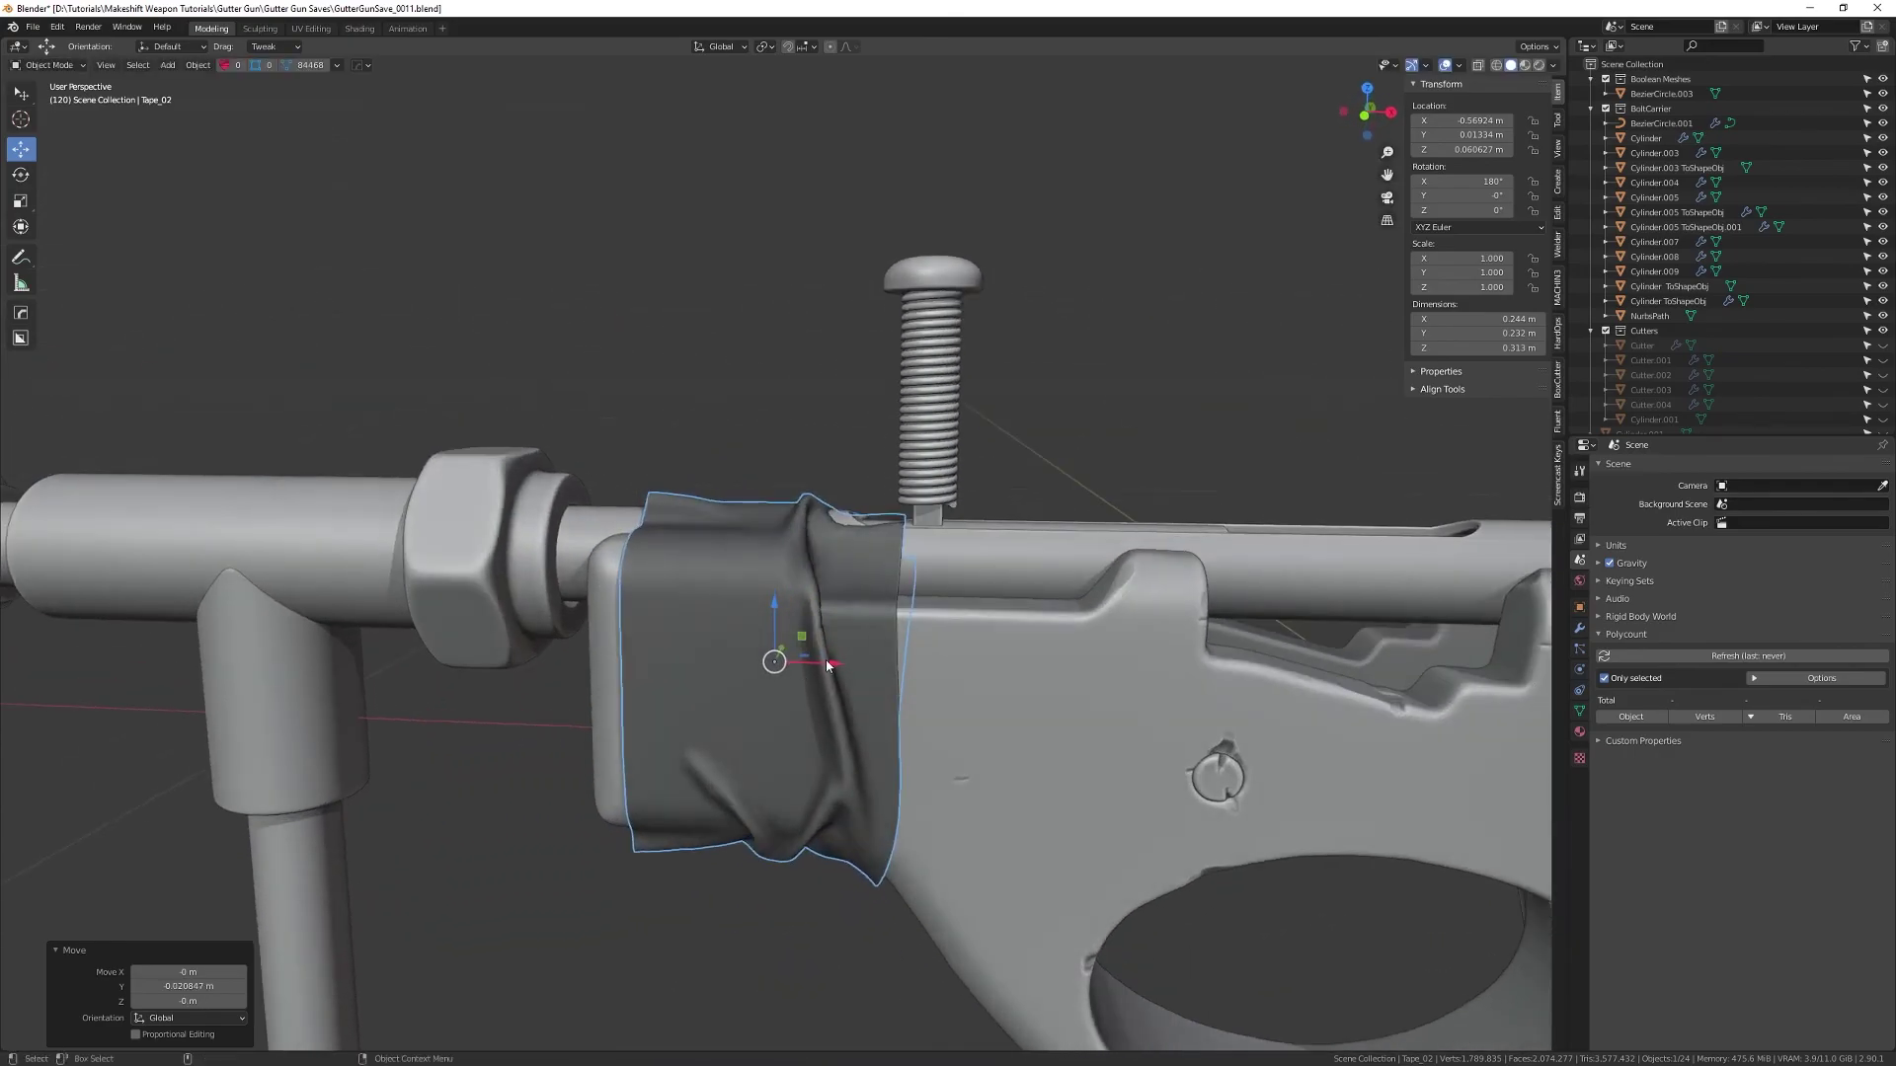
key(g)
key(x)
drag(791, 647, 833, 647)
middle_drag(832, 632, 786, 660)
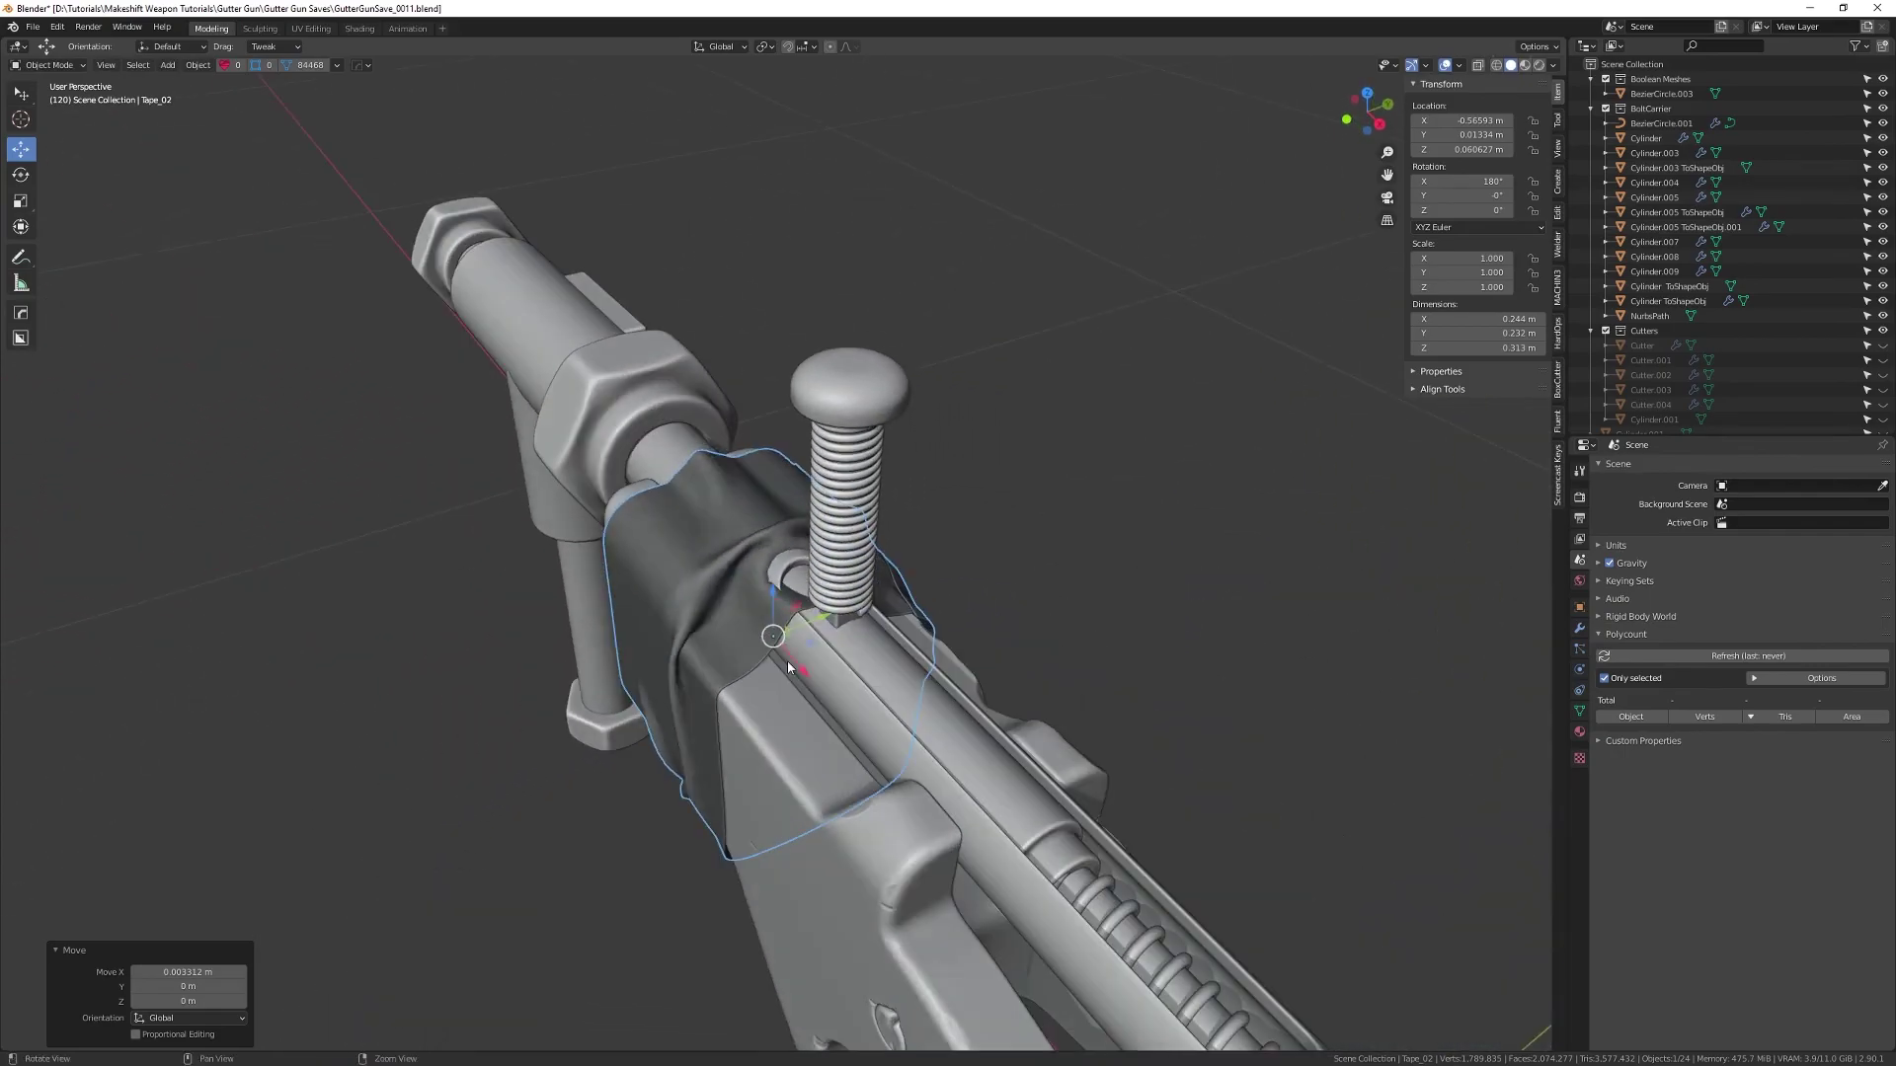
- Switch to Marvelous Designer and select the front tape wrap
key(alt+Tab)
click(568, 470)
key(alt+Tab)
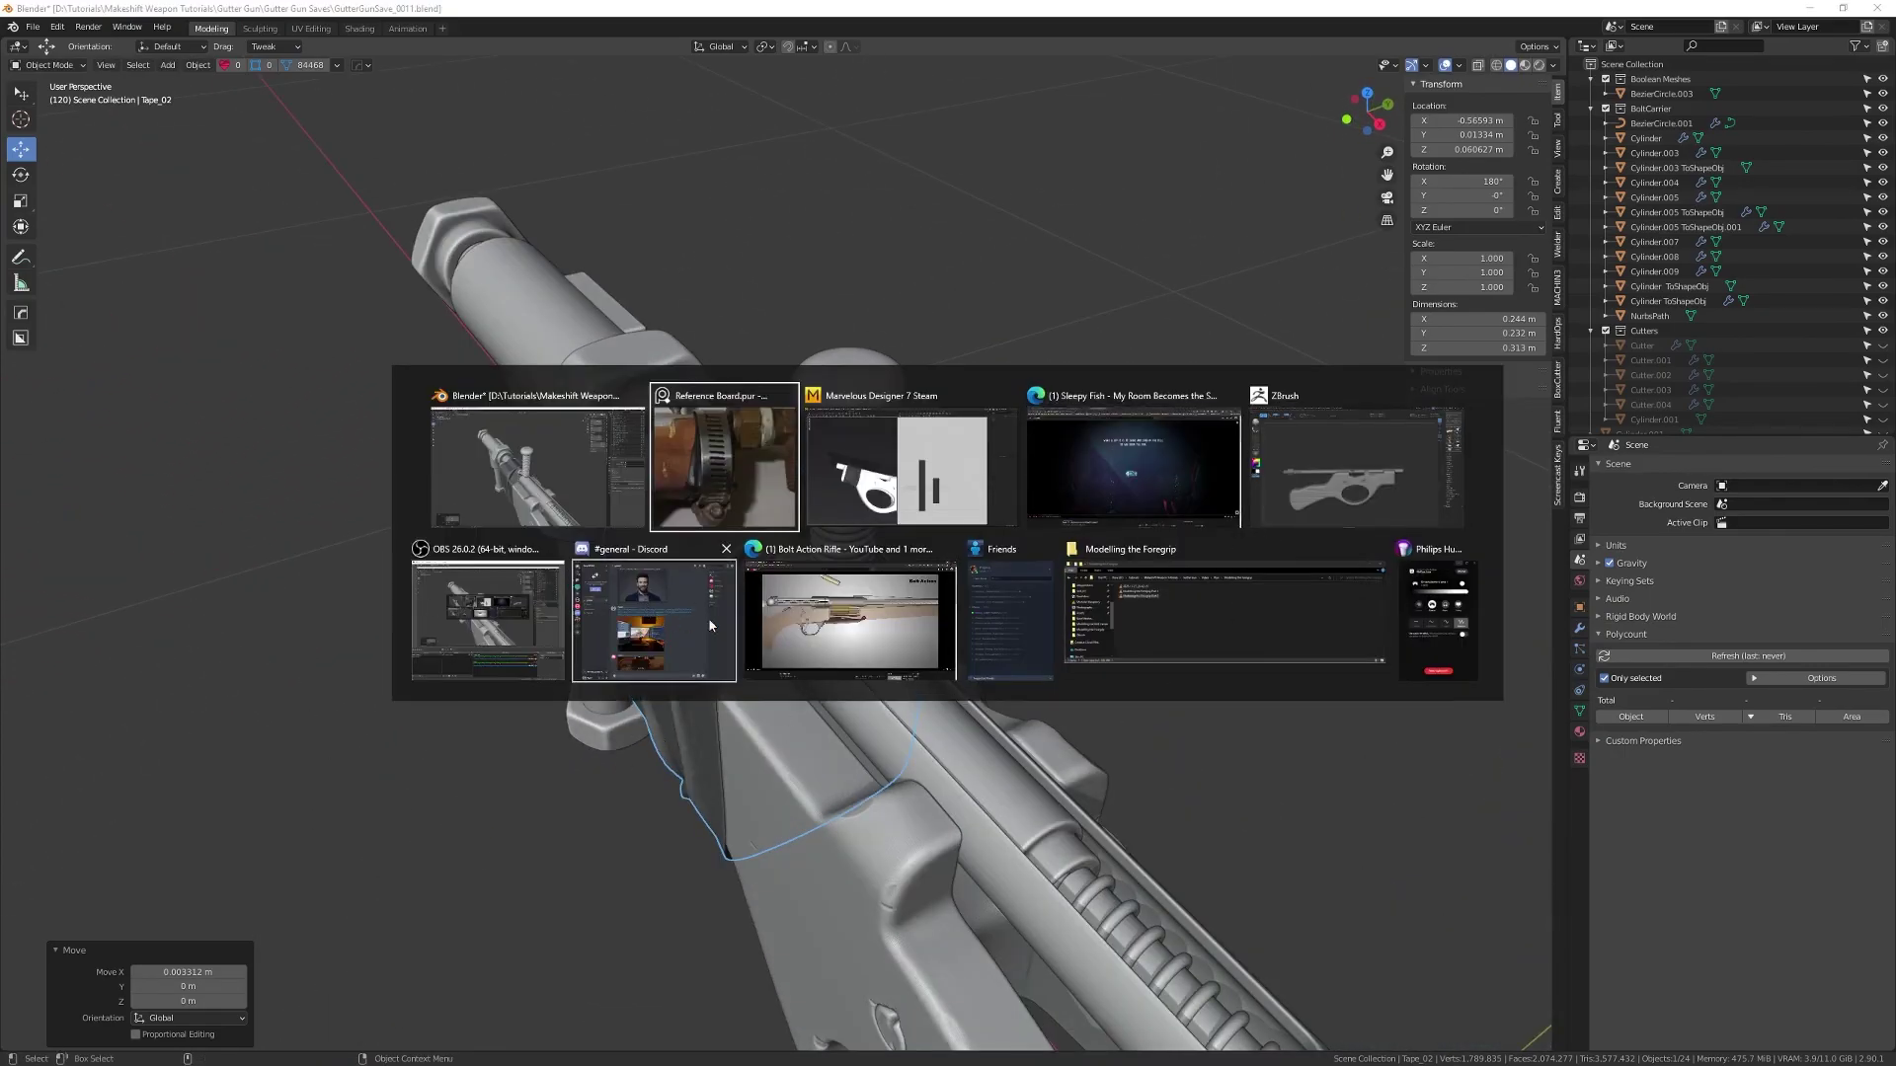
click(857, 476)
right_drag(623, 548, 589, 471)
click(591, 472)
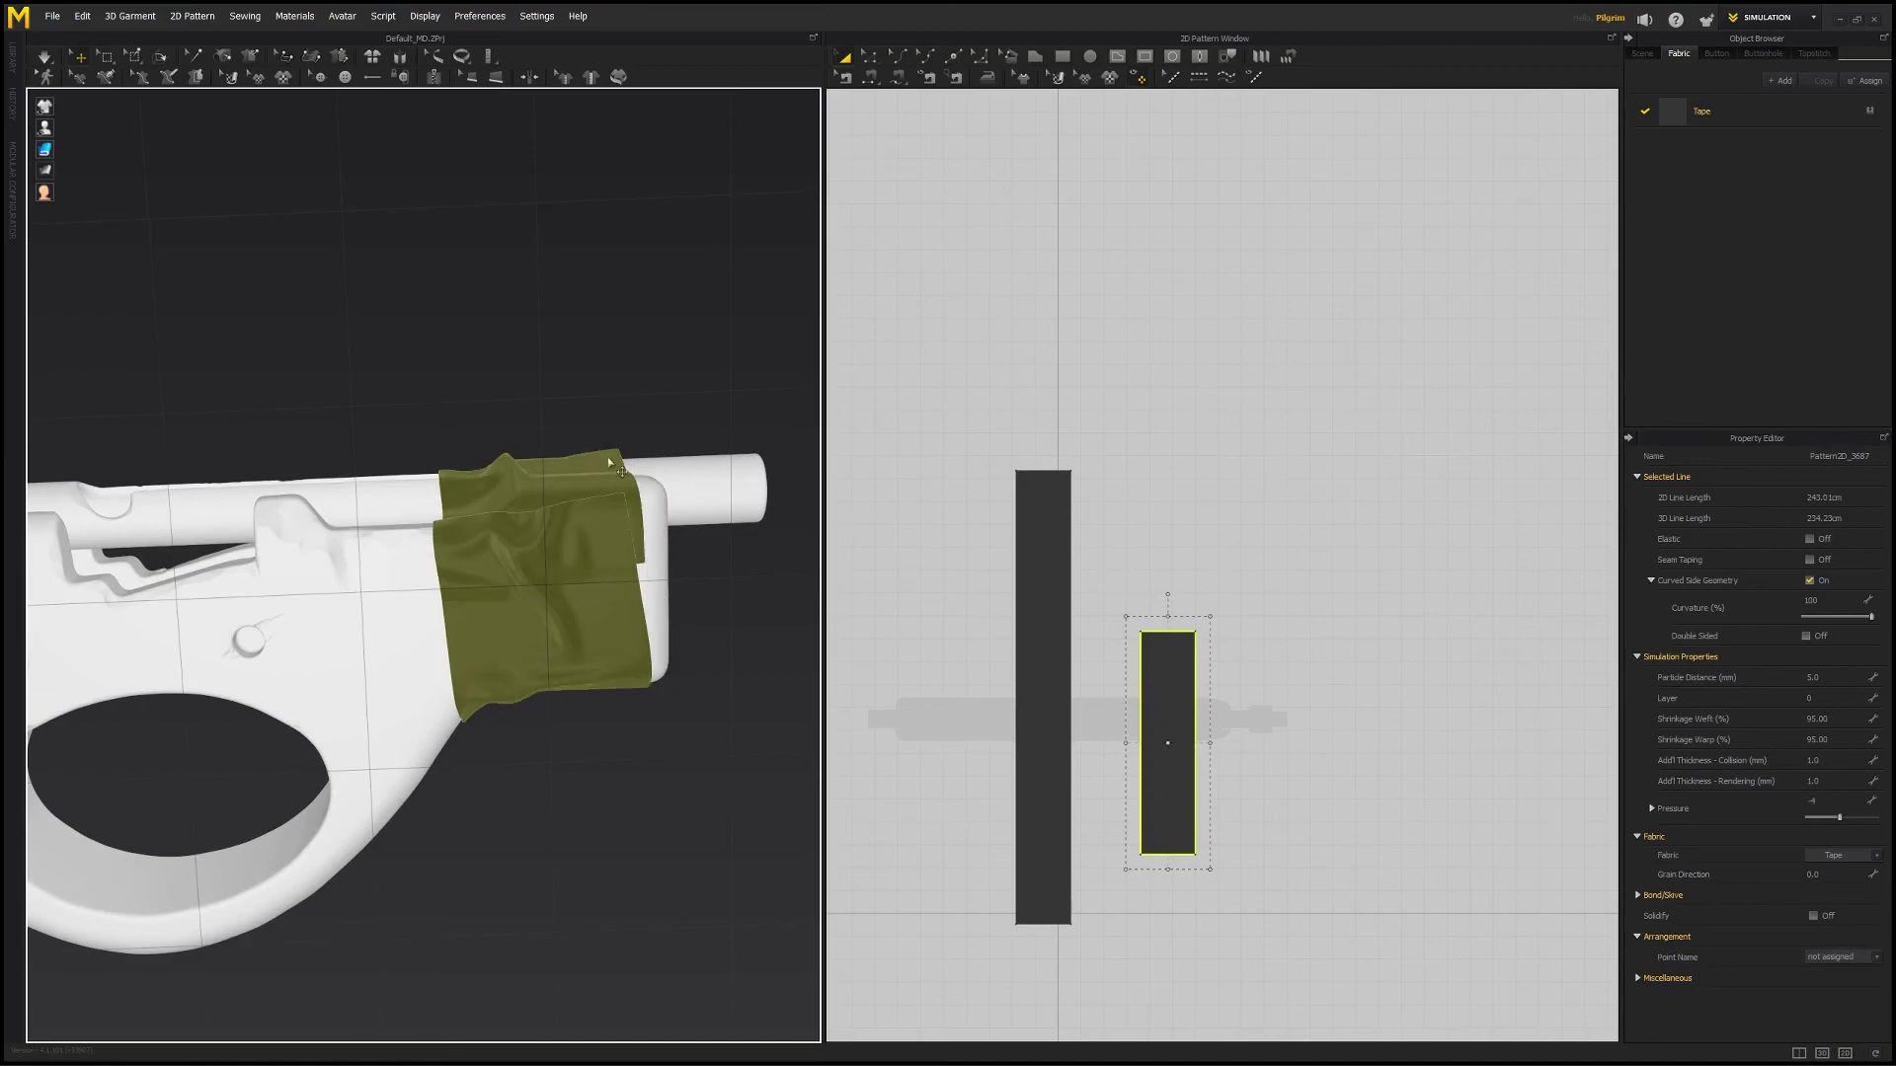
- Run the simulation and tug the front tape along the barrel to rework its upper folds
key(space)
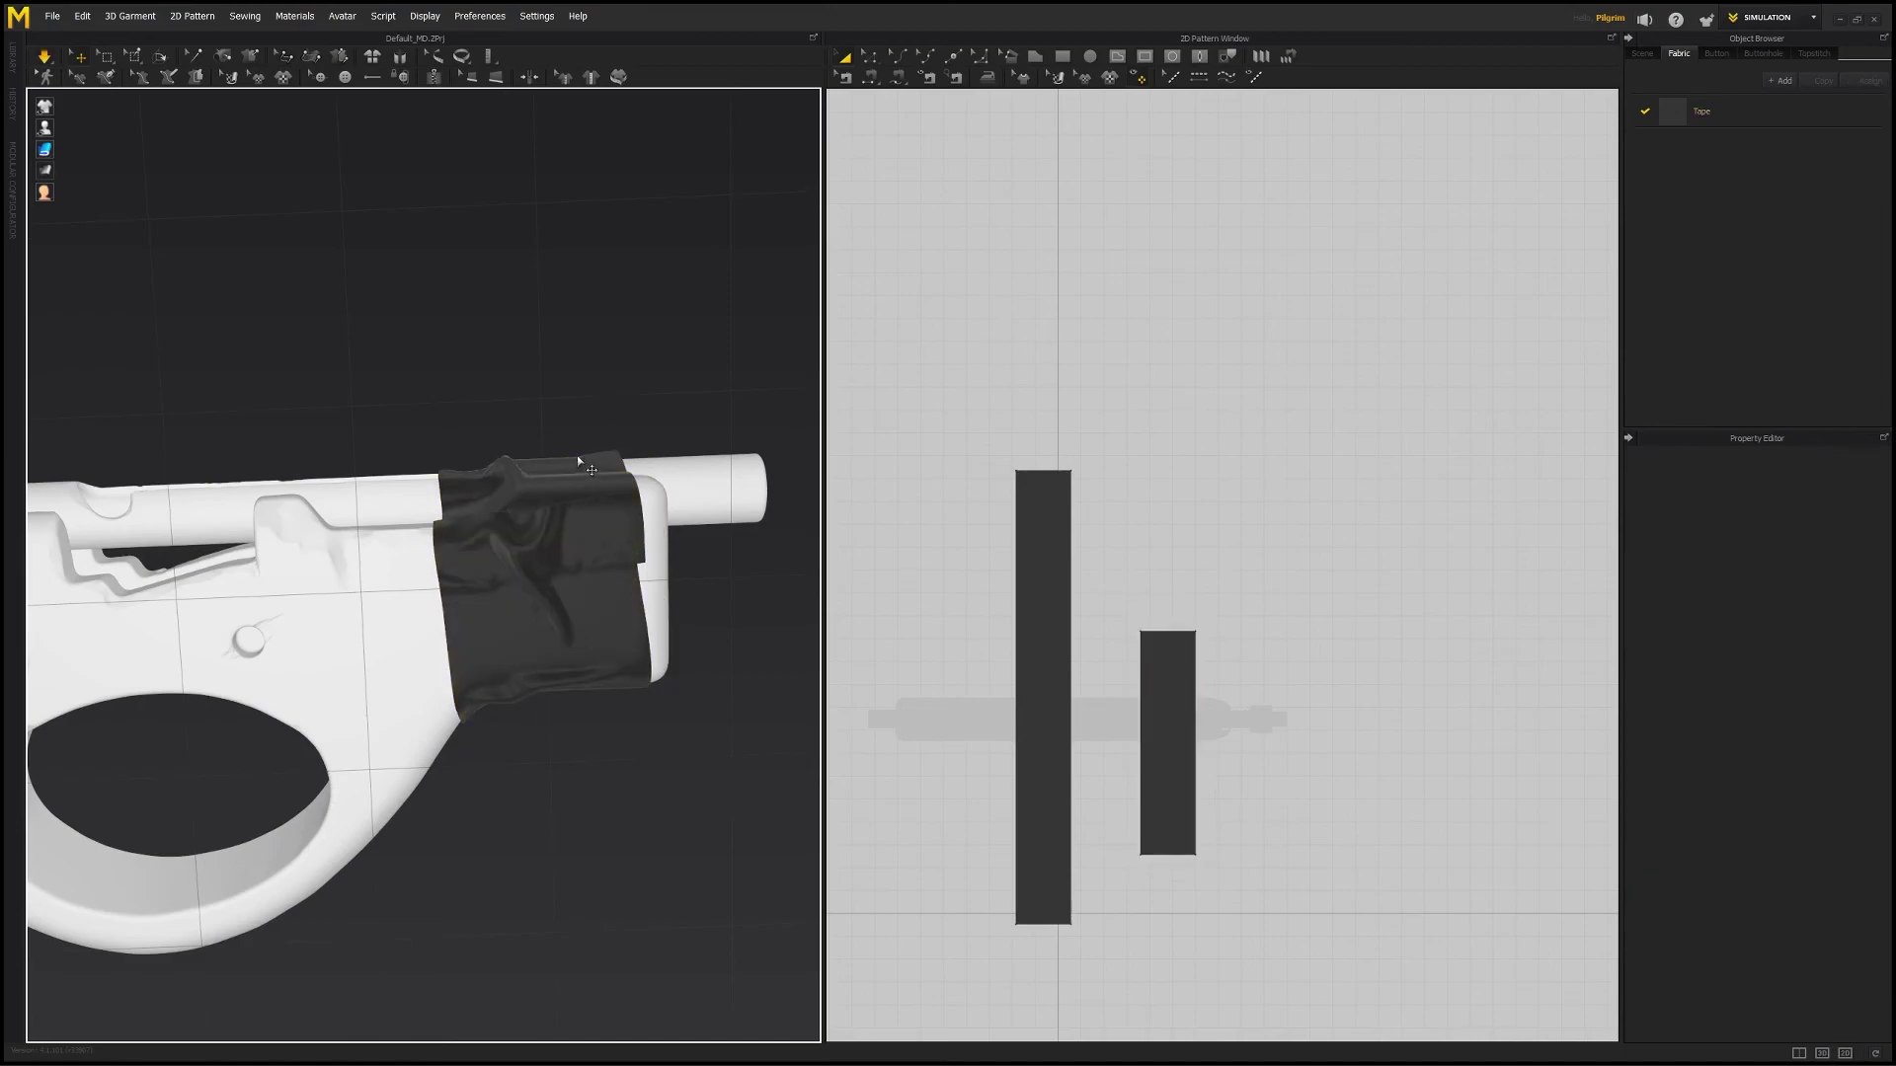
click(596, 451)
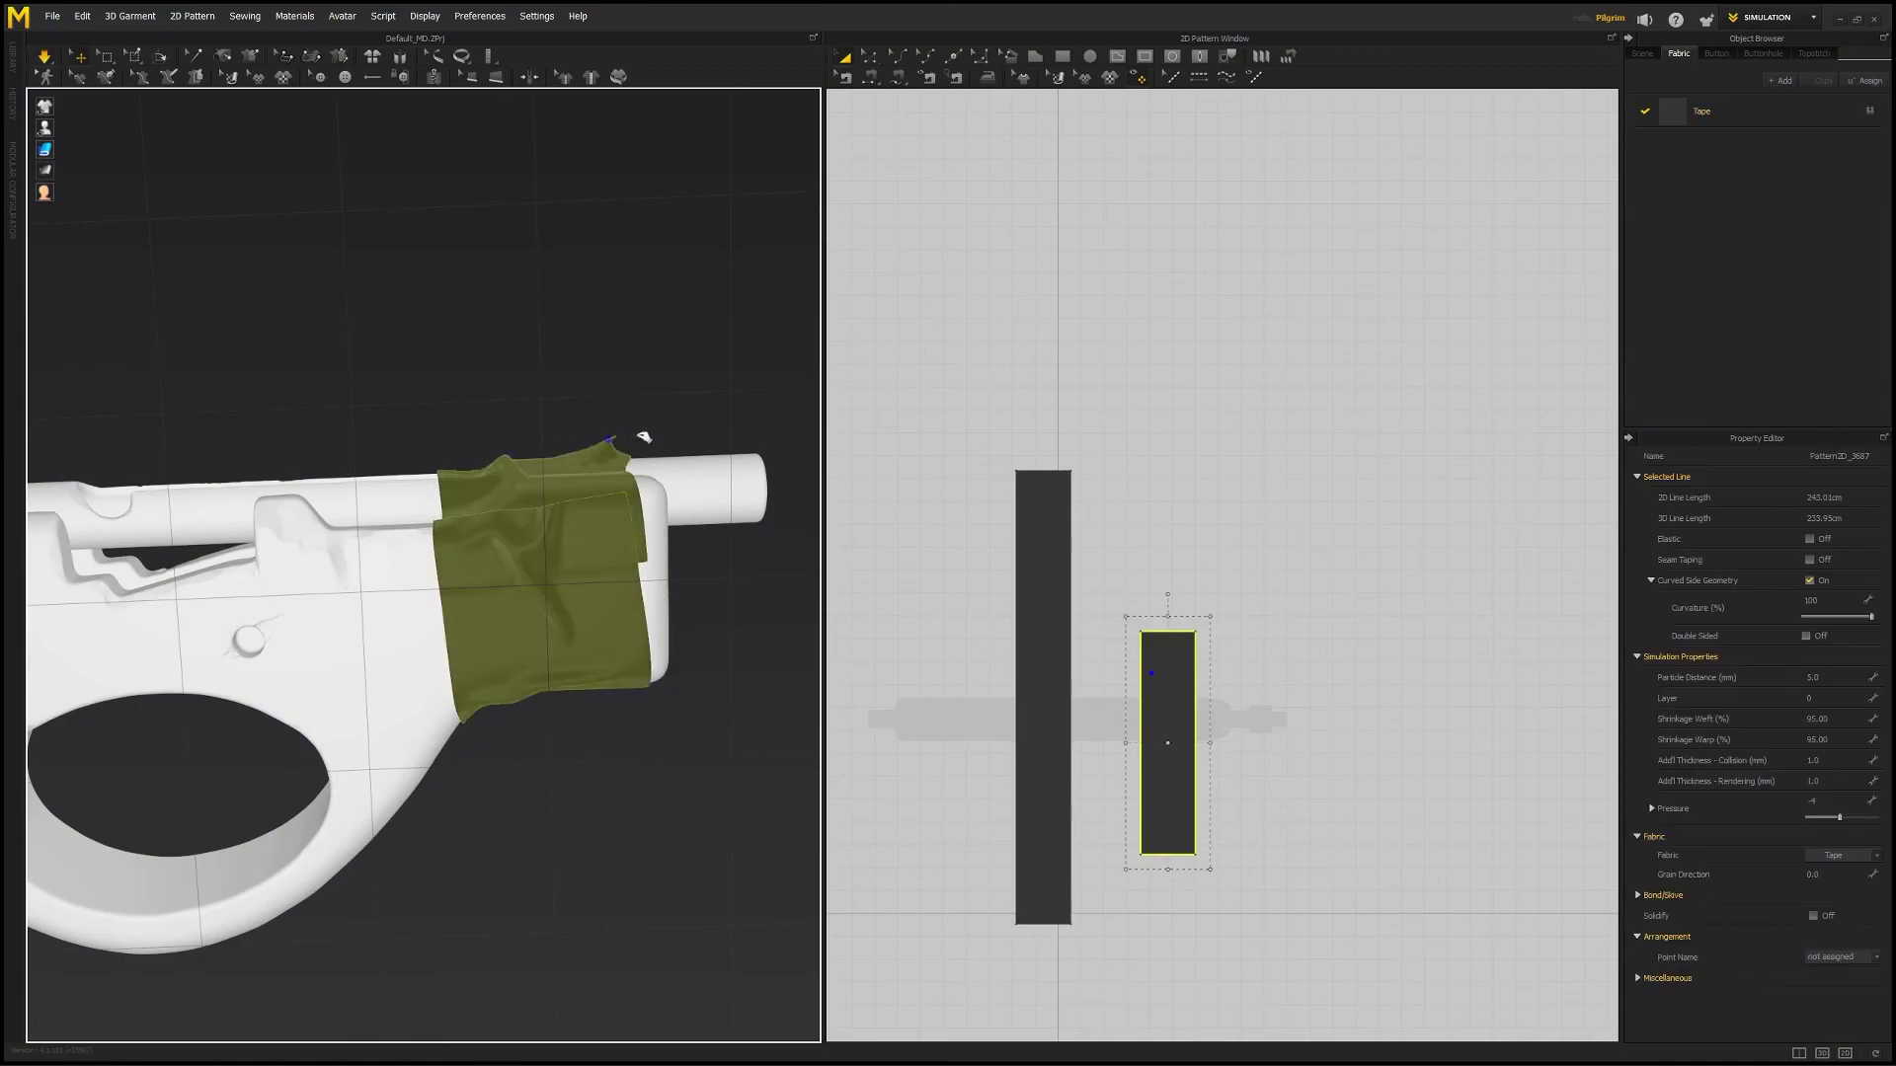
drag(521, 462, 573, 449)
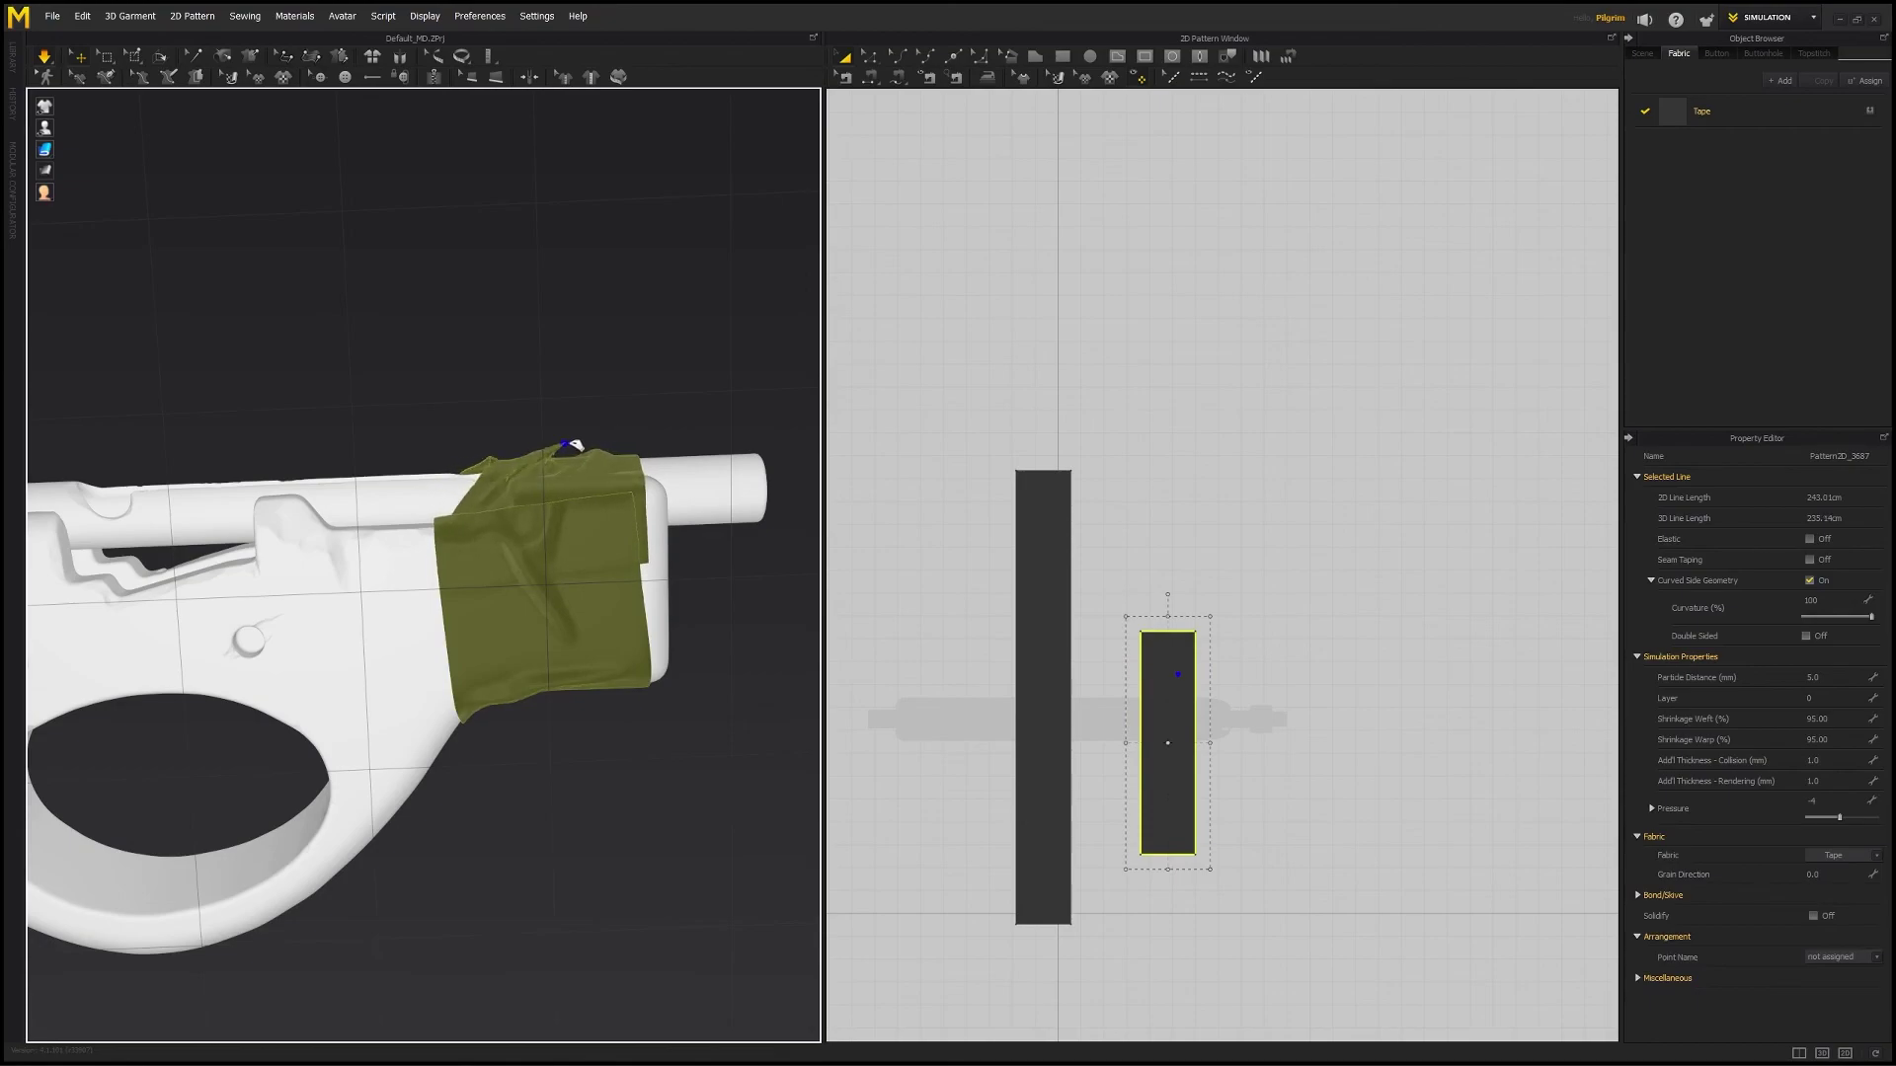
drag(590, 444, 680, 654)
- Pull the tape across the side of the gun body and barrel to reshape its folds with the simulation running
right_drag(581, 459, 530, 375)
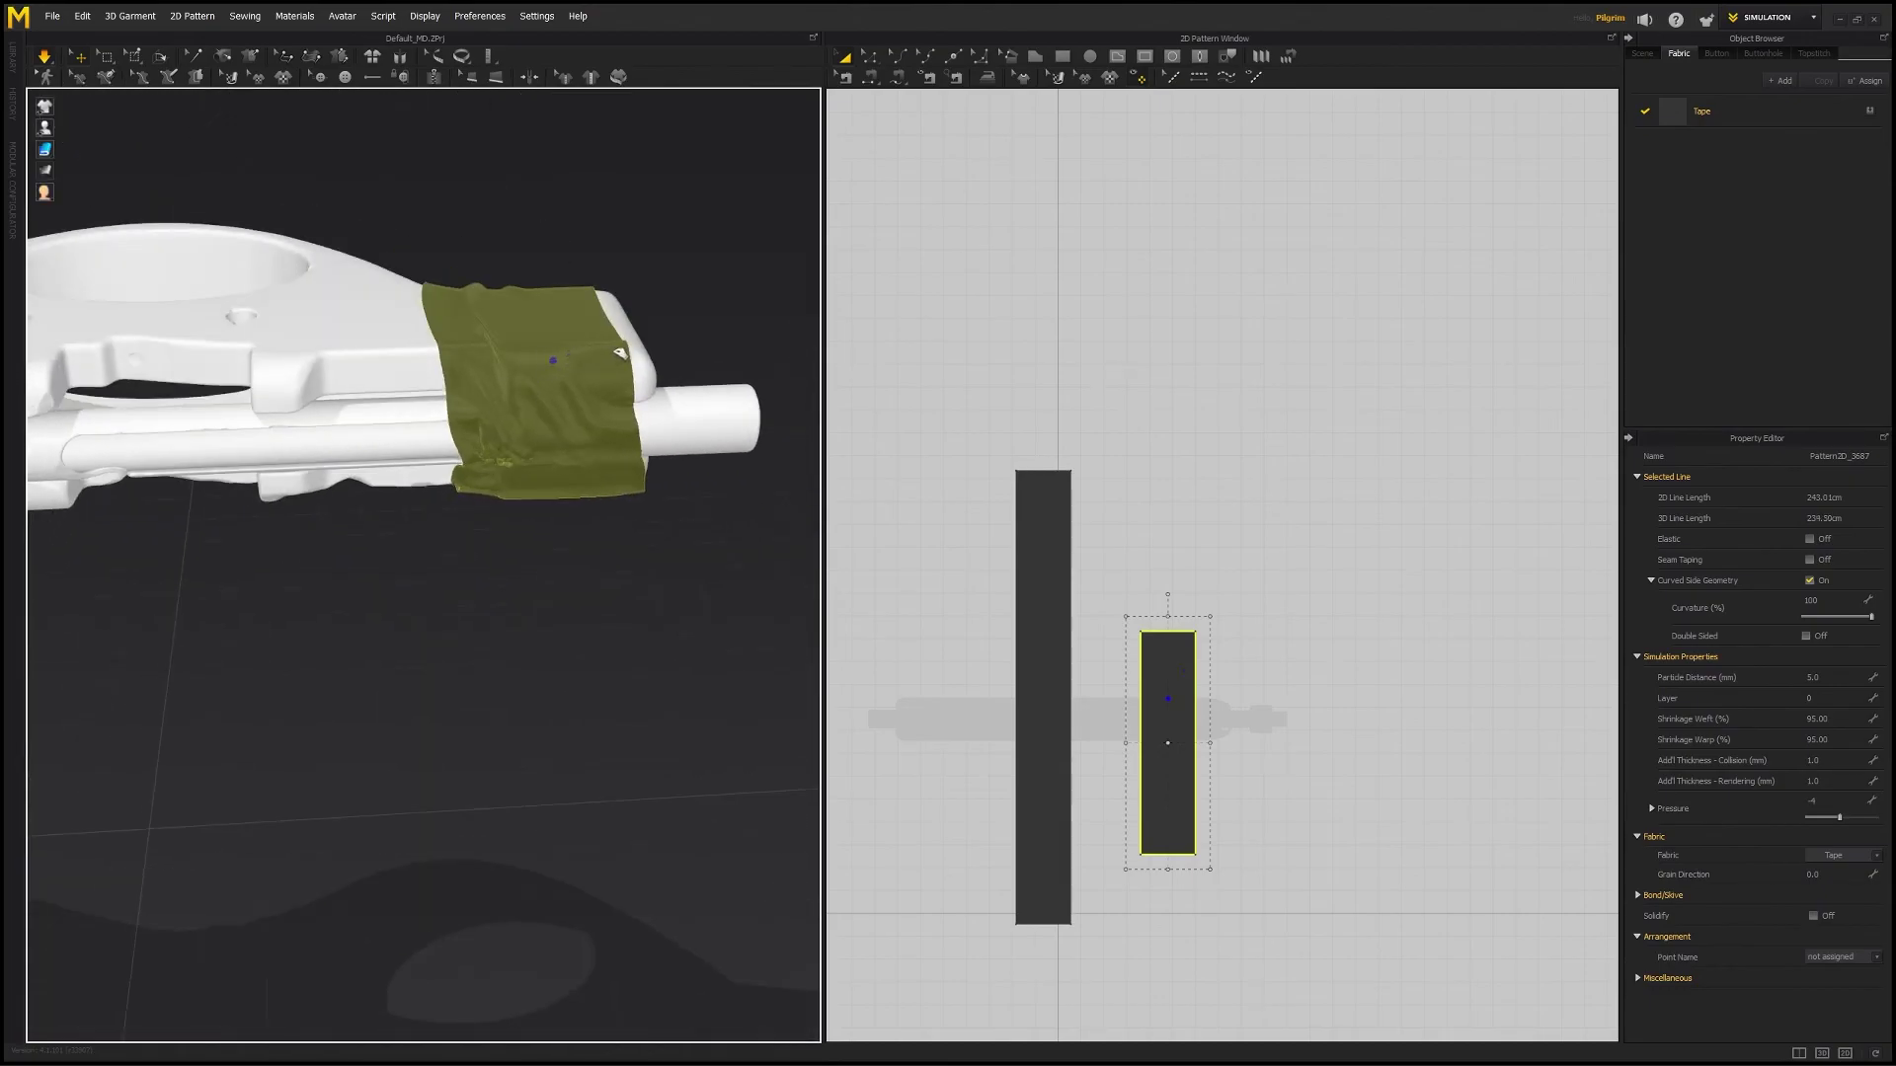
drag(563, 350, 624, 375)
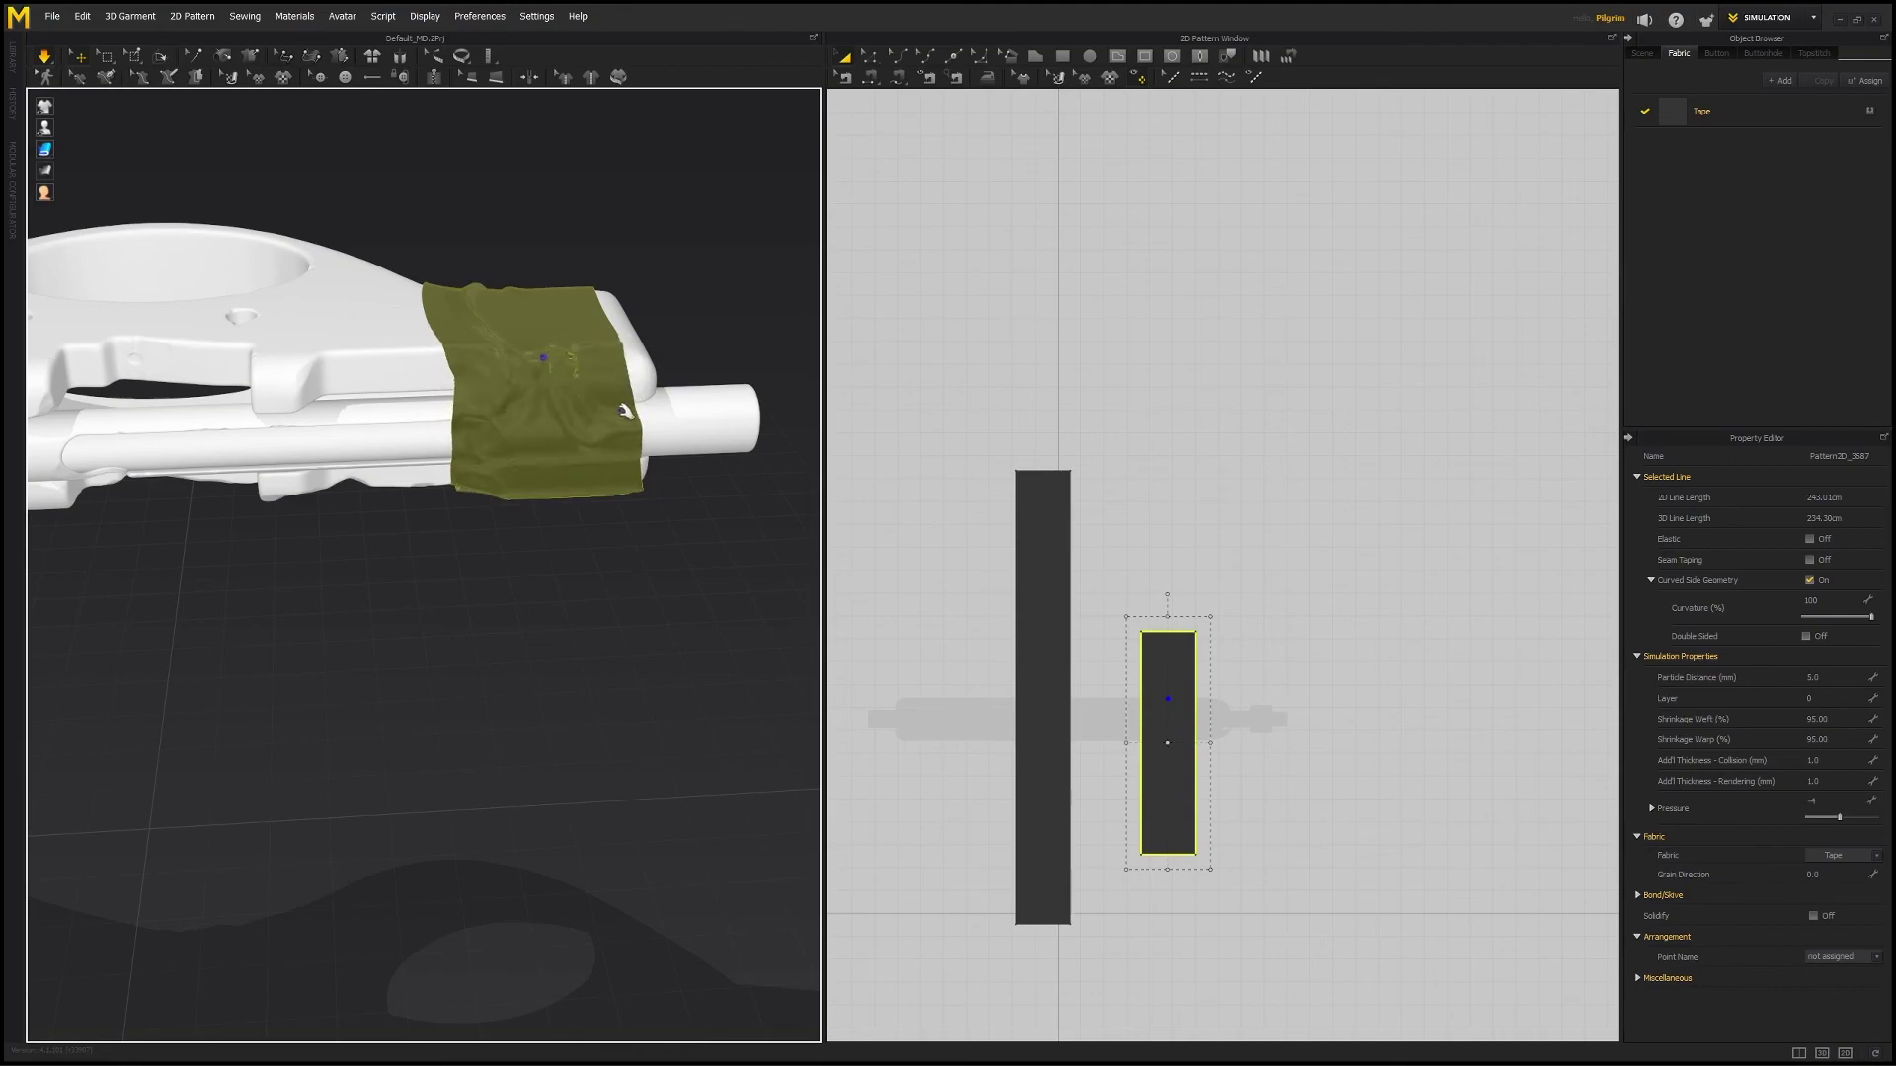
mouse_move(592, 410)
right_down()
mouse_move(562, 483)
mouse_move(583, 419)
right_up()
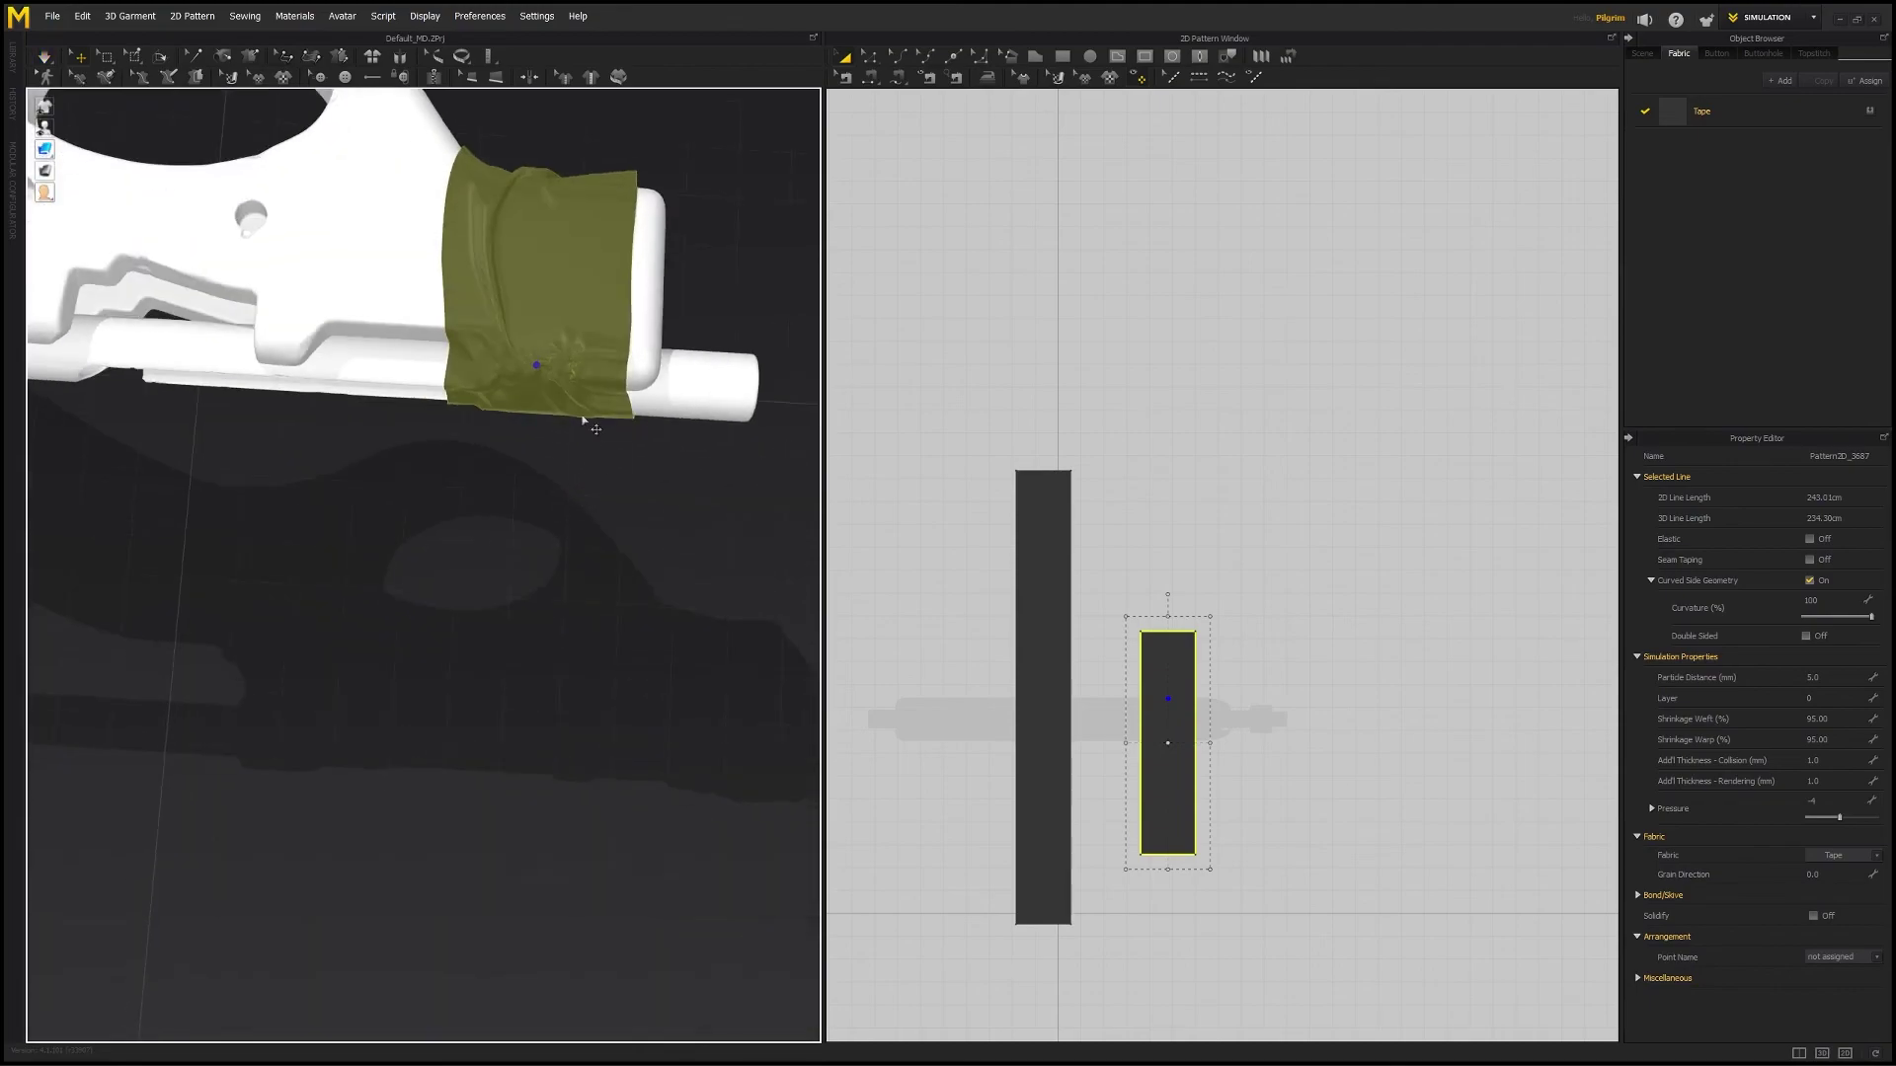
click(548, 269)
drag(596, 266, 624, 265)
right_drag(607, 337, 629, 265)
key(space)
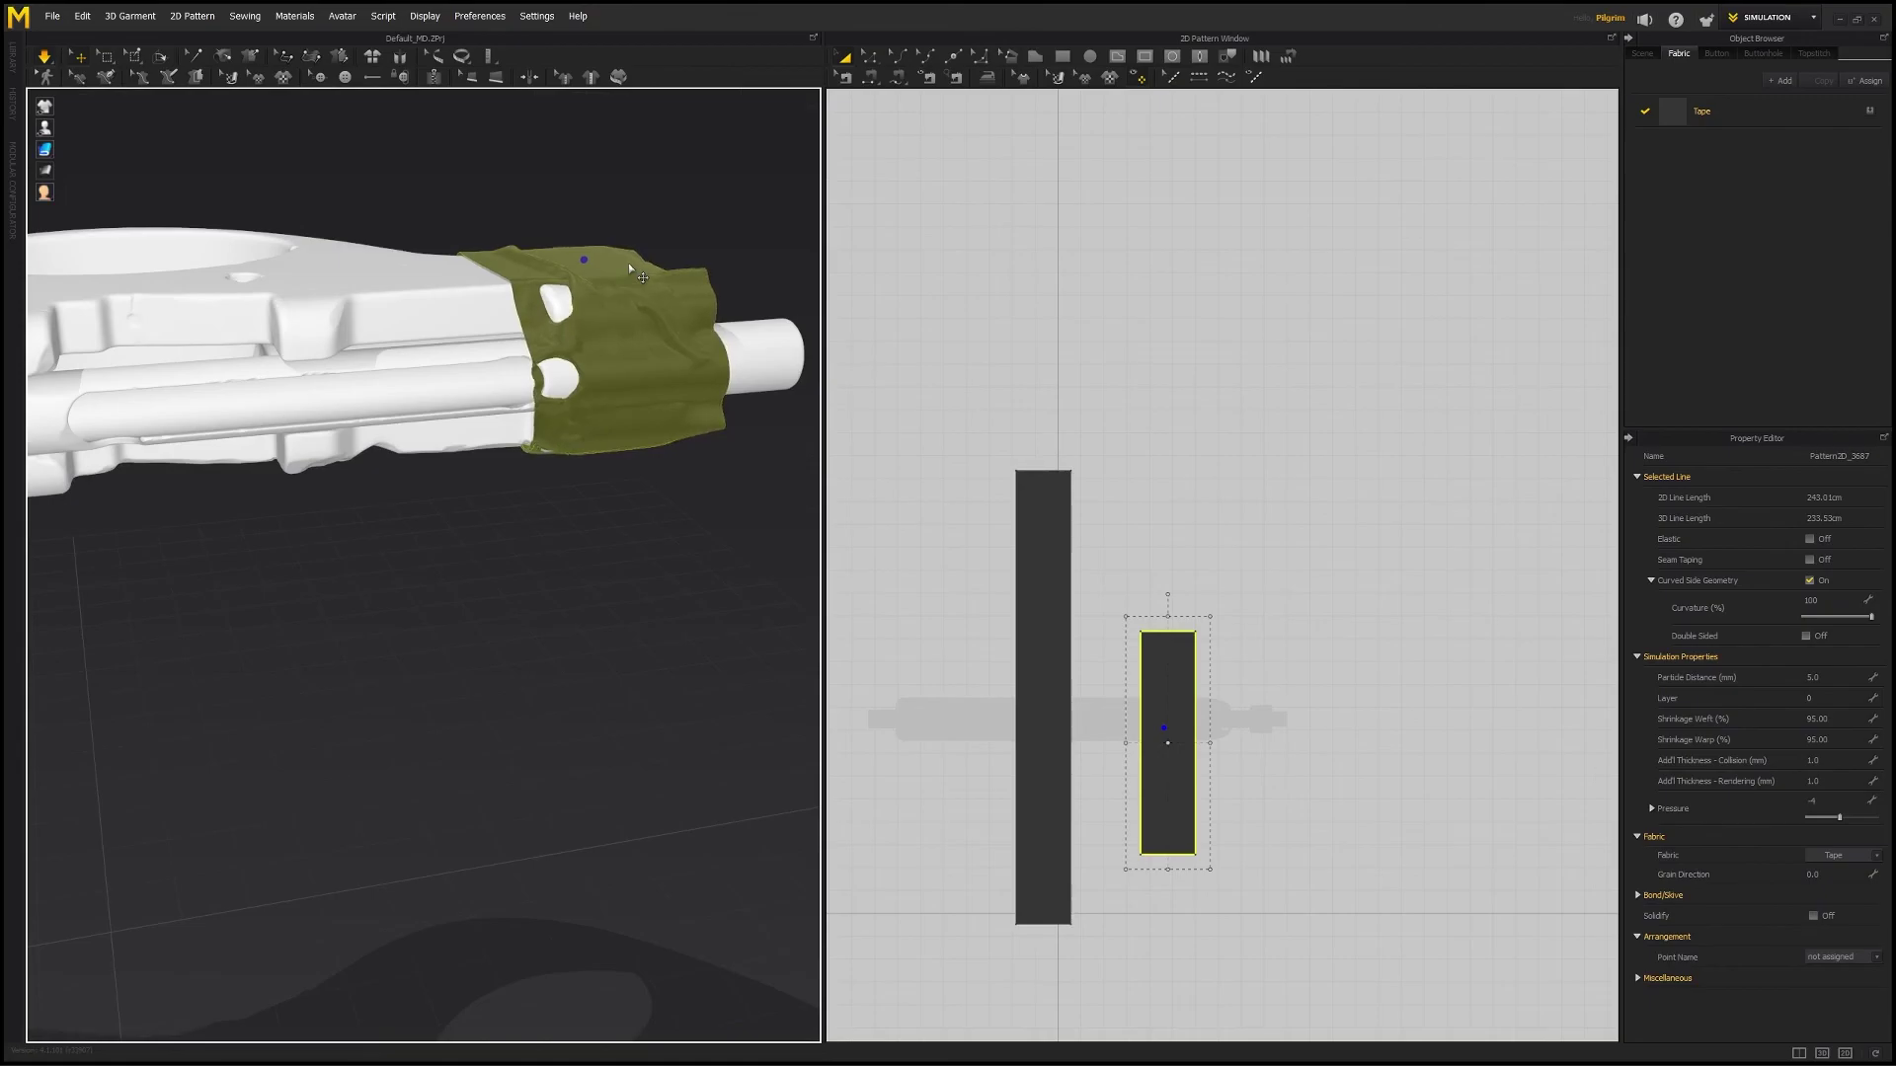
- Pull the tape's rear edge outward beside the barrel to clear the spots where the gun pokes through
right_drag(628, 262, 643, 299)
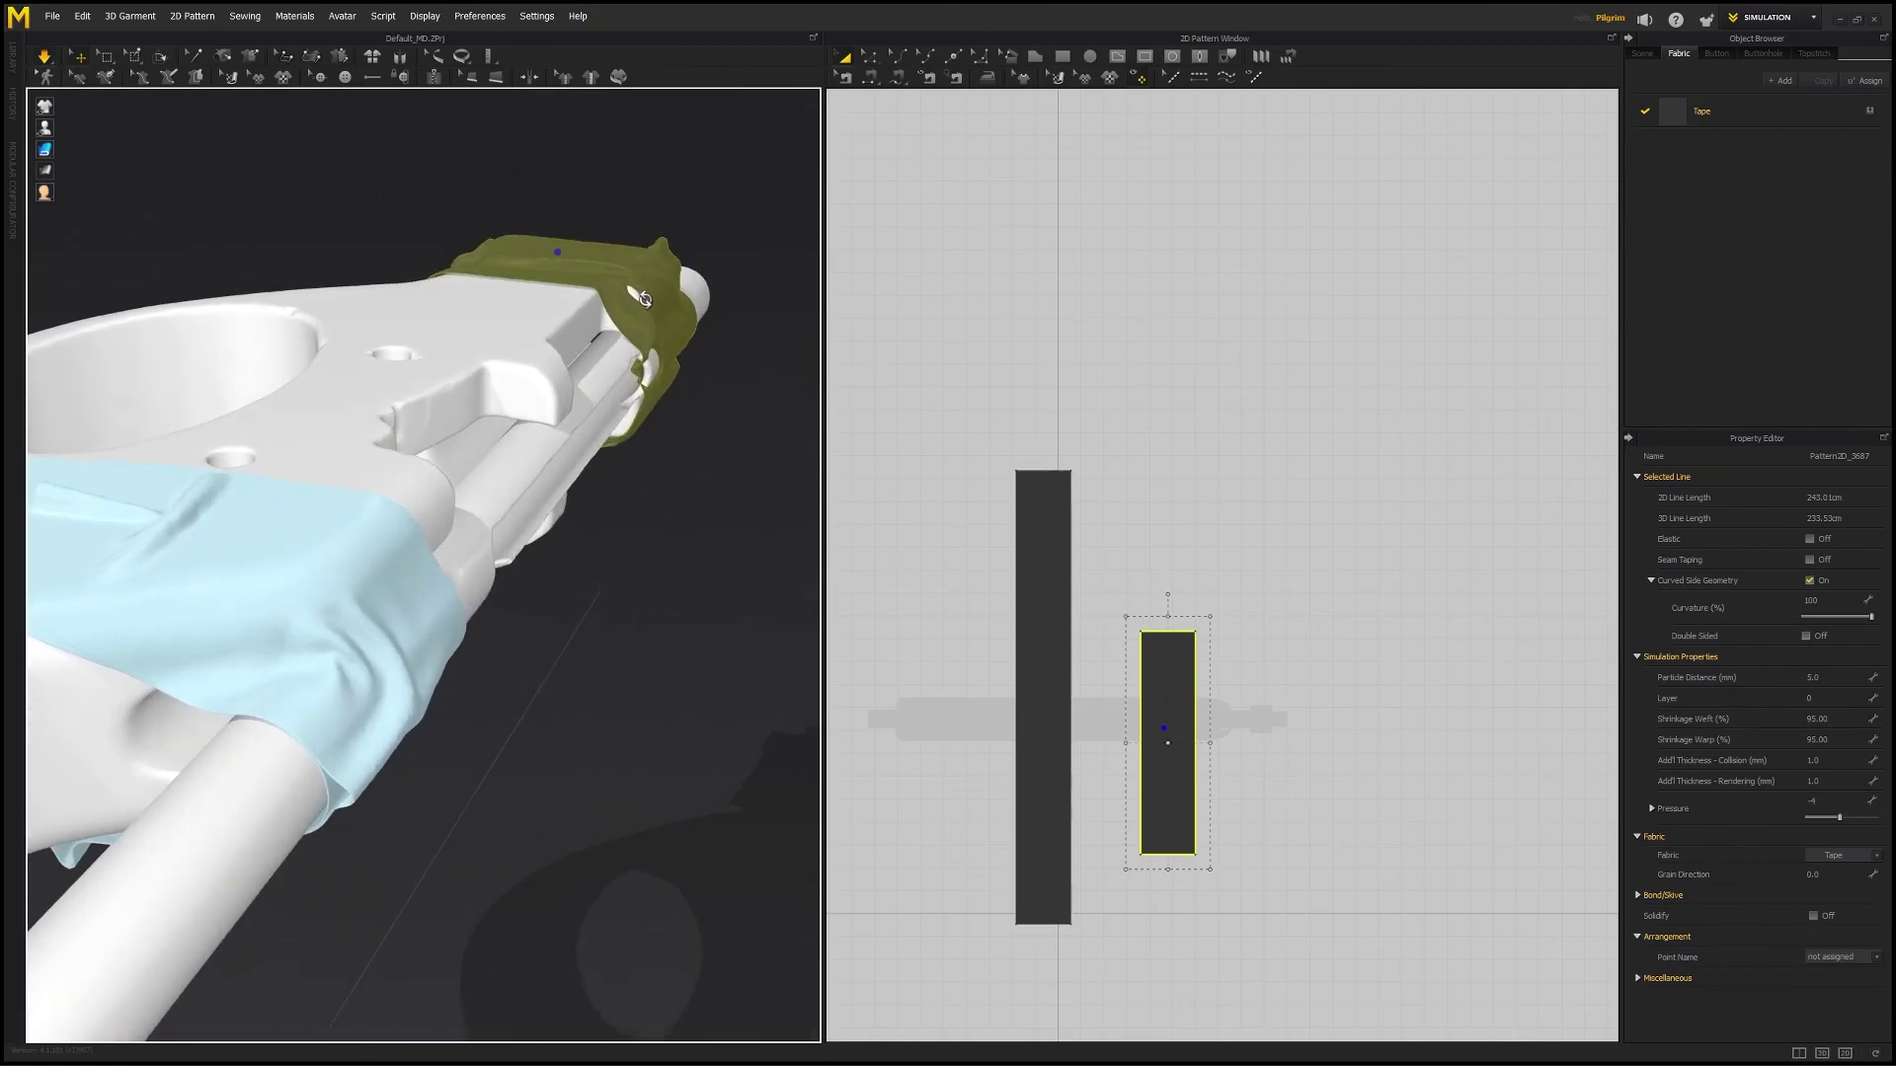
click(688, 364)
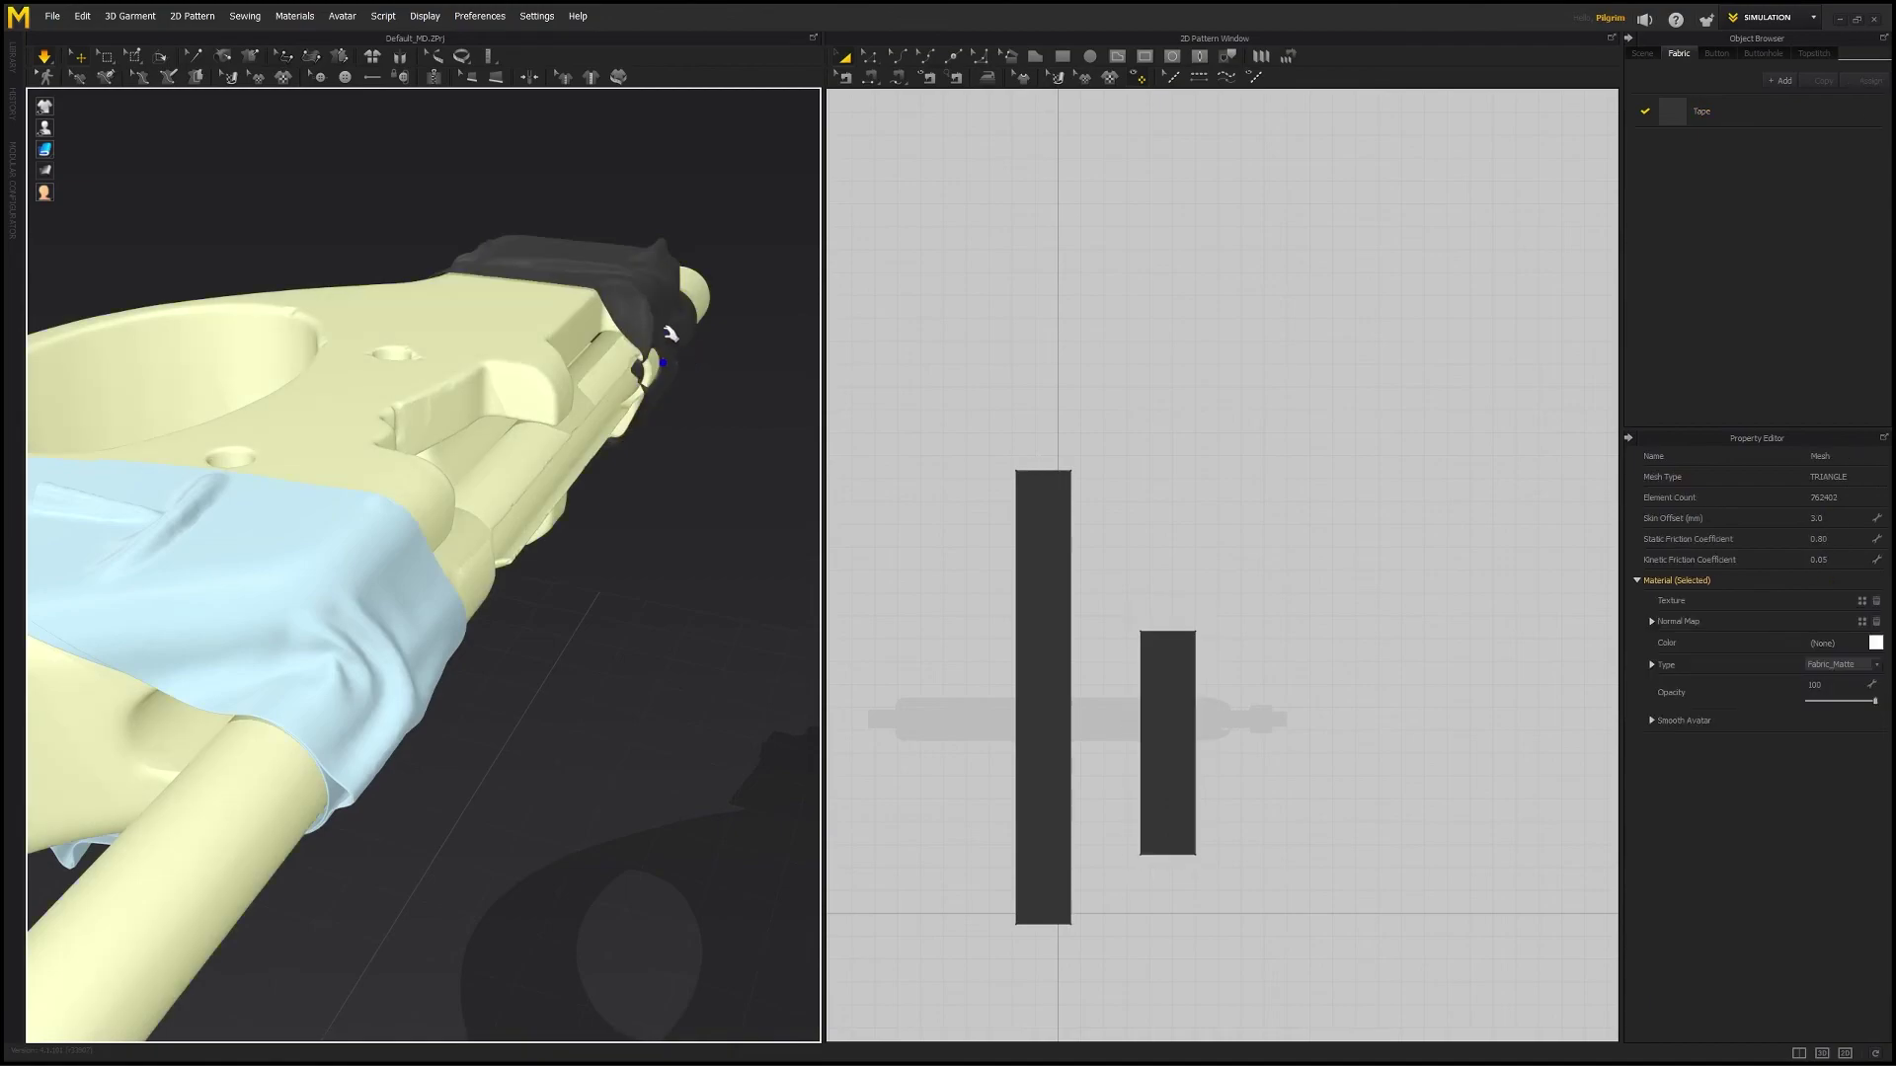
click(668, 336)
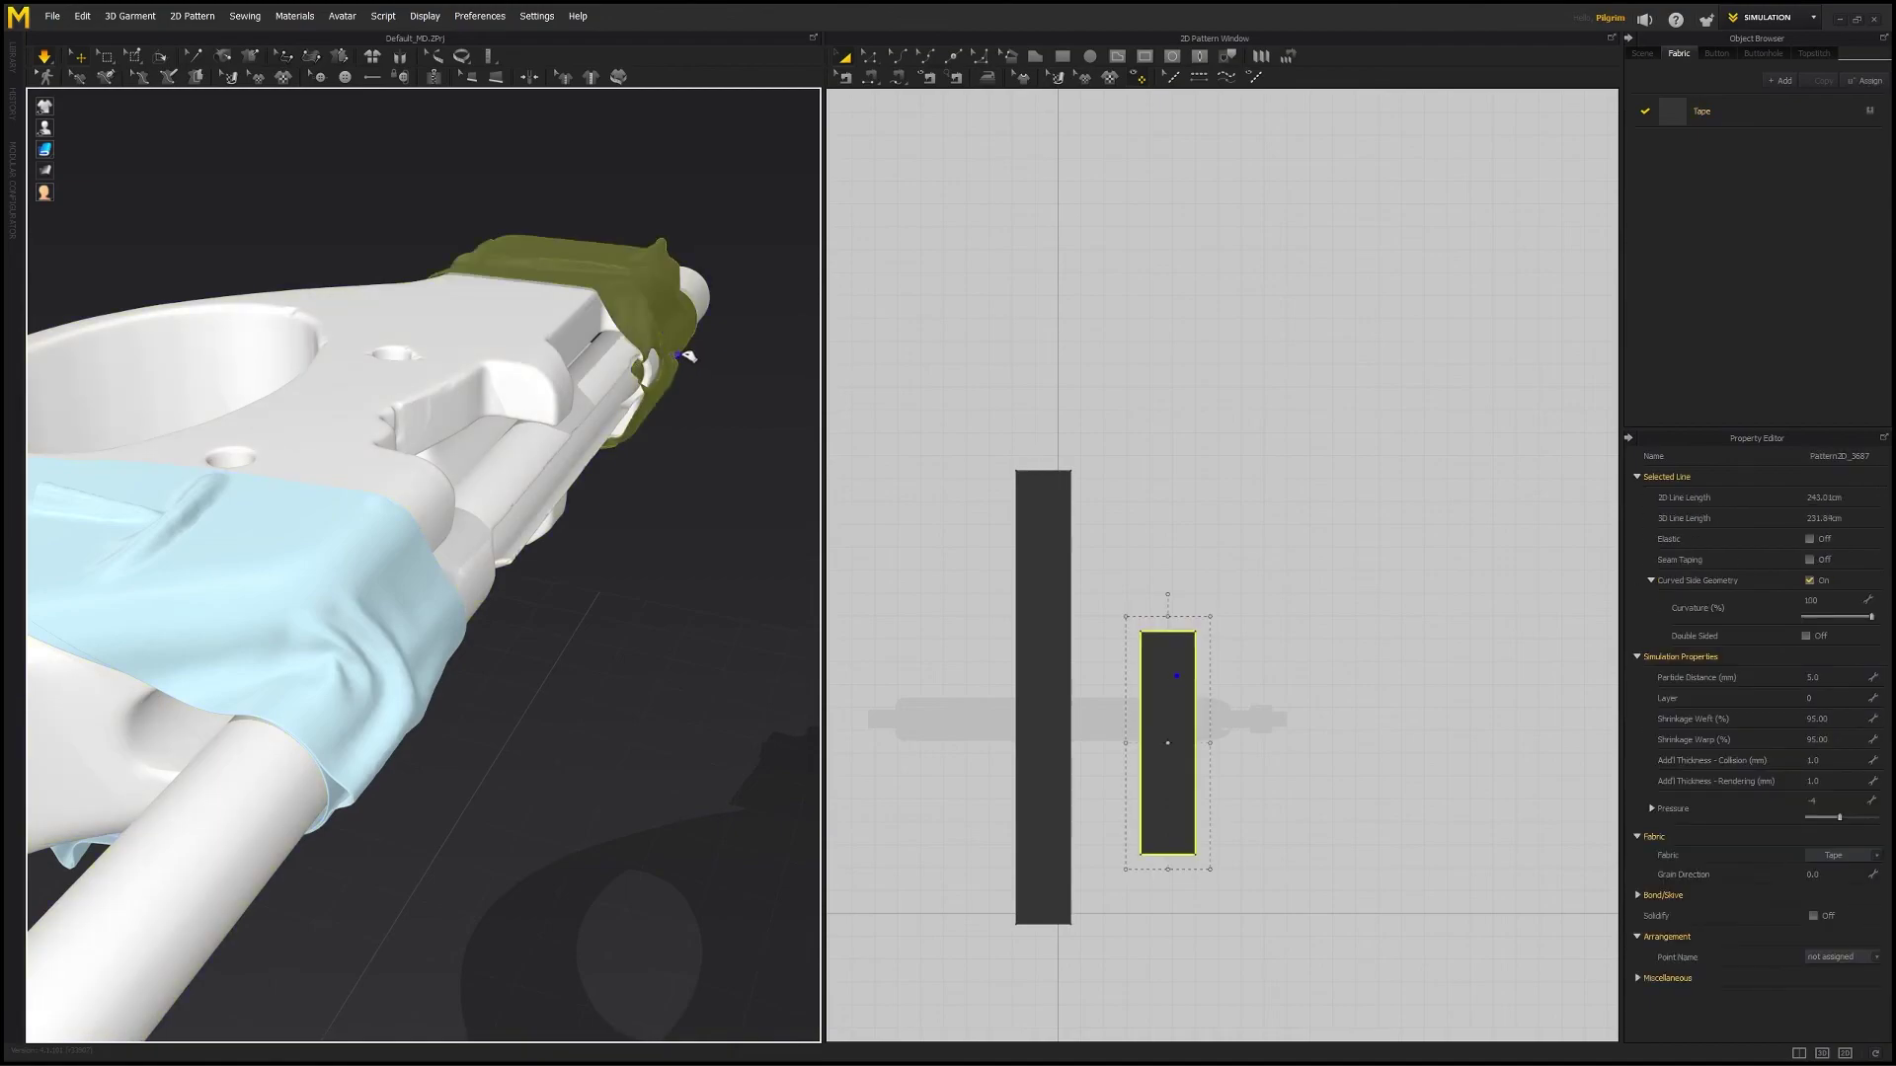
drag(722, 356, 802, 351)
drag(658, 352, 611, 394)
mouse_move(612, 396)
right_down()
mouse_move(679, 336)
mouse_move(598, 385)
right_up()
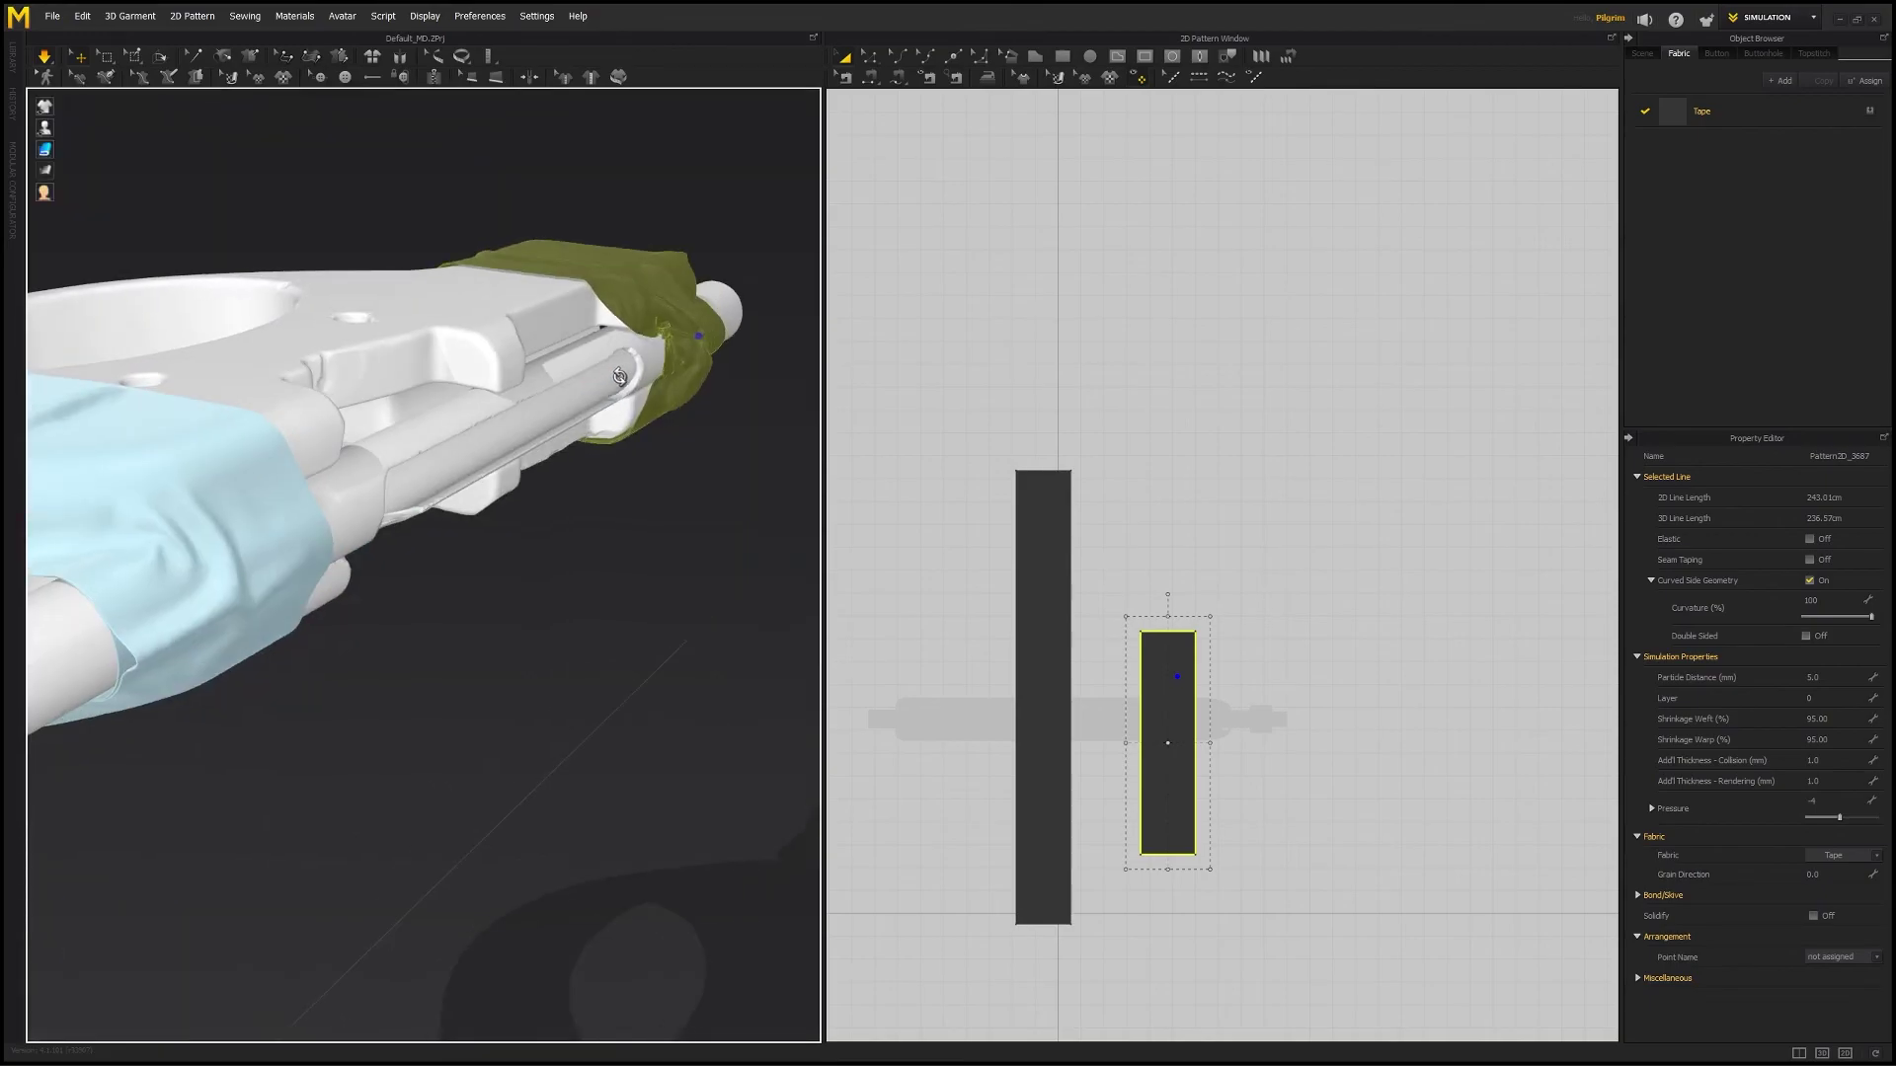
- Work in close at the gap beside the barrel and pull the tape's rear folds away from the gun surface
middle_drag(615, 371, 494, 453)
right_drag(496, 452, 576, 327)
scroll(589, 363, down, 3)
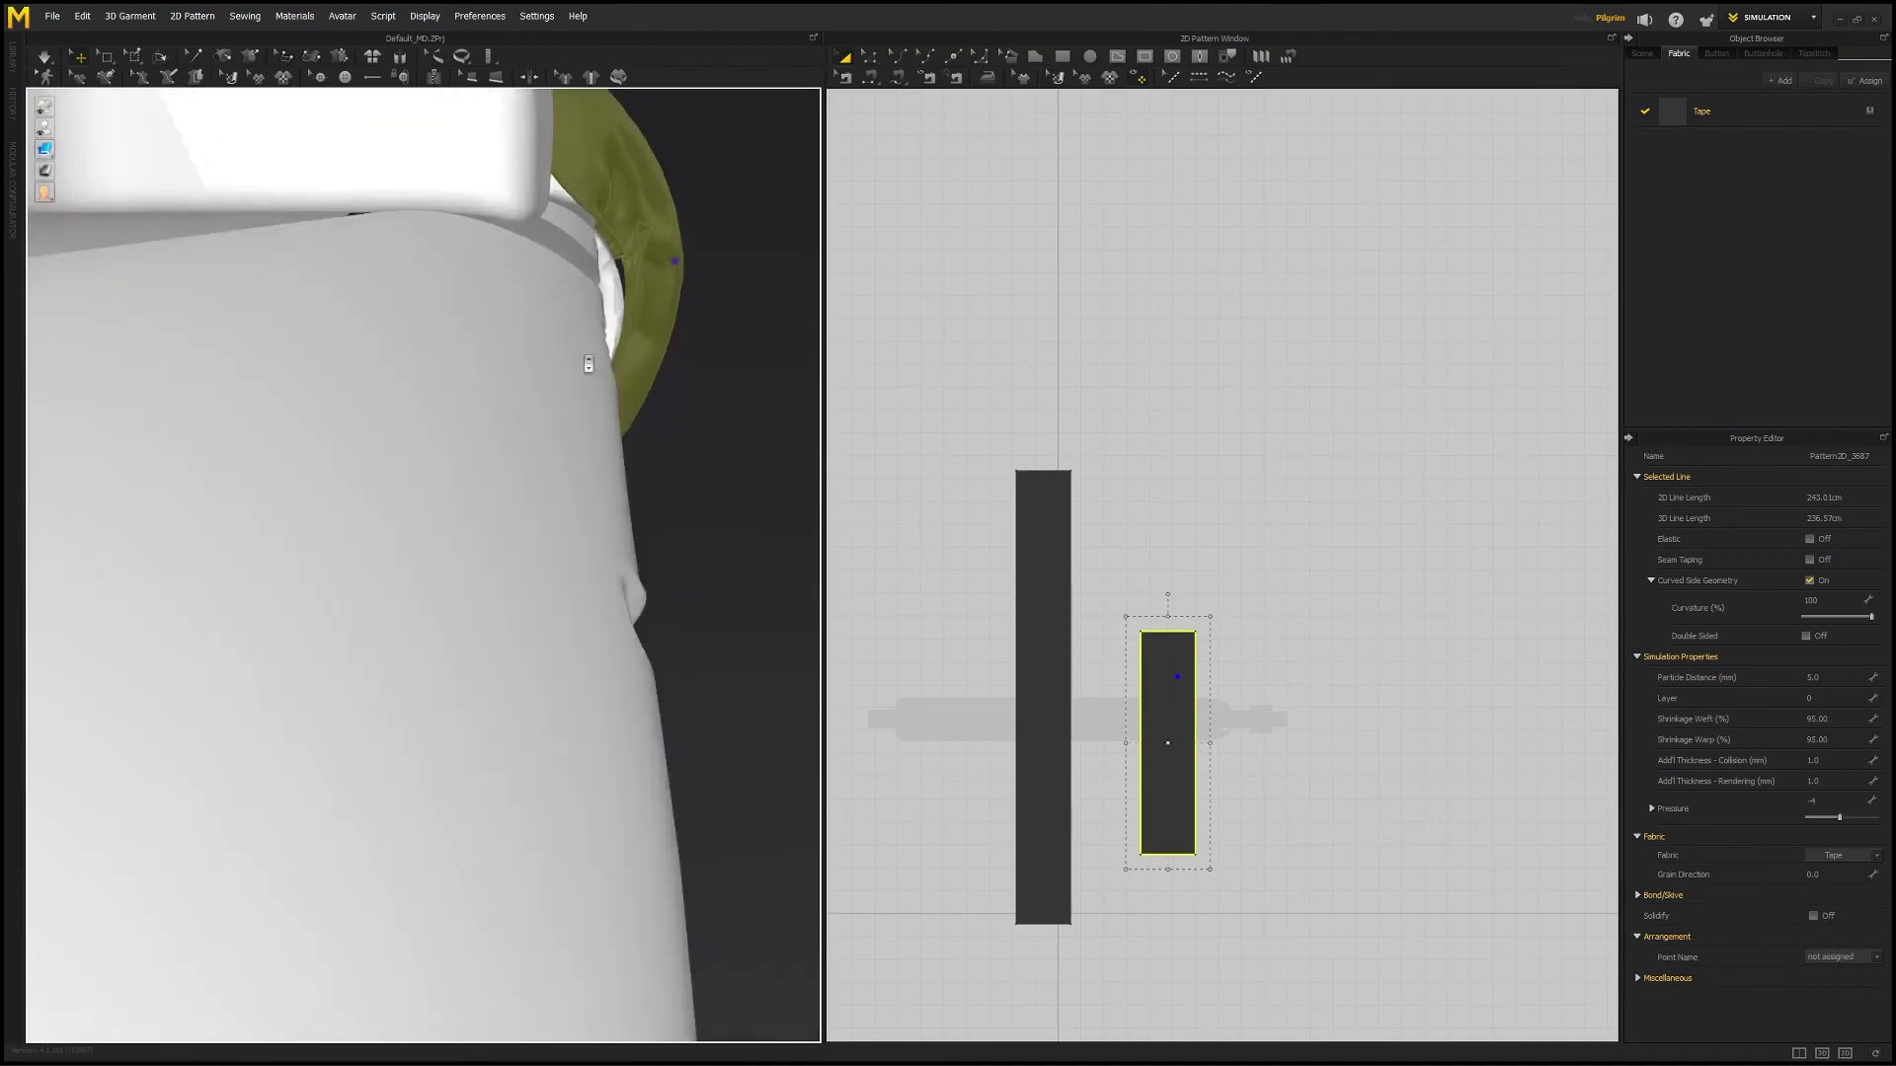
scroll(593, 361, up, 3)
middle_drag(607, 365, 502, 482)
scroll(512, 506, up, 2)
right_drag(523, 470, 520, 416)
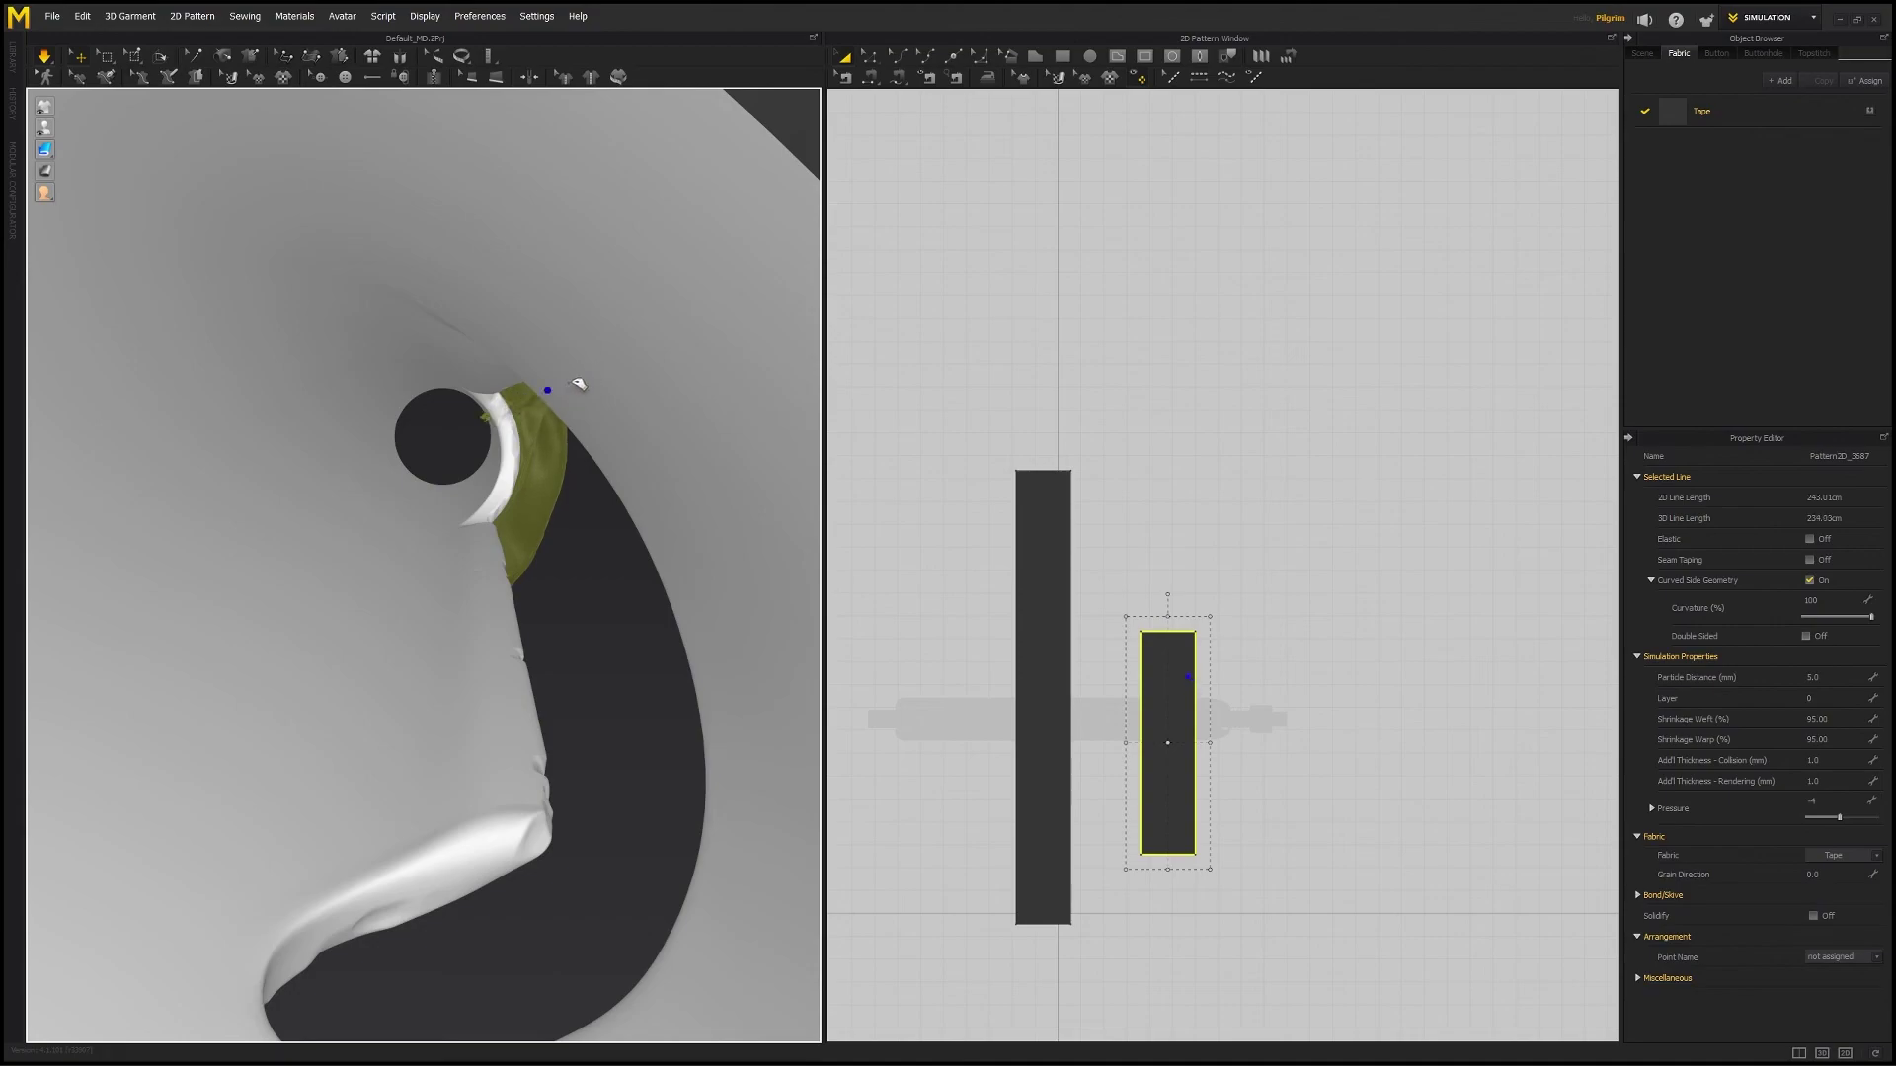
drag(619, 364, 488, 419)
scroll(558, 388, down, 3)
drag(558, 388, 500, 473)
scroll(513, 457, down, 2)
right_drag(518, 484, 479, 487)
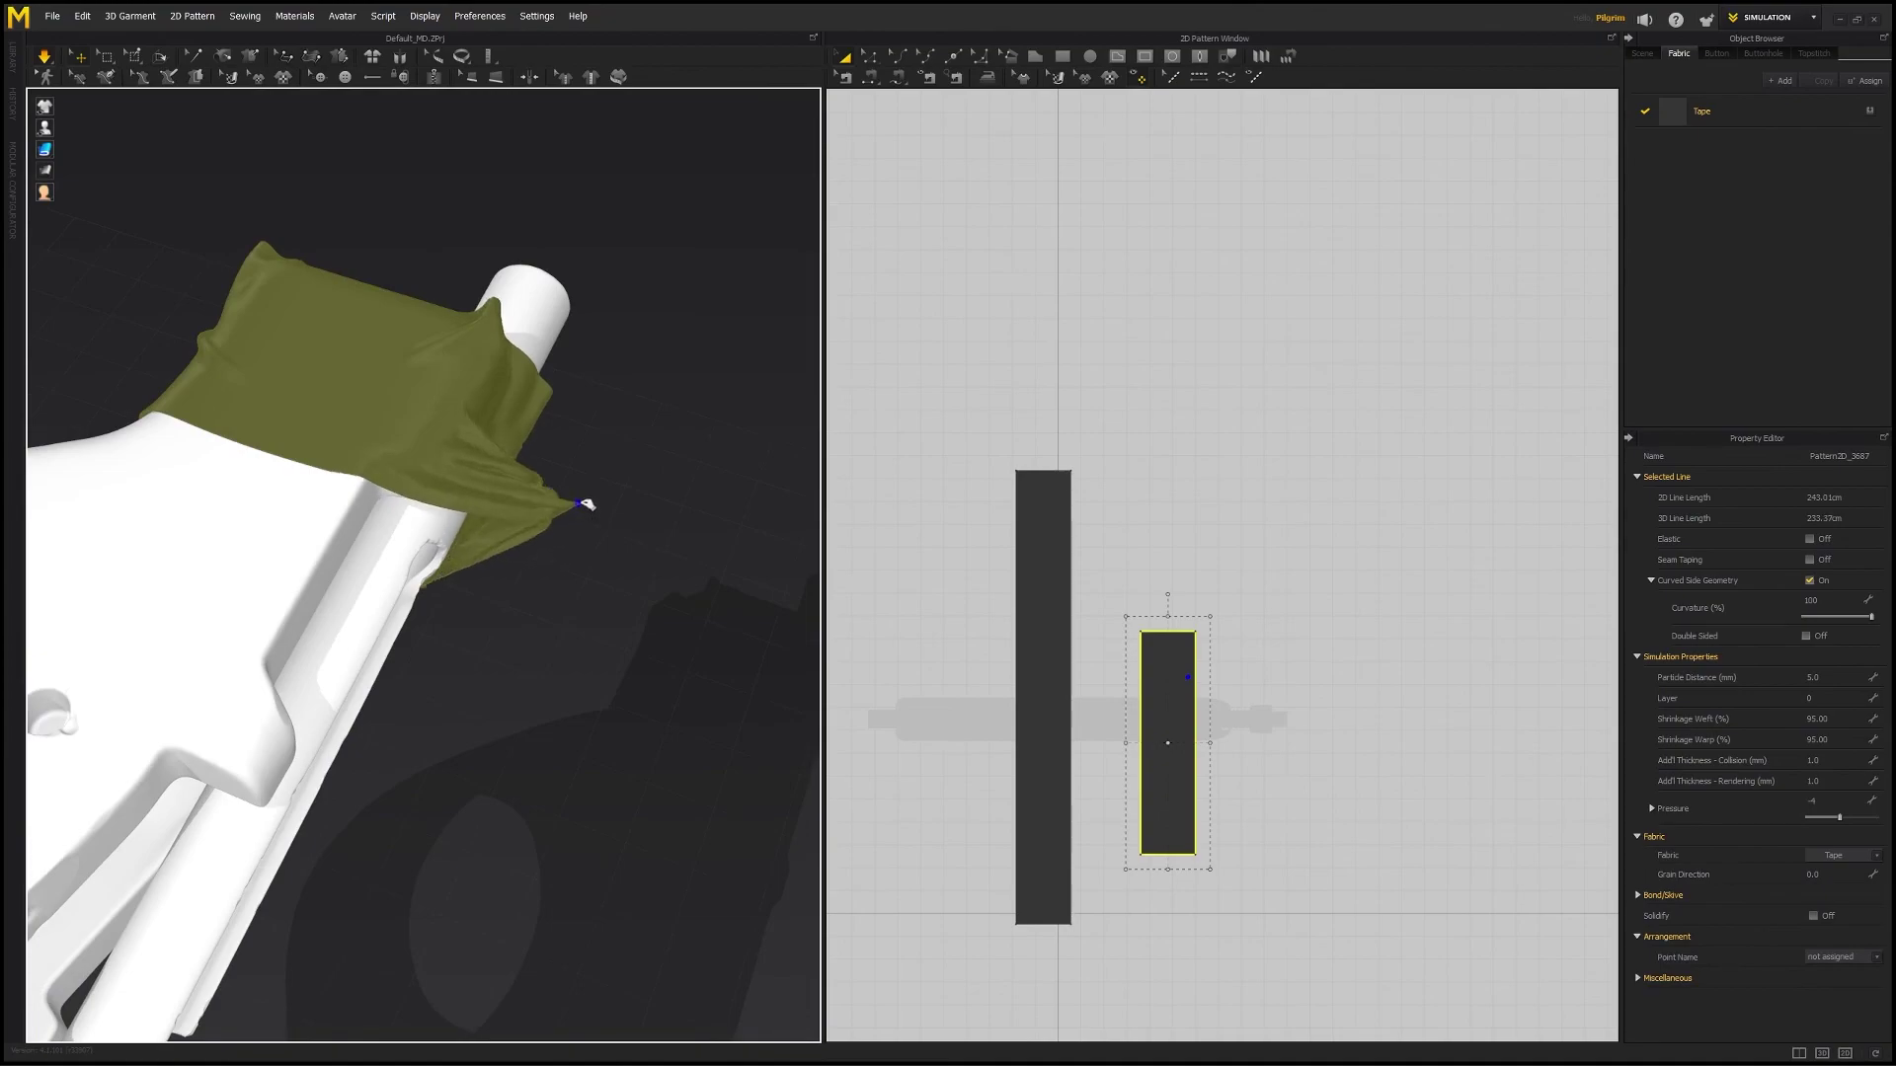
- Settle the remaining folds around the tape's front opening and check the wrap from several angles
right_drag(642, 465, 524, 526)
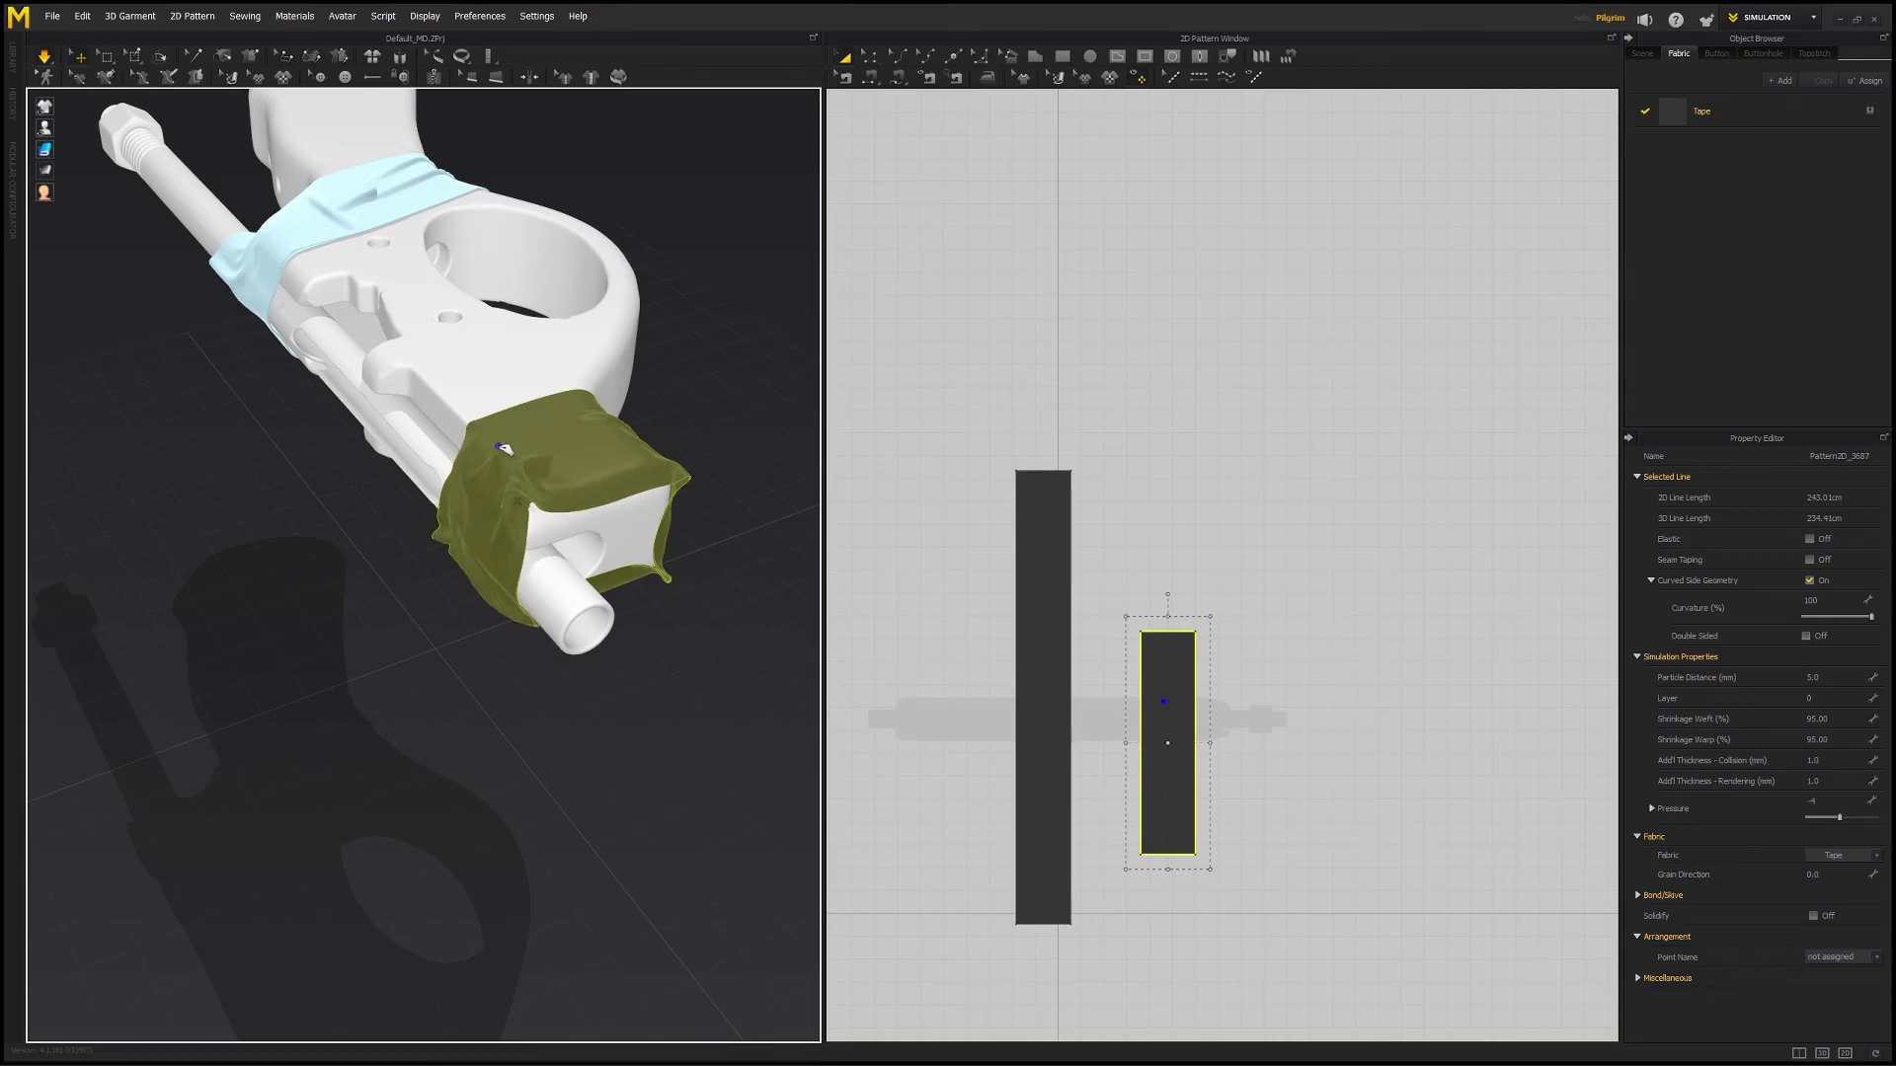
right_drag(504, 450, 557, 358)
click(628, 533)
right_drag(629, 533, 948, 715)
right_drag(474, 542, 478, 499)
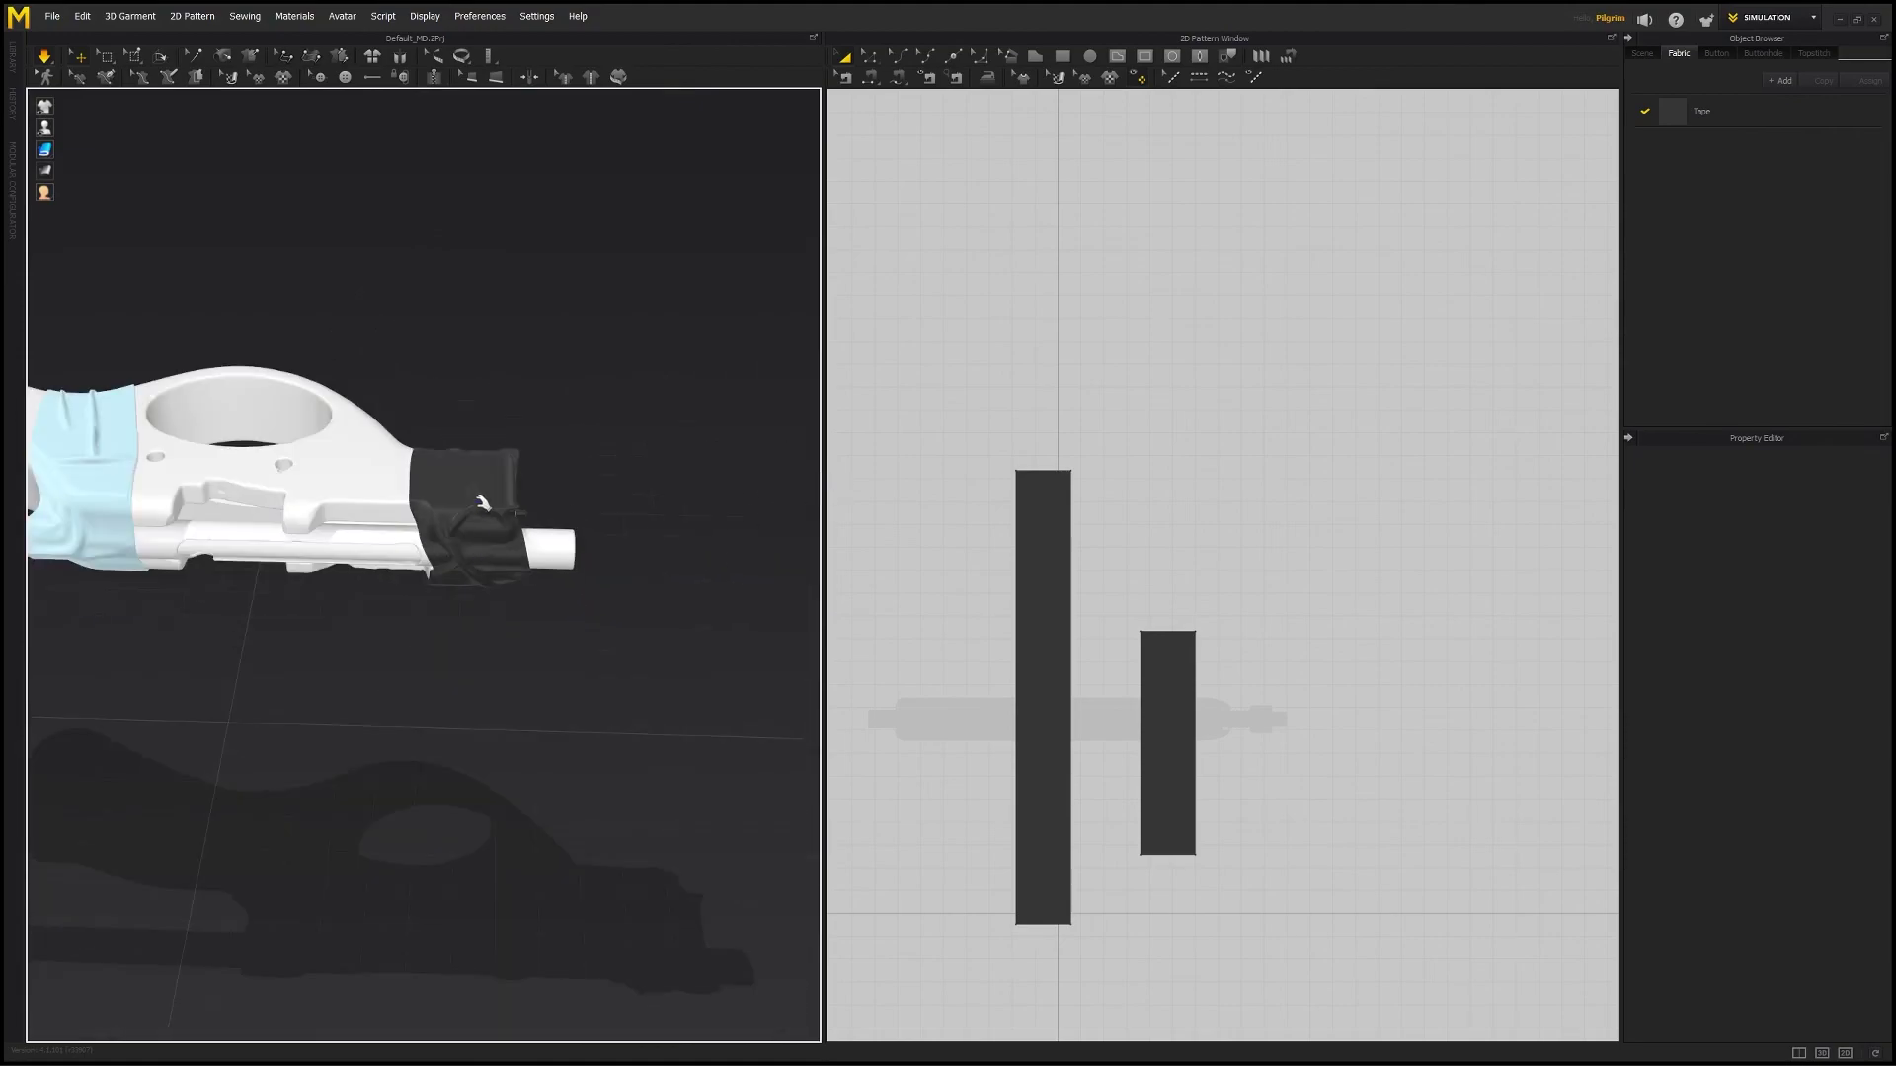
- Export only the selected front tape as an OBJ, replacing Tape_02 in the Base Meshes folder
click(481, 504)
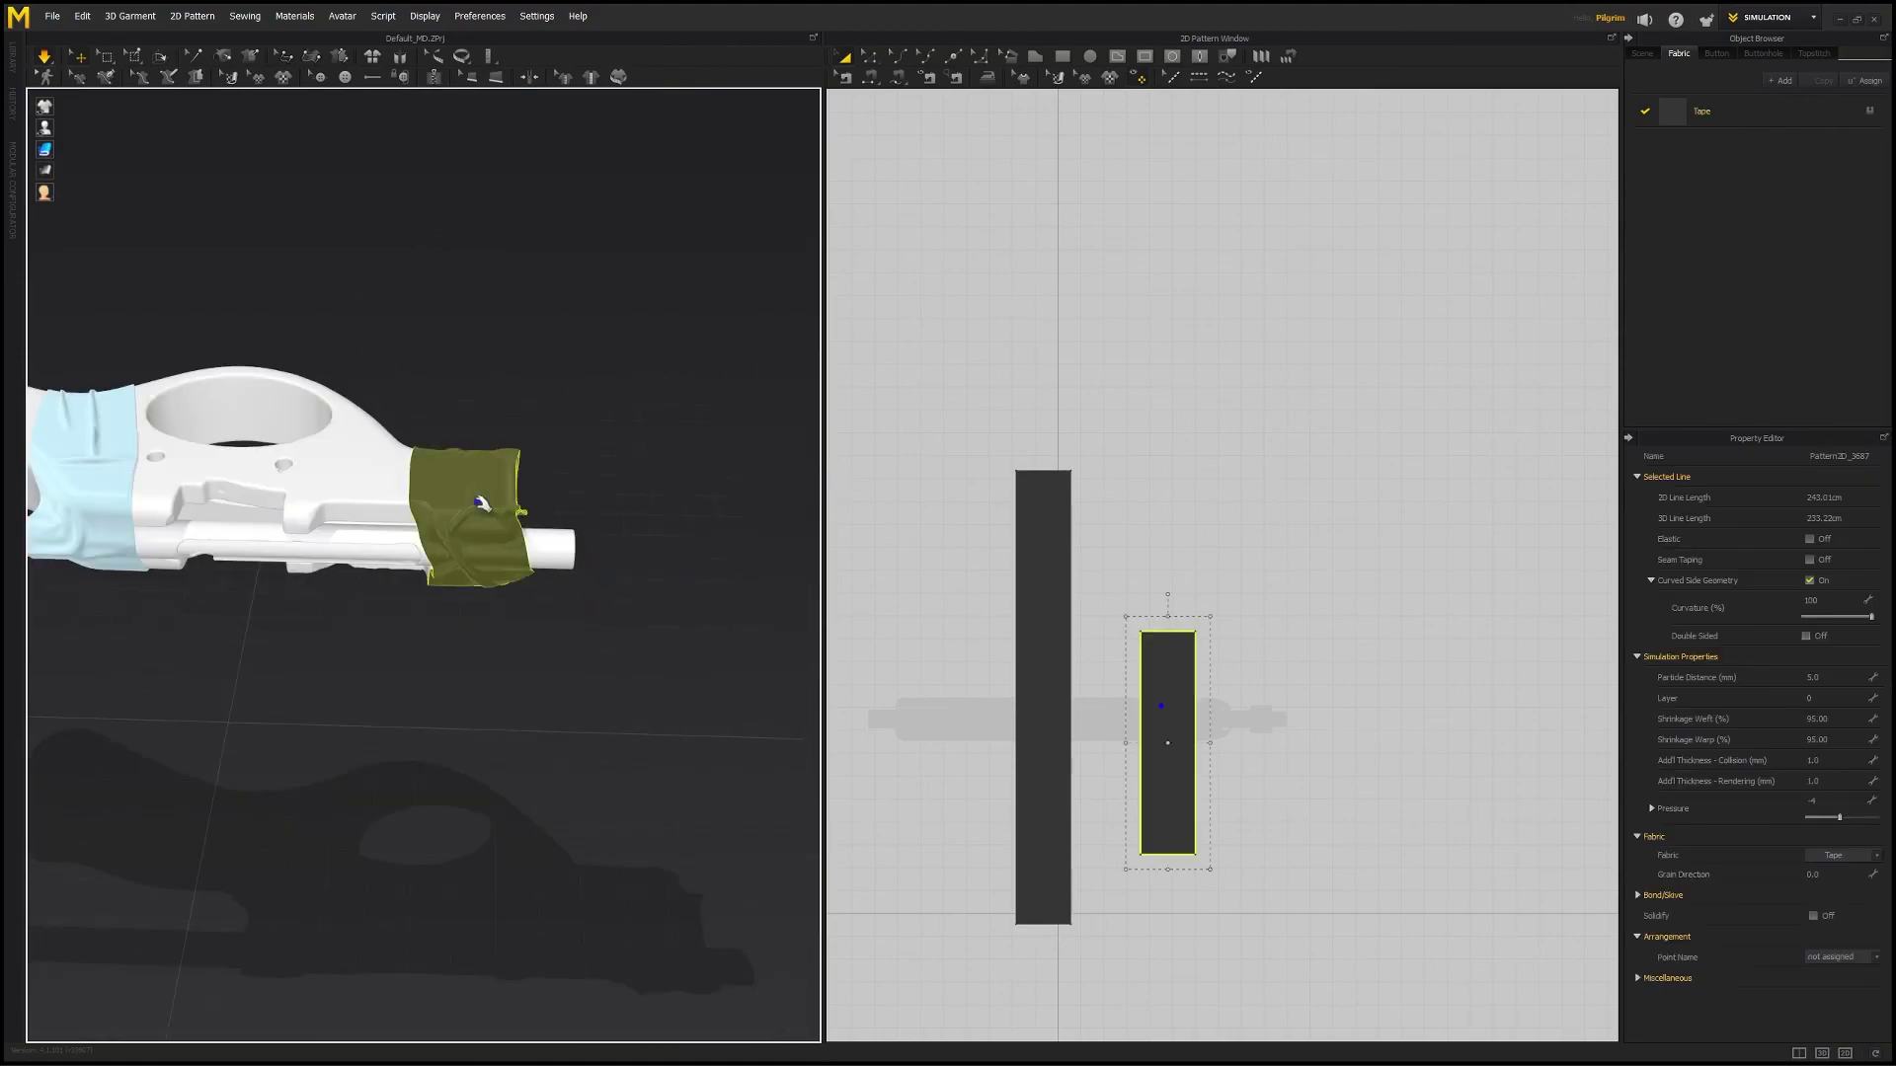
click(53, 16)
mouse_move(118, 210)
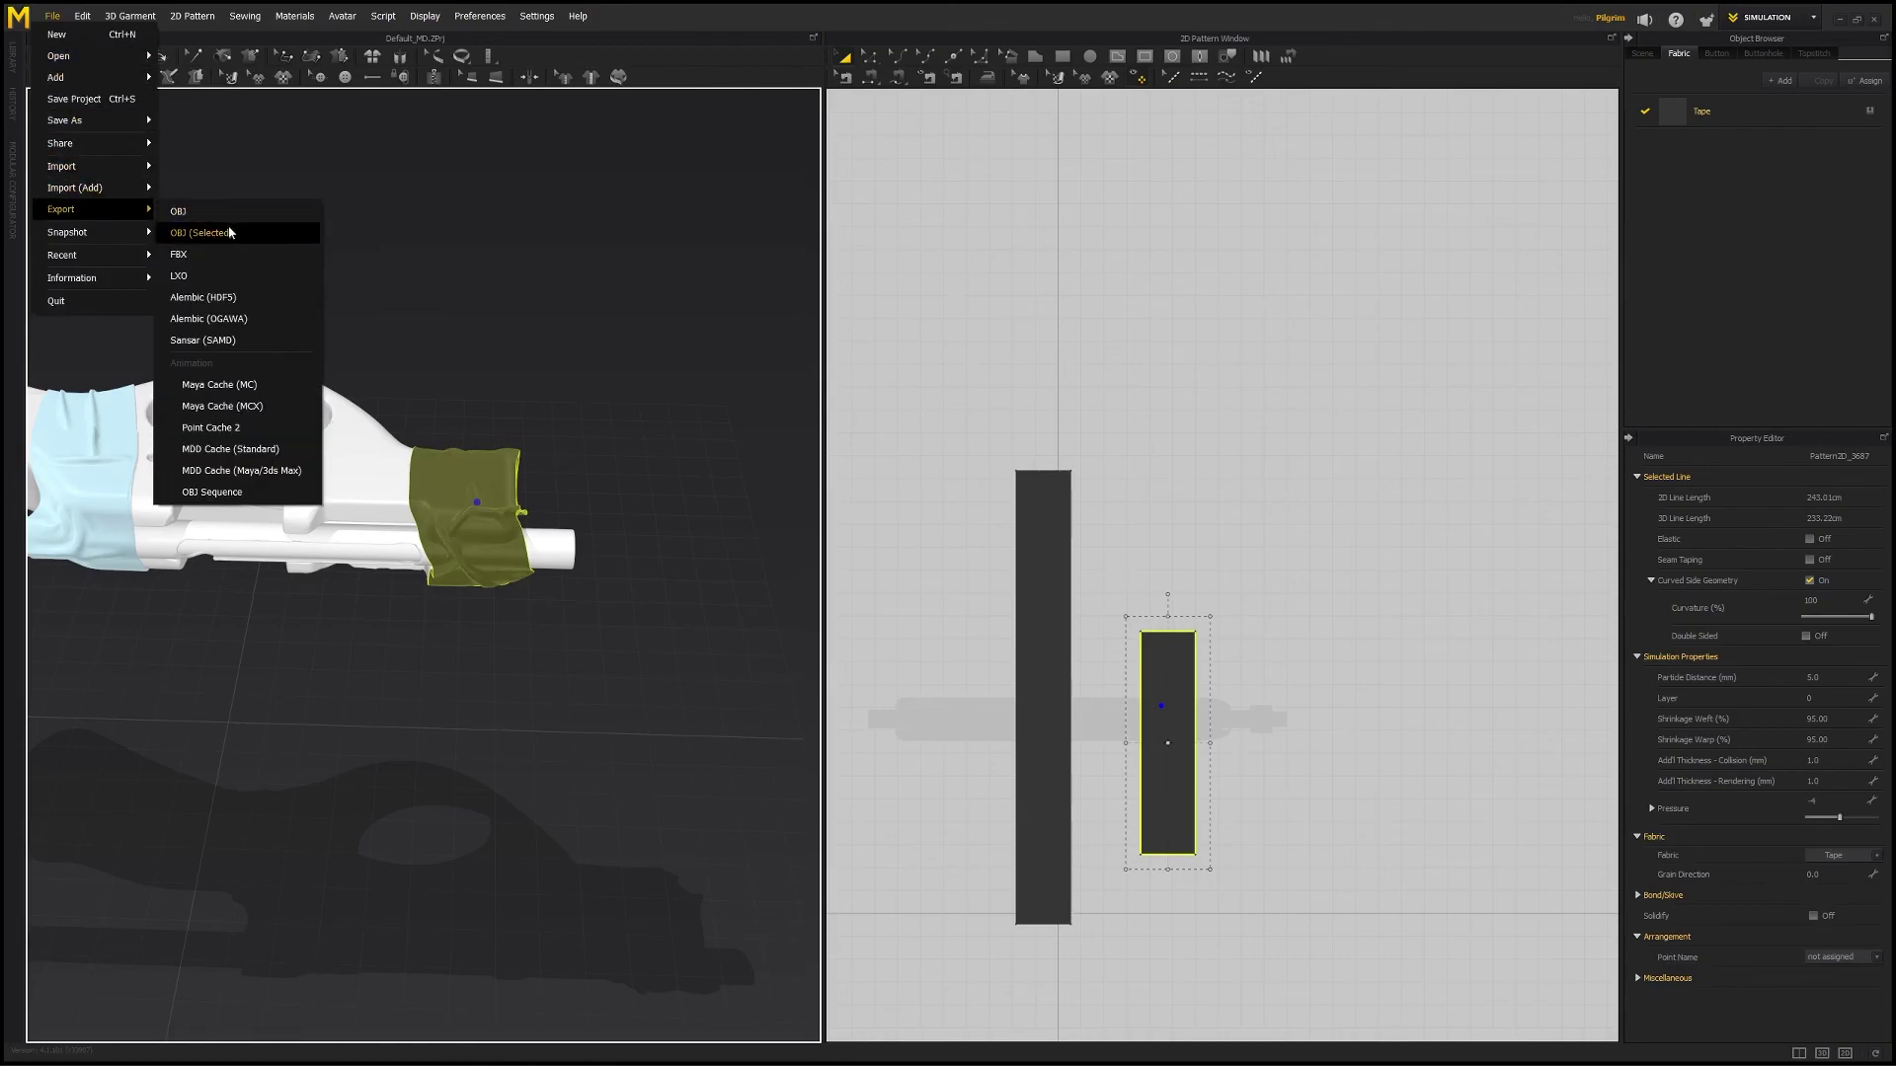
click(230, 232)
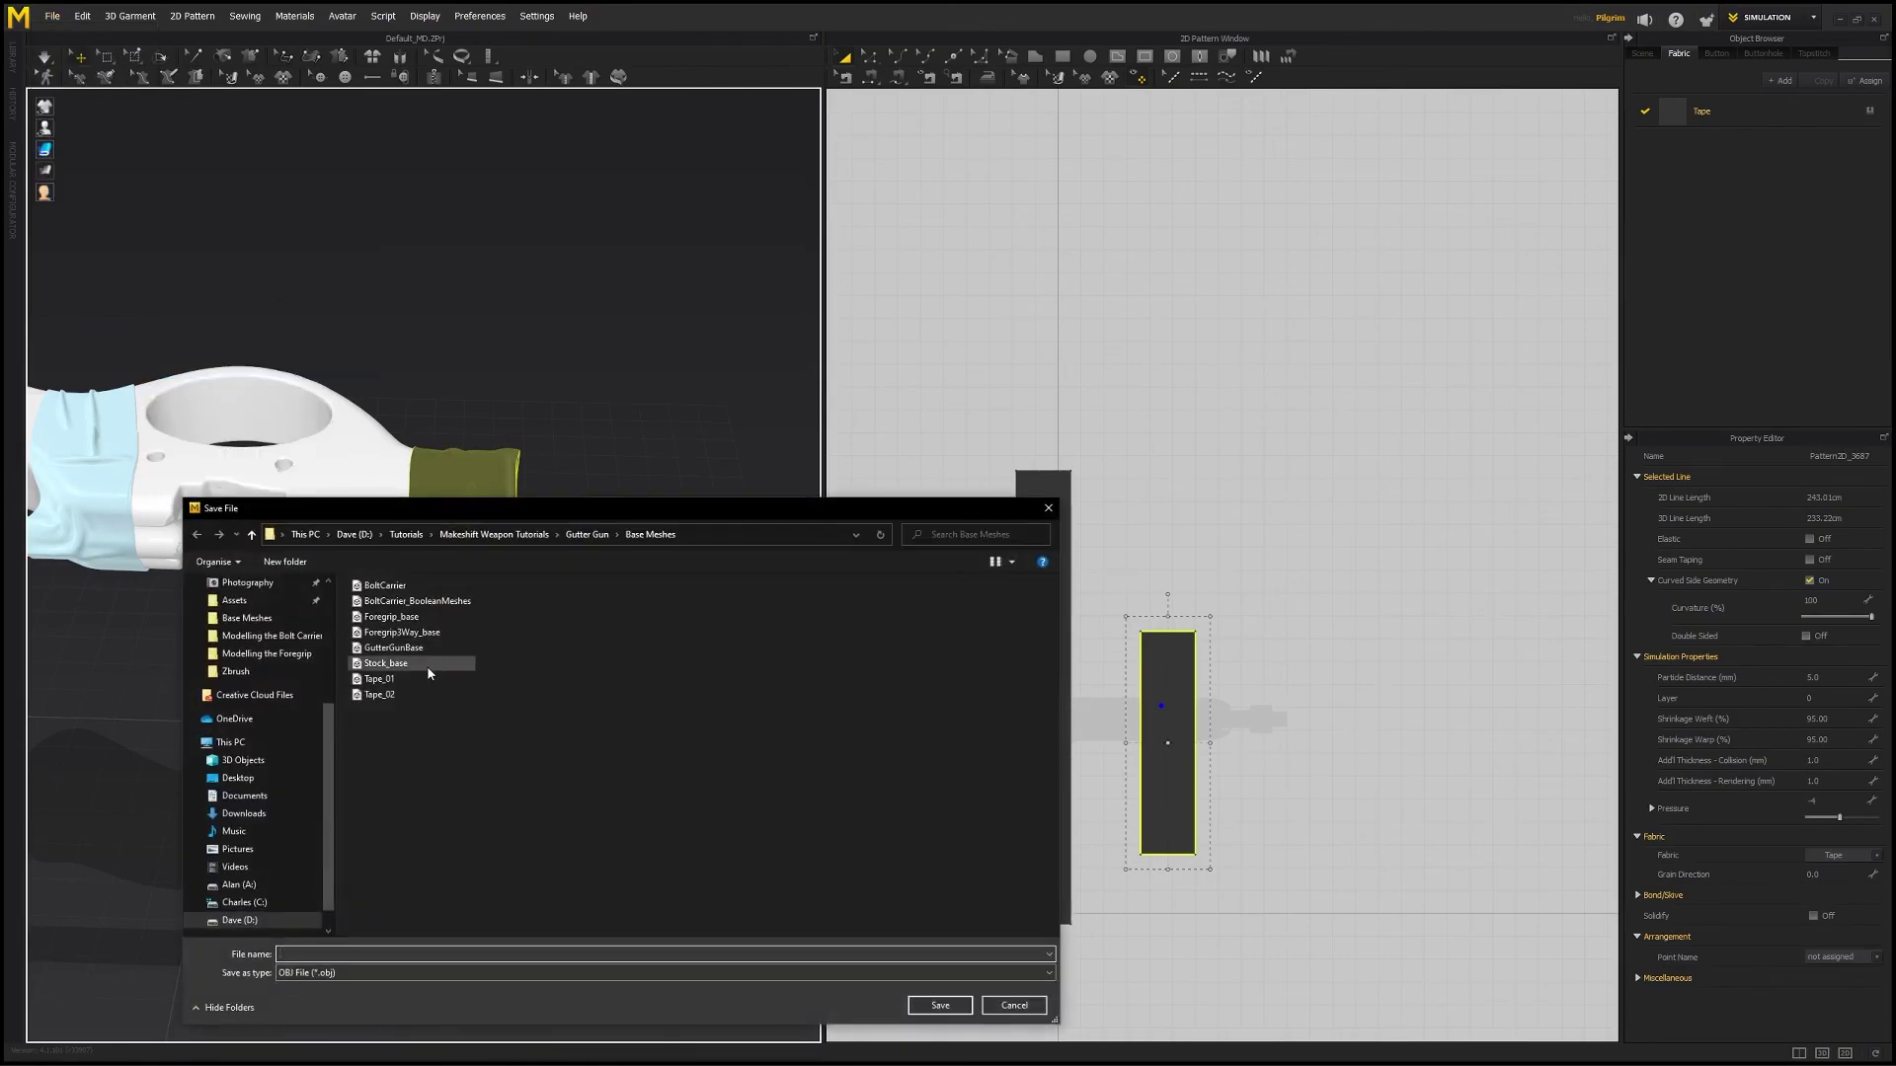
double_click(379, 694)
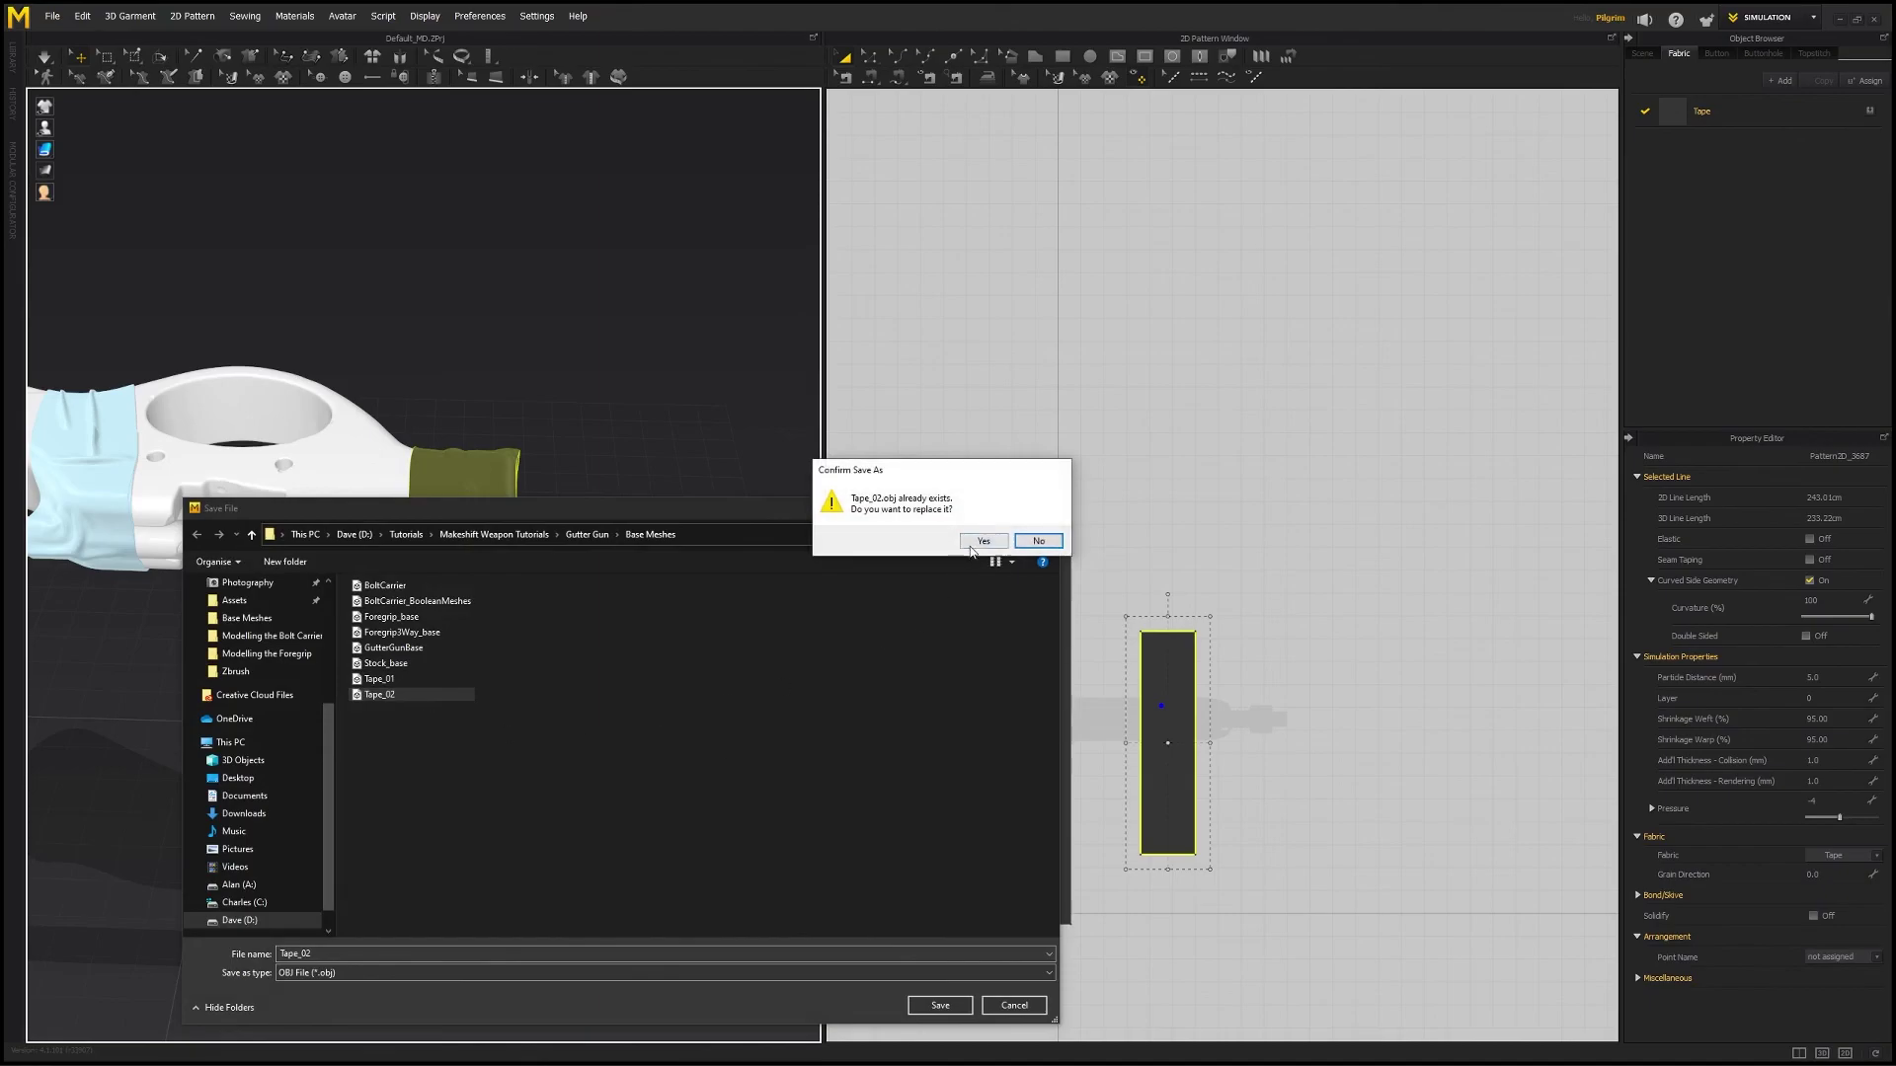
click(981, 543)
click(993, 864)
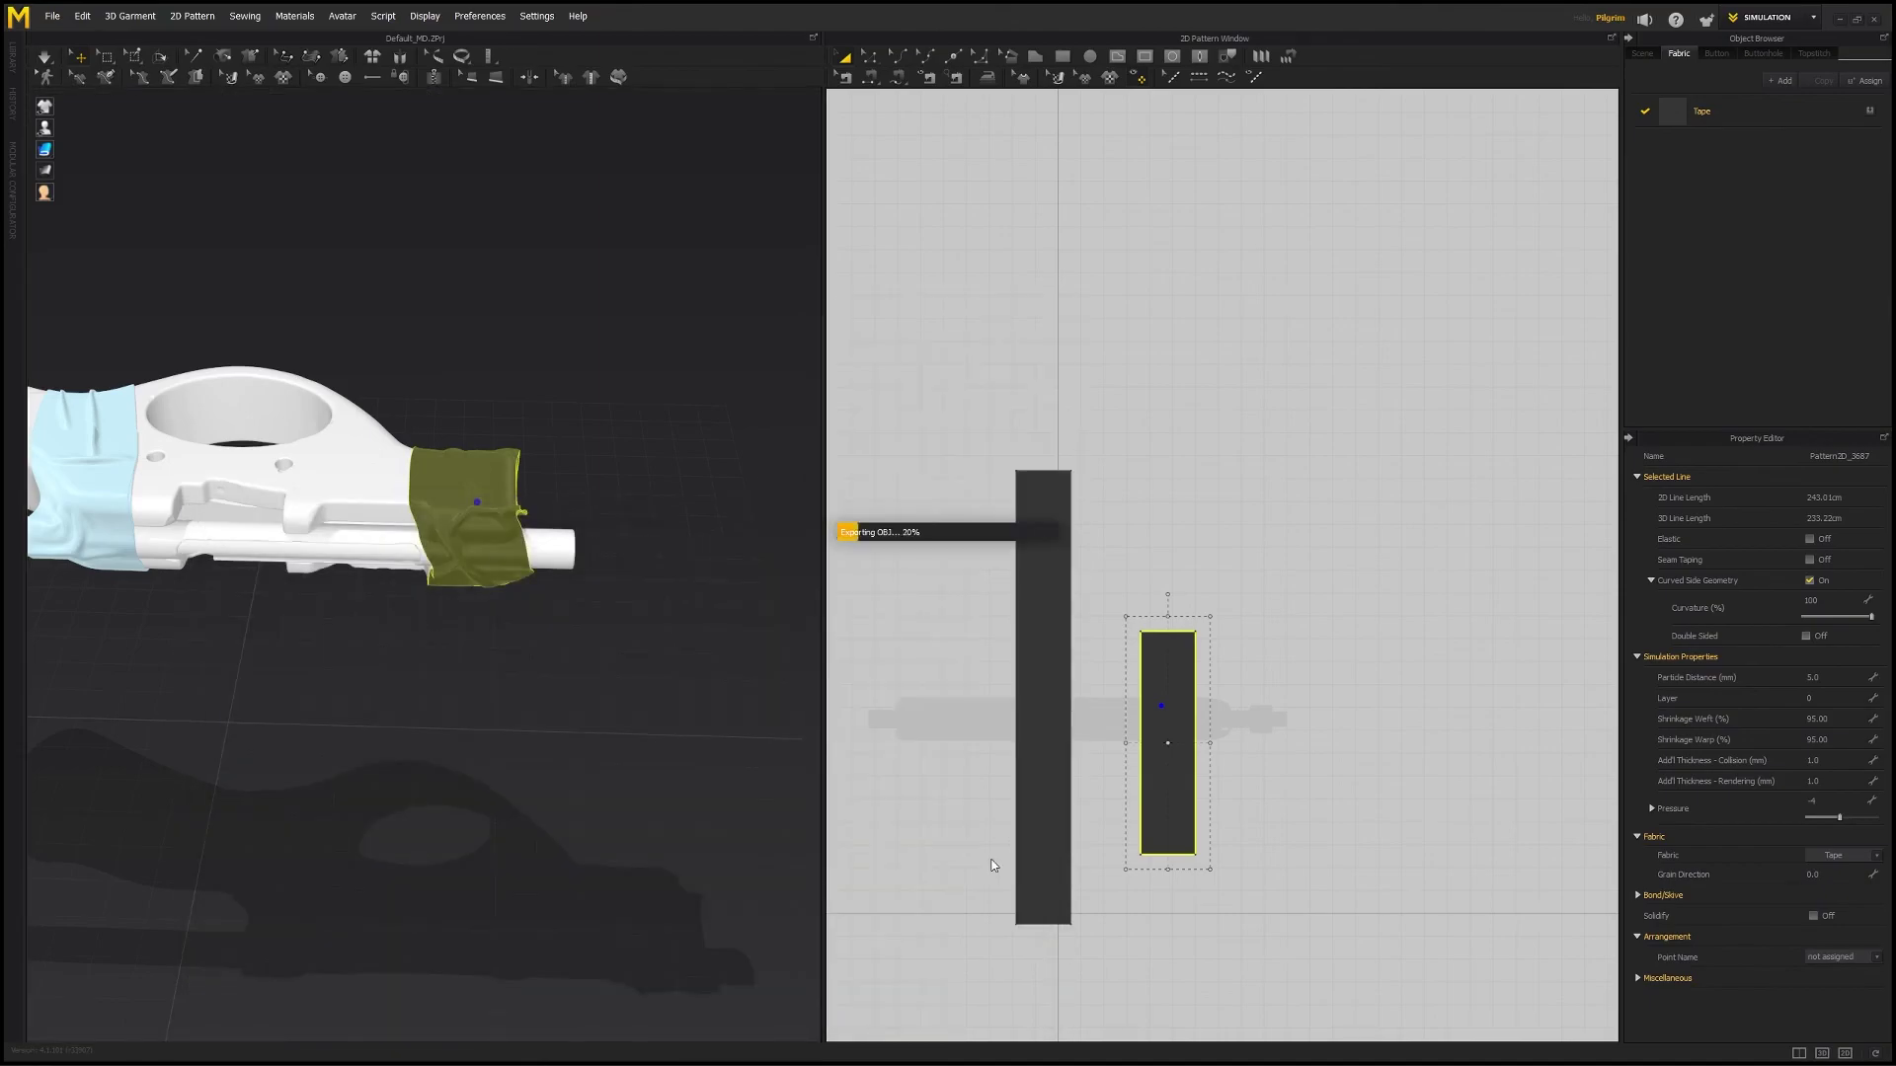
middle_drag(308, 642, 427, 659)
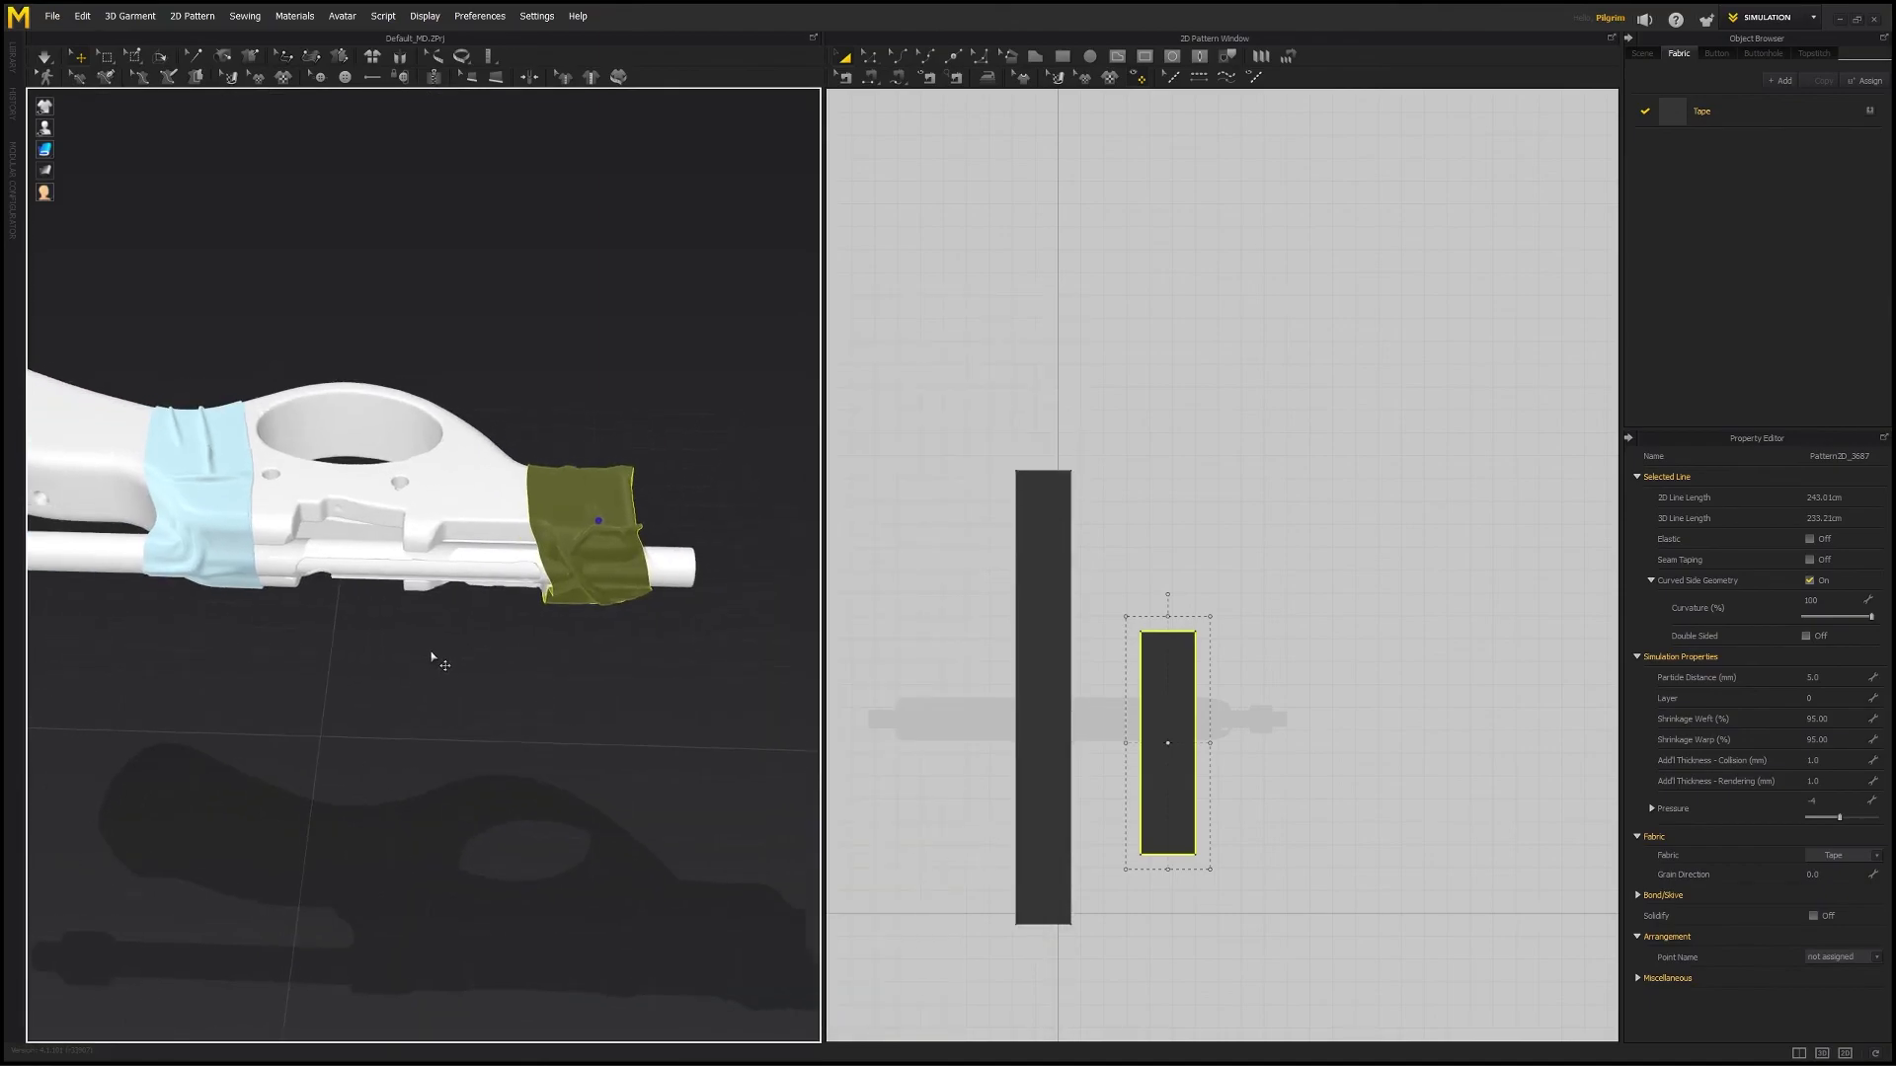
- Restart the simulation and pull the rear tape's front edge toward the trigger guard, both near the barrel and around the hole beside it
click(585, 501)
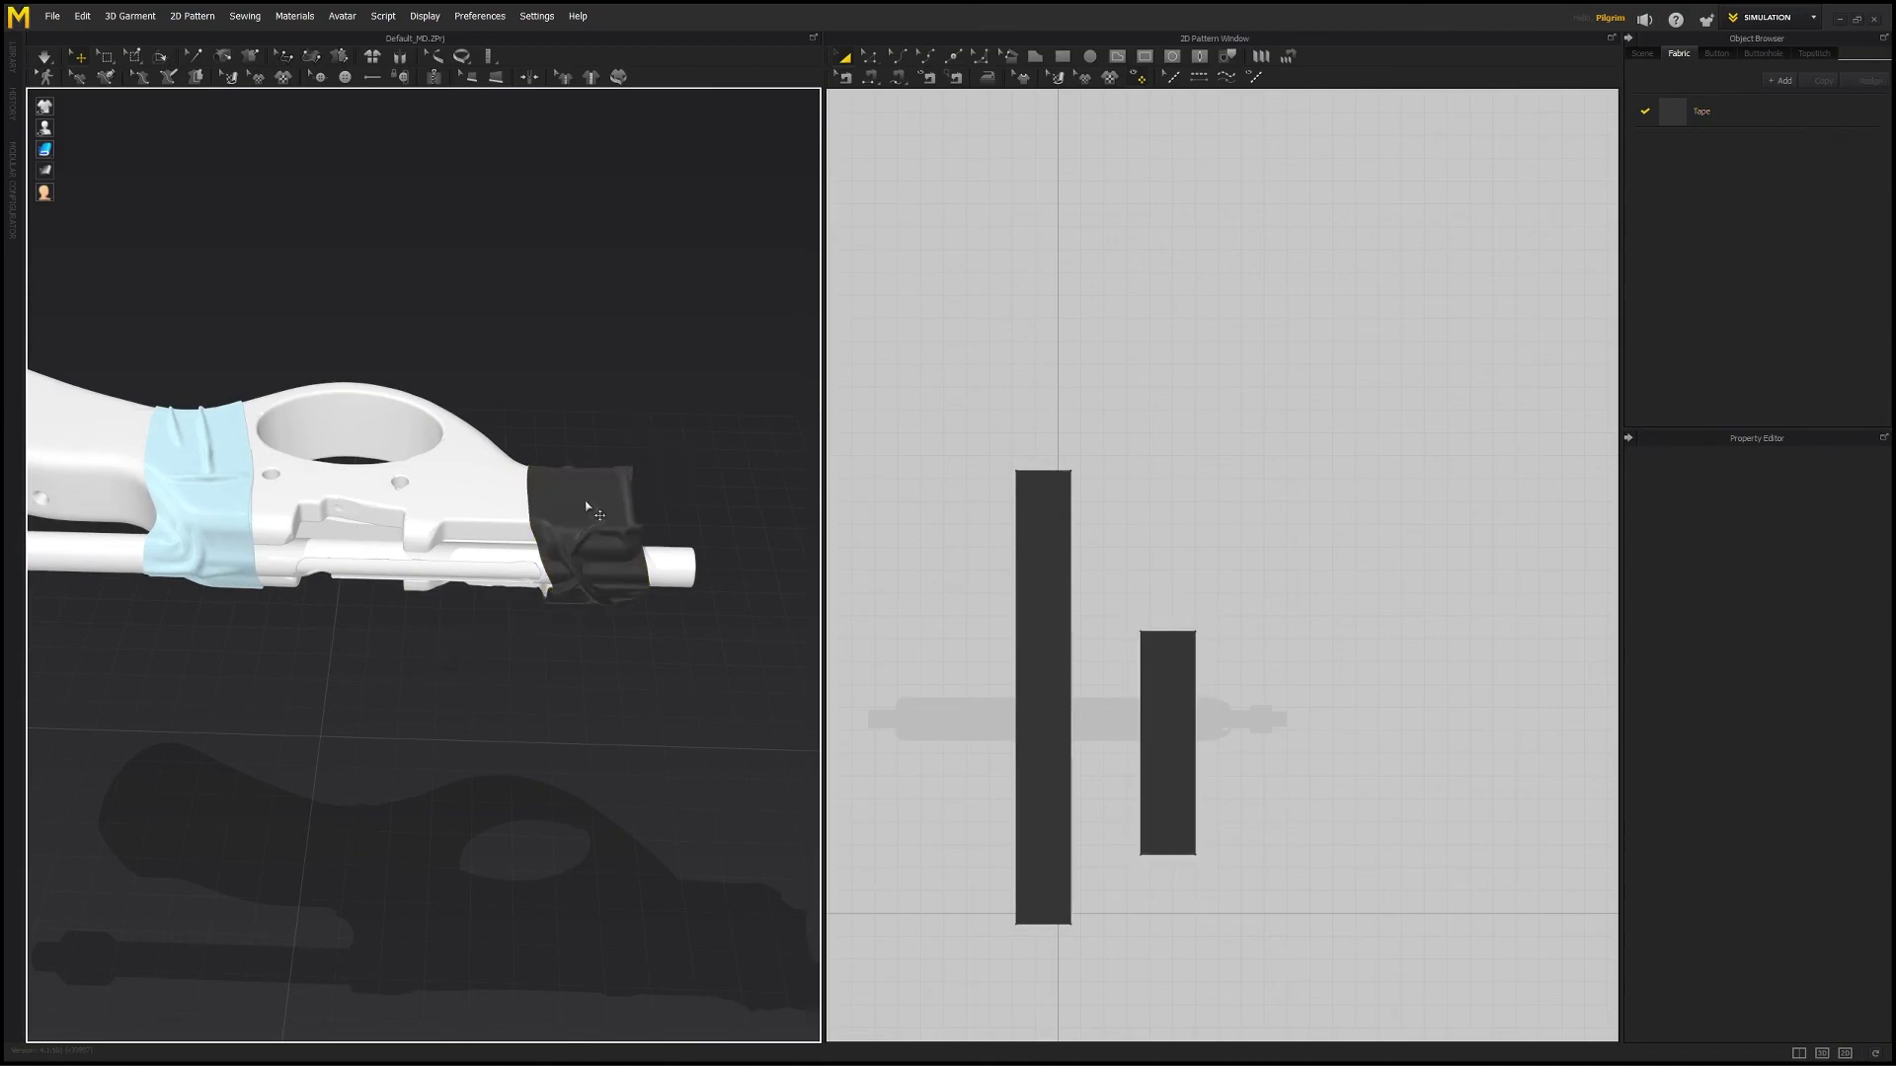
click(563, 351)
right_drag(562, 352, 329, 564)
click(581, 569)
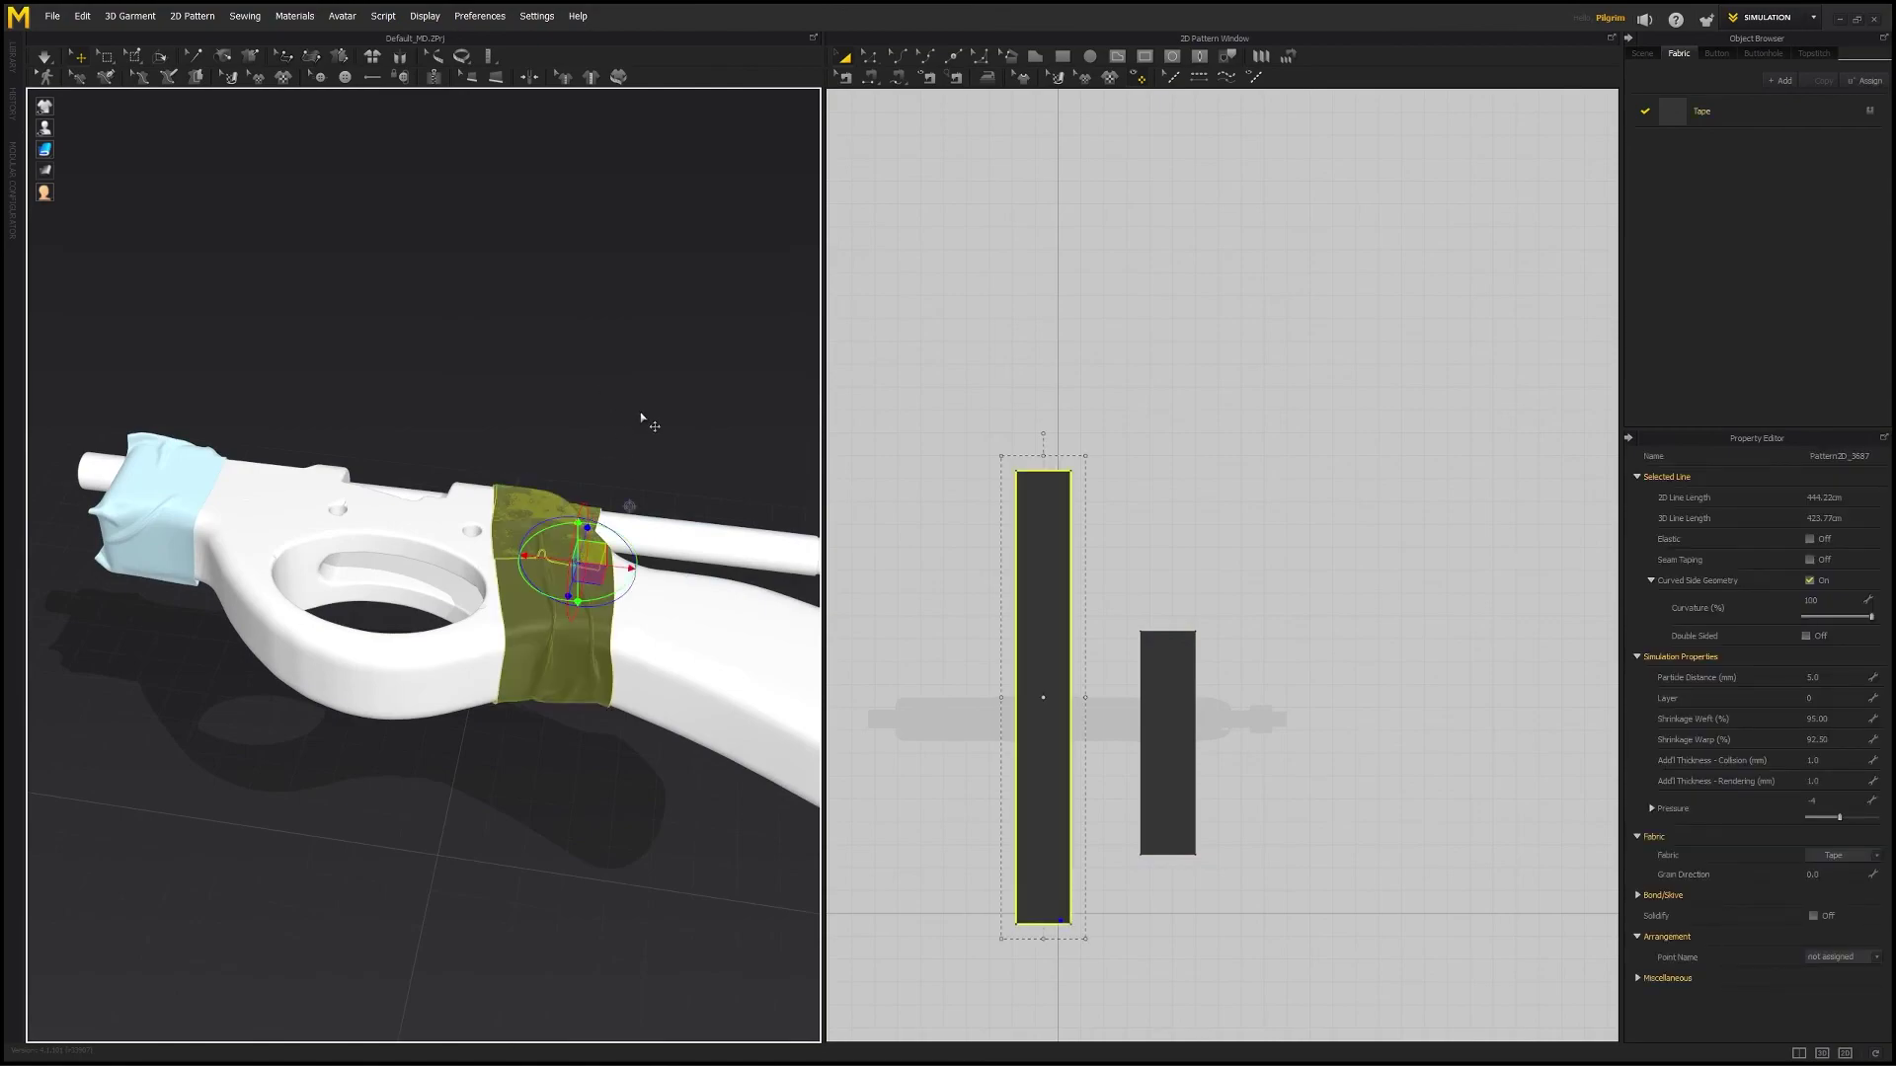
click(730, 379)
right_drag(730, 379, 462, 344)
scroll(457, 470, down, 2)
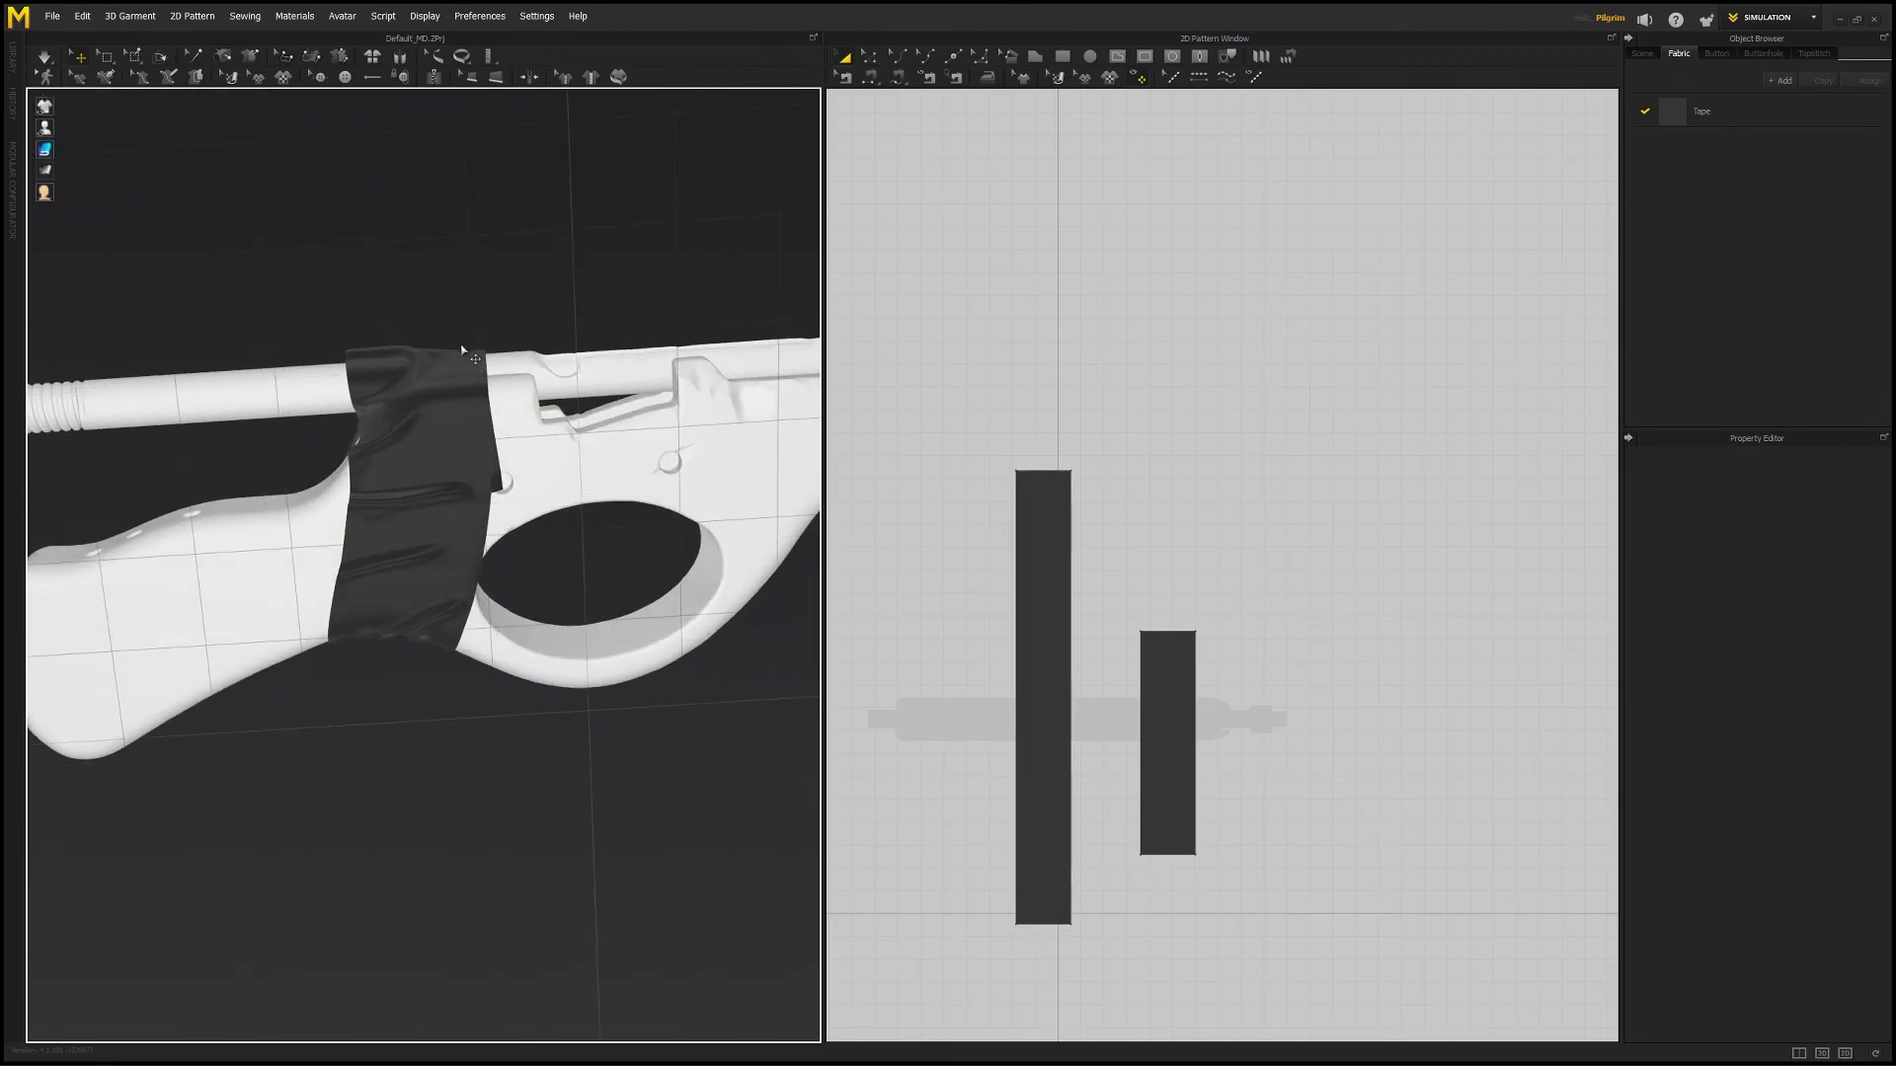
right_drag(506, 309, 479, 346)
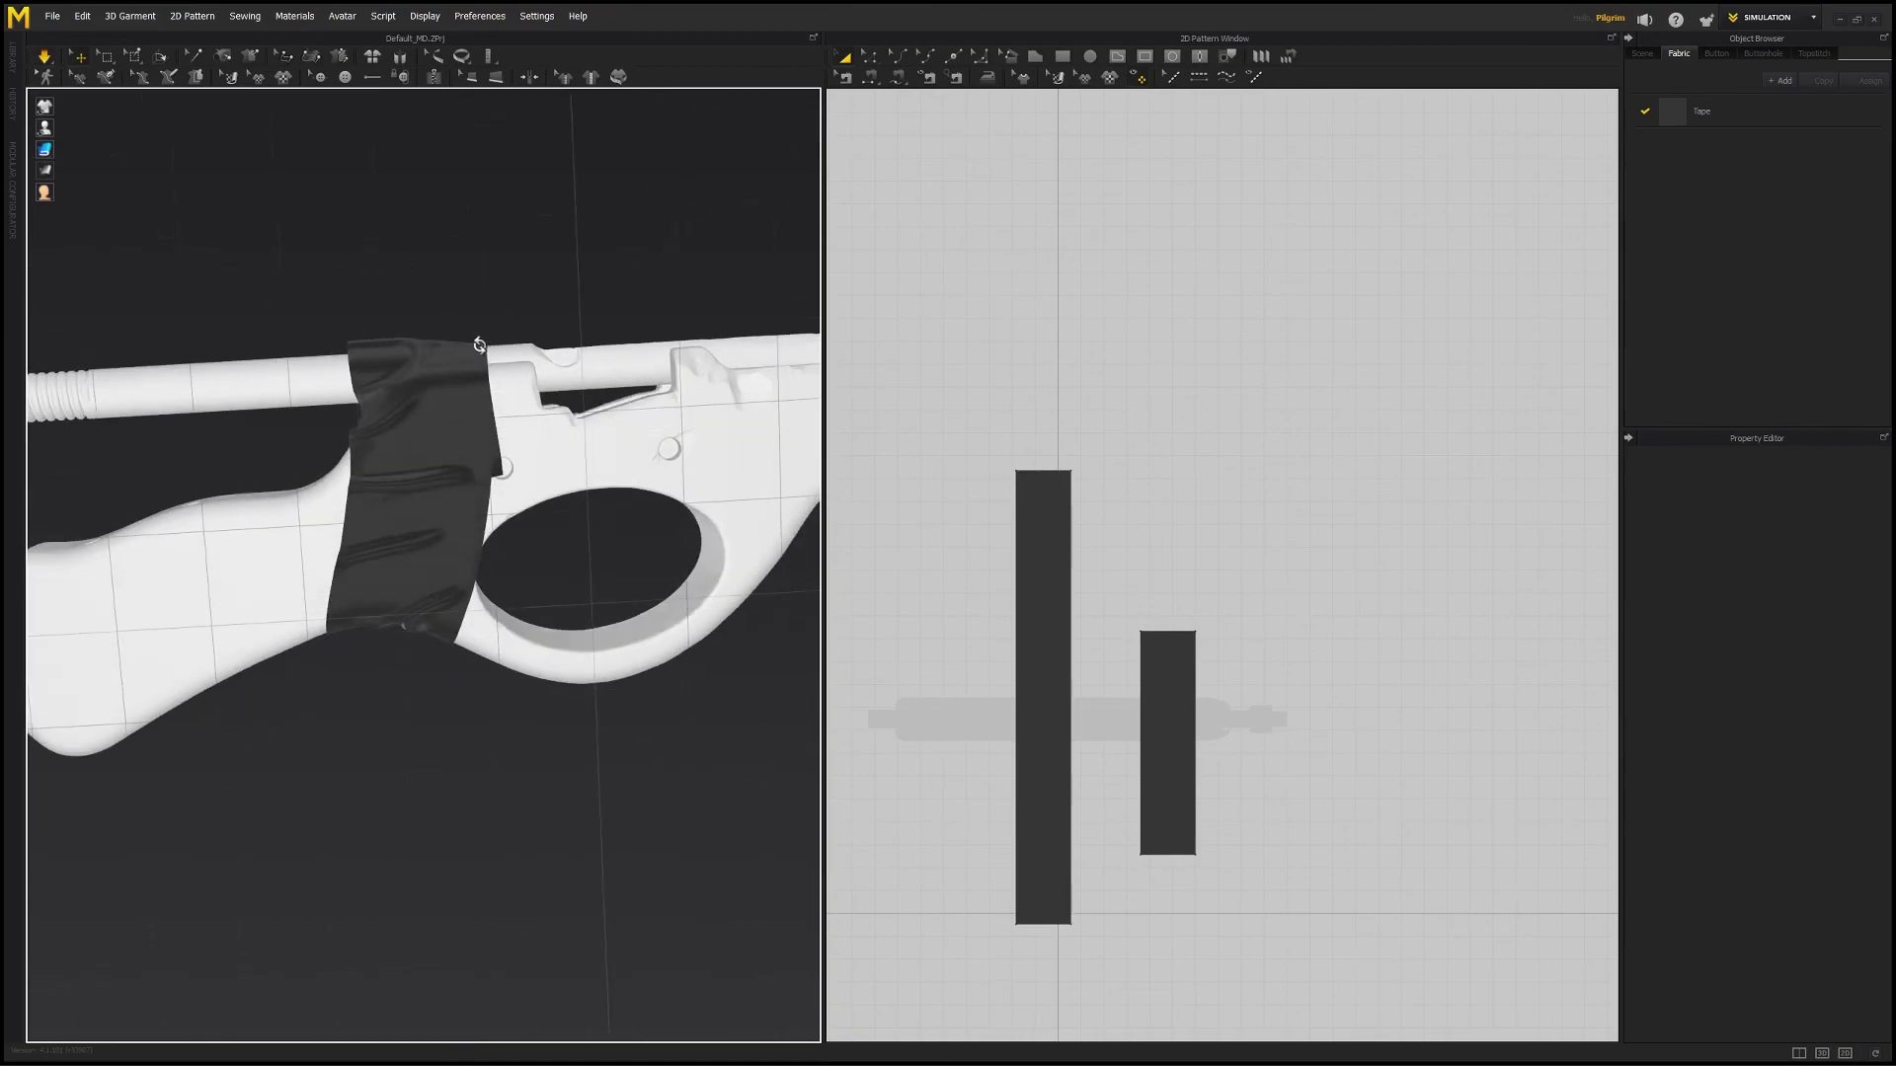
mouse_move(491, 339)
mouse_down()
mouse_move(564, 320)
mouse_move(516, 317)
mouse_up()
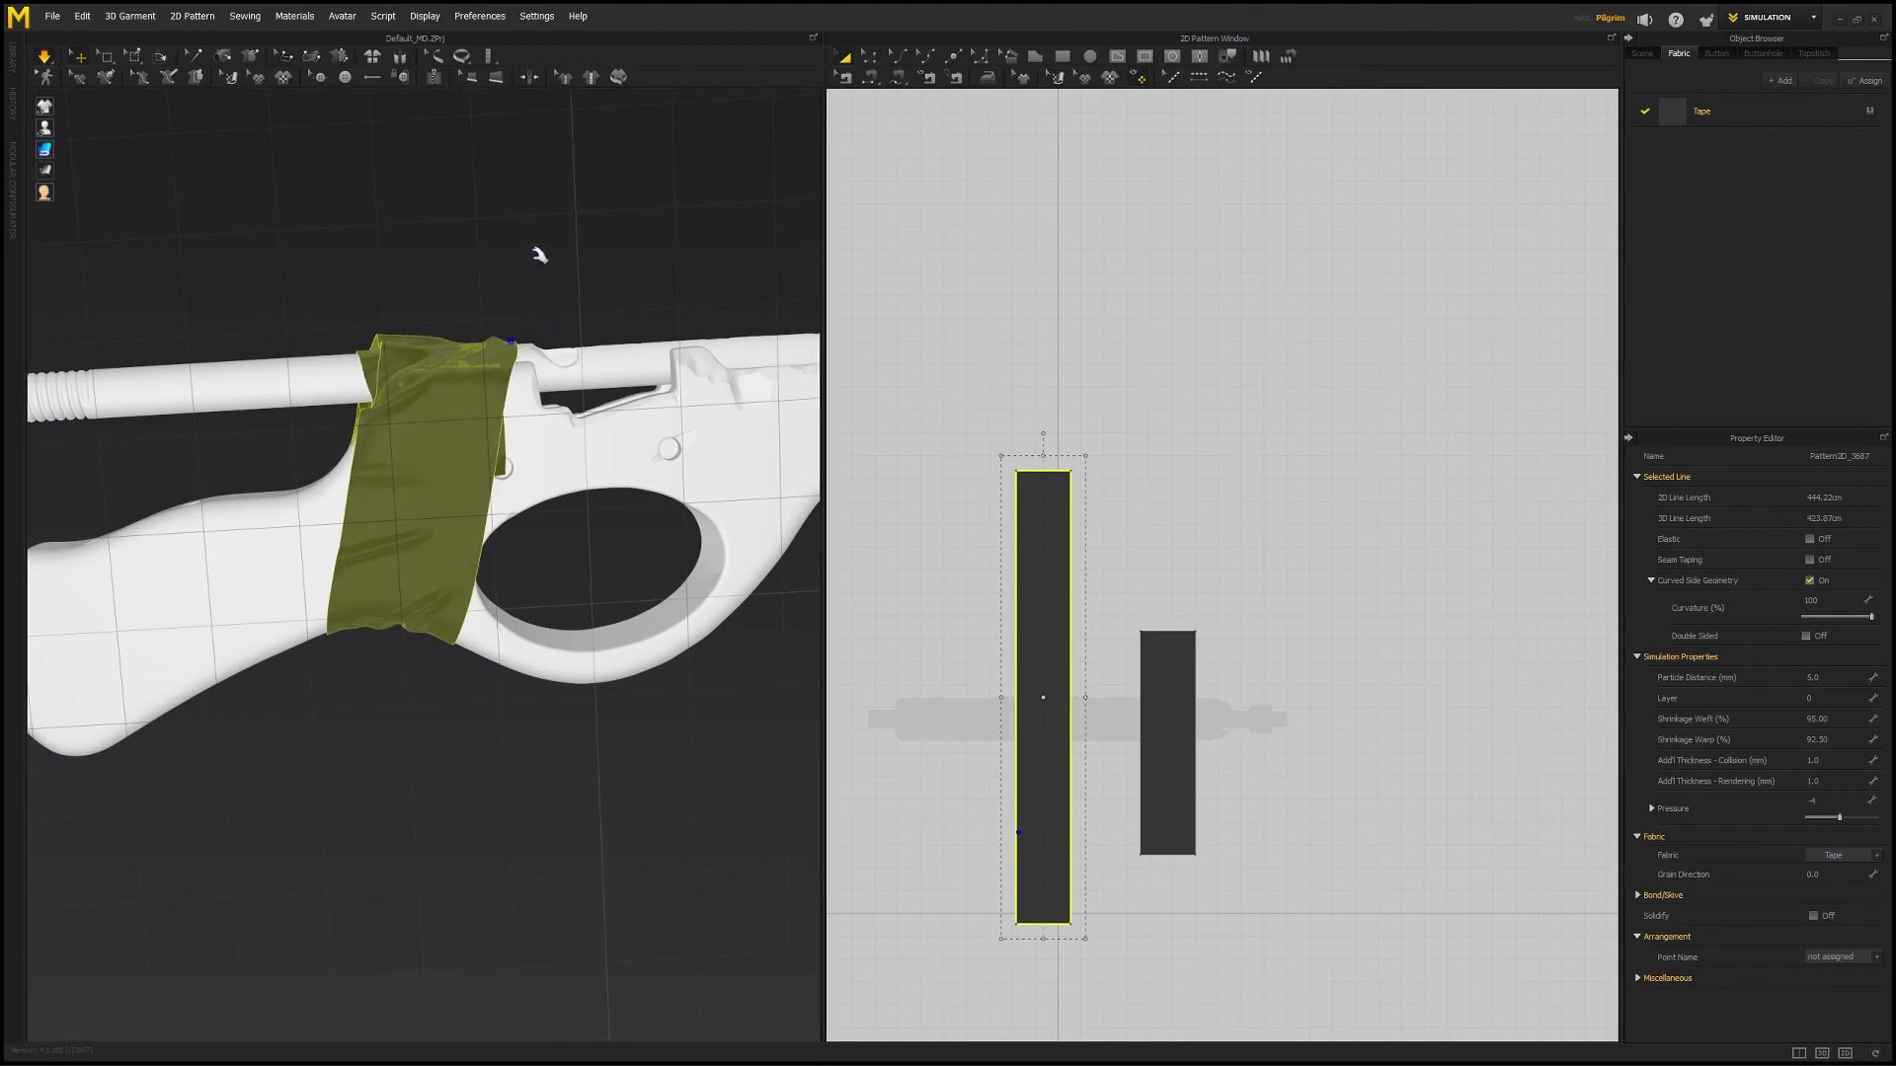
click(501, 445)
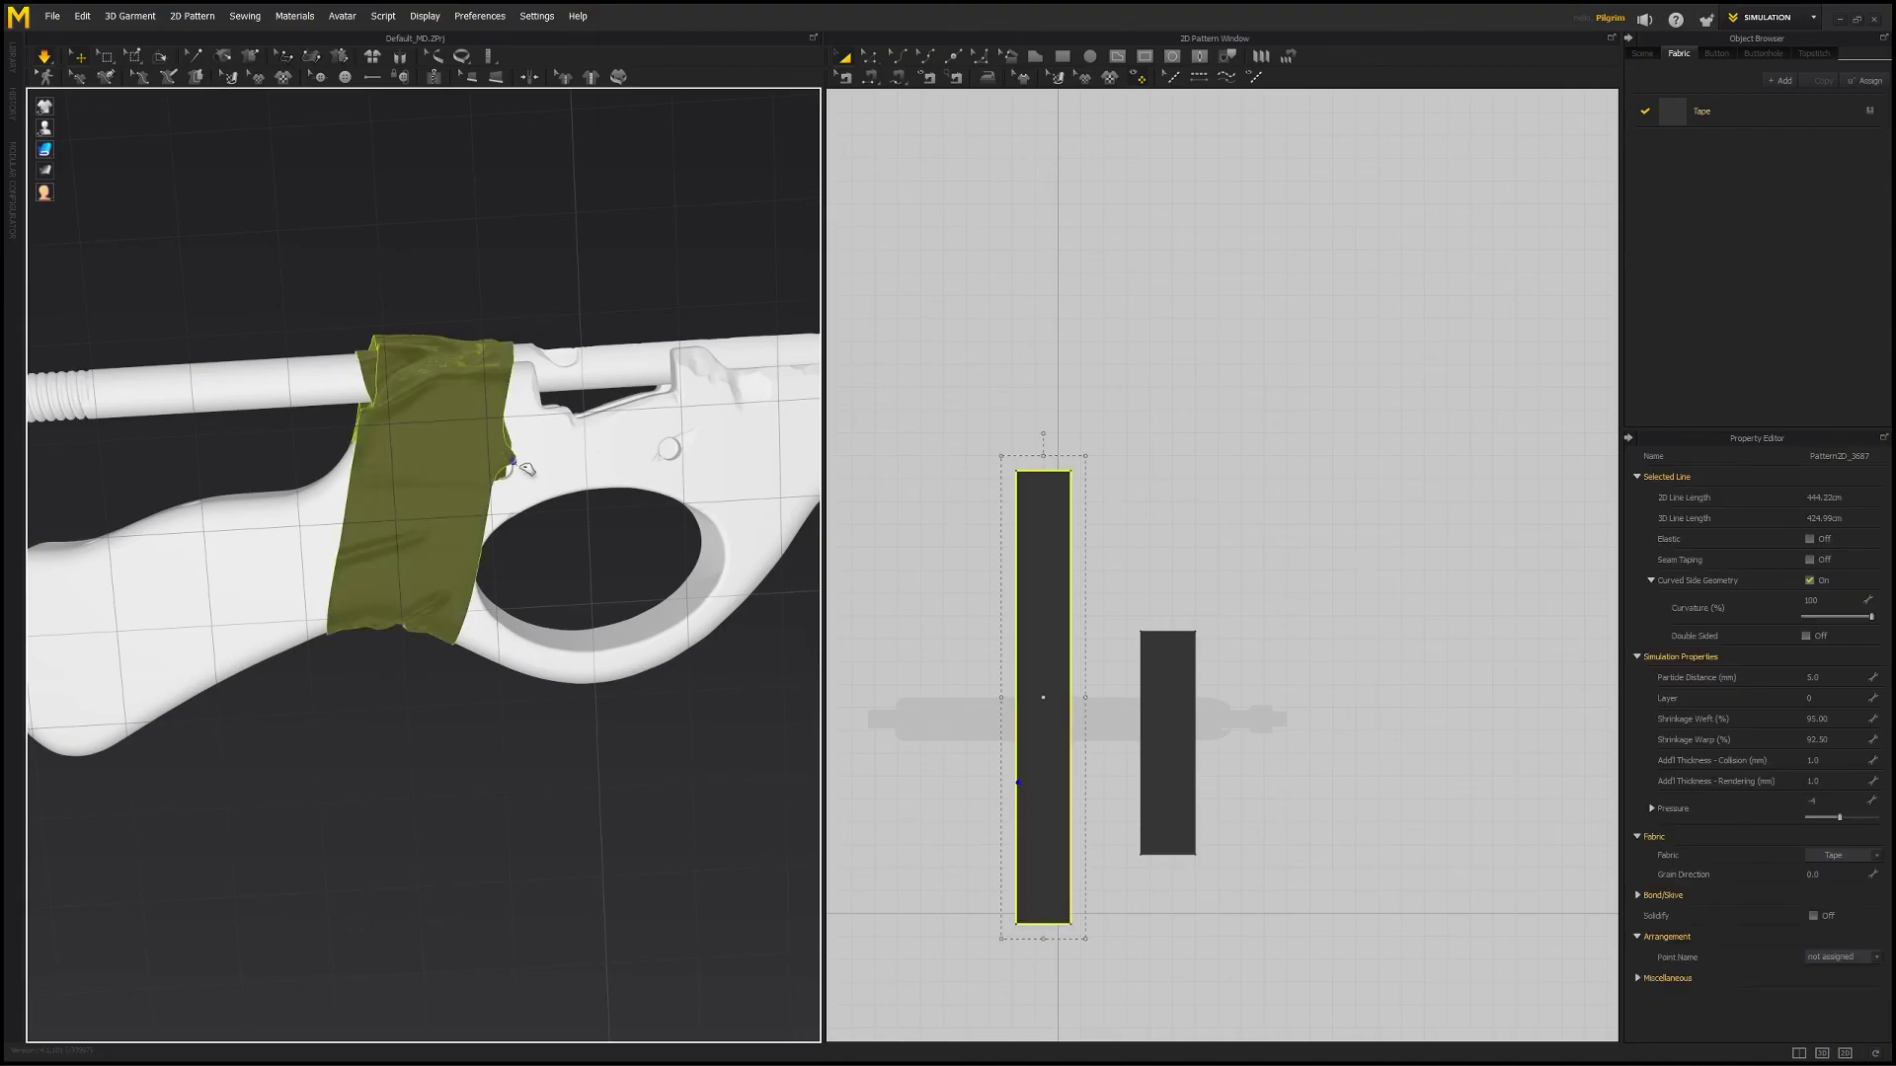
- Tug the rear tape's folds around the barrel and its edge beside the trigger opening to straighten the wrap
right_drag(385, 463, 415, 404)
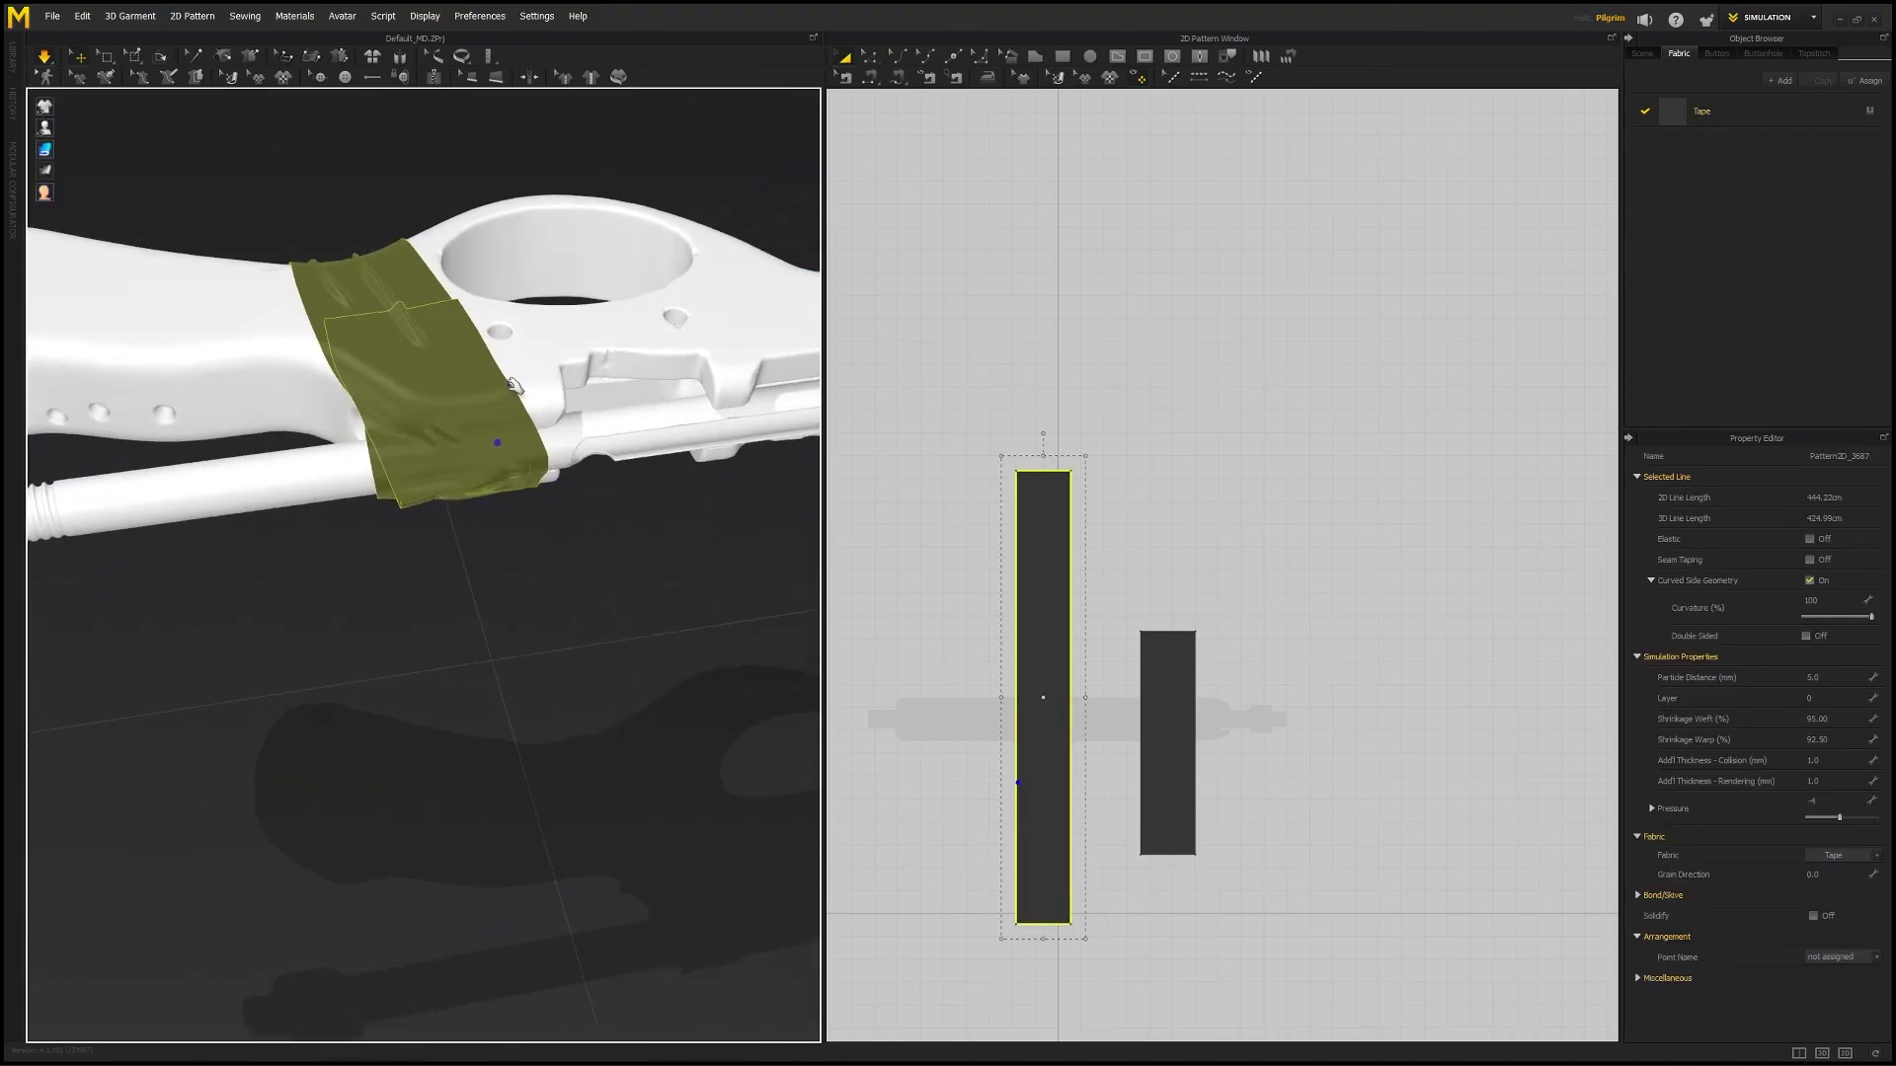
drag(524, 378, 540, 376)
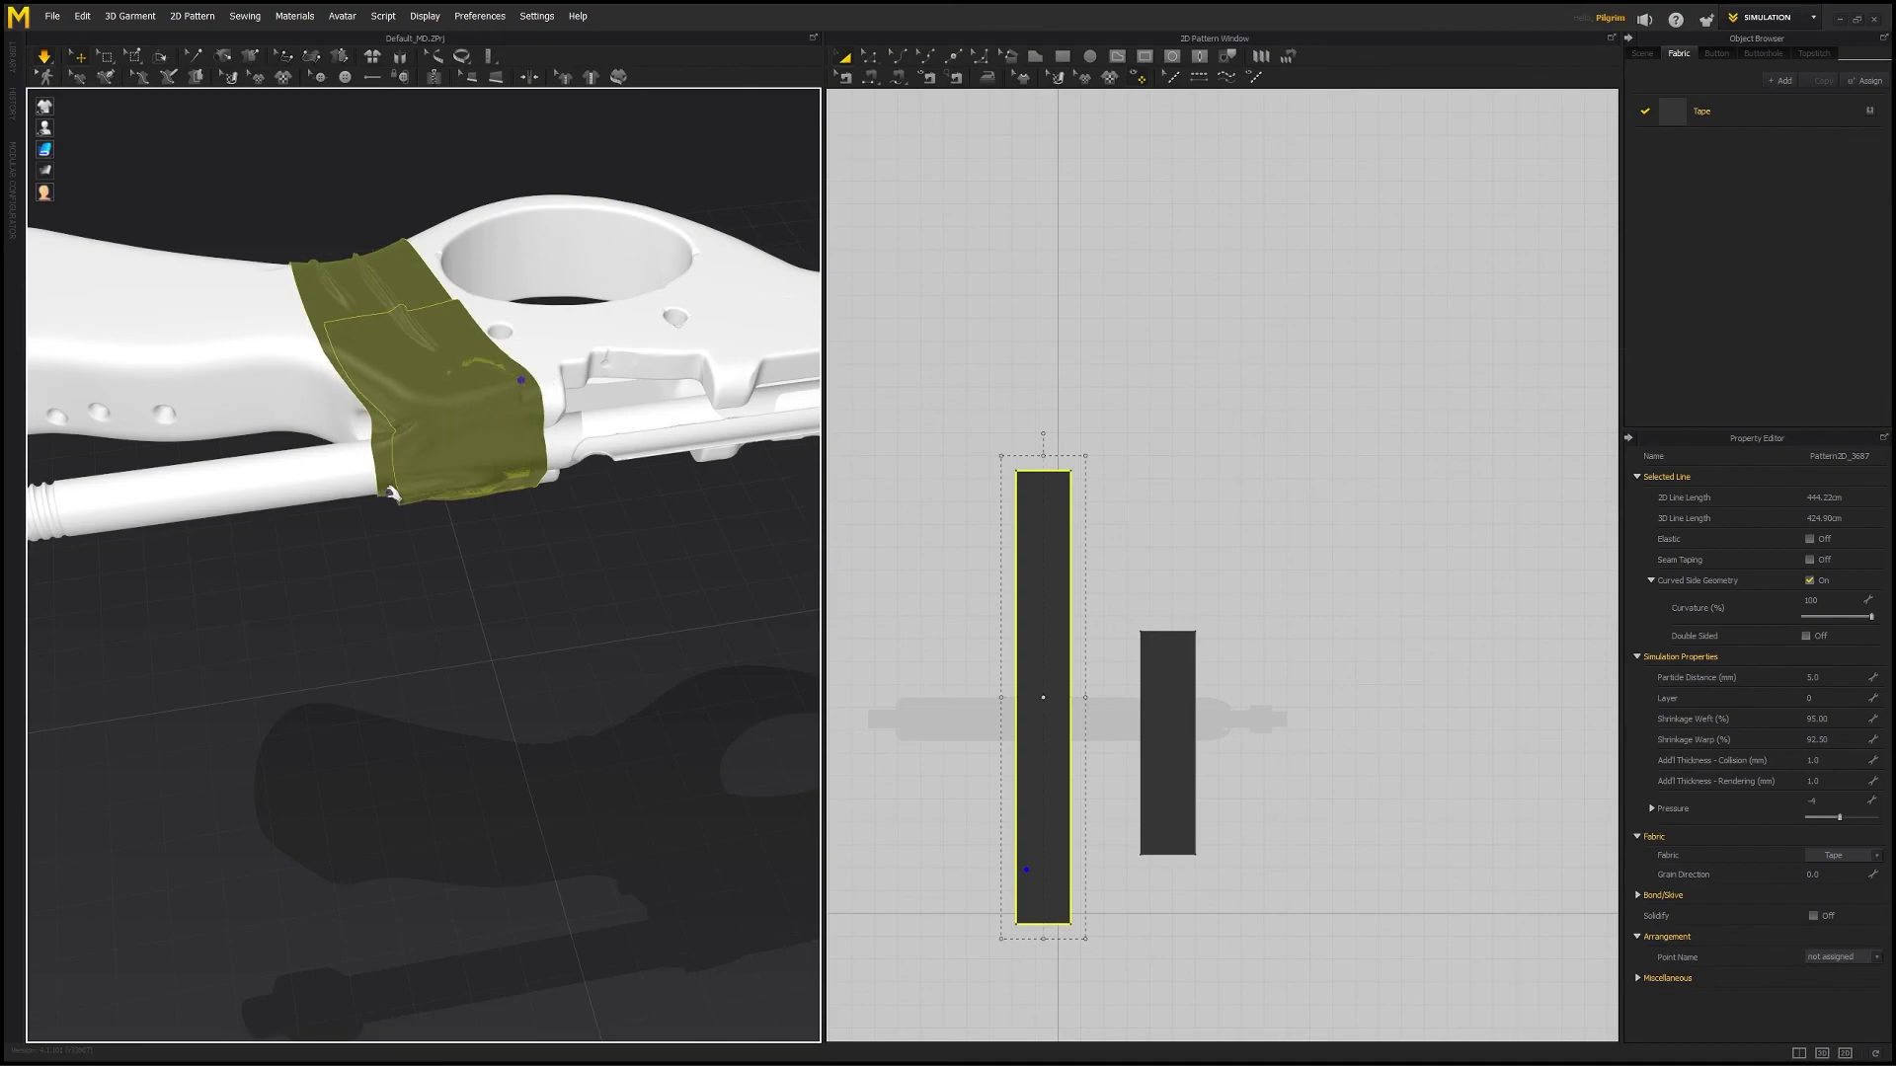
drag(407, 494, 436, 490)
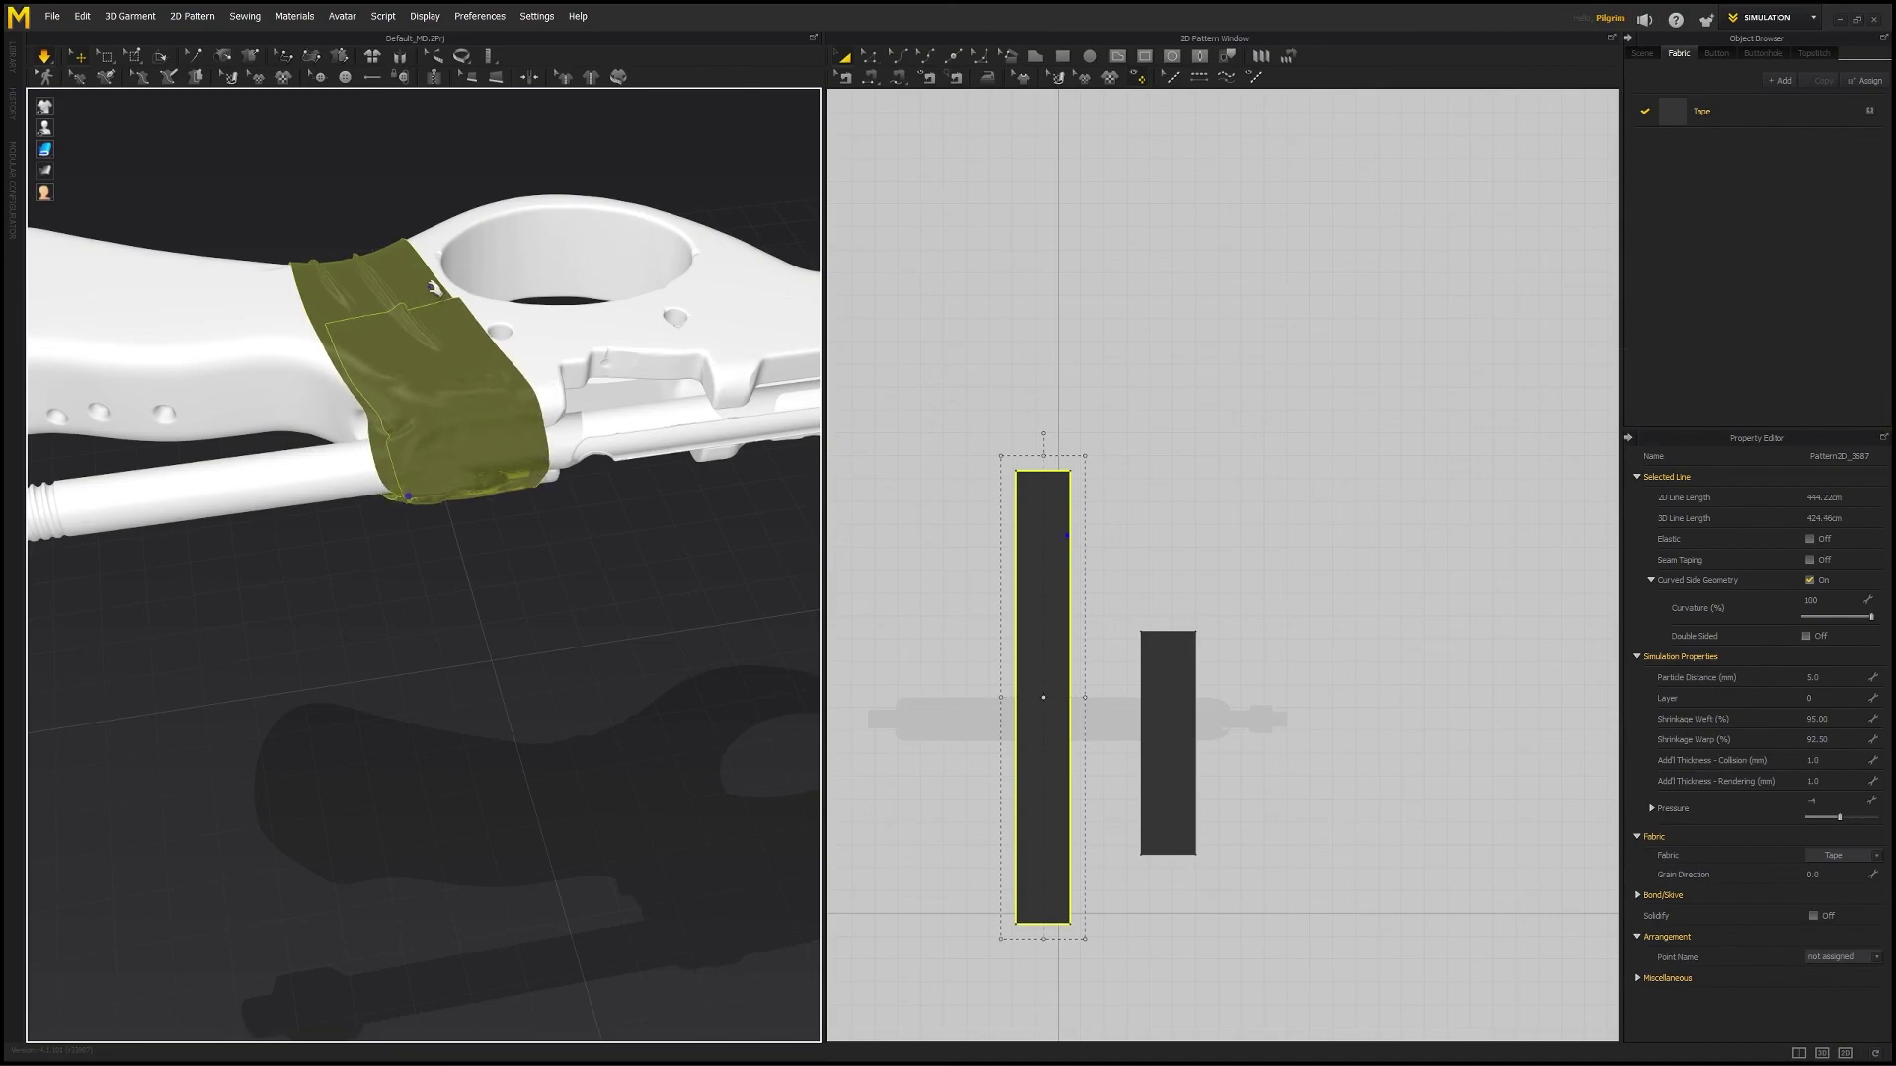
drag(403, 262, 442, 237)
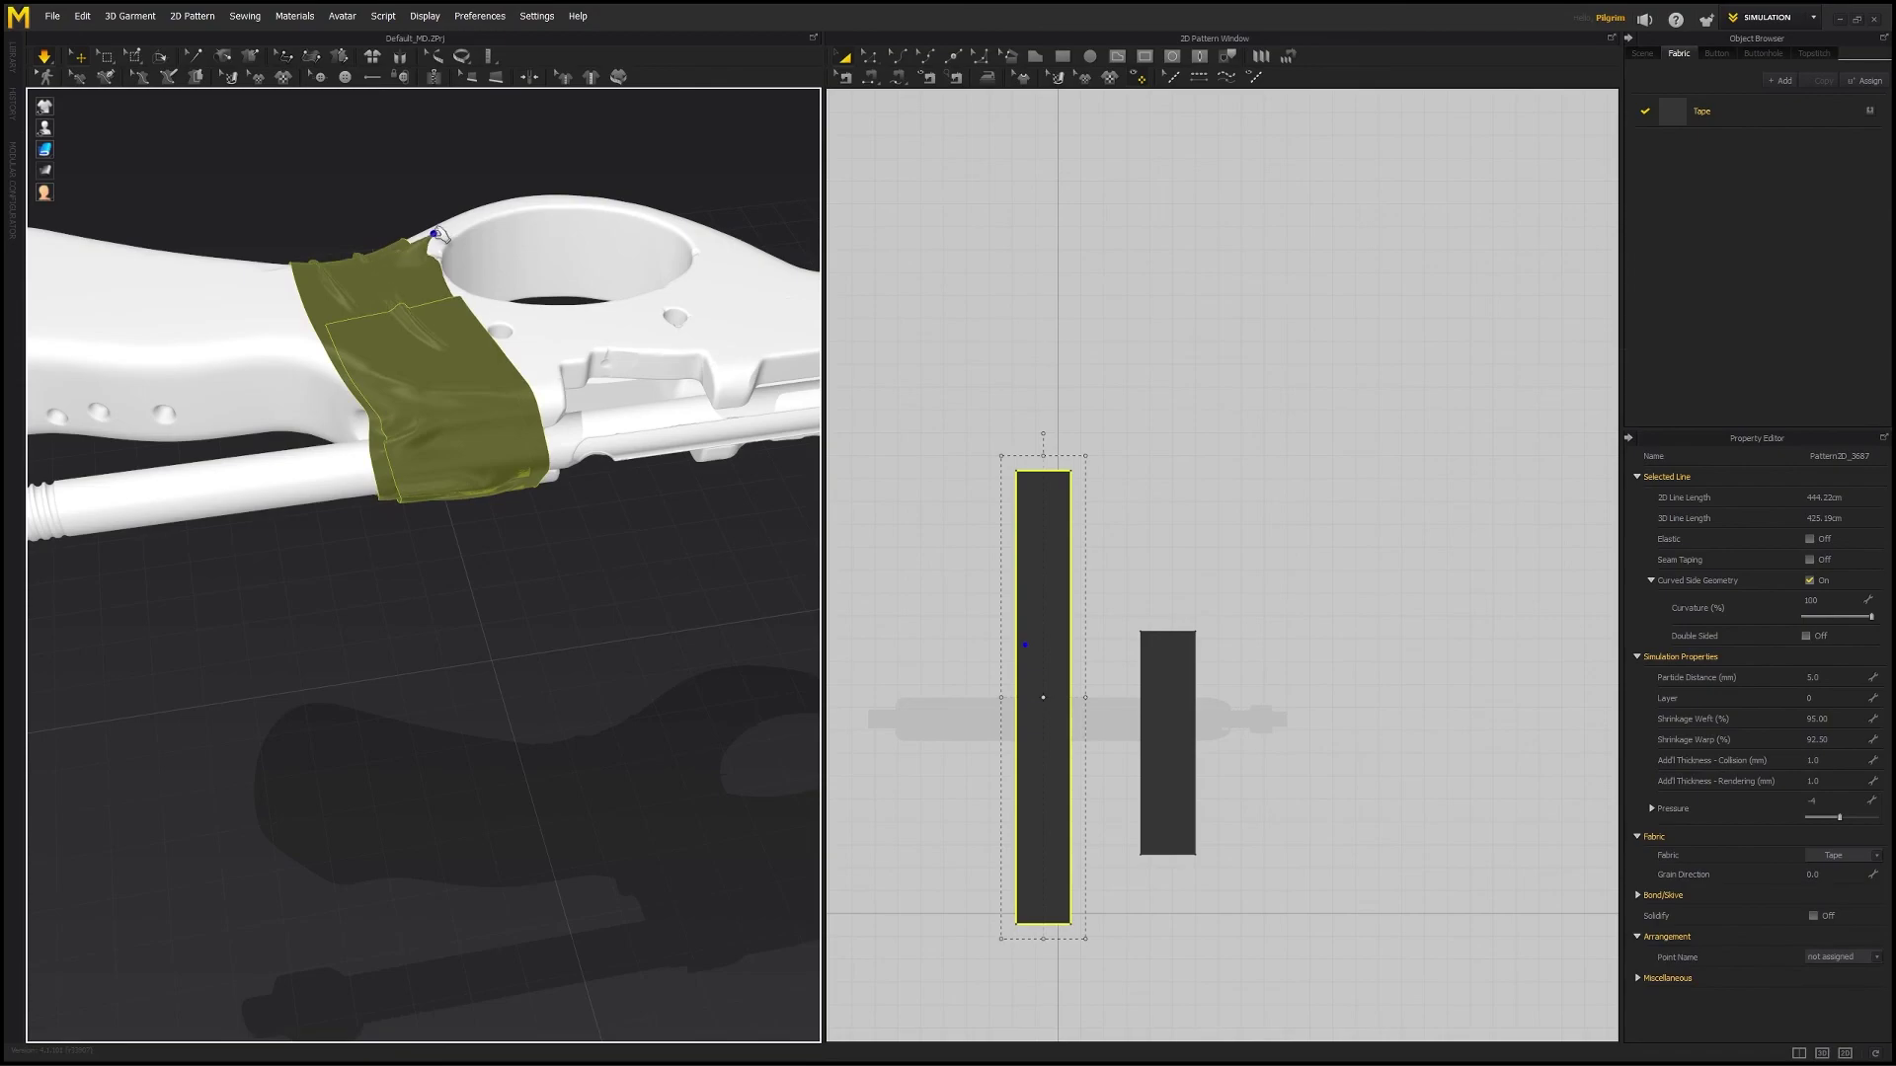
right_drag(531, 264, 489, 237)
drag(431, 444, 474, 446)
right_drag(474, 446, 325, 420)
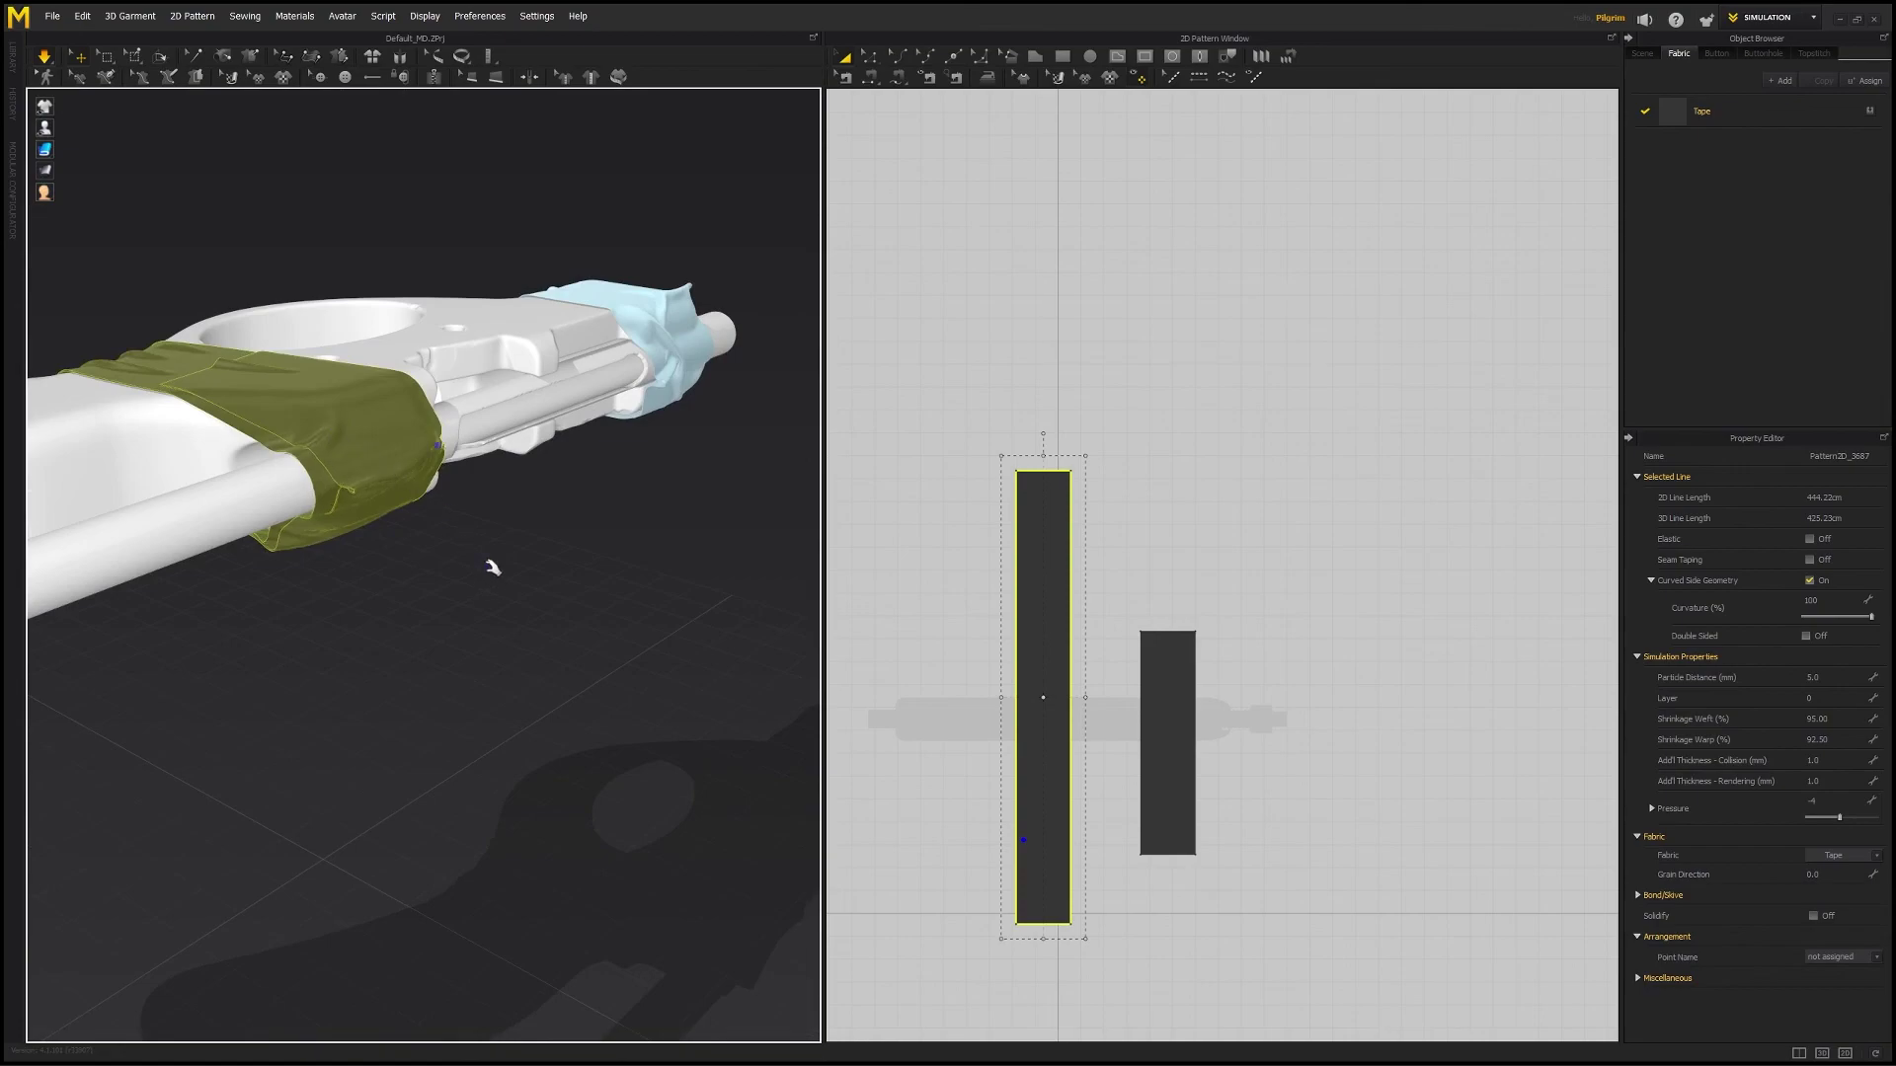
- Set the rear tape's additional collision thickness to 0.0 mm so it sits closer to the gun
click(571, 569)
right_drag(440, 484, 452, 556)
scroll(455, 565, up, 5)
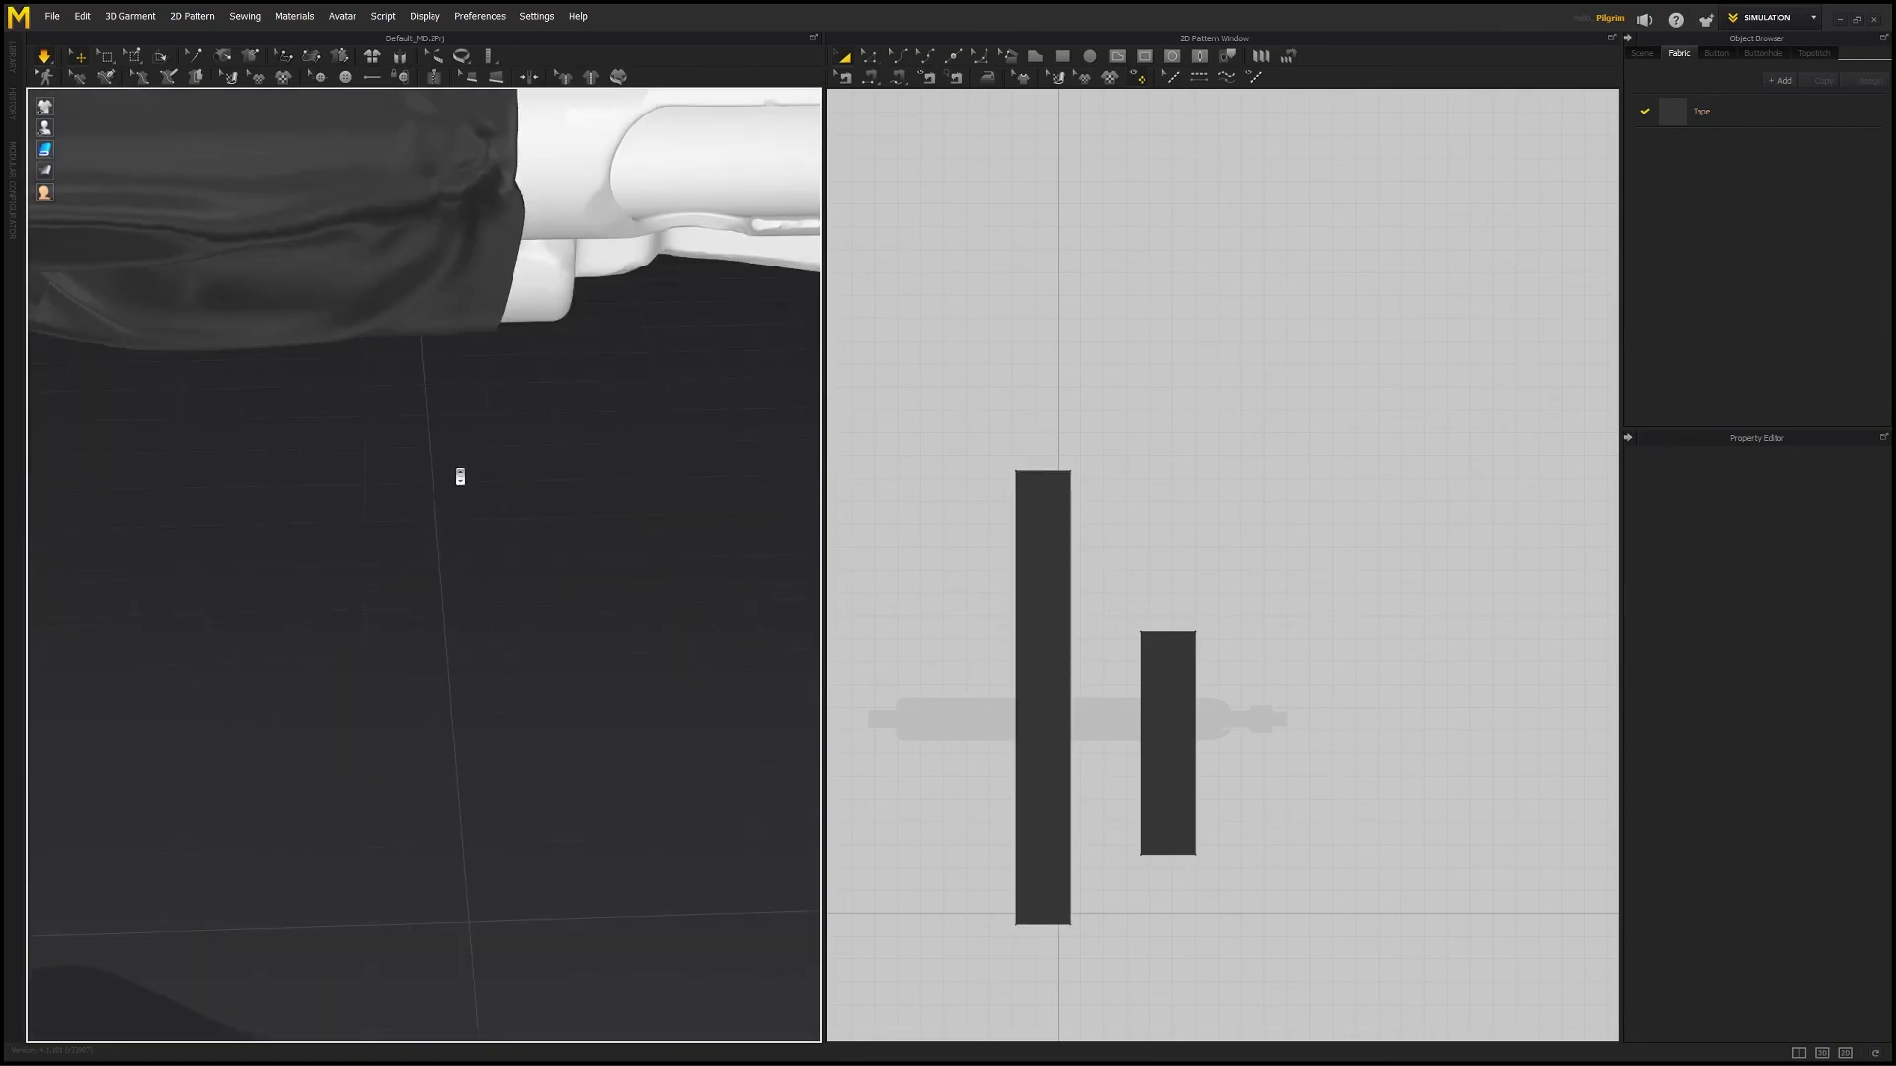
middle_drag(457, 470, 470, 522)
right_drag(478, 474, 339, 441)
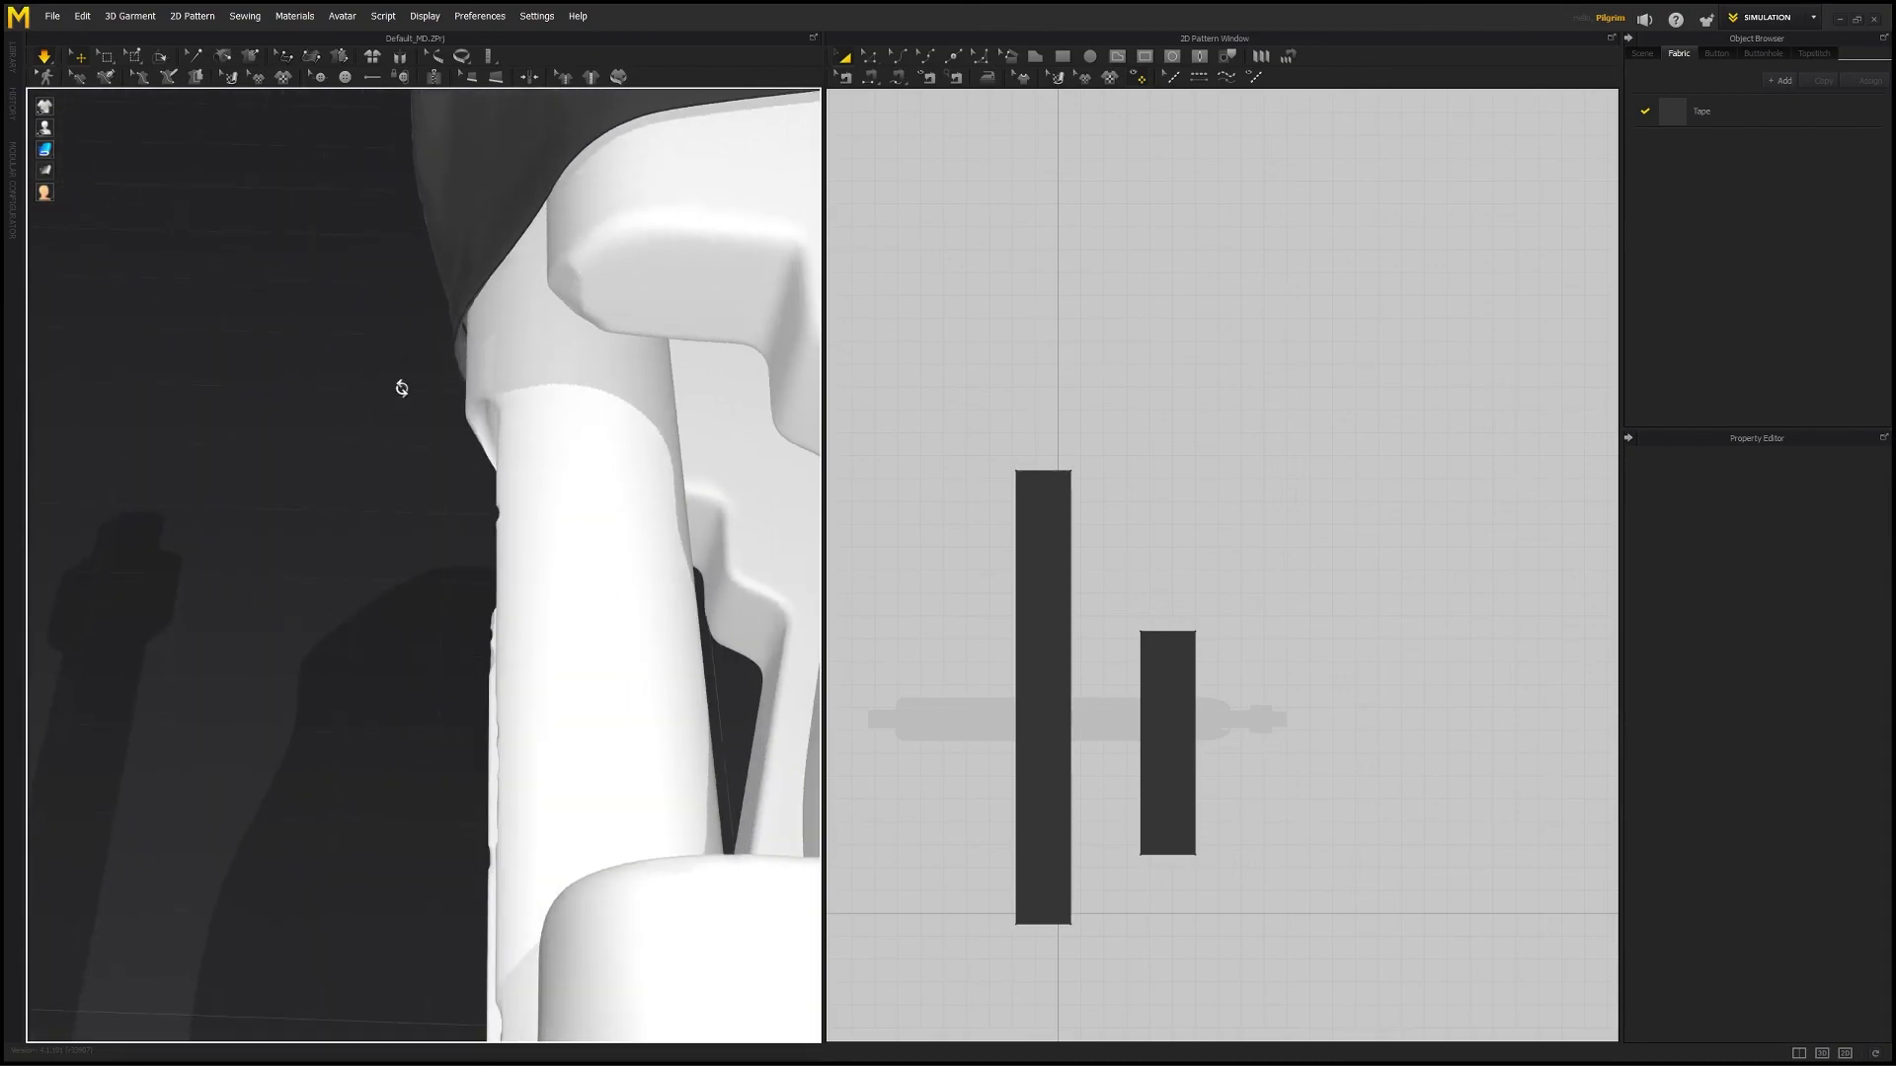
click(479, 216)
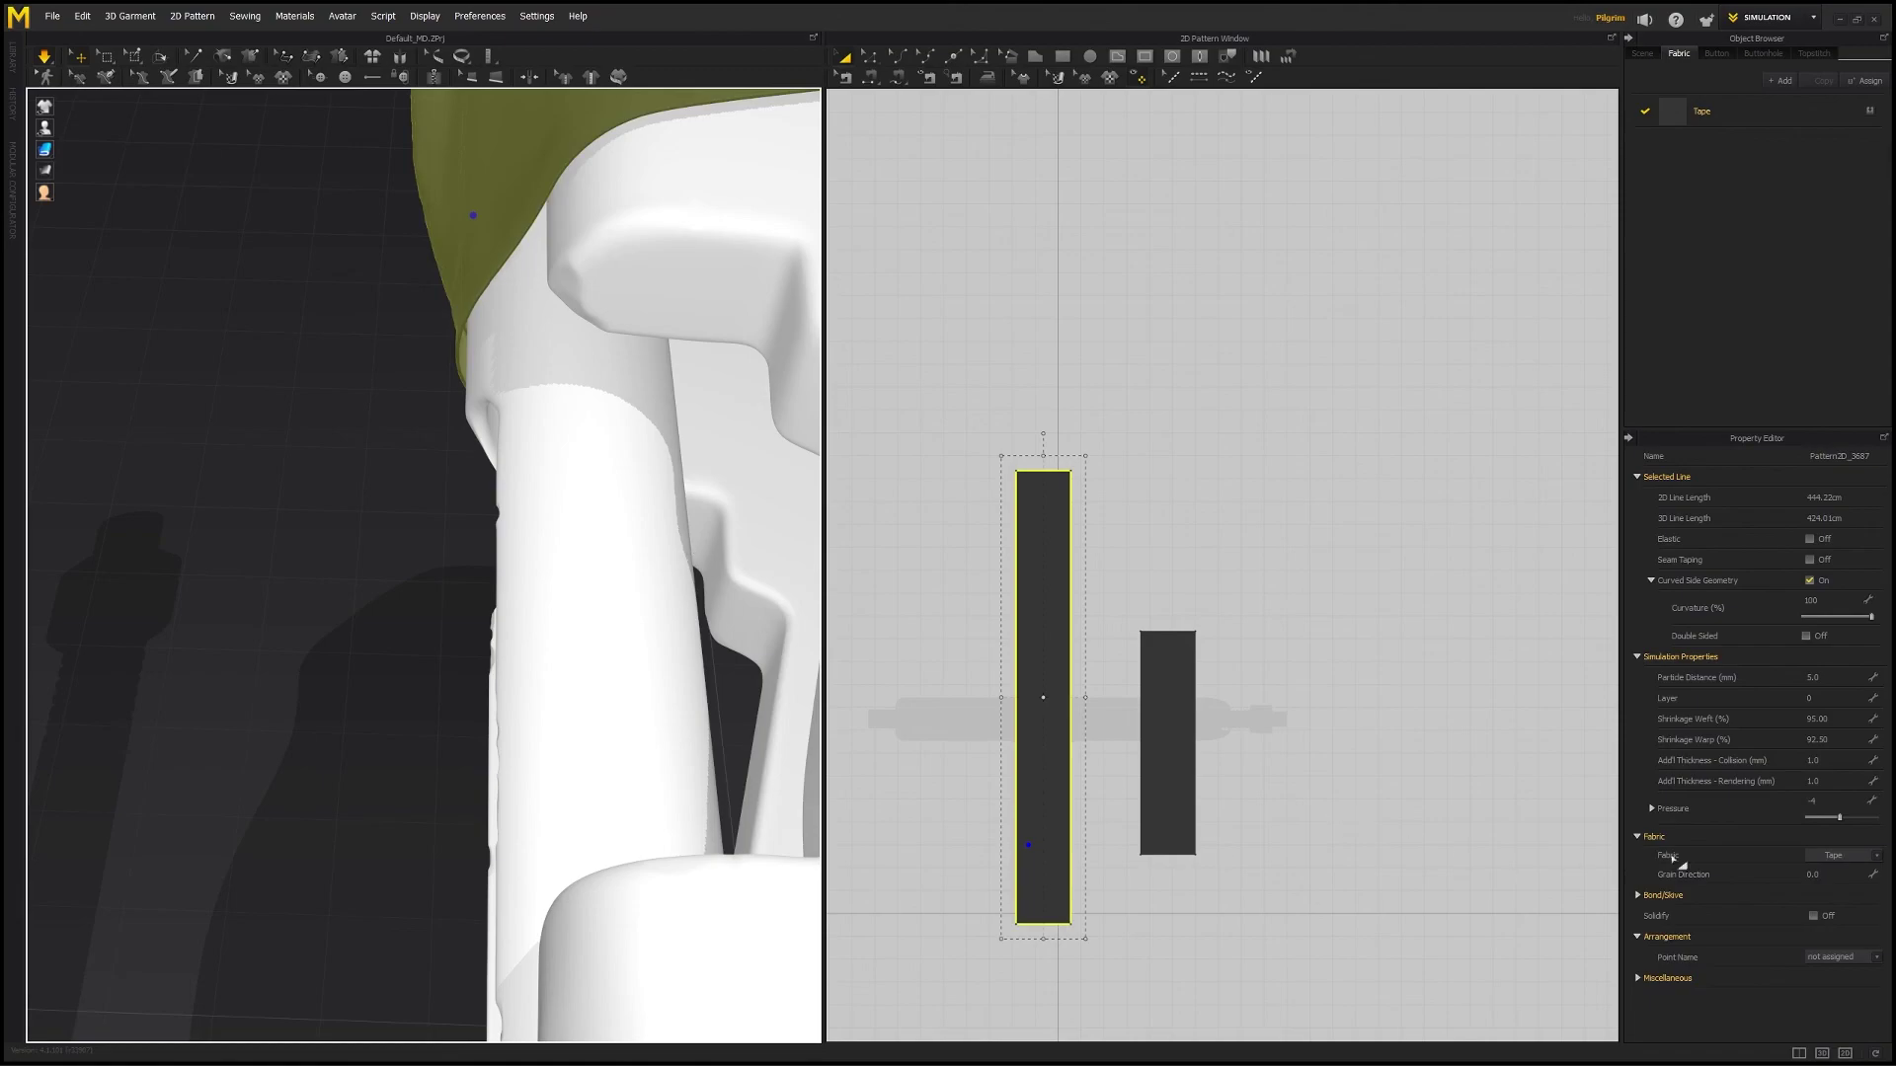
click(1815, 760)
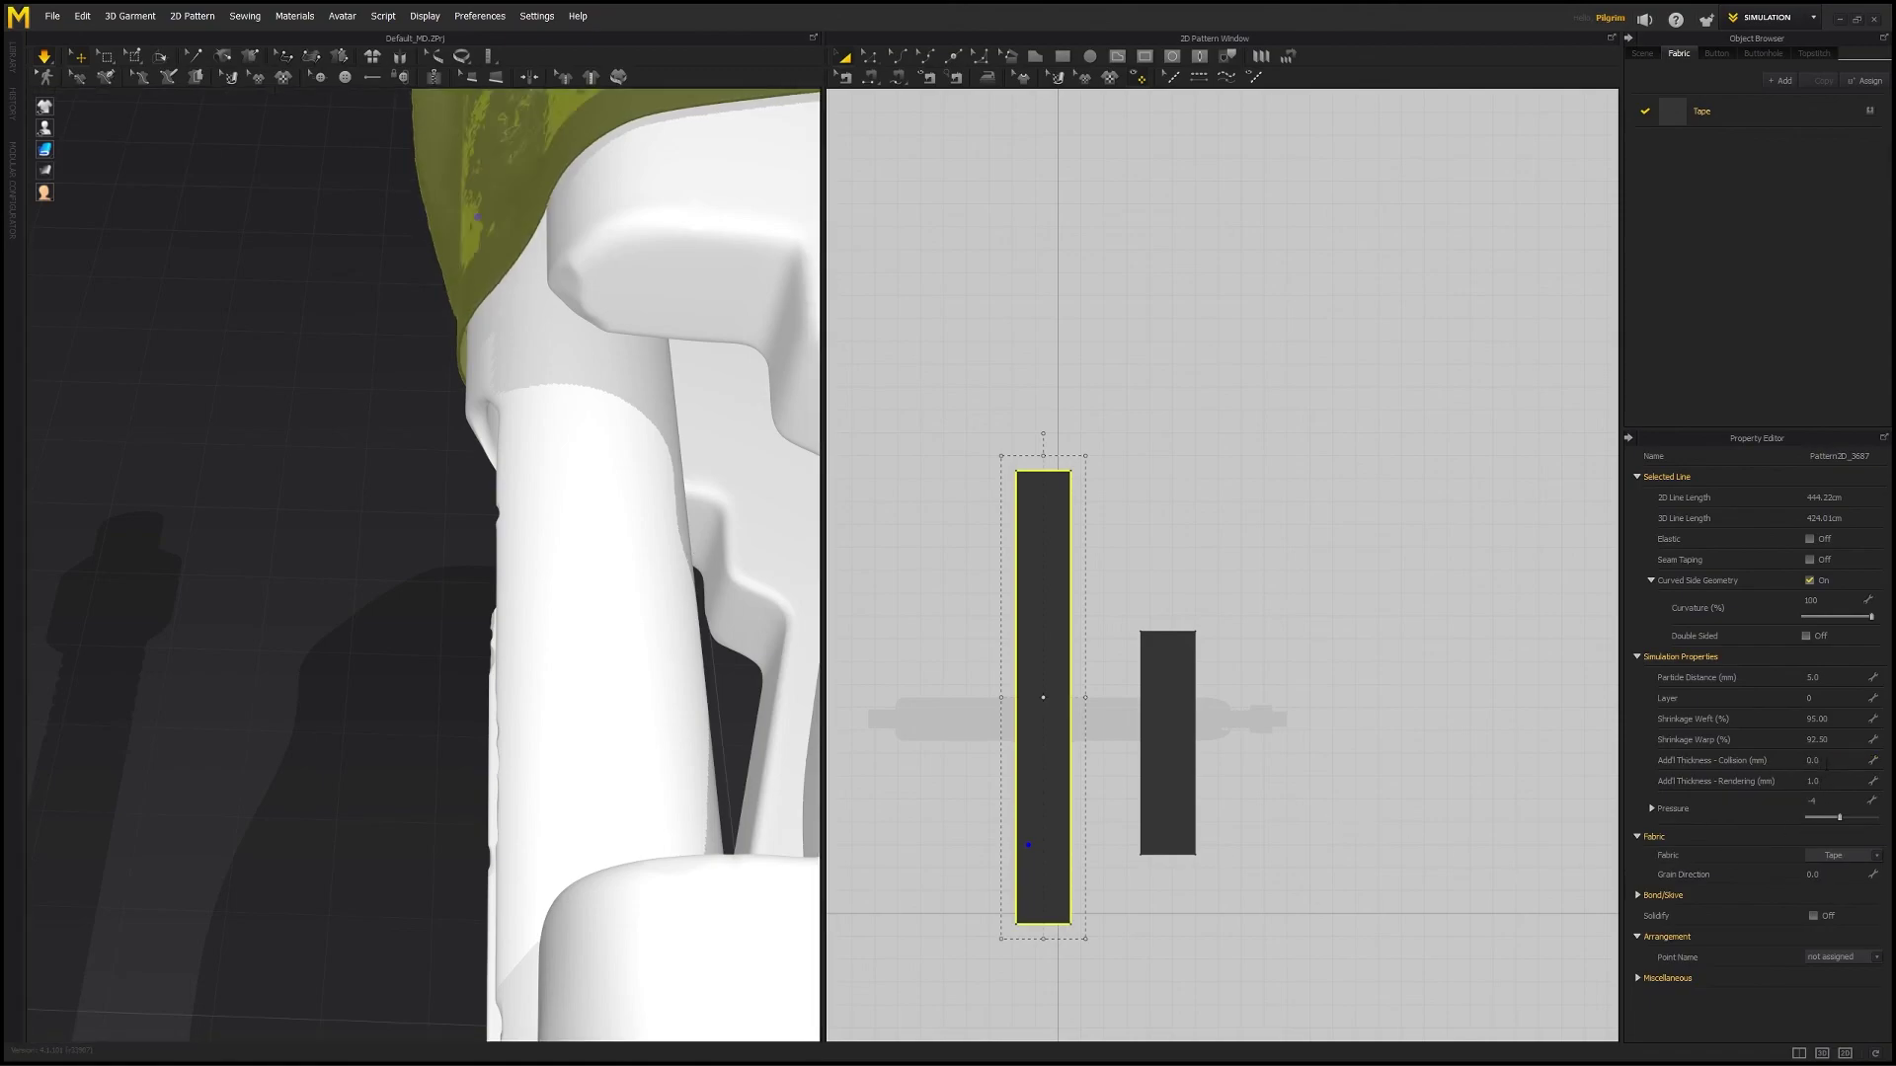
click(424, 556)
scroll(433, 545, down, 3)
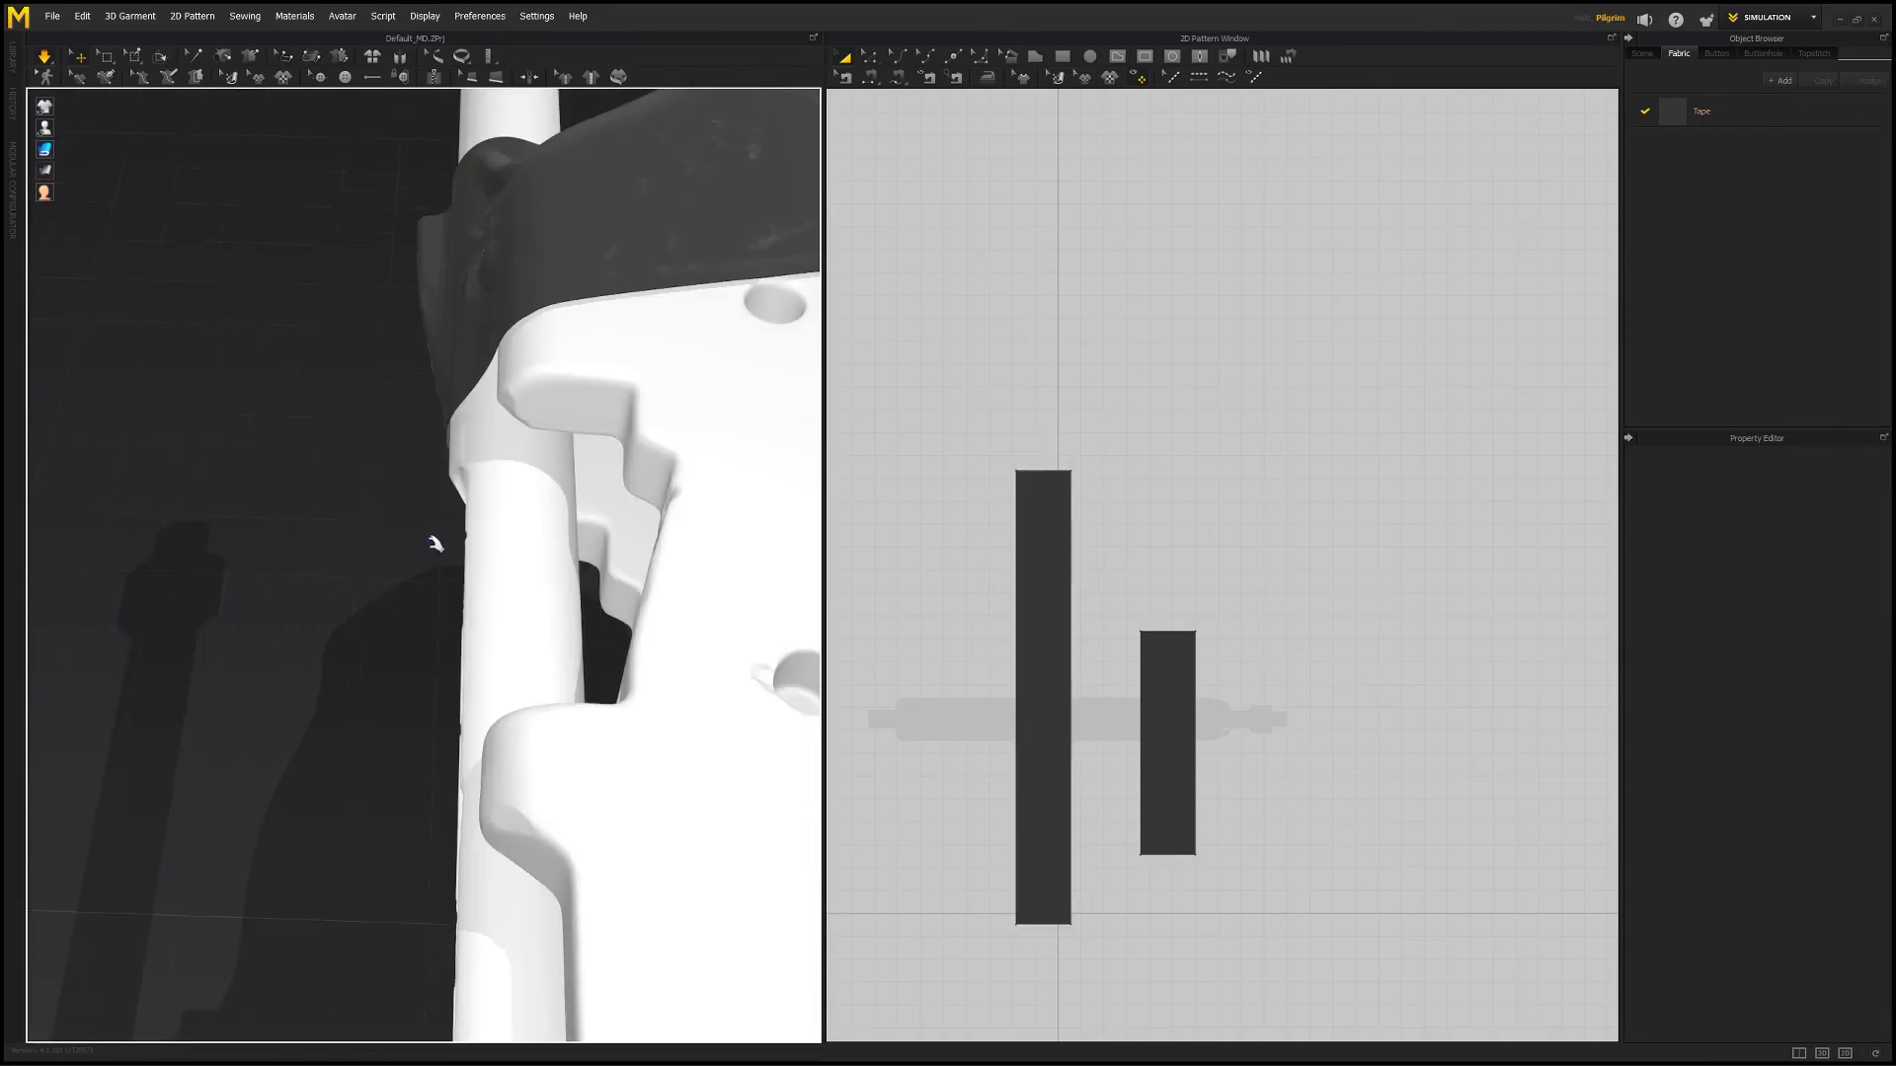
- Lift the rear tape off the gun between the barrel and trigger opening and let it resettle
right_drag(615, 449, 545, 492)
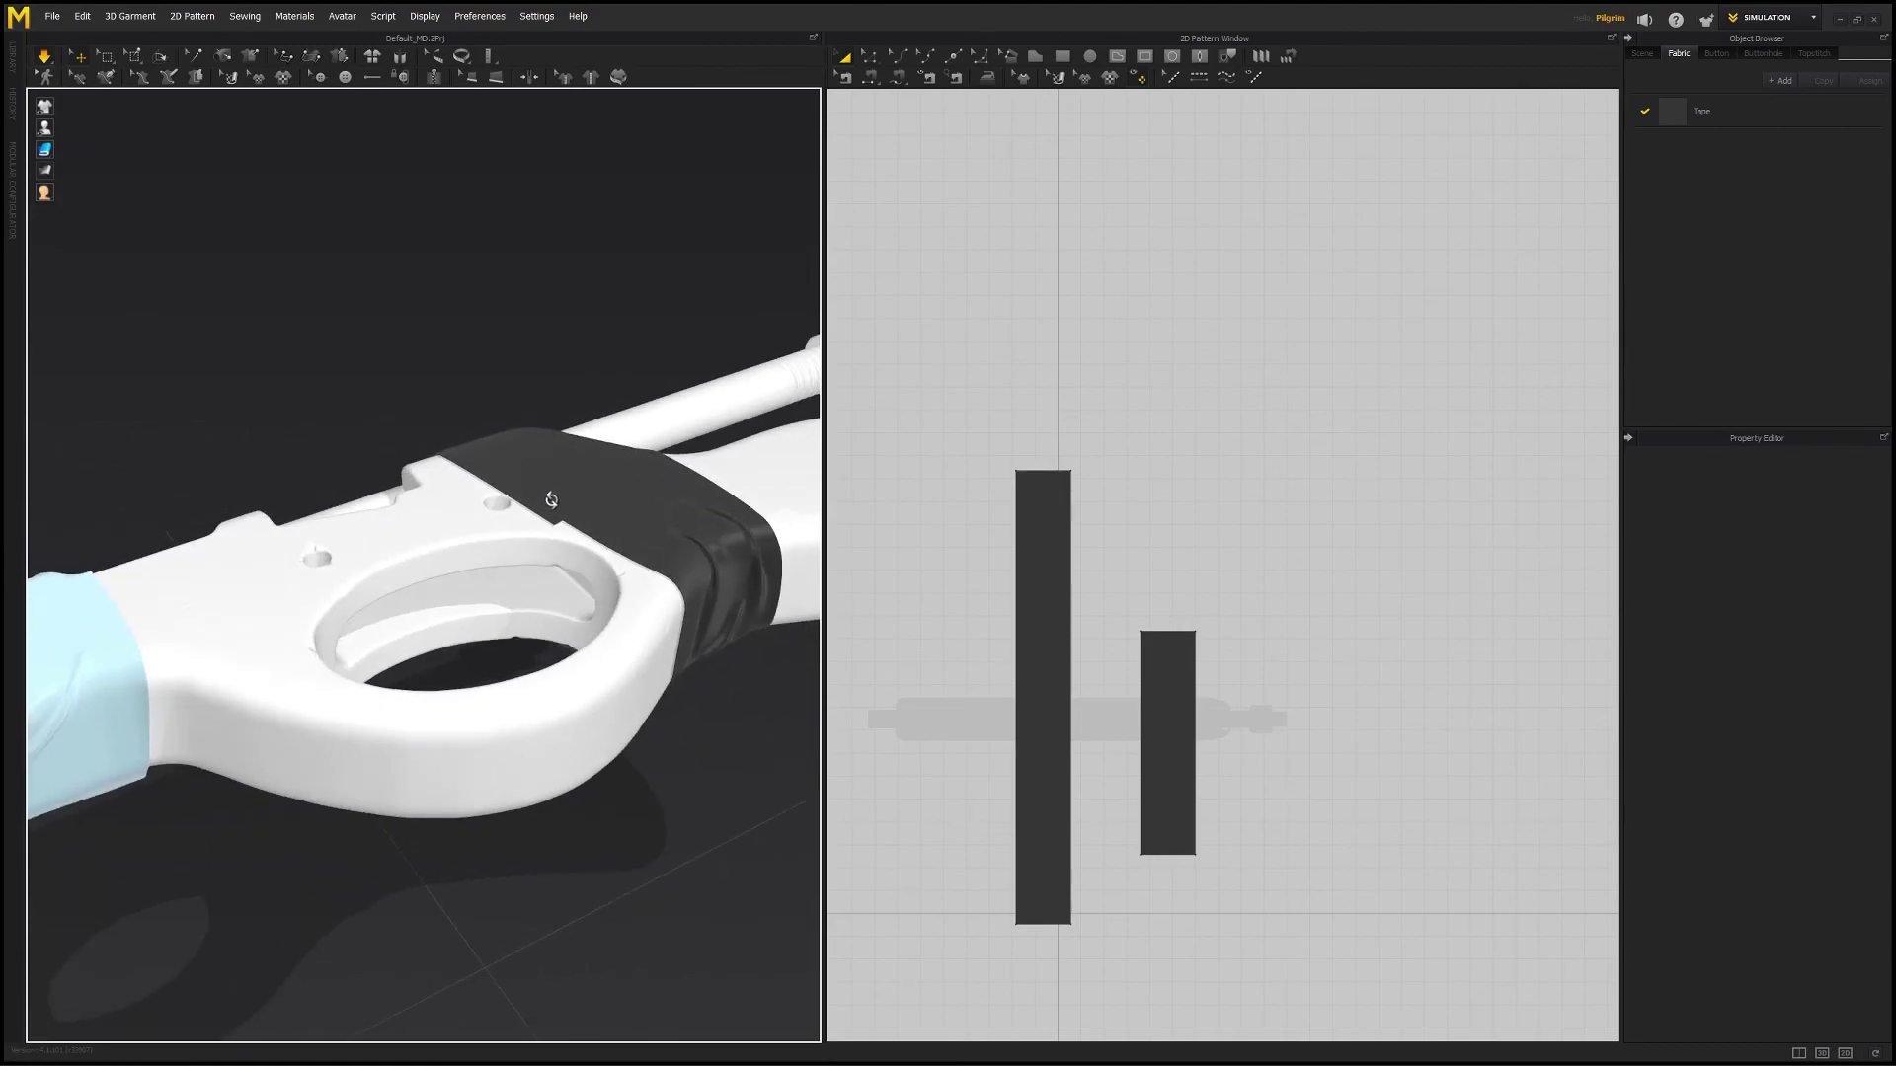
click(567, 460)
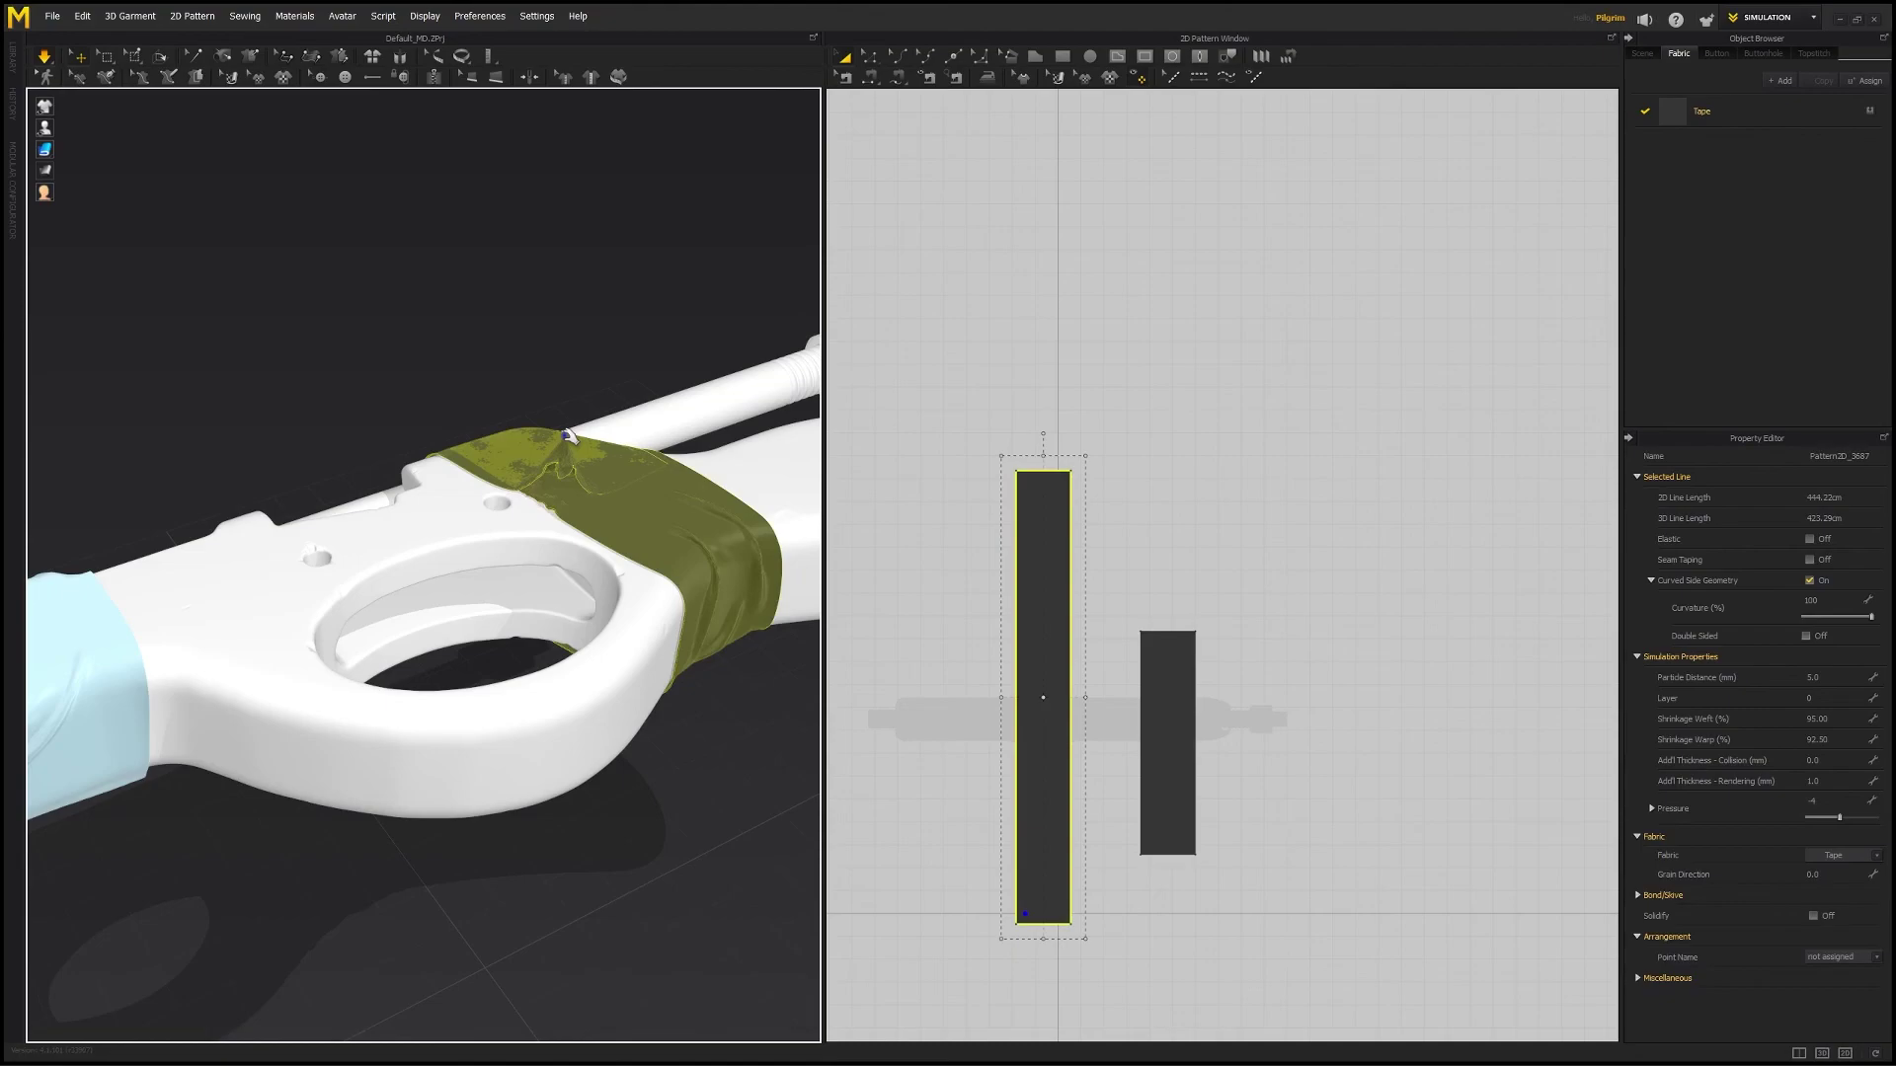
drag(509, 415, 484, 393)
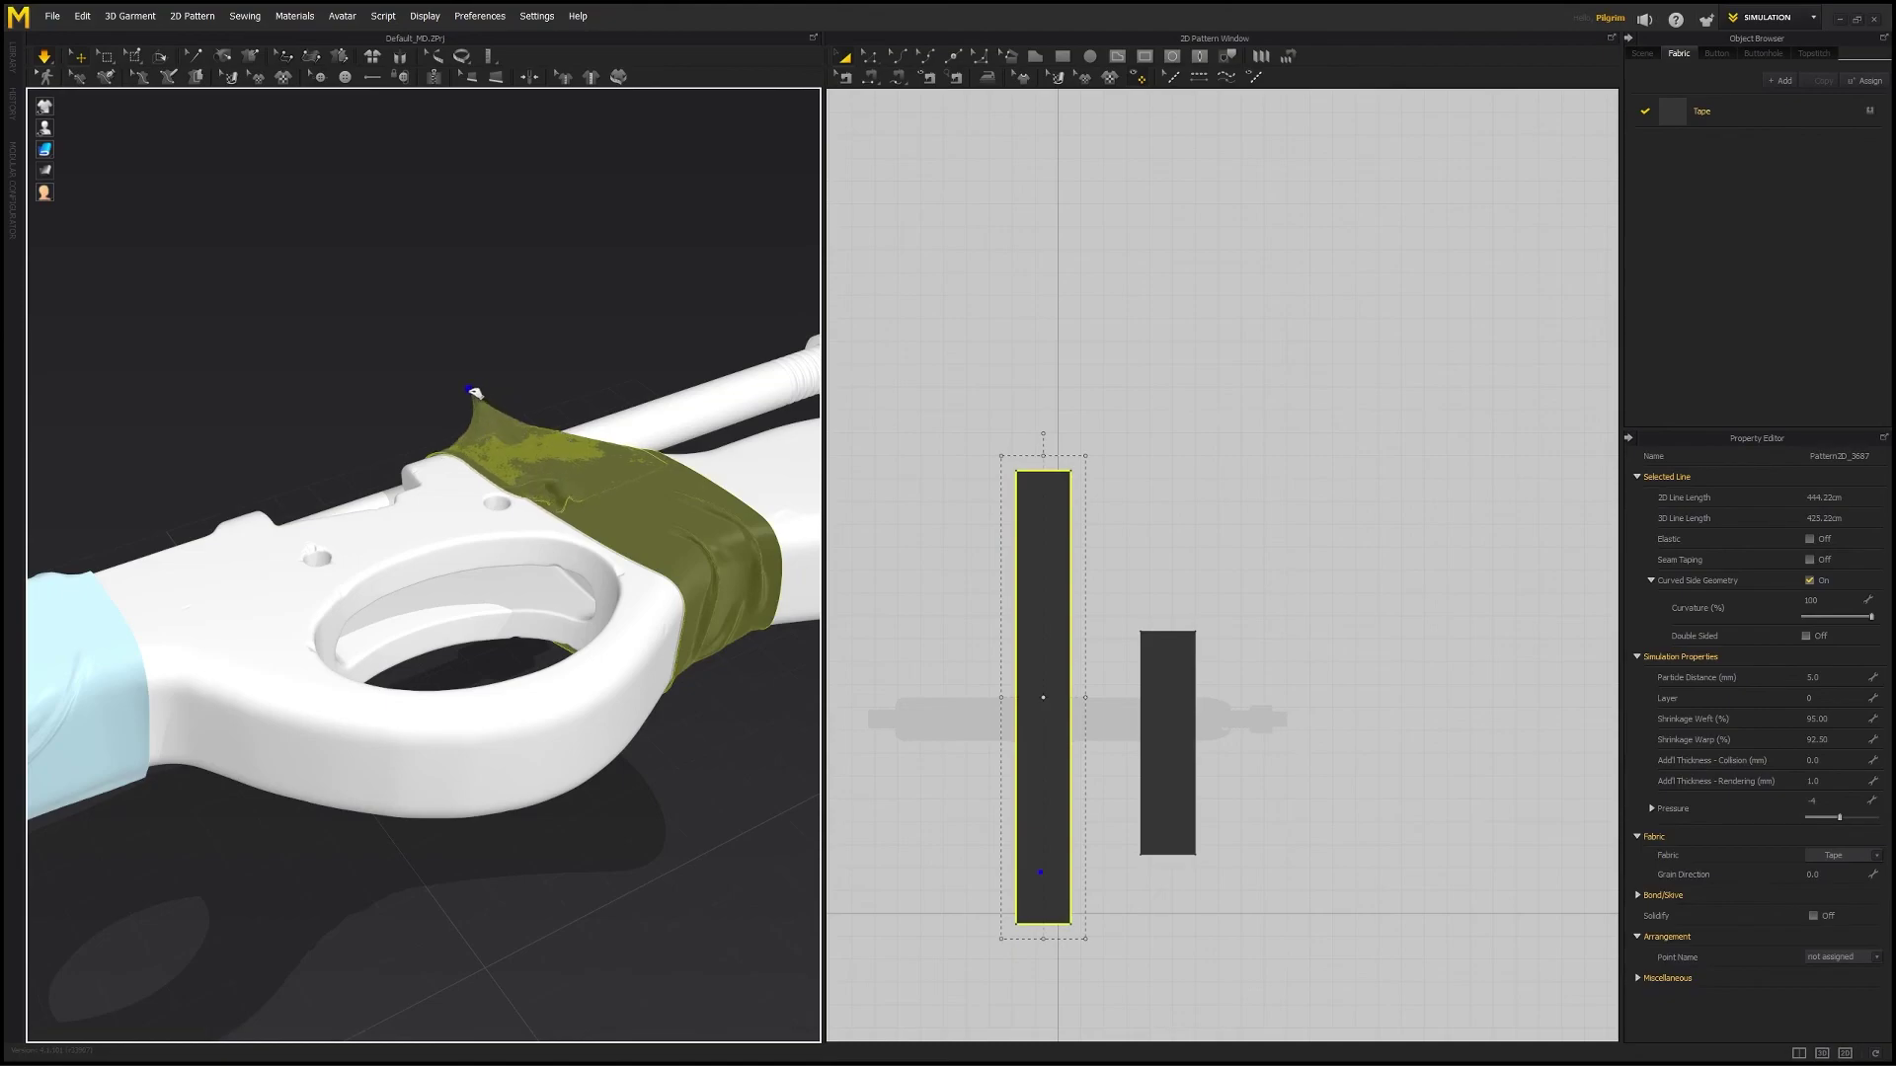
right_drag(656, 346, 507, 424)
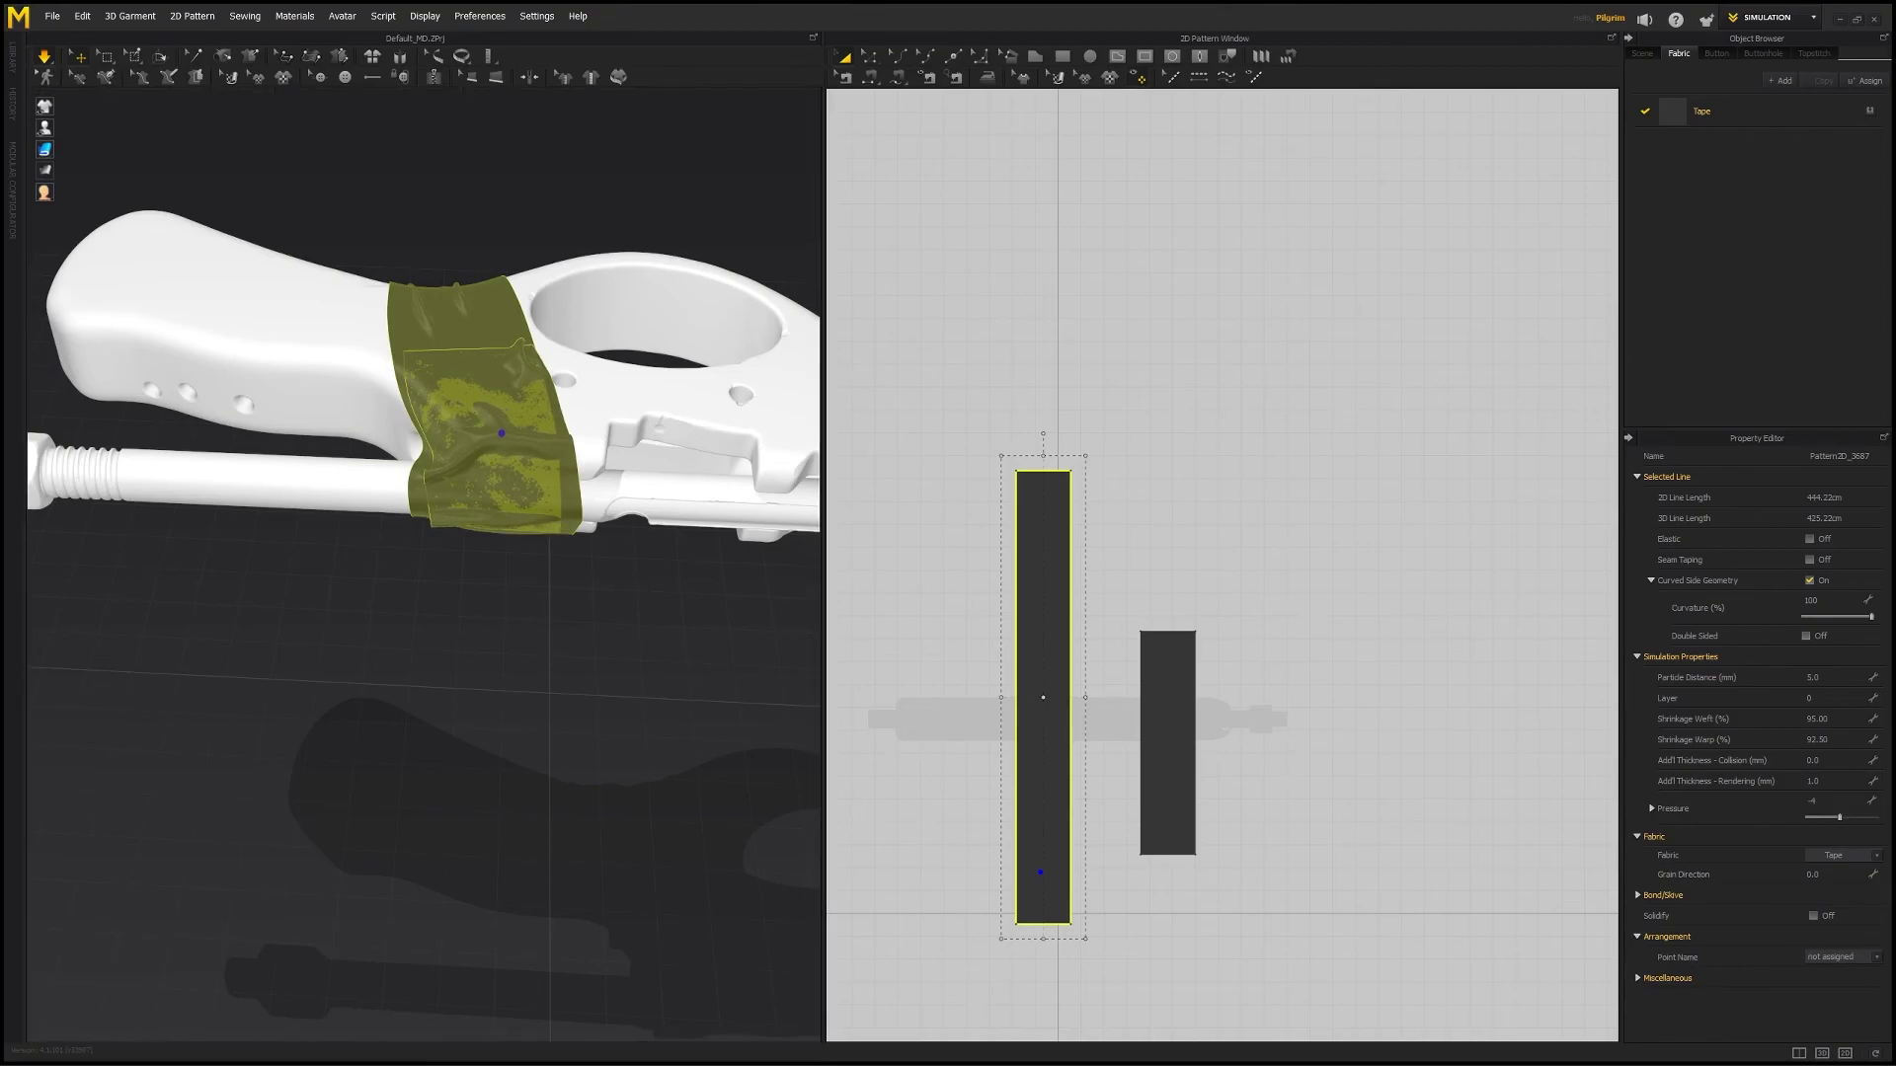
- Pull the rear tape's folds over the barrel outward to reshape the creases around it
click(595, 119)
right_drag(474, 271, 540, 497)
click(540, 510)
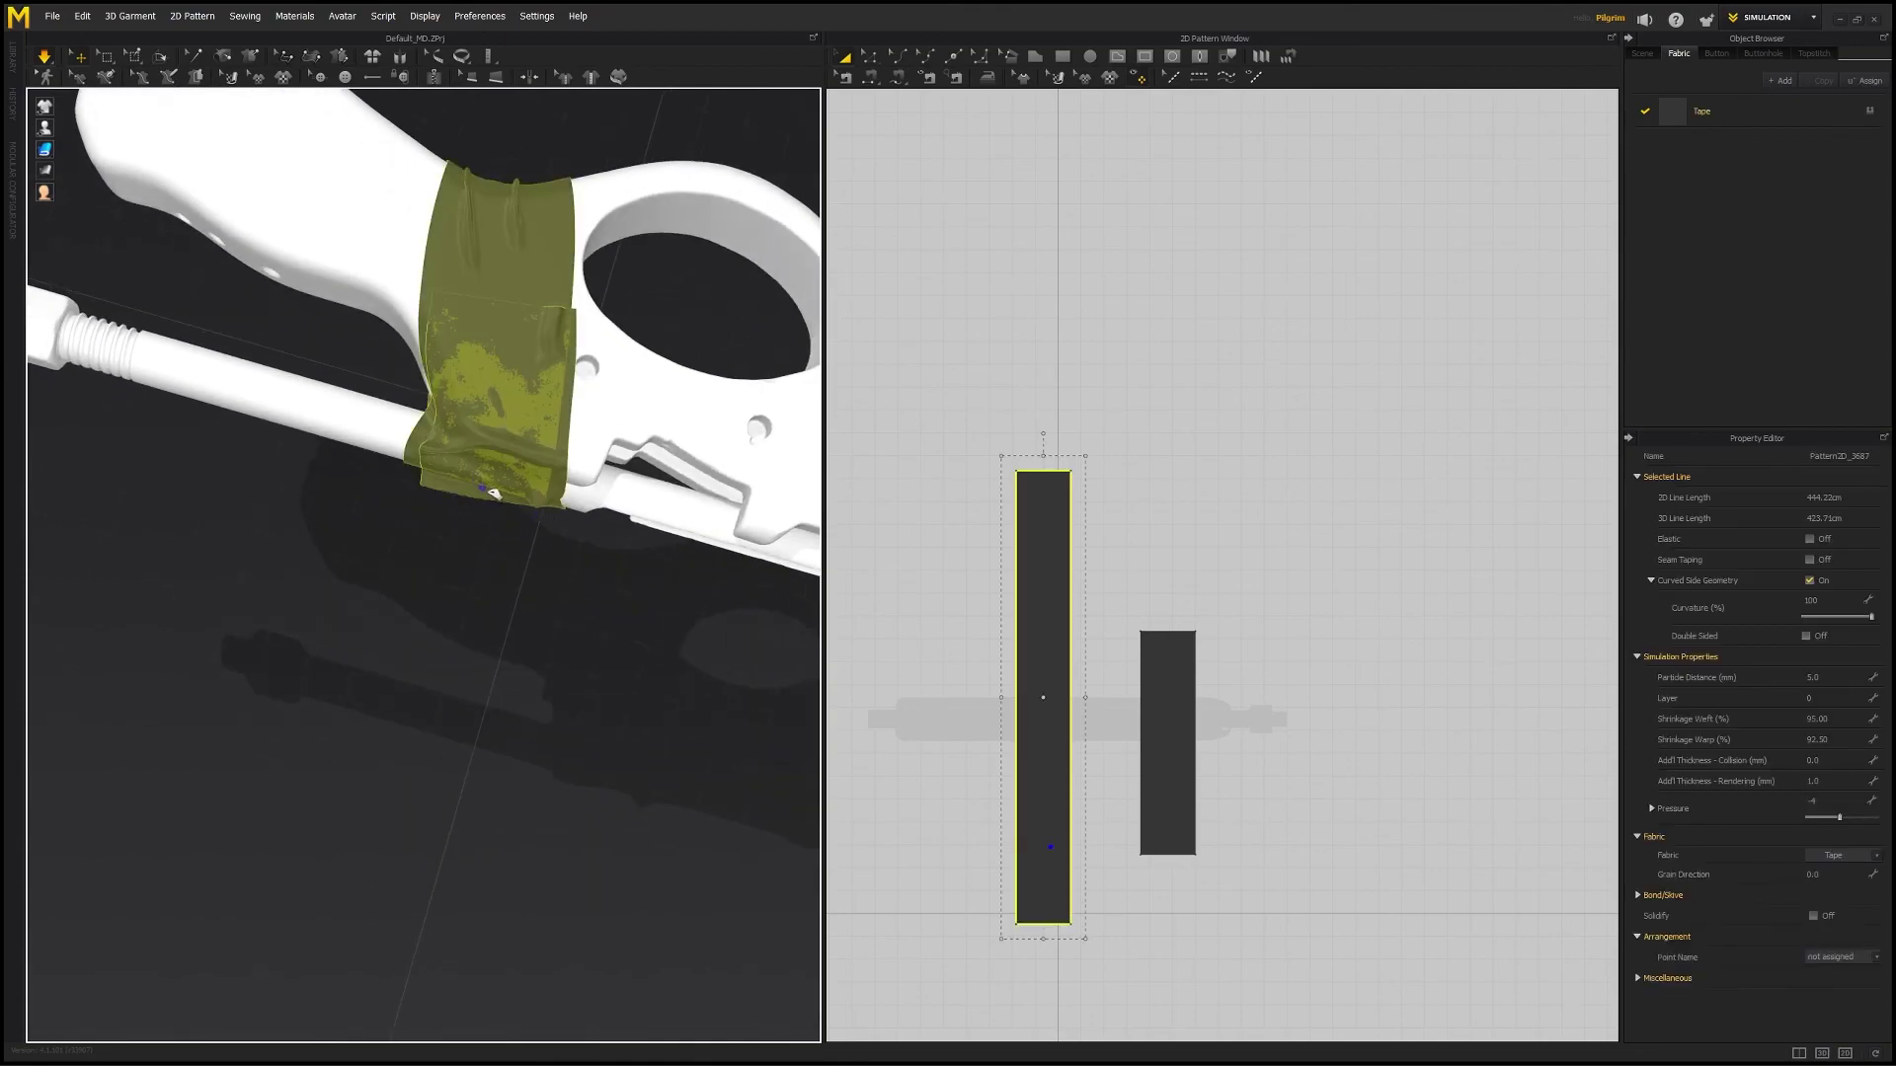
drag(512, 503, 517, 511)
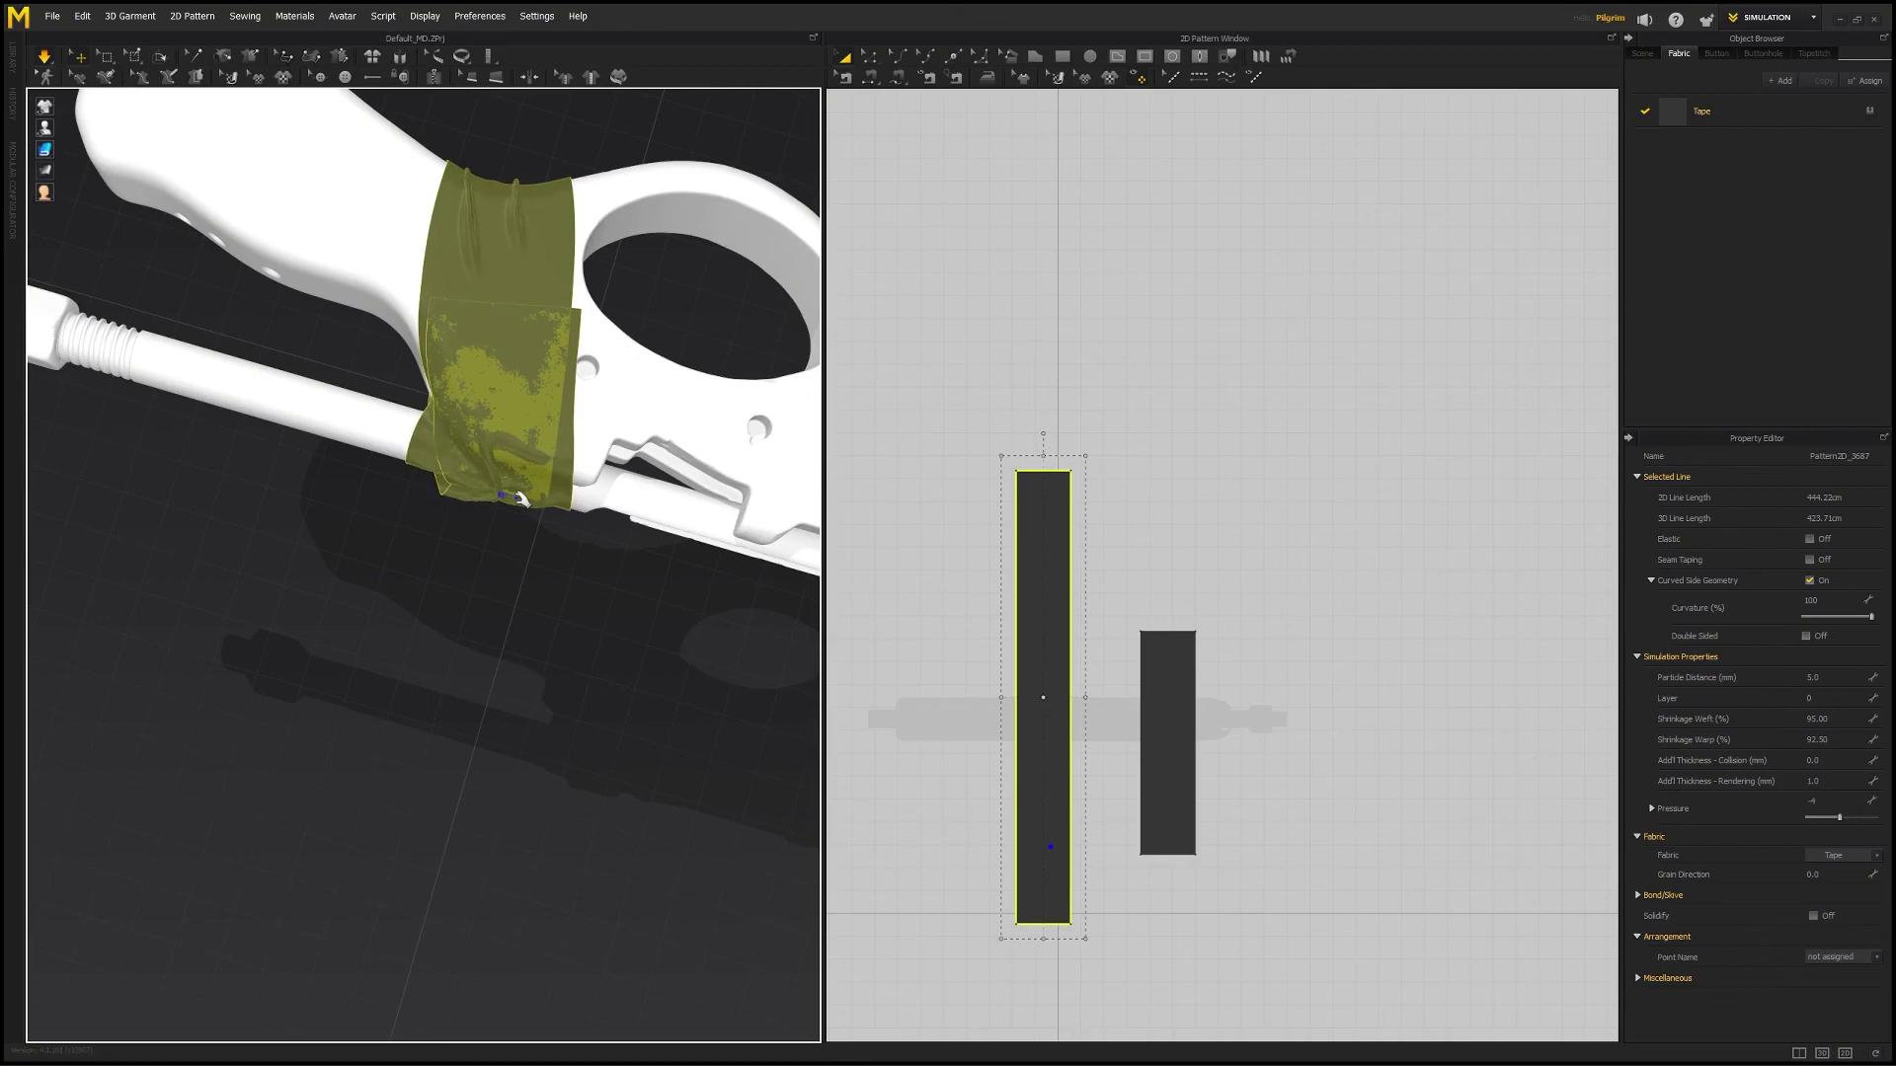
right_drag(507, 593, 460, 469)
mouse_move(463, 436)
mouse_down()
mouse_move(453, 460)
mouse_move(445, 447)
mouse_move(462, 428)
mouse_move(520, 546)
mouse_up()
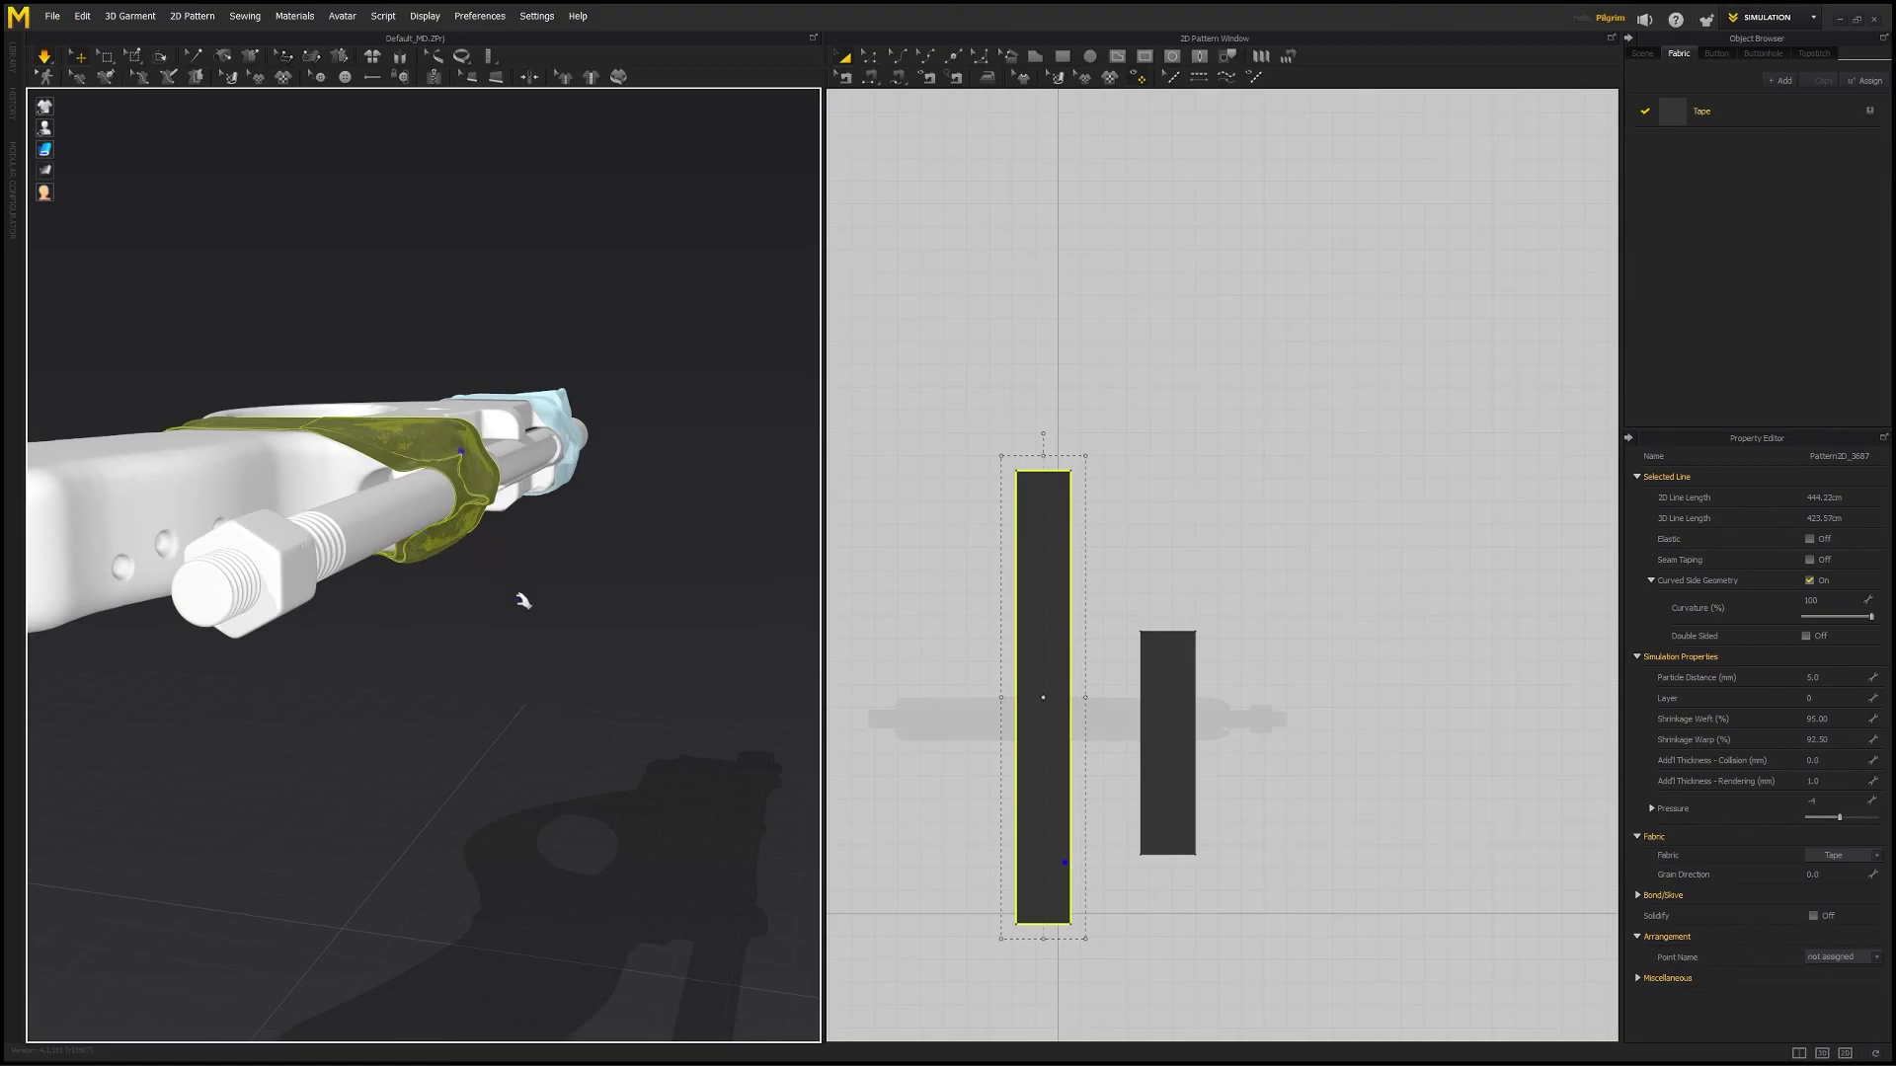
- Check the rear wrap from both sides and tug the tape near its overlapping end to rework the creases
right_drag(575, 567, 530, 450)
scroll(567, 465, up, 2)
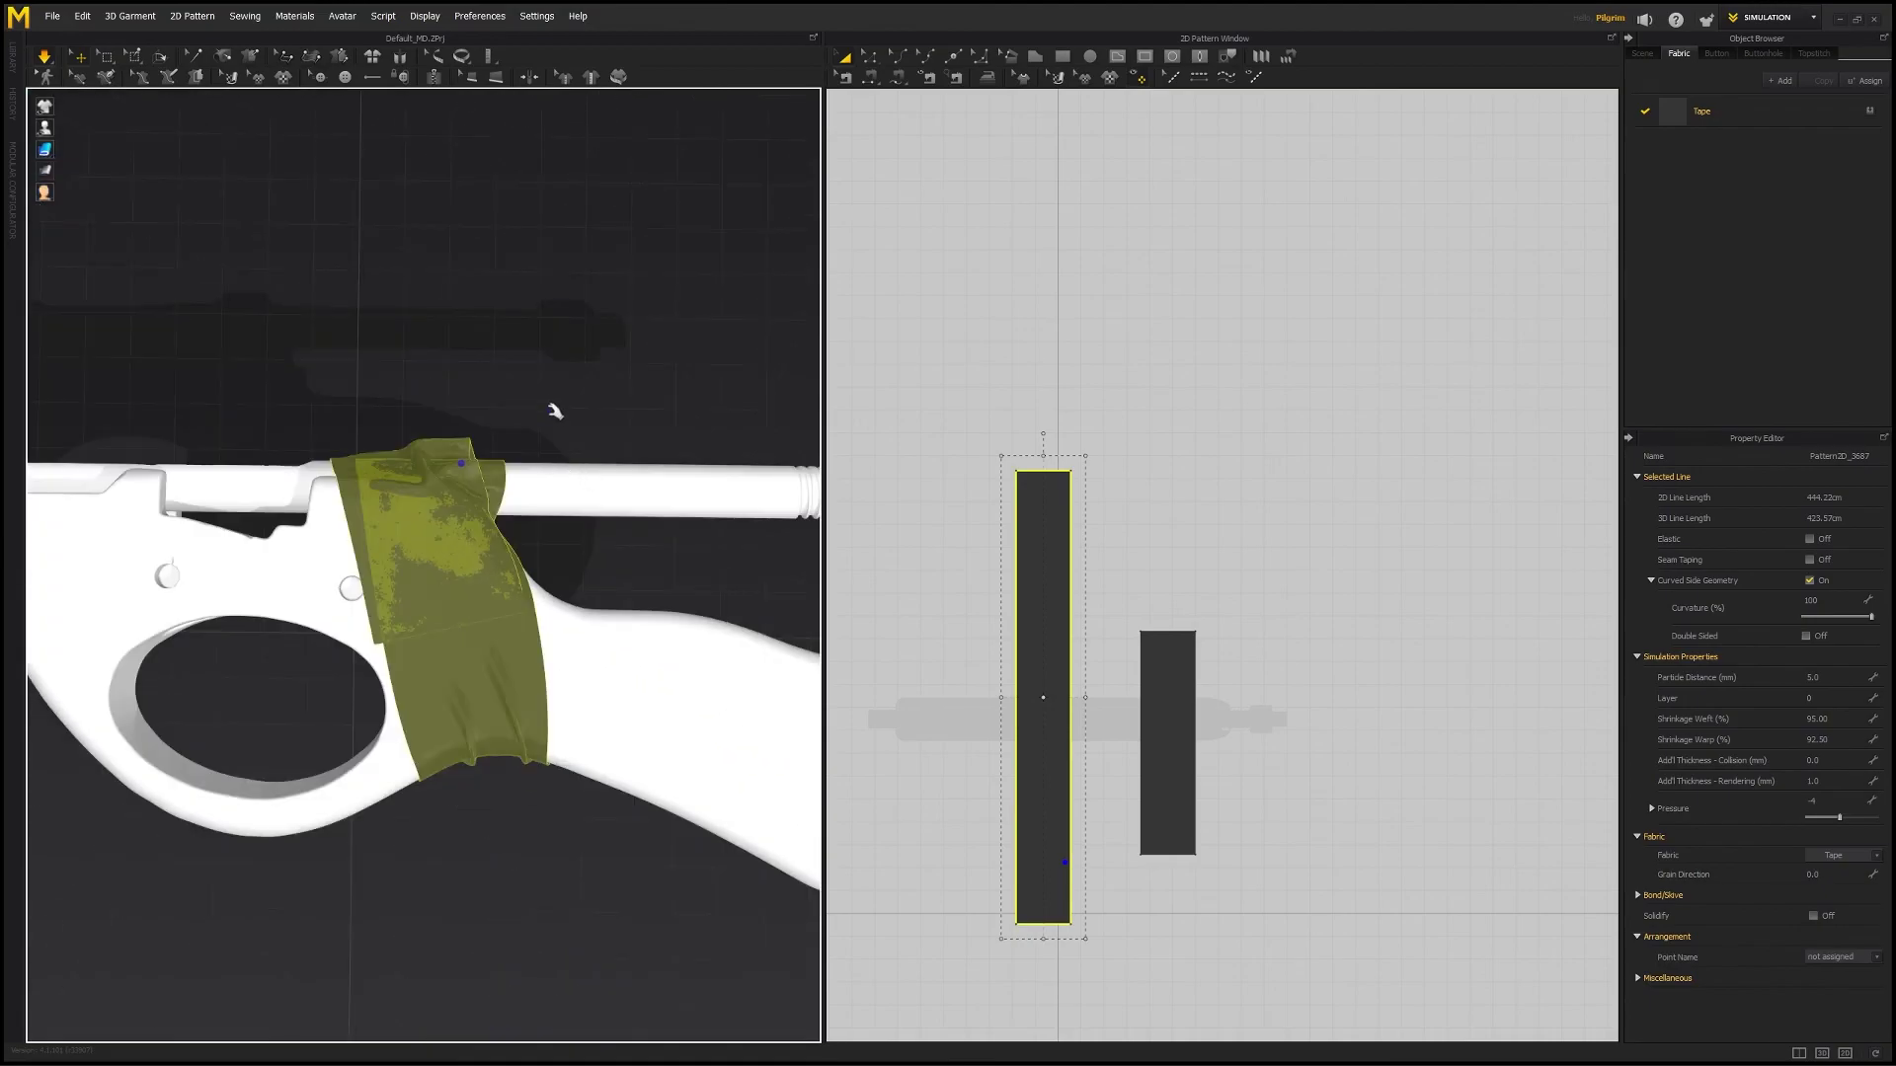
click(555, 406)
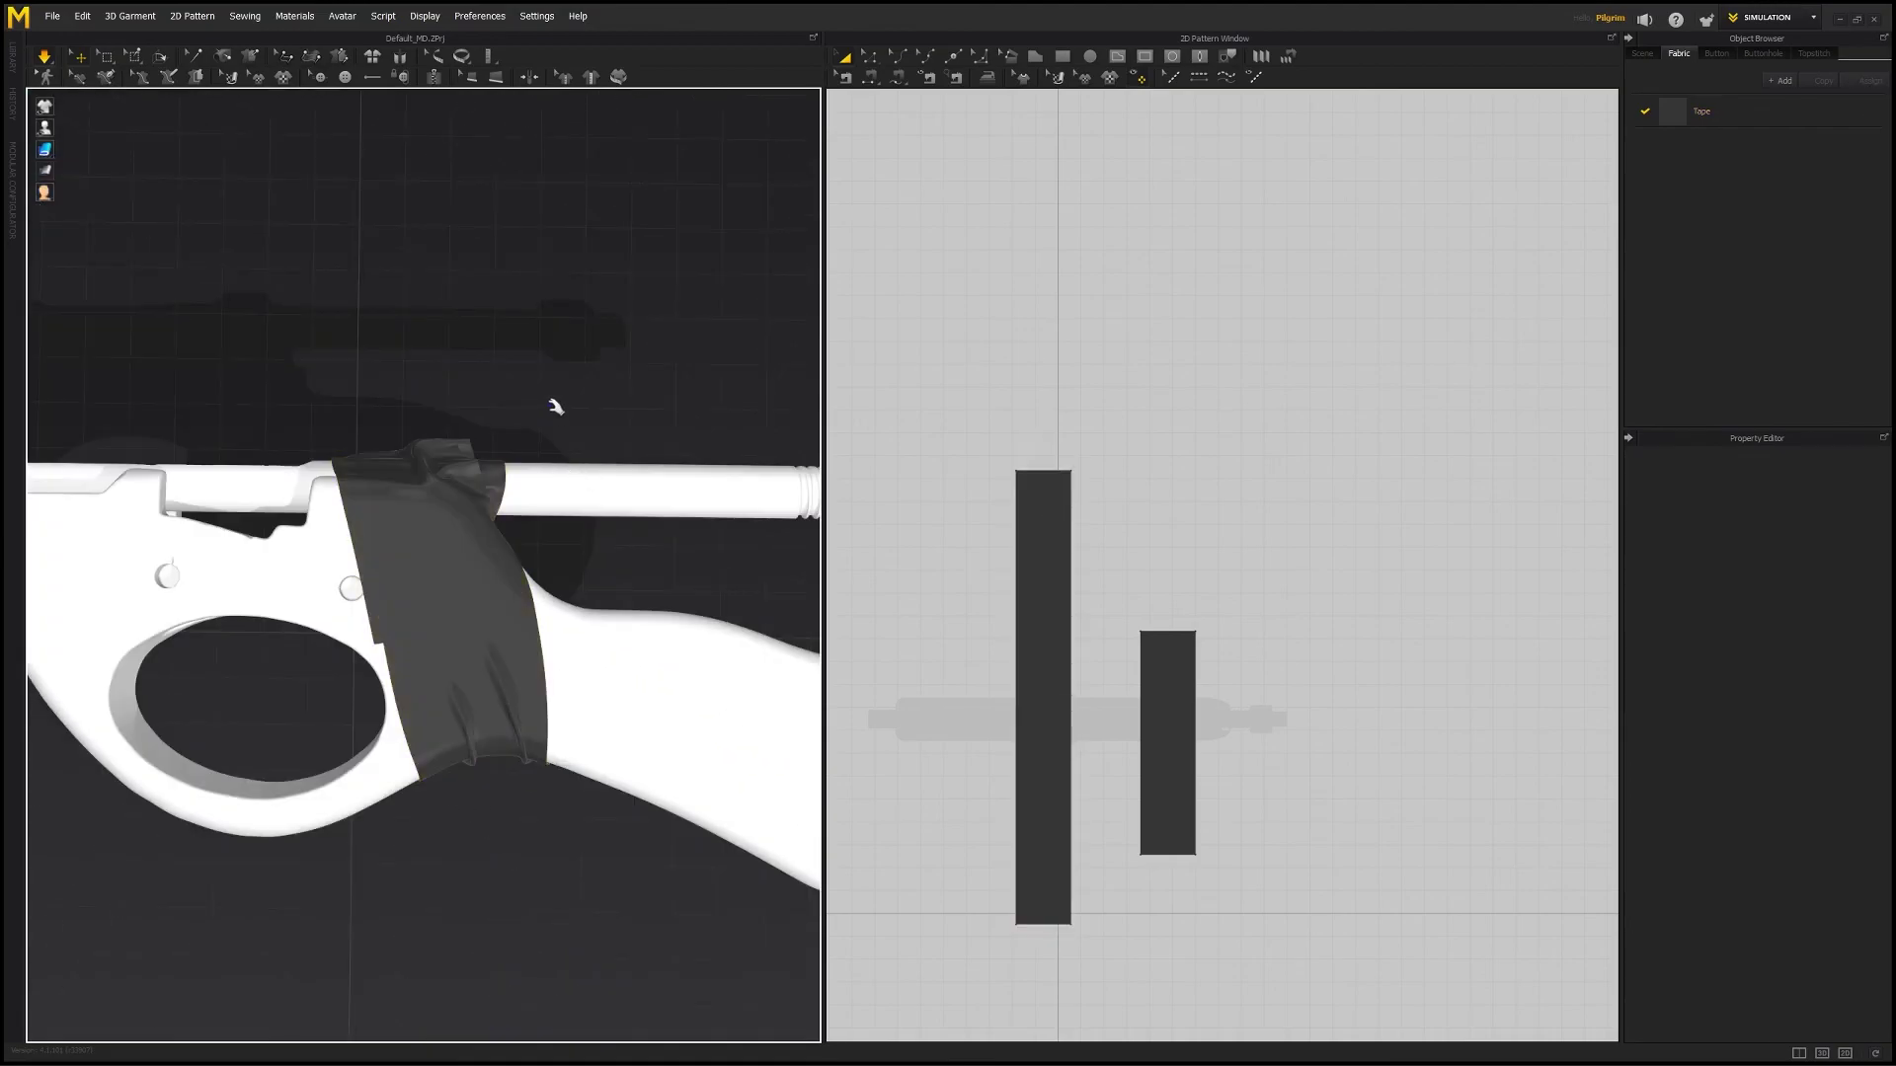
mouse_move(542, 362)
right_down()
mouse_move(339, 254)
mouse_move(225, 299)
mouse_move(572, 370)
right_up()
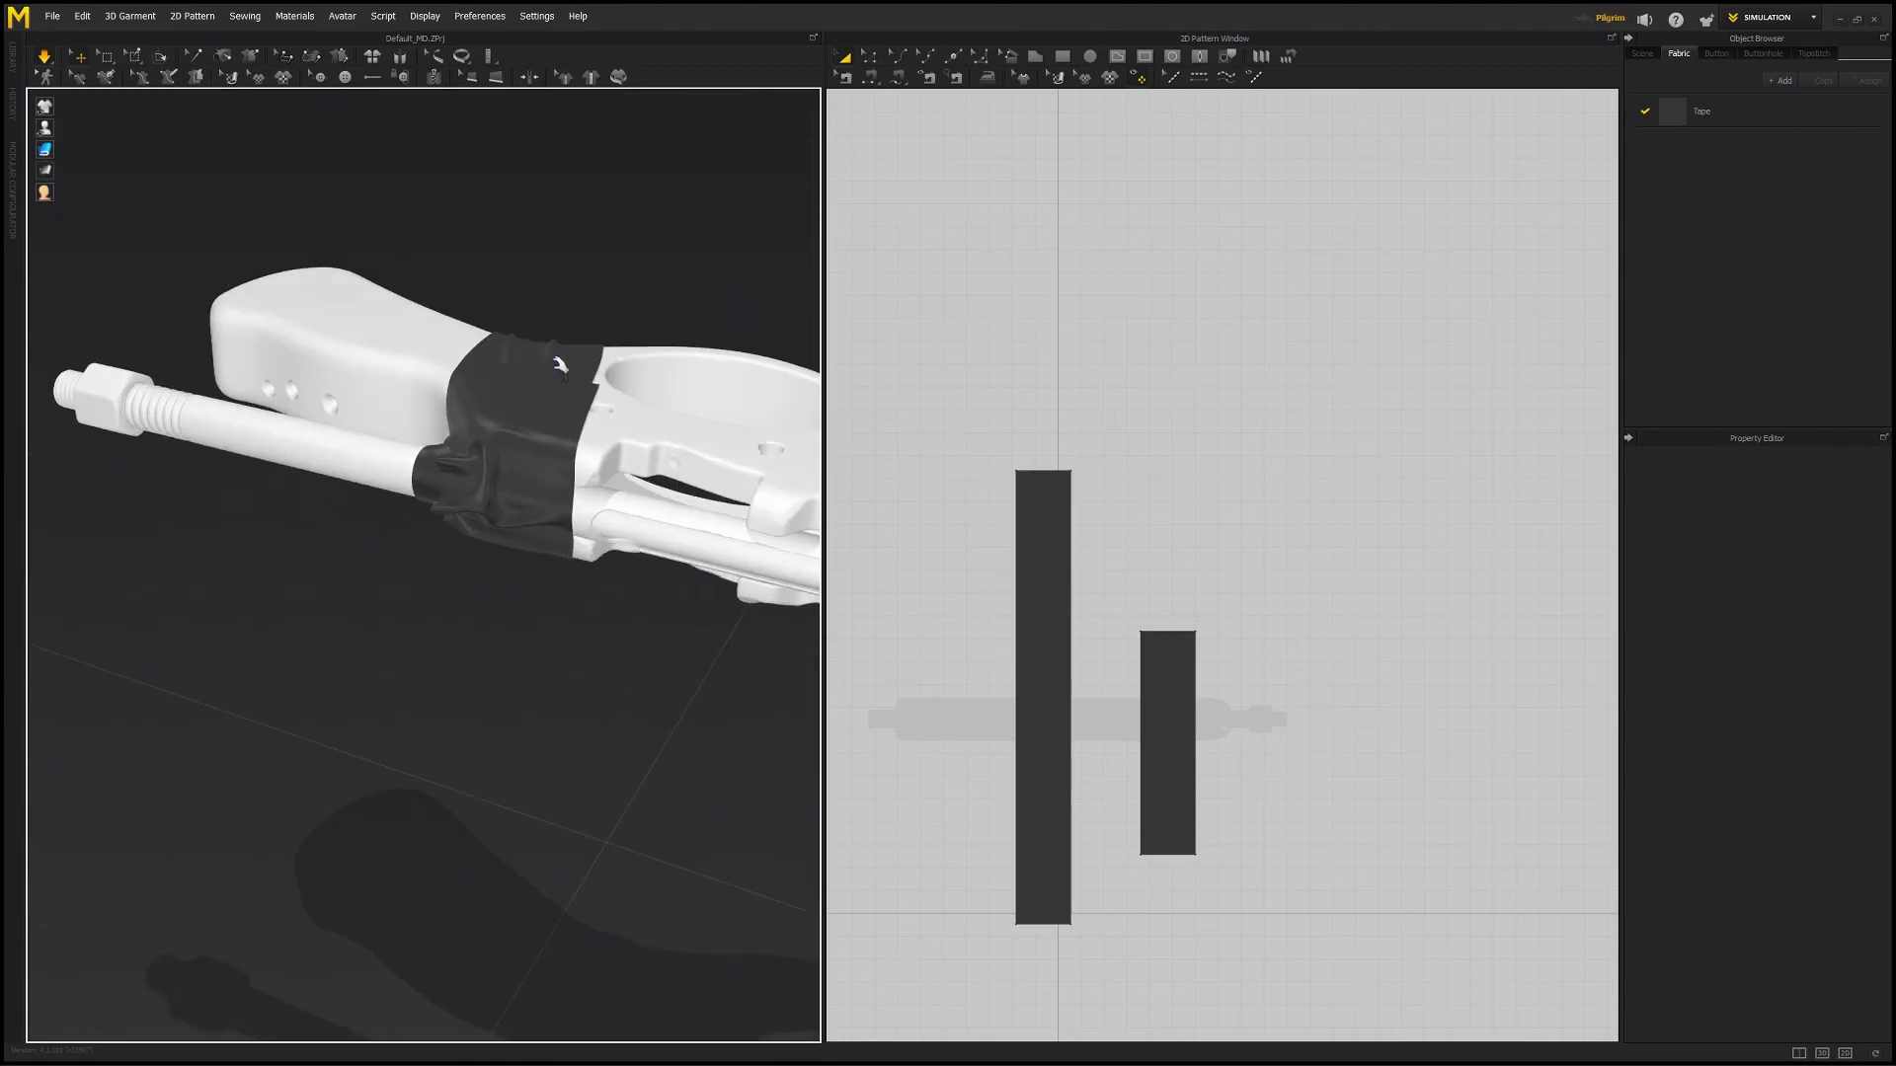
click(557, 363)
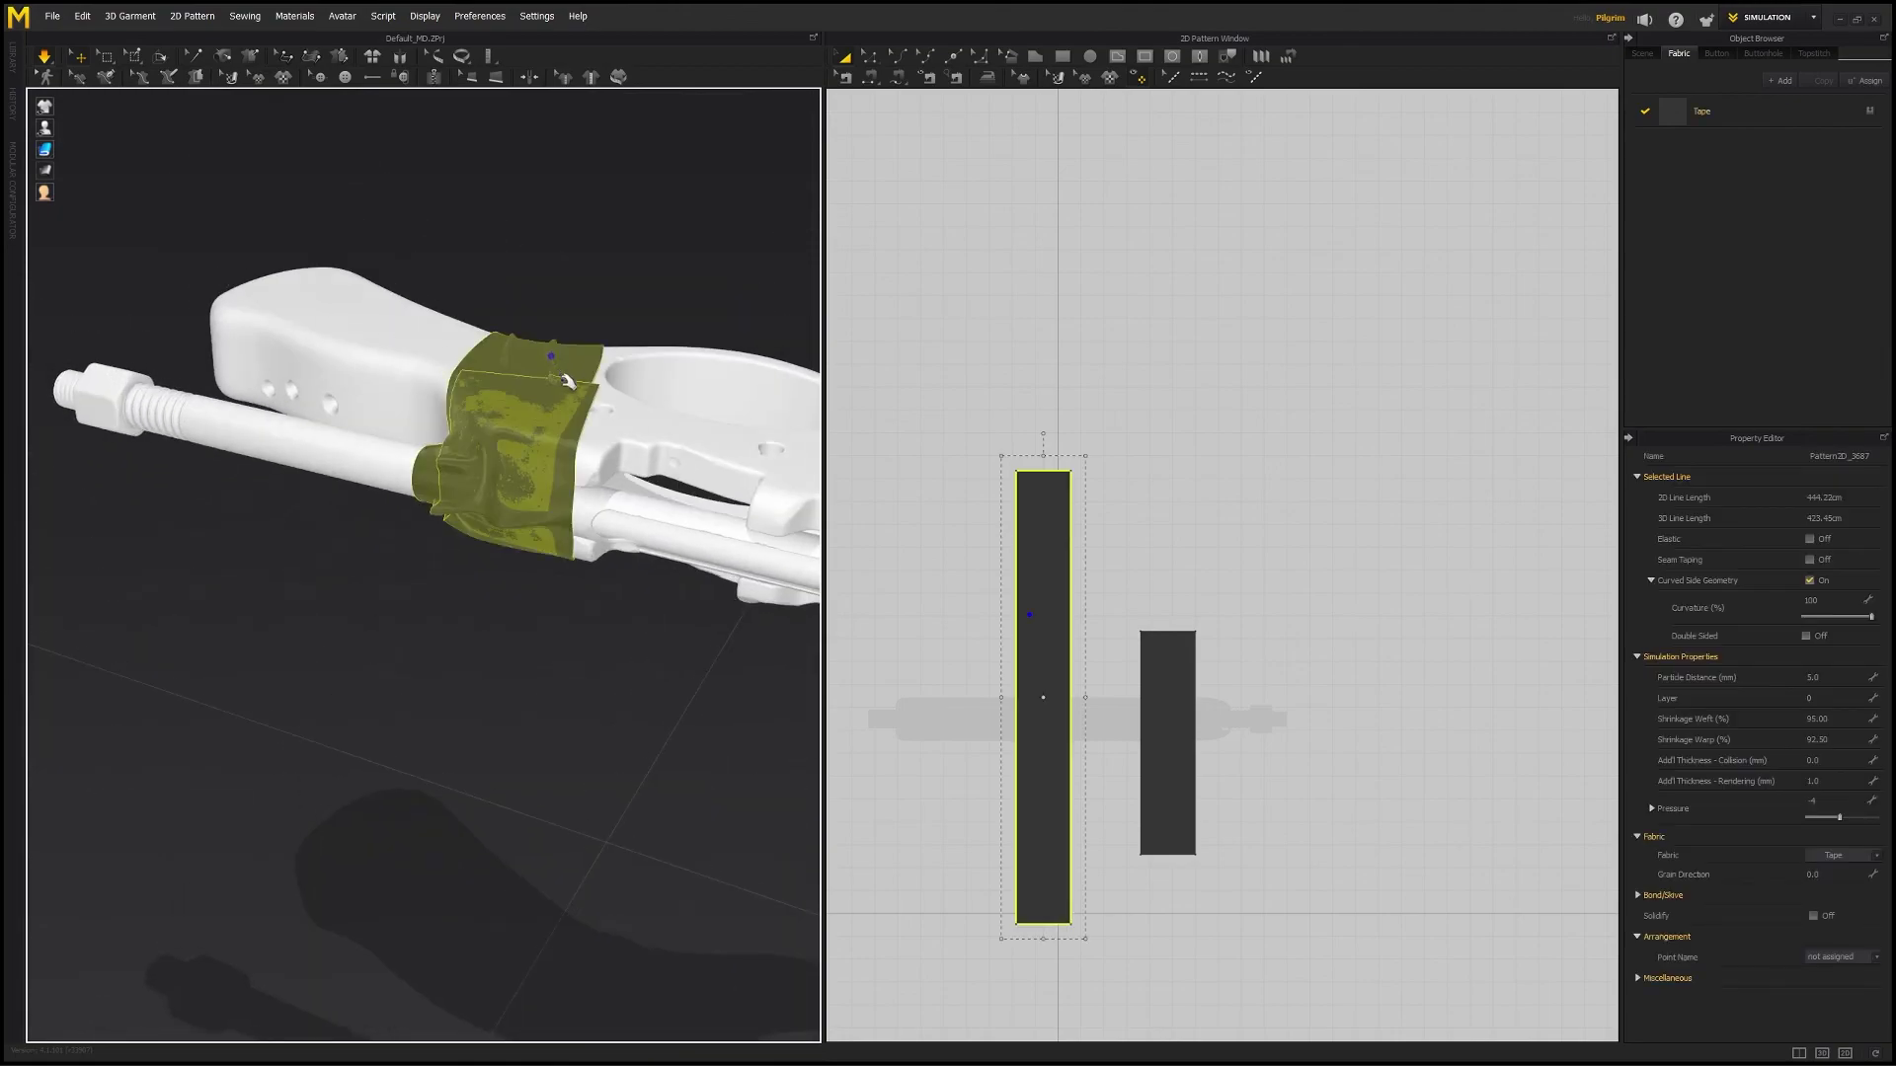
right_drag(593, 385, 570, 370)
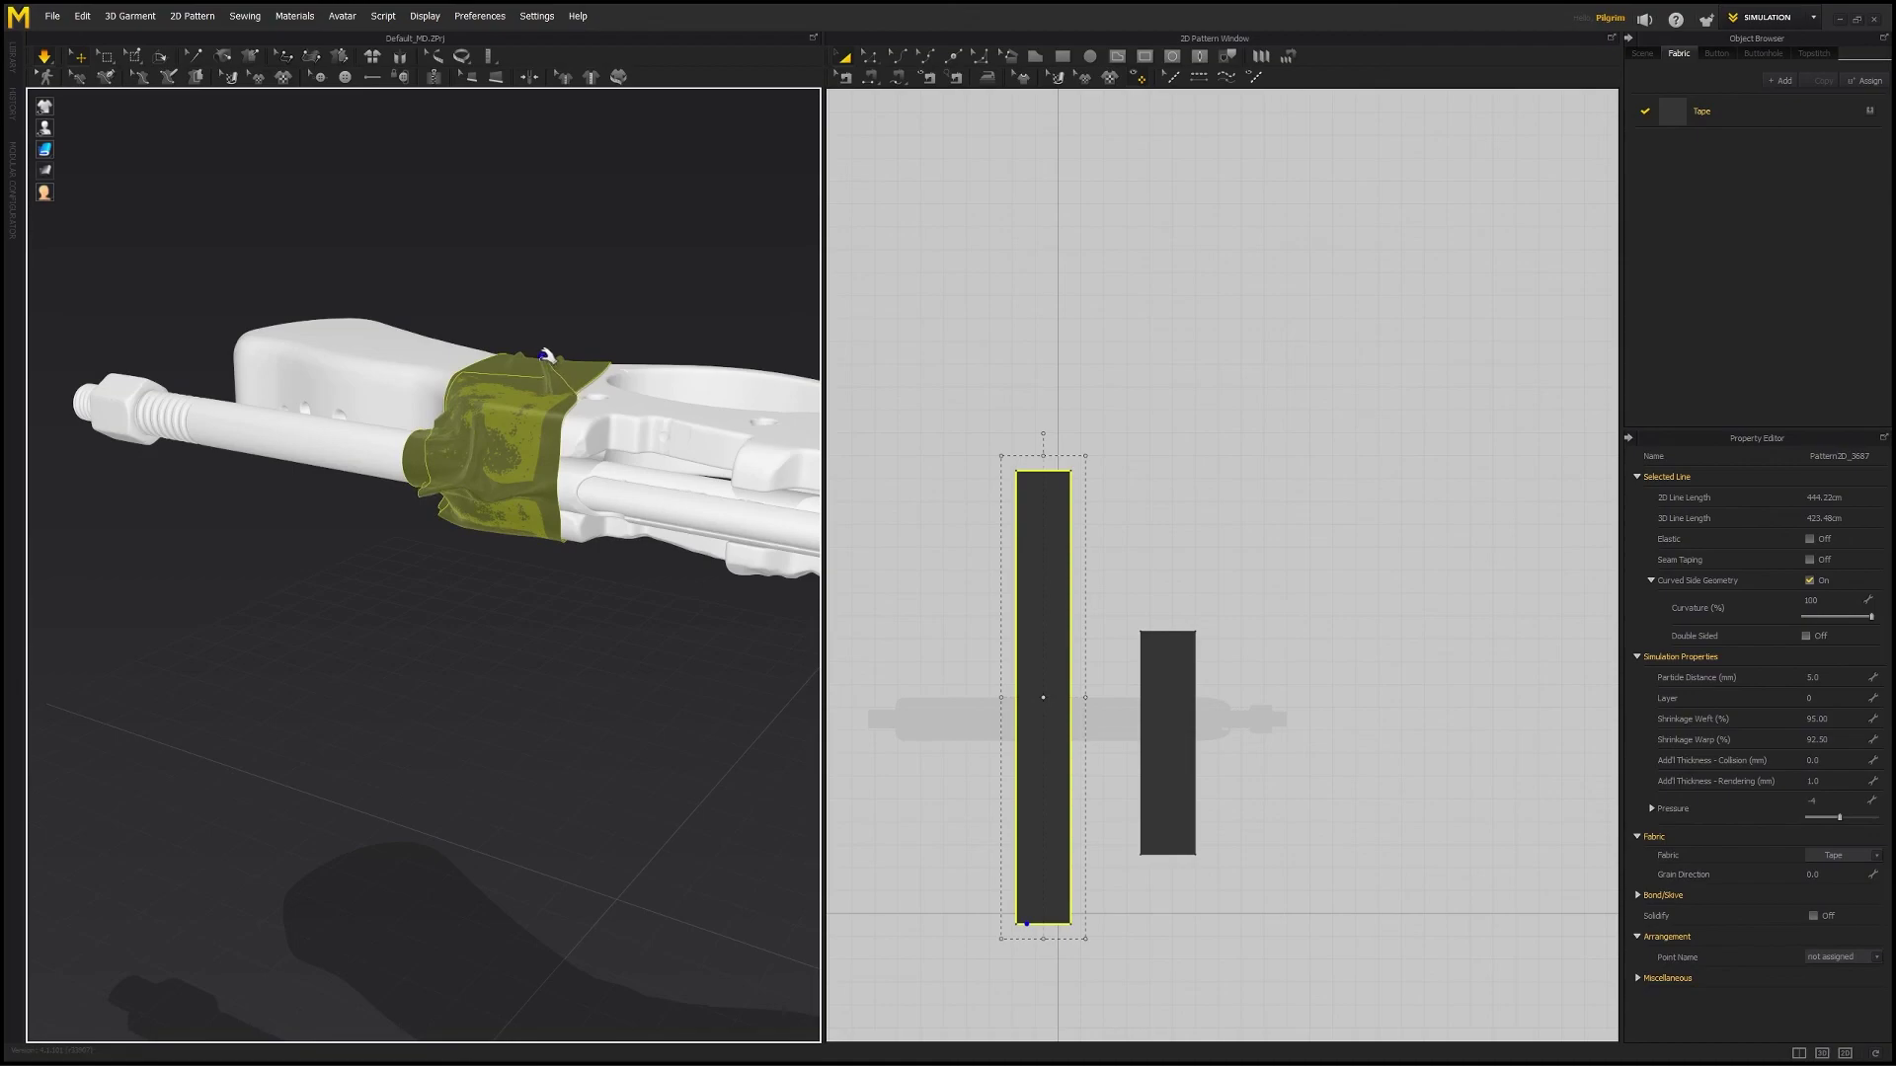
- Pull the rear tape upward on the gun's side face, between the trigger opening and the stock, and let it settle
click(597, 324)
right_drag(500, 322, 828, 419)
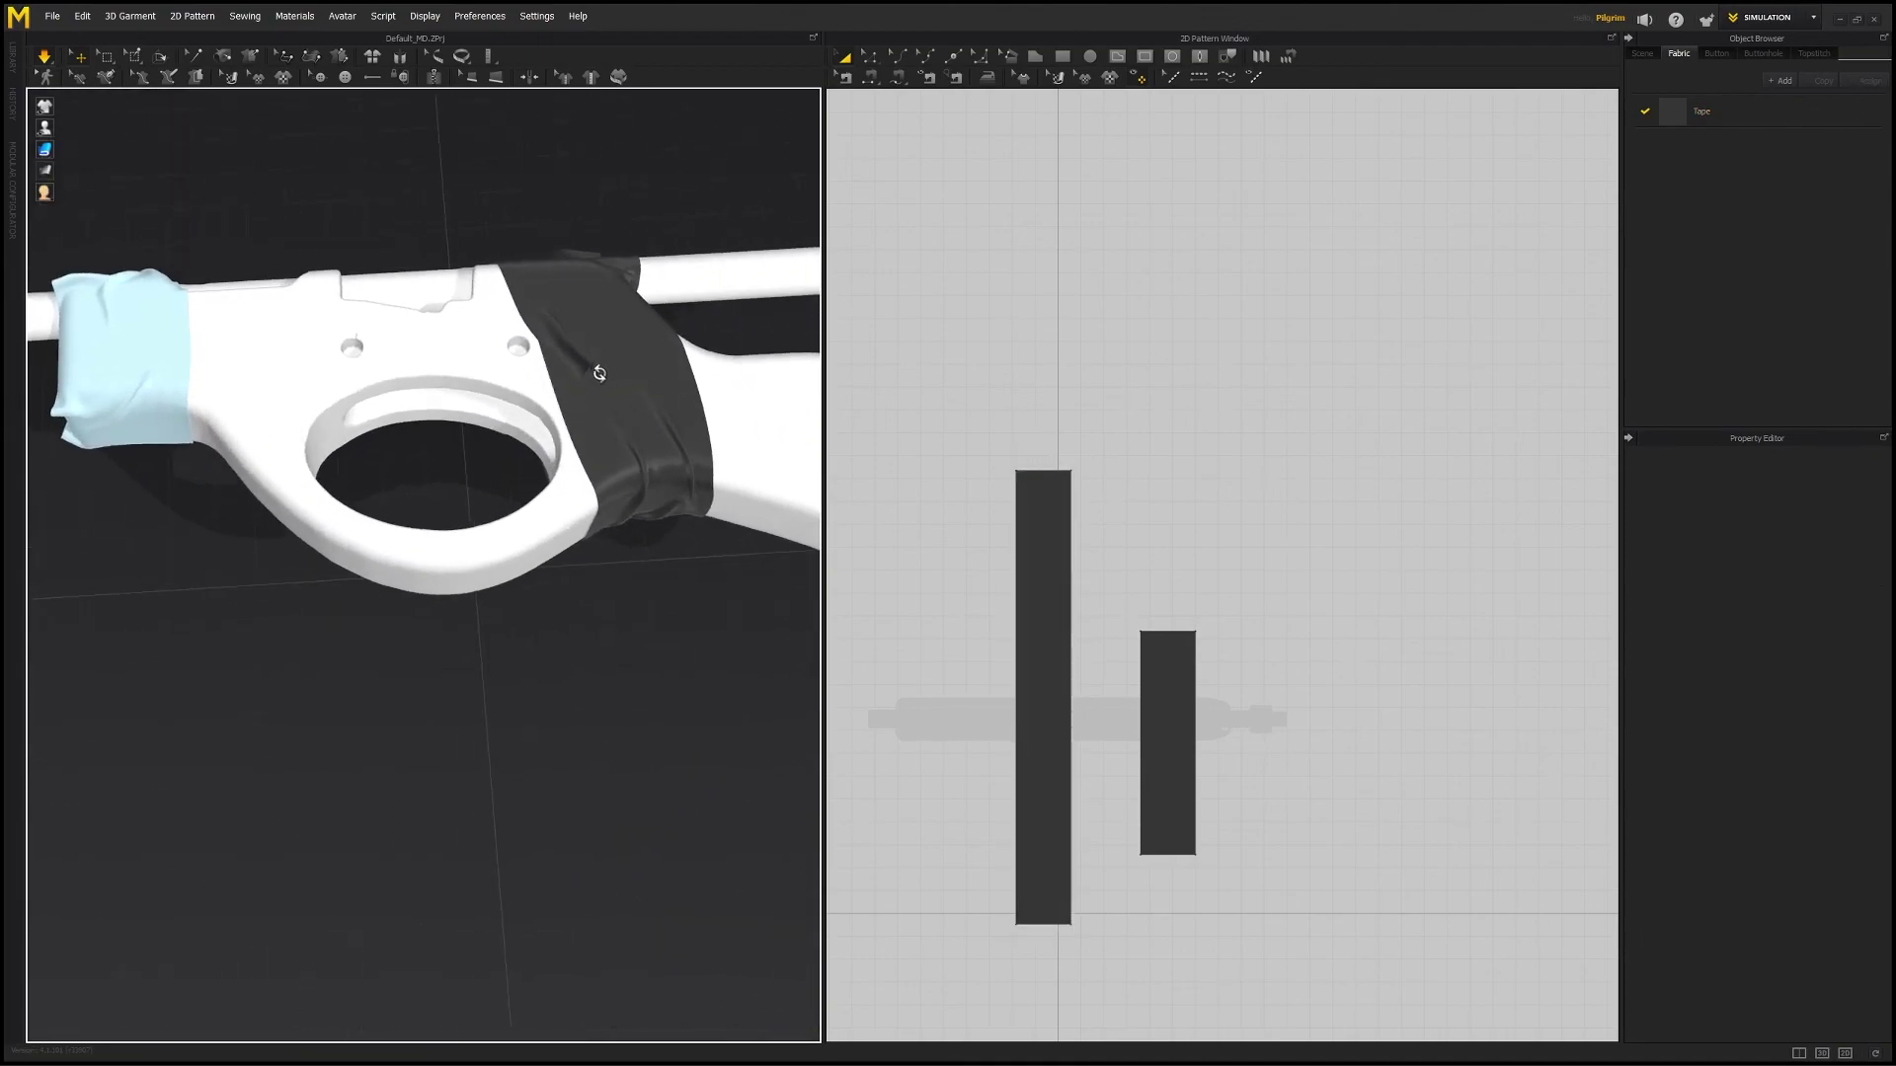
right_drag(425, 435, 472, 394)
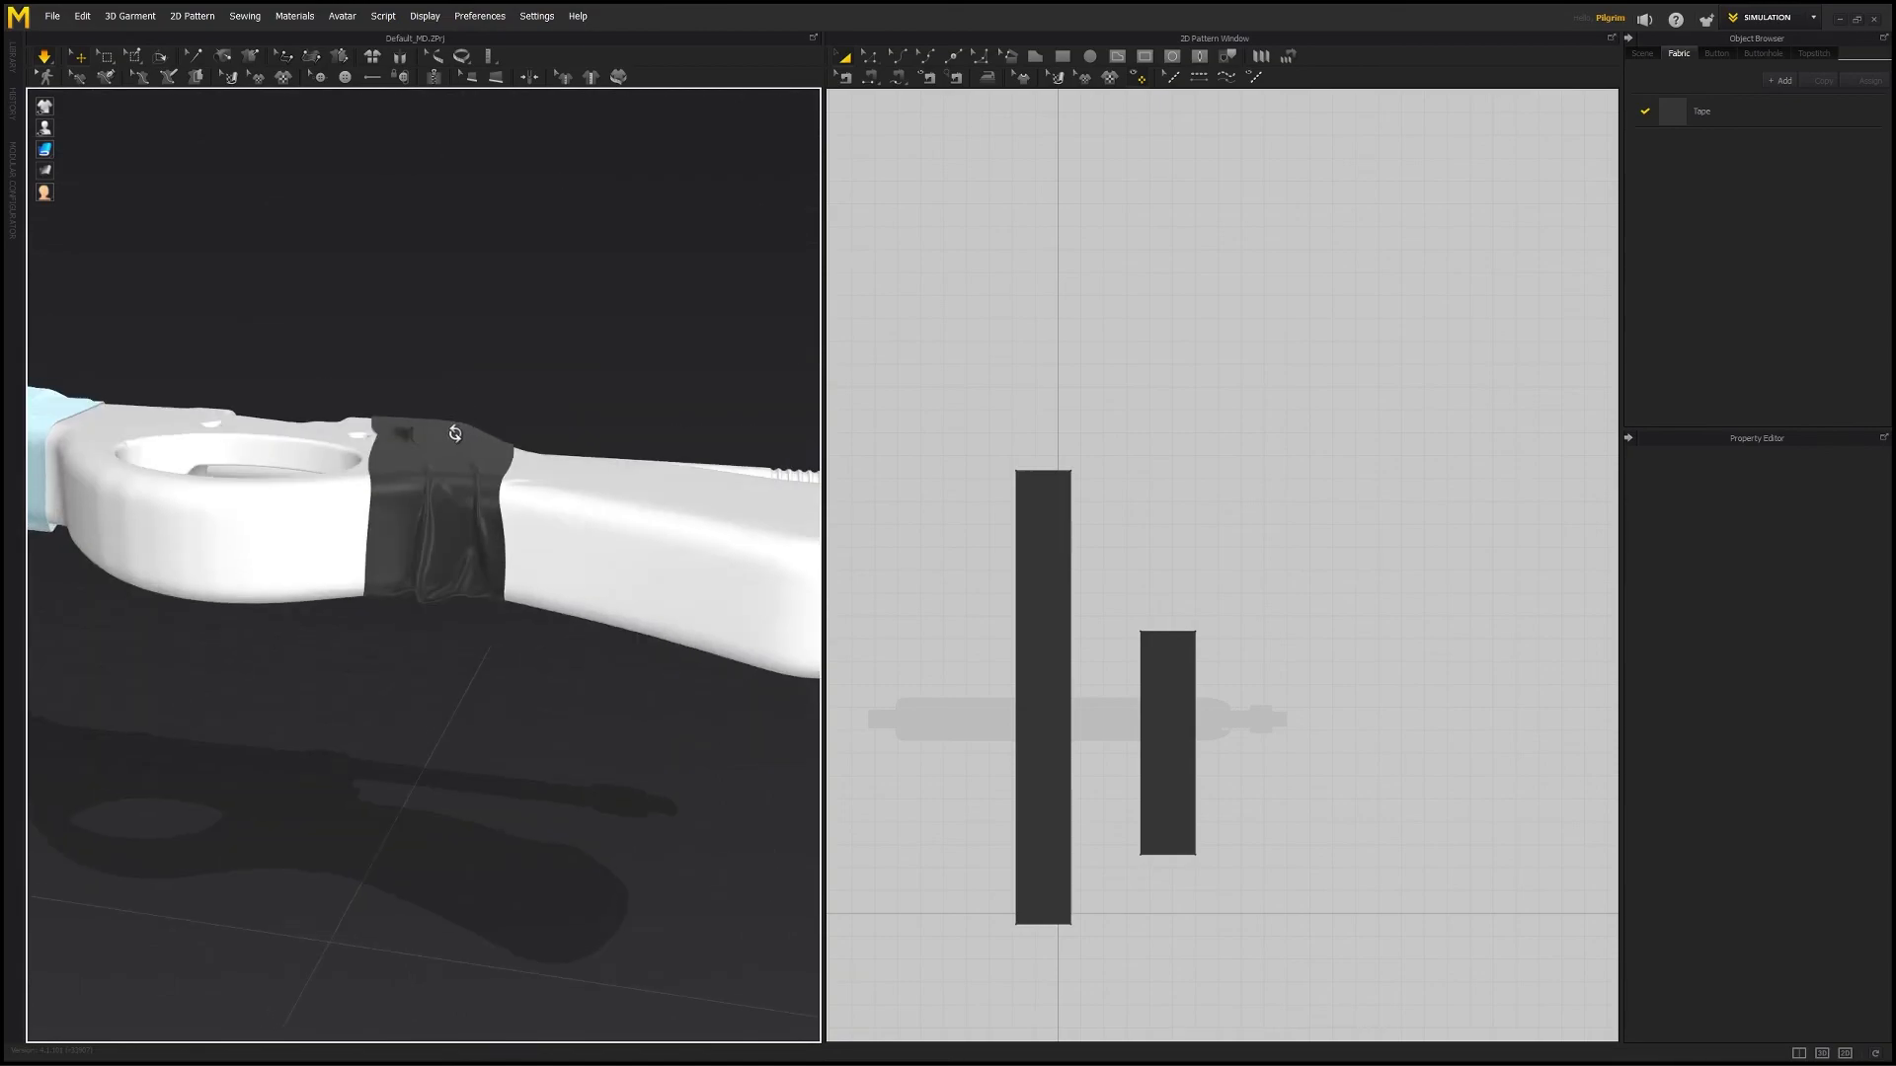
click(461, 426)
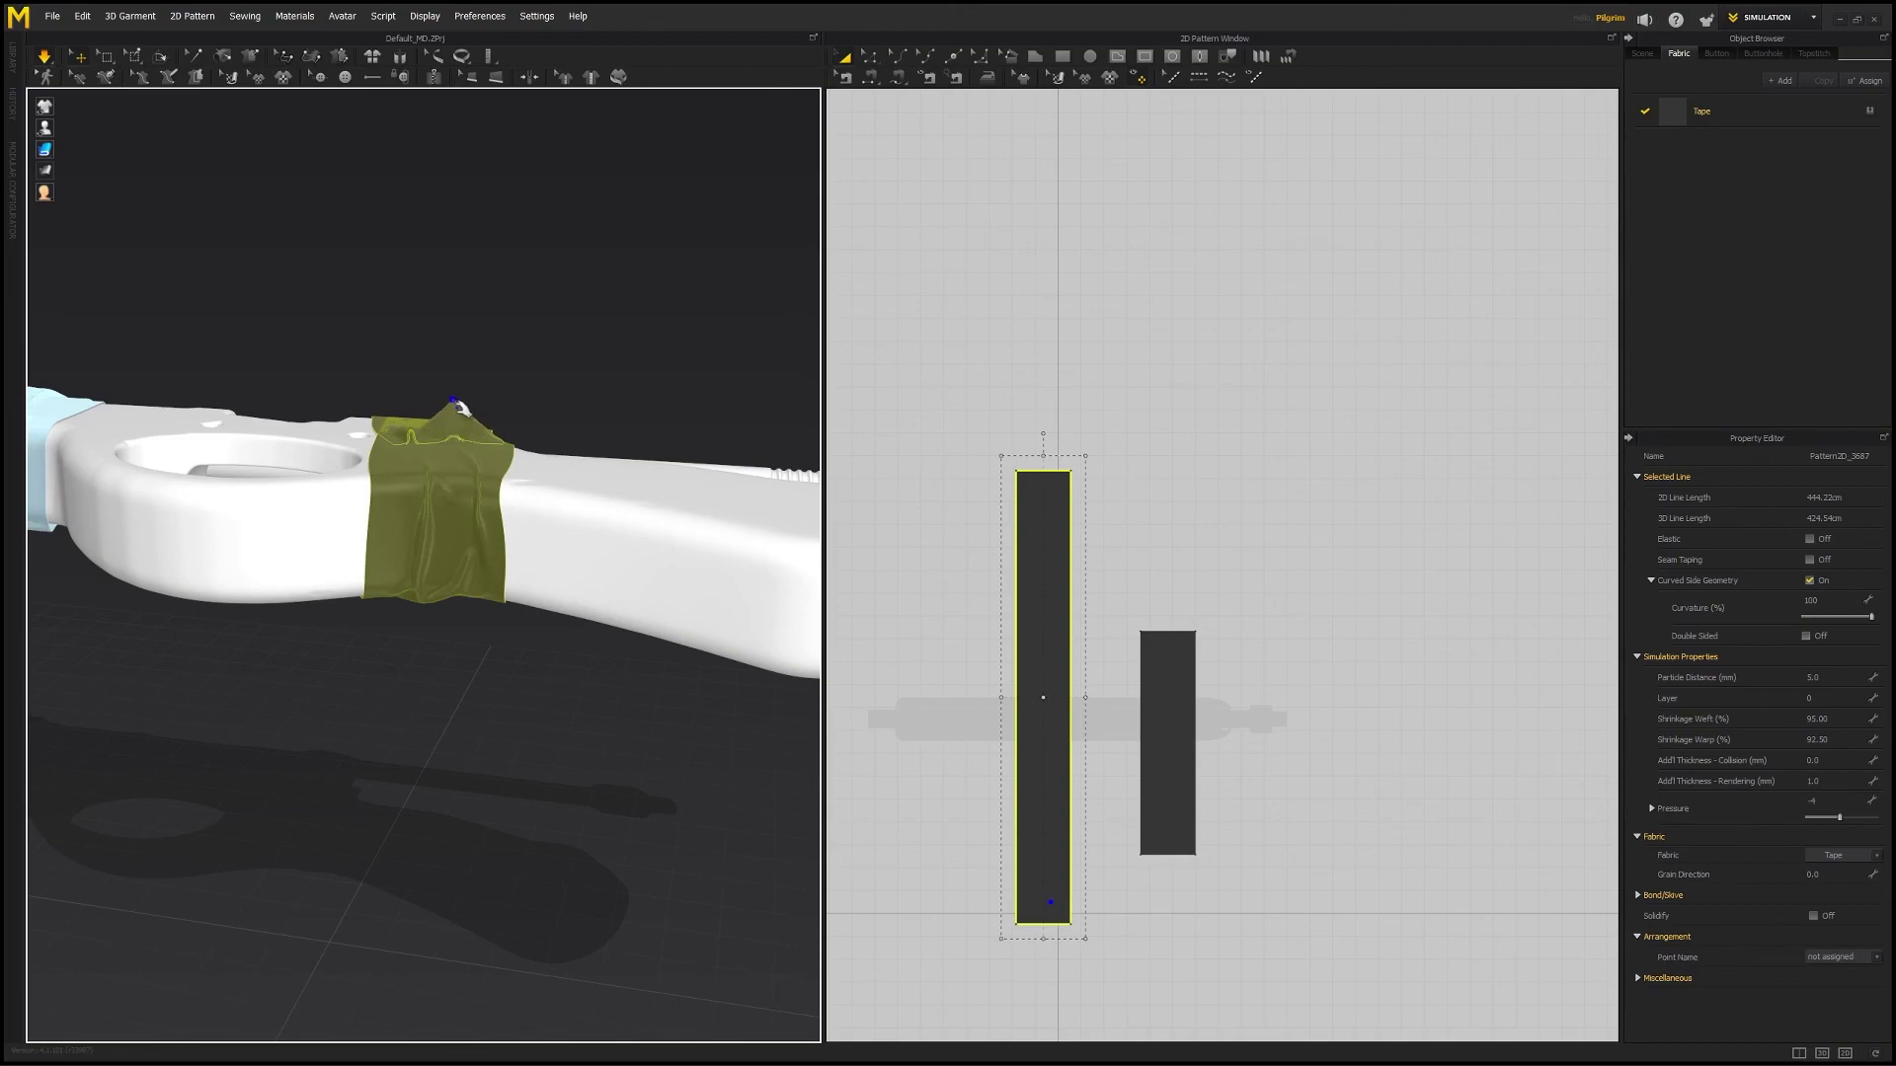
right_drag(590, 322, 374, 328)
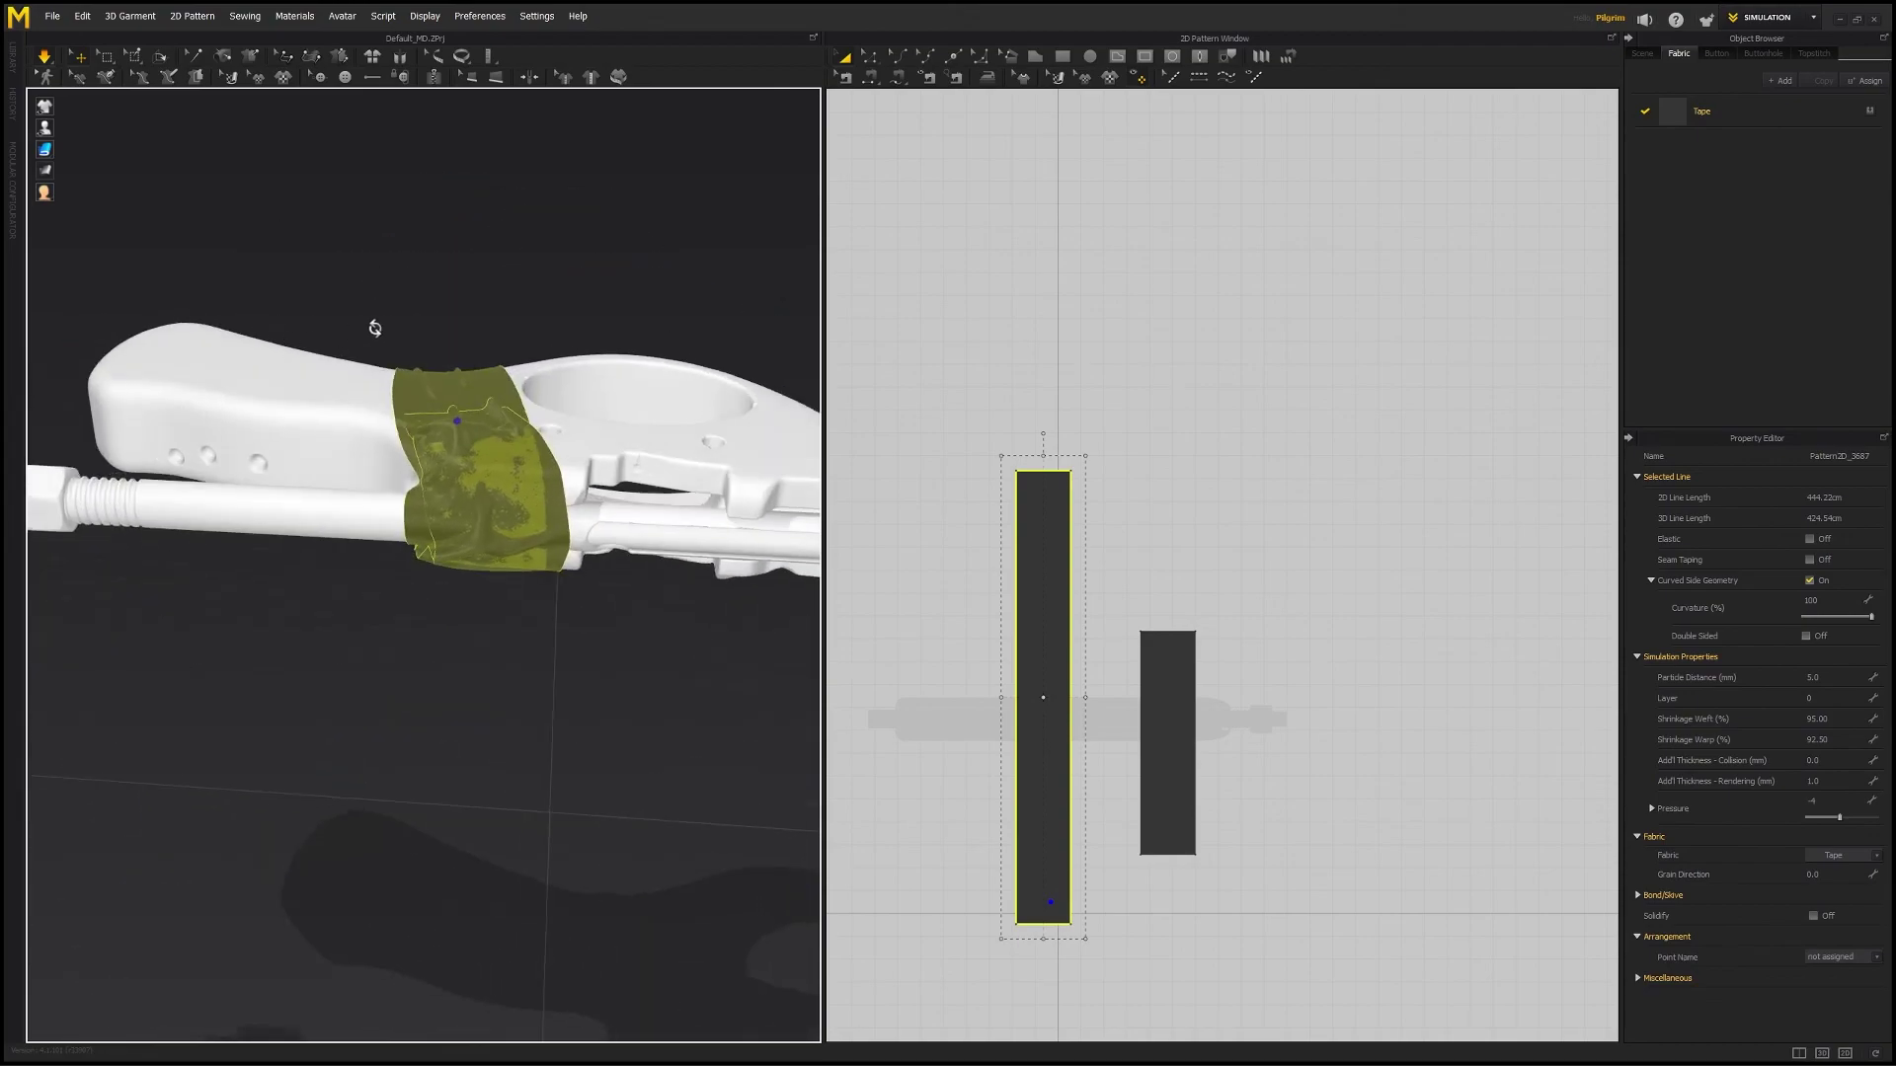
- Drag the rear tape's overlapping layer toward the trigger opening to add folds near its end
click(452, 290)
right_drag(466, 428, 642, 571)
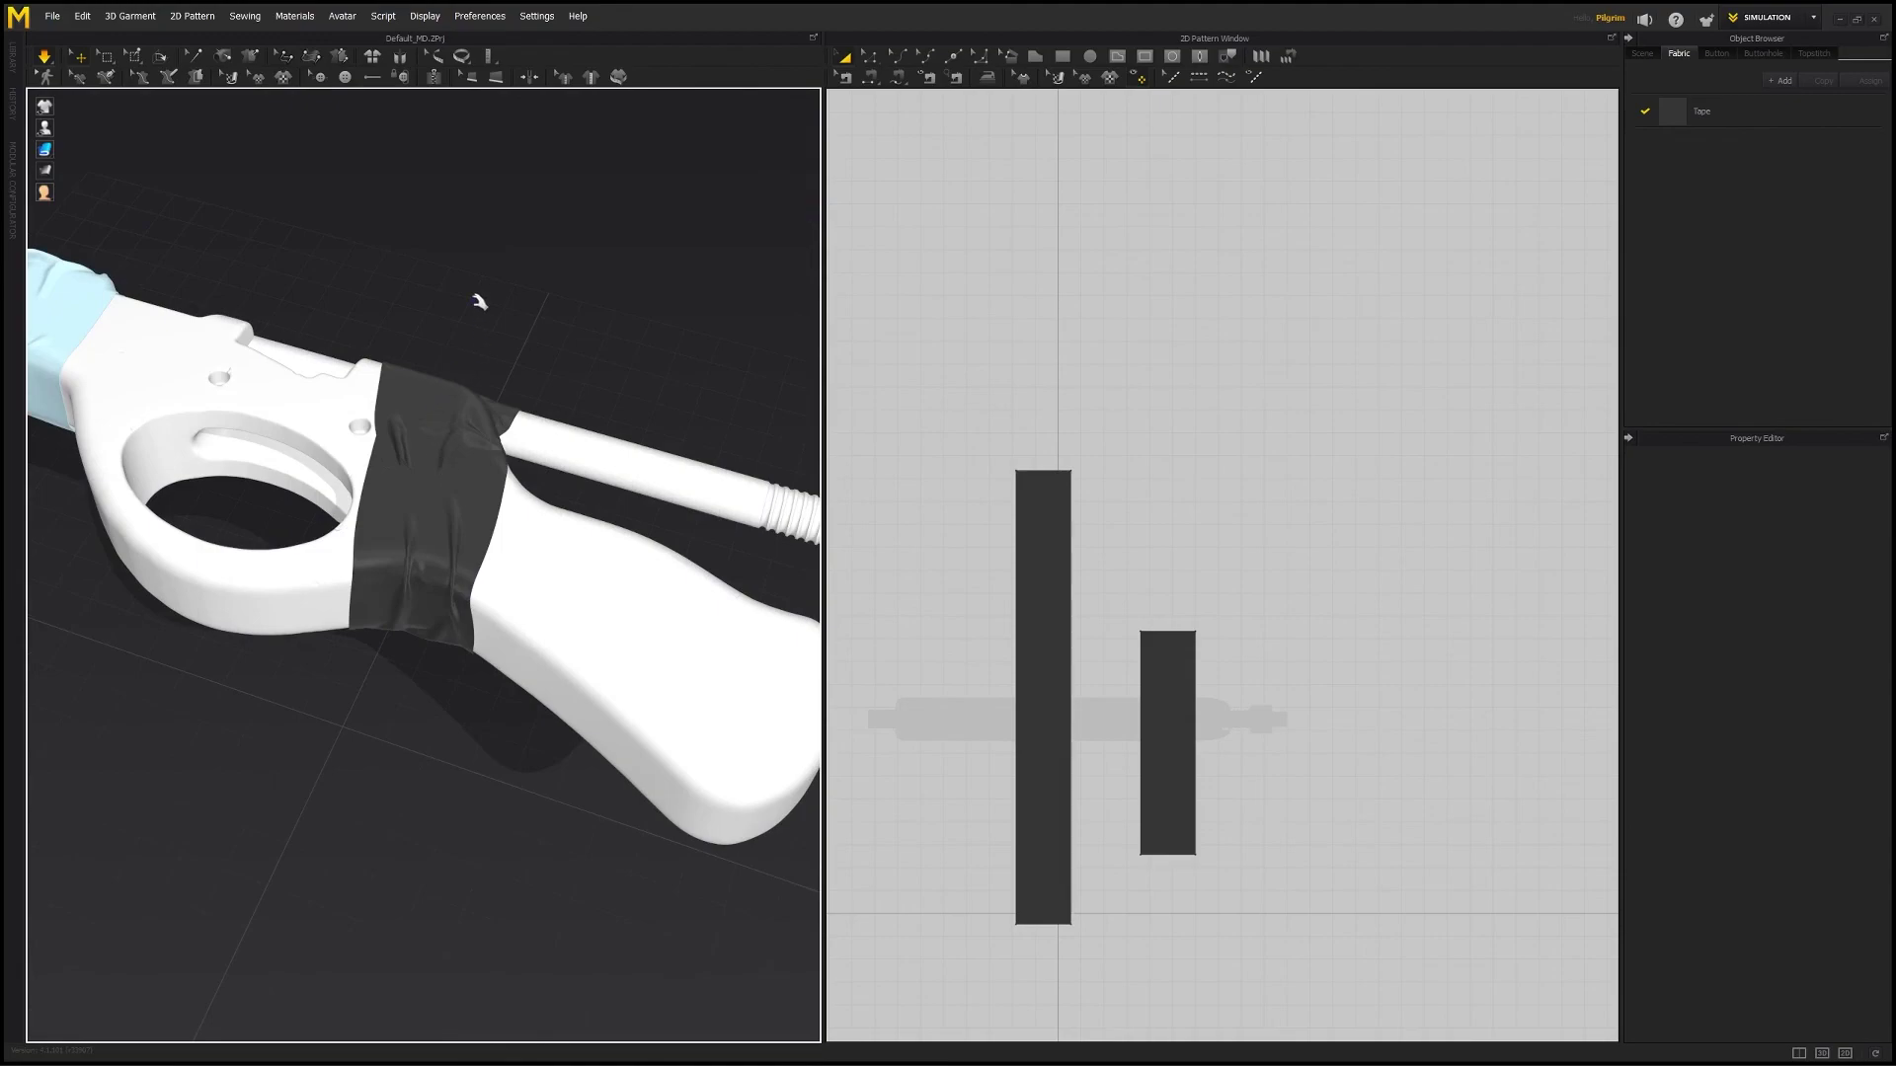
click(438, 393)
right_drag(437, 393, 489, 269)
drag(468, 460, 417, 430)
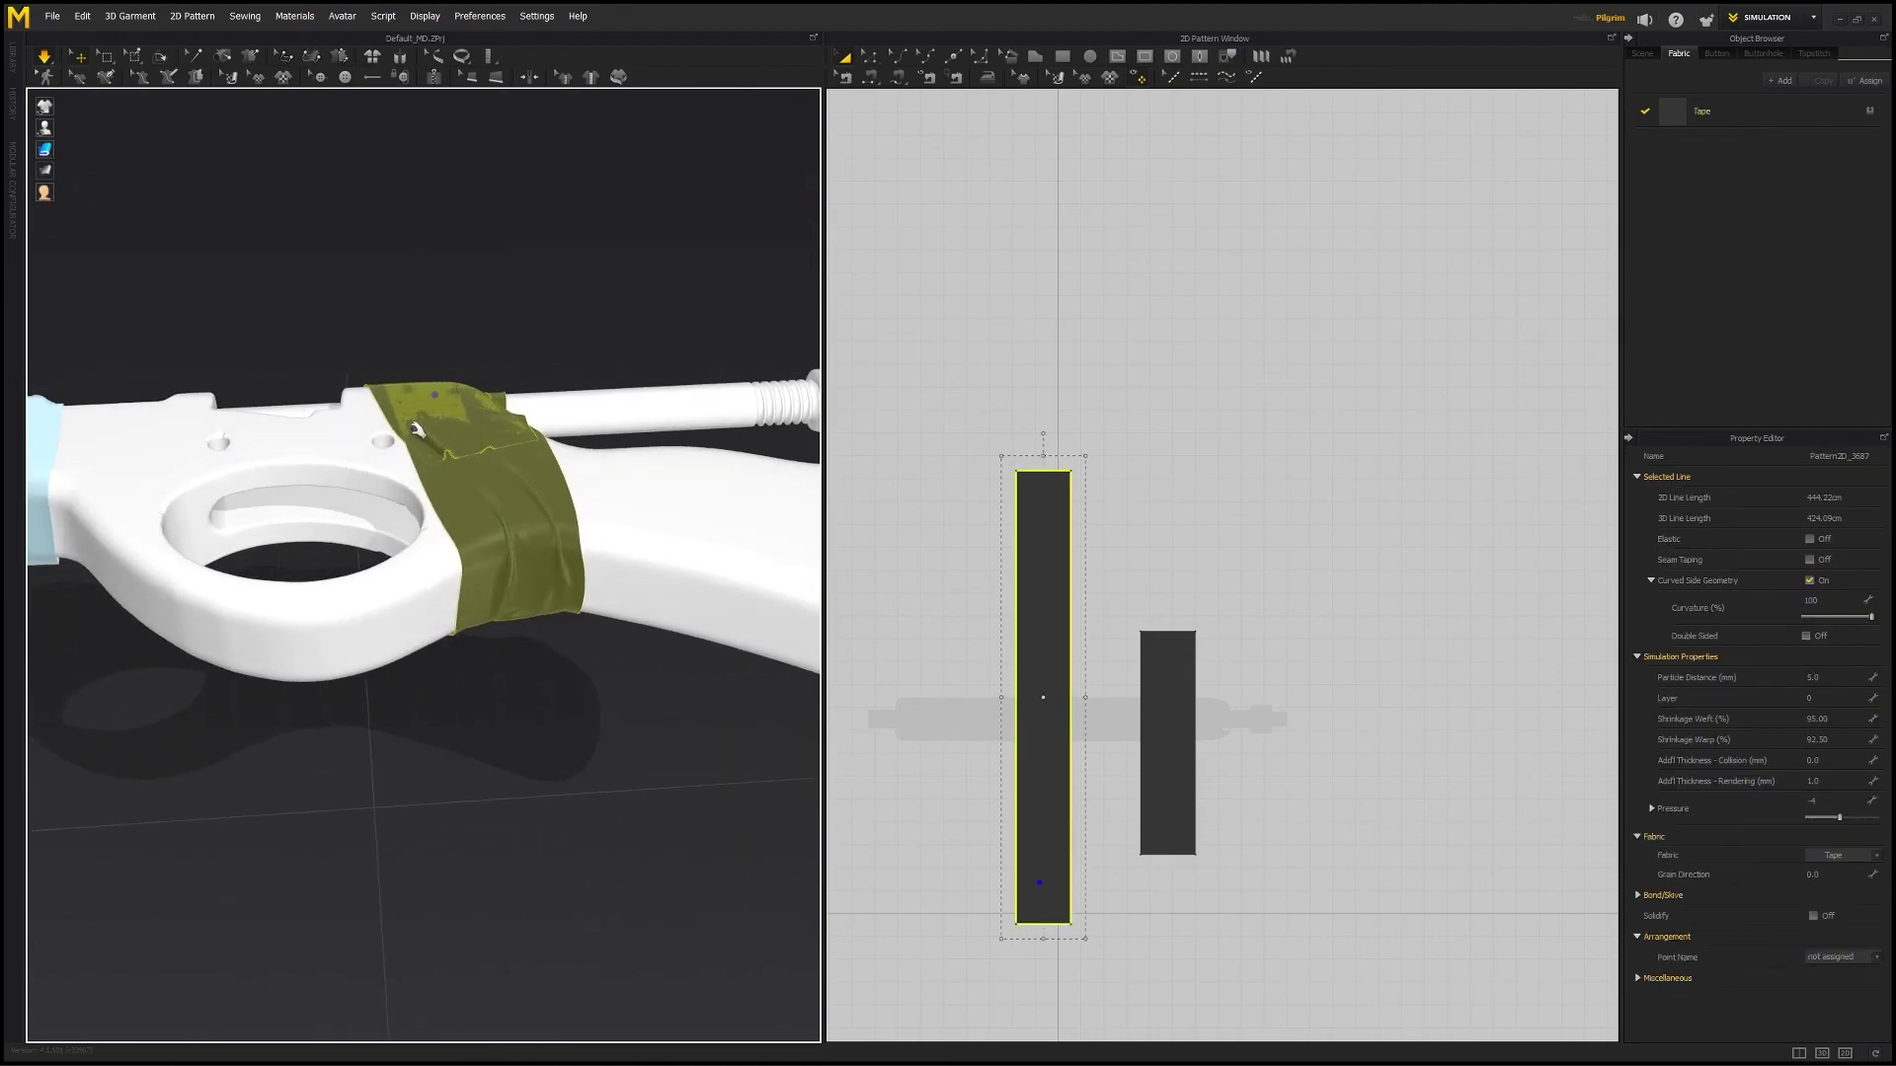
- Stop the simulation and examine the rear tape's folds around the barrel up close
click(437, 331)
right_drag(506, 516, 426, 410)
scroll(419, 474, up, 4)
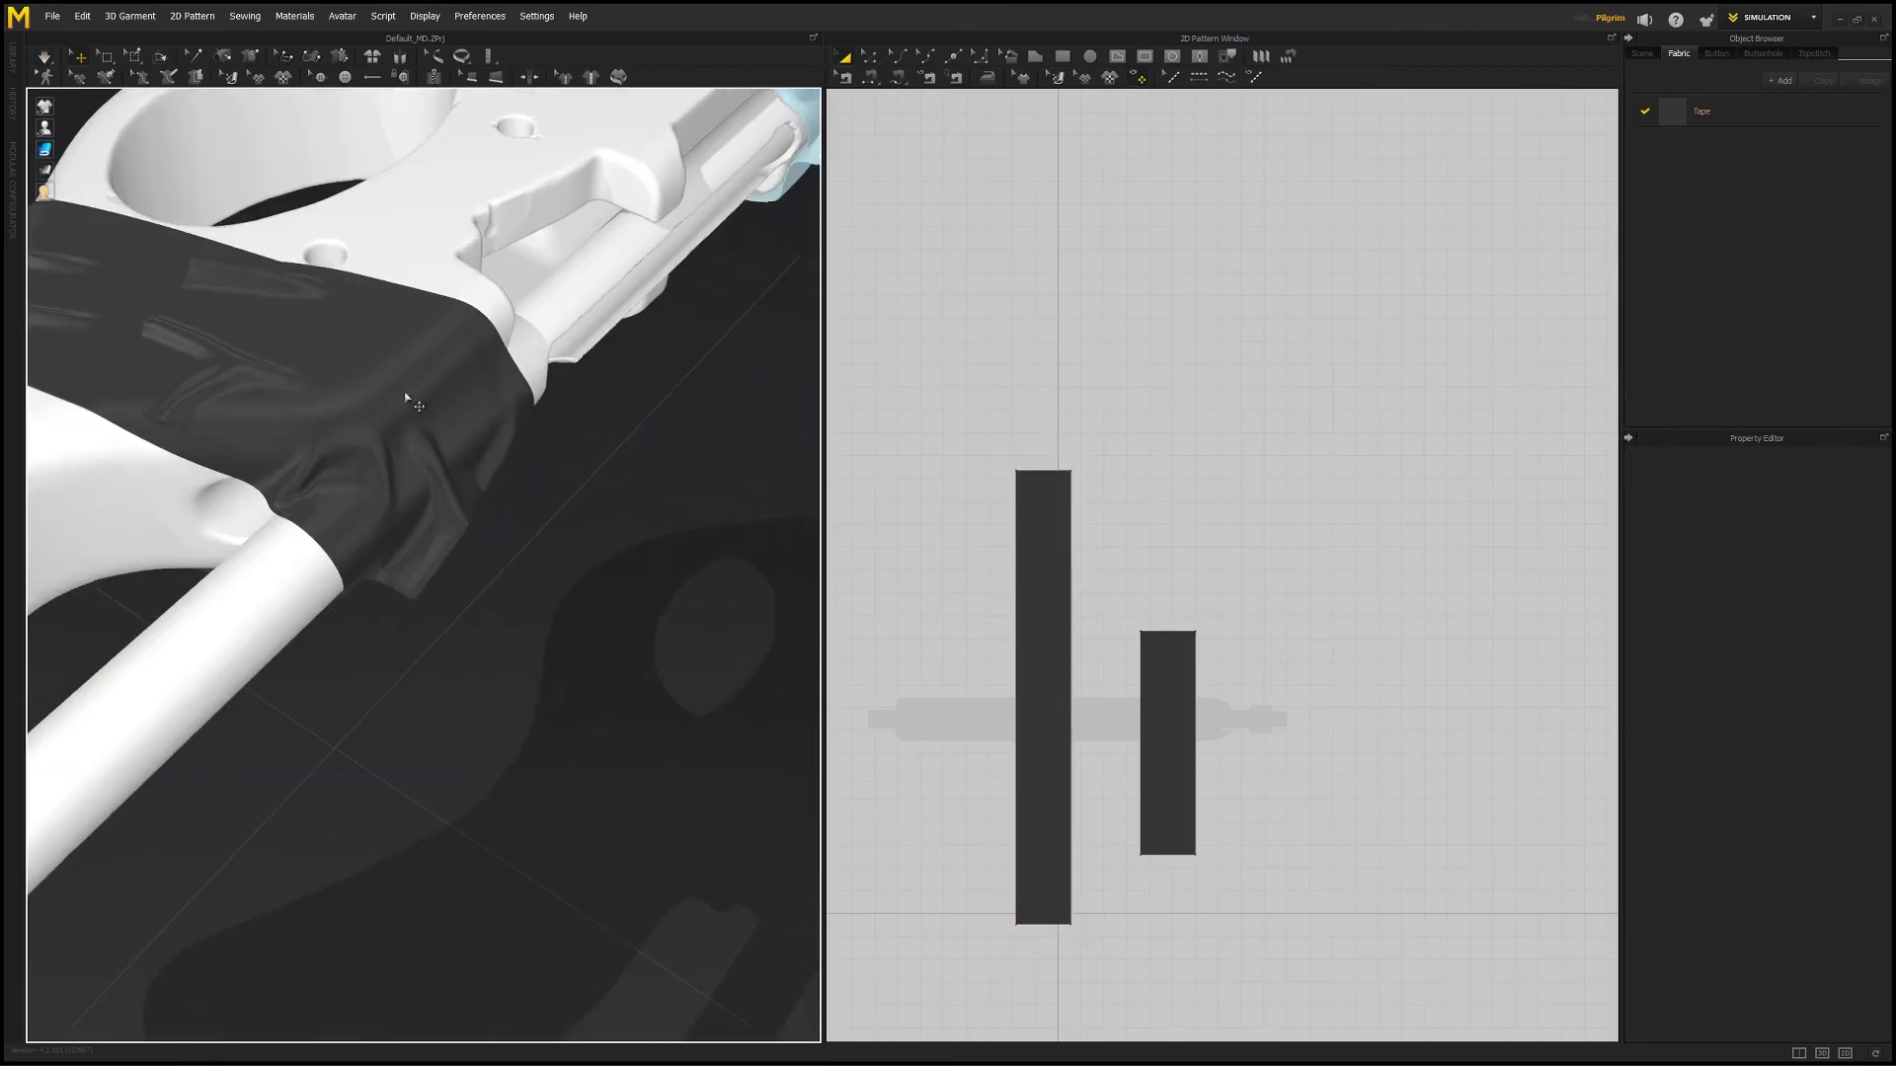
- Examine the rear tape wrap from several angles, up close and in relation to the whole gun
right_drag(307, 406, 796, 586)
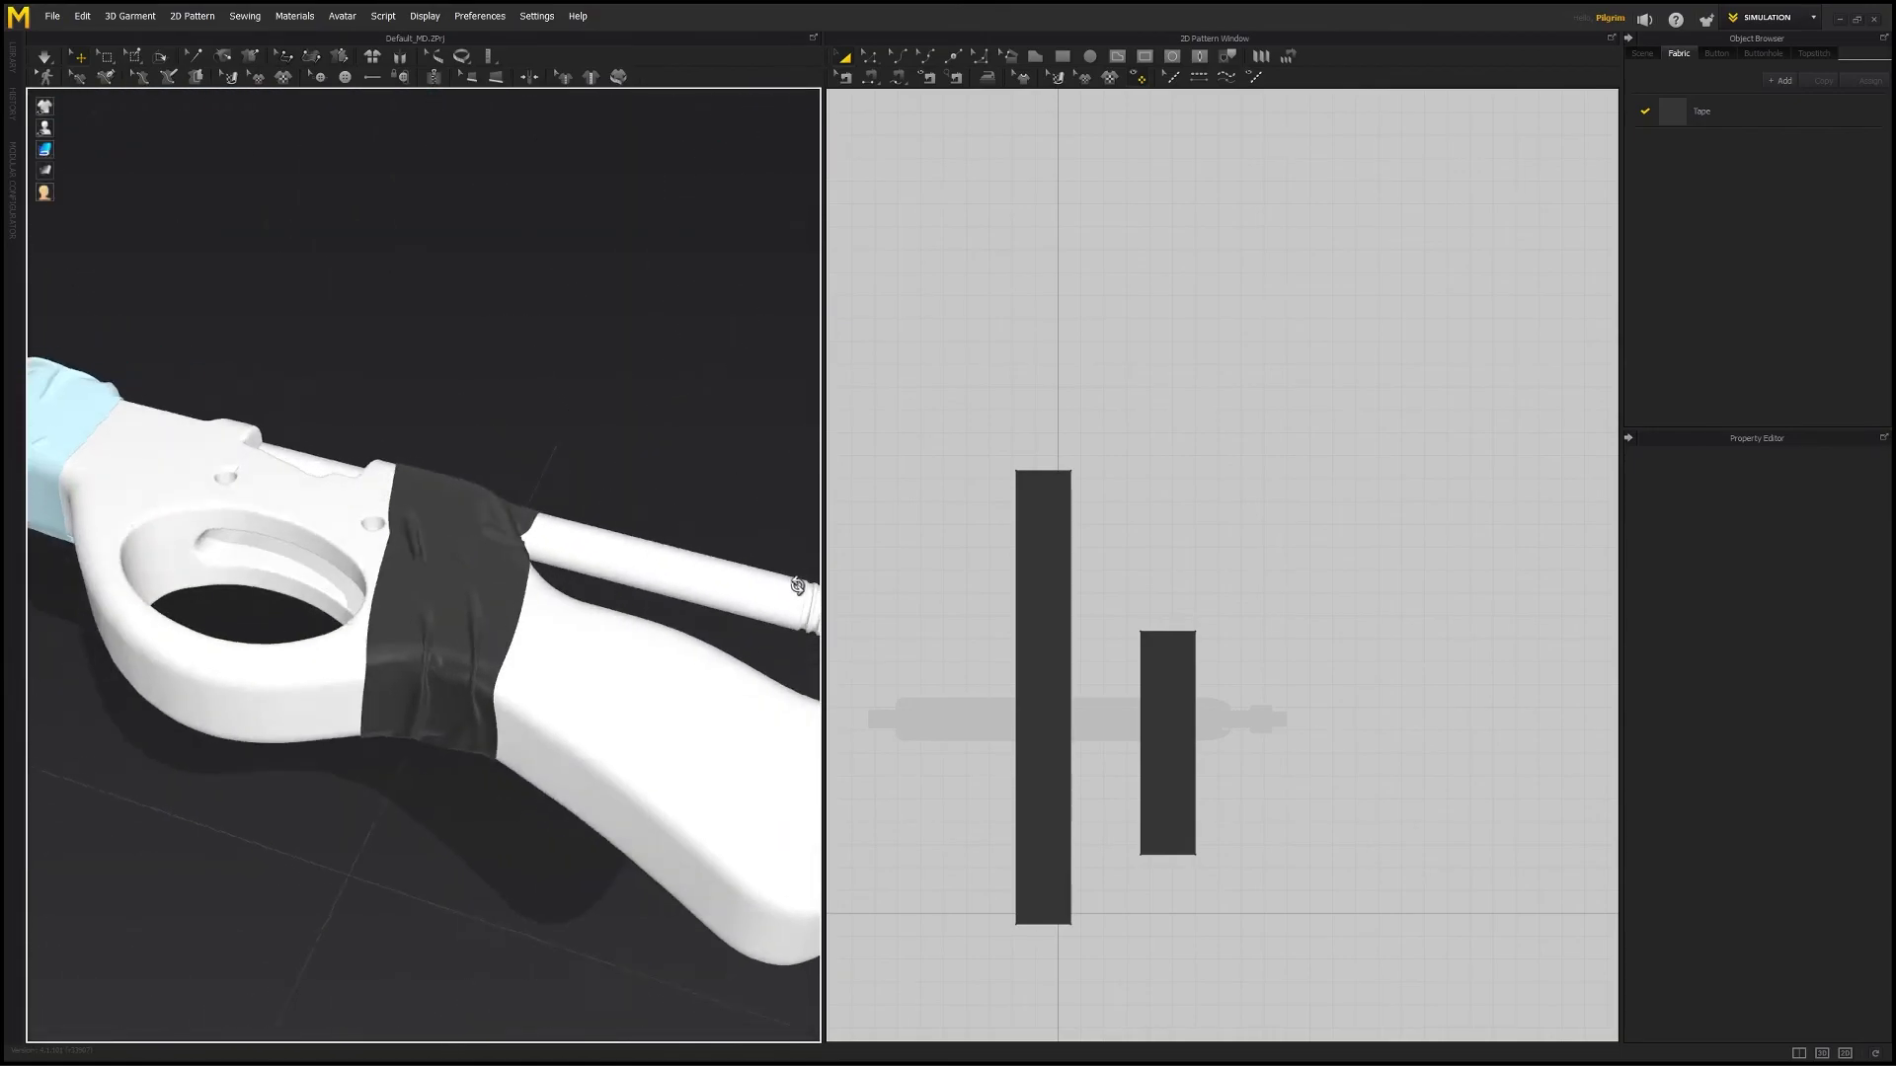
scroll(445, 582, down, 4)
right_drag(445, 583, 474, 541)
scroll(484, 578, up, 4)
mouse_move(495, 606)
right_down()
mouse_move(363, 470)
mouse_move(483, 602)
mouse_move(414, 483)
mouse_move(472, 634)
mouse_move(779, 720)
mouse_move(740, 691)
mouse_move(499, 639)
mouse_move(443, 677)
mouse_move(487, 635)
right_up()
scroll(415, 483, down, 5)
scroll(461, 626, up, 4)
scroll(486, 635, down, 4)
right_drag(453, 504, 435, 486)
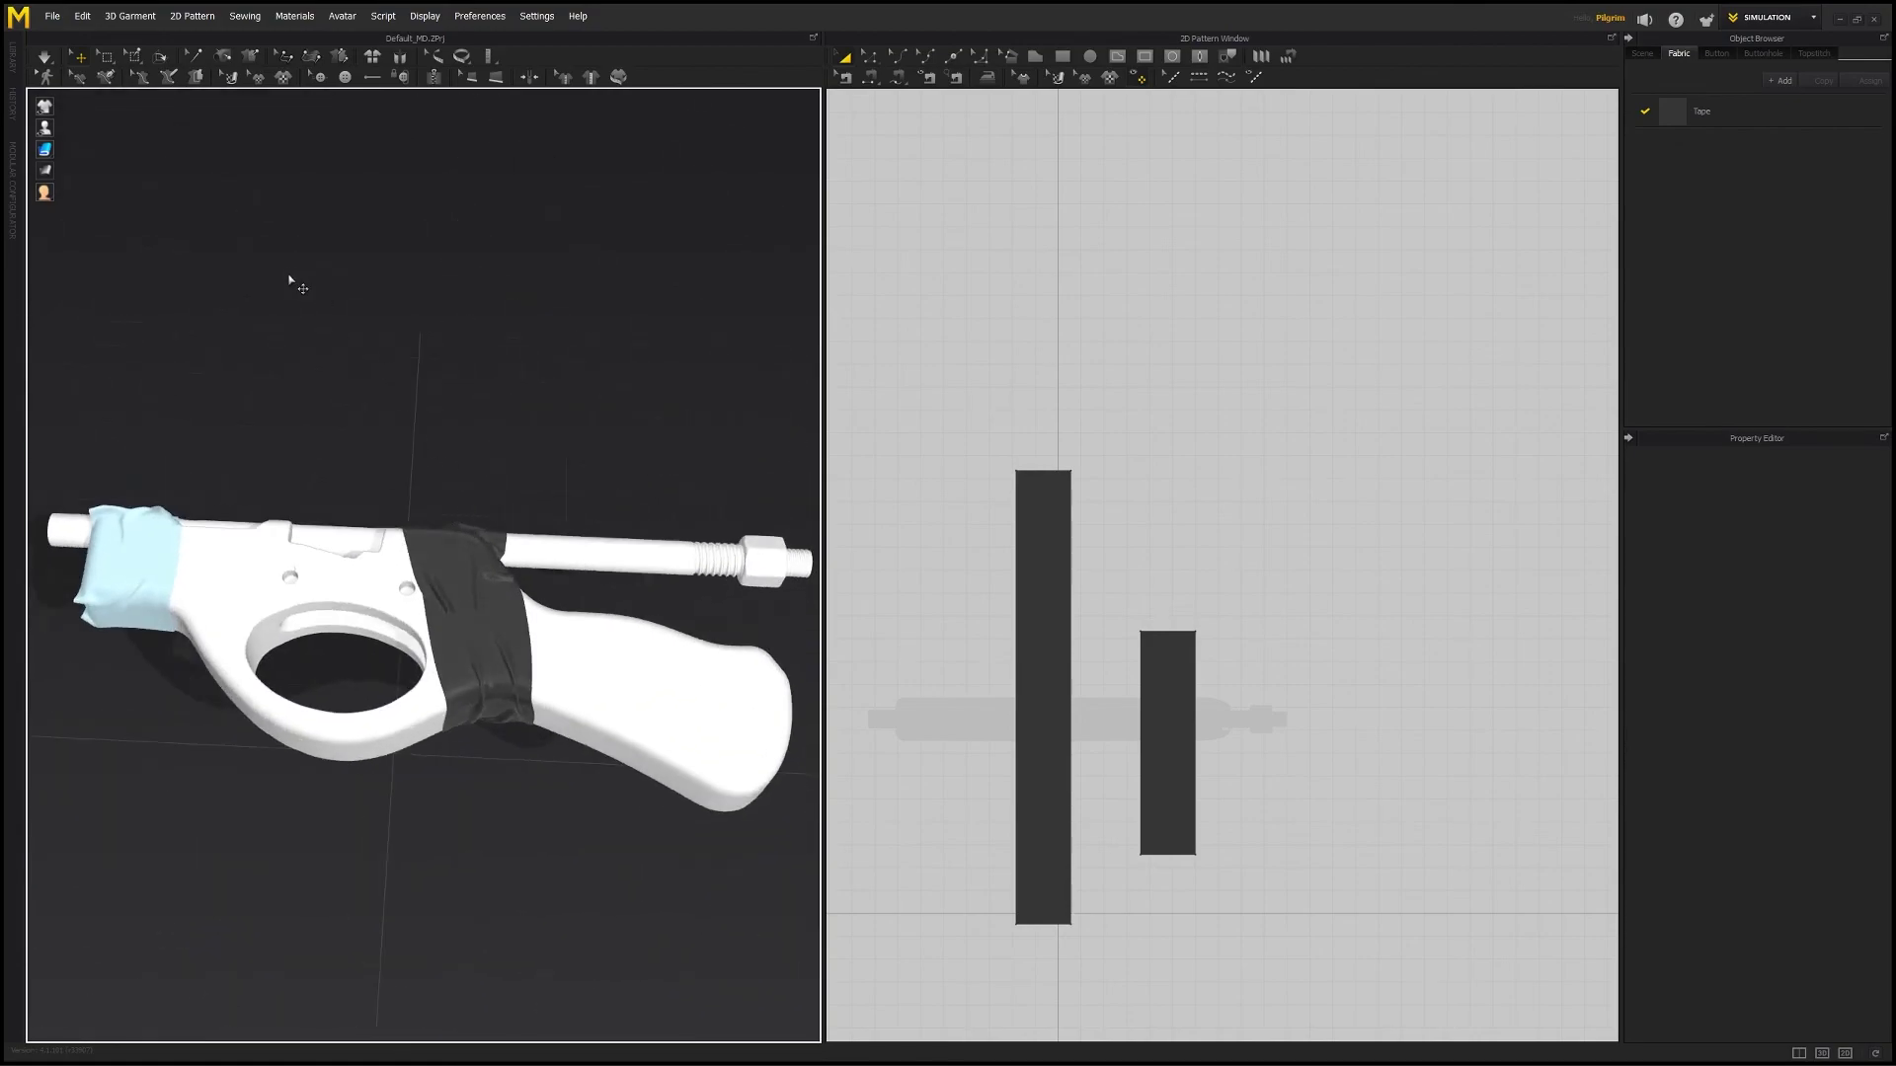
right_drag(381, 406, 441, 519)
scroll(442, 523, up, 4)
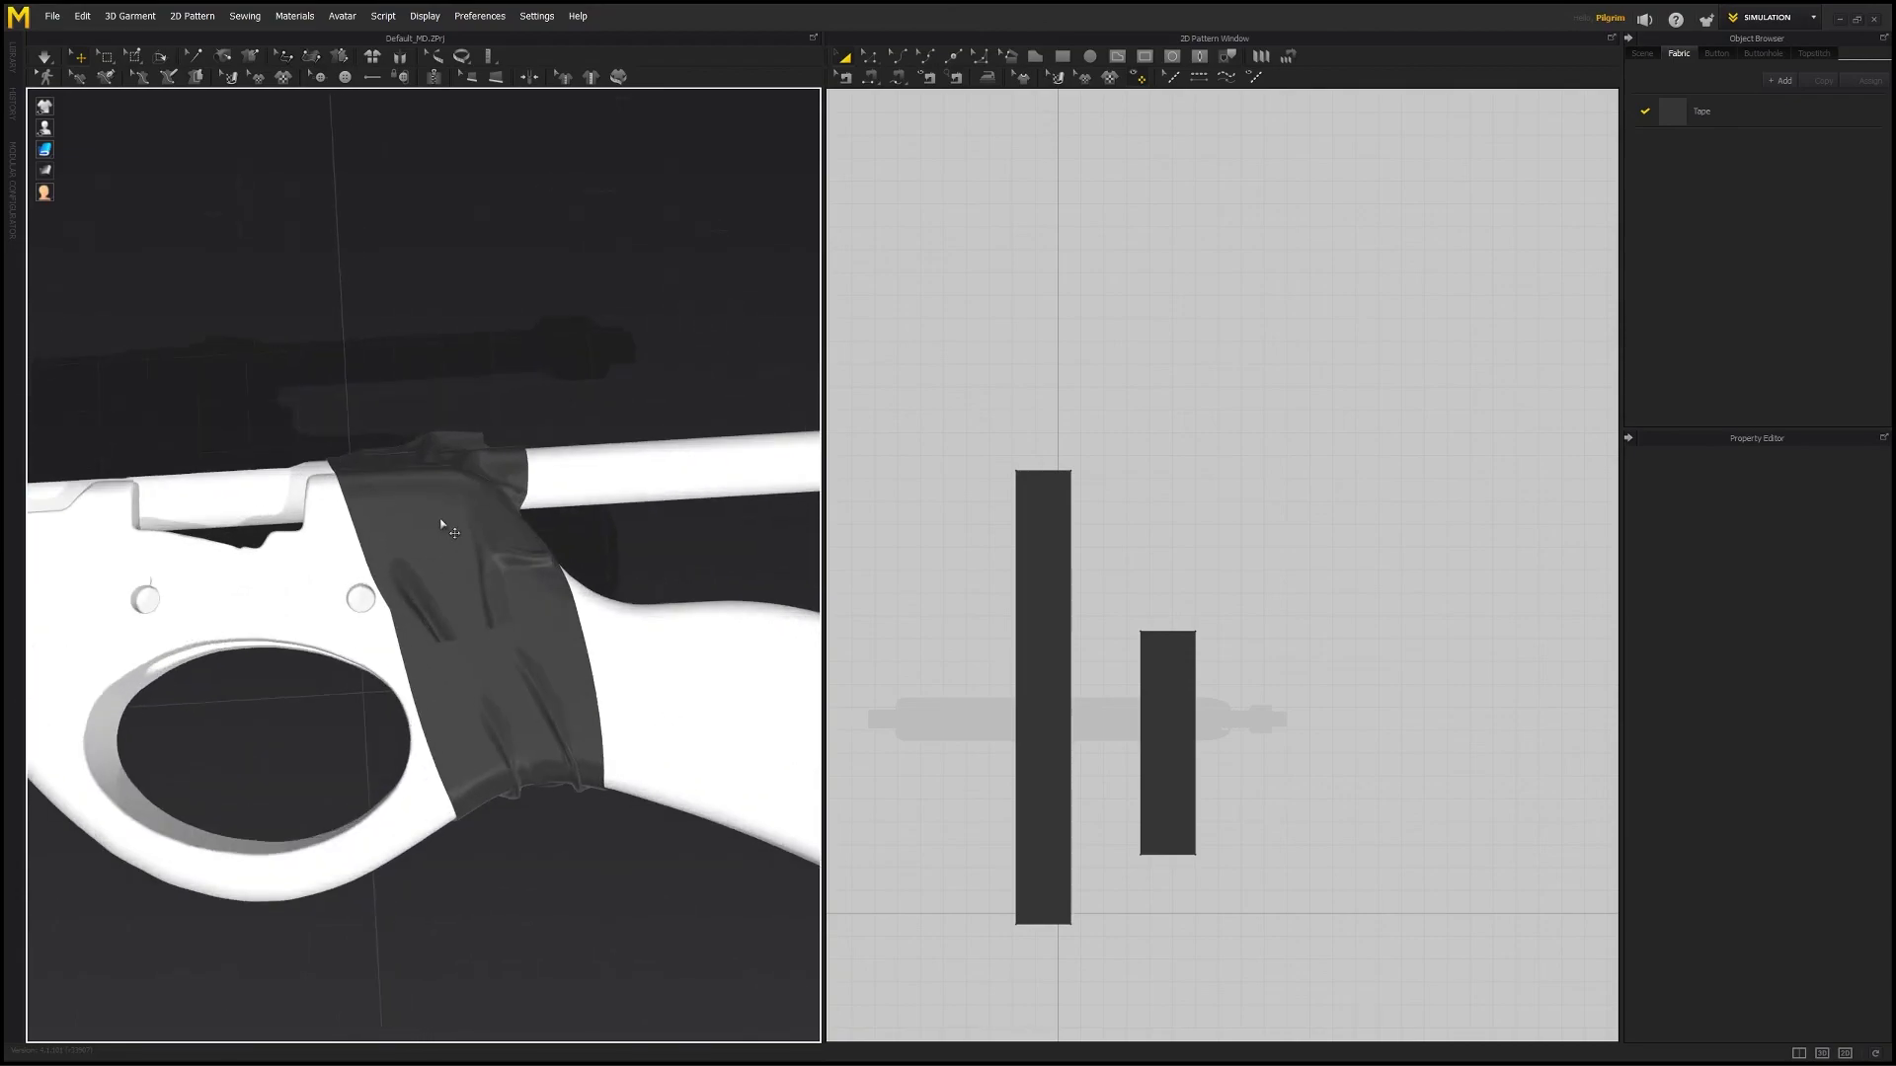
- Export the selected rear tape as an OBJ, overwriting Tape_01 in the Base Meshes folder
click(441, 523)
click(53, 16)
mouse_move(95, 216)
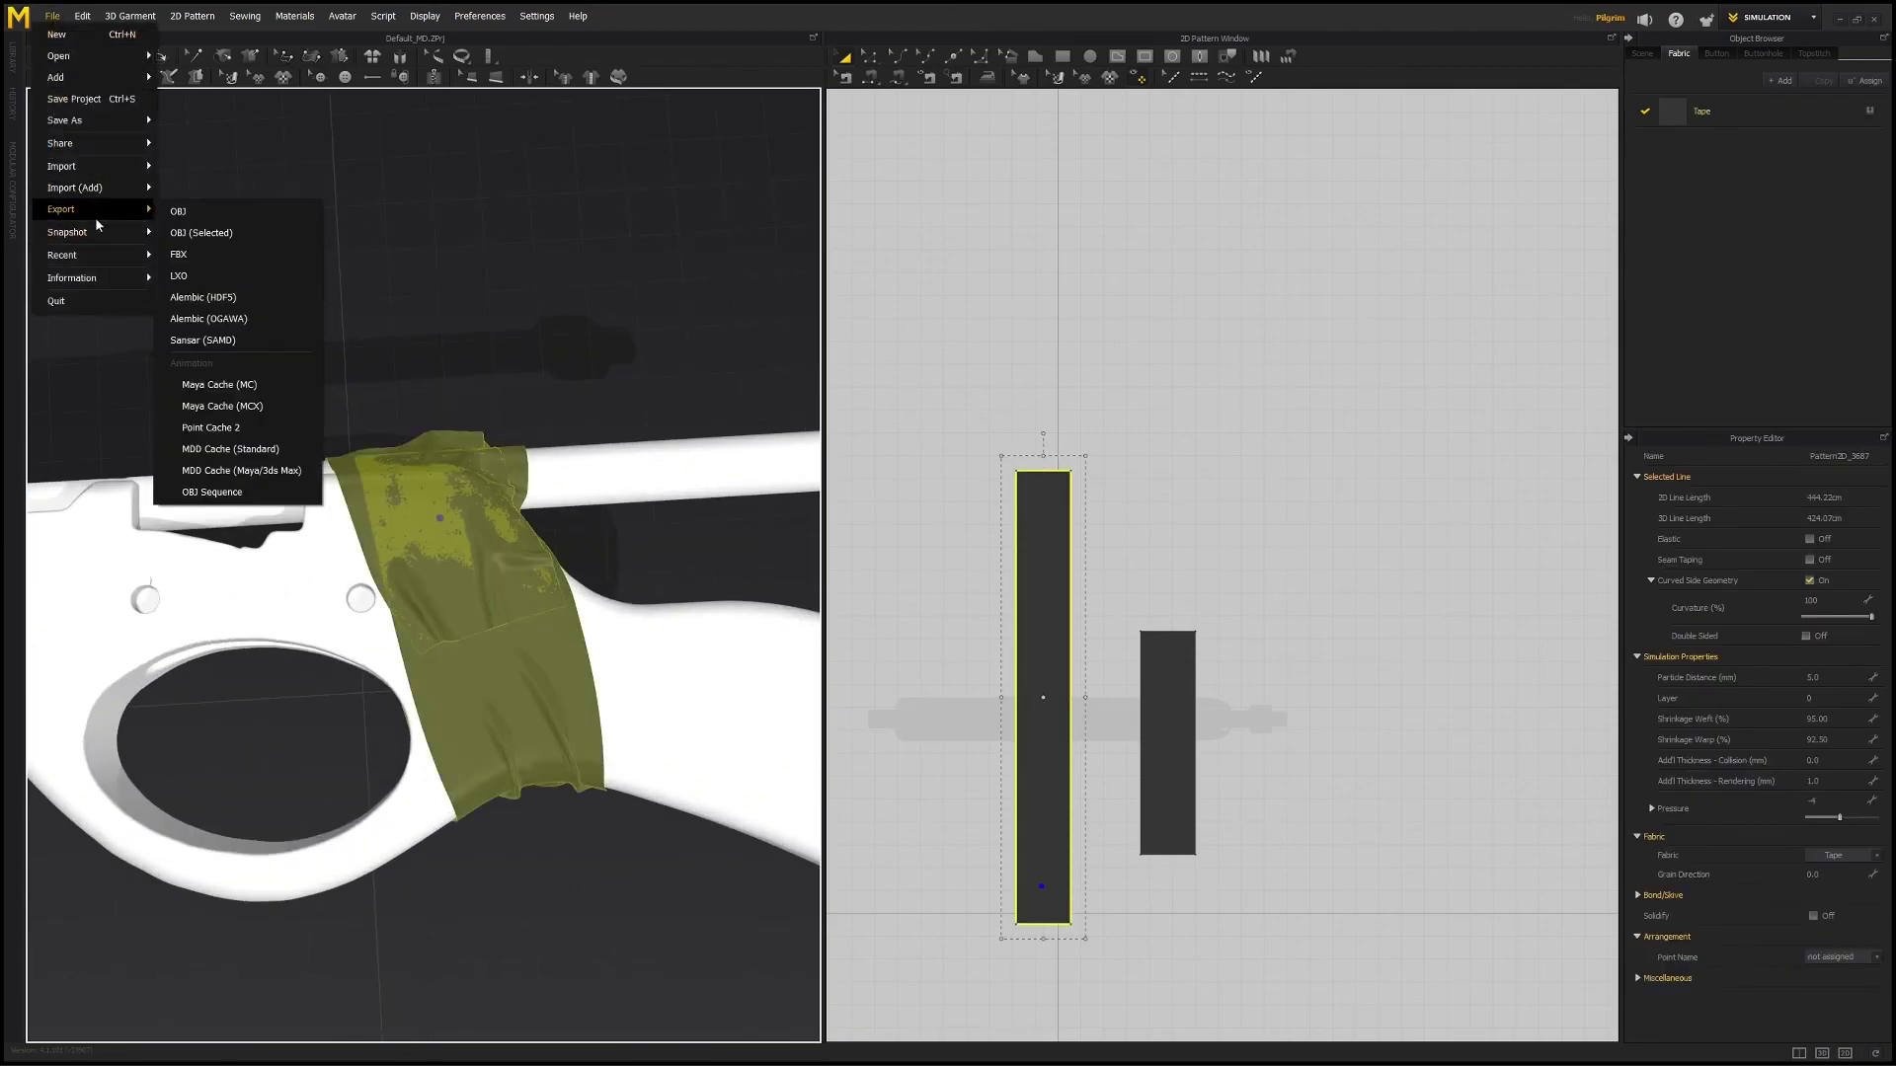
click(225, 234)
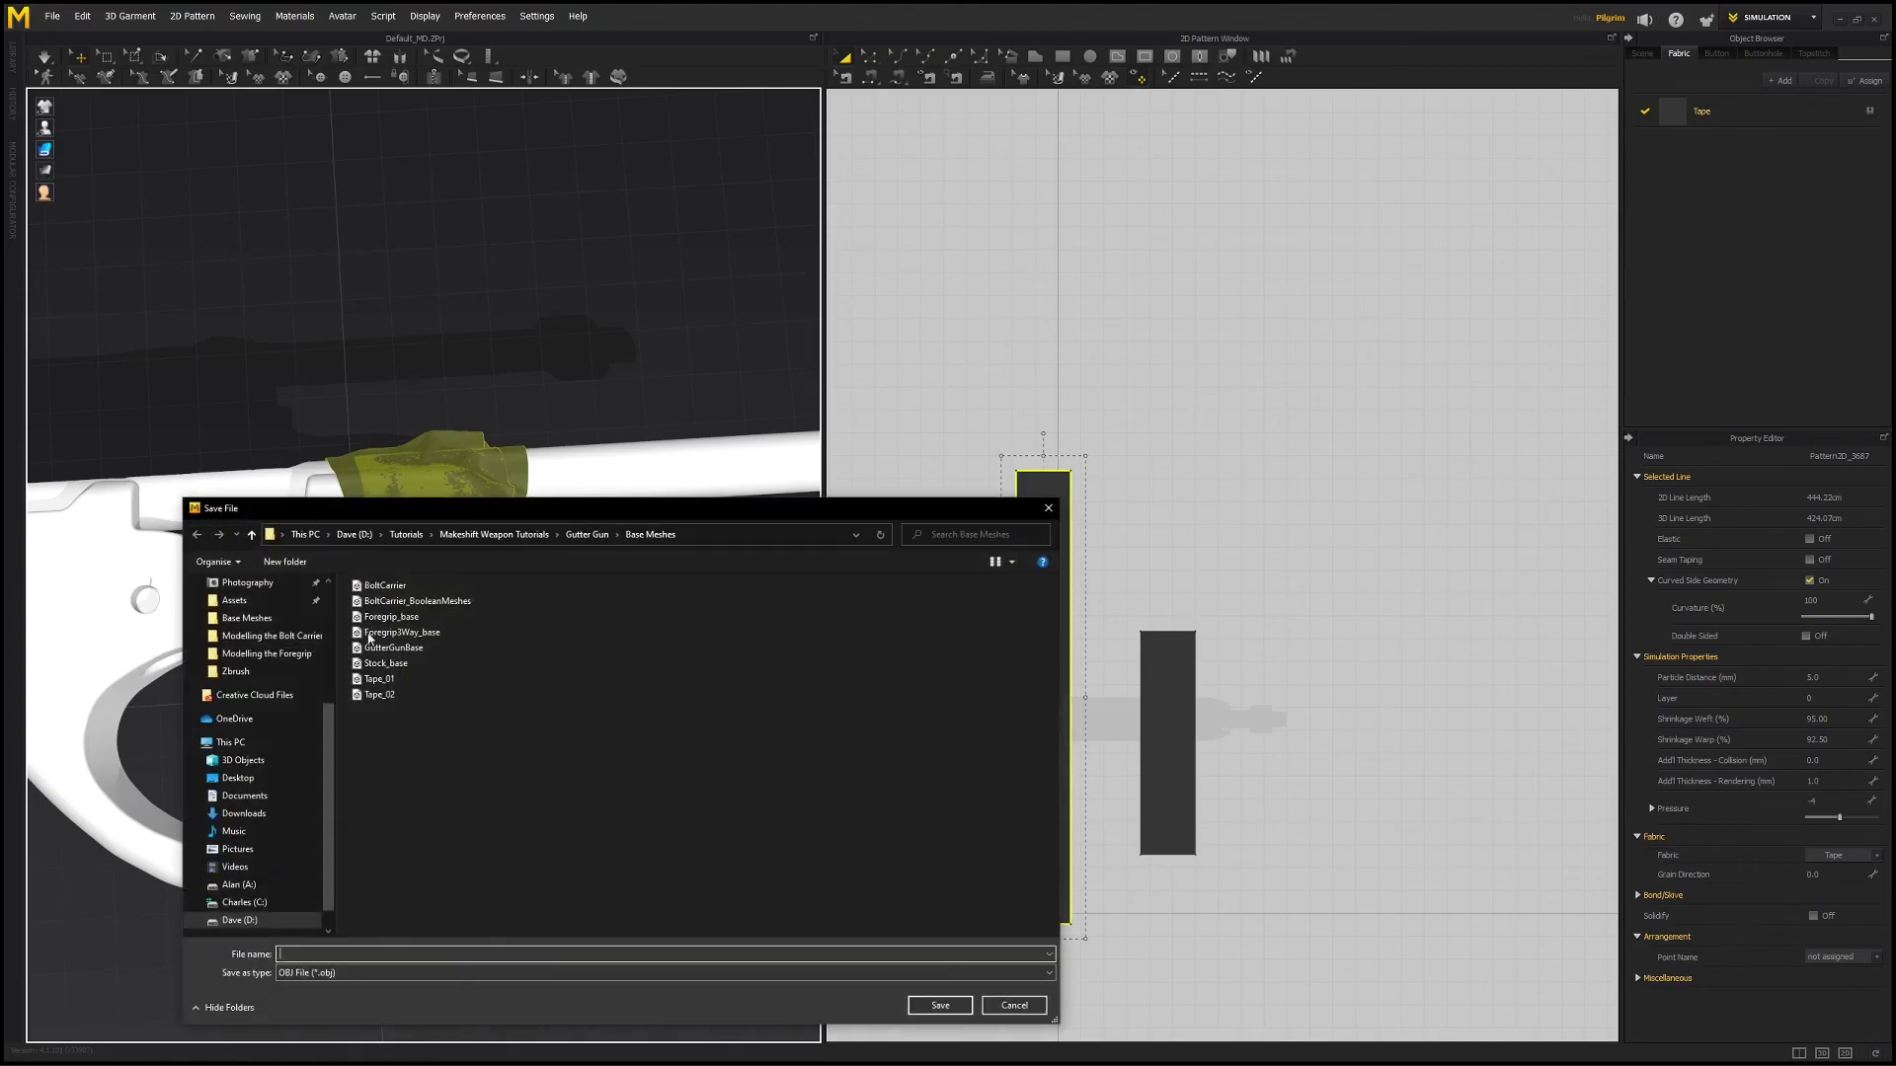
click(404, 681)
double_click(404, 681)
click(974, 541)
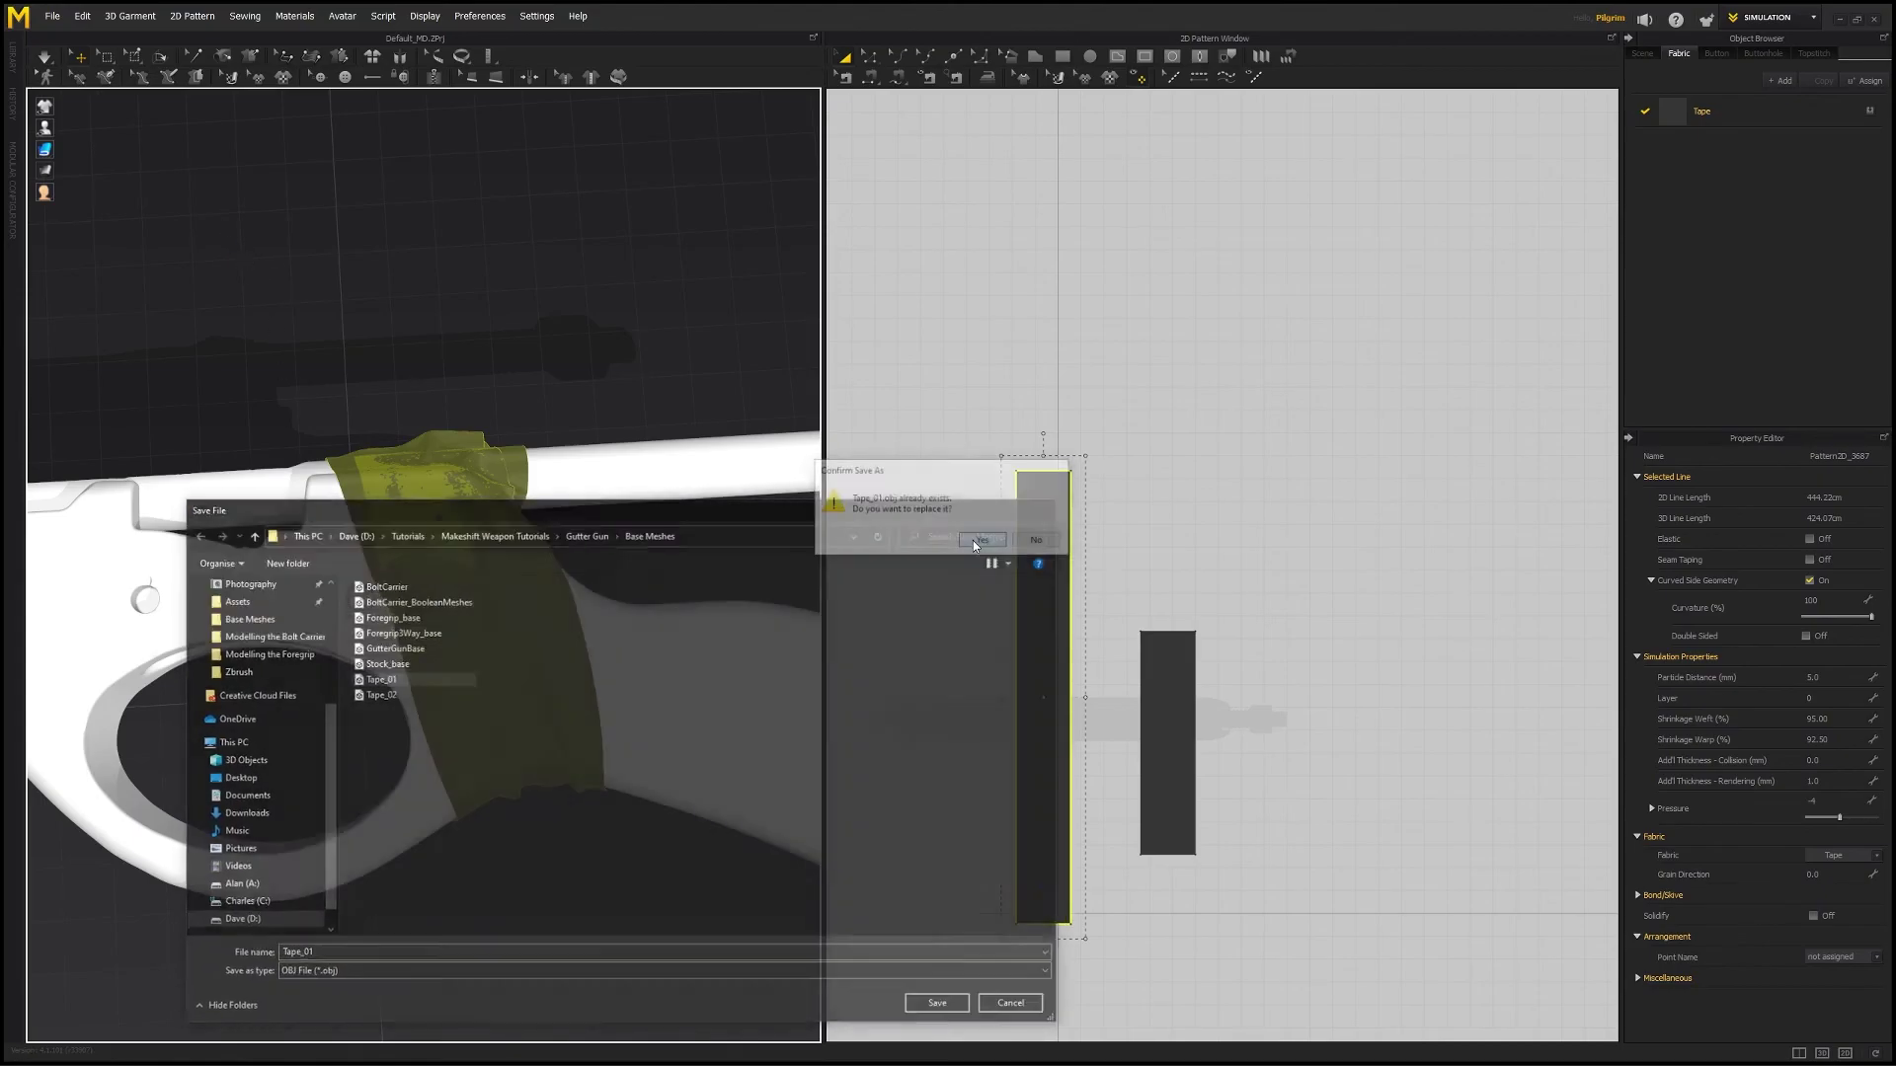
click(988, 856)
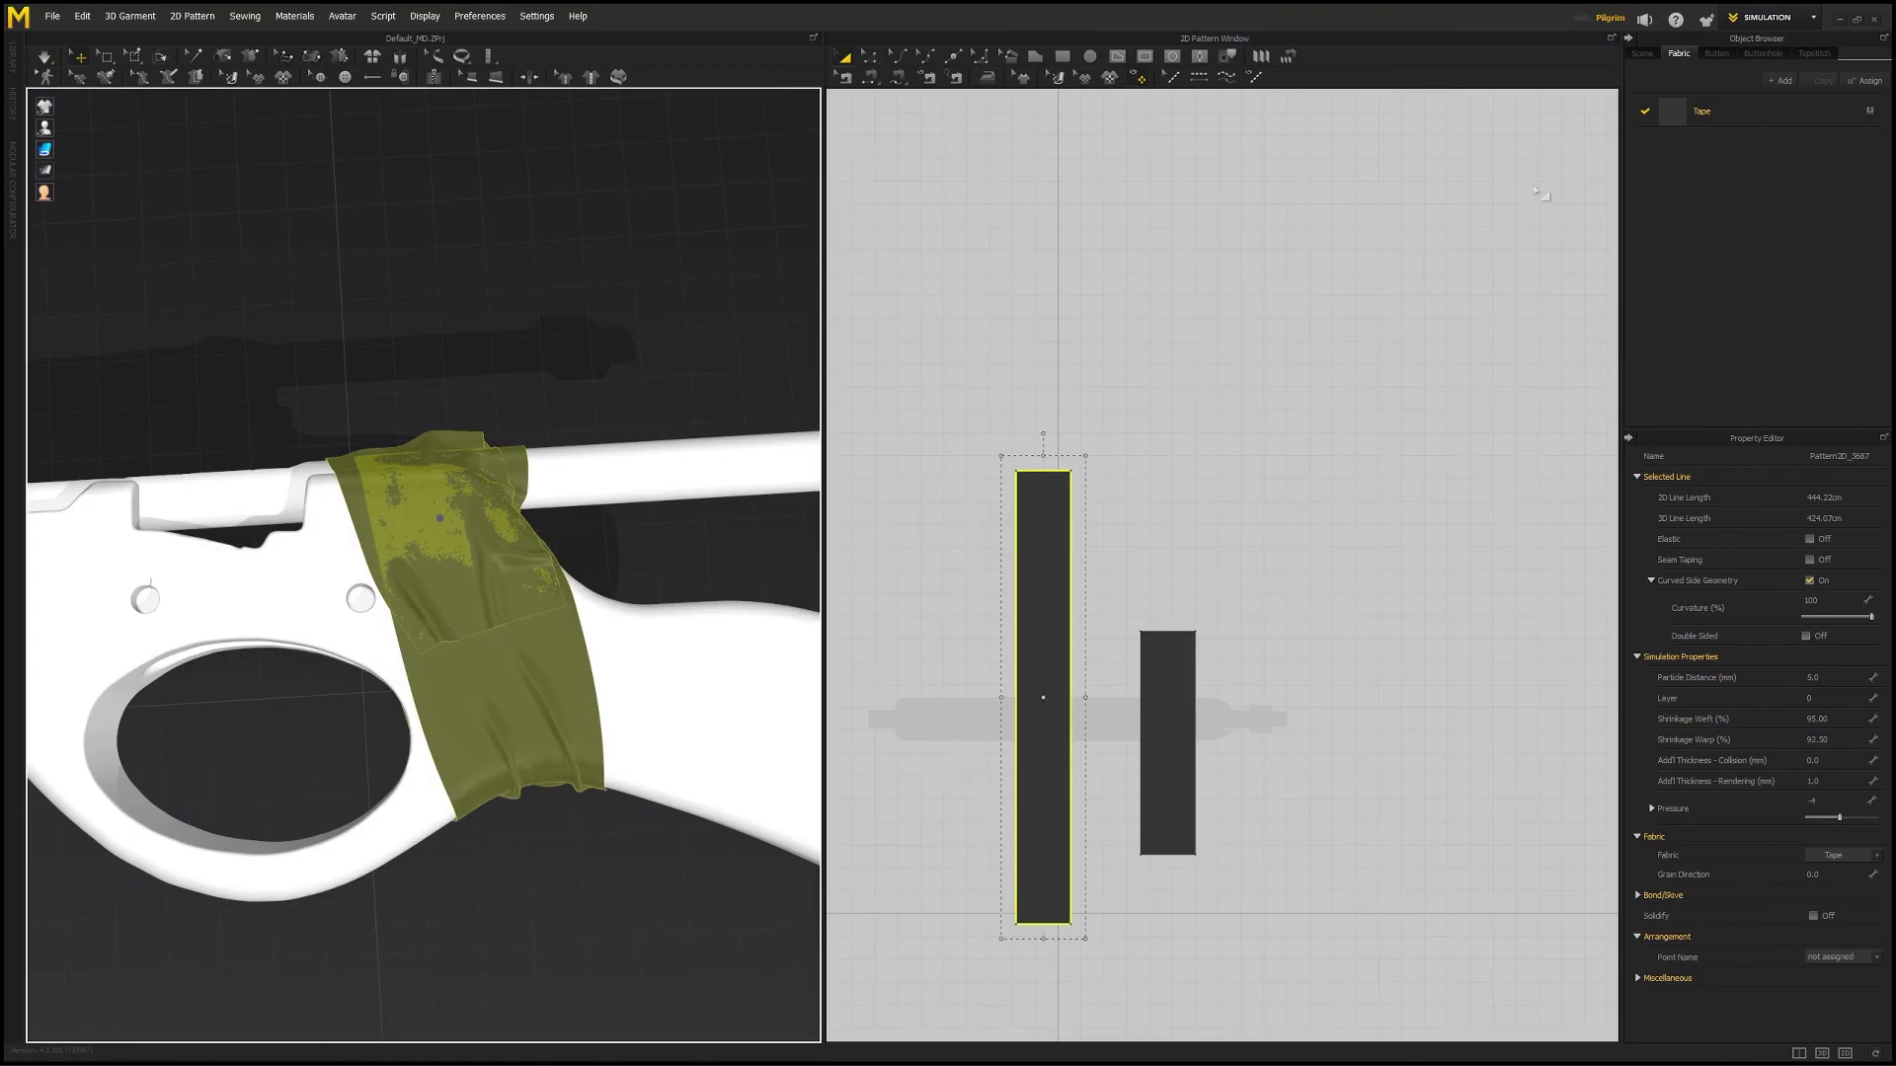
- Switch to Blender and delete the old tape wrap, Tape_02, from the gun's front
click(1841, 16)
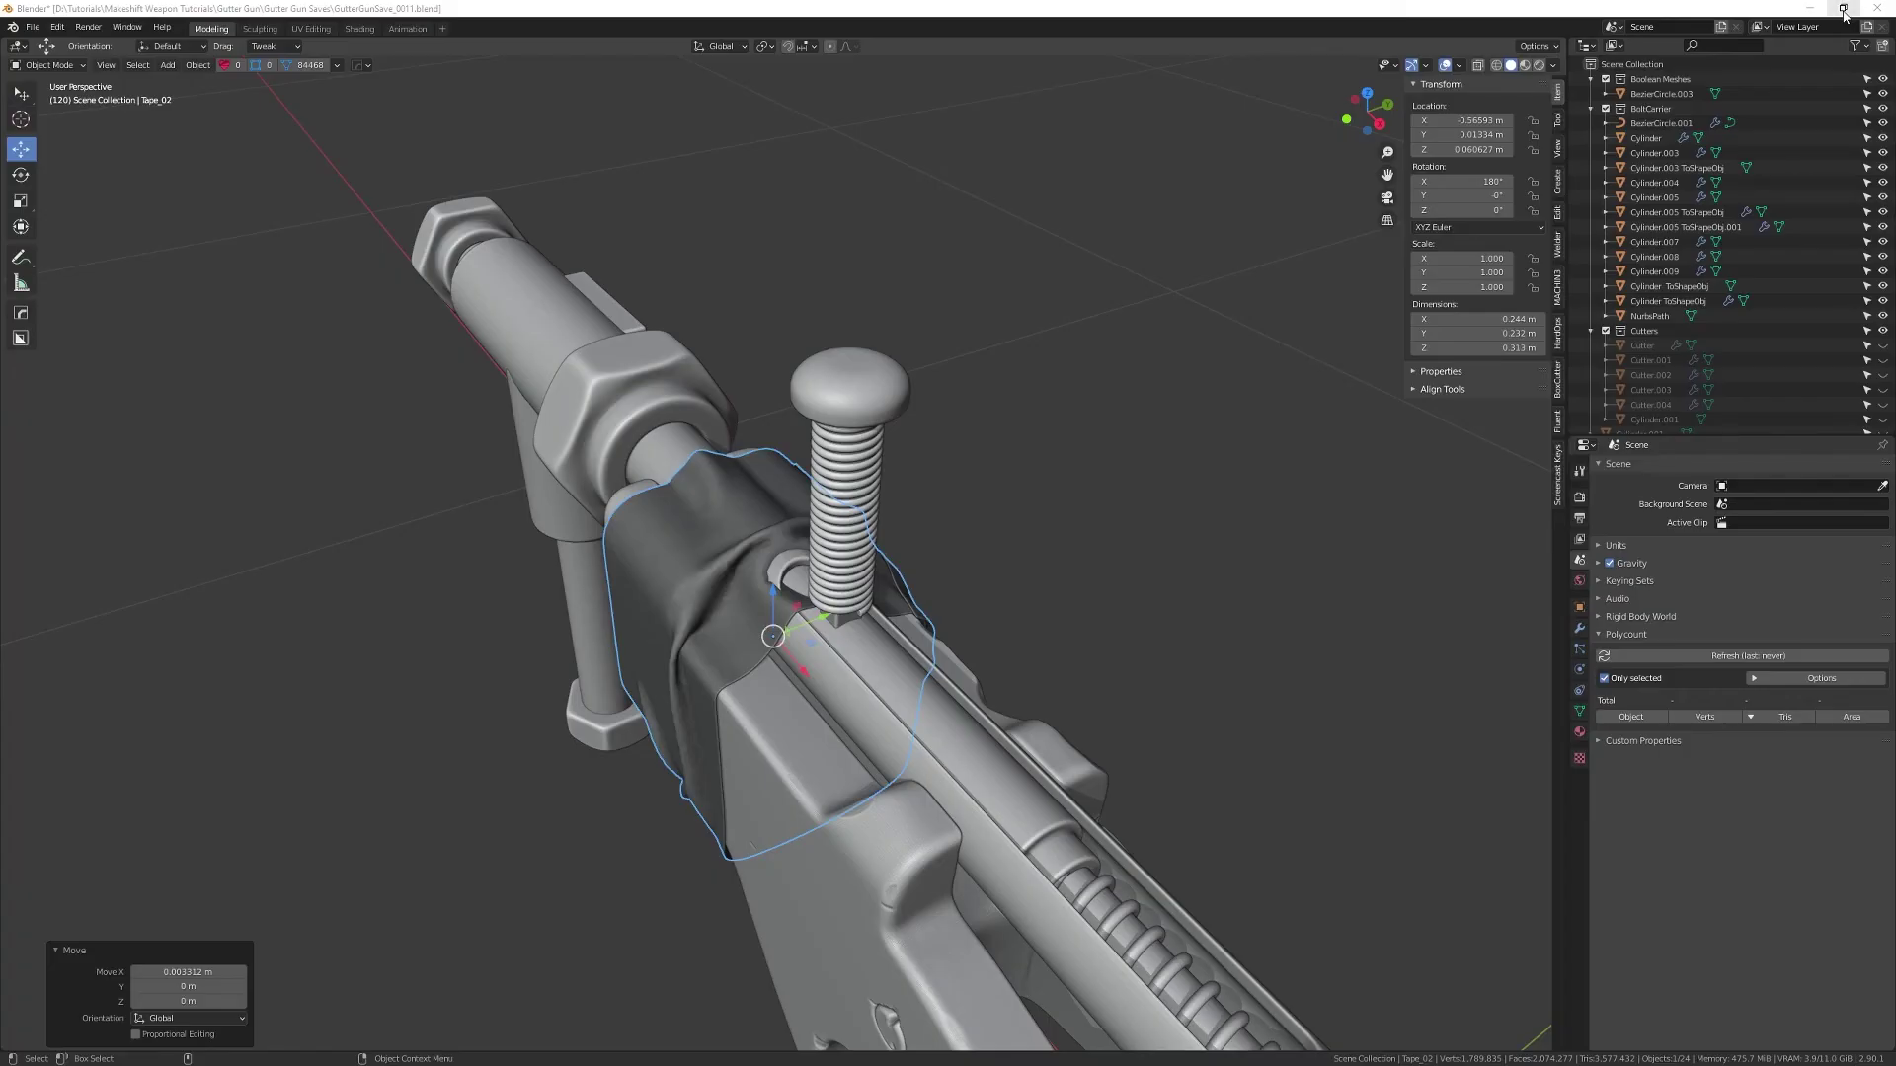
click(1038, 494)
middle_drag(1072, 476, 978, 568)
click(836, 599)
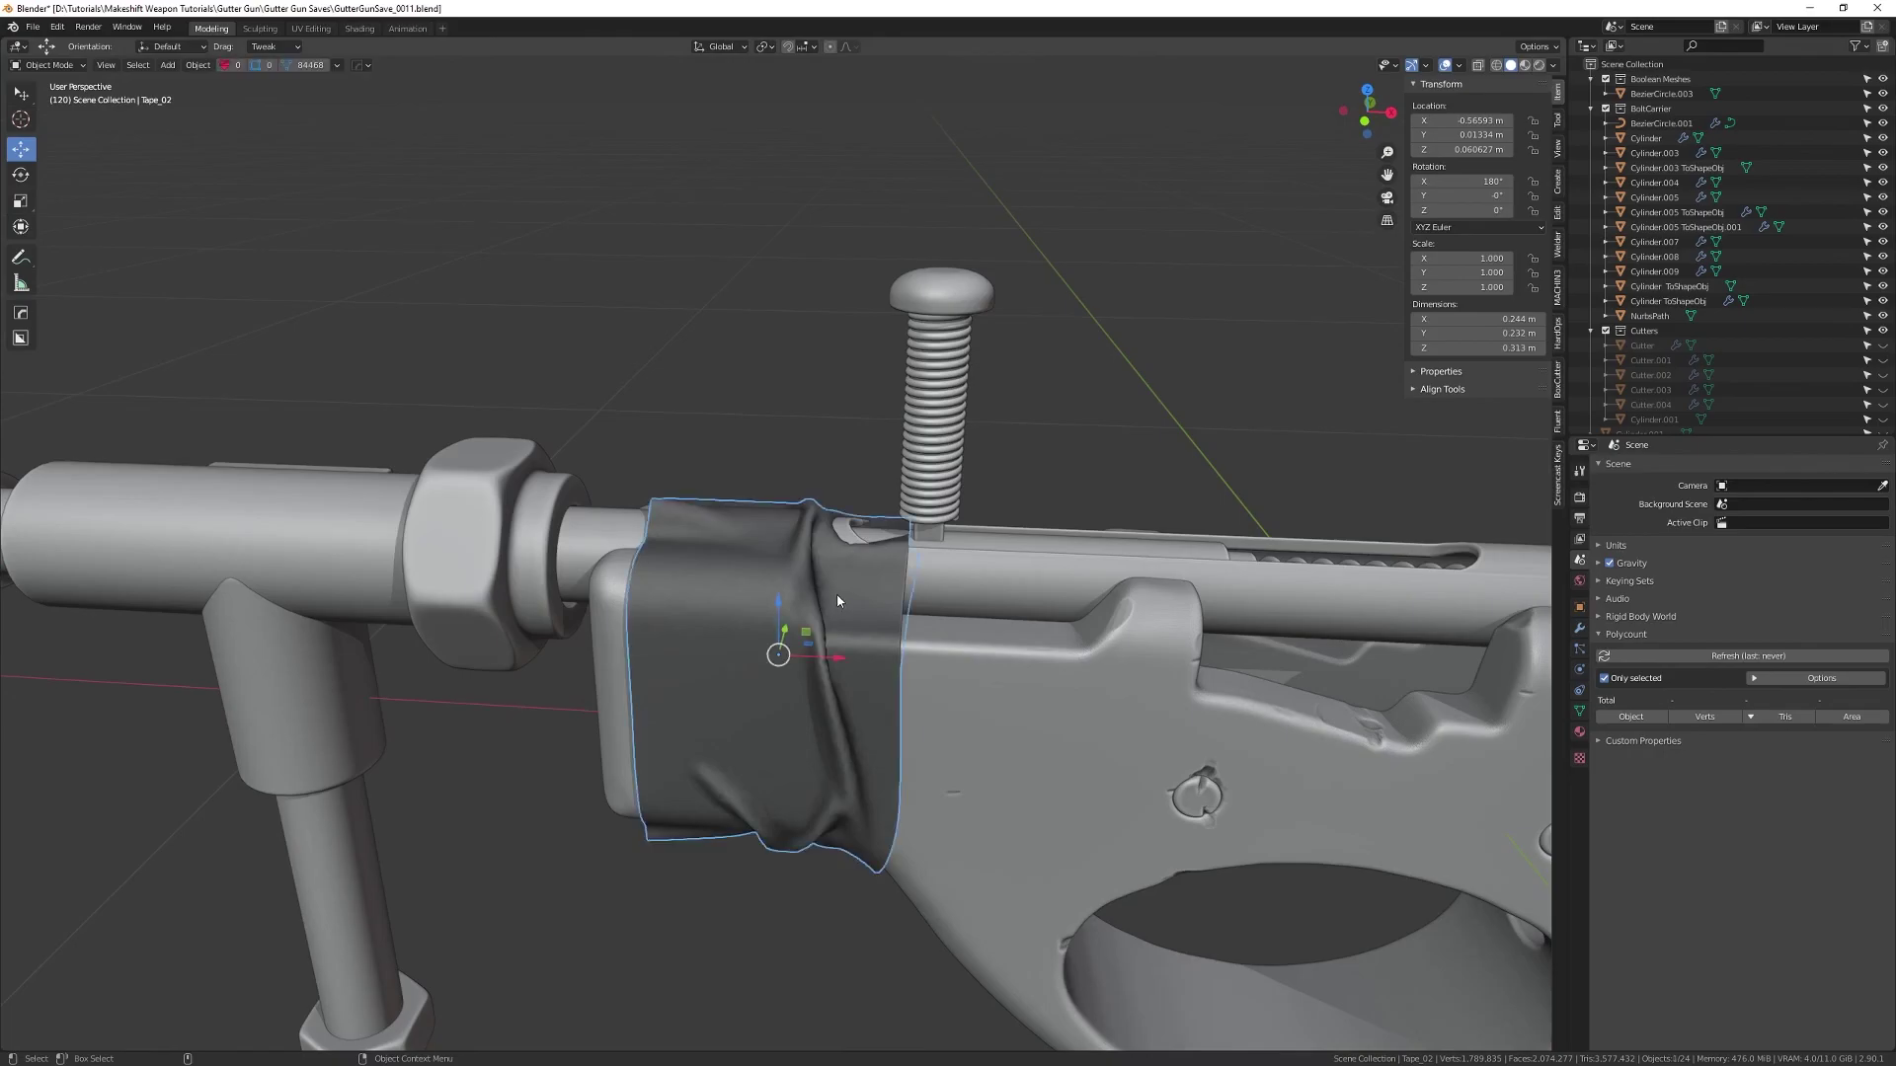
key(Delete)
key(q)
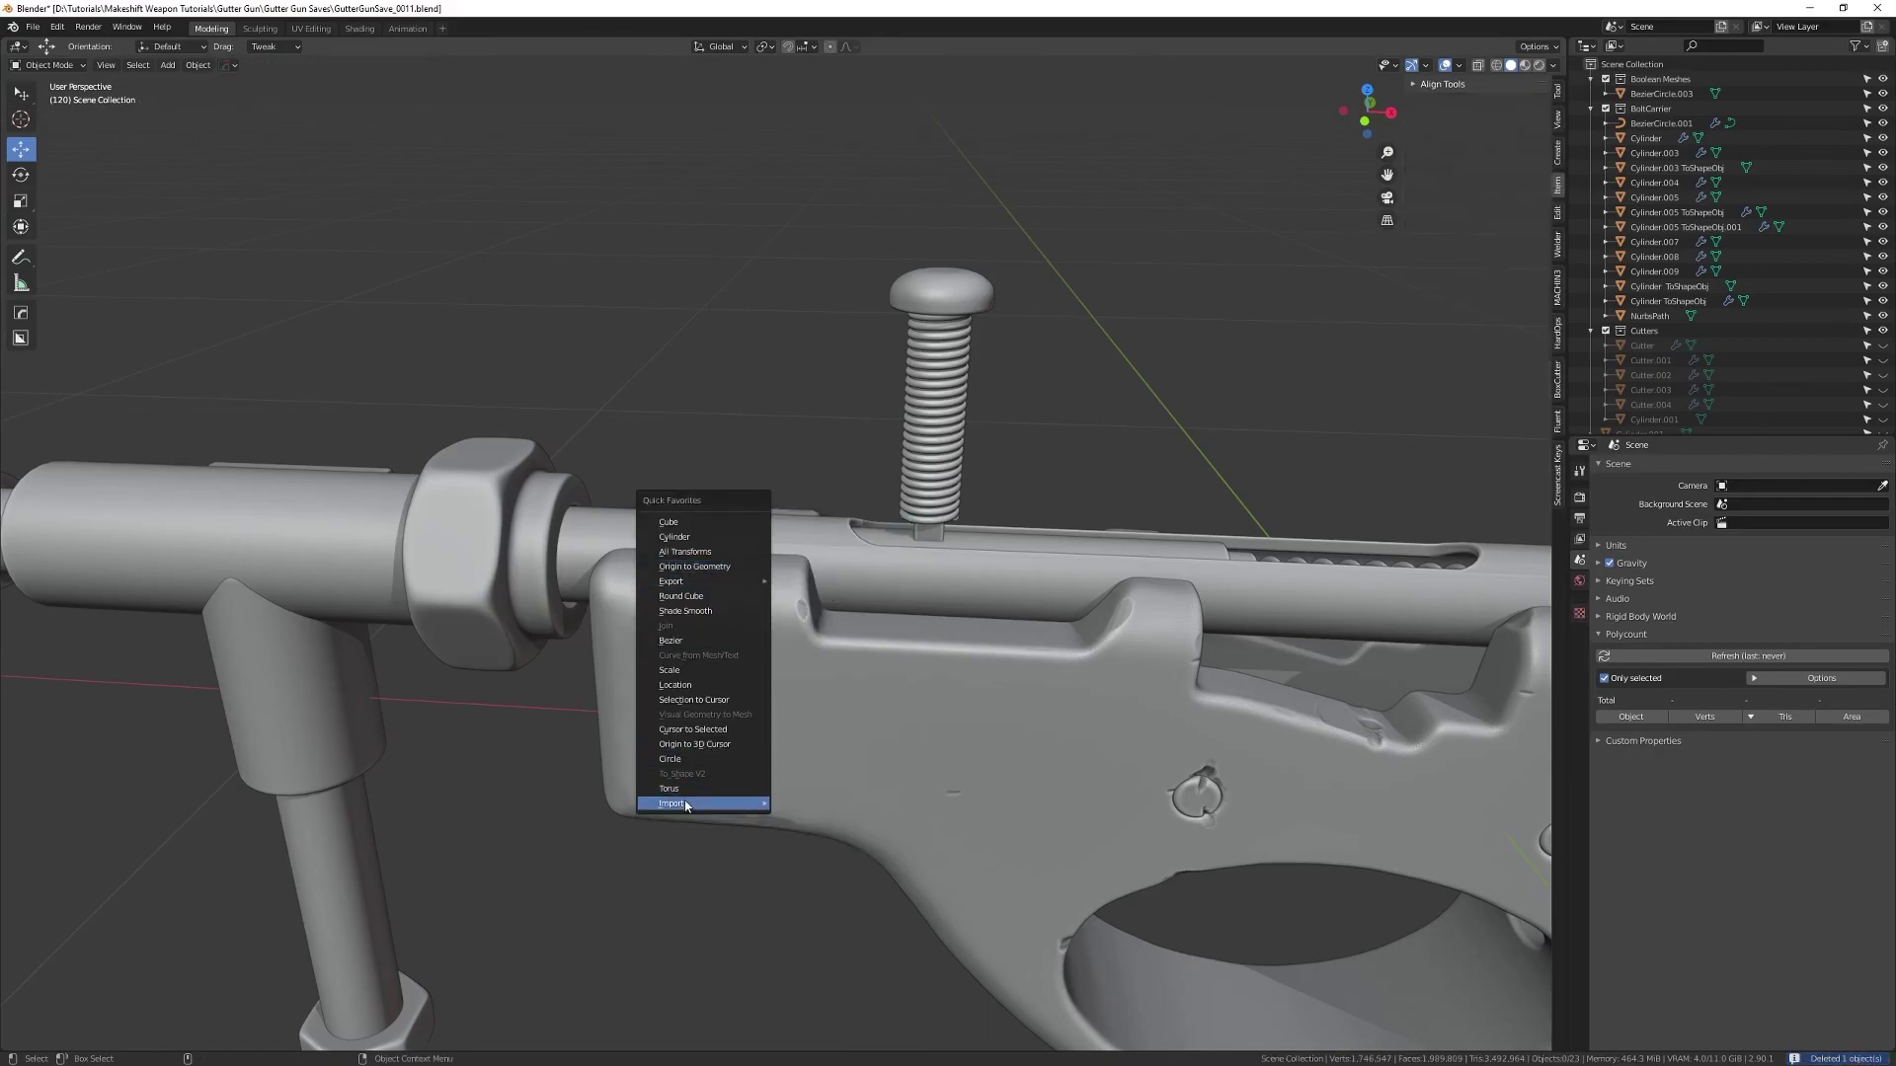
mouse_move(686, 806)
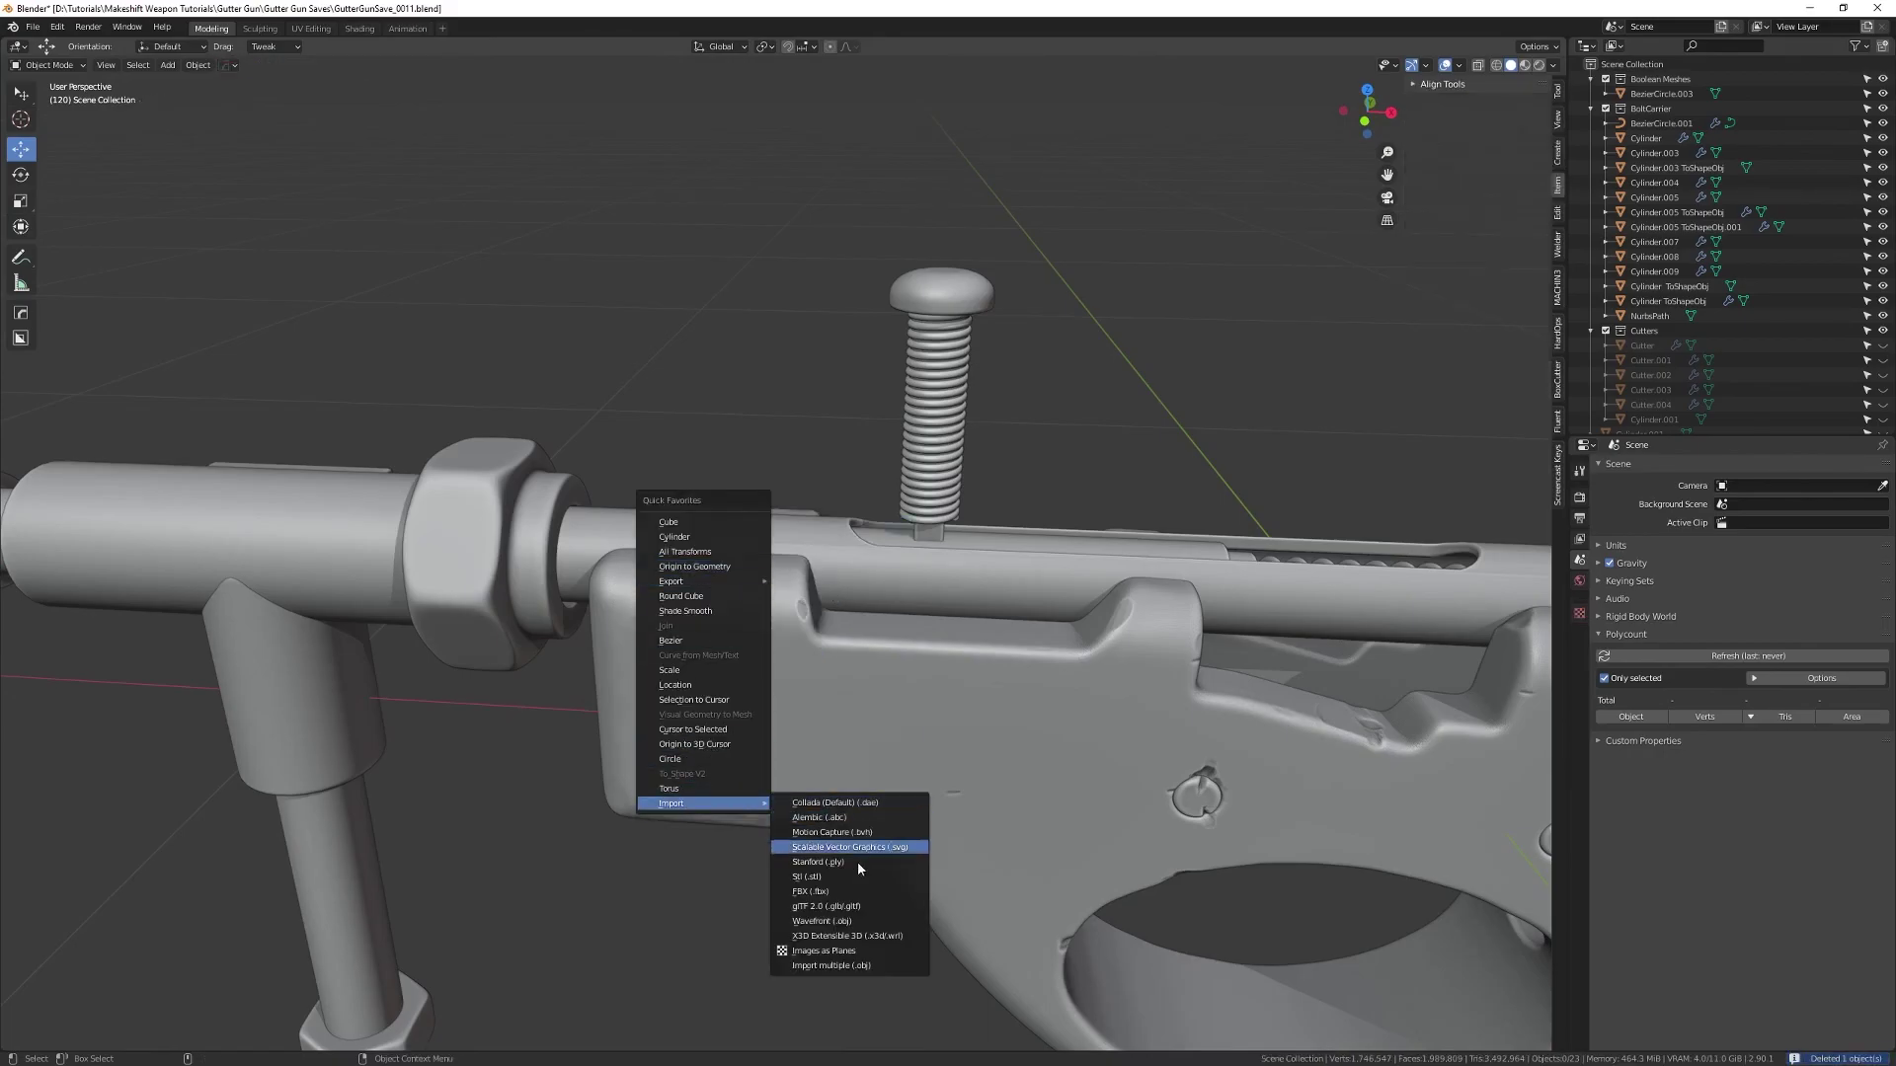
click(834, 966)
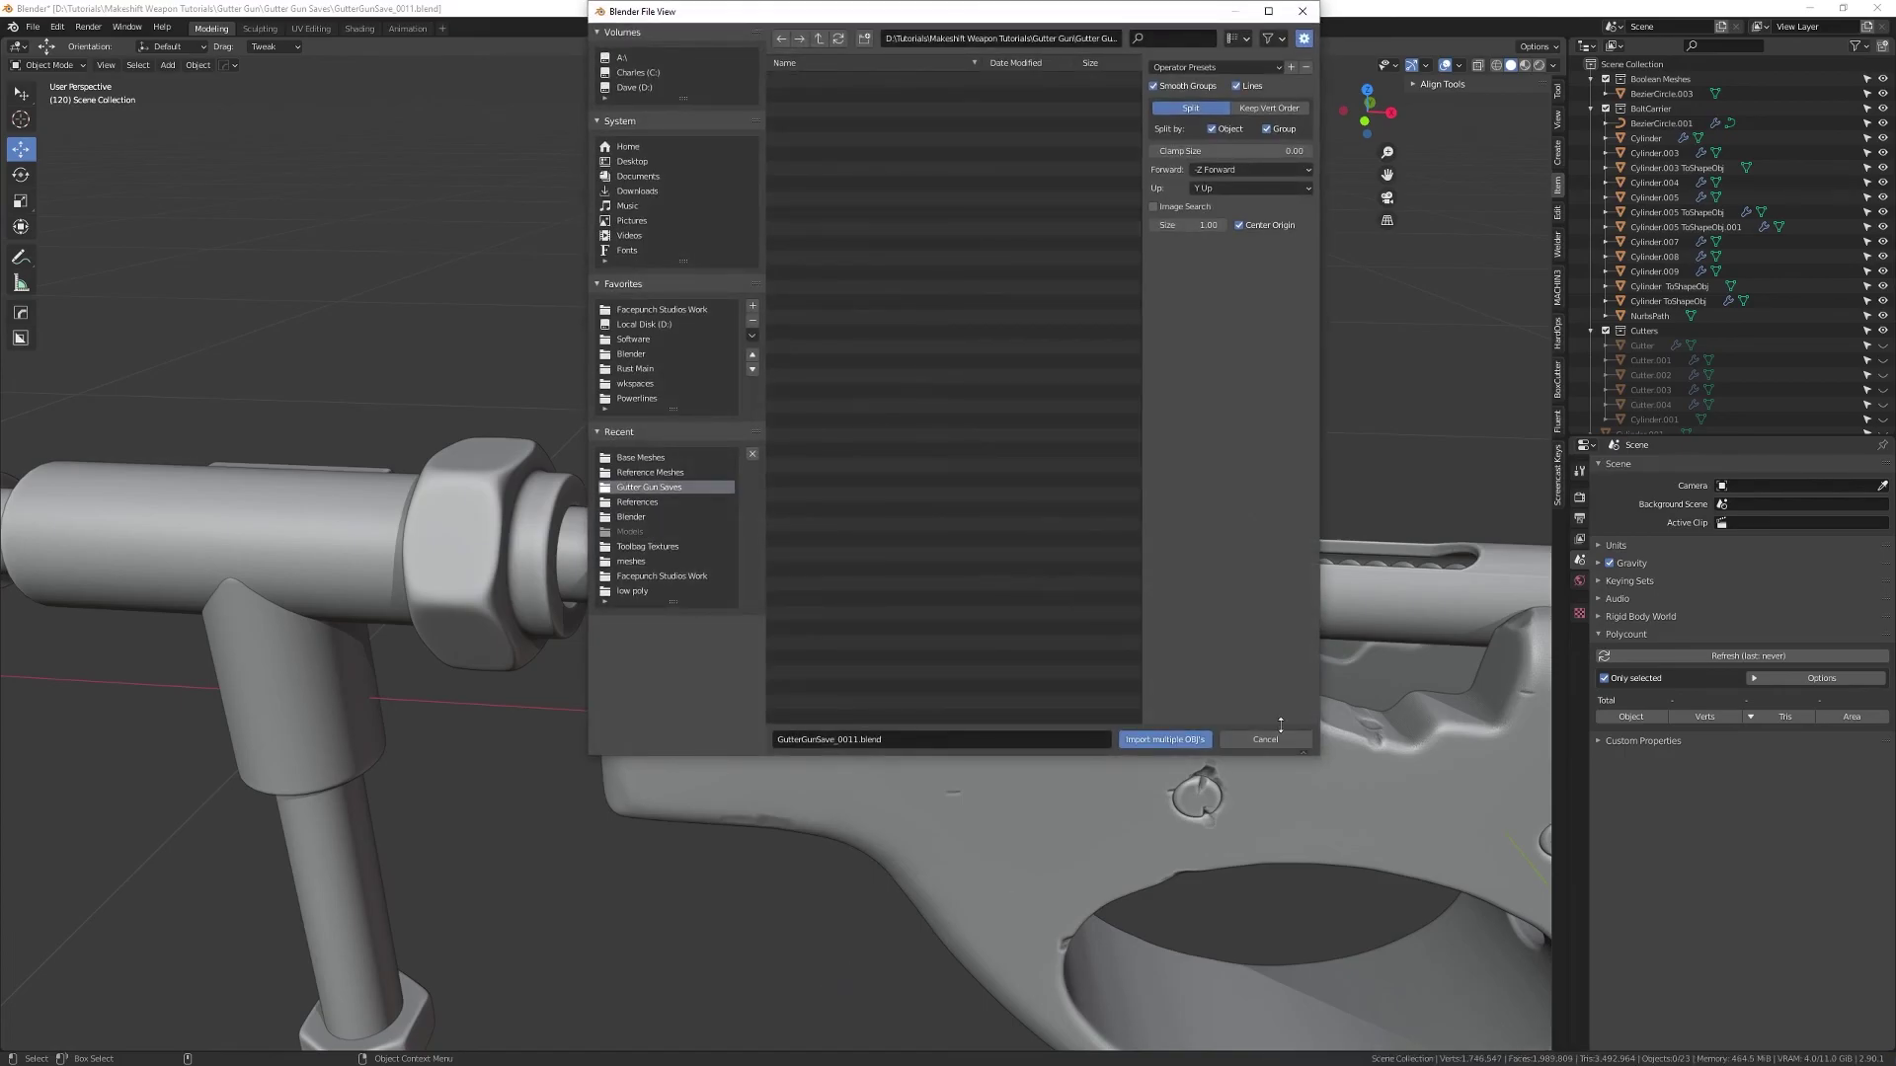
click(1274, 739)
- Import the re-exported front tape, Tape_02.obj, as a Wavefront file
key(q)
mouse_move(790, 698)
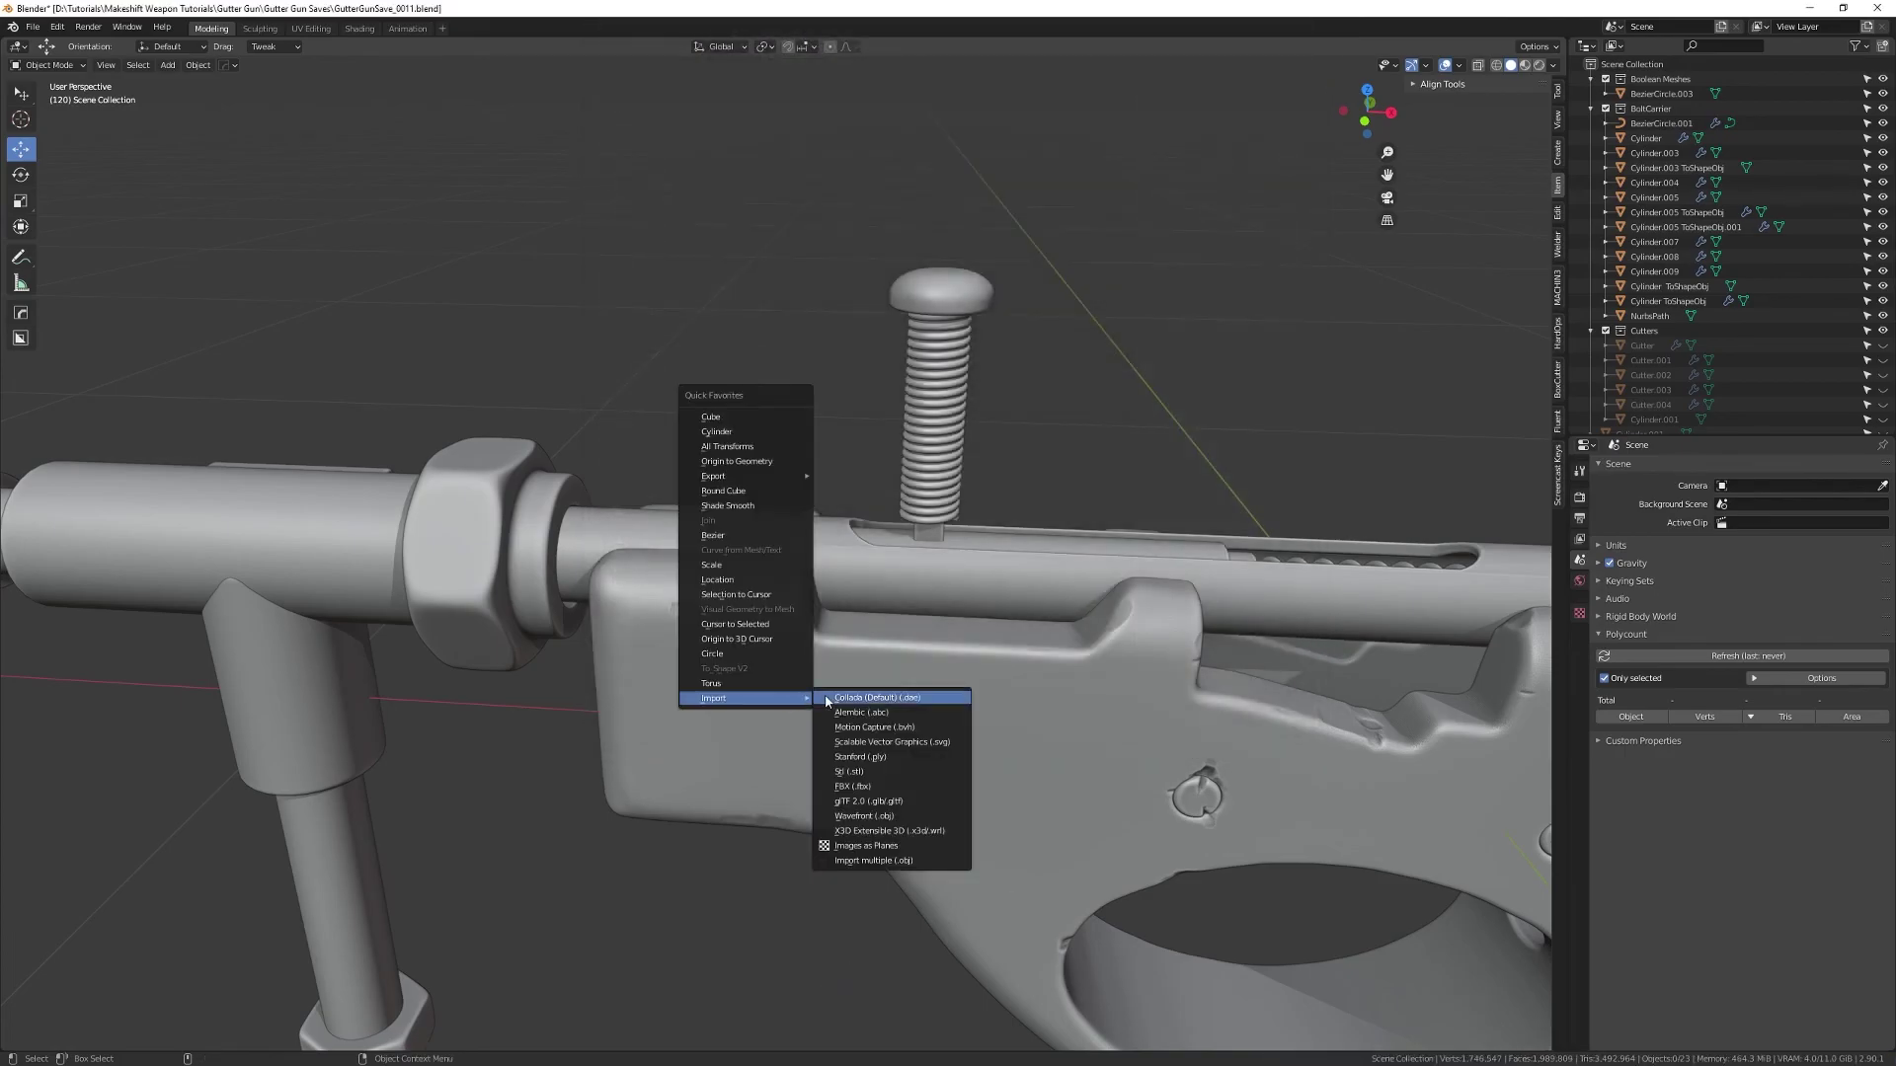
click(901, 822)
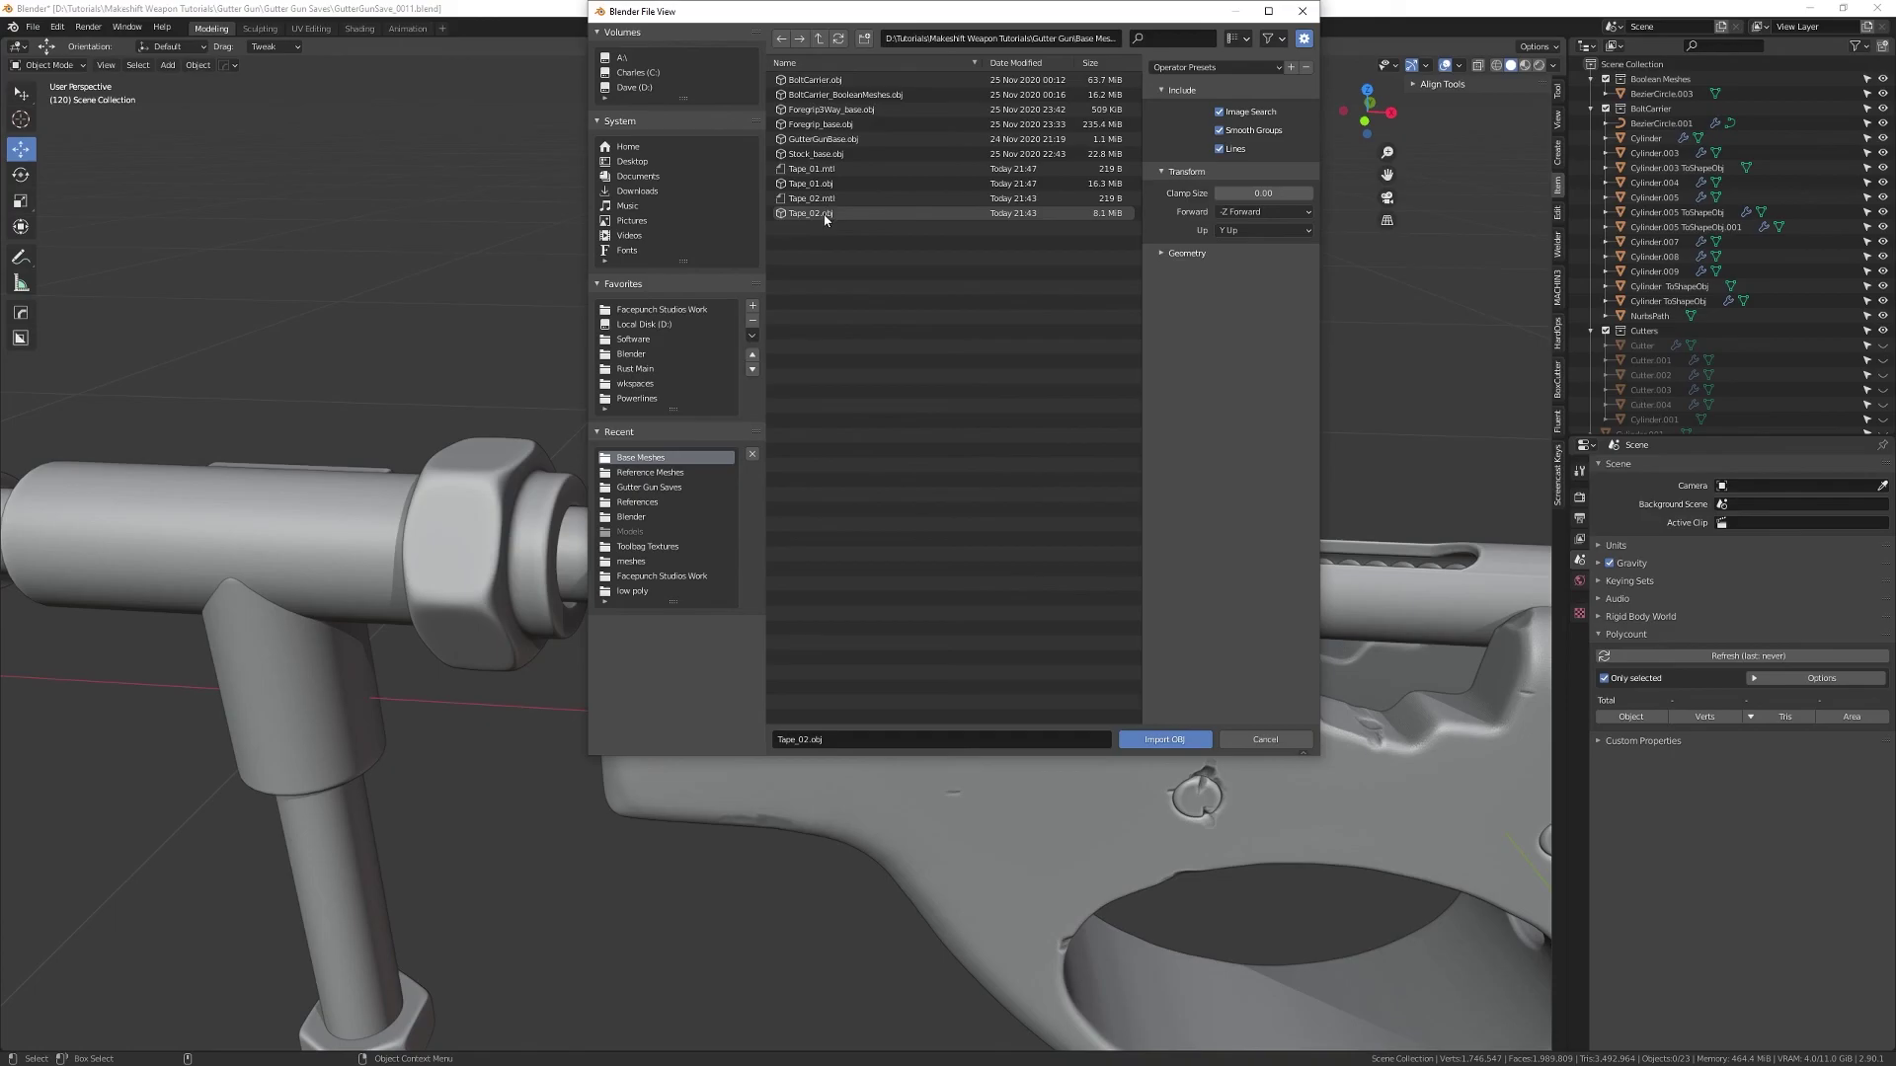
double_click(825, 215)
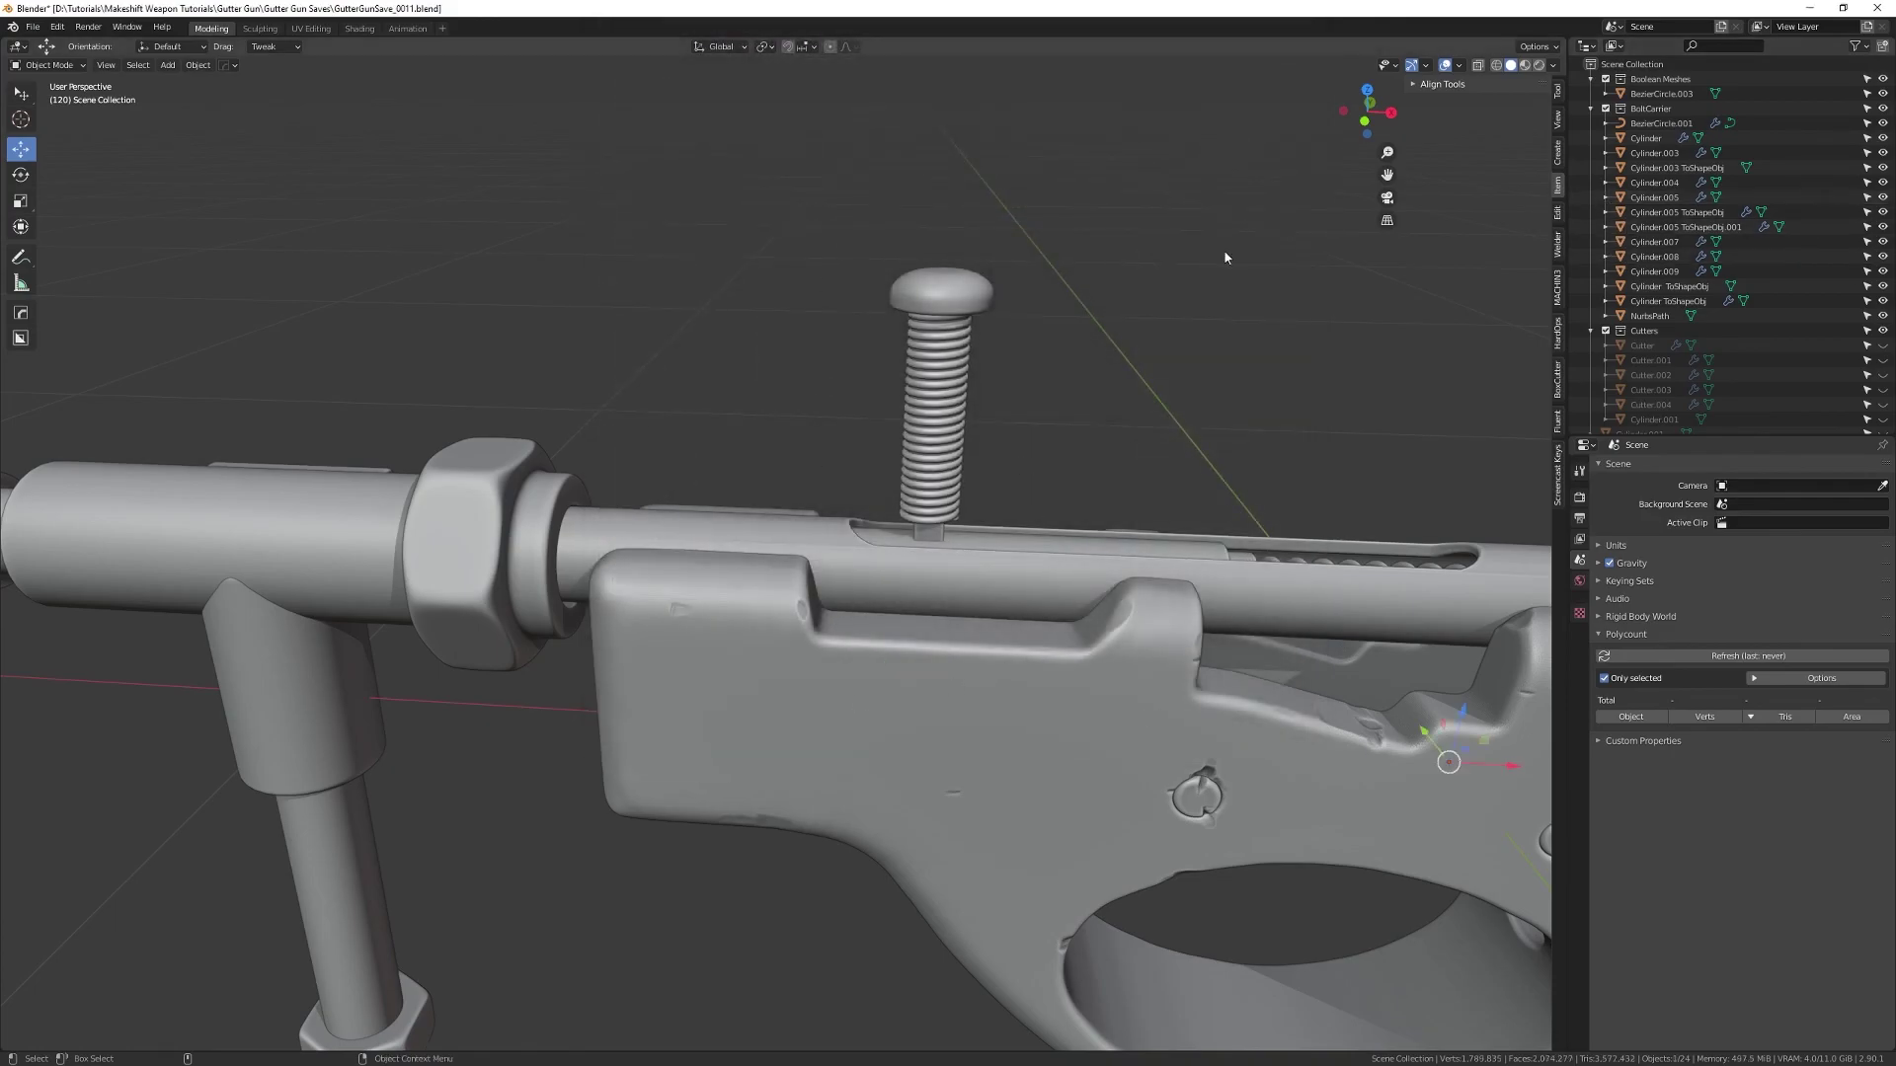
- Set the imported front tape's origin to its geometry and rotate it about the X axis to match the gun
scroll(850, 398, down, 6)
middle_drag(823, 430, 906, 385)
key(q)
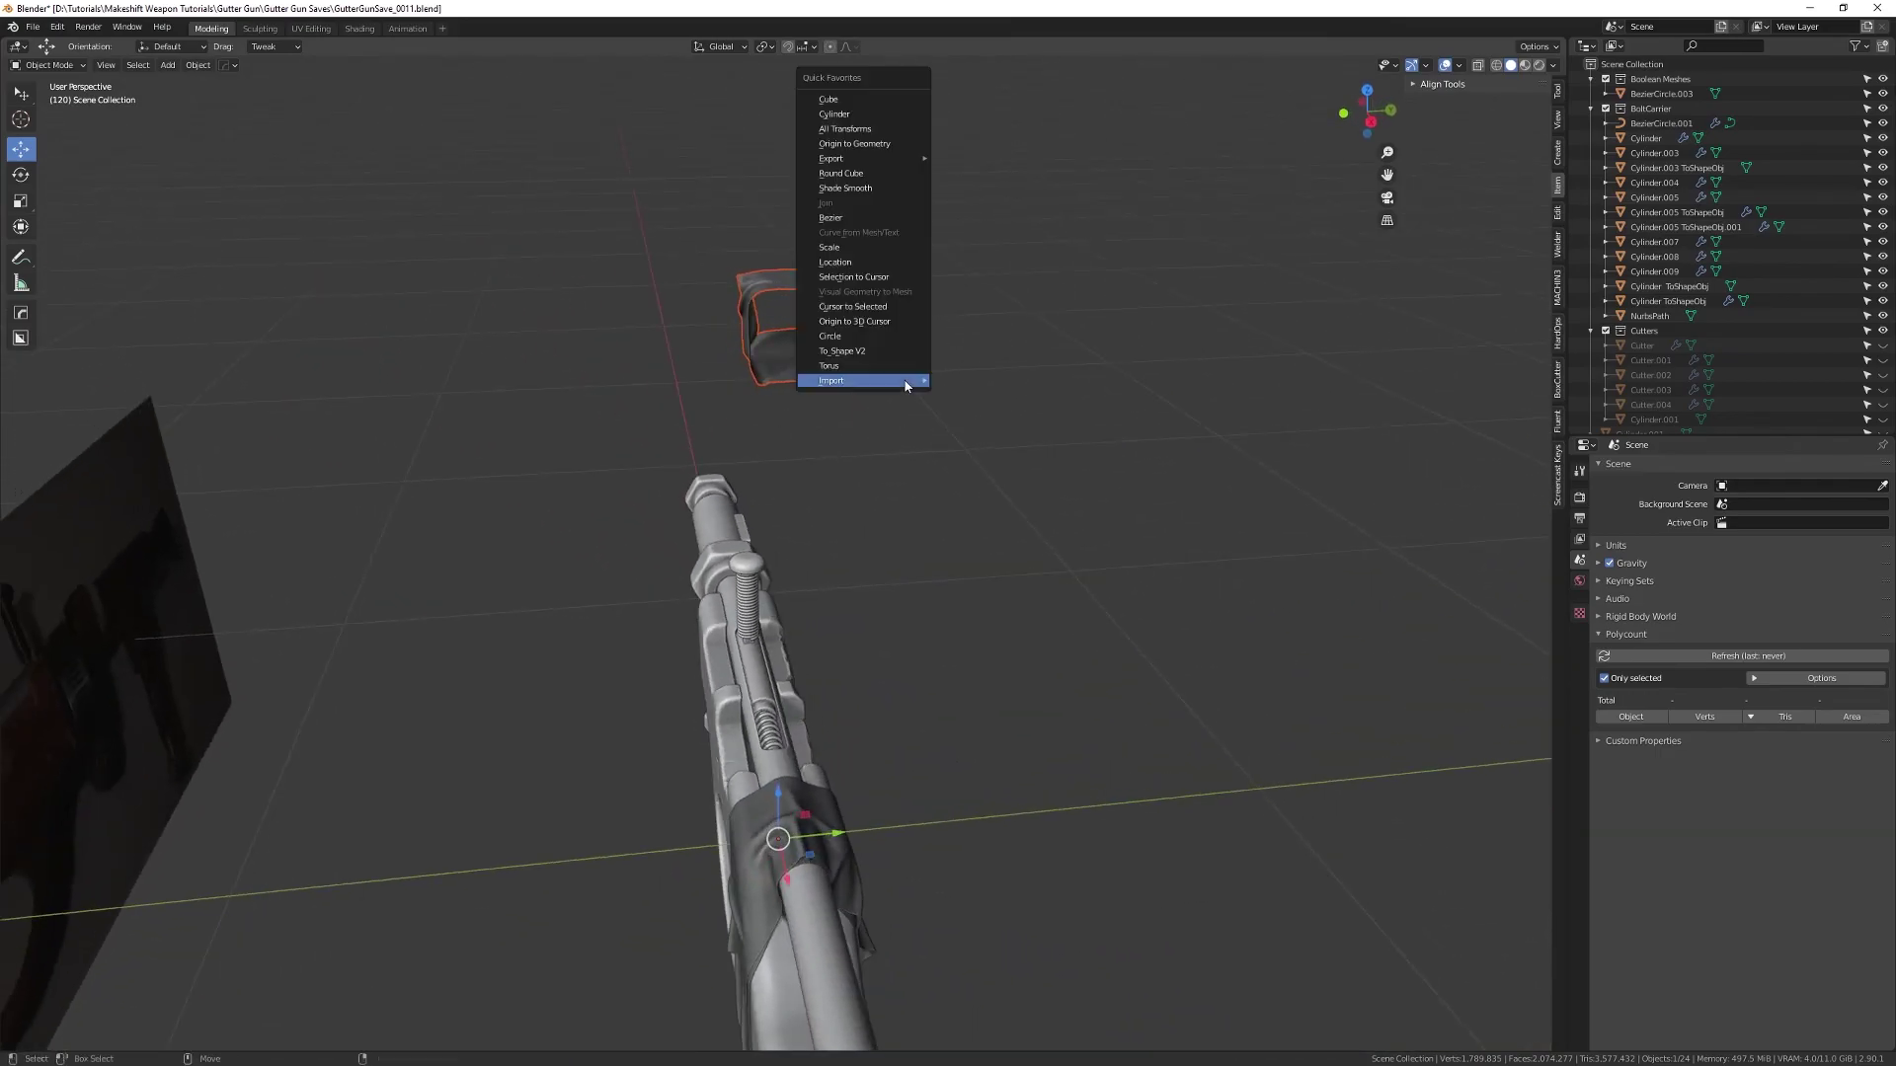
click(872, 146)
drag(784, 278, 741, 369)
- Move the front tape down onto the gun's front end, fine-tune its position from several sides, and deselect everything
key(shift+space)
key(g)
middle_drag(784, 380, 850, 334)
drag(856, 326, 894, 604)
key(f)
drag(719, 567, 715, 565)
middle_drag(715, 565, 803, 460)
click(783, 898)
middle_drag(783, 898, 709, 461)
click(709, 460)
drag(831, 562, 820, 562)
middle_drag(820, 562, 761, 644)
key(alt+a)
- Delete the old rear tape and import the updated Tape_01.obj as a Wavefront file
click(500, 539)
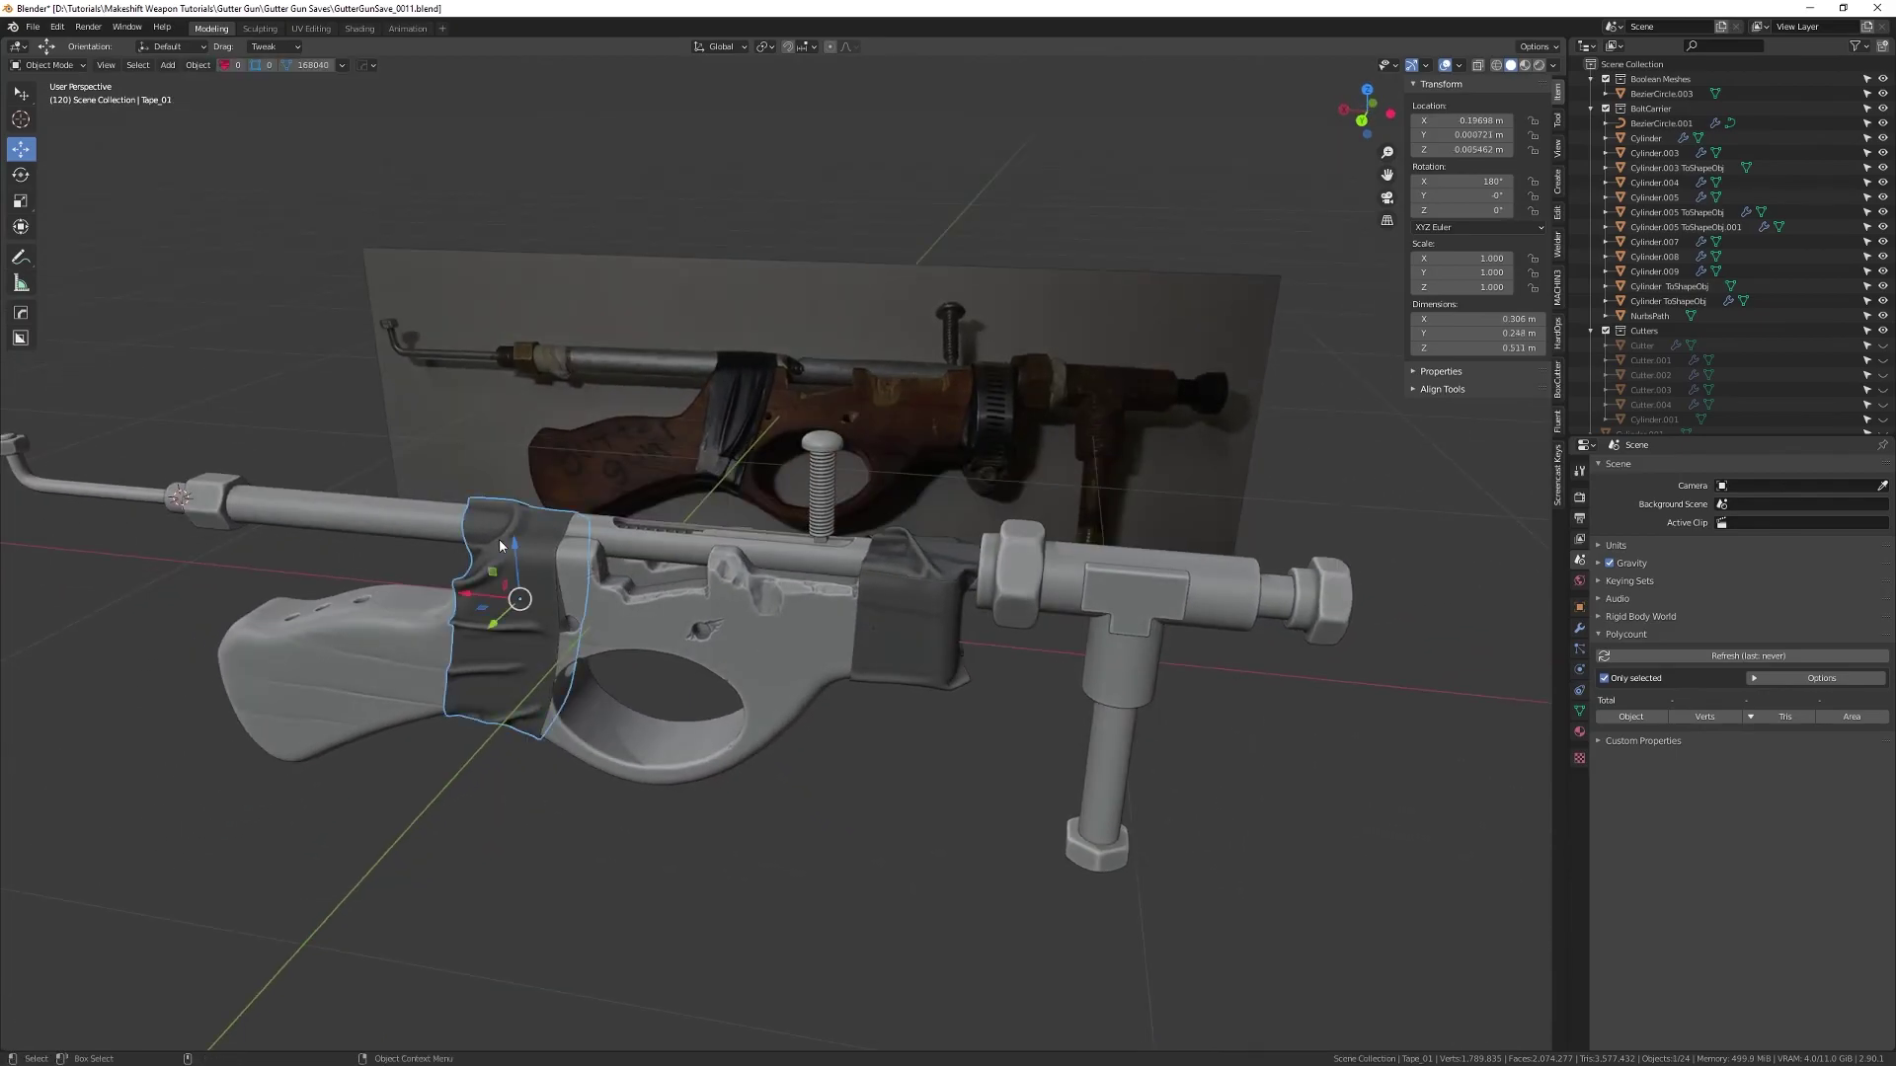
key(Delete)
key(q)
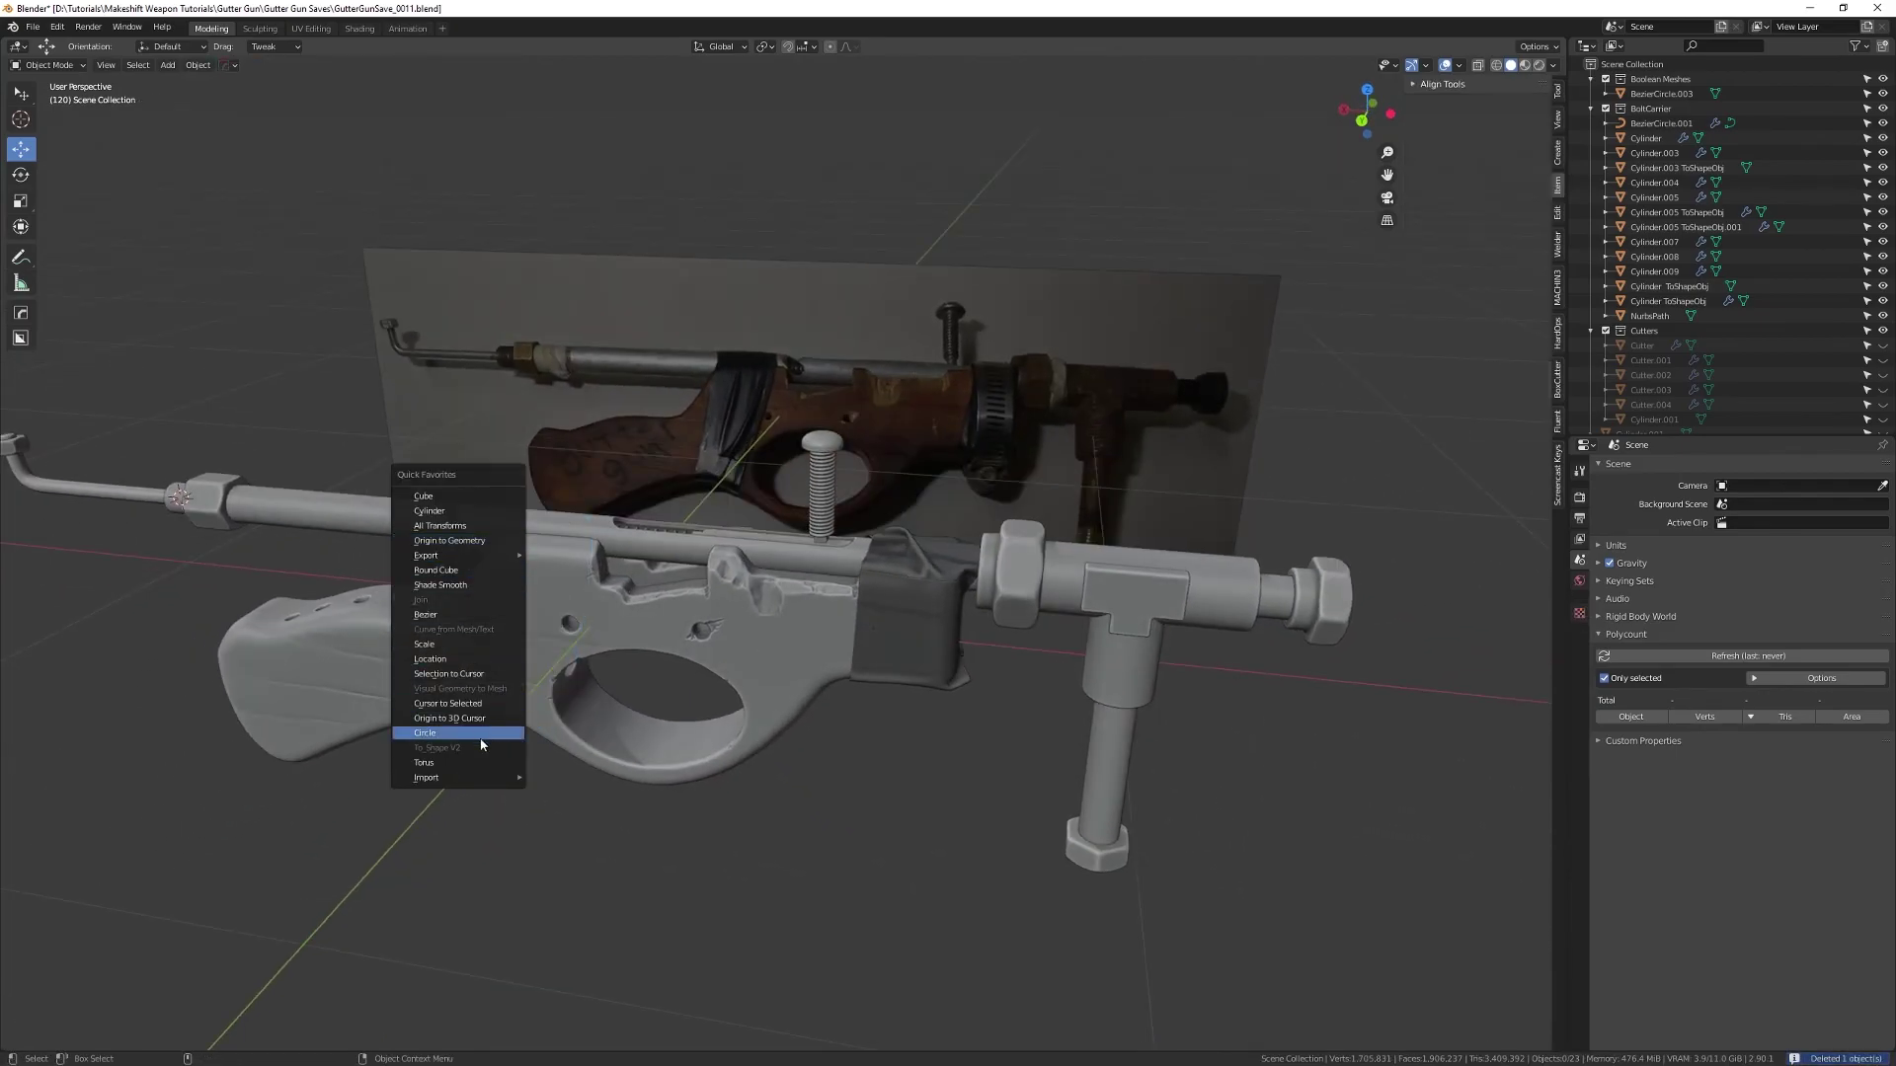
mouse_move(471, 781)
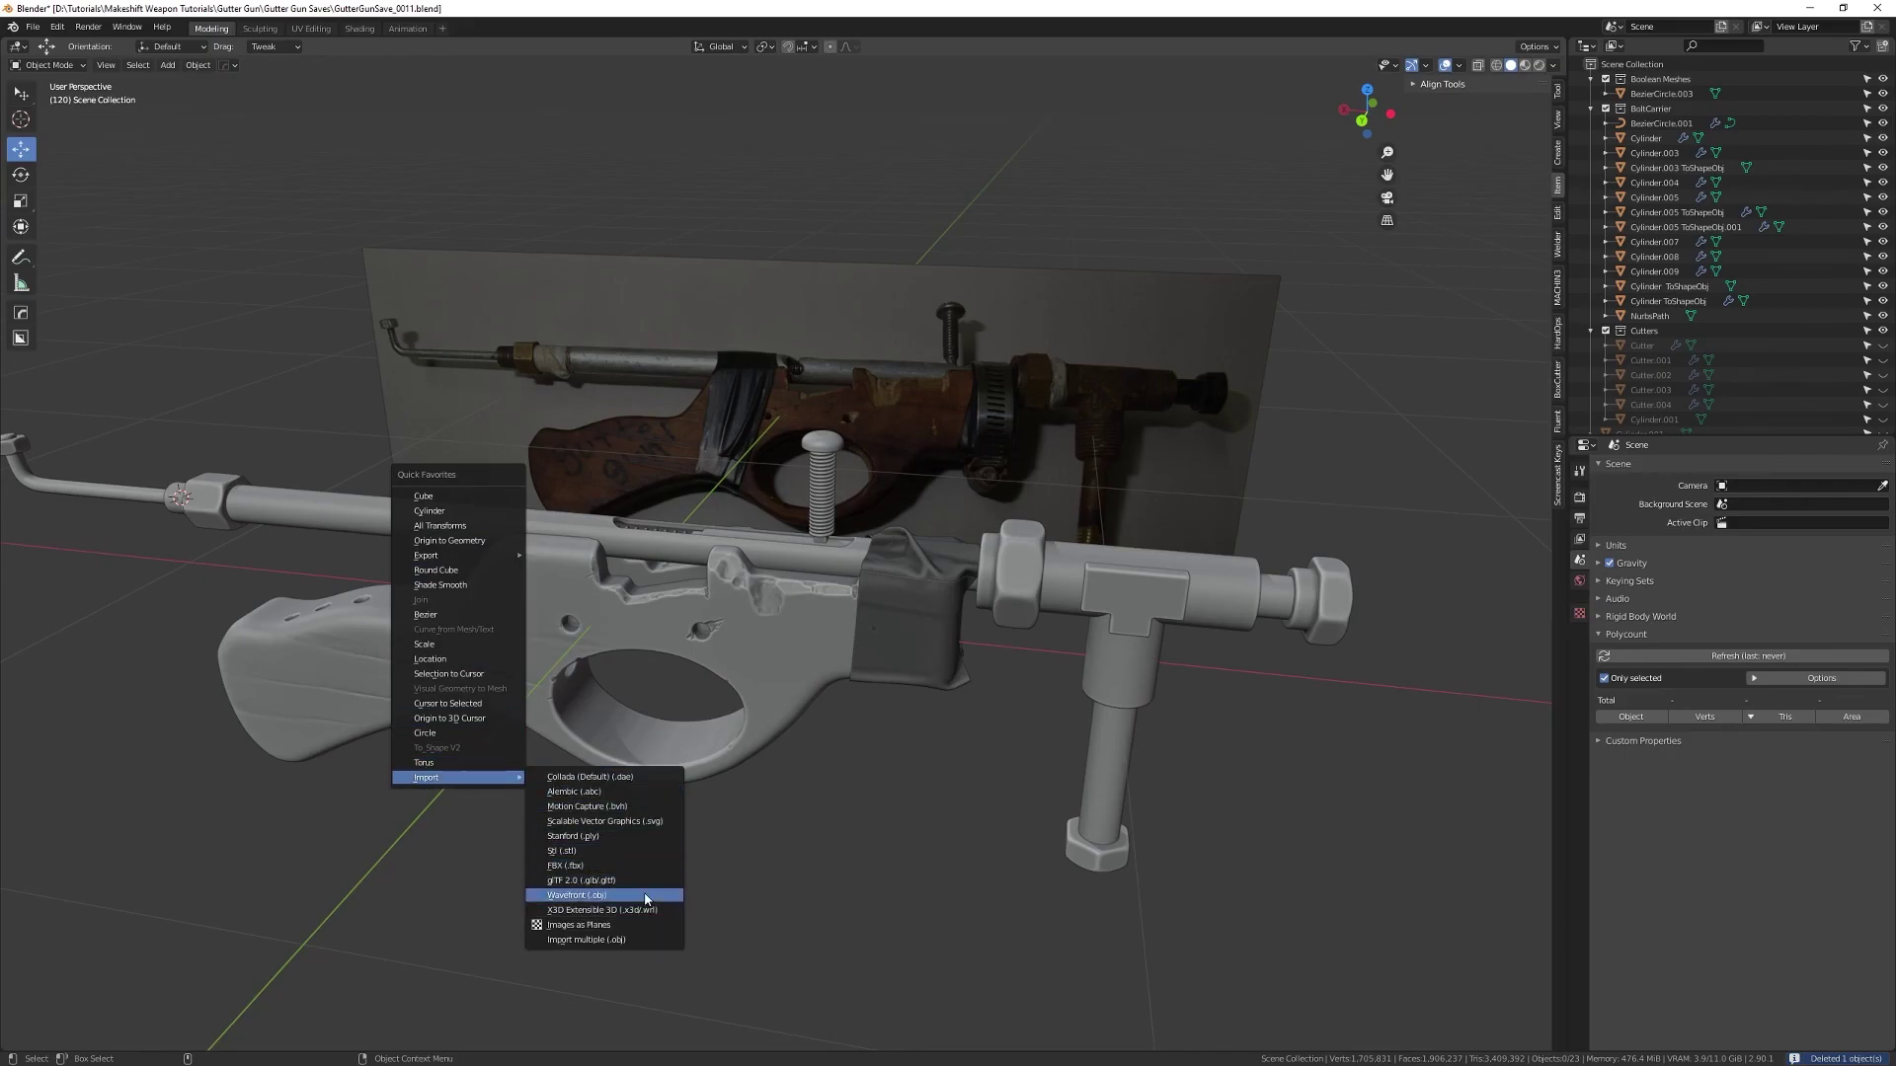
click(640, 895)
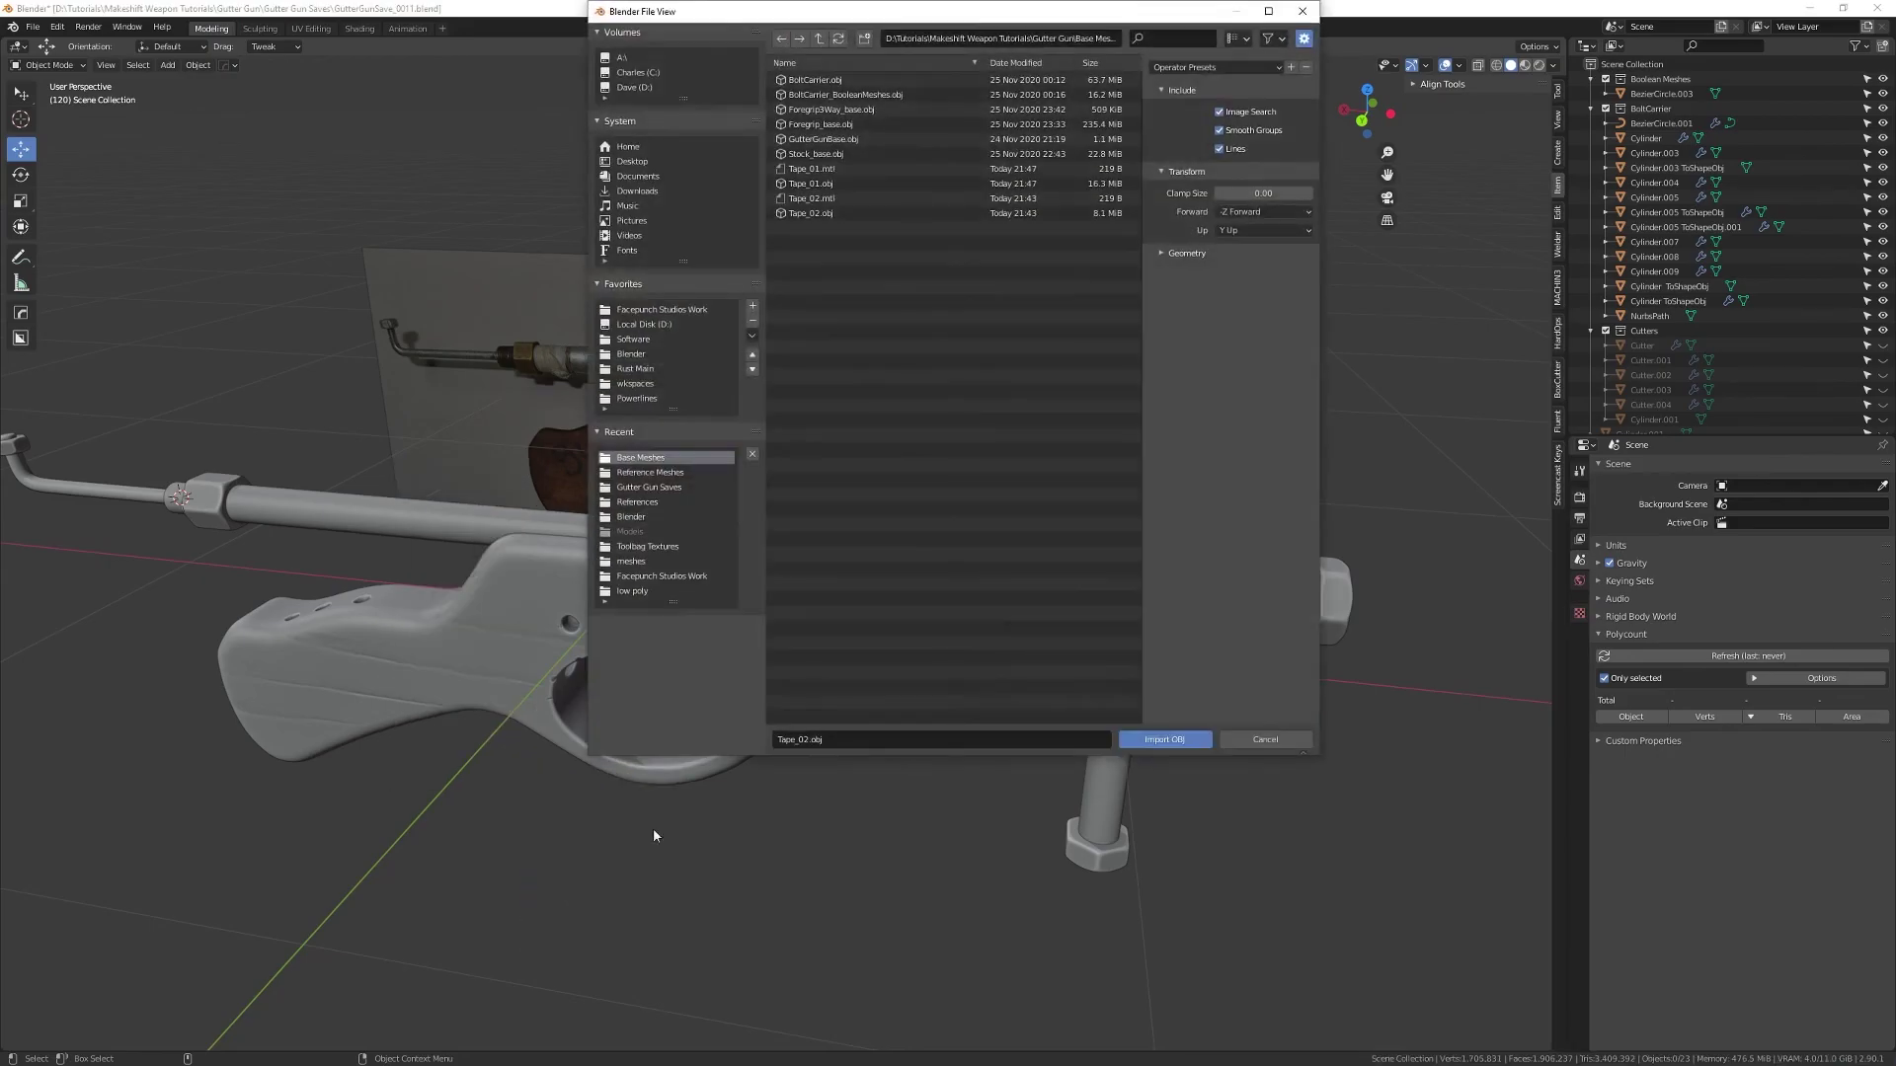
double_click(836, 185)
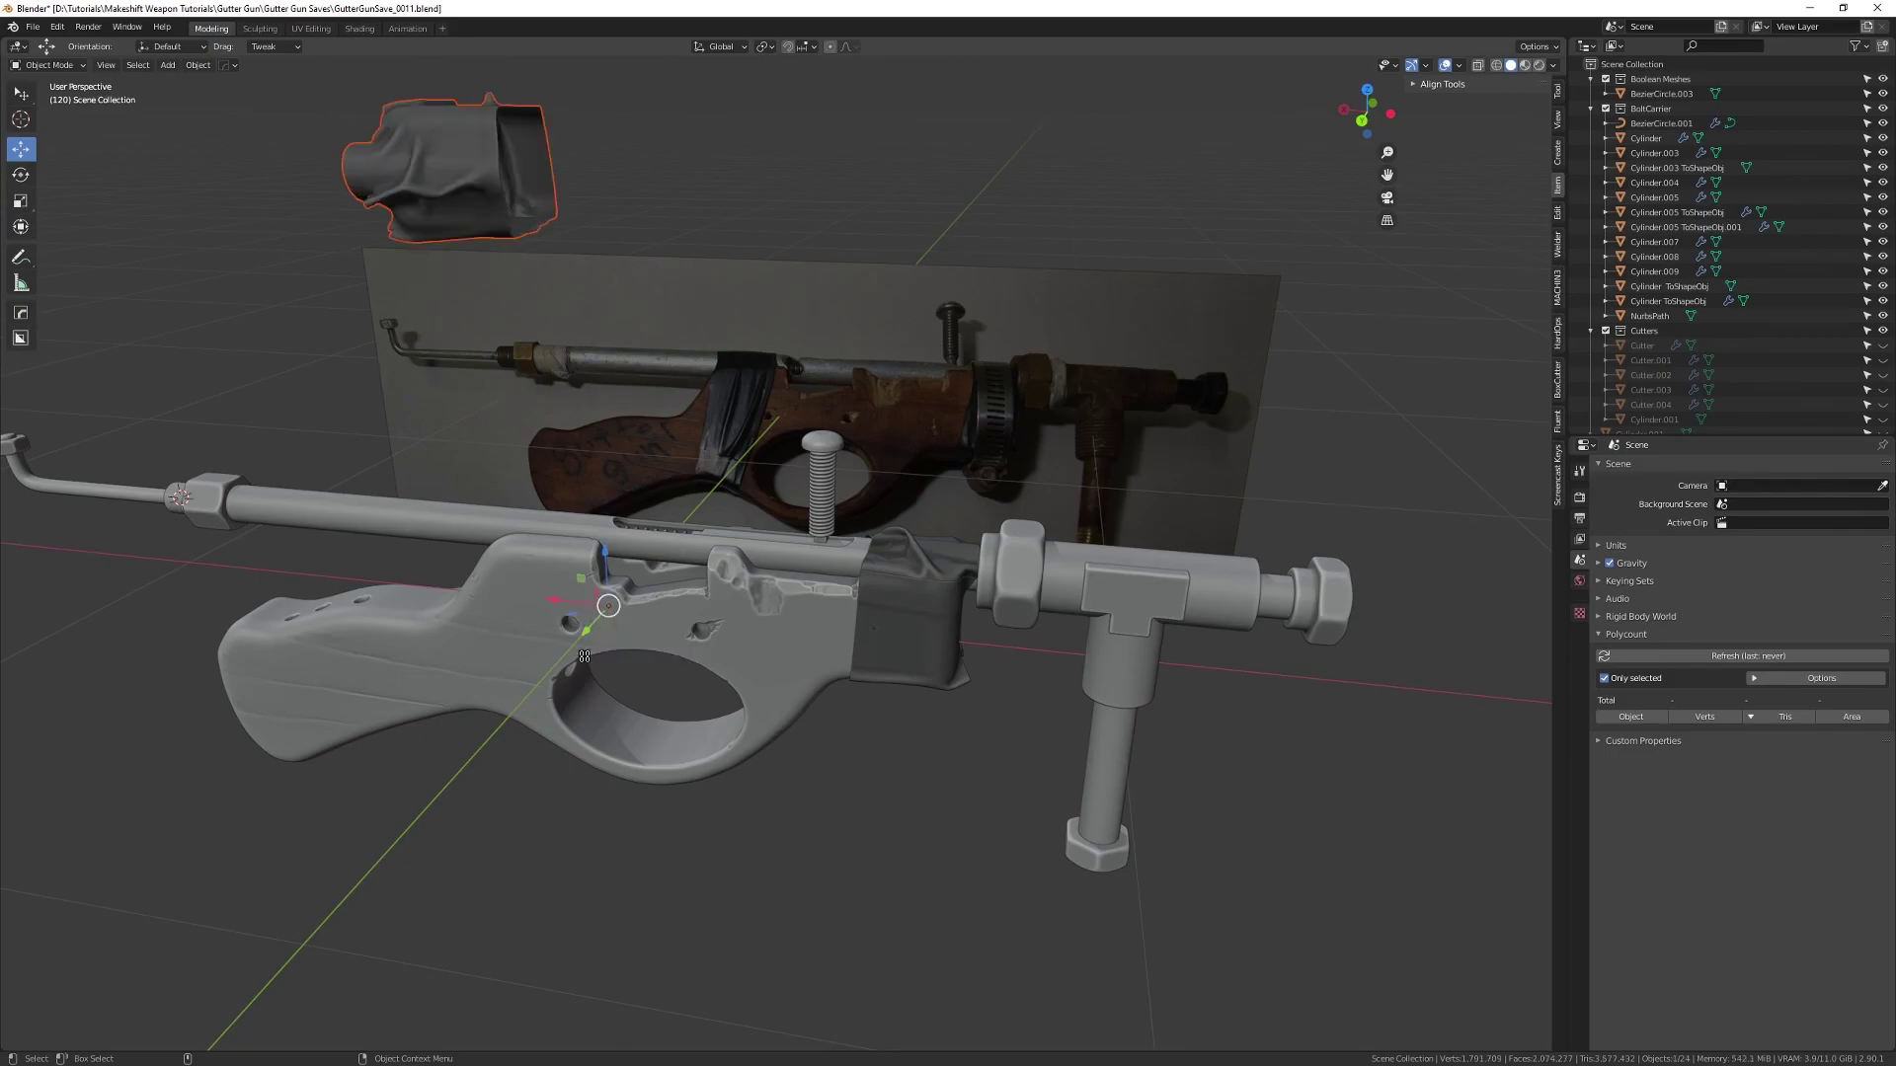
- Set the imported rear tape's origin to its geometry and rotate it 90° about the X axis
middle_drag(564, 647, 1417, 358)
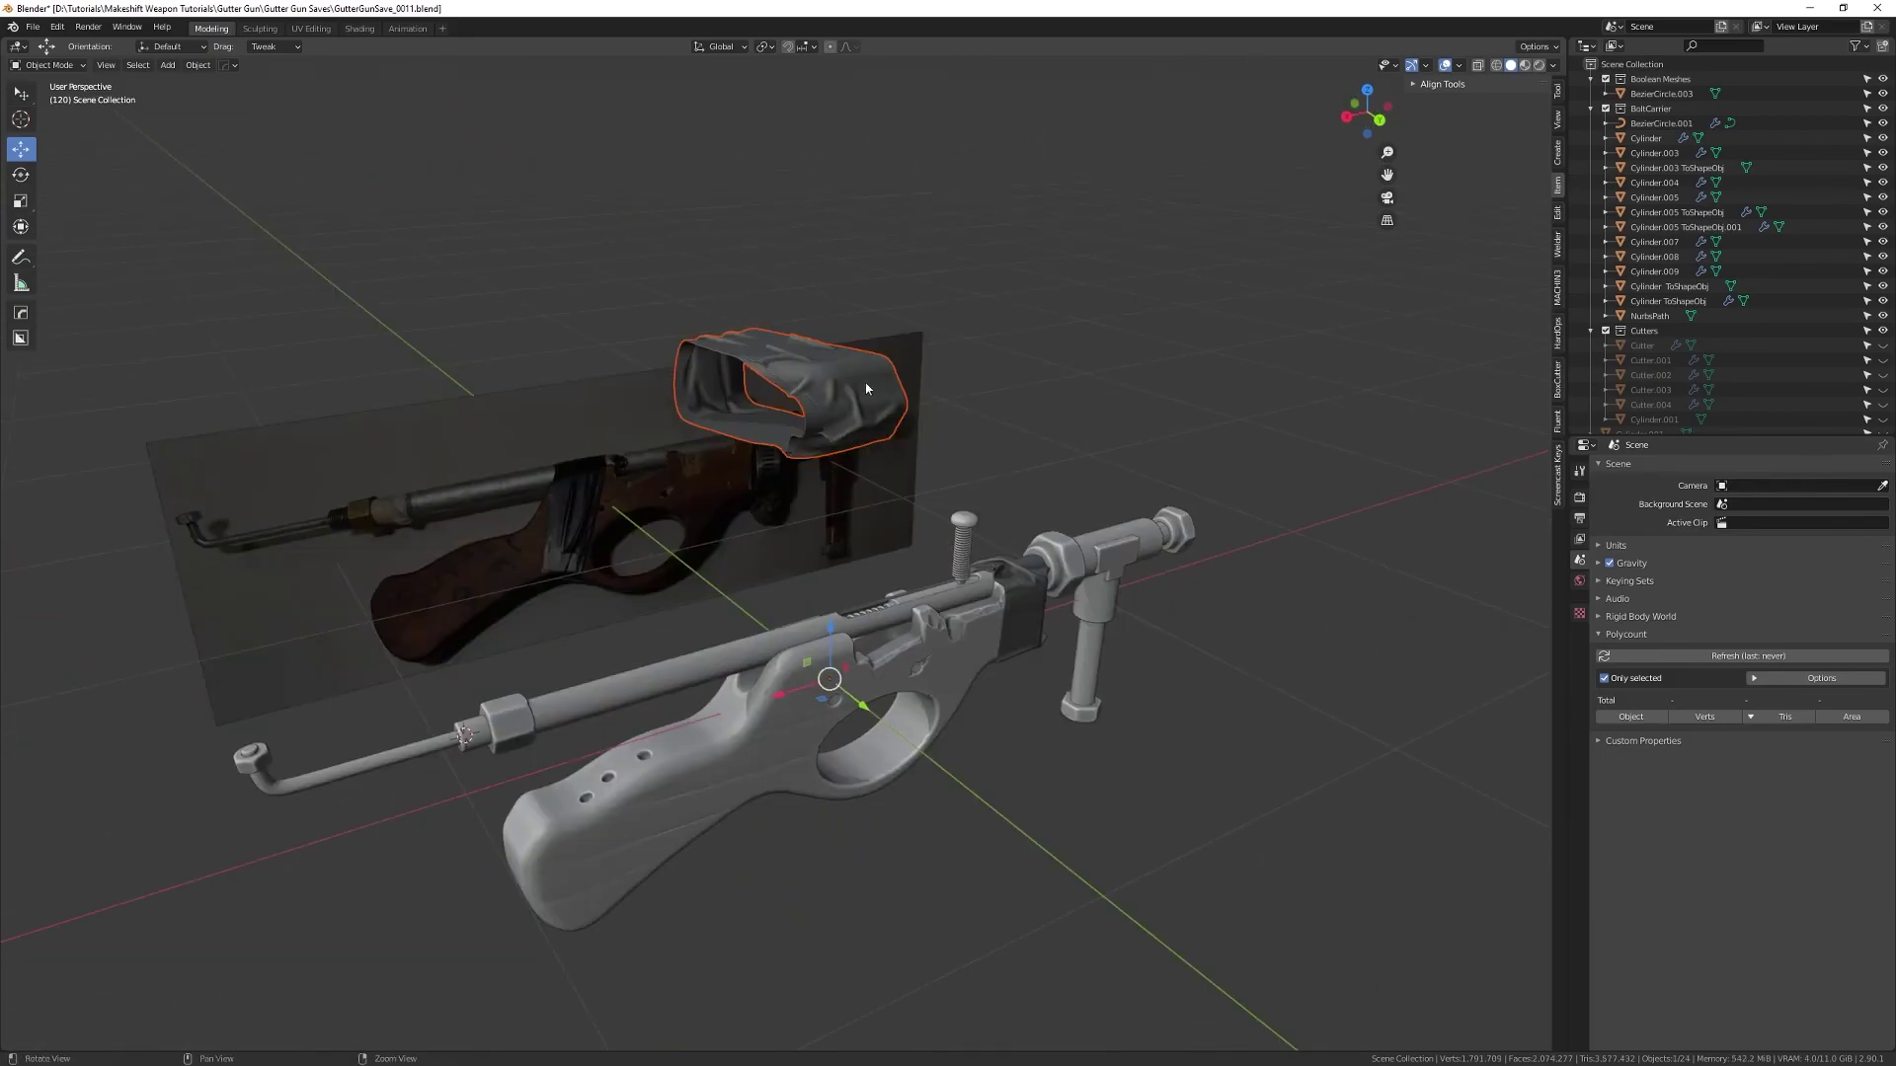
middle_drag(866, 388, 973, 388)
key(q)
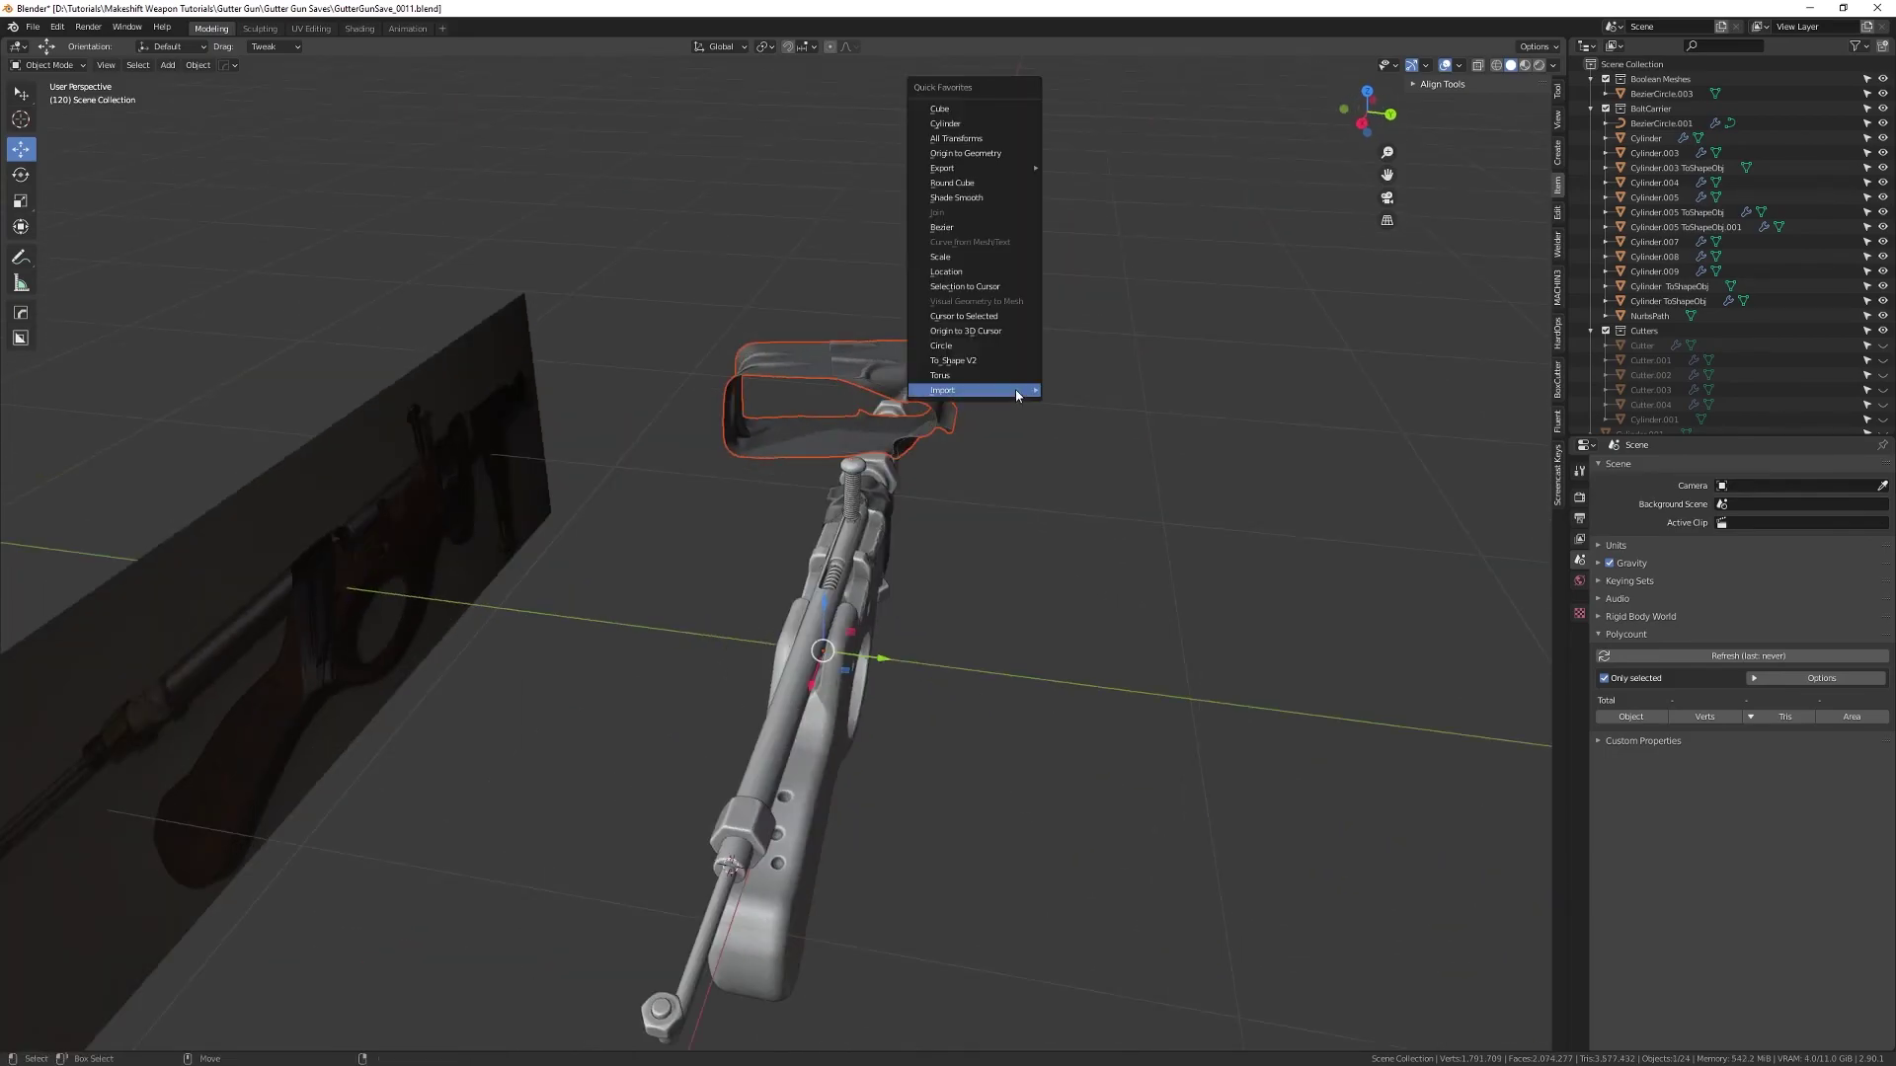
click(986, 156)
key(shift+space)
key(r)
ctrl+drag(883, 363, 798, 358)
- Move the rear tape down around the stock and barrel behind the trigger opening, adjusting its height along Z
middle_drag(1032, 450, 843, 386)
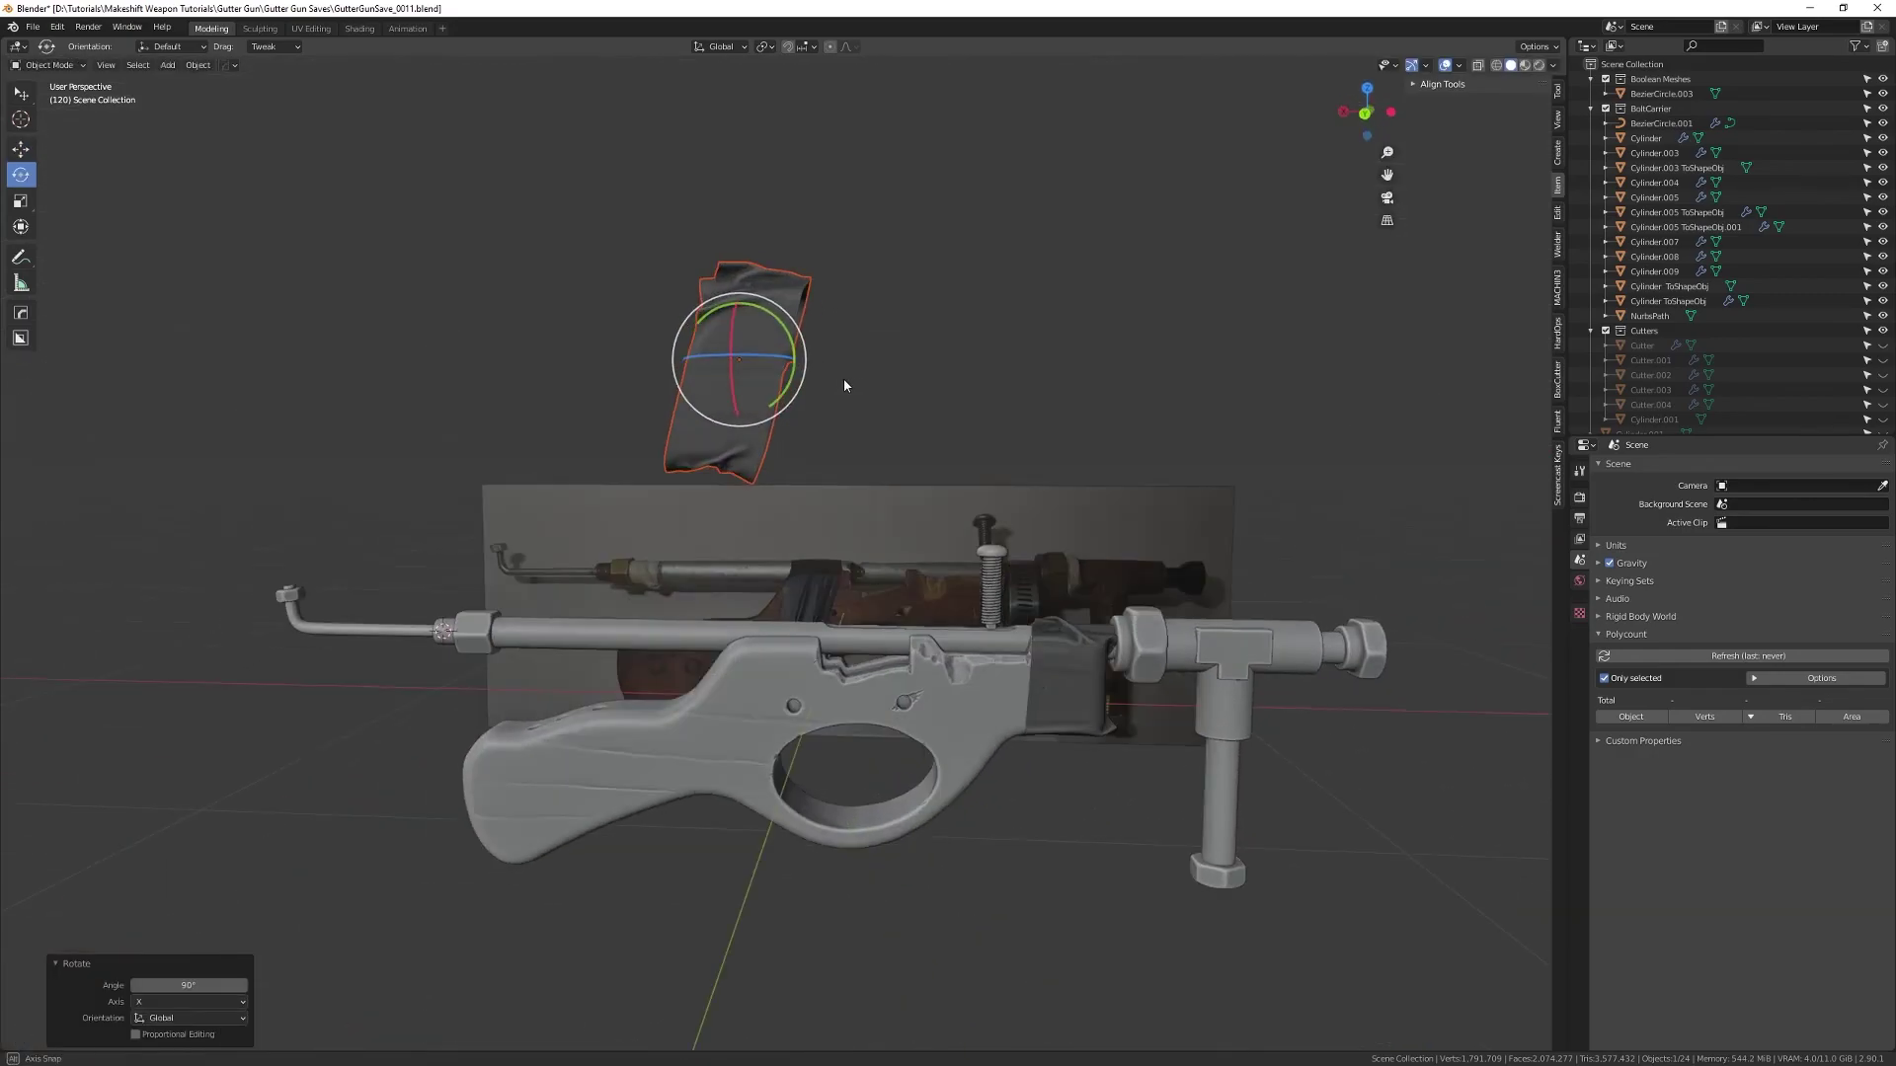
drag(743, 314, 744, 651)
key(KP_Decimal)
middle_drag(662, 682, 821, 640)
drag(837, 525, 735, 513)
middle_drag(628, 561, 445, 479)
key(g)
key(z)
click(687, 481)
scroll(444, 479, down, 2)
middle_drag(699, 664, 683, 709)
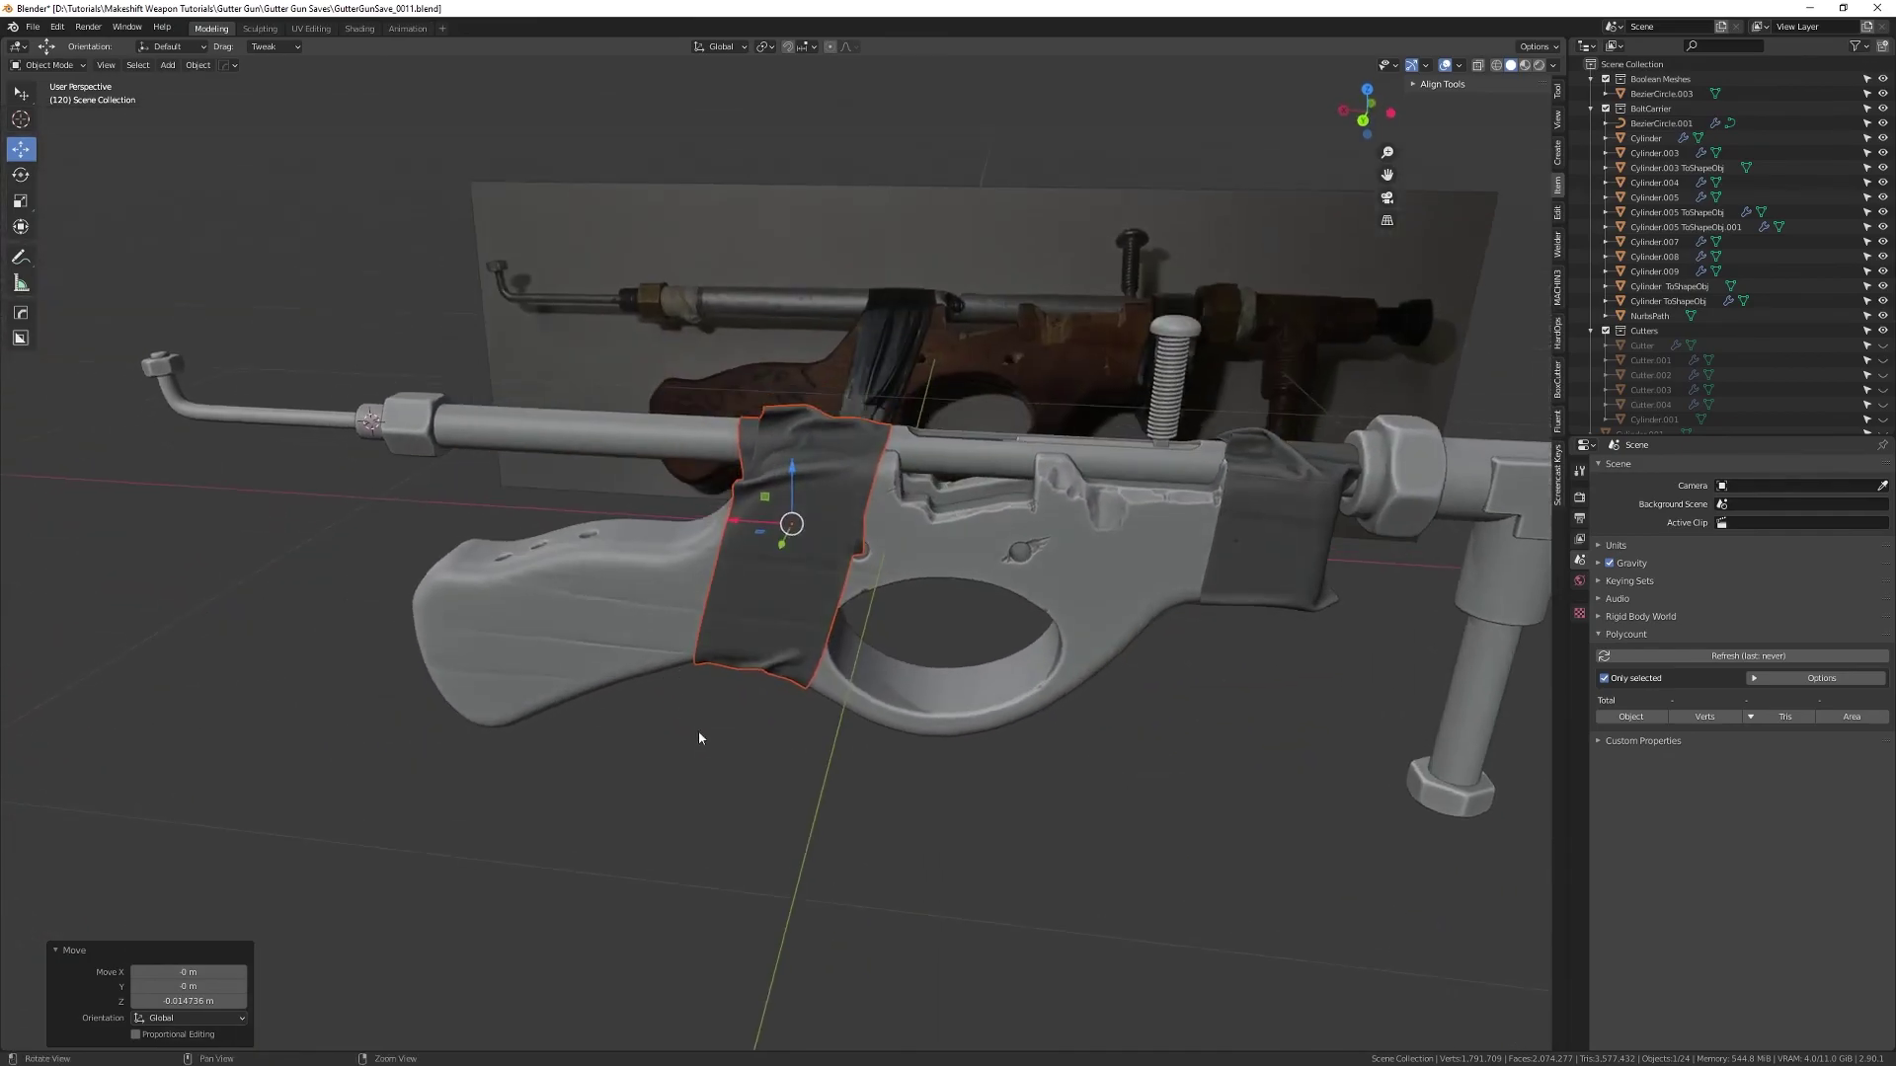
- Examine the rear tape's fit around the stock and barrel from several angles
click(683, 709)
middle_drag(816, 678, 589, 568)
scroll(589, 568, up, 4)
alt+drag(588, 568, 765, 660)
alt+right_drag(765, 660, 910, 687)
alt+drag(1017, 751, 941, 760)
middle_drag(941, 760, 579, 635)
scroll(791, 530, up, 3)
- Select both tape wraps and merge their vertices by distance in Edit Mode
click(791, 531)
middle_drag(791, 530, 1326, 453)
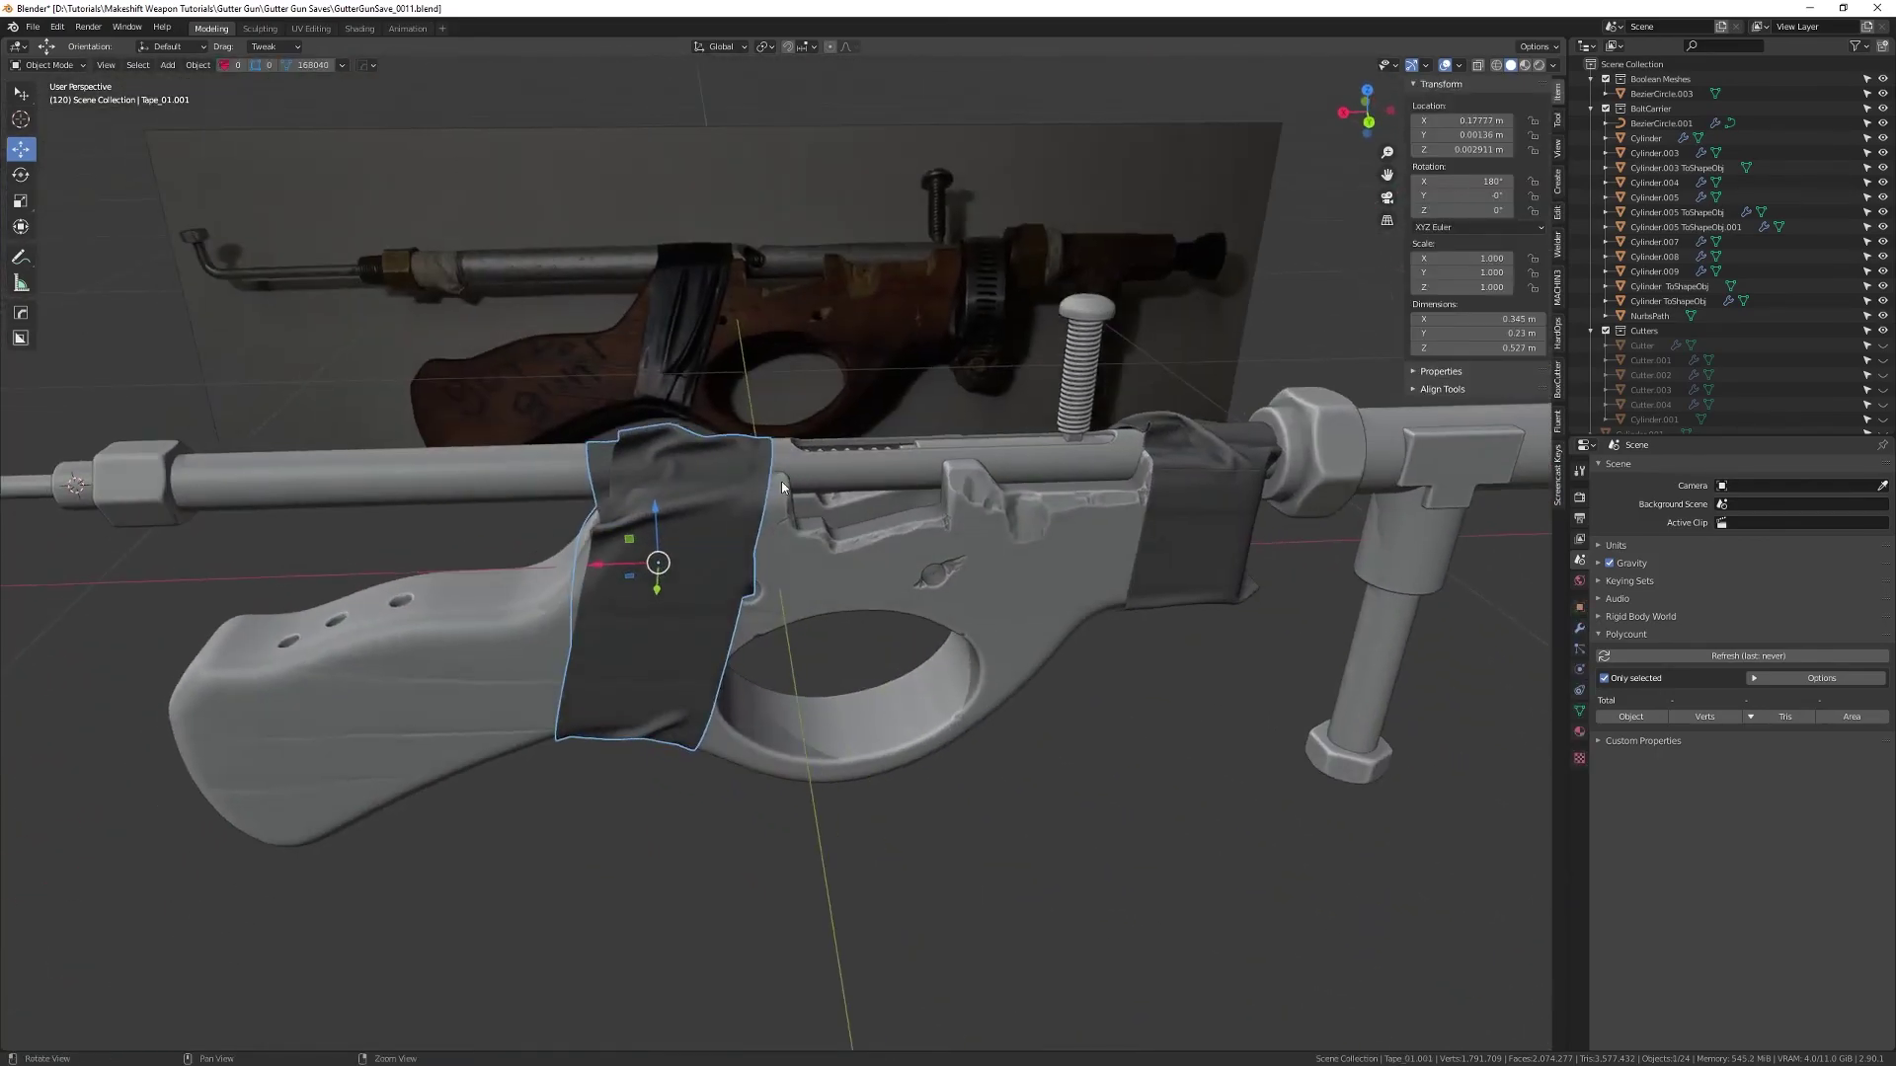
scroll(1327, 454, up, 2)
shift+click(1326, 453)
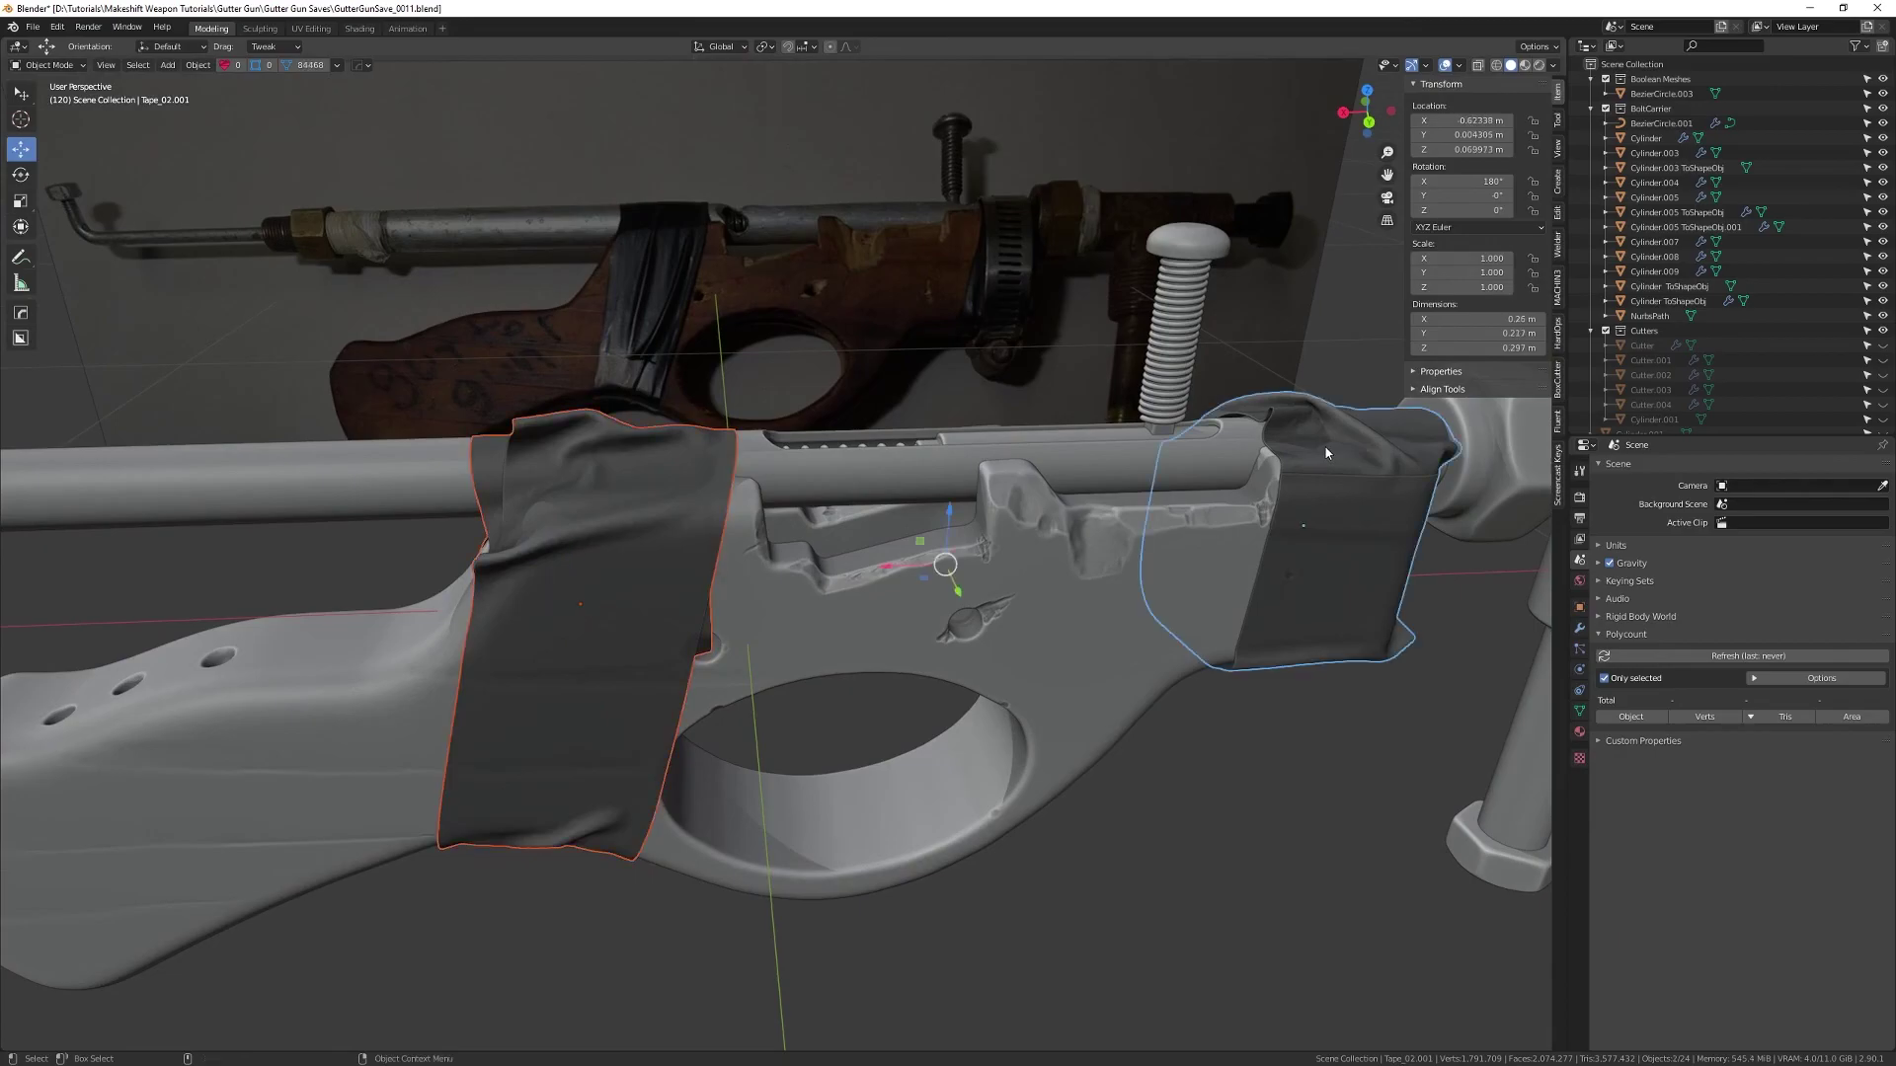
key(Tab)
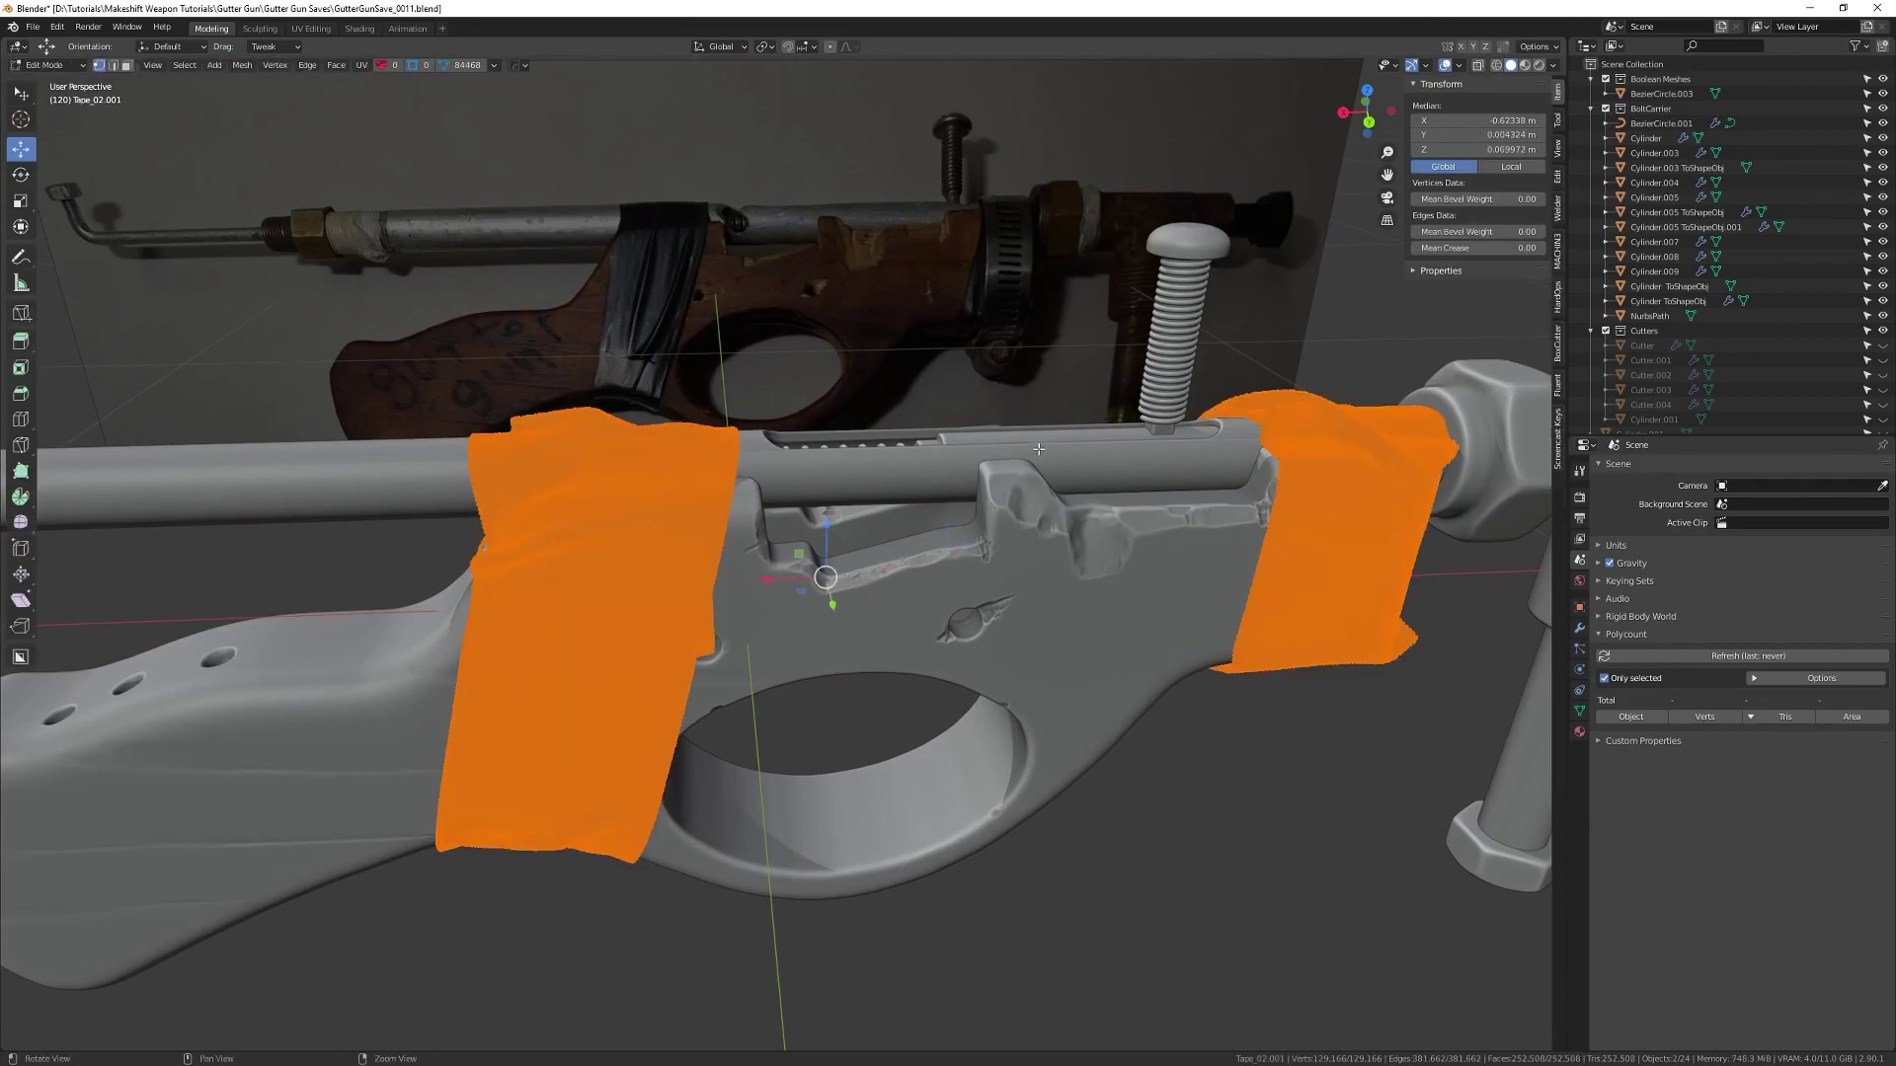
middle_drag(1325, 447, 954, 439)
right_click(716, 484)
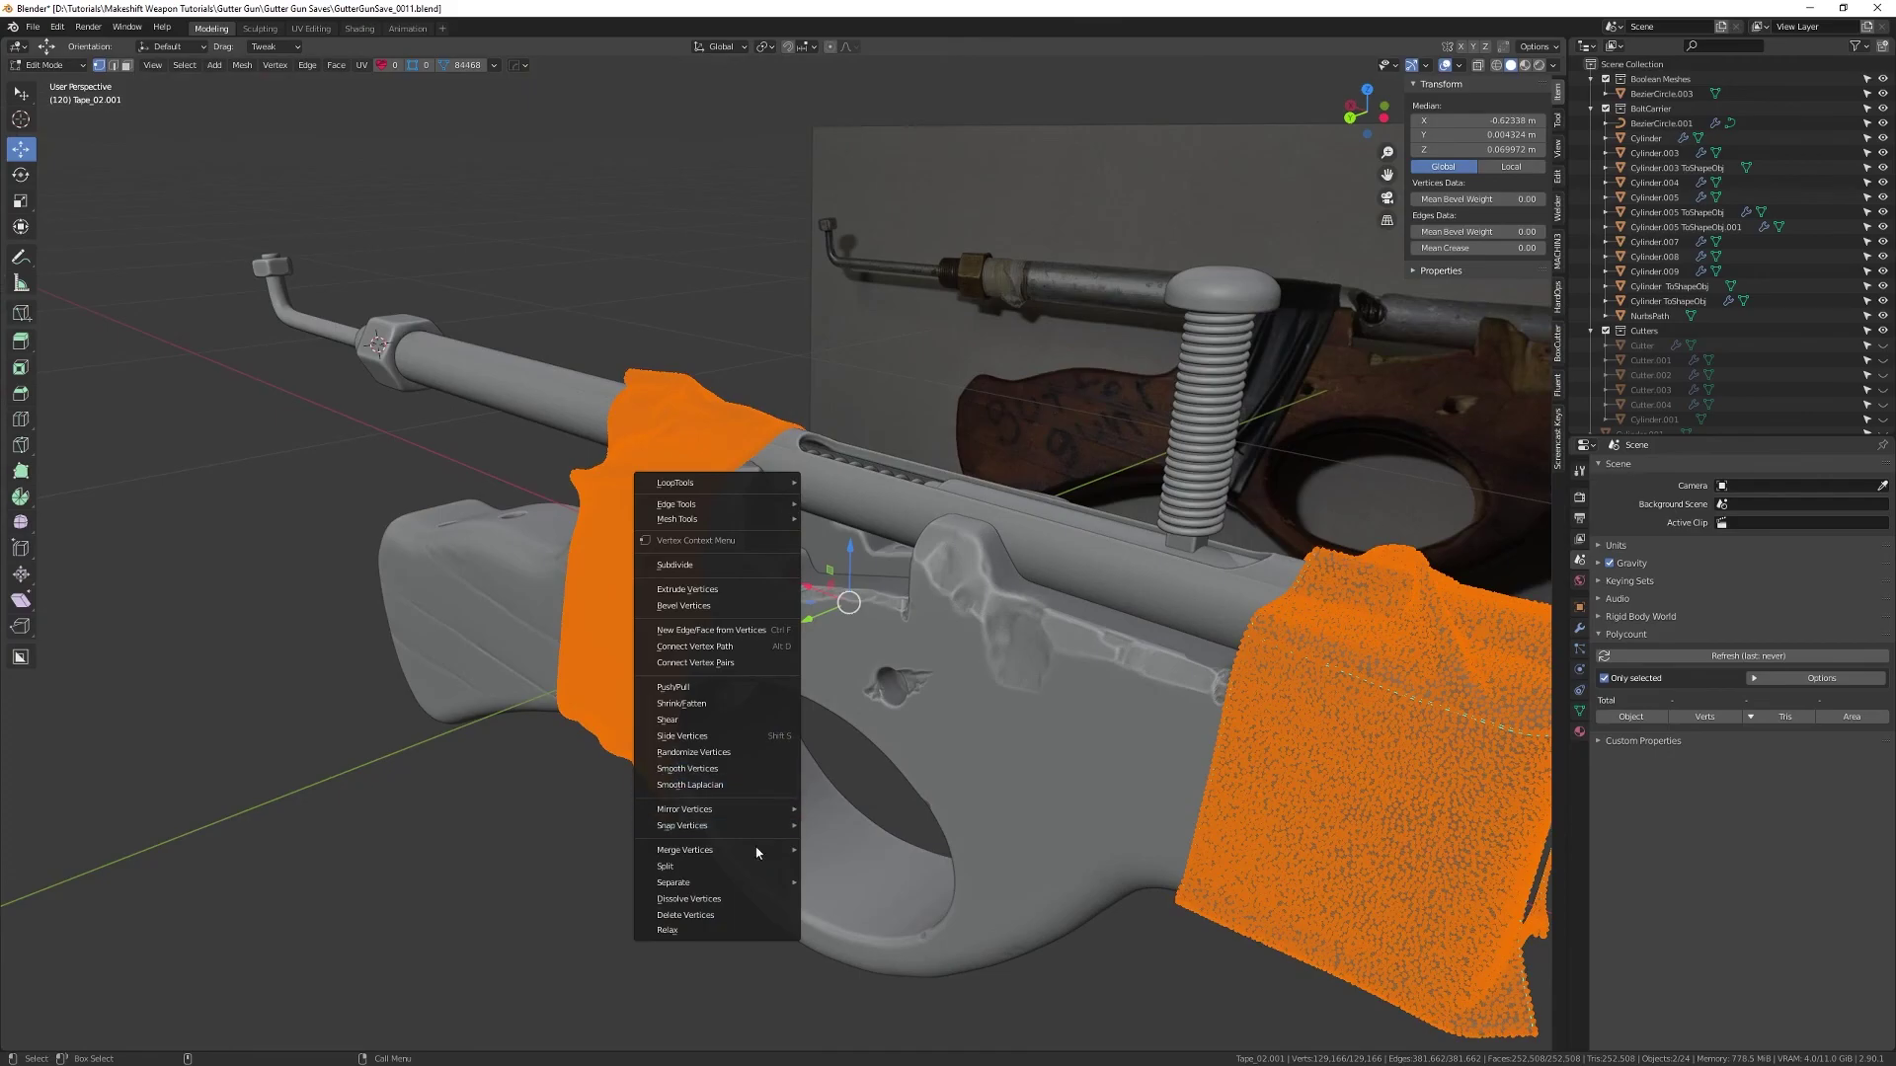
mouse_move(758, 853)
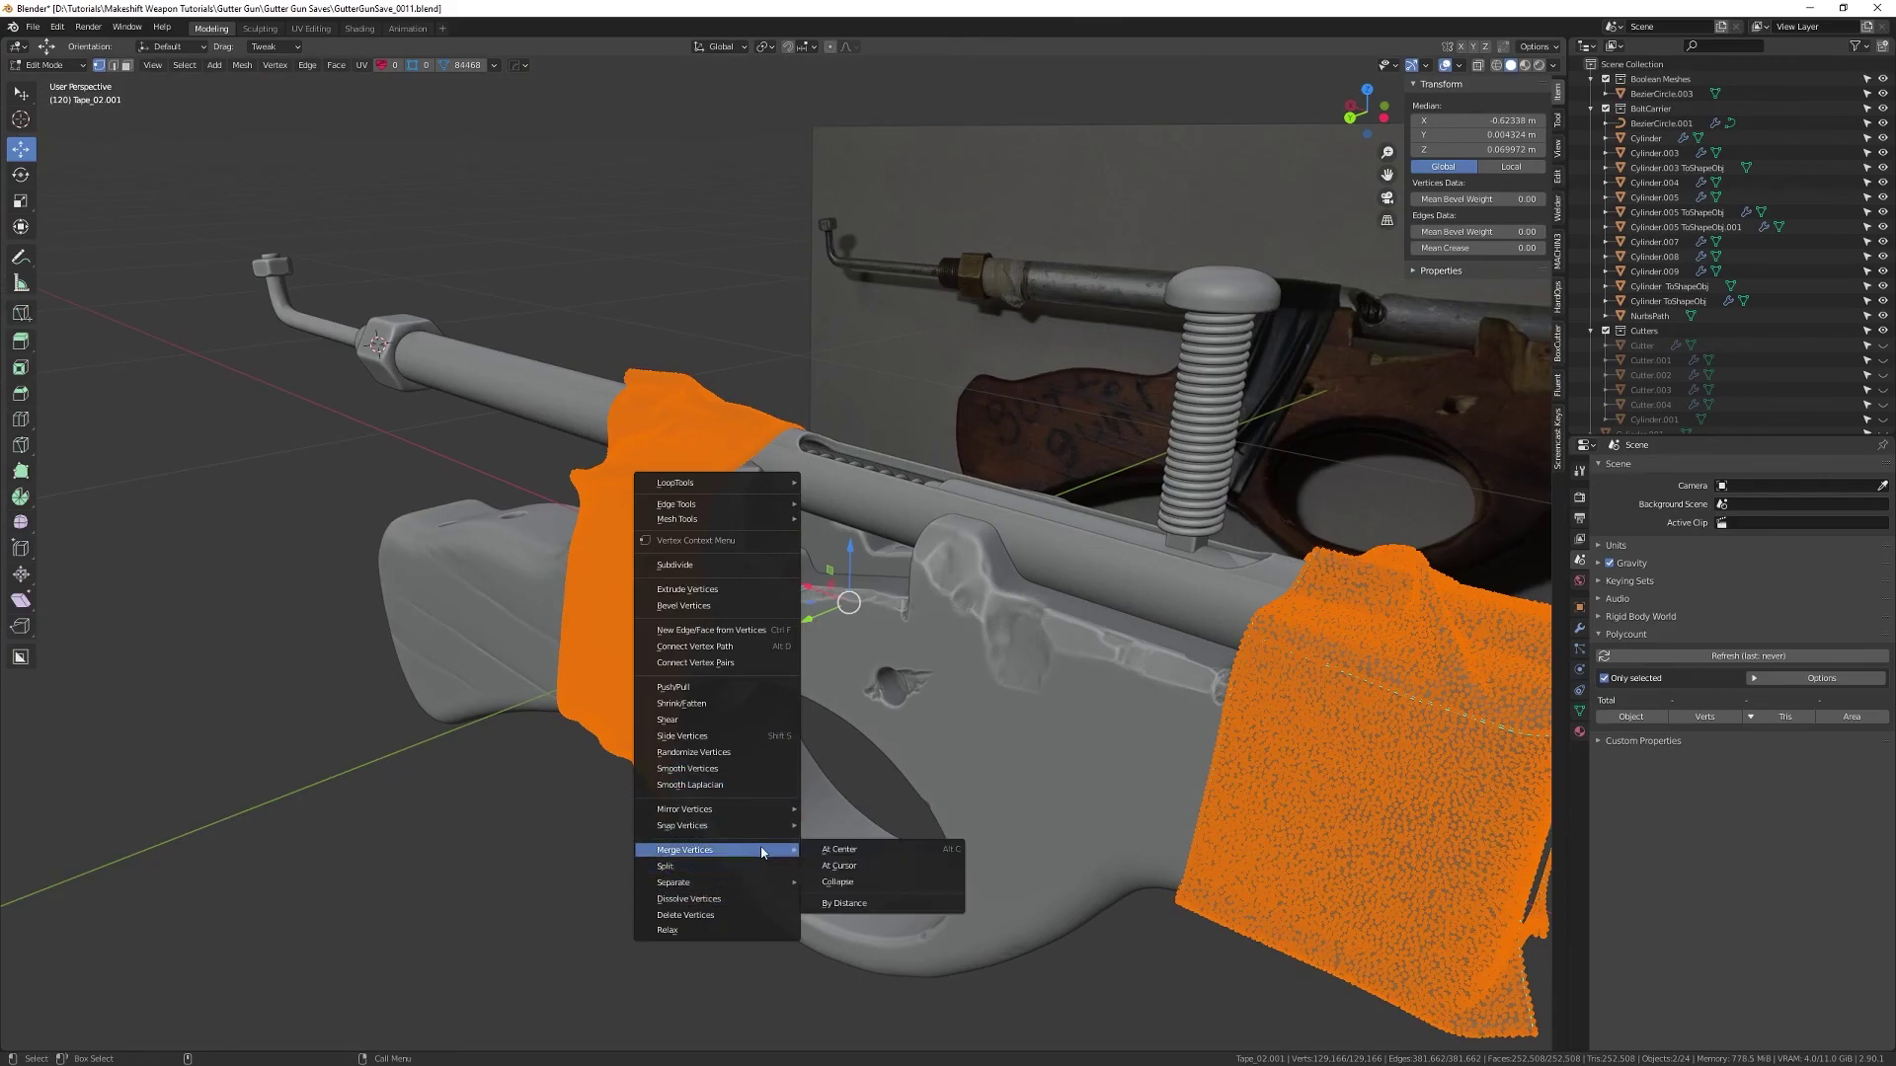
click(846, 903)
middle_drag(847, 903, 799, 468)
key(Tab)
- Save the Blender file and compare both fitted tapes with the reference photo
click(903, 861)
alt+drag(721, 854, 753, 665)
key(ctrl+s)
click(689, 625)
middle_drag(692, 632, 764, 797)
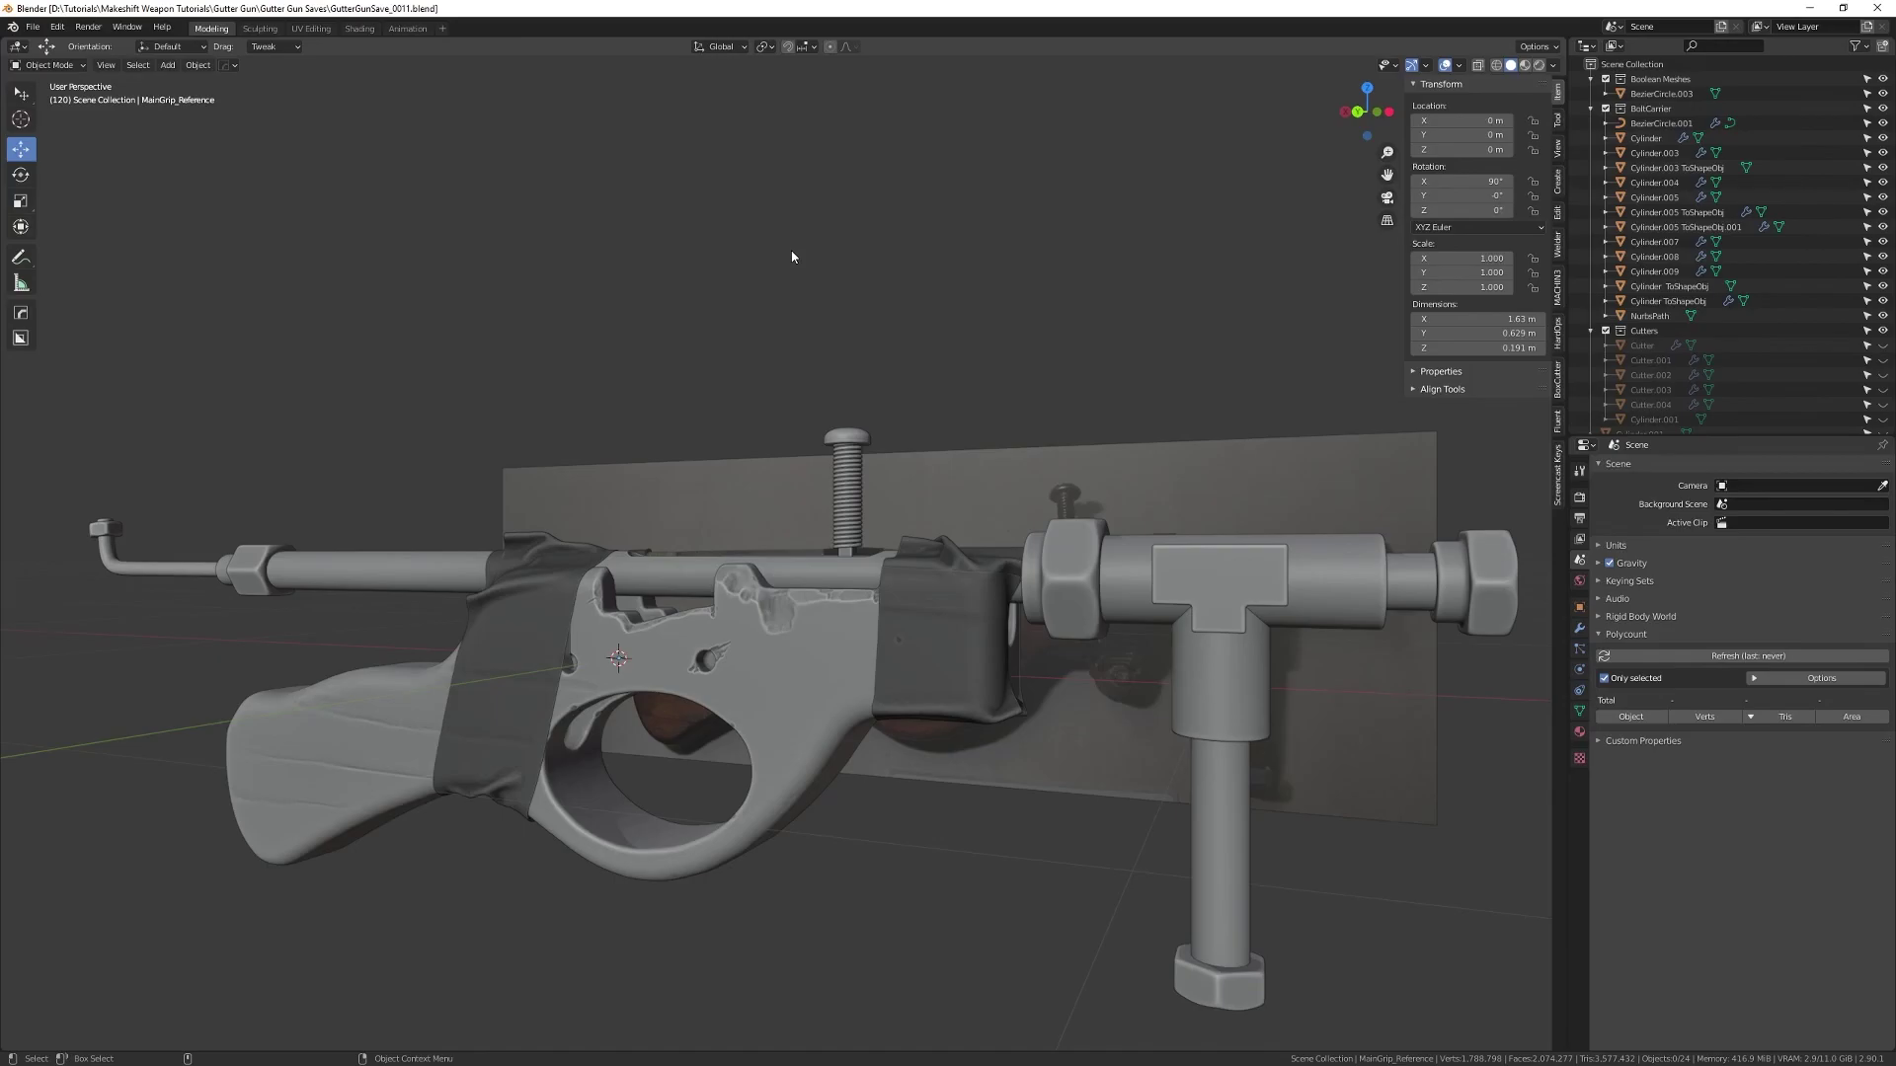
middle_drag(736, 369, 743, 465)
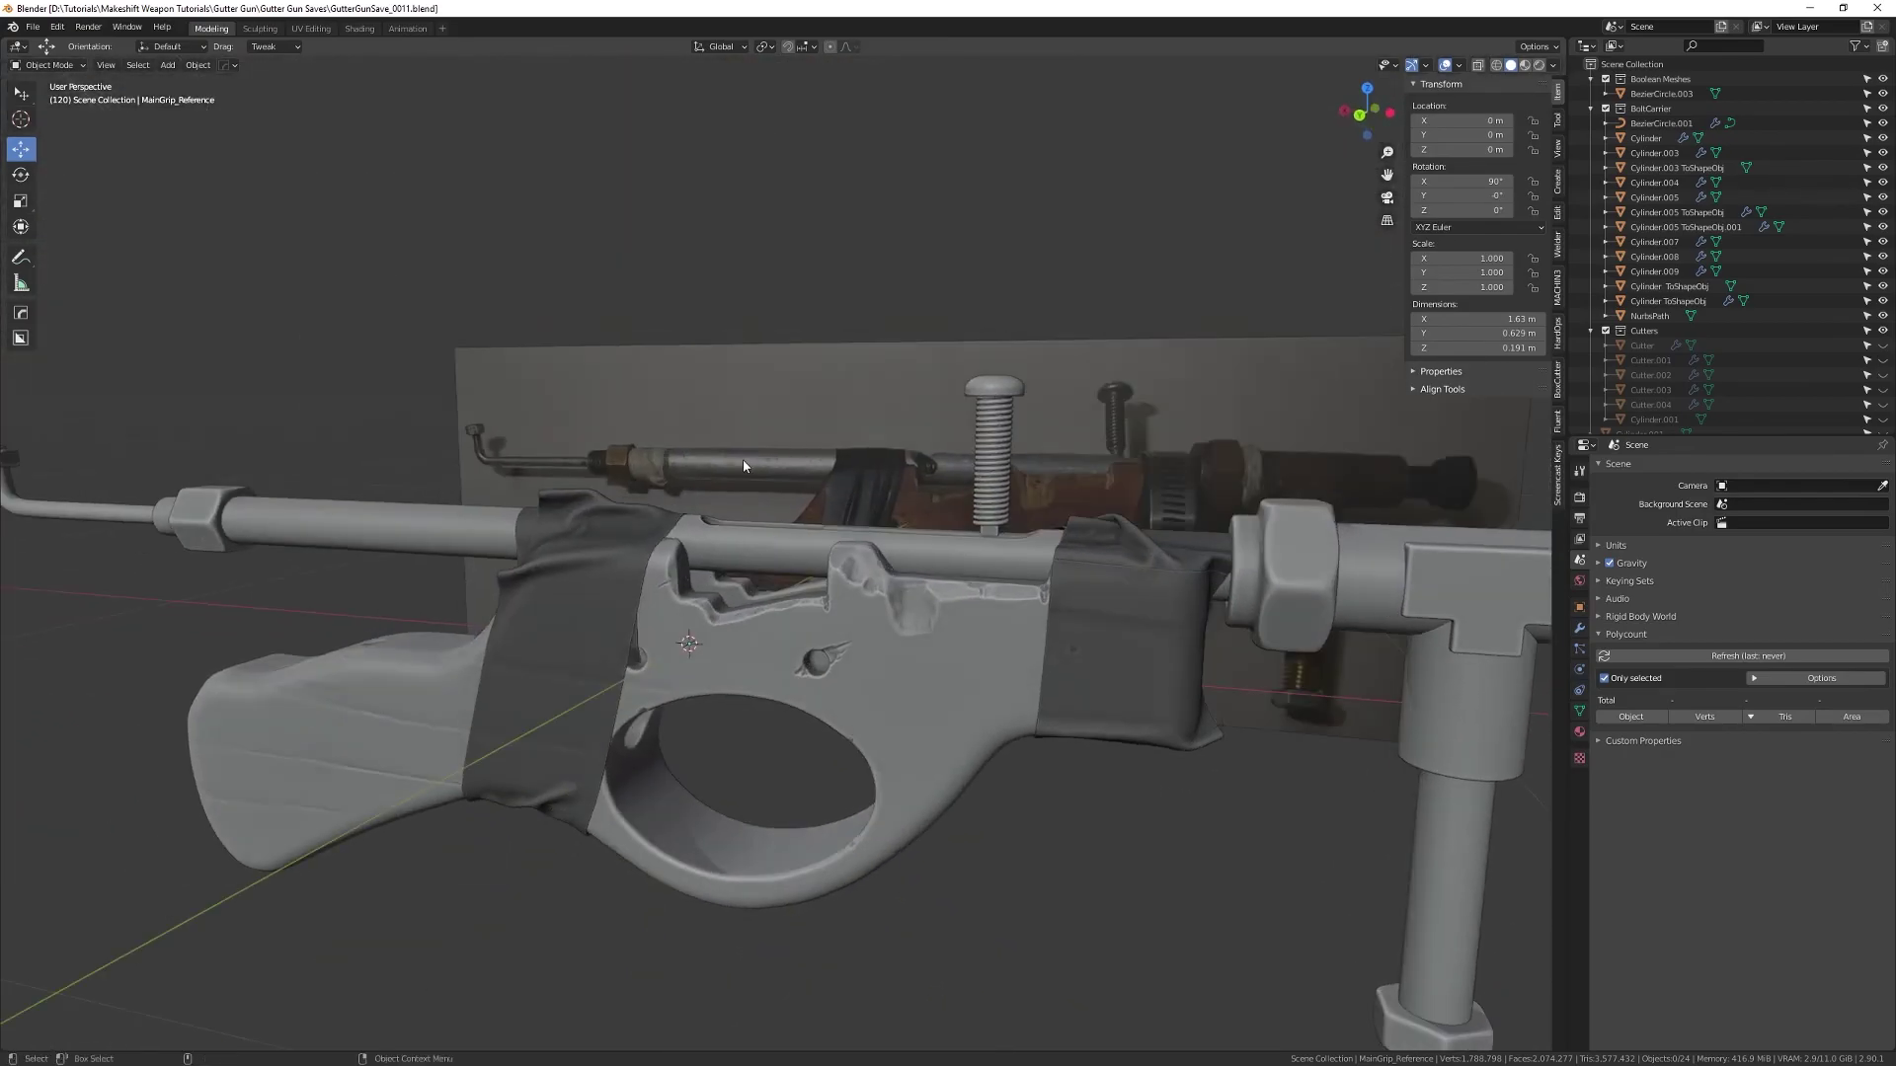
- Open the rear tape in Edit Mode and inspect the dense edge loops along its thickness up close
click(634, 539)
middle_drag(634, 539, 940, 710)
scroll(643, 614, up, 3)
key(Tab)
scroll(869, 612, up, 3)
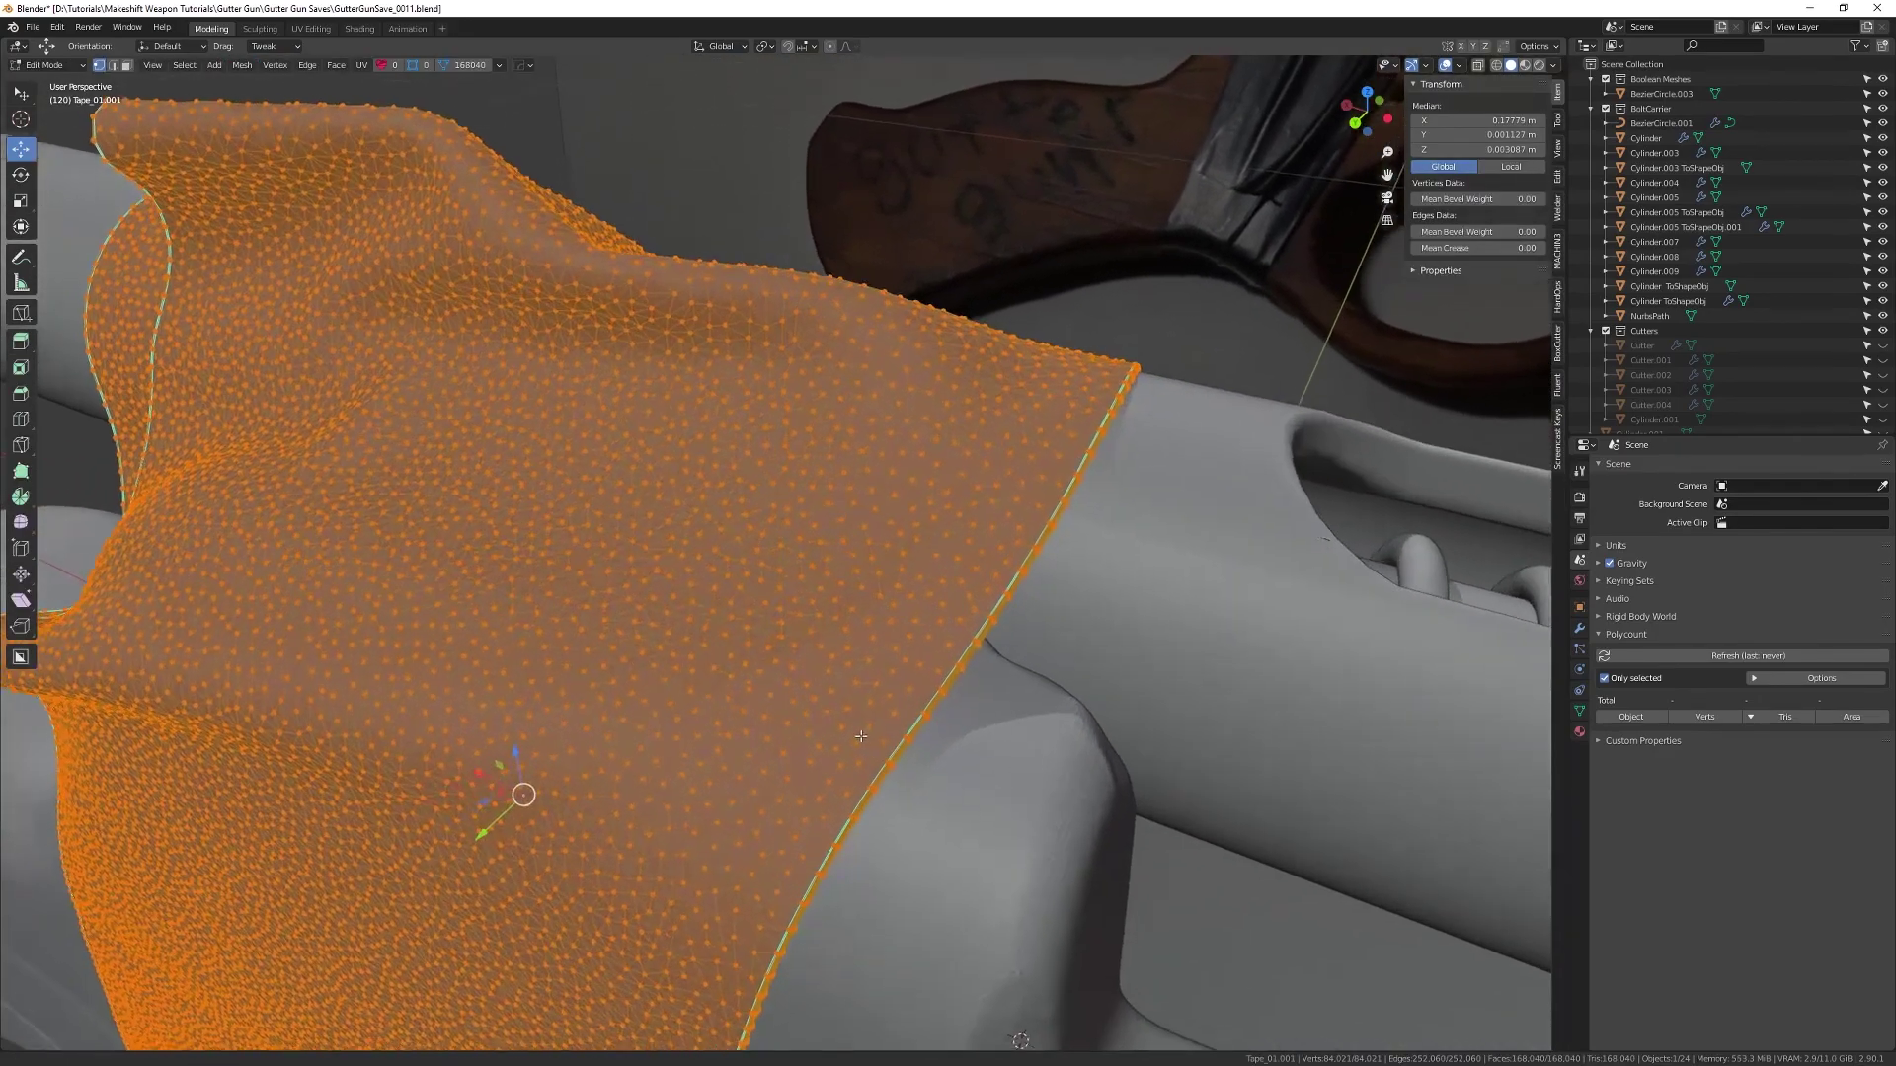
scroll(958, 514, up, 3)
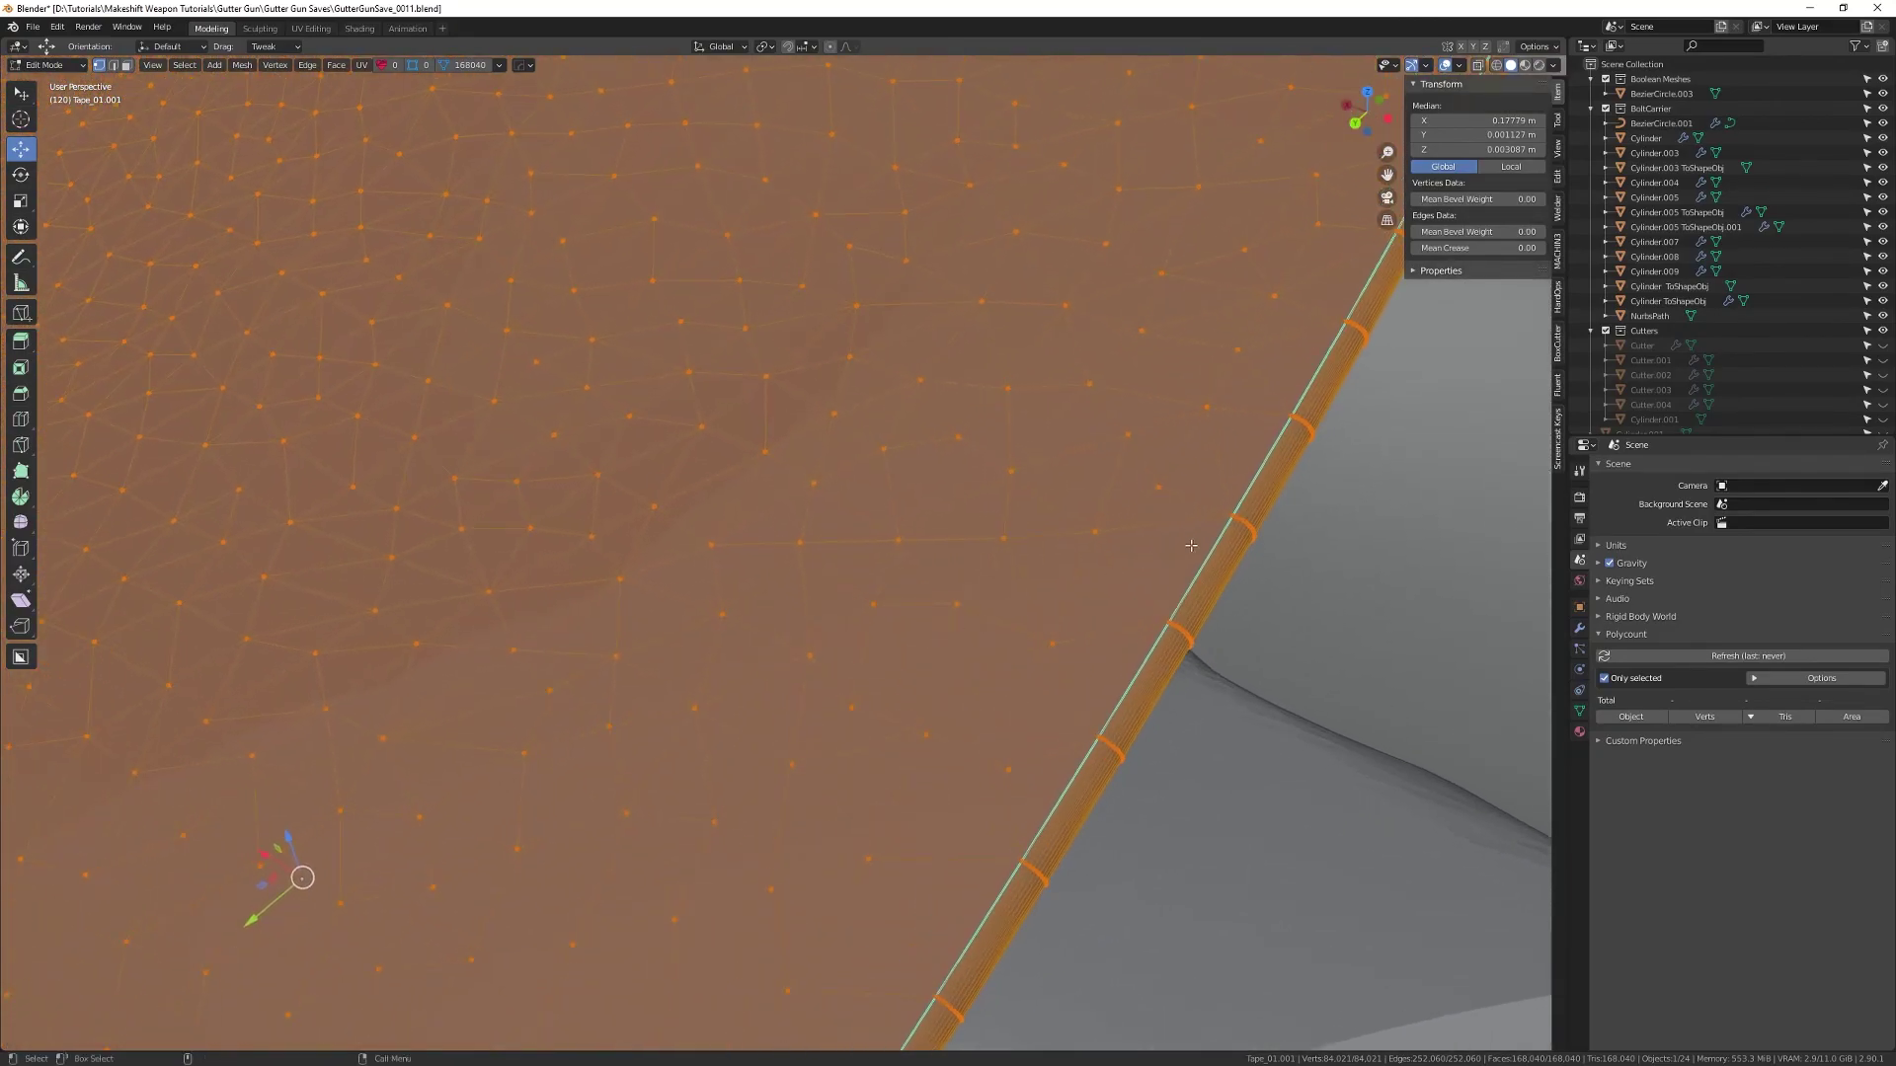
shift+middle_drag(1161, 641, 1064, 658)
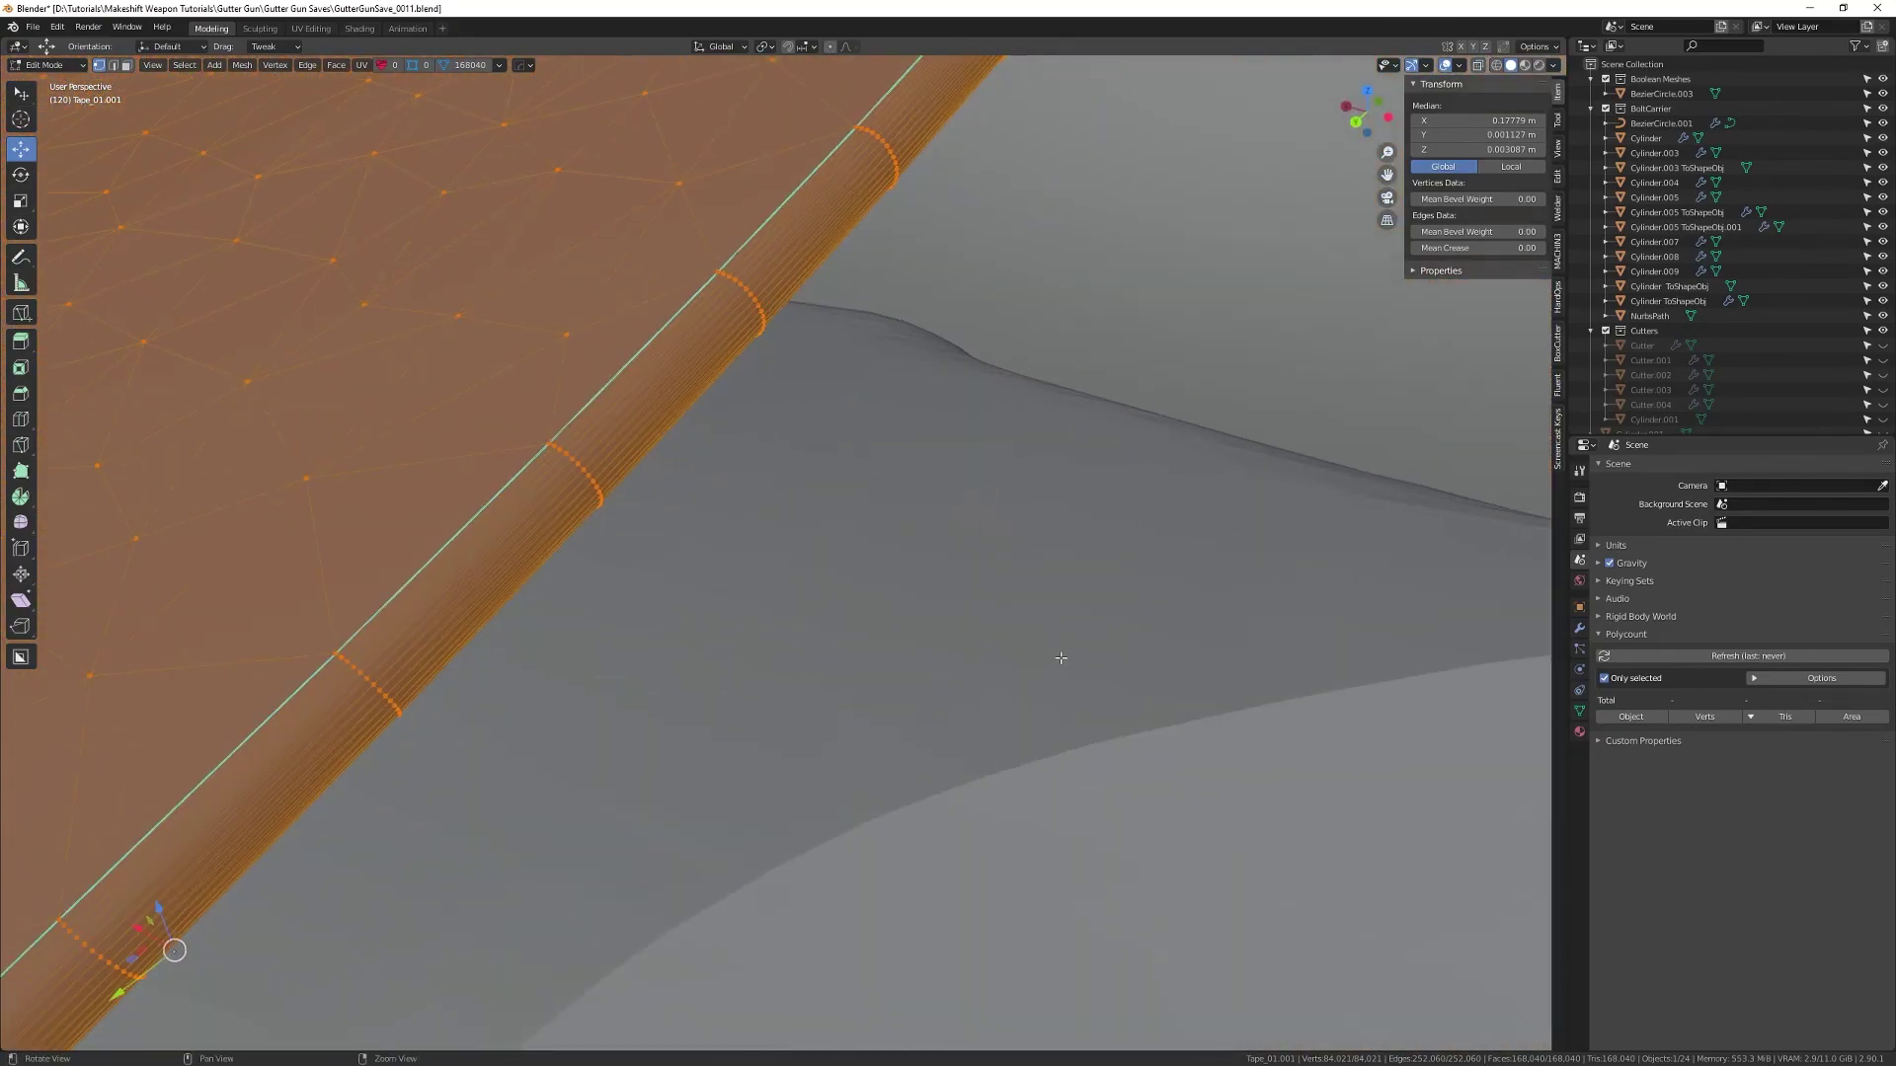
- Inspect the rear tape's mesh edge and overall shape from a distance, and return to Object Mode
alt+right_drag(1039, 648, 1037, 420)
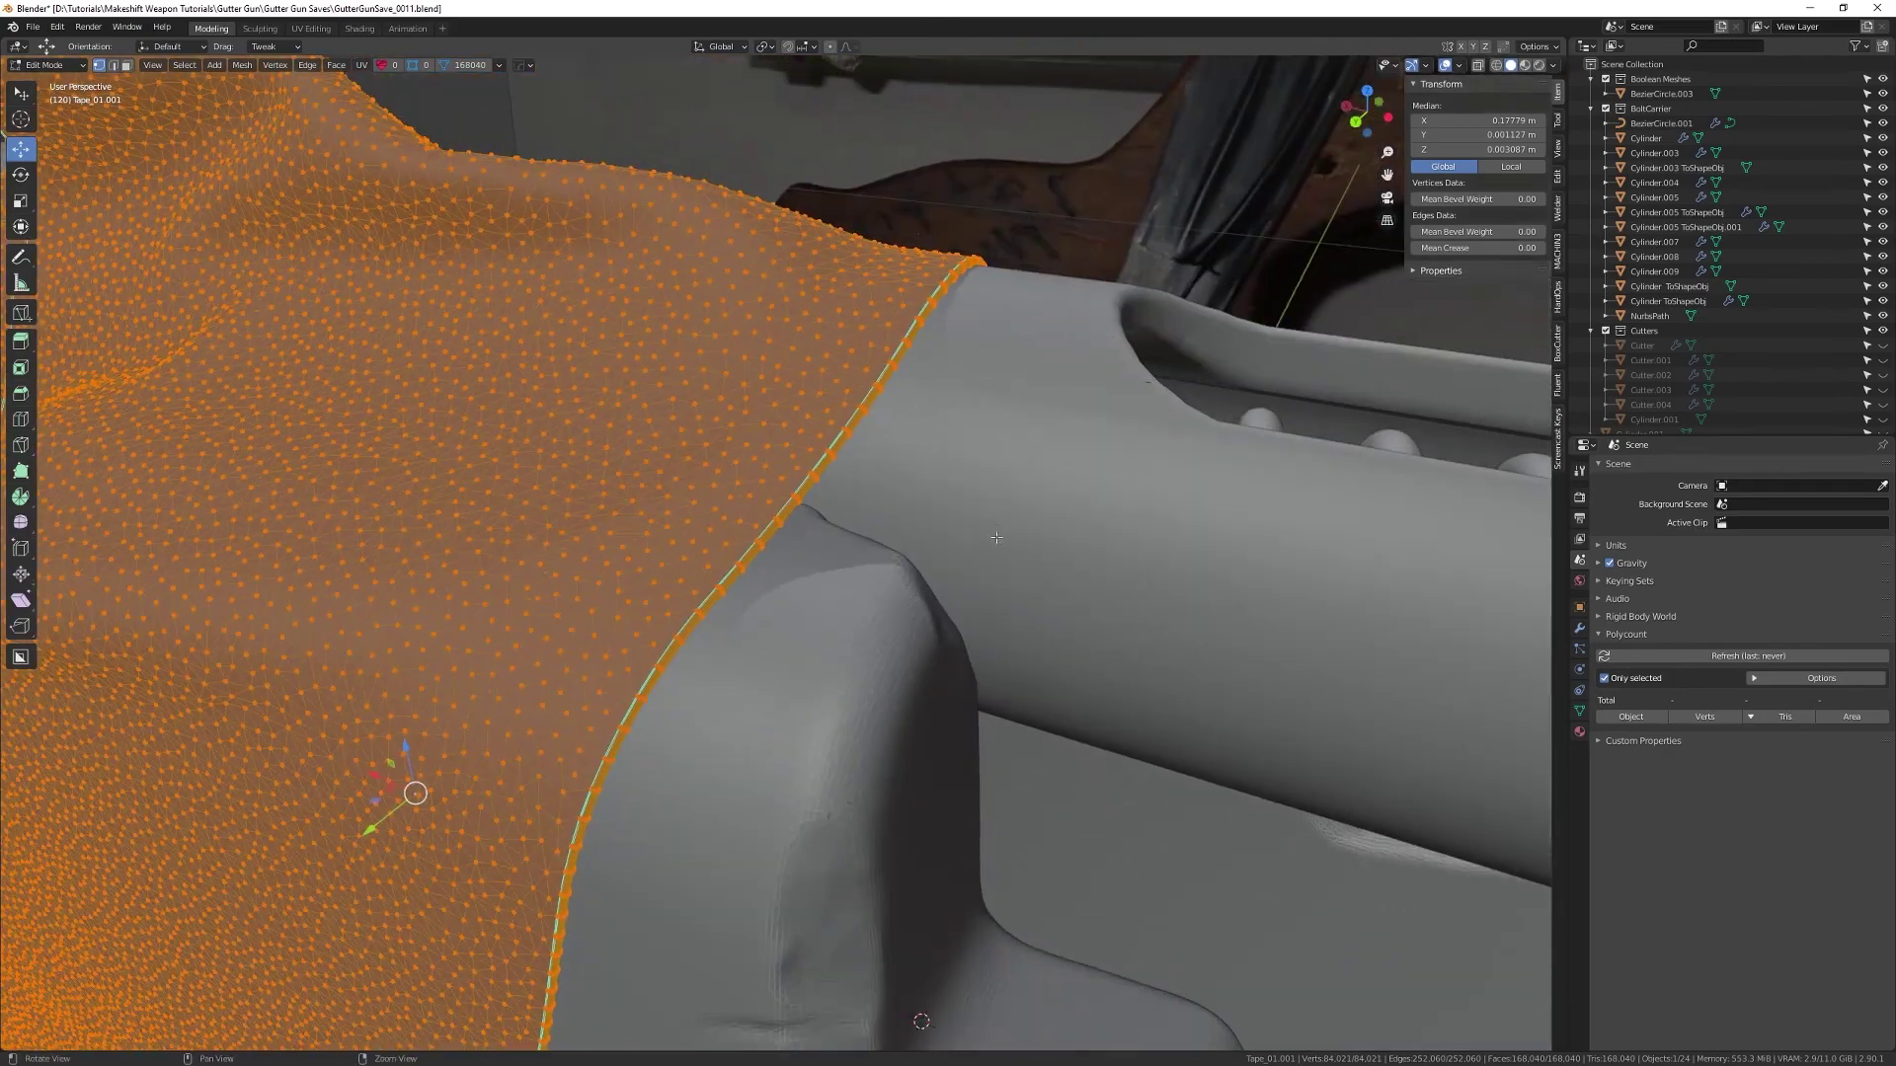
alt+drag(1029, 472, 1021, 494)
alt+right_drag(1021, 494, 999, 612)
alt+drag(889, 592, 948, 596)
alt+right_drag(751, 400, 729, 527)
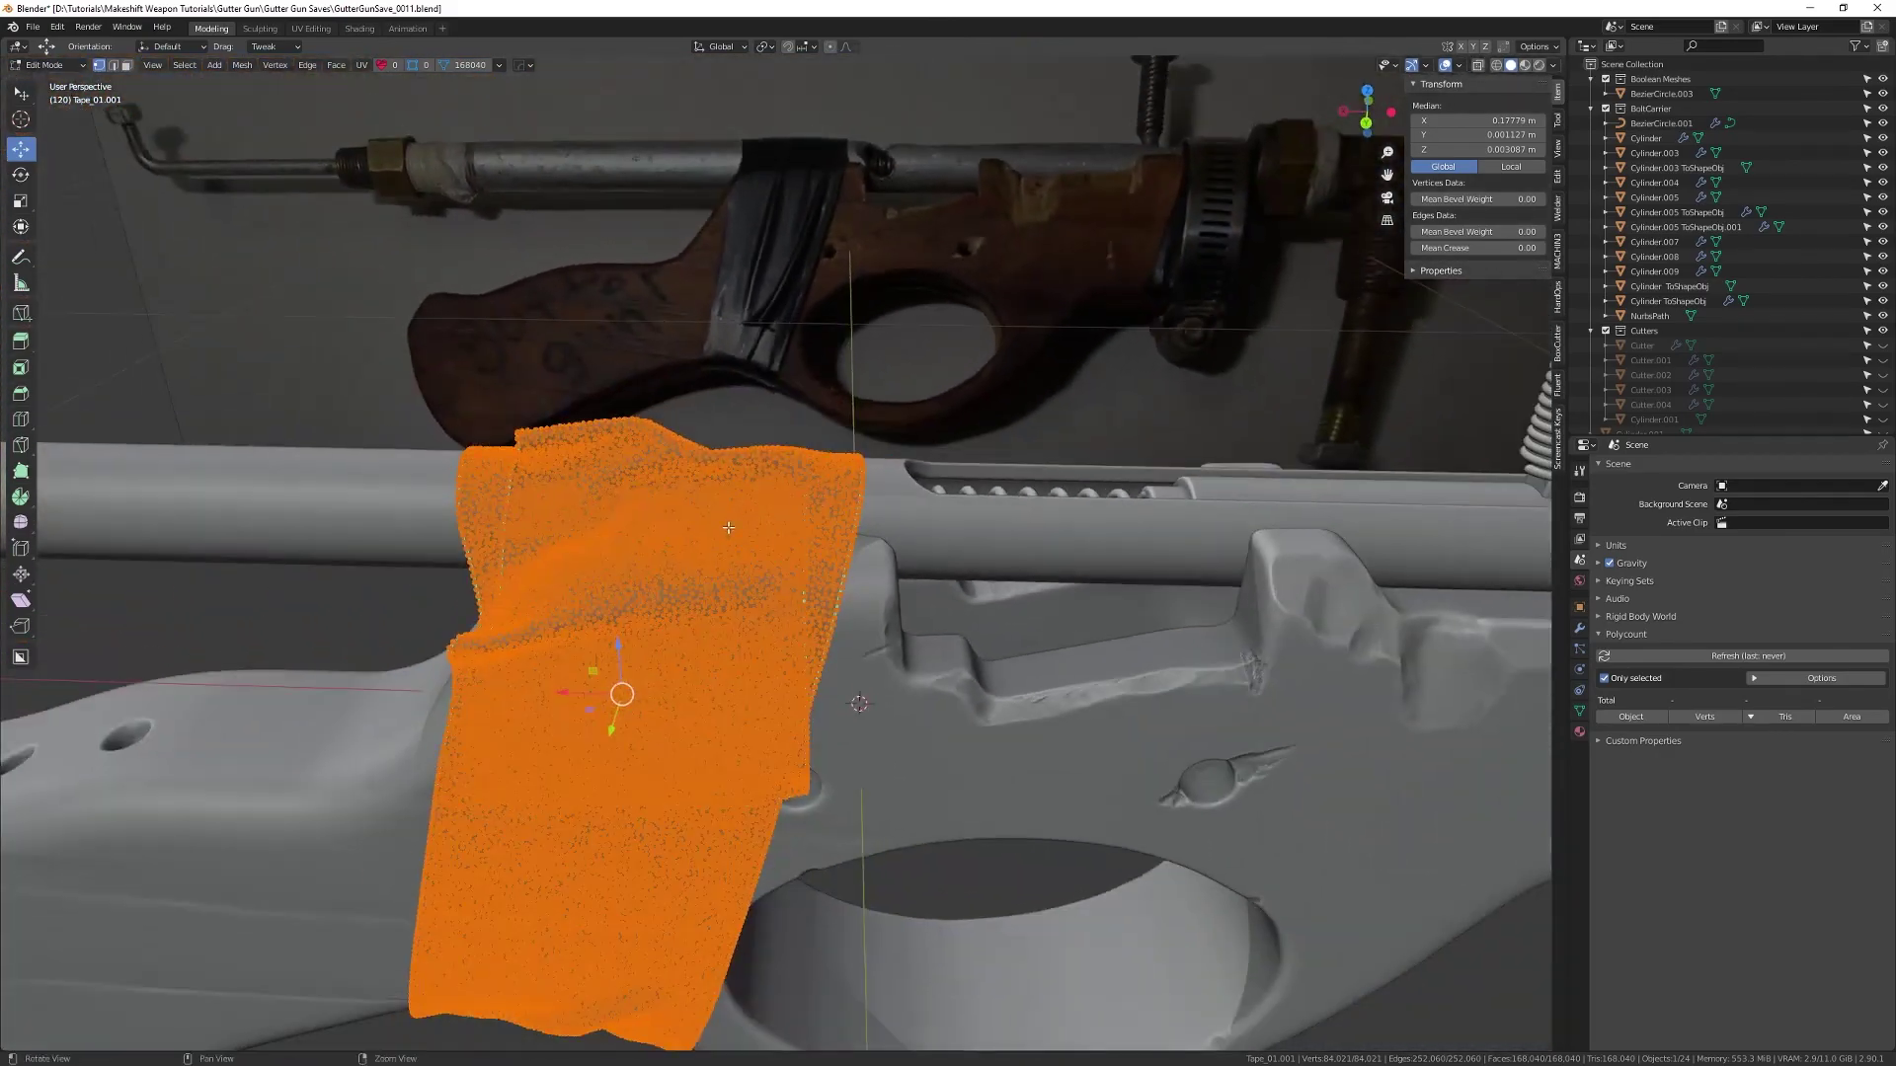
key(Tab)
- Check the face directions of the tapes and coil spring using the Face Orientation overlay, and turn the overlay off
middle_drag(700, 559, 997, 586)
click(1026, 582)
alt+right_drag(1054, 565, 1071, 494)
alt+drag(1037, 647, 977, 685)
key(alt+v)
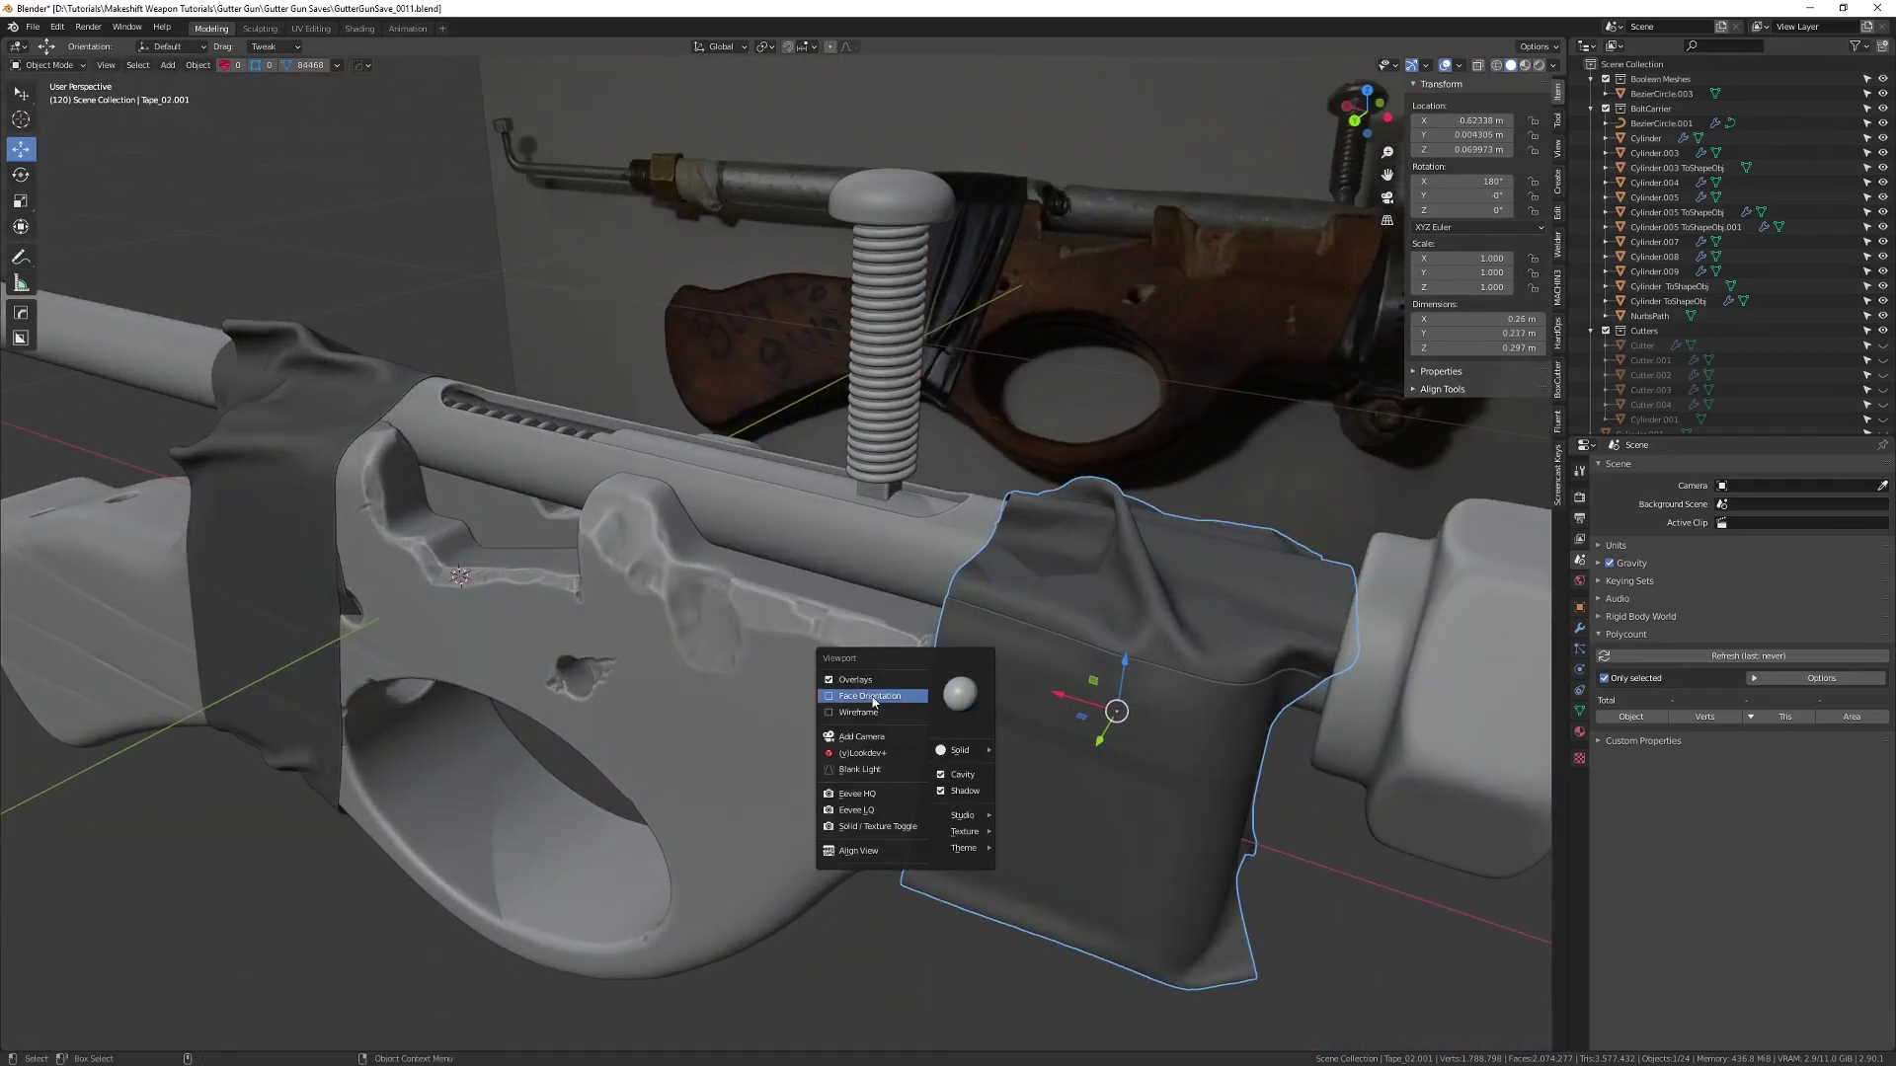
click(874, 696)
middle_drag(874, 702, 728, 468)
click(725, 464)
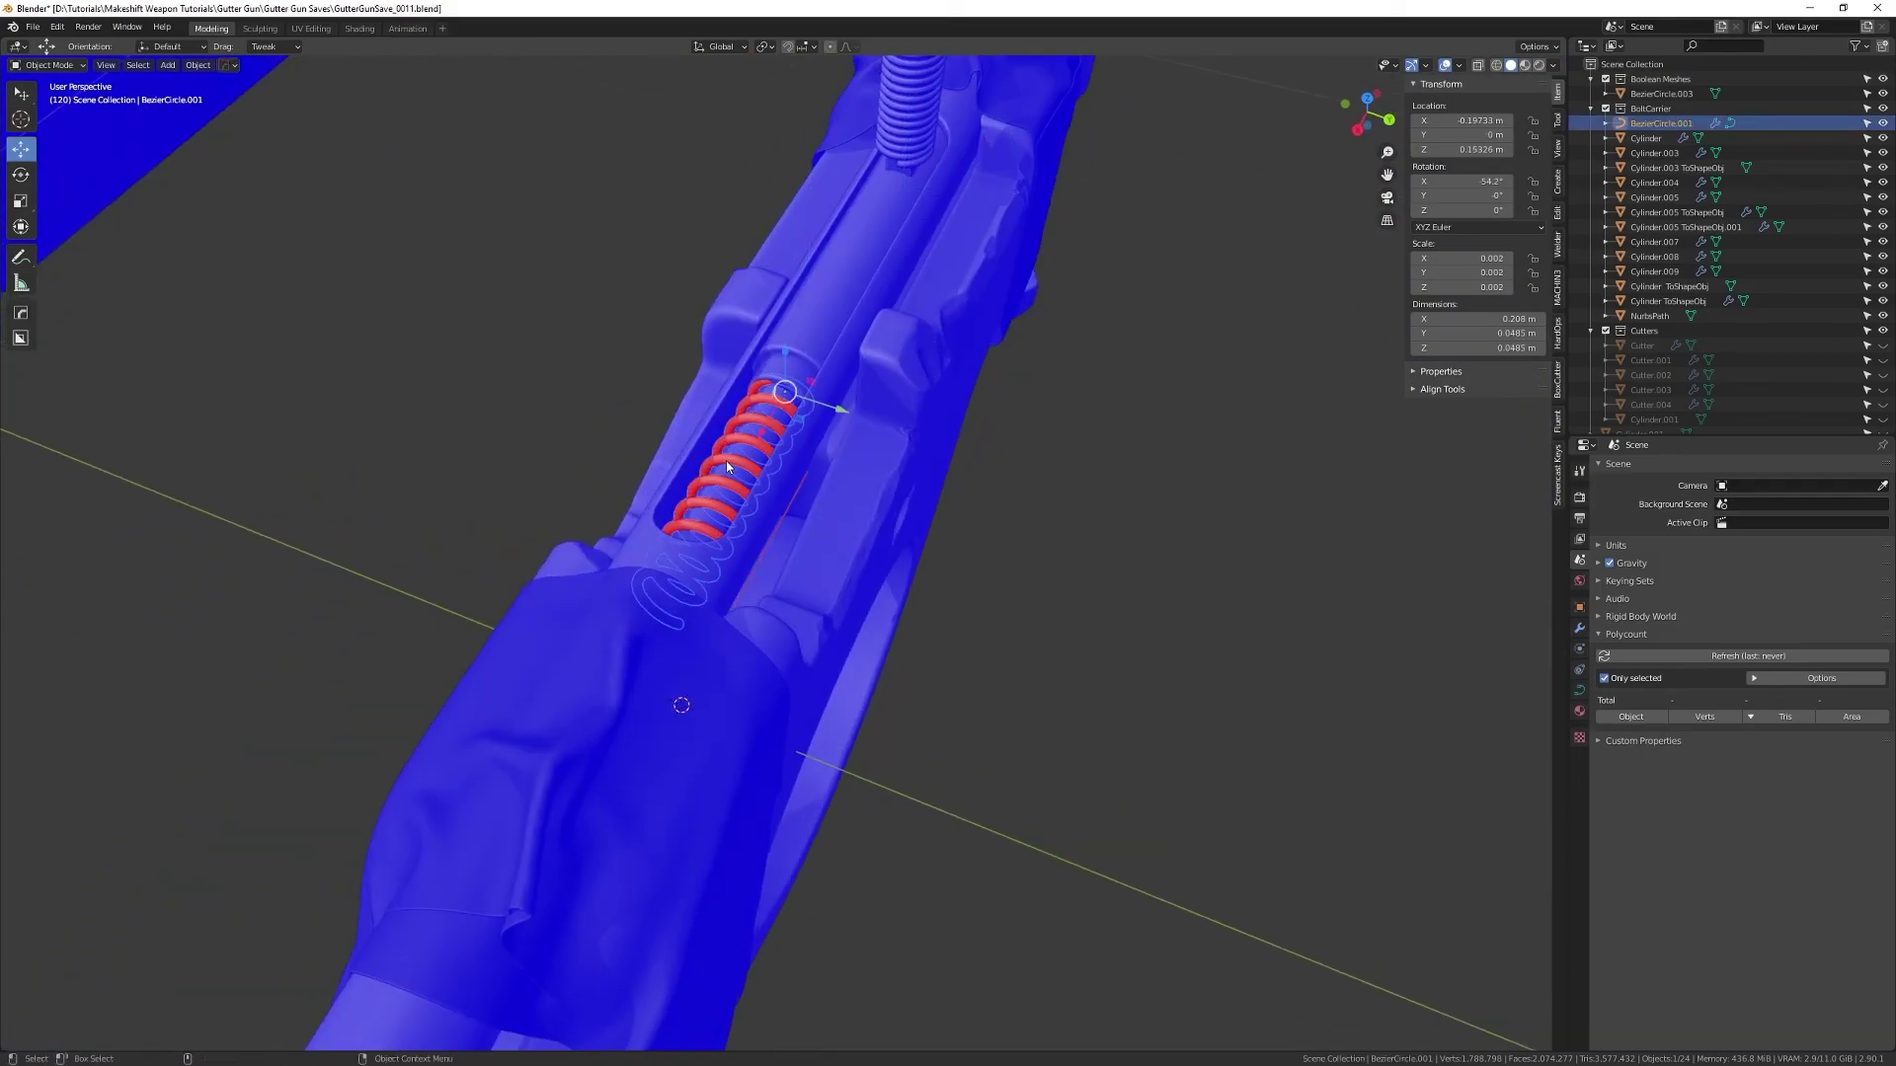
mouse_move(944, 488)
middle_down()
mouse_move(837, 484)
mouse_move(946, 484)
middle_up()
middle_drag(1023, 601, 1046, 545)
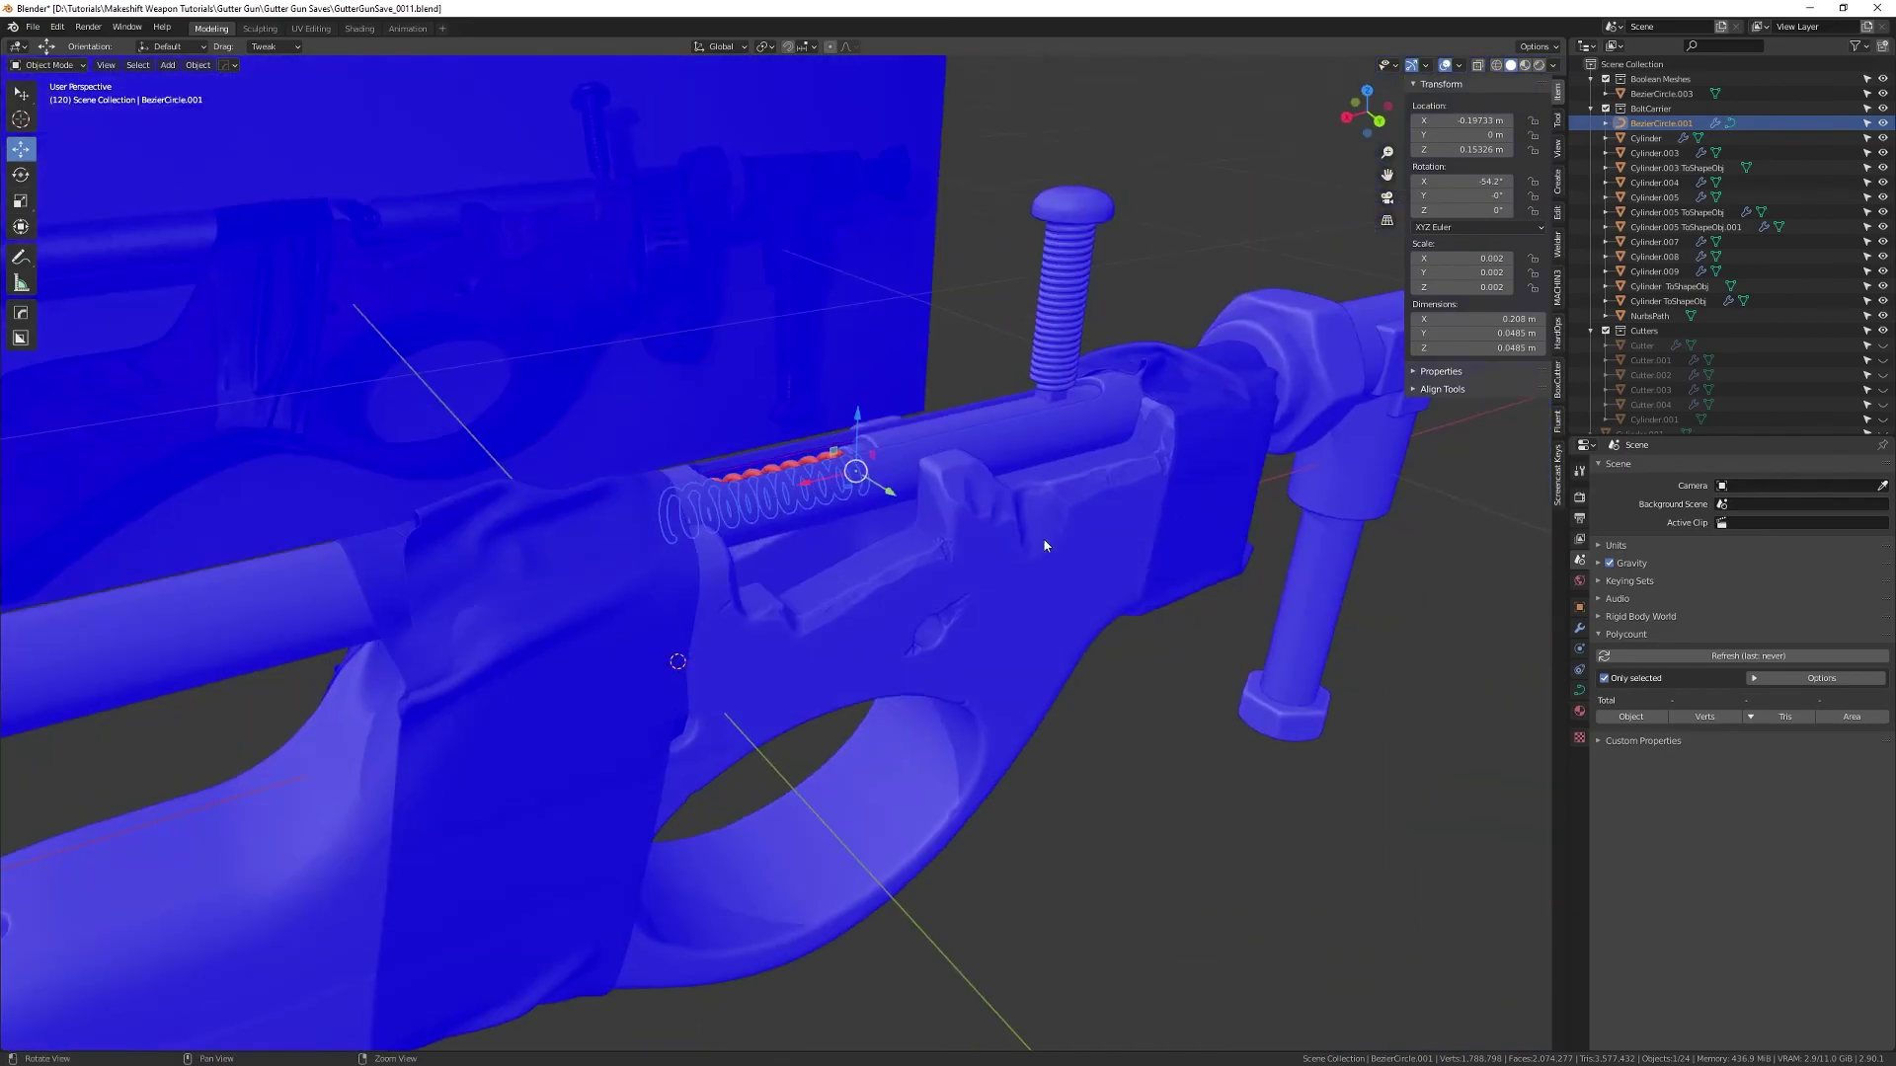
key(alt+v)
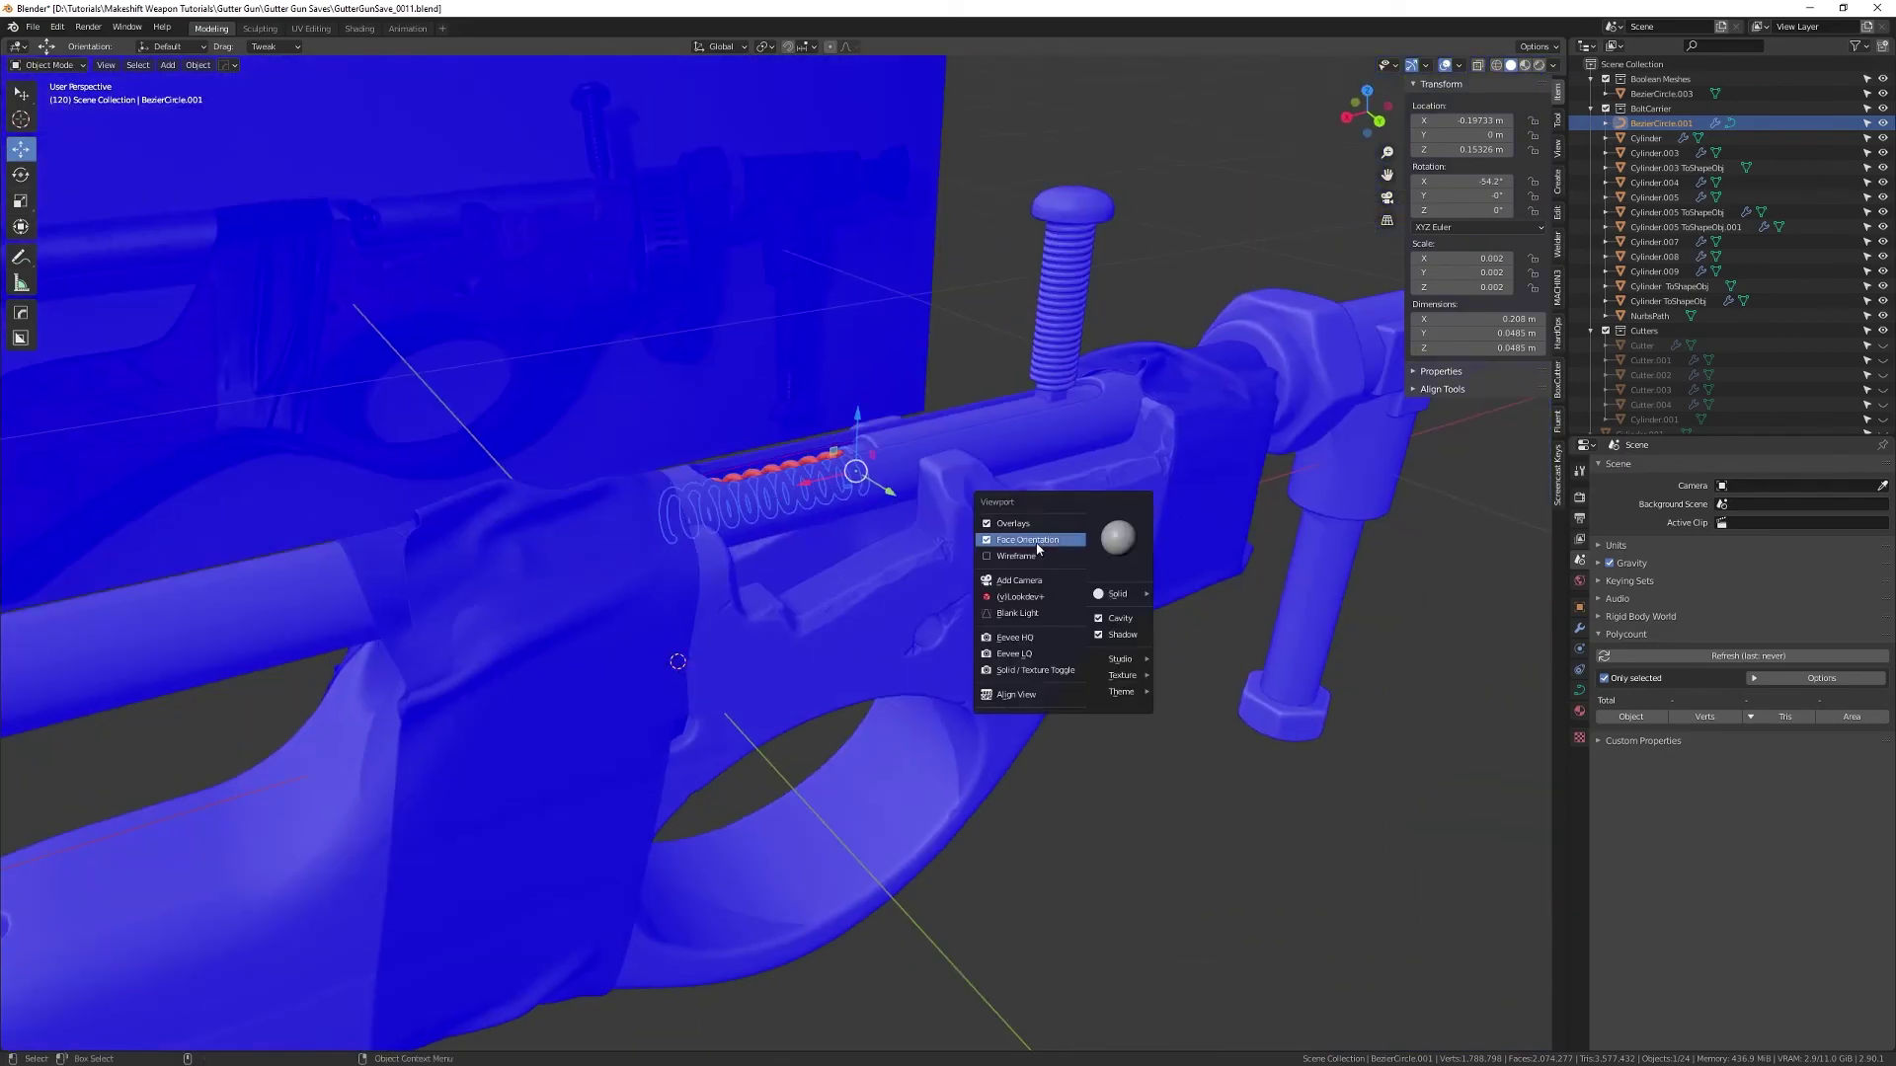
click(1036, 550)
- Select the rear and front tapes together and apply all their transforms
middle_drag(1037, 549, 651, 741)
click(612, 731)
middle_drag(987, 654, 927, 576)
scroll(927, 577, down, 3)
shift+click(1086, 551)
middle_drag(1086, 551, 990, 573)
key(q)
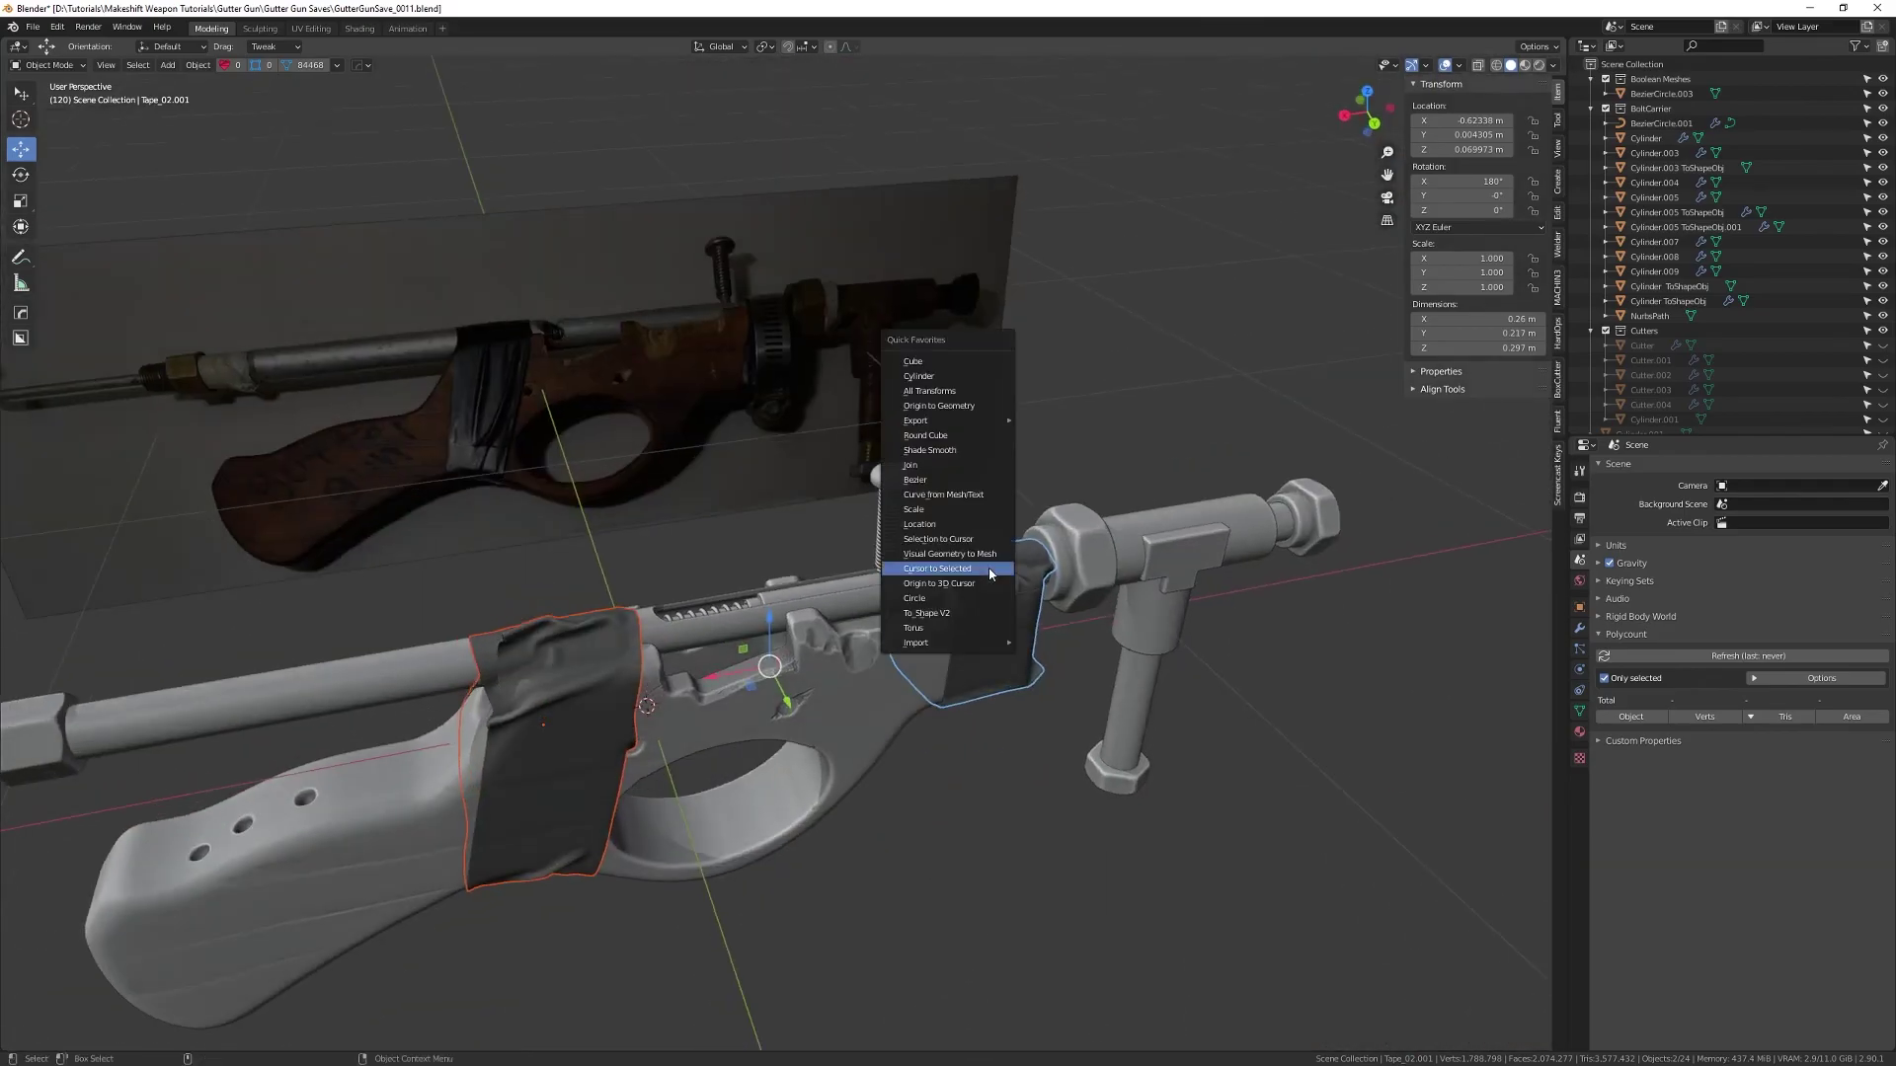
middle_drag(1114, 567, 931, 565)
key(q)
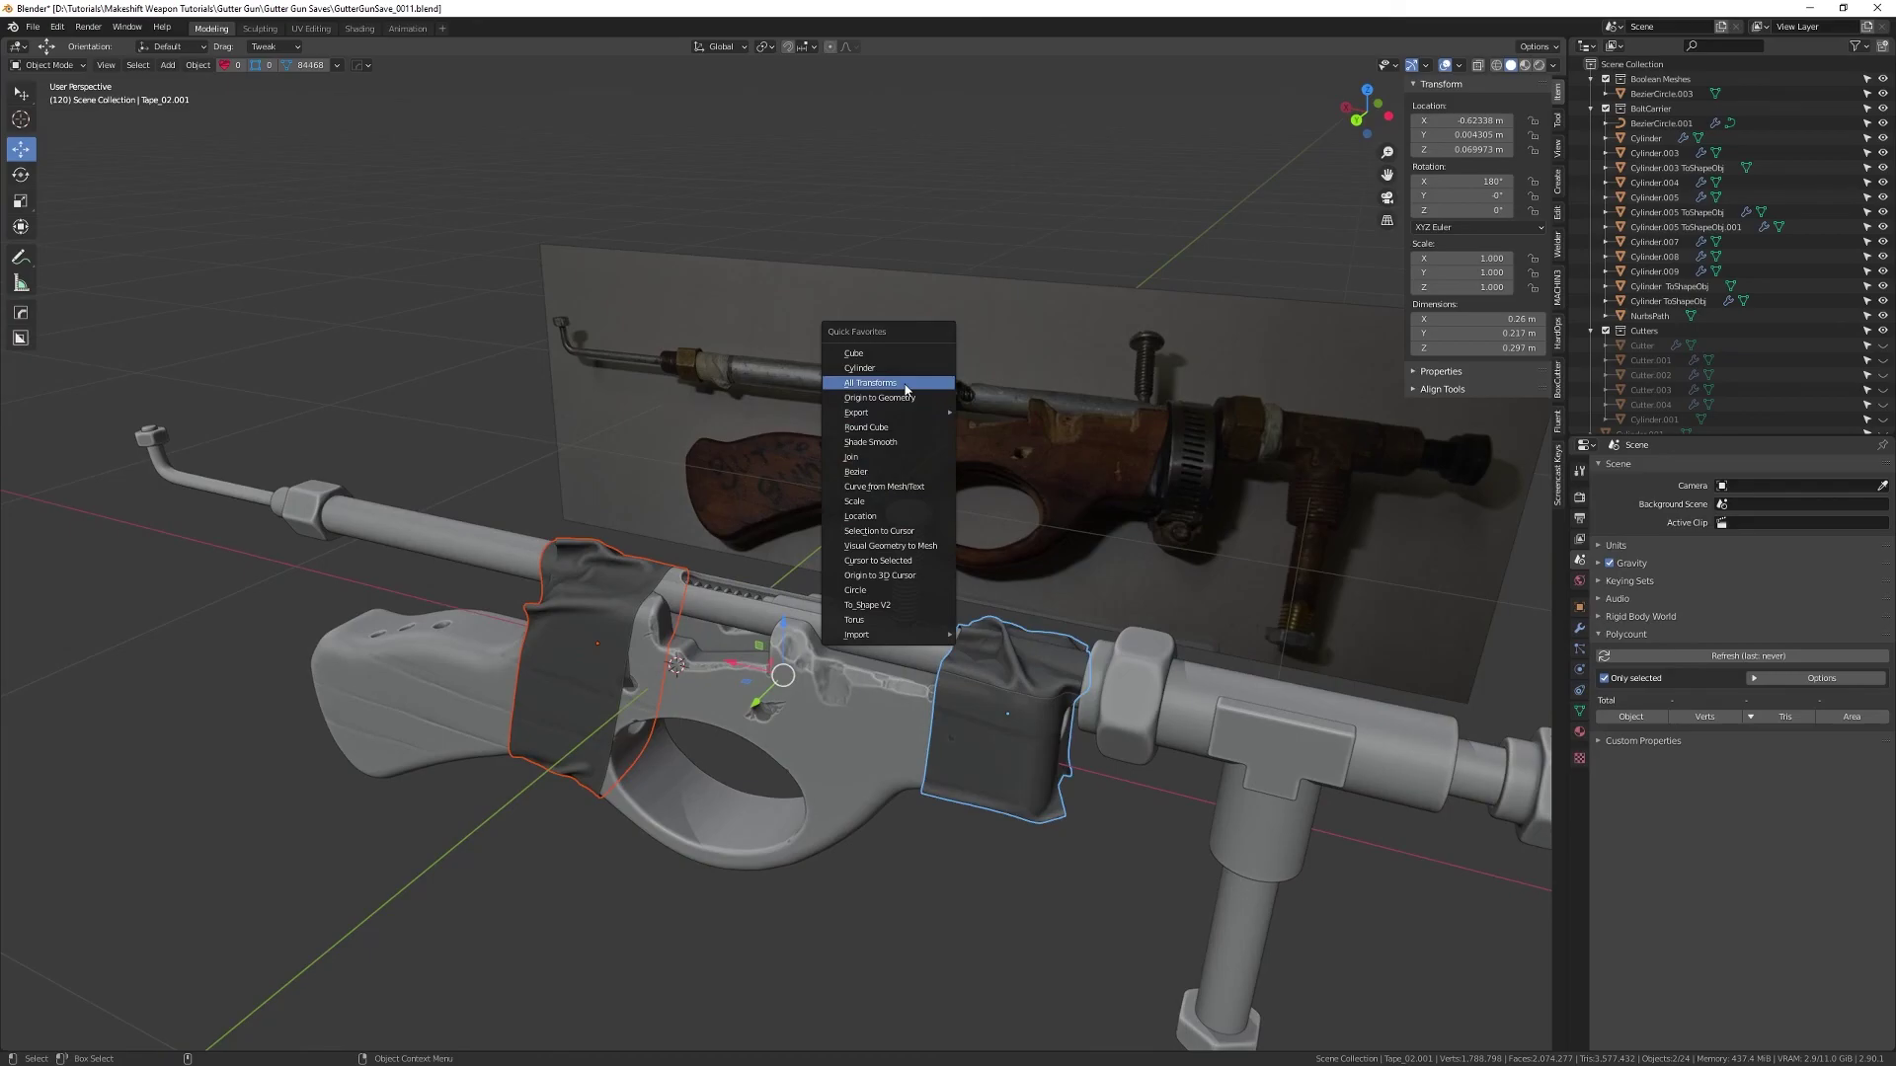
click(904, 389)
- Set the origins of both selected tapes to their geometry
middle_drag(691, 632, 760, 599)
key(q)
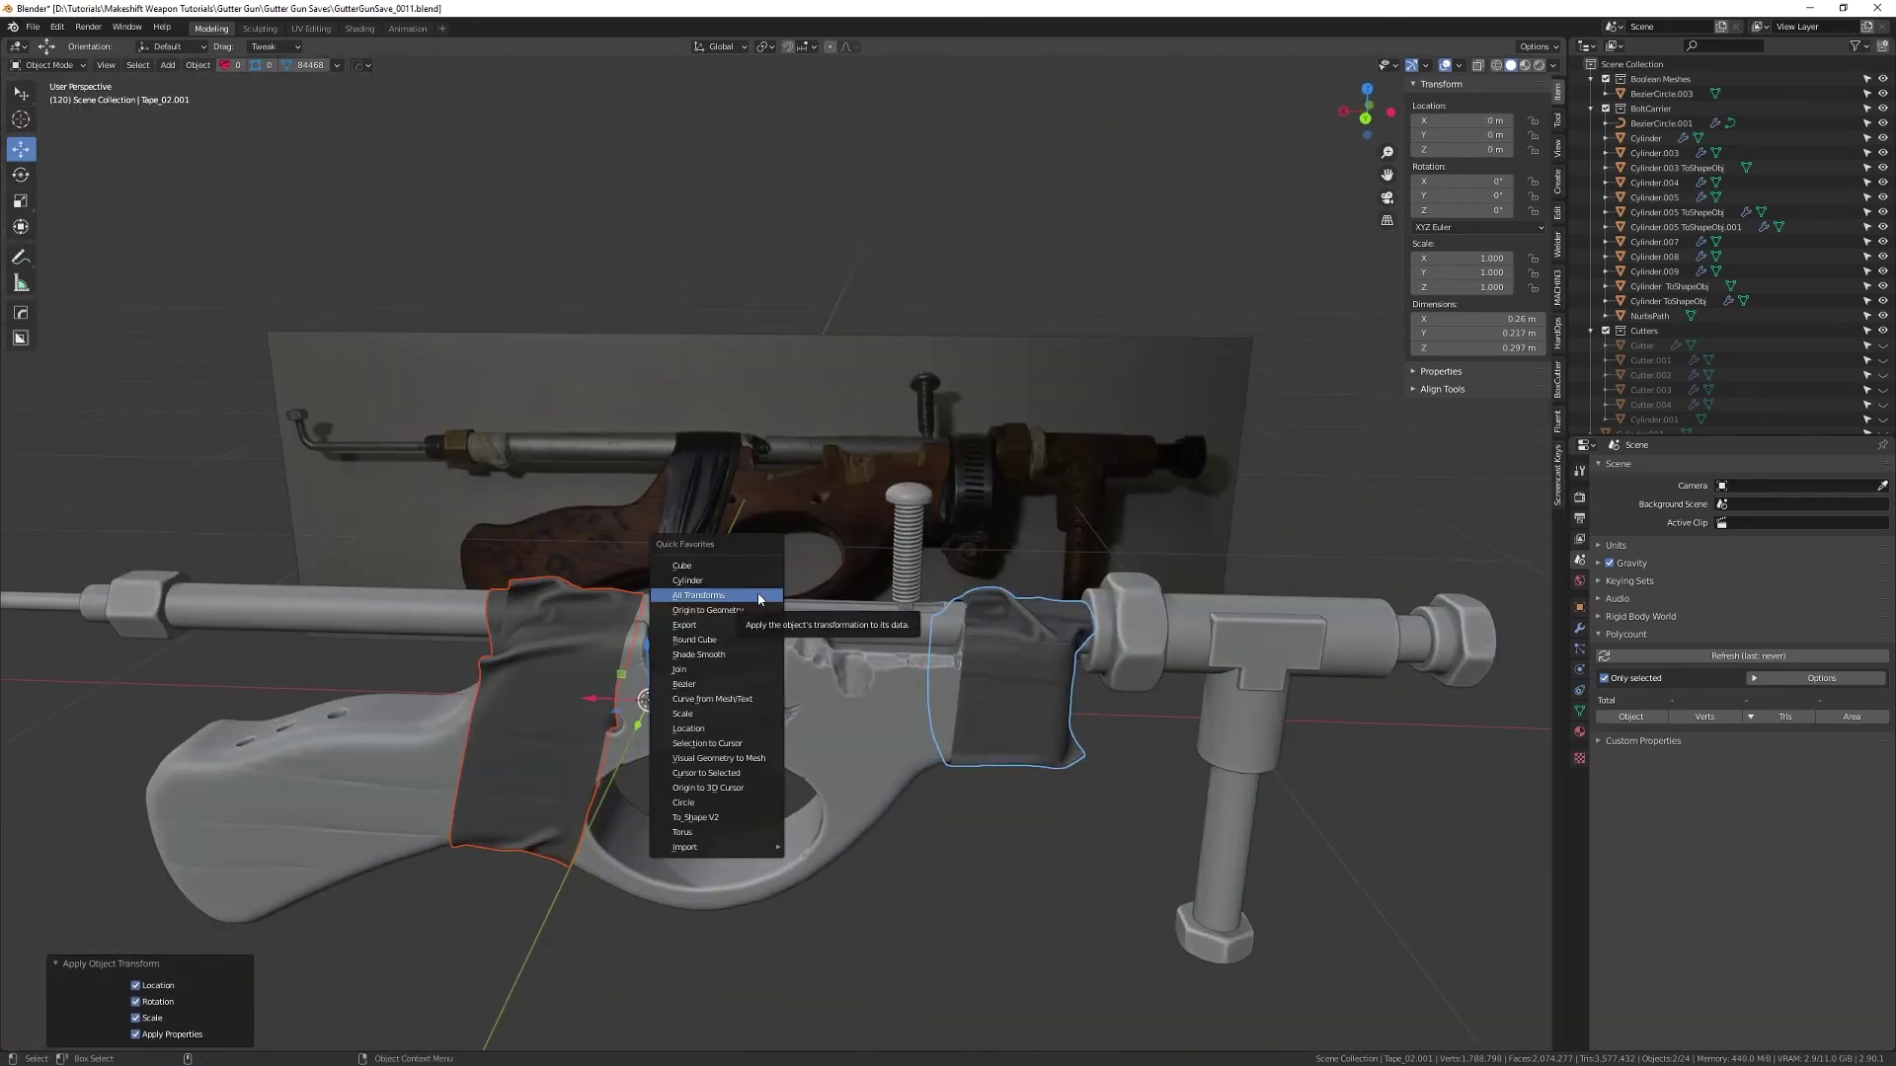
middle_drag(1335, 306, 871, 594)
key(q)
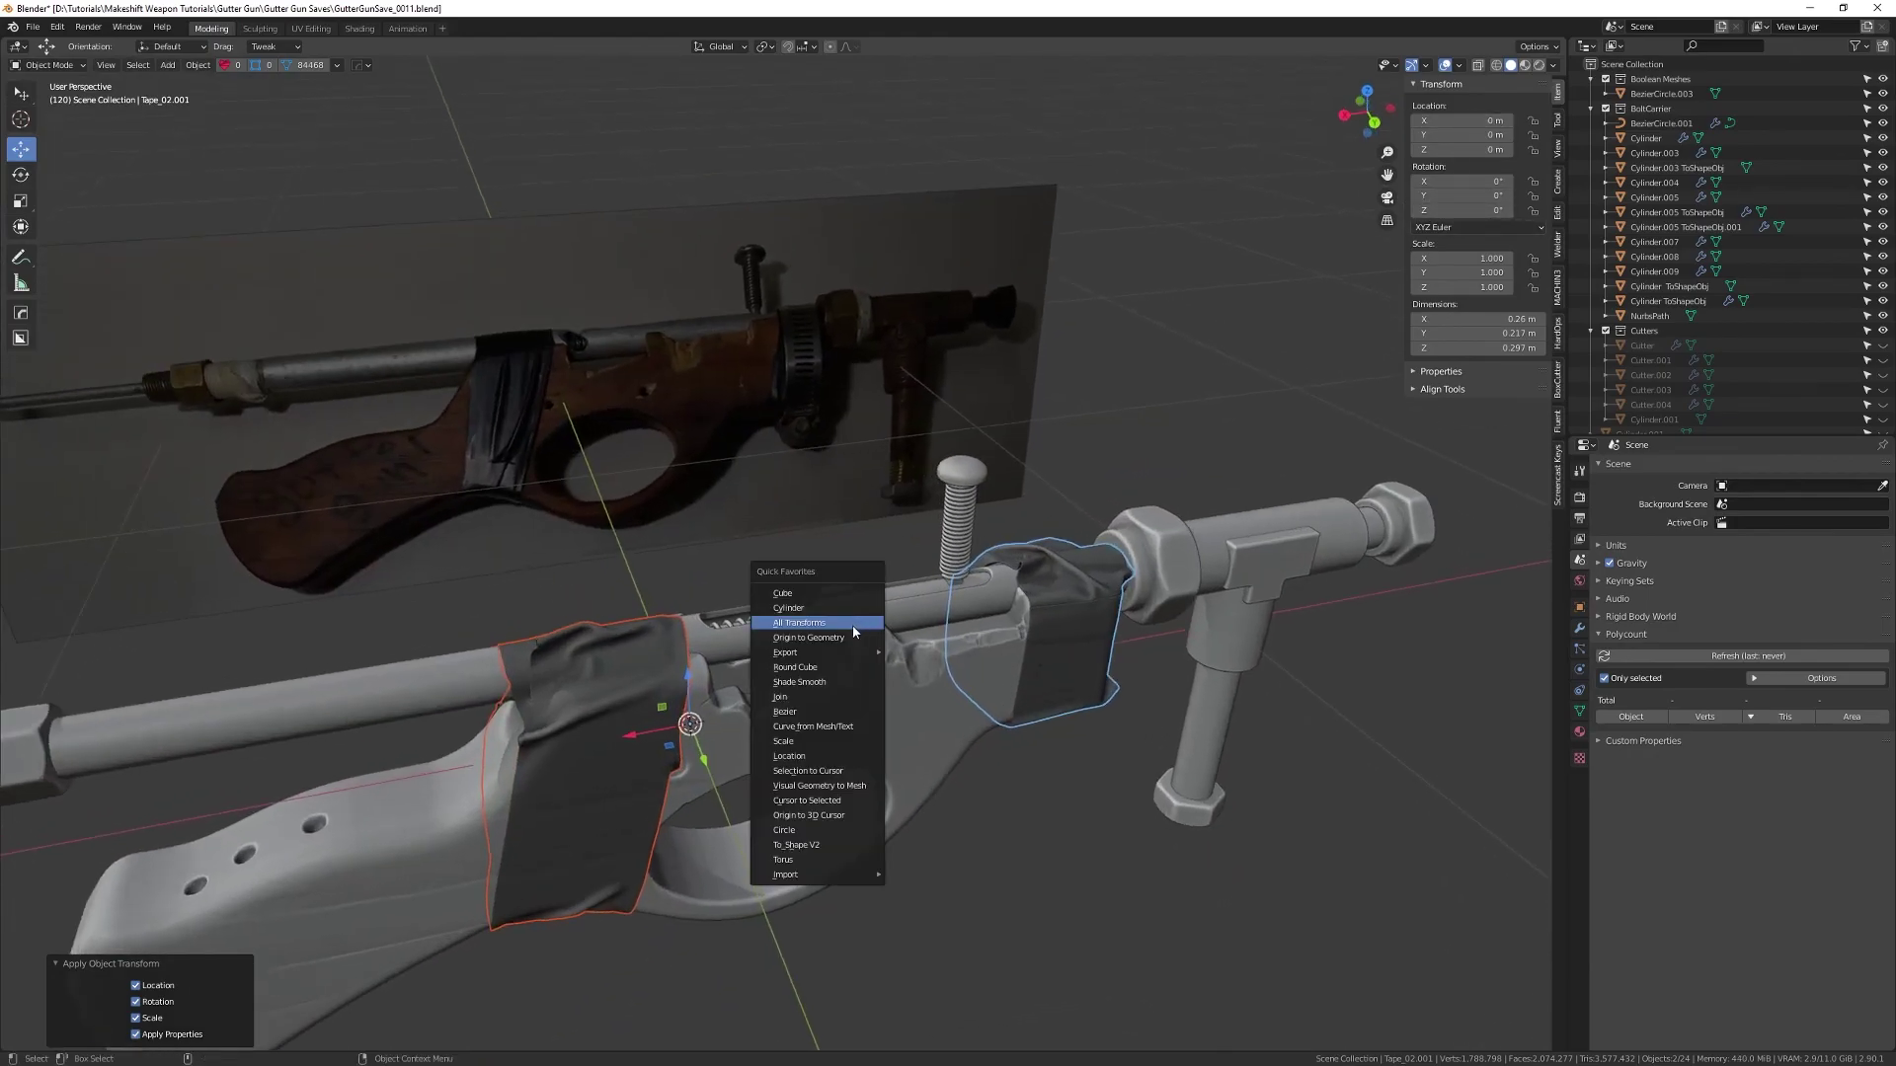
click(809, 638)
key(q)
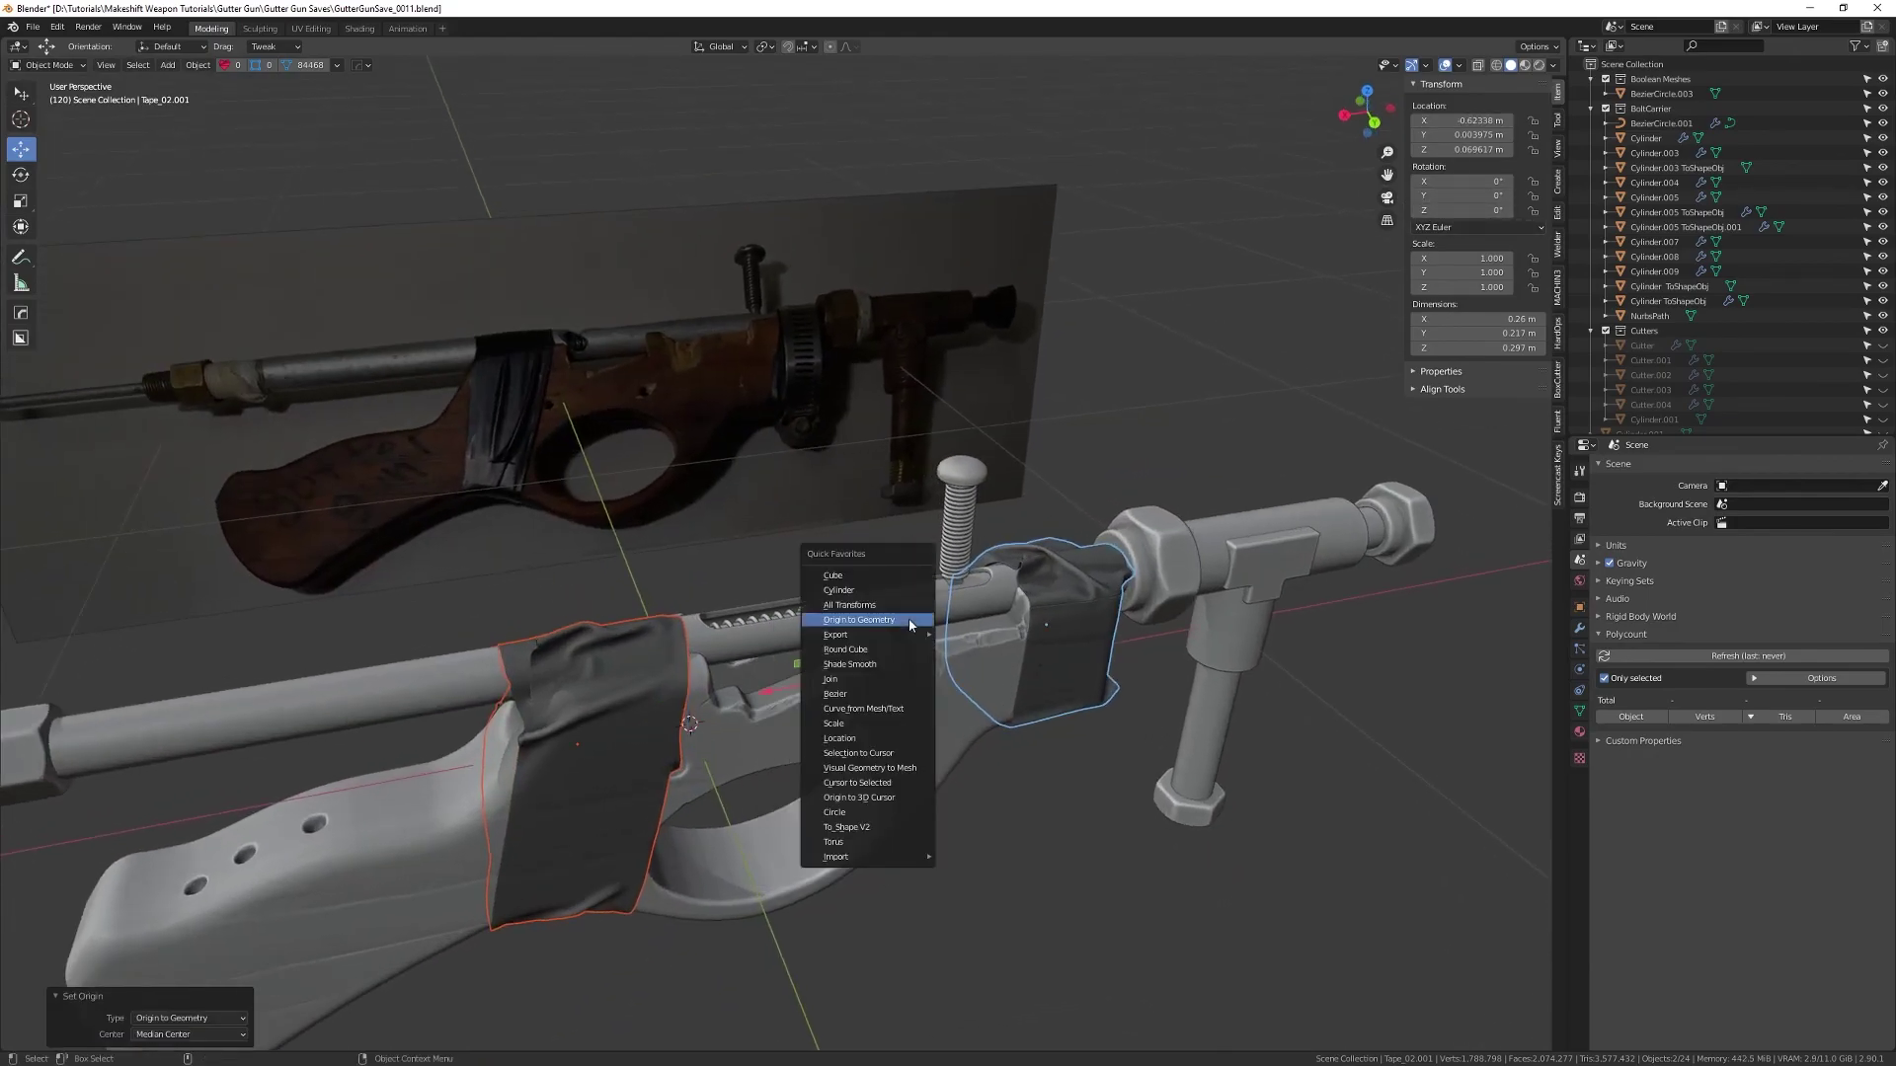
mouse_move(898, 606)
middle_down()
mouse_move(993, 624)
mouse_move(816, 589)
mouse_move(822, 632)
mouse_move(825, 548)
mouse_move(790, 518)
mouse_move(906, 614)
middle_up()
- Reselect both tapes and set up an OBJ export limited to the selection only, with its geometry options displayed
click(815, 590)
middle_drag(629, 597, 986, 560)
click(986, 561)
shift+click(655, 619)
middle_drag(655, 619, 840, 575)
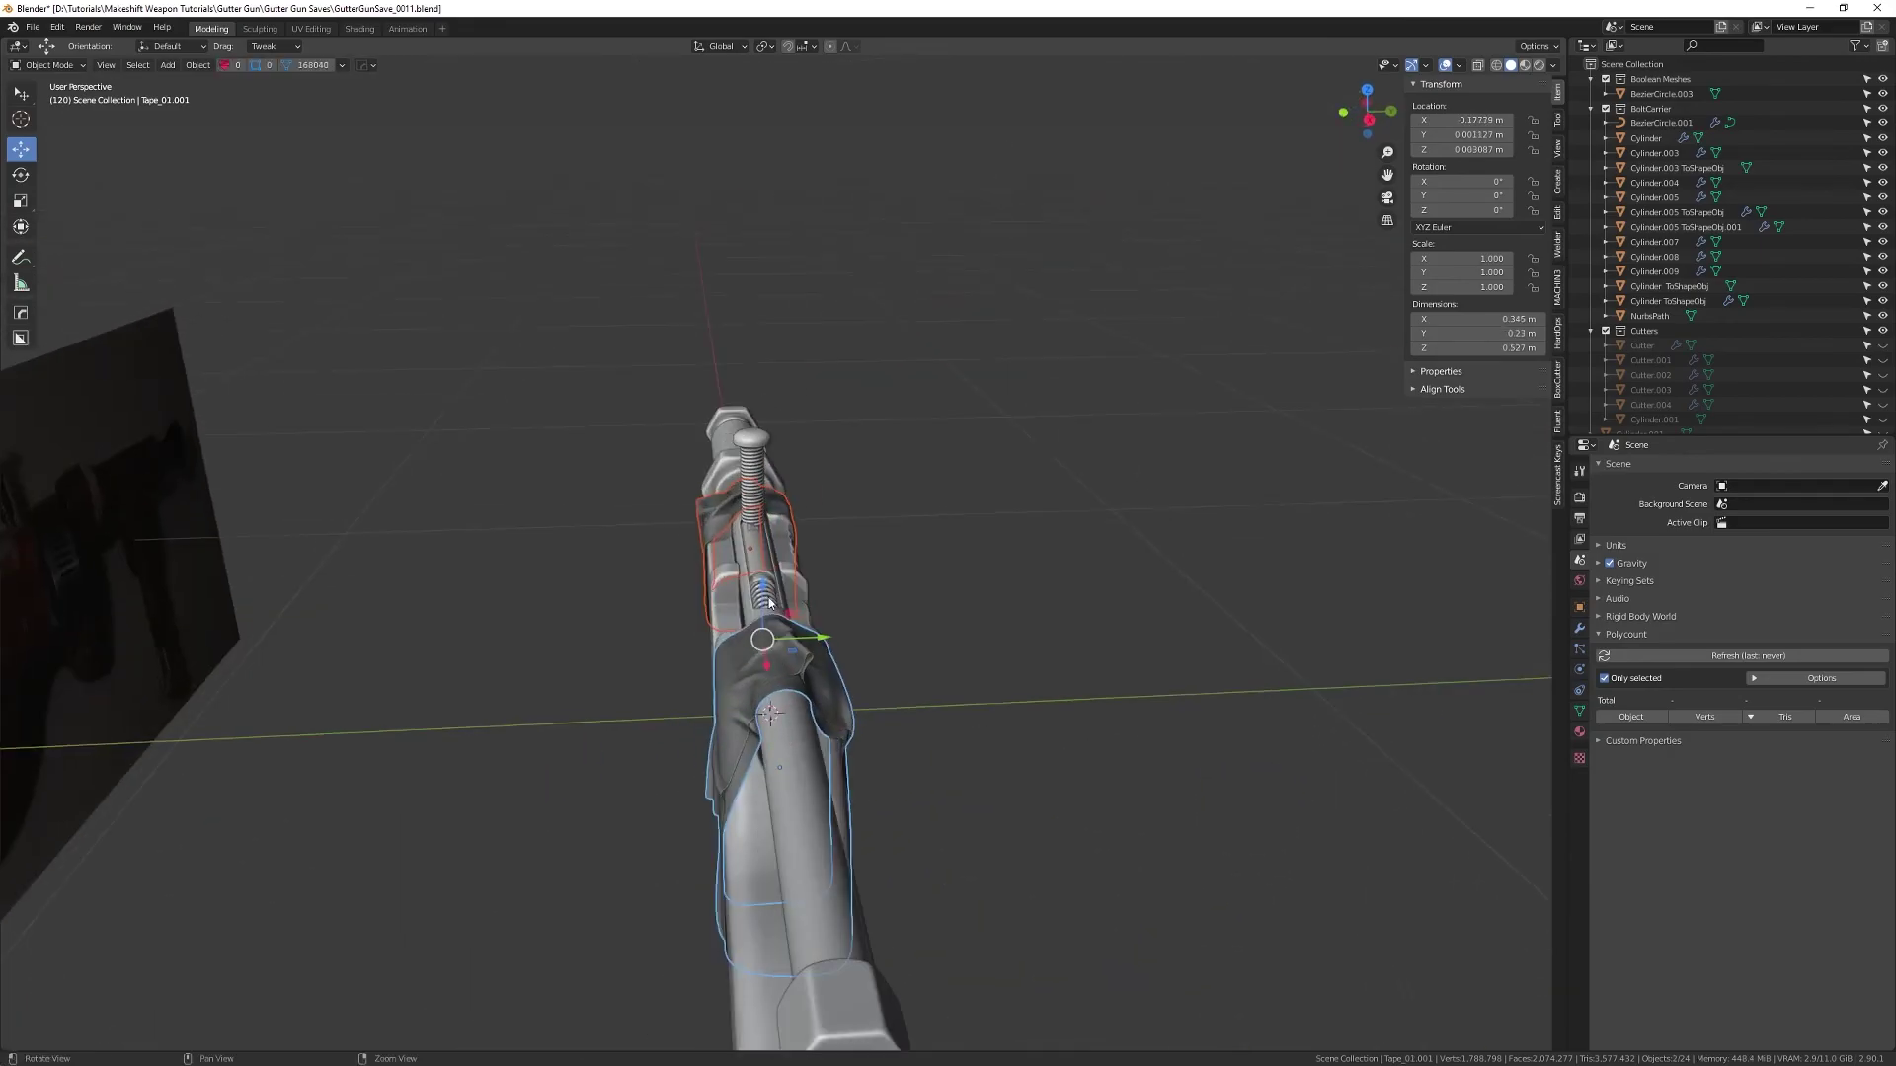
key(q)
mouse_move(859, 596)
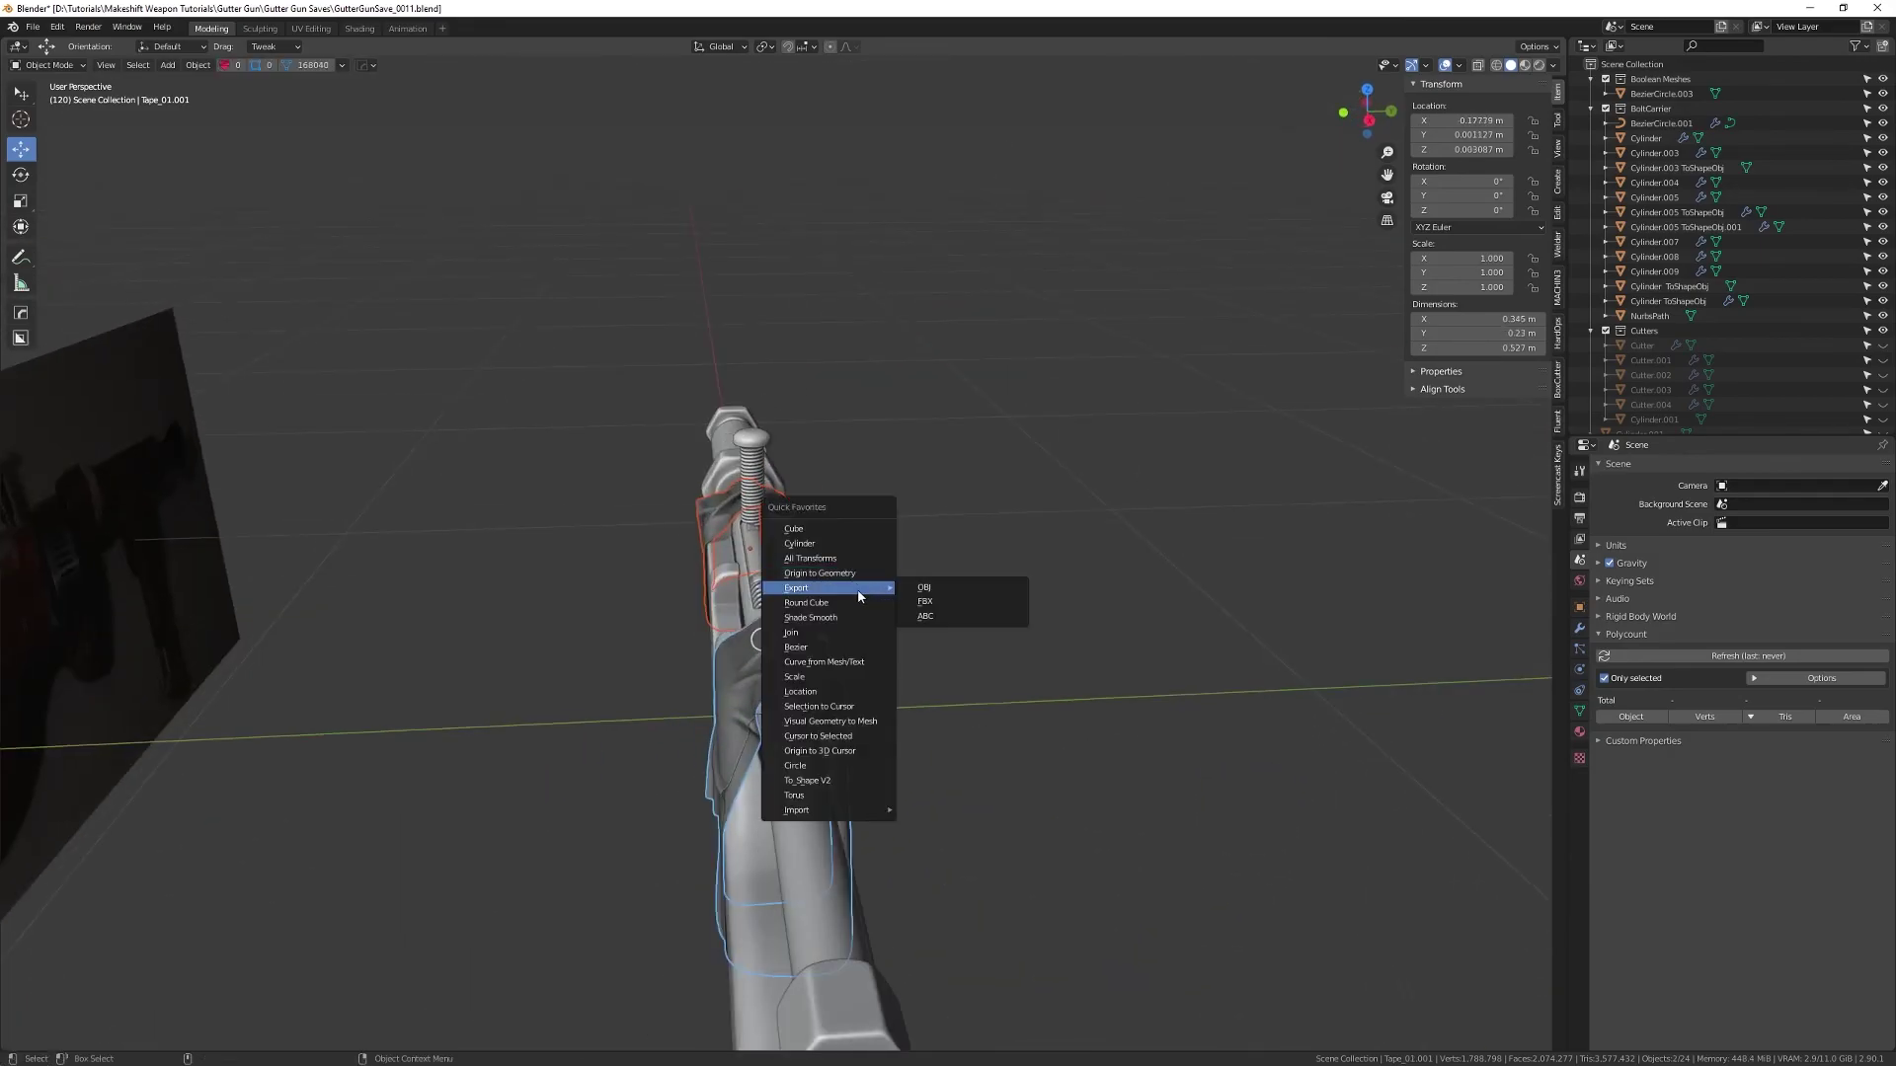
click(973, 591)
click(1225, 113)
click(1180, 312)
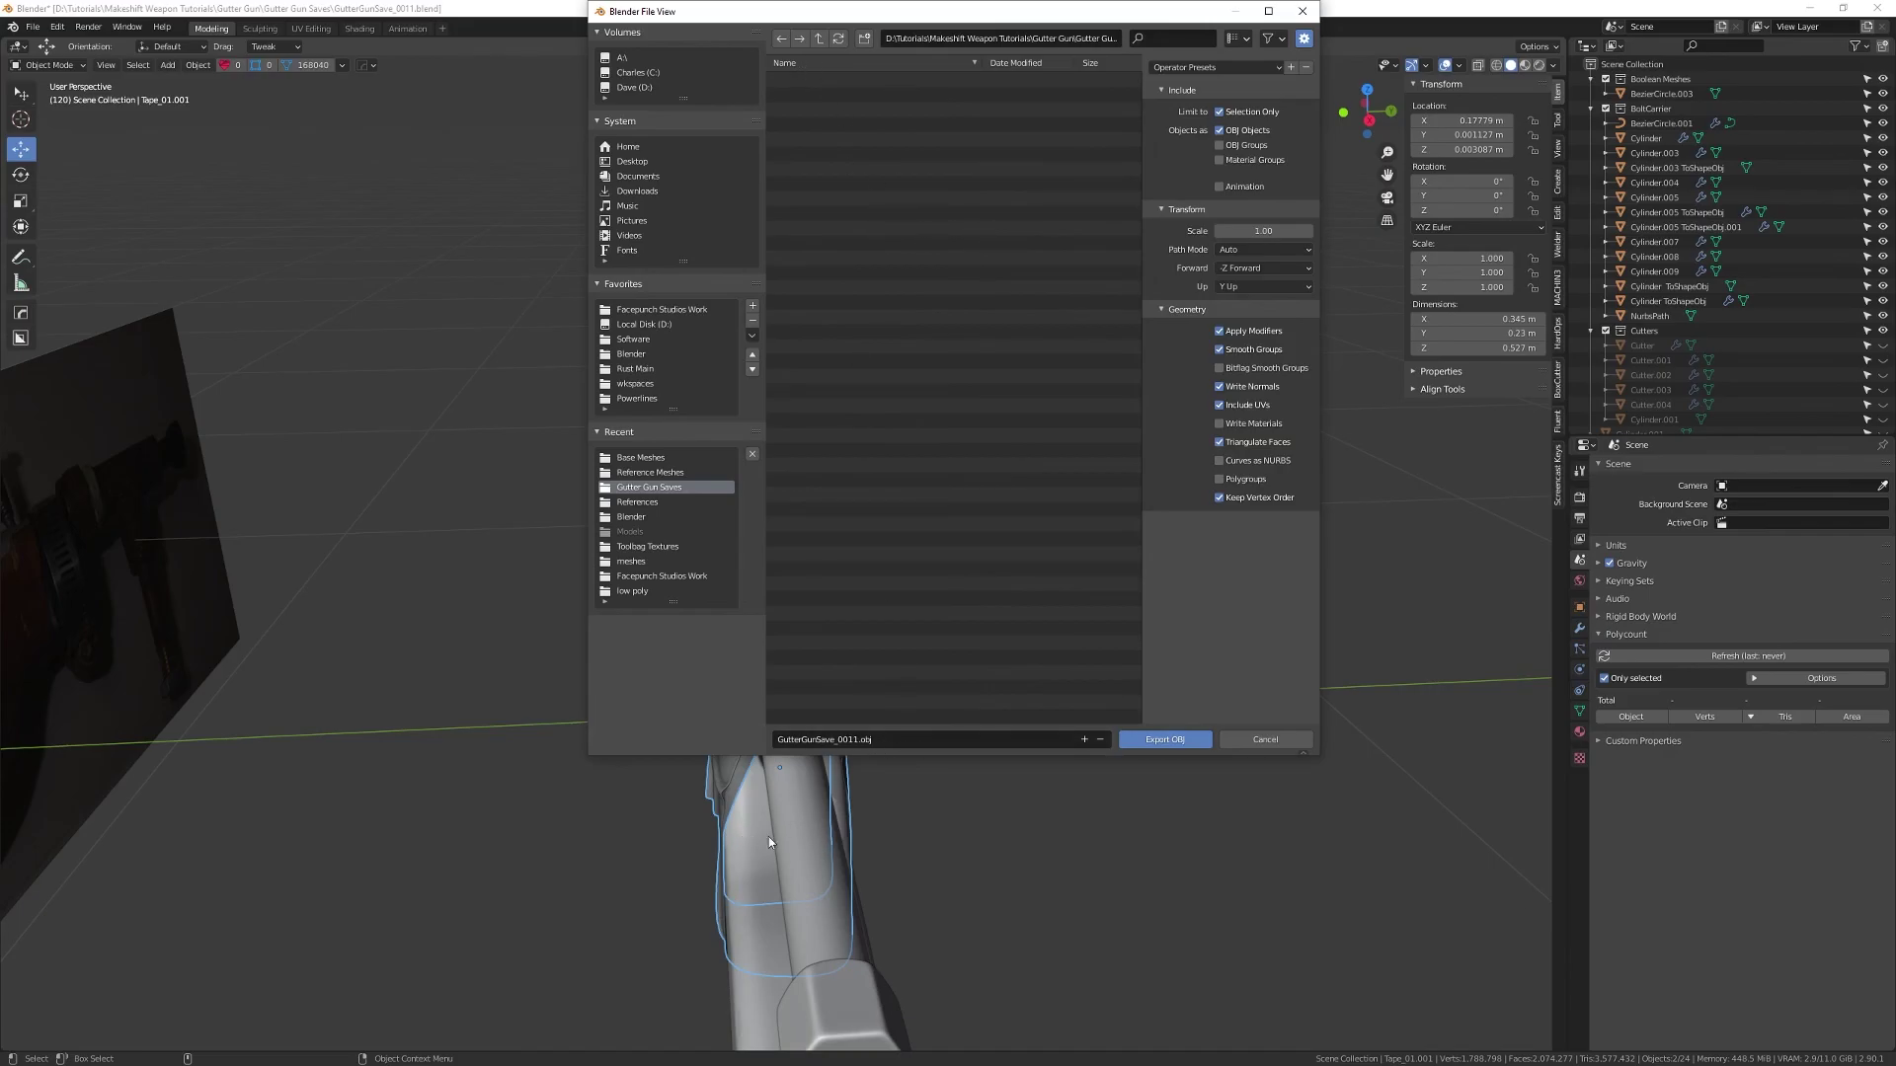
- Export the tapes into the Gutter Gun project's Base Meshes folder as GutterGun_Tape, and clear the selection
click(818, 39)
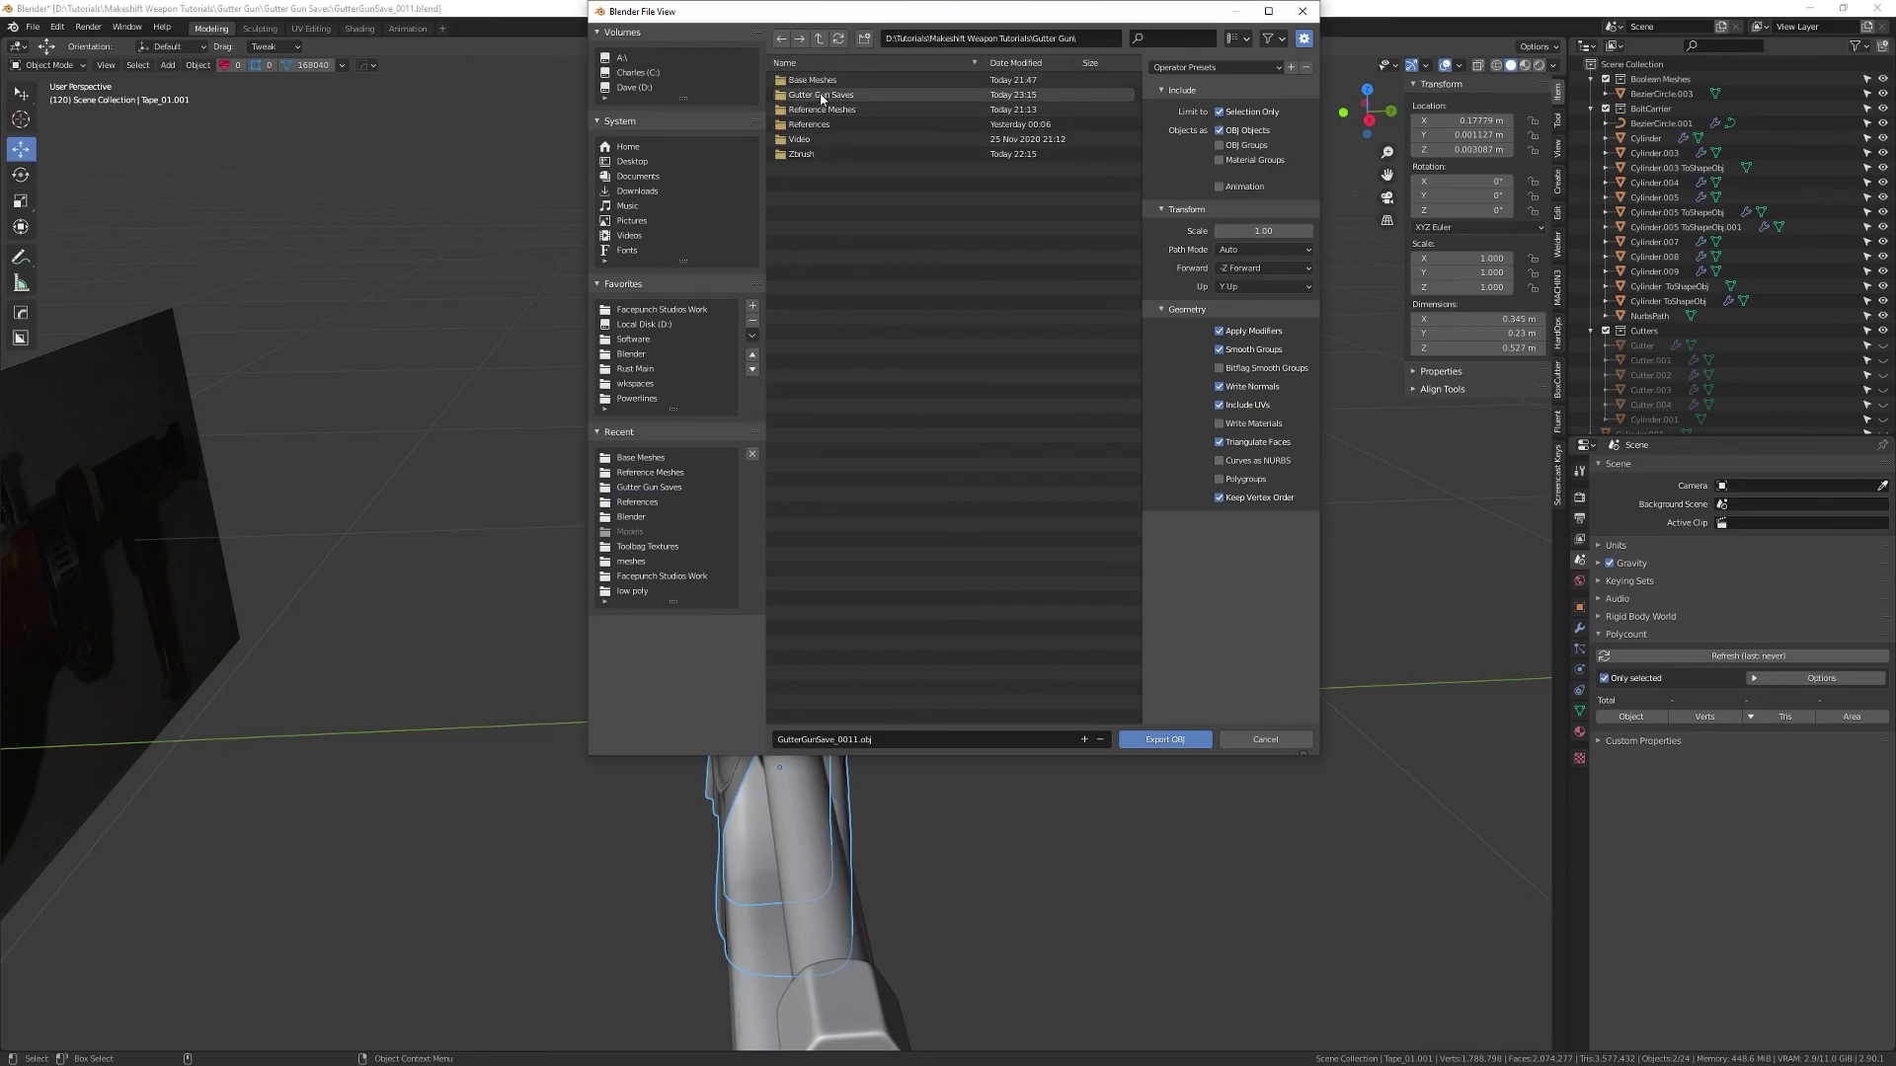
click(824, 83)
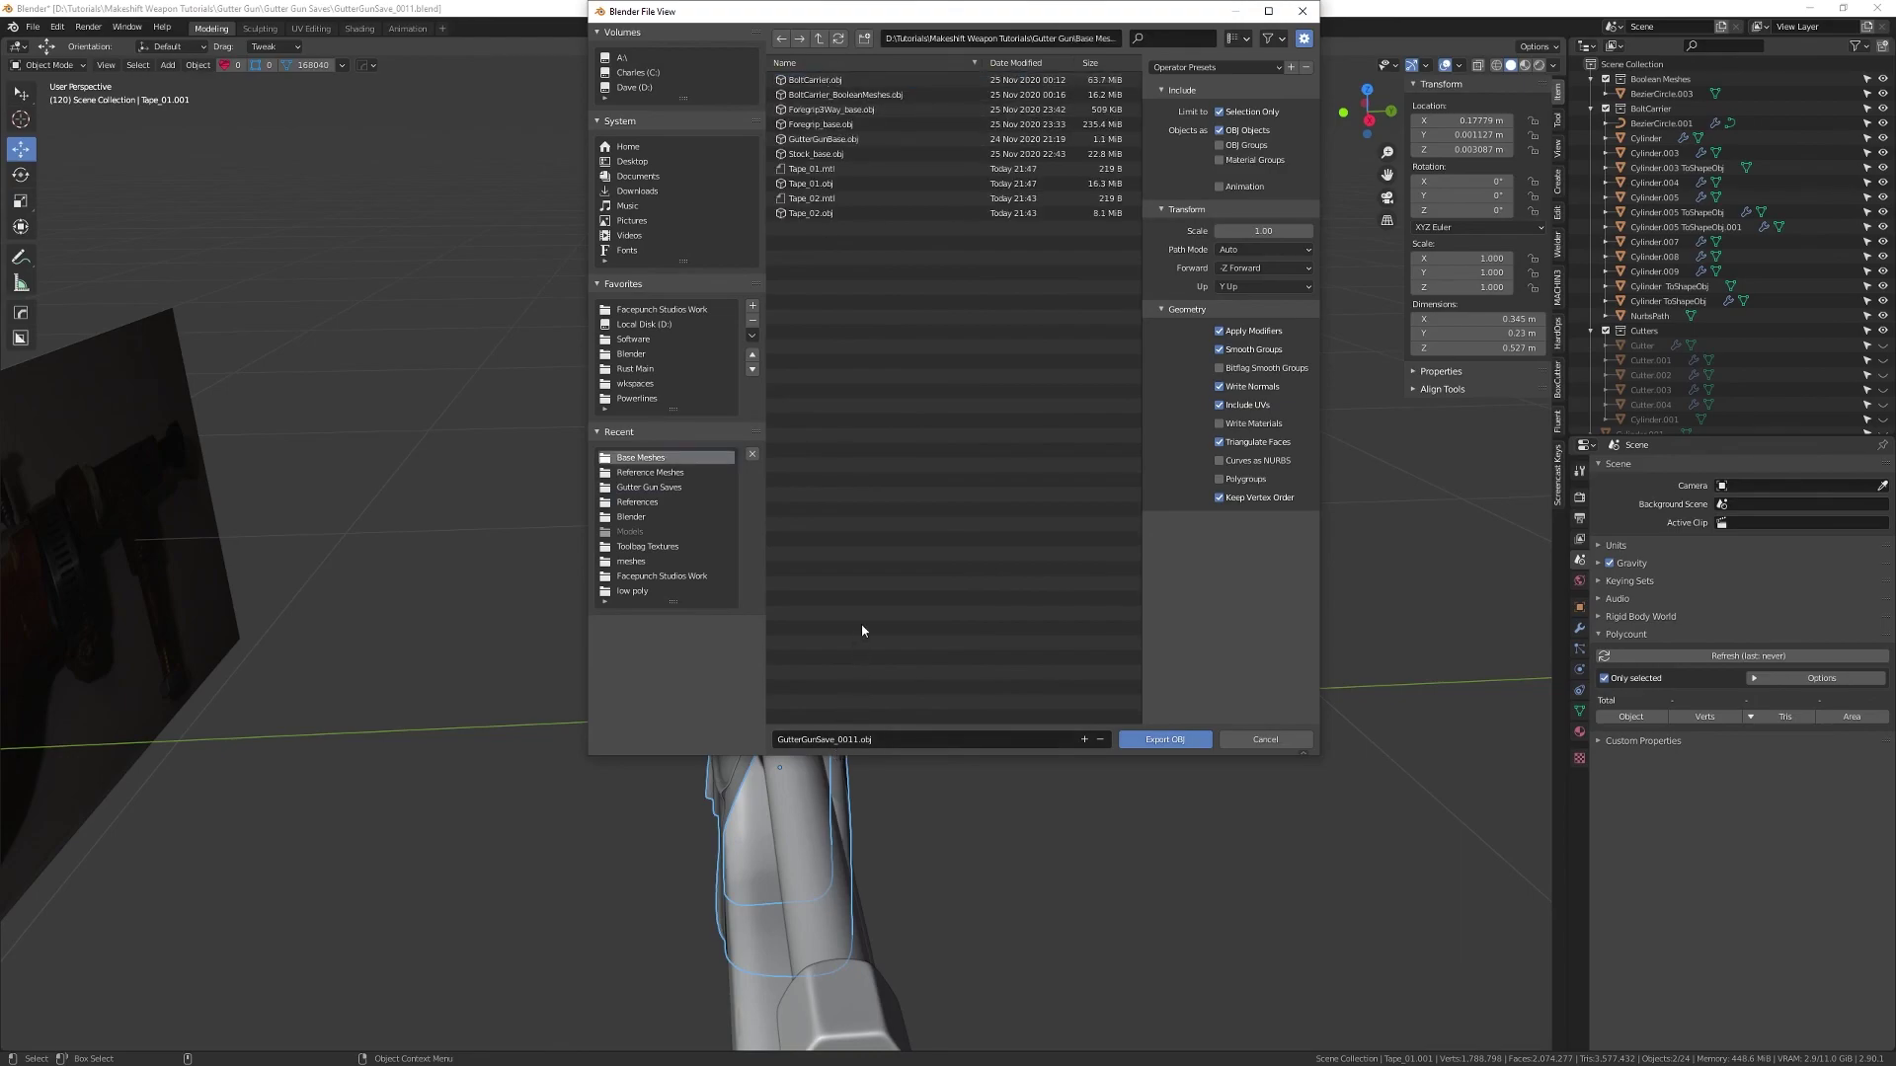
click(899, 735)
text(Gu)
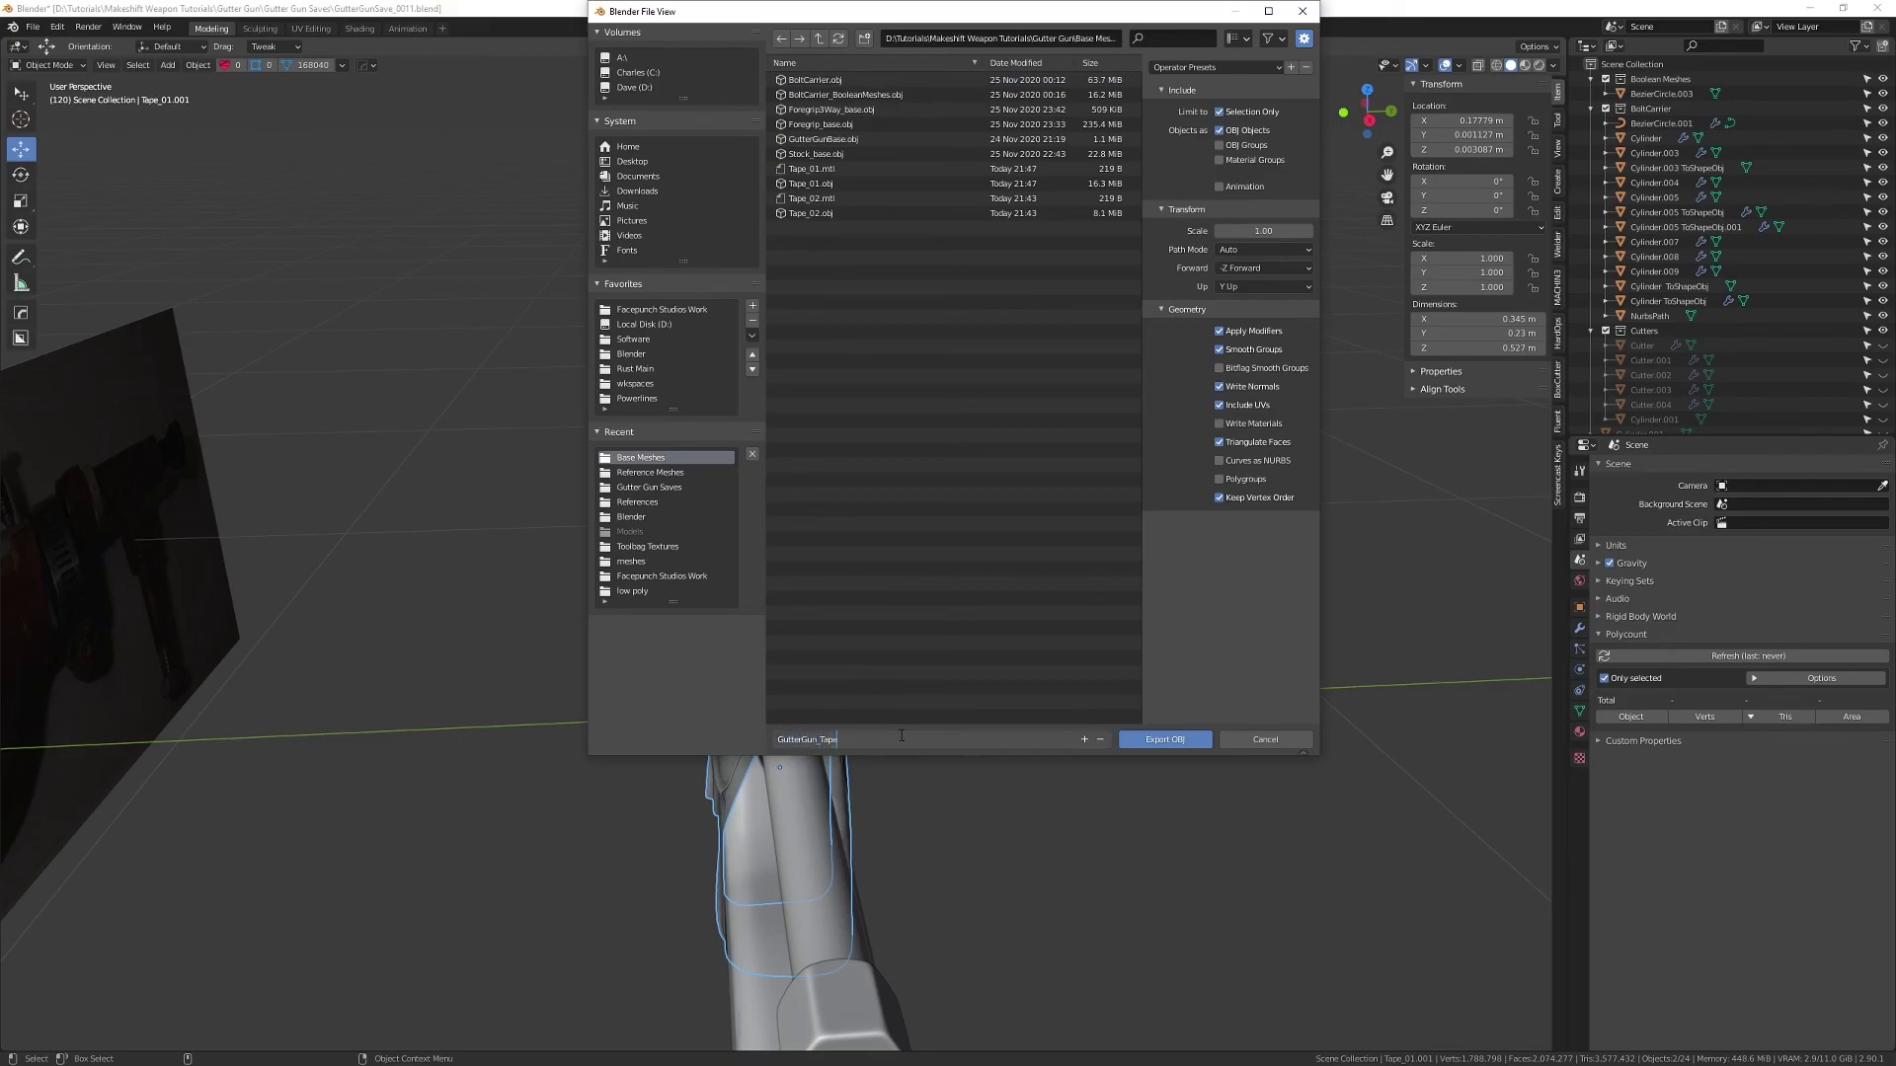
click(1168, 739)
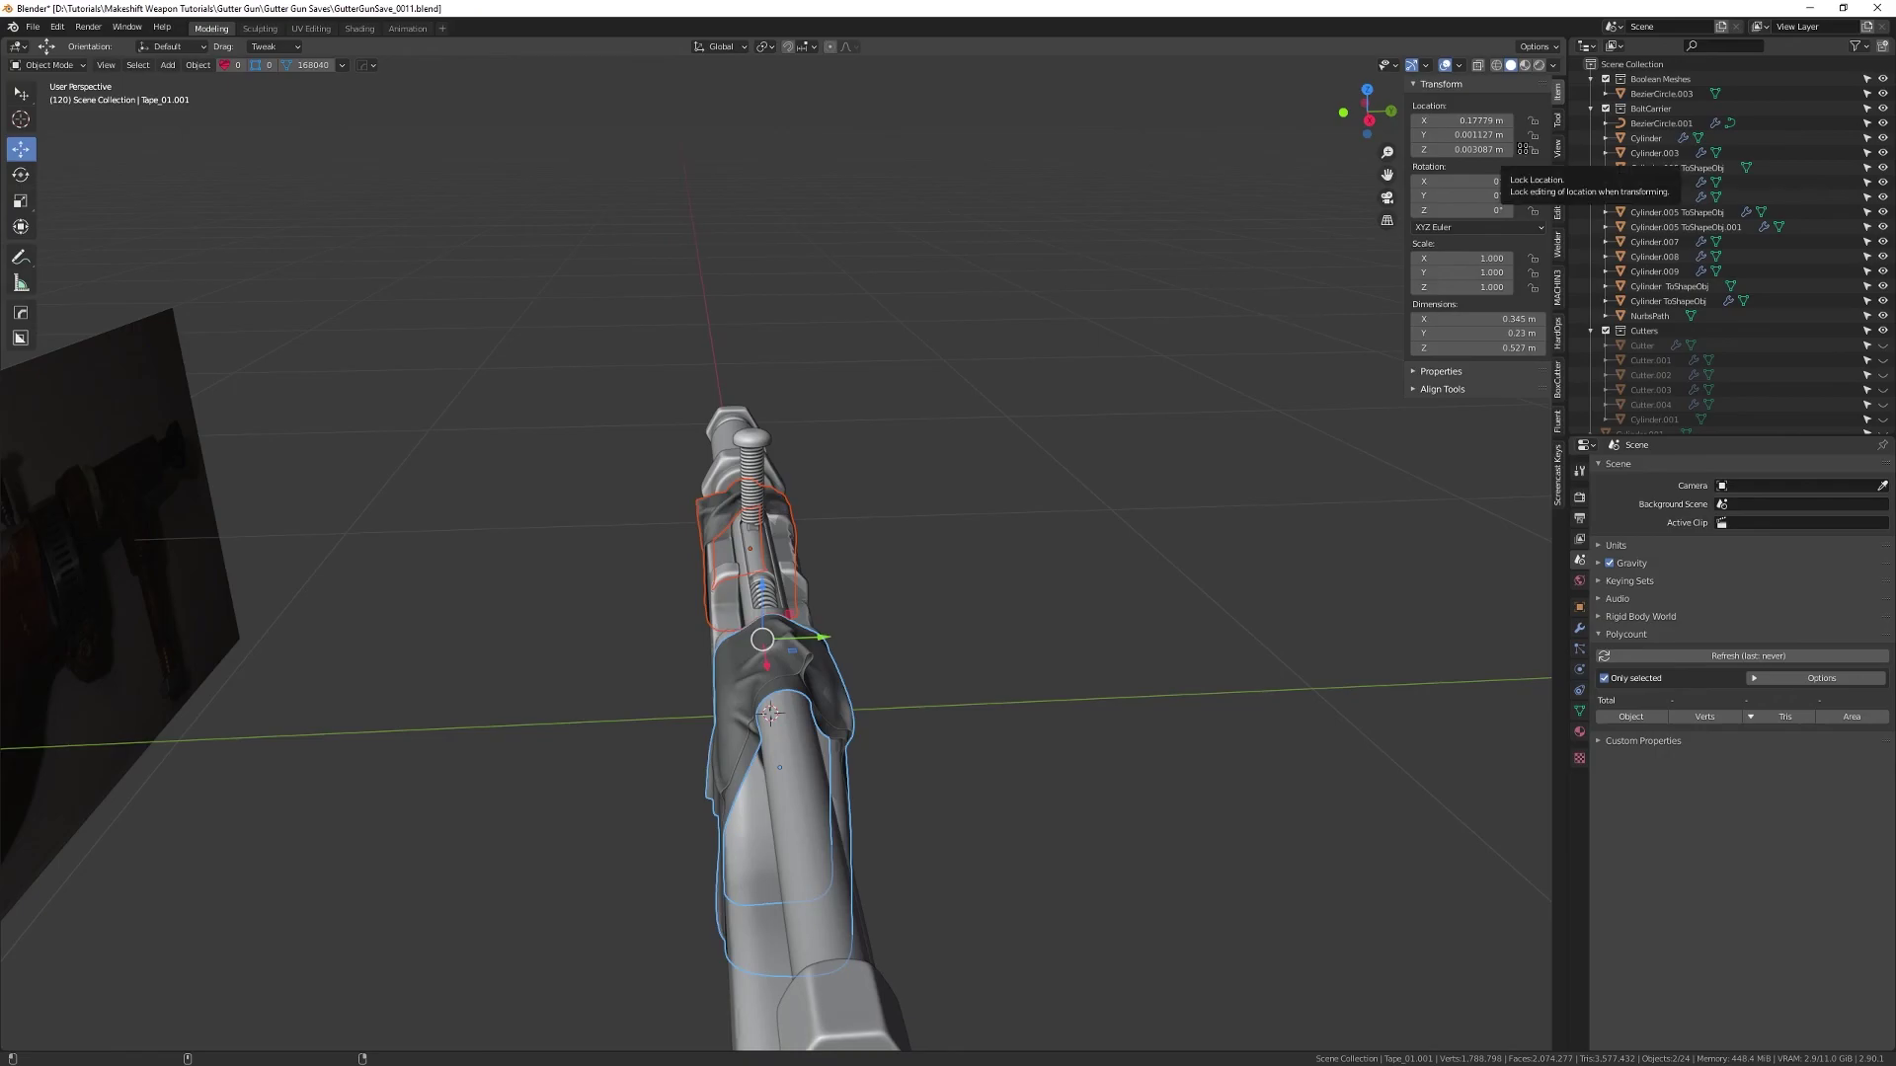
click(1173, 521)
middle_drag(1173, 521, 751, 474)
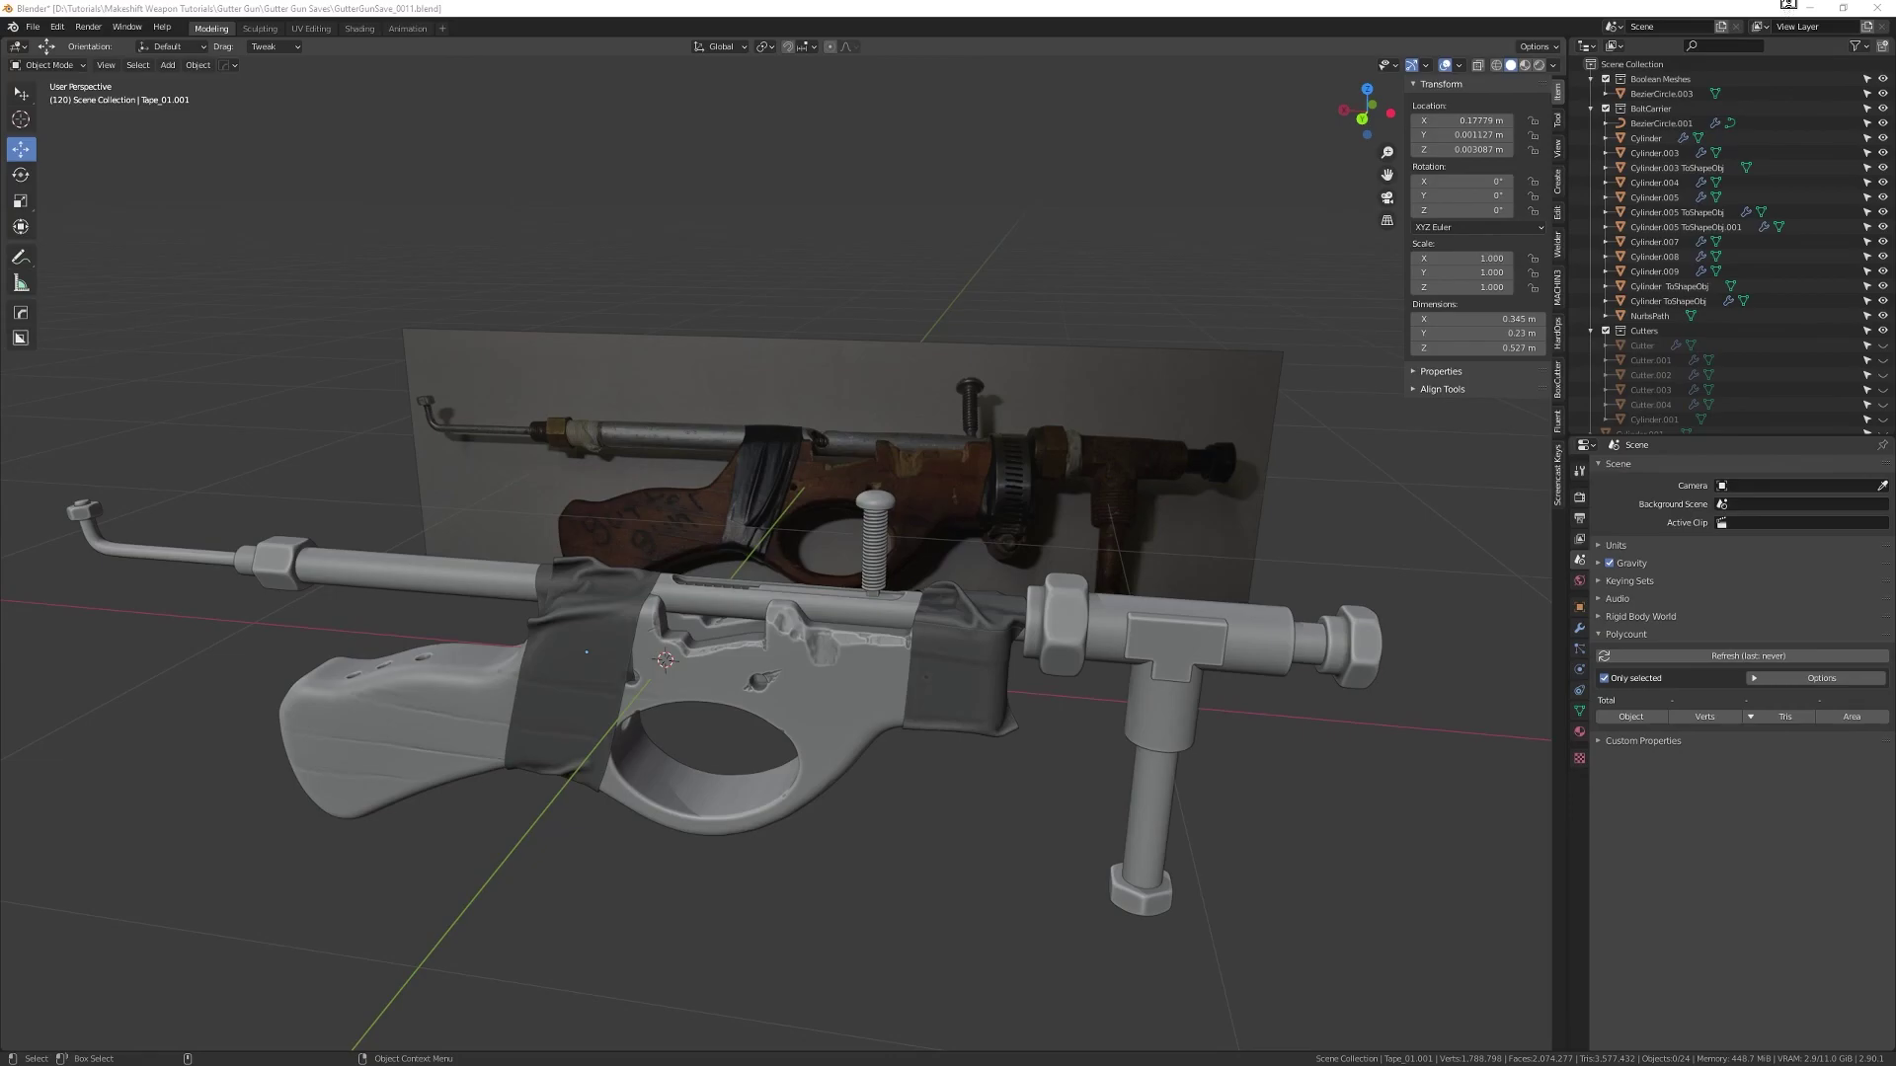
- Switch to ZBrush, hide LightBox and choose the PolyMesh3D star as the active tool
click(1790, 8)
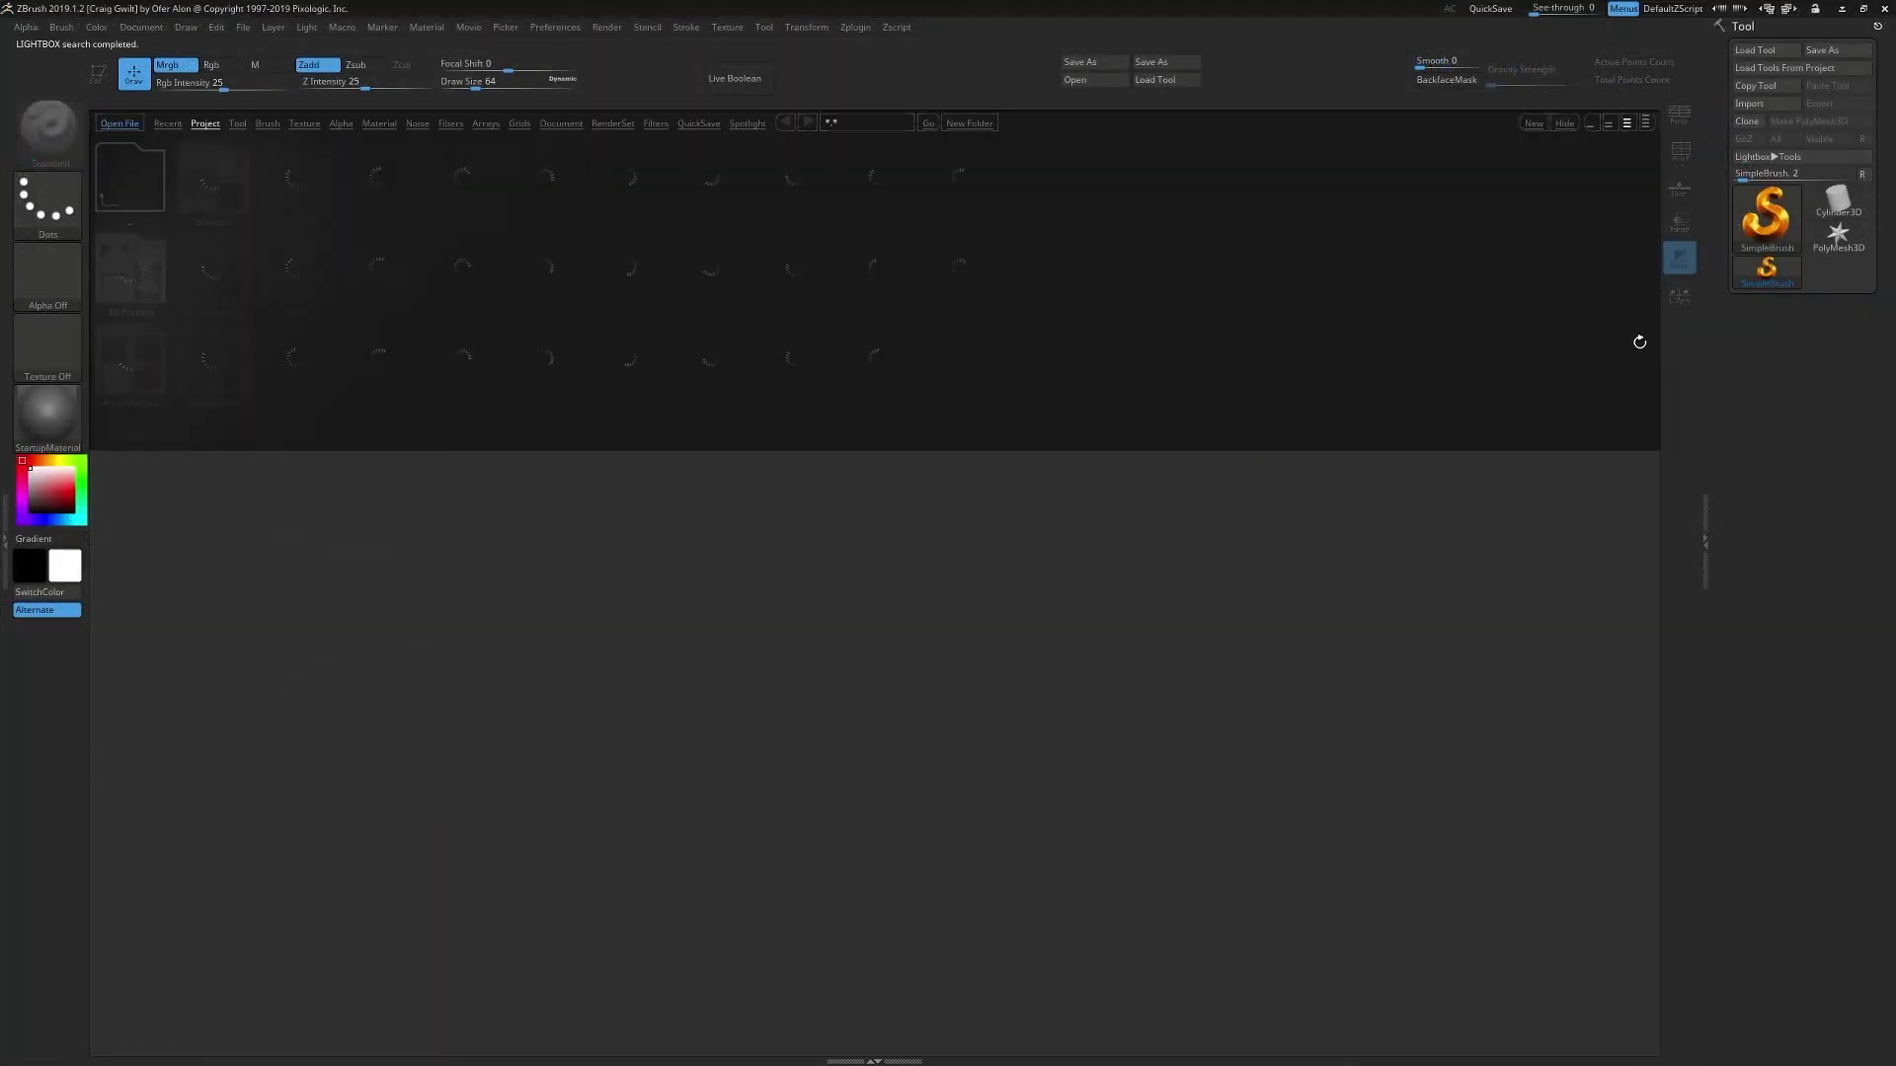
click(1565, 125)
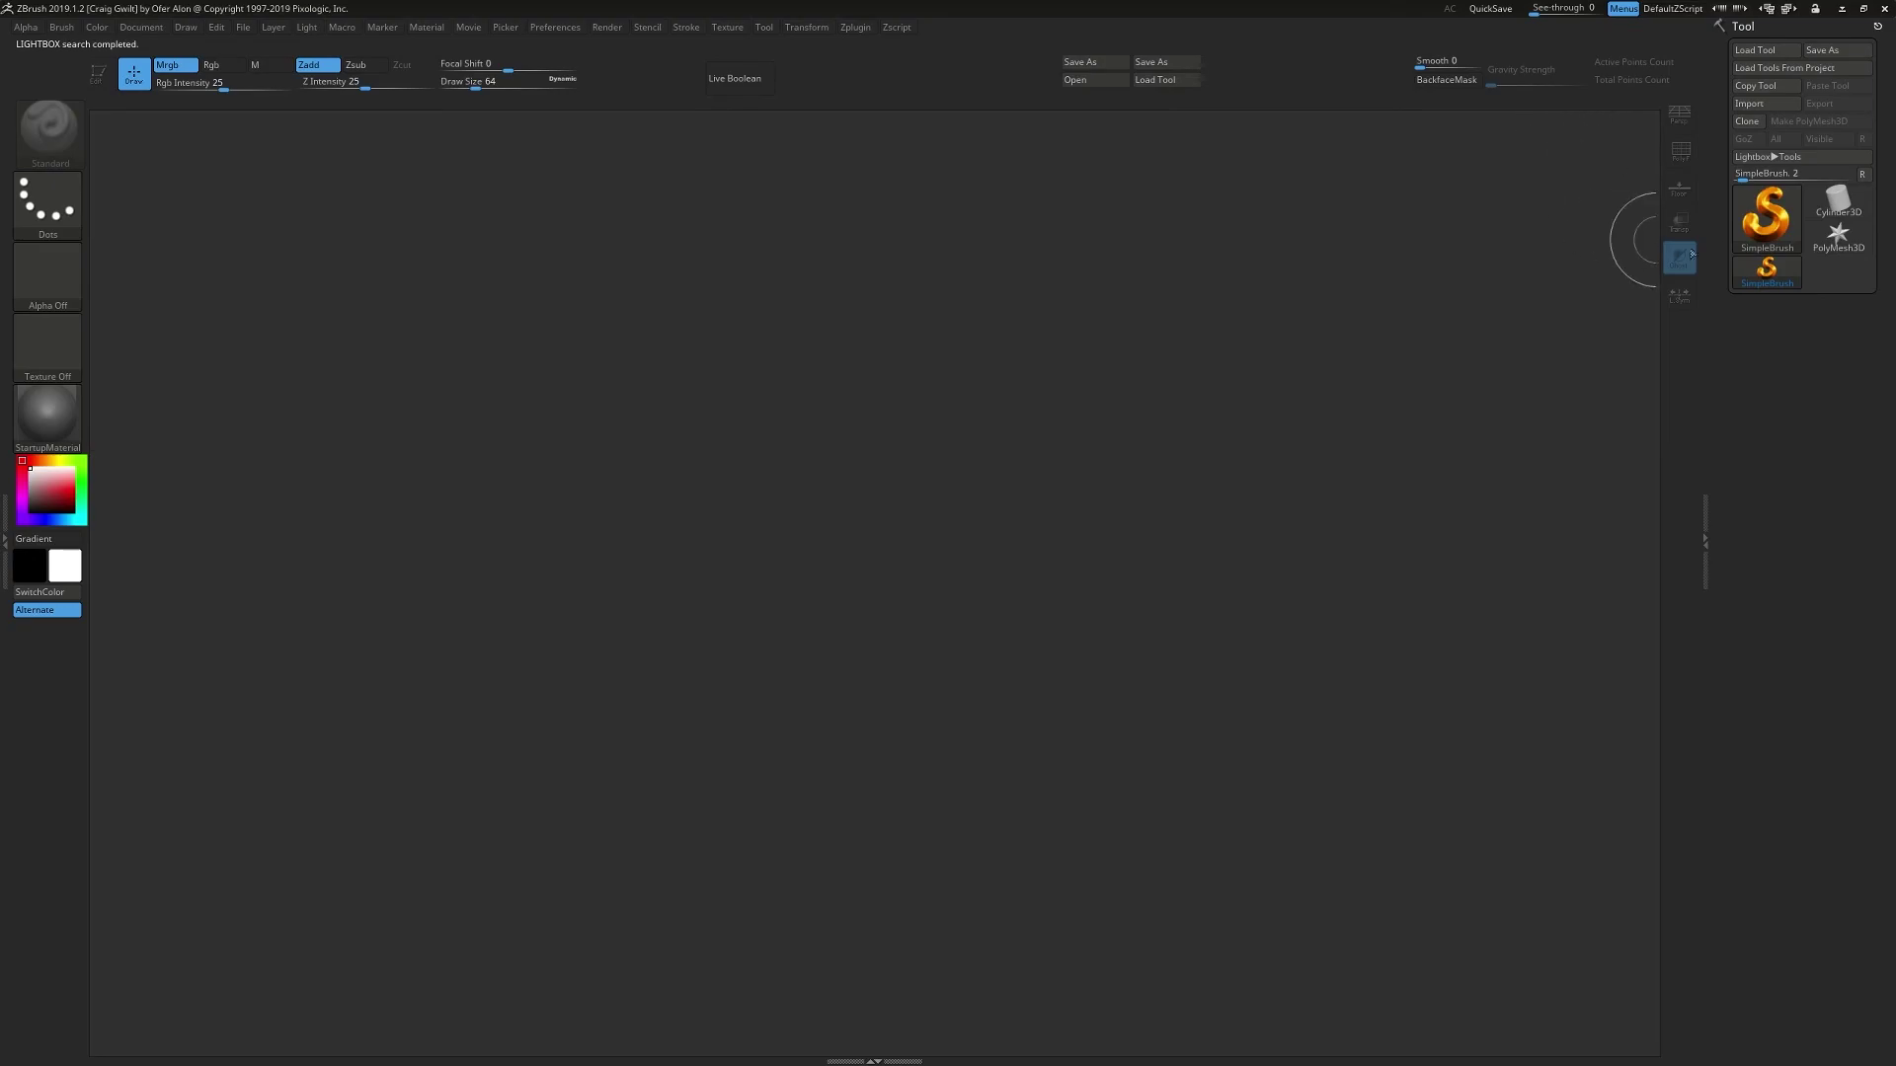
click(1822, 234)
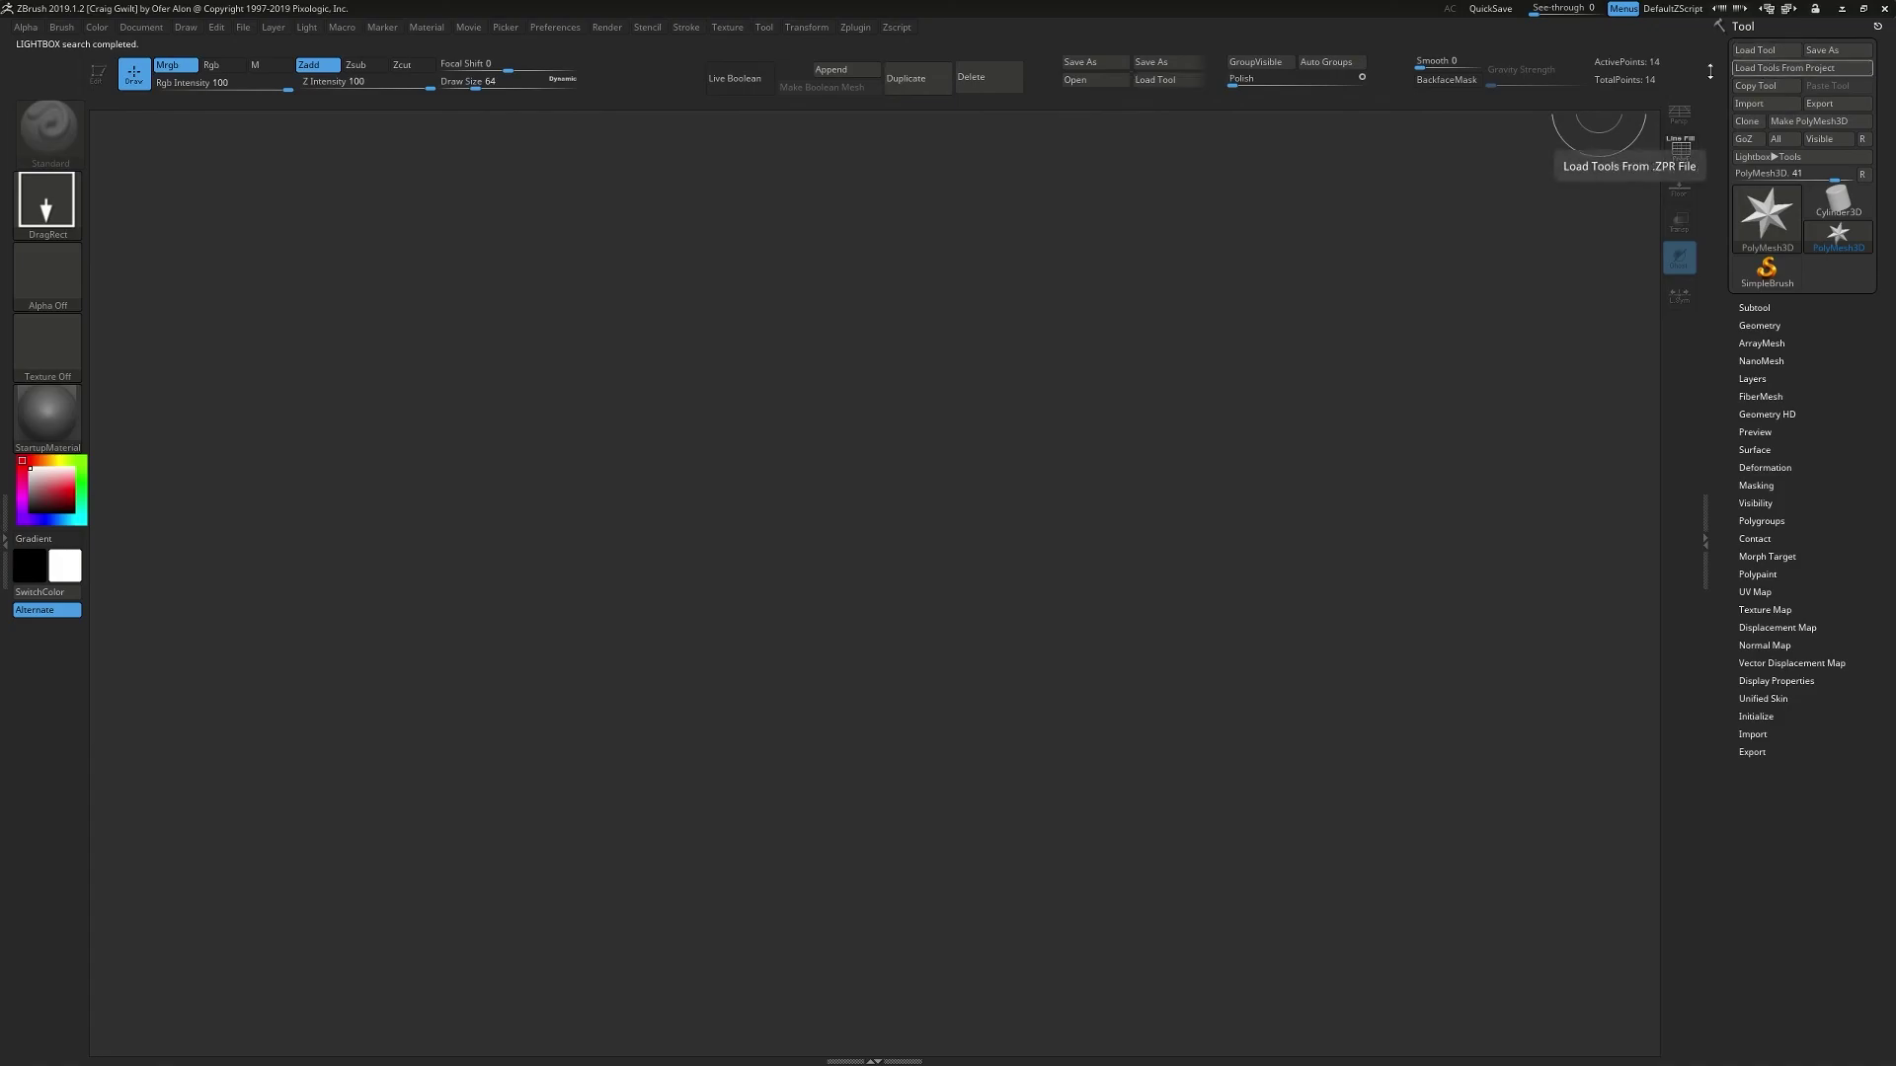
- Open the GutterGun_Foregrip_06 project from the Zbrush folder inside Gutter Gun
click(1100, 82)
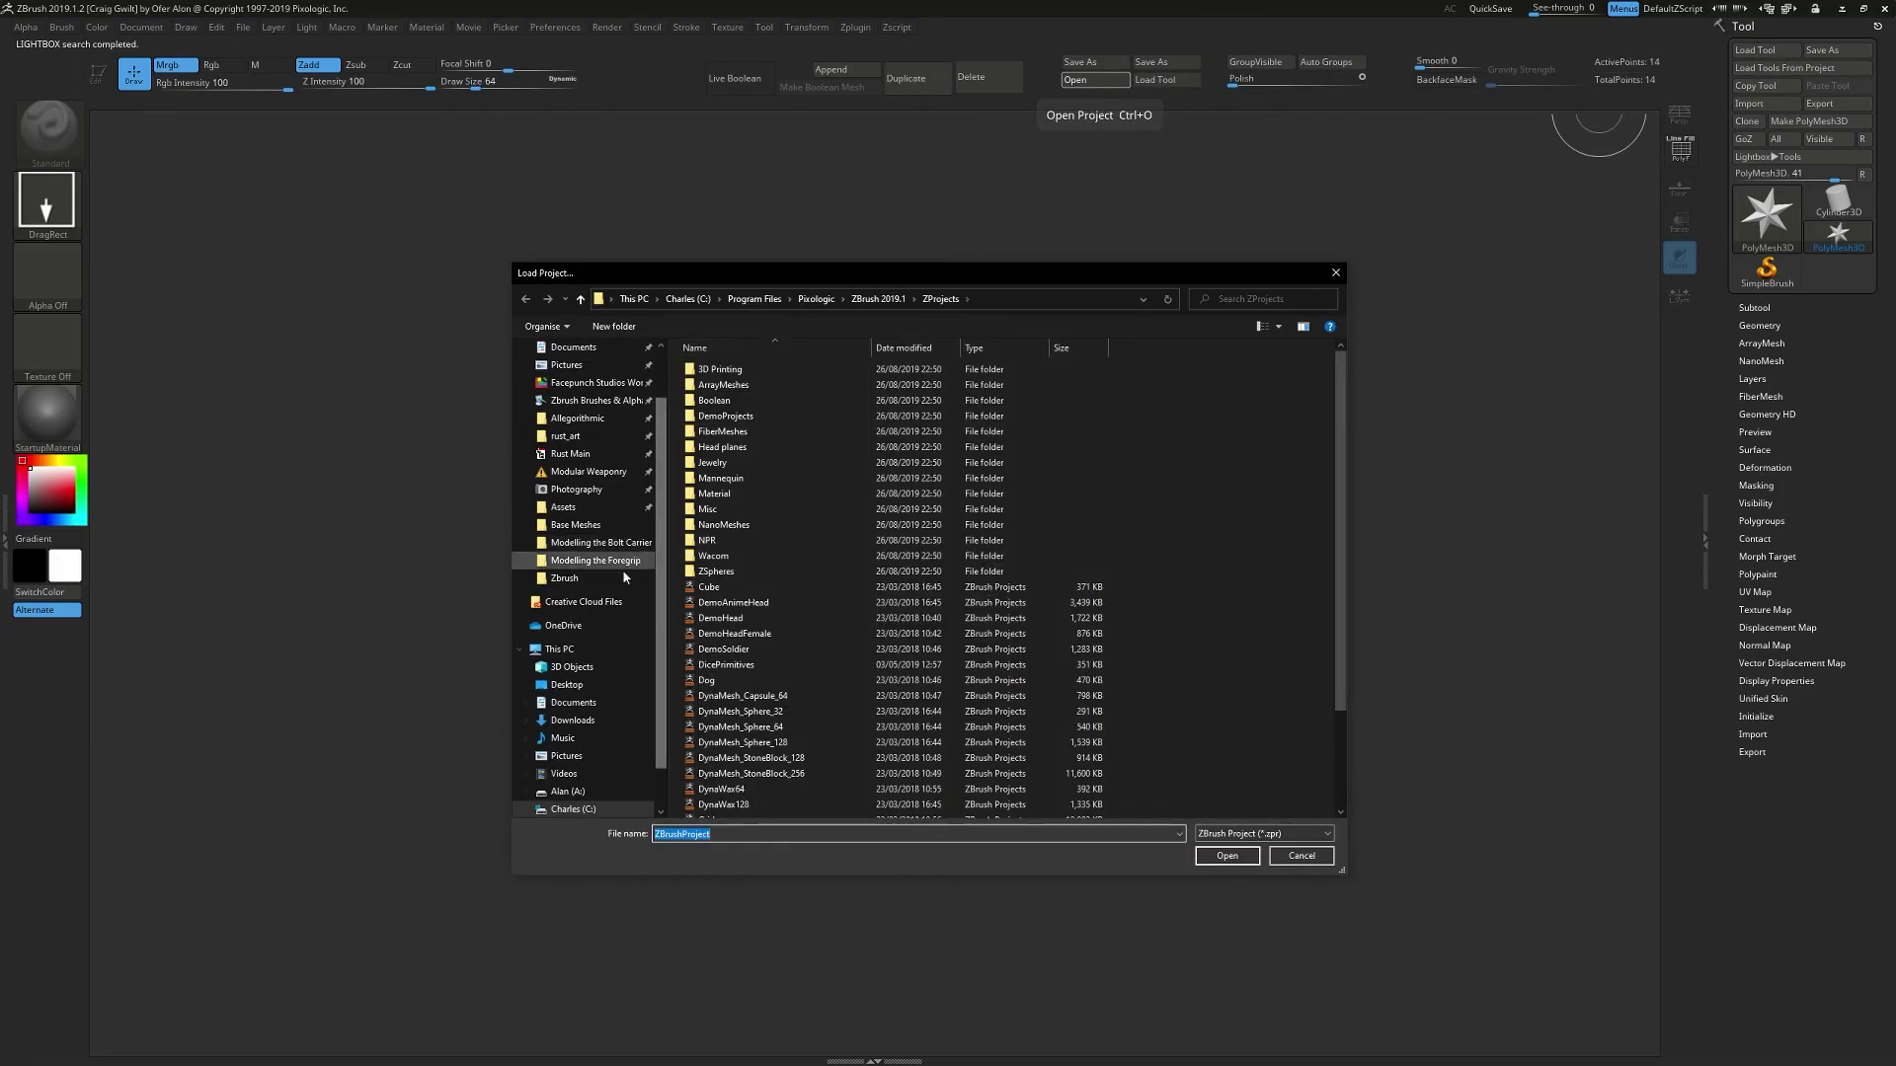
click(596, 561)
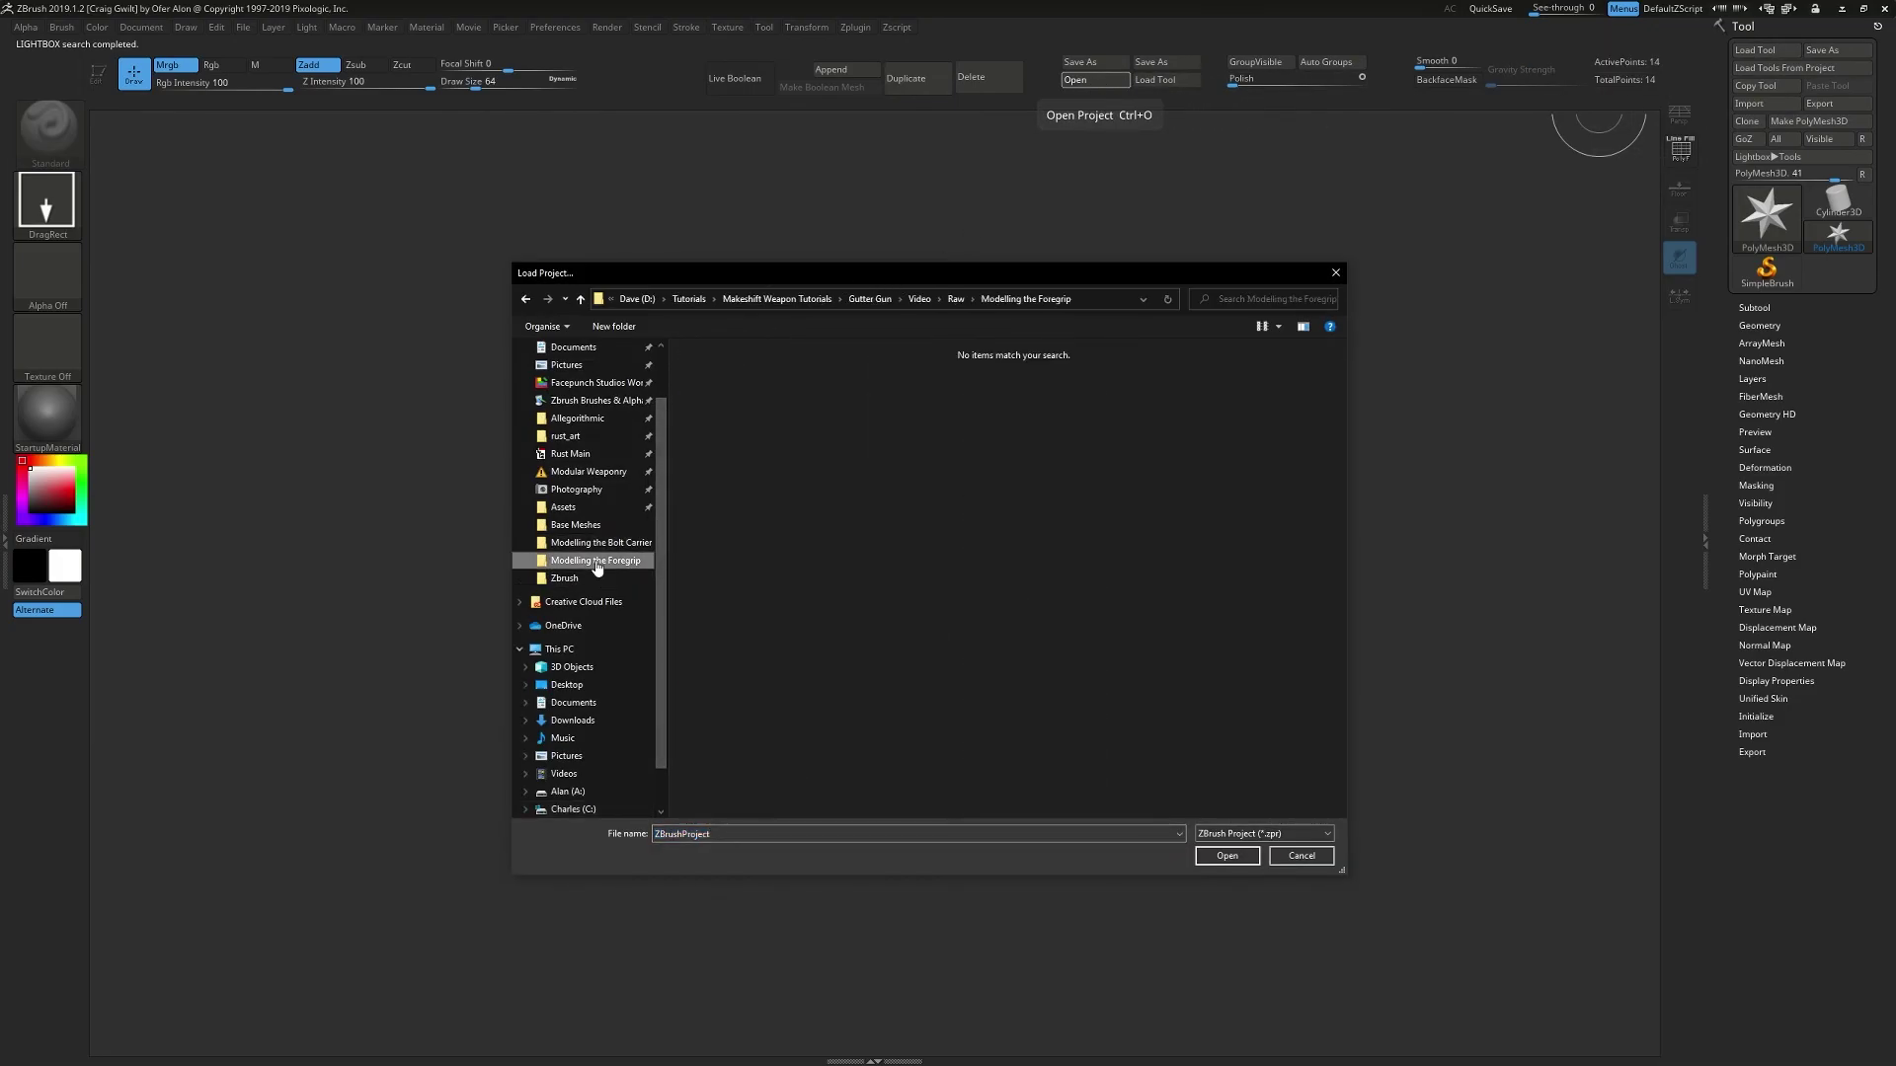
click(915, 299)
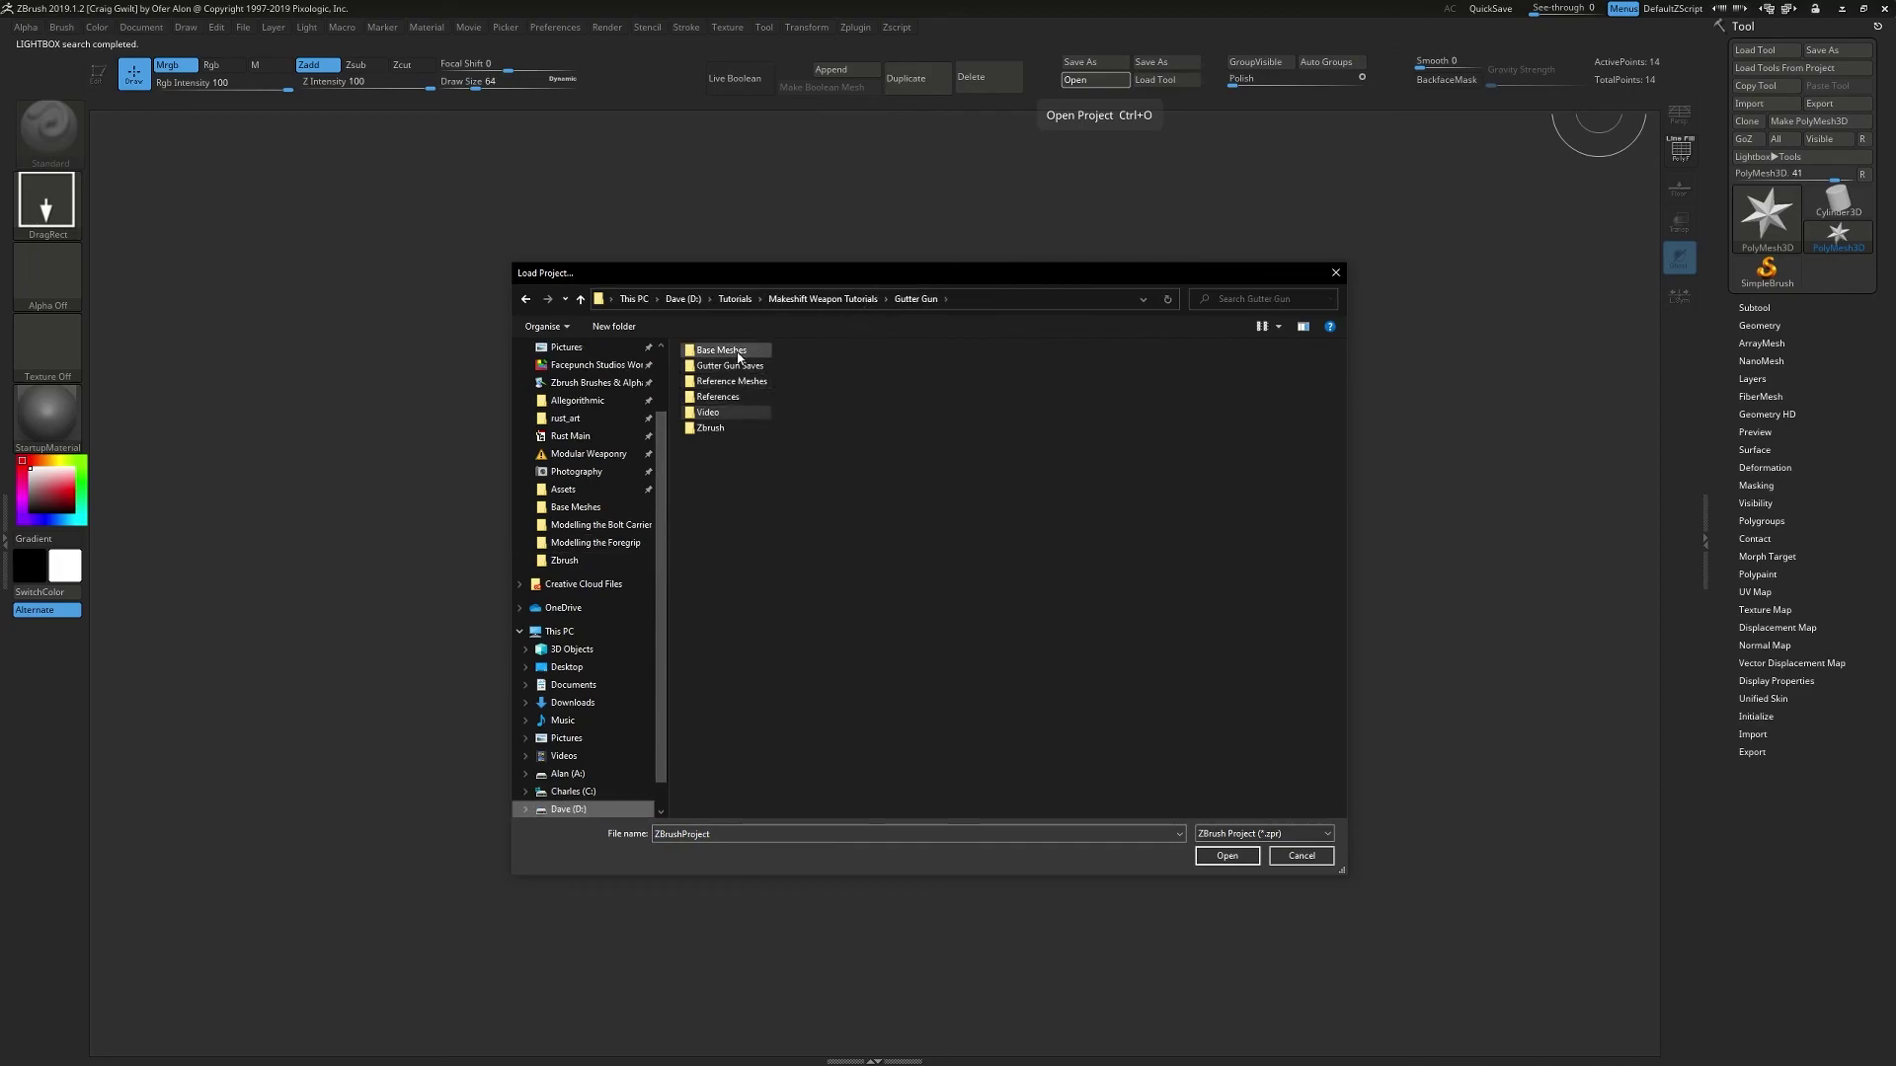
double_click(713, 429)
click(779, 415)
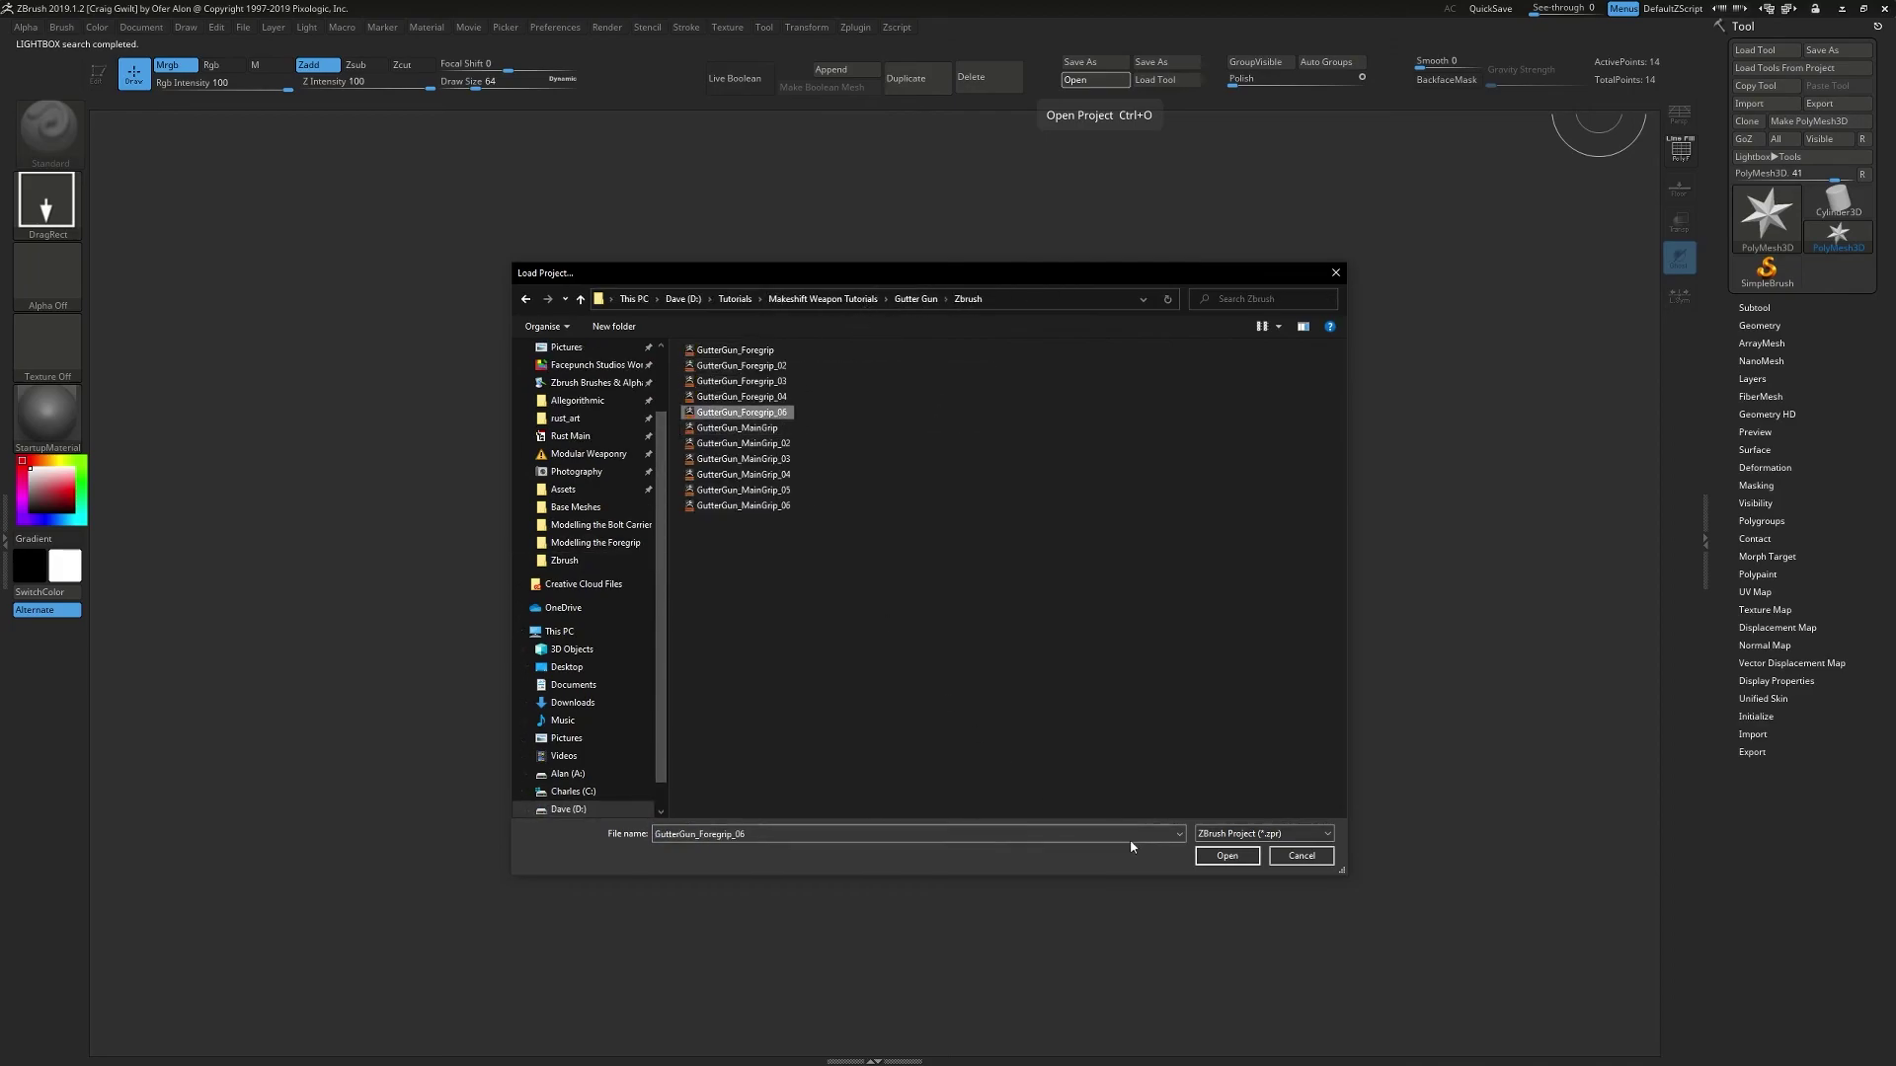
click(1245, 861)
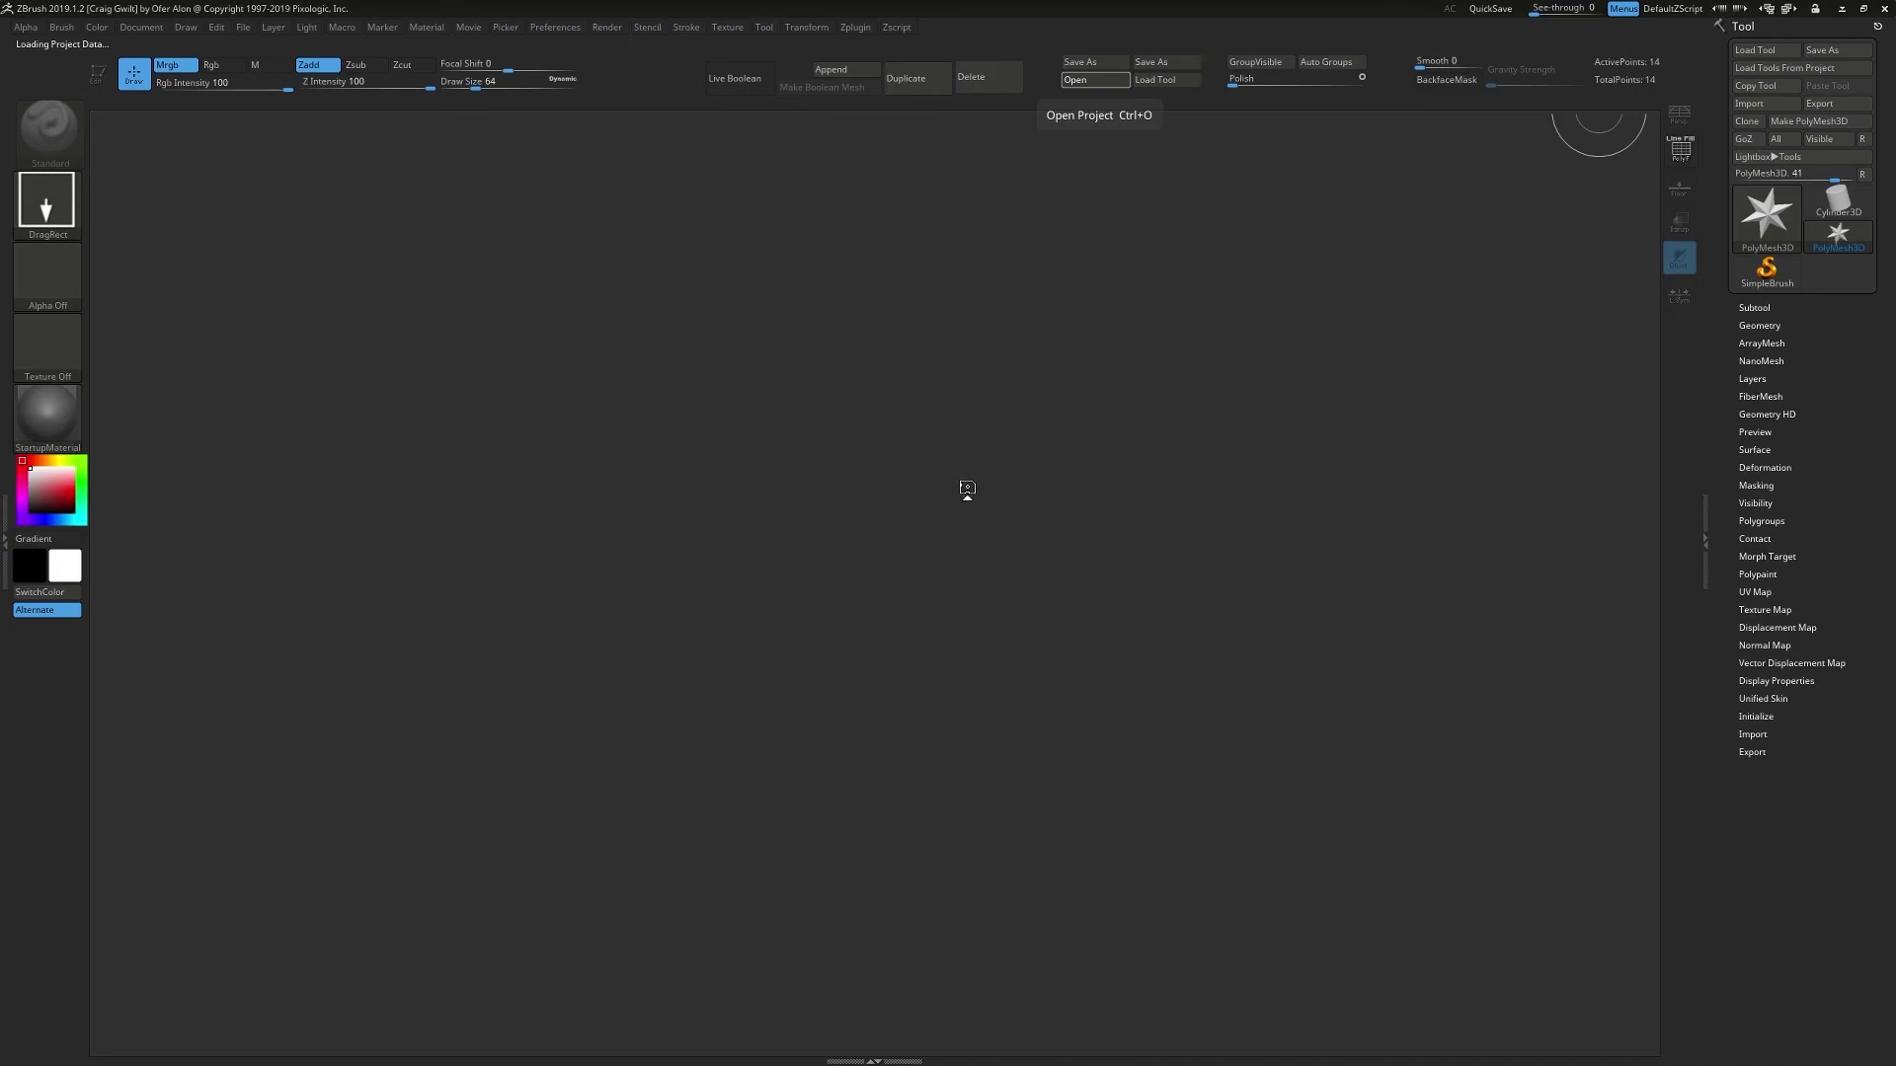
mouse_move(959, 445)
mouse_down()
mouse_move(922, 427)
mouse_move(942, 436)
mouse_up()
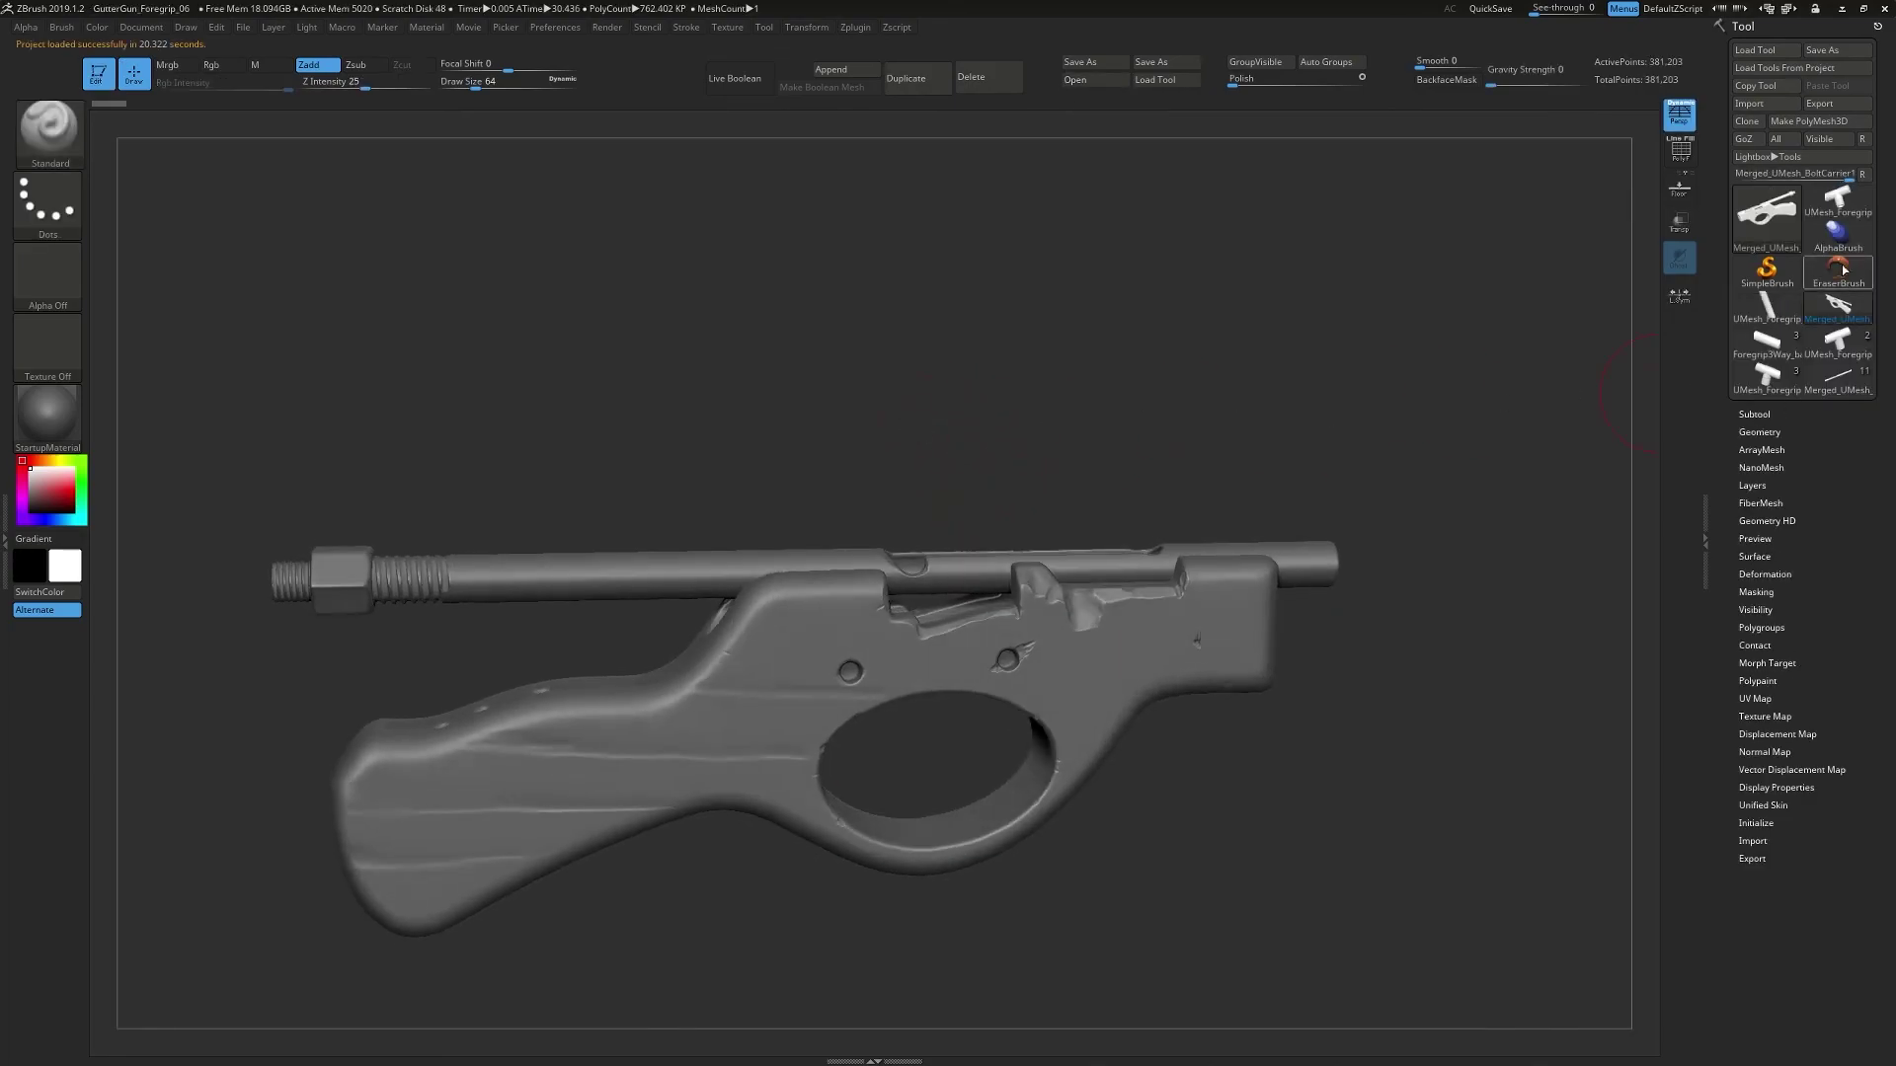
- Look through the project's loaded tools and activate the Merged_UMesh_BoltCarrier1_3 tool containing the full gun assembly
mouse_move(1863, 303)
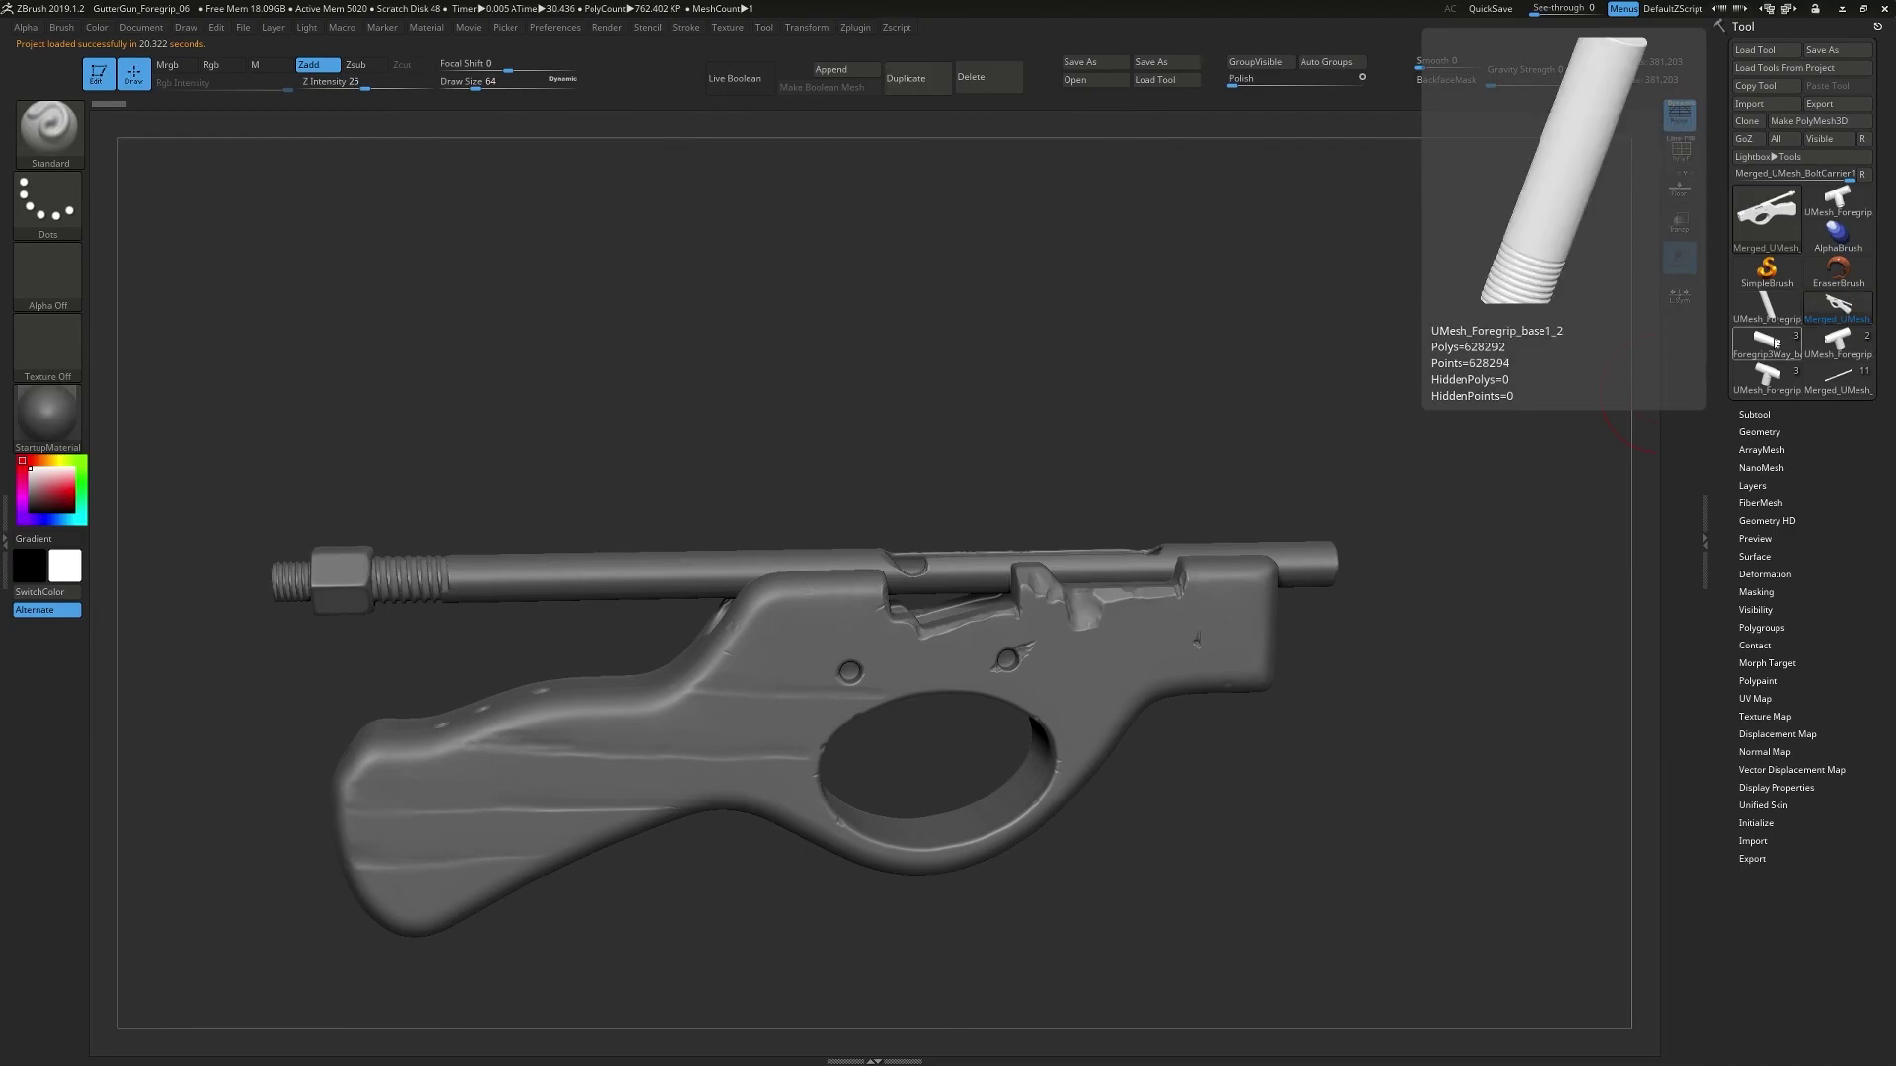
mouse_move(1764, 286)
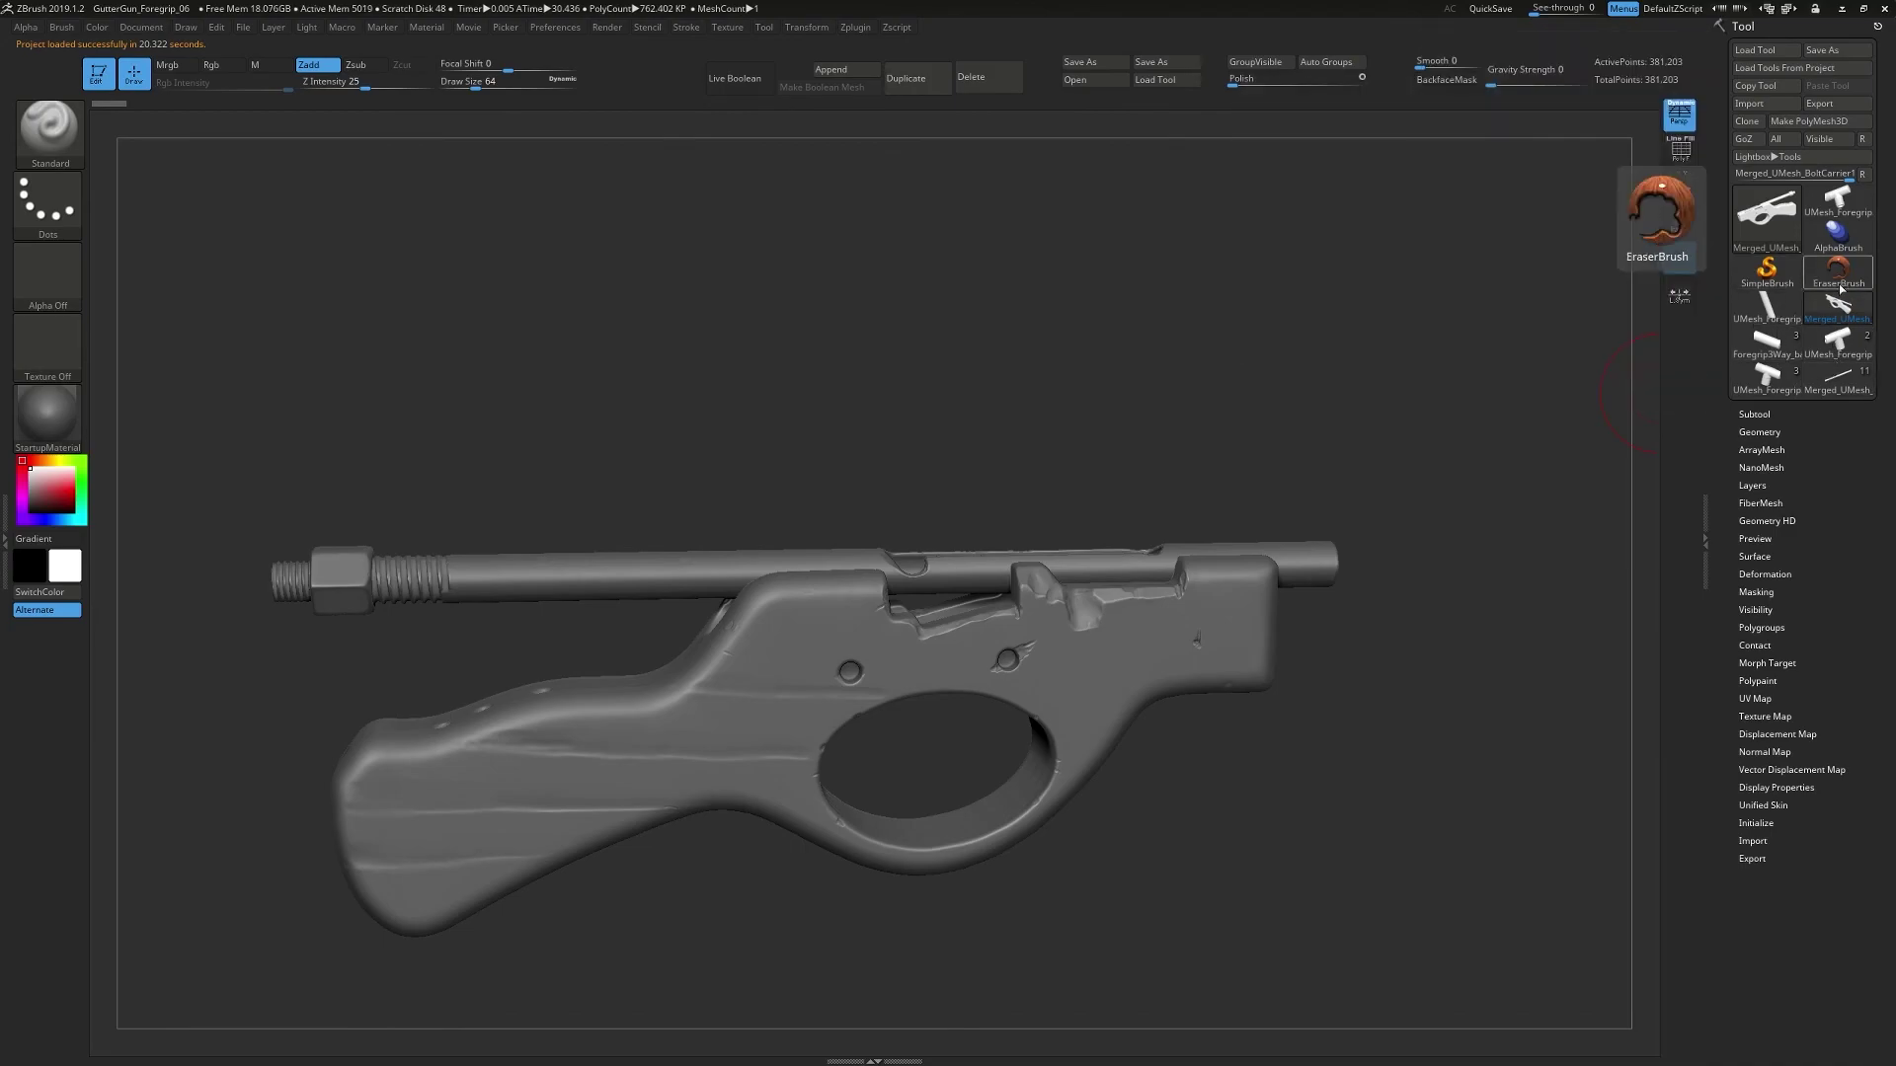
mouse_move(1839, 205)
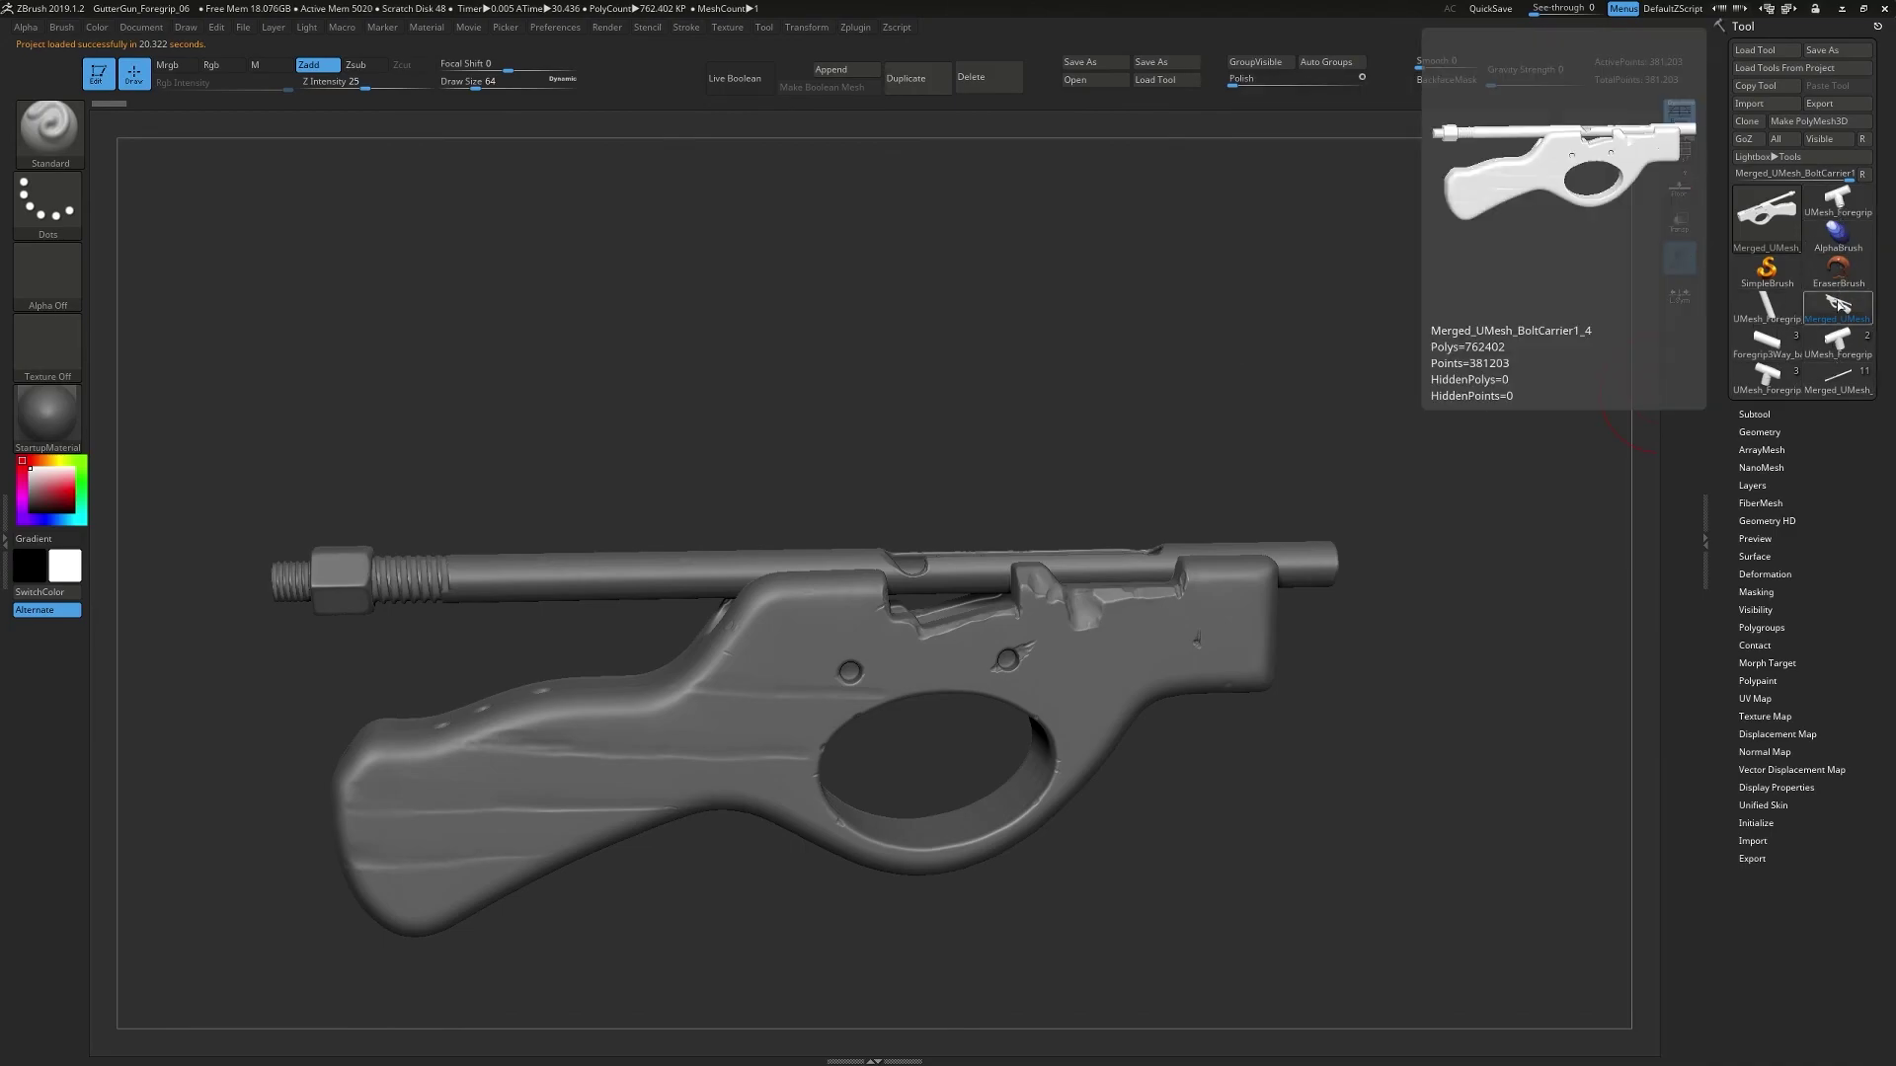
click(1838, 337)
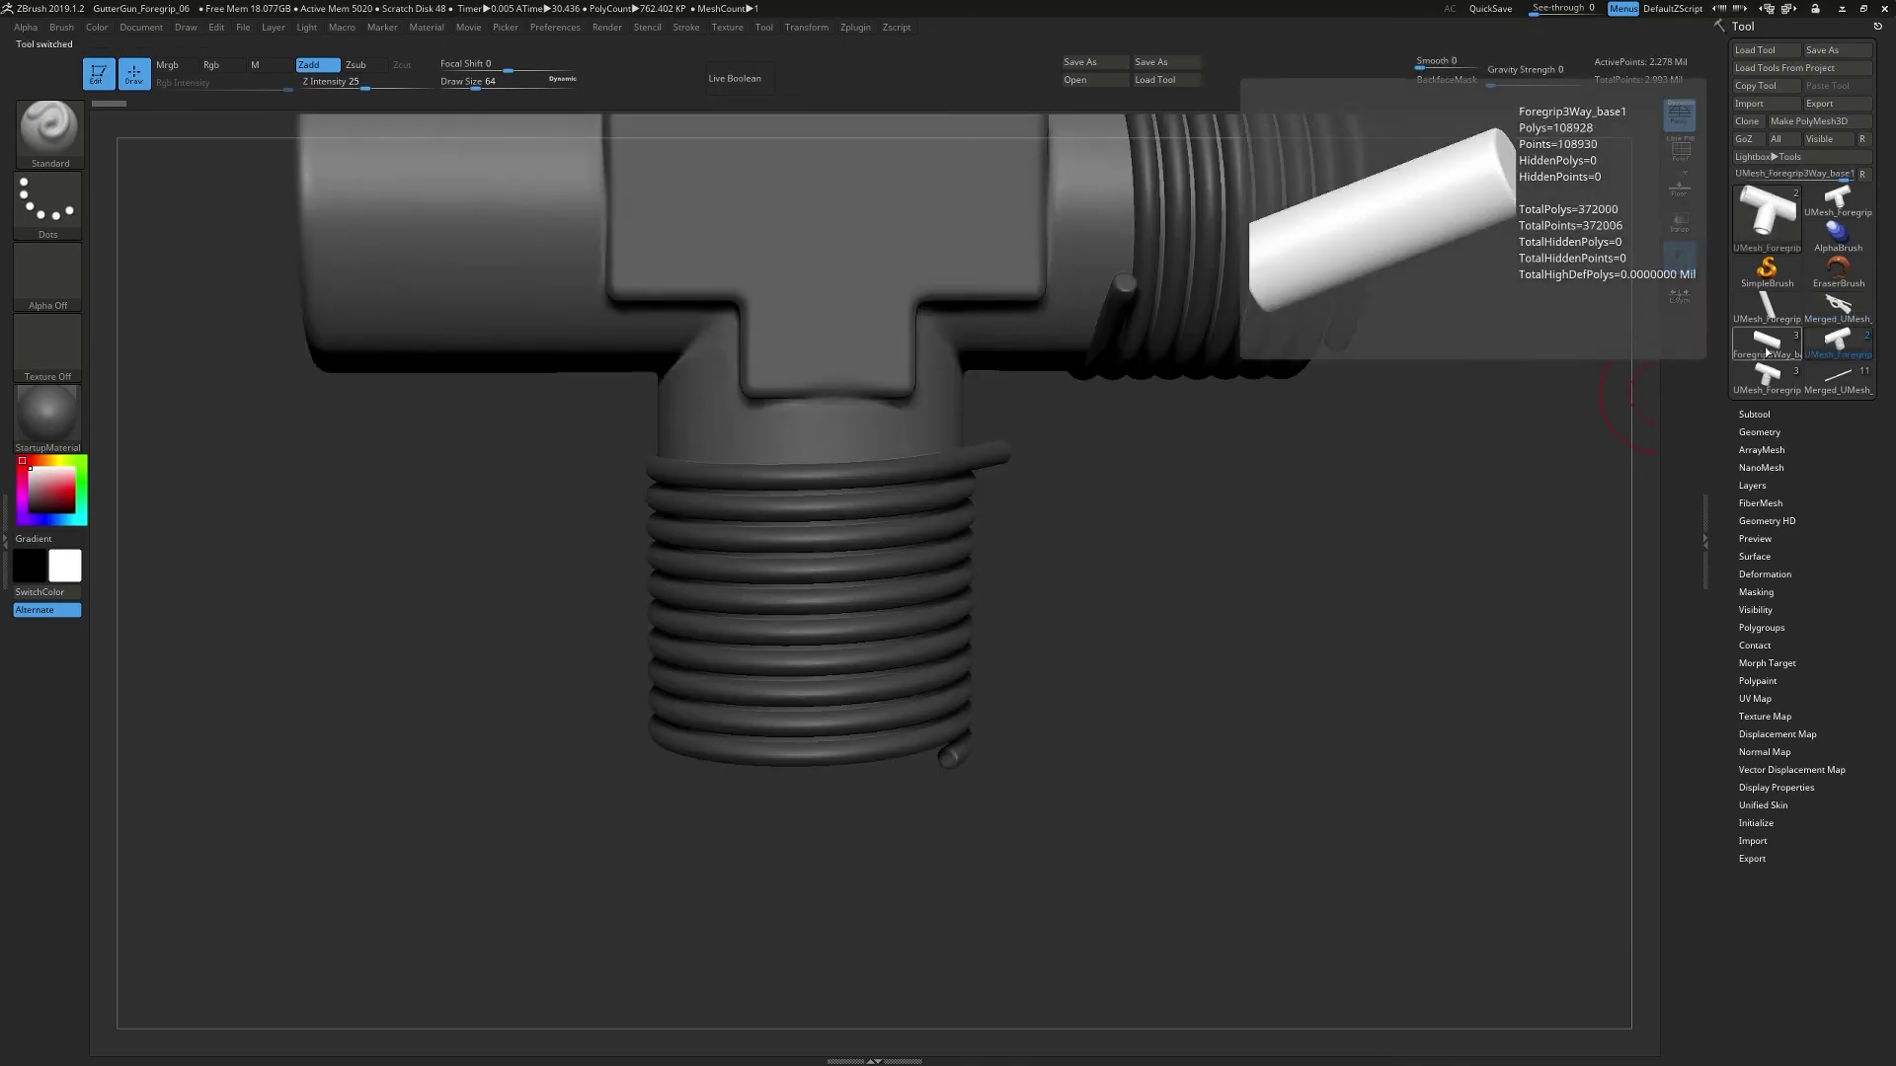
click(1771, 346)
click(1777, 379)
click(1837, 381)
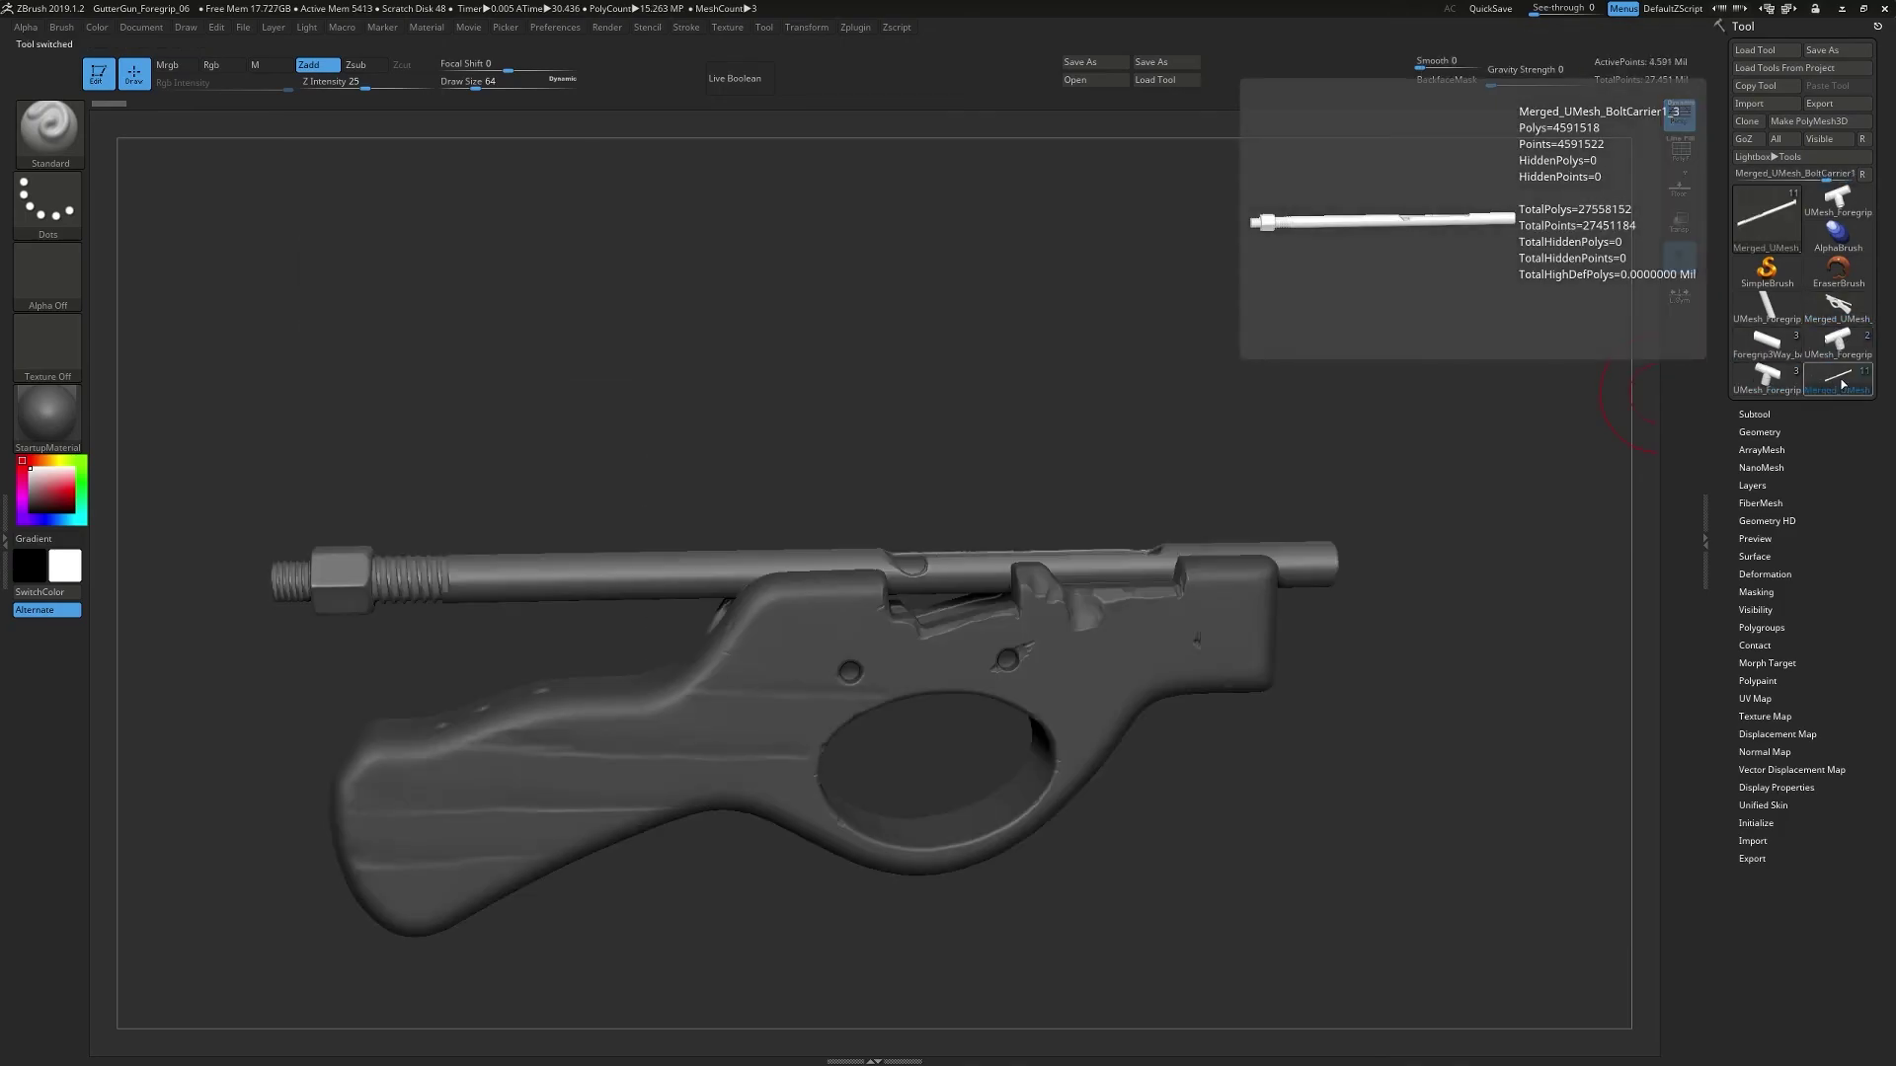
- Show every subtool of the gun assembly and make the wooden grip subtool, GutterGun_Working, active
click(1757, 414)
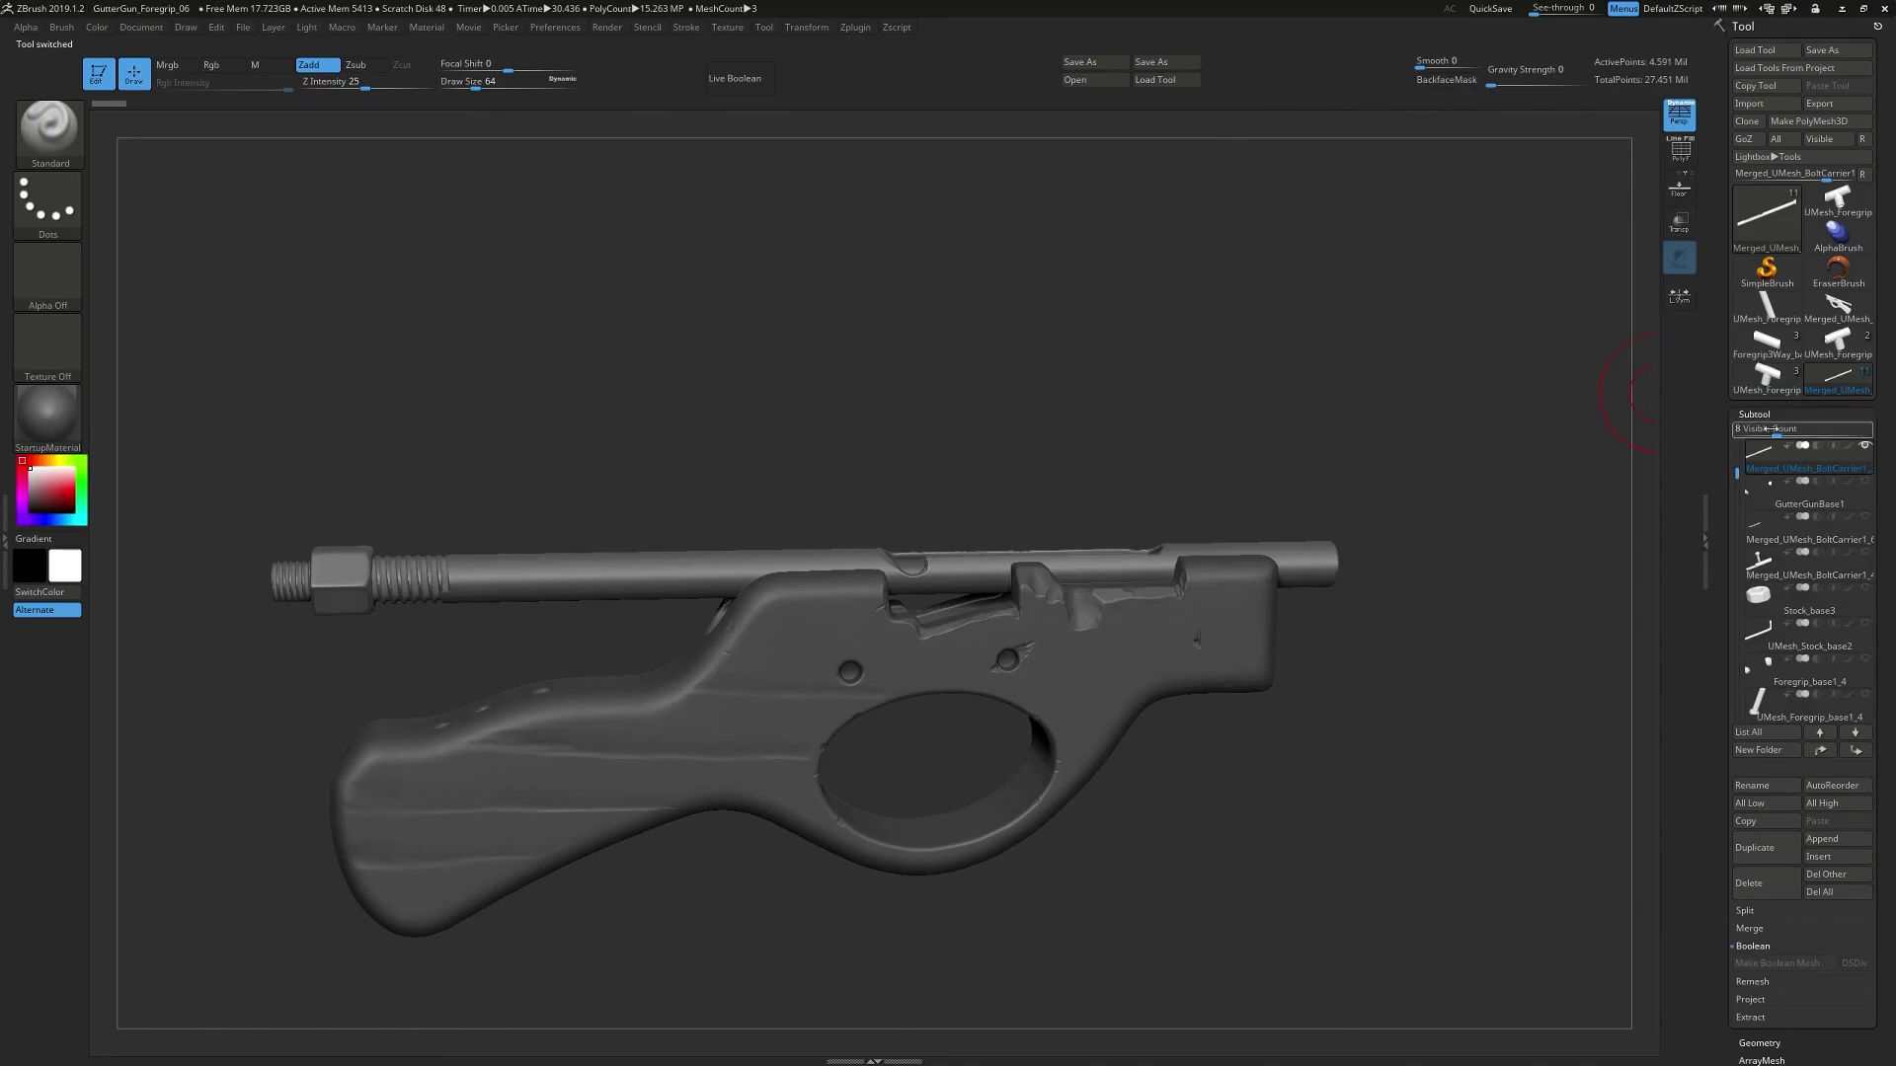
click(1865, 445)
click(1864, 446)
right_drag(1188, 354, 1175, 474)
alt+click(1236, 653)
mouse_move(1133, 831)
right_down()
mouse_move(1117, 863)
mouse_move(1159, 831)
right_up()
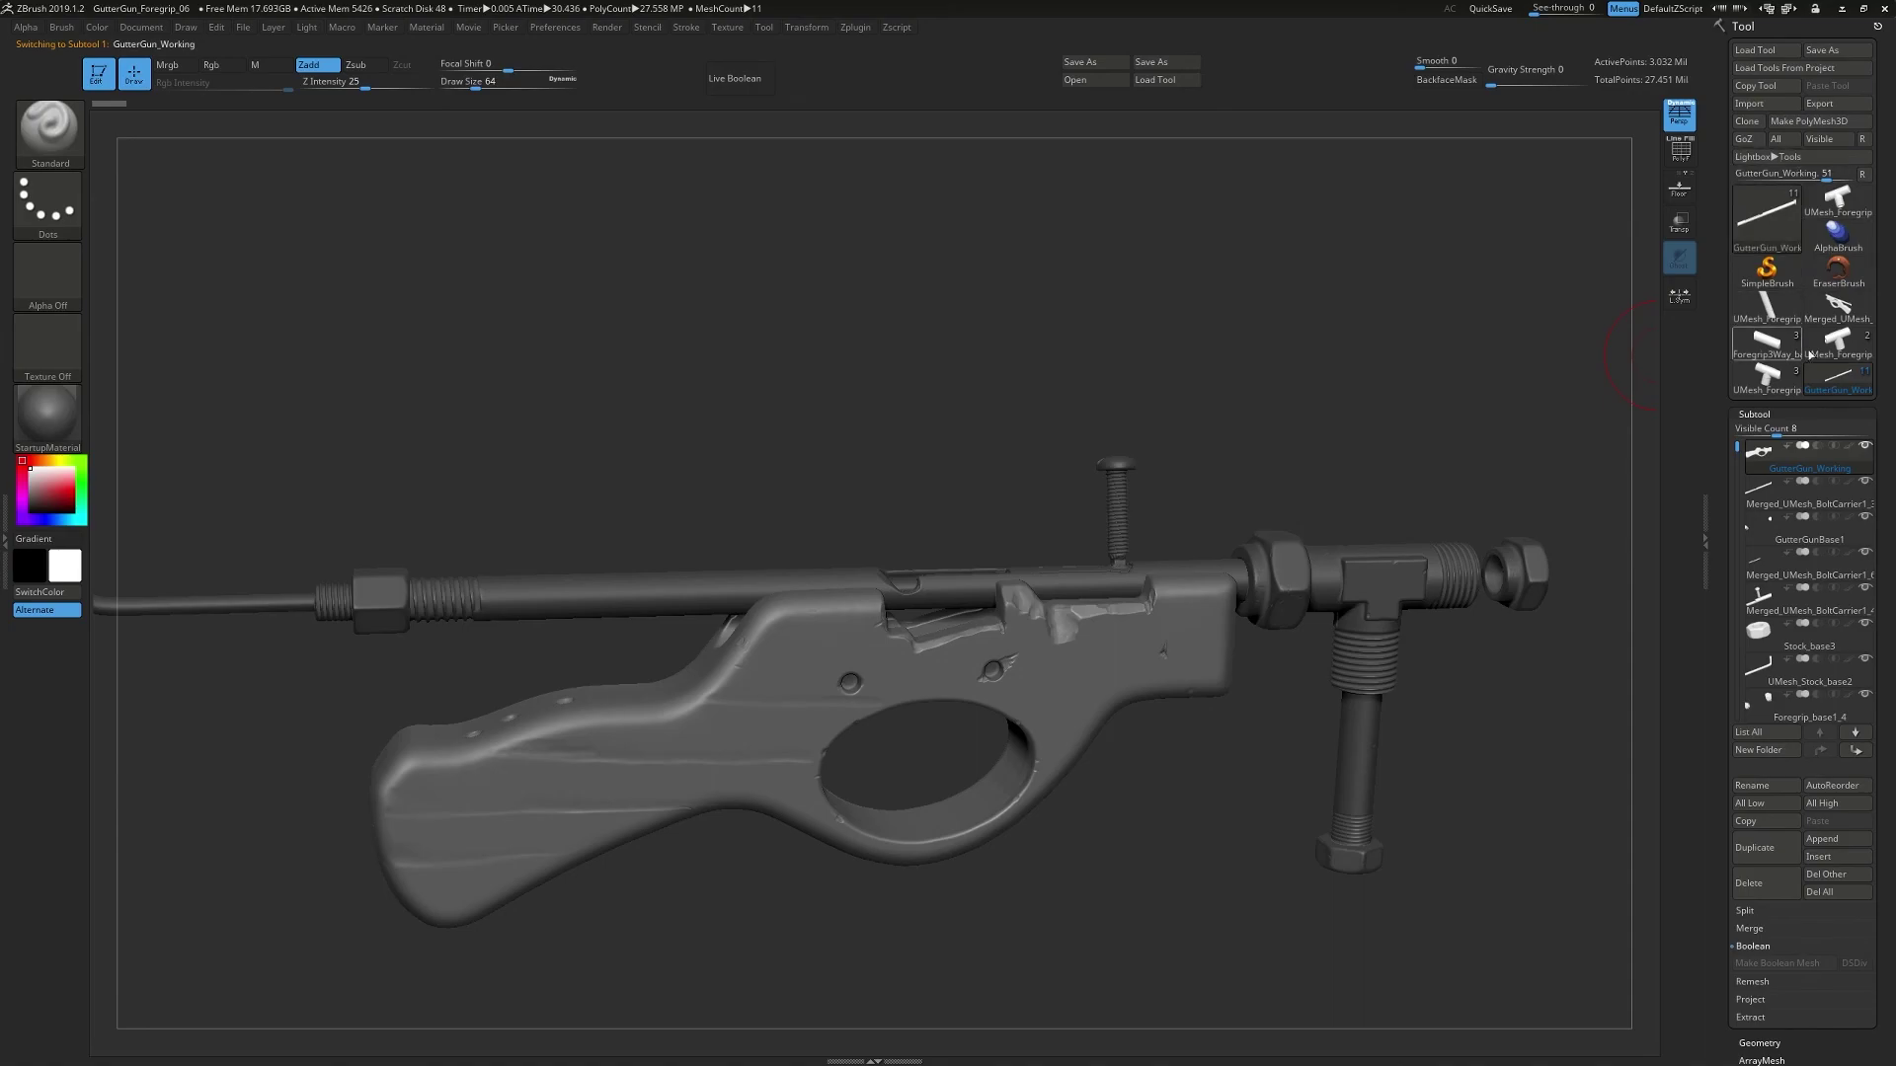
- Import GutterGun_Tape from the Base Meshes folder over the active single-mesh Merged_UMesh_BoltCarrier1_4 tool
click(1837, 306)
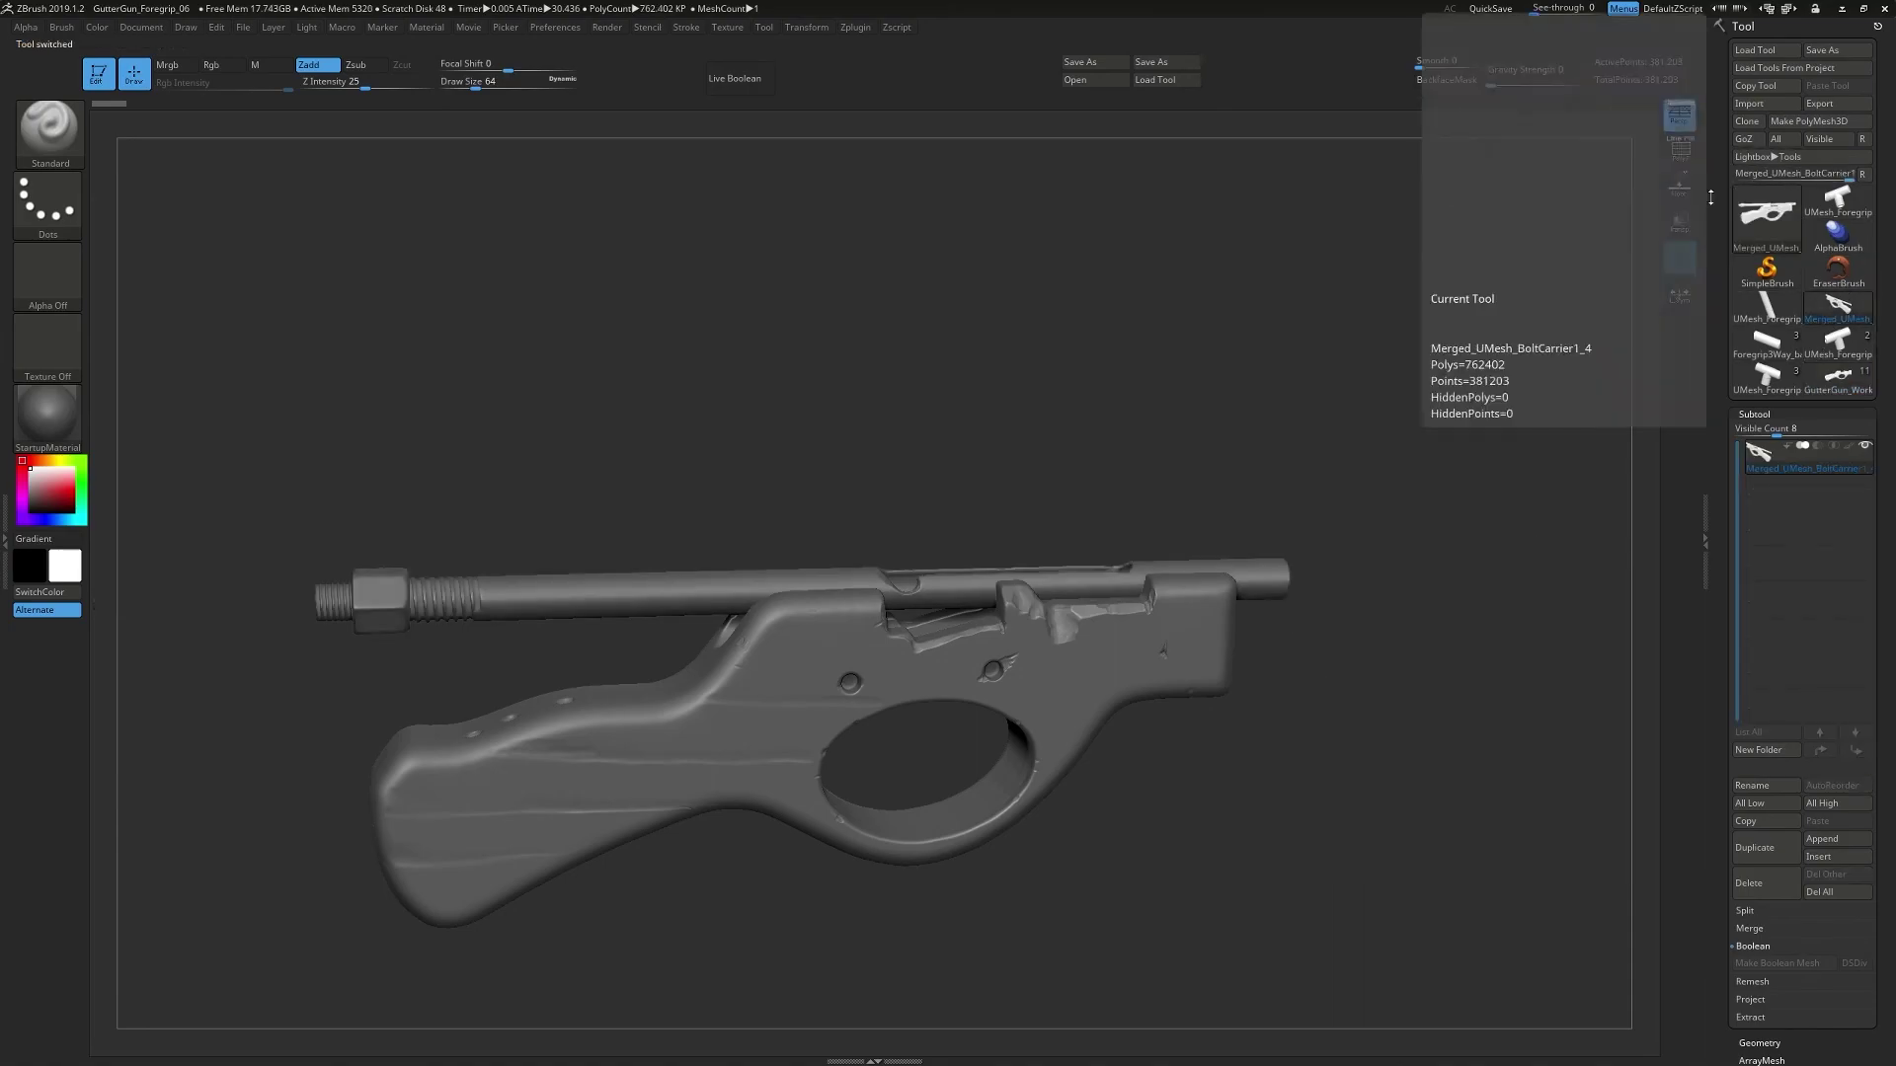
click(1753, 103)
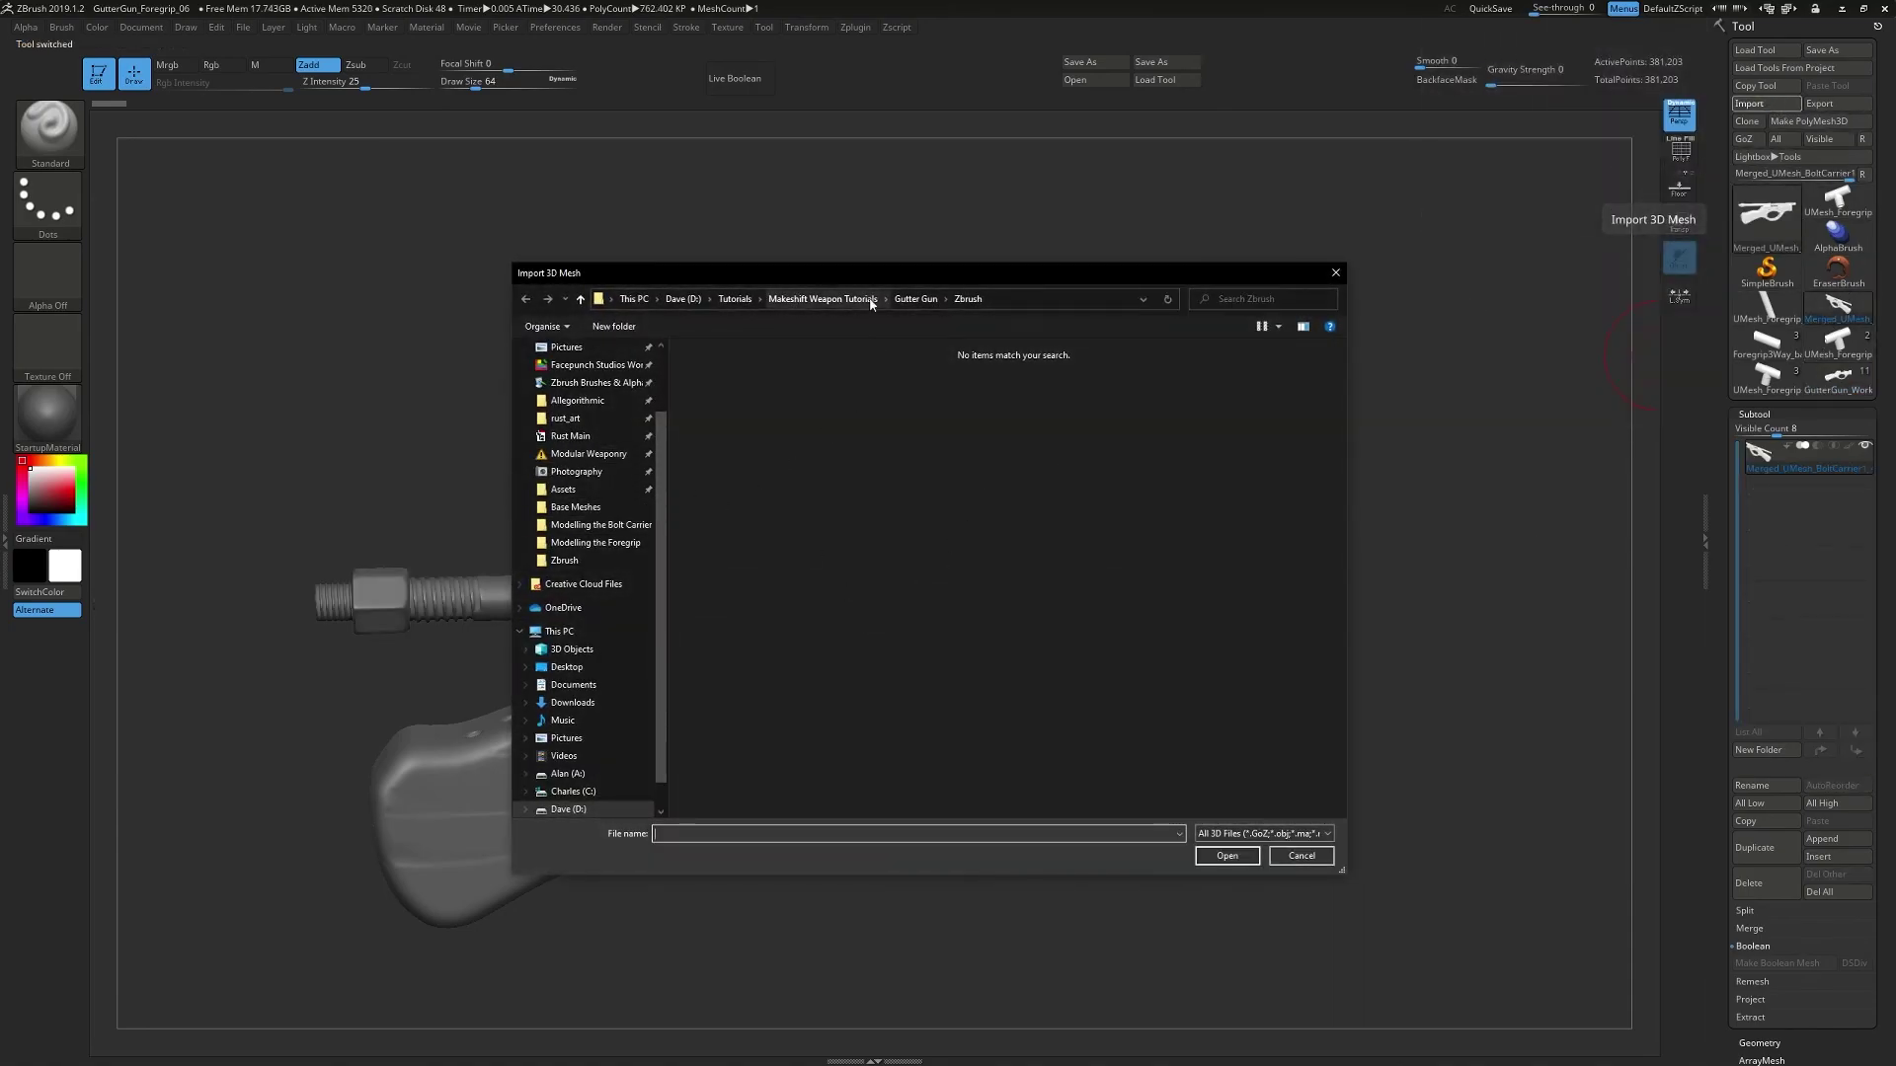
click(927, 298)
double_click(720, 350)
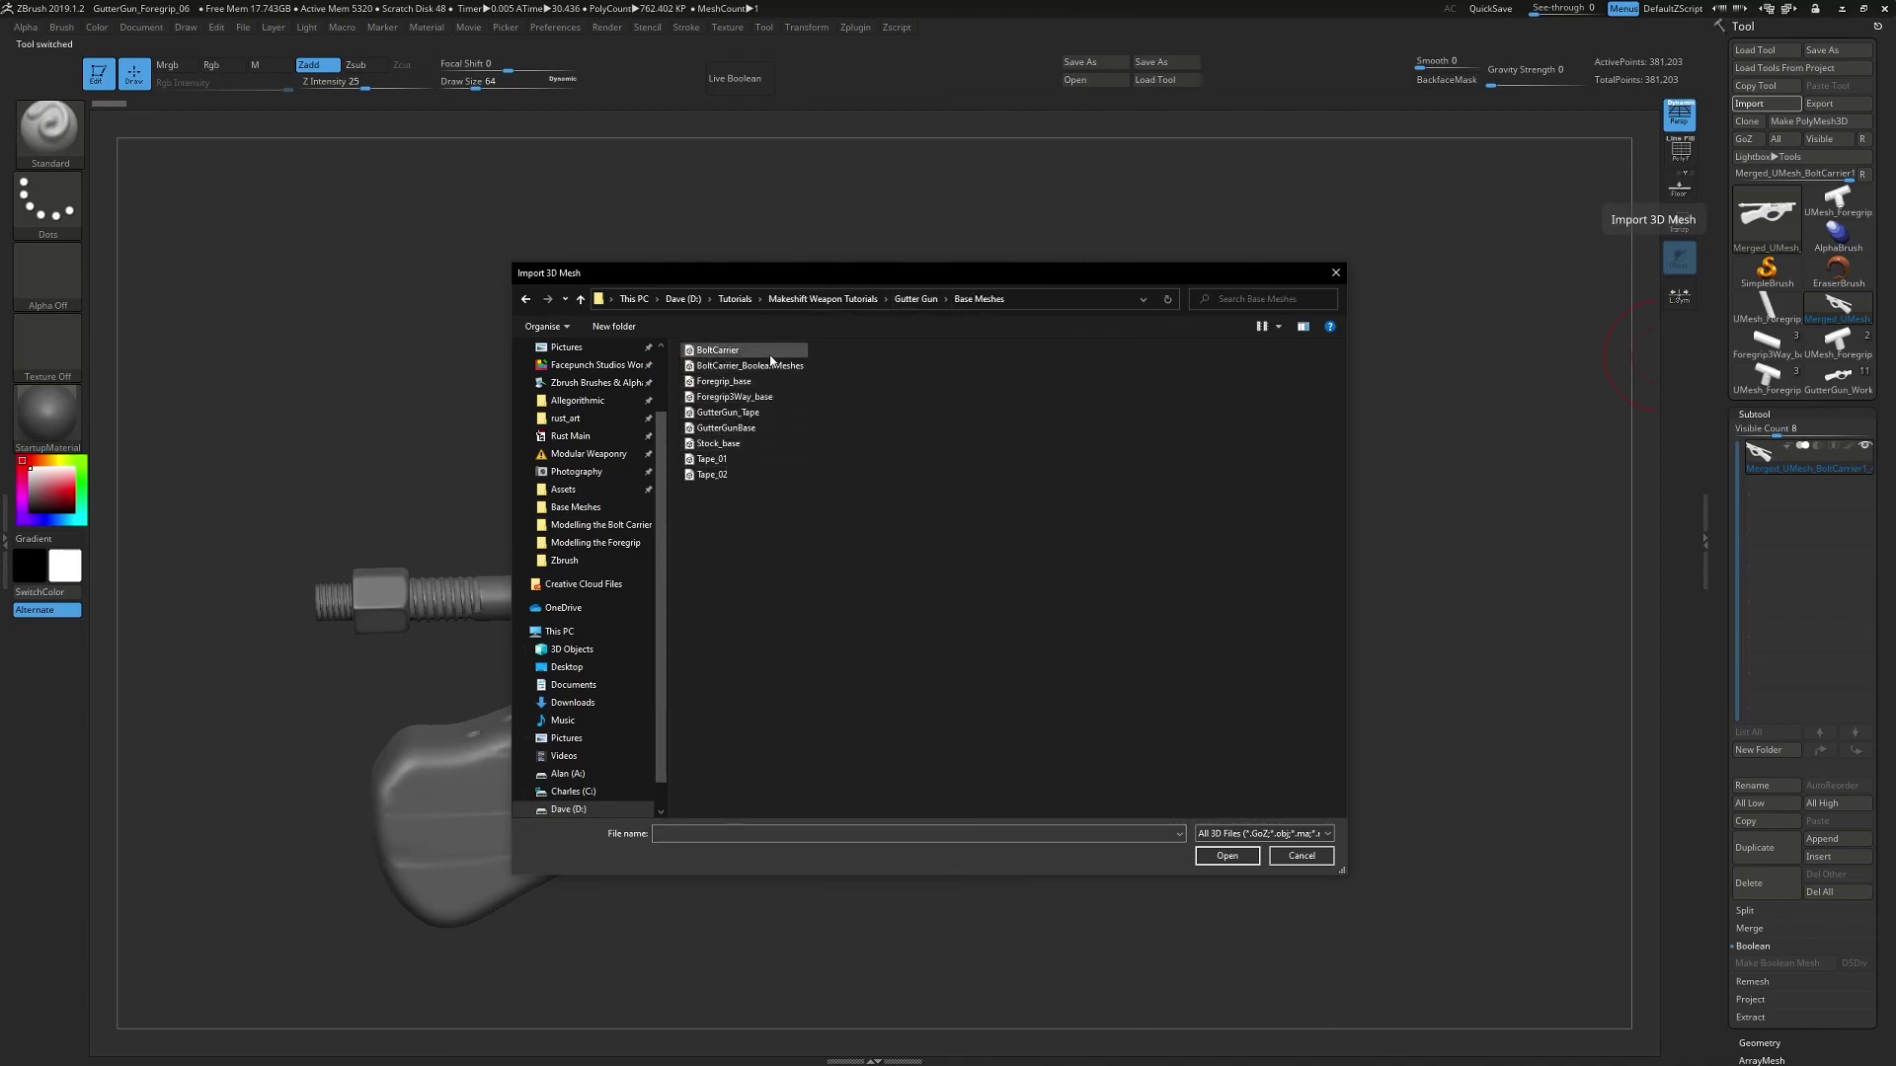
click(751, 413)
click(1206, 860)
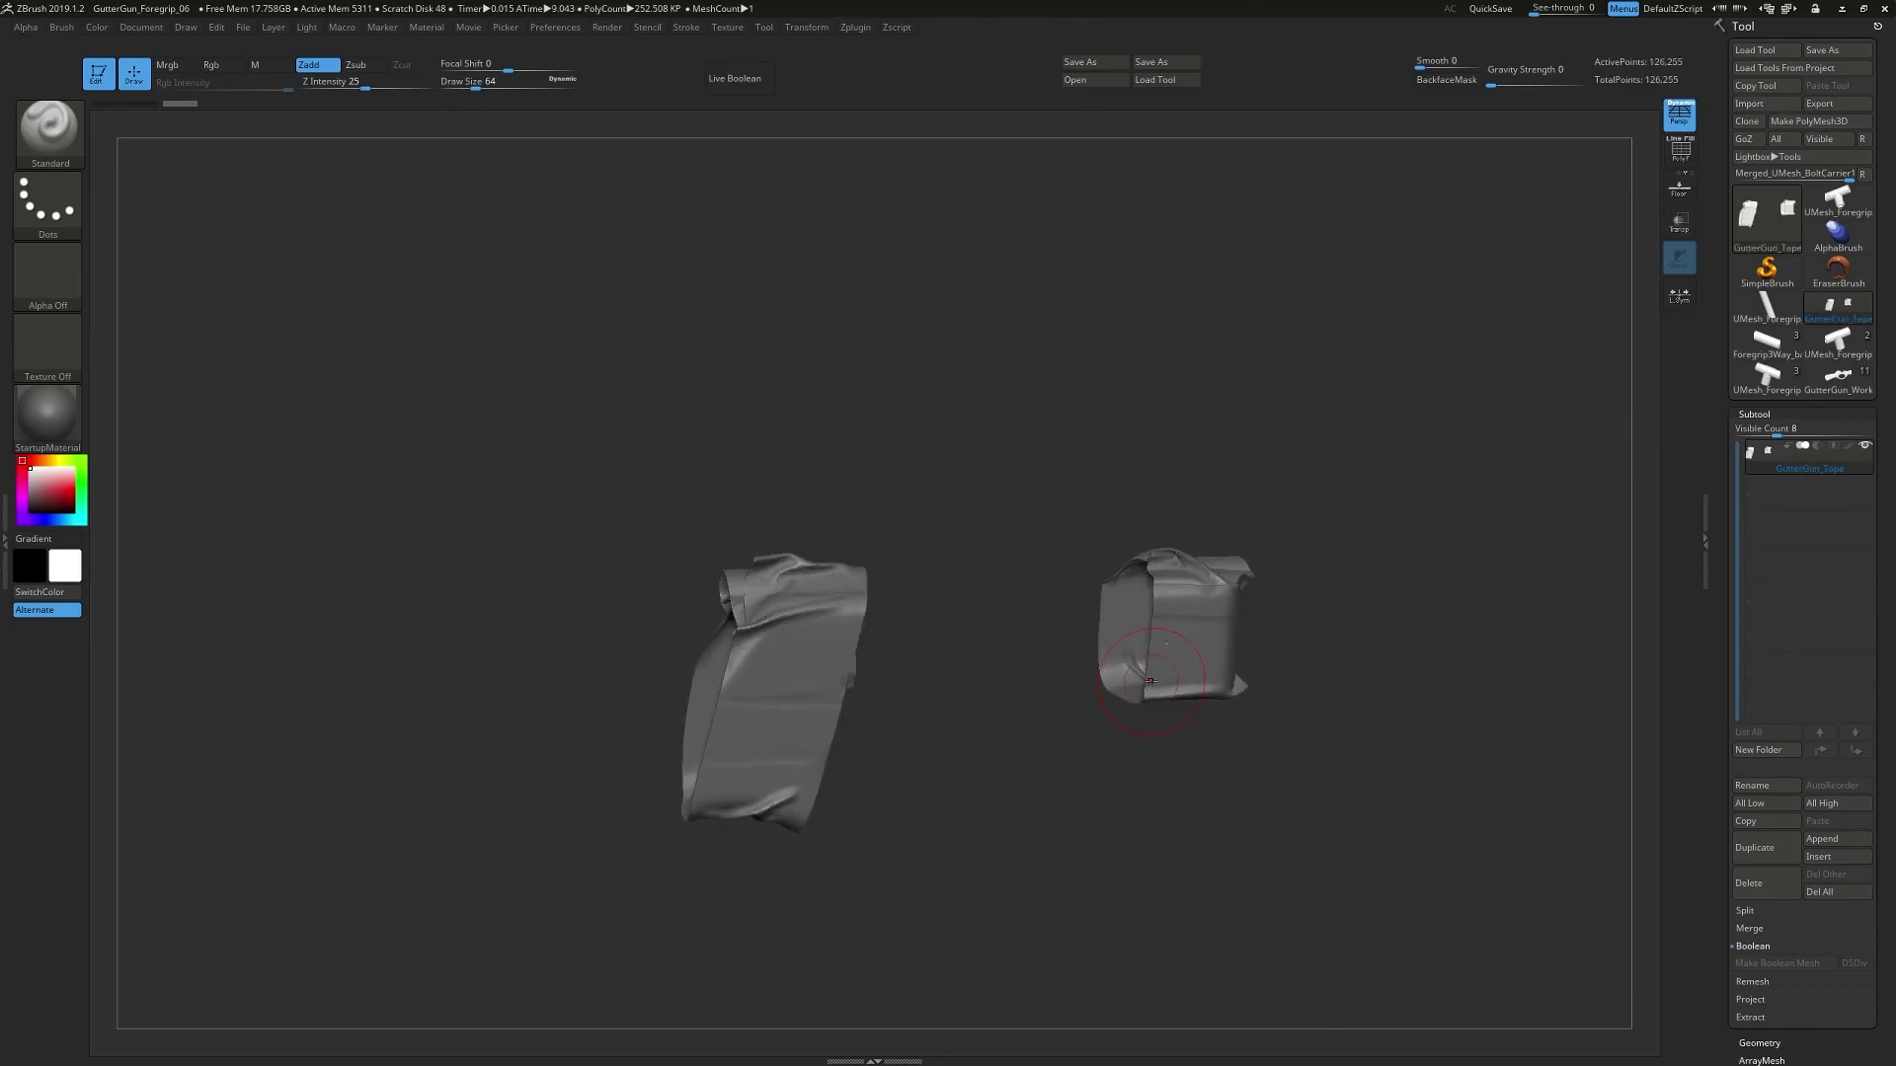
- Examine the imported tape wraps' surface and topology with the polyframe display on and off
mouse_move(955, 400)
ctrl+right_down()
mouse_move(1054, 423)
mouse_move(1081, 548)
mouse_move(1124, 553)
ctrl+right_up()
key(shift+f)
right_drag(1223, 605, 1230, 644)
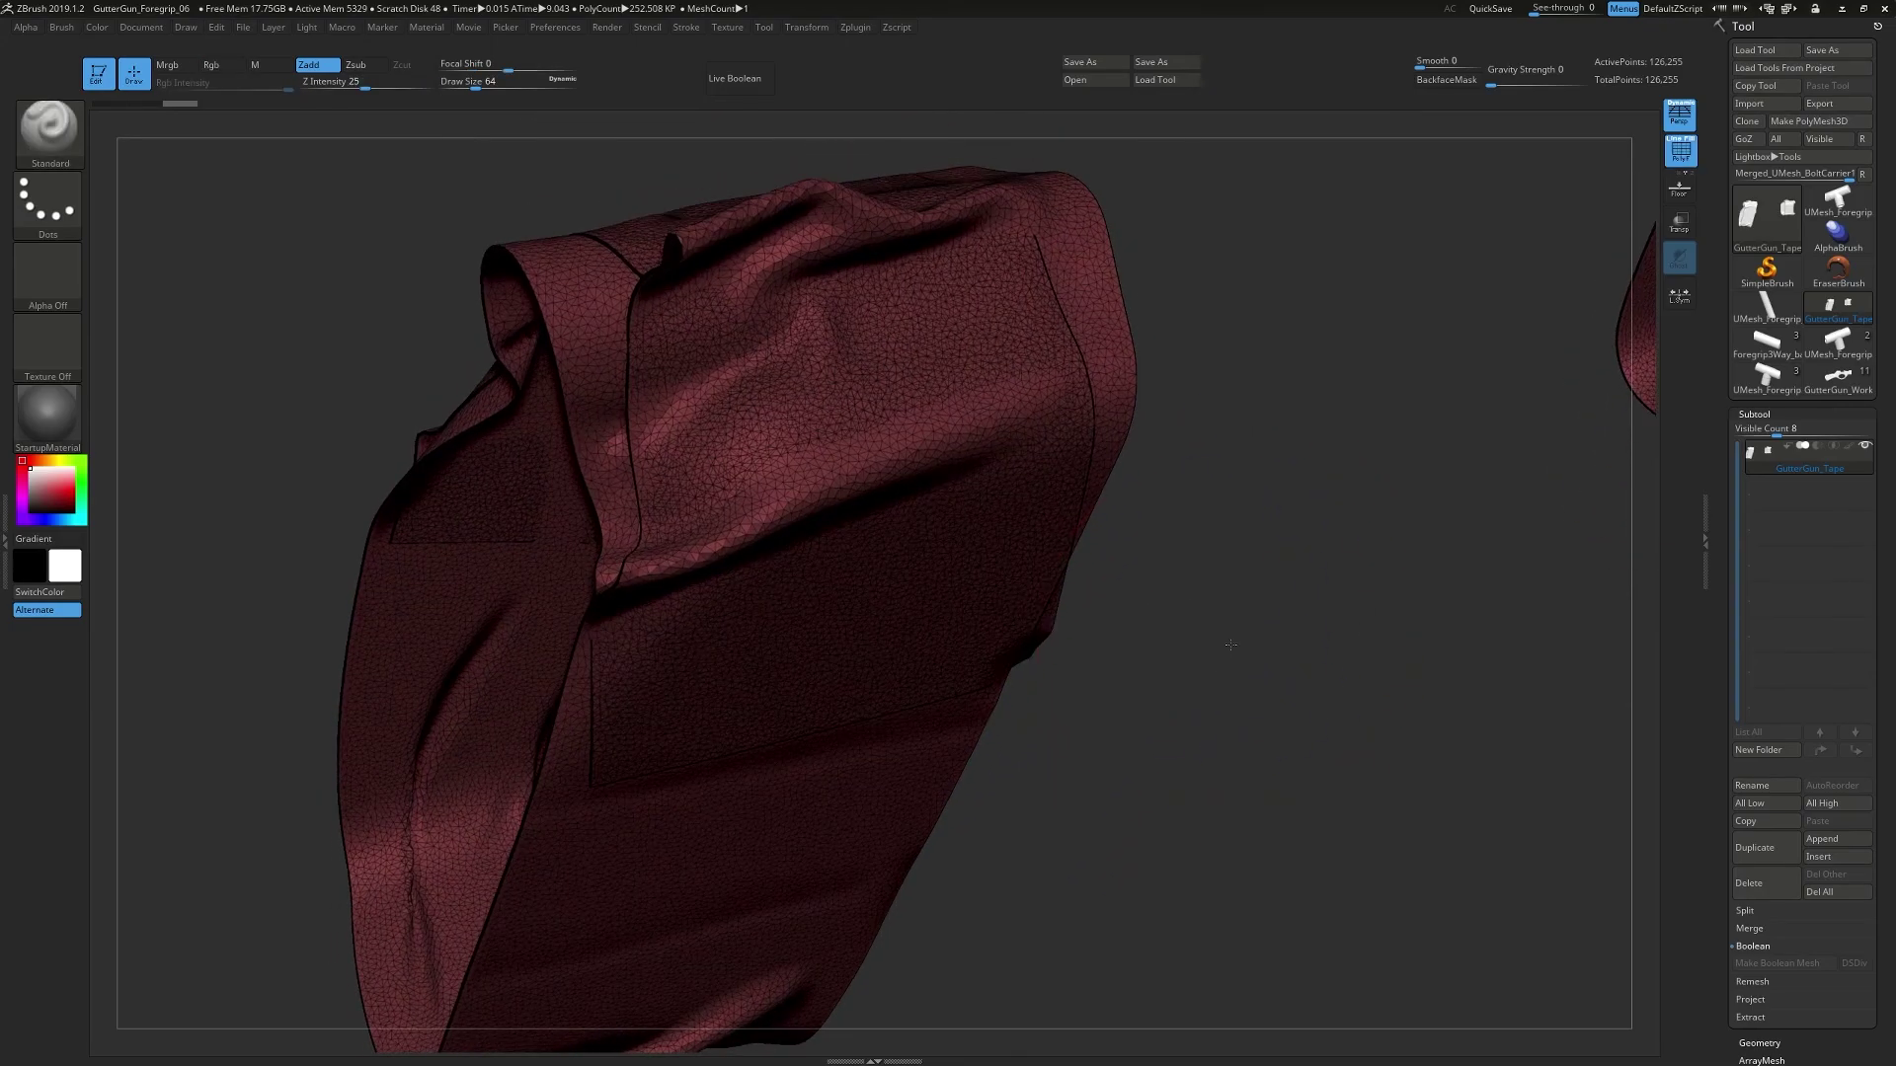
key(shift+f)
mouse_move(1295, 750)
ctrl+right_down()
mouse_move(1126, 690)
mouse_move(1100, 648)
mouse_move(1085, 661)
mouse_move(939, 601)
mouse_move(974, 635)
mouse_move(1103, 629)
mouse_move(1032, 681)
mouse_move(933, 592)
mouse_move(948, 564)
mouse_move(884, 569)
mouse_move(875, 419)
ctrl+right_up()
key(shift+f)
key(shift+f)
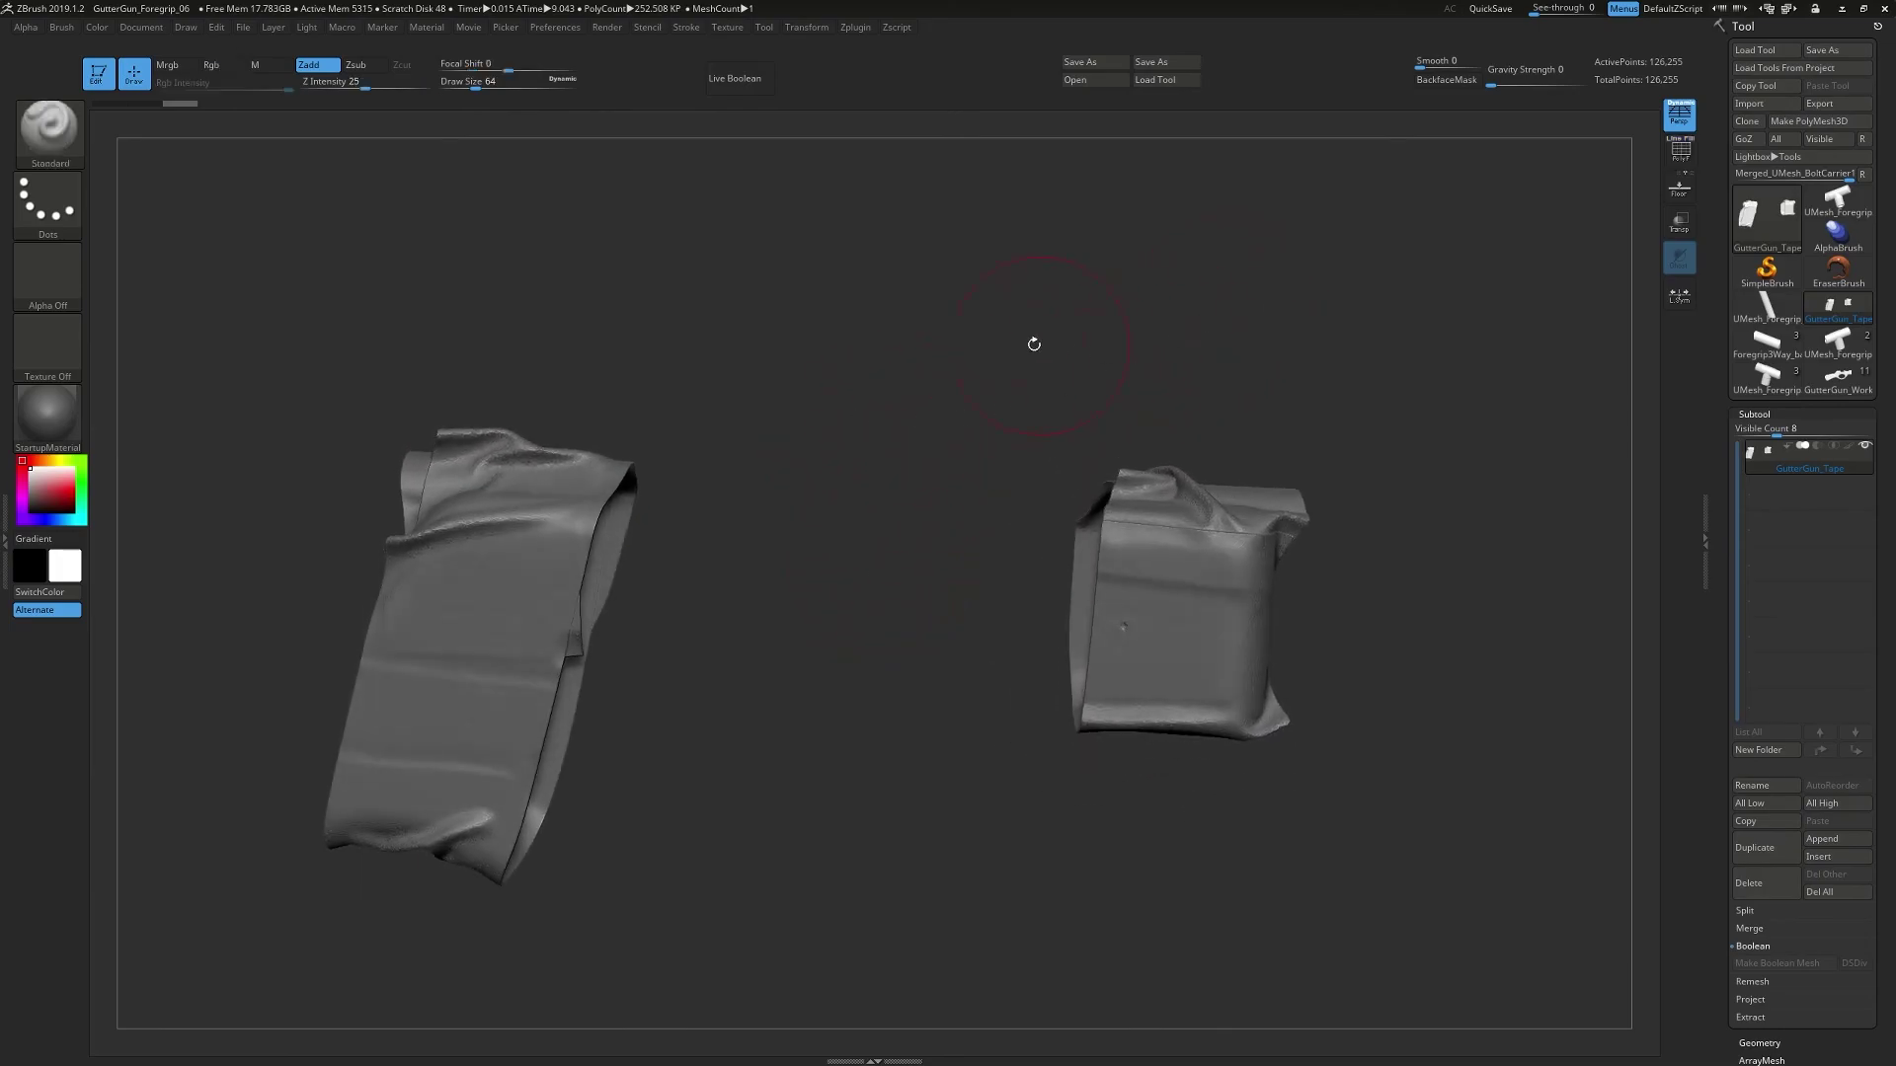
right_drag(1055, 347, 880, 343)
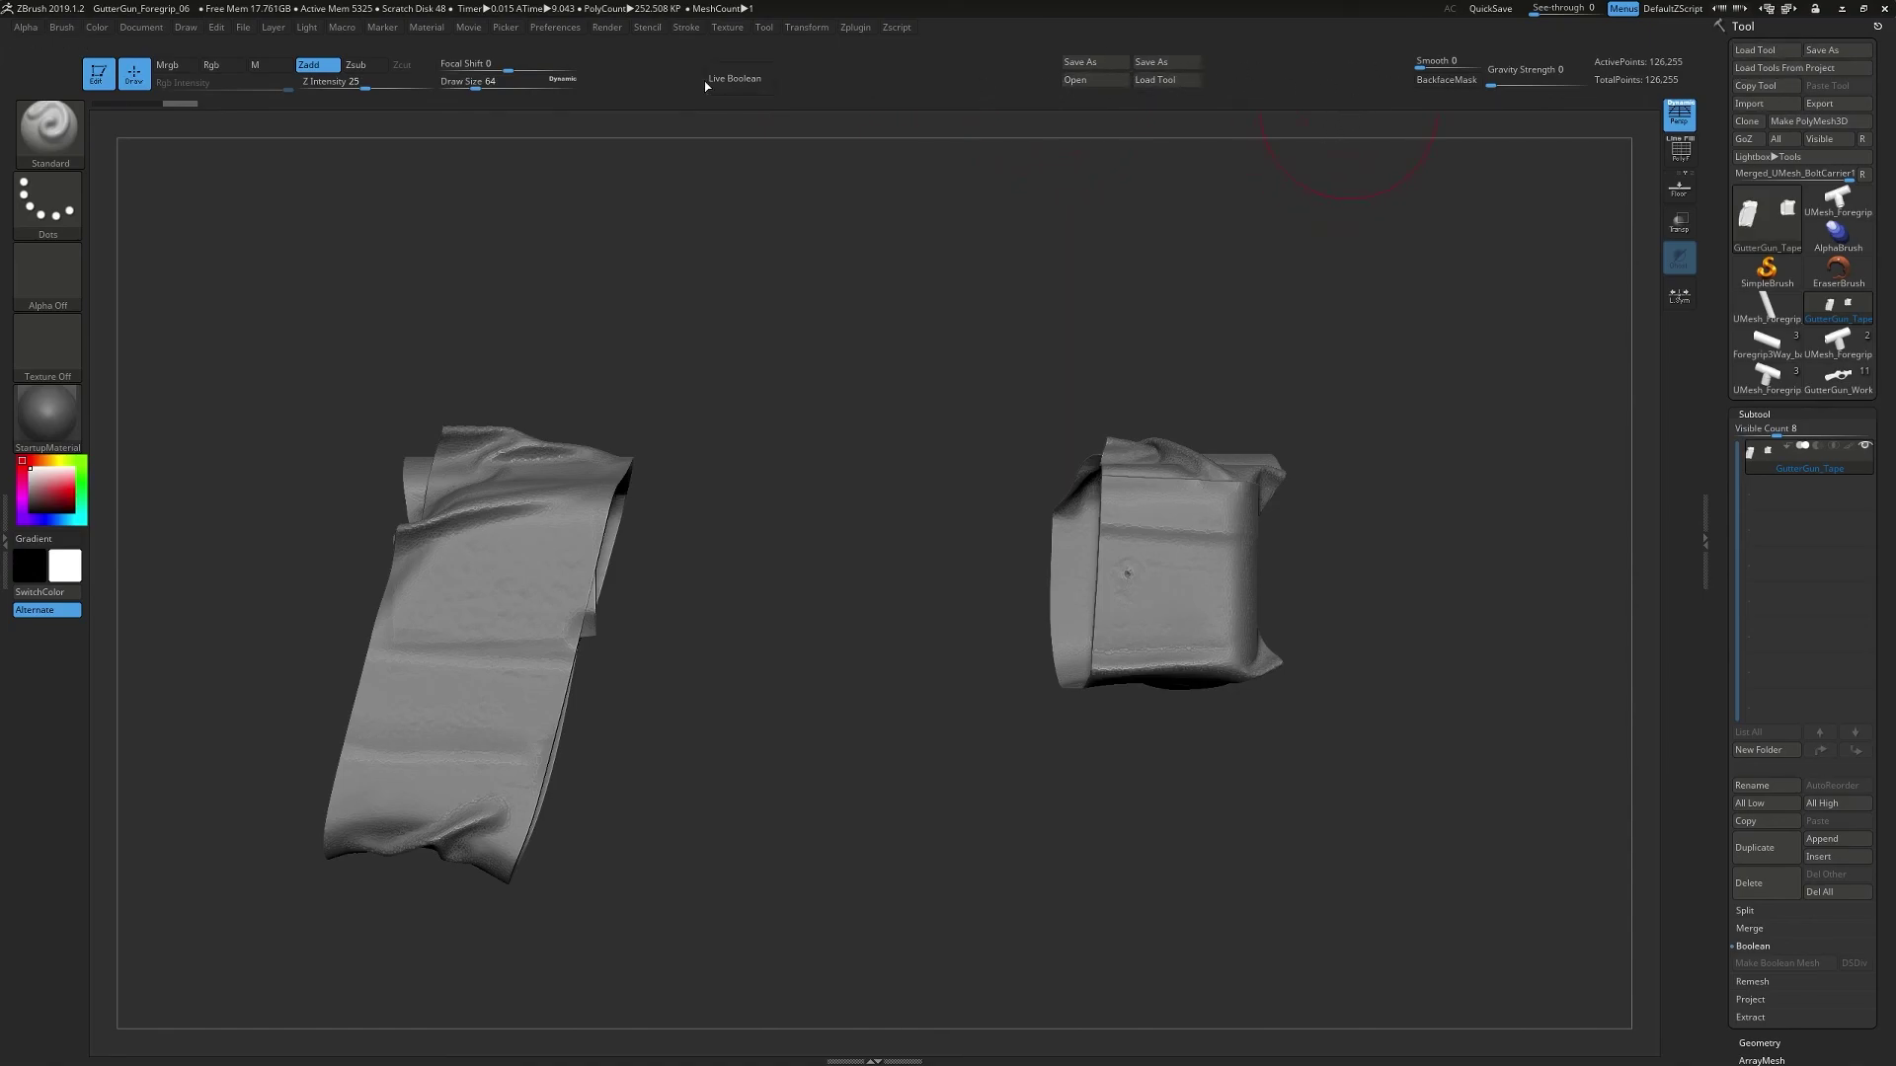
- Restore the custom interface layout containing the subtool, Auto Groups and Polish controls
click(578, 29)
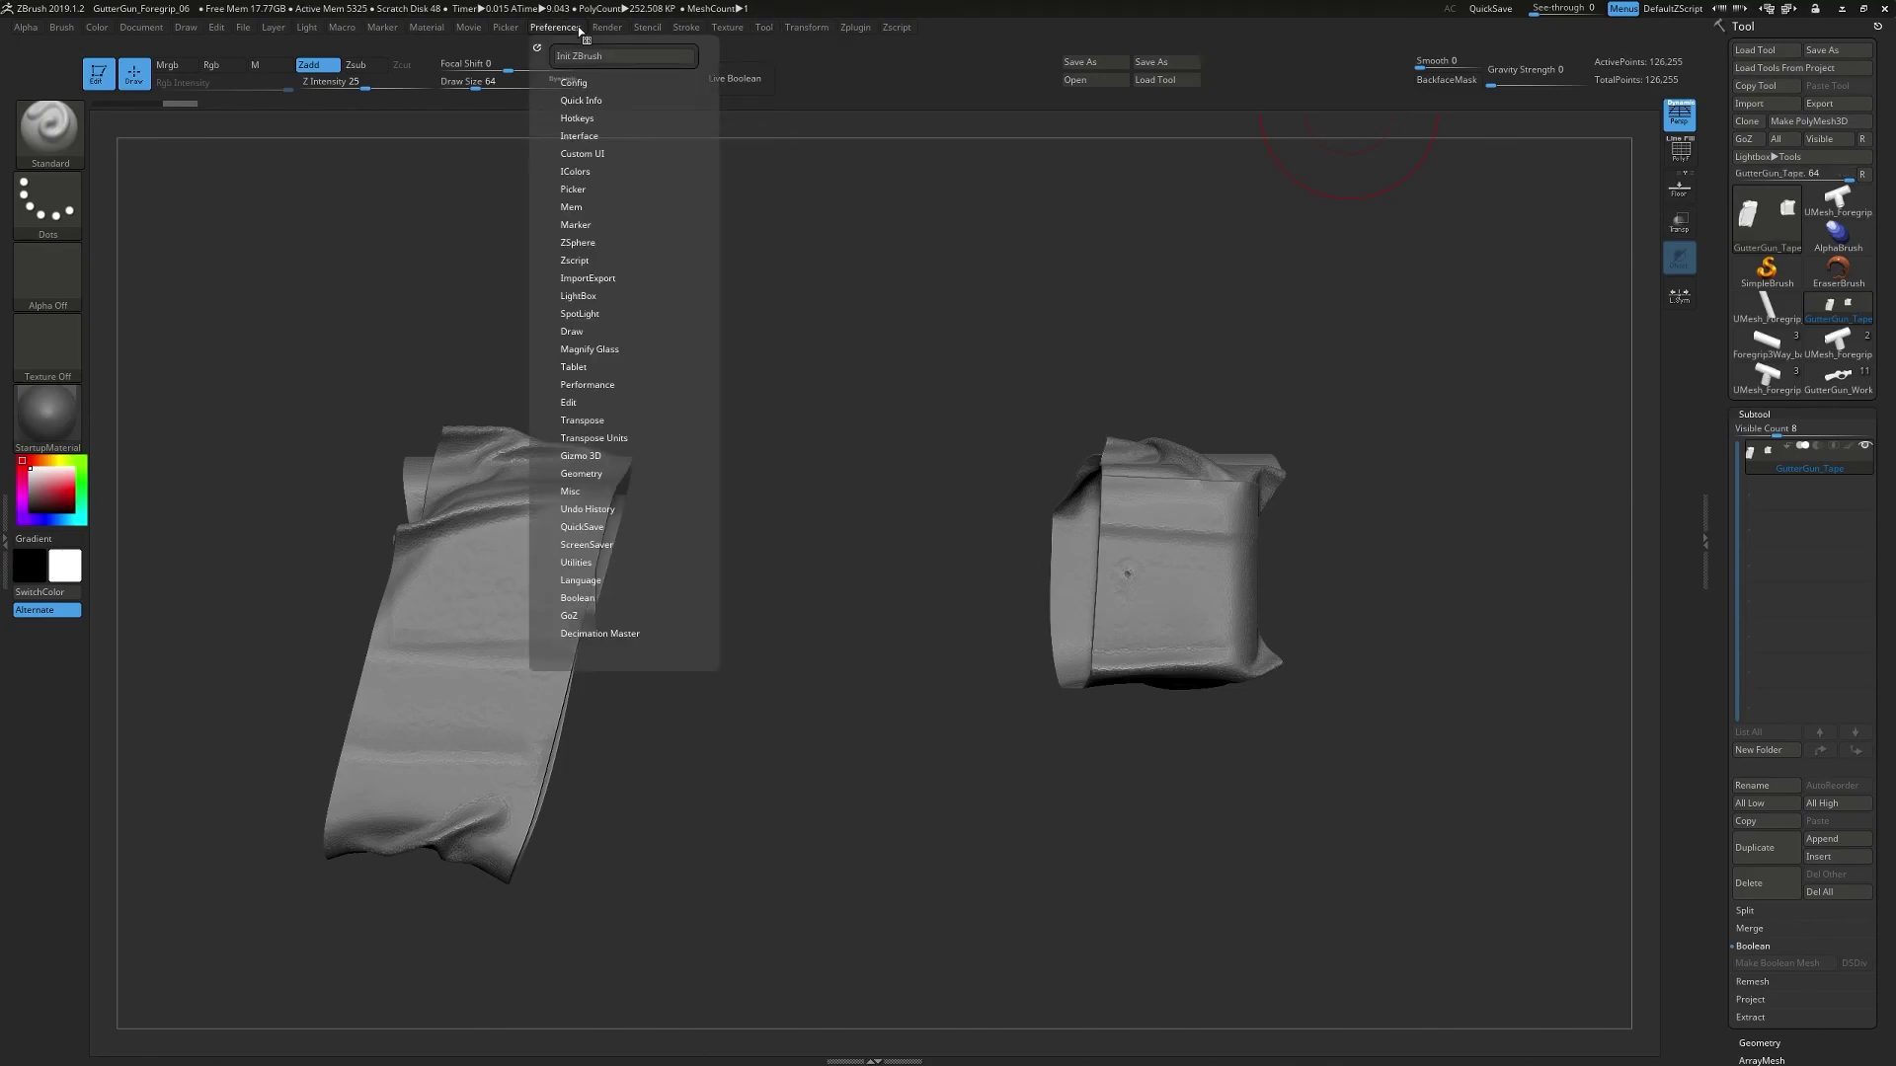
click(575, 81)
drag(613, 164, 830, 401)
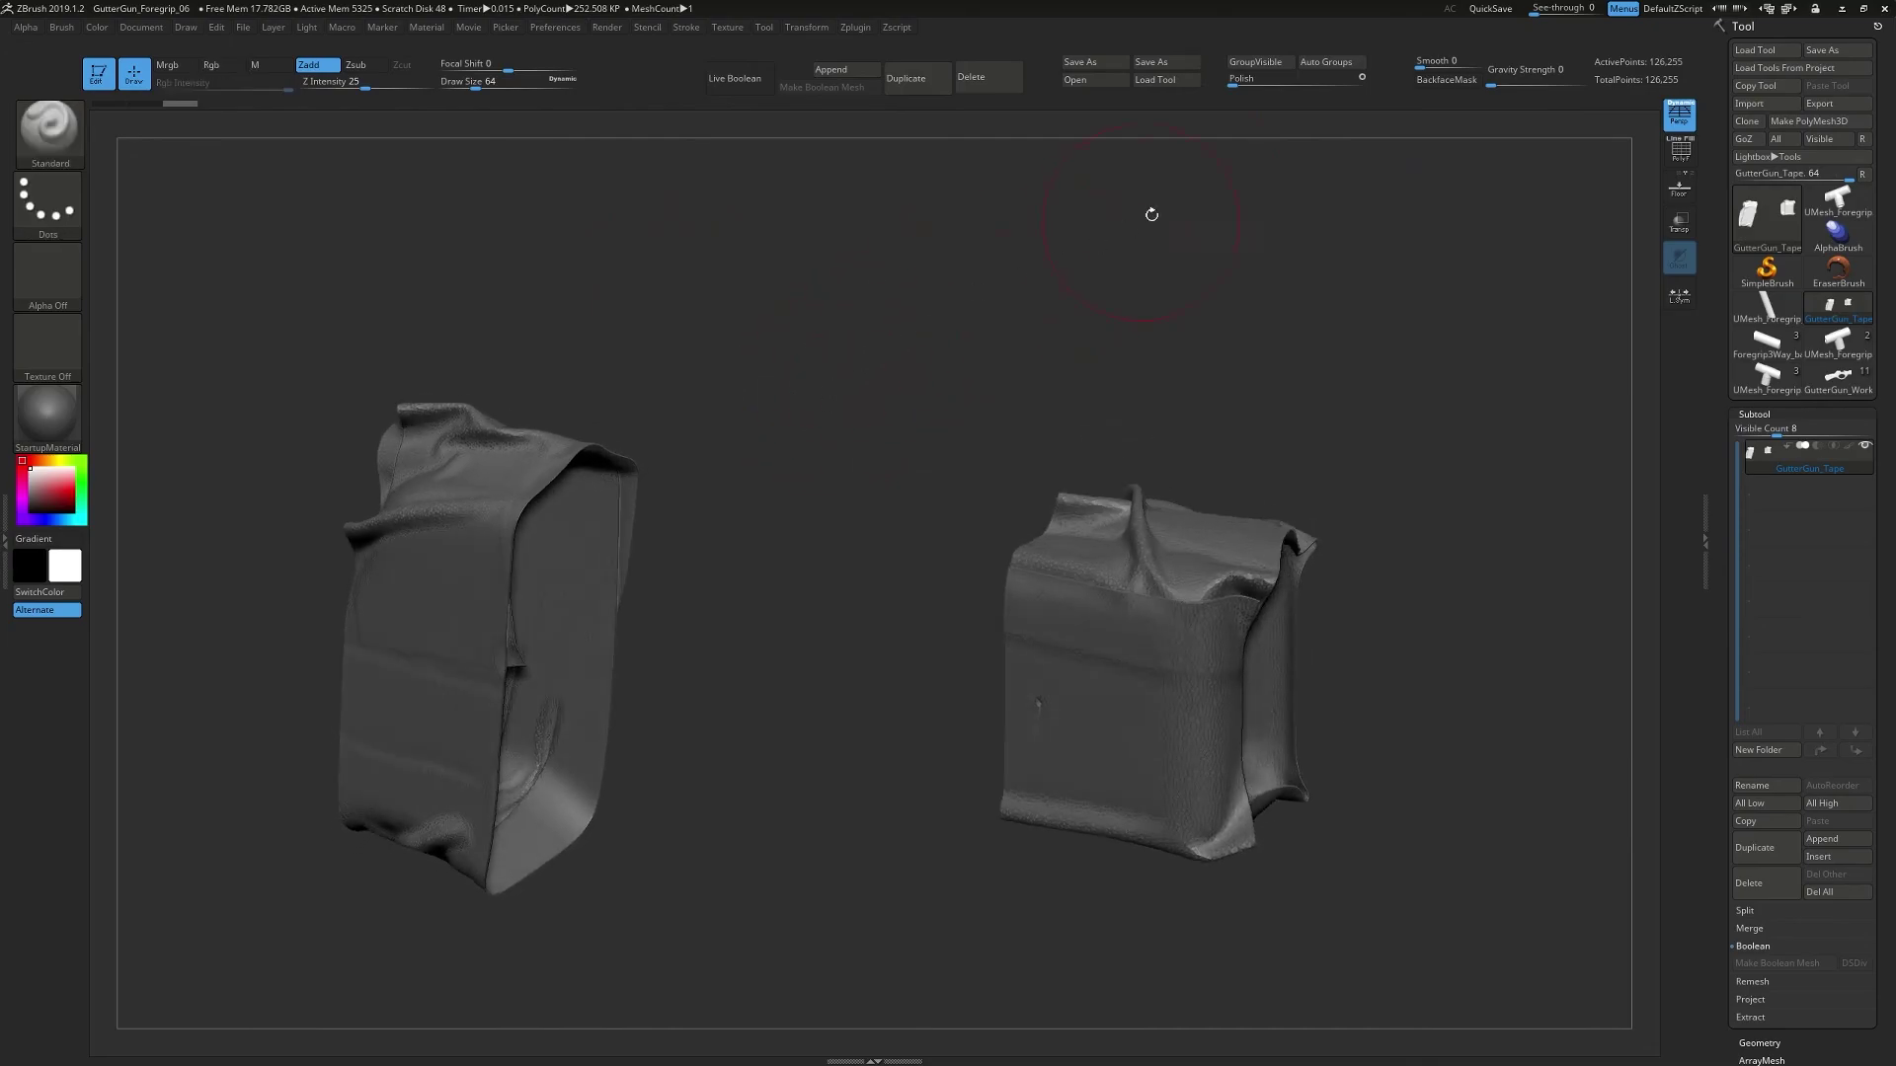
- Auto-group the imported tape mesh so each of the two wraps gets its own polygroup
key(shift+f)
click(1319, 67)
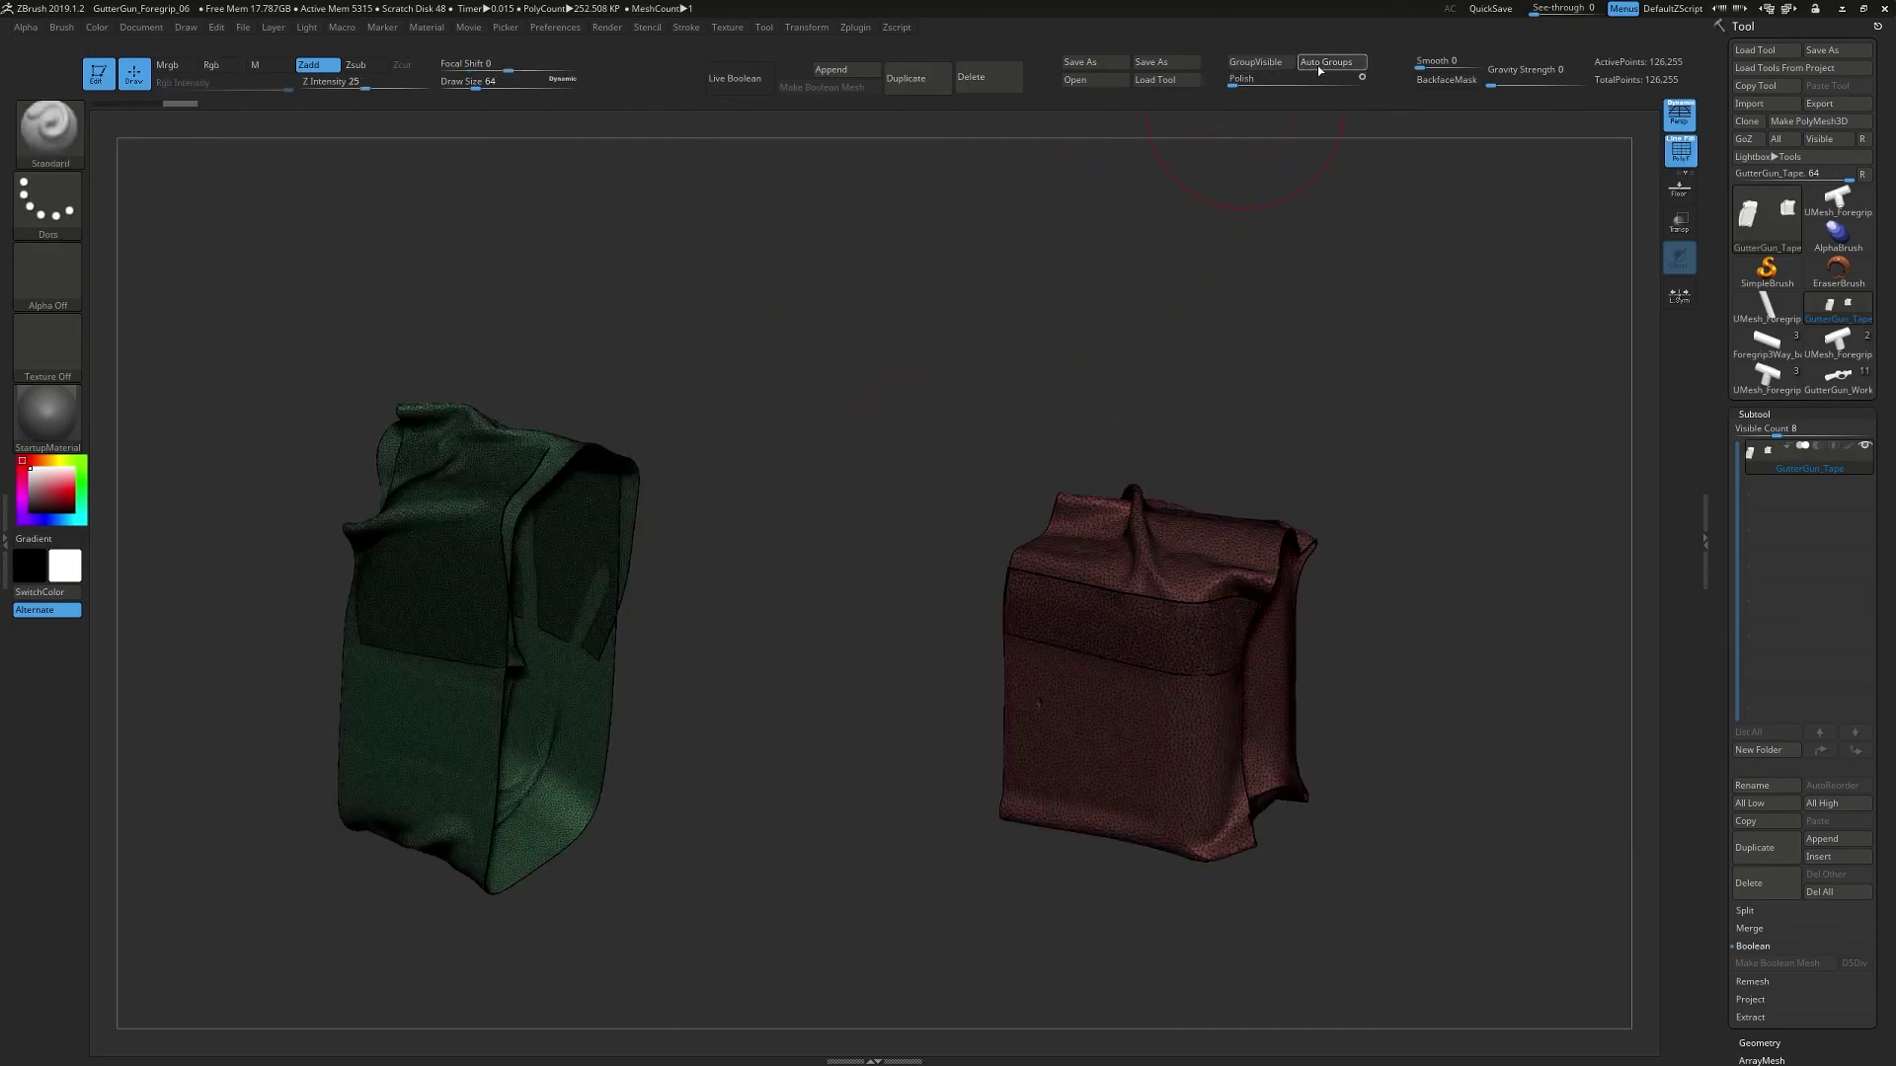
mouse_move(902, 329)
mouse_down()
mouse_move(982, 326)
mouse_move(827, 326)
mouse_up()
ctrl+right_drag(827, 319, 970, 741)
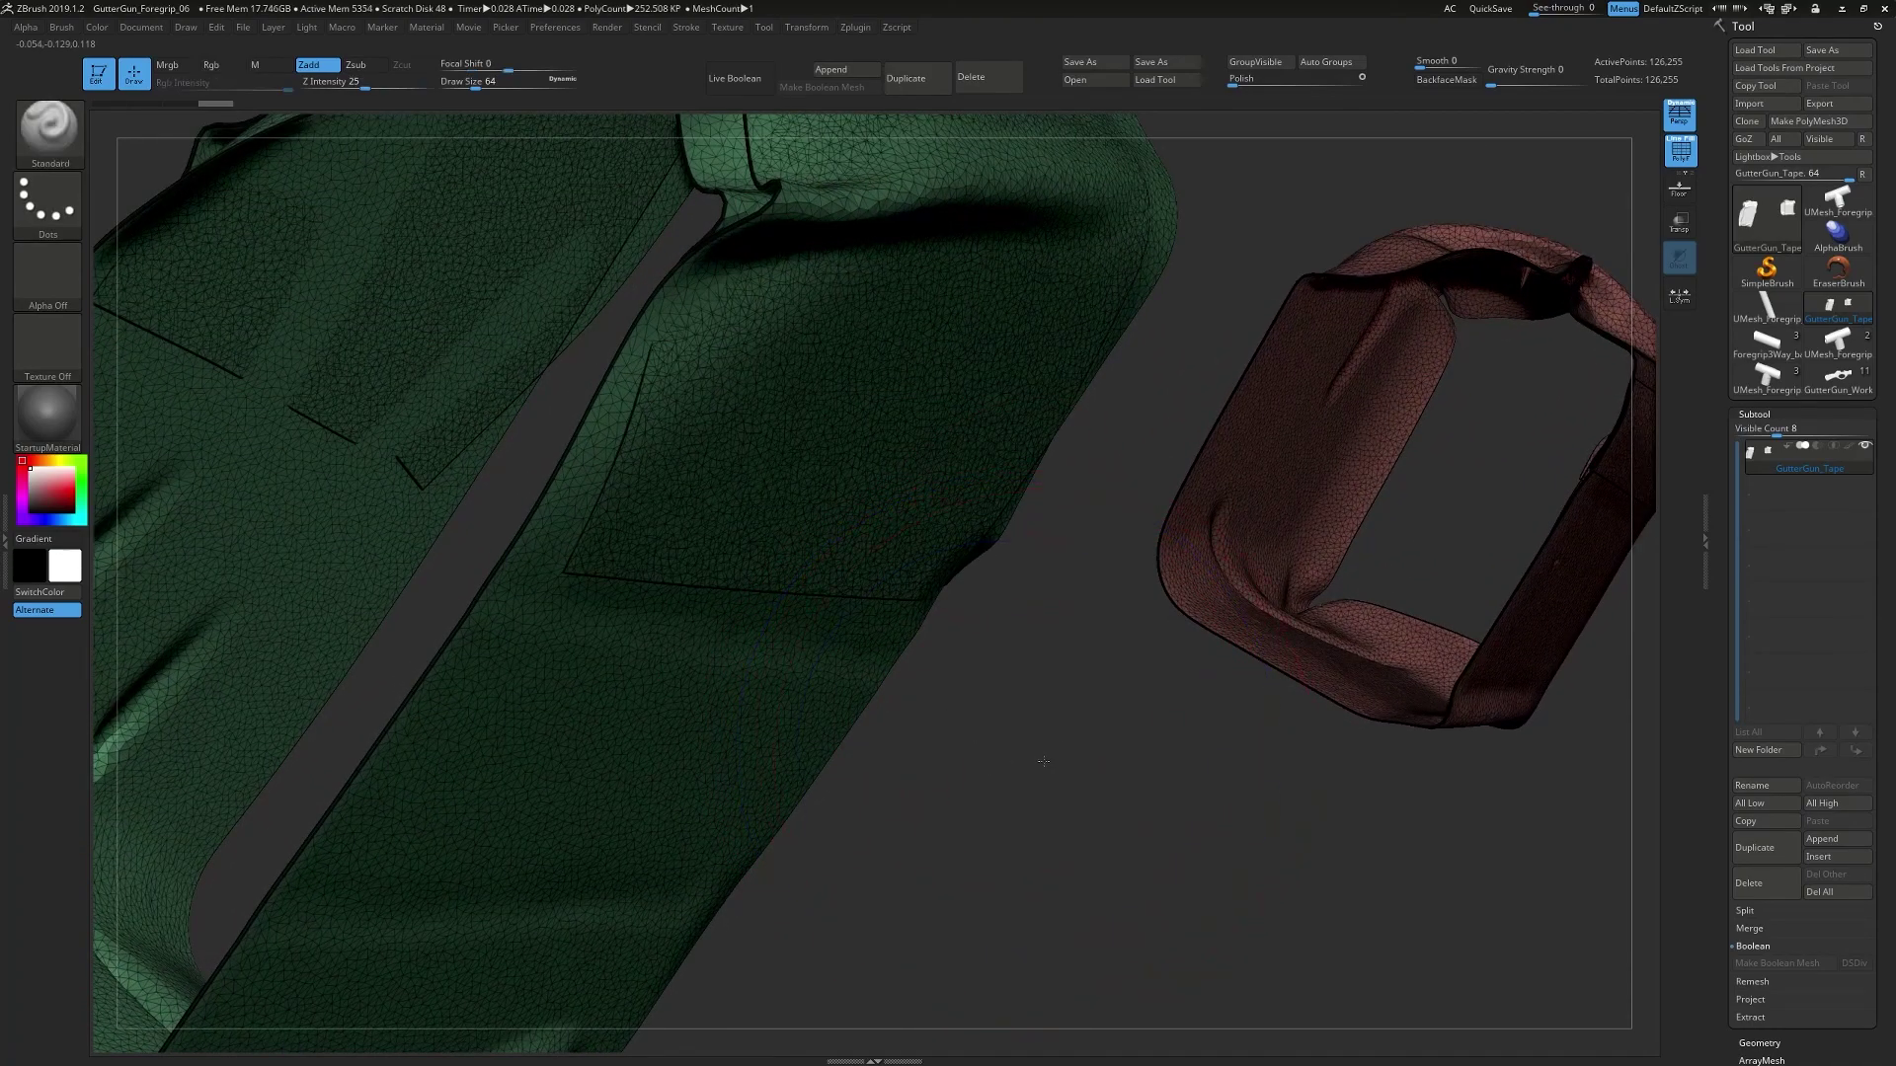
- Set the brush draw size to 22 and inspect the grouped tape wraps with their wireframe
text(s)
text(22)
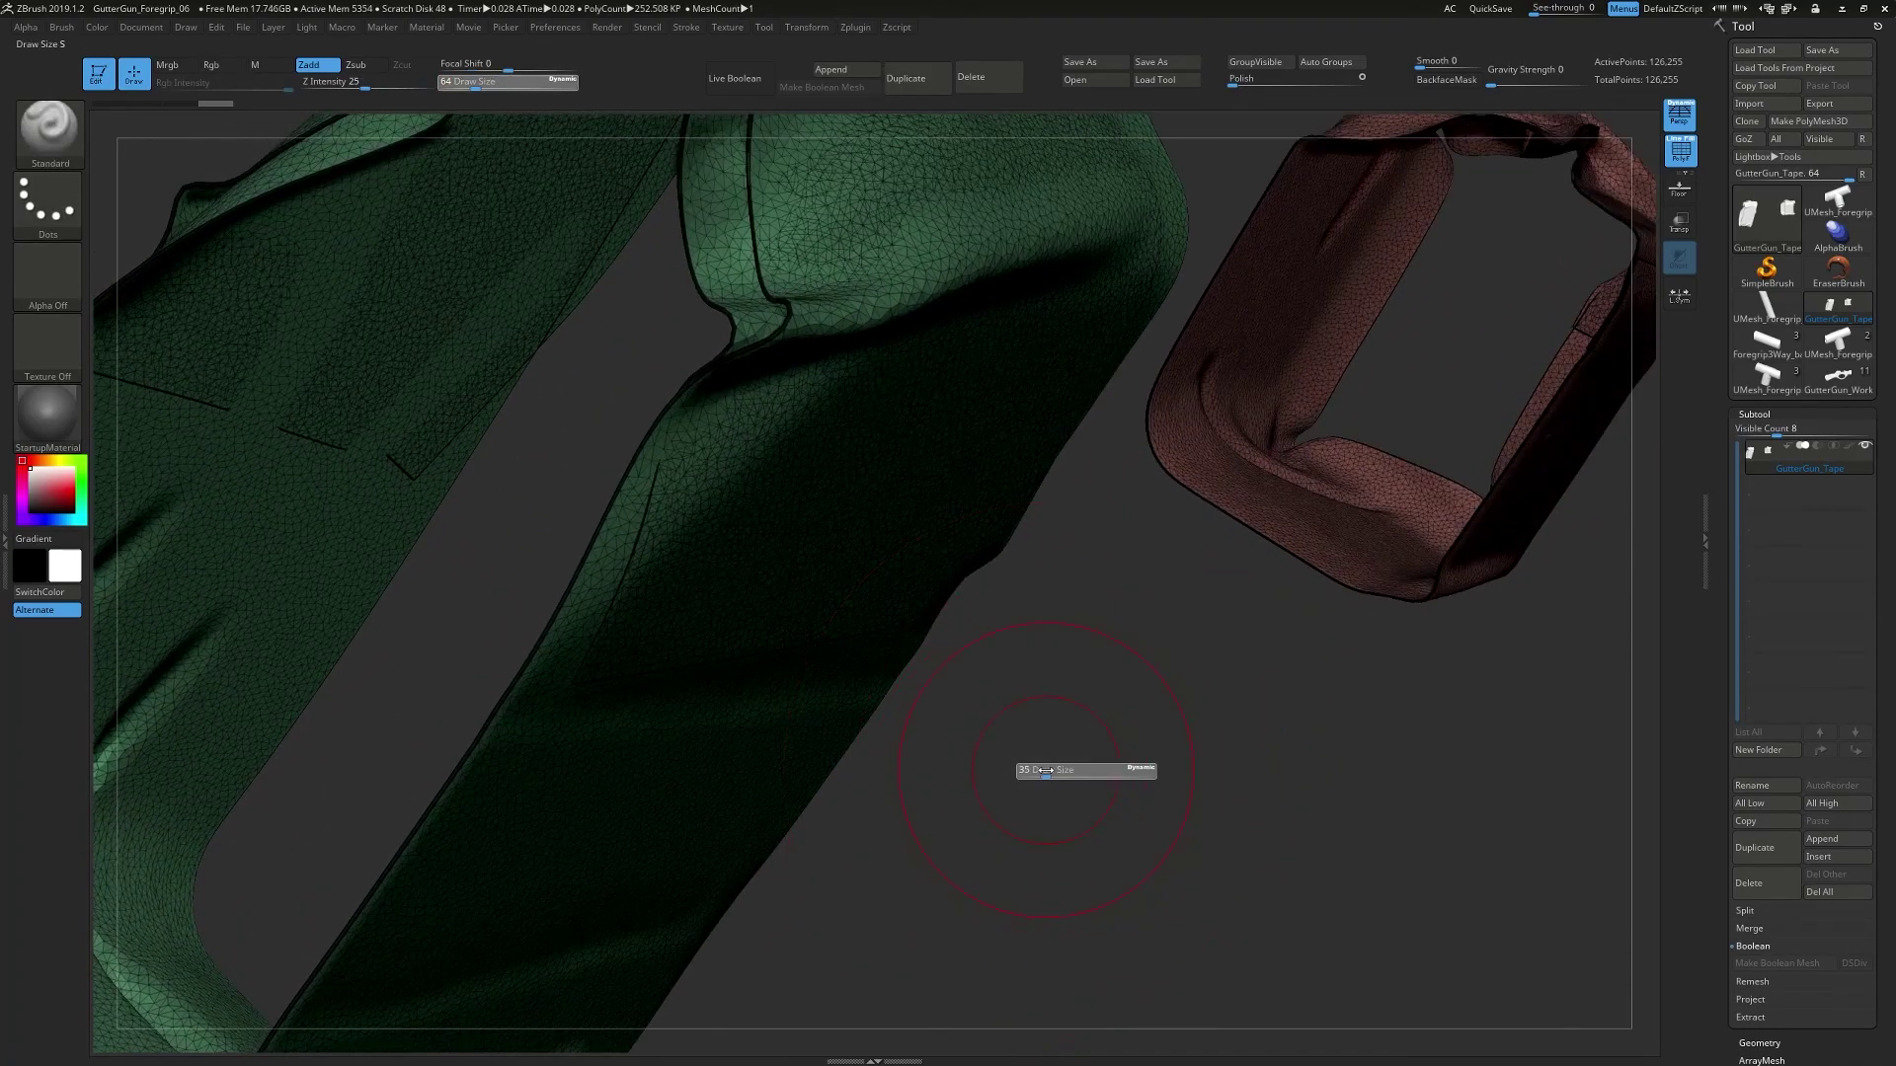
key(Return)
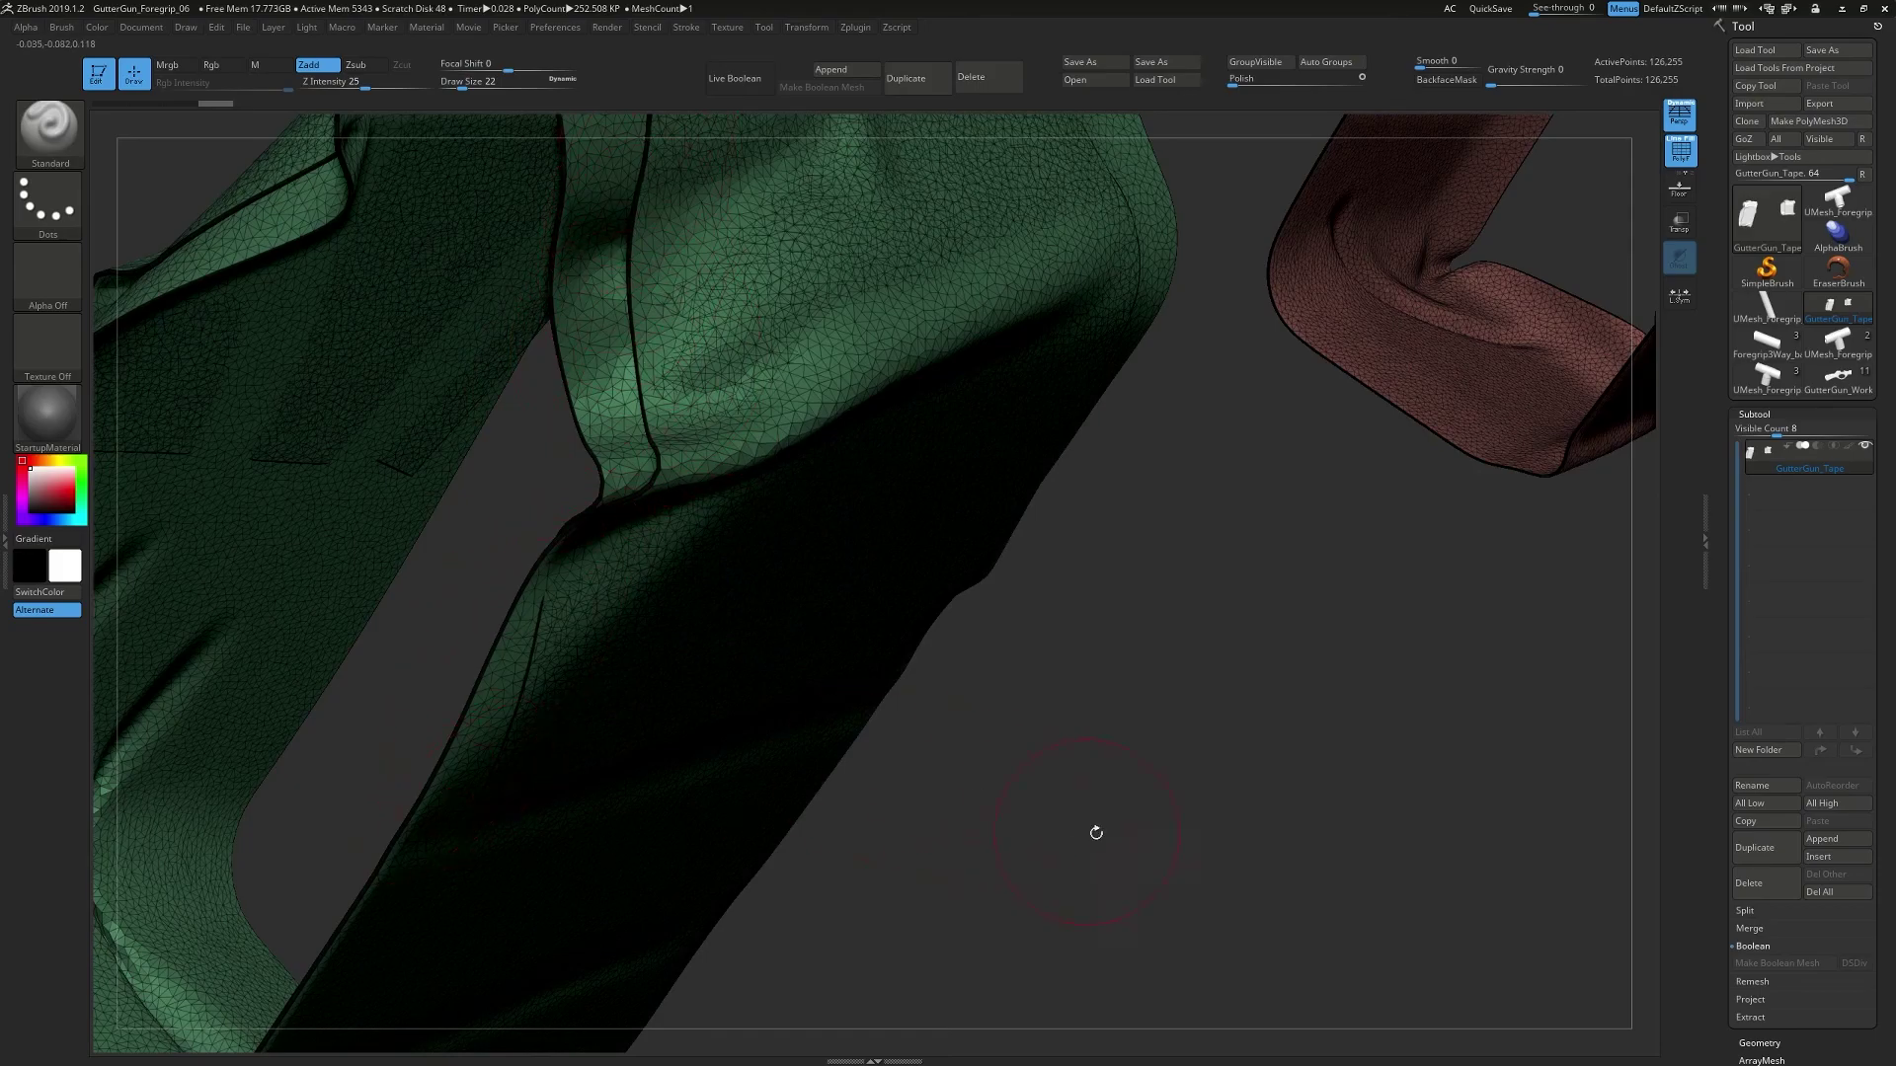
drag(1096, 829, 798, 669)
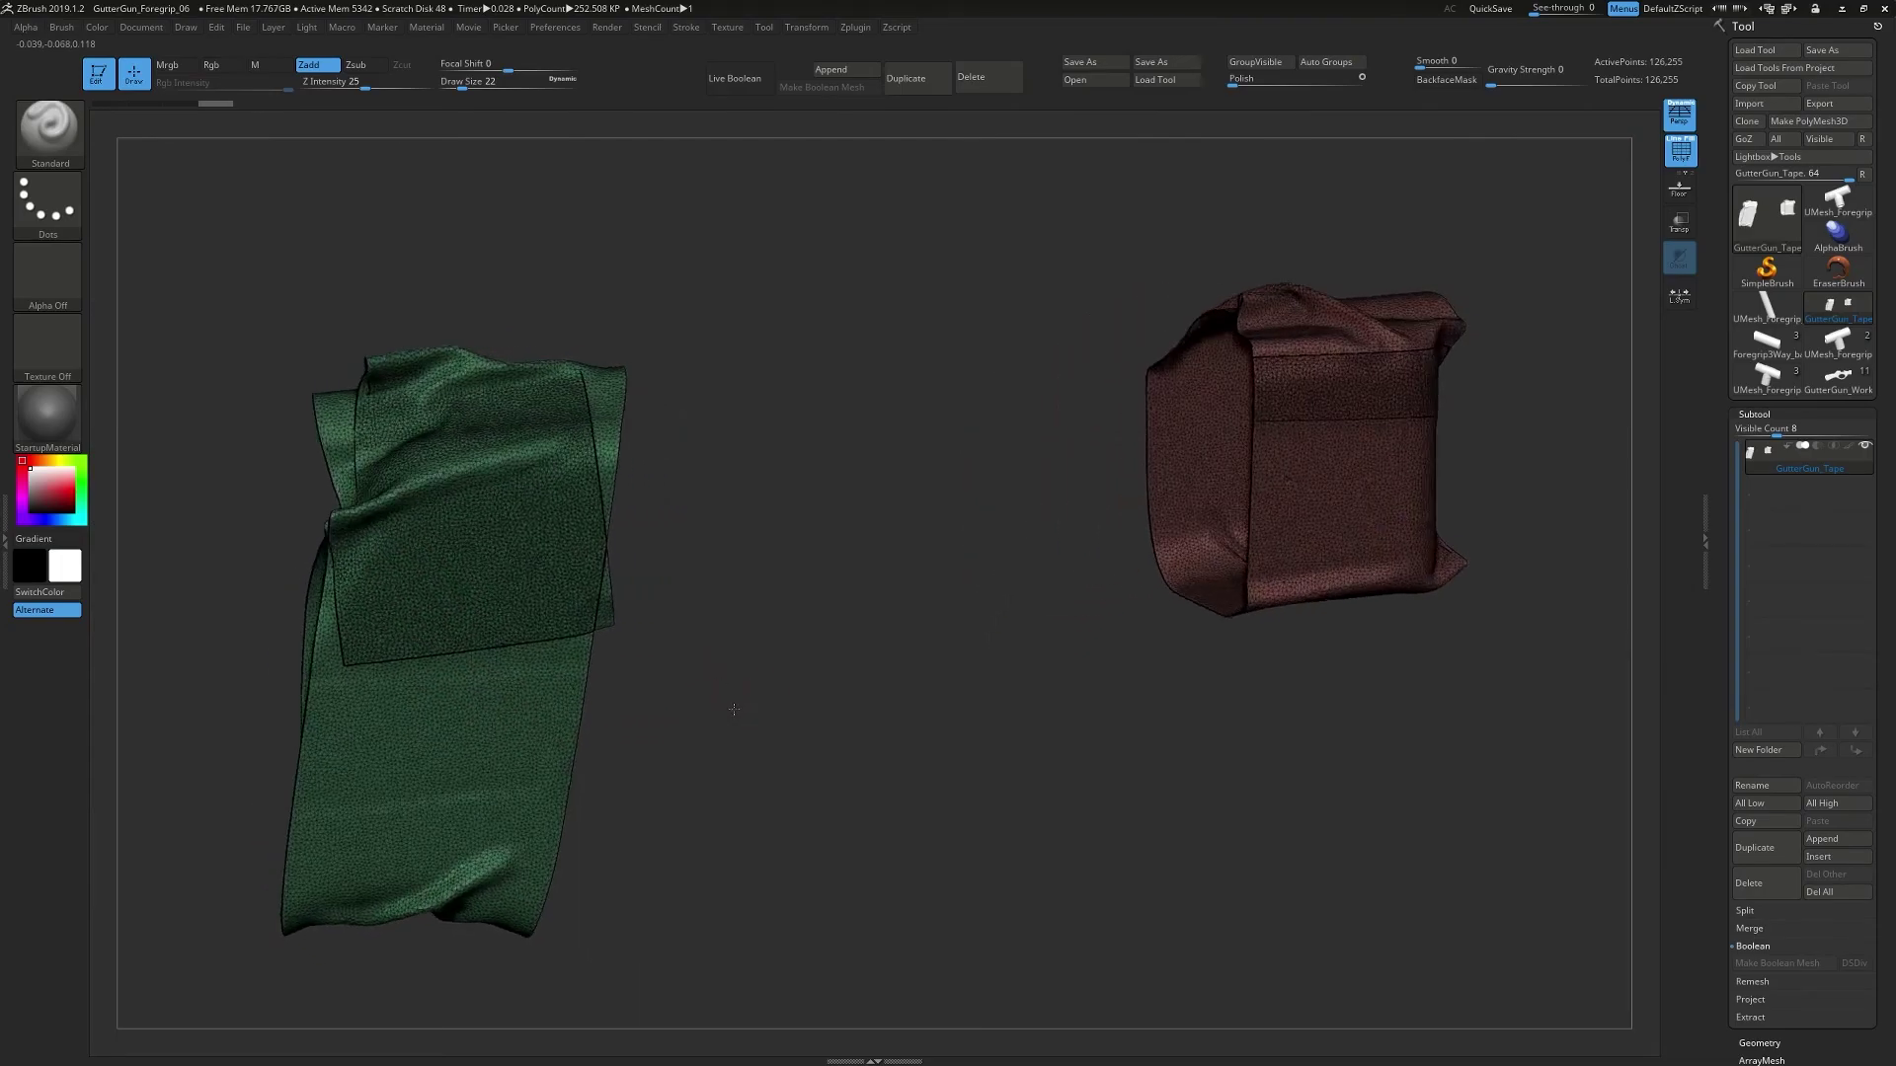
mouse_move(750, 692)
mouse_down()
mouse_move(791, 728)
mouse_move(795, 669)
mouse_move(806, 807)
mouse_move(805, 691)
mouse_move(868, 766)
mouse_up()
key(shift+f)
key(shift+f)
ctrl+right_drag(869, 812, 1027, 620)
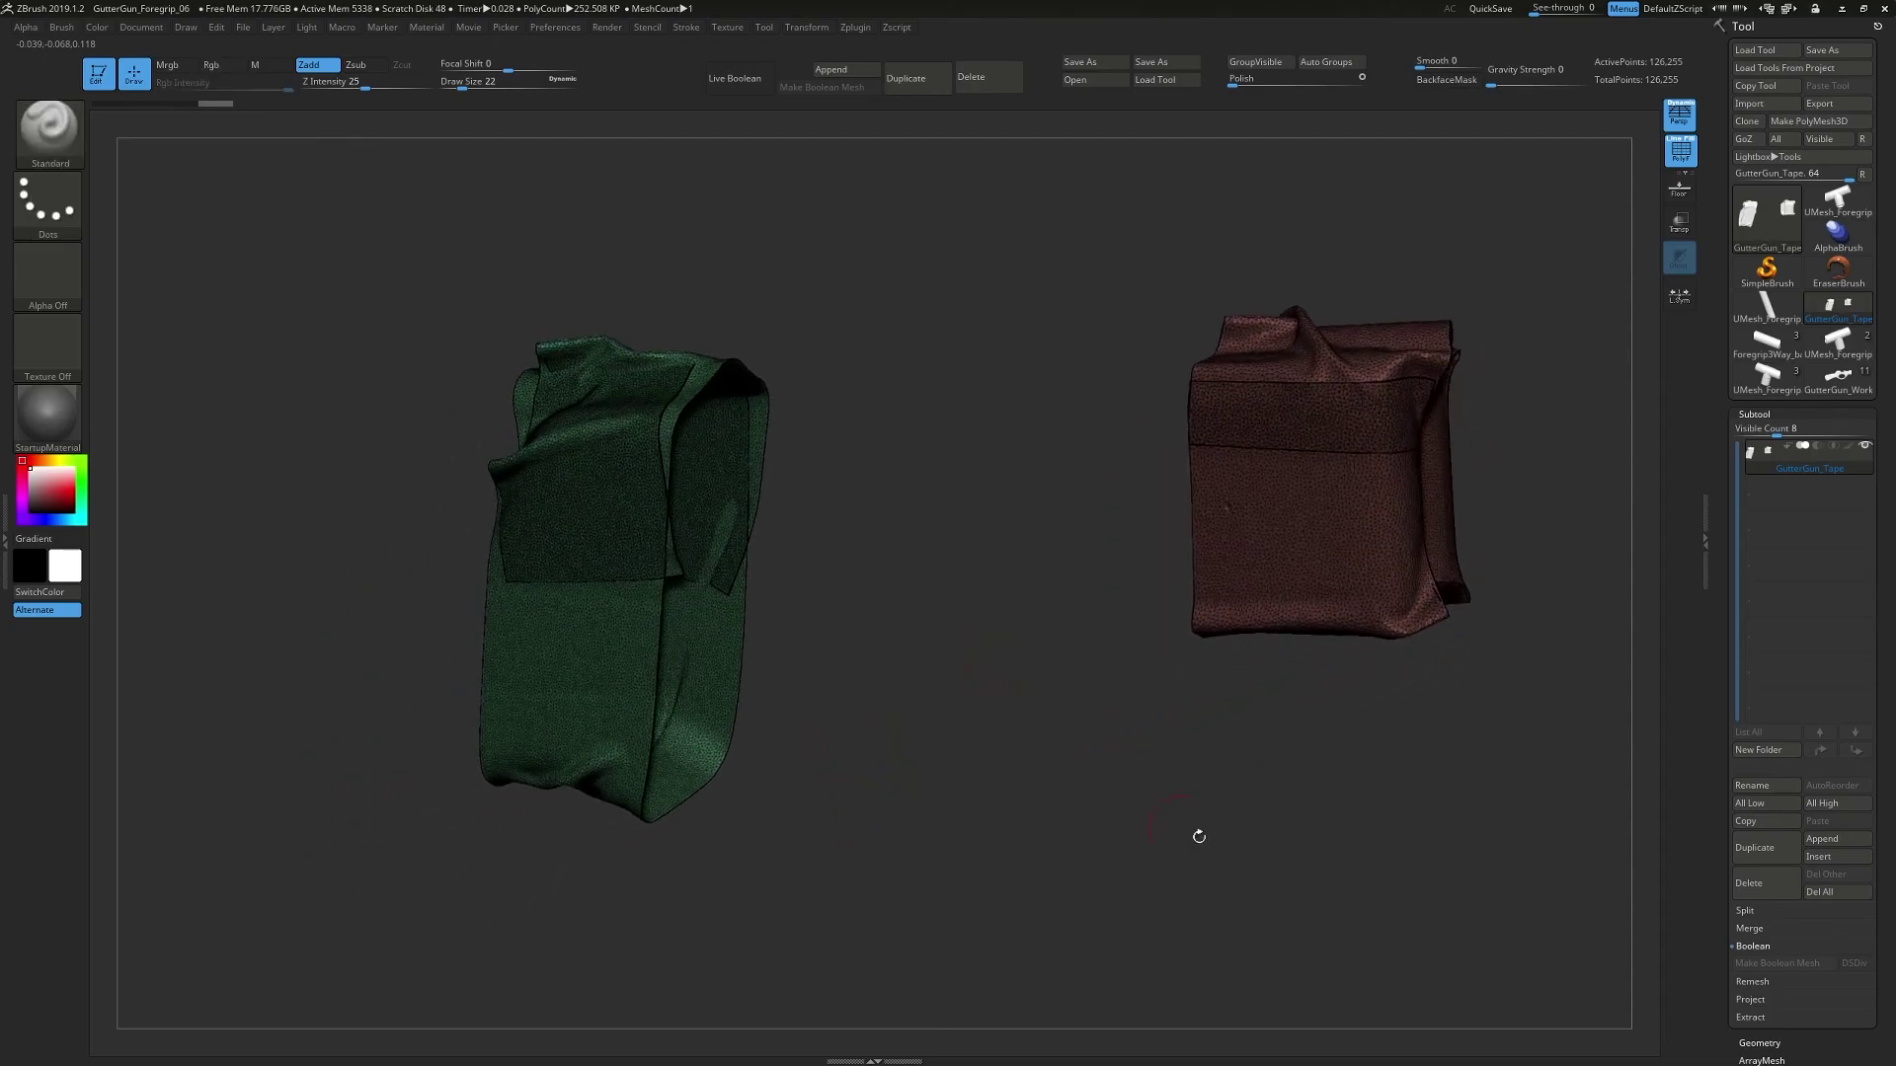
- Configure ZRemesher to double the polygon count with KeepGroups, DetectEdges and KeepCreases enabled
click(1767, 414)
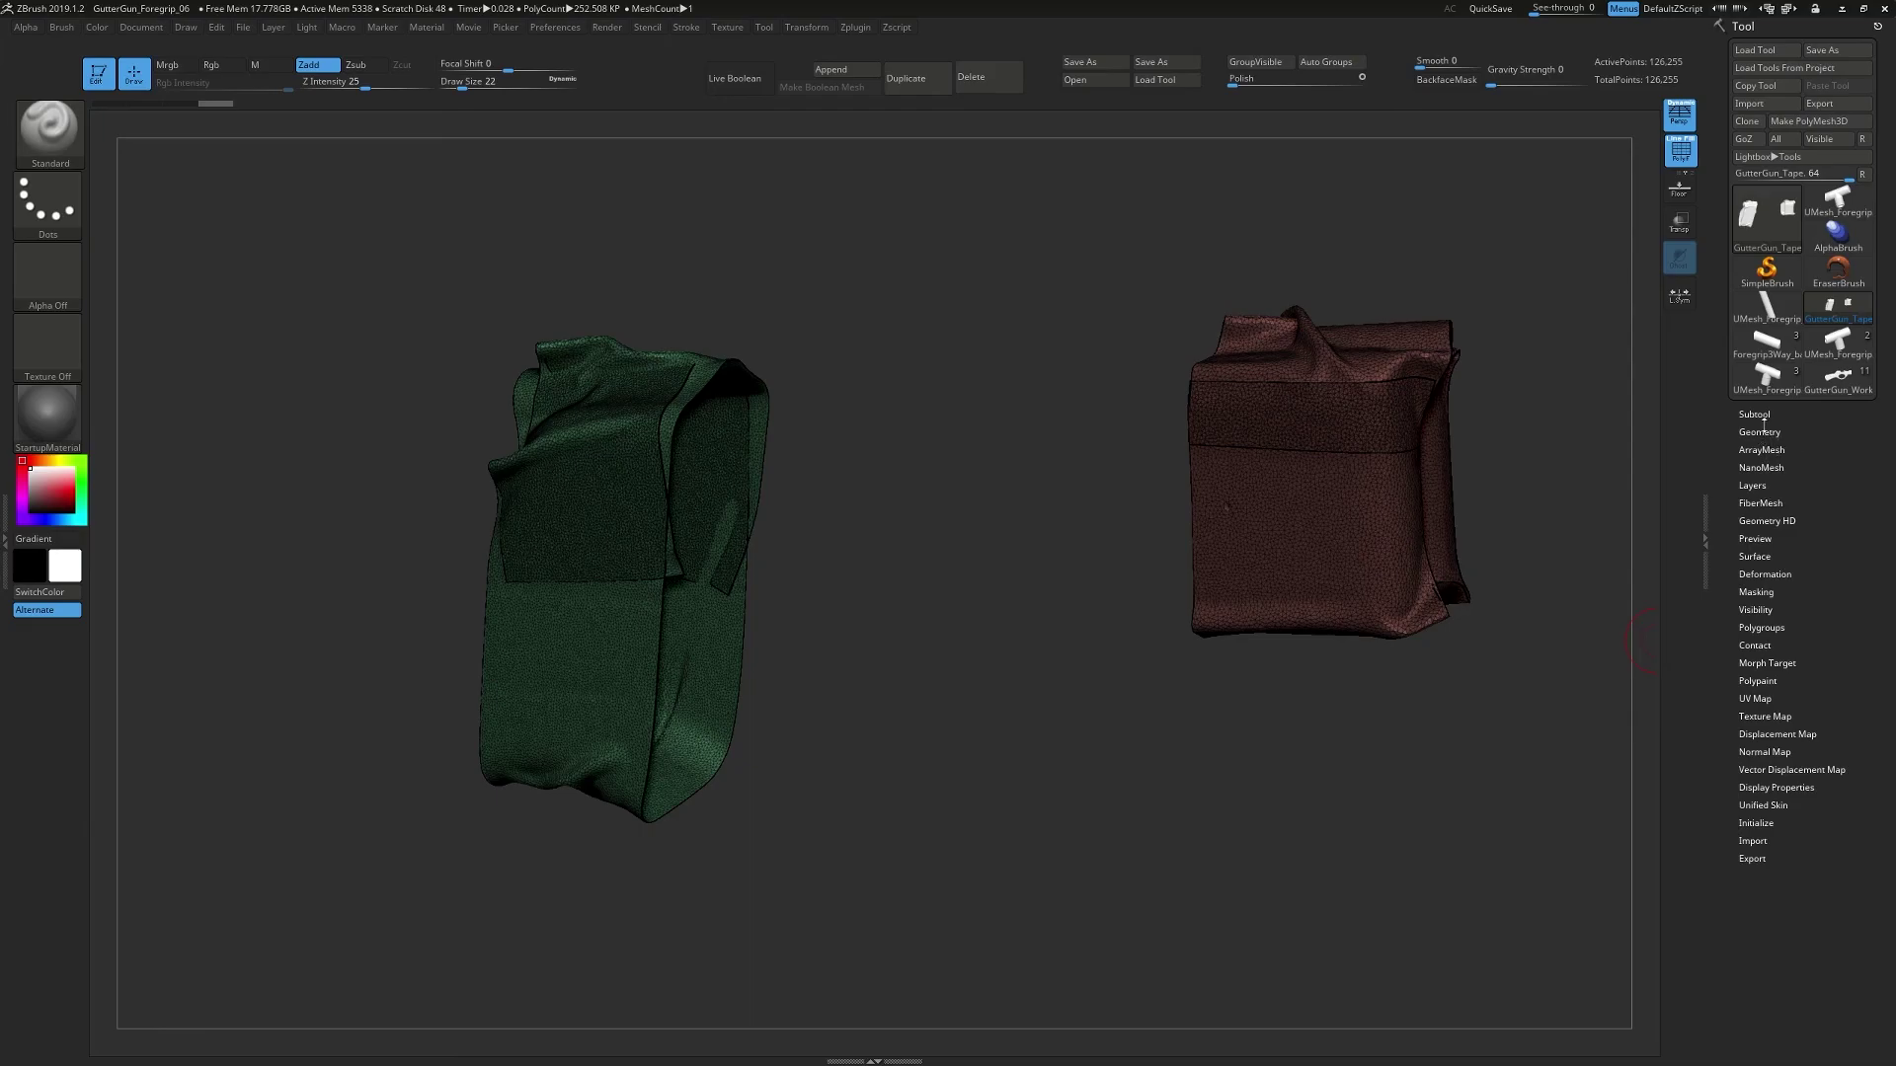
click(1761, 433)
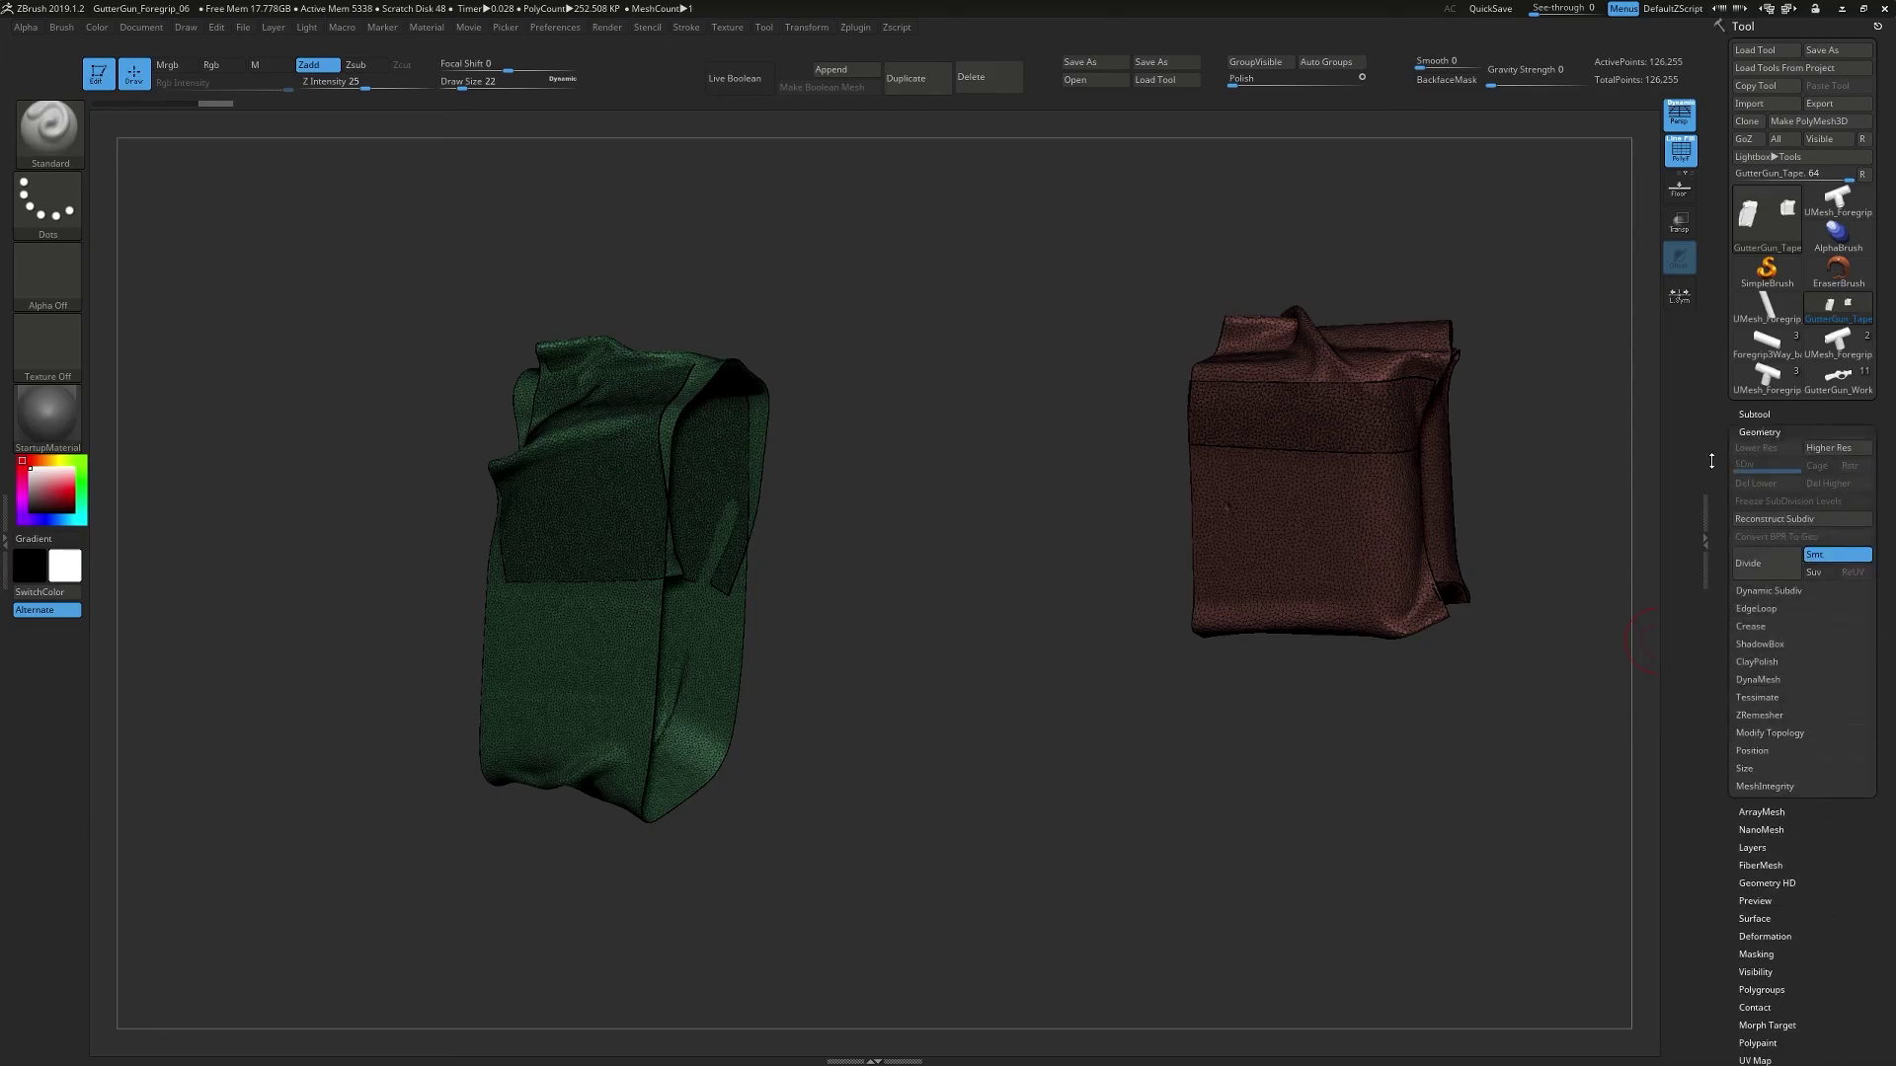
click(1760, 713)
click(1822, 839)
click(1832, 803)
click(1833, 787)
click(1762, 802)
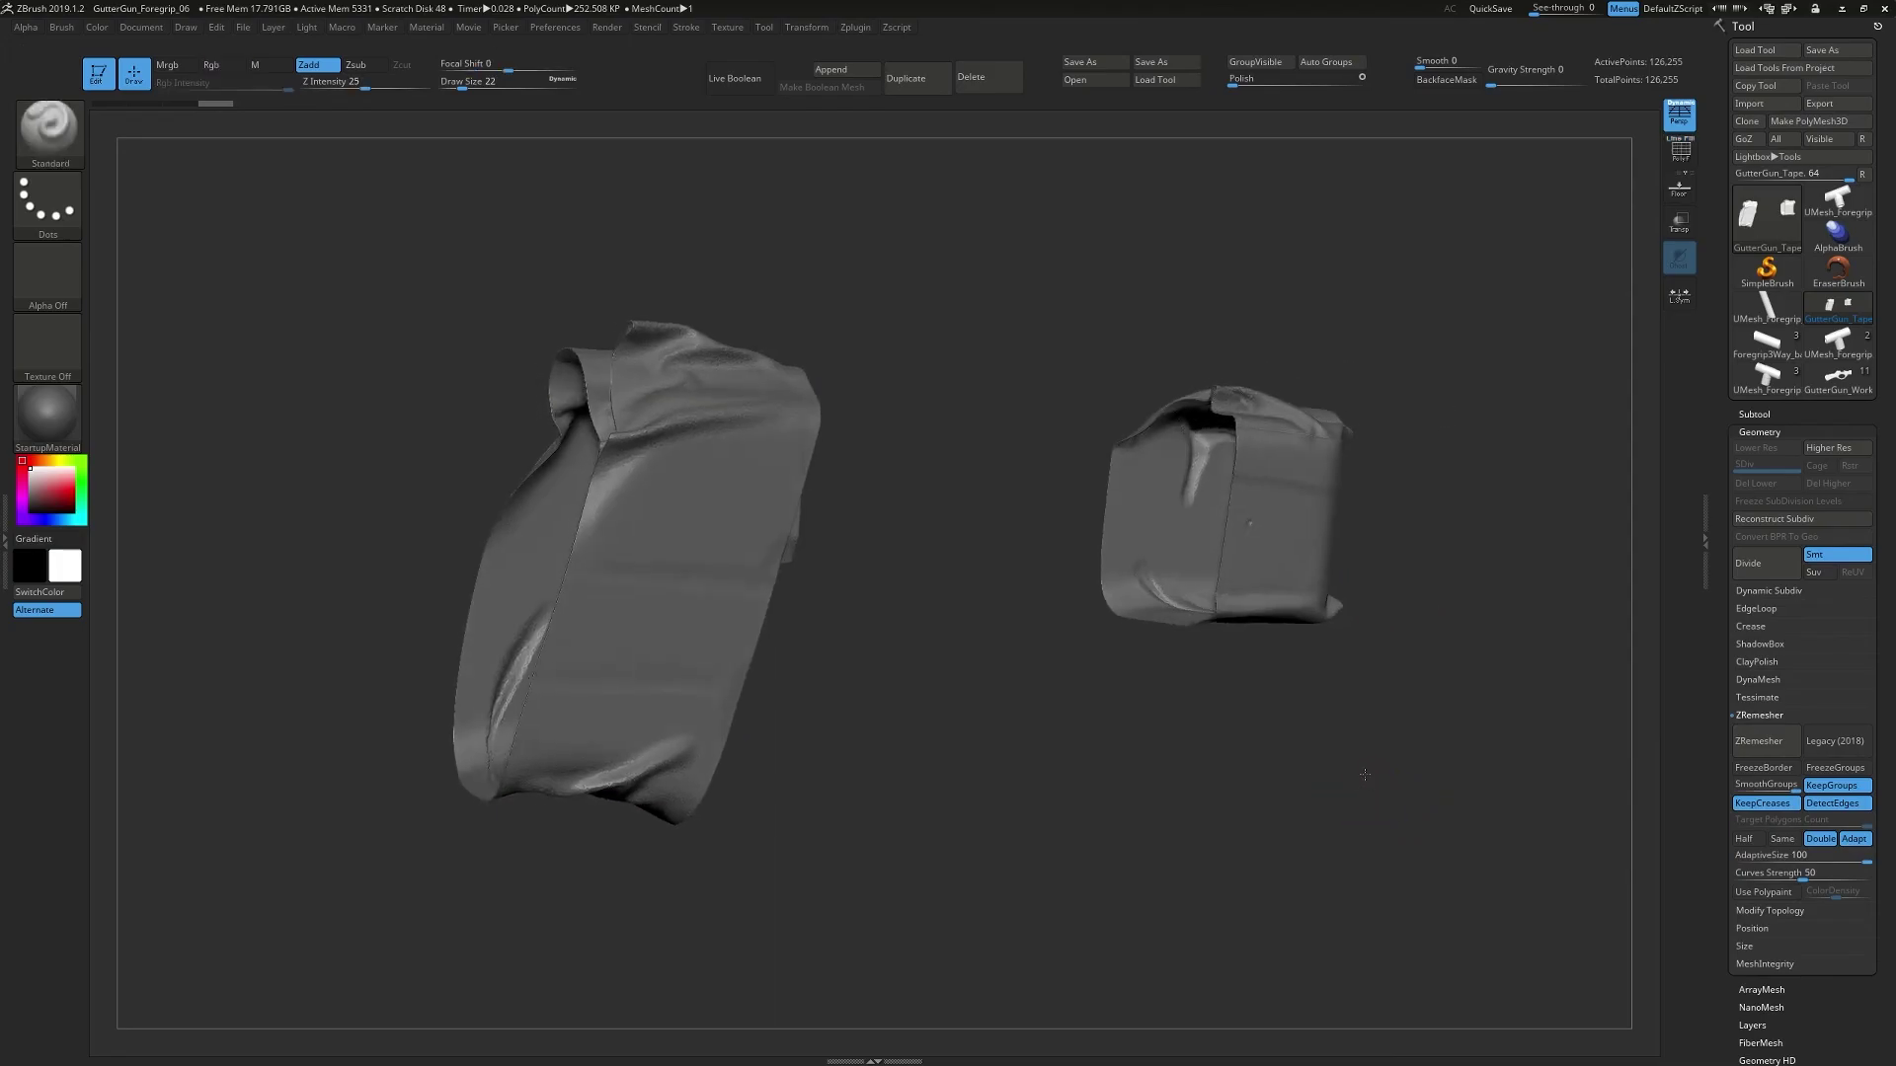
- Run ZRemesher on both tape wraps and check the new topology from several angles
click(1762, 741)
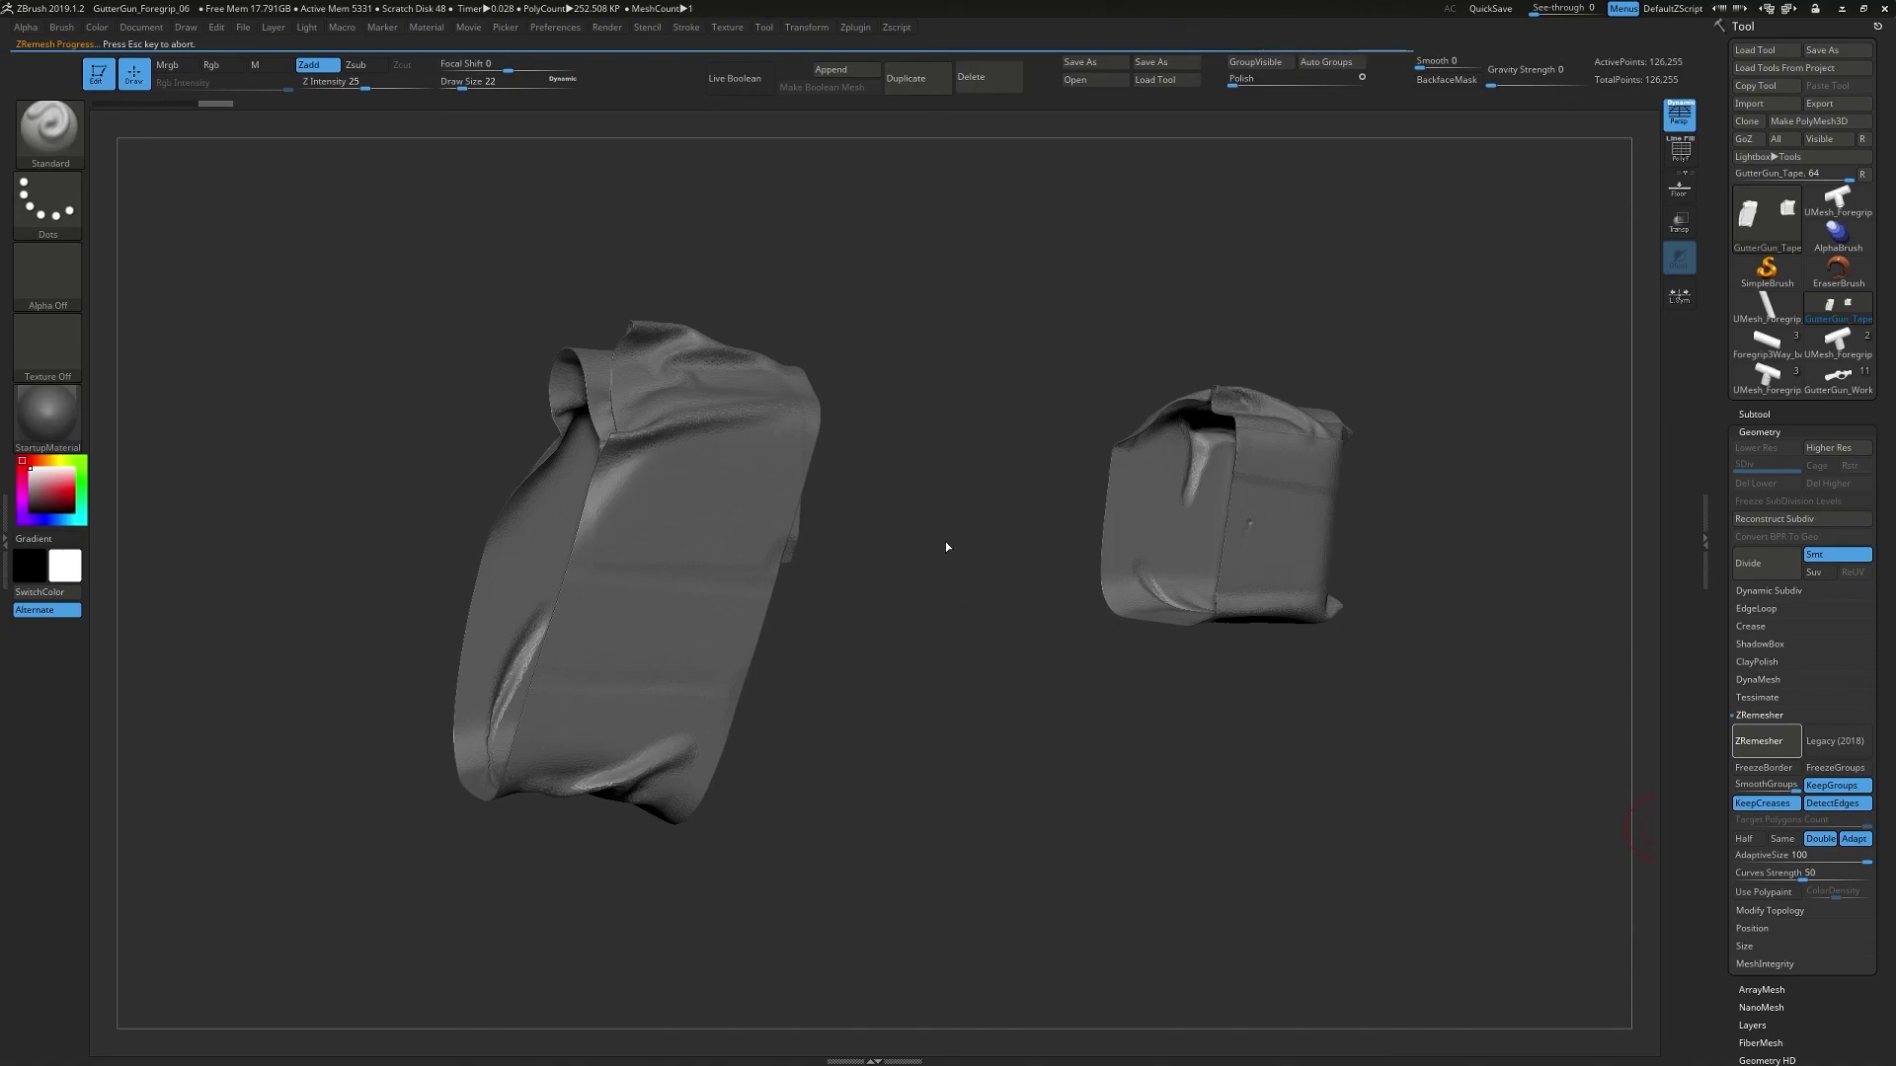
mouse_move(946, 540)
mouse_down()
mouse_move(905, 538)
mouse_move(948, 503)
mouse_move(958, 564)
mouse_move(1165, 501)
mouse_move(1282, 520)
mouse_move(1311, 624)
mouse_move(1020, 656)
mouse_move(1016, 685)
mouse_move(944, 537)
mouse_move(988, 523)
mouse_move(902, 488)
mouse_move(696, 306)
mouse_up()
key(shift+f)
key(shift+f)
key(shift+f)
key(shift+f)
mouse_move(953, 609)
right_down()
mouse_move(964, 559)
mouse_move(974, 602)
mouse_move(878, 570)
mouse_move(867, 593)
mouse_move(955, 576)
mouse_move(986, 533)
mouse_move(1087, 504)
mouse_move(1029, 578)
mouse_move(1146, 448)
mouse_move(1132, 603)
right_up()
mouse_move(1132, 602)
ctrl+right_down()
mouse_move(1155, 499)
mouse_move(1035, 525)
mouse_move(914, 508)
mouse_move(939, 504)
mouse_move(923, 550)
mouse_move(956, 496)
mouse_move(927, 495)
mouse_move(1046, 503)
ctrl+right_up()
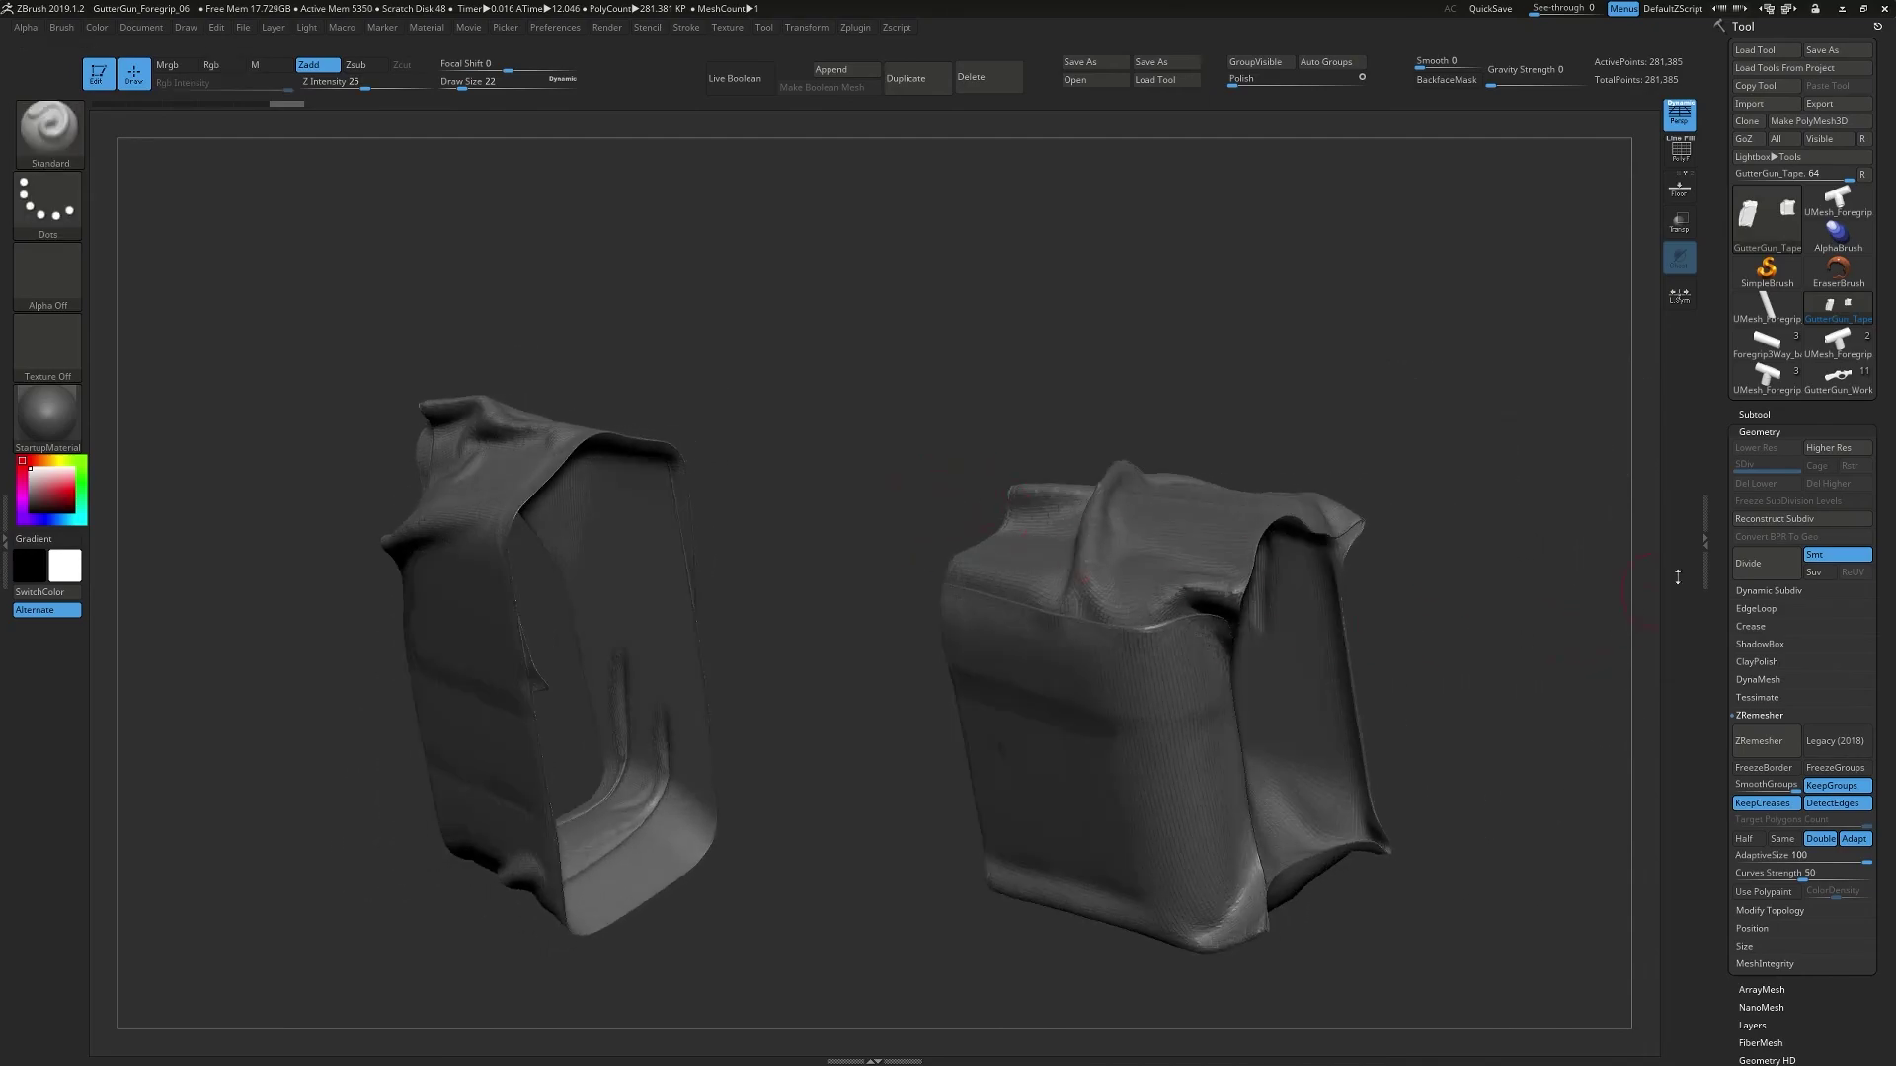
right_drag(1135, 409, 1125, 404)
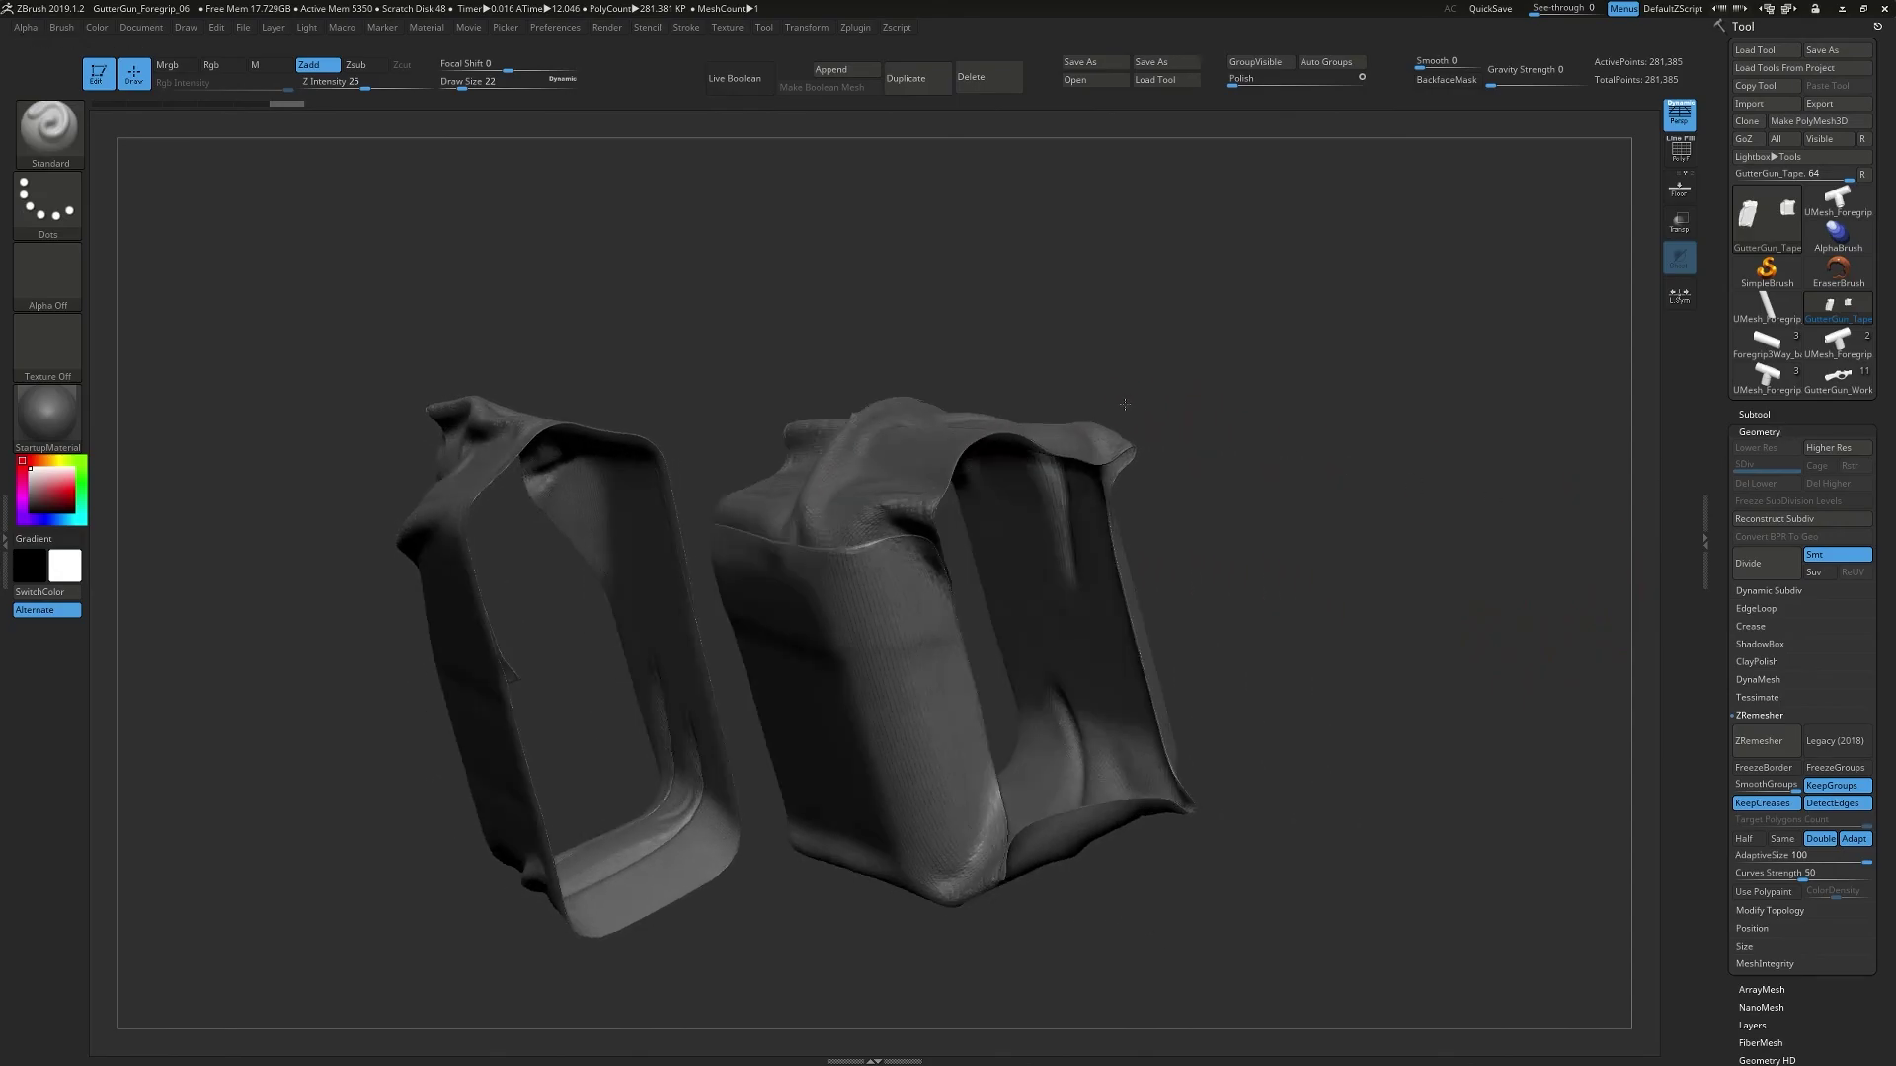
key(shift+f)
right_drag(1238, 426, 1354, 770)
key(shift+f)
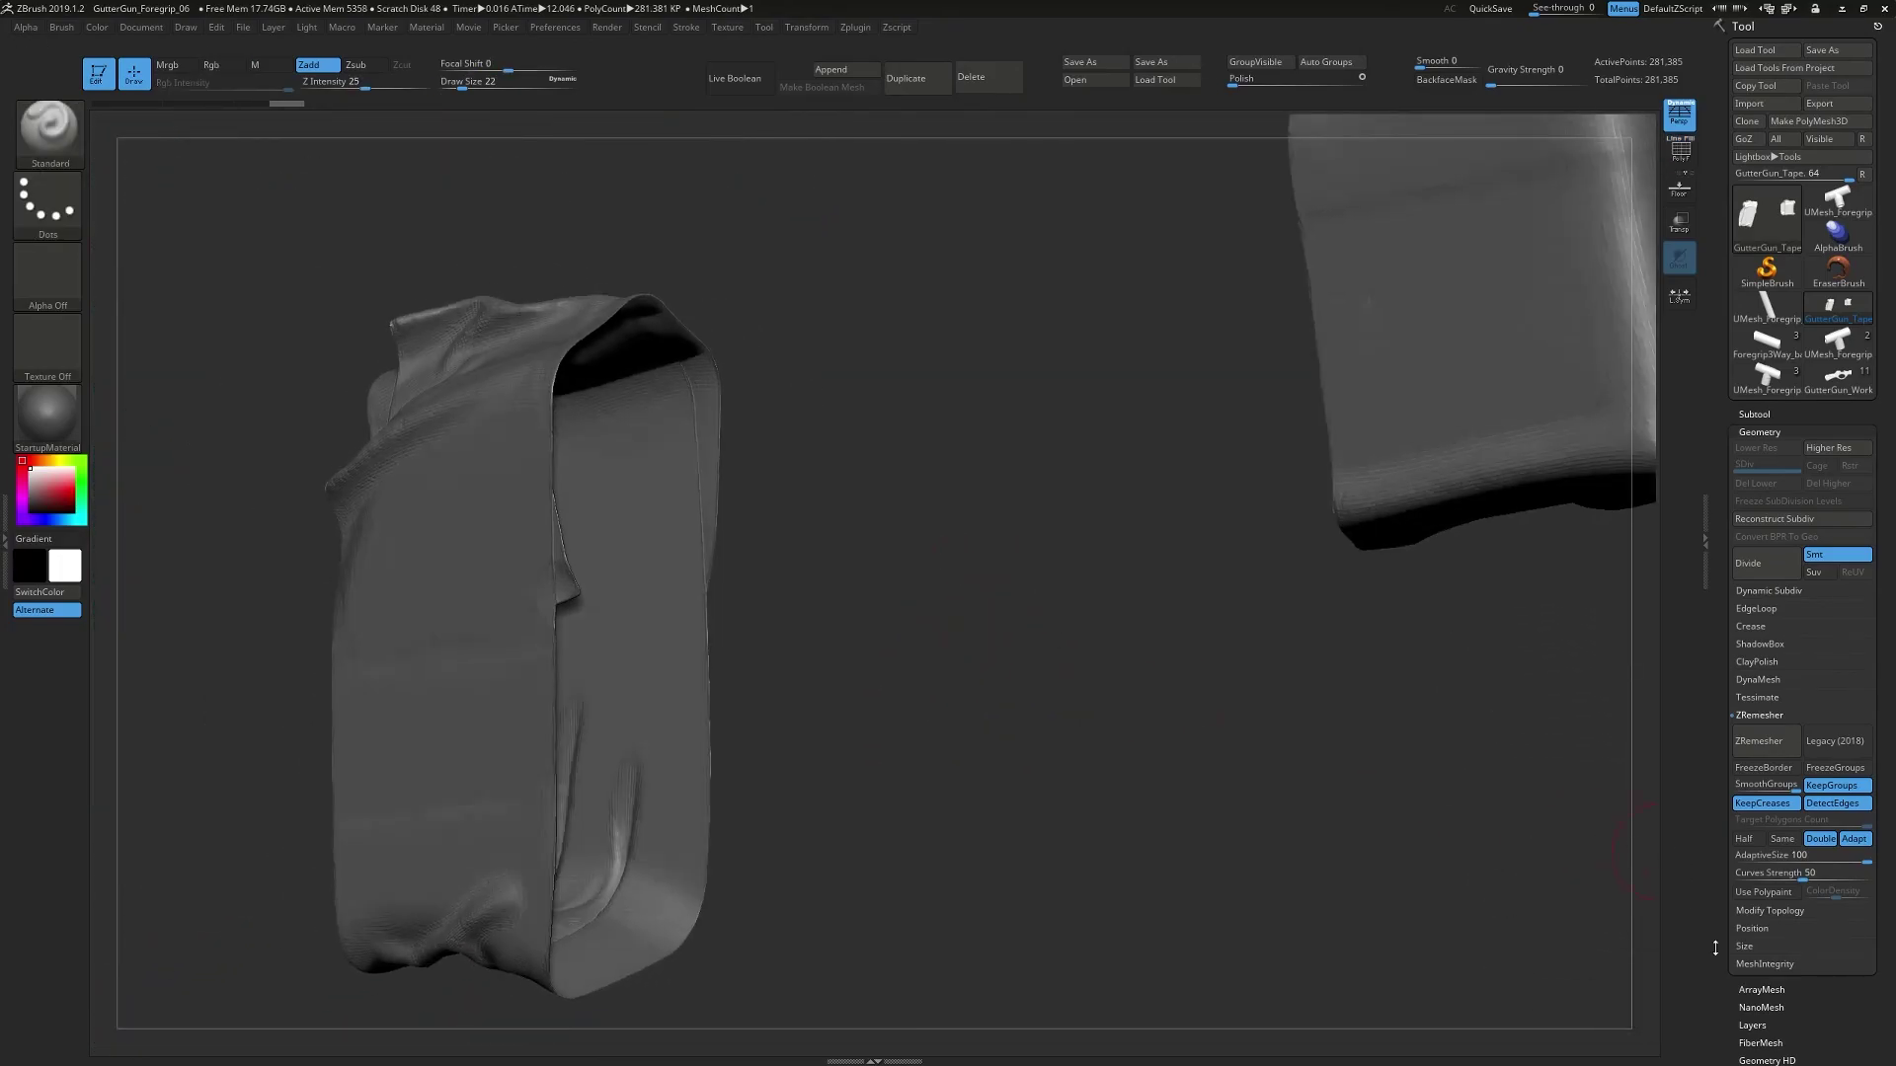
- Inflate the remeshed tape wraps slightly and inspect their edges and folds
scroll(1717, 822, down, 5)
click(1765, 769)
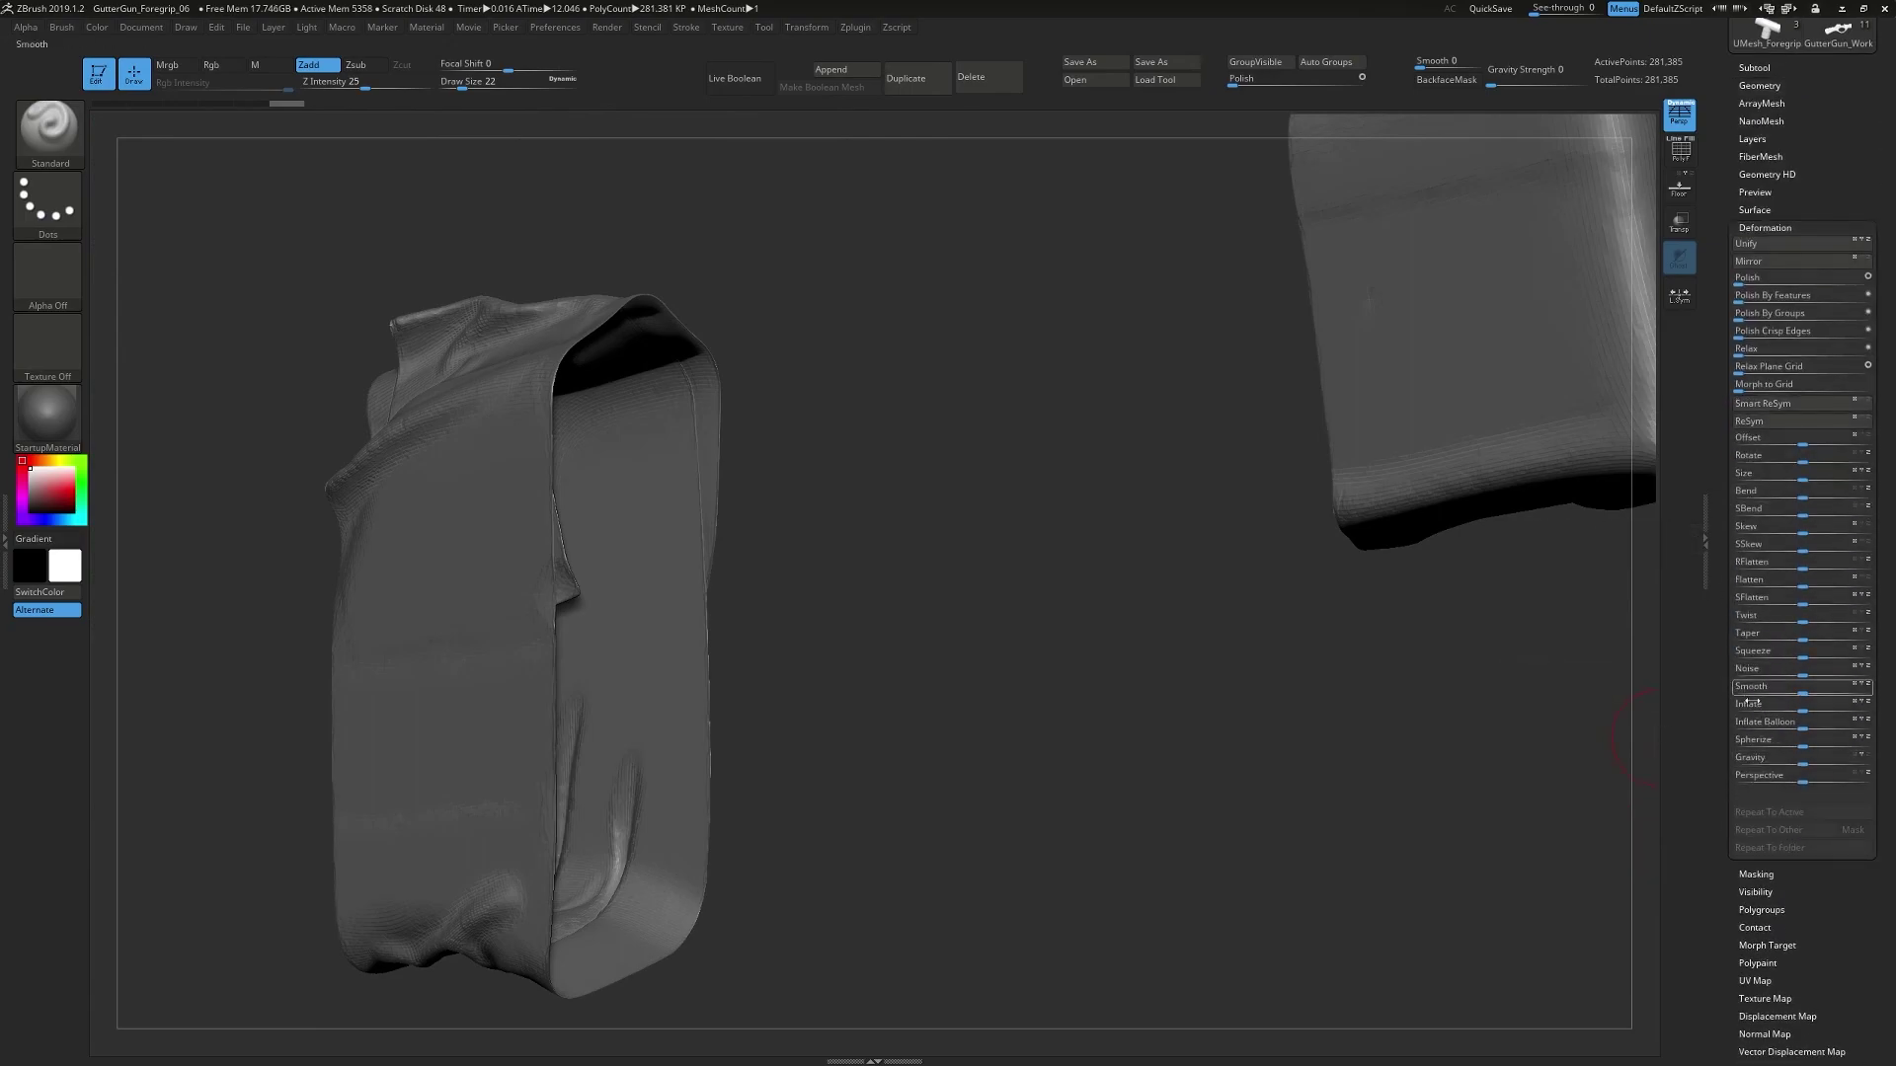
click(1804, 709)
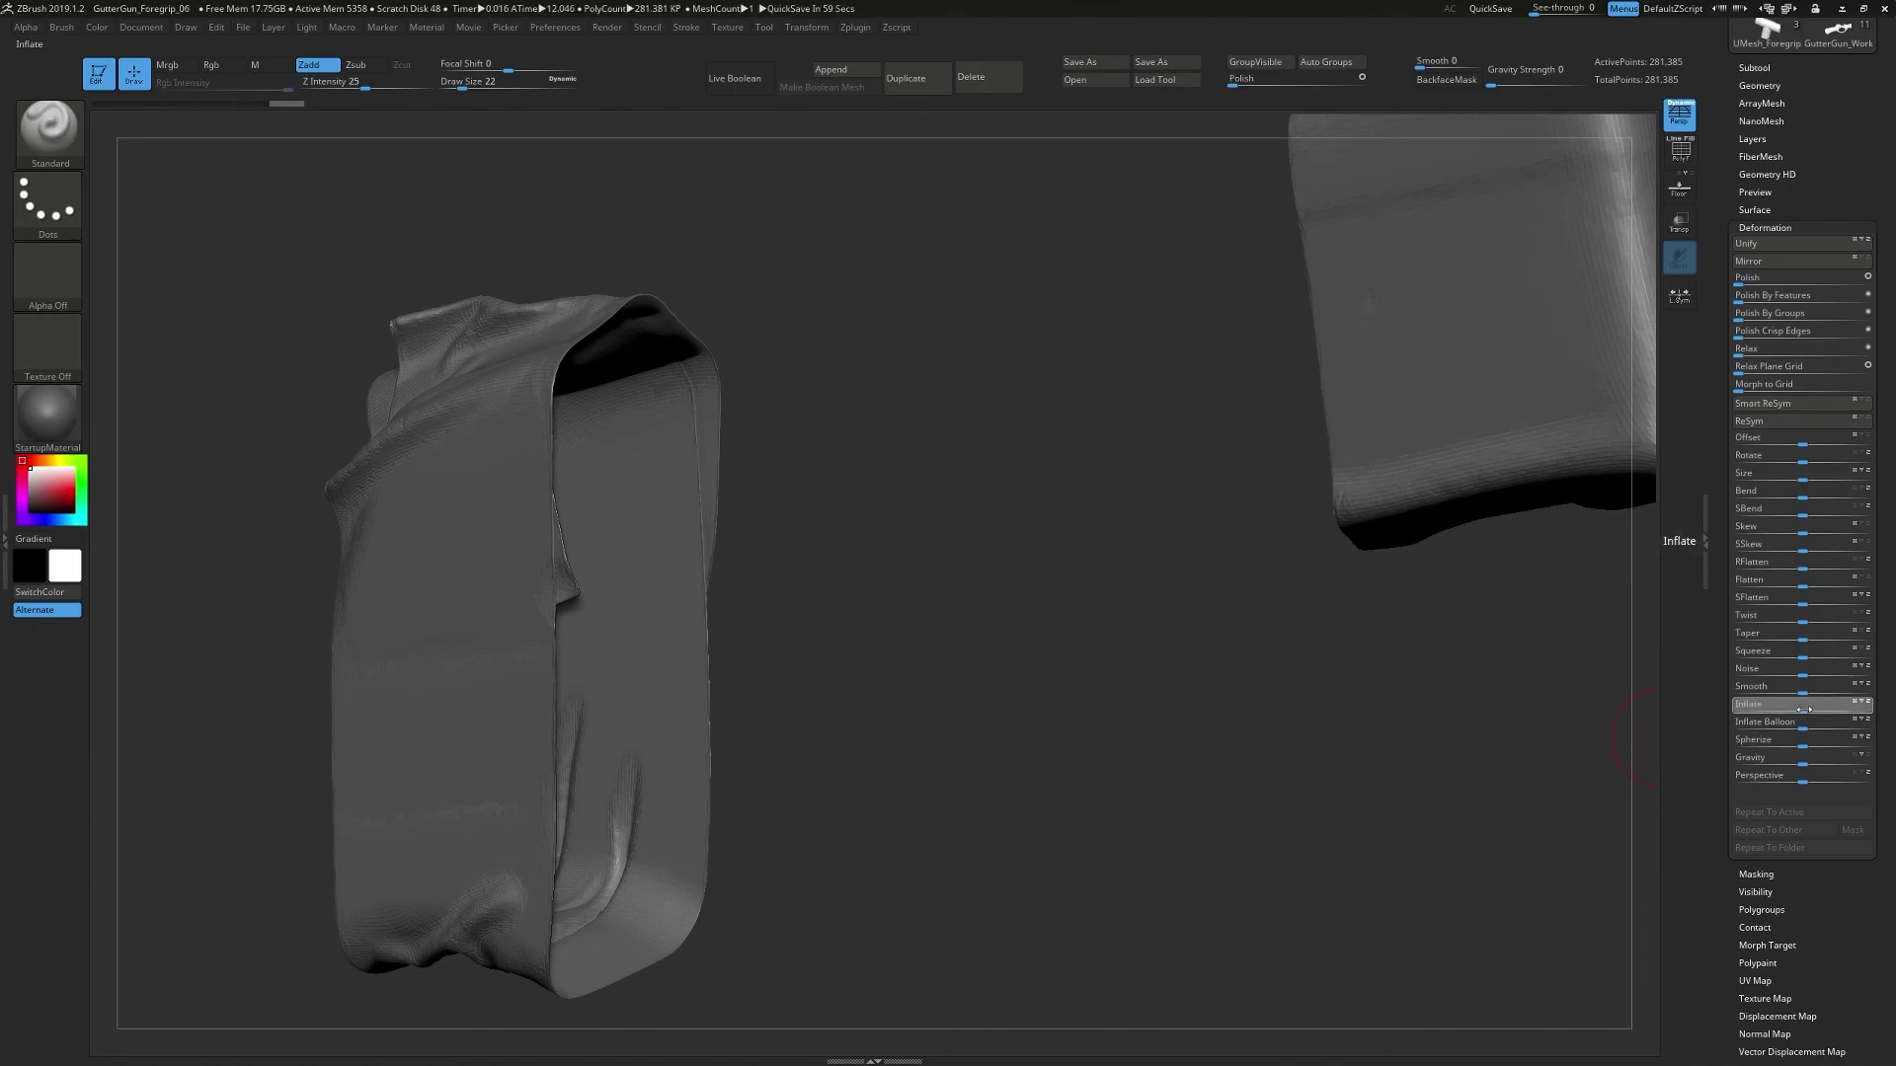
drag(1804, 710, 1806, 713)
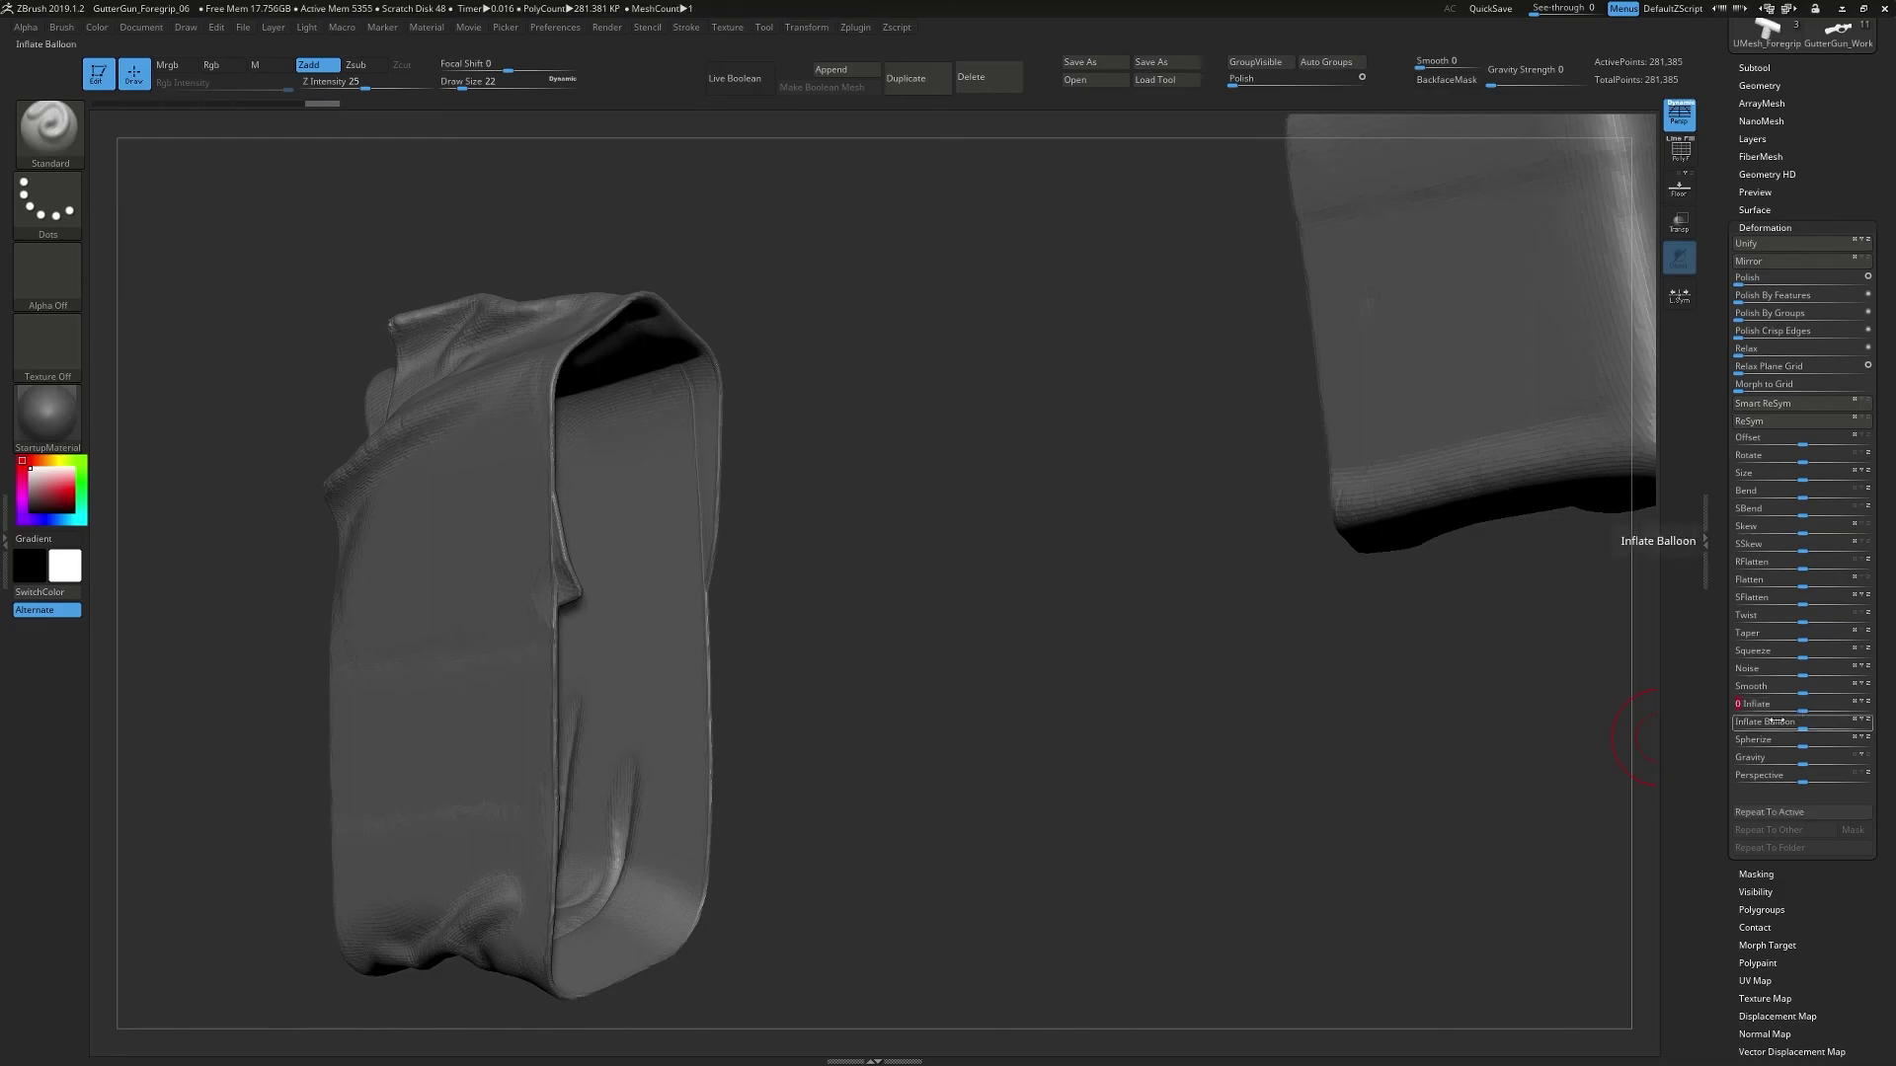
mouse_move(1176, 626)
mouse_down()
mouse_move(987, 516)
mouse_move(993, 549)
mouse_move(928, 508)
mouse_move(981, 512)
mouse_up()
key(shift+f)
key(shift+f)
ctrl+right_drag(981, 513, 933, 440)
drag(932, 440, 1045, 428)
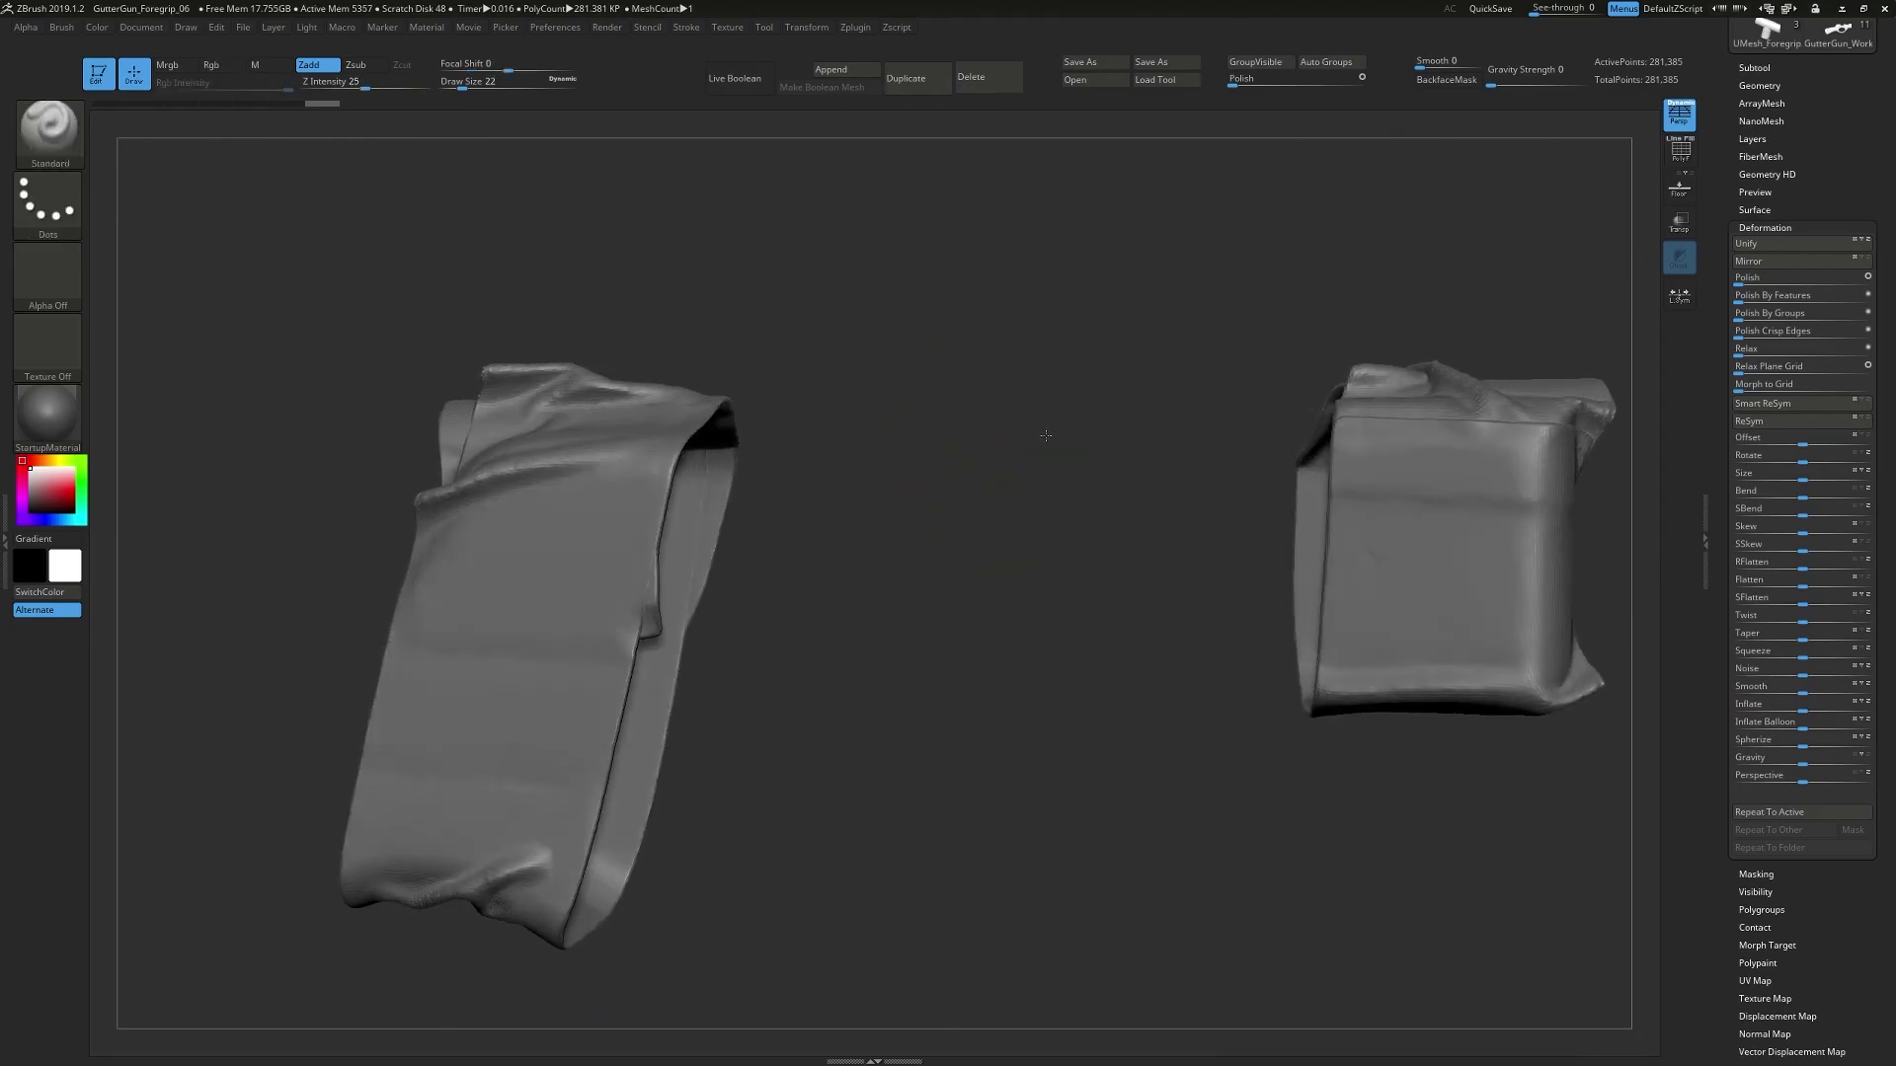
- Remesh the inflated tape wraps again with the same ZRemesher settings and inspect the wireframe
click(1788, 228)
click(1761, 86)
click(1759, 368)
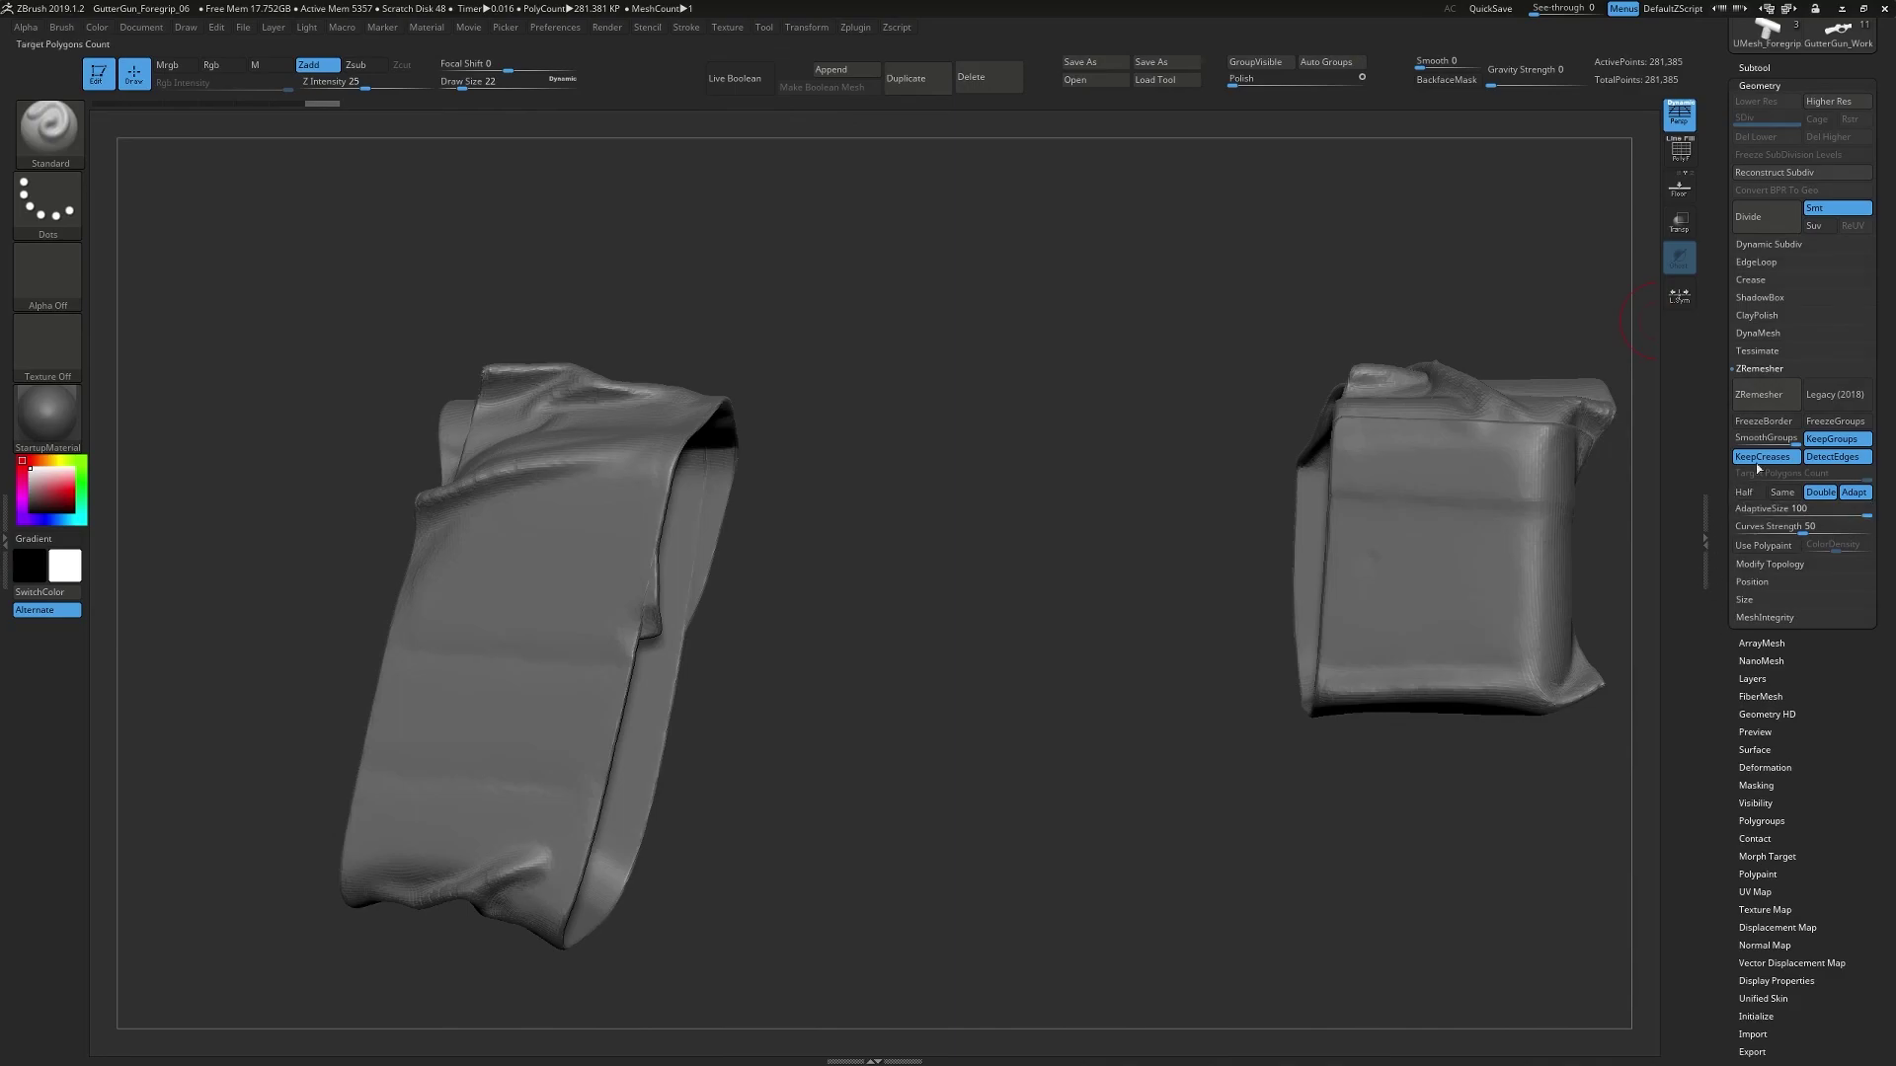
click(1758, 395)
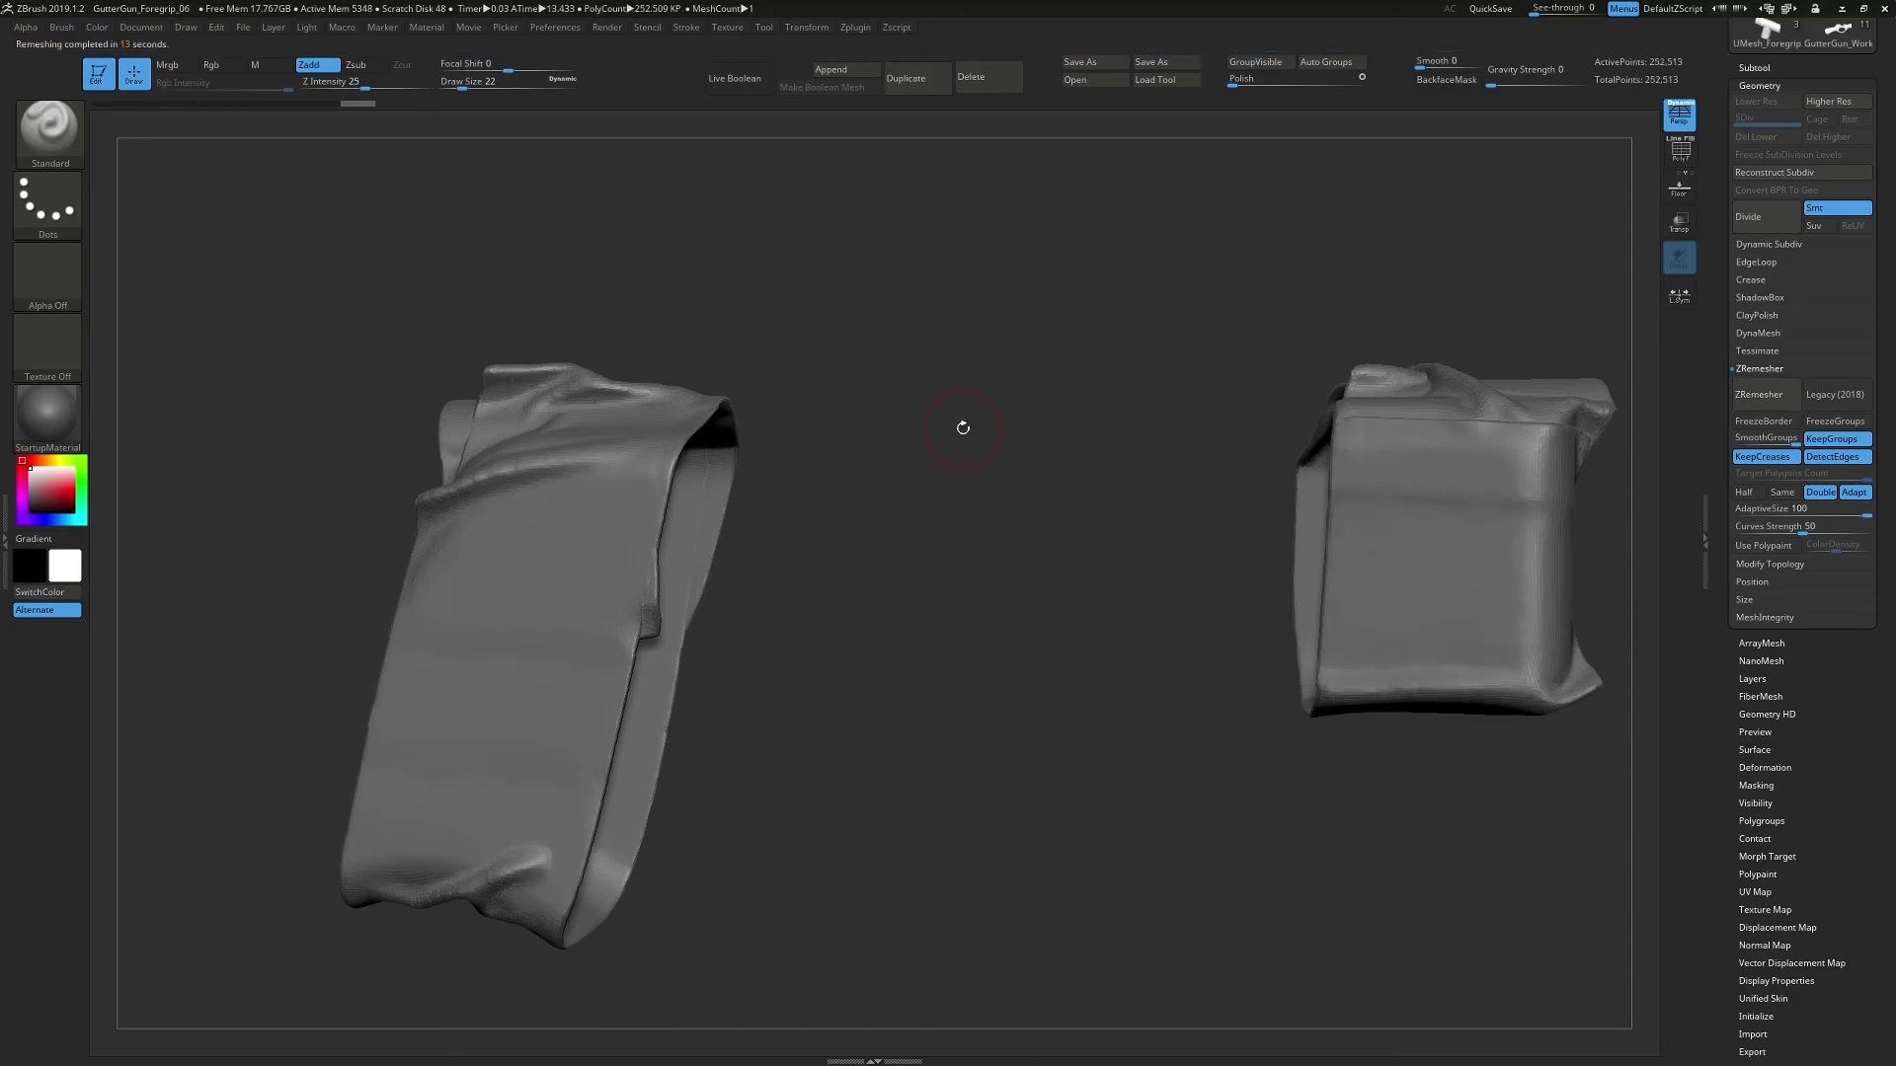
drag(905, 423, 939, 593)
key(shift+f)
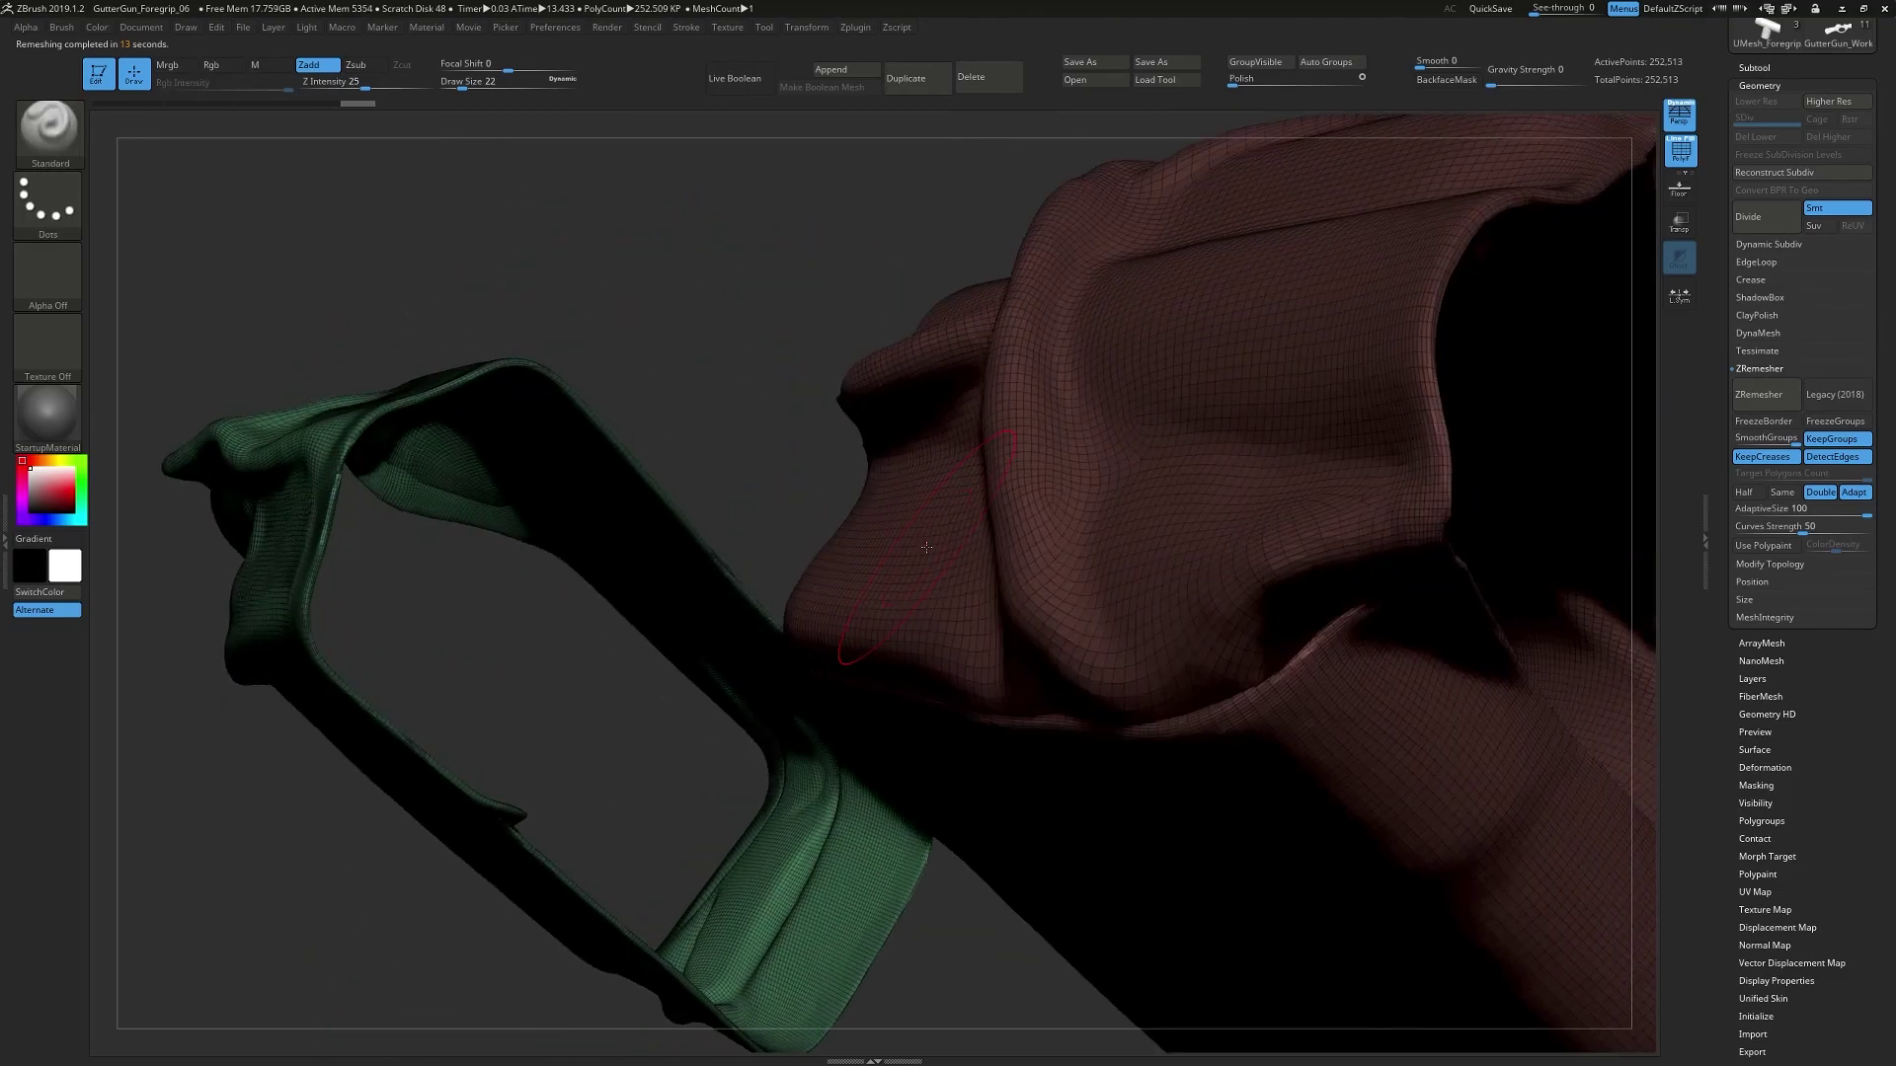
key(shift+f)
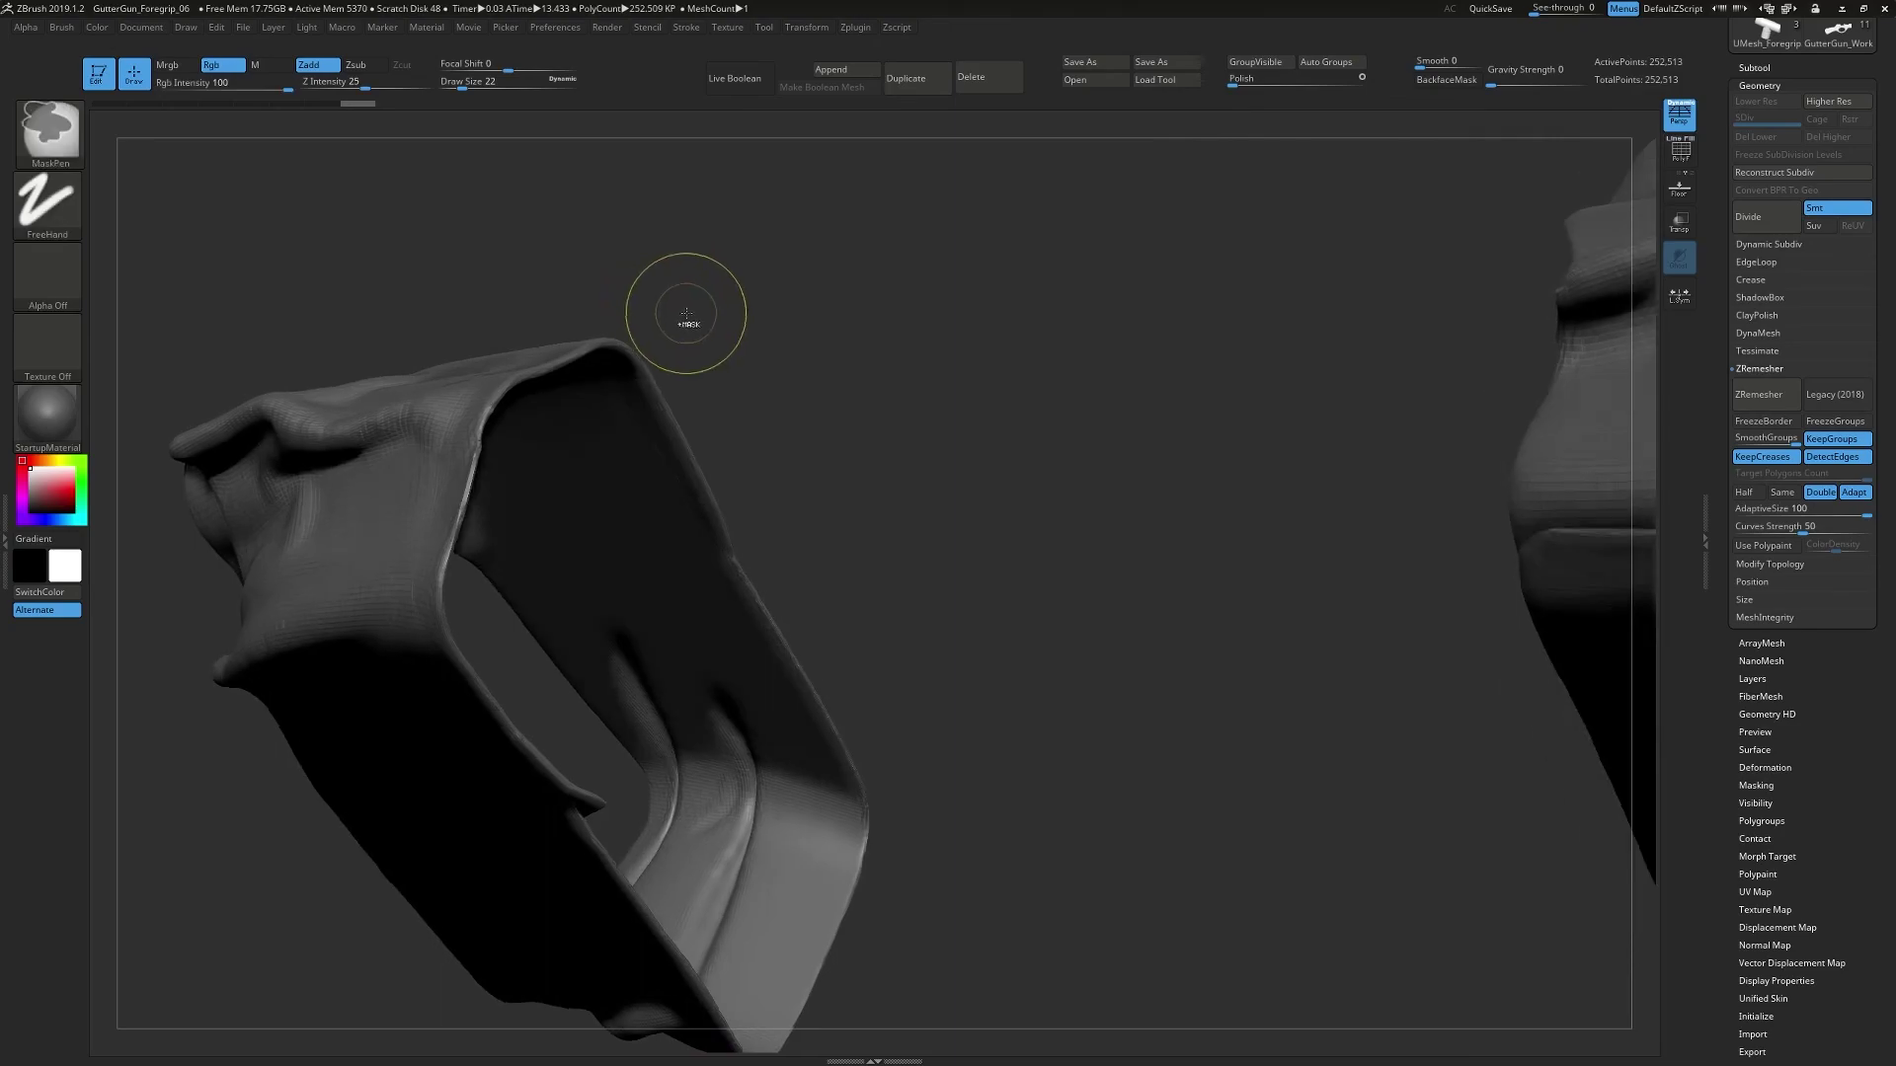
- Undo the remeshing and inflation of the tape wraps, back to the auto-grouped imported mesh
key(ctrl+z)
key(shift+f)
key(shift+f)
key(ctrl+shift+z)
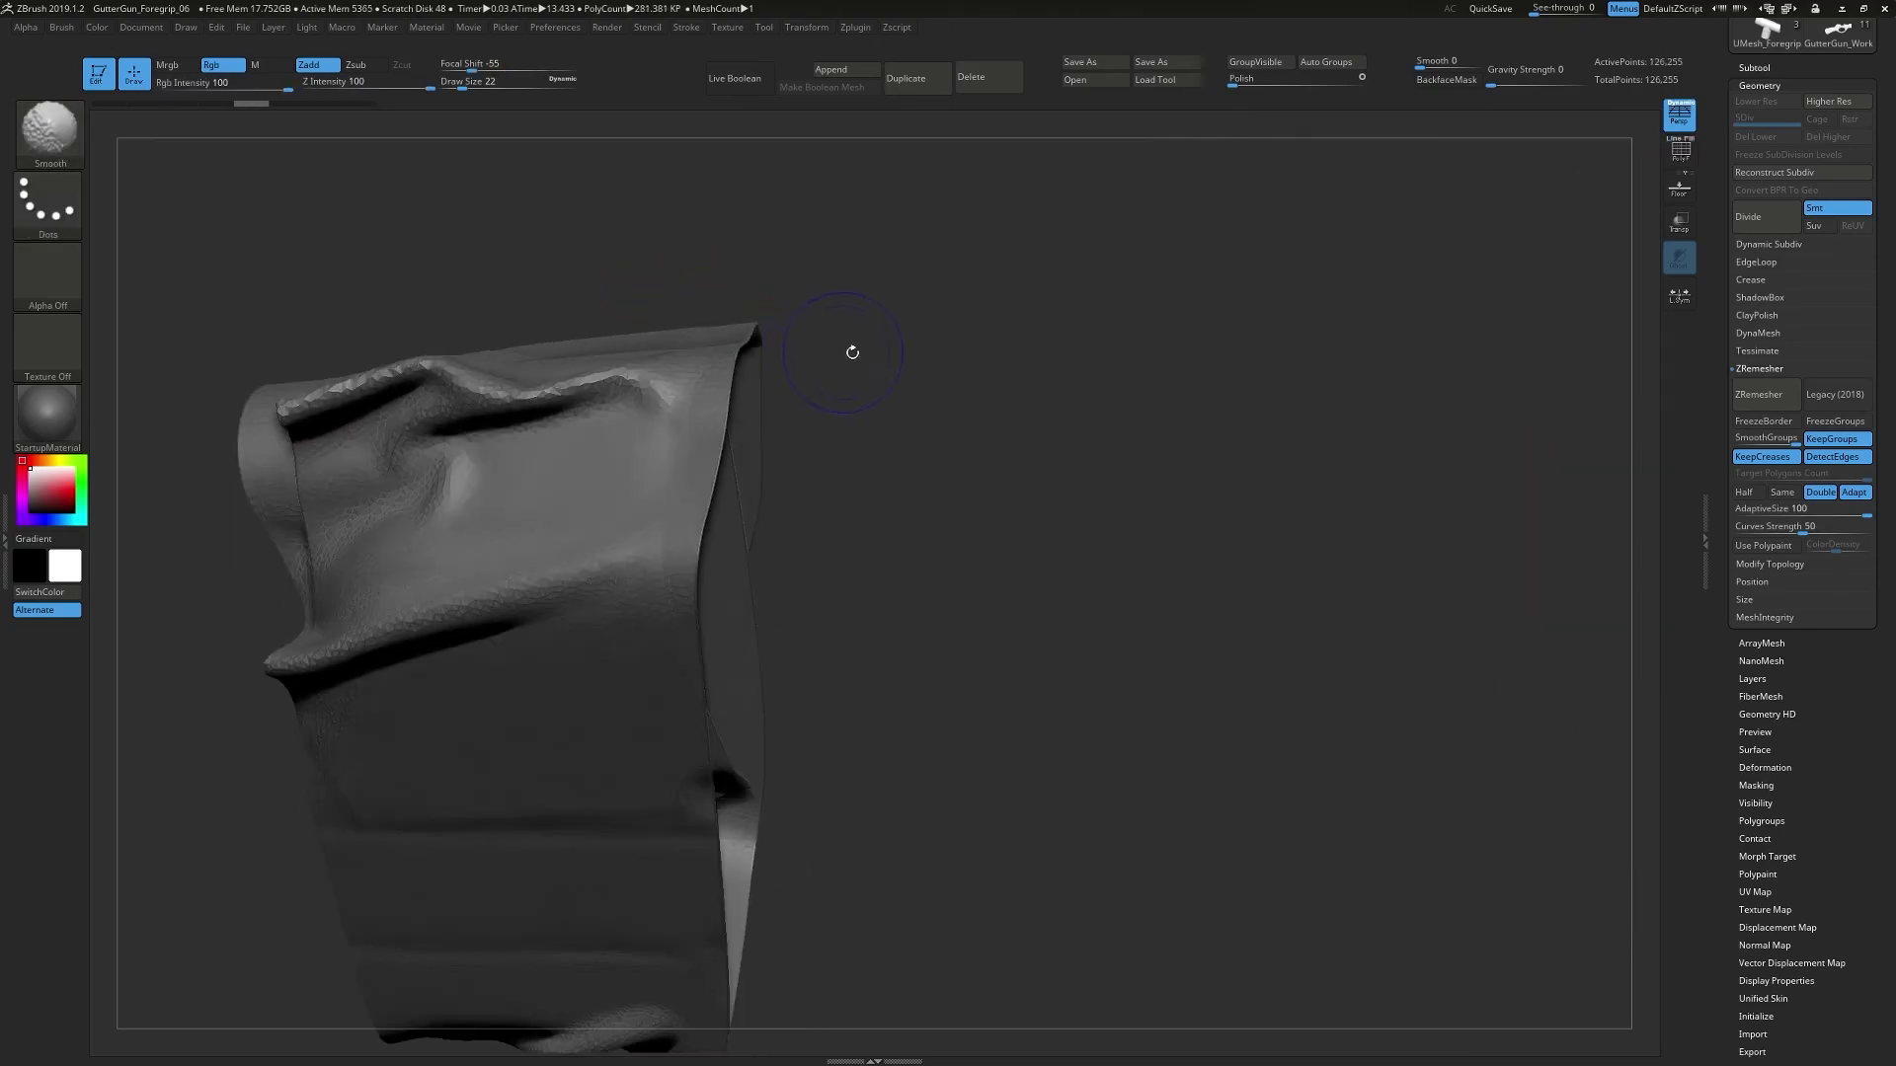
key(shift+f)
mouse_move(952, 370)
mouse_down()
mouse_move(905, 352)
mouse_move(965, 329)
mouse_move(968, 357)
mouse_up()
key(shift+f)
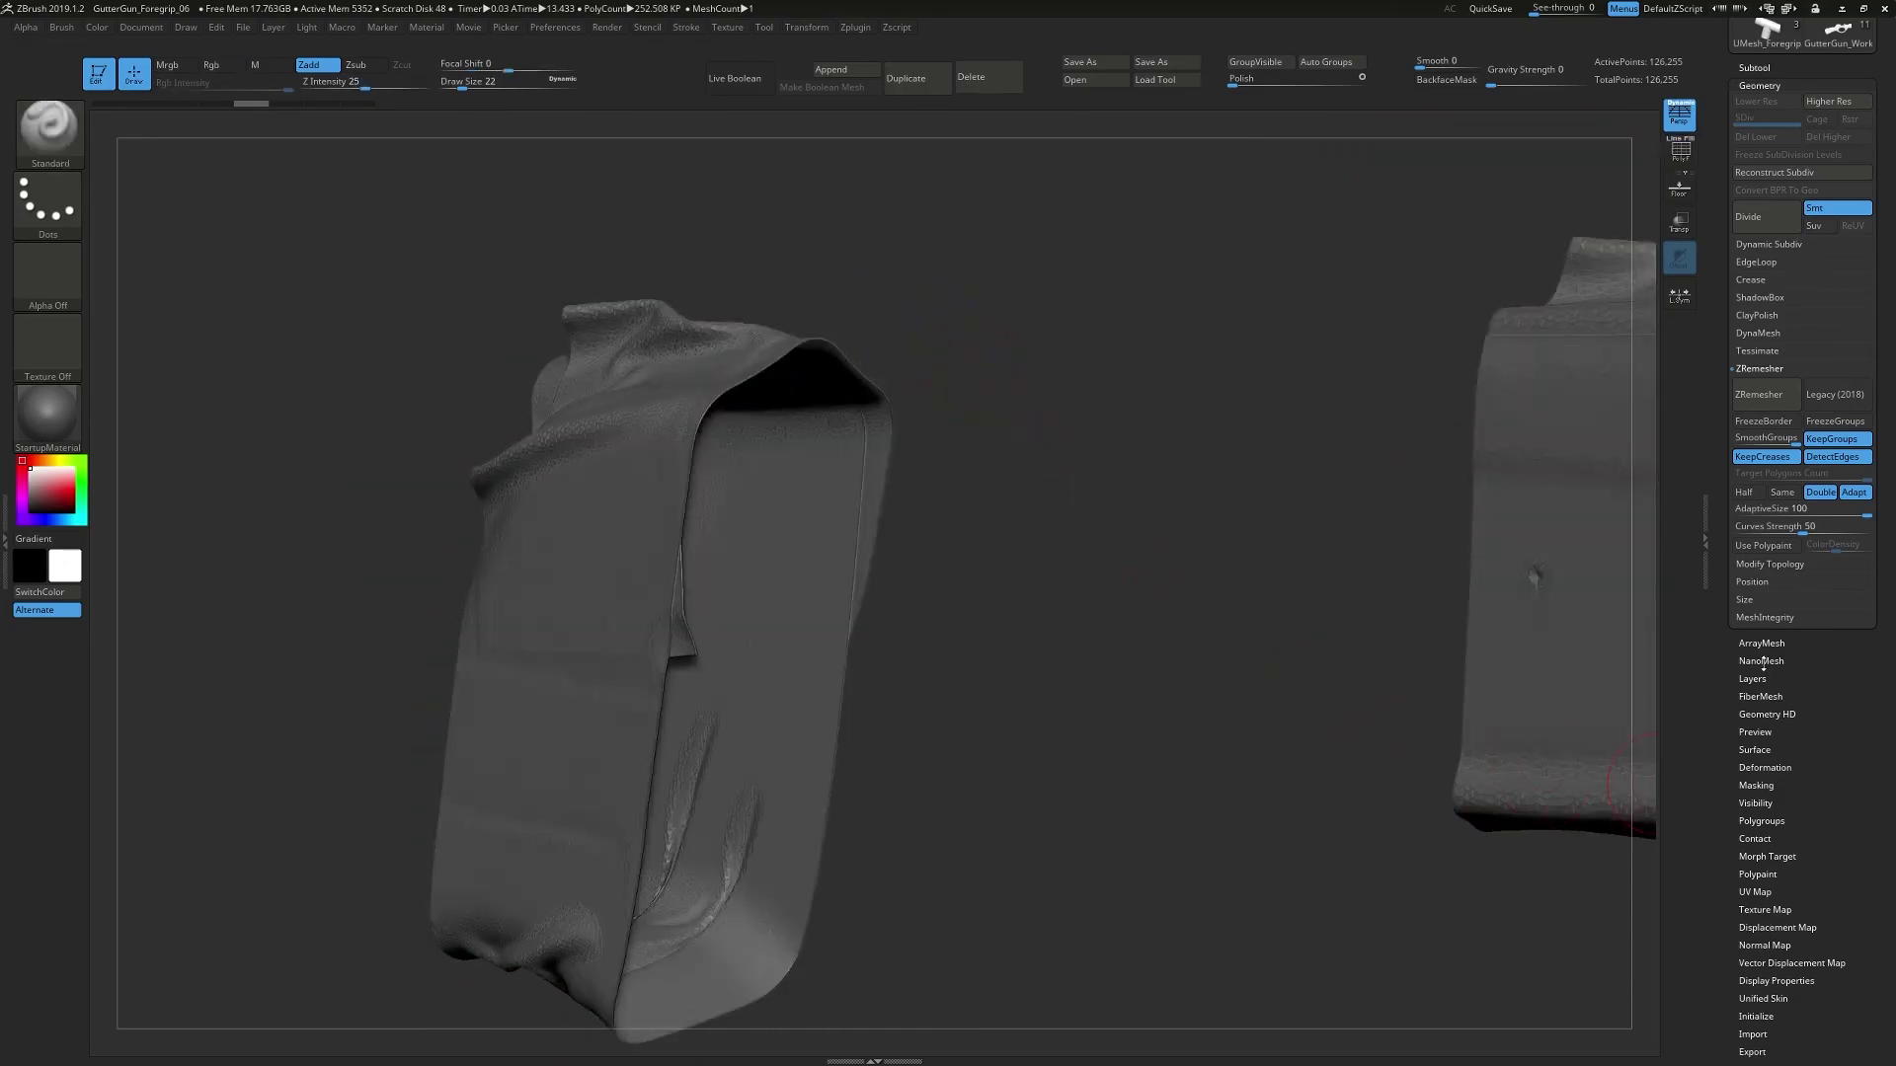
- Inflate the original, unremeshed tape wraps by 2 using the Inflate deformation
click(1759, 768)
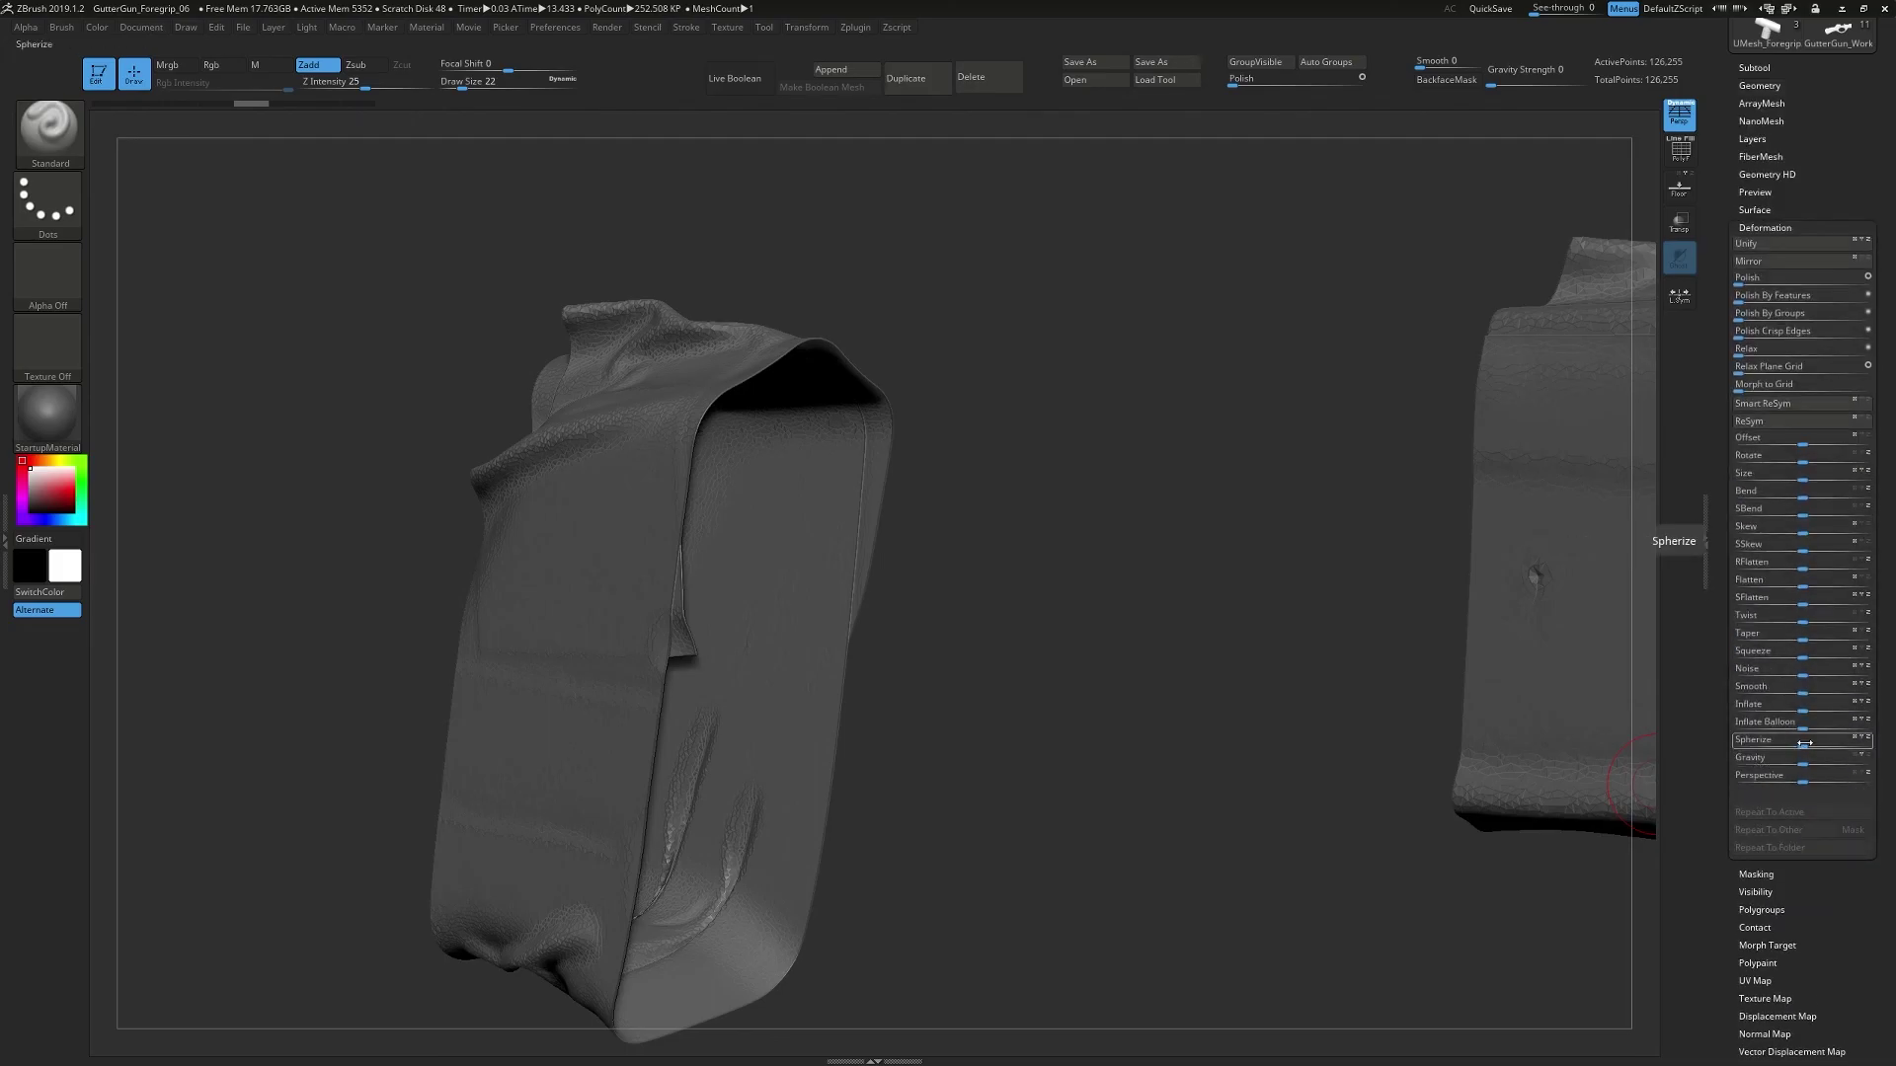
drag(1804, 710, 1806, 709)
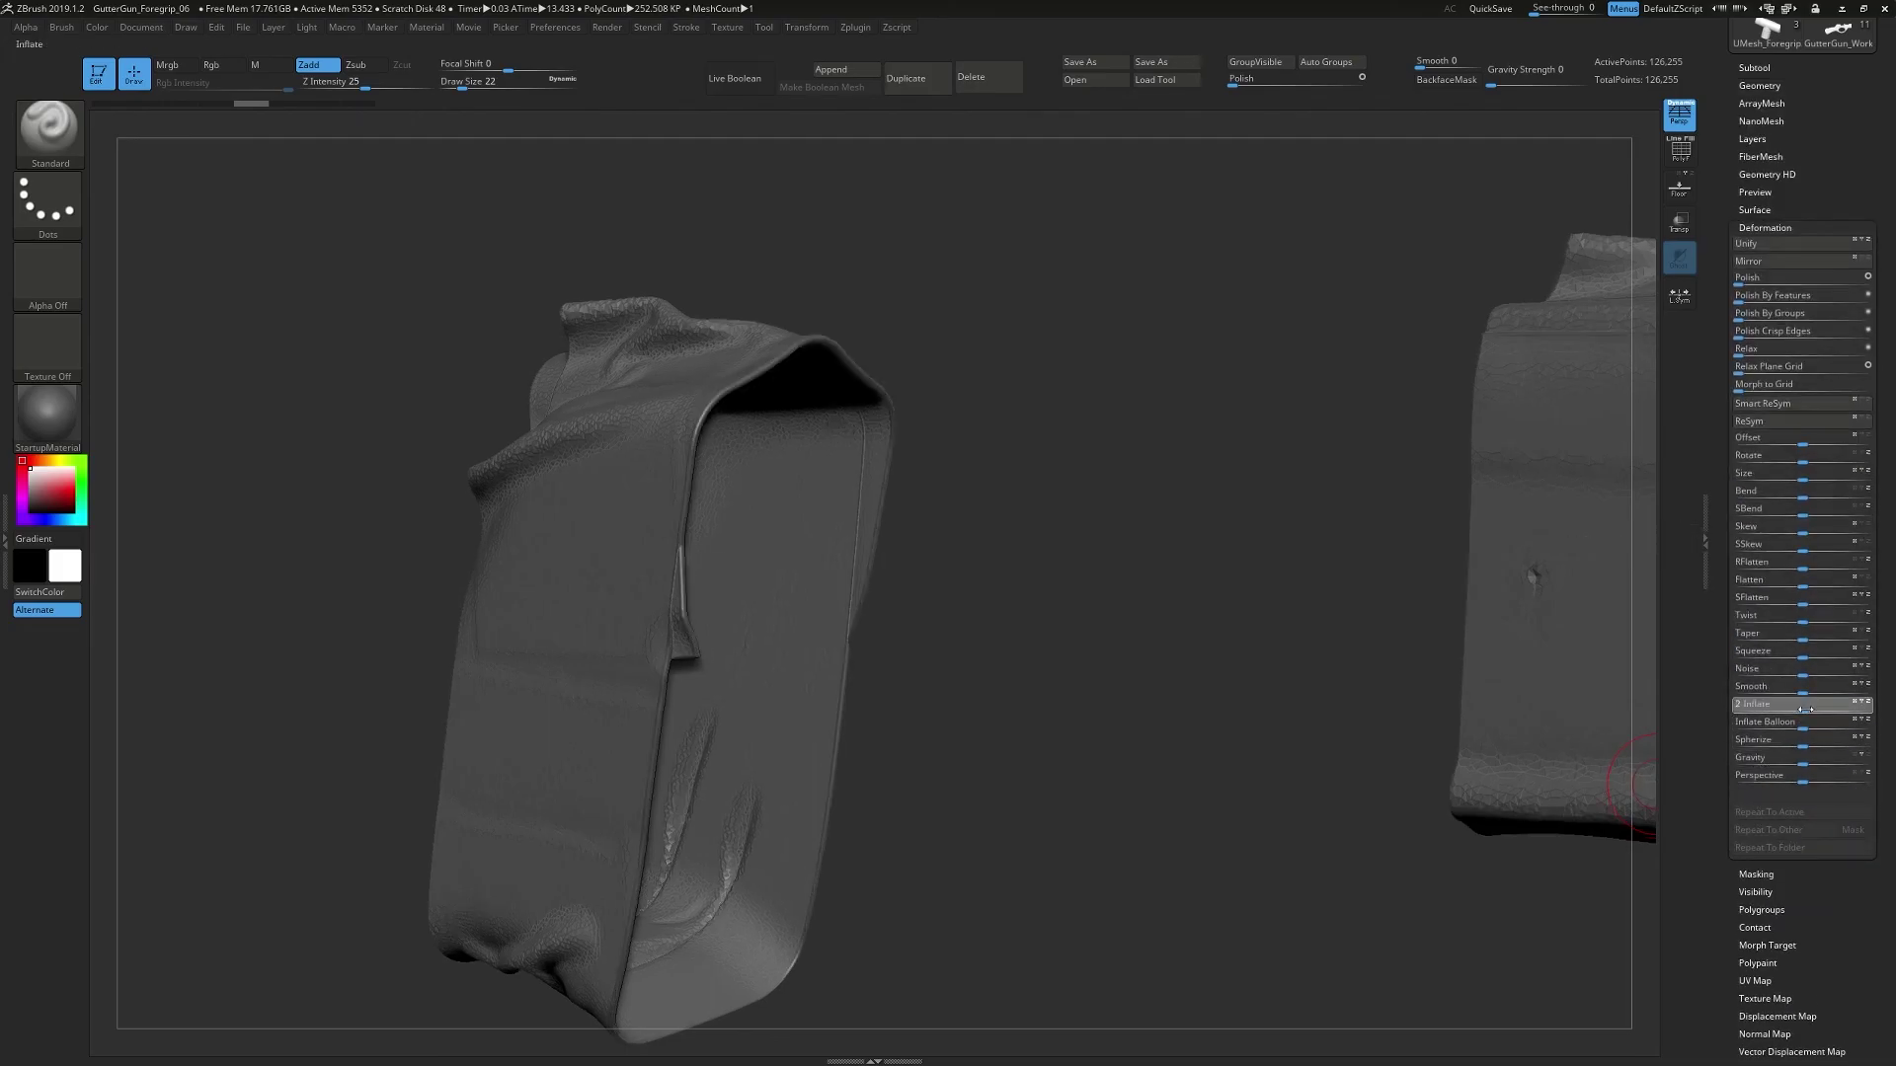
mouse_move(1207, 732)
mouse_down()
mouse_move(1193, 646)
mouse_move(1215, 591)
mouse_move(1612, 309)
mouse_up()
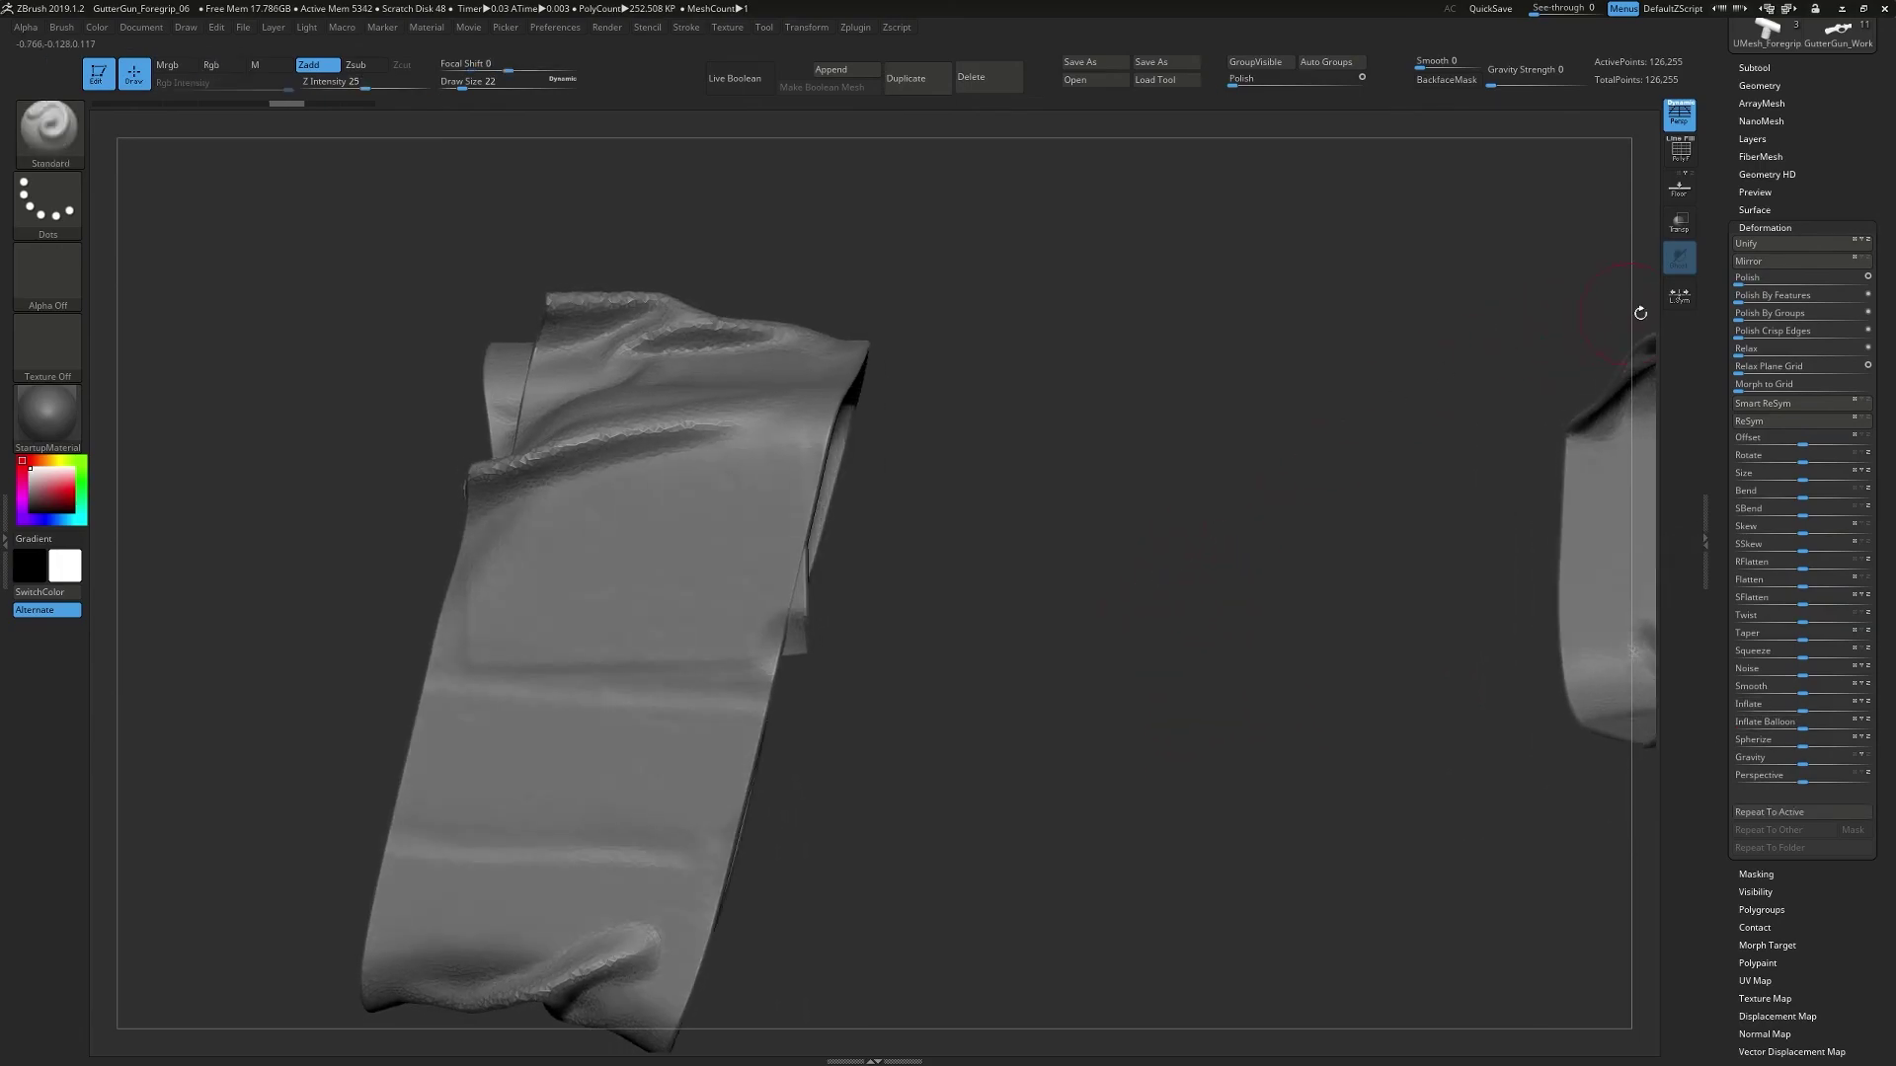
- Remesh the inflated tape wraps with ZRemesher, keeping groups and creases with Double and Adapt enabled, and inspect the wireframe
click(1760, 85)
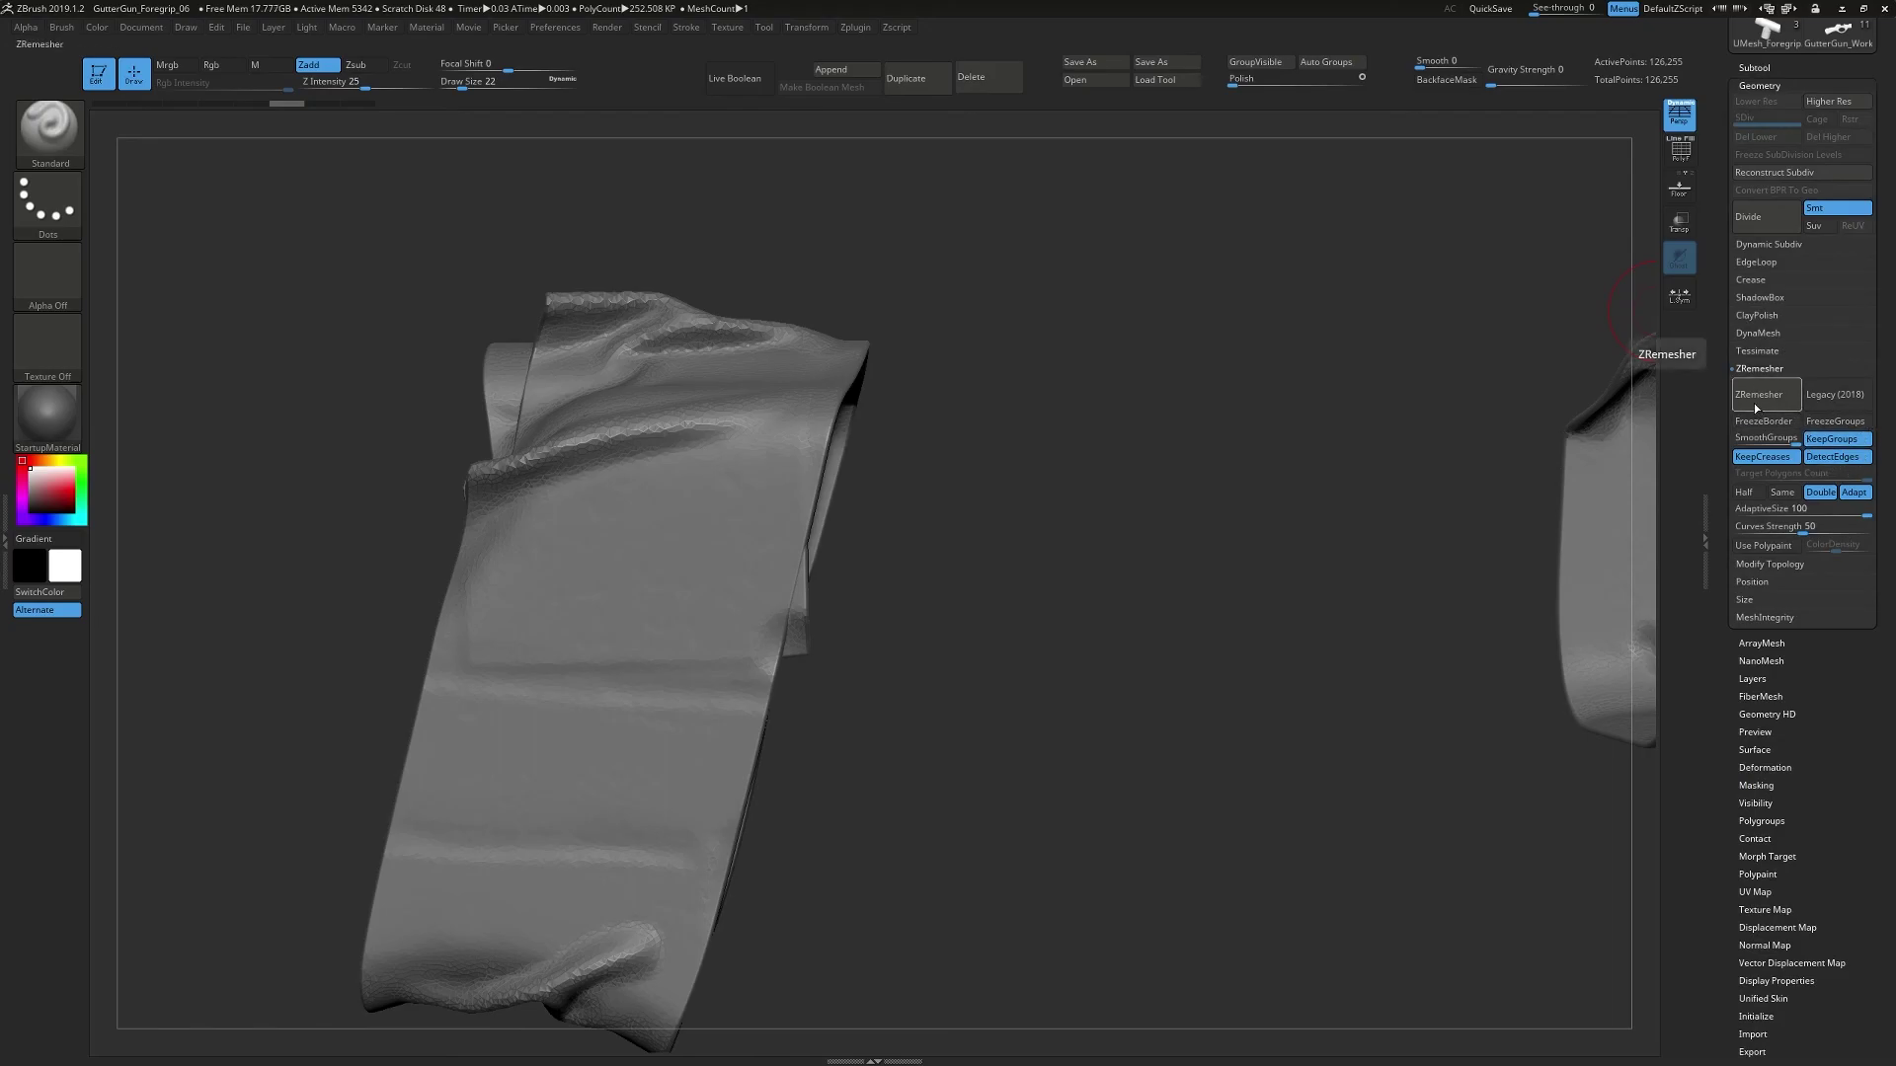
click(1754, 400)
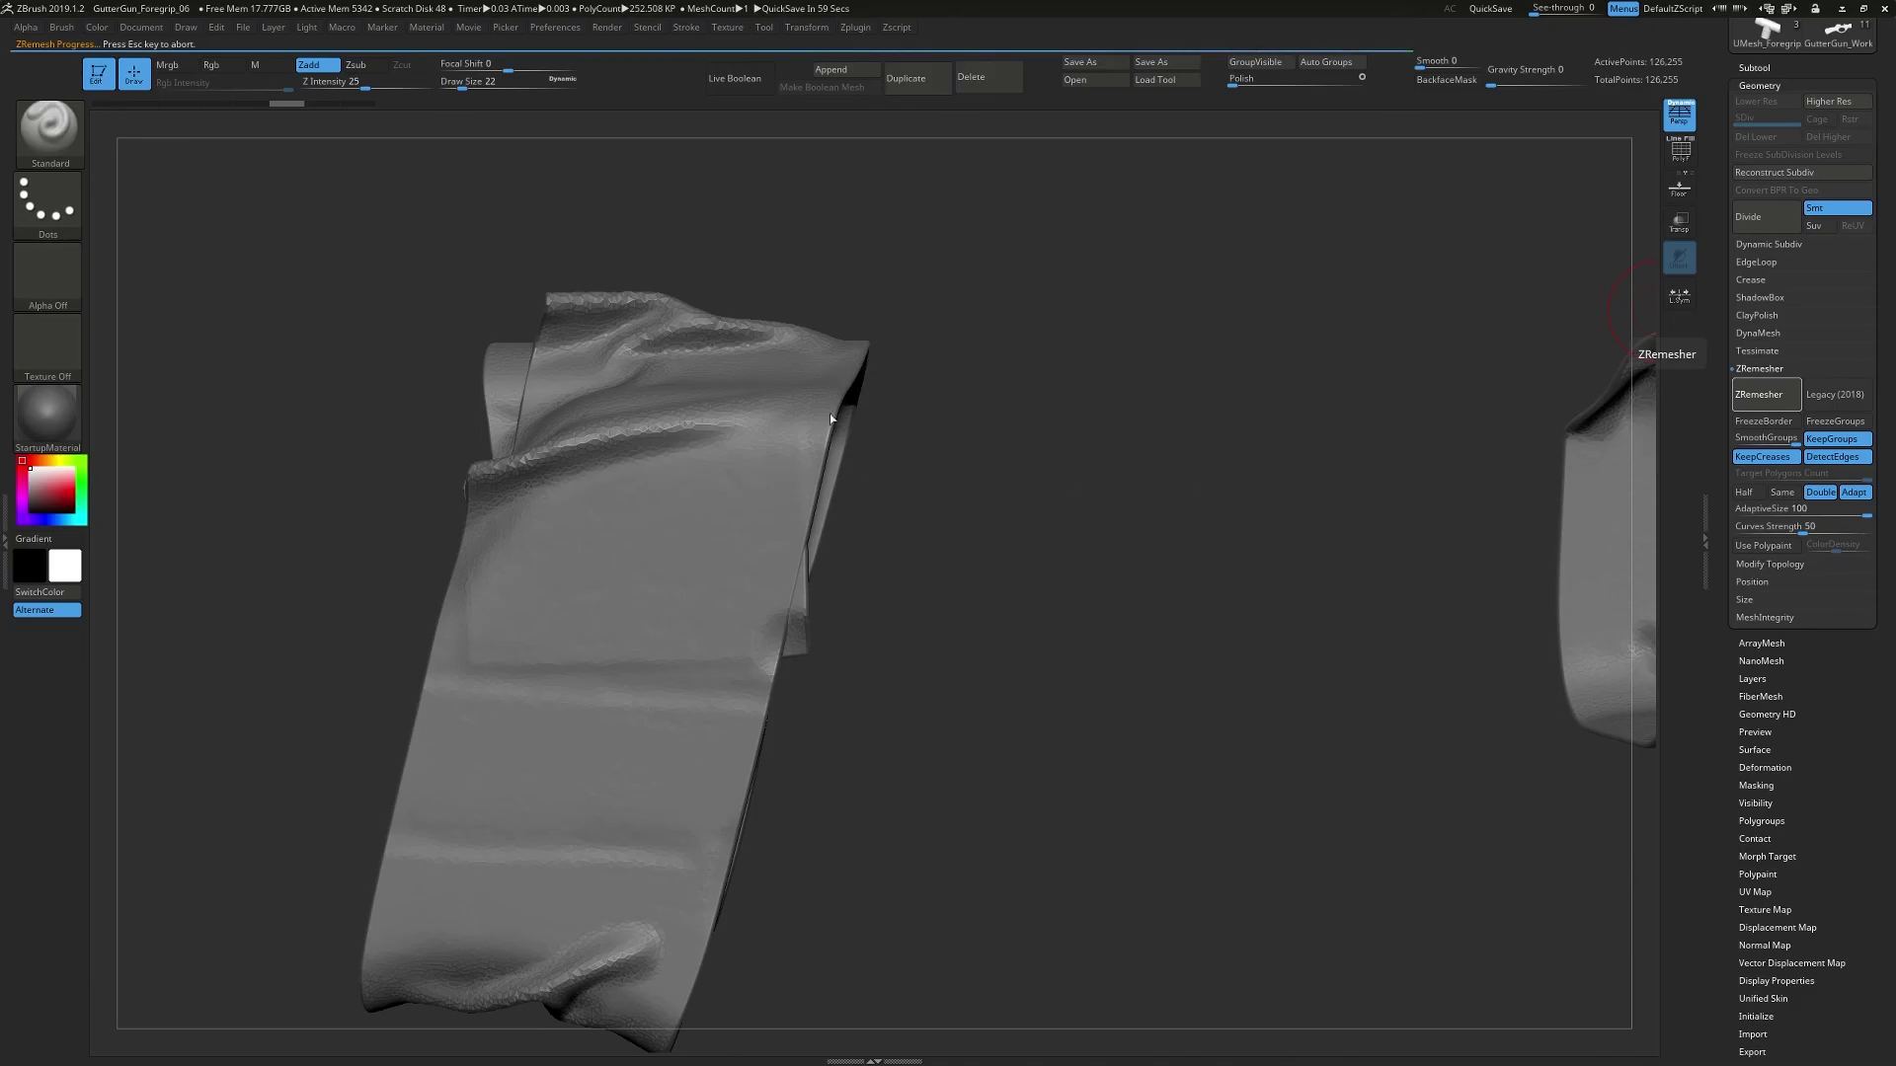
mouse_move(1020, 490)
mouse_down()
mouse_move(1030, 525)
mouse_move(986, 500)
mouse_move(1044, 508)
mouse_move(999, 564)
mouse_up()
key(shift+f)
key(shift+f)
mouse_move(748, 699)
right_down()
mouse_move(963, 533)
mouse_move(937, 588)
mouse_move(990, 550)
mouse_move(1046, 559)
mouse_move(1113, 524)
mouse_move(1330, 487)
mouse_move(1328, 521)
right_up()
key(shift+f)
key(shift+f)
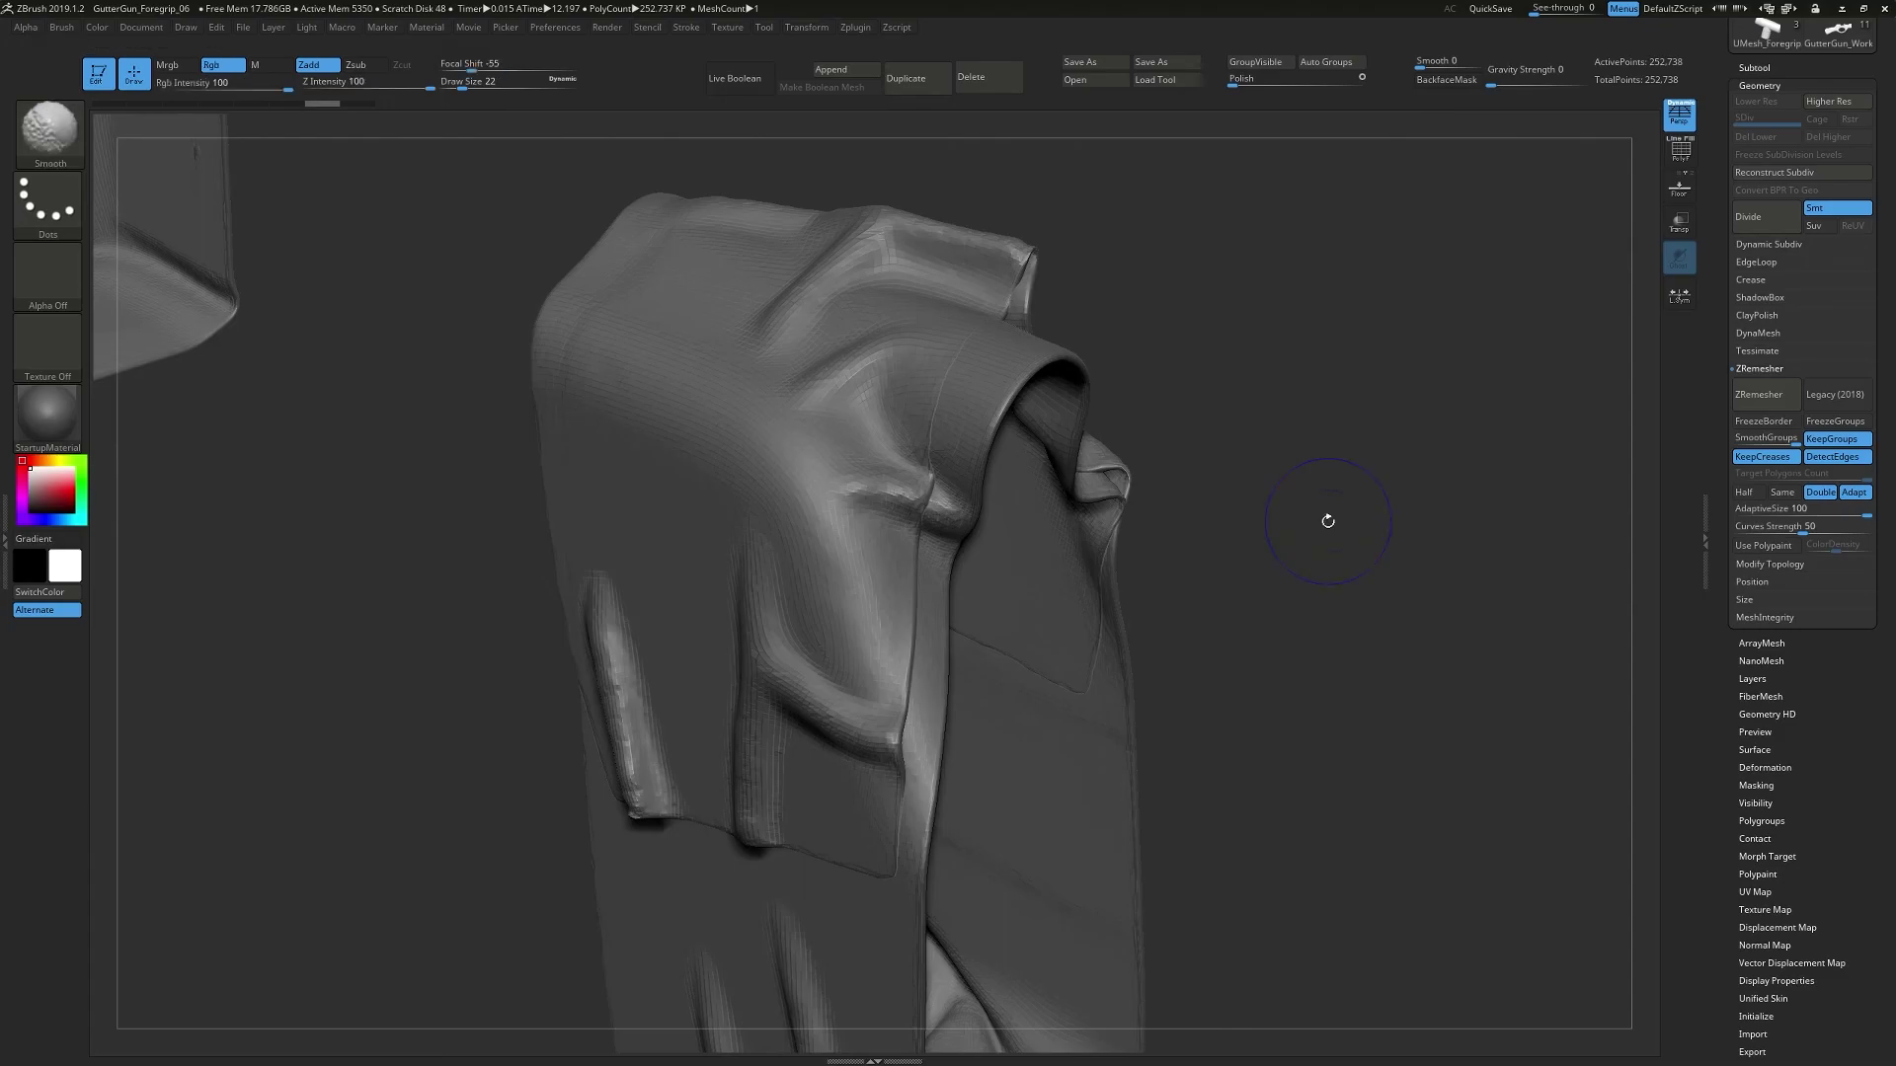
key(shift+f)
key(shift+f)
mouse_move(1142, 330)
mouse_down()
mouse_move(1204, 347)
mouse_move(1185, 342)
mouse_up()
mouse_move(1094, 441)
mouse_down()
mouse_move(965, 436)
mouse_move(969, 490)
mouse_move(1206, 435)
mouse_move(1130, 513)
mouse_move(1069, 483)
mouse_up()
key(shift+f)
key(shift+f)
- Subdivide the remeshed tape wraps twice to level 3 and set the brush draw size to 13
key(ctrl+d)
key(ctrl+d)
key(s)
drag(869, 489, 893, 473)
key(s)
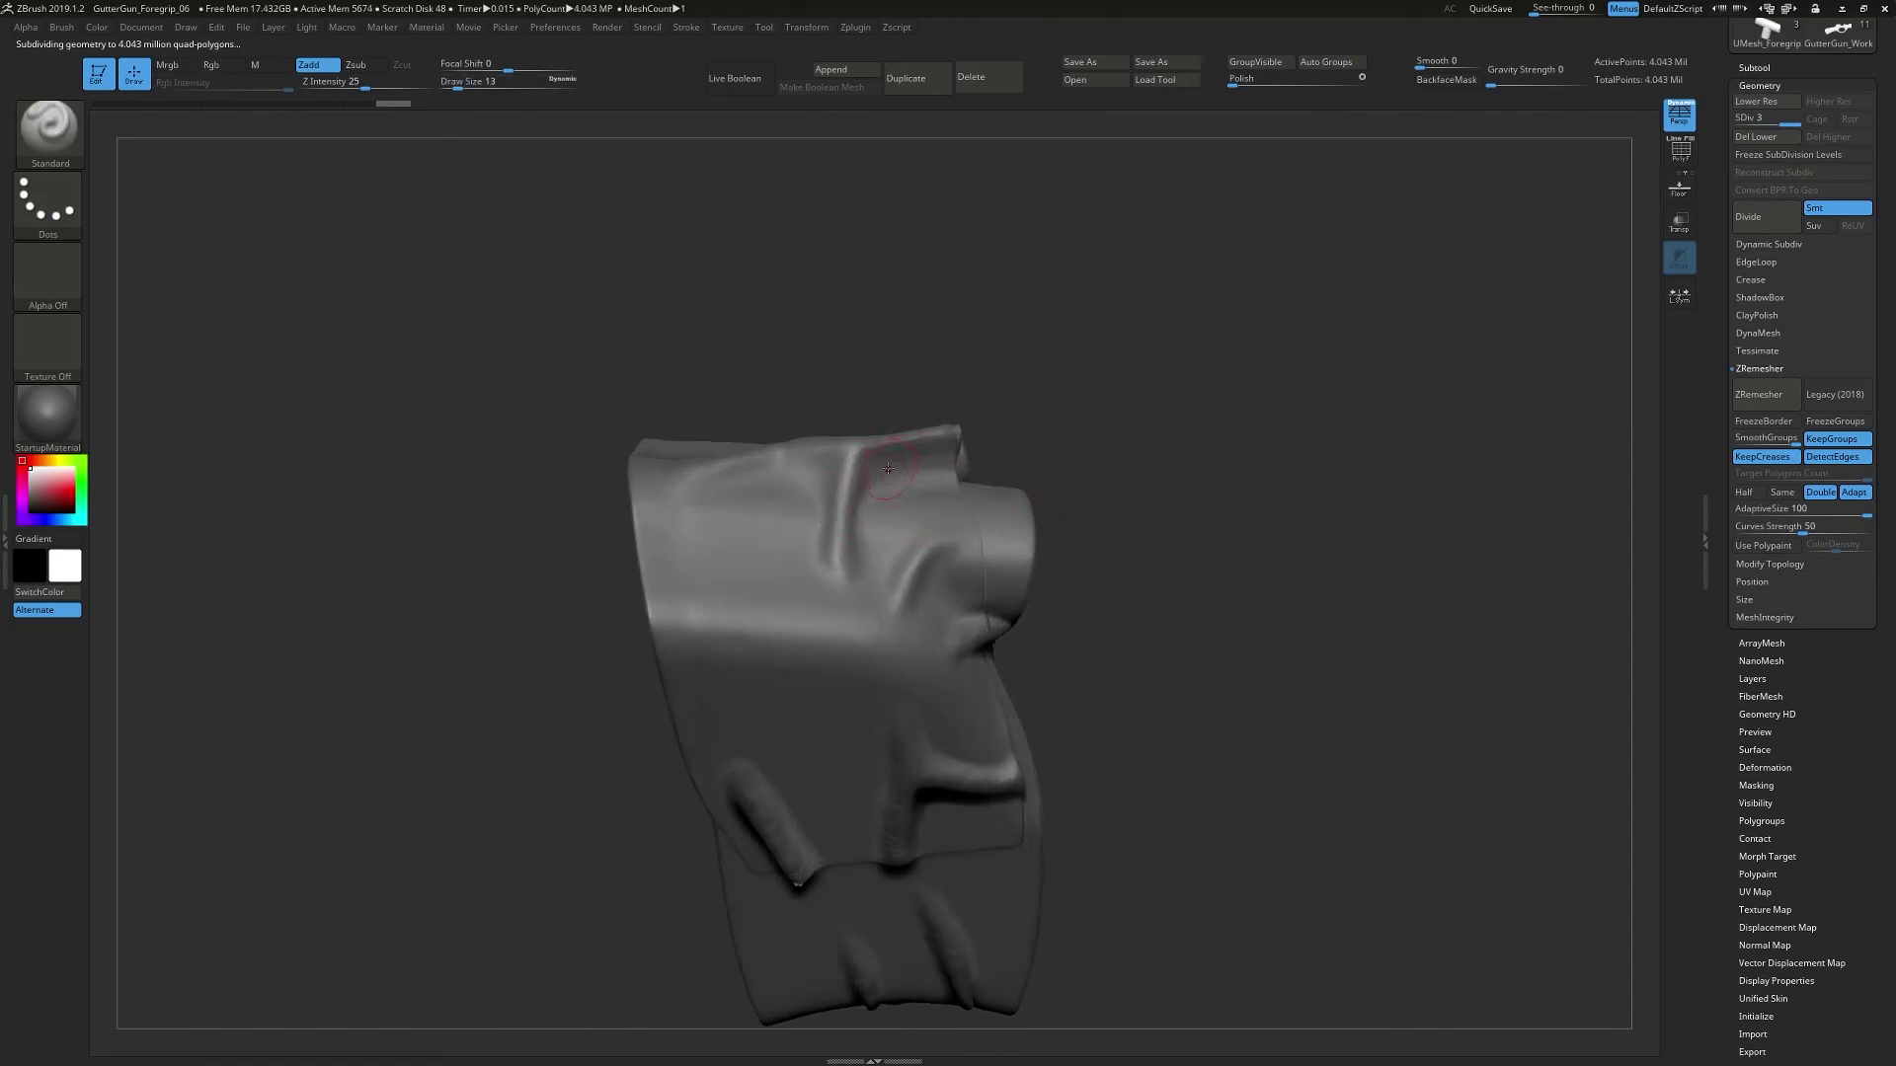
- Smooth the raised folds on the overlapping tape flap and the creases running down to the lower edge
key(shift)
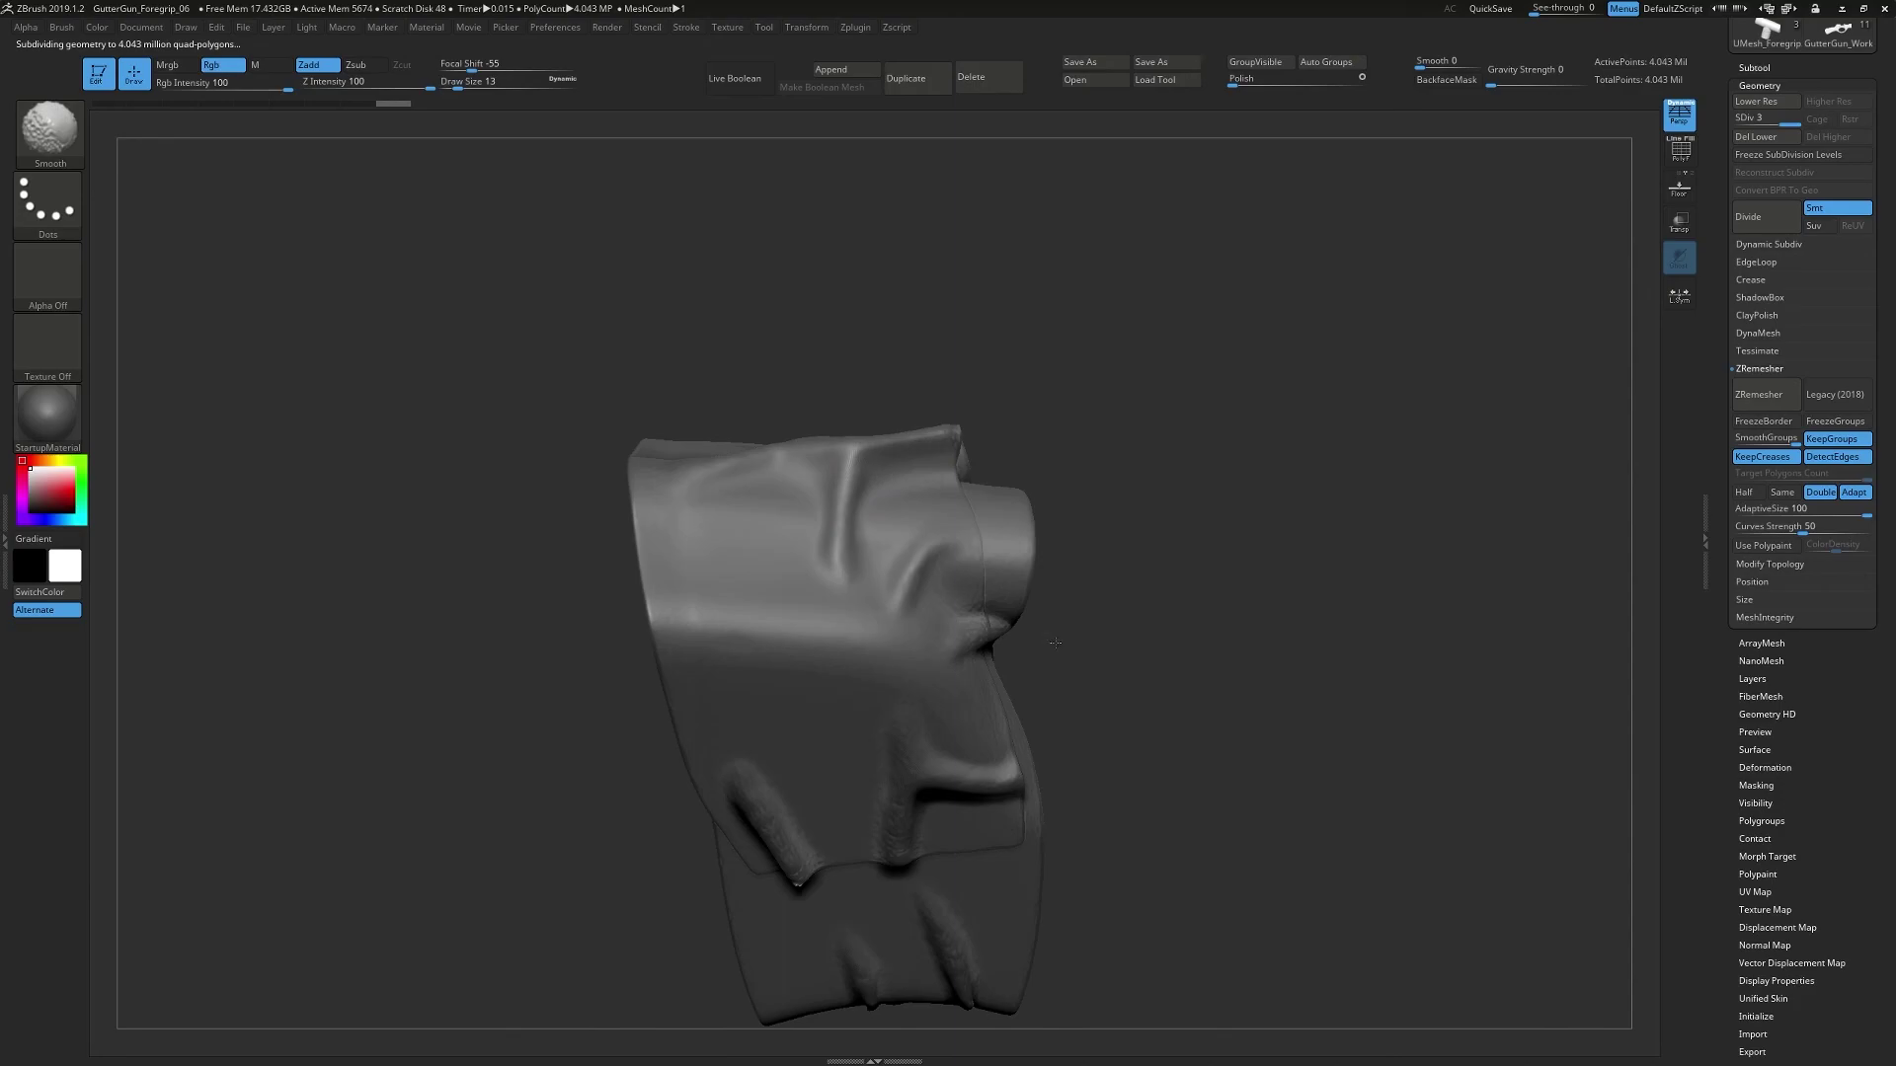
drag(1021, 648, 924, 683)
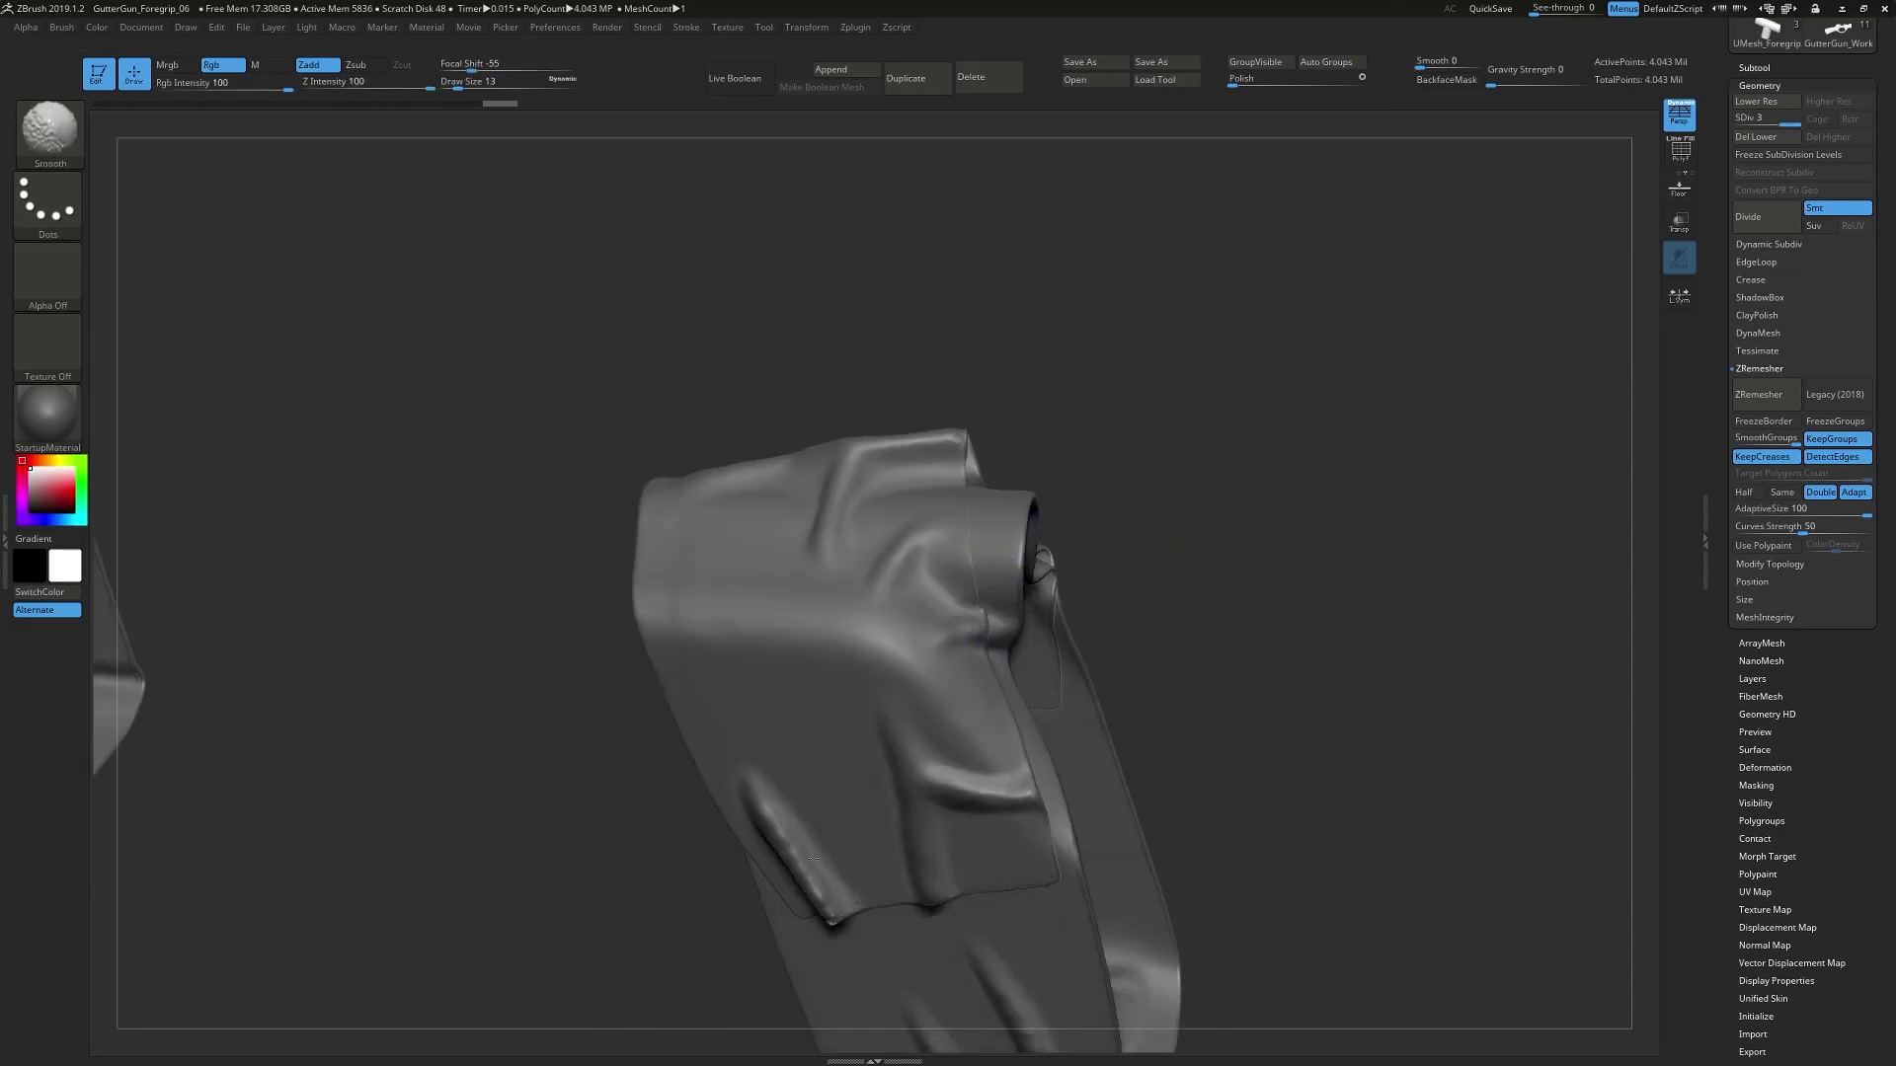
drag(1201, 766, 1027, 889)
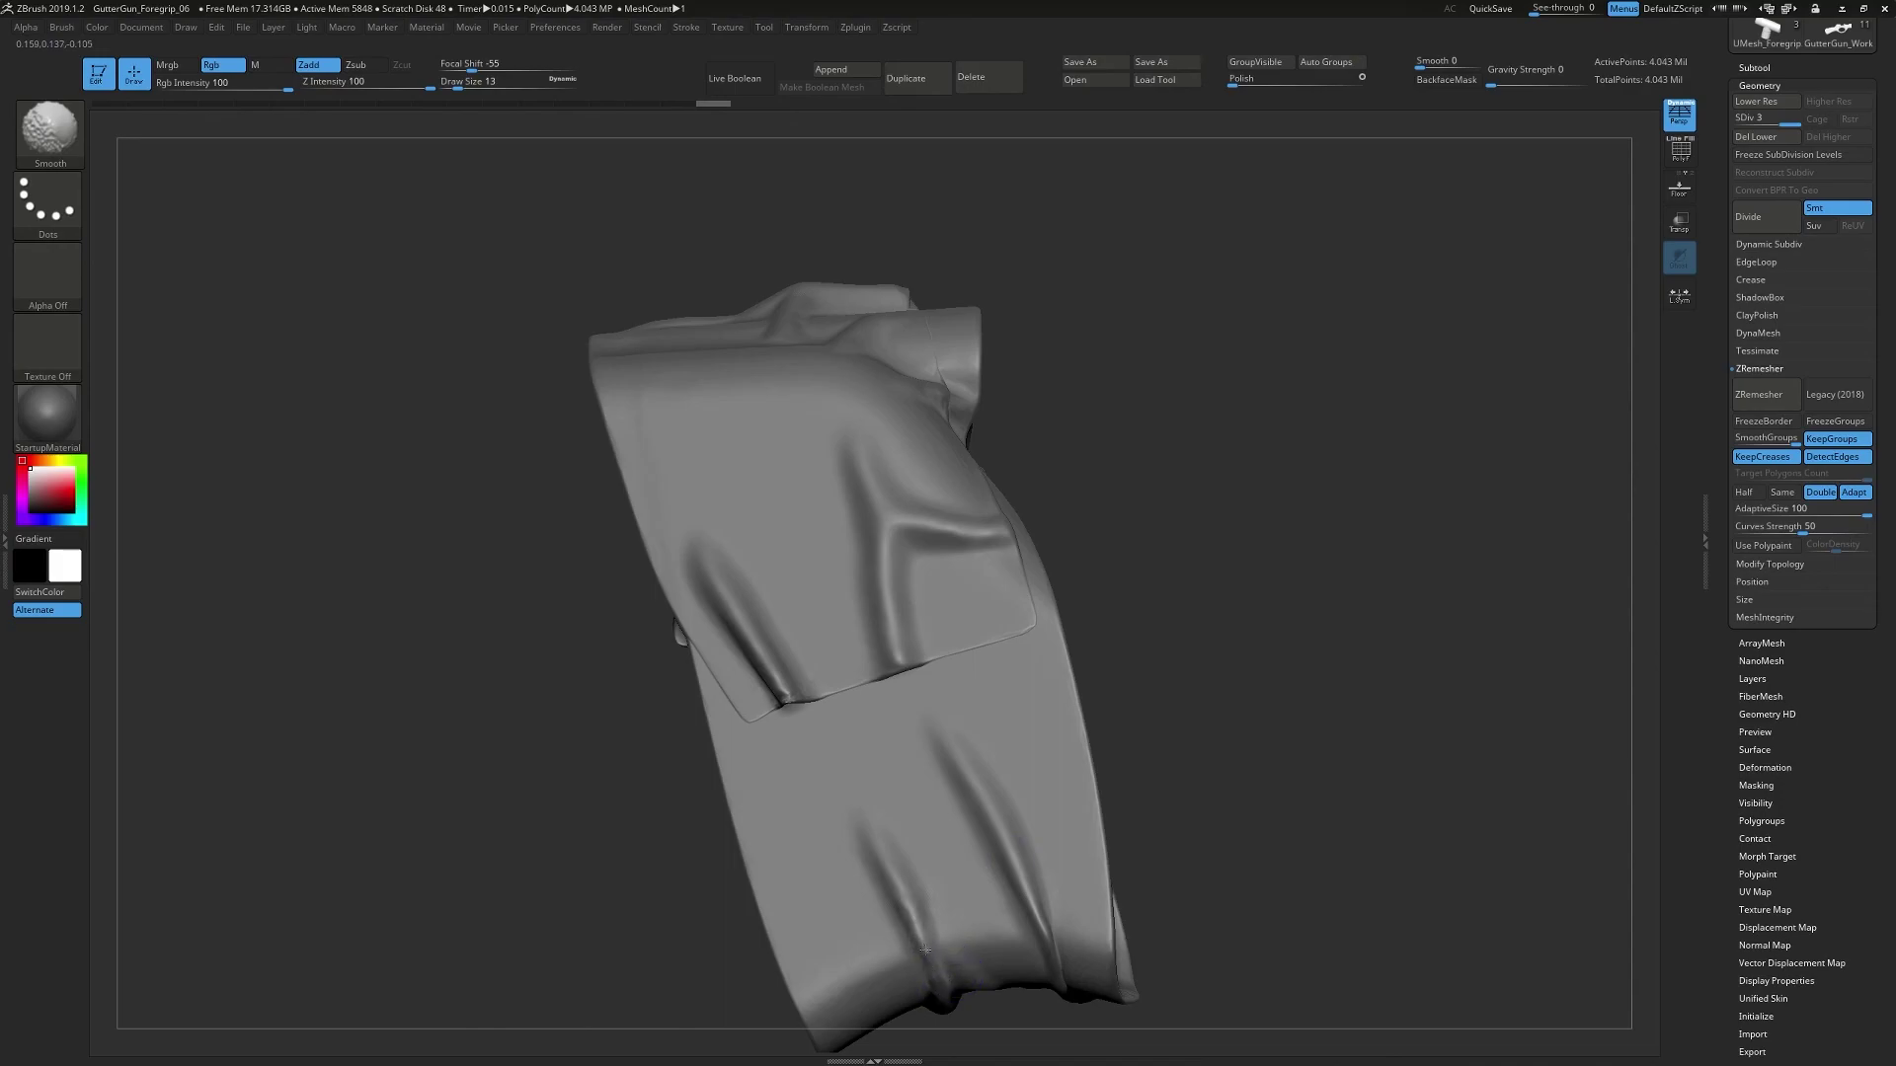
alt+drag(1258, 790, 935, 863)
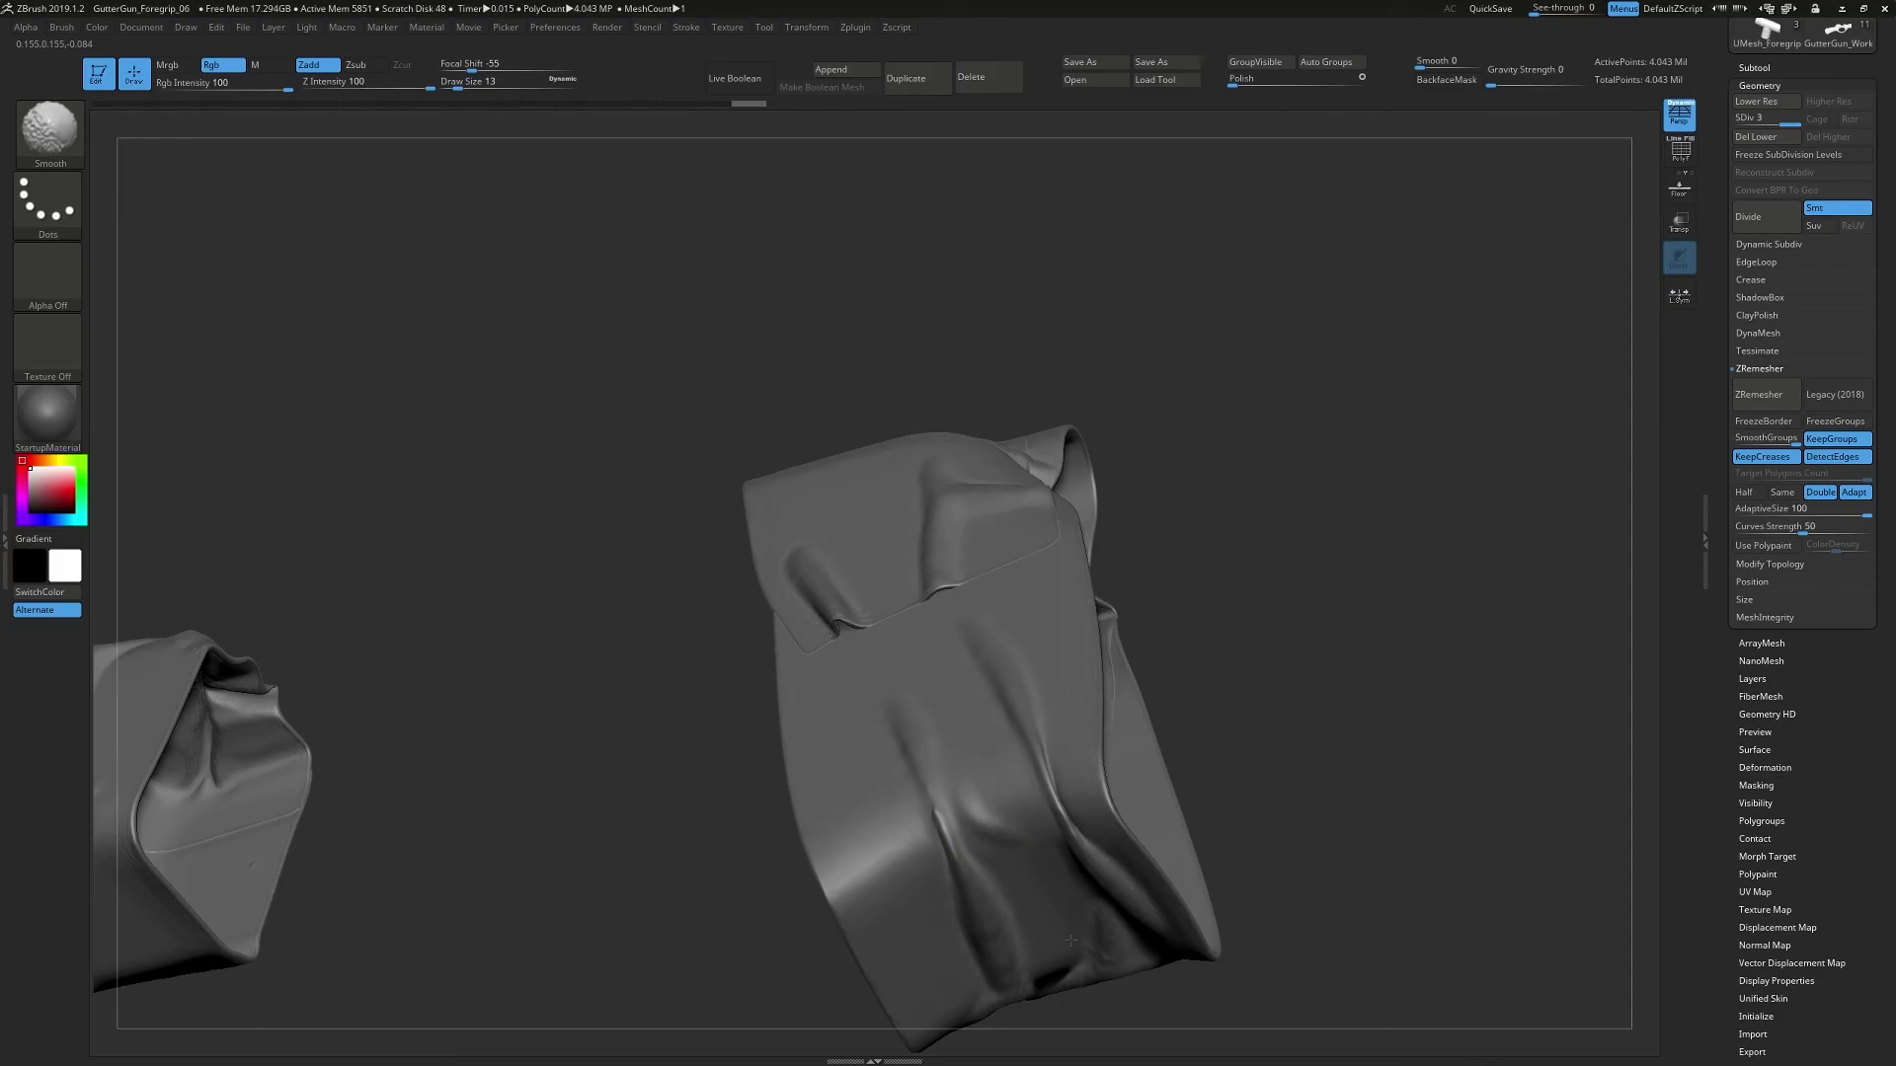
drag(1154, 935, 1367, 567)
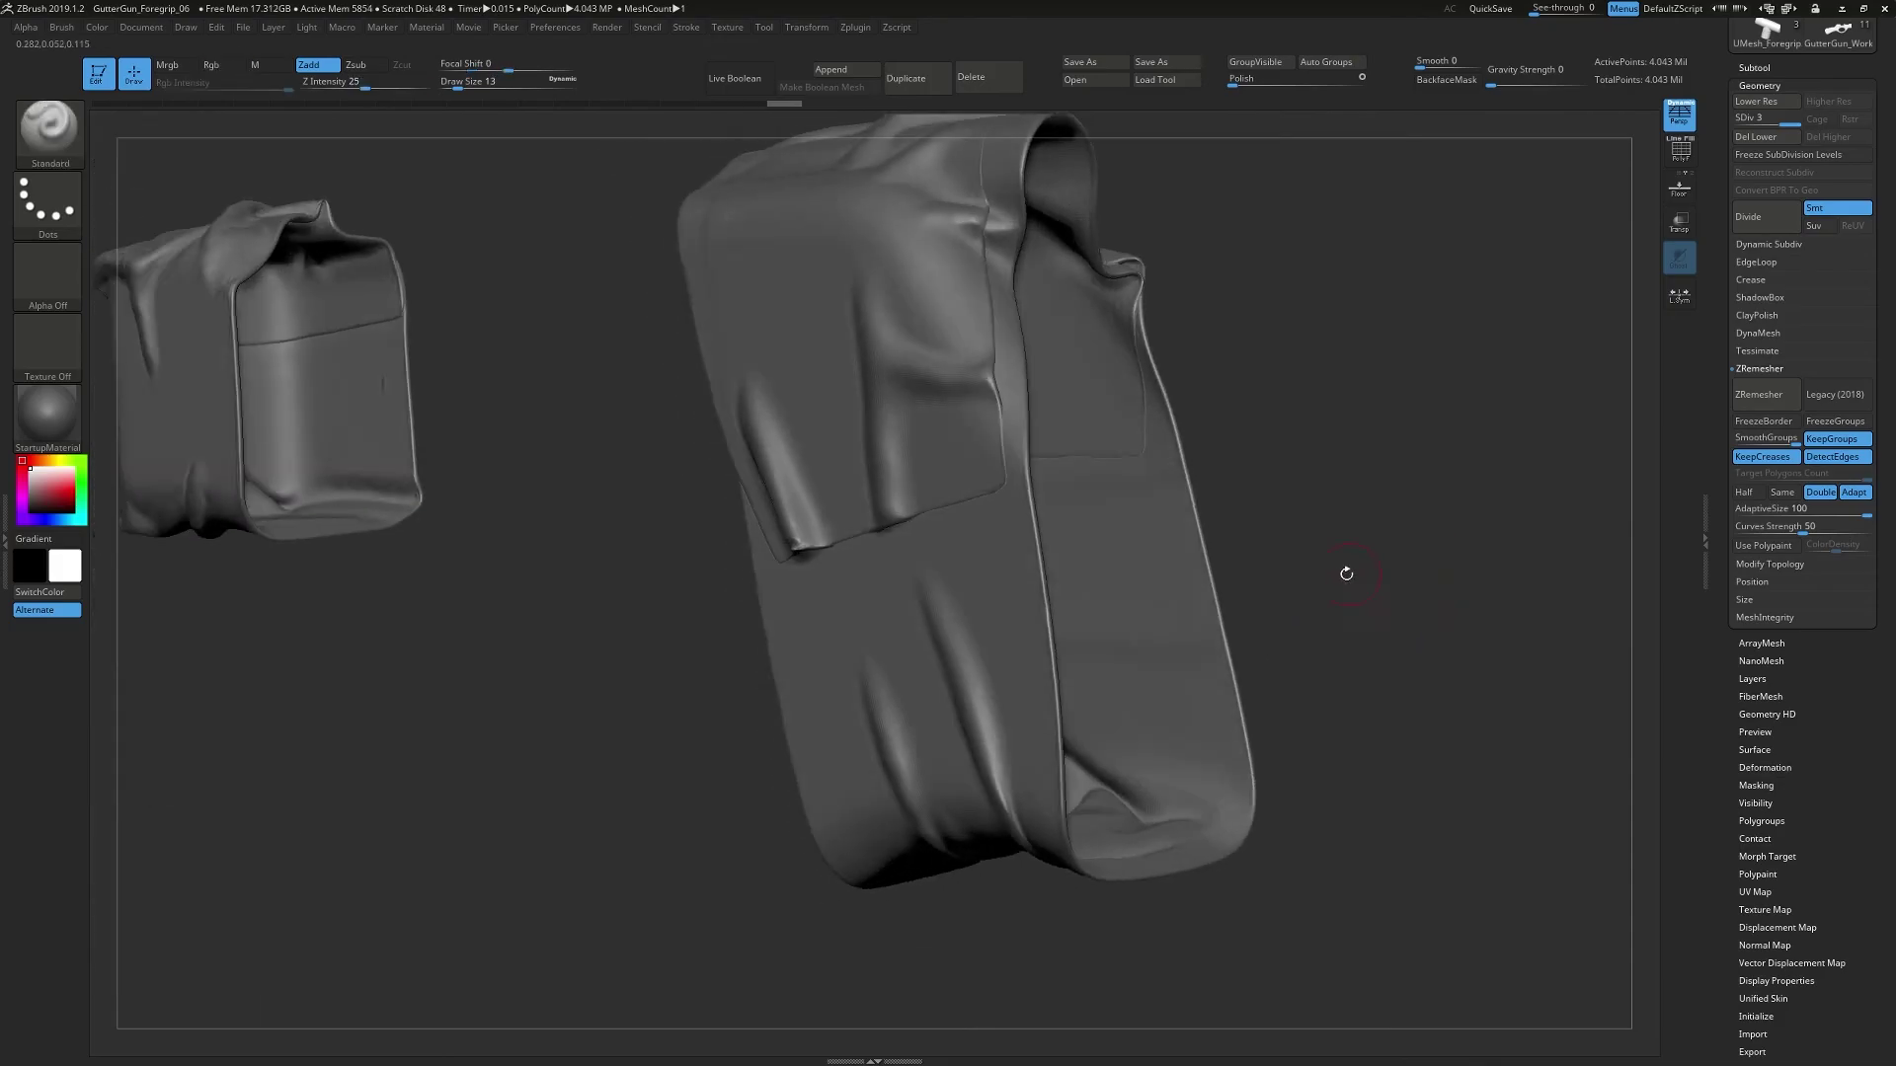
- Smooth the rough folds and corners along the upper edge on the tape wrap's opposite face
mouse_move(1405, 372)
mouse_down()
mouse_move(1290, 389)
mouse_move(804, 546)
mouse_up()
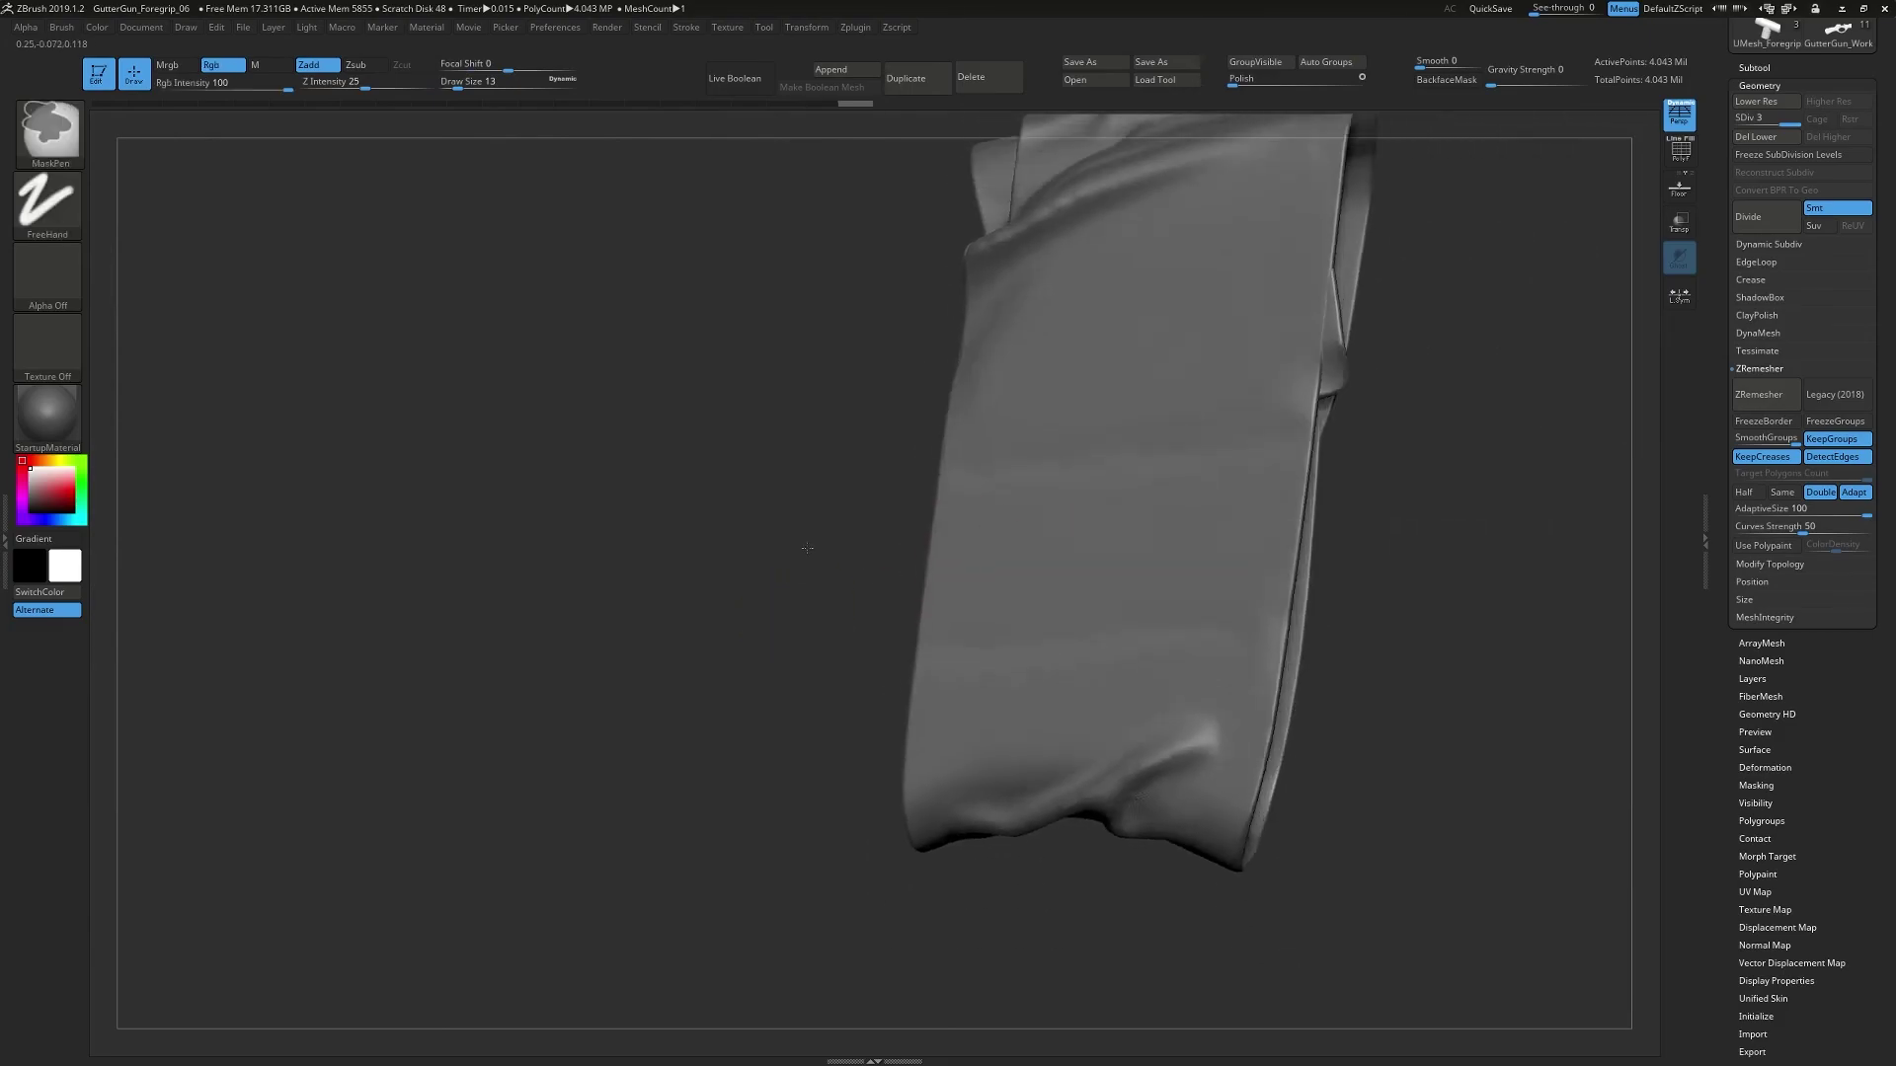
ctrl+right_drag(804, 546, 756, 584)
mouse_move(755, 584)
mouse_down()
mouse_move(1299, 714)
mouse_move(1207, 681)
mouse_move(1198, 622)
mouse_up()
key(shift)
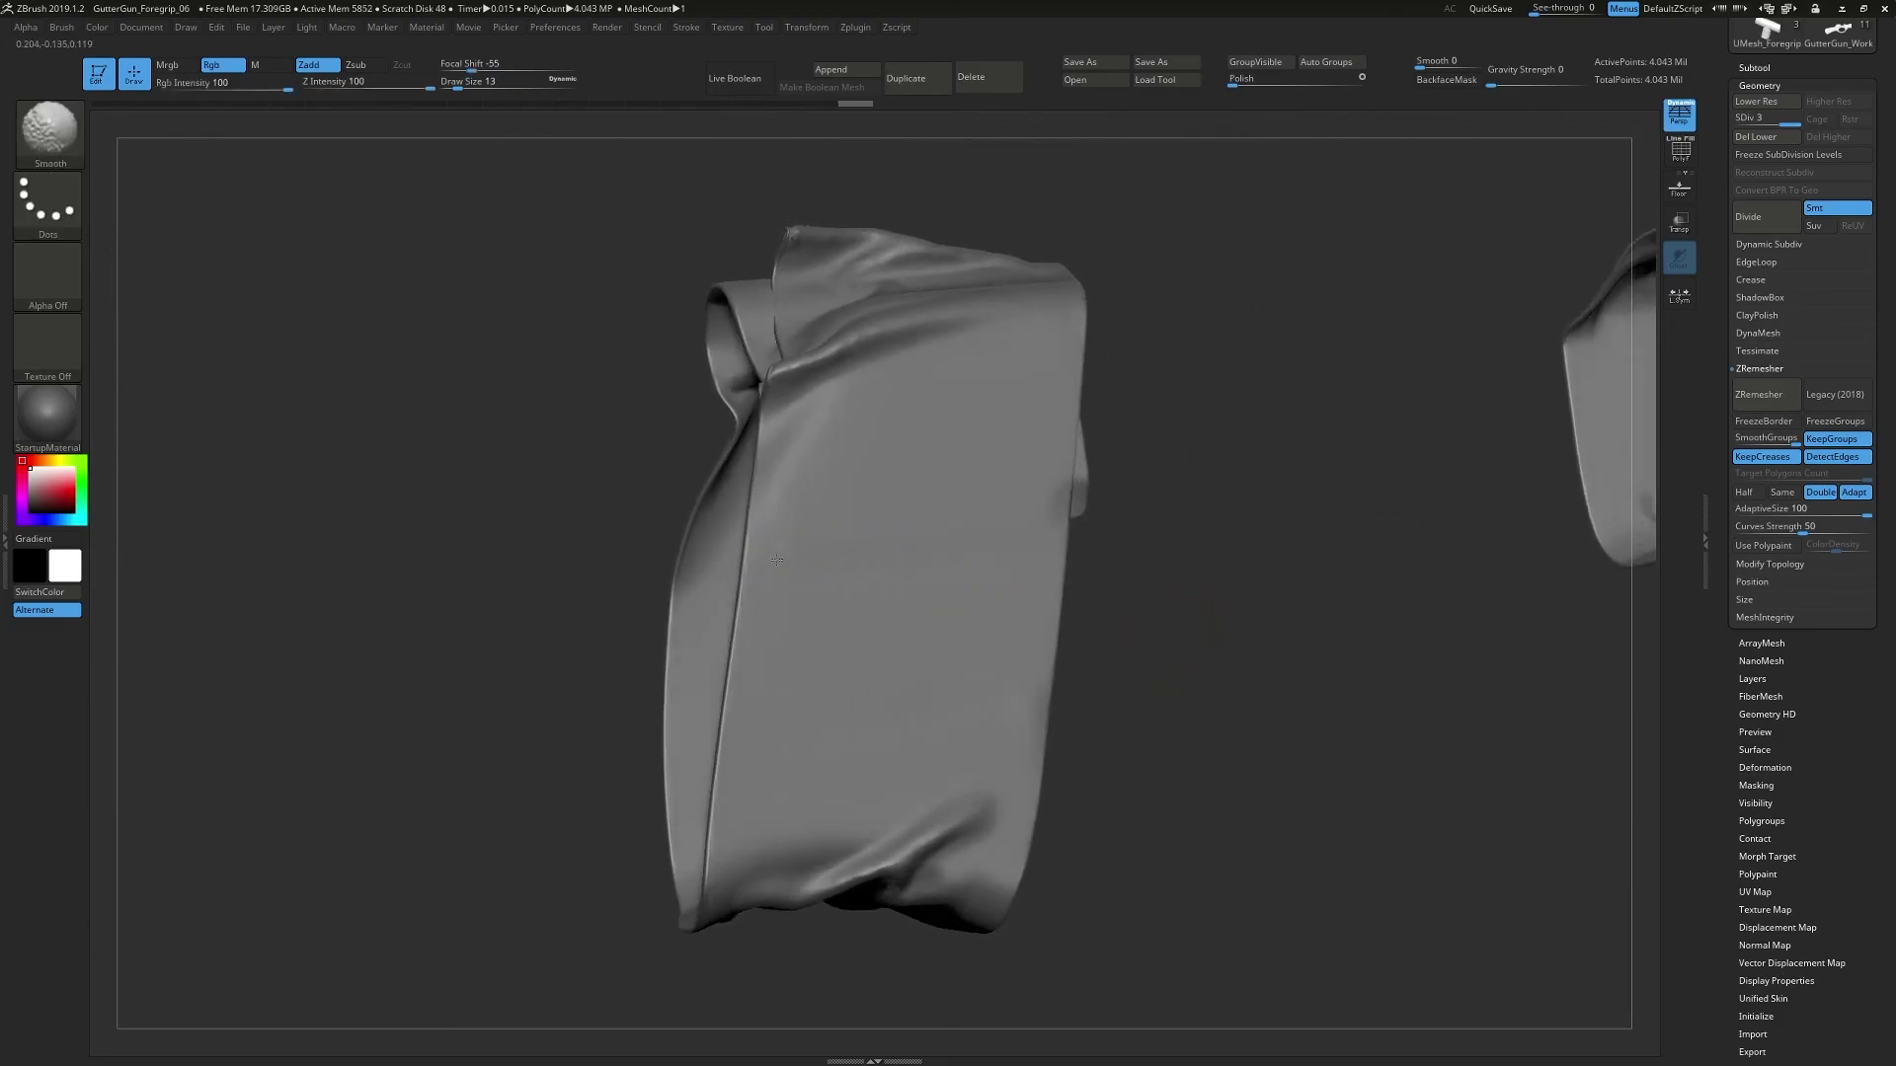
mouse_move(986, 306)
shift+mouse_down()
mouse_move(1071, 304)
mouse_move(1211, 359)
mouse_move(1213, 336)
shift+mouse_up()
mouse_move(1250, 269)
alt+mouse_down()
mouse_move(1222, 399)
mouse_move(1180, 391)
alt+mouse_up()
shift+drag(803, 368, 751, 349)
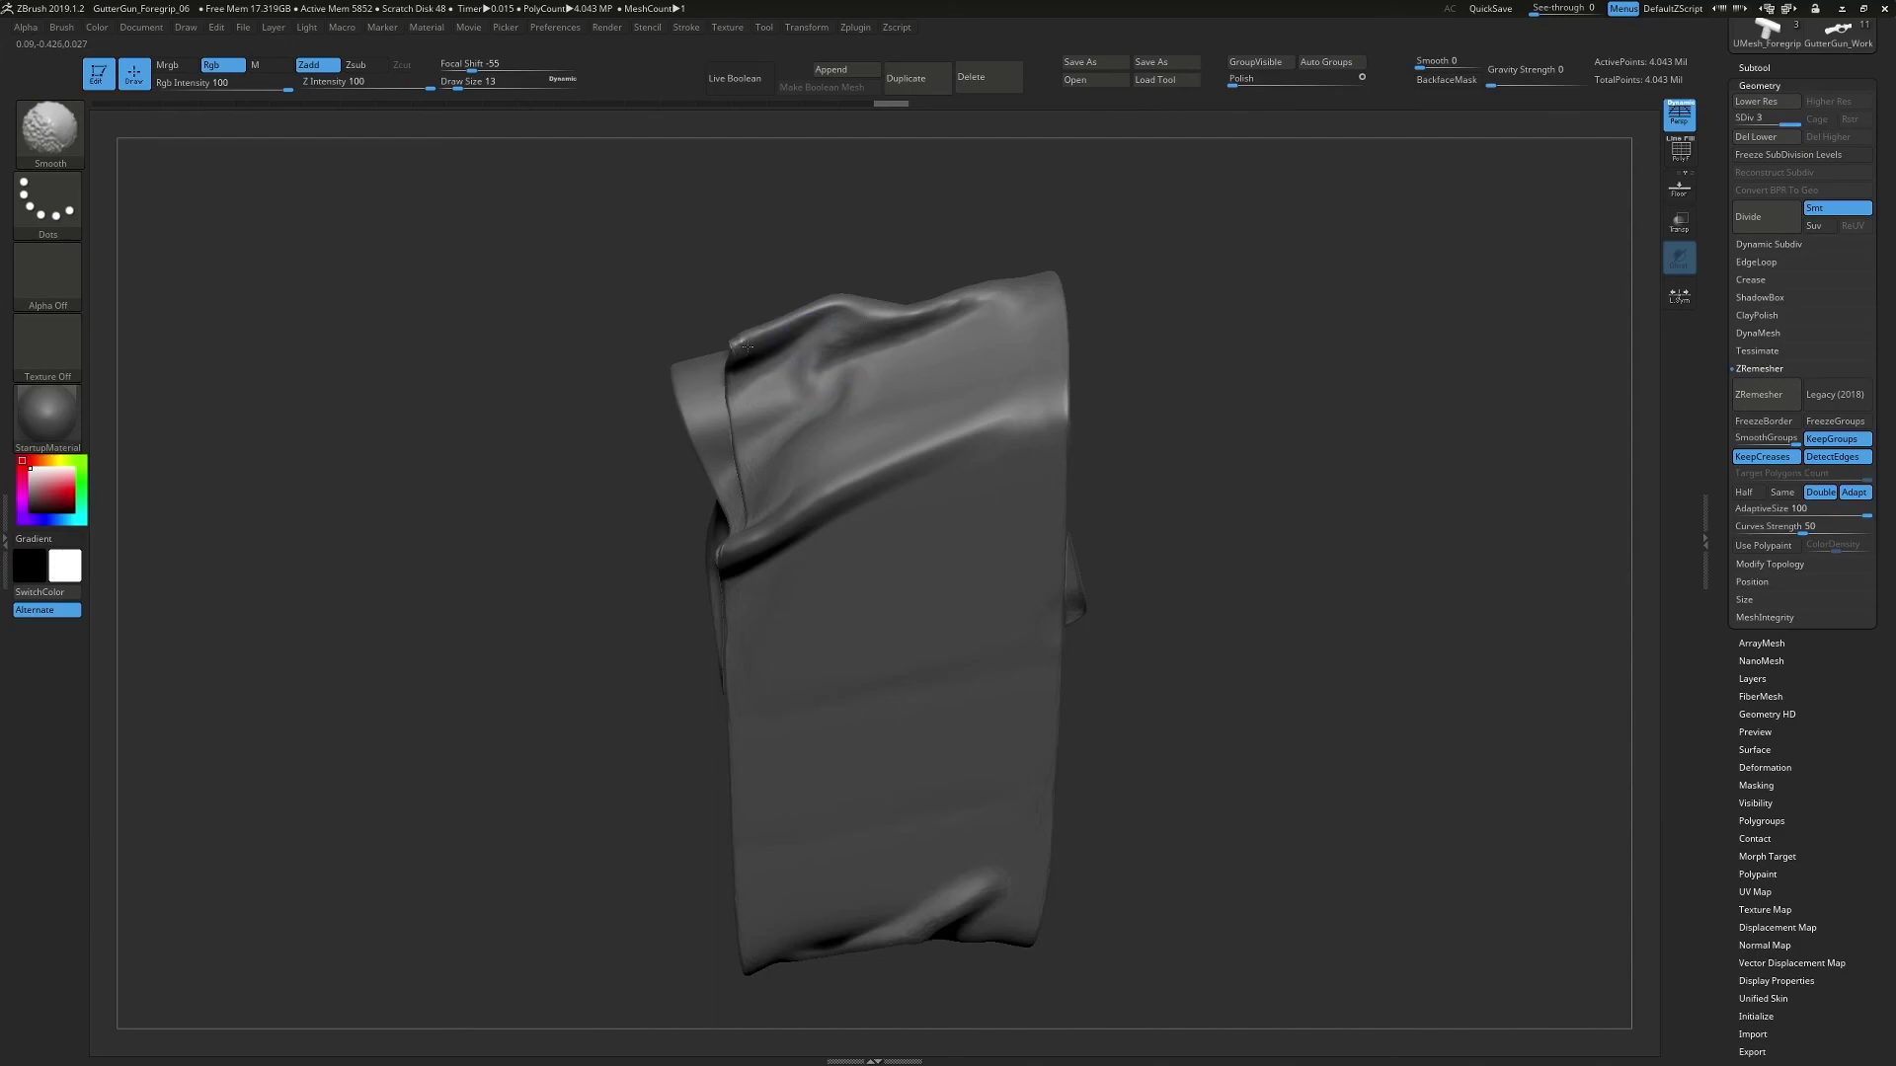
shift+drag(986, 297, 1051, 317)
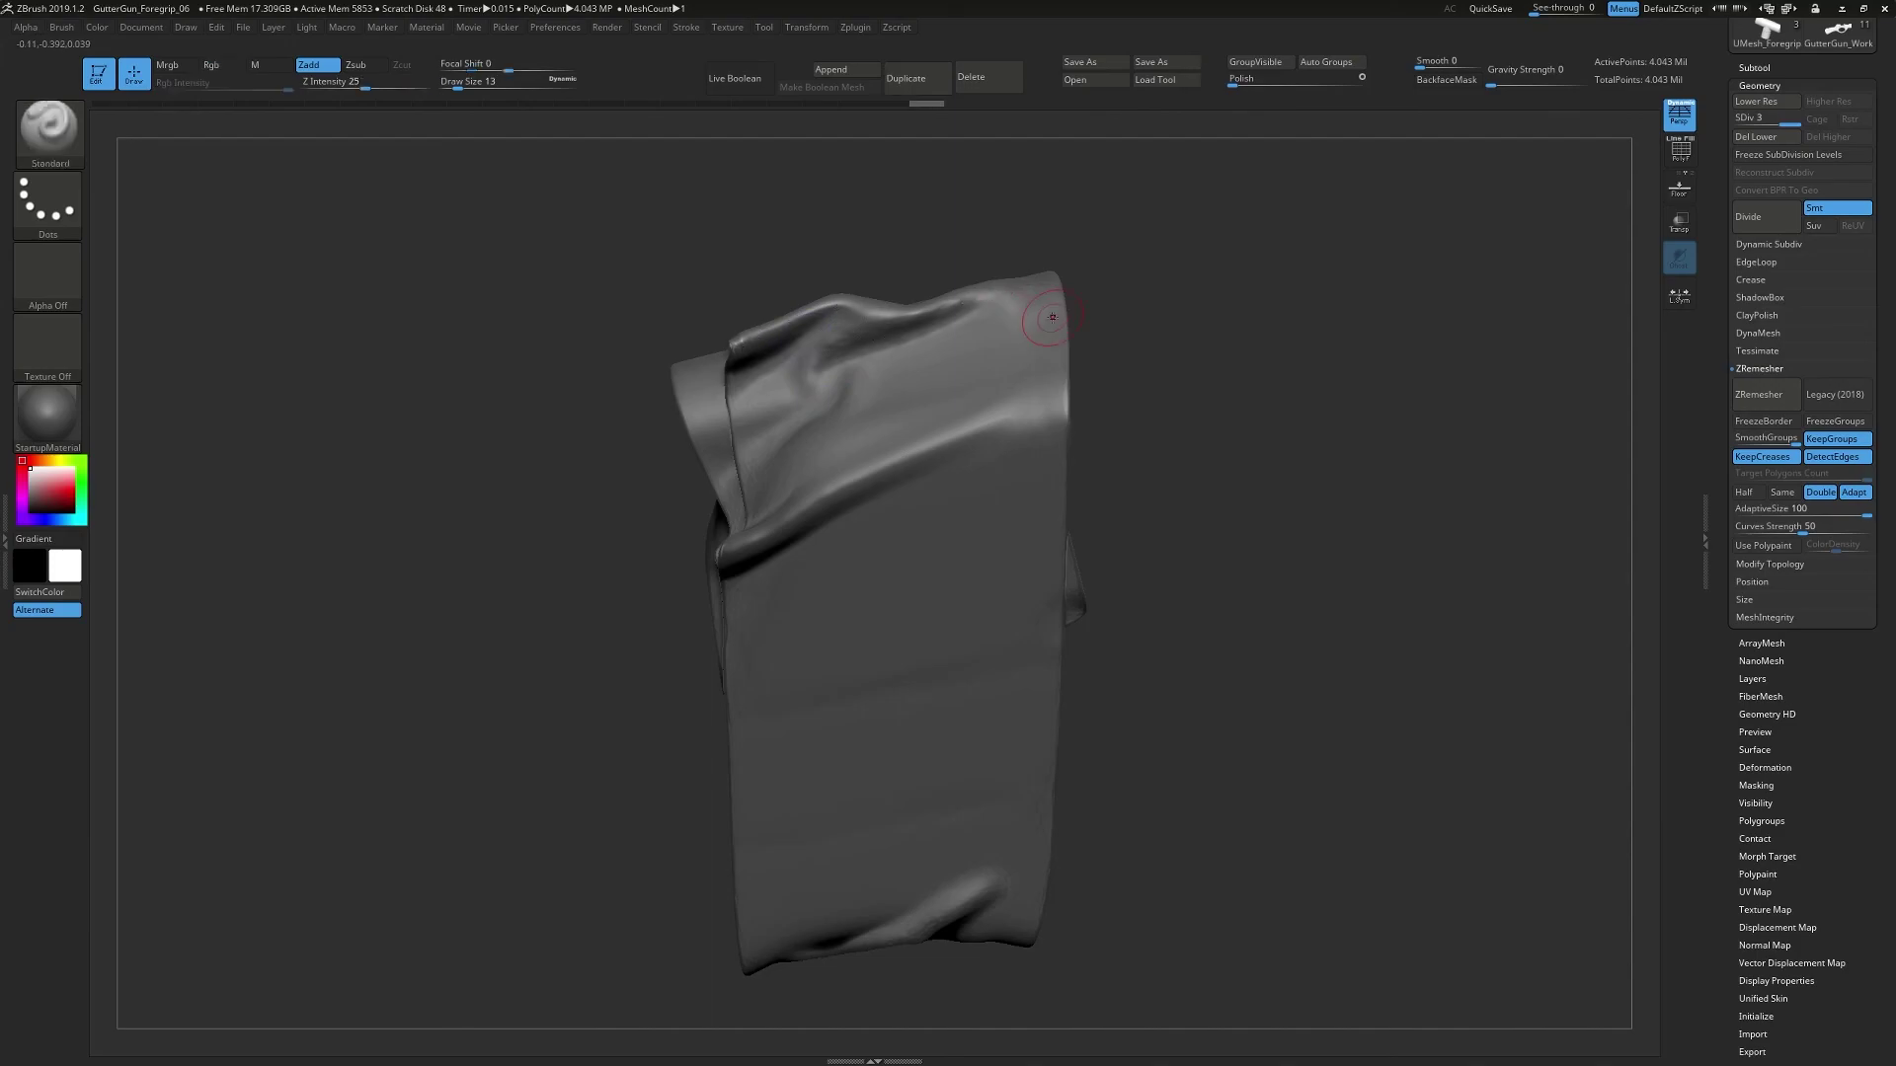
- Smooth the creases below the upper edge, the wrinkle near the lower edge, and the tape's upper corner
key(shift)
shift+drag(792, 413, 857, 438)
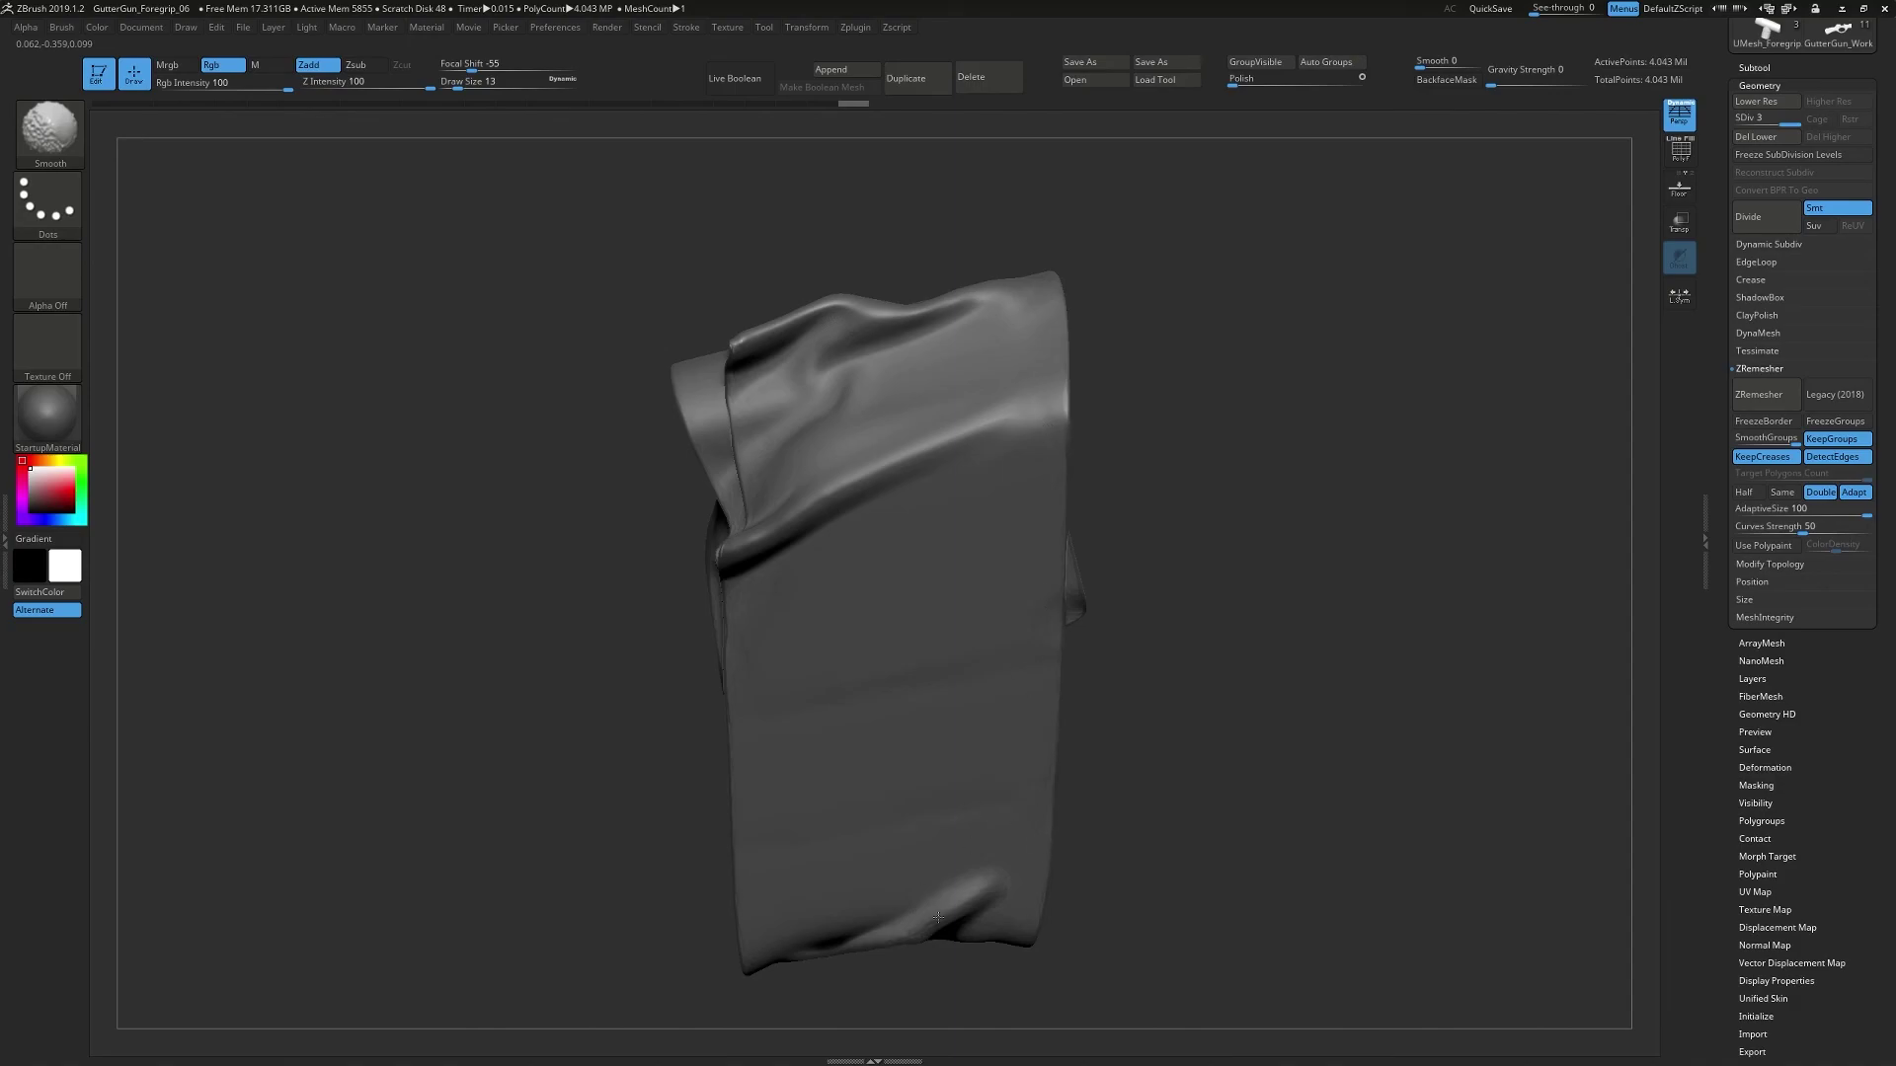
shift+drag(977, 907, 991, 887)
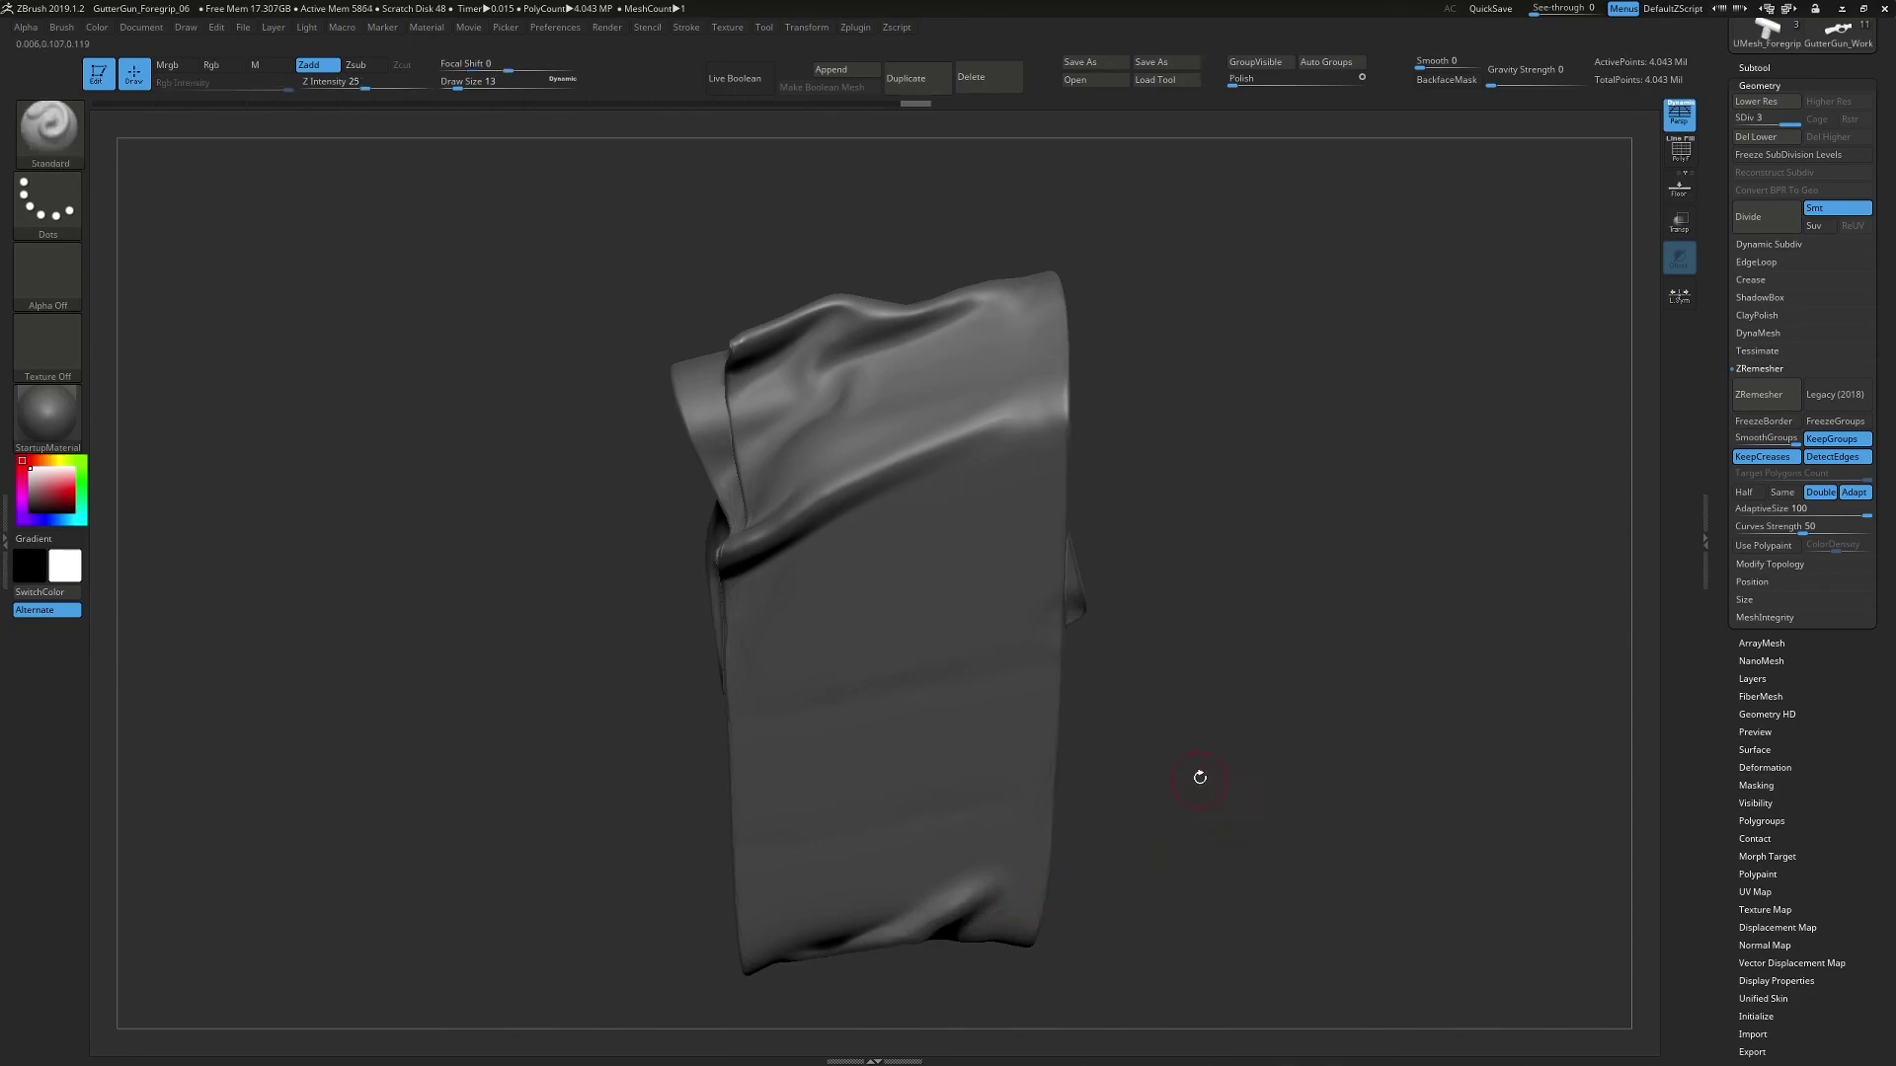
drag(1202, 774, 1100, 668)
drag(1031, 595, 1008, 569)
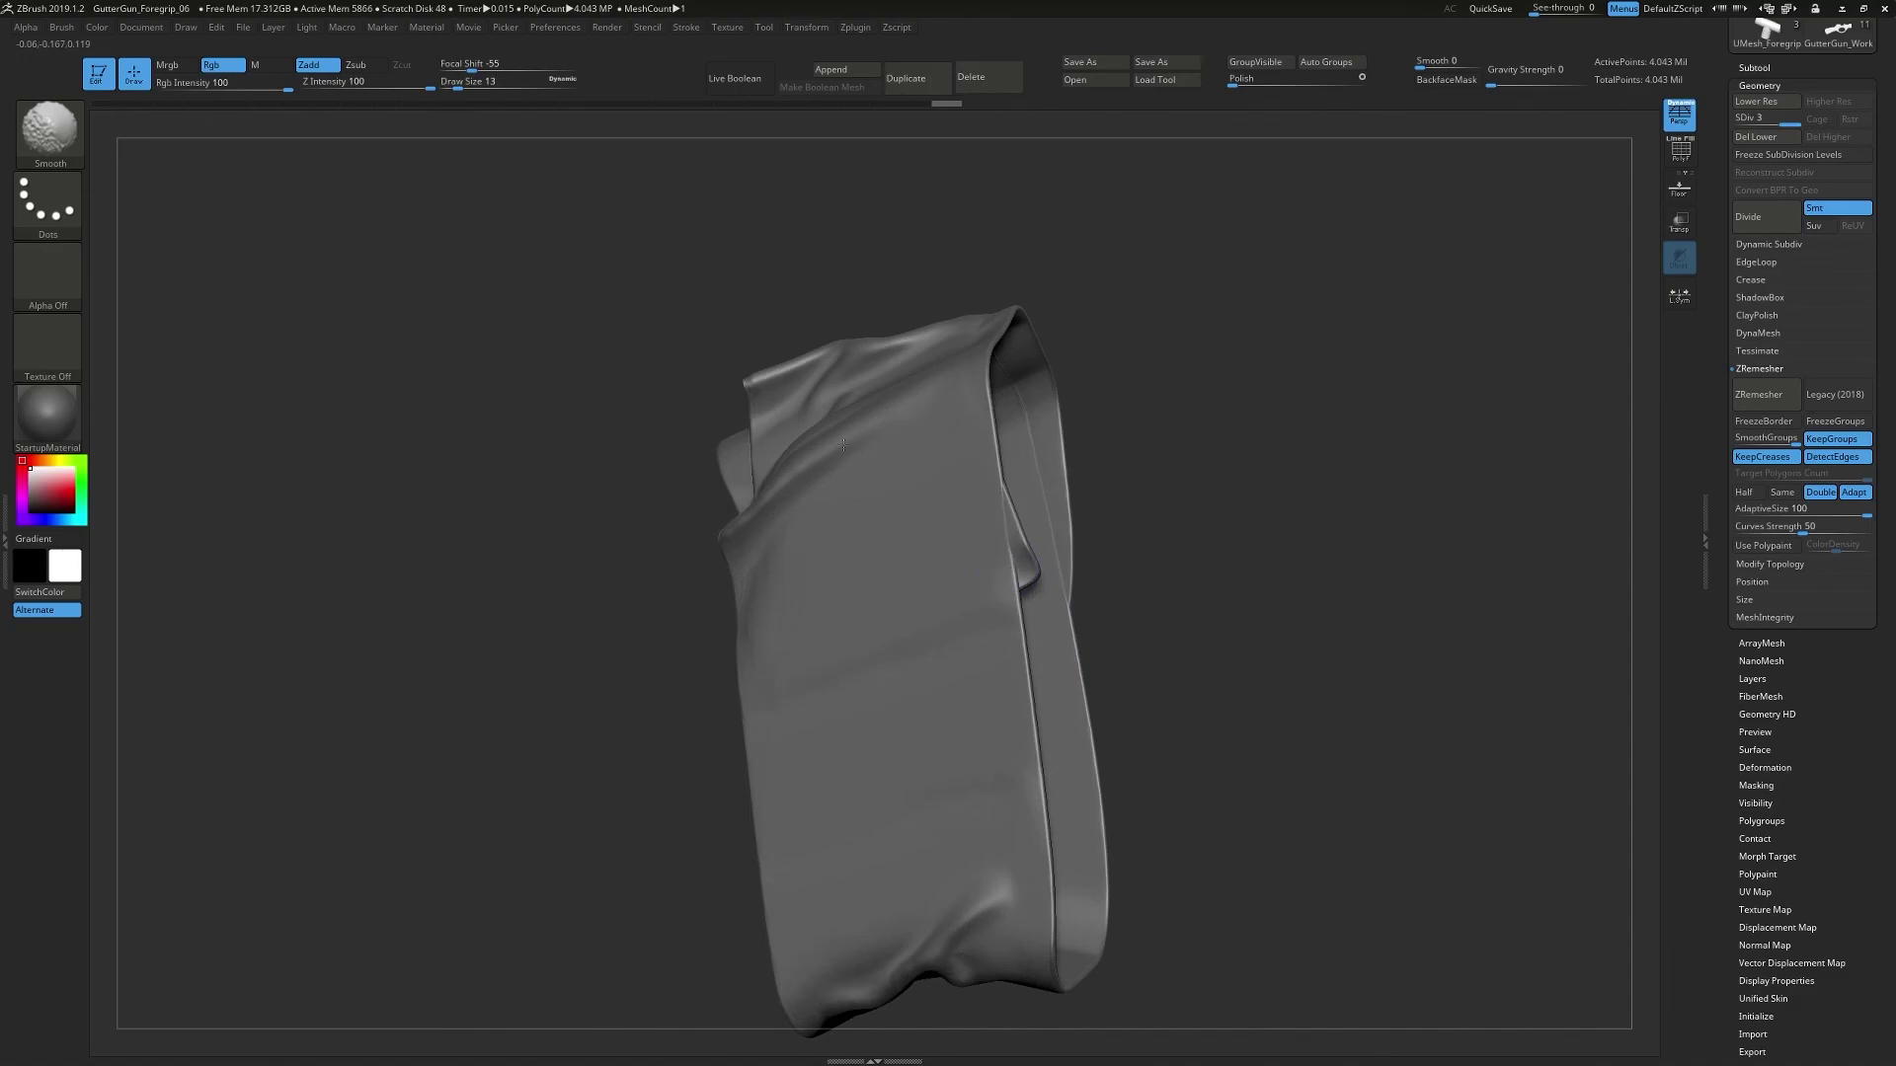
shift+drag(749, 387, 752, 385)
- Smooth the curled corner and surrounding folds above the arched opening of the tape wrap
right_drag(1168, 390, 1224, 389)
ctrl+right_drag(1215, 572, 1314, 632)
shift+drag(869, 482, 955, 432)
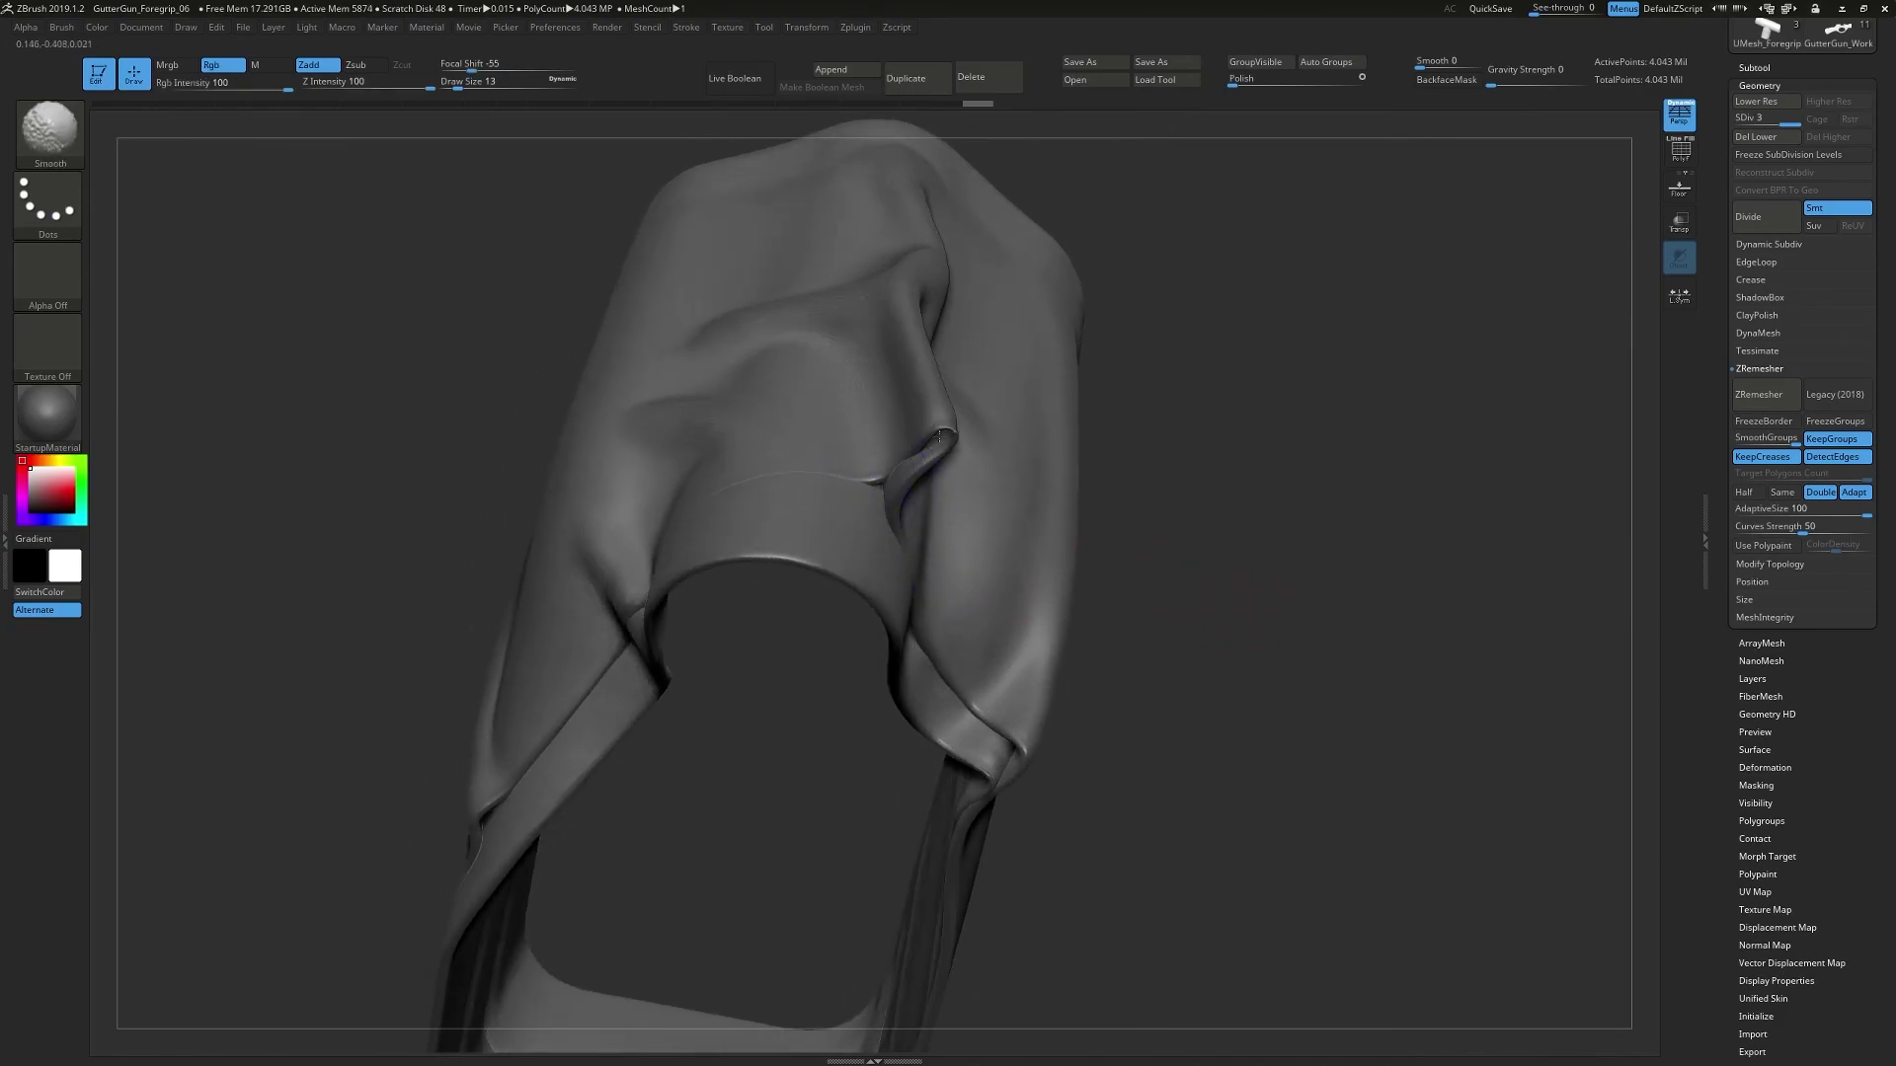
mouse_move(1287, 494)
right_down()
mouse_move(1325, 571)
mouse_move(1532, 690)
right_up()
drag(1567, 854, 1367, 689)
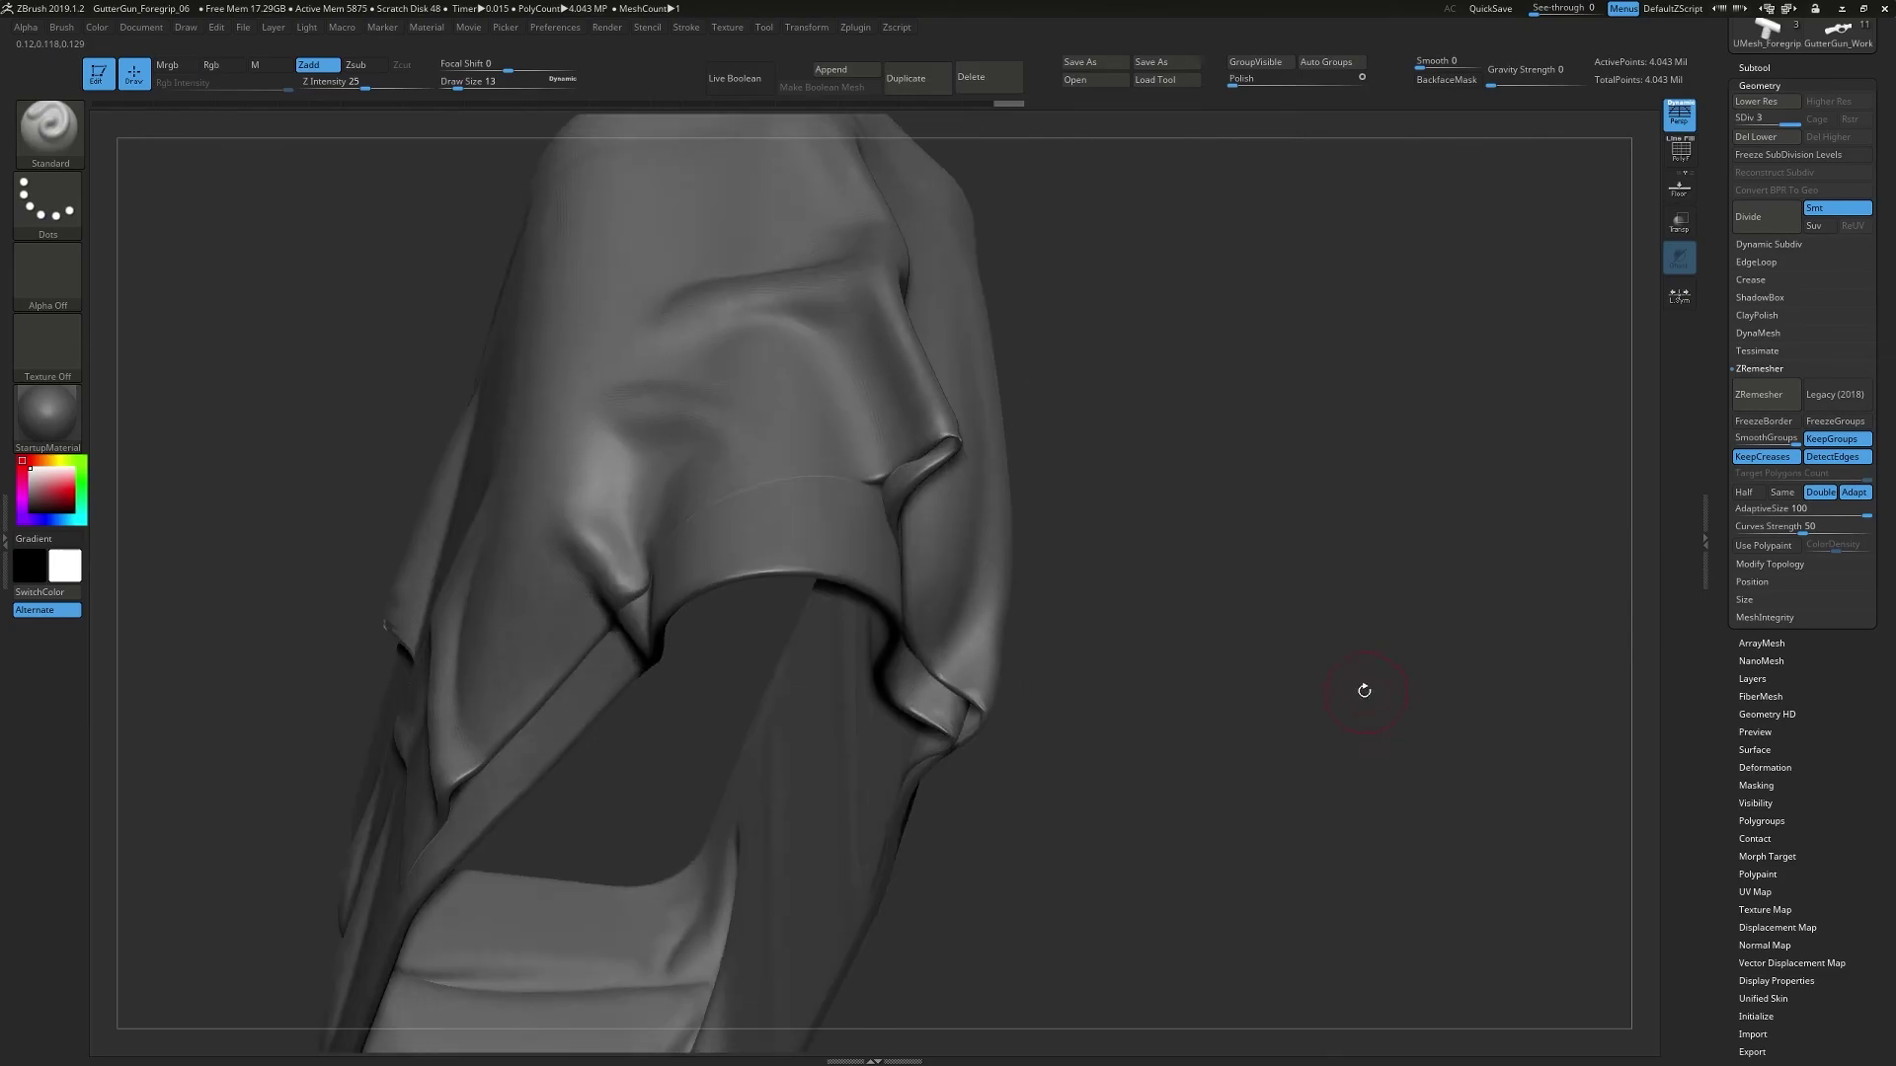
key(shift)
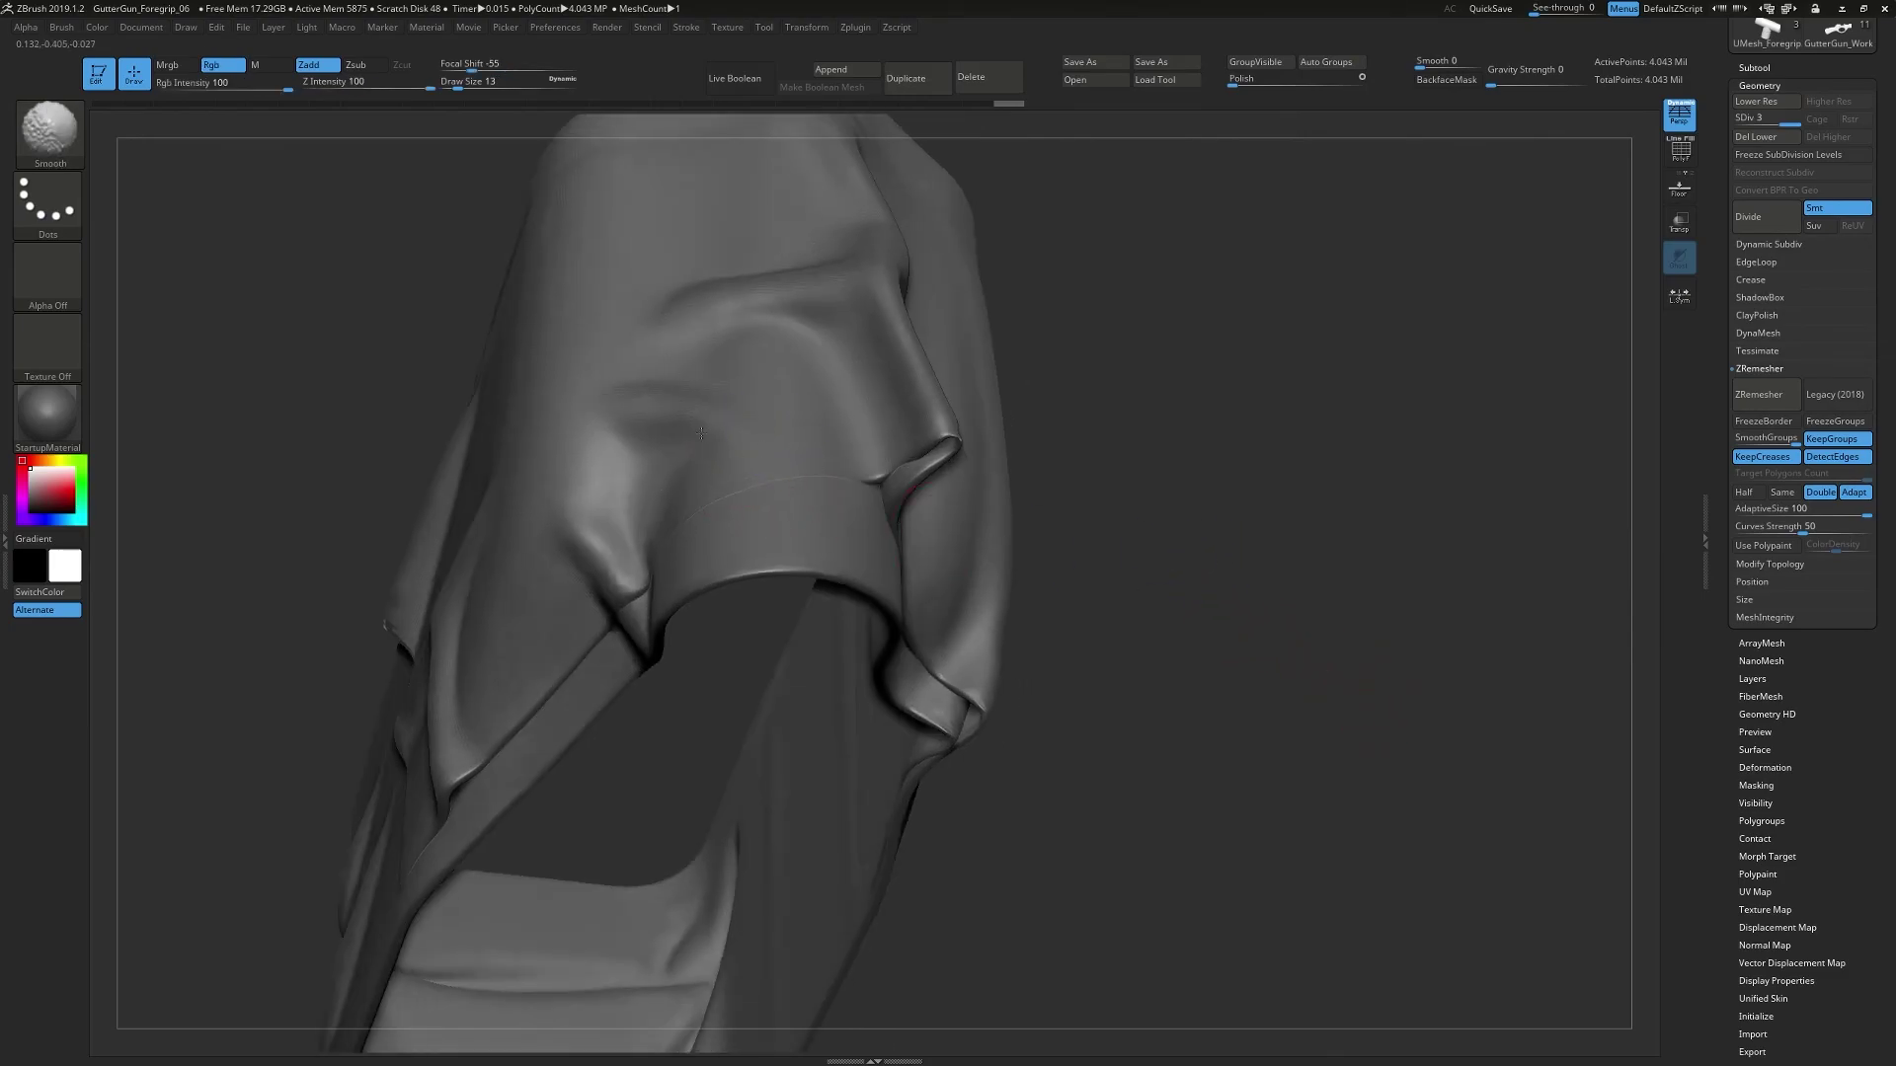
drag(1027, 622, 1100, 646)
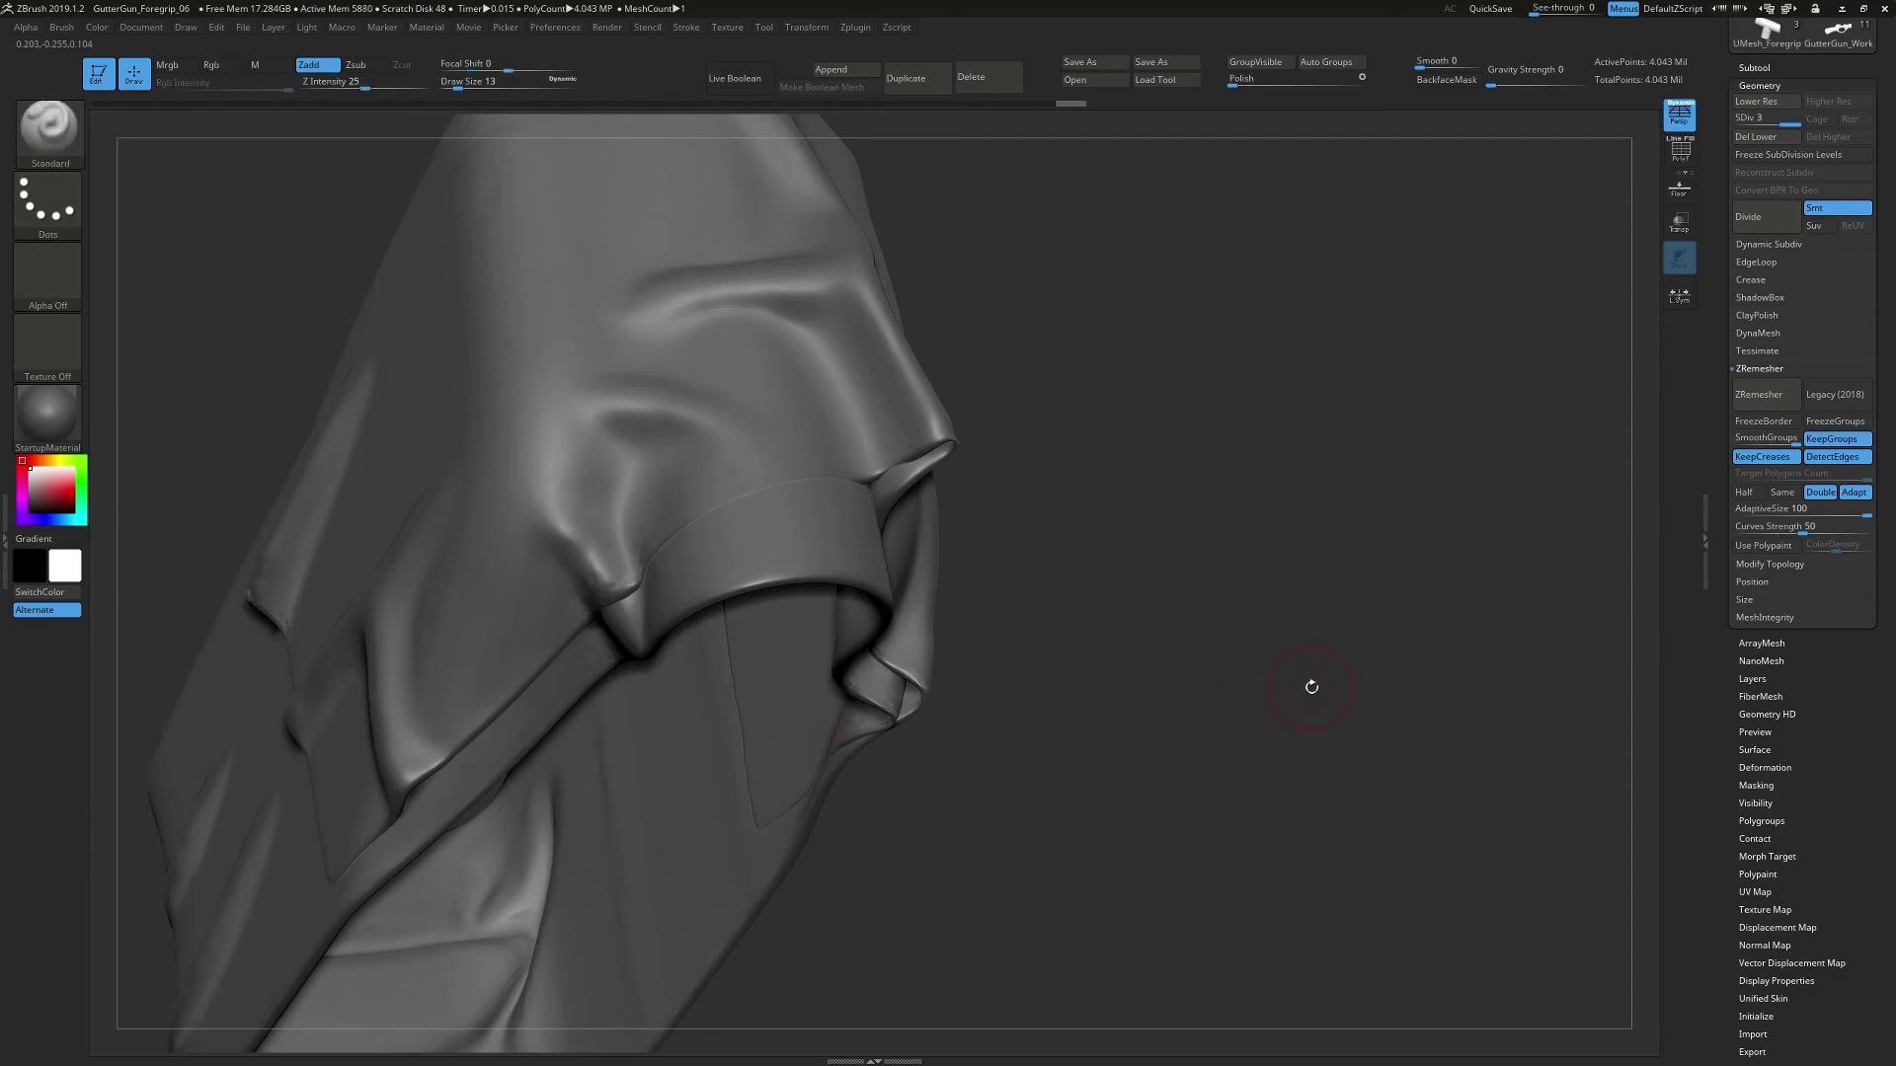
- Reshape the tape edge above the arched opening using the Move Topological brush at draw size 29
drag(1311, 687, 1339, 614)
ctrl+right_drag(1120, 614, 1096, 453)
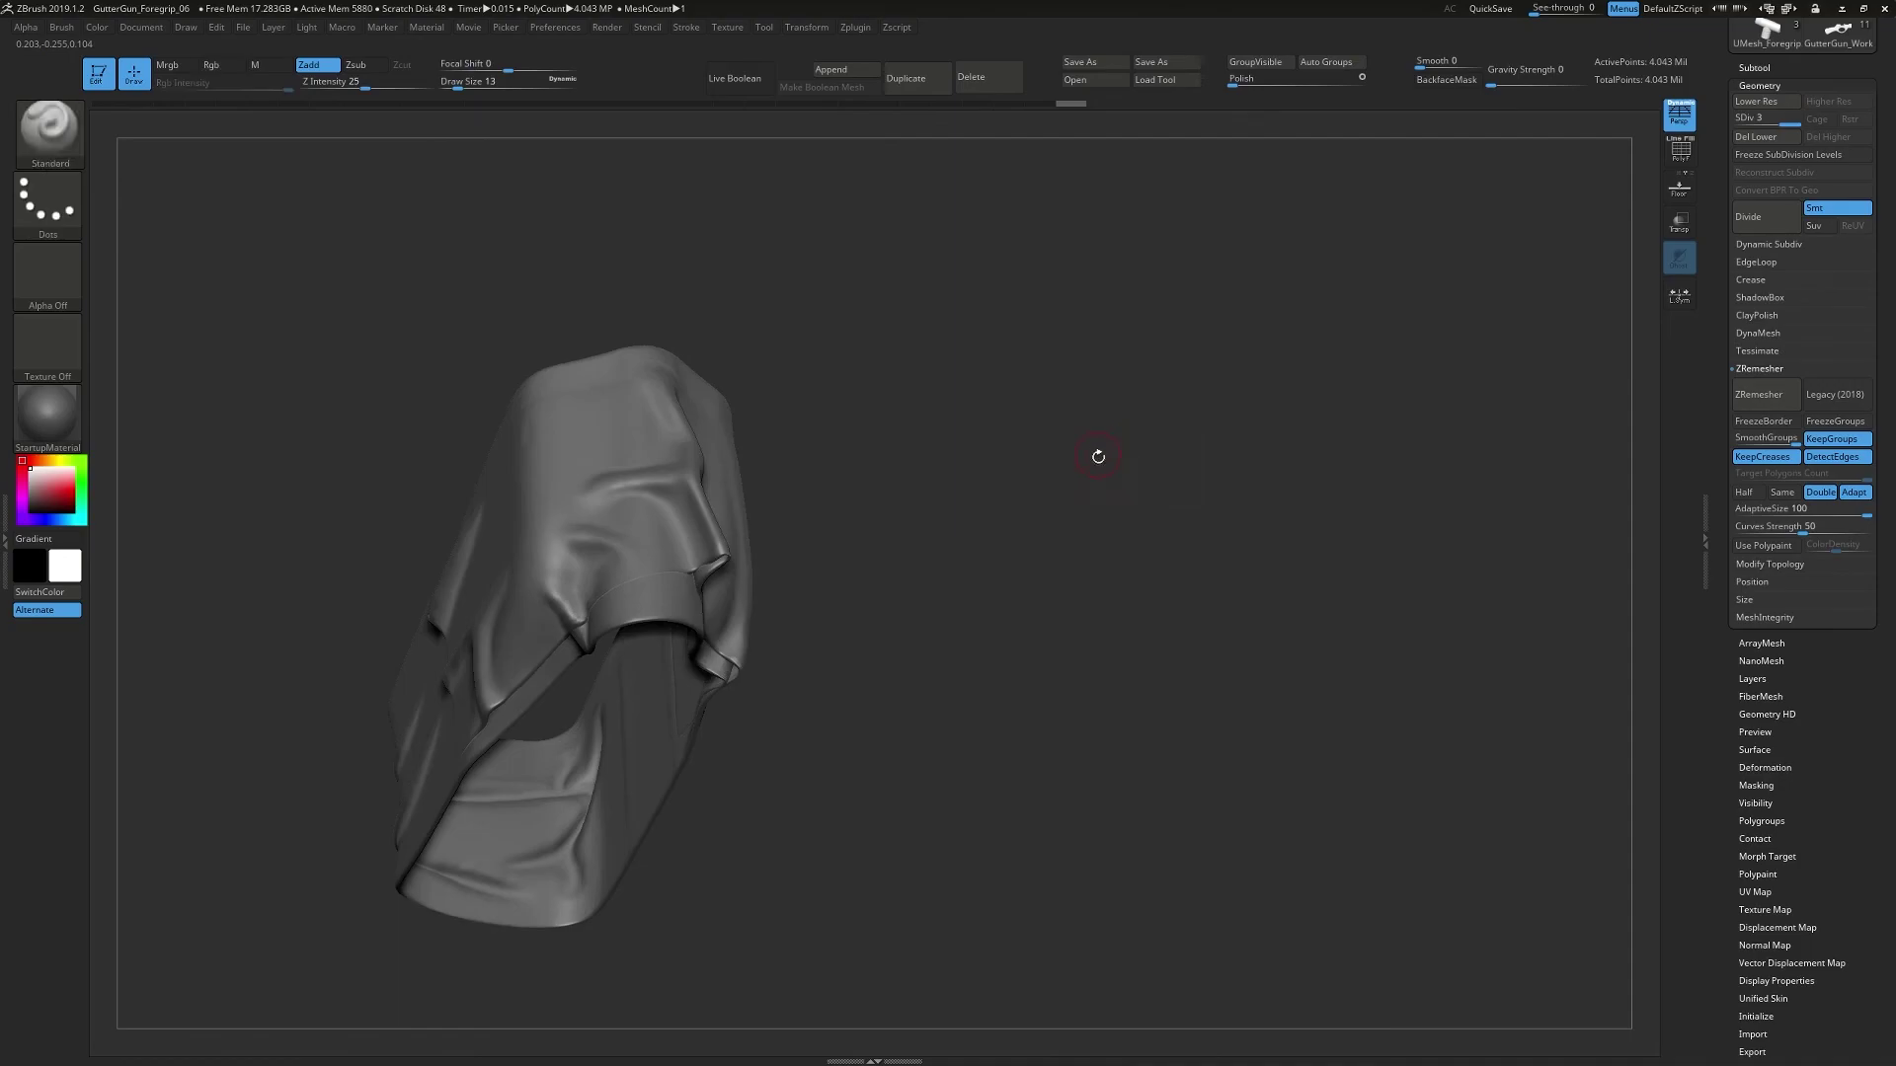
drag(1096, 453, 898, 554)
ctrl+right_drag(897, 554, 889, 642)
drag(889, 642, 959, 412)
key(b)
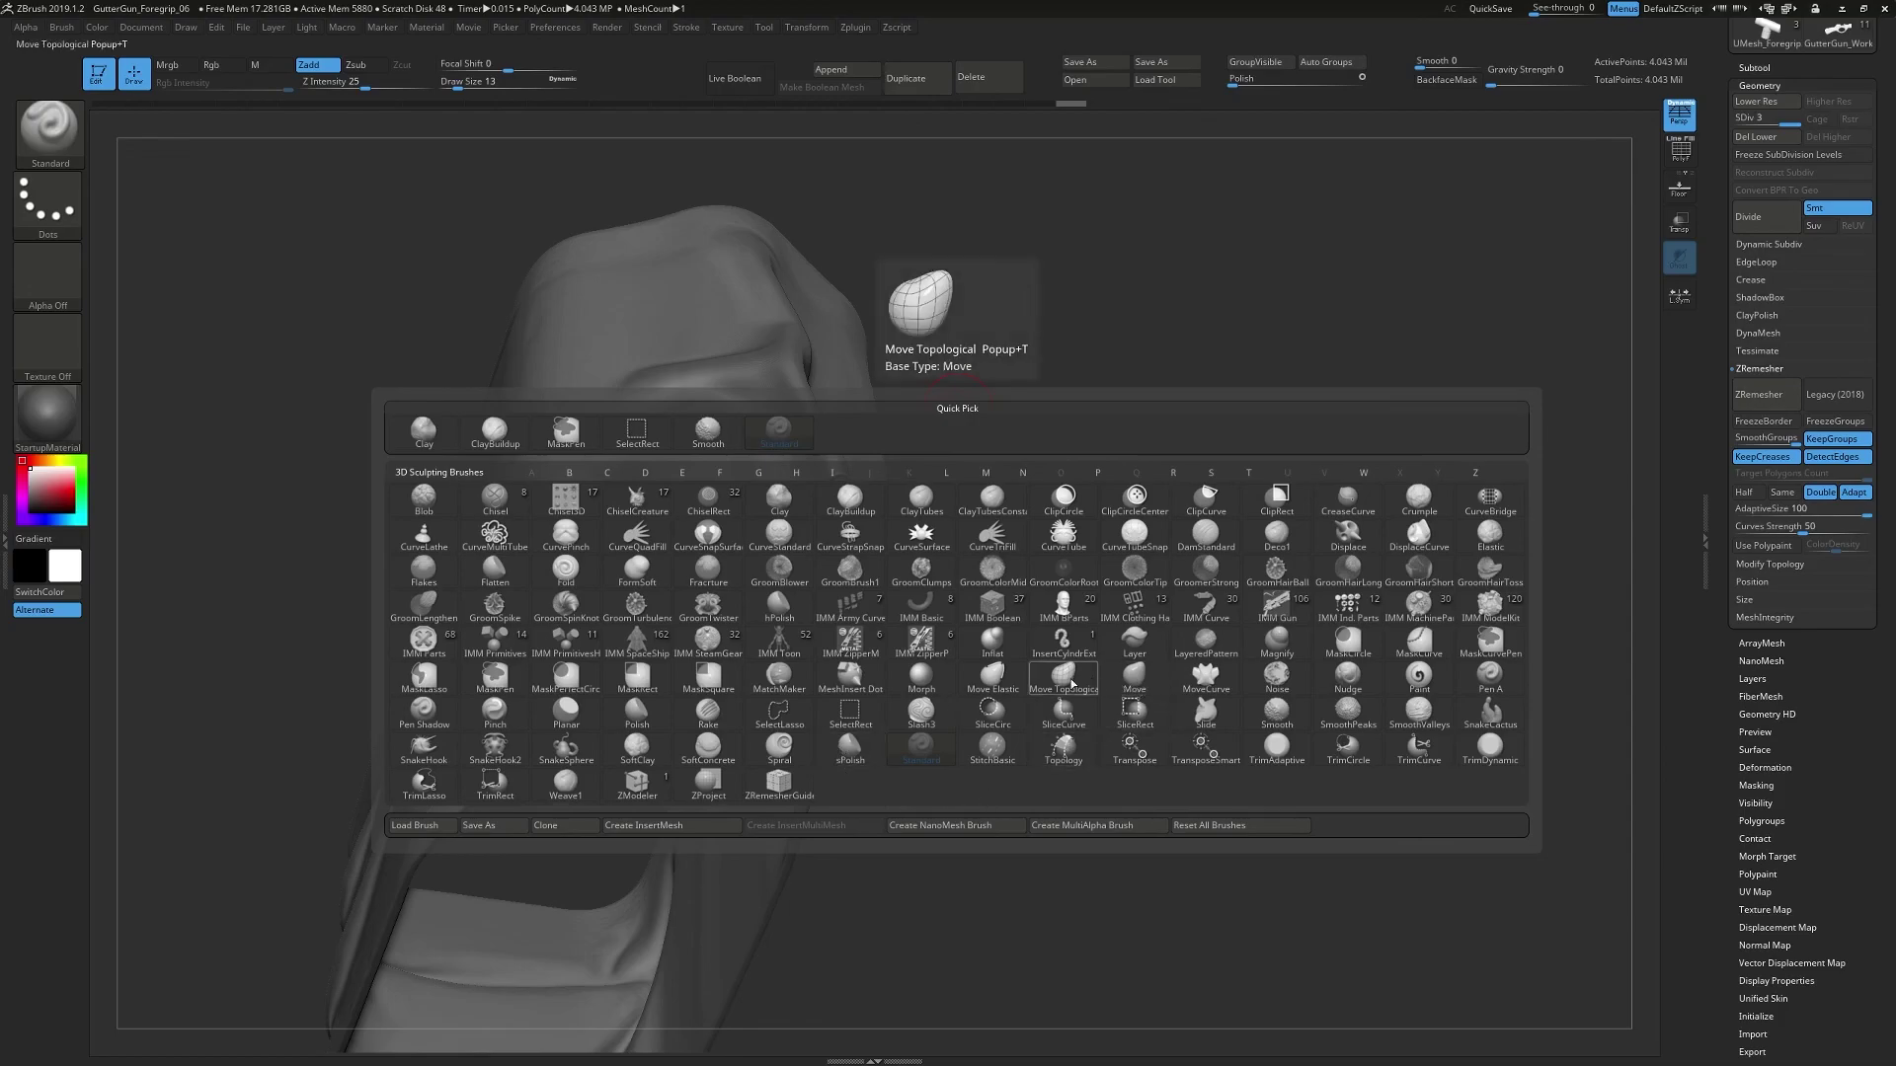
click(1074, 683)
drag(987, 518, 1010, 482)
key(s)
drag(696, 512, 704, 510)
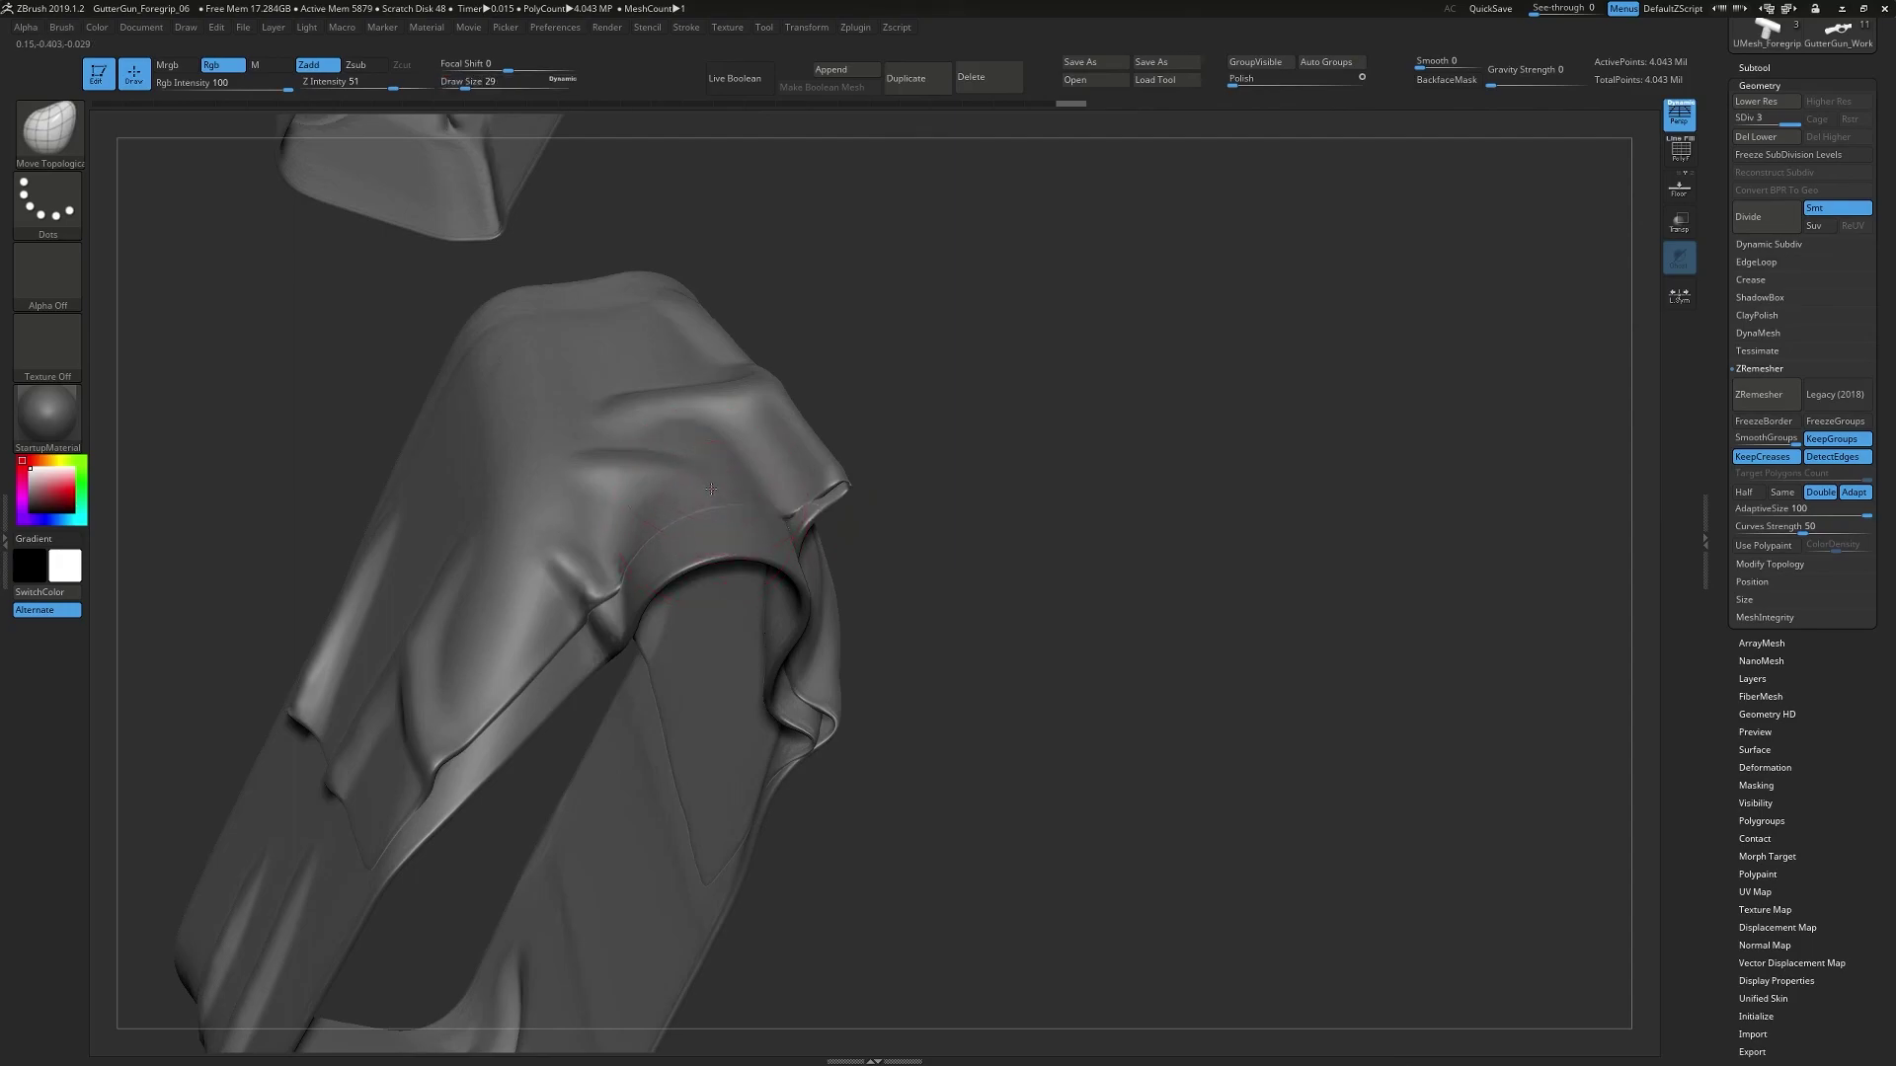
mouse_move(880, 495)
mouse_down()
mouse_move(726, 503)
mouse_move(730, 487)
mouse_up()
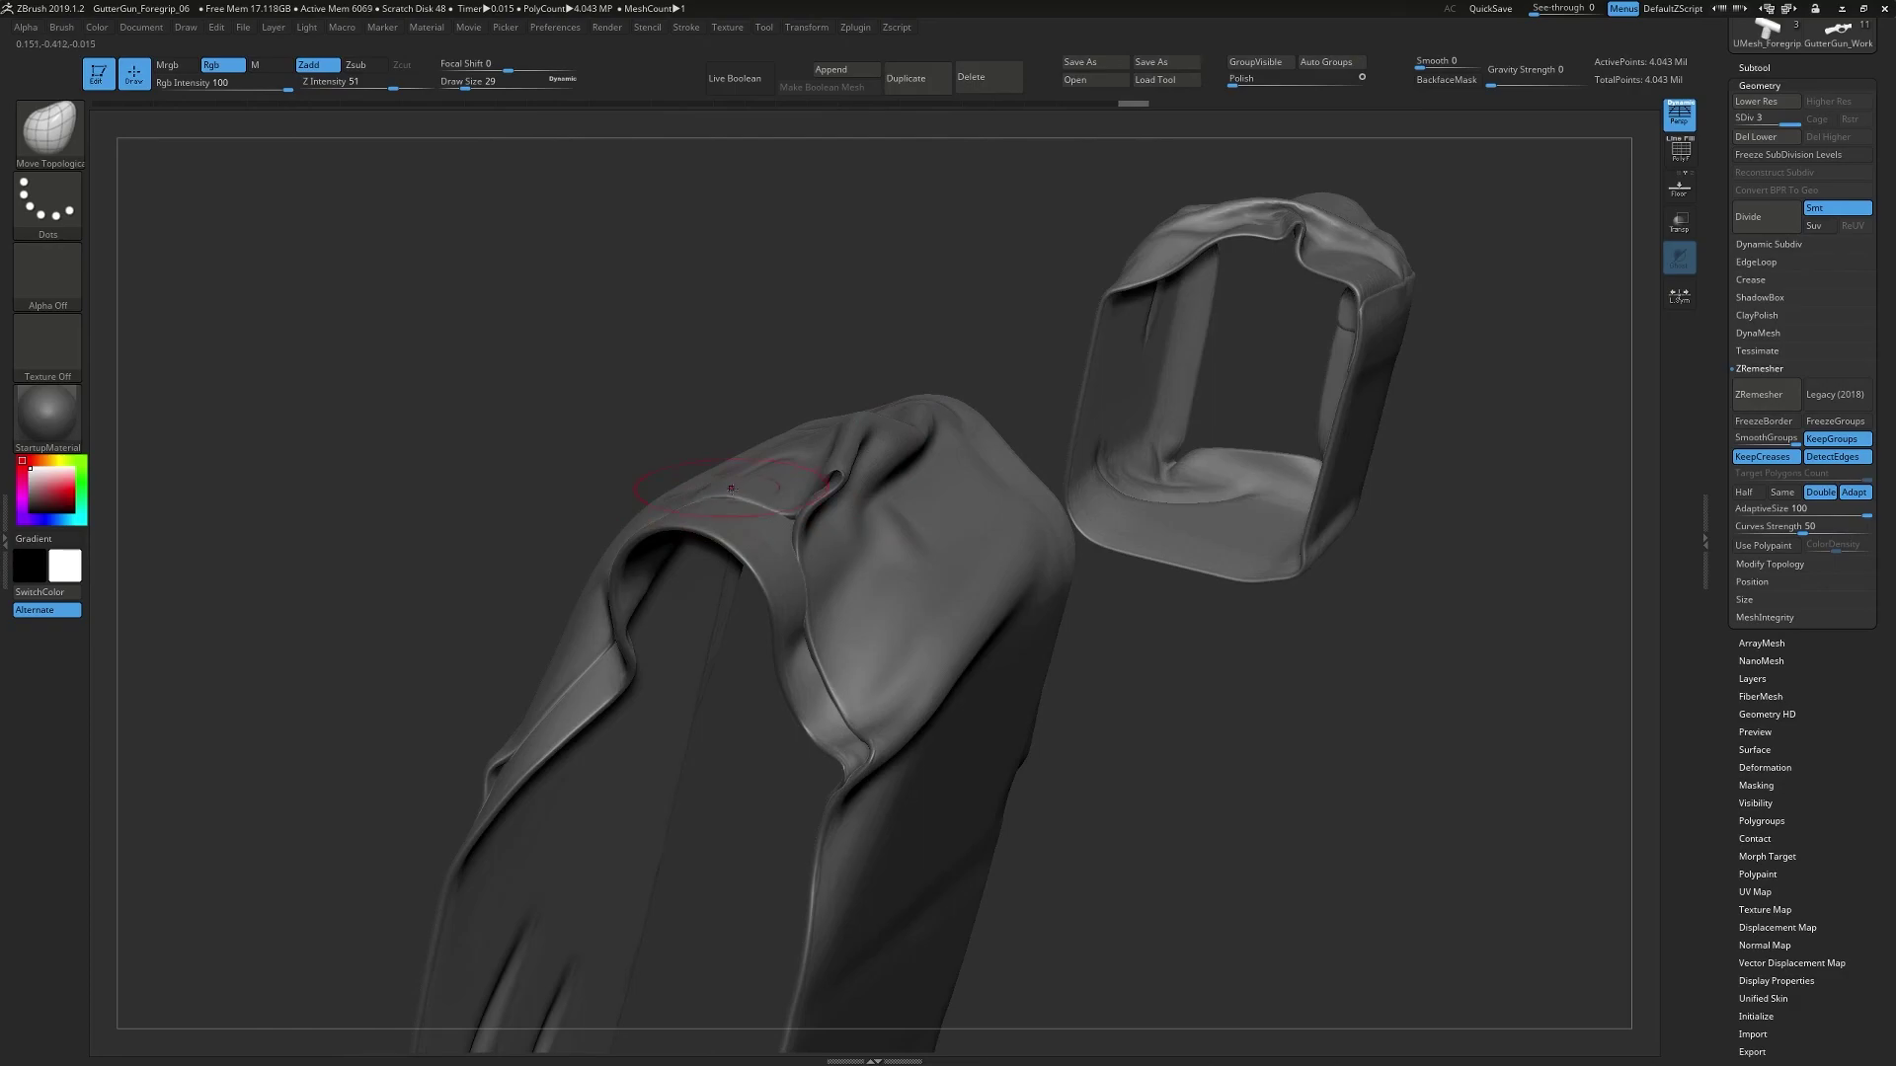
- Drop the tape wraps to subdivision level 2 and adjust the overlapping edges around the arched opening
key(shift+d)
drag(677, 338, 709, 383)
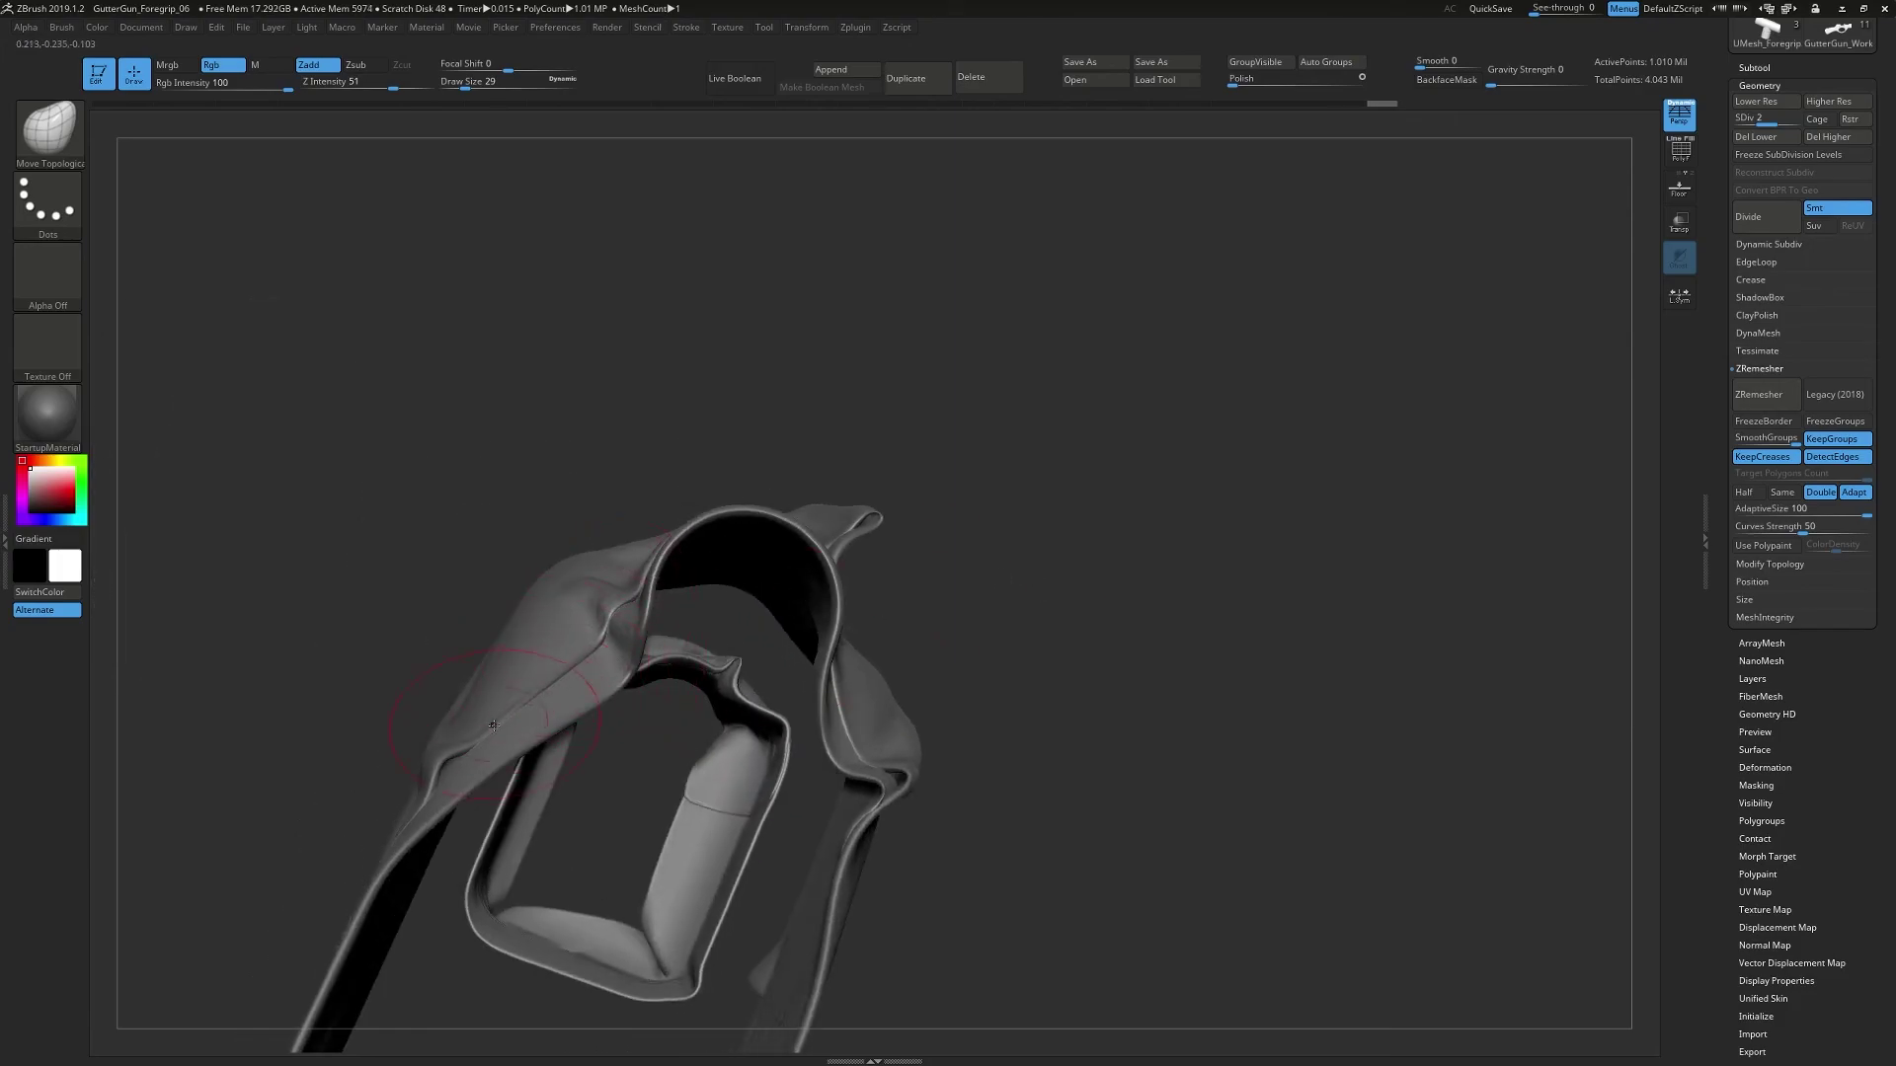
mouse_move(1175, 637)
mouse_down()
mouse_move(1109, 648)
mouse_move(923, 755)
mouse_up()
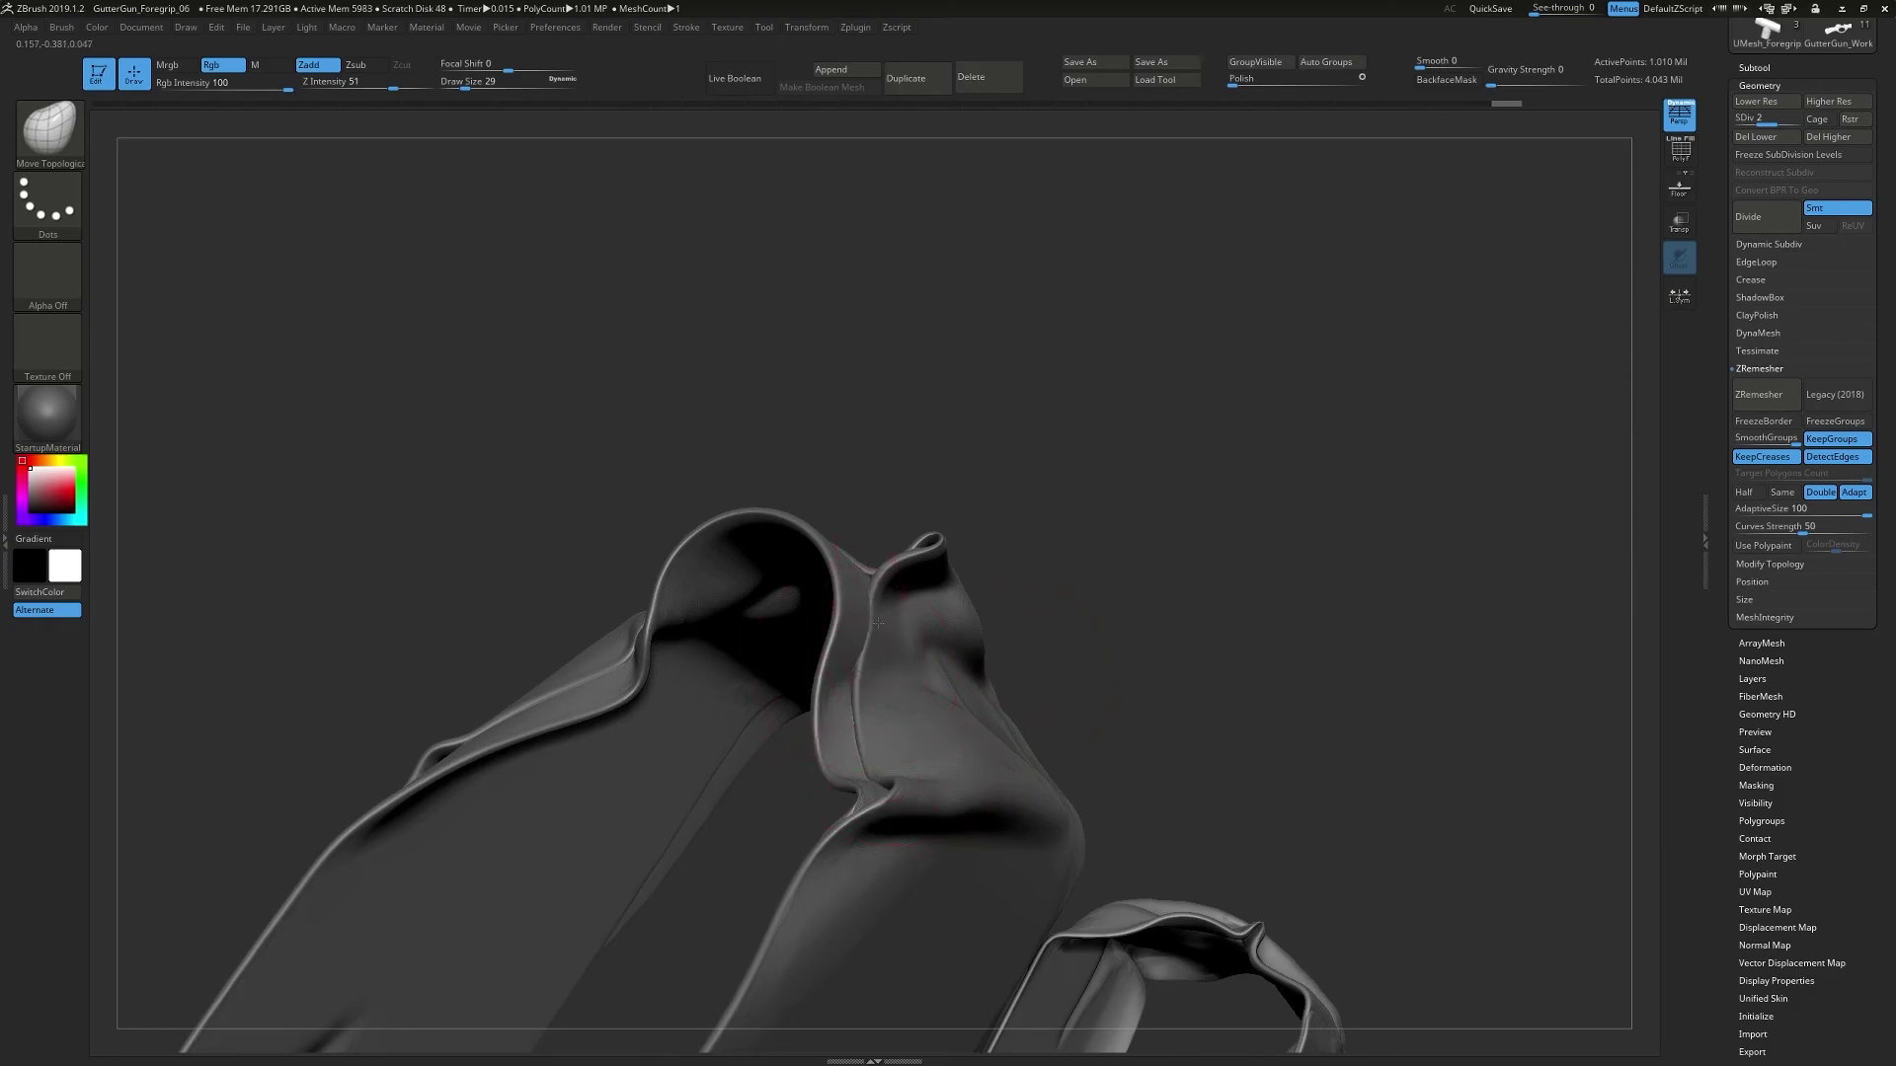
mouse_move(1096, 519)
mouse_down()
mouse_move(1180, 549)
mouse_move(1127, 549)
mouse_move(1047, 603)
mouse_up()
- Refine the curled tape corner beside the arch with Move Topological at draw size 12, and set the draw size to 16
key(s)
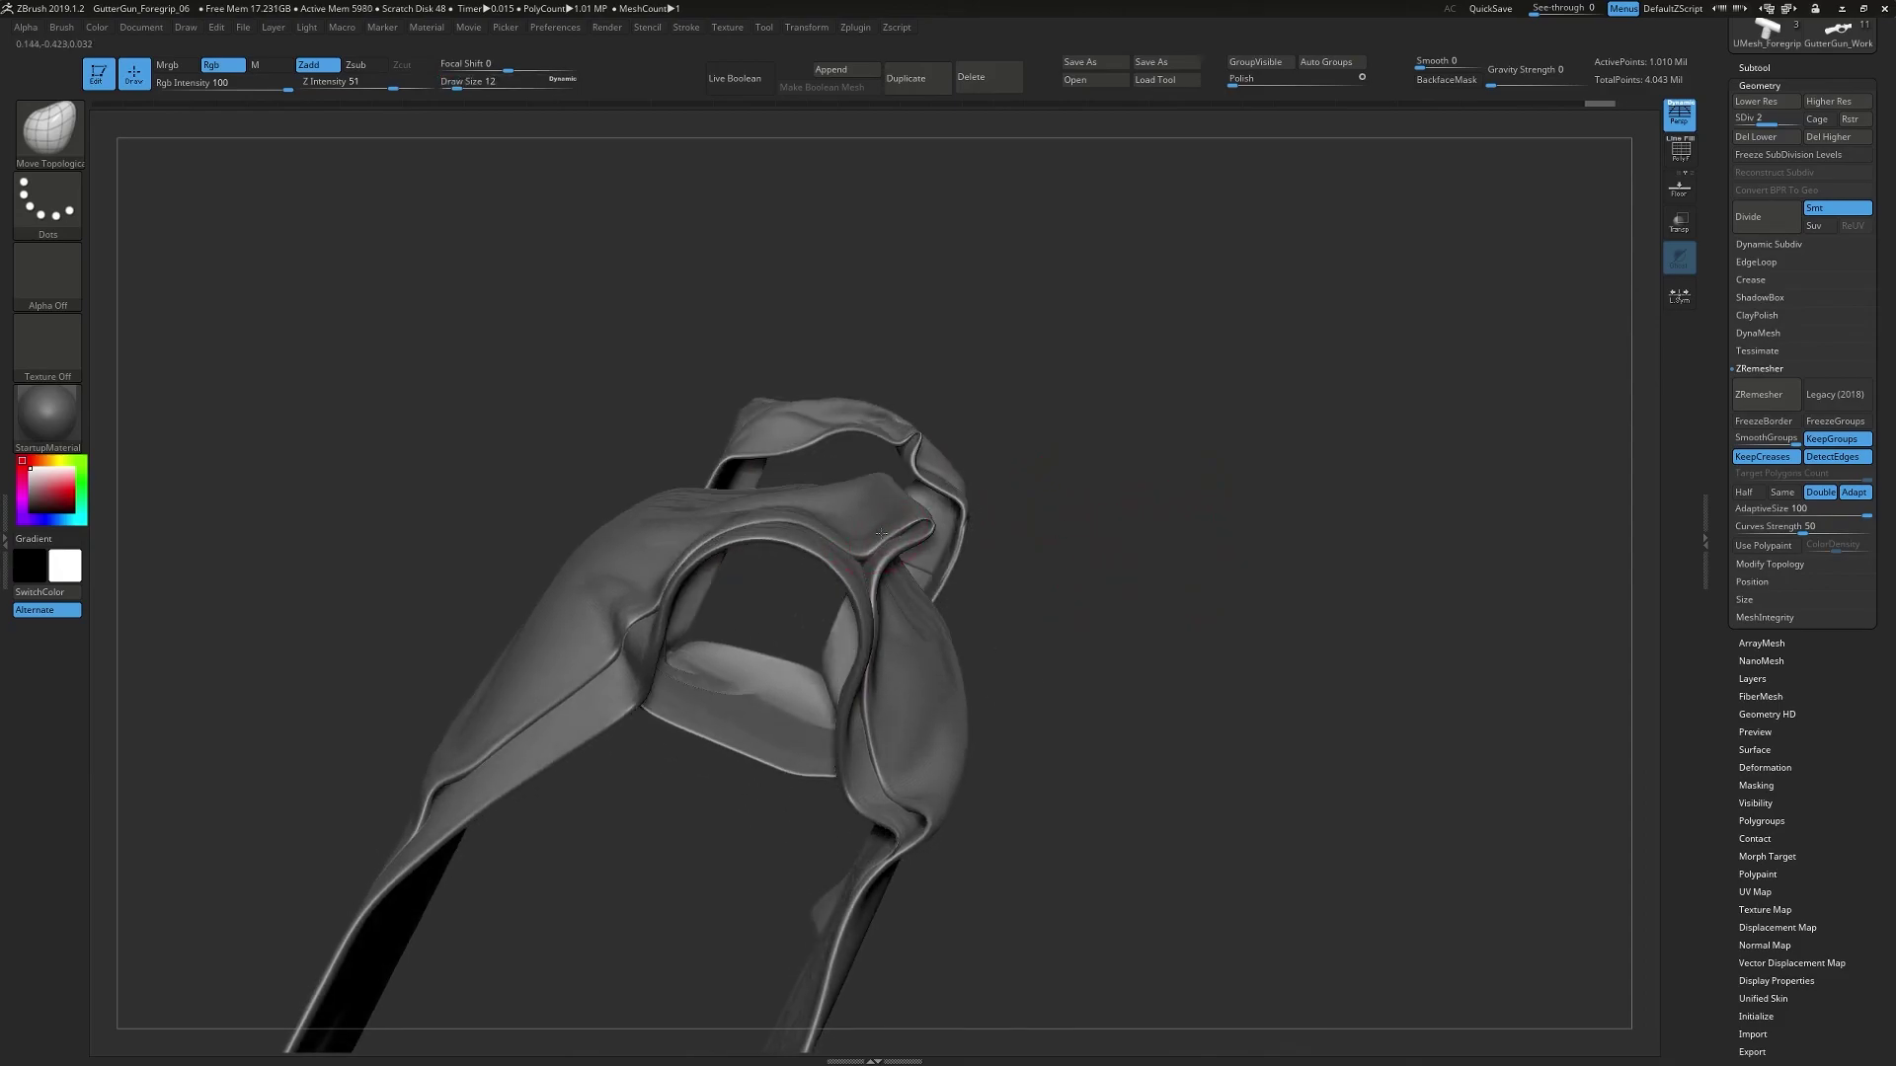
drag(1075, 538, 1100, 580)
ctrl+right_drag(1100, 580, 1002, 607)
shift+drag(1053, 601, 1075, 637)
mouse_move(1165, 802)
alt+mouse_down()
mouse_move(1130, 622)
mouse_move(1096, 597)
mouse_move(1125, 520)
alt+mouse_up()
key(s)
drag(1125, 521, 1037, 482)
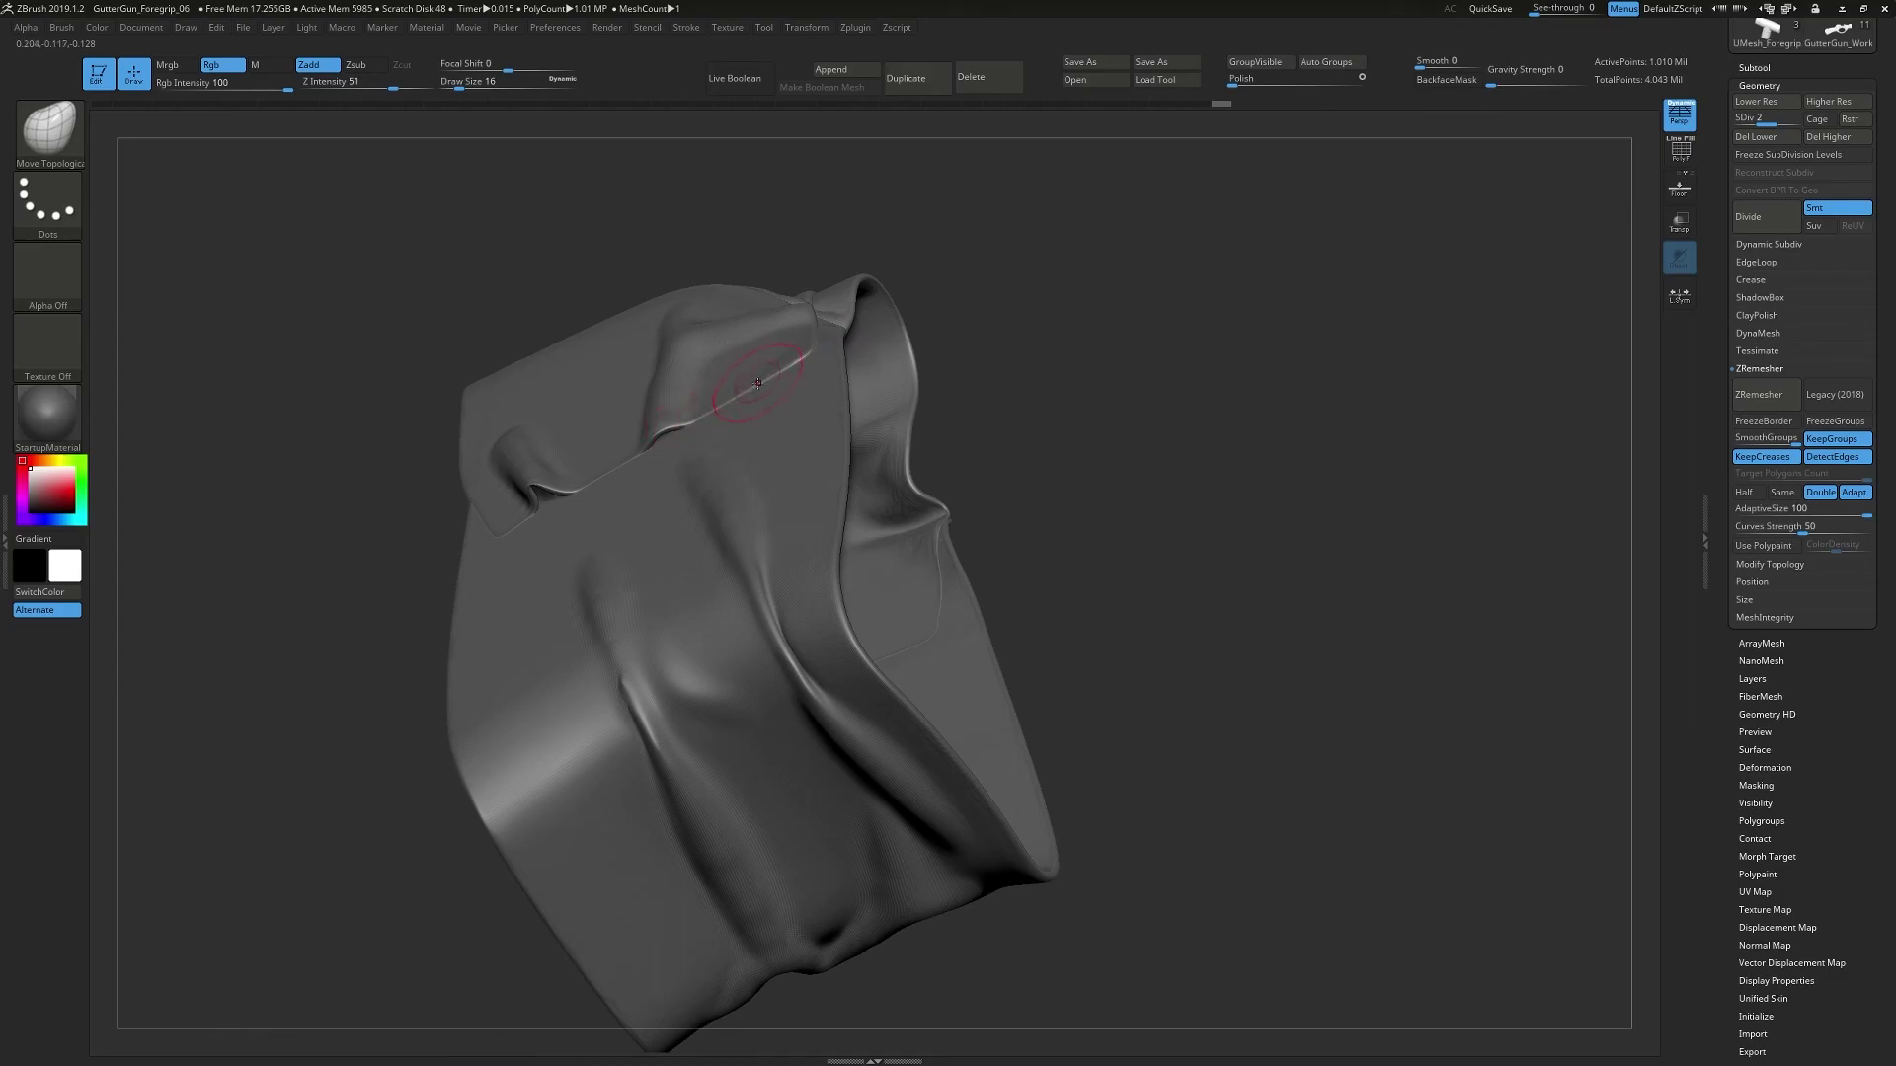
- Reshape the free edge of the overlapping tape flap with Move Topological at draw size 16
drag(681, 428, 692, 421)
mouse_move(628, 455)
mouse_down()
mouse_move(496, 521)
mouse_move(515, 515)
mouse_up()
right_drag(790, 489, 995, 474)
mouse_move(995, 474)
mouse_down()
mouse_move(394, 511)
mouse_move(514, 523)
mouse_up()
drag(981, 347, 1037, 377)
- Smooth the crease in the lower tape band down to subdivision level 1, and return to level 3
key(shift)
shift+drag(753, 648, 758, 652)
drag(1027, 405, 1041, 516)
key(shift+d)
shift+drag(757, 647, 771, 642)
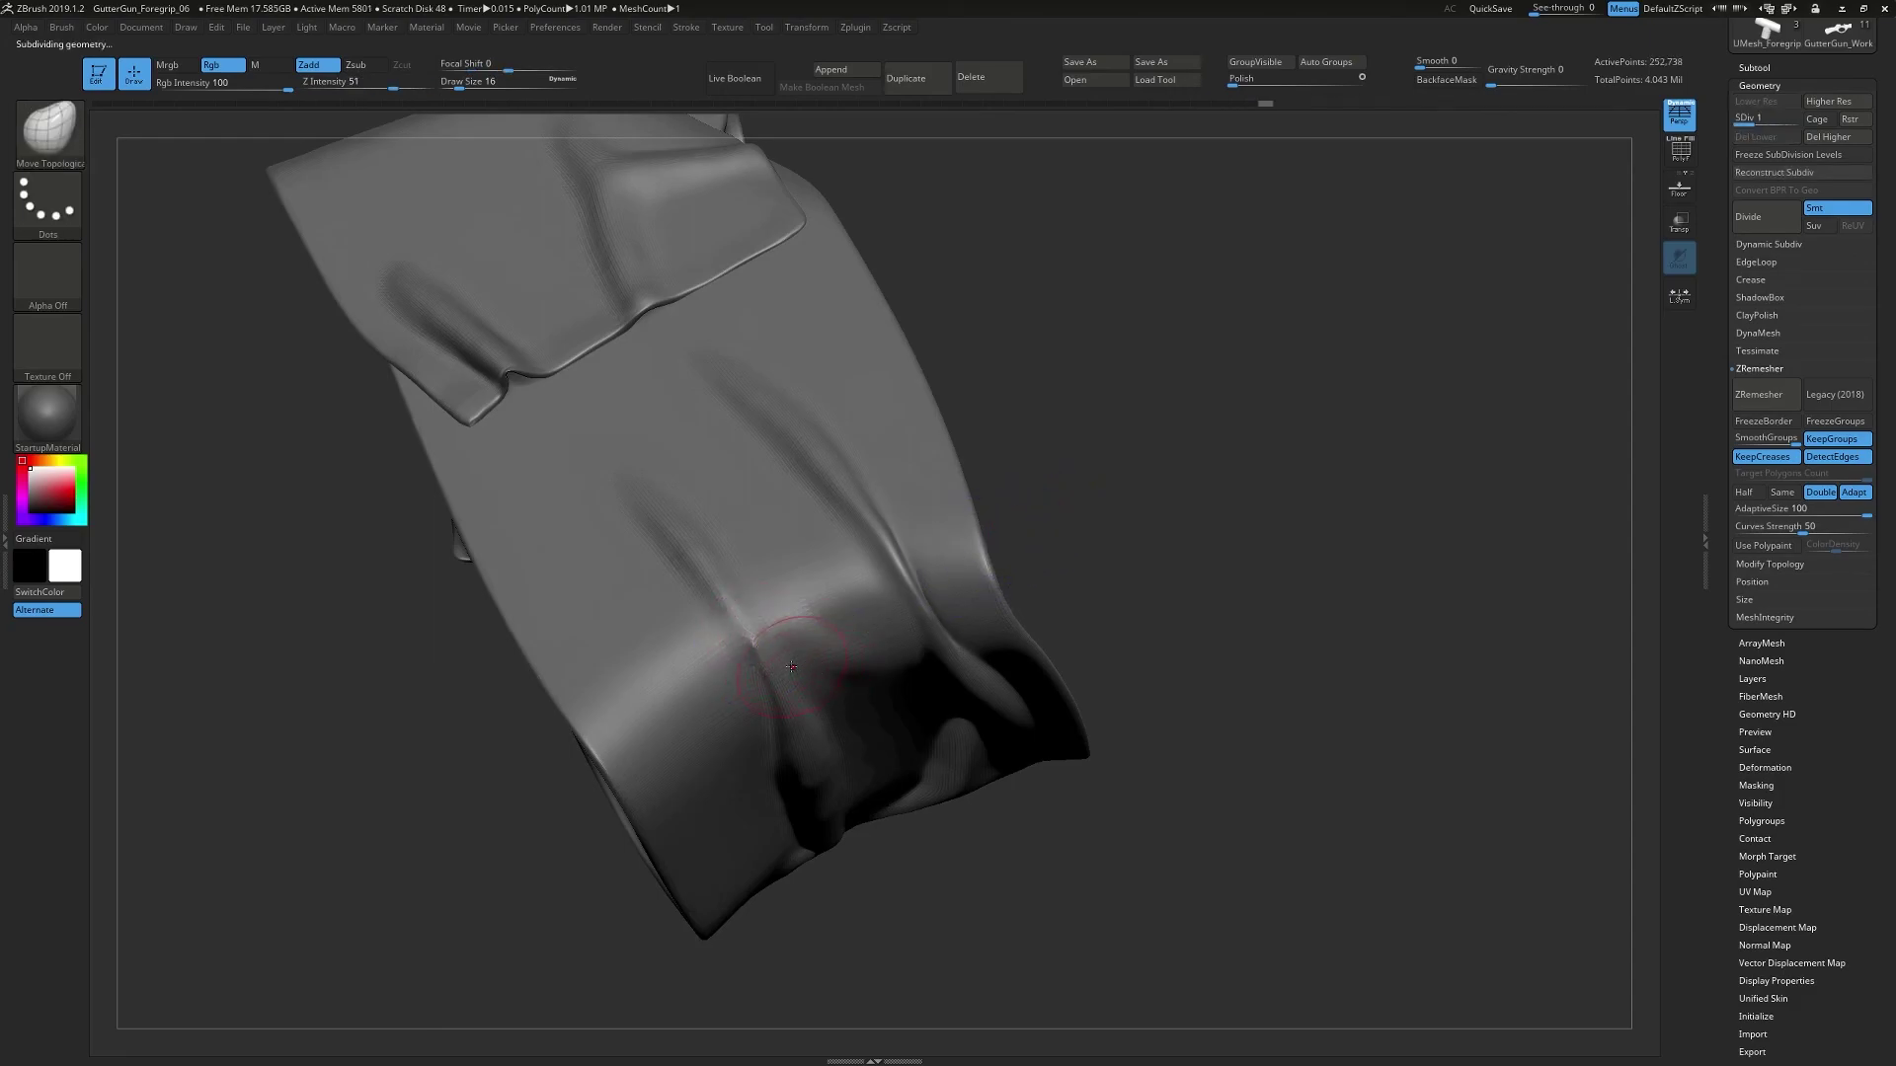
key(d)
key(ctrl+shift+z)
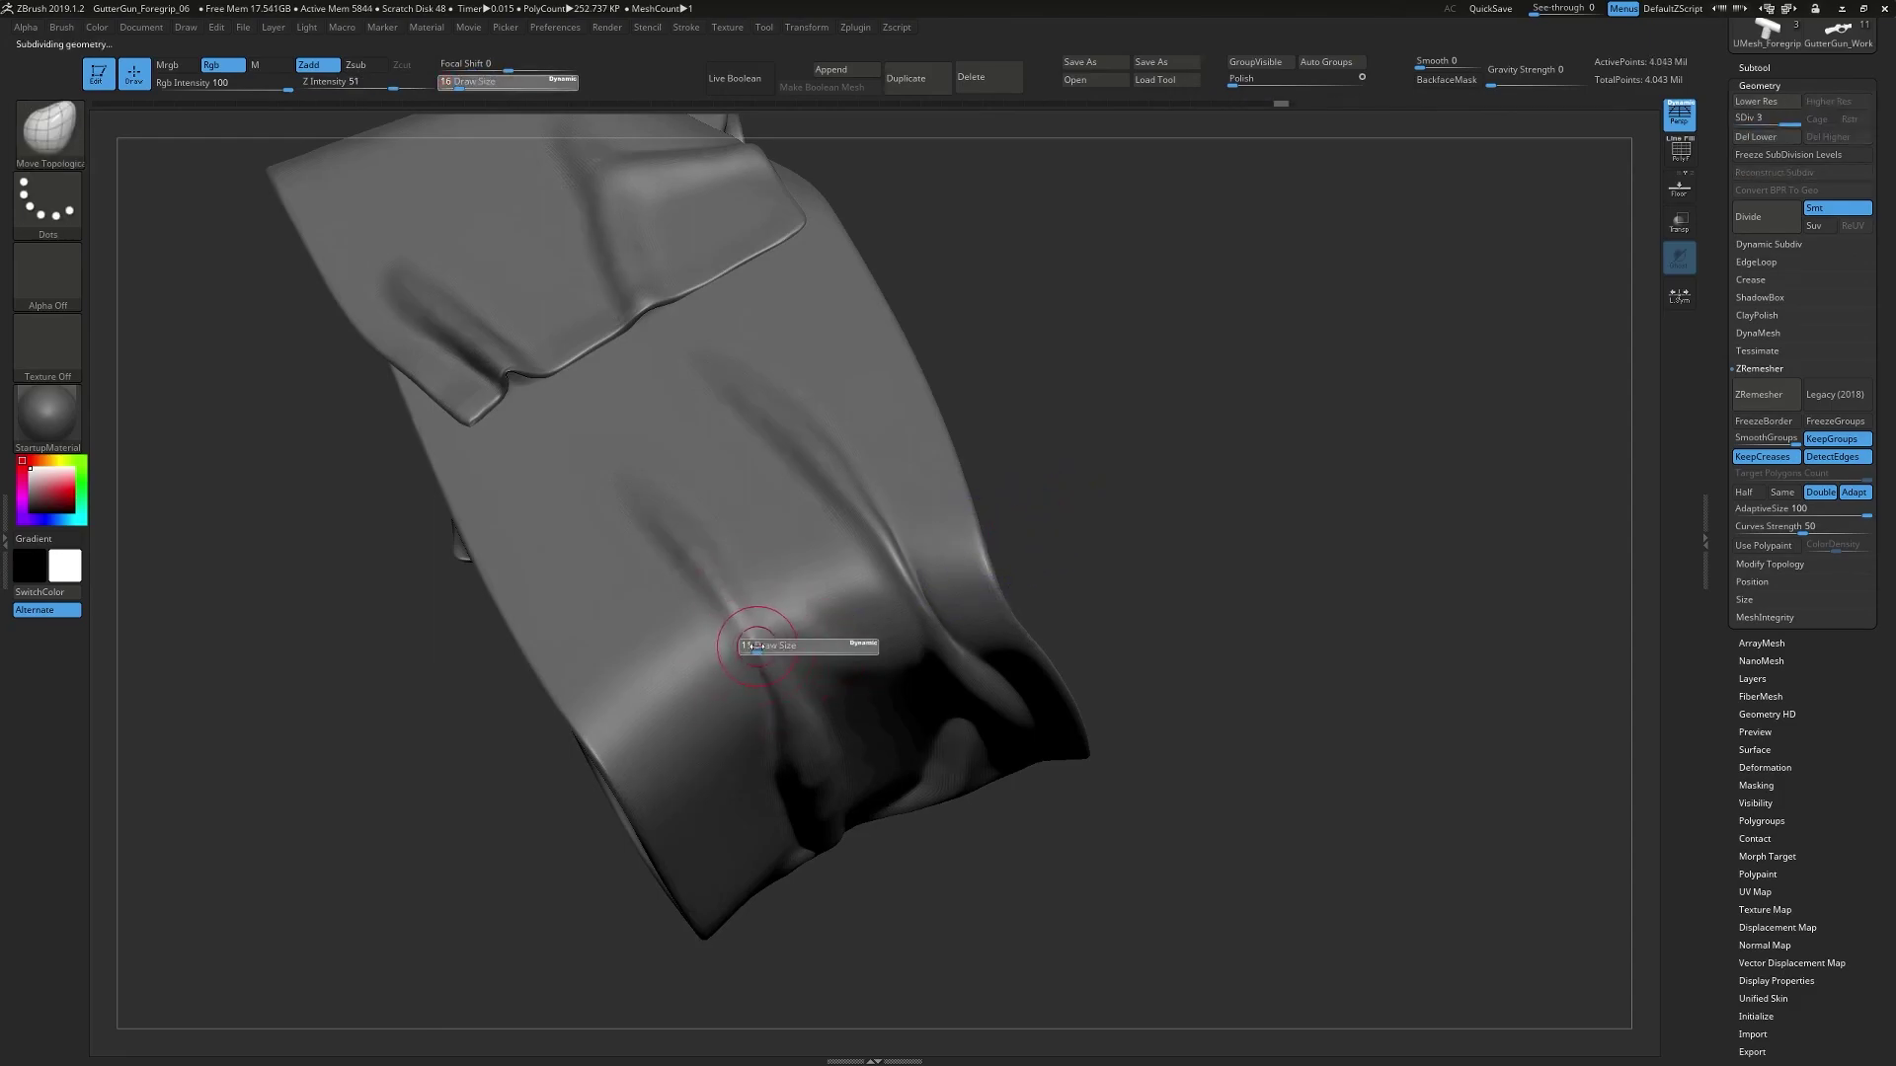
key(ctrl+shift+z)
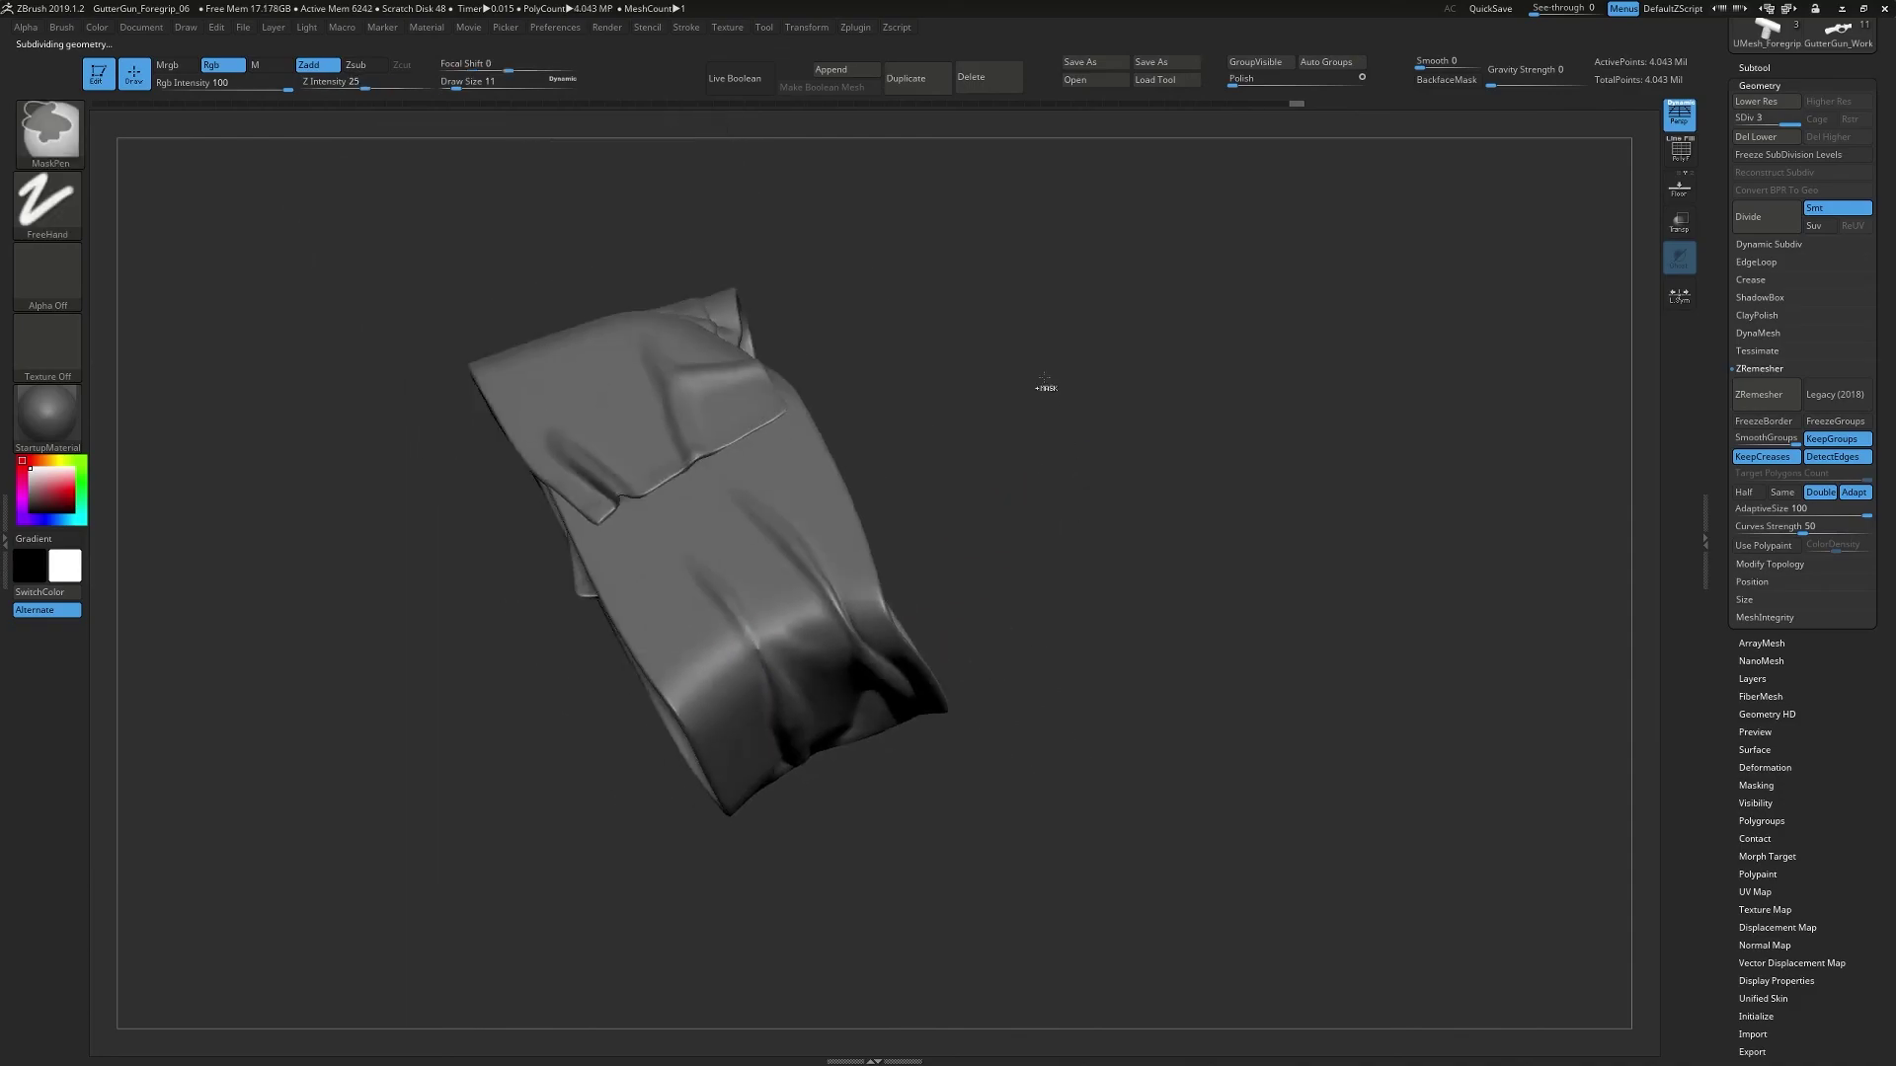
- Adjust the flap protruding inside the tape wrap's side edge with Move Topological at subdivision level 2 and draw size 29
mouse_move(1113, 570)
mouse_down()
mouse_move(1189, 639)
mouse_move(1096, 593)
mouse_move(1086, 545)
mouse_move(776, 526)
mouse_up()
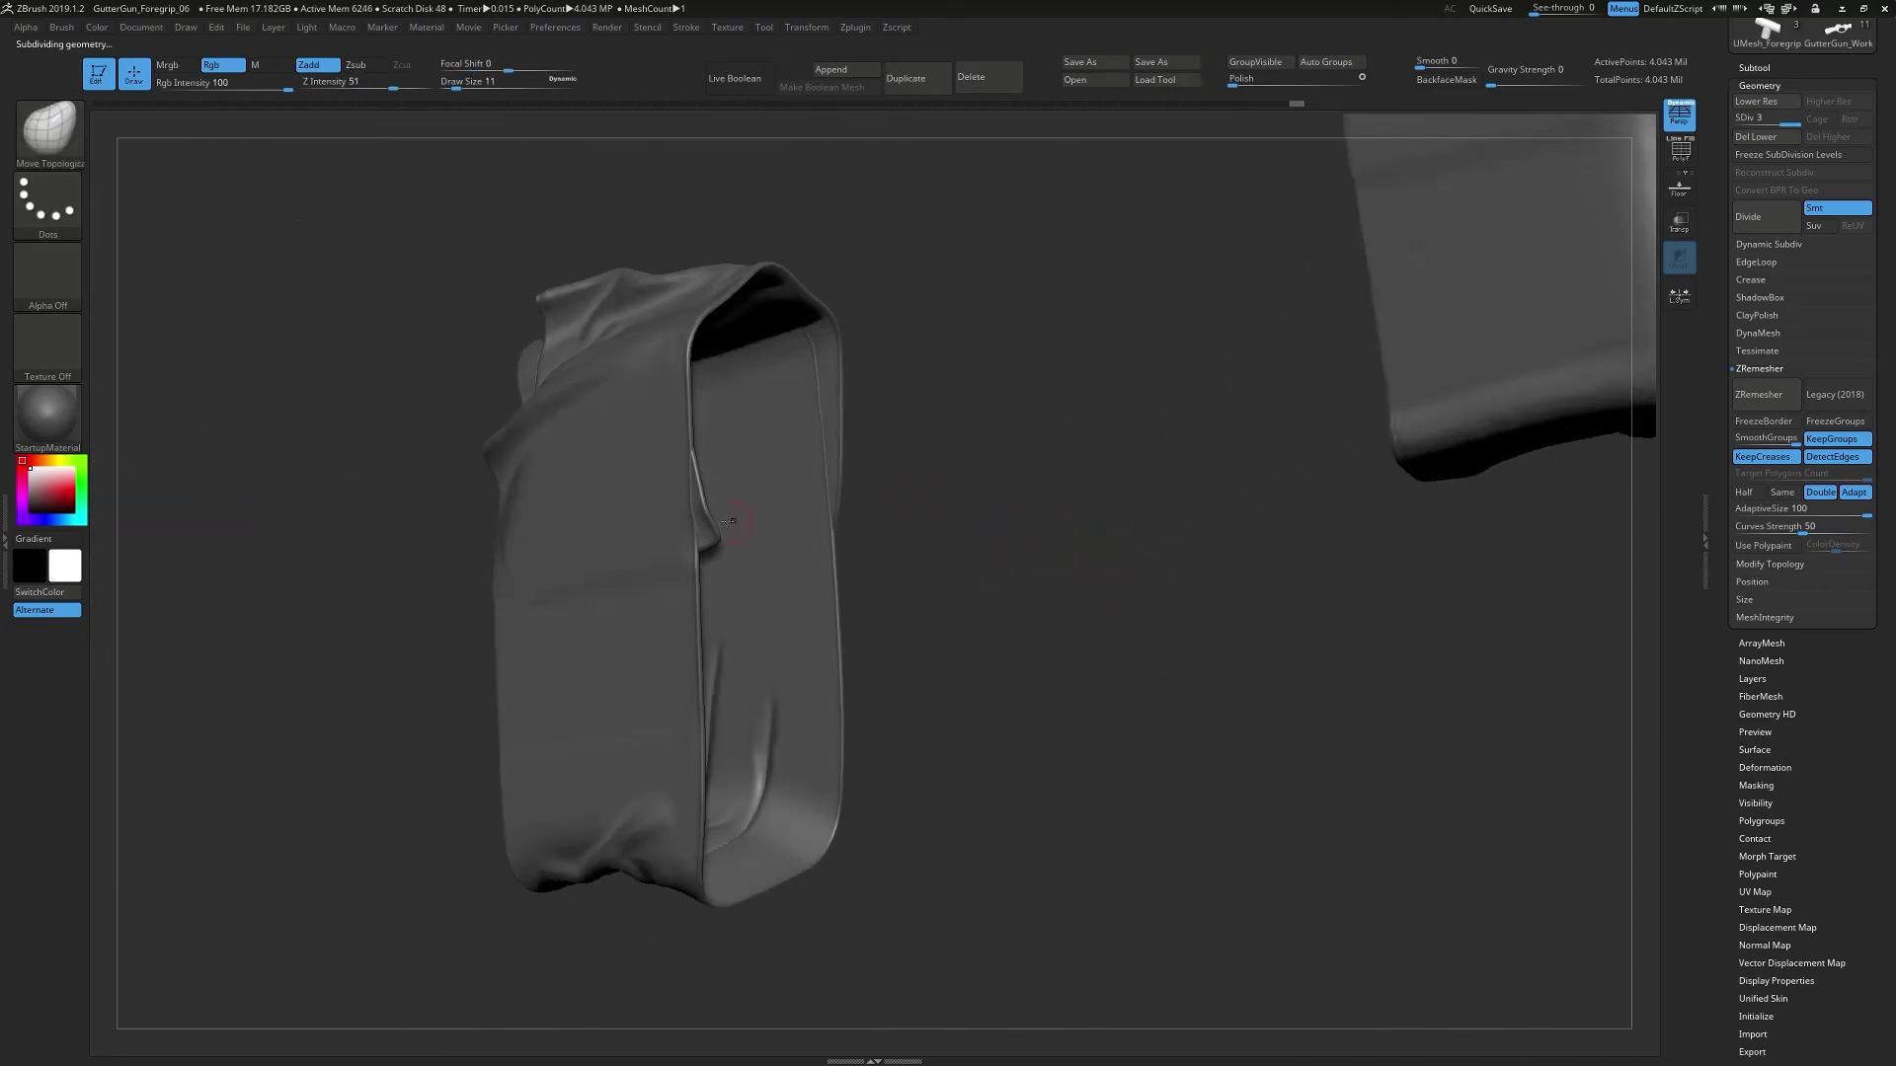
key(b)
click(370, 546)
key(s)
click(664, 492)
right_drag(728, 495, 659, 489)
right_drag(1096, 624, 1048, 523)
ctrl+right_drag(1048, 524, 1027, 464)
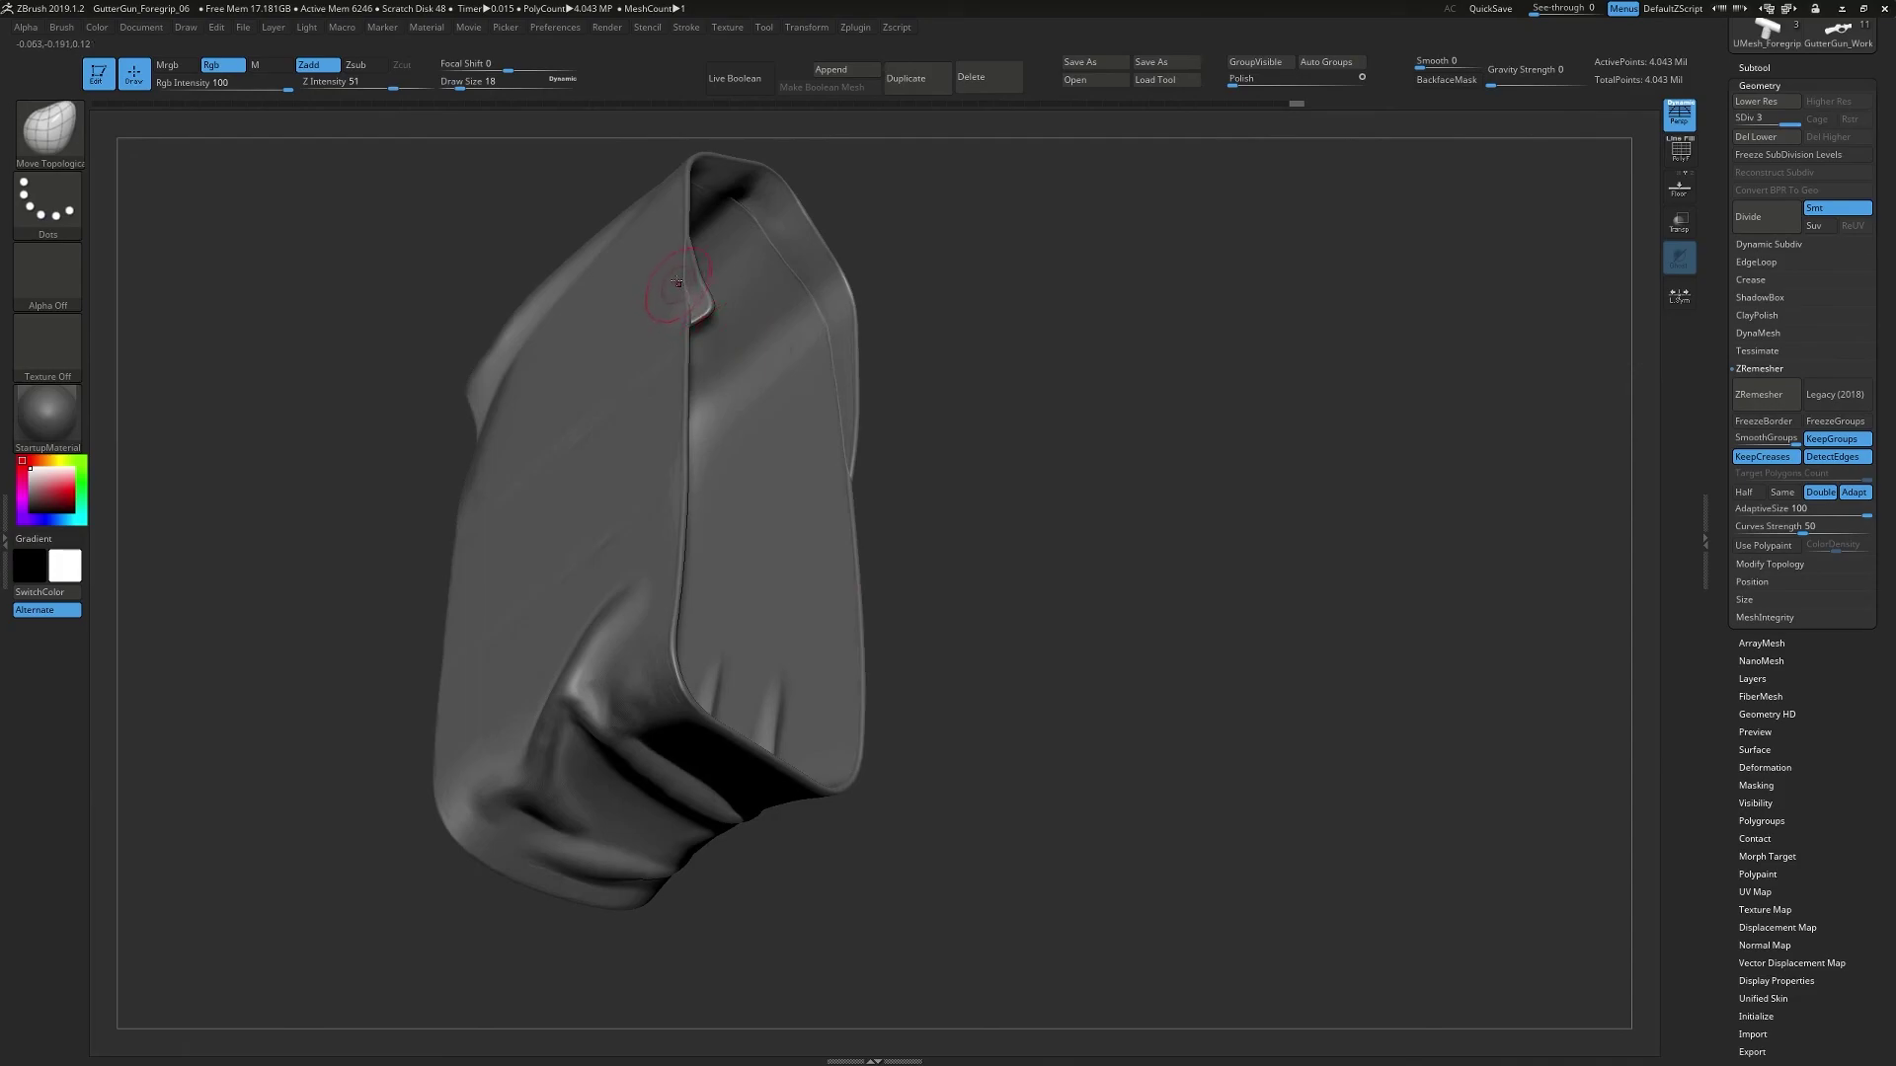
key(shift+d)
key(s)
drag(675, 268, 681, 268)
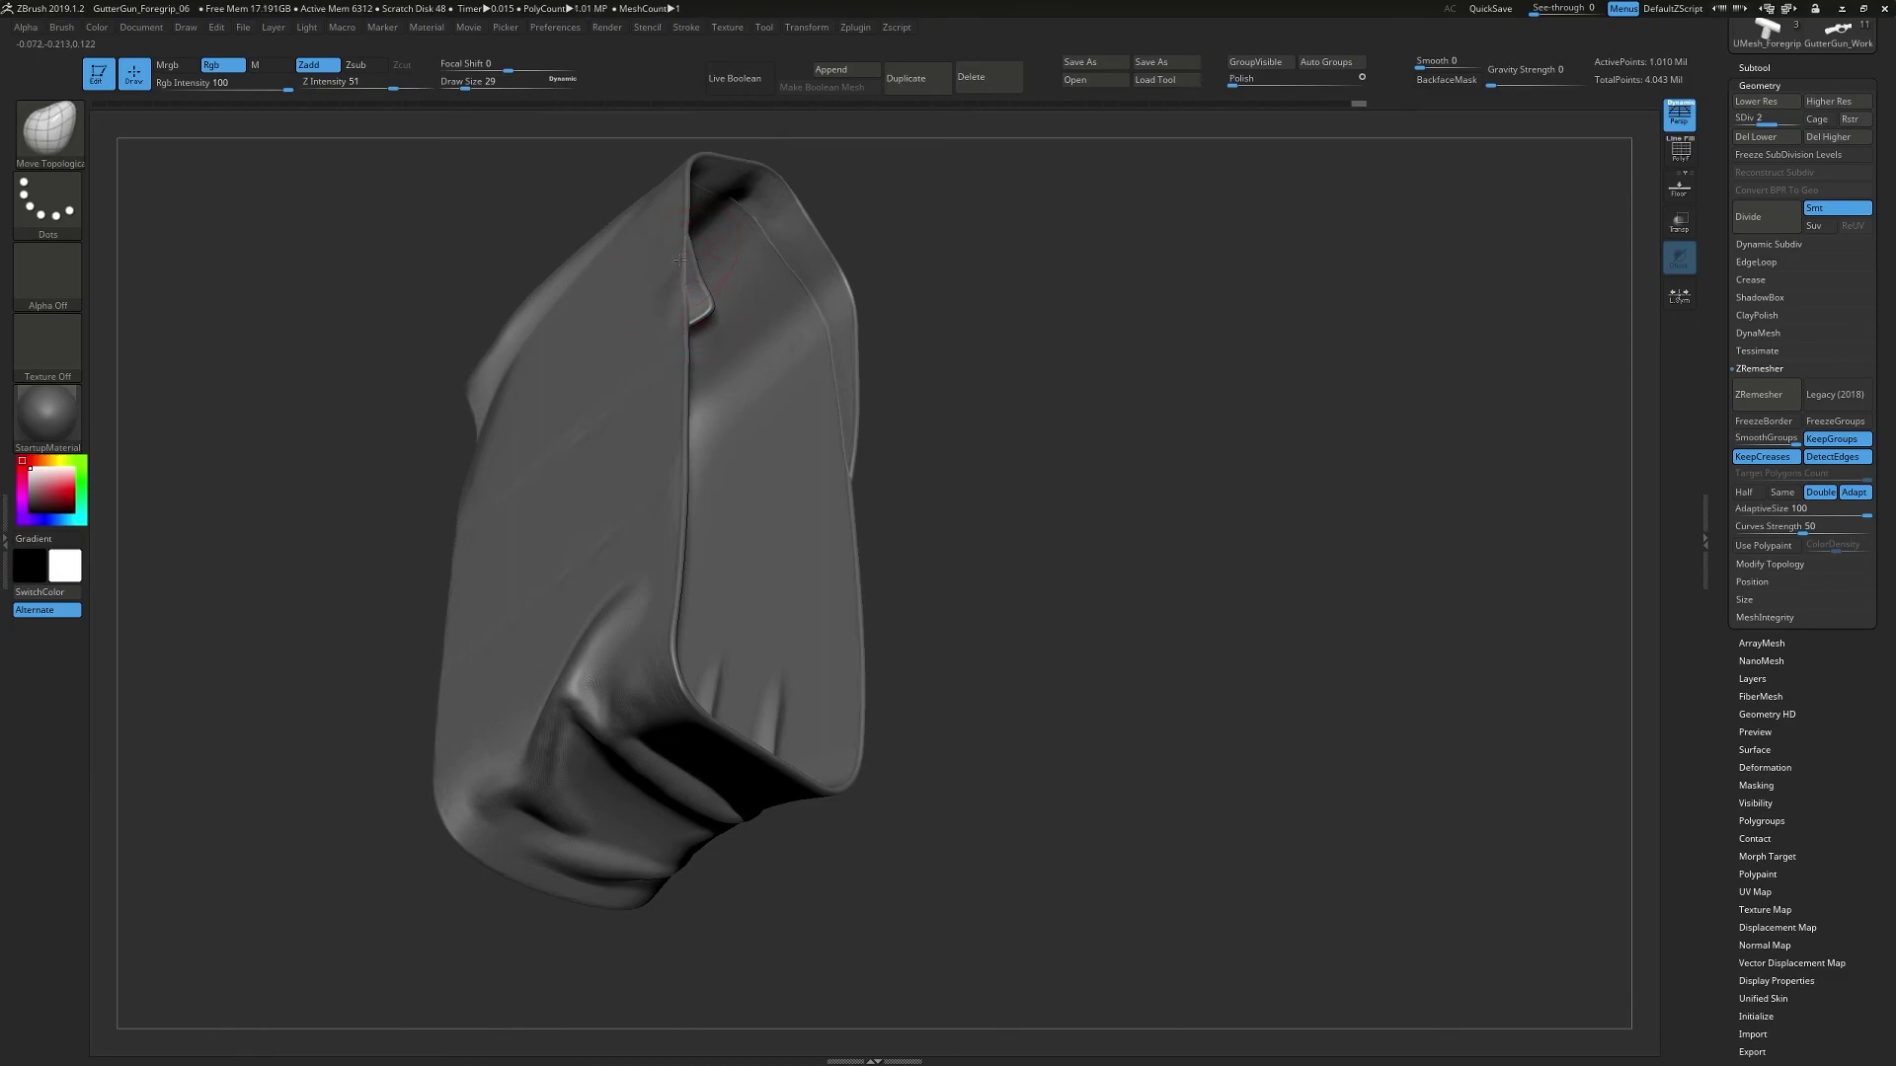
drag(919, 425, 1088, 355)
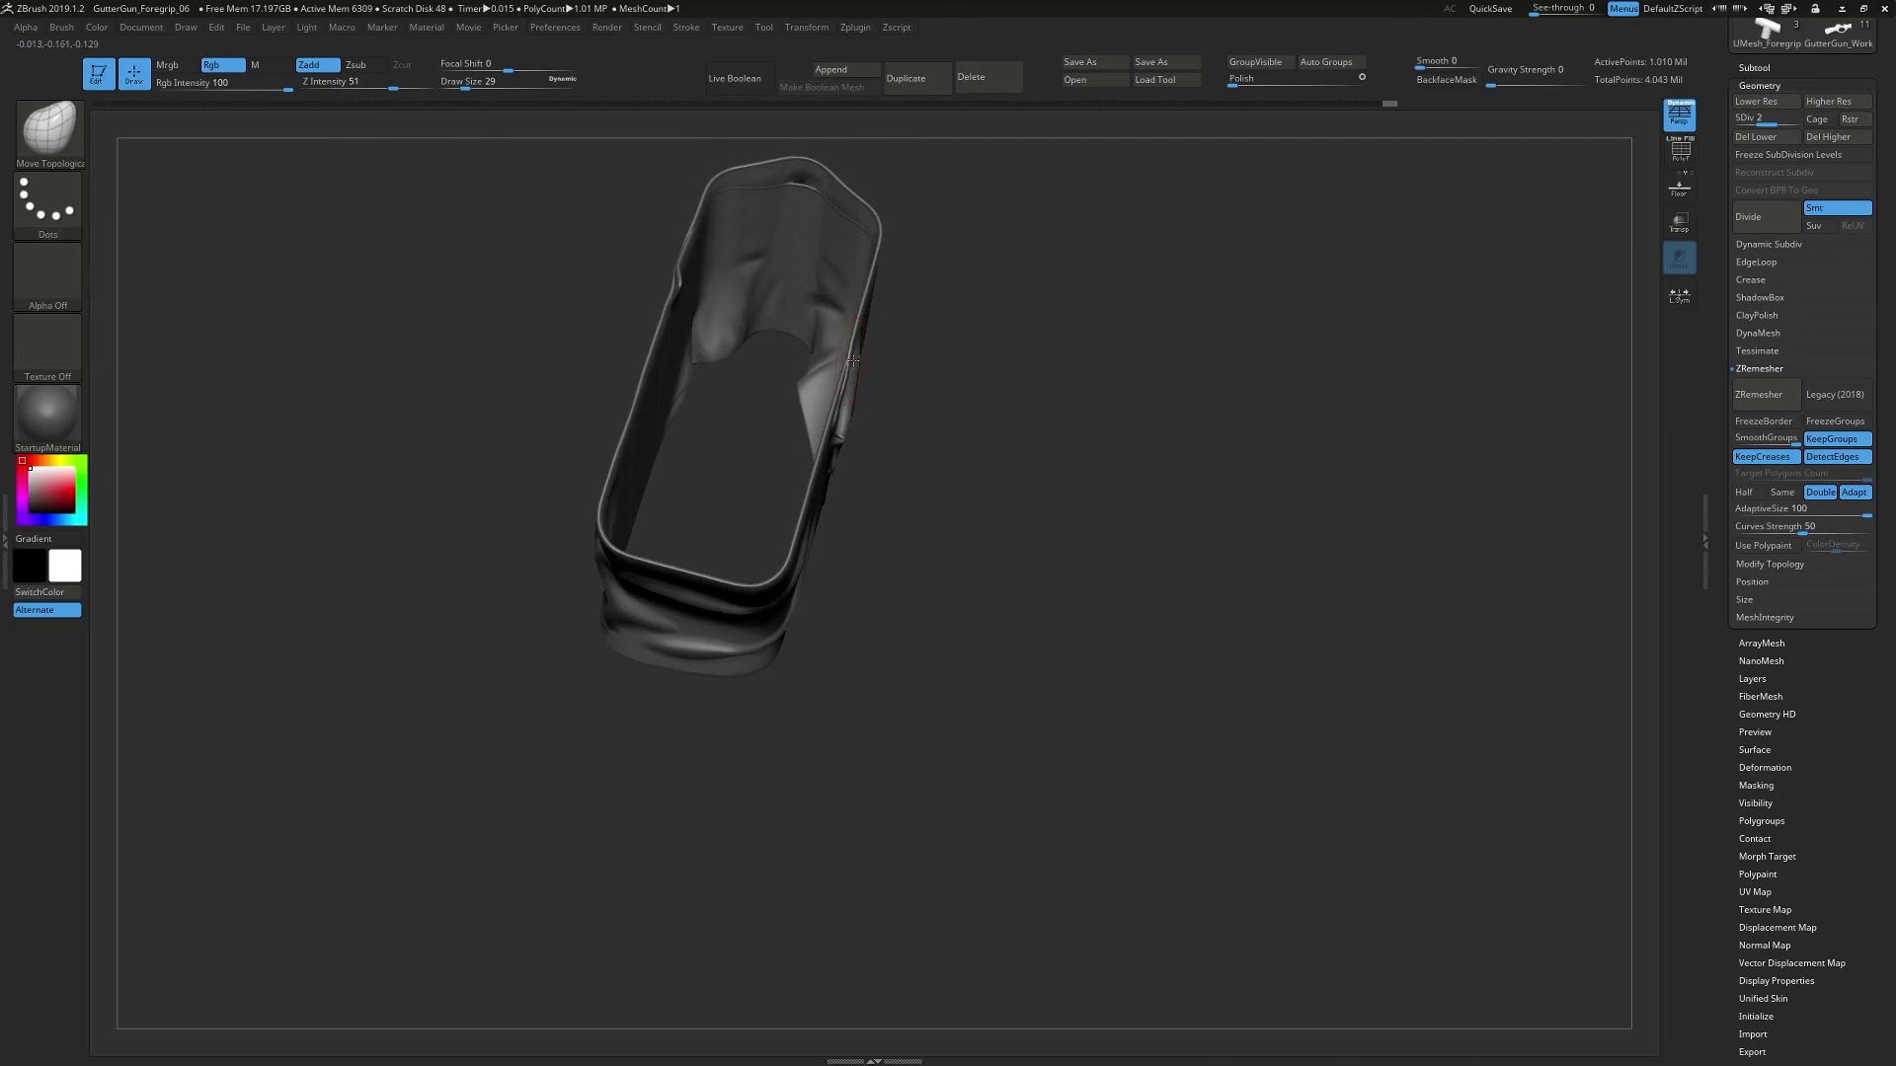
- Return to subdivision level 3 and smooth the upper corner of the tape flap with draw size 11
mouse_move(974, 305)
mouse_down()
mouse_move(1304, 419)
mouse_move(1215, 366)
mouse_move(1197, 513)
mouse_move(1175, 524)
mouse_move(1210, 545)
mouse_move(1107, 404)
mouse_move(1273, 355)
mouse_move(1105, 626)
mouse_move(1317, 546)
mouse_move(1277, 525)
mouse_move(1200, 534)
mouse_up()
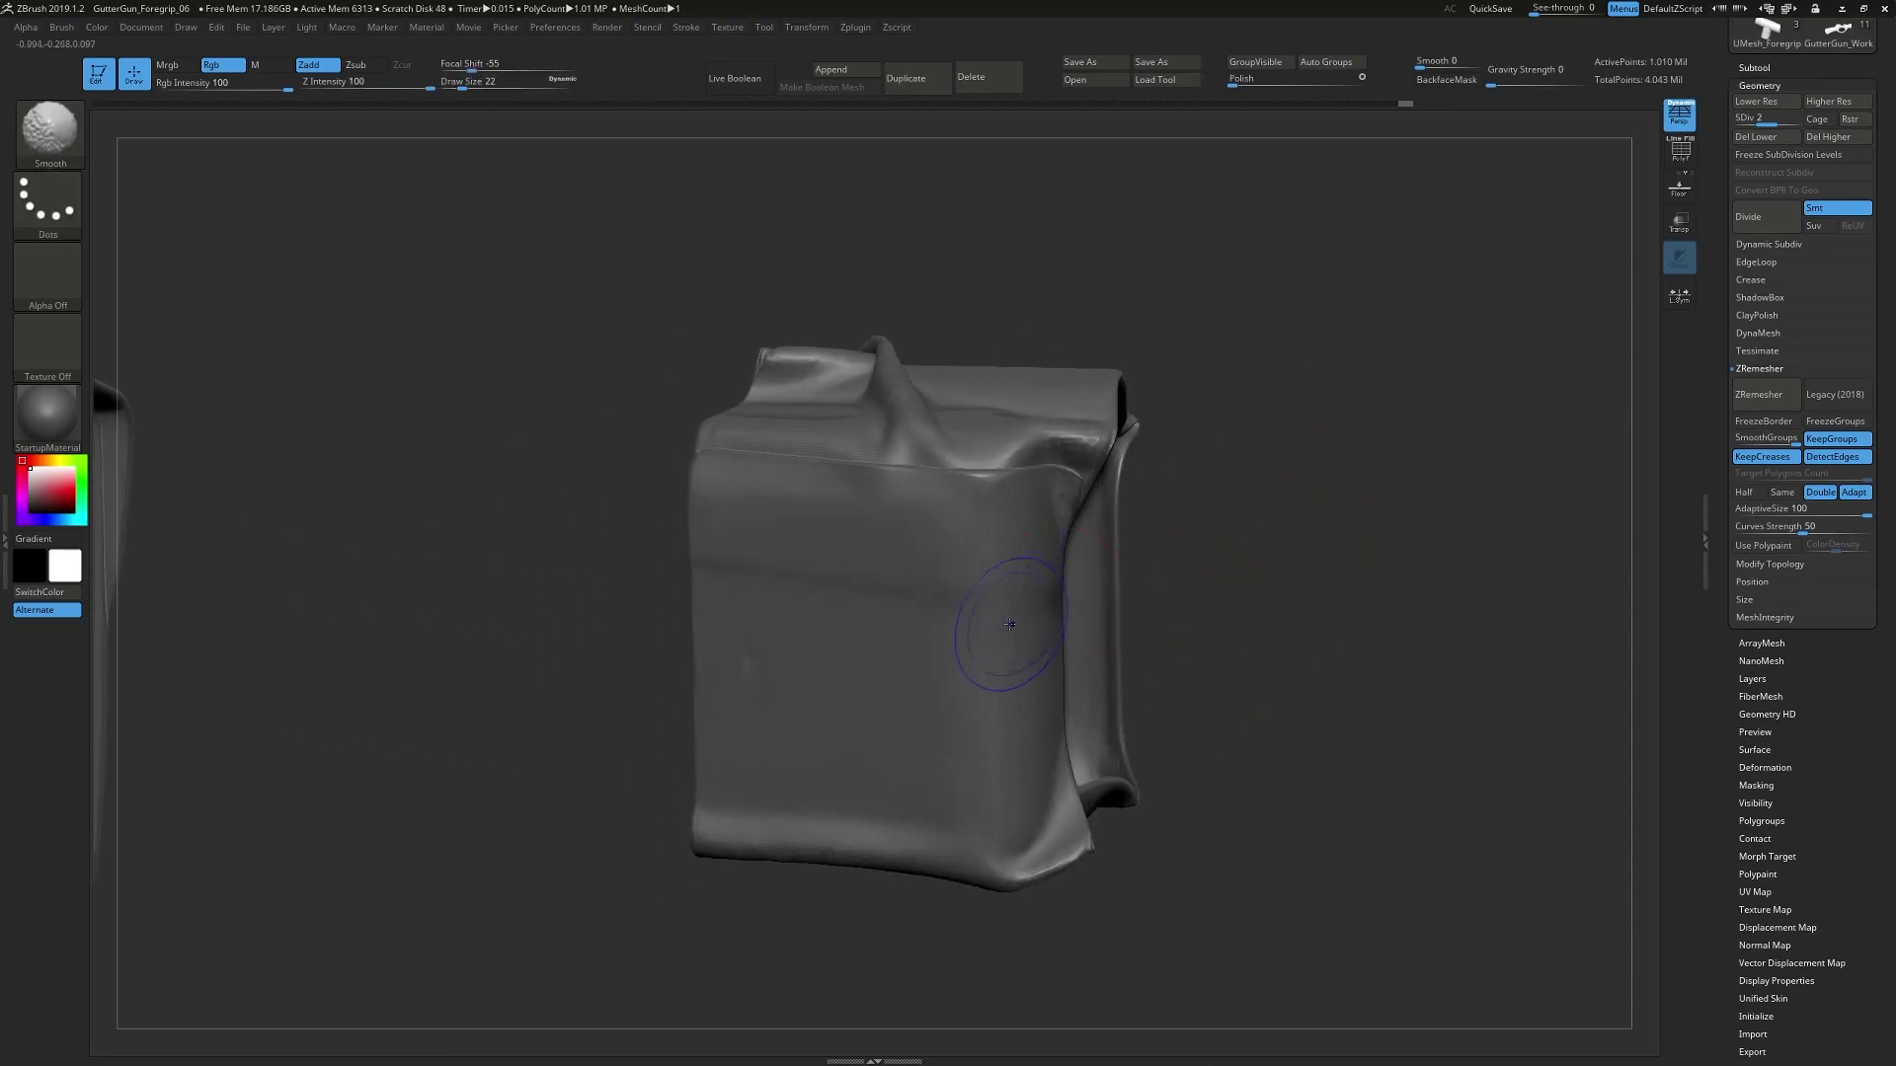
key(d)
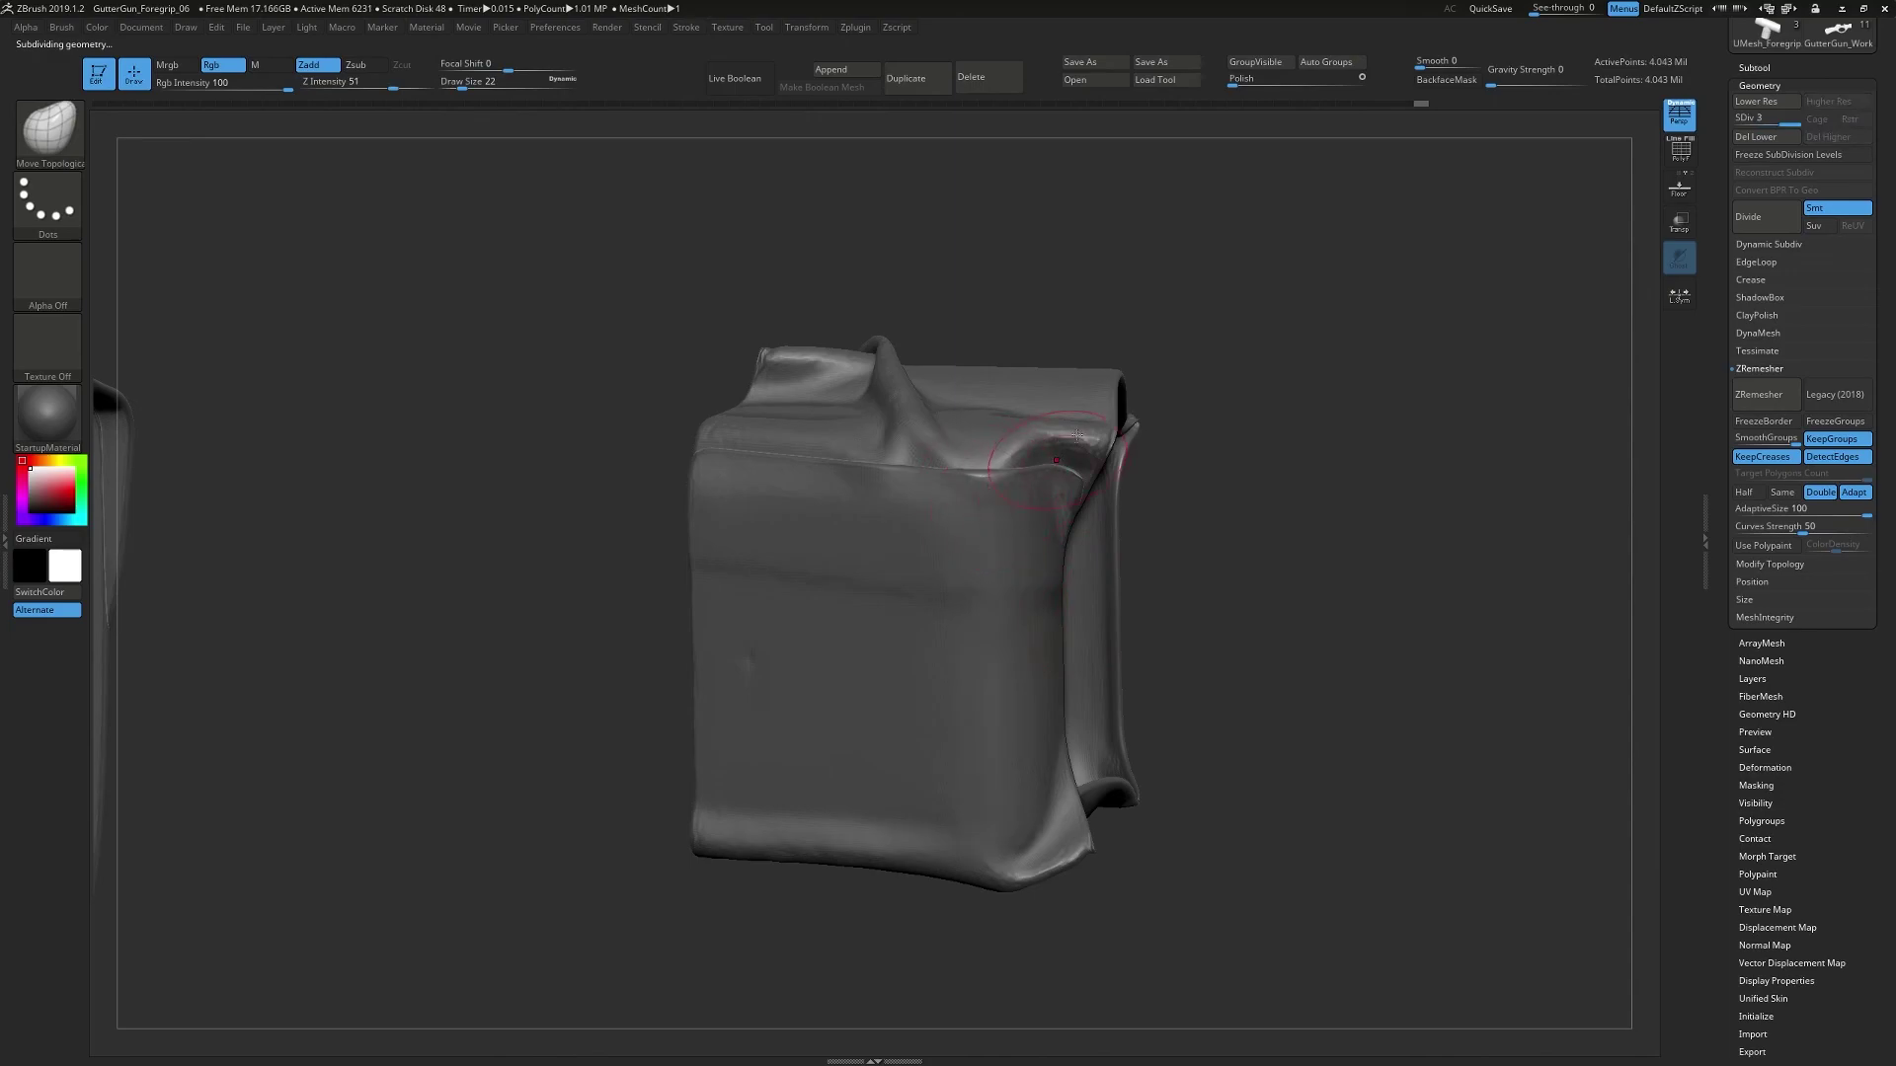
key(s)
drag(1079, 438, 1073, 437)
key(shift)
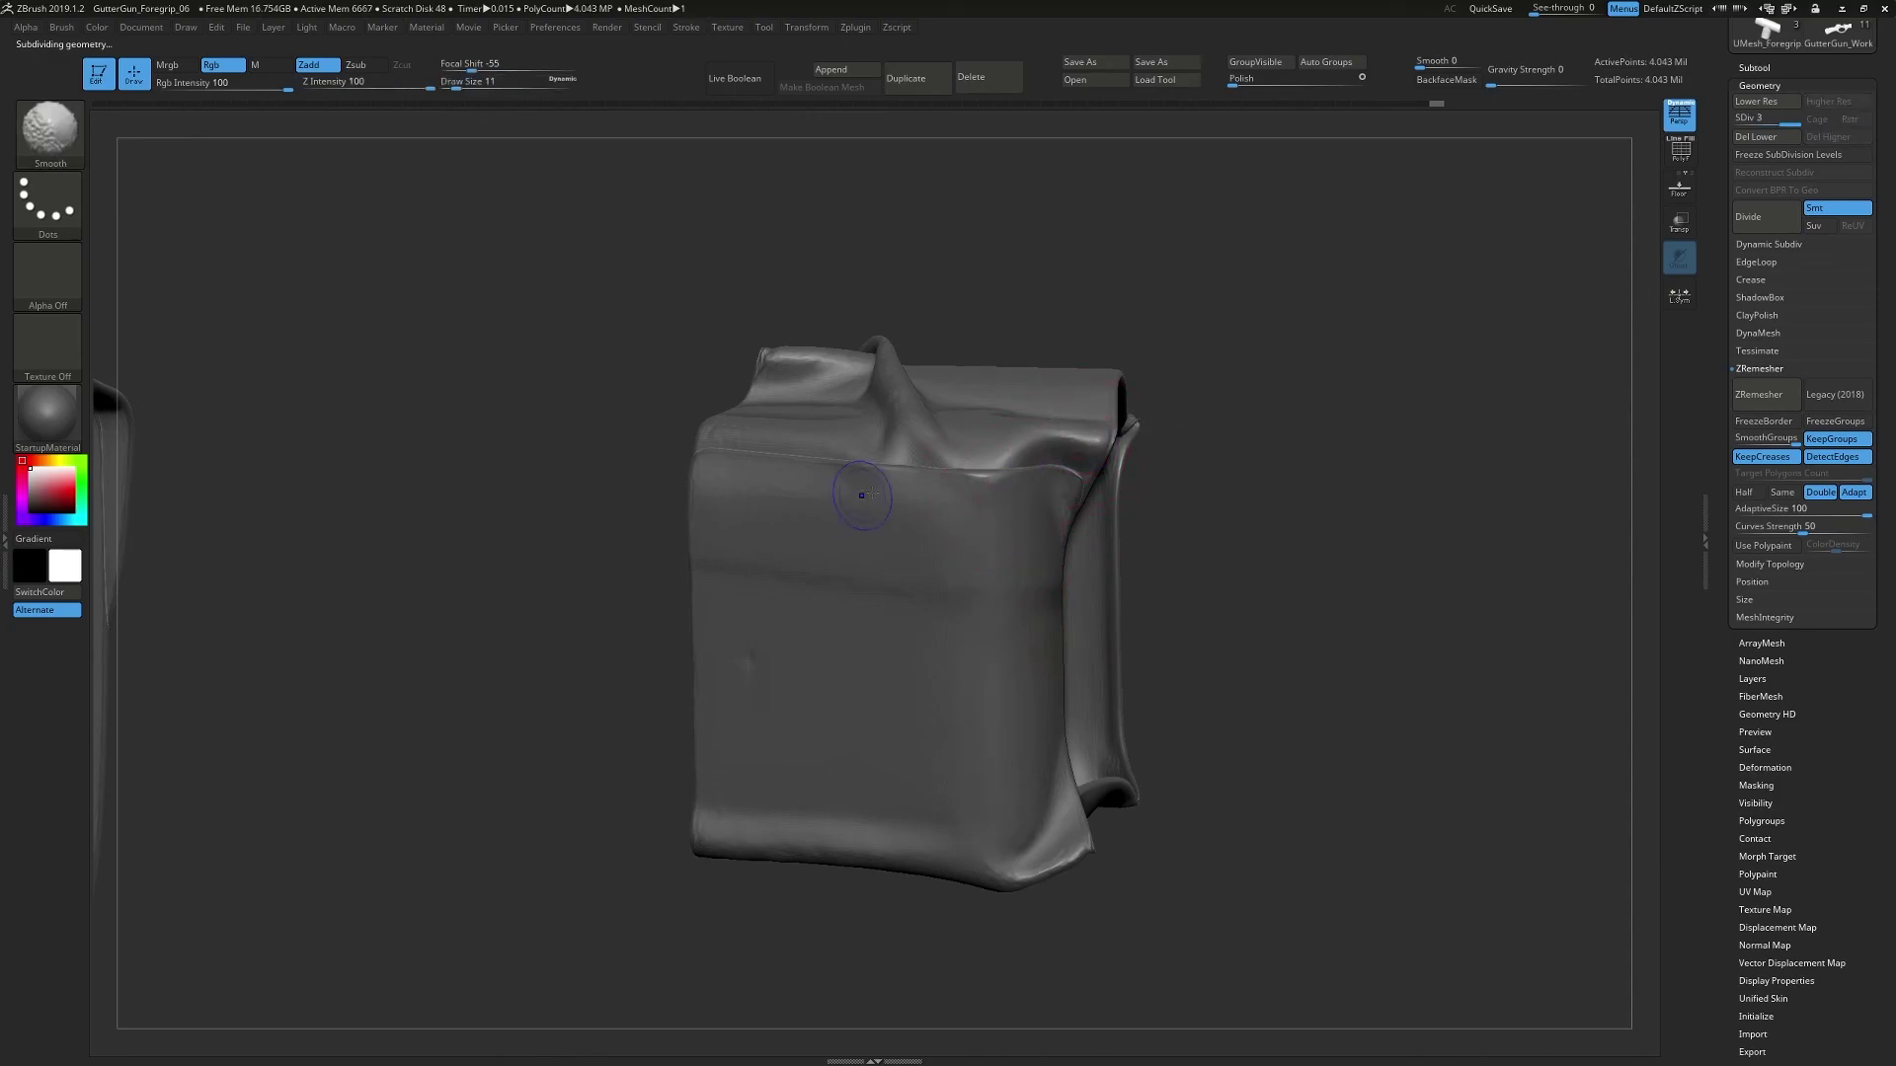
drag(931, 288, 681, 400)
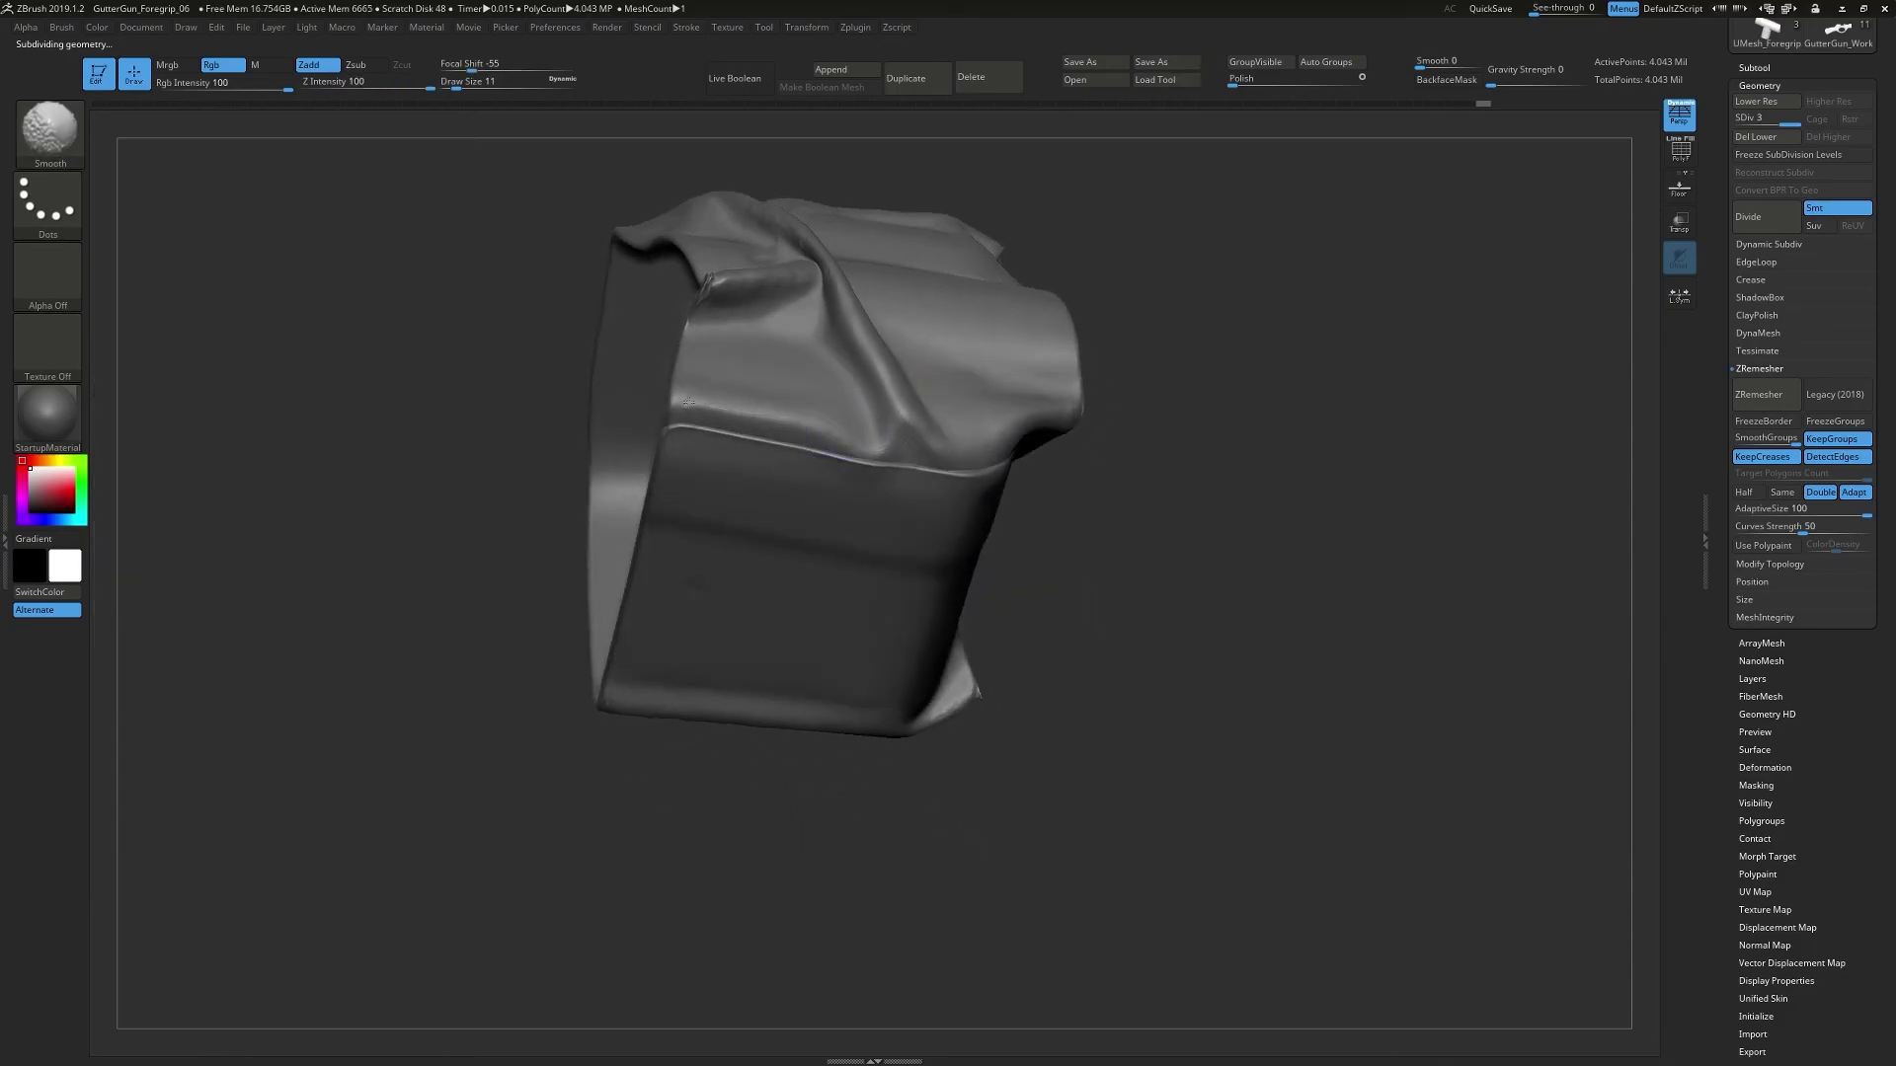
drag(1181, 233, 771, 262)
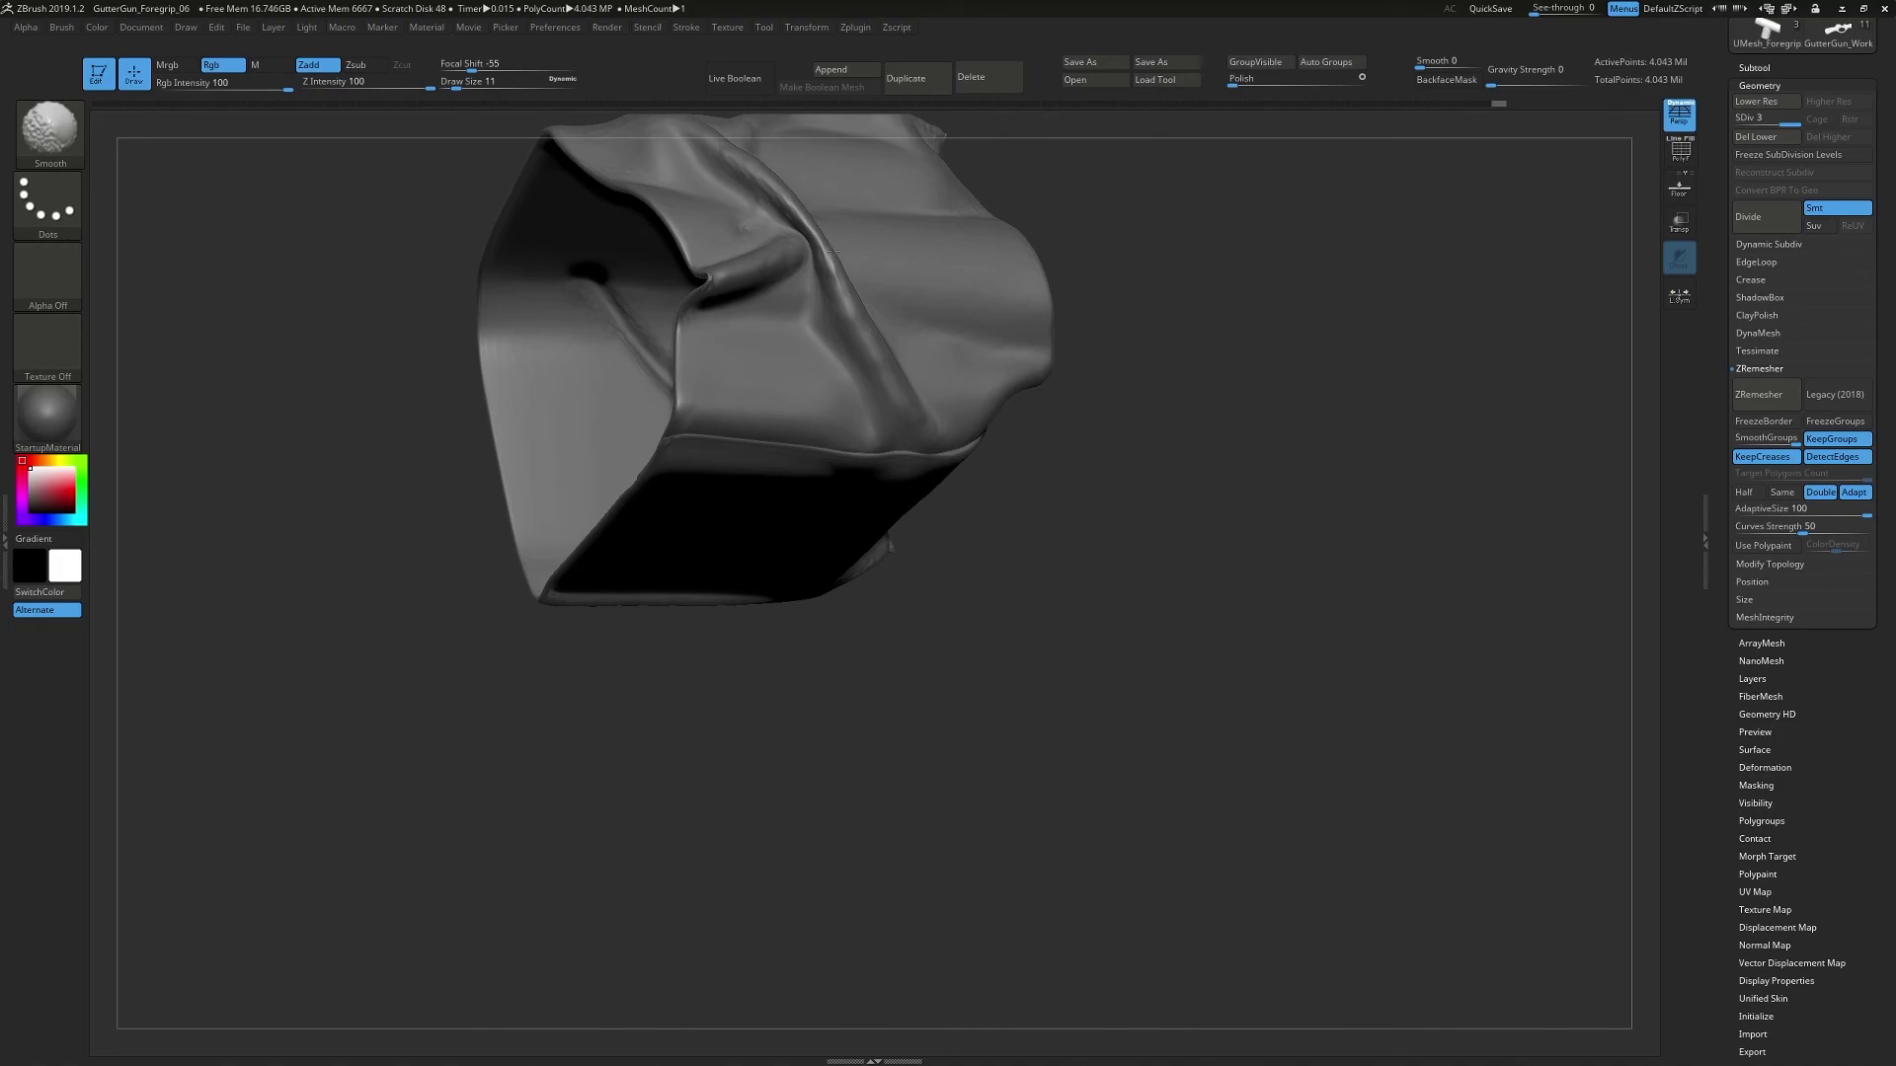
- Smooth the crossing folds around the smaller tape wrap at subdivision level 2, and return to level 3
key(shift+d)
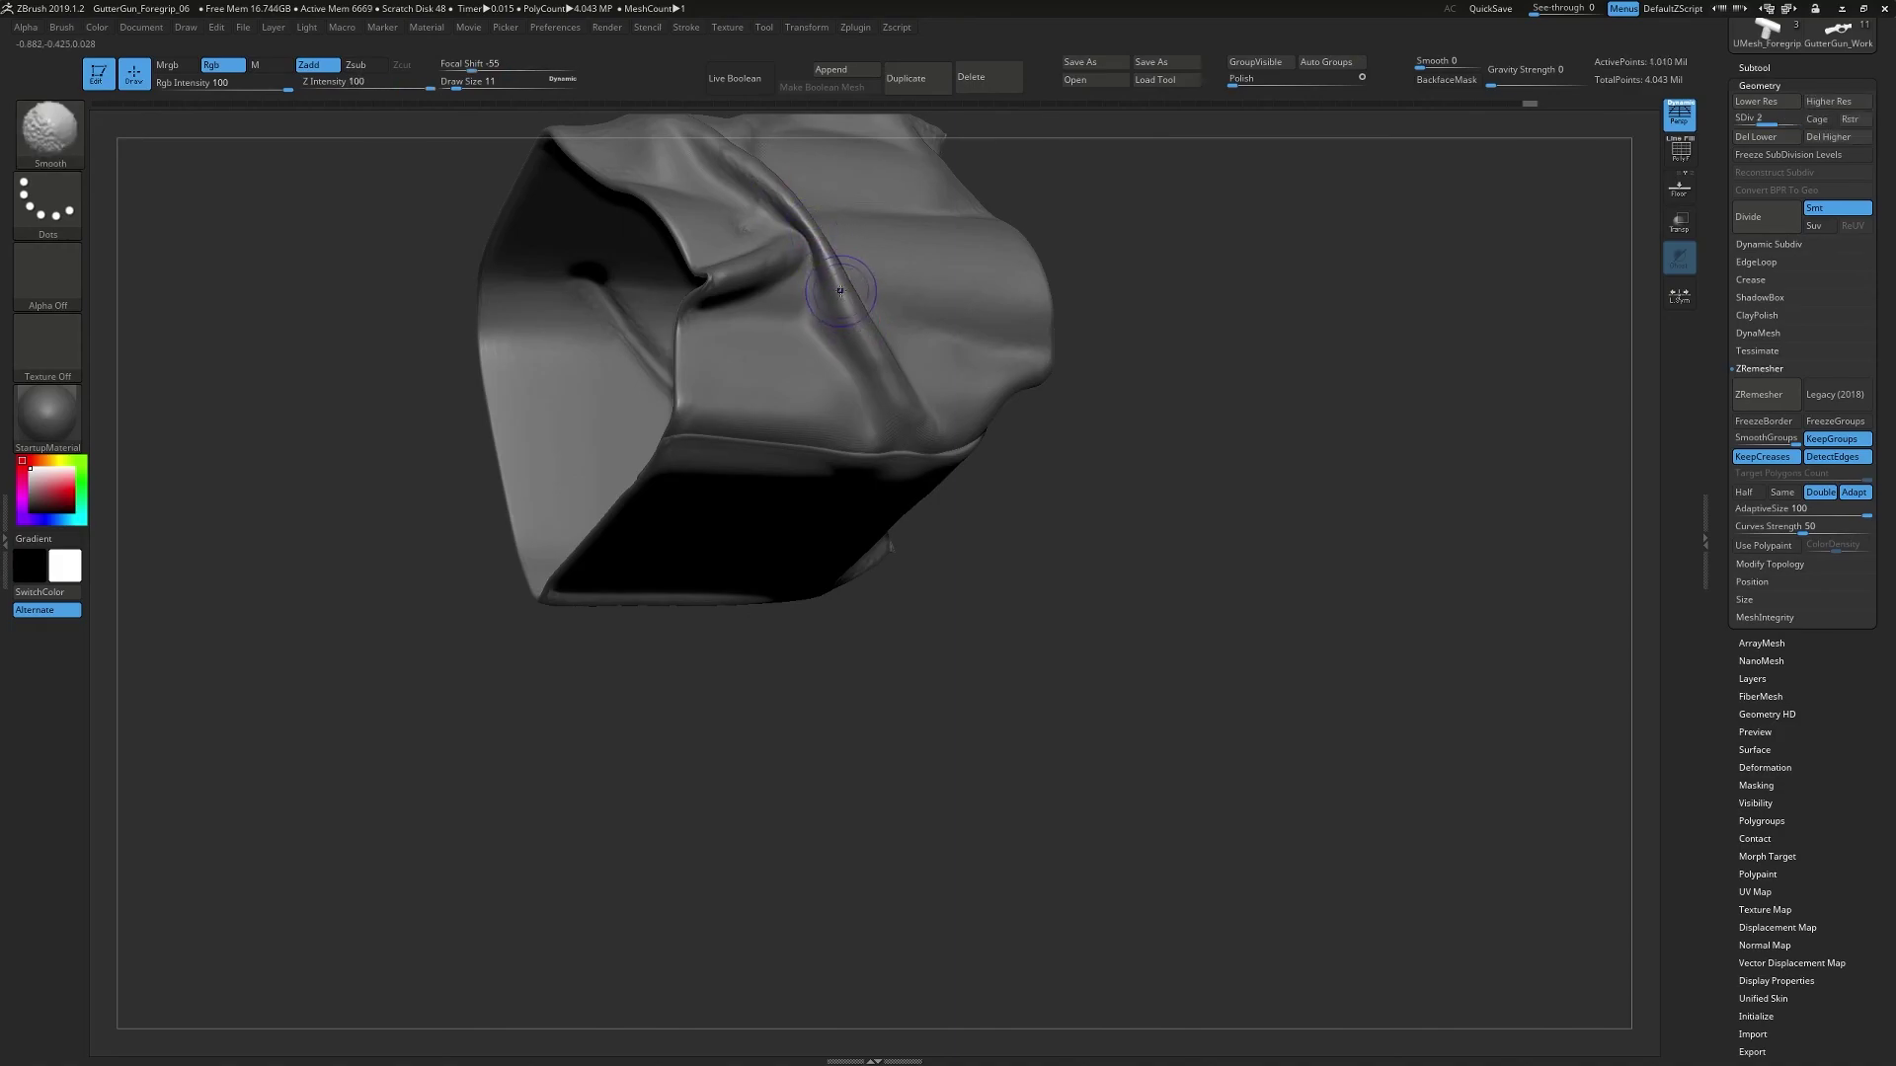
mouse_move(1260, 303)
mouse_down()
mouse_move(1165, 442)
mouse_move(1209, 385)
mouse_move(1175, 400)
mouse_move(1172, 373)
mouse_move(1086, 425)
mouse_move(791, 379)
mouse_up()
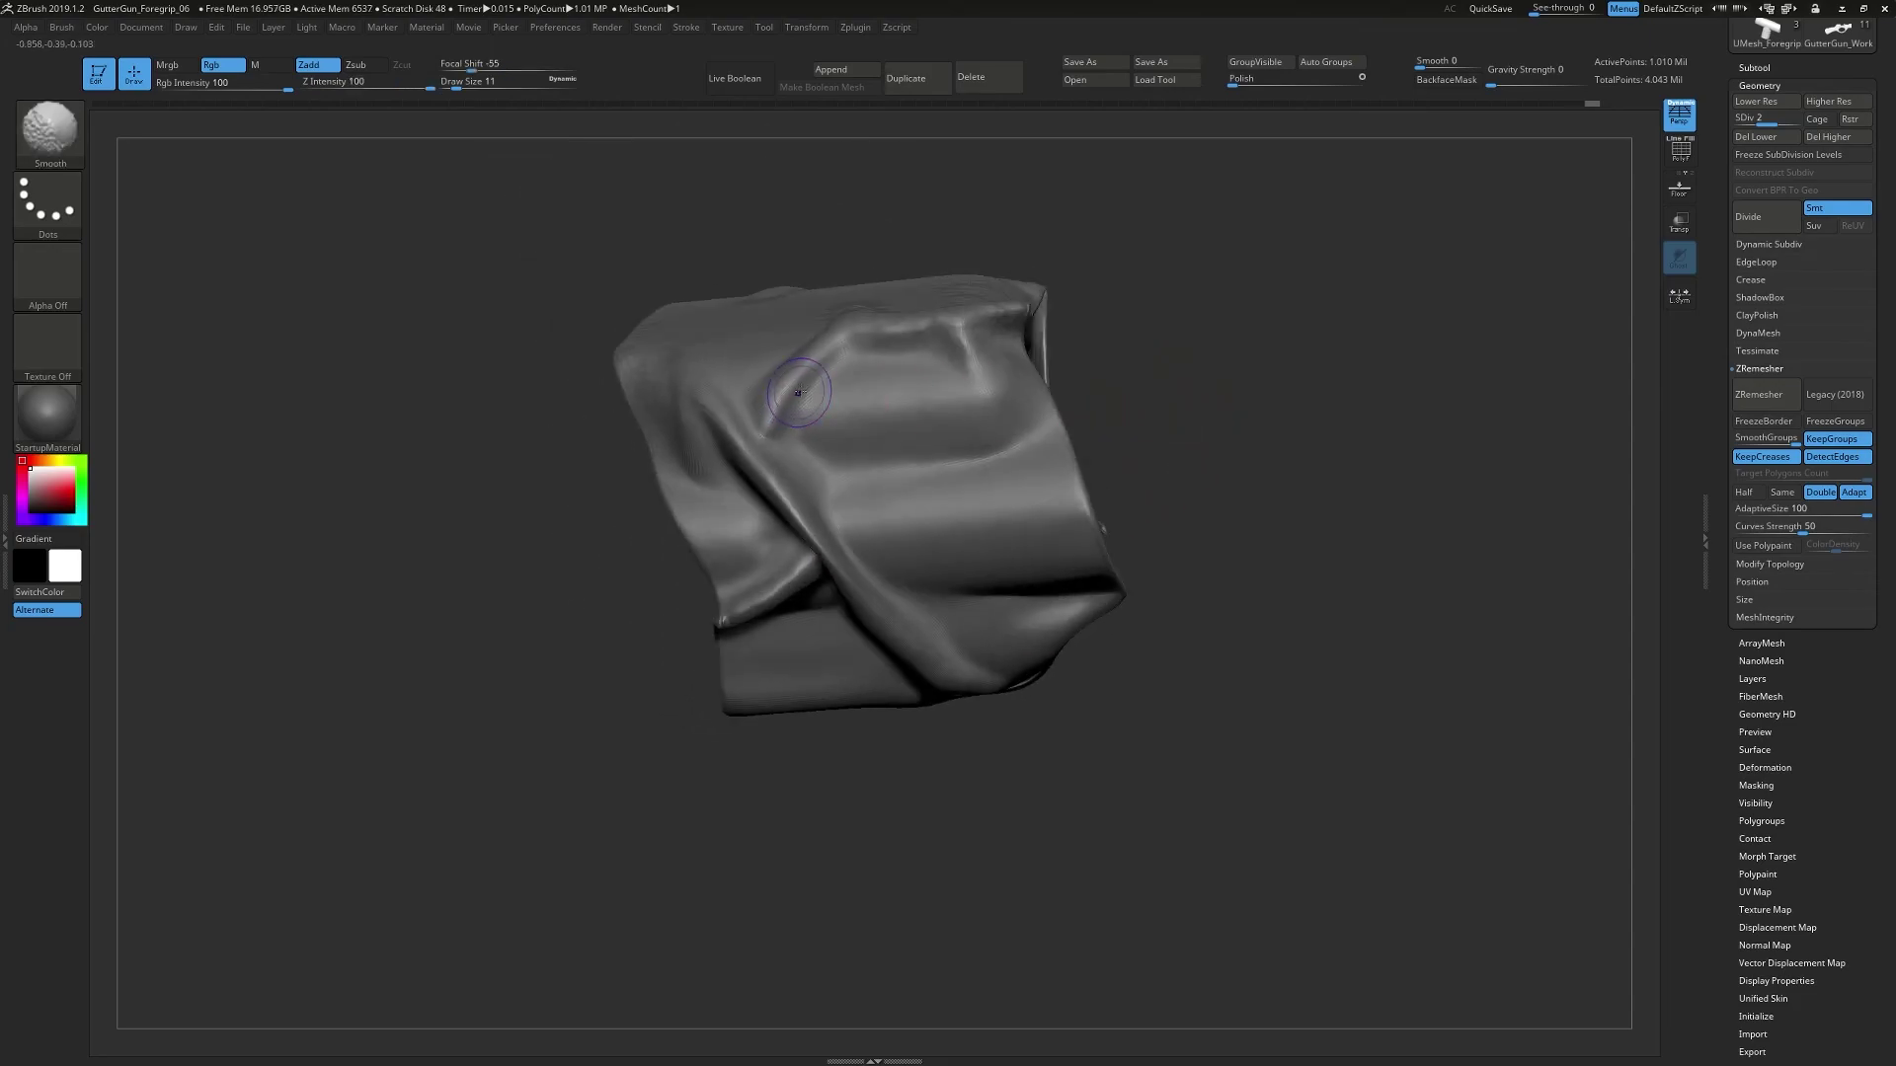
drag(1209, 409, 1065, 435)
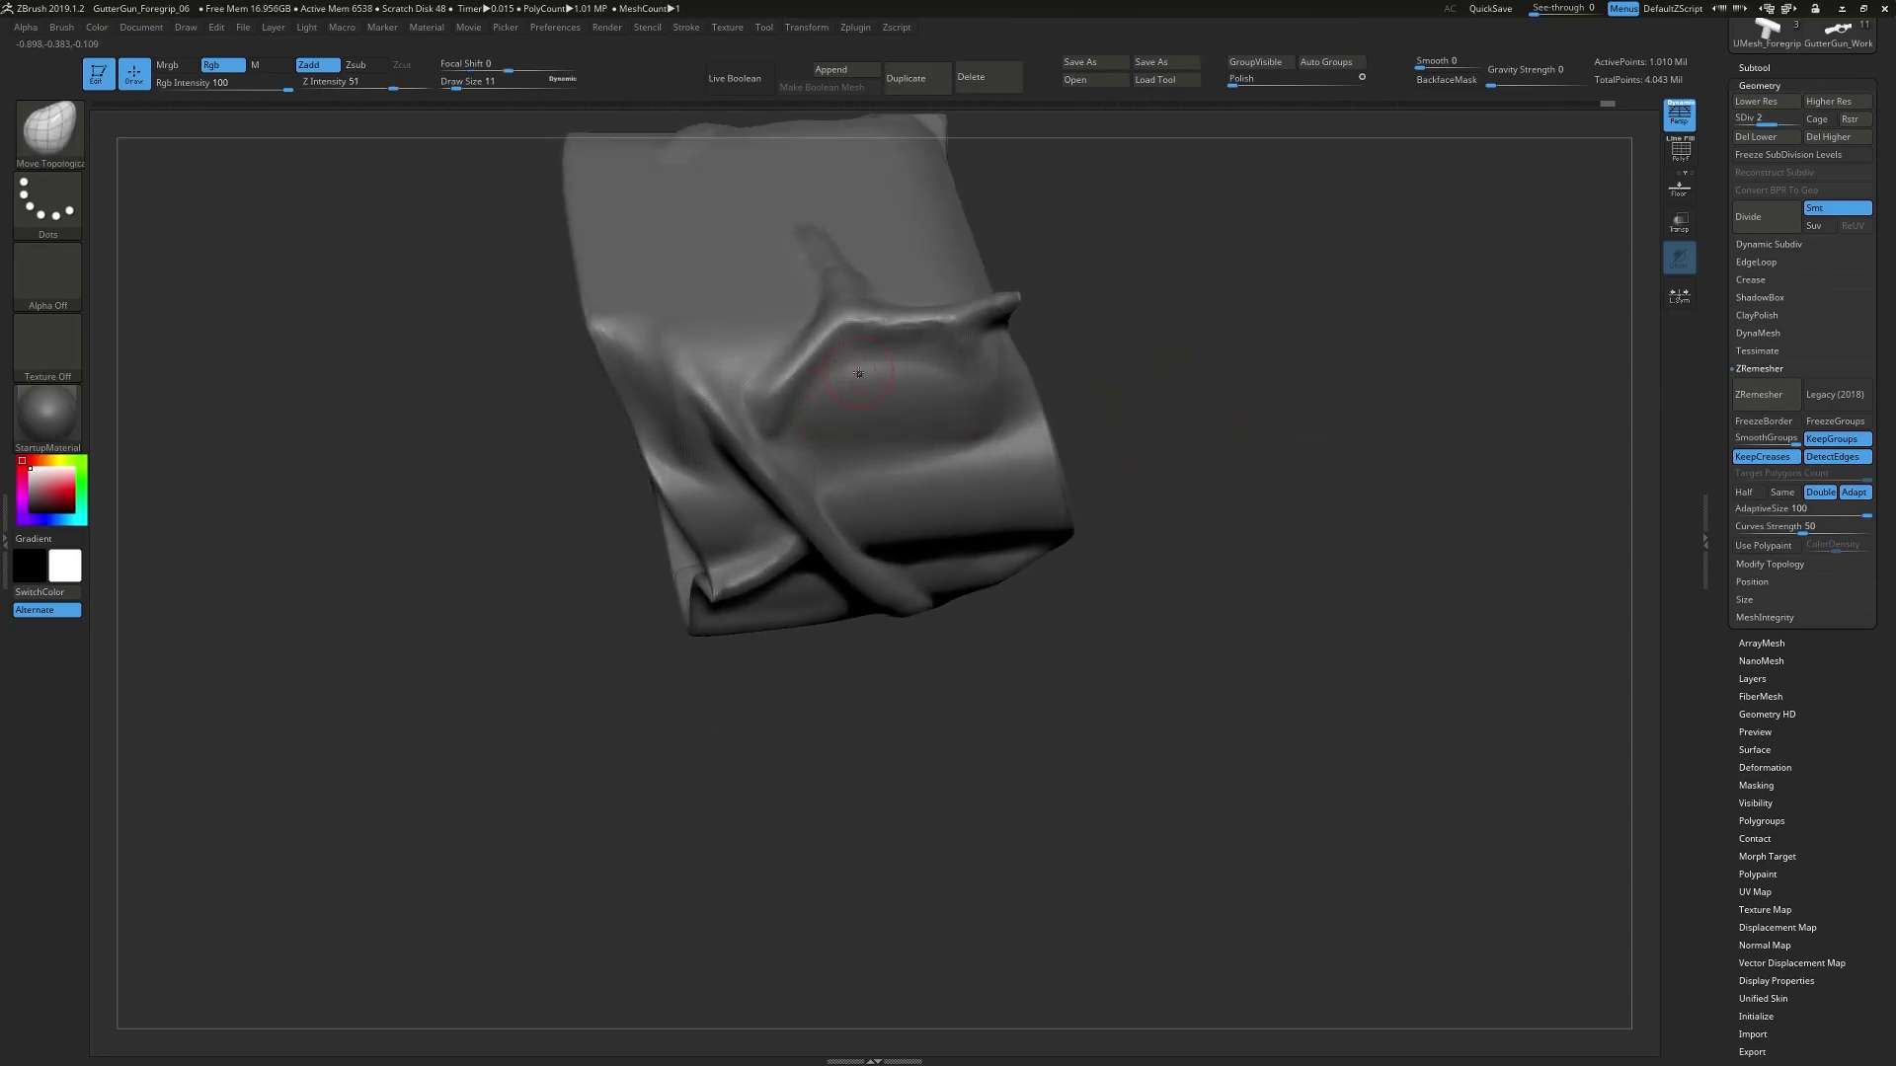
drag(1185, 345, 1086, 336)
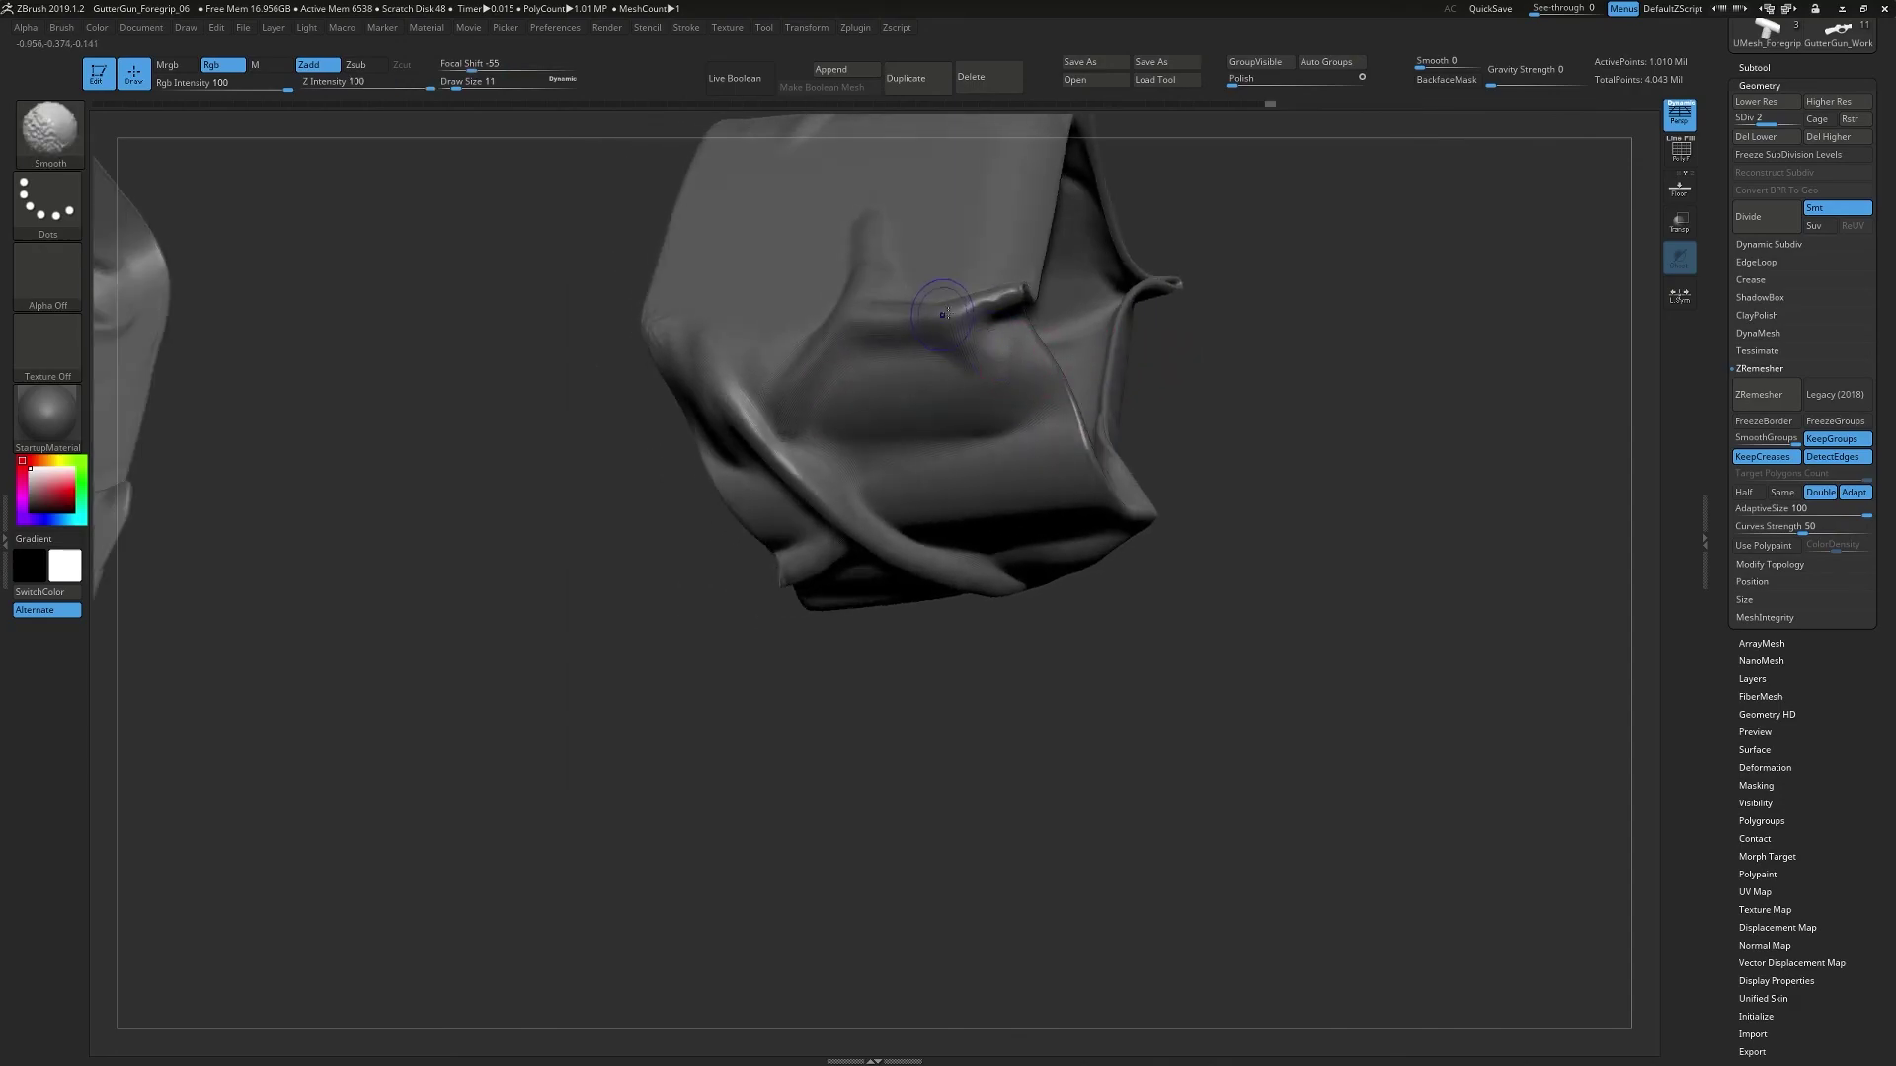
mouse_move(1273, 287)
mouse_down()
mouse_move(1311, 436)
mouse_move(1224, 496)
mouse_up()
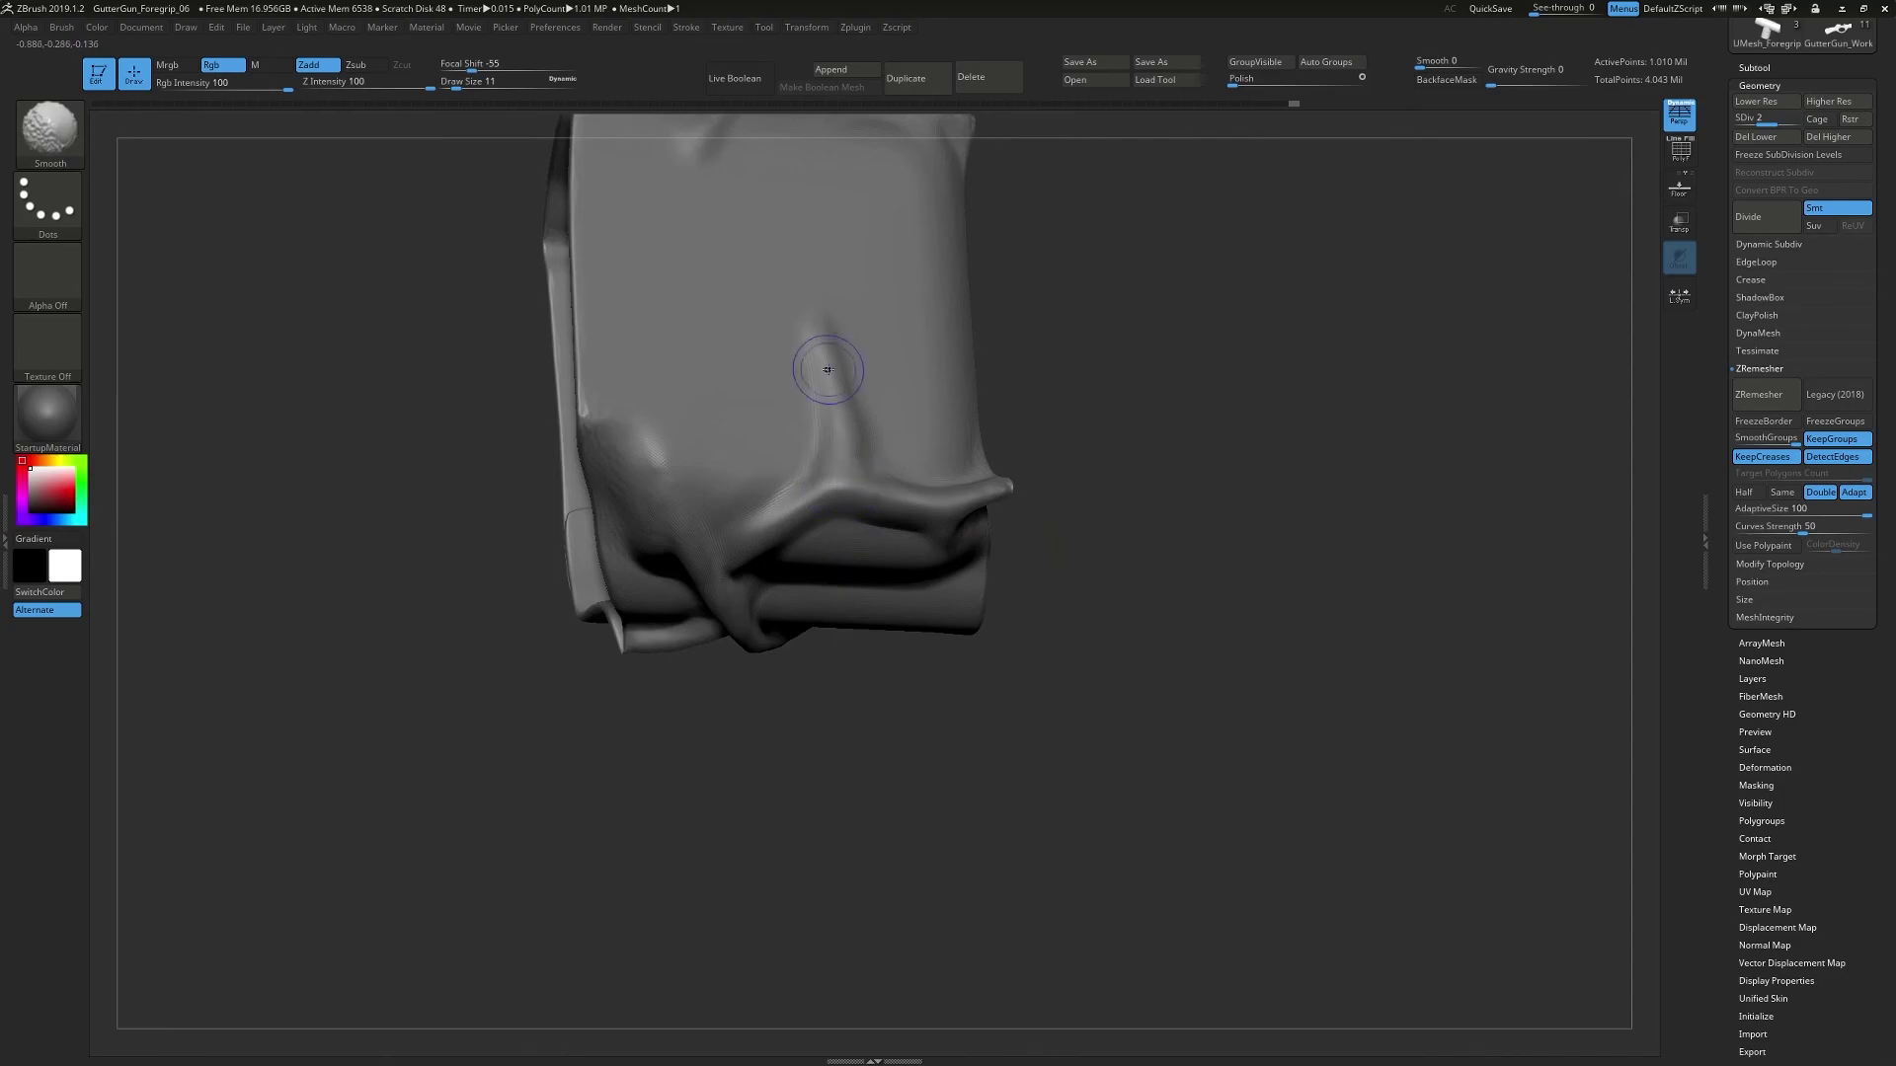
drag(1130, 602, 1142, 537)
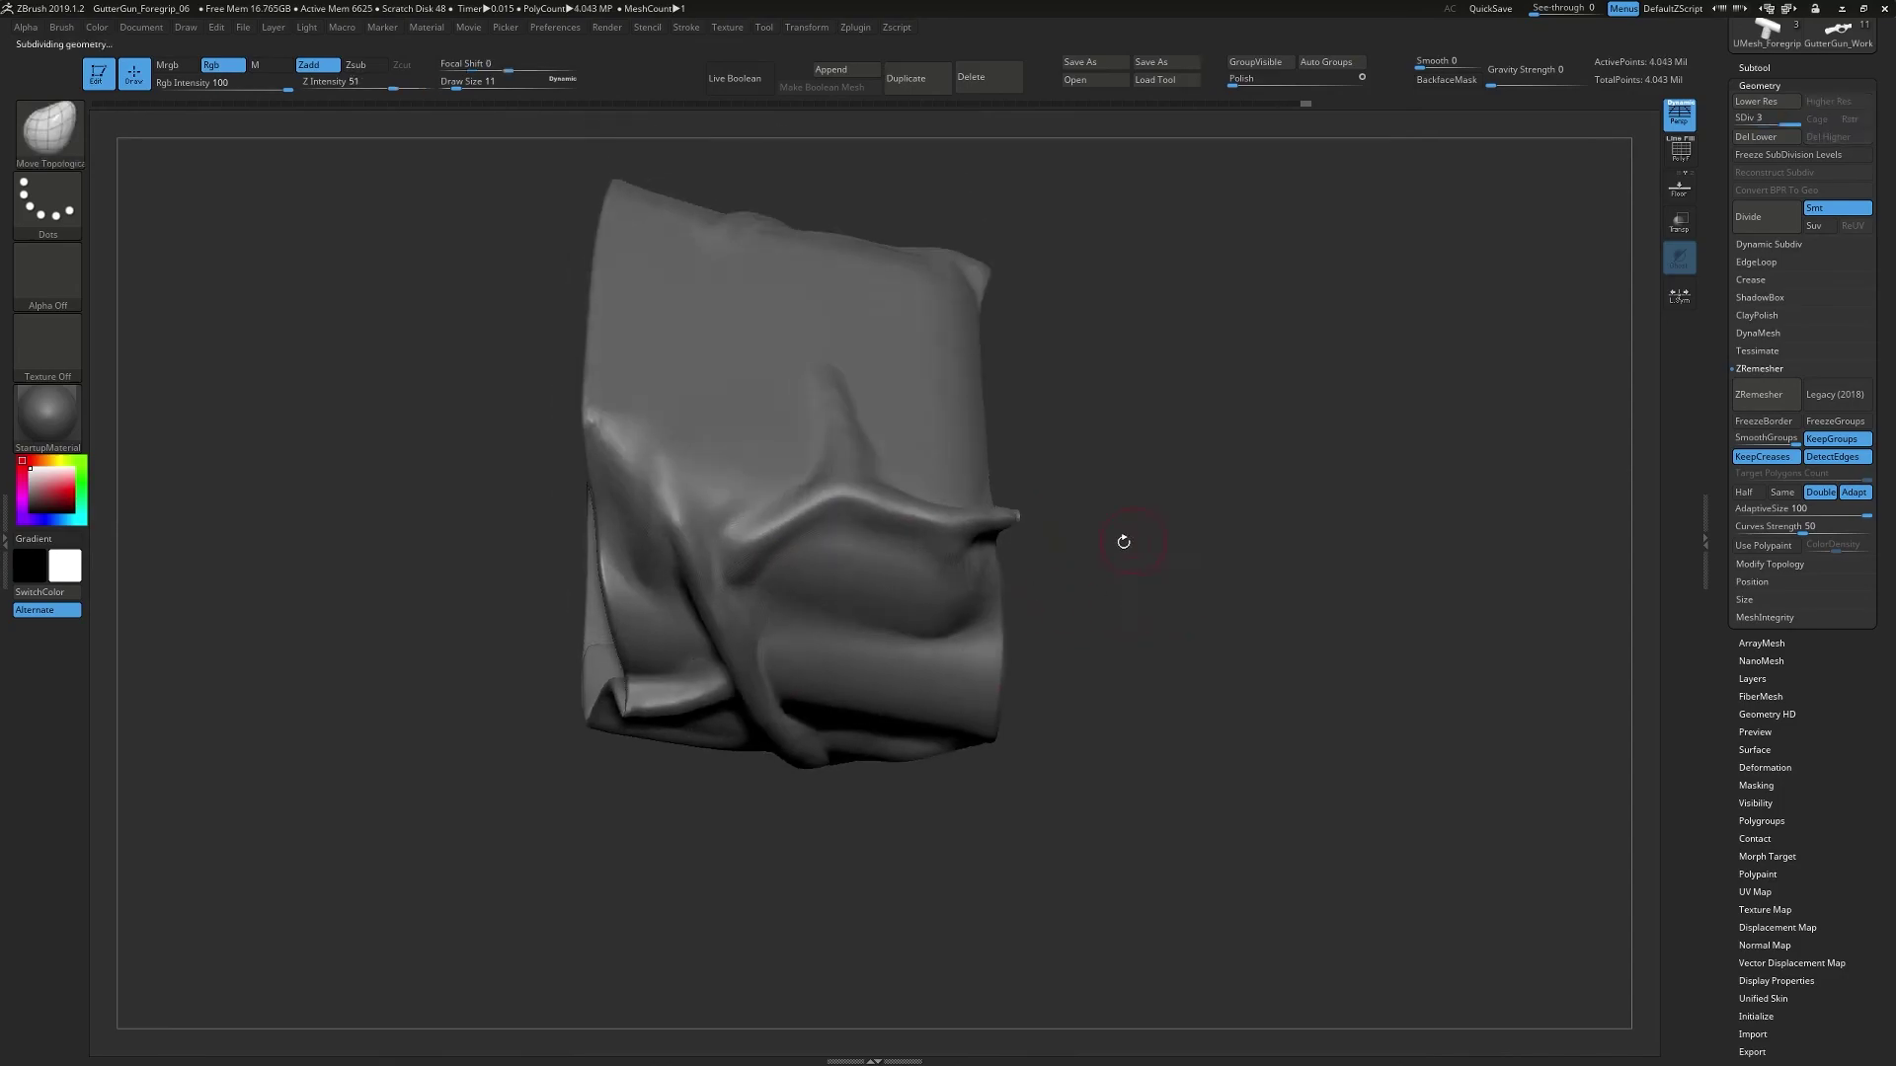
- Smooth the raised ridge across the smaller tape wrap at subdivision level 3
shift+drag(826, 493, 811, 494)
drag(1045, 491, 638, 491)
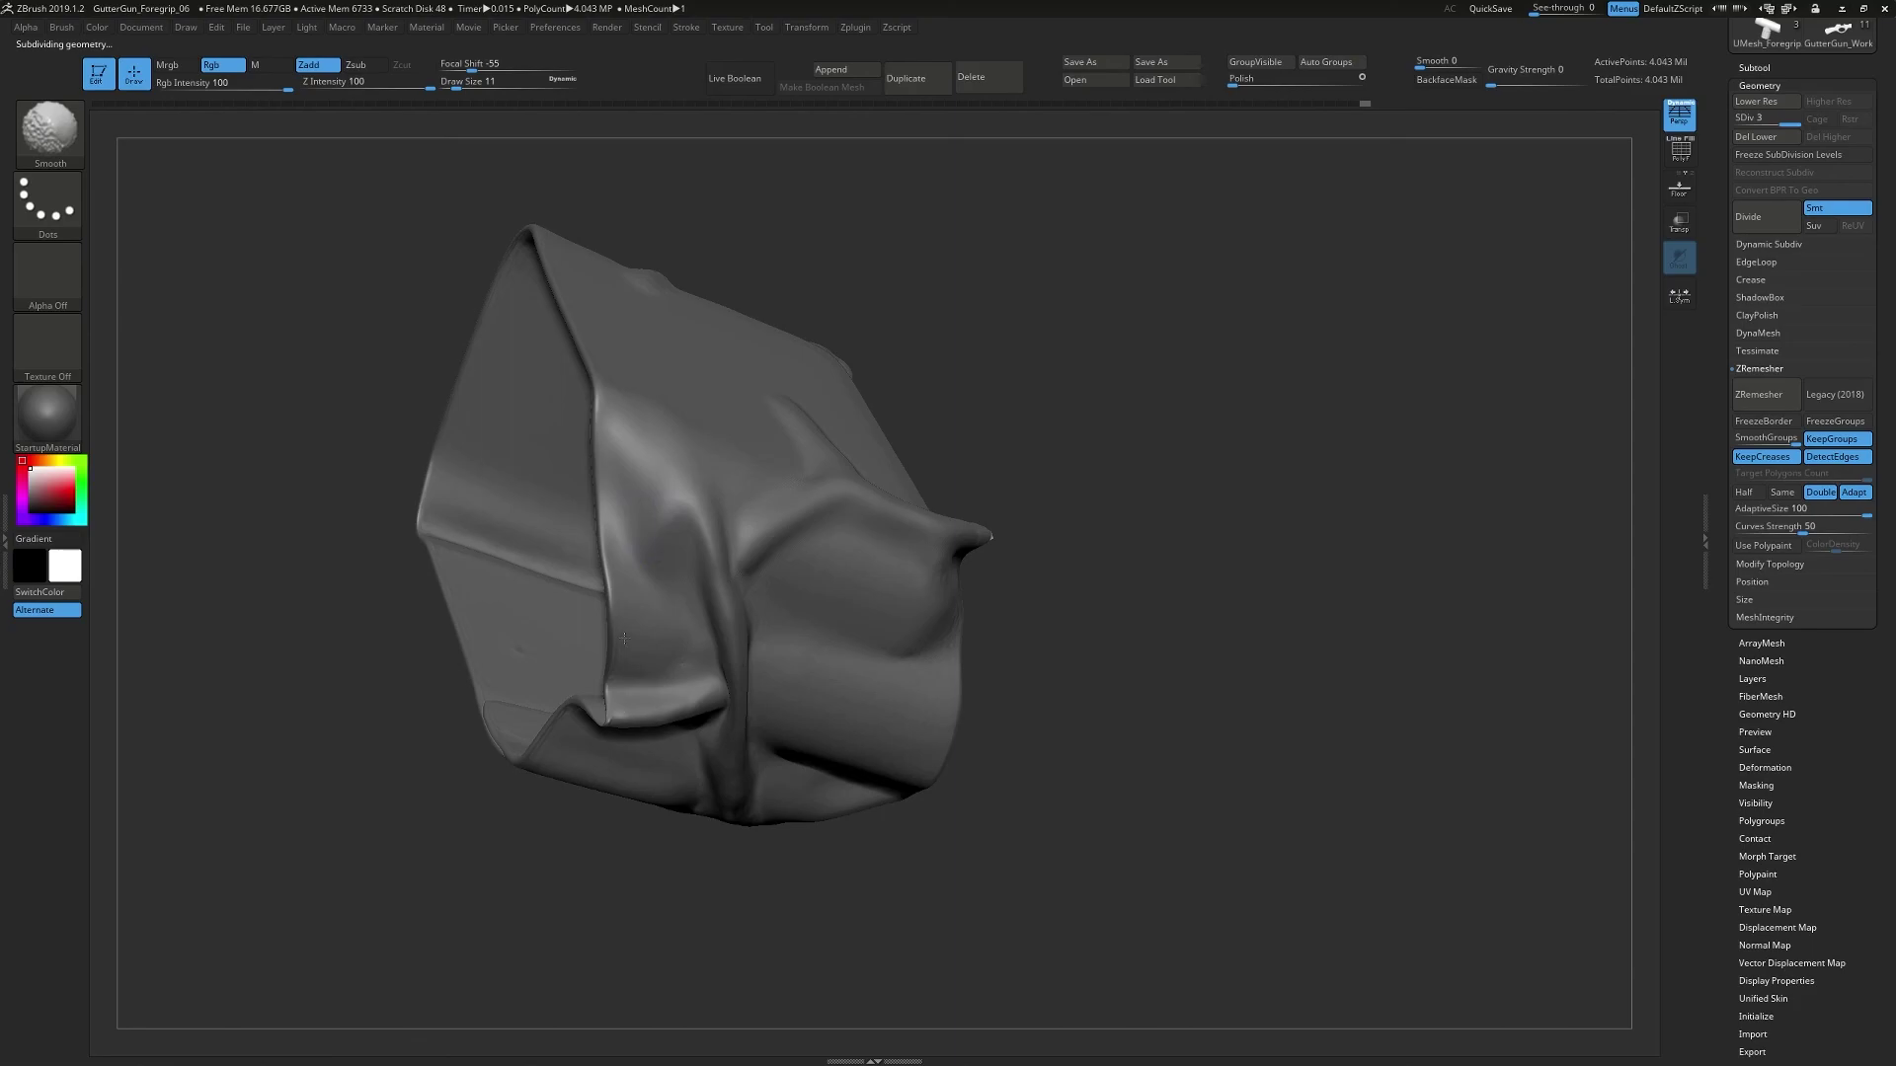
drag(1145, 672, 958, 682)
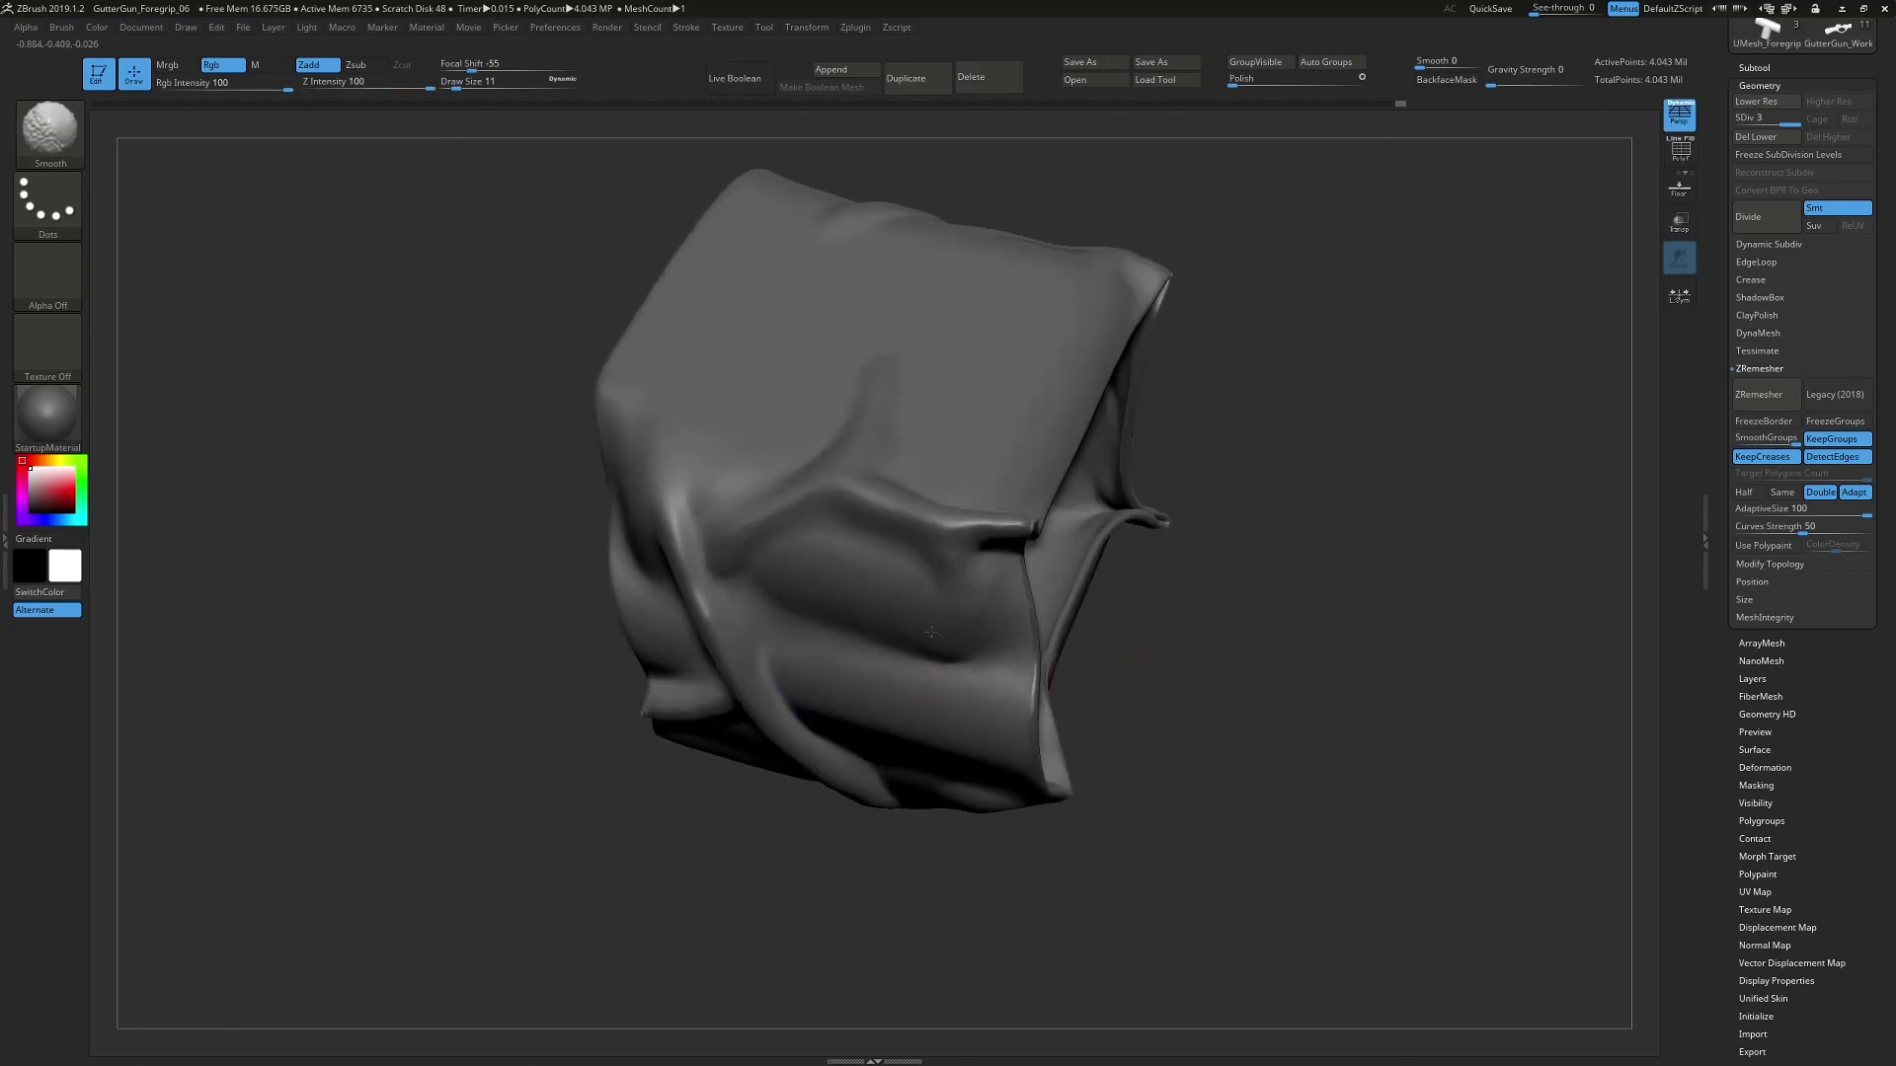
drag(1308, 440, 1007, 561)
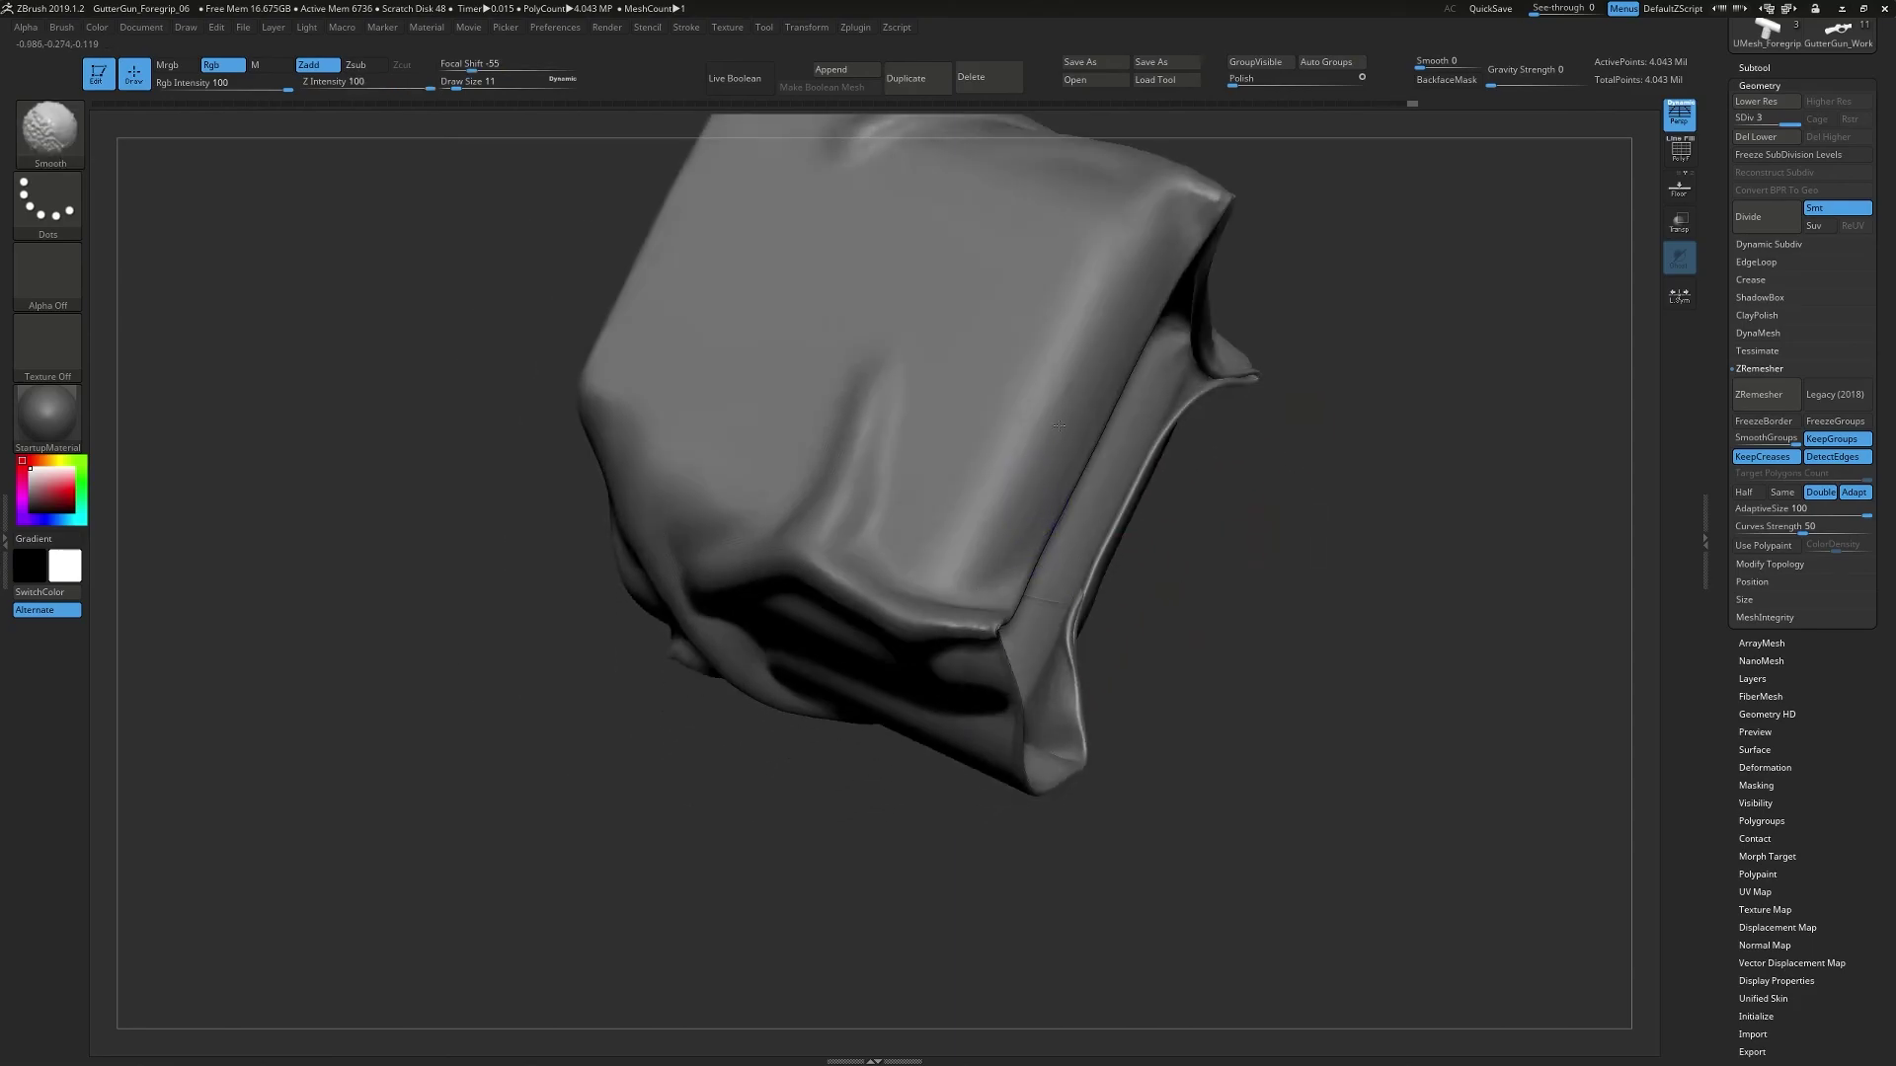
- Activate the Move Topological brush and smooth the surface beside the wrap's open side edge
key(b)
key(m)
key(t)
mouse_move(1396, 495)
mouse_down()
mouse_move(1227, 596)
mouse_move(1190, 566)
mouse_move(1224, 376)
mouse_move(1274, 385)
mouse_up()
mouse_move(1121, 550)
shift+mouse_down()
mouse_move(1139, 618)
mouse_move(1362, 500)
mouse_move(1422, 635)
mouse_move(1285, 605)
shift+mouse_up()
key(shift)
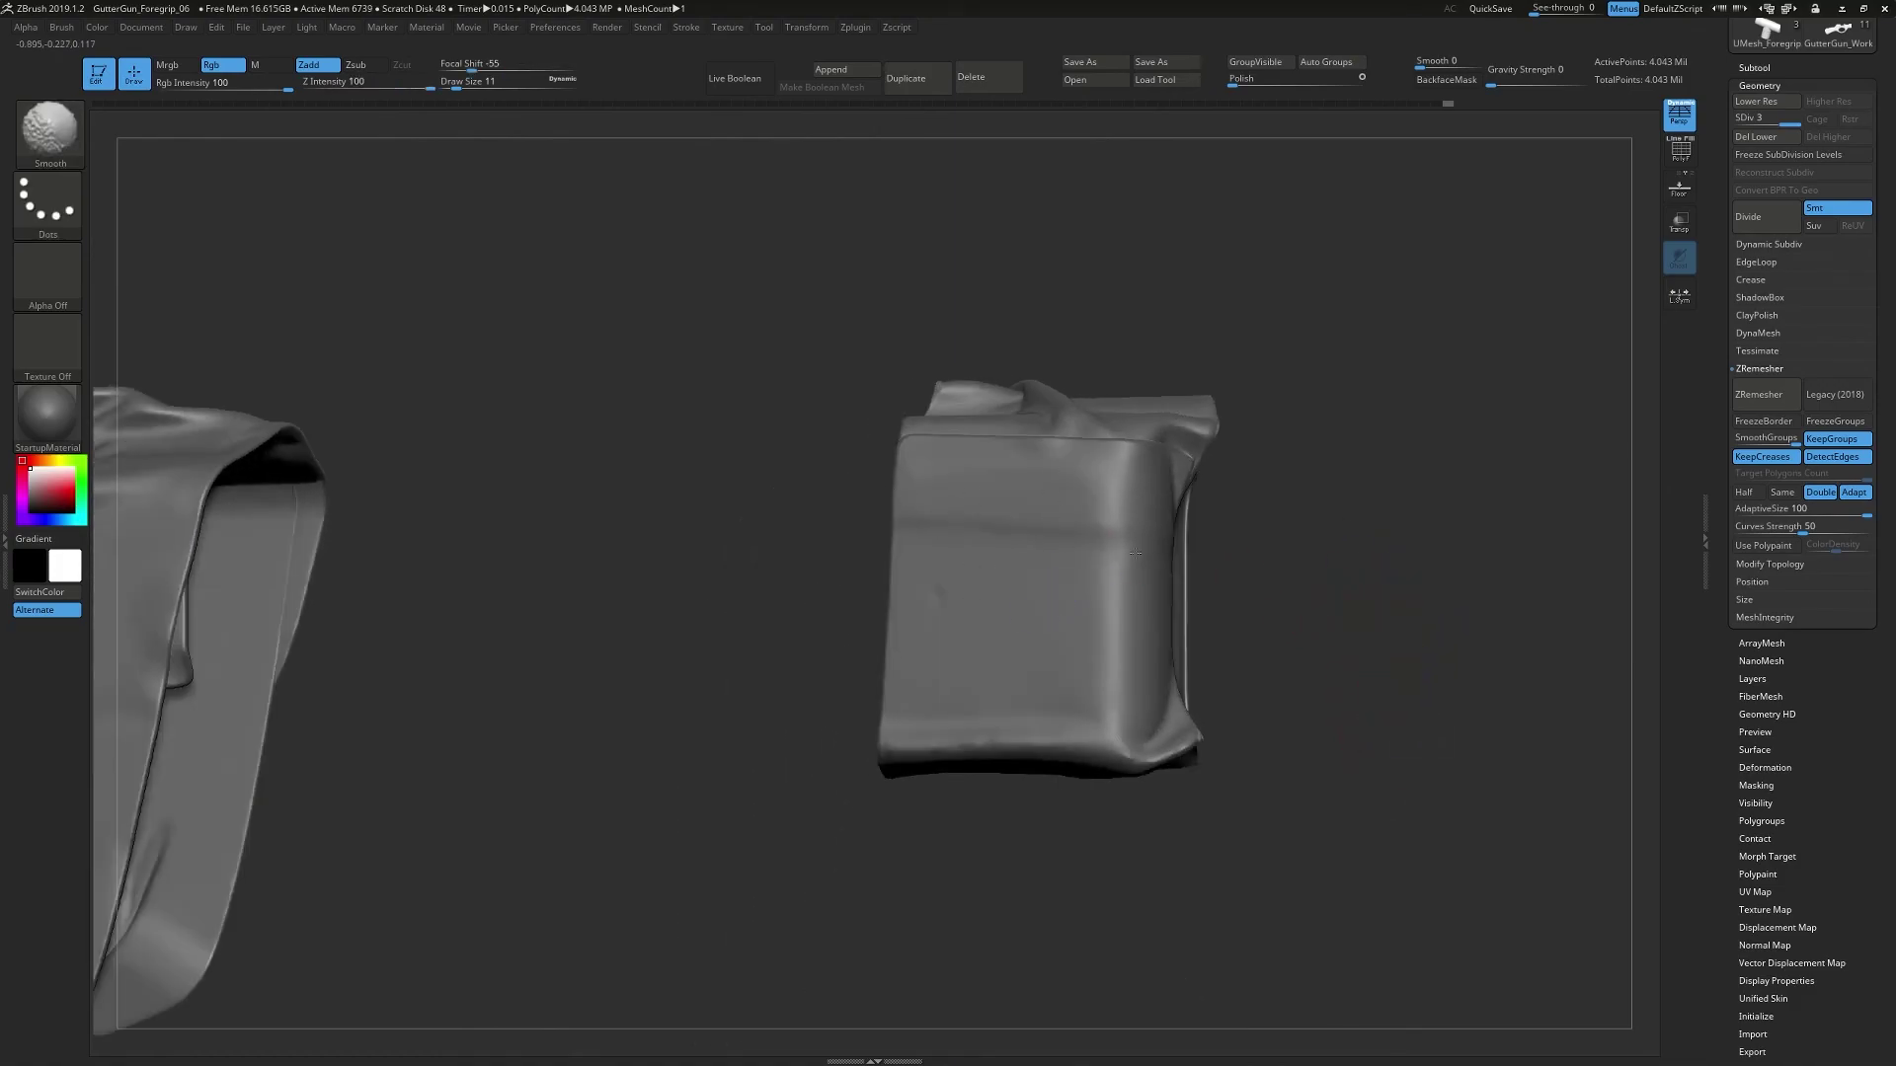
- Examine the flat side panel, rounded corner and open edges of the smaller tape wrap from several angles
mouse_move(1367, 525)
ctrl+right_down()
mouse_move(1312, 554)
mouse_move(1376, 517)
mouse_move(1314, 529)
ctrl+right_up()
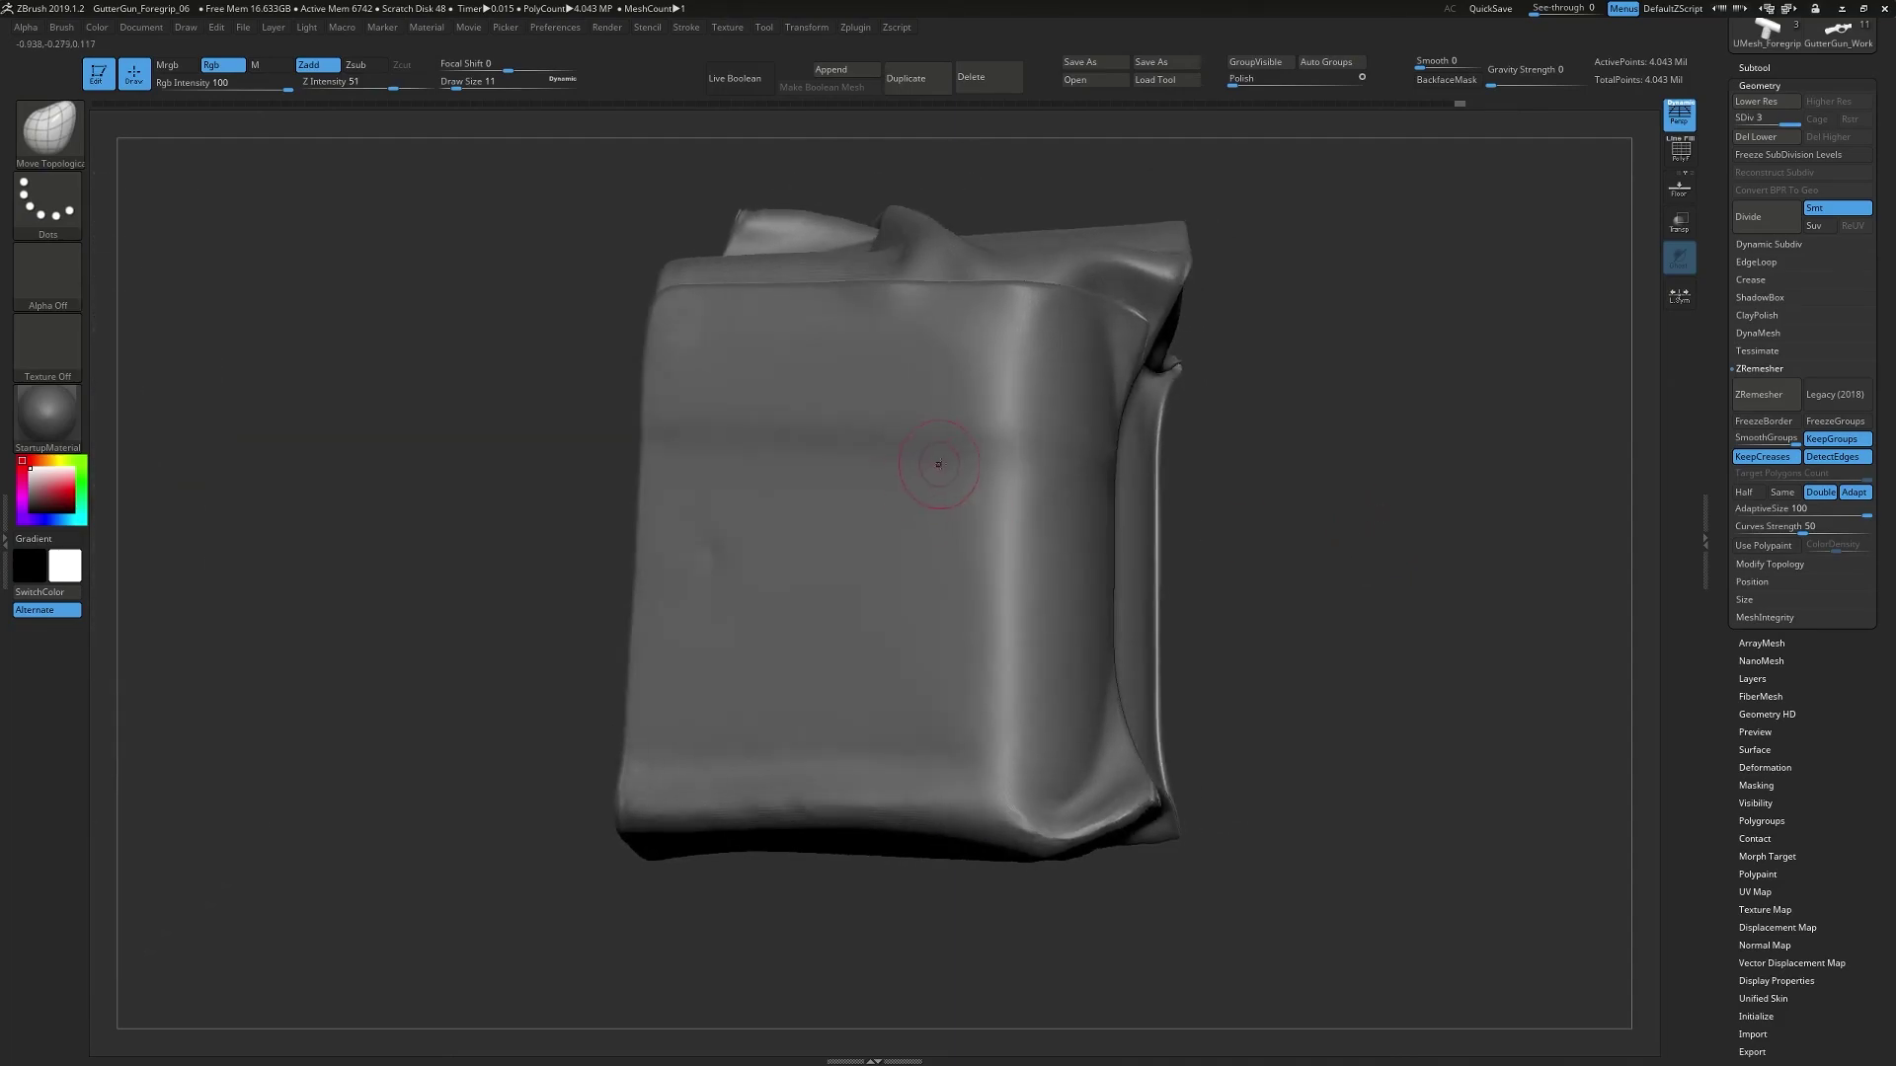
drag(1355, 402, 1119, 385)
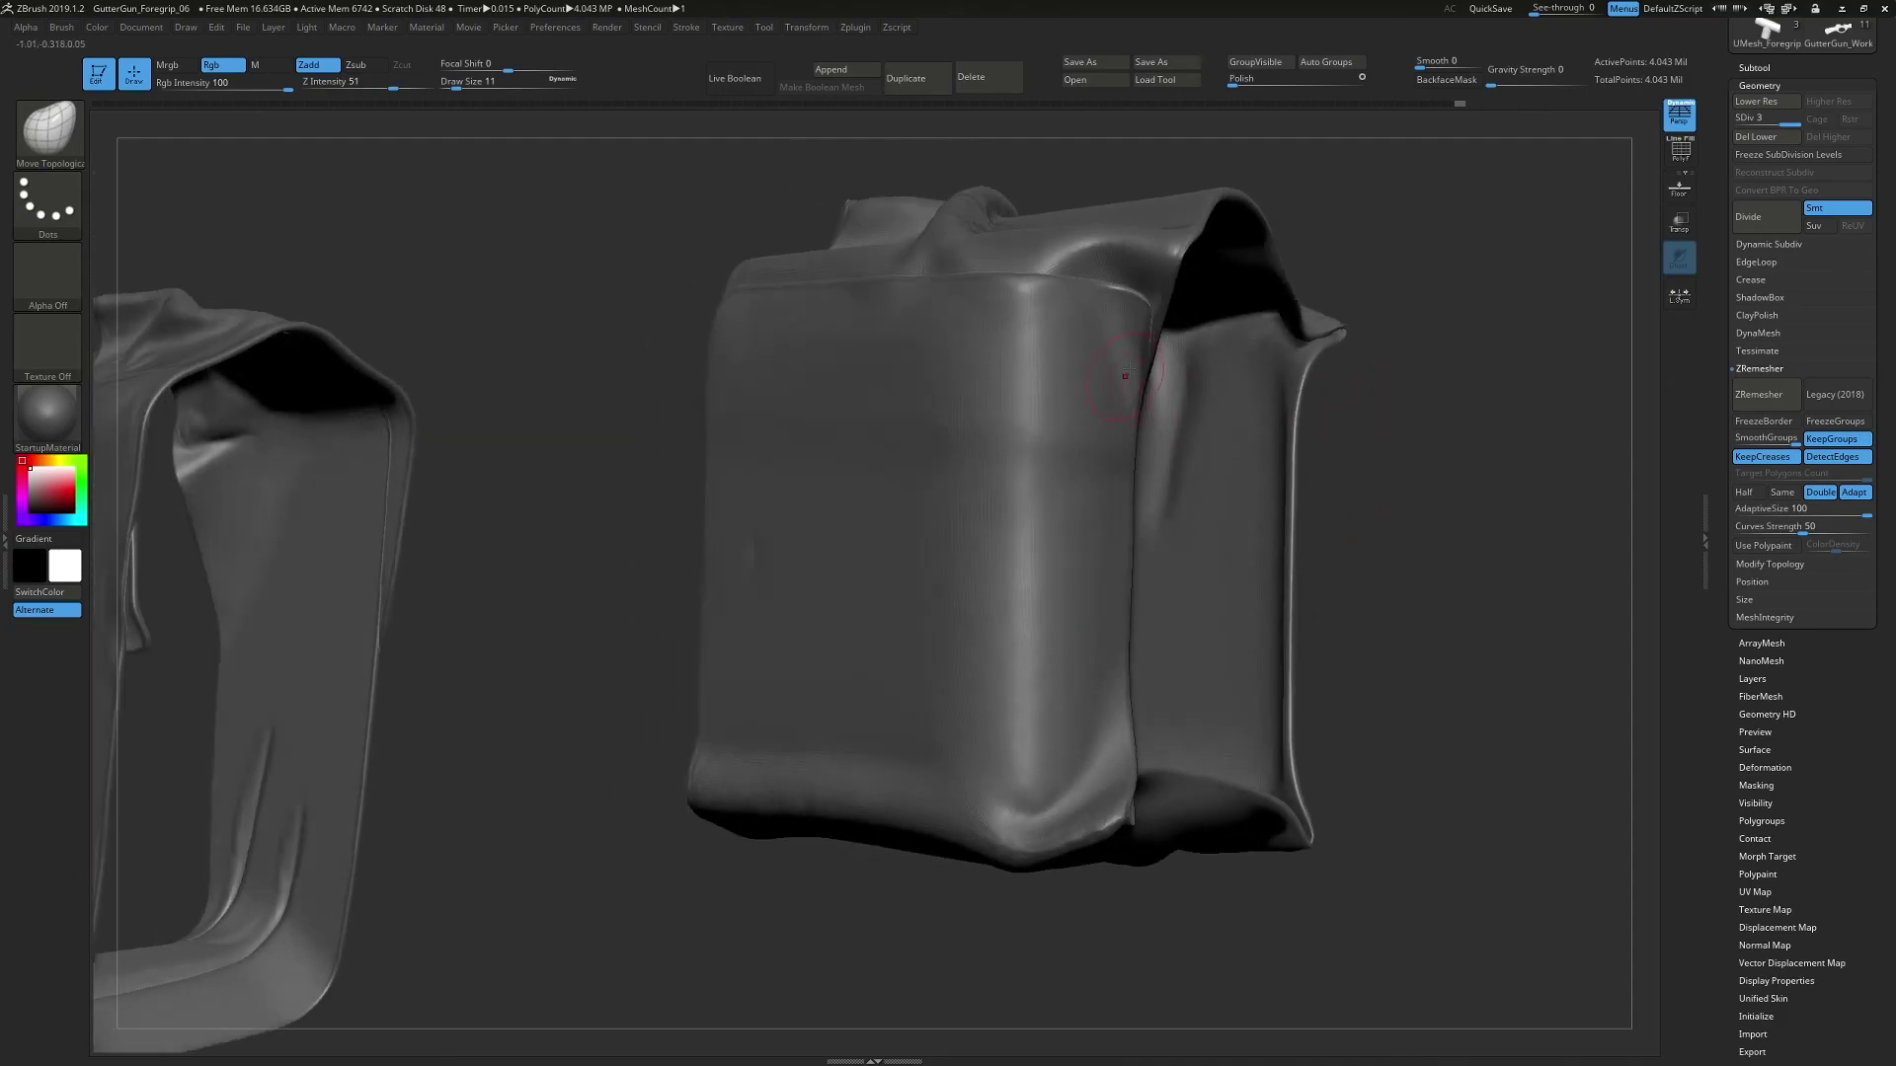
drag(871, 416, 683, 433)
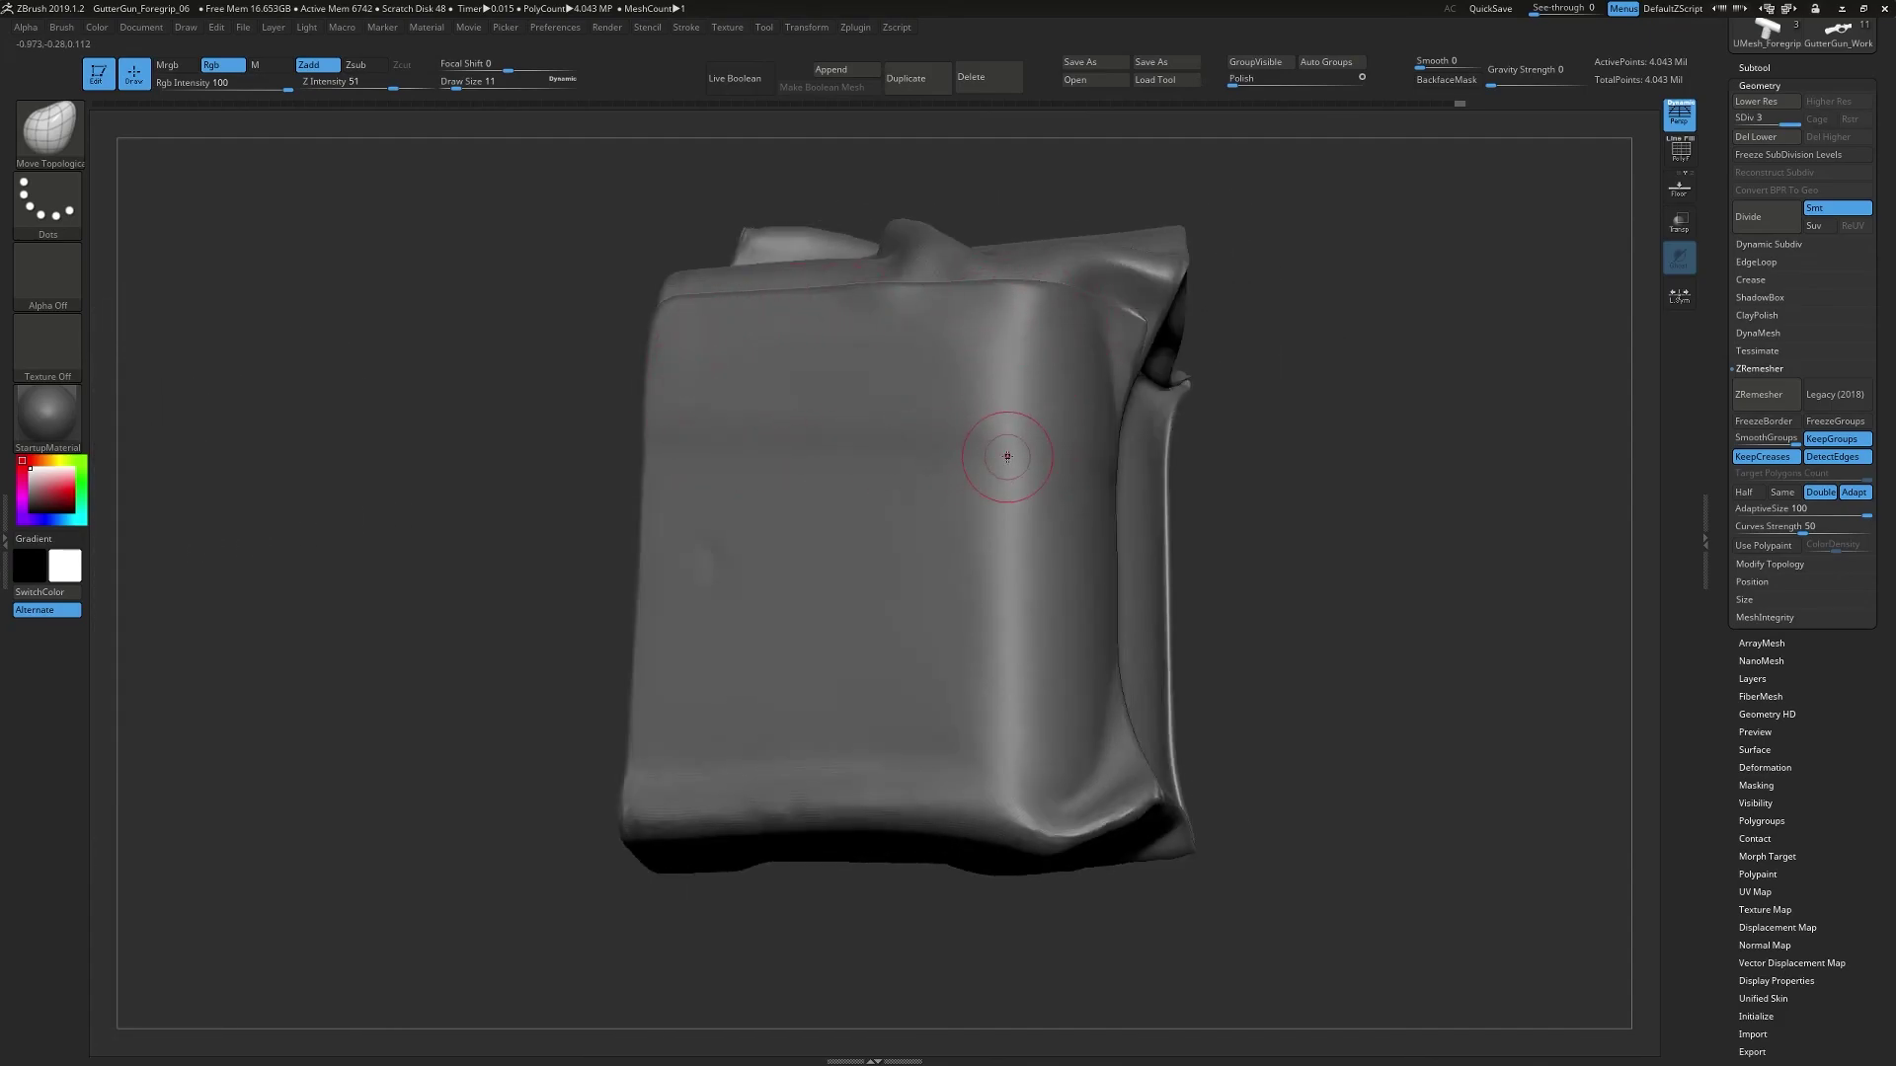
drag(1332, 462, 989, 459)
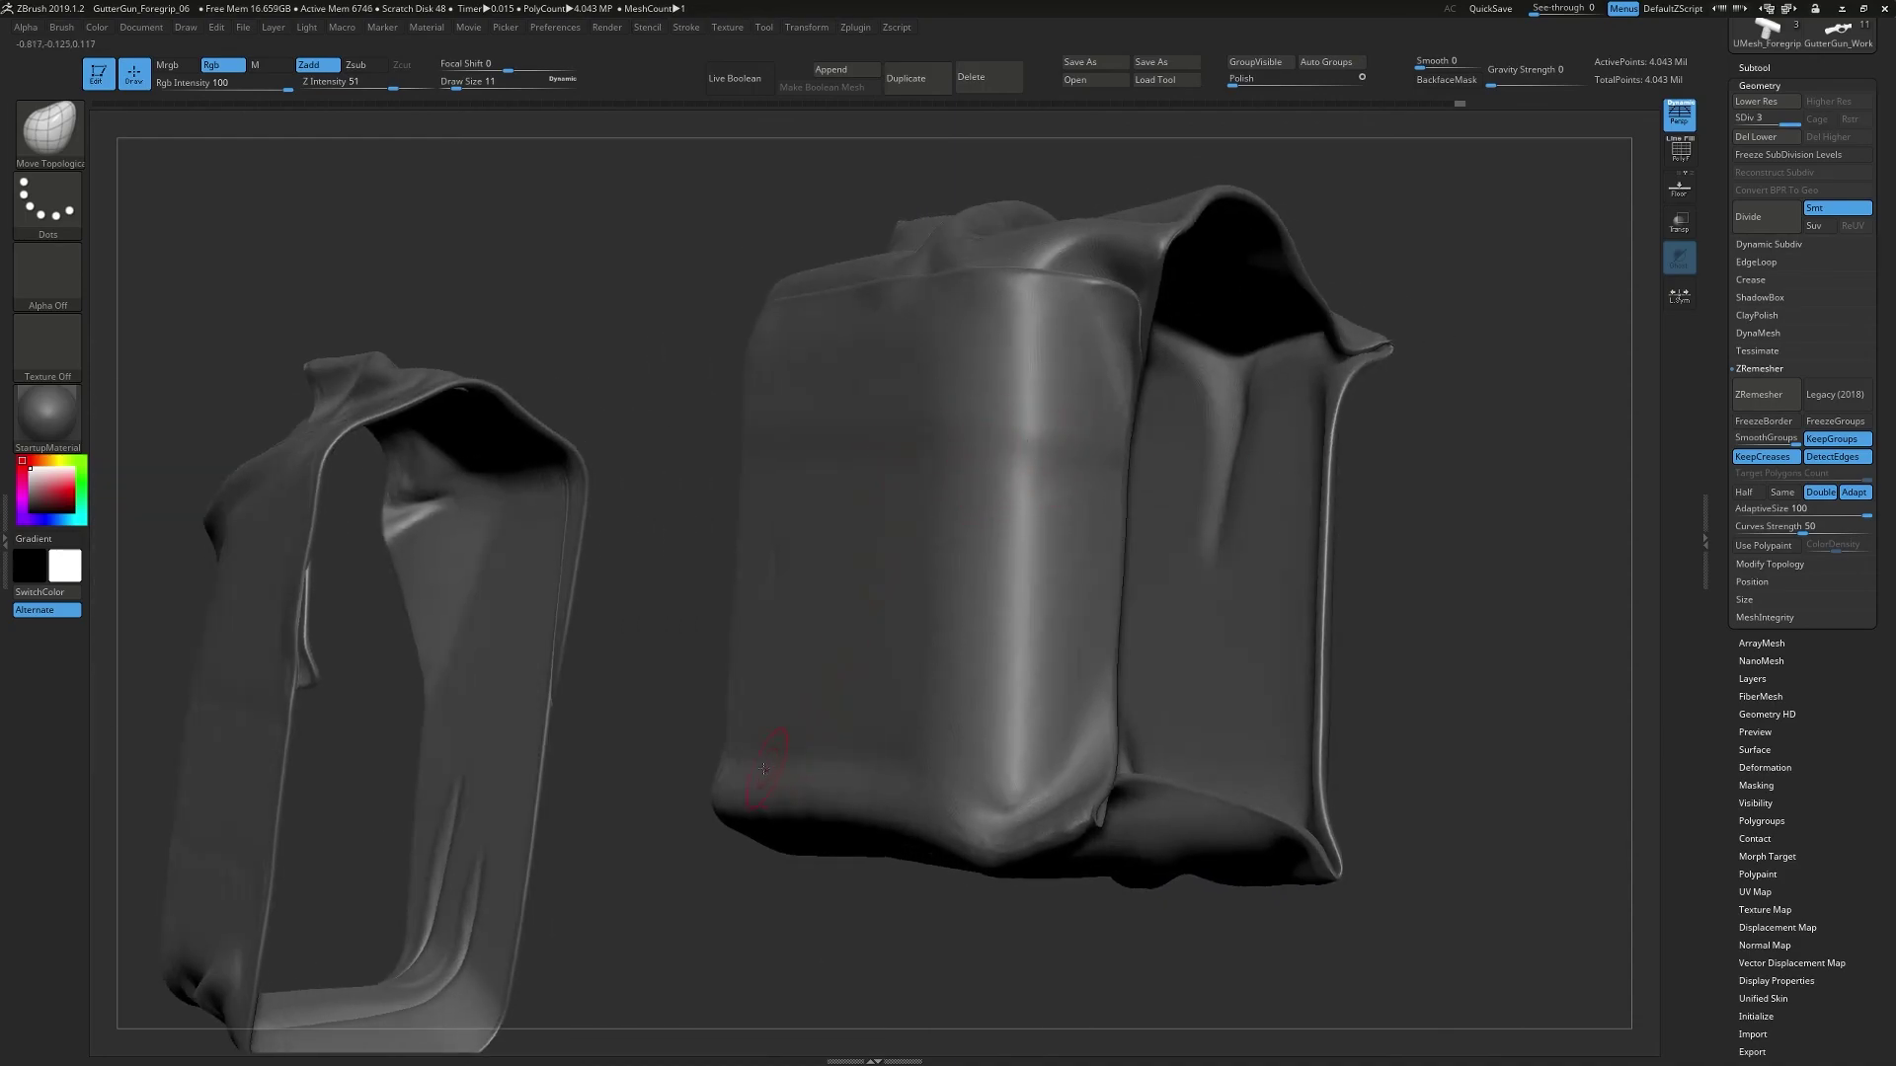
drag(998, 741, 922, 467)
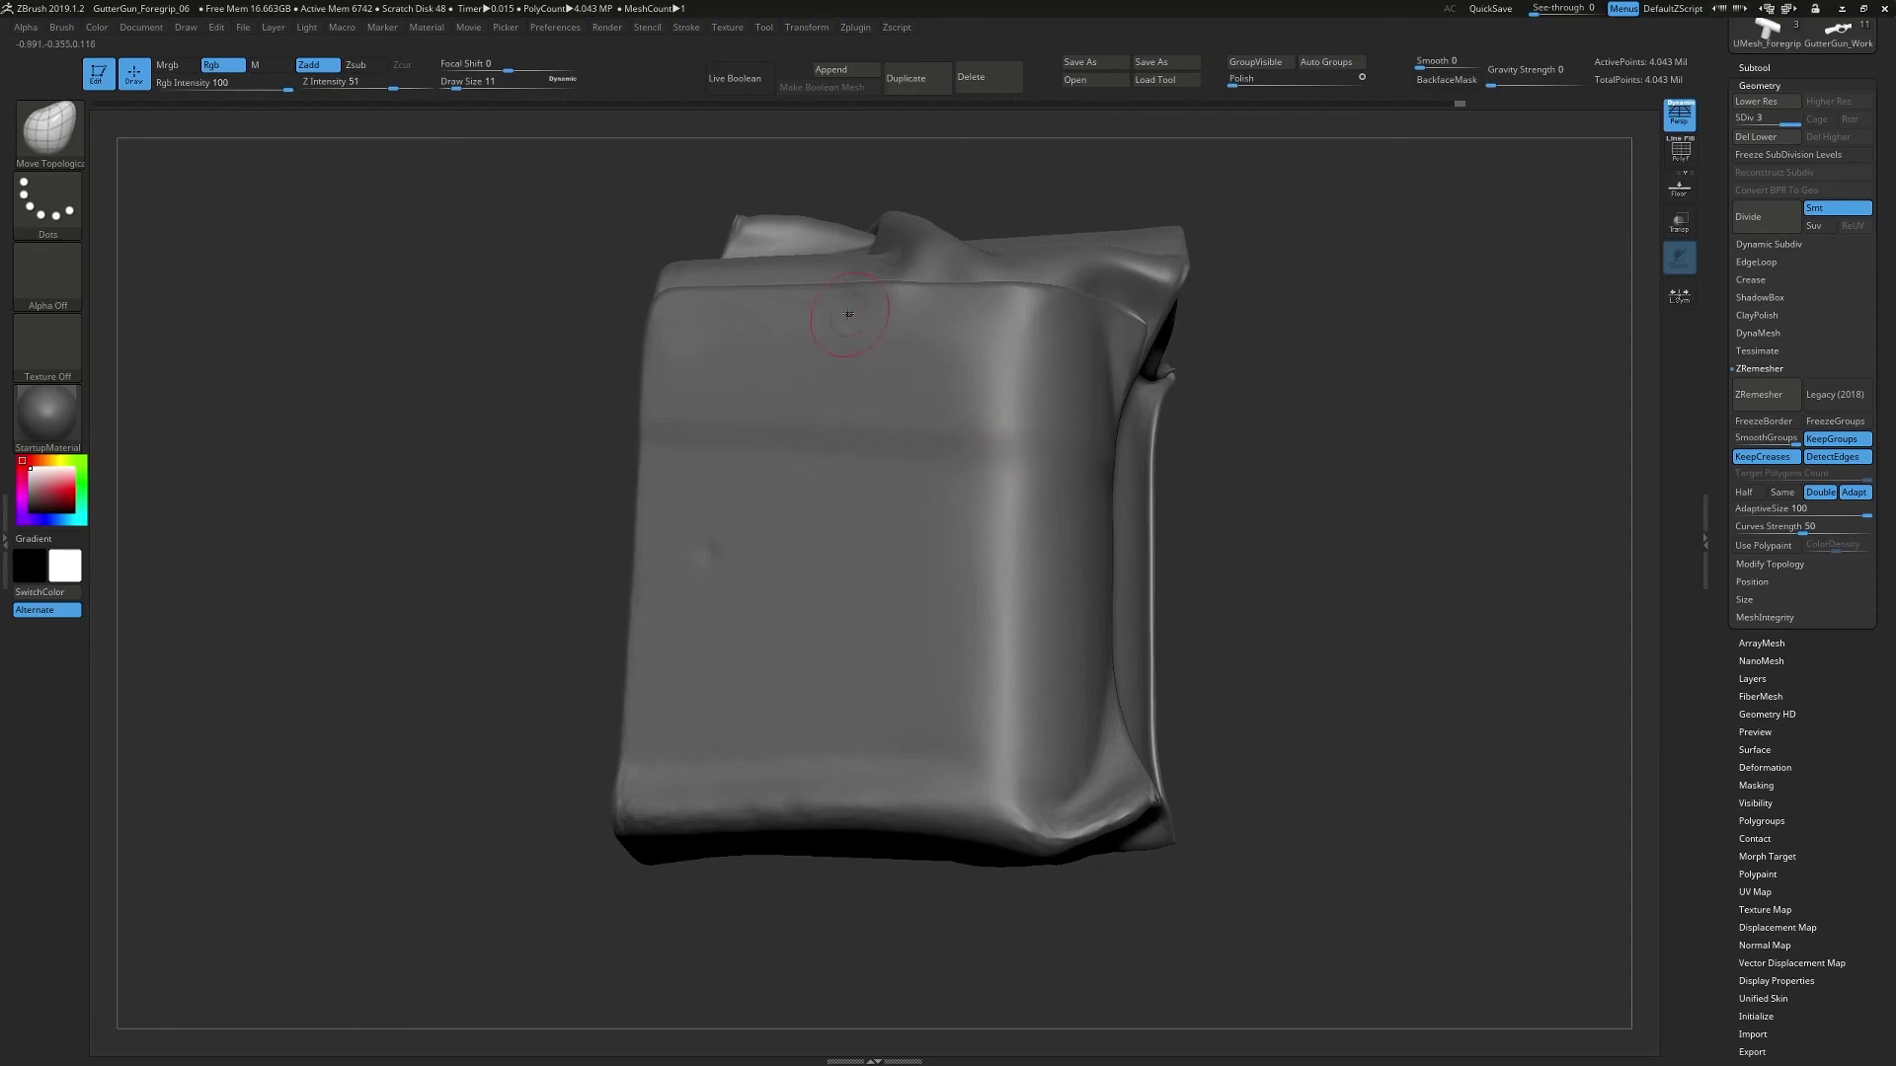
drag(1232, 445, 635, 605)
key(shift)
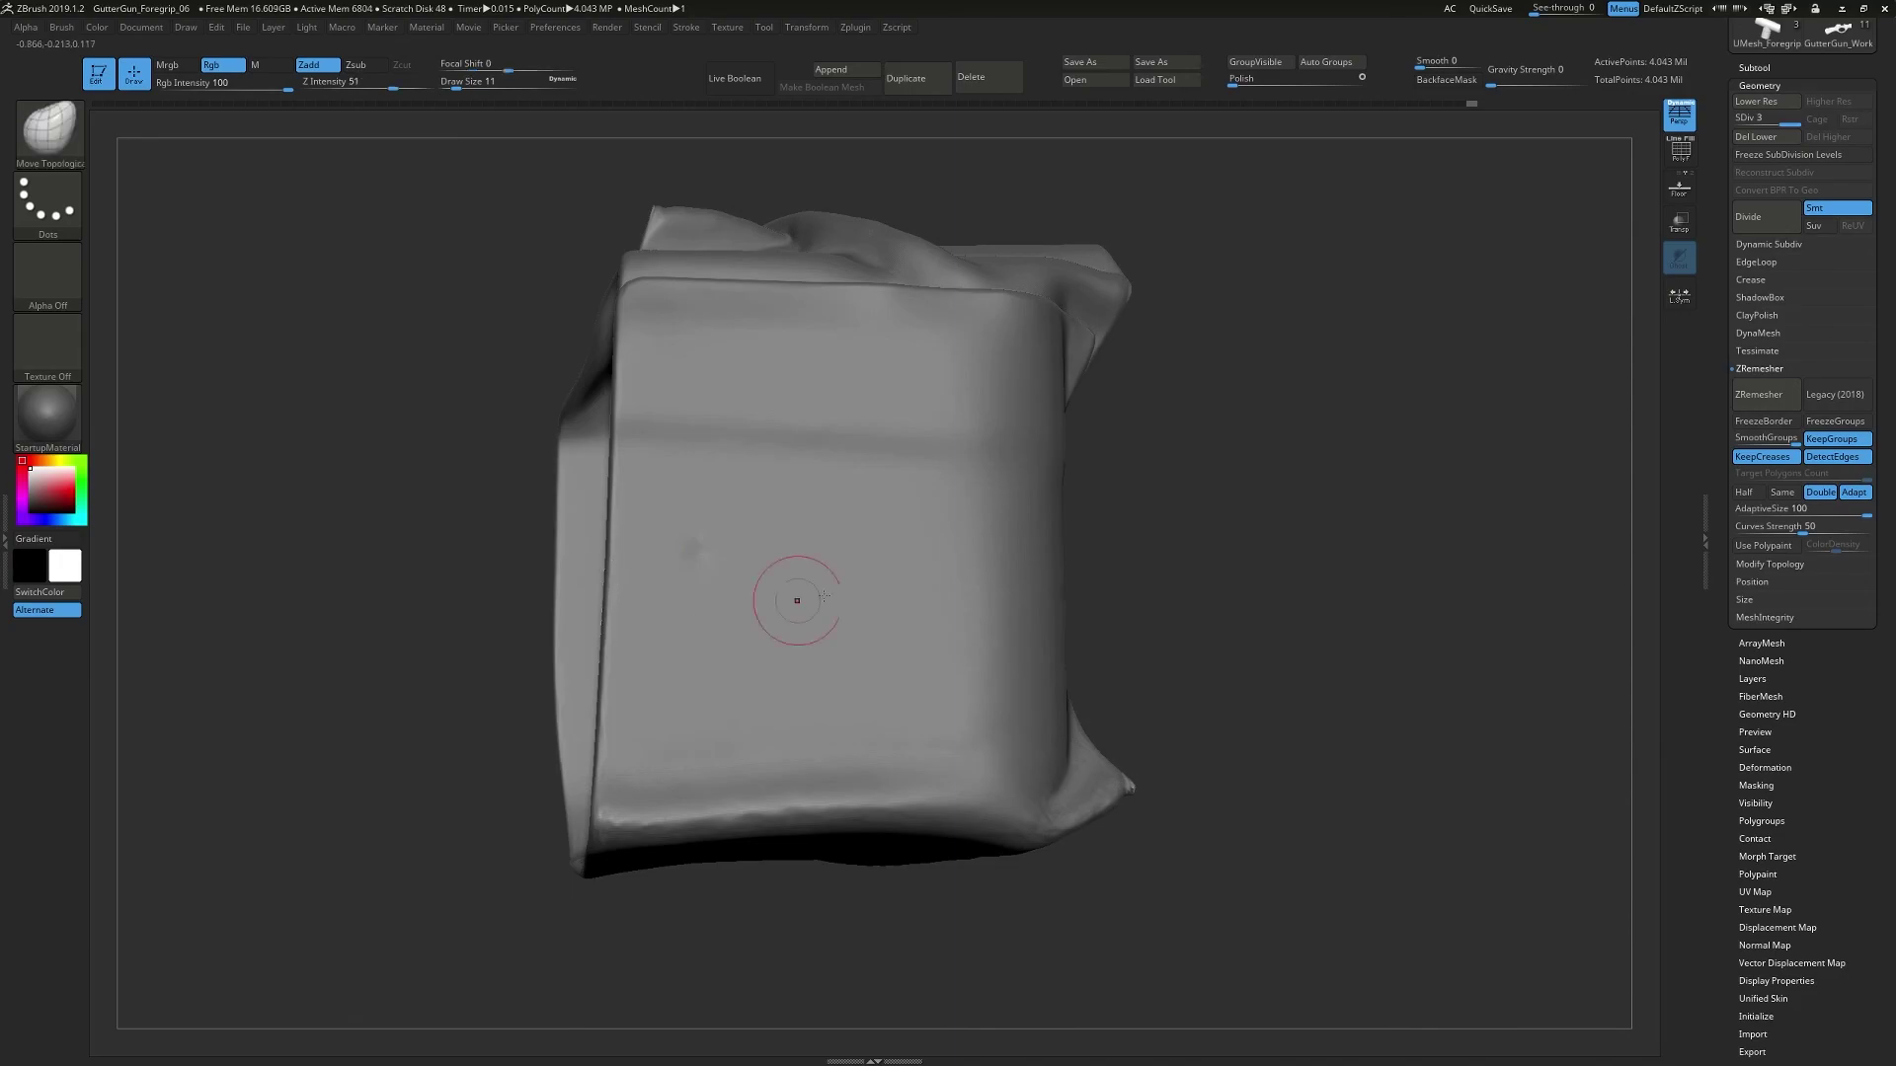
- Smooth the flat side panel and the bunched lower corner of the tape wrap at subdivision level 3
drag(752, 606, 1175, 492)
shift+drag(765, 338, 848, 308)
mouse_move(1336, 303)
mouse_down()
mouse_move(1246, 568)
mouse_move(1190, 513)
mouse_move(1242, 168)
mouse_up()
shift+drag(978, 448, 861, 435)
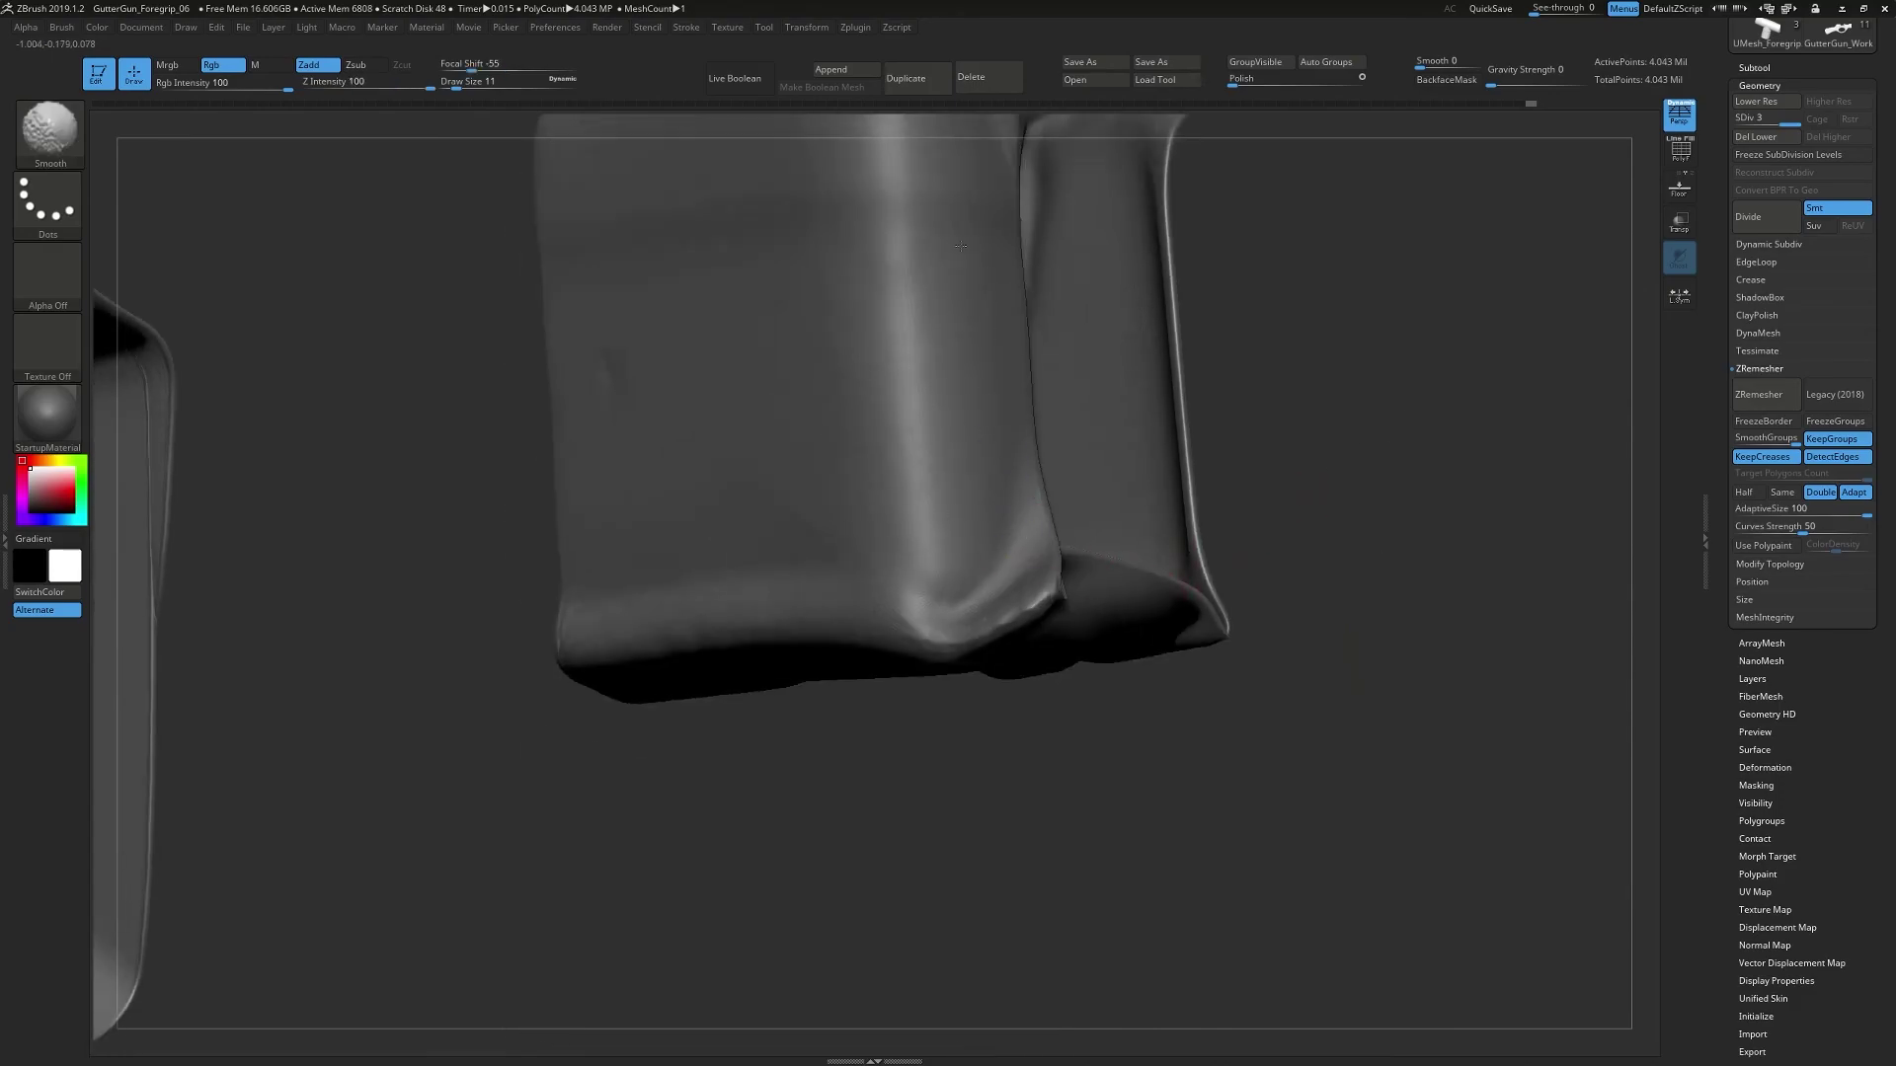
shift+drag(966, 545, 931, 635)
drag(1293, 790, 1175, 582)
shift+drag(1028, 630, 1060, 598)
- Smooth the pinched fold at the wrap's lower corner at subdivision level 2 with draw size 4, and return to level 3
mouse_move(1532, 524)
mouse_down()
mouse_move(1567, 588)
mouse_move(1516, 652)
mouse_up()
key(shift+d)
mouse_move(948, 559)
shift+mouse_down()
mouse_move(1069, 595)
mouse_move(1061, 559)
shift+mouse_up()
key(s)
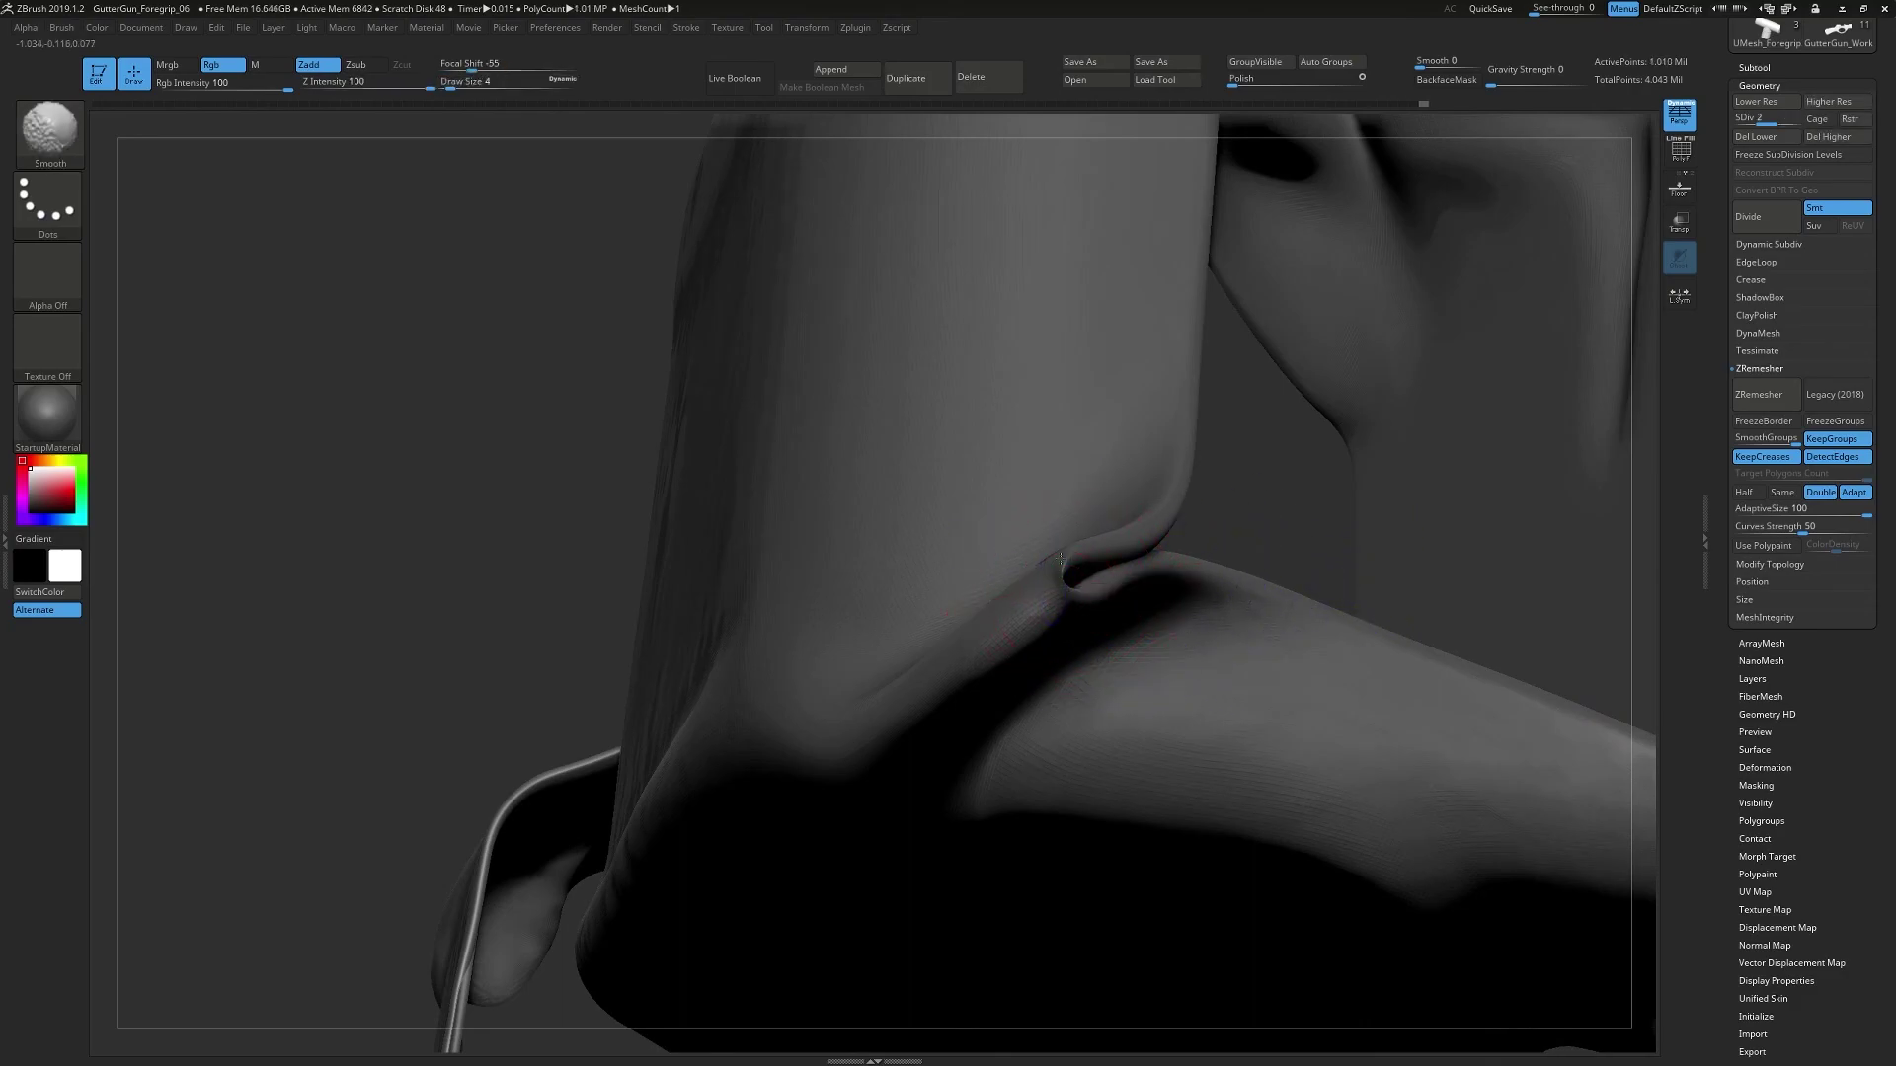
key(d)
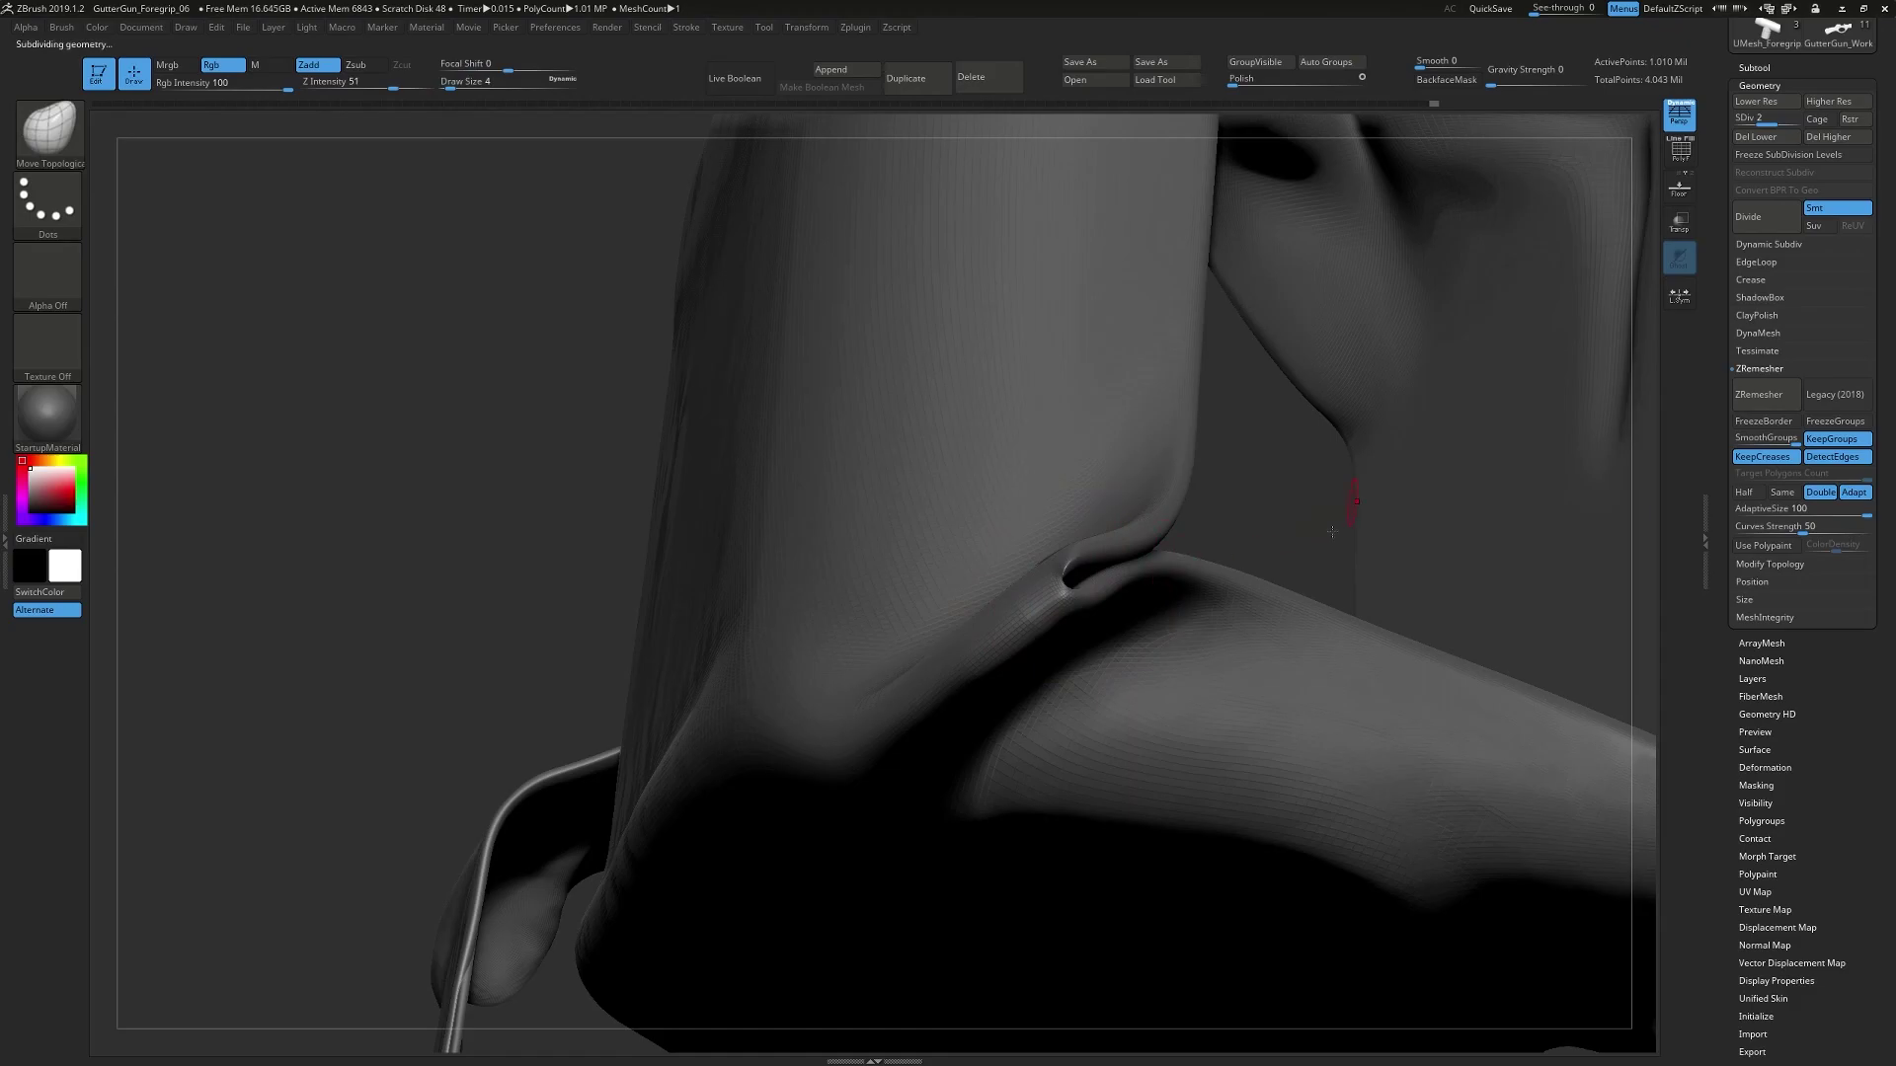
mouse_move(1117, 567)
right_down()
mouse_move(1215, 499)
mouse_move(1319, 565)
right_up()
- Smooth the uneven lower edge of the tape wrap's side panel, and set the draw size to 11
shift+drag(802, 637, 683, 679)
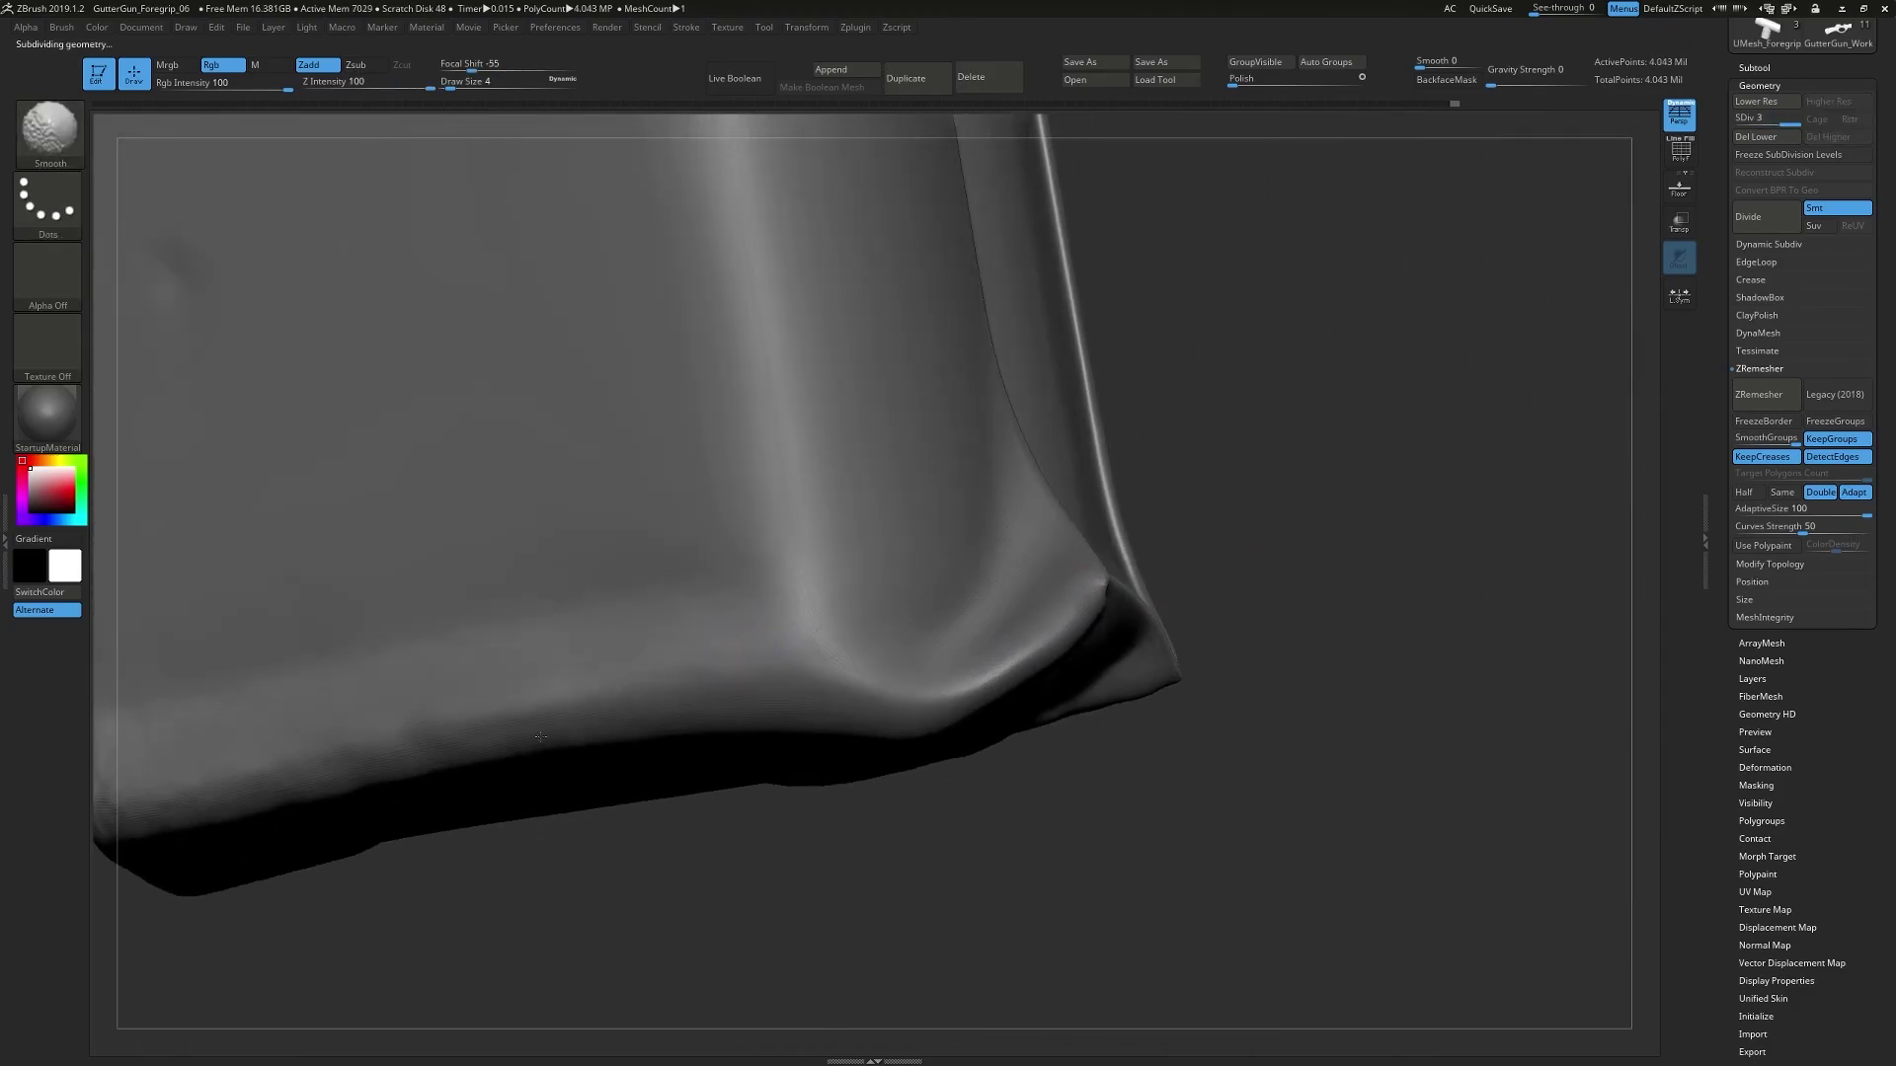
ctrl+right_drag(1350, 572, 1319, 504)
shift+drag(688, 680, 480, 719)
key(s)
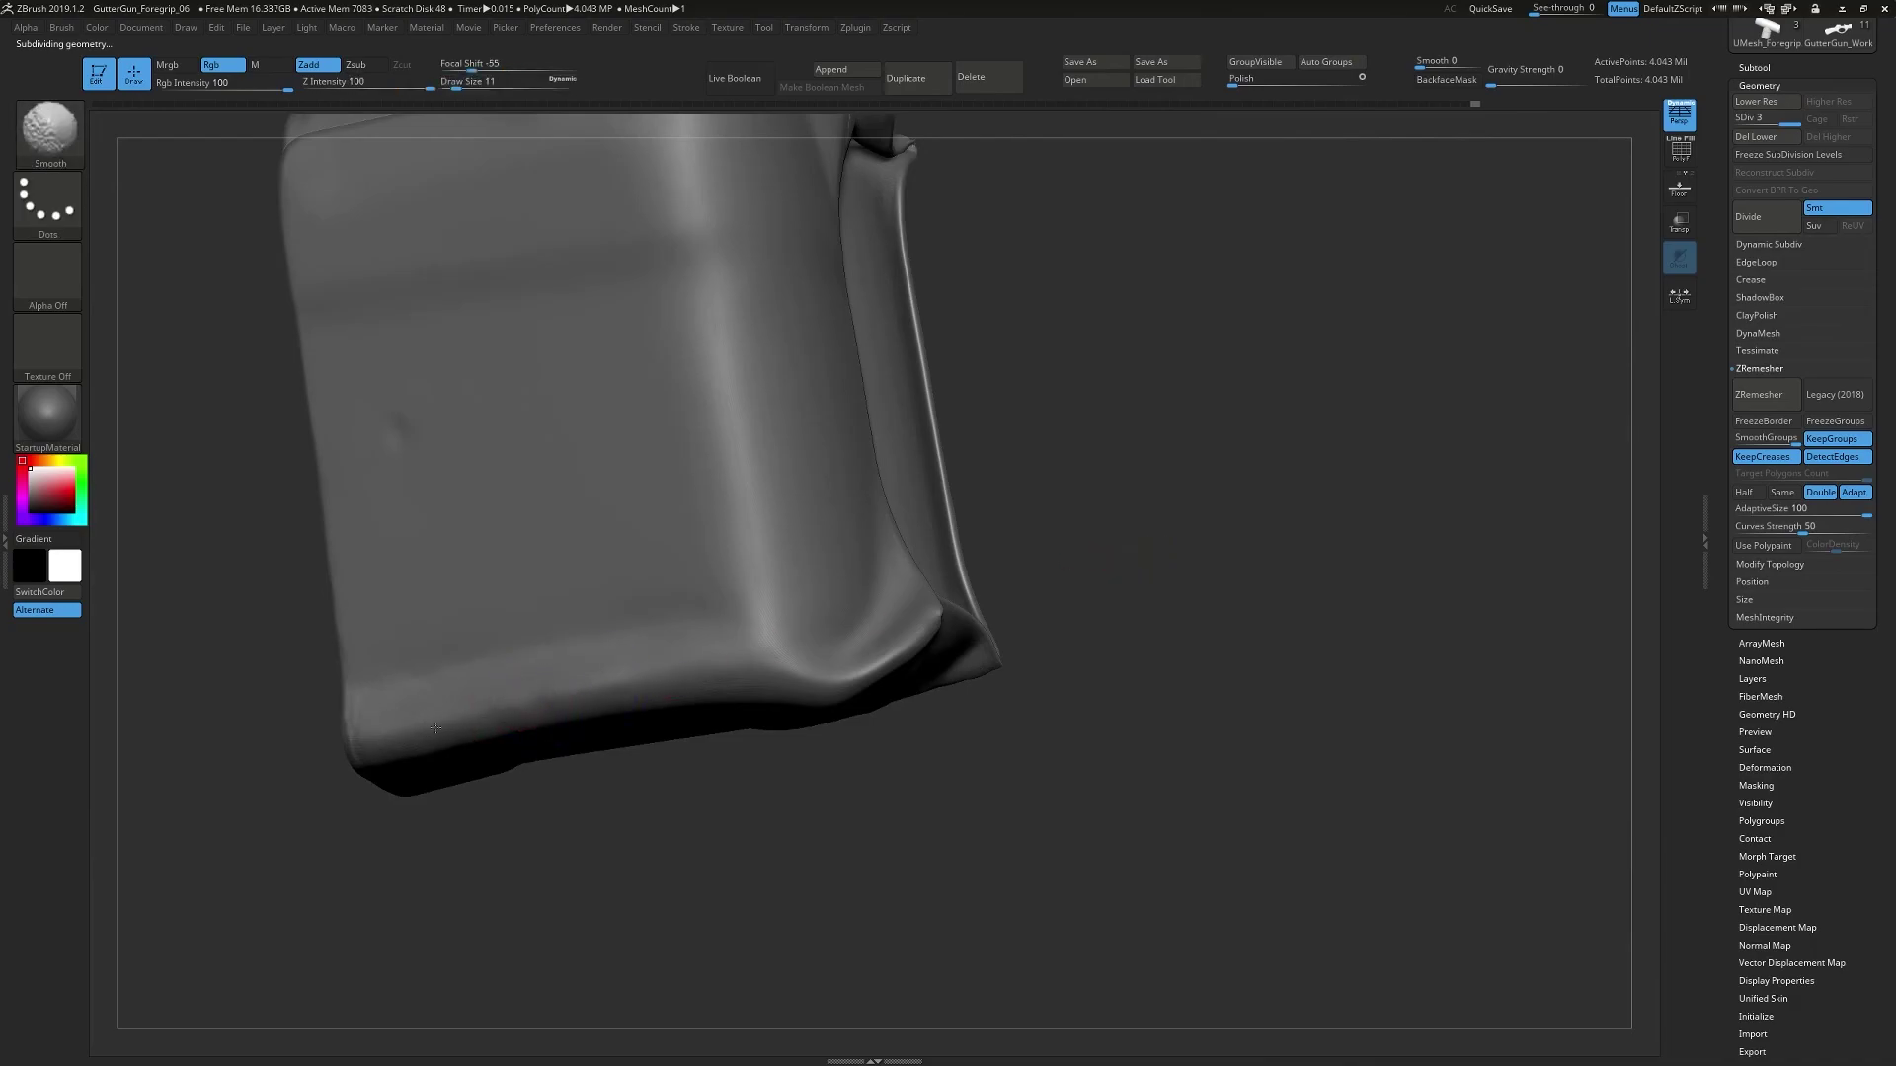
- Smooth the diagonal fold across the wrap's broad face with draw size 11
mouse_move(1269, 582)
right_down()
mouse_move(1324, 482)
mouse_move(1295, 445)
mouse_move(1362, 537)
right_up()
mouse_move(1363, 602)
ctrl+right_down()
mouse_move(1346, 547)
mouse_move(1283, 561)
ctrl+right_up()
key(shift)
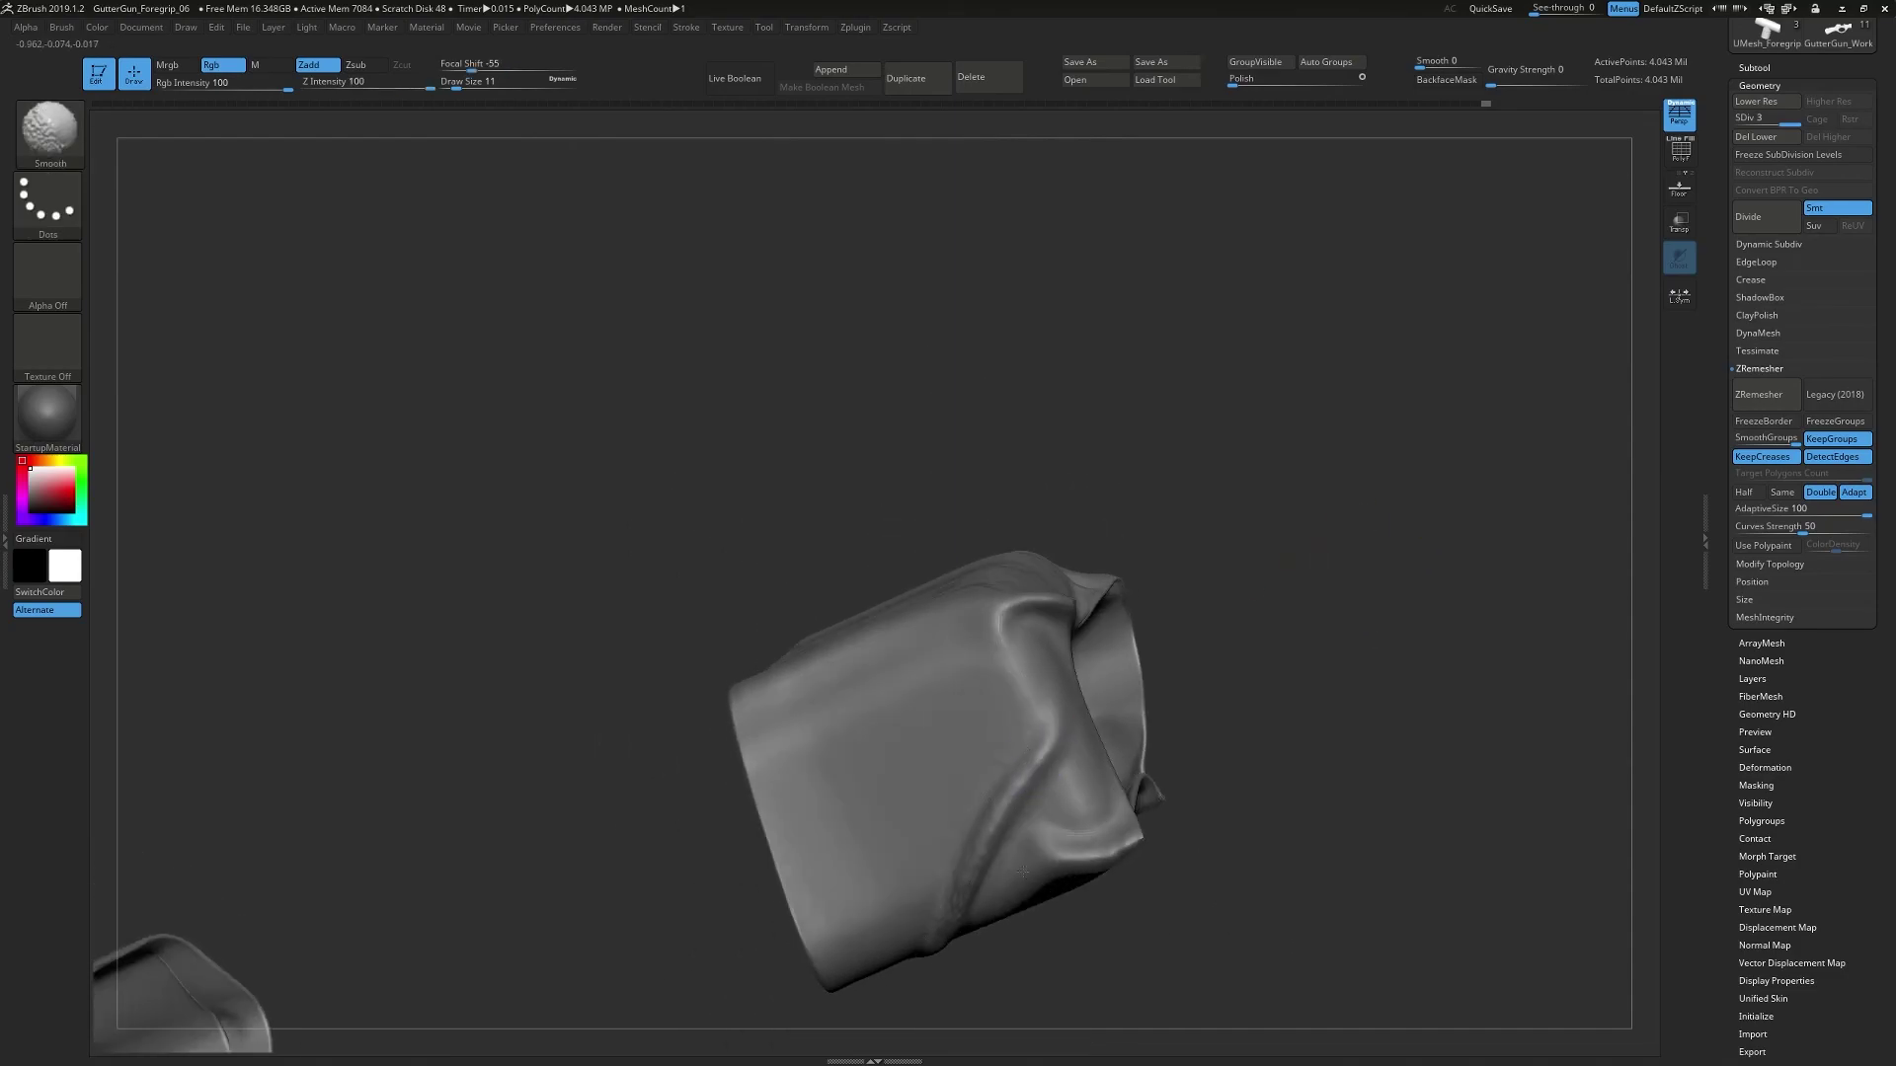
right_drag(1049, 647, 921, 800)
mouse_move(896, 546)
right_down()
mouse_move(1244, 381)
mouse_move(1225, 415)
right_up()
shift+drag(1022, 742, 968, 813)
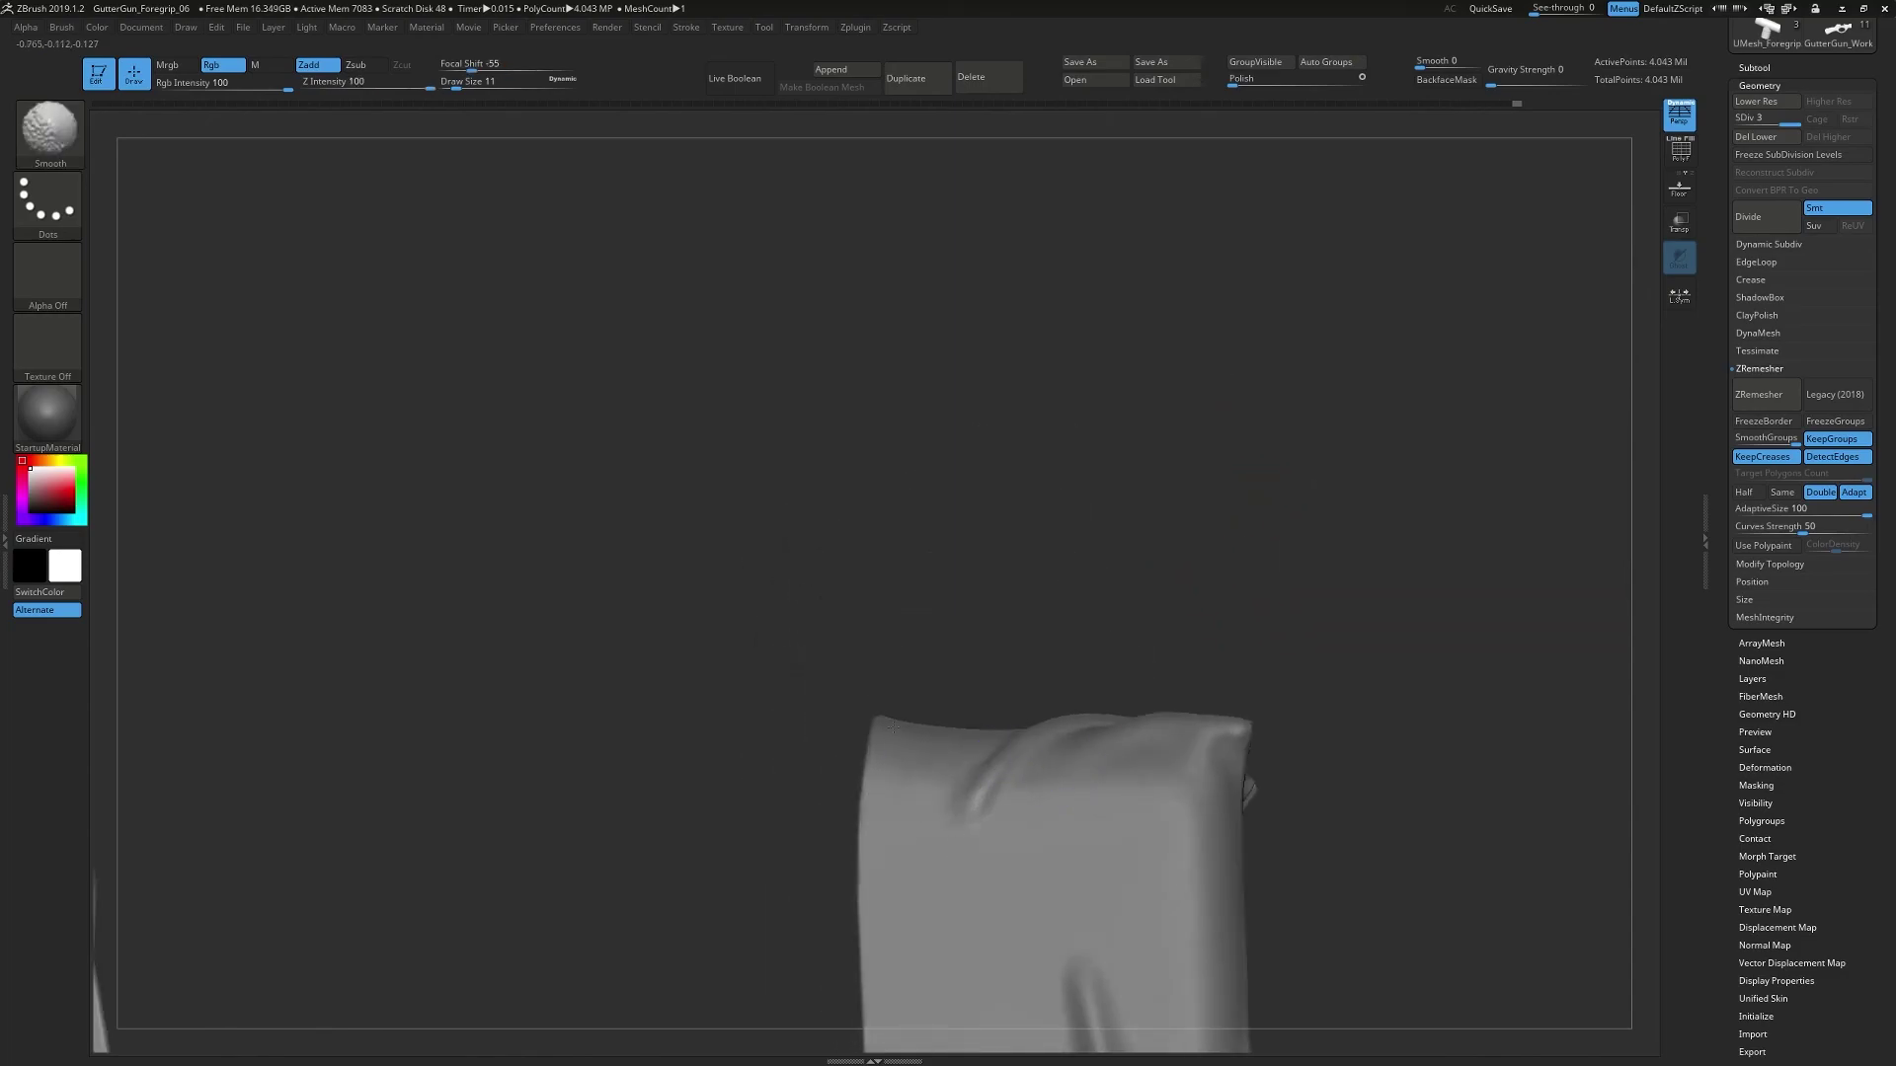
- Smooth the short crease near the wrap's upper edge and the crossing folds on its opposite face
alt+right_drag(1319, 725, 1274, 376)
mouse_move(1273, 395)
right_down()
mouse_move(1299, 456)
mouse_move(1304, 593)
right_up()
shift+drag(918, 347, 875, 393)
right_drag(1224, 632, 943, 732)
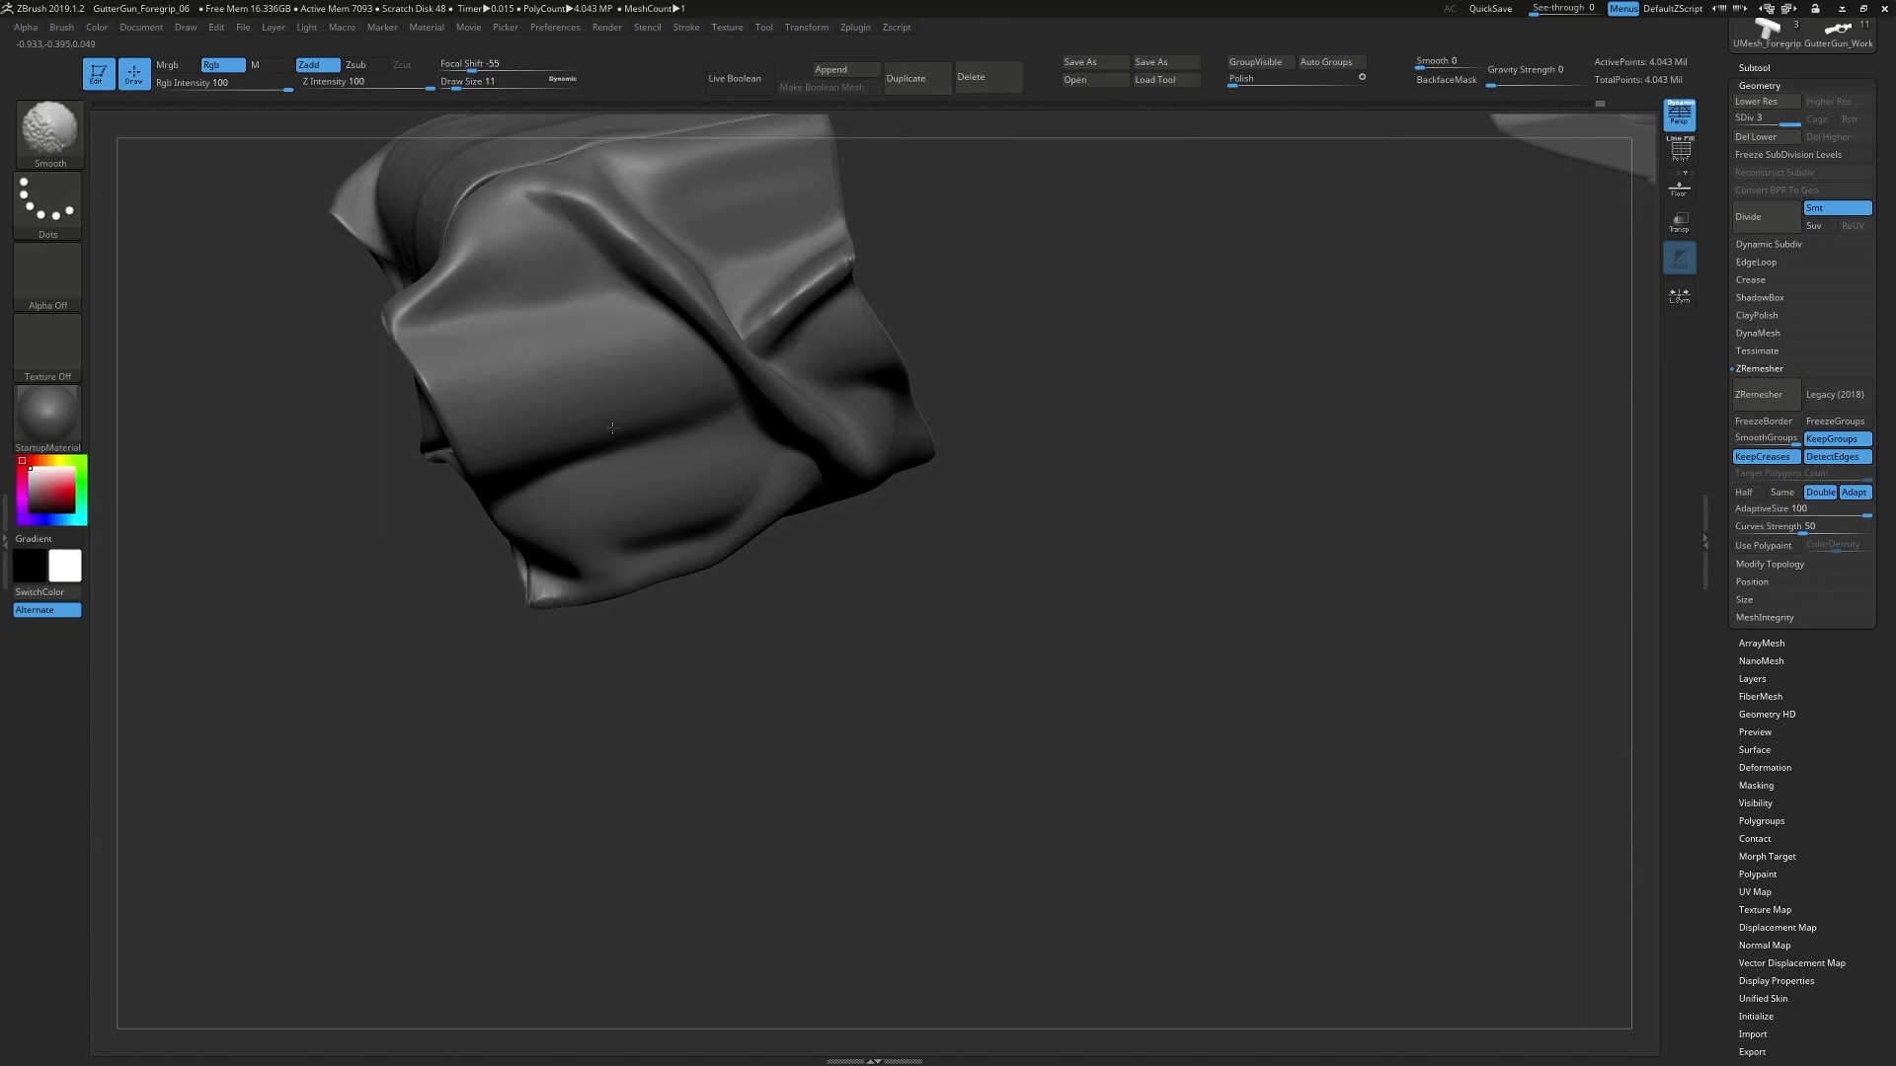
shift+drag(791, 289, 746, 334)
mouse_move(978, 435)
right_down()
mouse_move(1079, 606)
mouse_move(991, 543)
mouse_move(1070, 448)
mouse_move(1143, 516)
mouse_move(1067, 622)
mouse_move(945, 556)
mouse_move(916, 635)
mouse_move(1056, 611)
mouse_move(1146, 533)
mouse_move(1100, 622)
mouse_move(1135, 726)
mouse_move(1255, 629)
right_up()
key(shift)
mouse_move(1138, 287)
alt+right_down()
mouse_move(1227, 424)
mouse_move(1123, 379)
mouse_move(1046, 395)
alt+right_up()
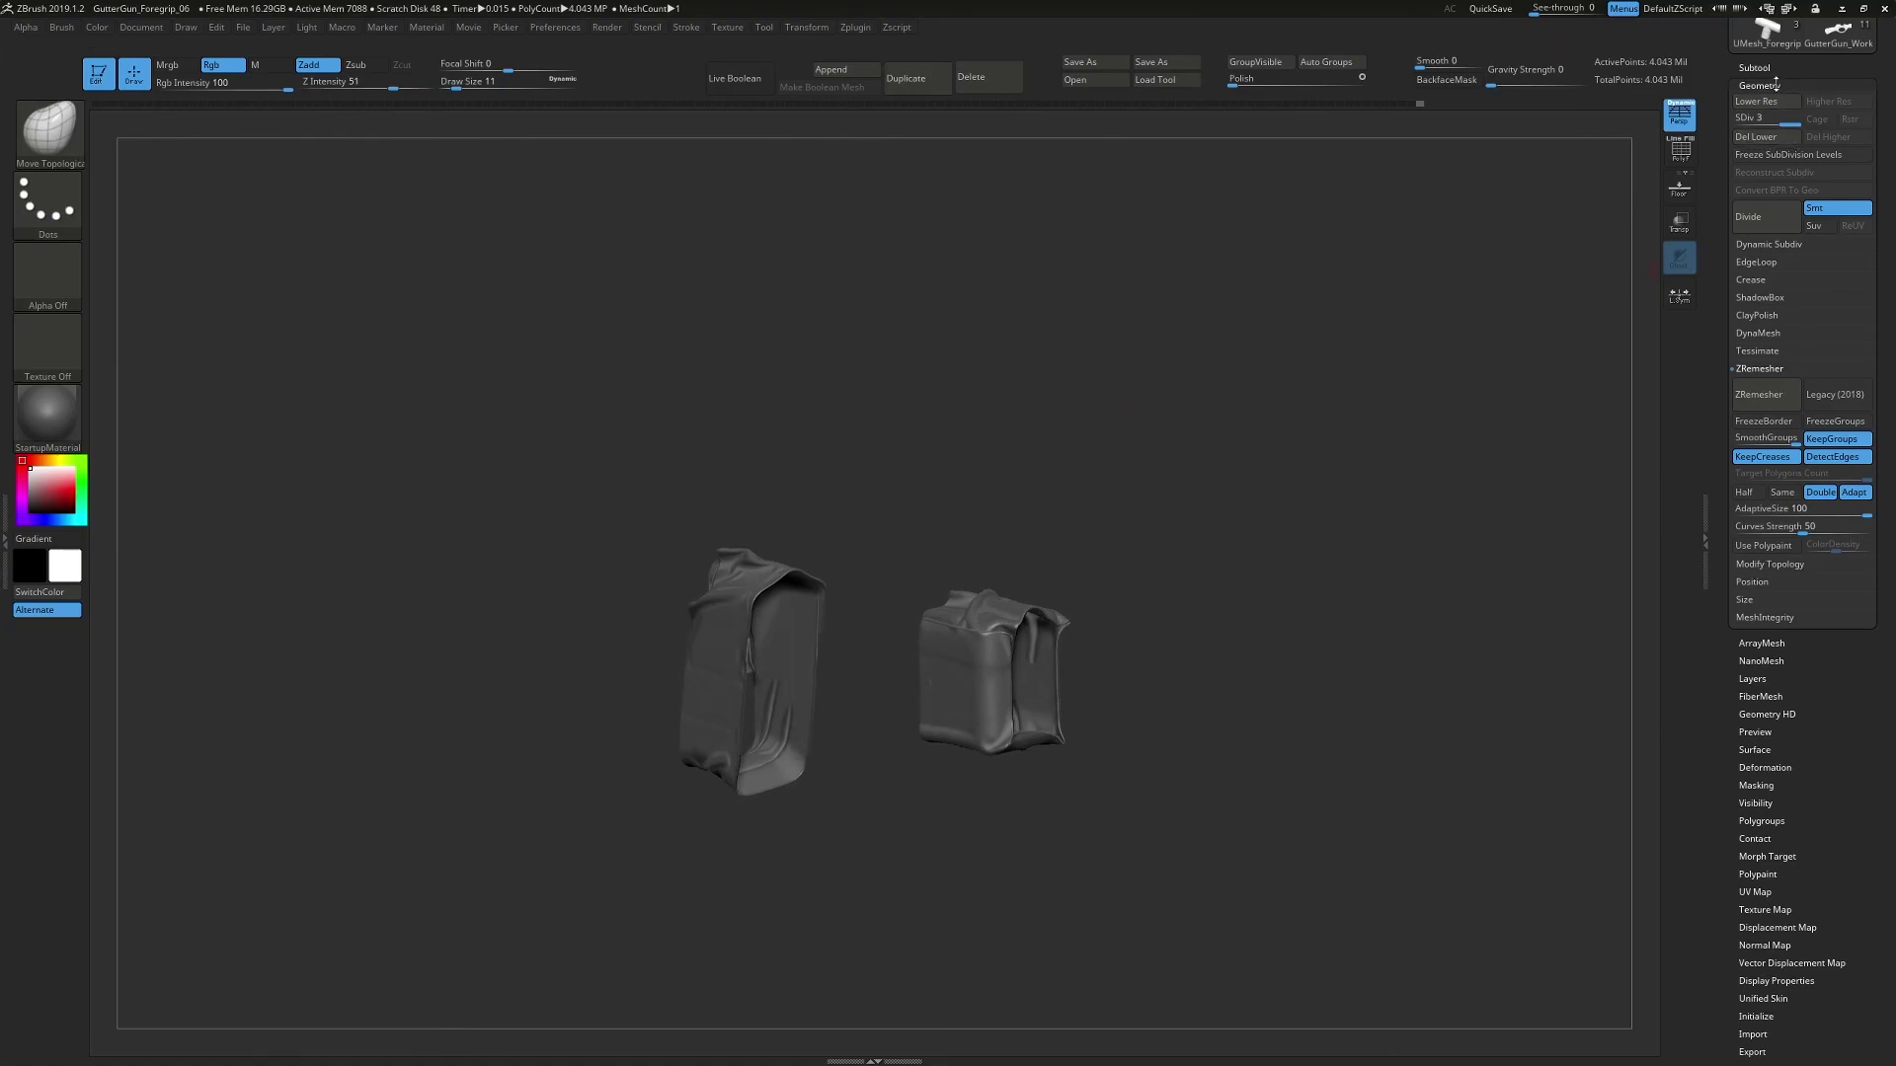
- Delete the lower subdivision levels of the tape wraps' mesh
click(1764, 68)
click(1764, 68)
click(1765, 68)
click(1760, 86)
click(1758, 137)
- Switch to the GutterGun_Working tool and append the GutterGun_Tape mesh to it as a subtool
scroll(1738, 168, up, 5)
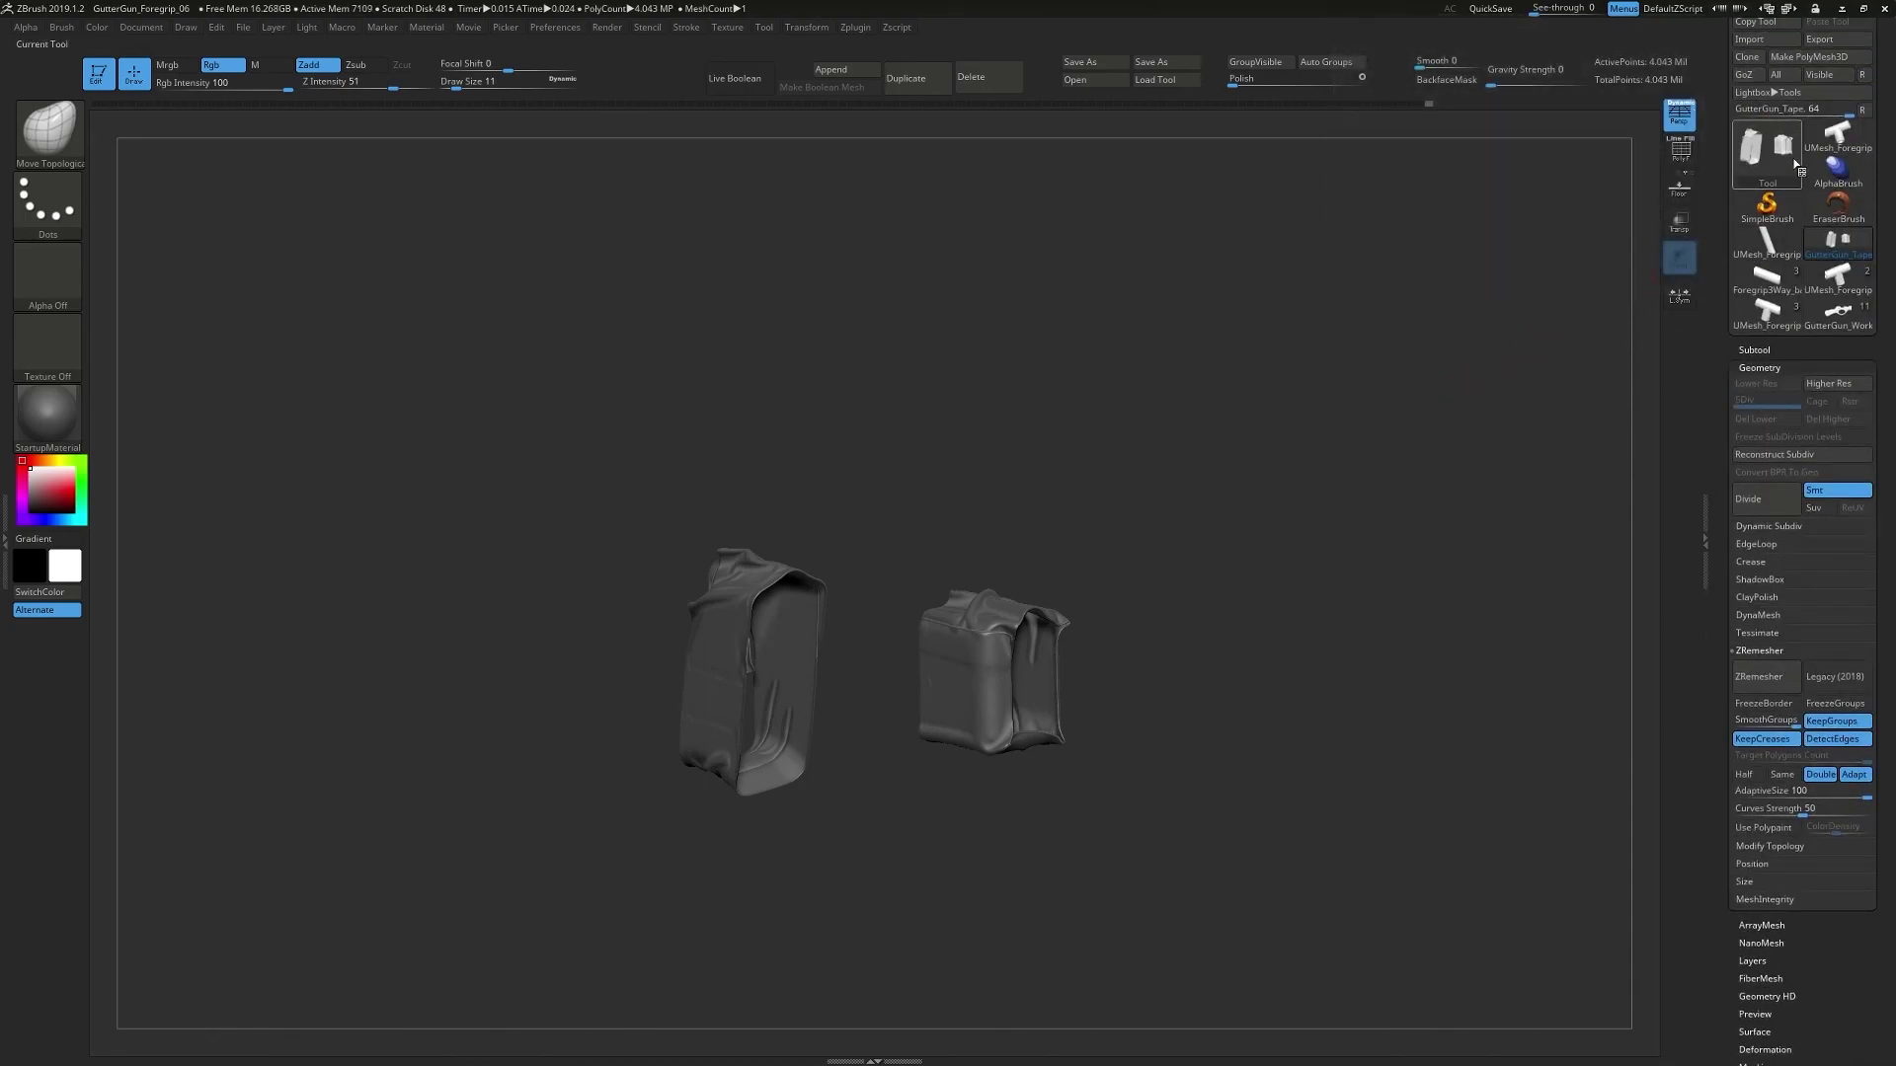
mouse_move(1824, 271)
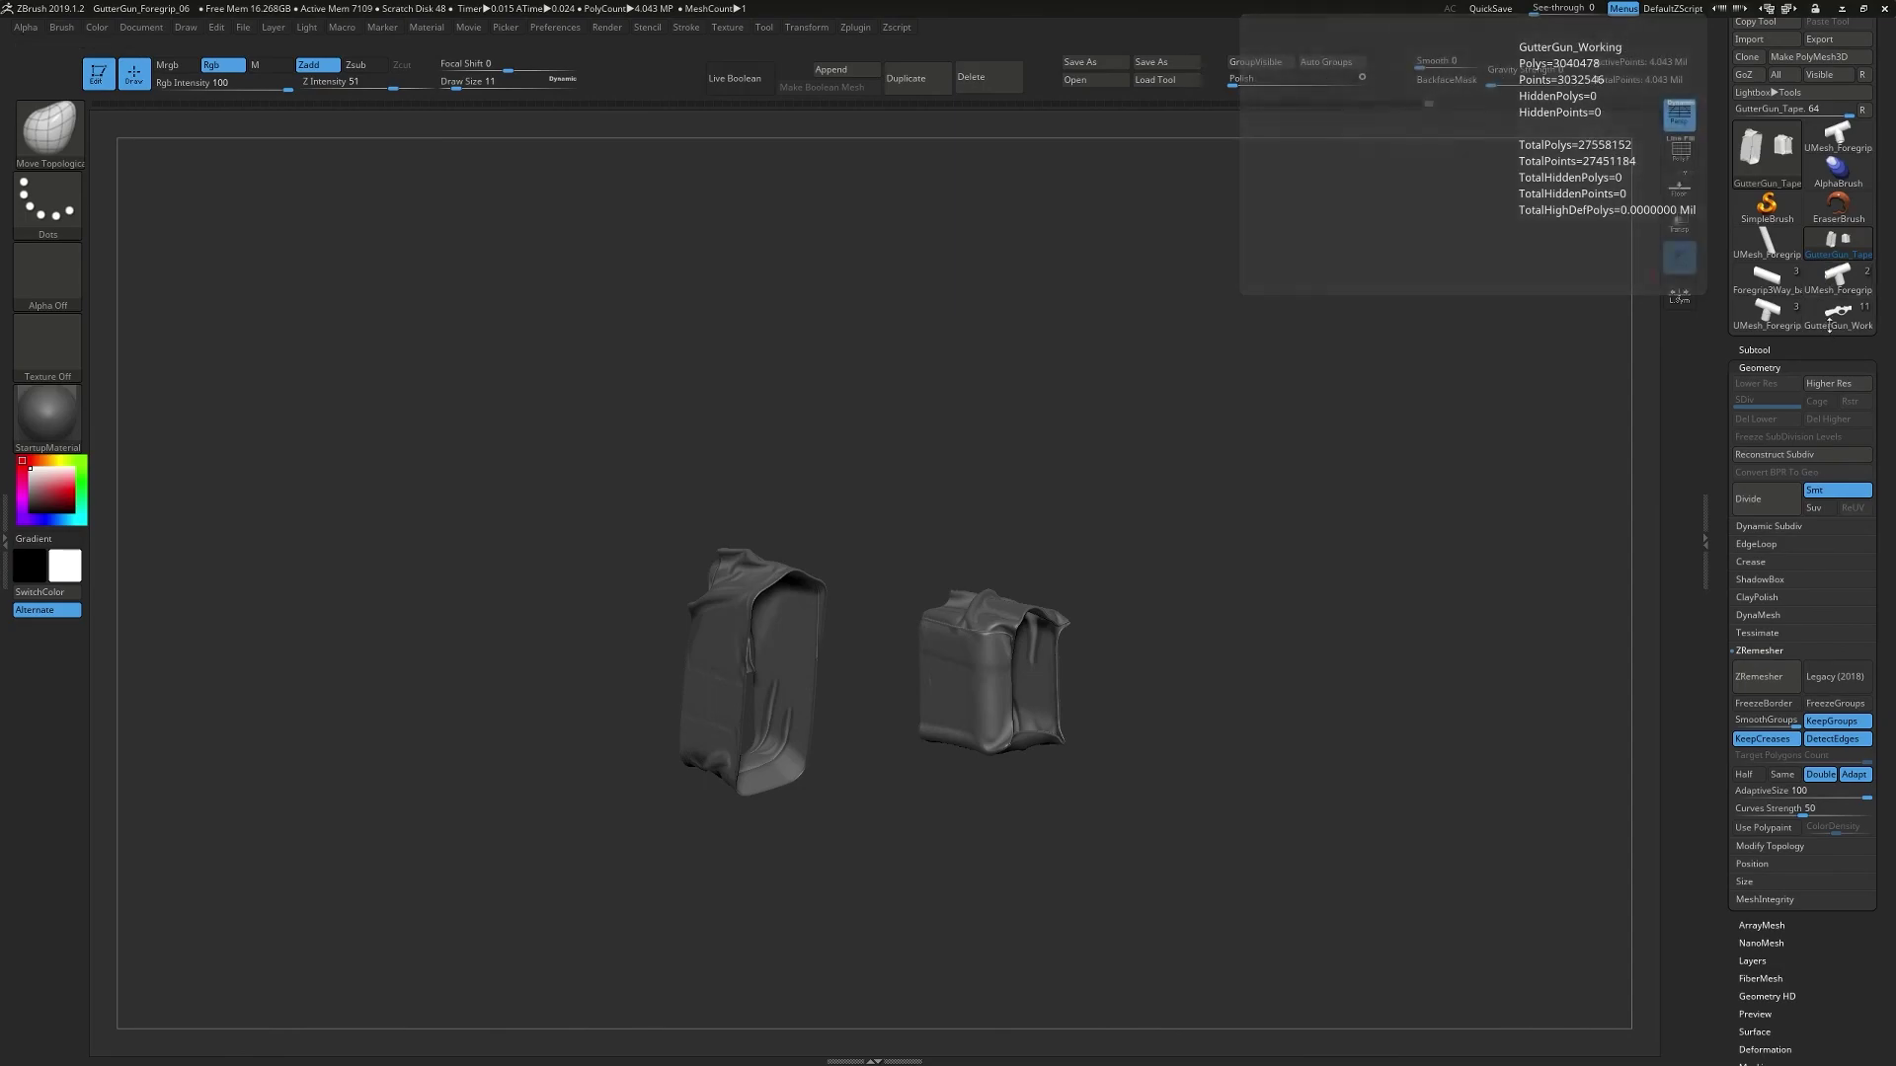
click(1839, 314)
mouse_move(1202, 455)
mouse_down()
mouse_move(1194, 347)
mouse_move(1306, 345)
mouse_move(1669, 533)
mouse_up()
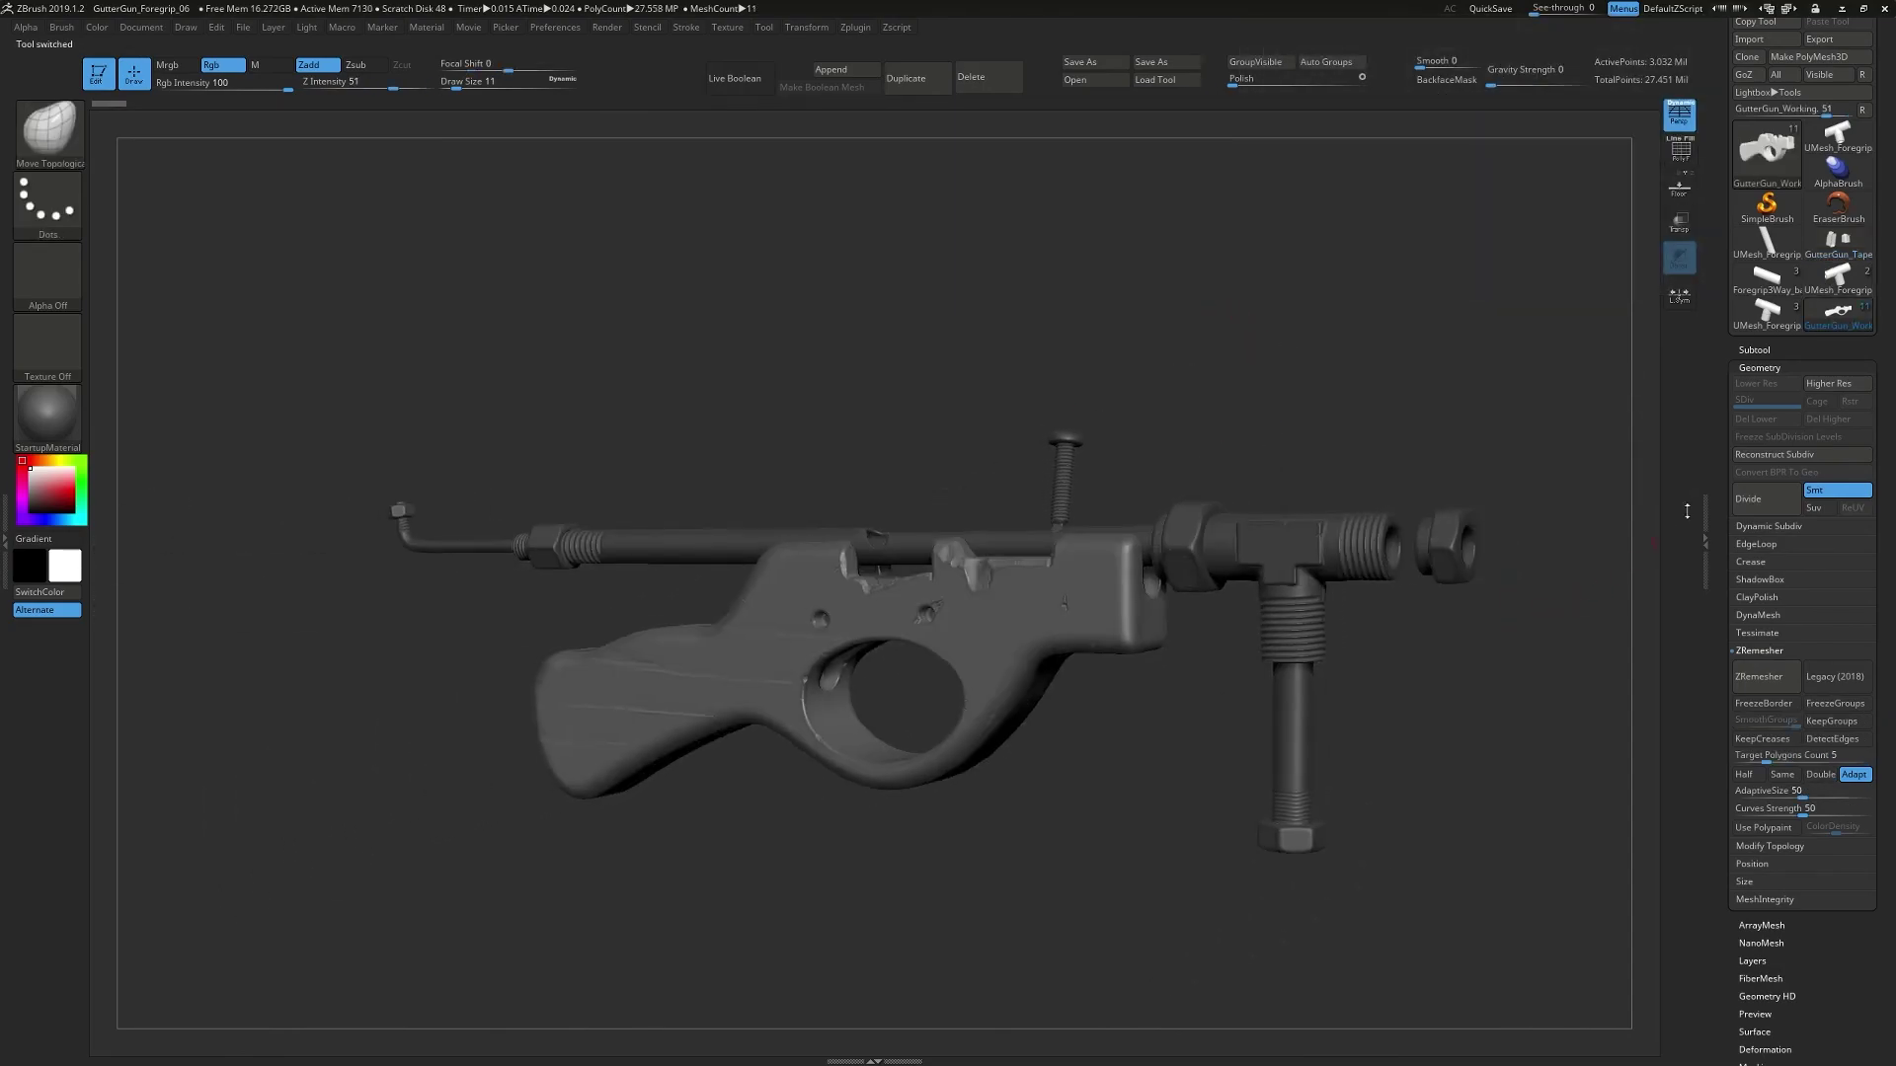
click(1756, 351)
click(1833, 776)
click(1832, 776)
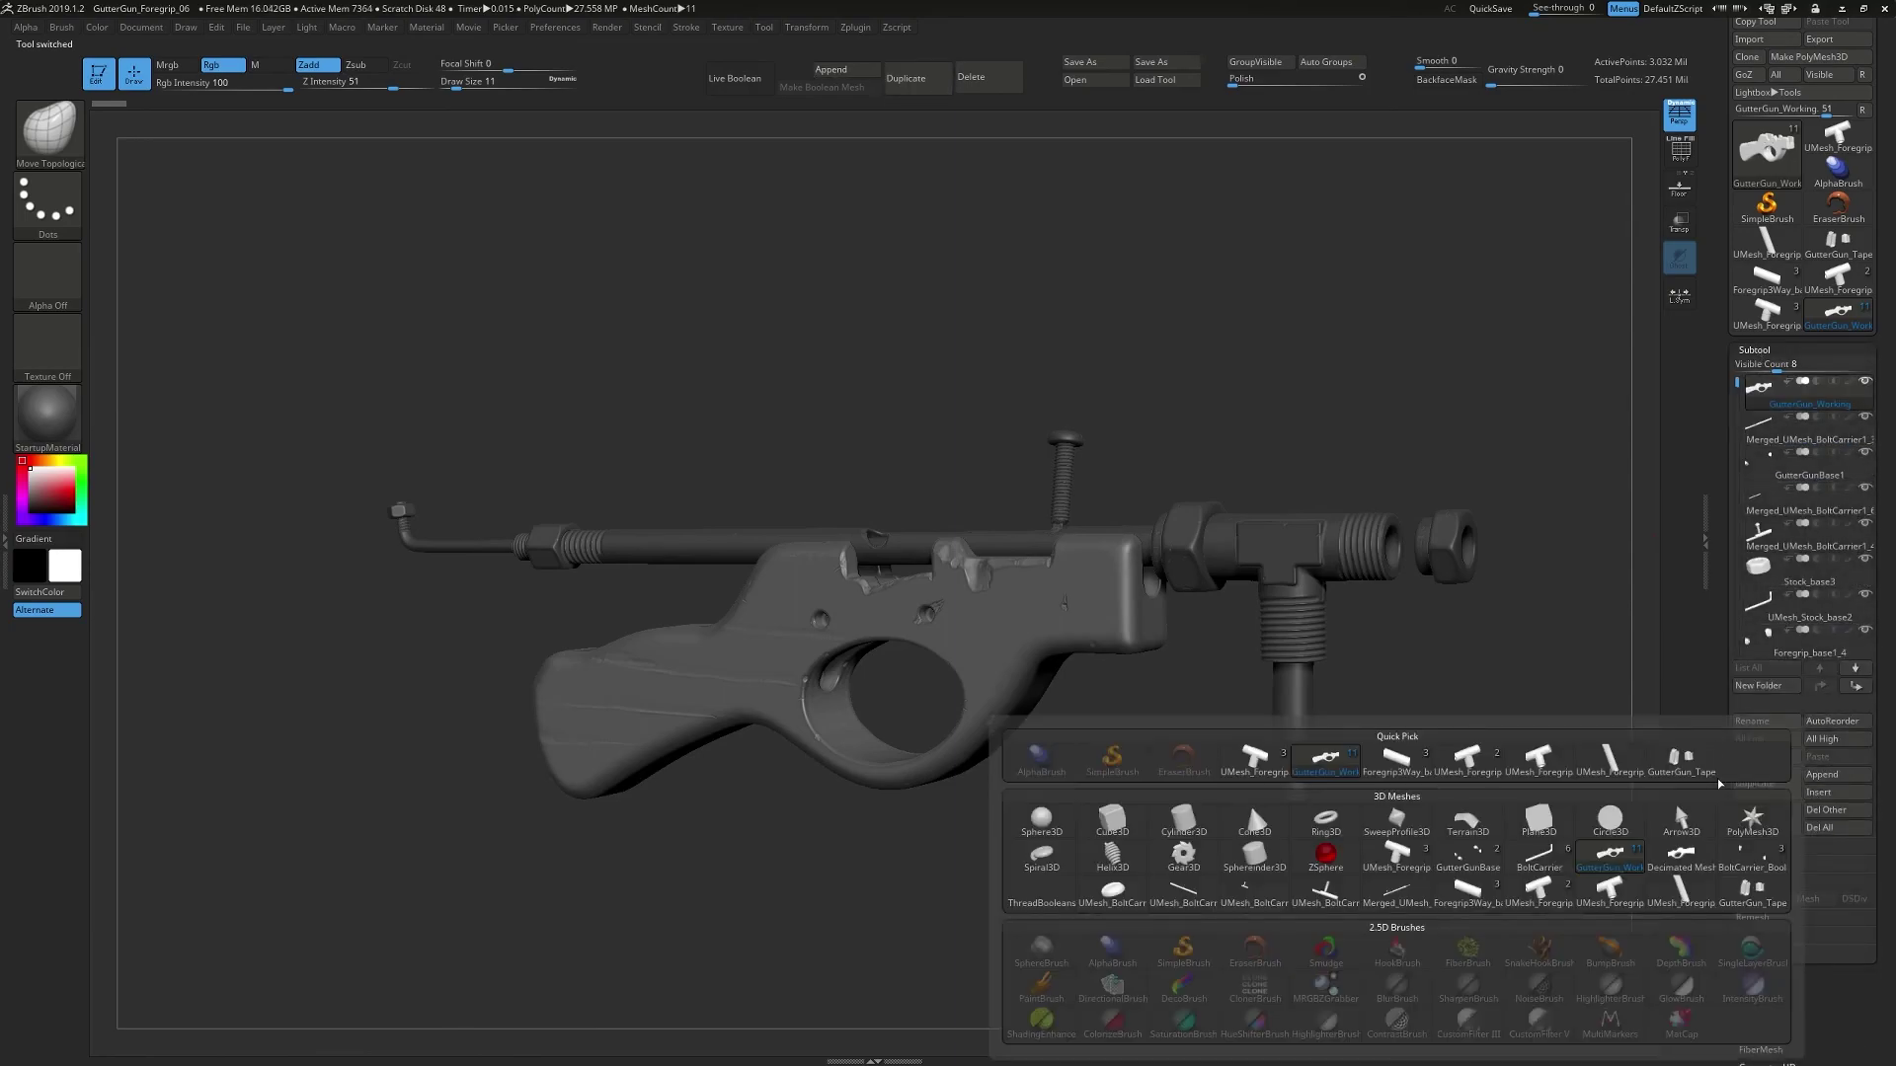
click(1682, 775)
mouse_move(1511, 784)
shift+mouse_down()
mouse_move(1523, 752)
mouse_move(1465, 740)
mouse_move(1495, 740)
mouse_move(1496, 834)
mouse_move(1496, 791)
mouse_move(1400, 771)
mouse_move(1139, 916)
mouse_move(1250, 887)
mouse_move(1175, 862)
mouse_move(1201, 834)
shift+mouse_up()
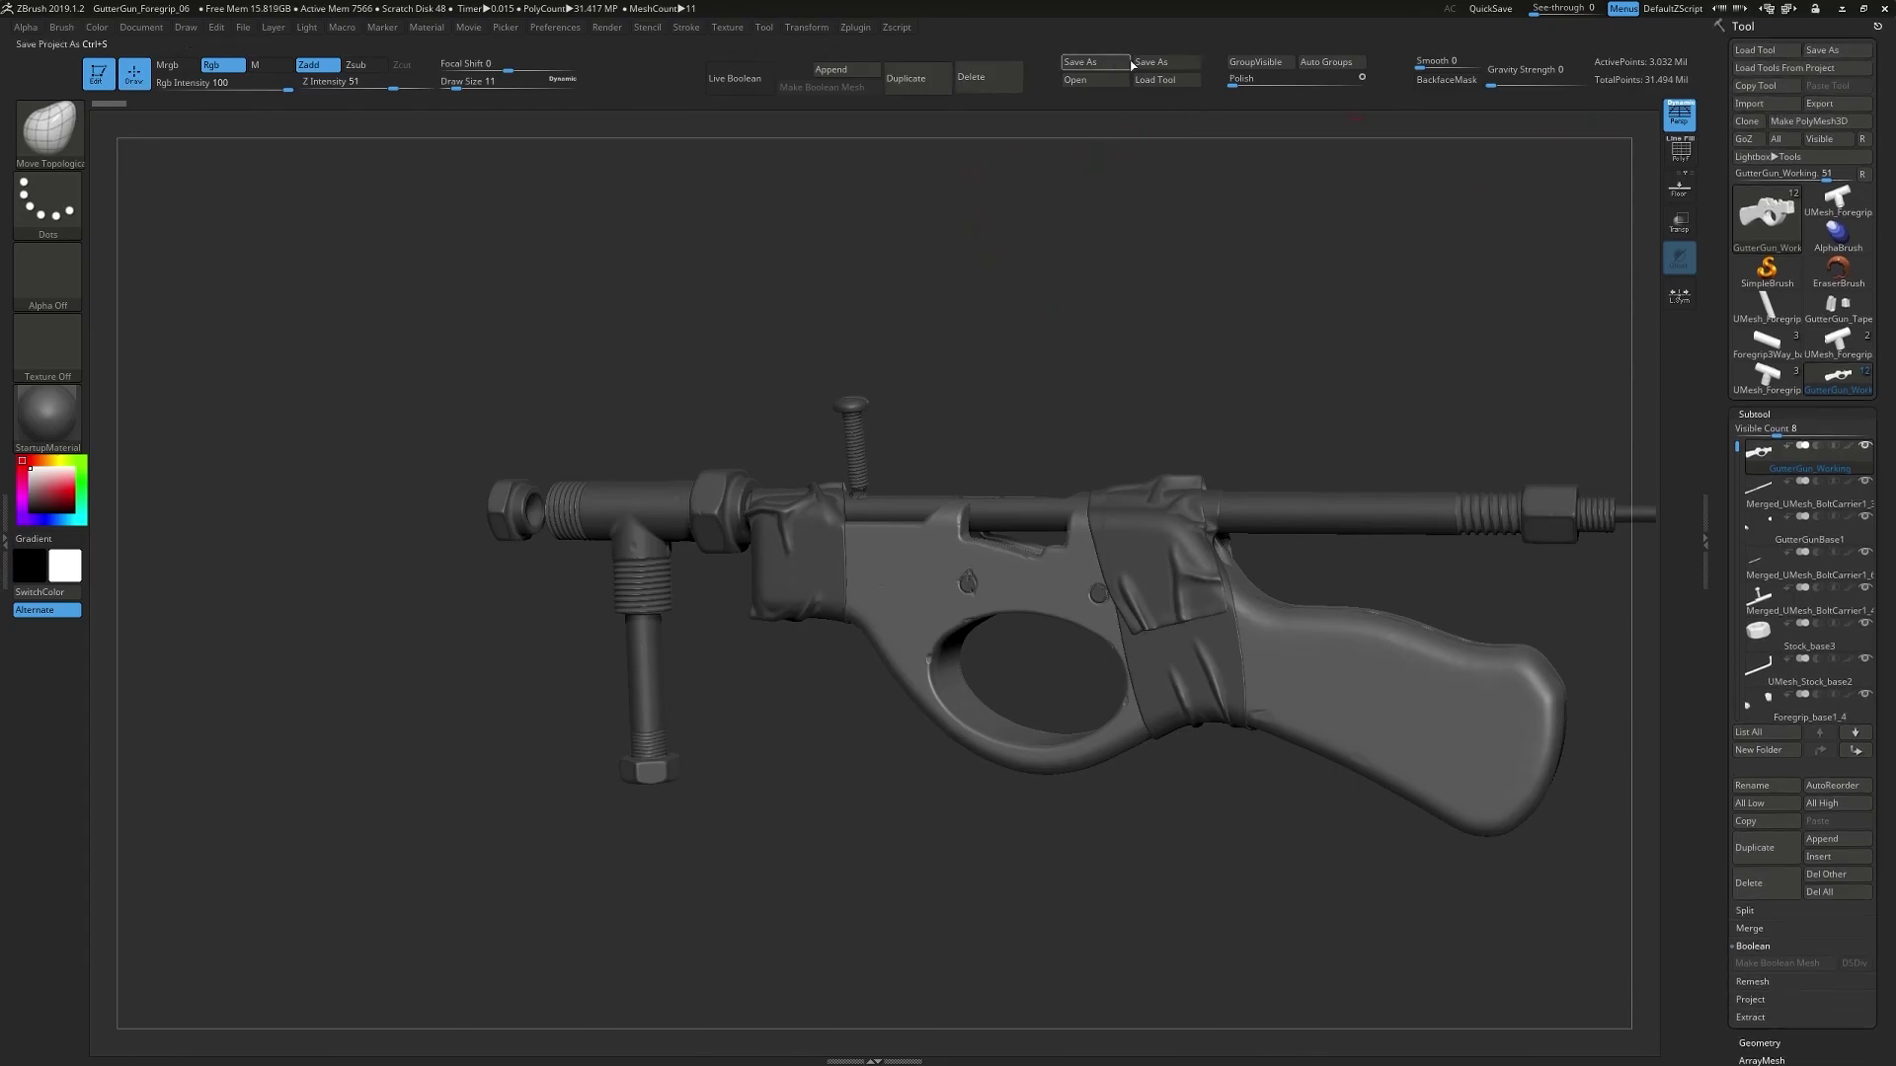
- Save the project as GutterGun_01 in the Zbrush folder
click(1092, 62)
click(915, 301)
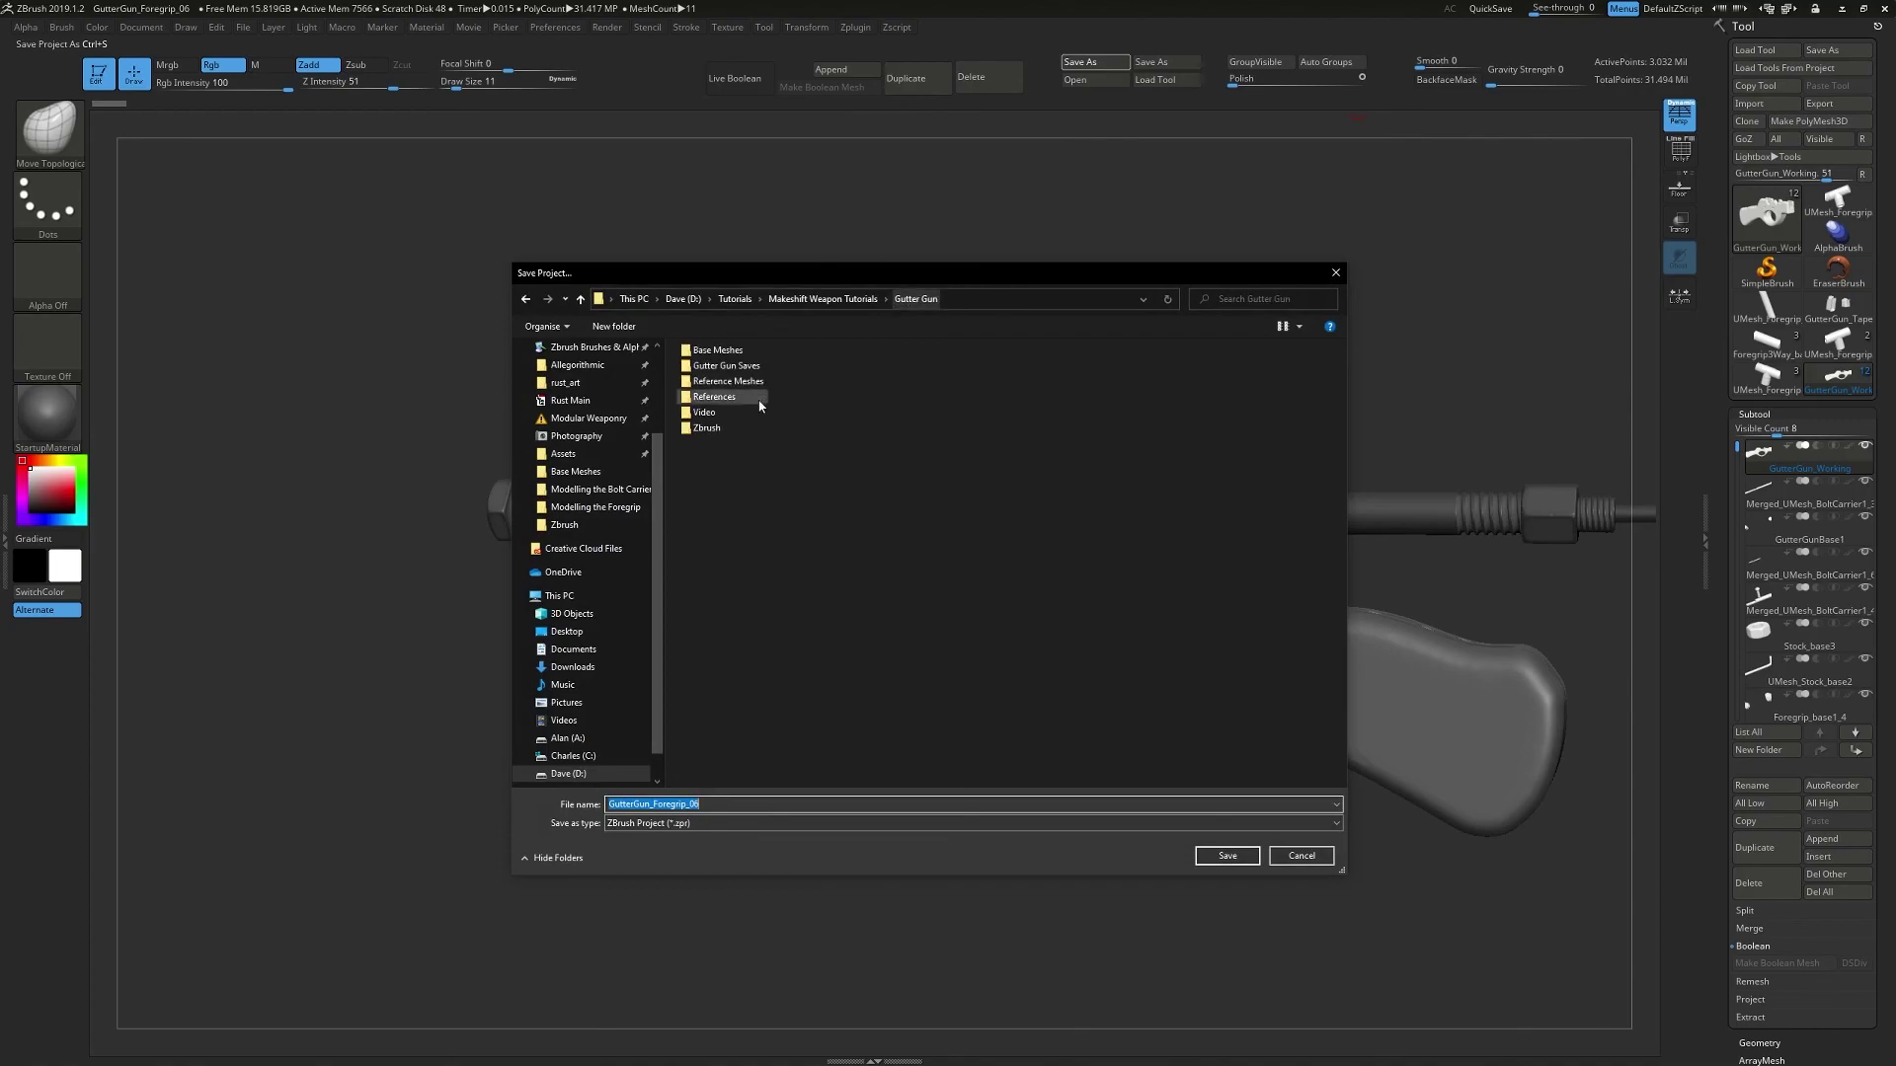
double_click(725, 431)
drag(708, 808, 691, 805)
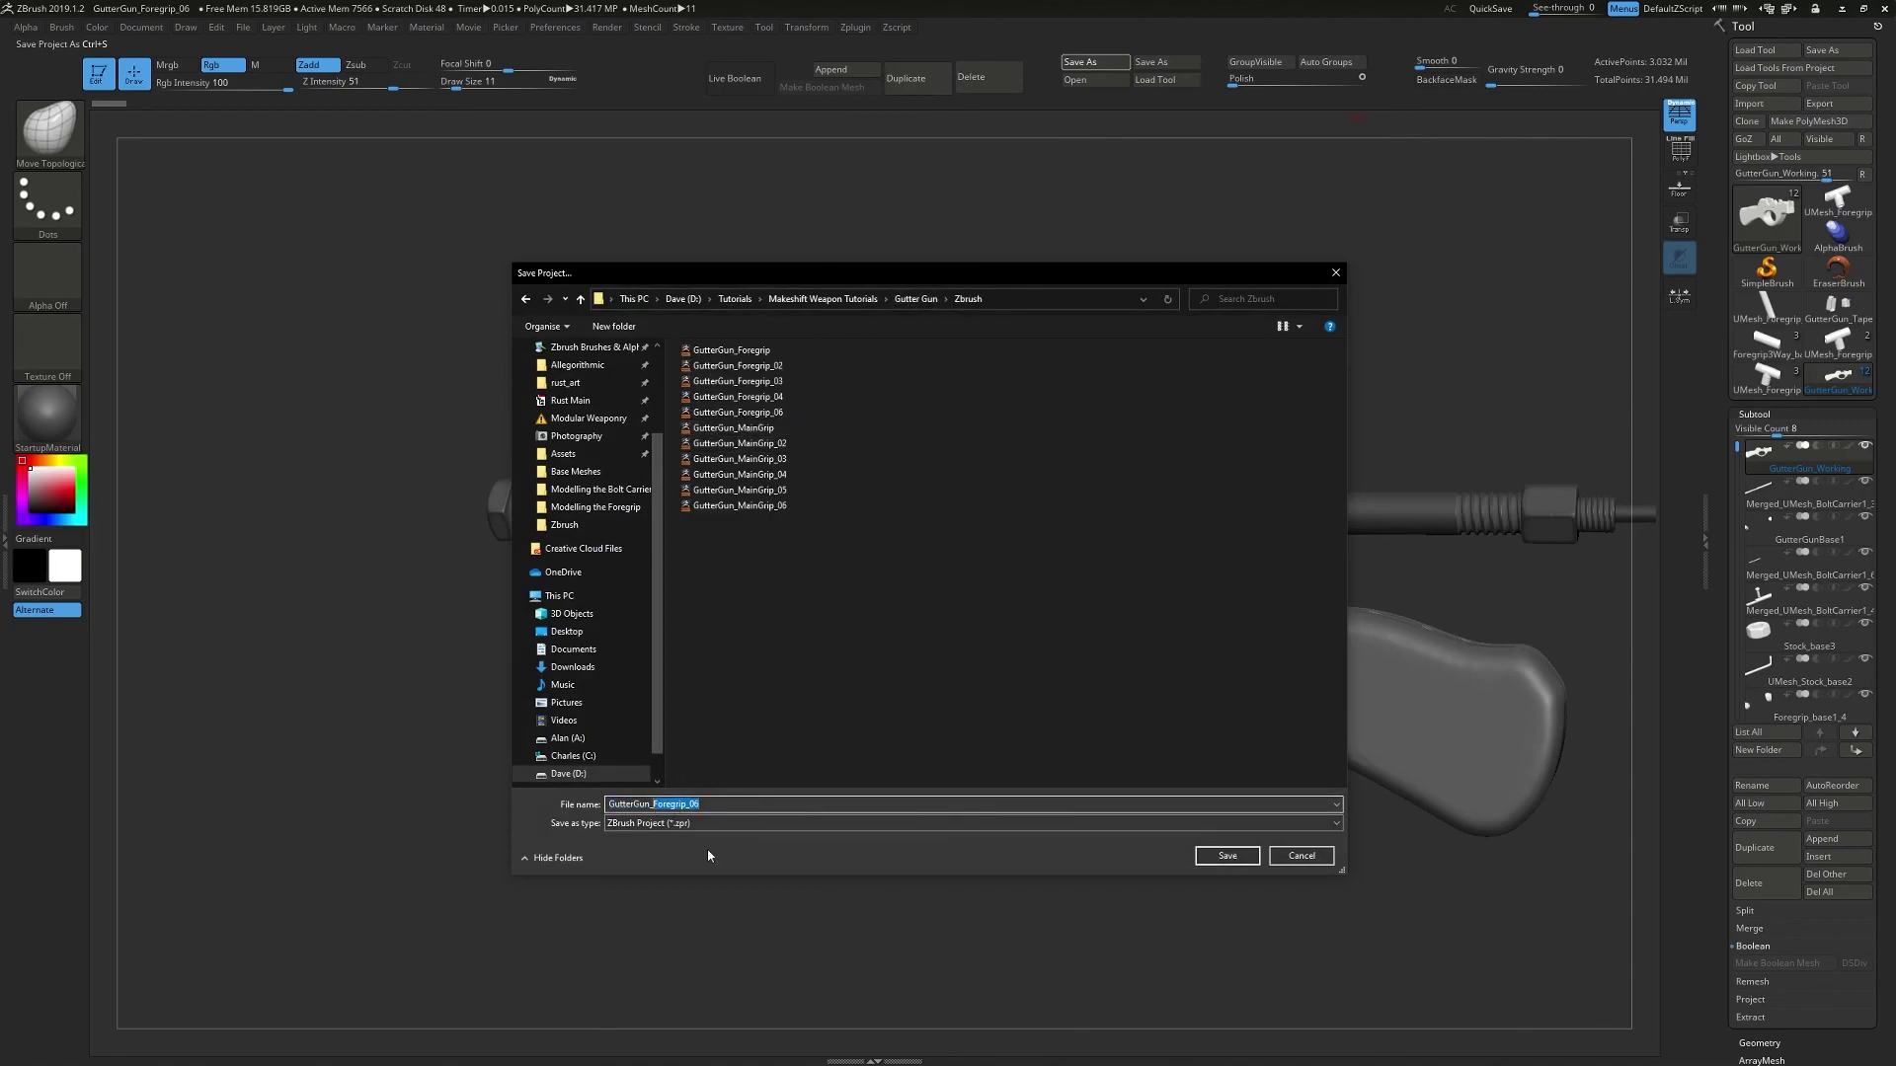
key(BackSpace)
text(01)
key(Return)
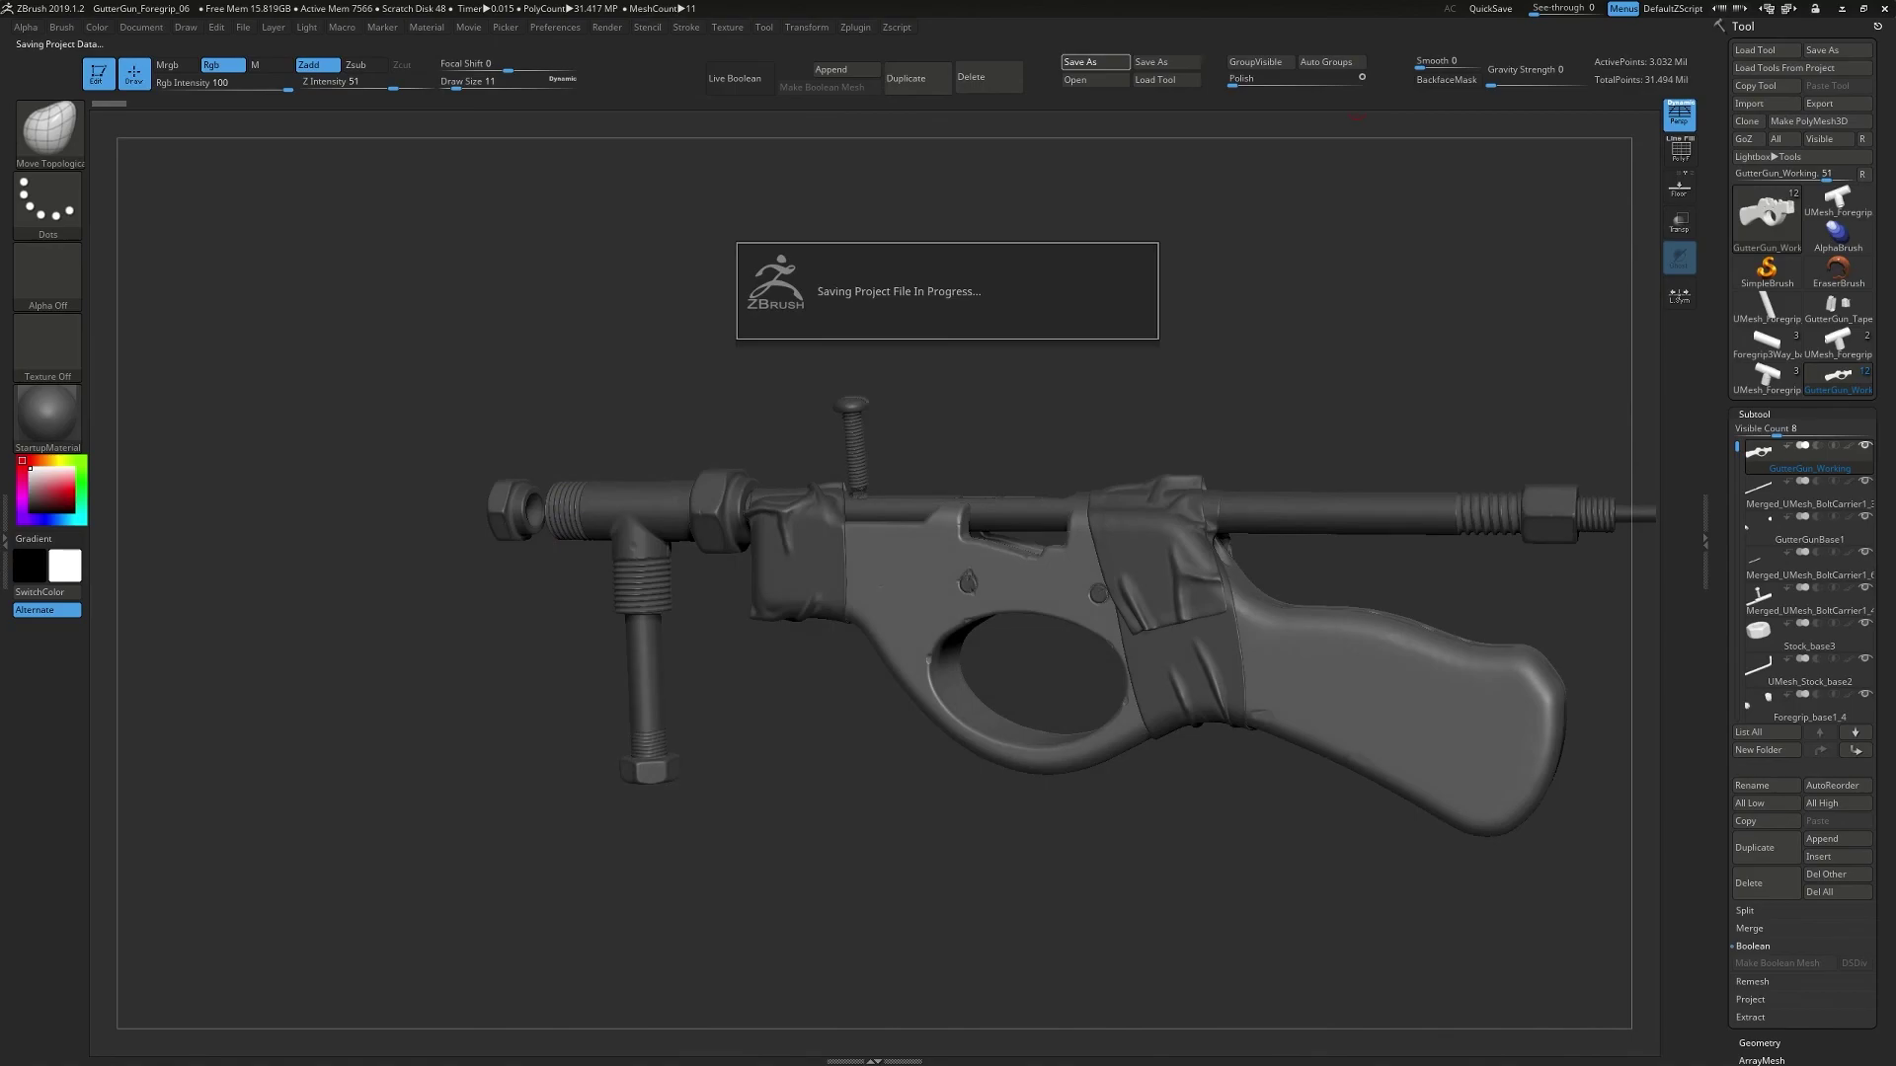
- Restore the tool palette's visible items to their default configuration
drag(1417, 375, 1360, 341)
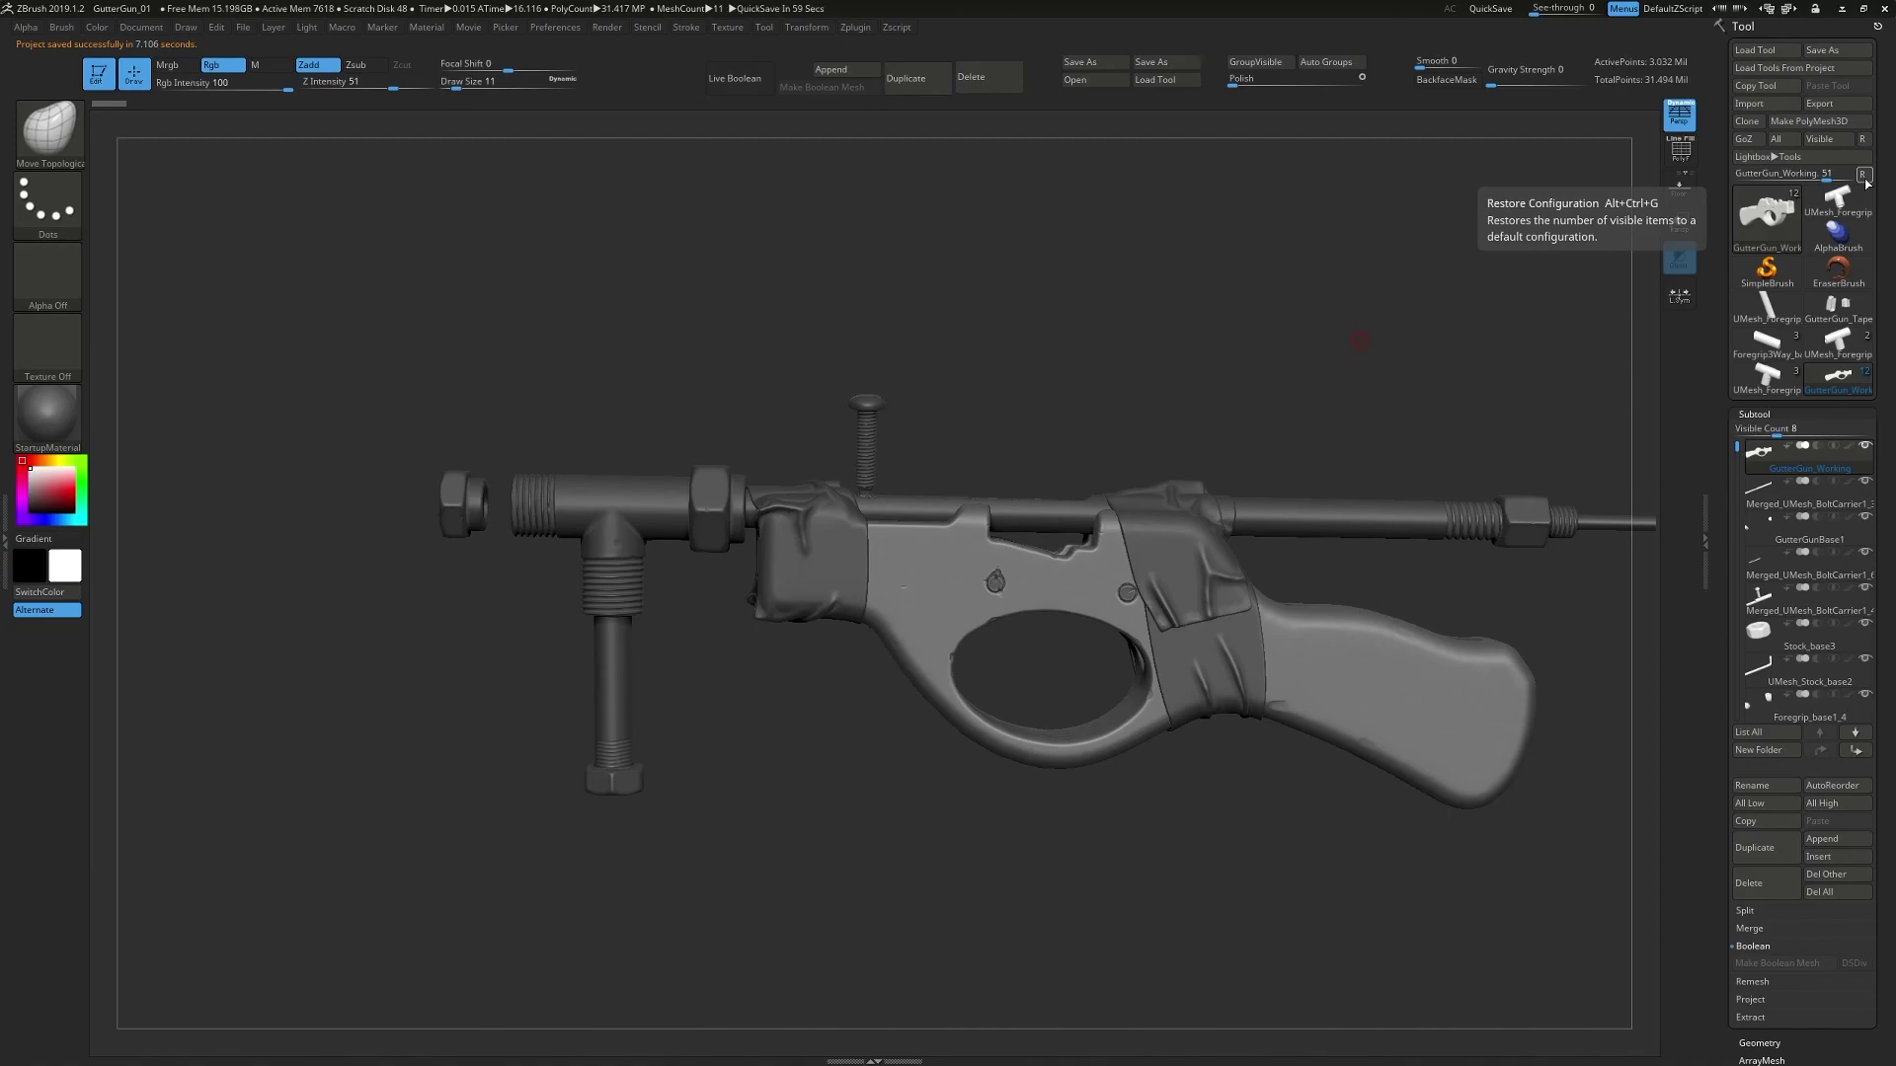
click(1864, 176)
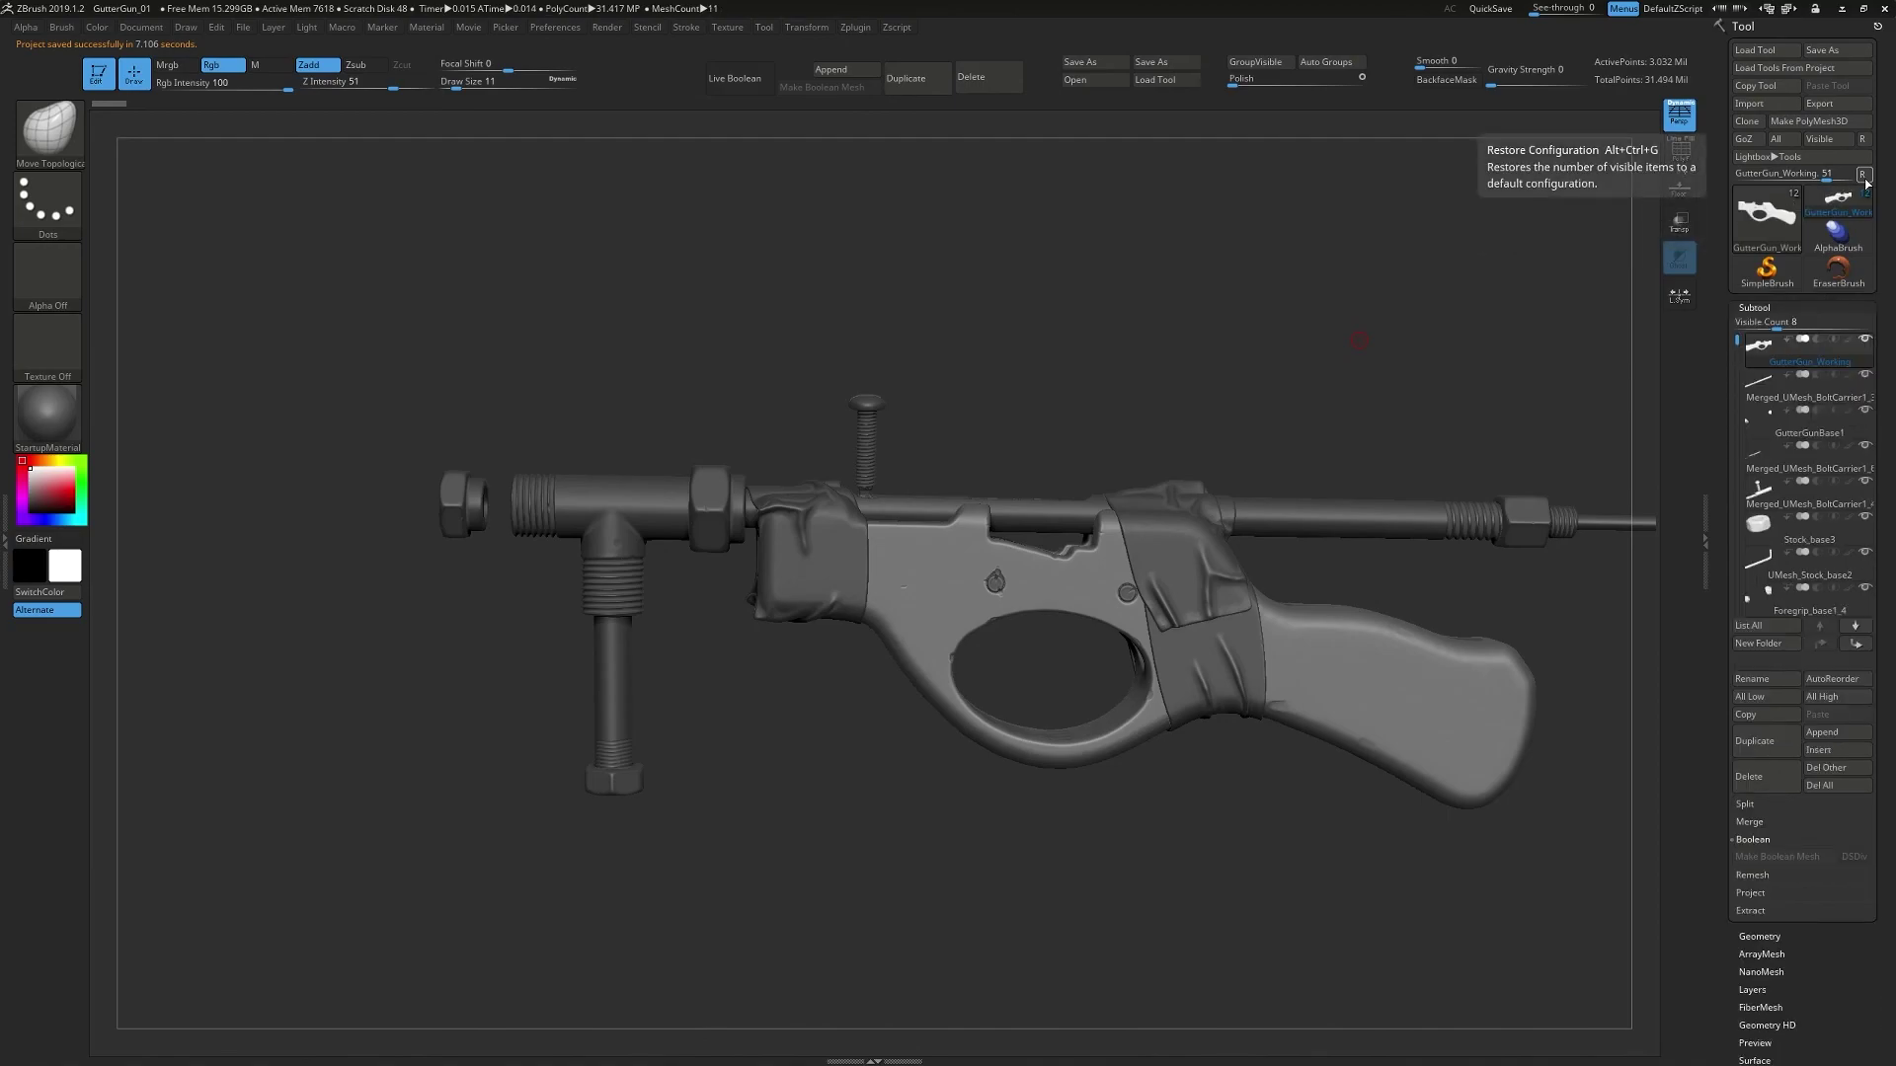
mouse_move(1096, 428)
shift+mouse_down()
mouse_move(1059, 372)
mouse_move(1072, 288)
shift+mouse_up()
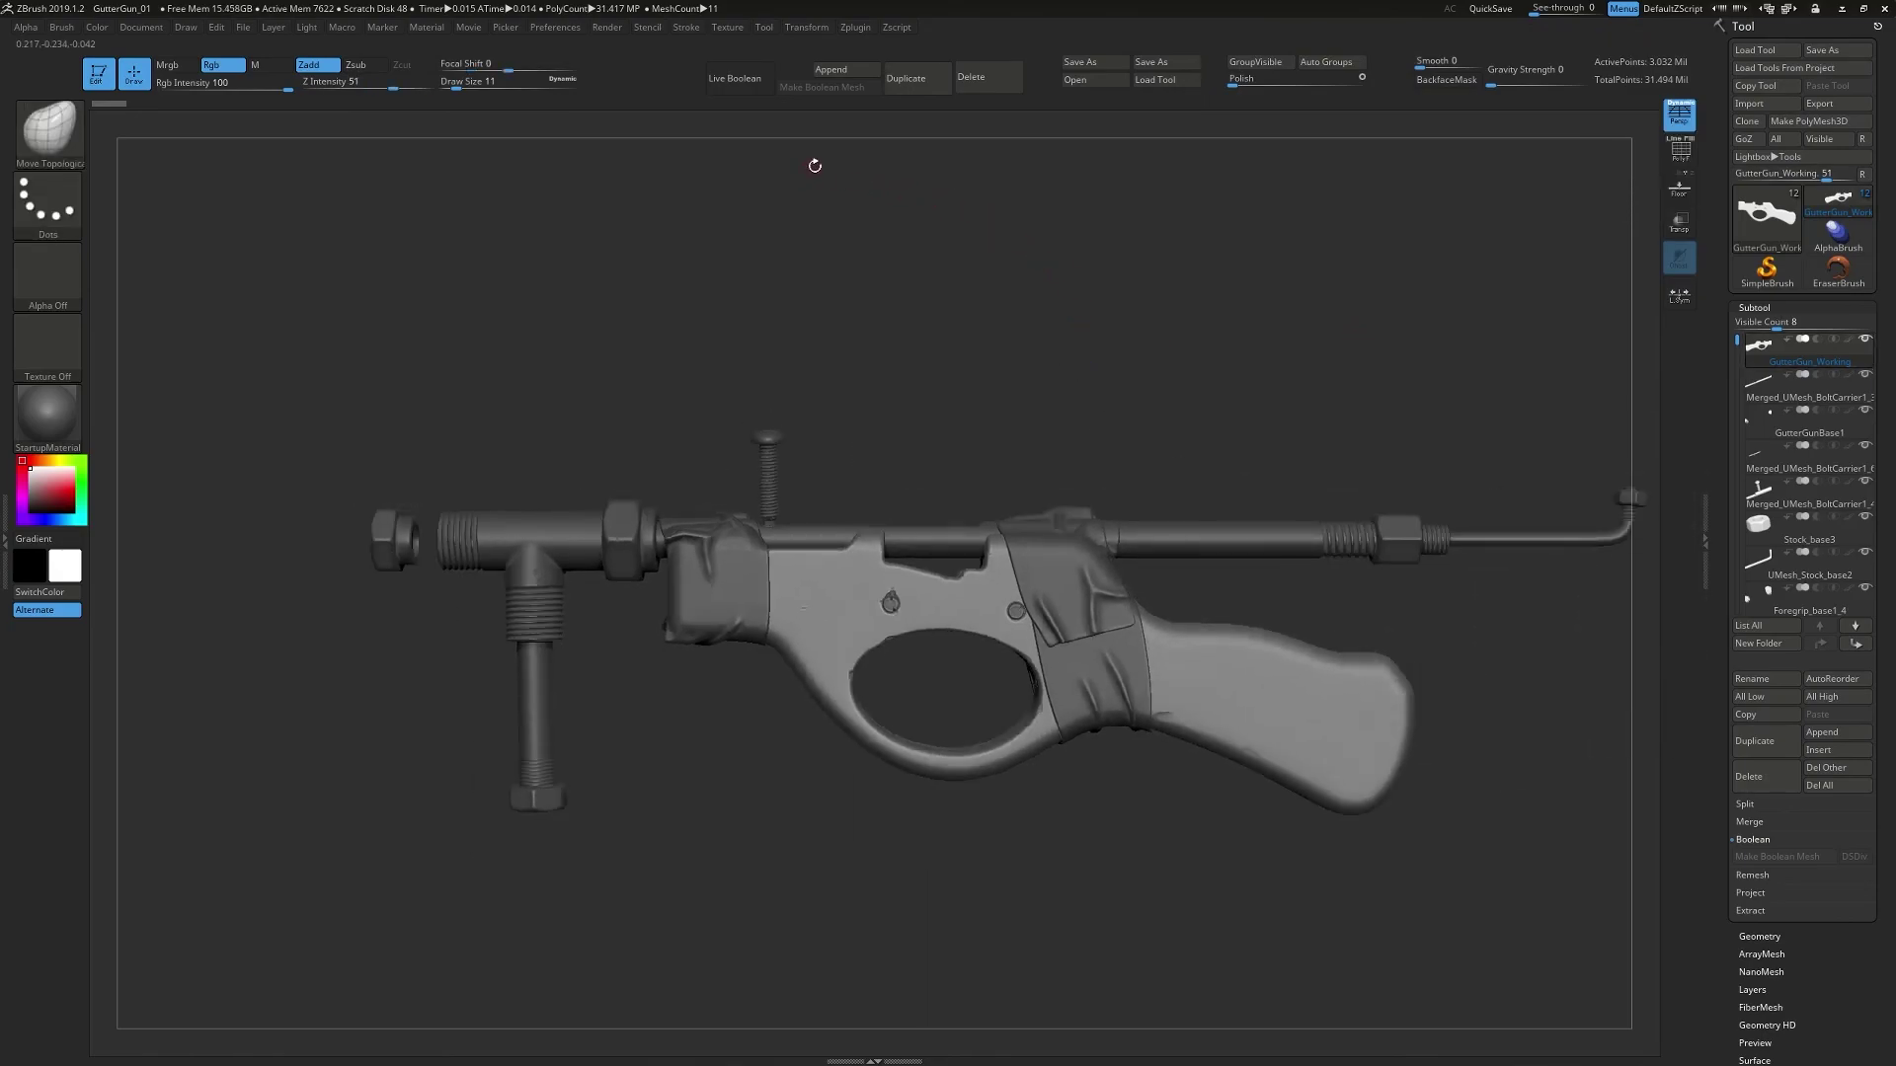
- Save the project as a new version named GutterGun_02
click(1082, 61)
drag(663, 805, 649, 805)
text(02)
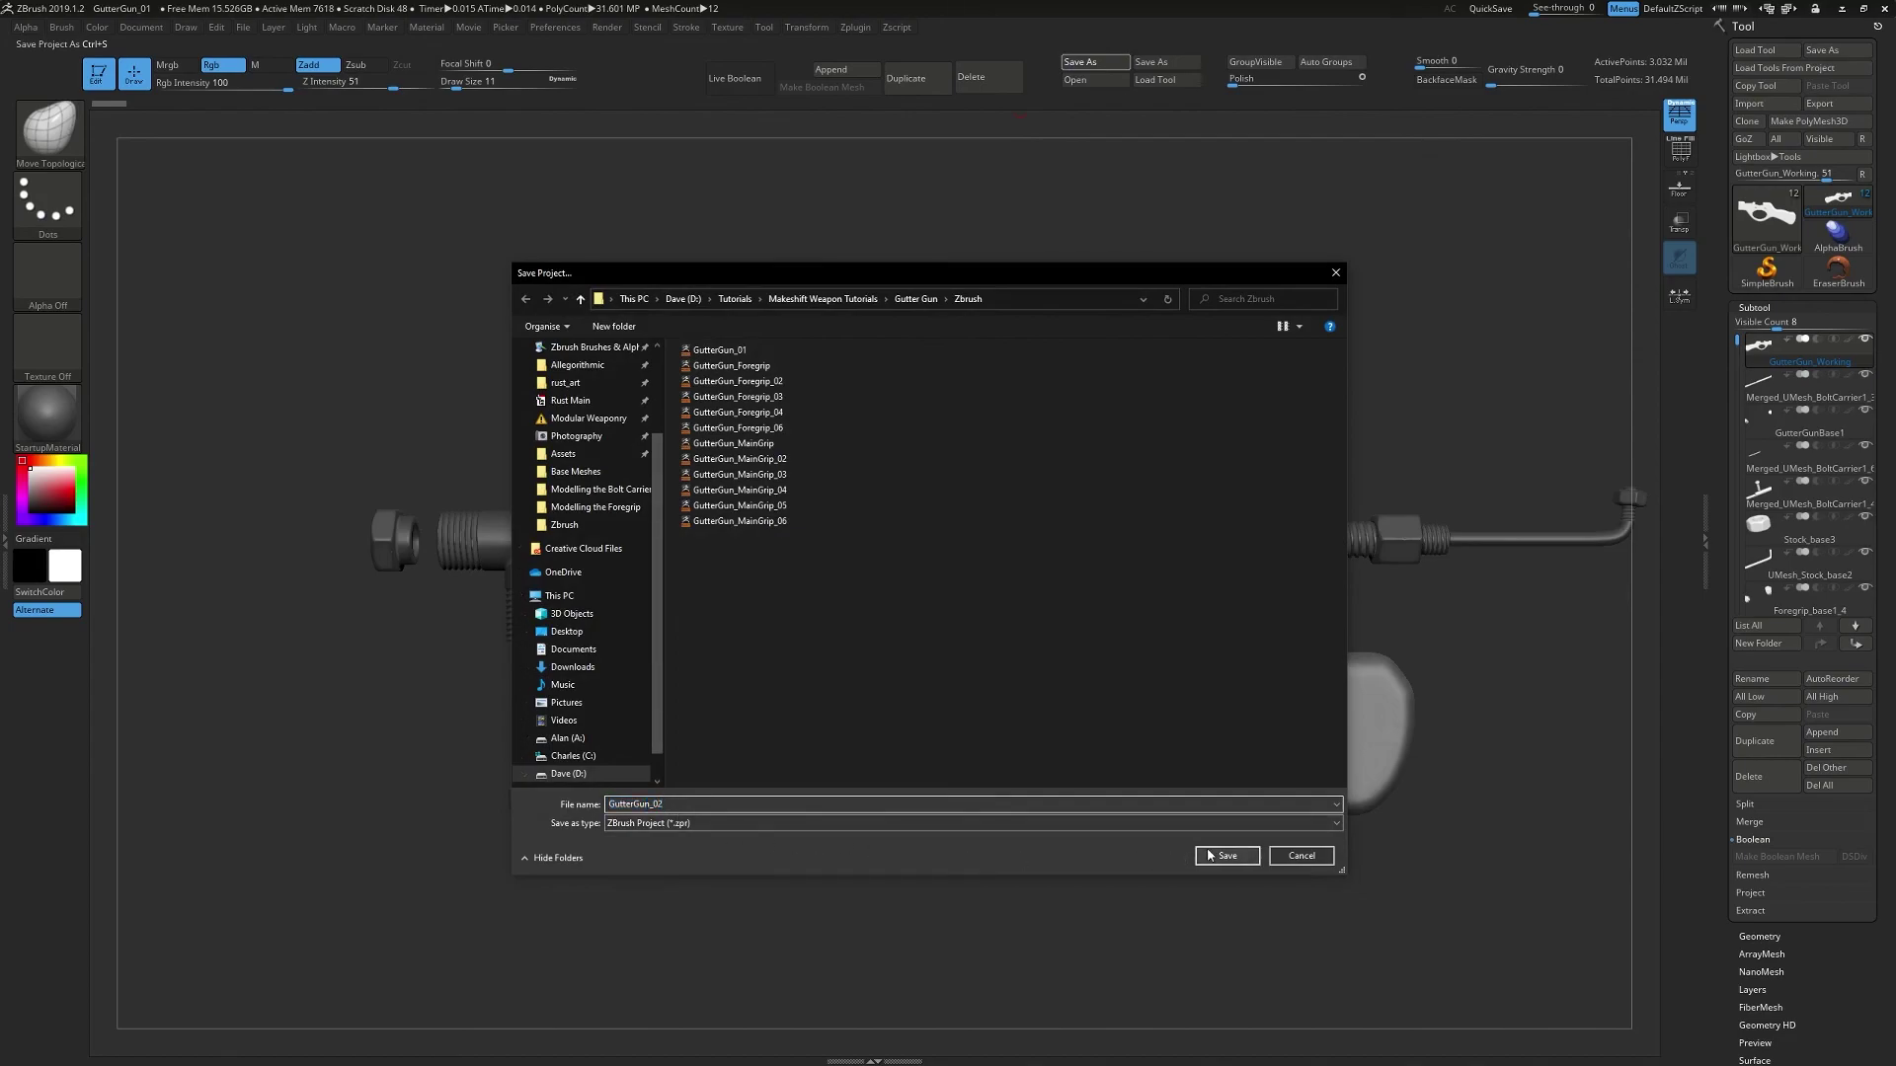
click(1227, 855)
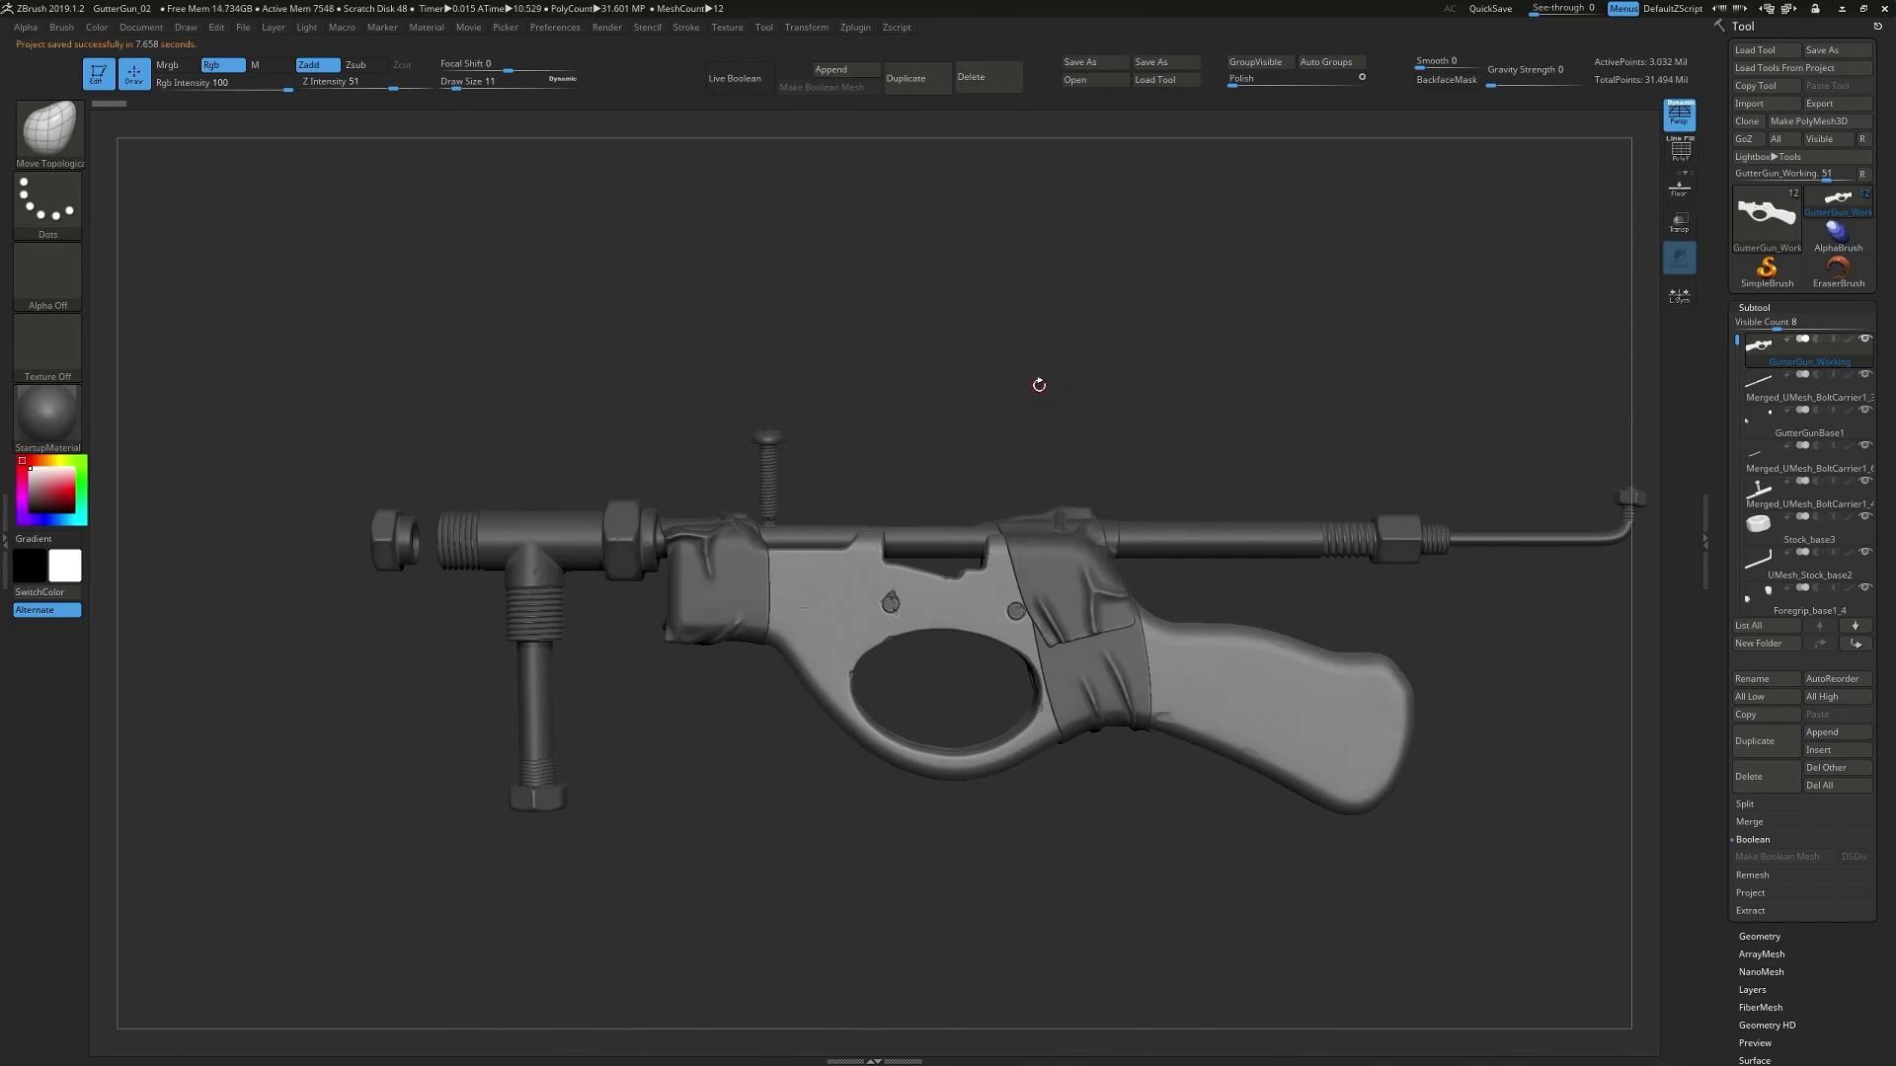
- Hide the GutterGun_Tape1 subtool to expose the wooden body beneath the wraps
drag(1083, 346, 910, 343)
ctrl+right_drag(909, 343, 1017, 302)
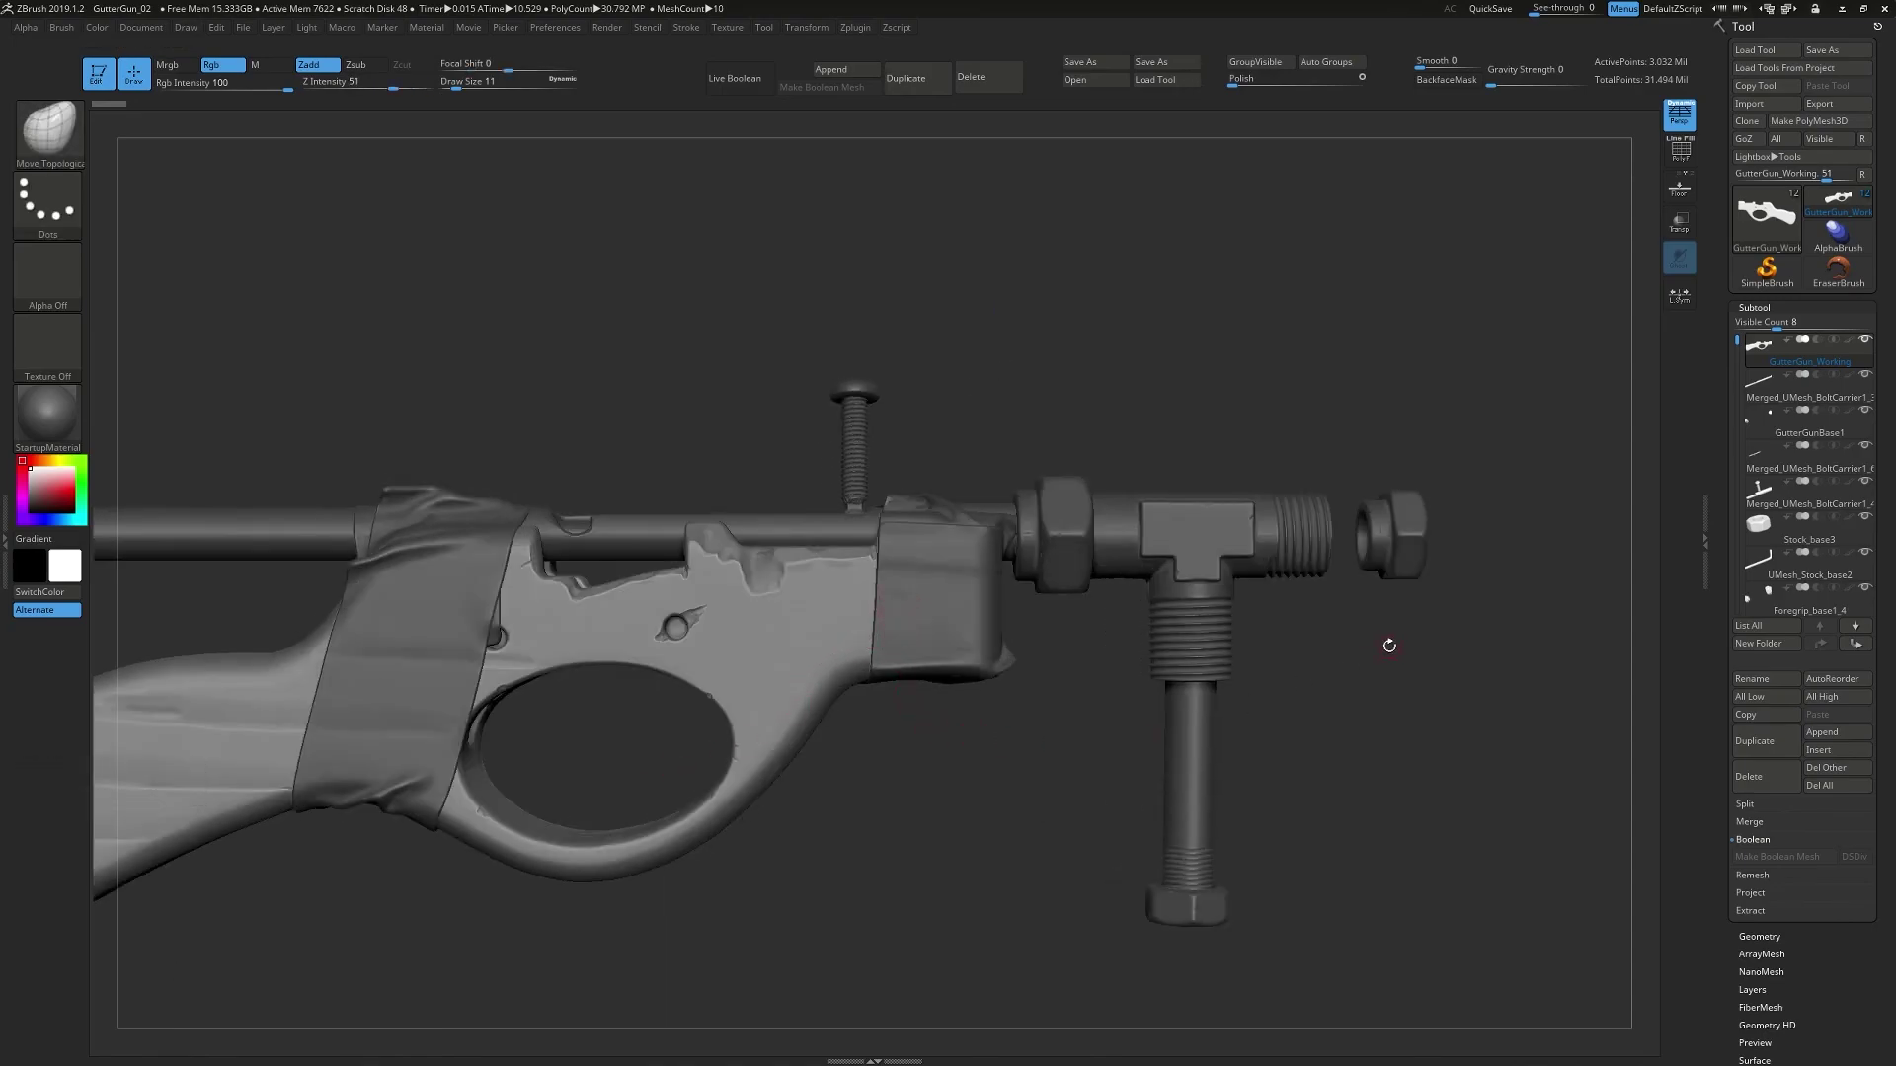
drag(1738, 341, 1738, 354)
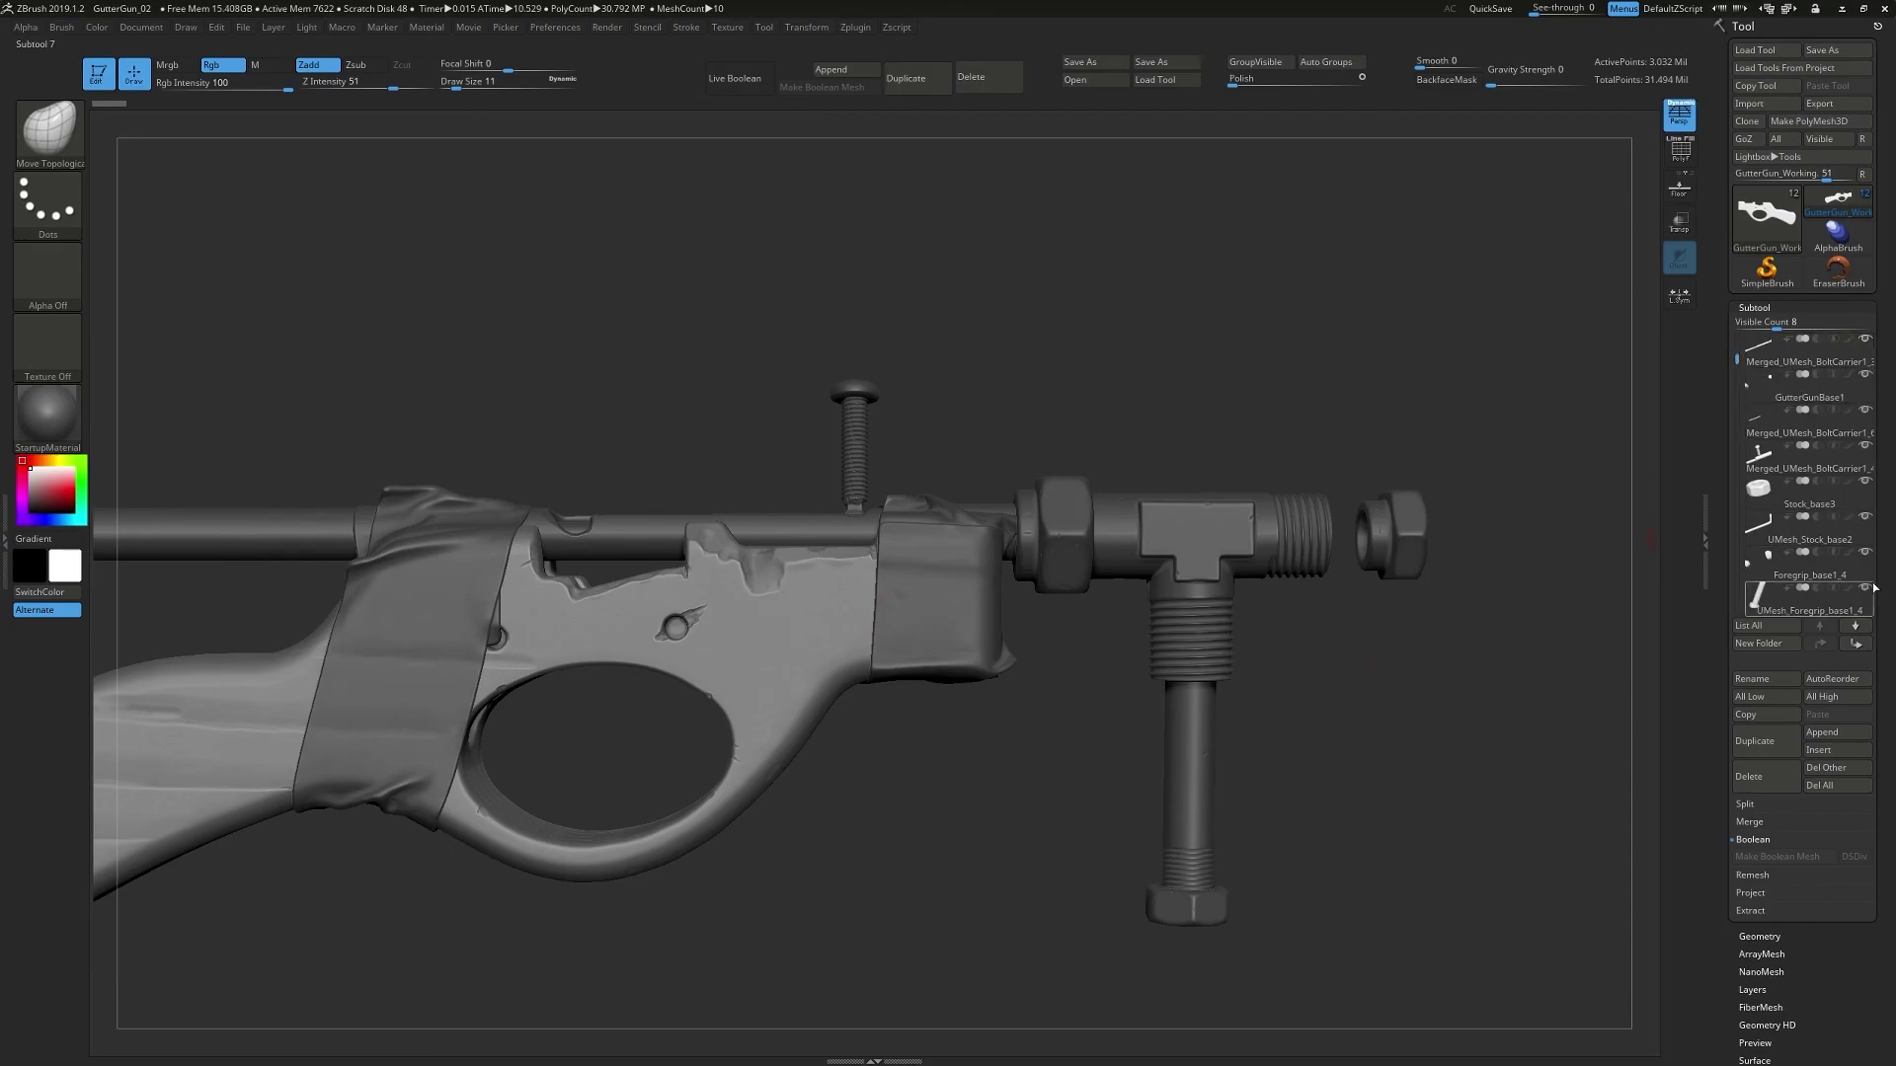
mouse_move(1760, 456)
scroll(1797, 464, down, 5)
click(1865, 517)
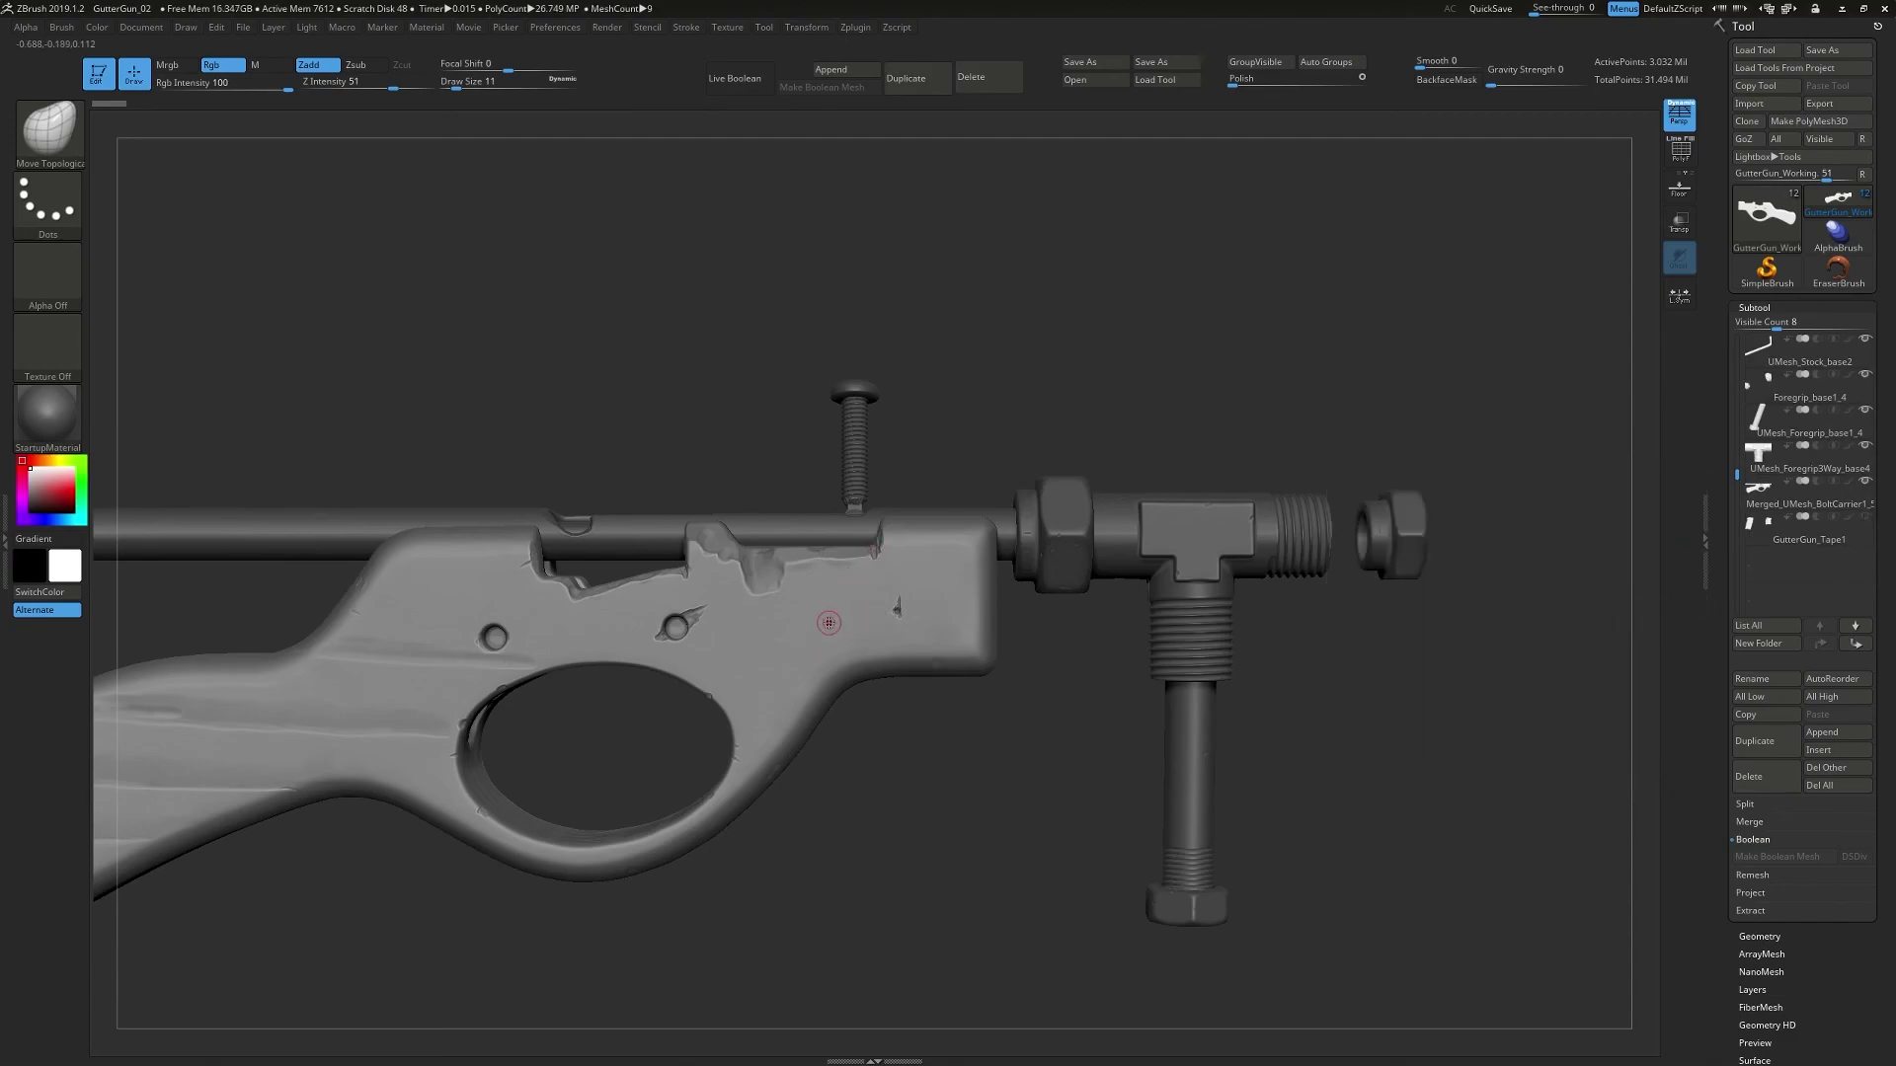
- Delete the overlapping Merged_UMesh_BoltCarrier1_5 subtool and accept that the deletion cannot be undone
mouse_move(932, 725)
ctrl+right_down()
mouse_move(998, 863)
mouse_move(1014, 844)
ctrl+right_up()
mouse_move(1027, 731)
shift+mouse_down()
mouse_move(1022, 662)
mouse_move(1026, 692)
shift+mouse_up()
right_drag(1049, 943, 1120, 921)
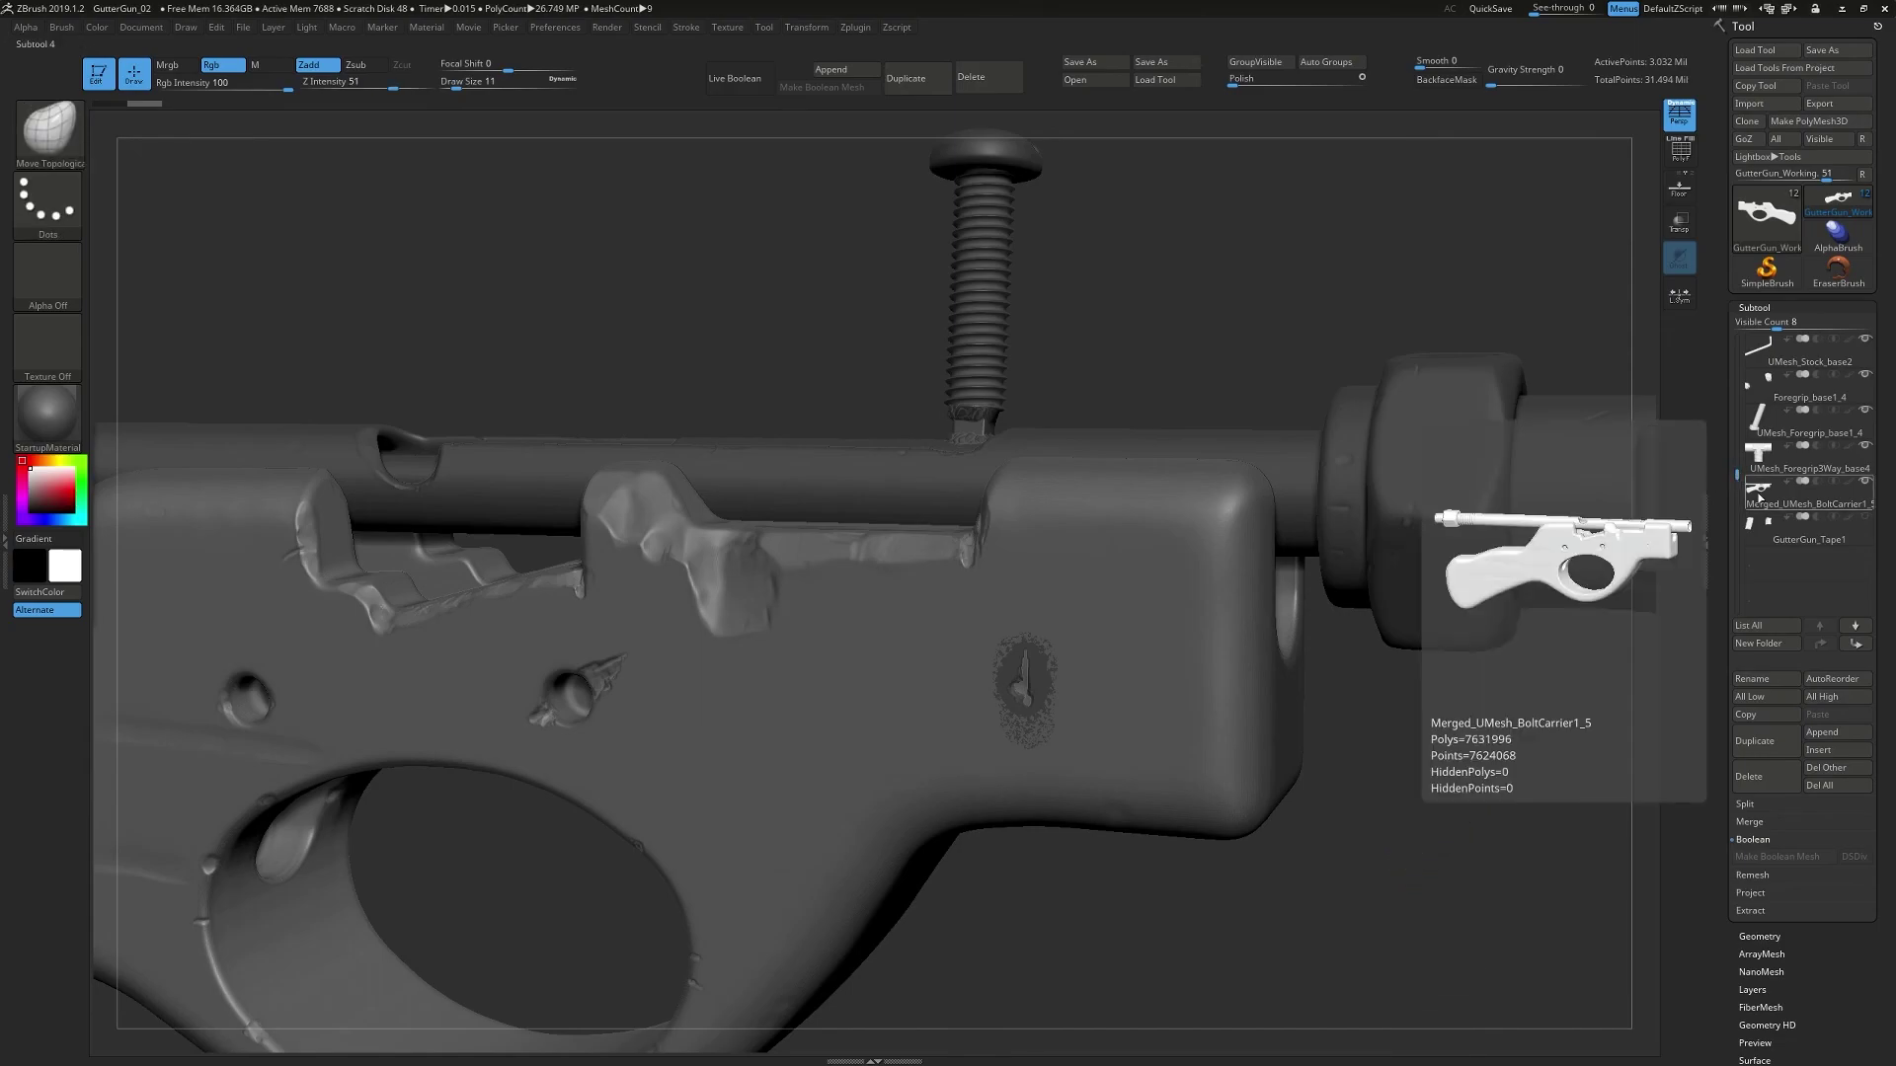
click(1759, 497)
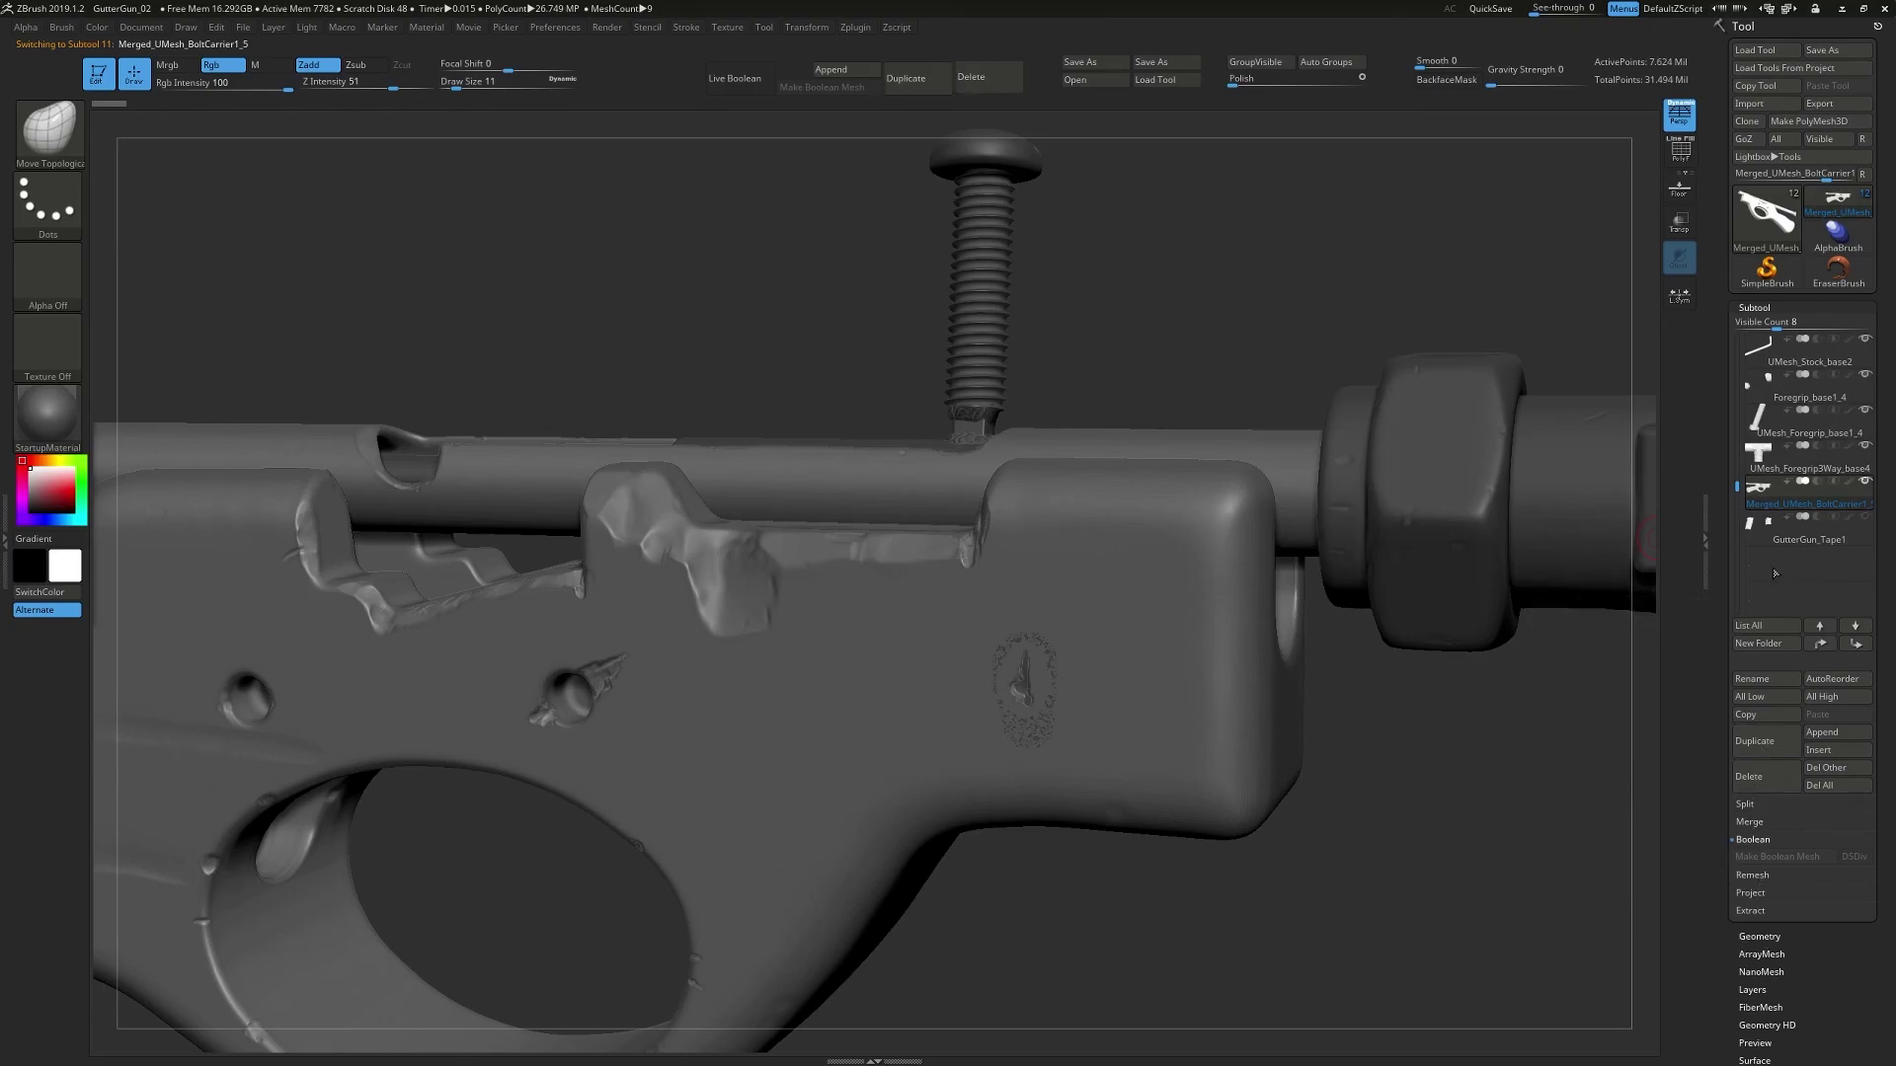
click(1734, 779)
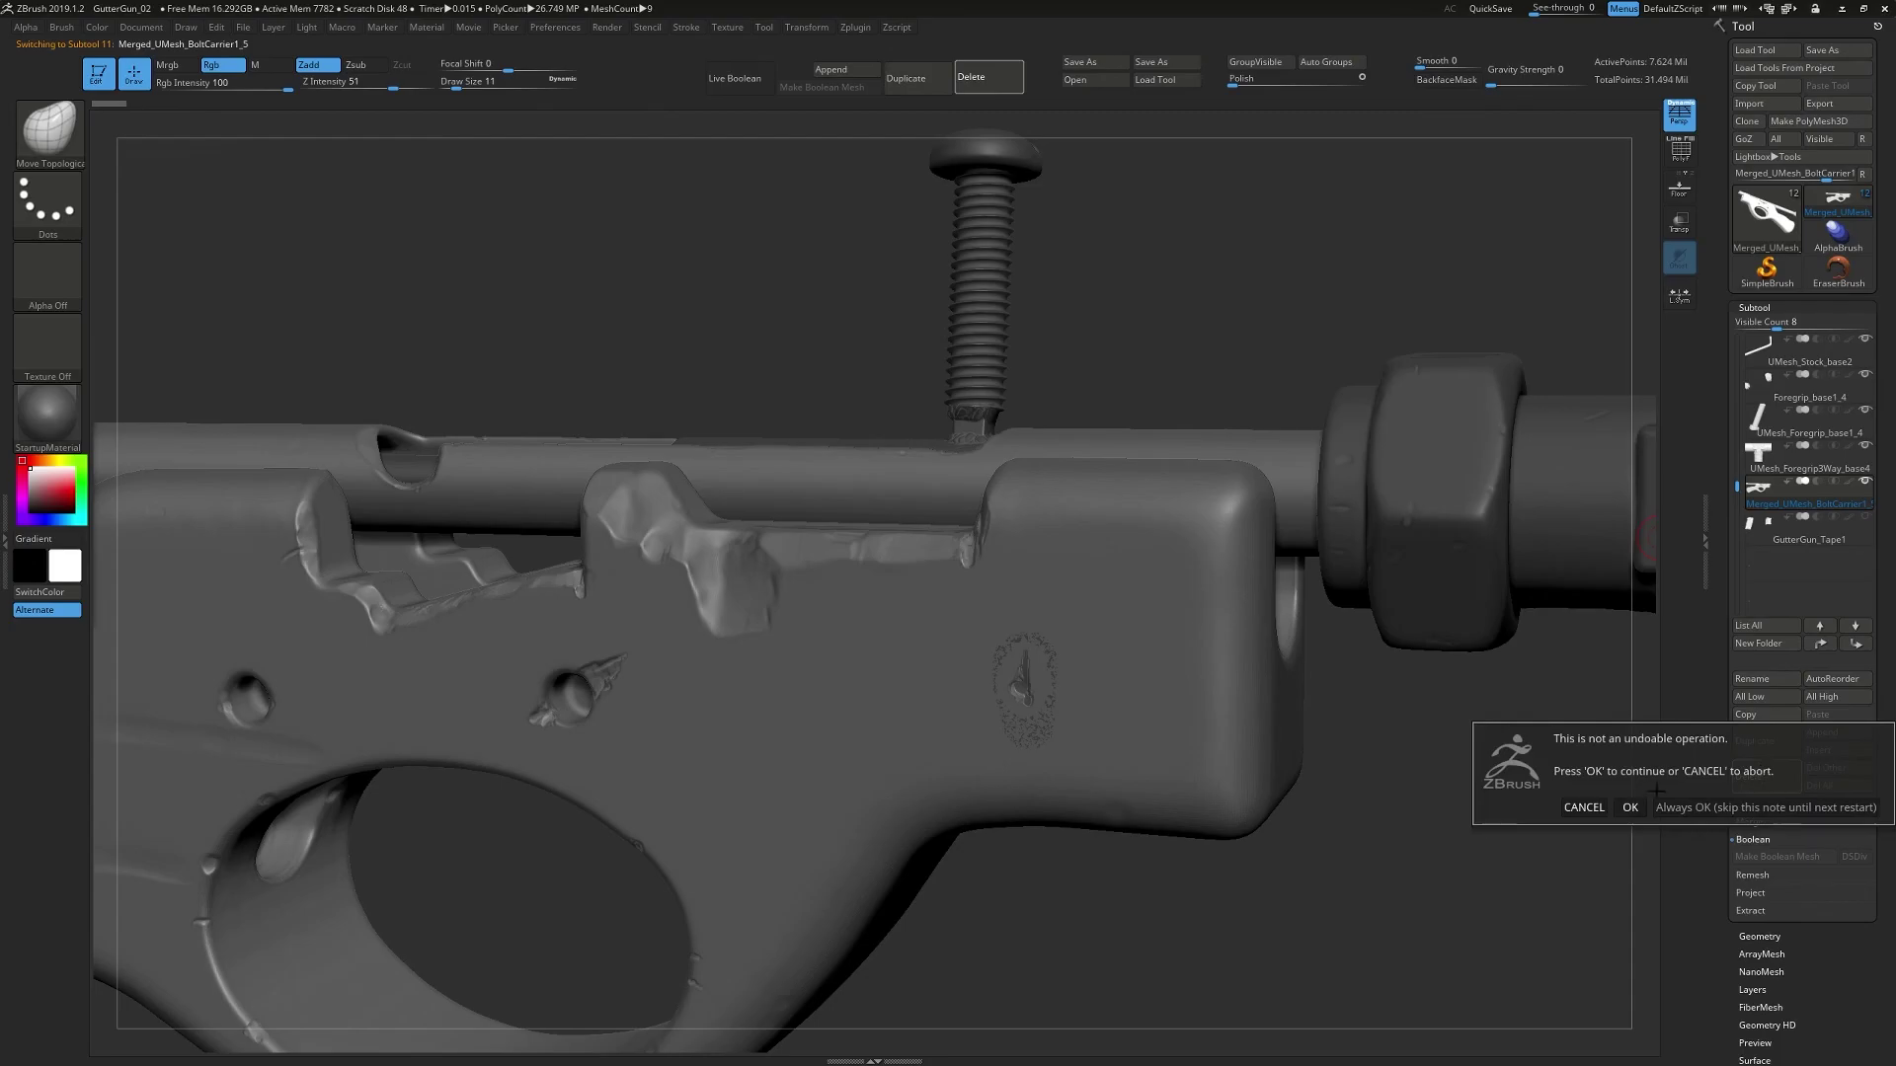
click(1631, 807)
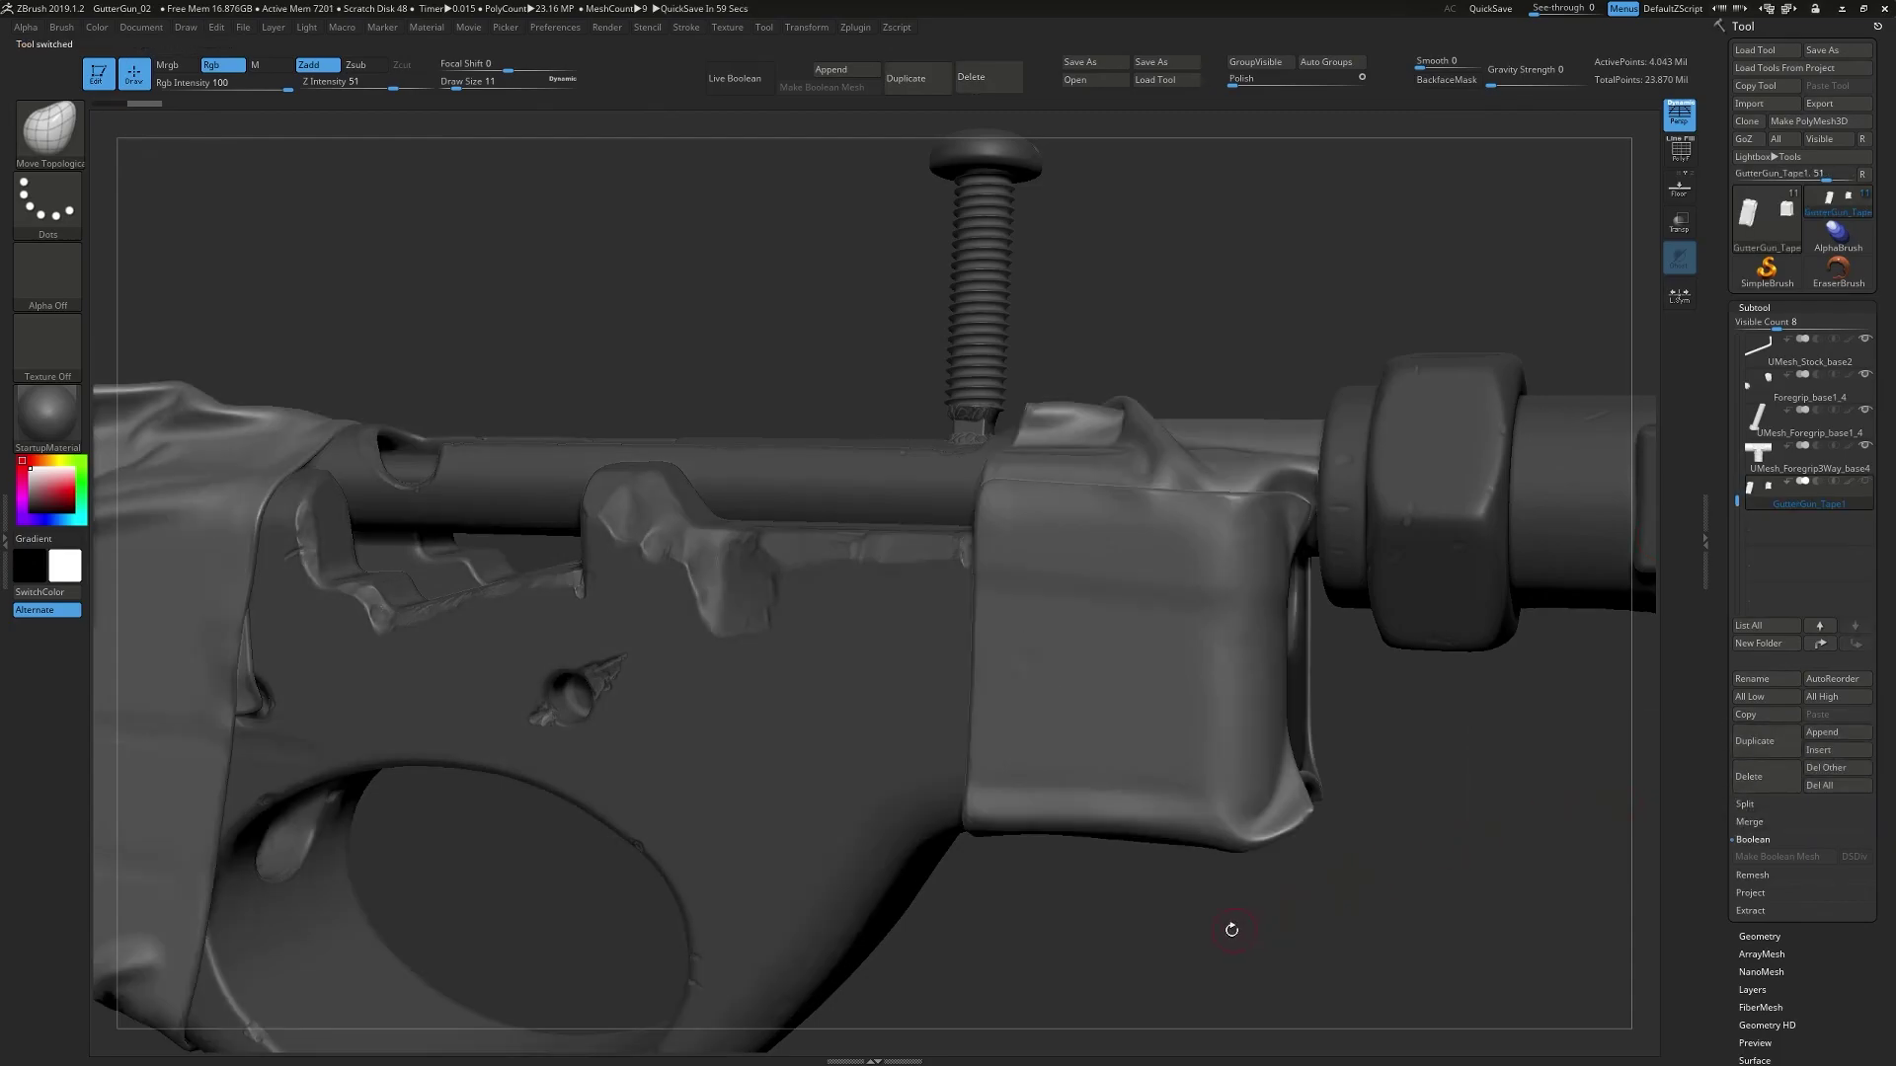
- Make the GutterGun_Working body the active subtool and show the GutterGun_Tape1 wraps again
alt+click(854, 798)
drag(1064, 895, 1070, 746)
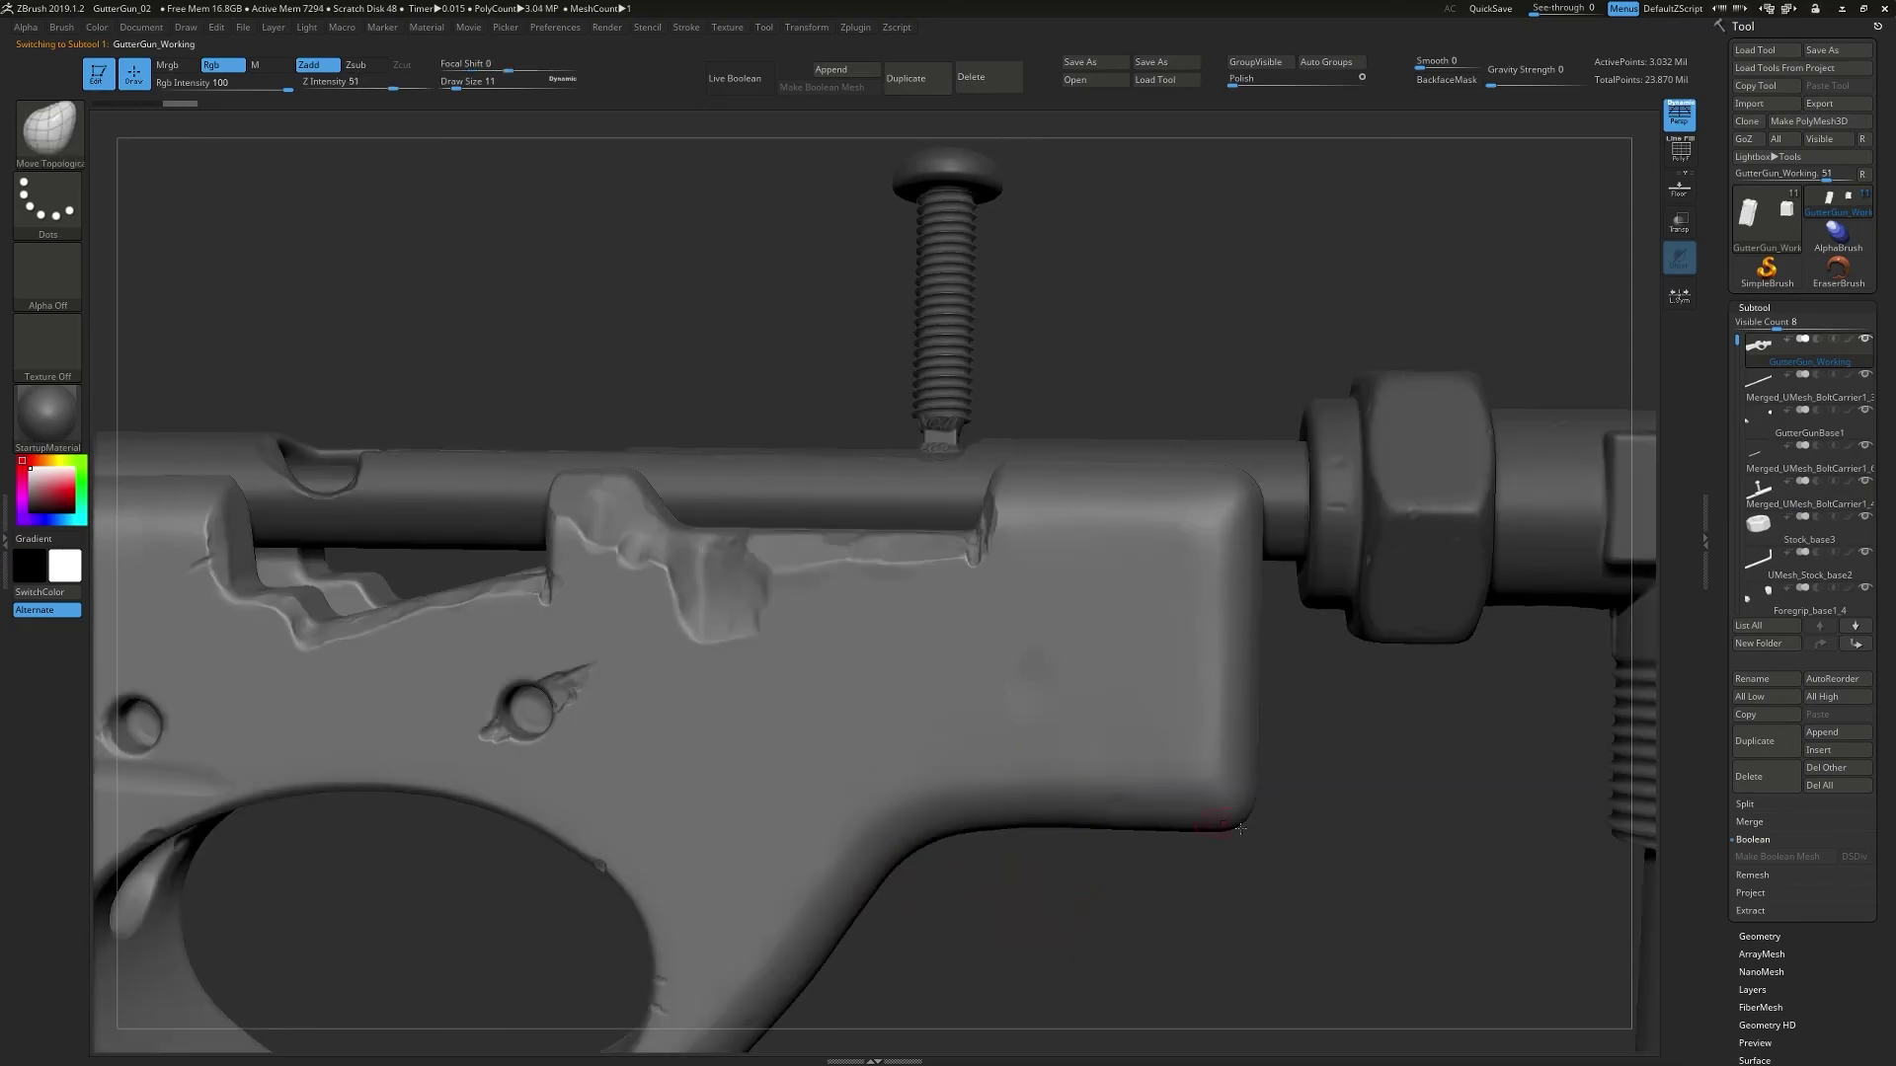
drag(1736, 342, 1736, 454)
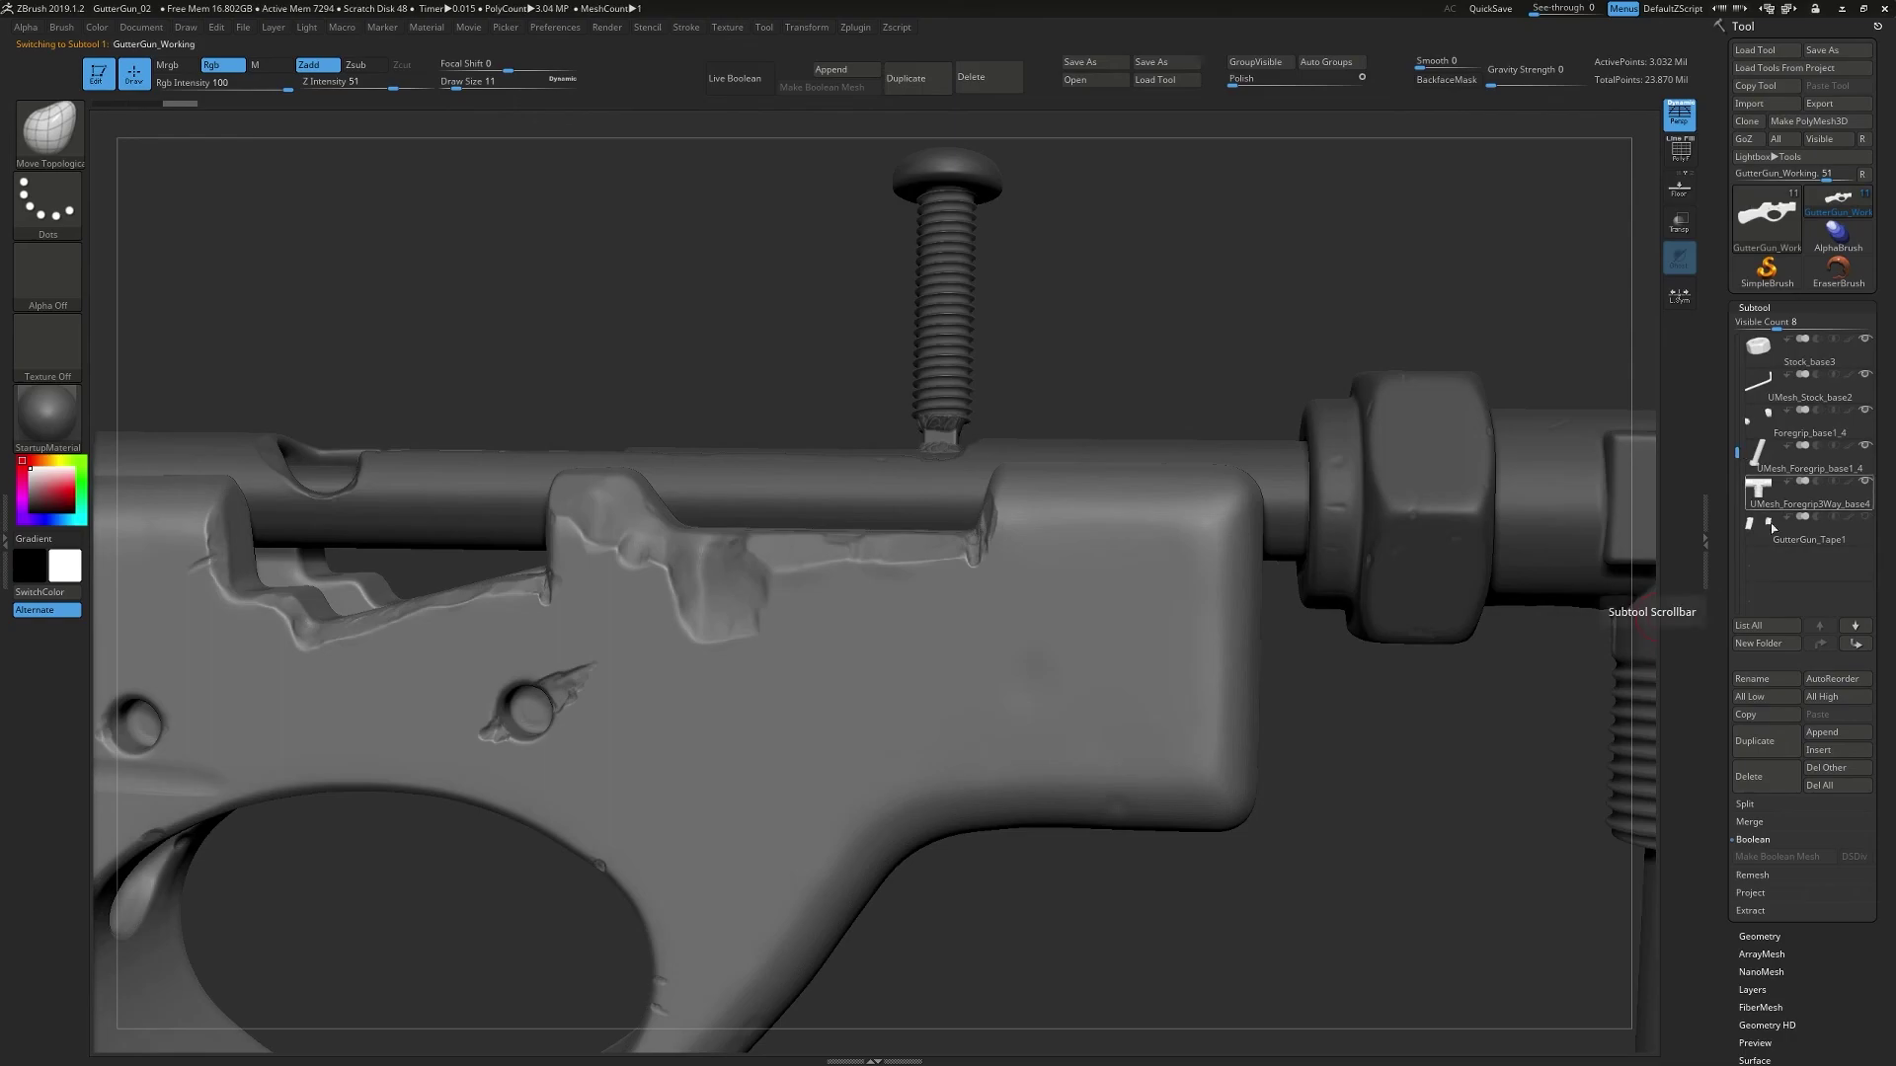
click(1864, 518)
drag(1354, 909, 1375, 812)
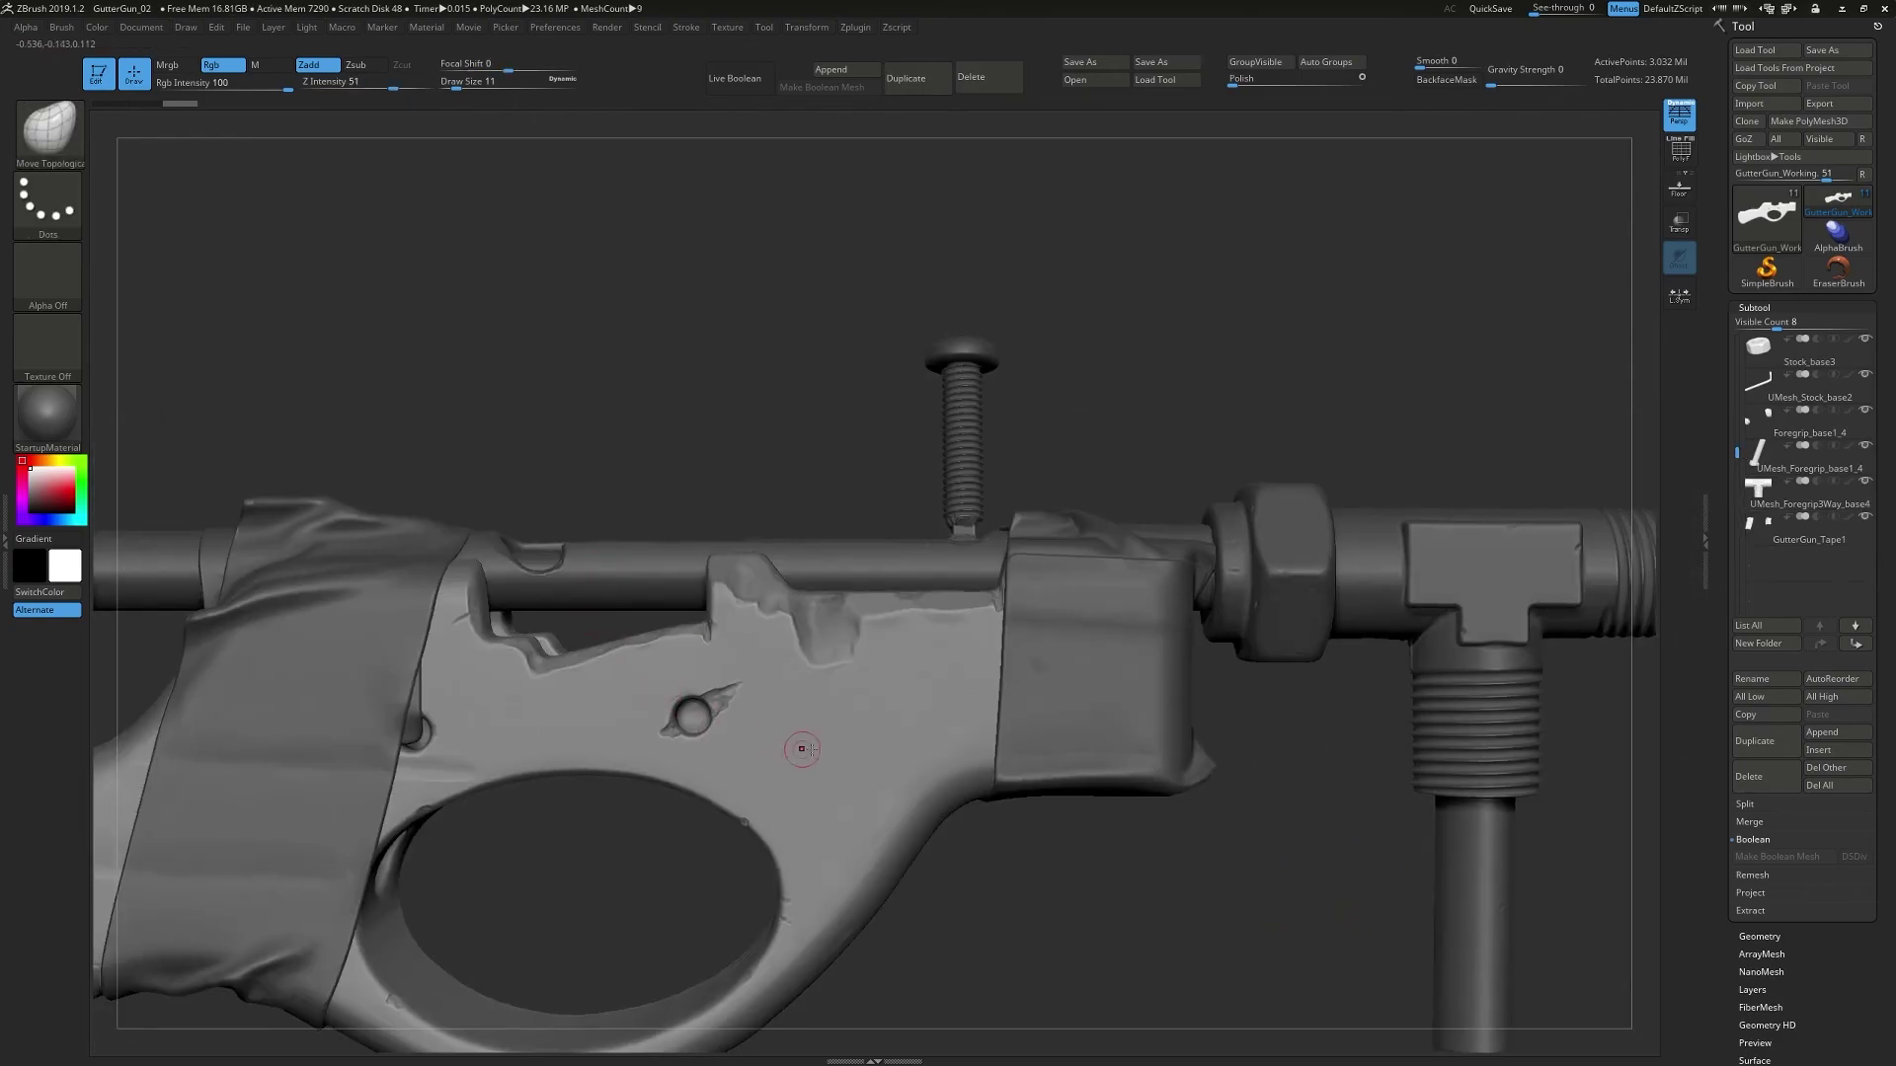
- Sculpt a small vertical nick in the body beside the front tape wrap, using the Standard brush at draw sizes 5 and 3
mouse_move(1037, 879)
alt+mouse_down()
mouse_move(1065, 775)
mouse_move(1098, 768)
alt+mouse_up()
key(b)
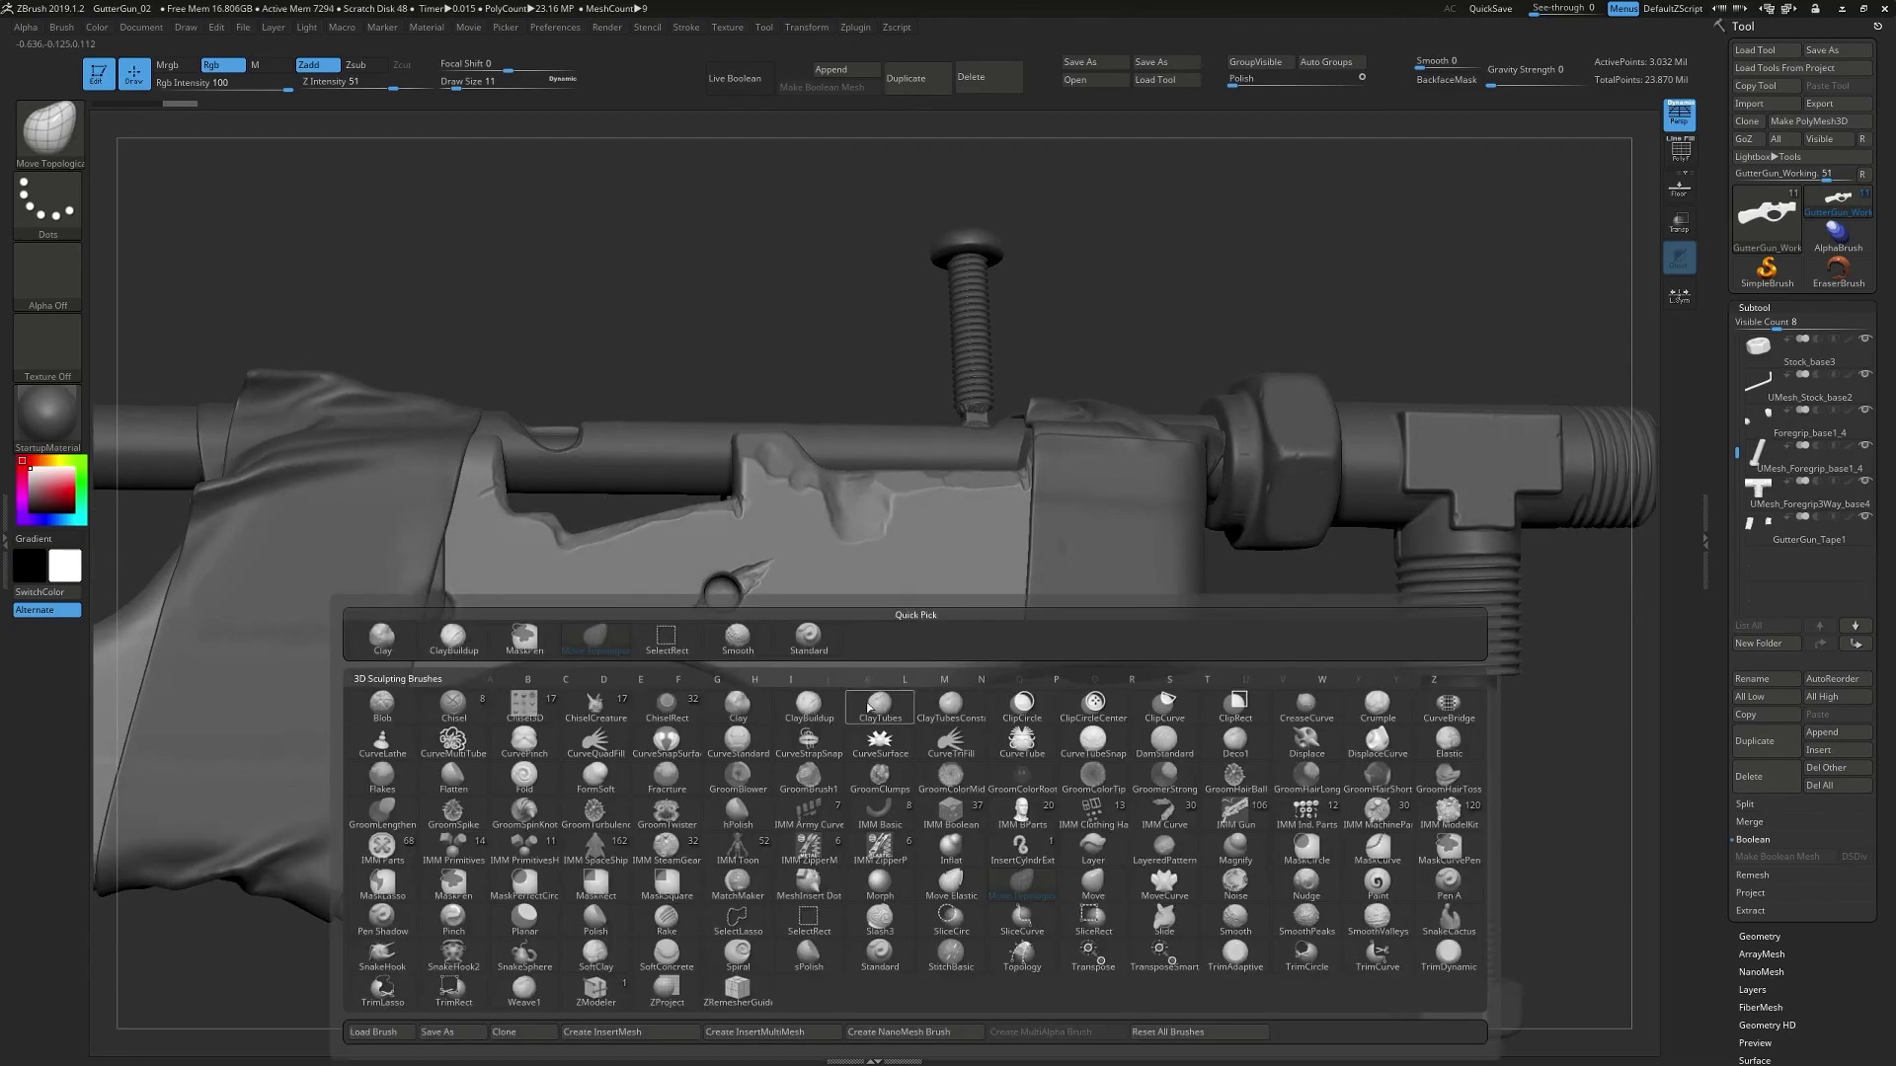
click(809, 640)
key(s)
drag(948, 599, 922, 600)
key(bracketleft)
click(921, 600)
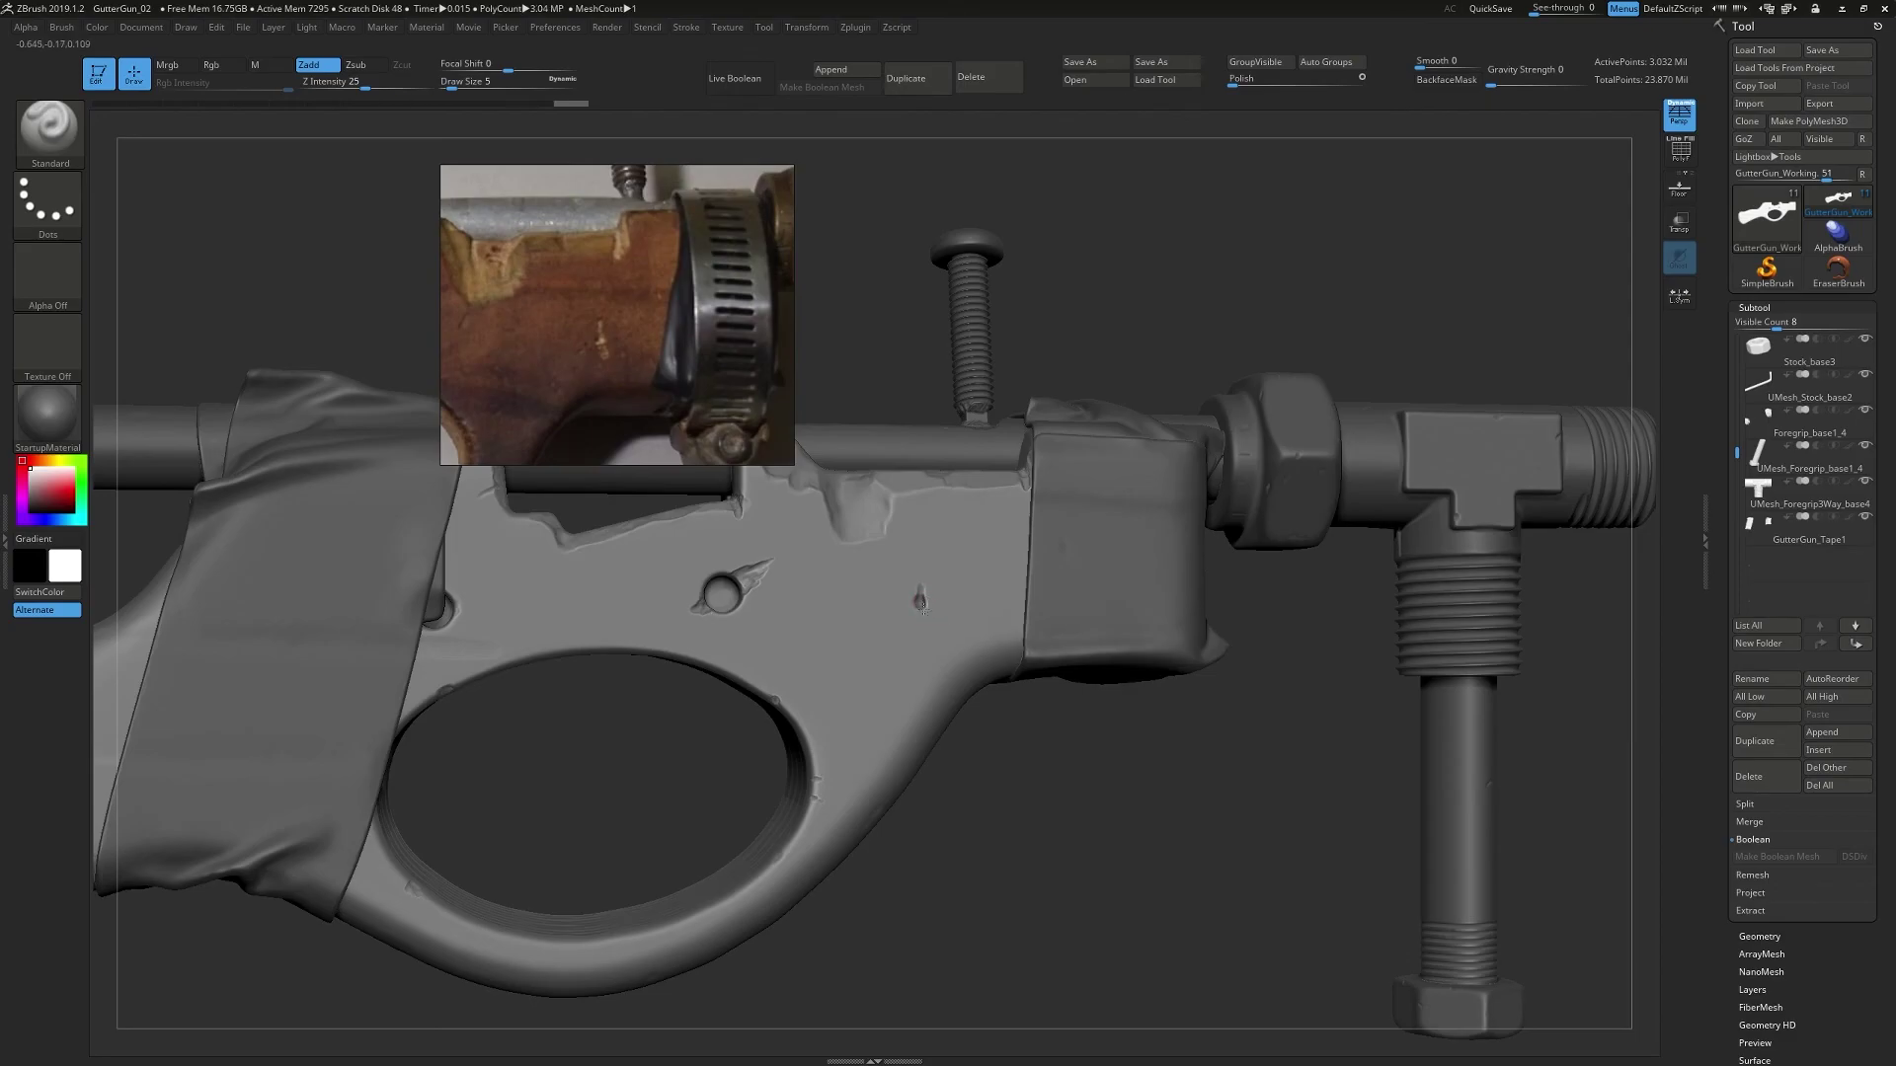
key(bracketleft)
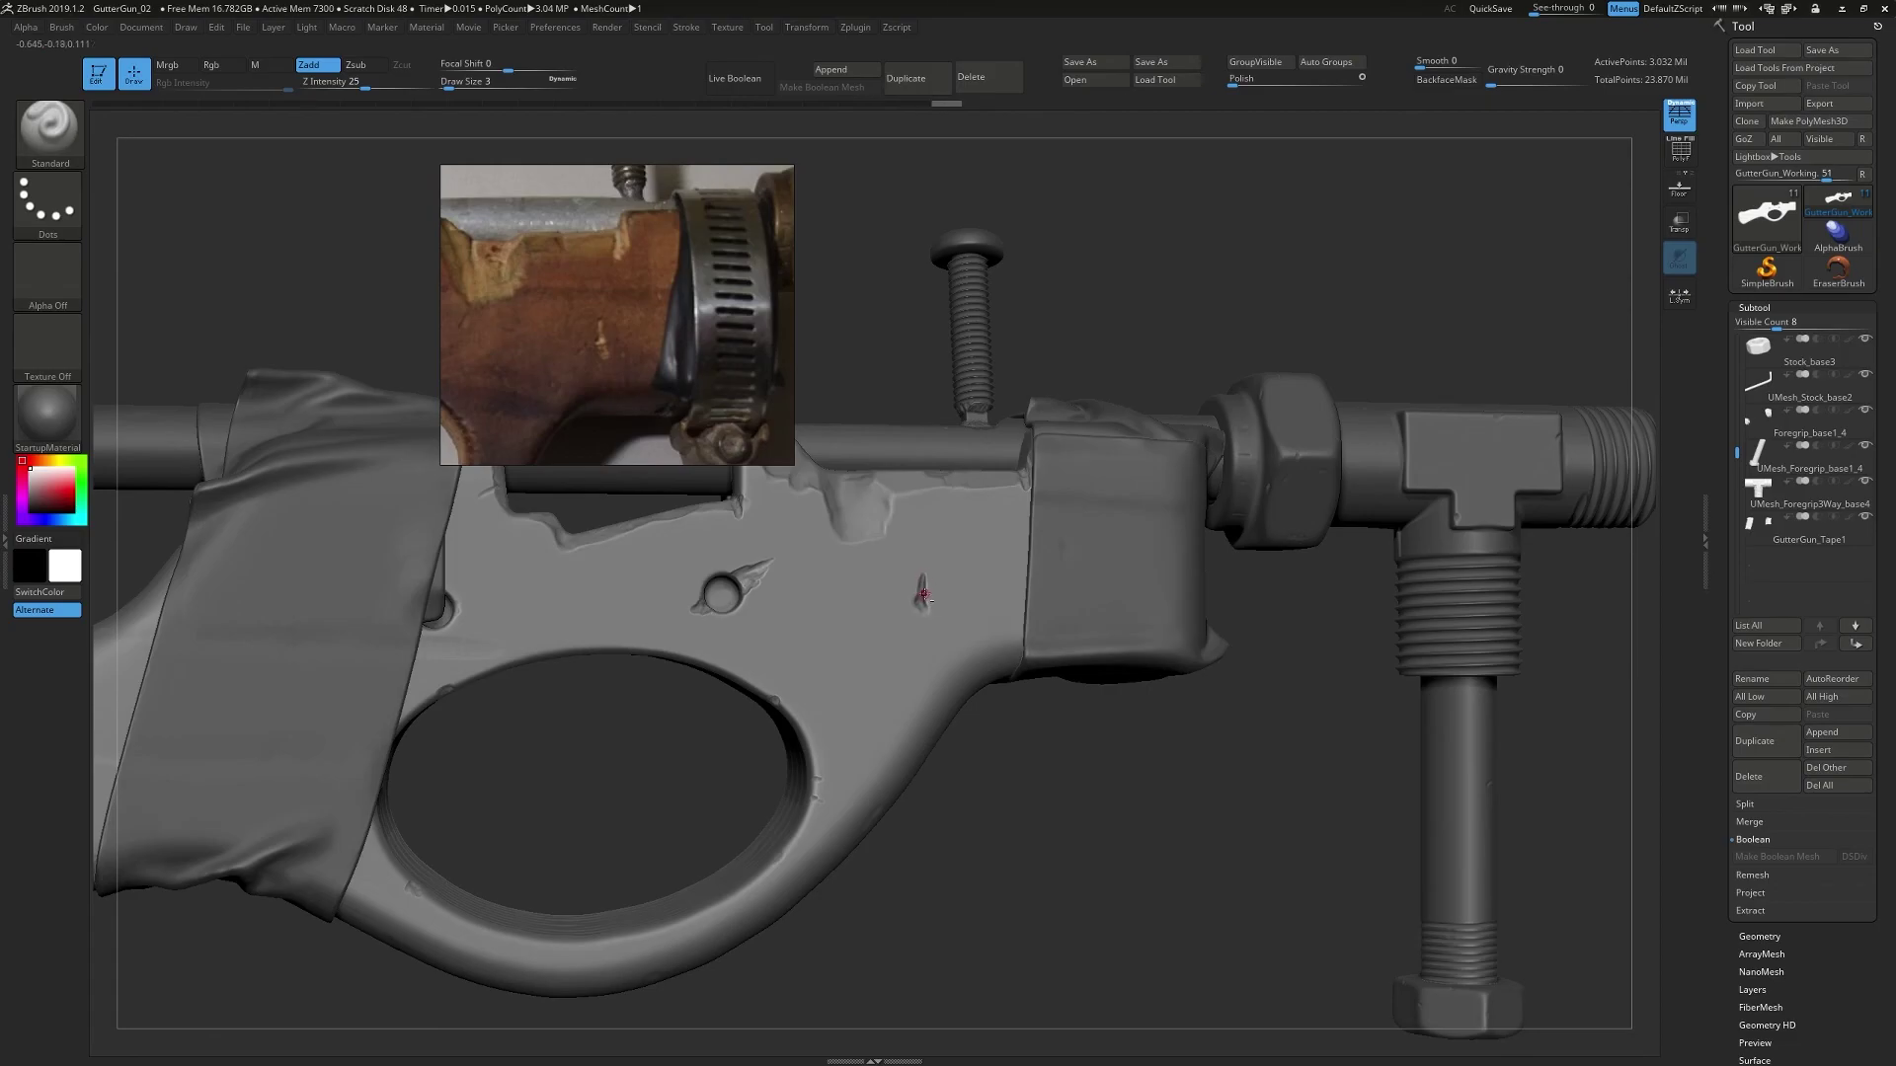
- Refine the small nick beside the front tape wrap with the Standard brush at draw size 2
ctrl+right_drag(934, 627, 917, 584)
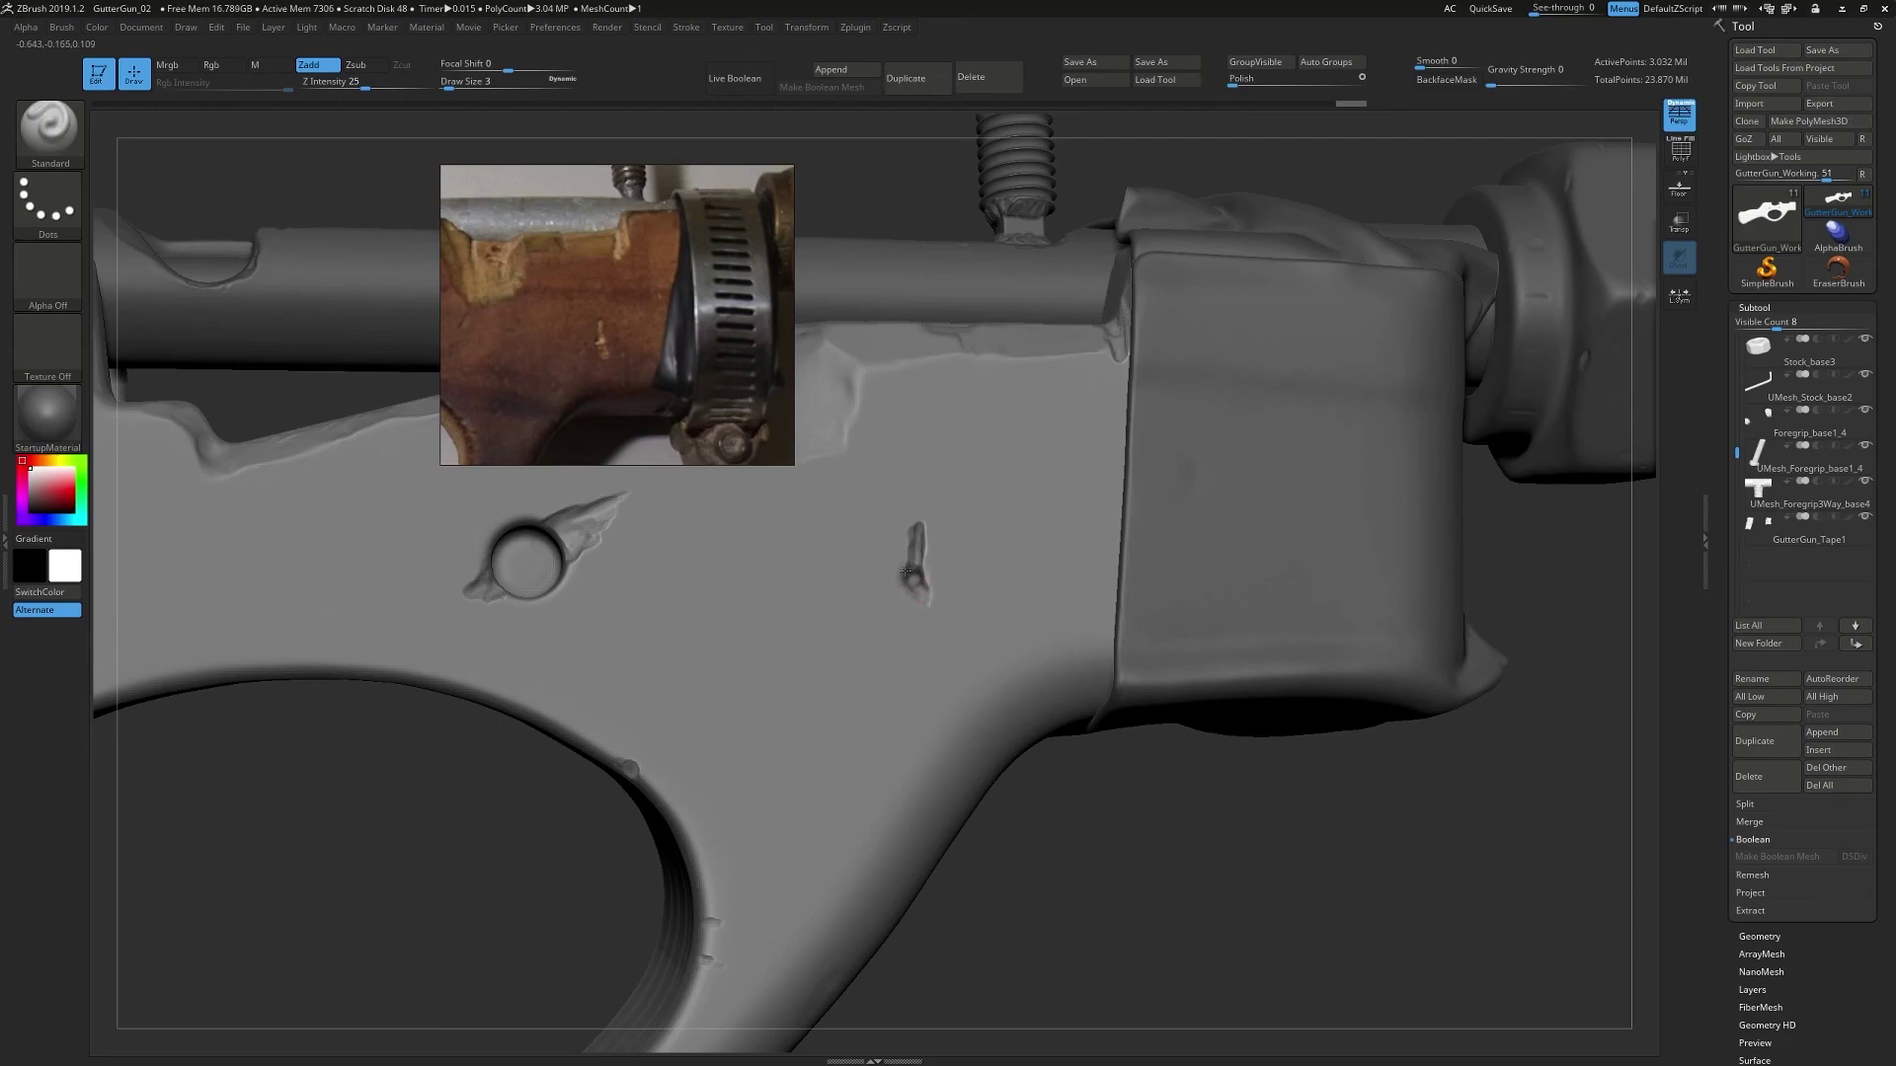
ctrl+right_drag(952, 647, 929, 593)
mouse_move(929, 592)
right_down()
mouse_move(973, 589)
mouse_move(912, 576)
mouse_move(966, 582)
mouse_move(950, 522)
right_up()
key(s)
click(951, 536)
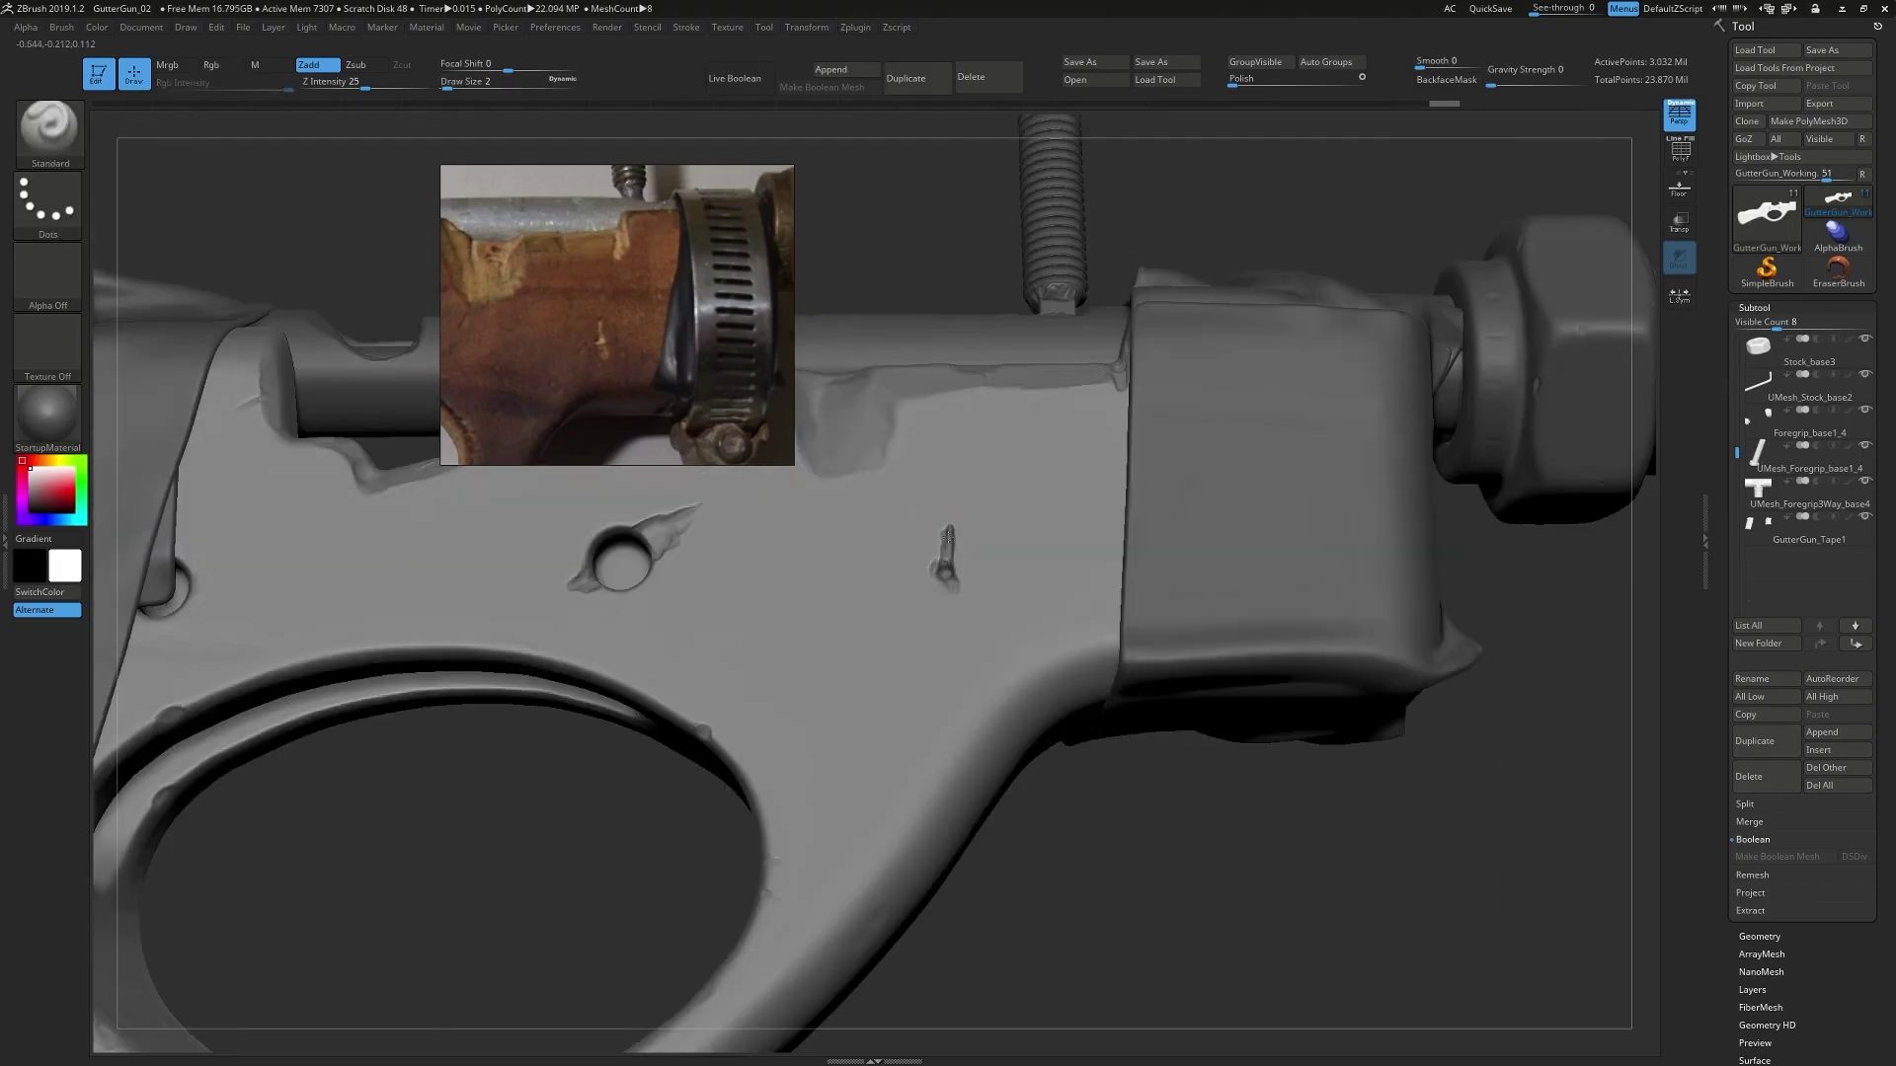
key(b)
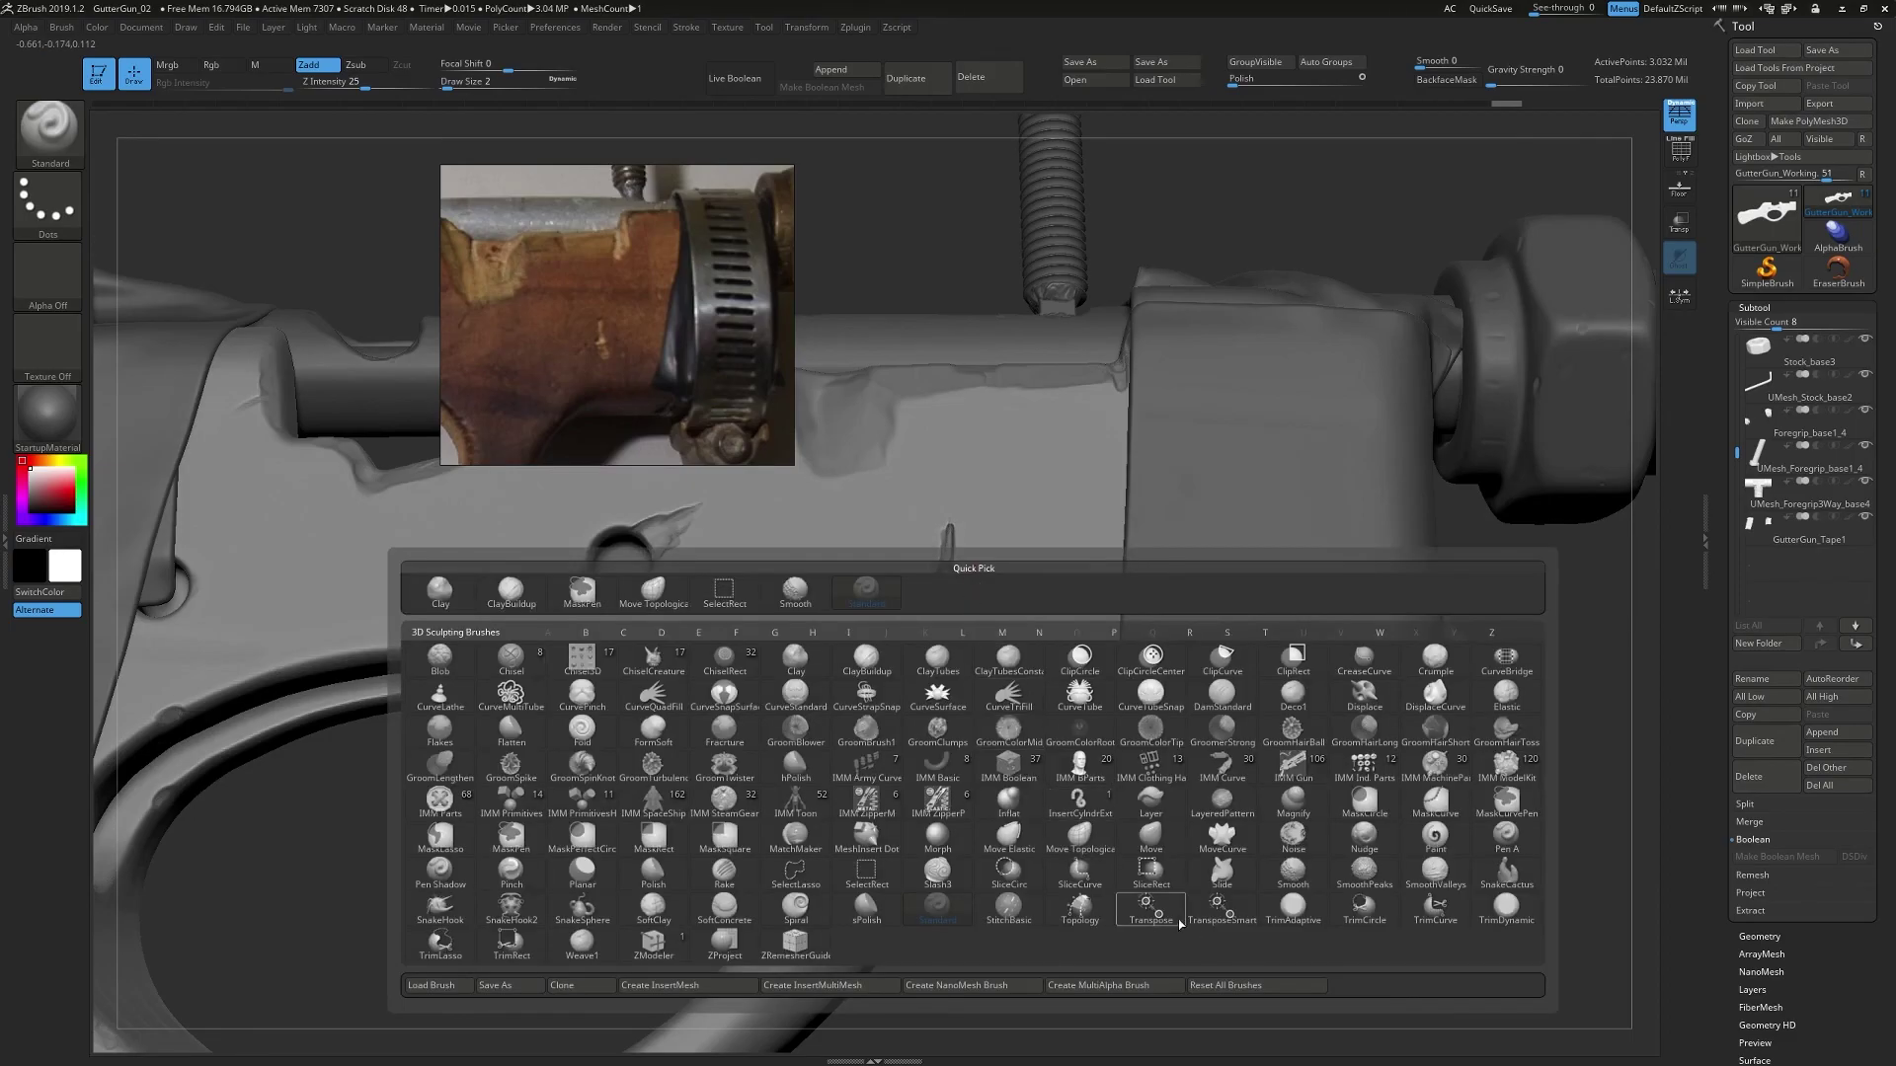
key(p)
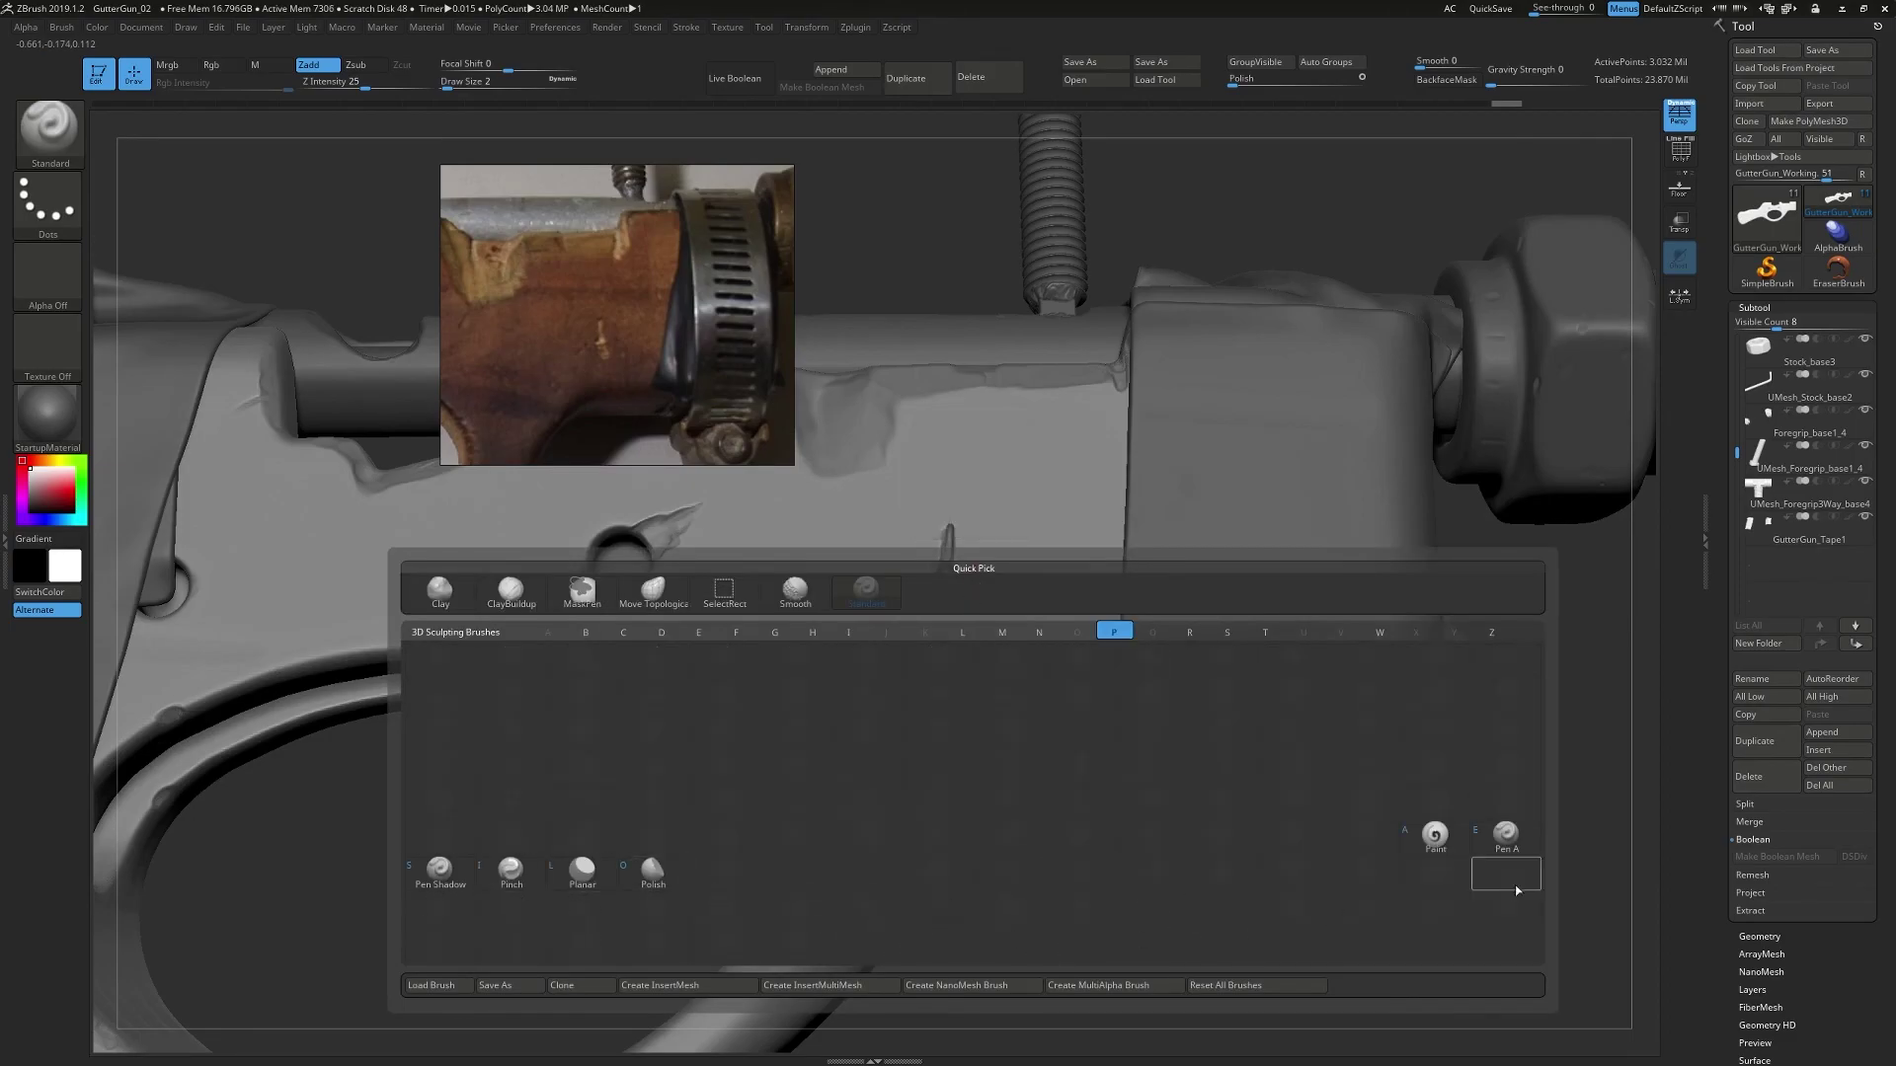
click(582, 869)
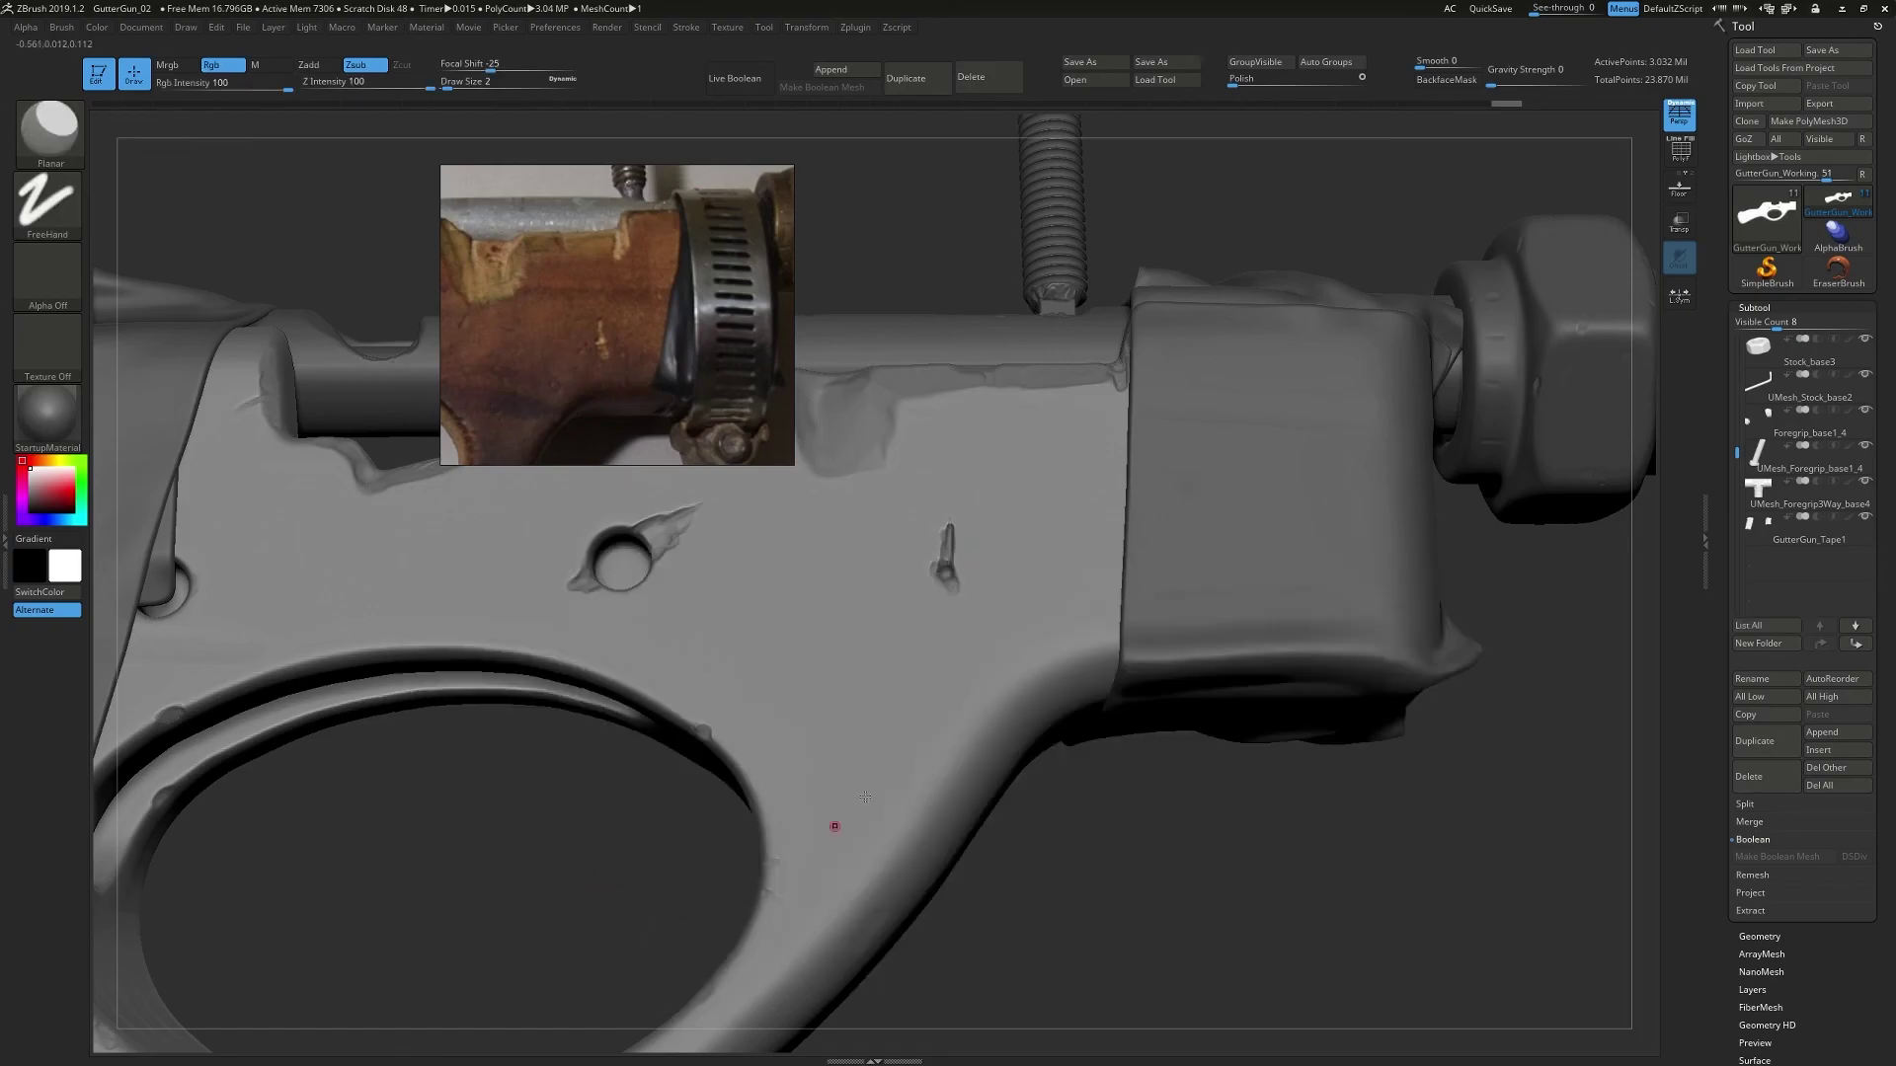
- Sharpen the small nick beside the front tape wrap with the Pinch brush at draw size 7
key(b)
key(p)
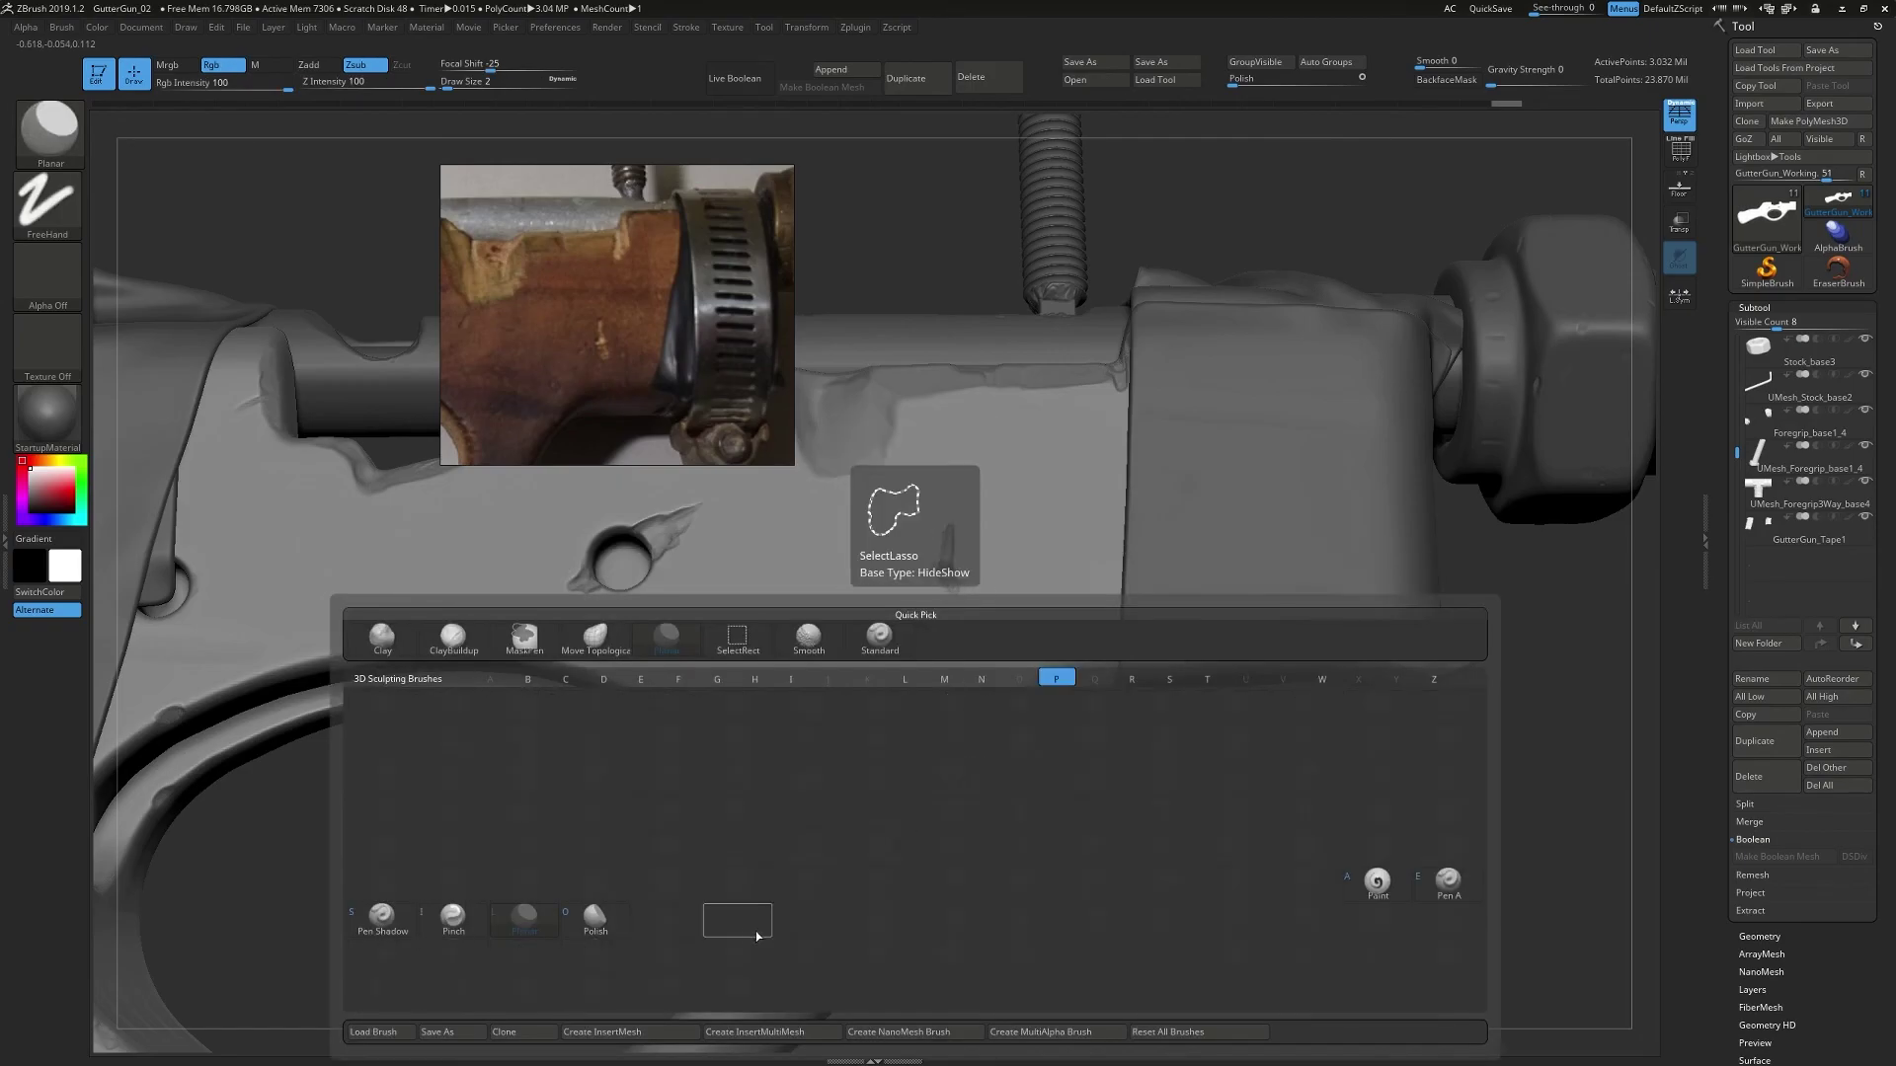
key(i)
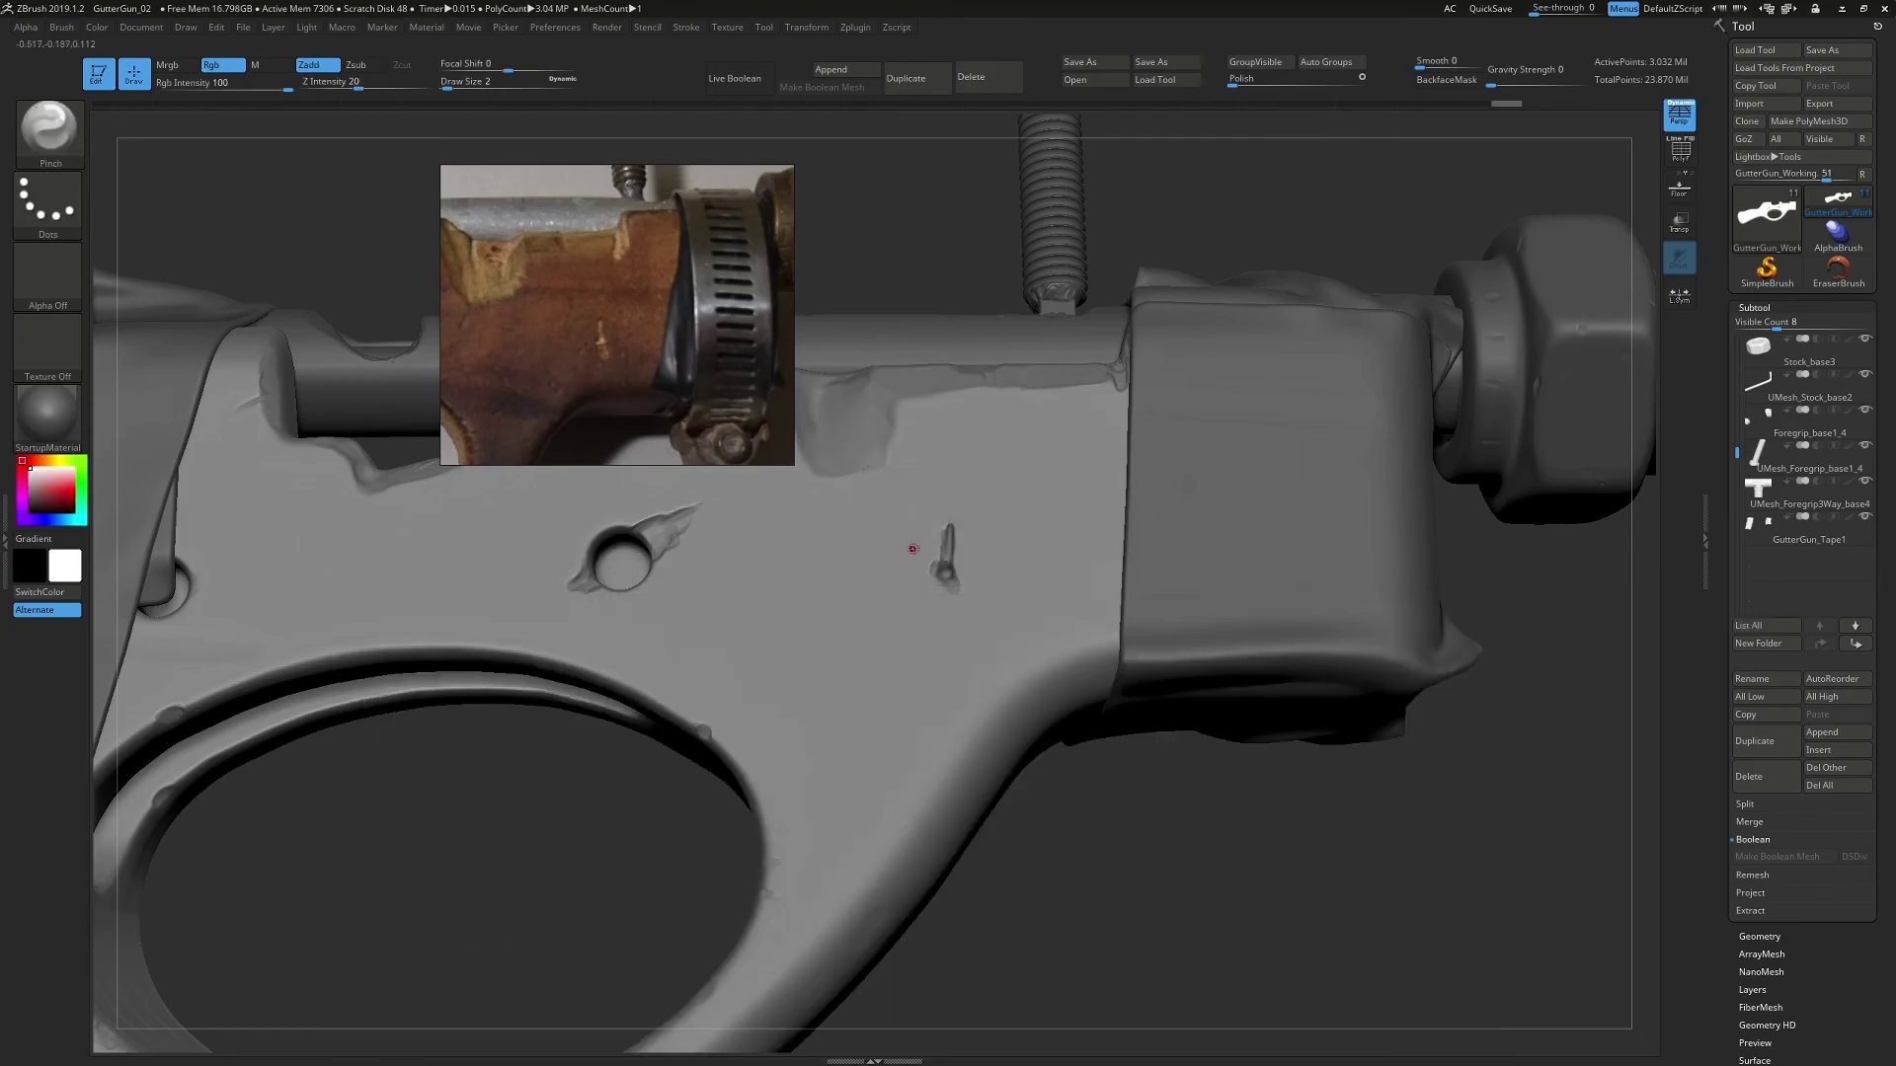
key(s)
click(929, 550)
drag(946, 568, 952, 508)
mouse_move(982, 648)
ctrl+right_down()
mouse_move(956, 596)
mouse_move(1027, 729)
ctrl+right_up()
ctrl+right_drag(1027, 729, 962, 608)
mouse_move(963, 607)
right_down()
mouse_move(1012, 700)
mouse_move(961, 556)
right_up()
- Switch to the Flatten brush at draw size 7 and soften the surface around the nick
key(b)
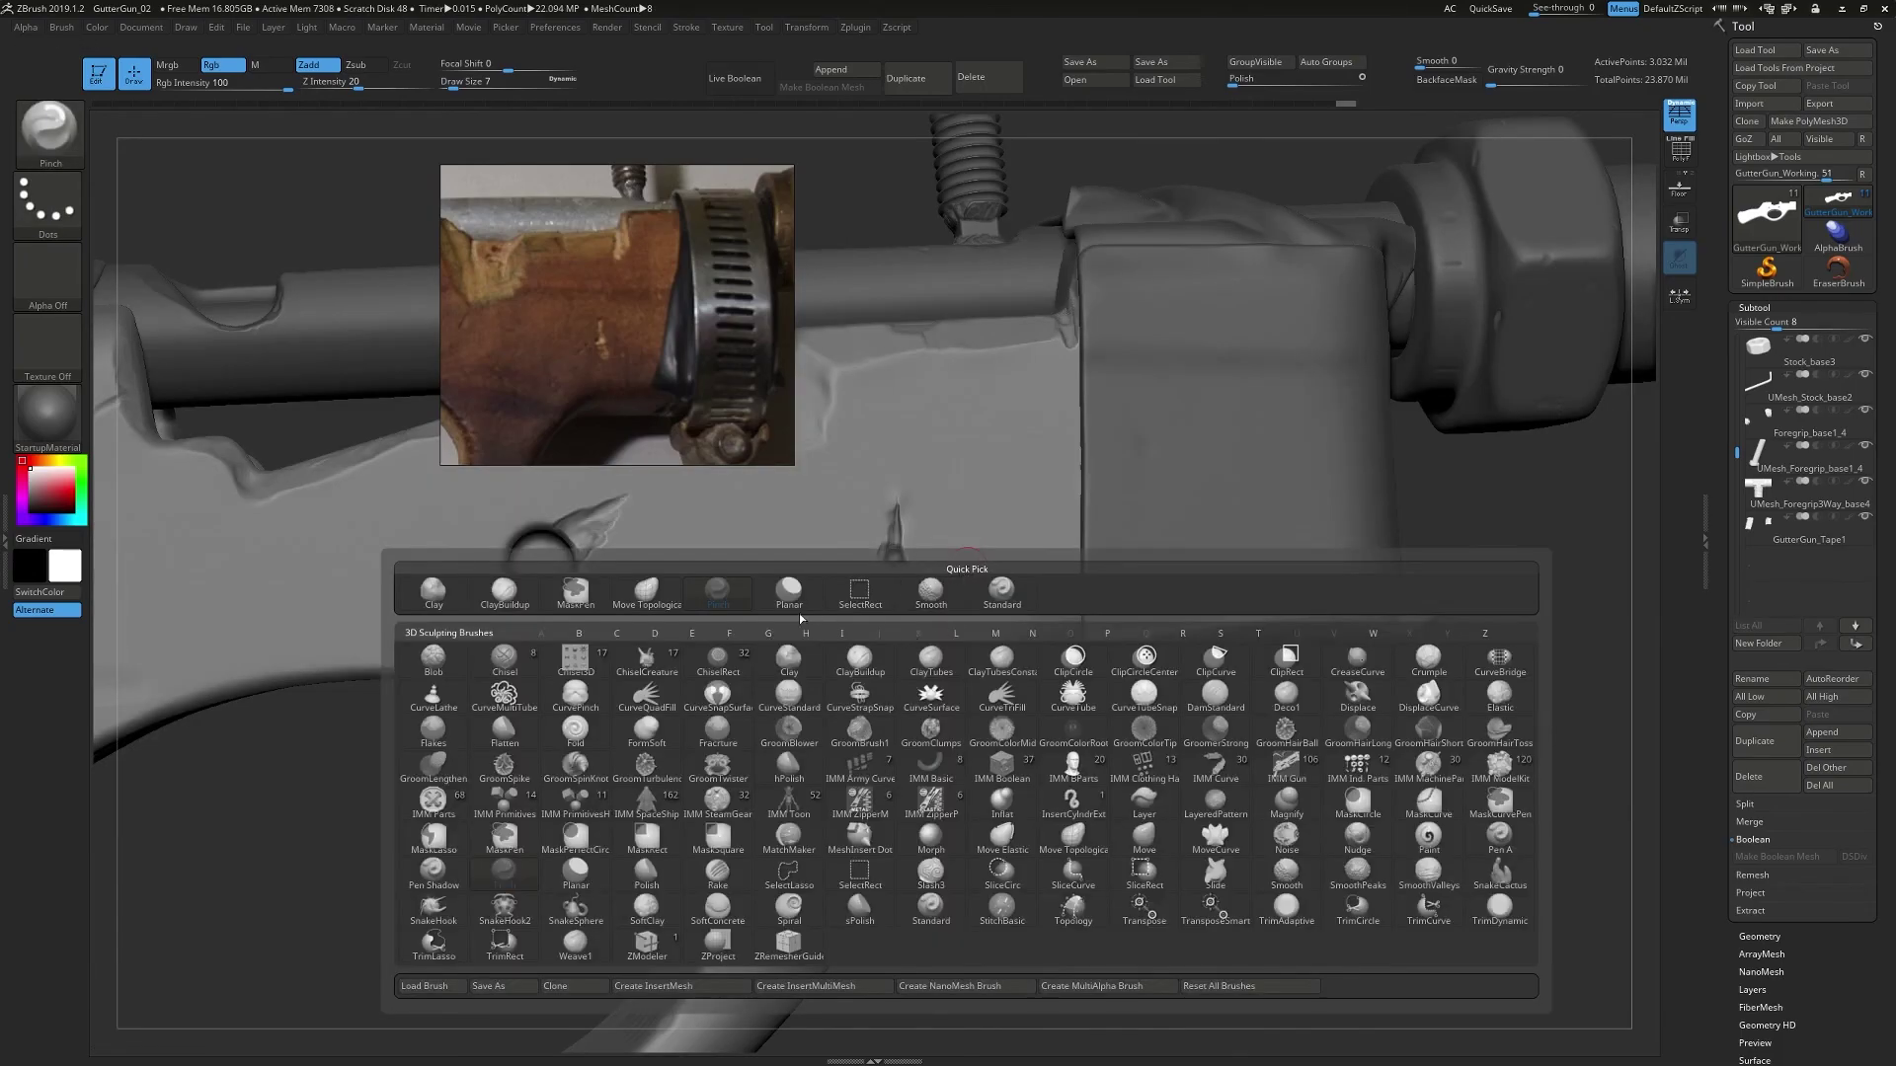
key(f)
click(528, 724)
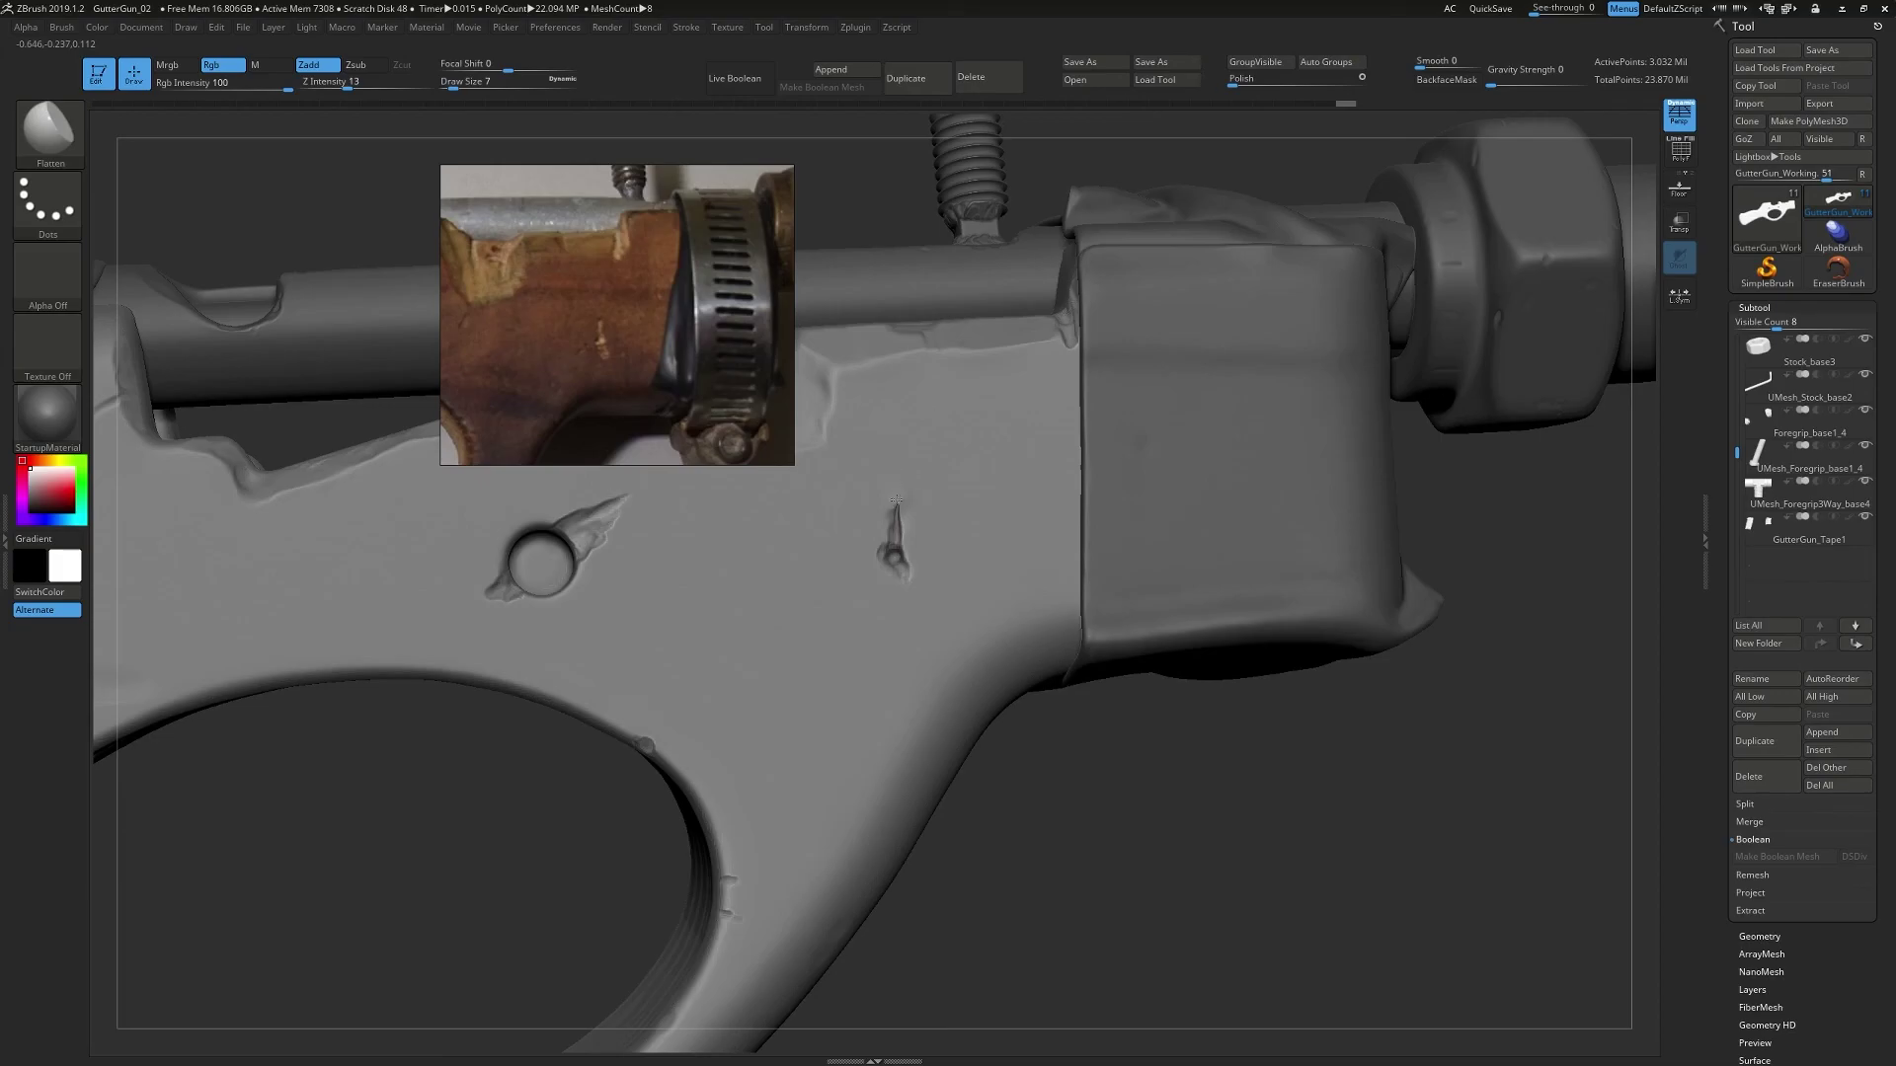
key(shift)
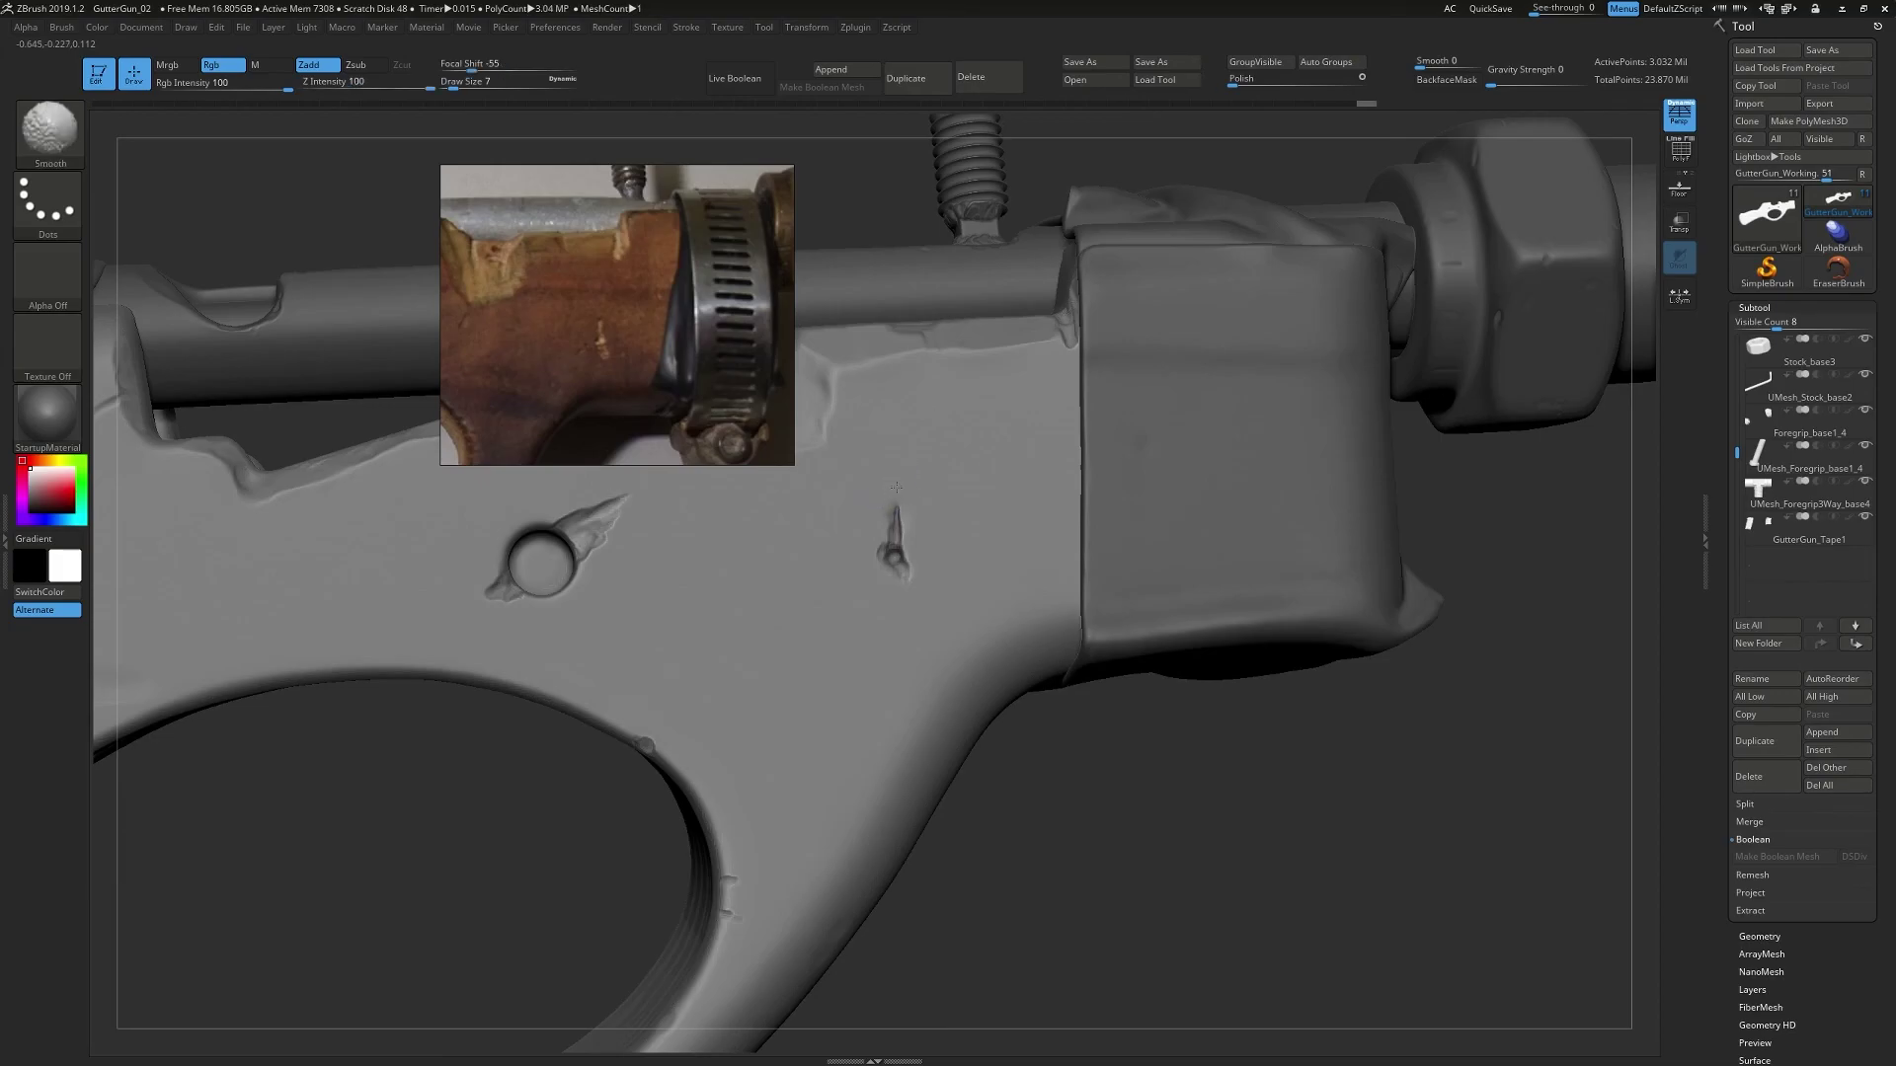
- Move the reference photo aside and save the project over the existing GutterGun_02 file
mouse_move(933, 536)
ctrl+right_down()
mouse_move(963, 691)
mouse_move(999, 715)
mouse_move(881, 968)
ctrl+right_up()
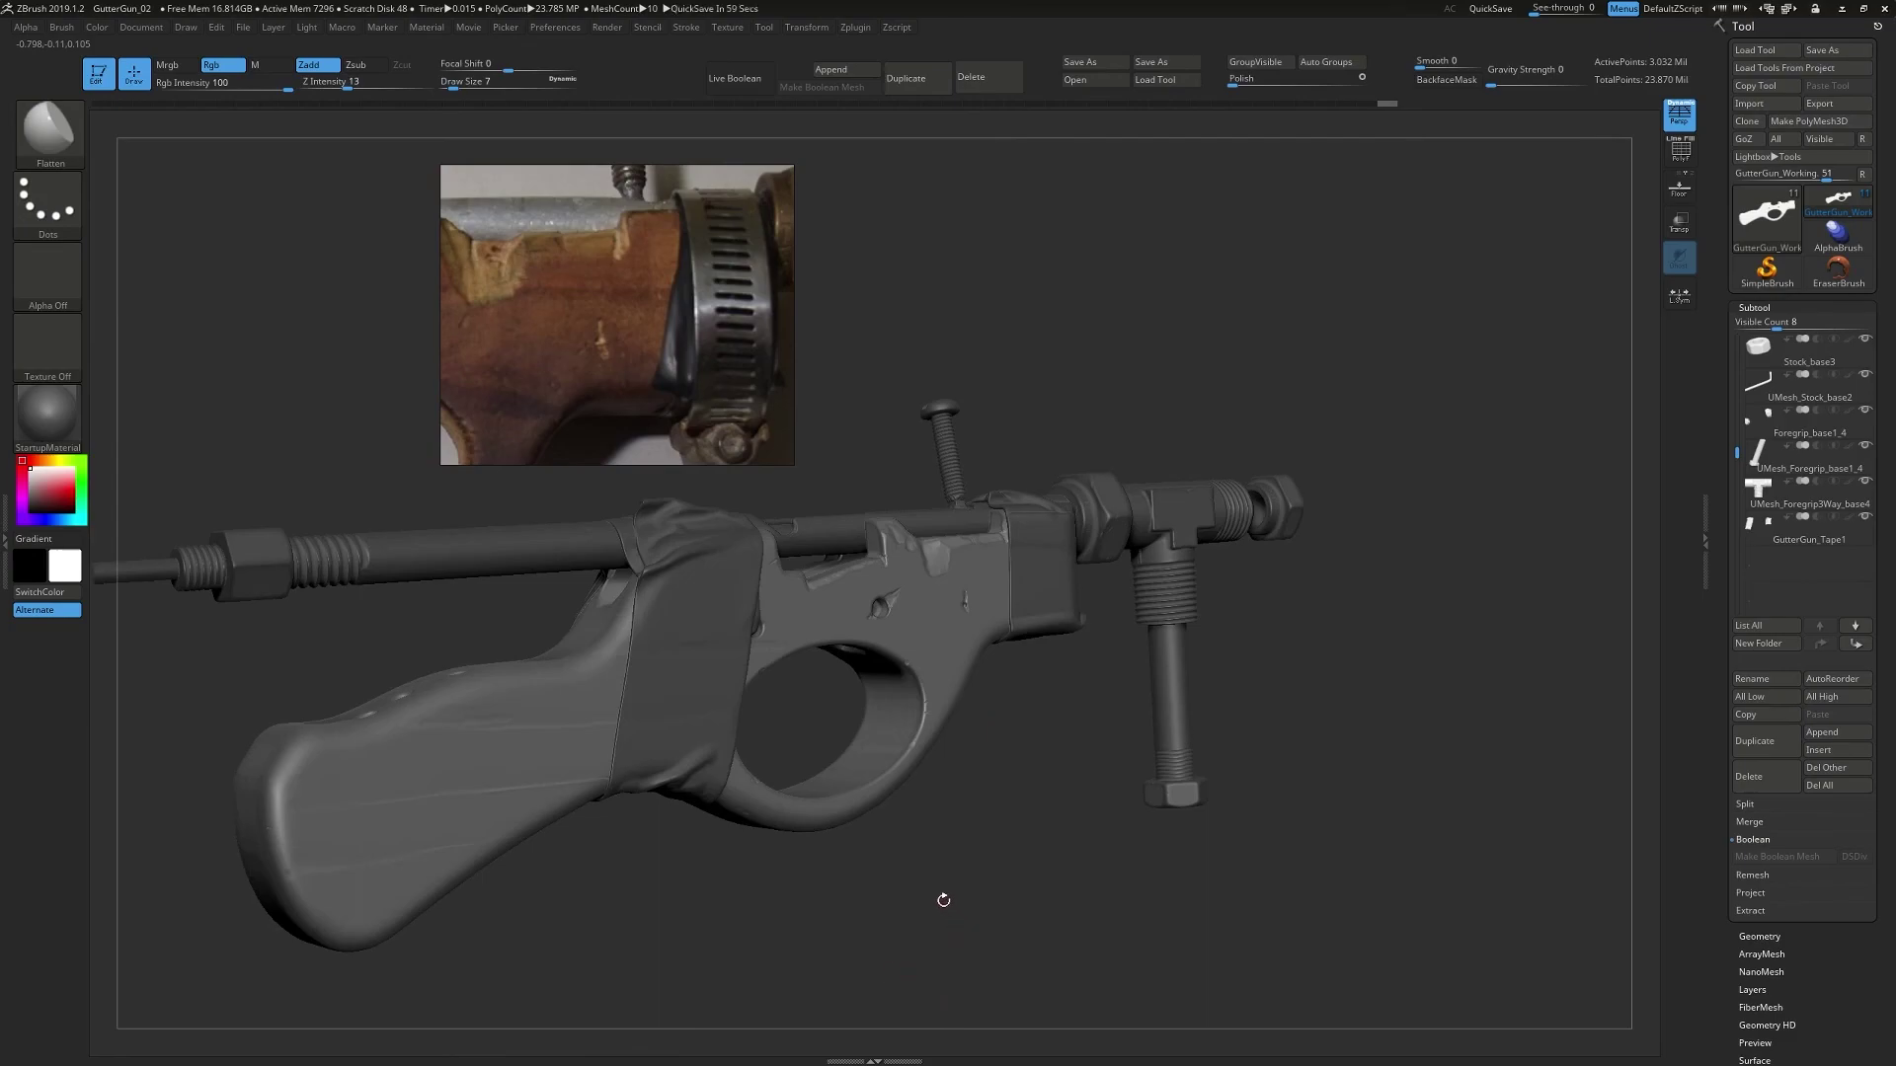
mouse_move(997, 791)
right_down()
mouse_move(977, 835)
mouse_move(1041, 778)
mouse_move(1017, 785)
right_up()
drag(692, 288, 468, 320)
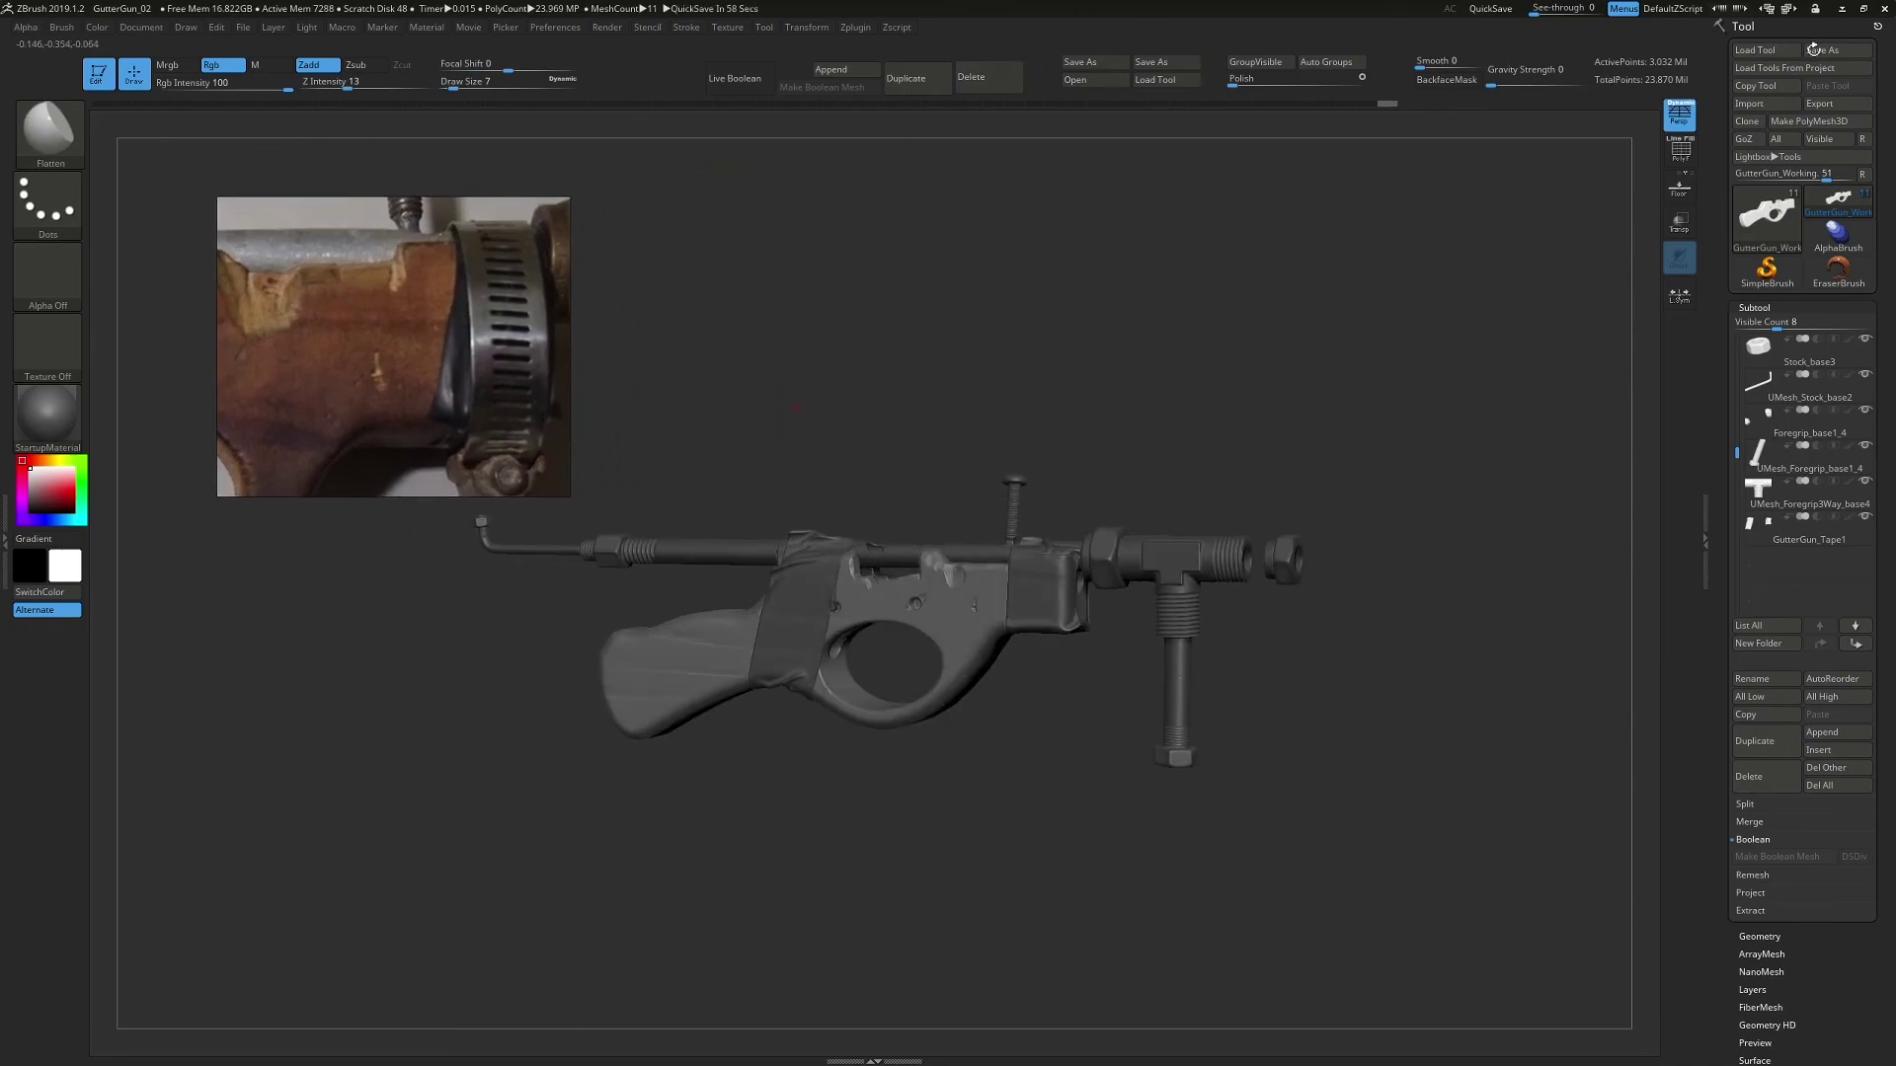
click(1088, 64)
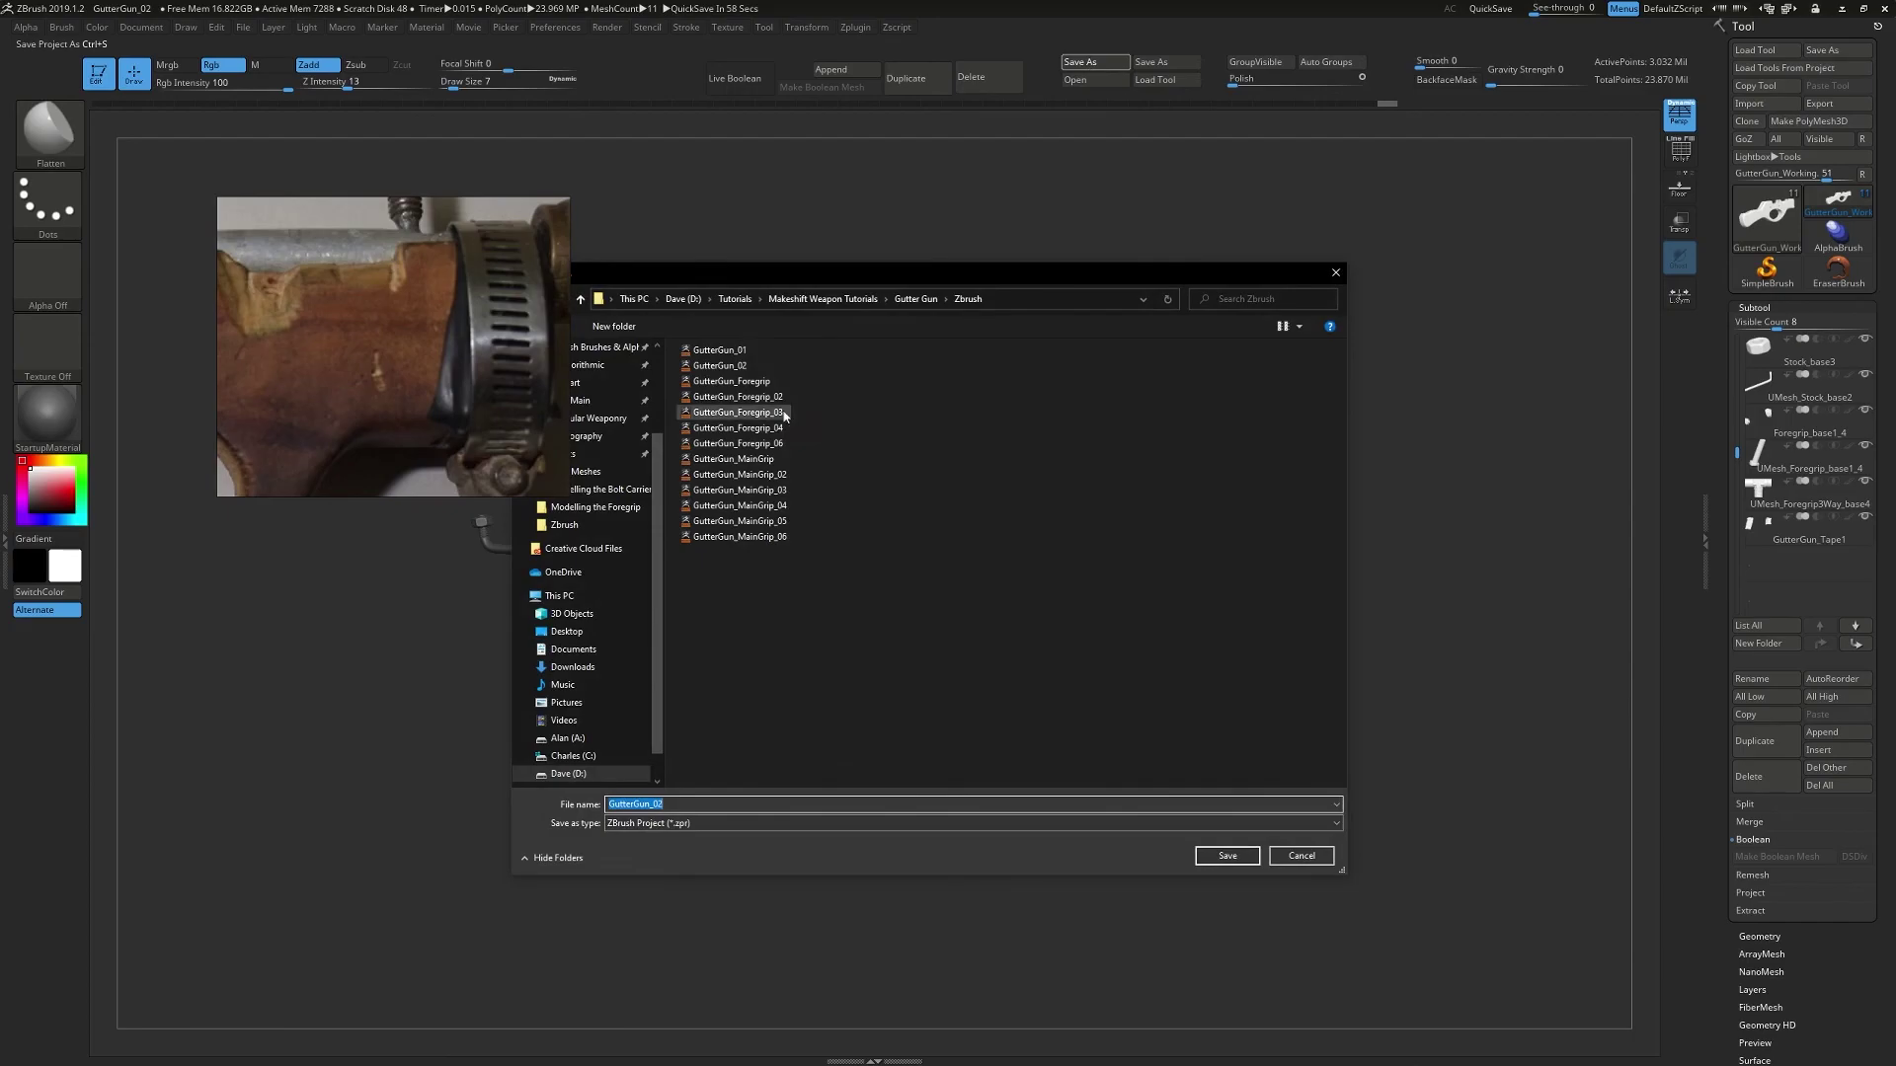
double_click(743, 371)
click(994, 543)
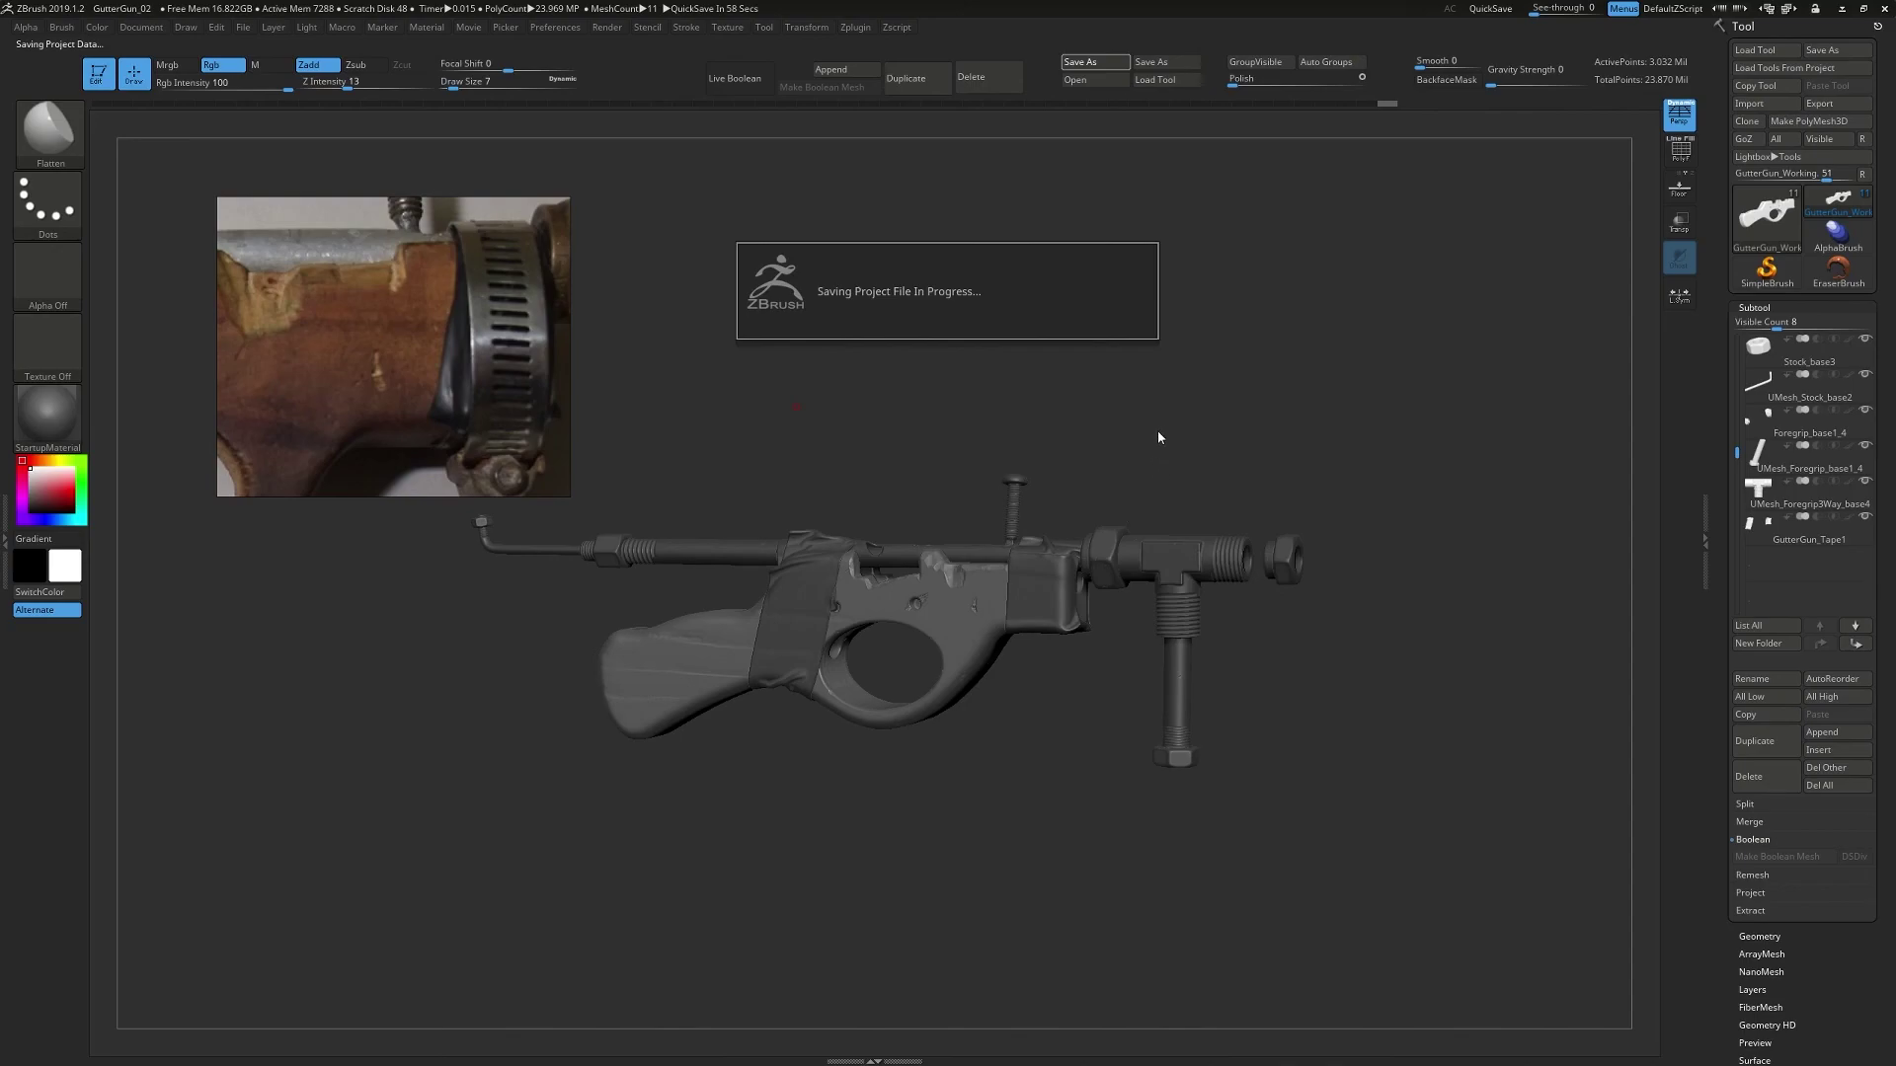
drag(1162, 361, 1110, 385)
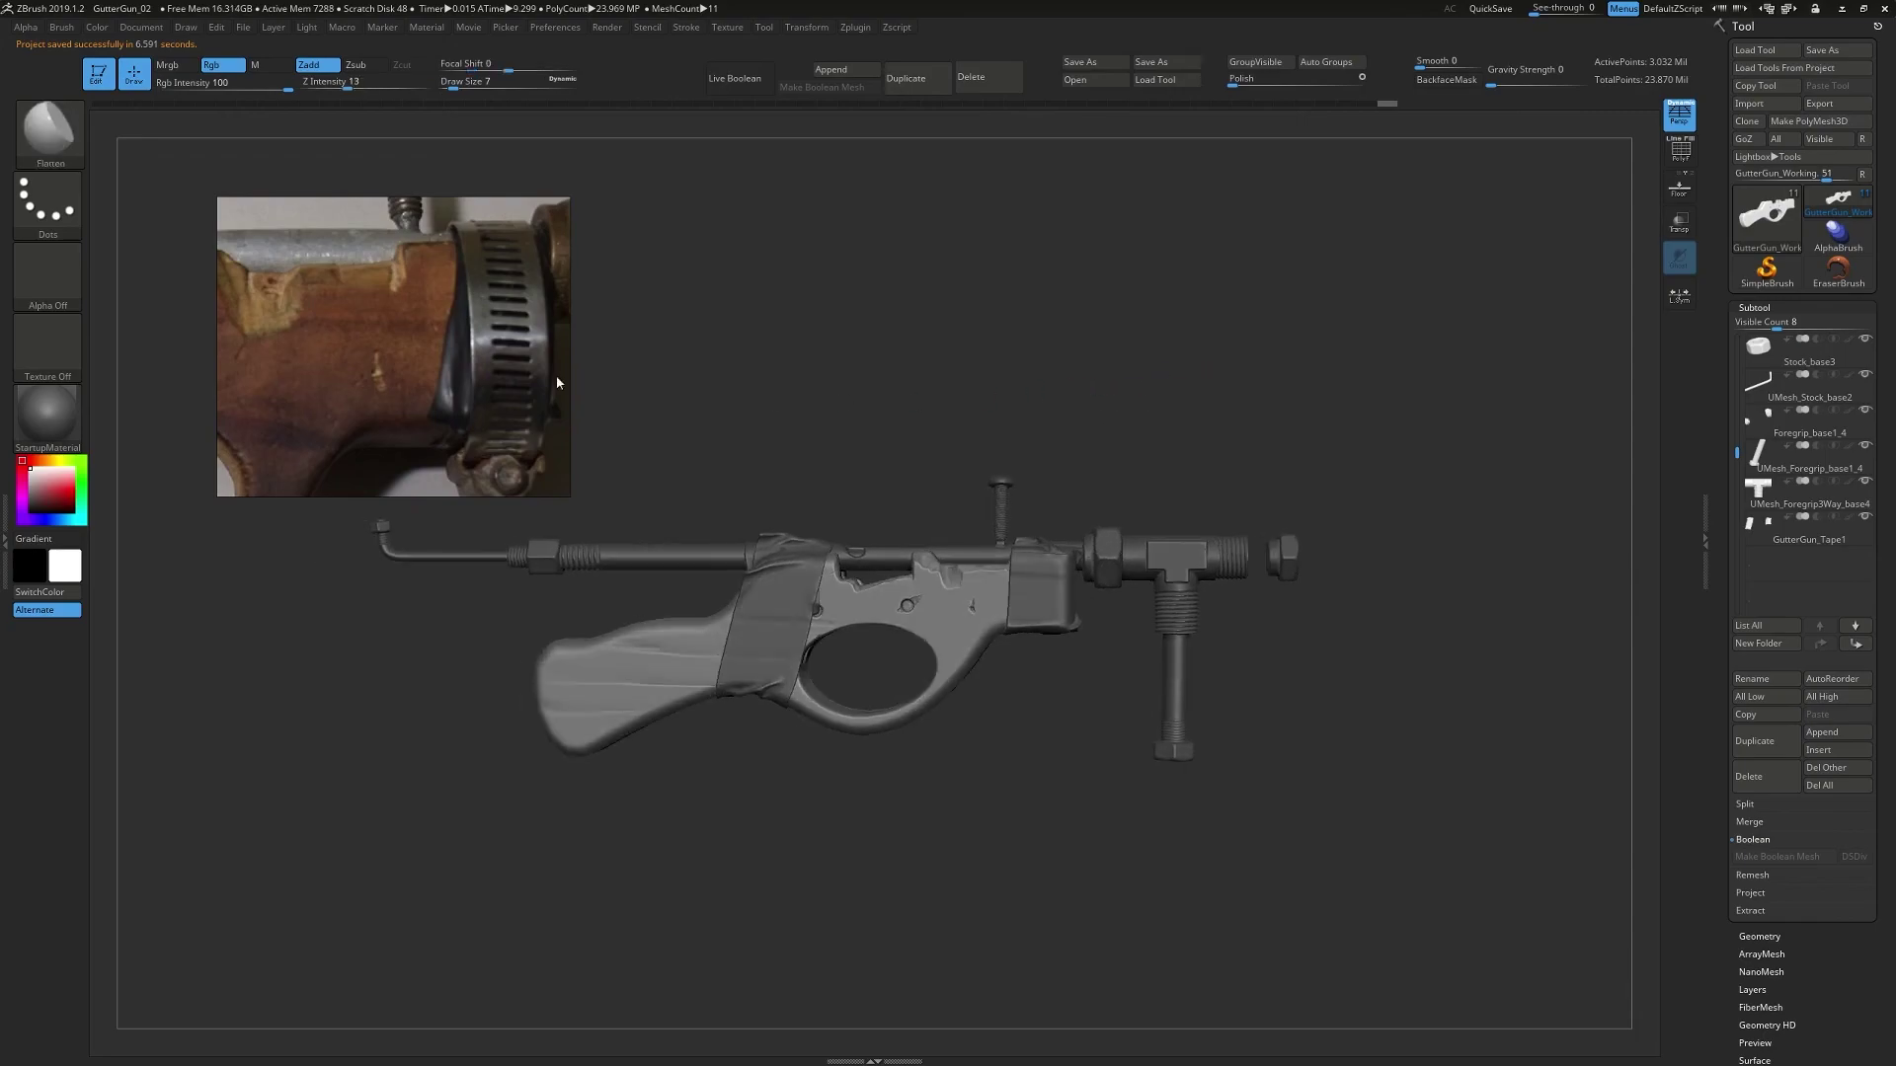
mouse_move(1180, 326)
mouse_down()
mouse_move(1164, 339)
mouse_move(1176, 288)
mouse_move(1198, 284)
mouse_move(1159, 287)
mouse_up()
mouse_move(1158, 288)
ctrl+right_down()
mouse_move(1218, 276)
mouse_move(1062, 297)
mouse_move(1100, 305)
mouse_move(1089, 316)
ctrl+right_up()
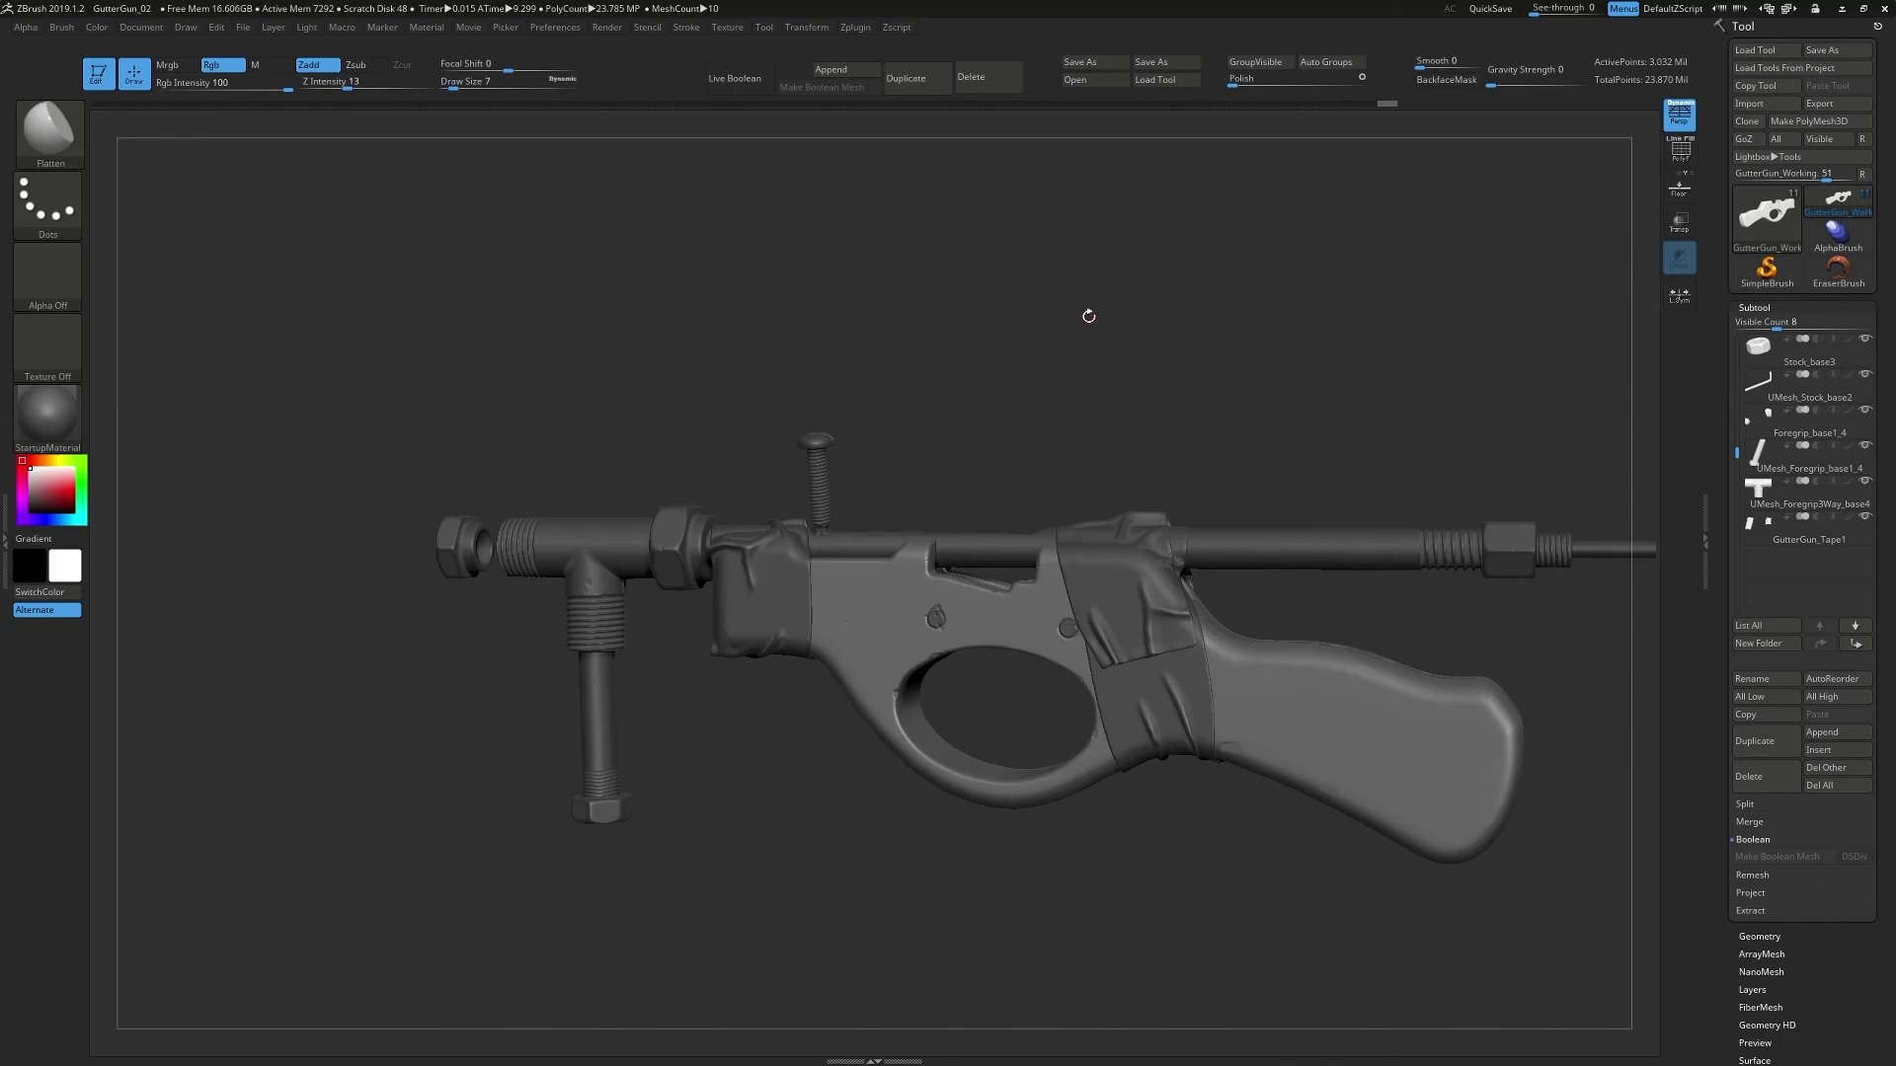
shift+right_drag(1075, 322, 1027, 391)
mouse_move(1027, 391)
mouse_down()
mouse_move(928, 430)
mouse_move(885, 339)
mouse_move(948, 330)
mouse_move(927, 348)
mouse_move(961, 330)
mouse_move(921, 319)
mouse_move(951, 322)
mouse_move(1045, 452)
mouse_move(1109, 453)
mouse_move(1223, 390)
mouse_move(1038, 406)
mouse_up()
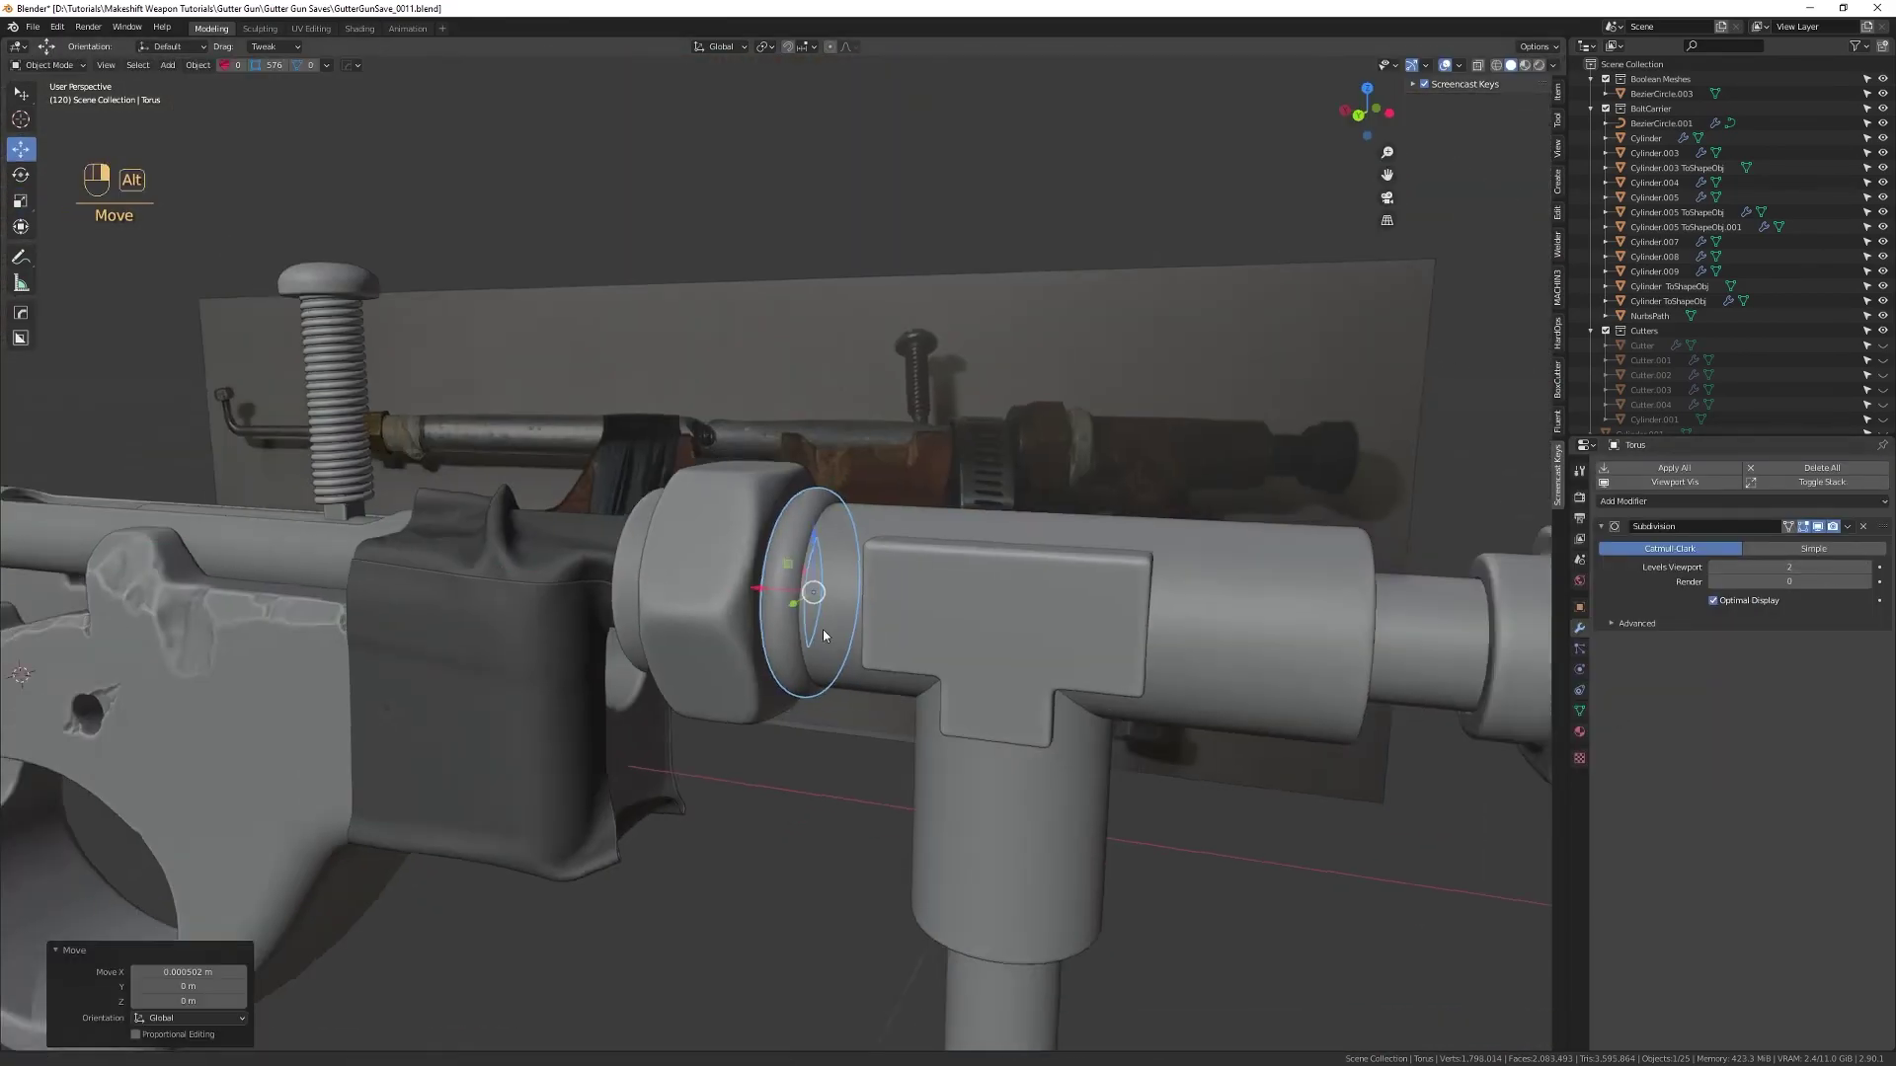
- Switch to Blender, enlarge the torus ring beside the foregrip nut by 1.029, shift it along the pipe and save the file
alt+right_drag(824, 636, 750, 602)
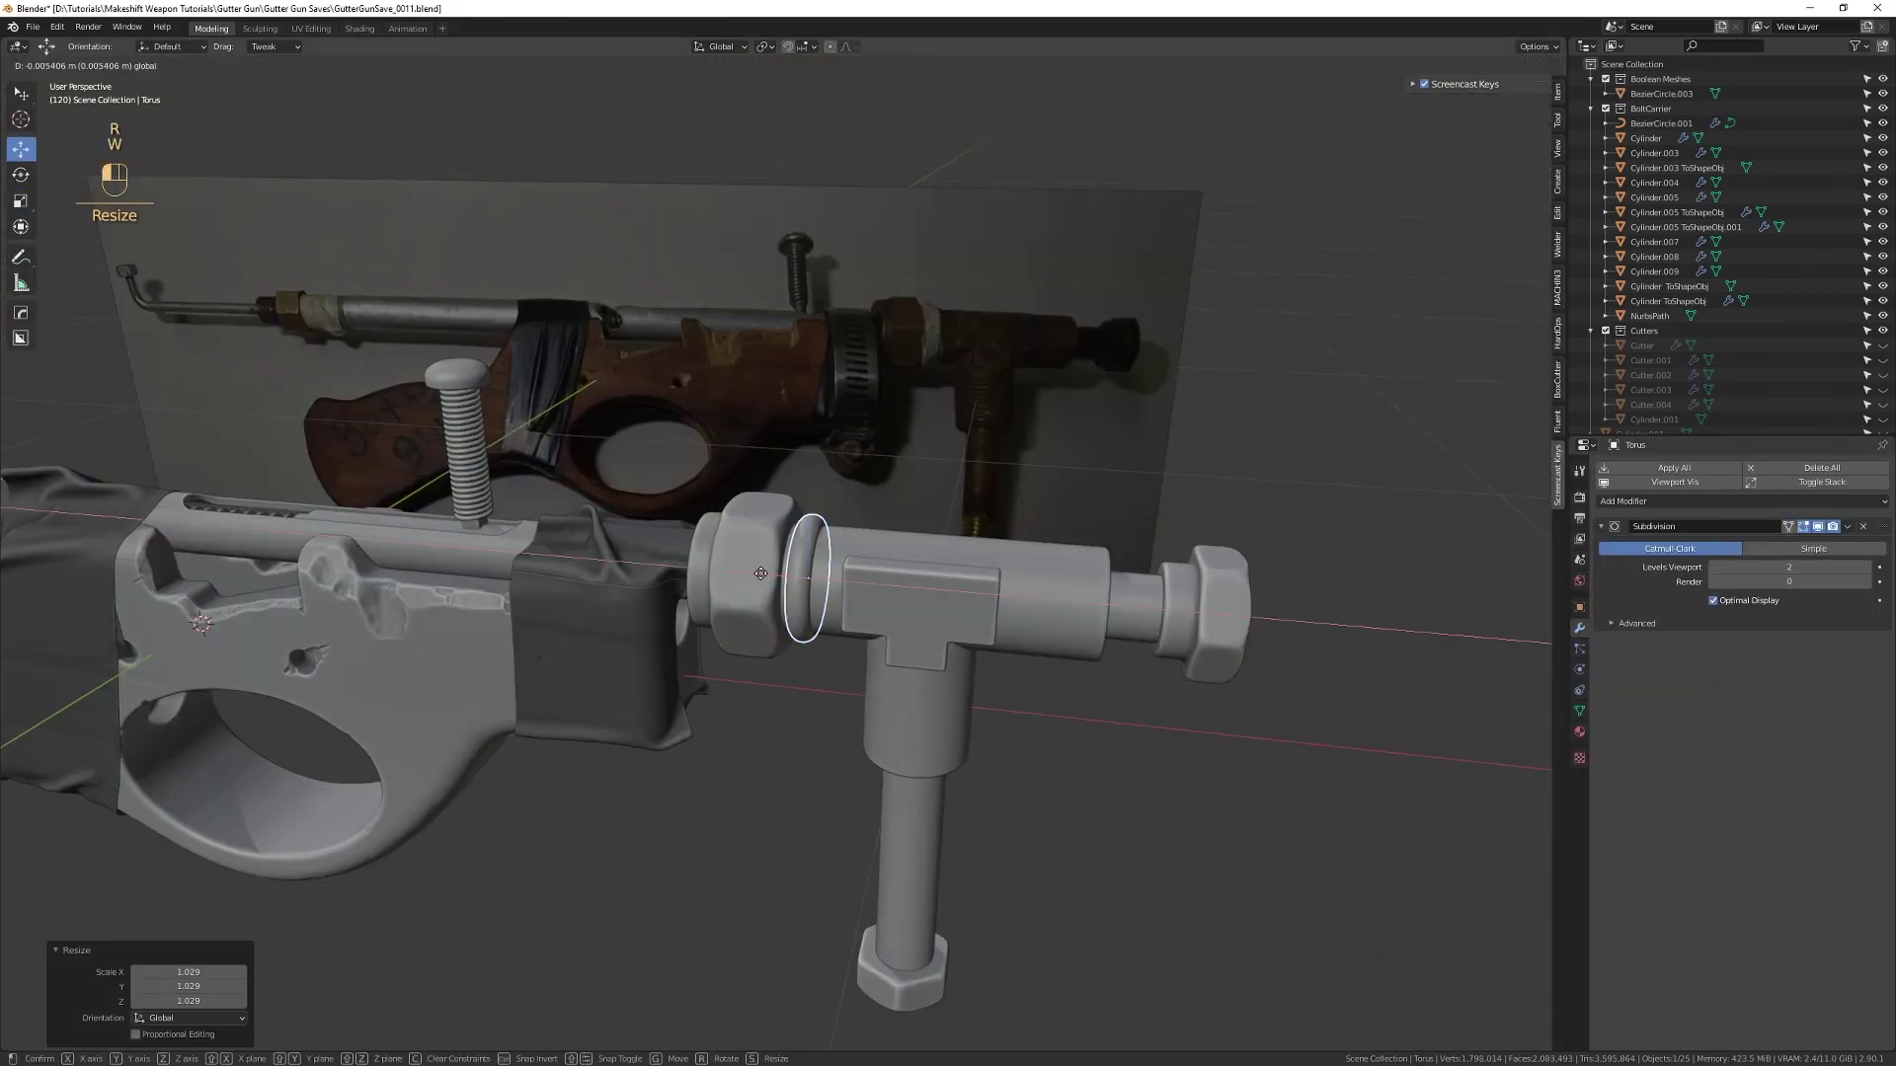
alt+drag(790, 592, 745, 537)
key(ctrl+s)
- Select the foregrip nut, ring and three-way pipe piece and export only the selection as an OBJ
shift+click(1037, 599)
alt+drag(991, 656, 948, 711)
alt+drag(705, 684, 563, 578)
ctrl+click(861, 914)
alt+right_drag(790, 681, 869, 632)
key(shift+Tab)
alt+drag(914, 711, 869, 750)
key(shift+Tab)
click(958, 778)
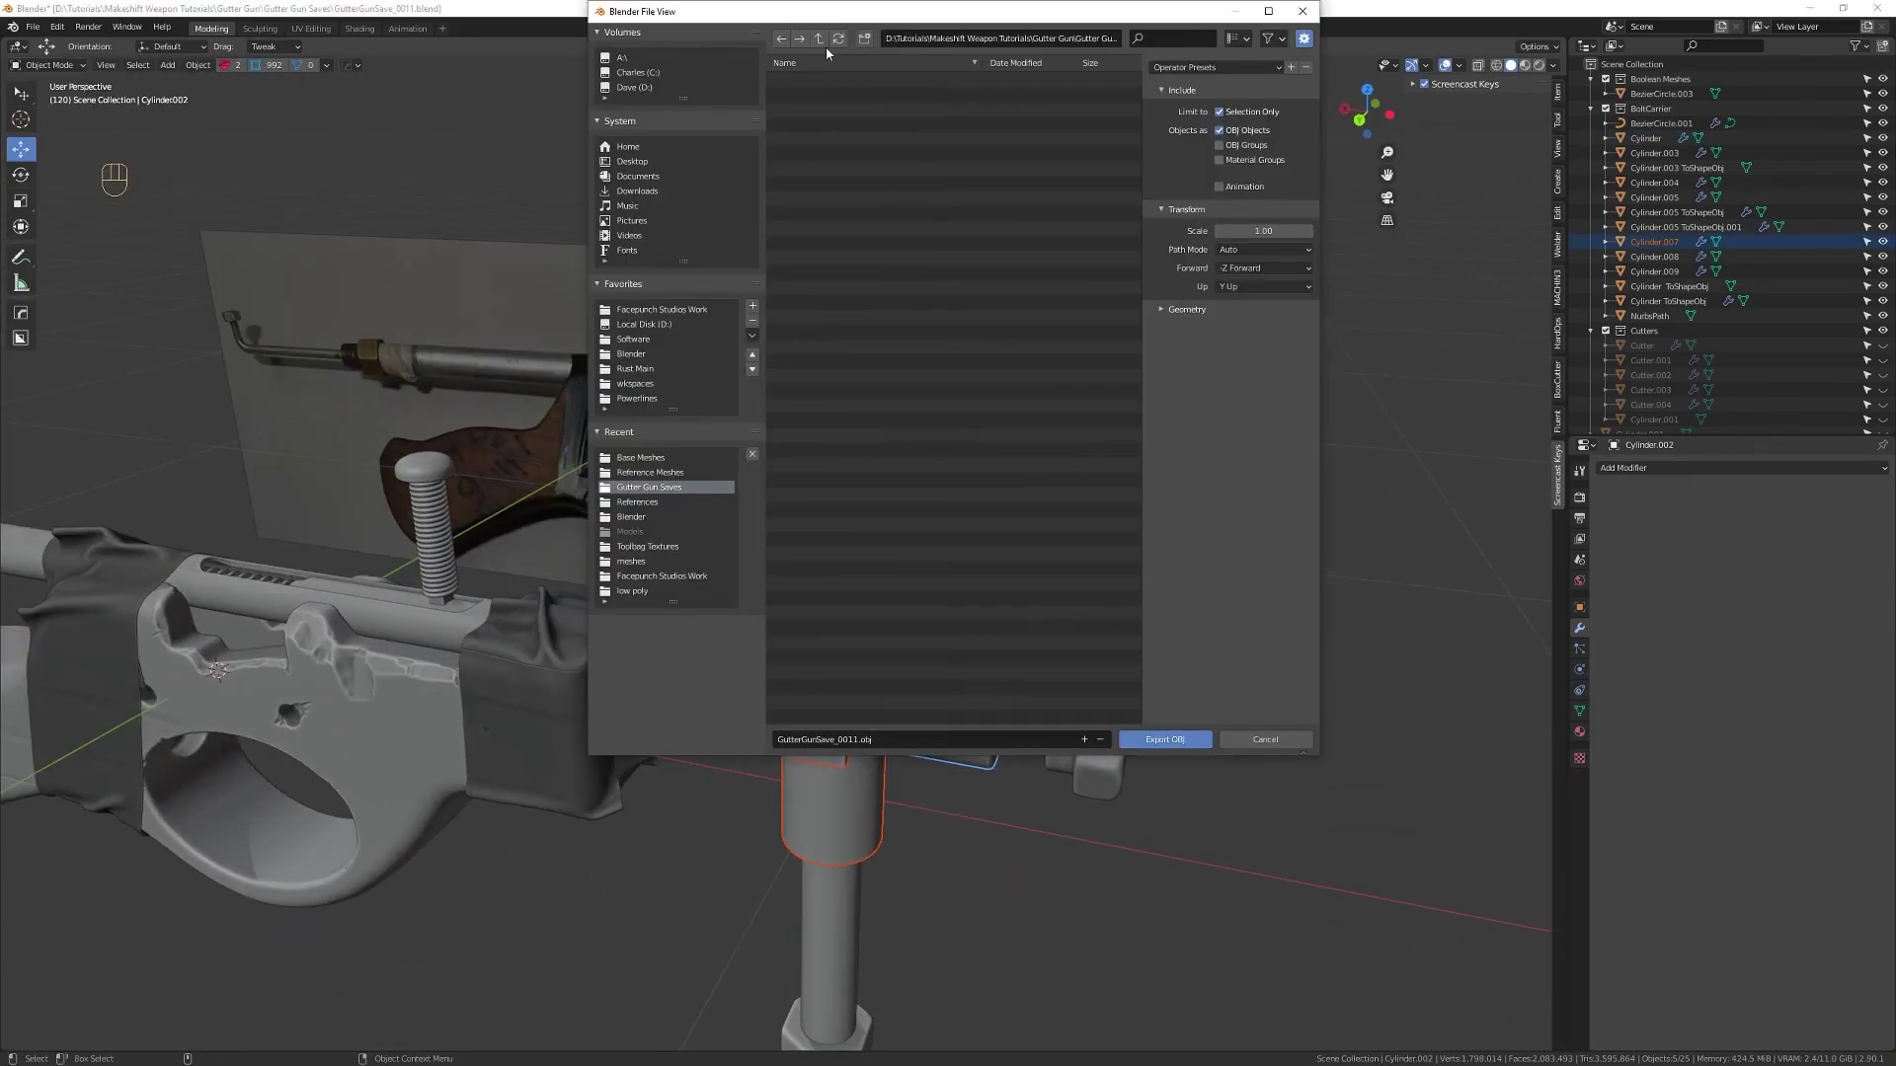
click(1166, 739)
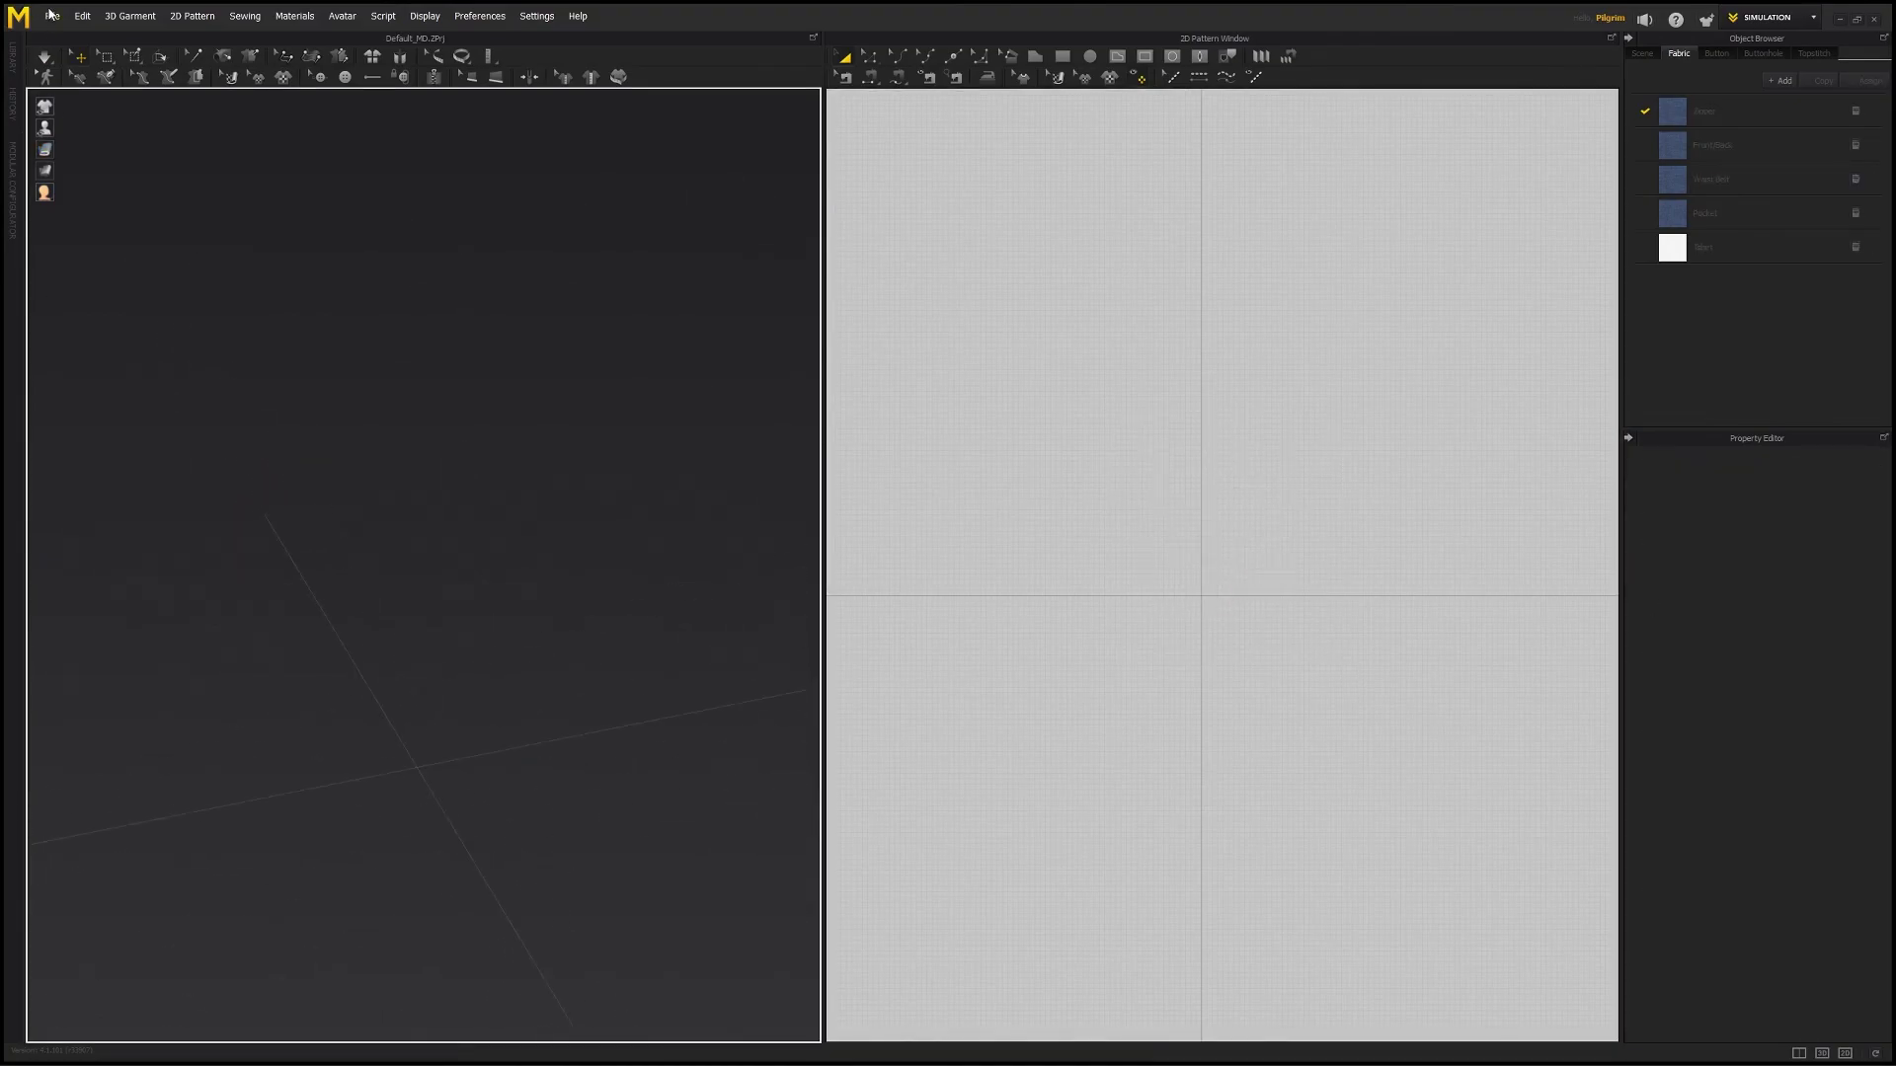
- Switch to Marvelous Designer and import the exported foregrip OBJ
click(50, 14)
mouse_move(93, 178)
click(177, 169)
double_click(400, 635)
click(869, 783)
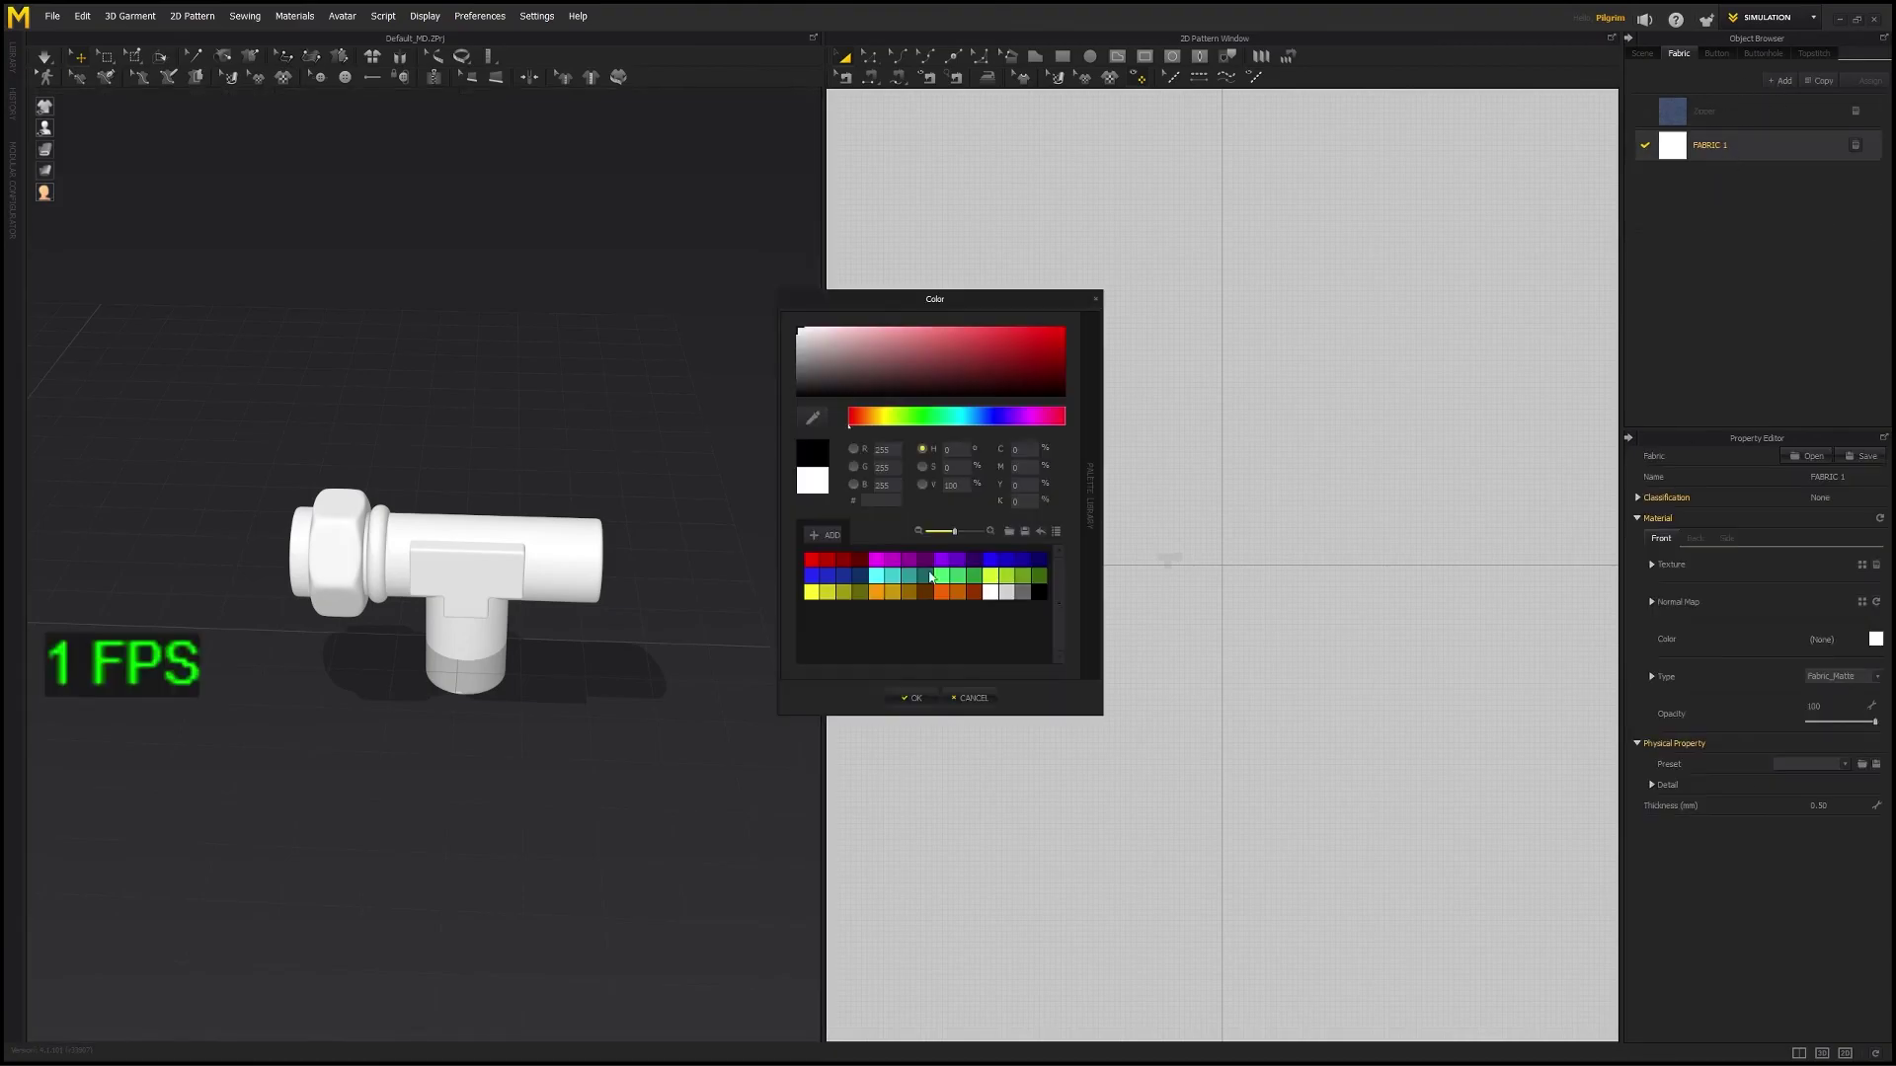
- Set the colour of FABRIC 1 to dark grey and its material type to Fabric_Shiny
click(914, 698)
click(1842, 677)
click(1838, 690)
- Place the reference photo over the 2D pattern window, framed on the white tape at the pipe joint
scroll(515, 582, up, 3)
scroll(1182, 578, up, 10)
middle_drag(1182, 579, 1262, 708)
key(alt+Tab)
scroll(1090, 592, up, 5)
drag(1444, 875, 1119, 671)
right_drag(1090, 656, 1136, 390)
middle_drag(1131, 340, 1200, 622)
- Draw a tall narrow rectangular pattern with an outline of about 75 cm and lay it flat above the pipe
key(s)
drag(1204, 583, 1244, 794)
scroll(383, 677, down, 5)
right_drag(592, 632, 395, 632)
scroll(395, 632, up, 5)
drag(513, 488, 568, 551)
drag(533, 525, 375, 489)
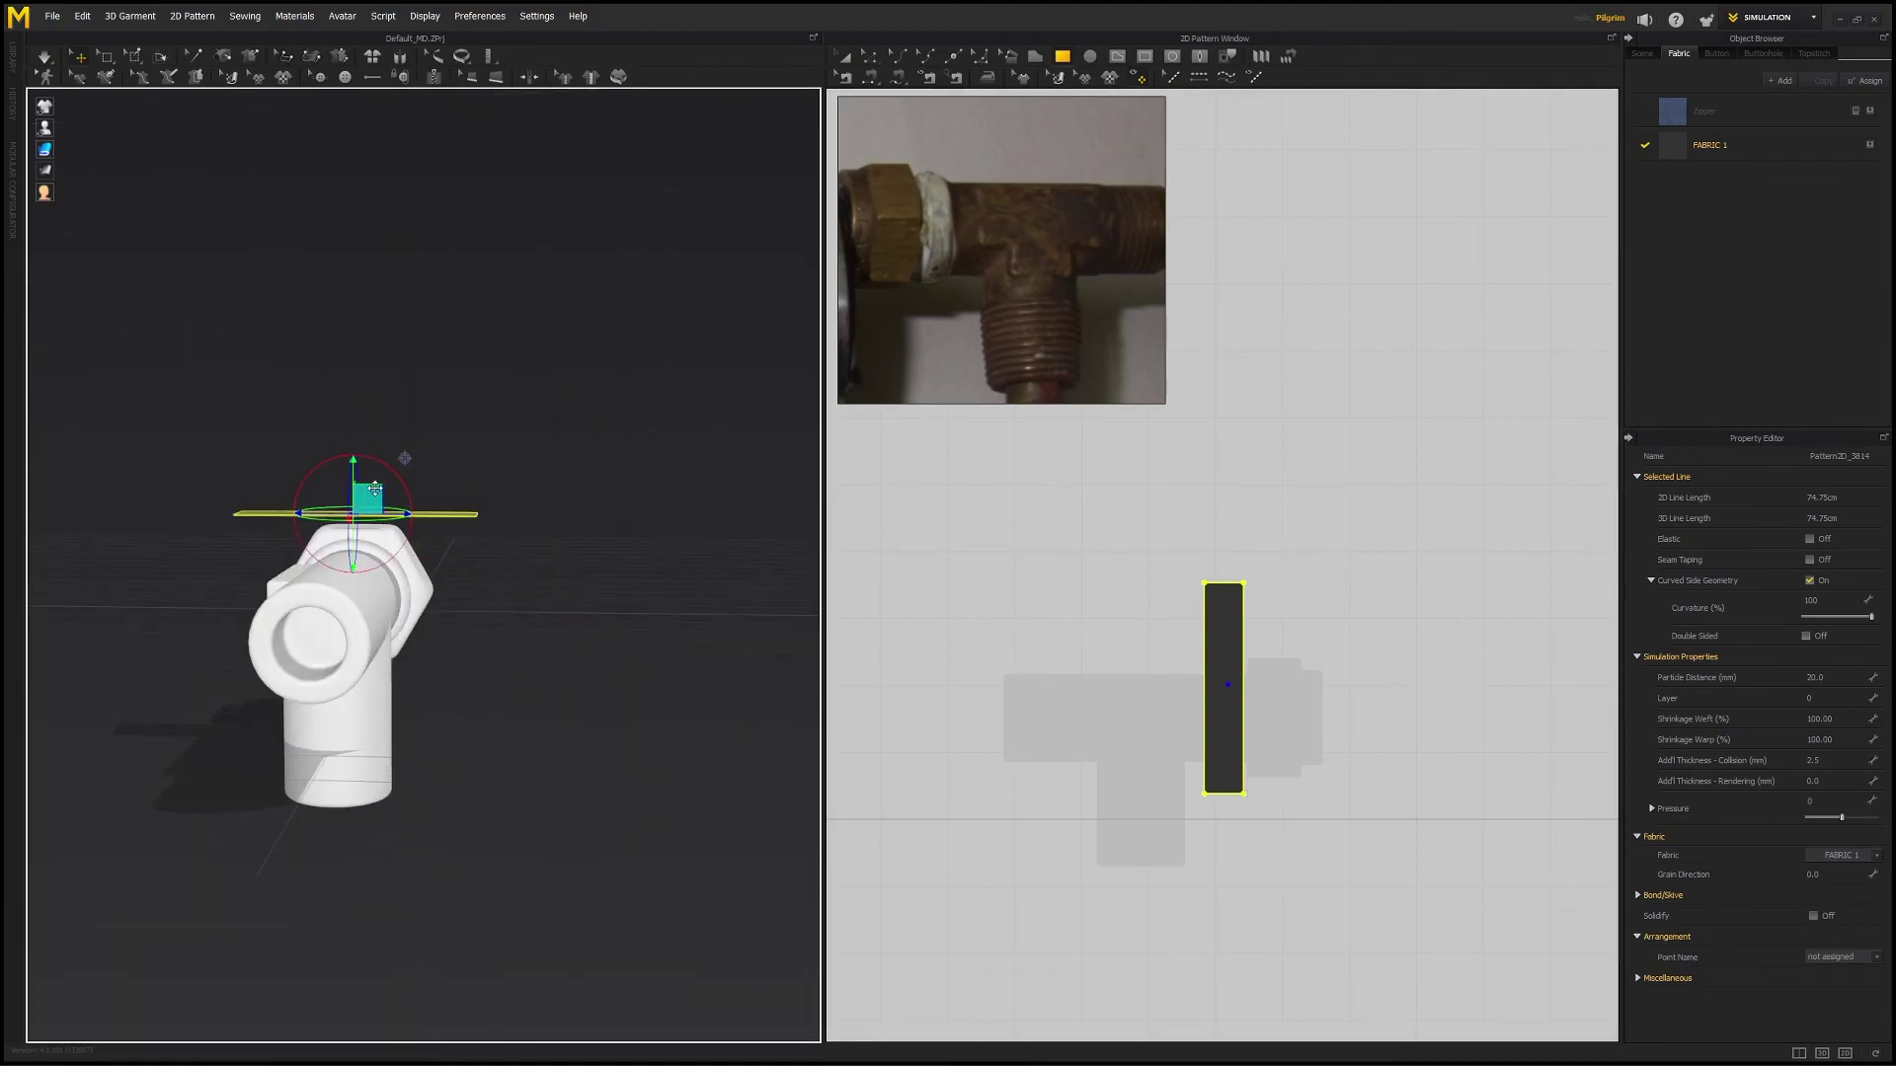
- Move the tape strip in 3D so that it lines up above the ring beside the nut
right_drag(395, 494, 524, 498)
click(517, 592)
drag(516, 549, 517, 459)
right_drag(518, 459, 617, 513)
click(447, 369)
right_drag(553, 414, 469, 400)
drag(455, 367, 464, 367)
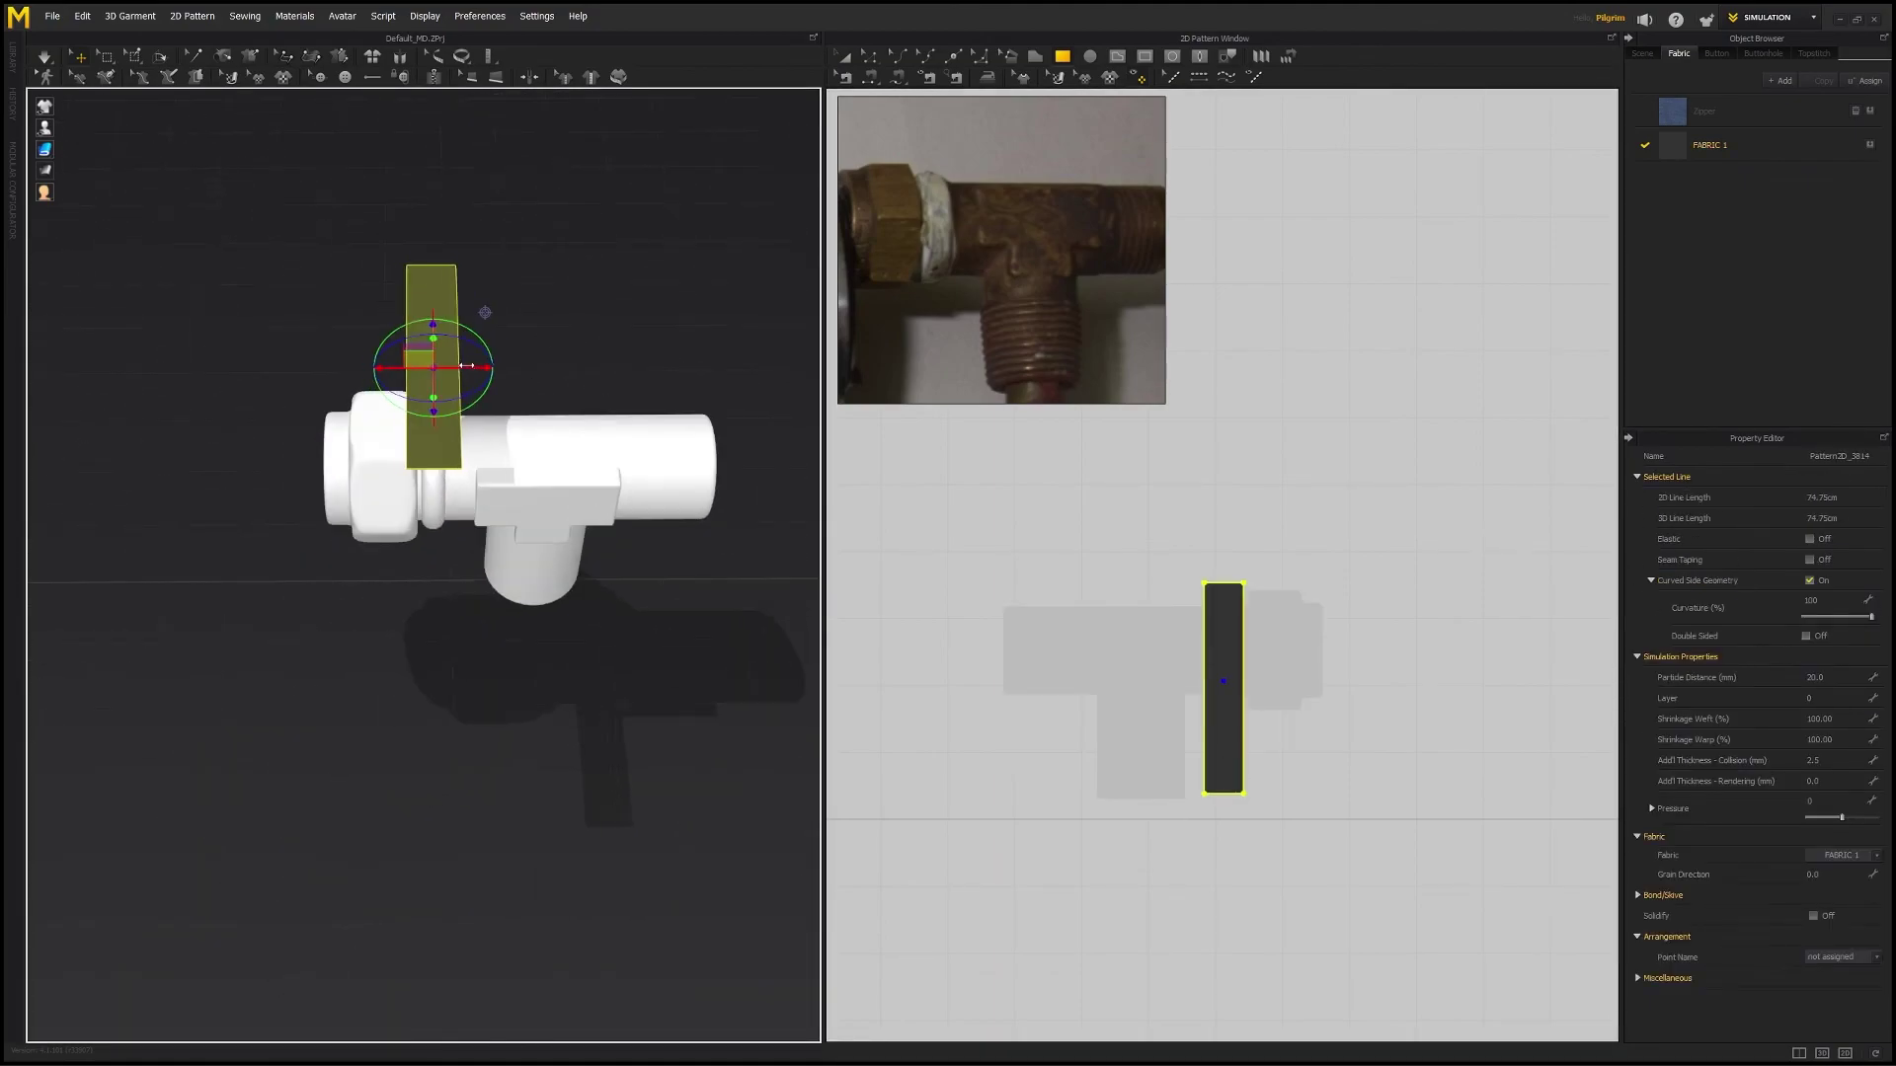
- Lower the tape strip onto the top of the ring and turn it slightly across the pipe
scroll(464, 367, up, 5)
right_drag(464, 366, 523, 326)
drag(436, 232, 436, 366)
right_drag(503, 370, 454, 382)
click(435, 513)
right_drag(444, 524, 454, 474)
click(477, 381)
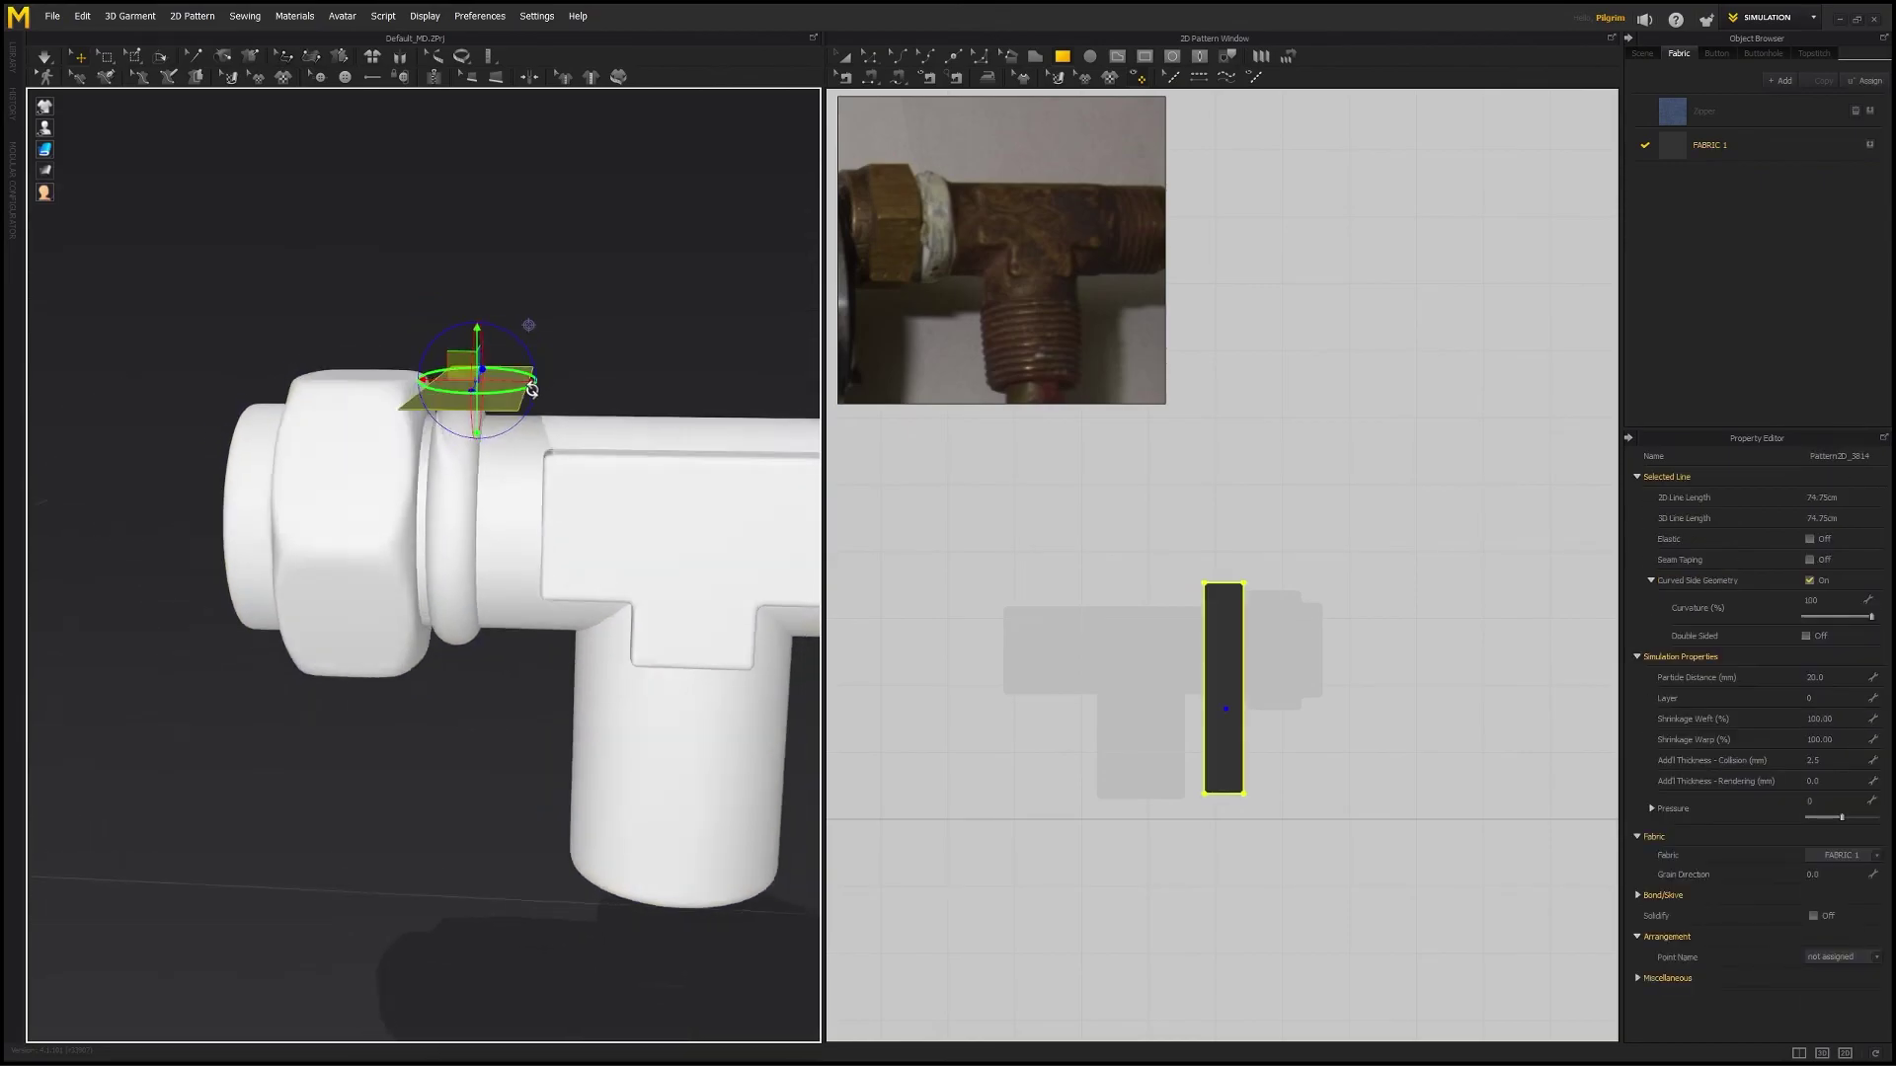
right_drag(534, 382, 503, 398)
- Set the strip's particle distance to 10 mm and pressure to -5, reduce its weft and warp shrinkage, and test the simulation
key(space)
key(ctrl+z)
click(1828, 680)
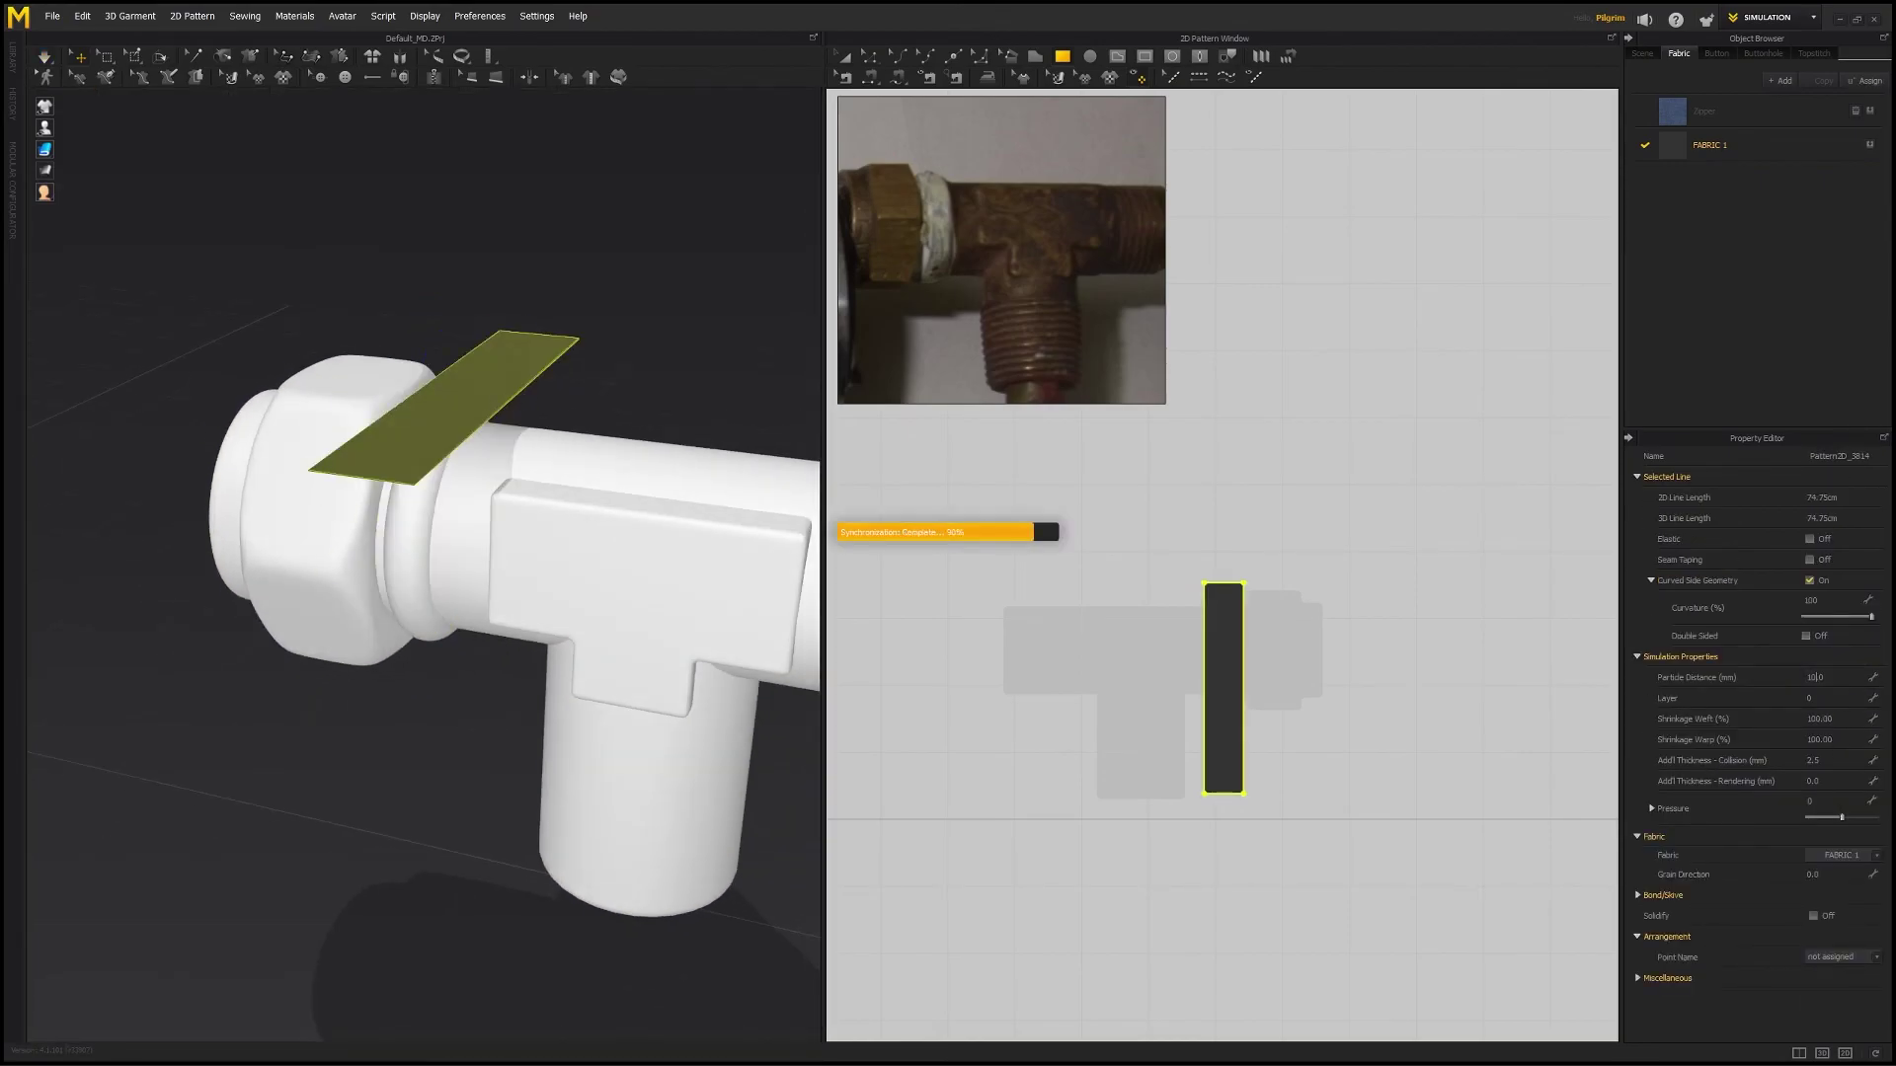
key(a)
click(1822, 719)
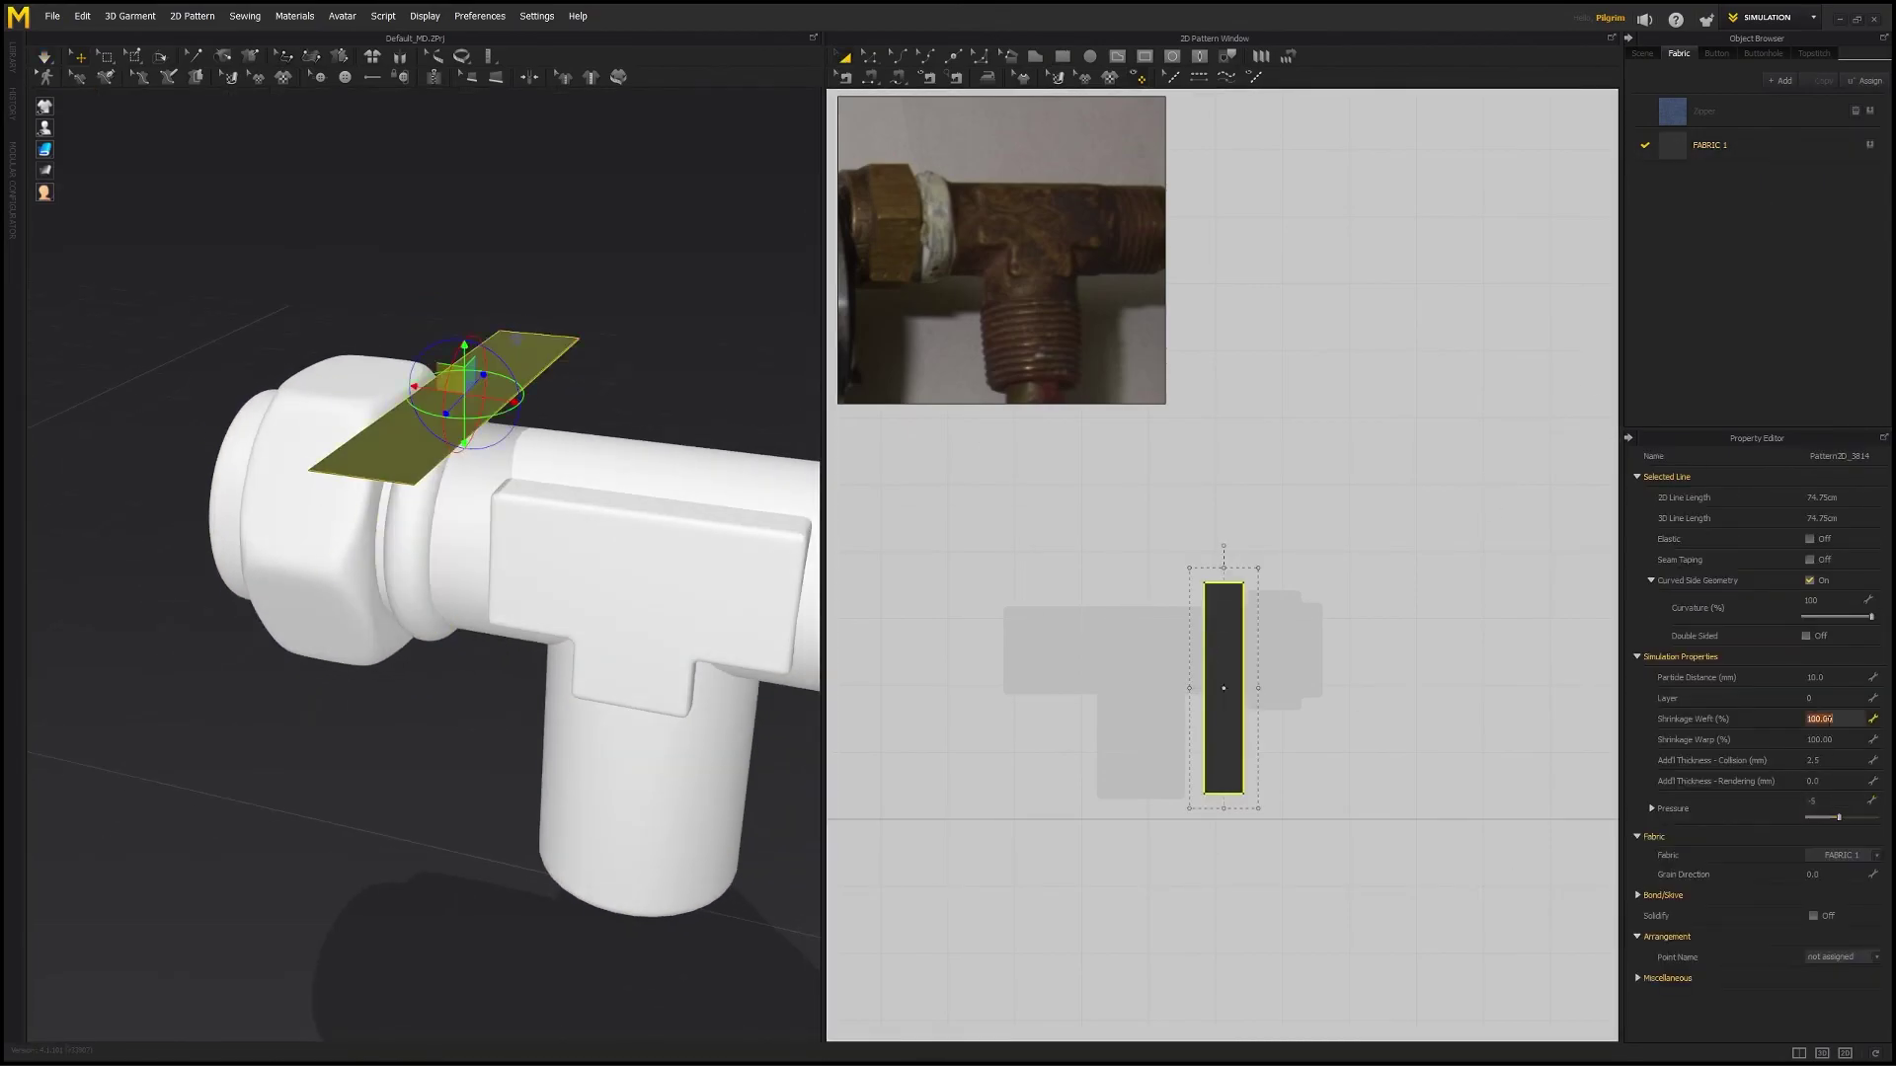
key(space)
right_drag(772, 679, 529, 322)
key(ctrl+z)
- Set the strip's additional collision thickness to 1 mm and try the simulation before undoing the drape
click(1822, 761)
text(1)
key(Return)
key(space)
right_drag(444, 385, 731, 464)
key(ctrl+z)
- Lengthen the tape strip at both ends to an outline of about 125 cm
drag(1224, 568, 1229, 452)
right_drag(642, 583, 503, 632)
drag(1225, 809, 1225, 862)
- Run the simulation and pull the strip's ends around the pipe so that it wraps the ring beside the nut
key(space)
right_drag(425, 494, 296, 444)
scroll(504, 563, up, 8)
drag(479, 642, 520, 718)
right_drag(521, 718, 448, 662)
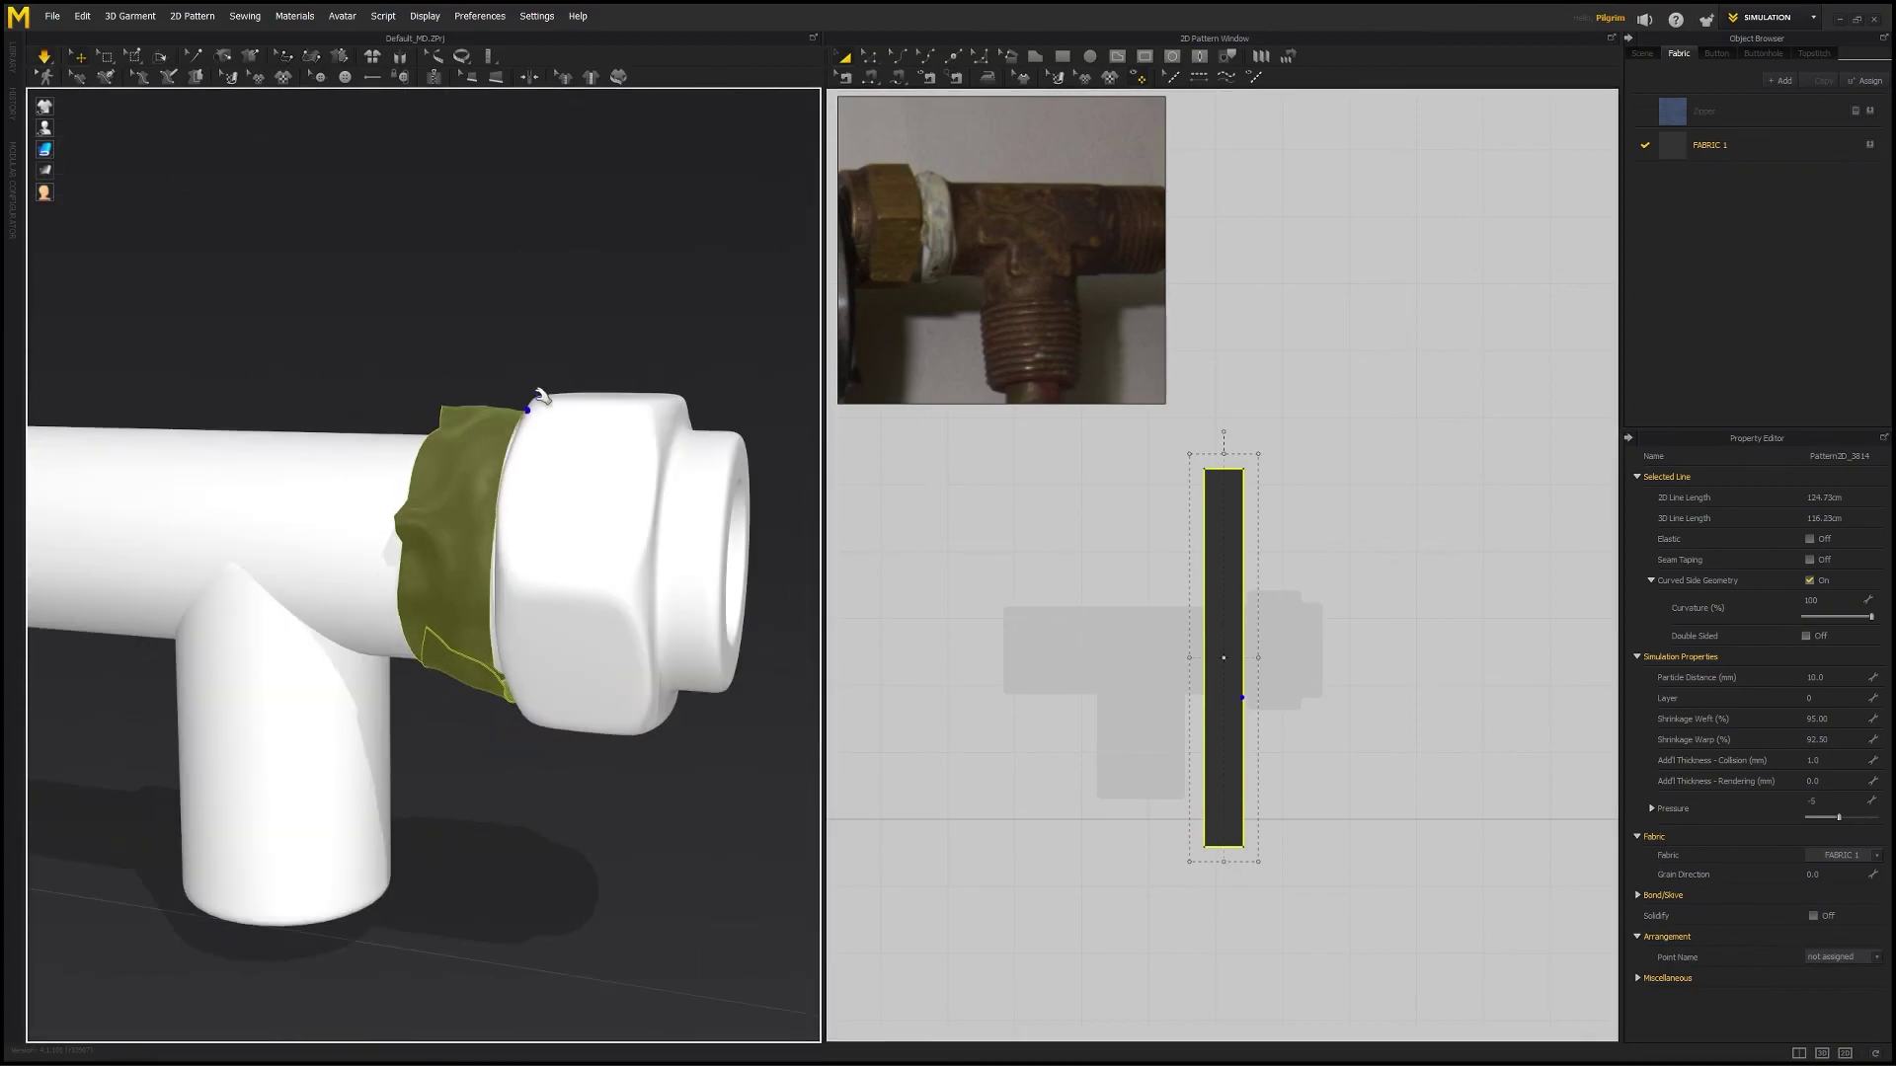
right_drag(543, 393, 664, 430)
- Refine the wrapped strip with pressure -20, particle distance 5 mm and collision thickness 0.1 mm, then stop the simulation
drag(1839, 818, 1827, 818)
click(1824, 677)
text(5)
key(Return)
right_drag(606, 339, 395, 339)
click(1830, 764)
text(0.1)
key(Return)
right_drag(178, 286, 459, 441)
right_drag(468, 534, 395, 365)
key(space)
- Duplicate the tape strip beside the original pattern and move the copy over to the joint in 3D
click(1225, 658)
key(ctrl+d)
click(1282, 661)
scroll(491, 397, down, 5)
middle_drag(491, 397, 346, 414)
click(717, 568)
drag(754, 569, 380, 563)
scroll(681, 538, up, 5)
click(681, 539)
right_drag(681, 538, 553, 534)
- Flatten the duplicated strip and shift it closer above the wrapped joint
right_click(1276, 624)
click(1324, 234)
drag(661, 529, 607, 533)
right_drag(607, 533, 453, 543)
key(space)
drag(556, 490, 497, 549)
key(ctrl+z)
- Adjust the flat duplicate strip's placement and angle above the joint so that it is offset to one side
right_drag(518, 367, 626, 380)
click(620, 536)
right_drag(711, 513, 635, 441)
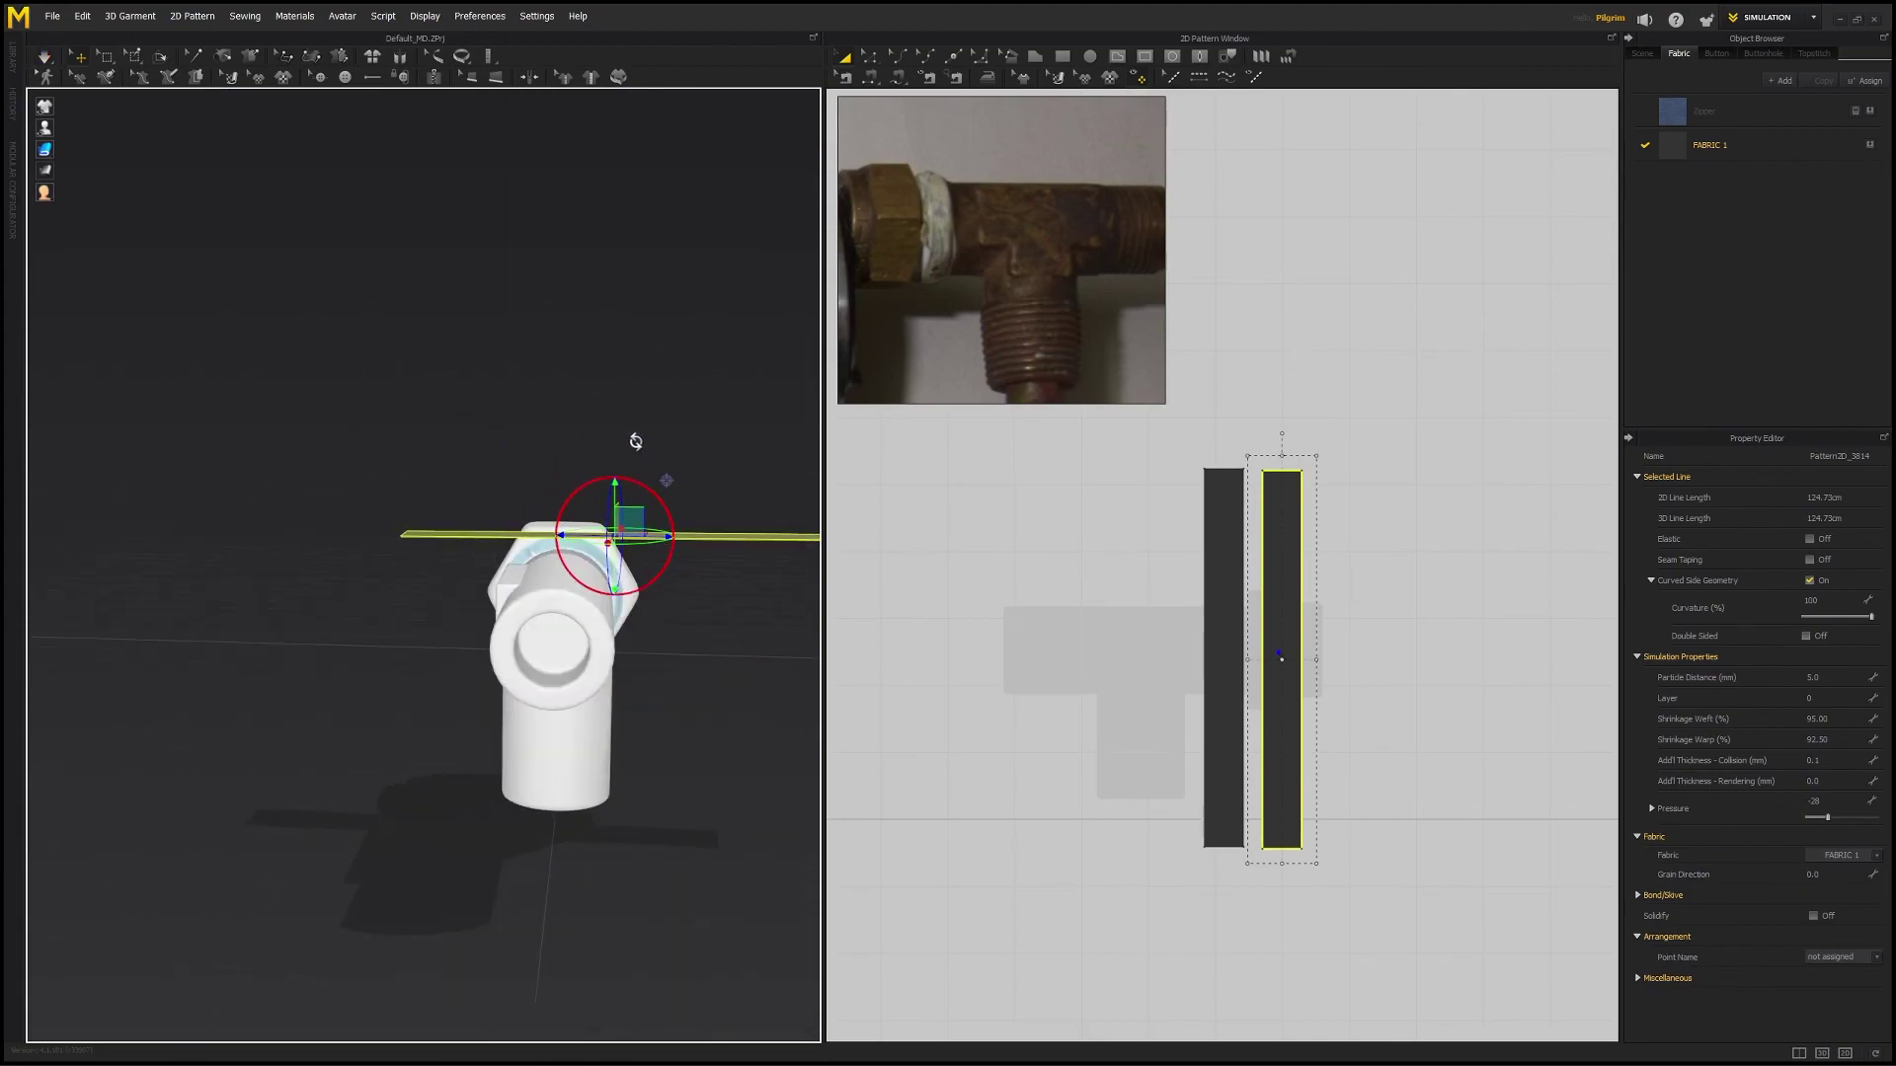
right_drag(753, 436, 724, 524)
scroll(724, 525, up, 4)
middle_drag(724, 525, 499, 524)
- Wrap the duplicate strip around the joint over the first one by pulling it during simulation, then stop the simulation
drag(696, 513, 652, 593)
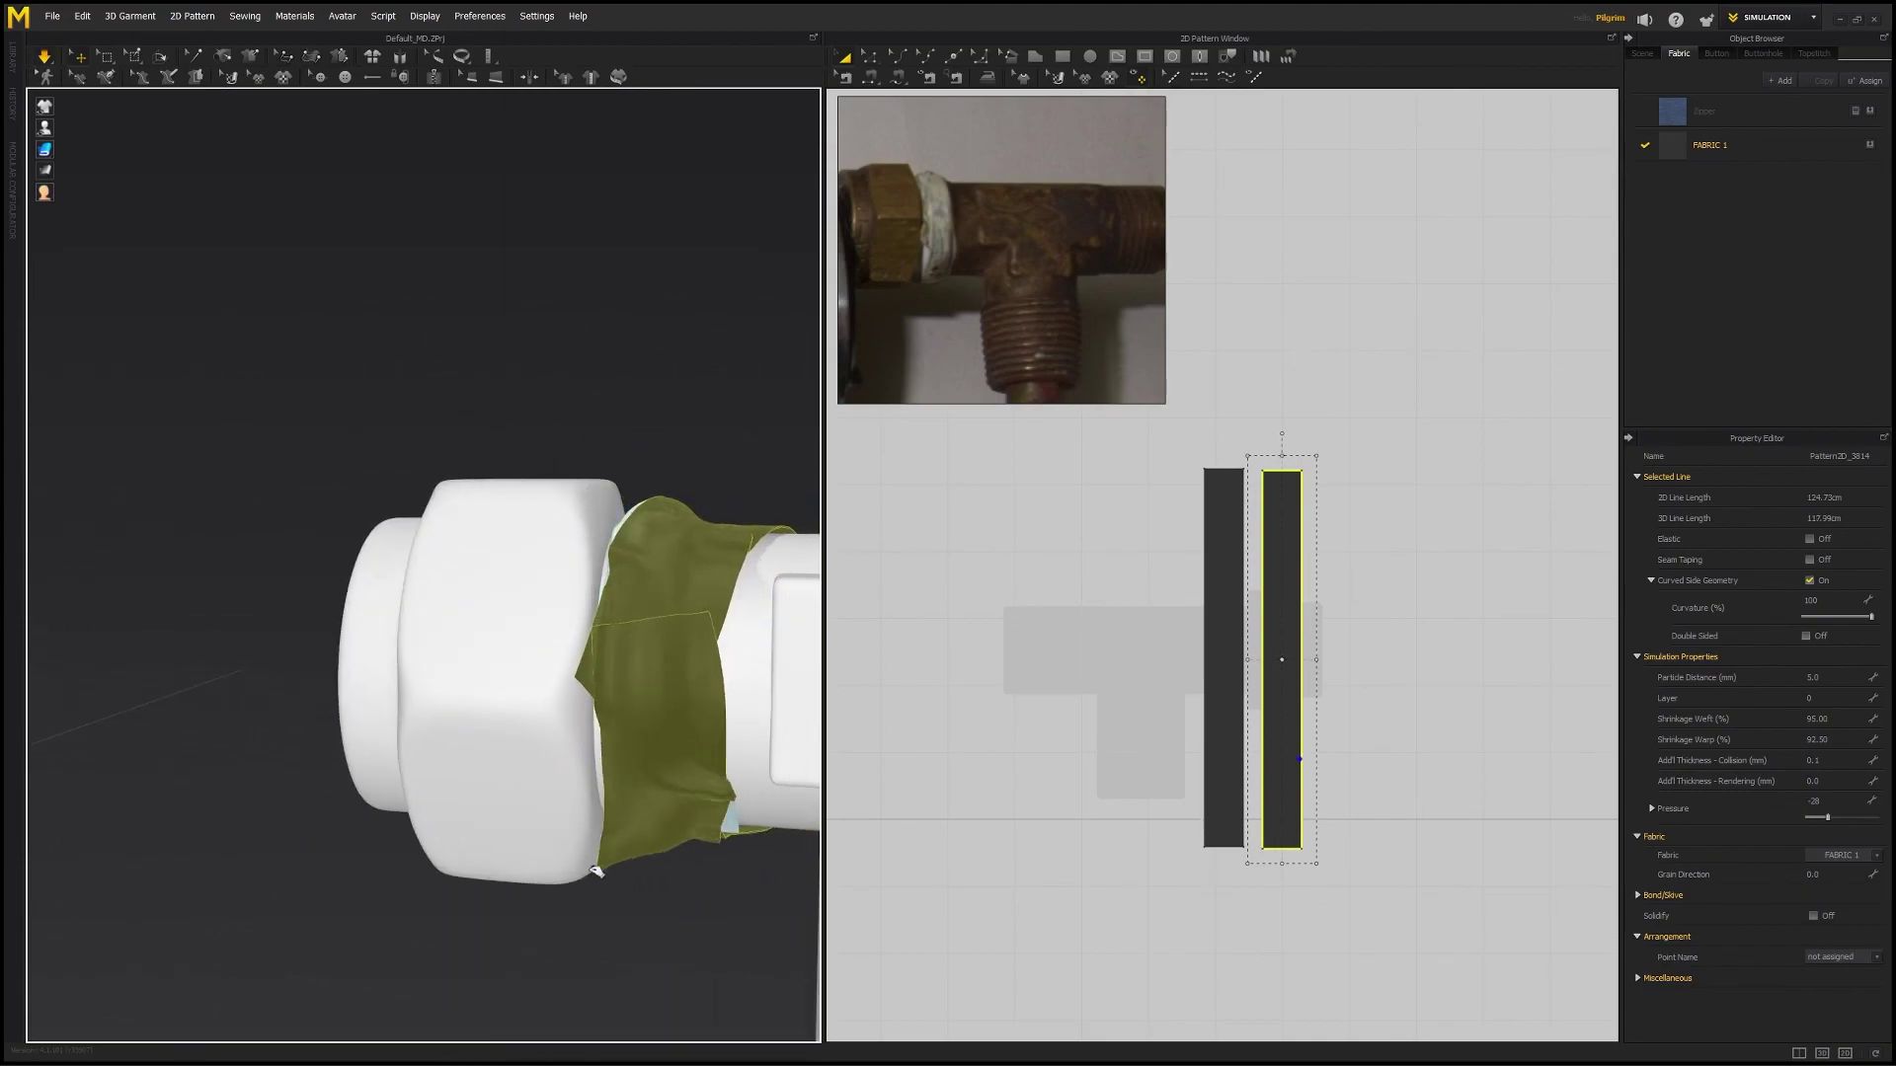
right_drag(599, 873, 570, 568)
right_drag(570, 736, 544, 621)
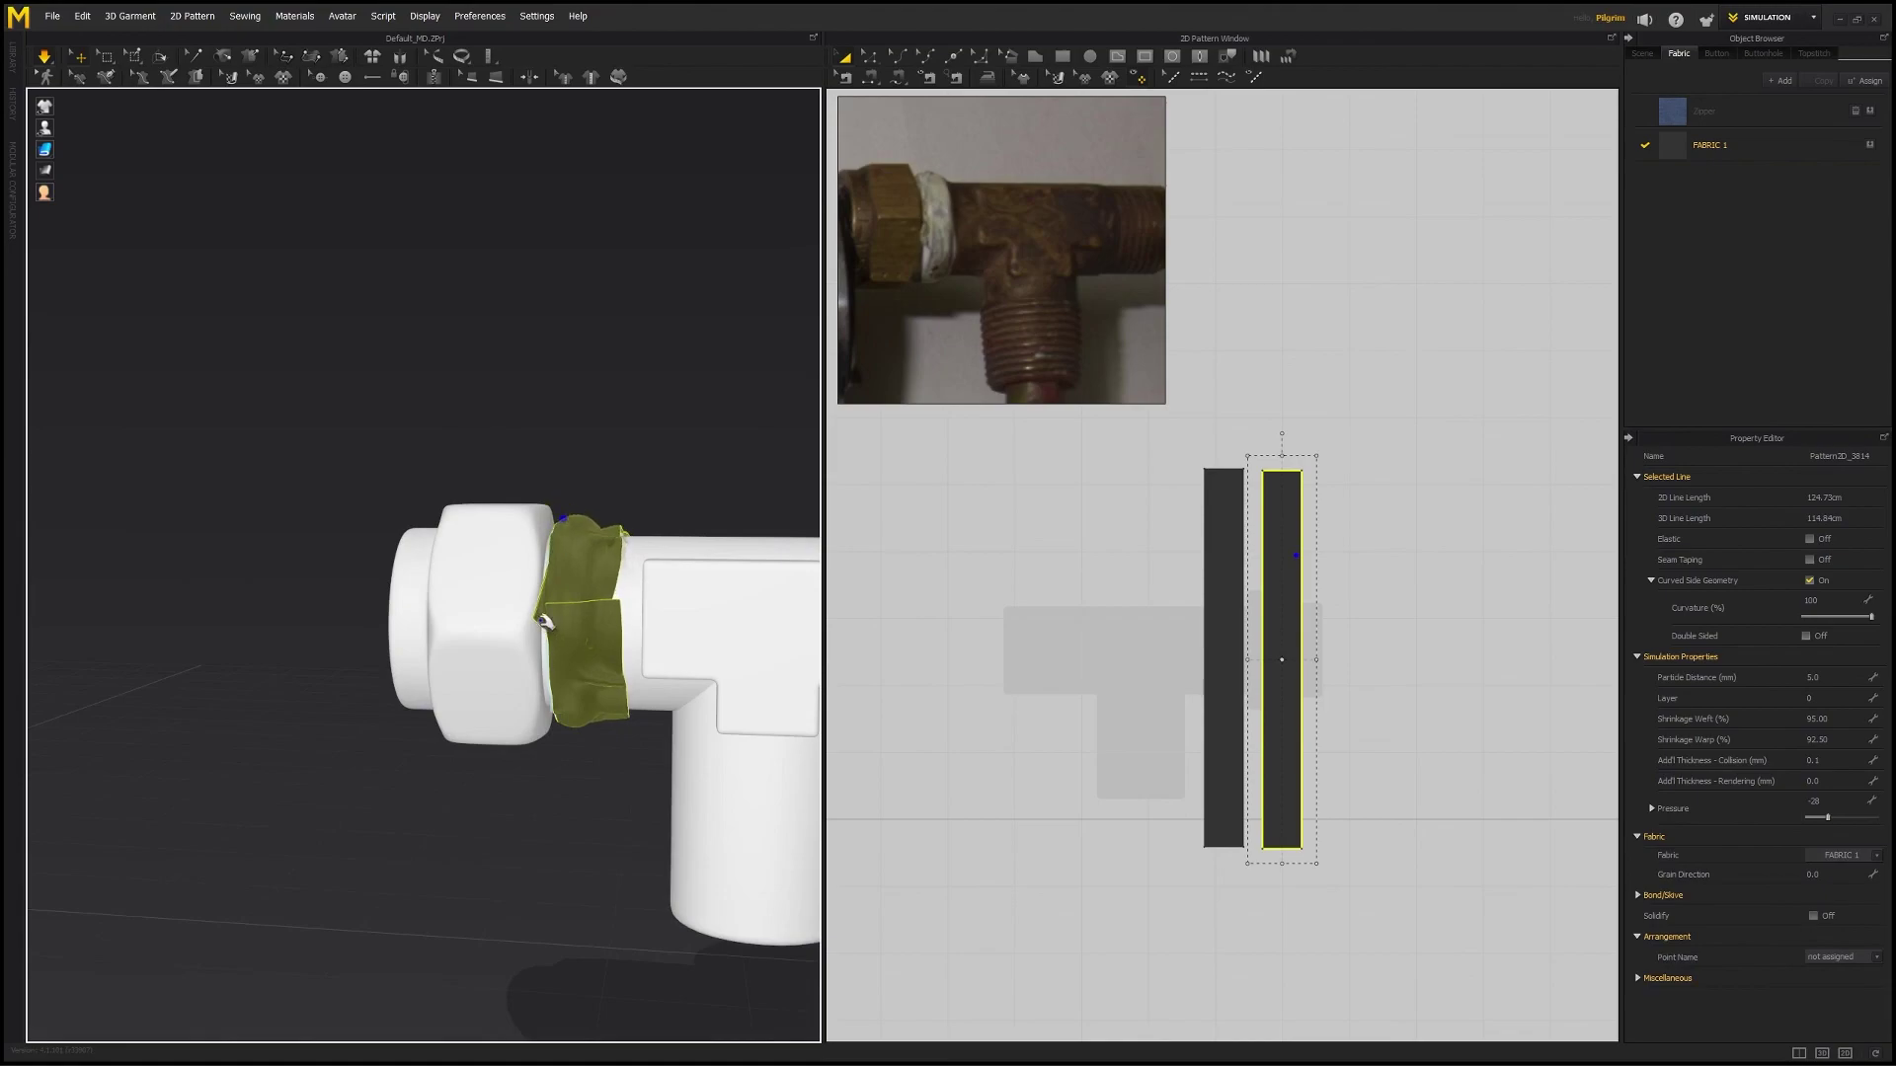
right_drag(621, 570, 546, 481)
right_drag(591, 575, 465, 271)
key(space)
- Set the physical property preset of FABRIC 1 to Denim_Stretch and restart the simulation
scroll(453, 301, down, 5)
click(453, 300)
scroll(453, 300, up, 5)
click(405, 373)
click(1758, 145)
click(1837, 765)
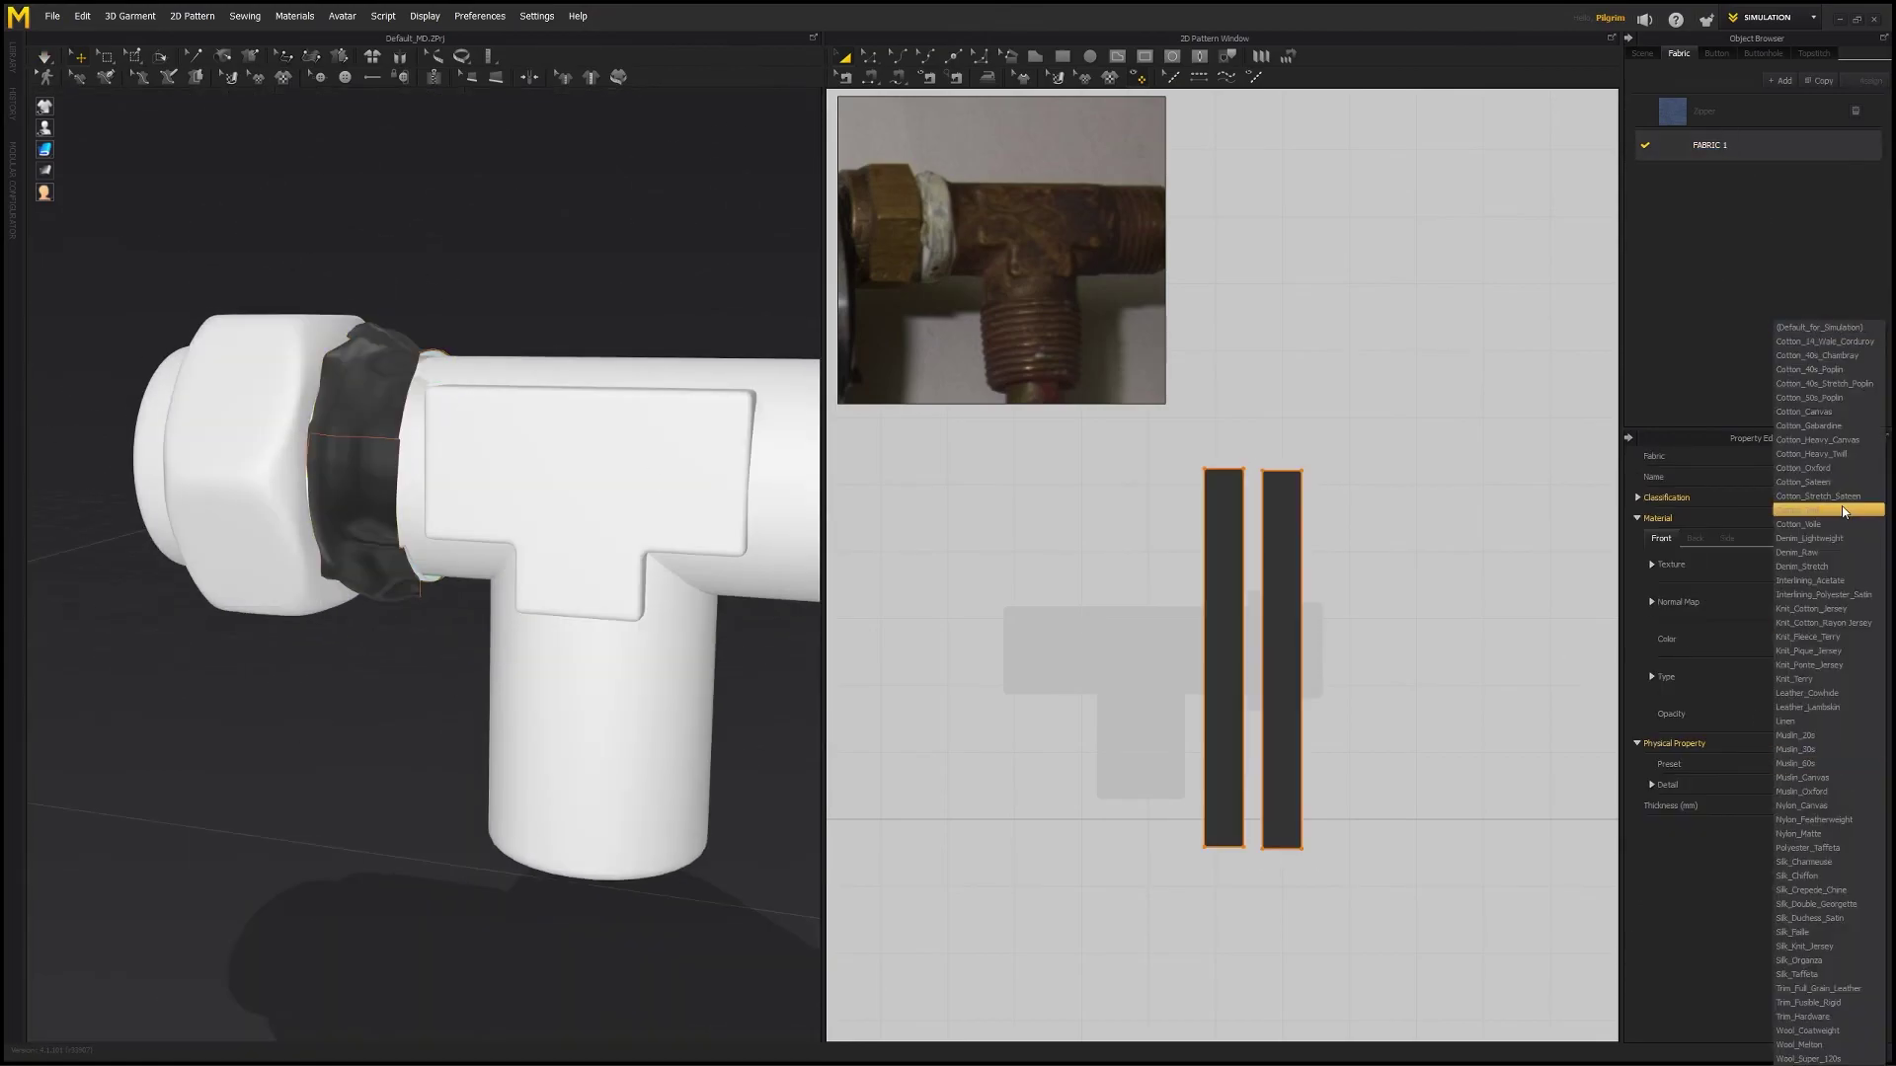
click(1843, 568)
key(space)
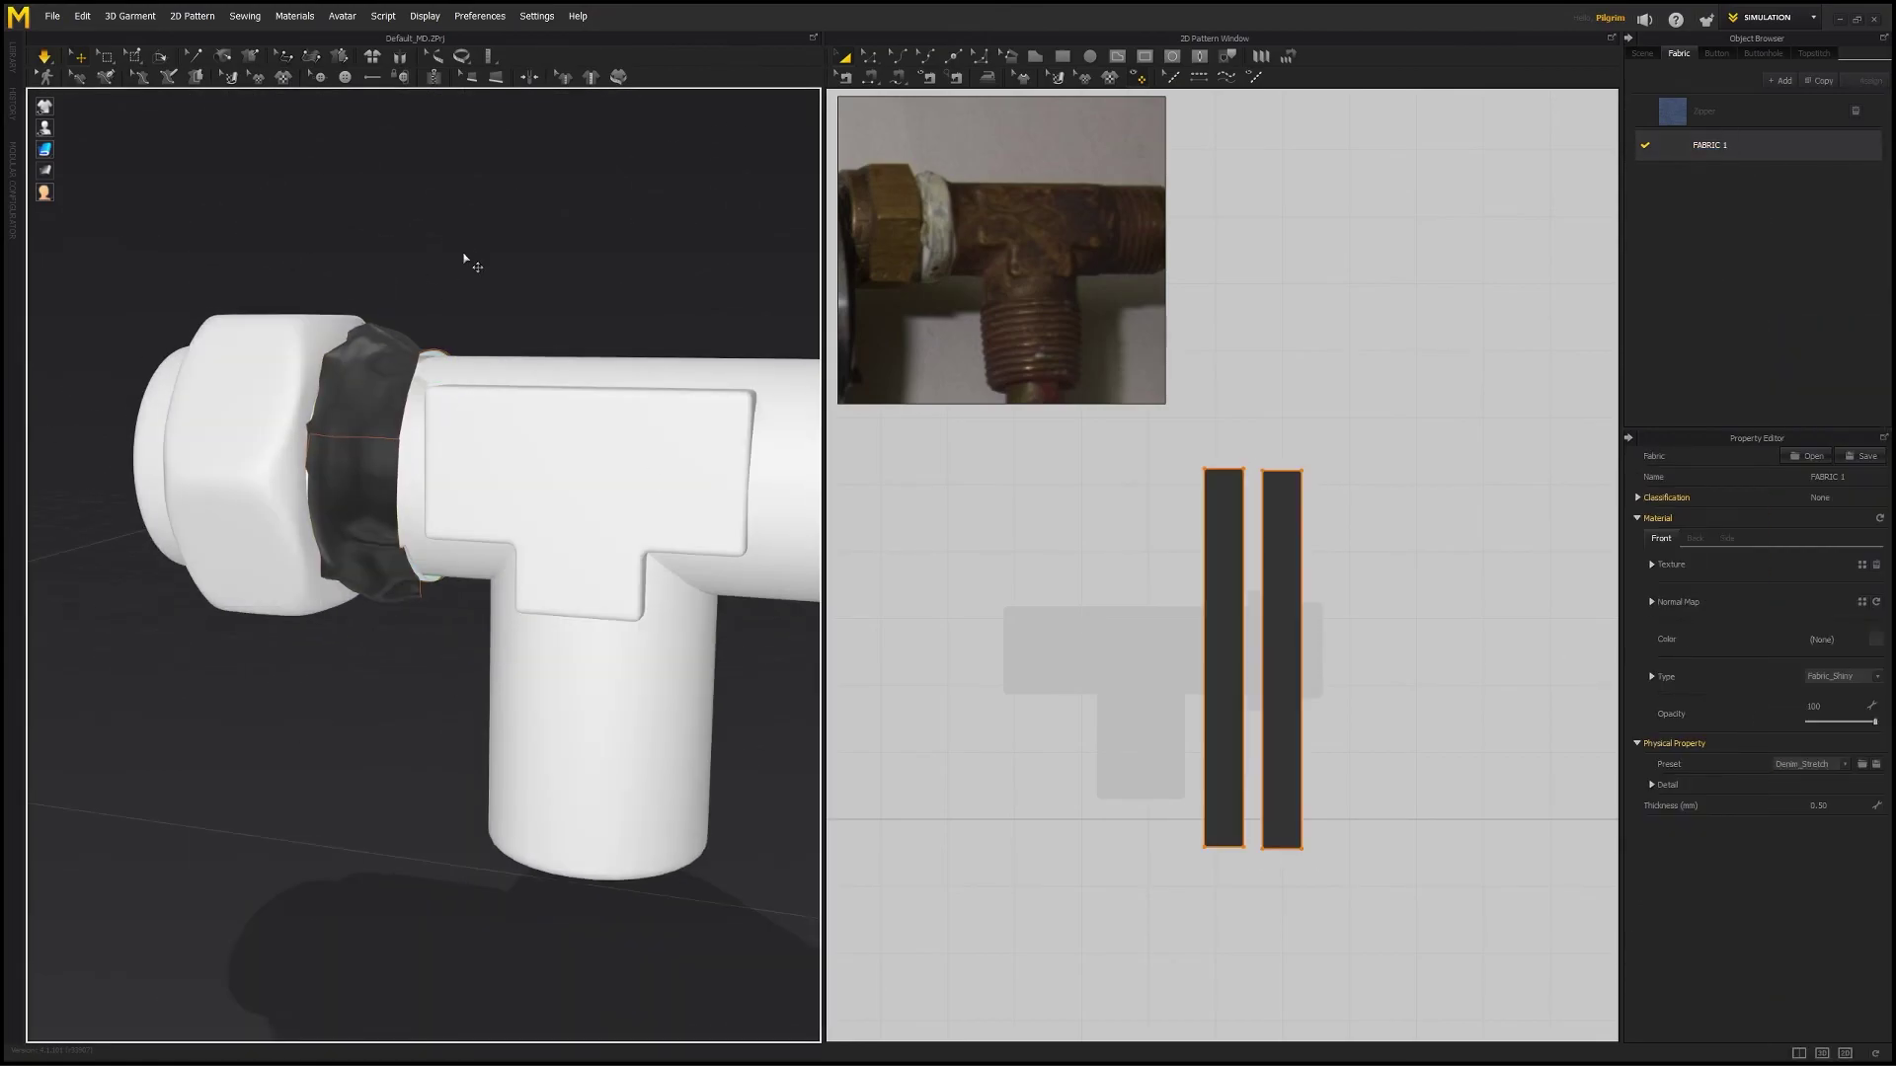
- Pull the edge of the outer tape wrap during simulation to shape its folds beside the nut
scroll(474, 263, up, 2)
click(389, 435)
right_drag(389, 436, 494, 404)
drag(422, 393, 473, 307)
click(473, 308)
- Set the tape's additional rendering thickness to 1 mm
key(2)
click(1757, 144)
key(ctrl+a)
click(1819, 781)
text(1)
key(Return)
key(8)
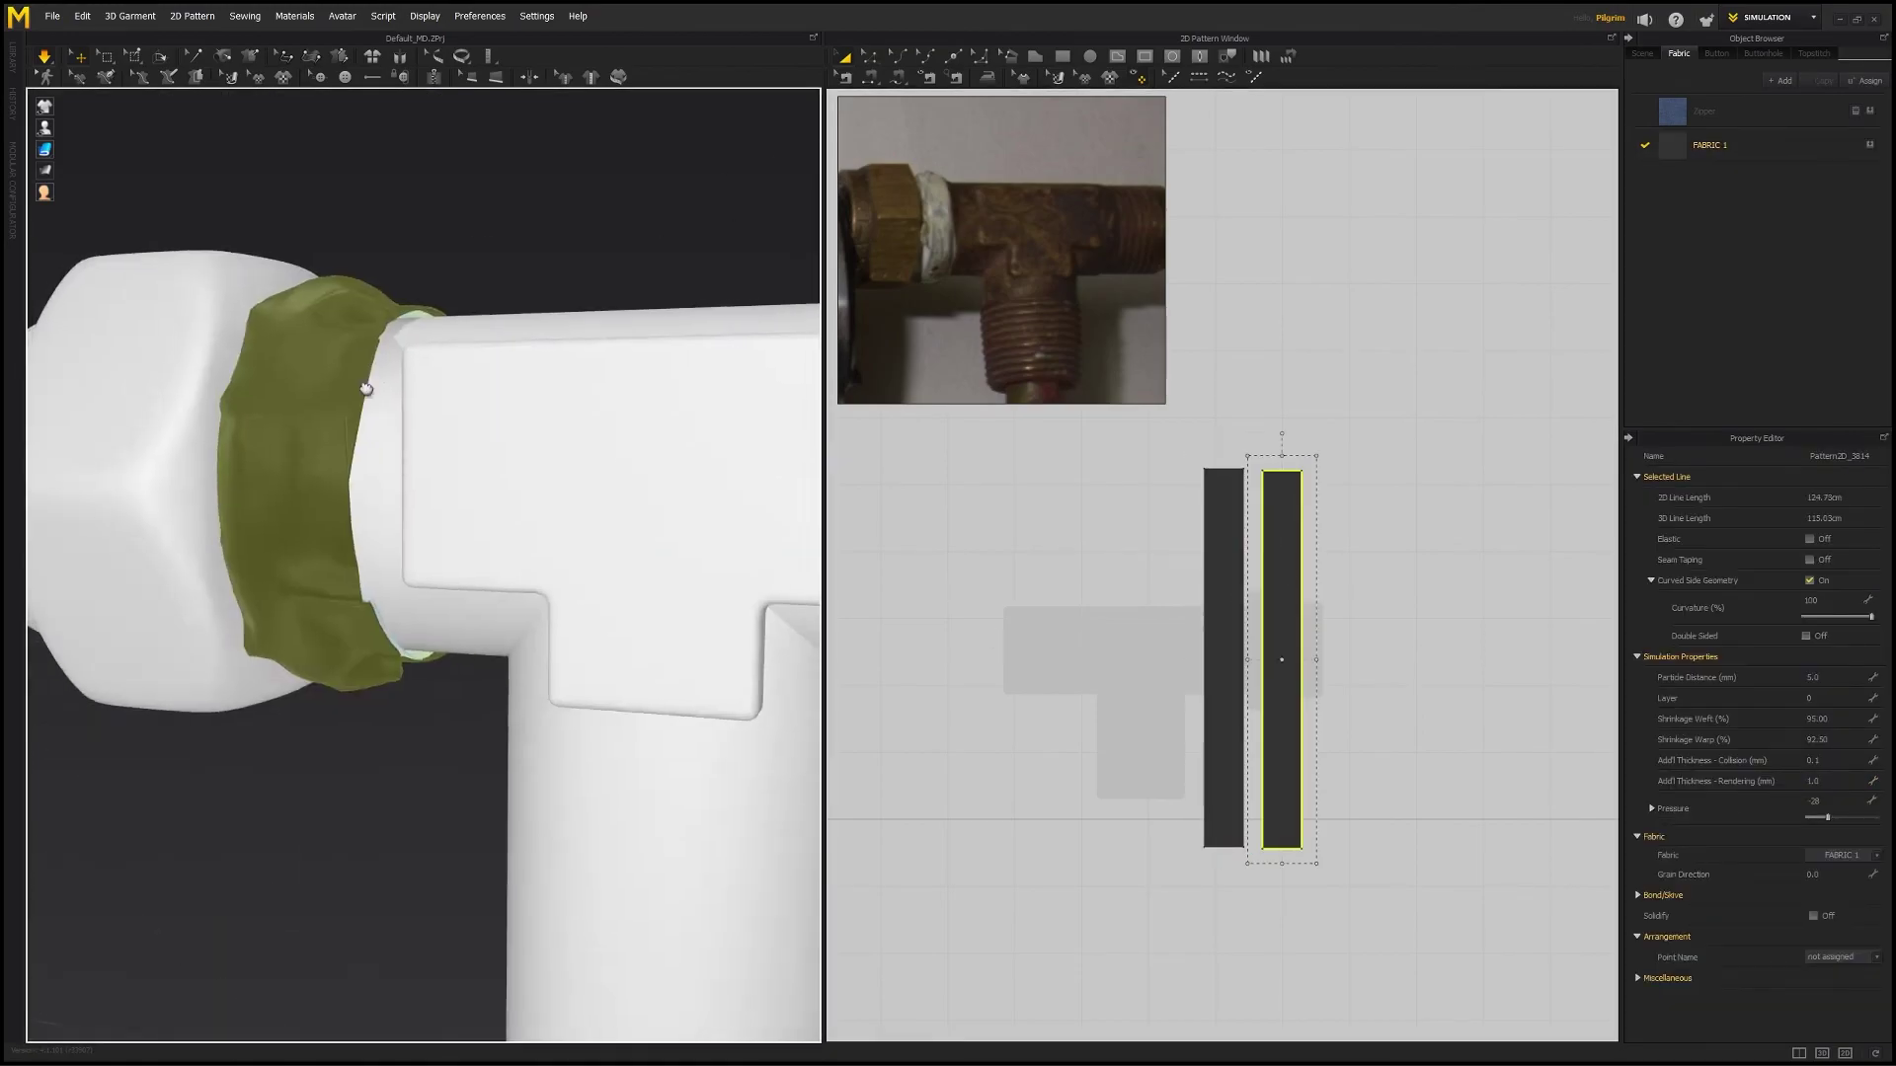
- Tug the outer tape wrap near the pipe side to settle its final shape
scroll(343, 368, down, 2)
click(415, 365)
right_drag(414, 364, 464, 434)
drag(438, 326, 440, 327)
right_drag(443, 329, 550, 352)
- Export both tape strips as an OBJ named Foregrip_tape in the Base Meshes folder
click(224, 233)
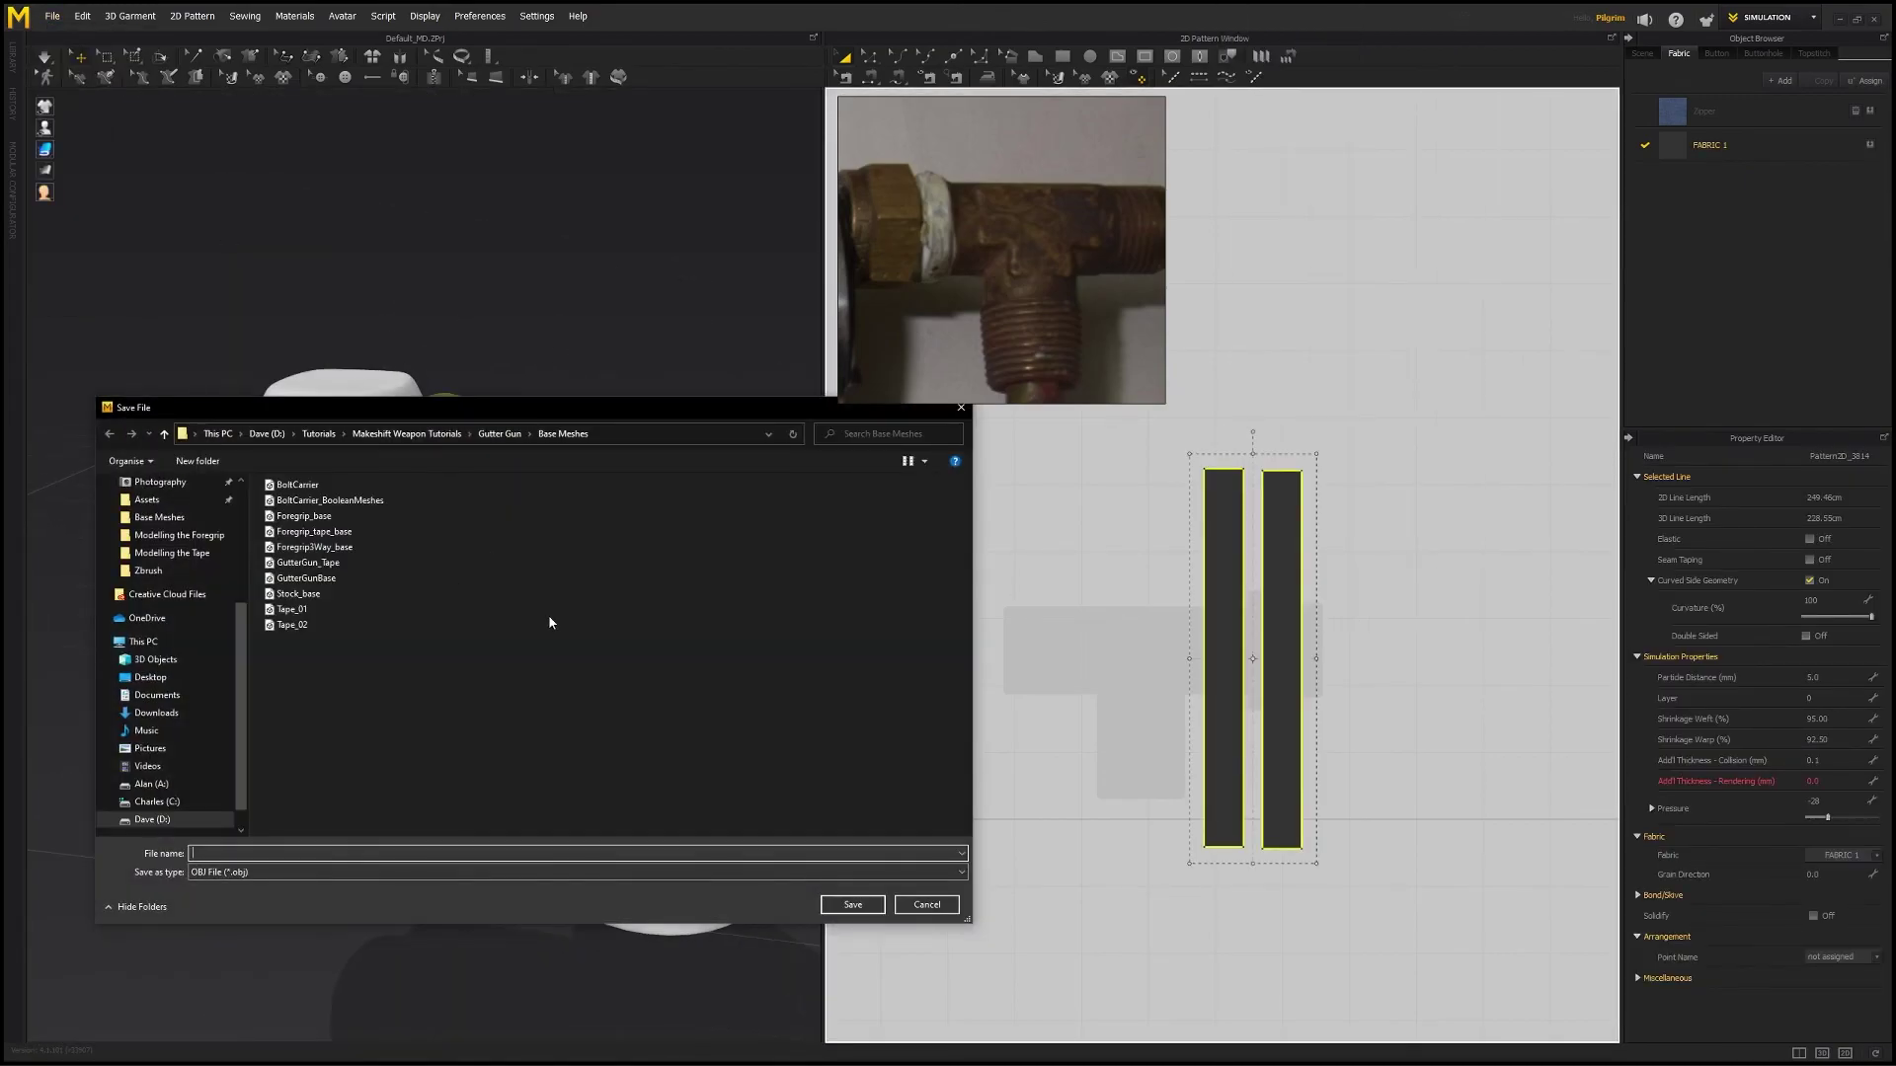
key(Return)
key(Return)
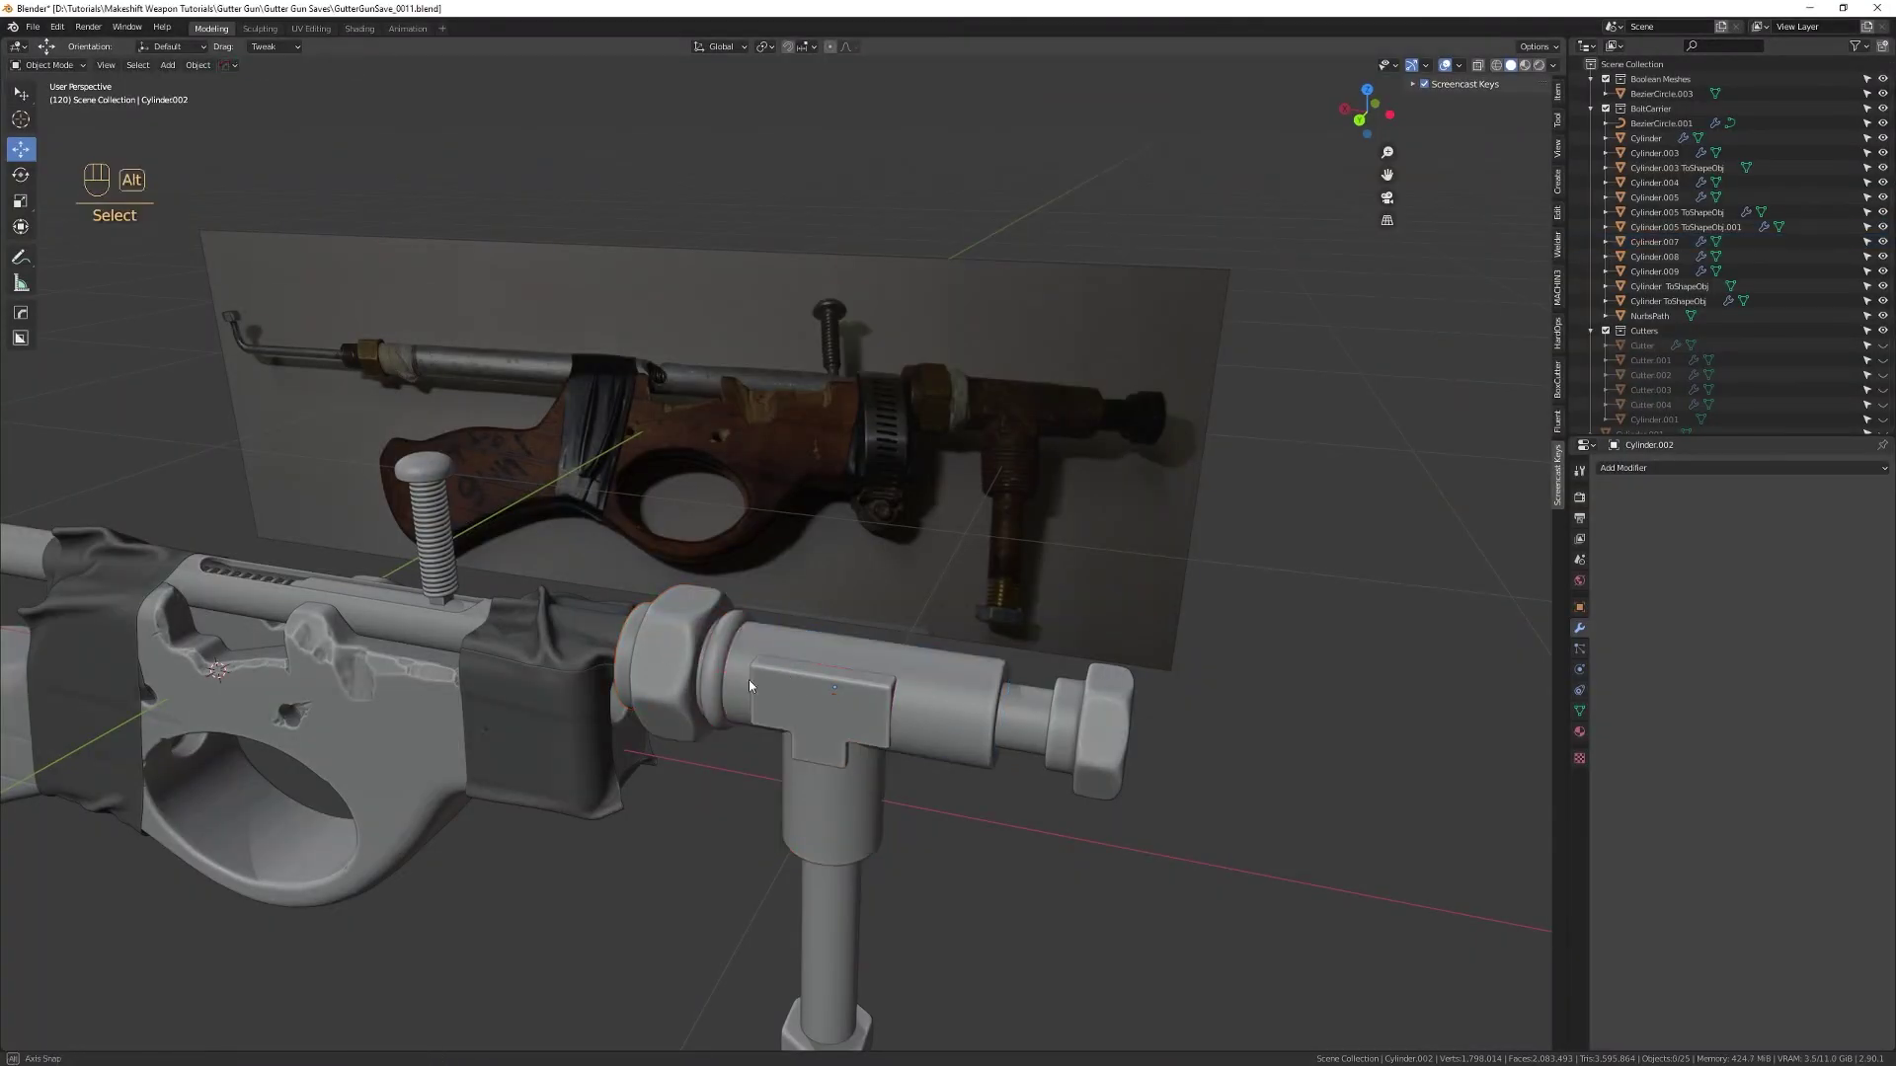
- Import the Foregrip_tape OBJ into Blender, set its origin to its geometry and move it onto the joint beside the foregrip nut
key(q)
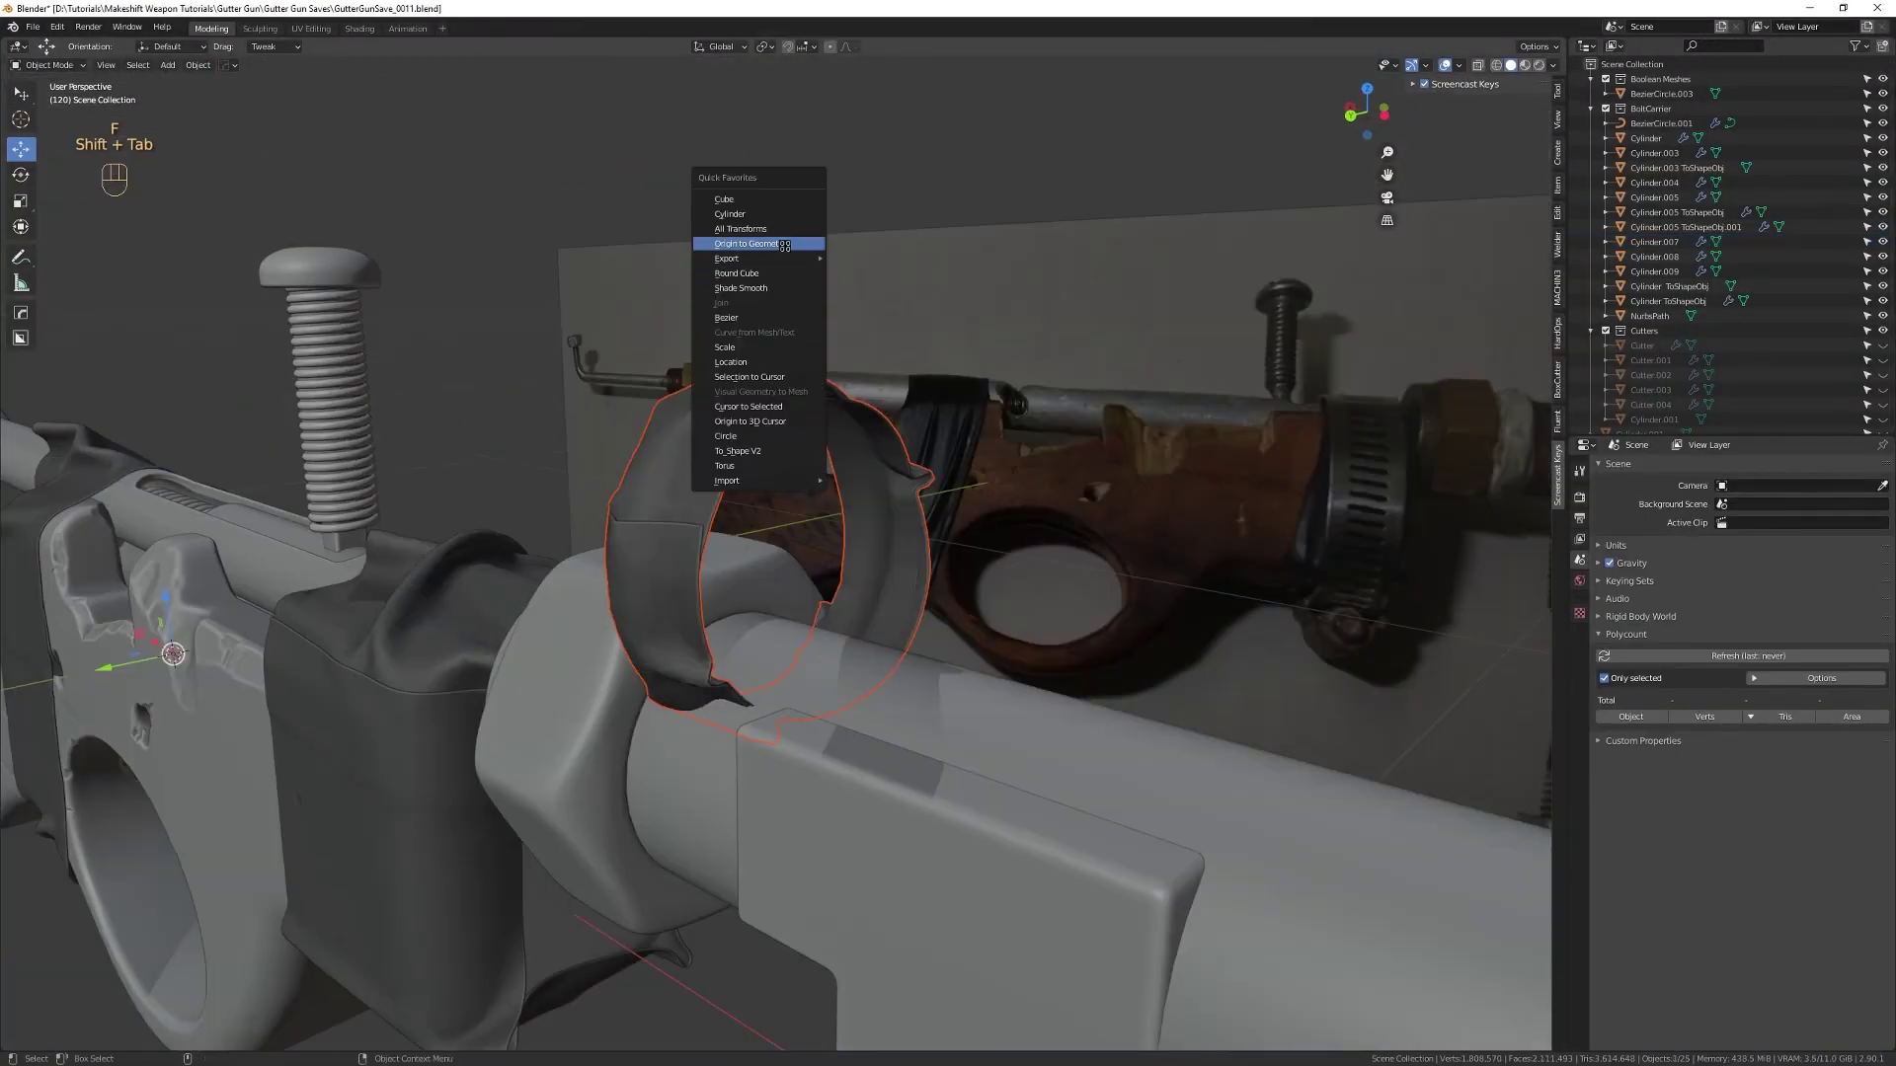
click(762, 241)
key(g)
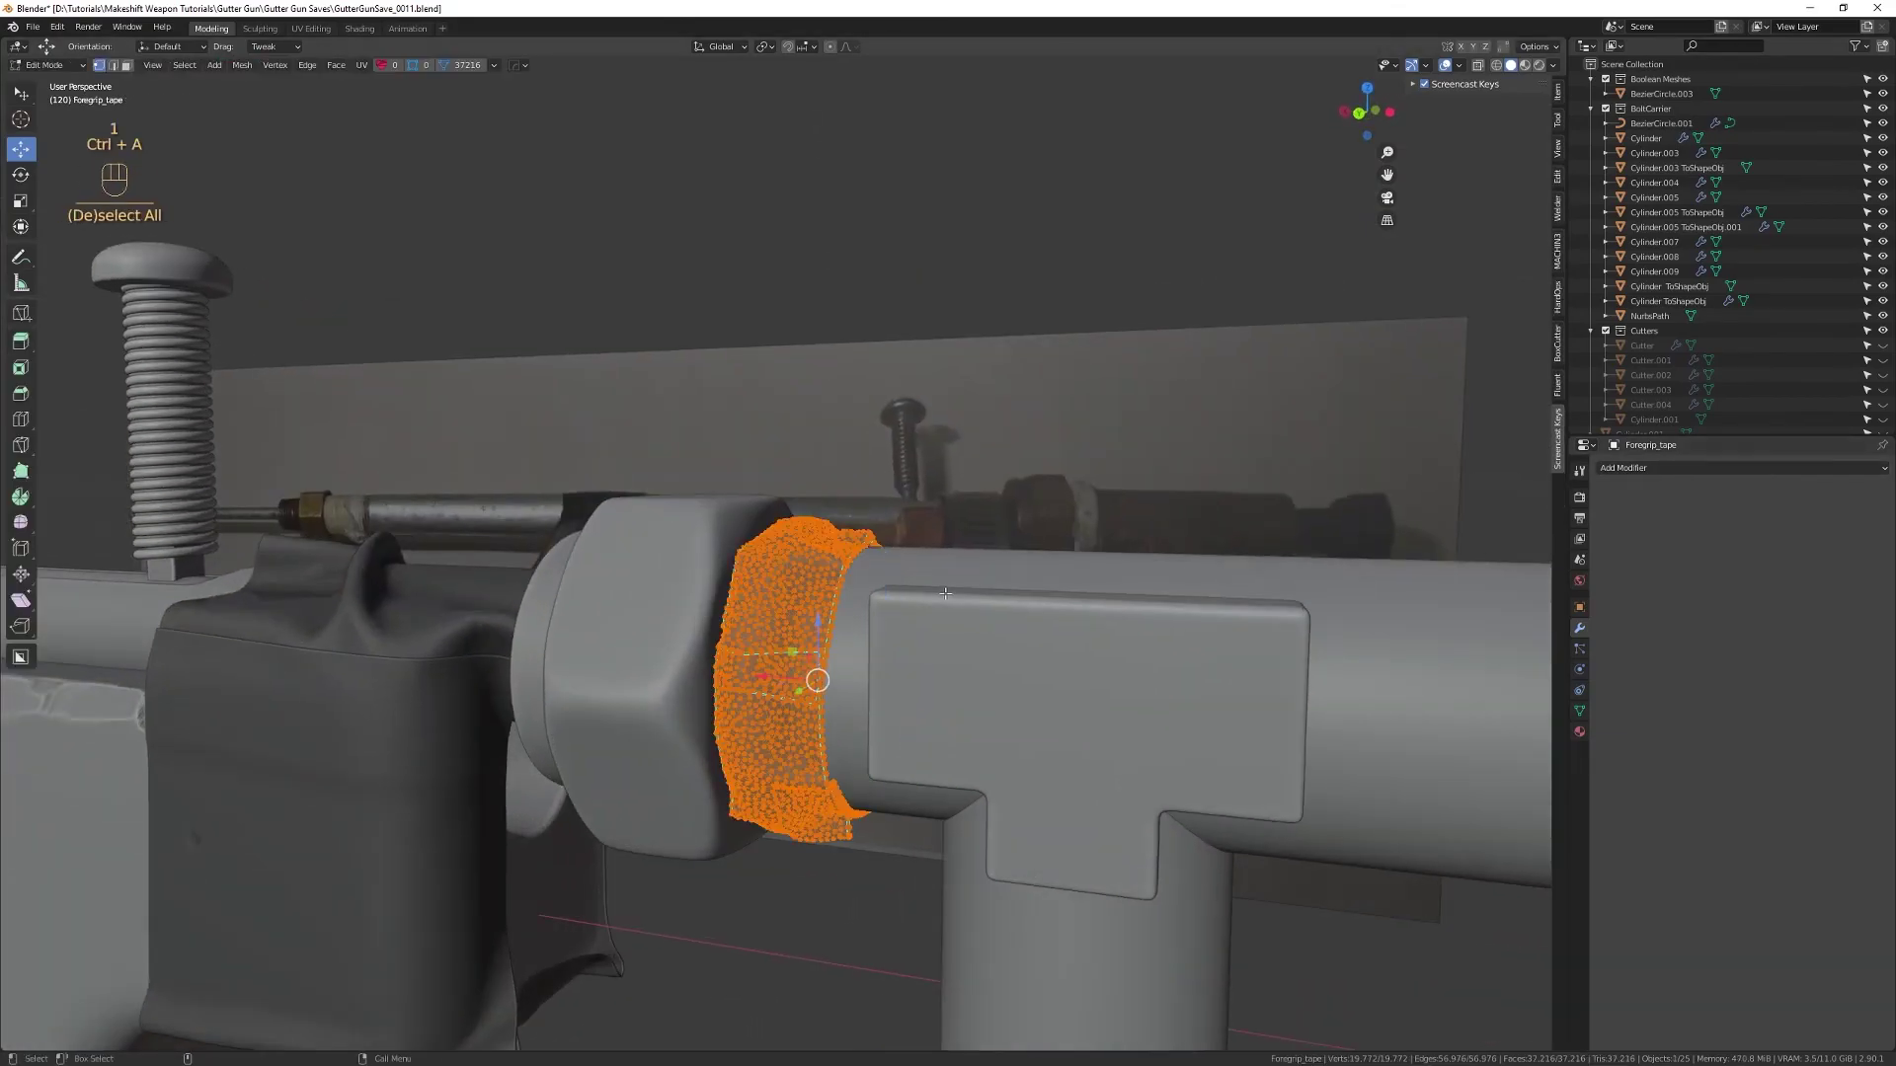
- Merge the foregrip tape's doubled vertices, convert its triangles to quads and add a Subdivision Surface modifier
key(m)
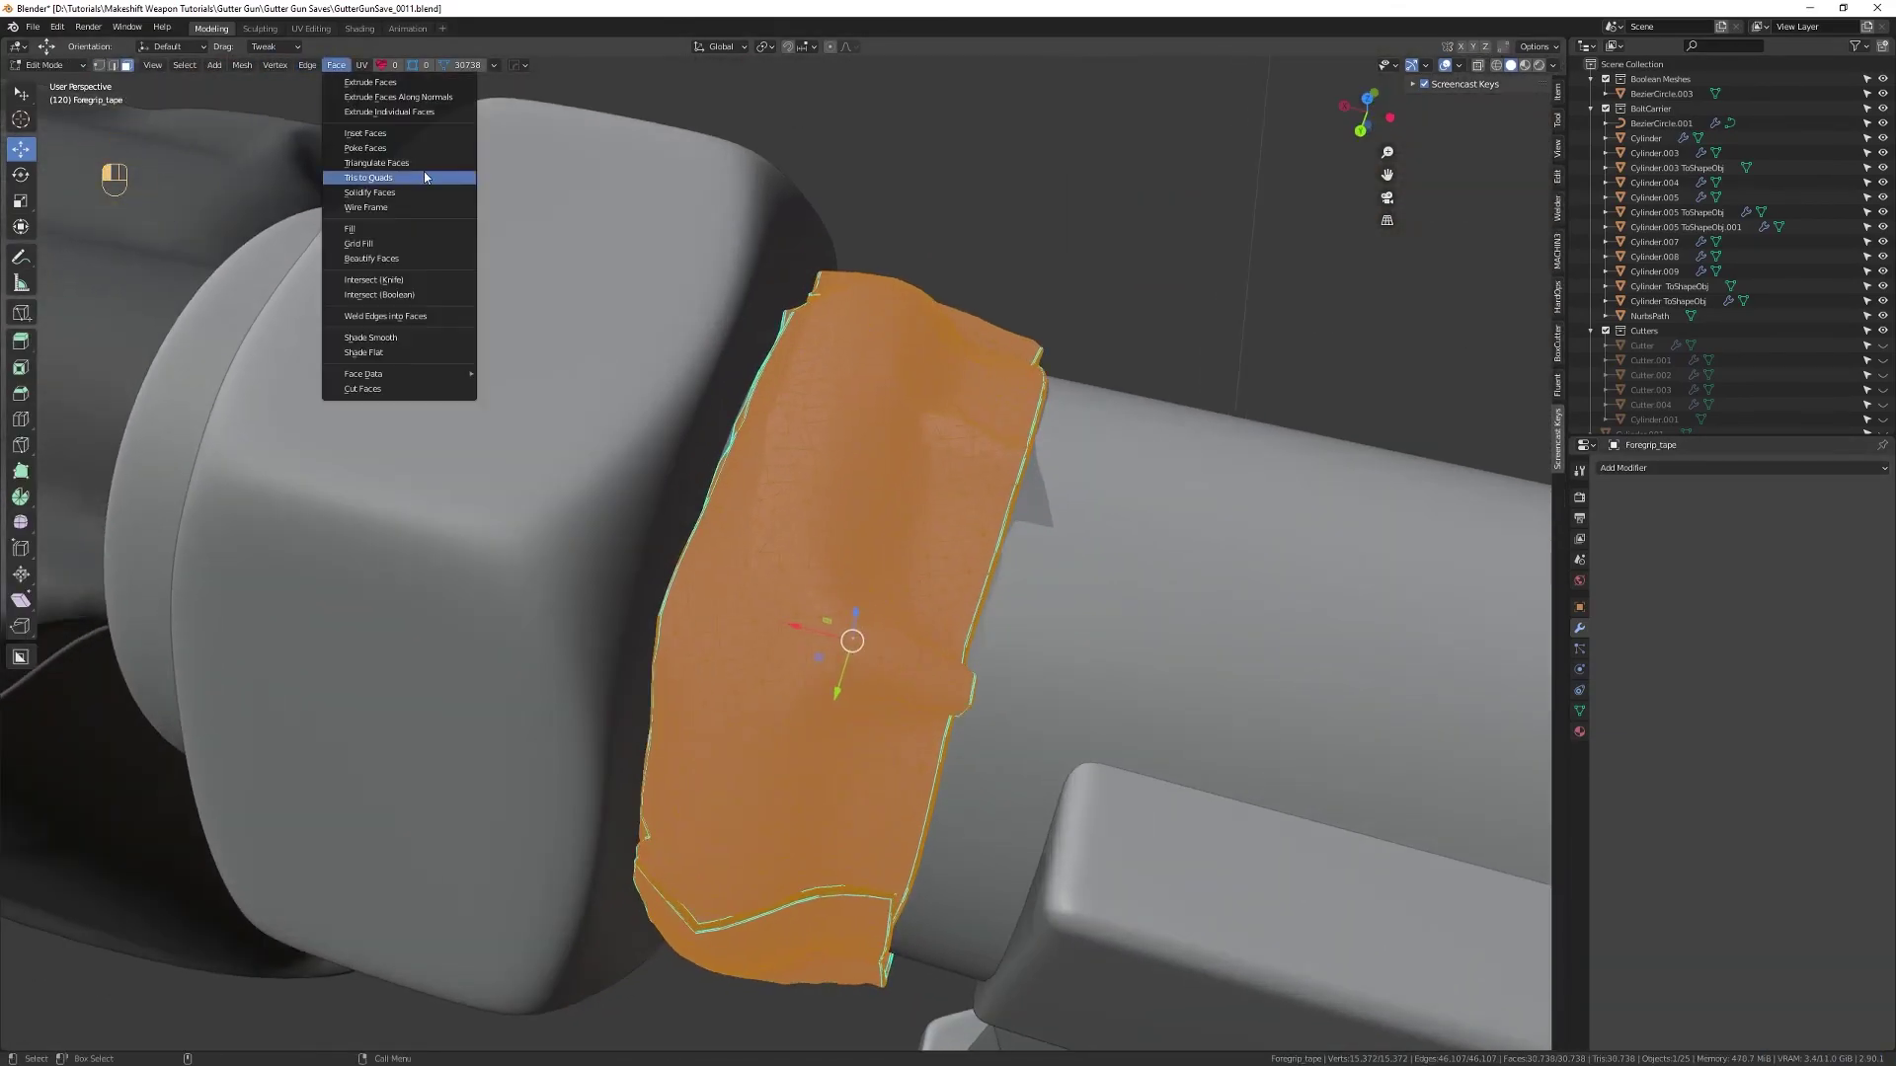
click(1740, 468)
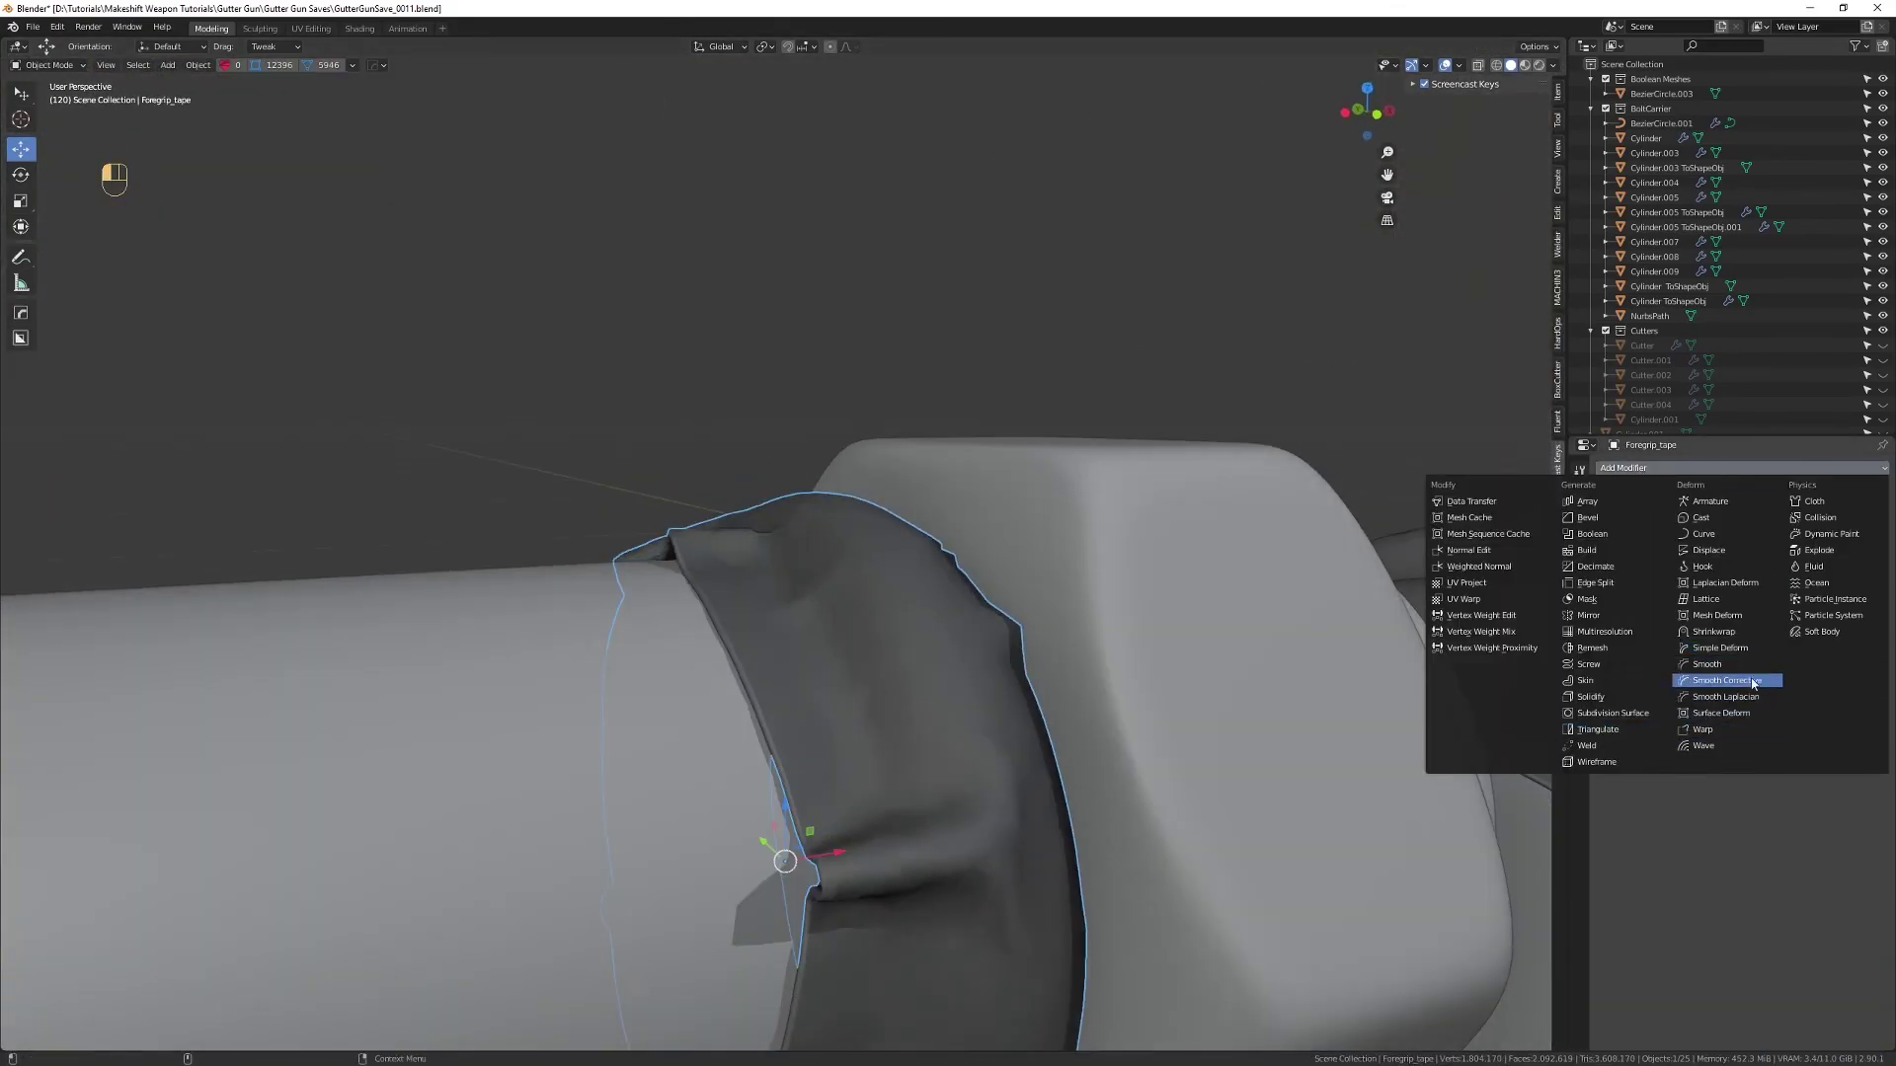
click(1646, 714)
alt+drag(513, 286, 1037, 376)
click(1611, 623)
click(1612, 623)
alt+drag(1264, 513, 790, 548)
alt+right_drag(790, 548, 632, 493)
alt+drag(553, 435, 677, 520)
key(e)
click(677, 520)
alt+drag(603, 736, 796, 697)
alt+right_drag(796, 696, 792, 711)
key(ctrl+z)
key(ctrl+z)
- Nudge the foregrip tape slightly into place around the joint beside the nut
key(w)
alt+drag(792, 712, 553, 751)
drag(767, 636, 758, 634)
alt+drag(869, 692, 795, 589)
alt+drag(592, 533, 869, 612)
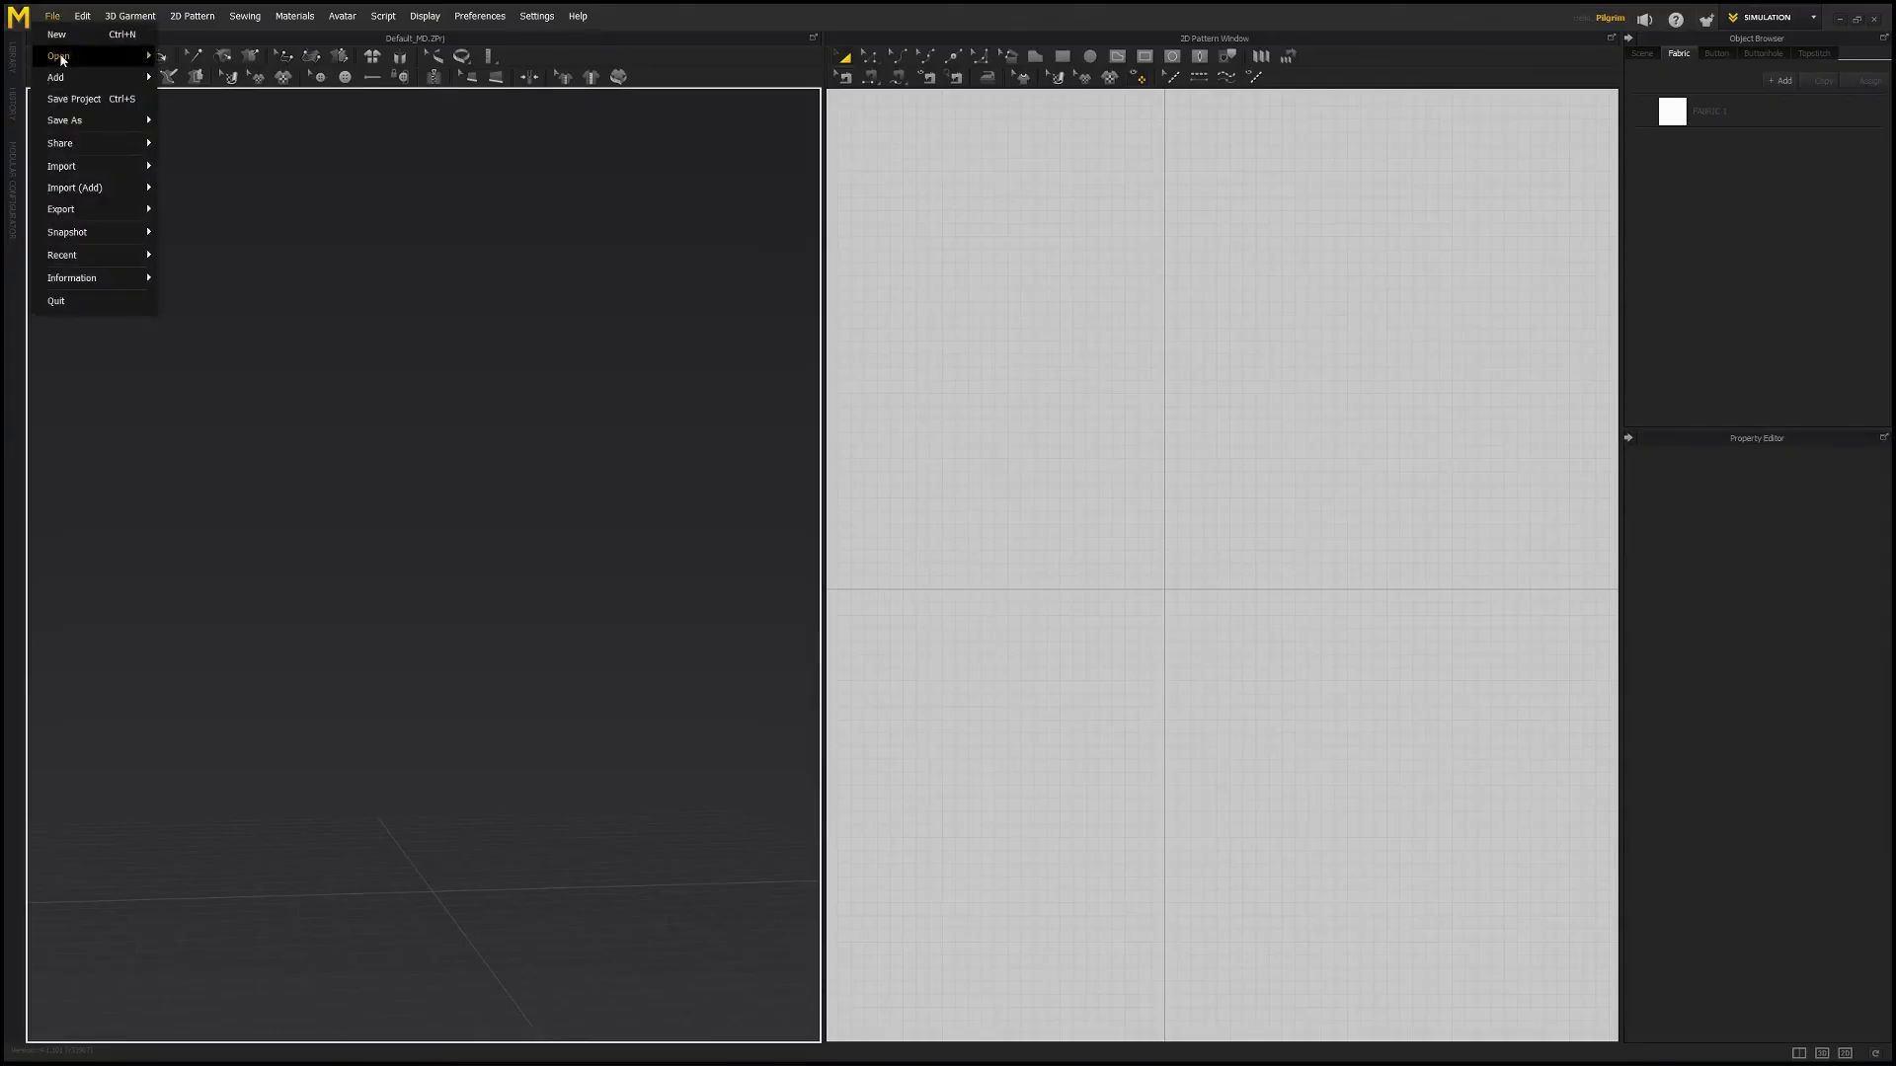
- Switch to Marvelous Designer and try to import an OBJ from the Base Meshes folder
mouse_move(98, 187)
click(212, 193)
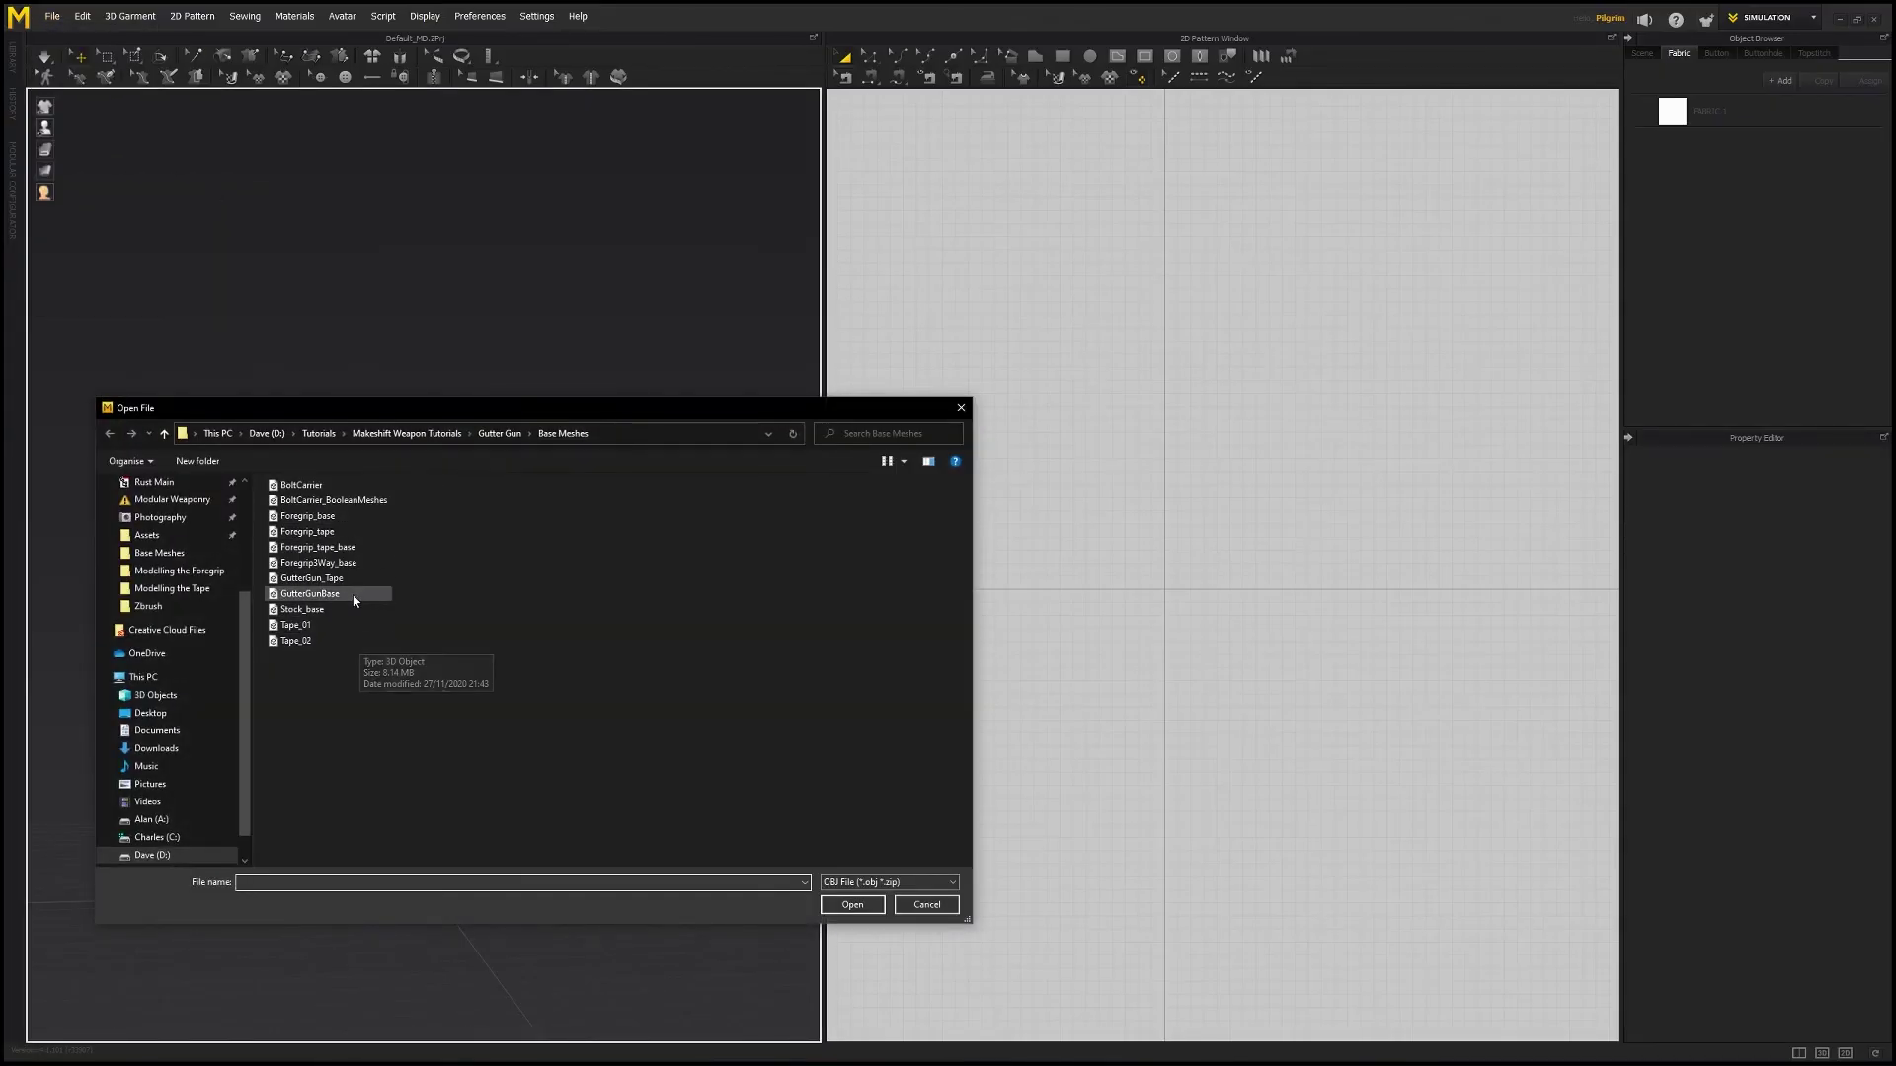
click(852, 905)
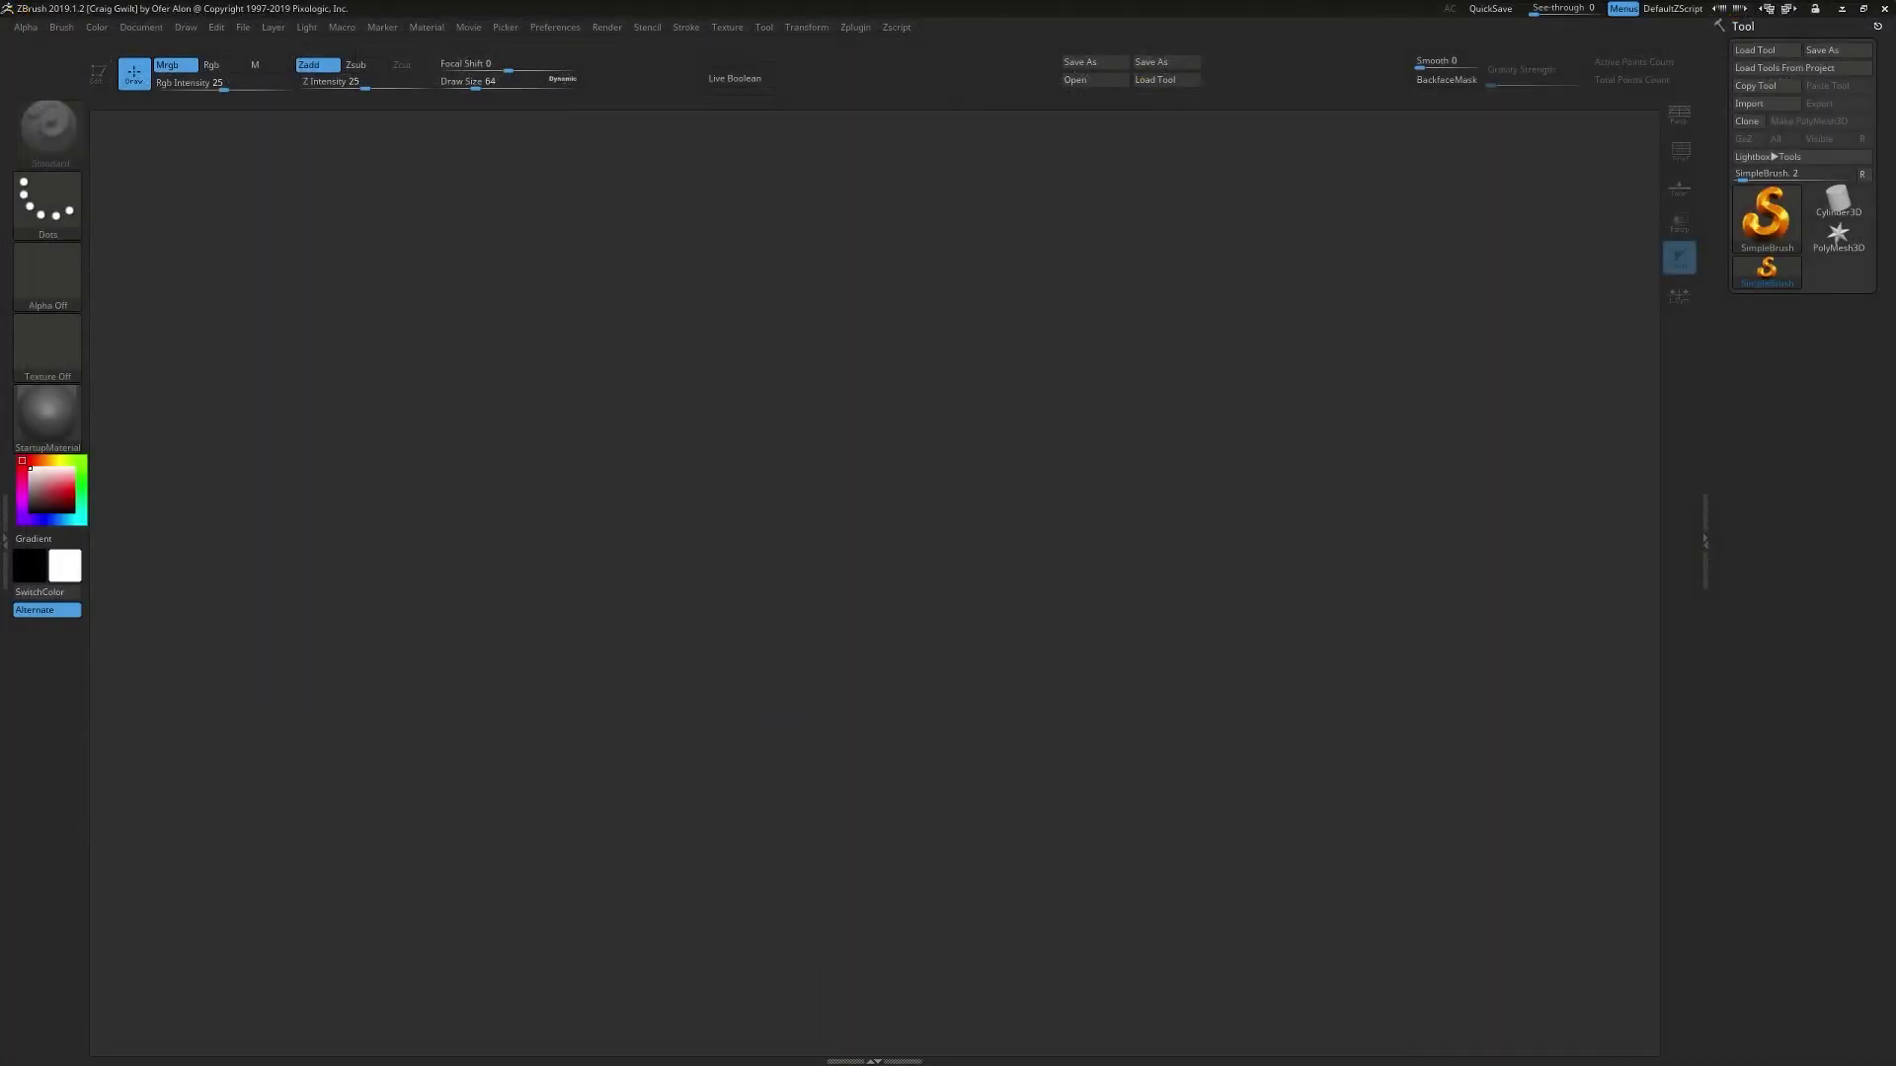
- Open the GutterGun_03 file in ZBrush and export the bolt carrier as BoltCarrier_Reference OBJ in the Reference Meshes folder
click(1838, 237)
click(1094, 80)
click(589, 575)
click(776, 386)
click(1219, 857)
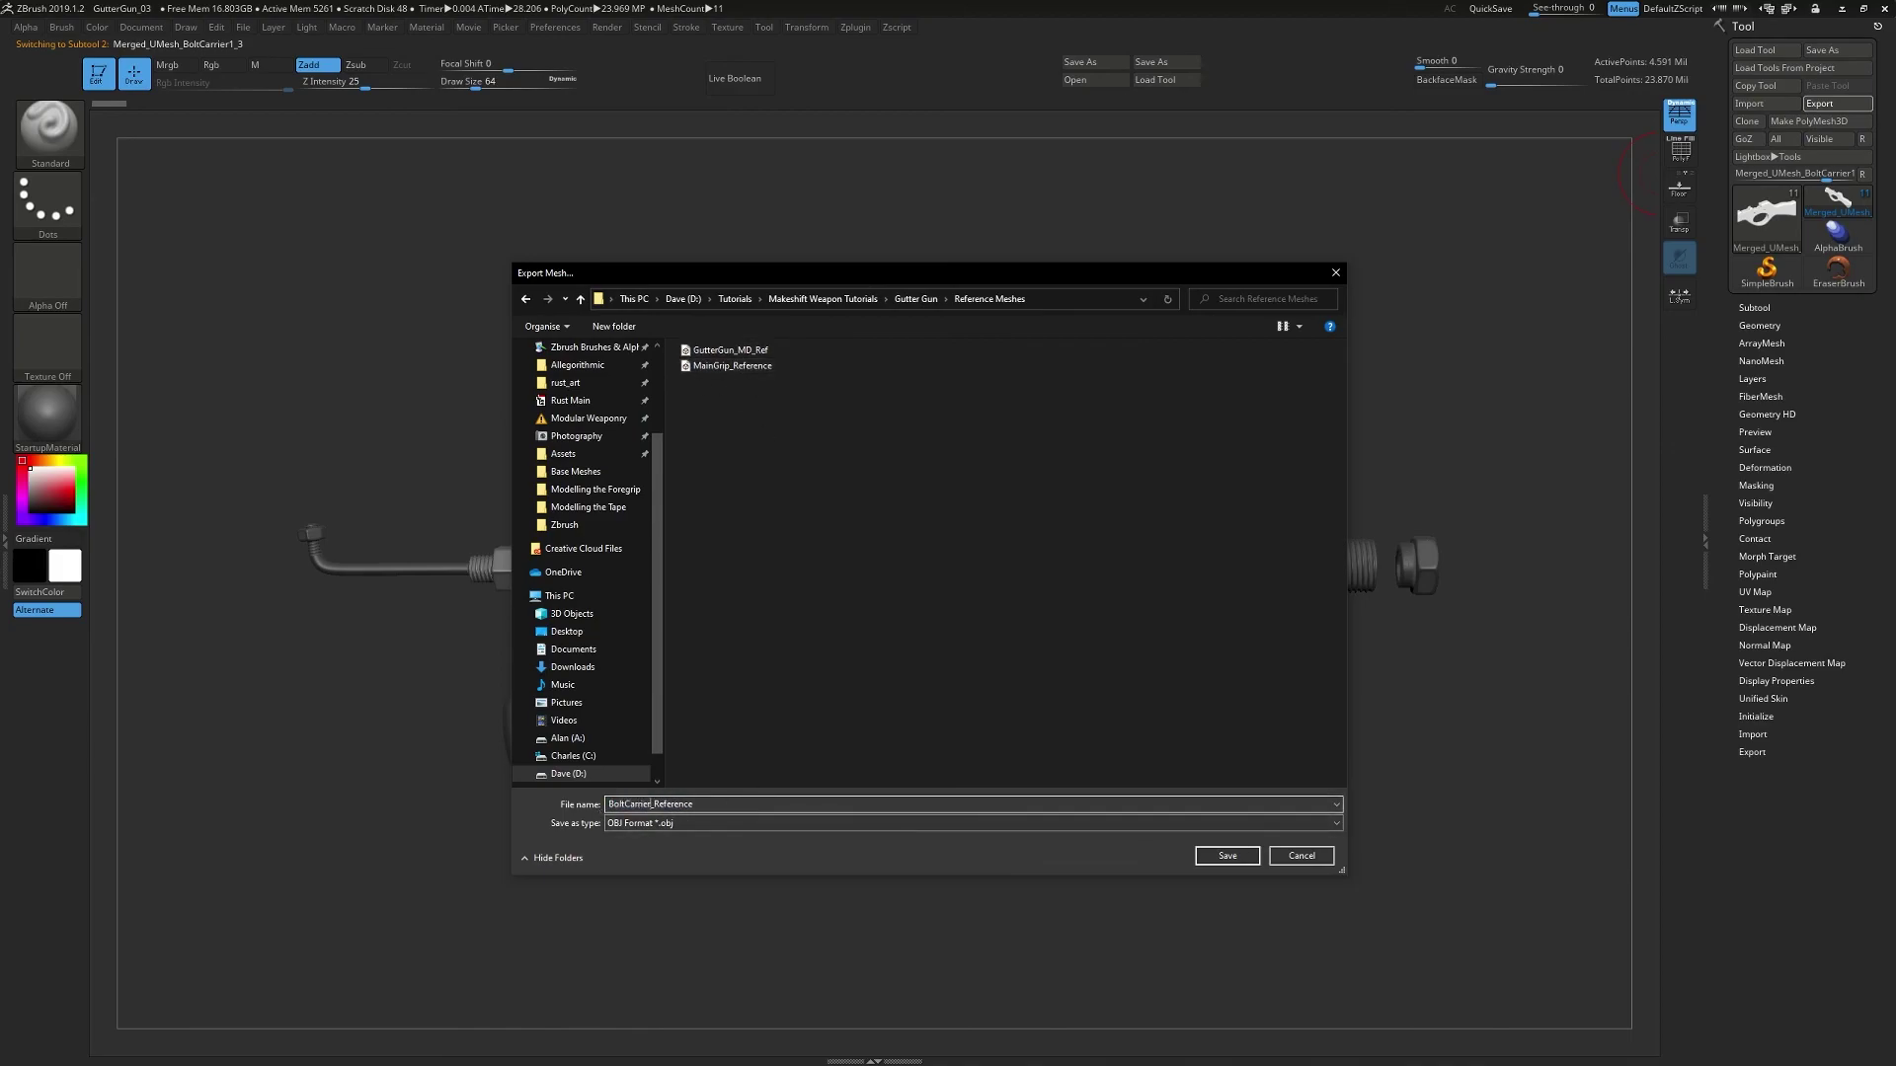
click(1225, 857)
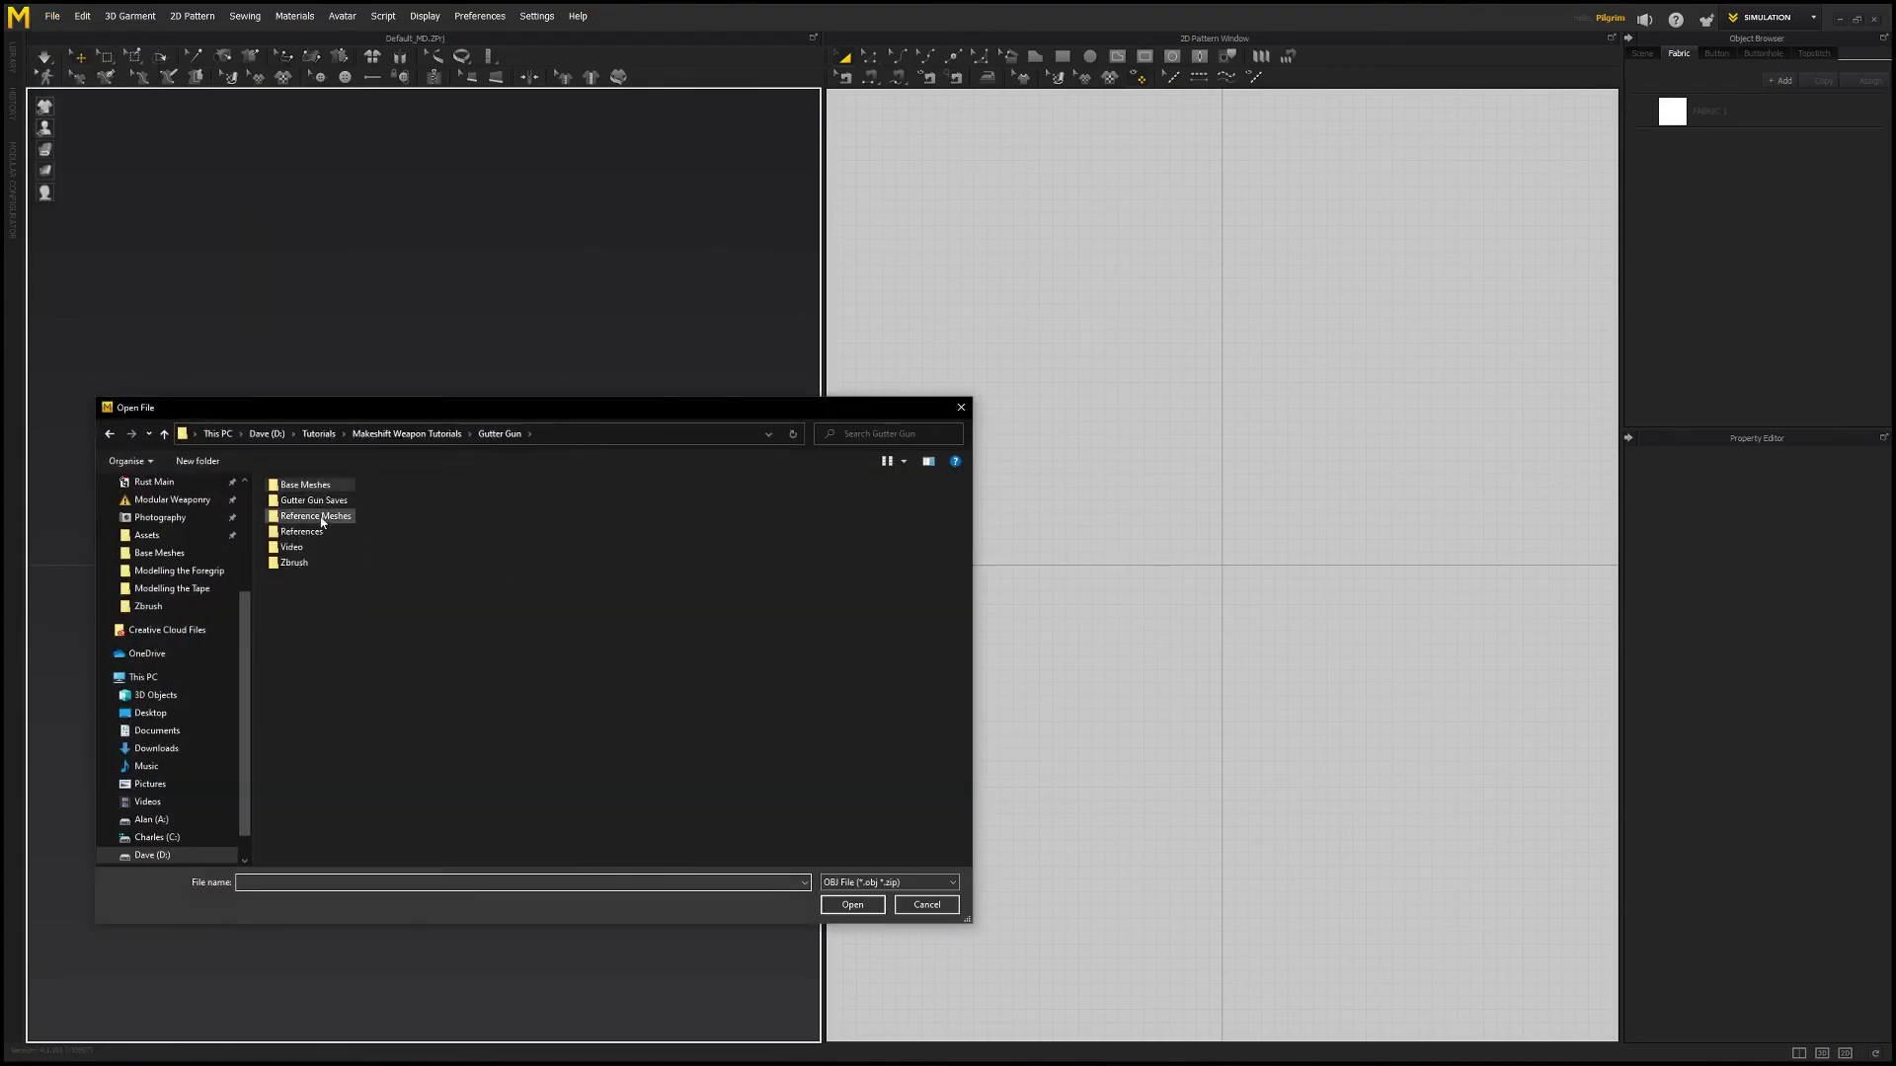
- Import the bolt carrier reference OBJ into Marvelous Designer and add a second fabric coloured dark grey
click(950, 782)
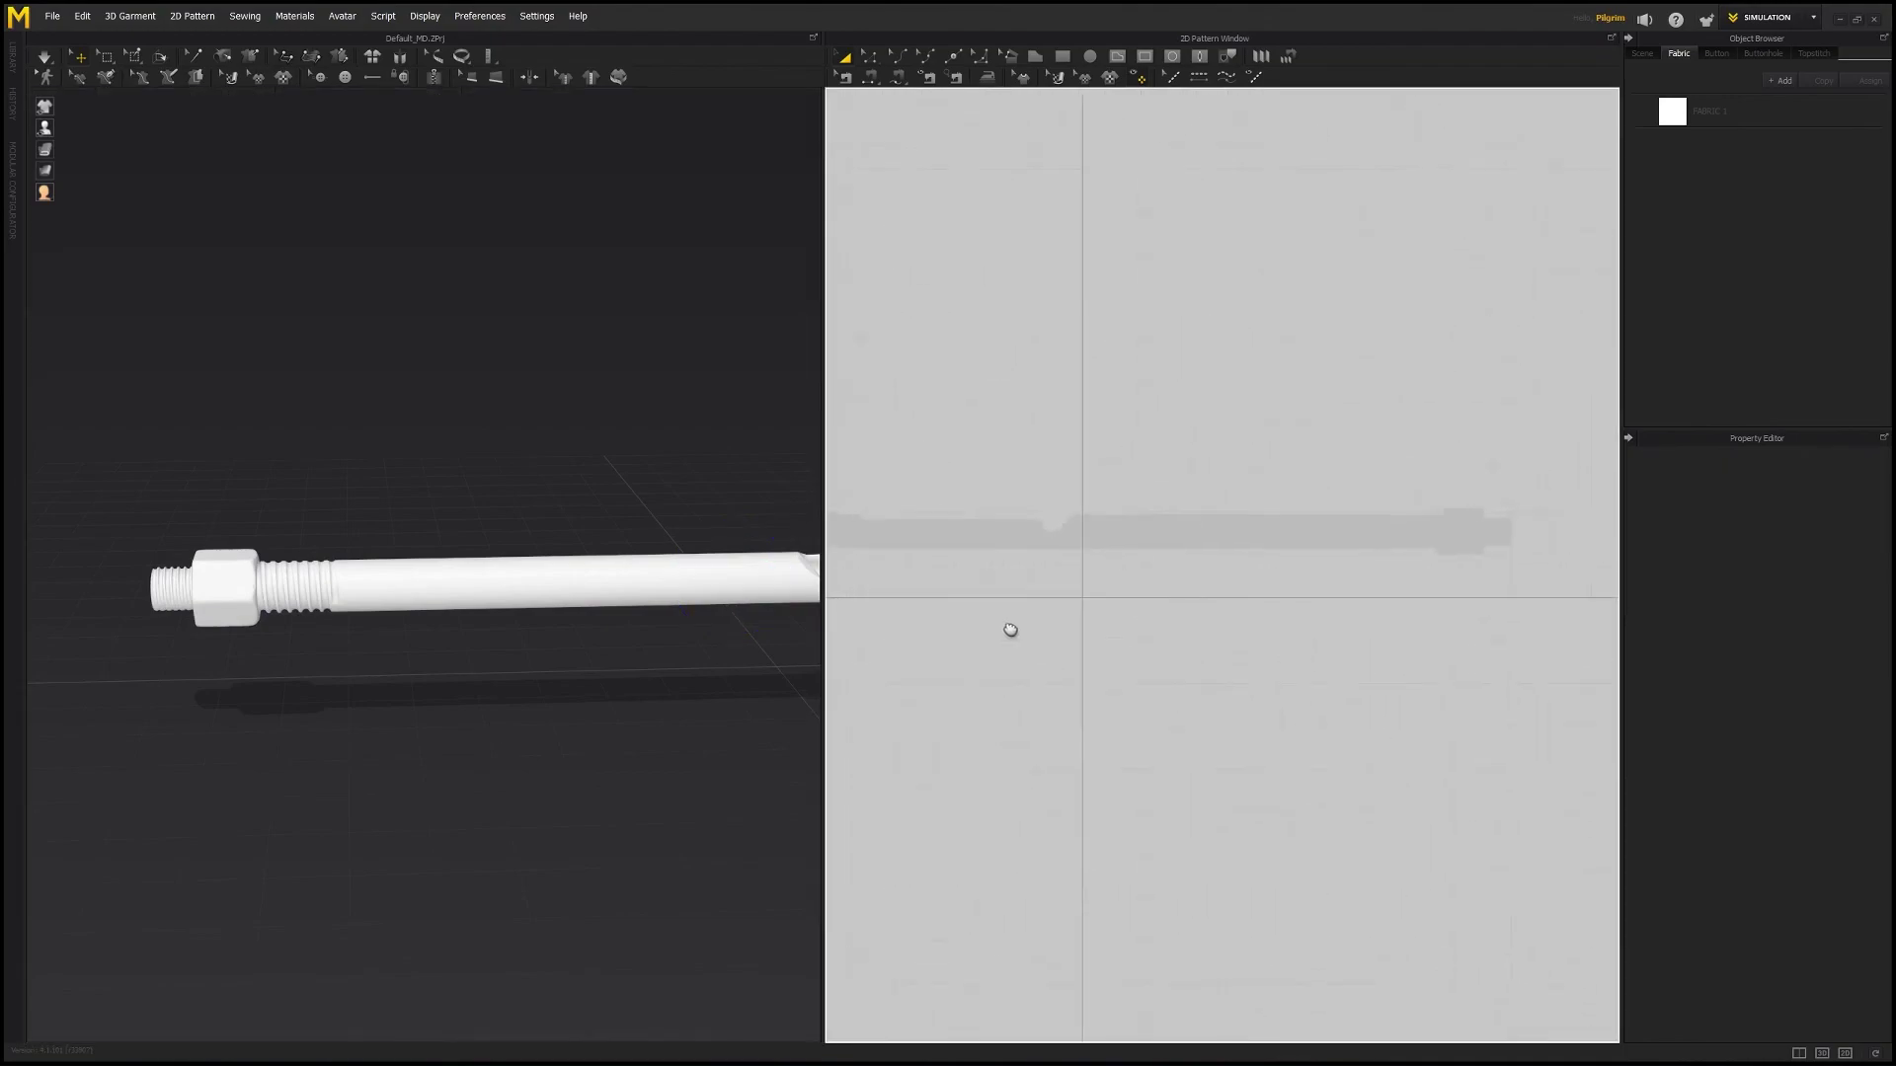
click(1781, 81)
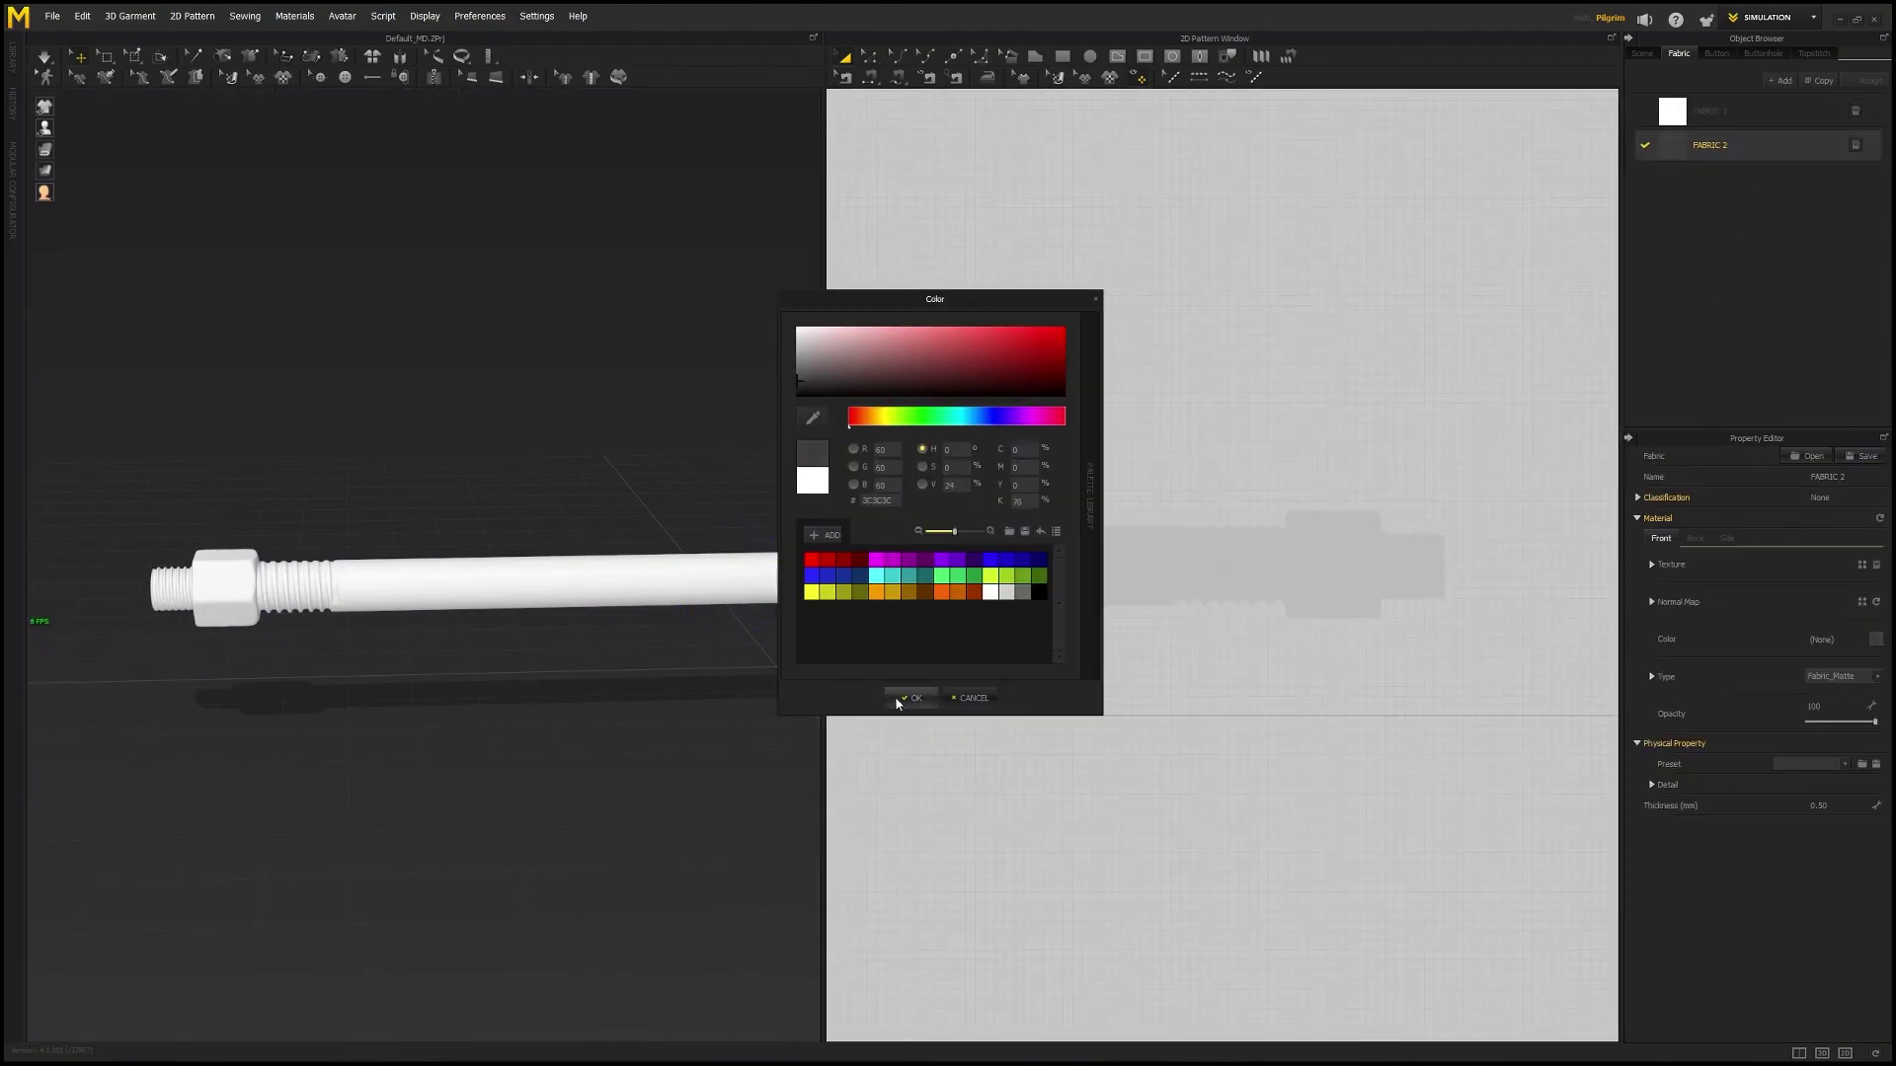
- Draw a rectangular tape strip about 124 cm long over the threads beside the nut and lay it flat above the pipe
key(s)
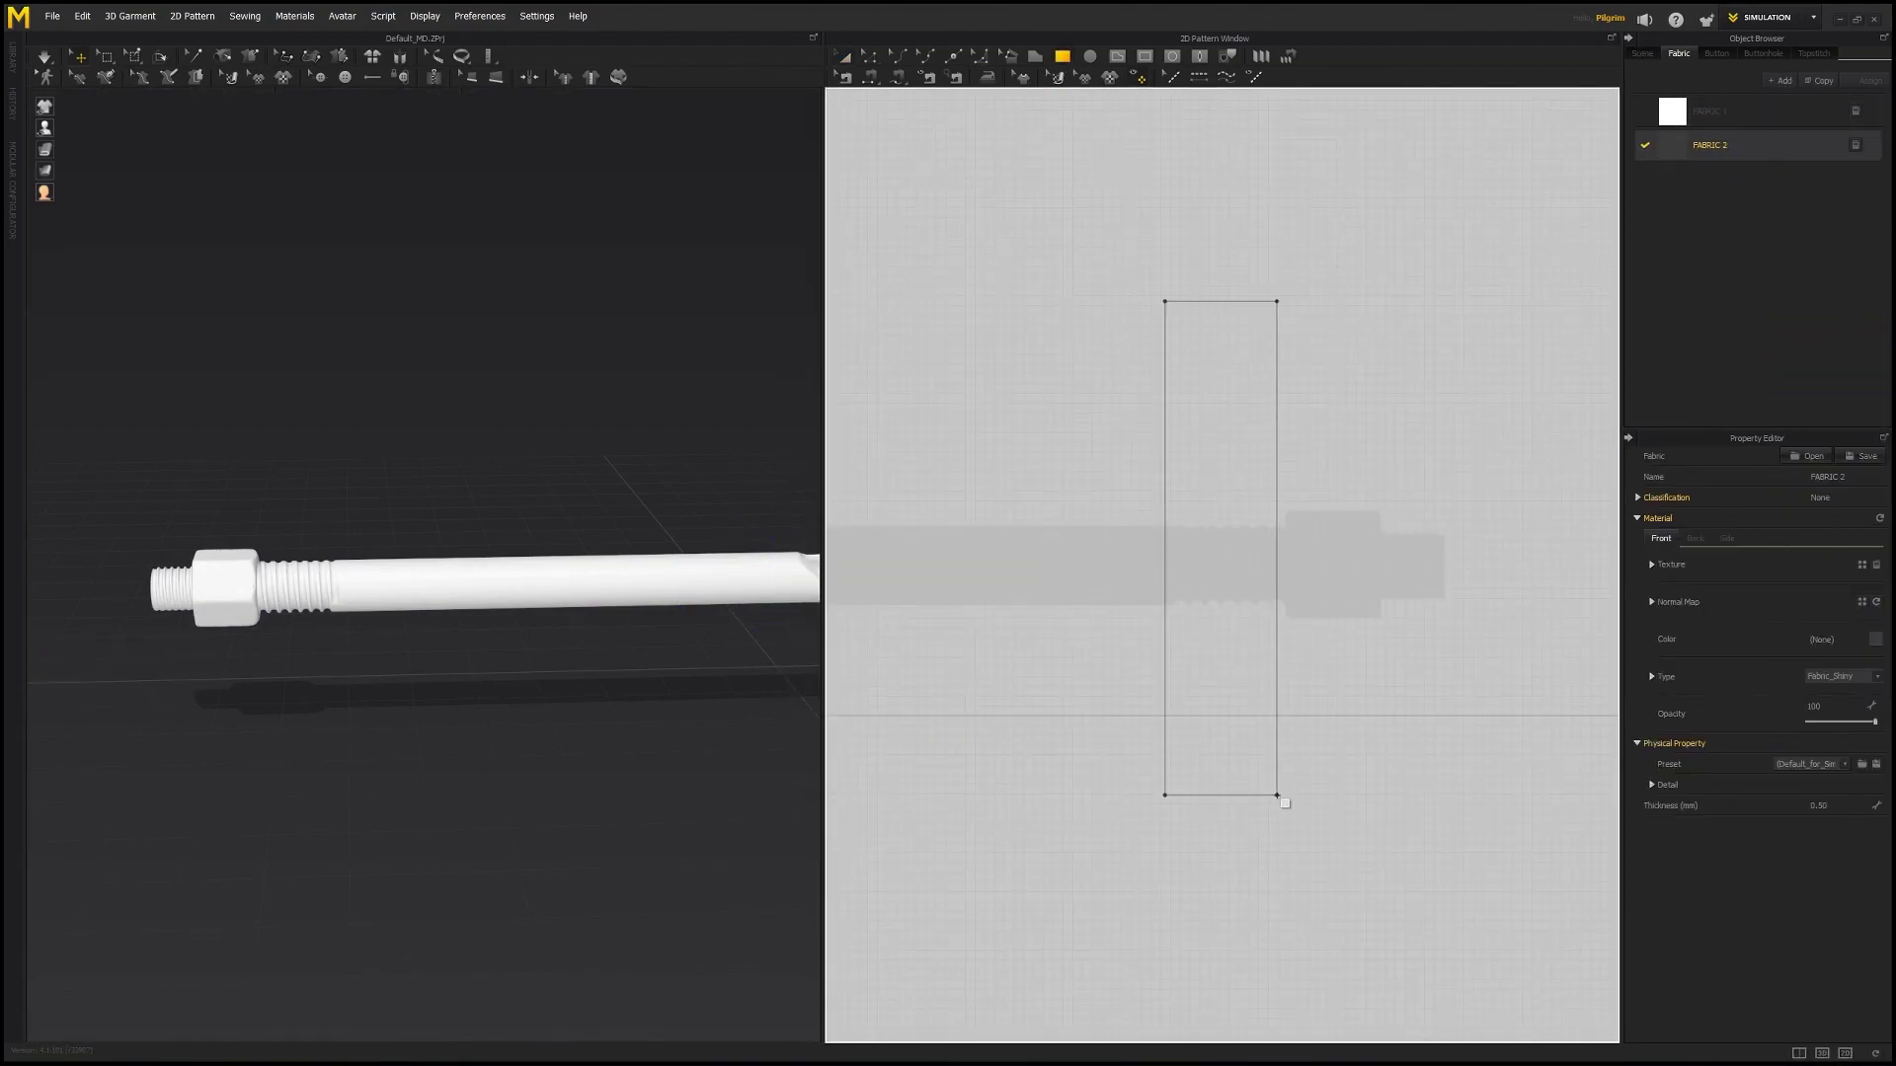
middle_drag(377, 465, 532, 439)
drag(389, 495, 448, 494)
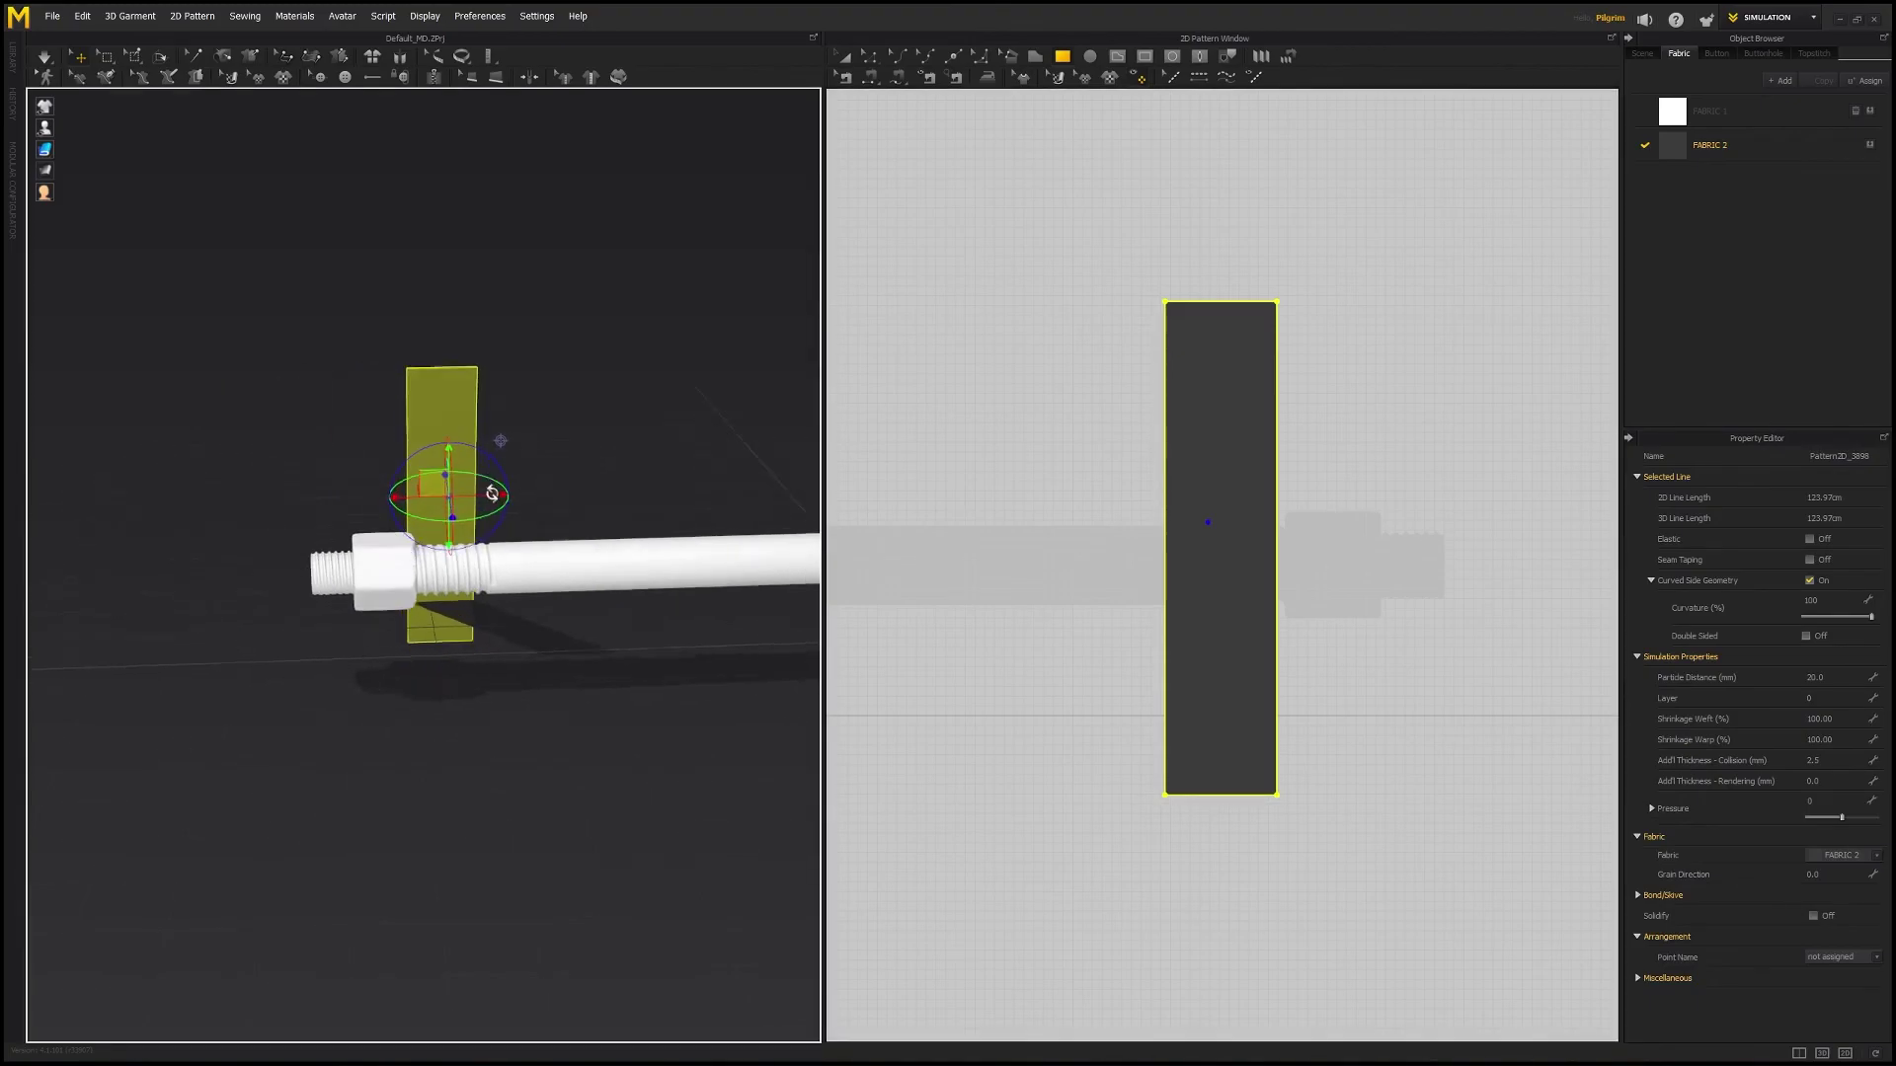
right_drag(487, 483, 325, 479)
drag(431, 437, 340, 474)
right_drag(357, 458, 553, 494)
- Set the strip's particle distance to 10 mm and its warp shrinkage to 92.5%
click(1814, 678)
text(10)
key(Return)
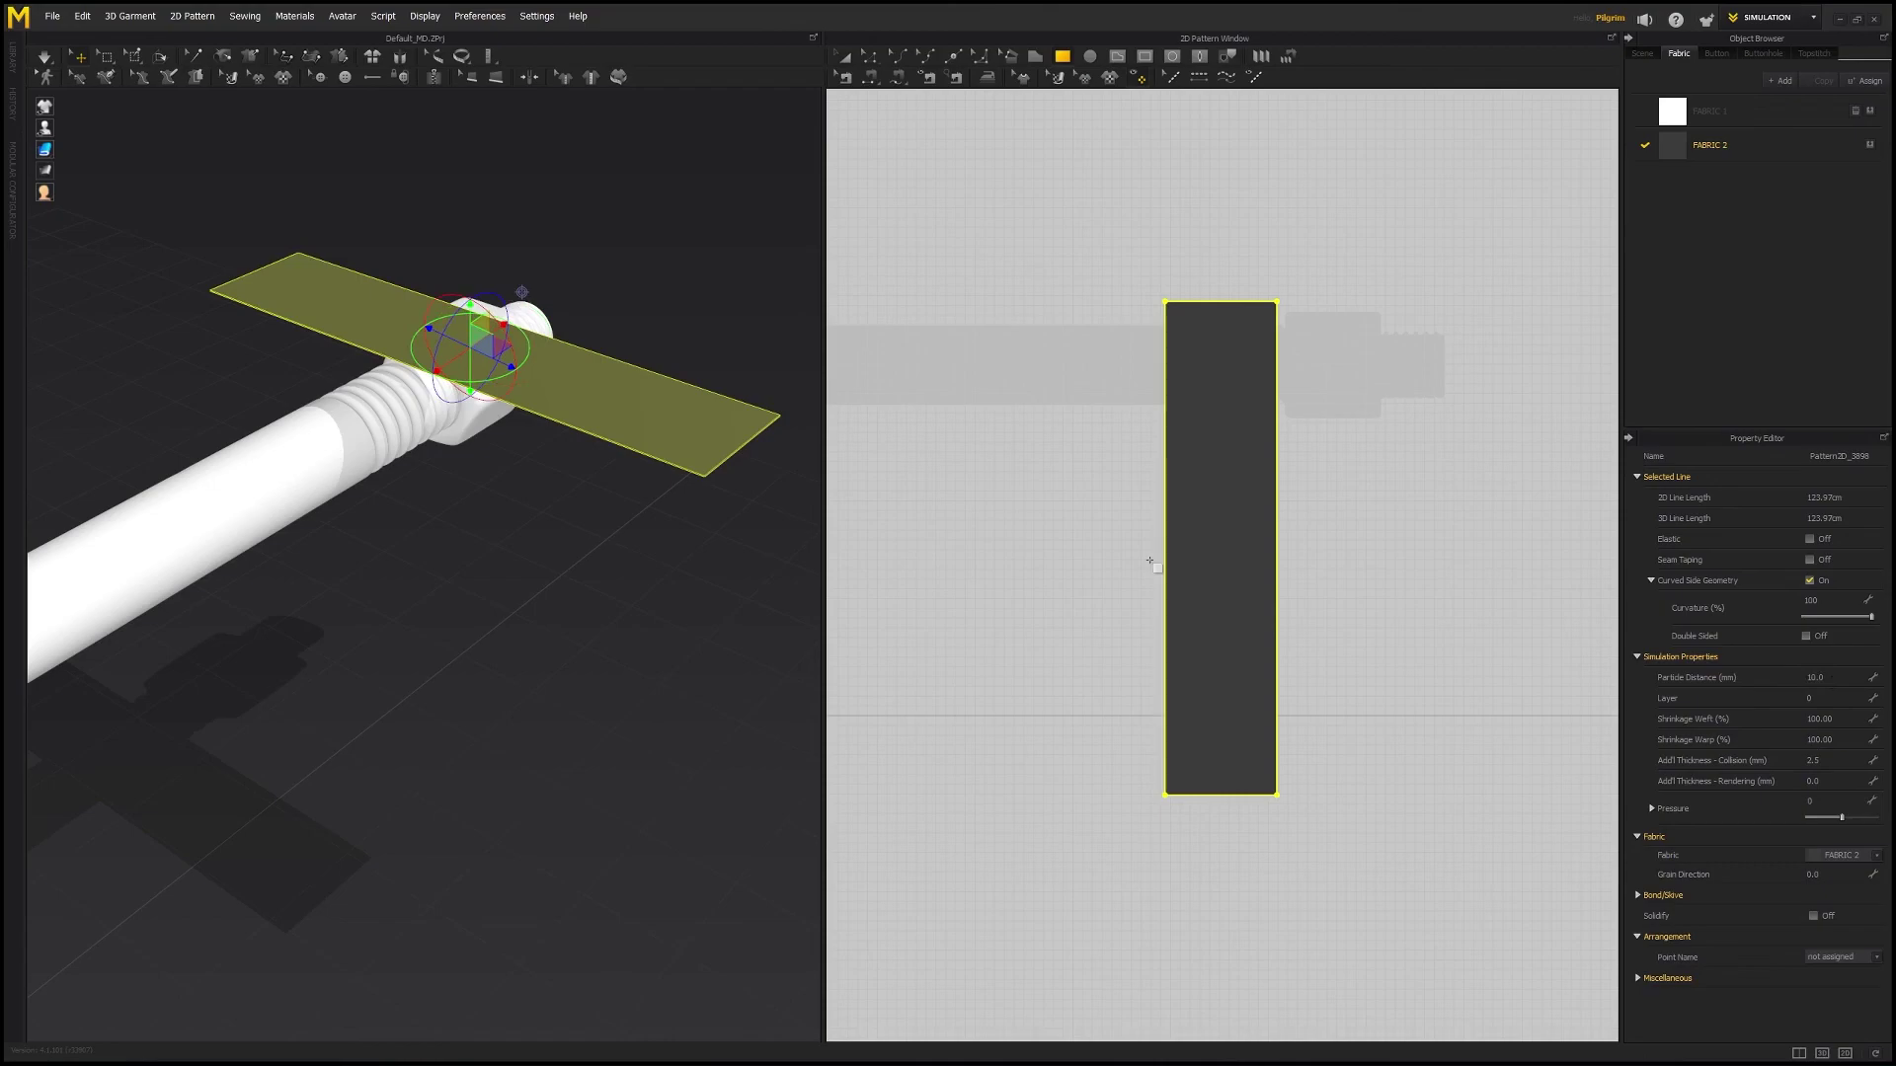
text(92.5)
key(Return)
- Give the strip a pressure of -15 and simulate it from its flat position so it wraps around the pipe
right_drag(593, 573, 529, 596)
key(space)
key(ctrl+z)
drag(1842, 817, 1831, 816)
right_drag(533, 454, 435, 427)
right_drag(635, 550, 504, 326)
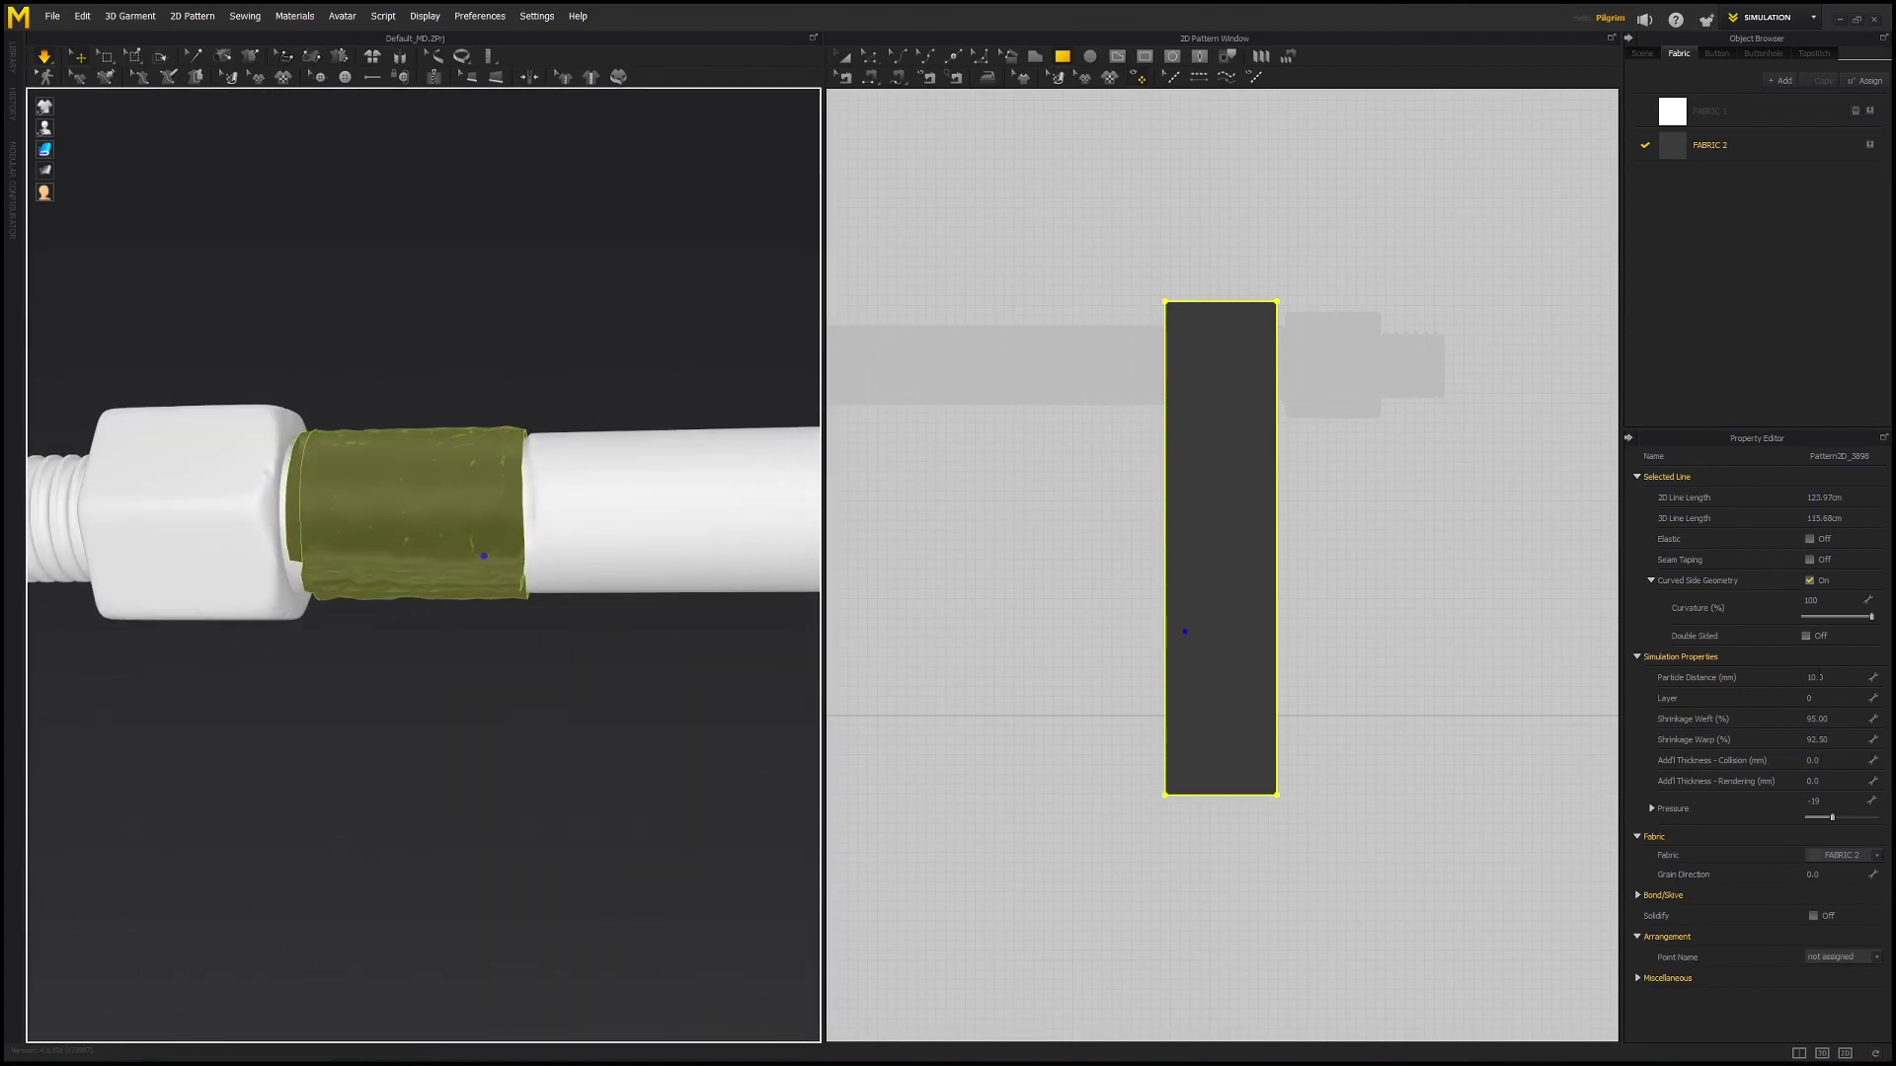
- Refine the tape's particle distance to 5 mm and tug the wrap's overlapping edge against the pipe before stopping the simulation
right_drag(622, 300, 484, 427)
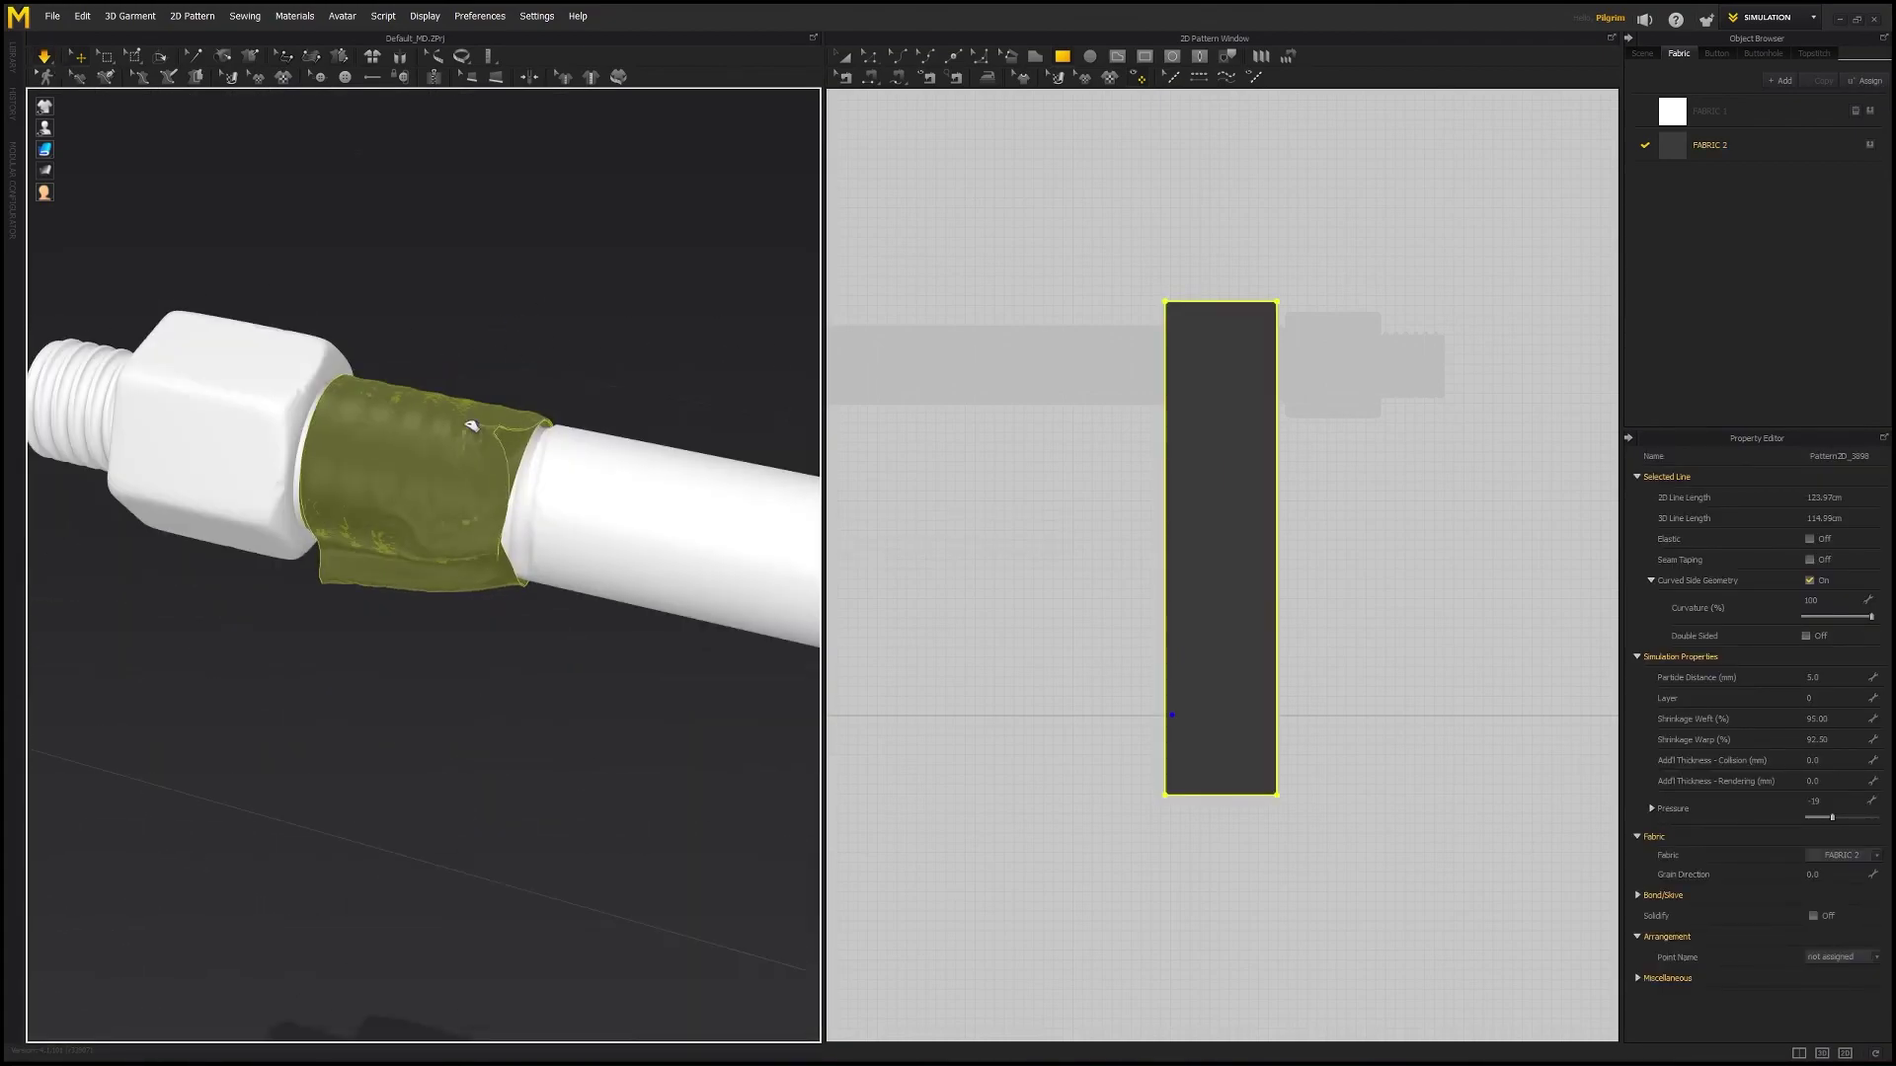
right_drag(651, 481, 590, 415)
drag(589, 414, 553, 454)
right_drag(553, 464, 598, 575)
right_drag(425, 593, 691, 593)
key(space)
click(520, 562)
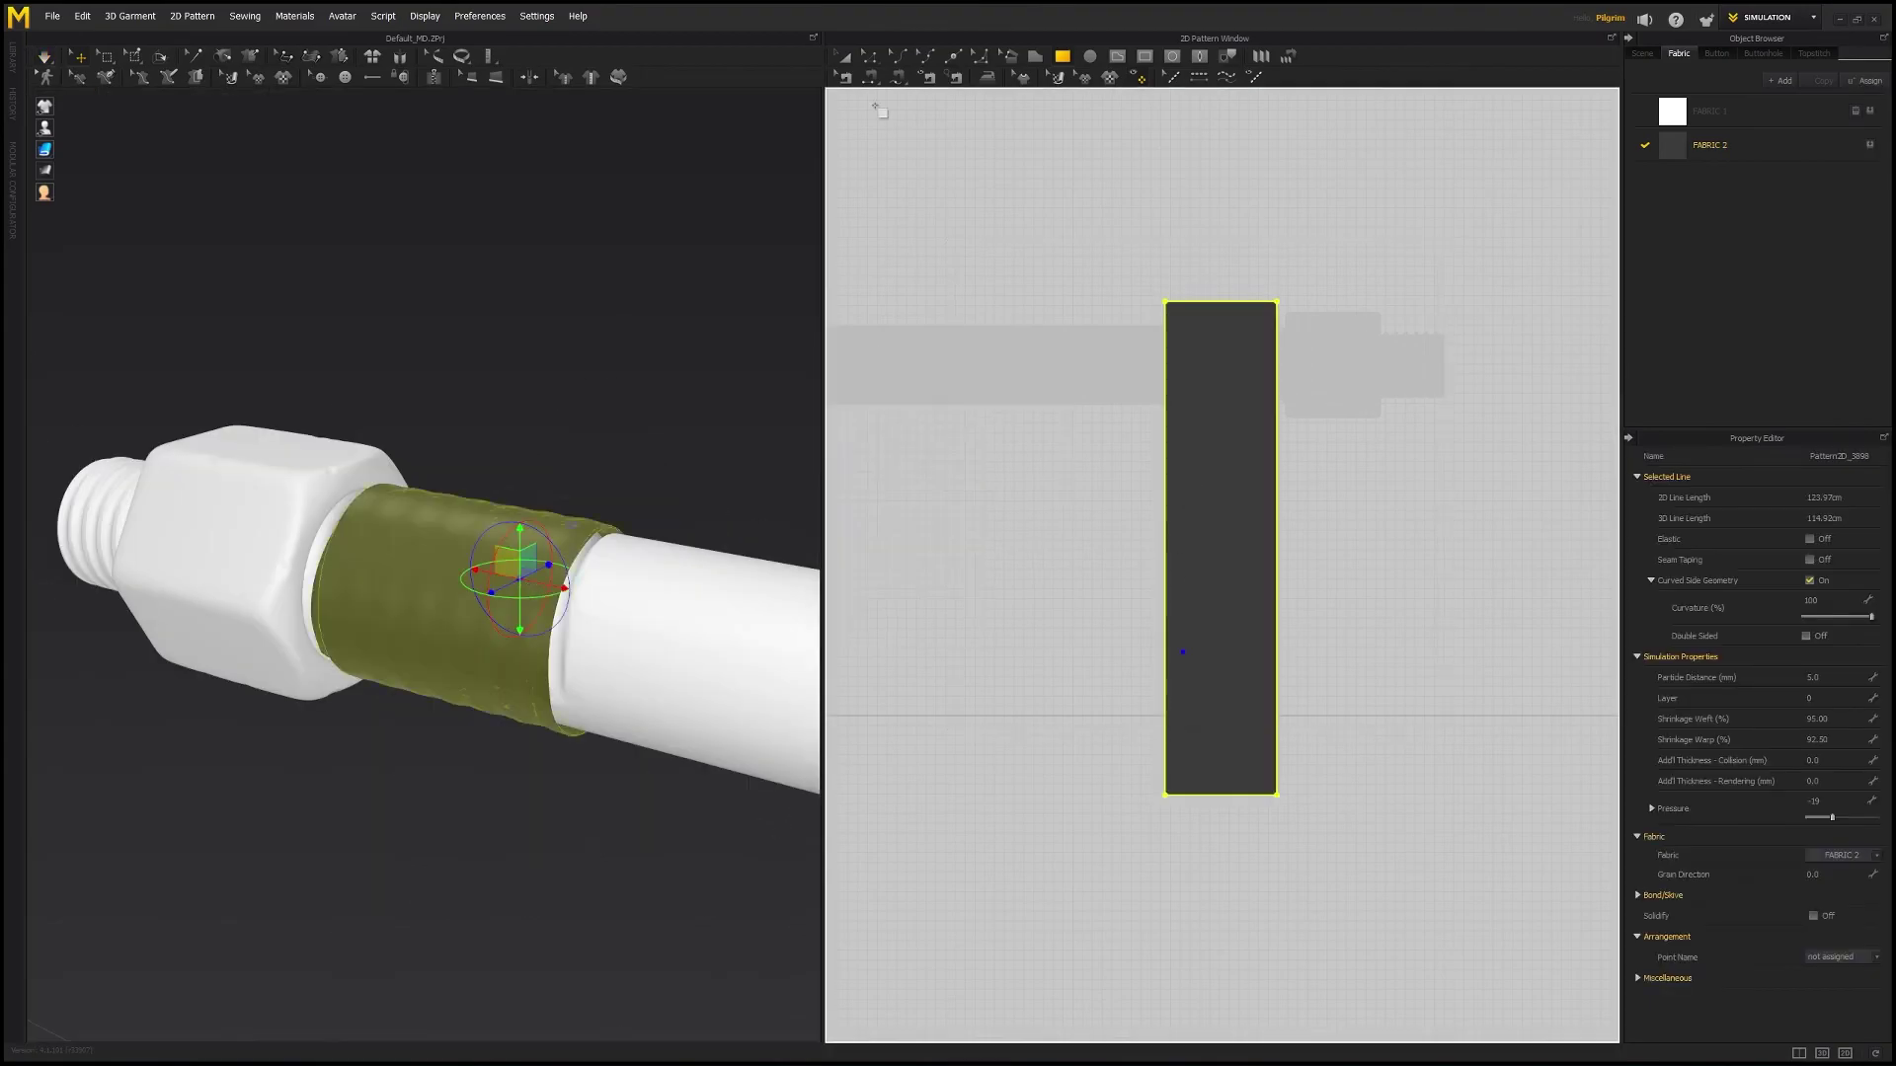
- Change FABRIC 2's physical preset, resume the simulation and pull folds into the wrap near the nut
click(1728, 145)
click(1838, 763)
click(1859, 557)
key(space)
right_drag(553, 296, 592, 336)
drag(533, 562, 576, 608)
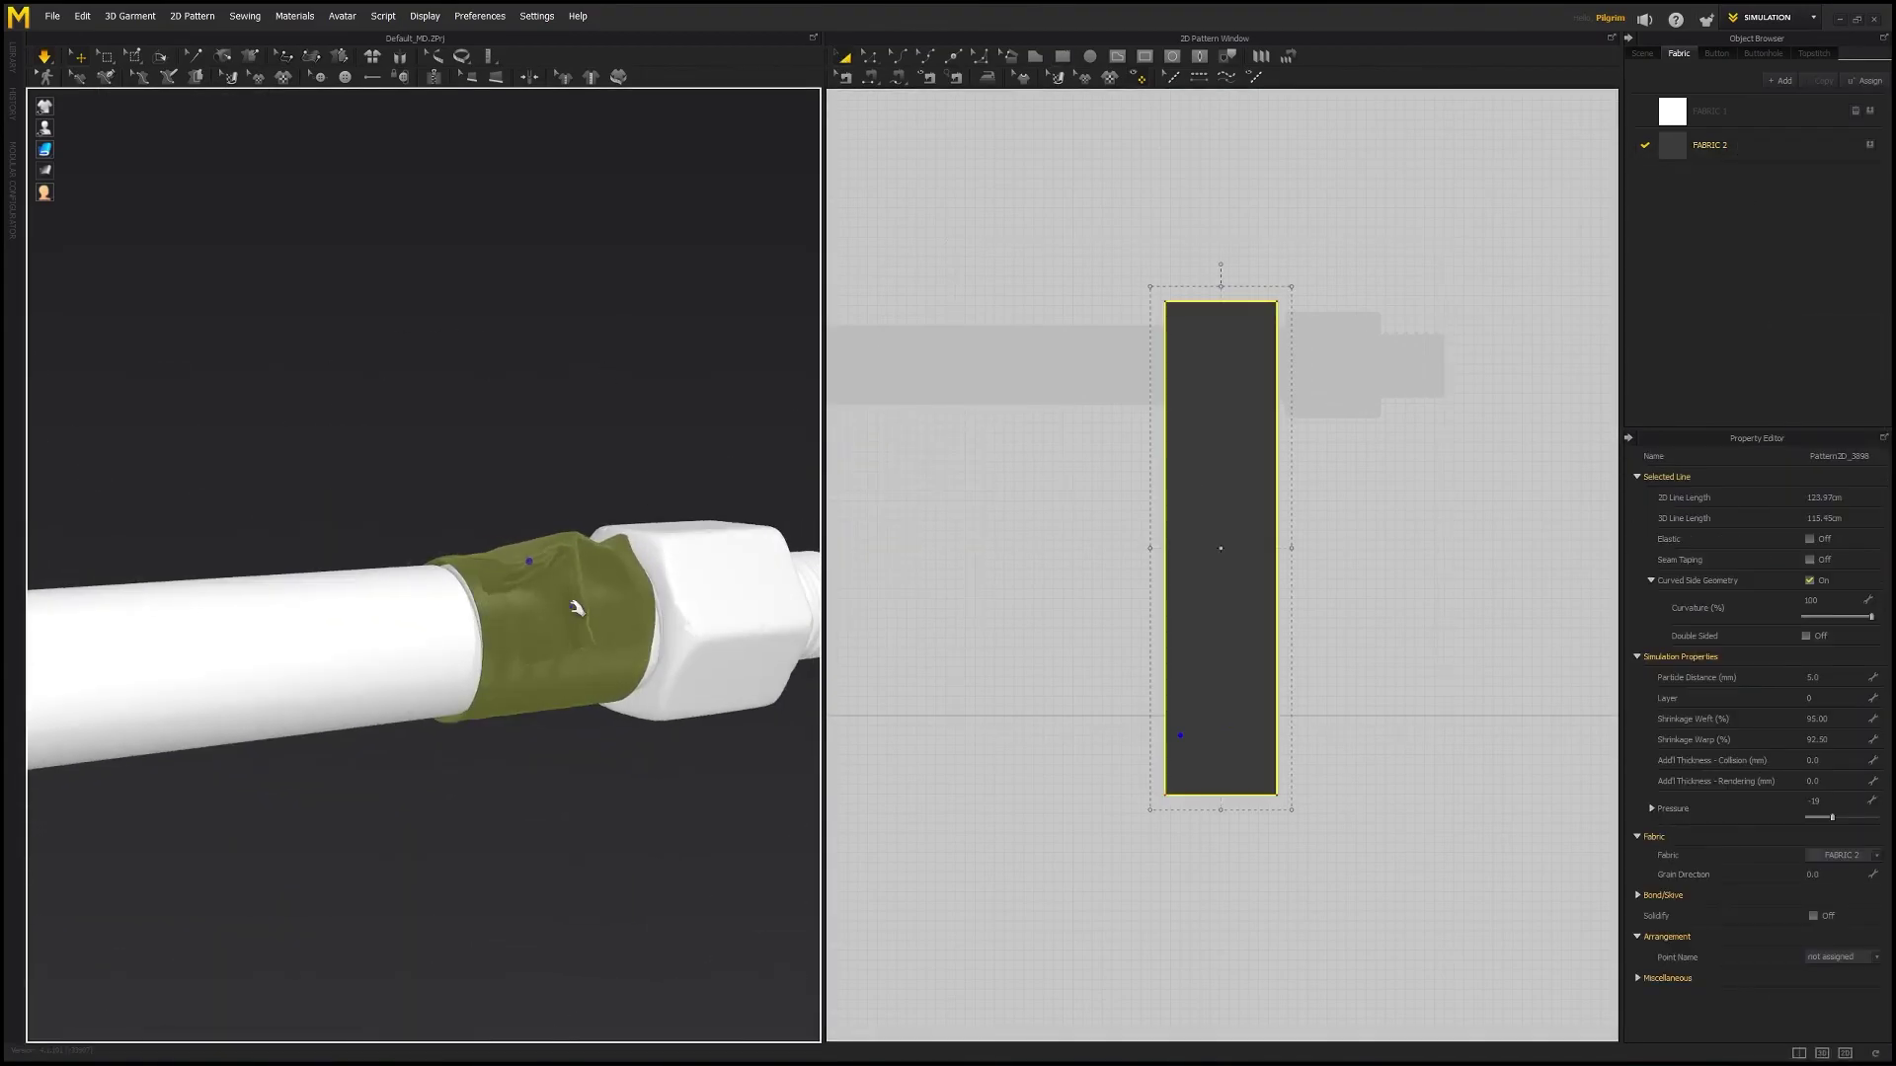
- Try a different physical preset on FABRIC 2 and tug the upper part of the wrap to test its folding
click(1728, 145)
click(1843, 766)
click(1848, 569)
right_drag(425, 593, 602, 558)
drag(434, 593, 430, 564)
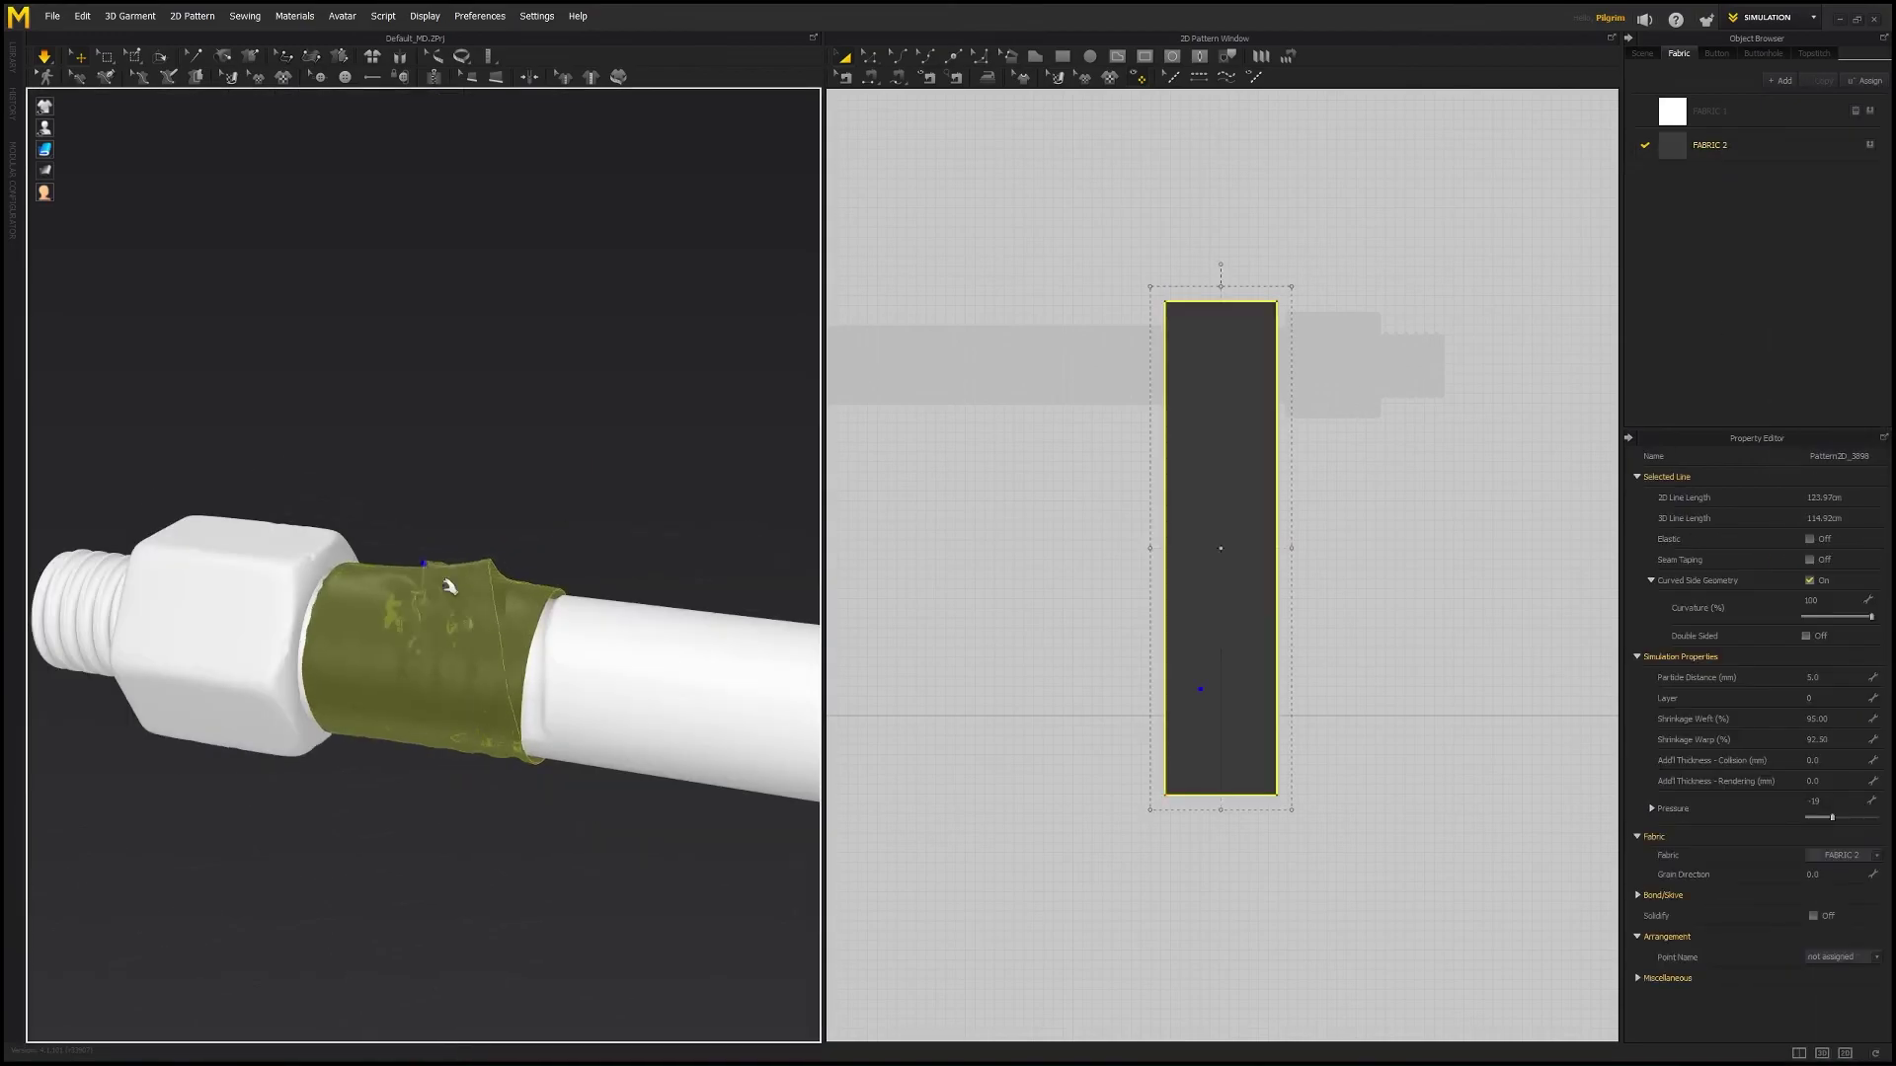
right_drag(459, 700, 602, 577)
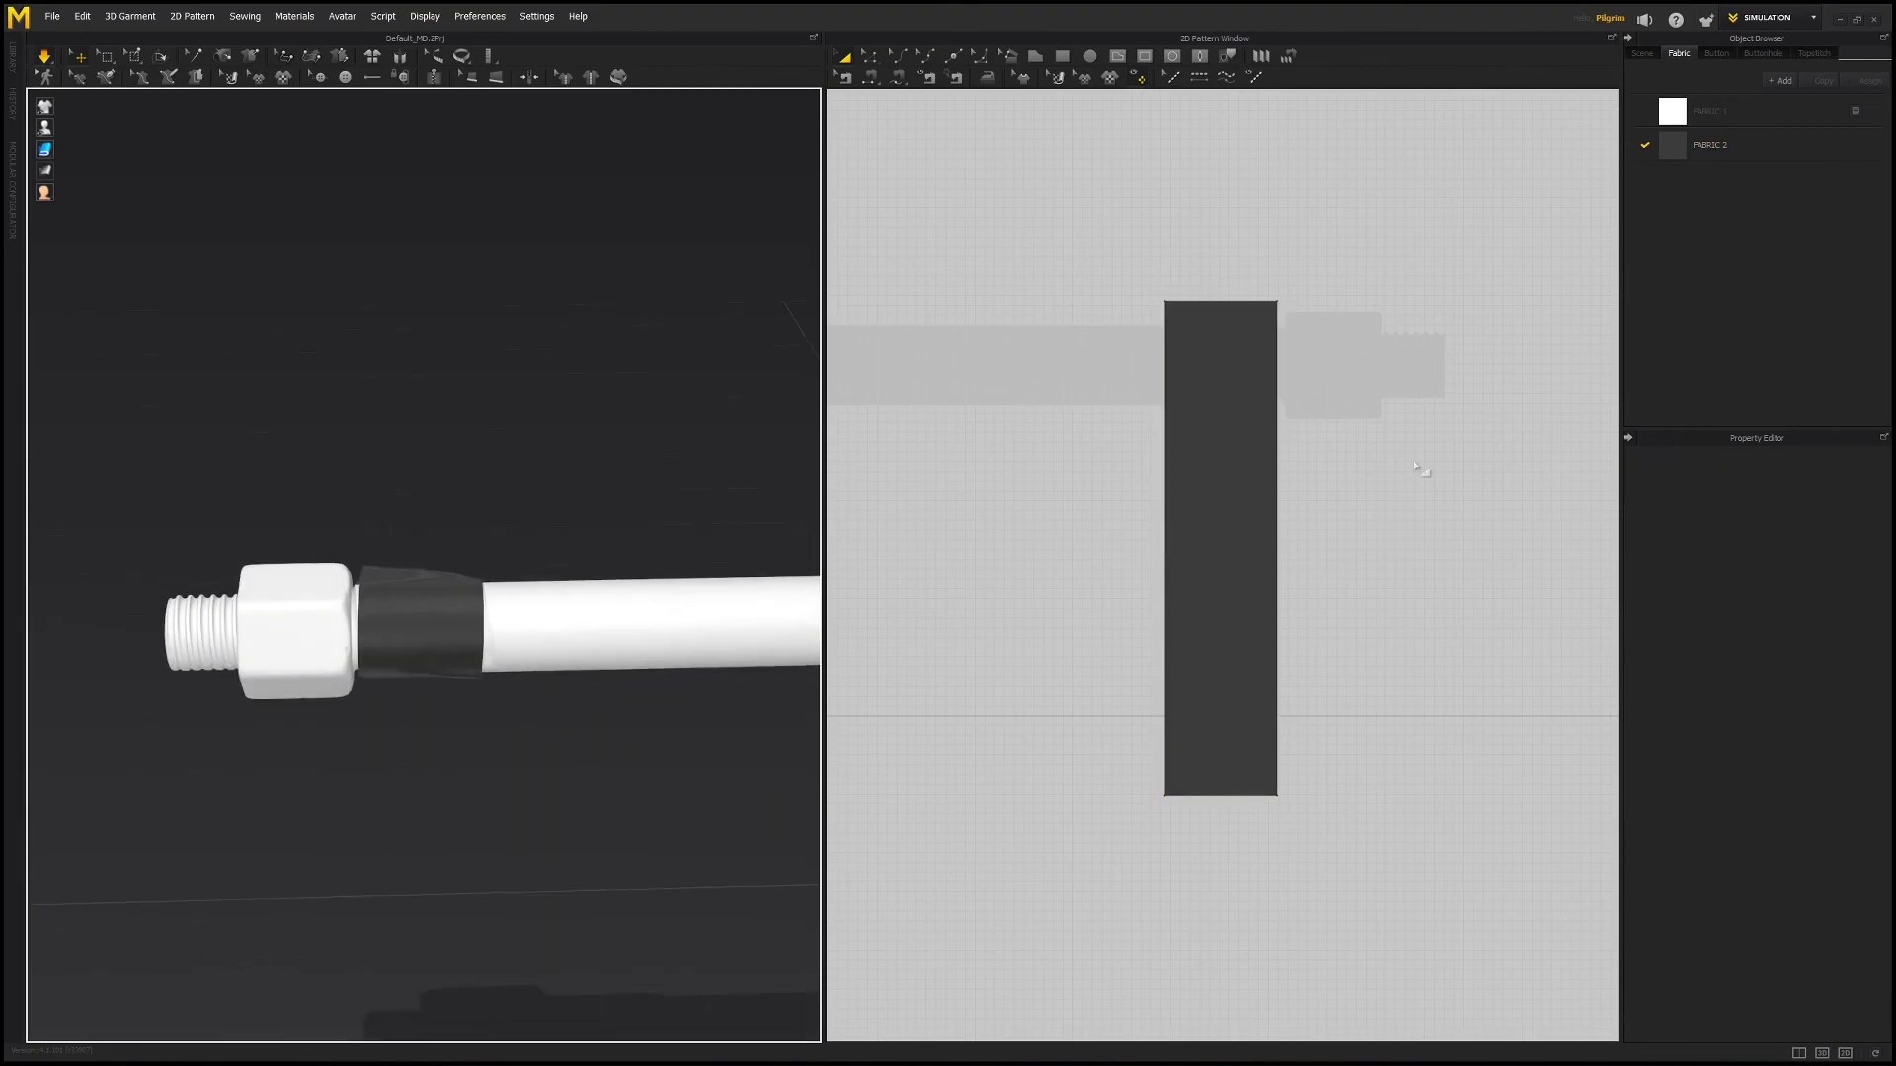
- Apply the Muslin_Canvas physical preset to FABRIC 2 and pull the wrap upward on the pipe
click(1723, 146)
click(1832, 764)
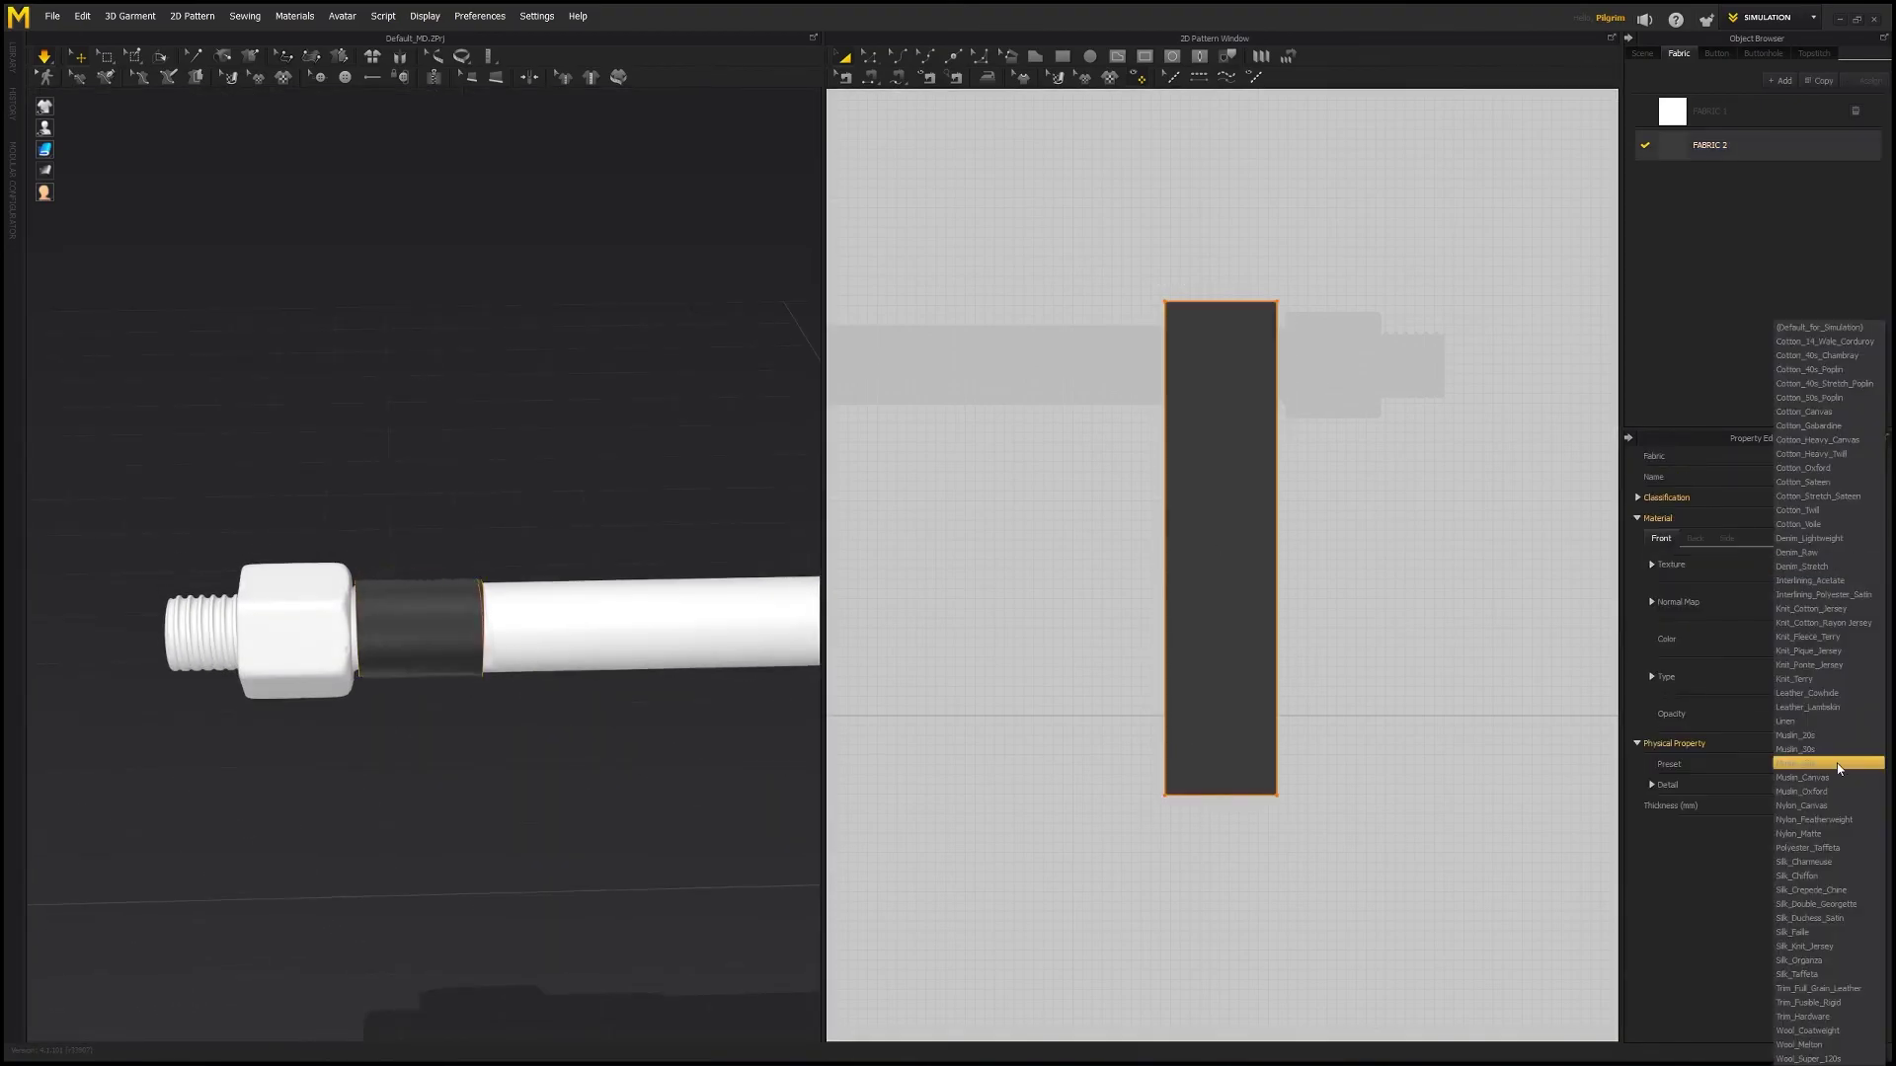
click(1843, 777)
scroll(432, 597, down, 3)
drag(485, 583, 477, 429)
drag(375, 582, 370, 540)
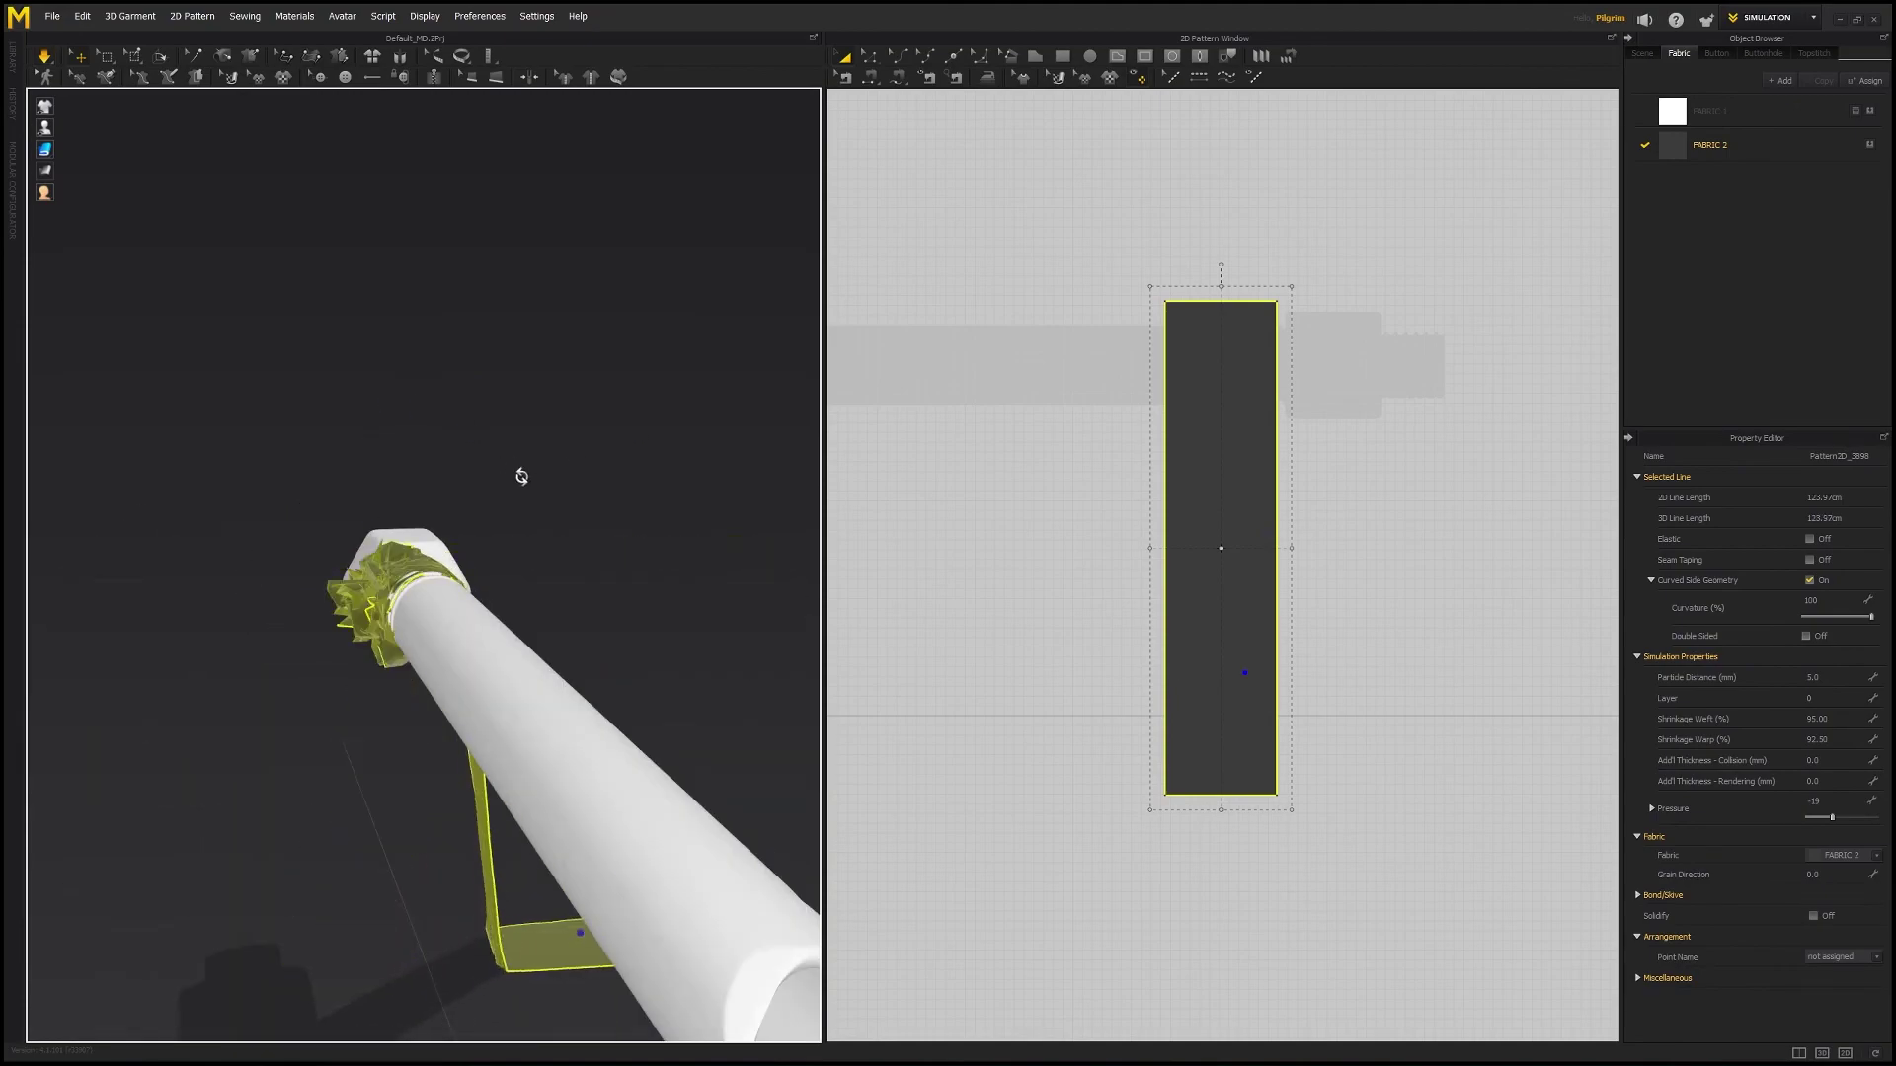
- Set the tape's pressure to about -8, resume the simulation and pull up the top of the wrap
drag(1832, 818, 1841, 822)
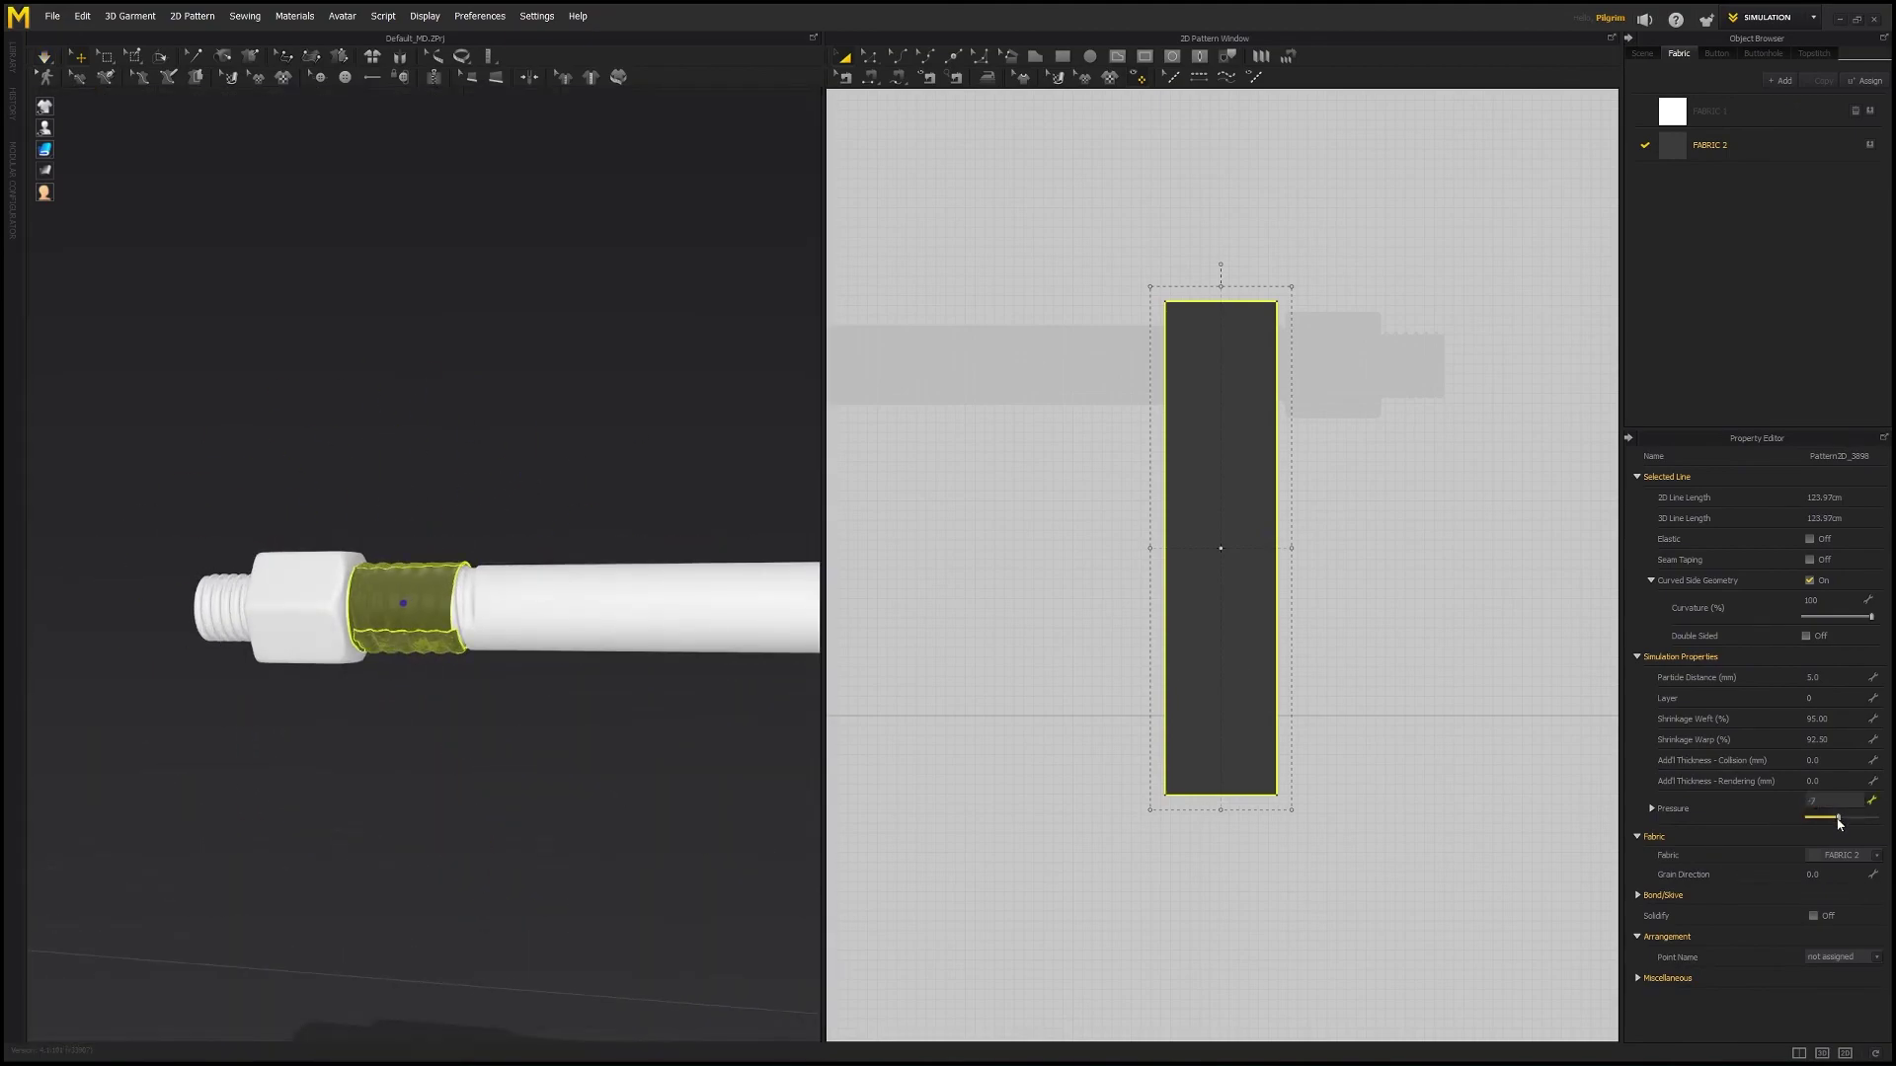
click(529, 517)
drag(425, 568, 422, 528)
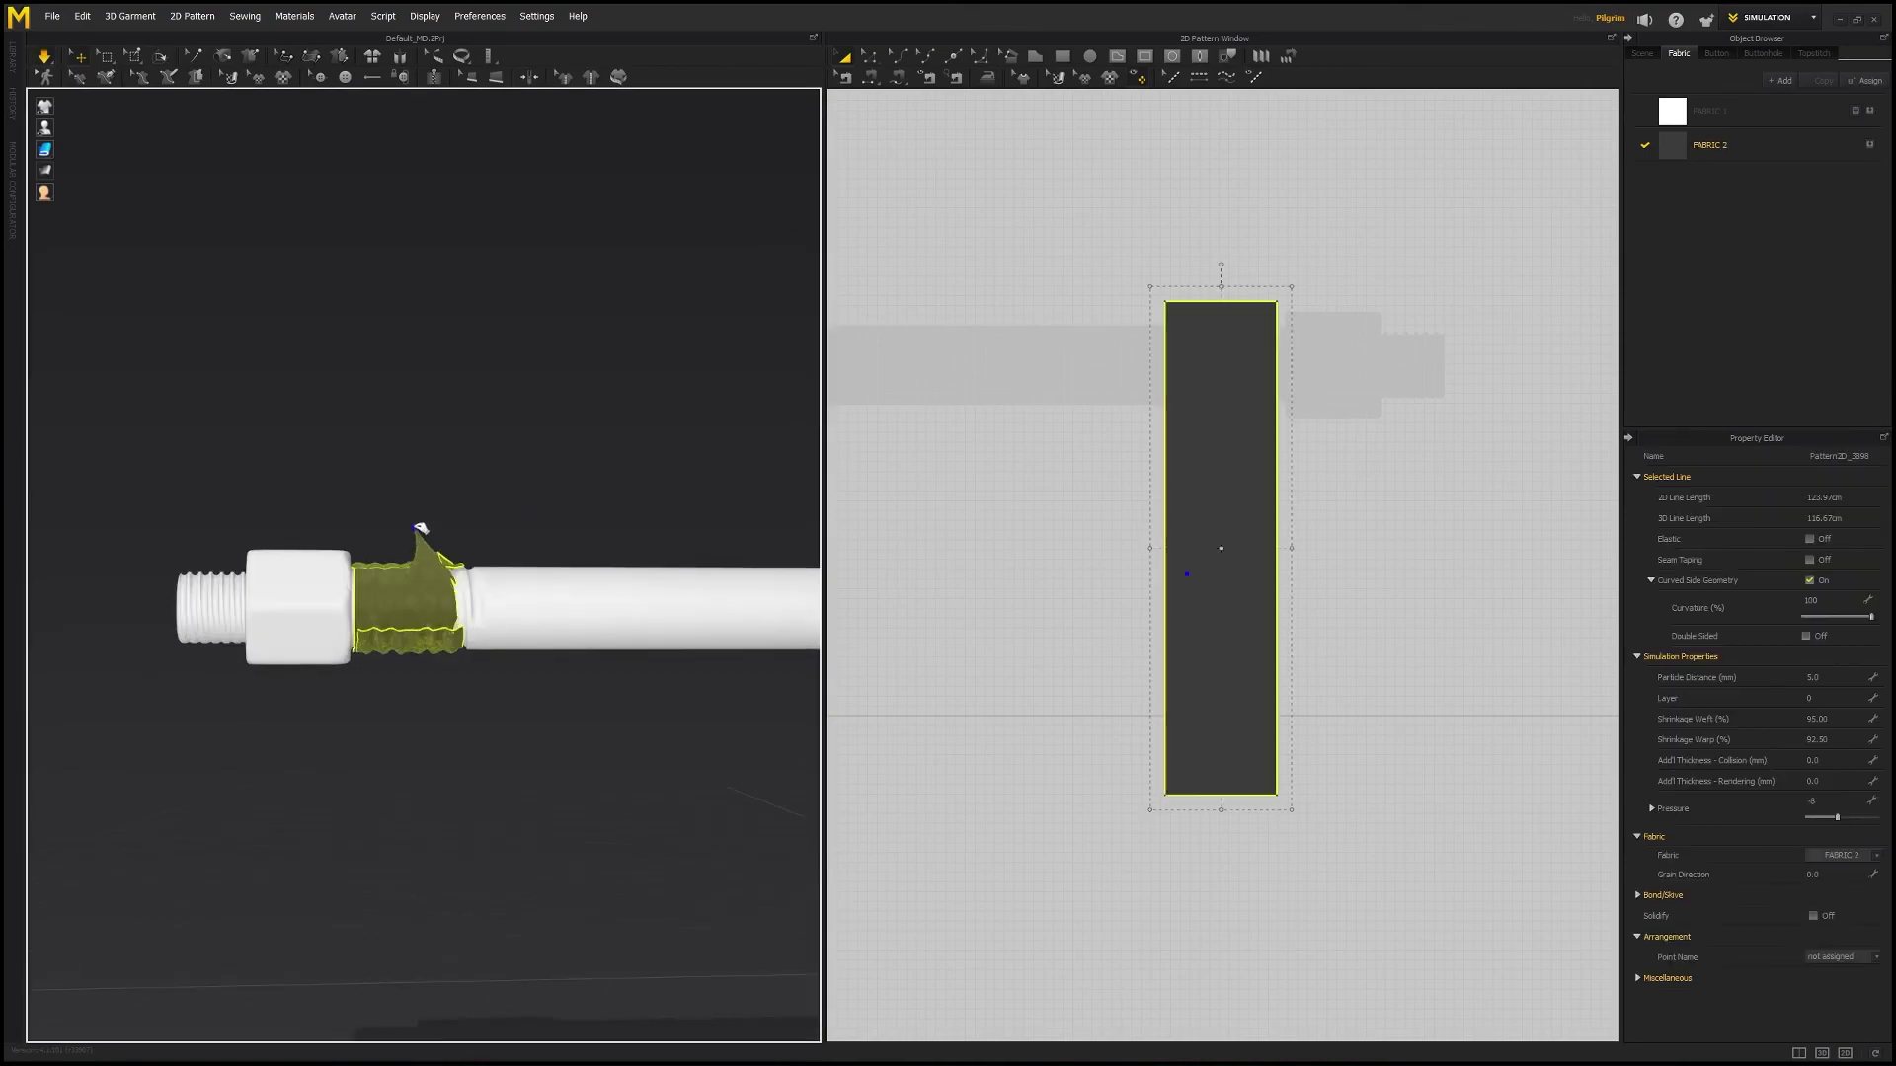
scroll(471, 468, up, 4)
right_drag(464, 523, 474, 465)
drag(474, 462, 482, 419)
- Tug the wrap from several sides of the pipe to form wrinkles, ending the simulation once it settles
scroll(388, 432, down, 3)
right_drag(388, 431, 414, 513)
drag(412, 558, 418, 626)
right_drag(493, 435, 477, 738)
right_drag(405, 609, 352, 780)
drag(353, 780, 383, 784)
click(395, 849)
right_drag(395, 849, 425, 731)
click(395, 716)
- Set the bolt carrier tape's additional rendering thickness to 1 mm and select the wrap
click(1838, 782)
click(425, 840)
right_drag(425, 840, 485, 596)
click(485, 597)
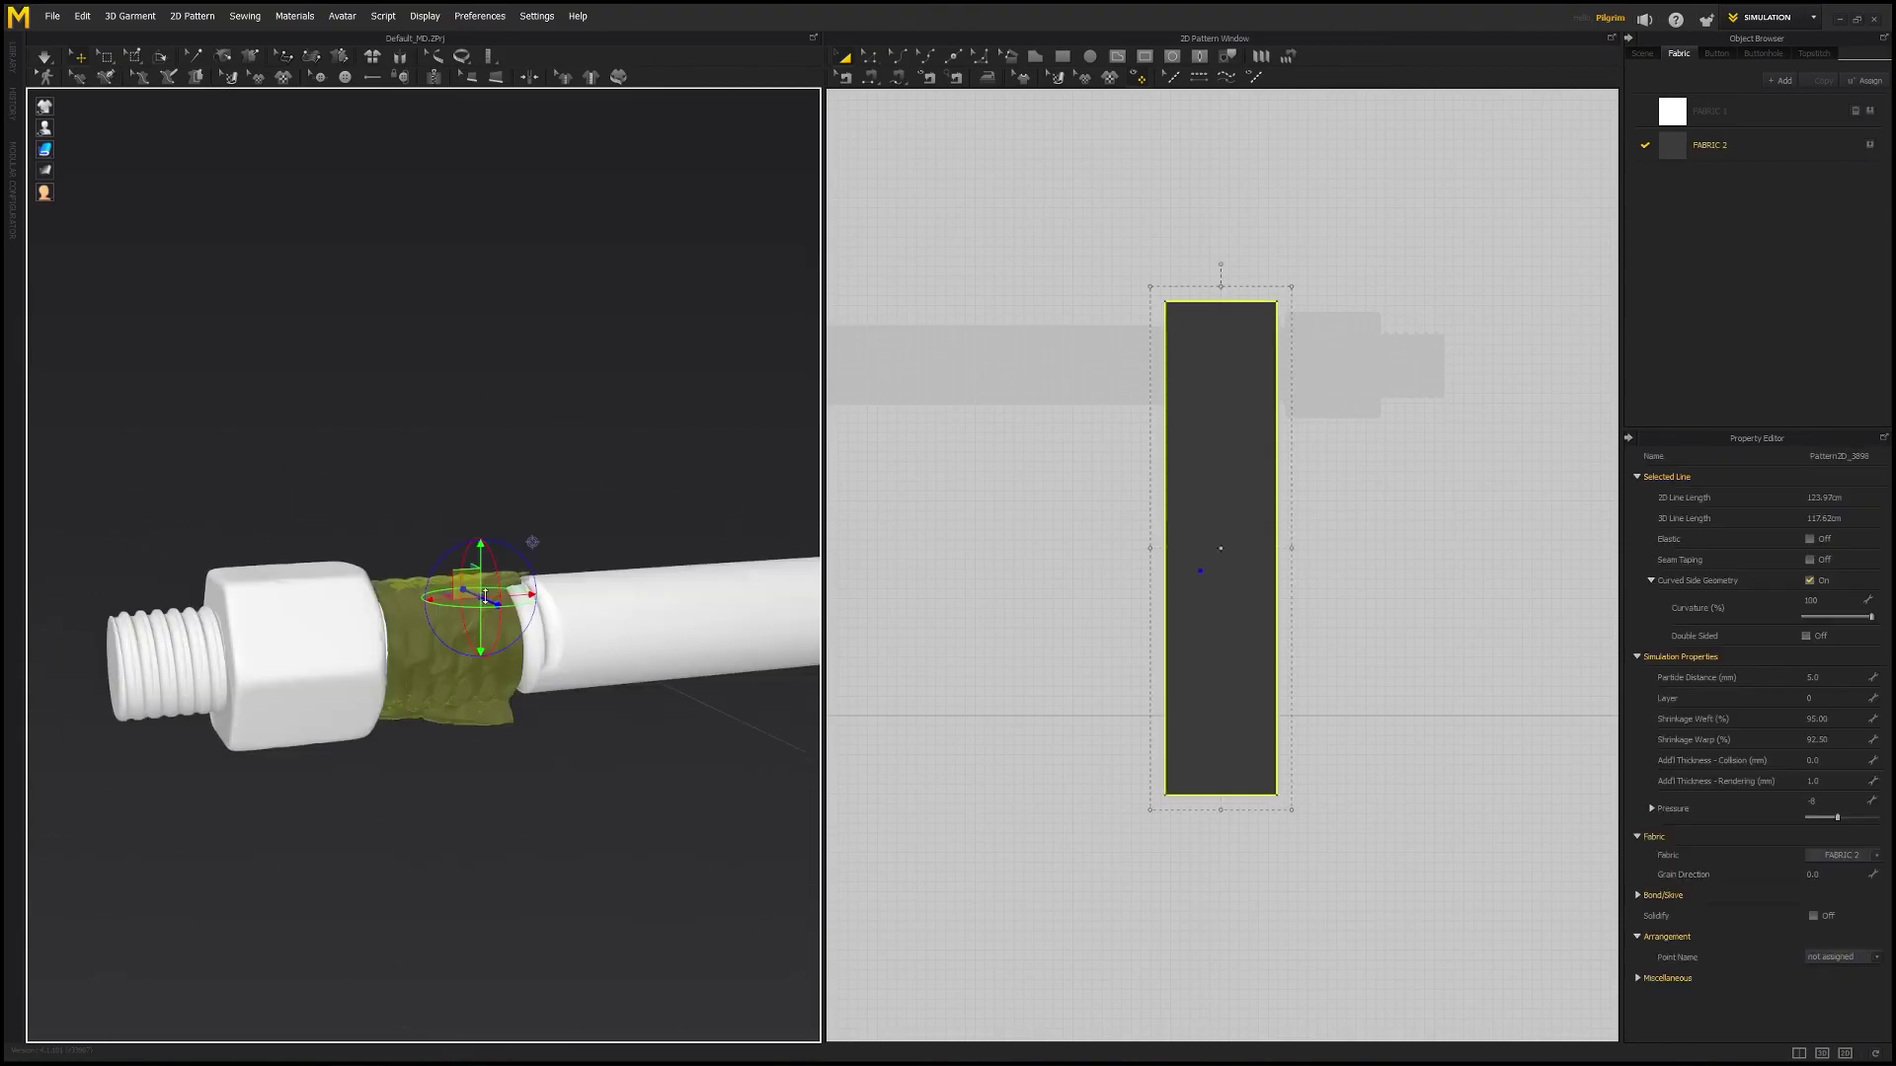
right_drag(200, 129, 128, 124)
- Export the selected tape as an OBJ named BoltCarrier_Tape
click(52, 17)
mouse_move(74, 207)
click(211, 228)
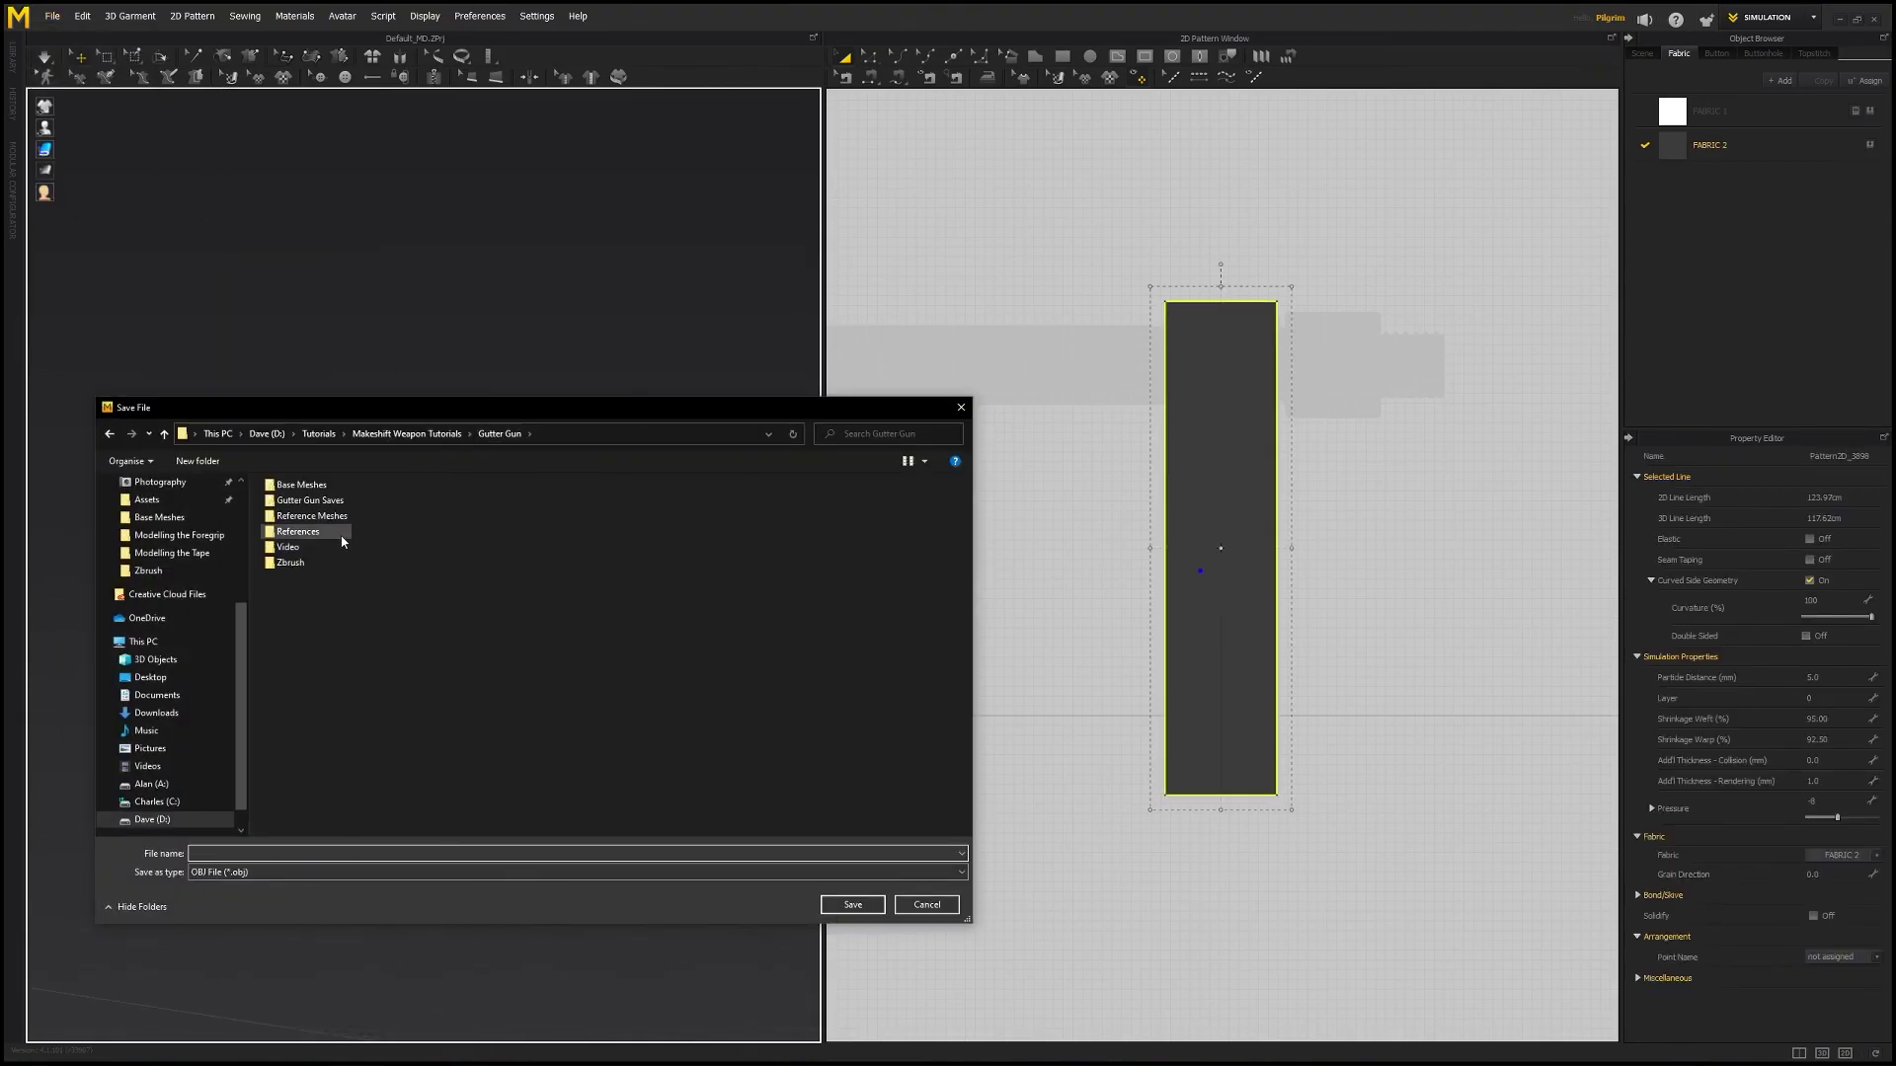
text(BoltCarrier)
key(Return)
click(995, 862)
right_drag(541, 605, 419, 665)
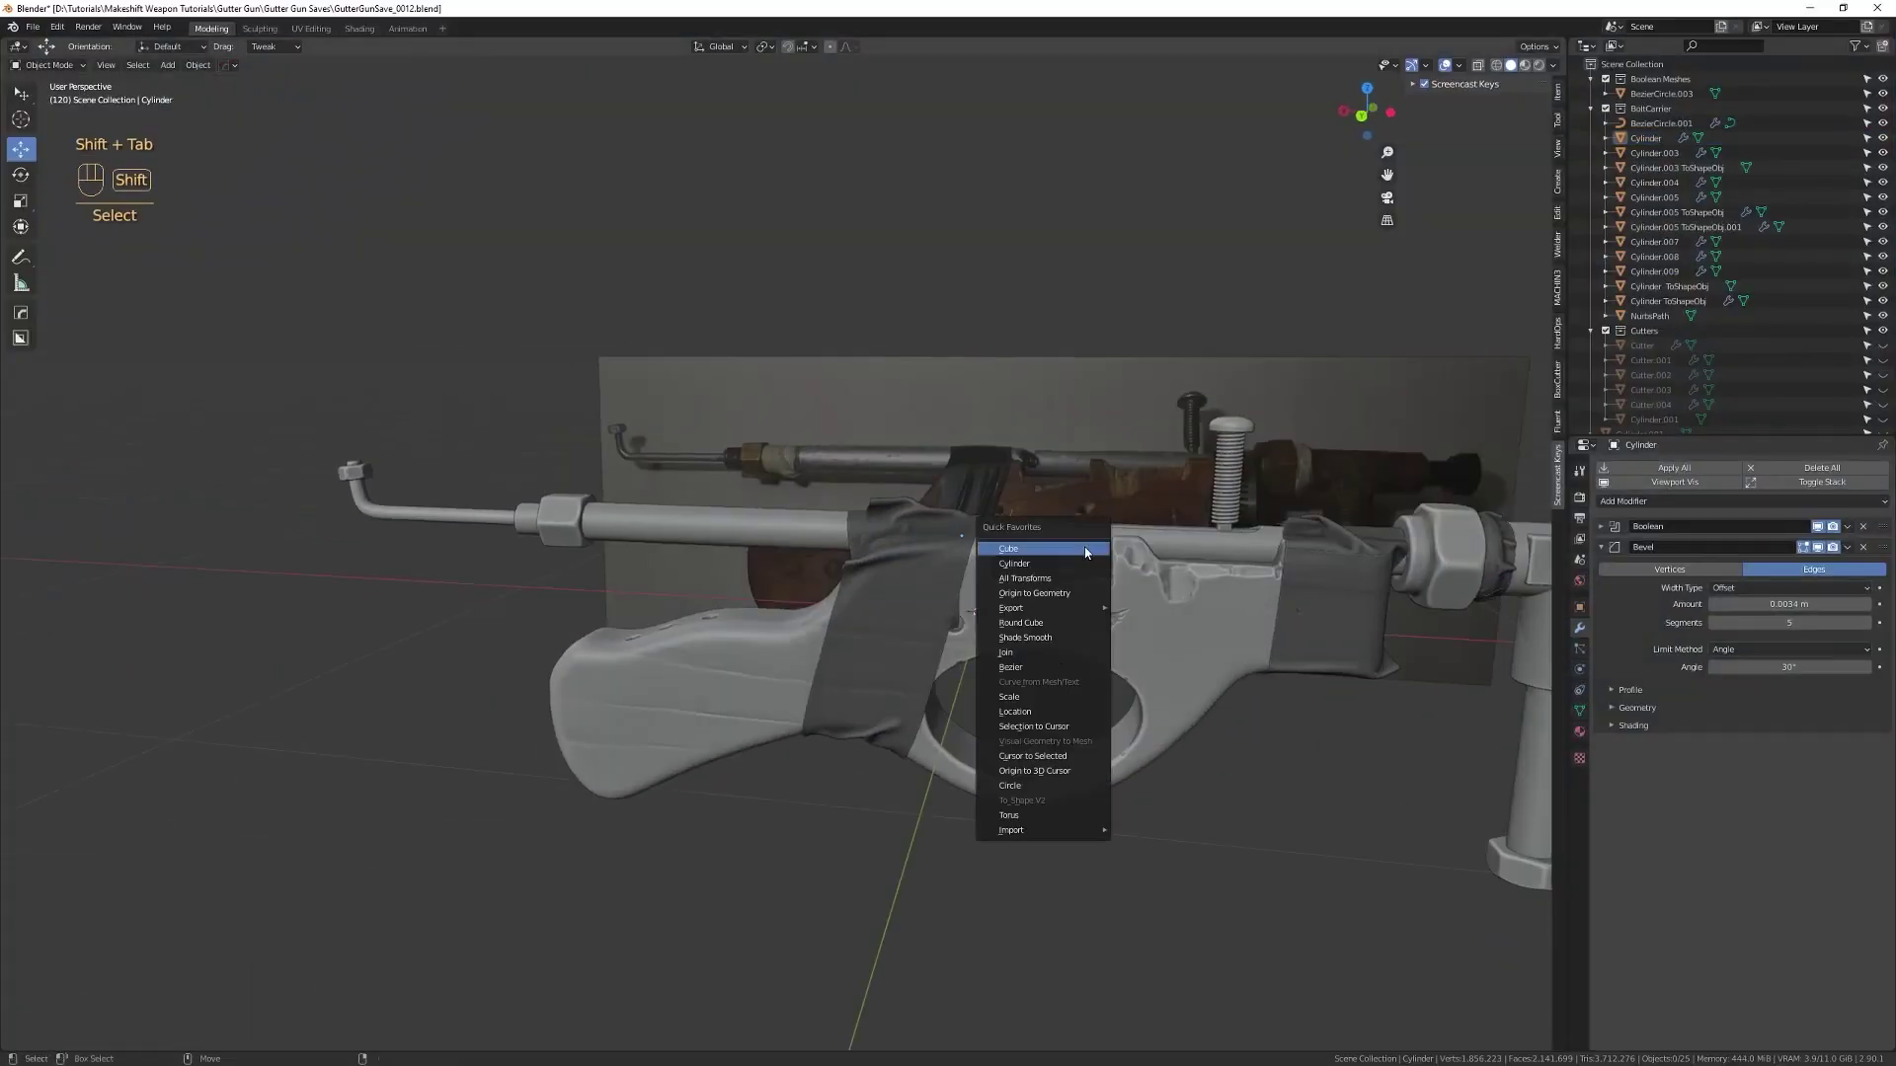
- Import the BoltCarrier_Tape OBJ into Blender and move it towards the bolt carrier pipe
click(1004, 551)
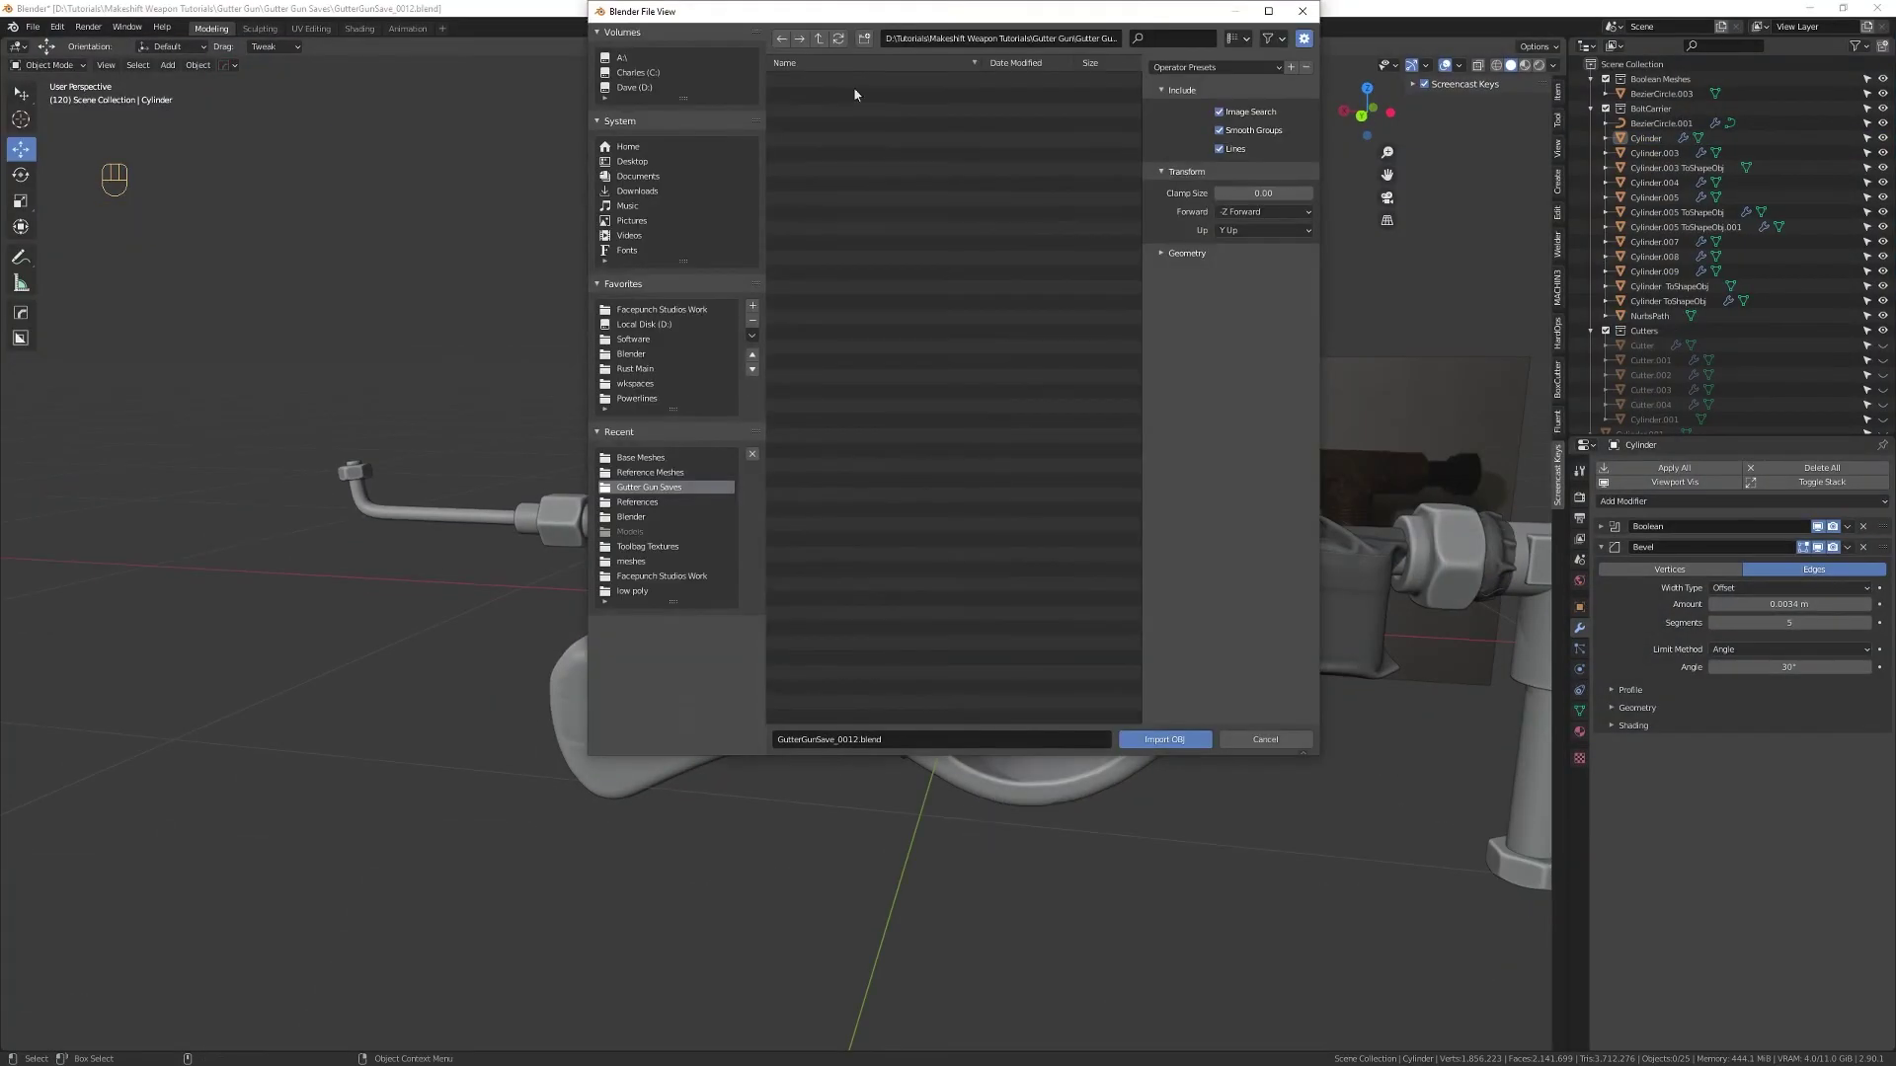
click(1166, 740)
key(shift+Tab)
click(612, 405)
drag(608, 367, 614, 467)
key(f)
- Position the imported tape snugly around the bolt carrier pipe beside its hex nut
click(948, 593)
alt+drag(948, 593, 804, 484)
click(834, 494)
alt+drag(803, 483, 741, 533)
alt+drag(741, 533, 760, 472)
drag(761, 472, 759, 475)
alt+drag(869, 475, 908, 465)
scroll(909, 464, down, 3)
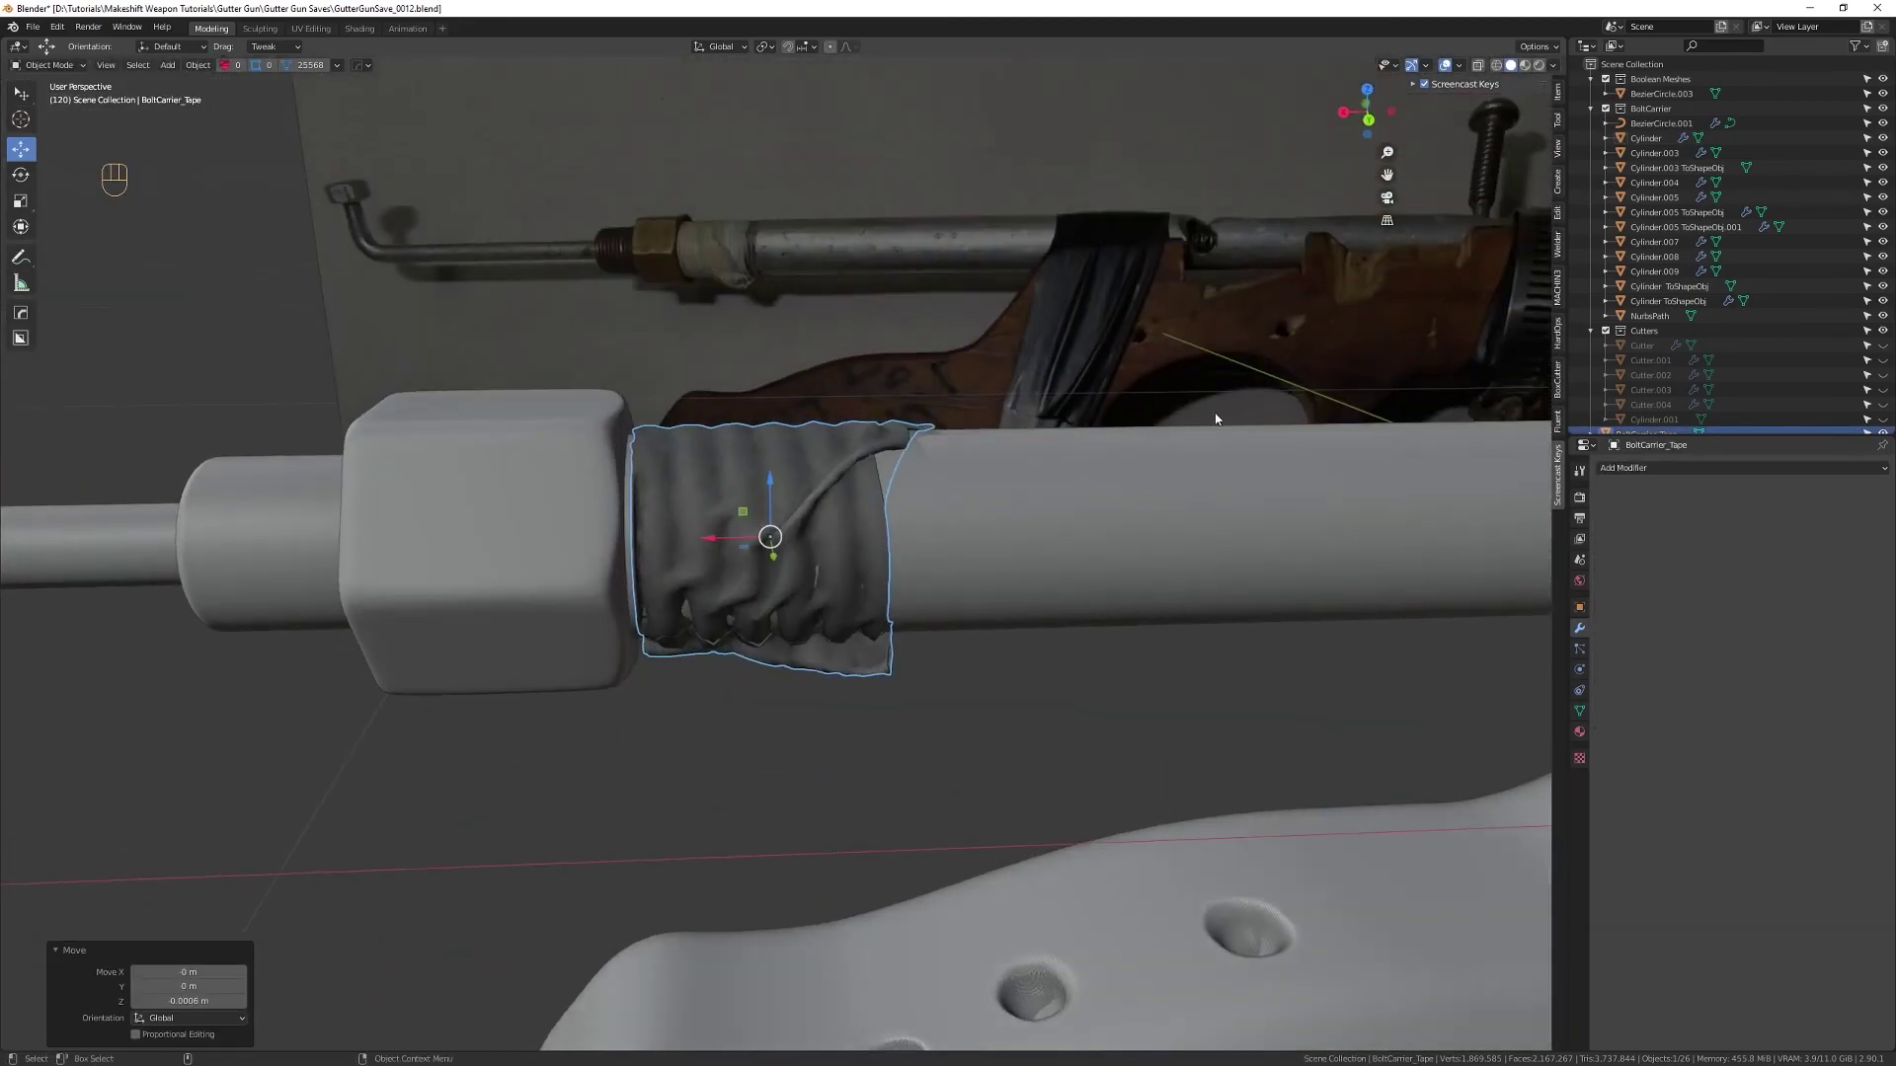
- Add a Subdivision Surface modifier to the bolt carrier tape and fine-tune its height on the pipe
click(1700, 470)
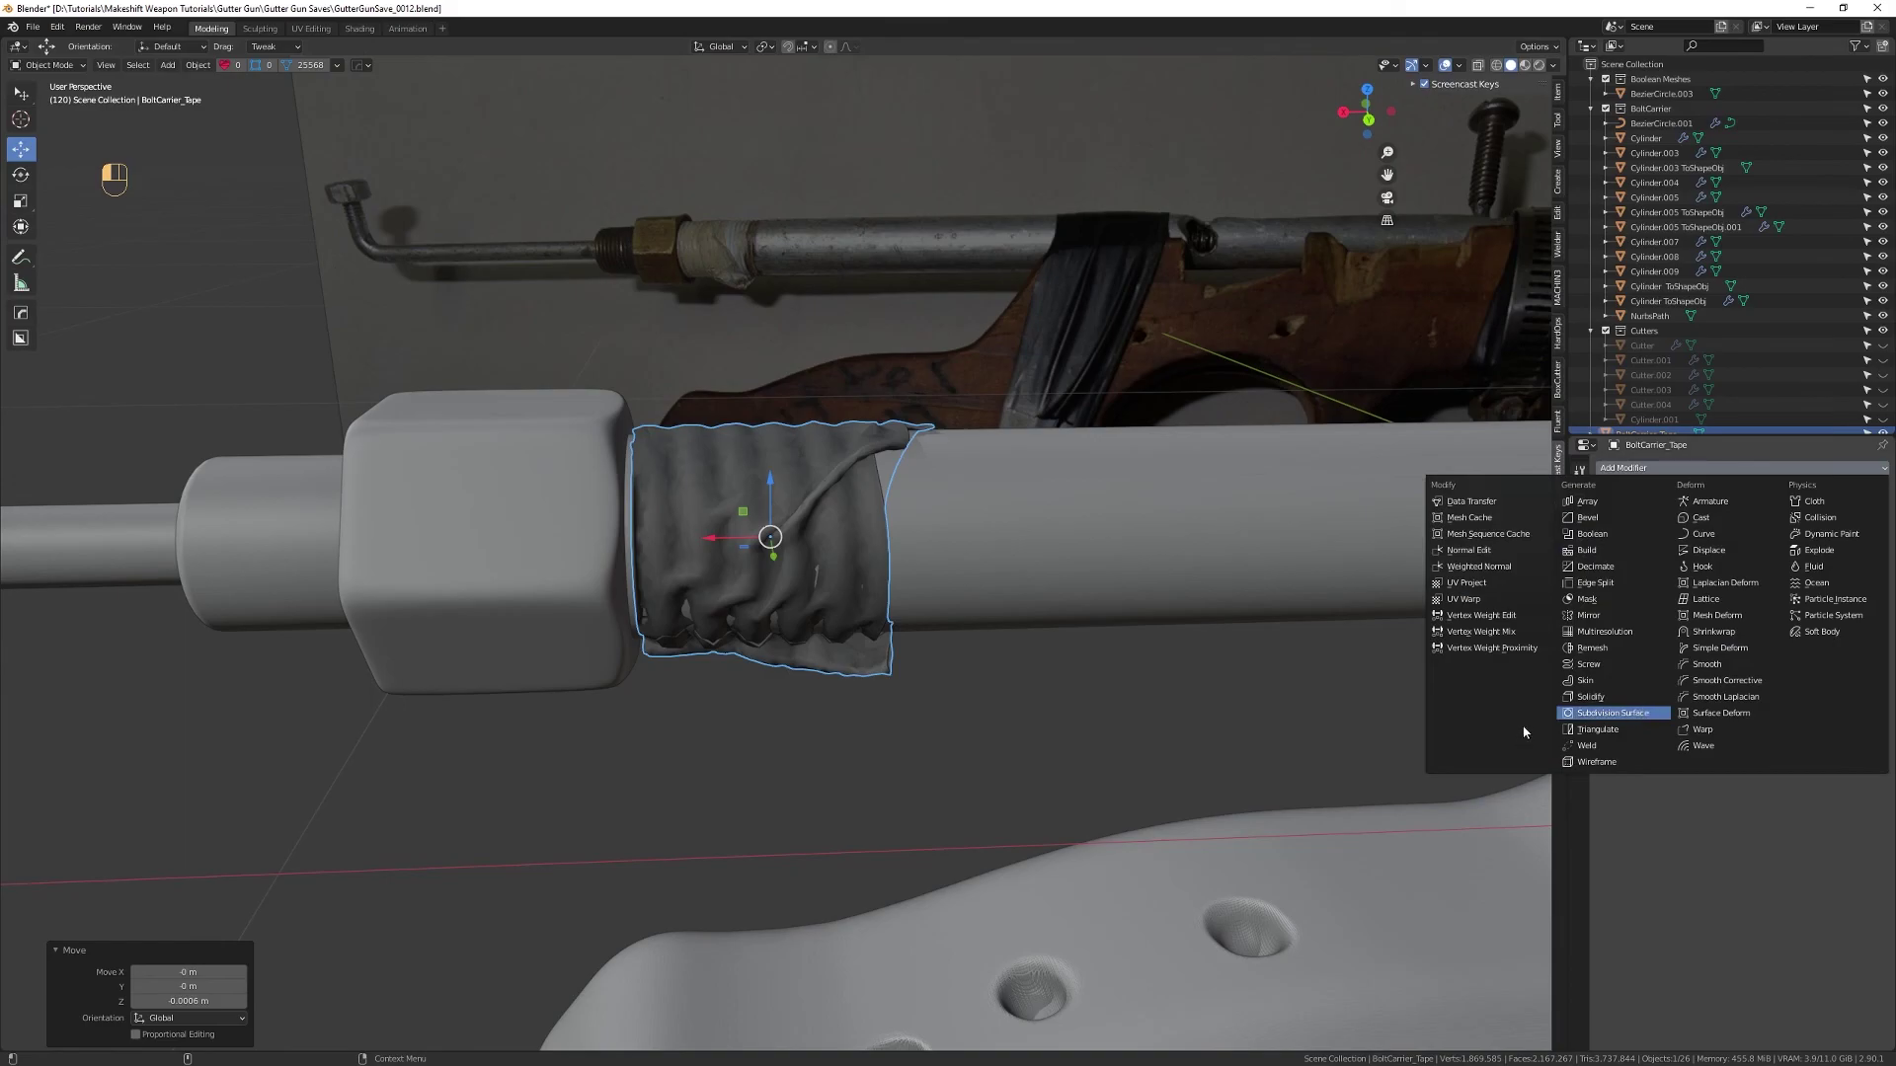
click(1613, 713)
alt+drag(931, 626, 770, 553)
drag(791, 476, 791, 485)
alt+drag(791, 486, 893, 499)
drag(786, 490, 786, 483)
alt+drag(786, 483, 888, 553)
- Save the scene incrementally as GutterGunSave_0013
scroll(447, 513, down, 5)
click(447, 513)
key(ctrl+s)
alt+drag(889, 632, 1022, 673)
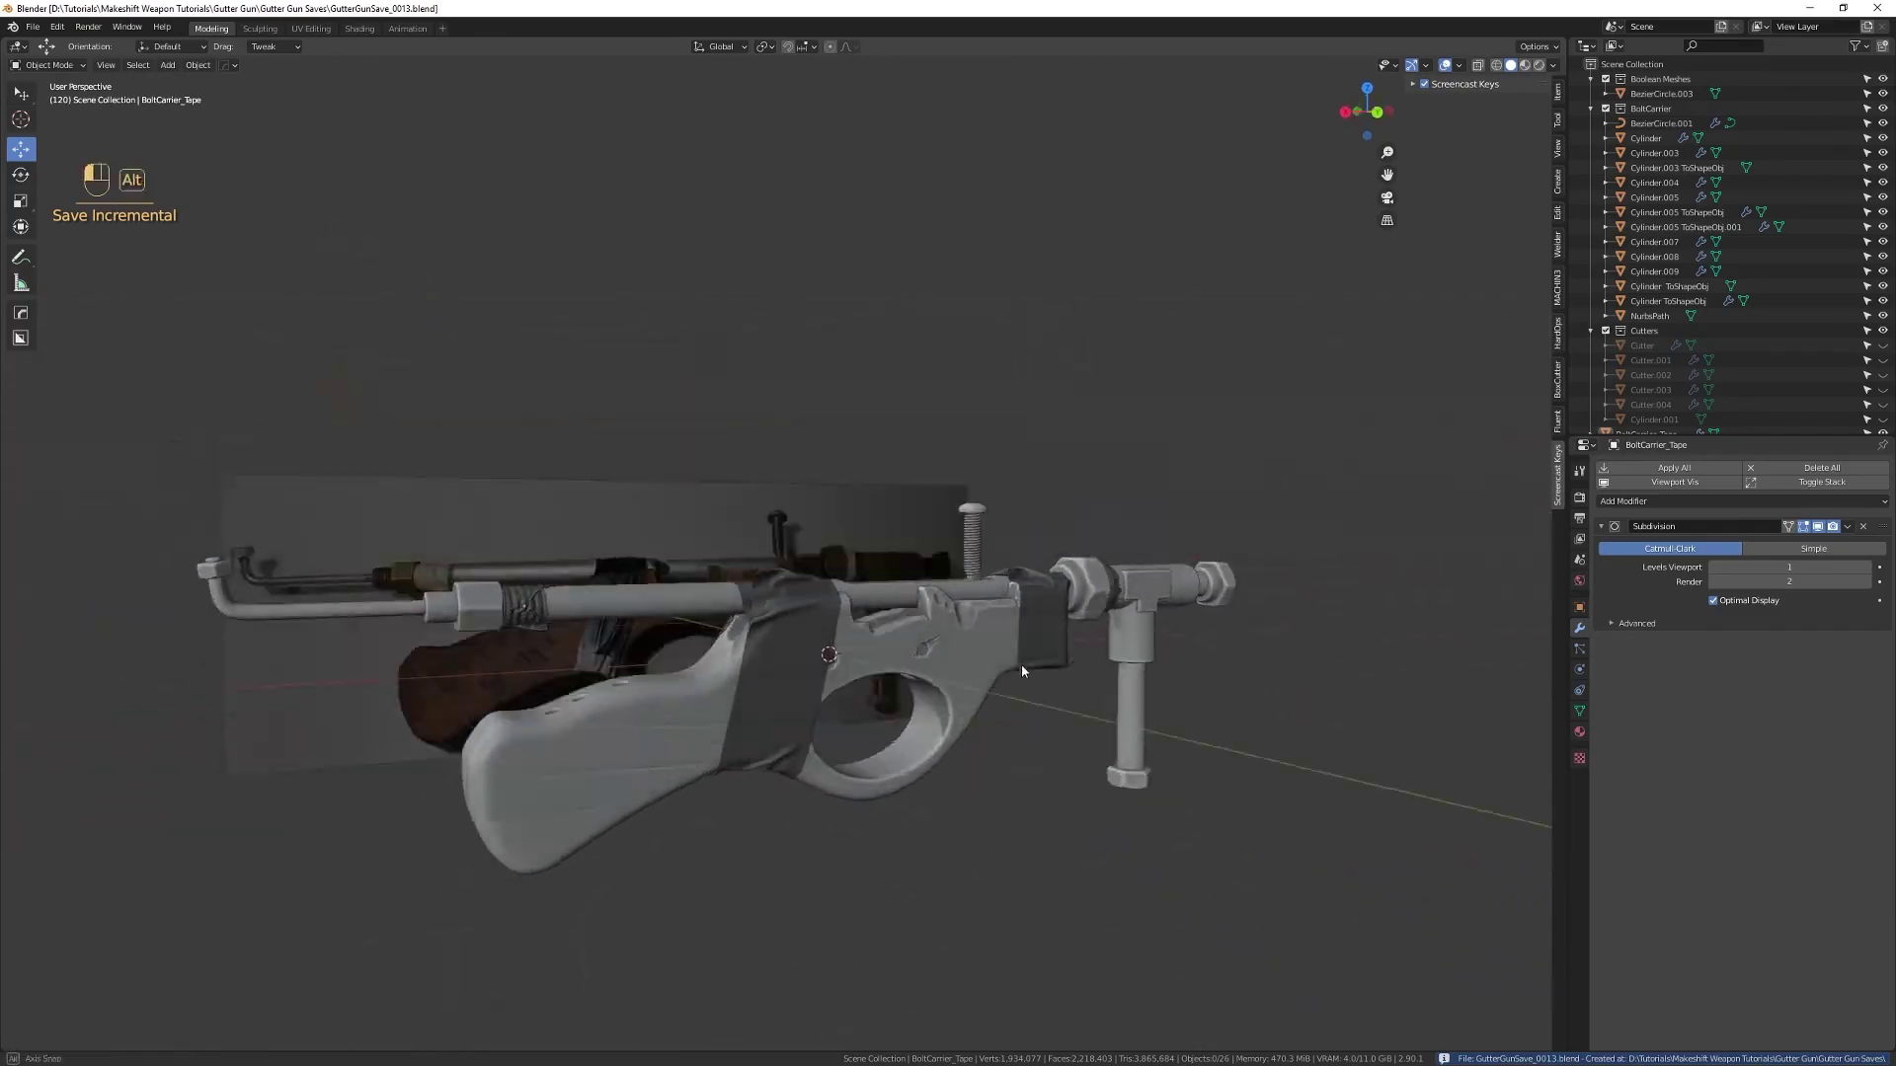